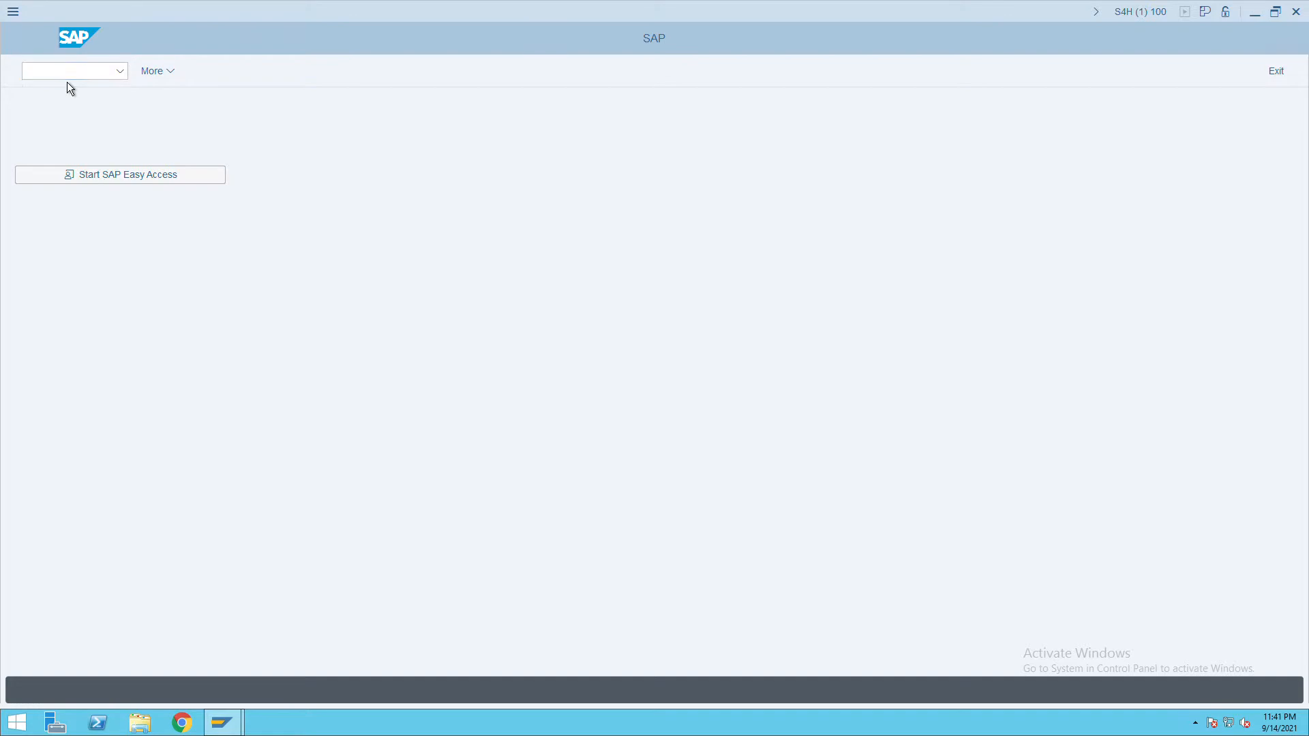
# In the SAP Reference IMG, run Define company under Enterprise Structure > Definition > Financial Accounting.
pyautogui.click(193, 80)
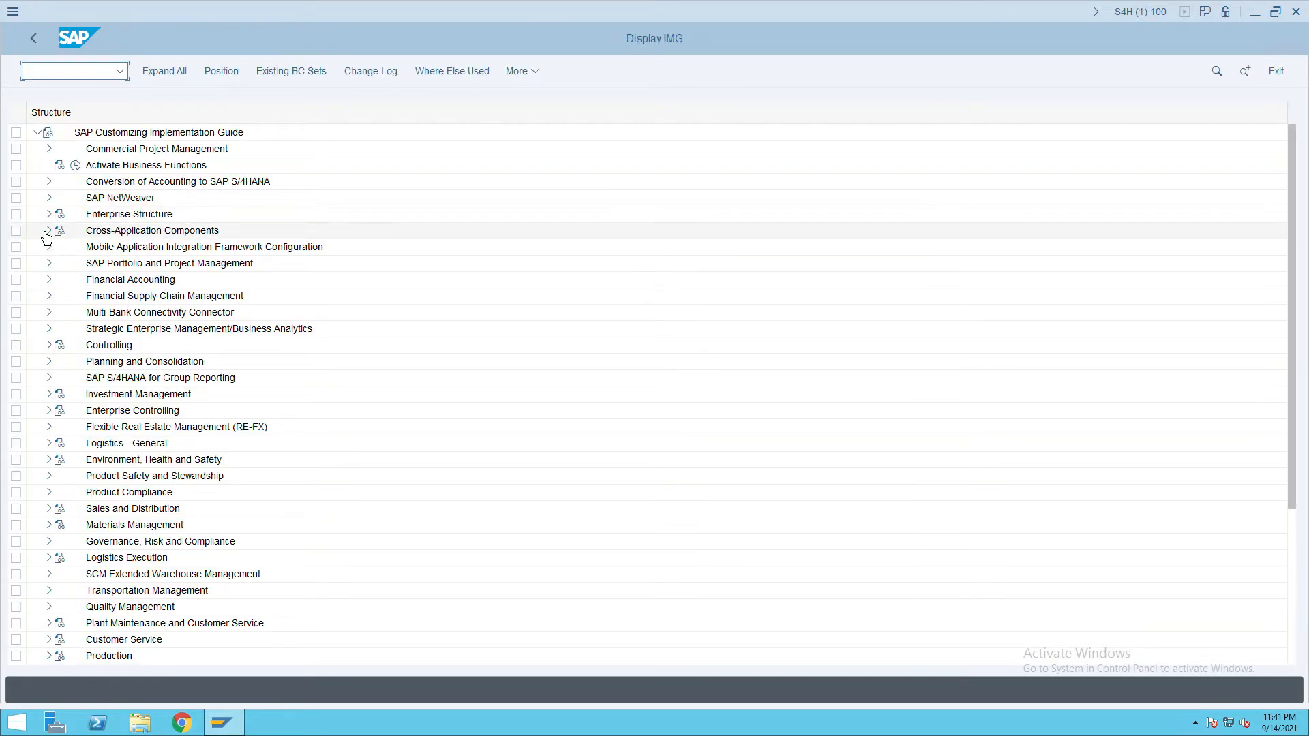
pyautogui.click(49, 215)
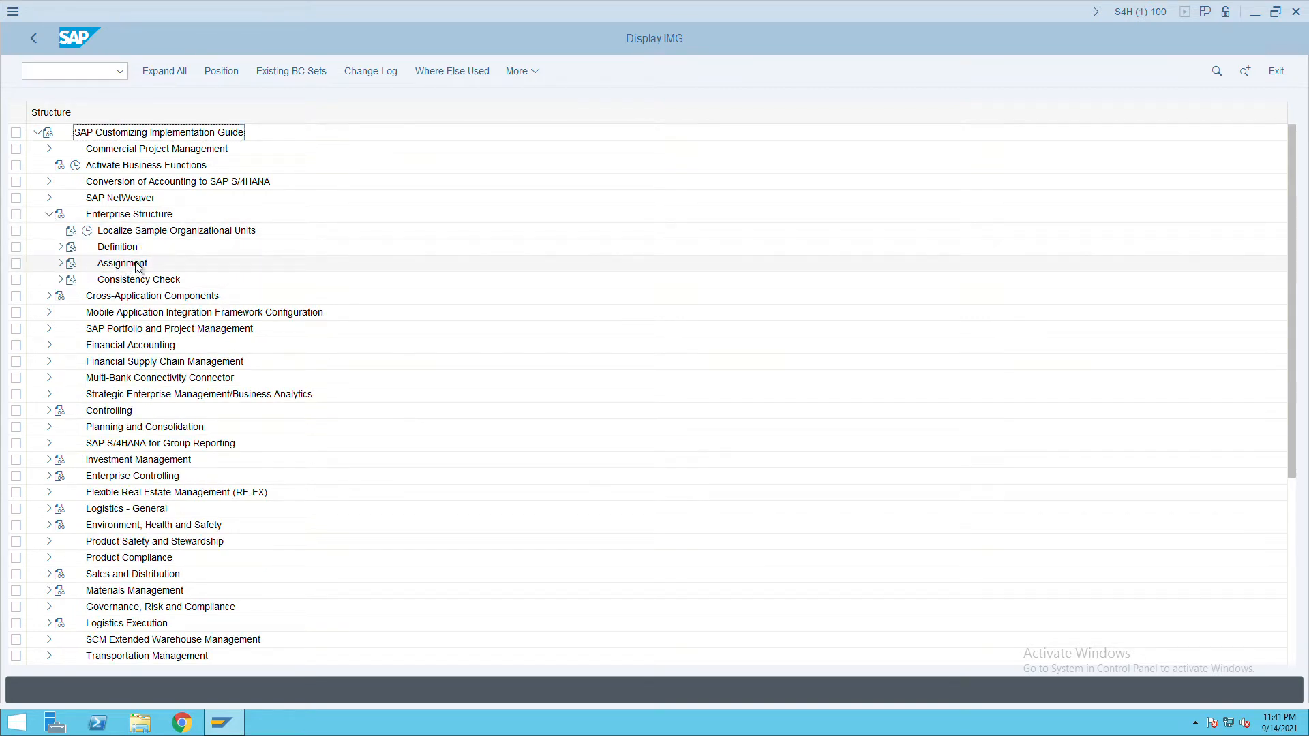
pyautogui.click(61, 249)
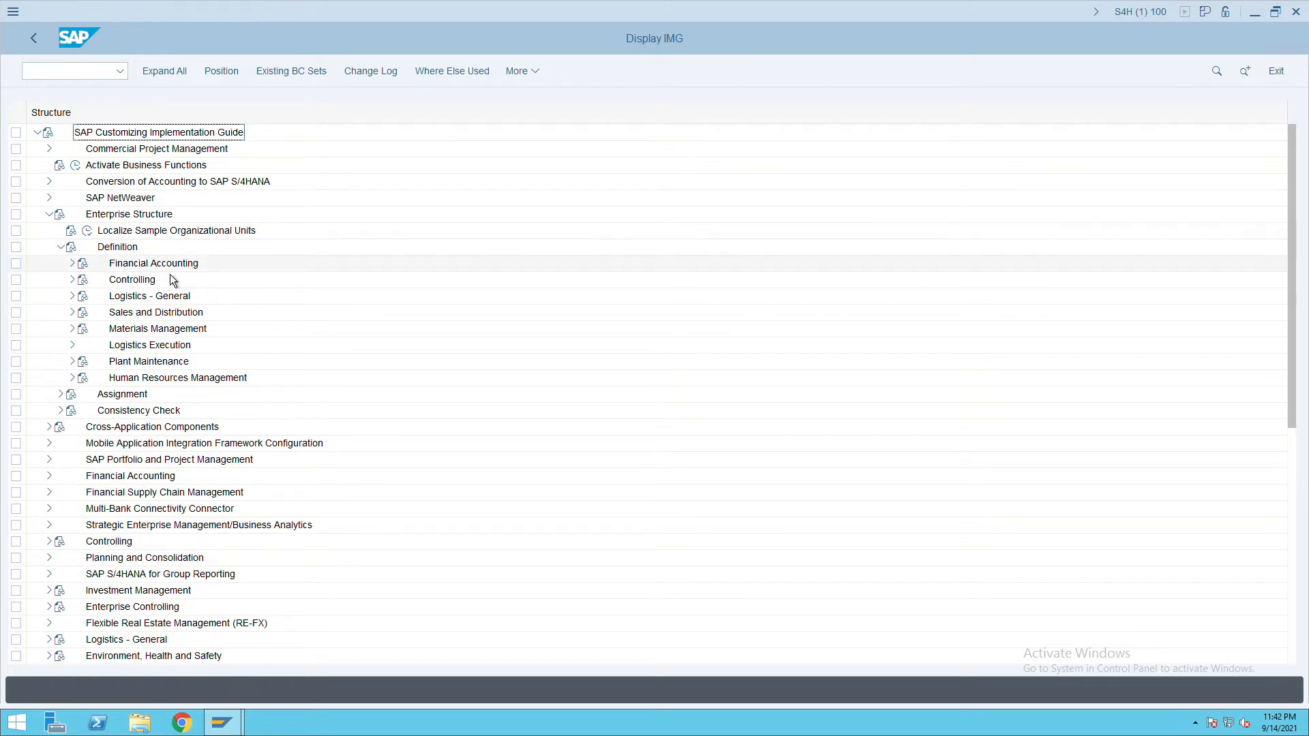
pyautogui.click(73, 263)
pyautogui.click(111, 280)
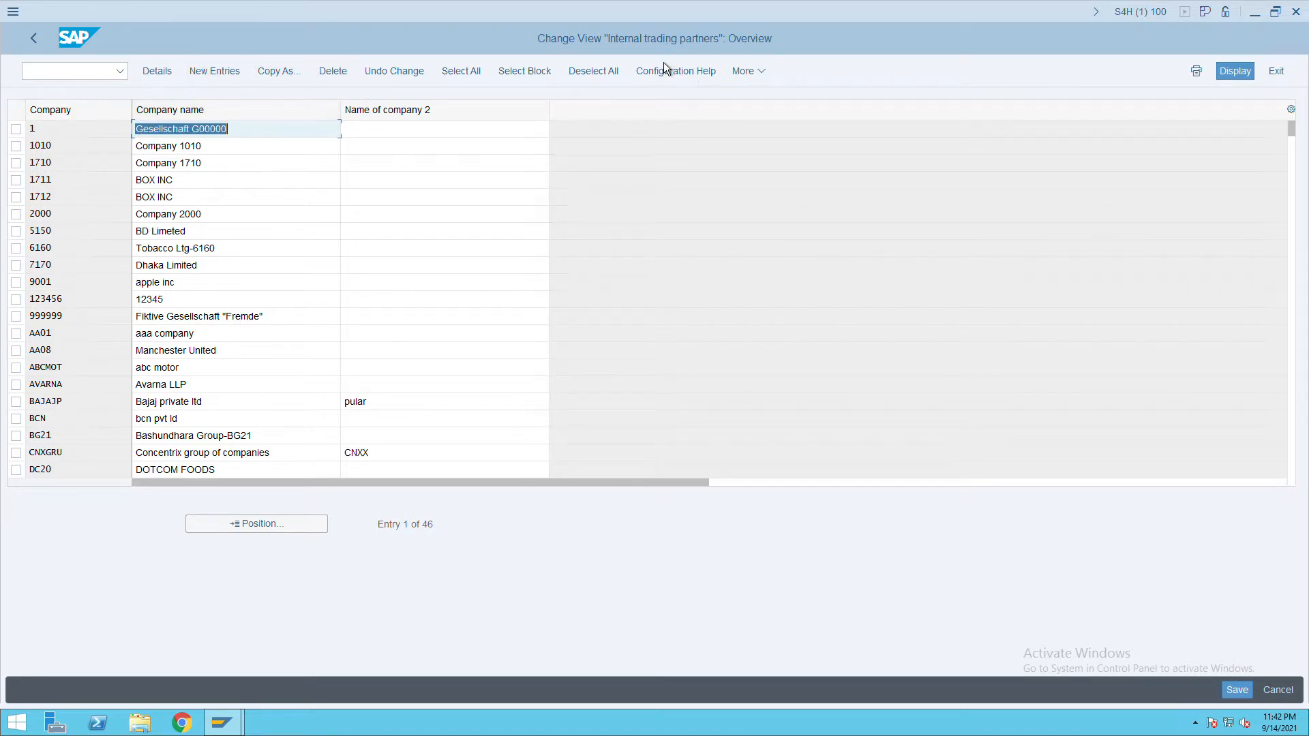
# Add new company ITC, name ITC, at Daal Street, postal code 400000, city mumbai.
pyautogui.click(221, 81)
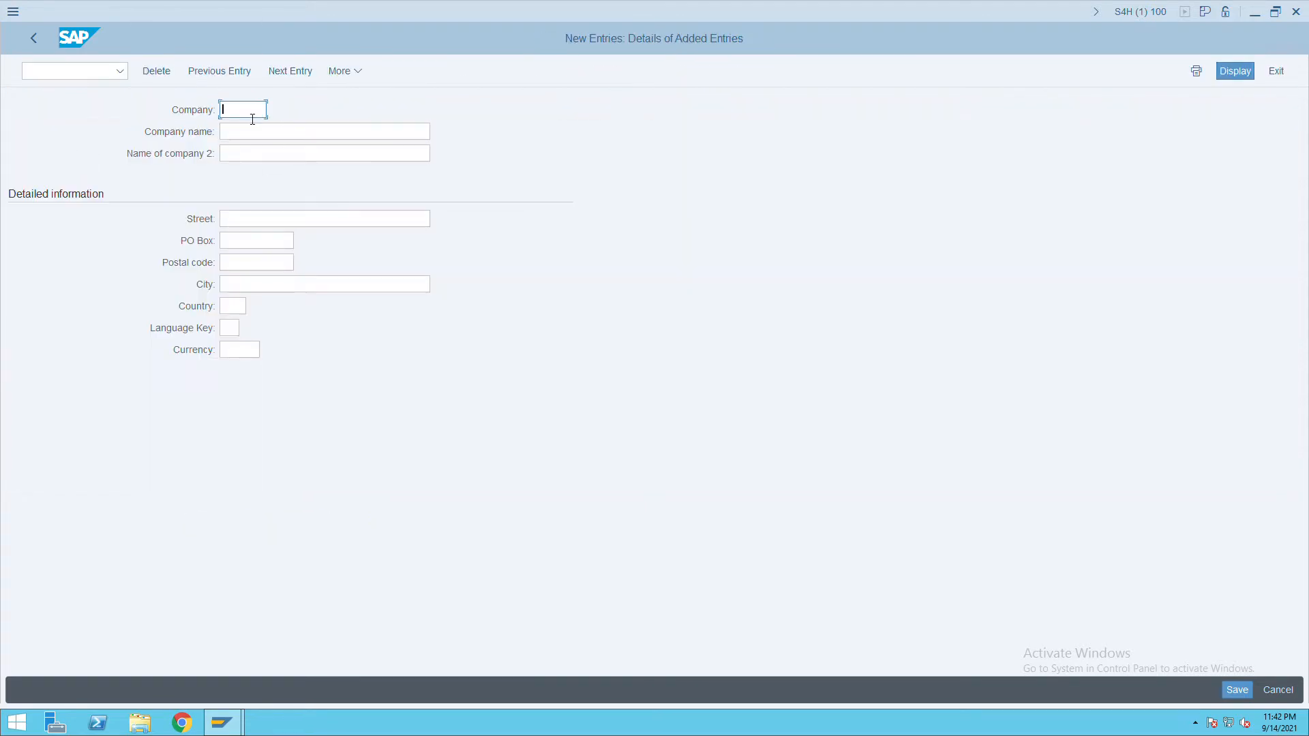
pyautogui.write('ITC')
pyautogui.press('Tab')
pyautogui.write('ITC')
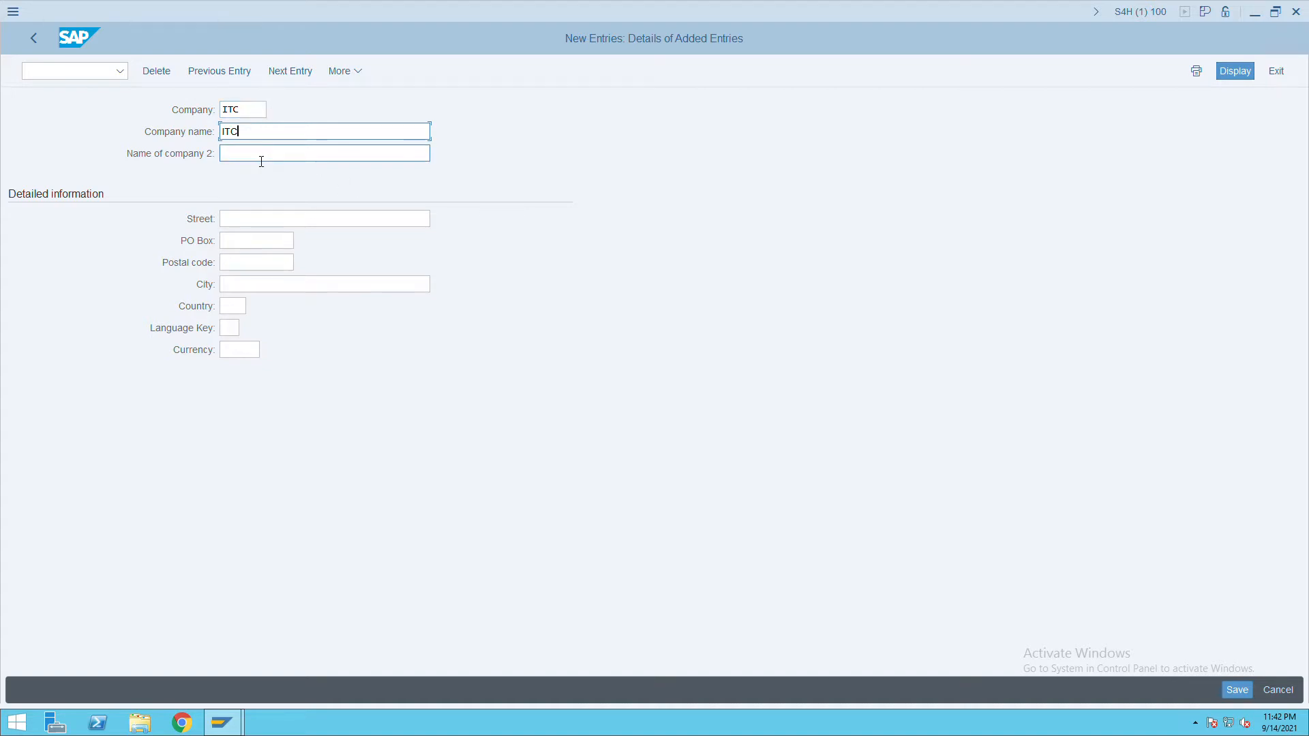
pyautogui.click(263, 222)
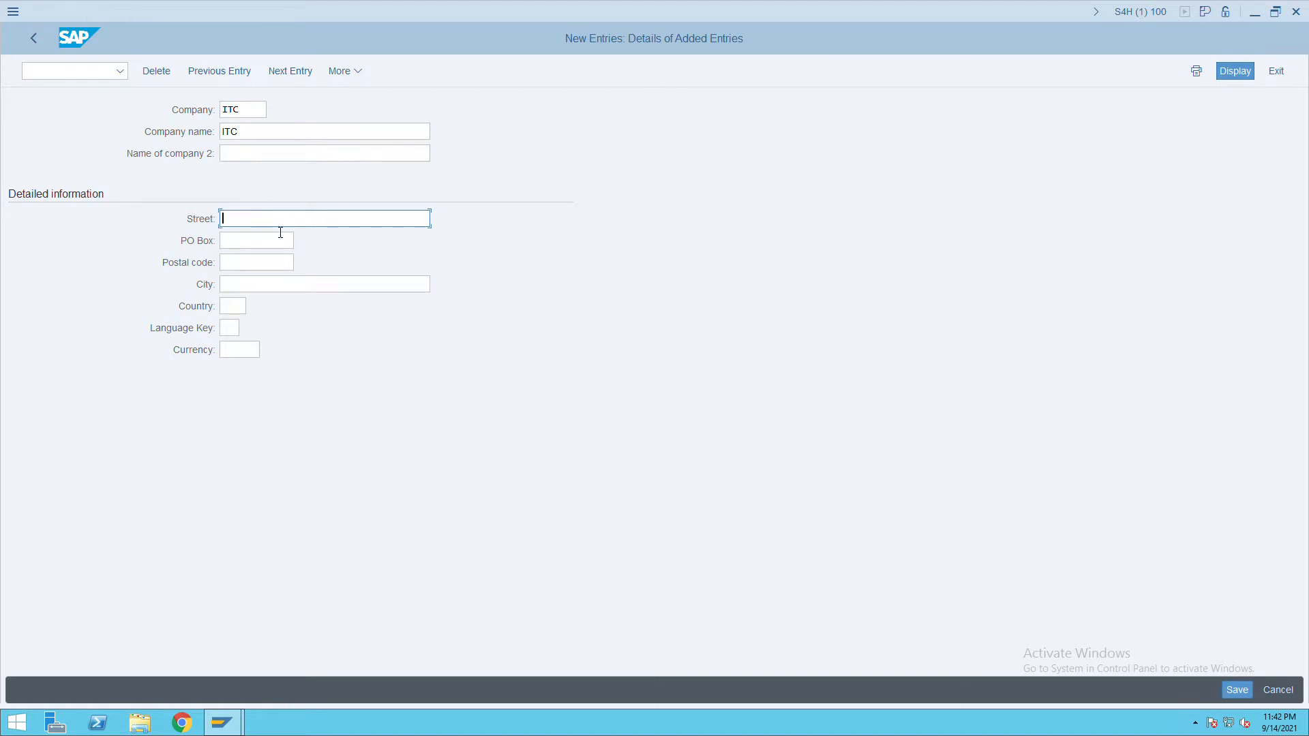
pyautogui.write('Daal Street')
pyautogui.click(245, 248)
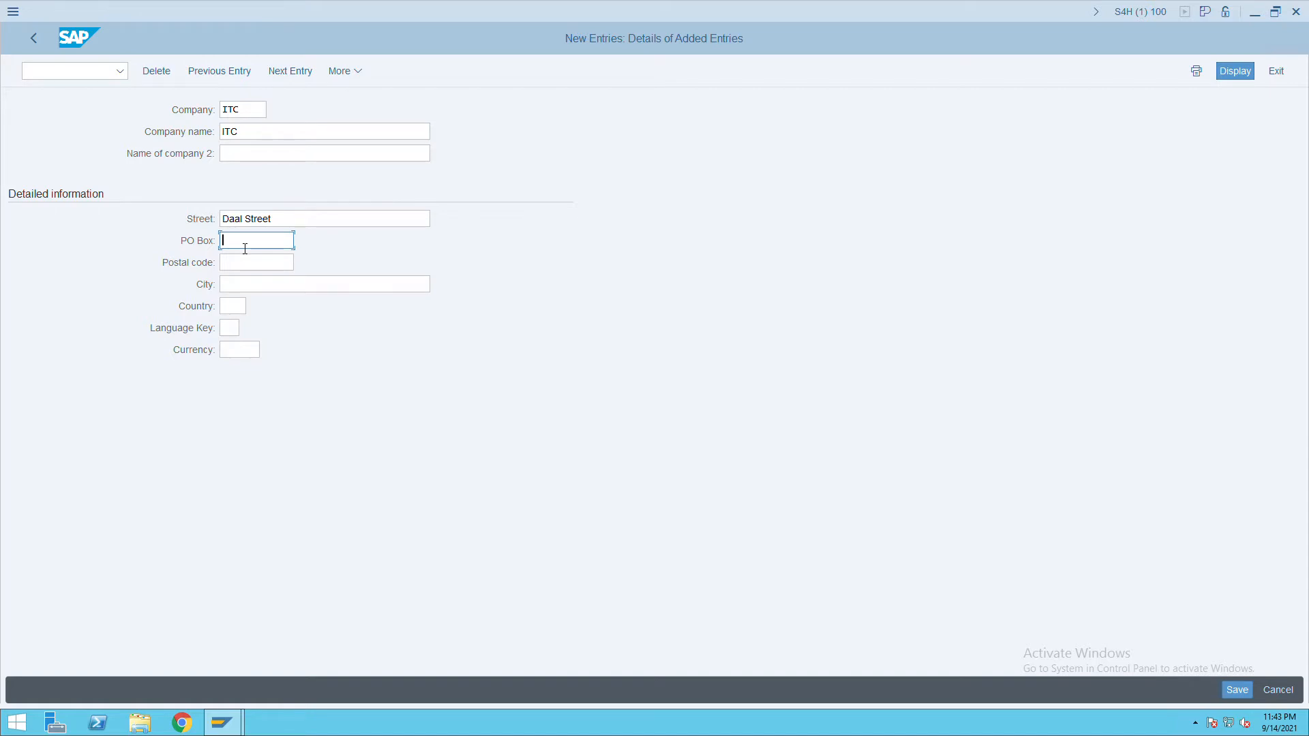
pyautogui.click(260, 270)
pyautogui.write('400000')
pyautogui.click(261, 287)
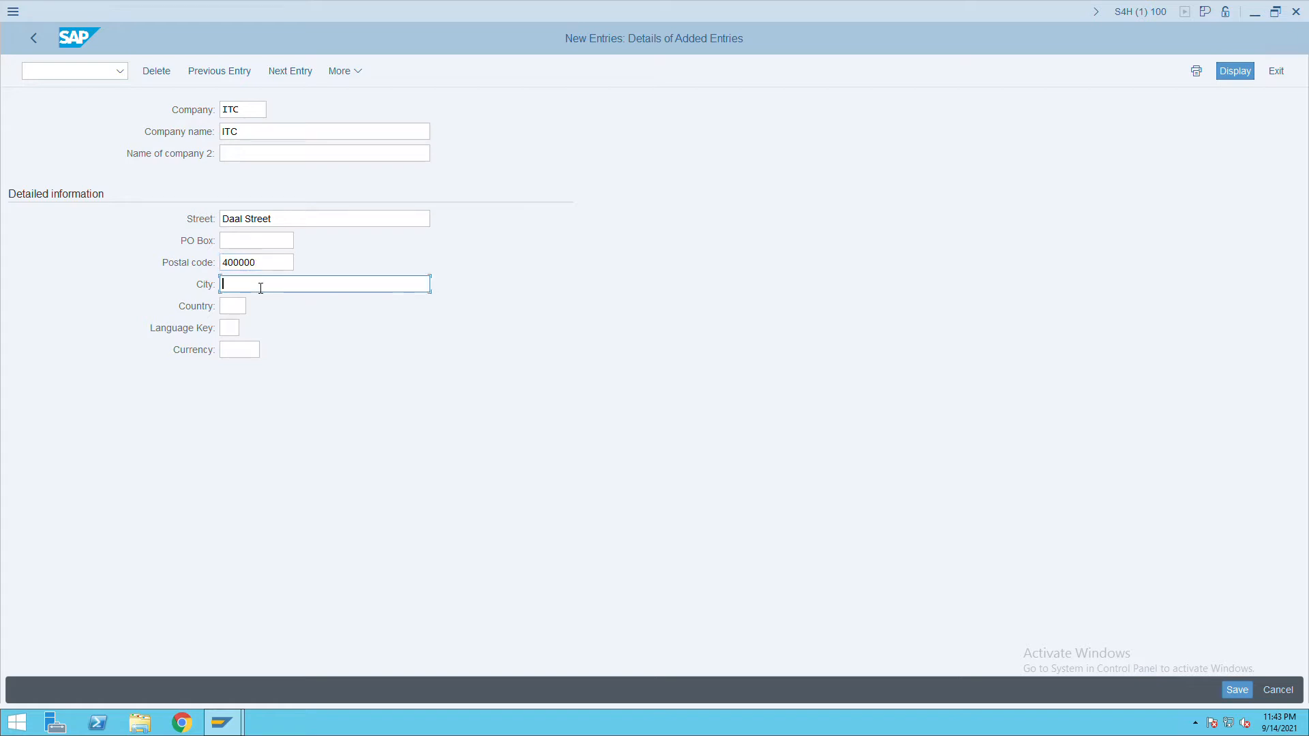
pyautogui.write('mumbai')
# Set country IN, language EN and currency INR, then save company ITC.
pyautogui.click(247, 312)
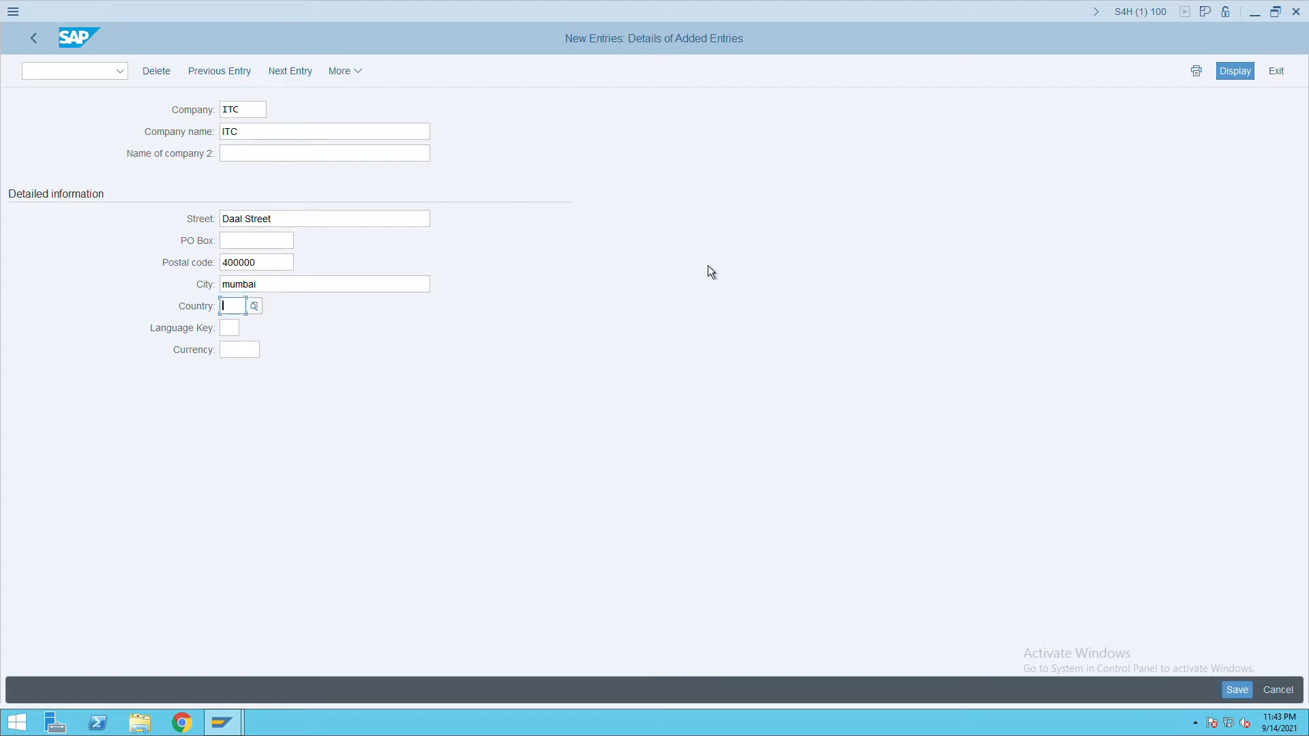
pyautogui.write('IN')
pyautogui.press('Return')
pyautogui.write('in')
pyautogui.press('Tab')
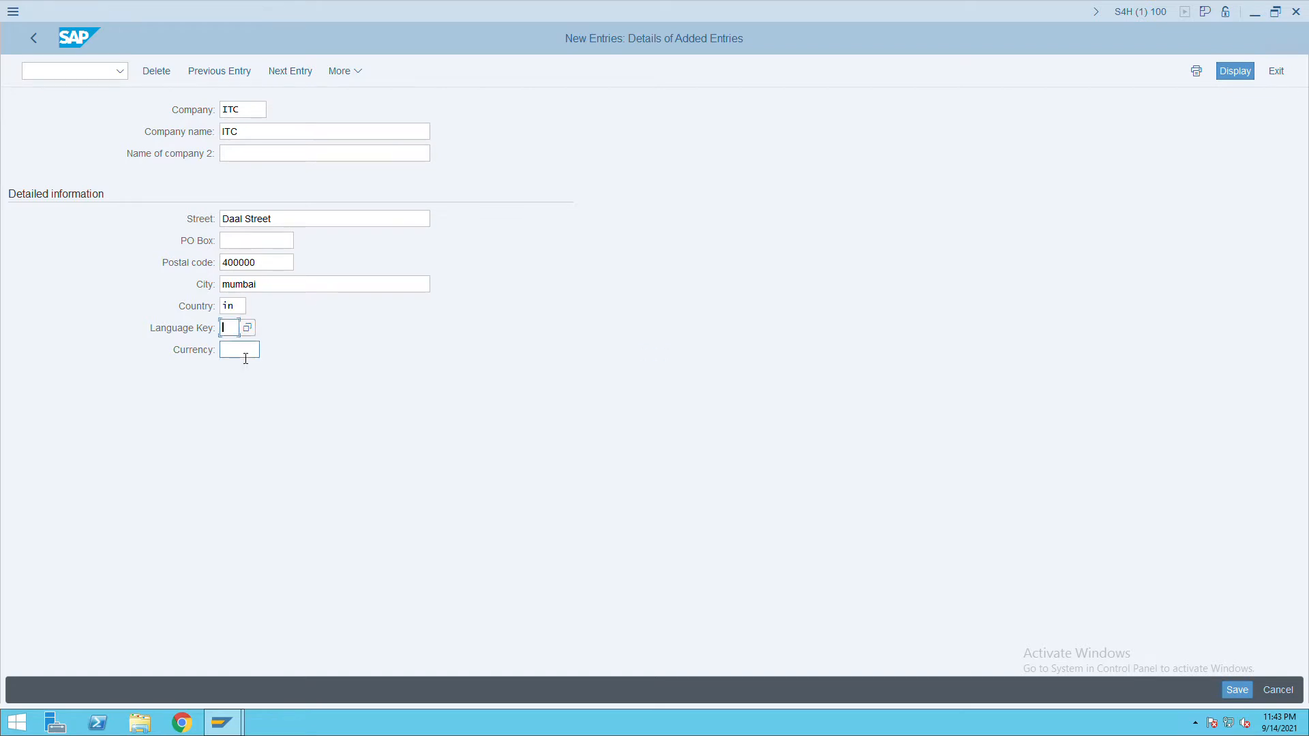
pyautogui.write('en')
pyautogui.press('Tab')
pyautogui.write('in')
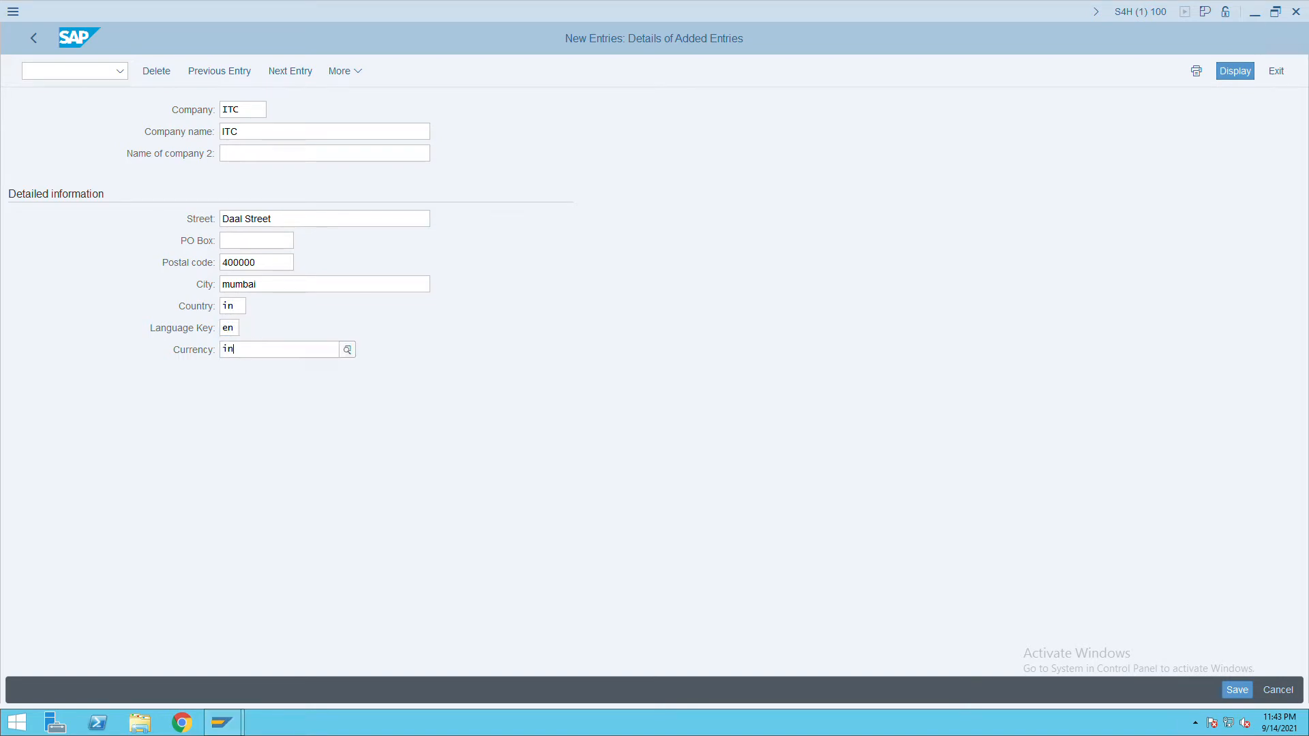
pyautogui.click(1238, 690)
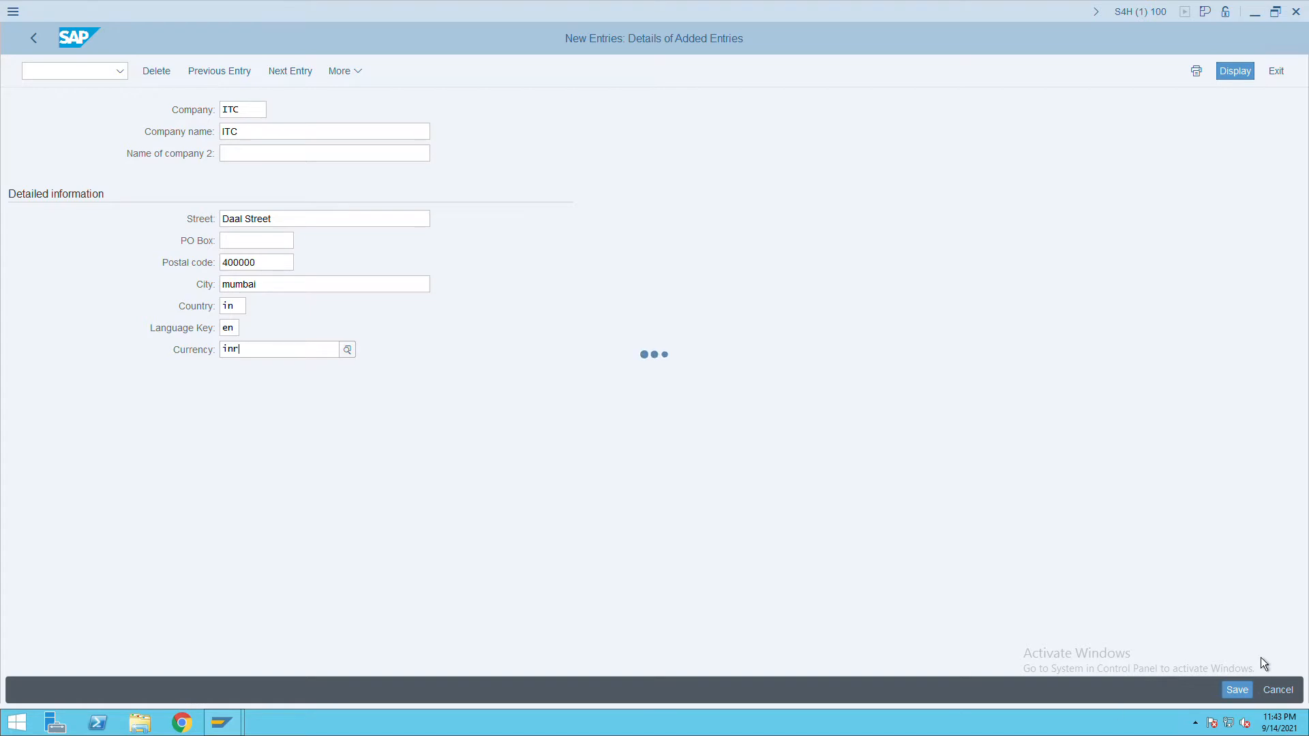
pyautogui.click(1245, 698)
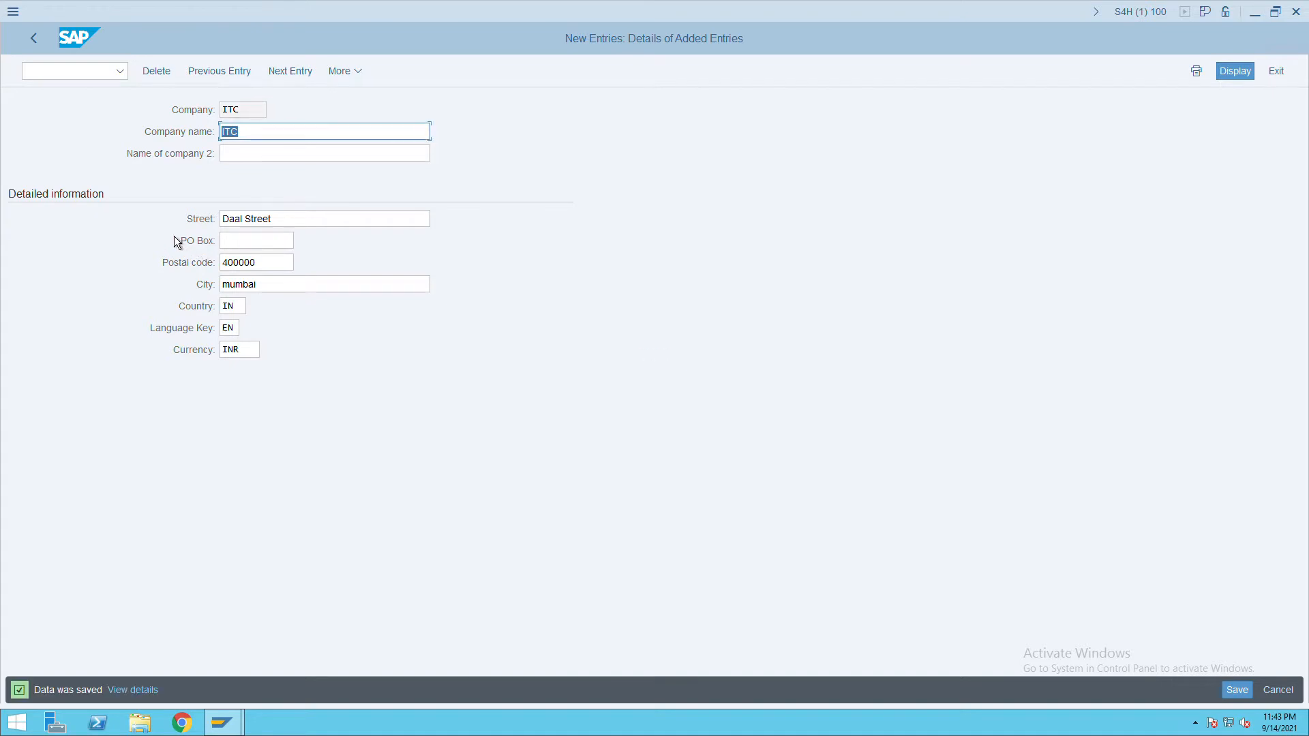
pyautogui.click(46, 46)
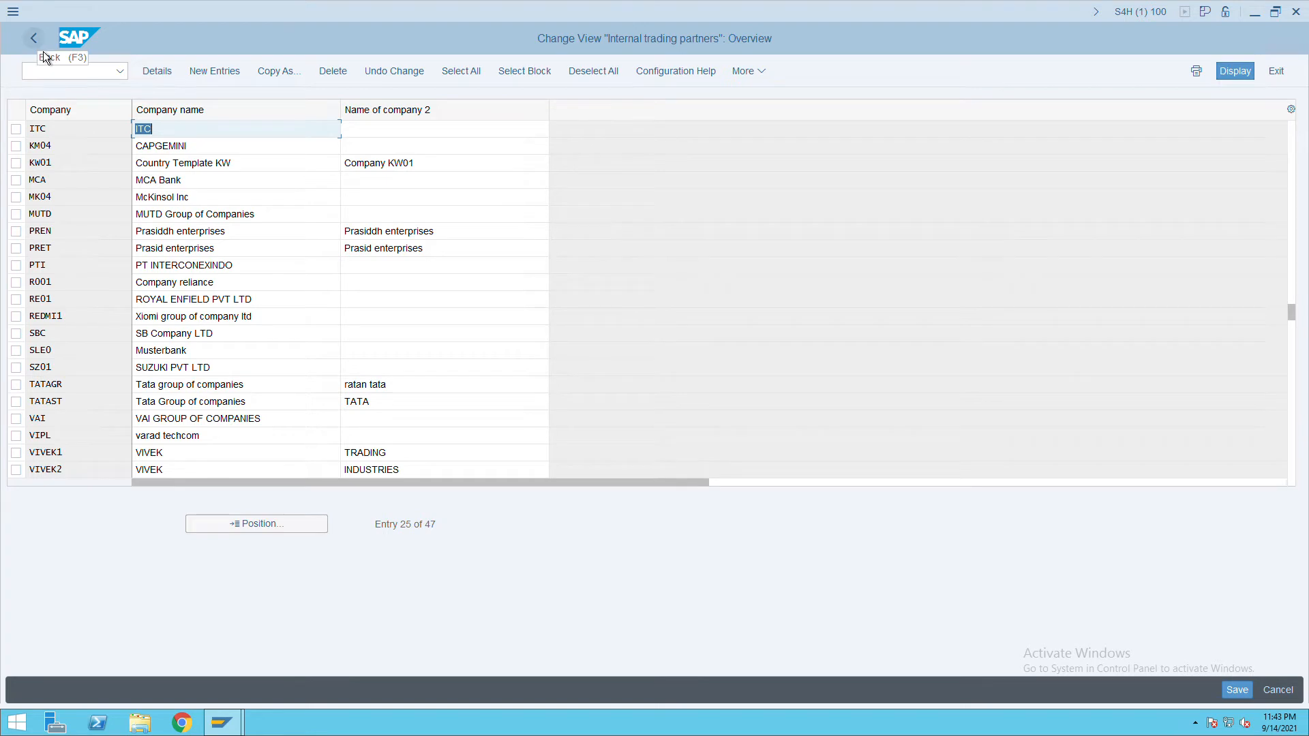
# Open Edit Company Code Data from the IMG and start a new company code entry.
pyautogui.click(34, 39)
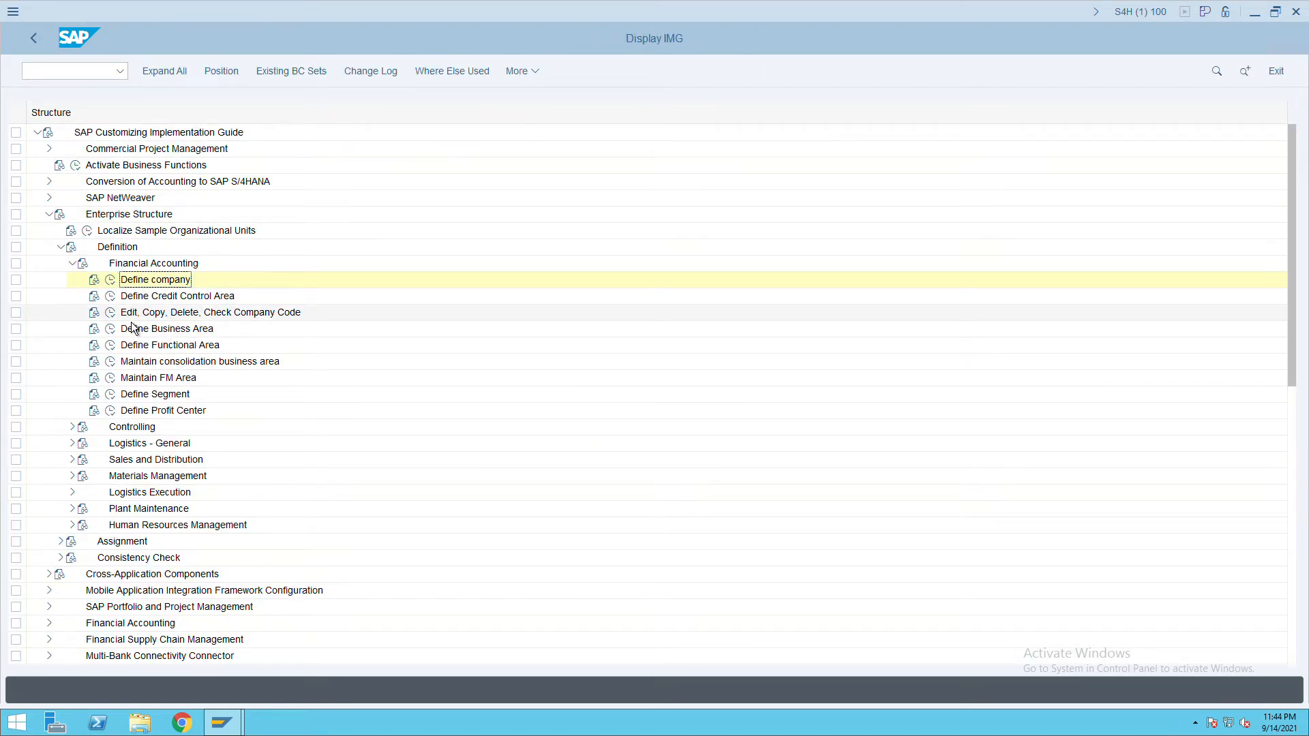
pyautogui.click(110, 313)
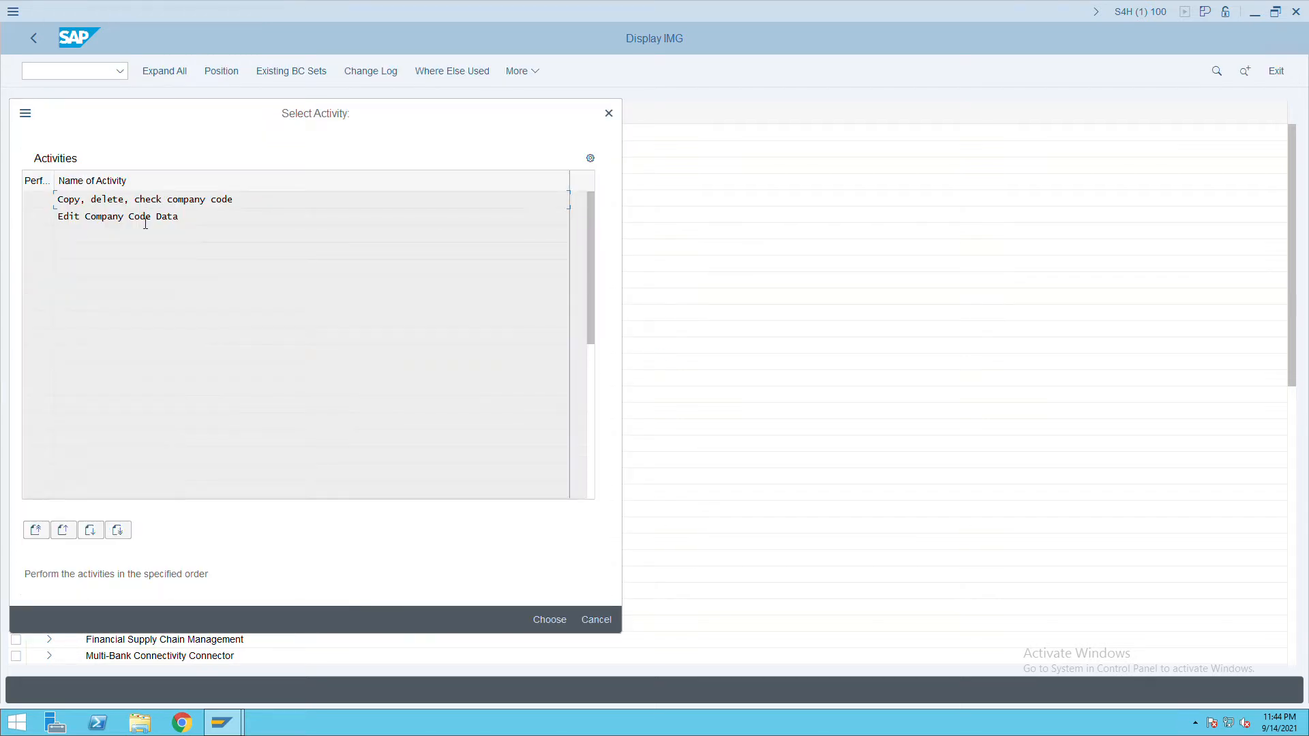
pyautogui.doubleClick(146, 225)
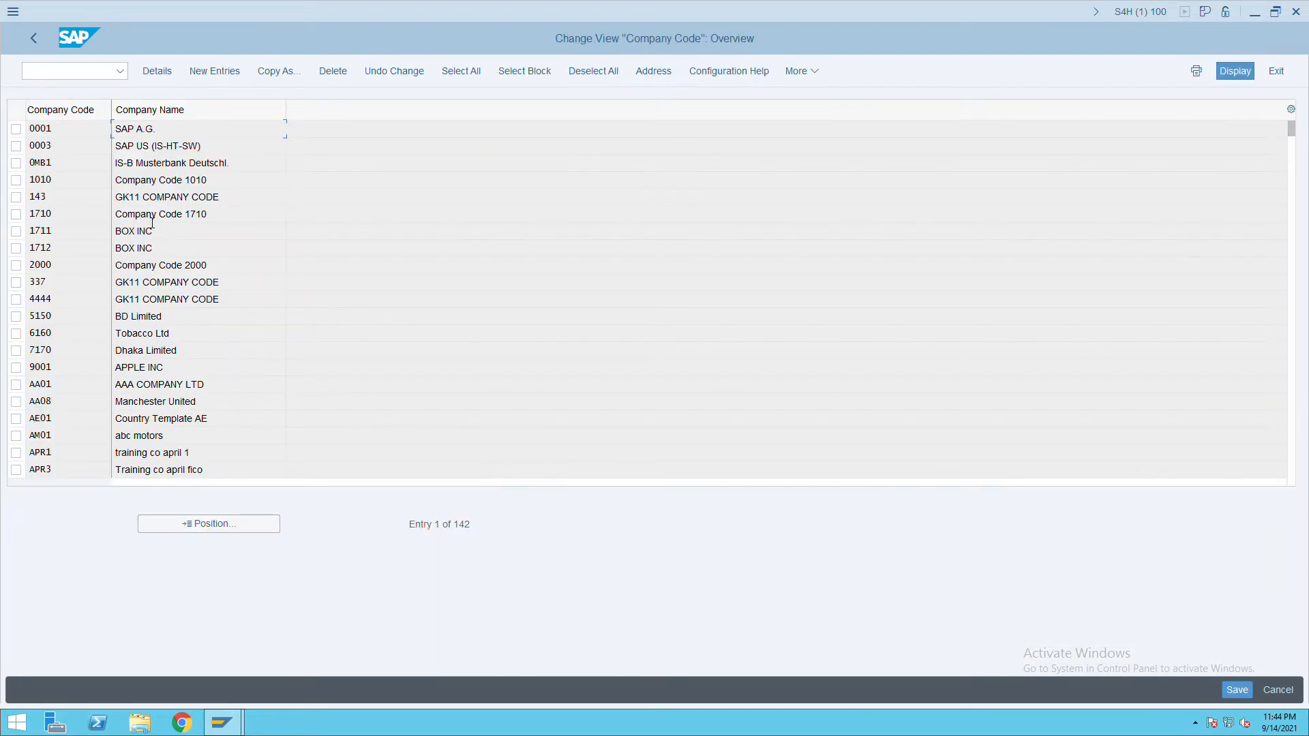
pyautogui.click(223, 79)
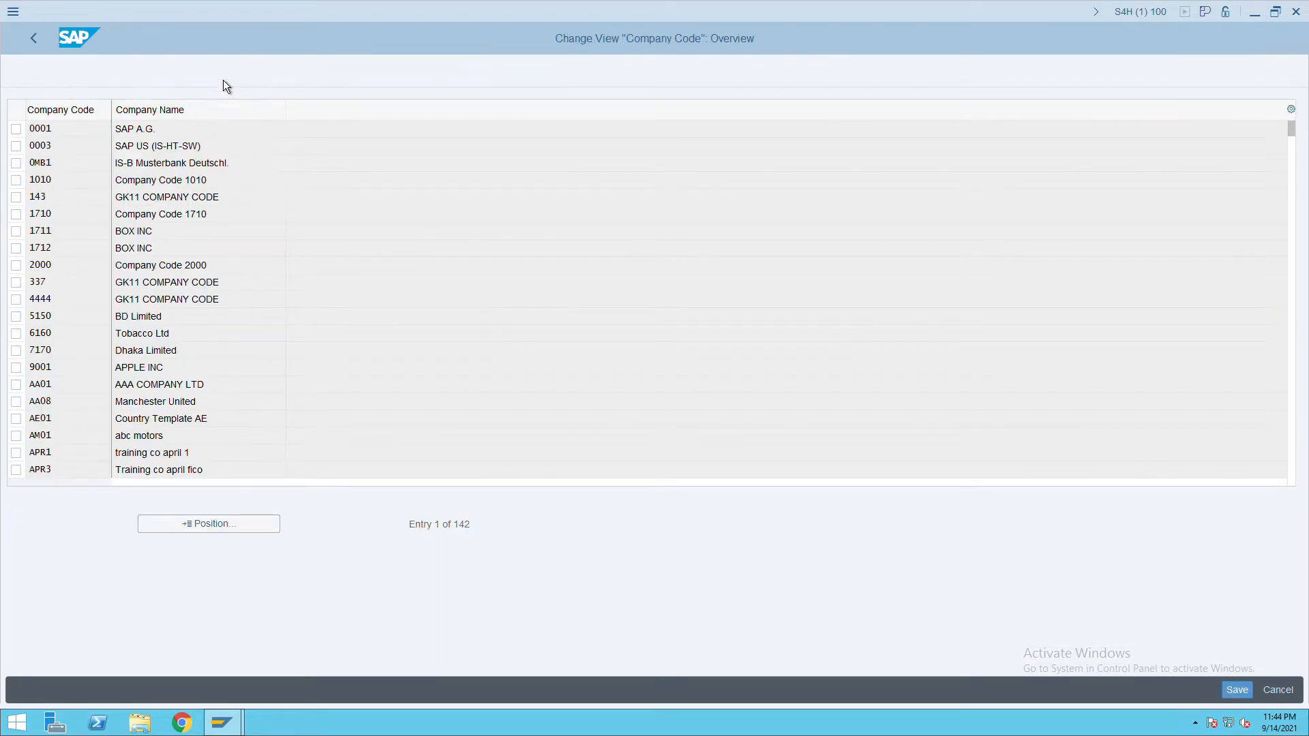
# Enter company code itc, name itc, city mumbai, country in, currency inr, language en.
pyautogui.click(149, 114)
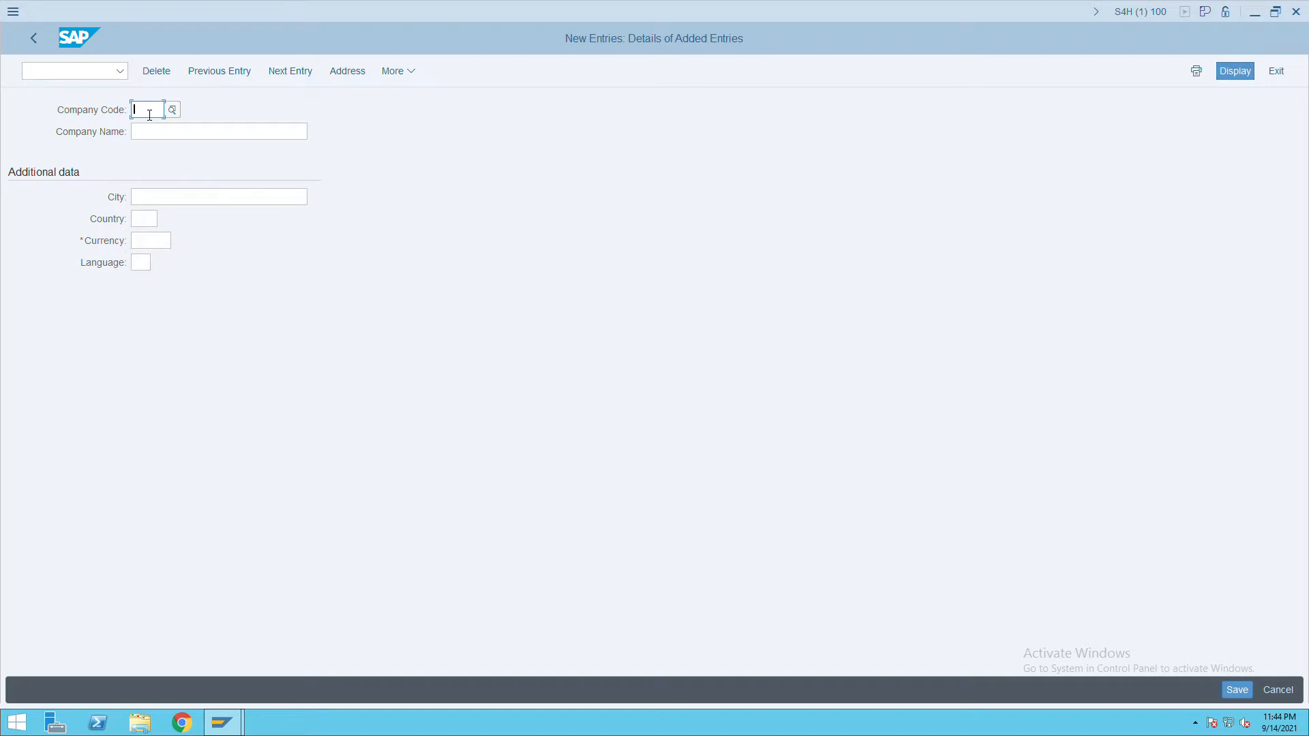
pyautogui.write('1tc')
pyautogui.press('Tab')
pyautogui.write('itc')
pyautogui.press('Tab')
pyautogui.write('mumbai')
pyautogui.press('Tab')
pyautogui.write('in')
pyautogui.press('Tab')
pyautogui.write('inr')
pyautogui.press('Tab')
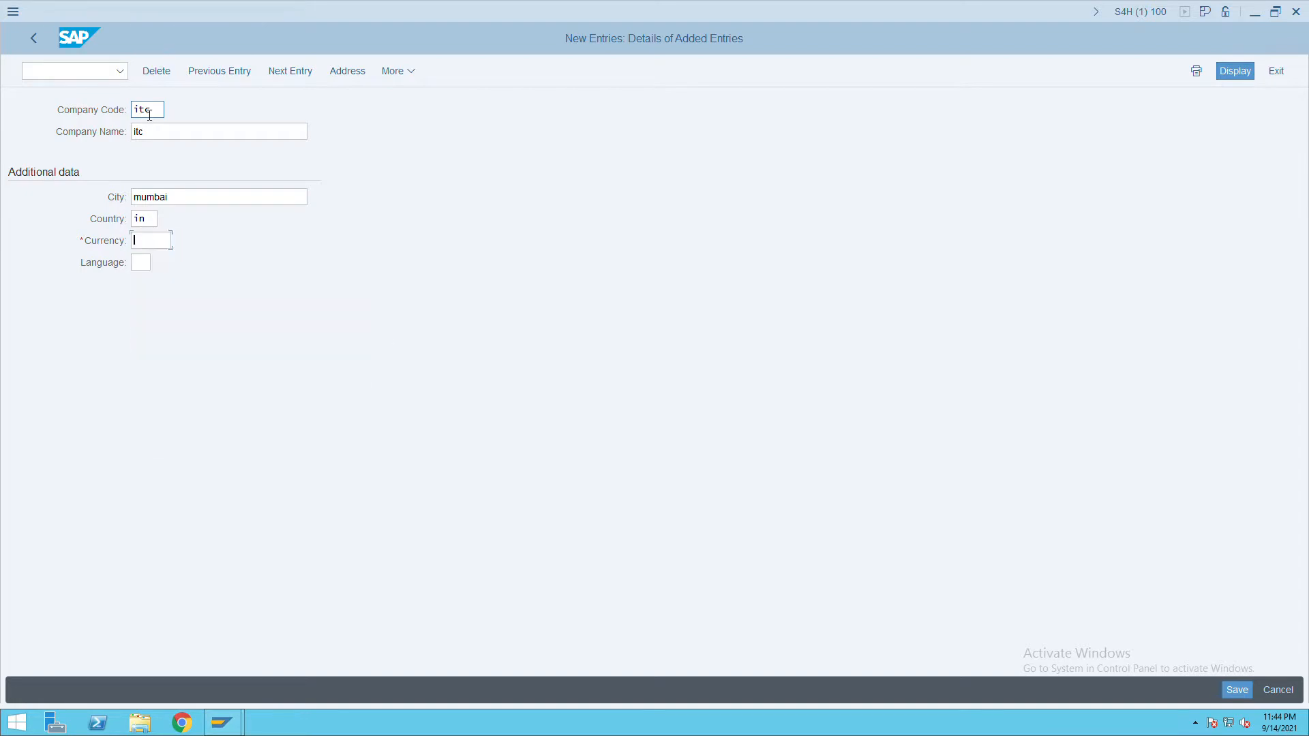
pyautogui.write('en')
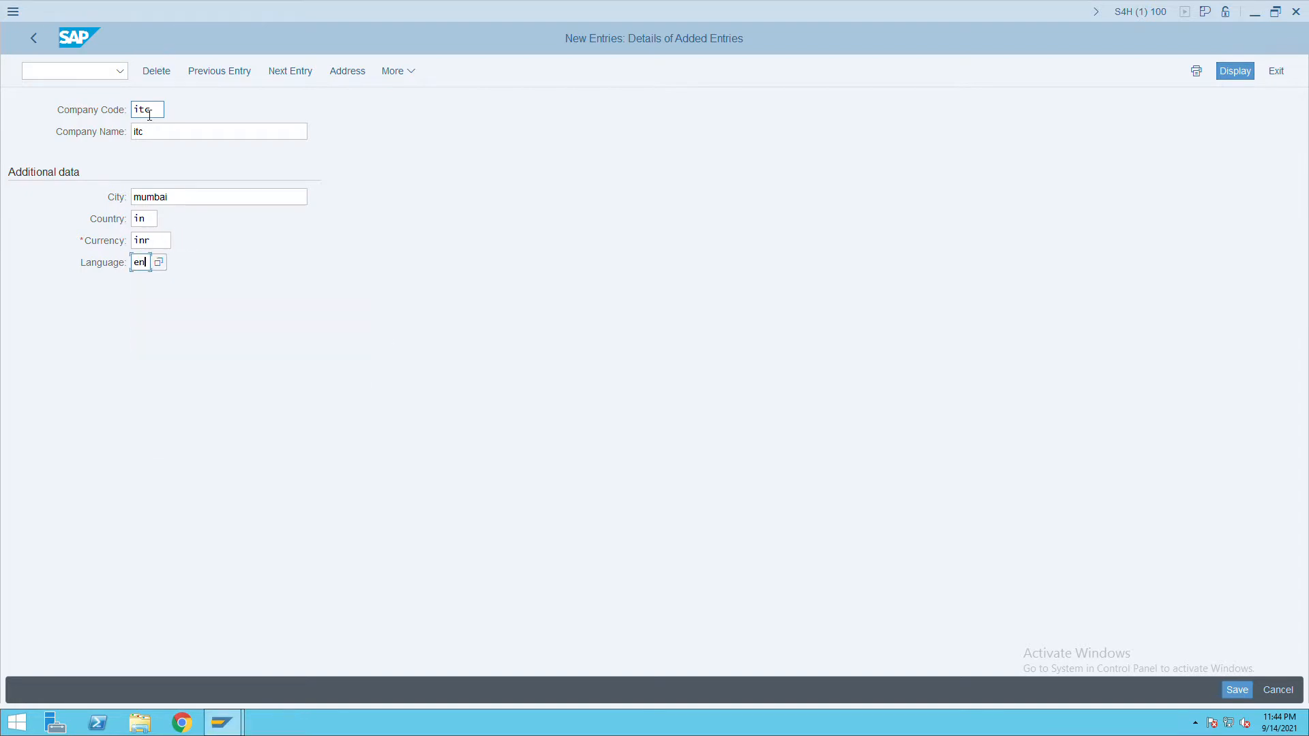
# Fill the address with title Company, name and search term itc, house number 1001, postal code 400000, city mumbai.
pyautogui.click(373, 76)
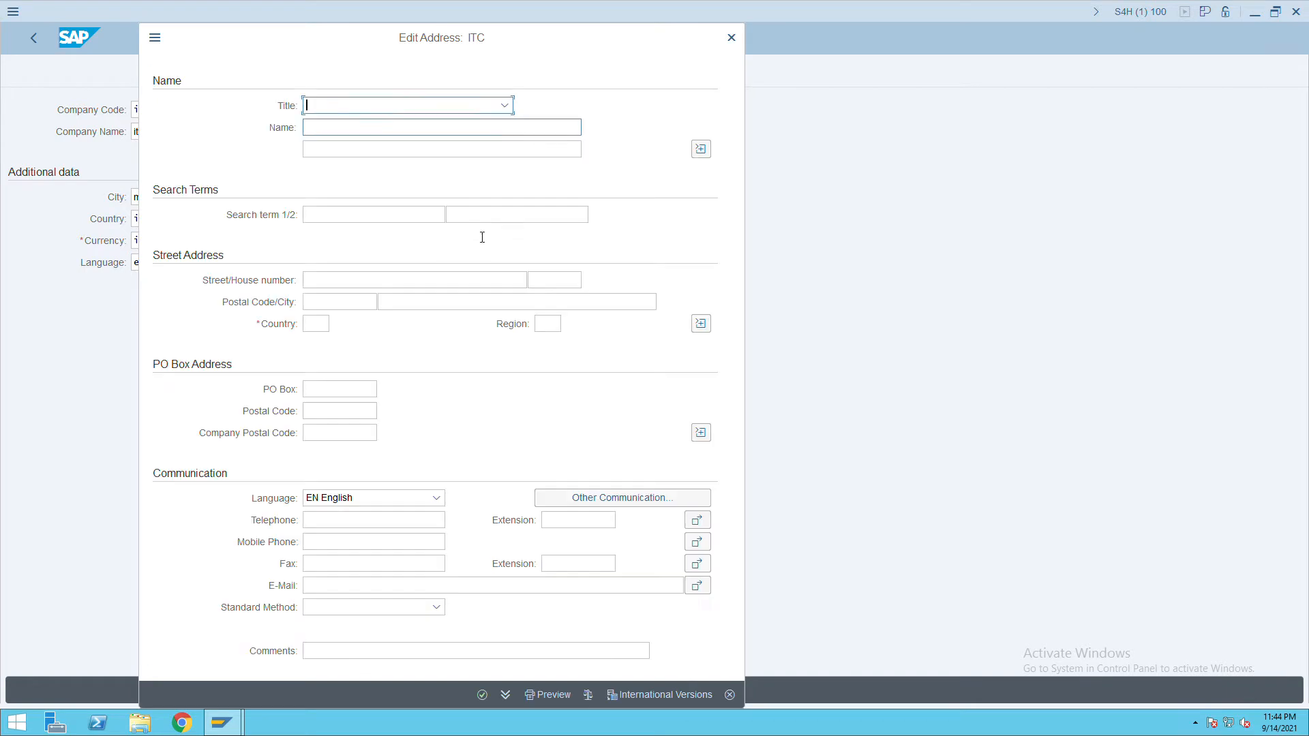
pyautogui.click(510, 110)
pyautogui.click(358, 129)
pyautogui.click(358, 132)
pyautogui.write('itc')
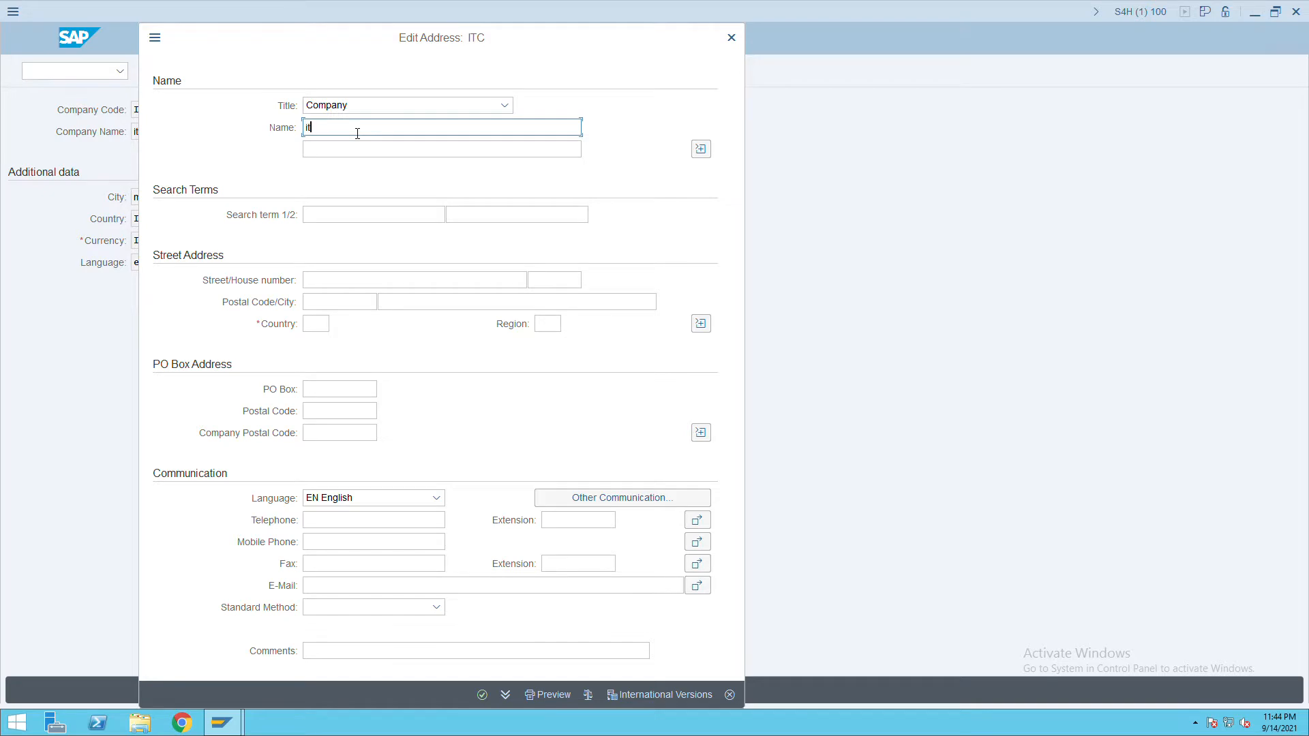
pyautogui.click(352, 214)
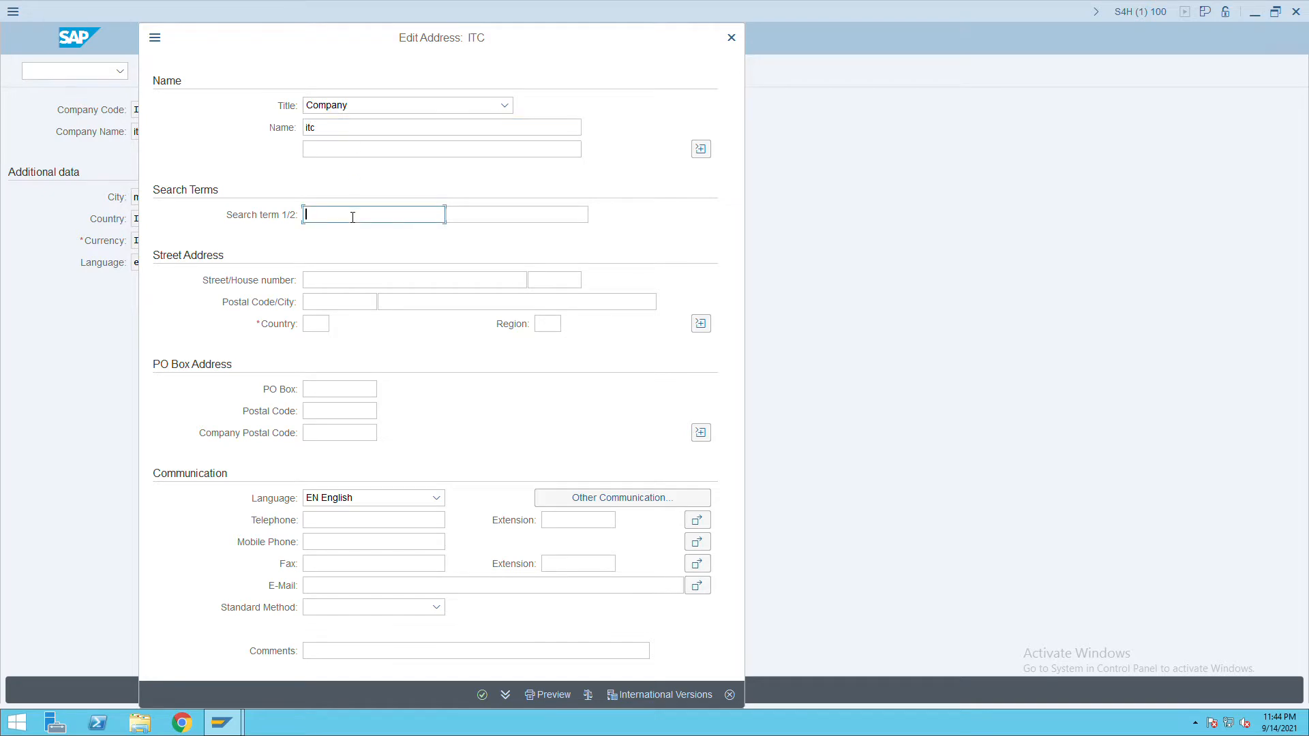
pyautogui.write('itc')
pyautogui.click(363, 281)
pyautogui.write('mumbai')
pyautogui.press('Tab')
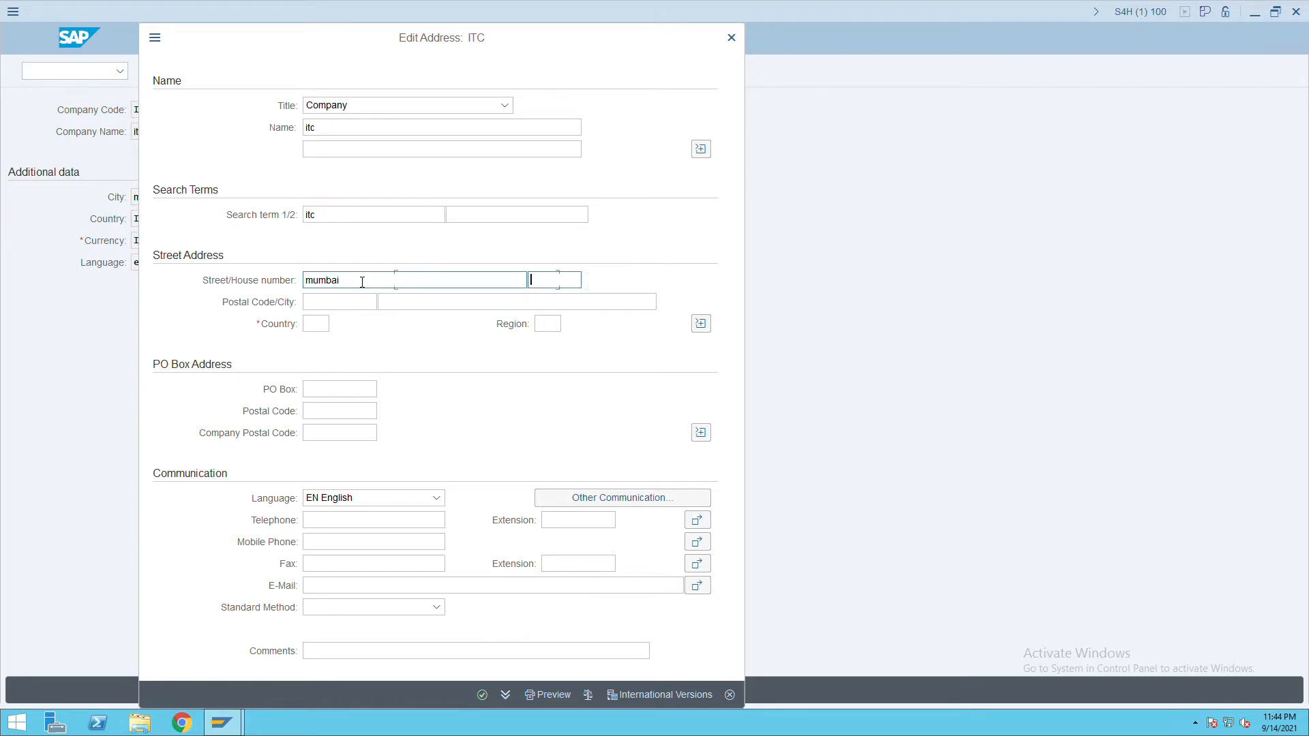
pyautogui.write('1001')
pyautogui.press('Tab')
pyautogui.write('40000')
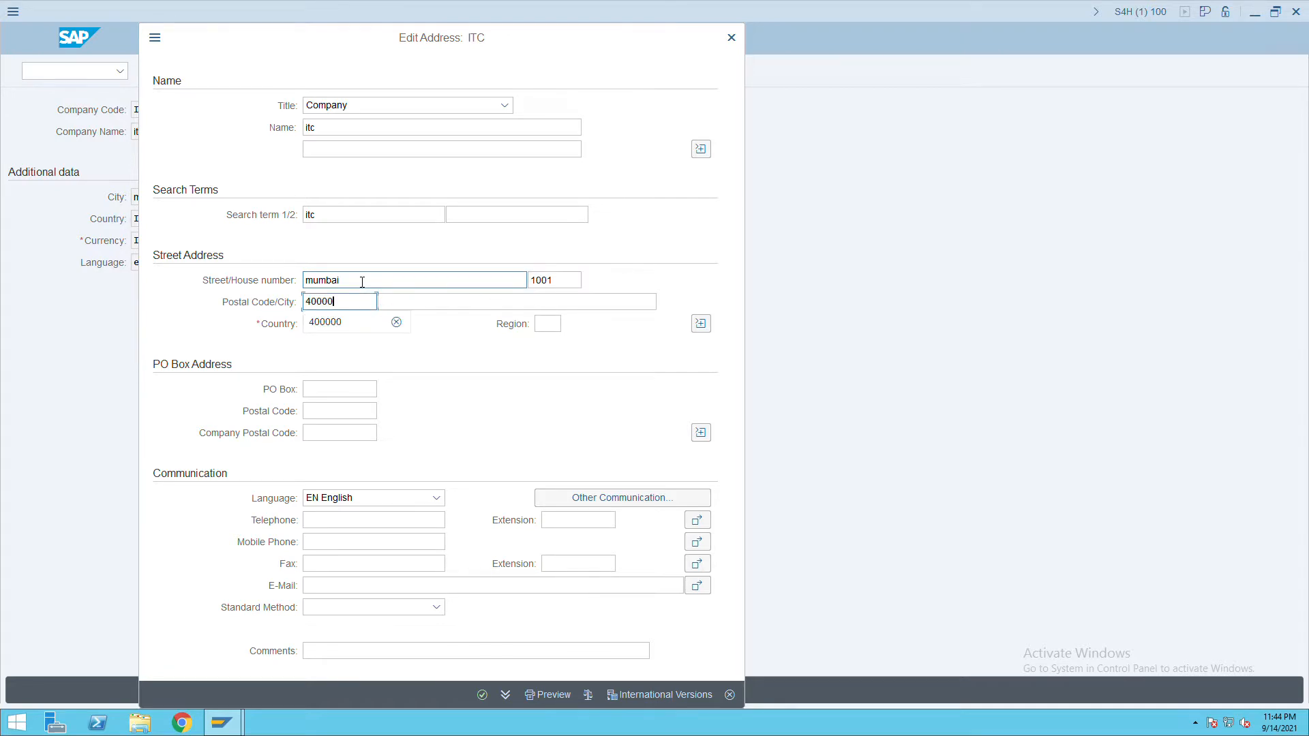
pyautogui.click(329, 330)
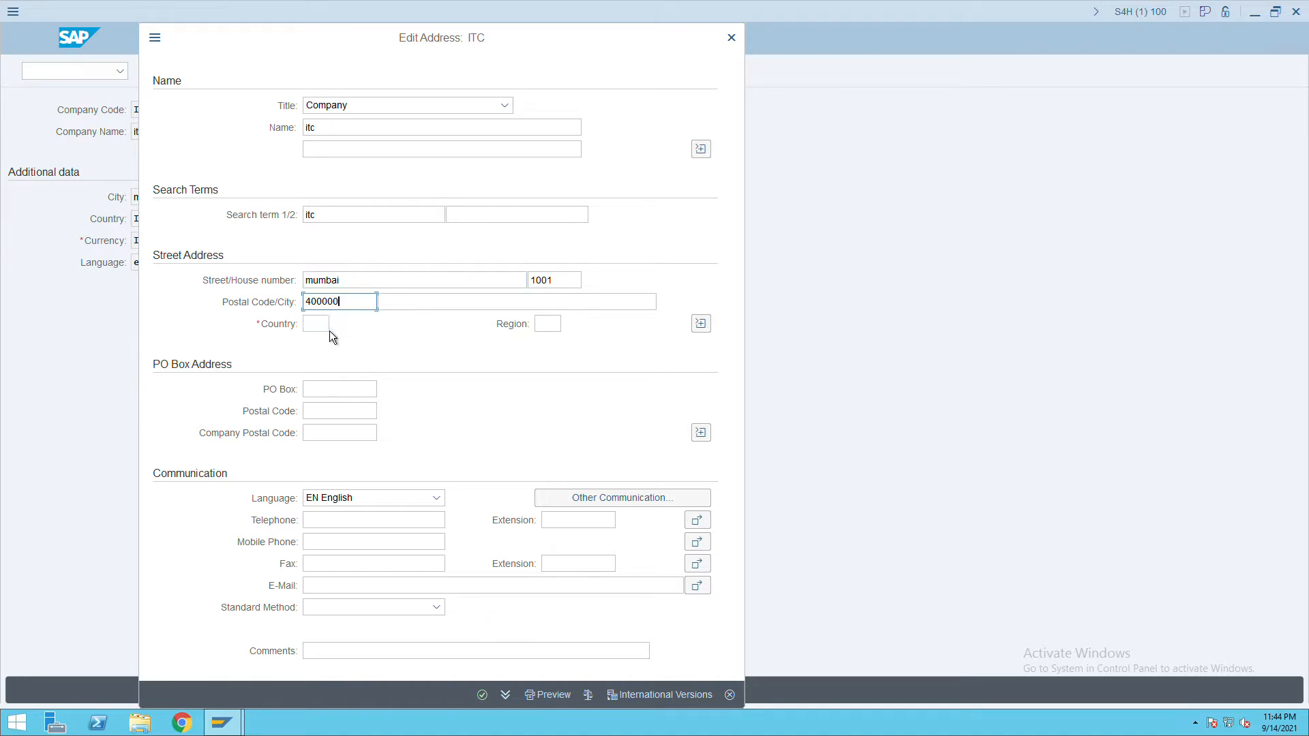
pyautogui.click(431, 307)
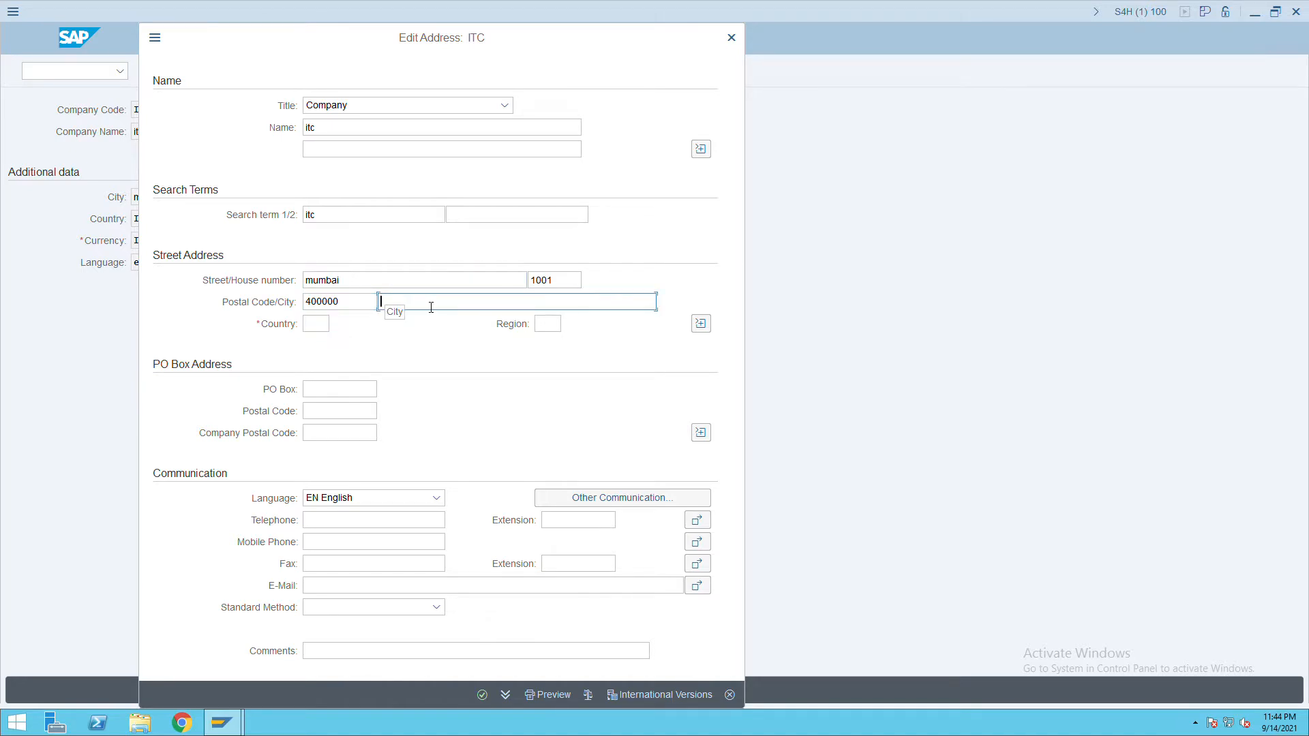
pyautogui.write('mumbai')
# Change the street to Daal street, set region MH for country IN, and confirm the address.
pyautogui.click(365, 280)
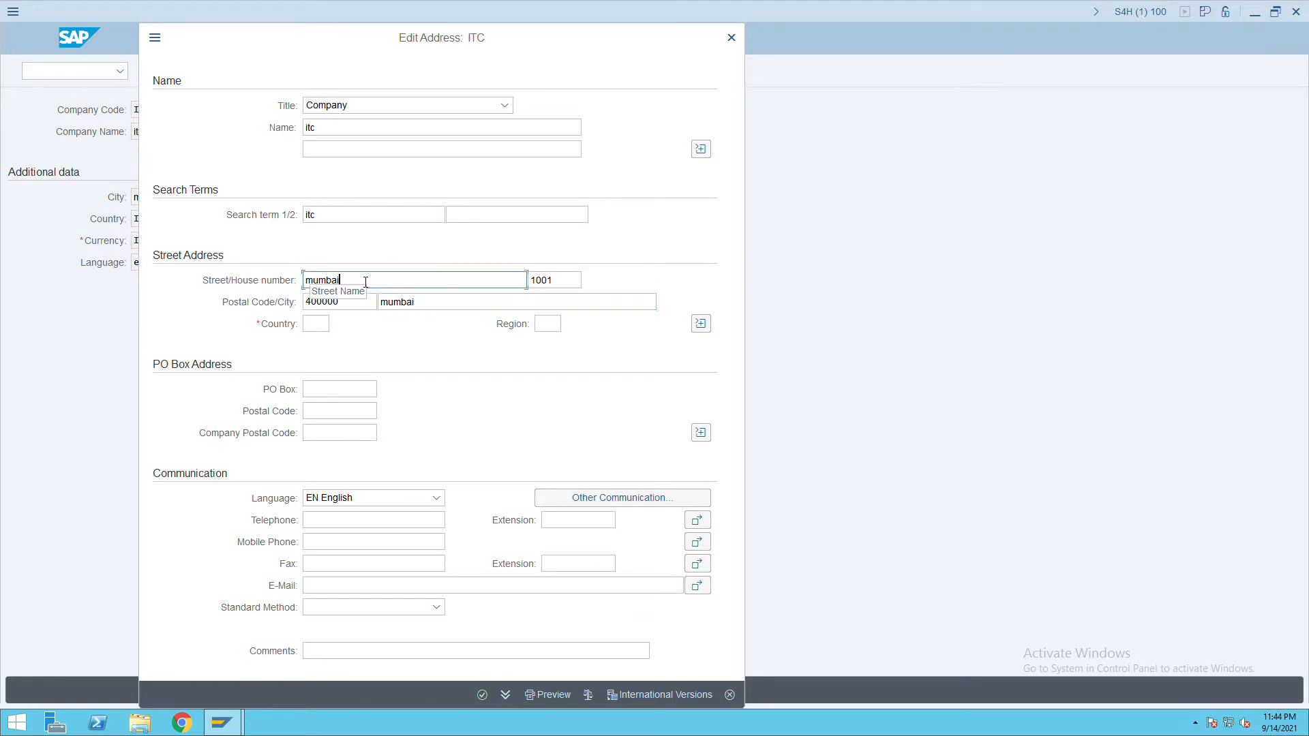
pyautogui.press('BackSpace')
pyautogui.press('BackSpace')
pyautogui.press('BackSpace')
pyautogui.press('BackSpace')
pyautogui.press('BackSpace')
pyautogui.press('BackSpace')
pyautogui.press('BackSpace')
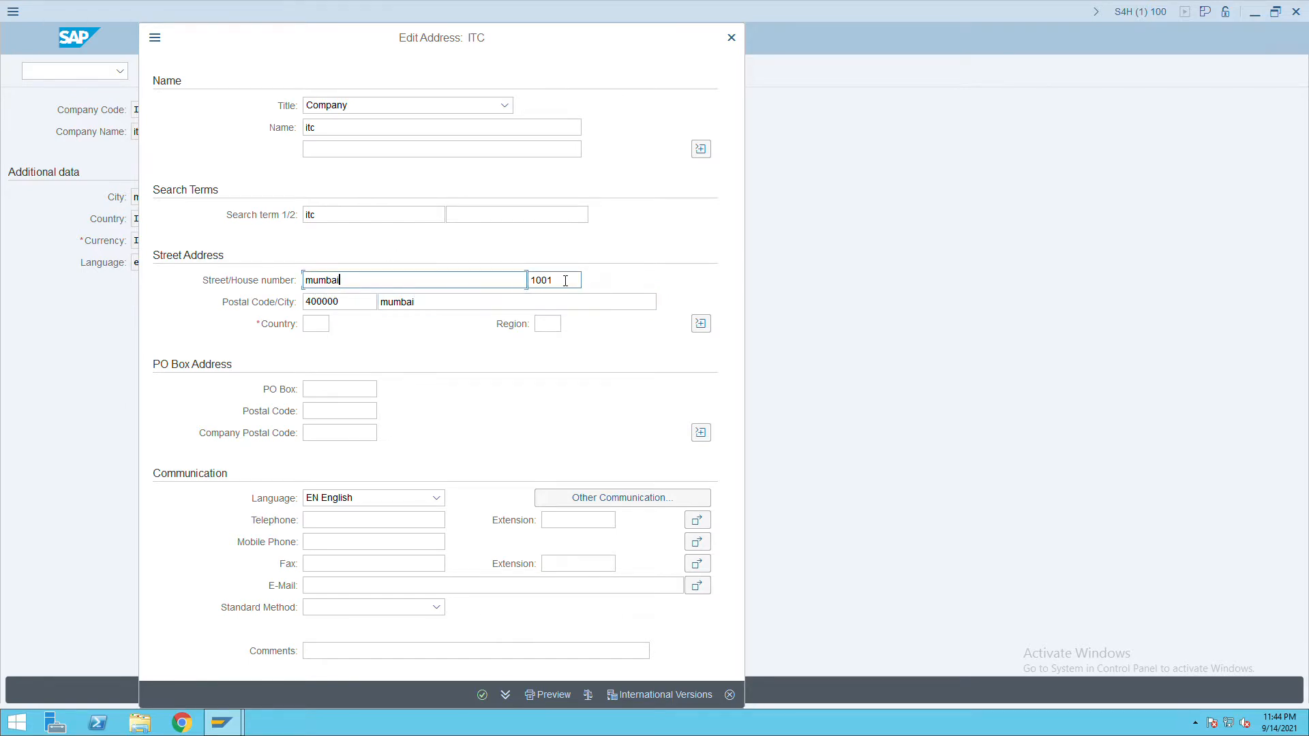
pyautogui.write('Daal street')
pyautogui.click(327, 326)
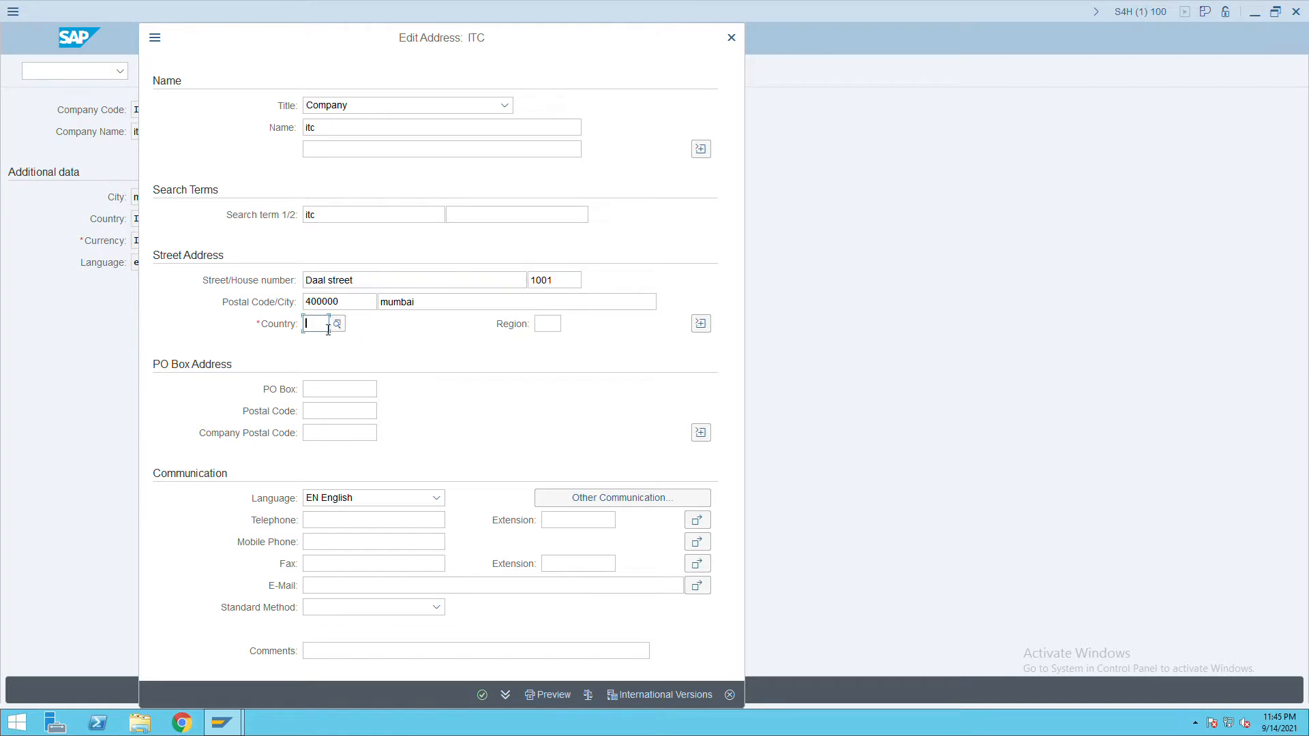
pyautogui.press('Tab')
pyautogui.write('ap')
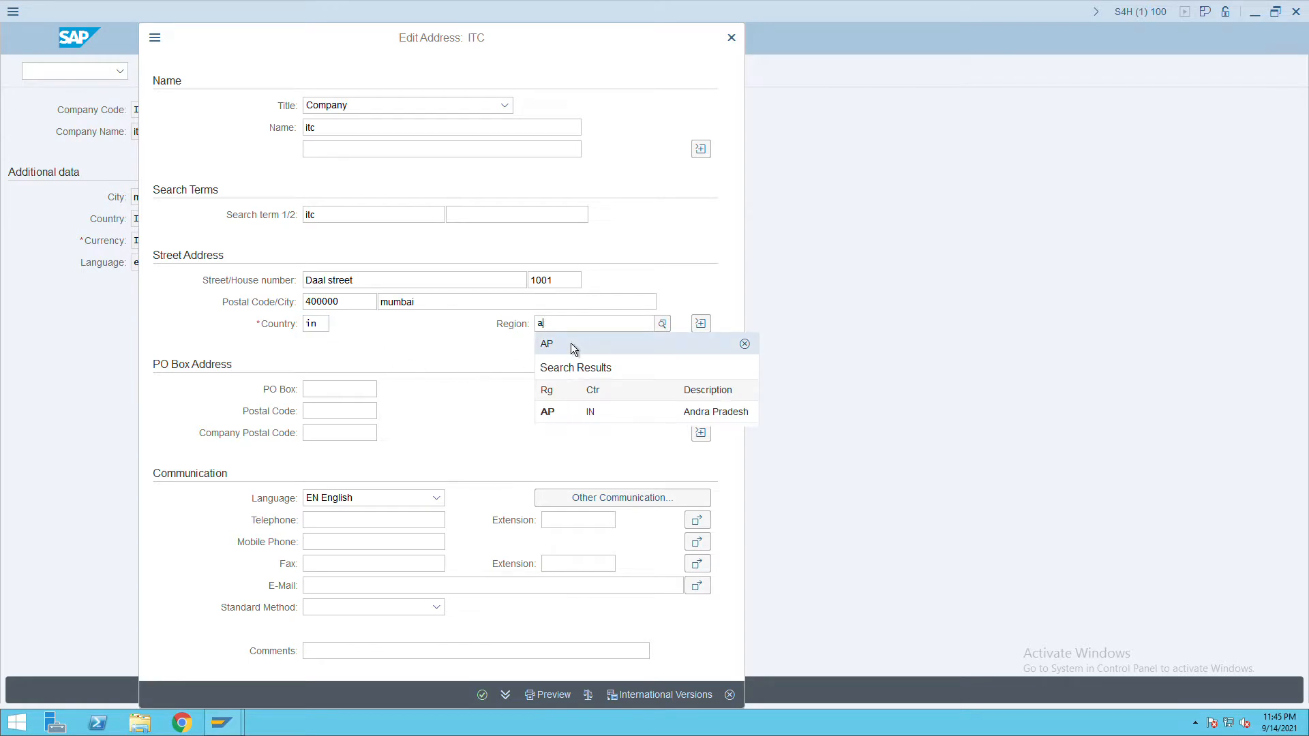
pyautogui.press('BackSpace')
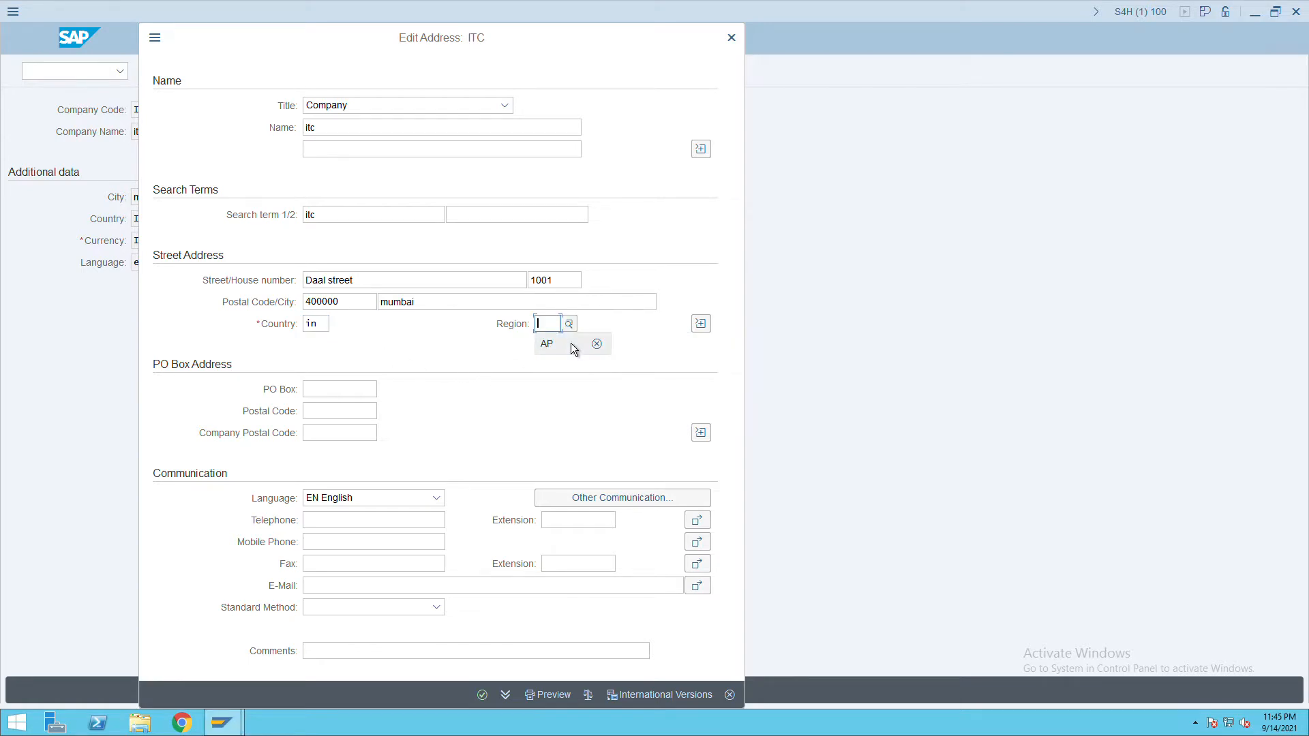
pyautogui.write('mh')
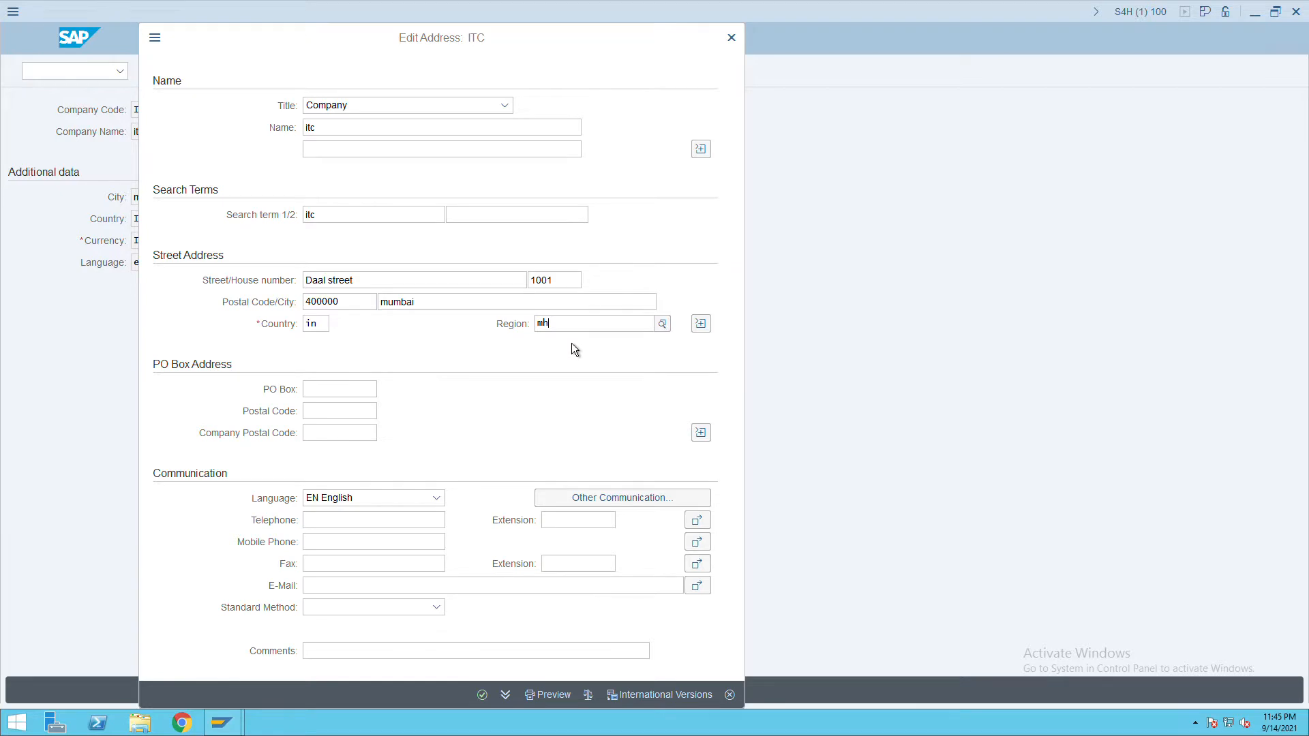
pyautogui.click(576, 402)
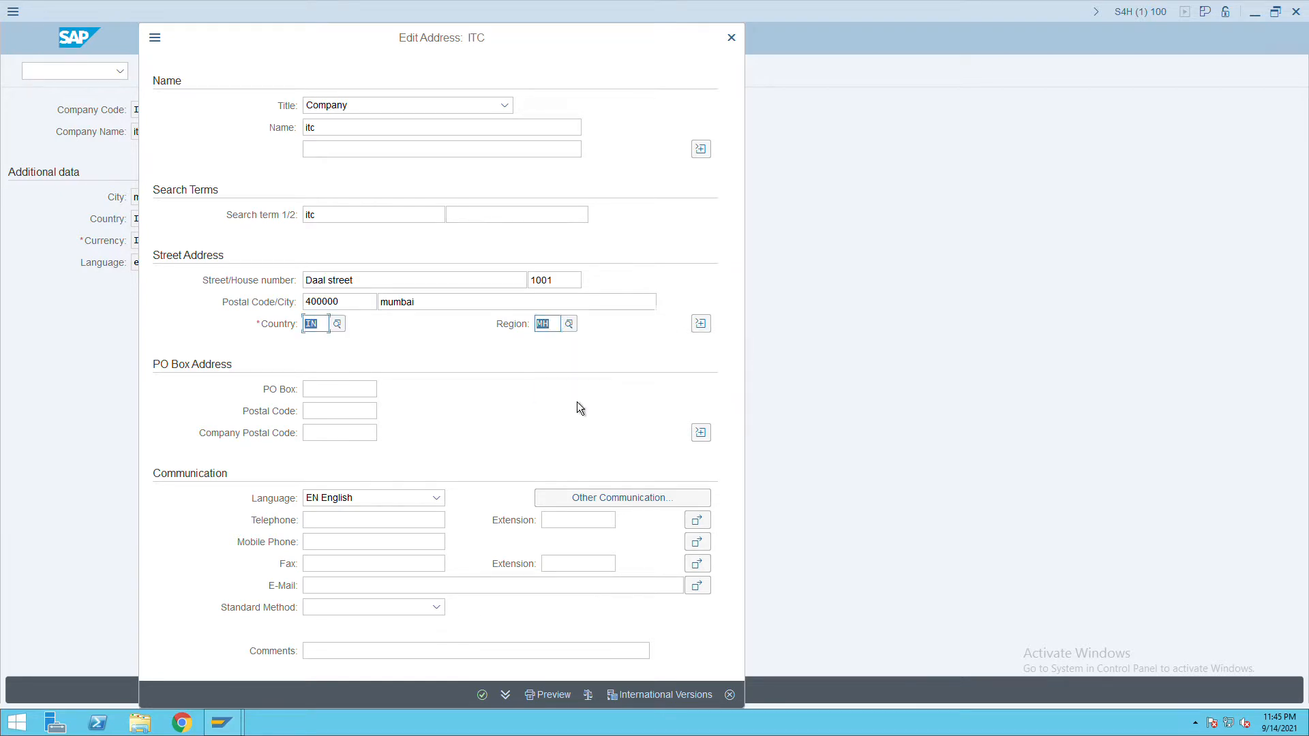
pyautogui.click(371, 390)
pyautogui.click(489, 701)
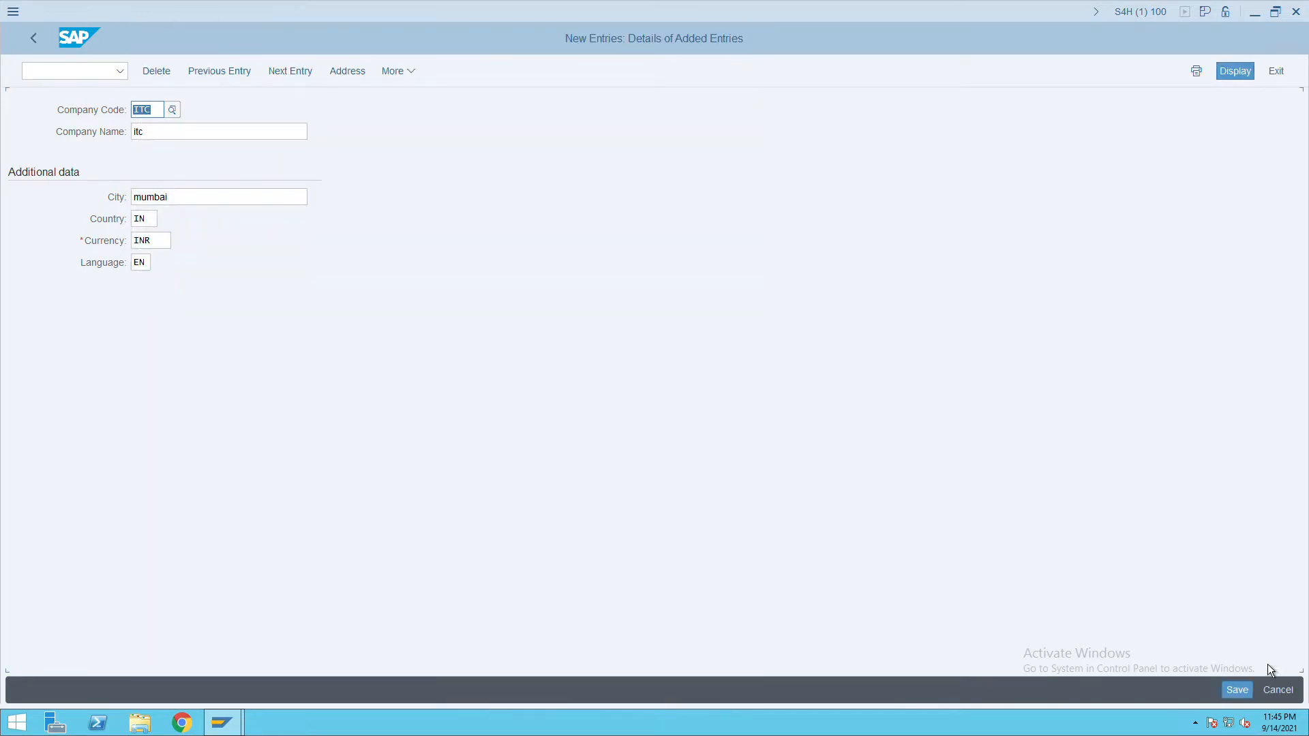
# Save company code ITC, reconfirm its address, and go back to the Company Code overview.
pyautogui.click(1239, 692)
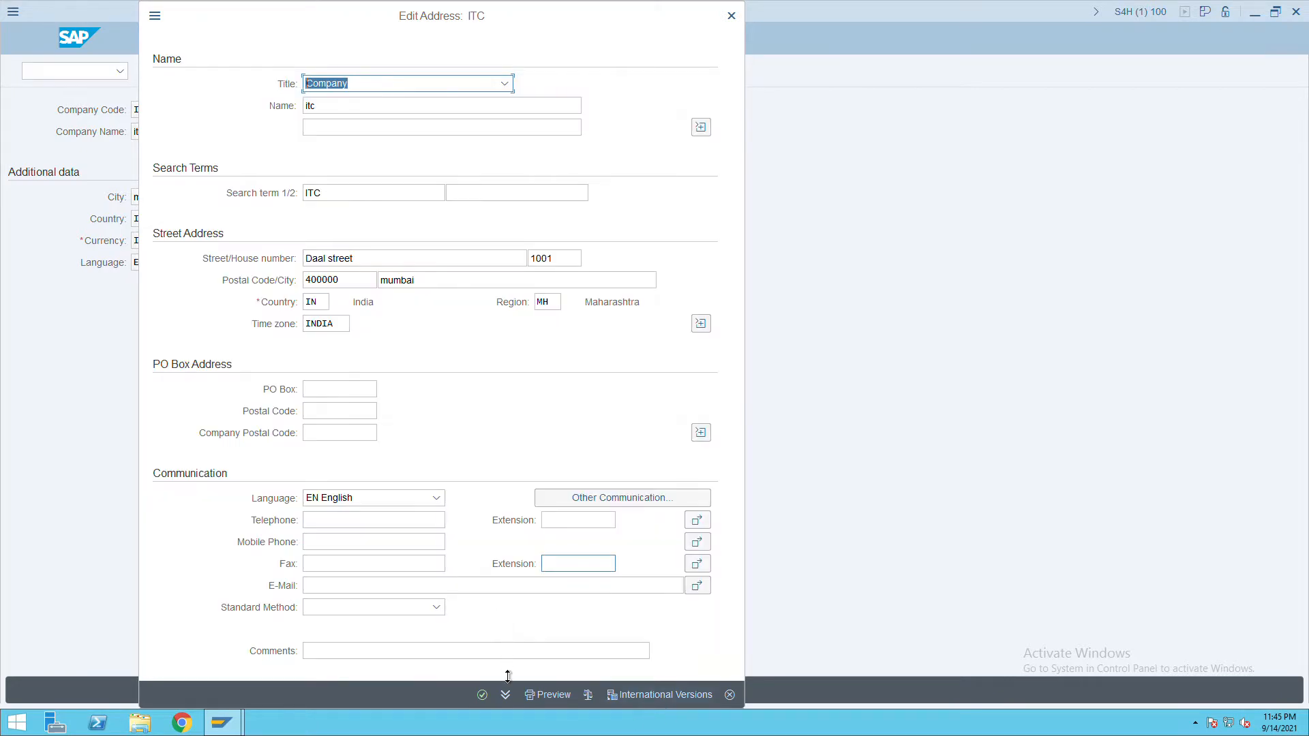
pyautogui.click(491, 707)
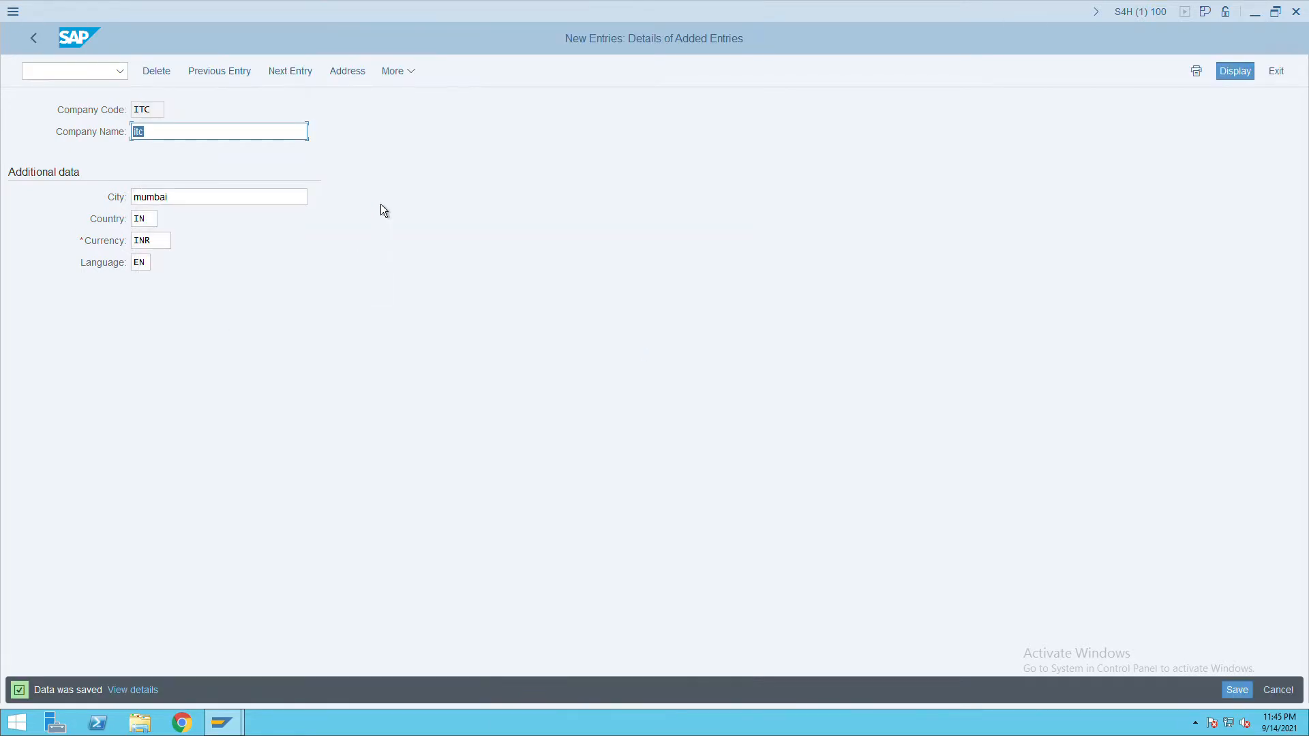
pyautogui.click(44, 46)
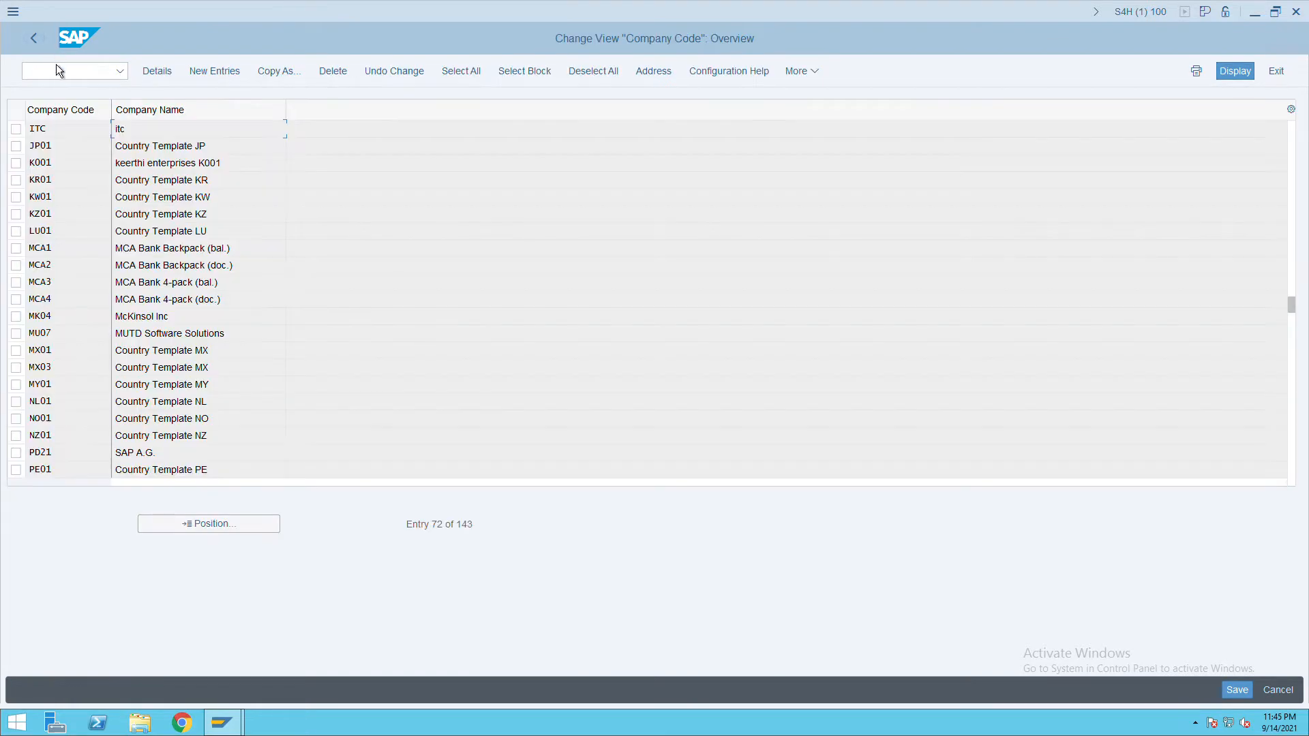
# Back in the IMG, collapse Definition and expand Enterprise Structure > Assignment > Financial Accounting.
pyautogui.click(46, 46)
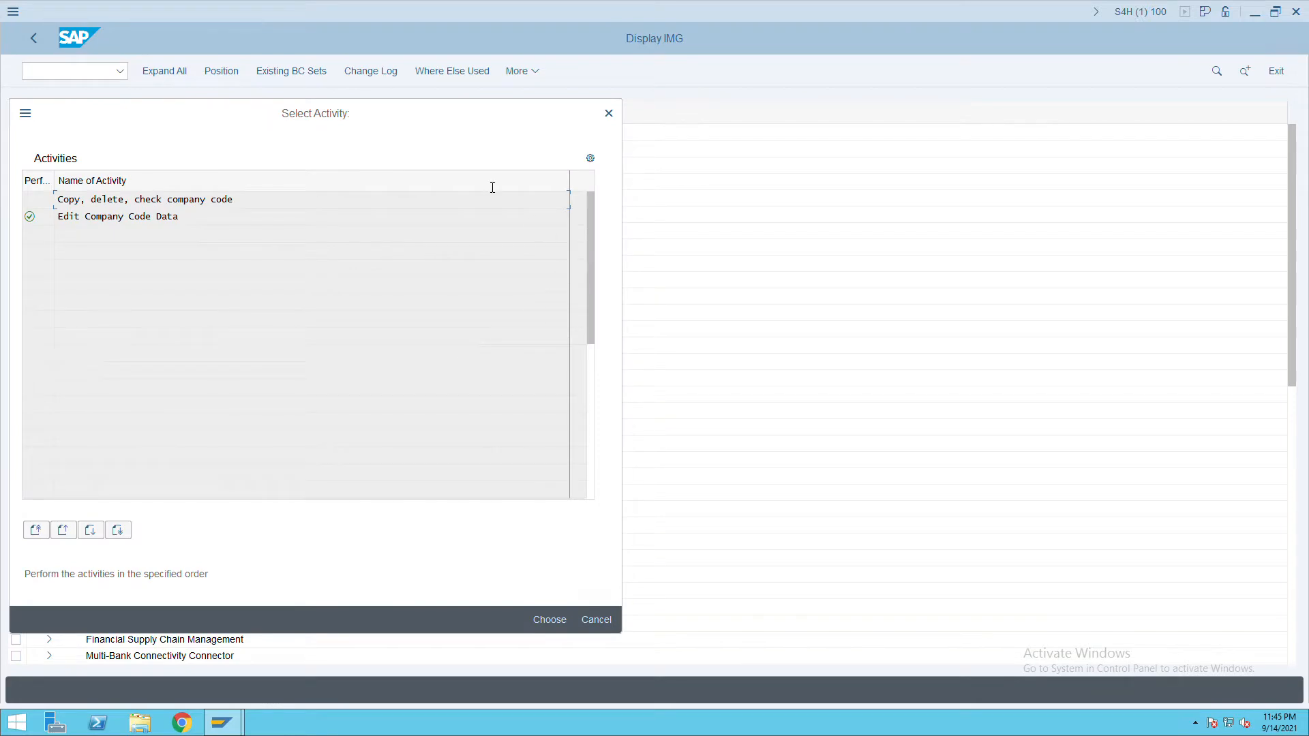
pyautogui.click(613, 118)
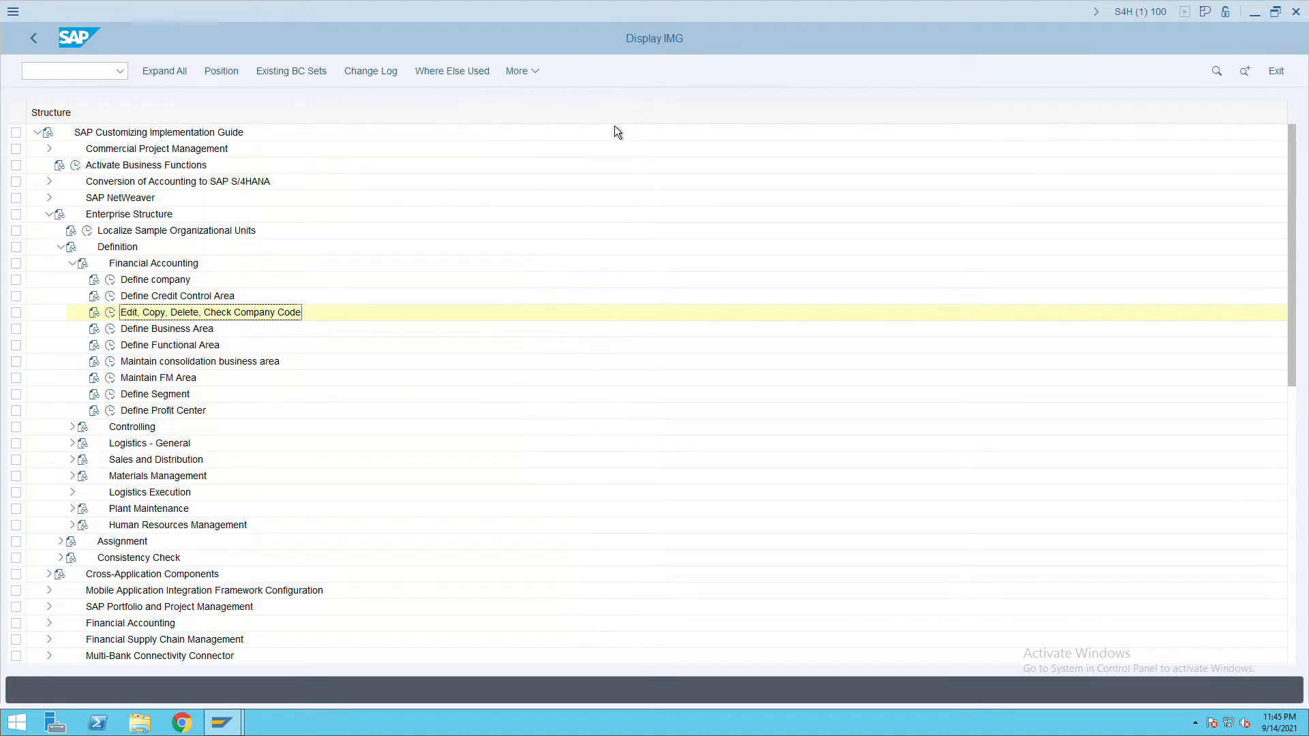
pyautogui.click(73, 264)
pyautogui.click(61, 248)
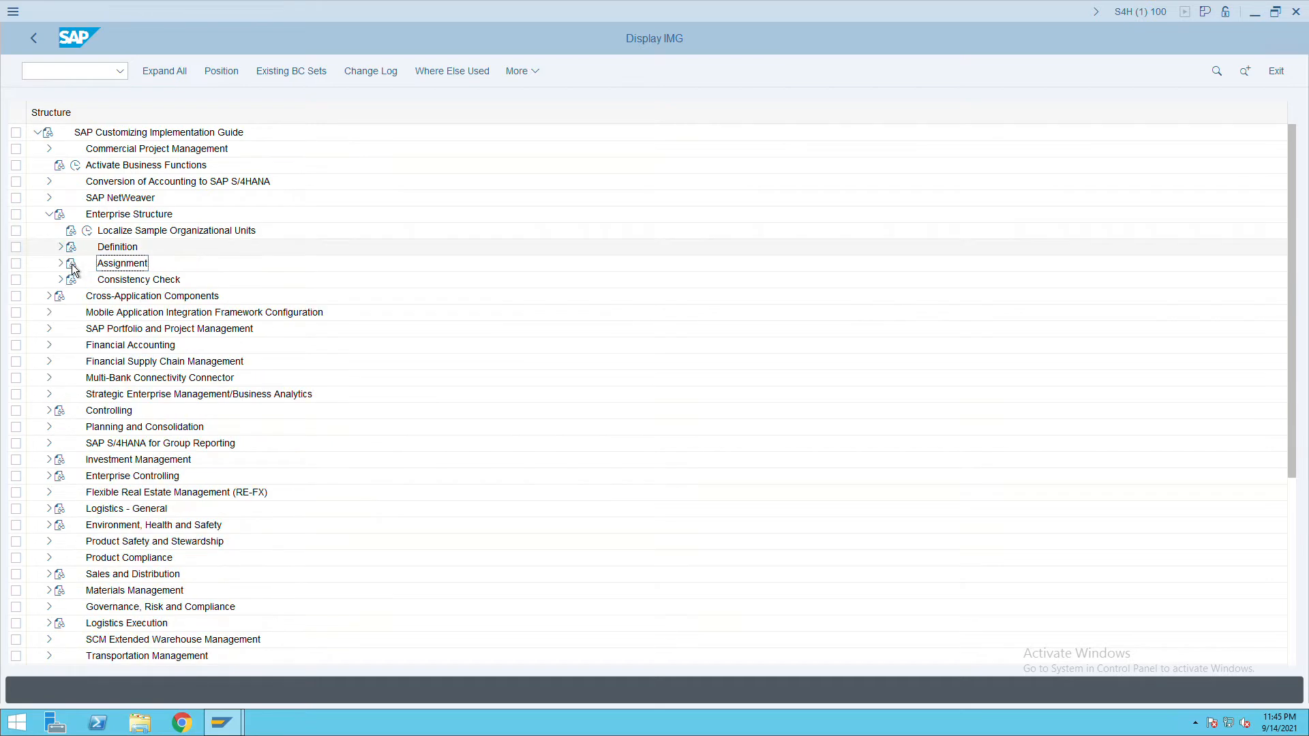
pyautogui.click(61, 263)
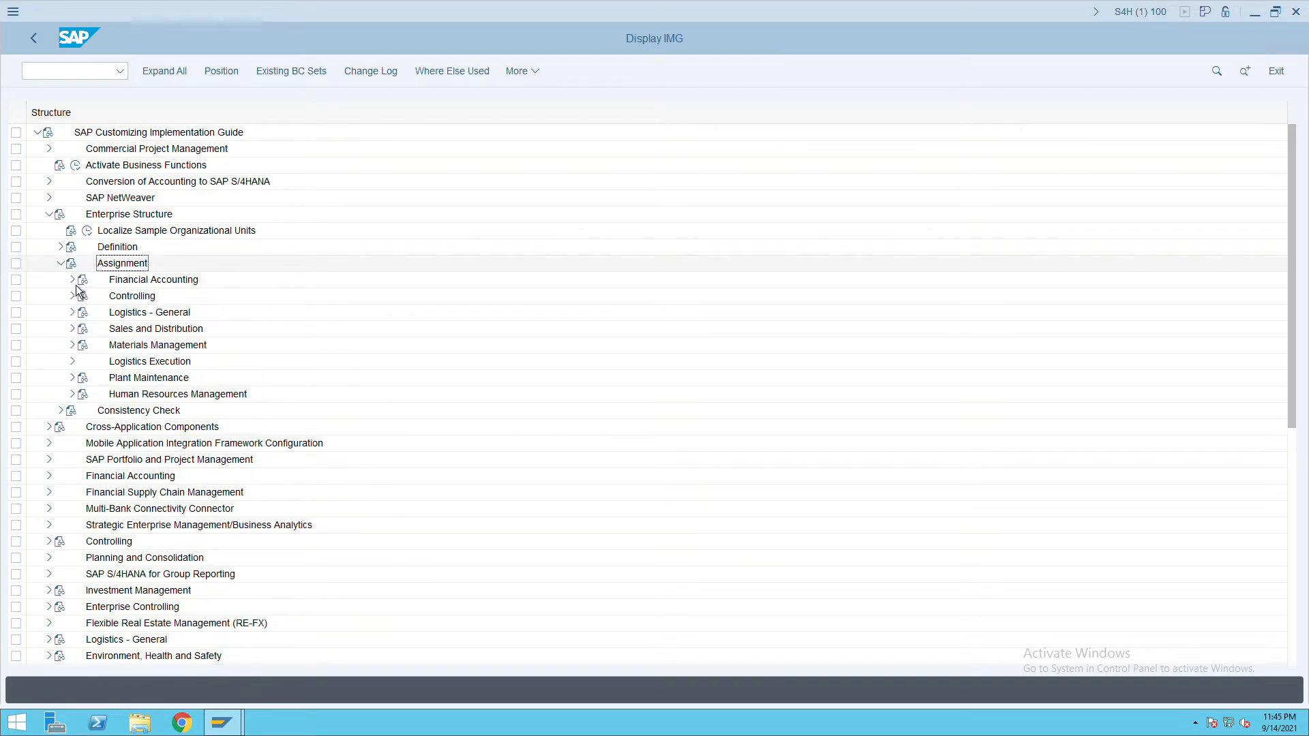
pyautogui.click(73, 280)
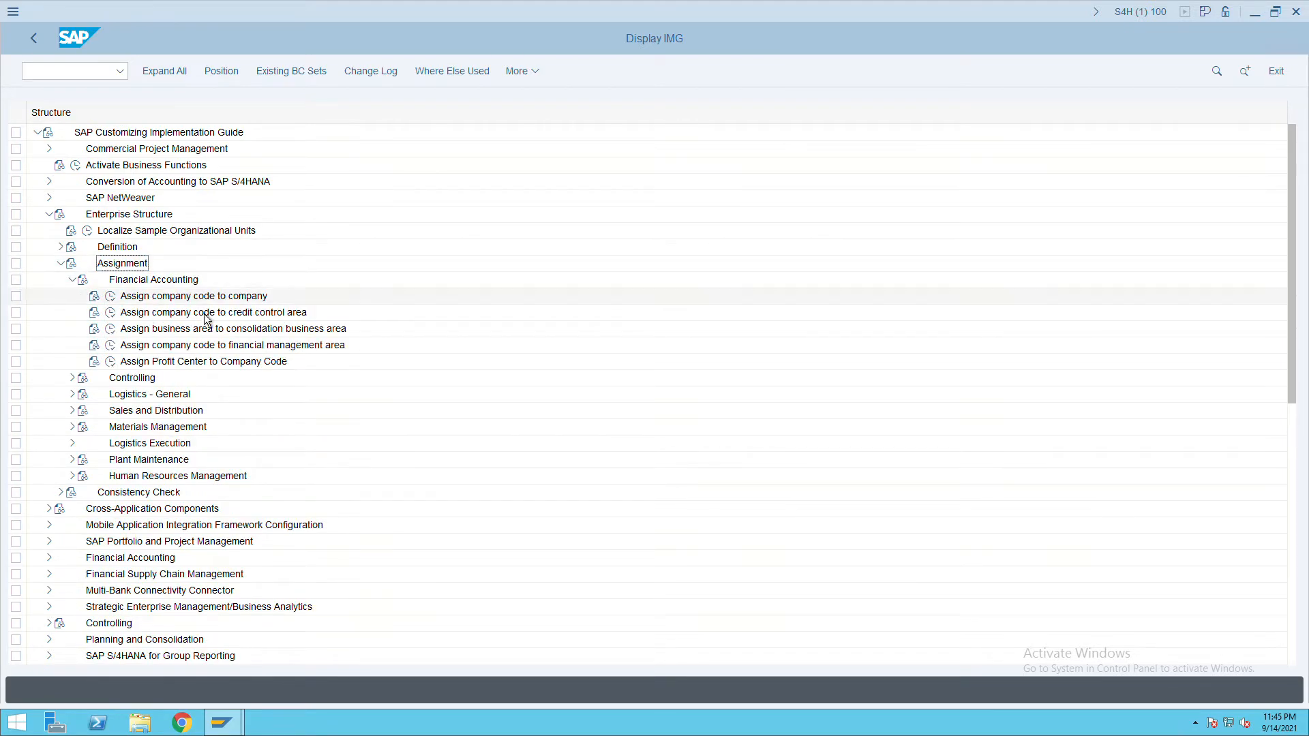
# In Assign company code to company, position on ITC, enter company ITC, and save.
pyautogui.click(112, 298)
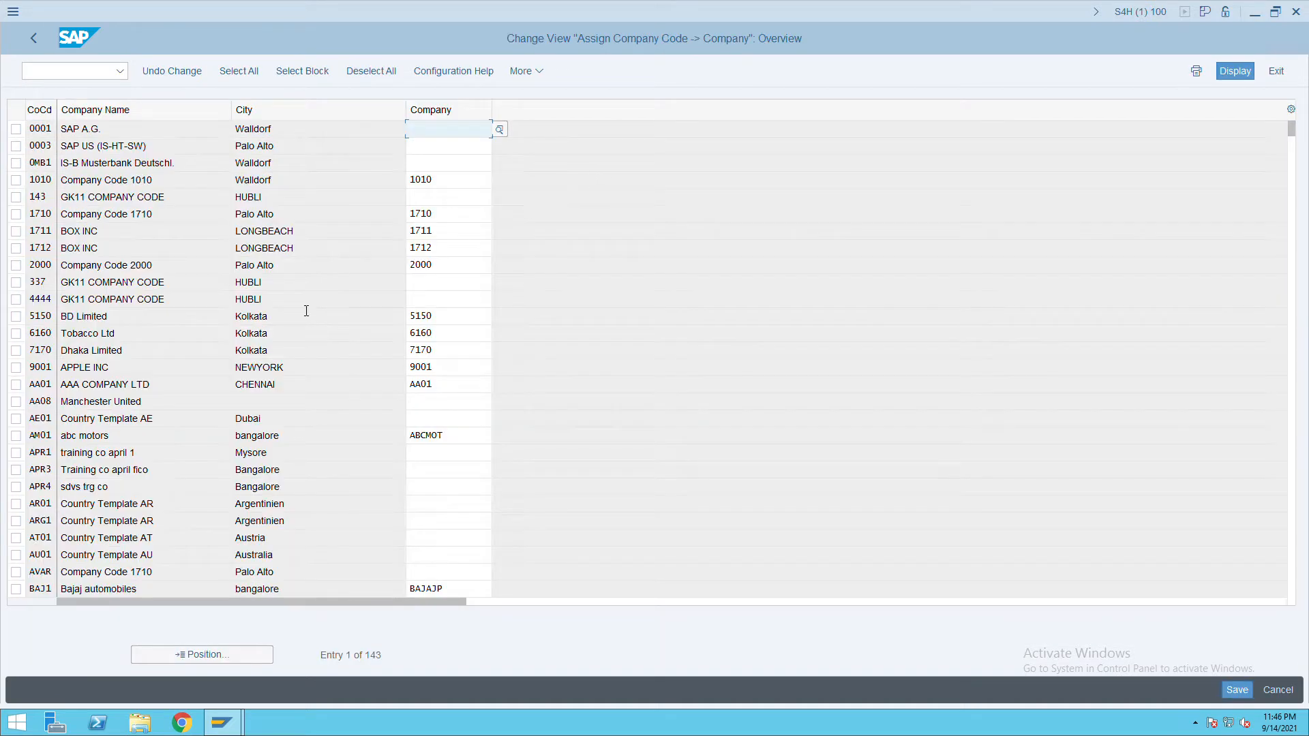
pyautogui.click(207, 654)
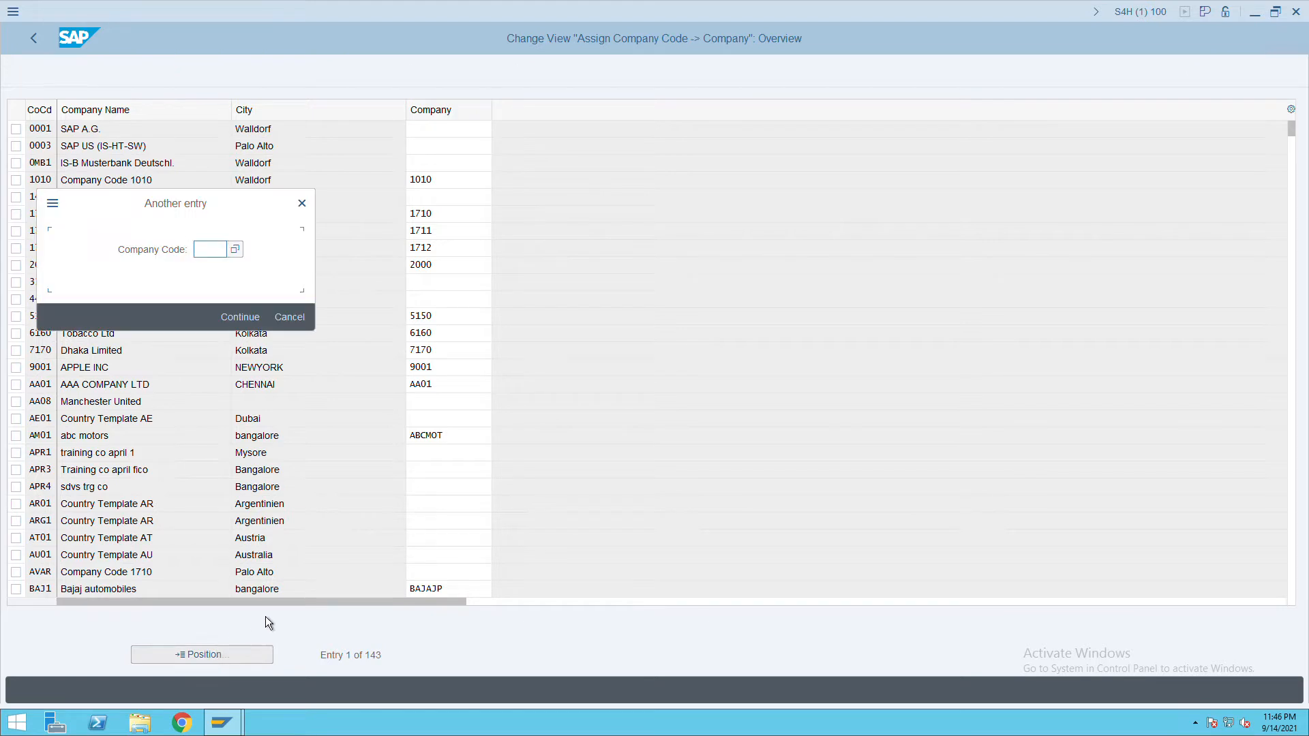
pyautogui.write('ITC')
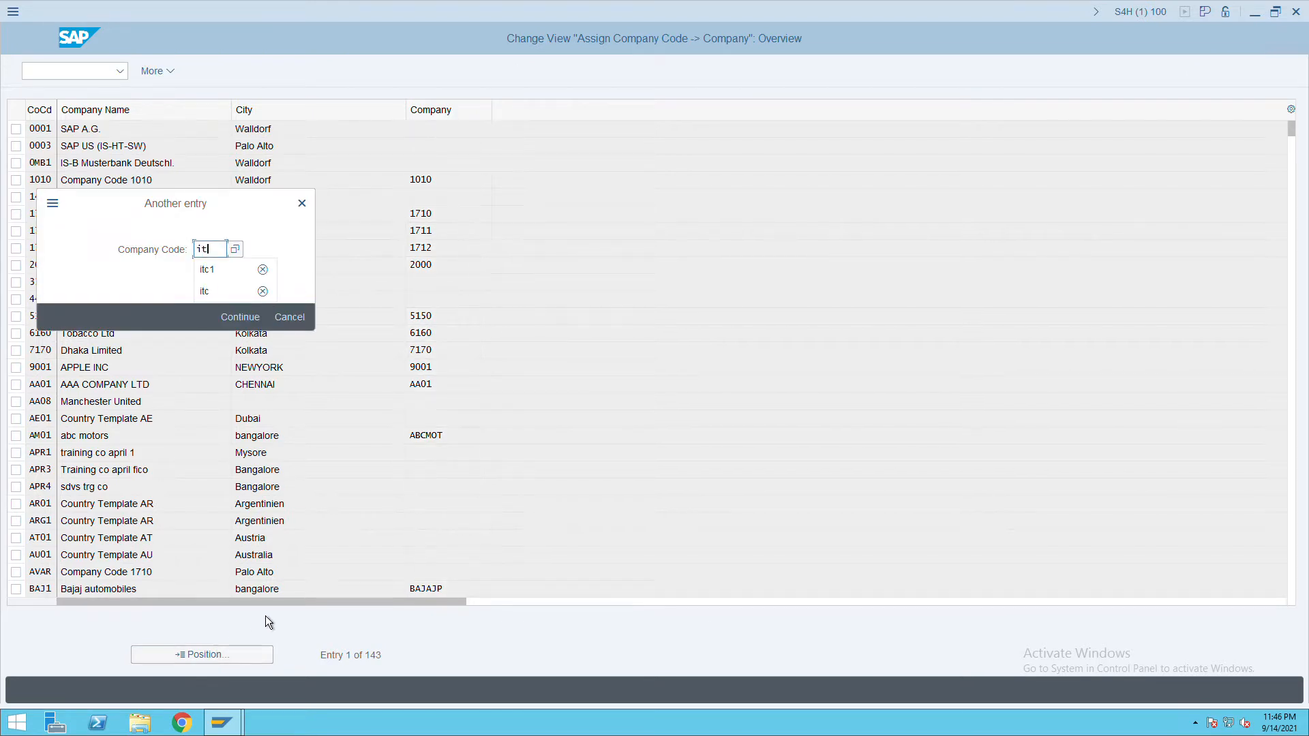
pyautogui.press('Return')
pyautogui.press('Return')
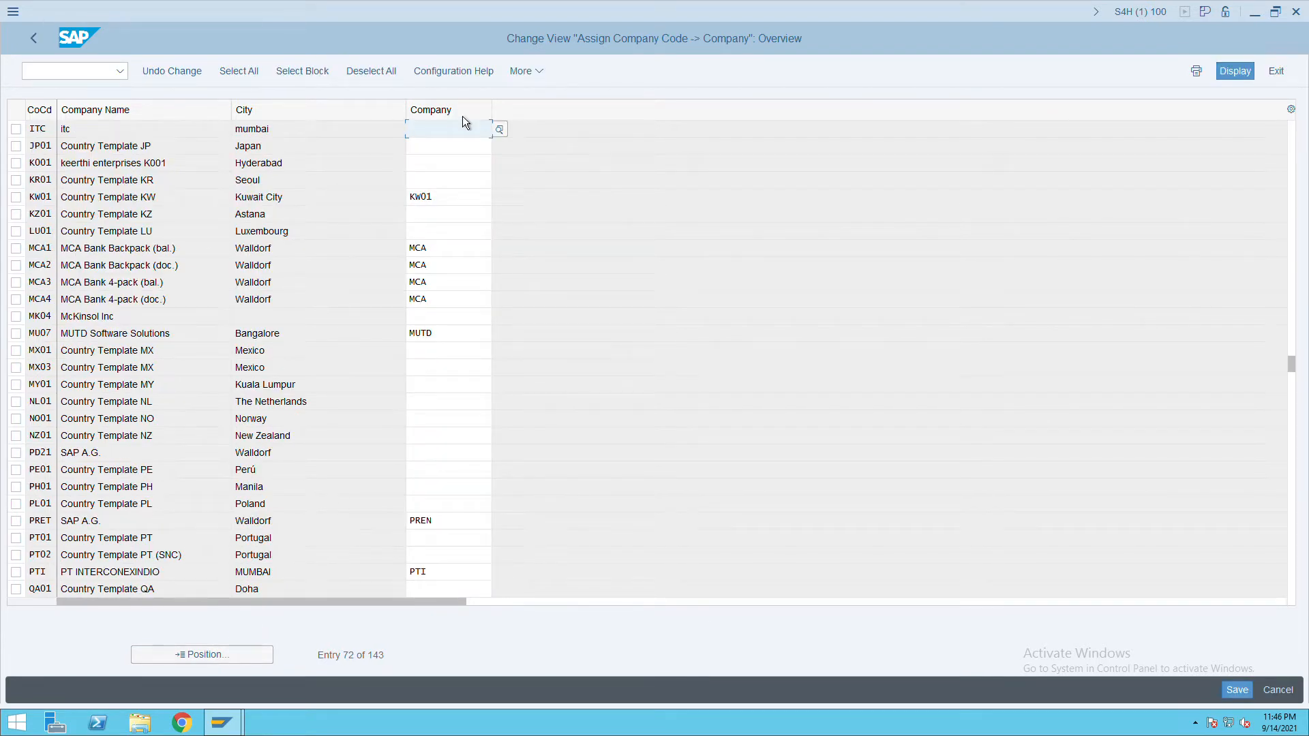
pyautogui.click(433, 131)
pyautogui.write('itc')
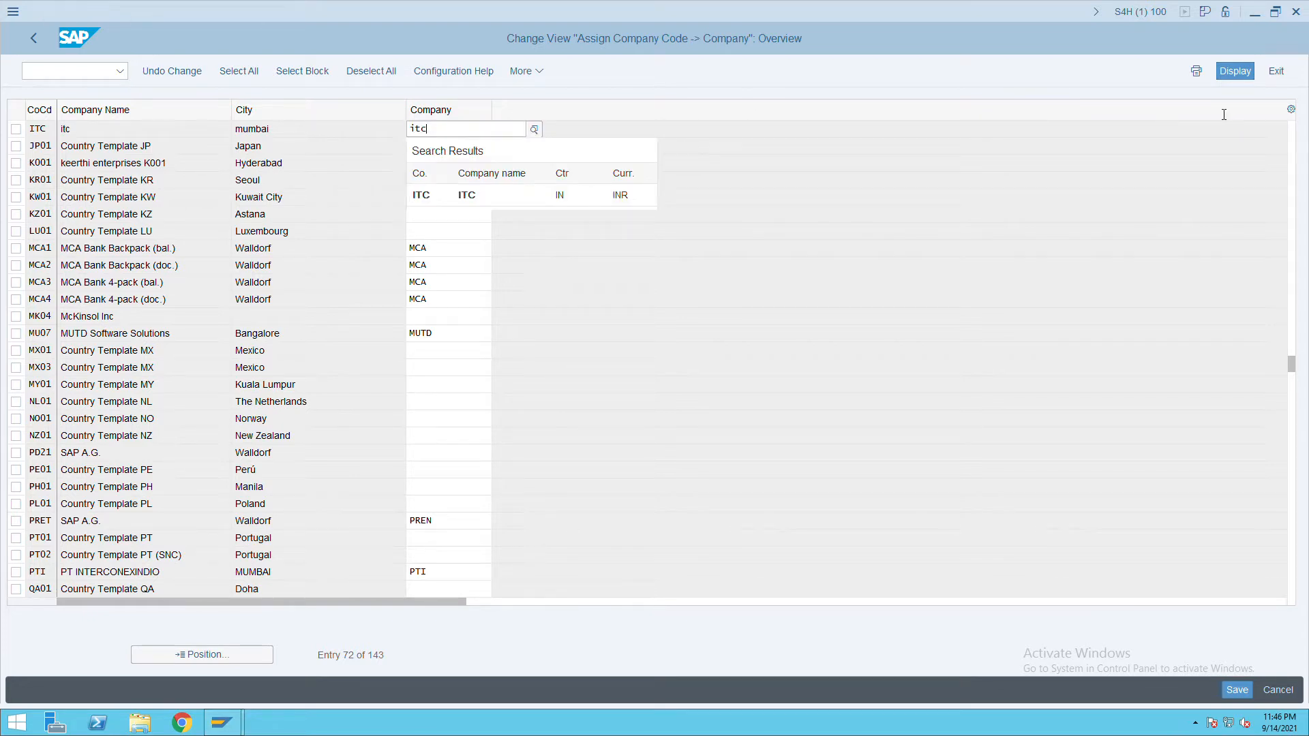
pyautogui.click(1252, 695)
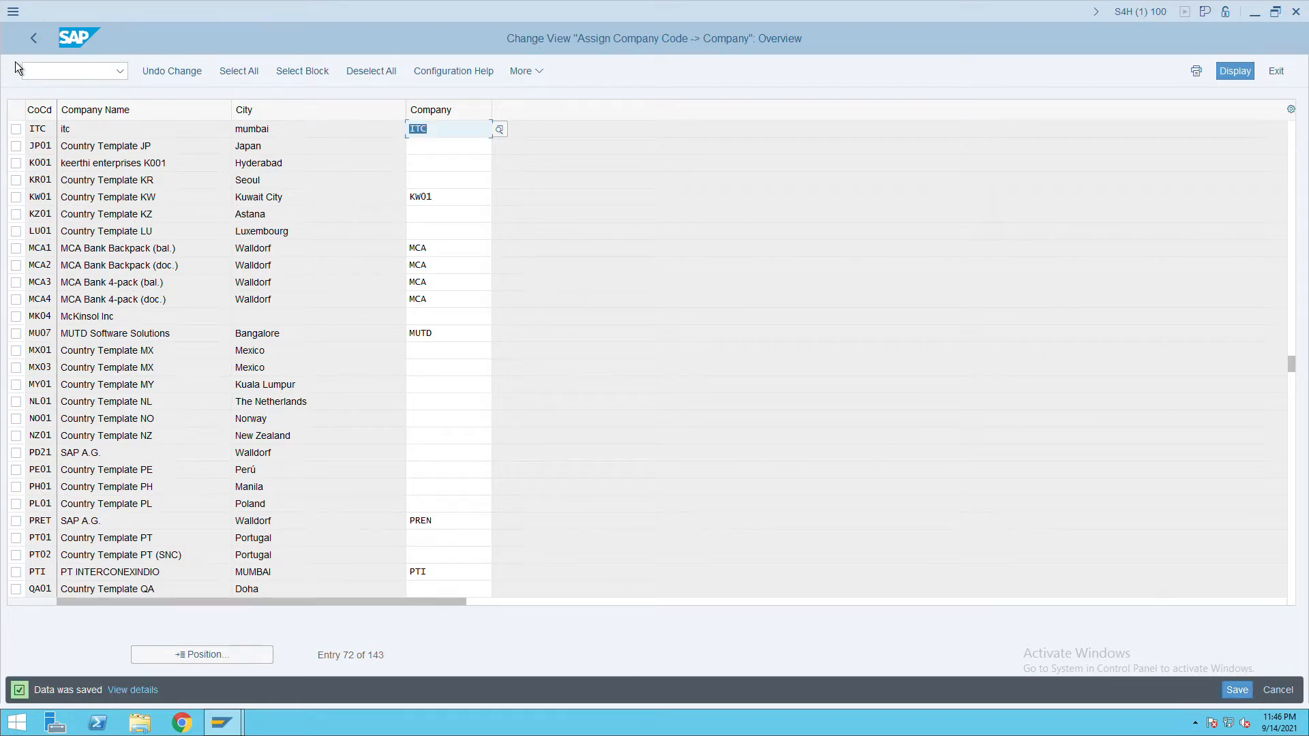
pyautogui.click(41, 46)
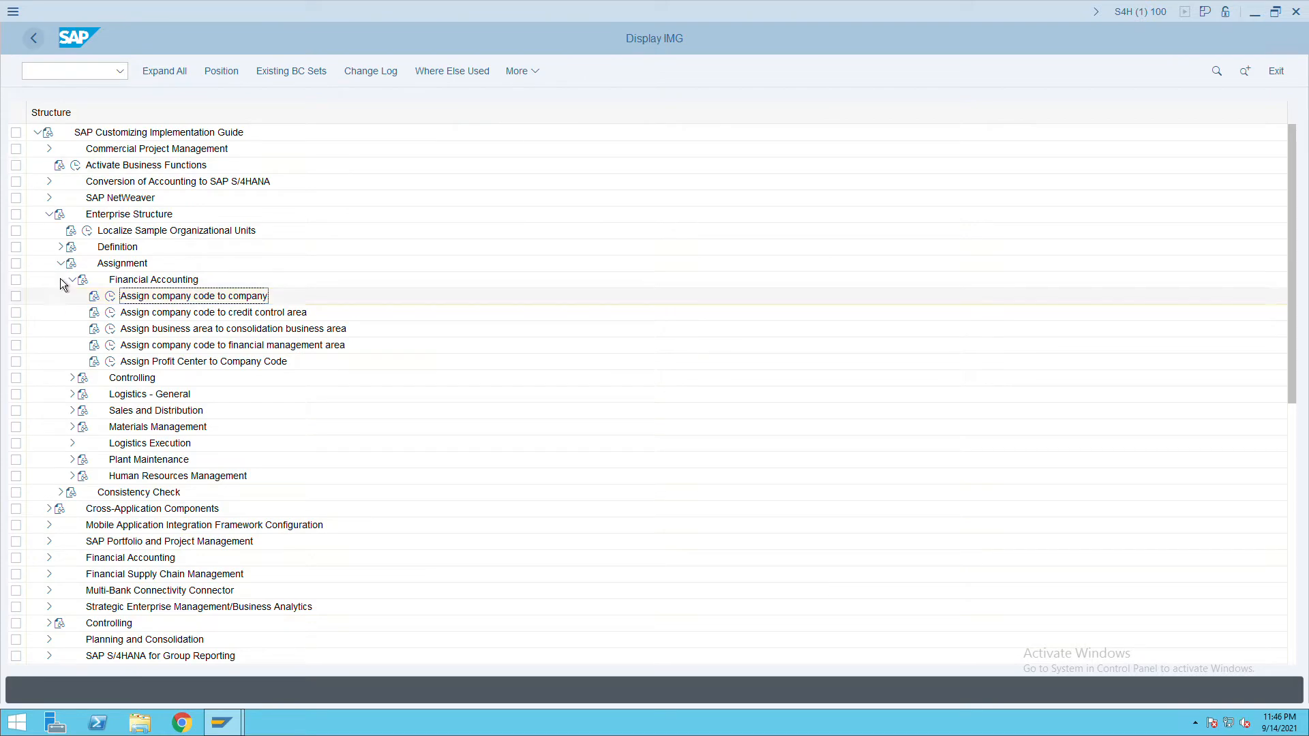
# Navigate to Financial Accounting Global Settings > Ledgers > Fields and run Define Field Status Variants.
pyautogui.click(71, 279)
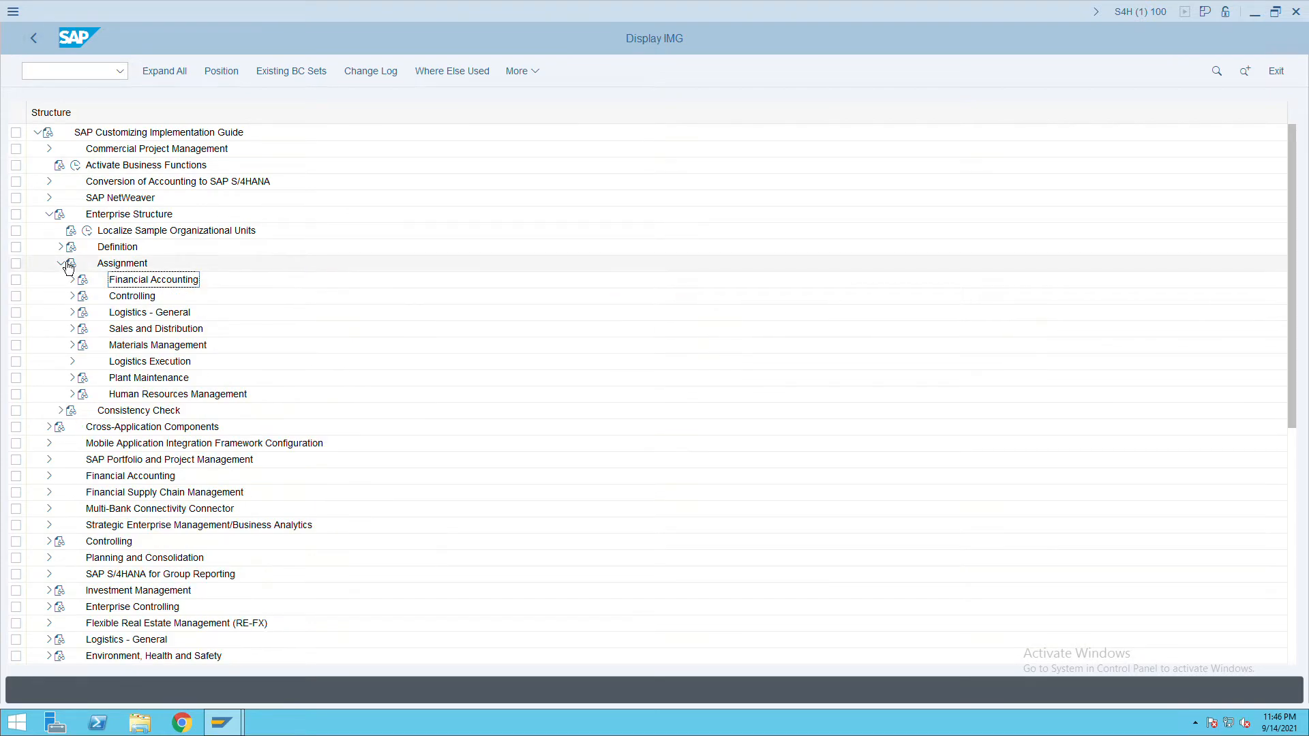
pyautogui.click(60, 263)
pyautogui.click(56, 230)
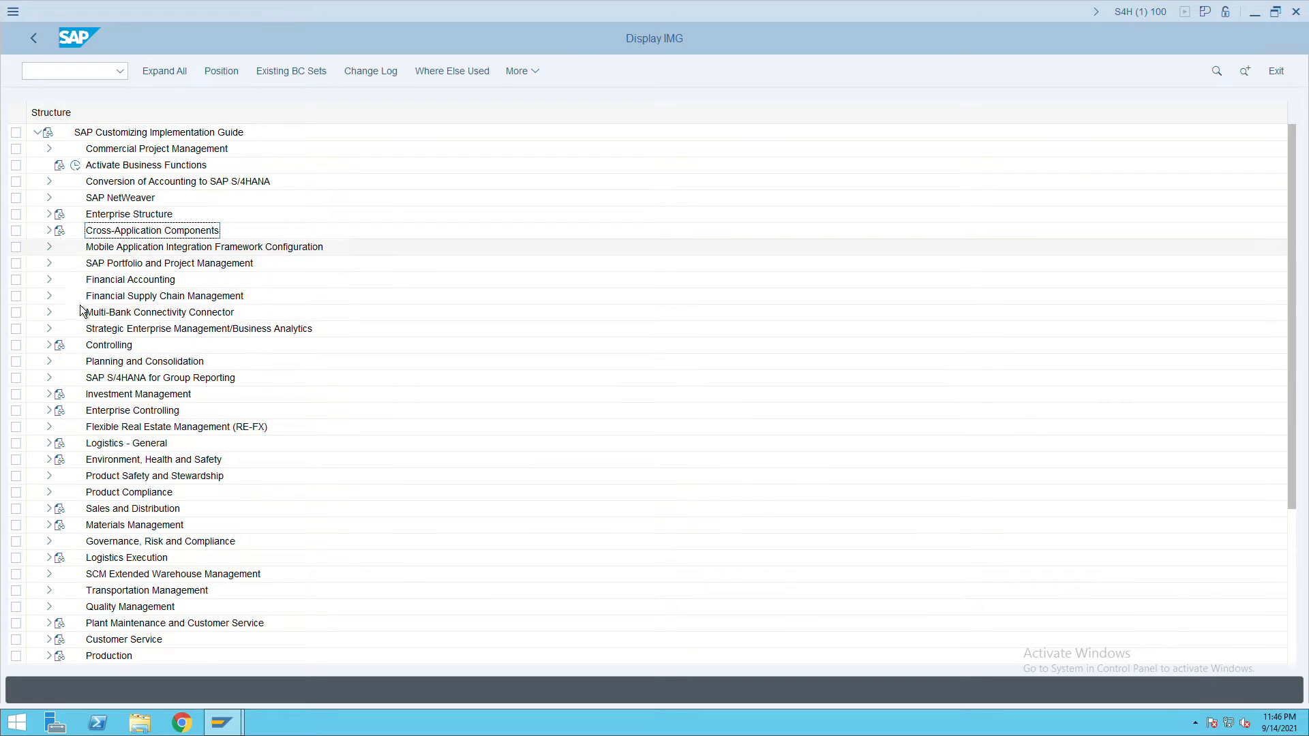
pyautogui.click(55, 289)
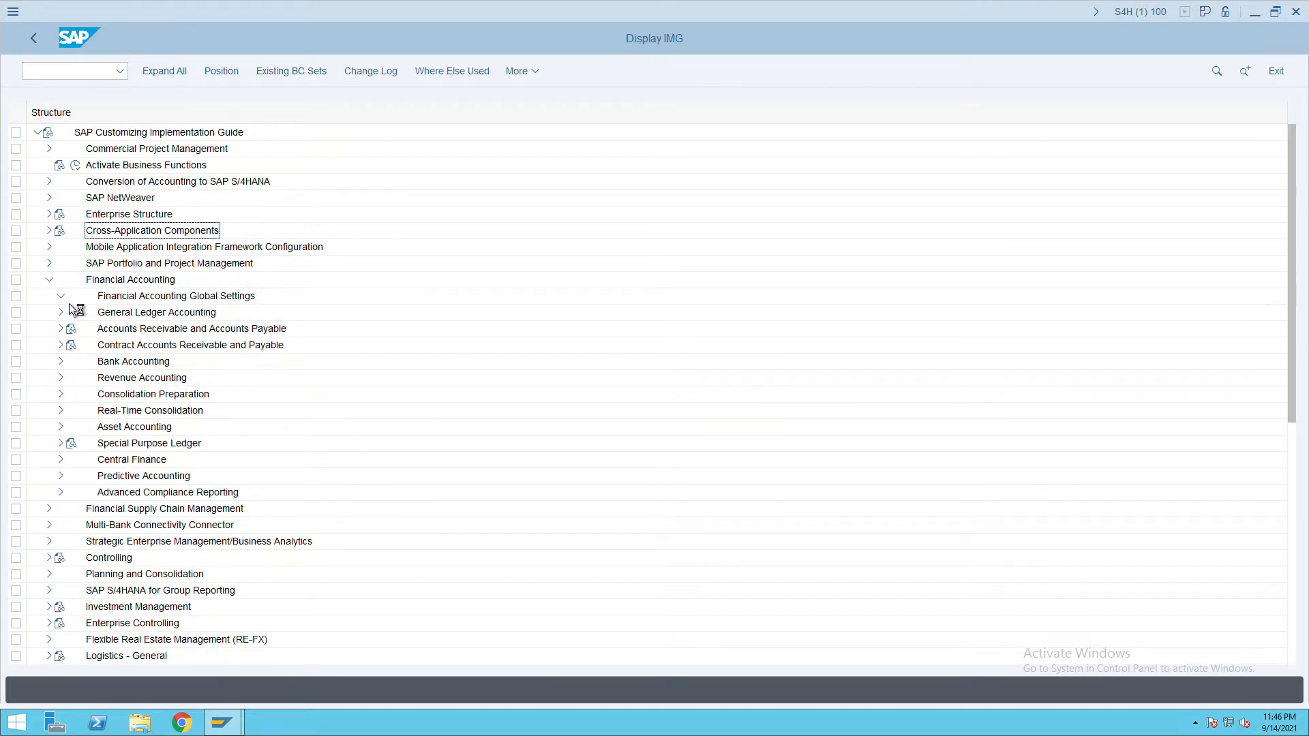
pyautogui.click(61, 296)
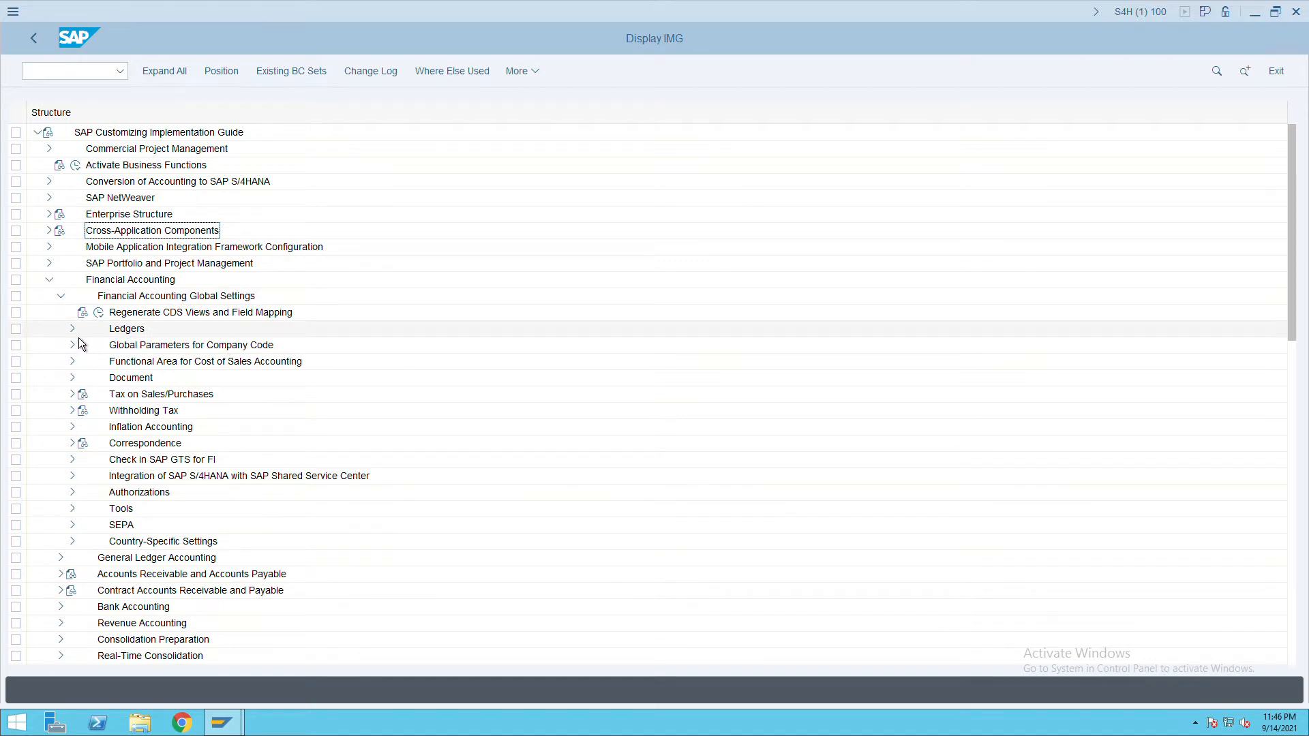
pyautogui.click(72, 329)
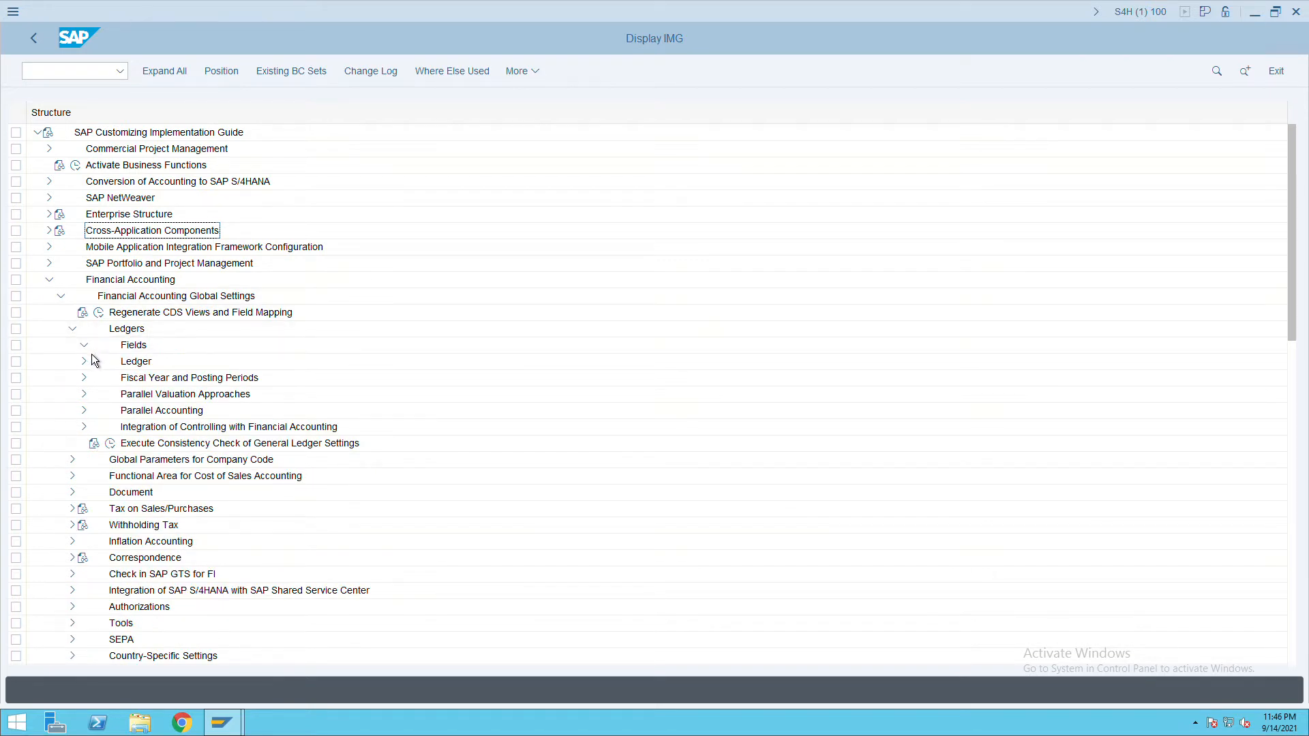
pyautogui.click(84, 345)
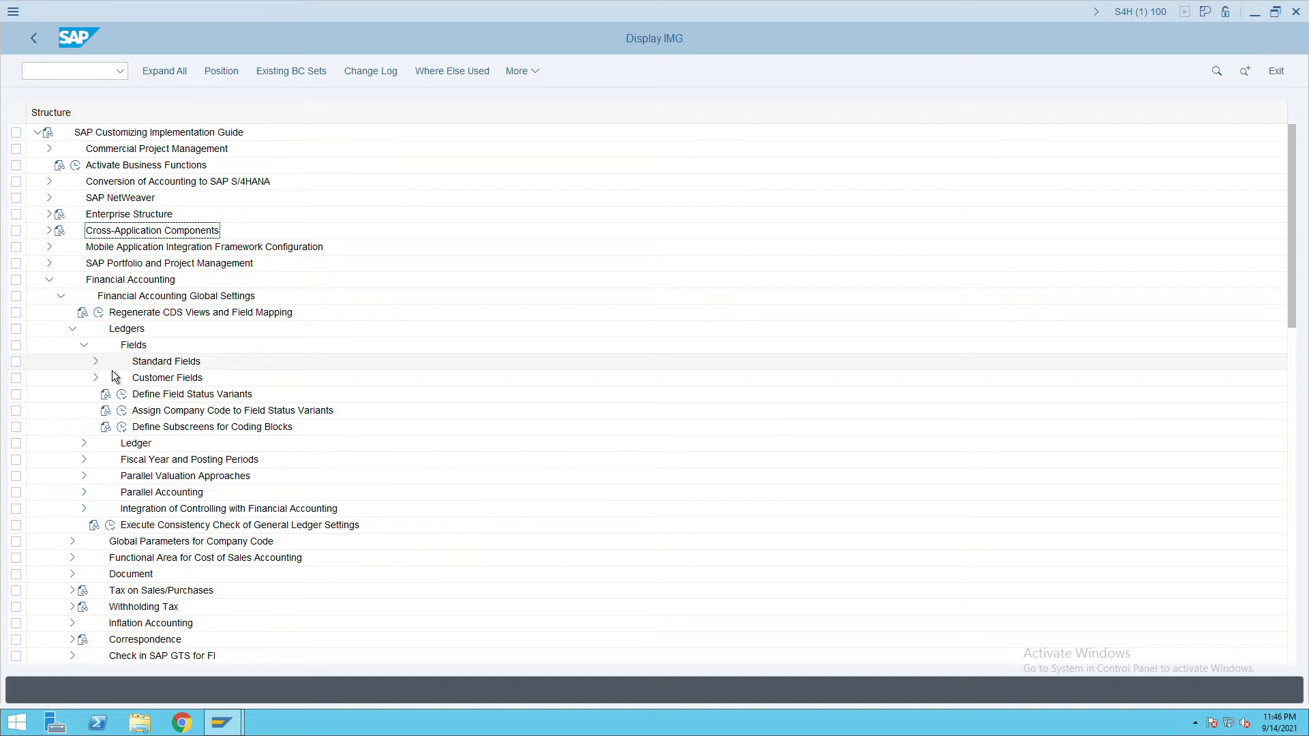
pyautogui.click(103, 369)
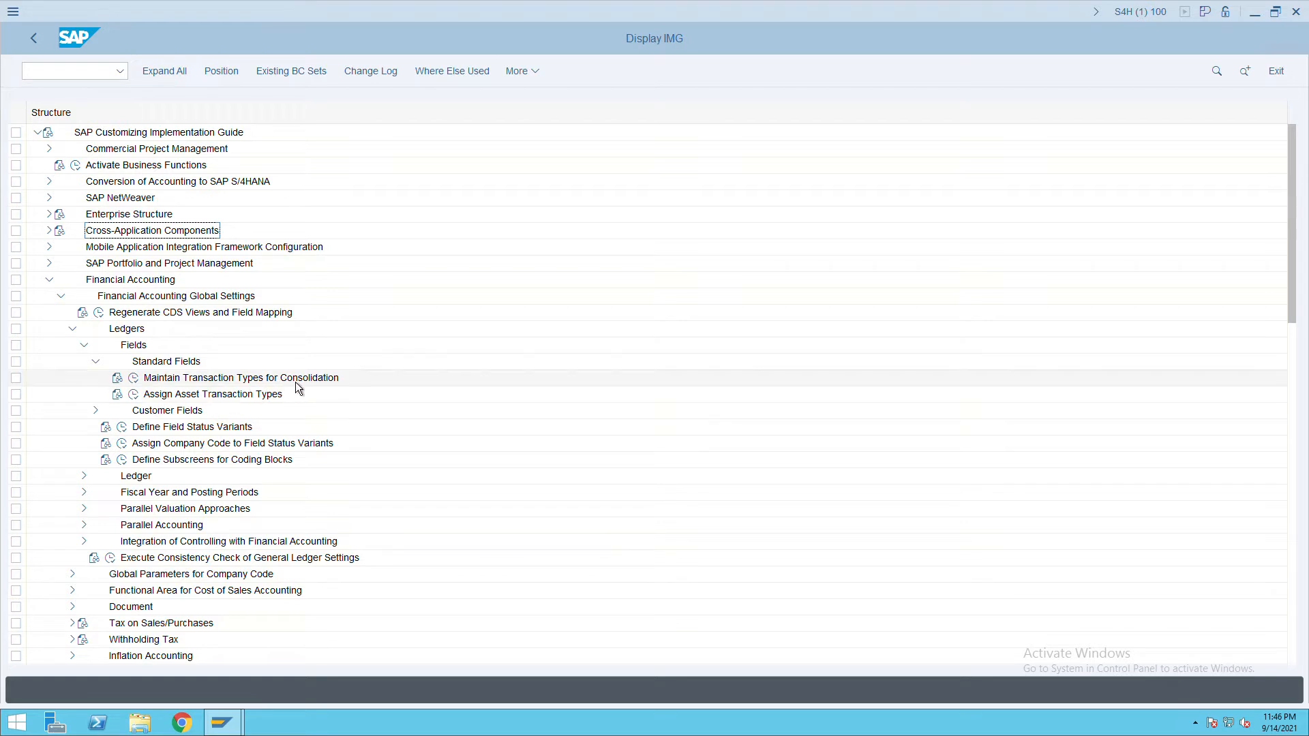
pyautogui.click(96, 361)
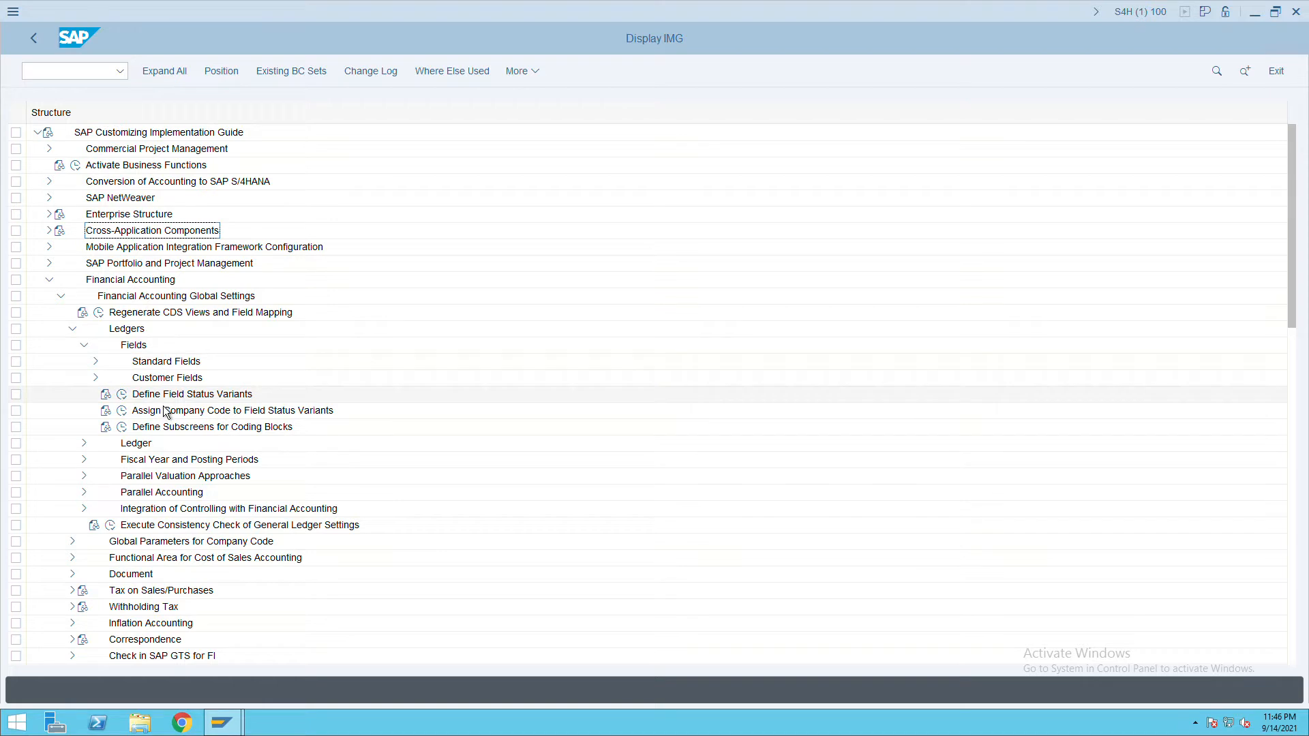
pyautogui.click(121, 394)
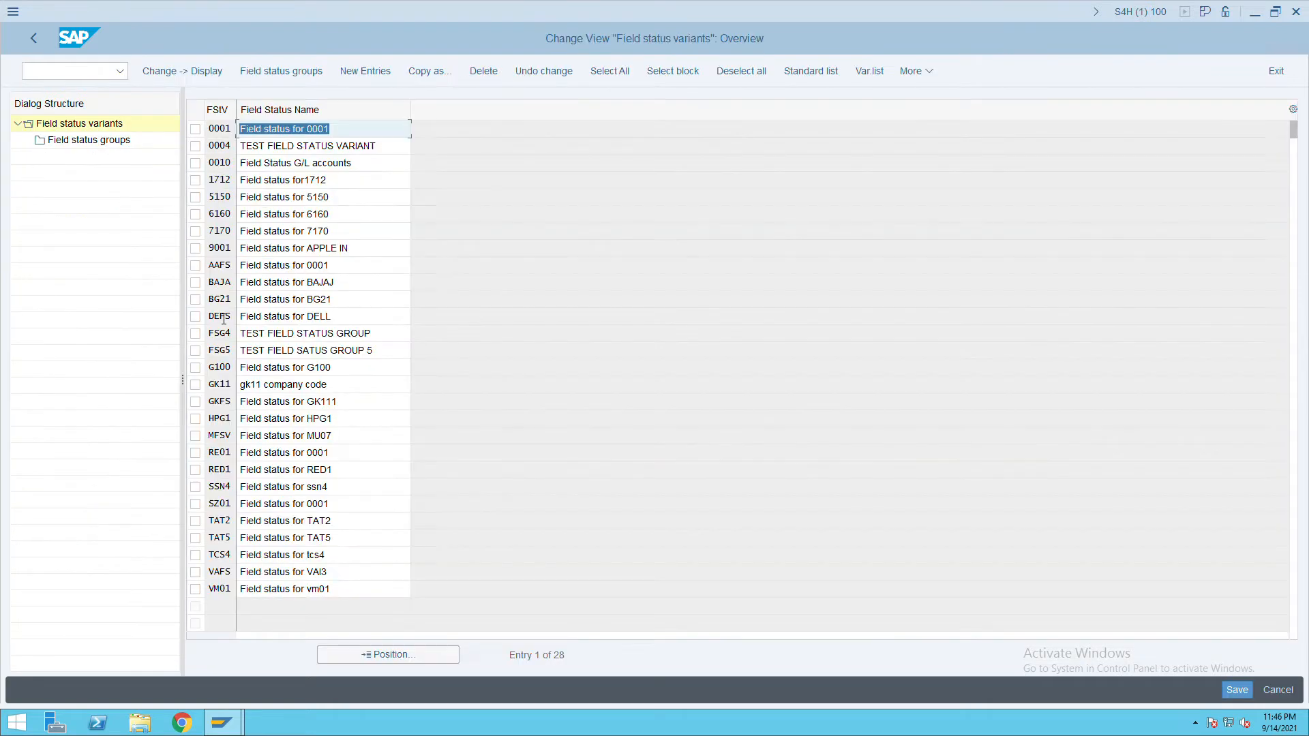
# Copy variant 0001 as new variant ITC named 'Field status for ITC'.
pyautogui.click(197, 133)
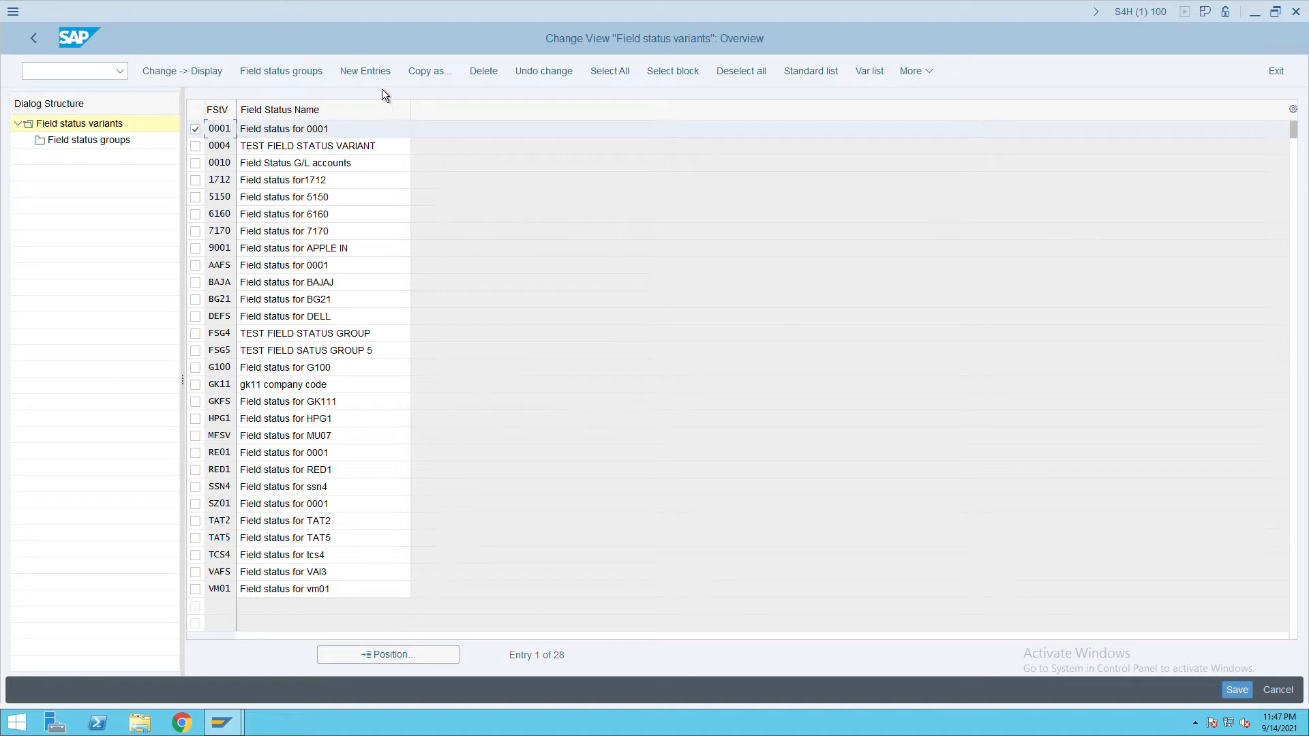
pyautogui.click(427, 82)
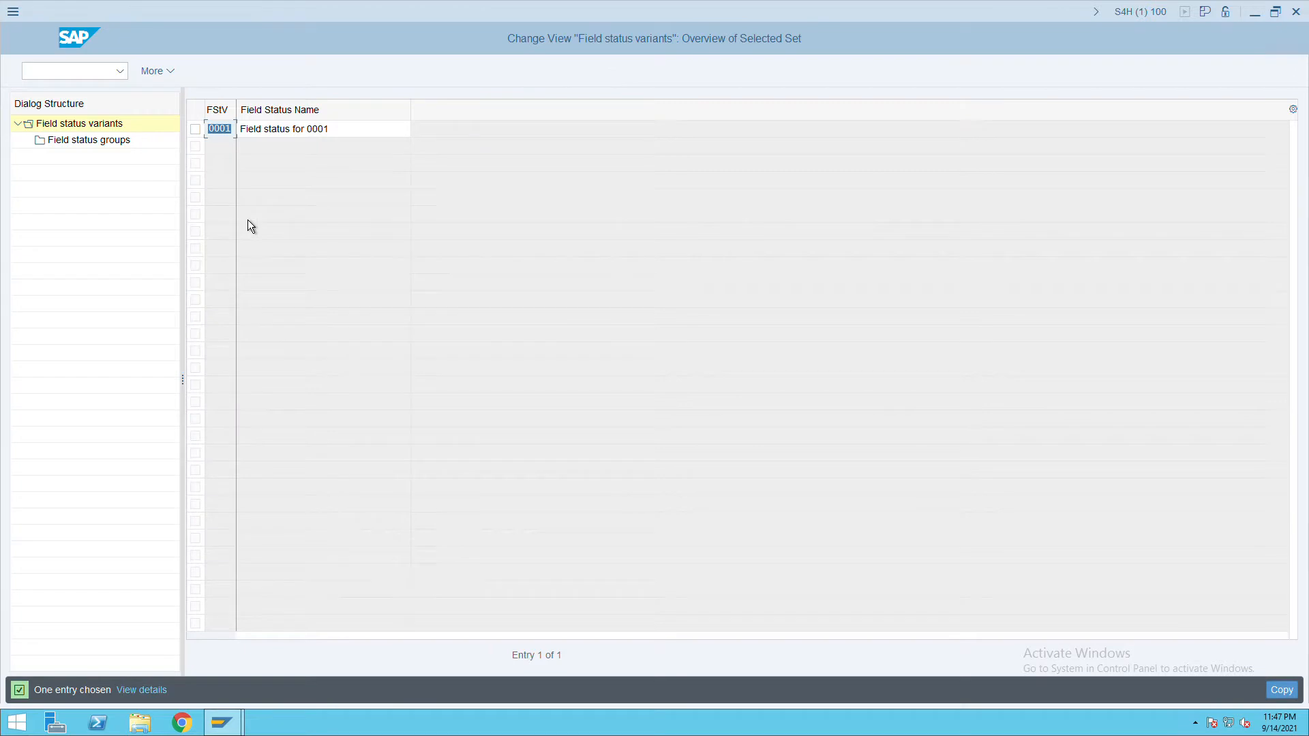
pyautogui.write('ITC')
pyautogui.press('Tab')
pyautogui.click(364, 134)
pyautogui.press('BackSpace')
pyautogui.press('BackSpace')
pyautogui.press('BackSpace')
pyautogui.press('BackSpace')
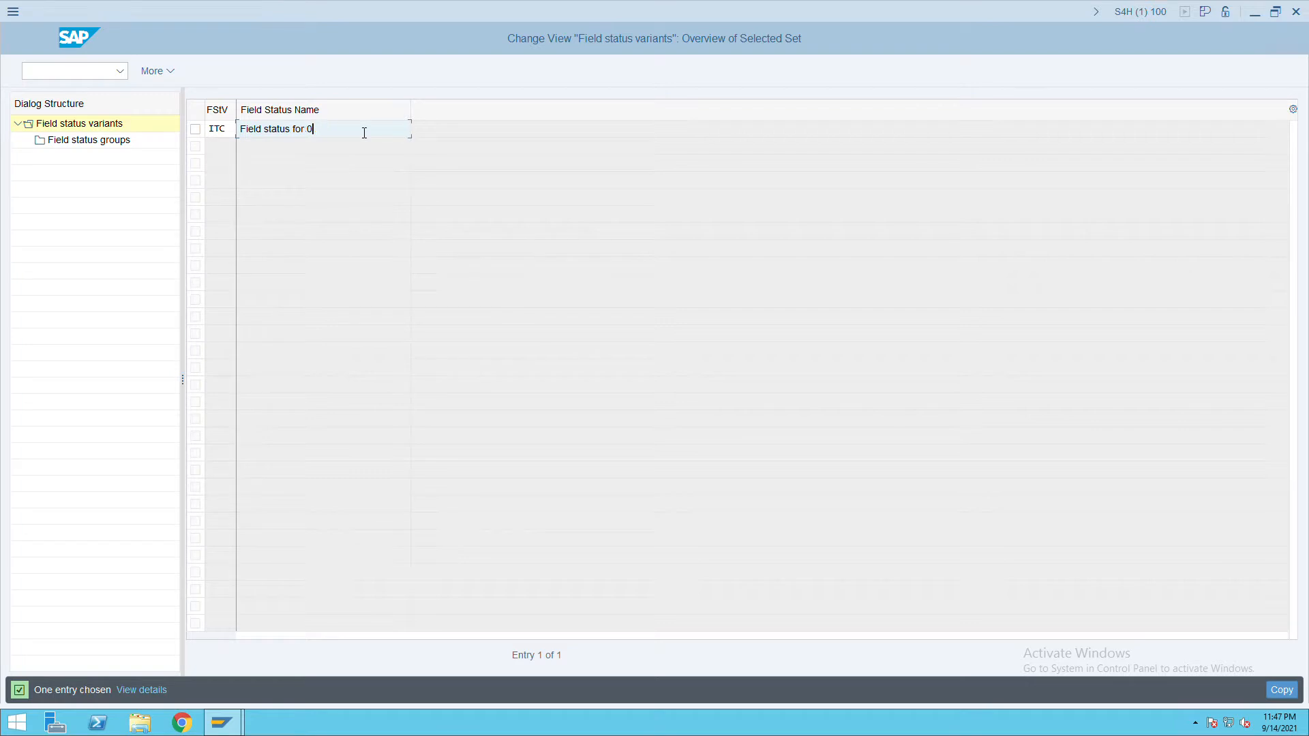
pyautogui.write('TC')
pyautogui.press('BackSpace')
pyautogui.press('BackSpace')
pyautogui.write('ITC')
pyautogui.press('Return')
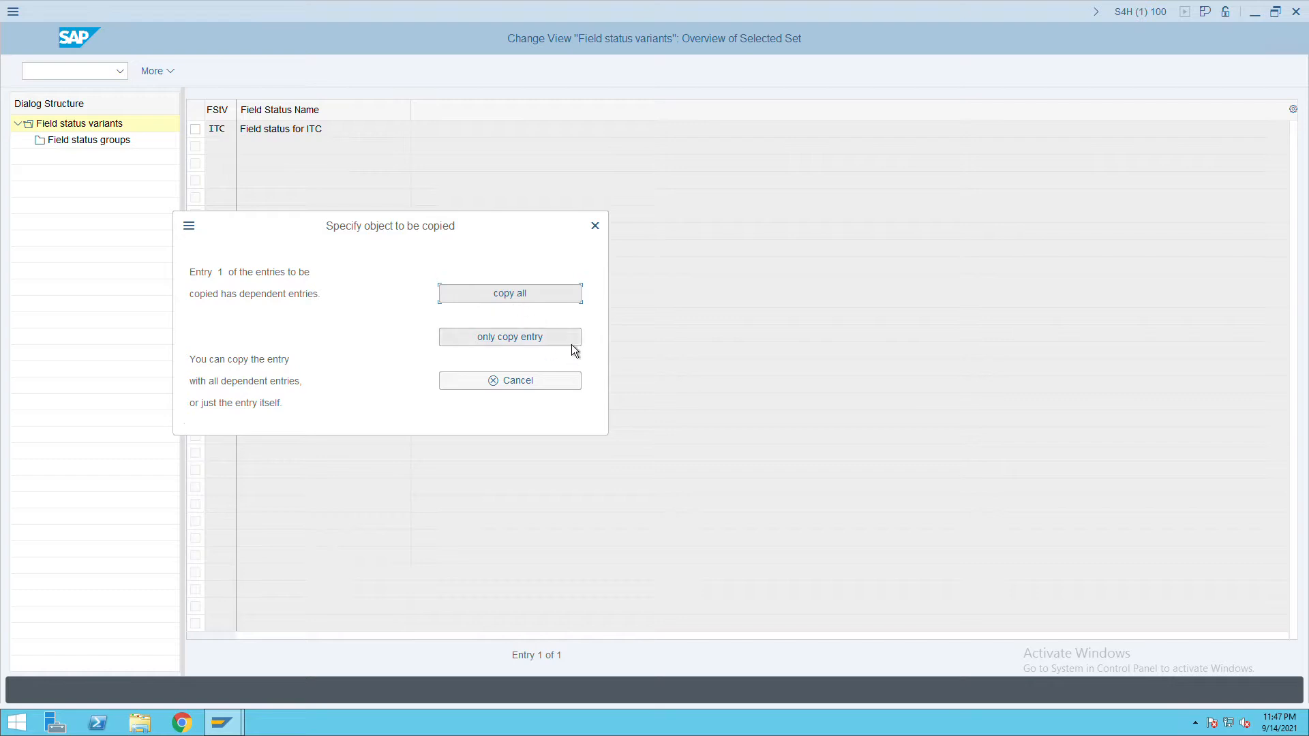
# Copy all 43 dependent entries into ITC, save, and select the ITC row.
pyautogui.click(535, 300)
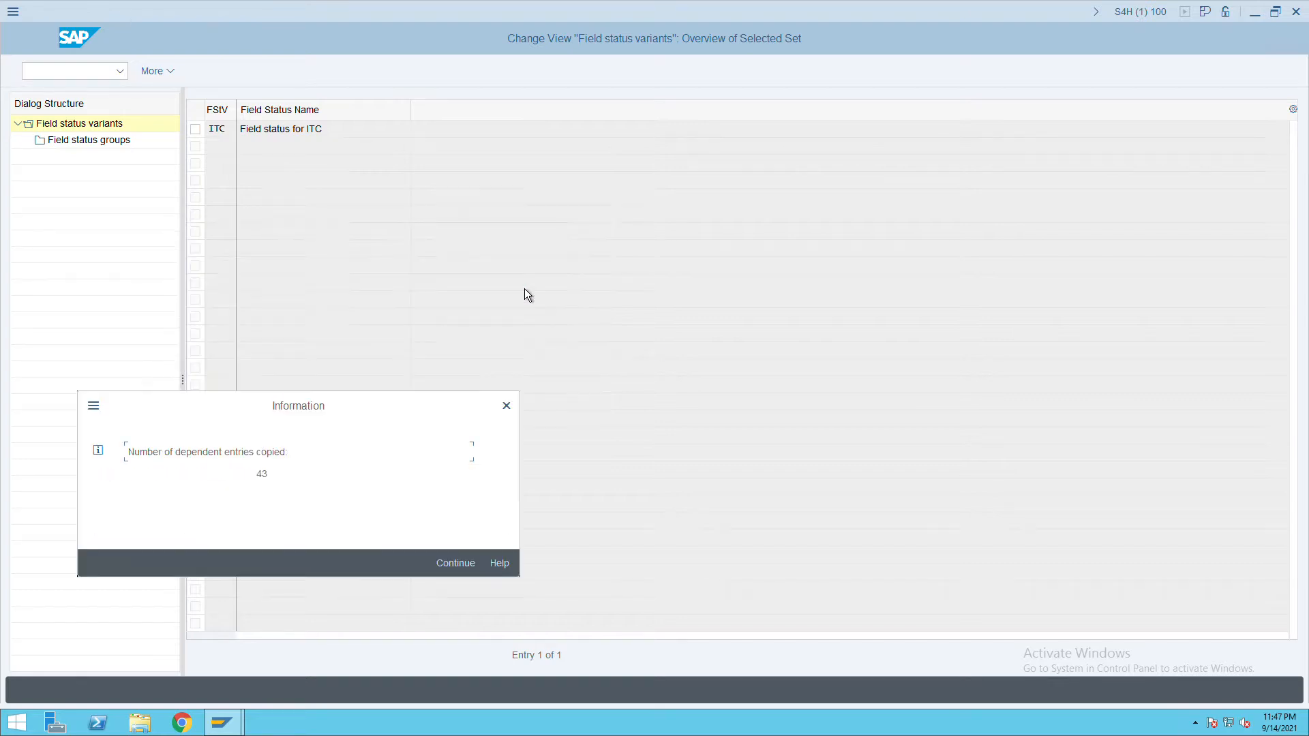
pyautogui.click(460, 573)
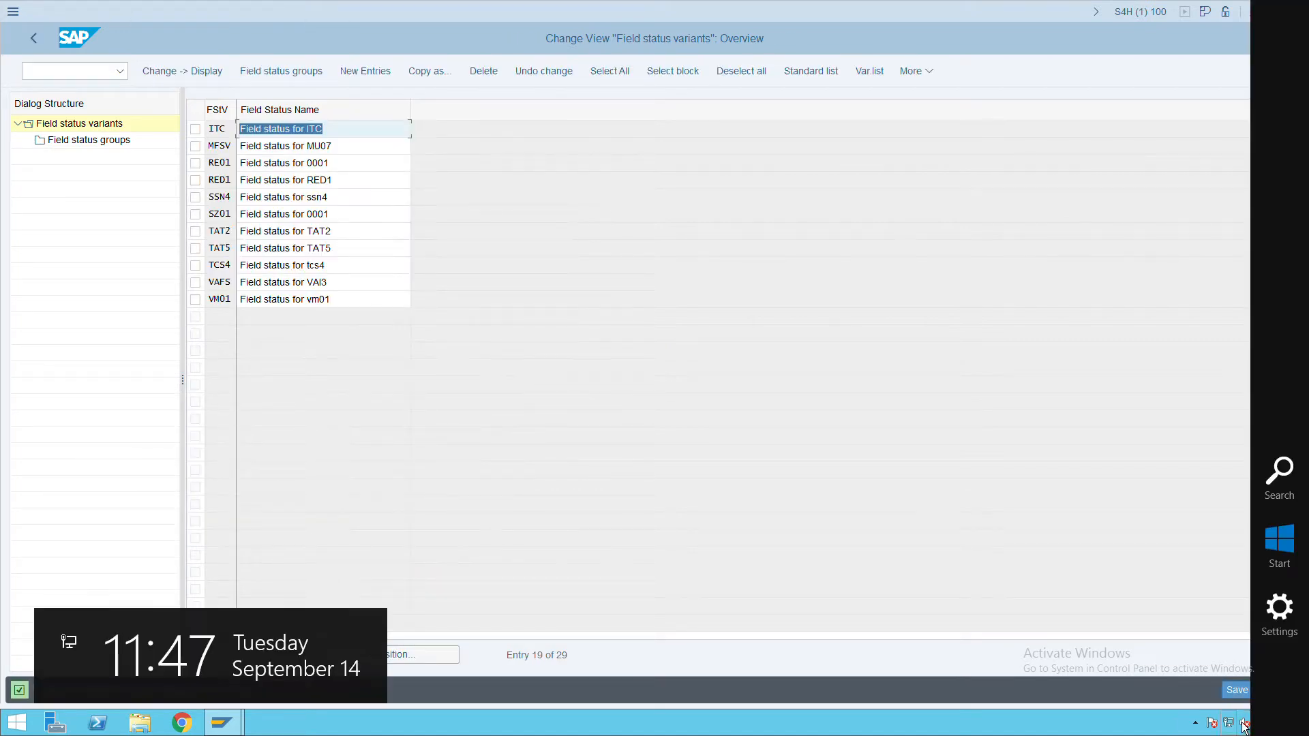
pyautogui.click(1238, 692)
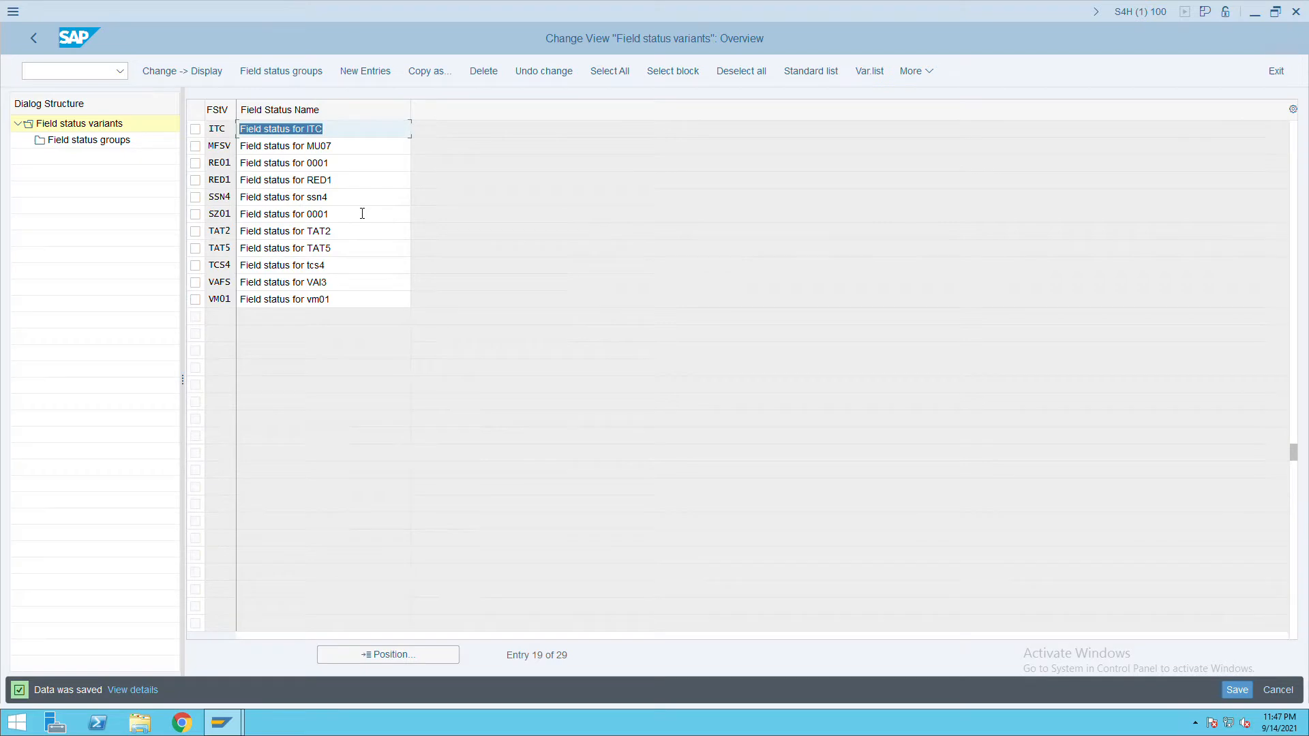
pyautogui.click(195, 129)
# Browse ITC's field status groups down to SECC, then go back to the IMG tree.
pyautogui.doubleClick(114, 144)
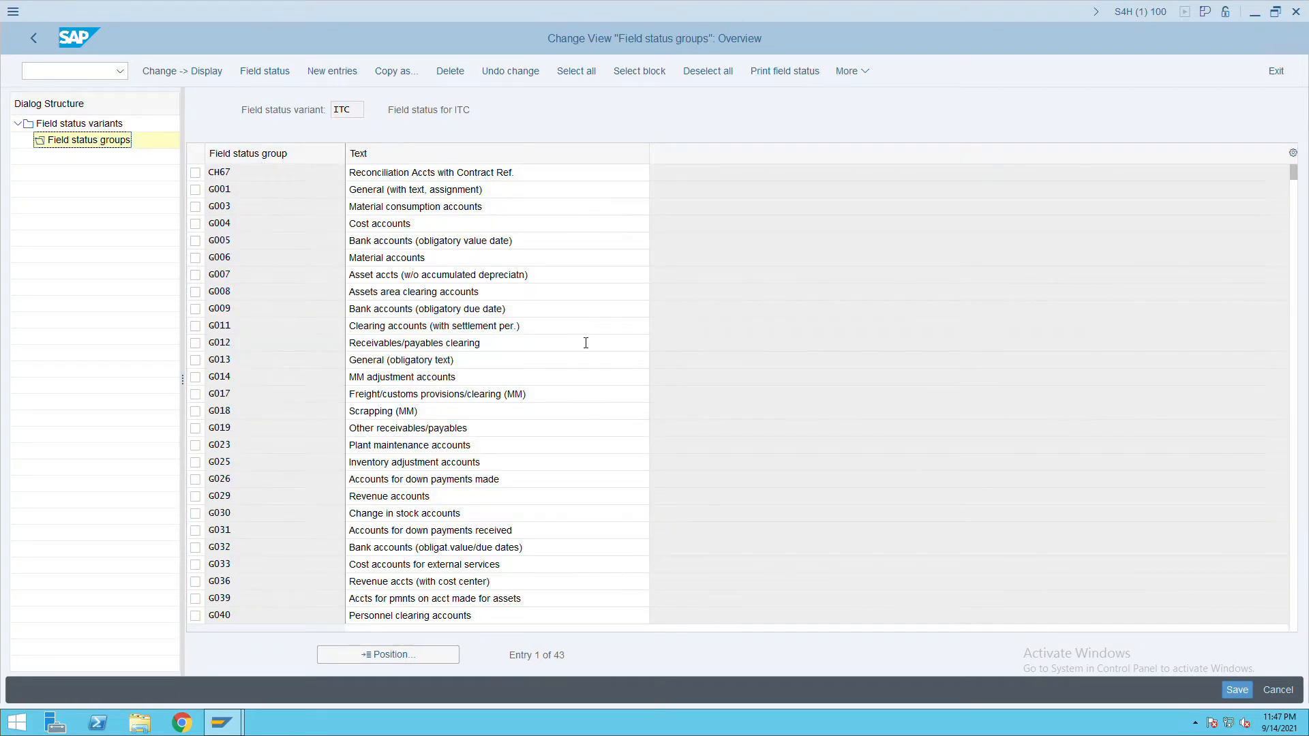
pyautogui.scroll(-8, 585, 343)
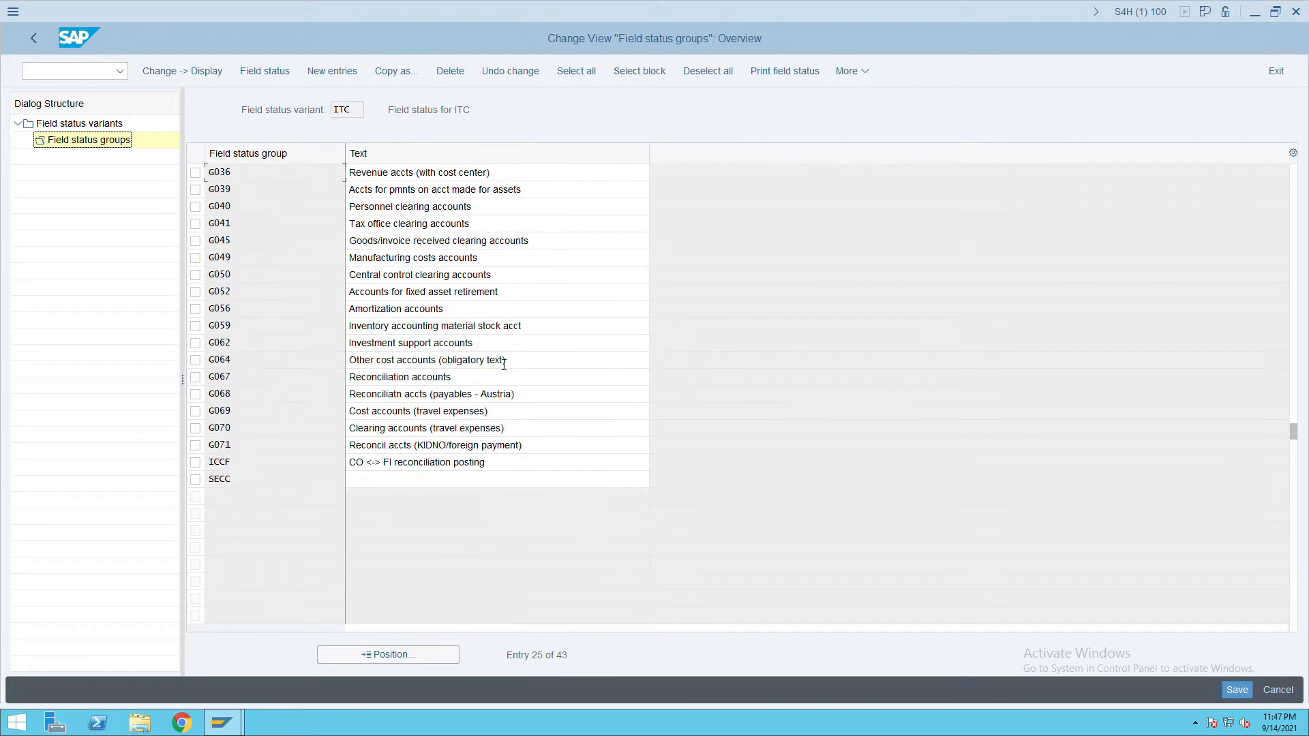
pyautogui.moveTo(237, 484); pyautogui.dragTo(203, 483)
pyautogui.click(43, 48)
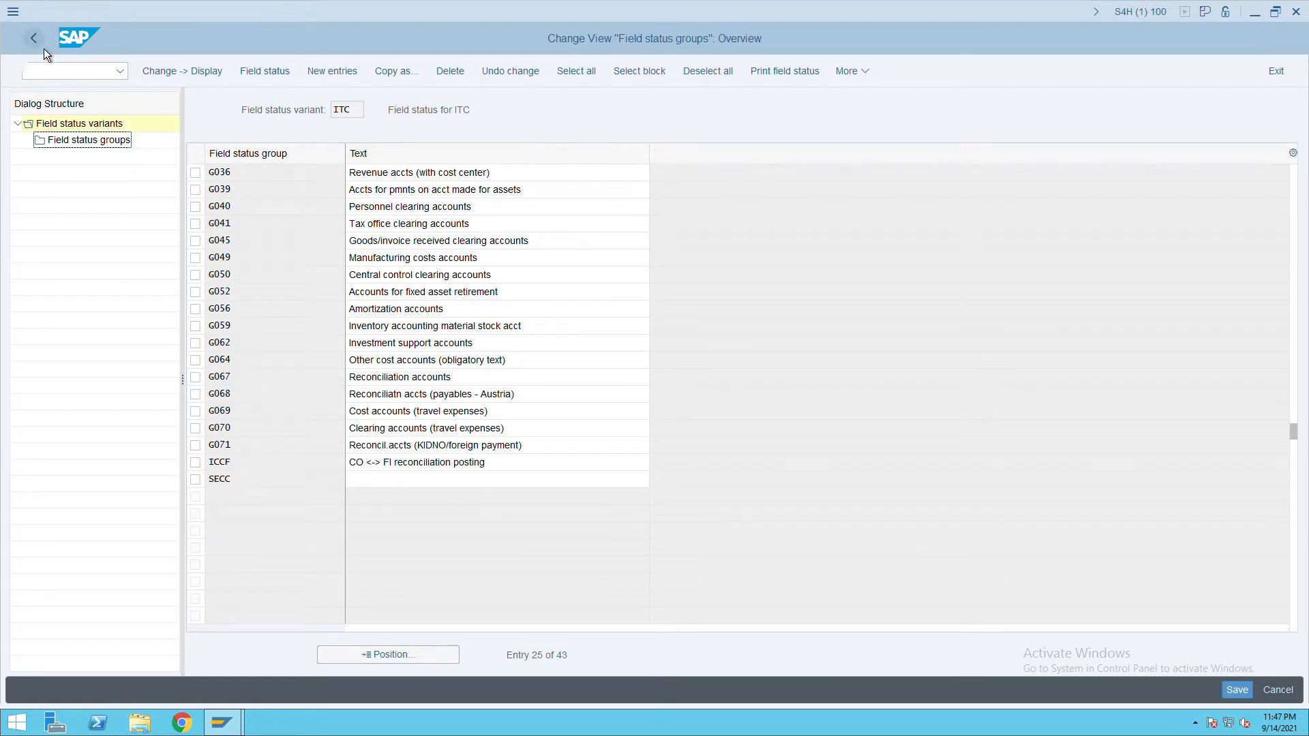
pyautogui.click(43, 55)
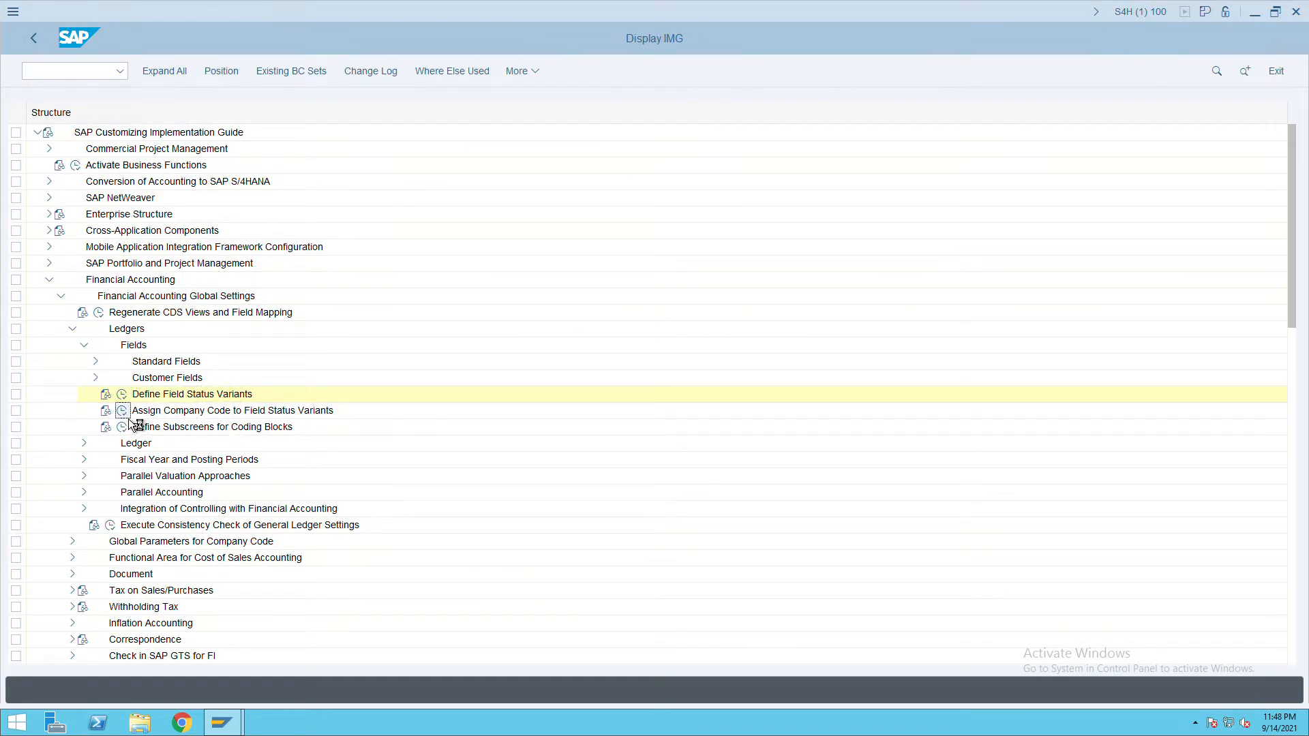
# Locate company code ITC, enter field status variant ITC, save, and go back to the guide tree.
pyautogui.doubleClick(167, 413)
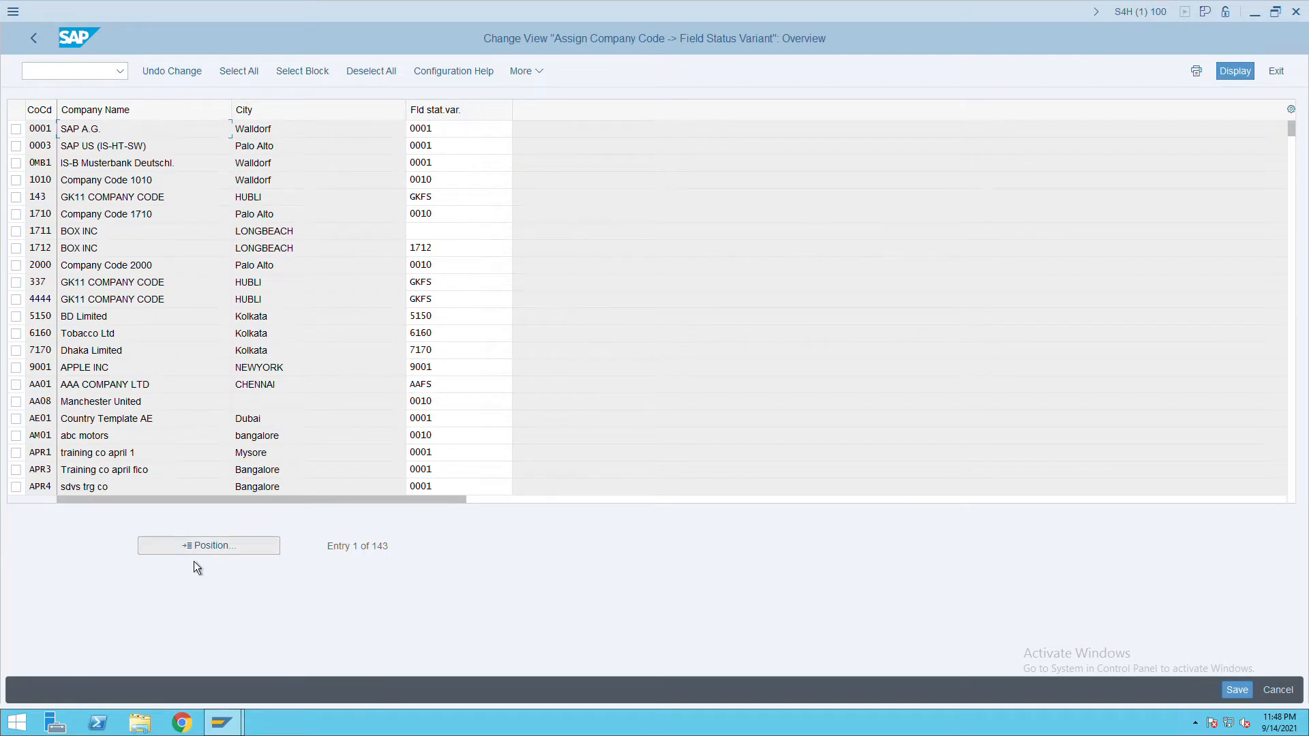
pyautogui.click(214, 552)
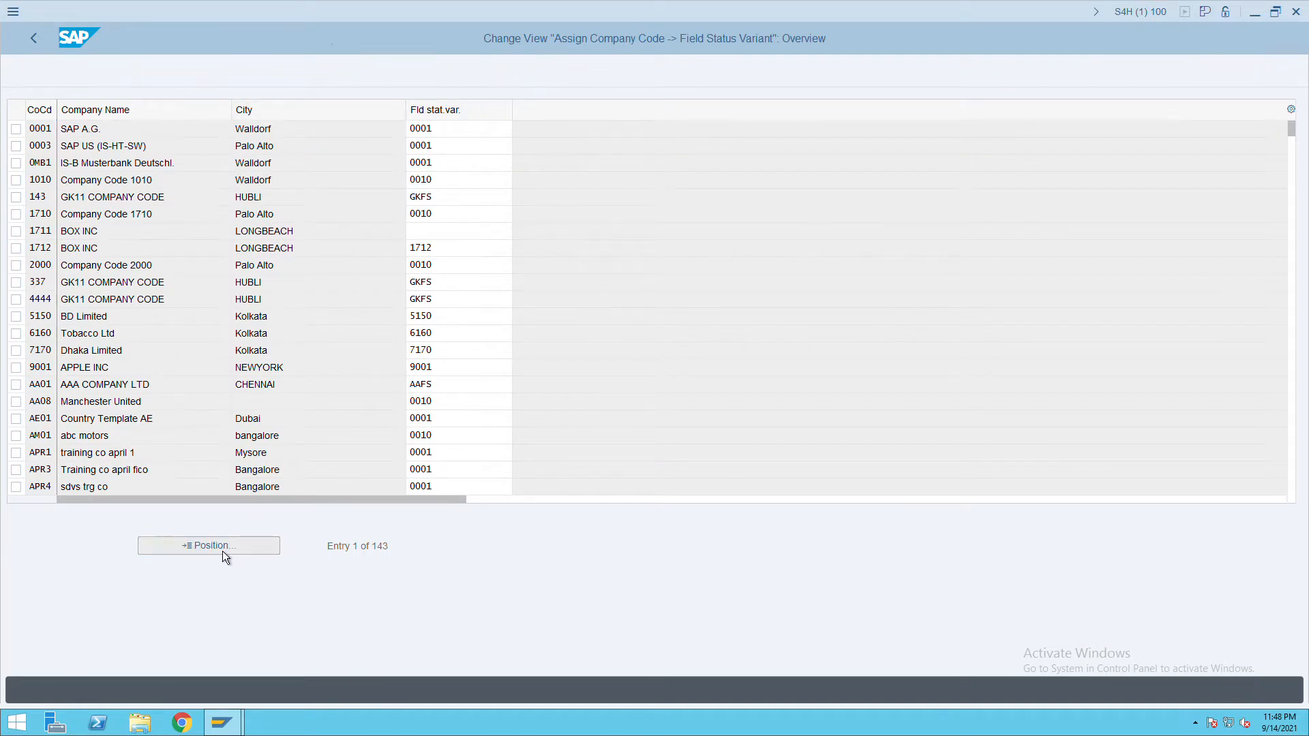
pyautogui.write('ITC')
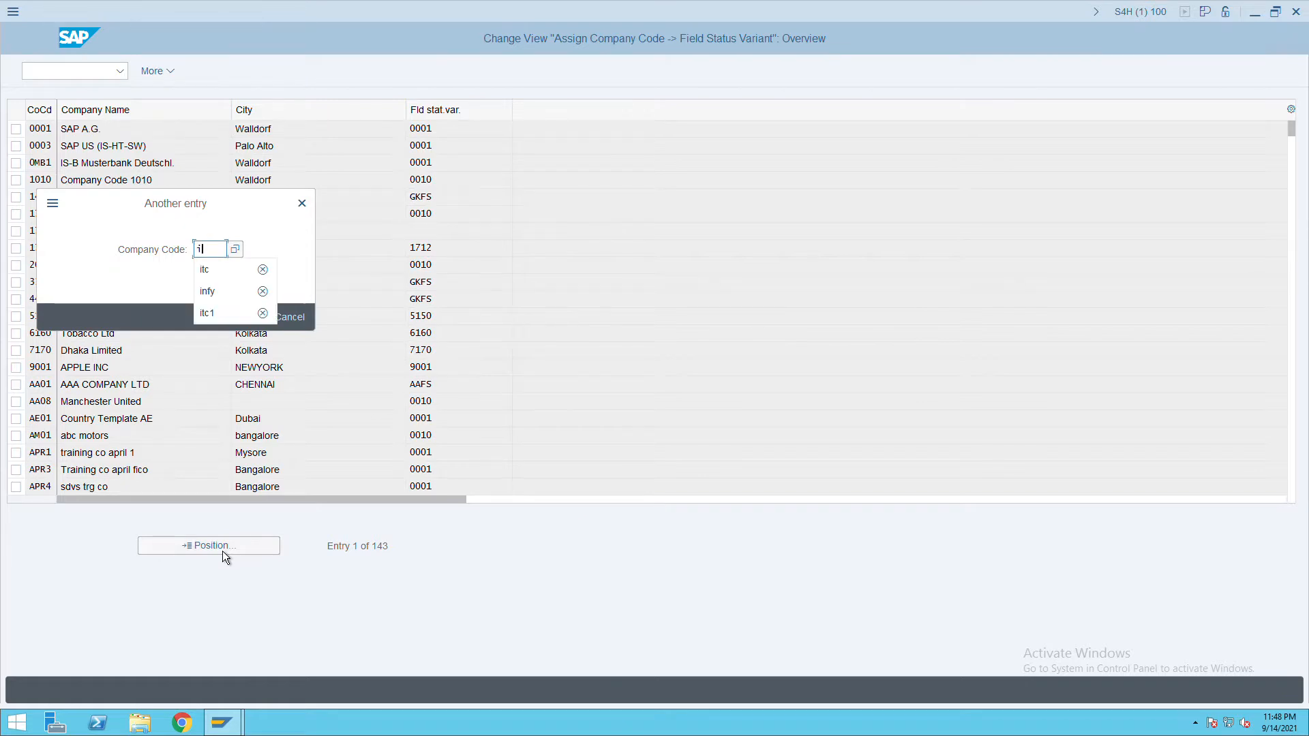
pyautogui.press('Return')
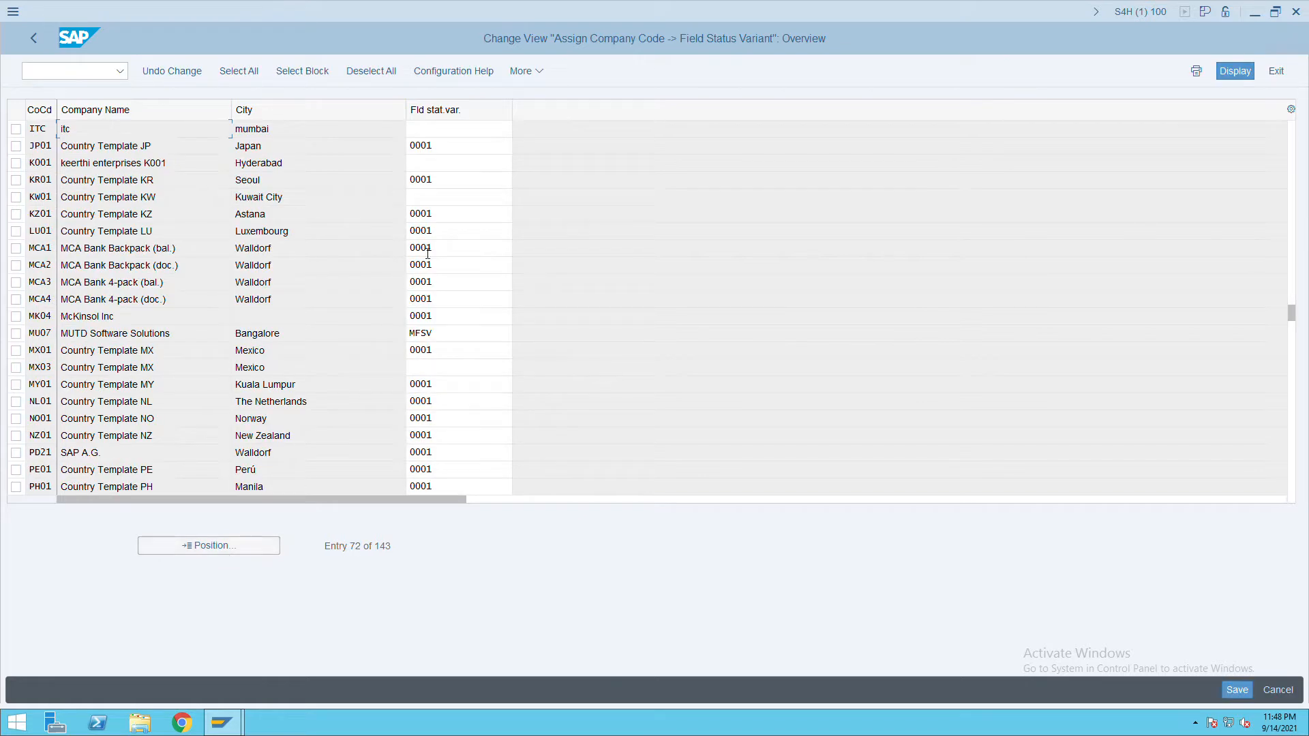
pyautogui.click(443, 134)
pyautogui.write('itc')
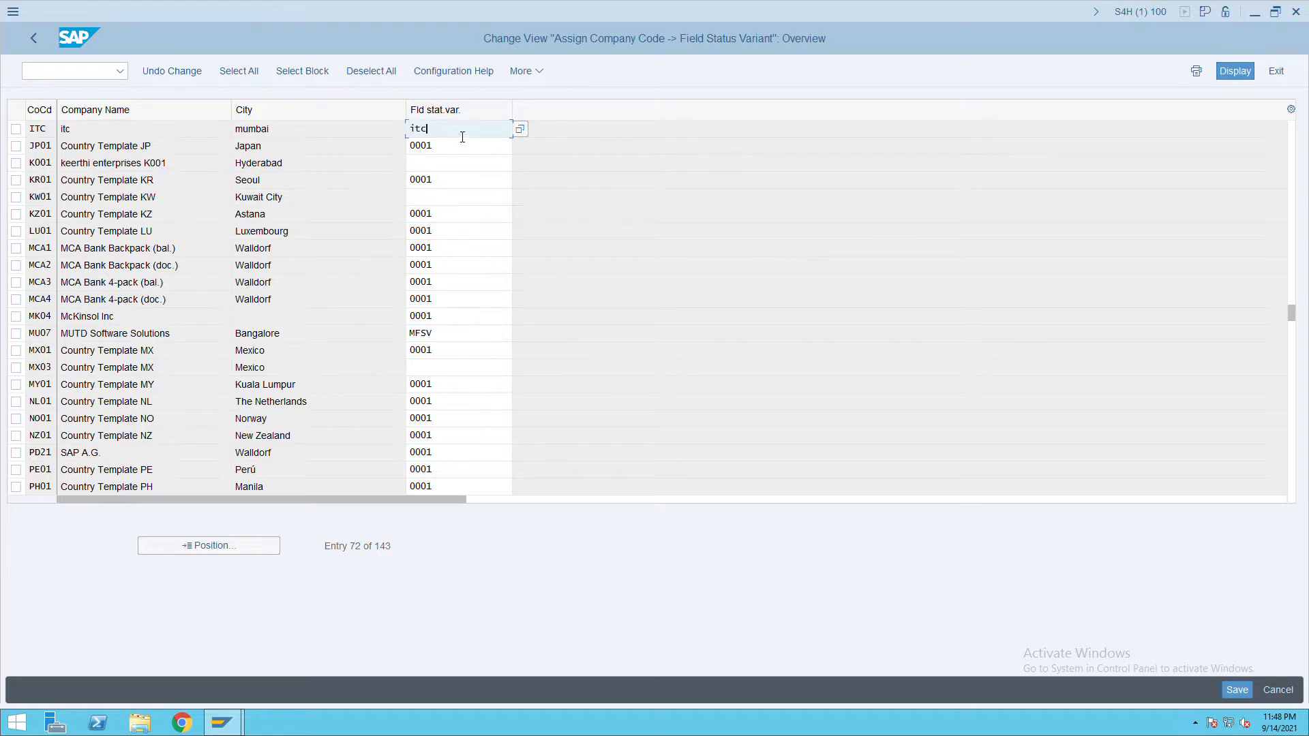
pyautogui.click(1248, 694)
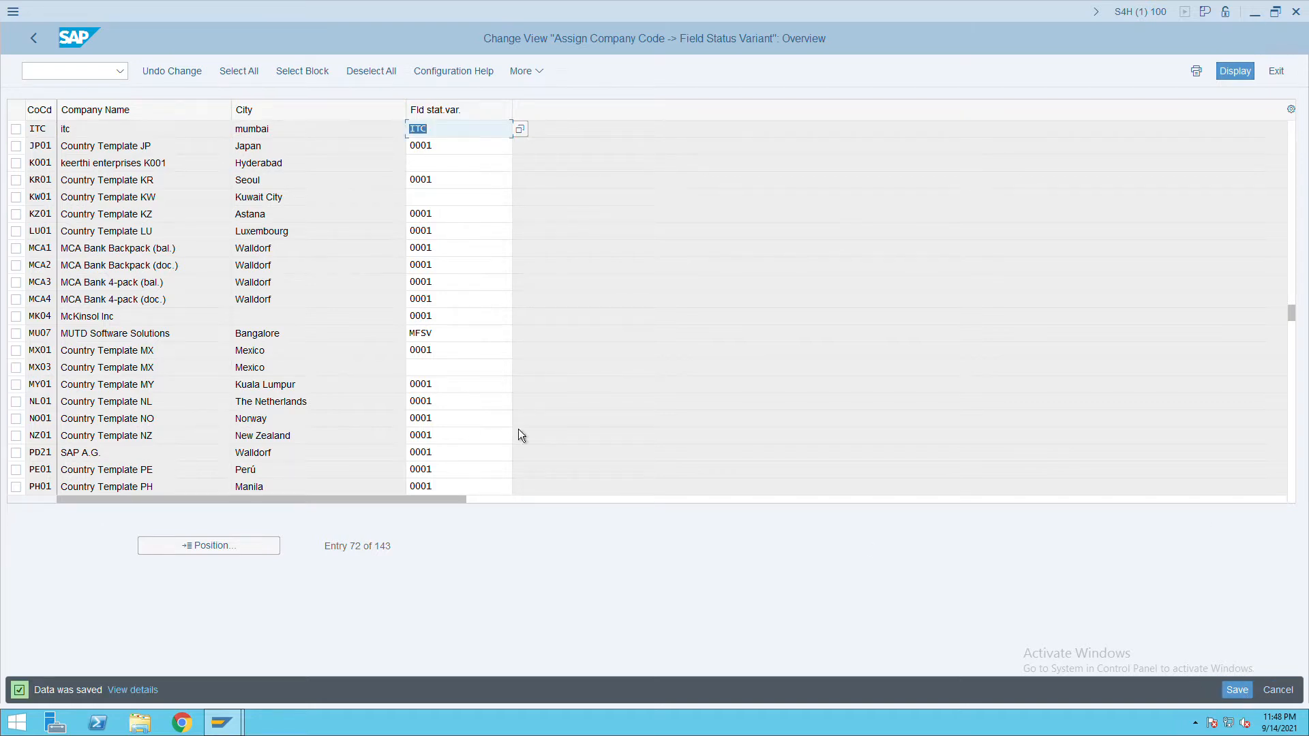
pyautogui.click(34, 39)
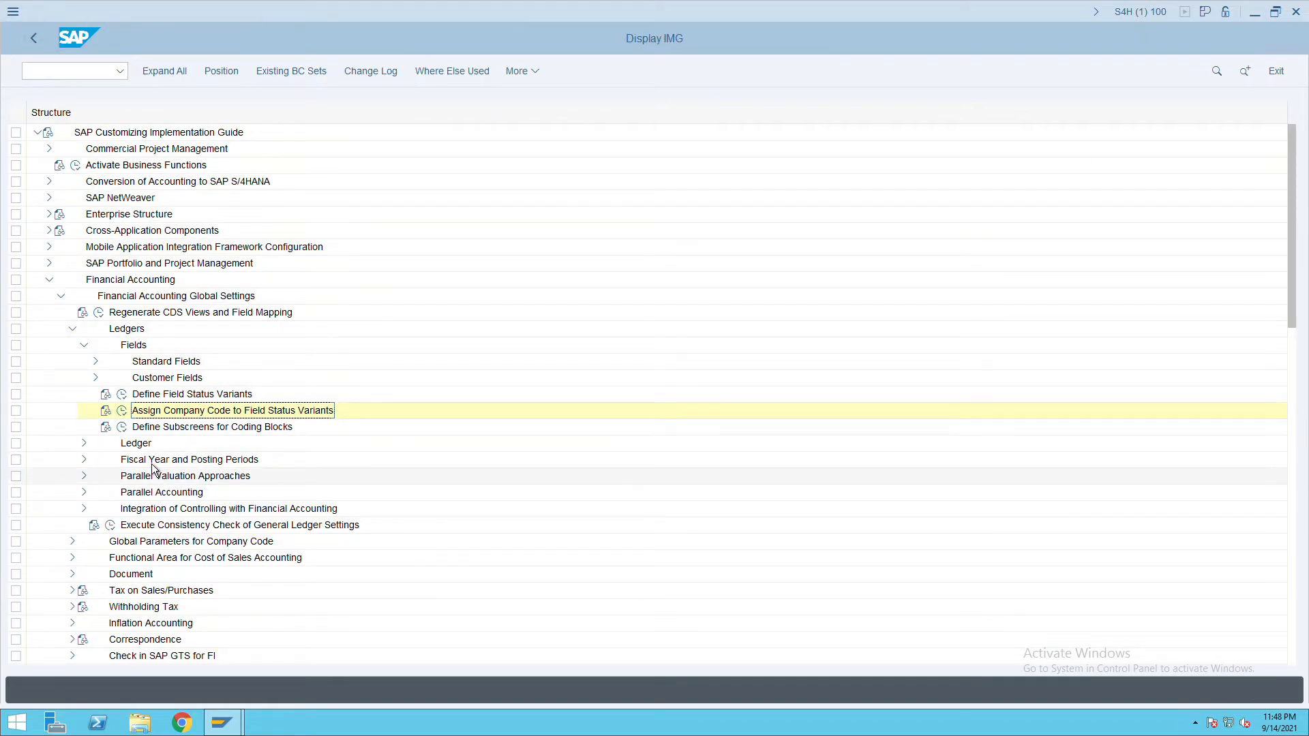
# Collapse Fields, expand Fiscal Year and Posting Periods, and run Maintain Fiscal Year Variant.
pyautogui.click(93, 359)
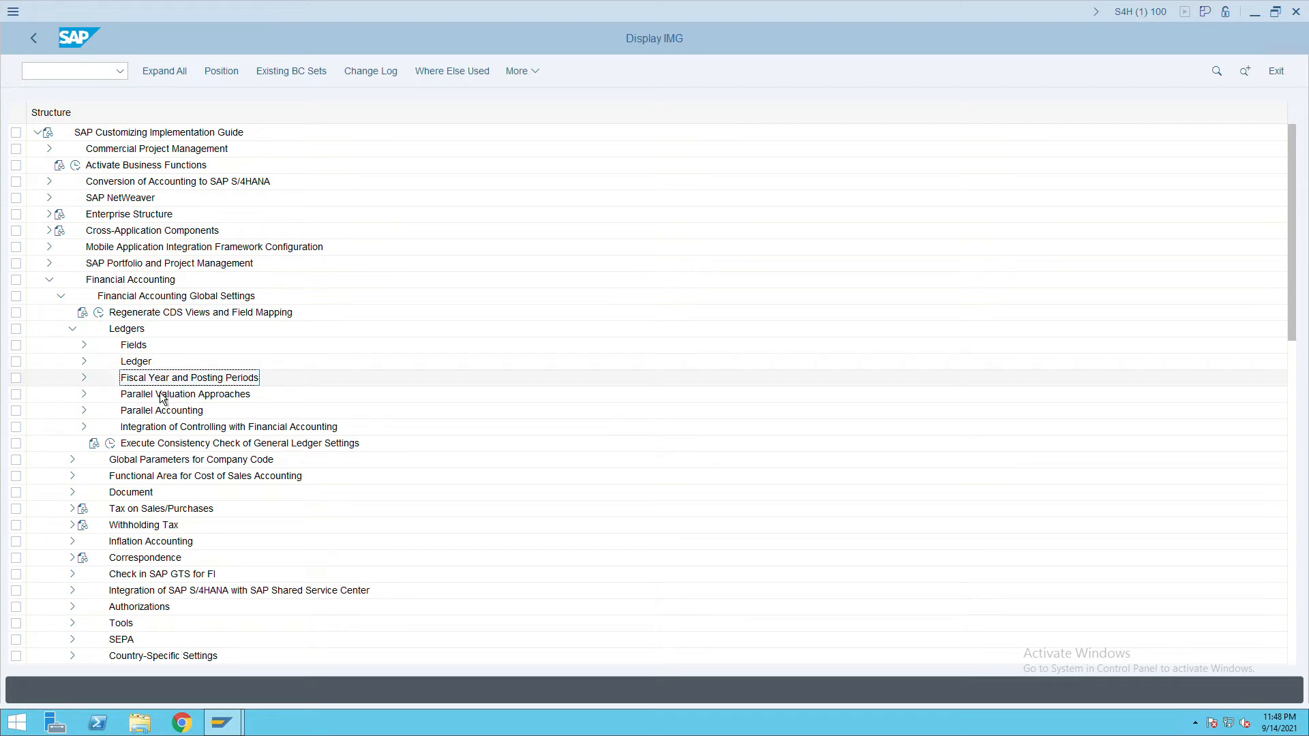
pyautogui.click(91, 384)
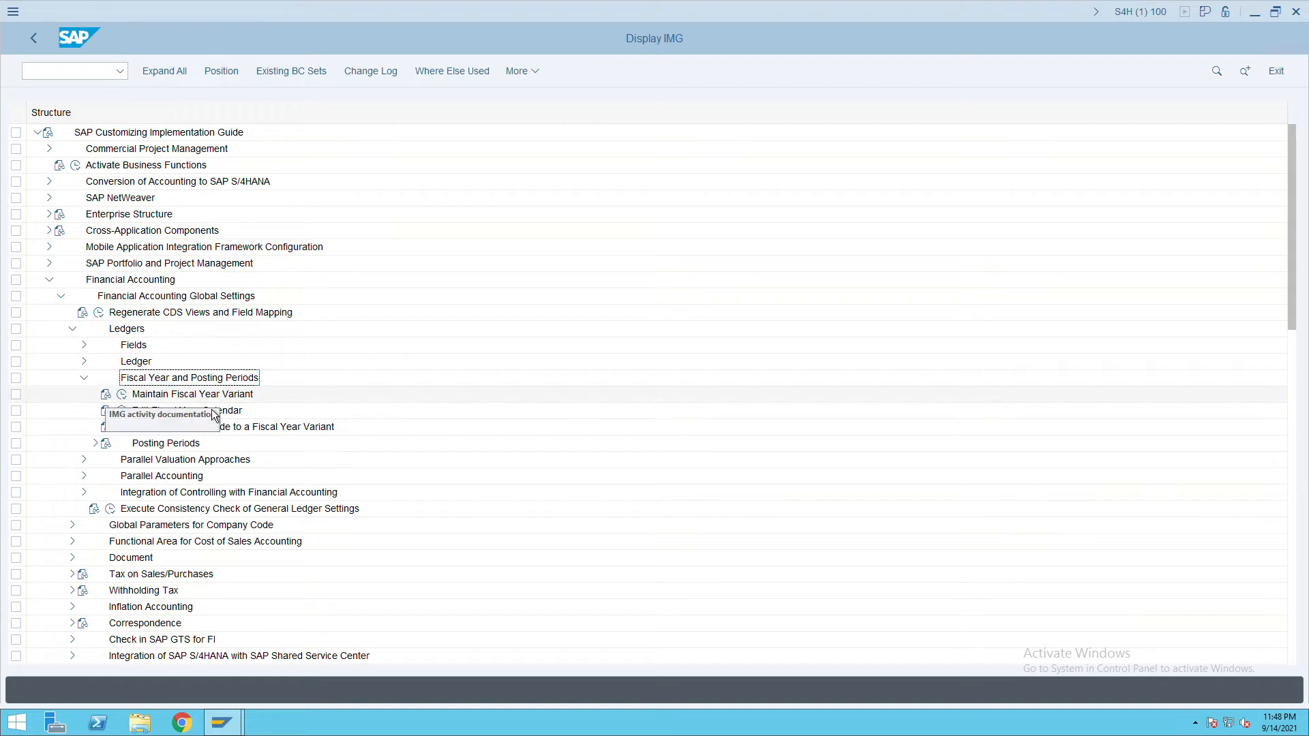
pyautogui.click(122, 395)
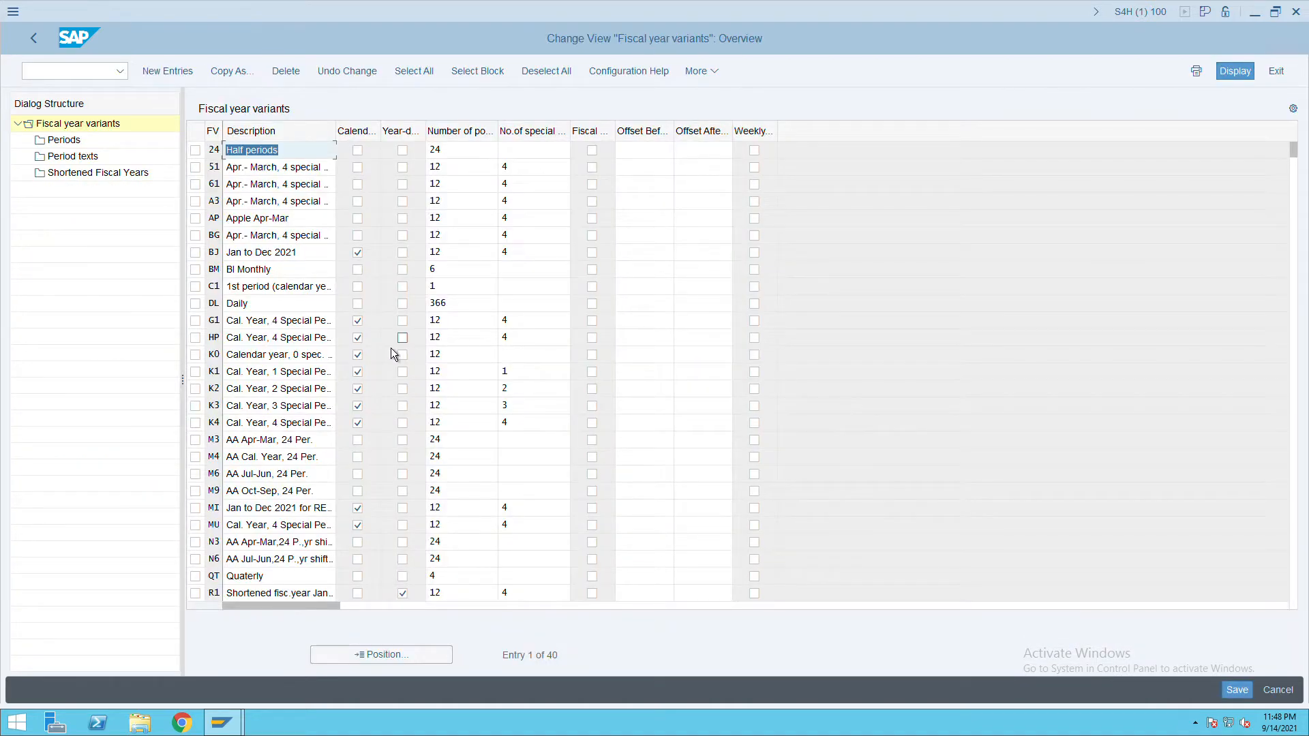
# Select fiscal year variant V3 (April–March, 12 periods, 4 special) and copy it.
pyautogui.scroll(-3, 268, 377)
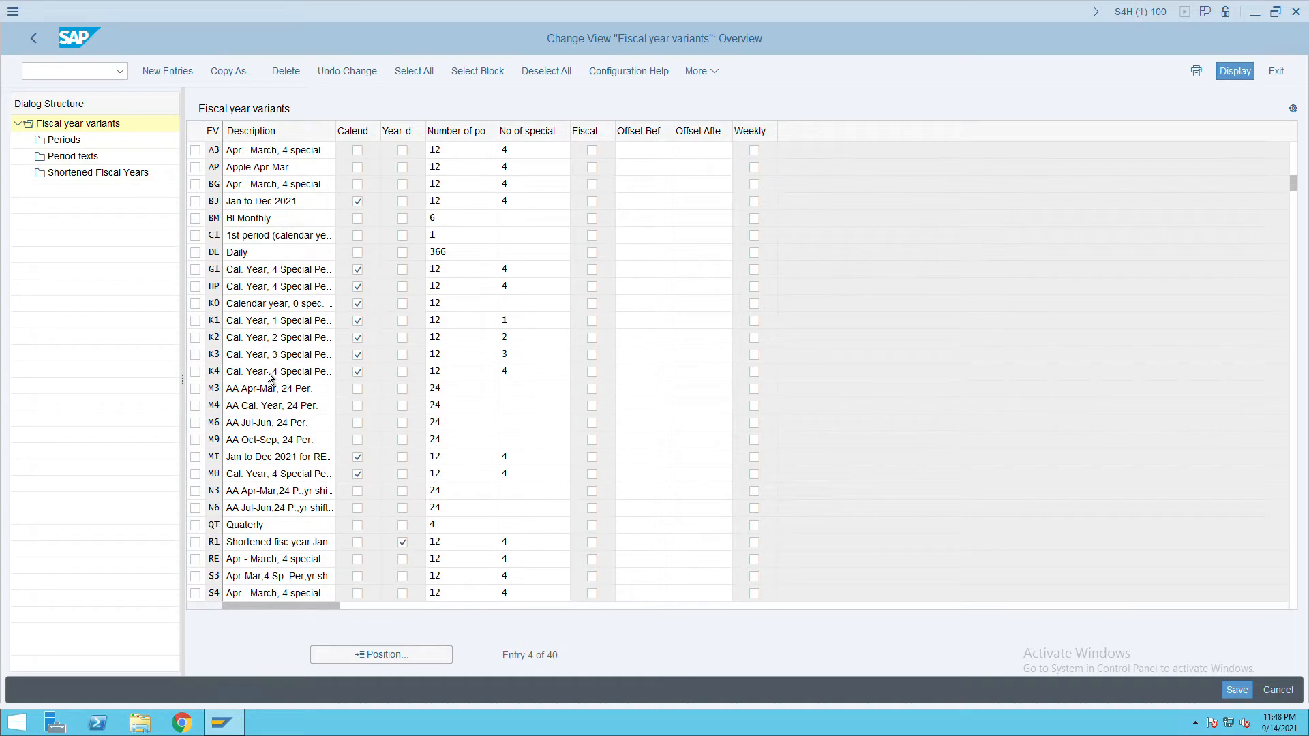
pyautogui.scroll(-4, 268, 378)
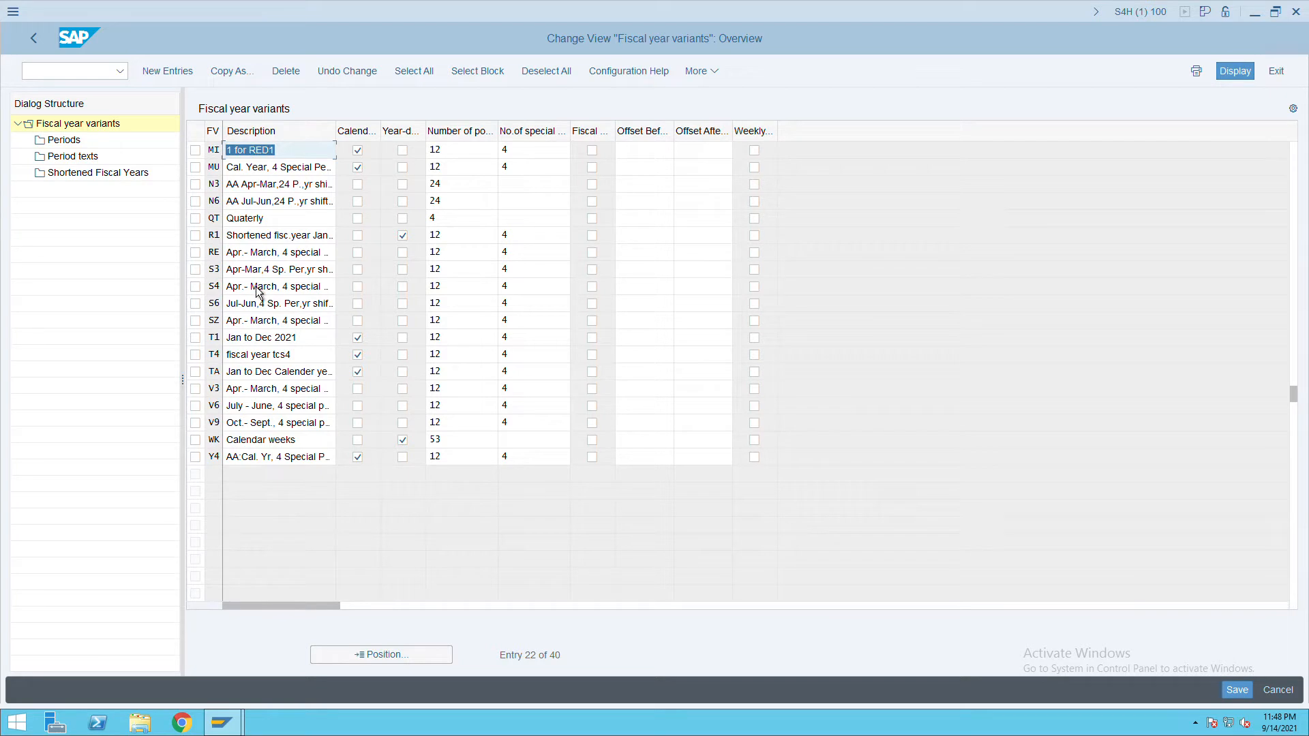
pyautogui.scroll(2, 259, 293)
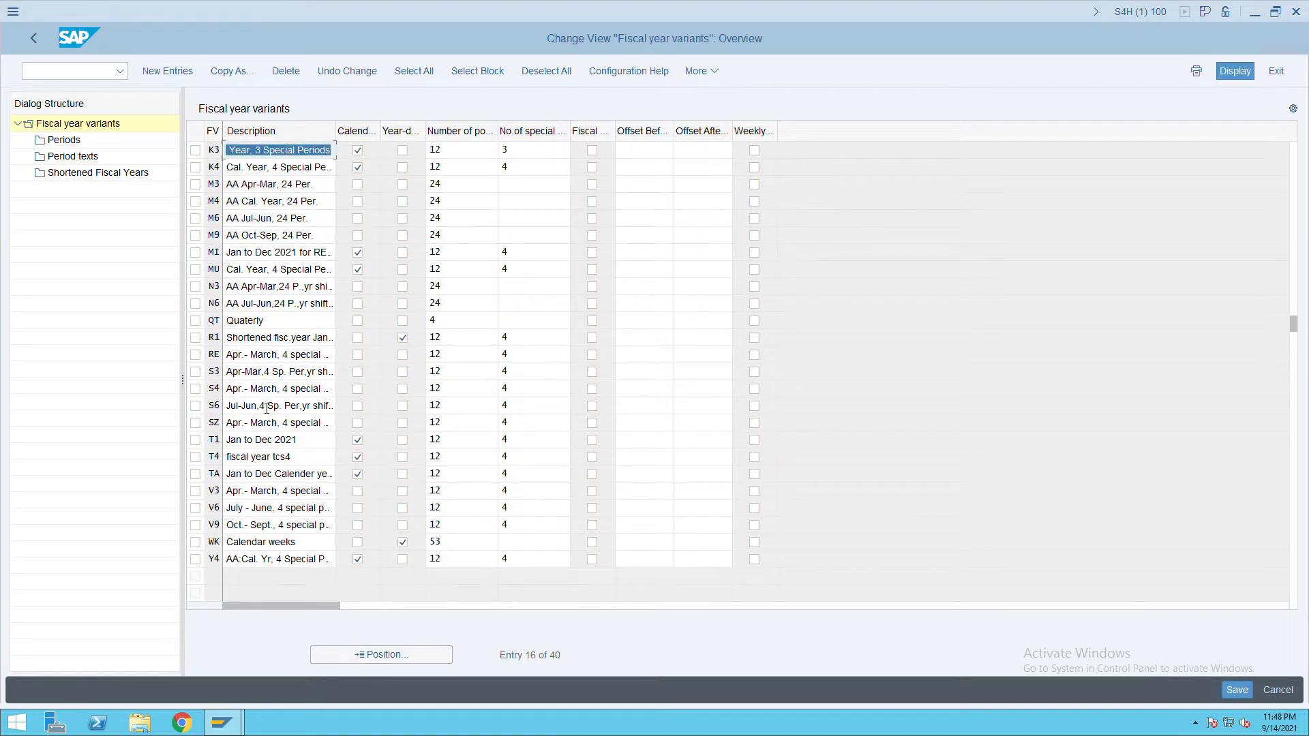
pyautogui.click(200, 496)
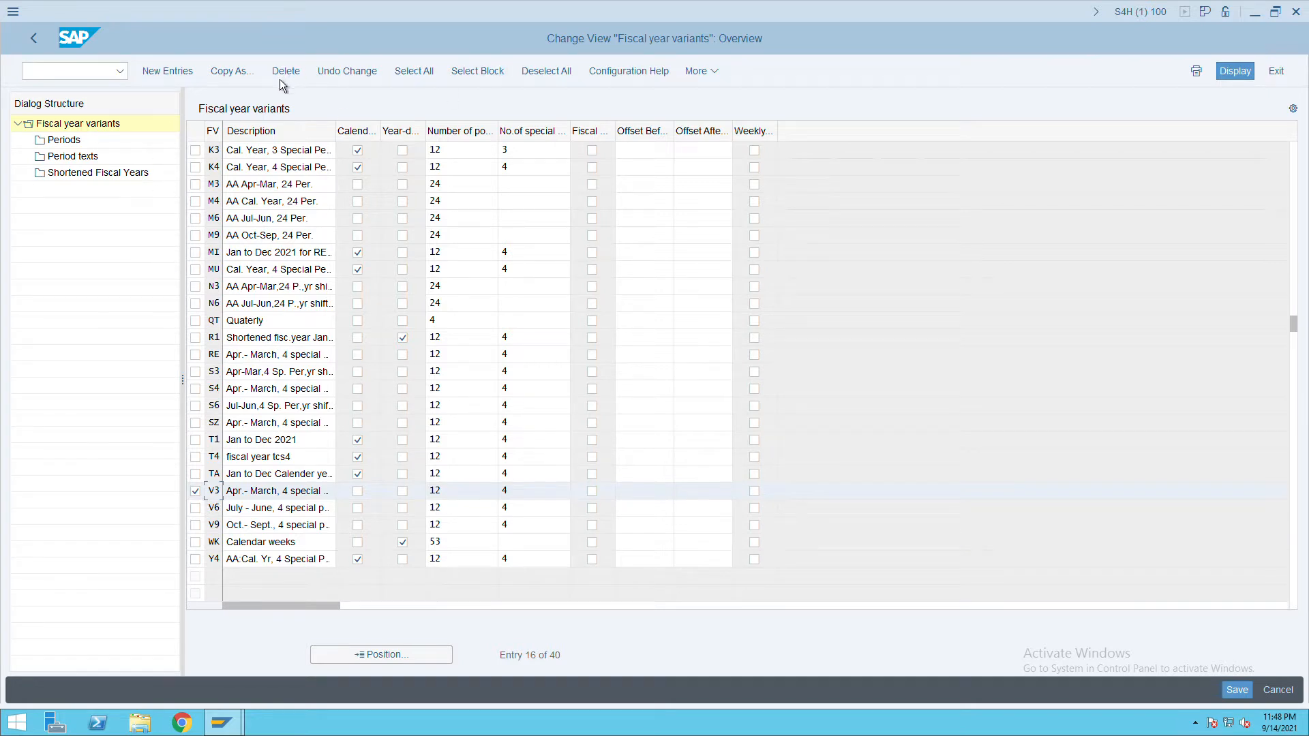
pyautogui.click(246, 78)
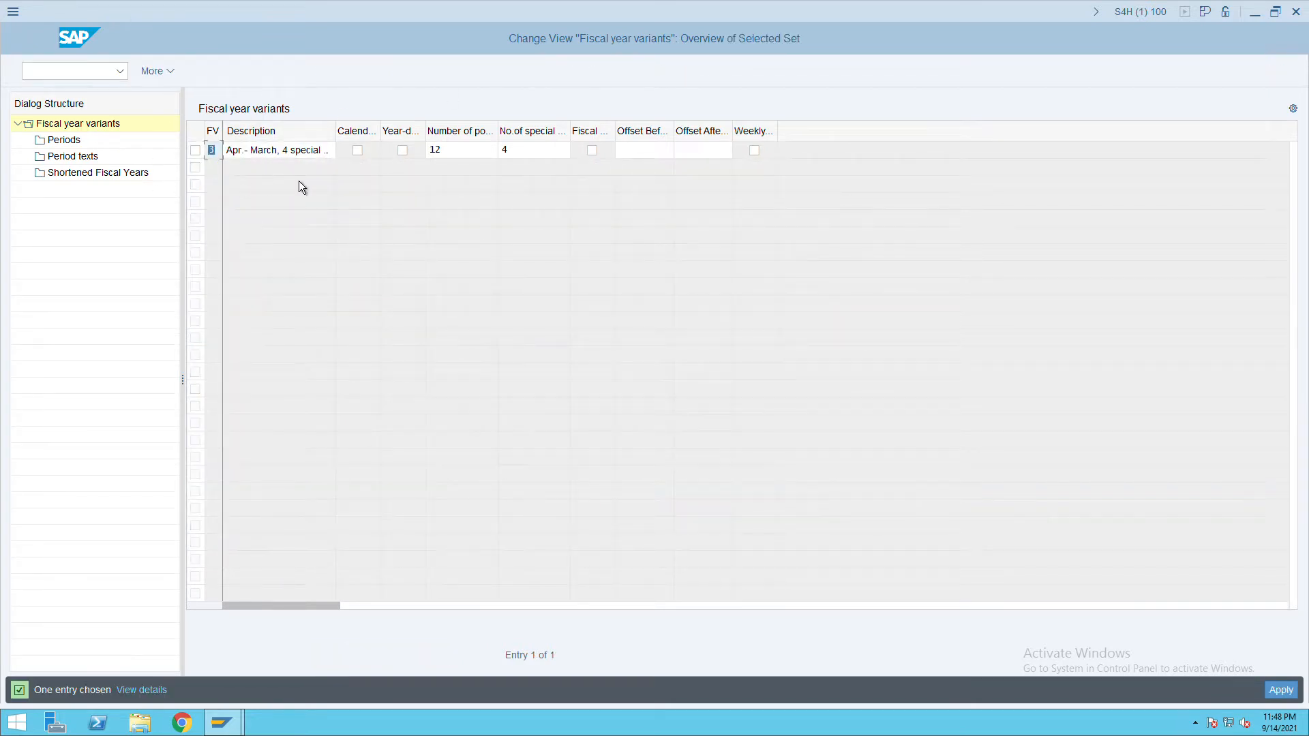
# Name the copy IT with an ITC description and copy all 636 dependent entries.
pyautogui.write('I')
pyautogui.press('Tab')
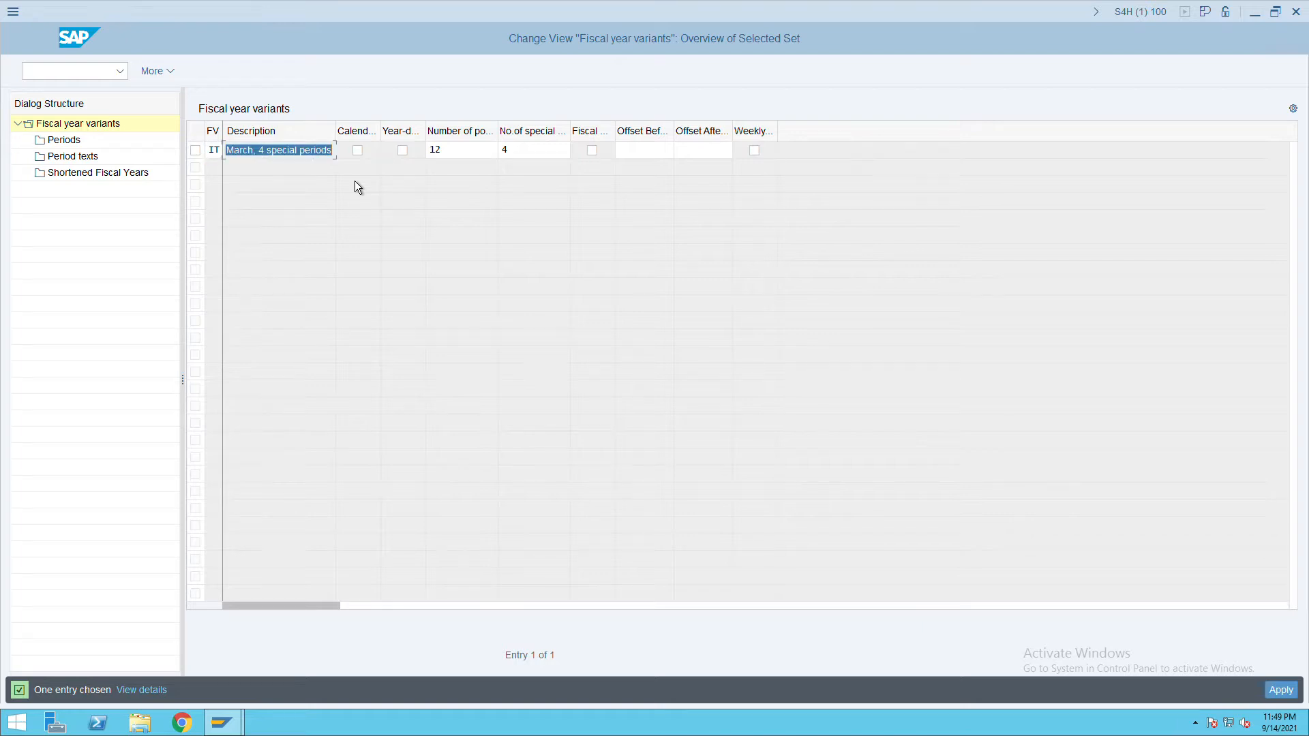
pyautogui.click(317, 151)
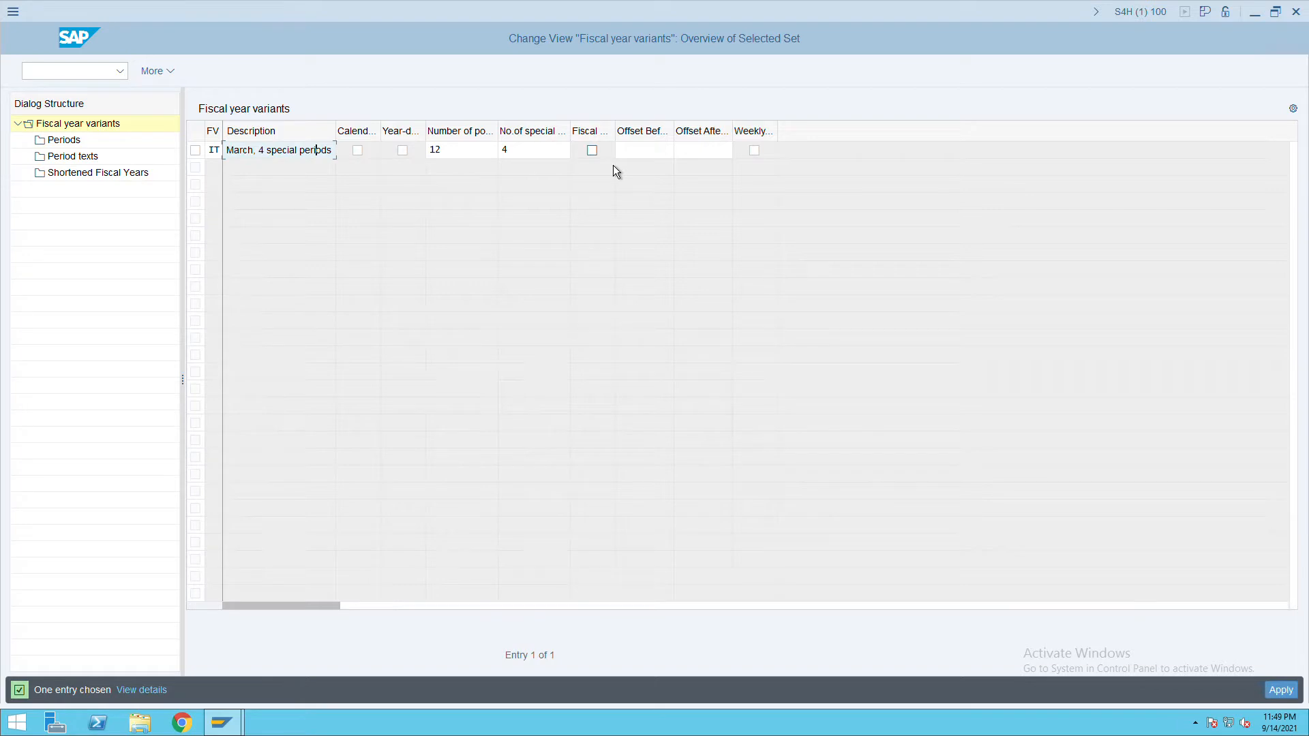
pyautogui.press('BackSpace')
pyautogui.press('BackSpace')
pyautogui.press('BackSpace')
pyautogui.write('IT')
pyautogui.press('BackSpace')
pyautogui.press('BackSpace')
pyautogui.press('BackSpace')
pyautogui.press('BackSpace')
pyautogui.press('BackSpace')
pyautogui.write('ITC')
pyautogui.click(1295, 696)
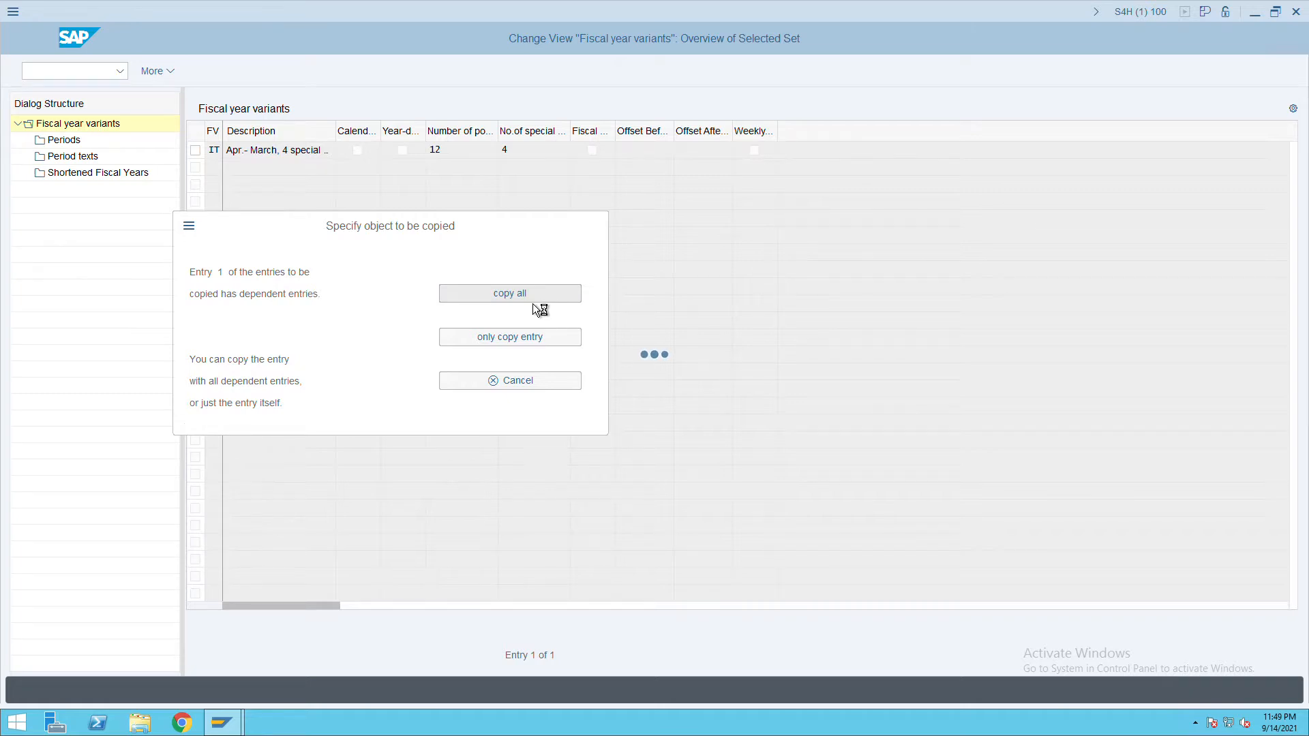
pyautogui.click(464, 572)
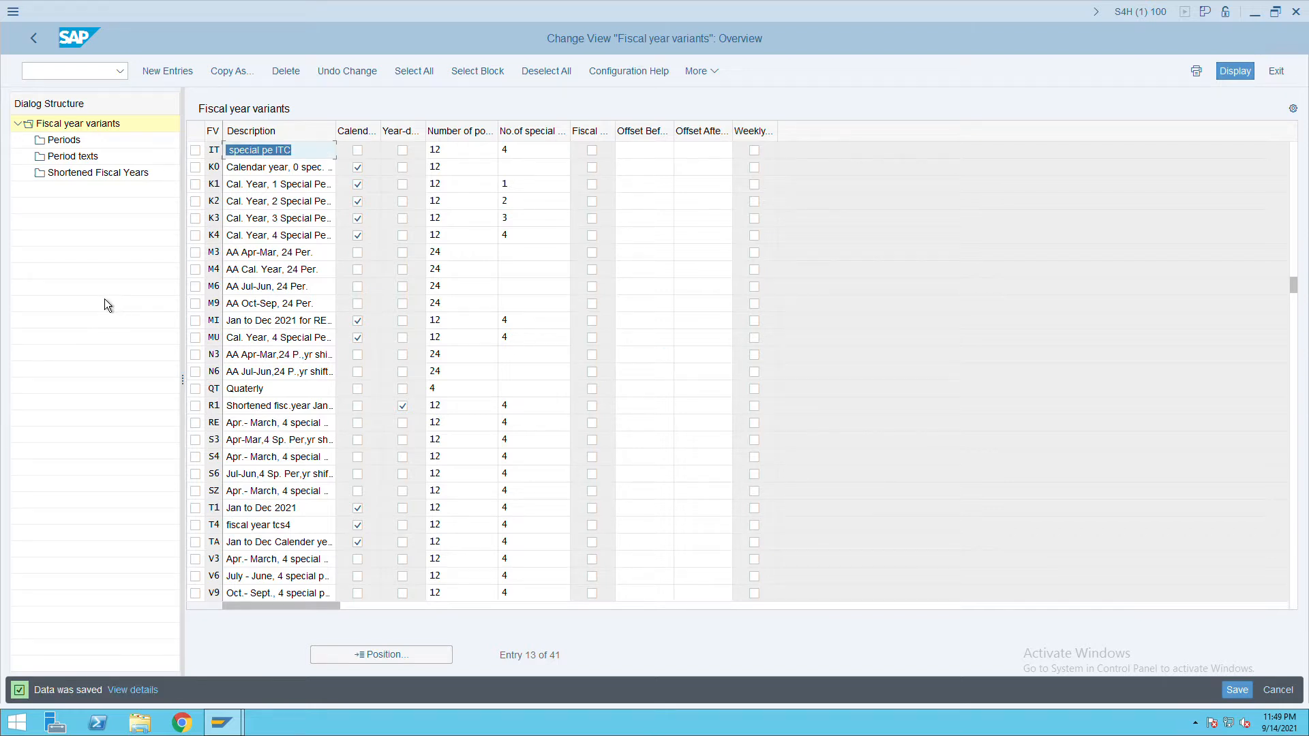
# In Assign Company Code to a Fiscal Year Variant, give company code ITC variant IT and save.
pyautogui.click(39, 52)
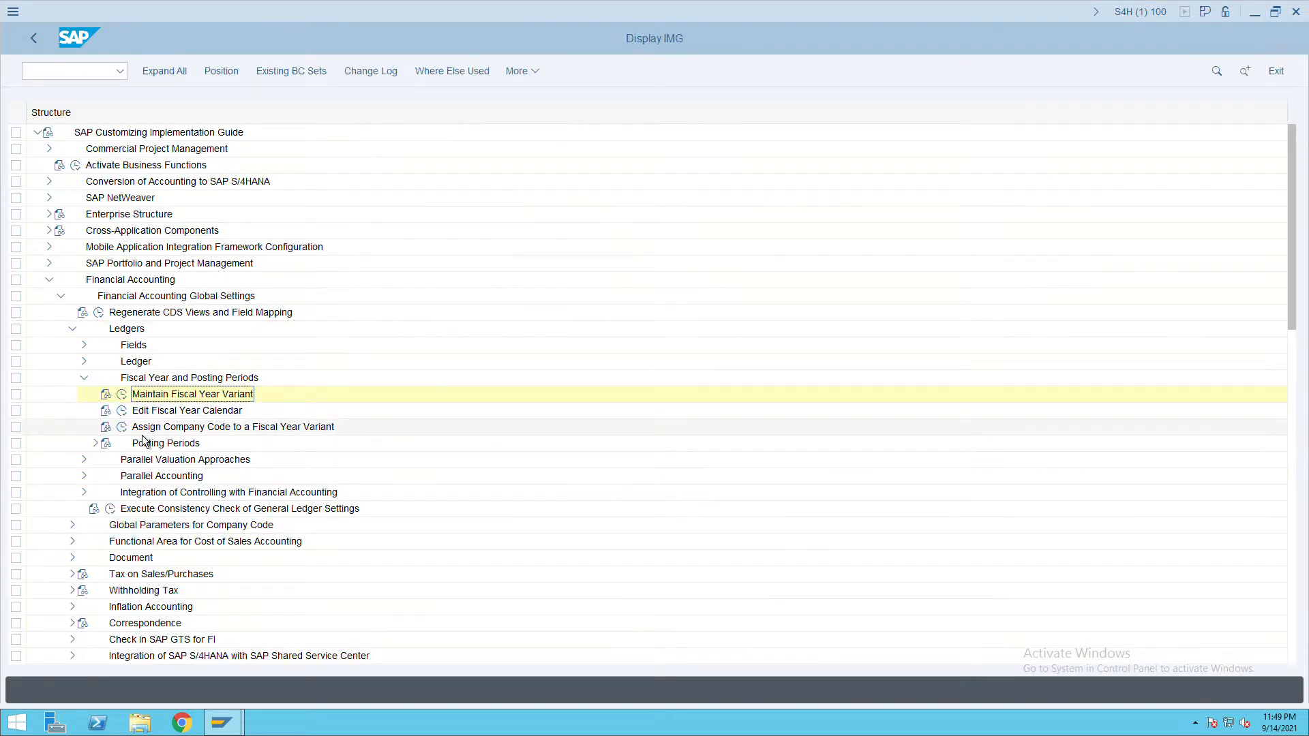
pyautogui.click(126, 429)
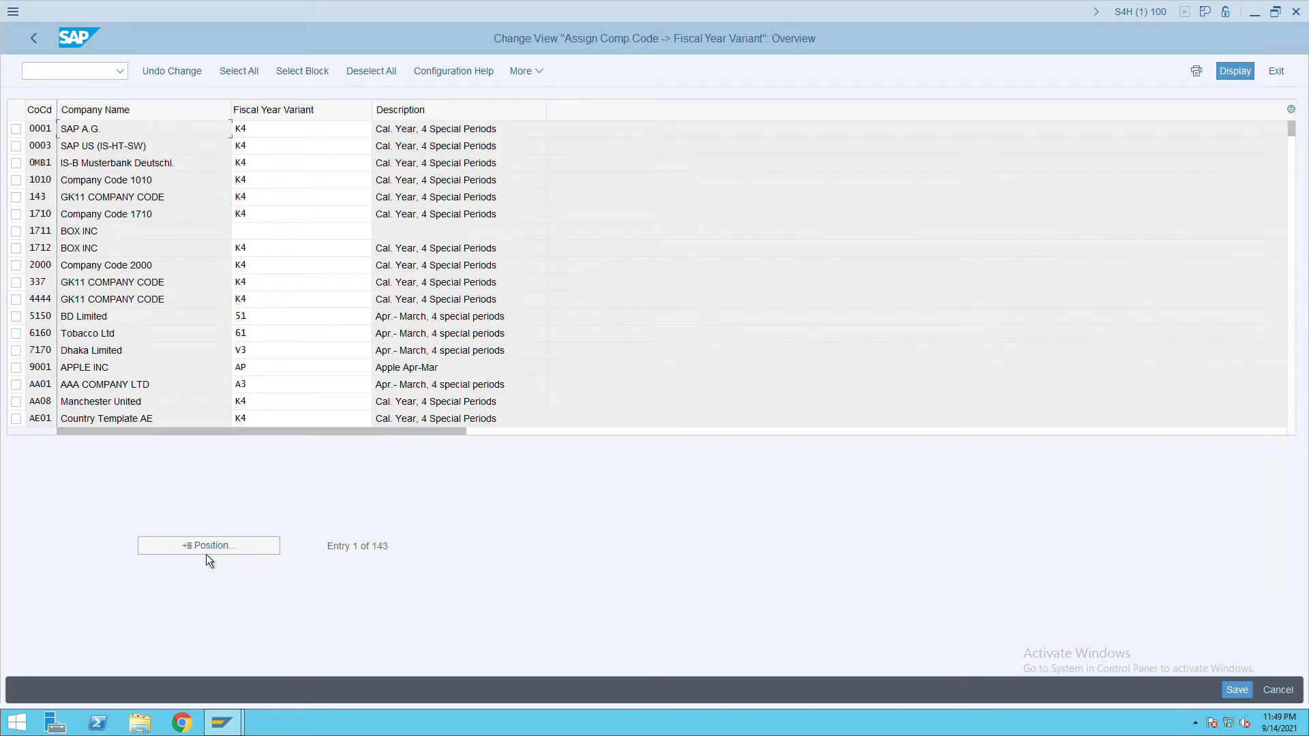
pyautogui.click(220, 551)
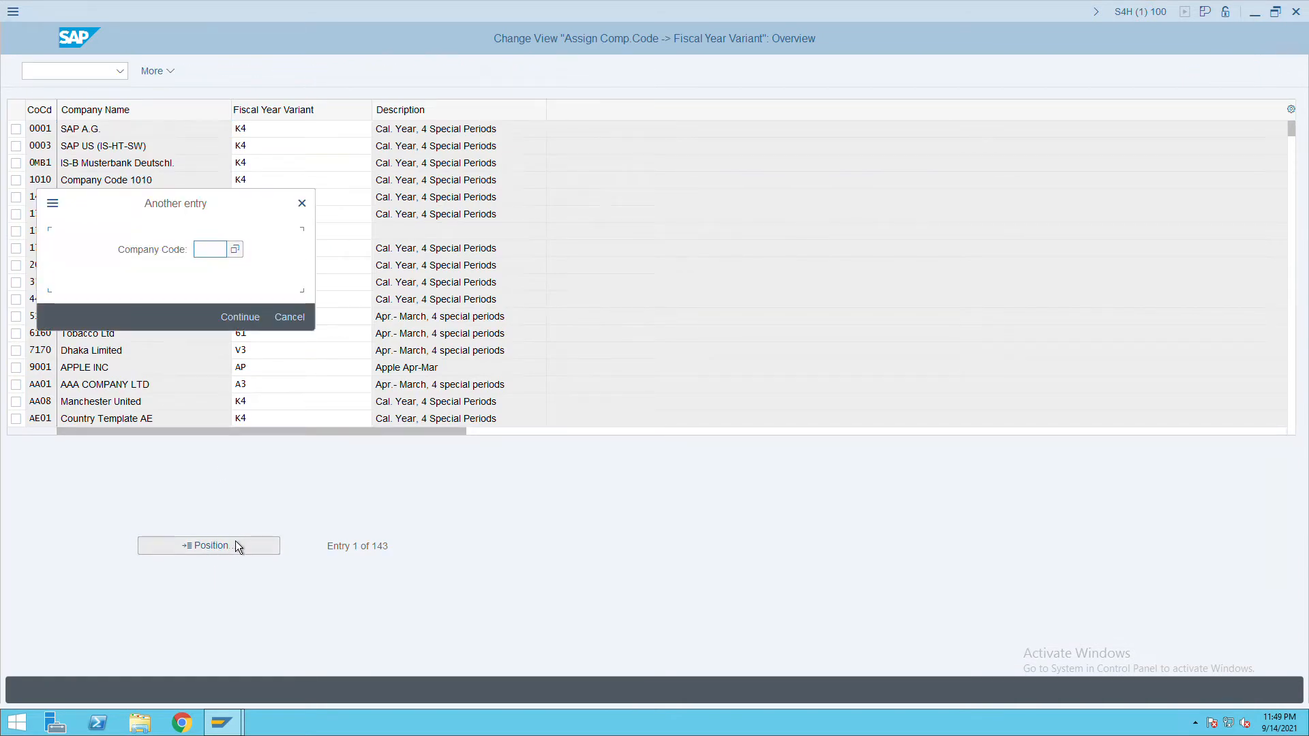
pyautogui.write('ITC')
pyautogui.press('Return')
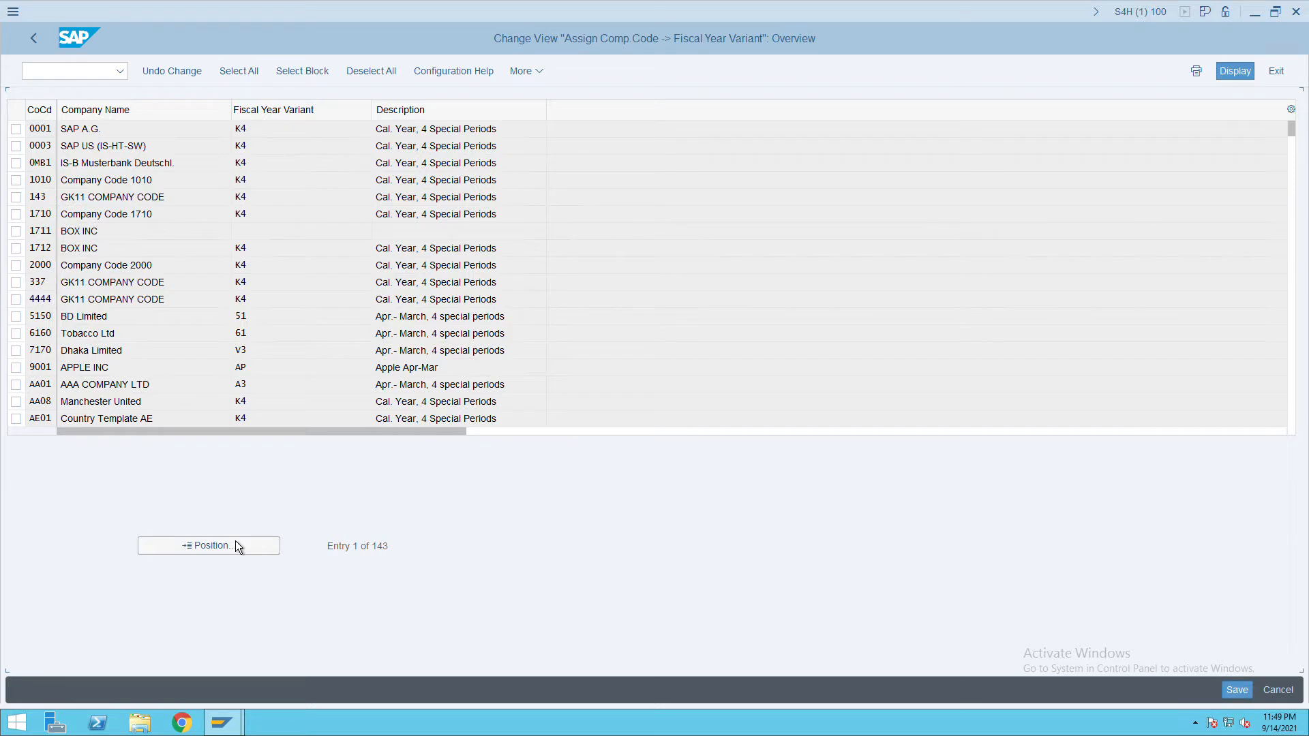
pyautogui.click(270, 131)
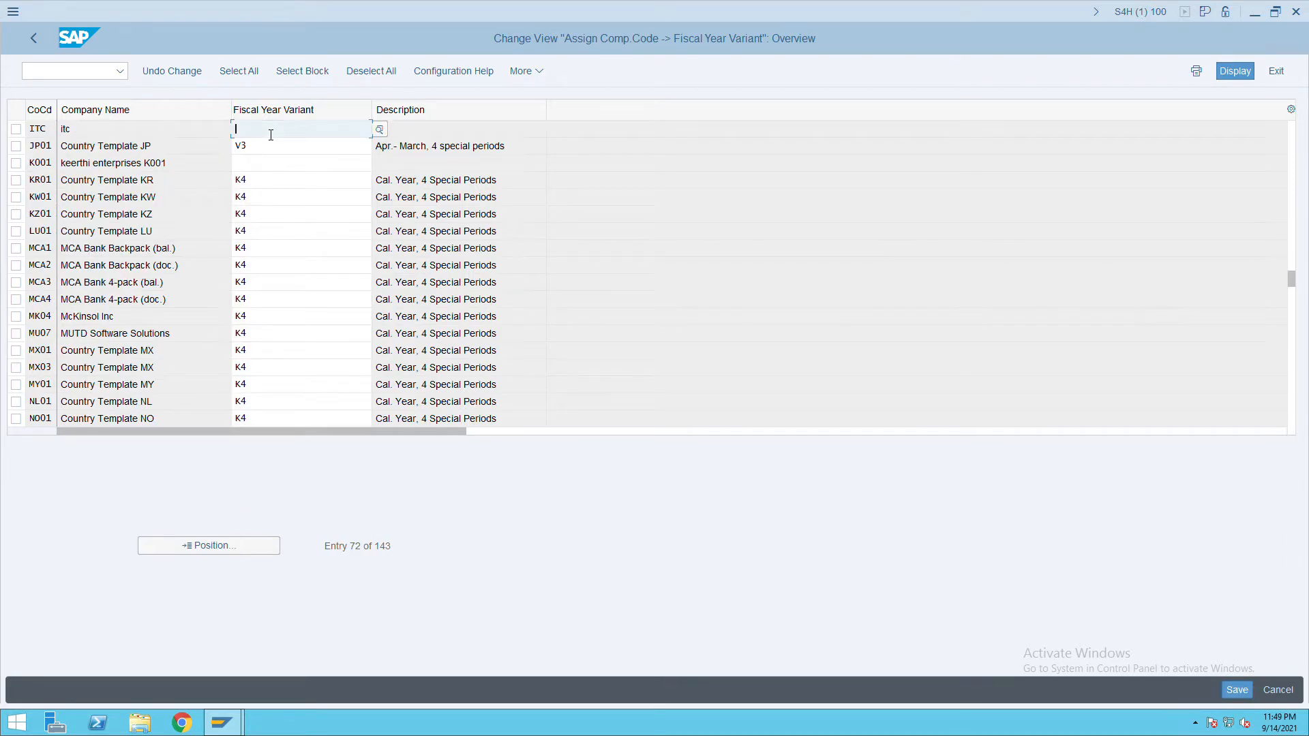
pyautogui.write('IT')
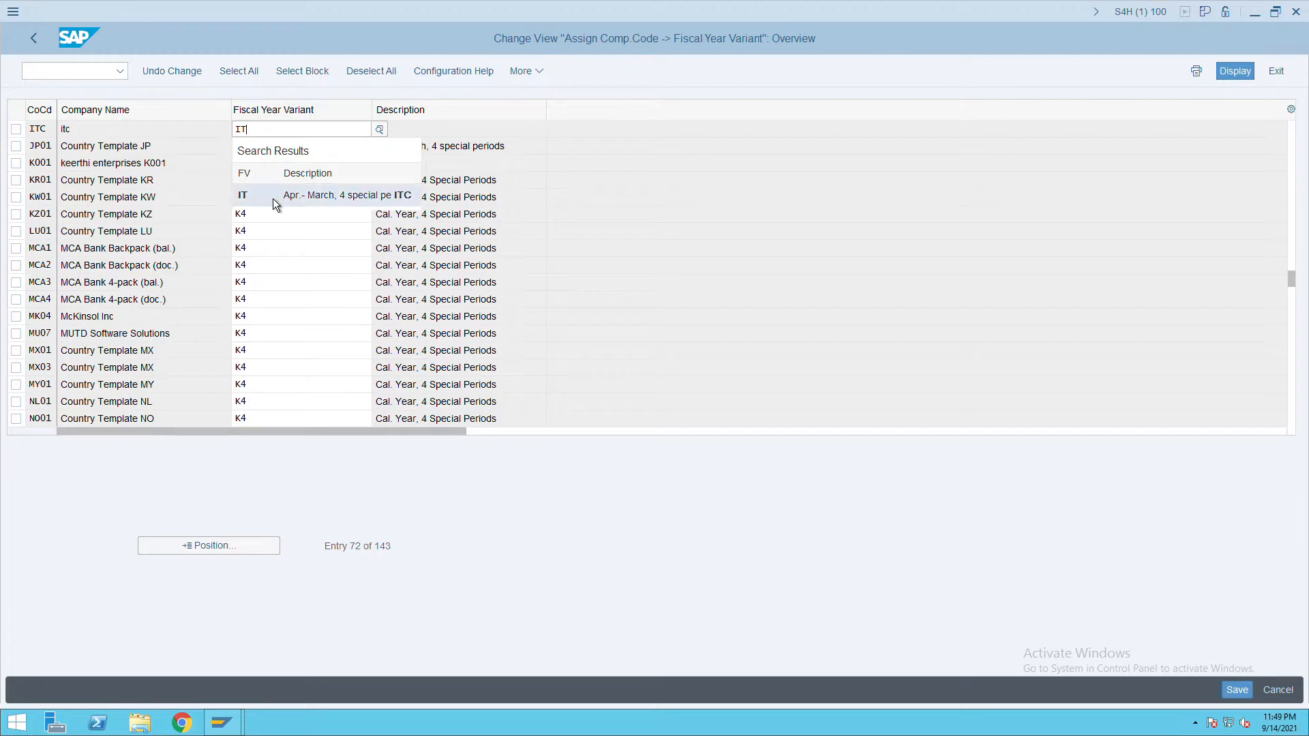
pyautogui.click(273, 198)
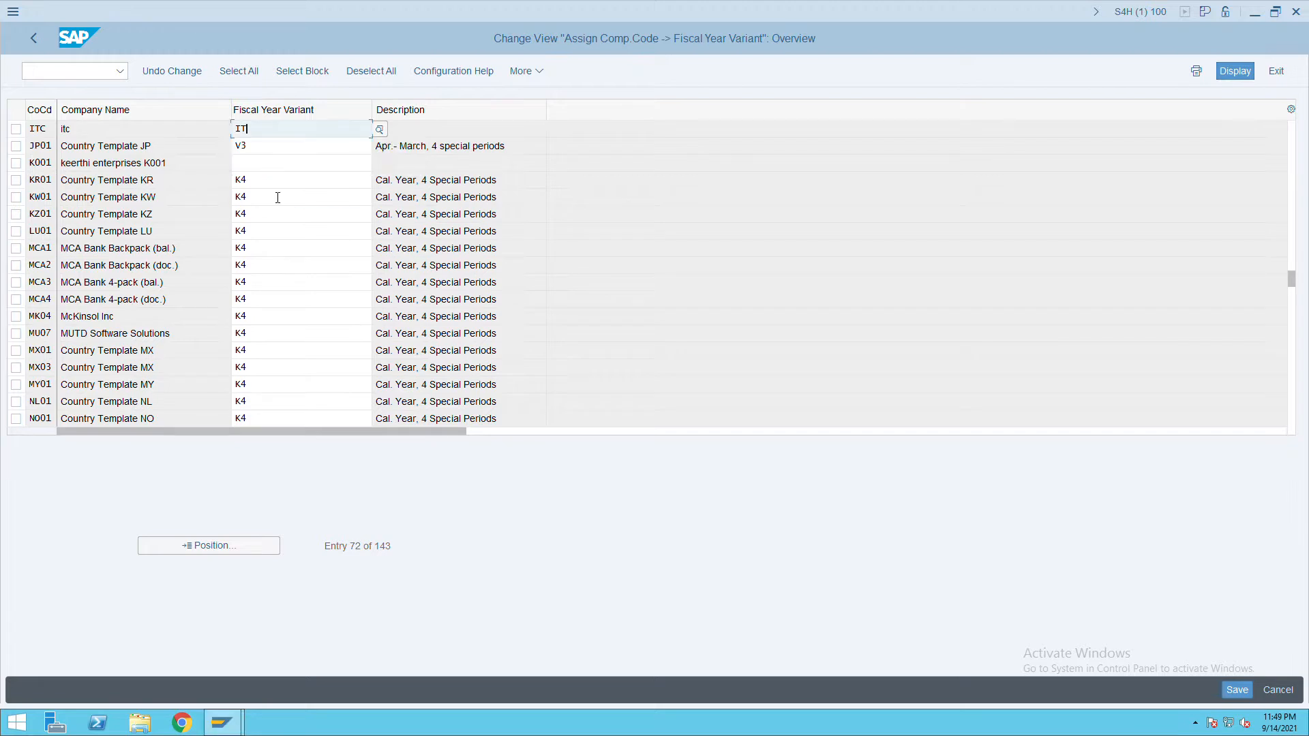
pyautogui.click(1245, 696)
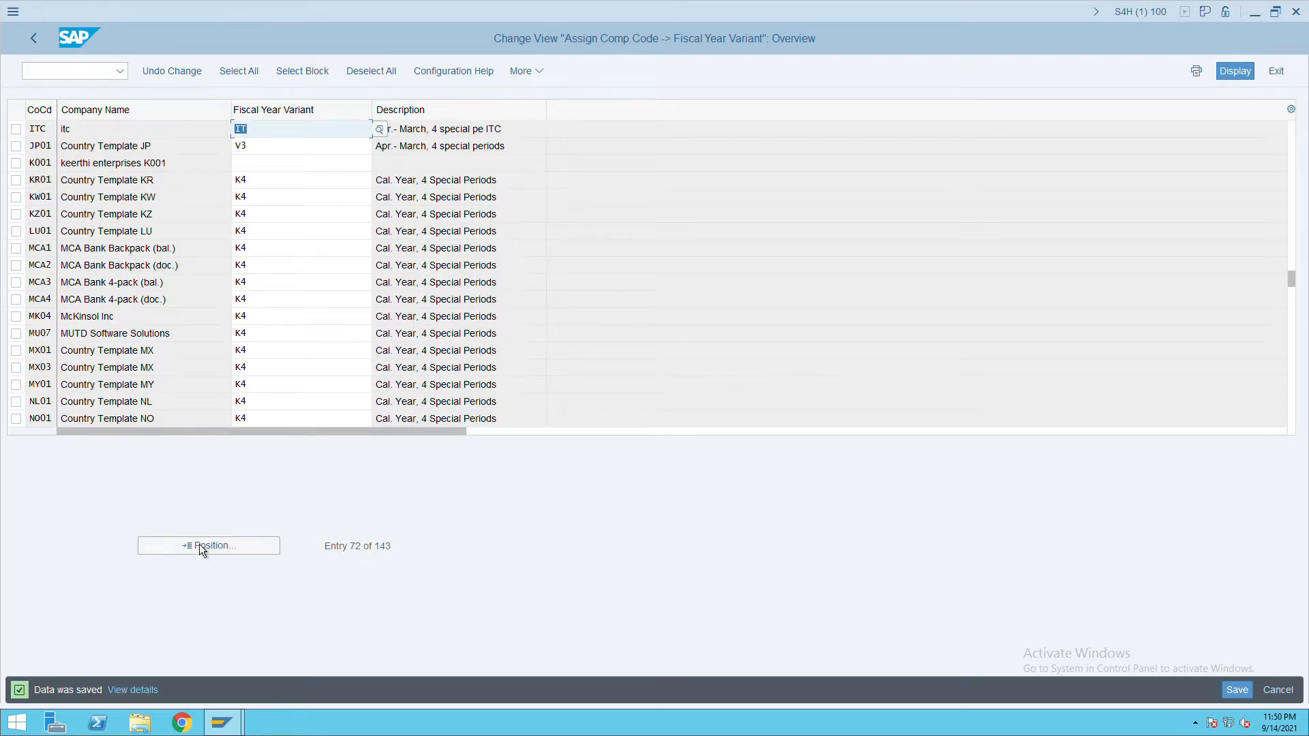
pyautogui.click(33, 38)
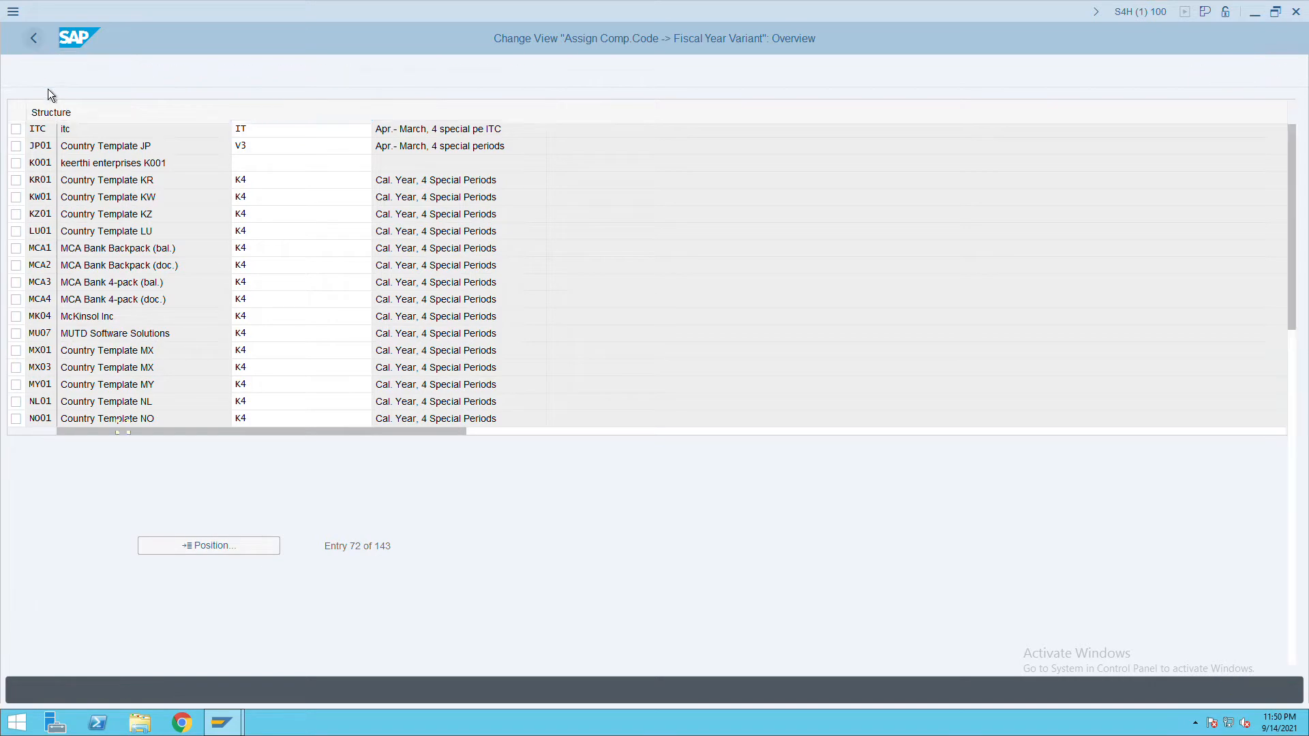
# Add posting period variant ITC with description 'PP V ITC', save, and return to the tree.
pyautogui.click(101, 446)
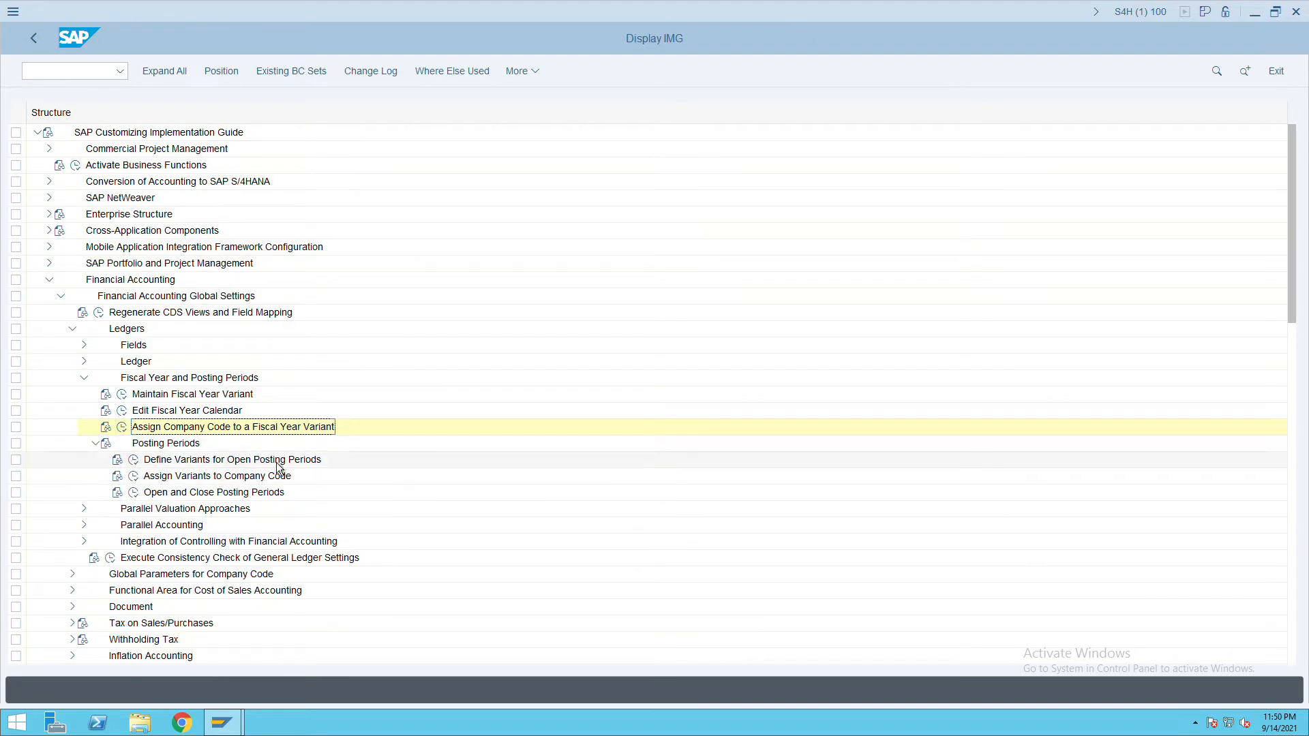
pyautogui.click(134, 460)
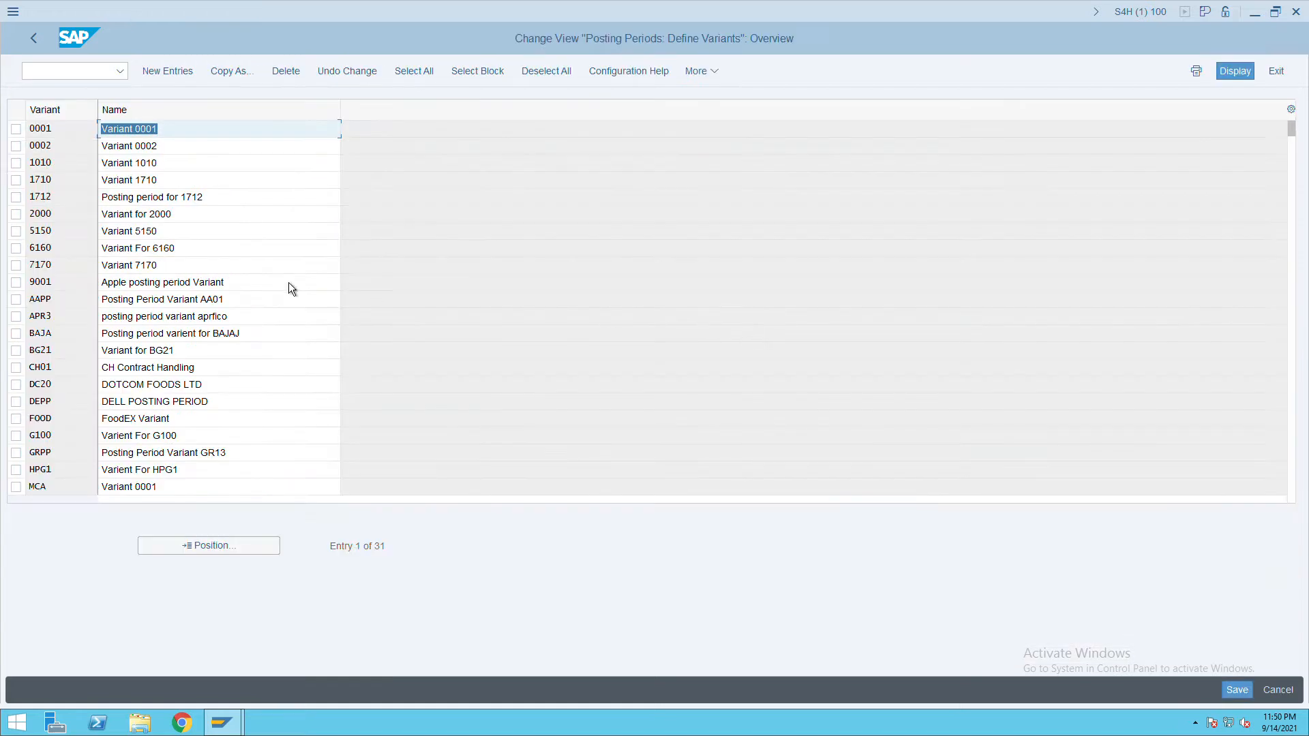
pyautogui.click(174, 79)
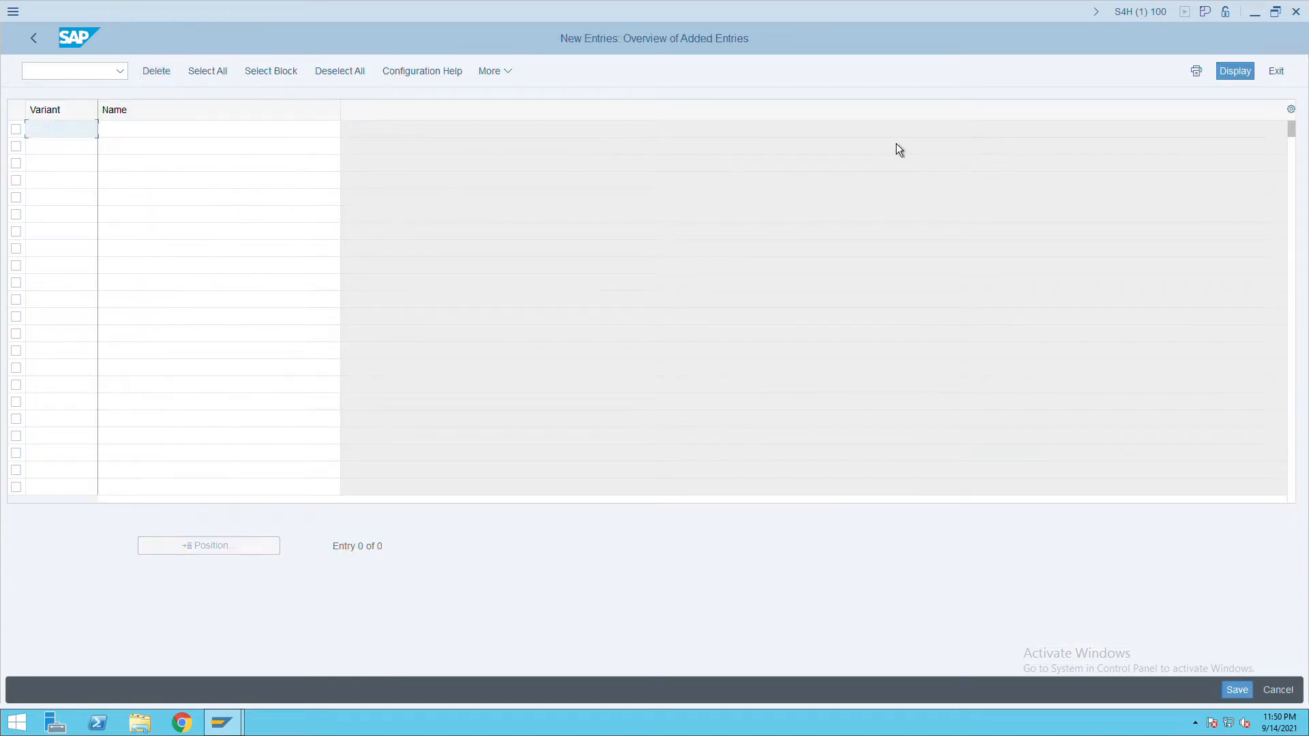
pyautogui.write('ITC')
pyautogui.press('Tab')
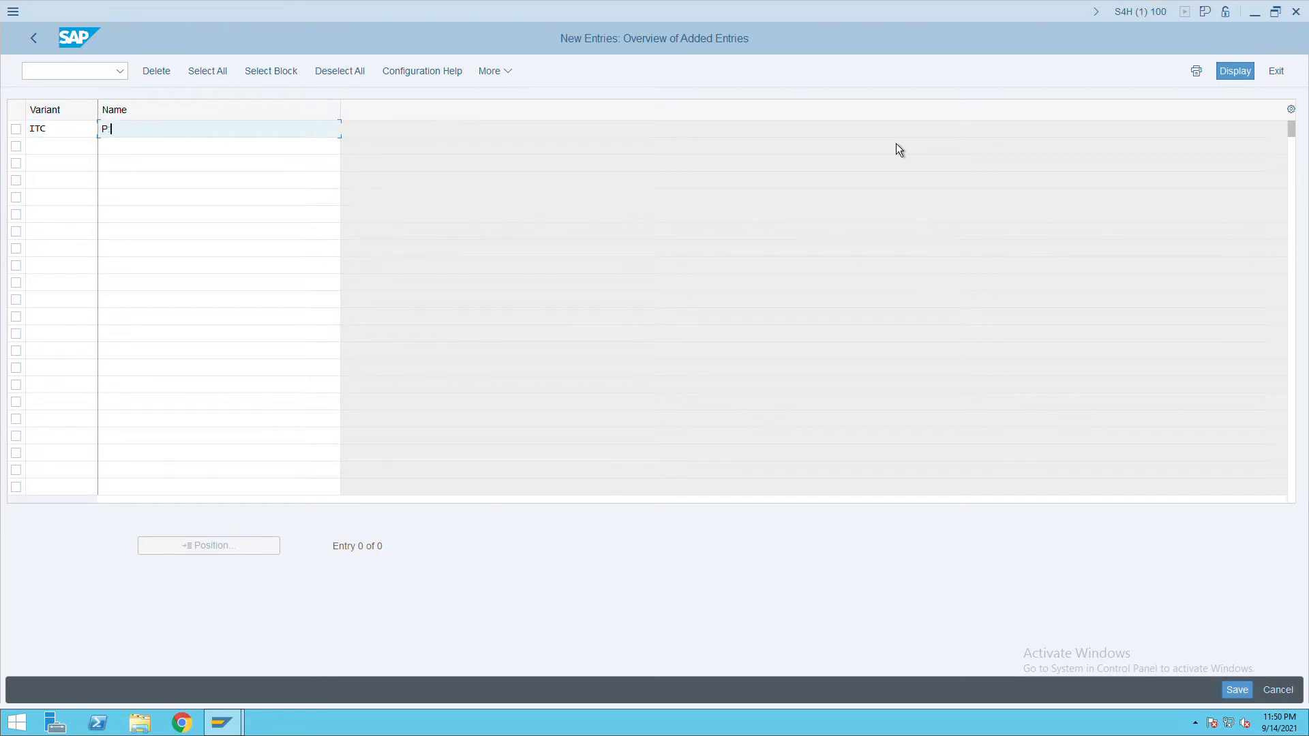
pyautogui.write('PP V ITC')
pyautogui.click(1246, 693)
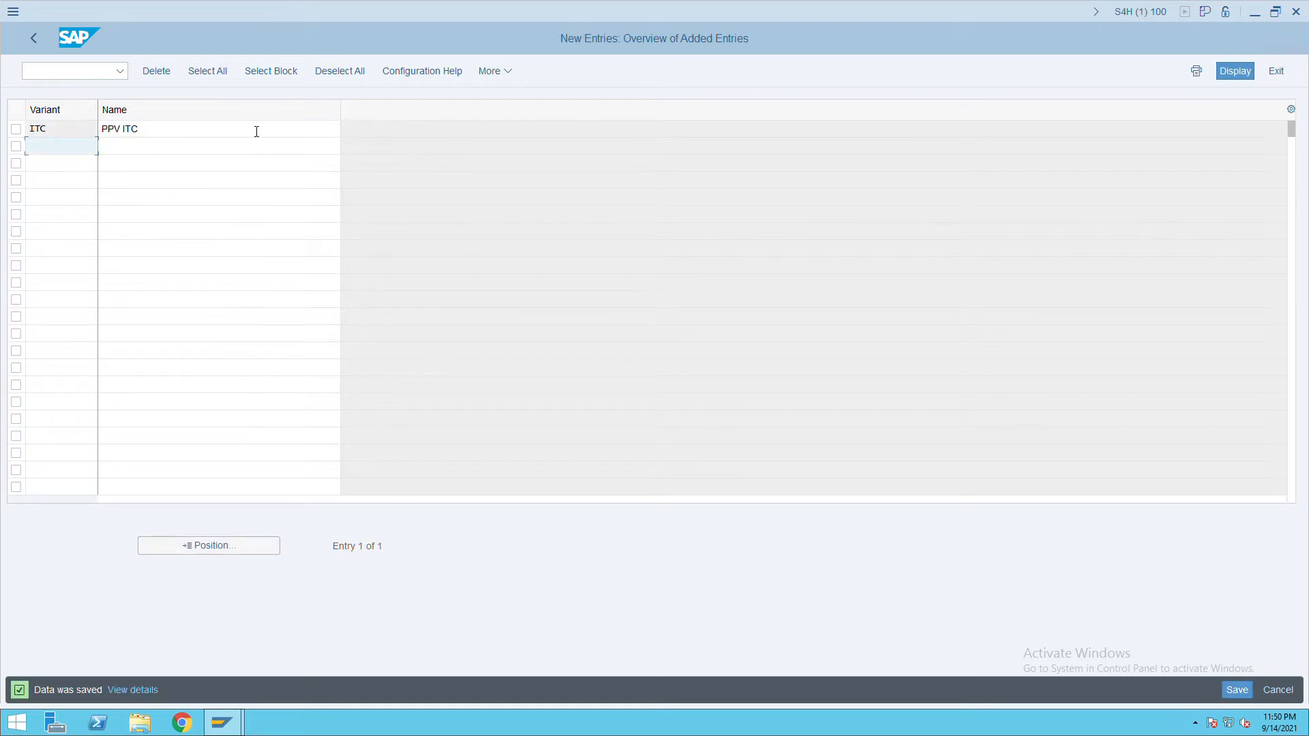
pyautogui.click(43, 47)
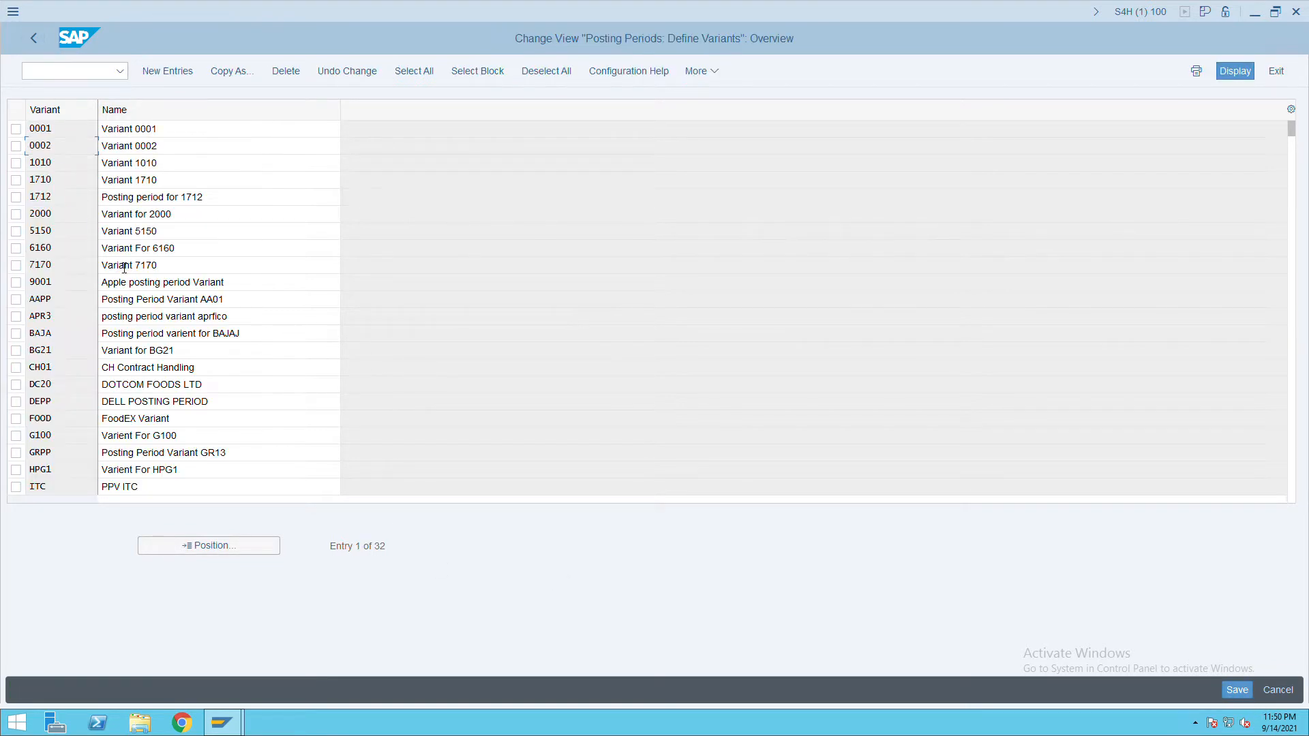
pyautogui.click(39, 47)
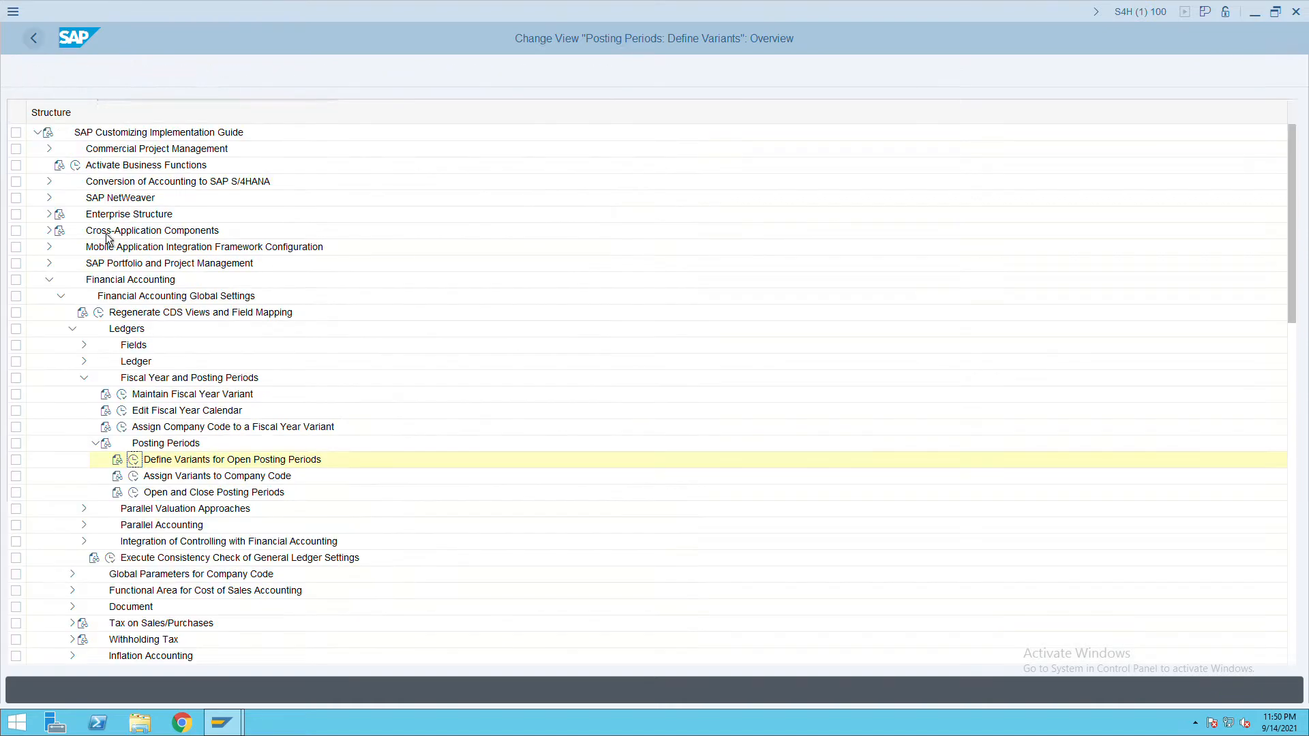
# Locate company code ITC, enter posting period variant ITC, save, and go back.
pyautogui.click(134, 477)
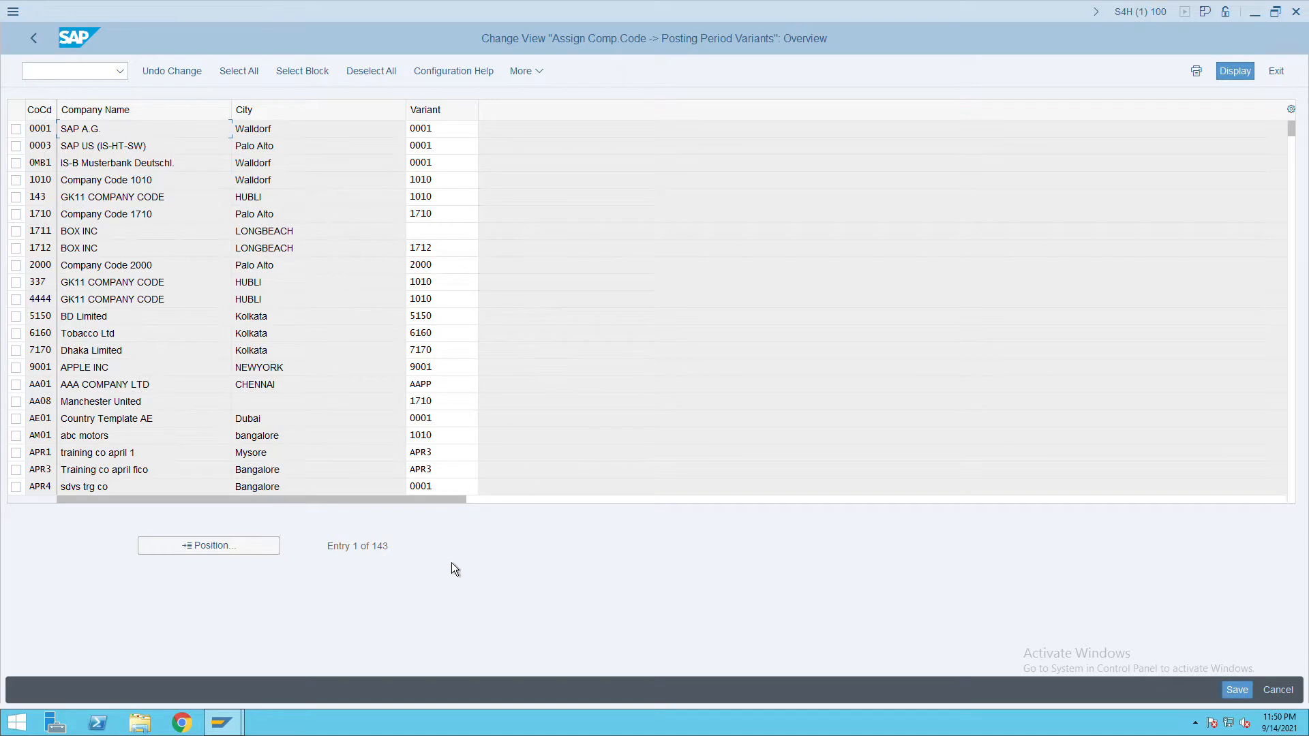
pyautogui.click(225, 547)
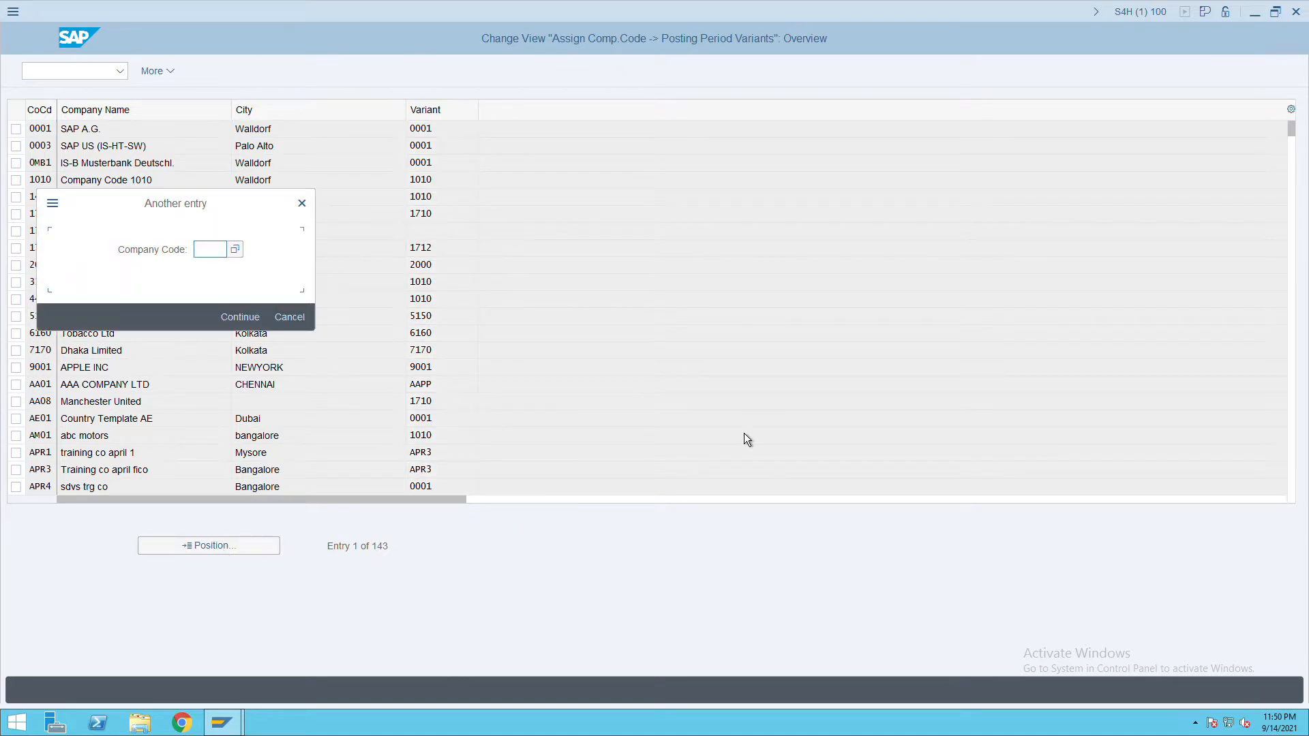
pyautogui.write('ITC')
pyautogui.press('Return')
pyautogui.click(431, 132)
pyautogui.write('ITC')
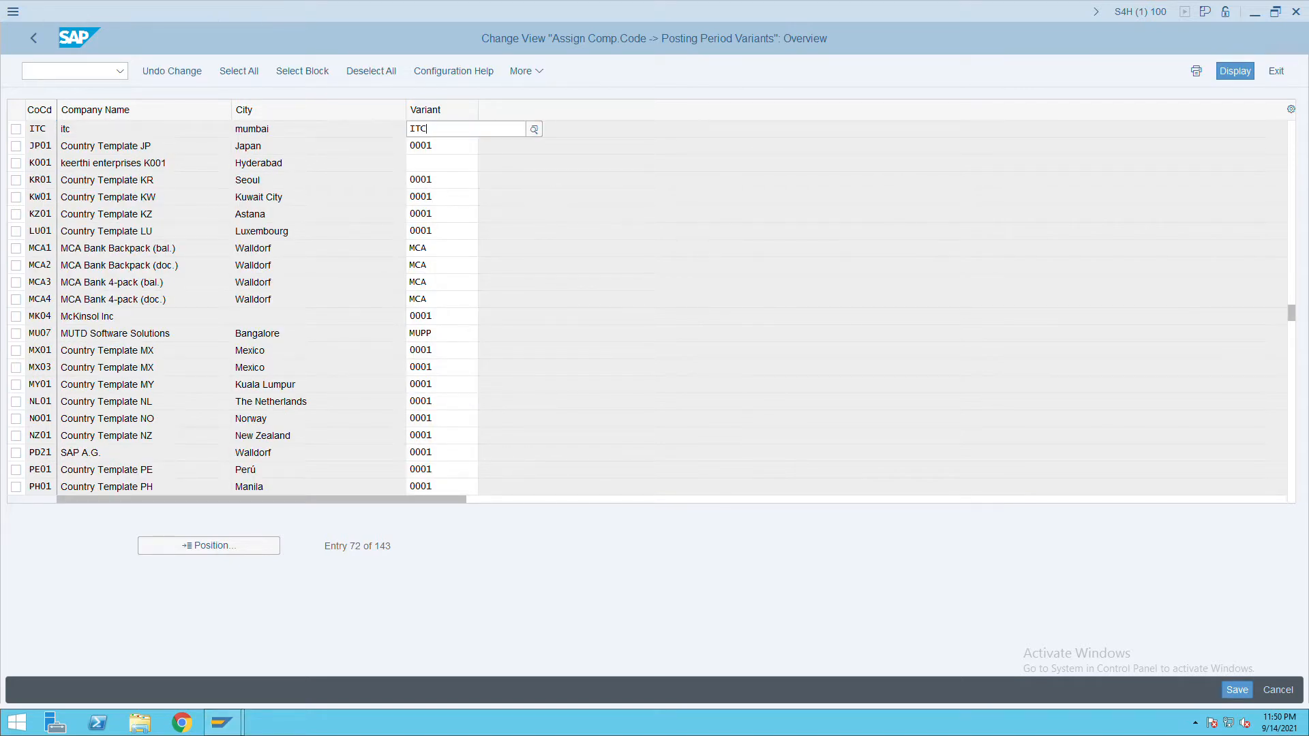
pyautogui.click(1237, 690)
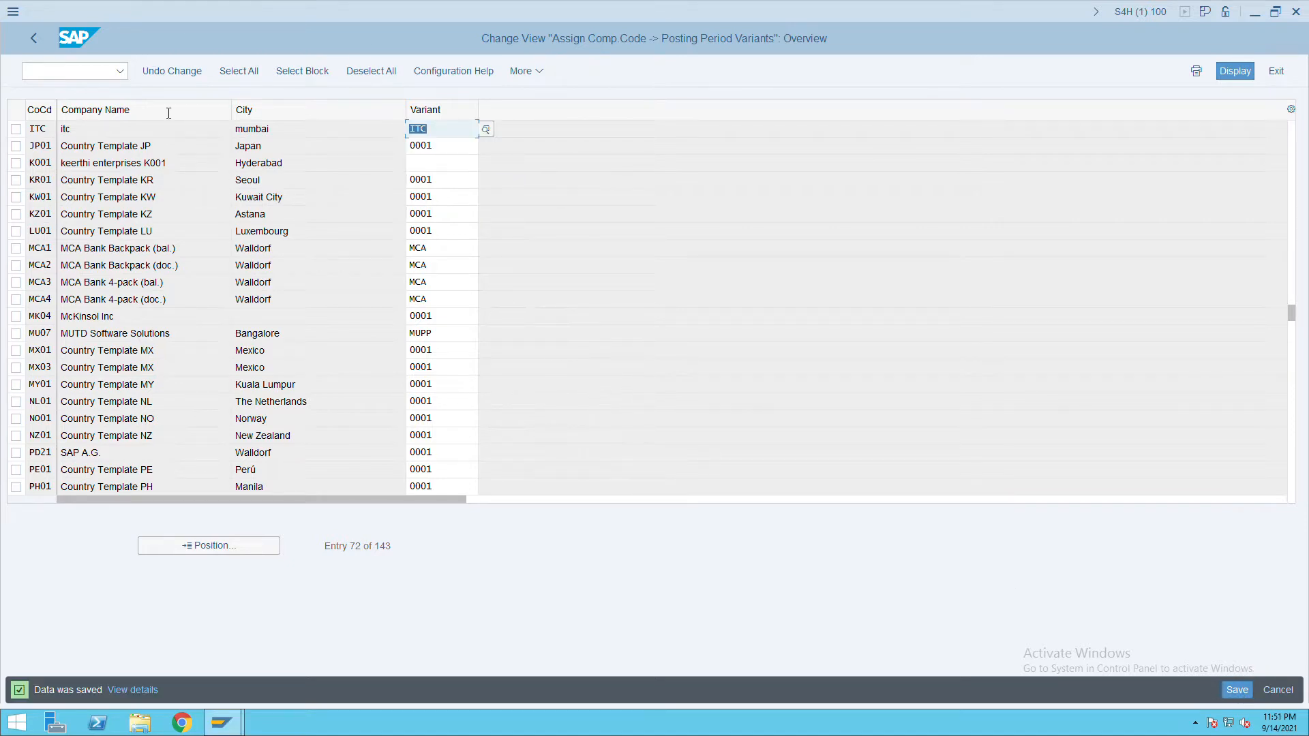
pyautogui.click(34, 38)
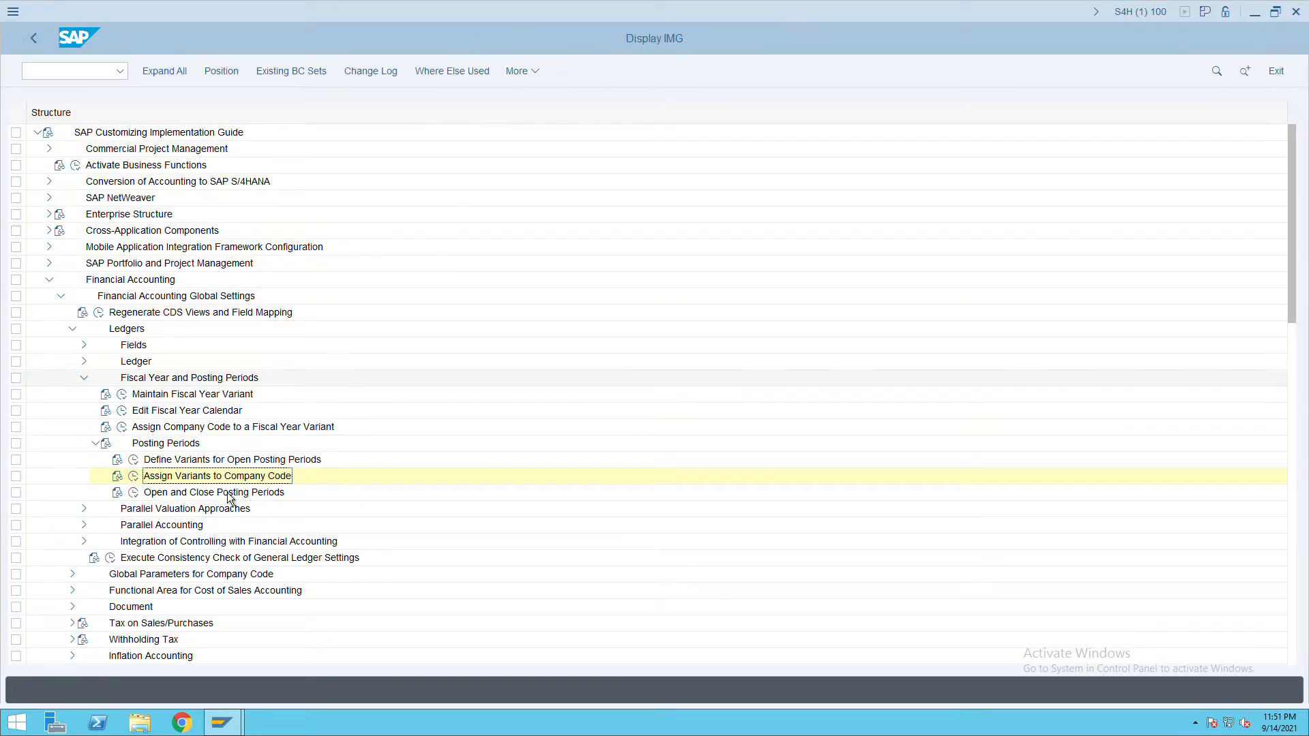
pyautogui.click(134, 493)
pyautogui.click(219, 254)
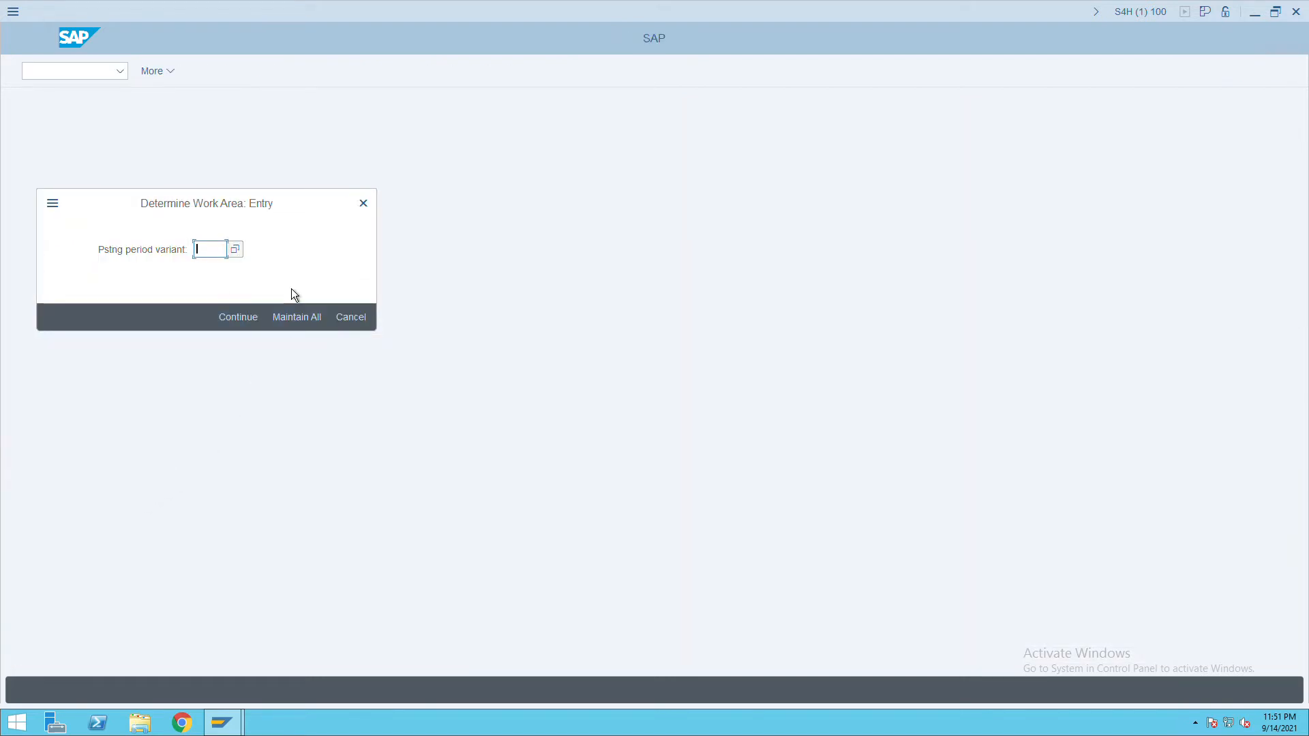
pyautogui.write('itc')
pyautogui.press('Return')
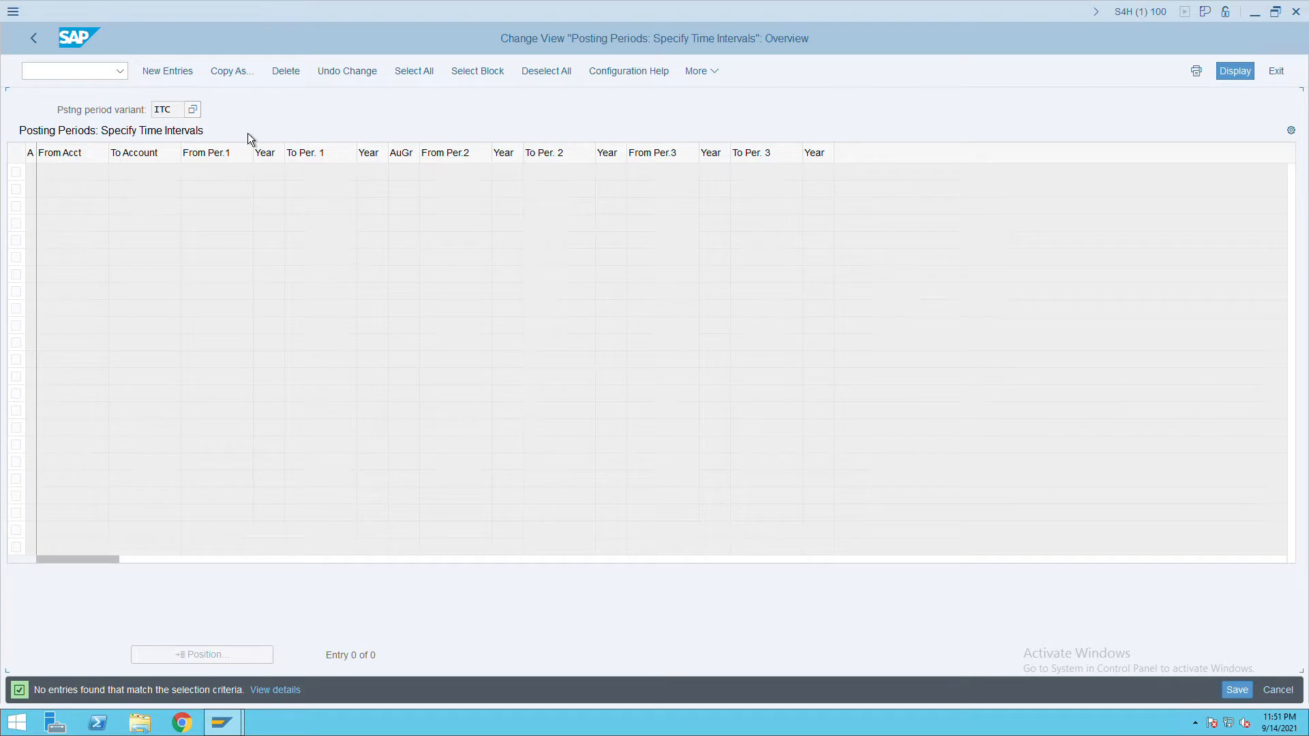
pyautogui.click(241, 79)
pyautogui.click(246, 80)
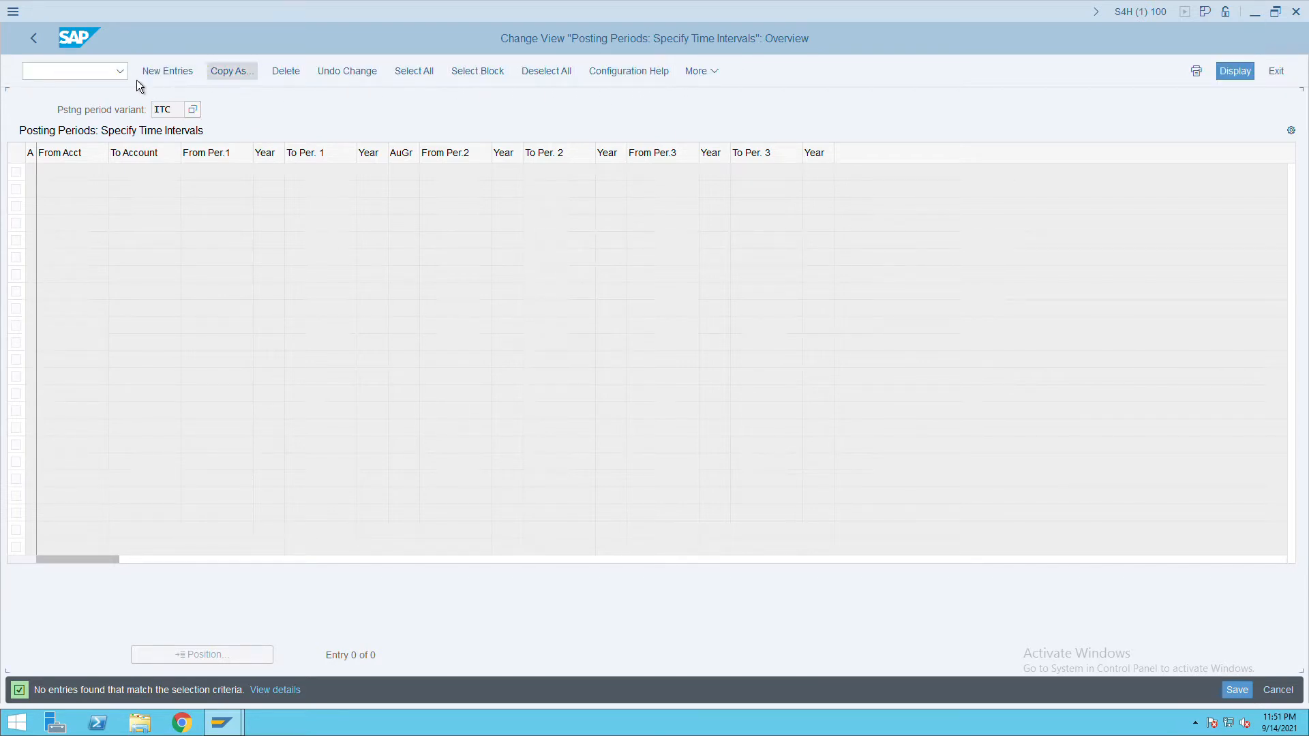
pyautogui.click(42, 43)
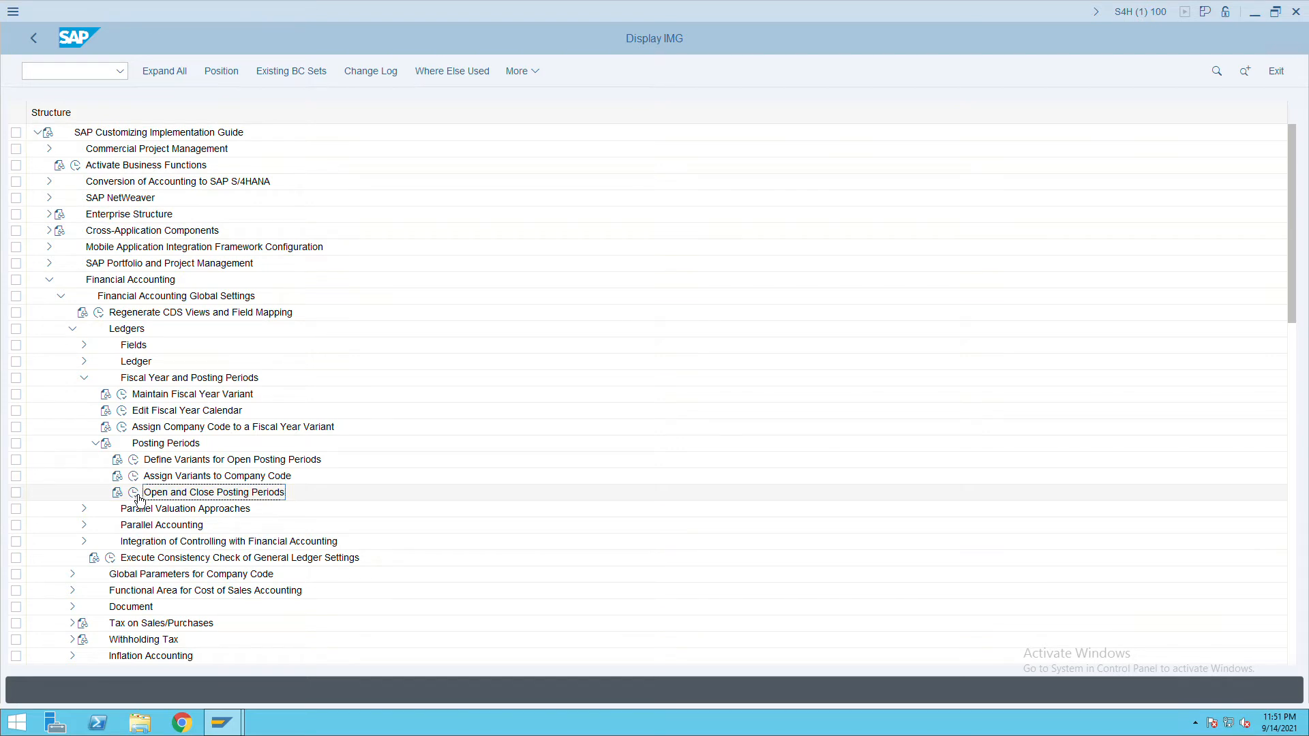
pyautogui.click(135, 494)
pyautogui.click(236, 251)
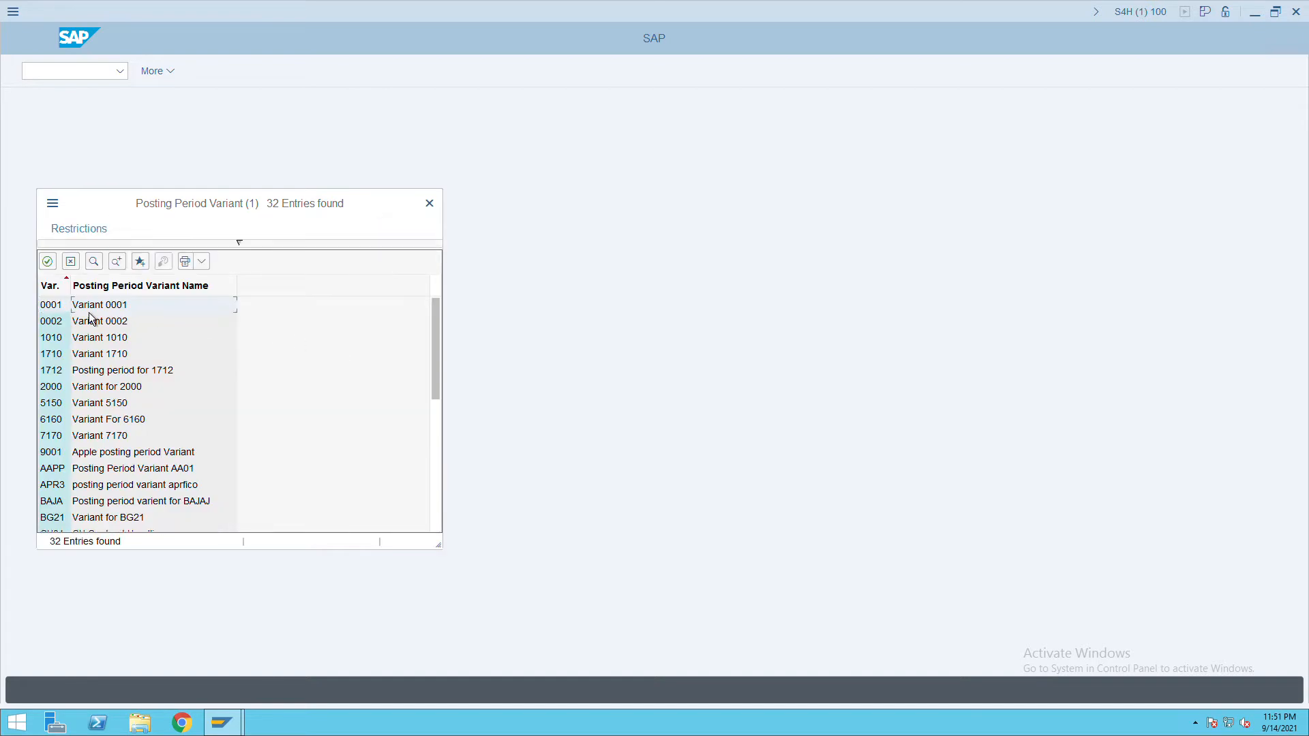
pyautogui.doubleClick(89, 311)
pyautogui.click(255, 328)
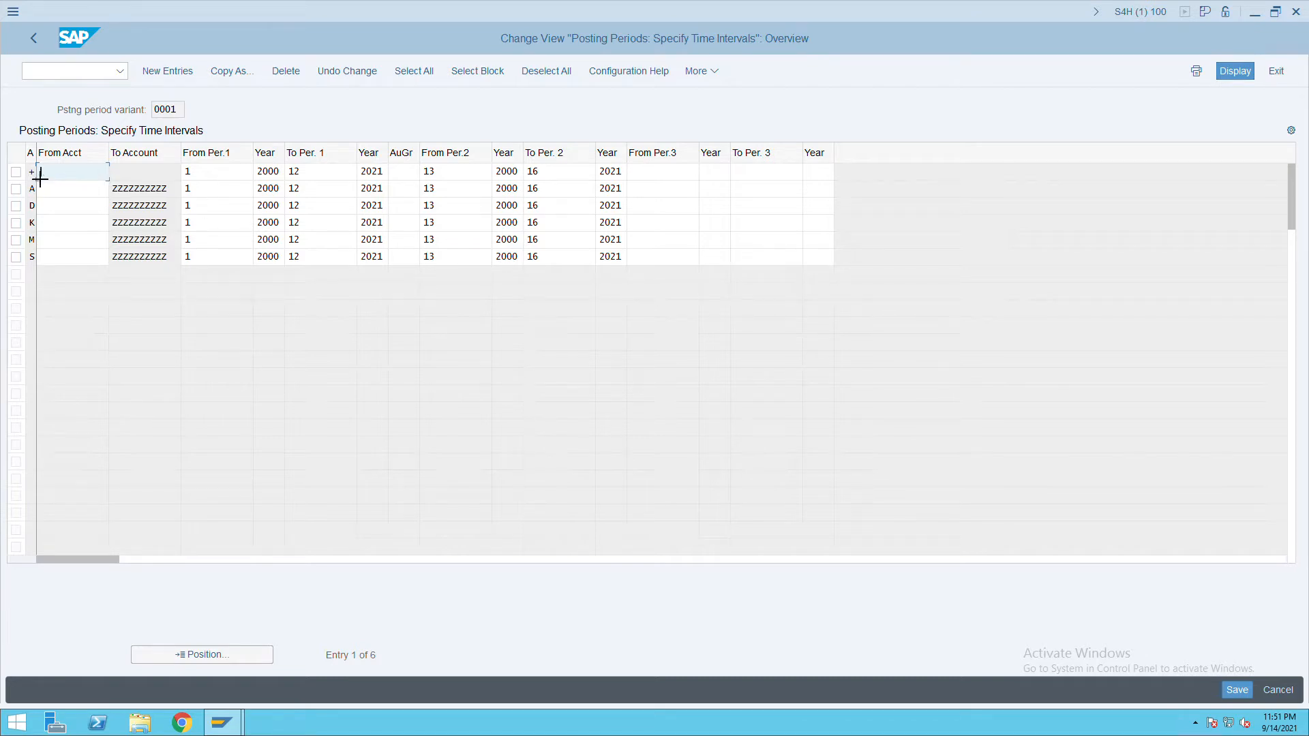
pyautogui.moveTo(120, 196); pyautogui.dragTo(814, 271)
pyautogui.hotkey('ctrl', 'c')
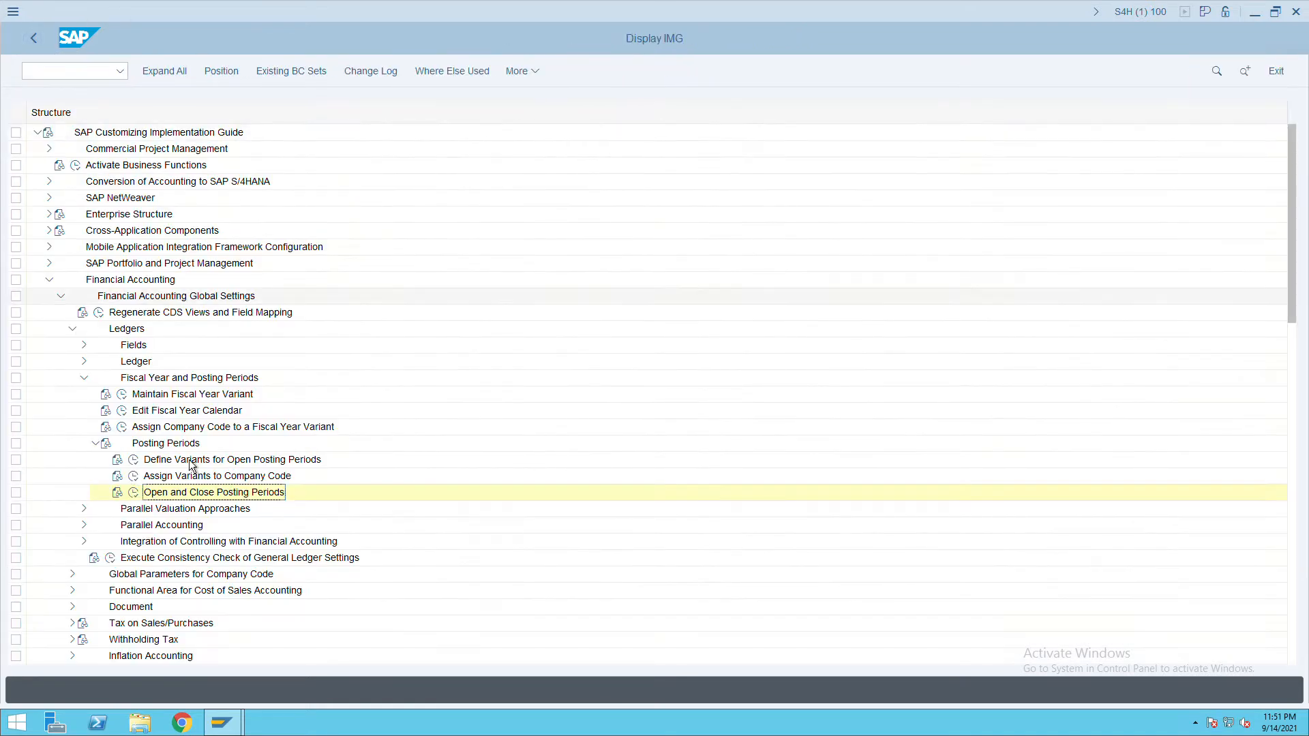
# Open Open and Close Posting Periods for variant ITC and paste six new period rows.
pyautogui.click(134, 492)
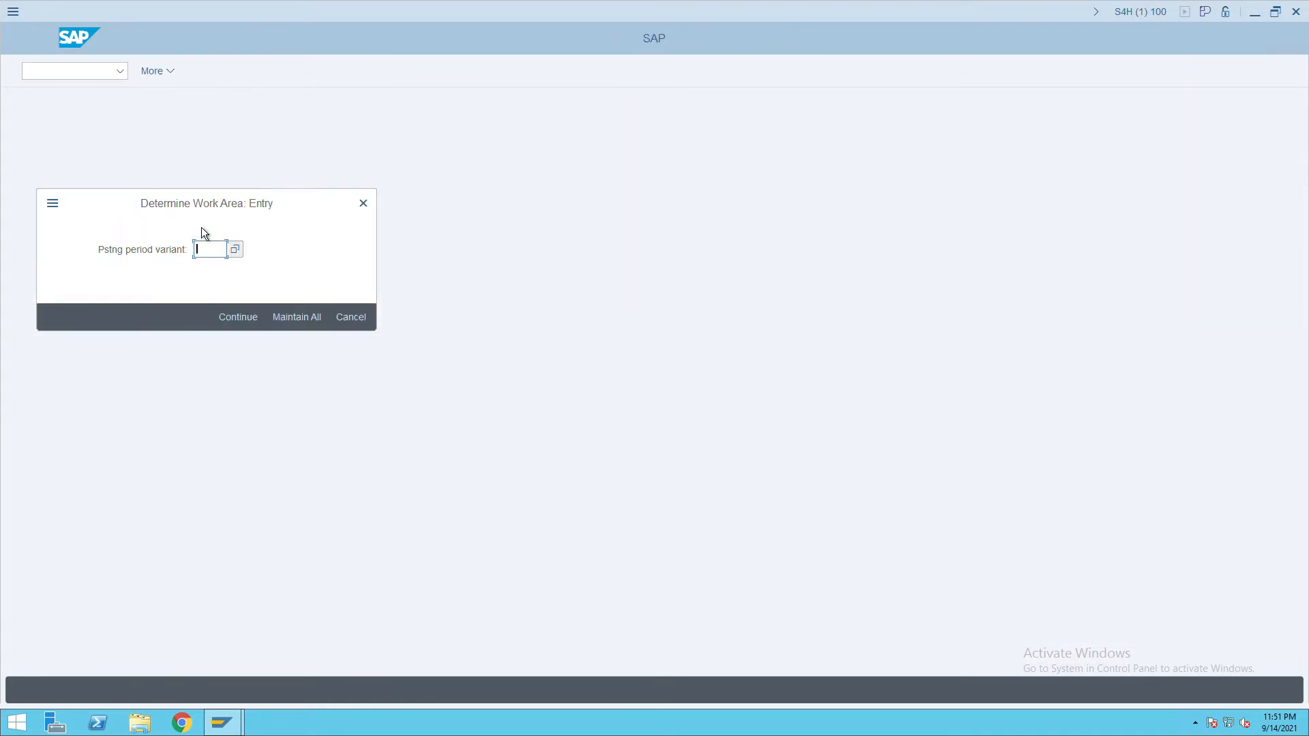
pyautogui.write('ITC')
pyautogui.press('Return')
pyautogui.click(167, 72)
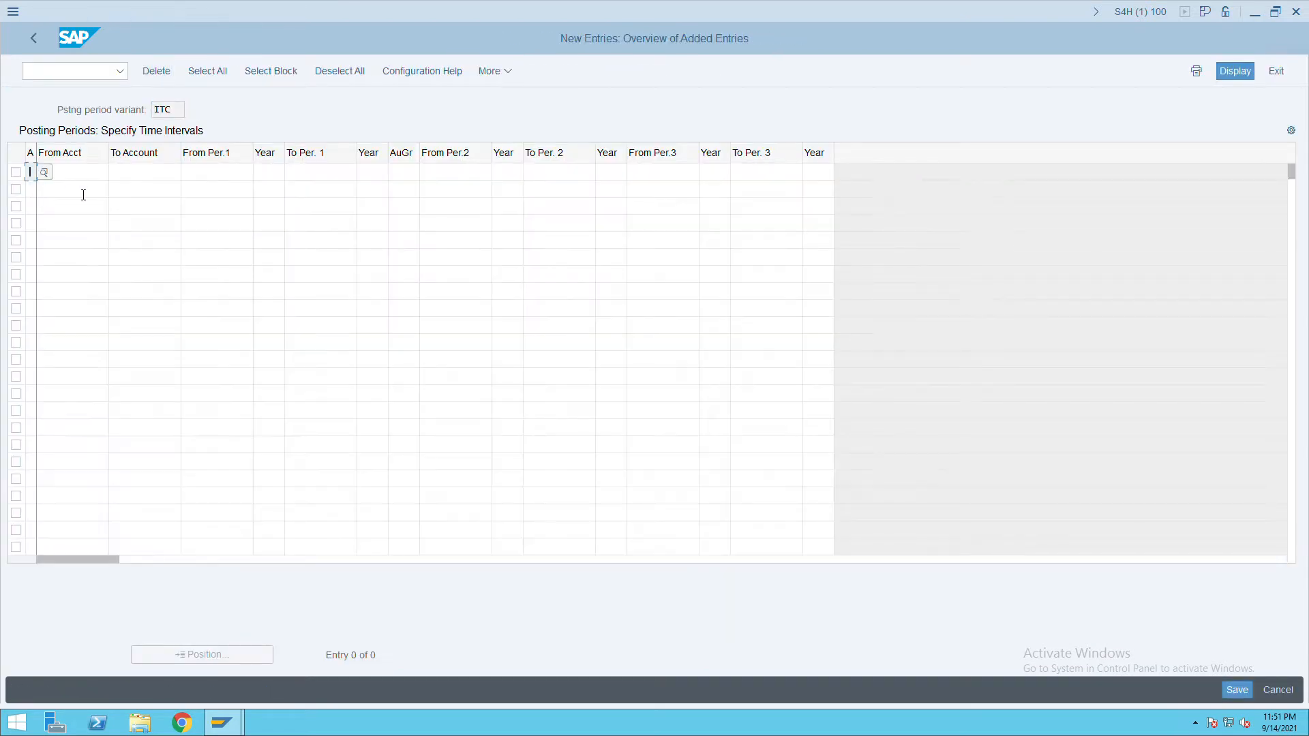
pyautogui.hotkey('ctrl', 'v')
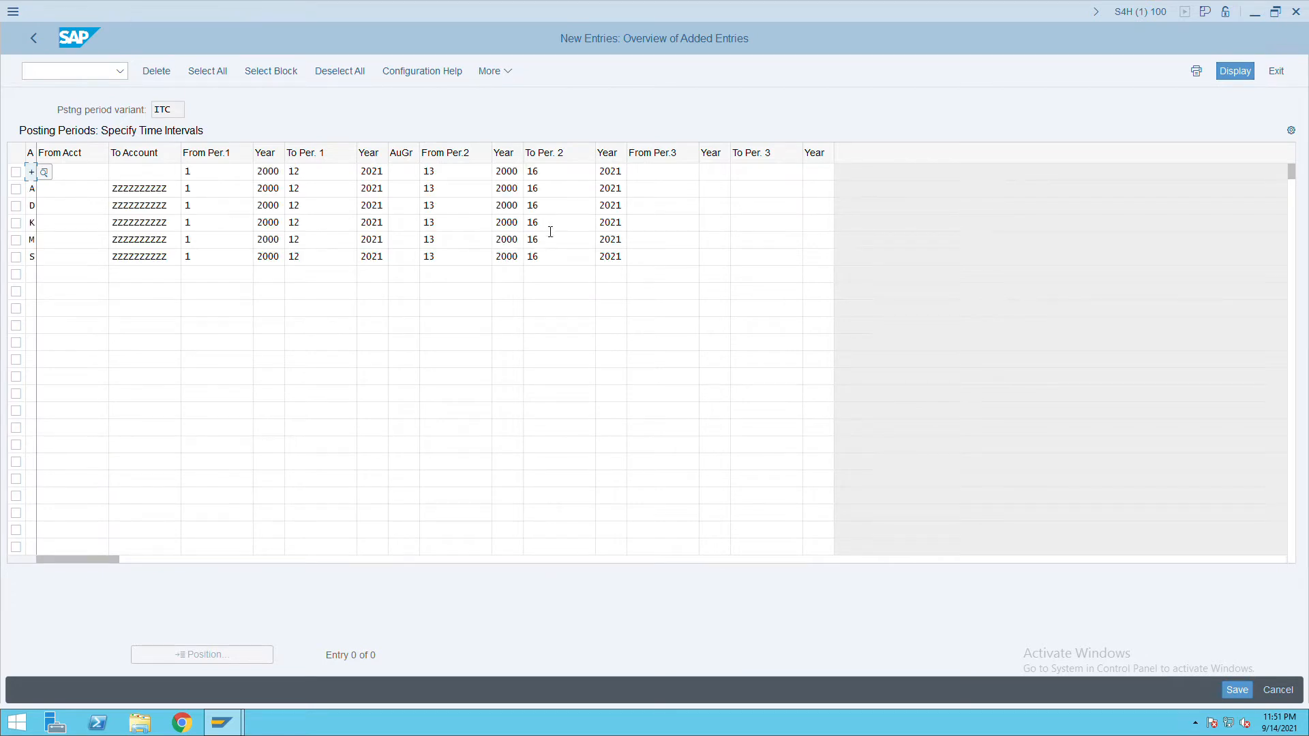
# Change the From Per.1 year to 2021 on all six rows (+, A, D, K, M, S).
pyautogui.click(281, 172)
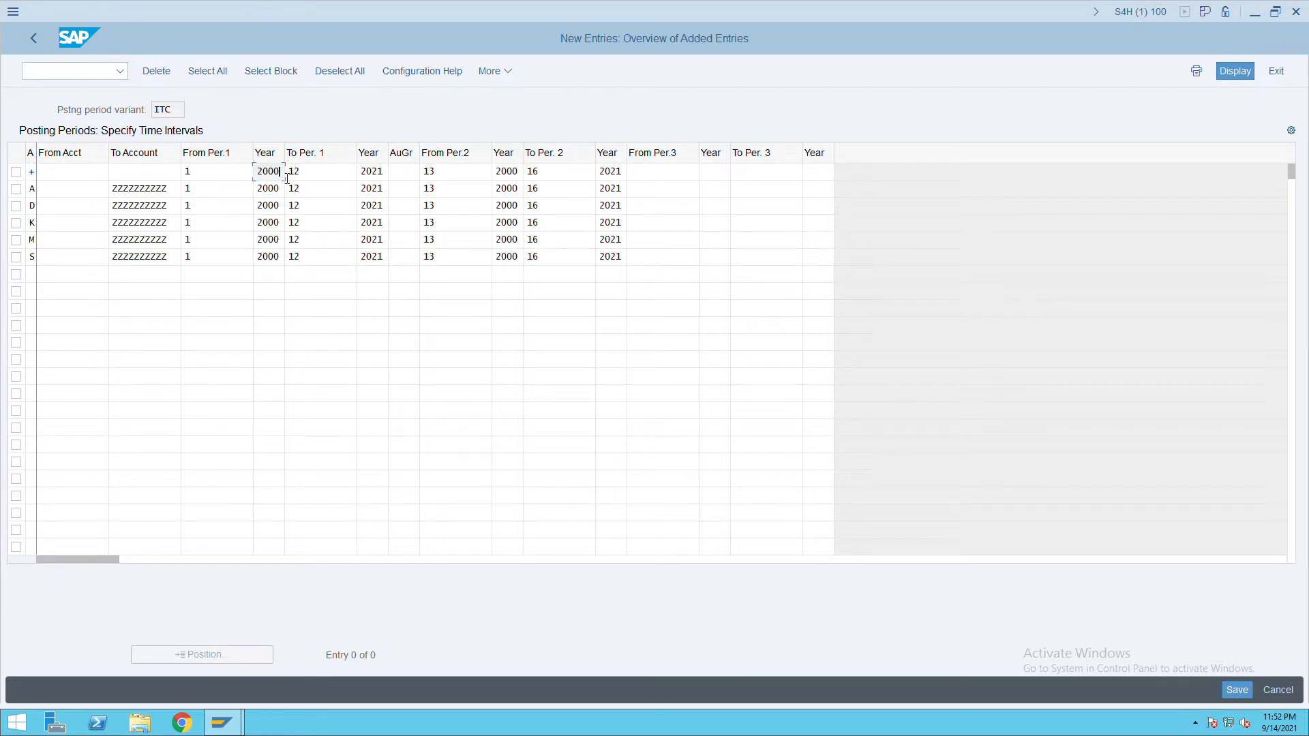
pyautogui.press('BackSpace')
pyautogui.press('BackSpace')
pyautogui.write('21')
pyautogui.moveTo(285, 177); pyautogui.dragTo(266, 176)
pyautogui.click(283, 192)
pyautogui.press('BackSpace')
pyautogui.press('BackSpace')
pyautogui.write('21')
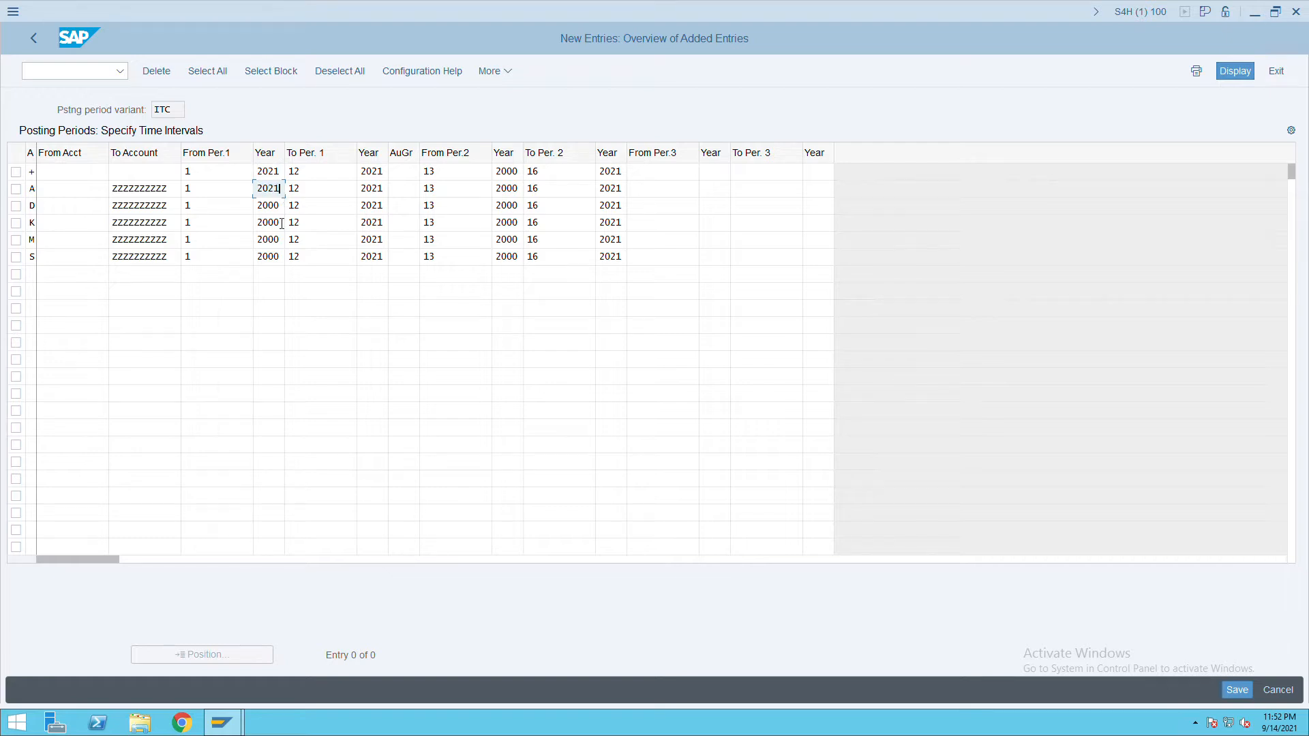
pyautogui.press('Down')
pyautogui.press('BackSpace')
pyautogui.press('BackSpace')
pyautogui.write('21')
pyautogui.click(282, 223)
pyautogui.press('BackSpace')
pyautogui.press('BackSpace')
pyautogui.write('21')
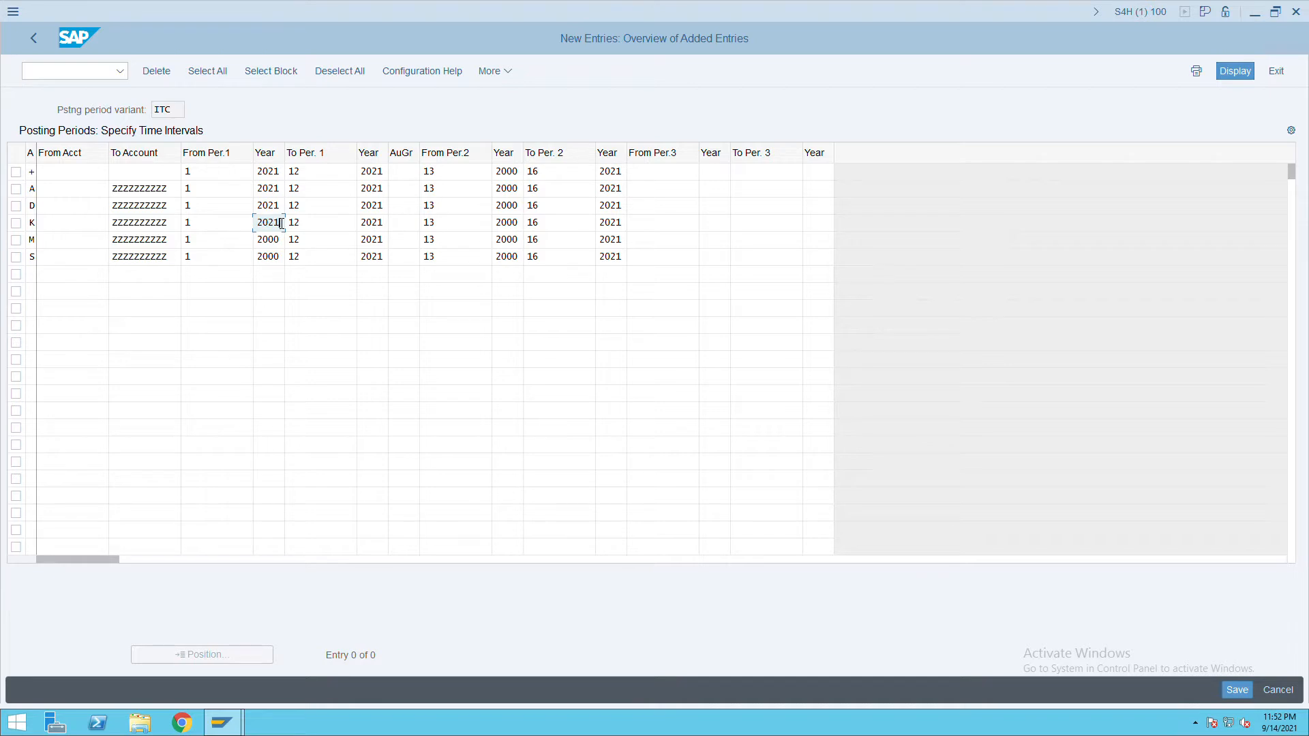
pyautogui.press('Down')
pyautogui.press('BackSpace')
pyautogui.press('BackSpace')
pyautogui.write('21')
pyautogui.press('Down')
pyautogui.press('BackSpace')
pyautogui.press('BackSpace')
pyautogui.write('21')
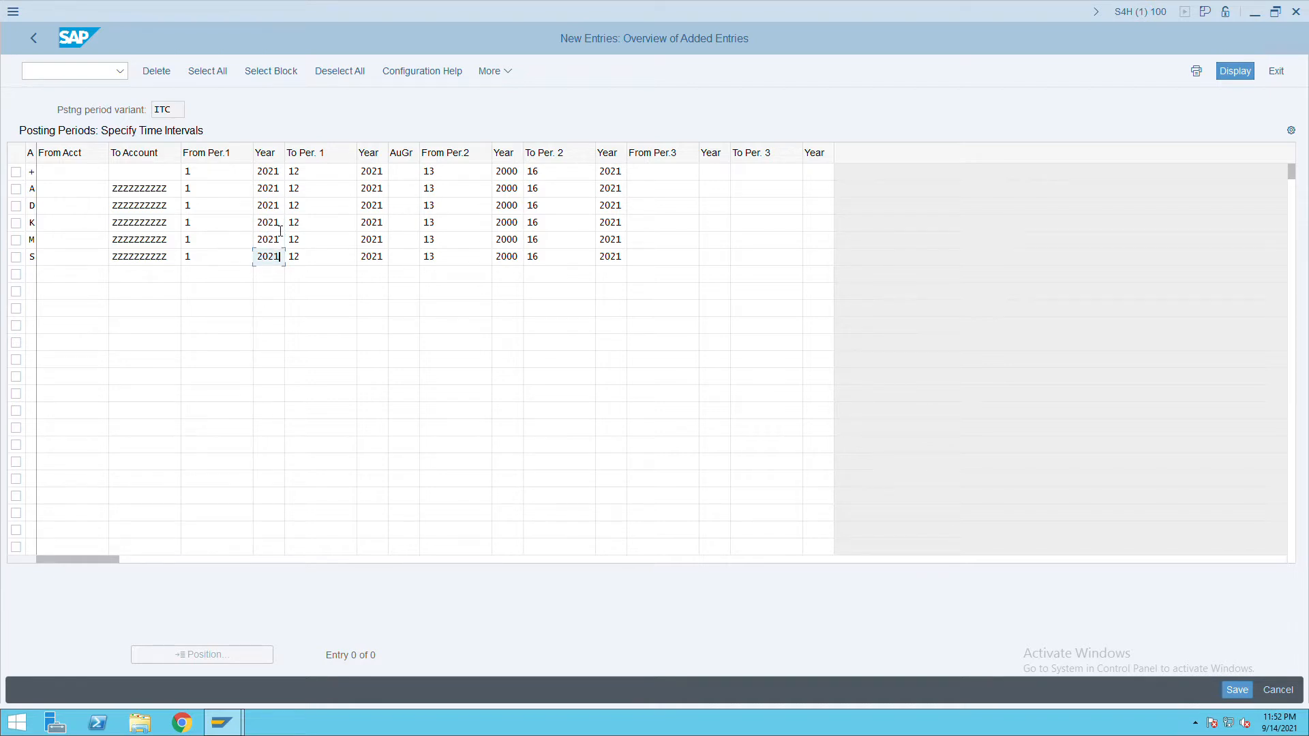
# Set the + row's first period range to 1–12 and check its third period range.
pyautogui.click(214, 179)
pyautogui.click(306, 178)
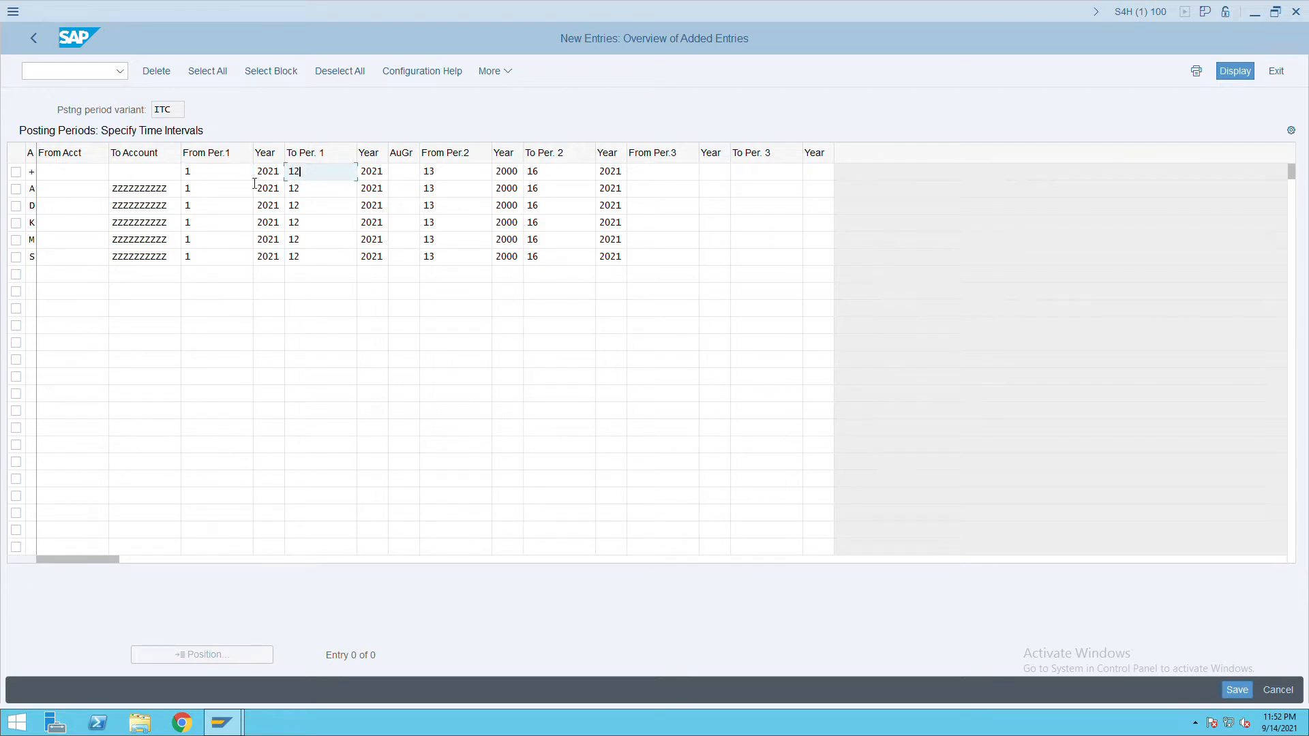
pyautogui.click(206, 182)
pyautogui.click(315, 182)
pyautogui.click(219, 182)
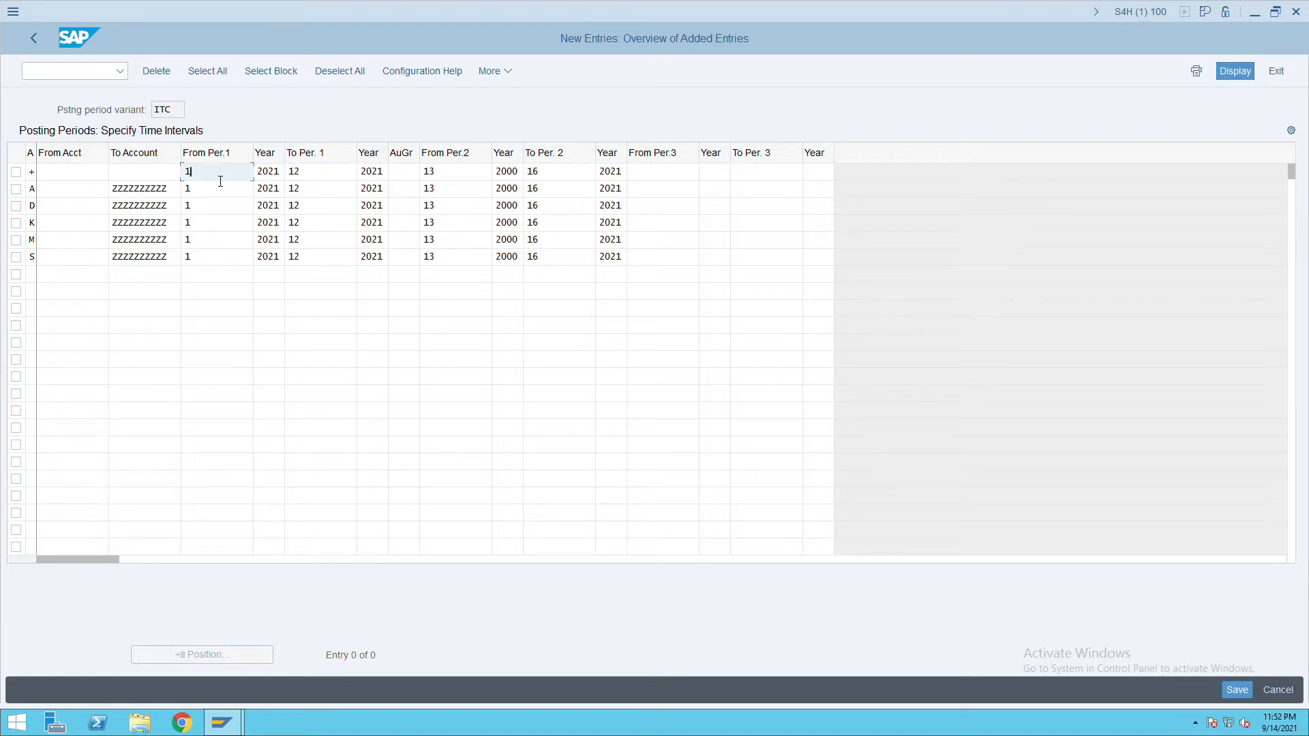
pyautogui.press('BackSpace')
pyautogui.write('6')
pyautogui.click(319, 182)
pyautogui.press('BackSpace')
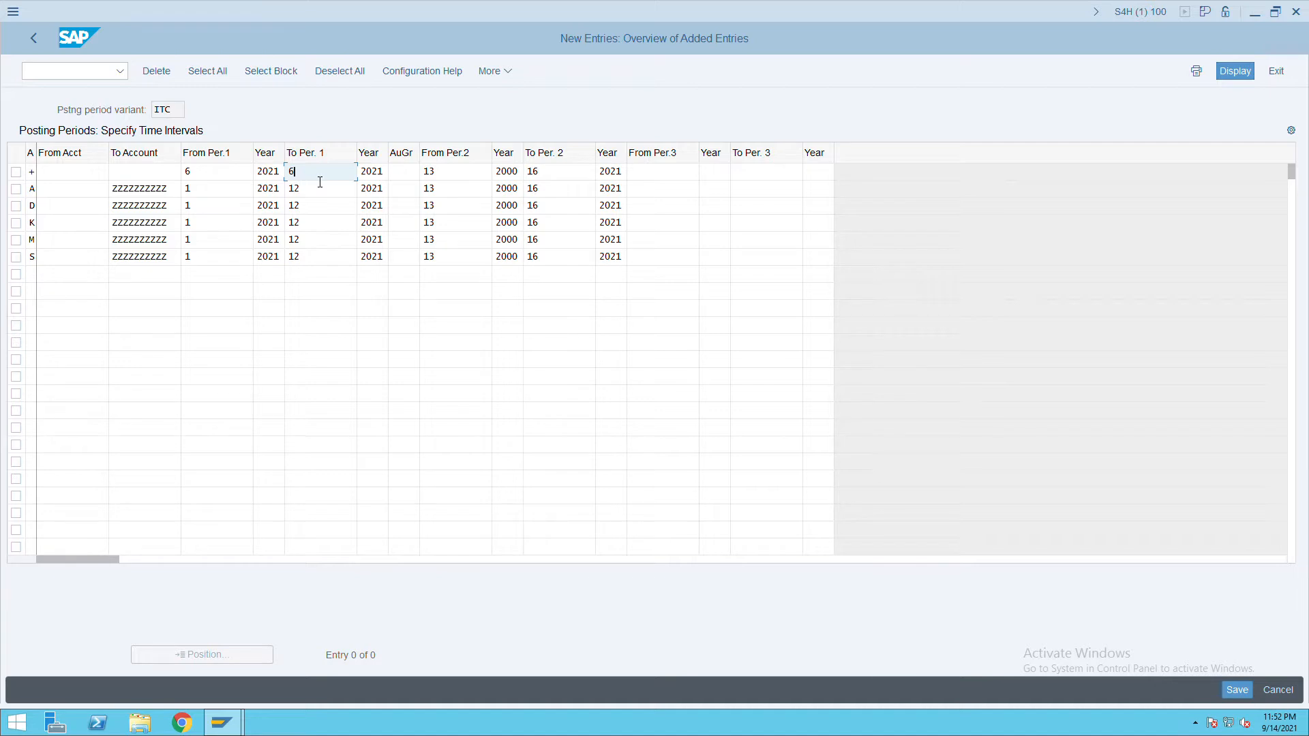
pyautogui.press('BackSpace')
pyautogui.write('12')
pyautogui.click(215, 178)
pyautogui.write('1')
pyautogui.press('BackSpace')
pyautogui.press('BackSpace')
pyautogui.write('1')
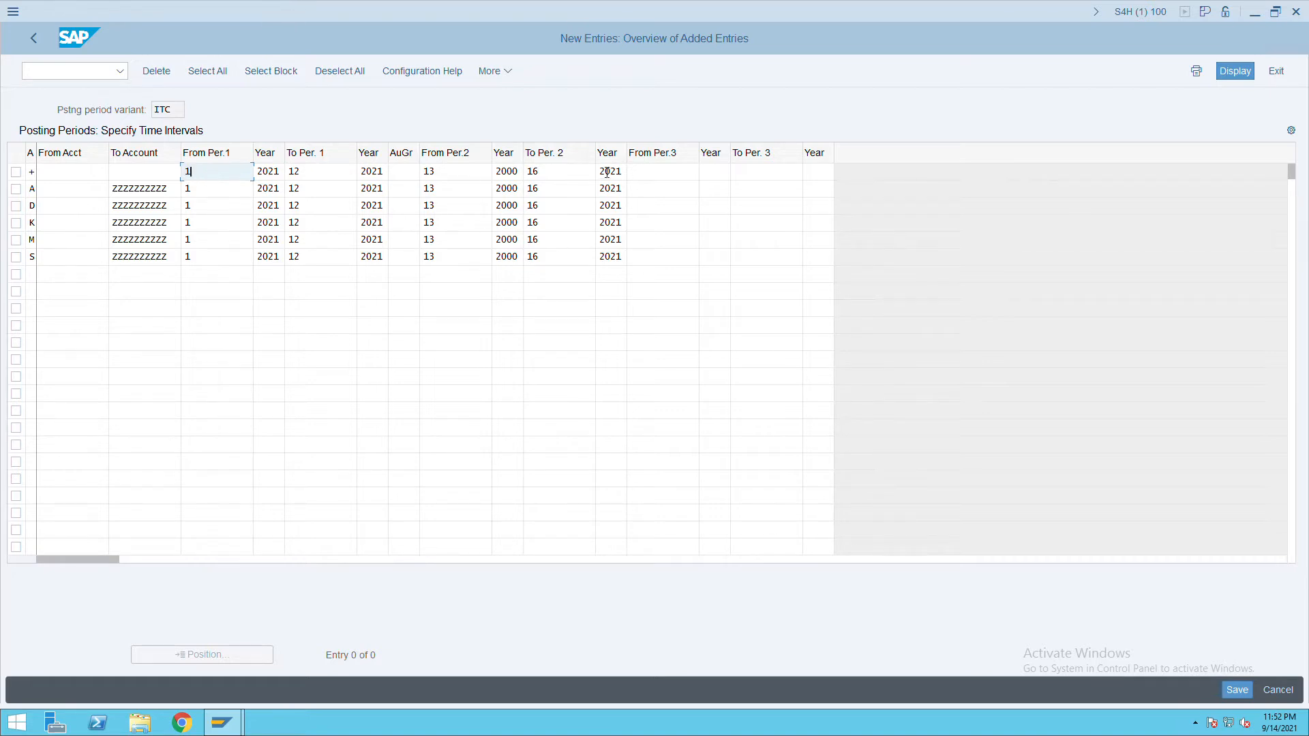
pyautogui.click(676, 177)
pyautogui.click(720, 177)
pyautogui.click(758, 177)
pyautogui.click(675, 175)
pyautogui.click(772, 175)
pyautogui.click(688, 177)
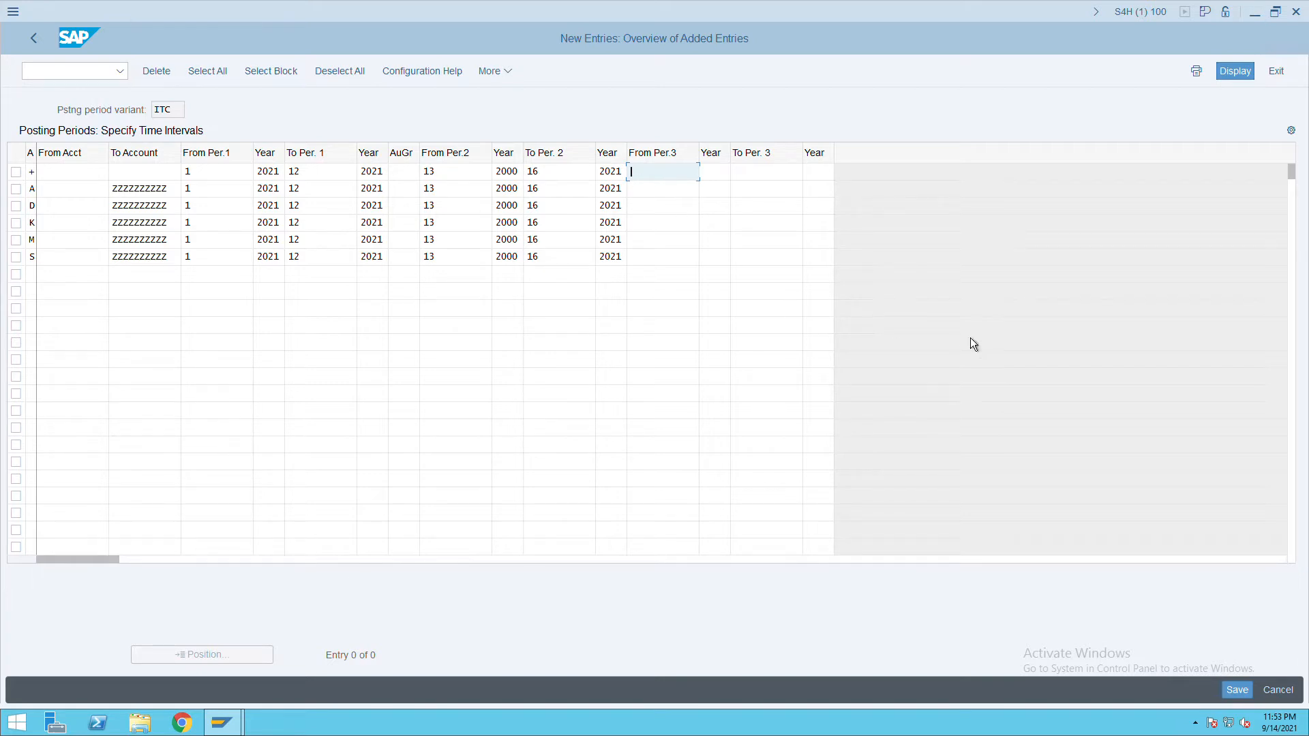
# Save the ITC posting-period entries and go back to the guide tree.
pyautogui.click(1241, 694)
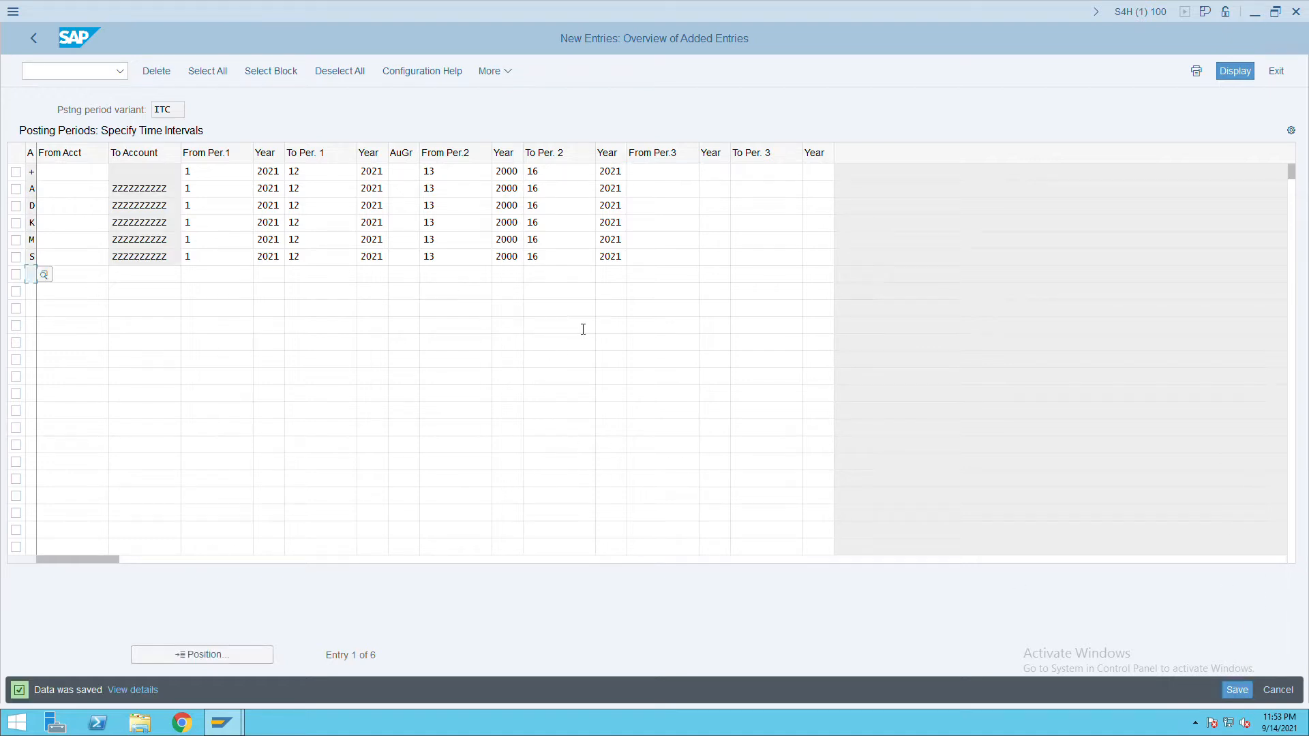
pyautogui.click(44, 46)
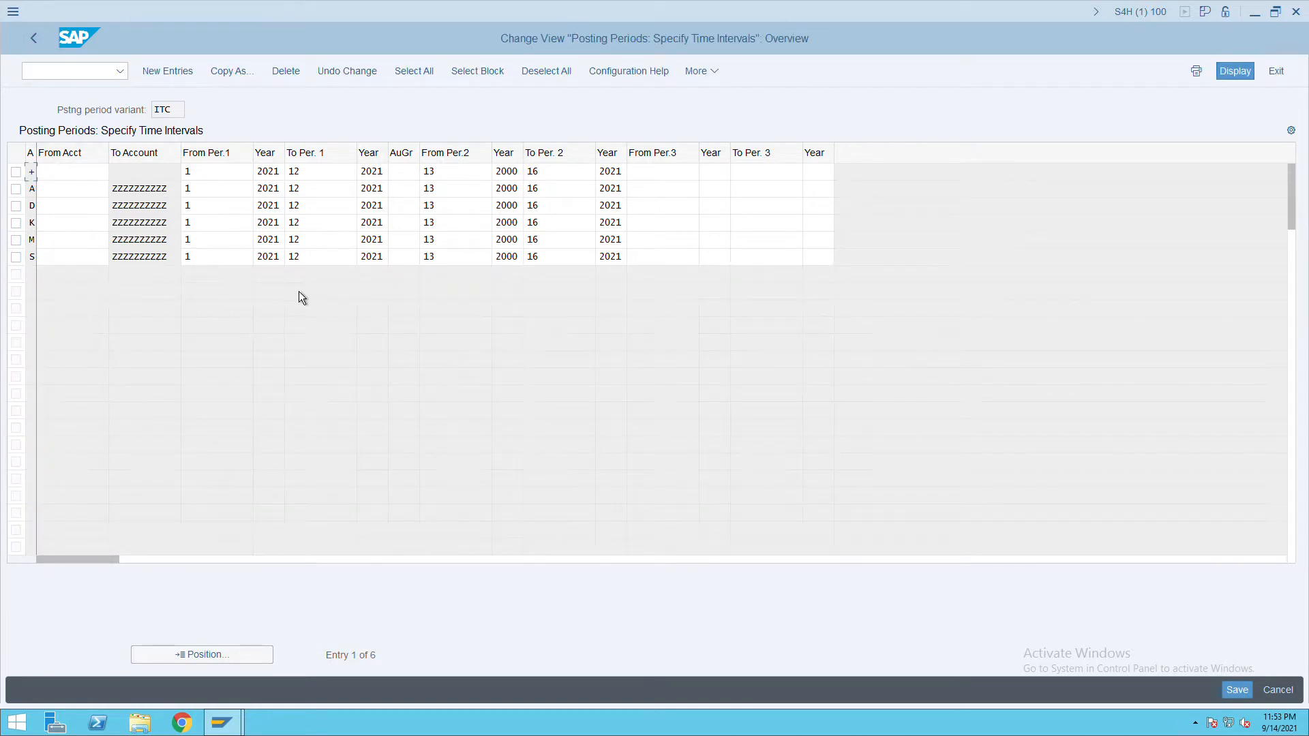
pyautogui.click(38, 43)
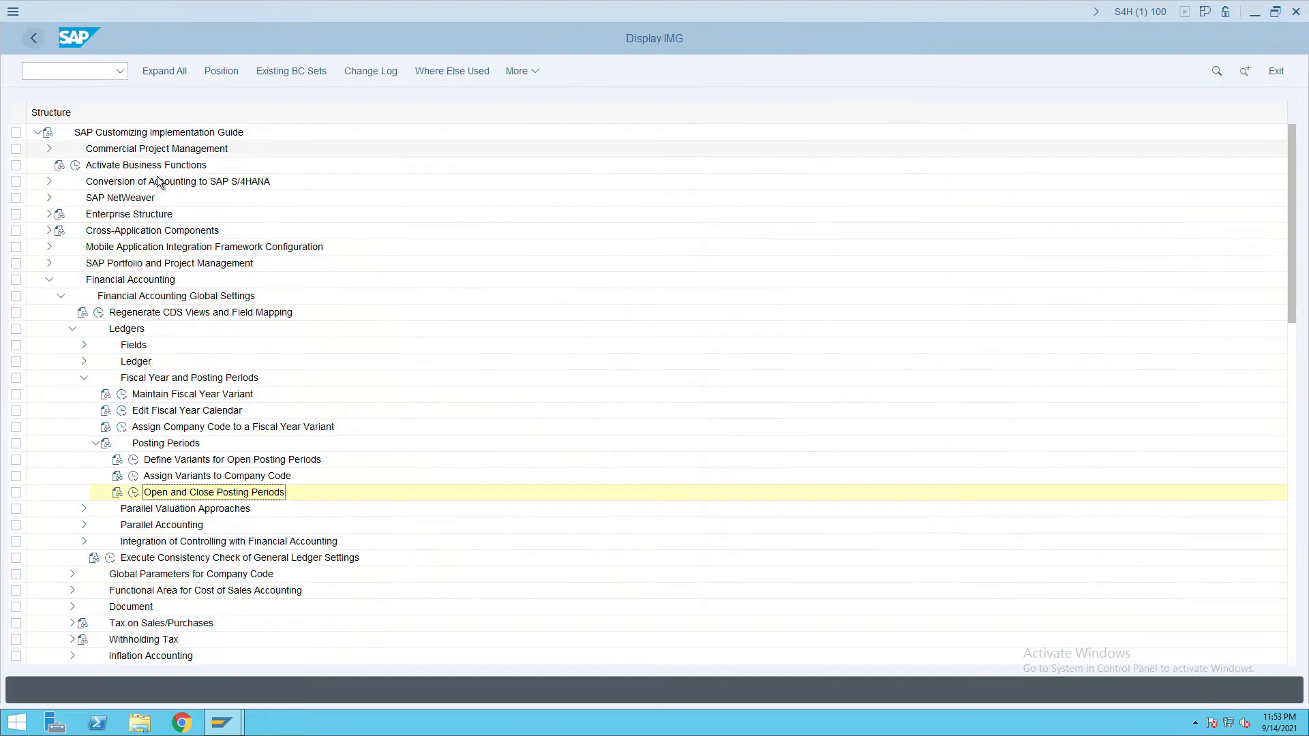
# Collapse the posting period branches, expand Ledger, and run Define Settings for Ledgers and Currency Types.
pyautogui.click(96, 444)
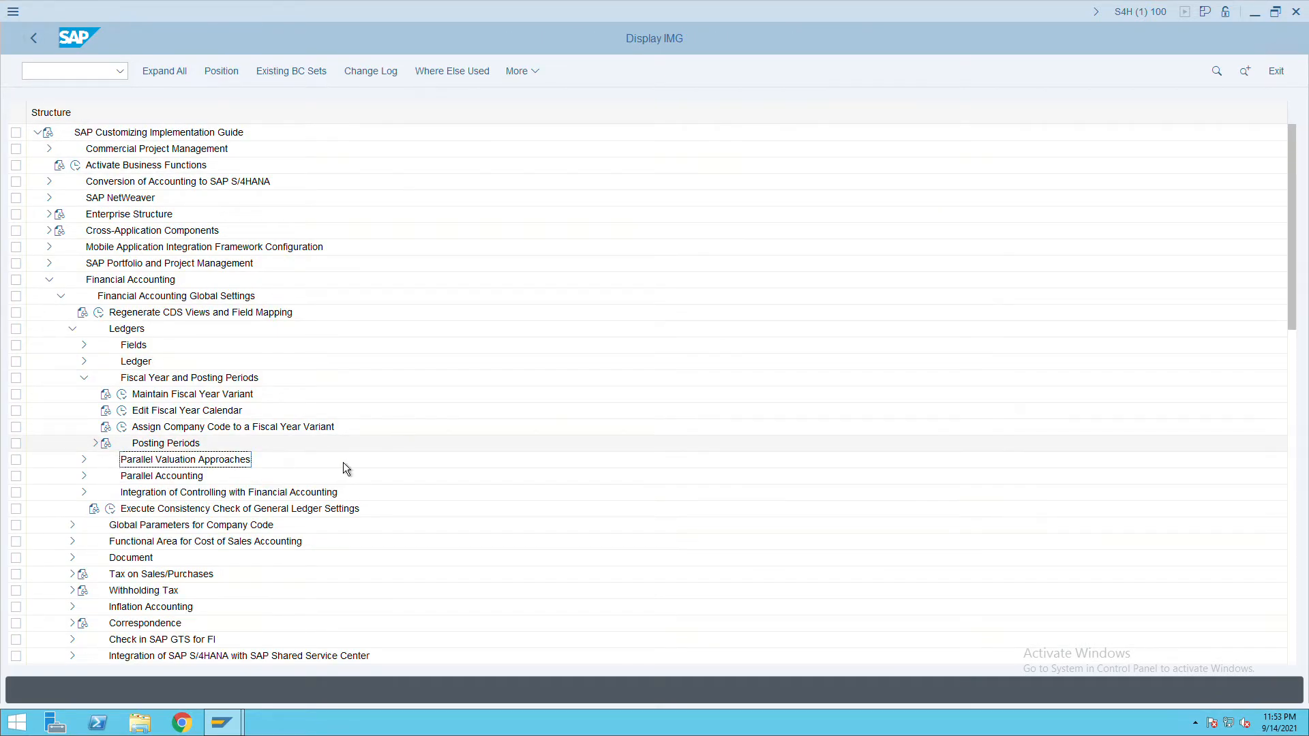
pyautogui.click(90, 383)
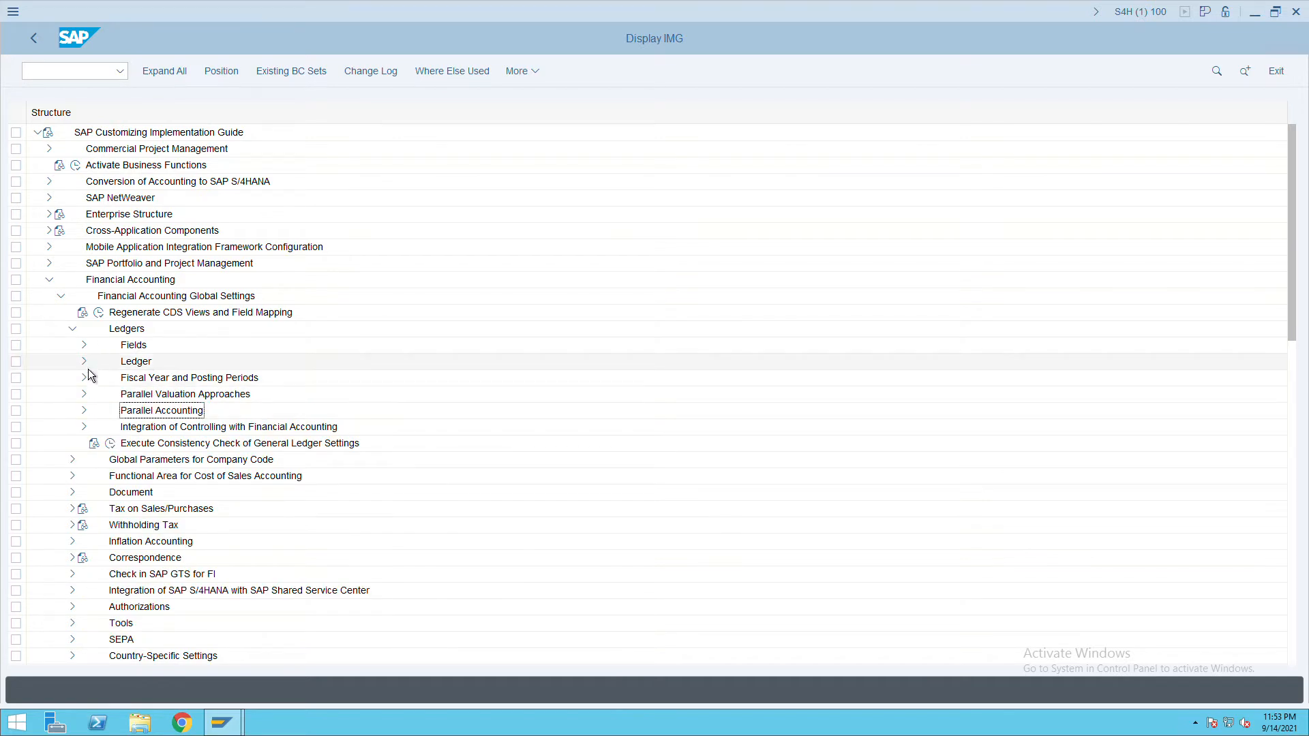
pyautogui.click(85, 363)
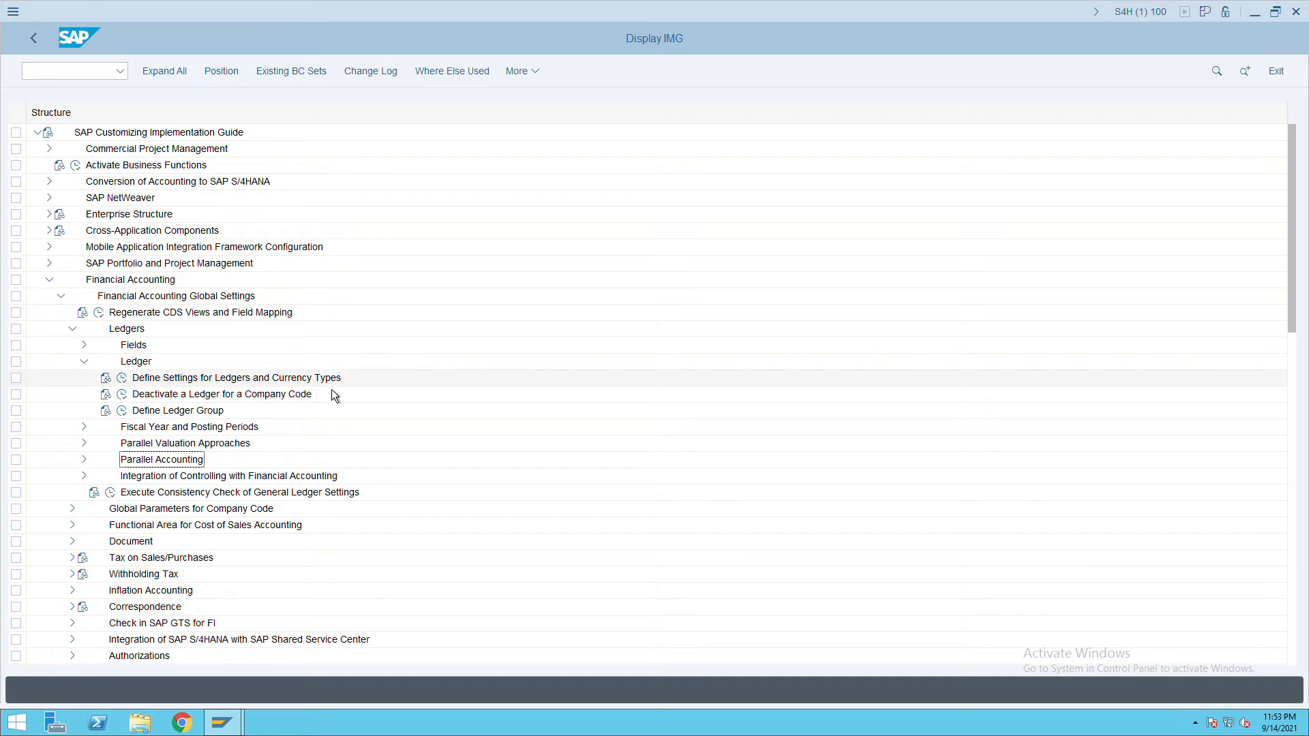
pyautogui.click(122, 378)
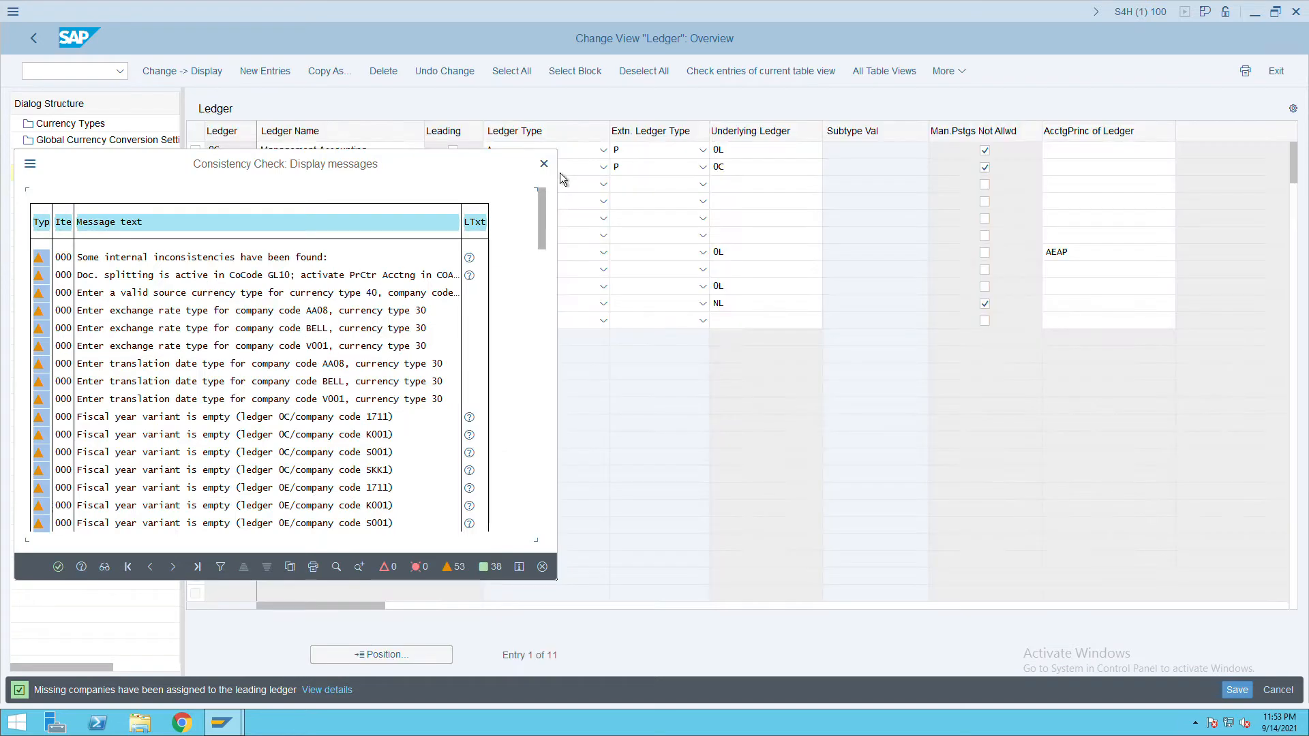
# Open the company code settings for ledger 0L.
pyautogui.click(544, 164)
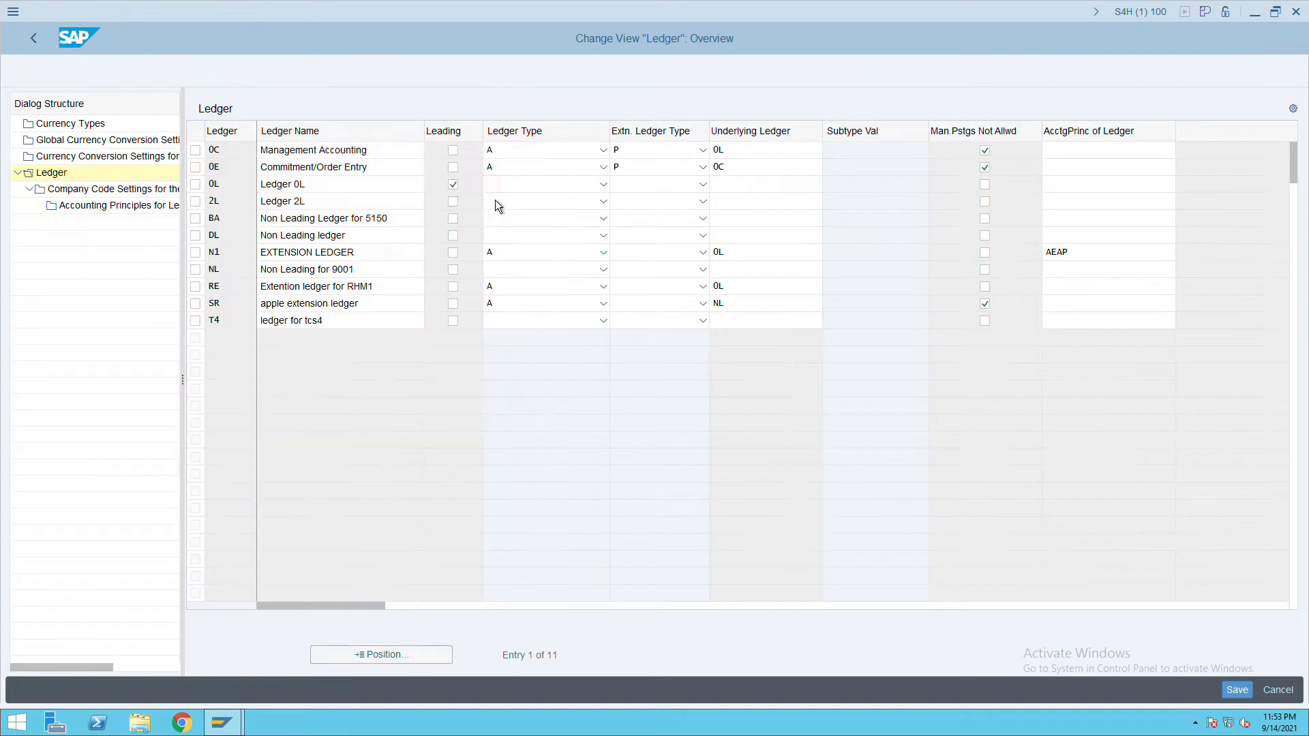
pyautogui.click(212, 186)
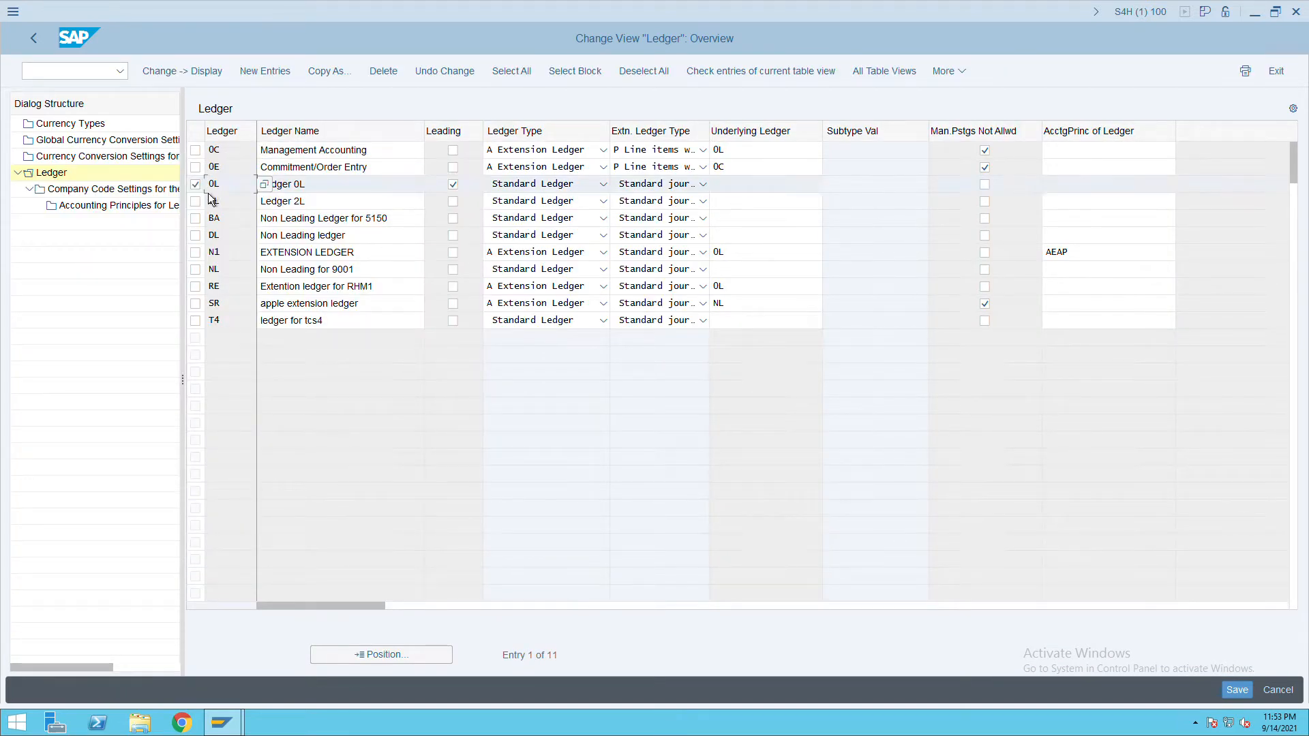
pyautogui.doubleClick(93, 194)
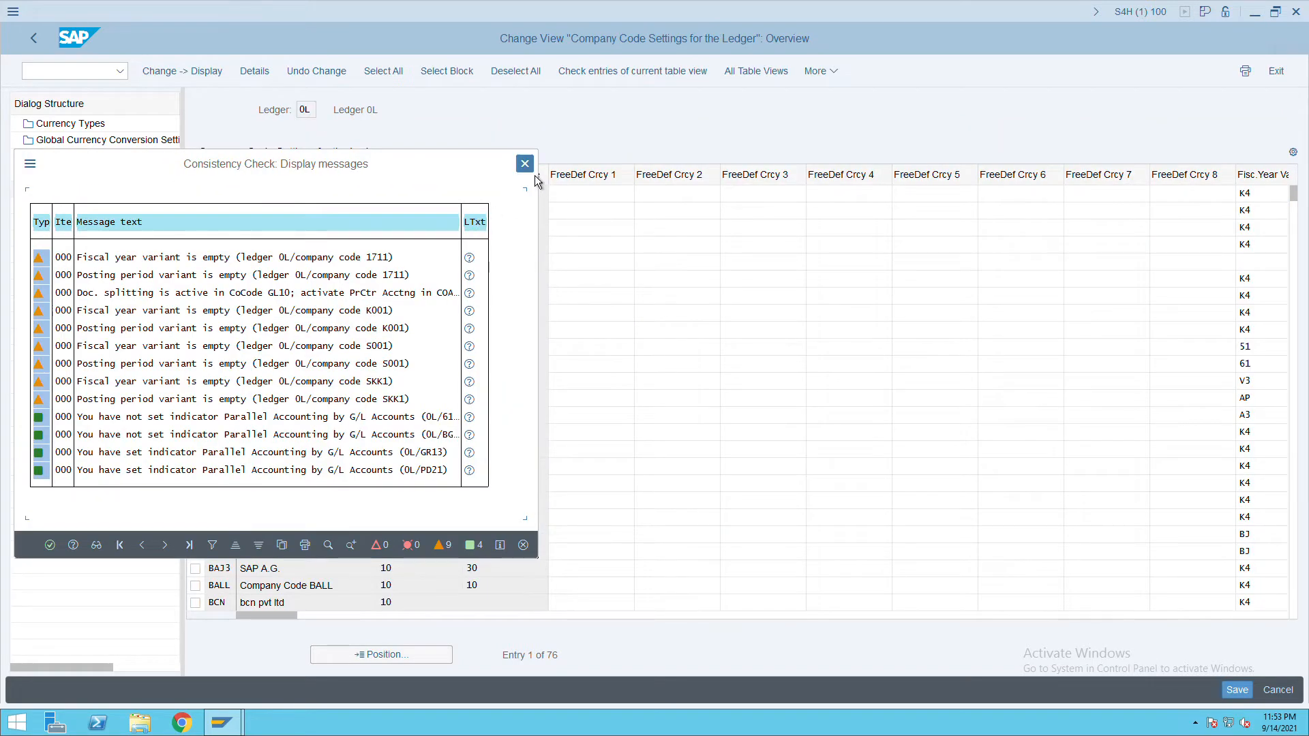
pyautogui.press('Return')
# Jump to company code ITC, review its fiscal year and posting period variants, then return to the ledger list.
pyautogui.click(394, 658)
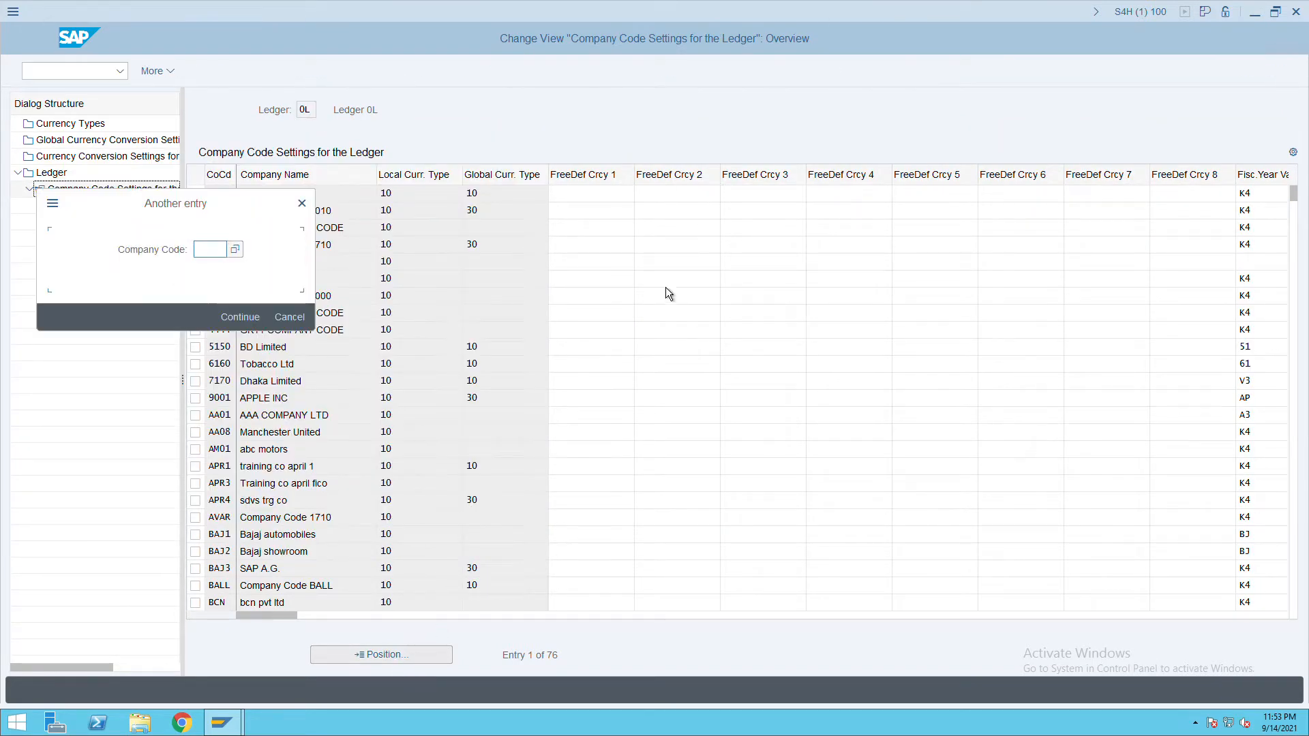
pyautogui.write('ITC')
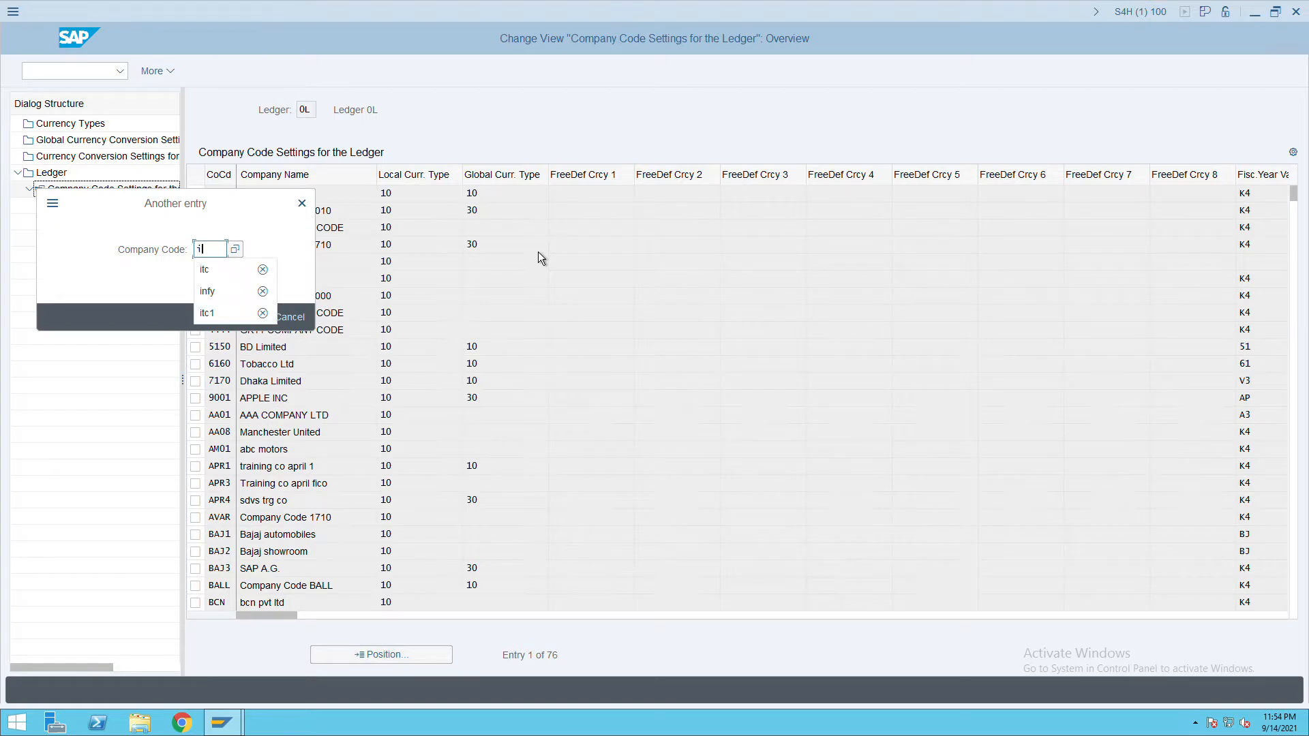
pyautogui.press('Return')
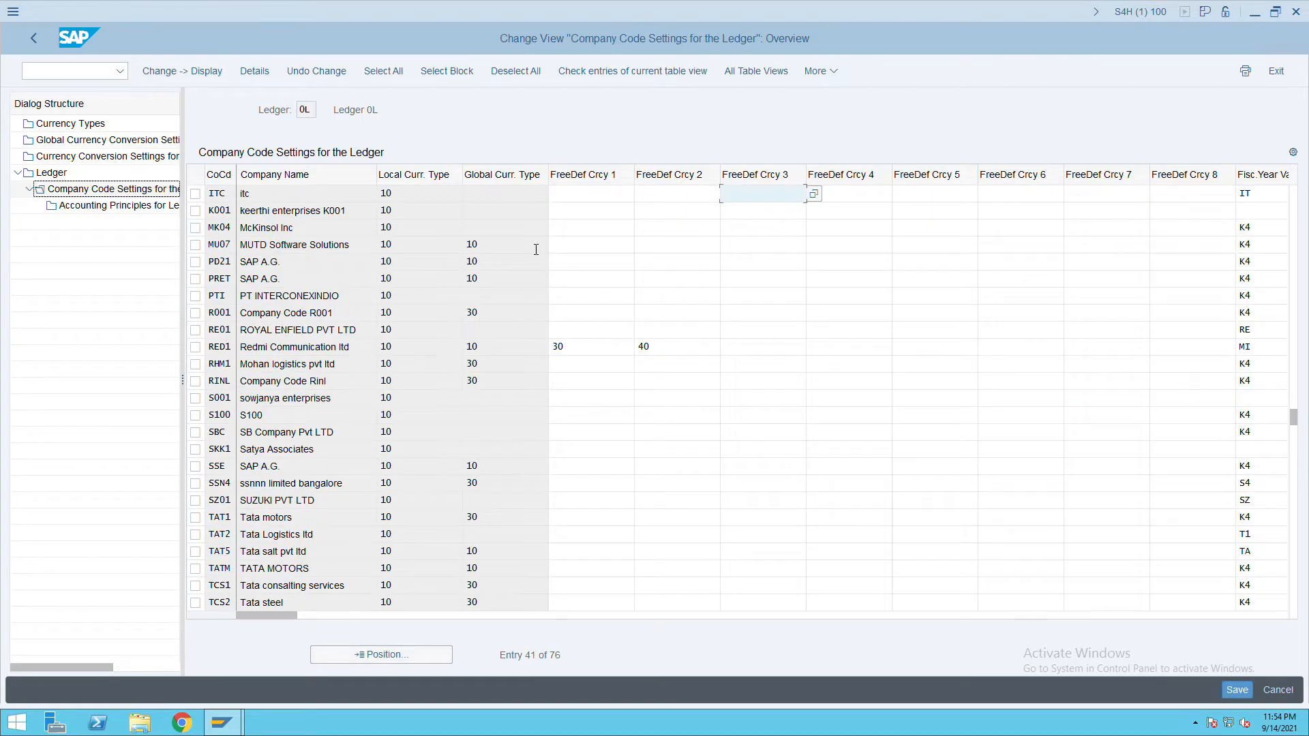
pyautogui.click(281, 194)
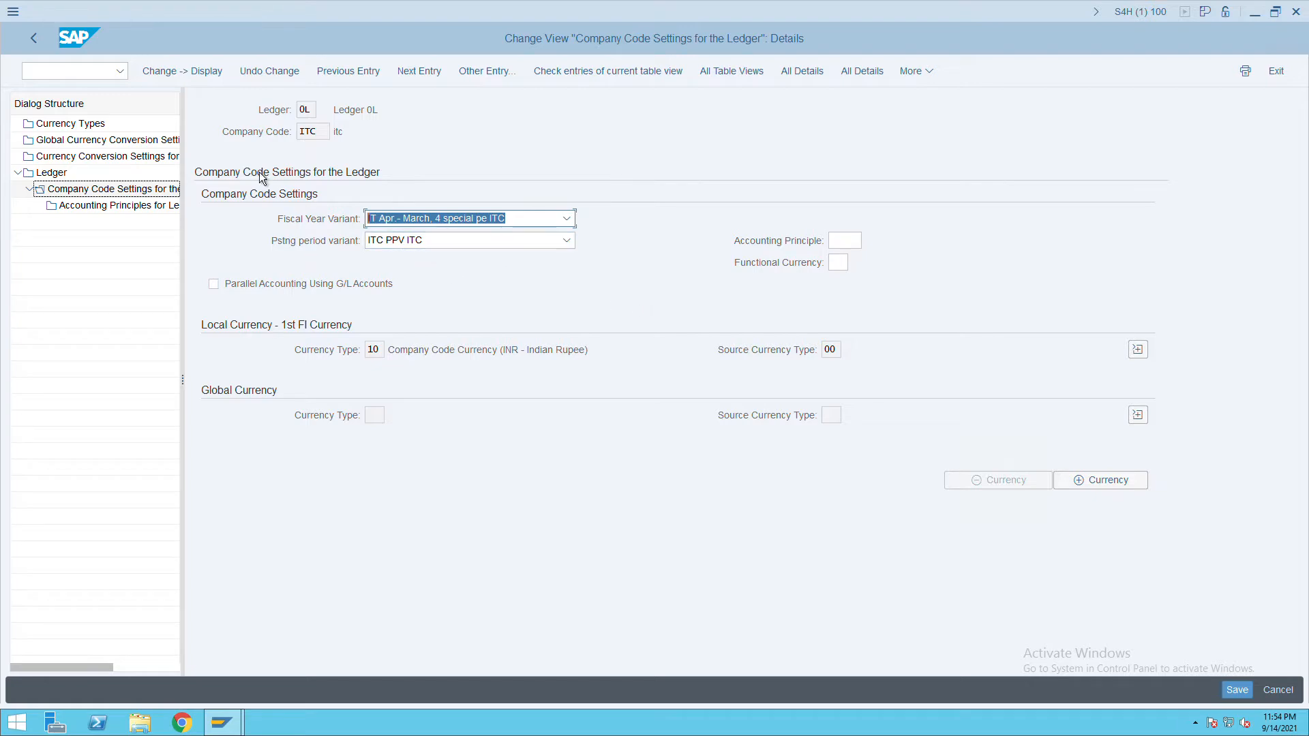
pyautogui.click(35, 42)
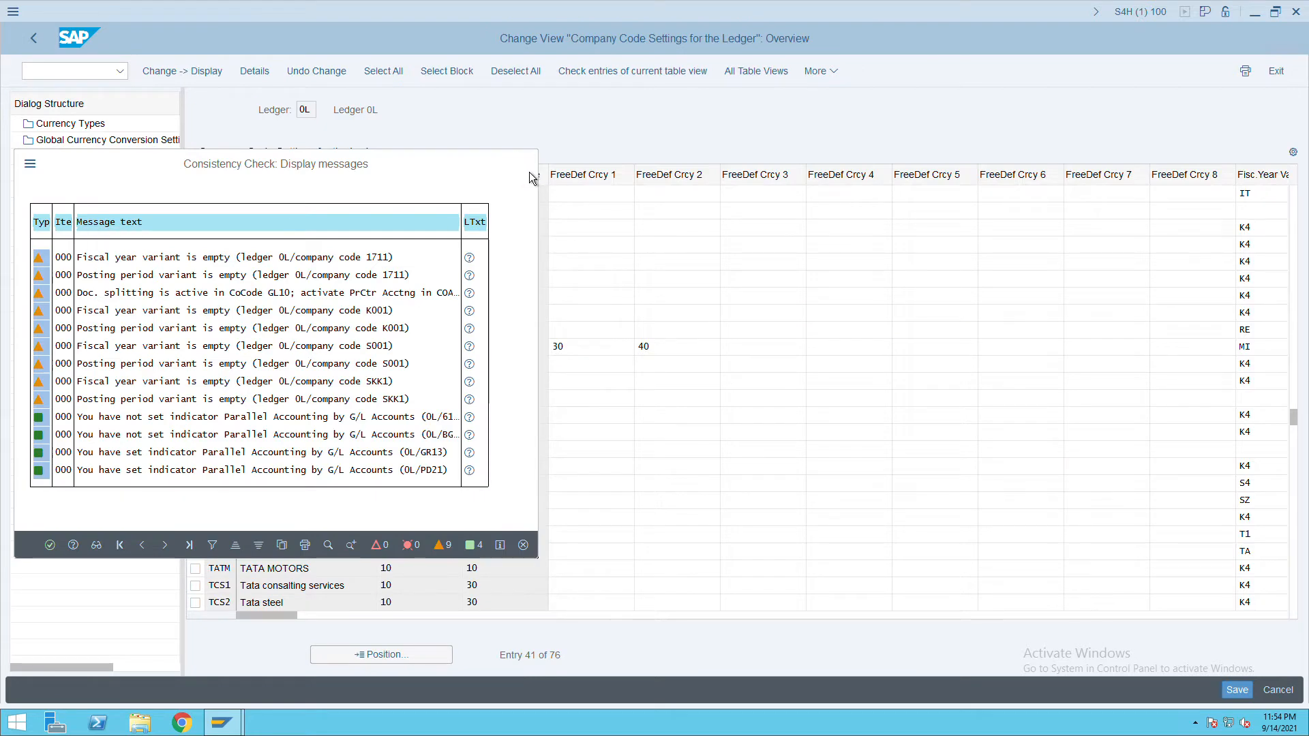
pyautogui.click(530, 175)
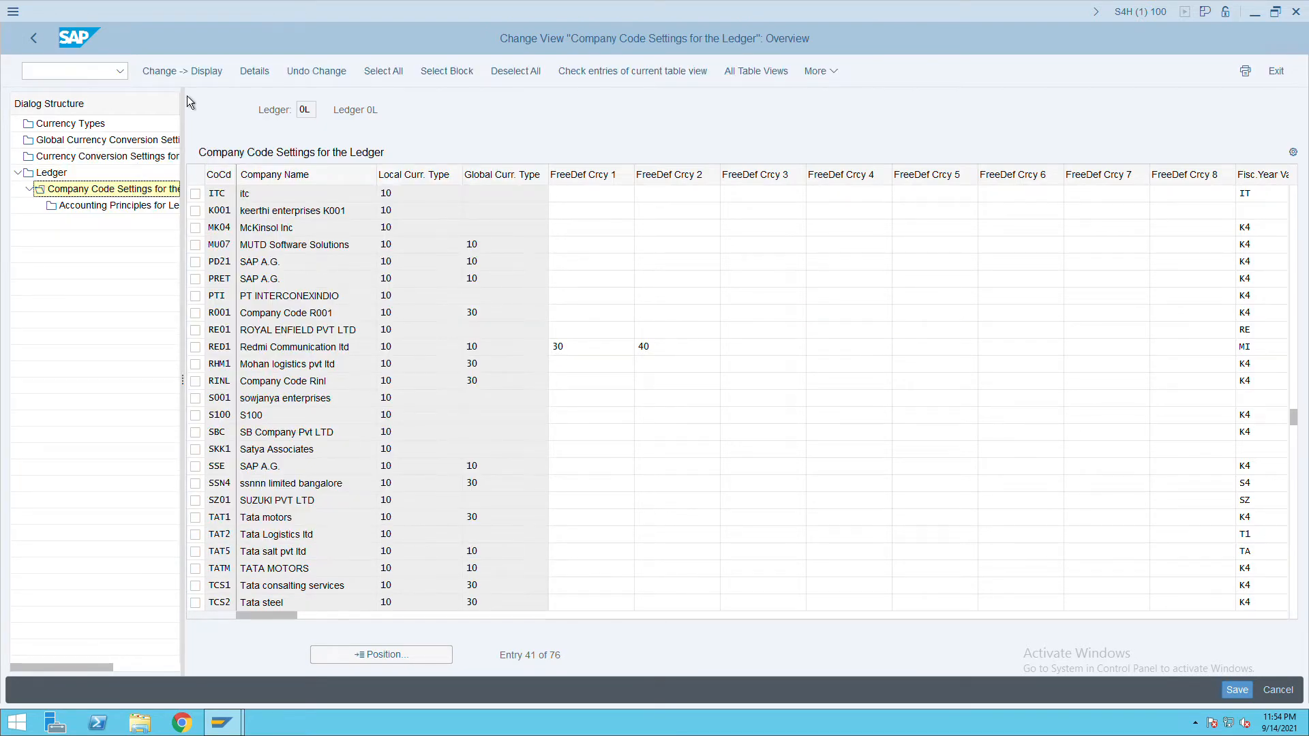
pyautogui.doubleClick(52, 172)
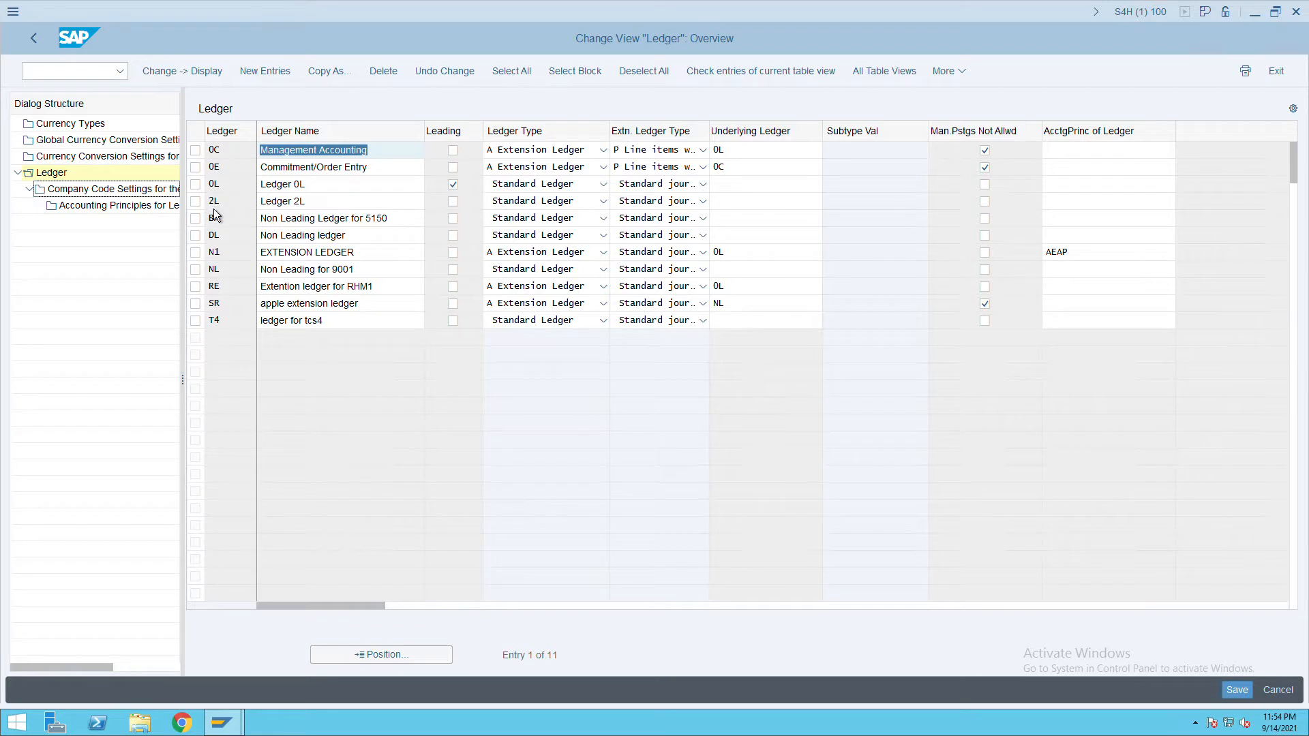
# Add ledger IN named 'non leading ledger ITC', save it, and acknowledge creation of ledger group IN.
pyautogui.click(280, 76)
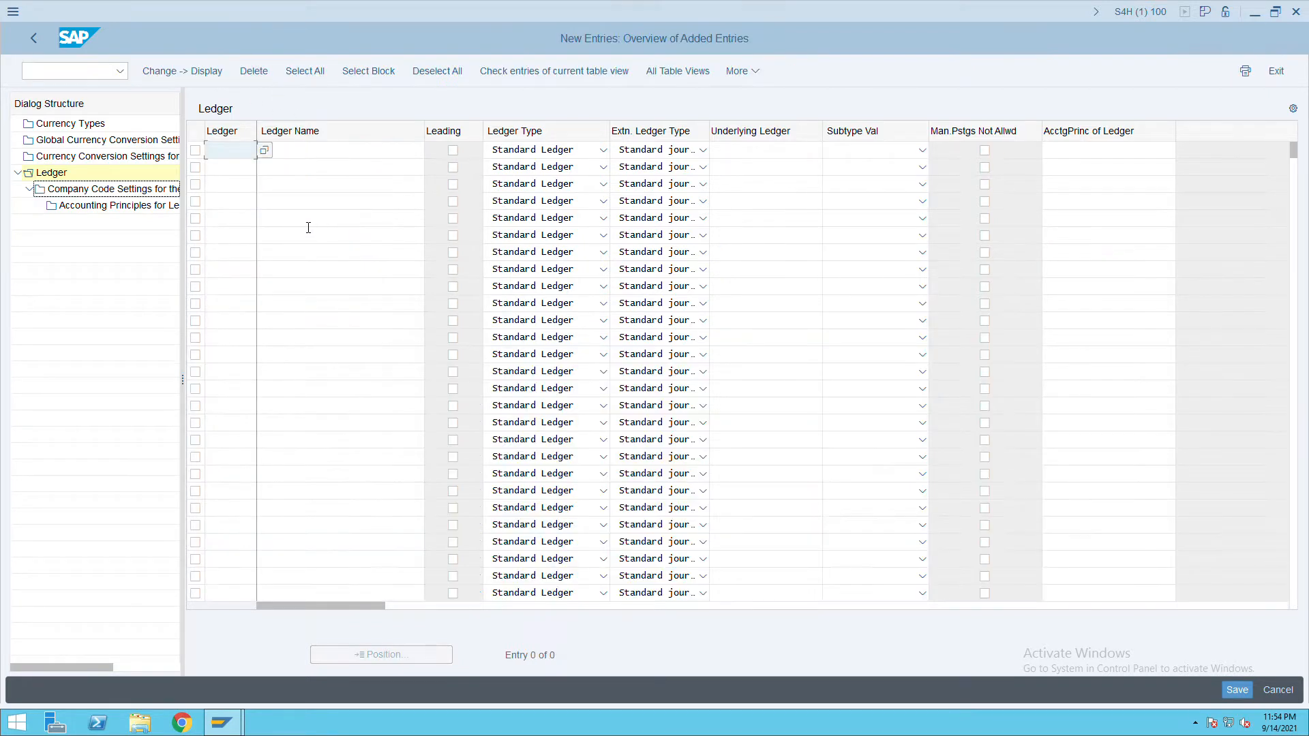
pyautogui.write('IN')
pyautogui.press('Tab')
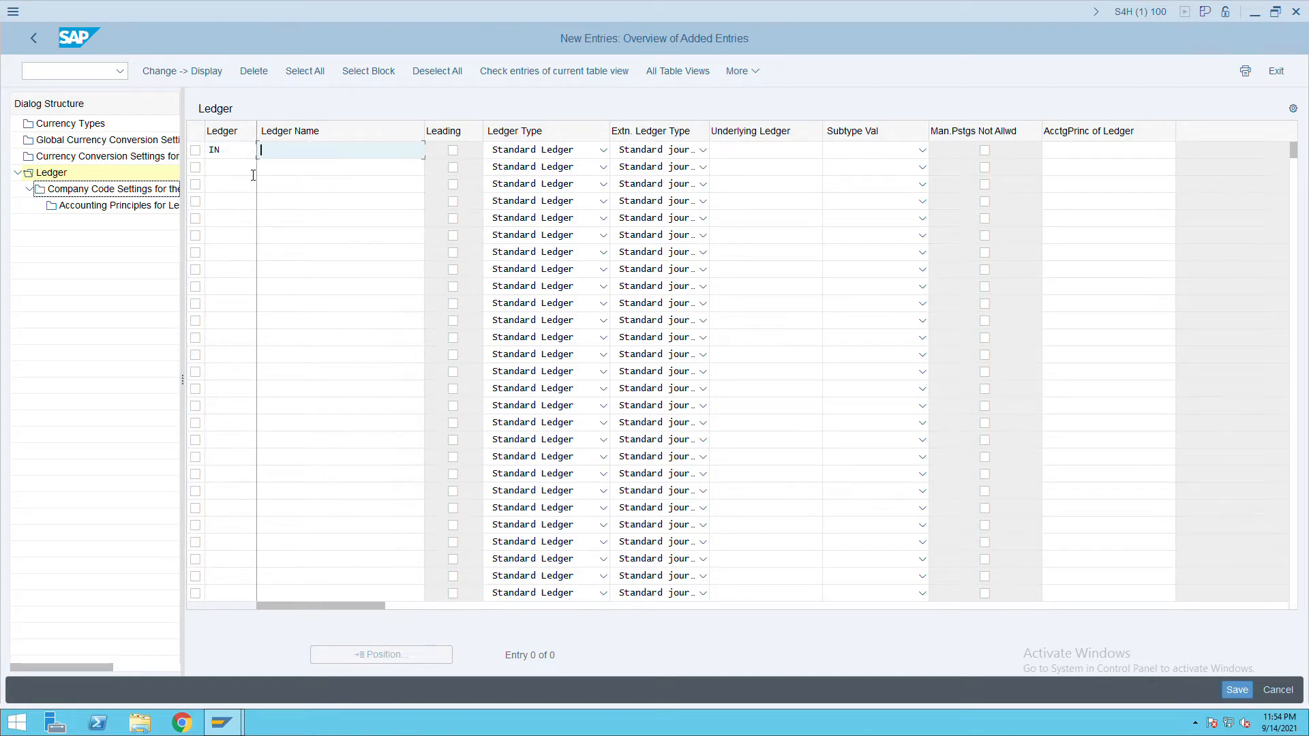
pyautogui.write('non leading ledgerfo')
pyautogui.press('BackSpace')
pyautogui.press('BackSpace')
pyautogui.write('ITC')
pyautogui.click(1251, 692)
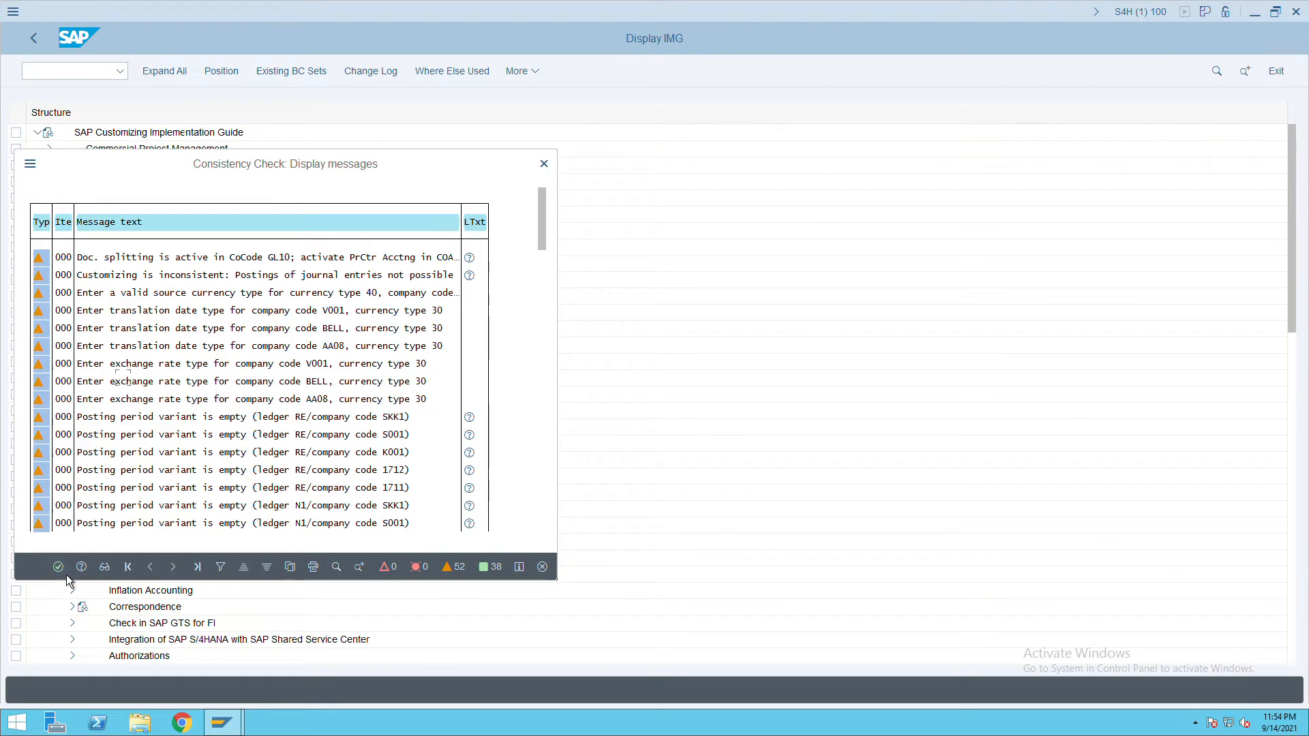
pyautogui.click(71, 565)
pyautogui.click(458, 551)
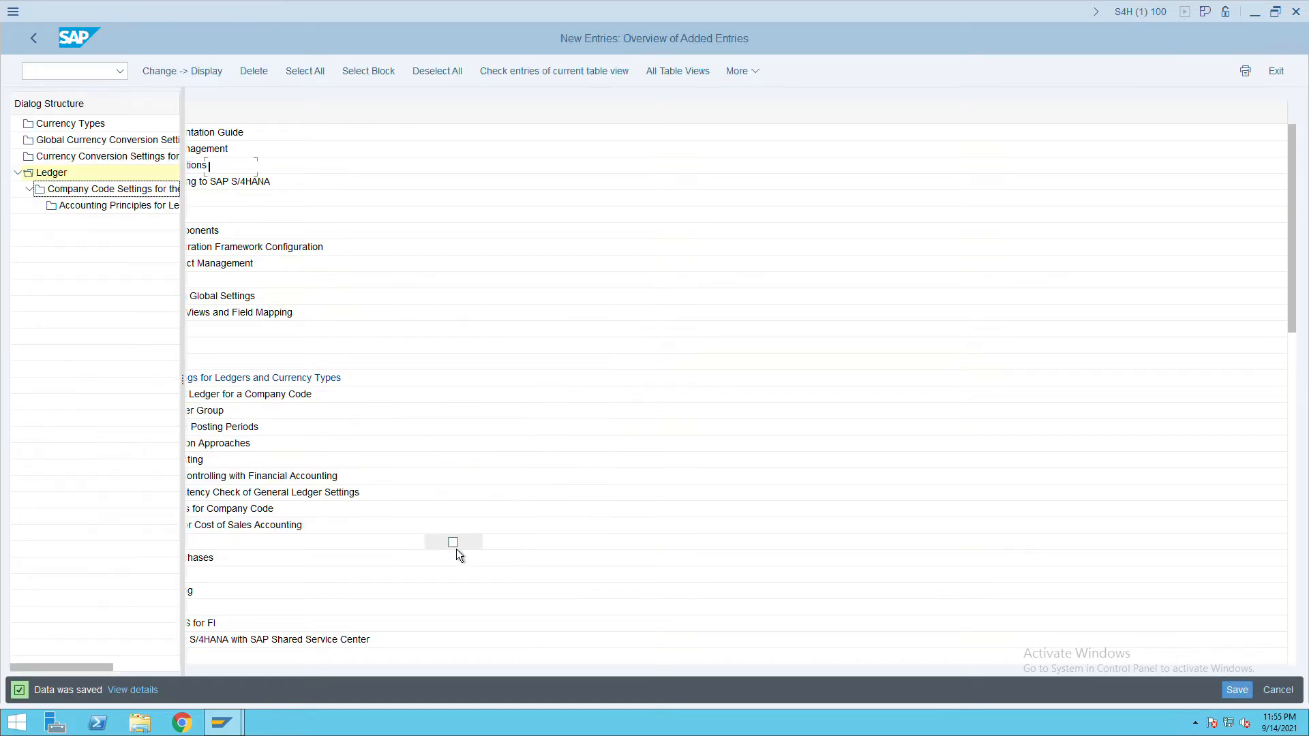
# Enter new ledger IE with the name 'Extension ledger itc'.
pyautogui.write('IE')
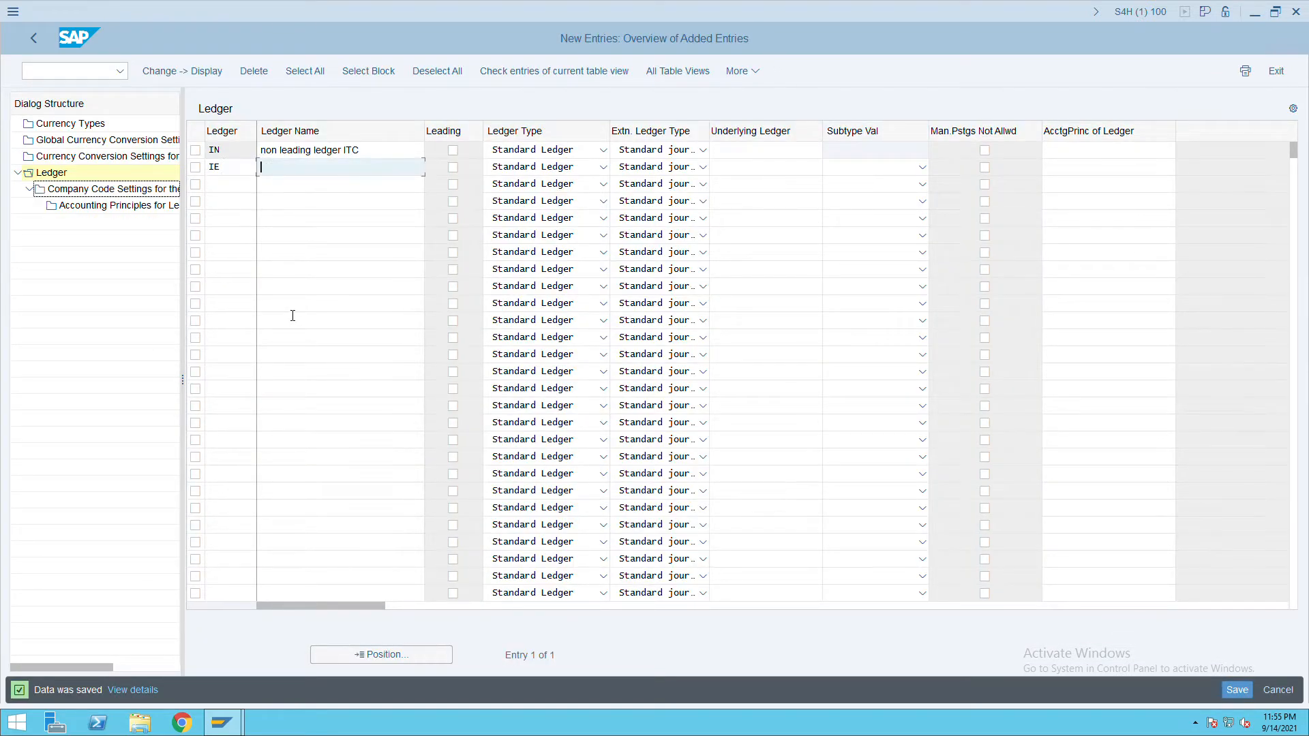
pyautogui.write('Extension ledger itc')
# Make IE an extension ledger with Standard journal entries on underlying ledger 0L, and save.
pyautogui.click(604, 167)
pyautogui.click(549, 216)
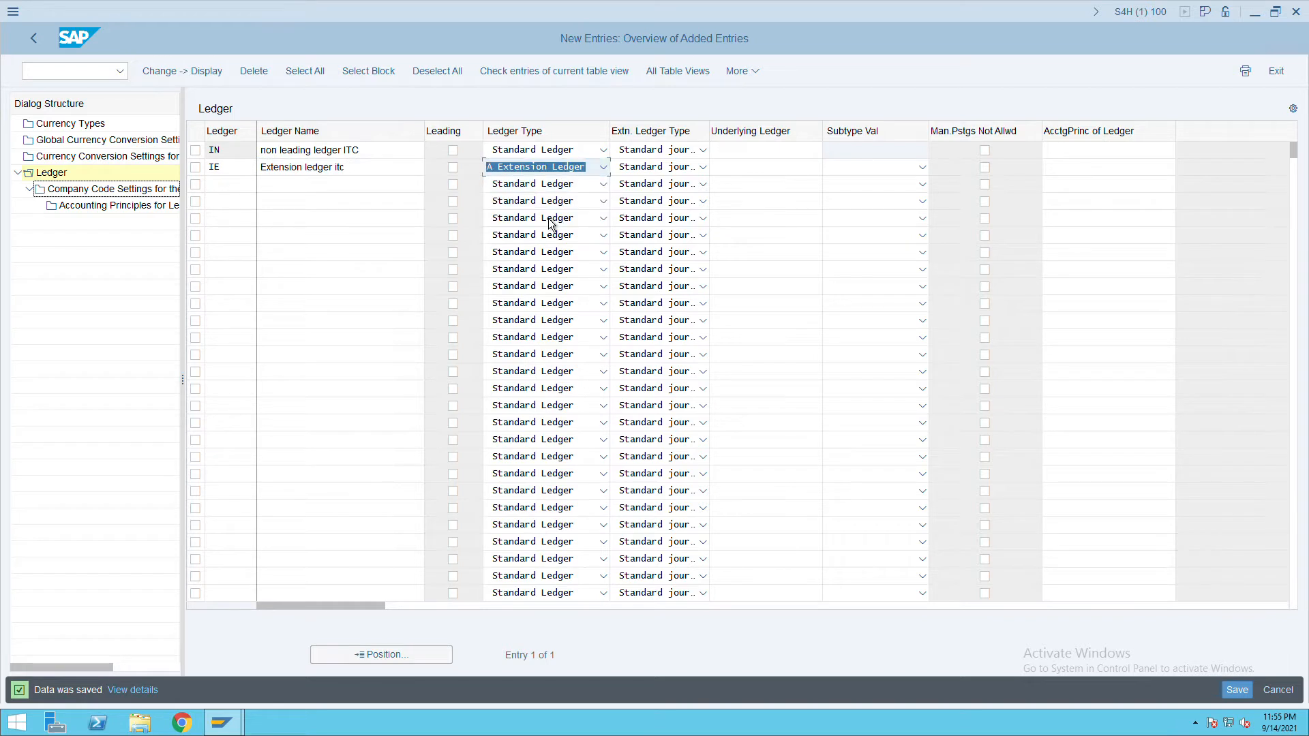
pyautogui.click(652, 174)
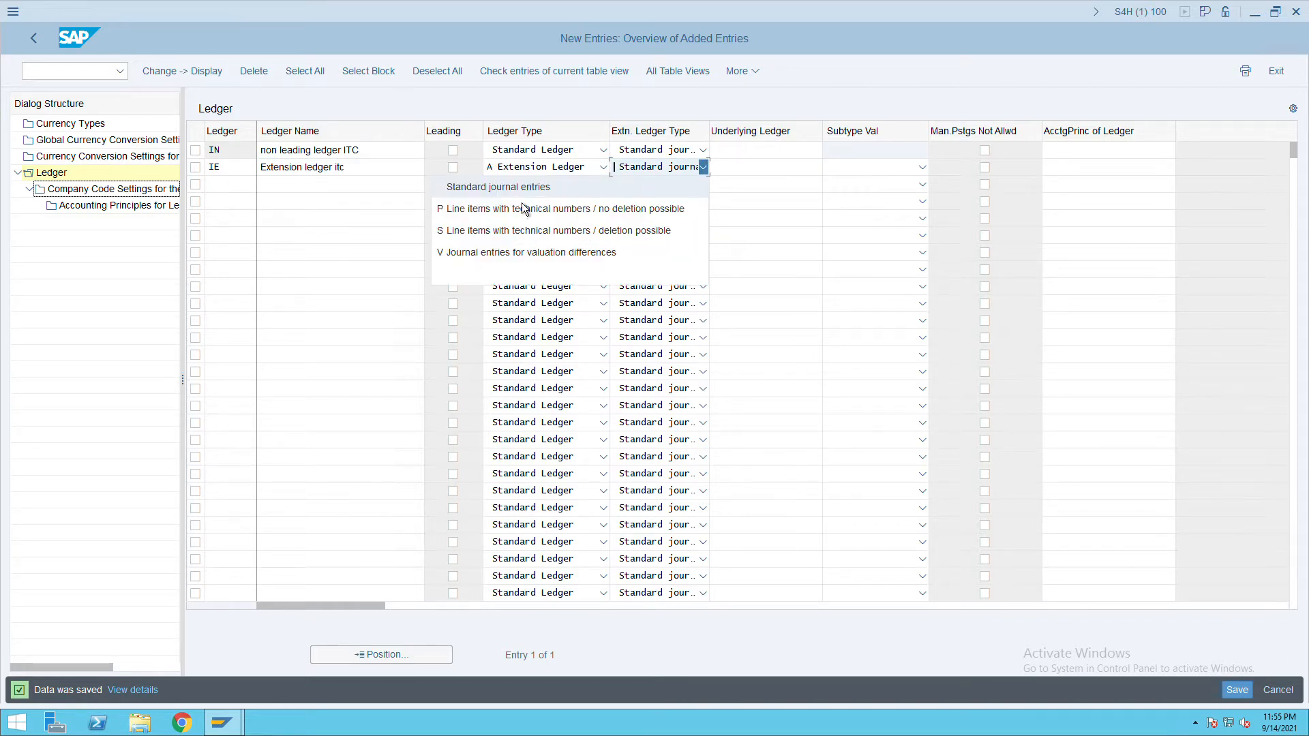
pyautogui.press('Escape')
pyautogui.click(761, 178)
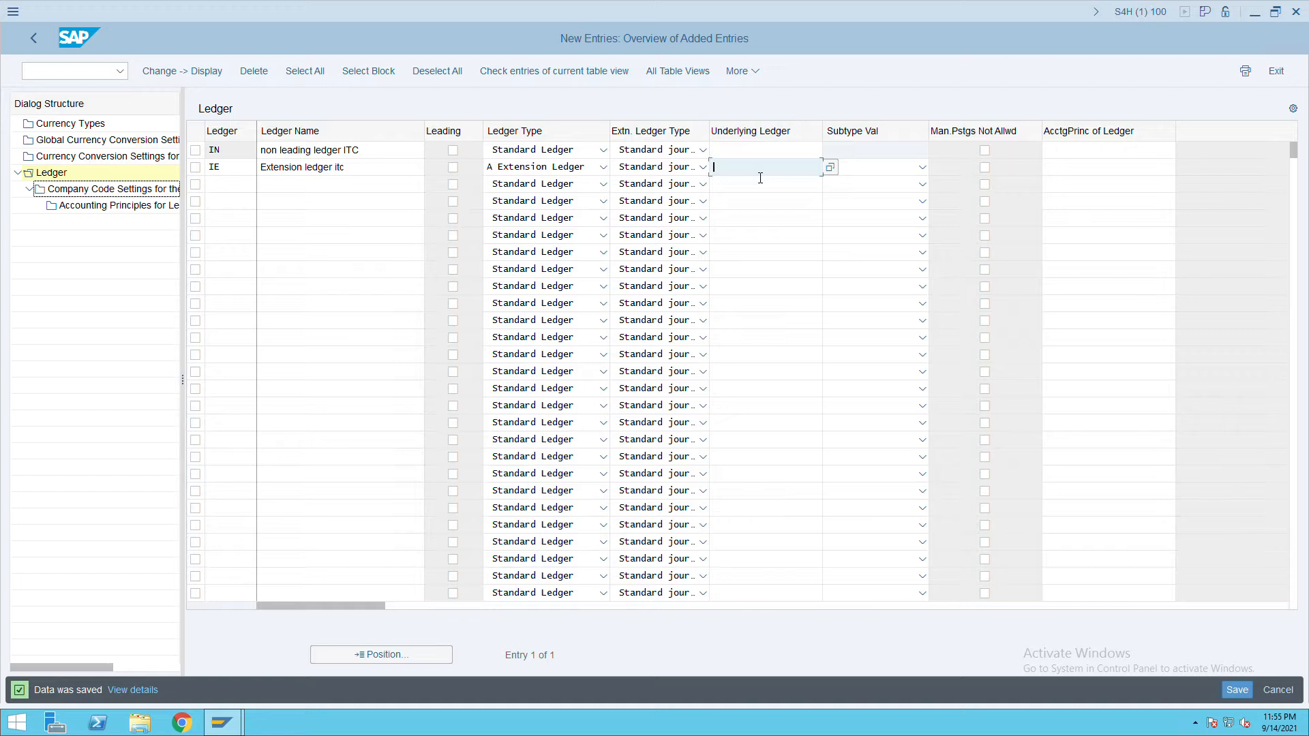
pyautogui.write('0L')
pyautogui.click(1247, 690)
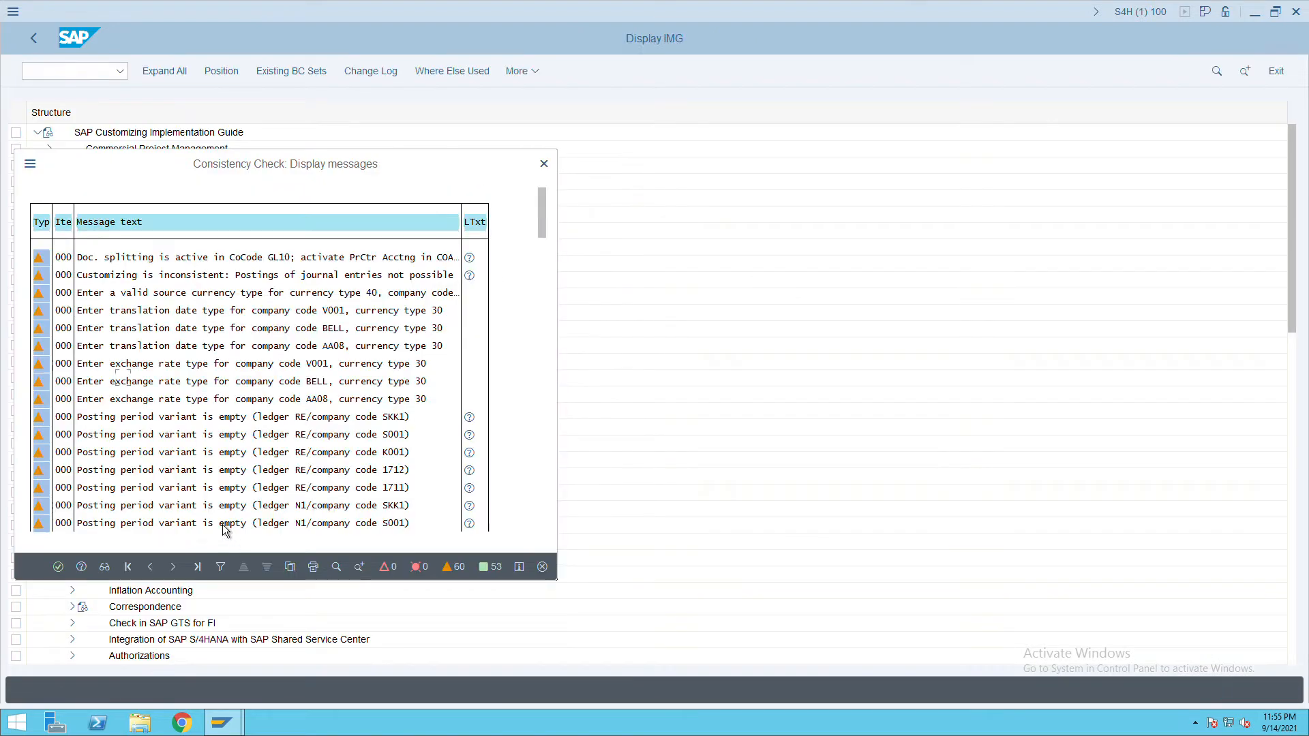
pyautogui.click(59, 567)
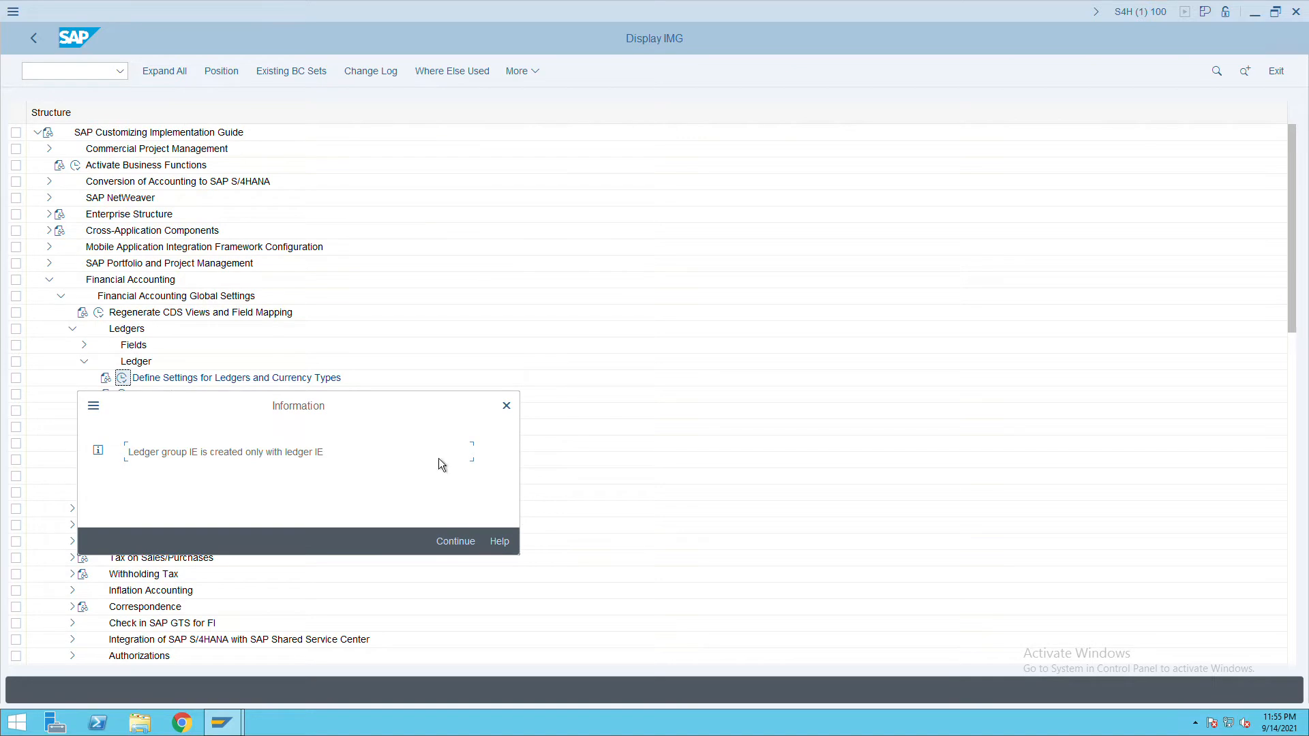
# Confirm ledger group IE, then open the still-empty Company Code Settings for ledger IN.
pyautogui.click(452, 543)
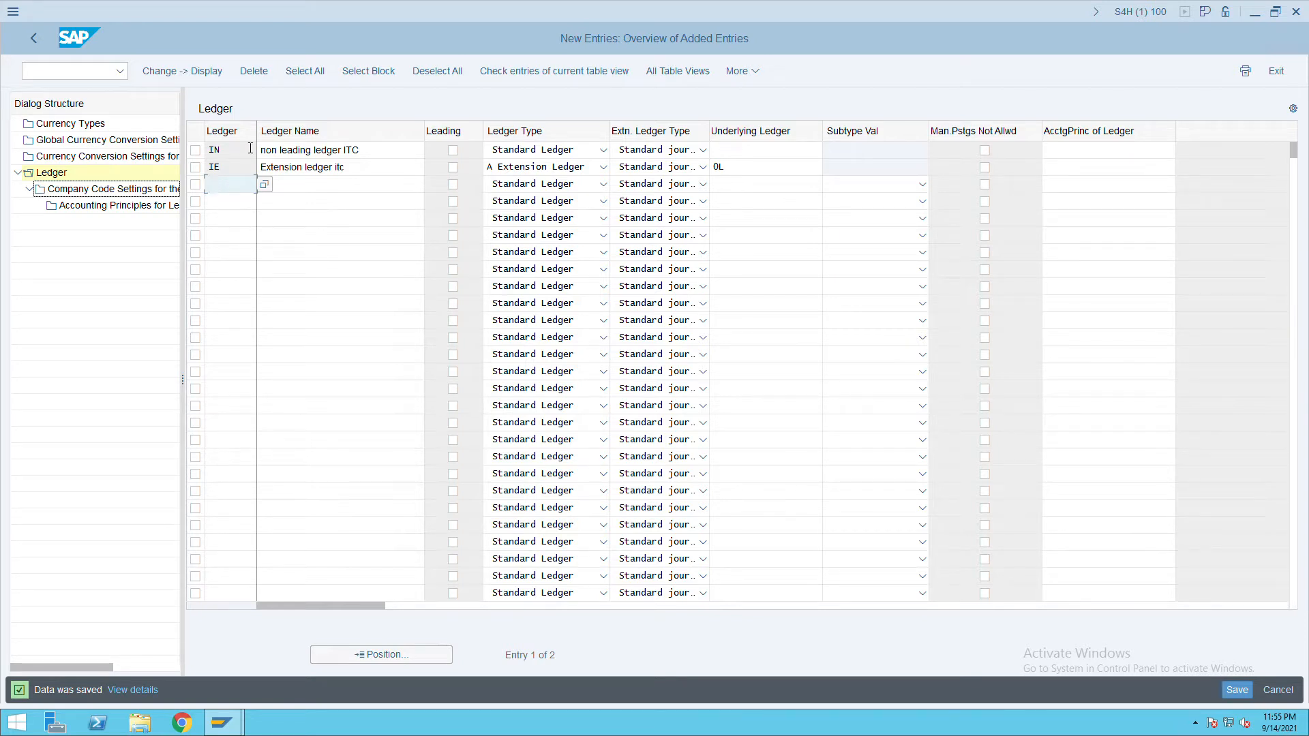
pyautogui.click(206, 151)
pyautogui.click(383, 156)
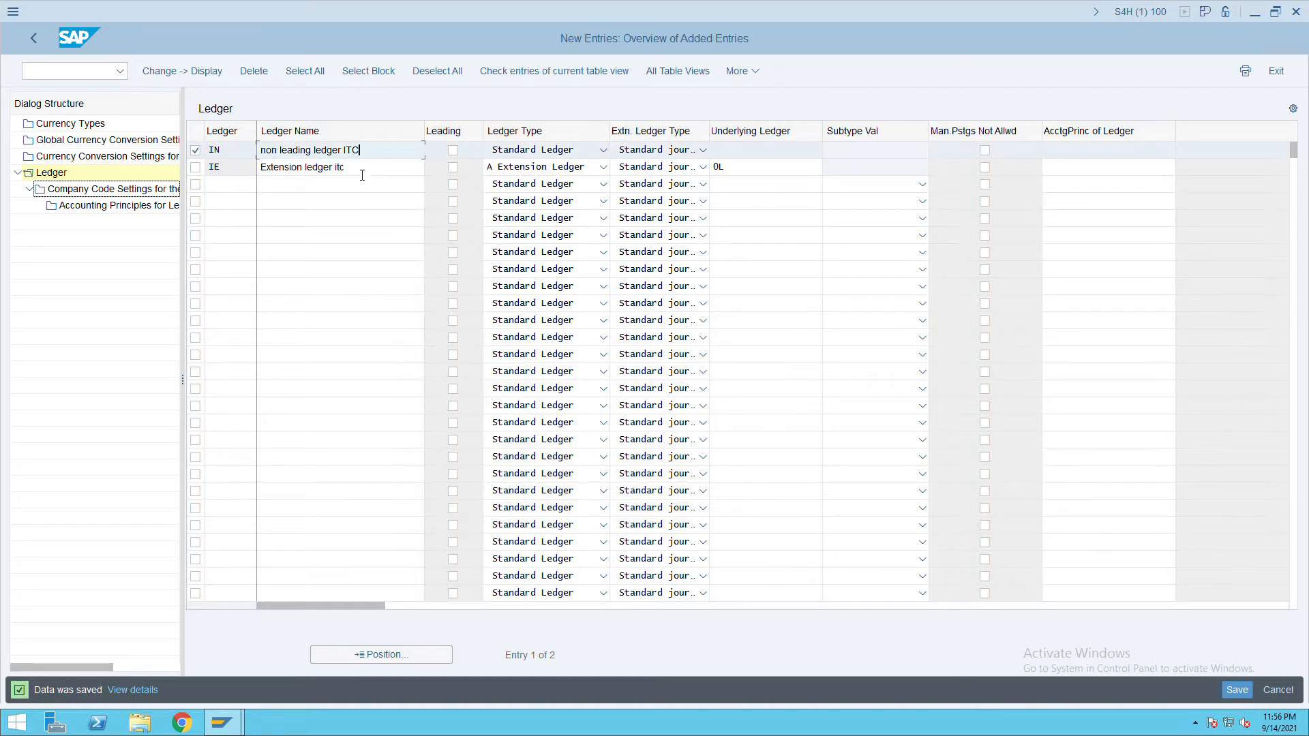
pyautogui.click(362, 176)
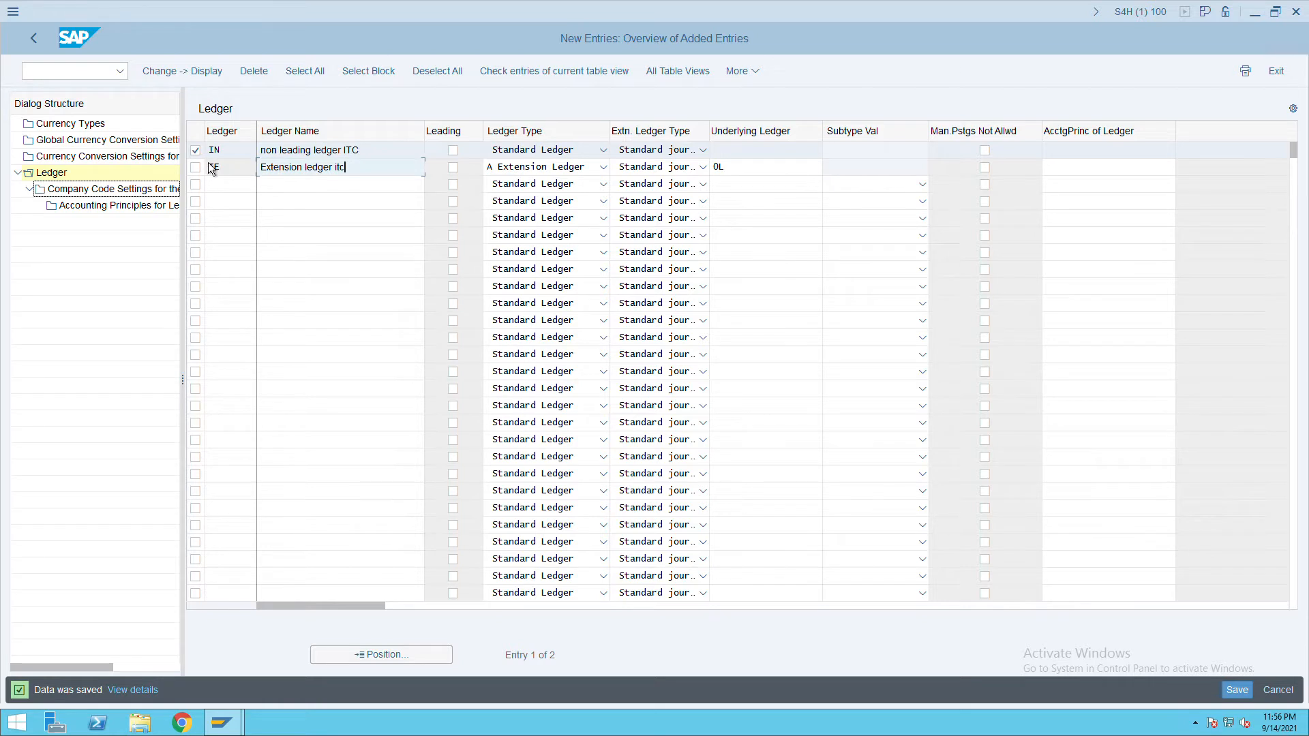
pyautogui.click(81, 194)
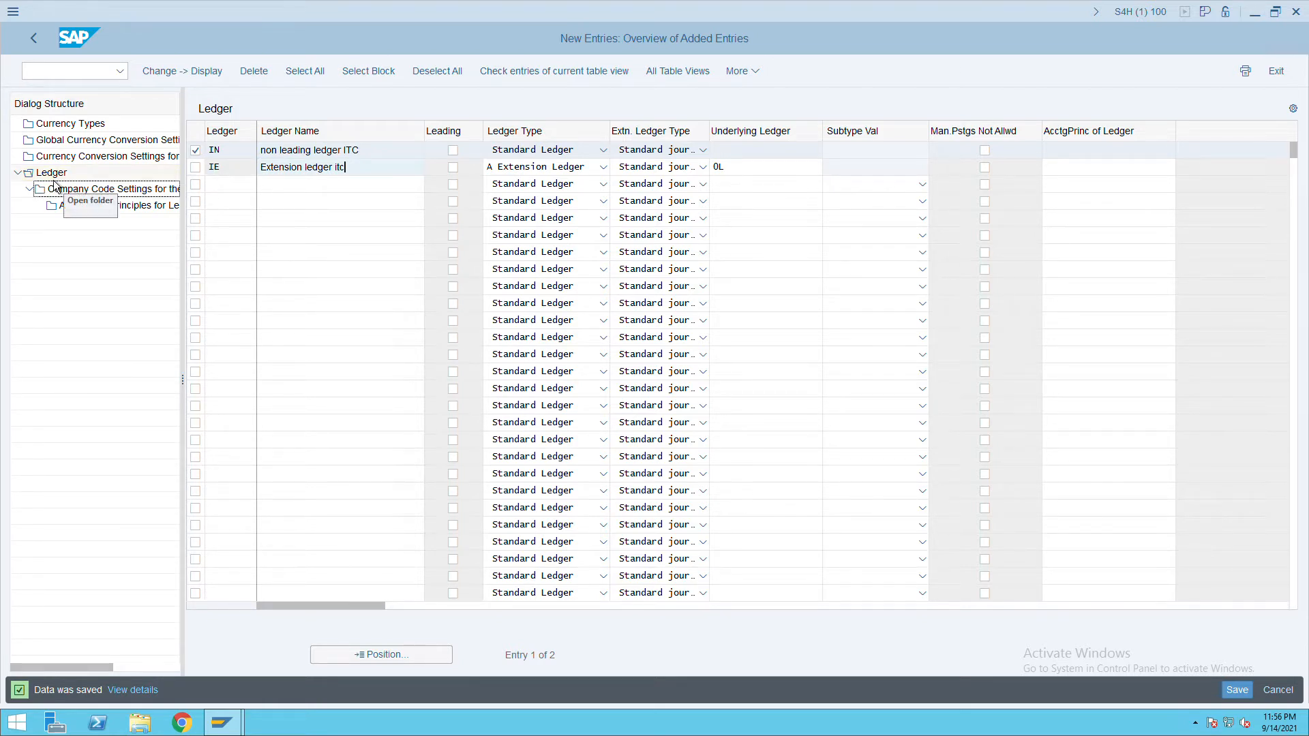
pyautogui.doubleClick(105, 194)
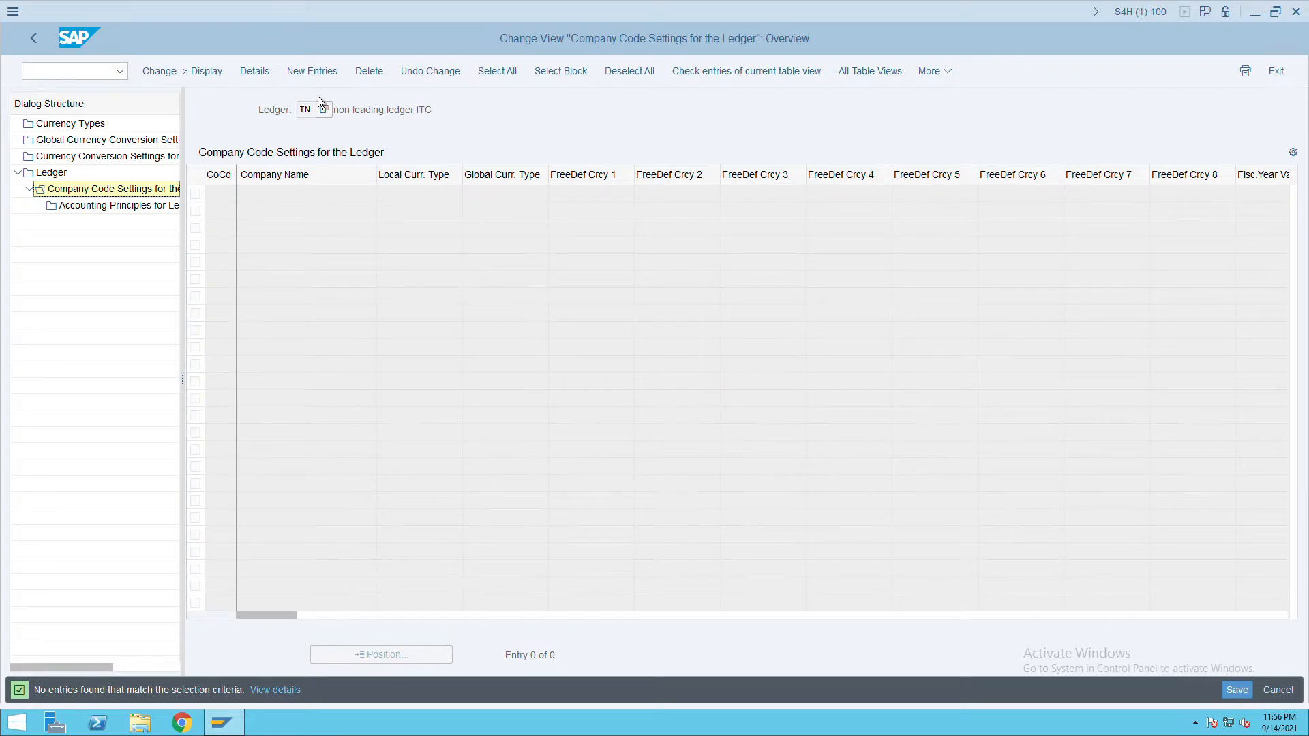
# Assign company code ITC to ledger IN with fiscal year variant K4, save, and return to the overview.
pyautogui.click(324, 77)
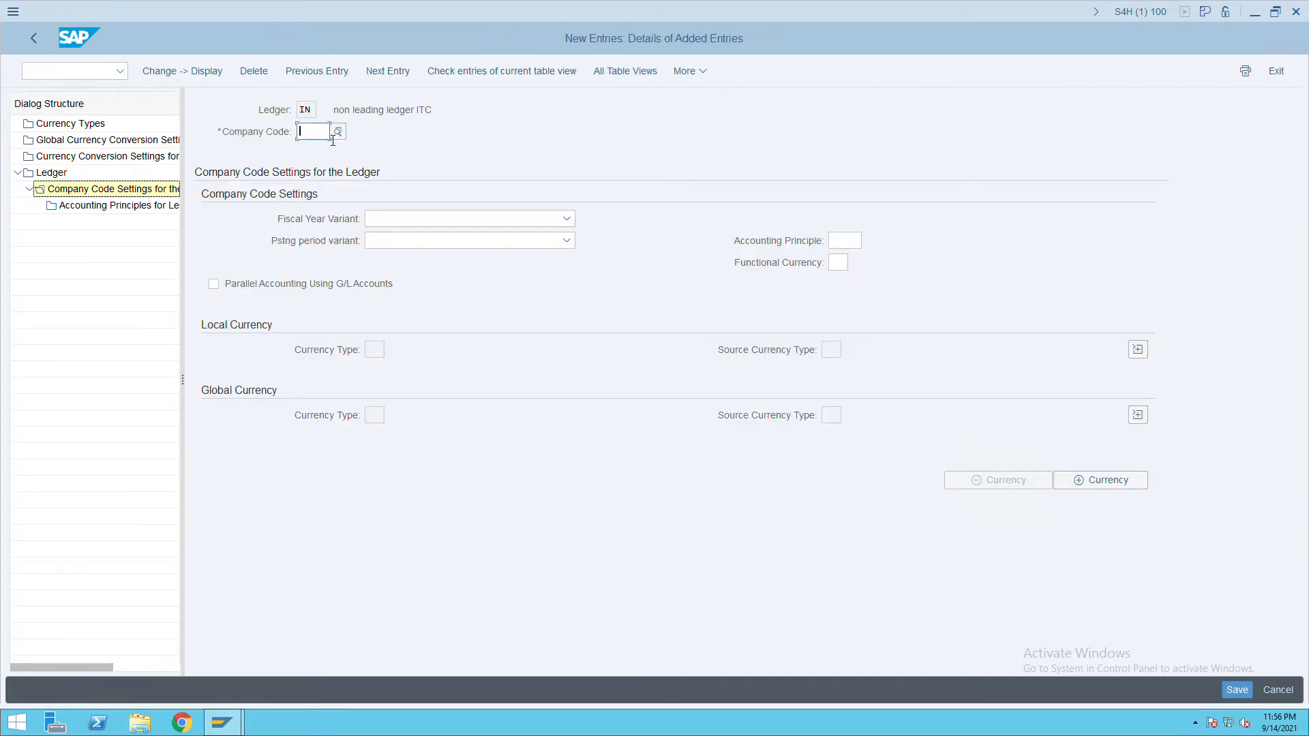
pyautogui.write('itc')
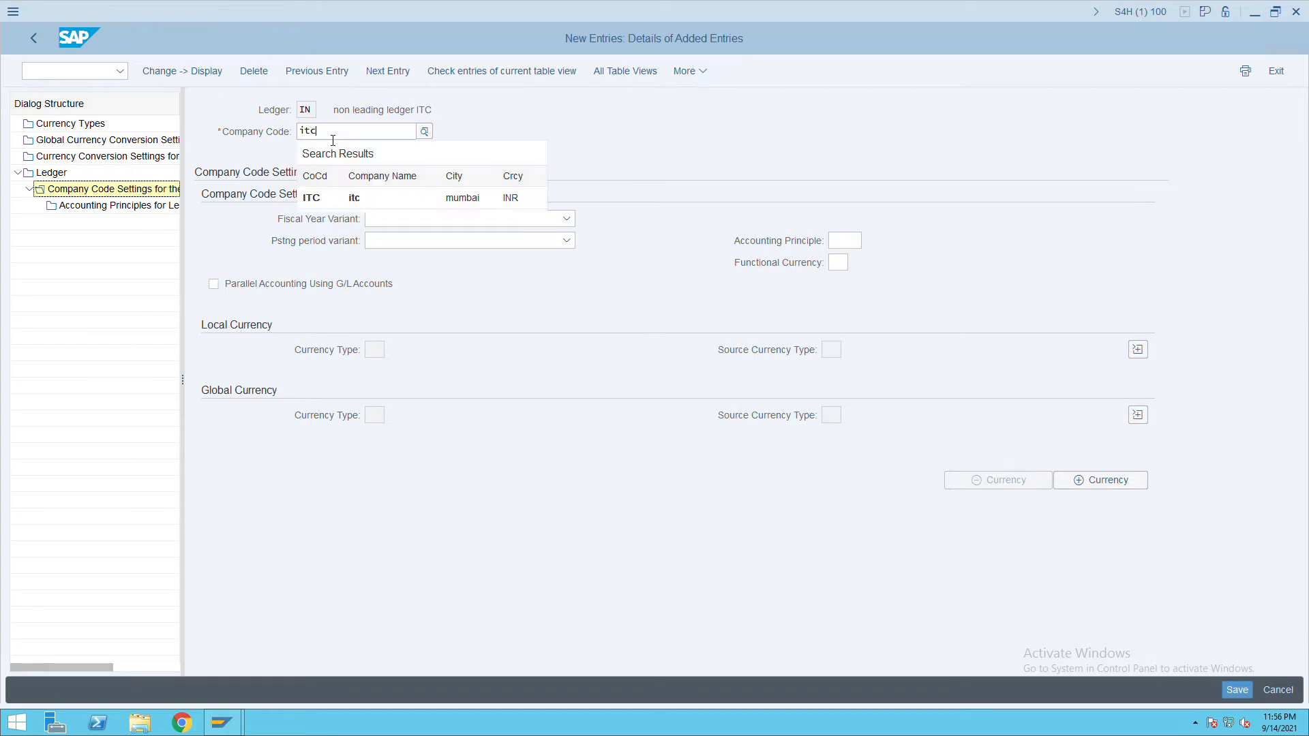
pyautogui.press('Return')
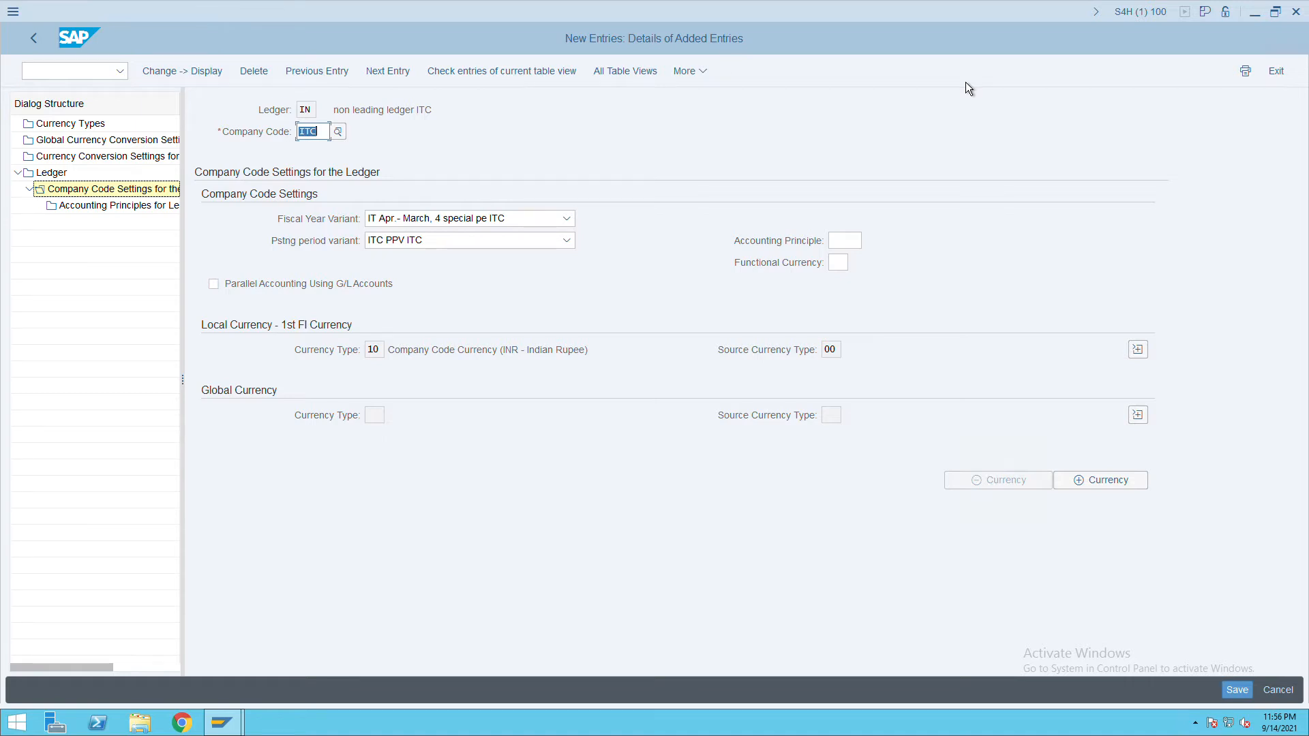
pyautogui.click(572, 224)
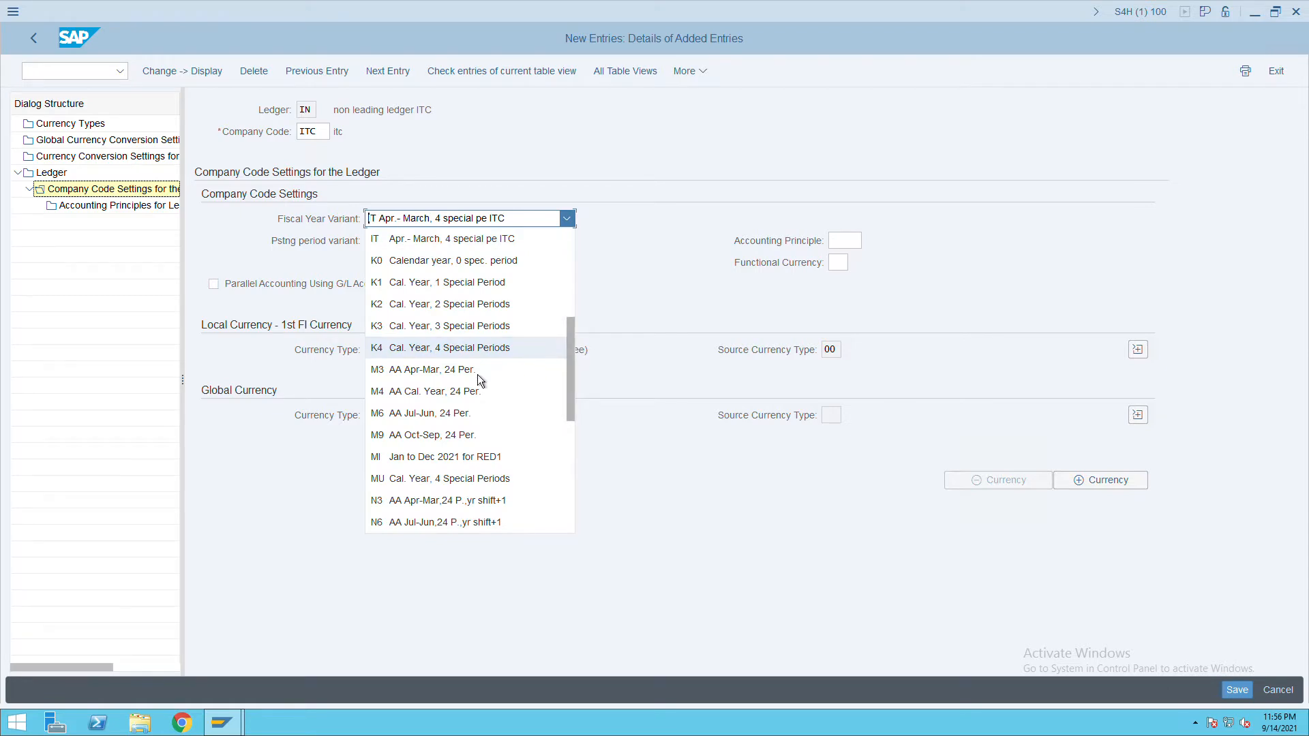
pyautogui.click(428, 357)
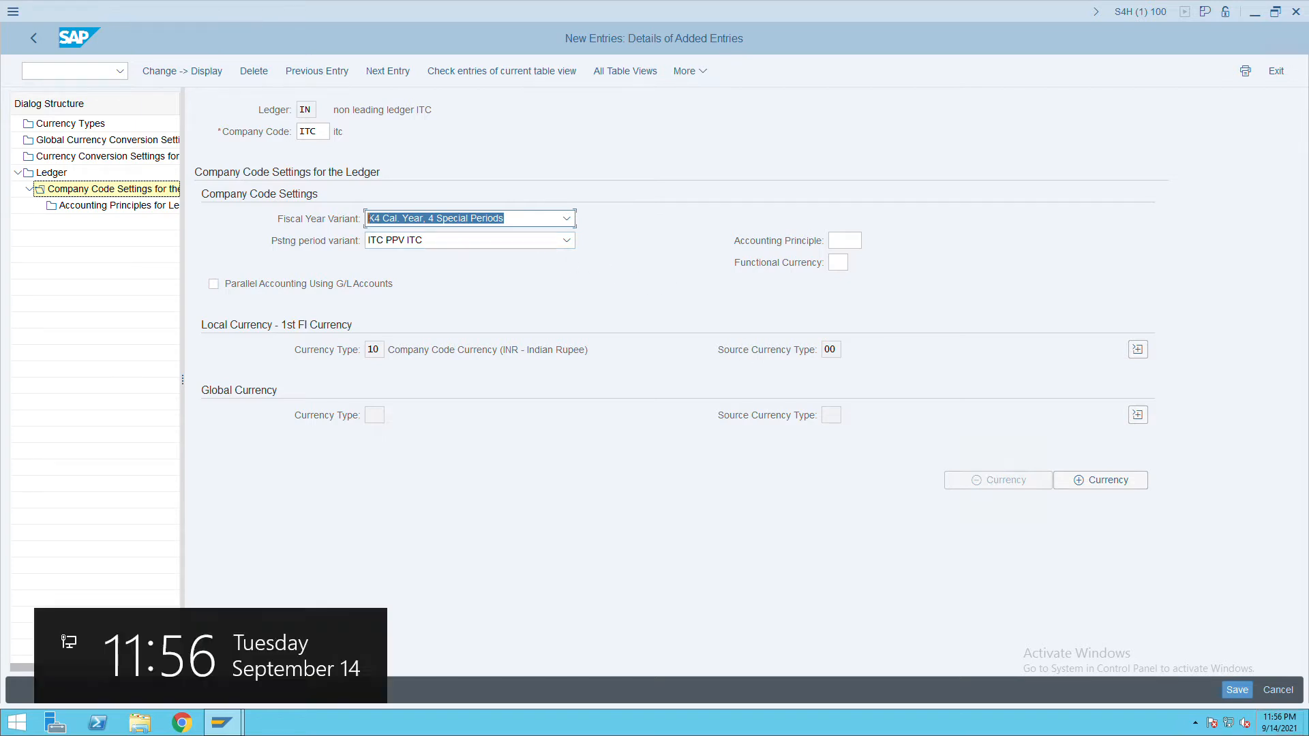
pyautogui.press('Return')
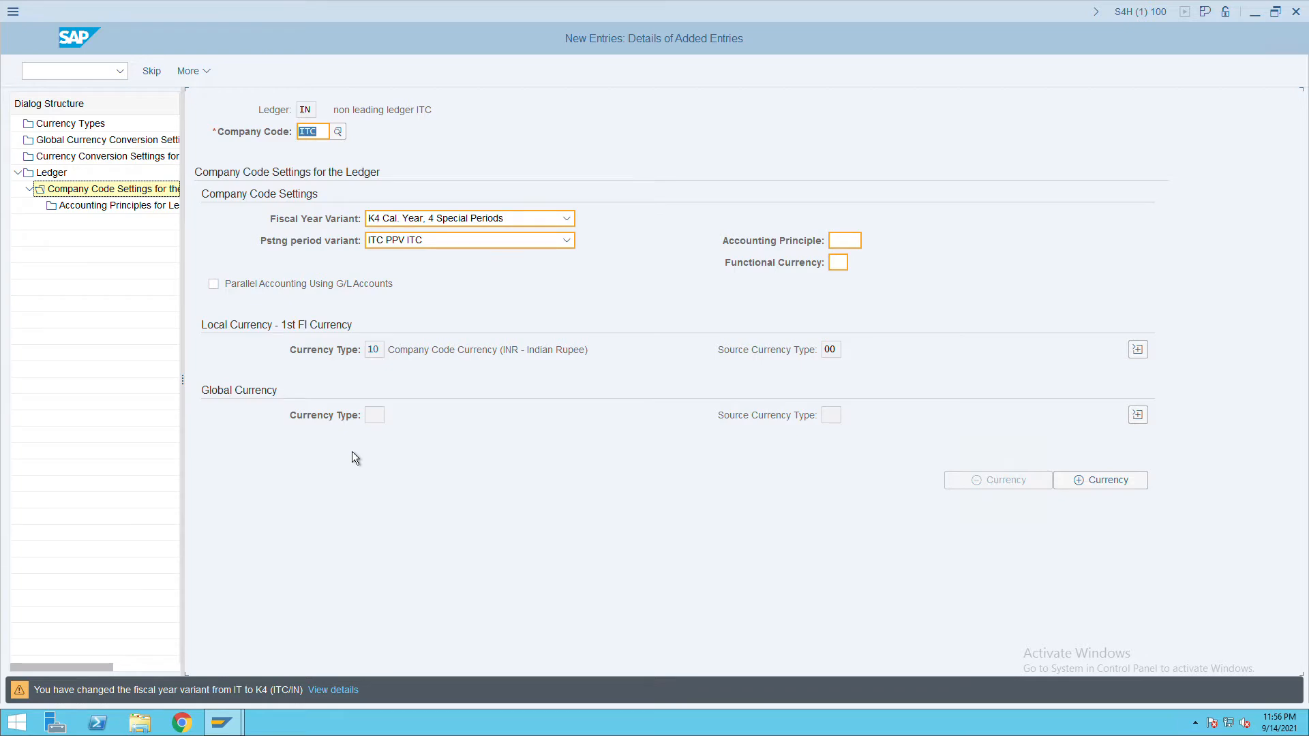
pyautogui.press('Return')
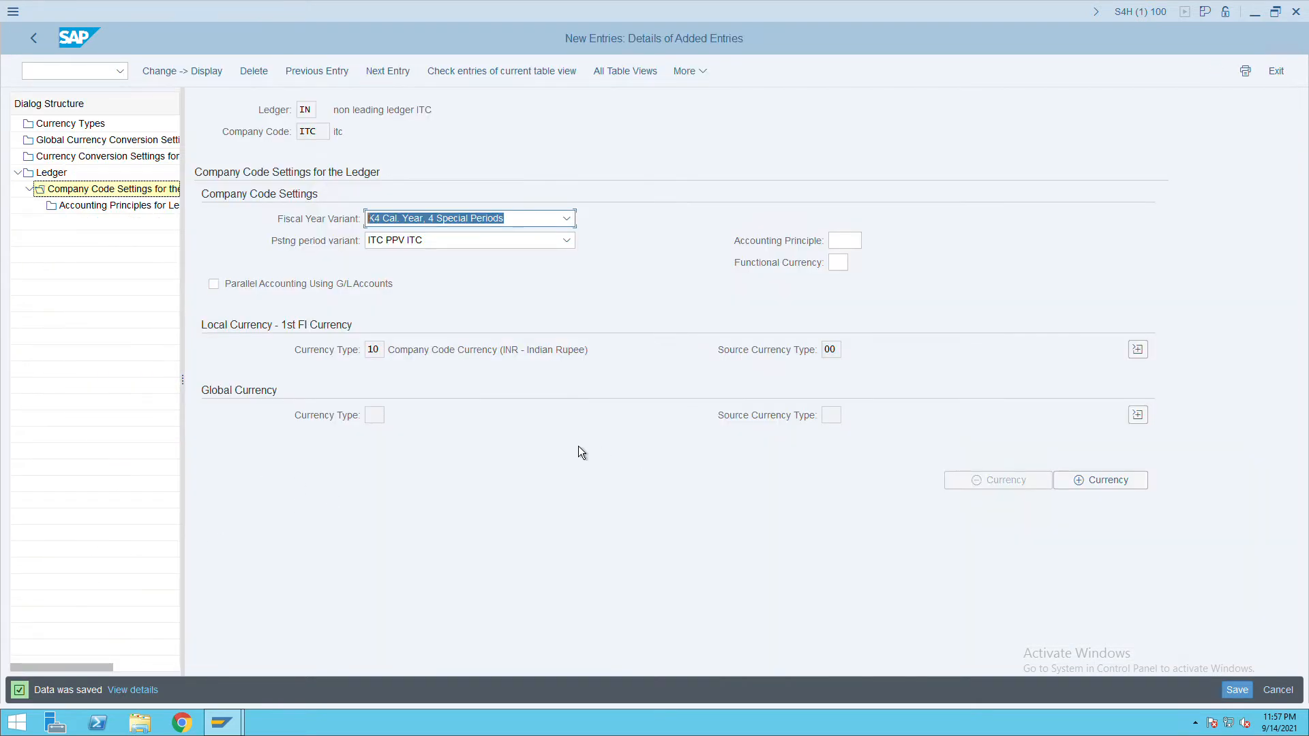
pyautogui.click(40, 42)
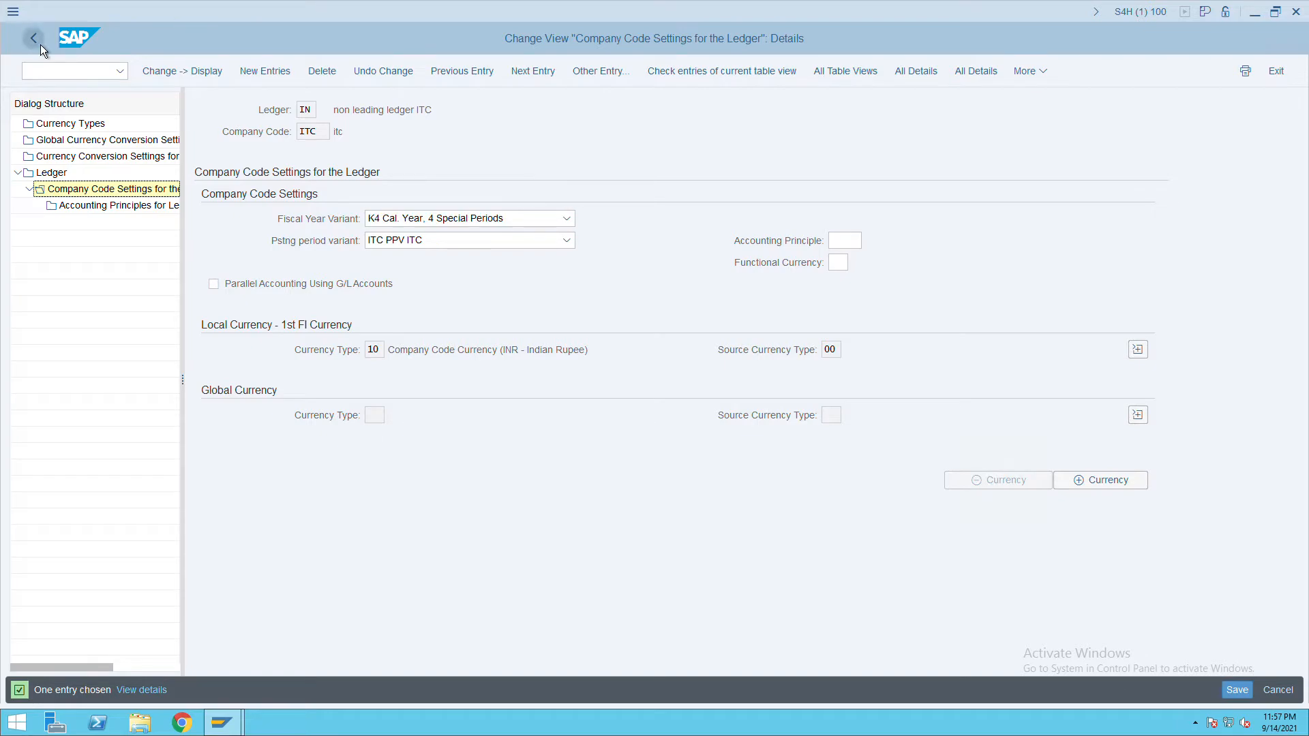
pyautogui.click(40, 43)
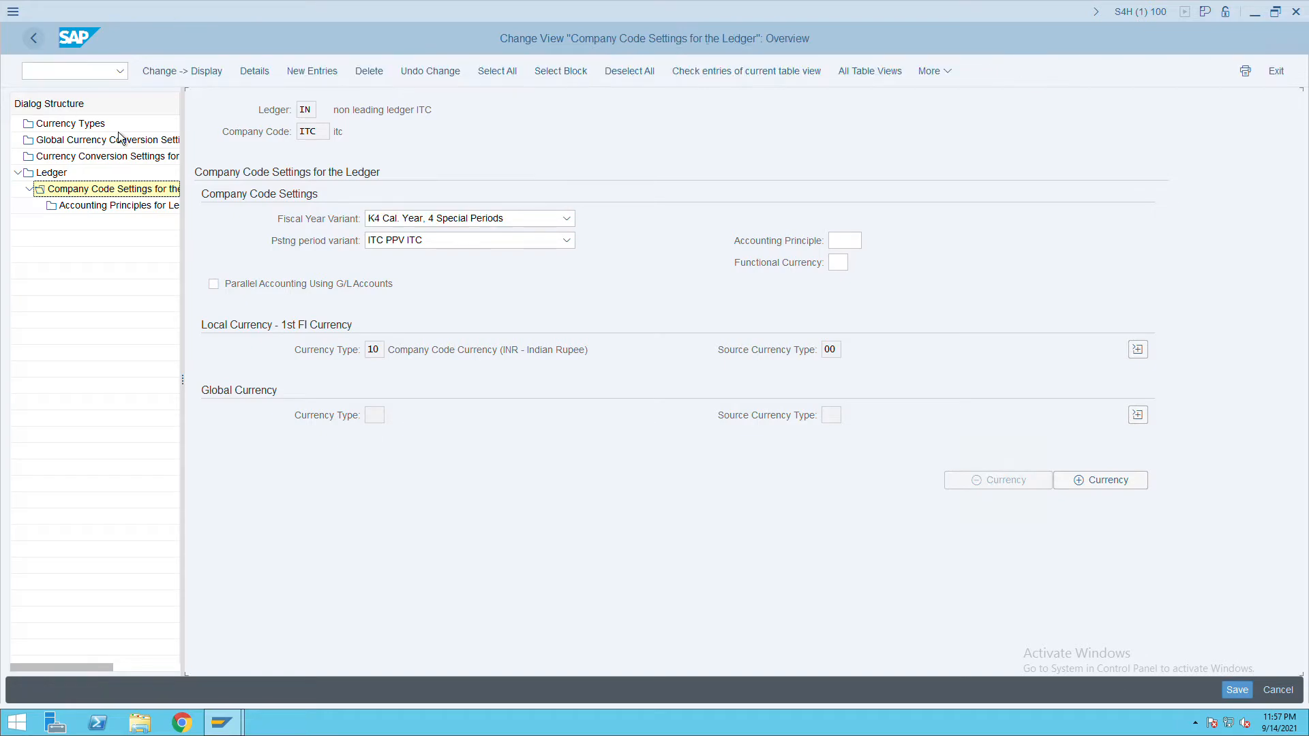
# Open ledger IE's company code settings and try a new ITC entry, which is rejected as existing.
pyautogui.click(45, 51)
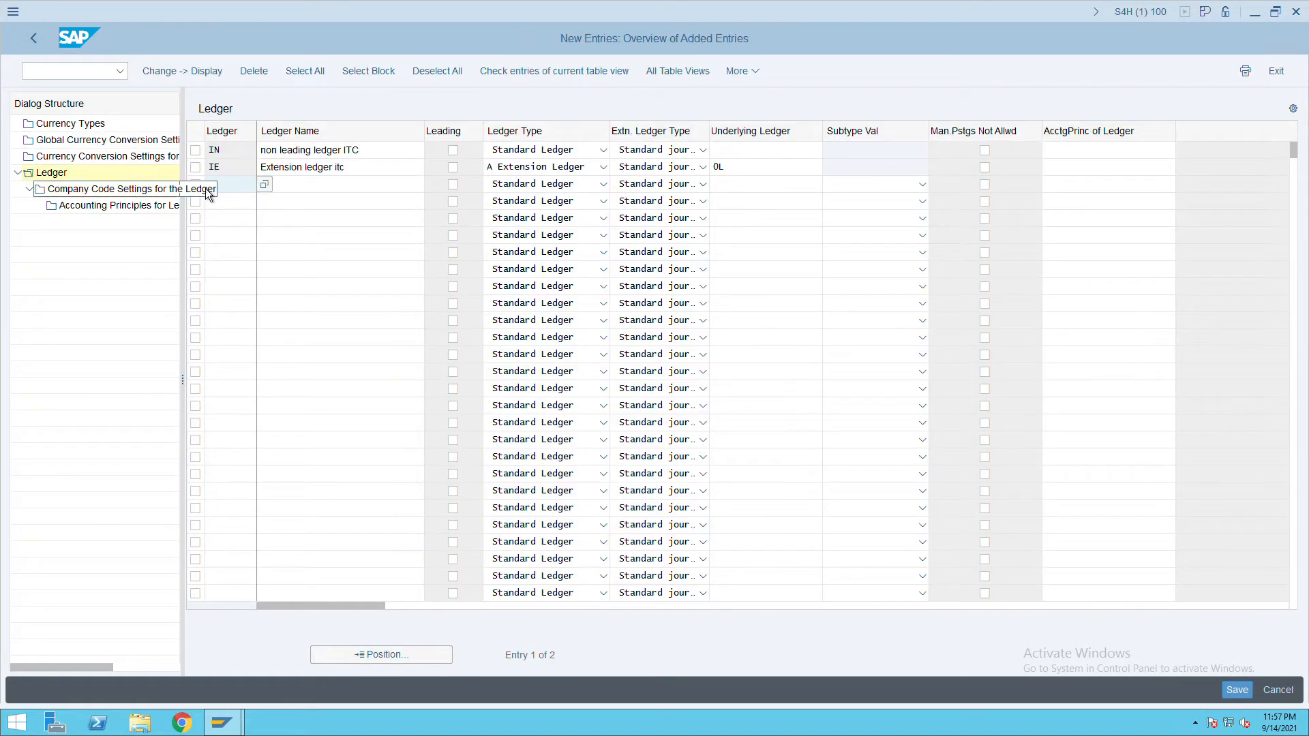
pyautogui.doubleClick(107, 191)
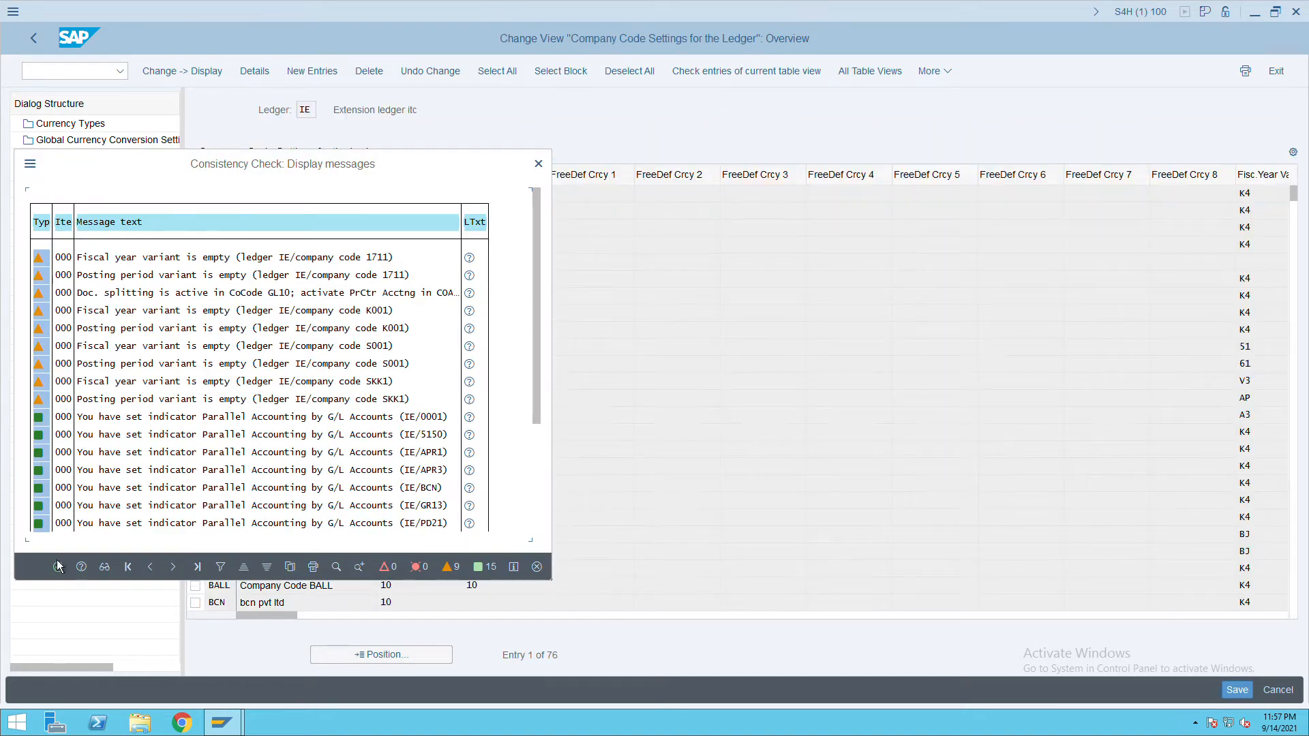
pyautogui.click(58, 568)
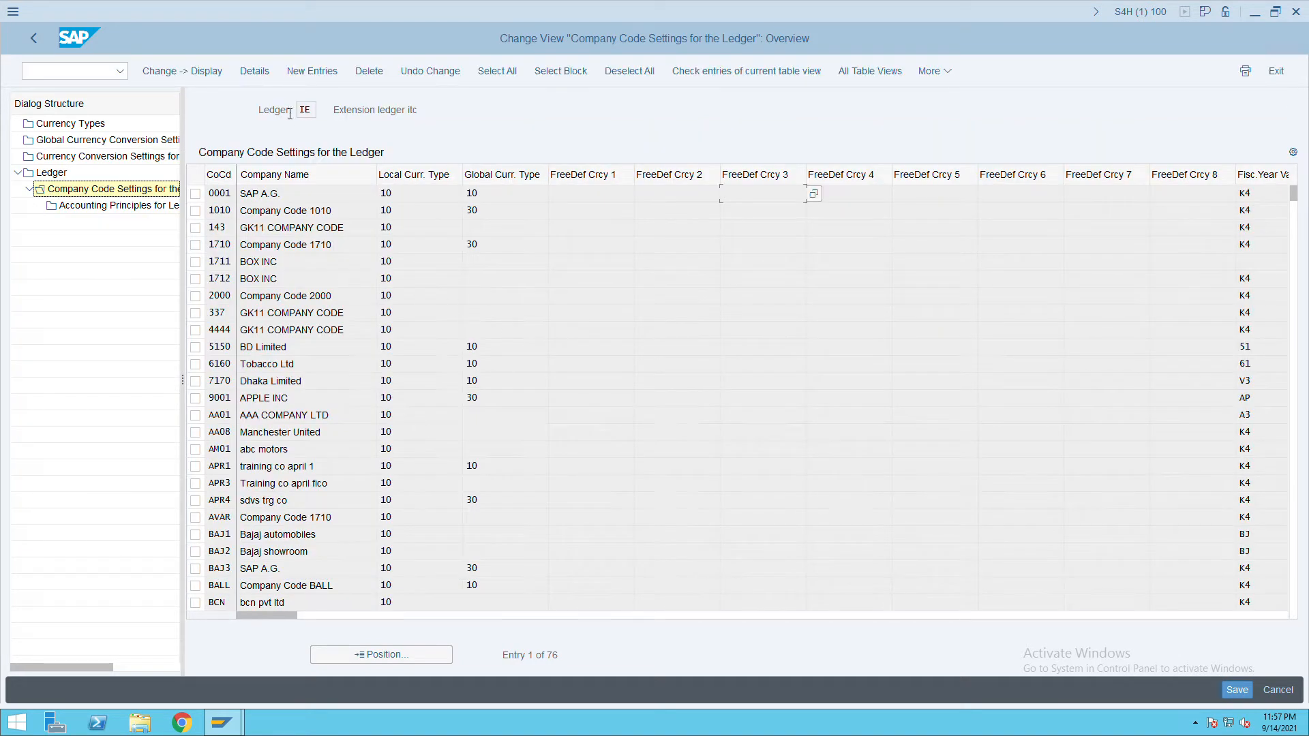
pyautogui.click(330, 81)
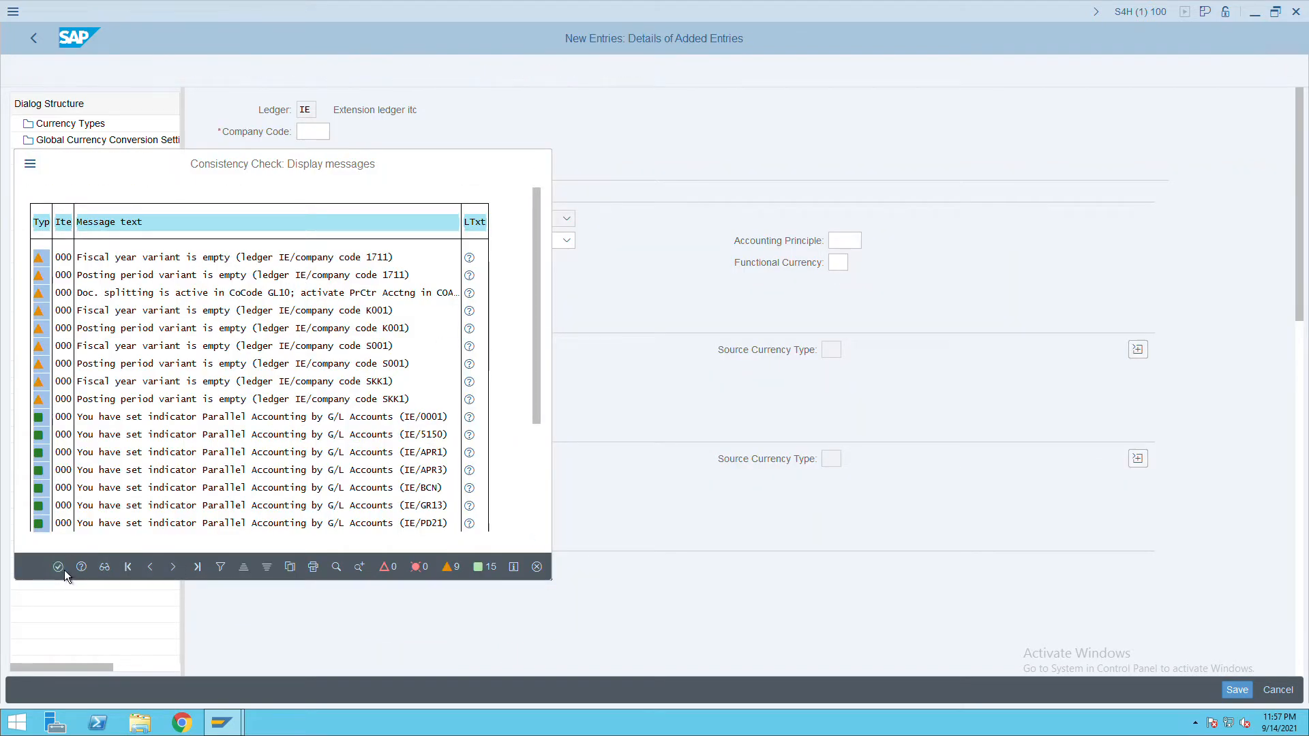
pyautogui.click(61, 568)
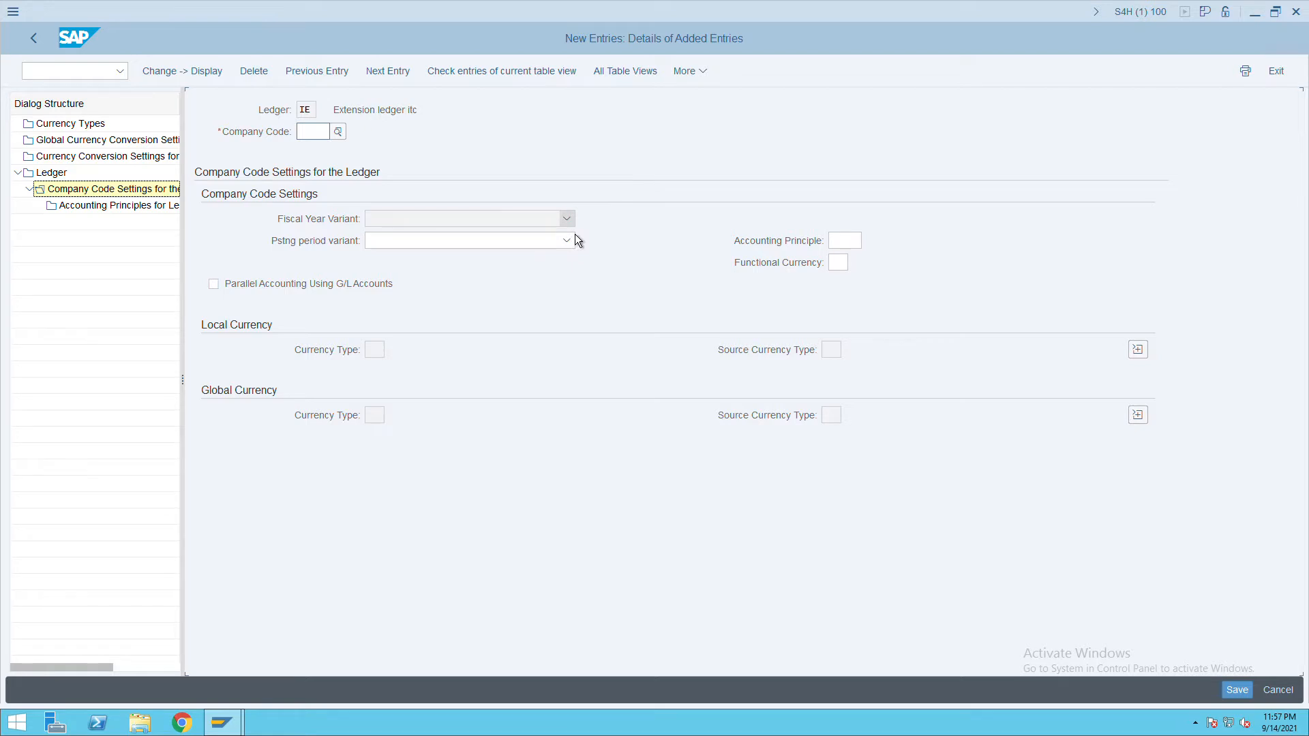
pyautogui.click(323, 135)
pyautogui.write('ITC')
pyautogui.press('Return')
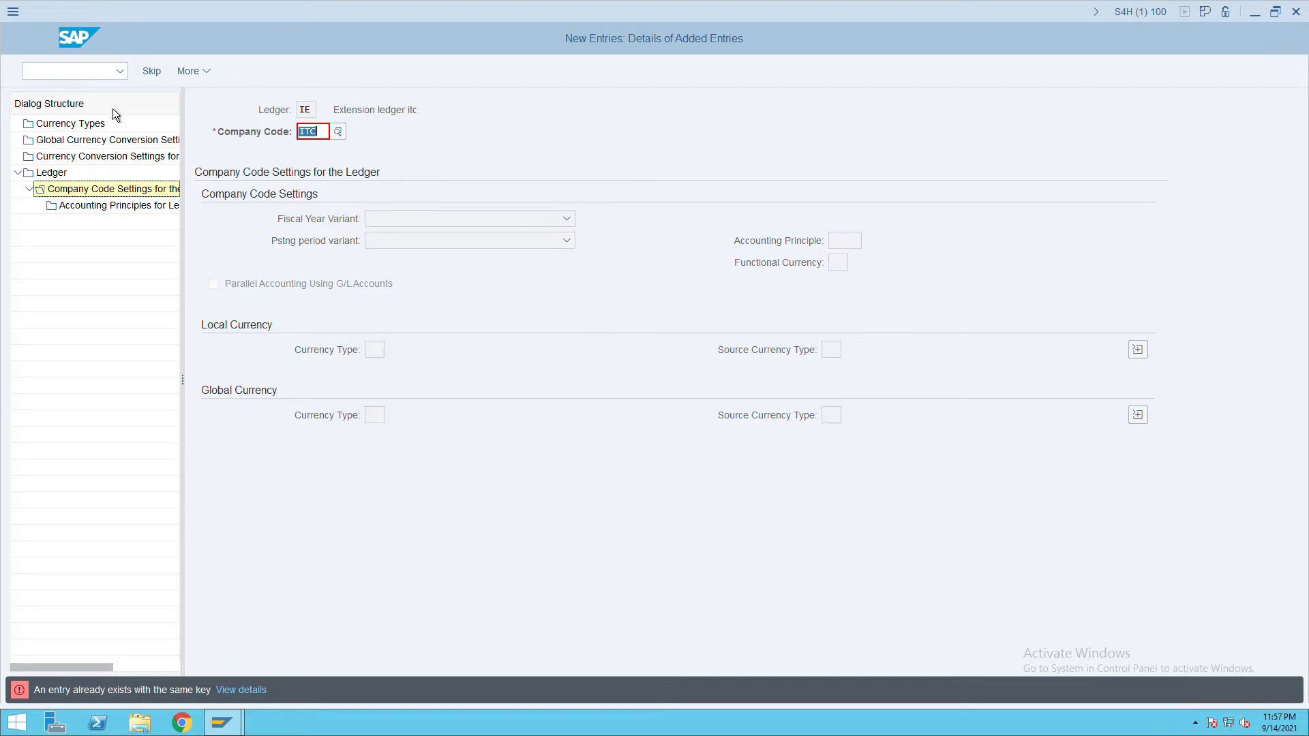
# Discard the duplicate ITC new entry and dismiss the consistency check messages.
pyautogui.press('F12')
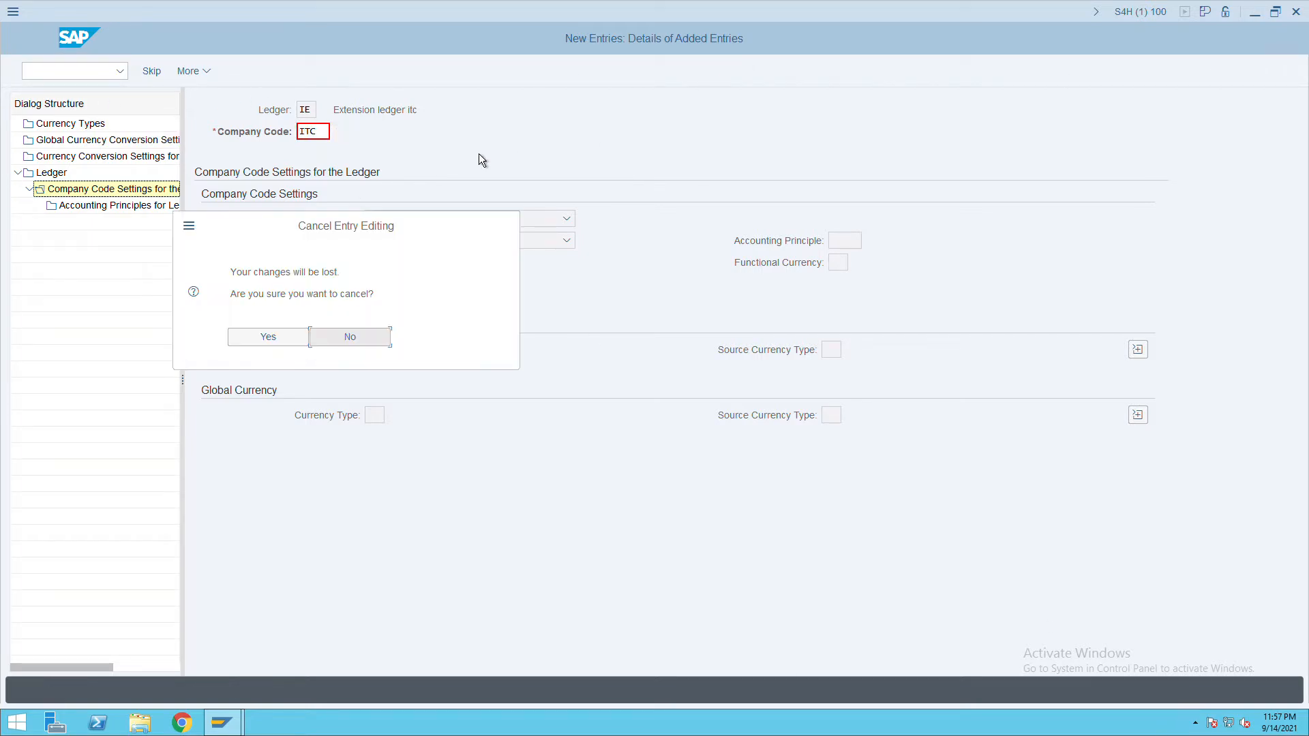
pyautogui.click(244, 342)
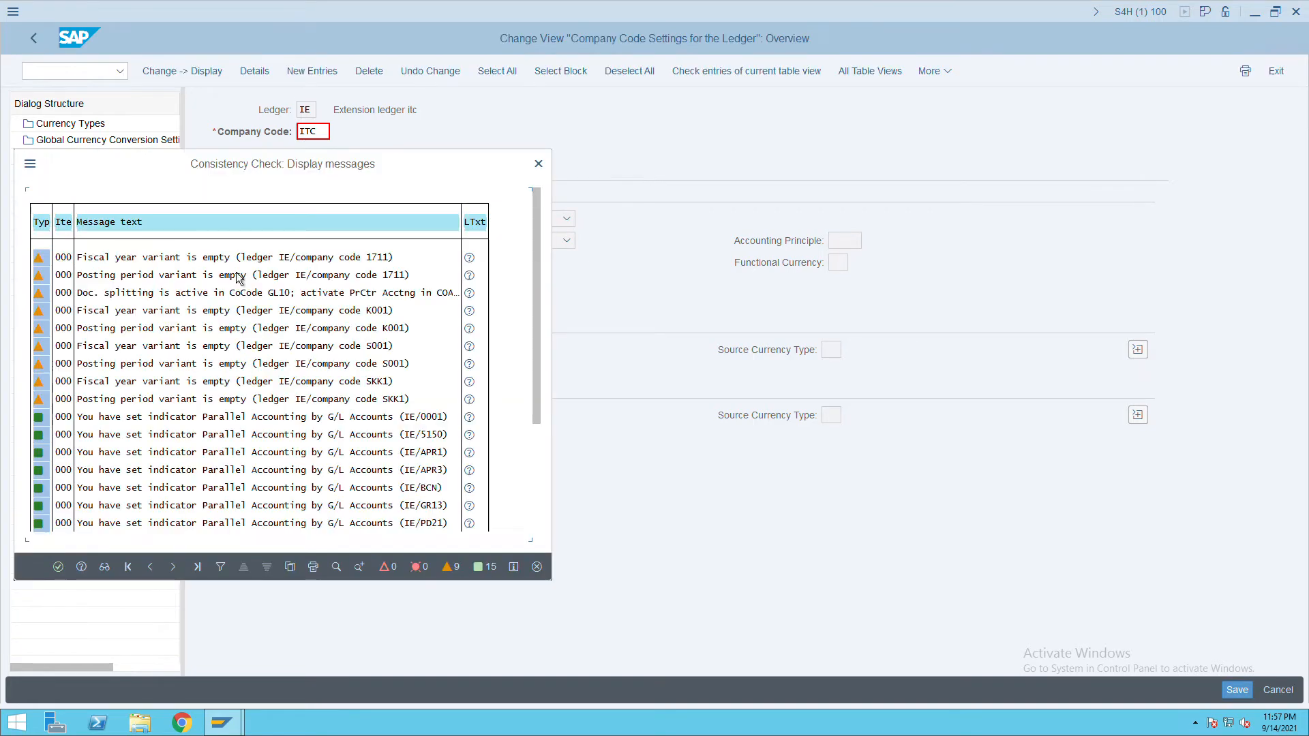
pyautogui.click(542, 169)
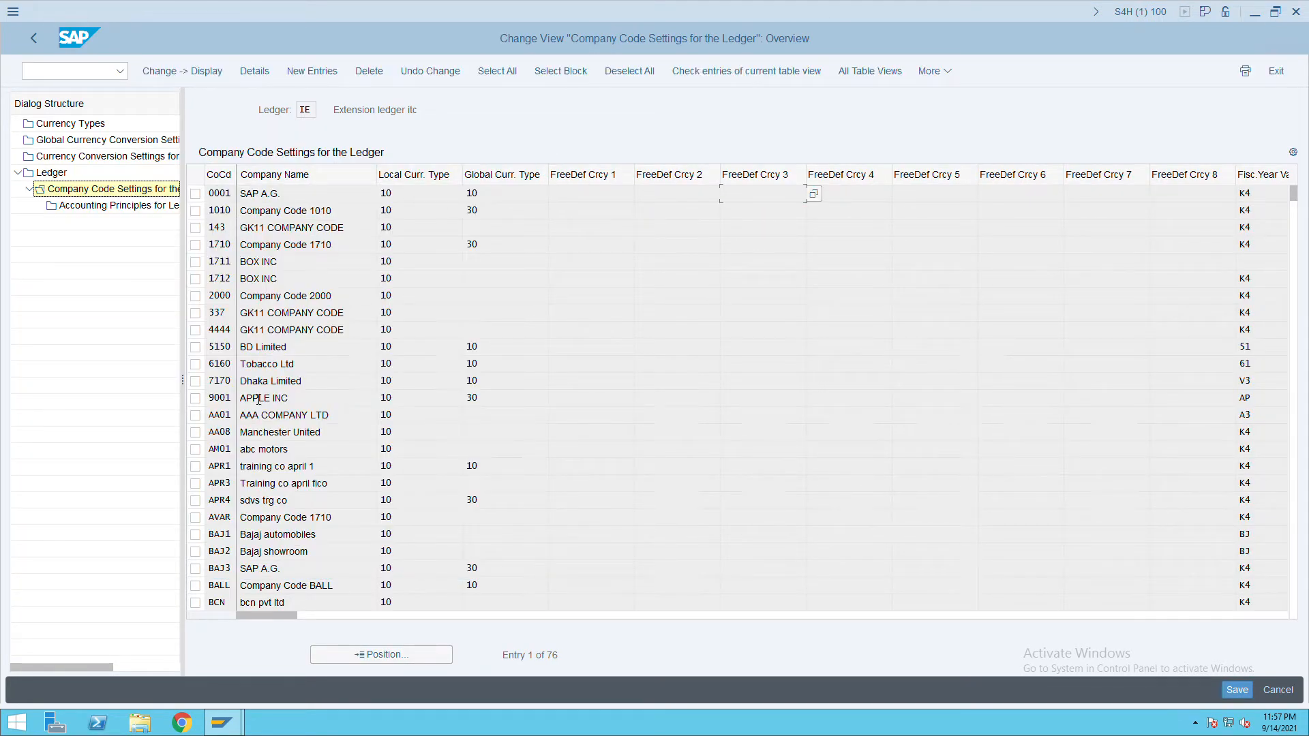
# Position the ledger IE table on company code ITC and enter 'itc' in its row.
pyautogui.click(394, 660)
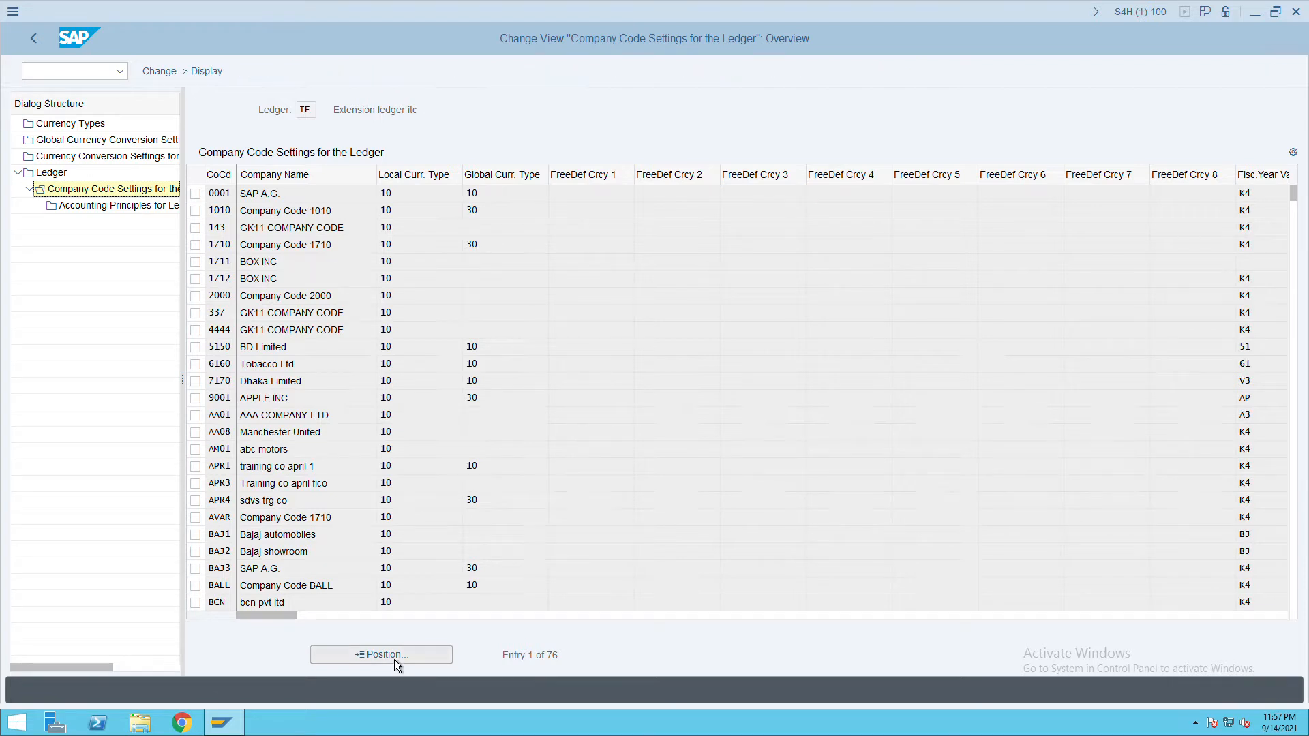
pyautogui.write('ITC')
pyautogui.press('Return')
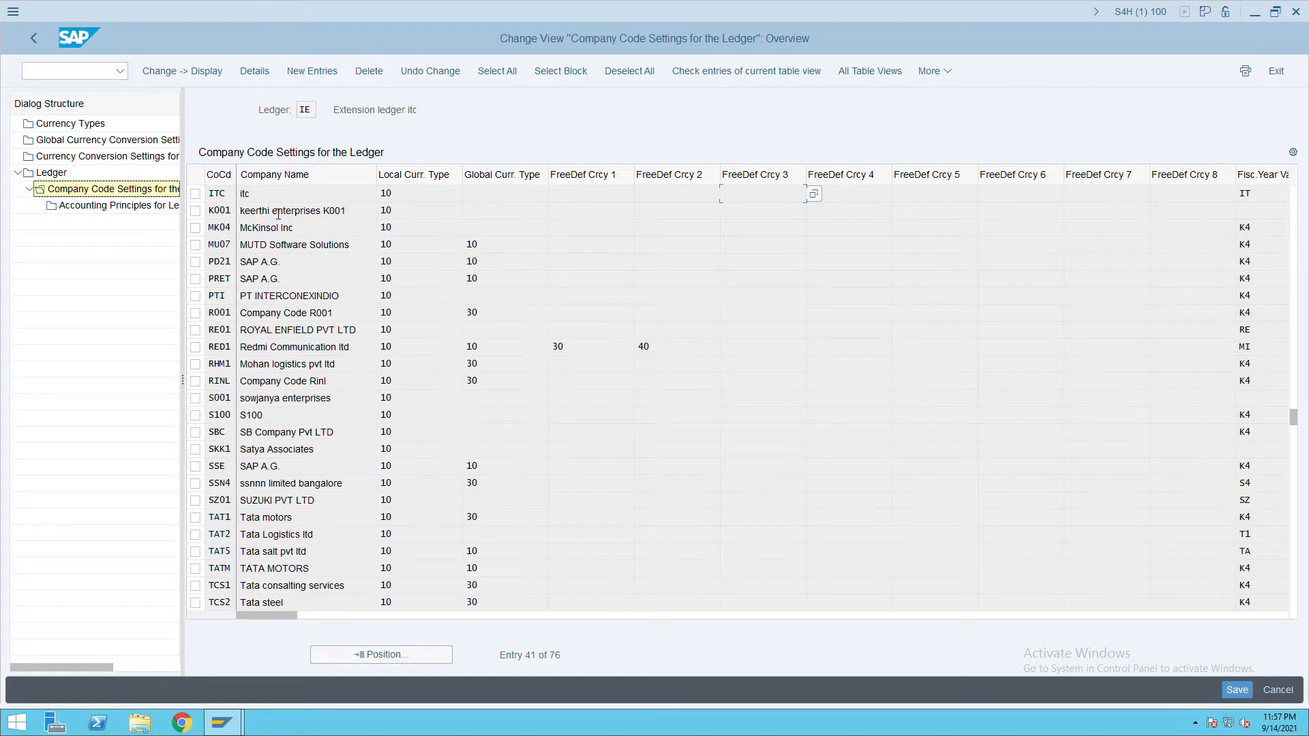
pyautogui.click(277, 197)
pyautogui.click(277, 197)
pyautogui.write('itc')
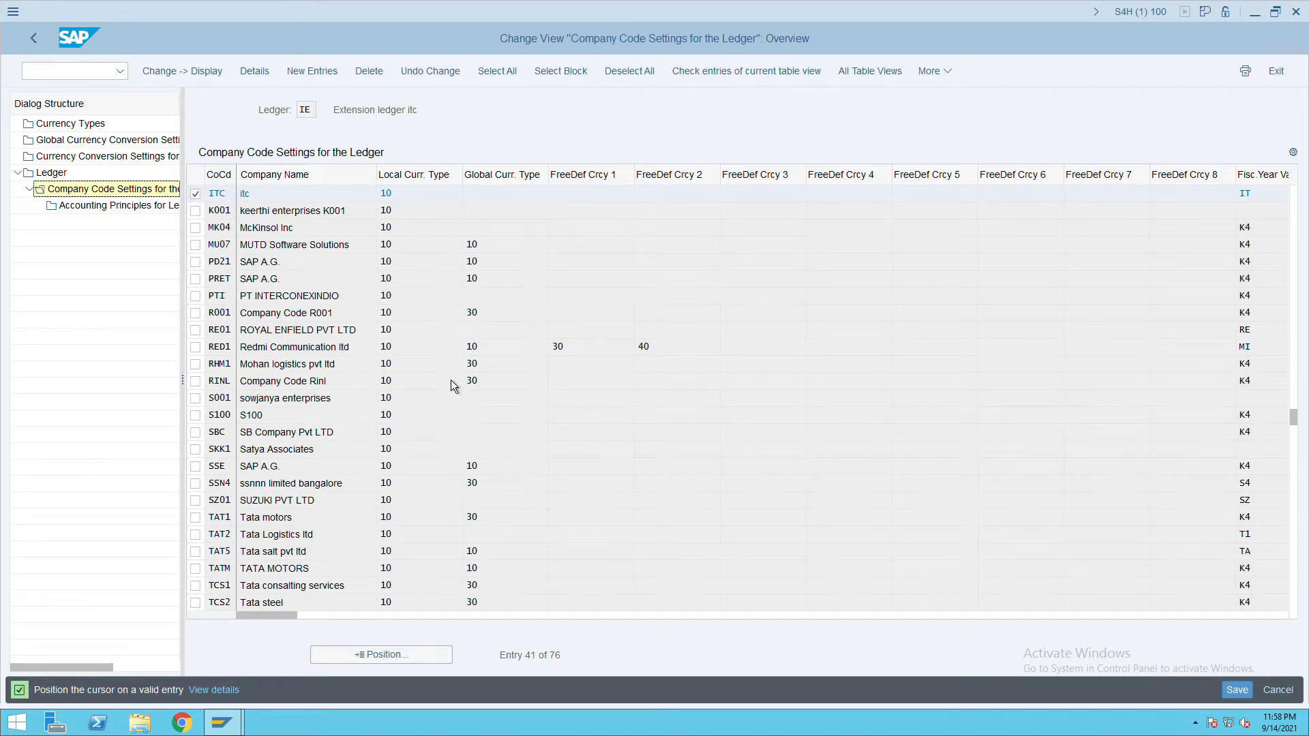
pyautogui.scroll(1, 1219, 426)
pyautogui.scroll(4, 229, 254)
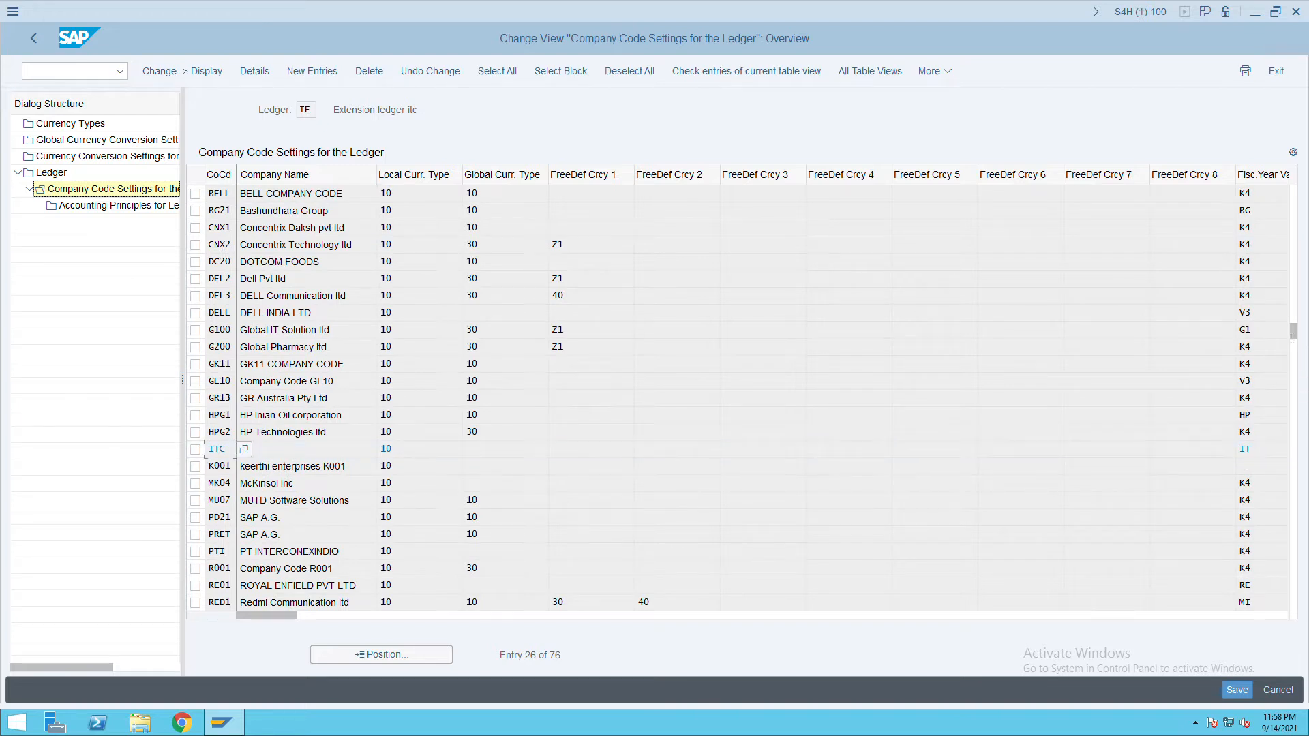
pyautogui.moveTo(1294, 334); pyautogui.dragTo(1303, 173)
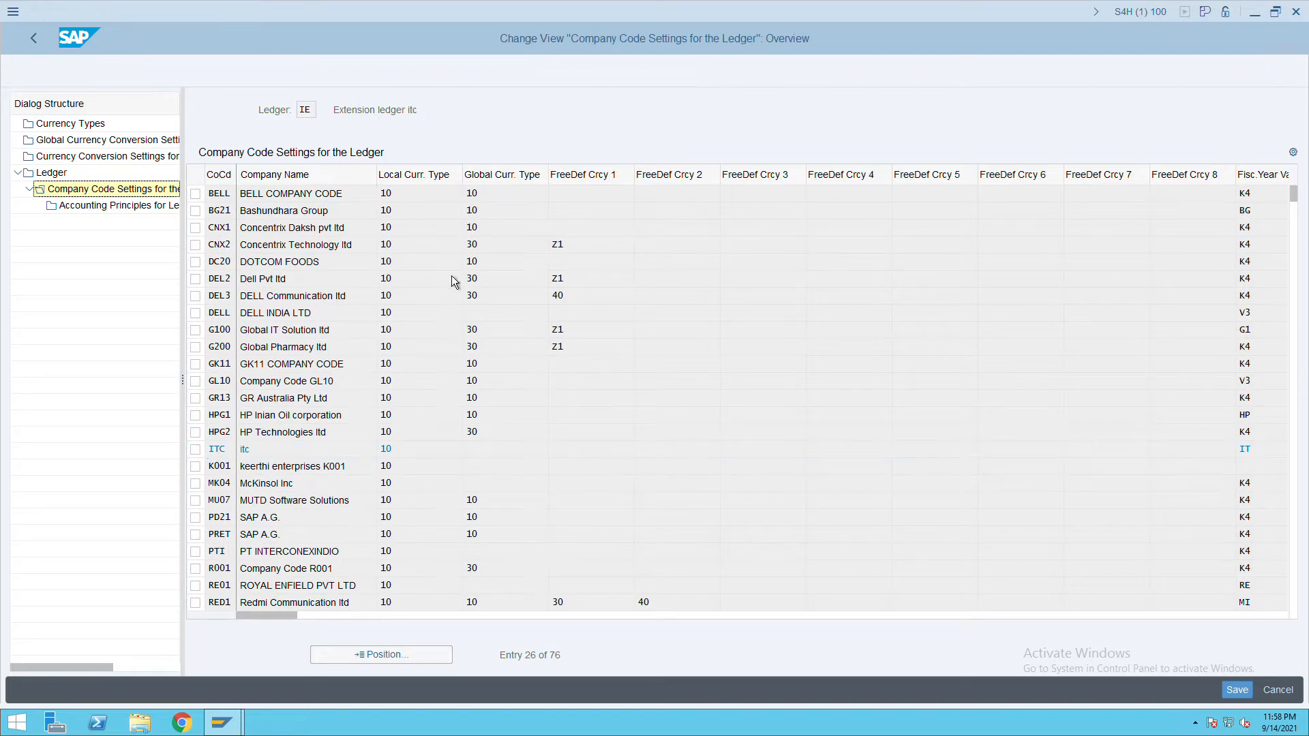
pyautogui.click(1299, 379)
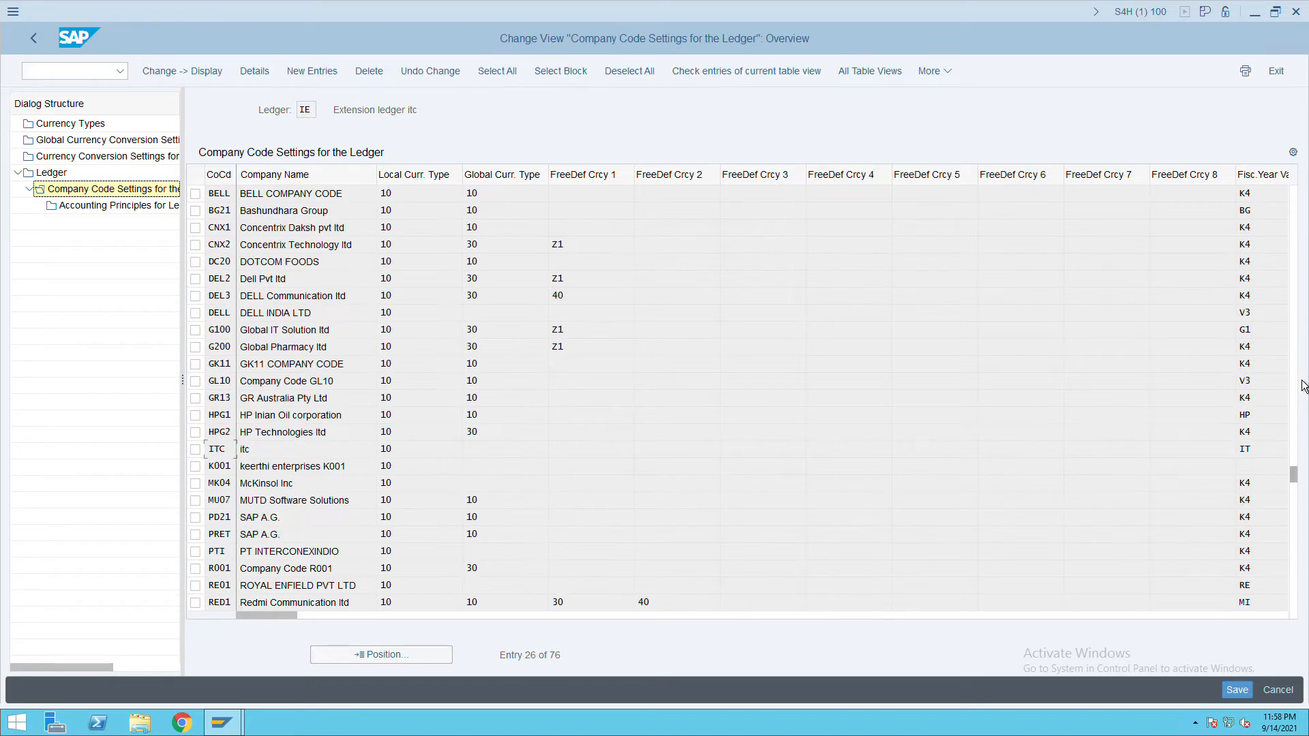
pyautogui.click(1301, 386)
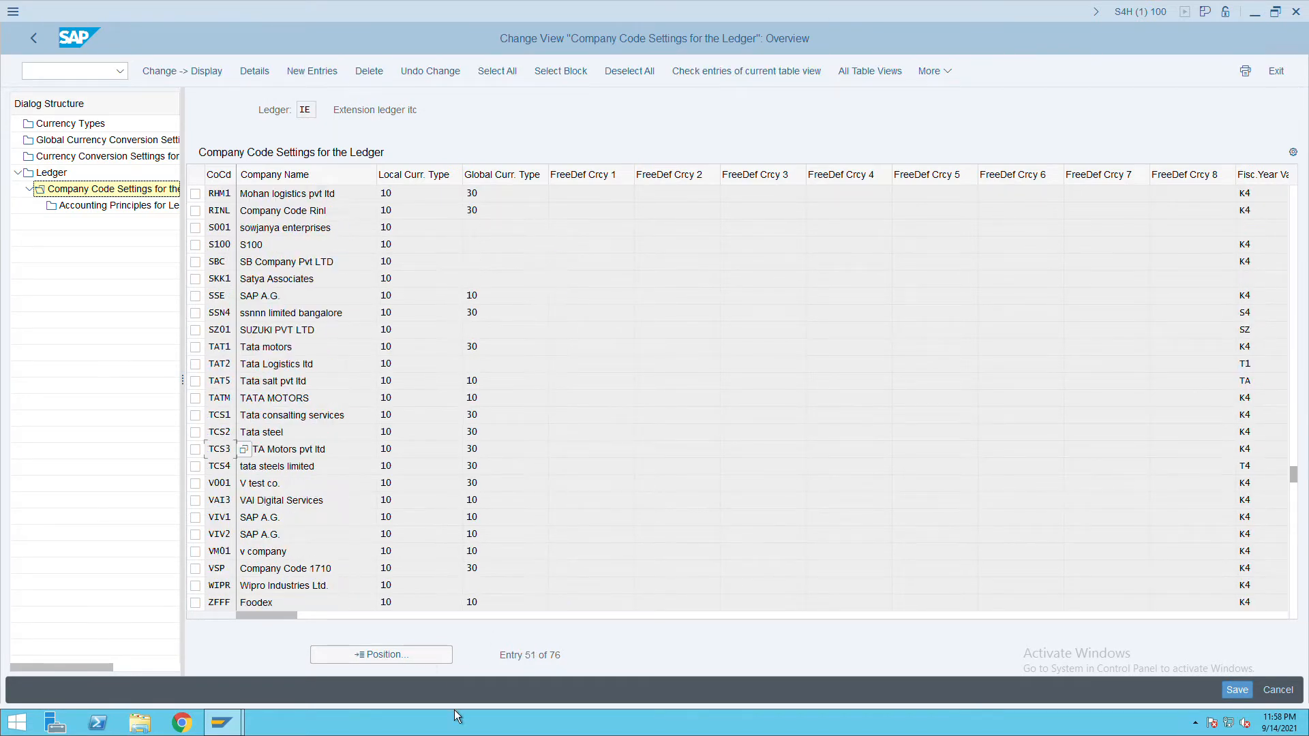
# Reposition to RHM1, then open ITC's ledger details with April–March variants and save.
pyautogui.click(427, 656)
pyautogui.write('RHM1')
pyautogui.press('Return')
pyautogui.click(254, 70)
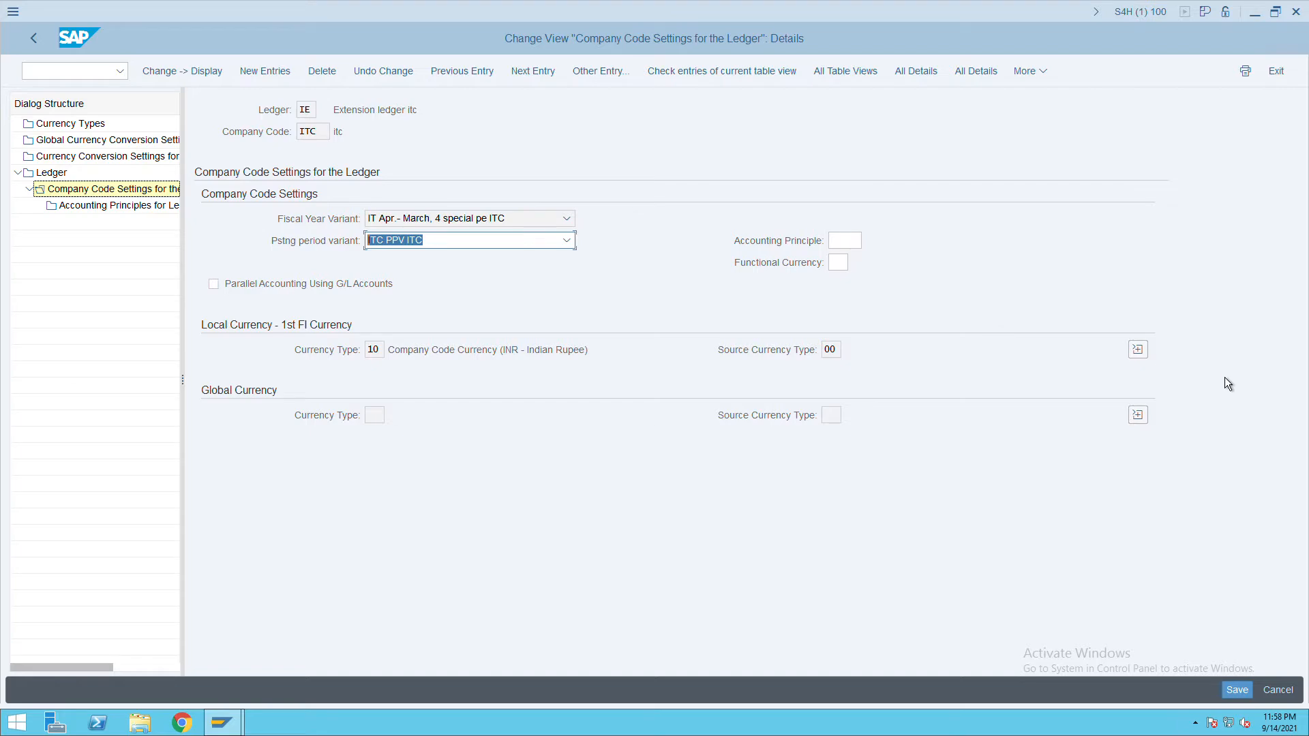
pyautogui.click(1251, 701)
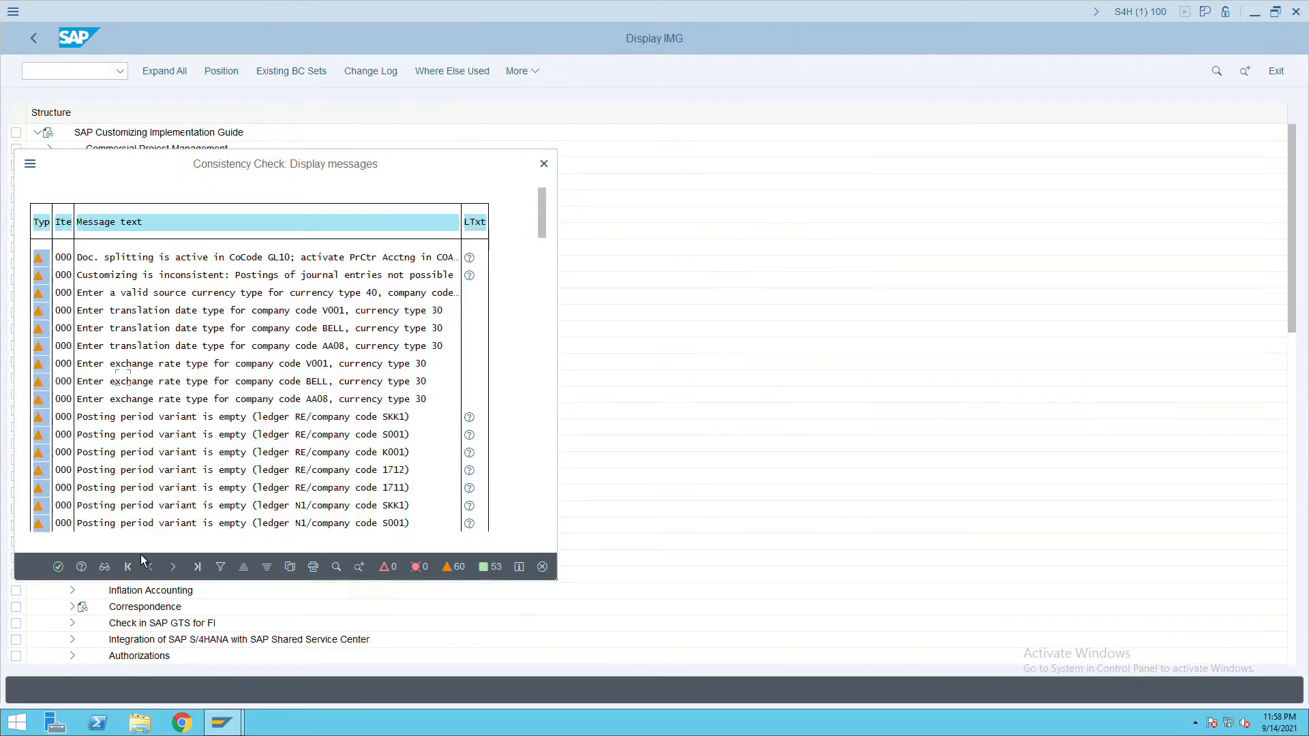
# Open Currency Types and review type 01's definition levels and the global conversion settings.
pyautogui.click(58, 567)
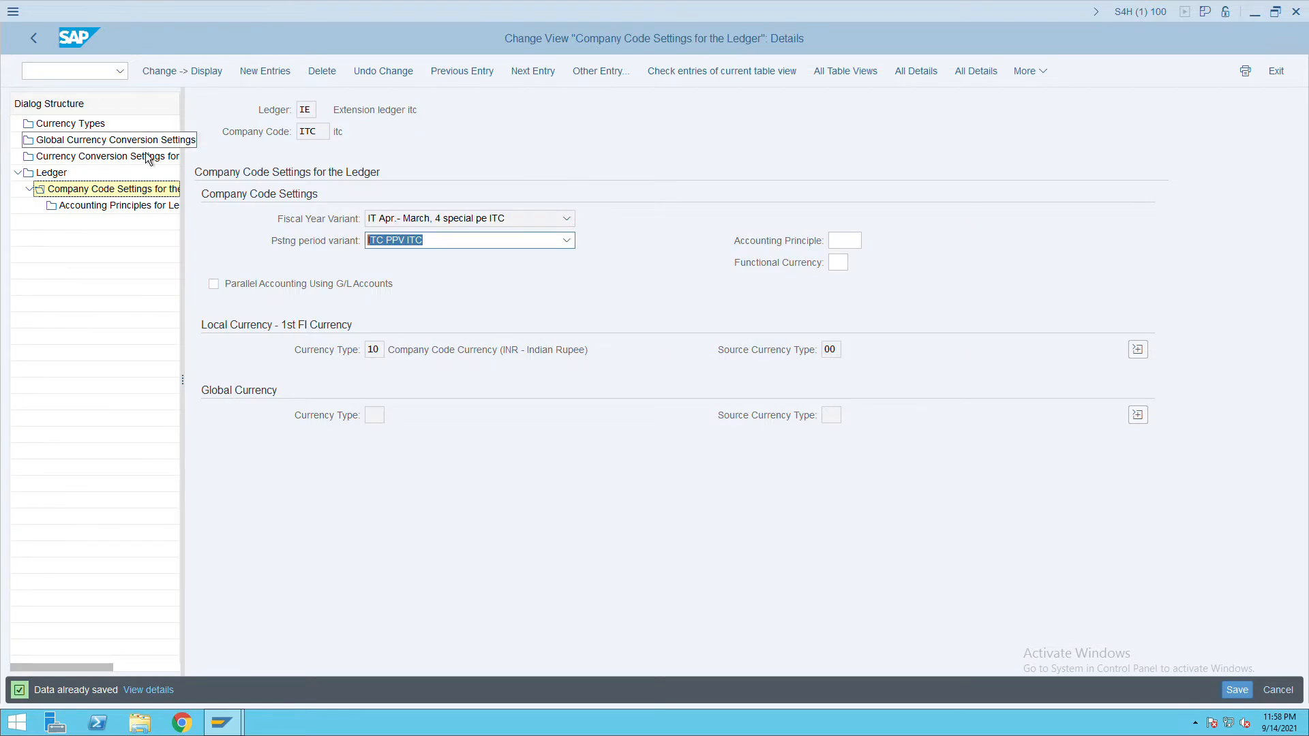
pyautogui.doubleClick(94, 128)
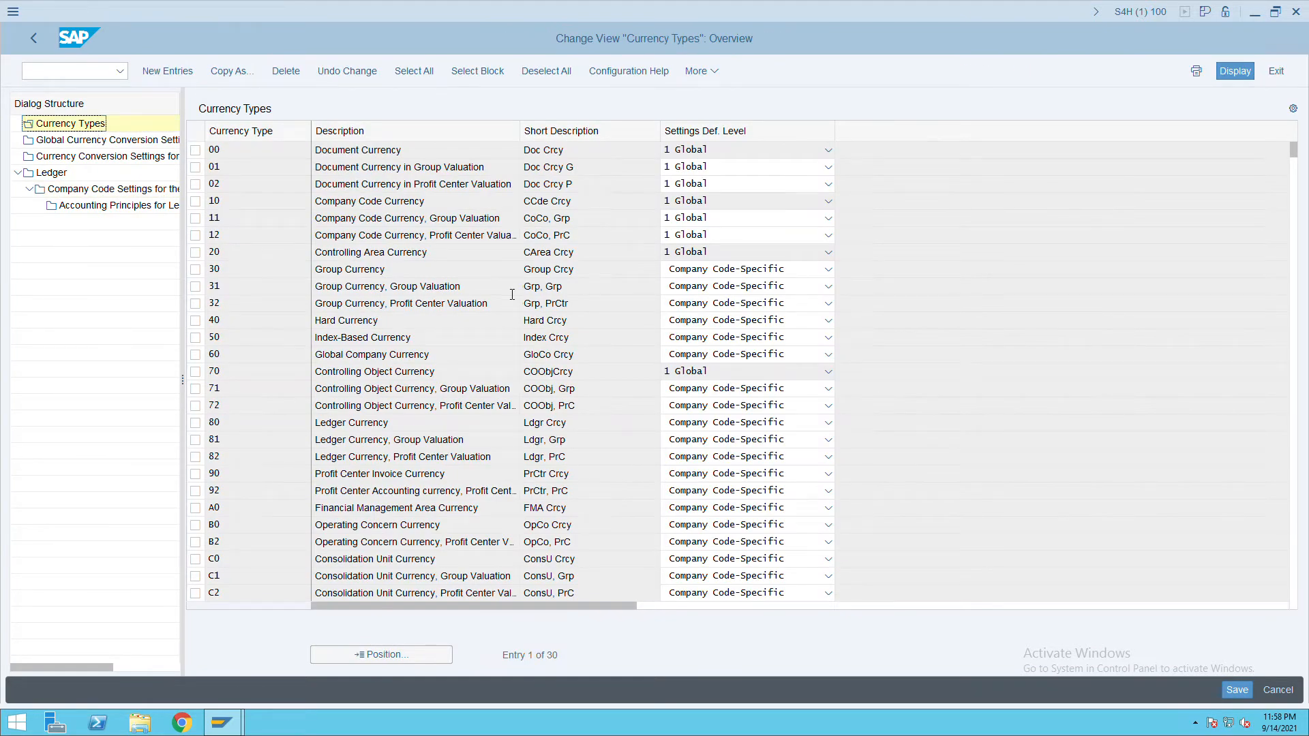
pyautogui.click(736, 169)
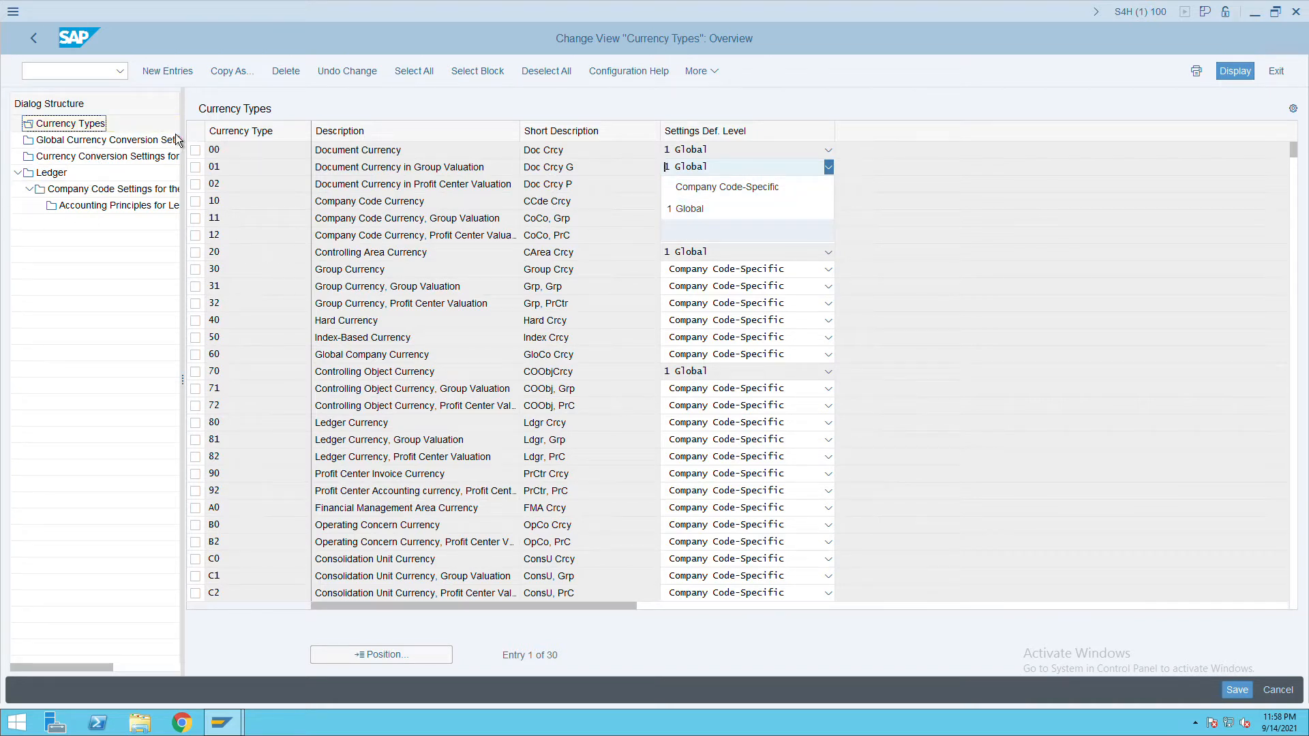
pyautogui.click(131, 150)
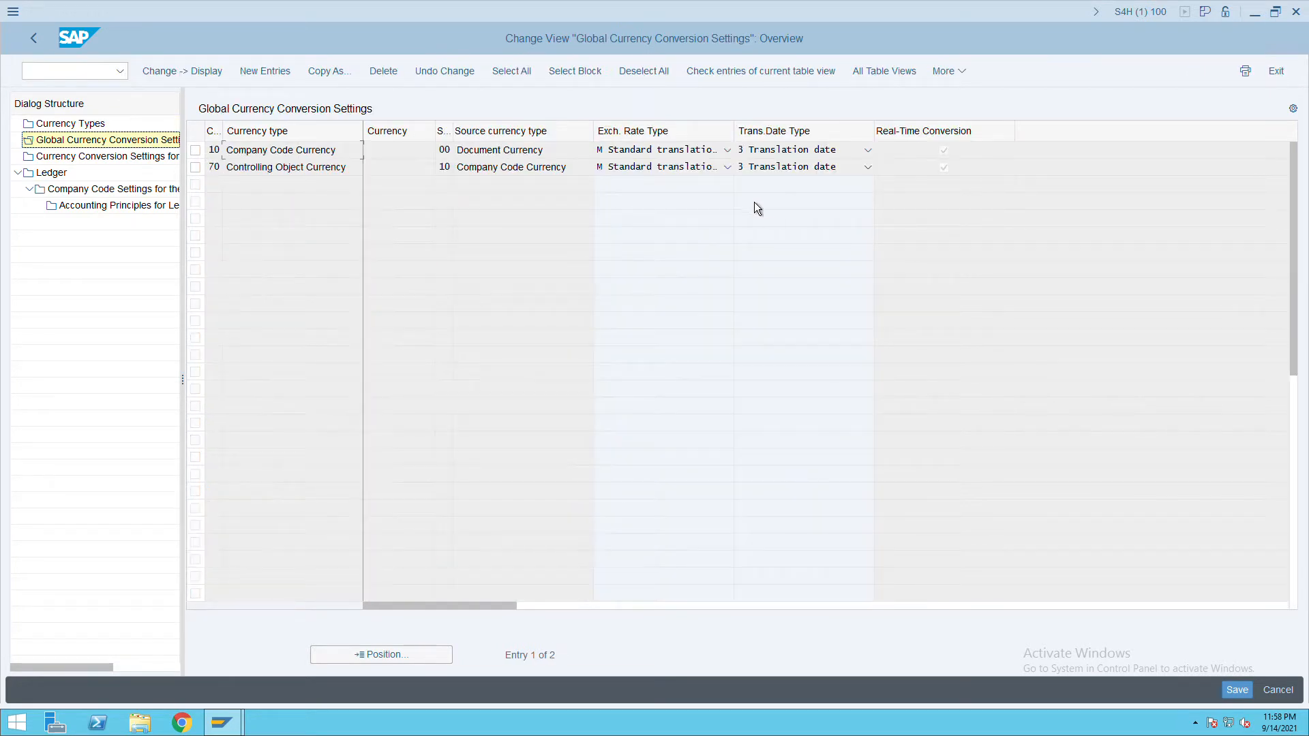
pyautogui.click(105, 129)
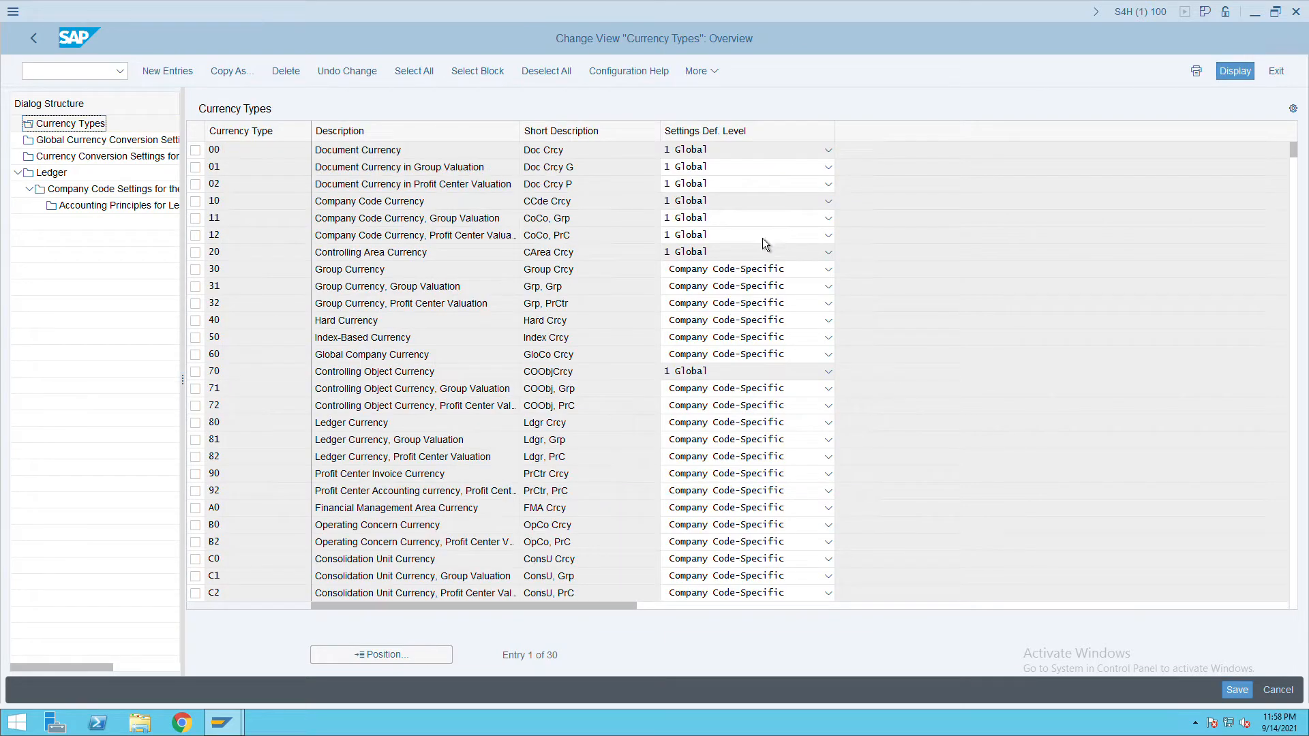
# Check currency type 30's definition level choices, then open company-code conversion settings.
pyautogui.click(767, 272)
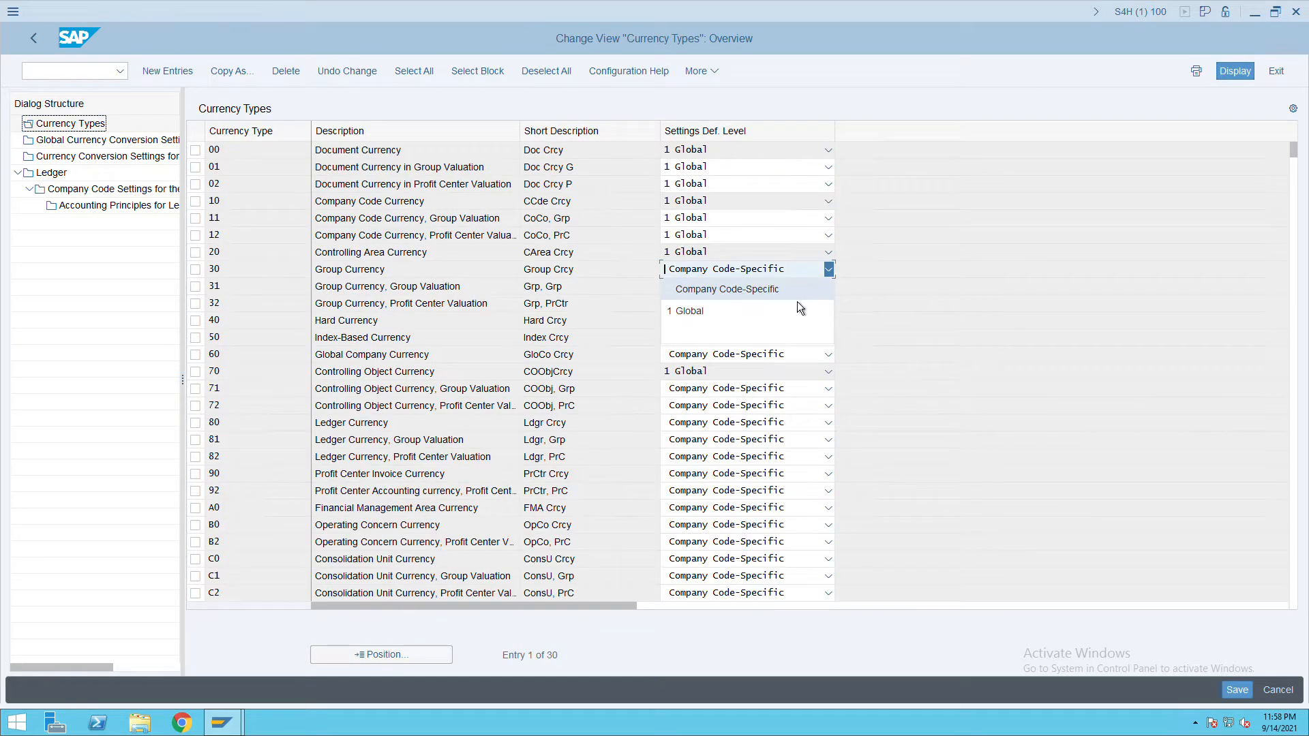
pyautogui.click(90, 164)
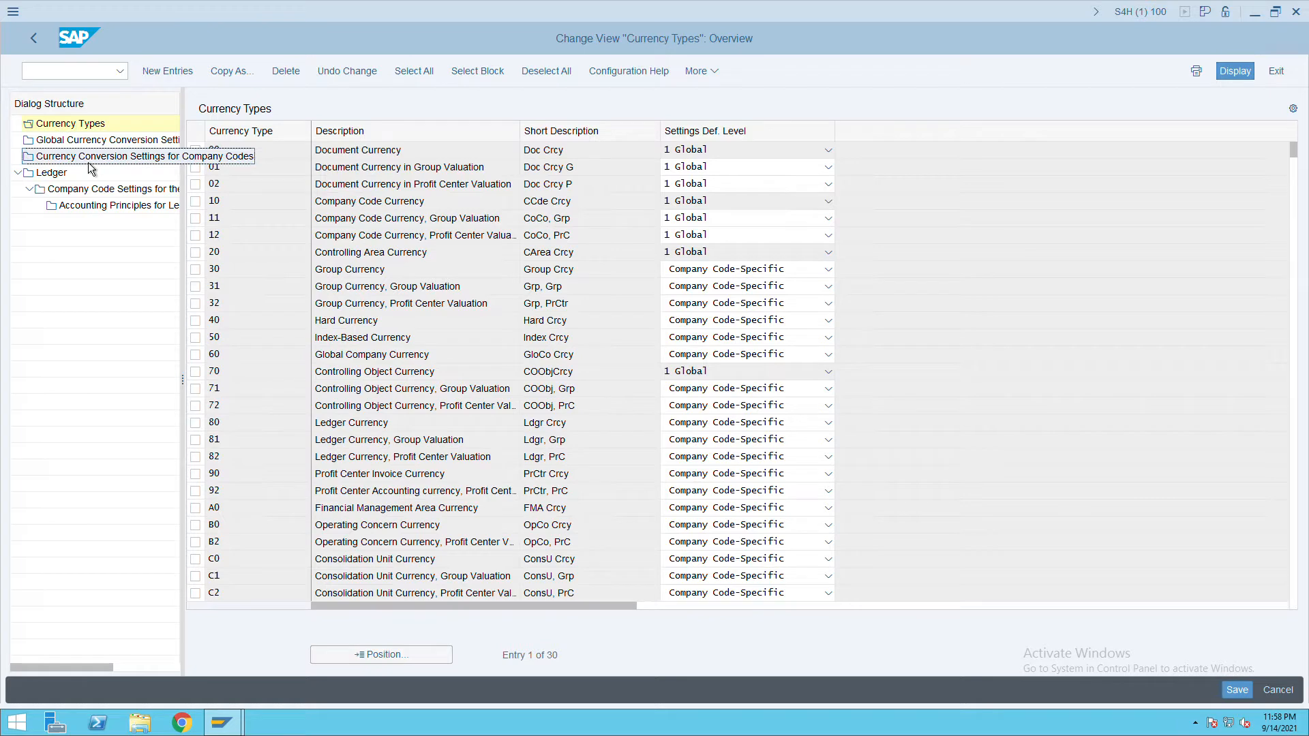
pyautogui.doubleClick(88, 164)
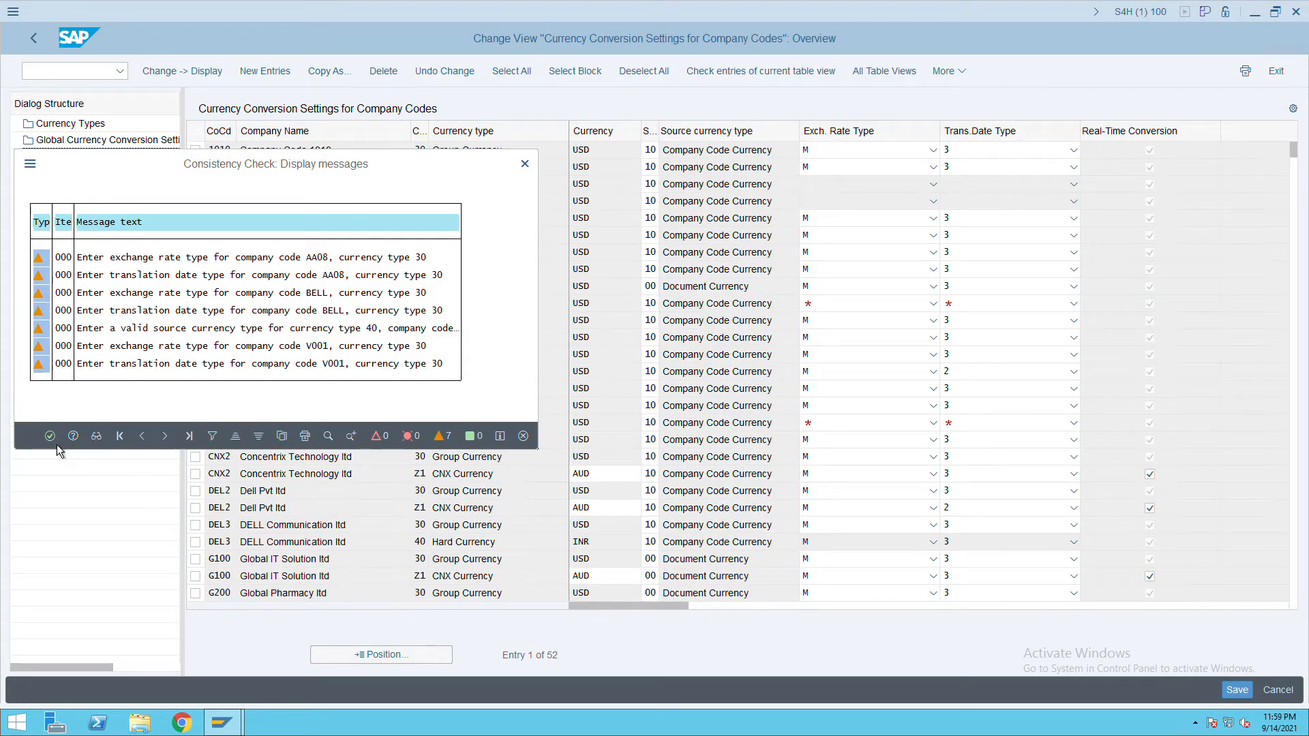
# Add a conversion row for company code ITC, currency type 30, sourced from Company Code Currency.
pyautogui.click(50, 437)
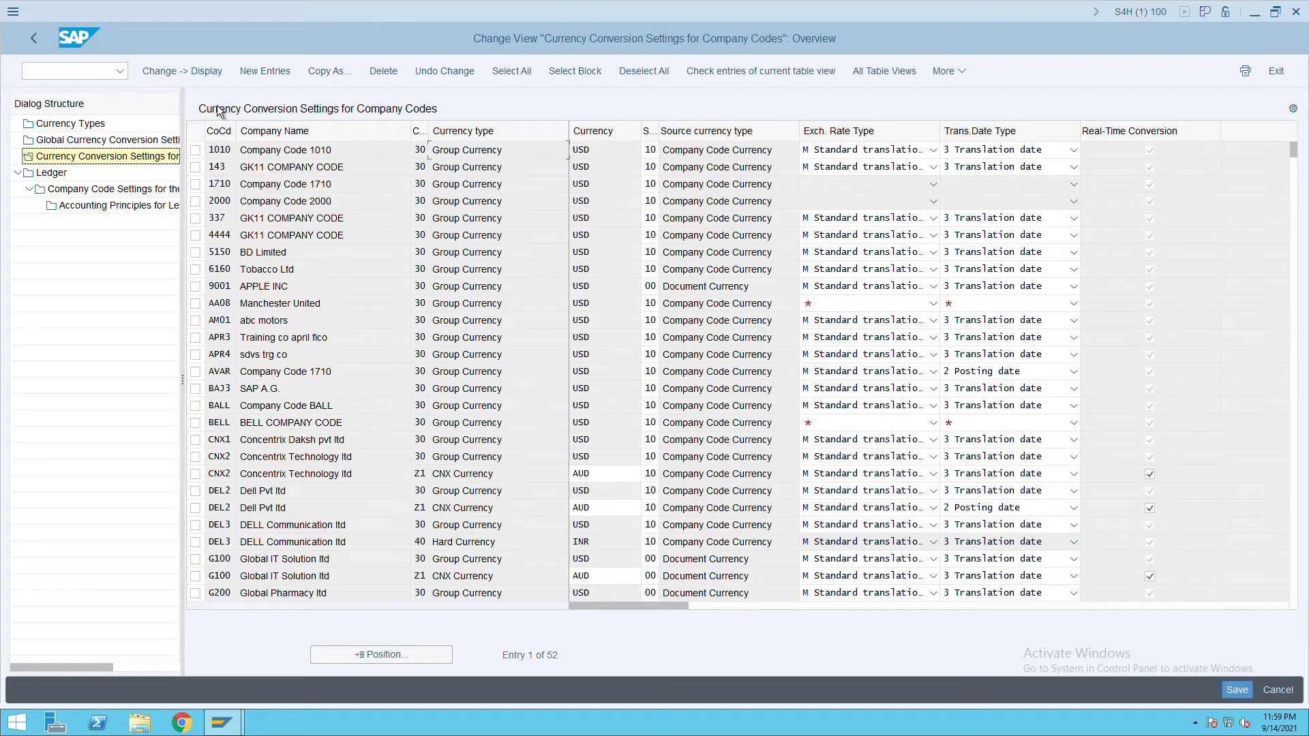
pyautogui.click(277, 80)
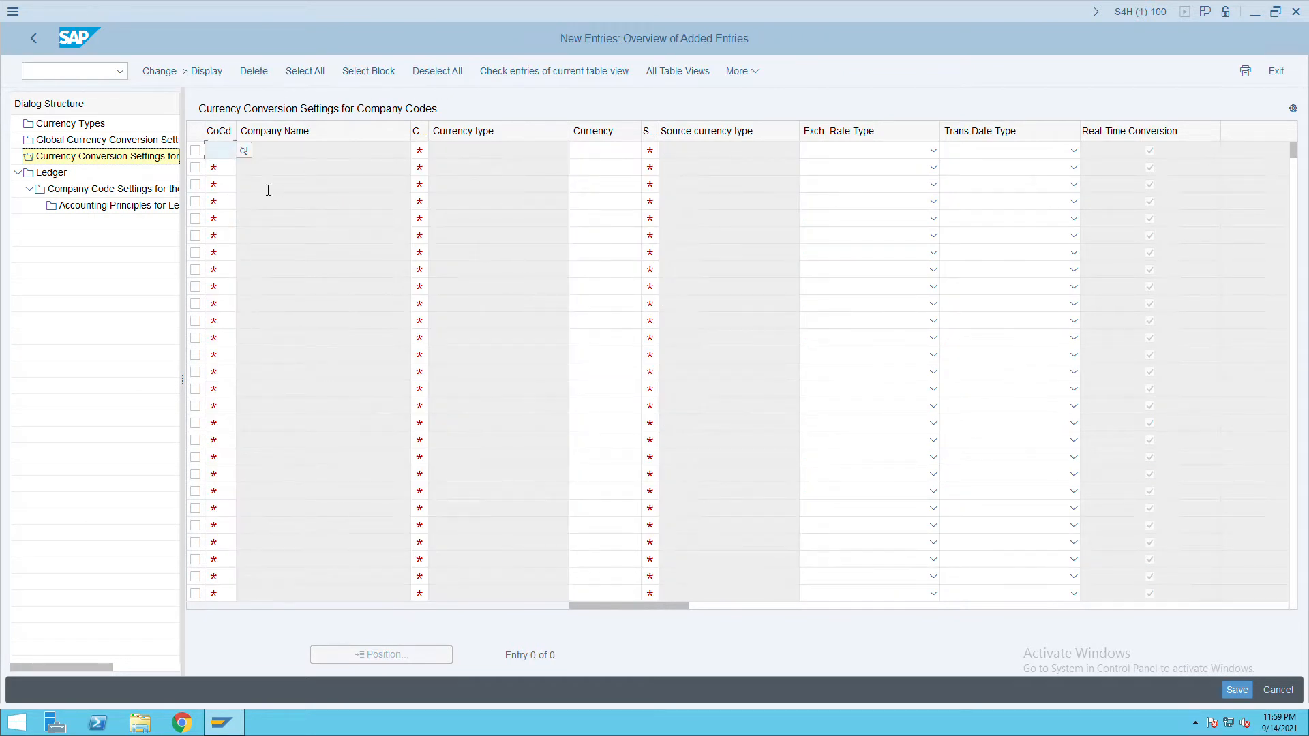
pyautogui.write('itc')
pyautogui.press('Tab')
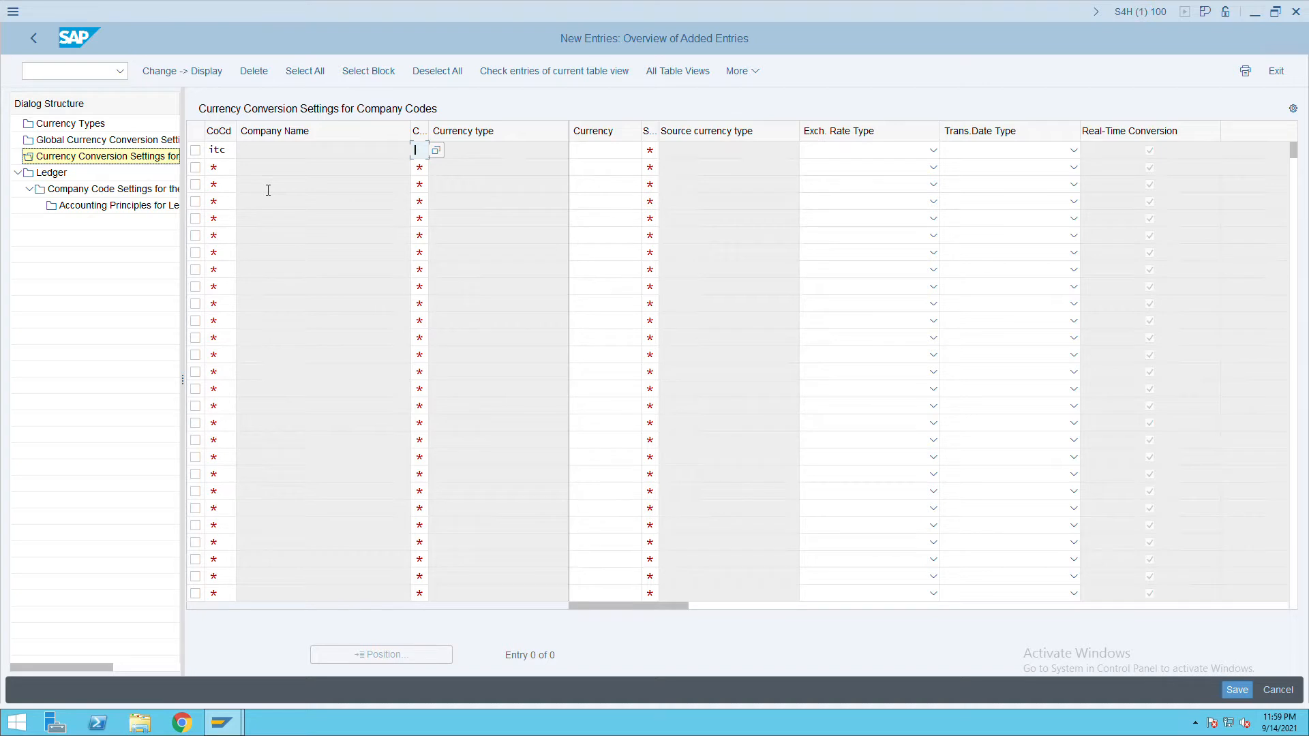
pyautogui.write('30')
pyautogui.press('Tab')
pyautogui.press('Tab')
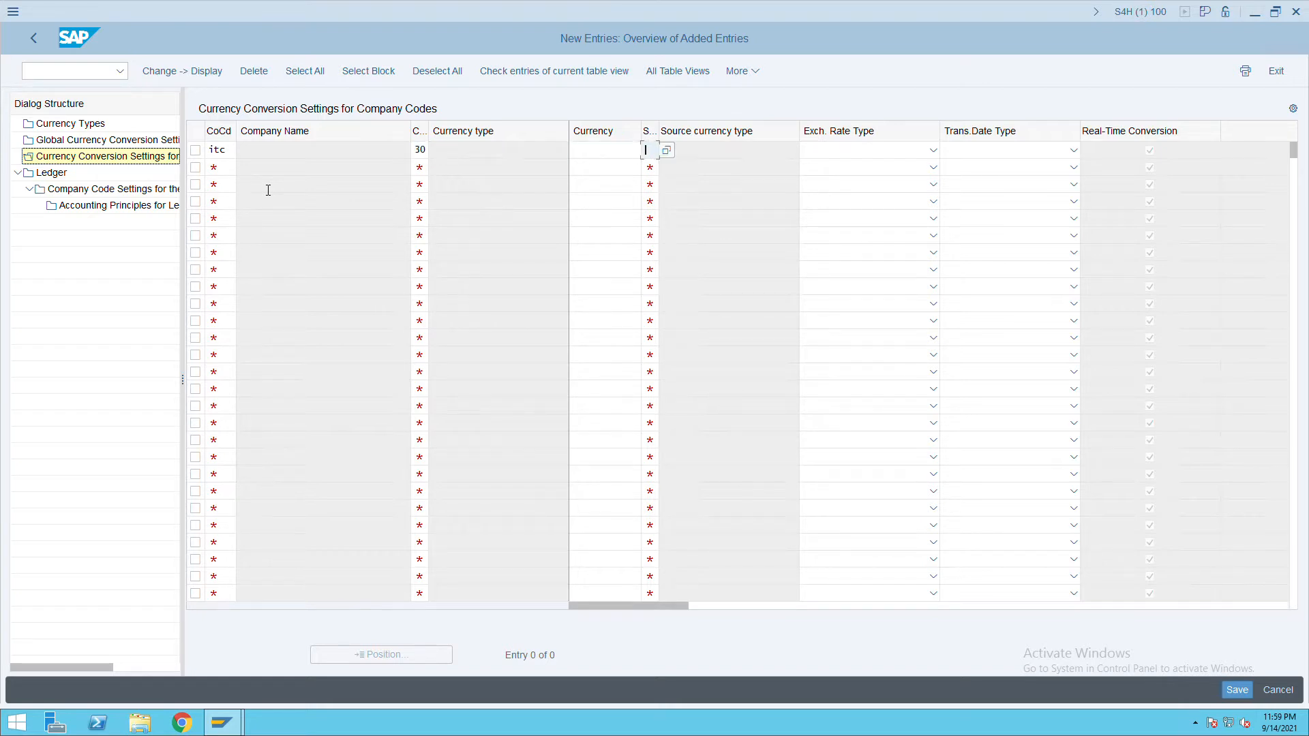
pyautogui.click(675, 156)
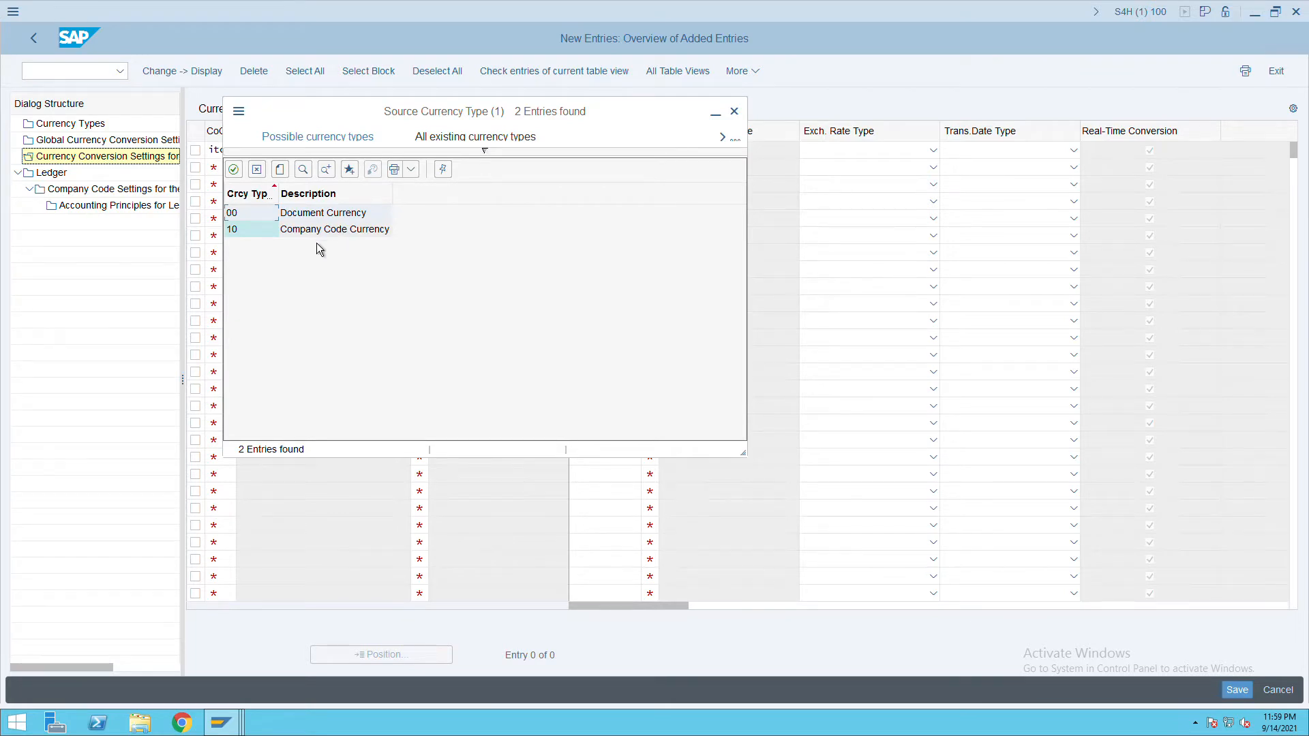
pyautogui.doubleClick(335, 236)
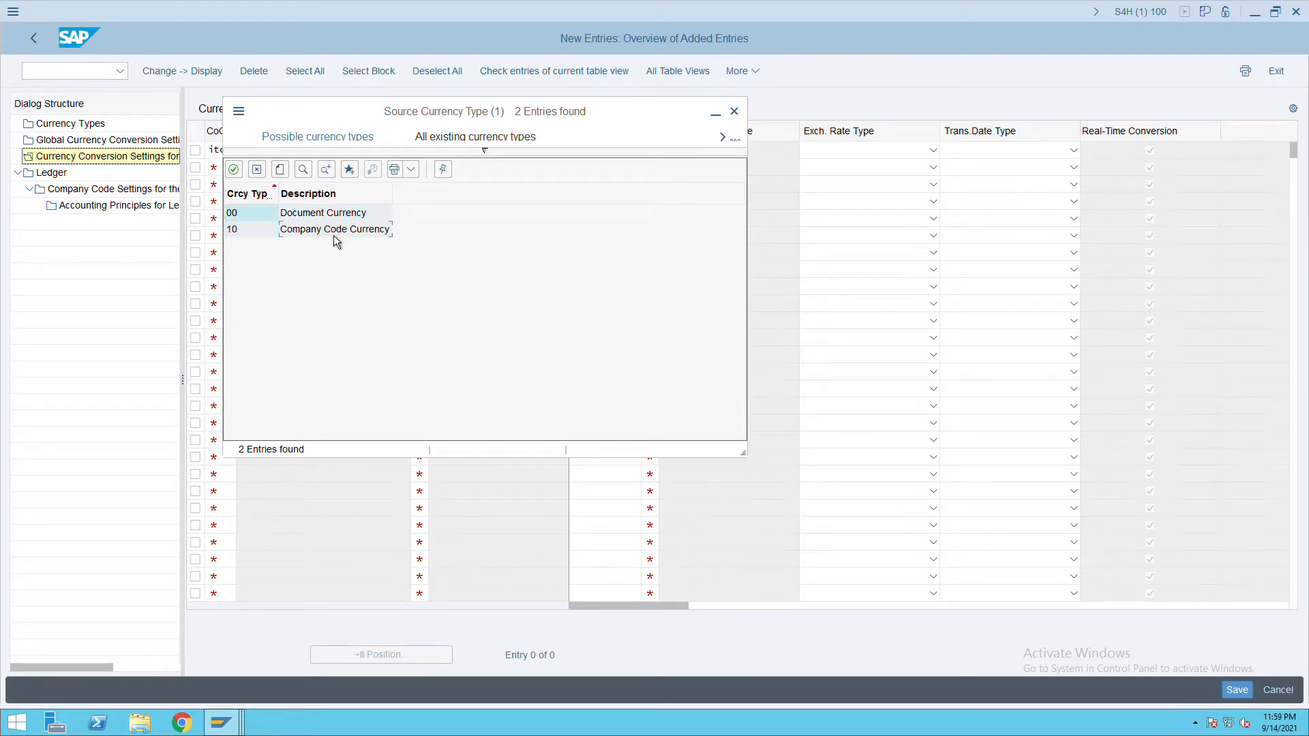
# Set exchange rate type M and translation date type 3, save, and return to the ledgers.
pyautogui.click(944, 158)
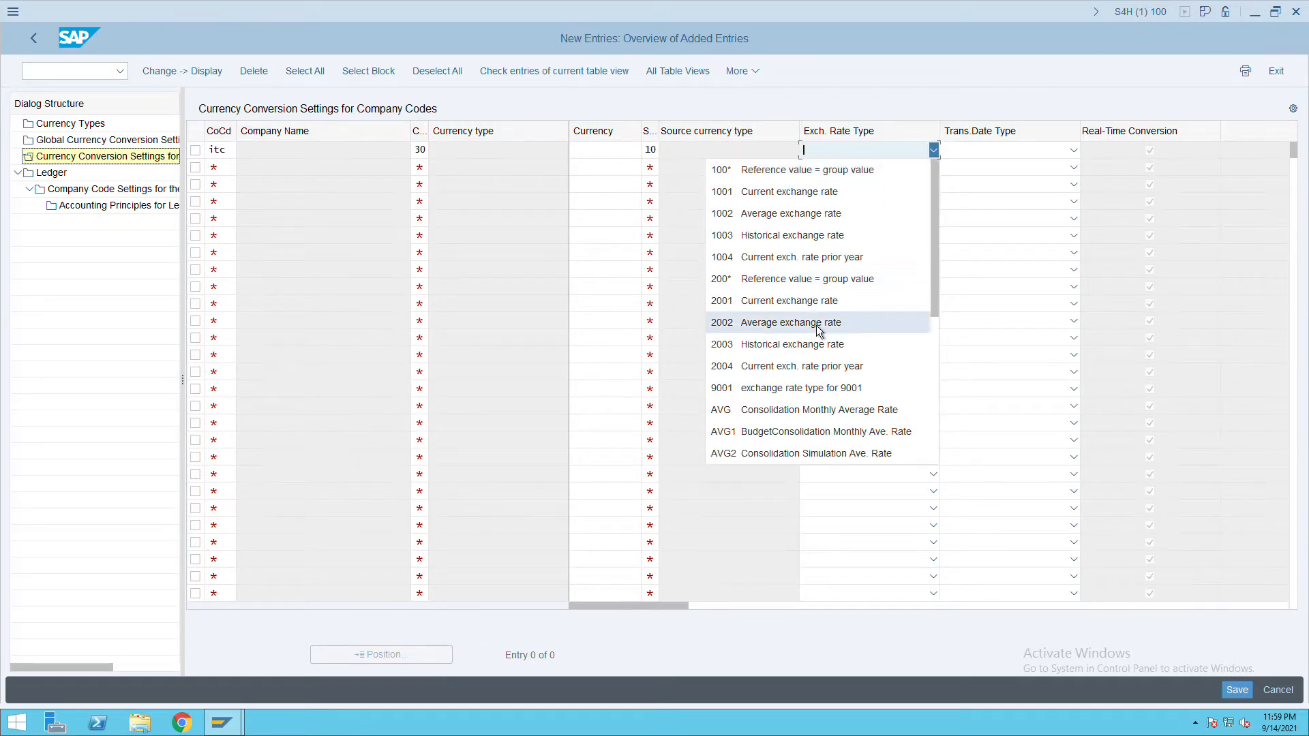
pyautogui.scroll(-3, 834, 298)
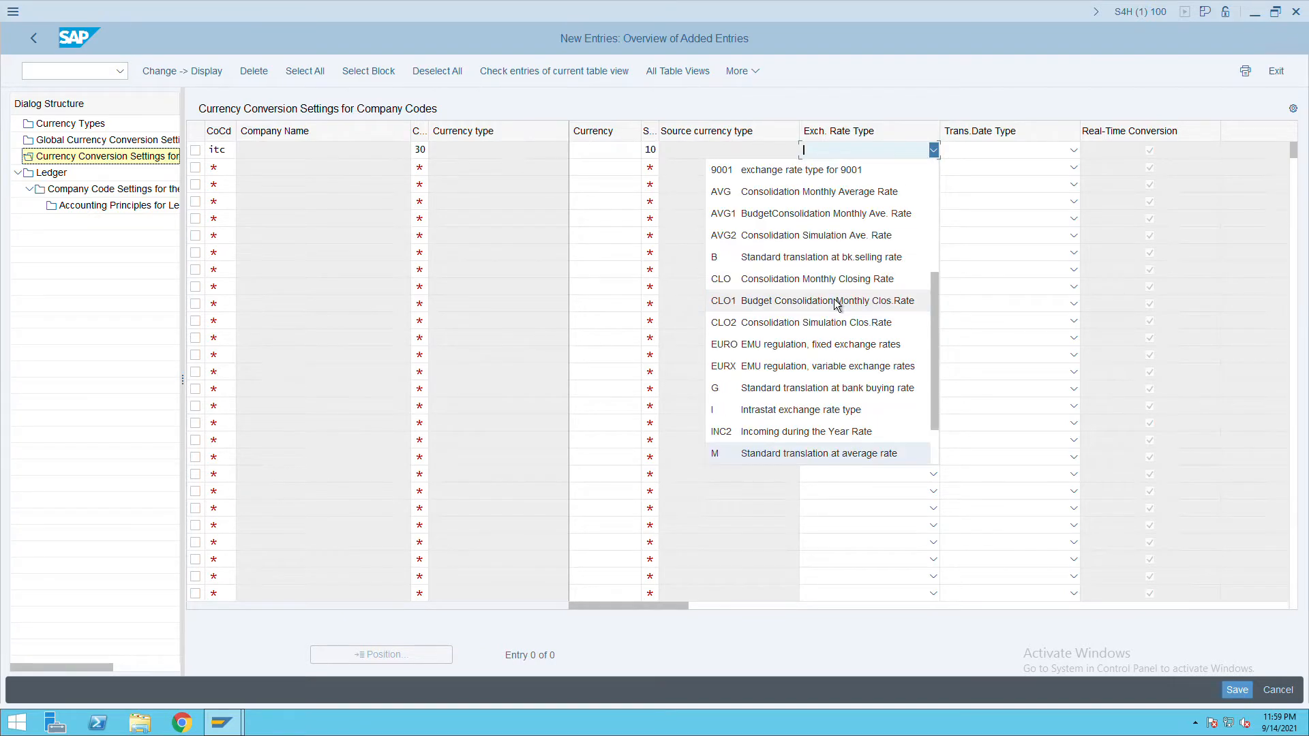
pyautogui.click(811, 461)
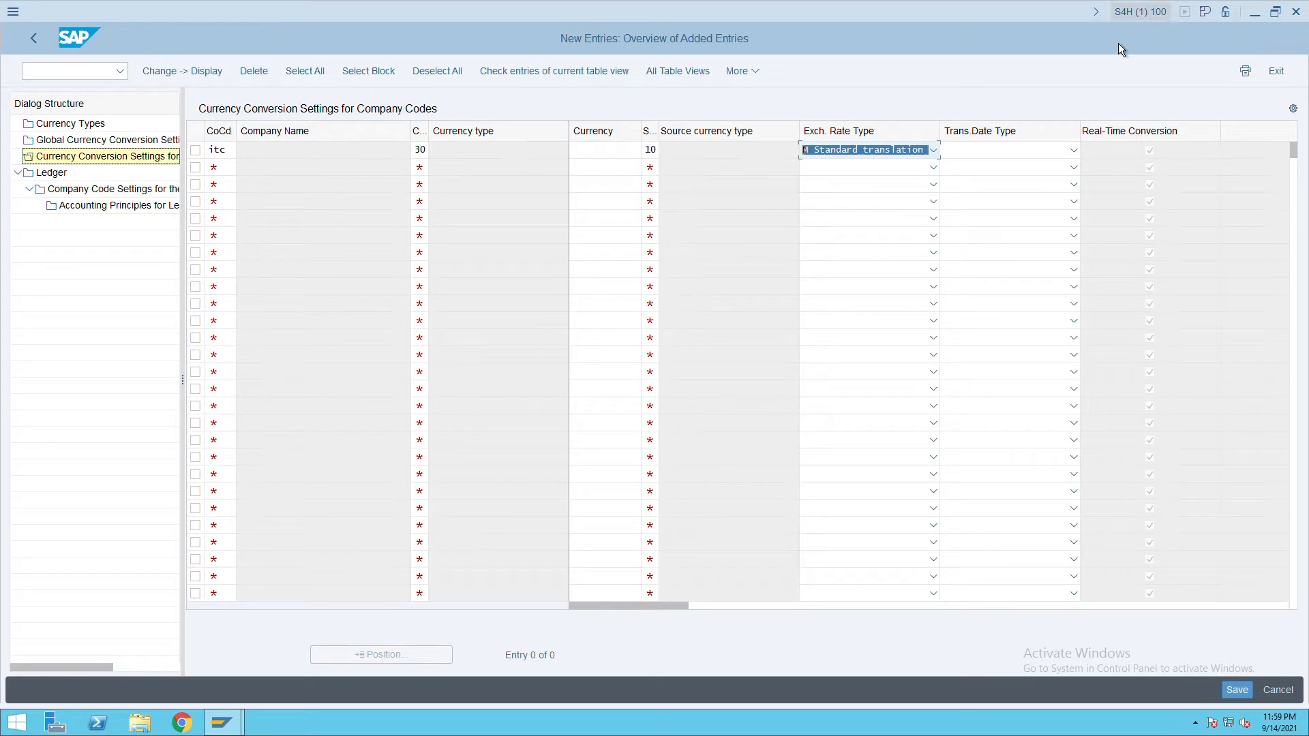
pyautogui.click(1025, 161)
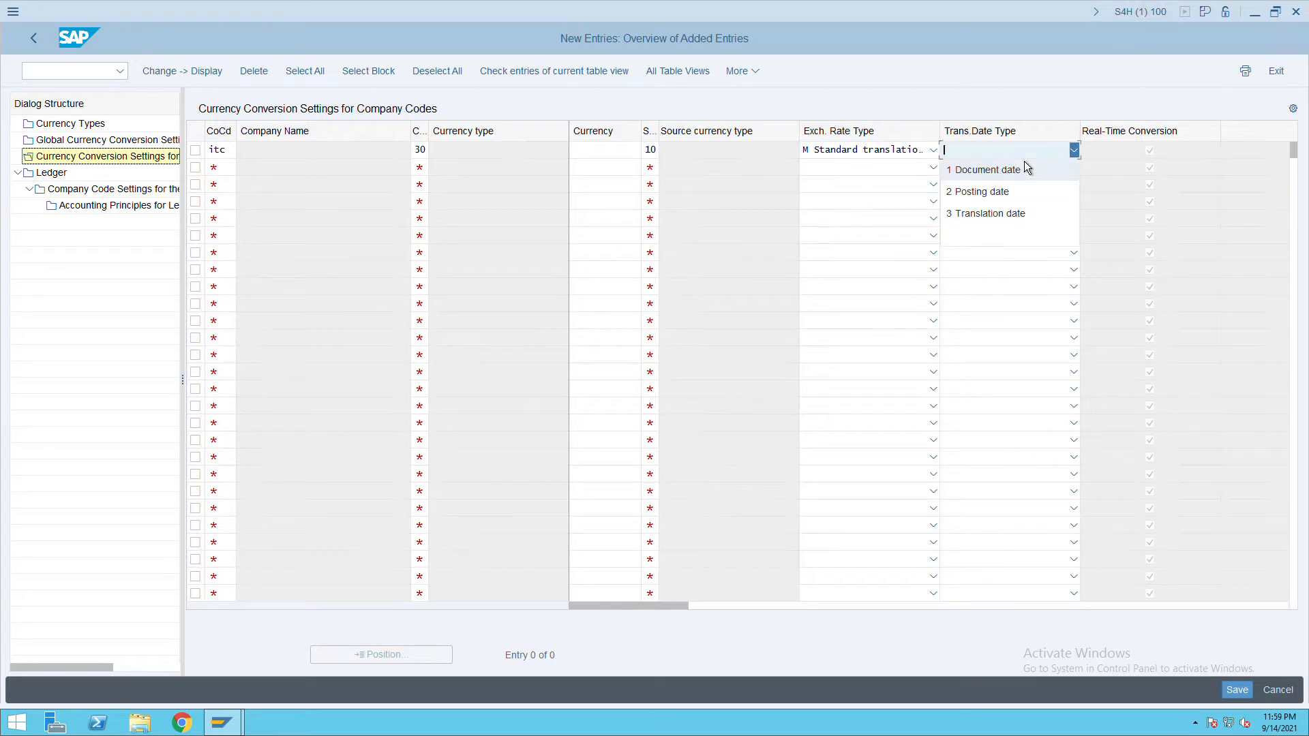
pyautogui.click(1005, 221)
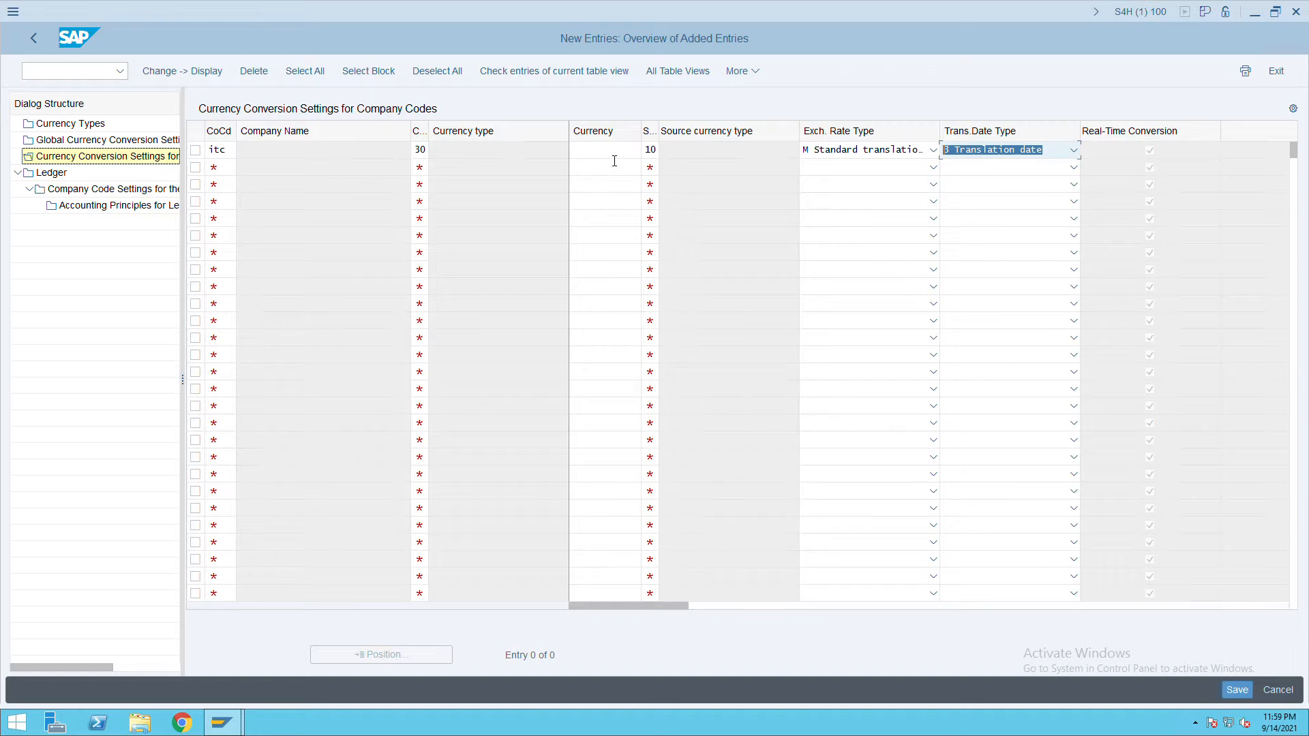
pyautogui.press('Return')
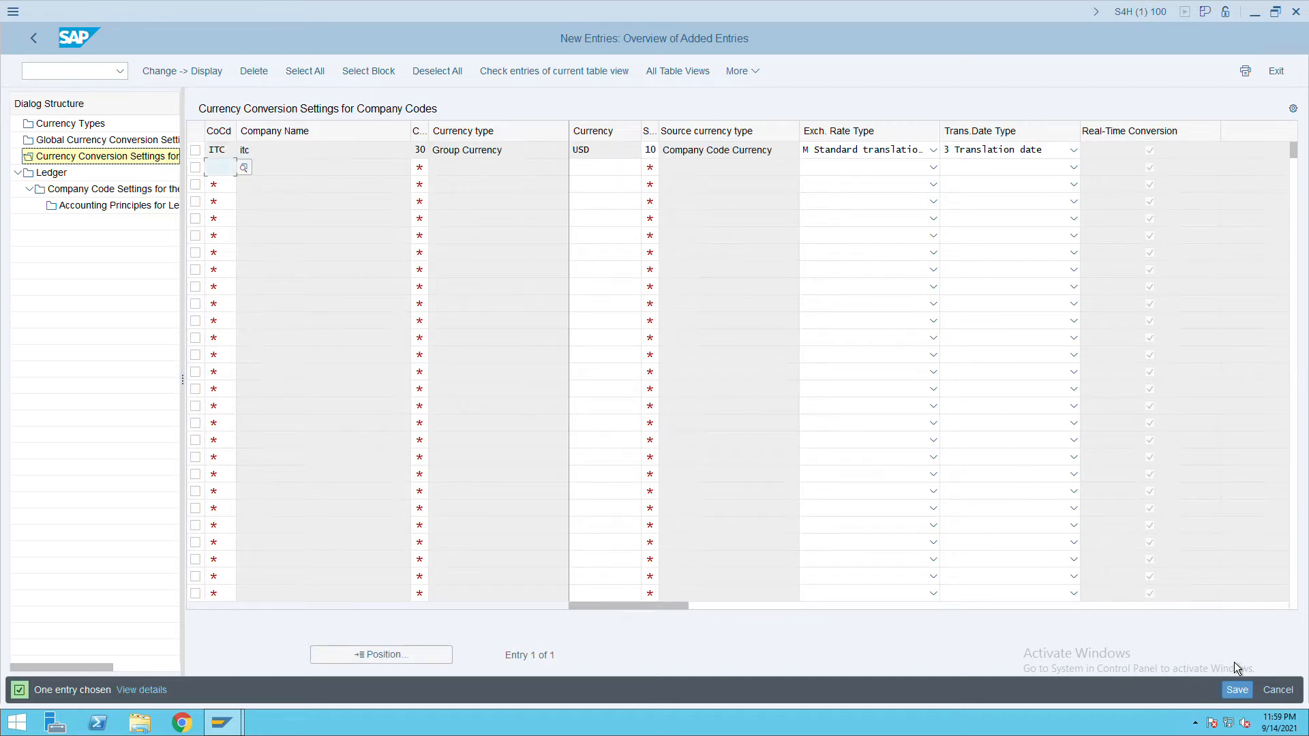
pyautogui.click(1239, 692)
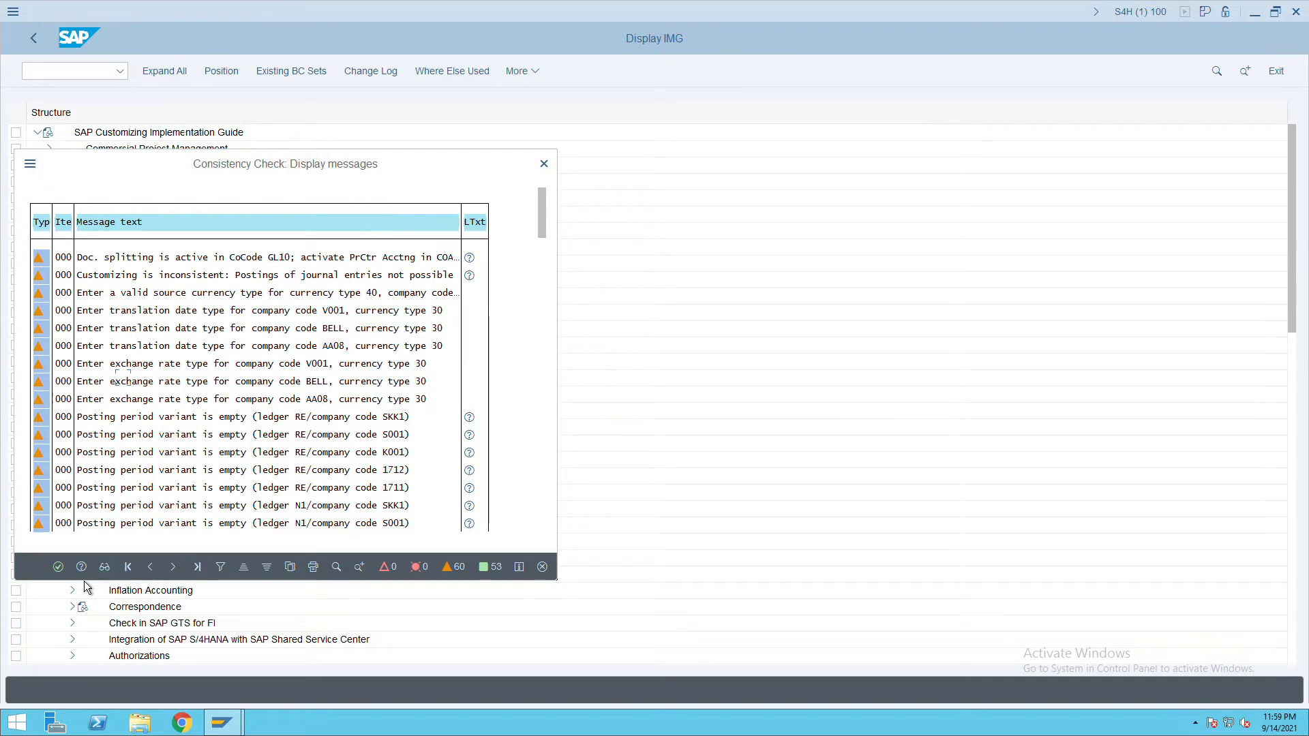
pyautogui.click(64, 573)
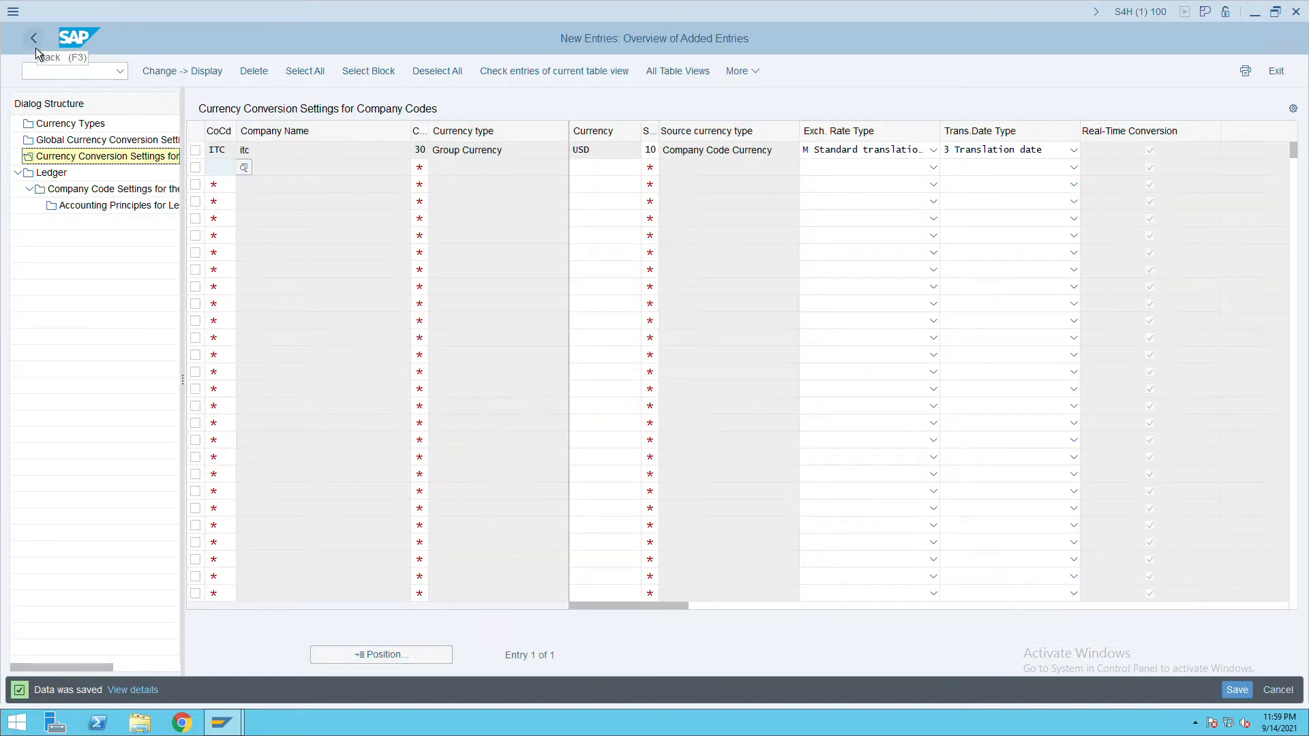
pyautogui.click(37, 48)
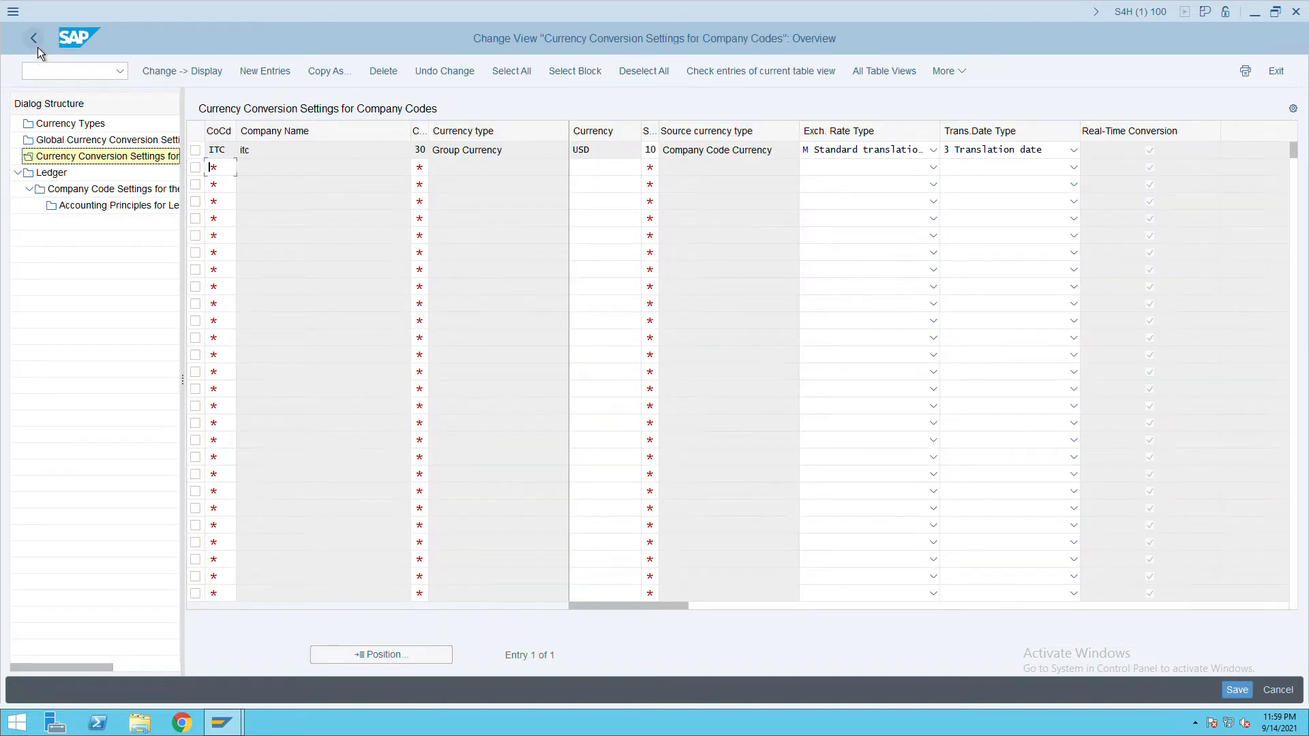
pyautogui.click(38, 47)
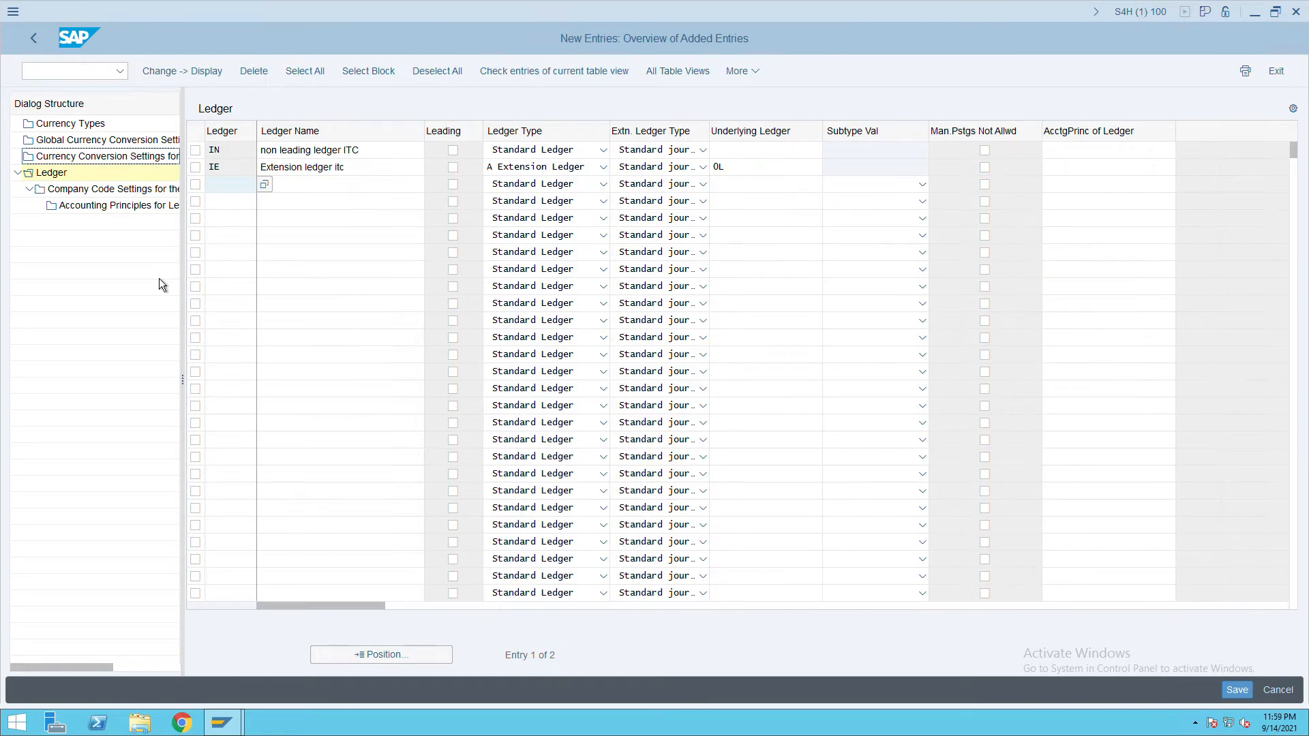
# Go back from Ledger New Entries through the Ledger overview to the IMG tree.
pyautogui.click(47, 48)
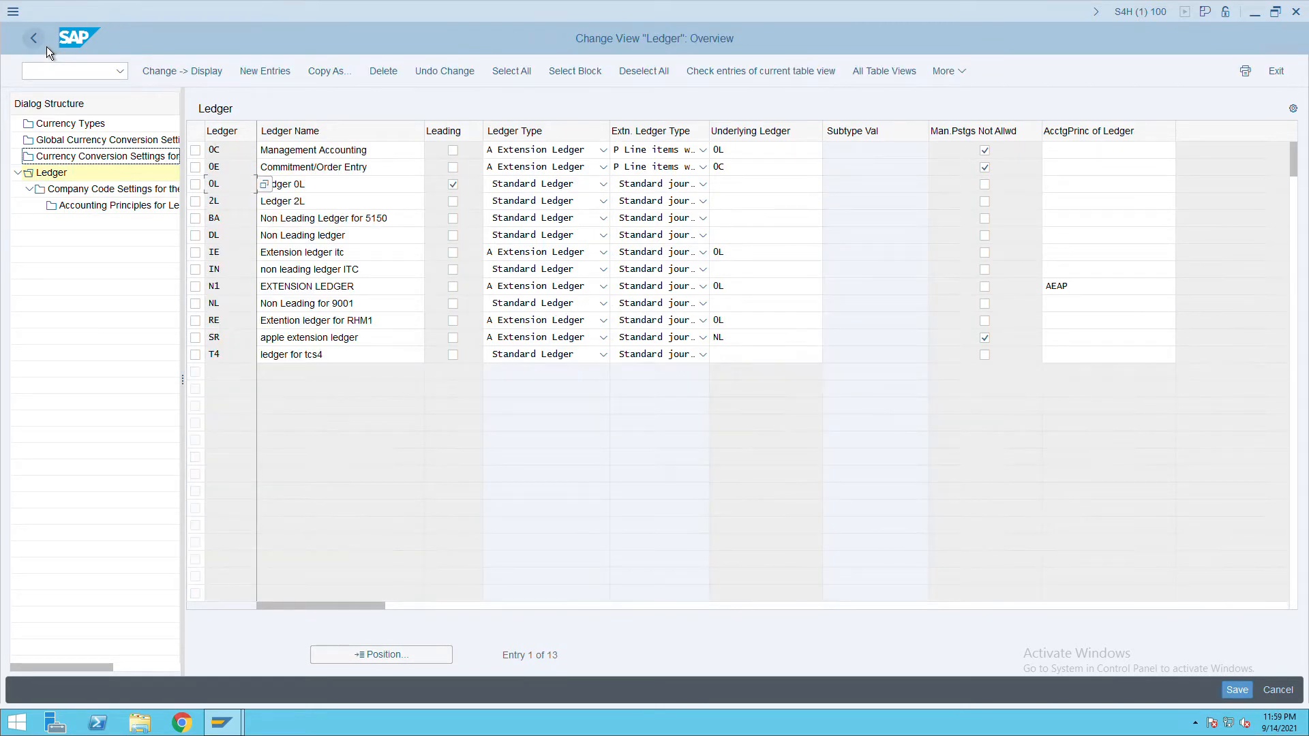
pyautogui.click(46, 46)
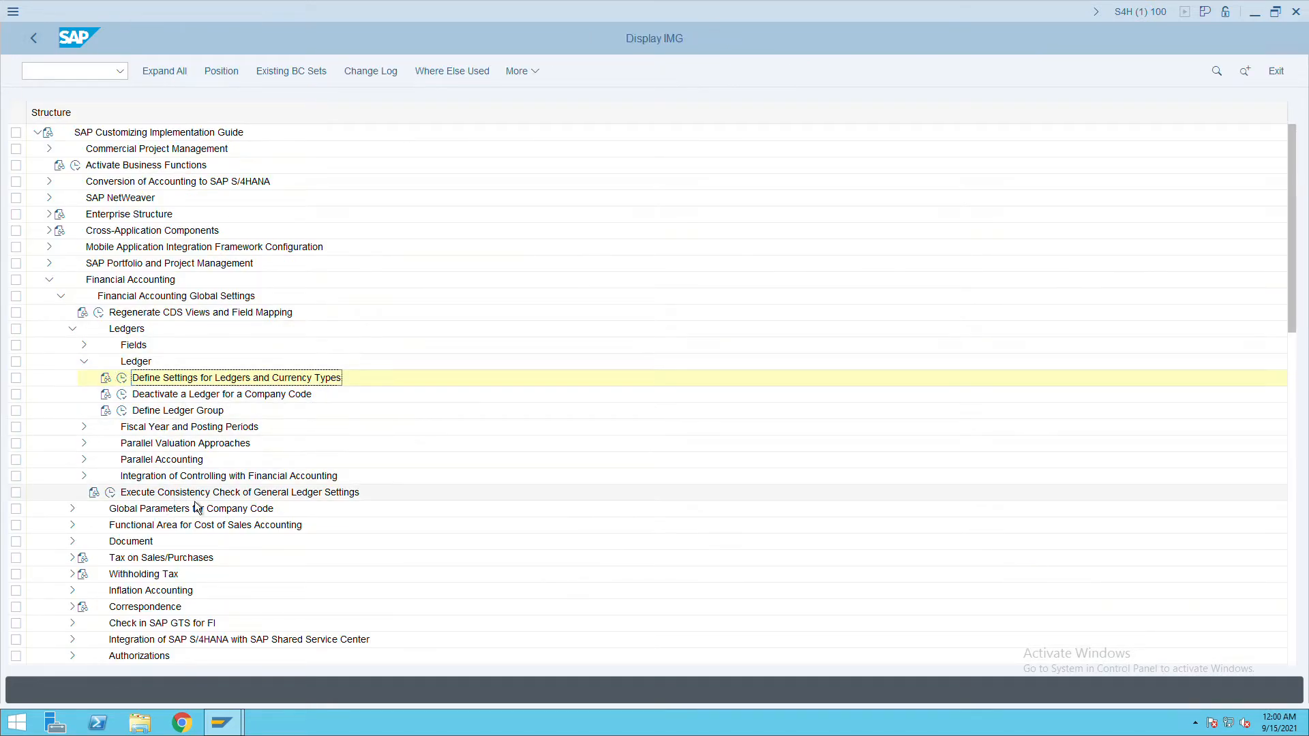
pyautogui.click(113, 492)
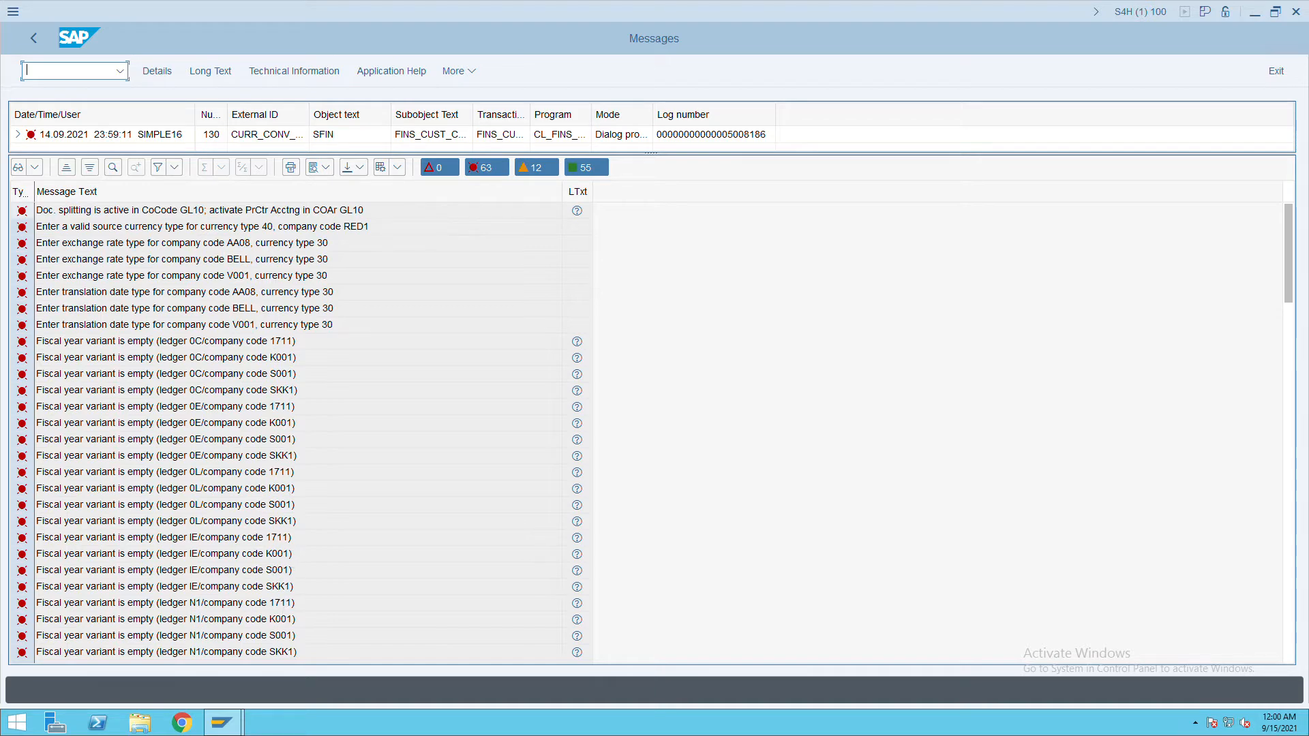
pyautogui.click(1291, 403)
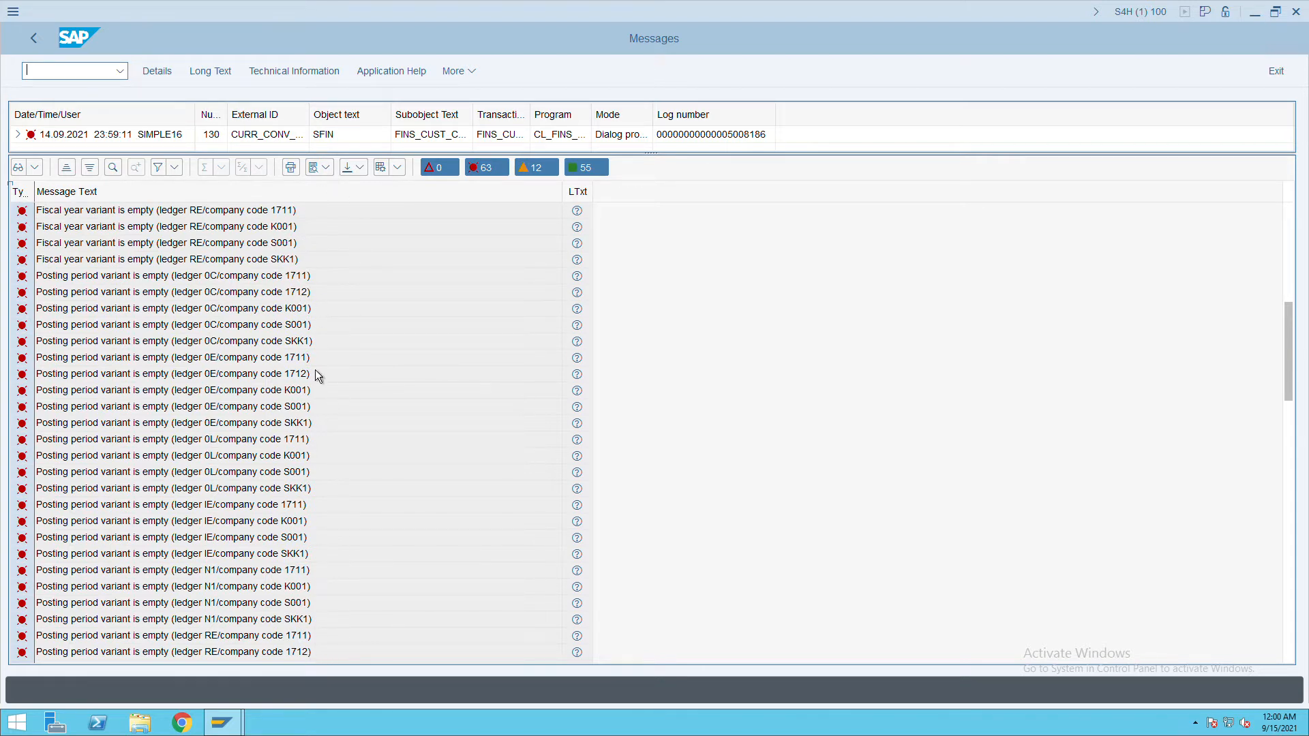
pyautogui.click(1291, 570)
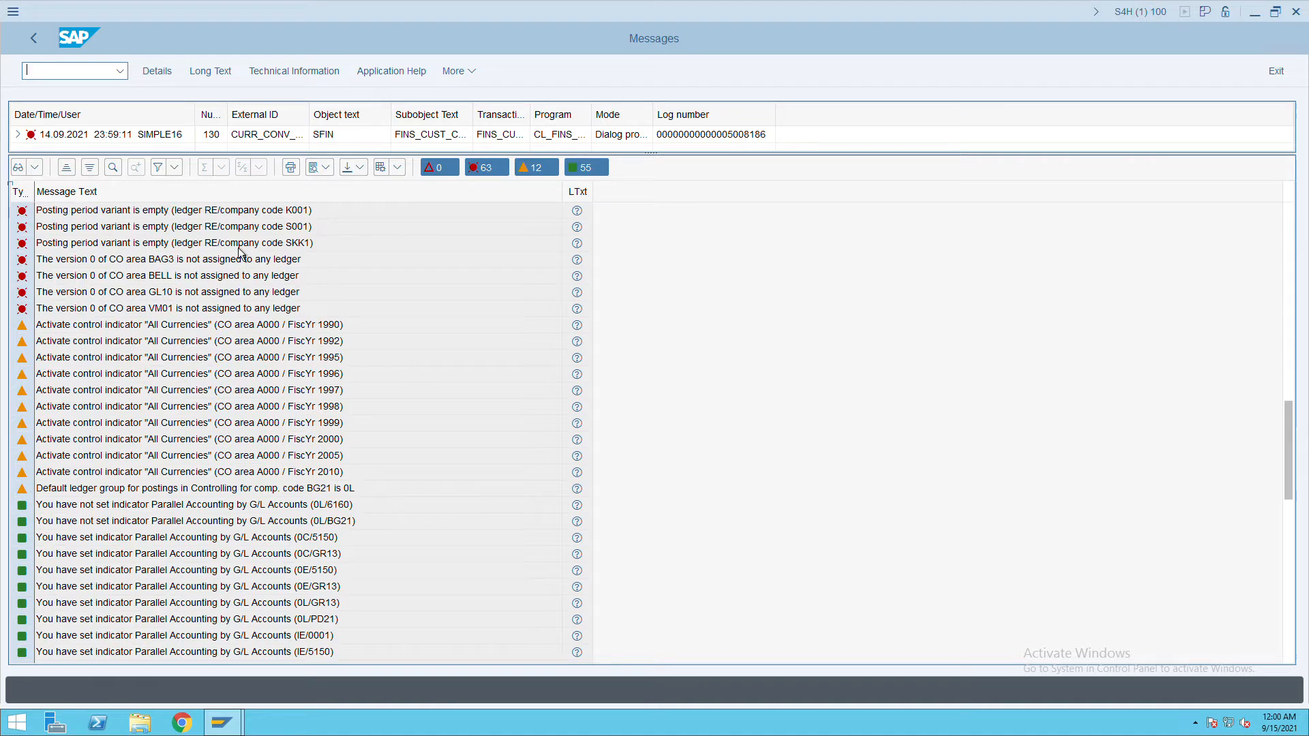
pyautogui.click(36, 41)
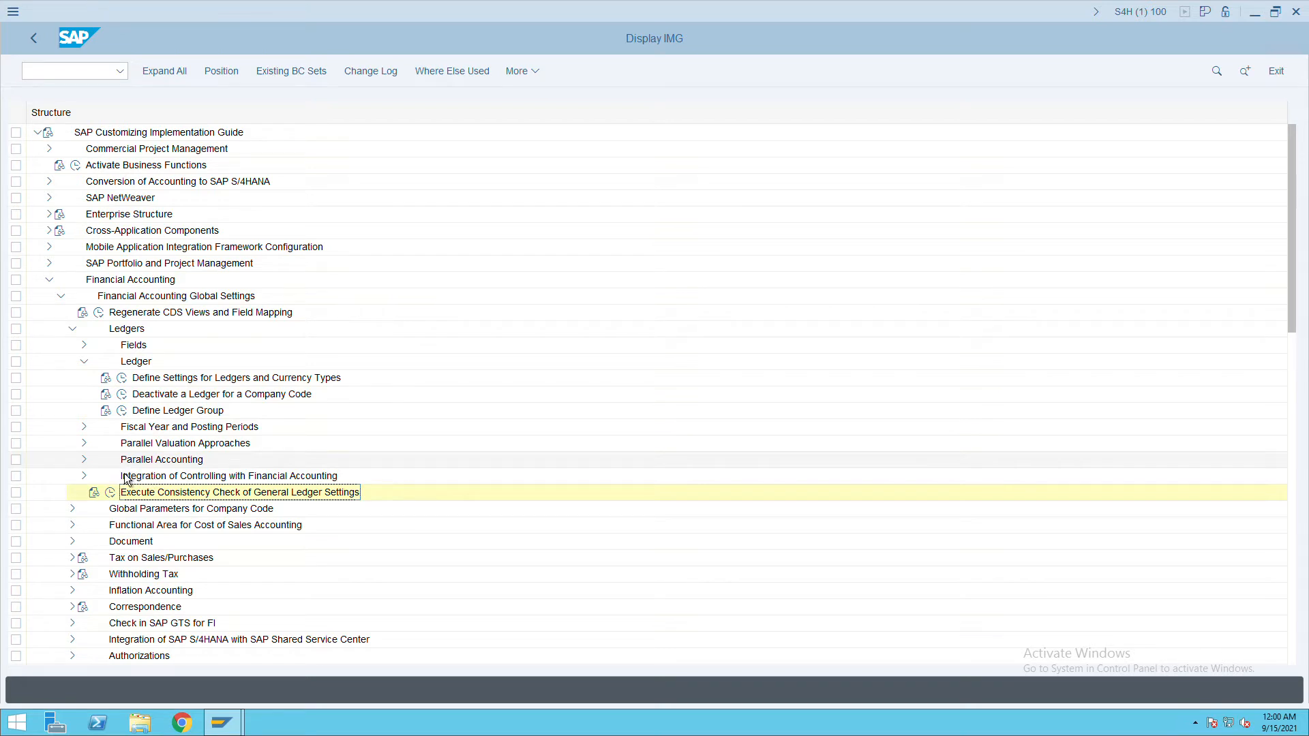
# Under Parallel Accounting, define accounting principle ITC named 'ITC AP', save it, and go back.
pyautogui.click(84, 461)
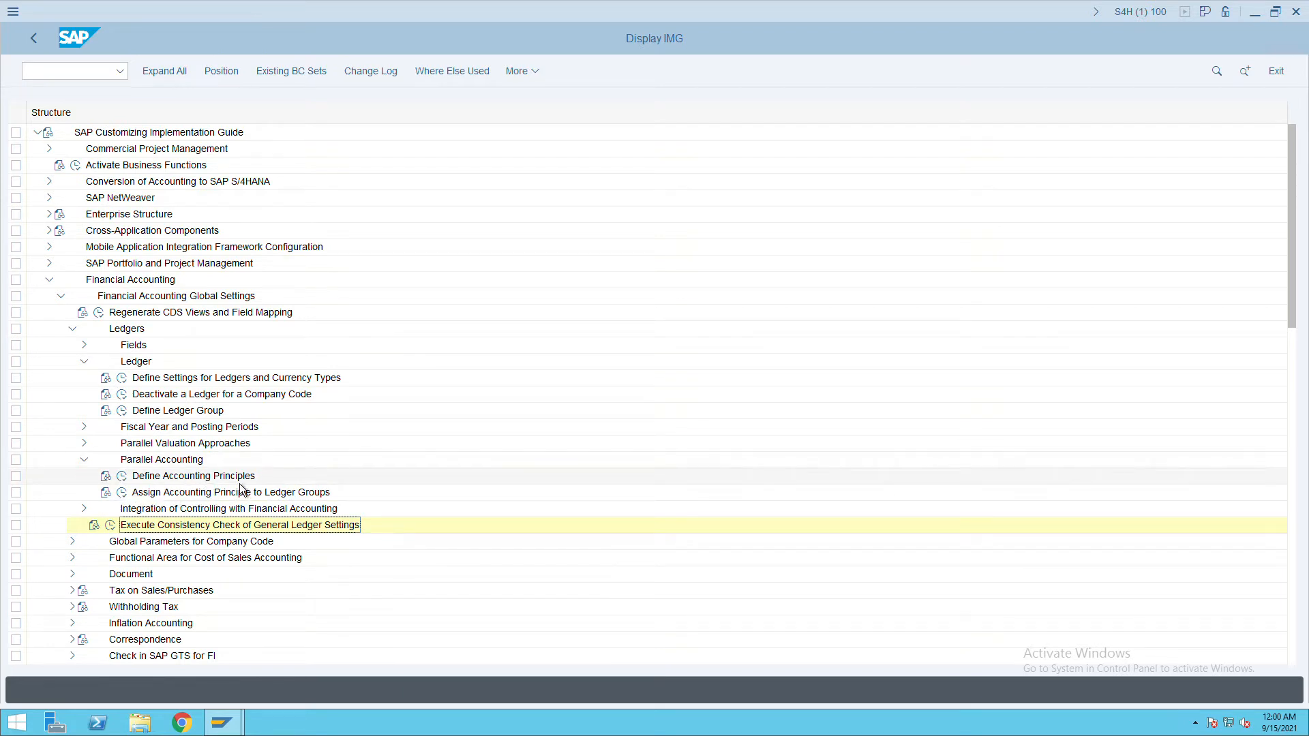
pyautogui.click(121, 476)
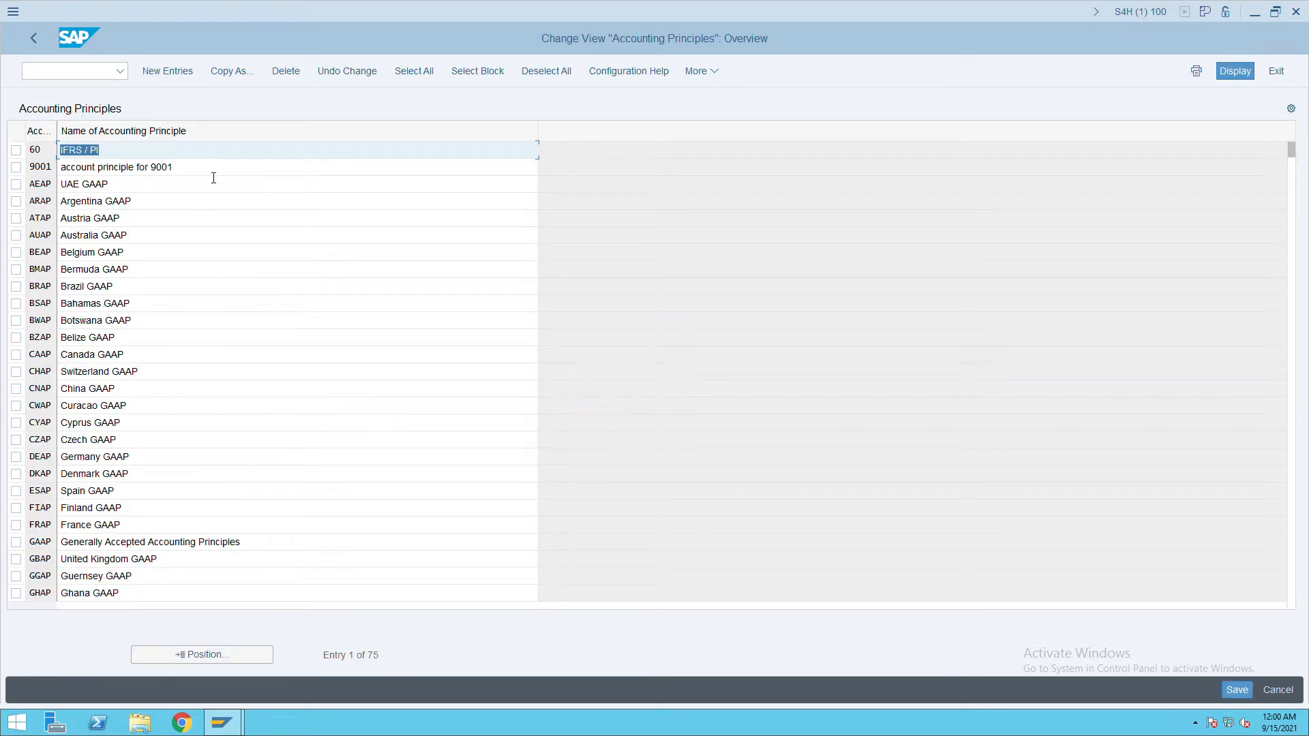
pyautogui.click(191, 78)
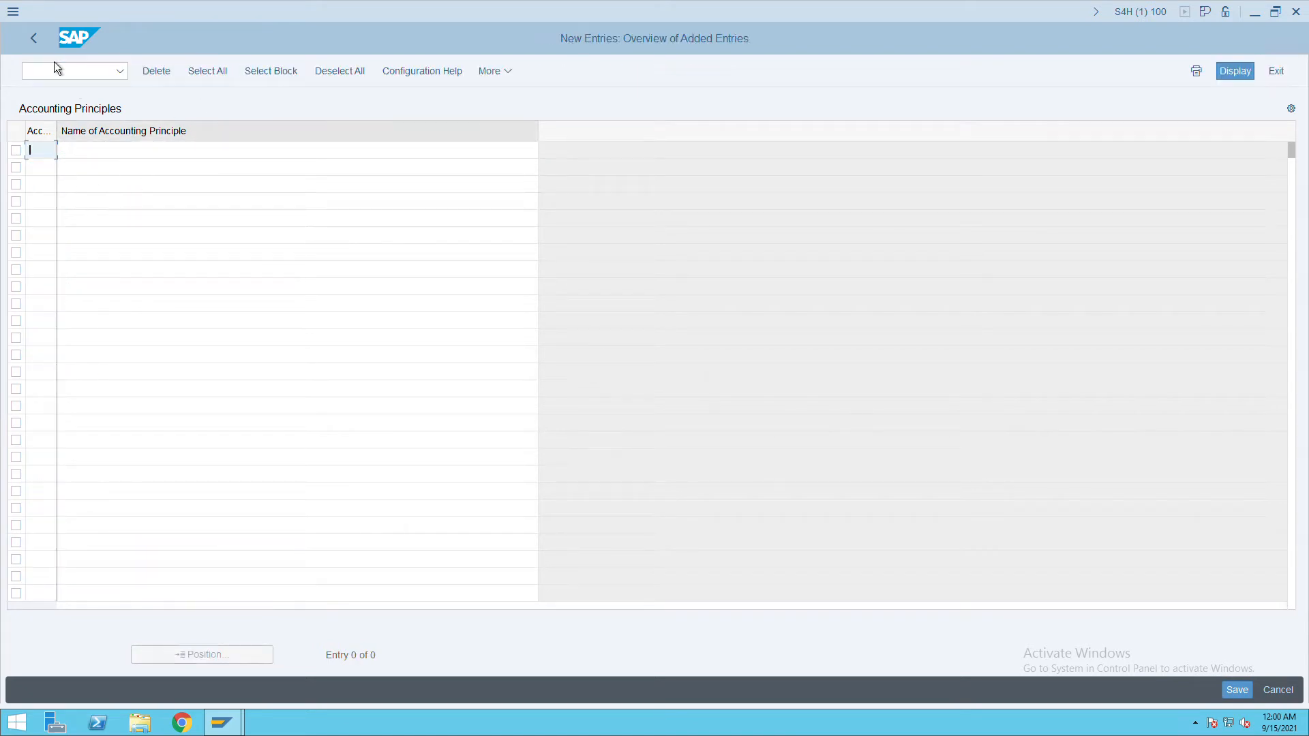
pyautogui.write('ITC')
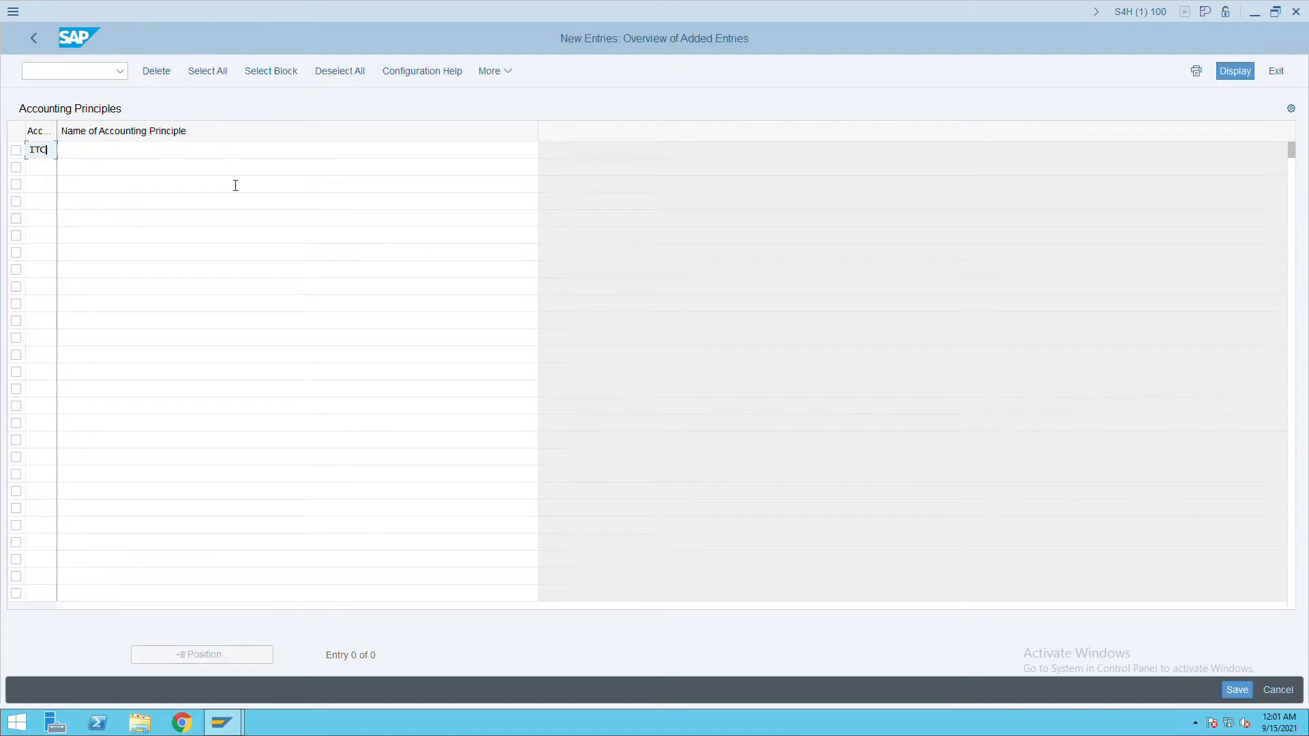
pyautogui.press('Tab')
pyautogui.write('ITC')
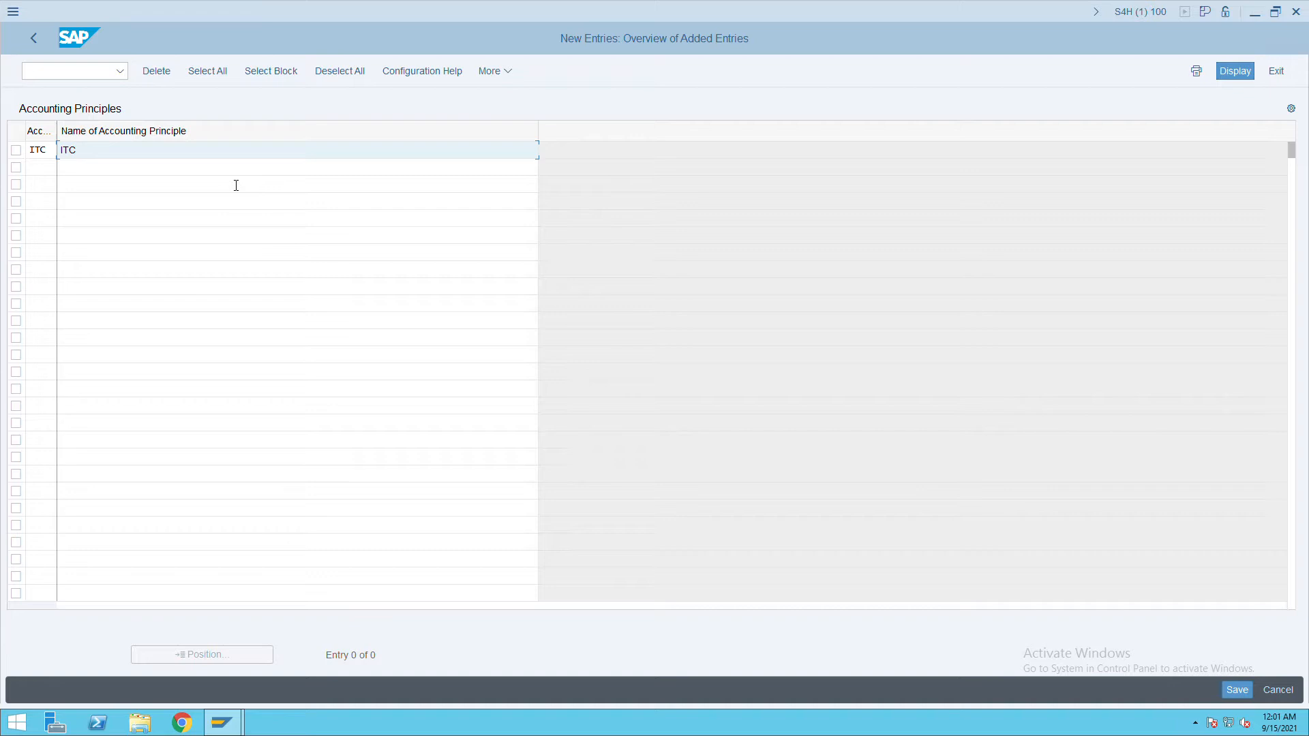
pyautogui.write(' AP')
pyautogui.click(1245, 696)
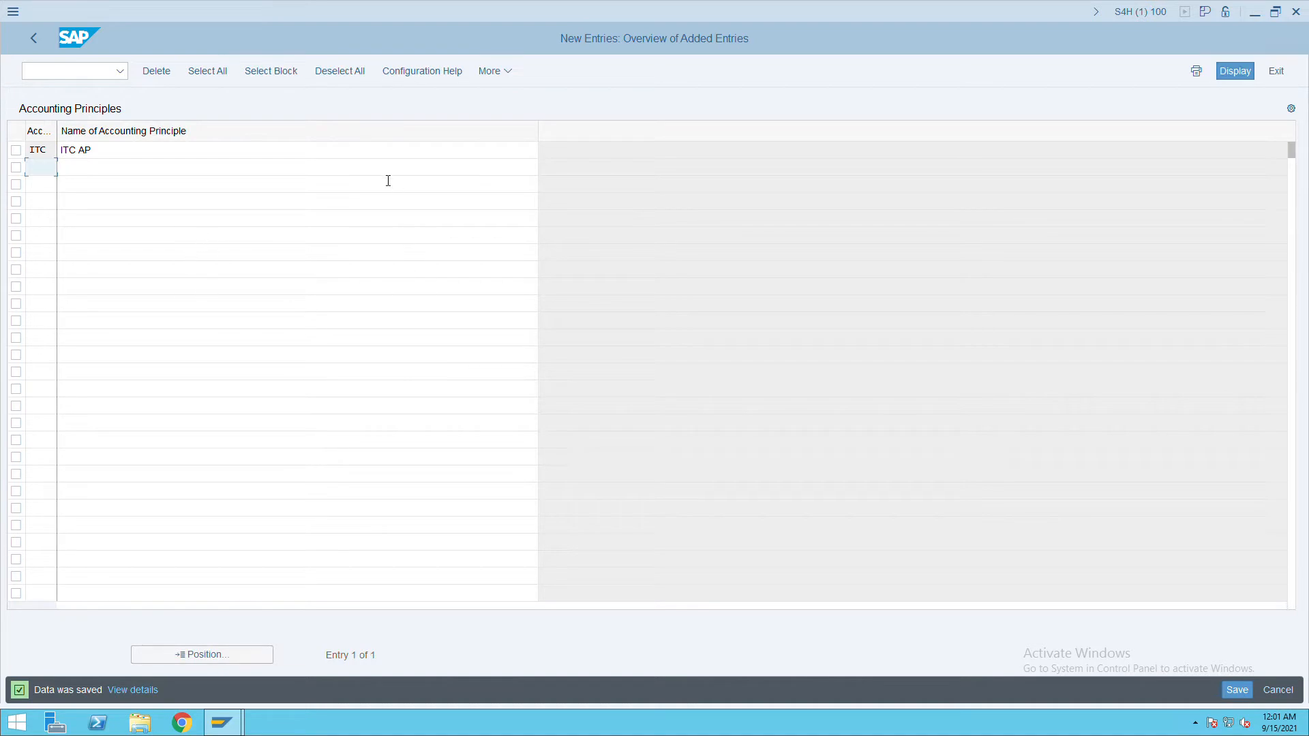
pyautogui.click(35, 40)
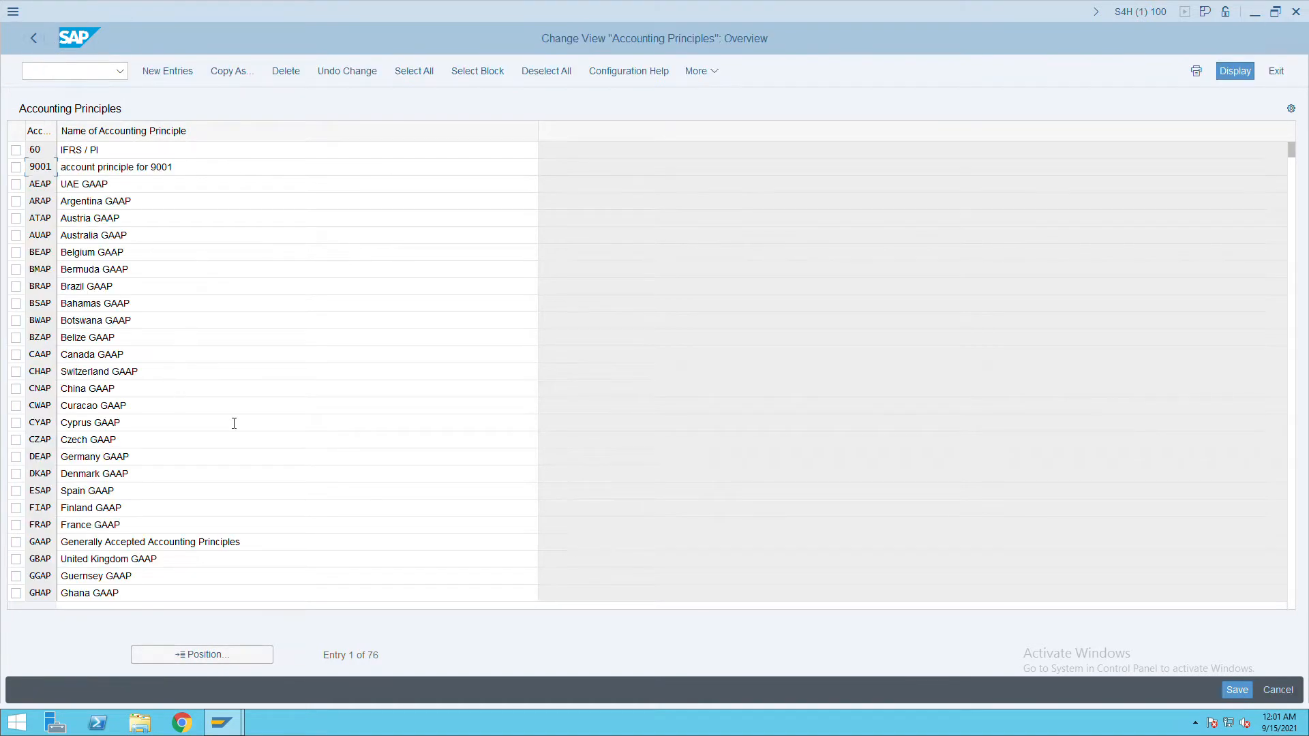
# Add accounting principle USIT named 'US GAAP', correcting the key, and save it.
pyautogui.click(192, 78)
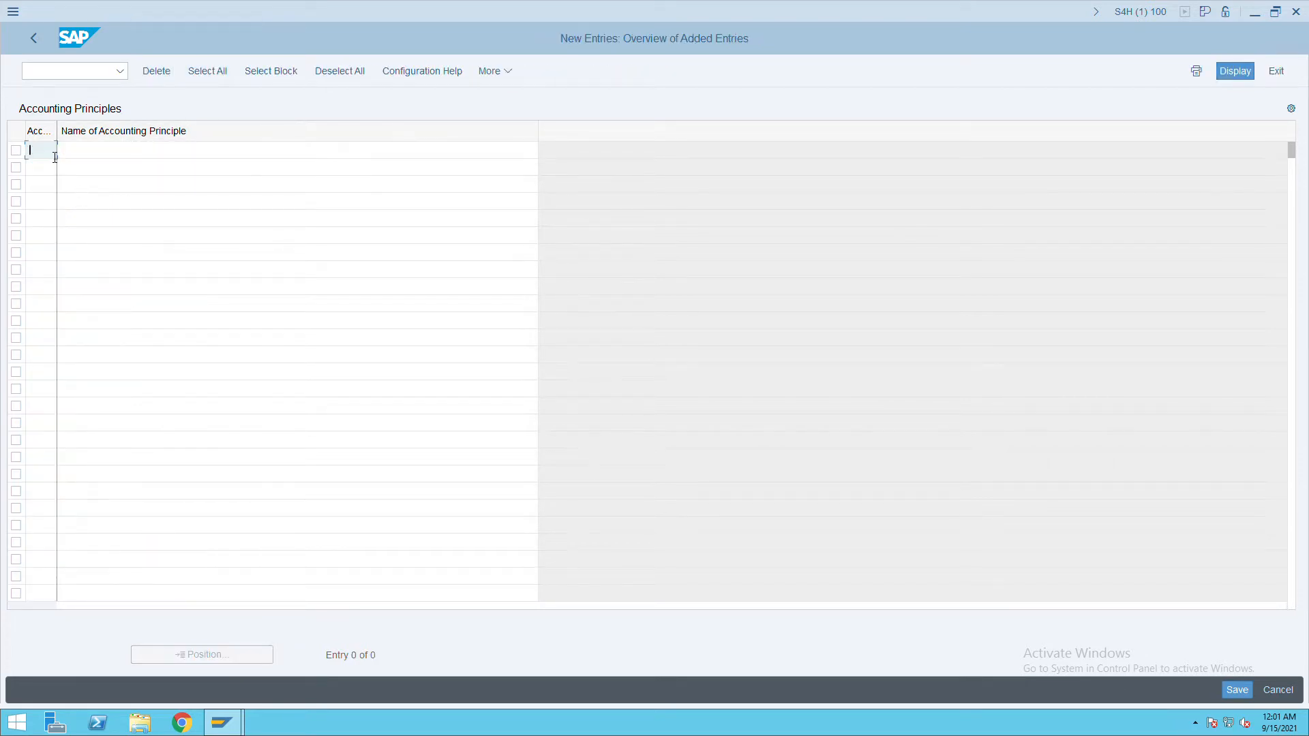
pyautogui.write('USGP')
pyautogui.press('Tab')
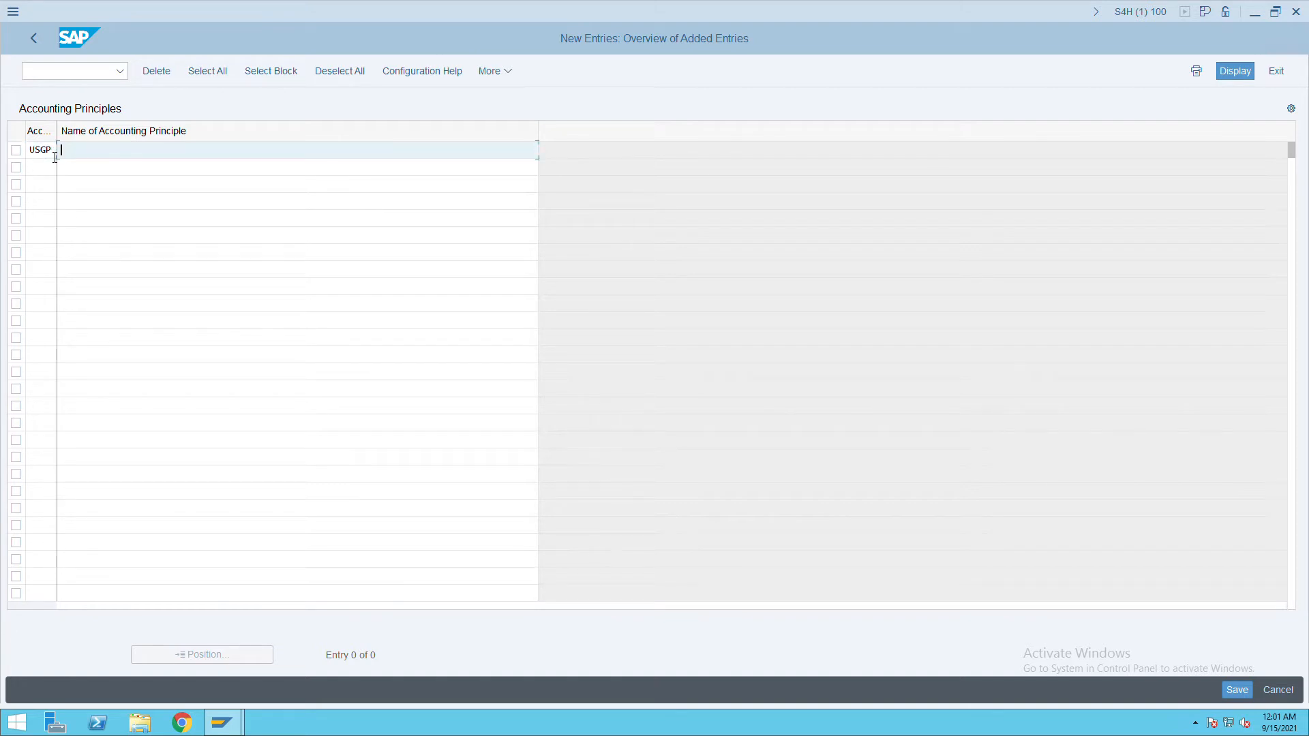
pyautogui.write('US GAAP')
pyautogui.click(1237, 688)
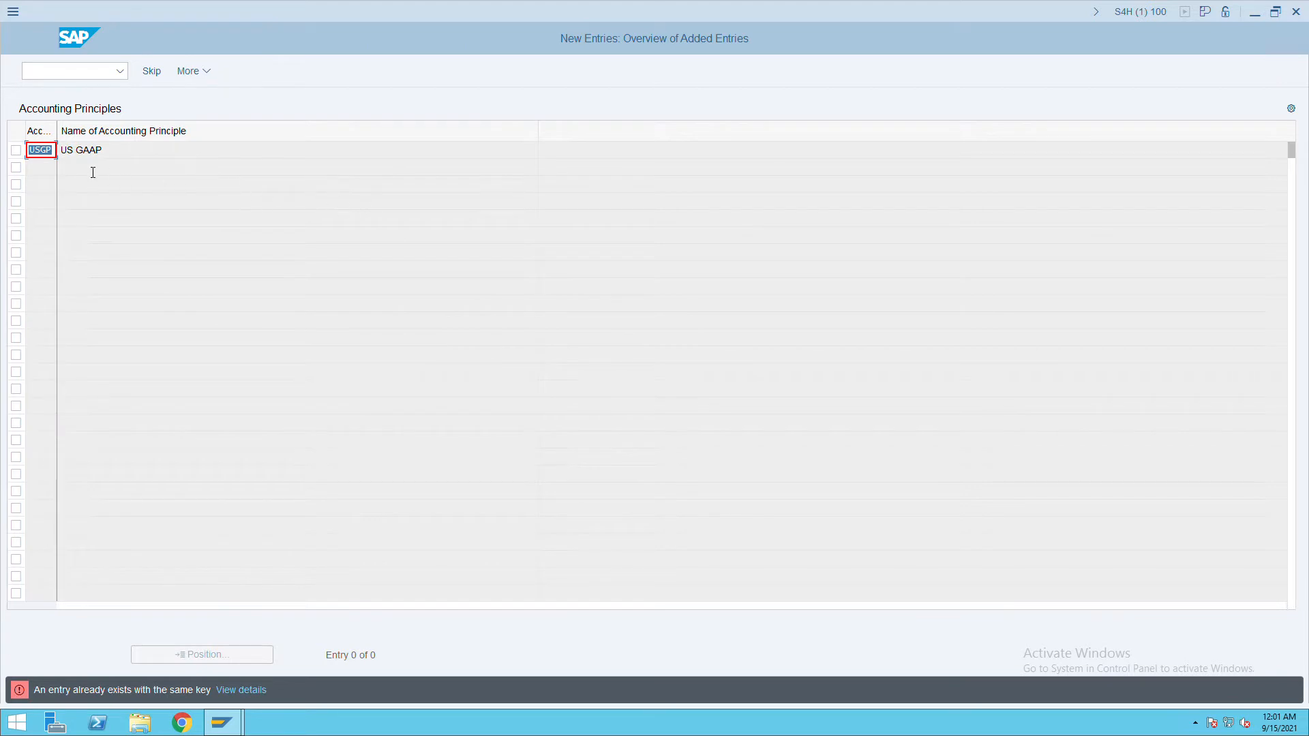
pyautogui.write('USG')
pyautogui.write('IT')
pyautogui.hotkey('ctrl', 's')
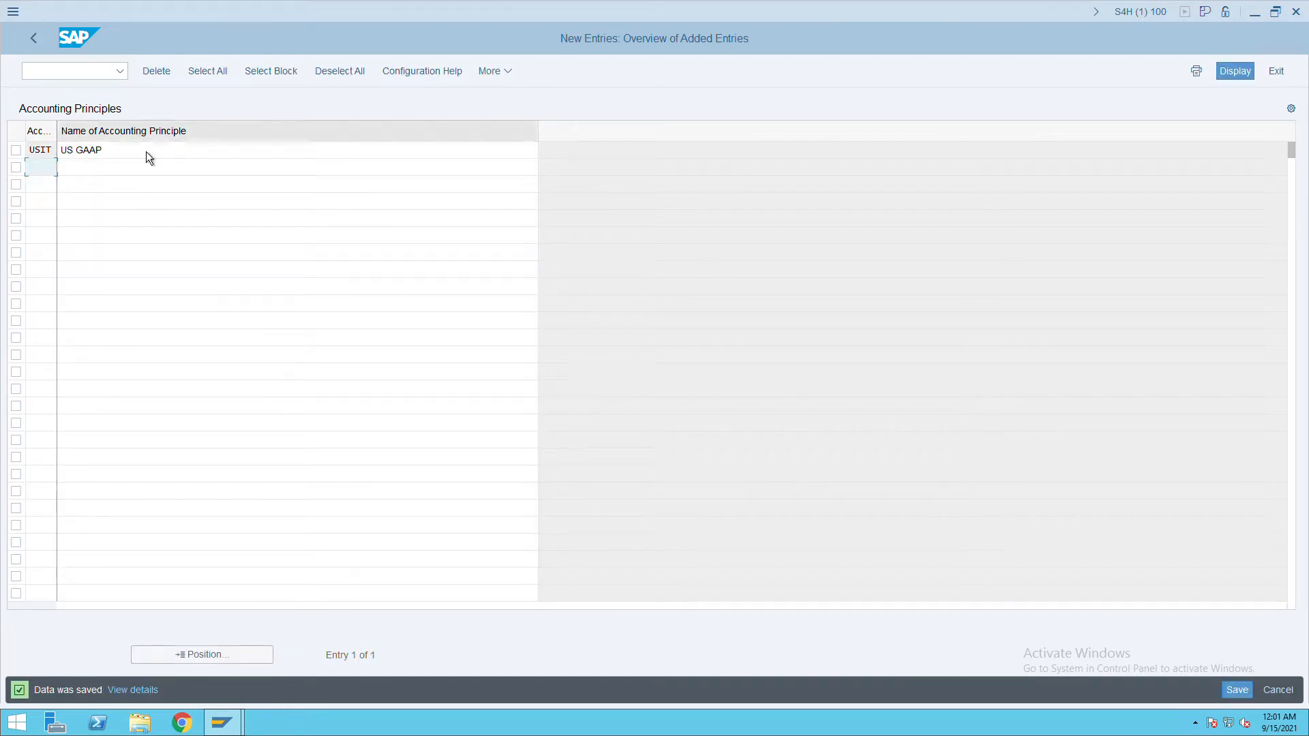
# Extend the principle's name to 'US GAAP ITC', confirm it, and return to the IMG tree.
pyautogui.click(139, 150)
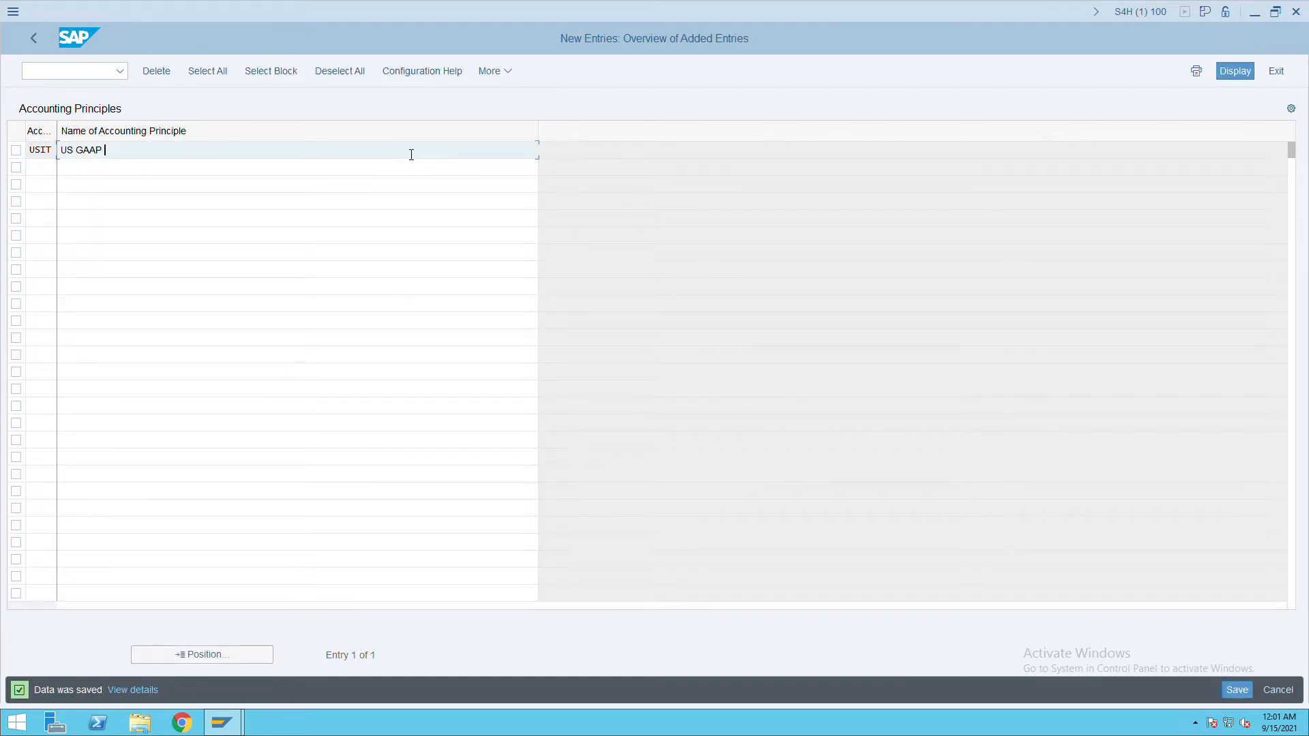
pyautogui.write('ITC')
pyautogui.press('Return')
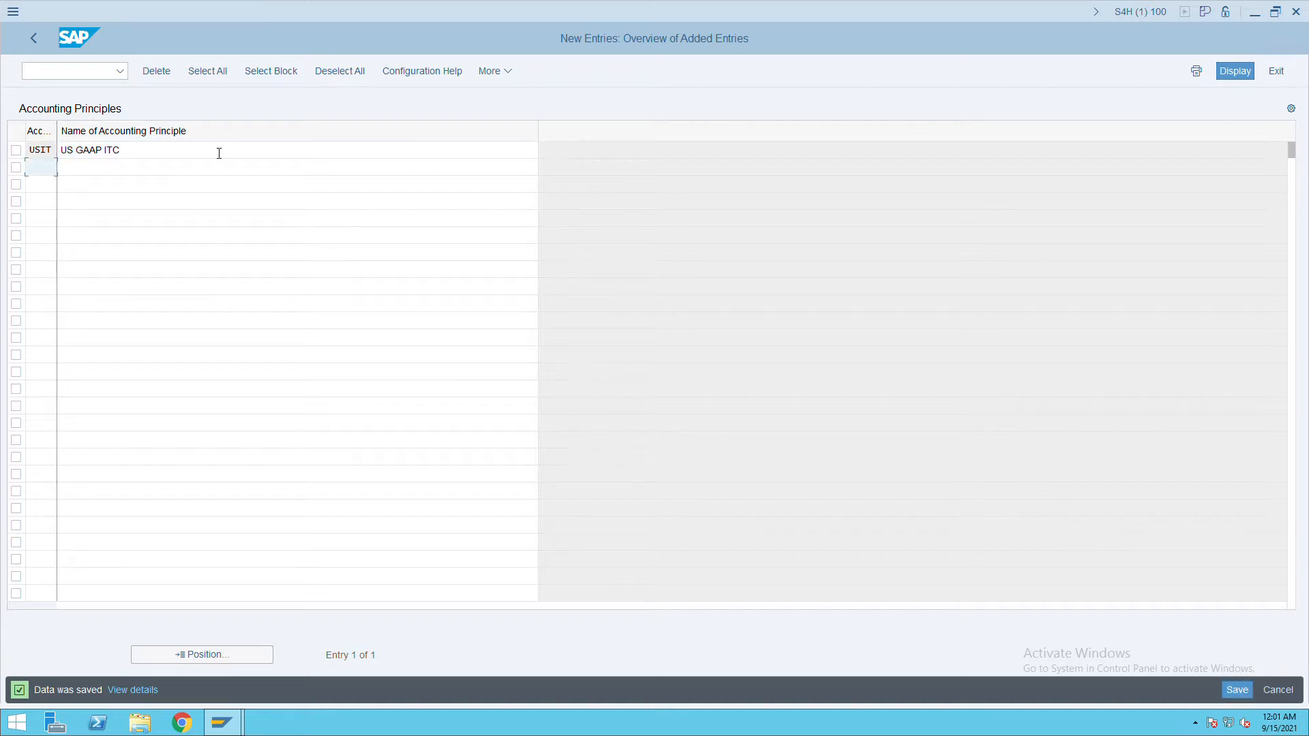
pyautogui.click(38, 48)
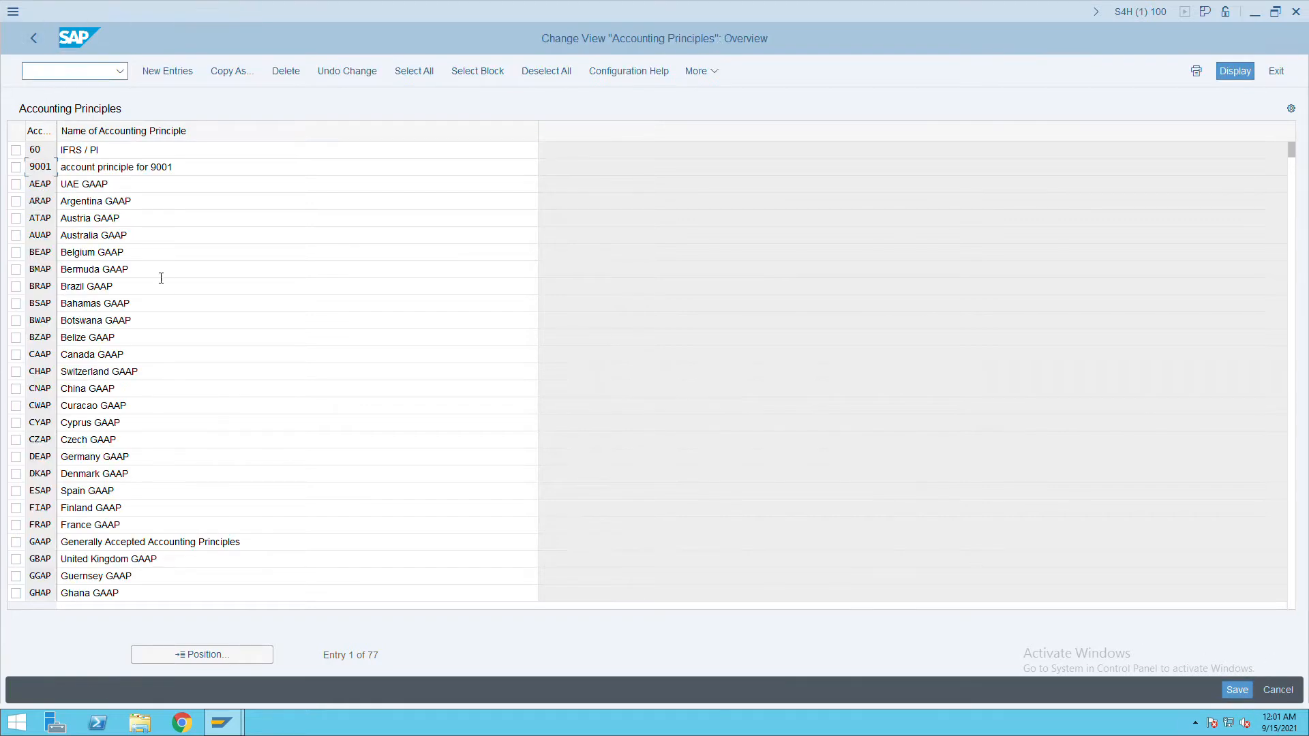
pyautogui.click(42, 41)
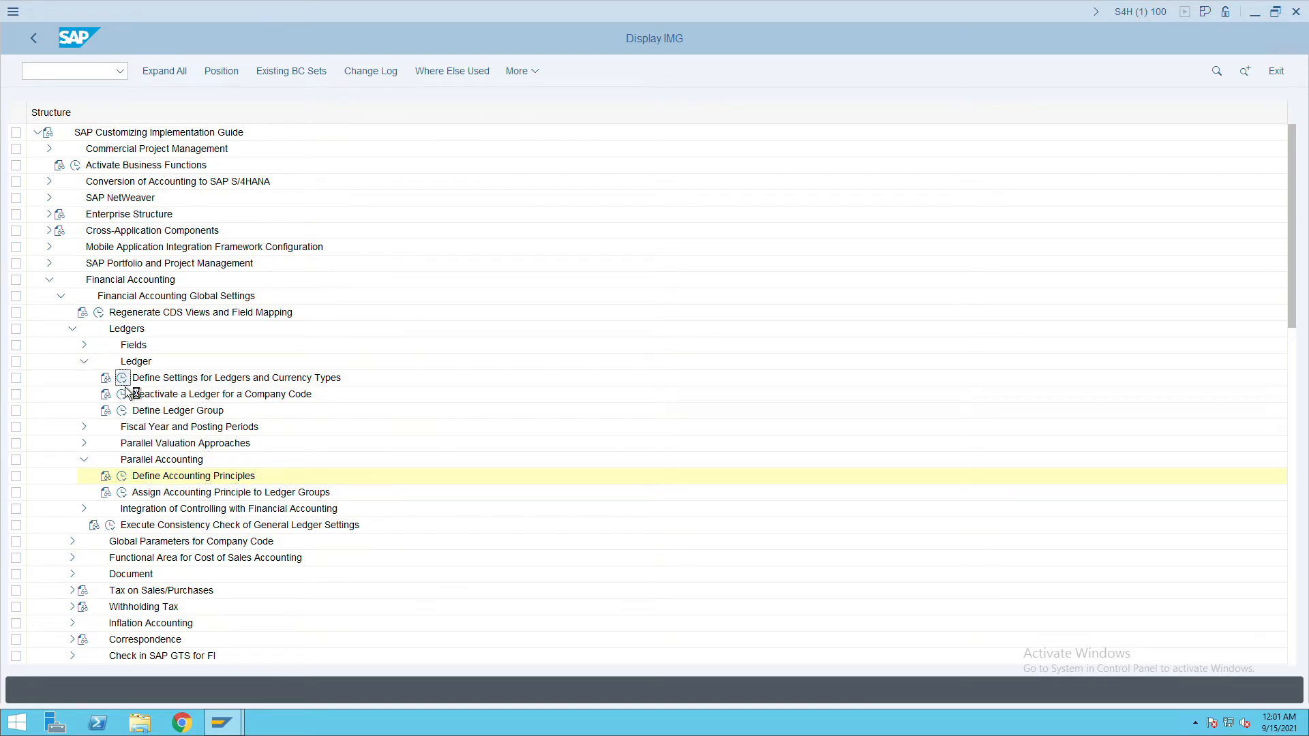
# Open ledger 0L's company code settings and reach accounting principles for company code ITC.
pyautogui.click(124, 386)
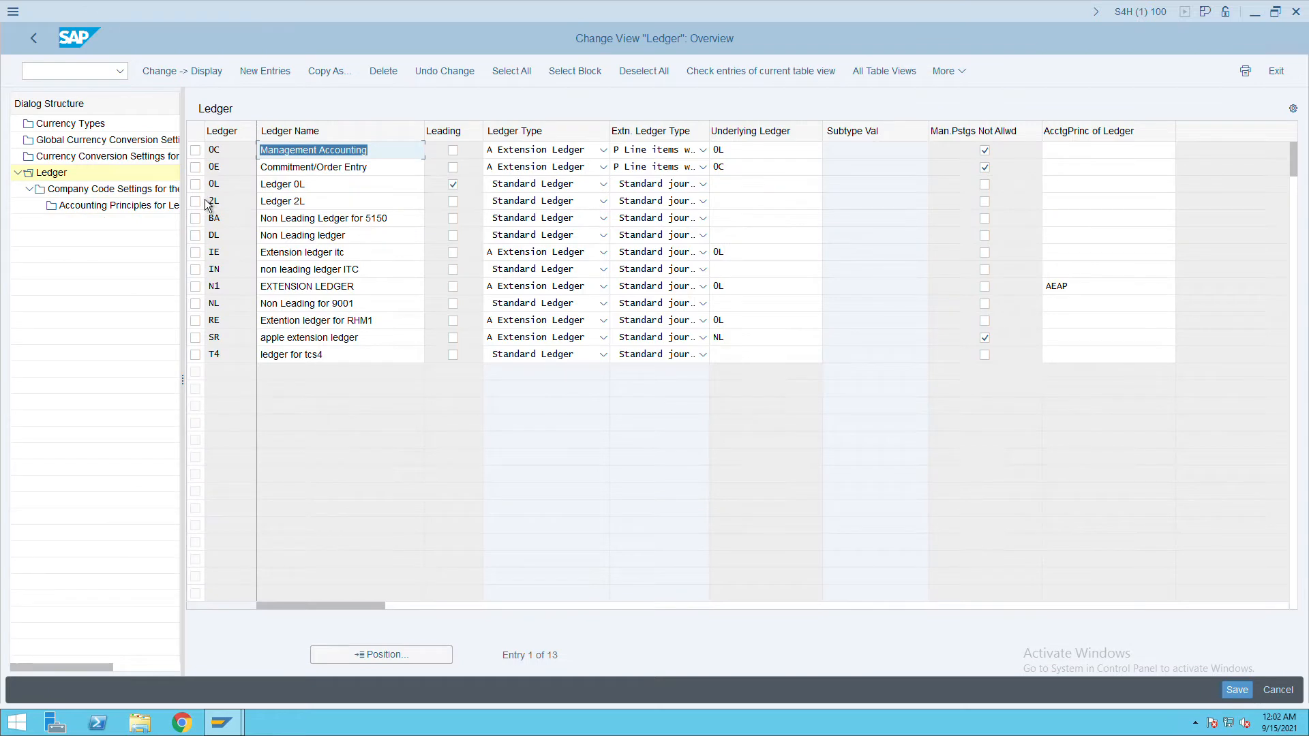
pyautogui.click(196, 185)
pyautogui.doubleClick(133, 194)
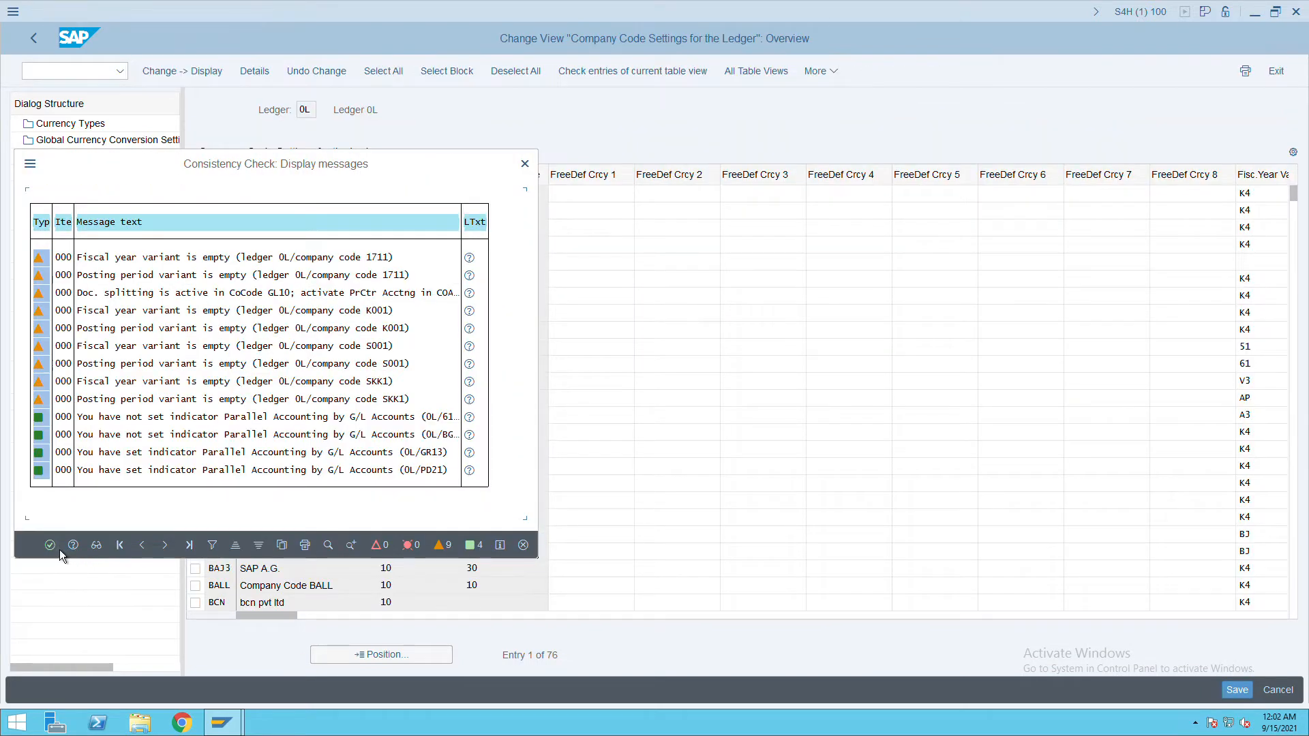
pyautogui.click(59, 550)
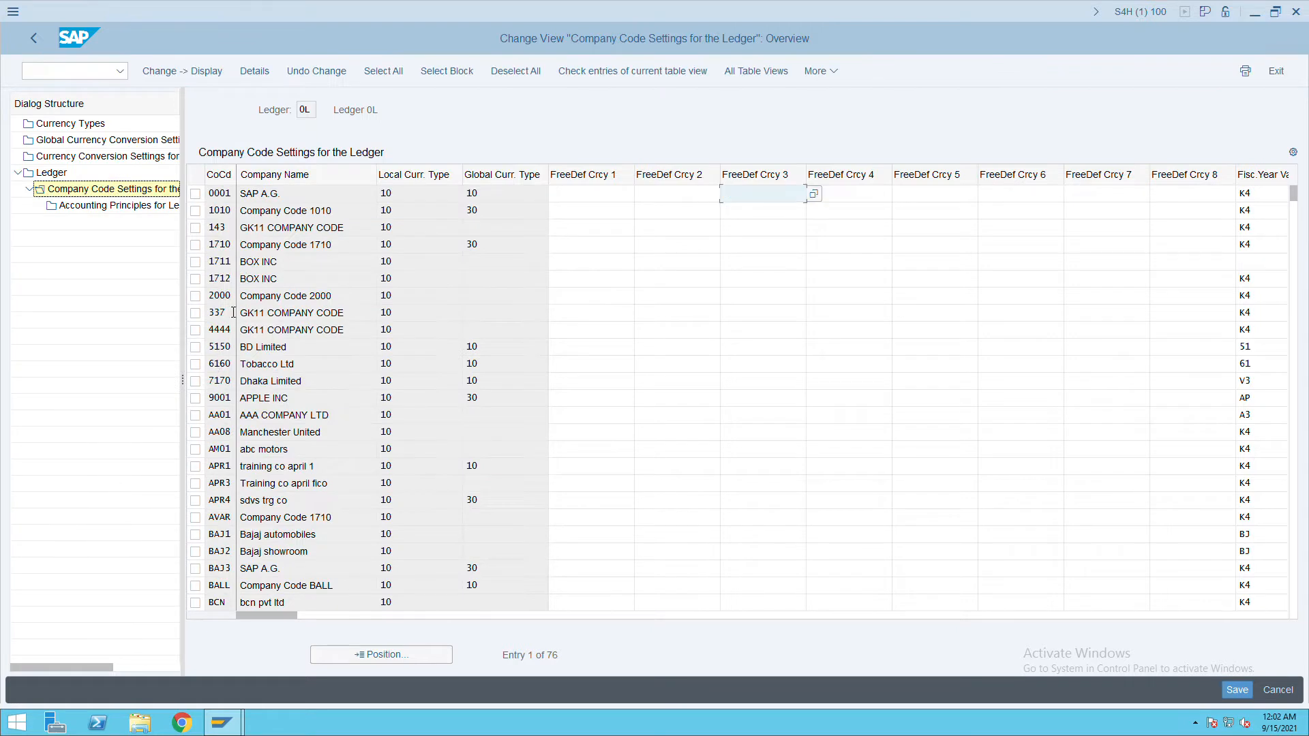
pyautogui.click(366, 656)
pyautogui.write('ifs')
pyautogui.press('Return')
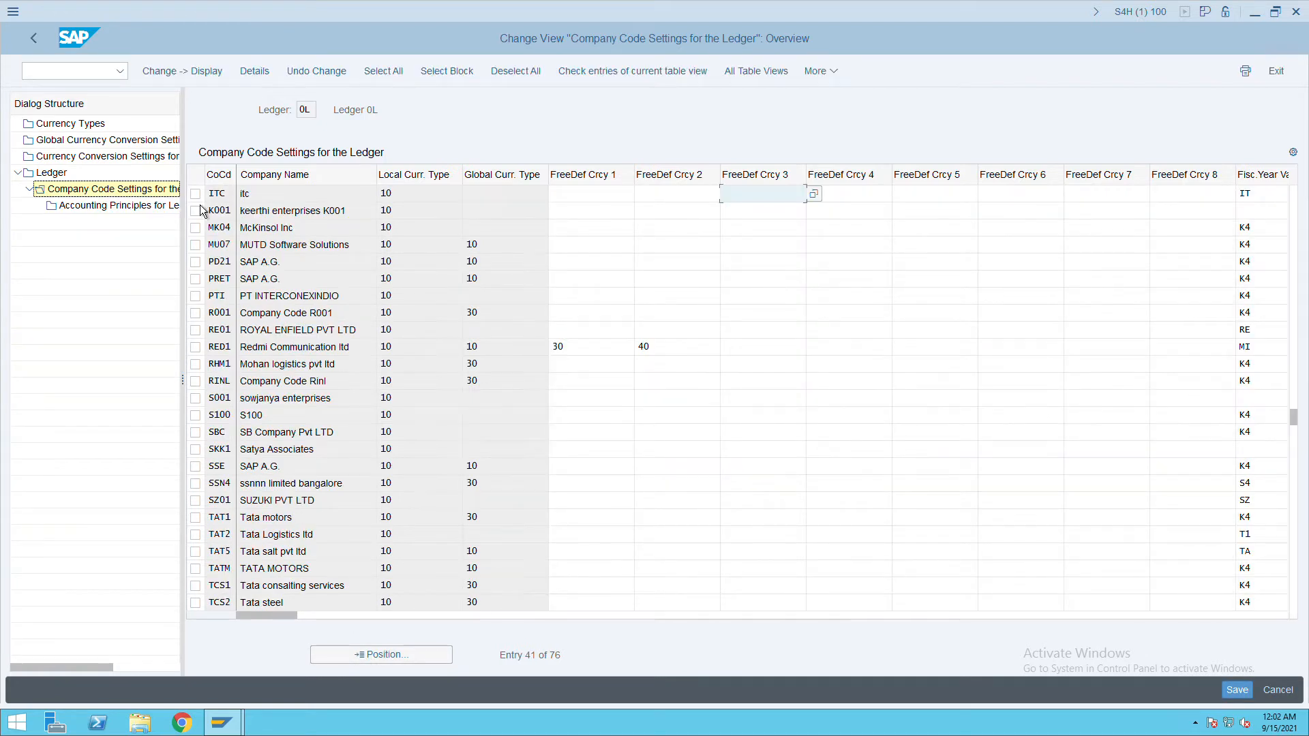
pyautogui.doubleClick(150, 211)
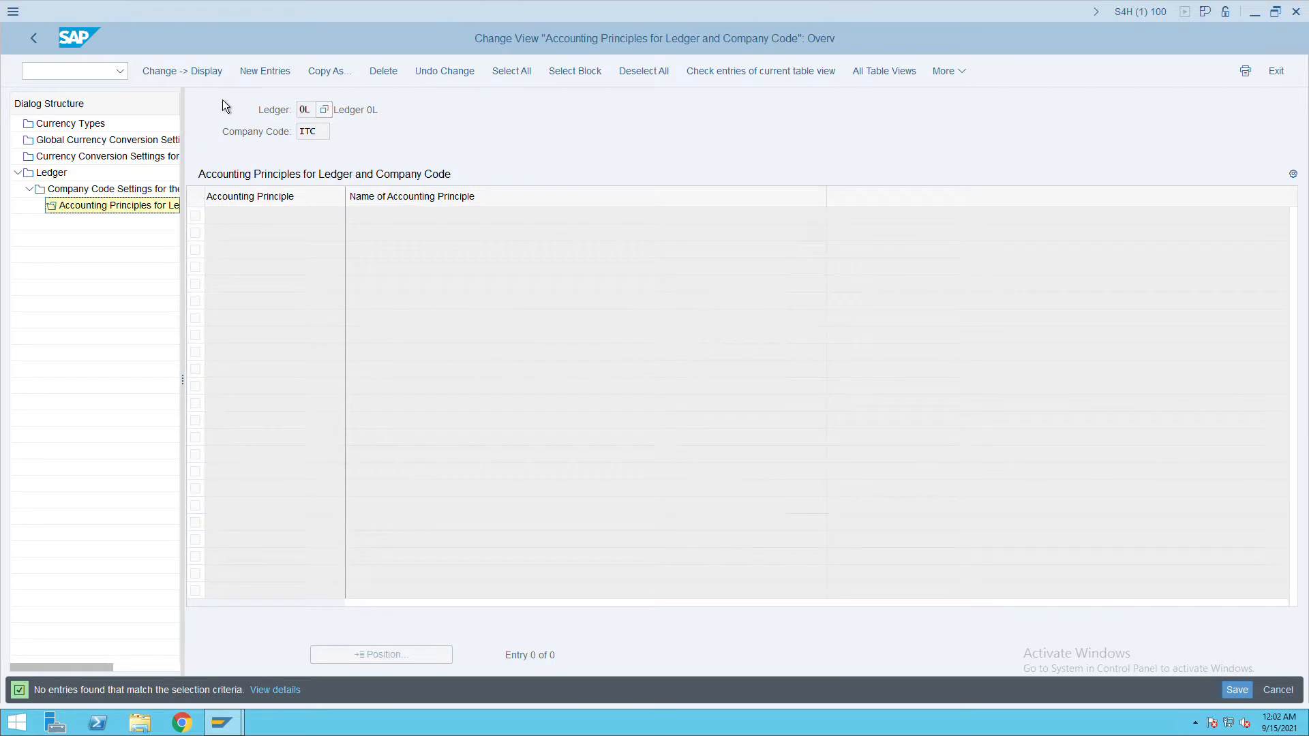
# Add accounting principle ITC for ledger 0L and company code ITC, save, and go back.
pyautogui.click(263, 72)
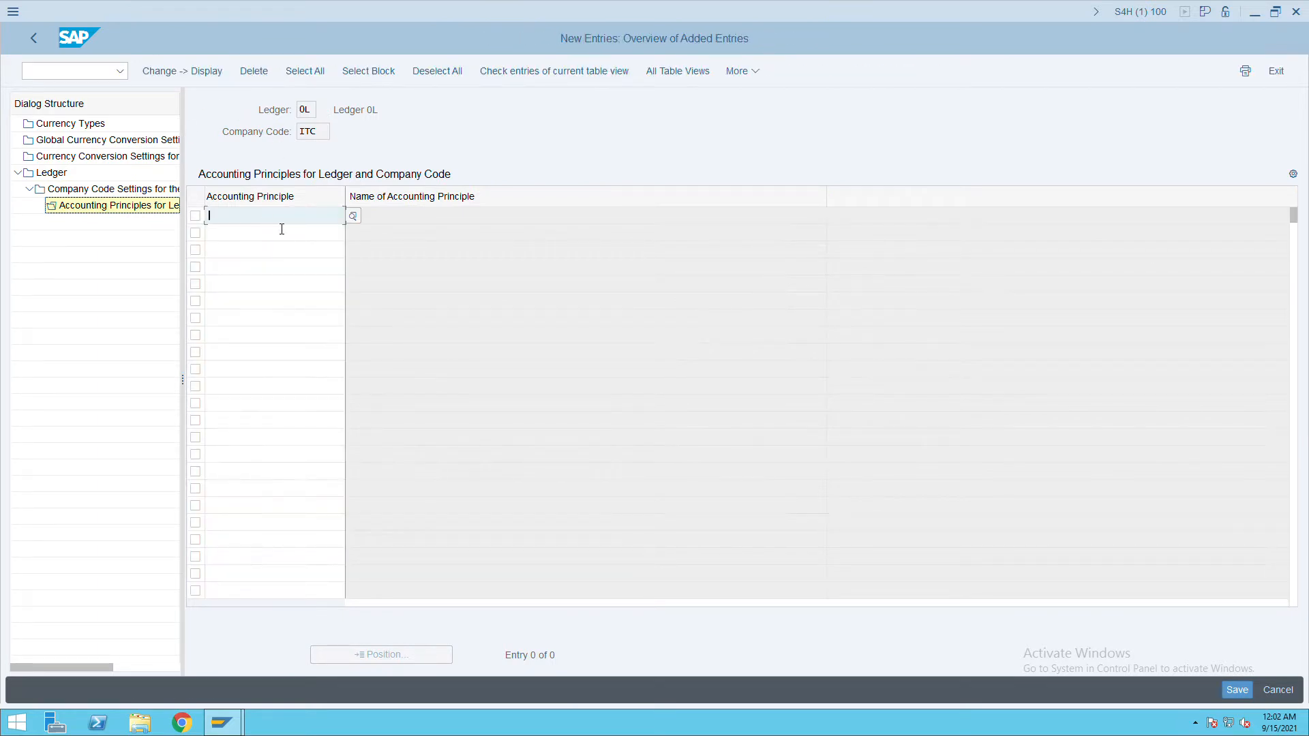
pyautogui.write('ITC')
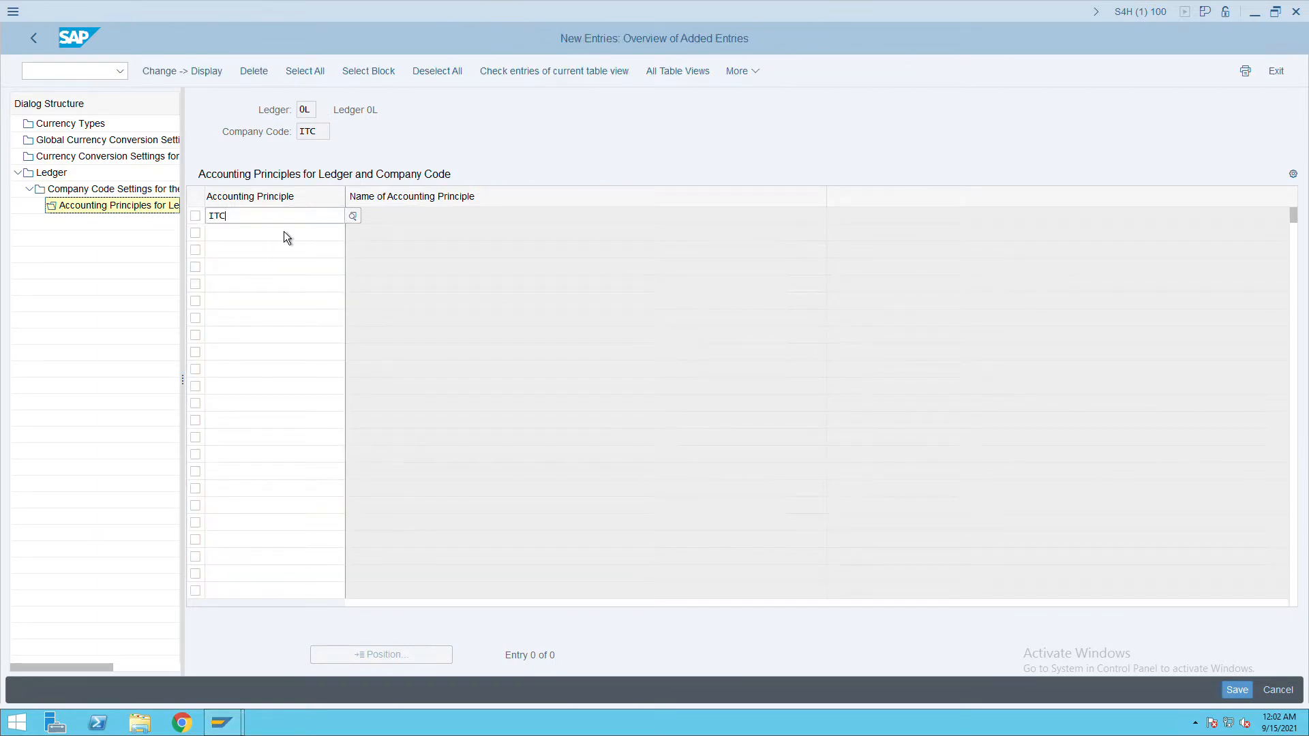
pyautogui.press('Return')
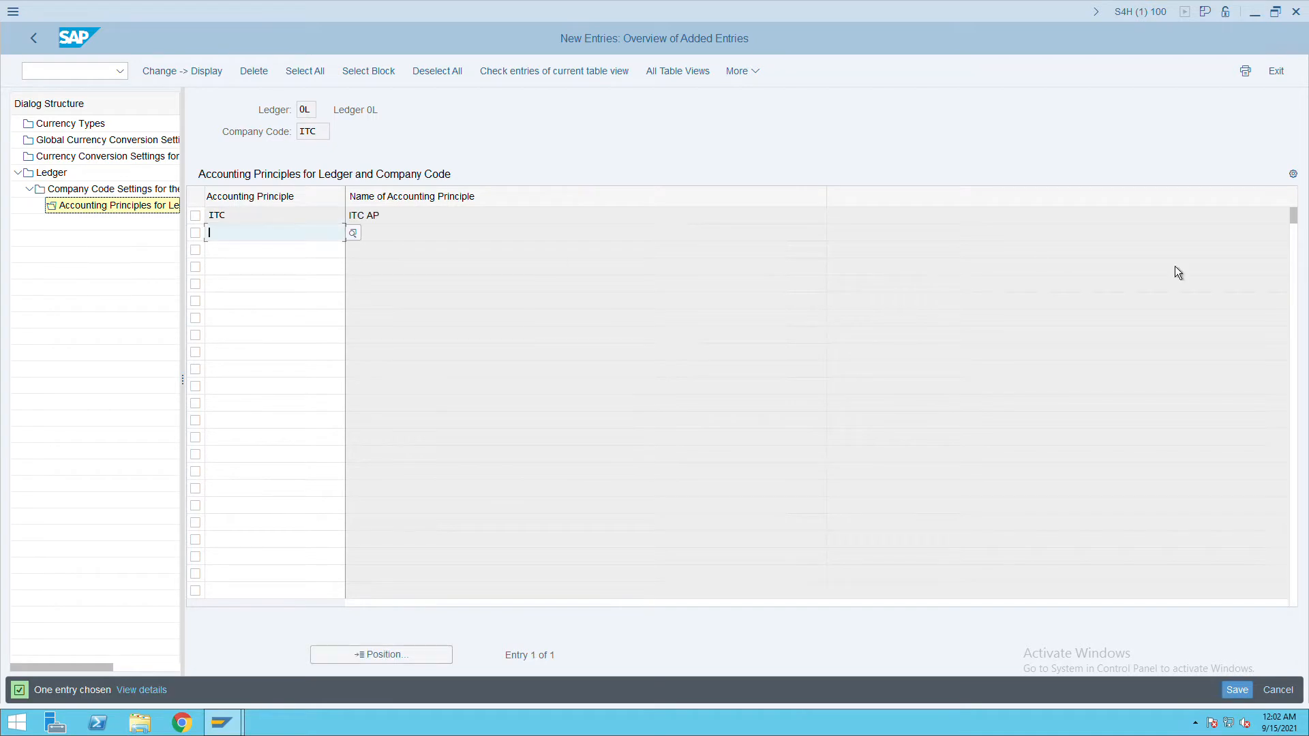
pyautogui.click(1237, 690)
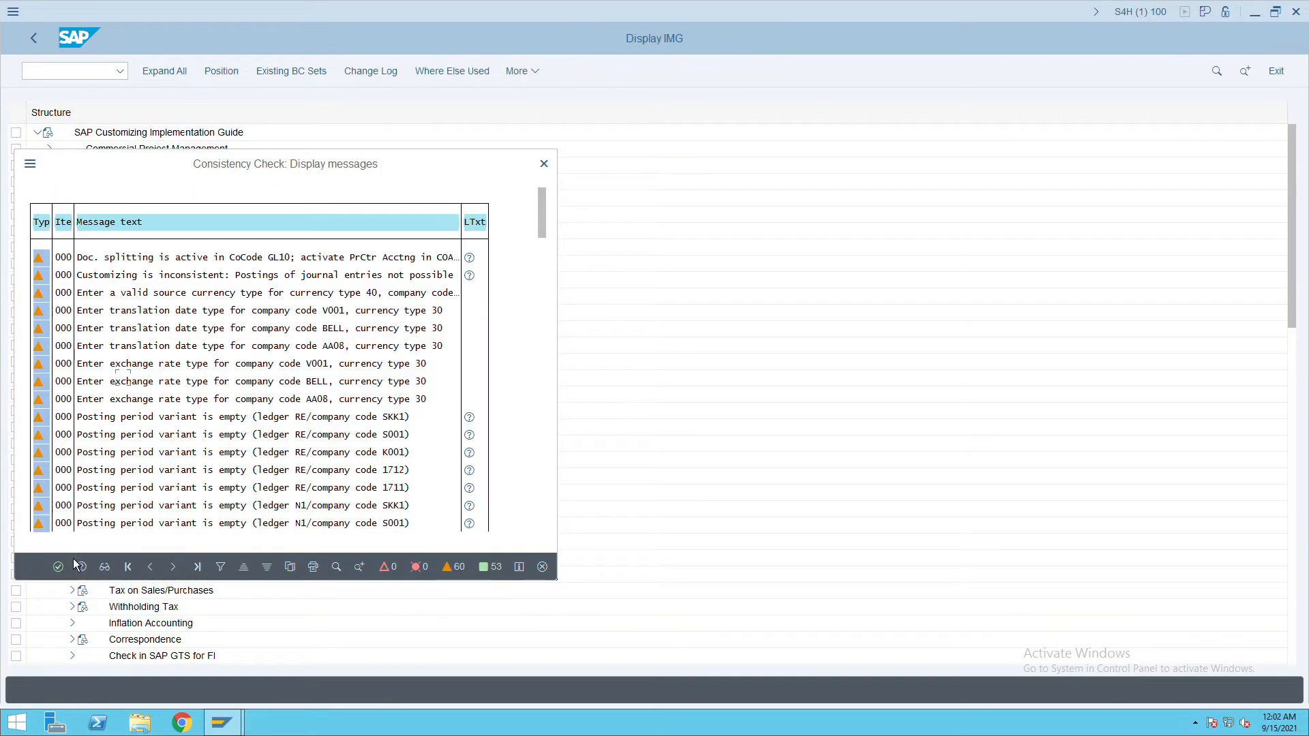
pyautogui.click(58, 567)
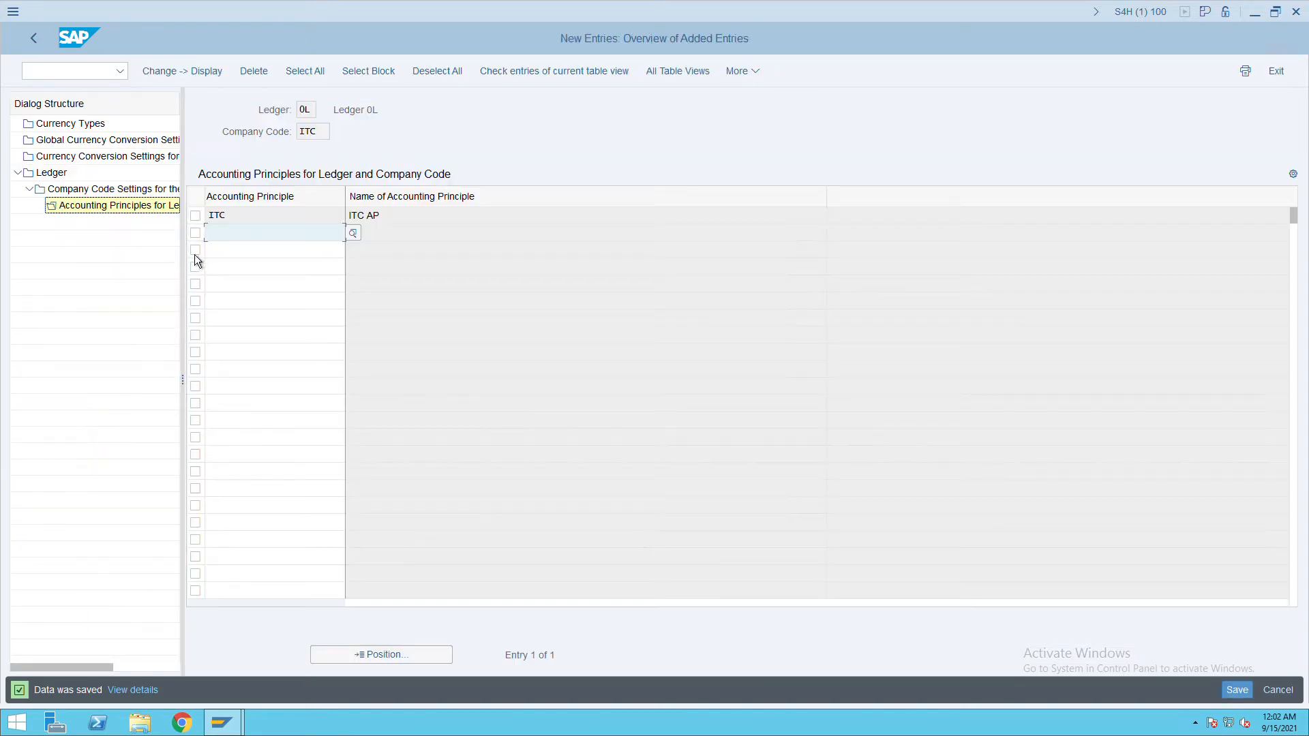
pyautogui.click(42, 44)
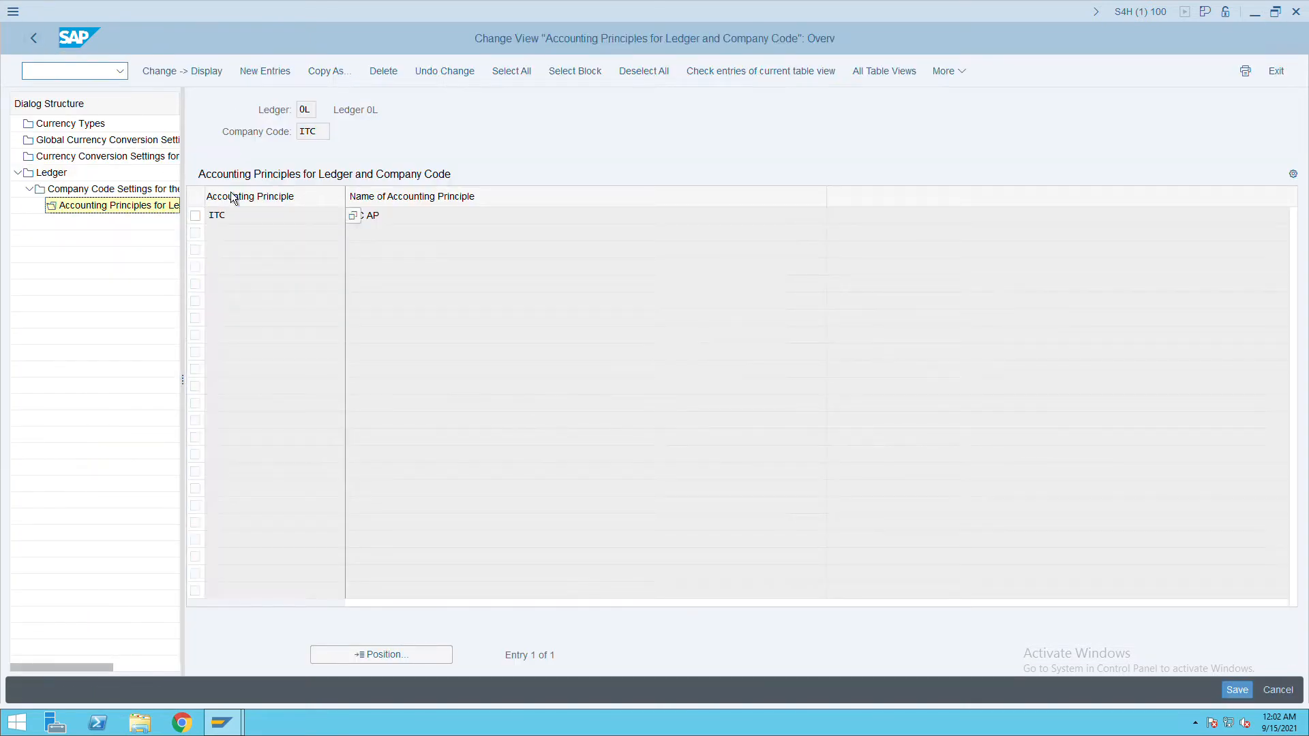
pyautogui.click(36, 44)
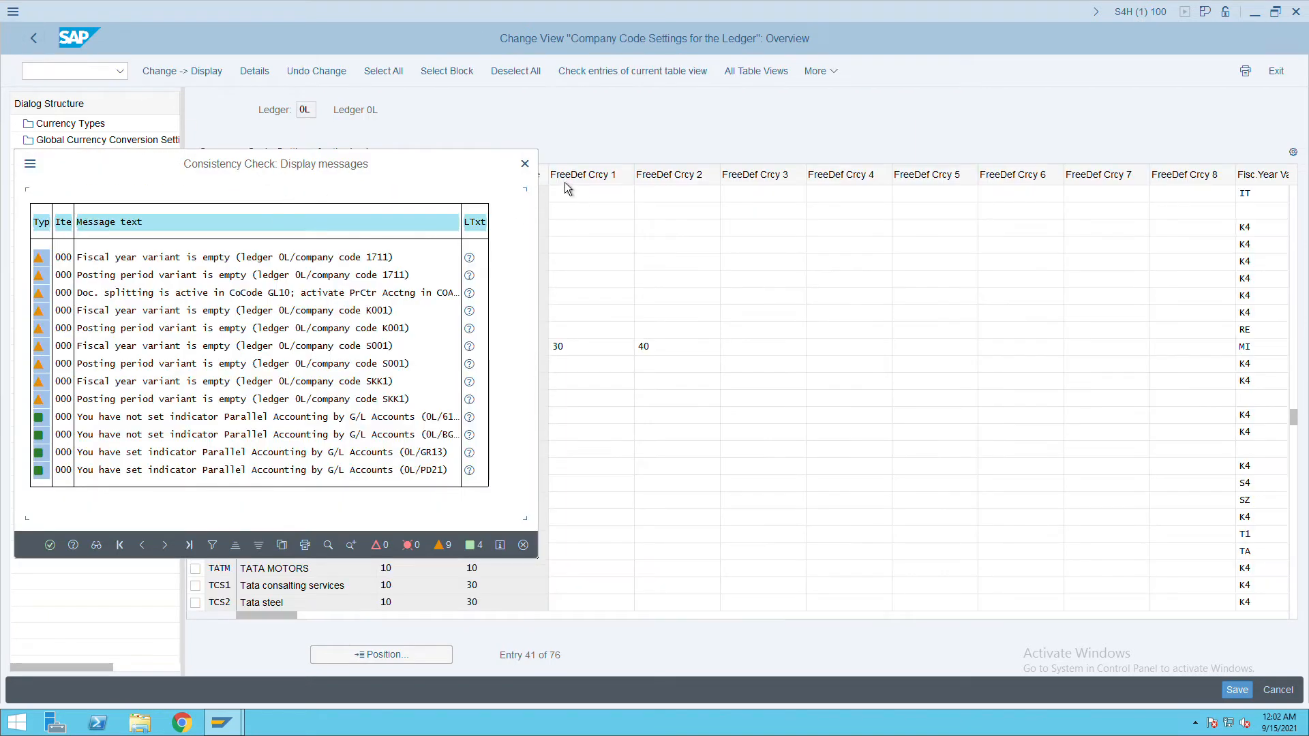
pyautogui.click(524, 163)
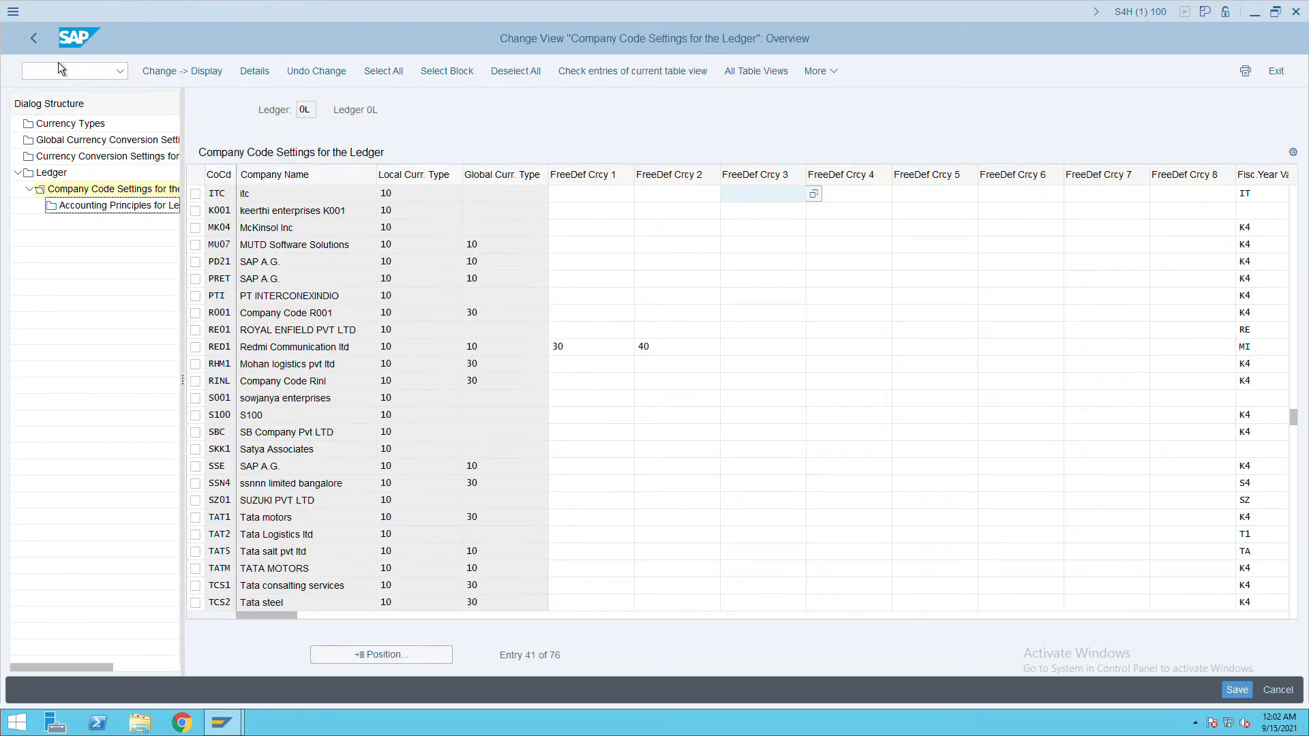
# Open accounting principles for non-leading ledger IN and company code ITC.
pyautogui.click(45, 54)
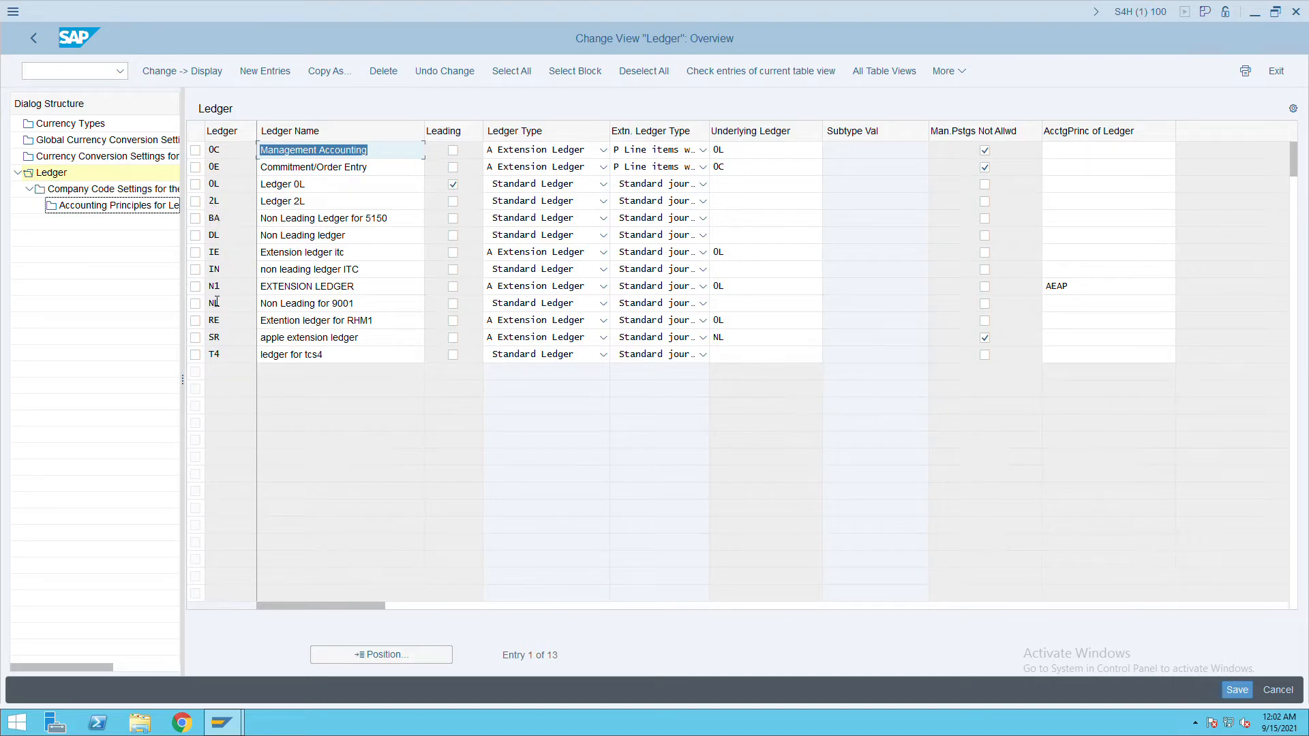
pyautogui.click(195, 269)
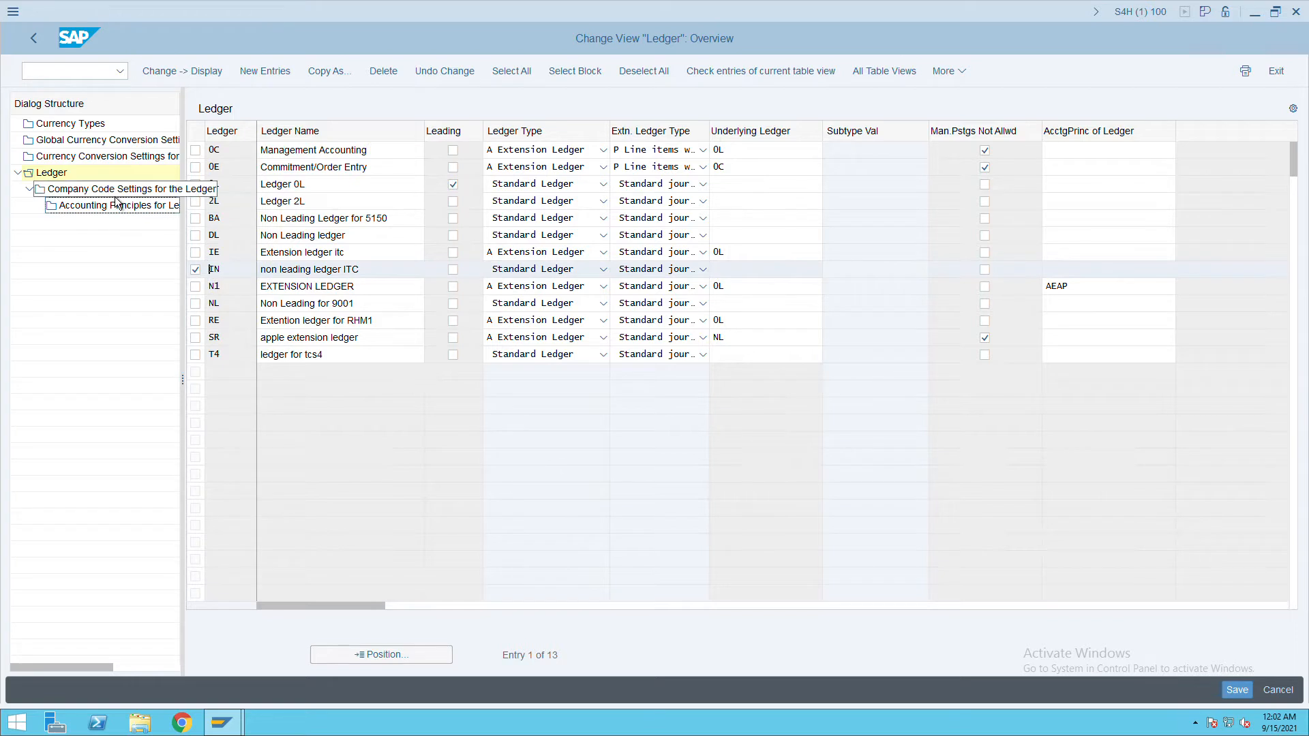
pyautogui.doubleClick(109, 188)
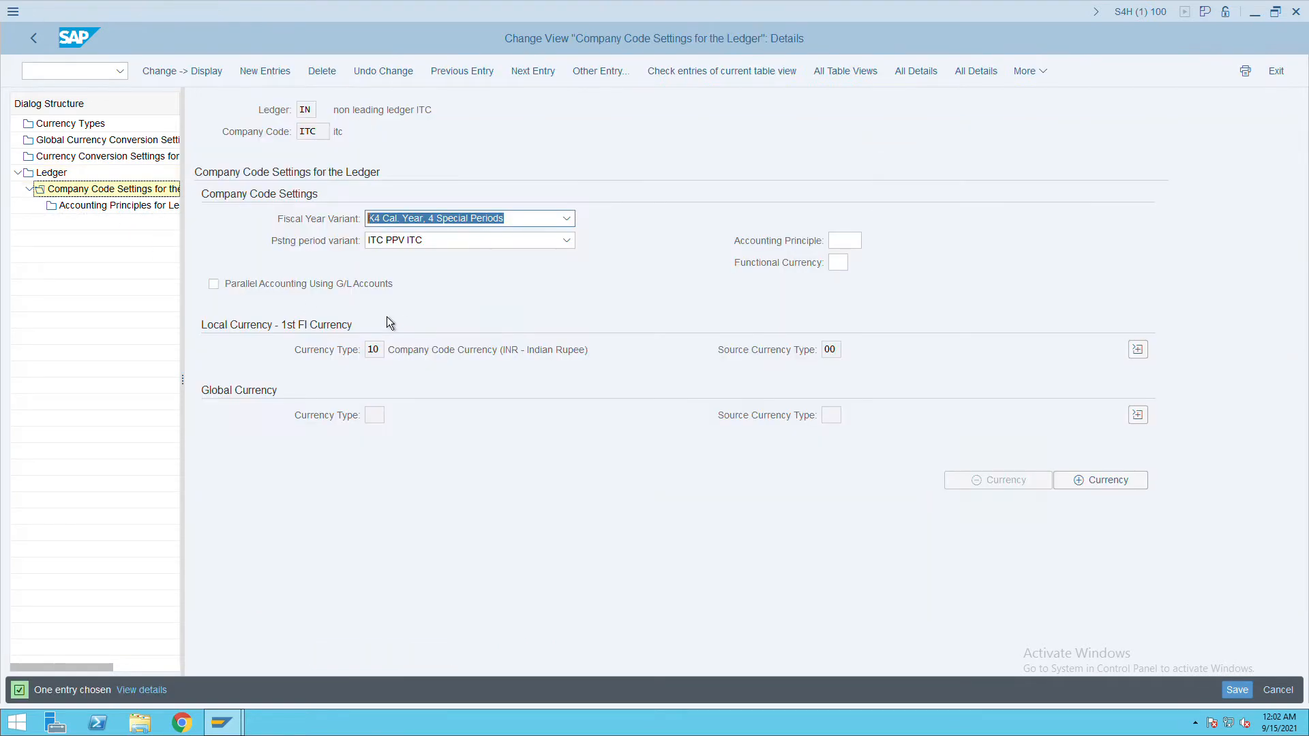
pyautogui.doubleClick(120, 212)
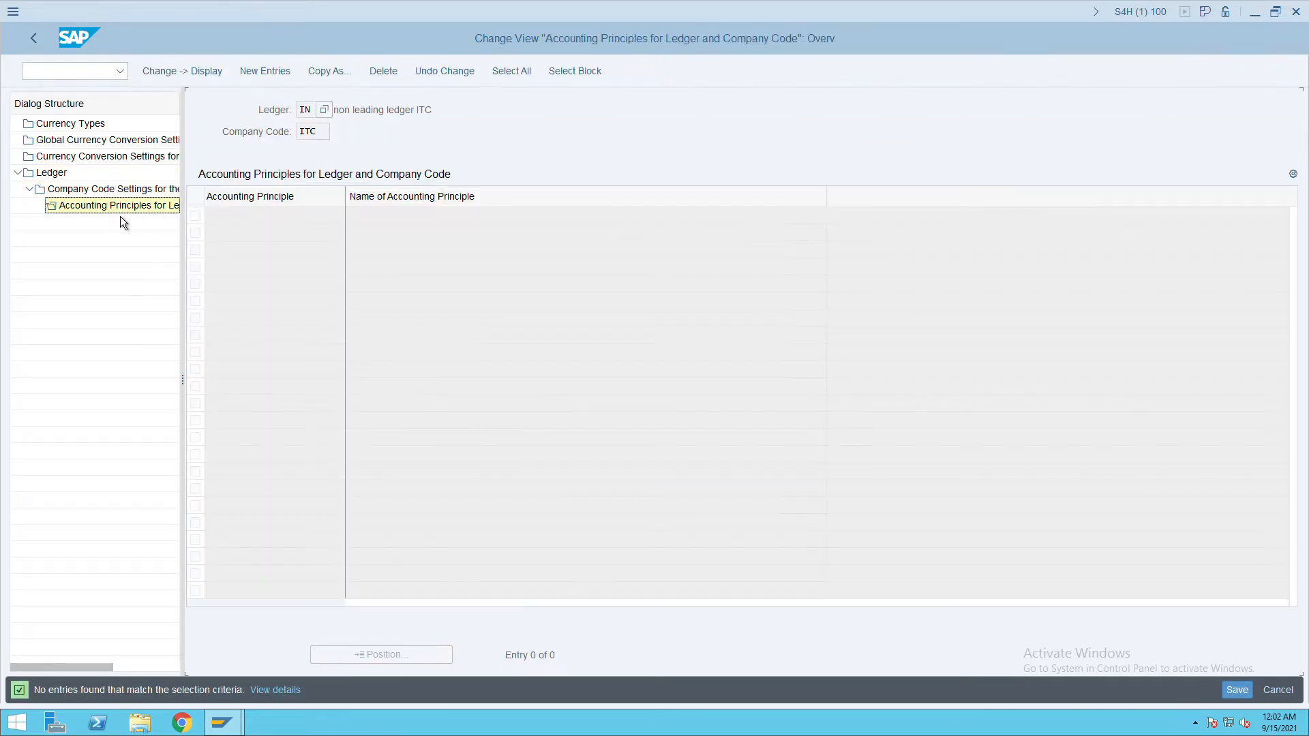
# Add accounting principle USIT, save it, and back out to the ledger list.
pyautogui.click(279, 74)
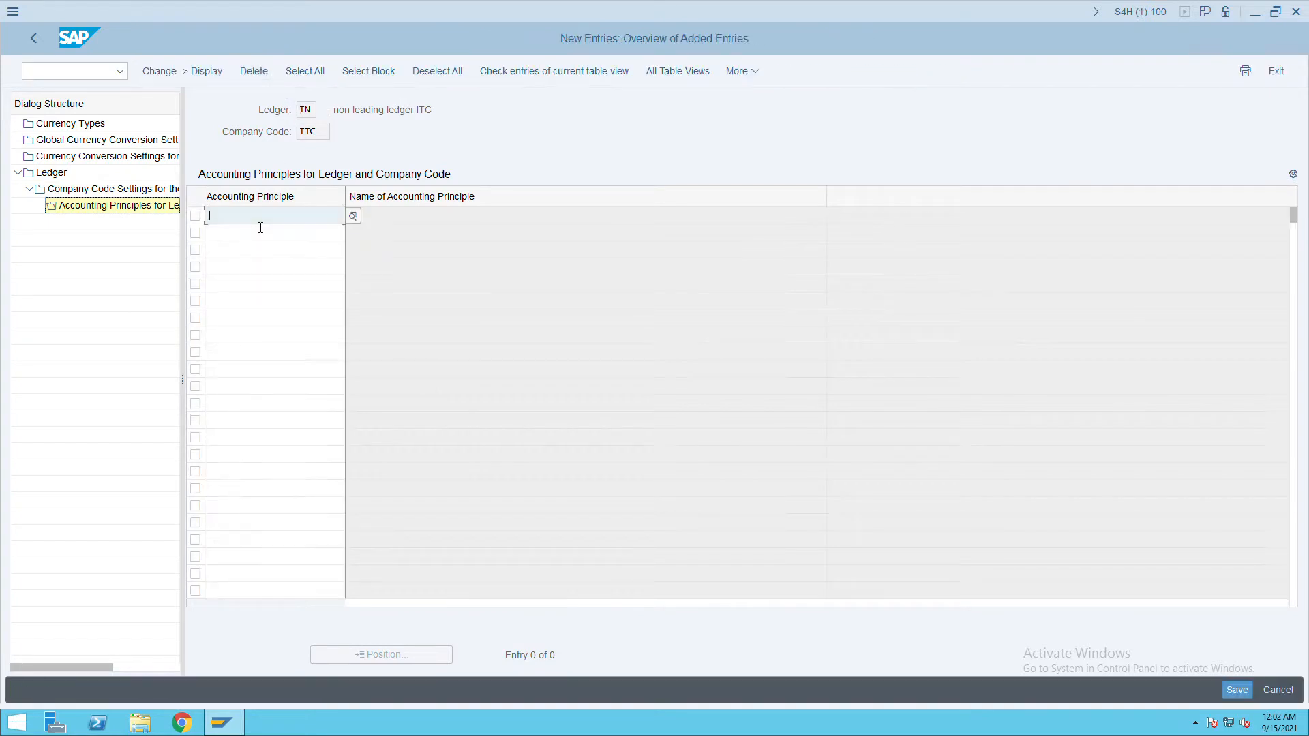
pyautogui.write('USIT')
pyautogui.click(262, 231)
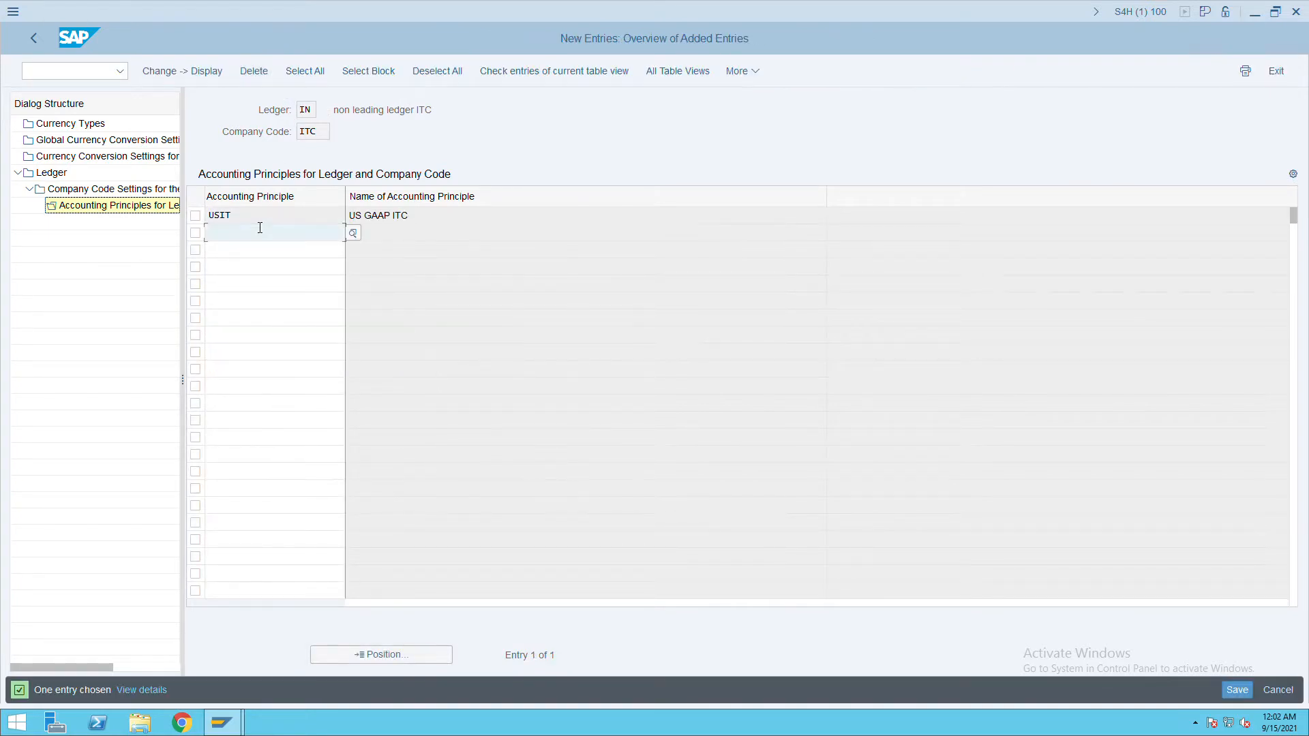
pyautogui.click(1231, 691)
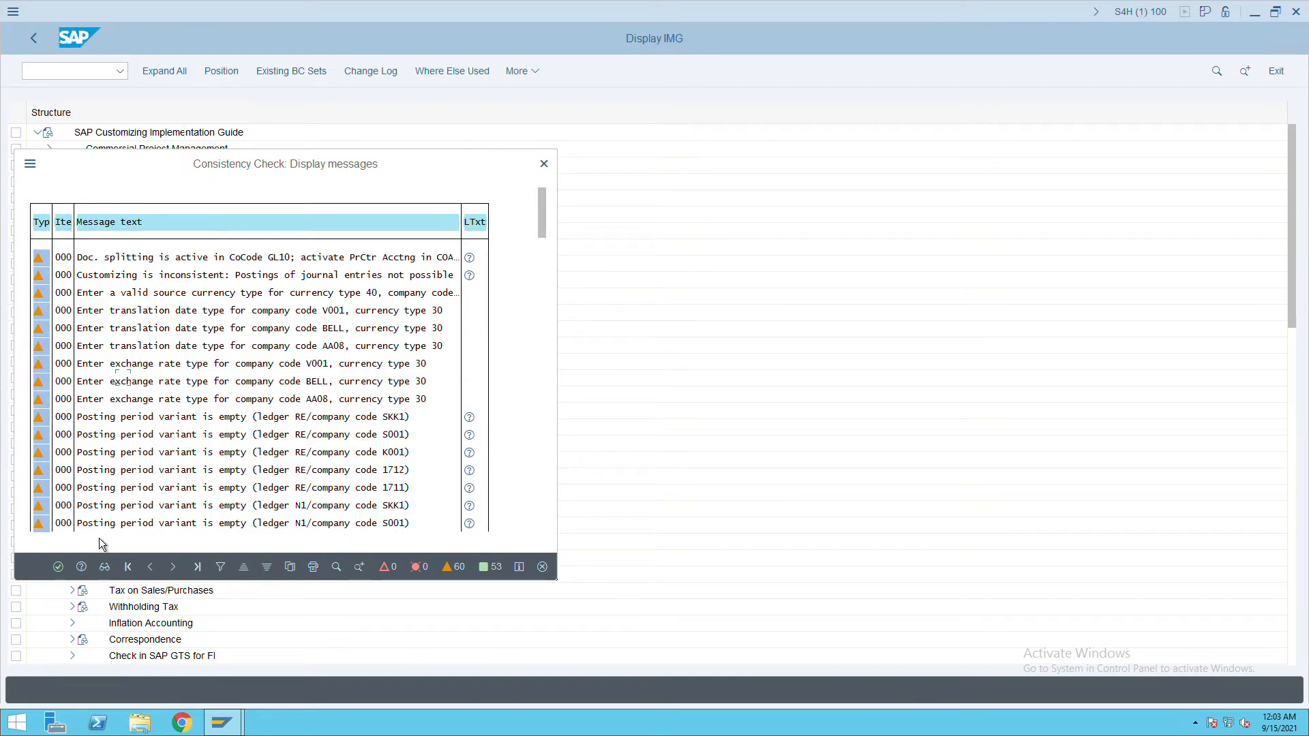
pyautogui.click(59, 567)
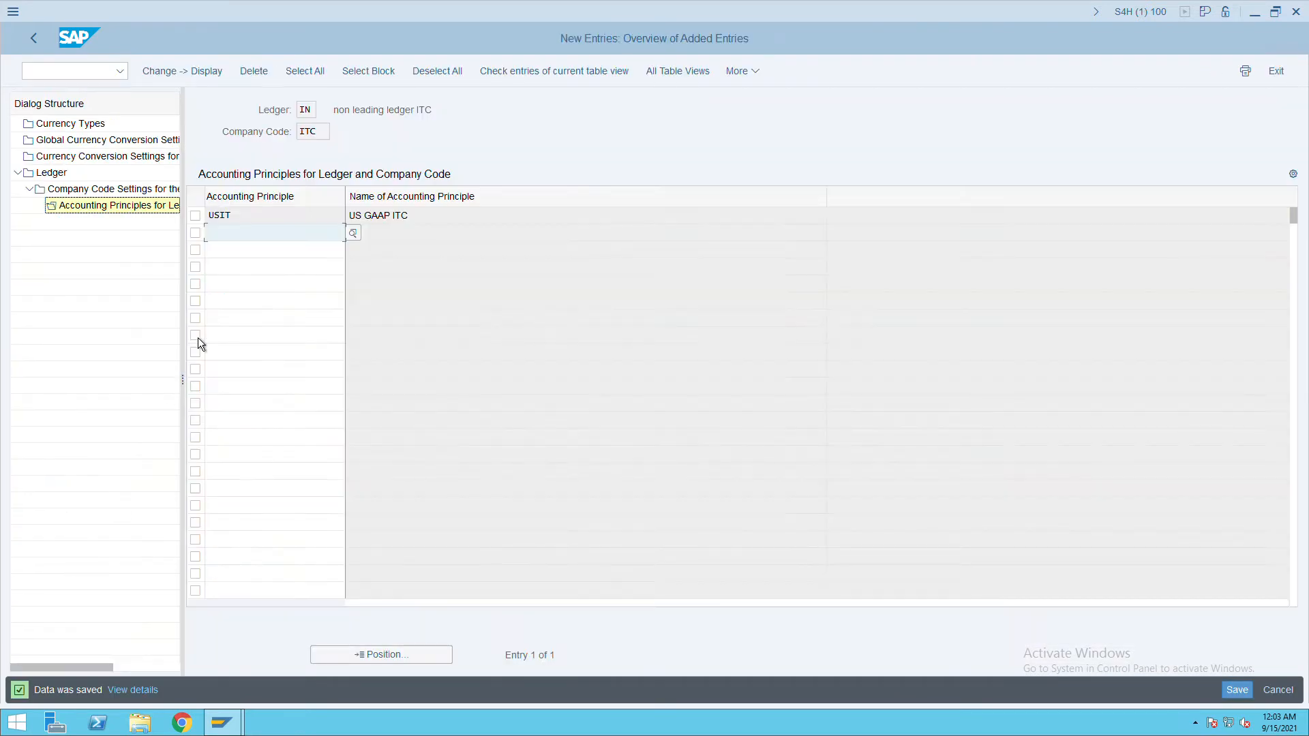
pyautogui.click(35, 39)
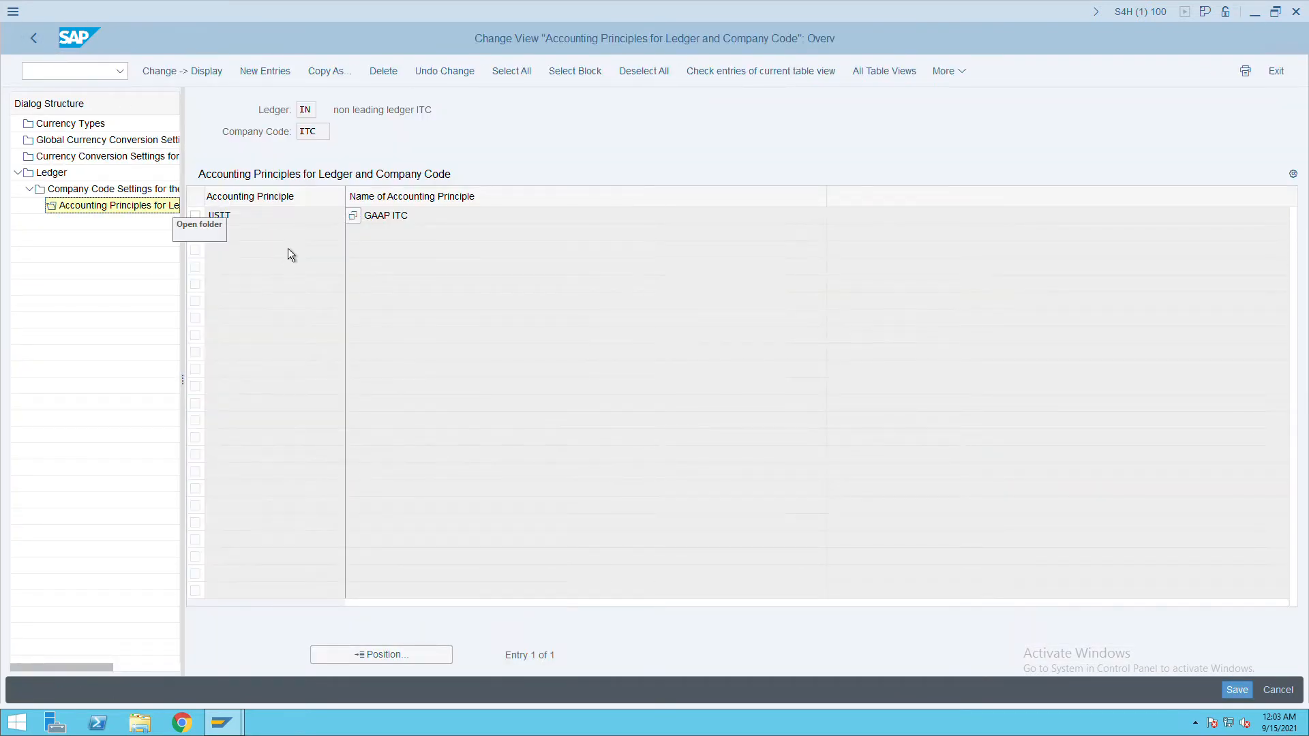
pyautogui.click(41, 43)
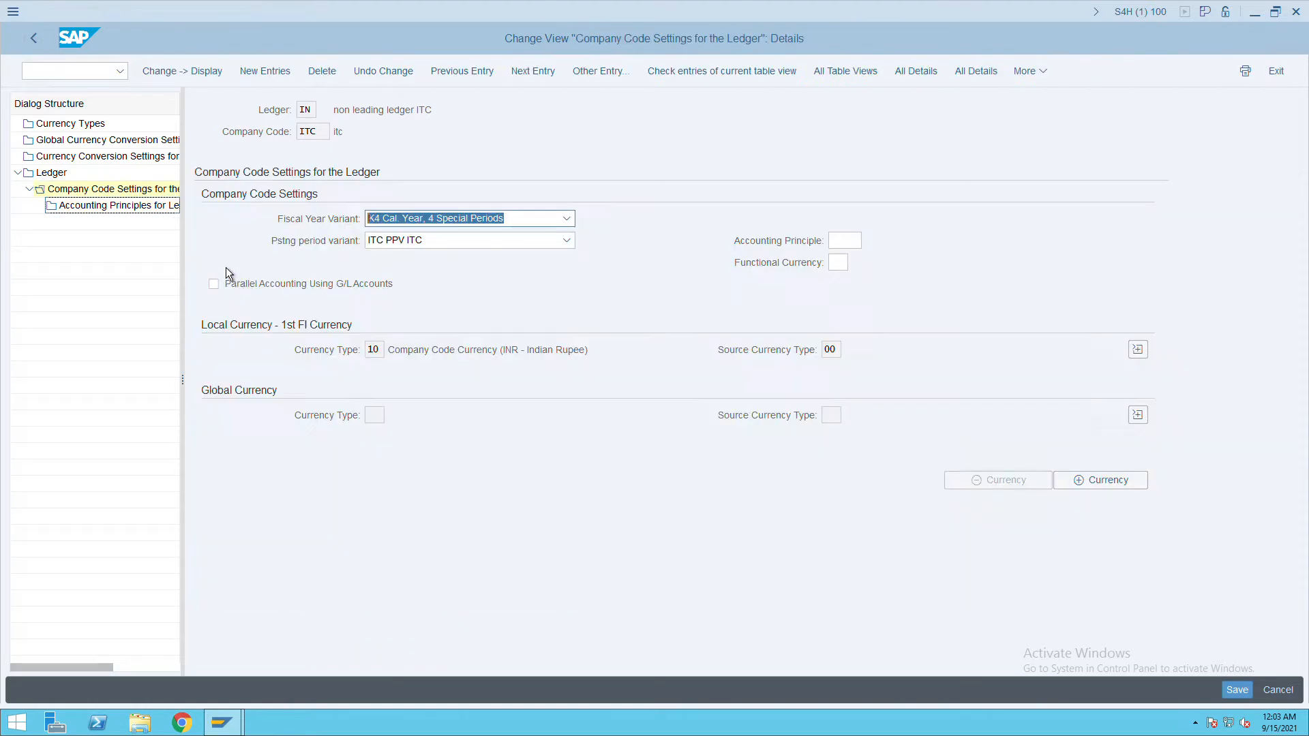
pyautogui.click(34, 39)
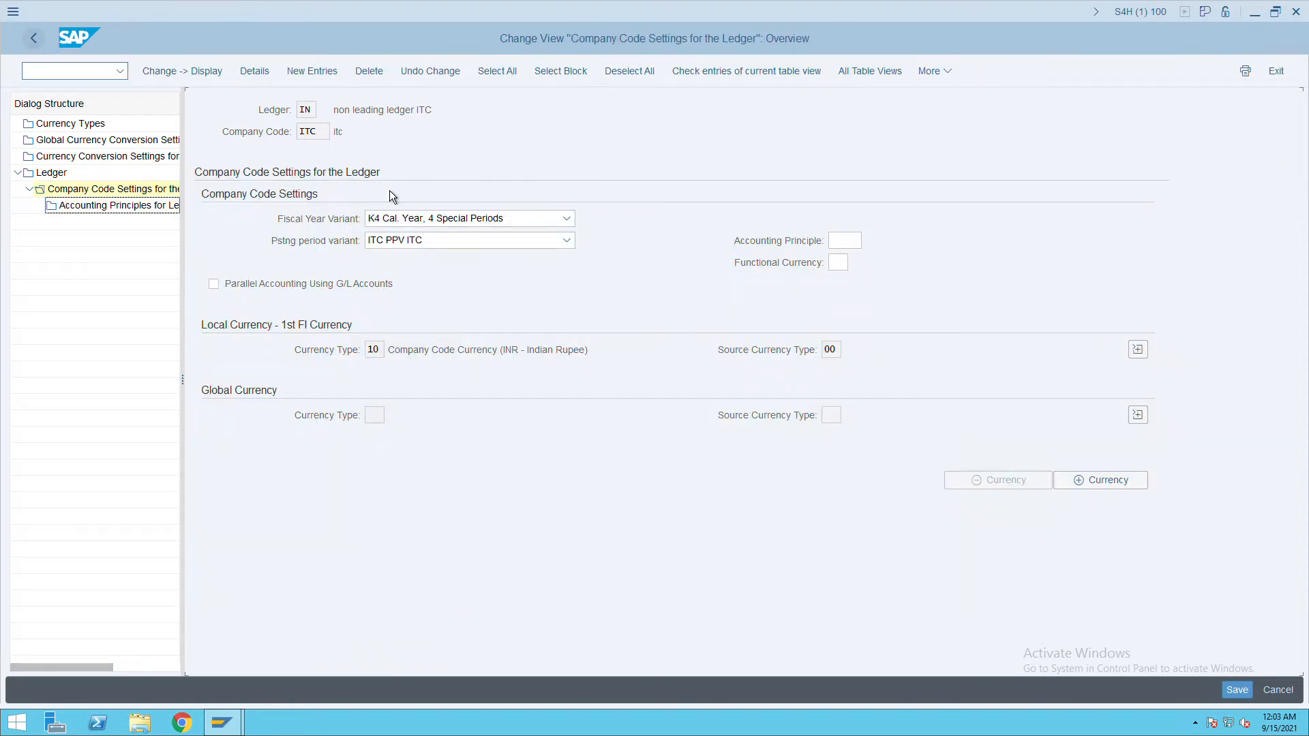
pyautogui.click(33, 38)
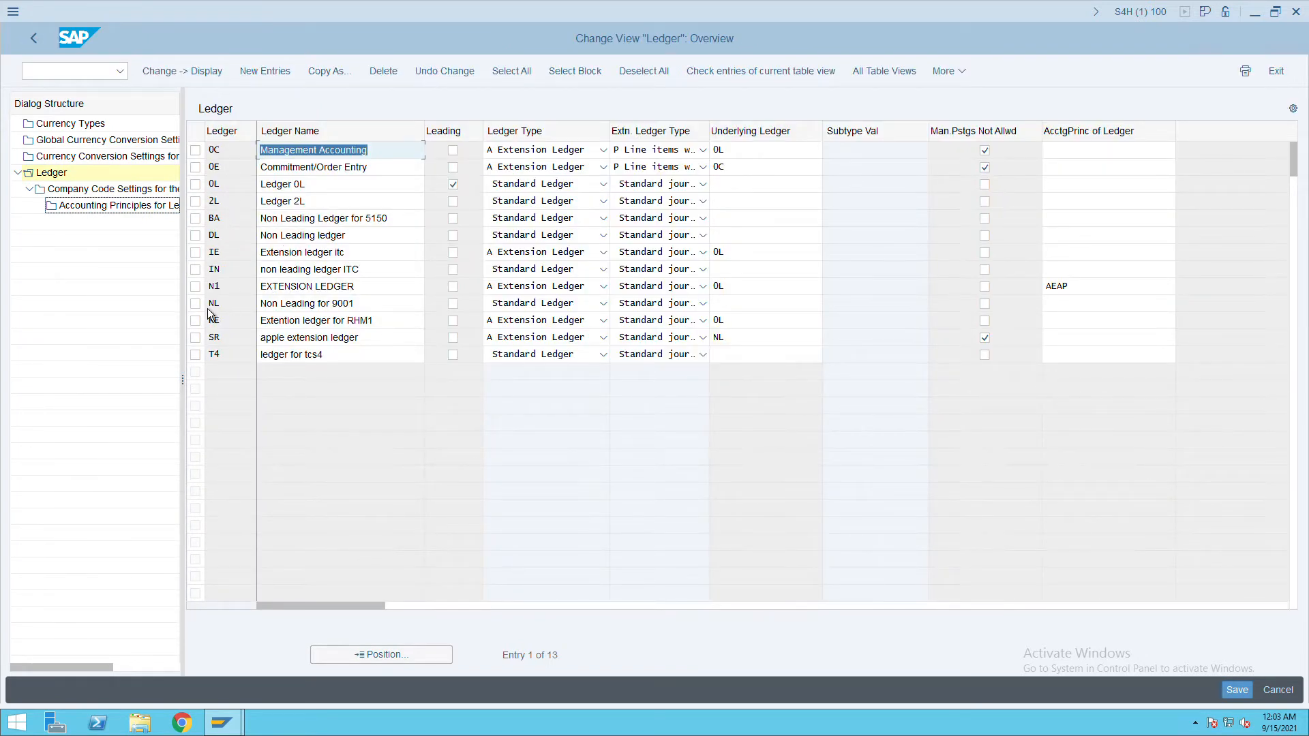
# Open ledger IE's company code settings and reach accounting principles for company code ITC.
pyautogui.click(195, 253)
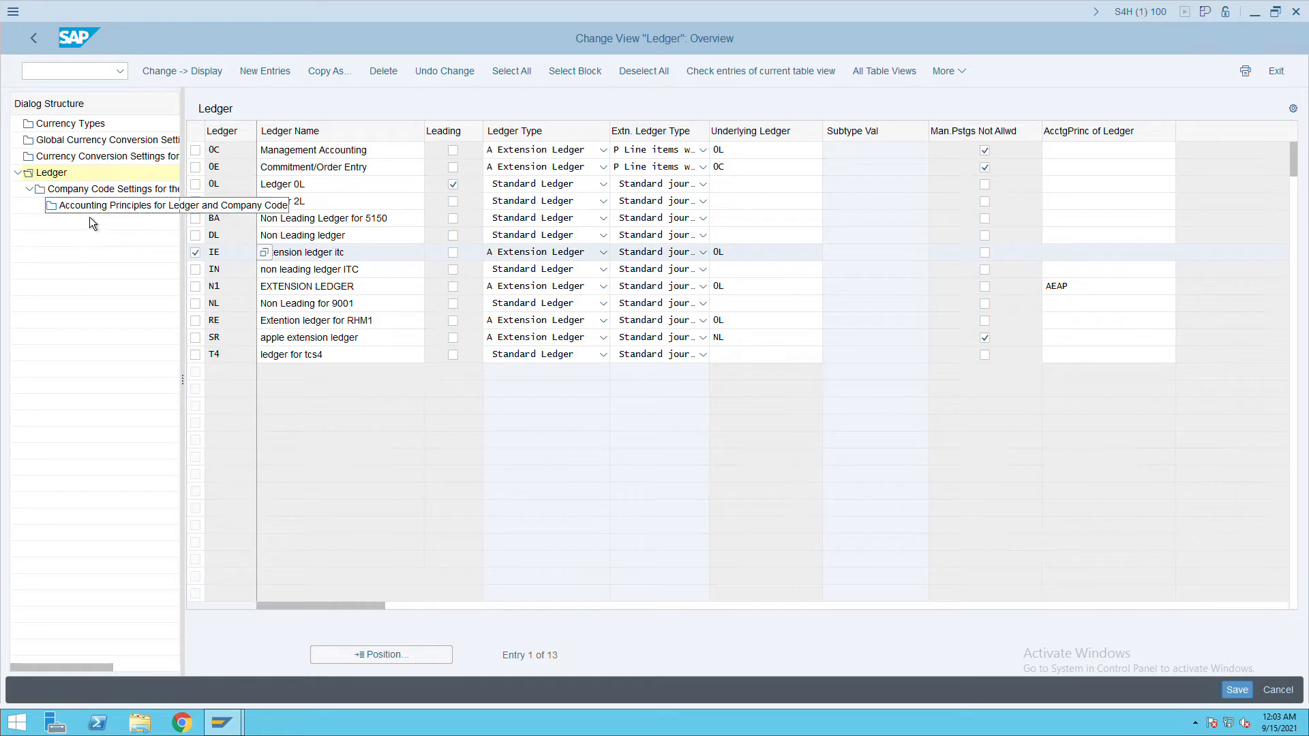
pyautogui.click(102, 189)
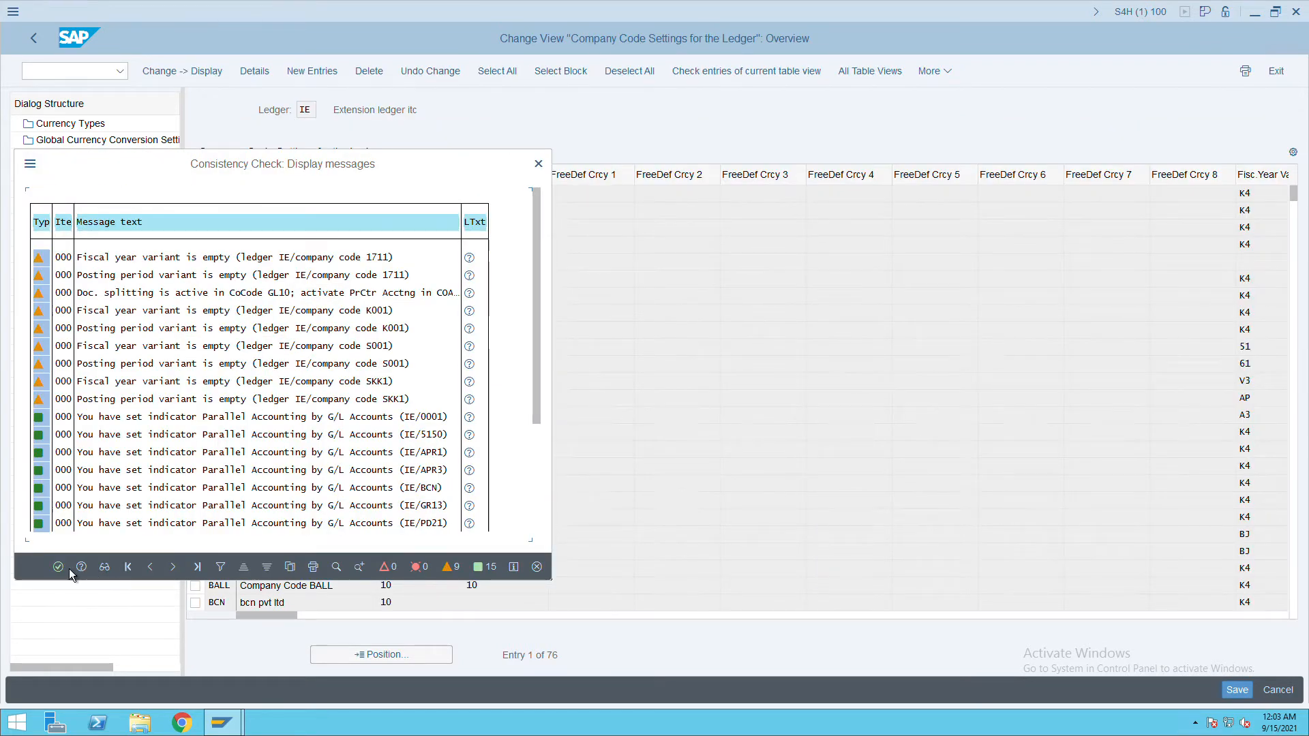
pyautogui.click(68, 571)
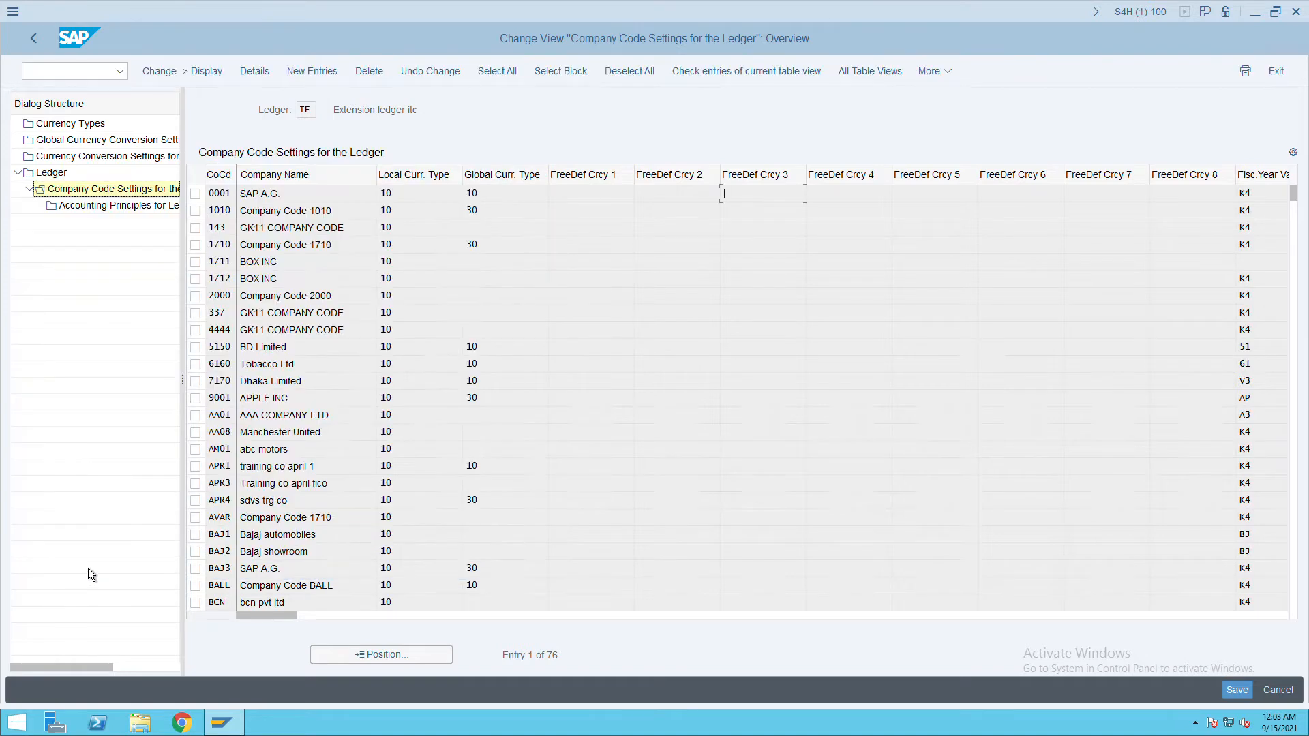
pyautogui.click(411, 657)
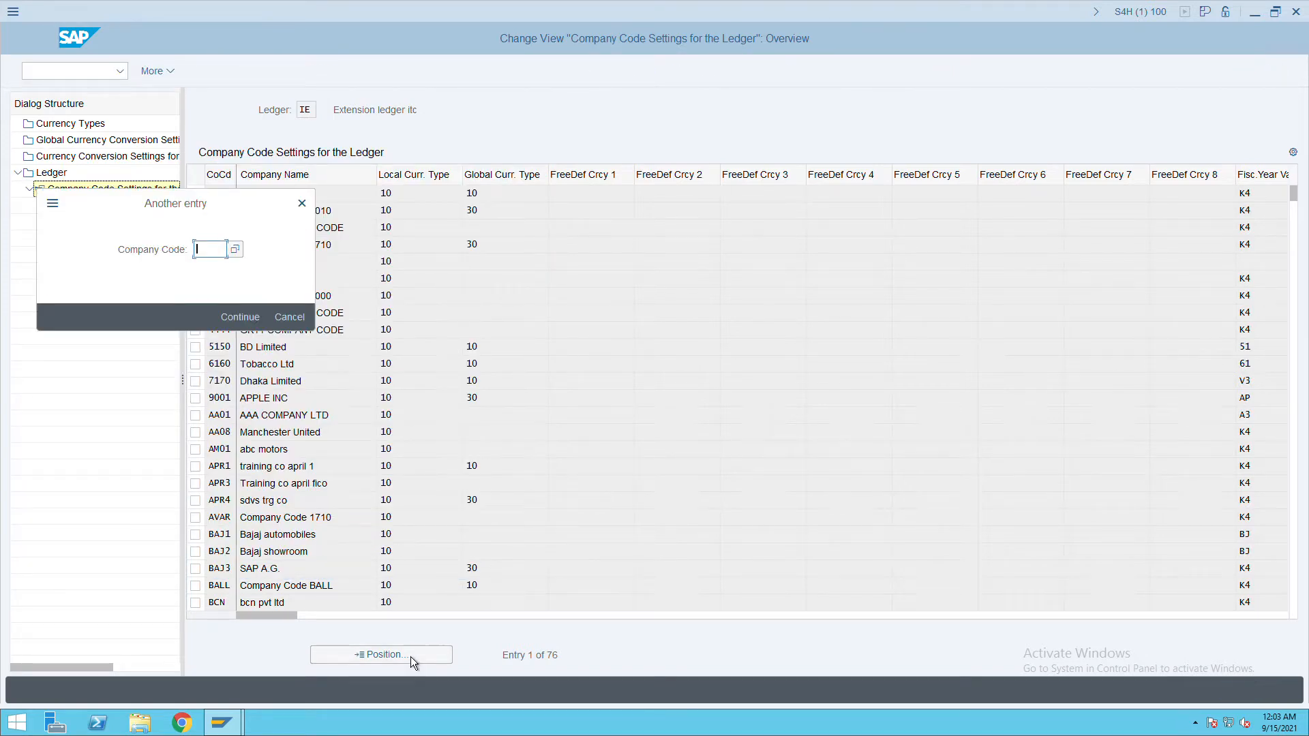
pyautogui.write('ITC')
pyautogui.press('Return')
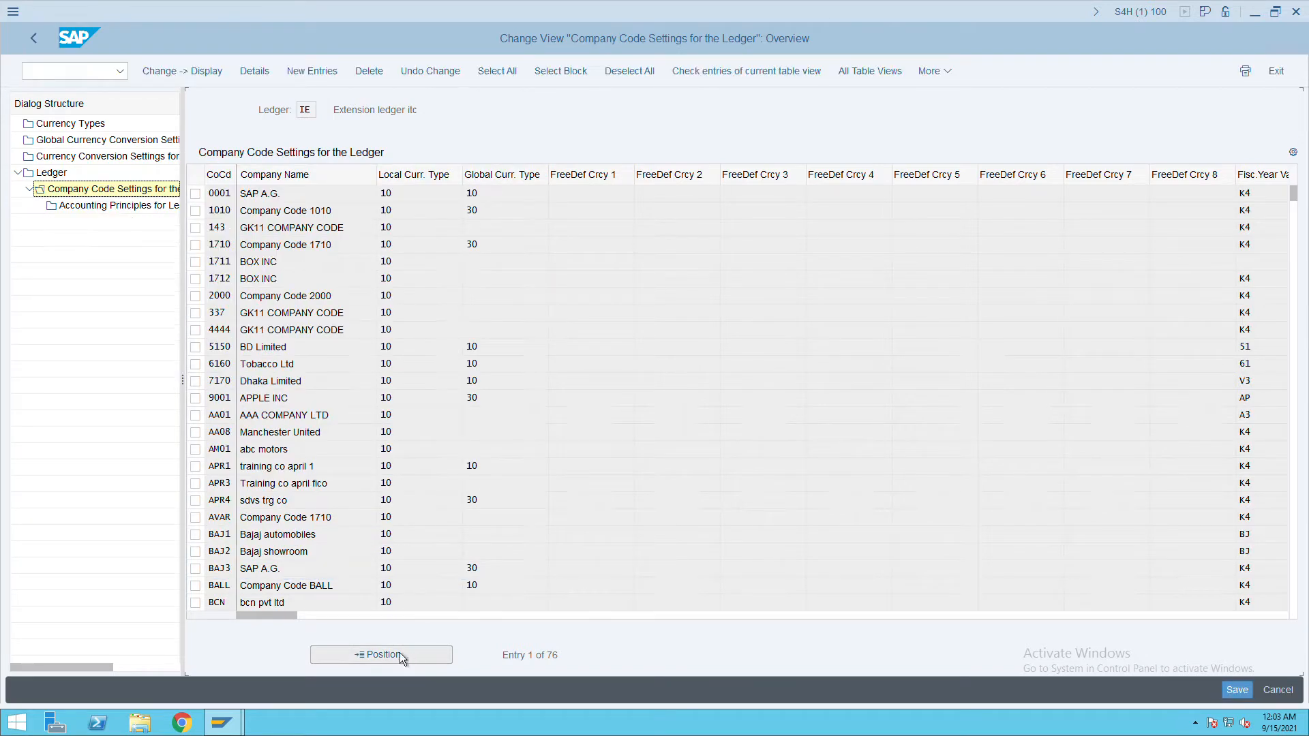
pyautogui.click(195, 194)
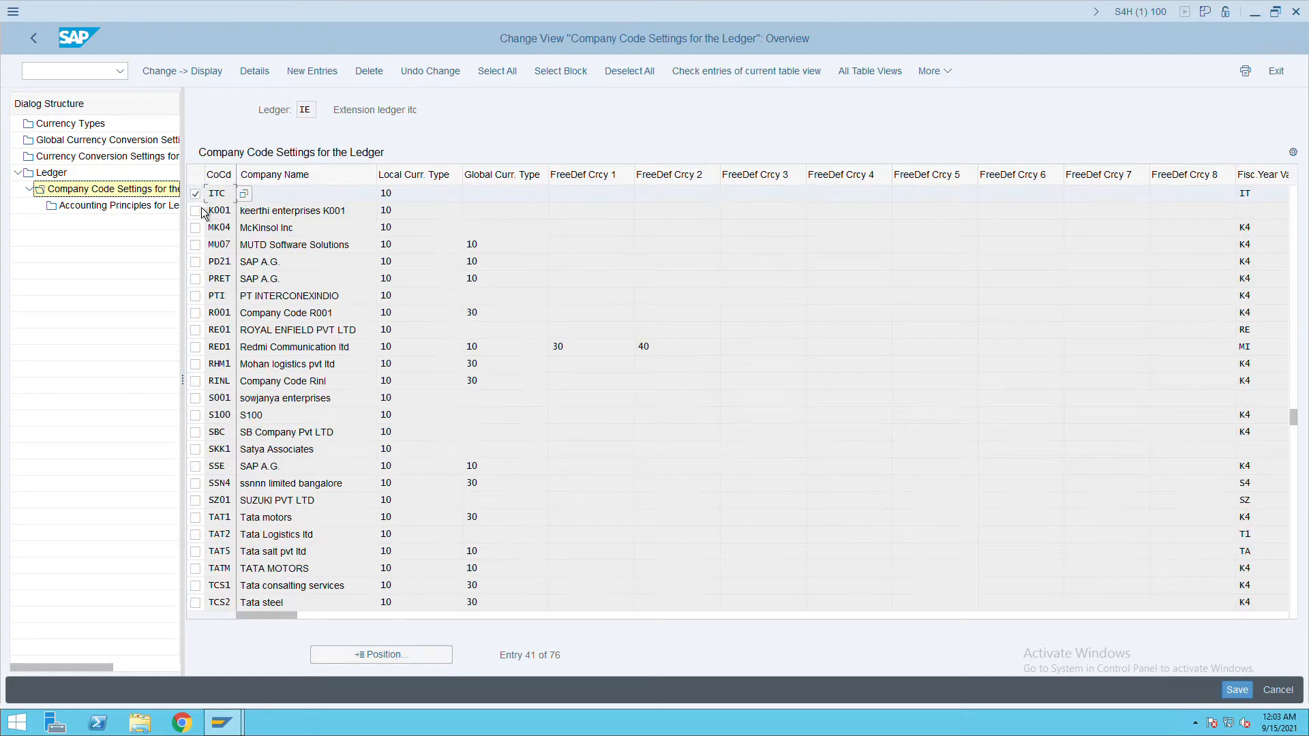
pyautogui.doubleClick(148, 214)
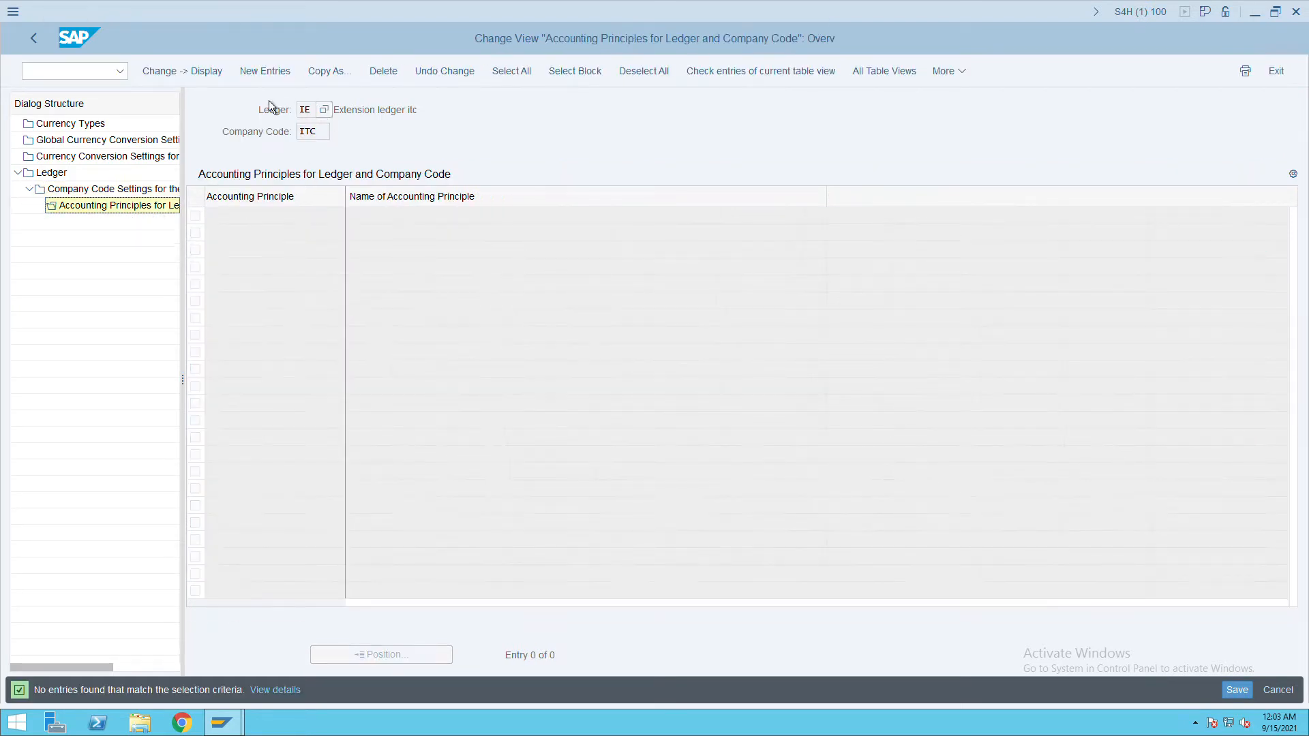
# Add accounting principle IFRS from the value list, save it, and return to the overview.
pyautogui.click(270, 73)
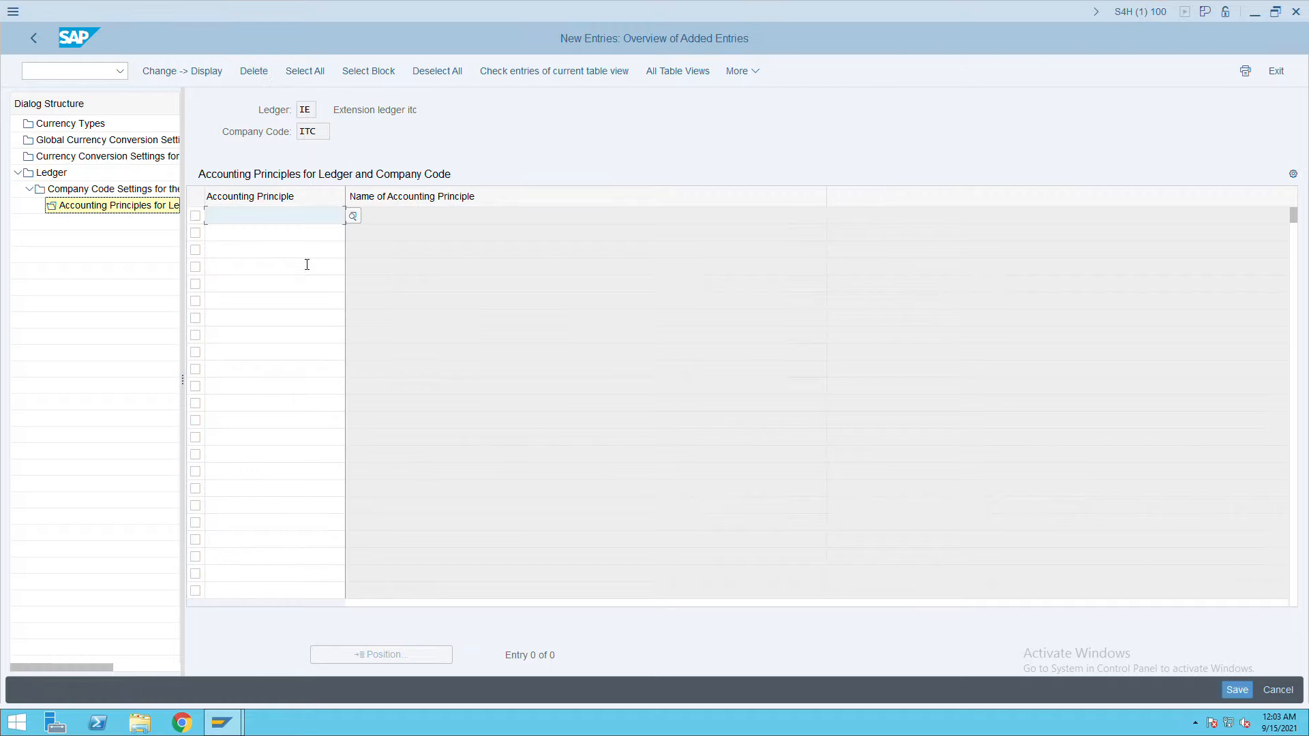
pyautogui.click(362, 224)
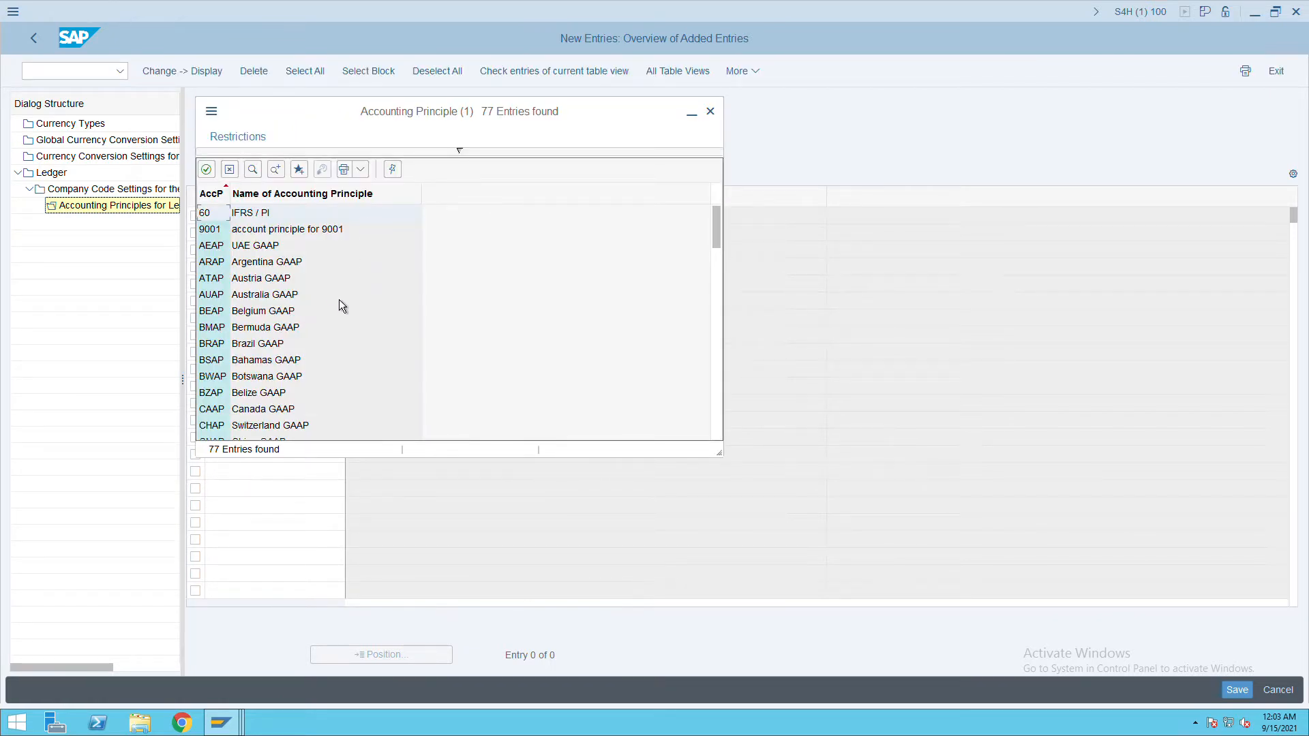
pyautogui.scroll(-6, 342, 309)
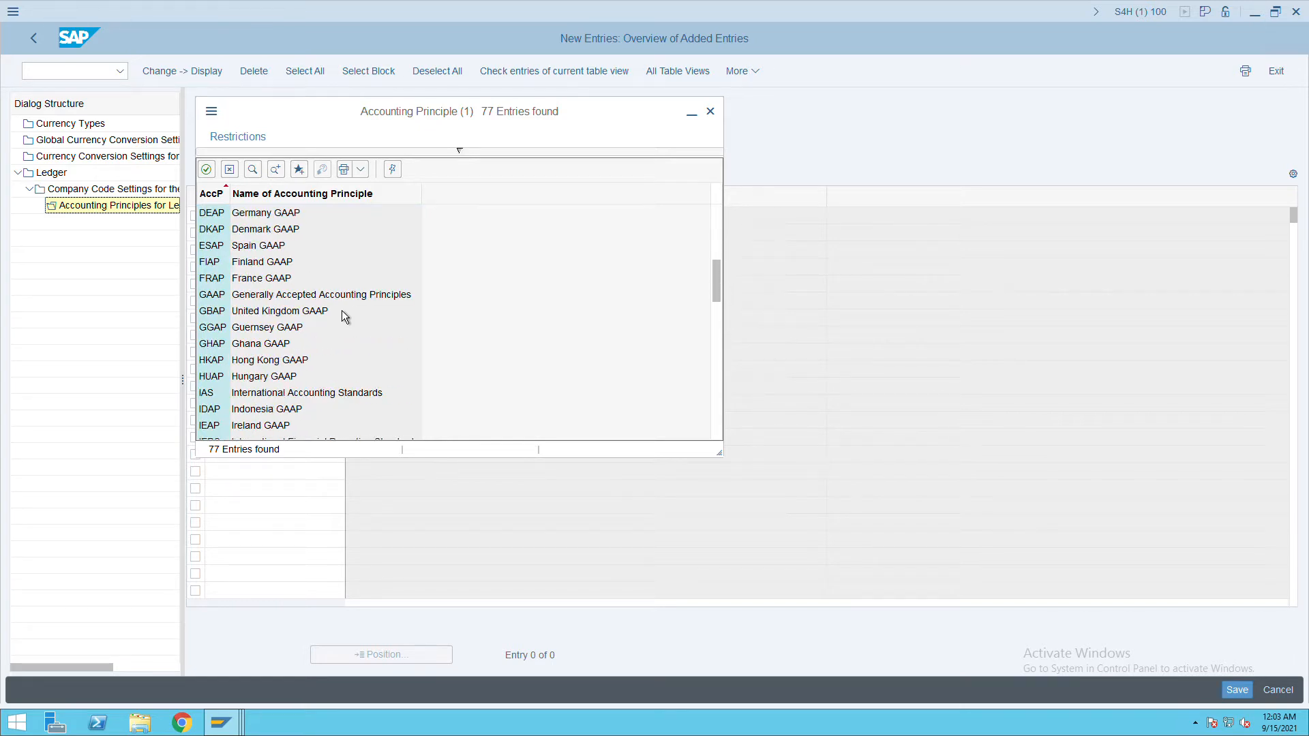
pyautogui.scroll(-2, 343, 311)
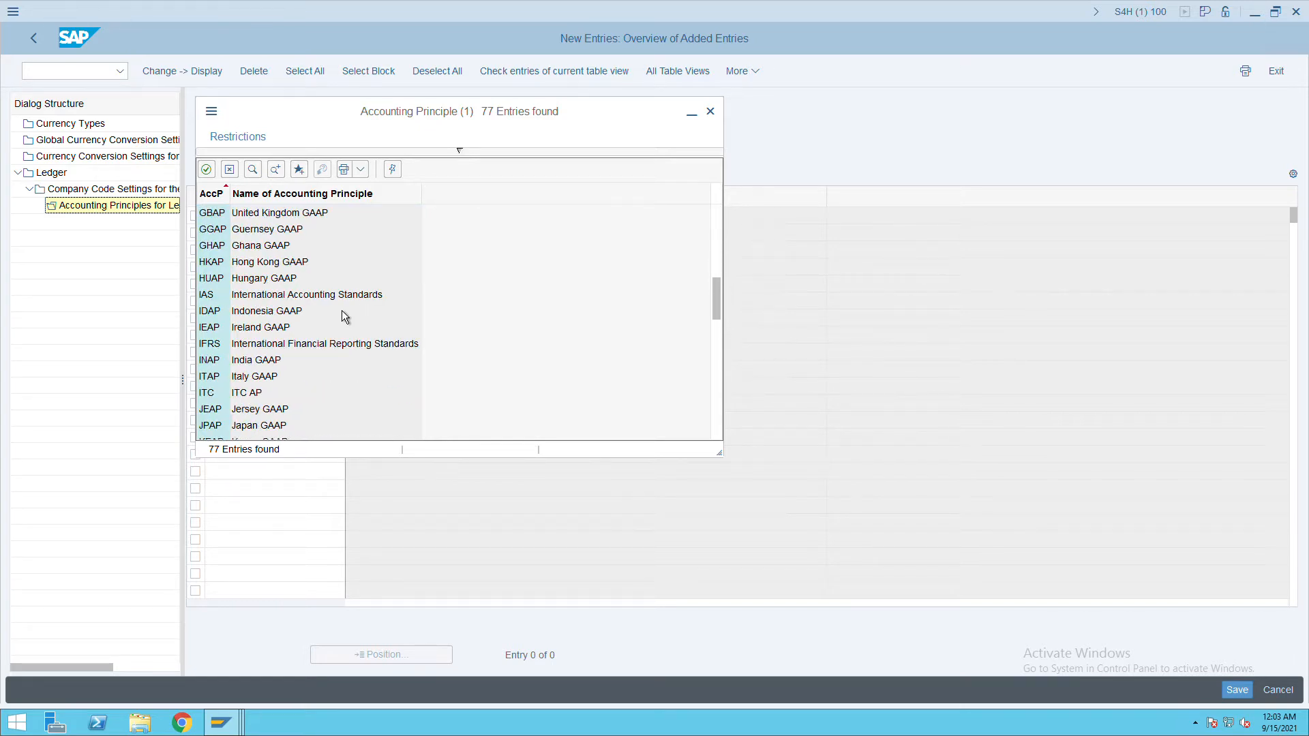
pyautogui.scroll(-2, 345, 316)
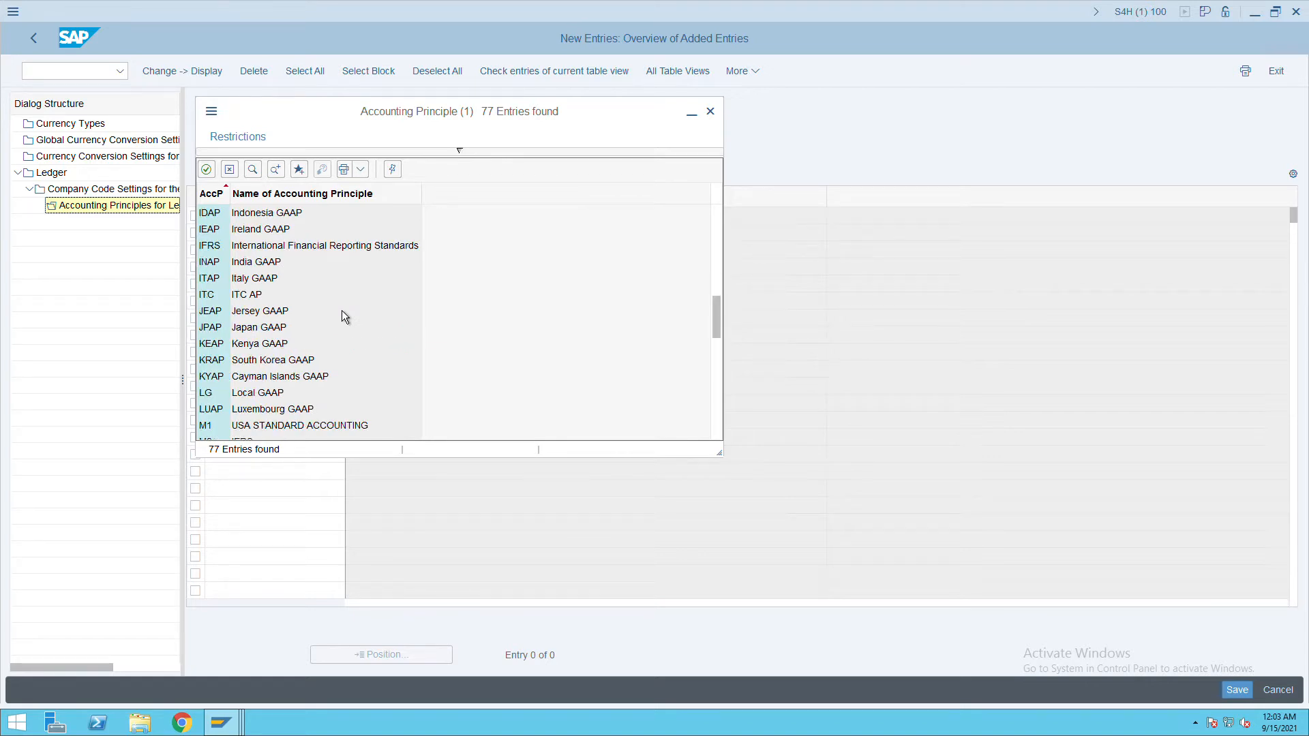
pyautogui.scroll(-1, 287, 316)
pyautogui.scroll(-10, 286, 315)
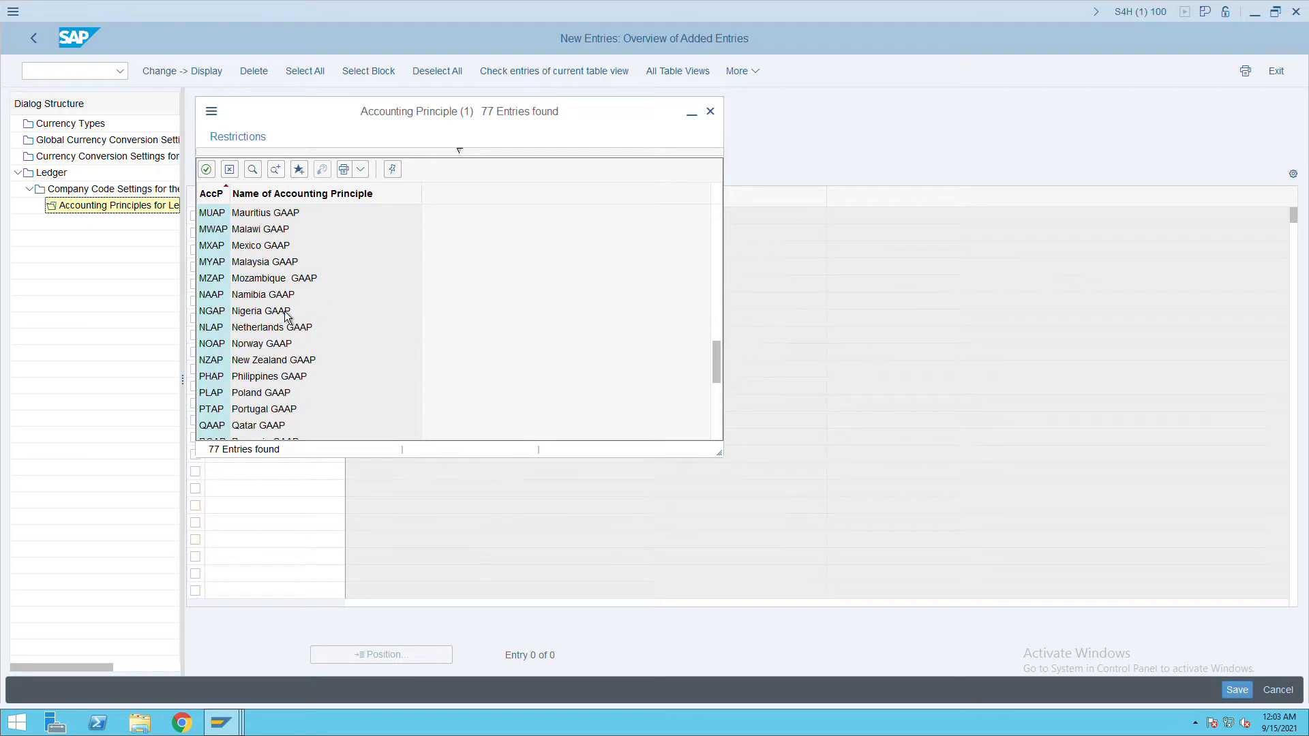
pyautogui.scroll(10, 287, 315)
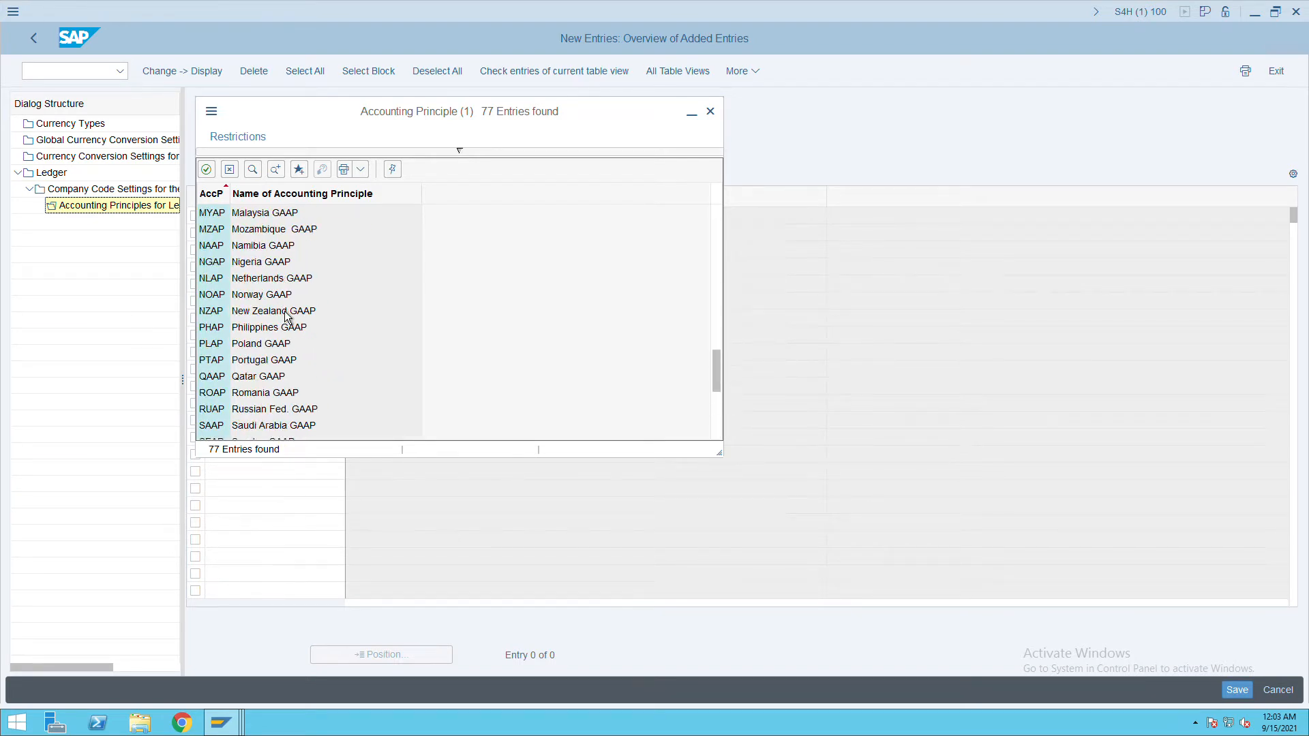
pyautogui.scroll(1, 287, 315)
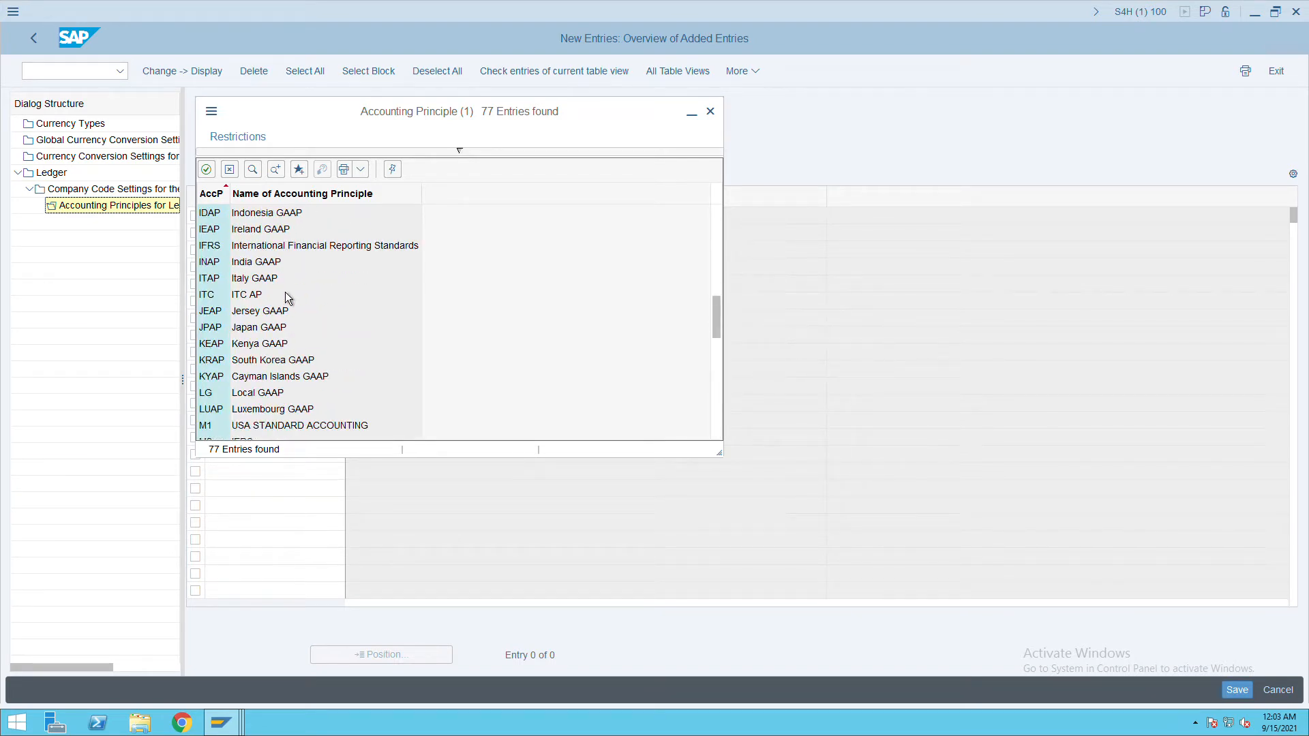
pyautogui.doubleClick(280, 252)
pyautogui.moveTo(1306, 733)
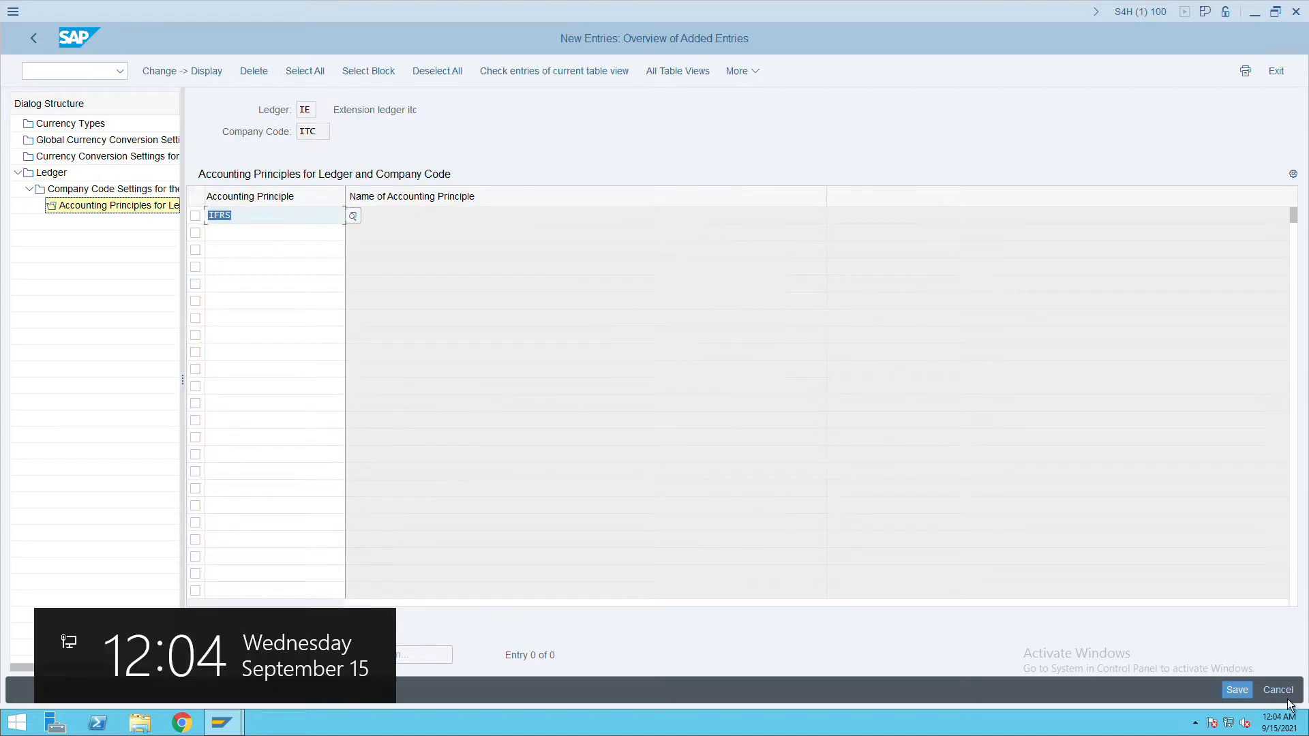
pyautogui.click(1237, 691)
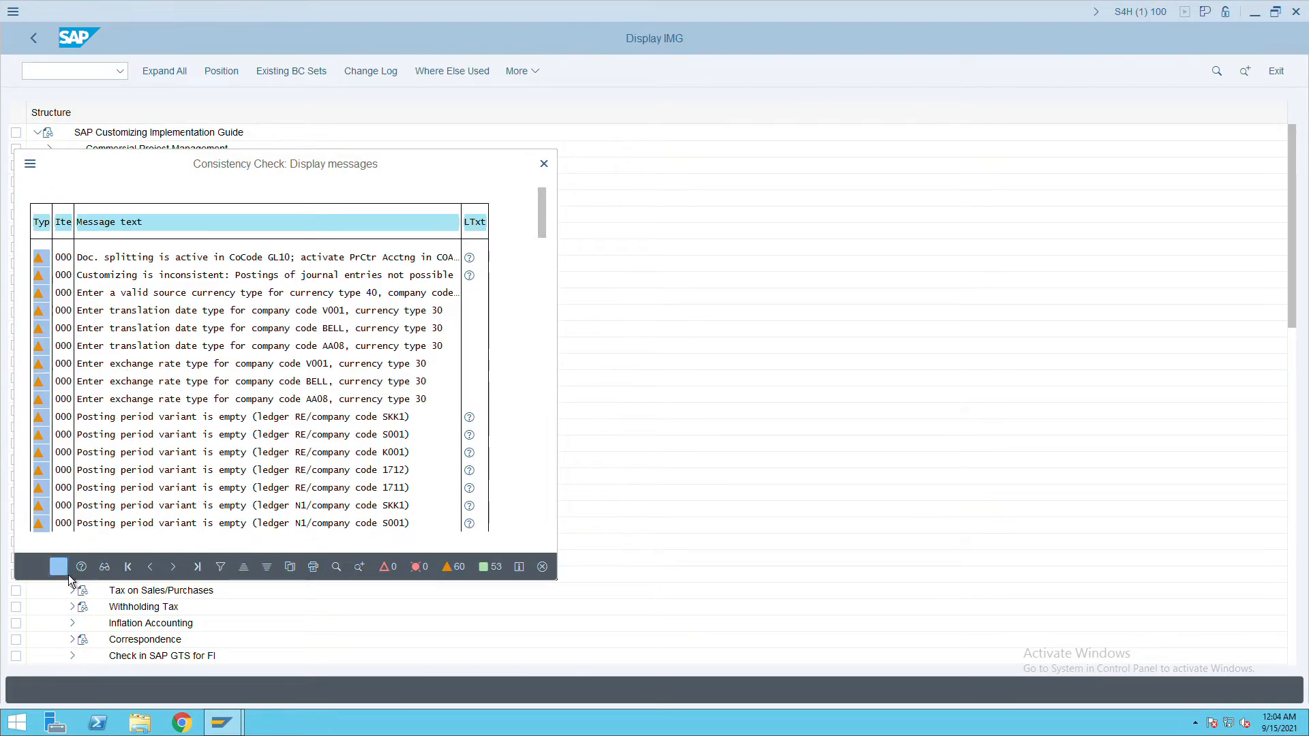
pyautogui.click(66, 572)
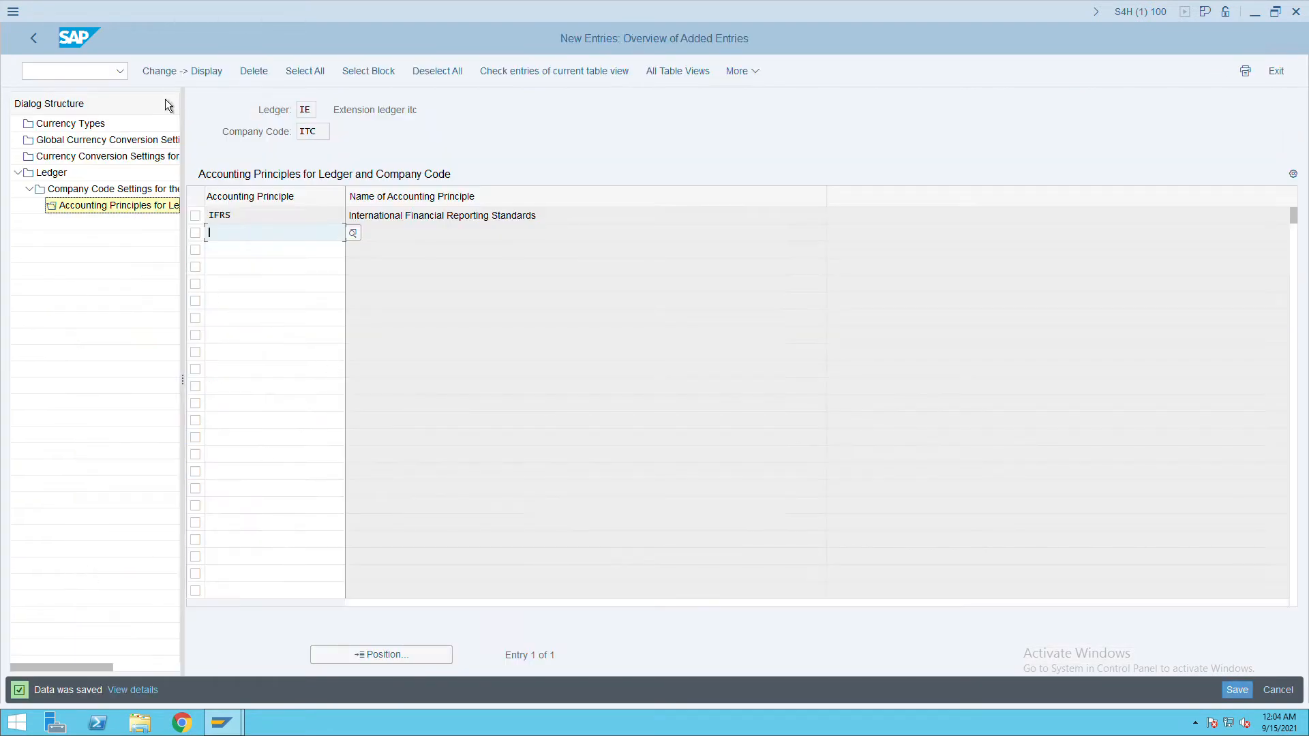
pyautogui.click(38, 45)
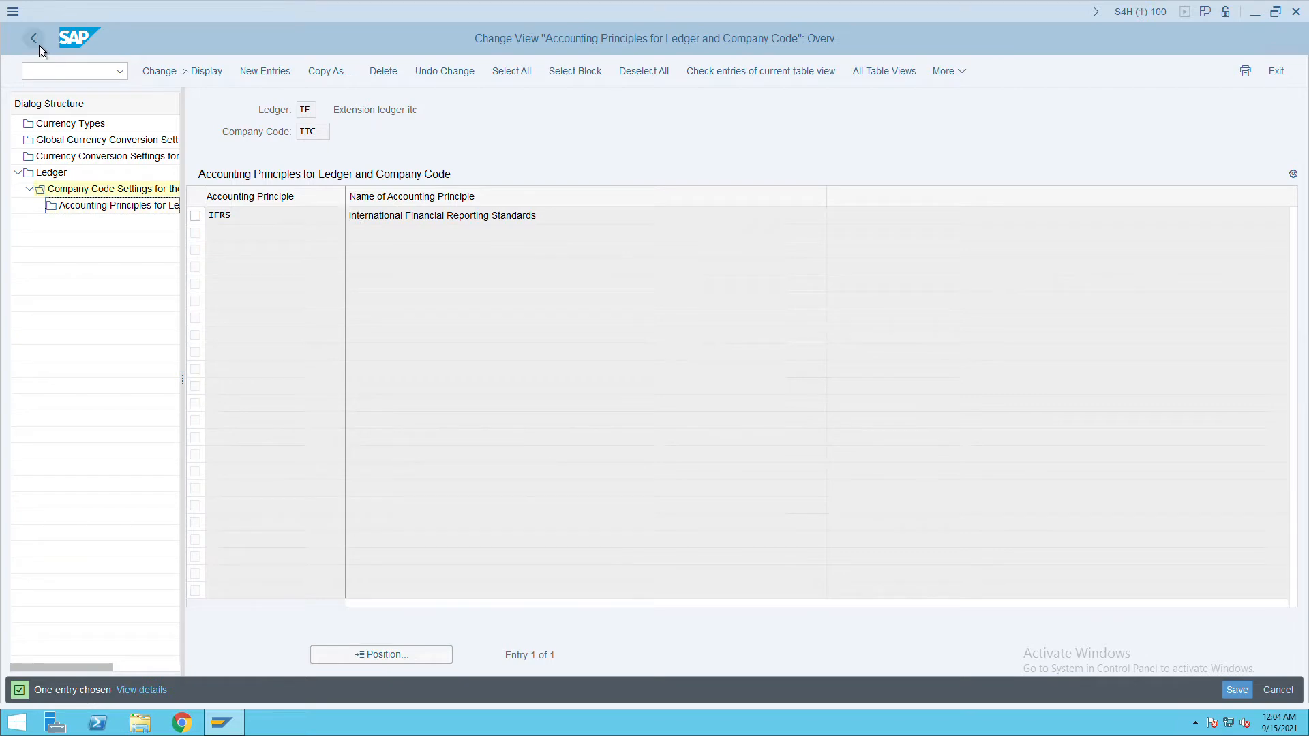
# Leave the ledger settings and return to the IMG structure.
pyautogui.click(39, 45)
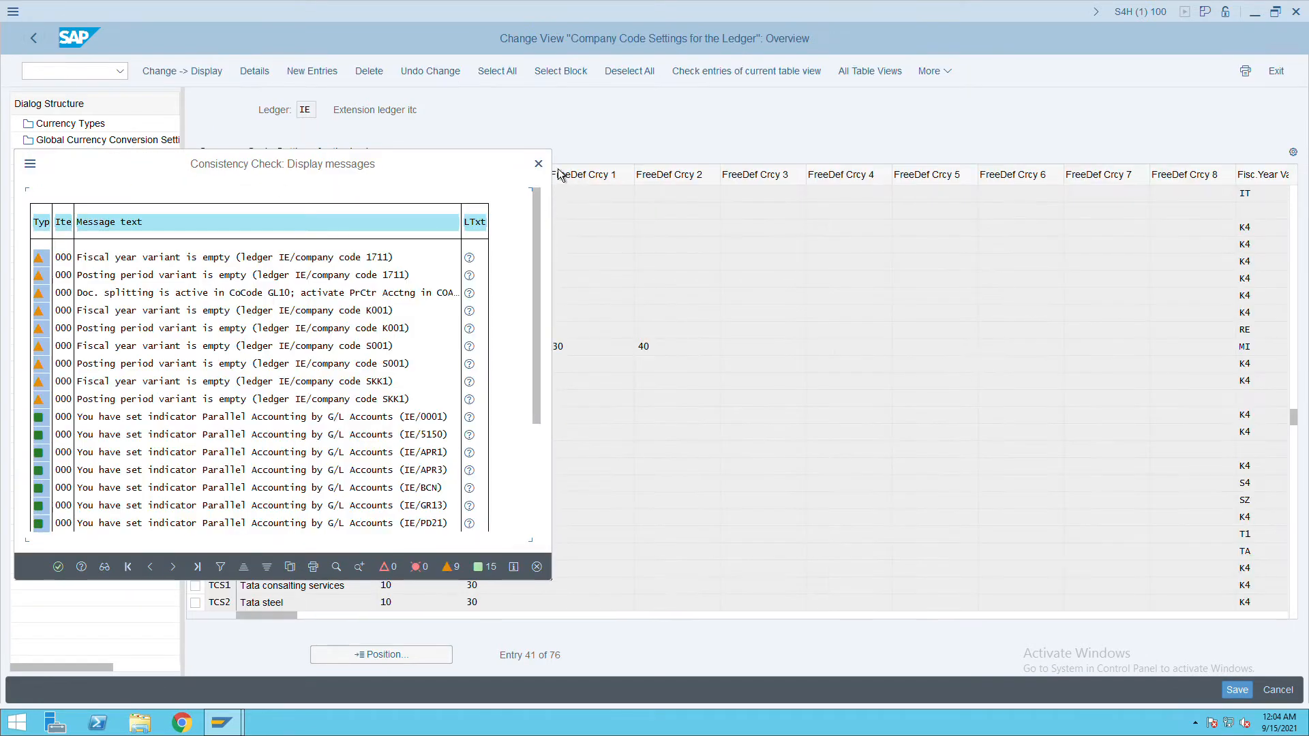
pyautogui.press('Return')
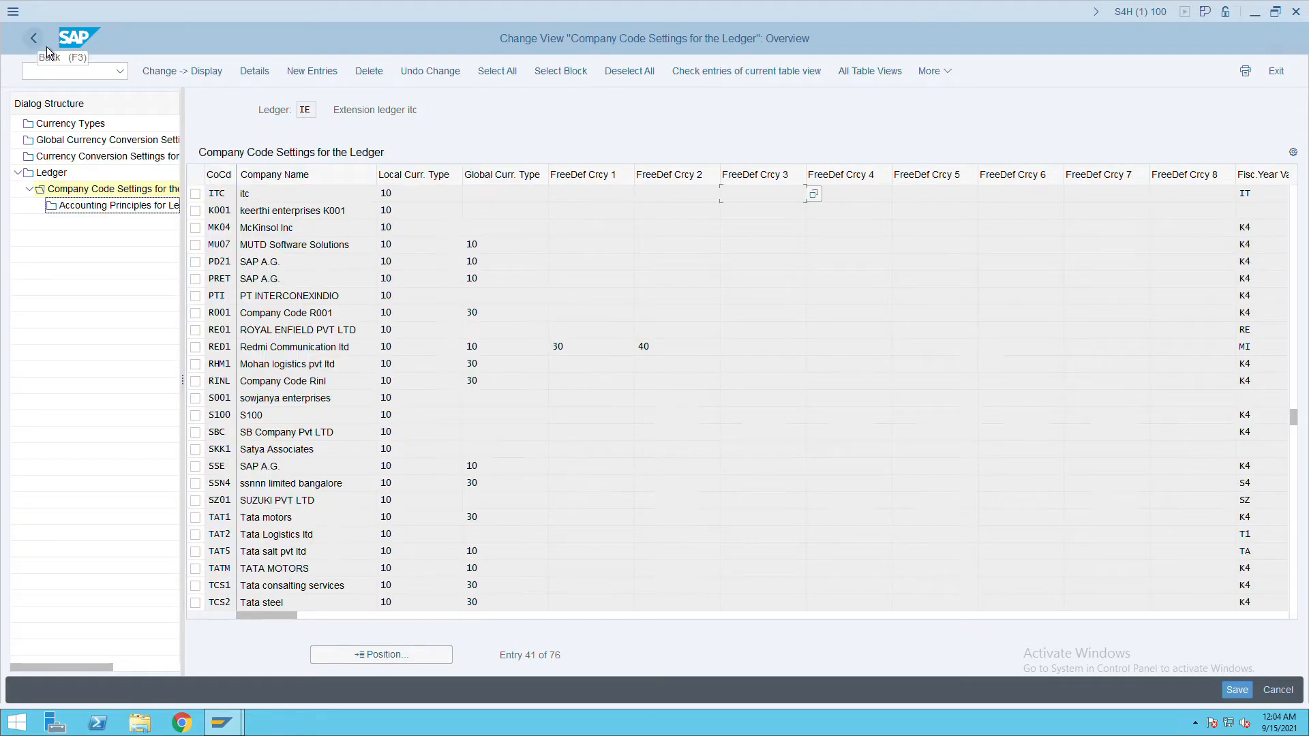
pyautogui.click(47, 49)
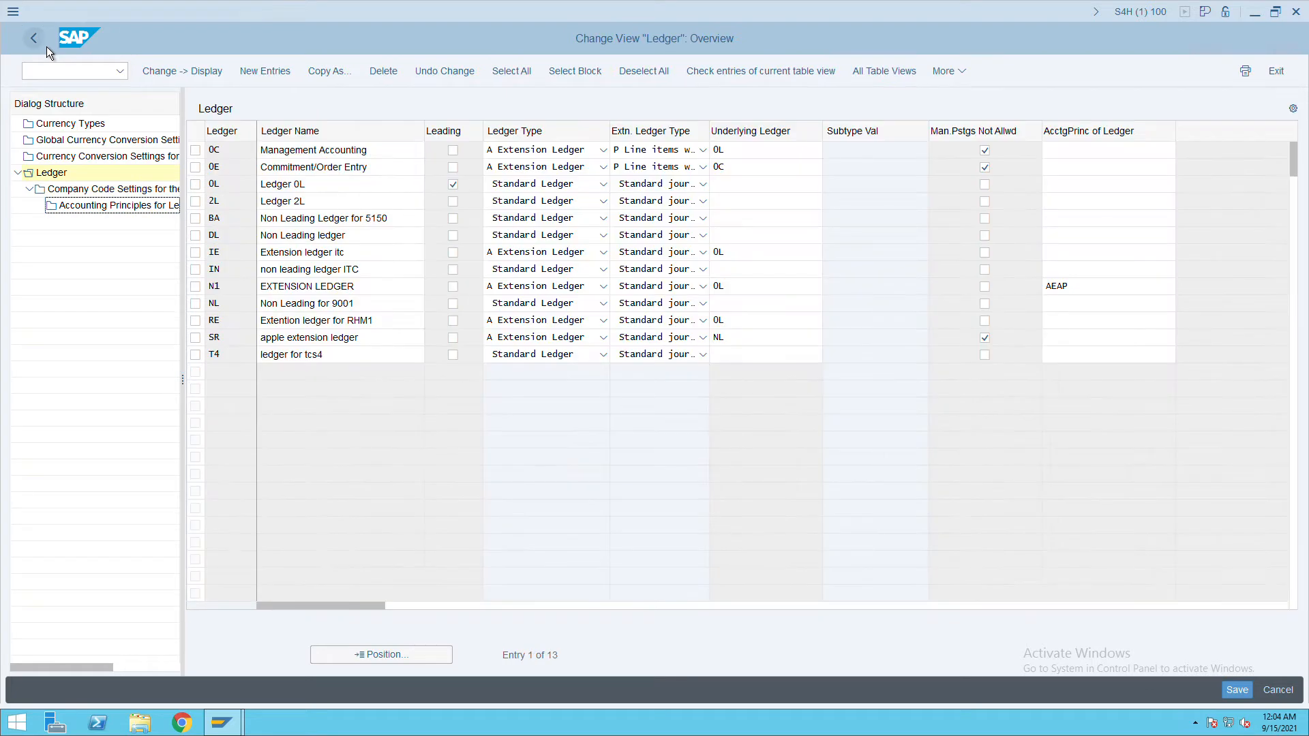
pyautogui.click(46, 46)
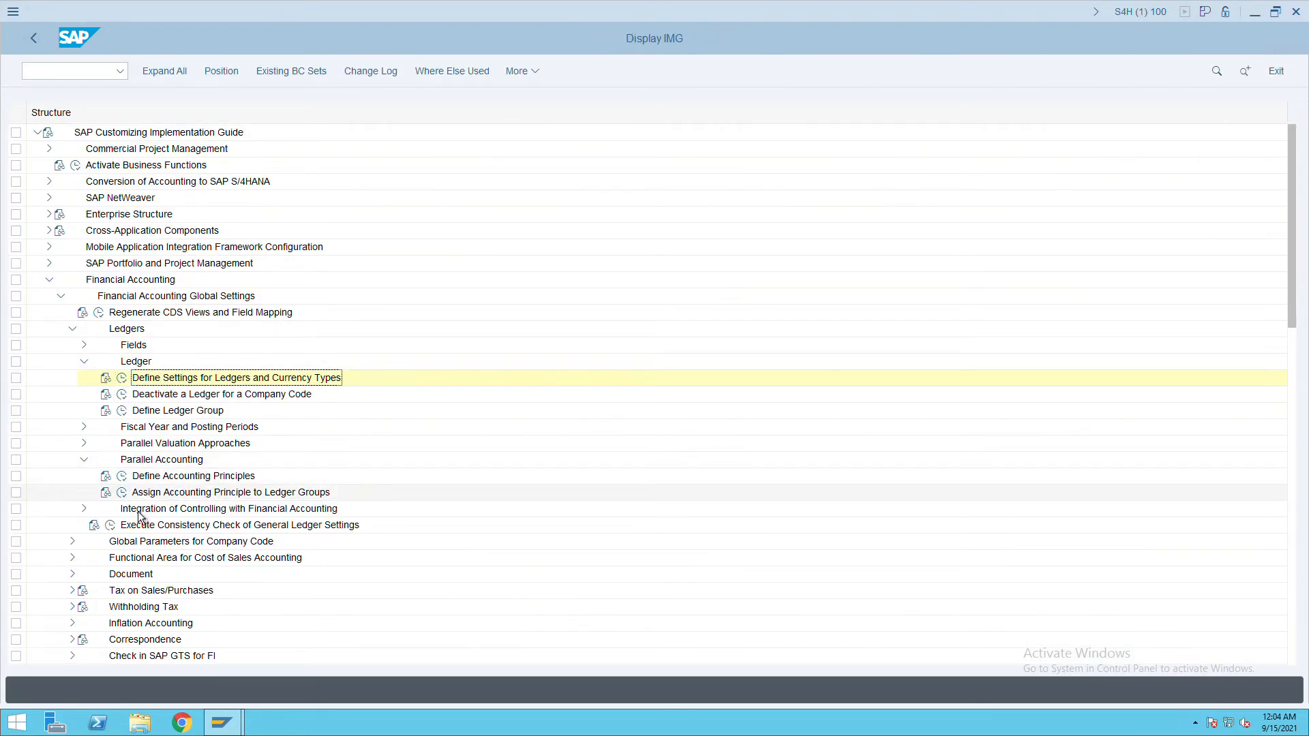
# Run the General Ledger settings consistency check, page through its message log, and go back.
pyautogui.click(111, 527)
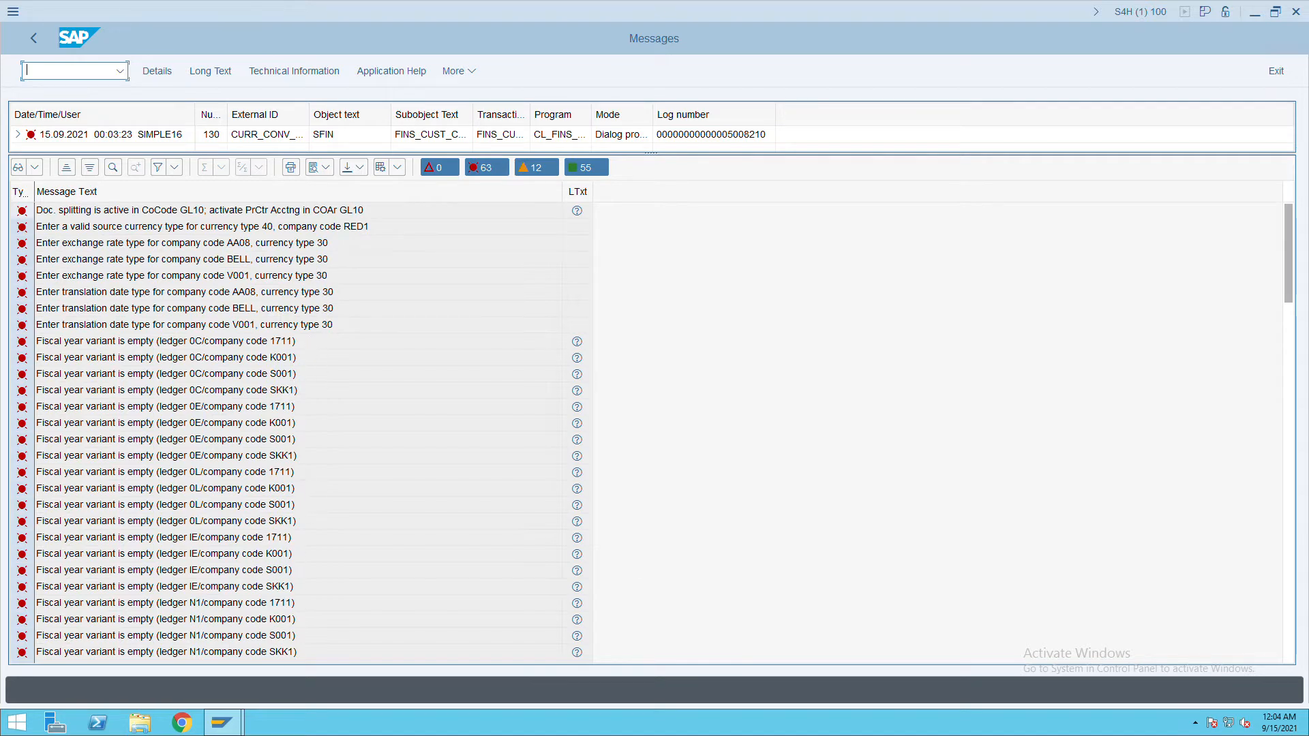
pyautogui.click(1291, 516)
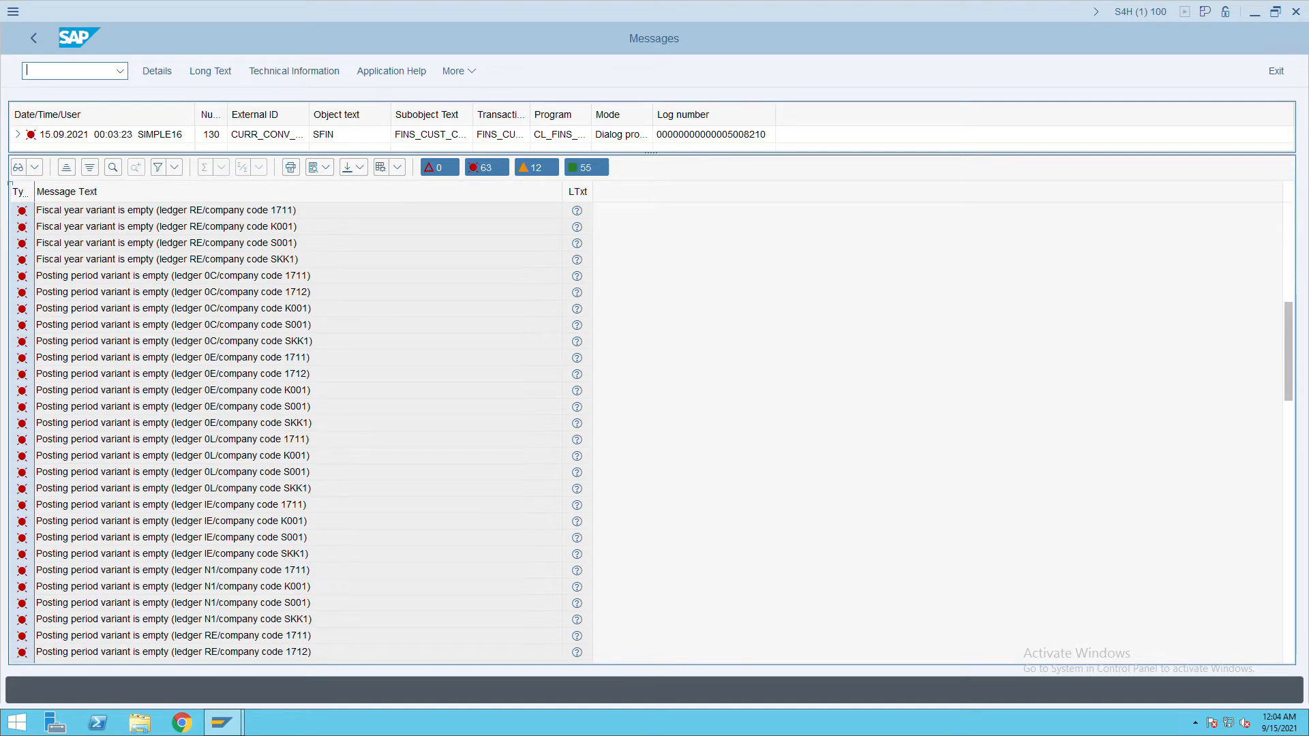
pyautogui.click(1289, 484)
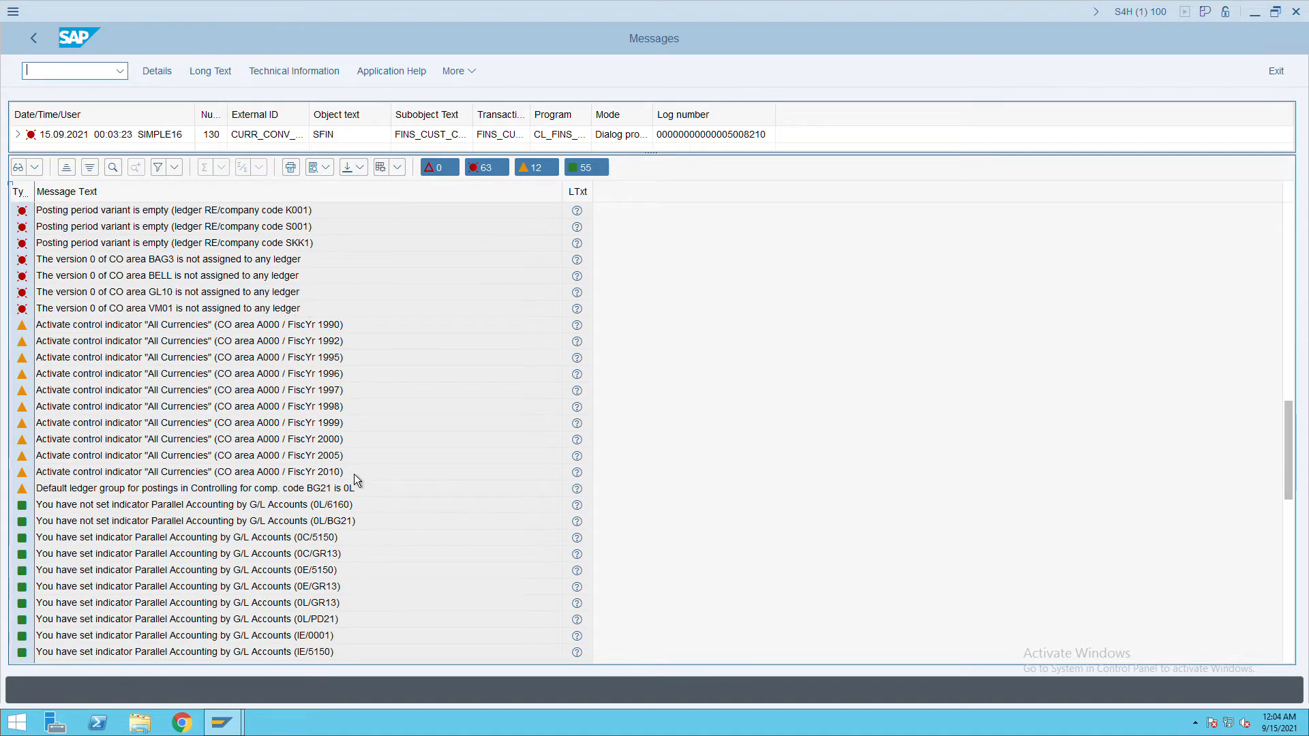
pyautogui.click(35, 45)
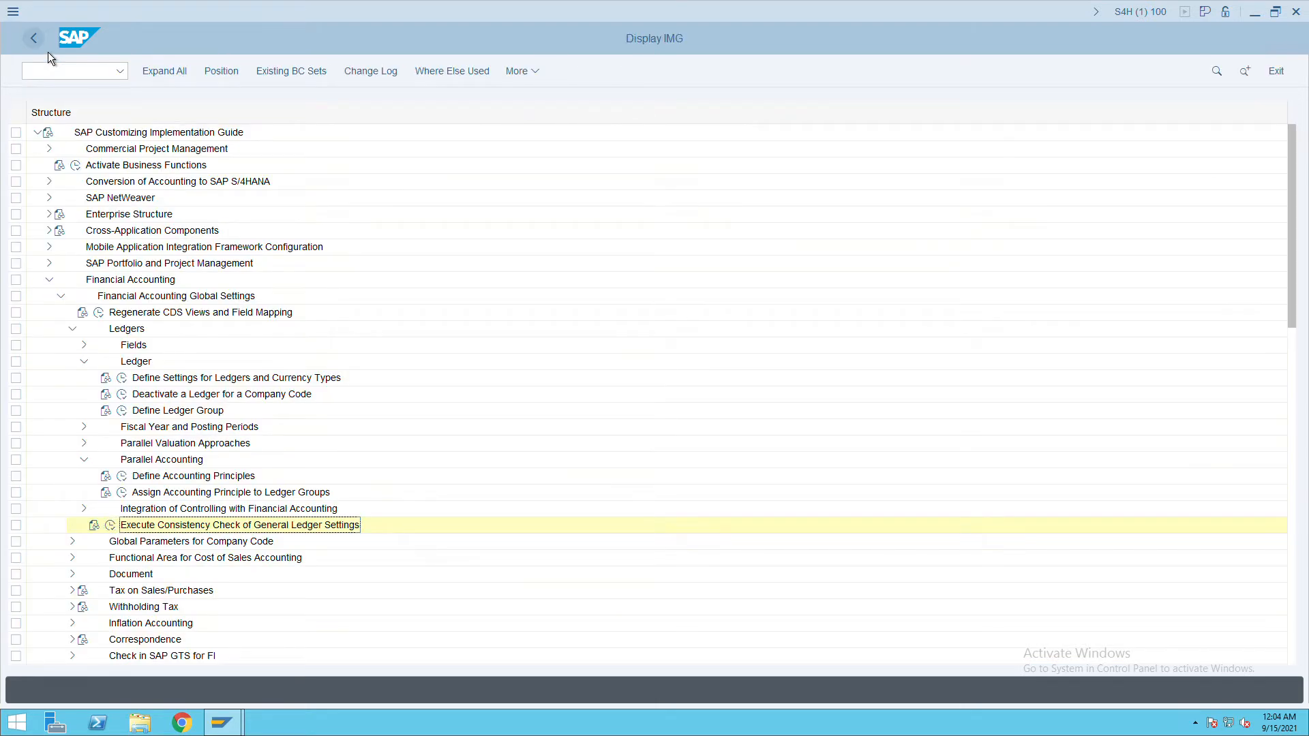
# Collapse the Parallel Accounting and Ledger branches and open the Document Types definition.
pyautogui.click(85, 460)
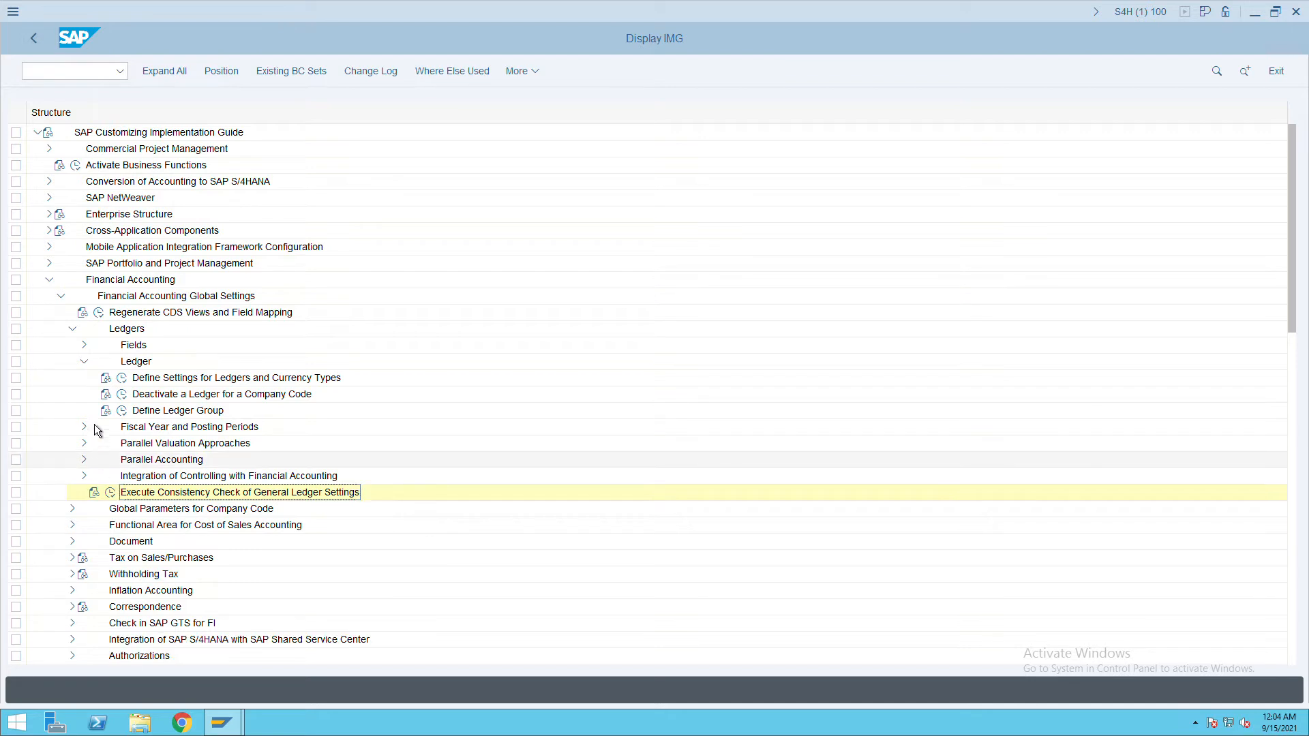
pyautogui.click(93, 370)
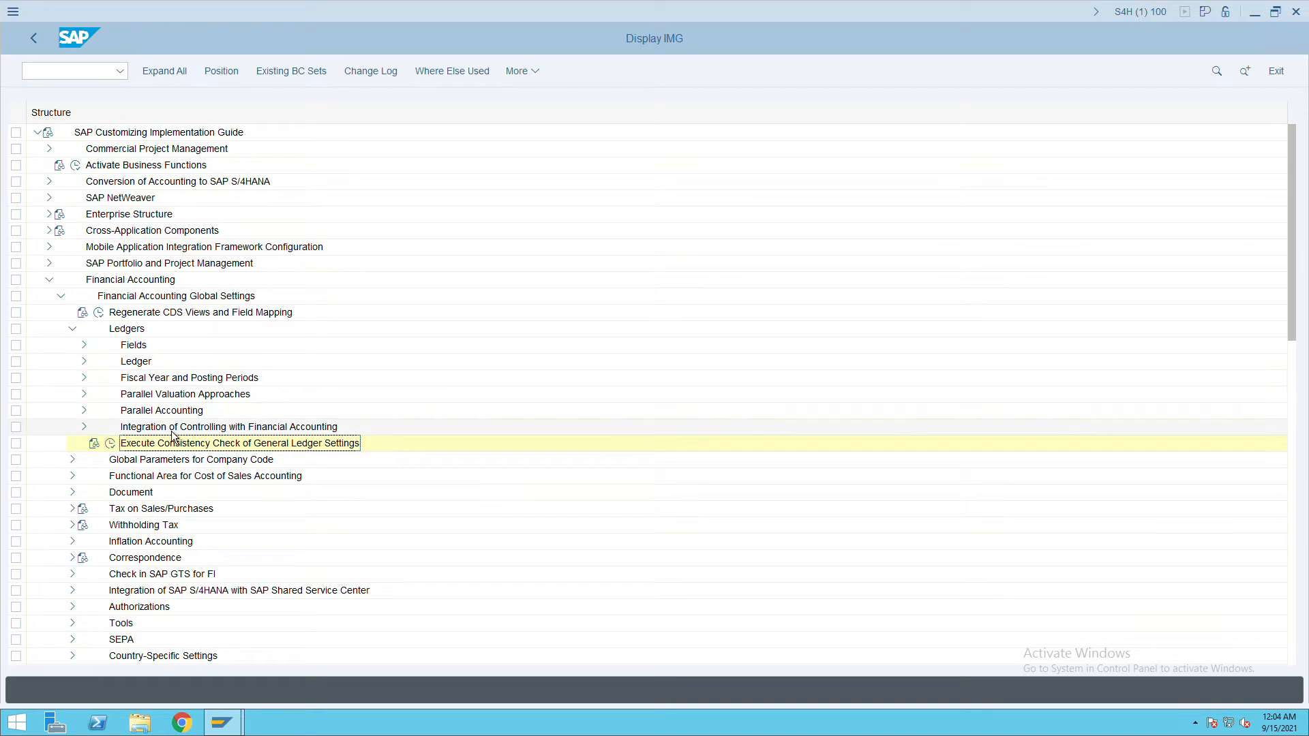
pyautogui.click(74, 331)
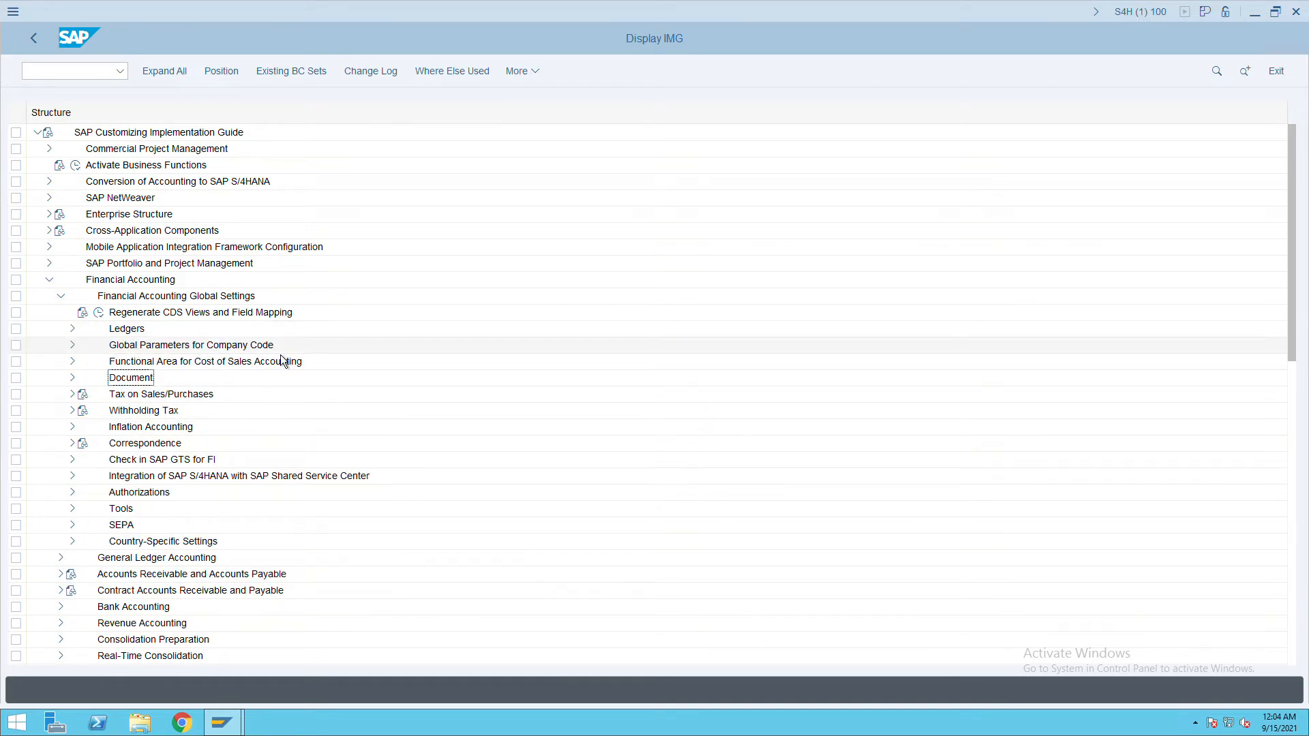
pyautogui.click(80, 386)
pyautogui.click(83, 391)
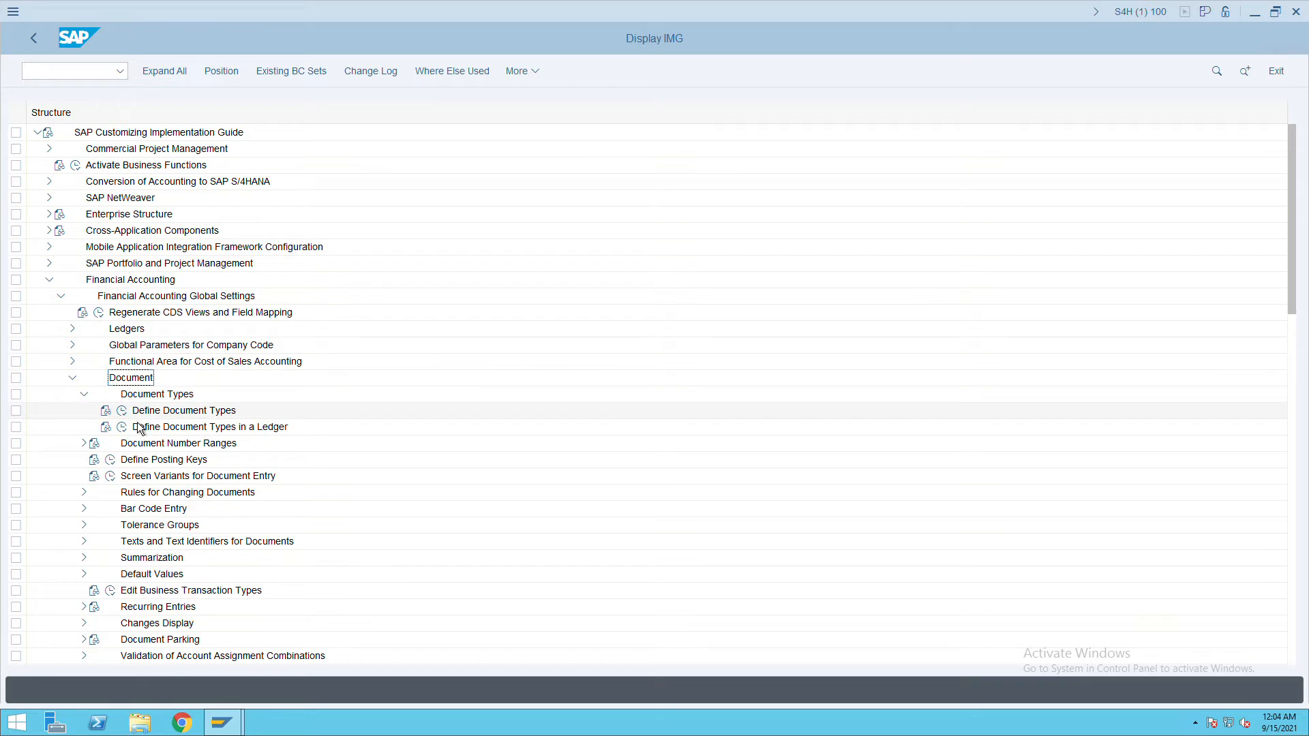
pyautogui.doubleClick(137, 412)
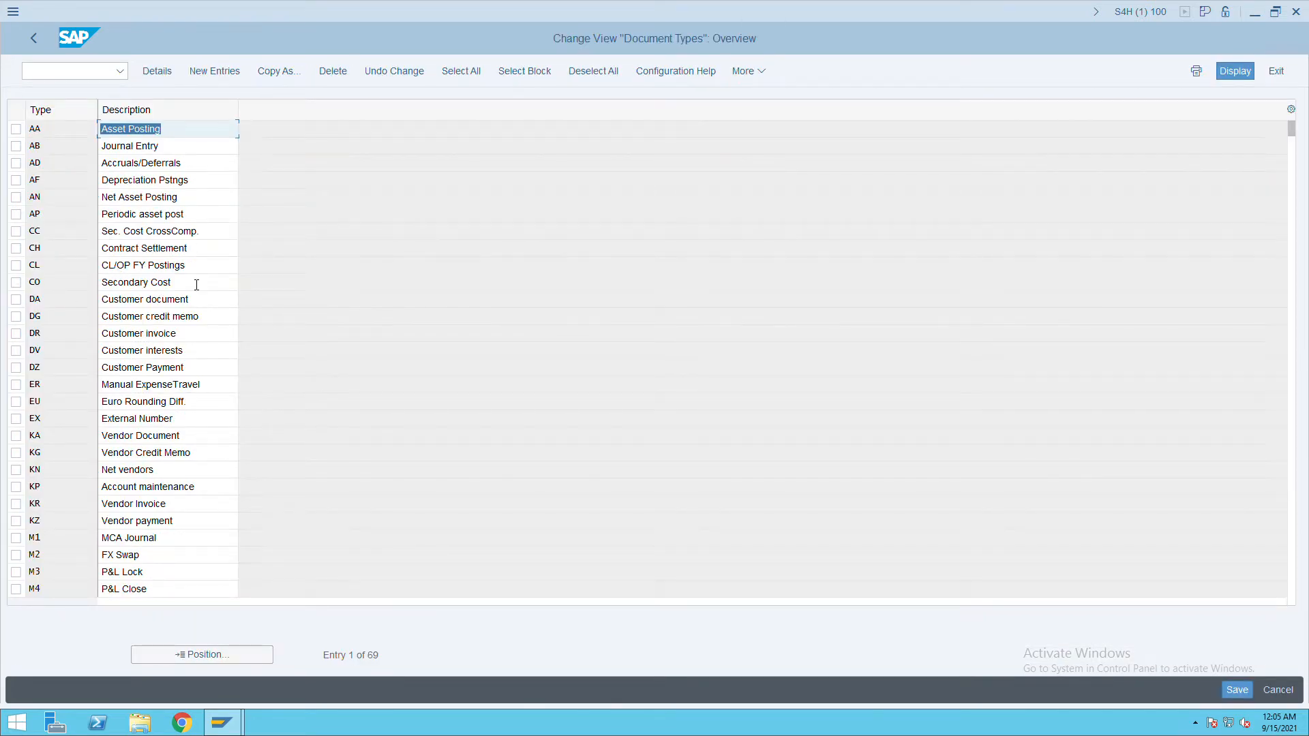
# Review document types CC and CO (Secondary Cost), deselect both, and return to the IMG tree.
pyautogui.click(19, 232)
pyautogui.click(23, 285)
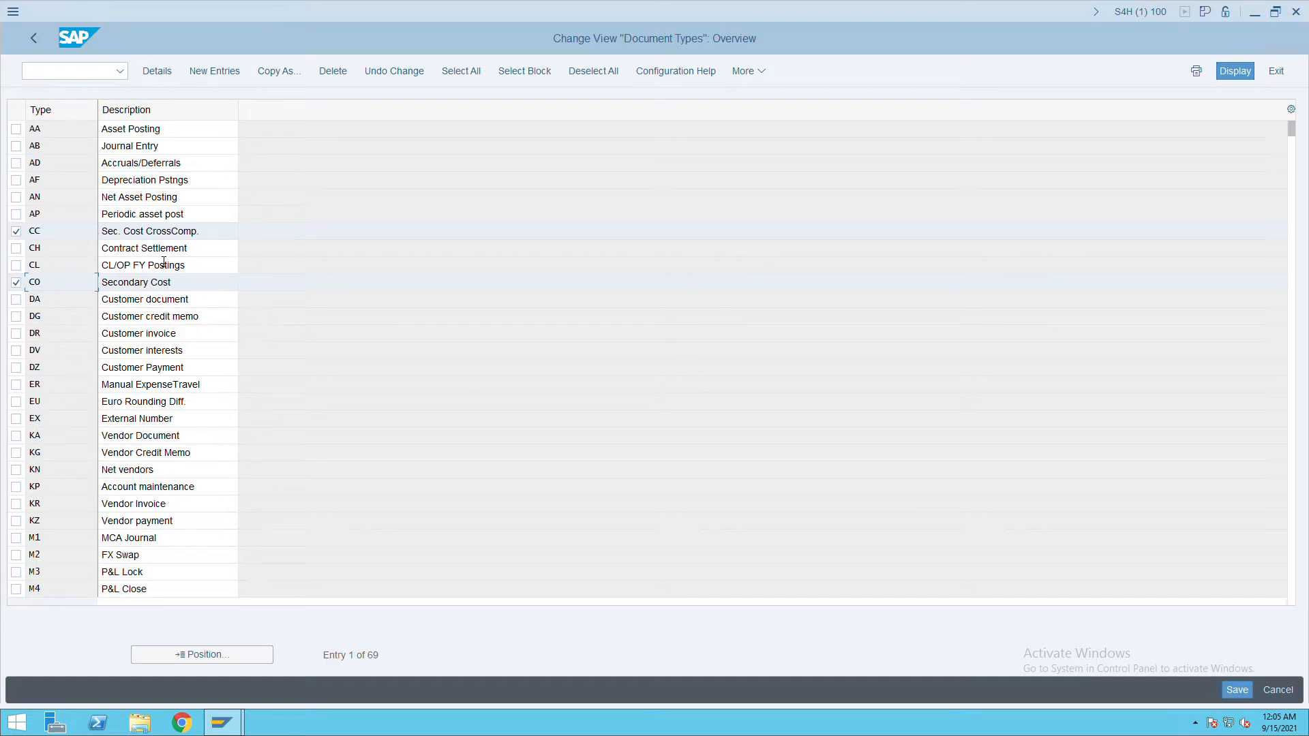
pyautogui.press('F2')
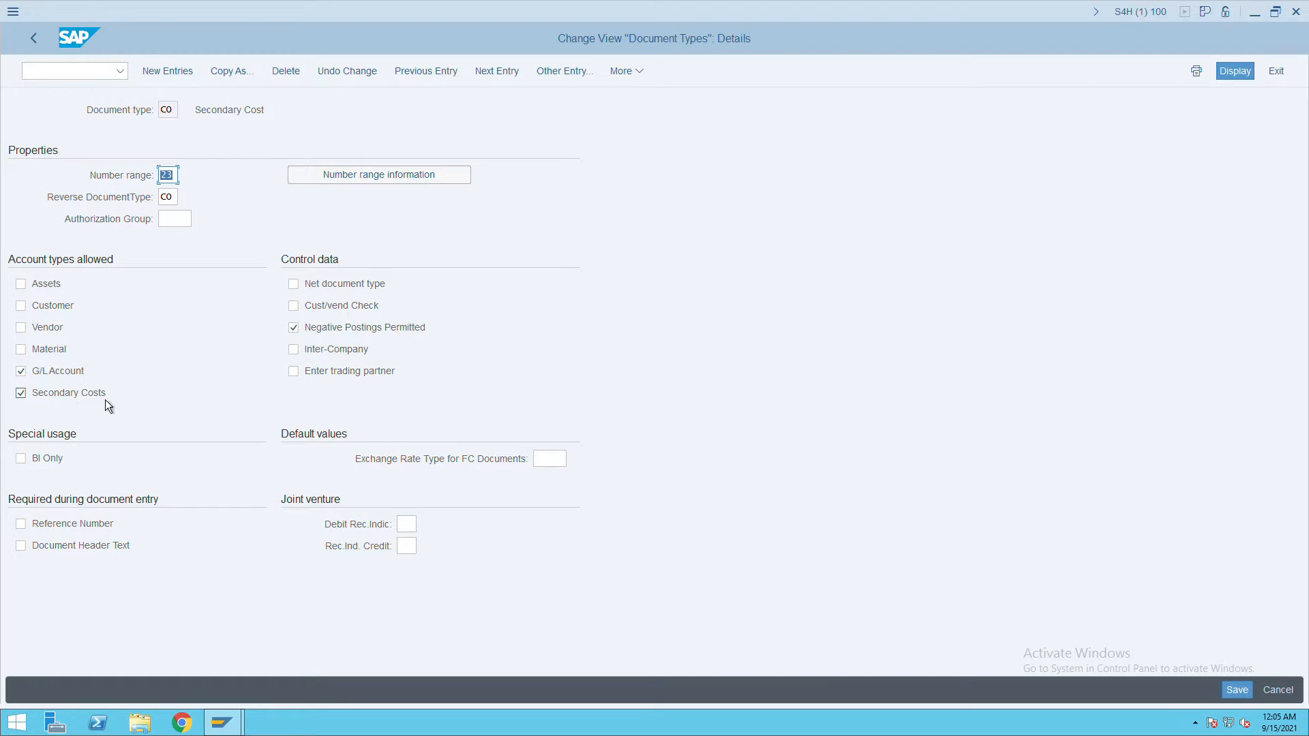
pyautogui.click(44, 46)
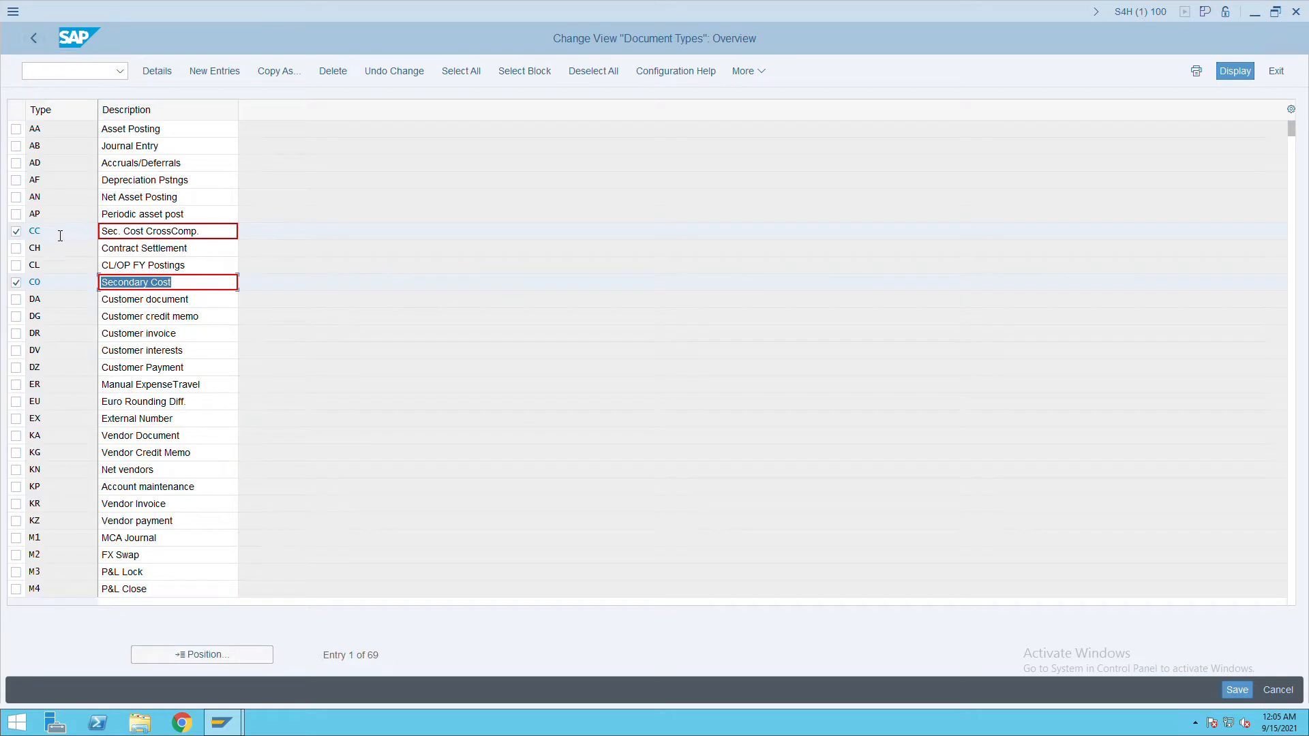
pyautogui.click(15, 231)
pyautogui.click(16, 282)
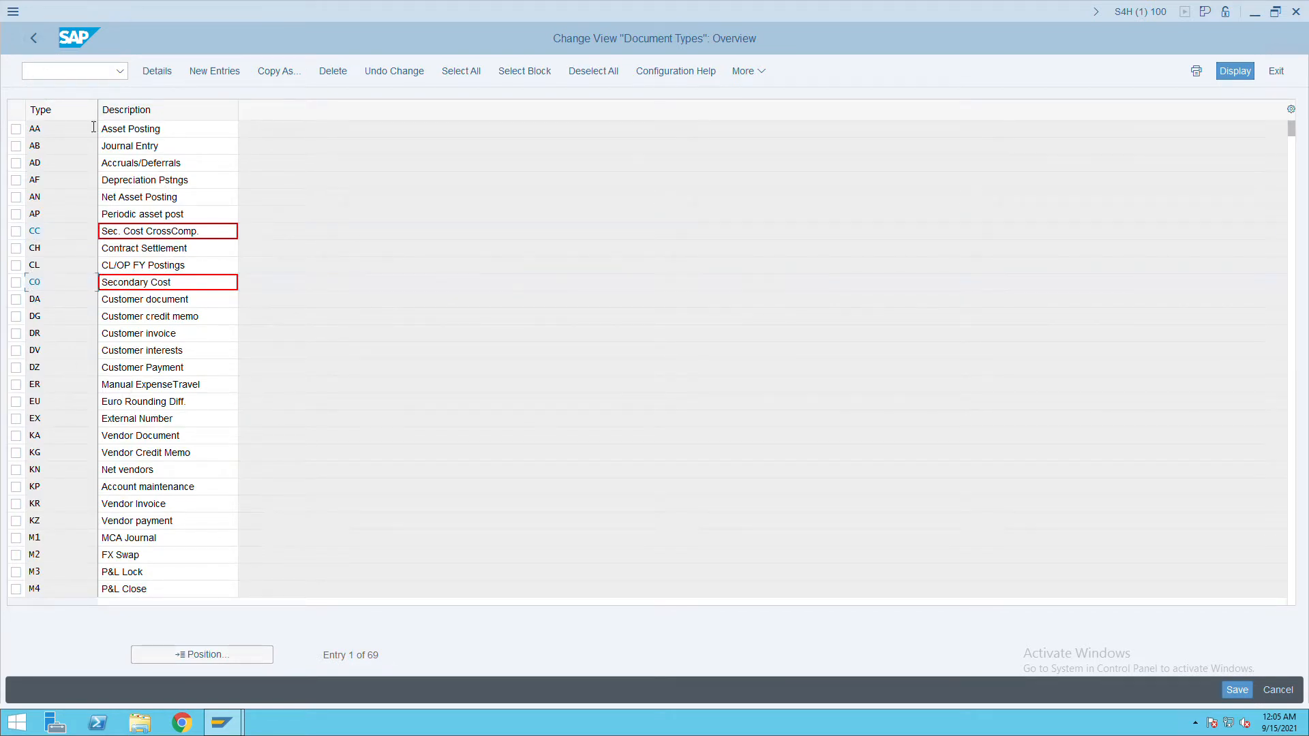
pyautogui.click(45, 42)
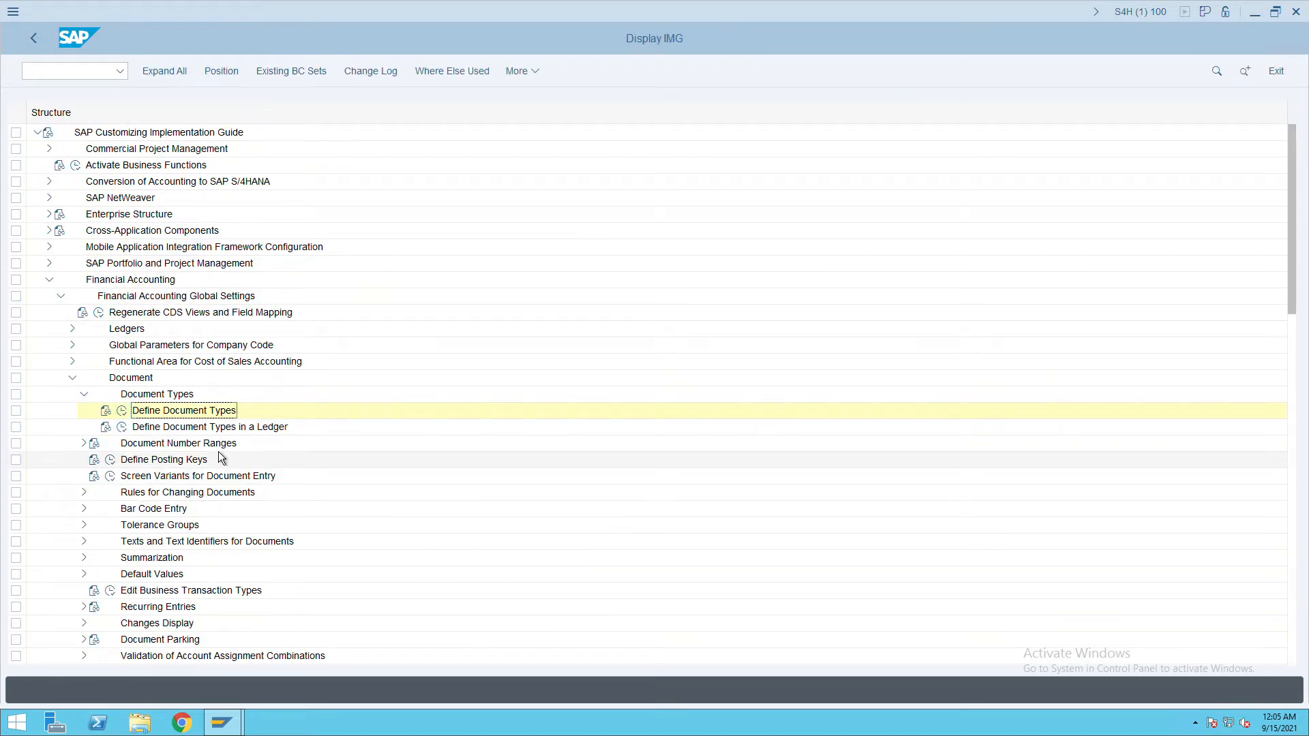
# Collapse Document Types, then expand and re-collapse Document Number Ranges to inspect it.
pyautogui.click(84, 395)
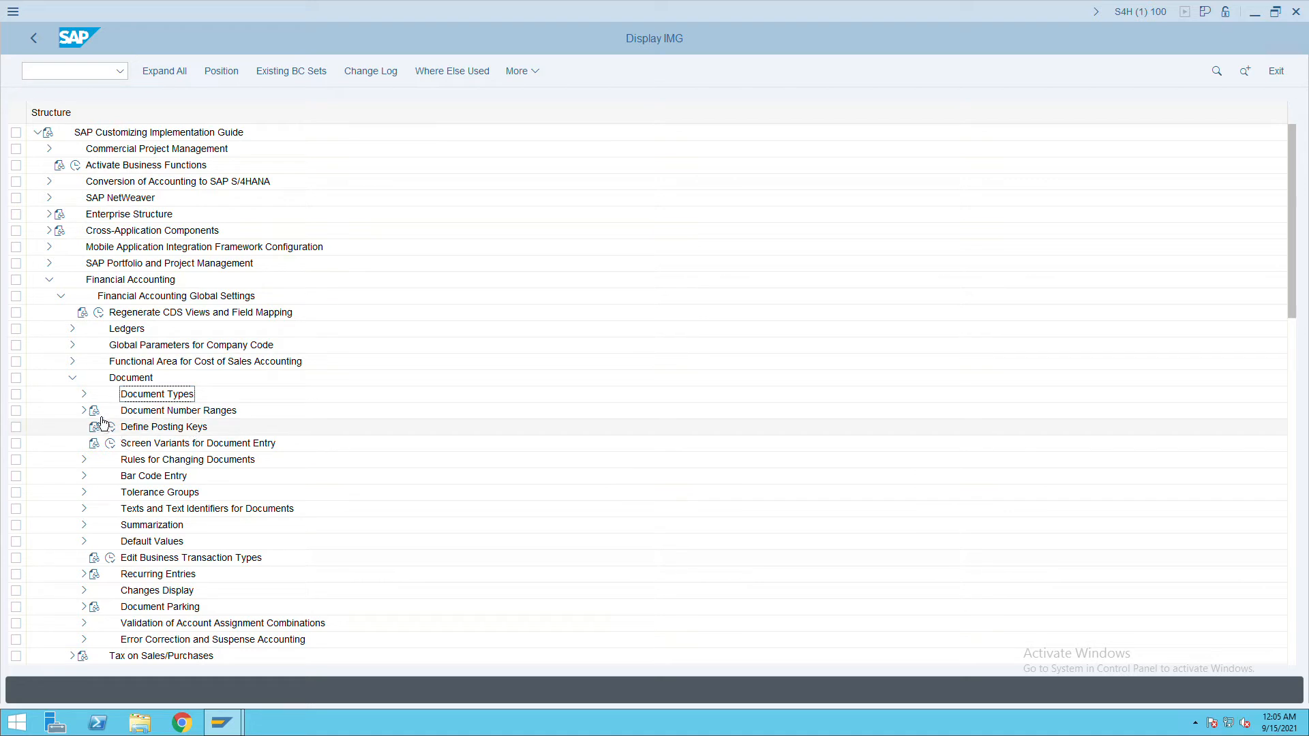
pyautogui.click(85, 410)
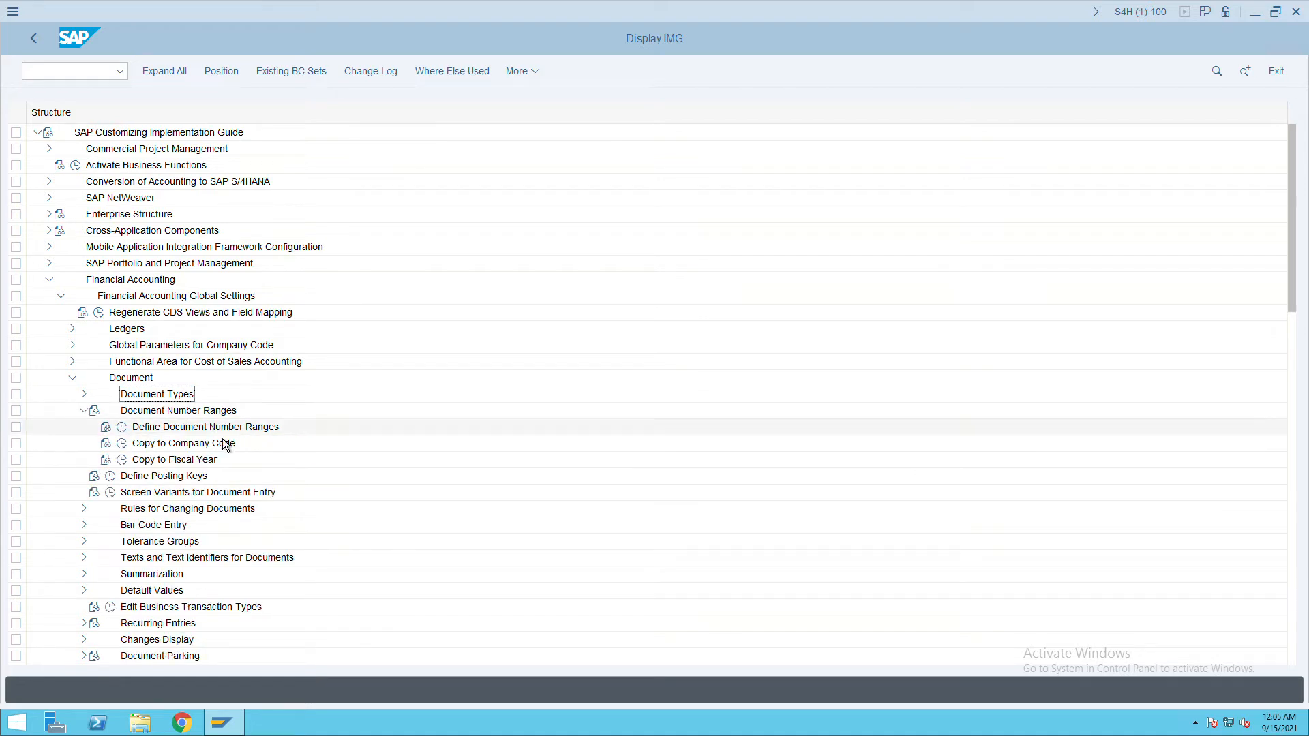
pyautogui.click(84, 410)
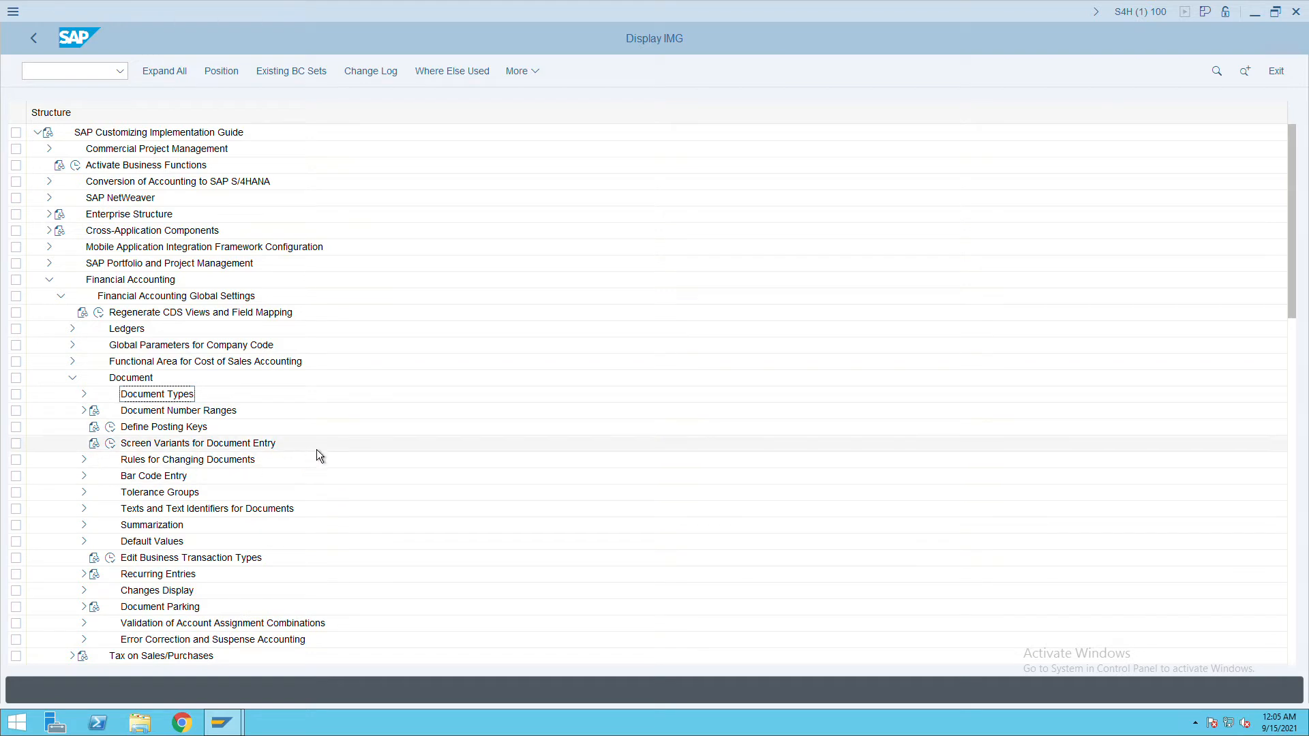
# Collapse the Document branch and run transaction OBA7 for document number ranges.
pyautogui.click(80, 386)
pyautogui.click(88, 71)
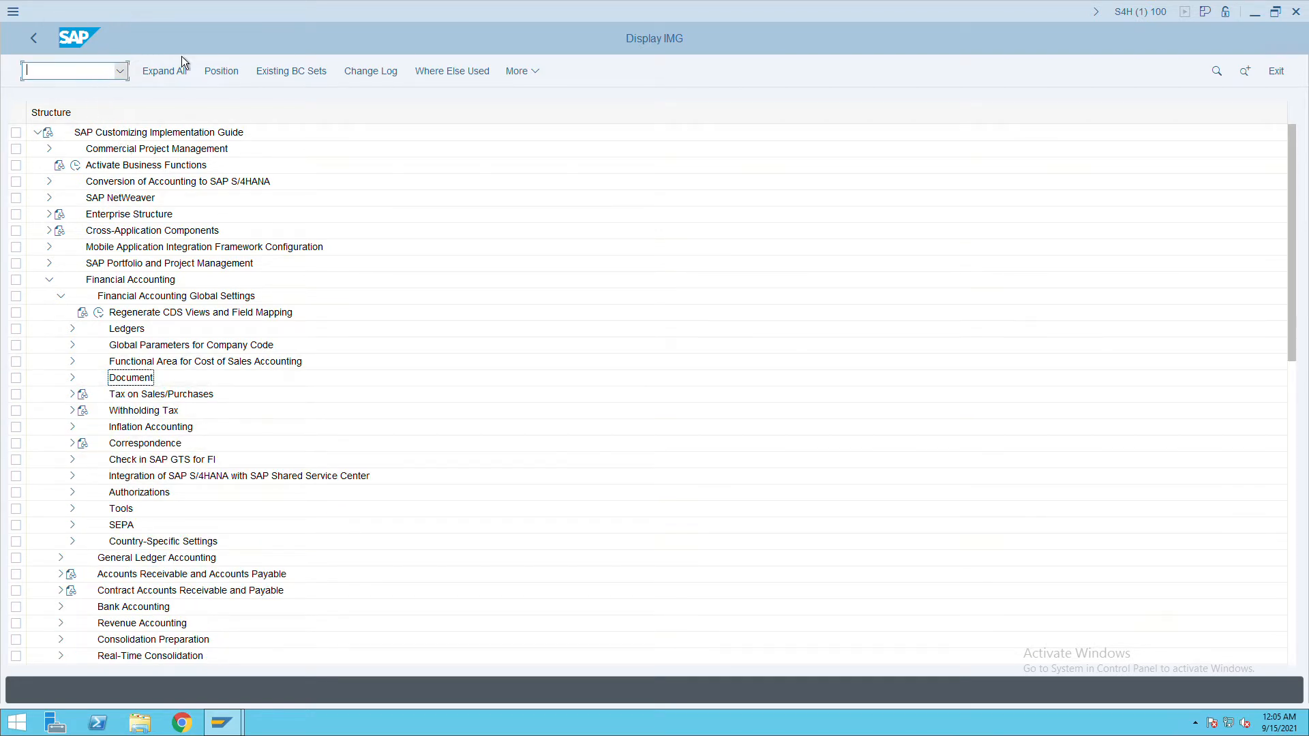
pyautogui.write('/o')
pyautogui.write('ba7')
pyautogui.press('Return')
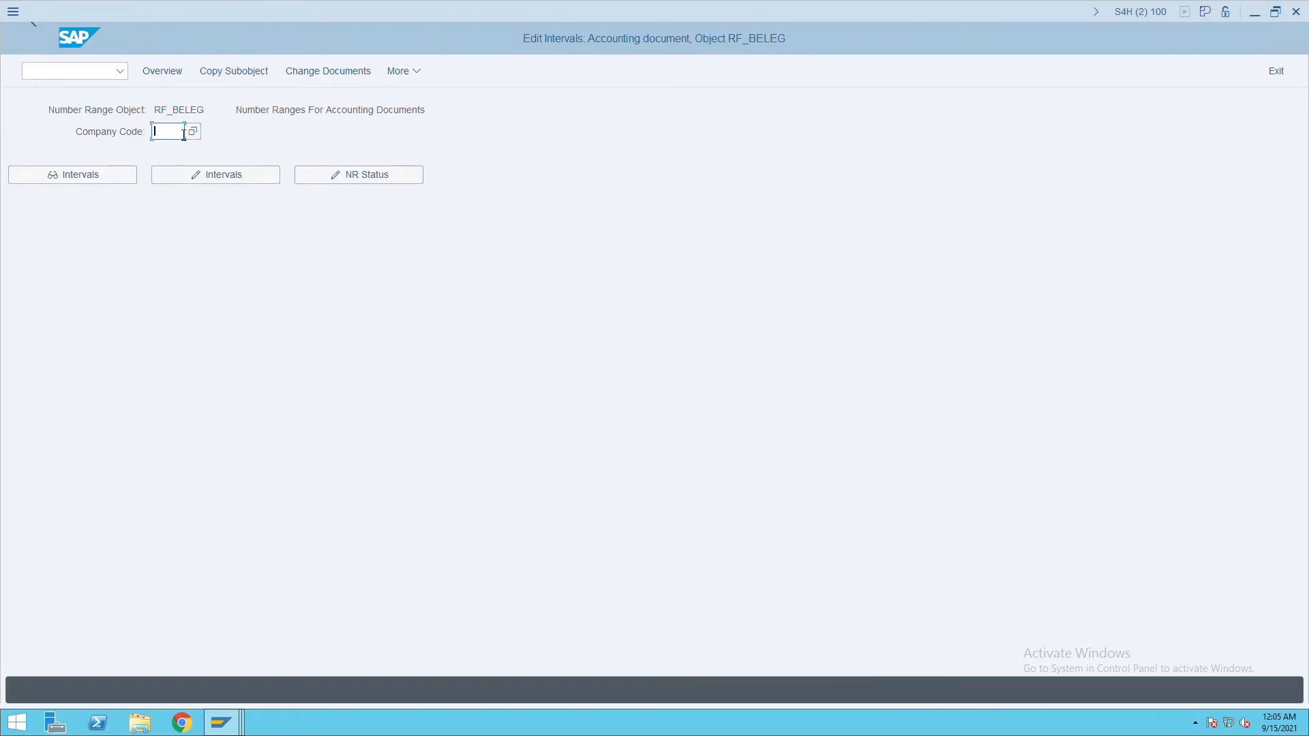
# Copy the number range subobject from company code 0001, dismissing the transport notice.
pyautogui.click(257, 75)
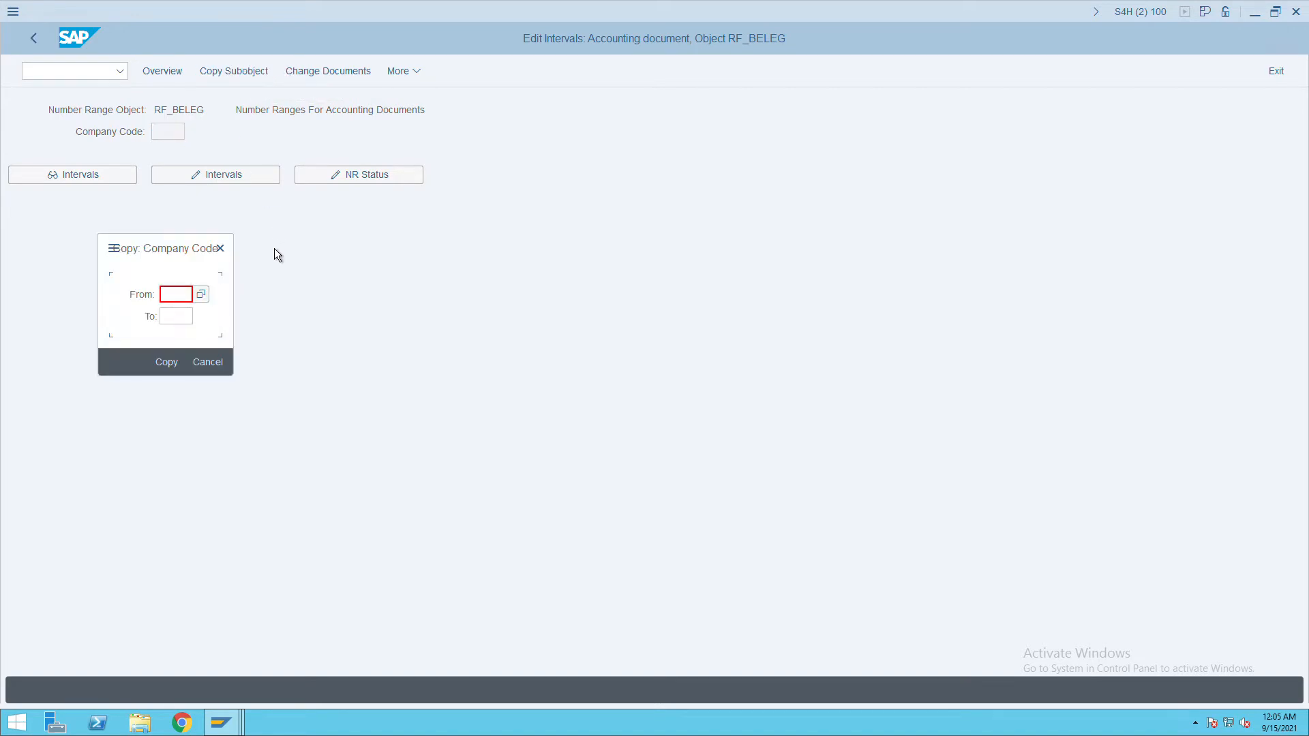
pyautogui.write('0001')
pyautogui.press('Tab')
pyautogui.write('100')
pyautogui.press('Return')
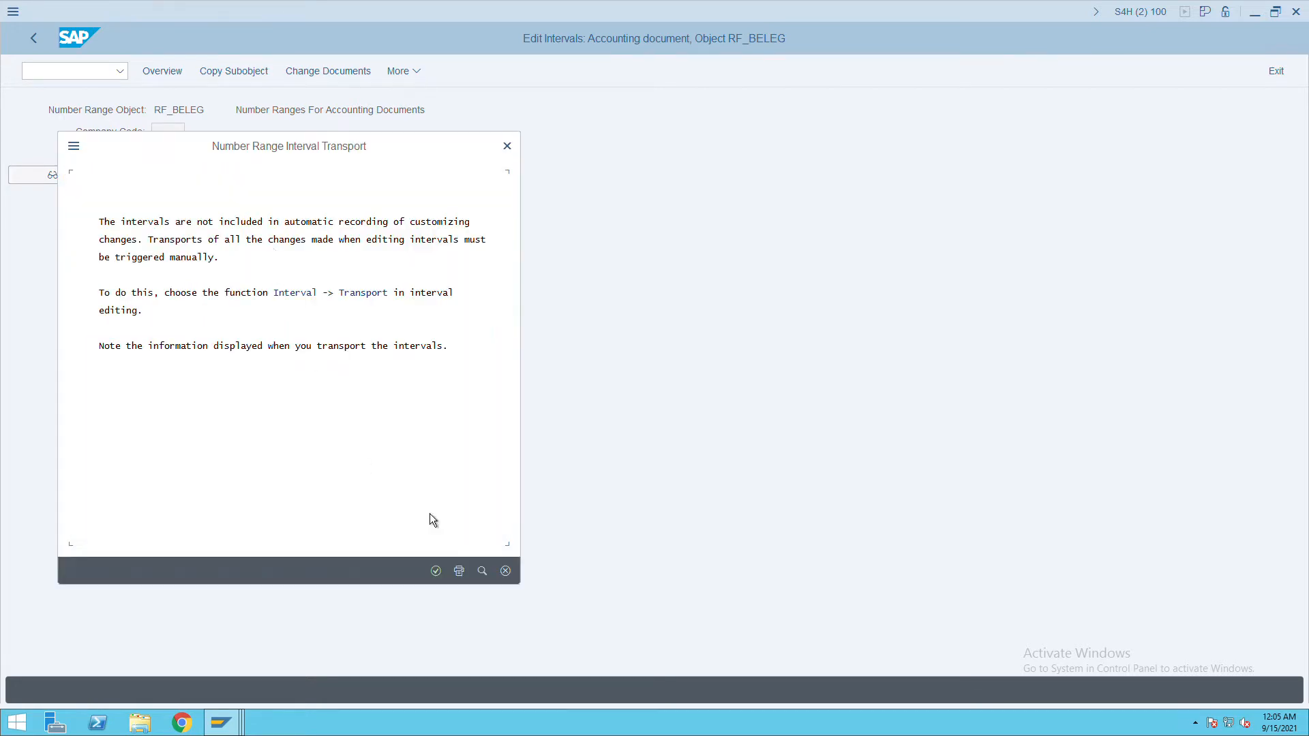
pyautogui.click(437, 574)
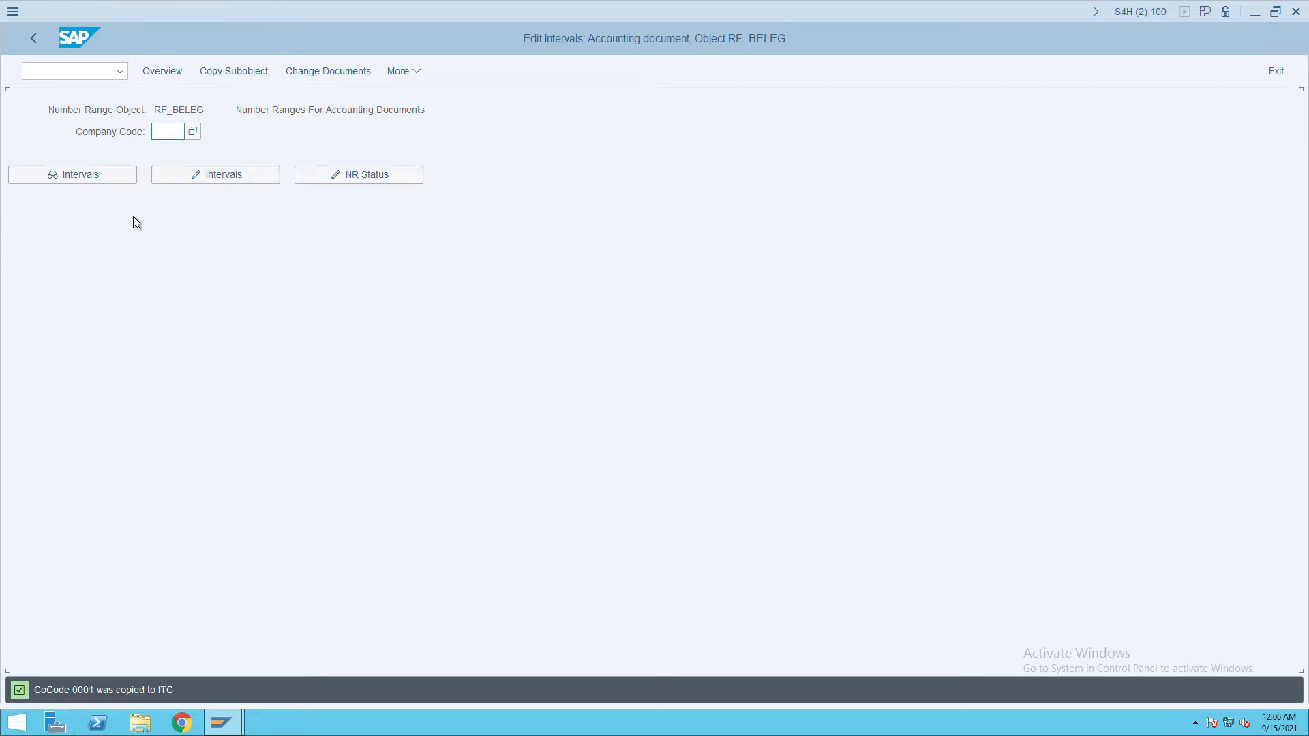
# Display the number range intervals for company code ITC, then close the session window.
pyautogui.write('itc')
pyautogui.press('Return')
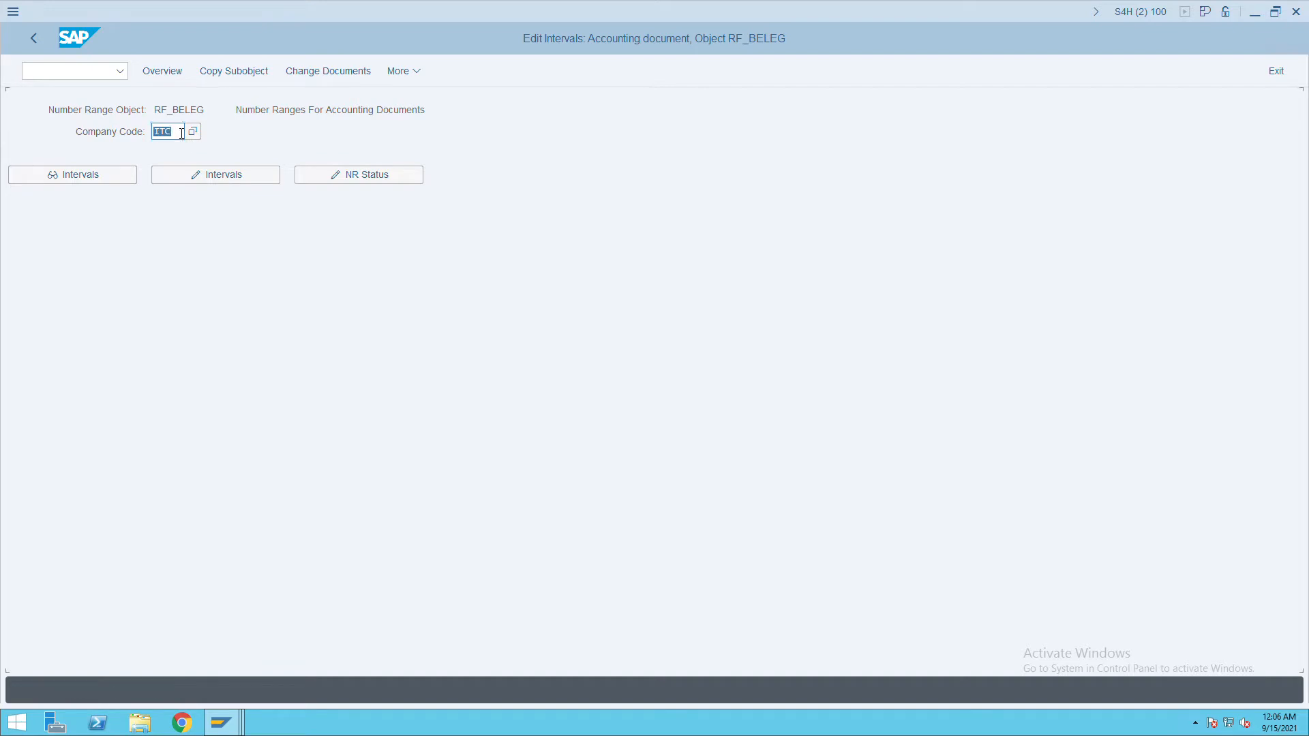
pyautogui.click(95, 180)
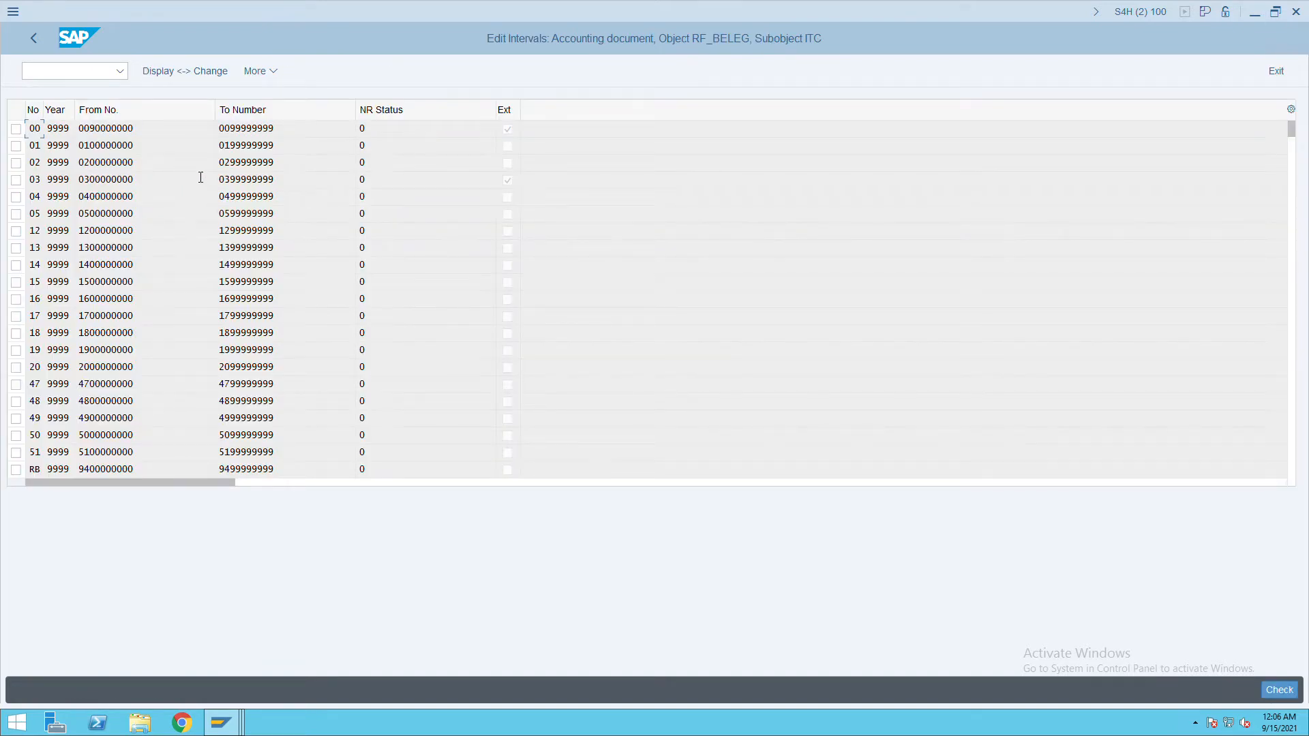
pyautogui.click(1297, 11)
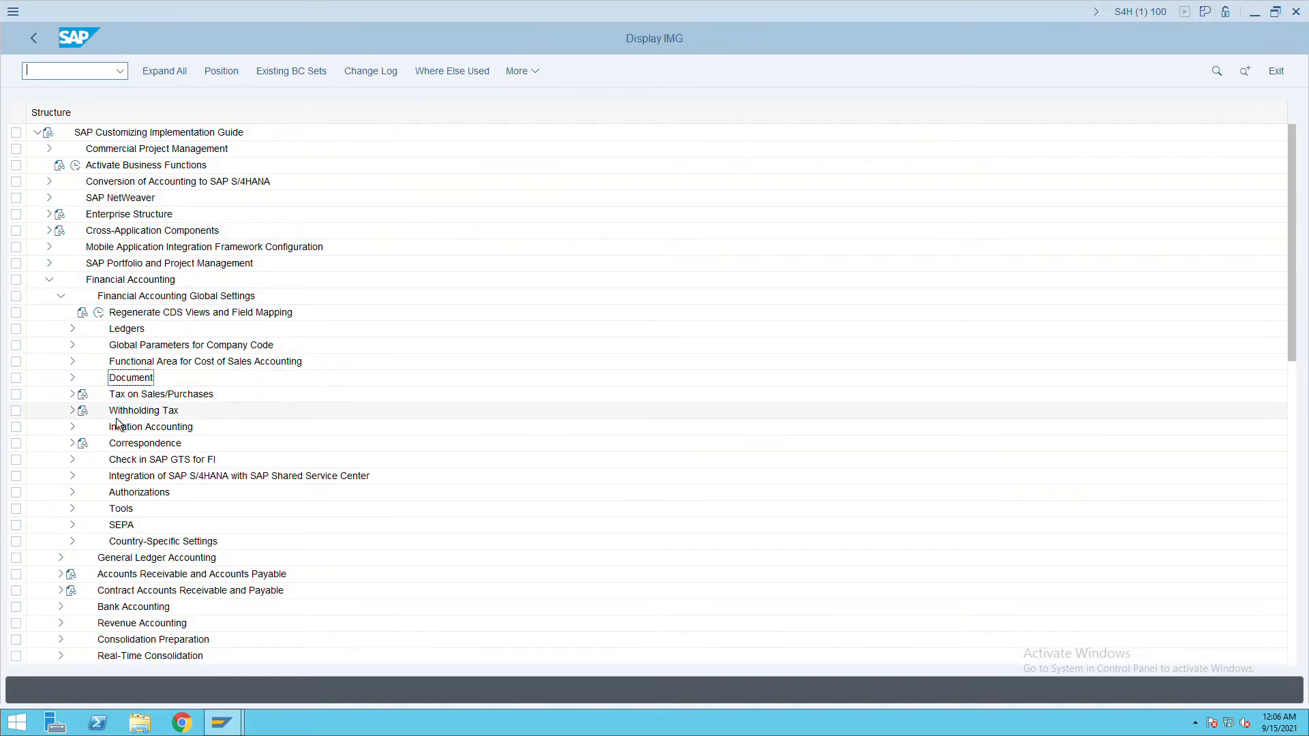
# Open Define Tolerance Groups for Employees under the Document branch.
pyautogui.click(72, 378)
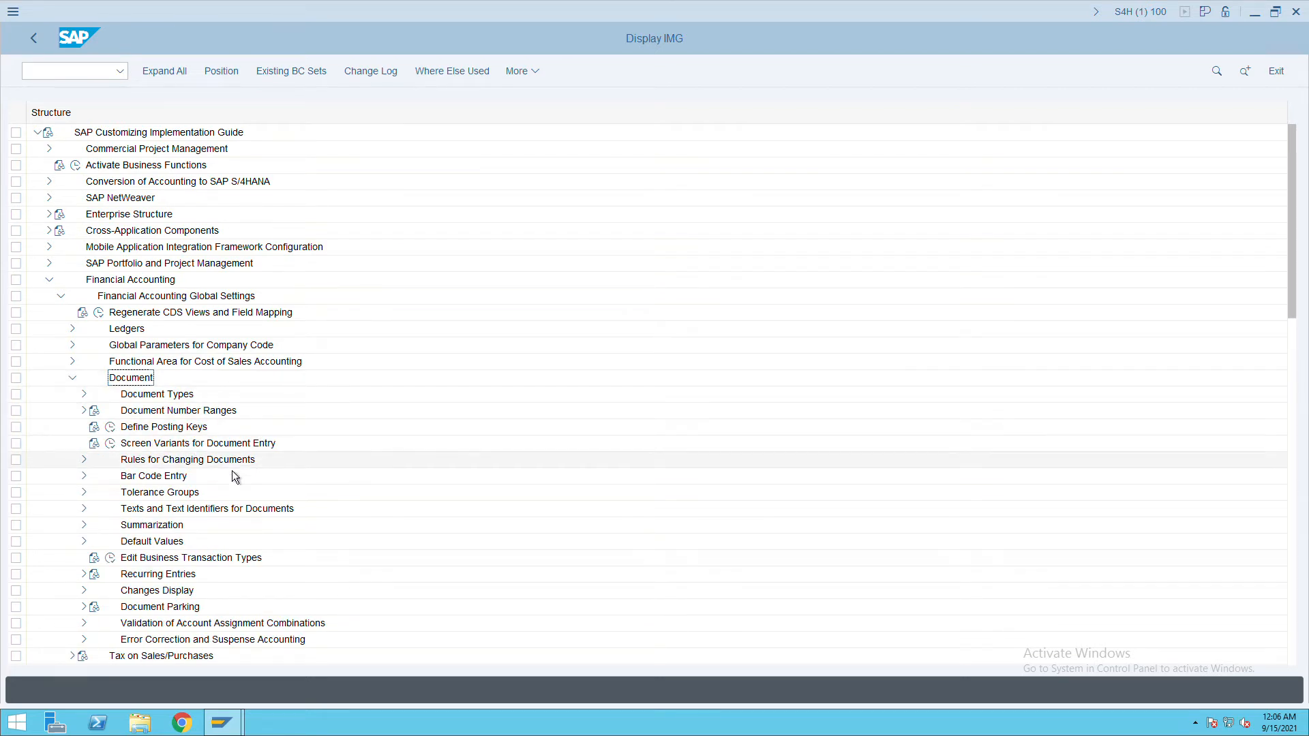
pyautogui.click(92, 498)
pyautogui.scroll(-5, 272, 473)
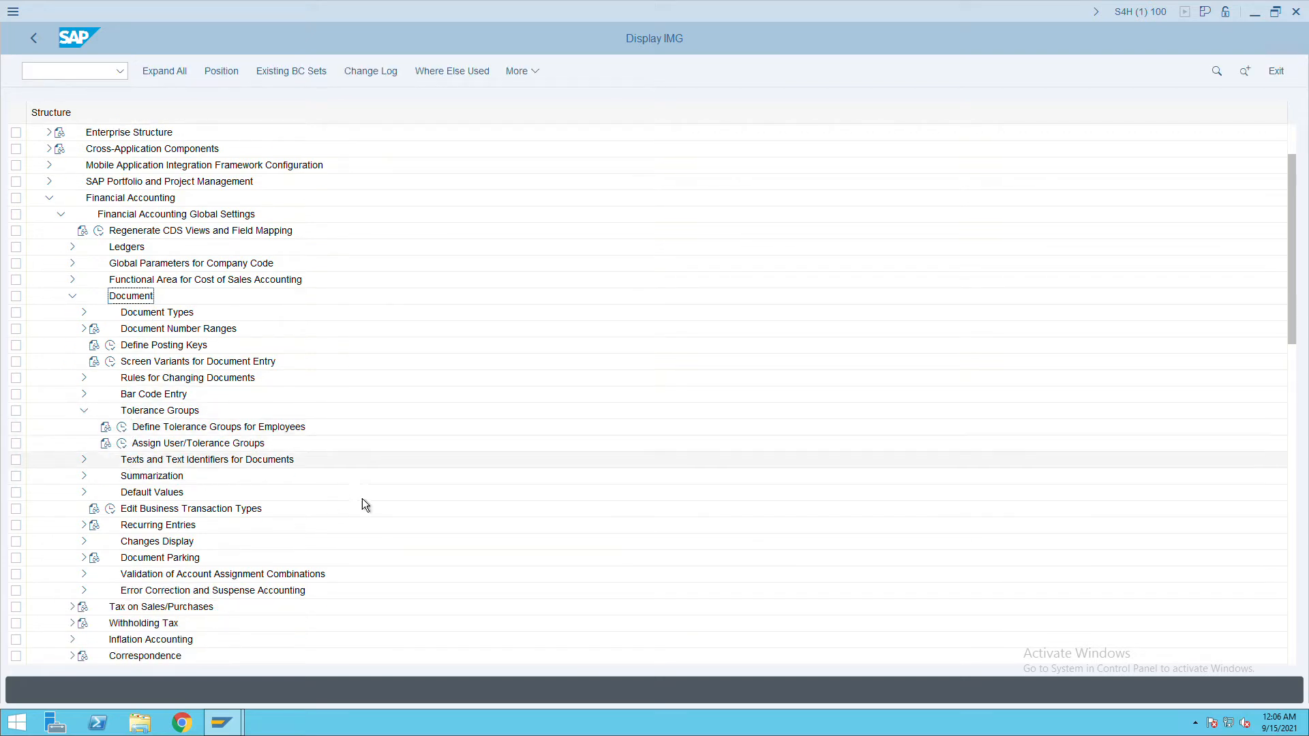
pyautogui.click(122, 428)
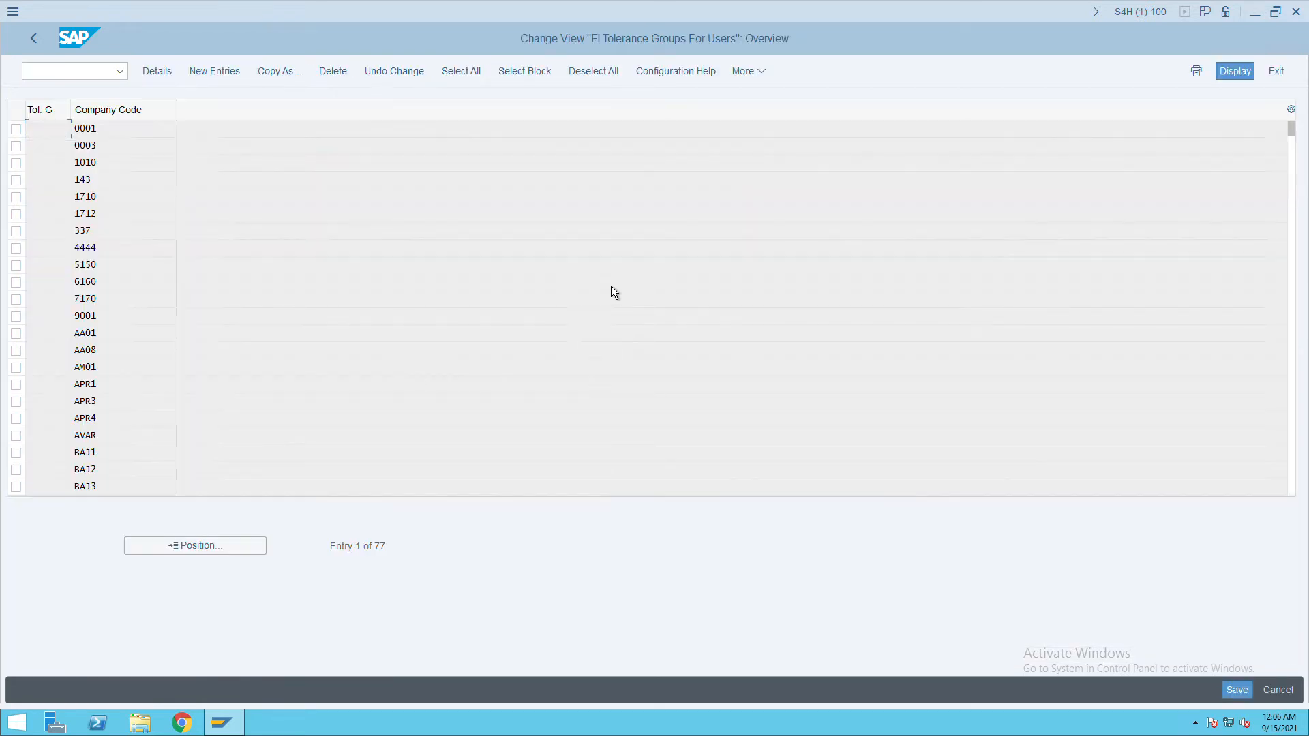
# Copy the 0001 tolerance entry as a new entry for company code ITC and save.
pyautogui.click(17, 130)
pyautogui.click(271, 78)
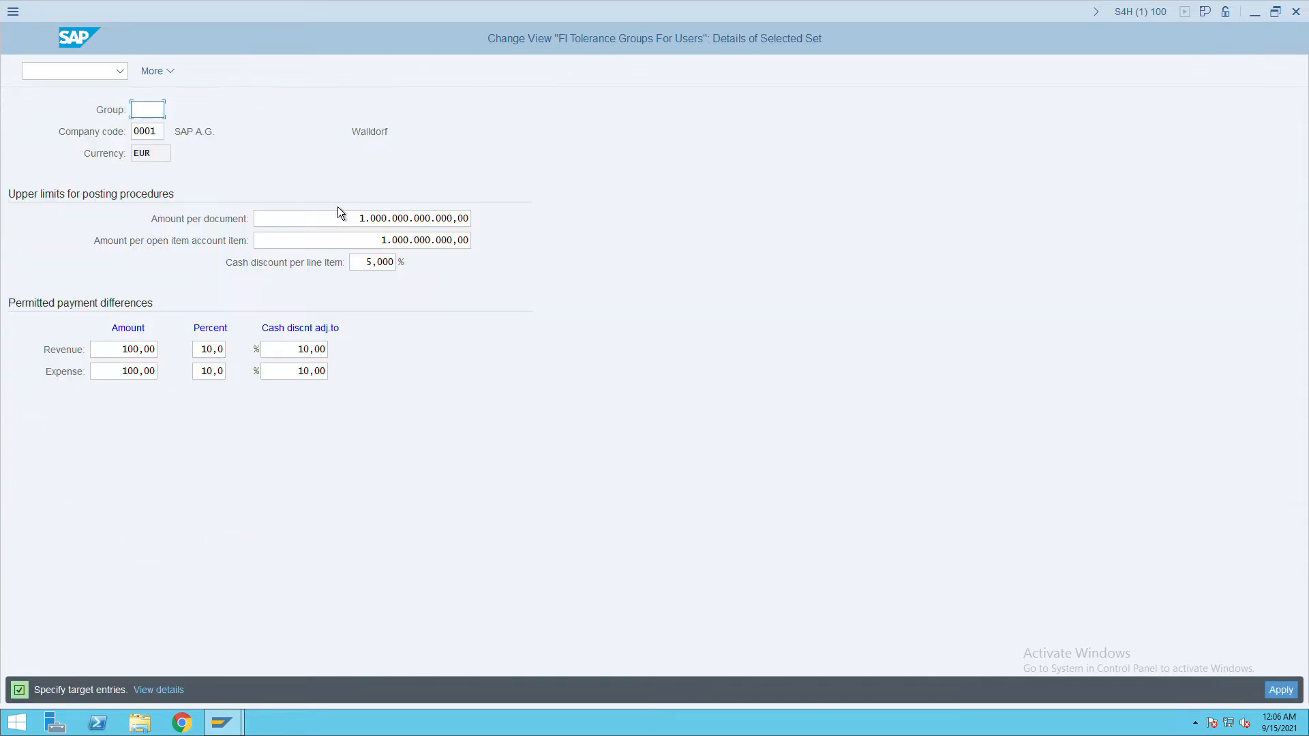
pyautogui.click(156, 132)
pyautogui.press('BackSpace')
pyautogui.press('BackSpace')
pyautogui.press('BackSpace')
pyautogui.press('BackSpace')
pyautogui.write('ITC')
pyautogui.press('Return')
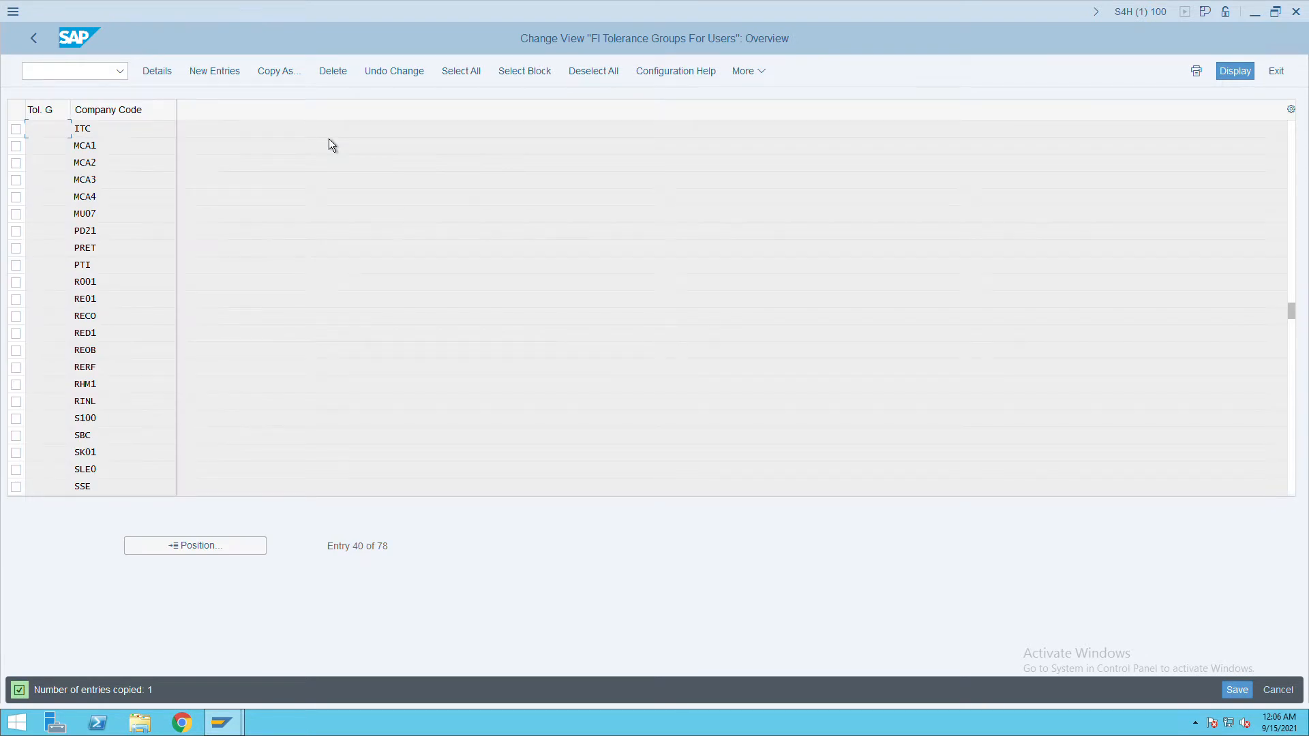
pyautogui.click(1247, 694)
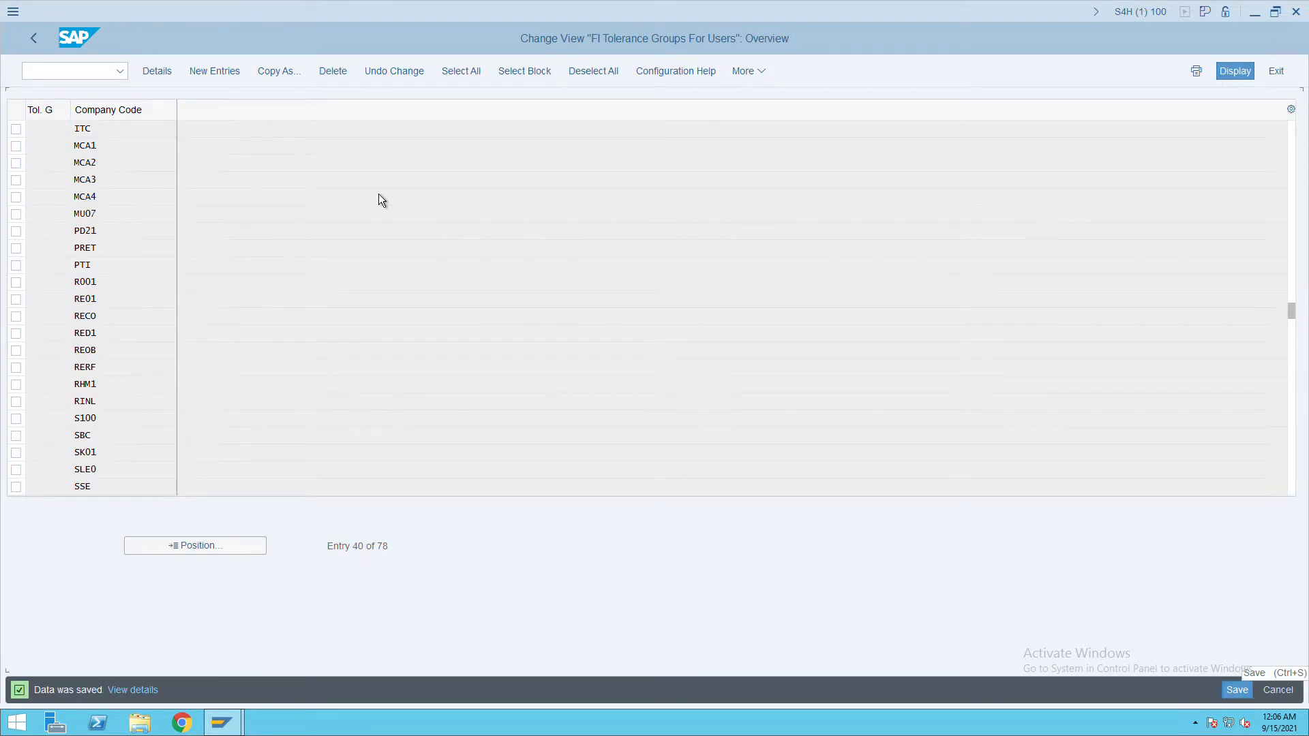
# Review the ITC tolerance entry's details, save, and return to the IMG.
pyautogui.doubleClick(131, 132)
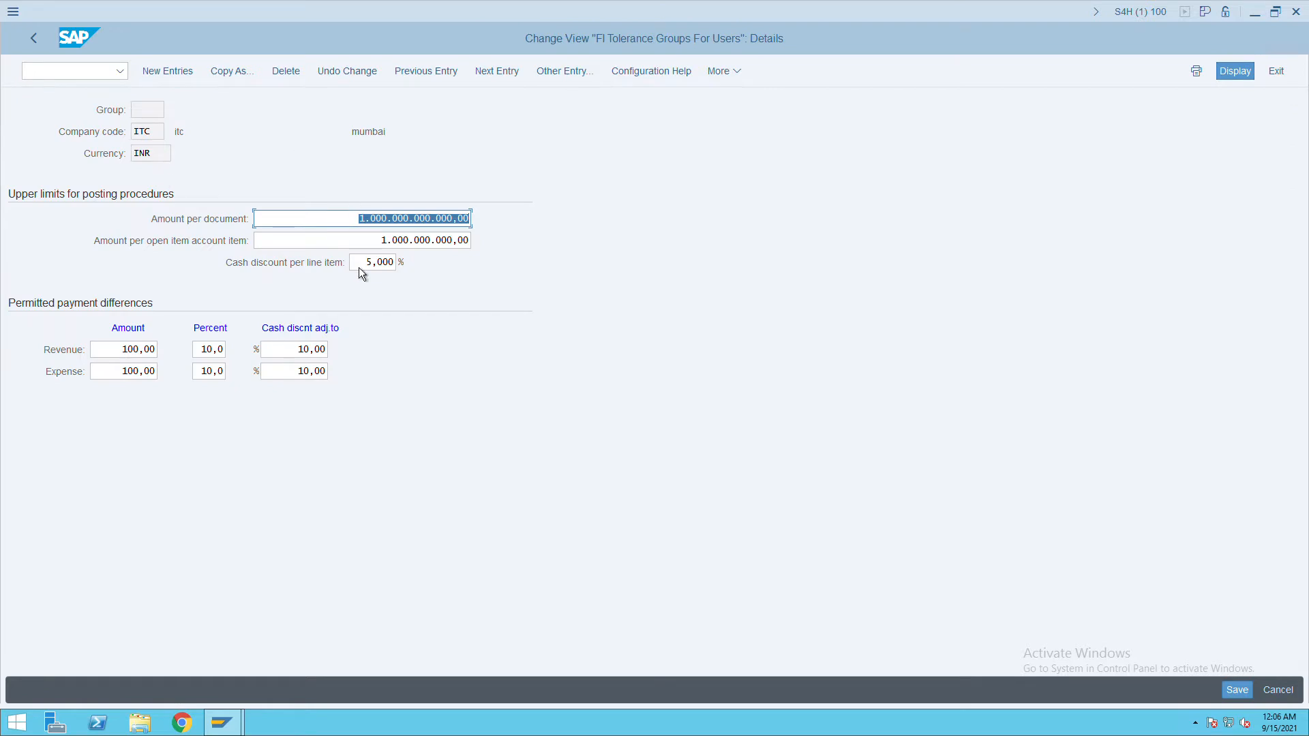
pyautogui.click(49, 52)
pyautogui.click(1234, 694)
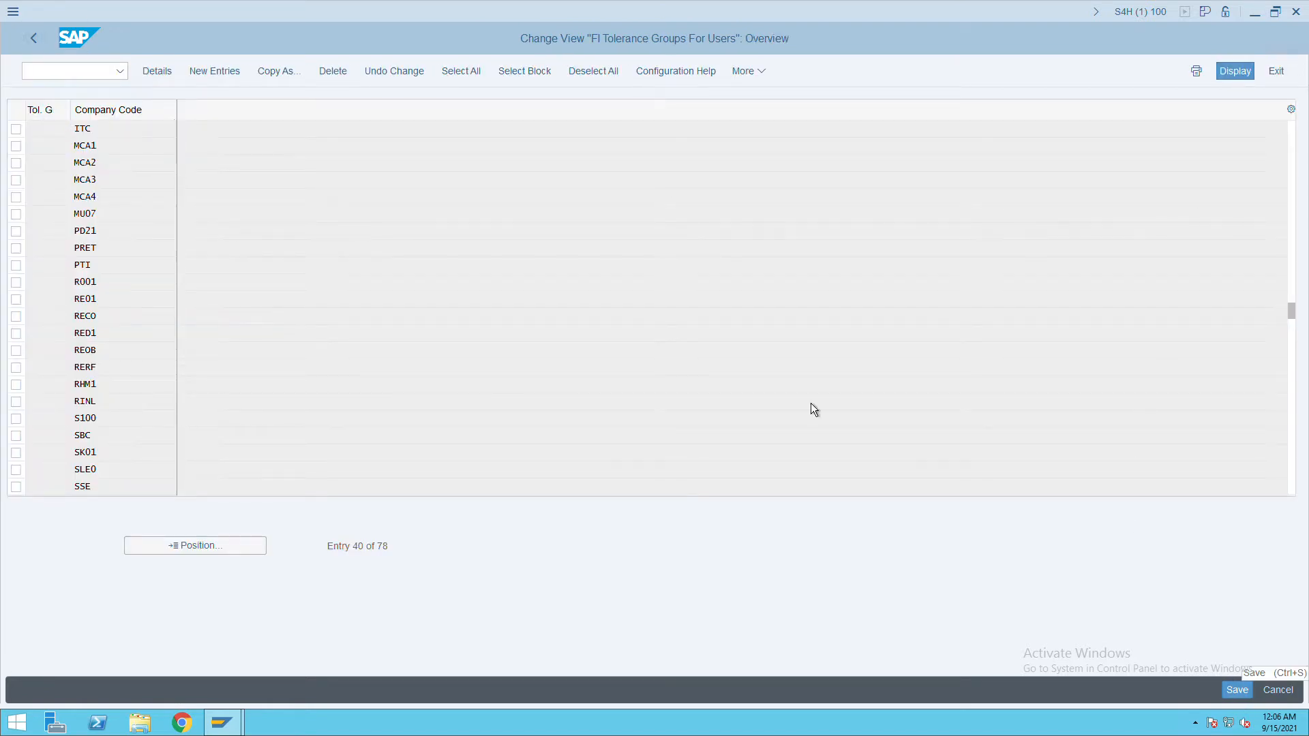
pyautogui.click(40, 50)
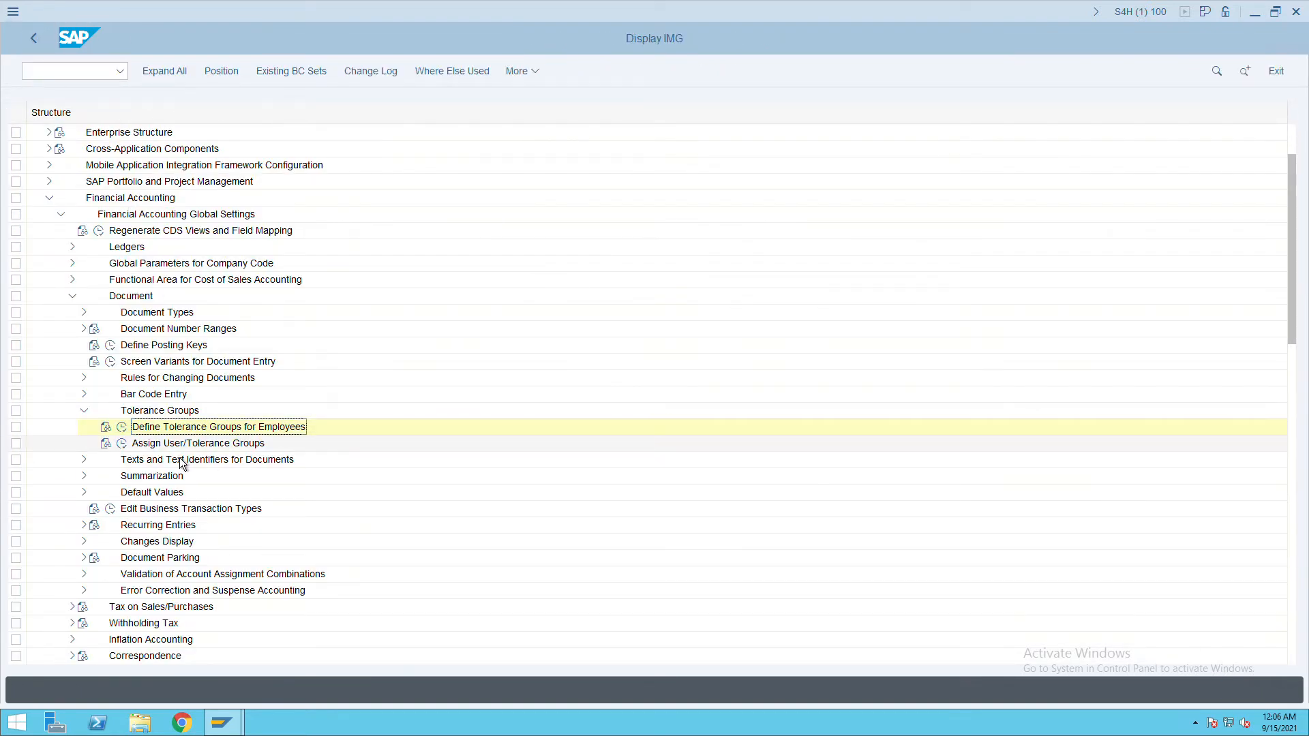
# Collapse the global settings and expand General Ledger Accounting > Master Data > G/L Accounts > Preparations.
pyautogui.click(85, 412)
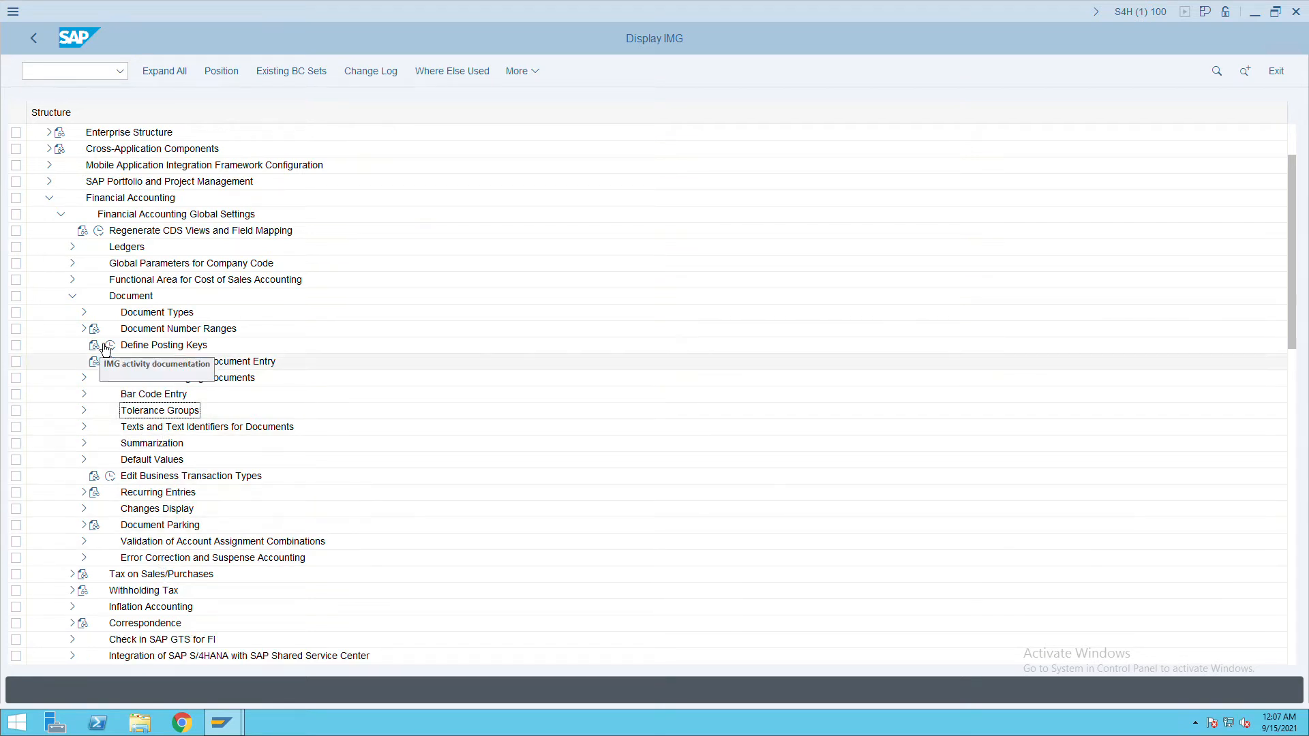
pyautogui.click(72, 296)
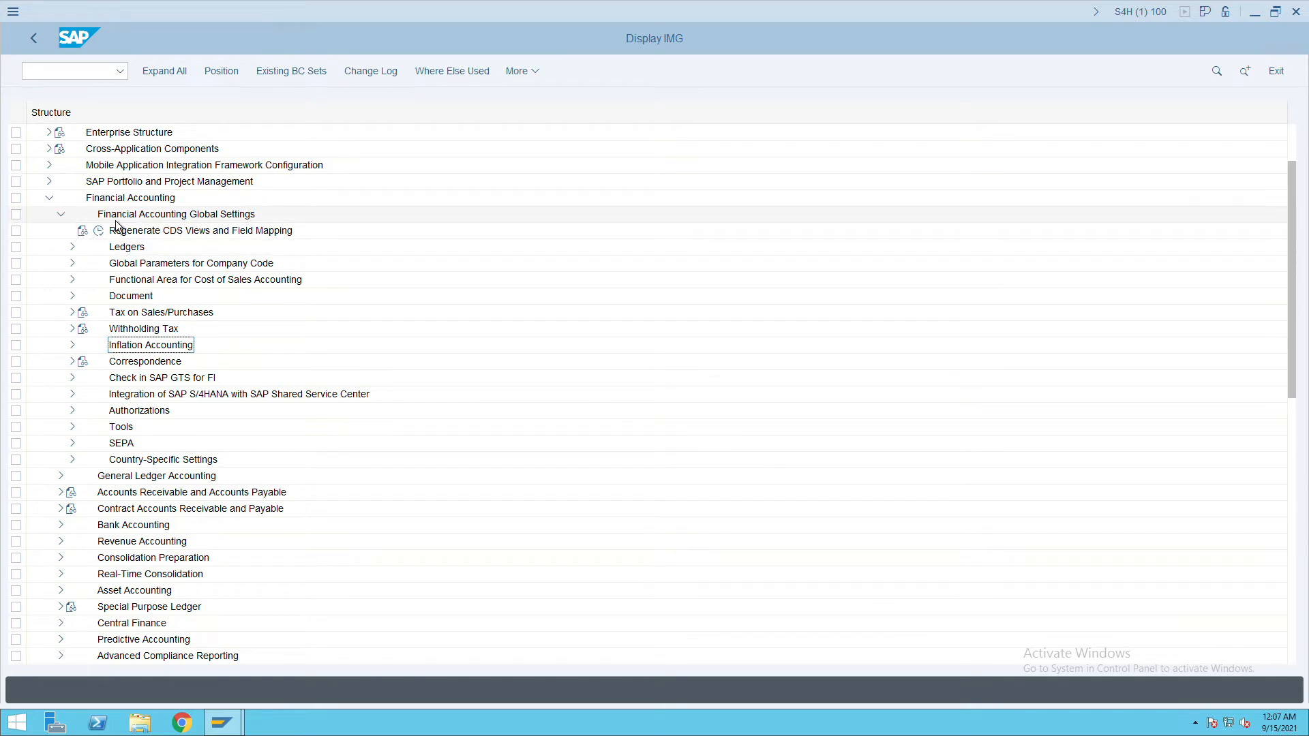
pyautogui.click(62, 216)
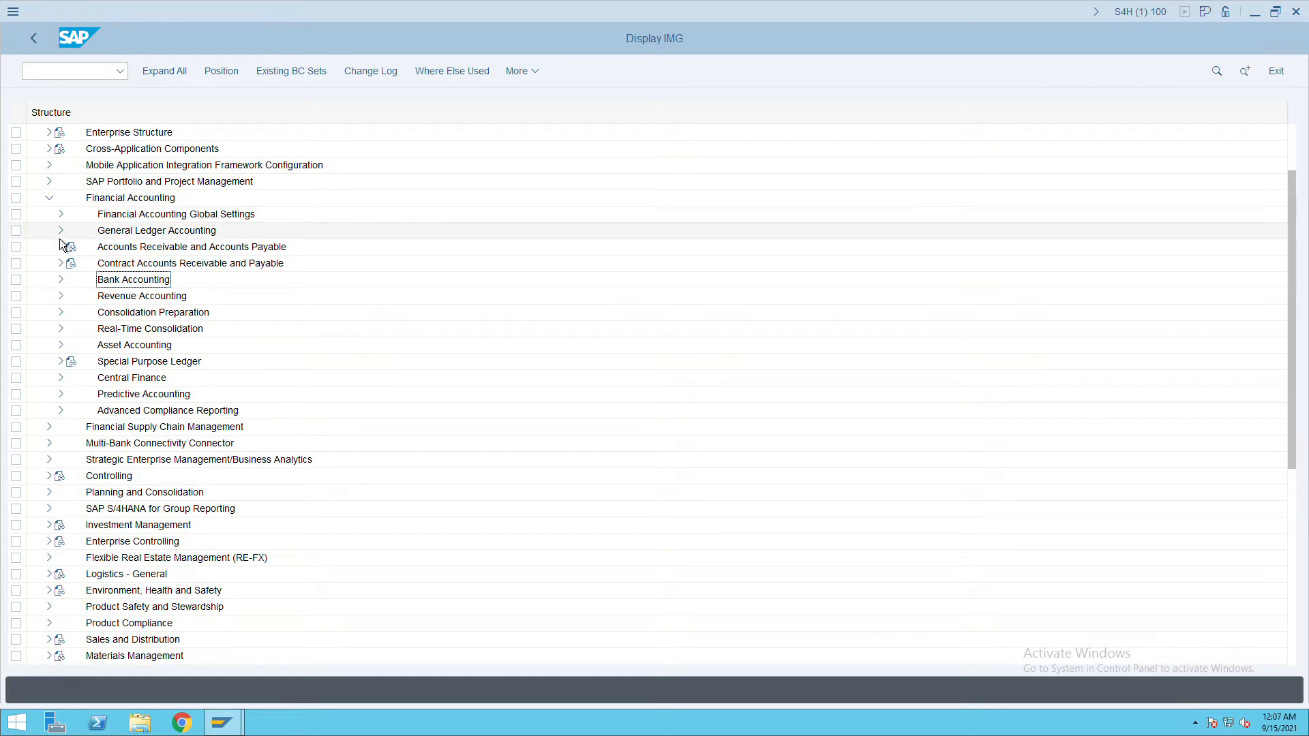
pyautogui.click(61, 230)
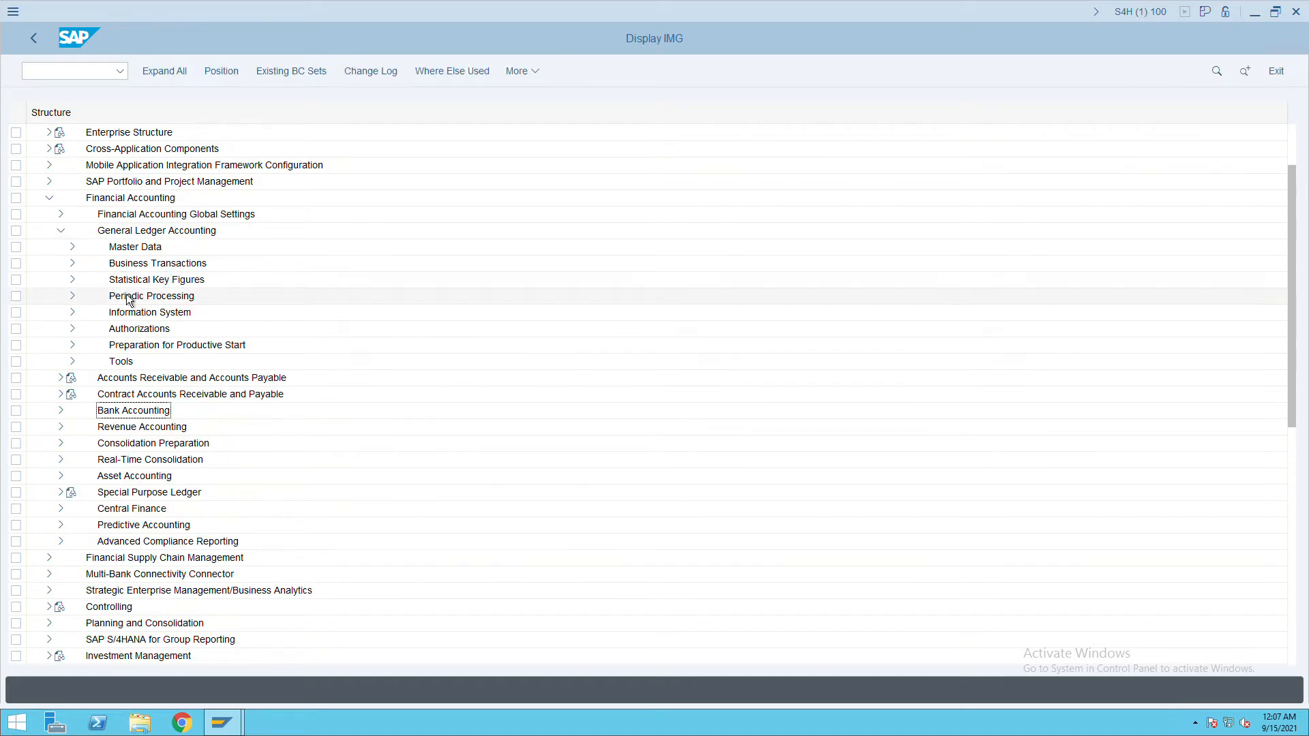
pyautogui.click(79, 253)
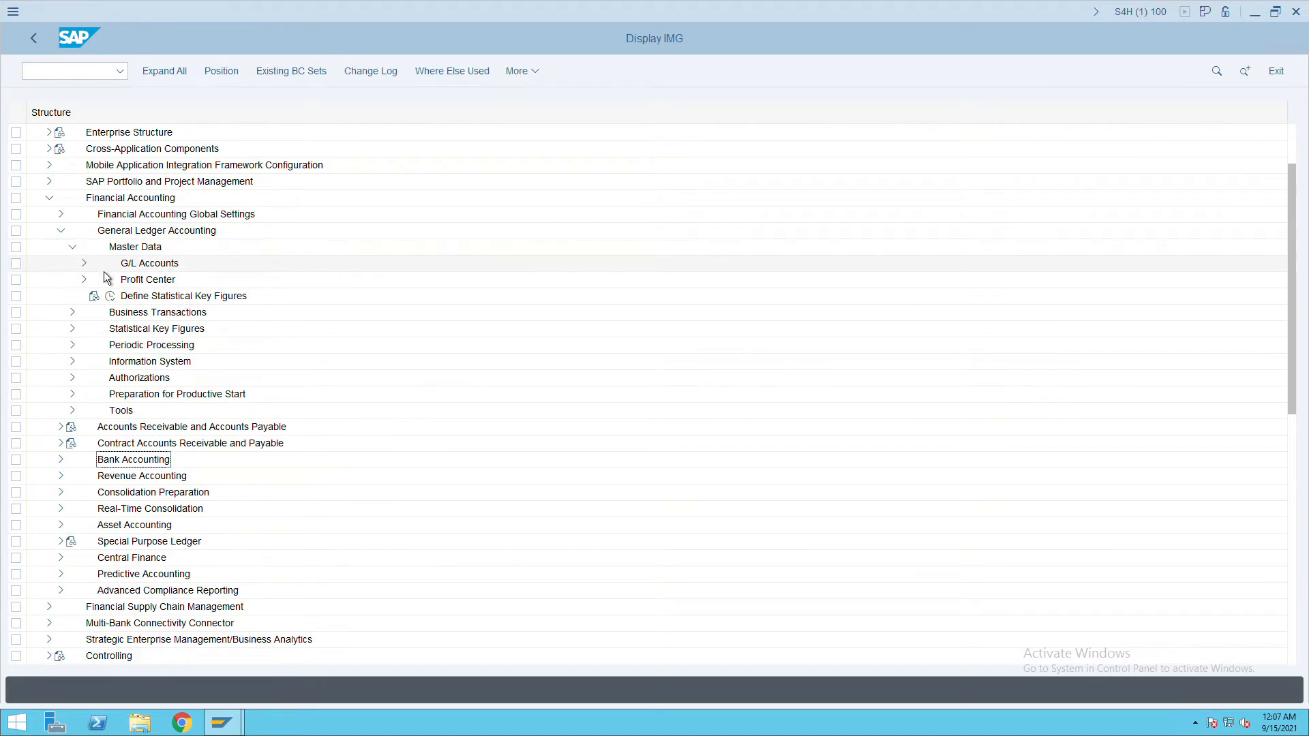
pyautogui.click(92, 272)
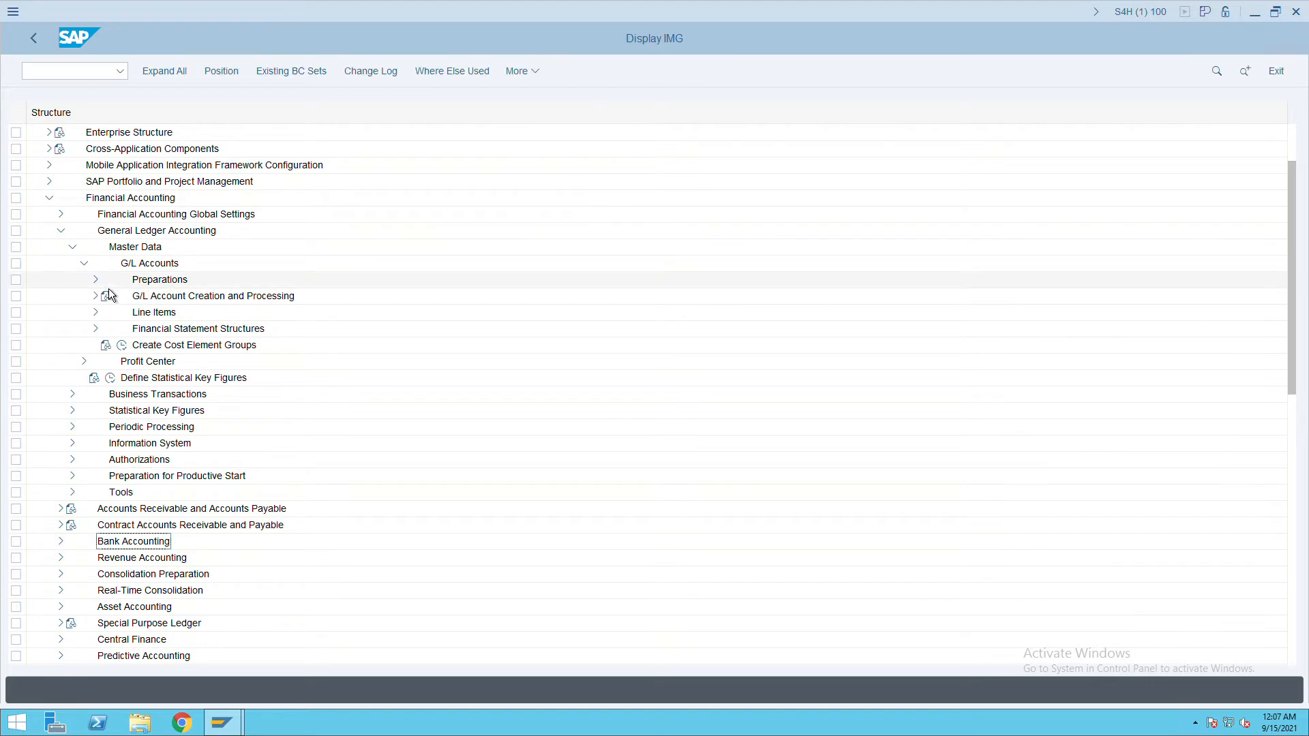
pyautogui.click(96, 280)
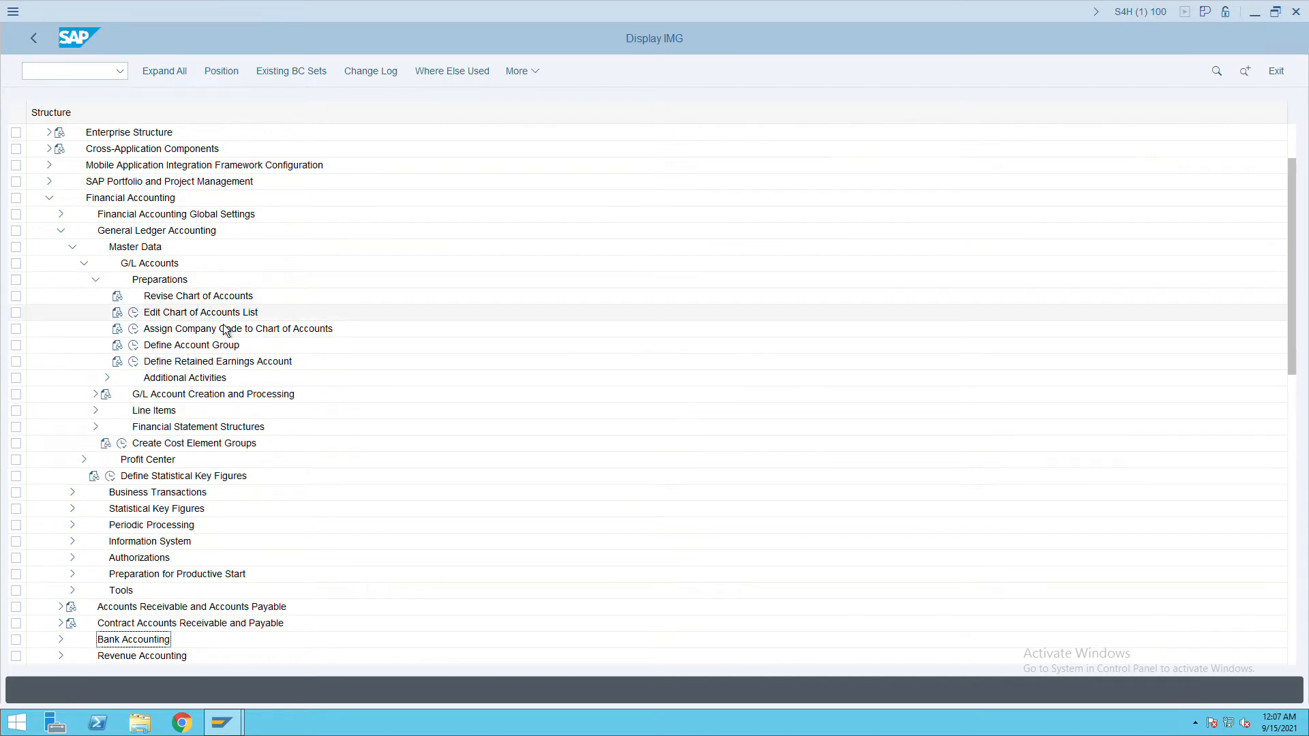
# Start a new chart of accounts ITC with description 'itc chac'.
pyautogui.click(134, 313)
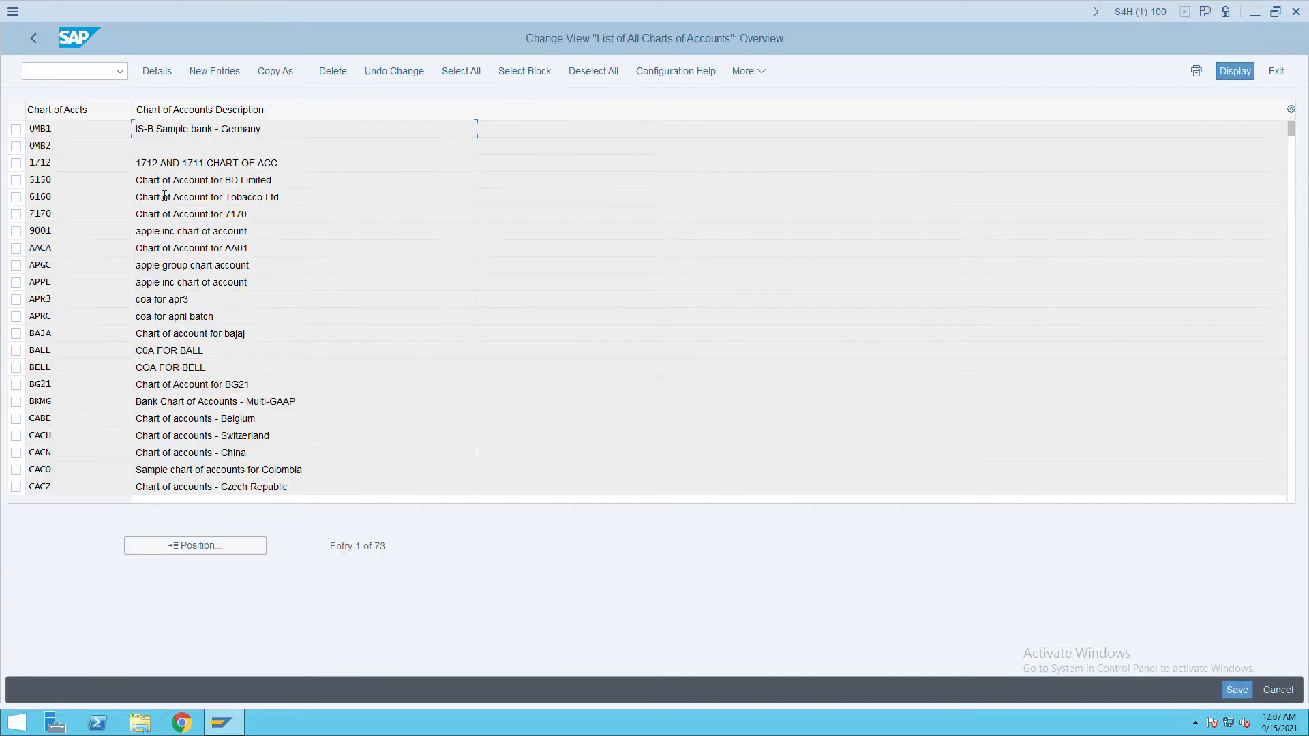
pyautogui.click(217, 72)
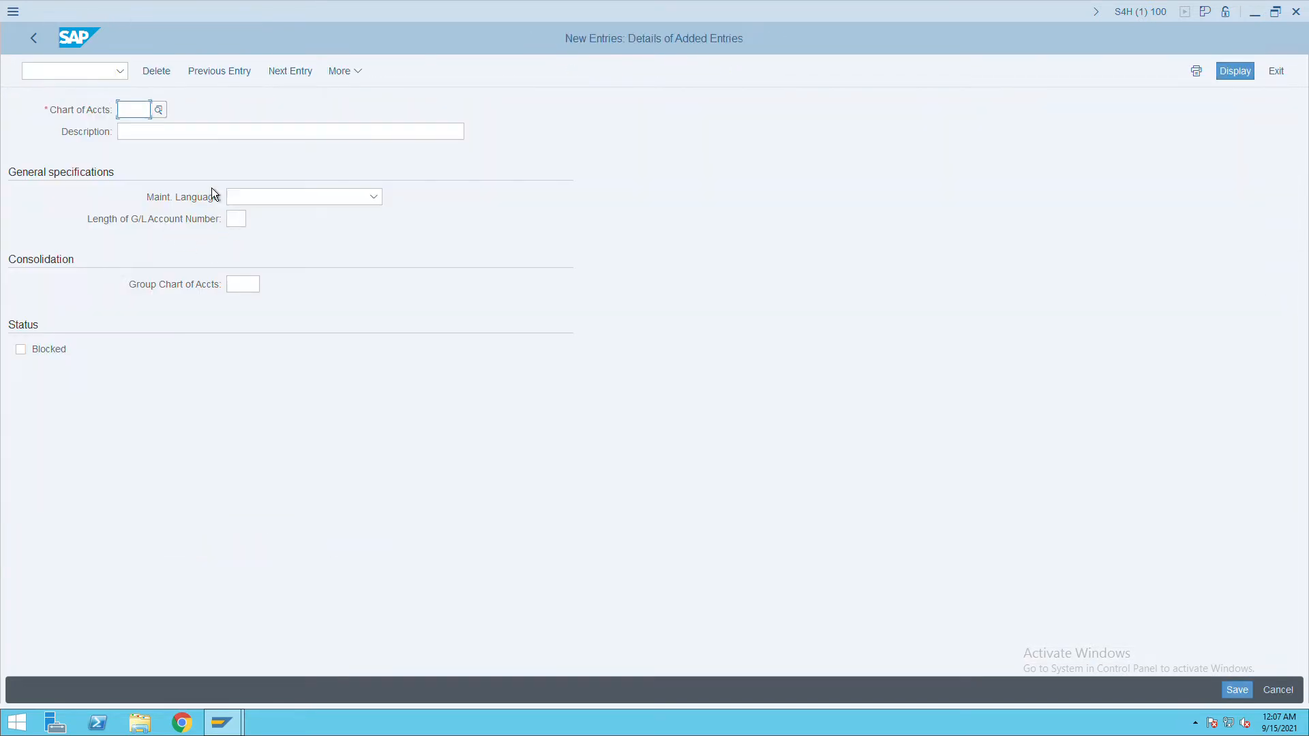
pyautogui.write('itc')
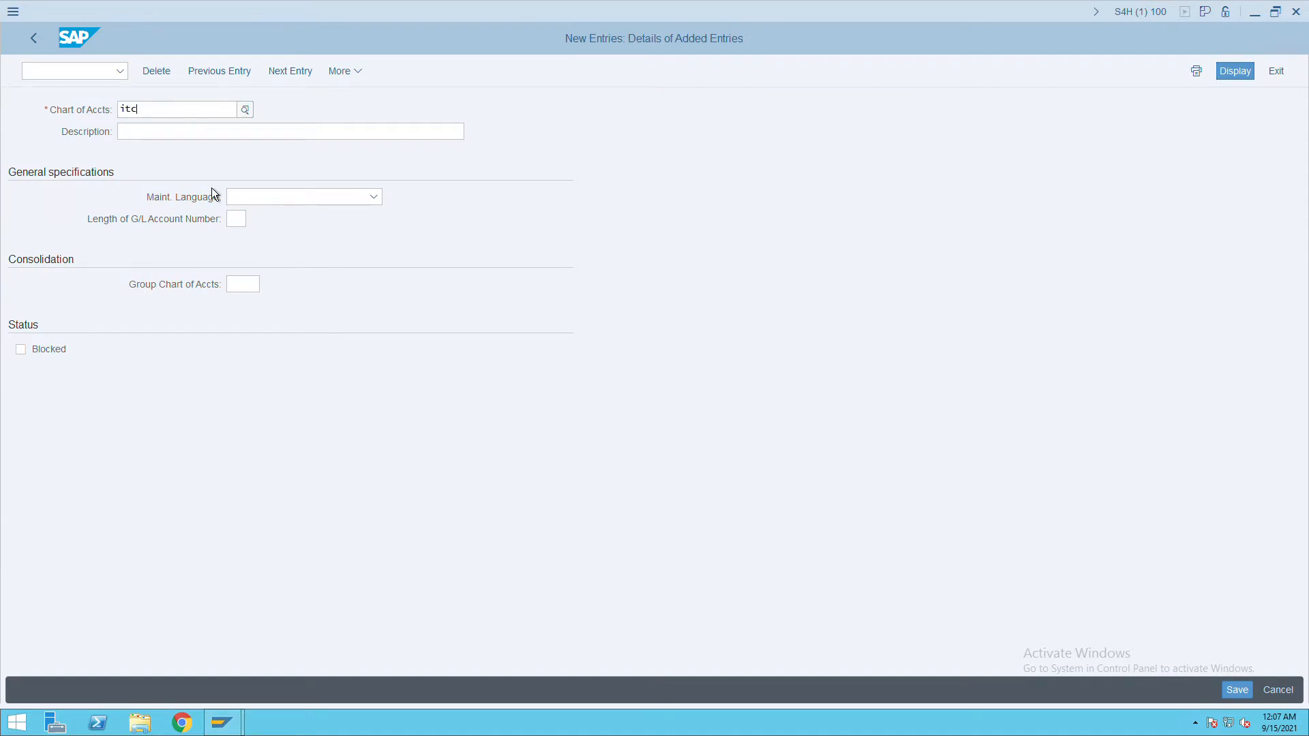
pyautogui.press('Tab')
pyautogui.write('itc ch')
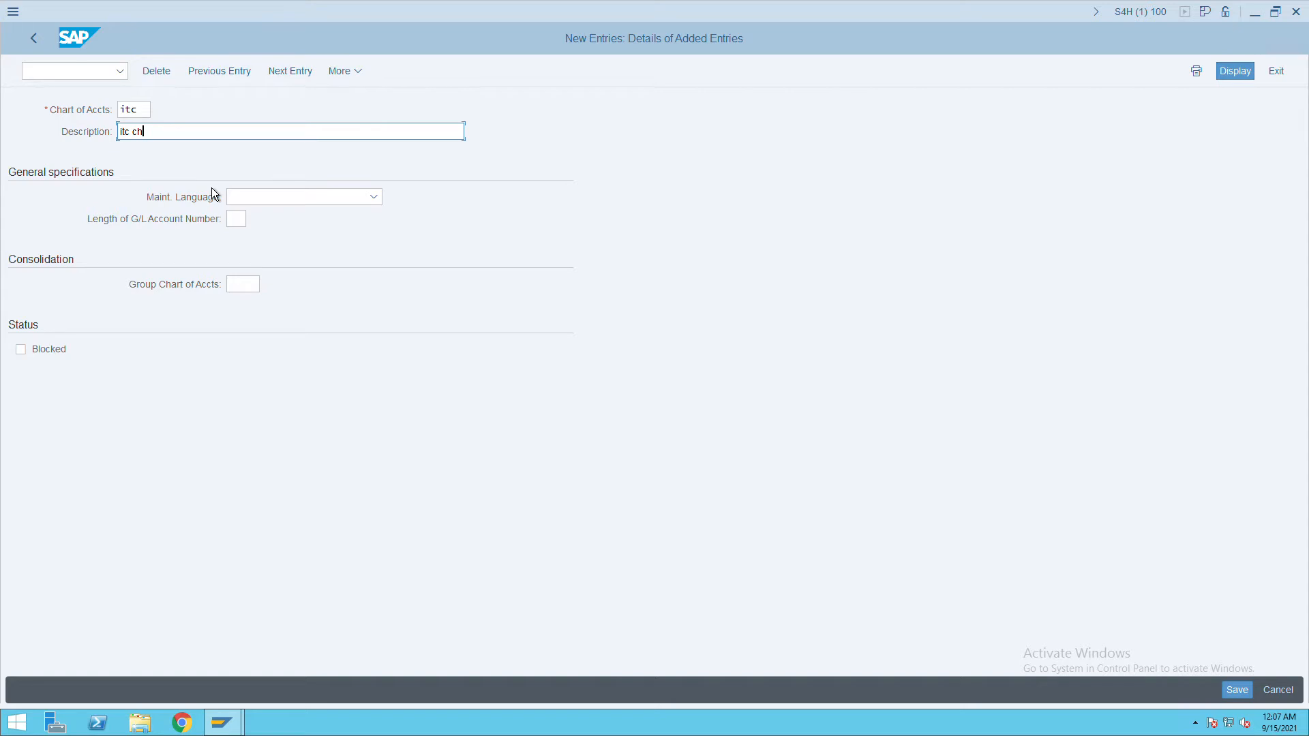
pyautogui.write('ac')
pyautogui.press('Tab')
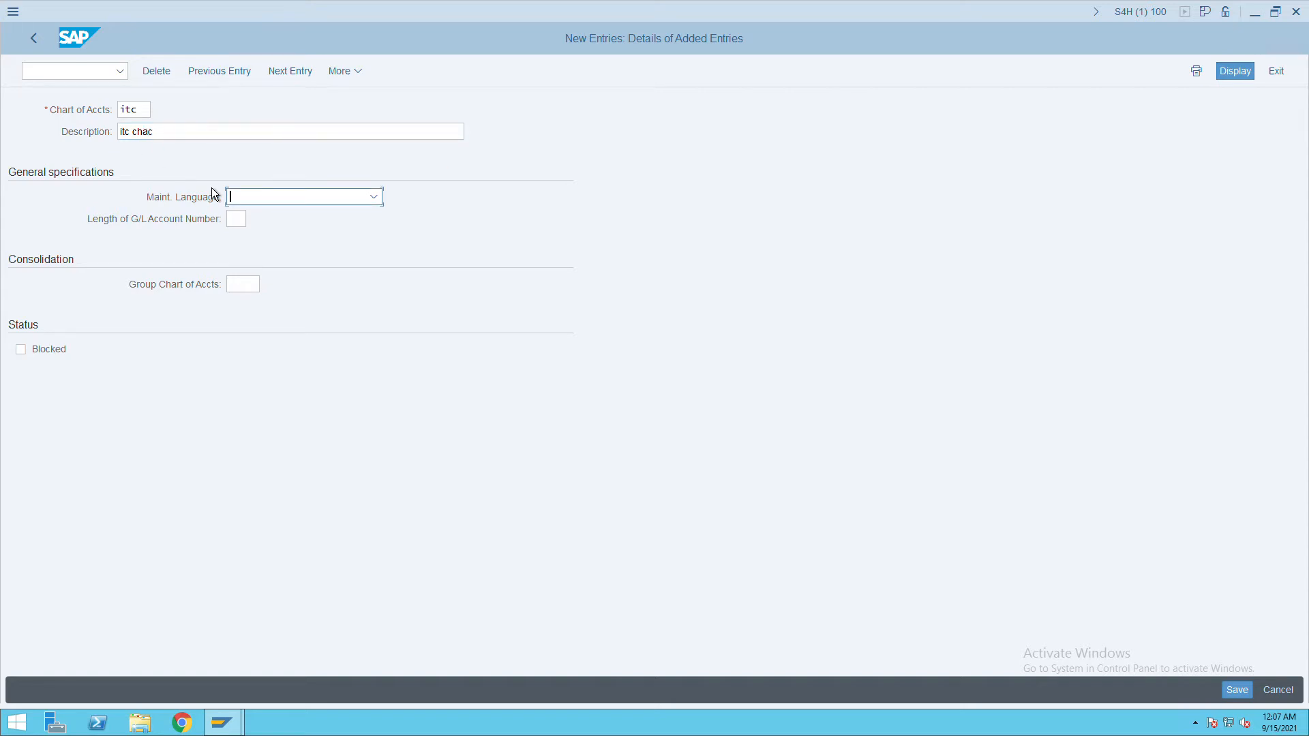
# Set language English and G/L account length 10, save, and return to the IMG.
pyautogui.click(377, 202)
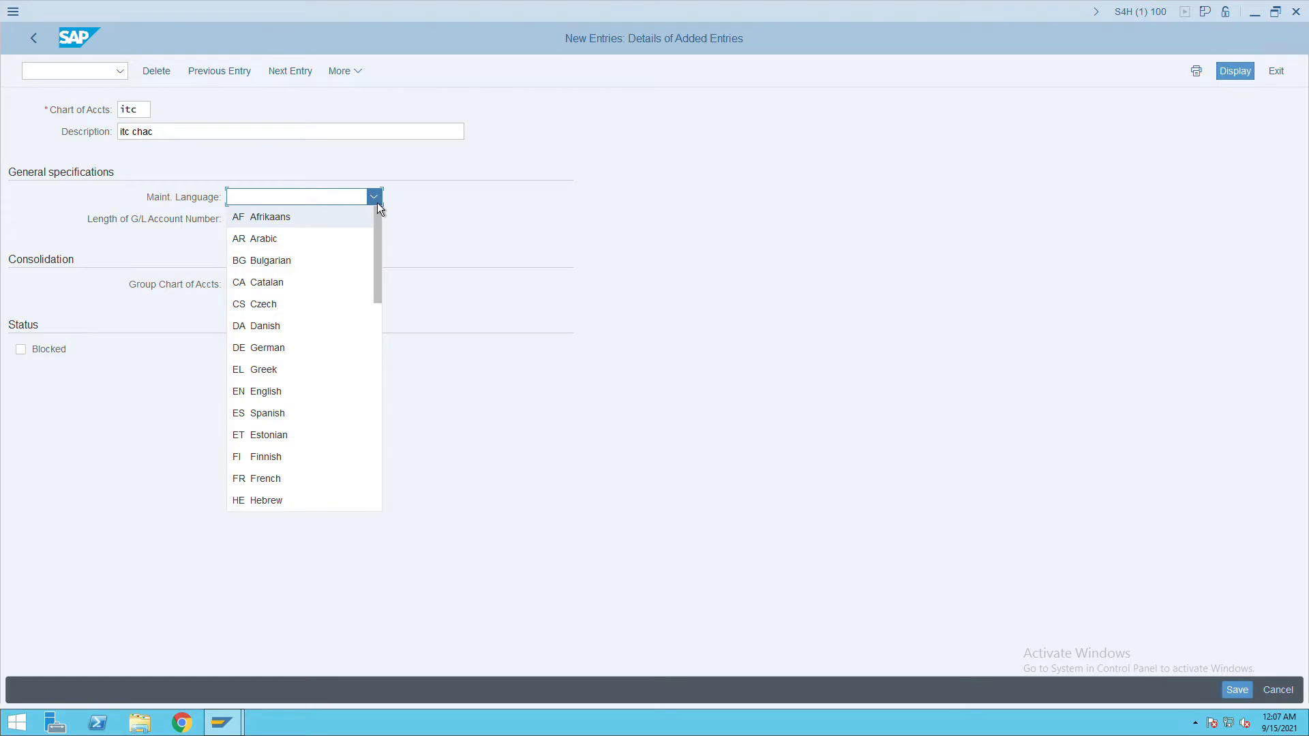
pyautogui.click(295, 400)
pyautogui.click(236, 225)
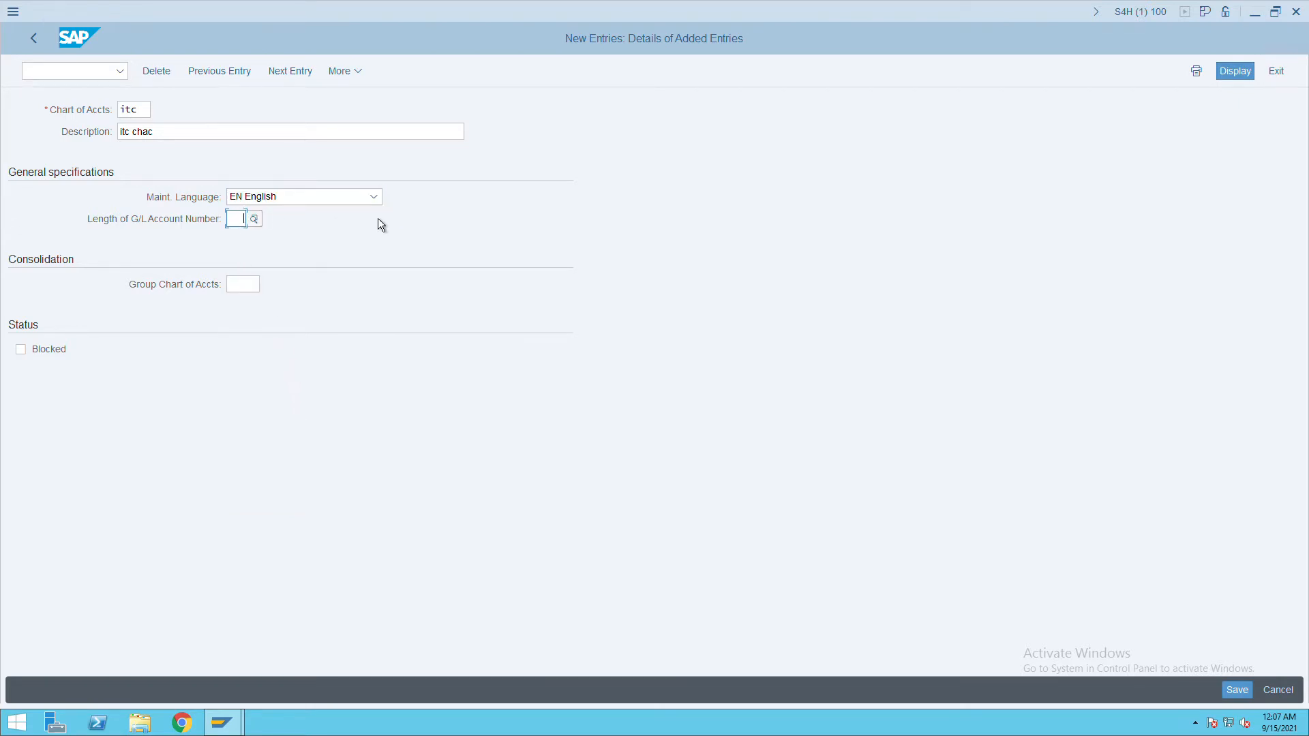
pyautogui.write('10')
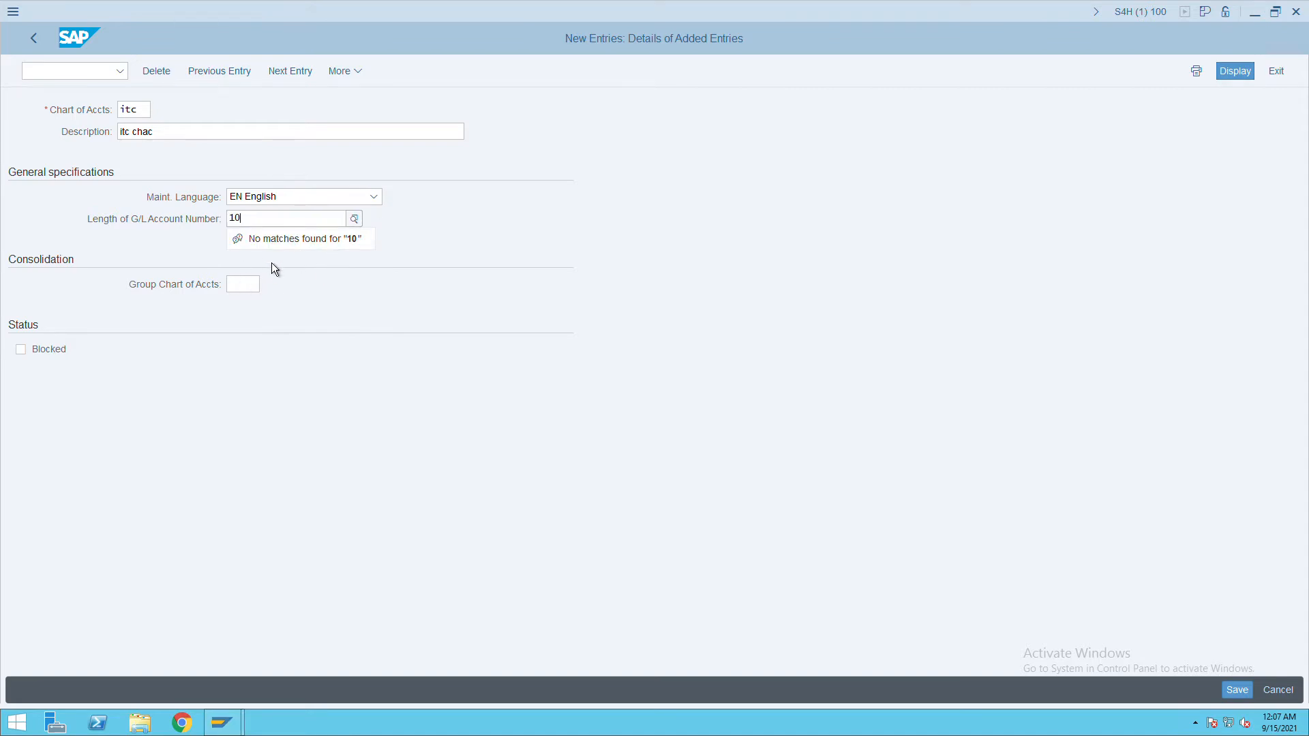
pyautogui.press('Tab')
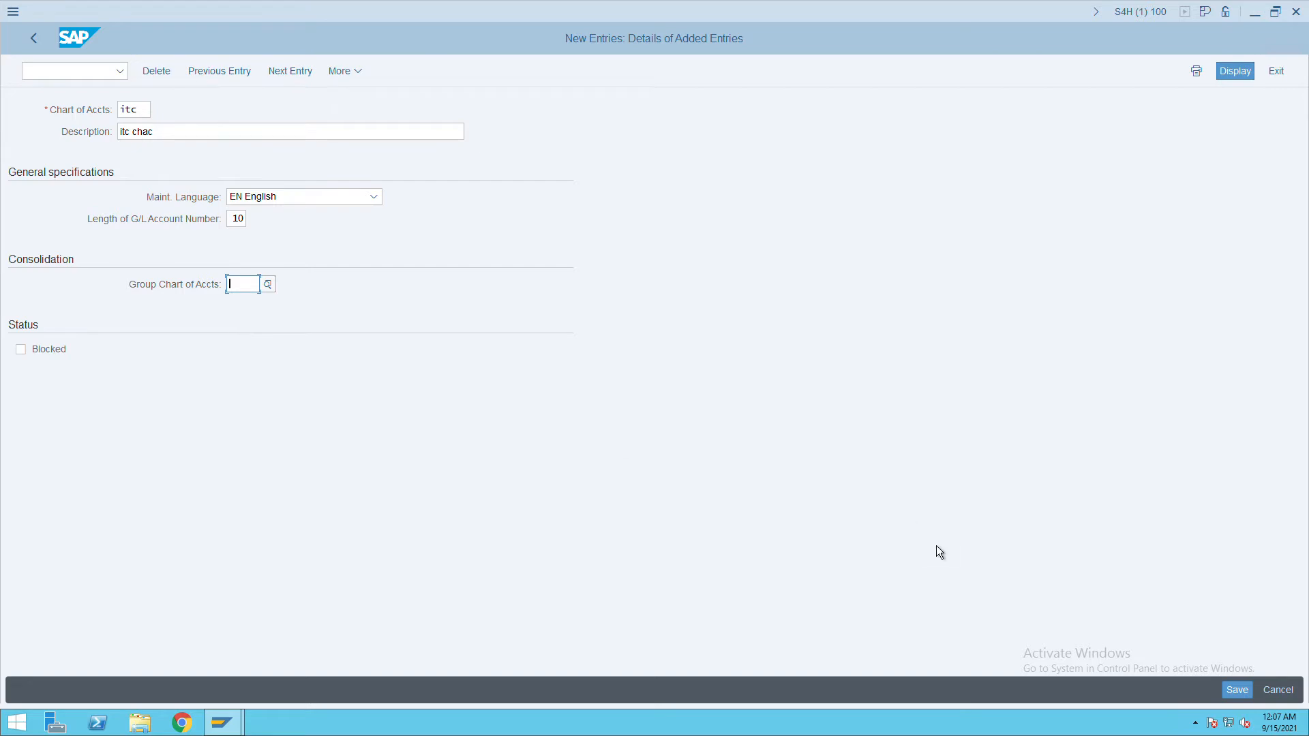
pyautogui.click(1246, 689)
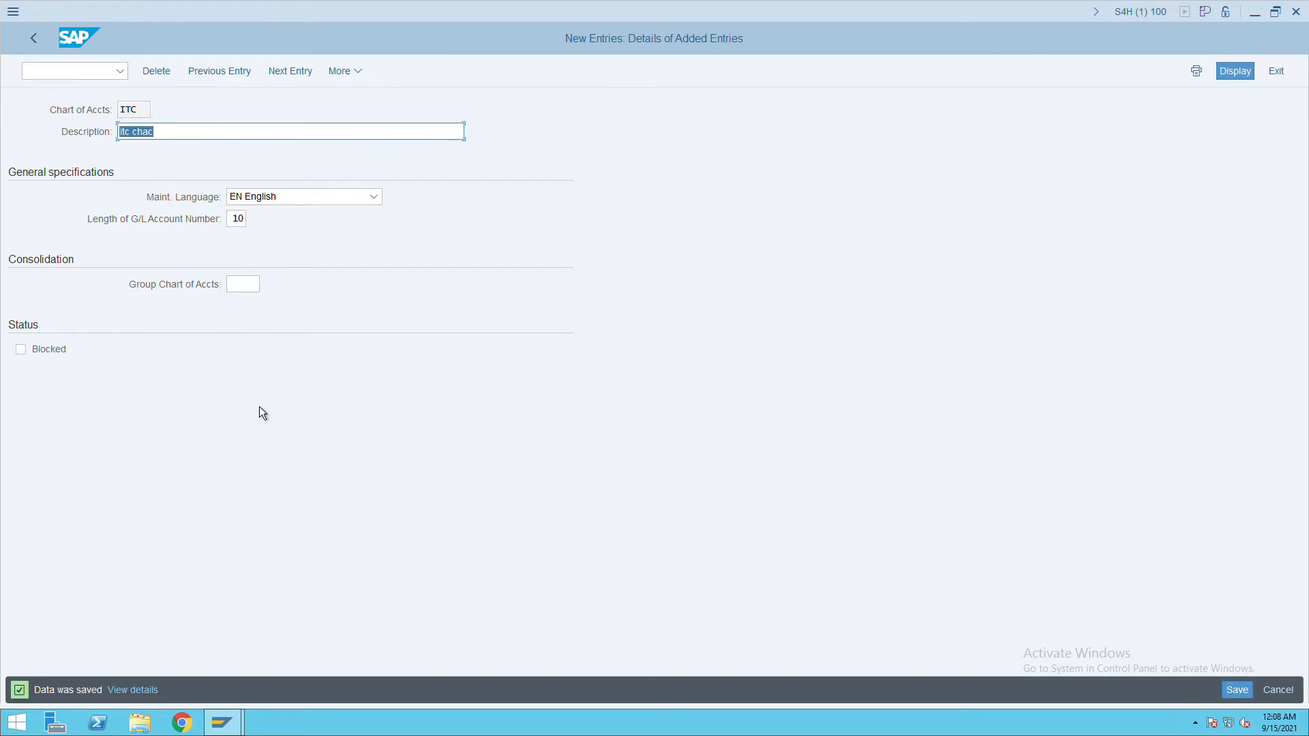
pyautogui.click(44, 46)
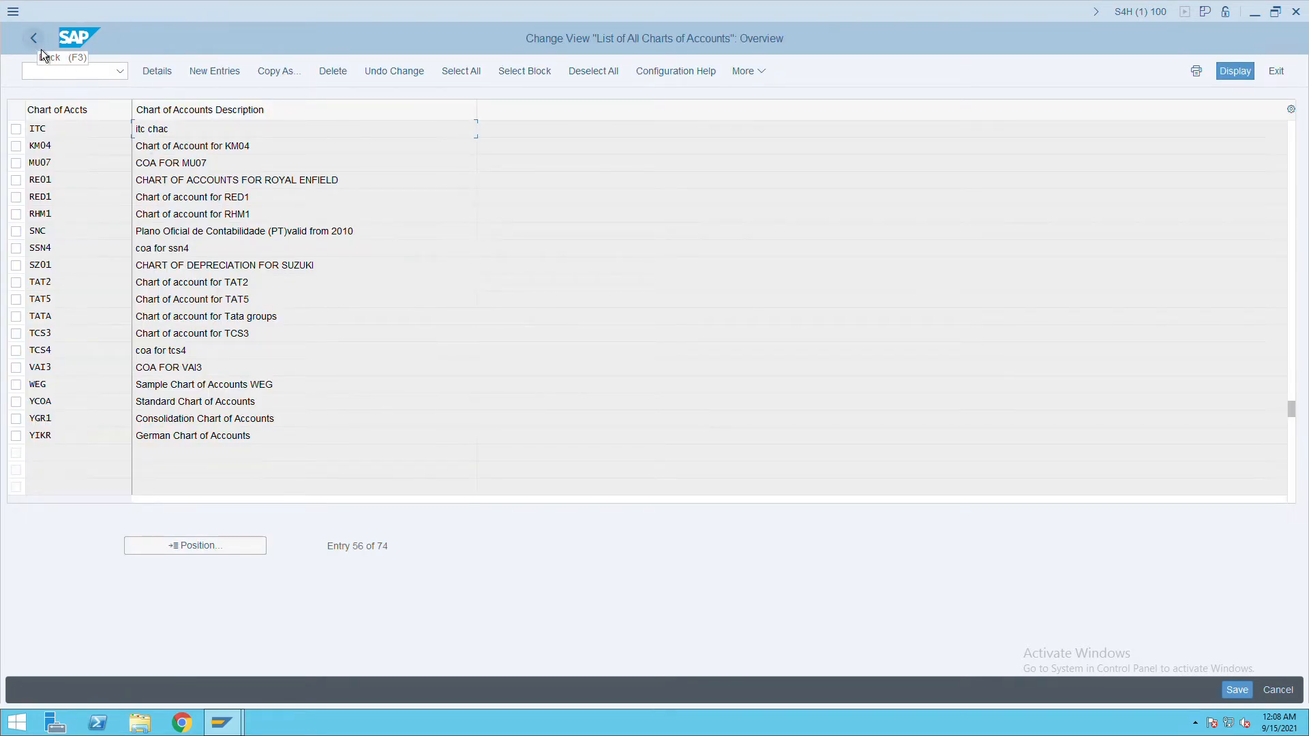
pyautogui.click(41, 49)
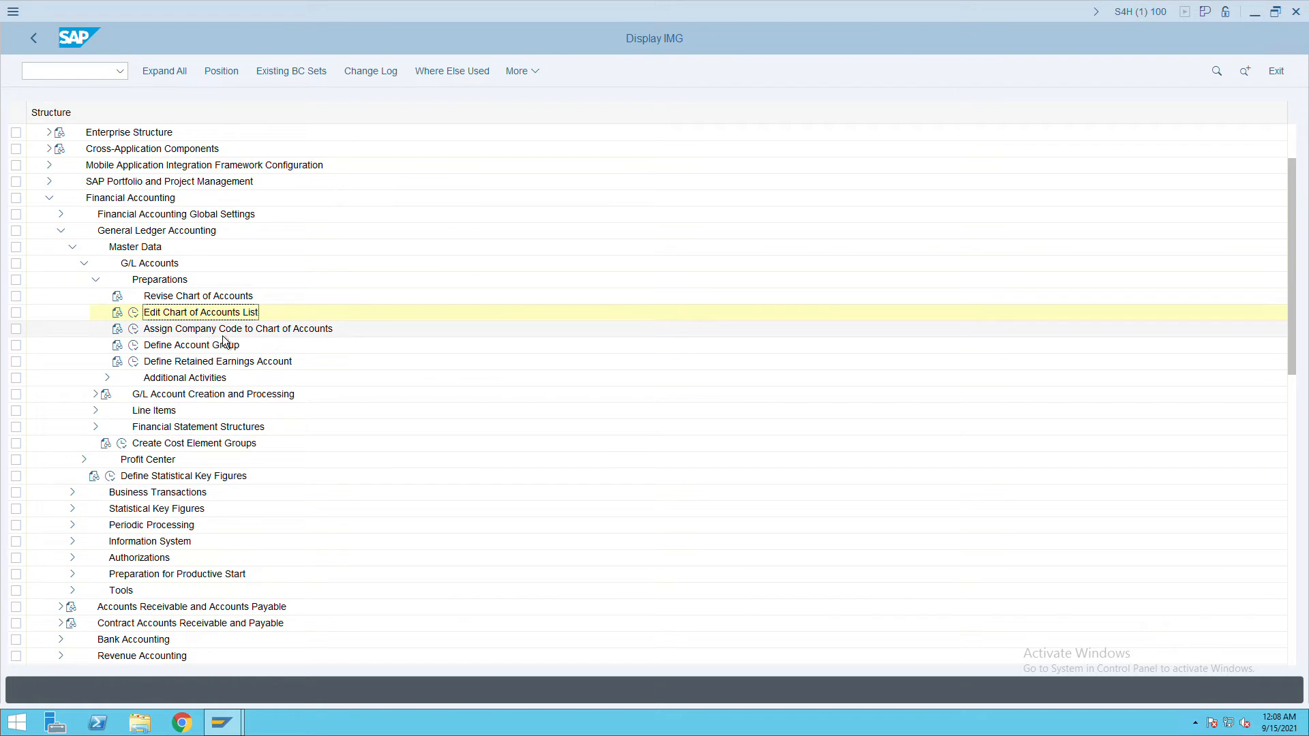
# Assign chart of accounts ITC to company code ITC, save, and open Define Account Group.
pyautogui.click(134, 329)
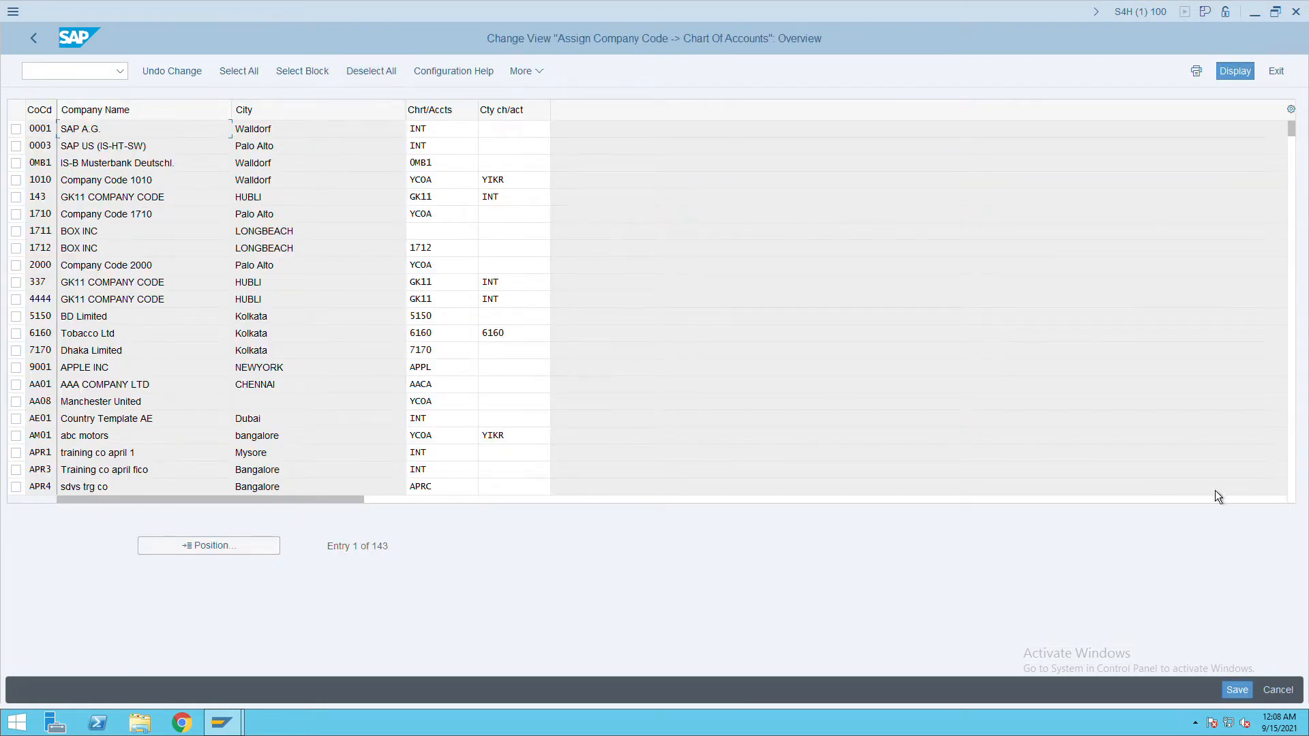
pyautogui.click(178, 546)
pyautogui.write('ITC')
pyautogui.press('Return')
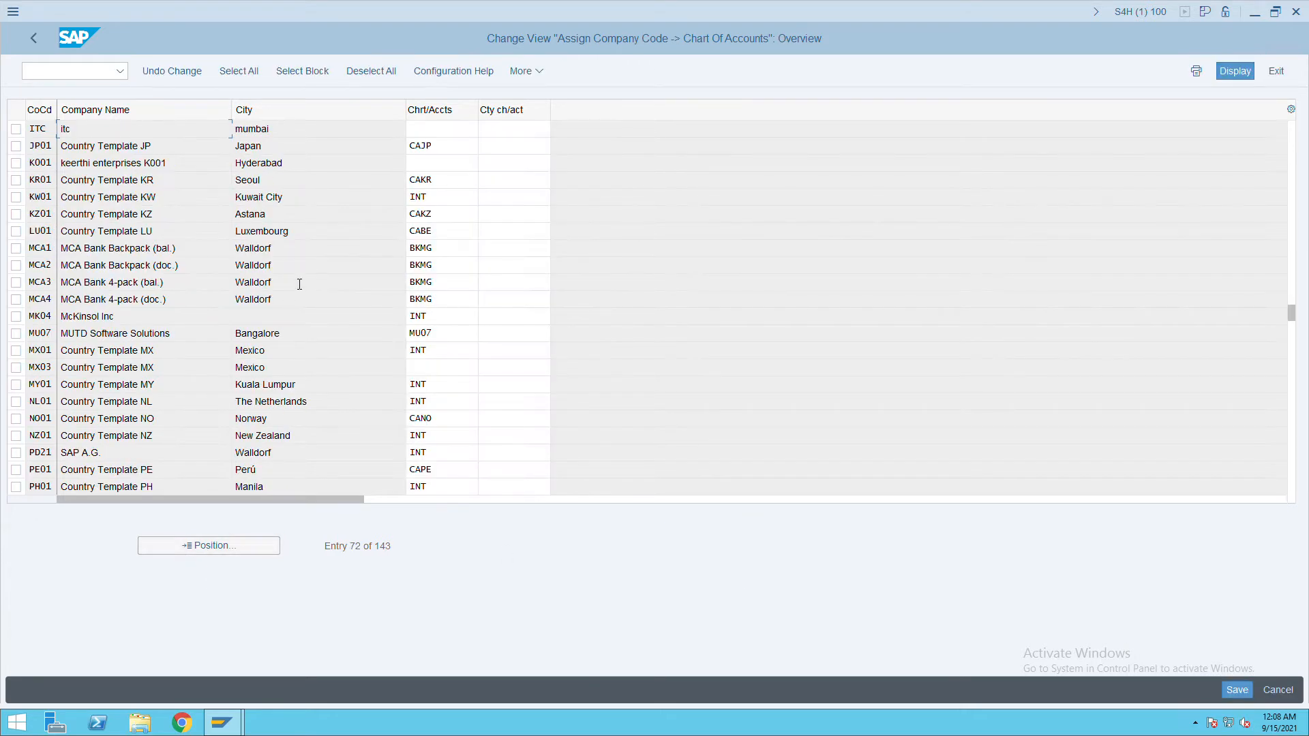
pyautogui.click(436, 131)
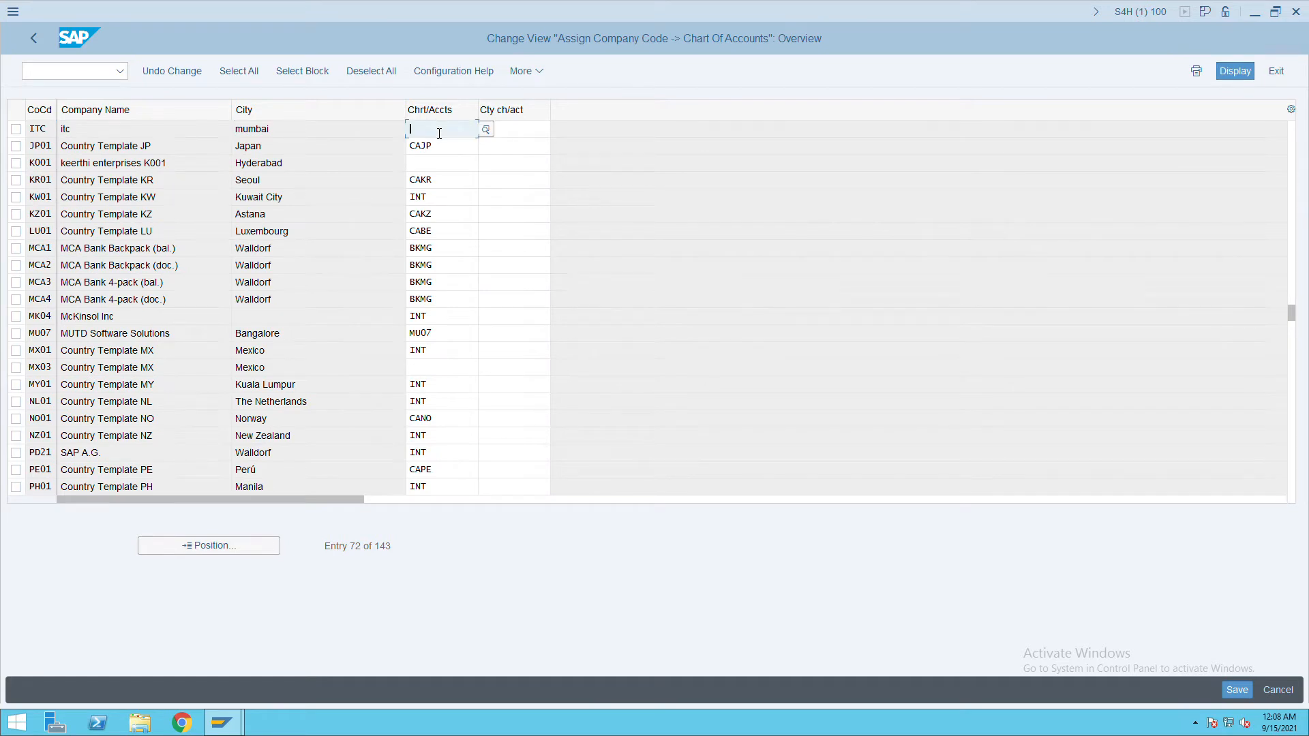
pyautogui.write('itc')
pyautogui.press('Tab')
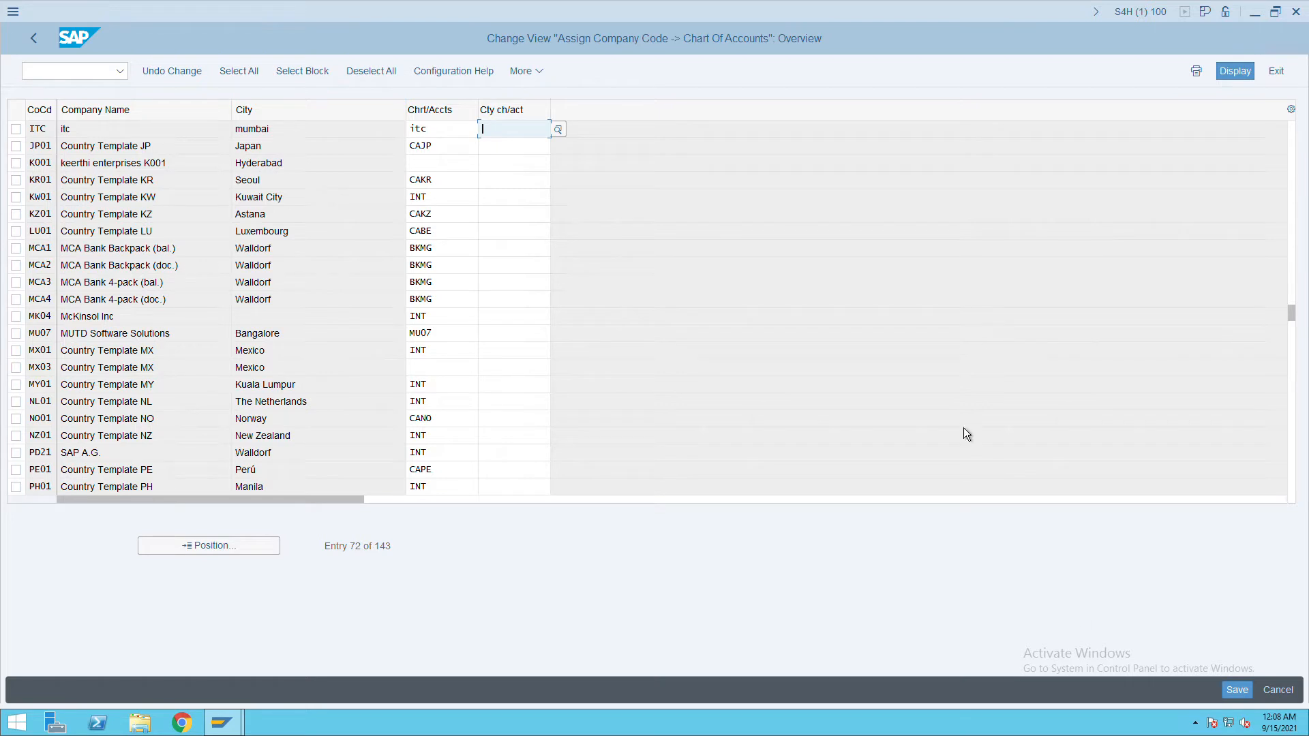
pyautogui.click(1239, 692)
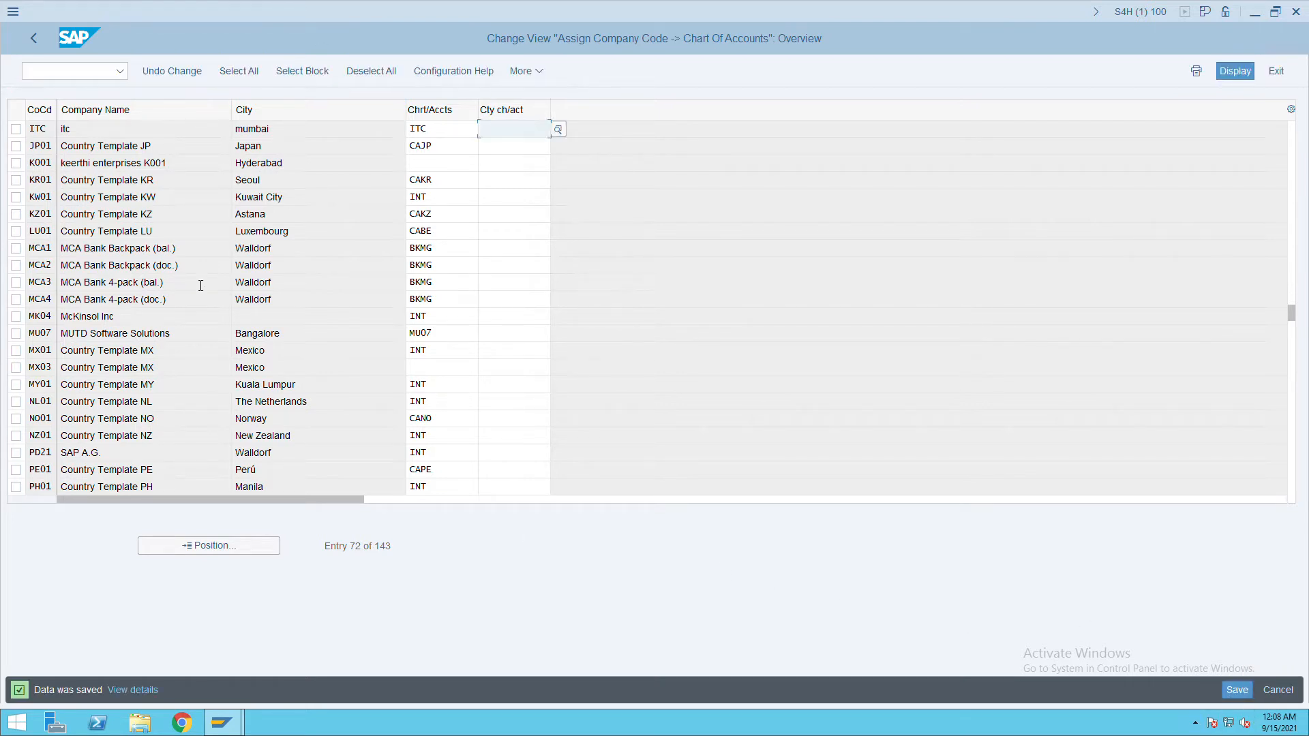
pyautogui.click(43, 43)
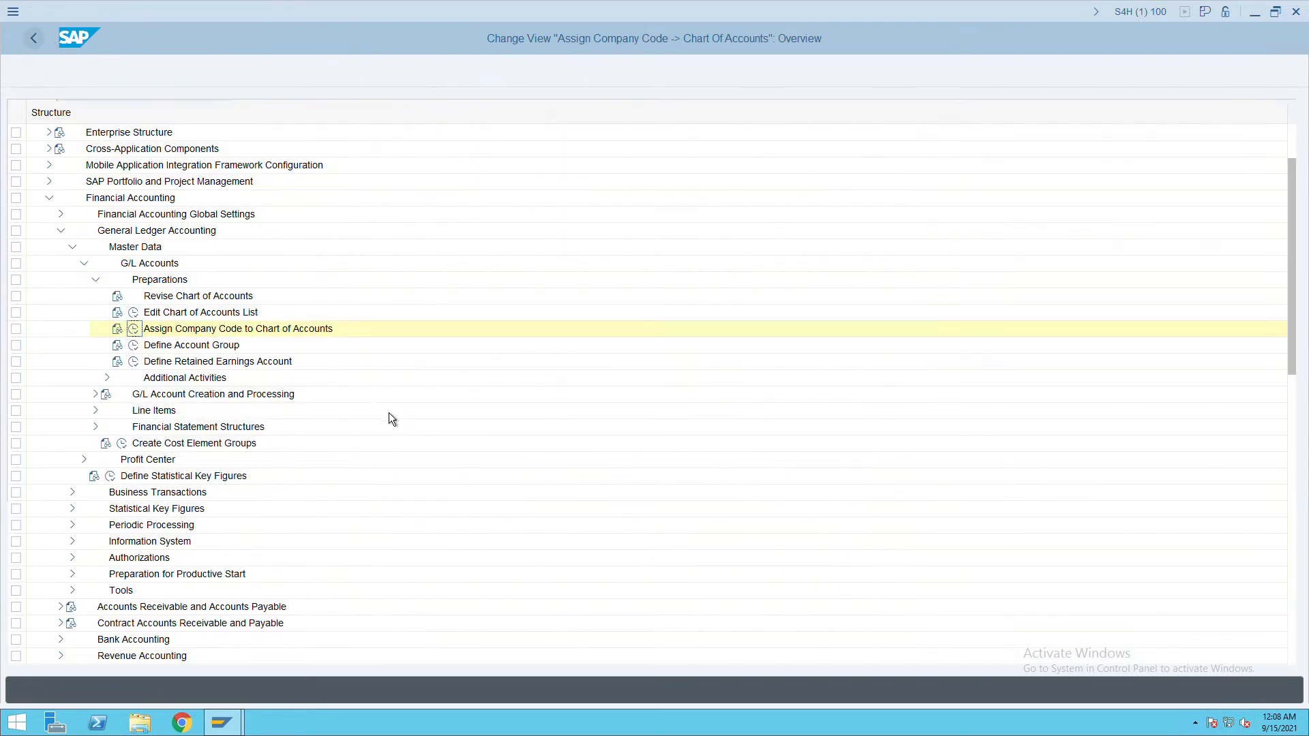
pyautogui.click(134, 346)
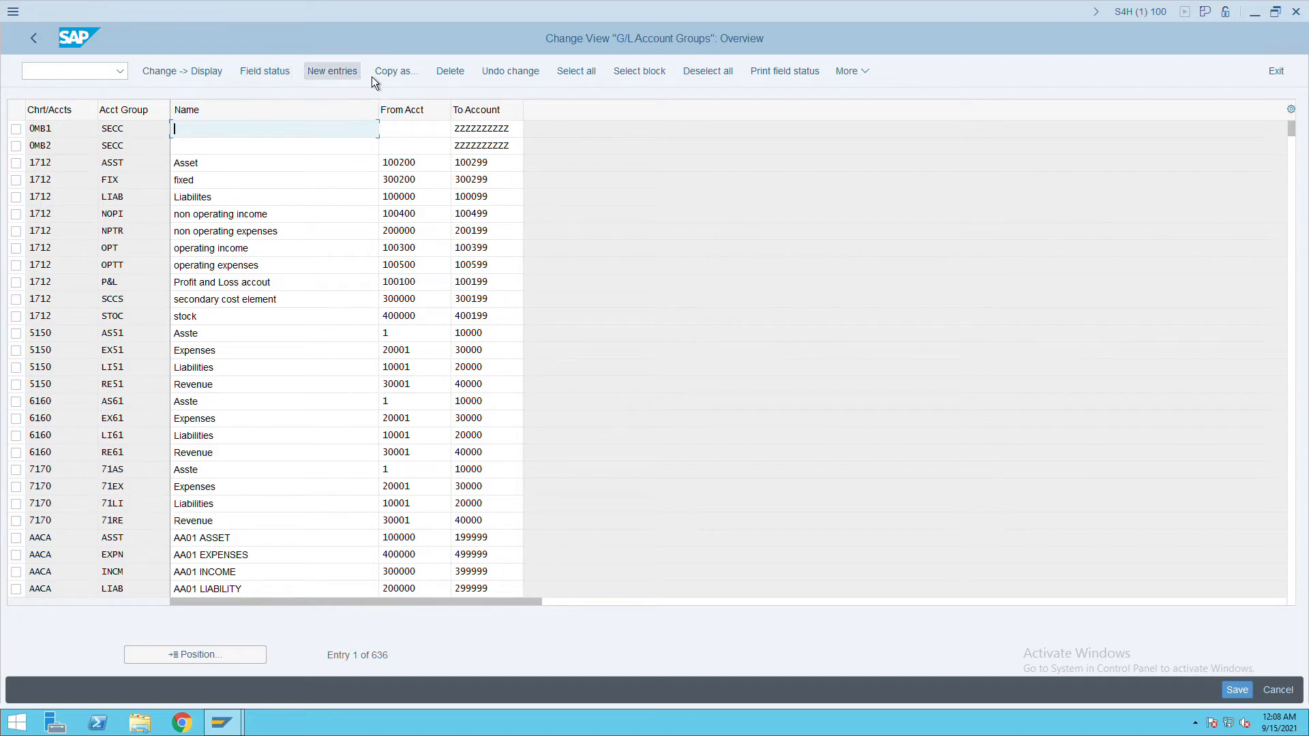
pyautogui.click(346, 82)
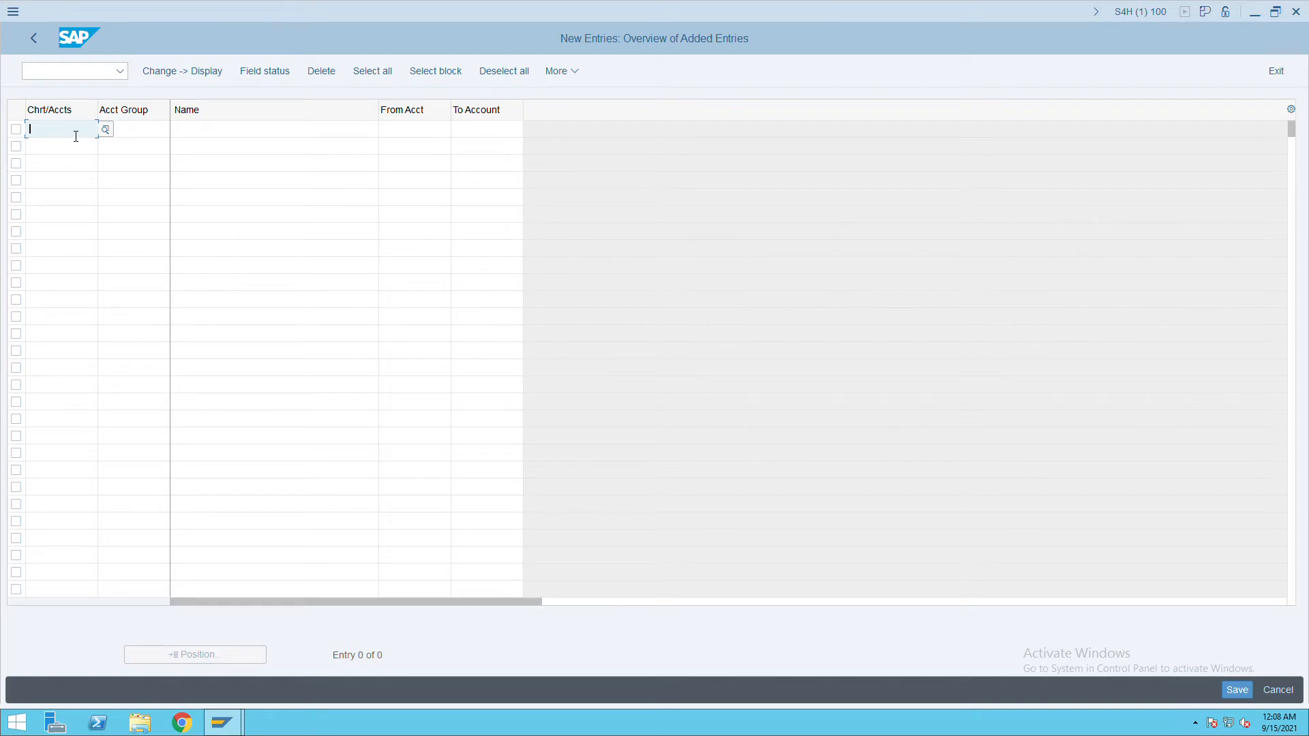
pyautogui.write('ITC')
pyautogui.press('Tab')
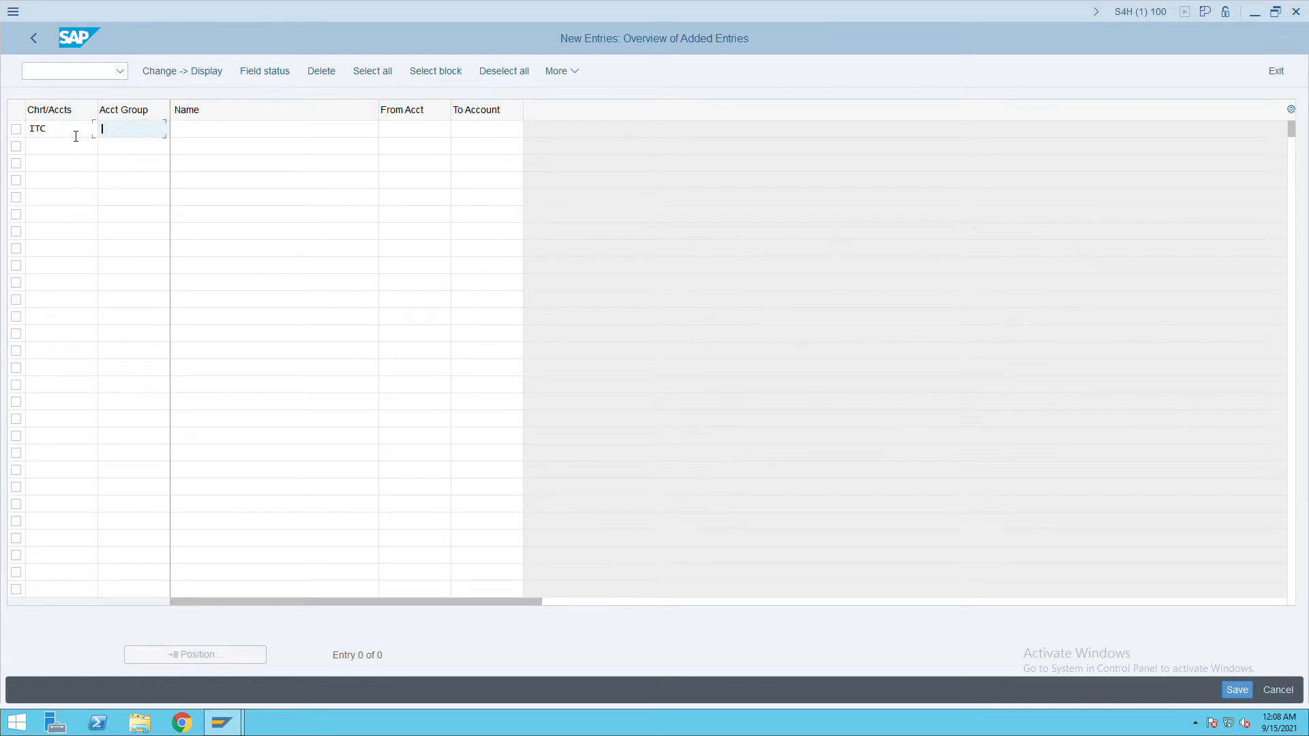
pyautogui.write('asse')
pyautogui.press('Tab')
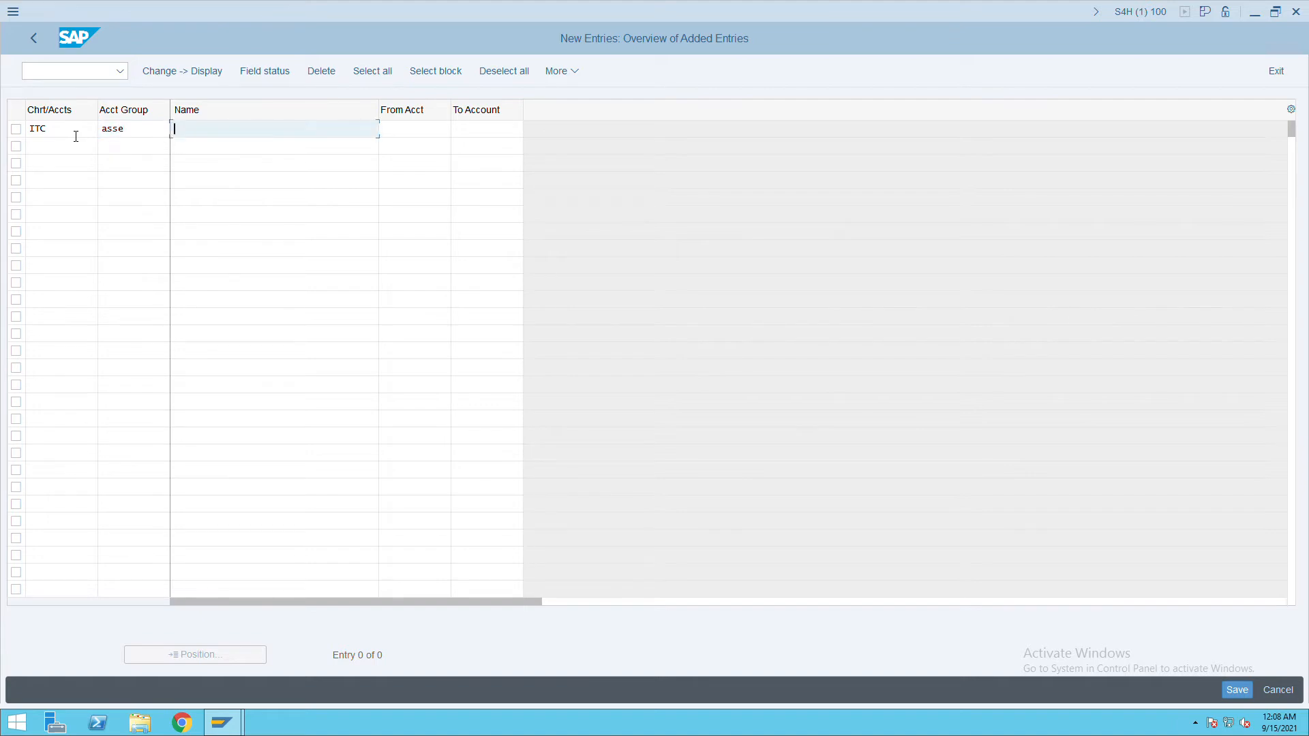
pyautogui.write('asset')
pyautogui.press('Tab')
pyautogui.write('1')
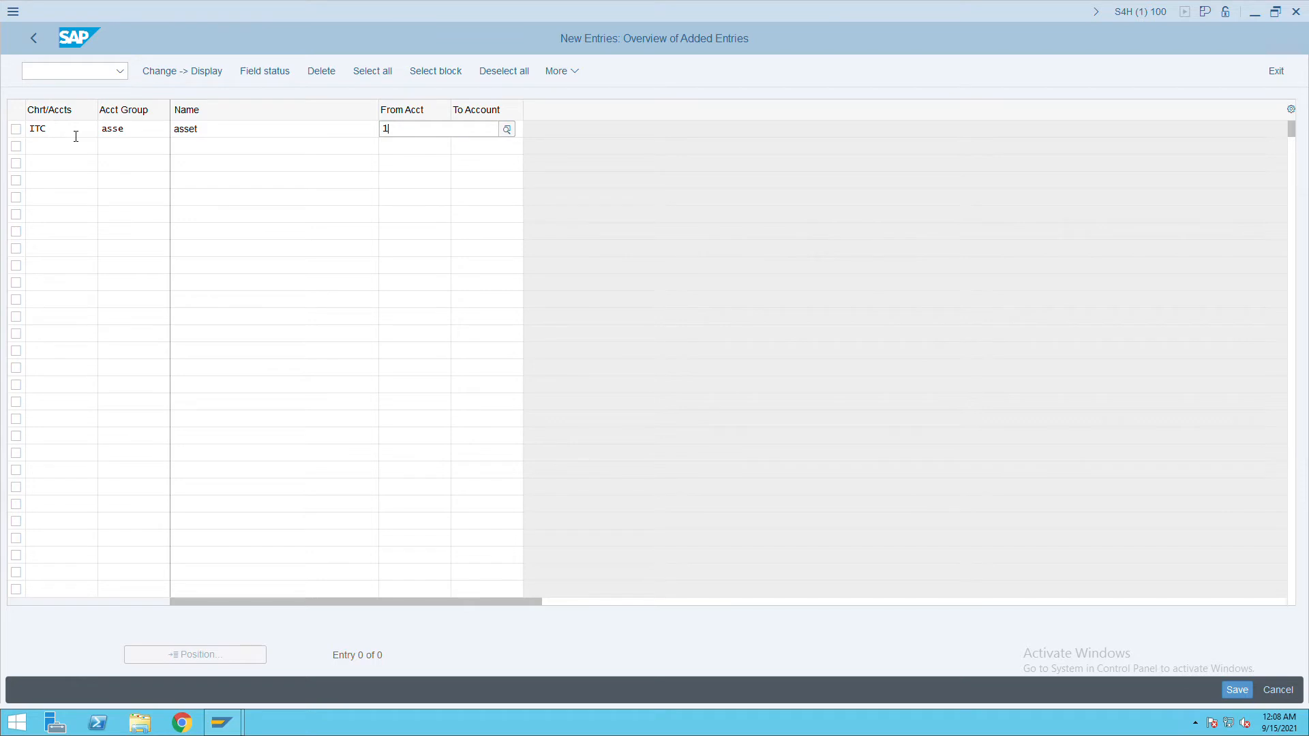
pyautogui.write('00000')
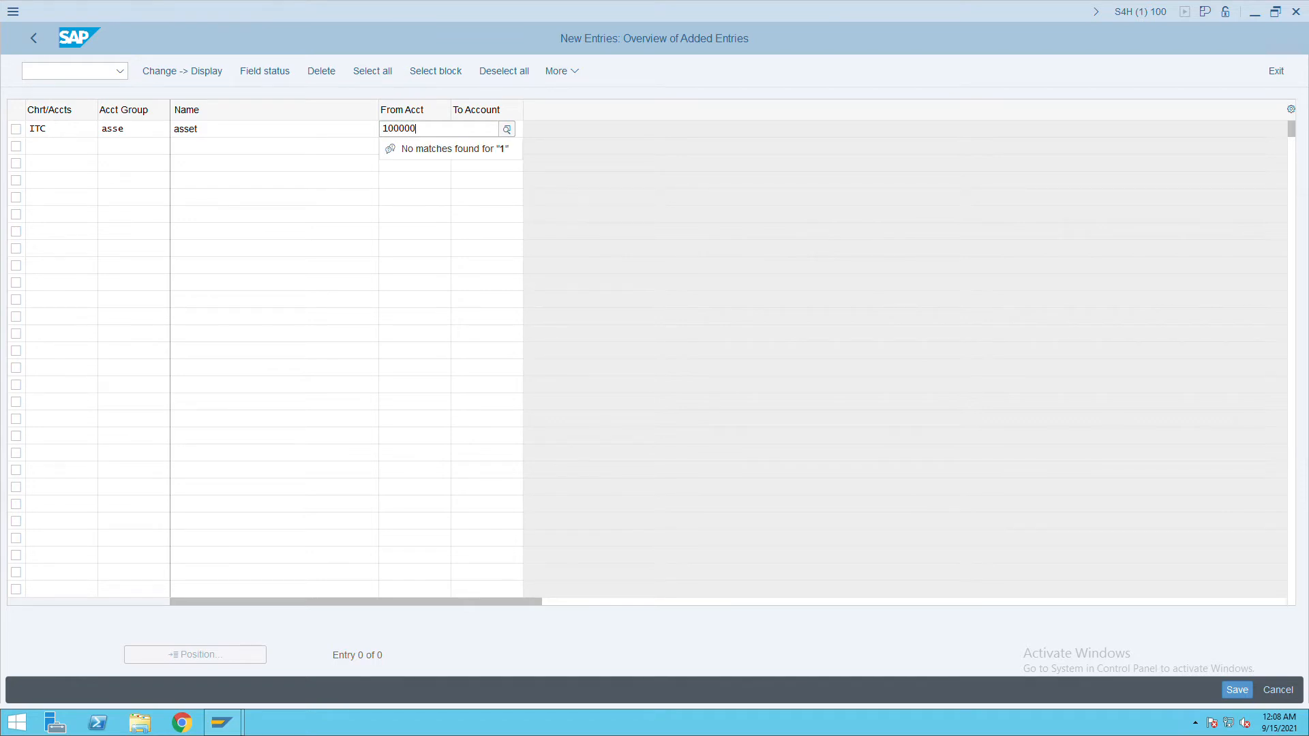
pyautogui.write('0000')
pyautogui.press('Tab')
pyautogui.write('19999999999999999999')
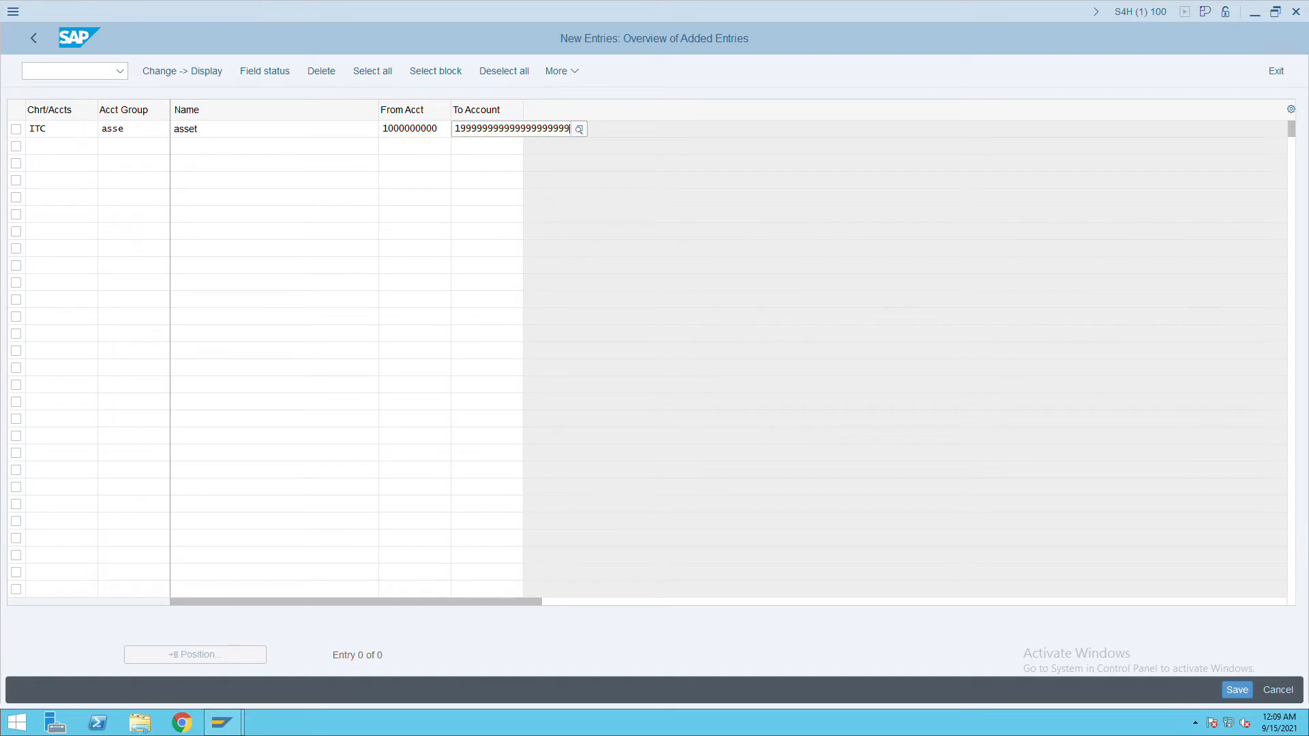
pyautogui.press('Return')
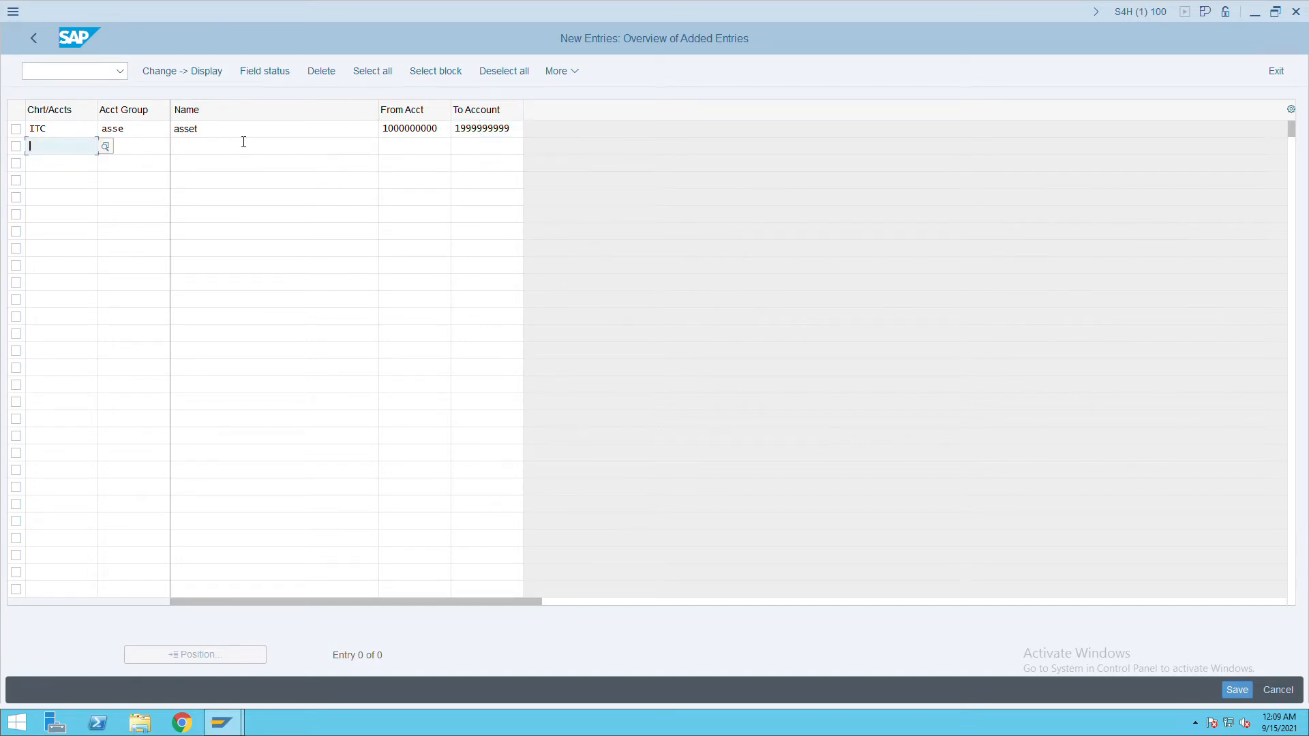
# Add a second ITC account group, liab, named 'liability'.
pyautogui.write('ITC')
pyautogui.press('Tab')
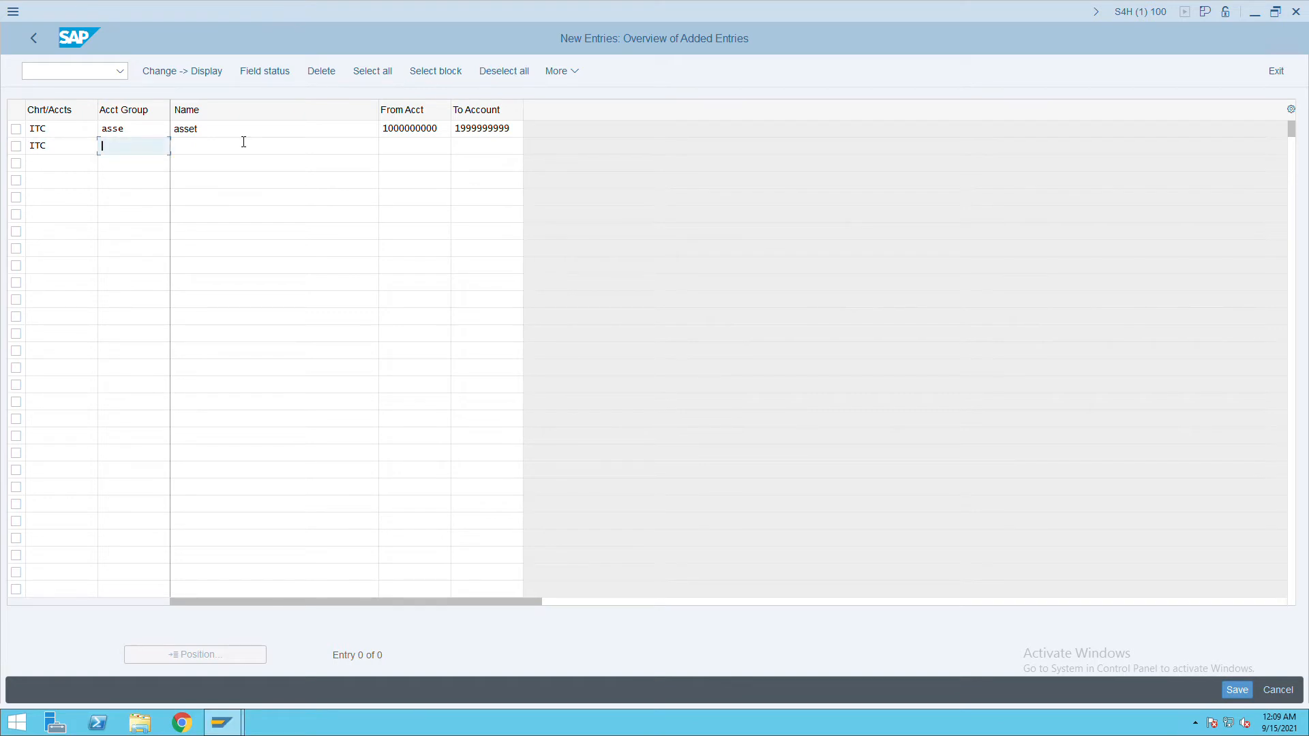
pyautogui.write('liab')
pyautogui.press('Tab')
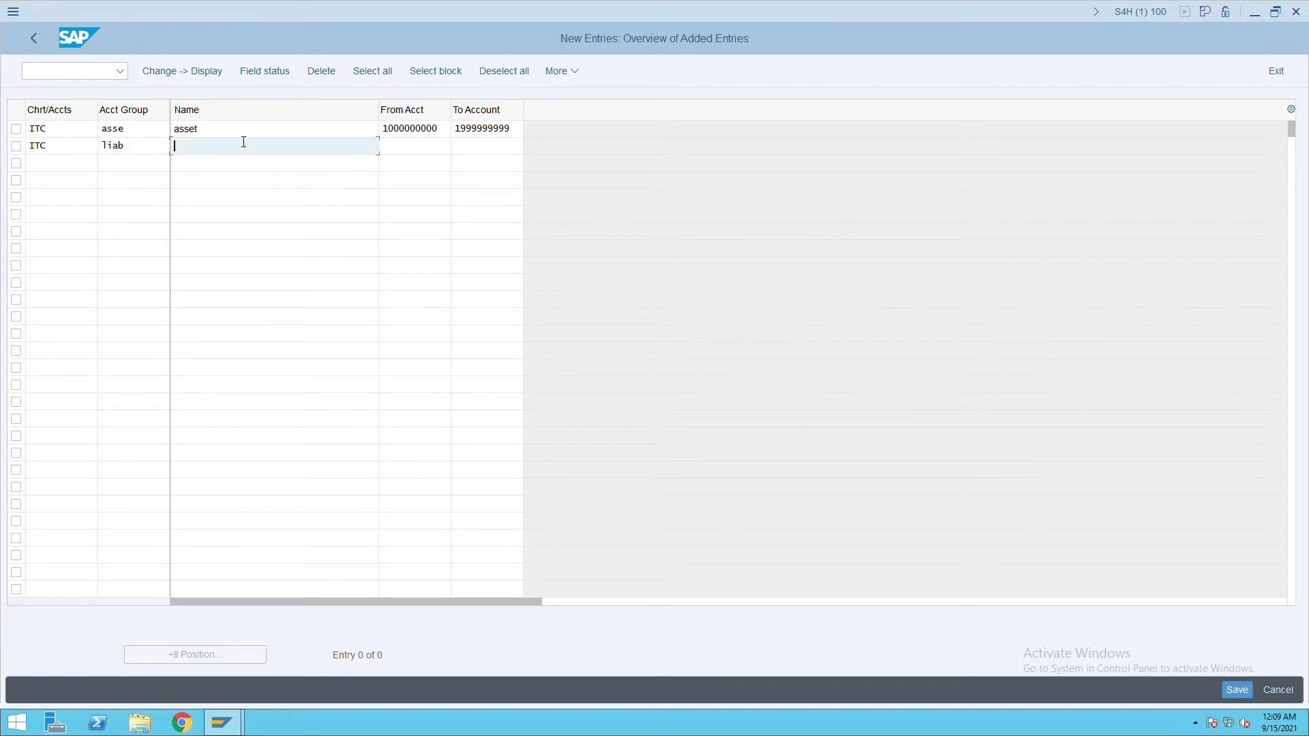
pyautogui.write('liability')
pyautogui.press('Tab')
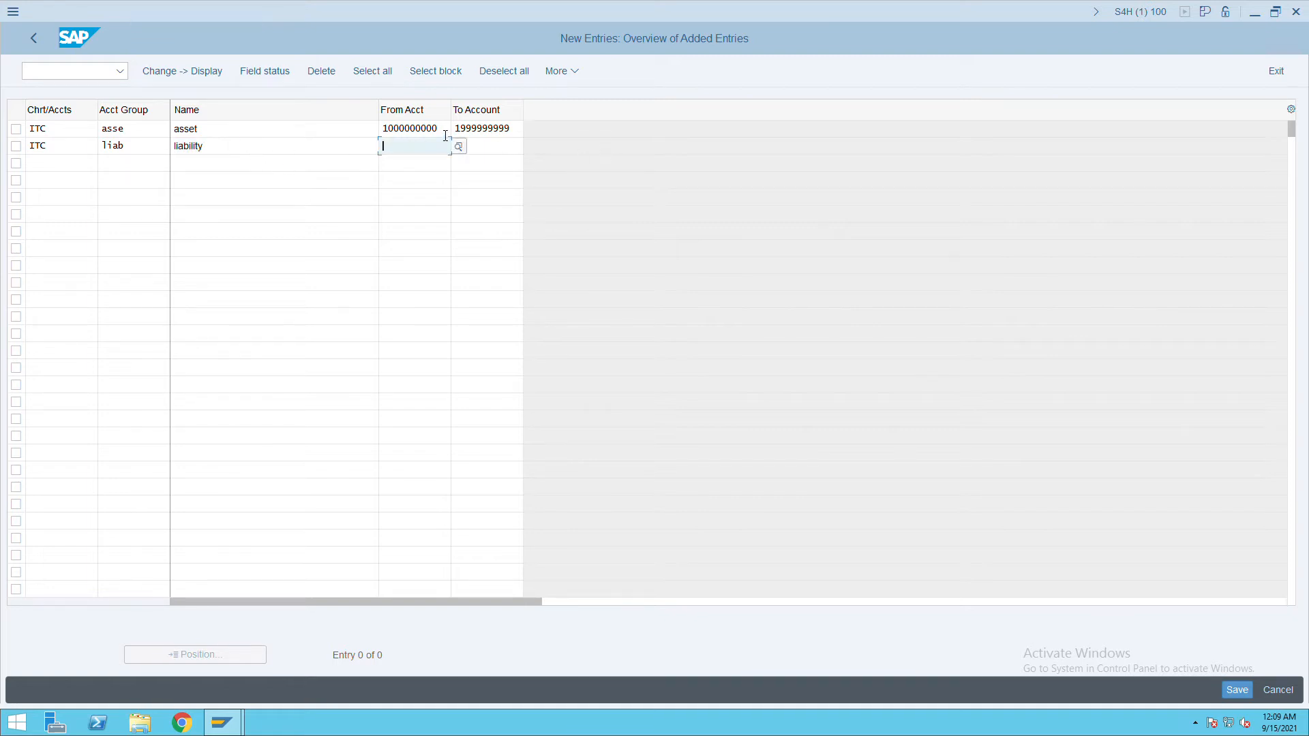
pyautogui.moveTo(445, 135); pyautogui.dragTo(376, 134)
pyautogui.hotkey('ctrl', 'c')
pyautogui.click(413, 147)
pyautogui.hotkey('ctrl', 'v')
pyautogui.moveTo(518, 130); pyautogui.dragTo(452, 131)
pyautogui.hotkey('ctrl', 'c')
pyautogui.click(468, 146)
pyautogui.hotkey('ctrl', 'v')
pyautogui.click(476, 165)
pyautogui.hotkey('ctrl', 'v')
pyautogui.click(479, 183)
pyautogui.hotkey('ctrl', 'v')
pyautogui.click(480, 198)
pyautogui.hotkey('ctrl', 'v')
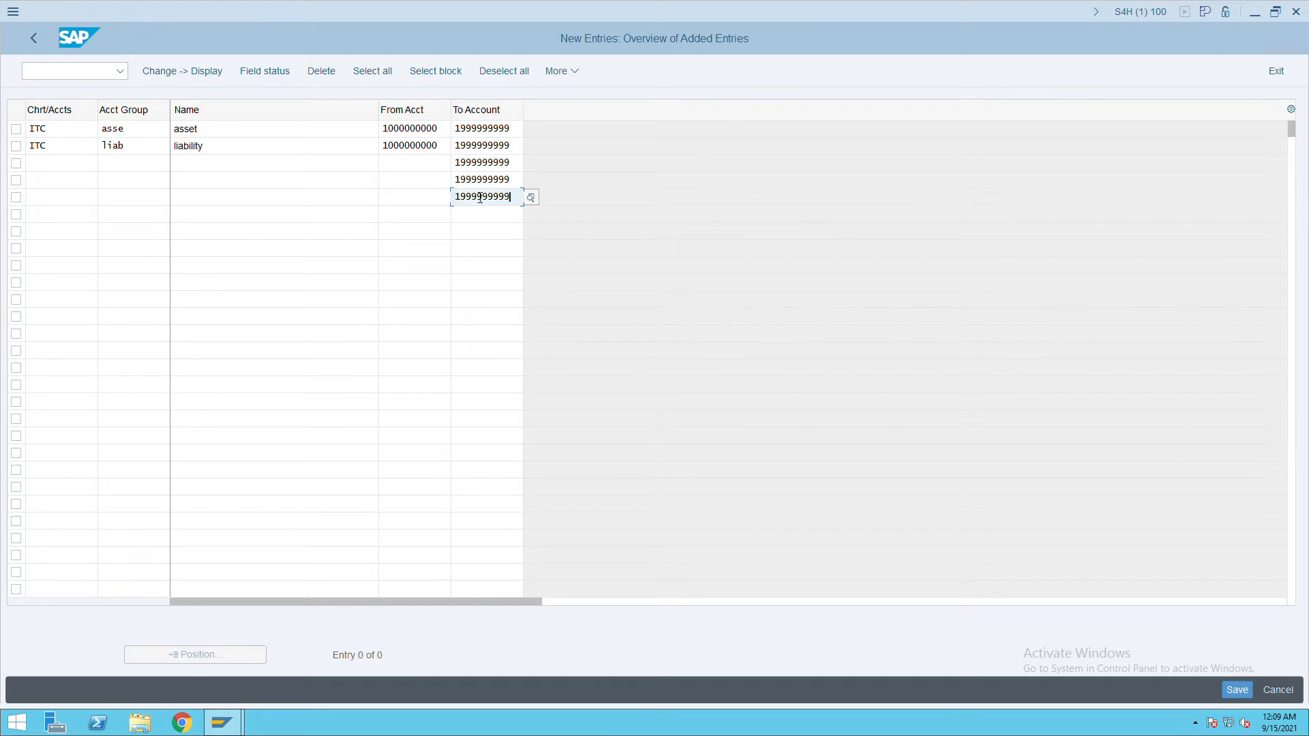
pyautogui.click(467, 151)
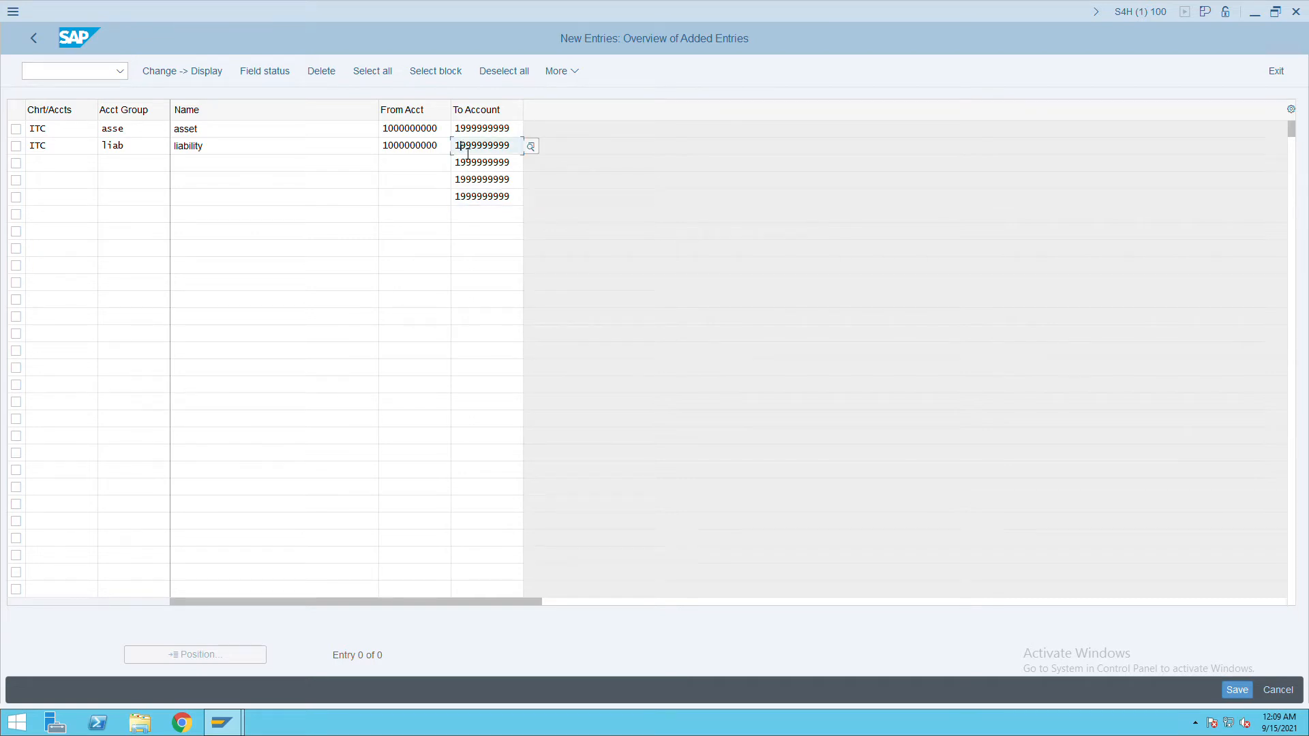
pyautogui.press('BackSpace')
pyautogui.write('2')
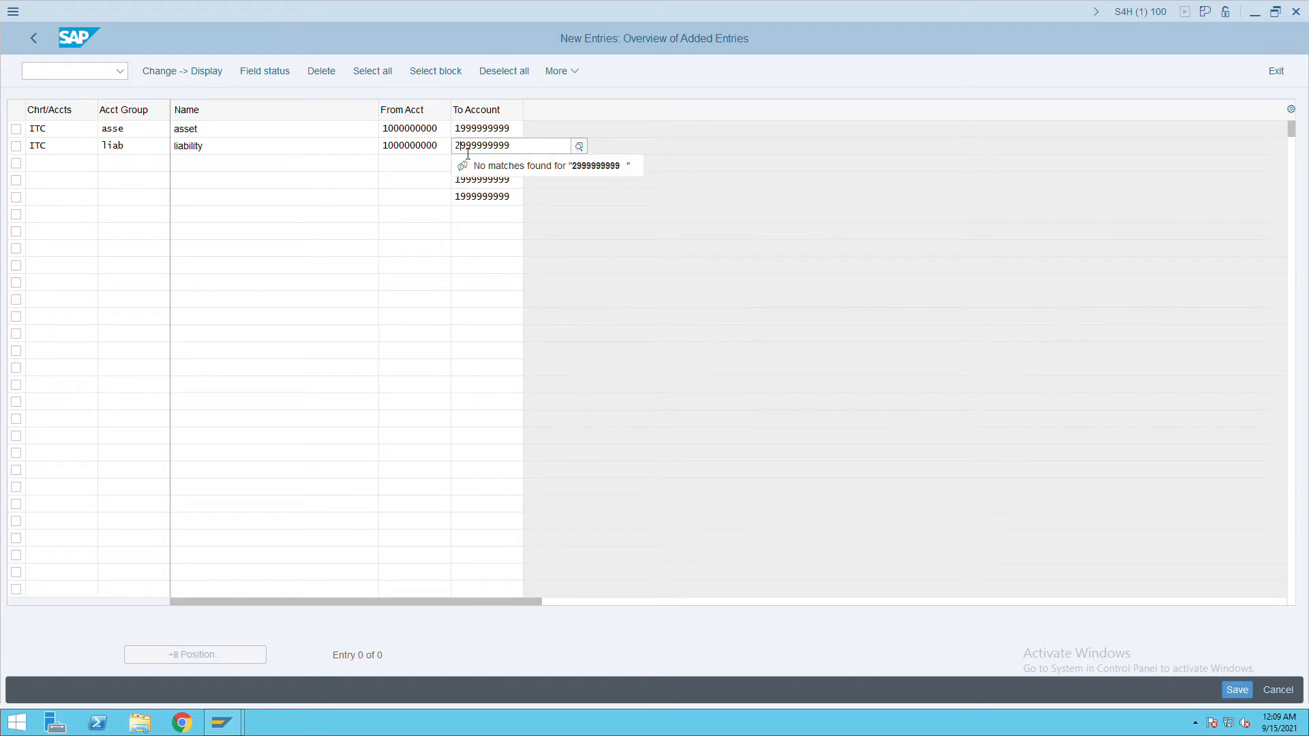
pyautogui.click(394, 151)
pyautogui.press('BackSpace')
pyautogui.write('2')
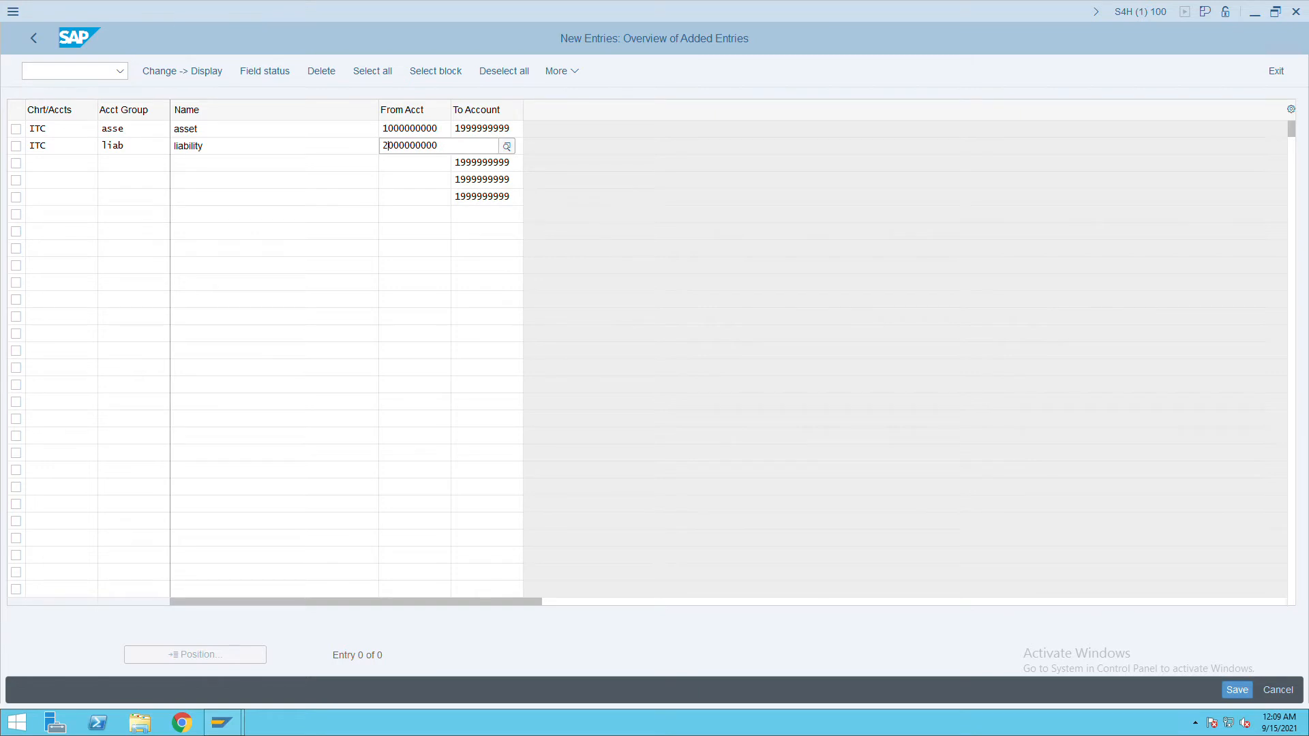
pyautogui.click(393, 196)
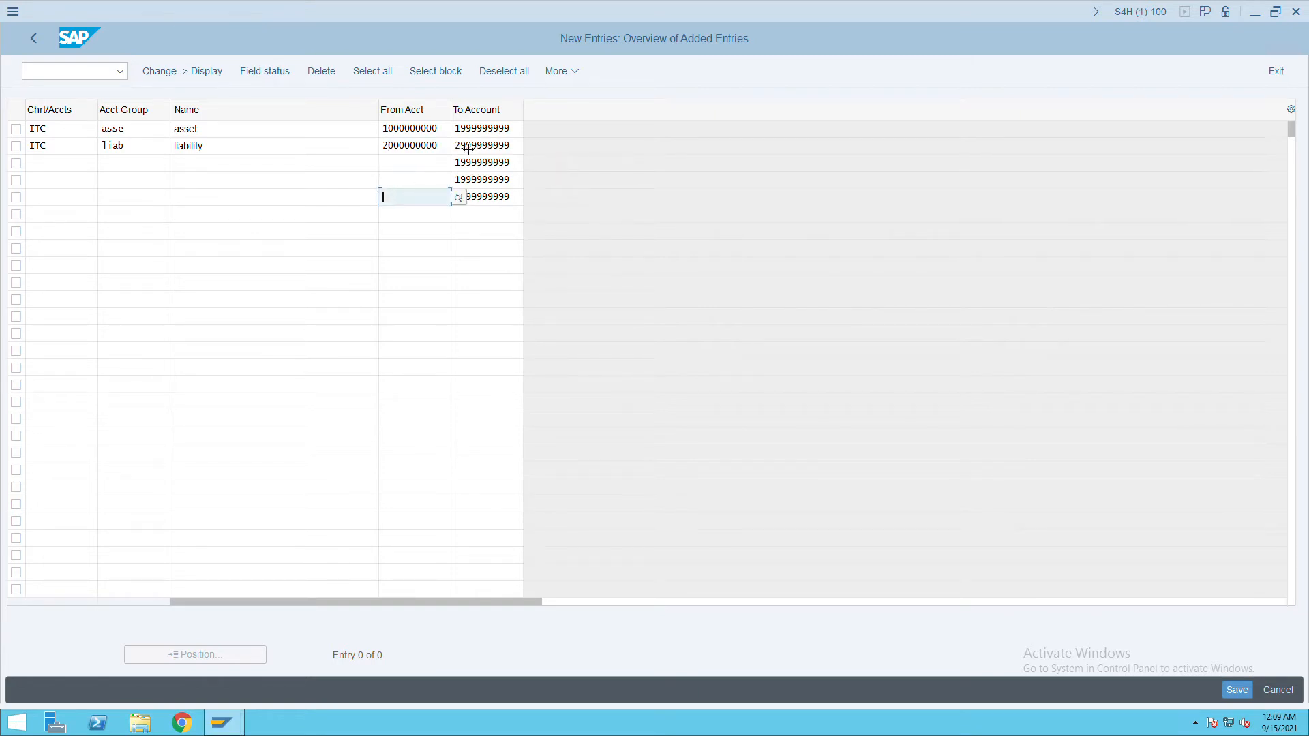
pyautogui.moveTo(442, 146); pyautogui.dragTo(387, 147)
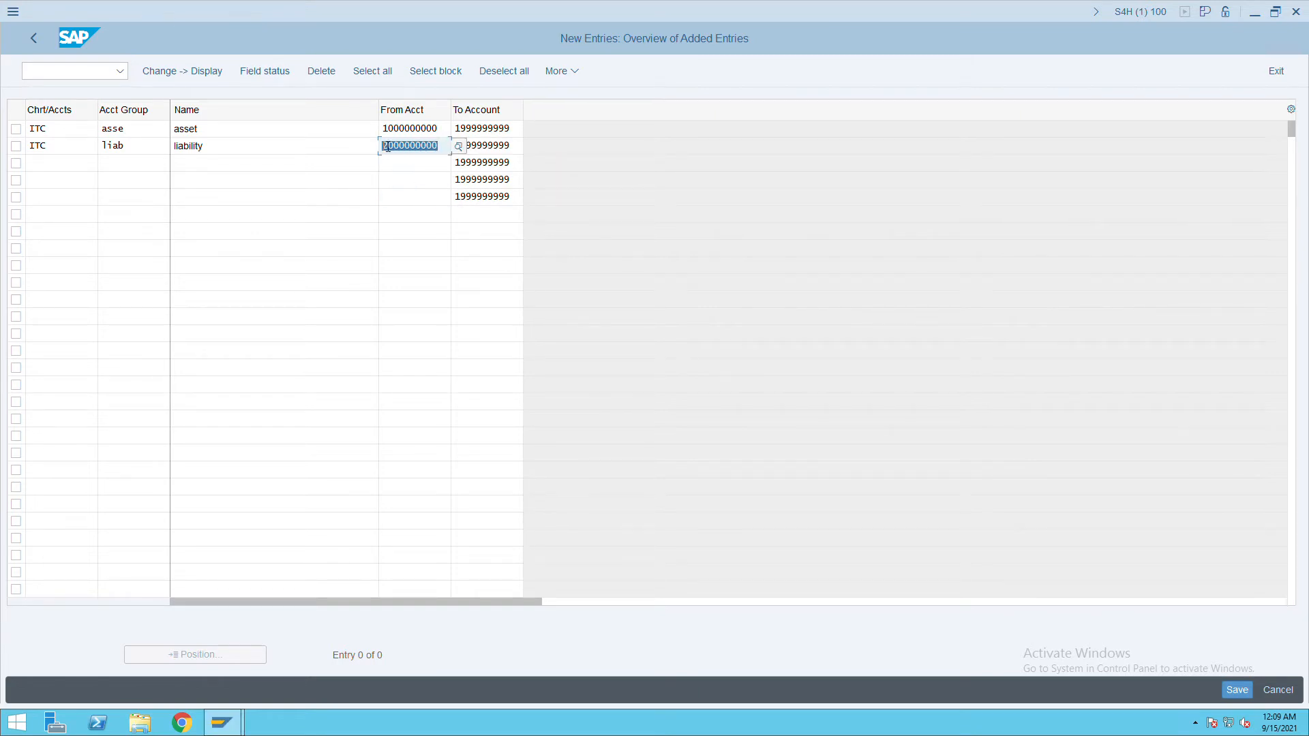
pyautogui.click(404, 166)
pyautogui.hotkey('ctrl', 'v')
pyautogui.click(416, 180)
pyautogui.hotkey('ctrl', 'v')
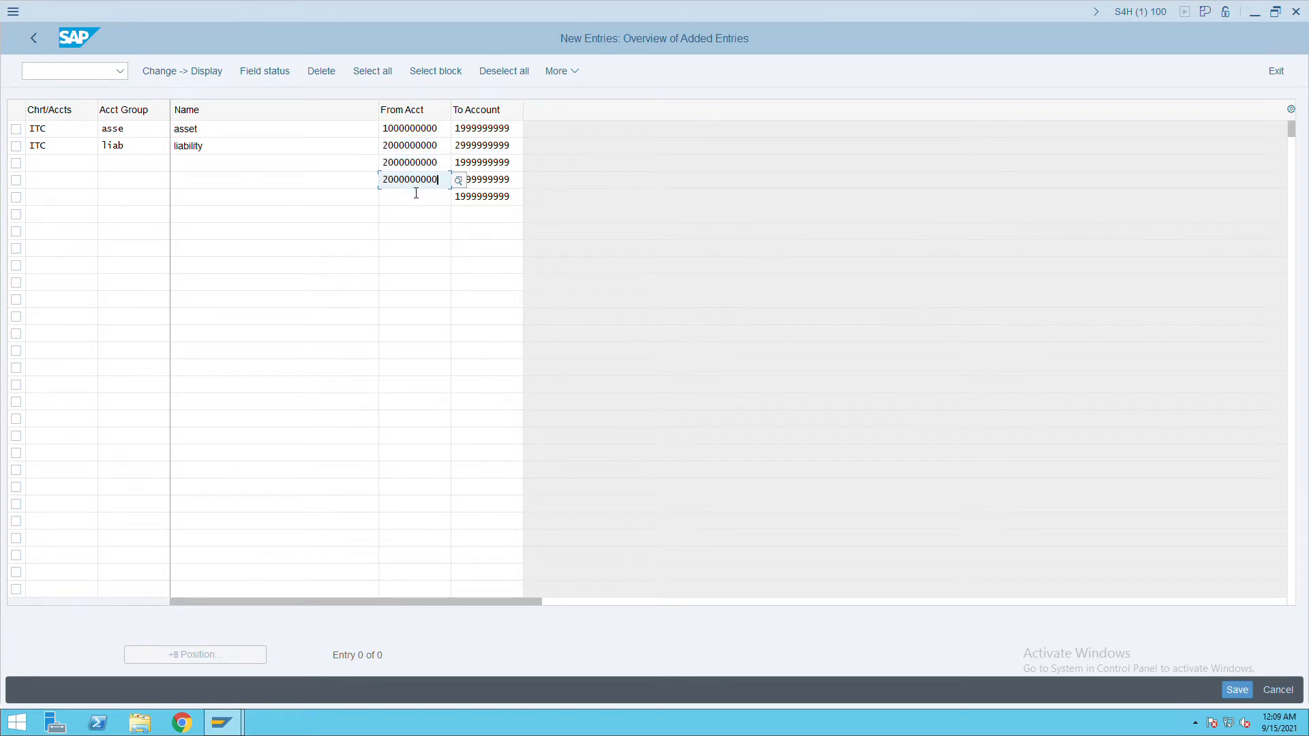
pyautogui.click(409, 202)
pyautogui.hotkey('ctrl', 'v')
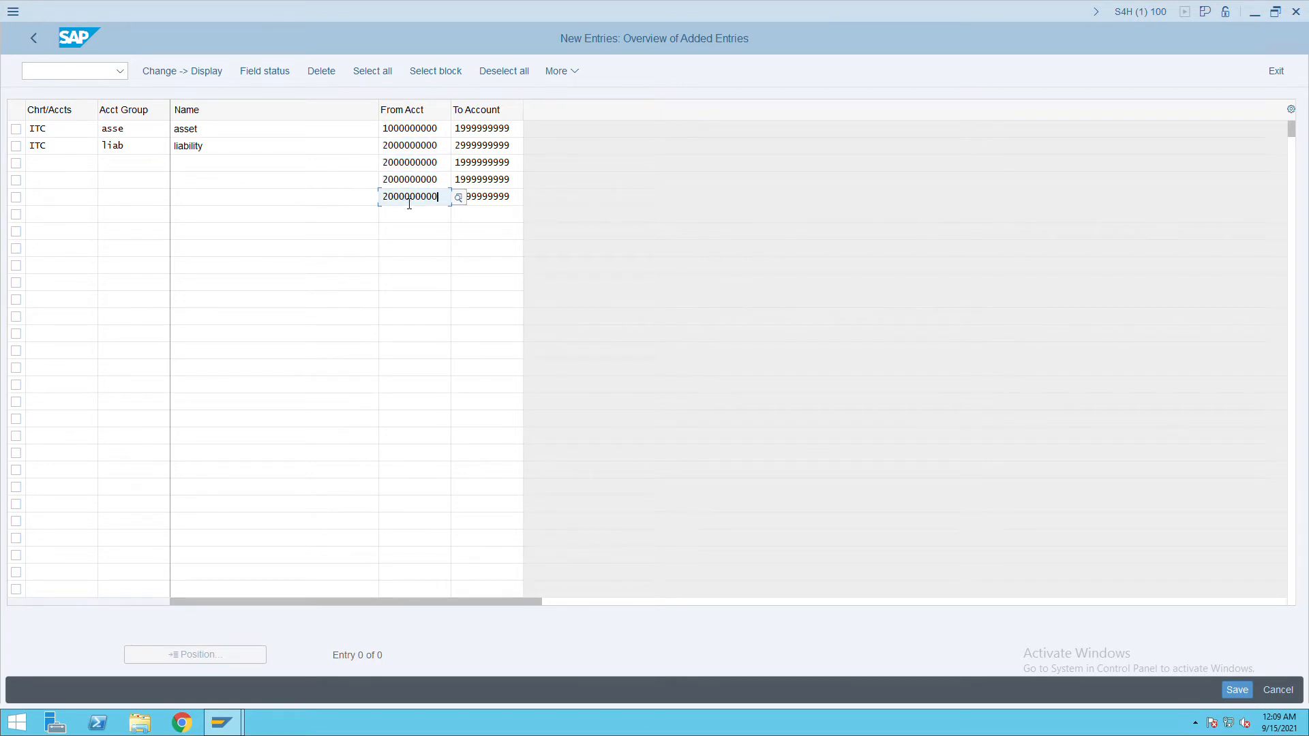
pyautogui.click(394, 168)
pyautogui.press('BackSpace')
pyautogui.write('3')
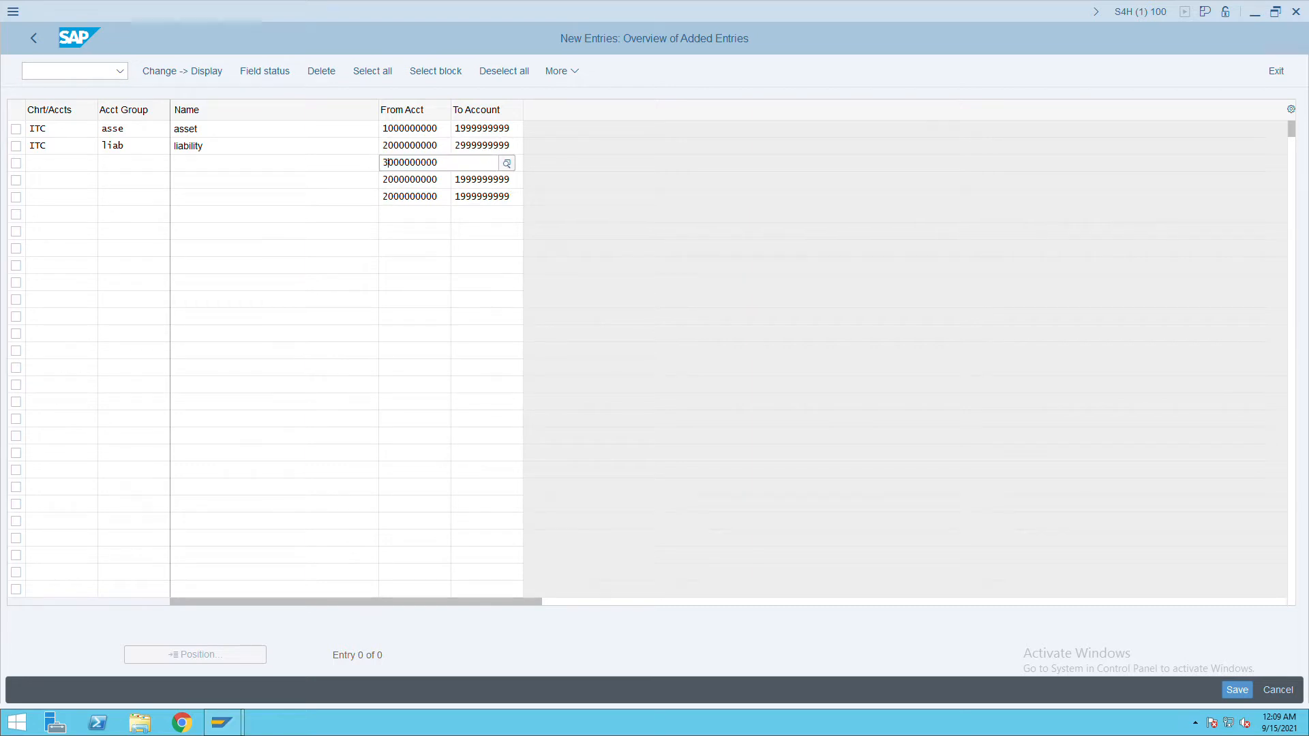
pyautogui.click(186, 169)
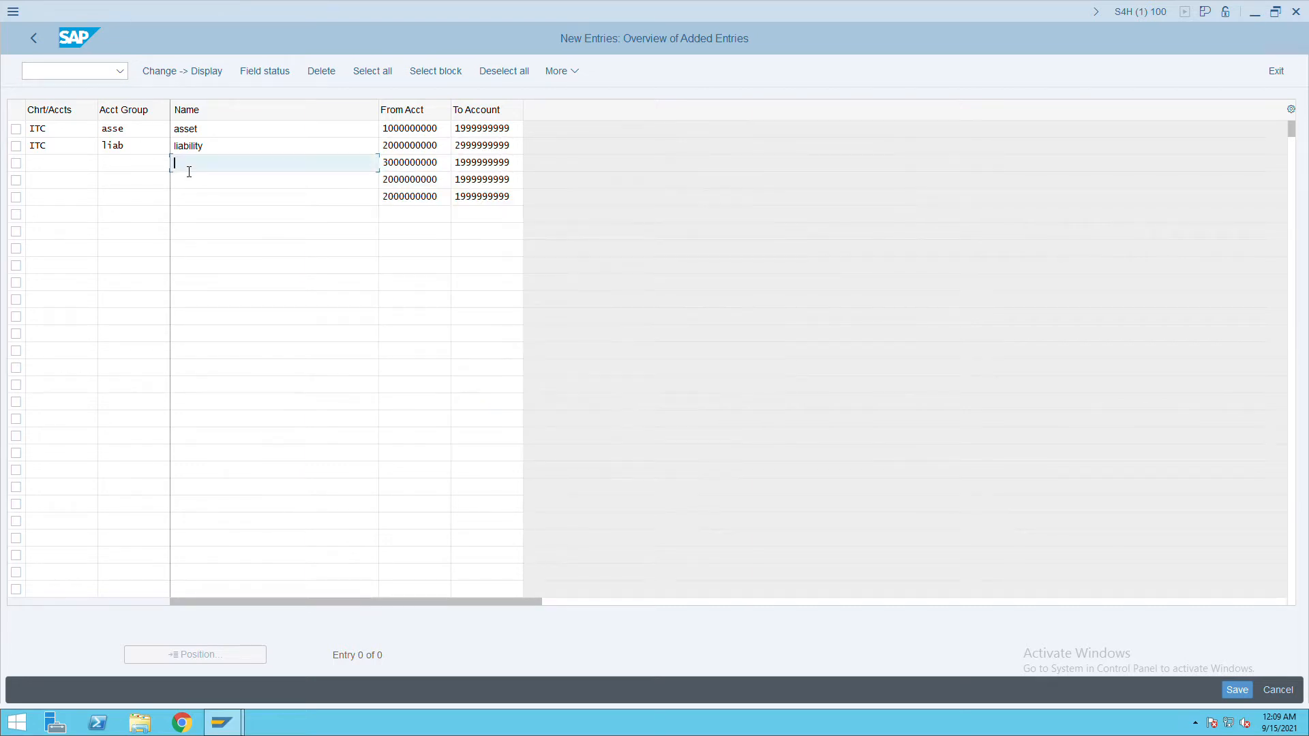
pyautogui.write('revenue')
pyautogui.click(54, 165)
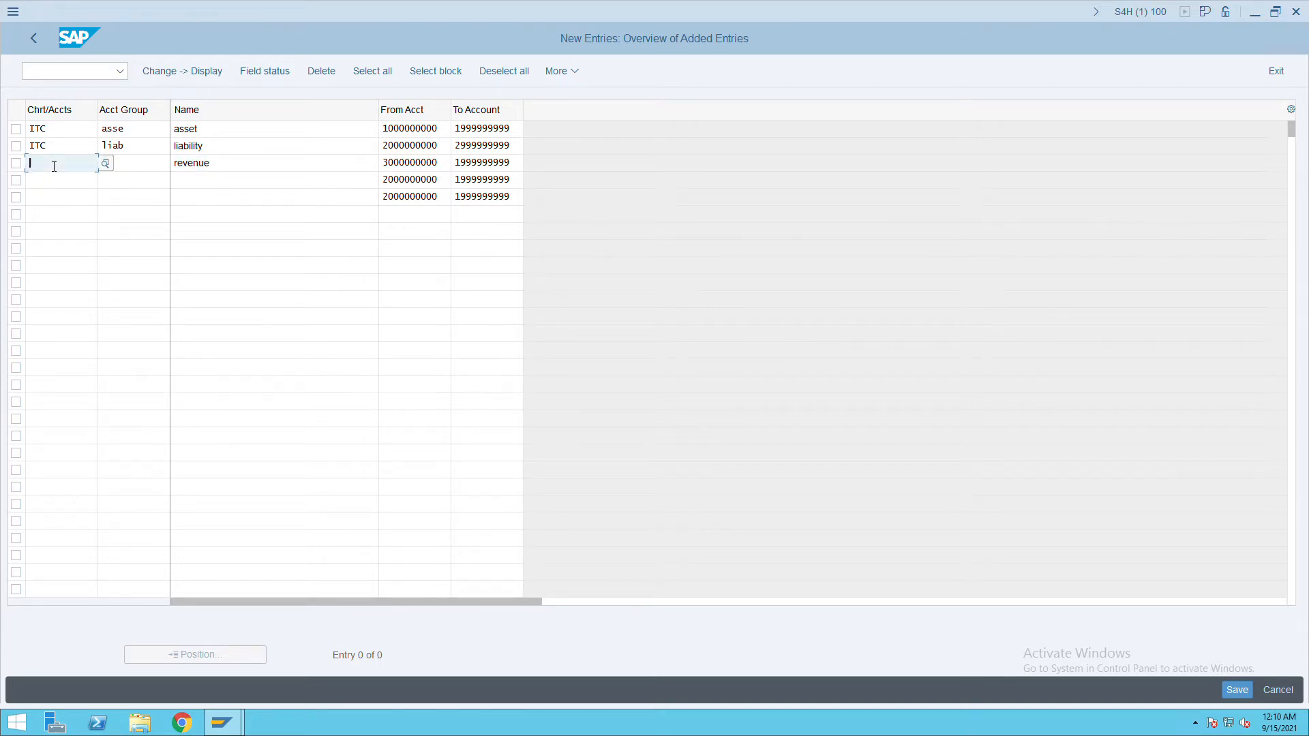
pyautogui.write('itc')
pyautogui.press('Tab')
pyautogui.write('revn')
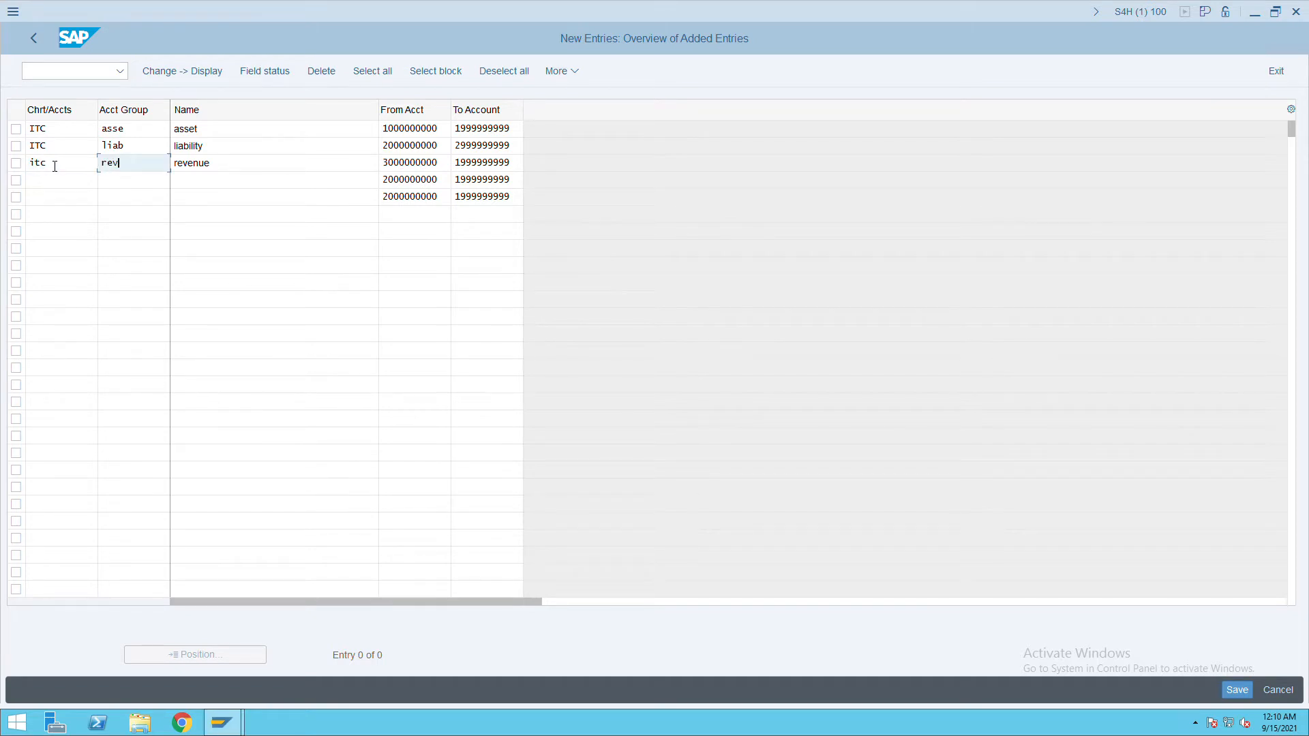
pyautogui.click(468, 166)
pyautogui.write('3')
pyautogui.click(48, 183)
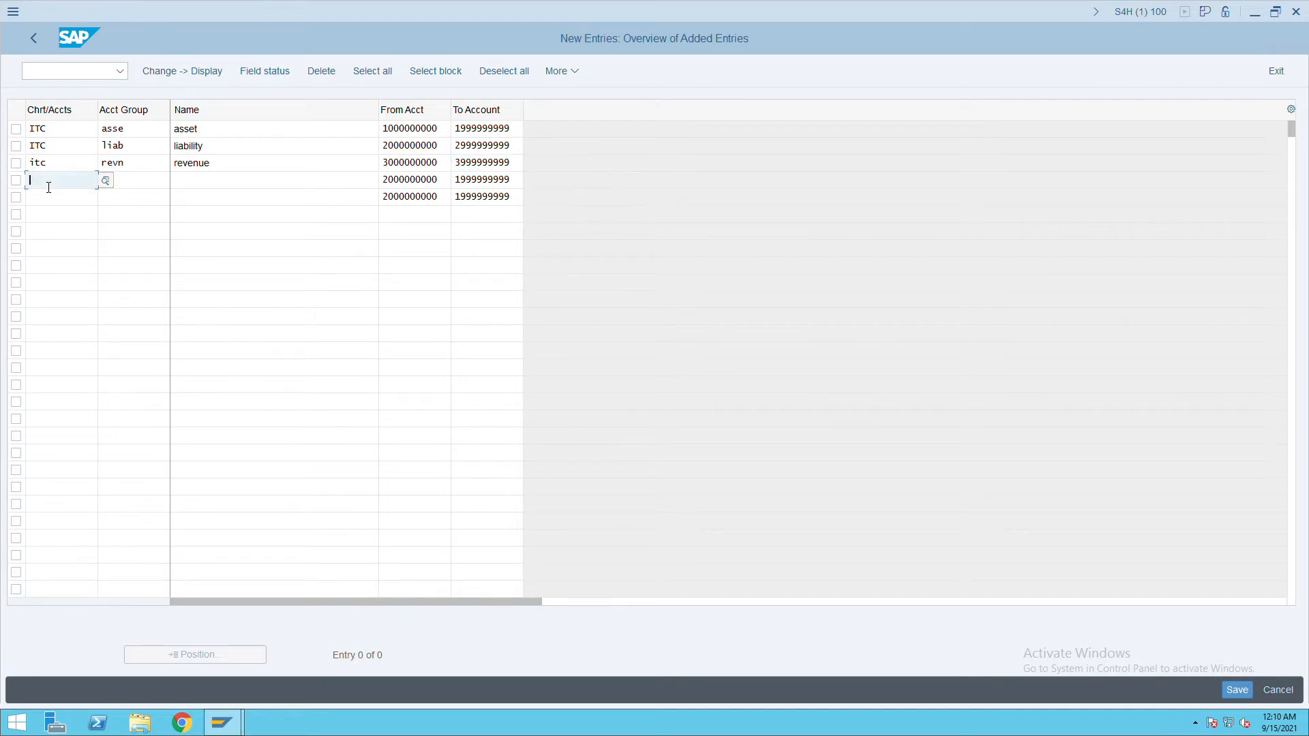
pyautogui.write('itc')
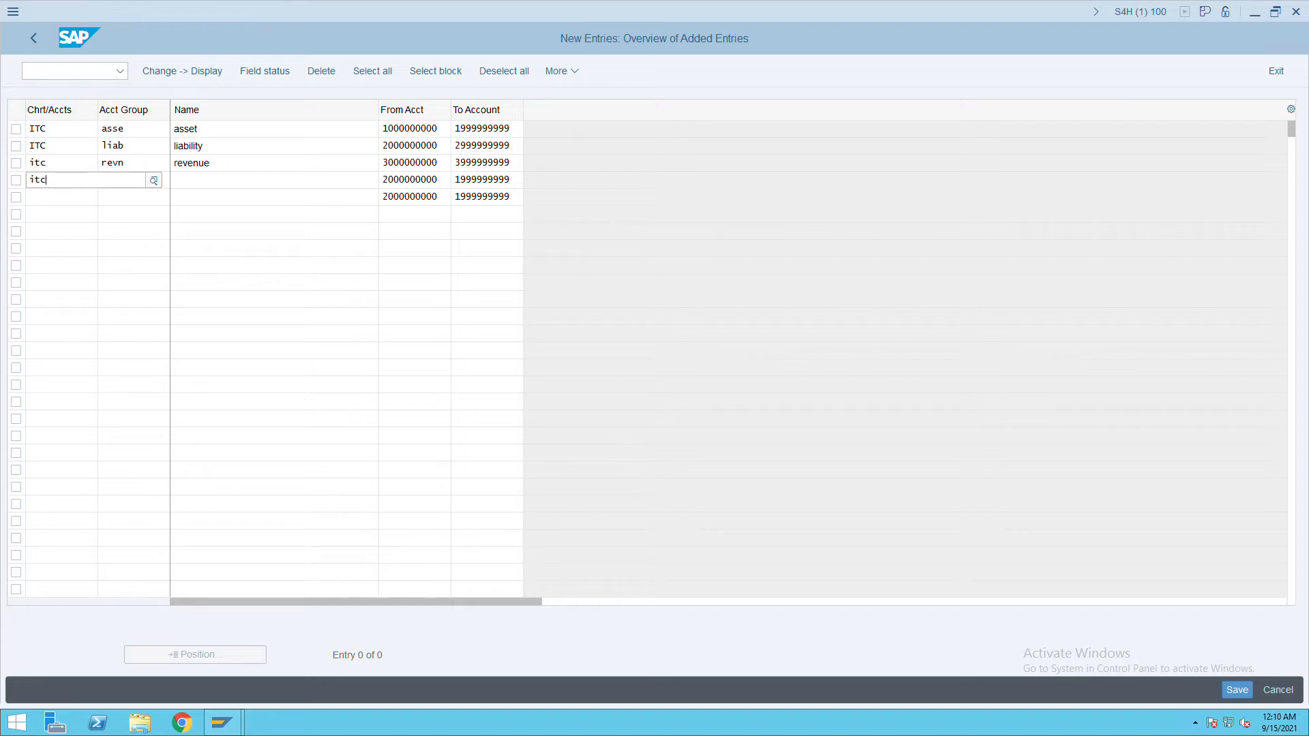
pyautogui.press('Tab')
pyautogui.write('expn')
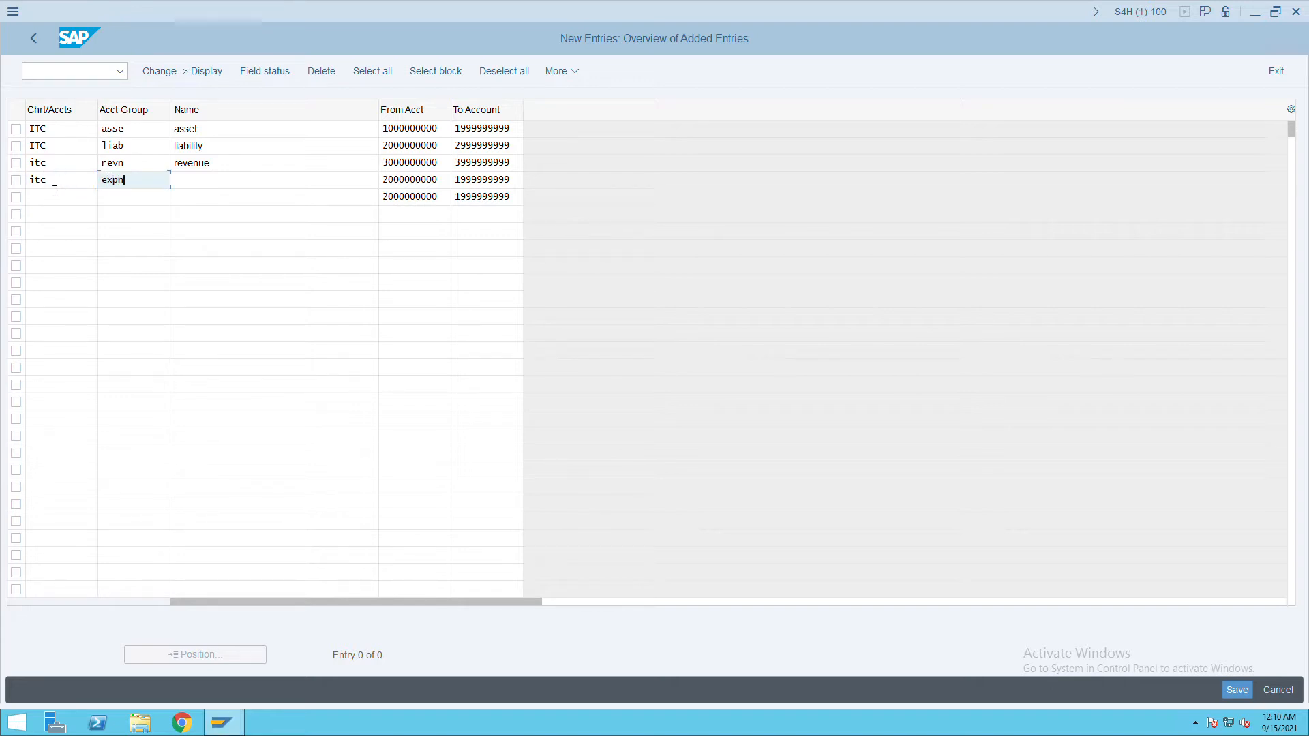
pyautogui.press('Tab')
pyautogui.write('e')
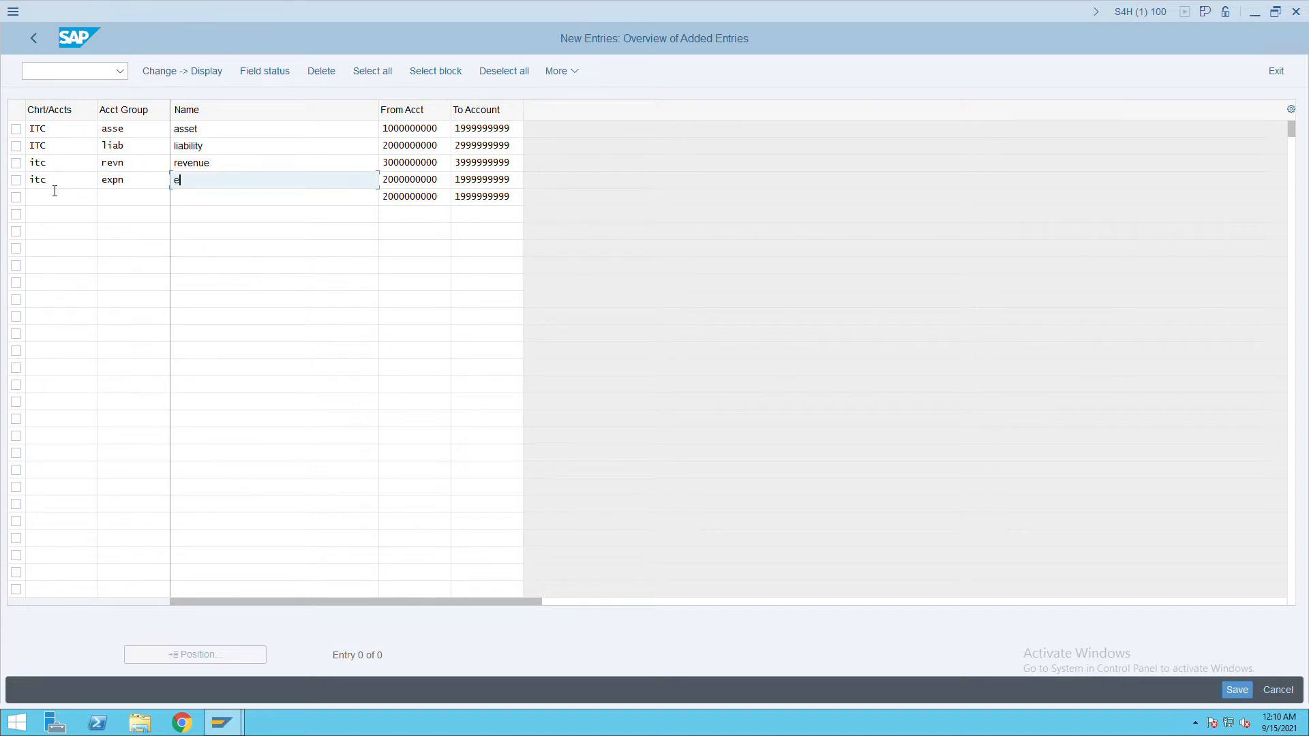
pyautogui.write('xpenses')
pyautogui.press('Tab')
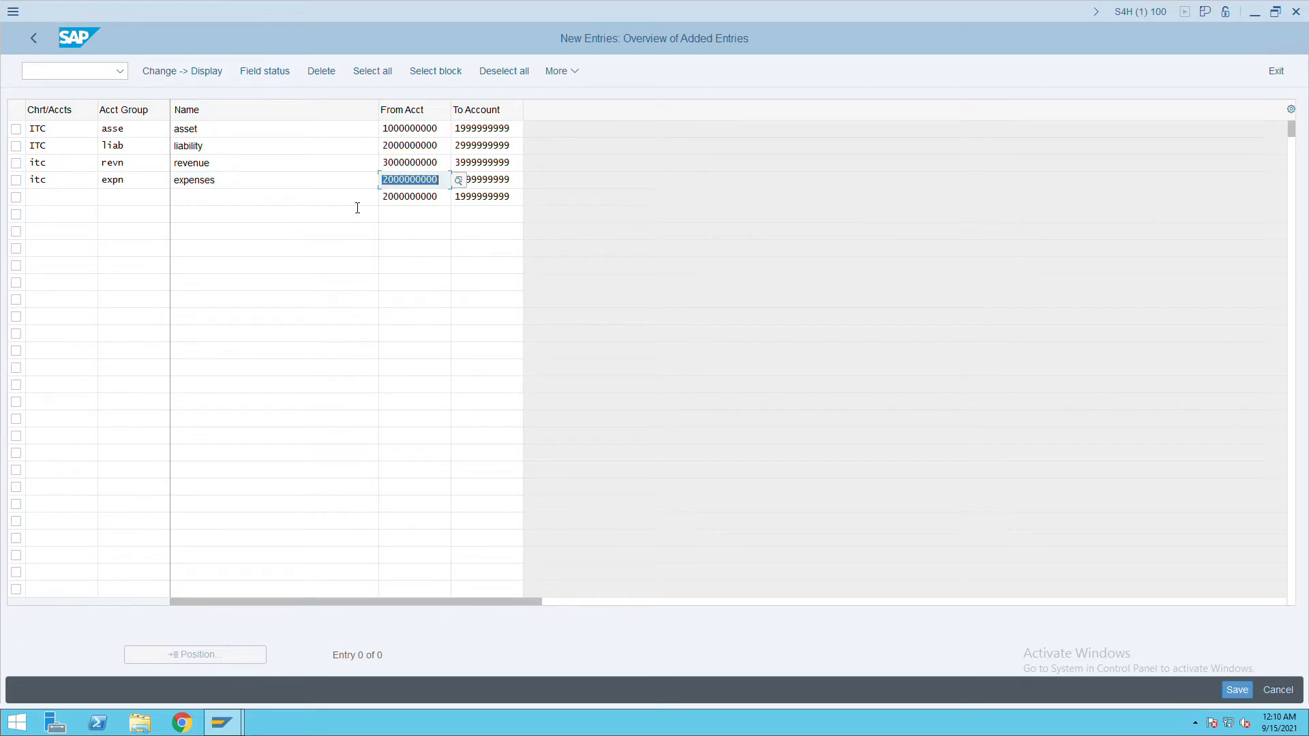
pyautogui.click(387, 180)
pyautogui.press('BackSpace')
pyautogui.write('4')
pyautogui.press('Tab')
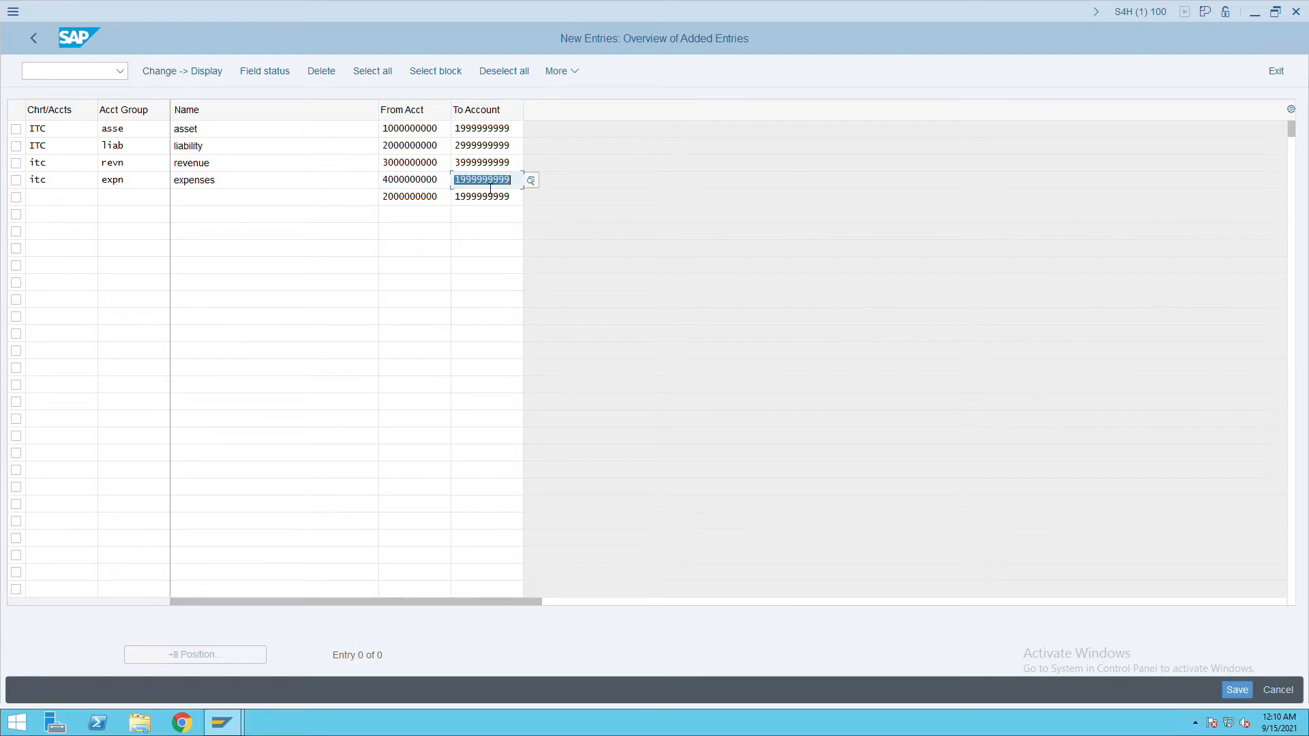
pyautogui.click(468, 183)
pyautogui.press('BackSpace')
pyautogui.write('4')
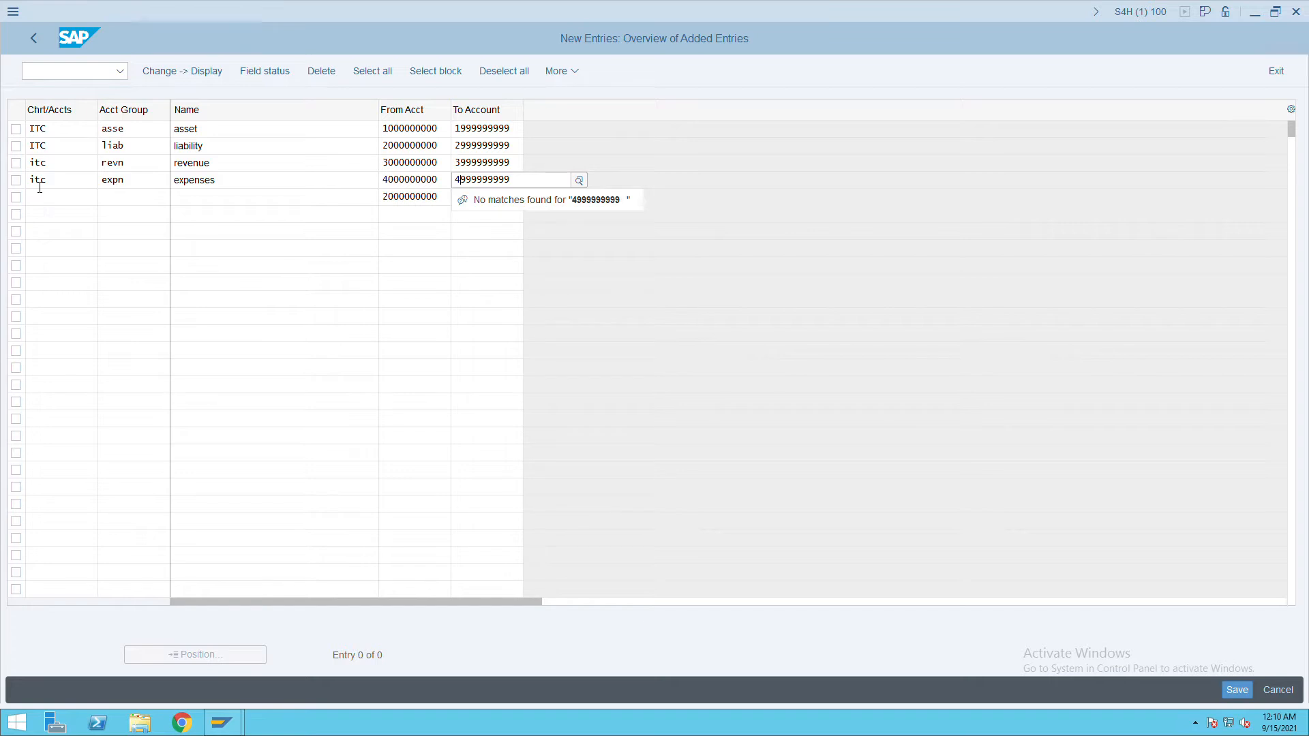
pyautogui.click(60, 198)
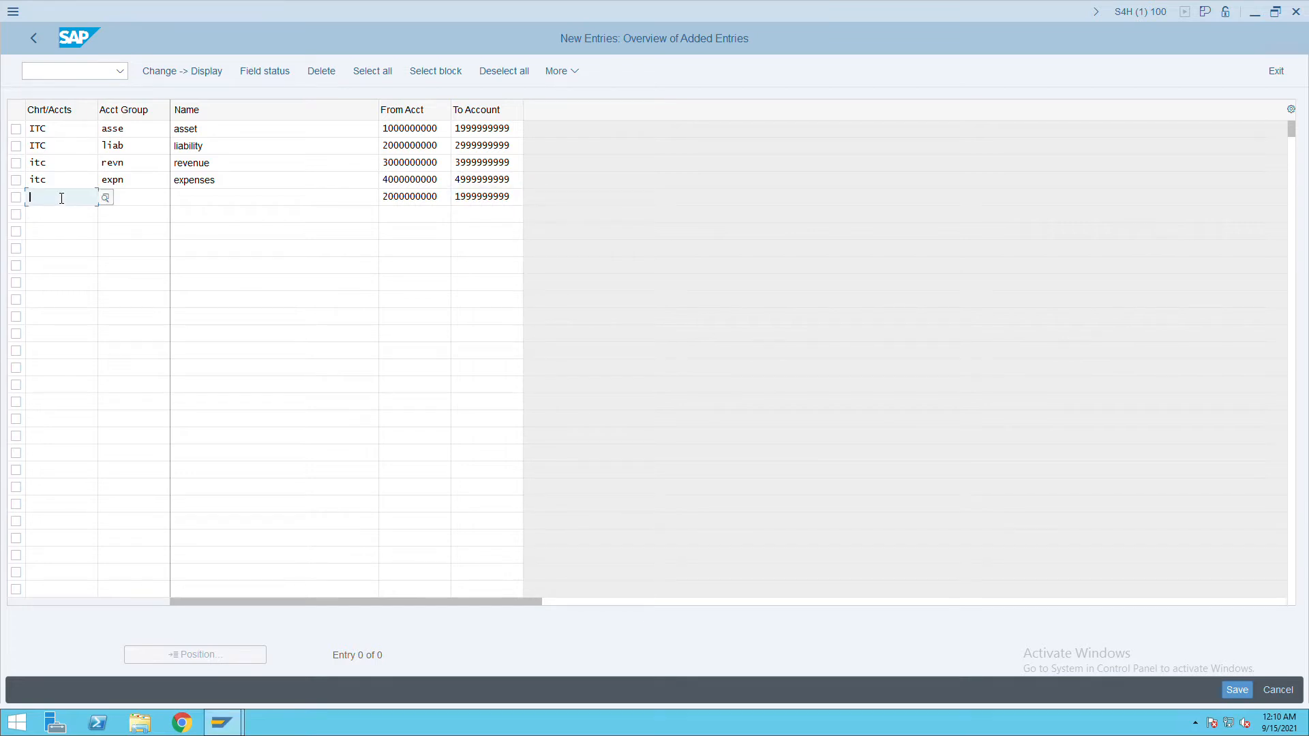
# Fill row 5 with chart ITC, group SECN, named 'secondary cost'.
pyautogui.write('itc')
pyautogui.press('Tab')
pyautogui.write('secn')
pyautogui.press('Tab')
pyautogui.write('secondary')
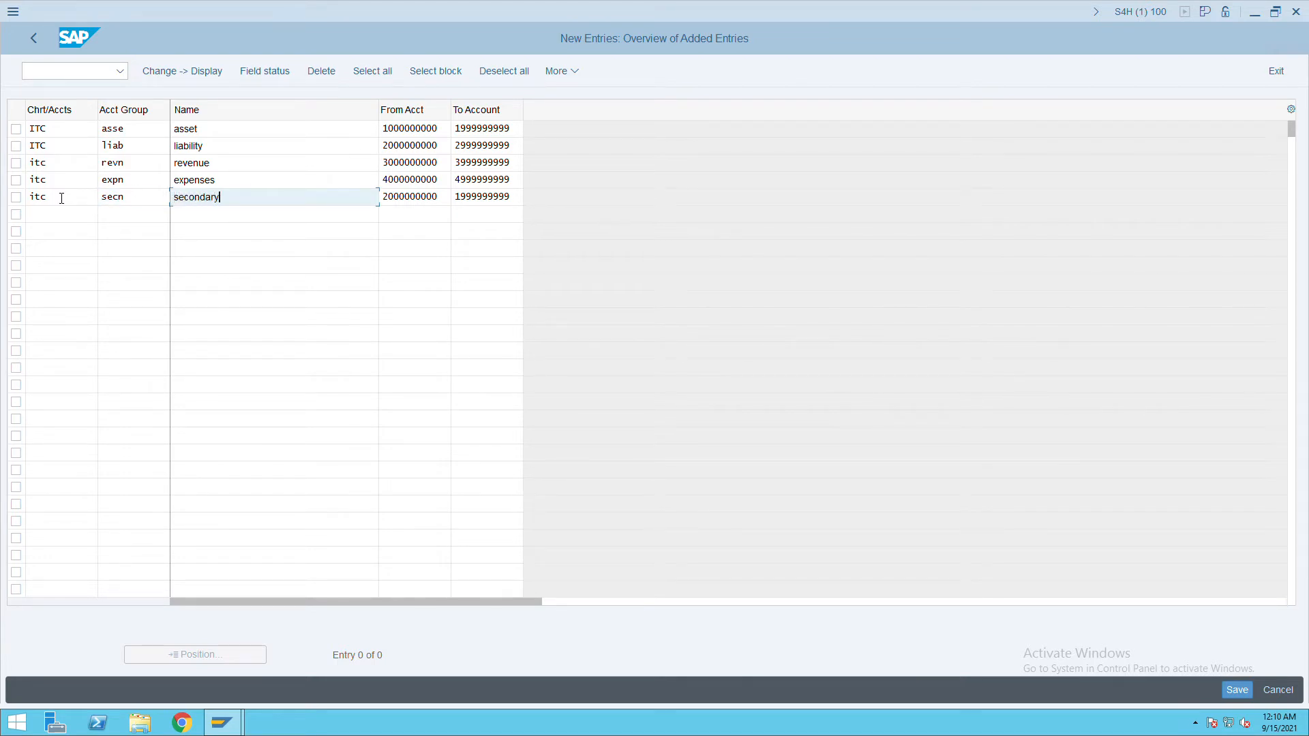
pyautogui.write(' cost')
pyautogui.press('Tab')
pyautogui.click(397, 200)
pyautogui.press('BackSpace')
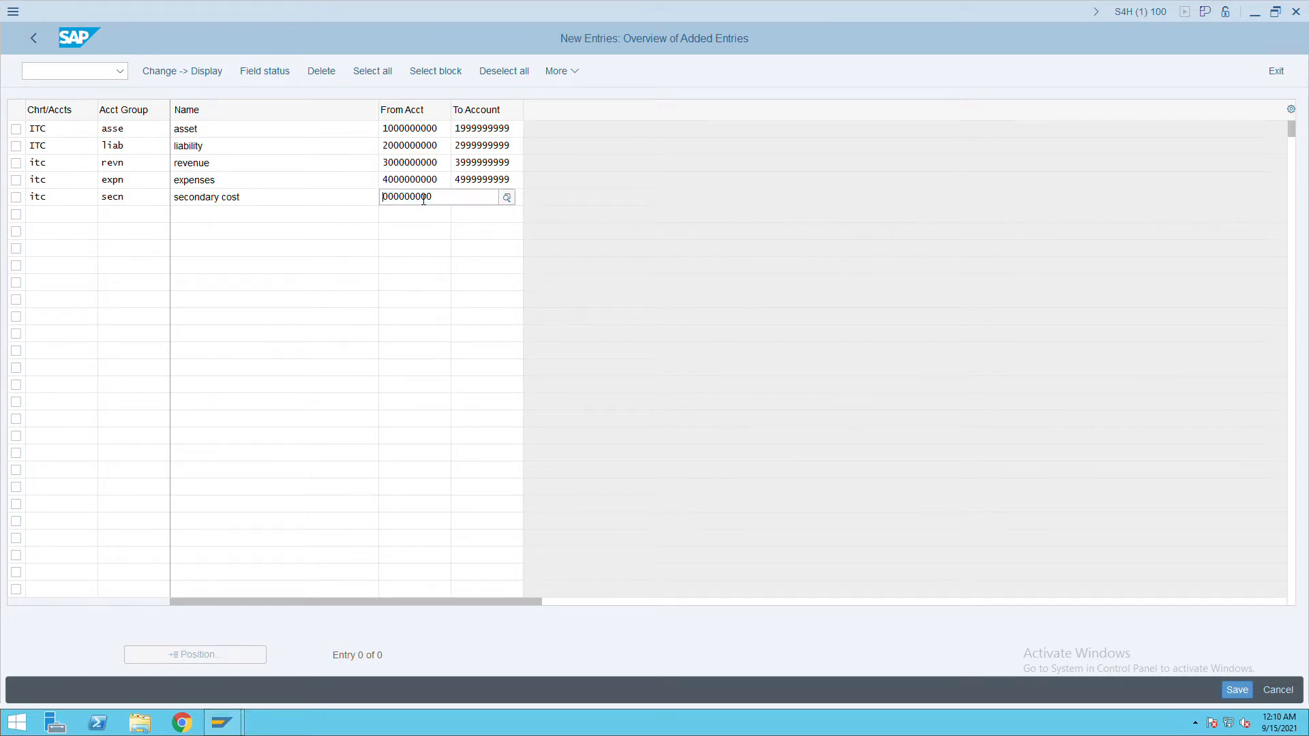
pyautogui.write('9')
pyautogui.press('Tab')
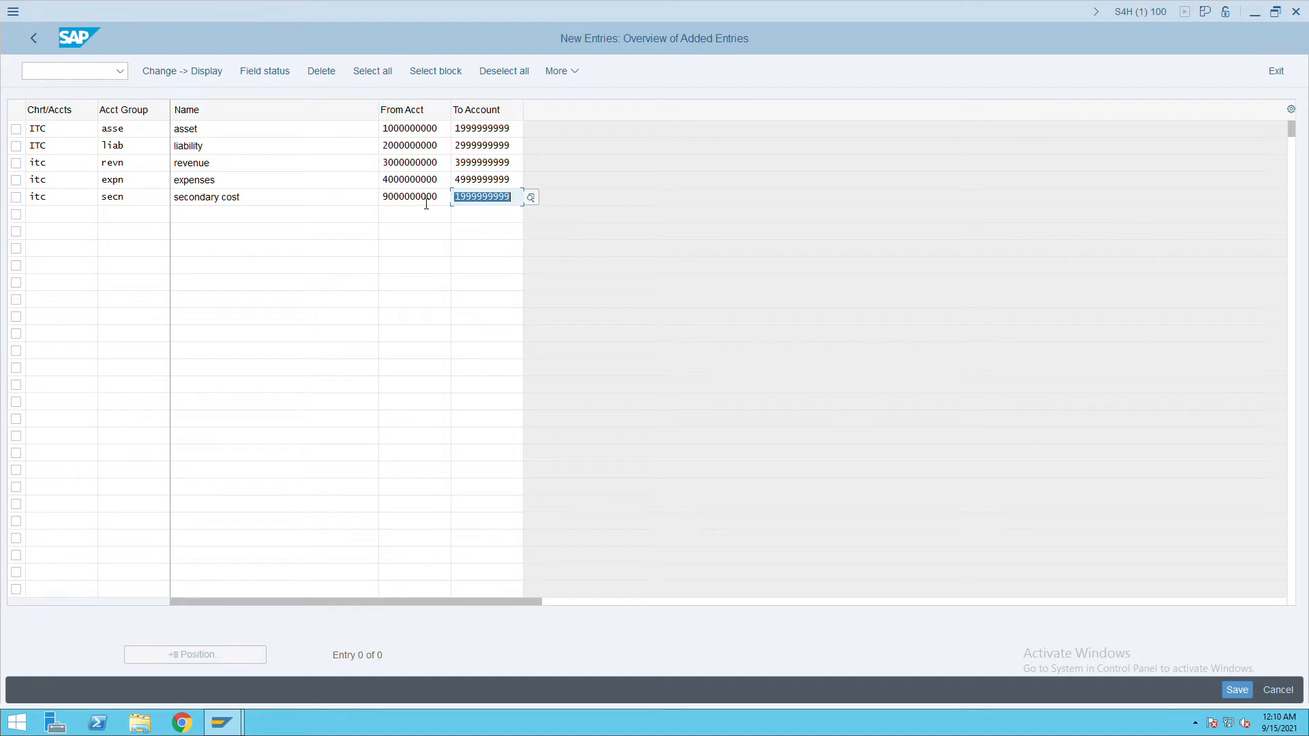
pyautogui.click(463, 201)
pyautogui.press('BackSpace')
pyautogui.write('9')
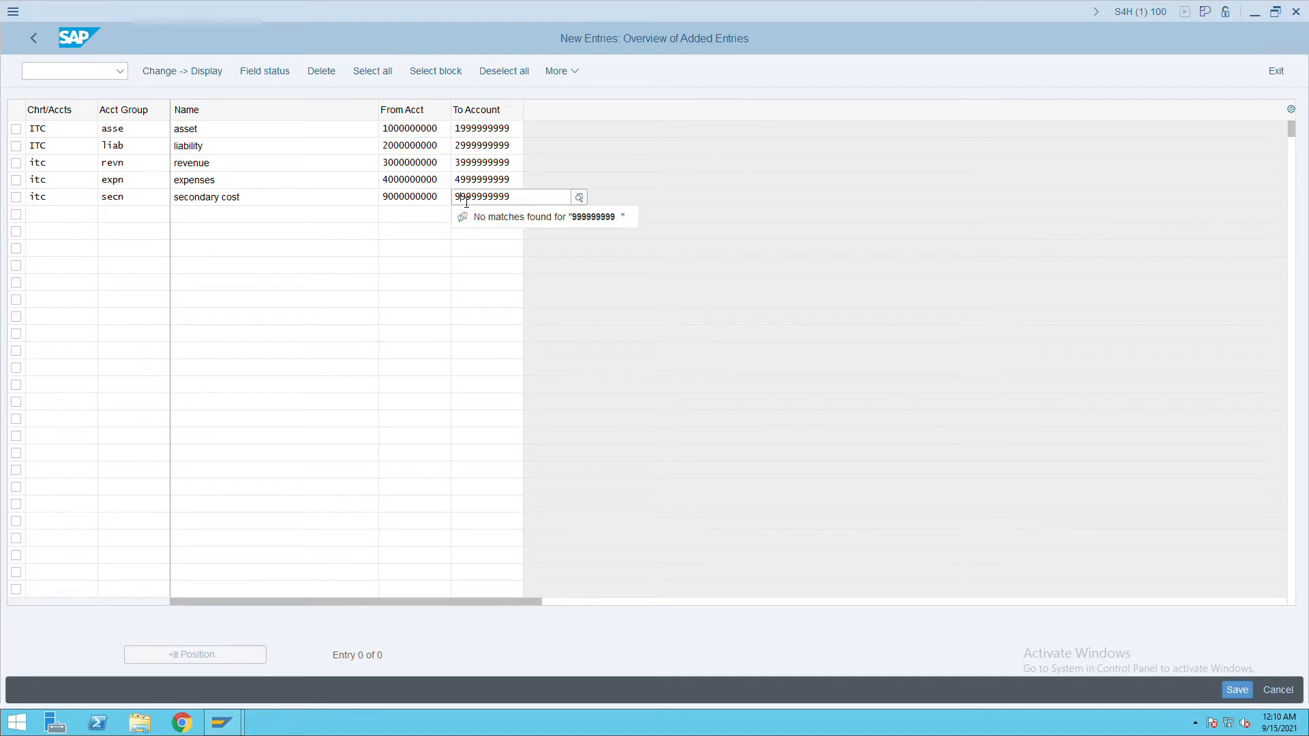
pyautogui.press('Return')
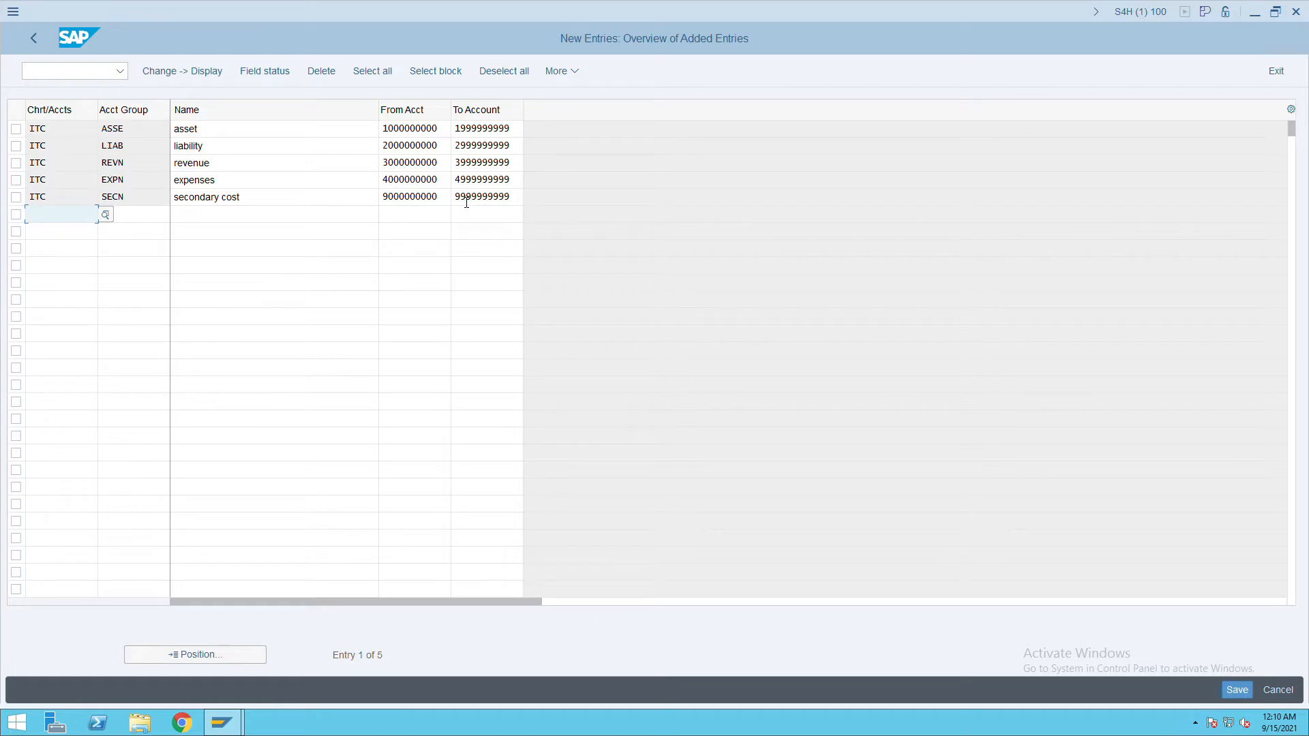
# Save the five ITC account groups and inspect the liability row's starting account value.
pyautogui.click(1252, 690)
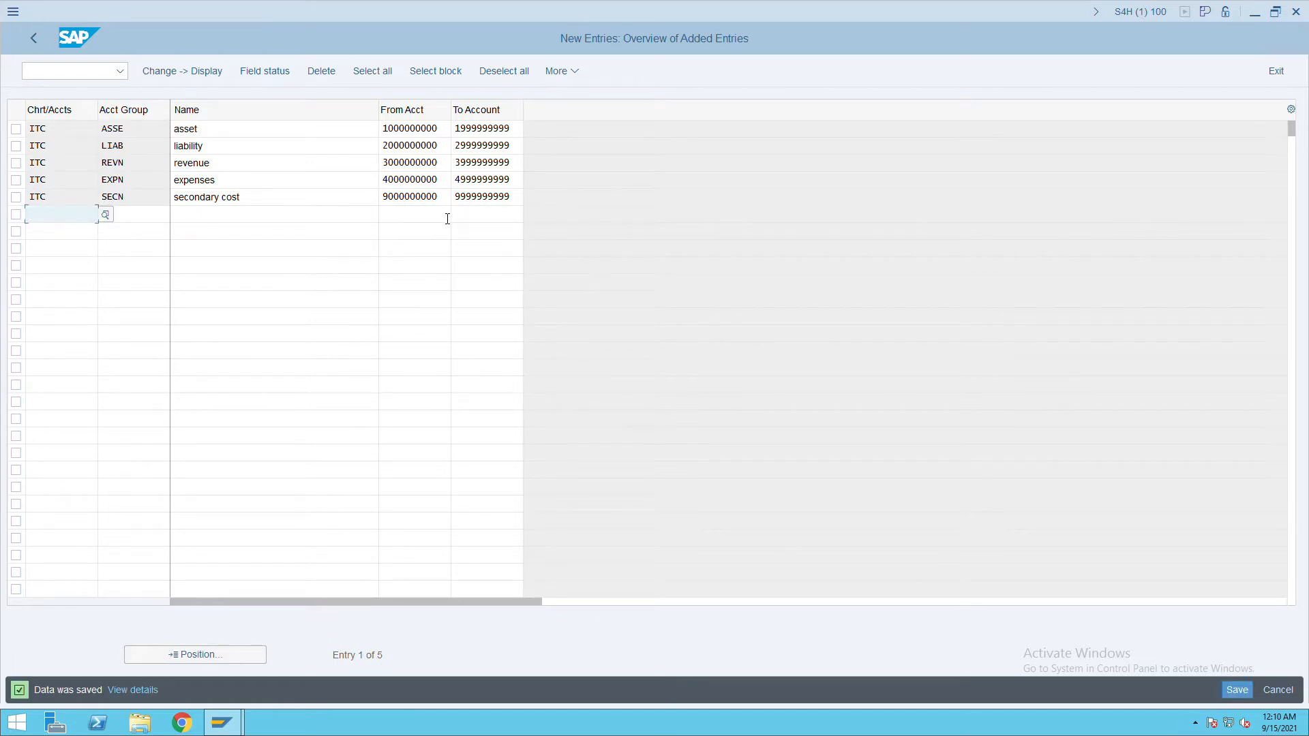
pyautogui.doubleClick(376, 142)
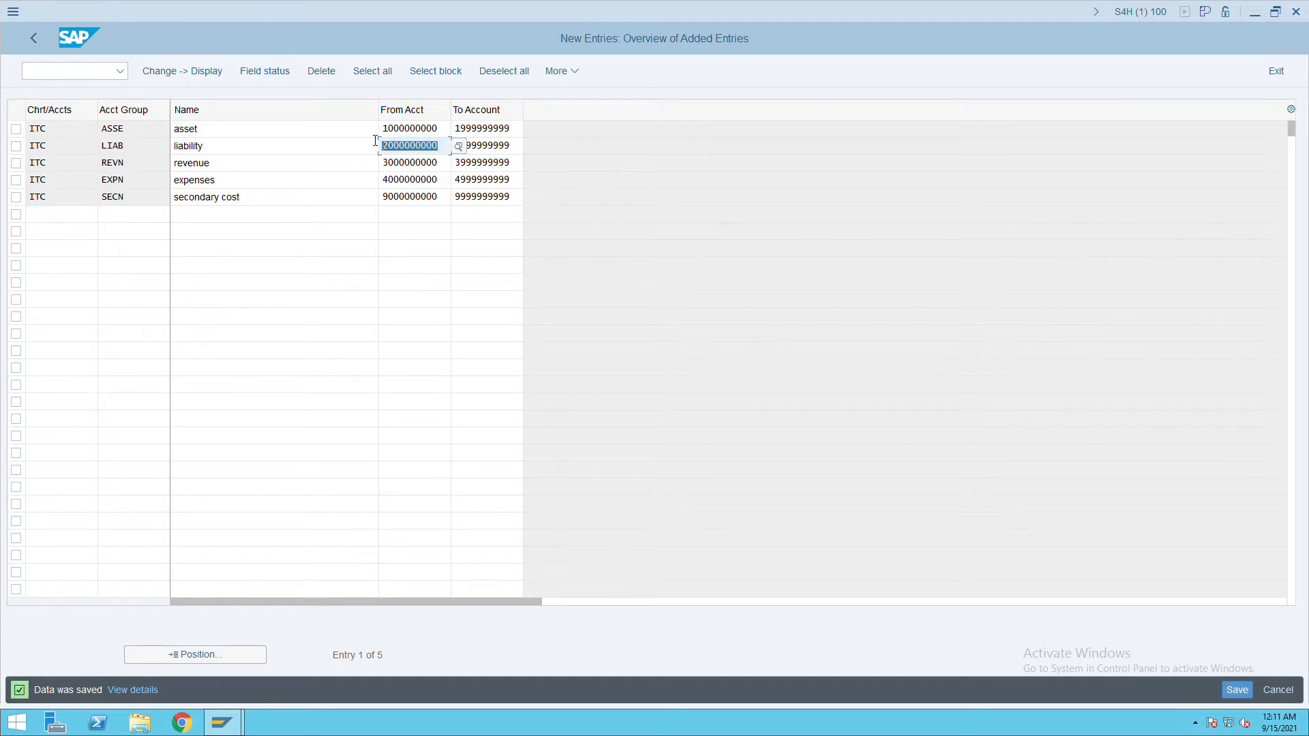
pyautogui.press('Home')
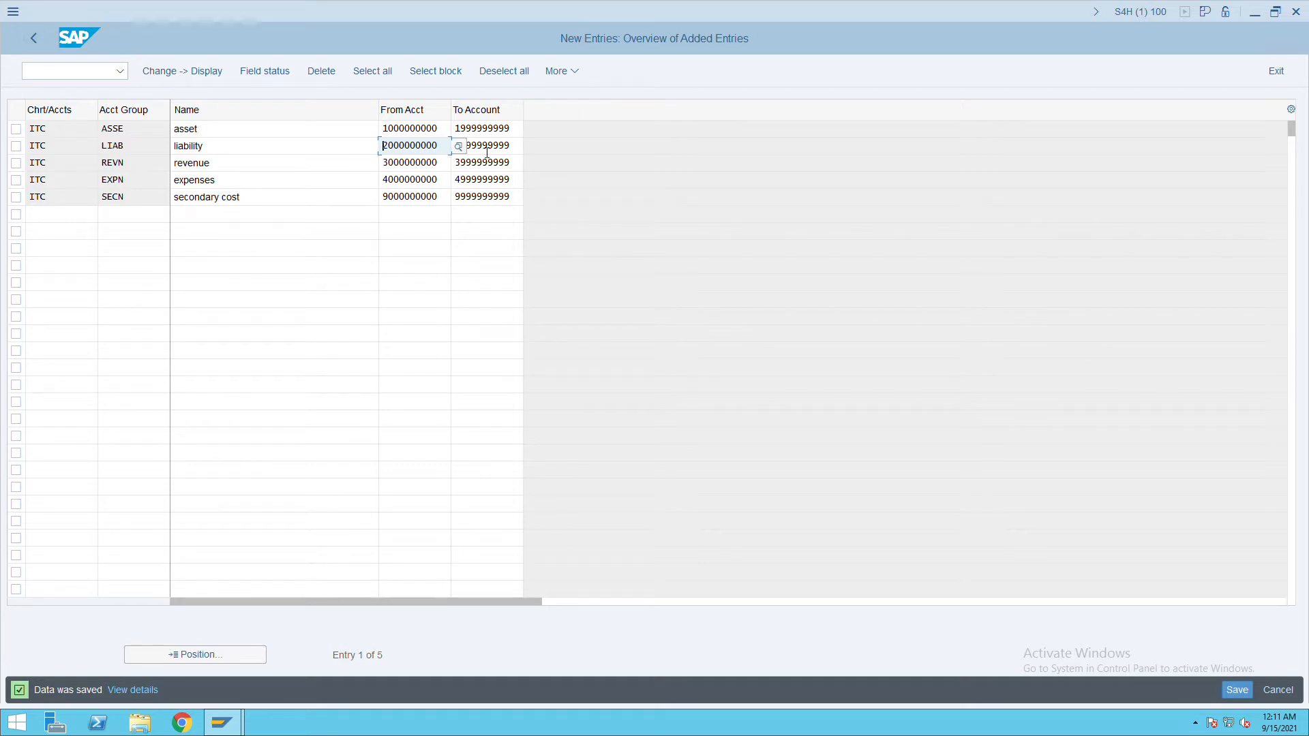
# Go back from the account groups to the IMG tree and open Define Retained Earnings Account.
pyautogui.click(43, 51)
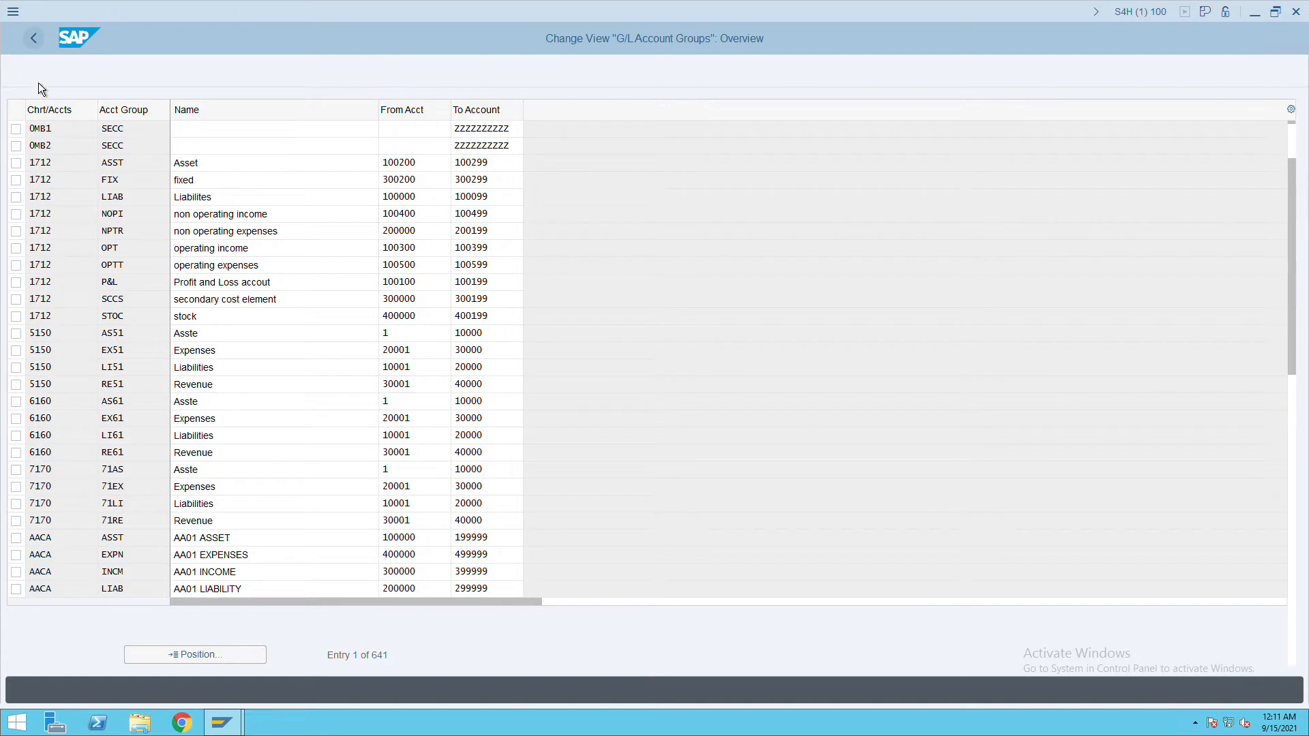
pyautogui.click(45, 51)
pyautogui.click(141, 365)
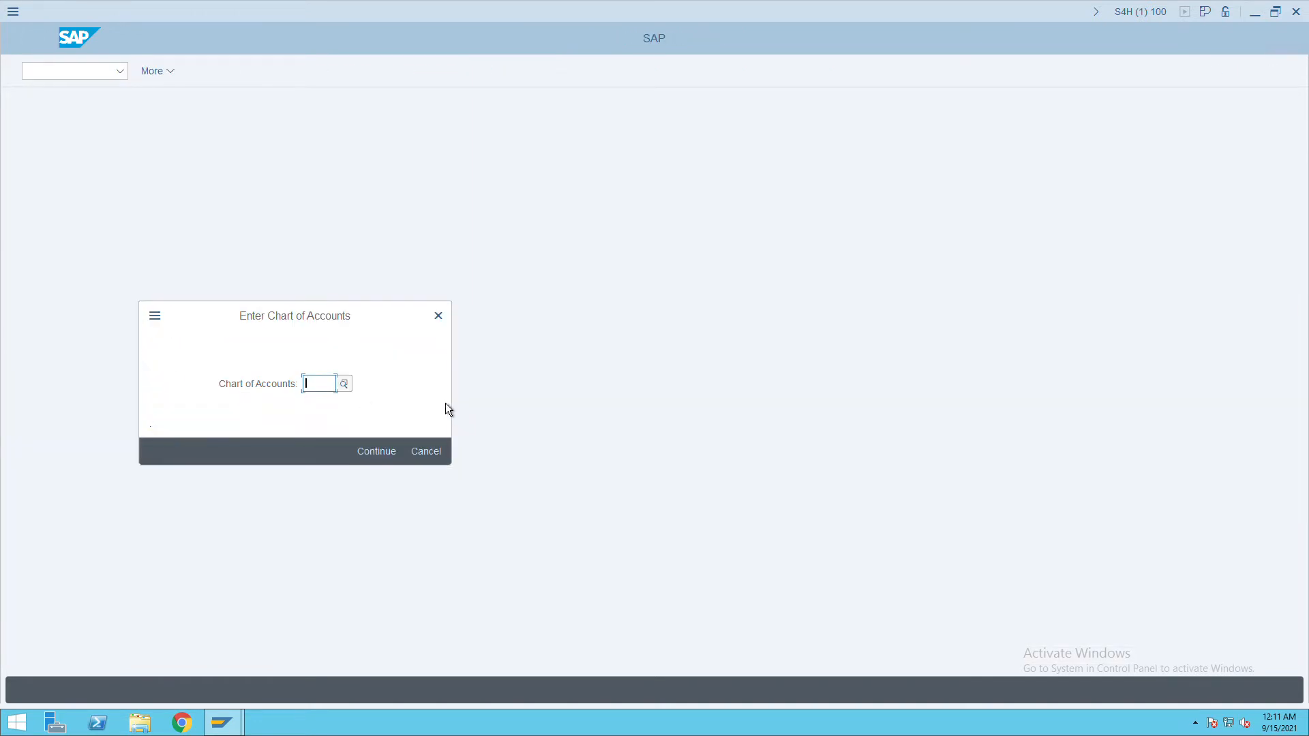
pyautogui.write('ITC')
pyautogui.press('Return')
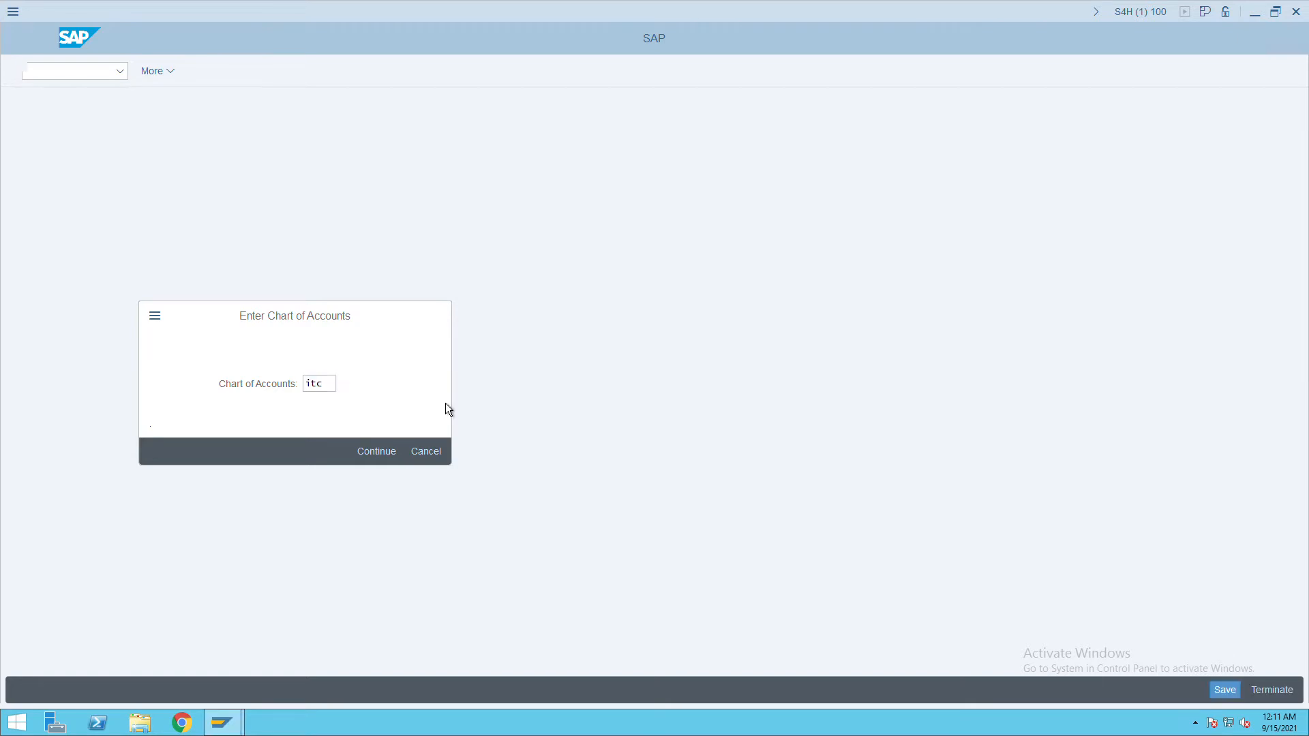
pyautogui.write('x')
pyautogui.press('Tab')
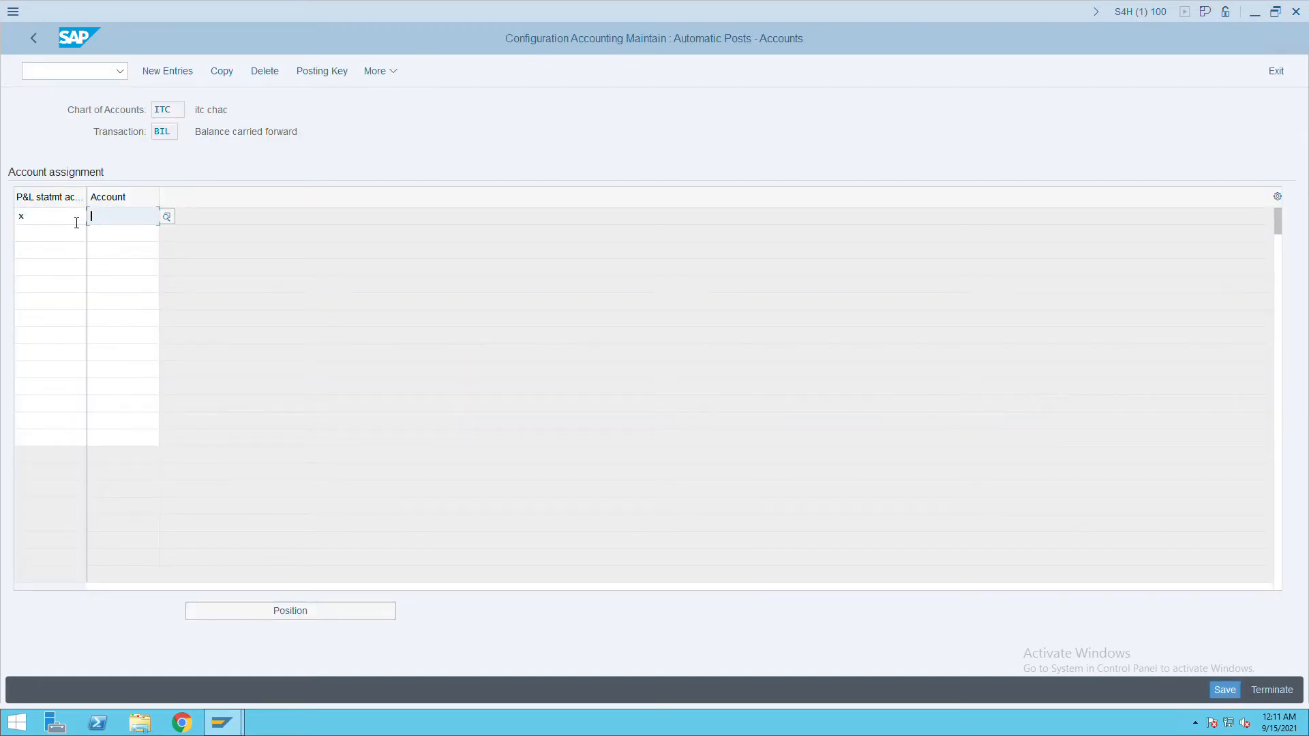
pyautogui.hotkey('ctrl', 'v')
pyautogui.moveTo(152, 225); pyautogui.dragTo(86, 224)
pyautogui.press('Return')
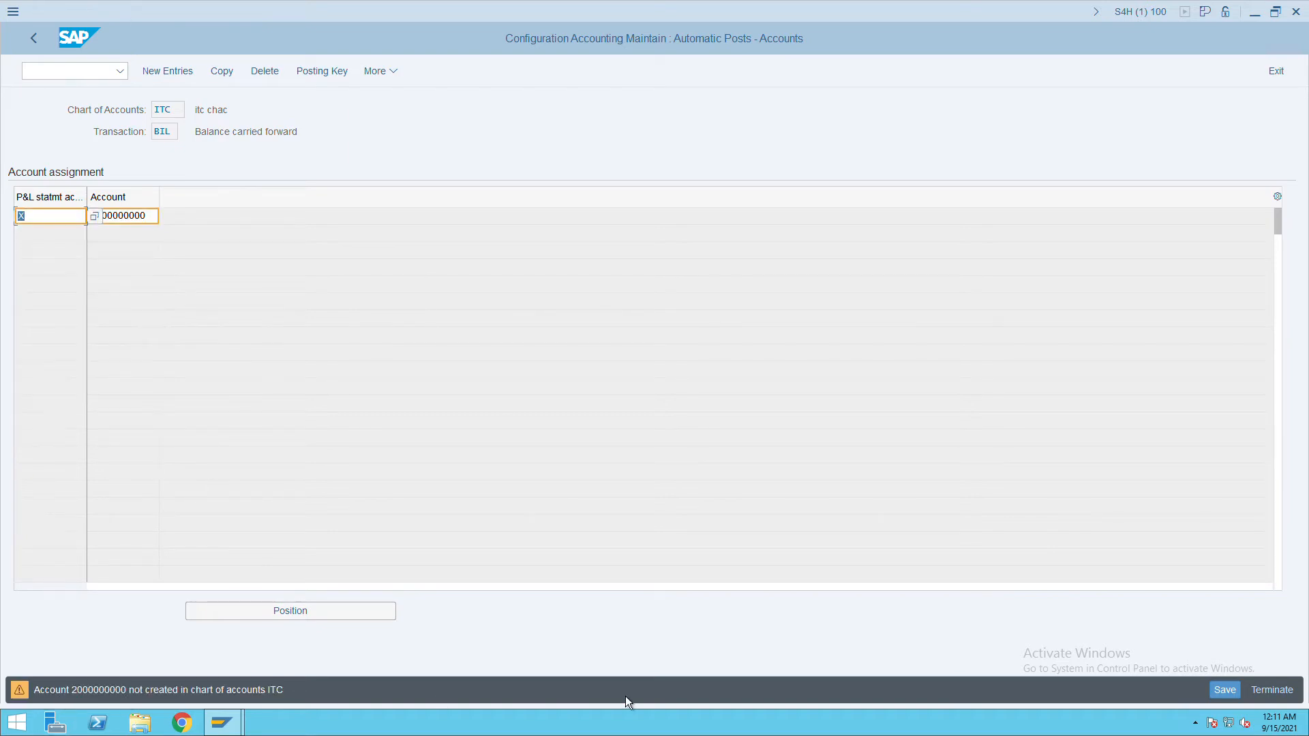
pyautogui.press('Return')
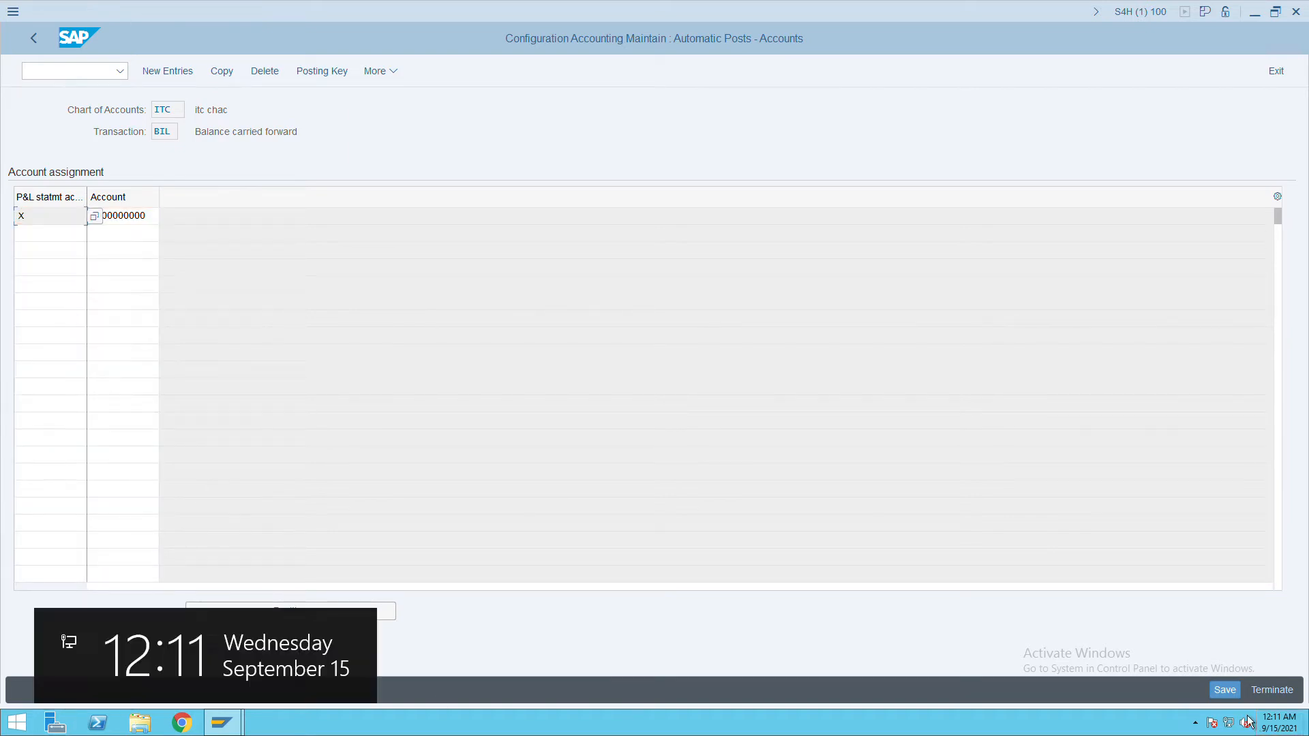
pyautogui.click(1224, 690)
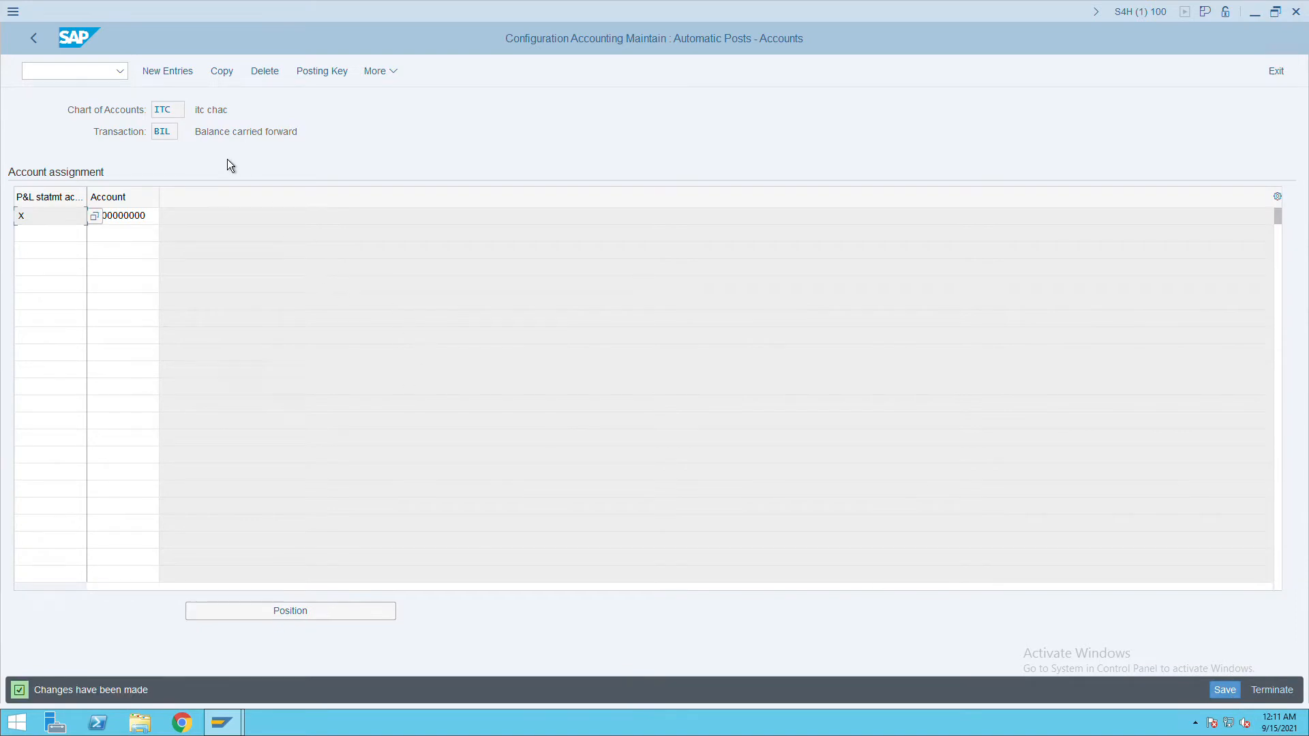
pyautogui.click(33, 38)
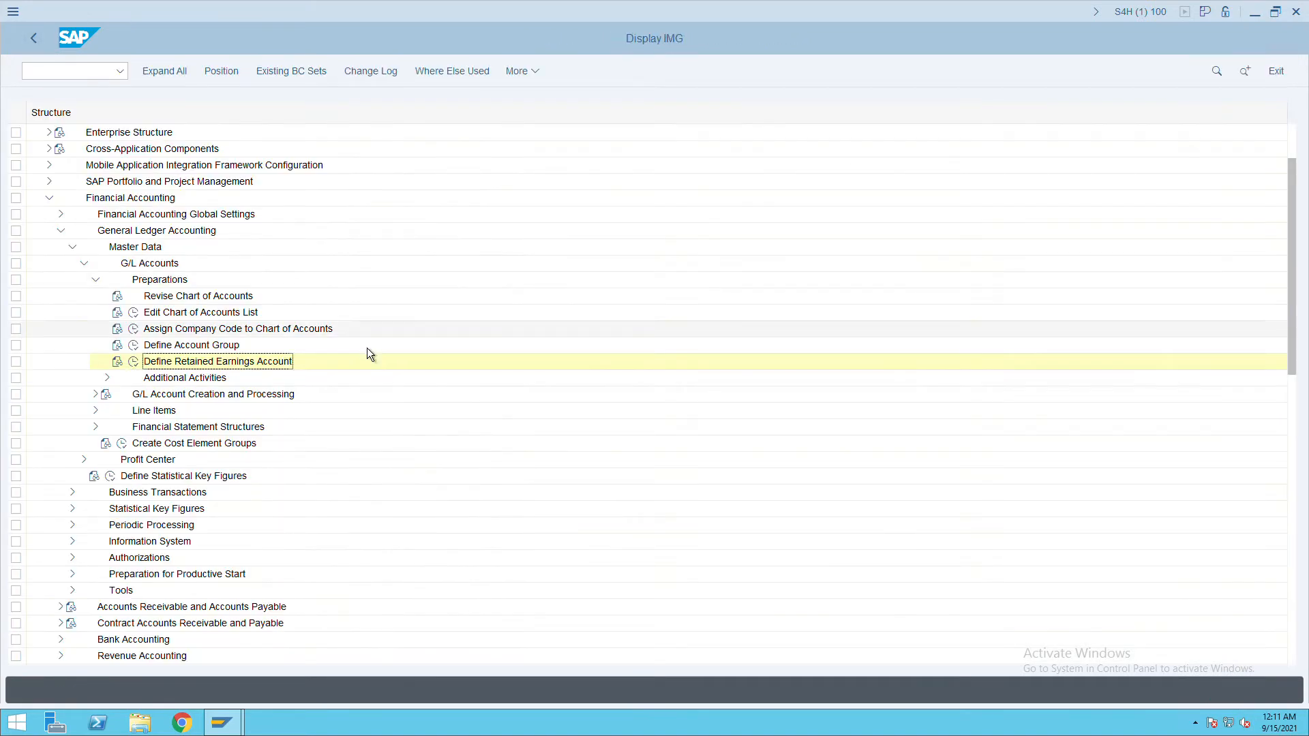
# Expand Business Transactions > Document Splitting and G/L Accounts Preparations, then reopen Define Account Group.
pyautogui.click(105, 289)
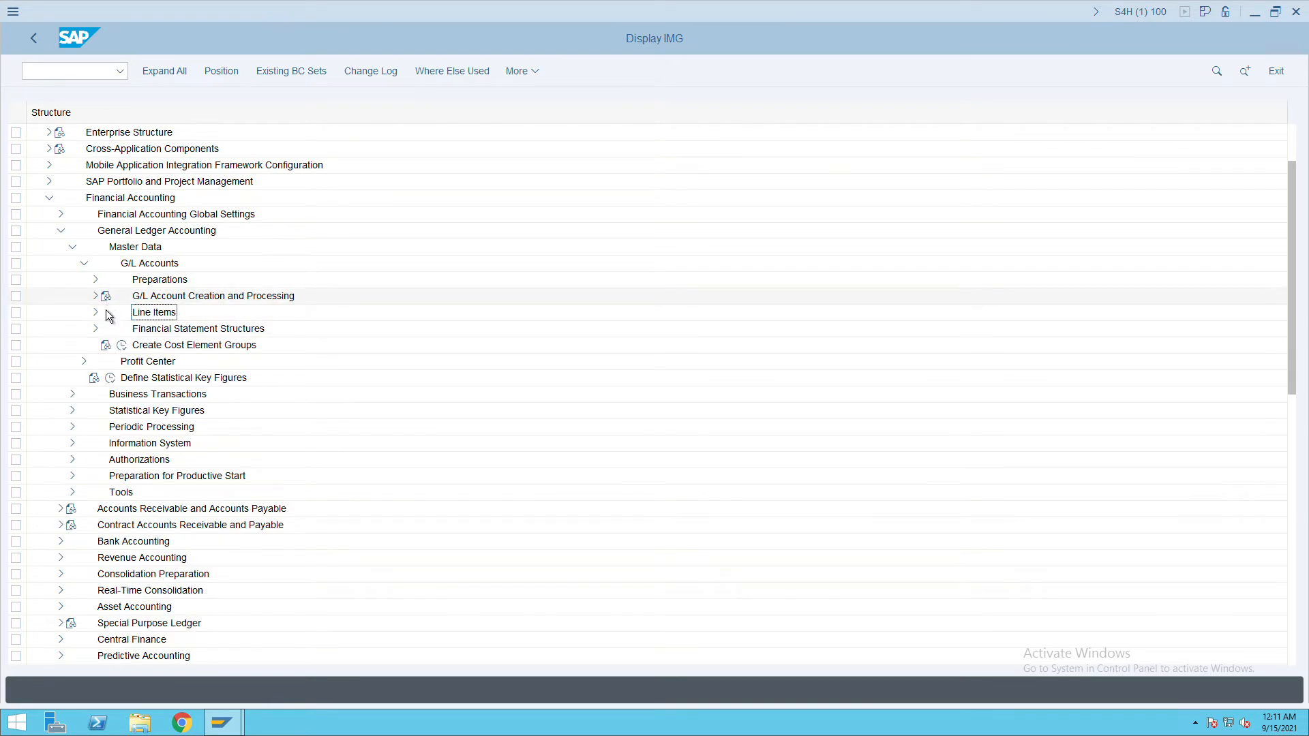
pyautogui.click(84, 263)
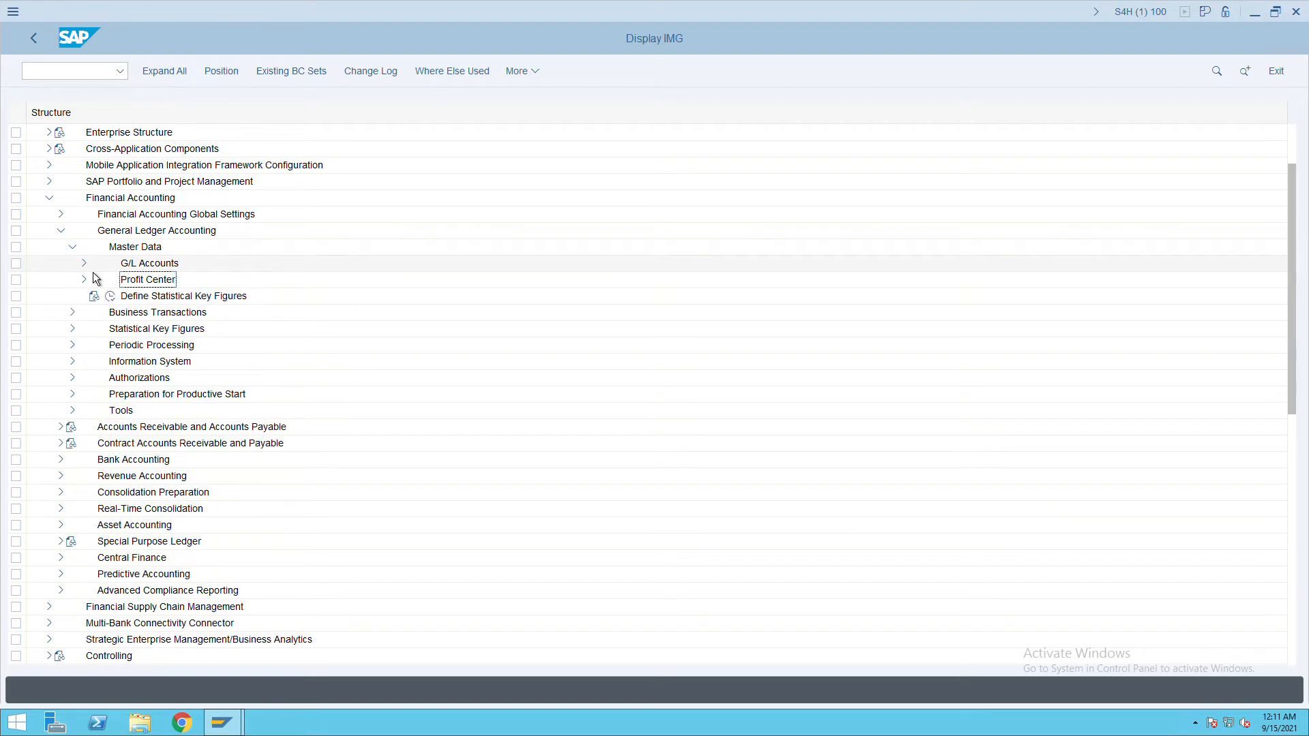
pyautogui.click(79, 318)
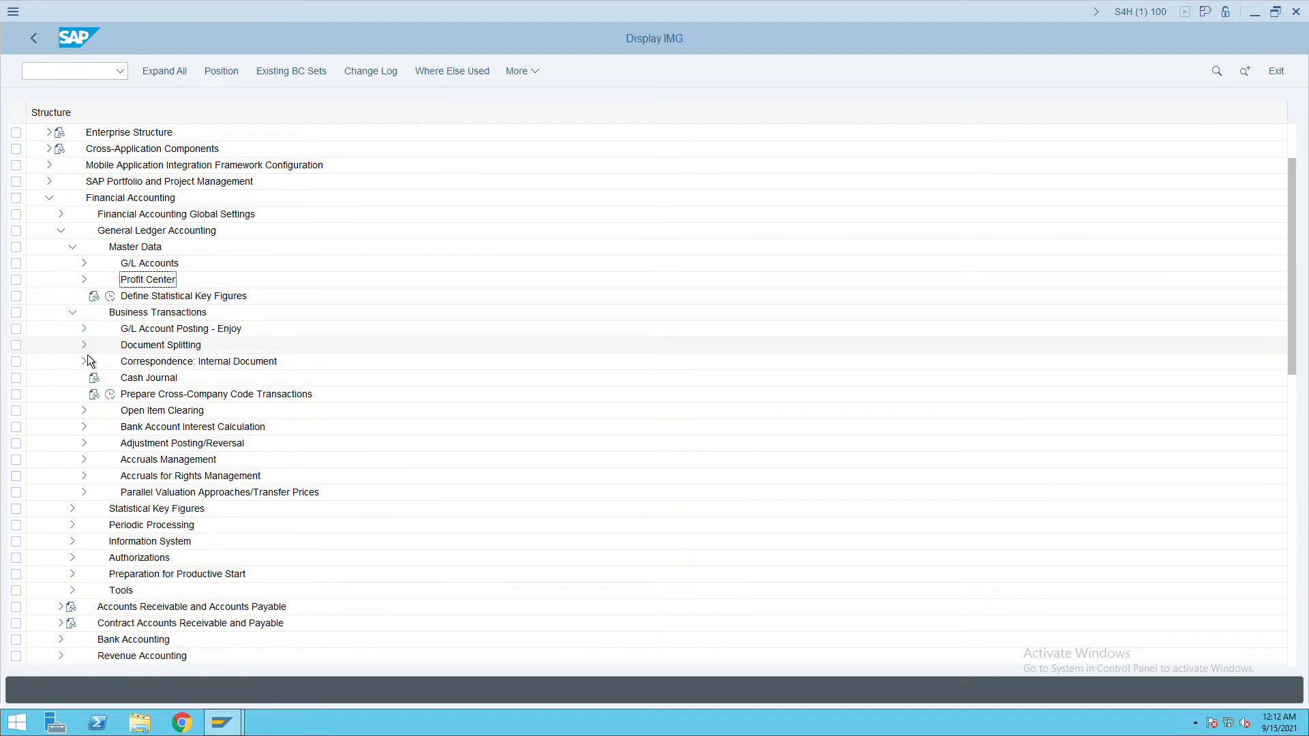
pyautogui.click(84, 345)
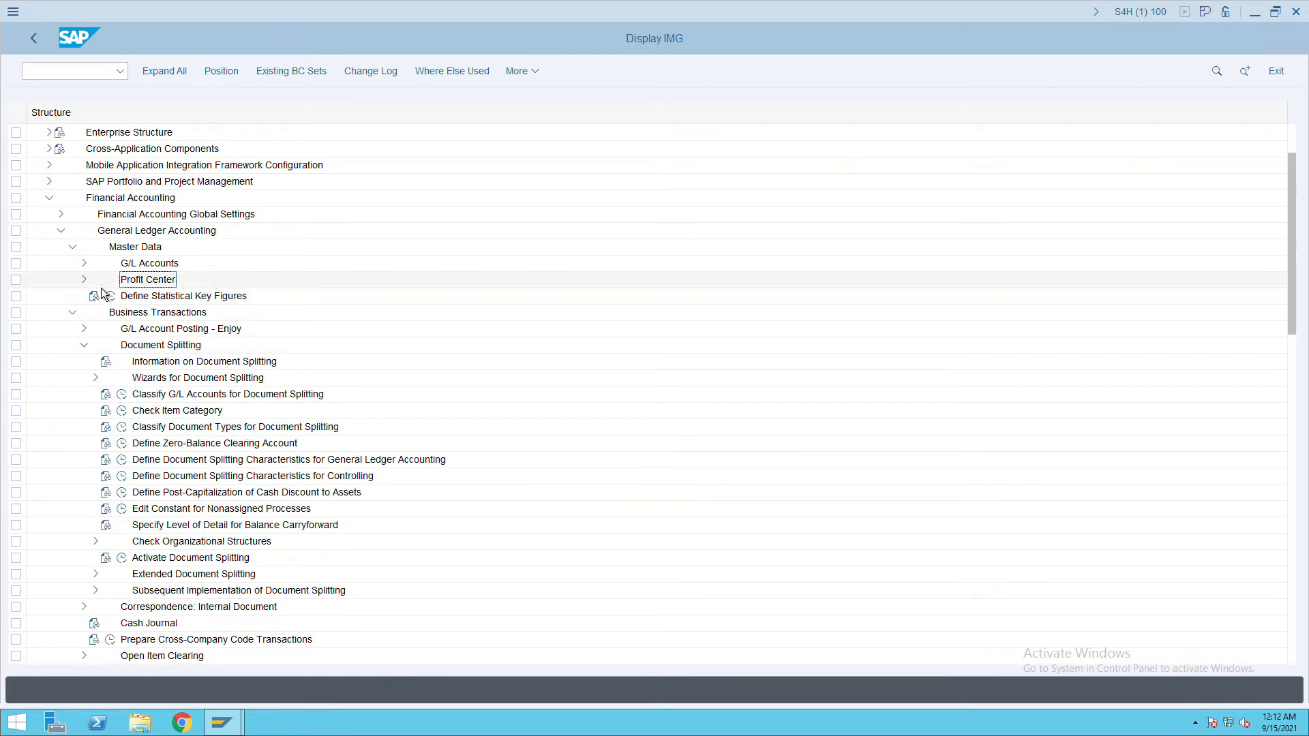
pyautogui.click(85, 263)
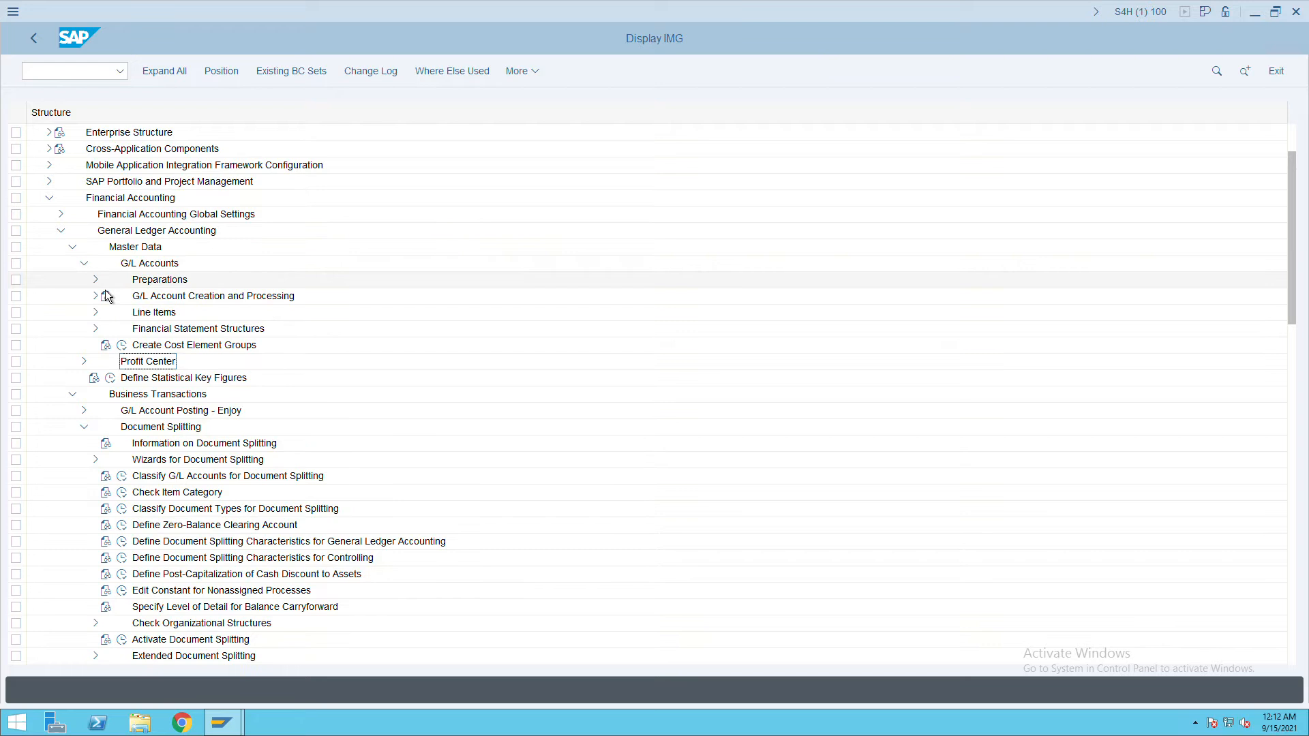
pyautogui.click(95, 280)
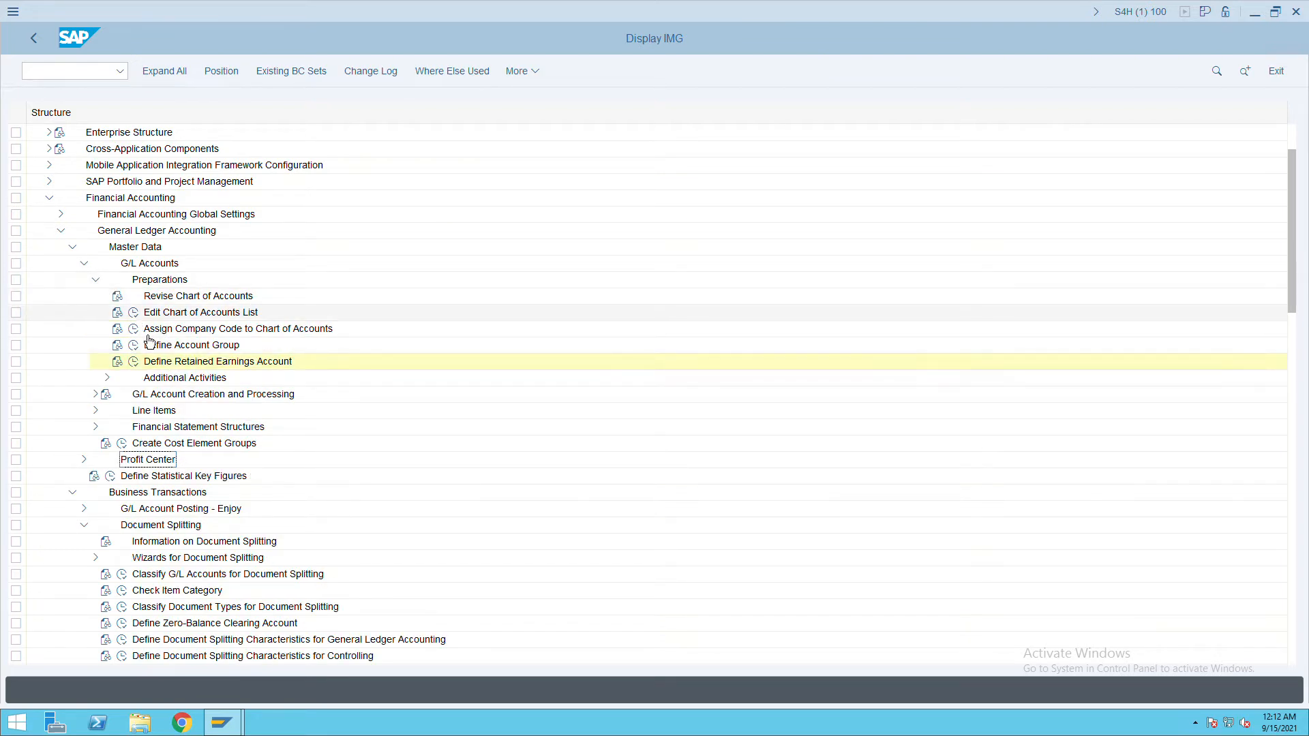
pyautogui.click(144, 358)
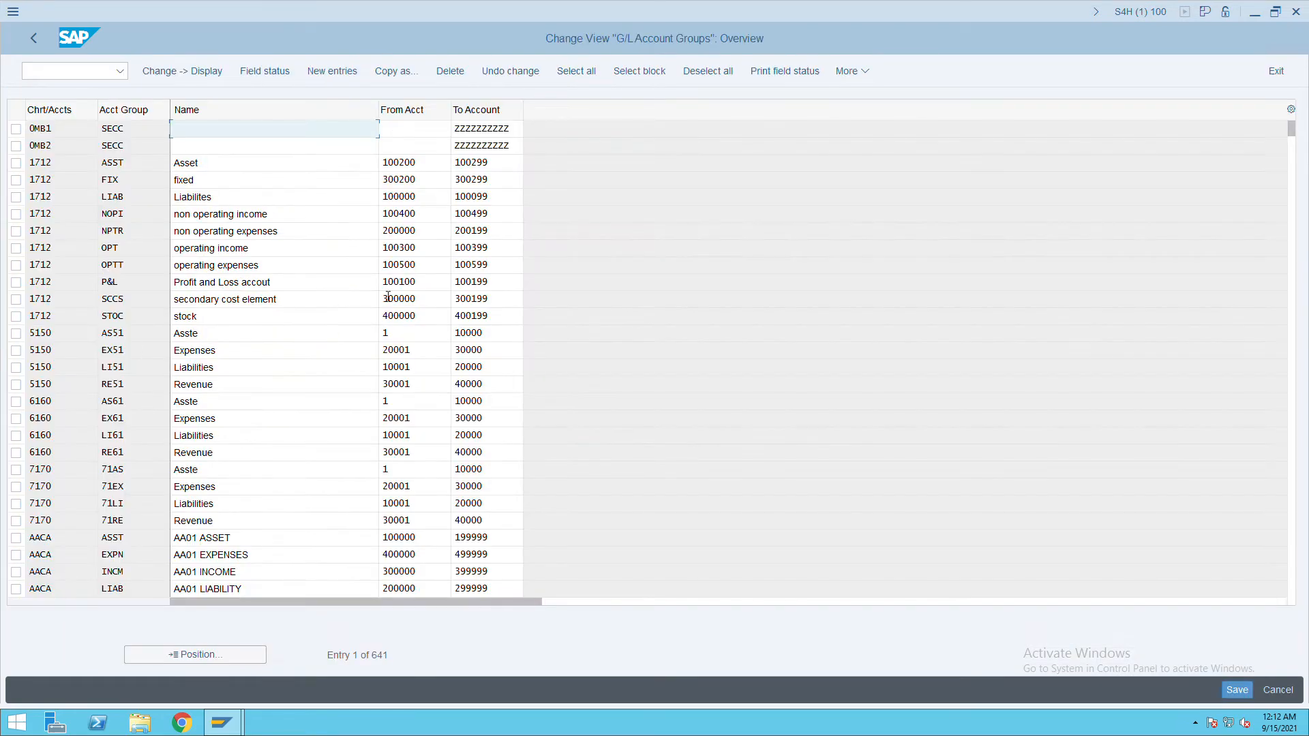
# Position on chart ITC, copy the From/To ranges of its first four account groups, and go back.
pyautogui.click(210, 657)
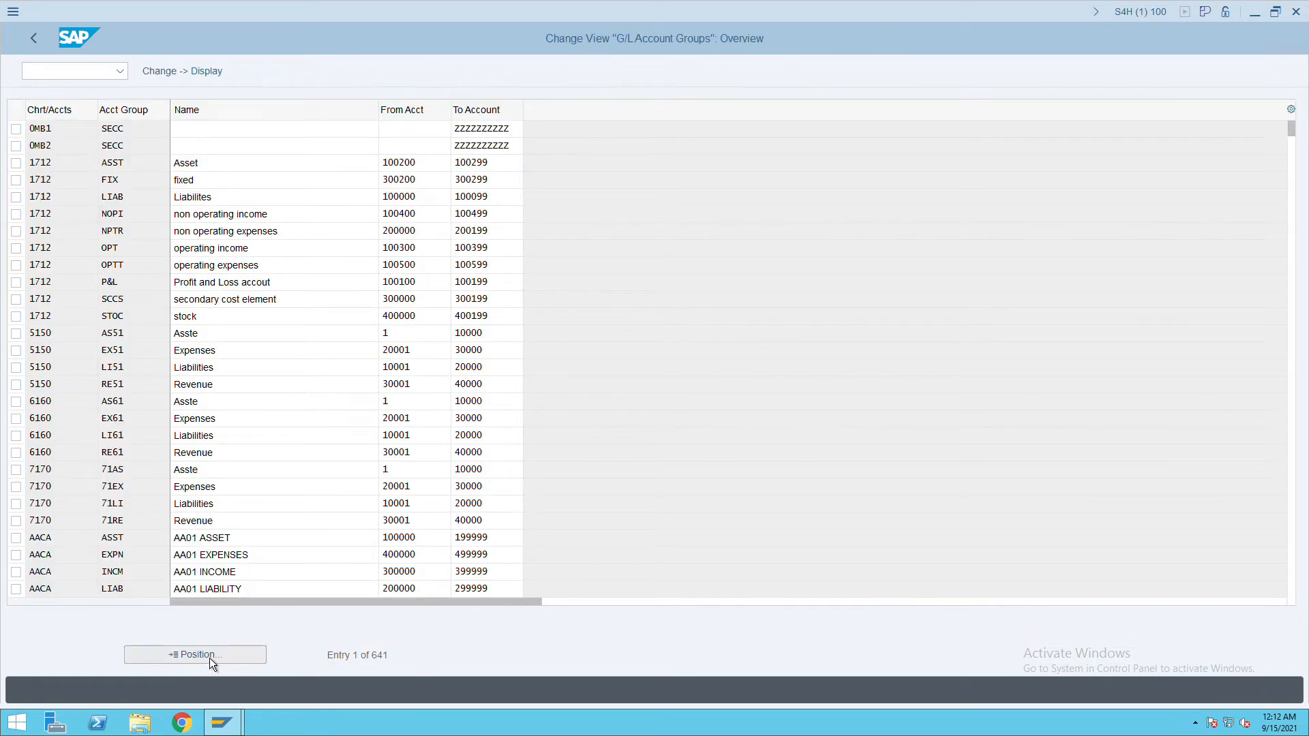
pyautogui.write('ITC')
pyautogui.press('Return')
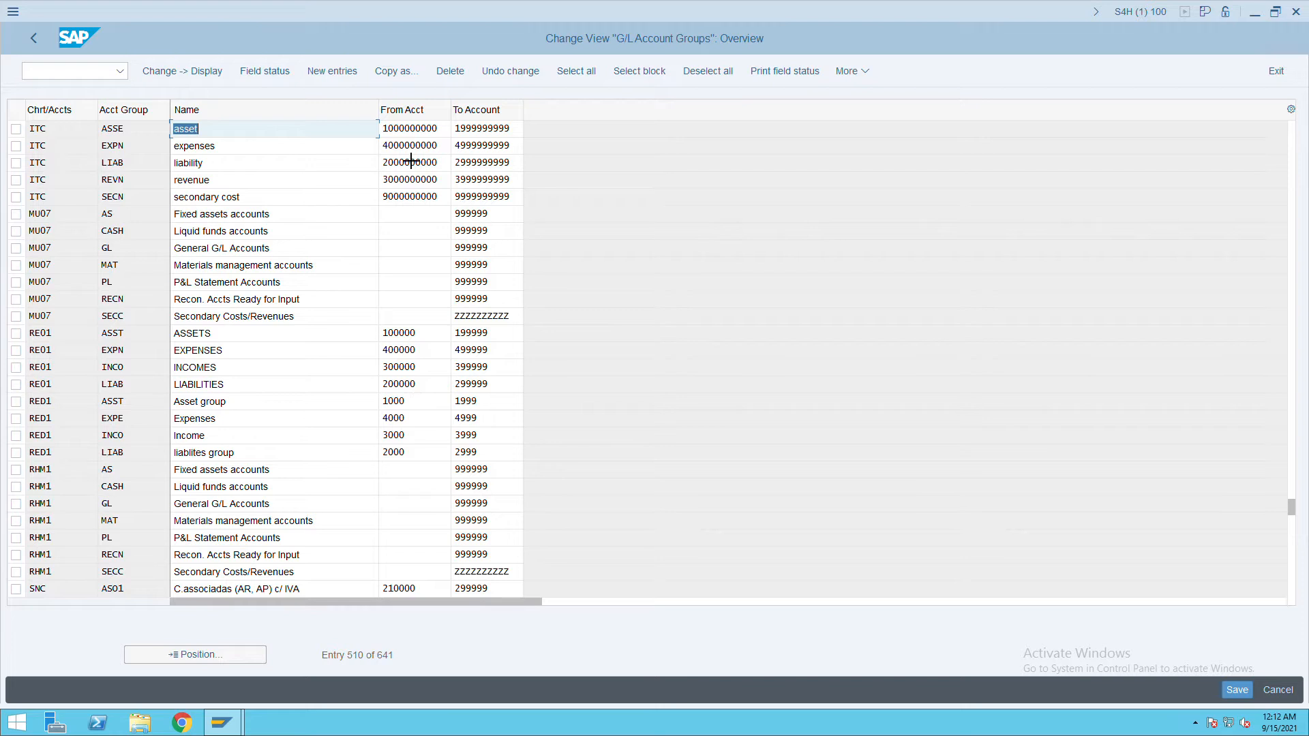
pyautogui.moveTo(394, 132); pyautogui.dragTo(517, 193)
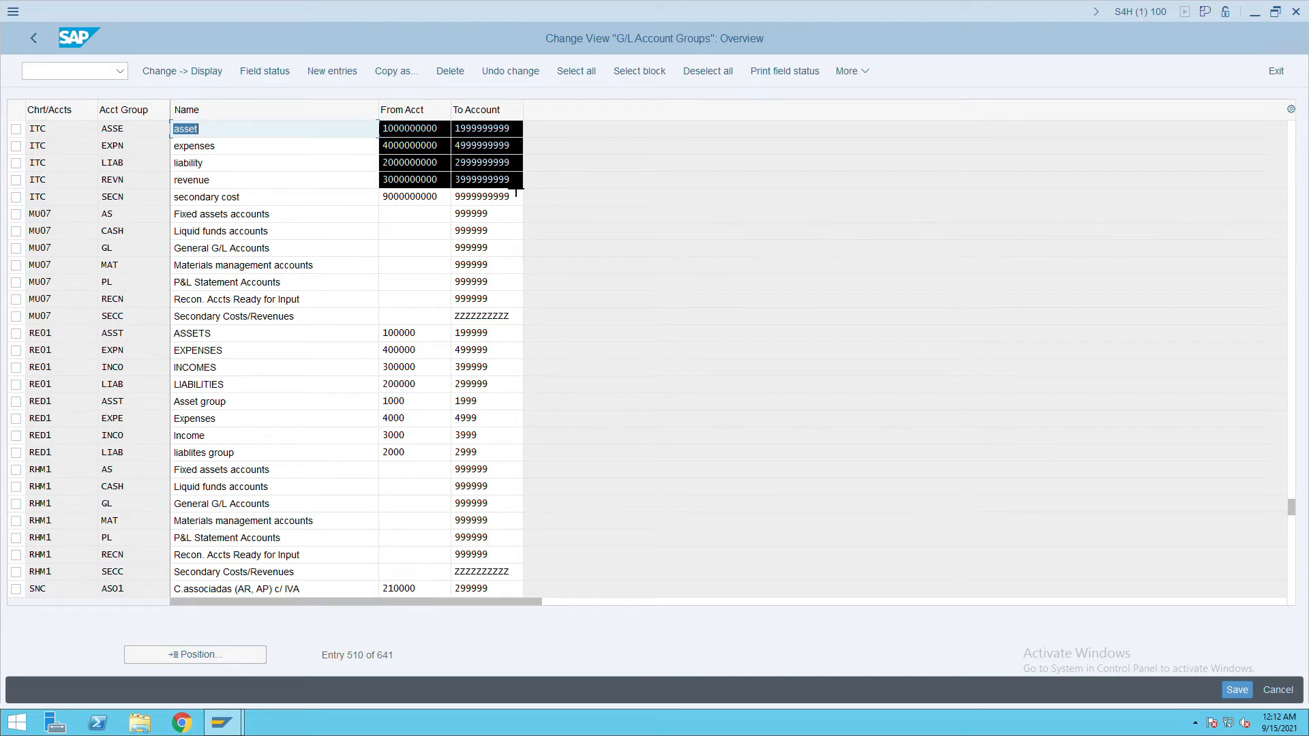
pyautogui.hotkey('ctrl', 'c')
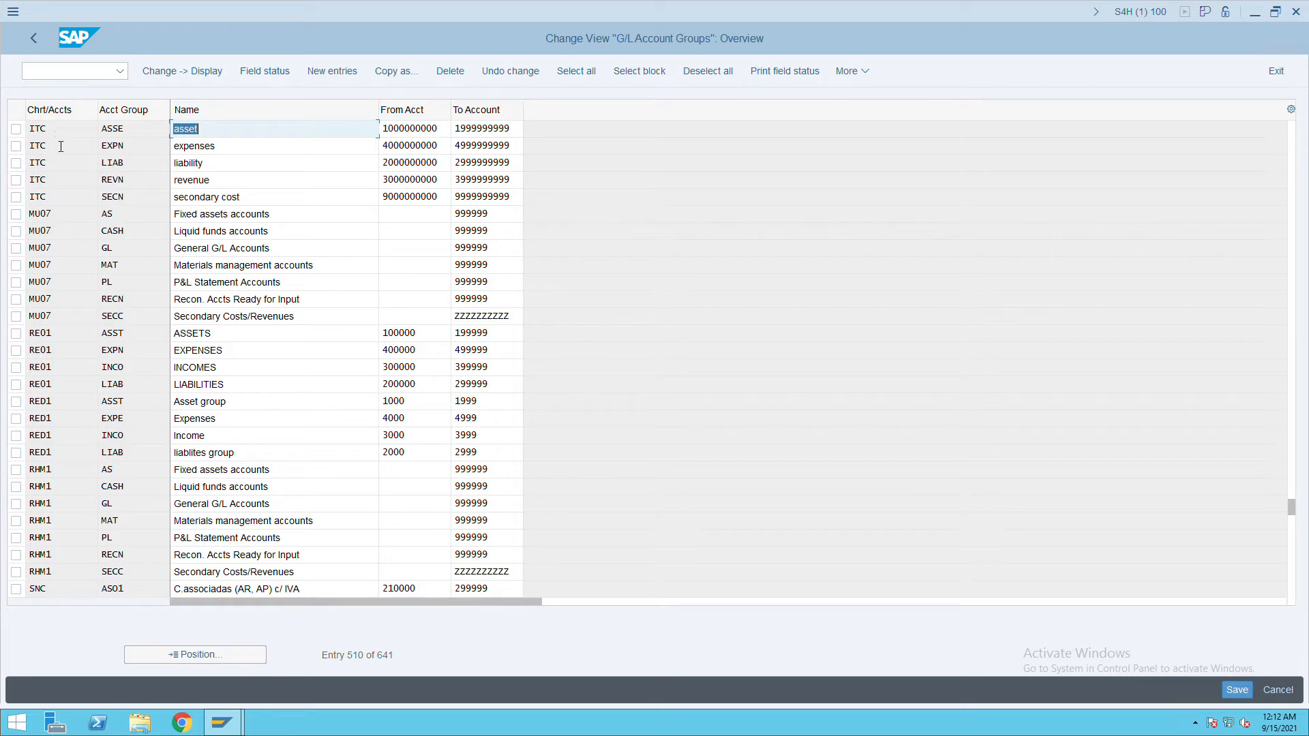
pyautogui.click(43, 47)
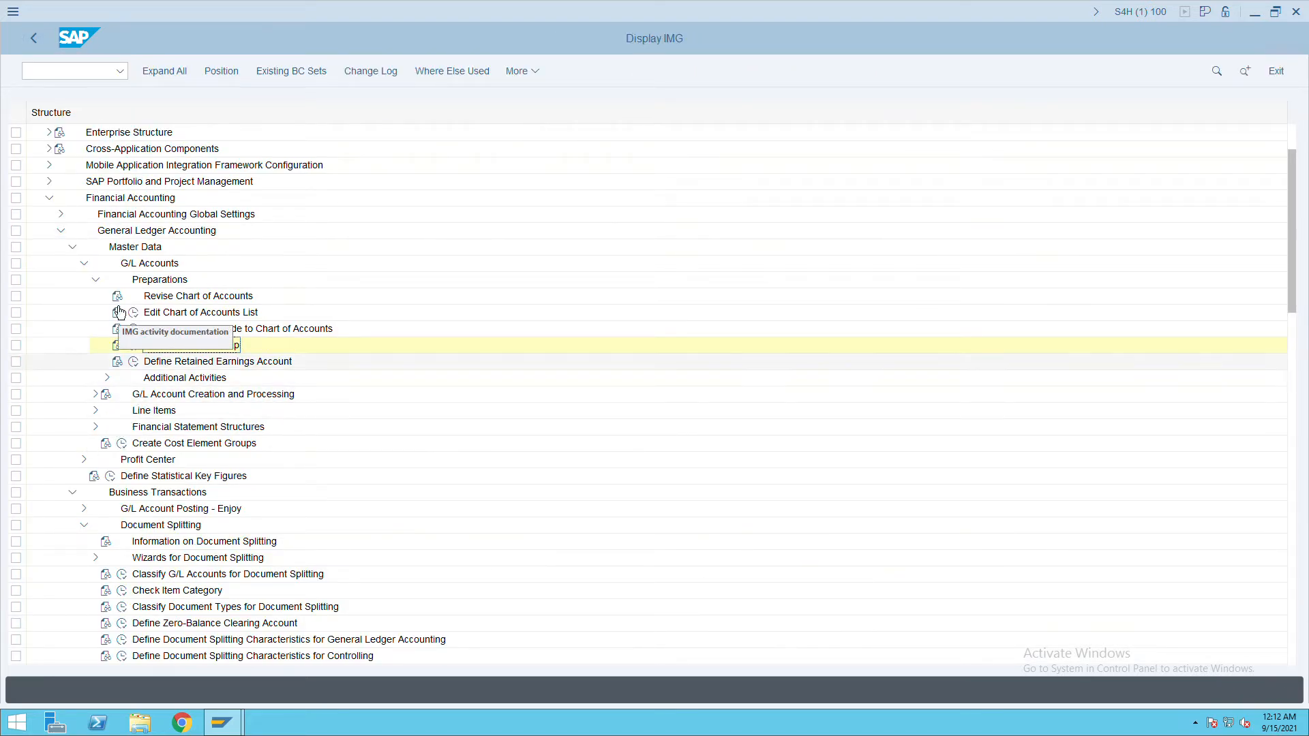
# Open Classify G/L Accounts for Document Splitting with chart ITC as the work area.
pyautogui.click(96, 281)
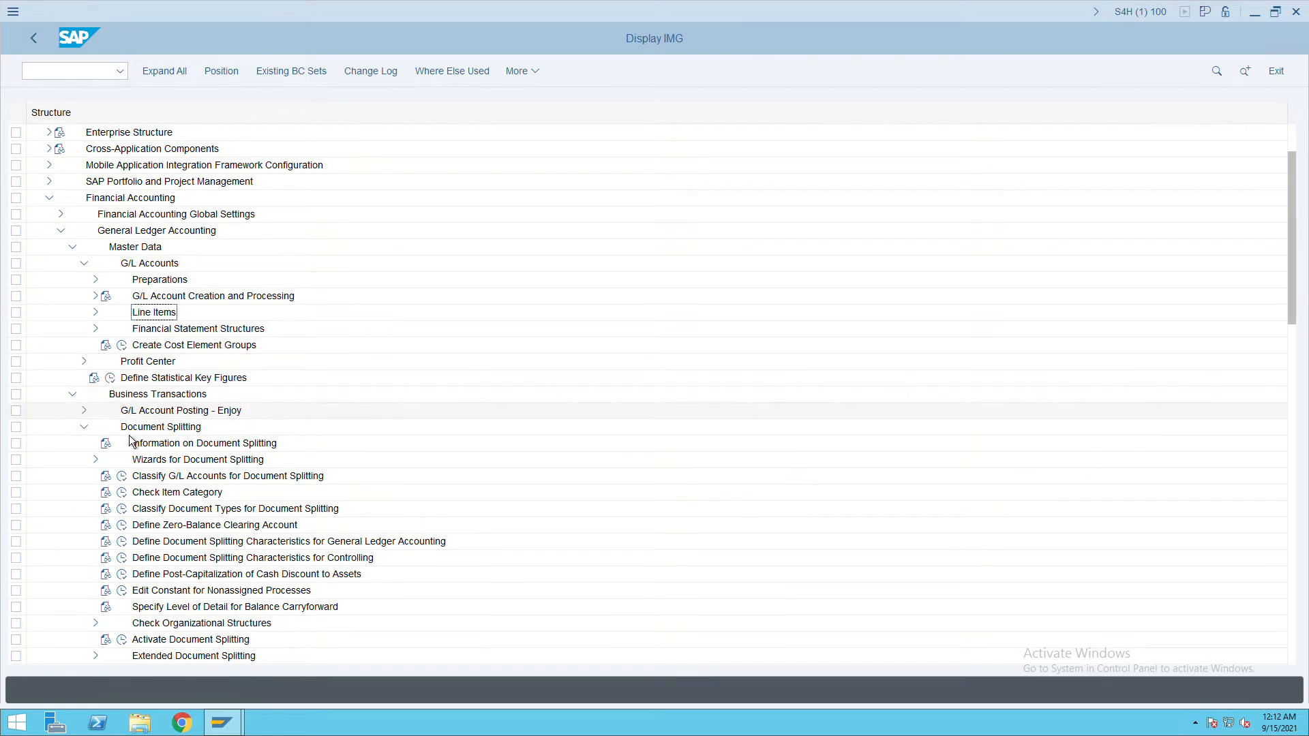
pyautogui.scroll(-1, 304, 488)
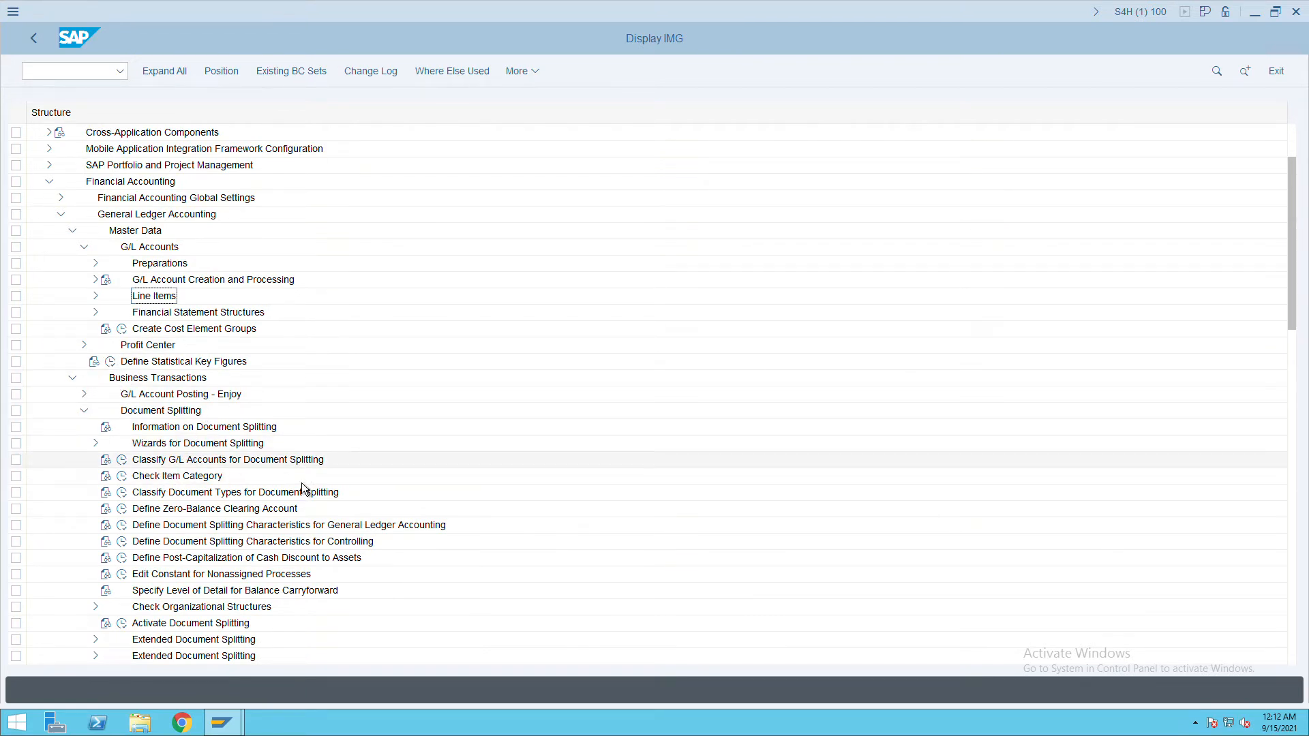
pyautogui.scroll(-4, 303, 488)
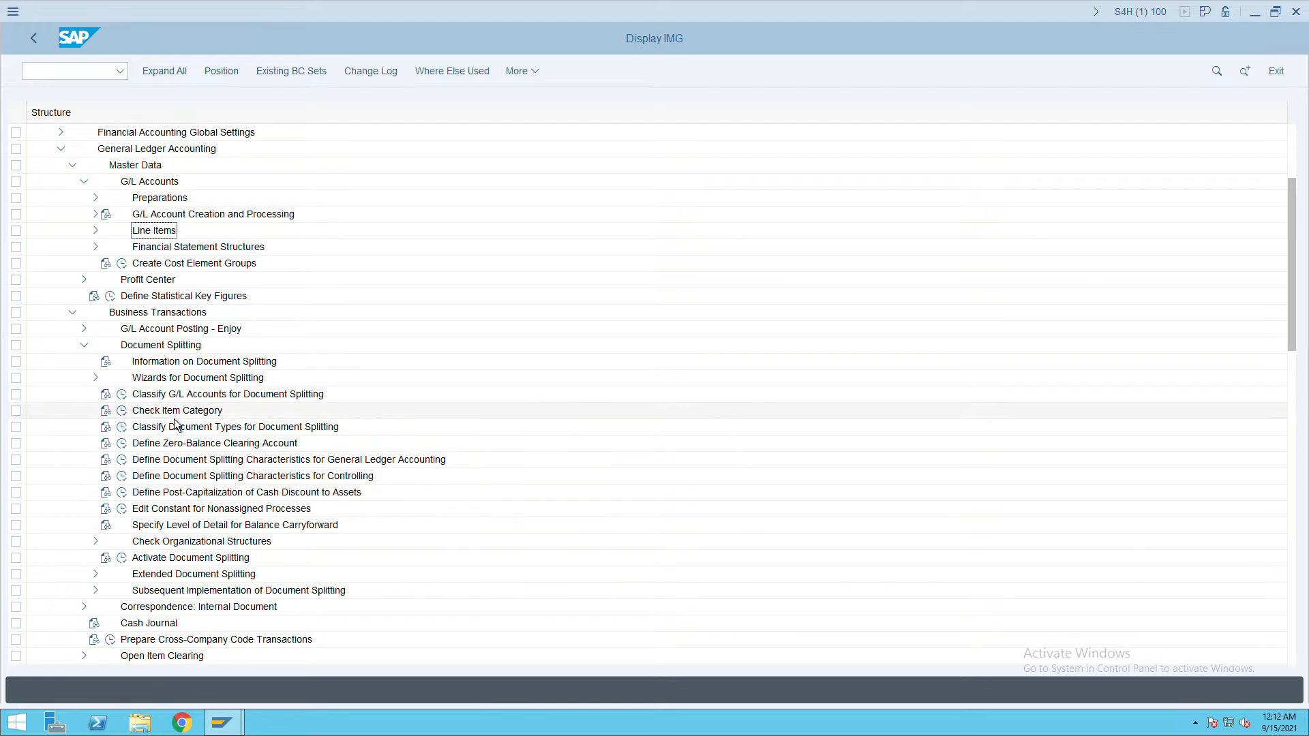
pyautogui.click(122, 394)
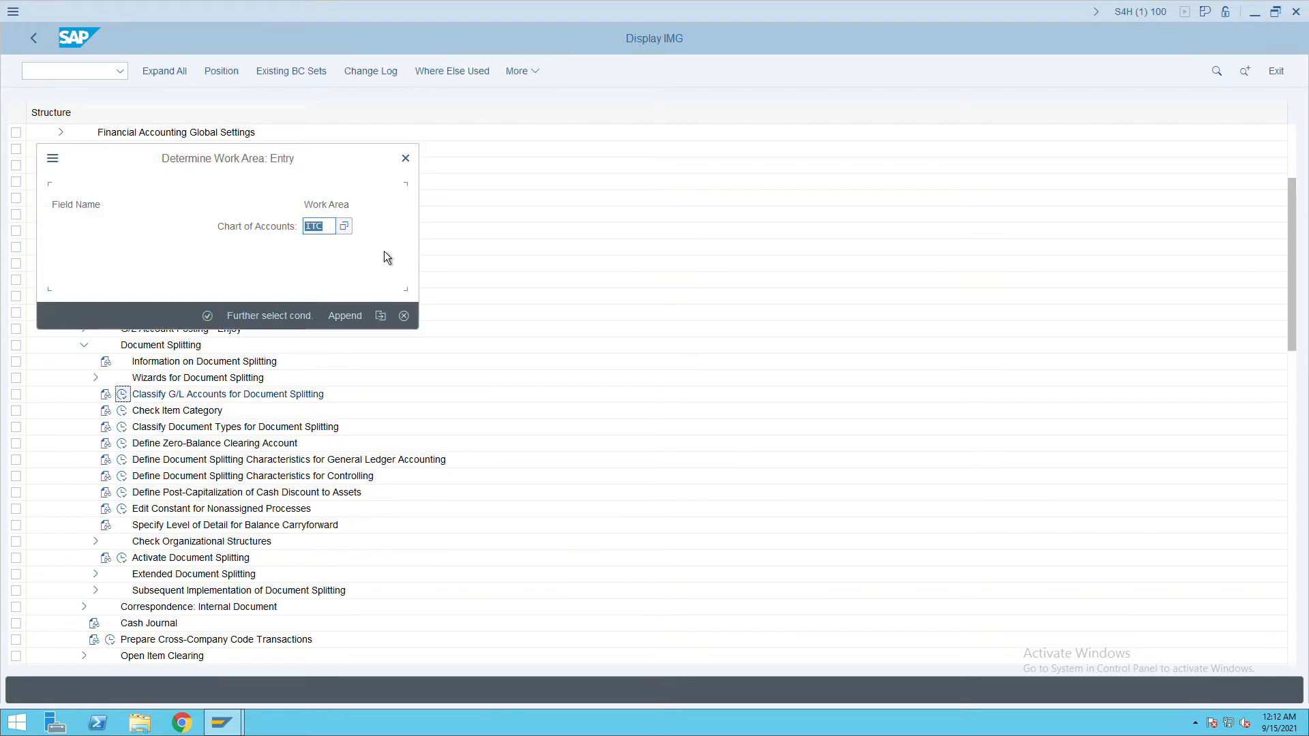
pyautogui.press('Return')
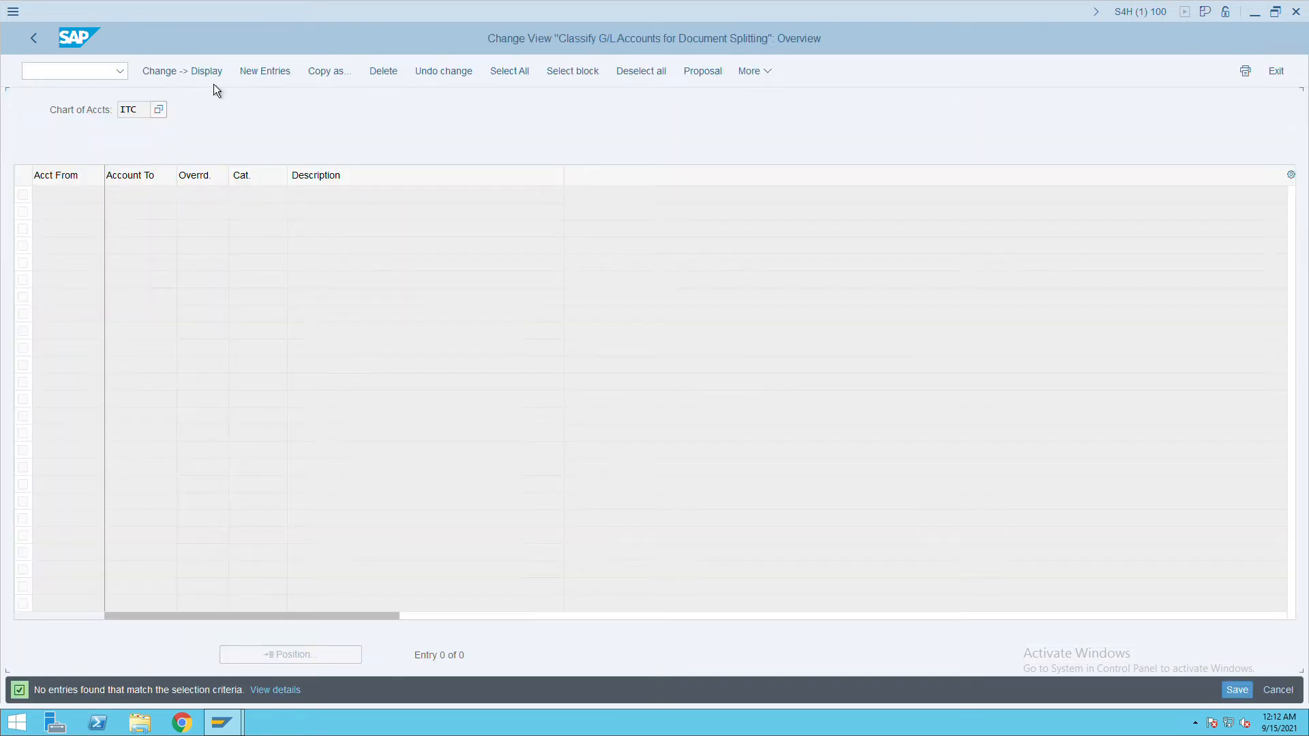
# Paste the four copied account ranges as new entries and give row 1 category 01000.
pyautogui.click(263, 72)
pyautogui.click(90, 202)
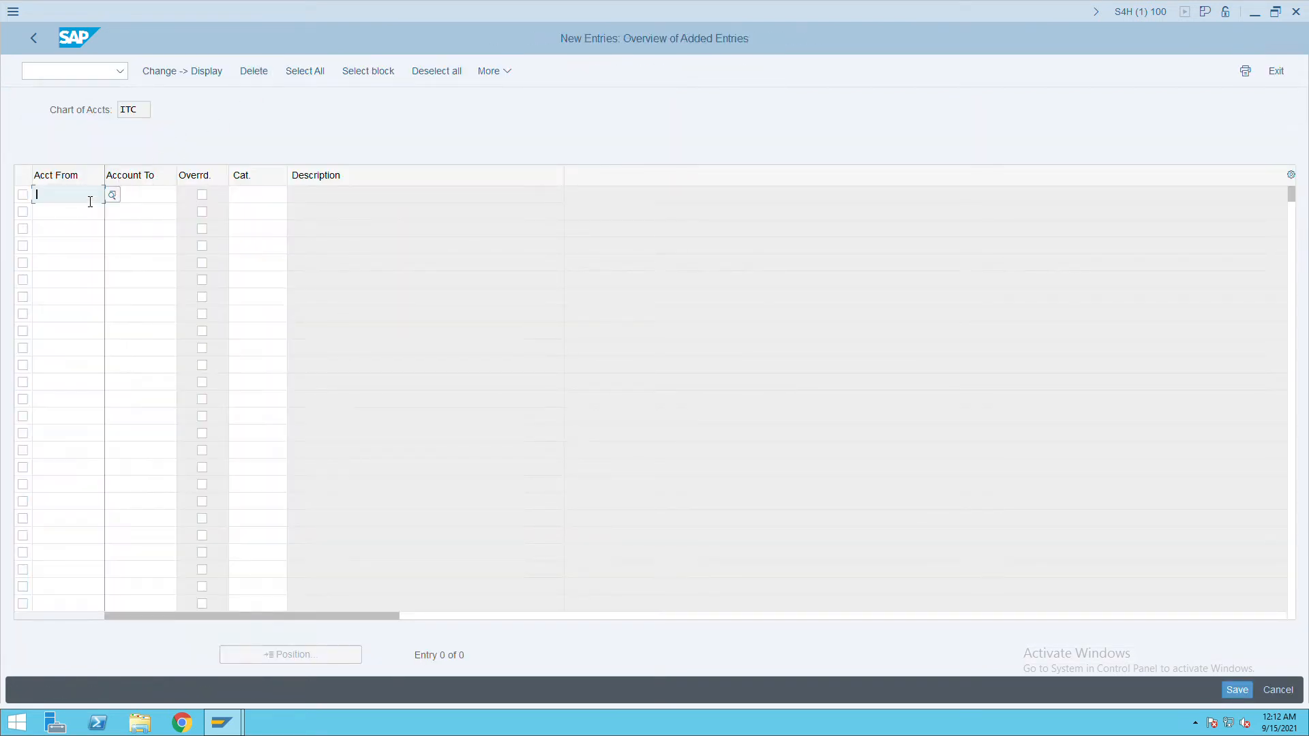
pyautogui.hotkey('ctrl', 'v')
pyautogui.click(254, 197)
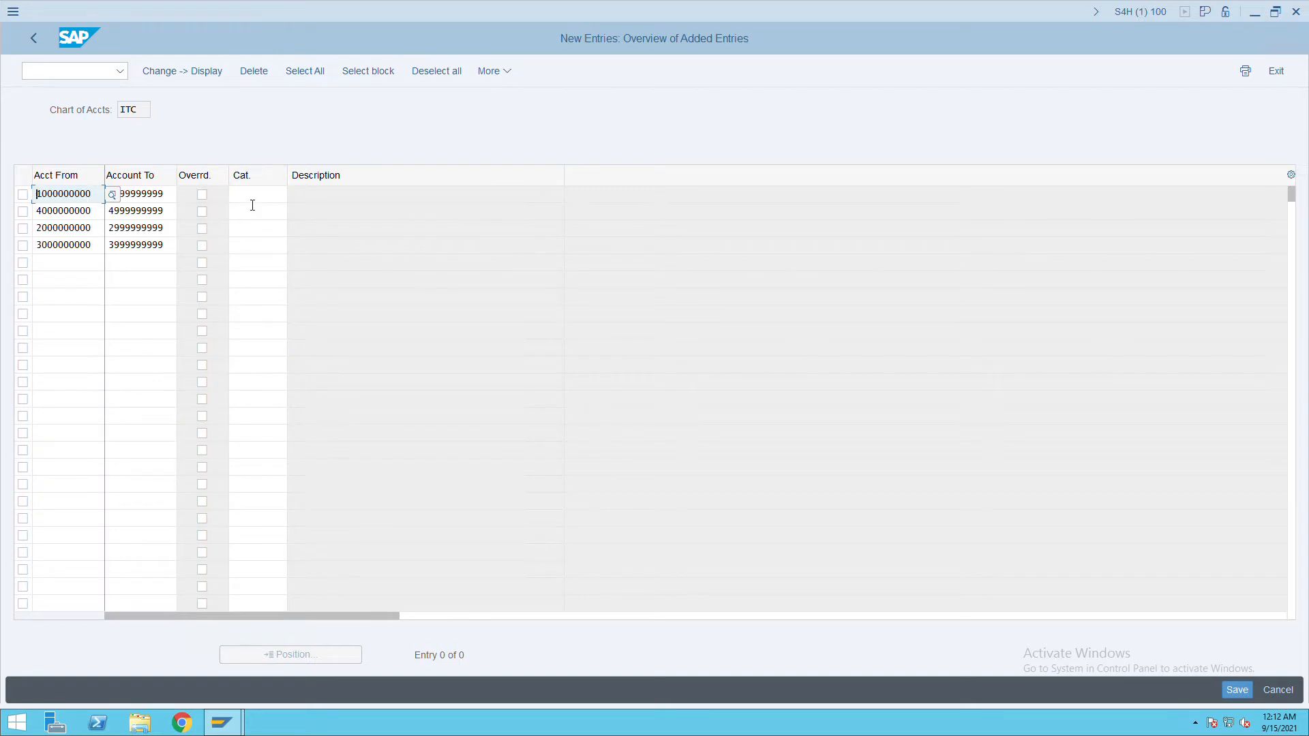
pyautogui.press('Return')
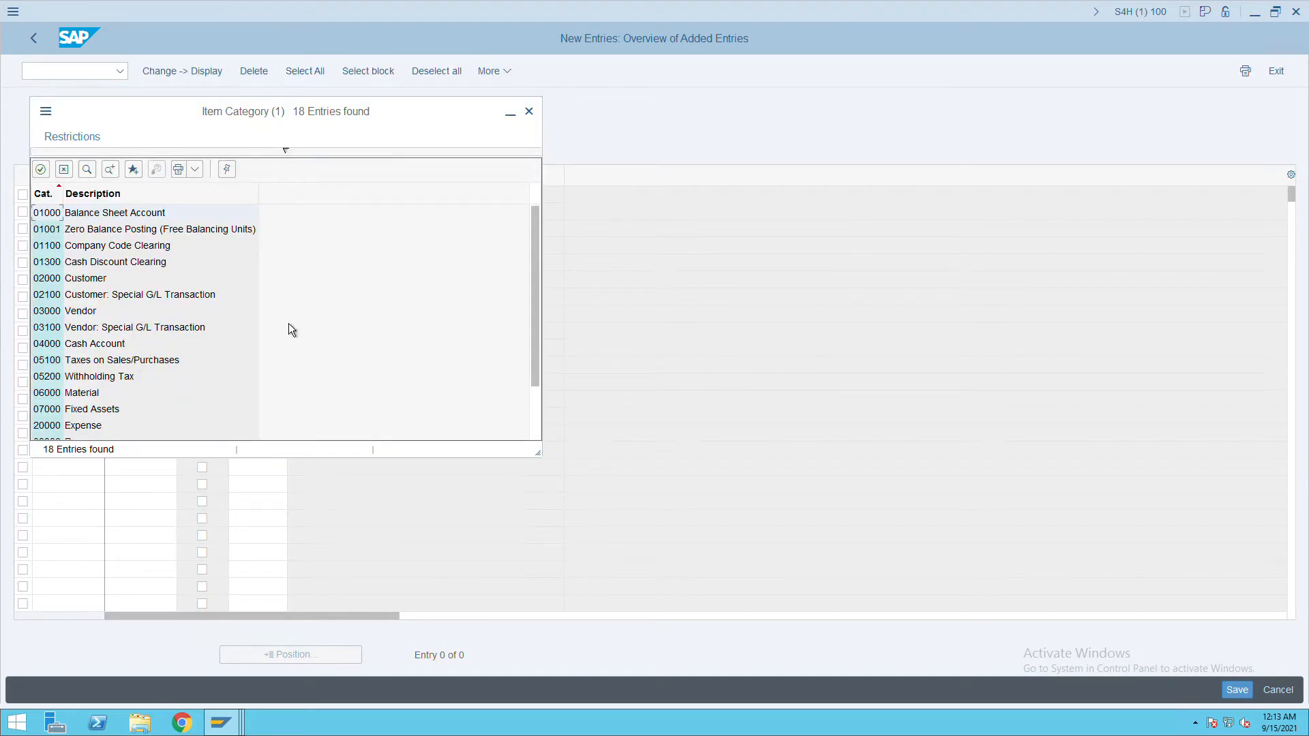
pyautogui.scroll(-2, 289, 324)
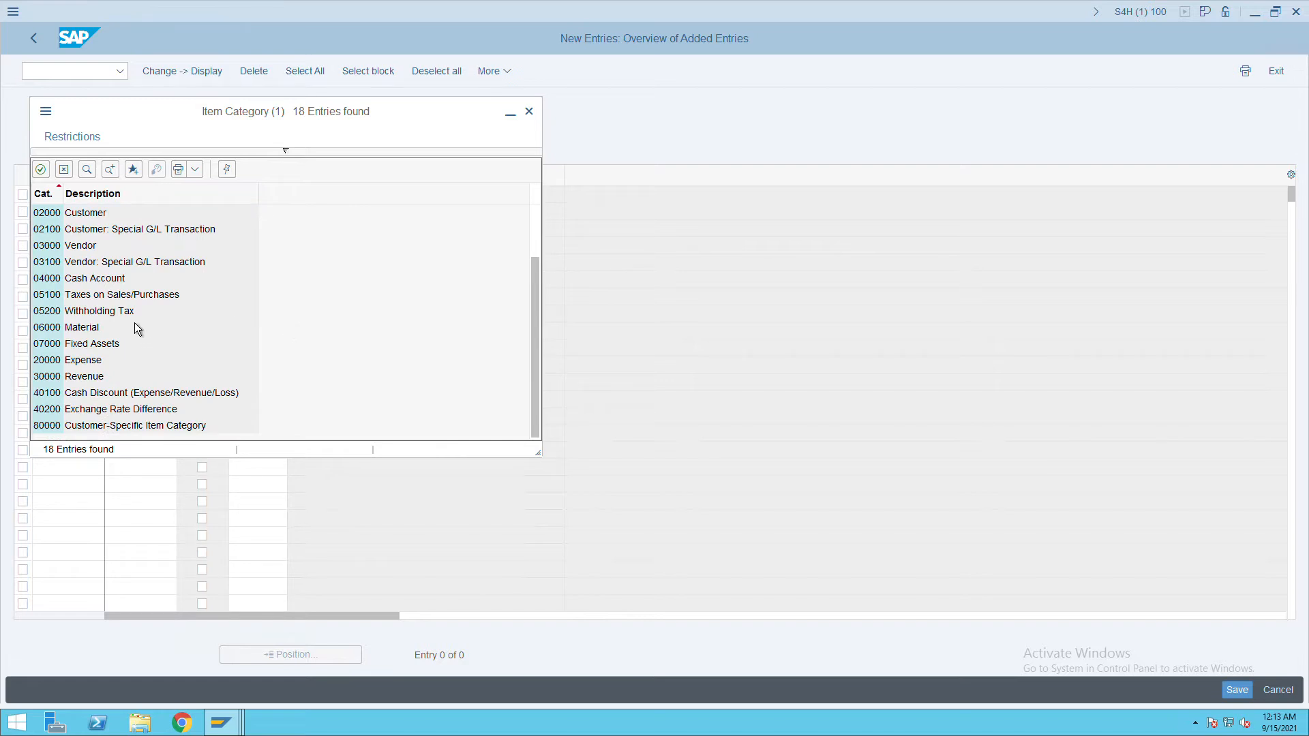
pyautogui.scroll(2, 134, 326)
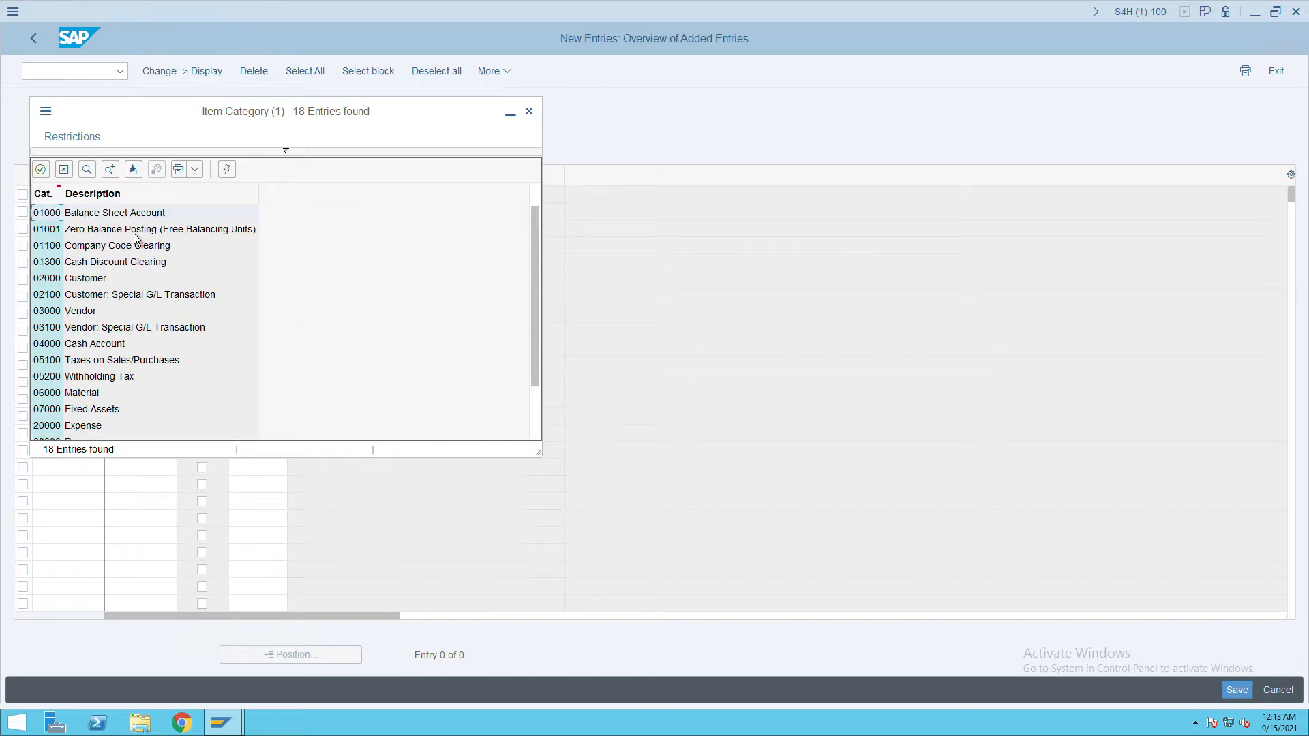
pyautogui.press('Return')
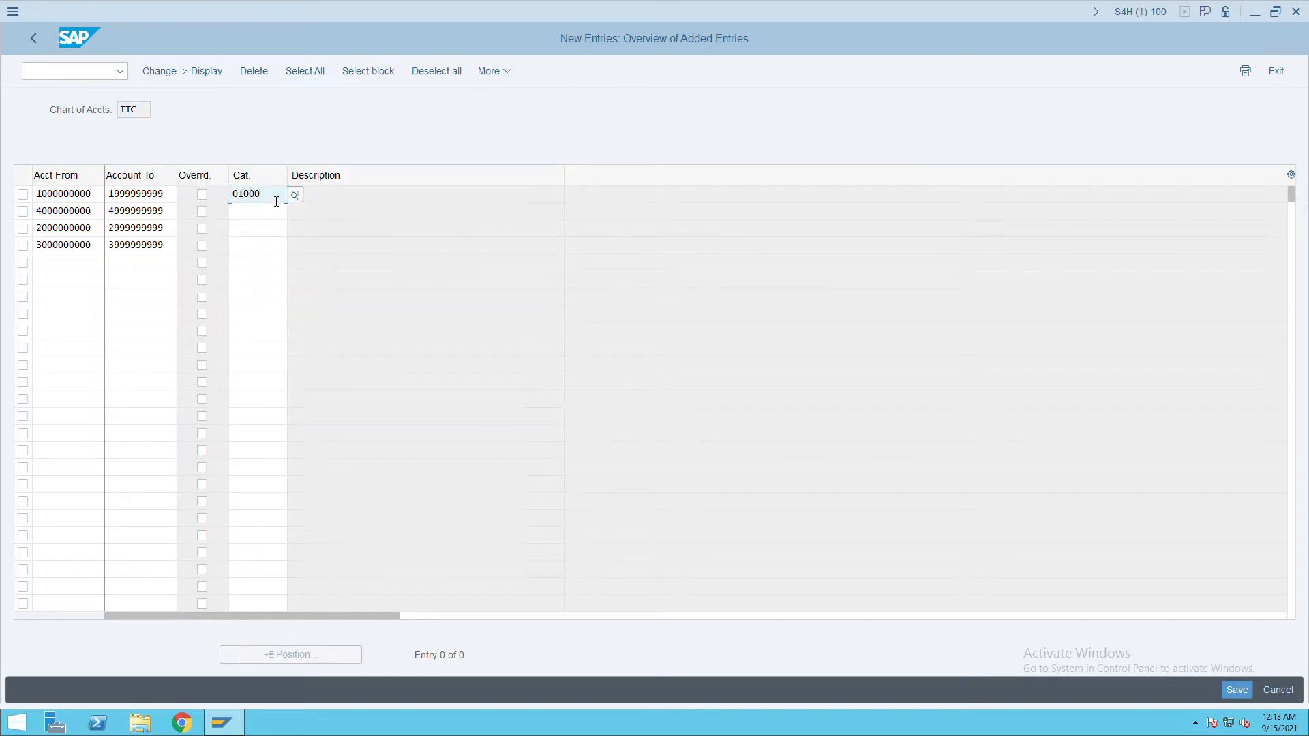
# Set row 3 to category 01000, row 2 to 20000 Expense, and row 4 to 30000 Revenue.
pyautogui.hotkey('ctrl', 'c')
pyautogui.click(255, 234)
pyautogui.hotkey('ctrl', 'v')
pyautogui.click(272, 217)
pyautogui.click(303, 218)
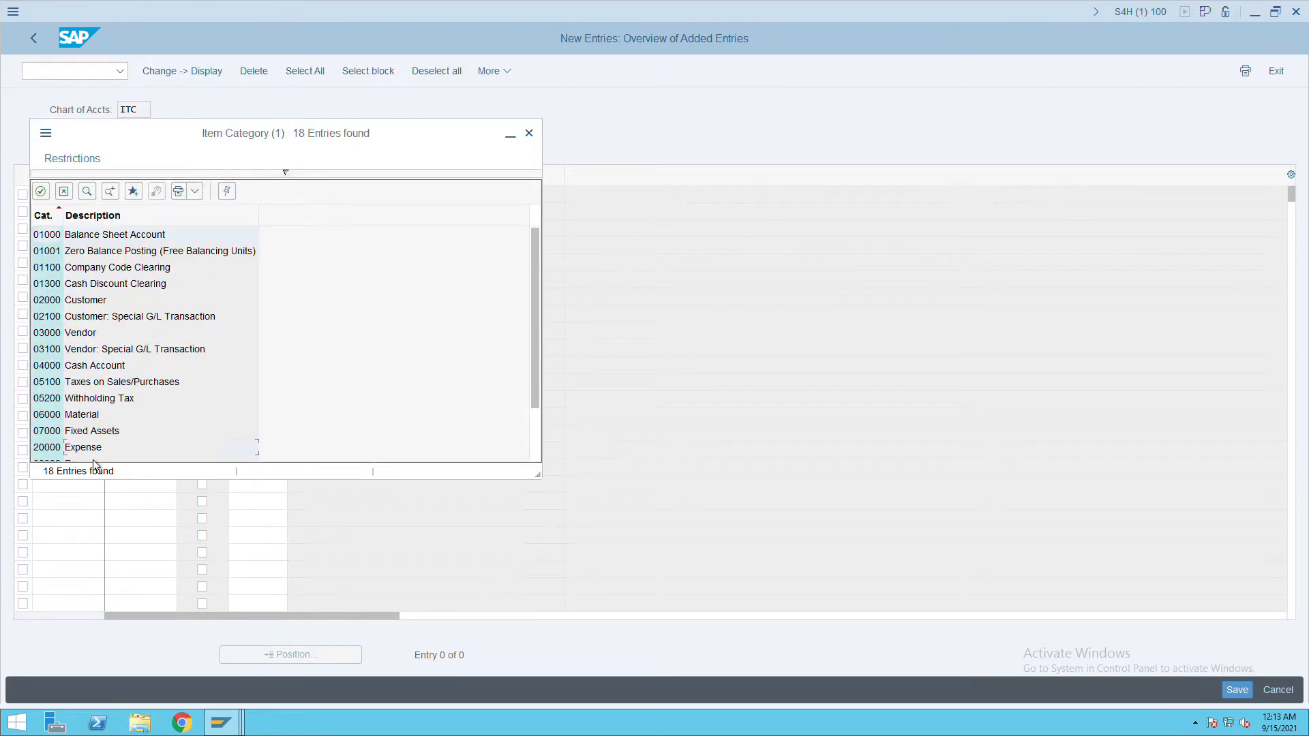
pyautogui.press('Return')
pyautogui.click(258, 247)
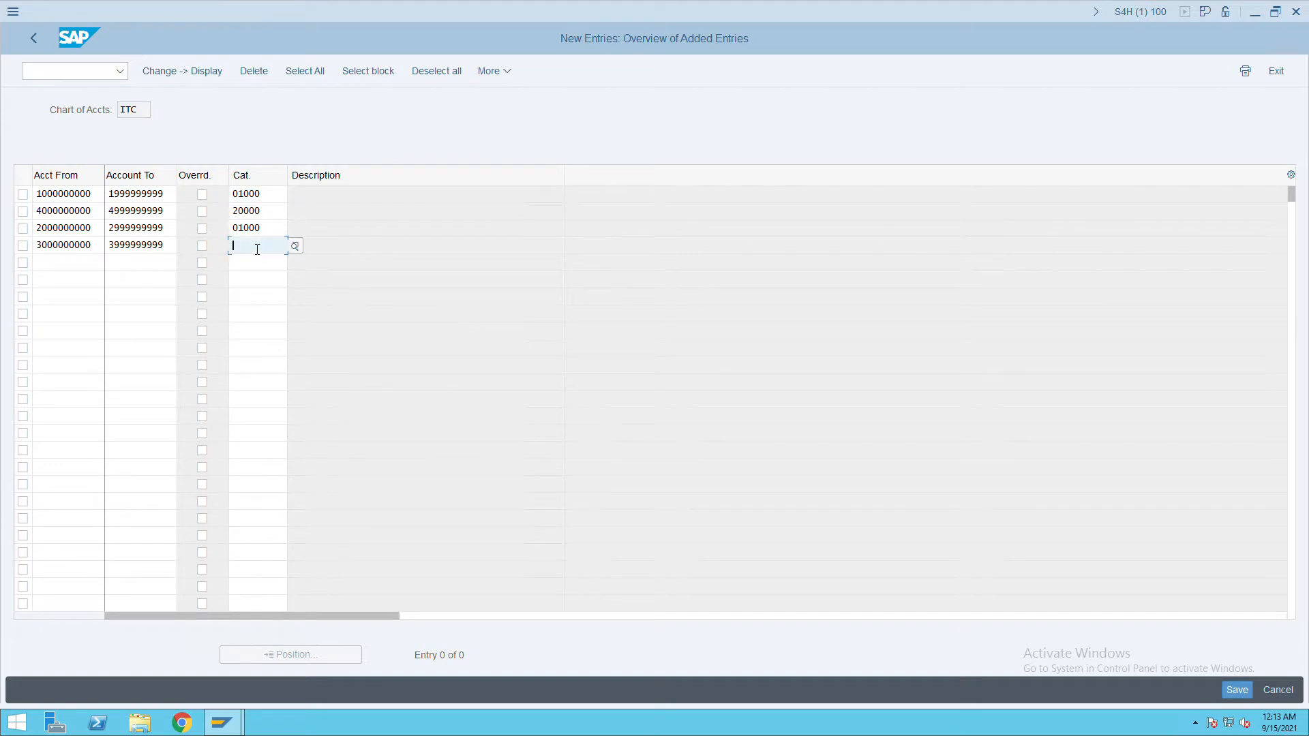
pyautogui.click(301, 251)
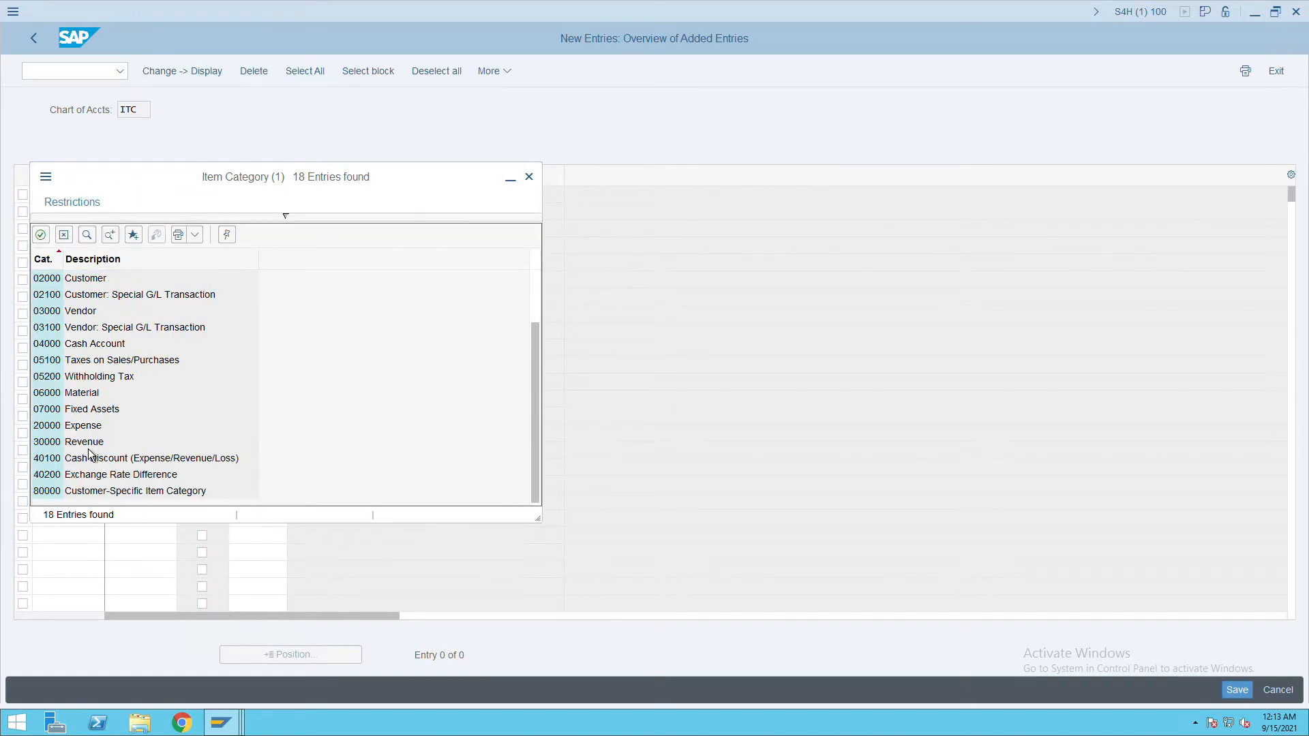
pyautogui.doubleClick(88, 449)
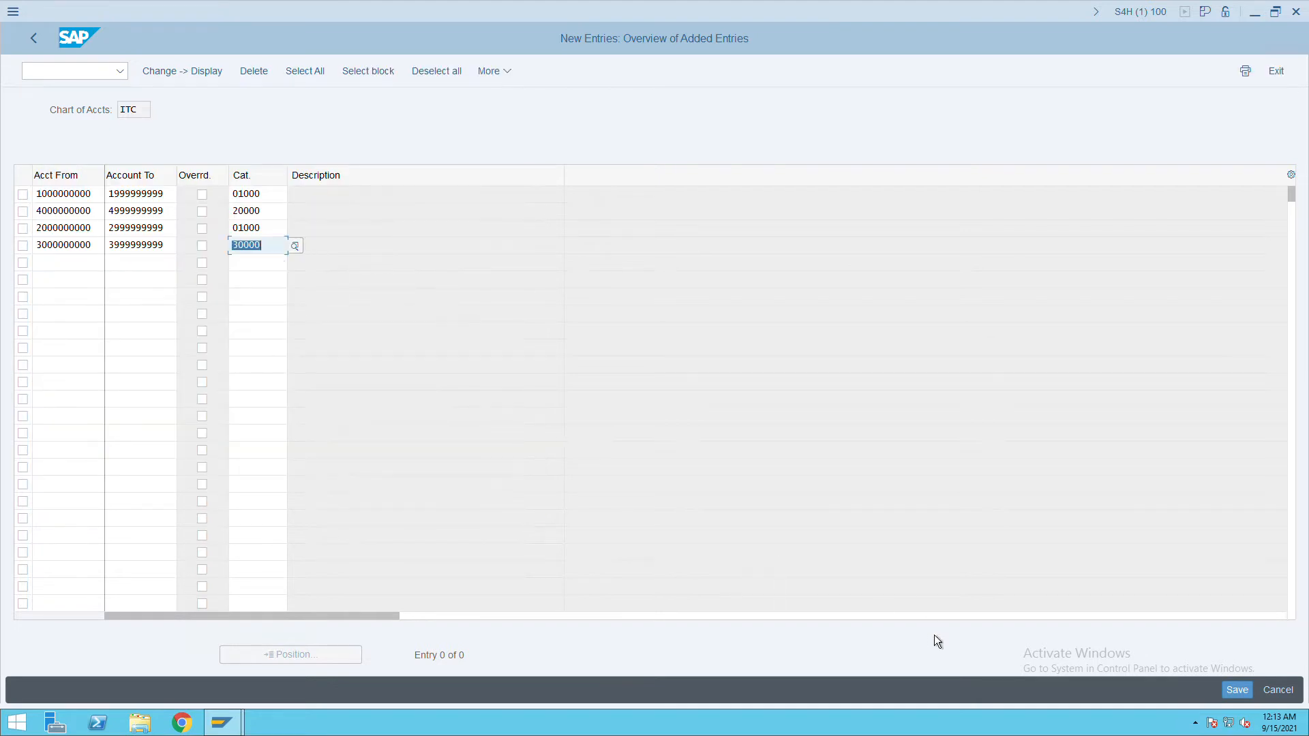
# Save the document splitting classifications and return to the IMG tree.
pyautogui.click(1237, 690)
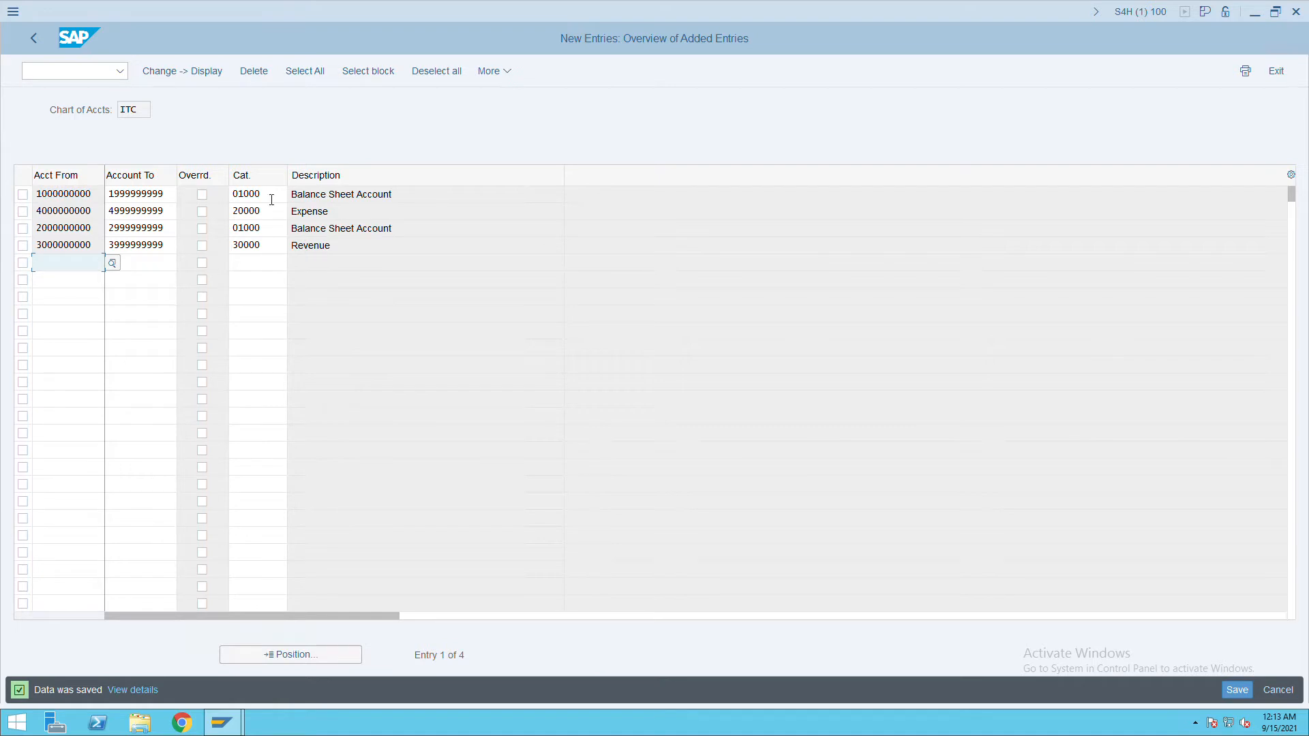
pyautogui.doubleClick(55, 235)
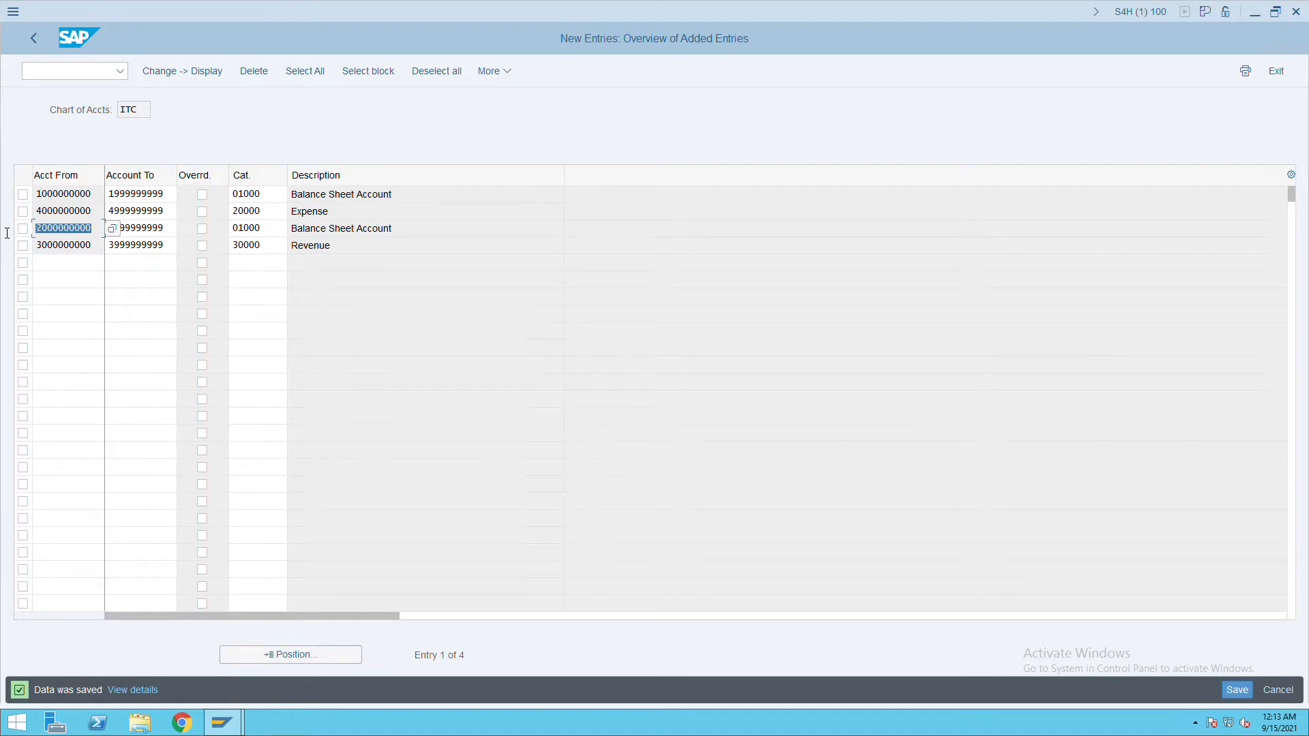
pyautogui.moveTo(96, 233); pyautogui.dragTo(46, 232)
pyautogui.click(34, 228)
pyautogui.click(40, 44)
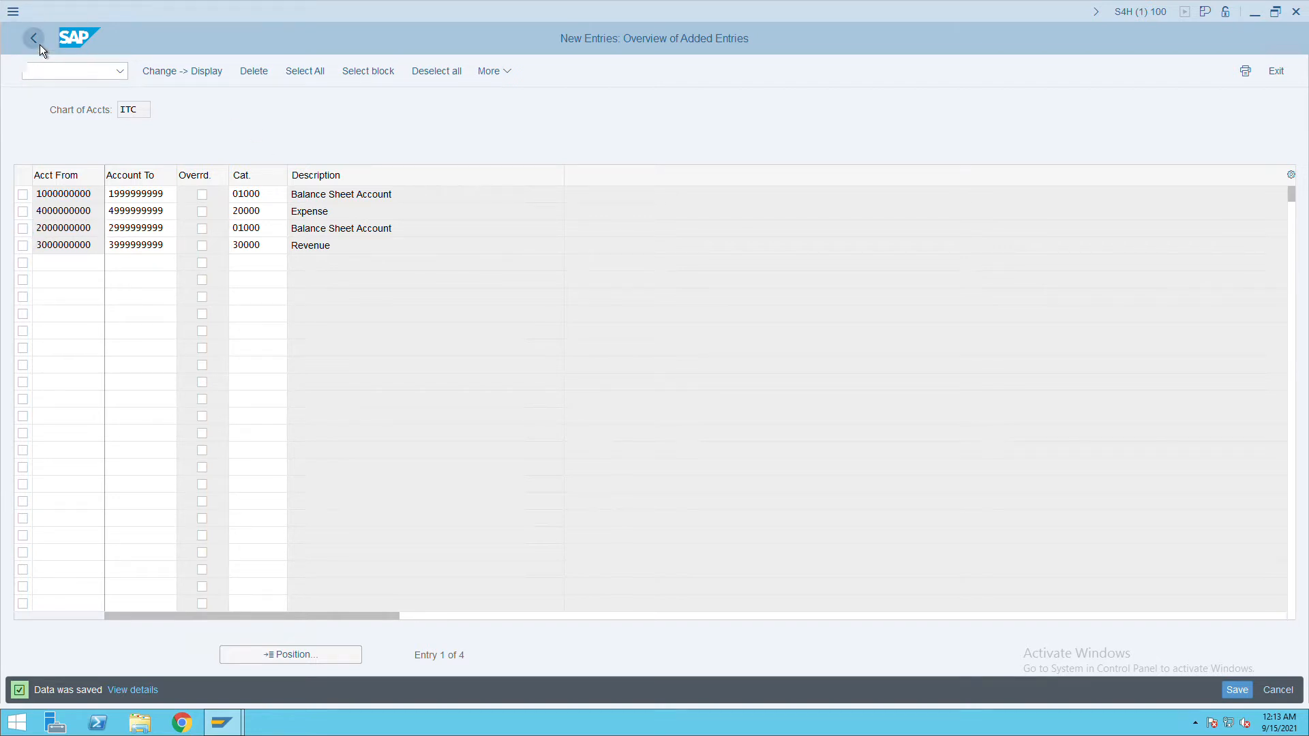
pyautogui.click(1247, 694)
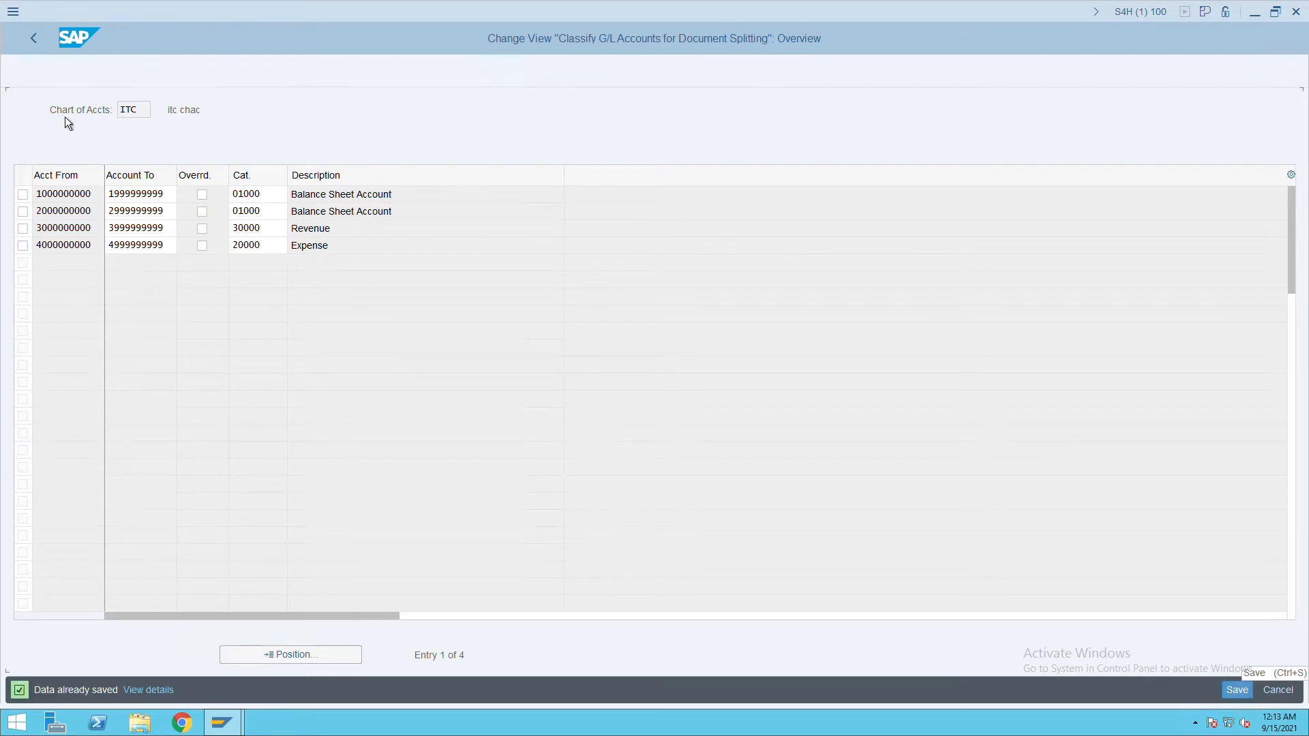
pyautogui.click(39, 46)
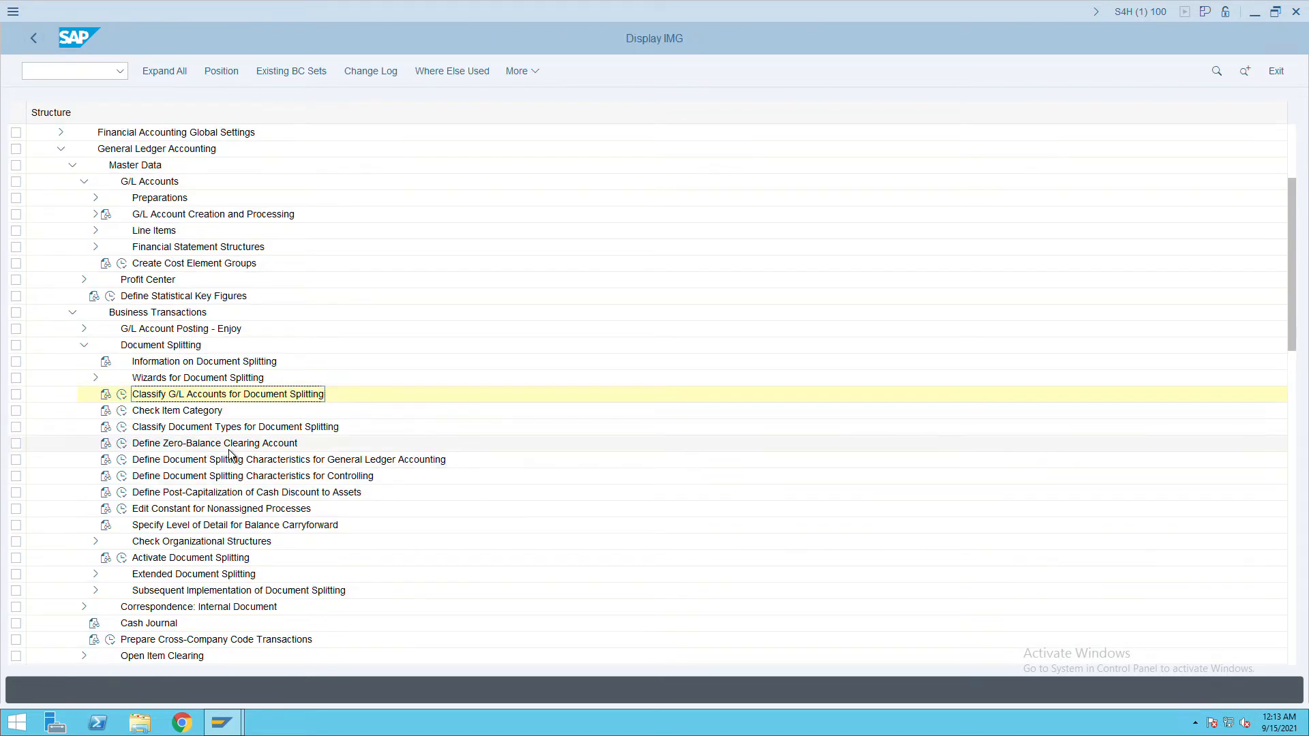
# Open Define Zero-Balance Clearing Account and the accounts for key 000 in chart ITC.
pyautogui.click(228, 448)
pyautogui.click(122, 444)
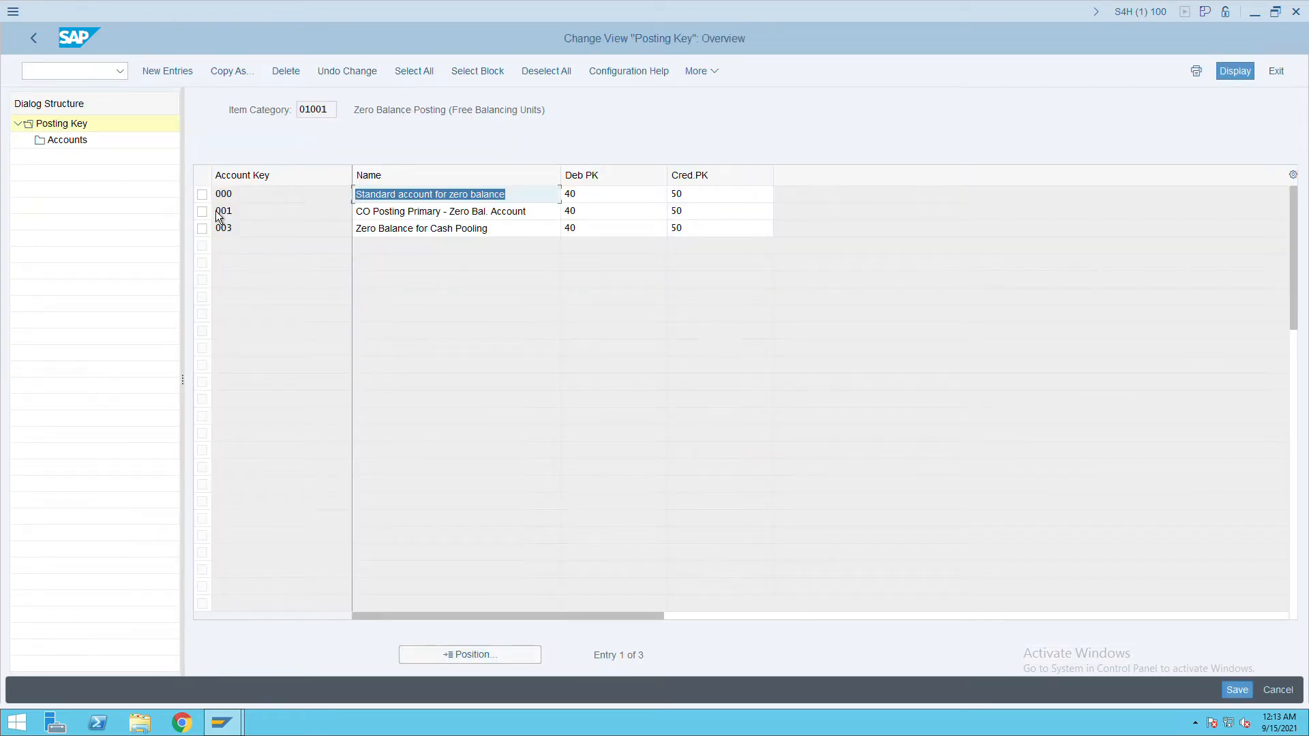
pyautogui.click(210, 201)
pyautogui.doubleClick(87, 147)
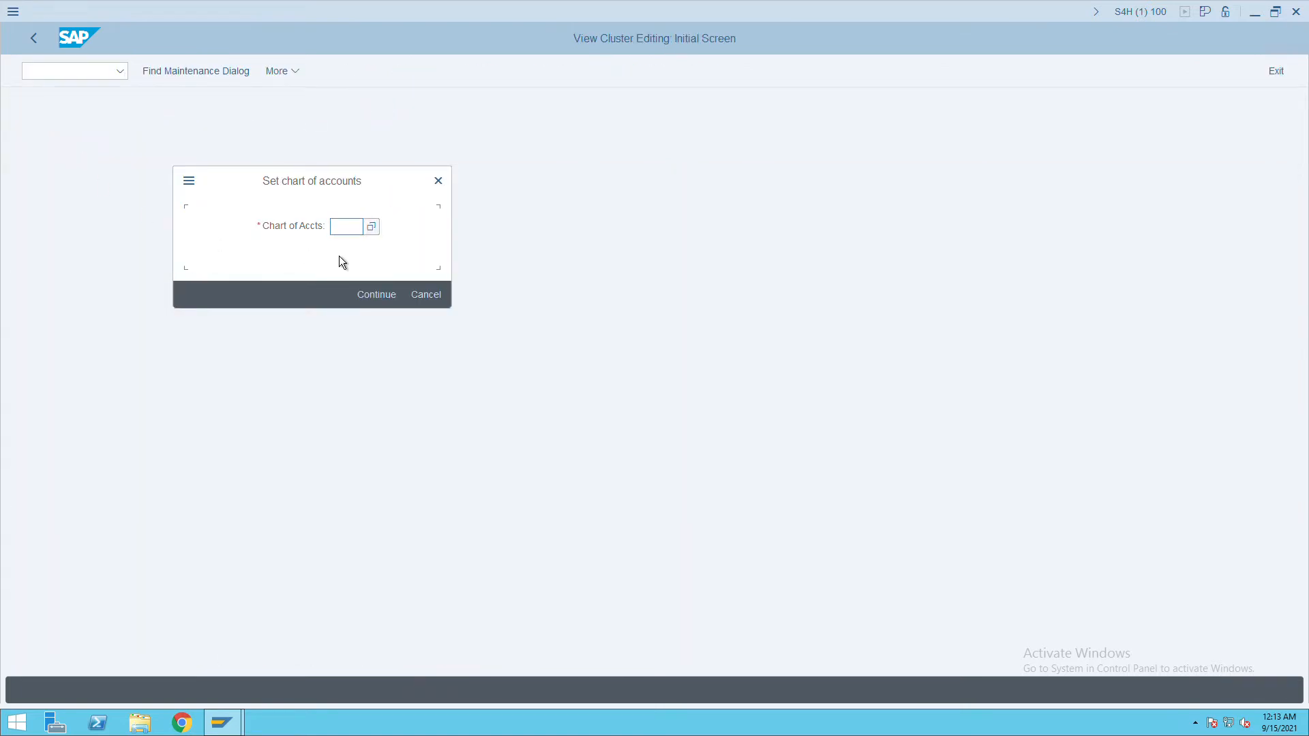
pyautogui.write('ITC')
pyautogui.press('Return')
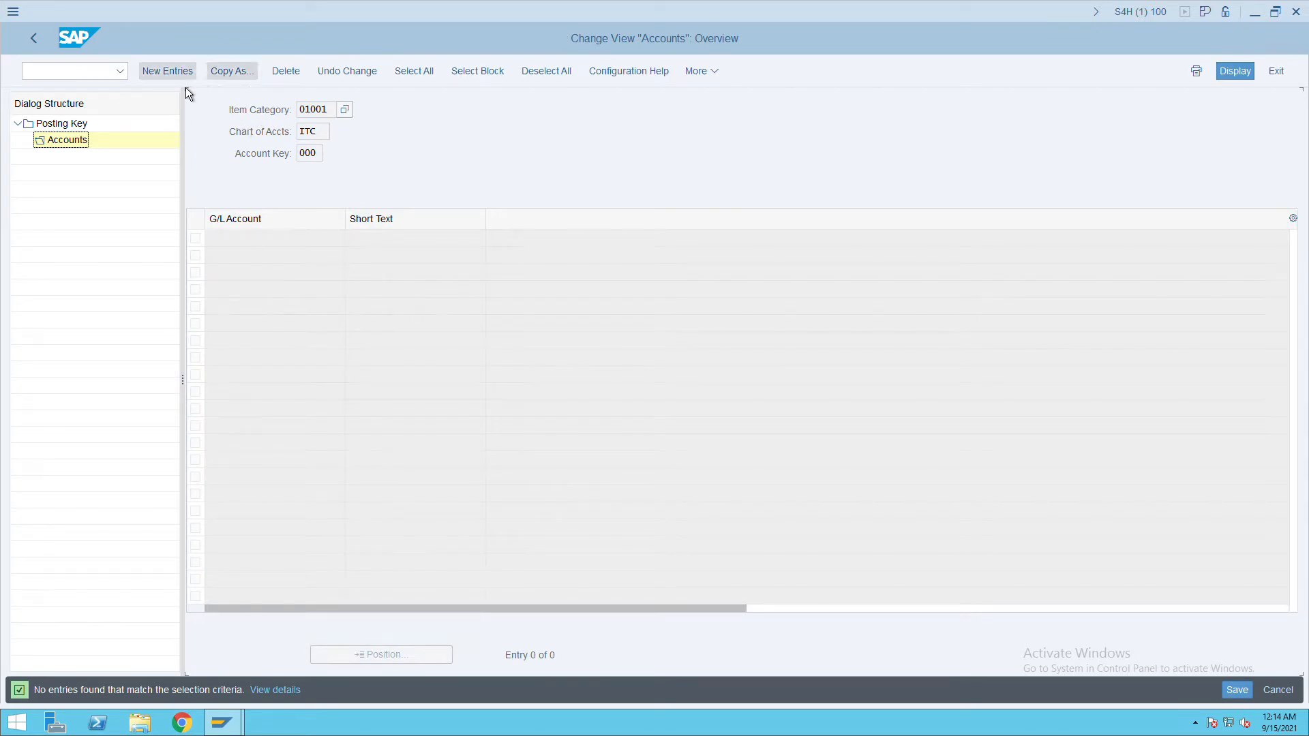
pyautogui.click(180, 76)
pyautogui.hotkey('ctrl', 'v')
pyautogui.press('BackSpace')
pyautogui.write('1')
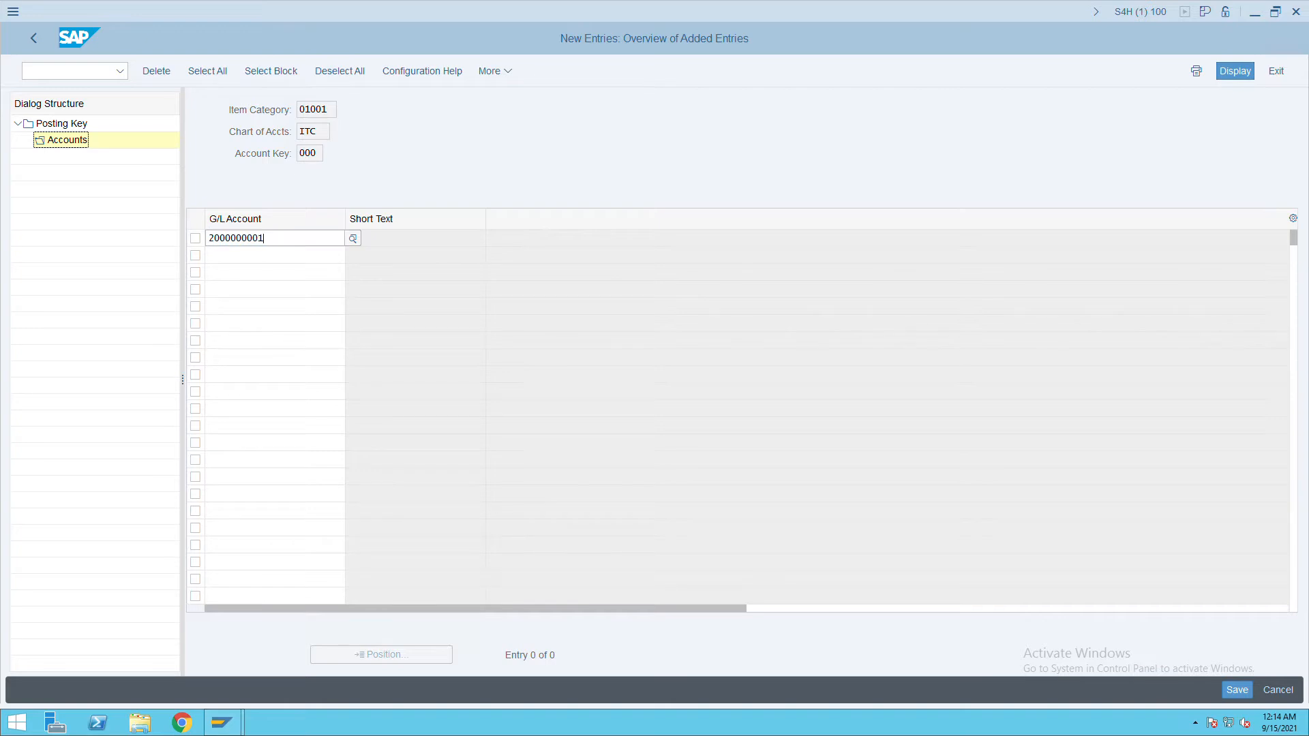
pyautogui.moveTo(278, 240); pyautogui.dragTo(193, 239)
pyautogui.hotkey('ctrl', 'c')
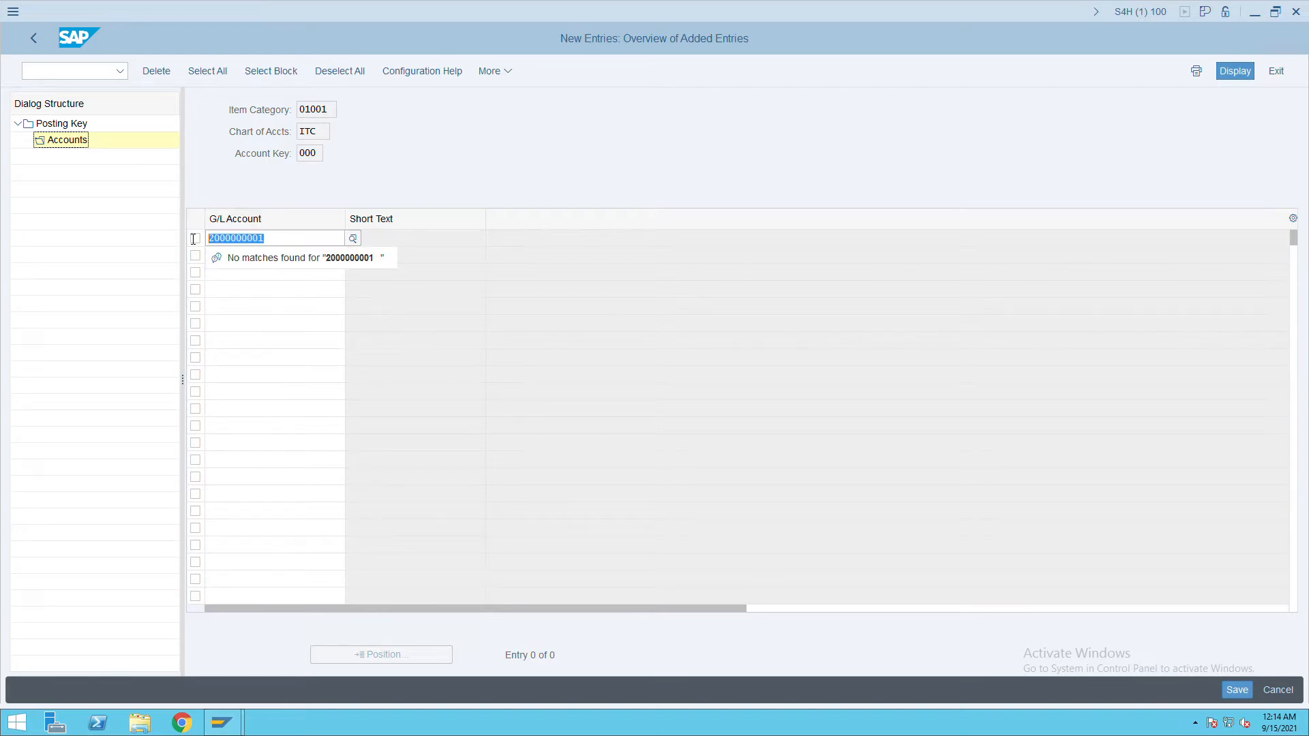
pyautogui.press('Return')
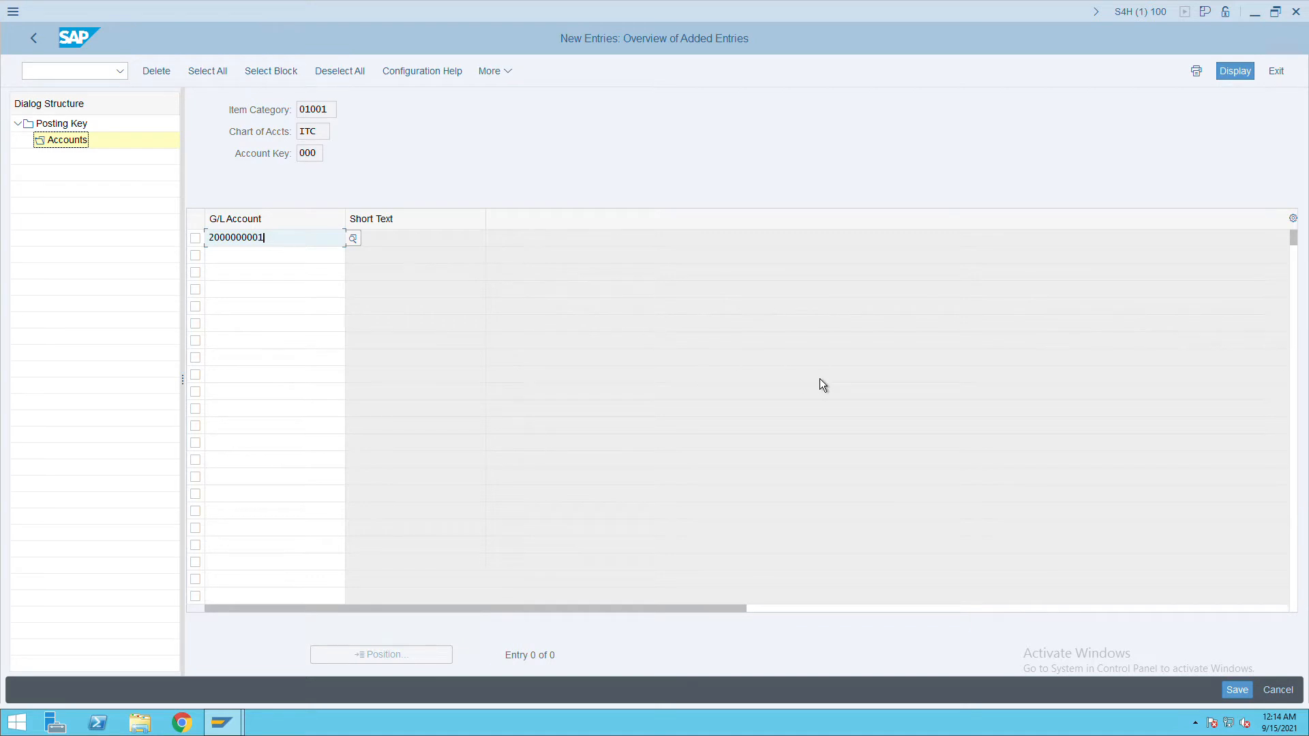
pyautogui.press('Return')
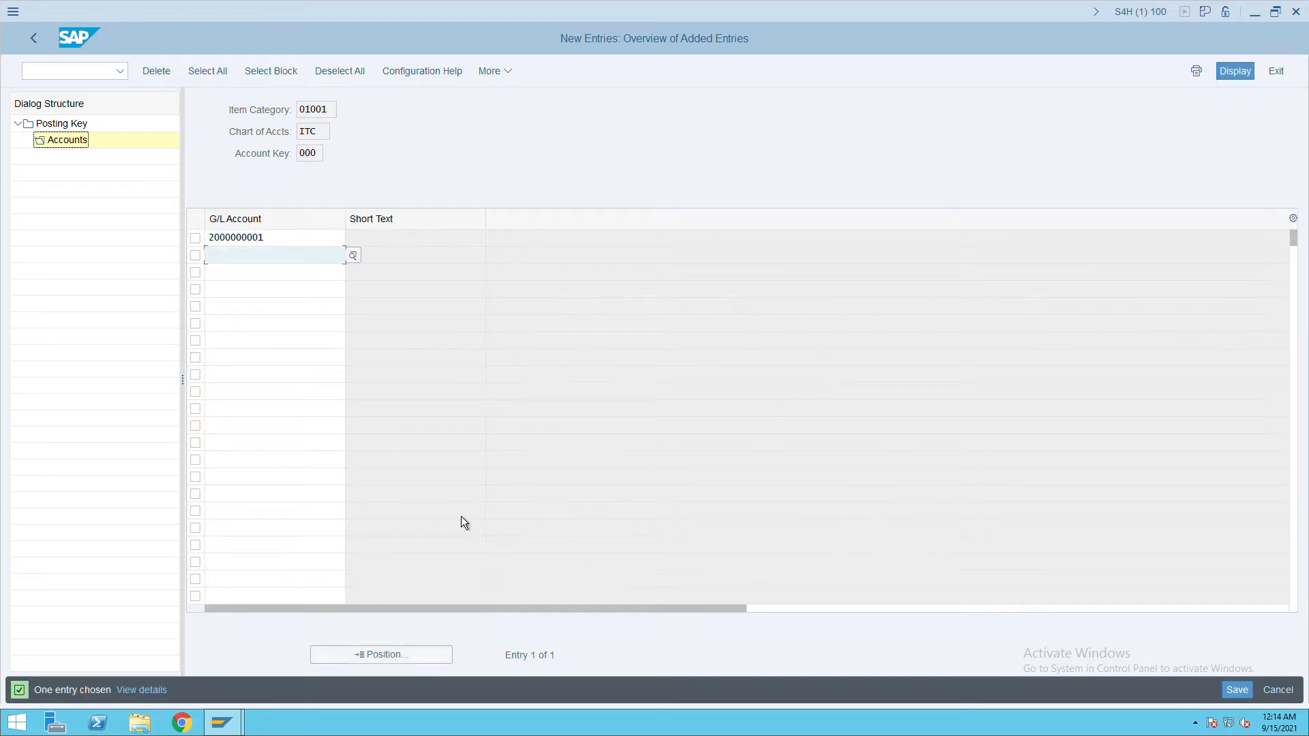
pyautogui.click(1235, 691)
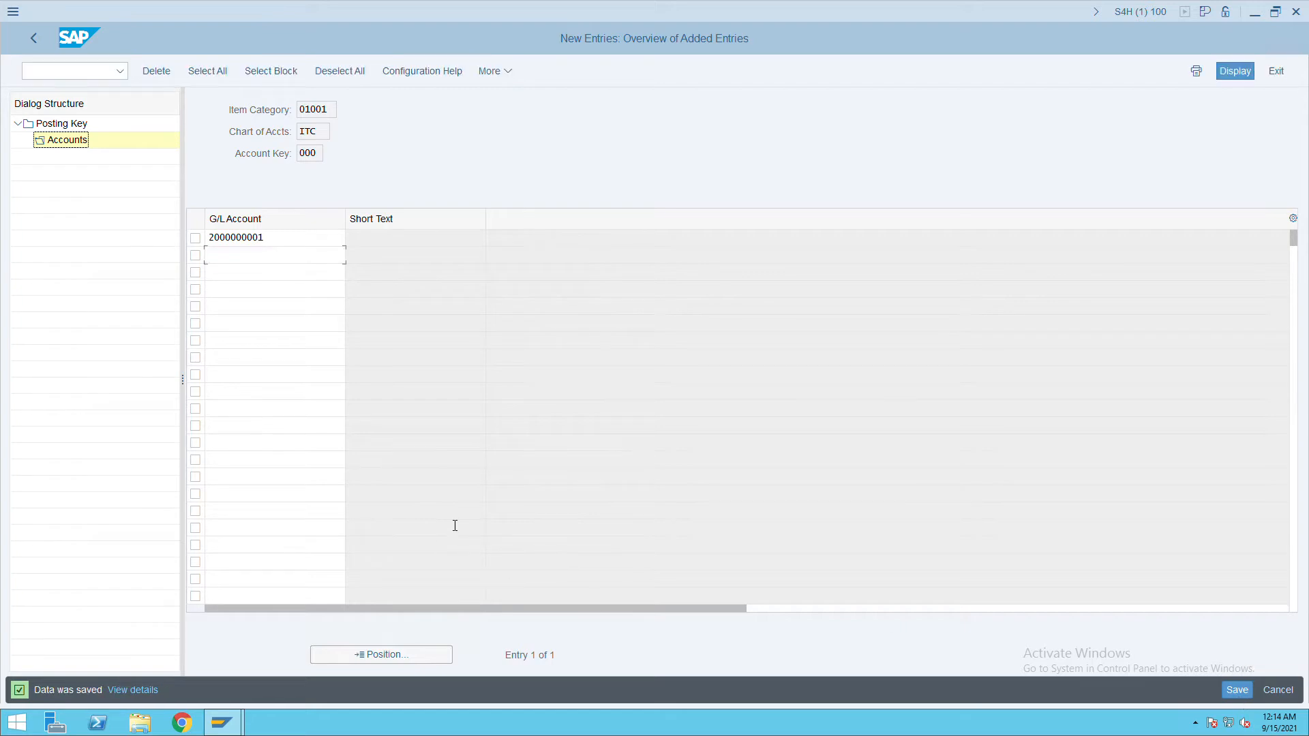
pyautogui.click(68, 70)
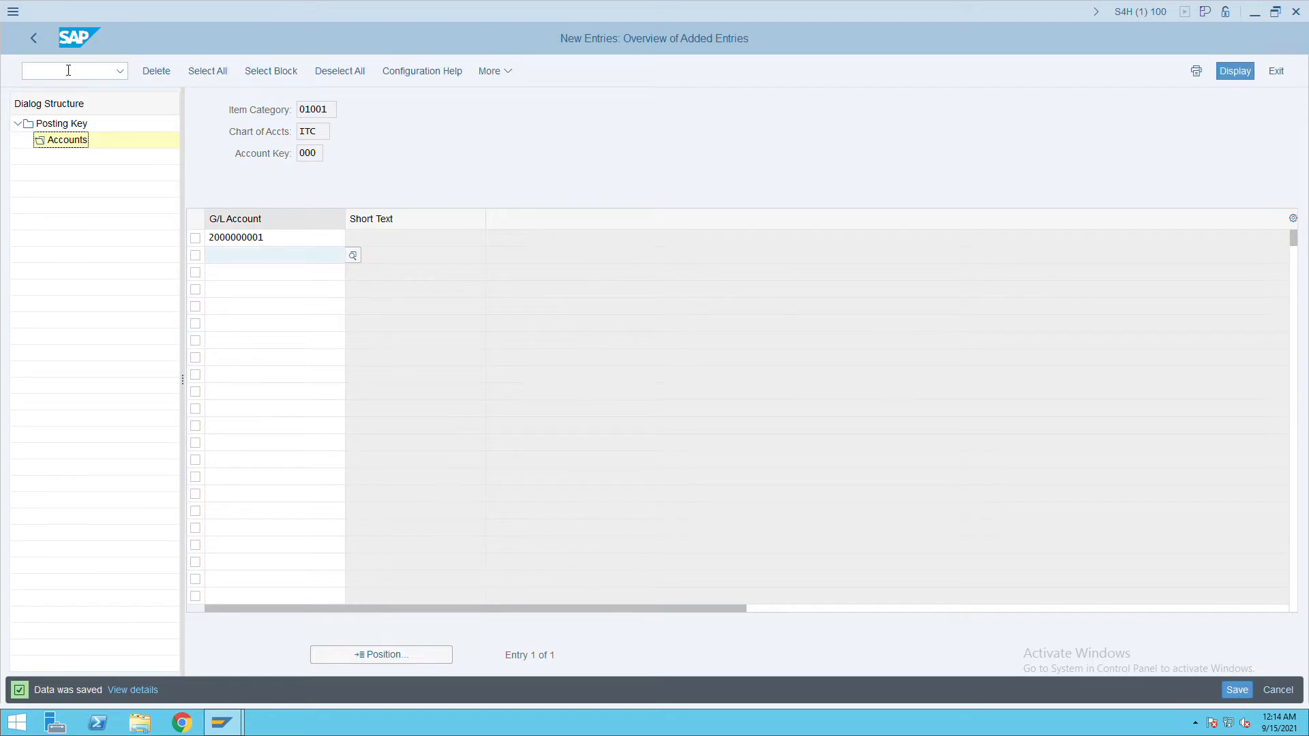
pyautogui.click(34, 47)
pyautogui.click(38, 45)
pyautogui.click(202, 211)
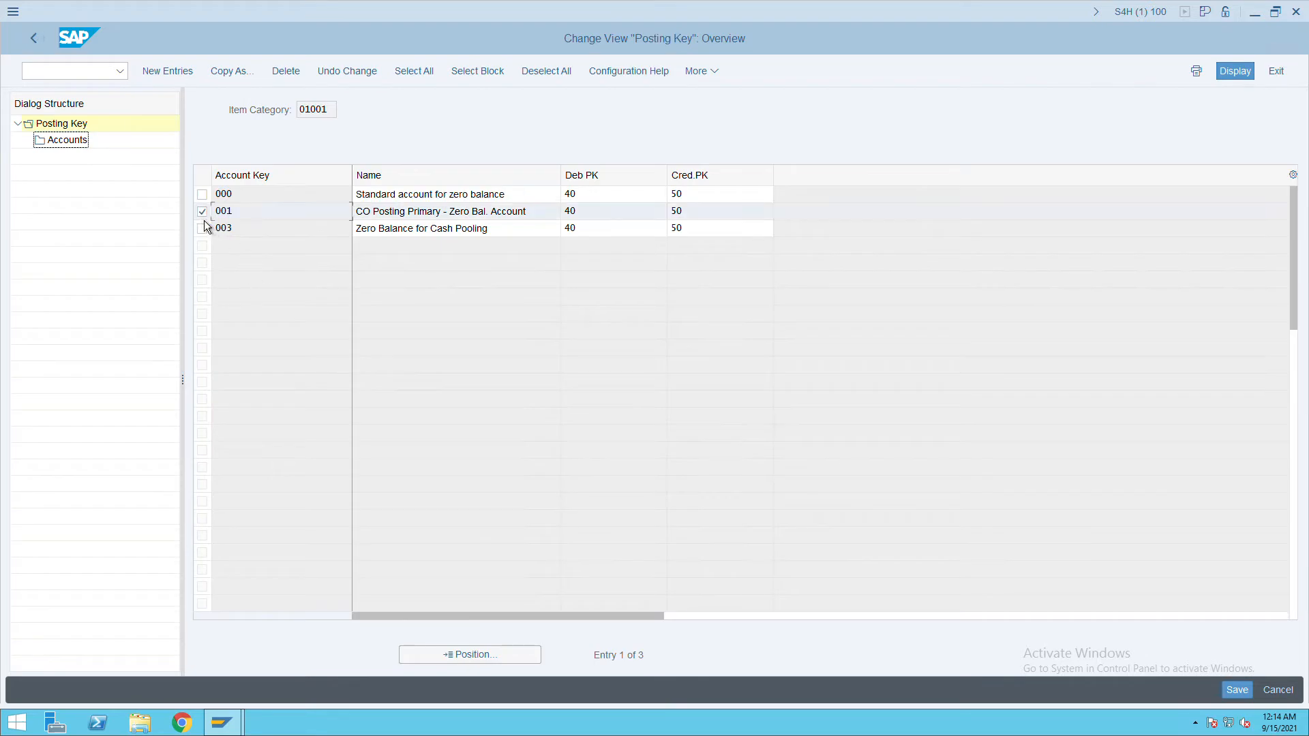
pyautogui.doubleClick(78, 147)
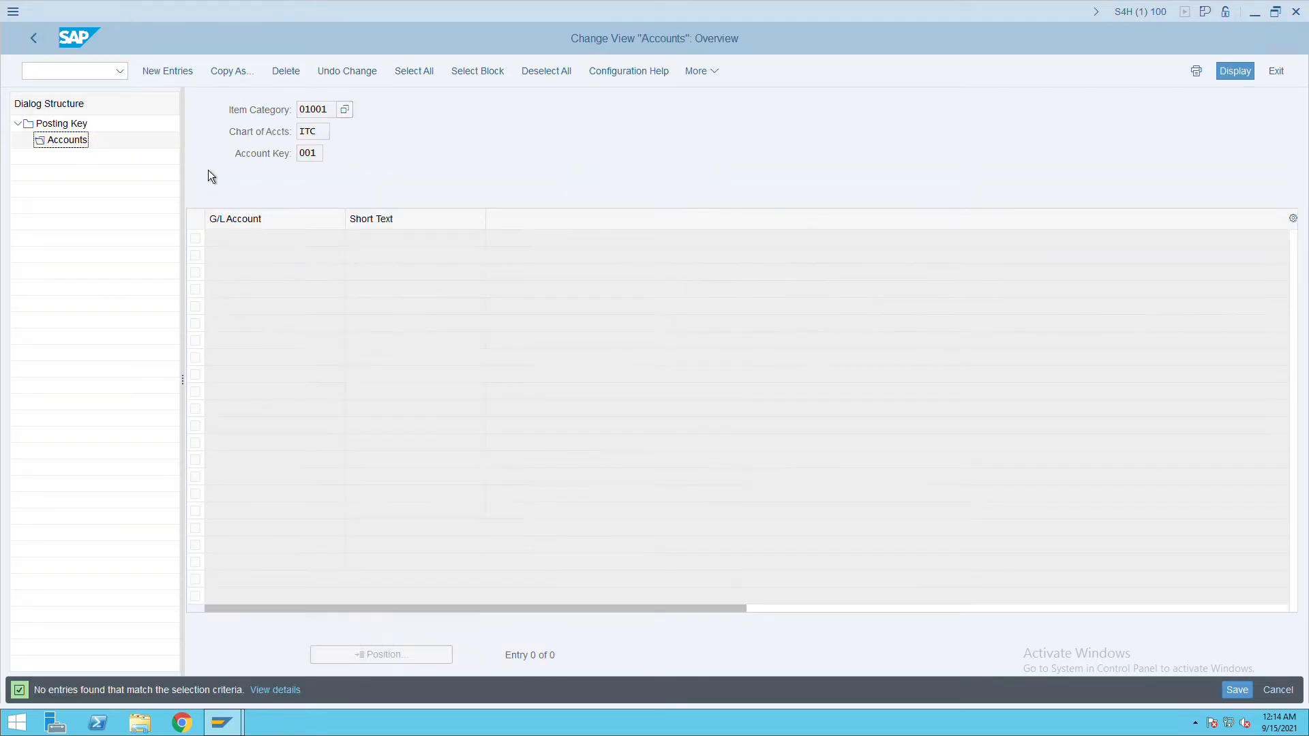
pyautogui.click(192, 75)
pyautogui.hotkey('ctrl', 'v')
pyautogui.click(1237, 690)
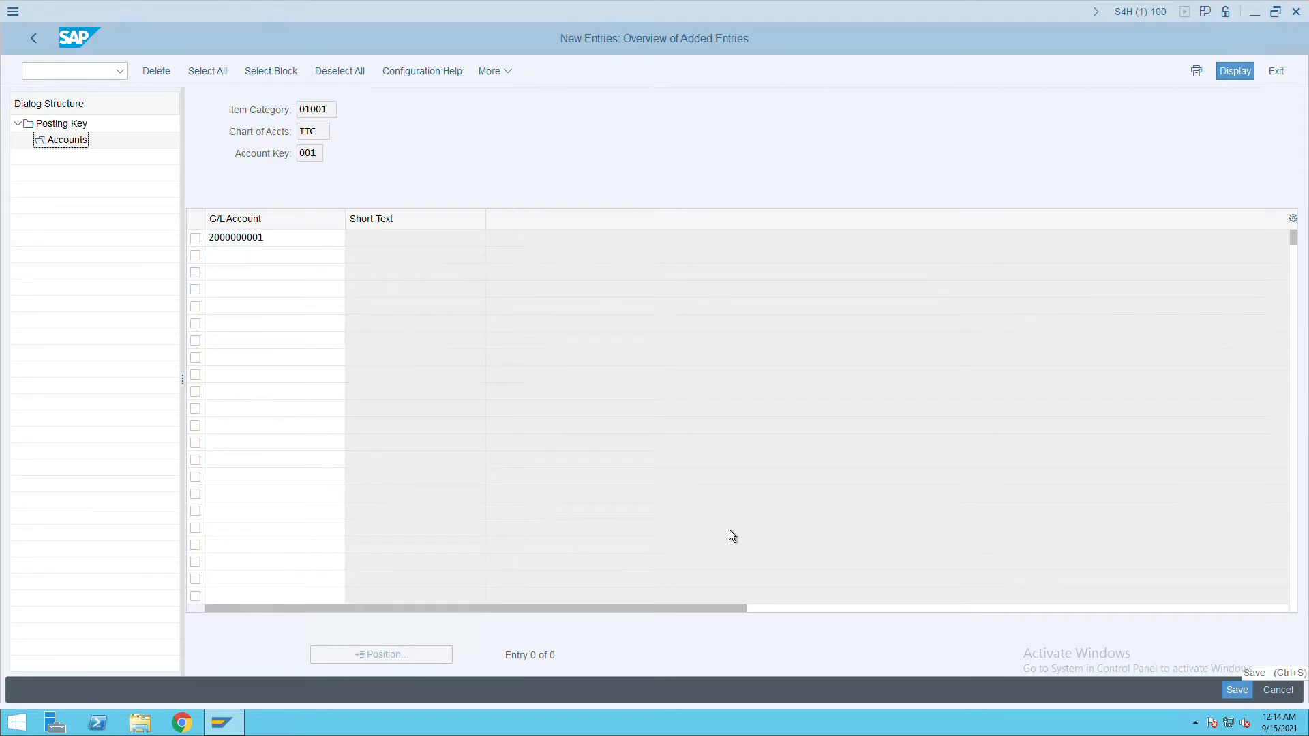
pyautogui.click(39, 46)
pyautogui.hotkey('ctrl', 'c')
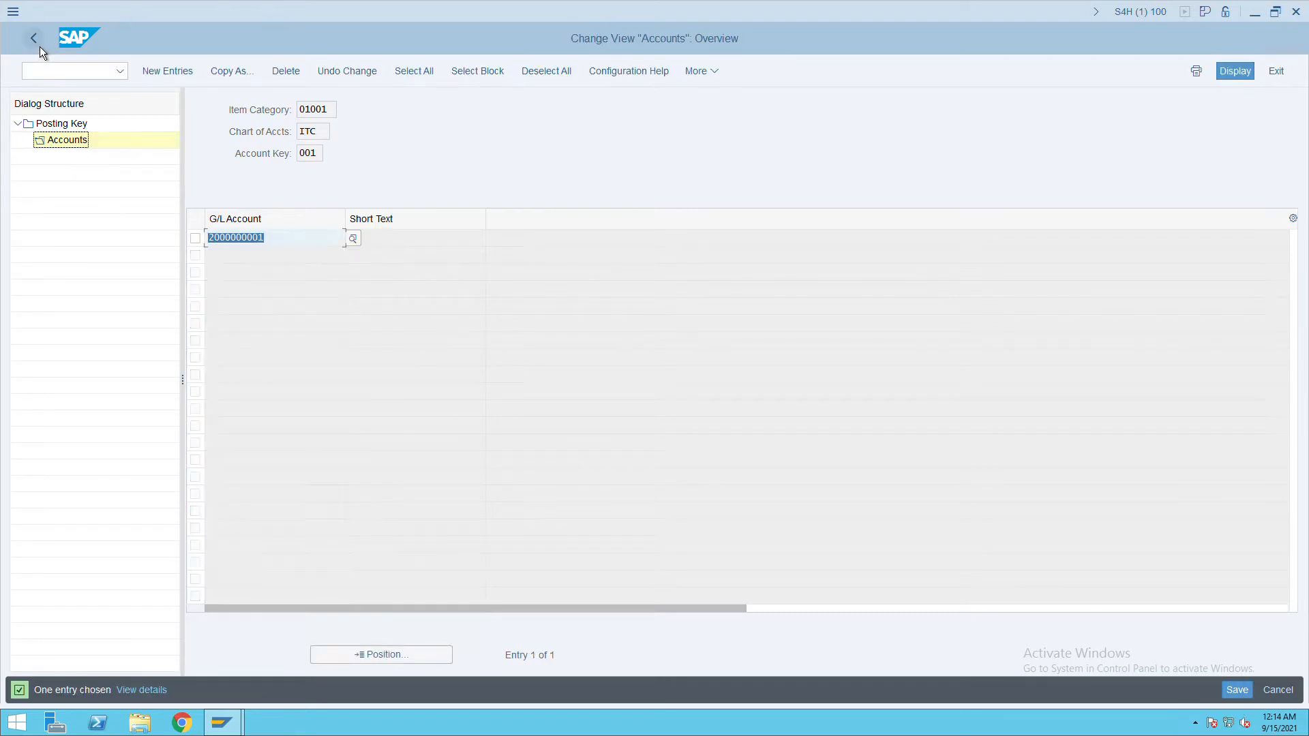
pyautogui.click(39, 43)
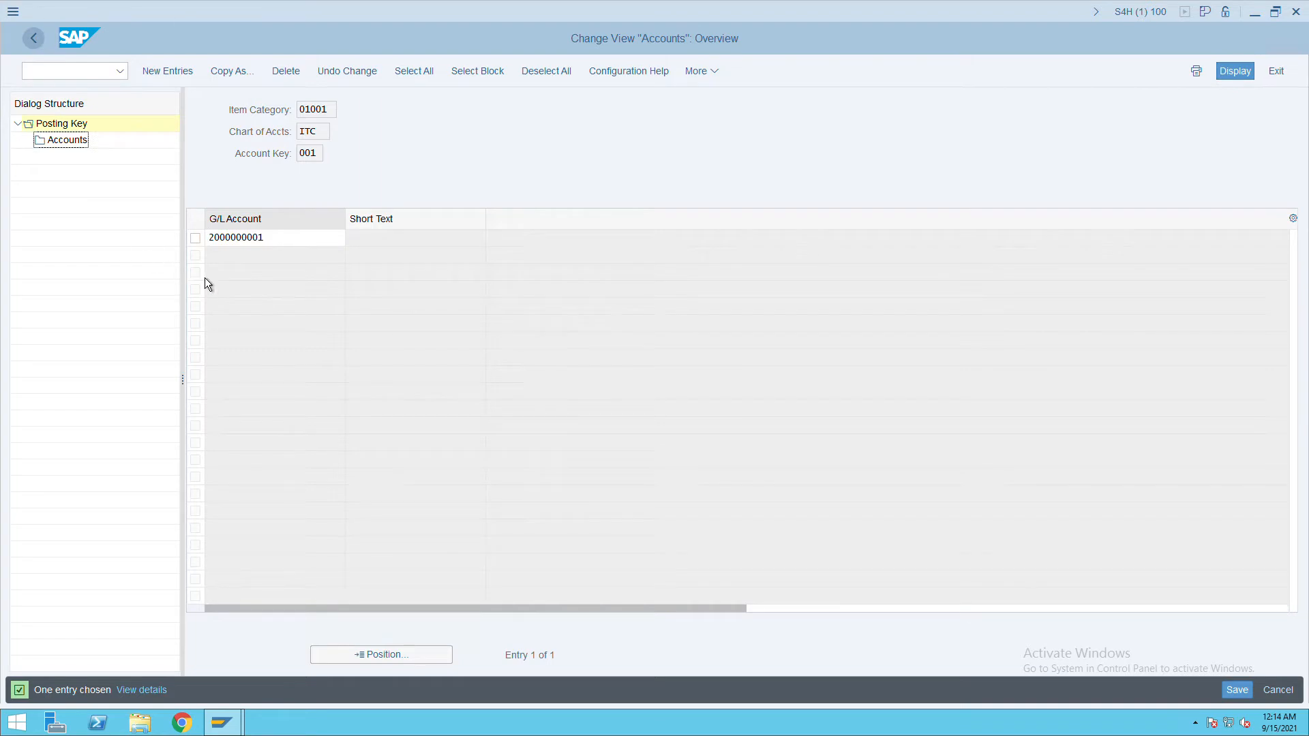
pyautogui.click(202, 229)
pyautogui.doubleClick(71, 142)
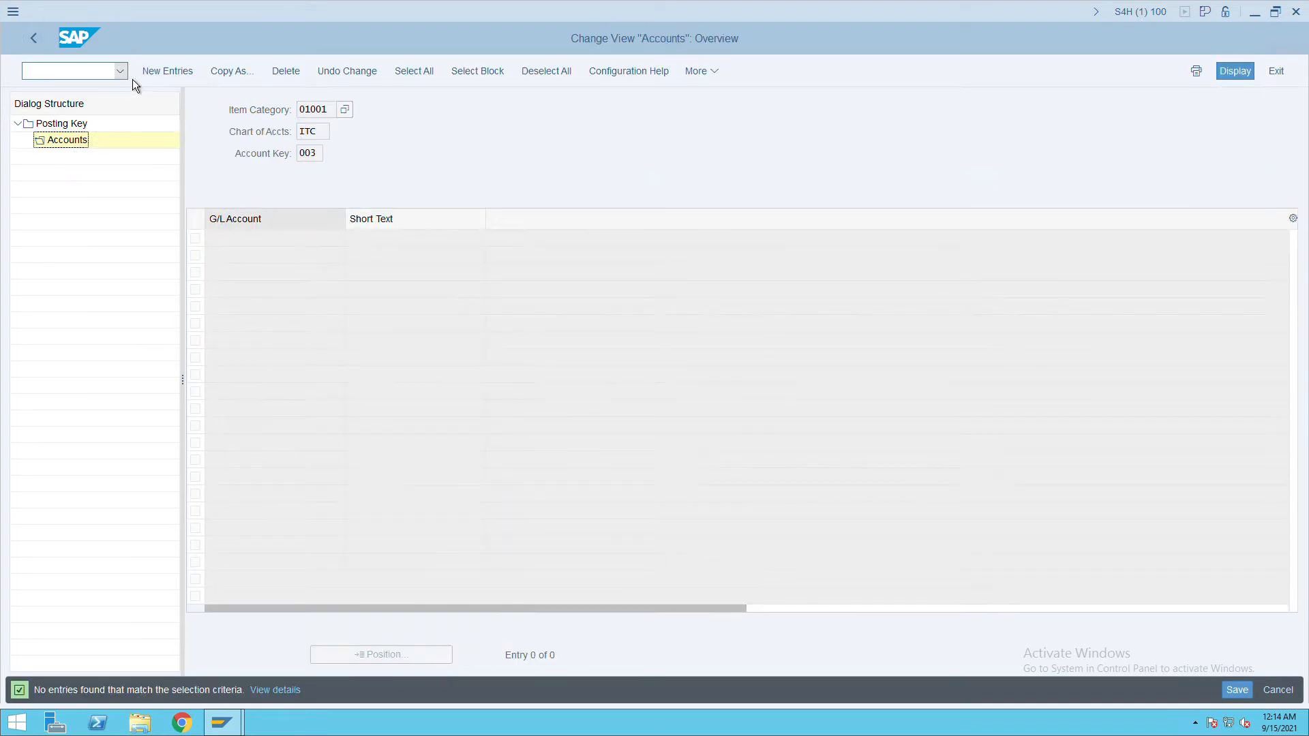
pyautogui.click(174, 74)
pyautogui.hotkey('ctrl', 'v')
pyautogui.click(1237, 690)
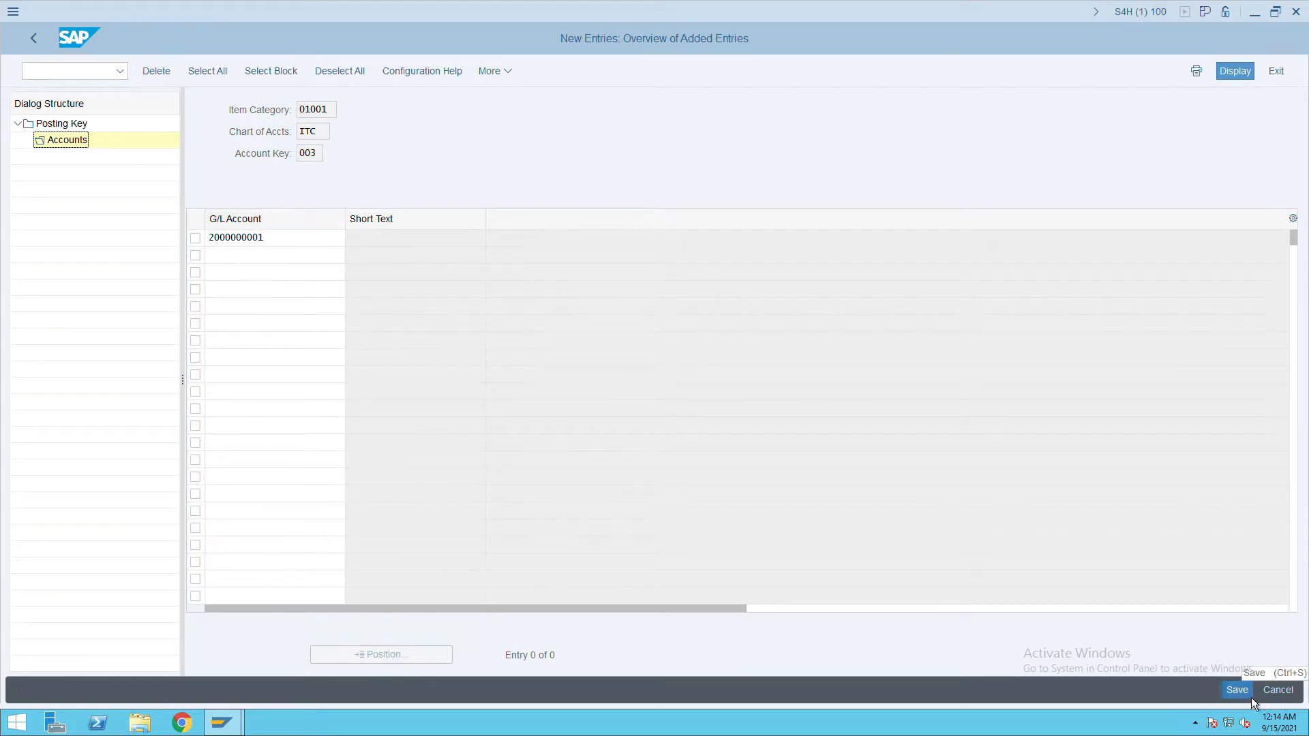
pyautogui.click(77, 67)
pyautogui.click(47, 48)
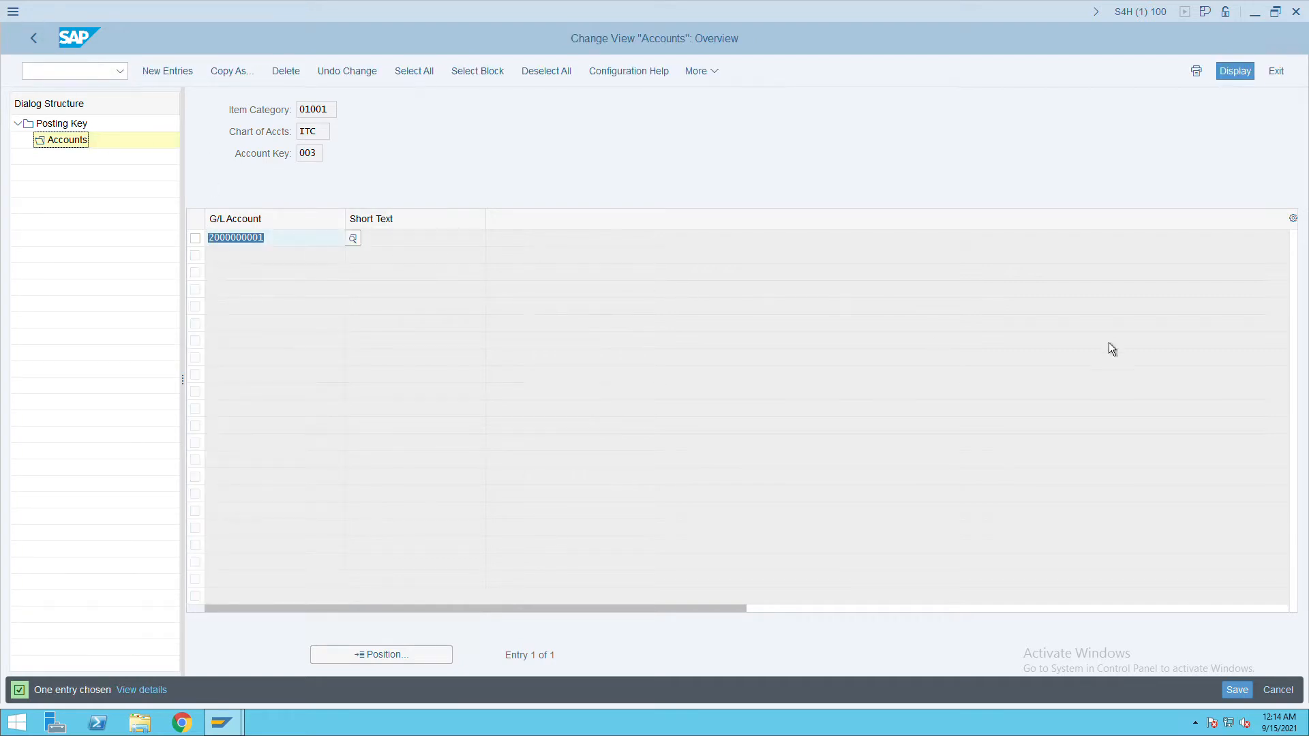
pyautogui.click(1237, 690)
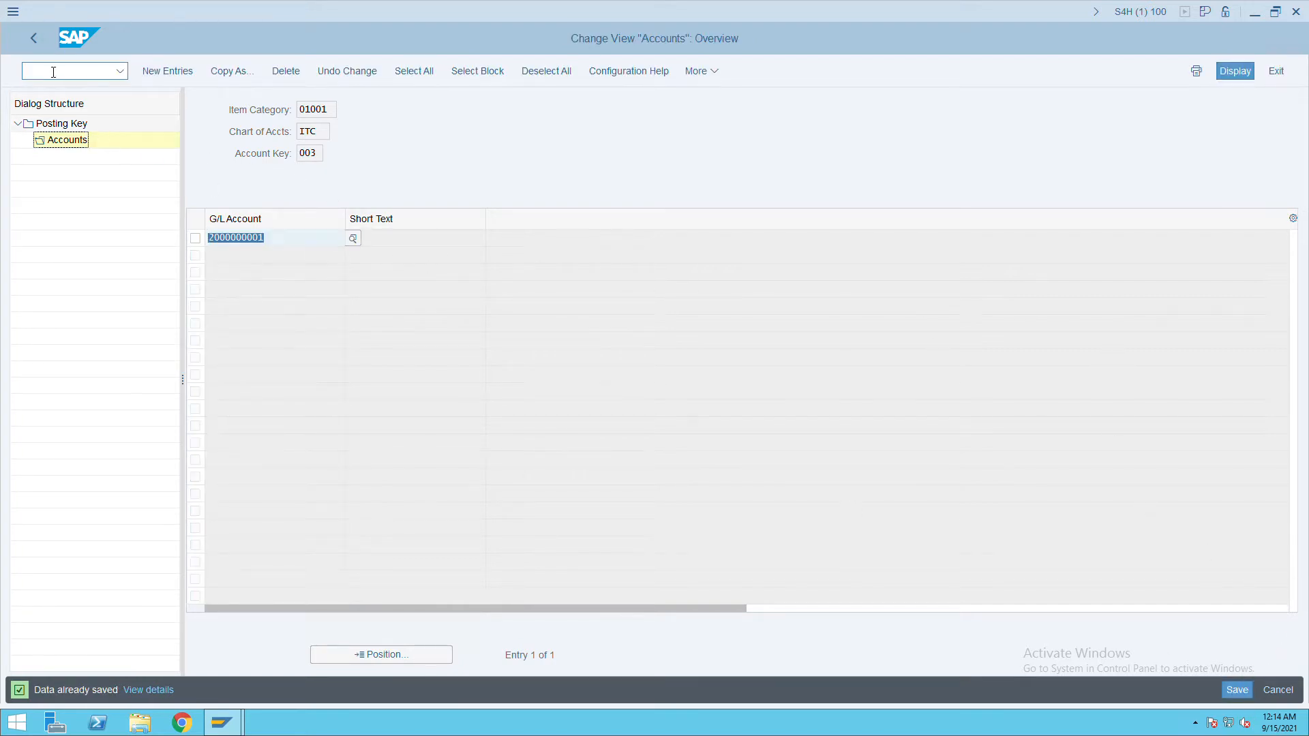
pyautogui.click(44, 52)
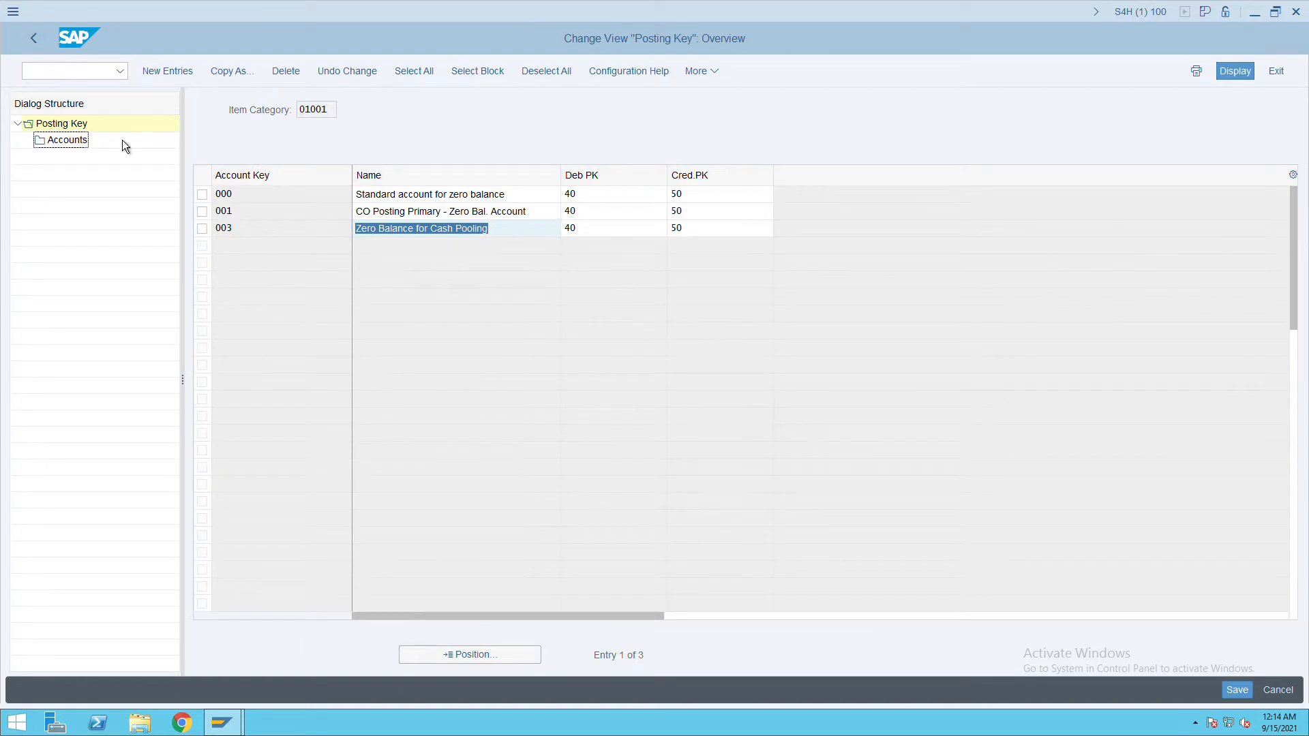
# Collapse Financial Accounting and run Controlling > General Controlling > Organization > Maintain Controlling Area.
pyautogui.click(44, 44)
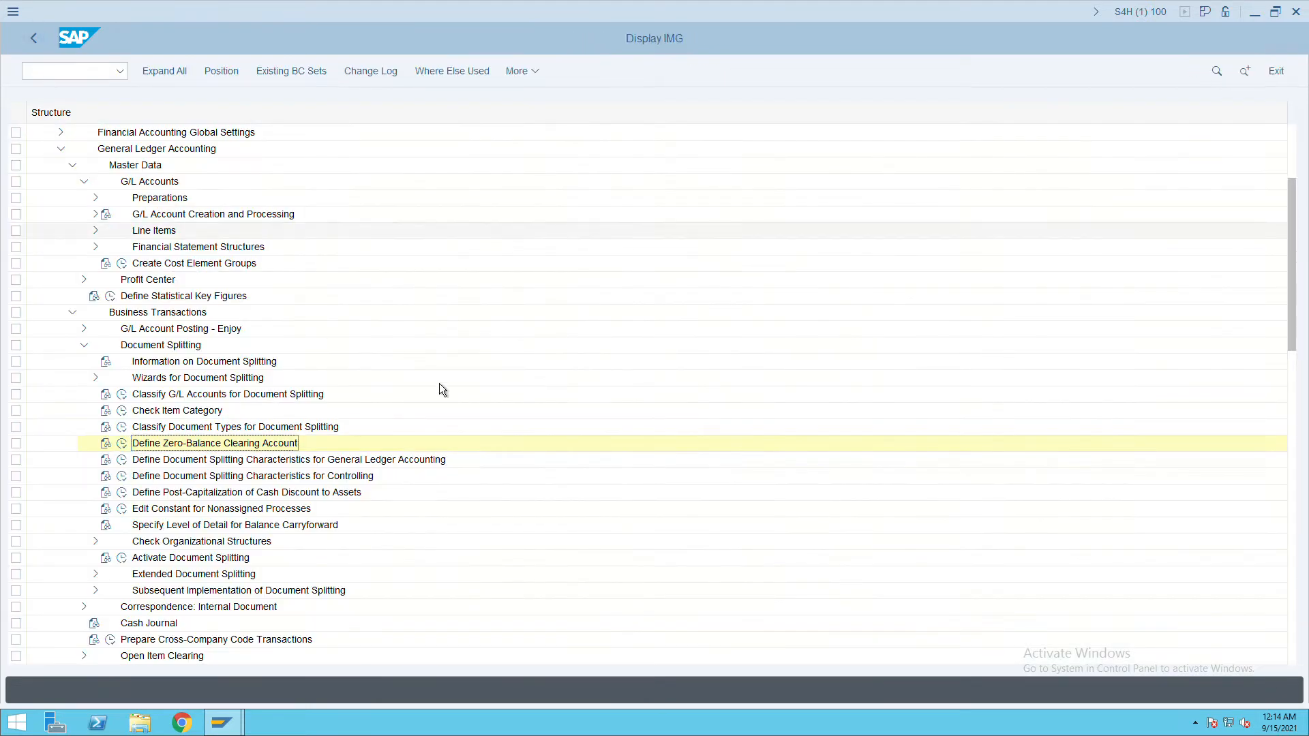
pyautogui.click(85, 346)
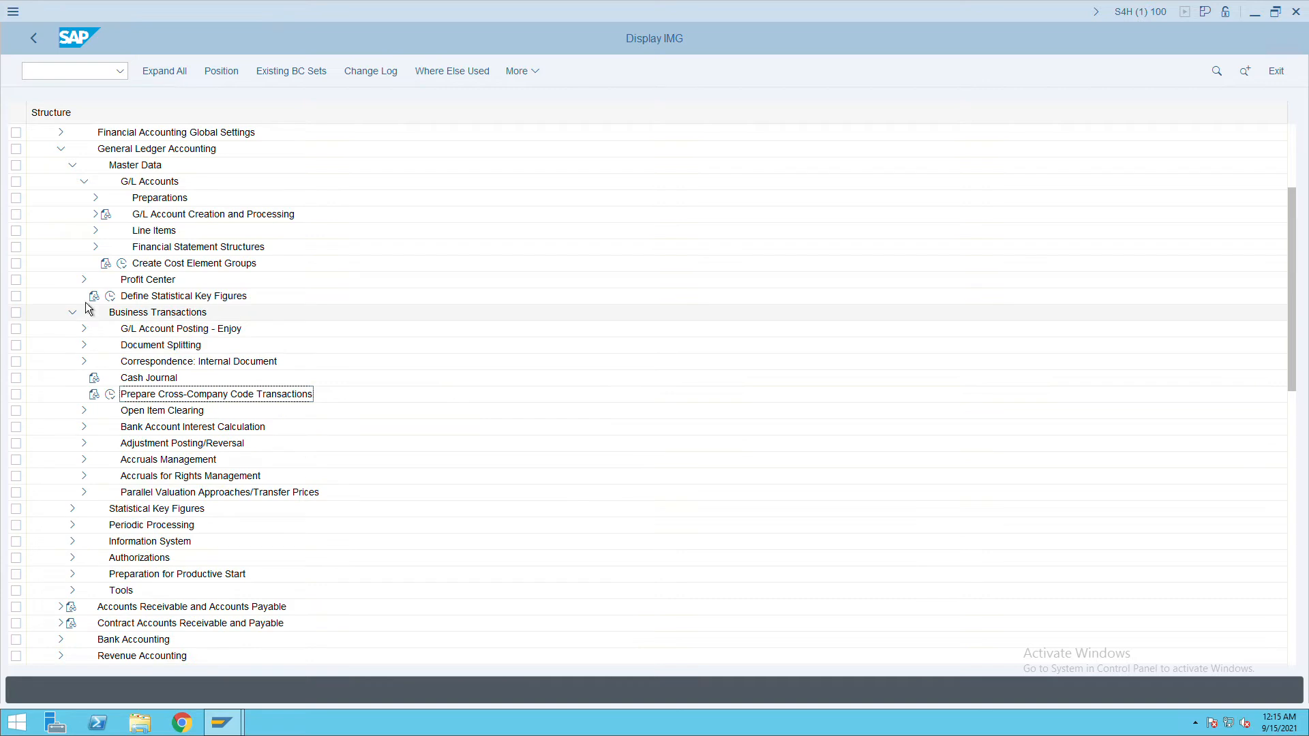
pyautogui.click(72, 165)
pyautogui.click(62, 149)
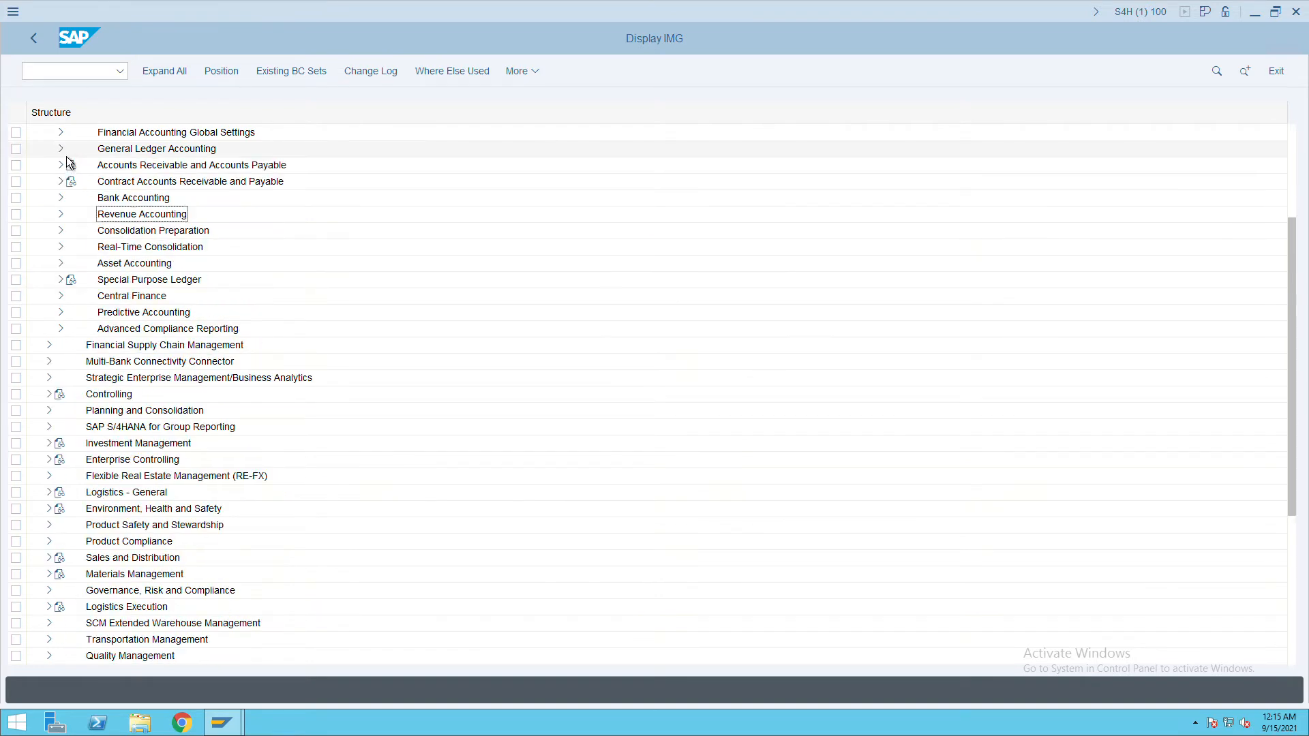
pyautogui.scroll(3, 112, 250)
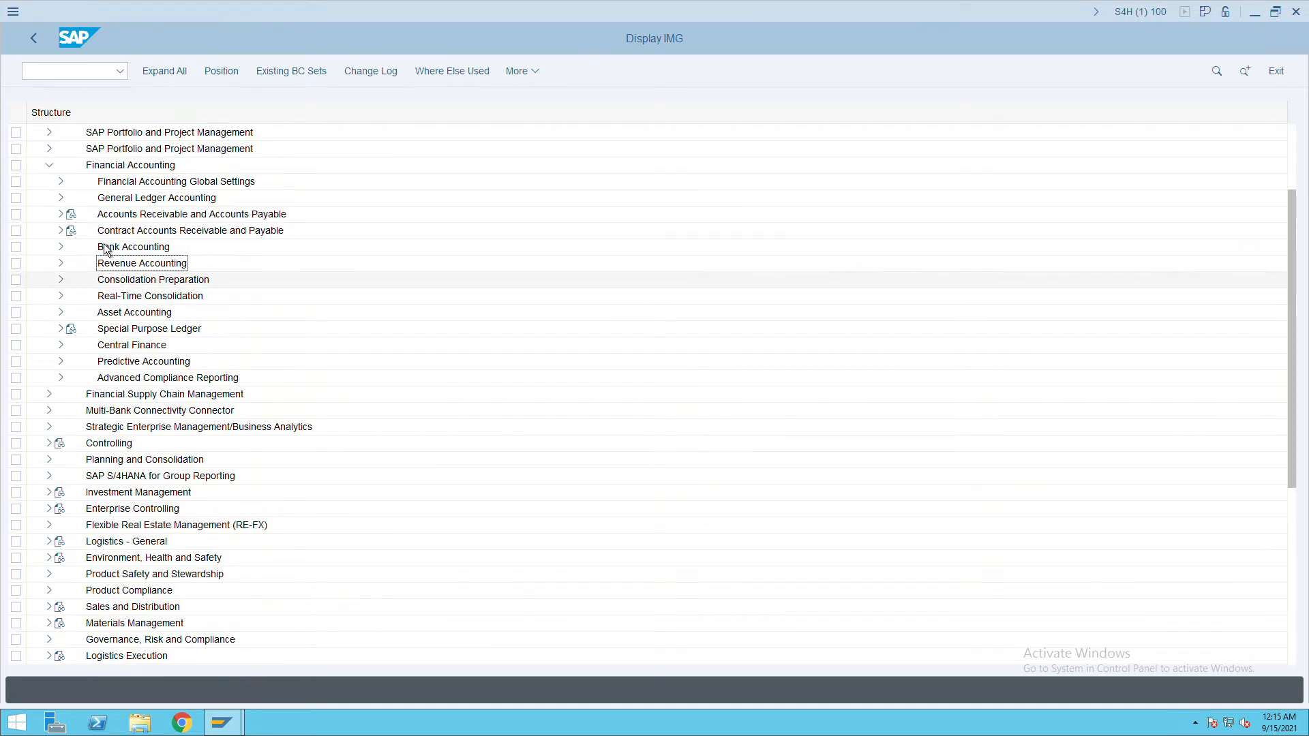
pyautogui.click(58, 204)
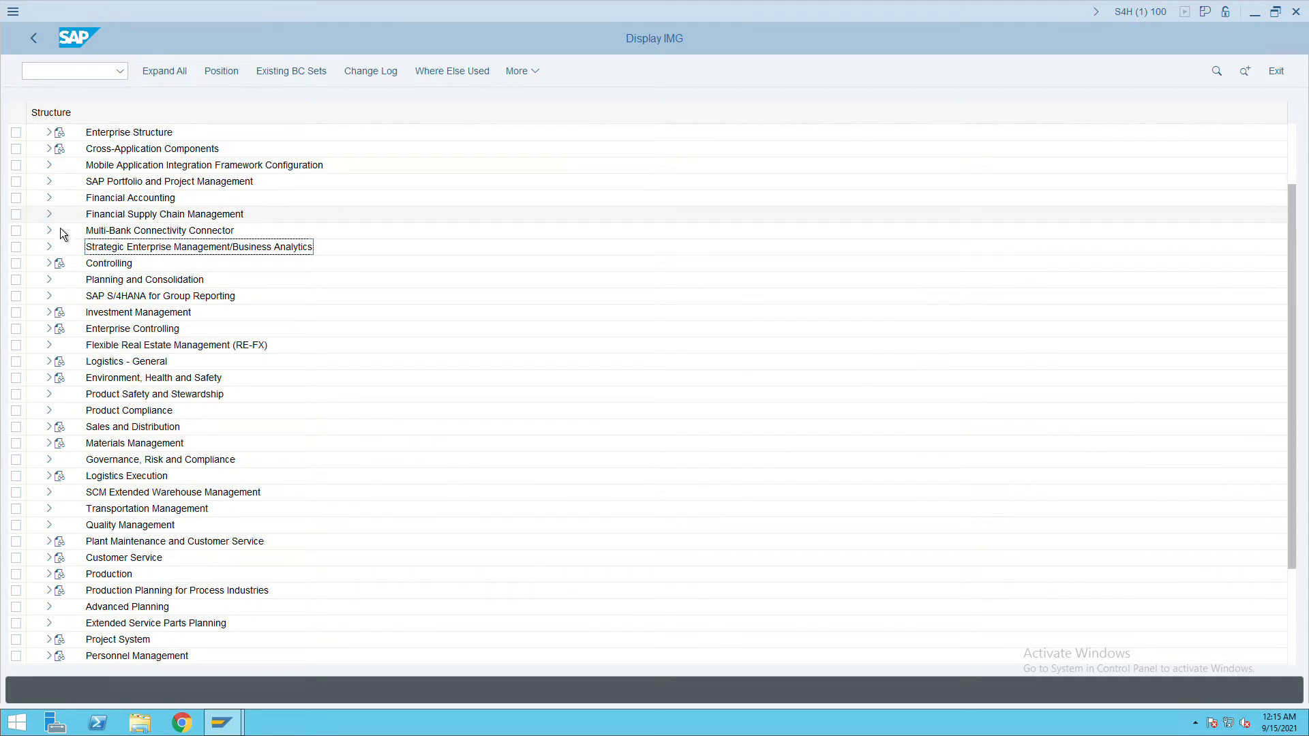
pyautogui.click(60, 280)
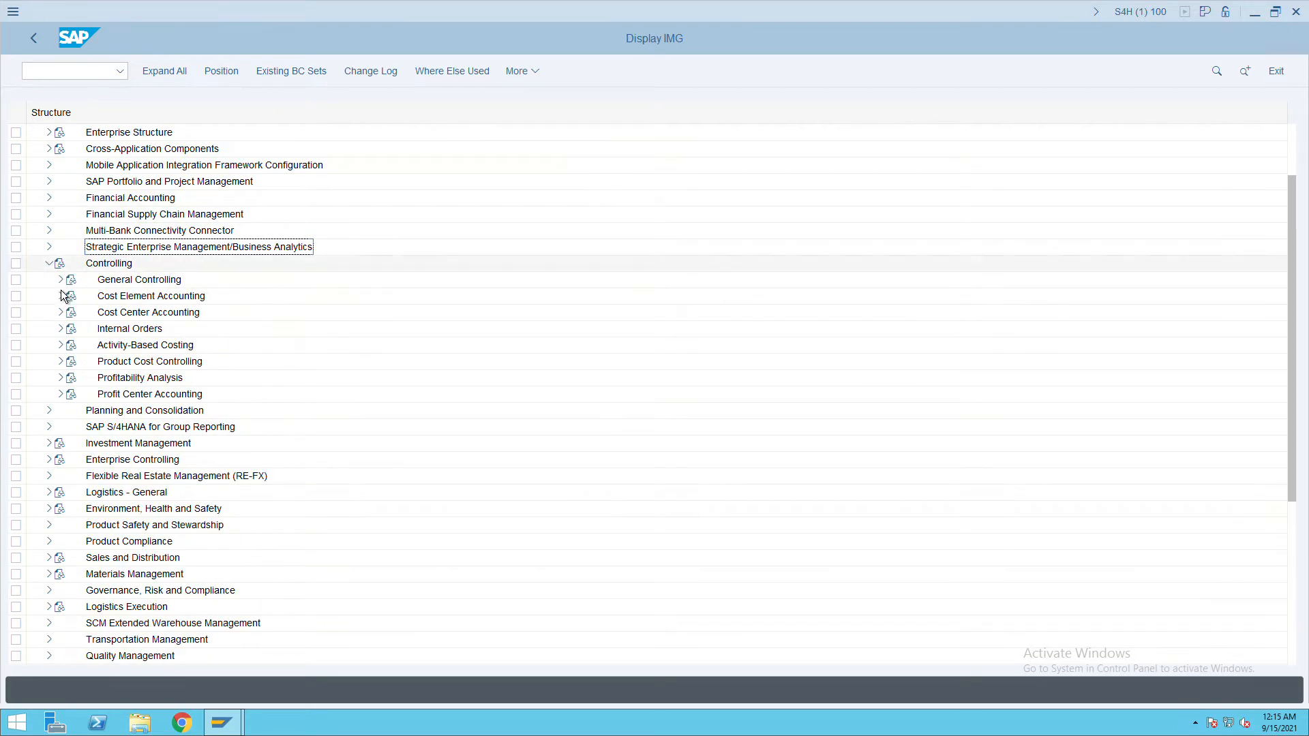
pyautogui.click(72, 296)
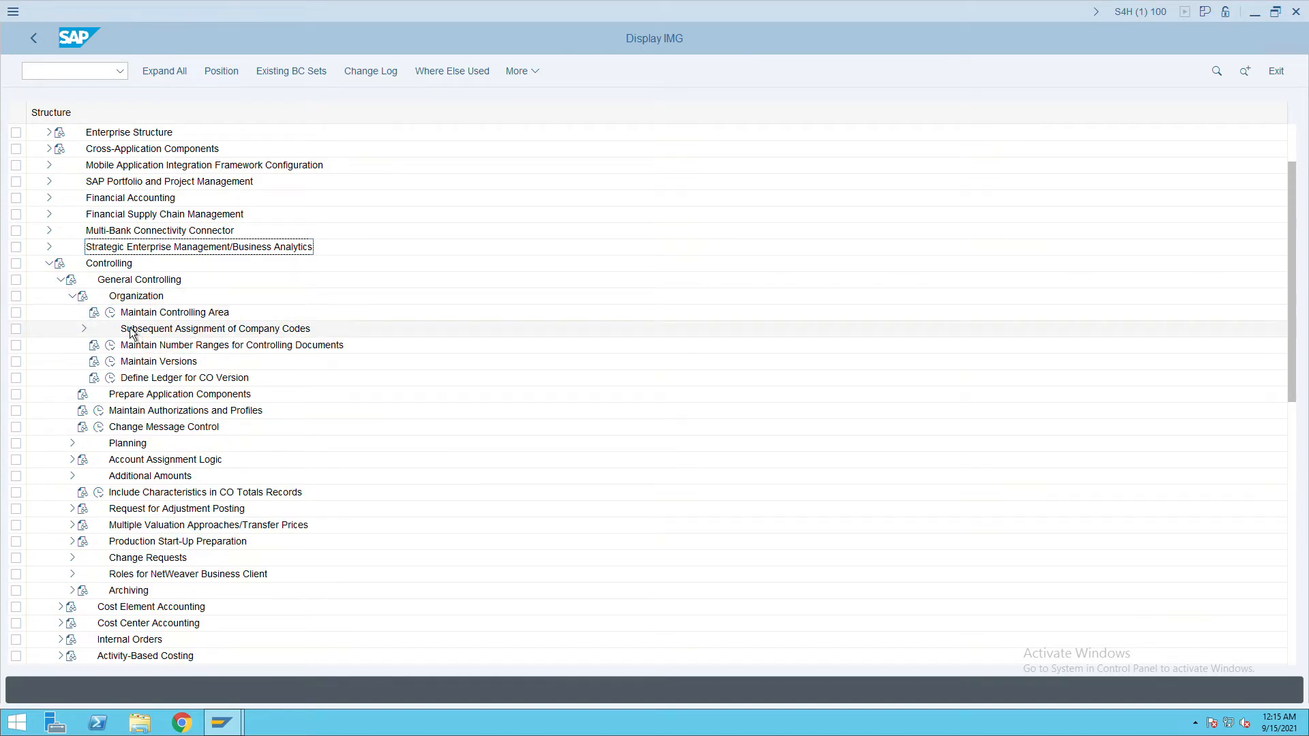
pyautogui.click(111, 313)
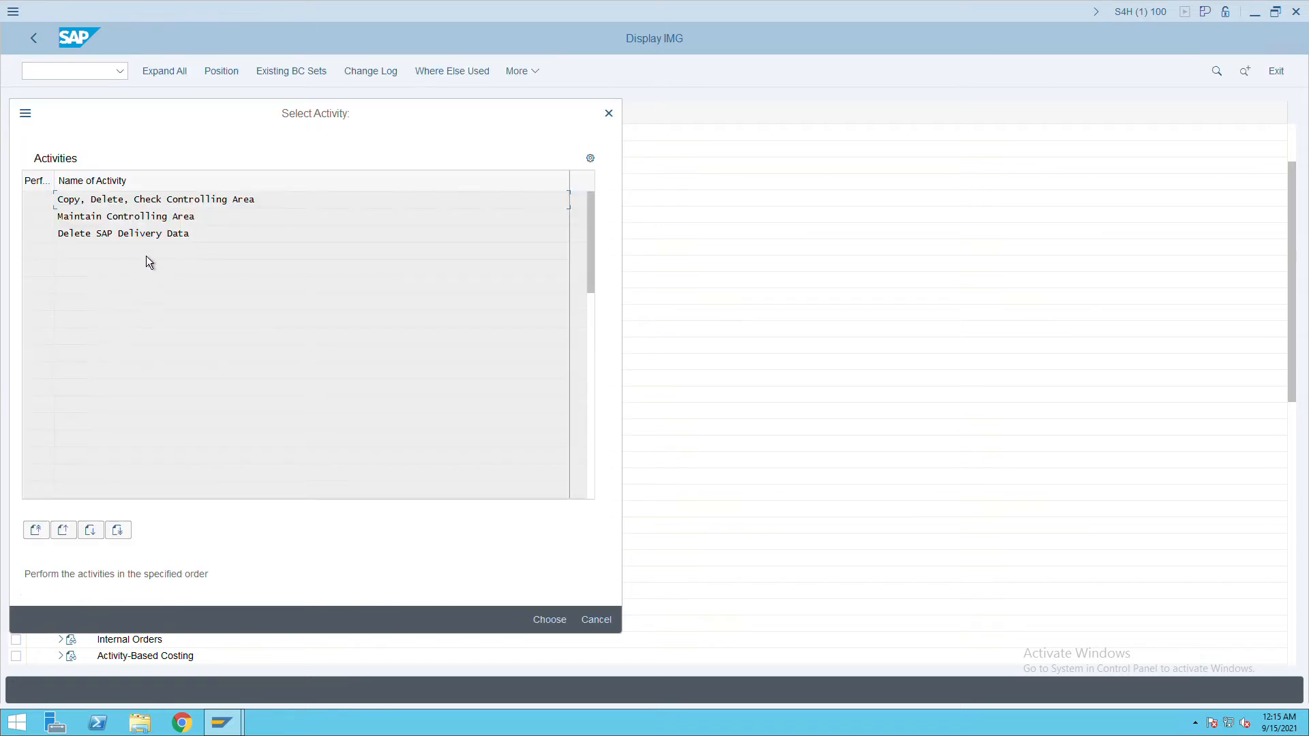
# Create new controlling area ITC with settings copied from company code ITC.
pyautogui.doubleClick(167, 230)
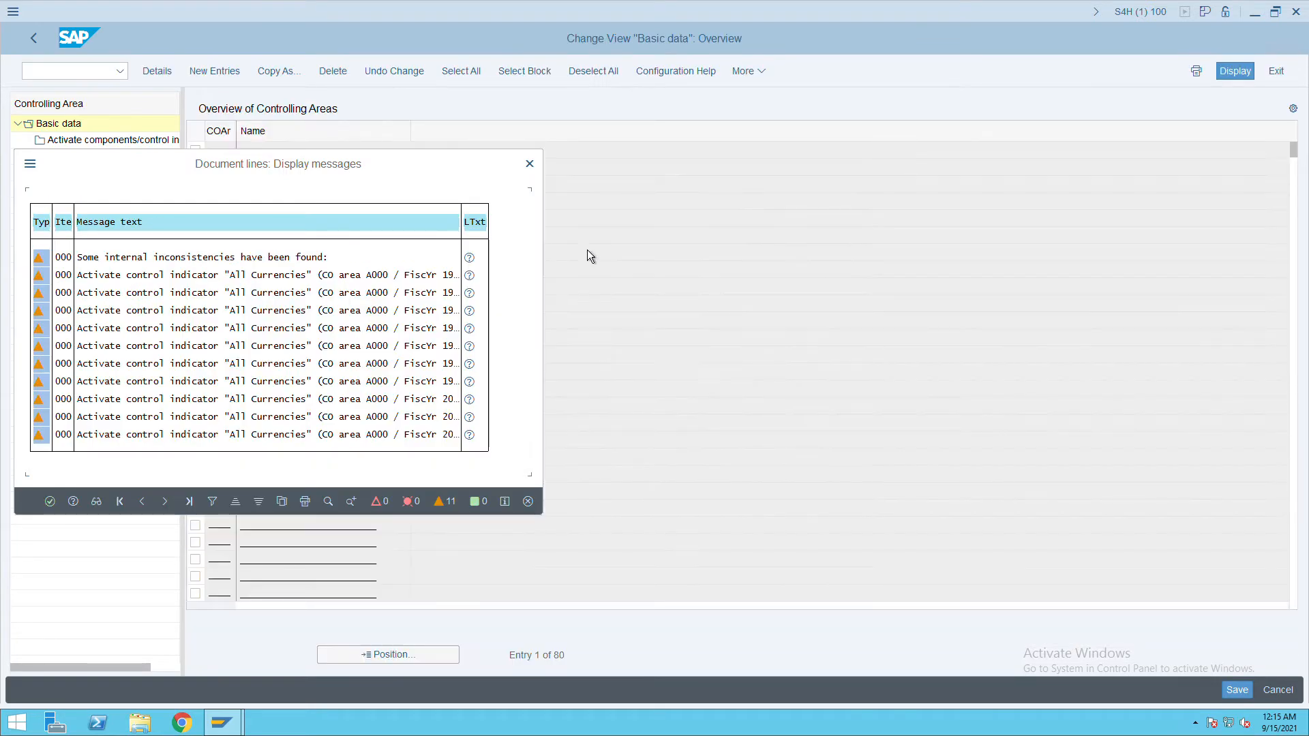
pyautogui.click(529, 164)
pyautogui.click(199, 76)
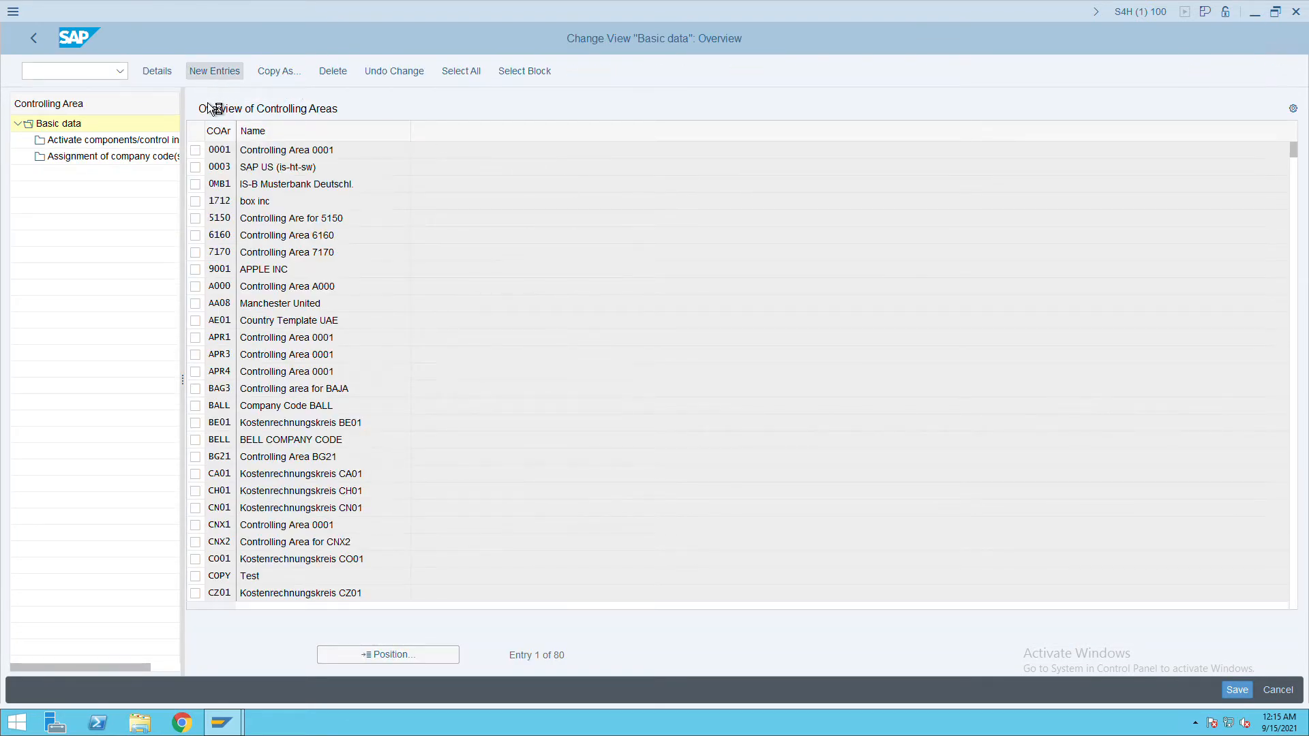
pyautogui.click(362, 116)
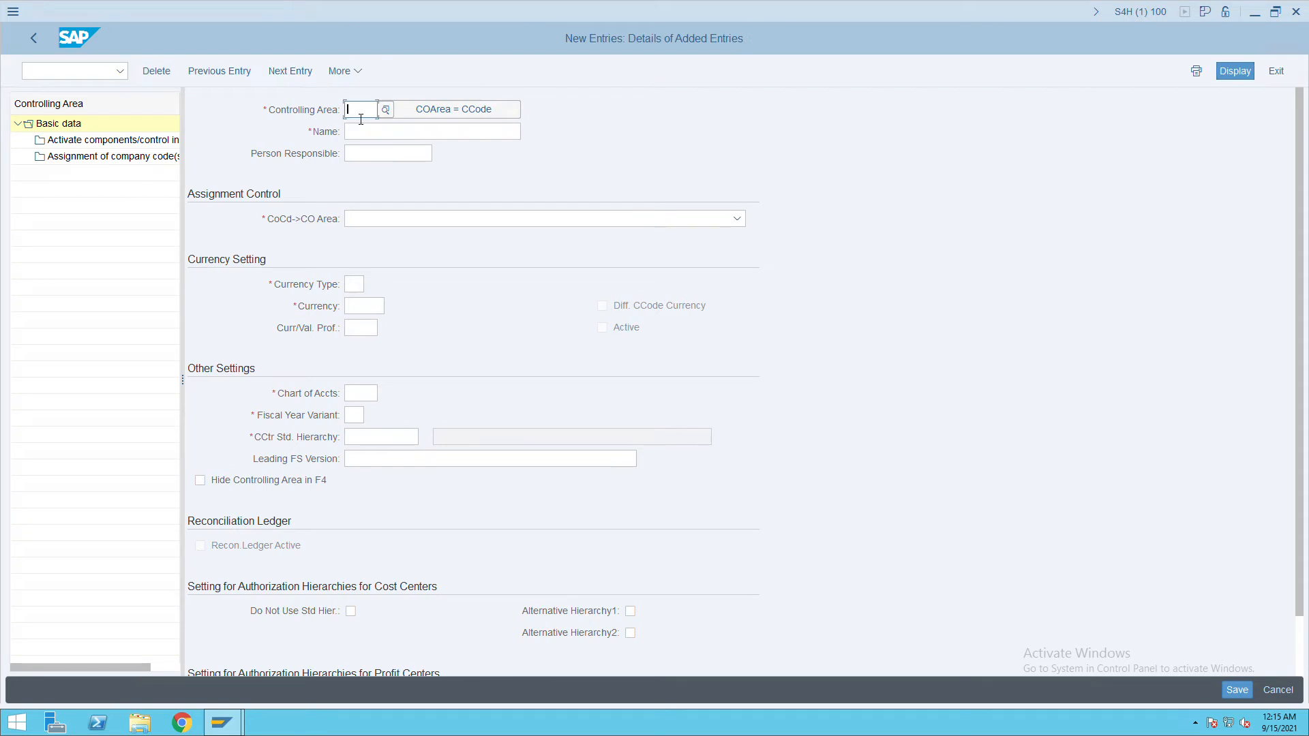
pyautogui.write('itc')
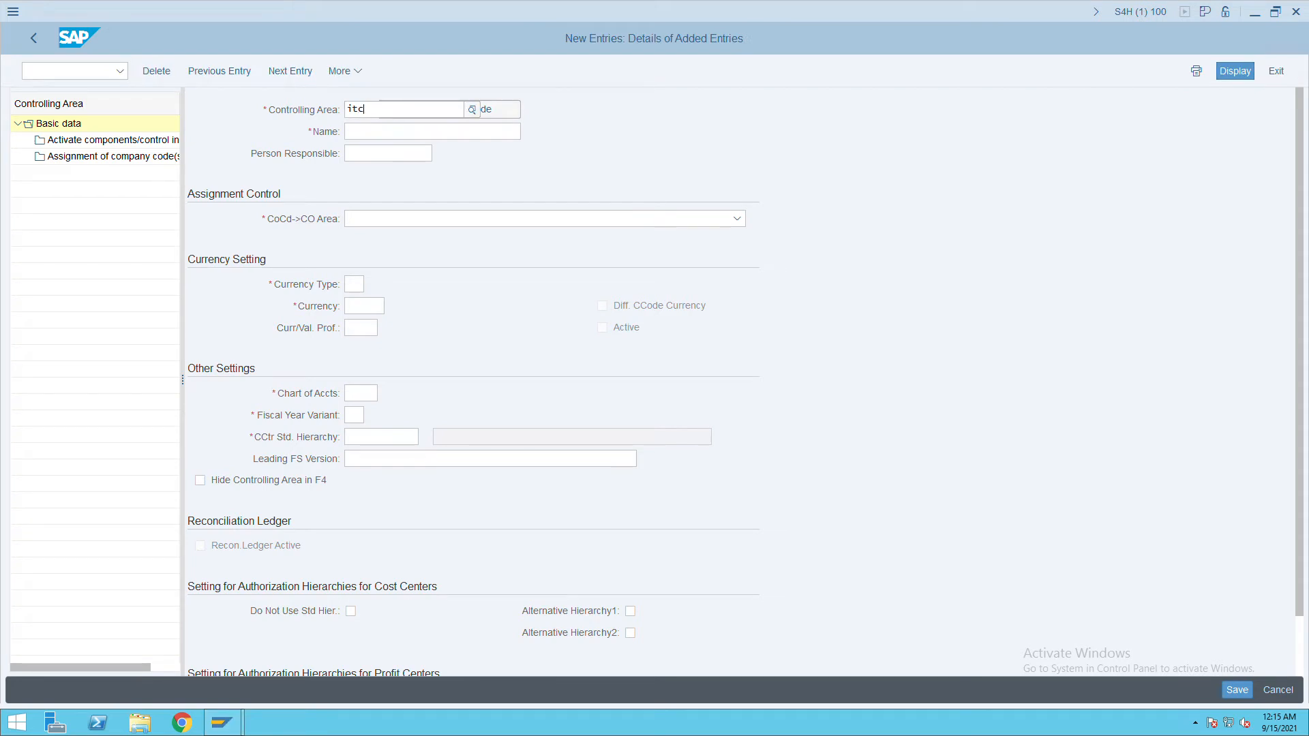
pyautogui.click(458, 116)
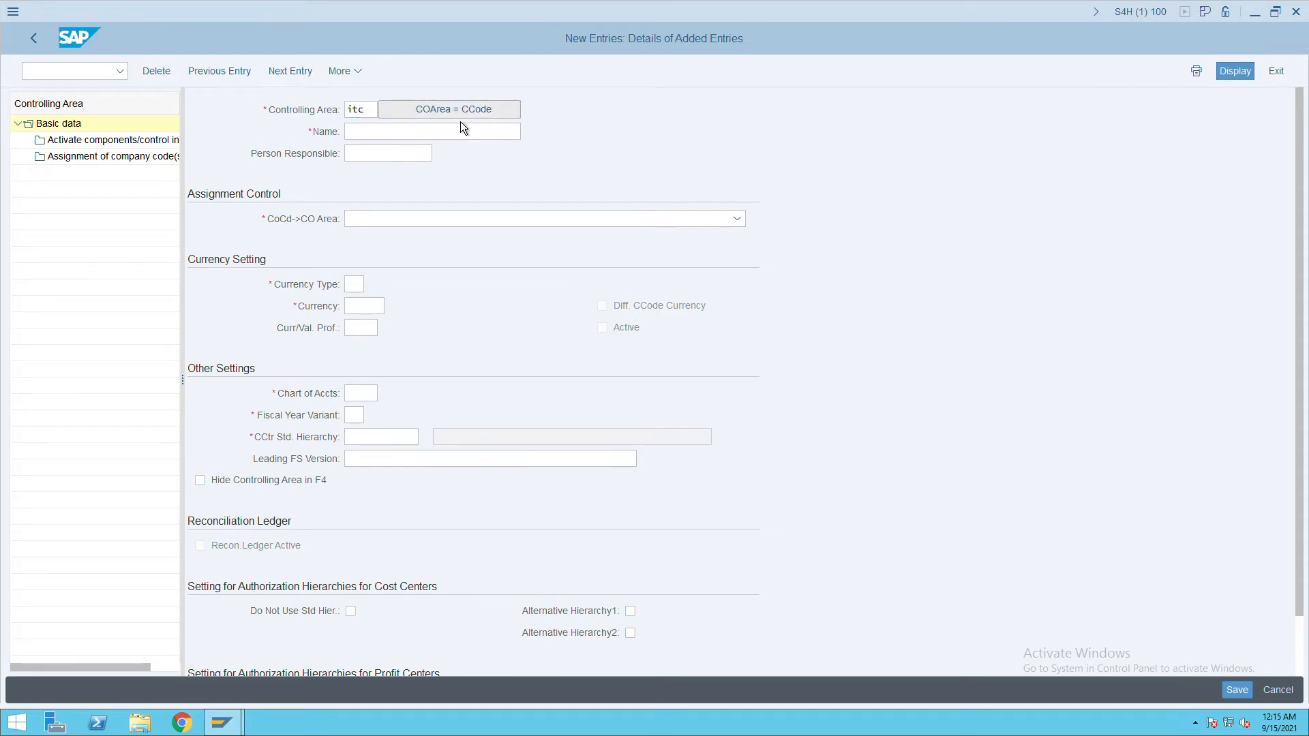
pyautogui.write('itc')
pyautogui.press('Return')
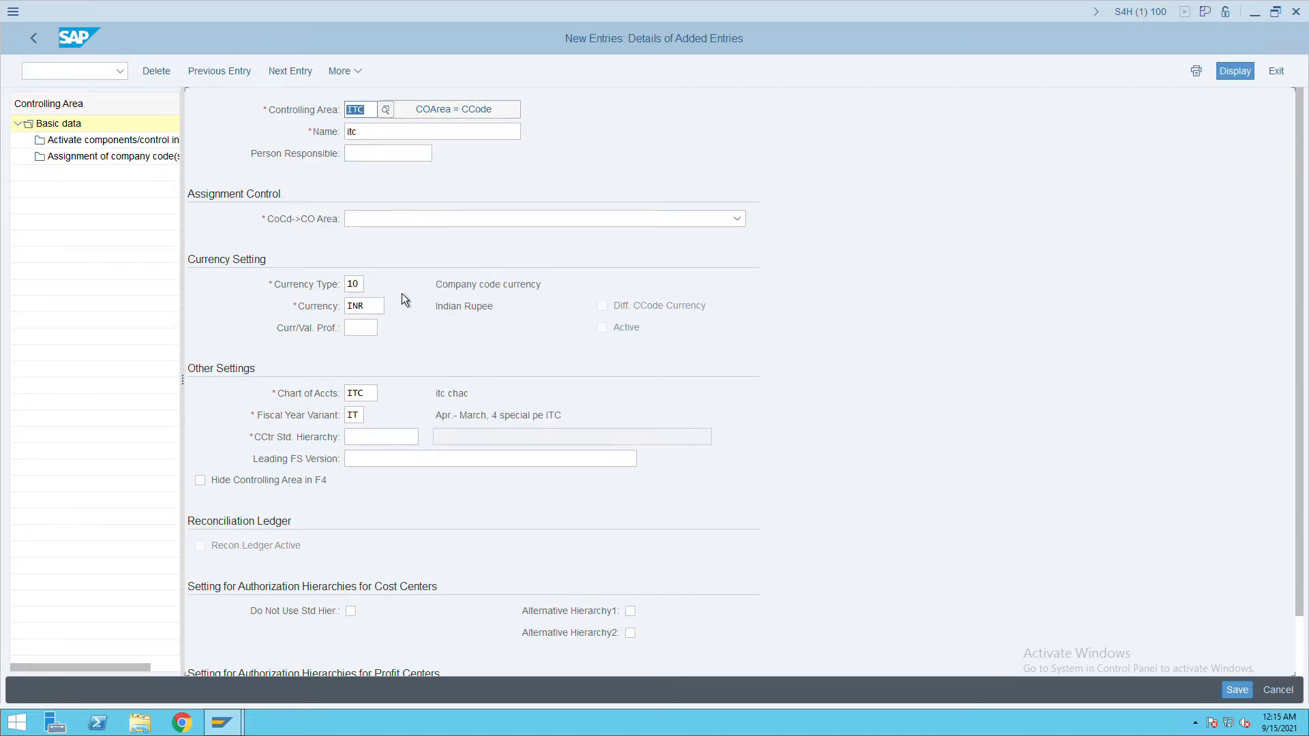
# Change the controlling area's currency type from 10 to 30.
pyautogui.click(360, 285)
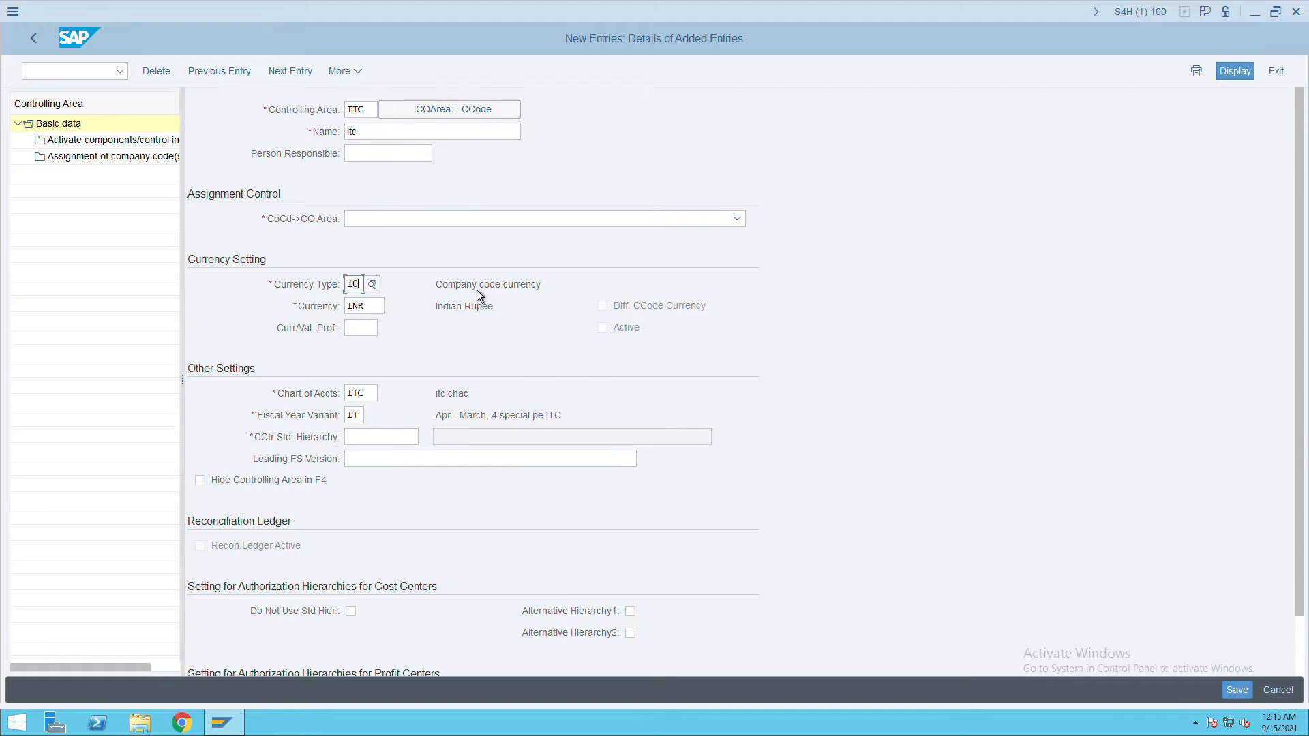
pyautogui.press('BackSpace')
pyautogui.press('BackSpace')
pyautogui.write('30')
pyautogui.press('Return')
pyautogui.press('Tab')
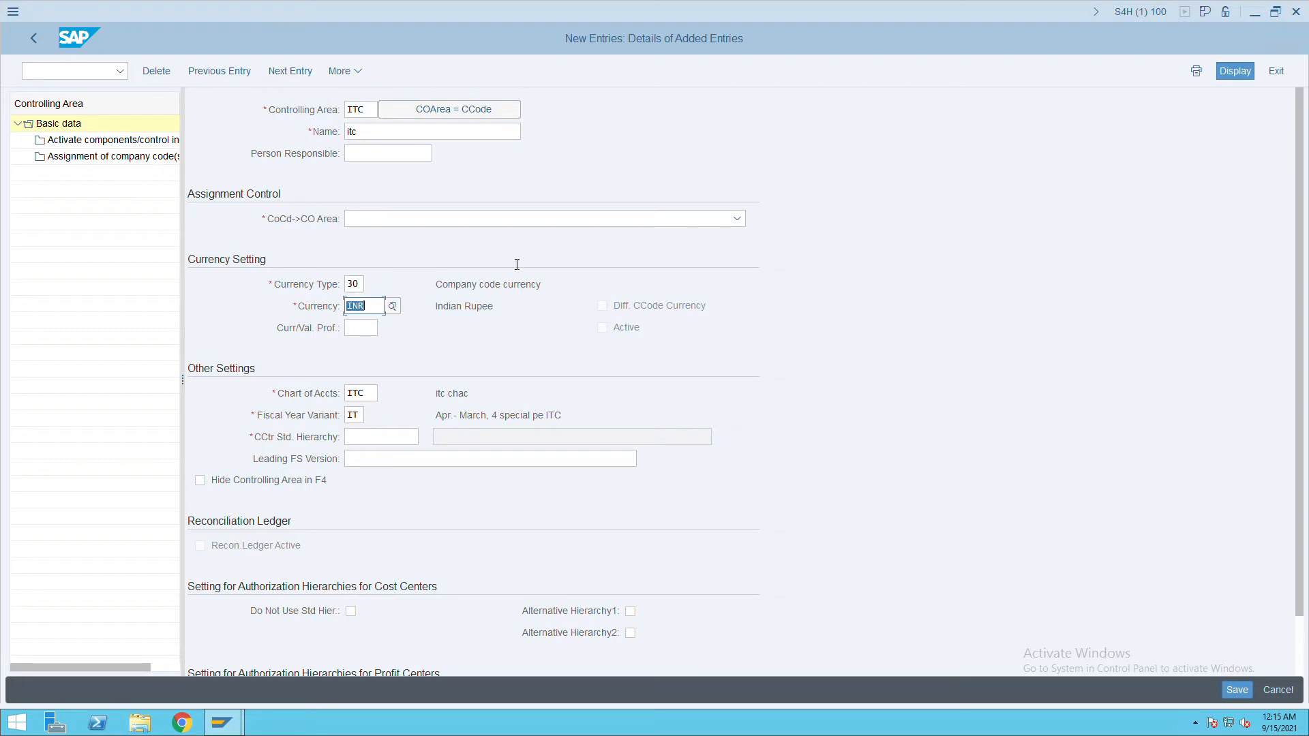
# Choose cross-company-code cost accounting, enter cost center hierarchy itccost, and try saving.
pyautogui.click(737, 222)
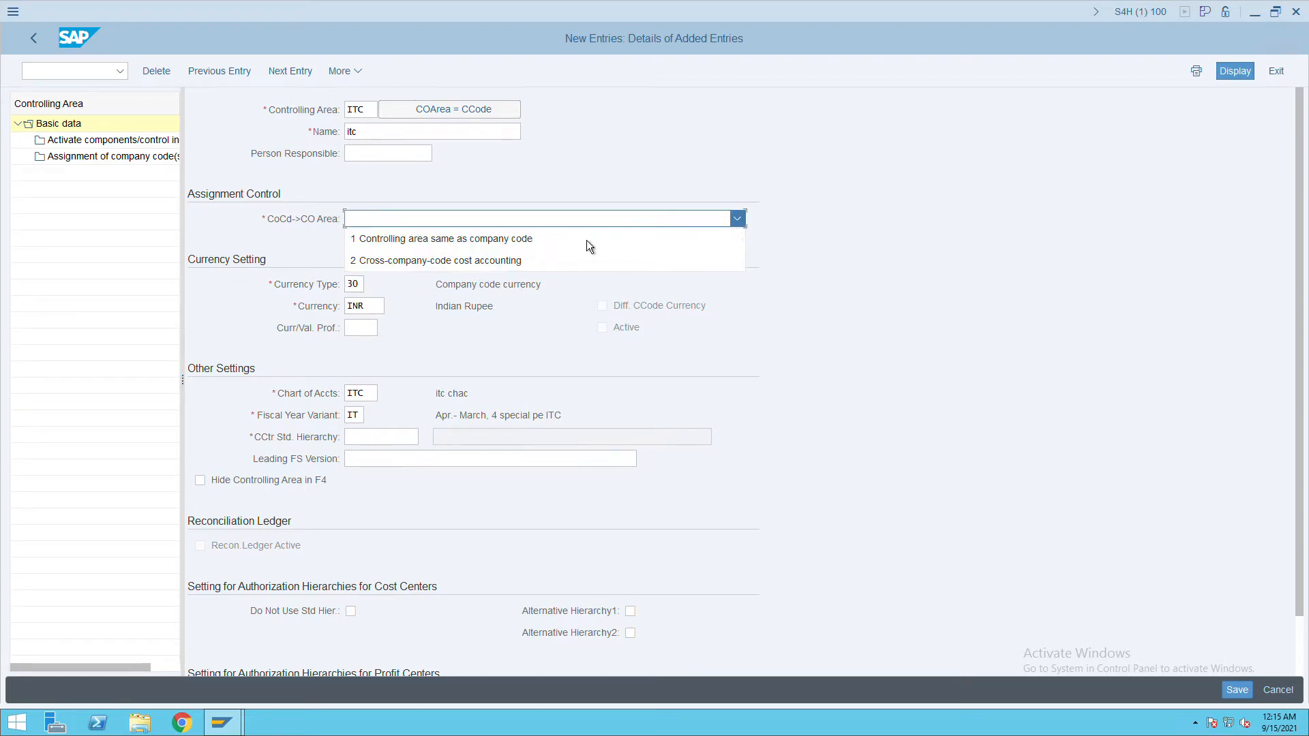
pyautogui.click(428, 268)
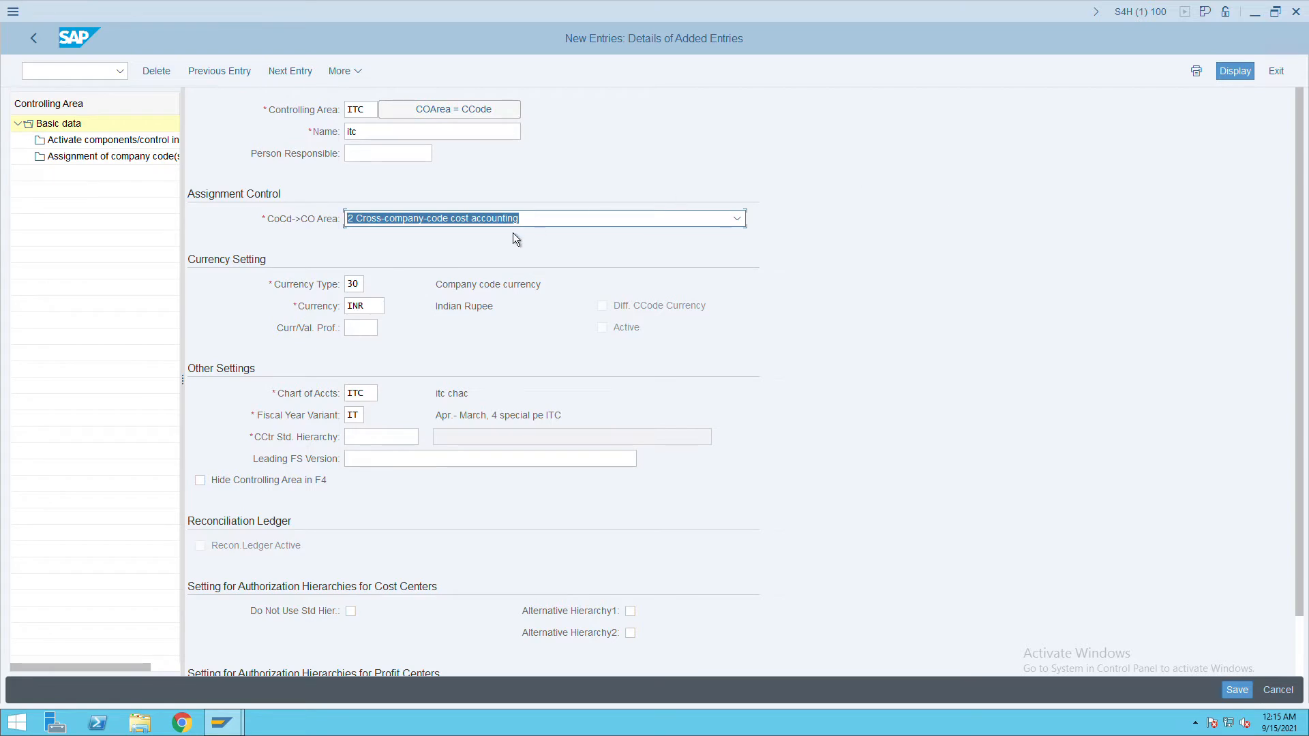
pyautogui.click(705, 223)
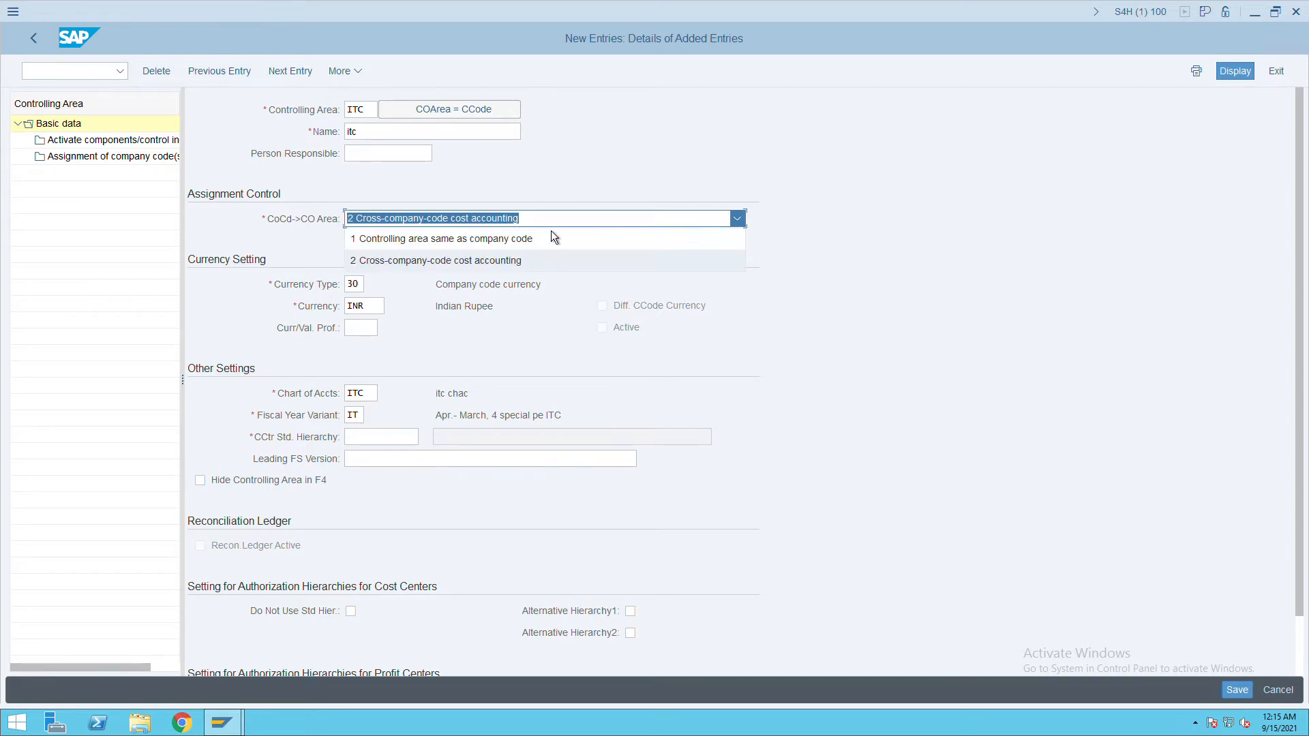
pyautogui.click(466, 270)
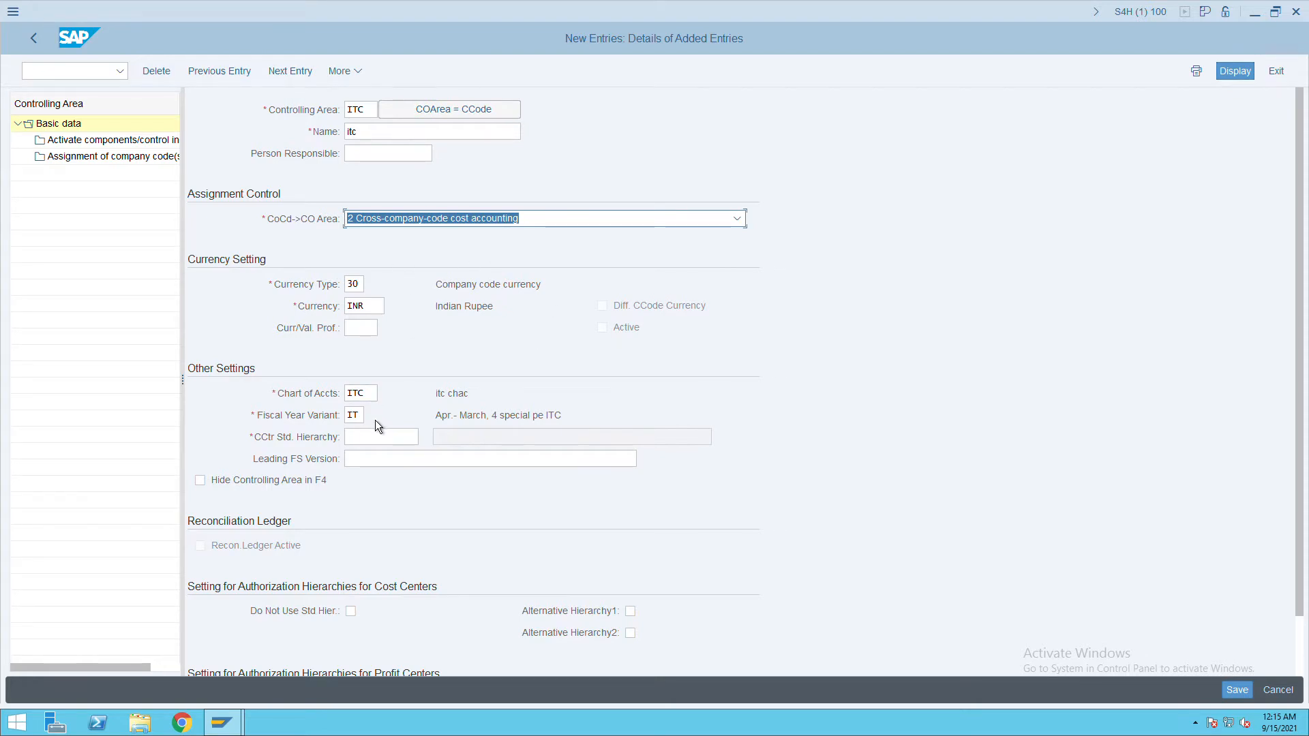
pyautogui.click(375, 445)
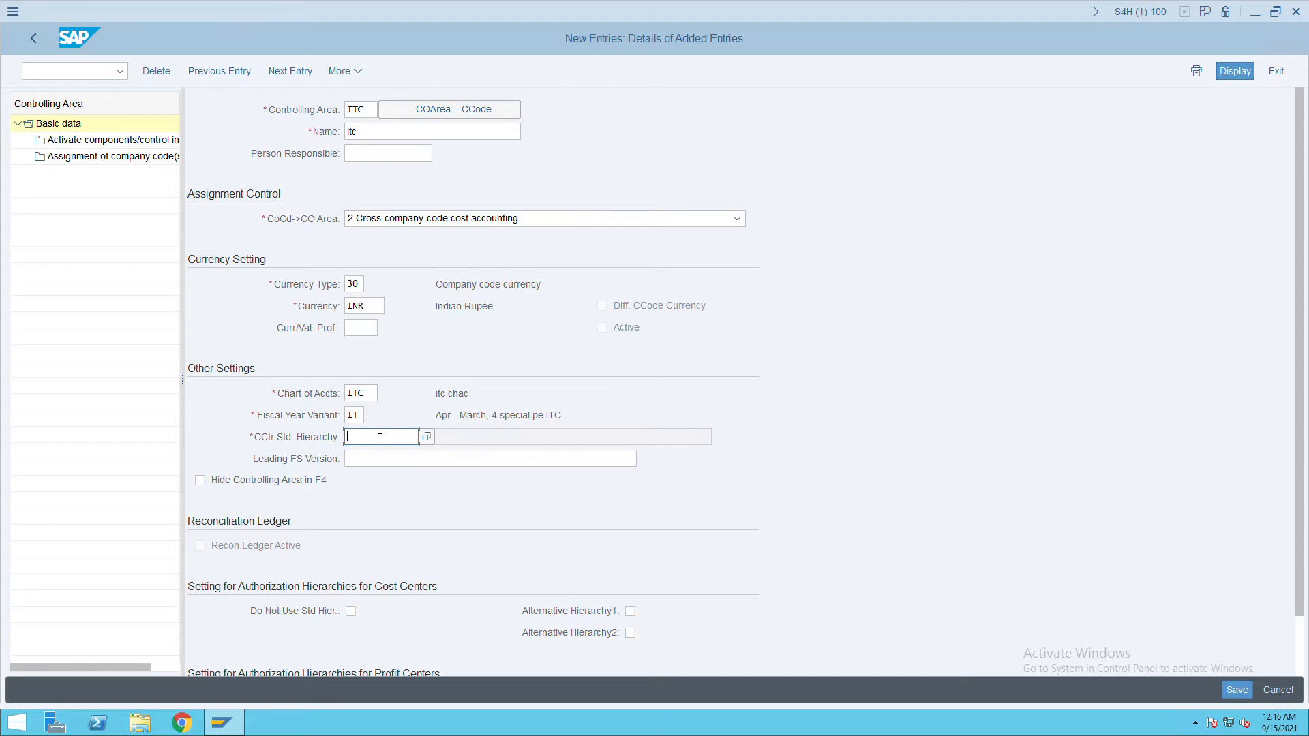
pyautogui.write('itccost')
pyautogui.click(1247, 700)
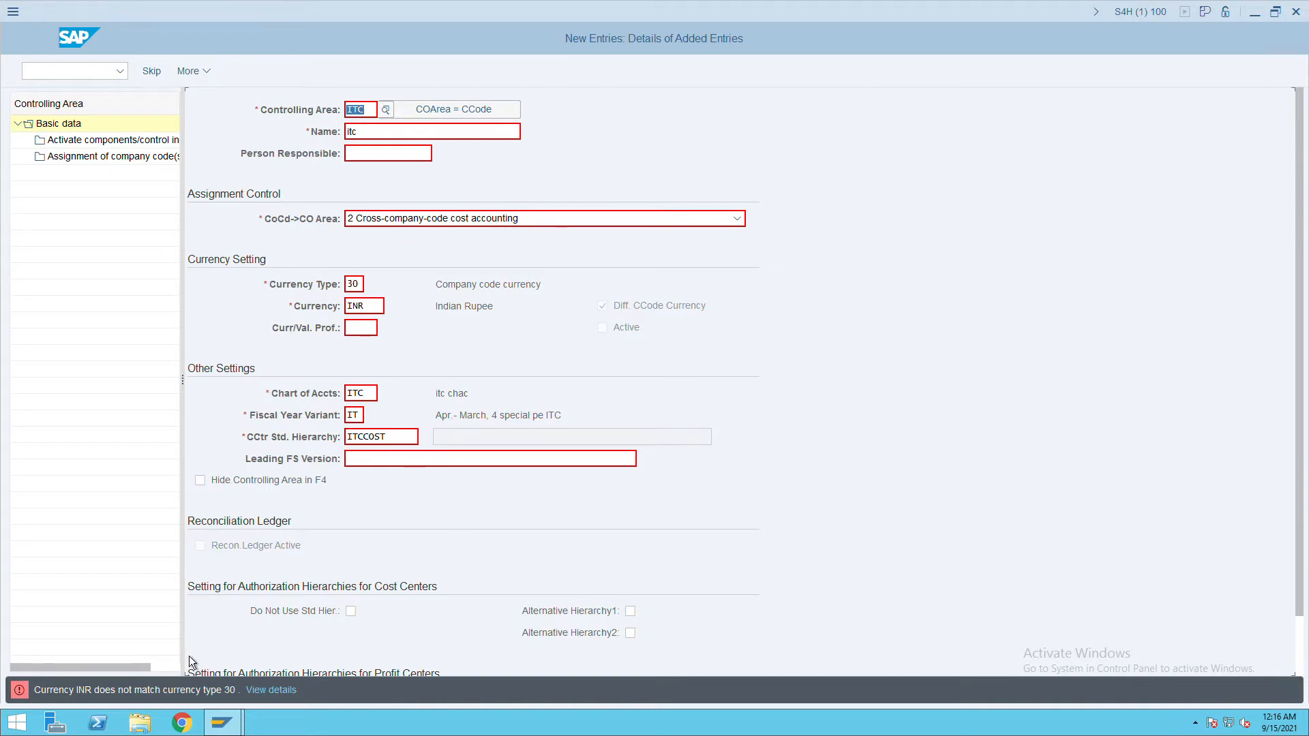
# Replace currency INR with USD, accept the standard hierarchy check, and save area ITC.
pyautogui.click(379, 314)
pyautogui.press('BackSpace')
pyautogui.press('BackSpace')
pyautogui.press('BackSpace')
pyautogui.write('US')
pyautogui.press('Return')
pyautogui.write('us')
pyautogui.press('BackSpace')
pyautogui.press('BackSpace')
pyautogui.write('usd')
pyautogui.press('Return')
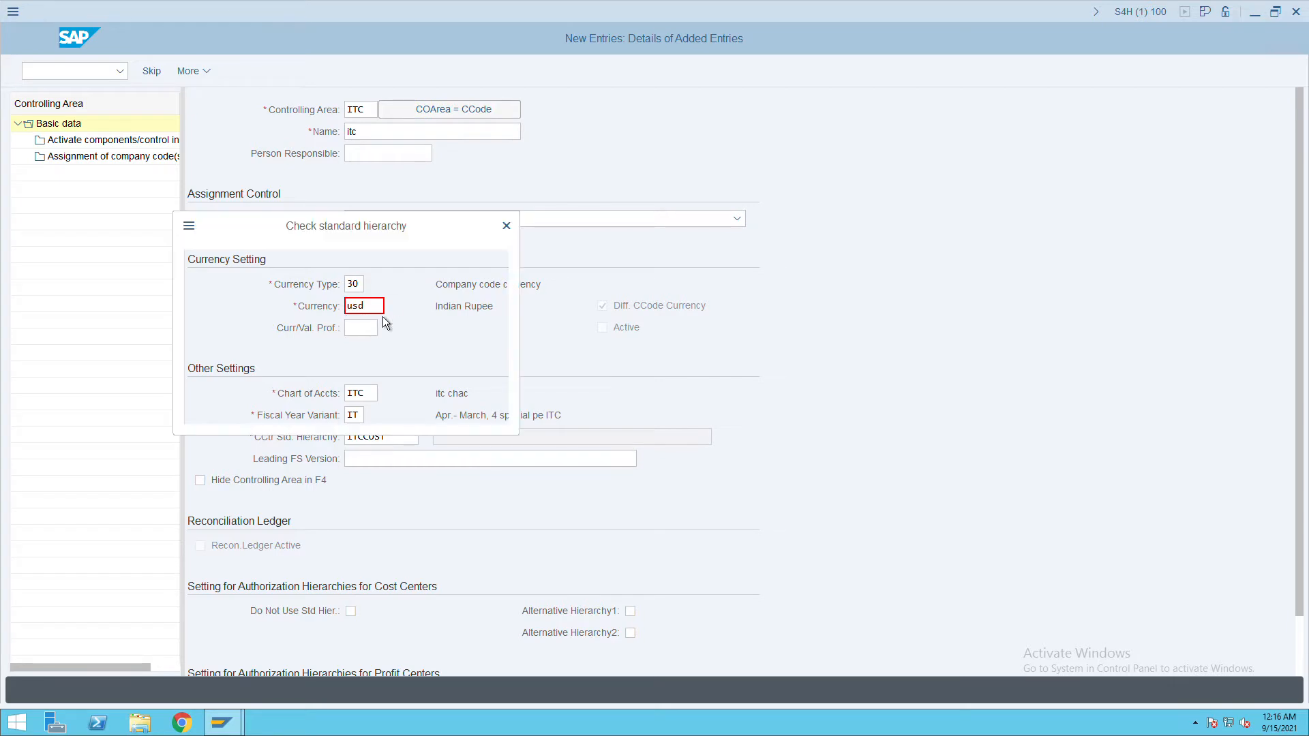
pyautogui.press('Return')
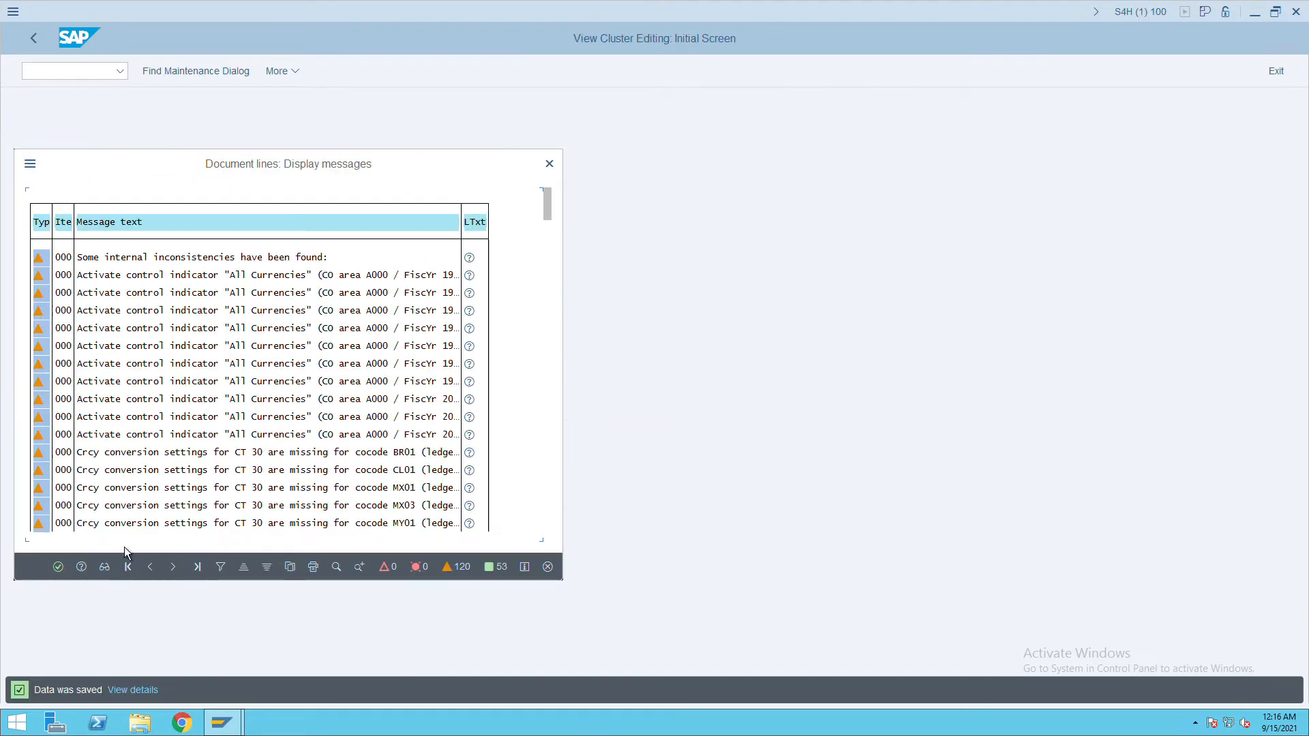
pyautogui.click(67, 573)
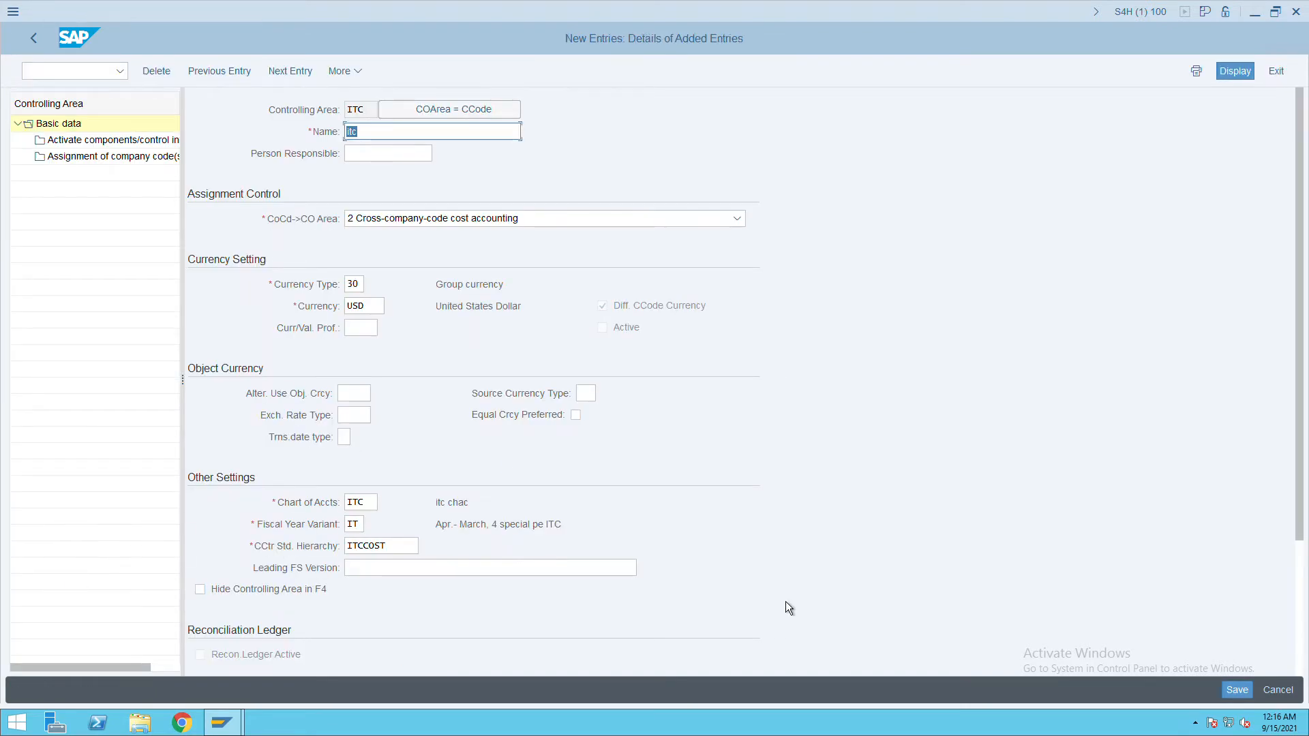
pyautogui.click(1236, 690)
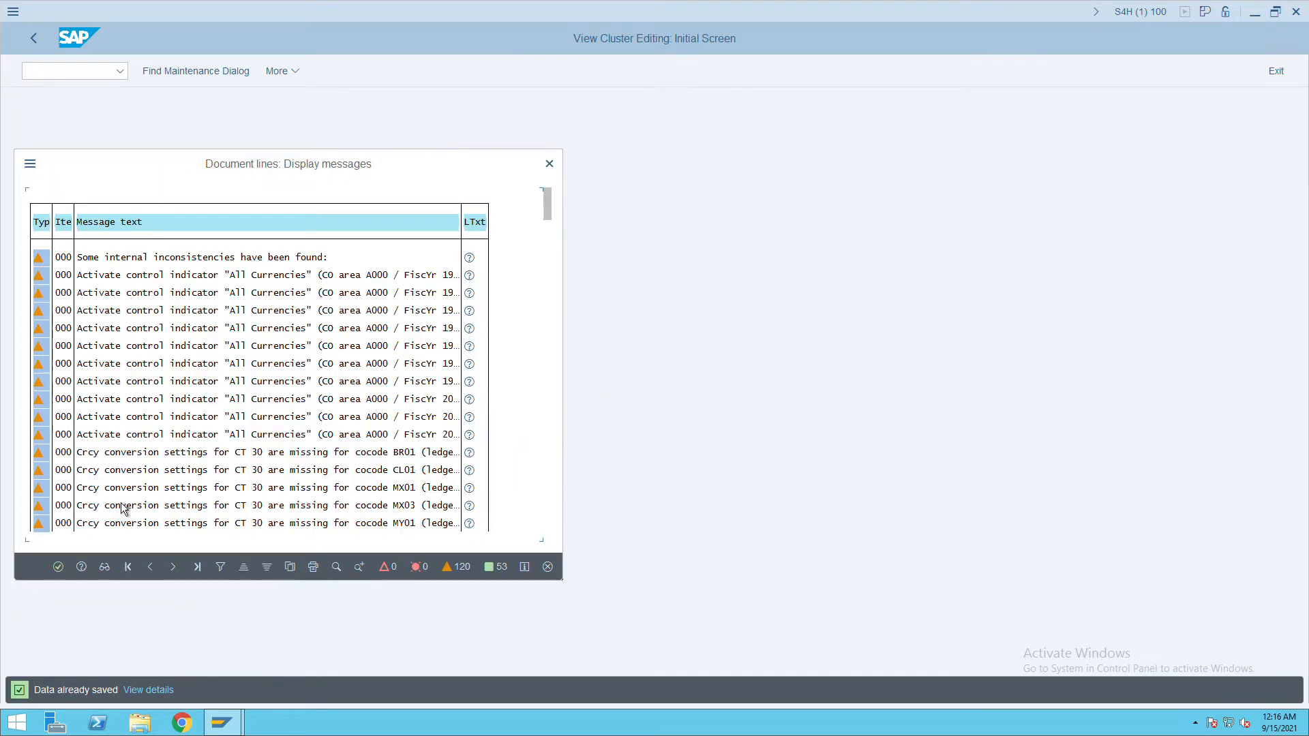
# Add a new component activation entry for controlling area ITC from fiscal year 2000.
pyautogui.click(57, 567)
pyautogui.doubleClick(93, 146)
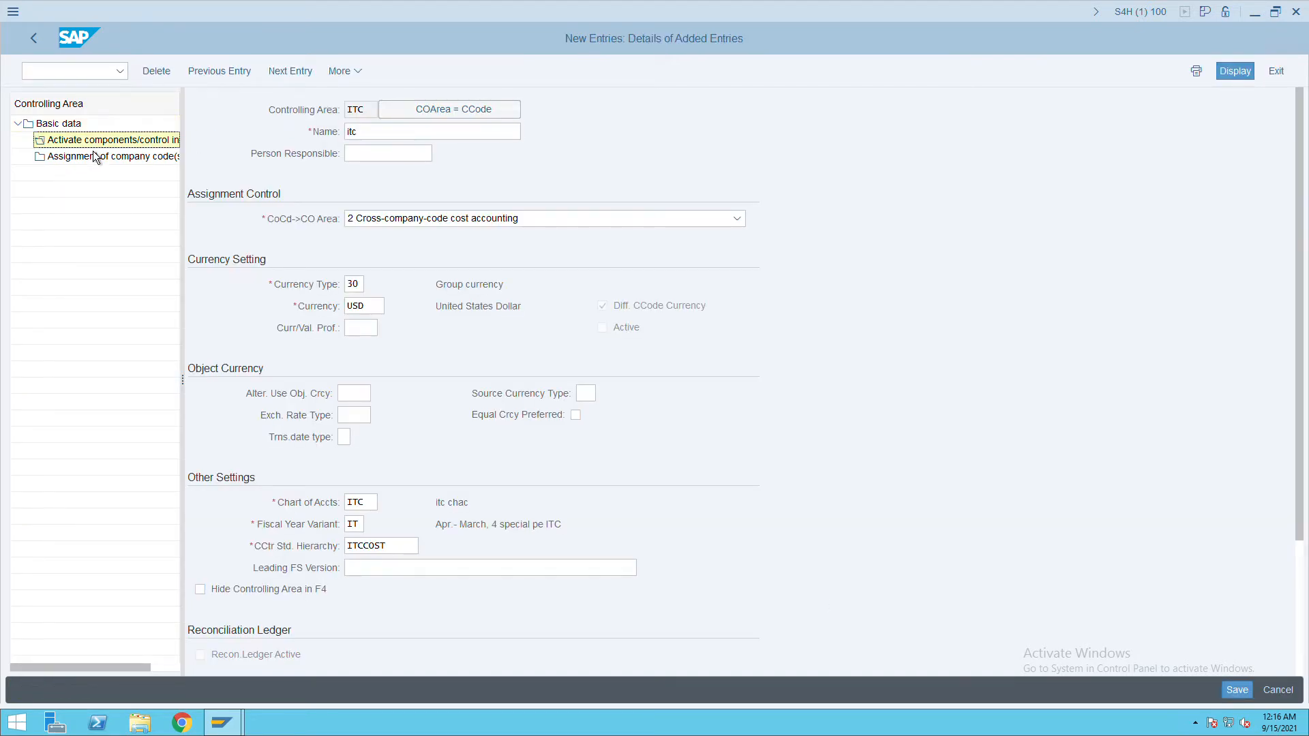
pyautogui.click(219, 76)
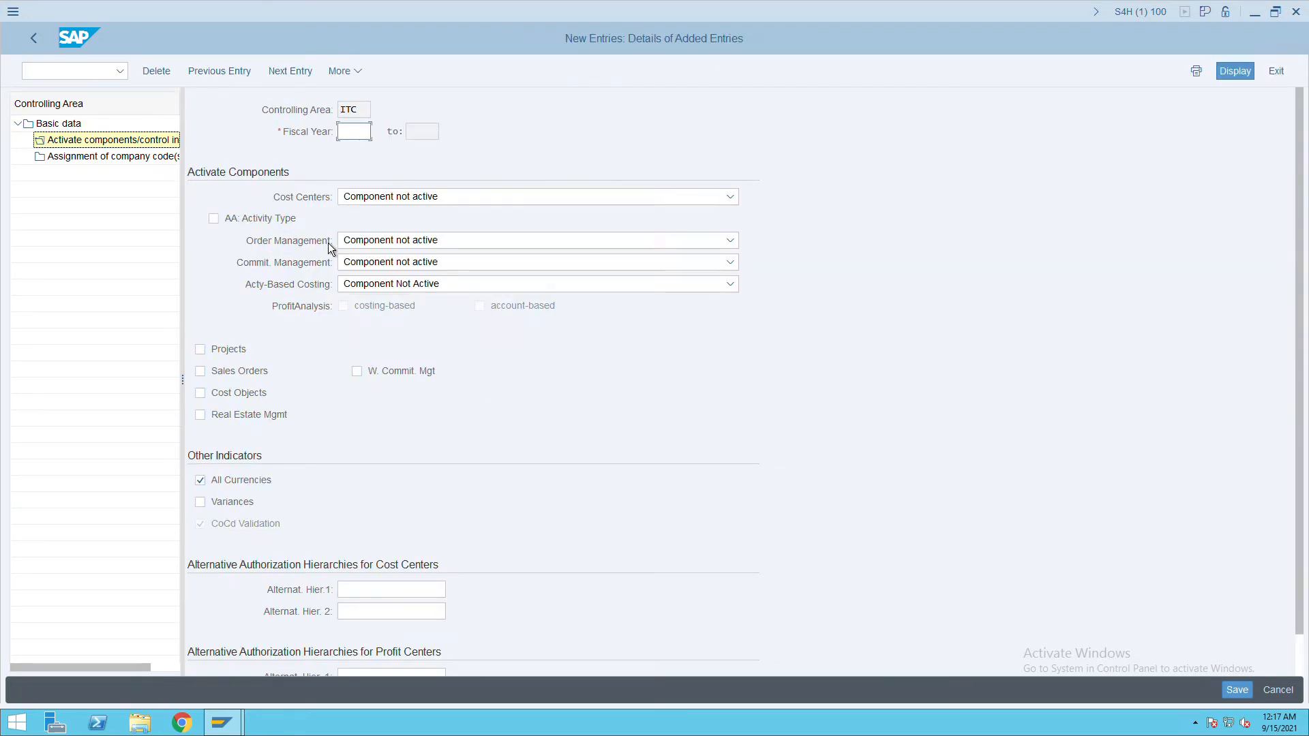
pyautogui.click(480, 199)
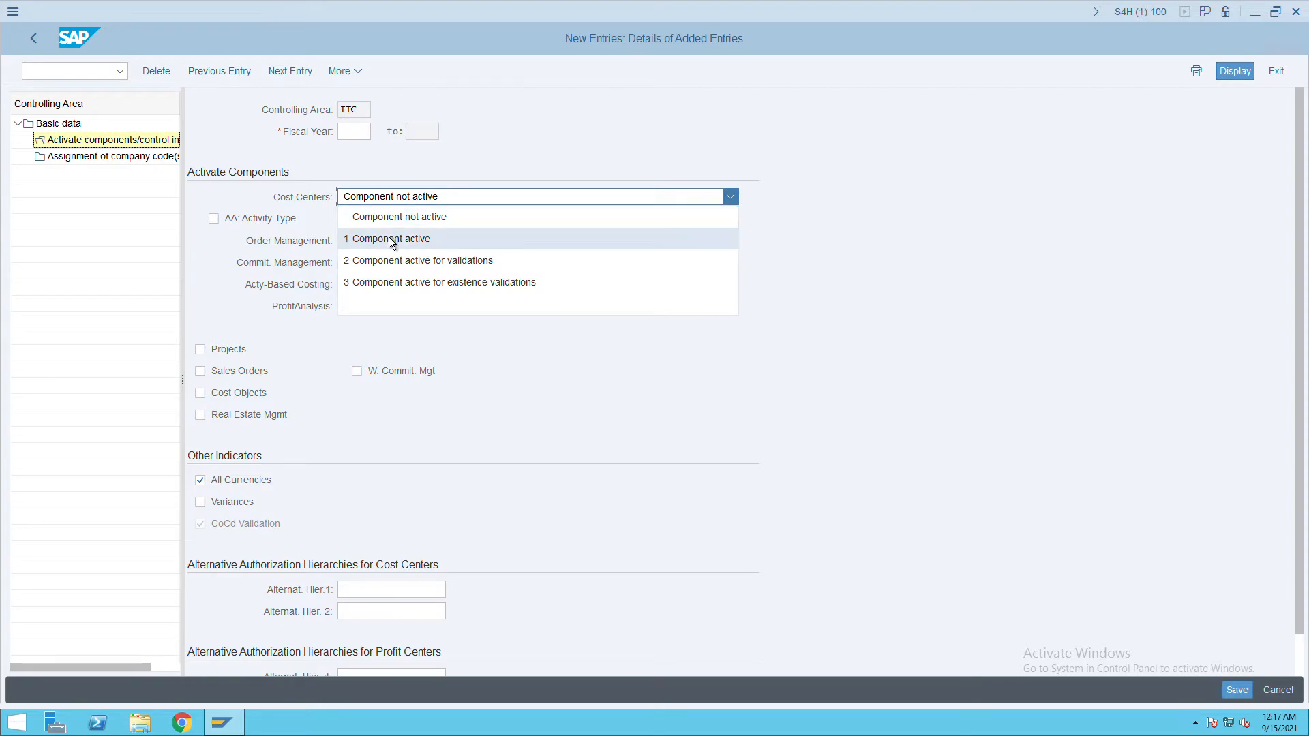
pyautogui.click(348, 136)
pyautogui.click(348, 137)
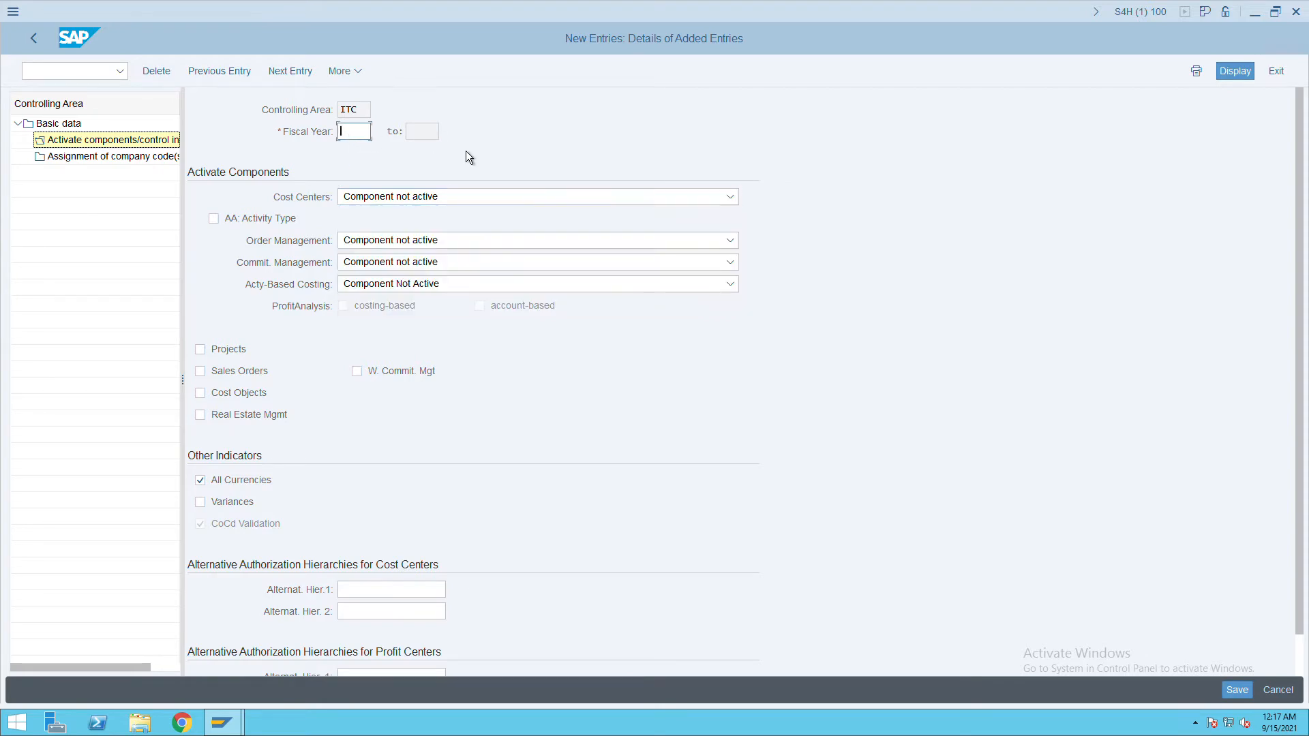
pyautogui.write('2000')
pyautogui.press('Tab')
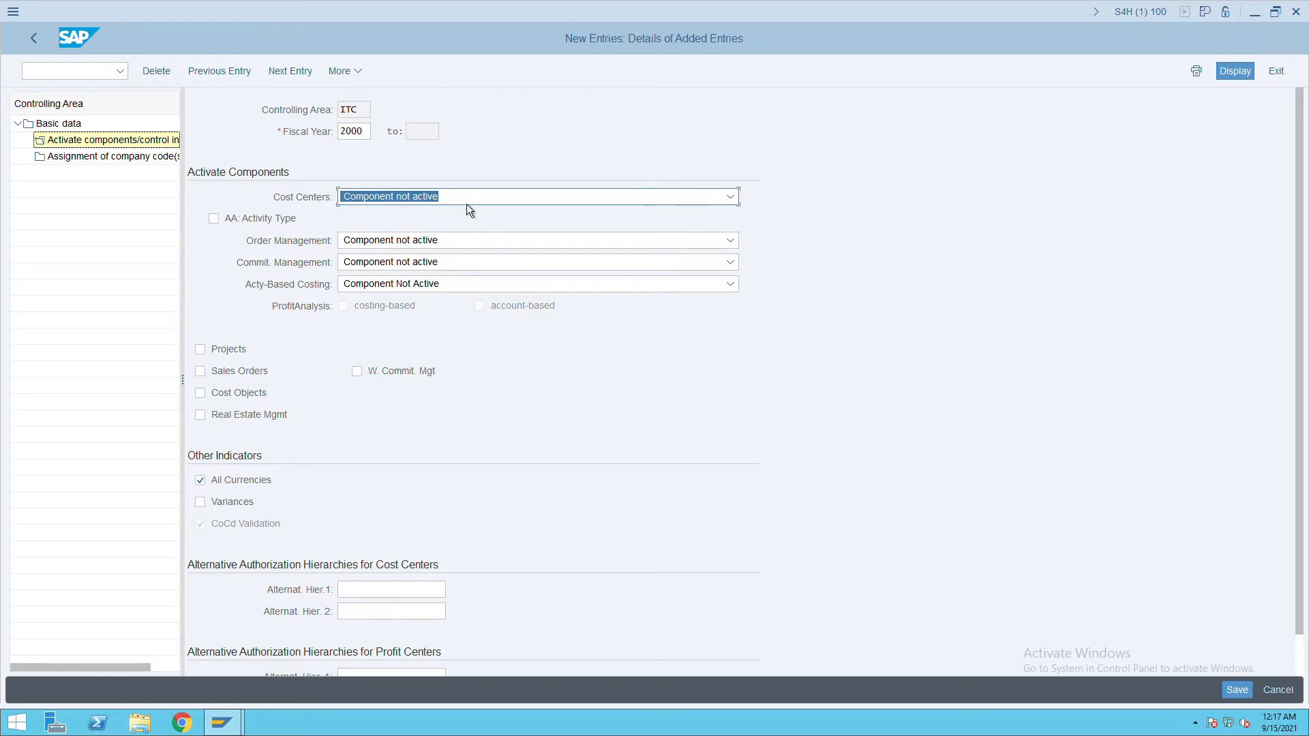
# Set Cost Centers, Order Management and Commitment Management to Component active.
pyautogui.click(467, 201)
pyautogui.click(424, 246)
pyautogui.click(412, 240)
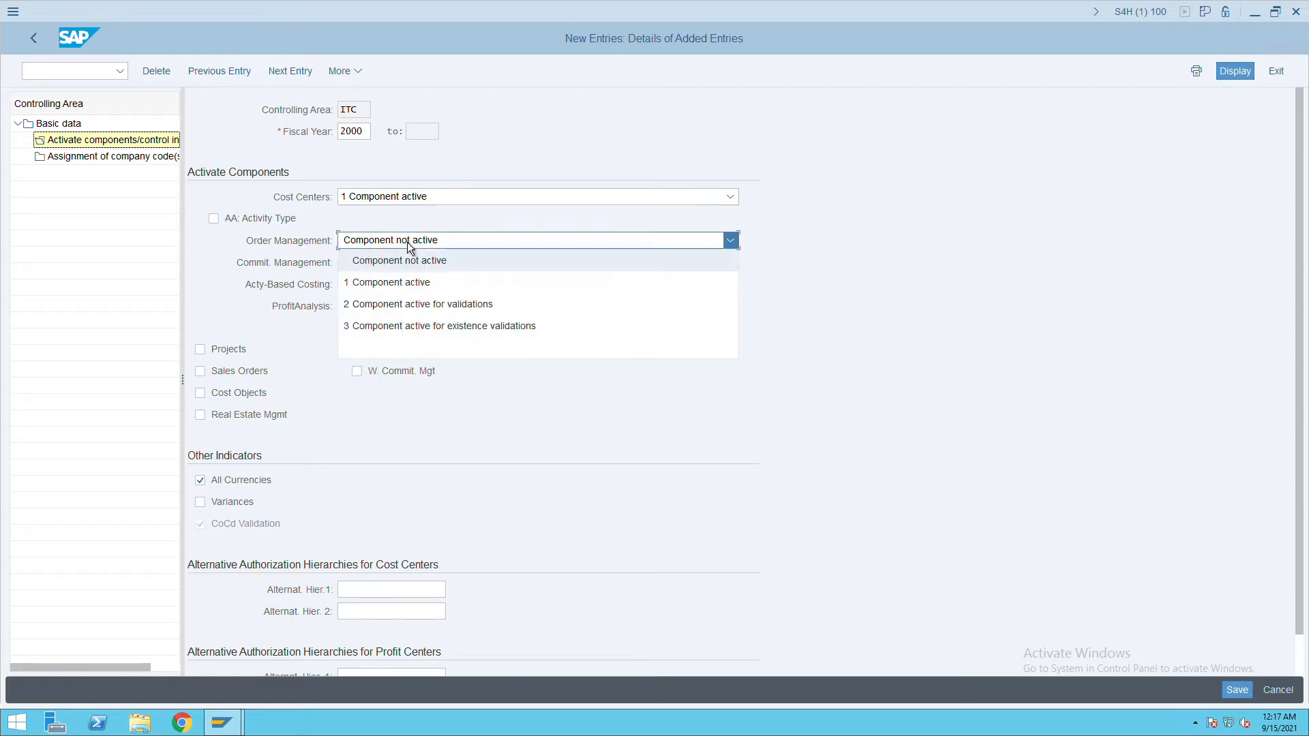
pyautogui.click(390, 288)
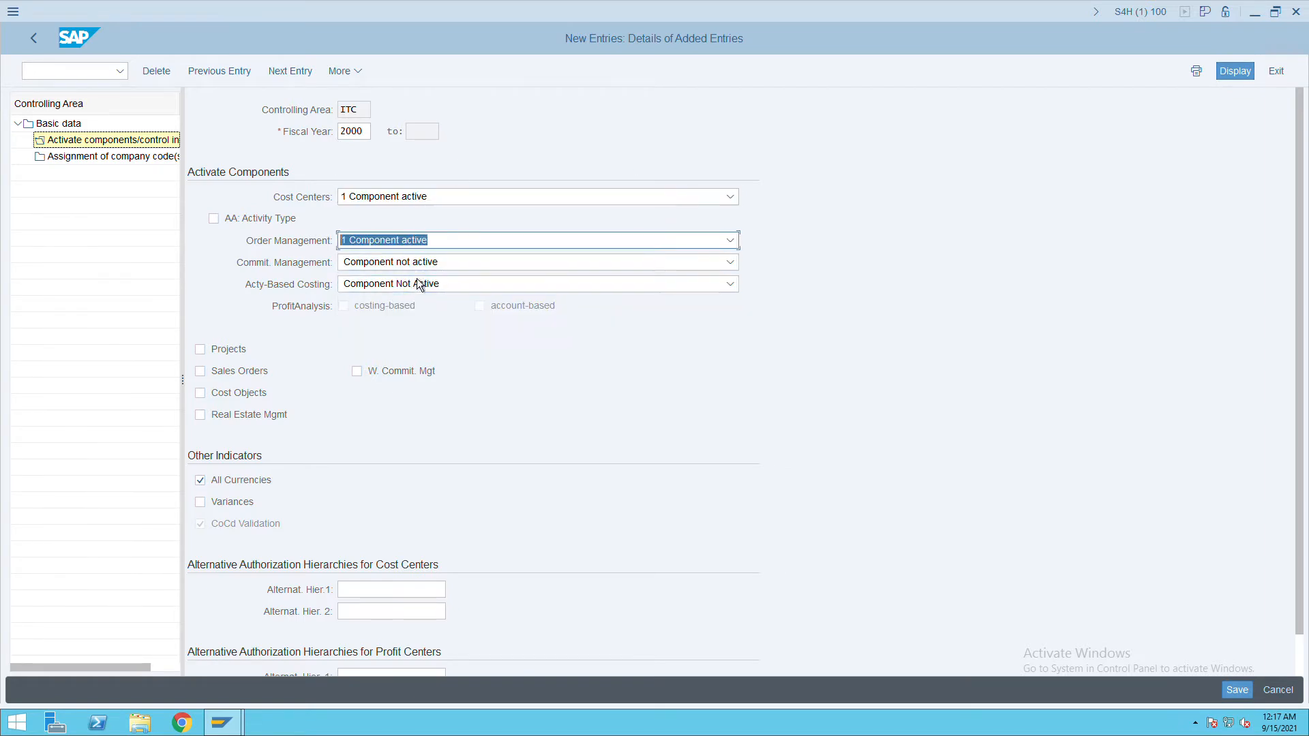
pyautogui.click(418, 268)
pyautogui.click(395, 308)
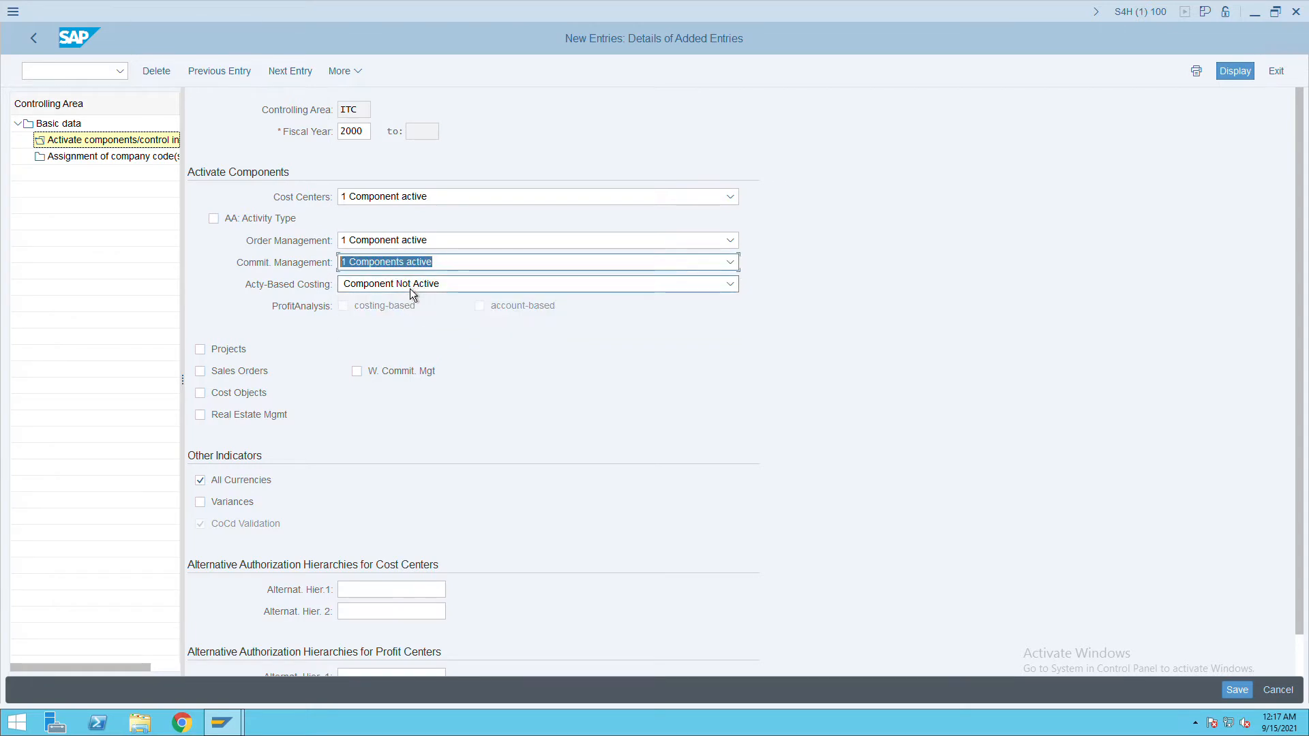
# Tick activity types, projects, sales orders, cost objects, Real Estate Management and variances.
pyautogui.click(410, 286)
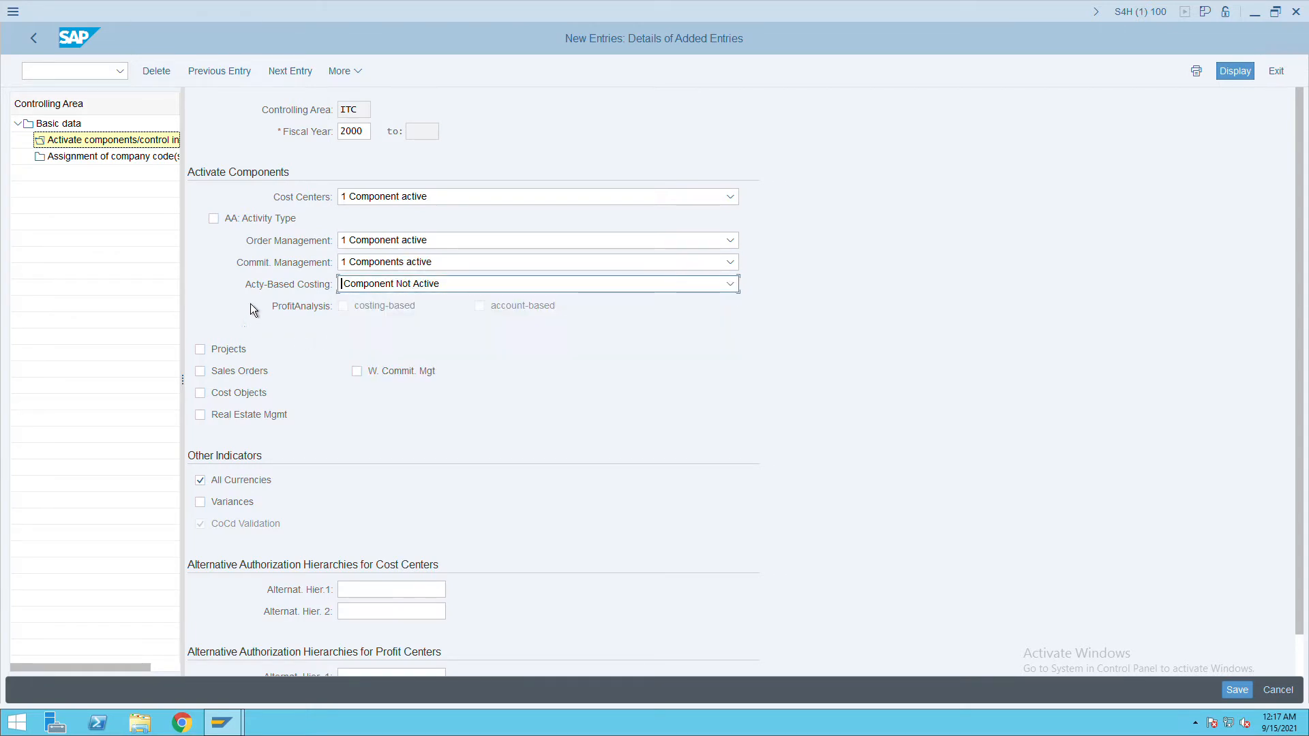
pyautogui.click(227, 228)
pyautogui.click(210, 353)
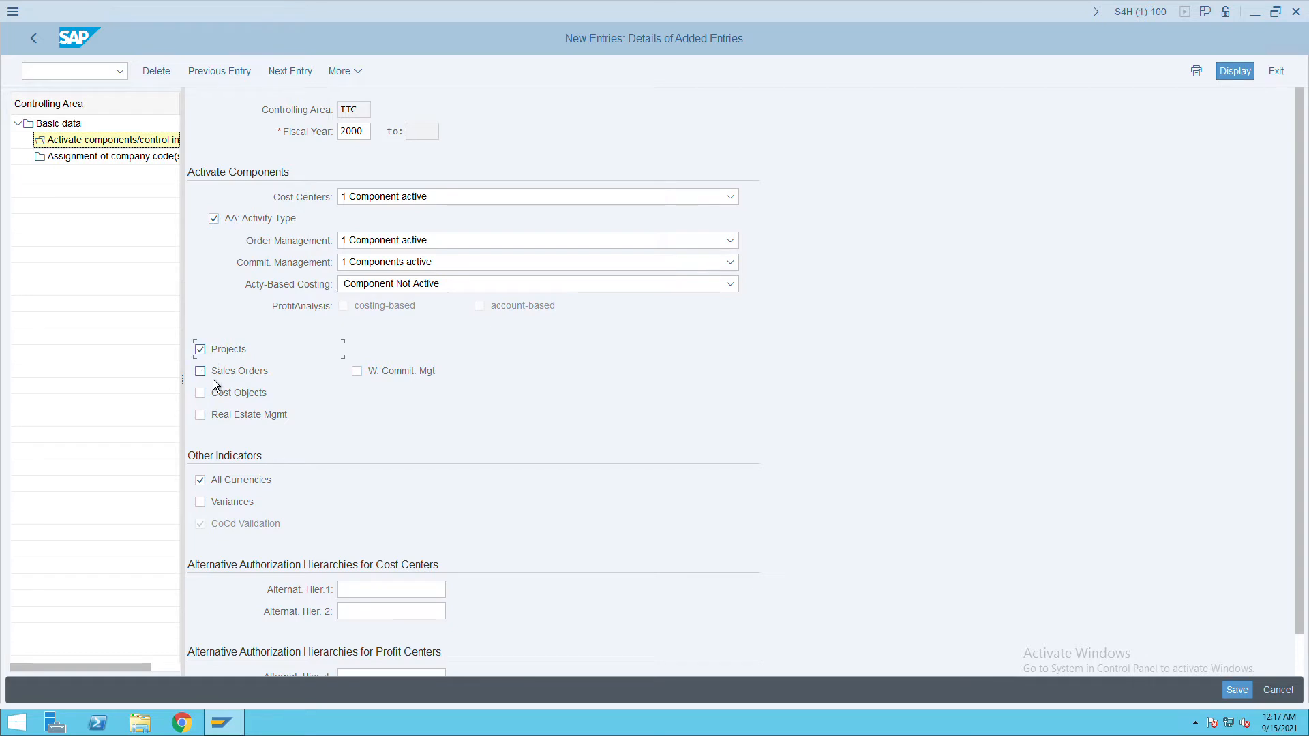
pyautogui.click(210, 396)
pyautogui.click(211, 417)
pyautogui.click(246, 504)
# Assign company code ITC to controlling area ITC and save the assignment.
pyautogui.doubleClick(113, 162)
pyautogui.doubleClick(112, 162)
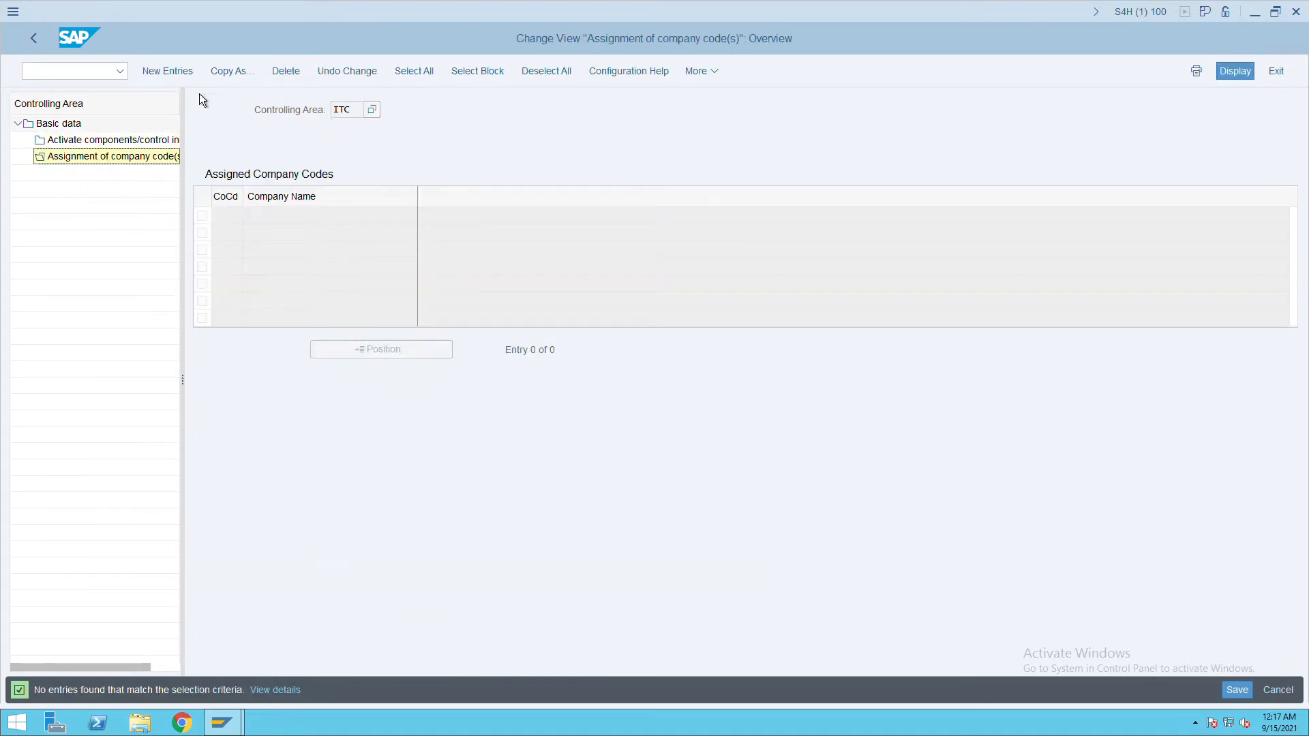
pyautogui.click(181, 79)
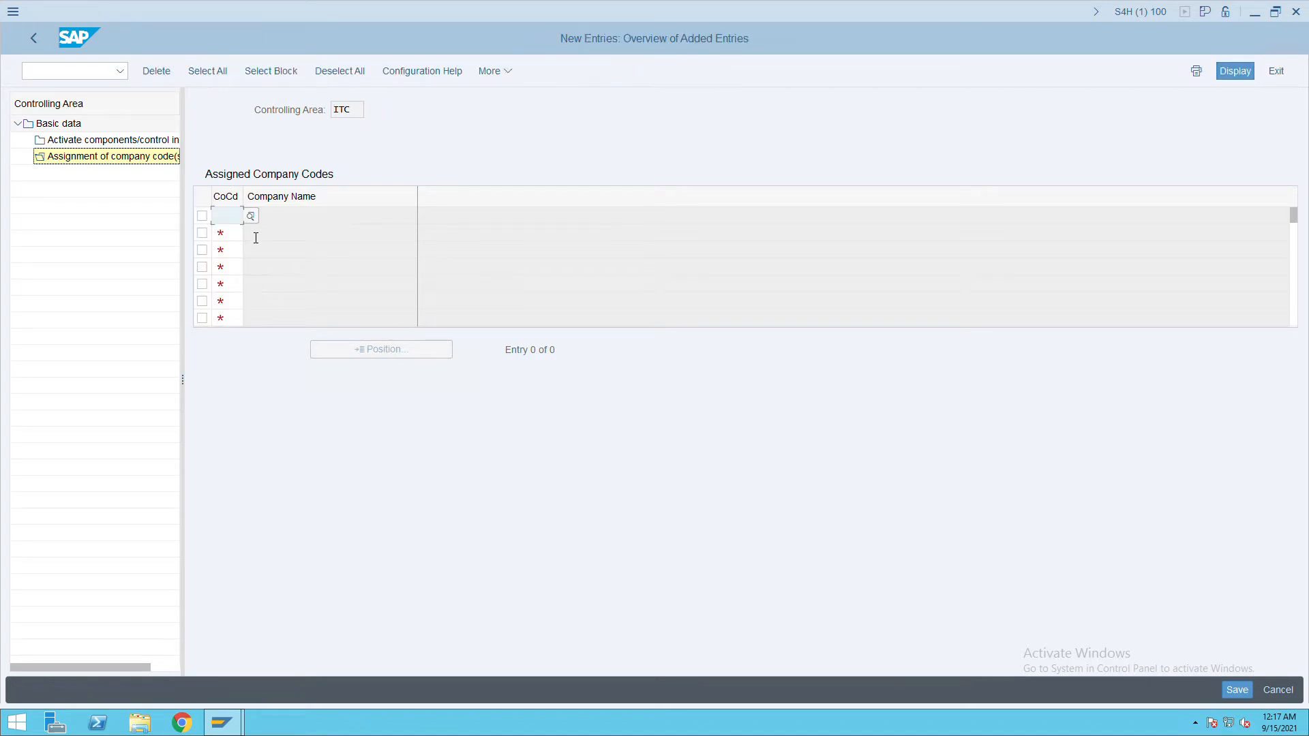
pyautogui.write('itc')
pyautogui.press('Return')
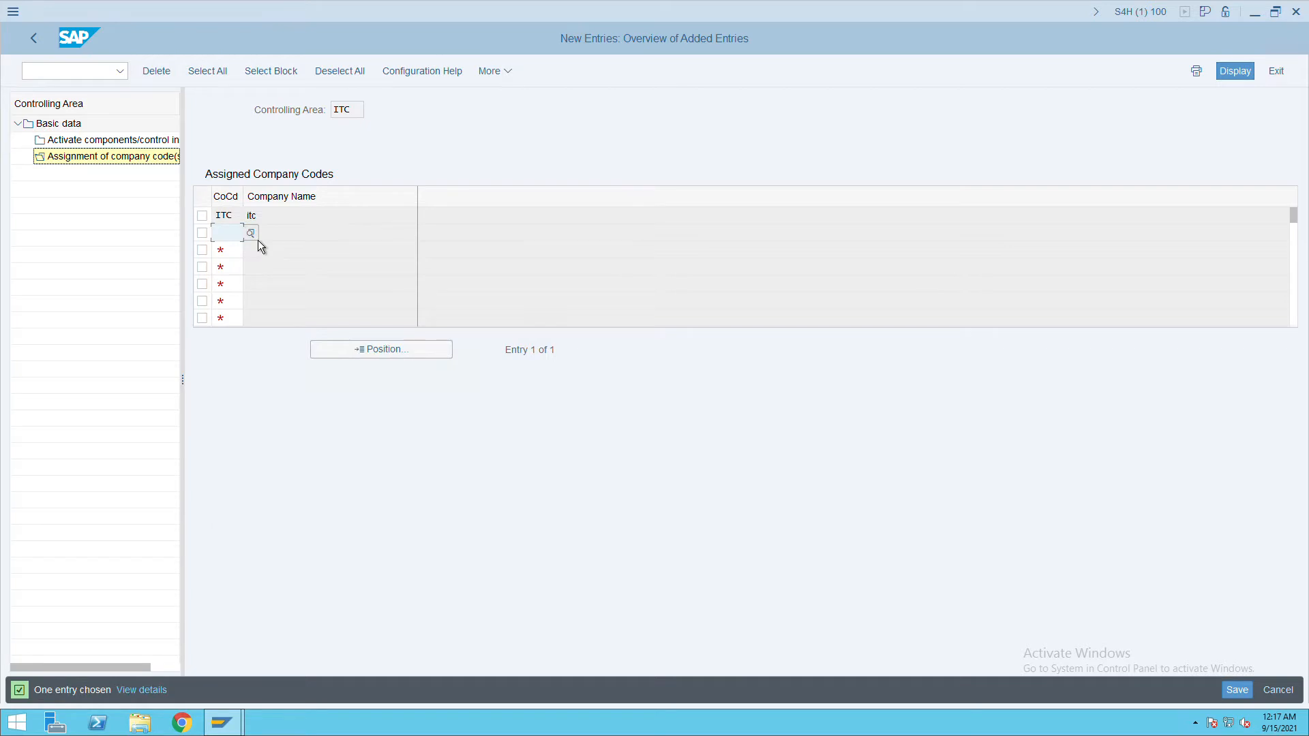
pyautogui.click(1244, 692)
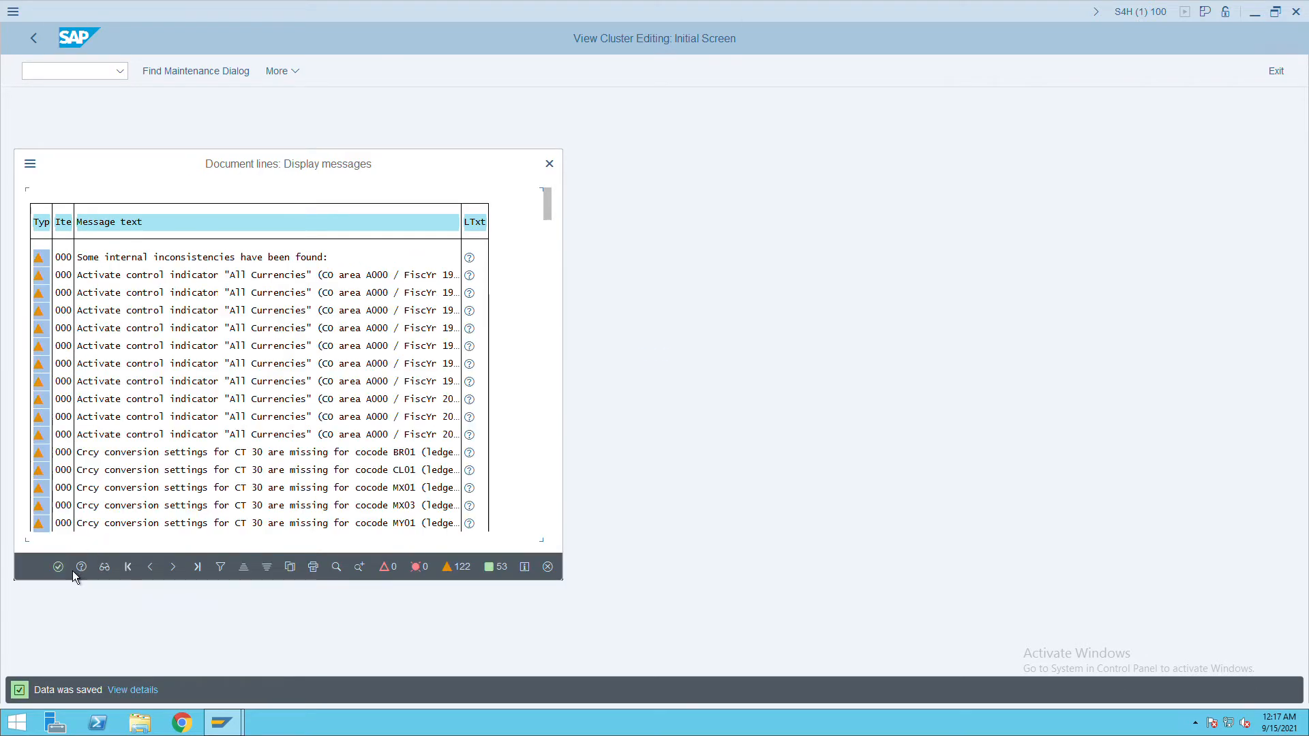
# Save the controlling area details and back out to the activity selection.
pyautogui.click(68, 573)
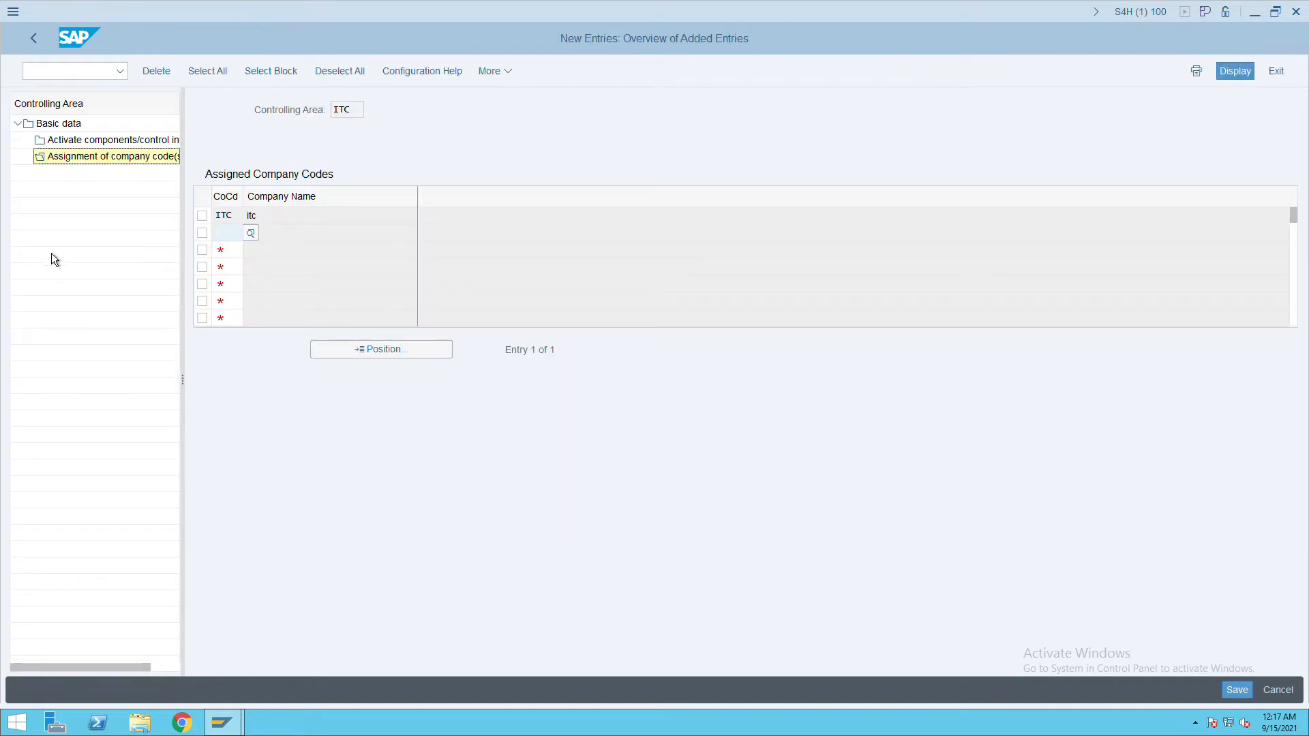
pyautogui.click(47, 49)
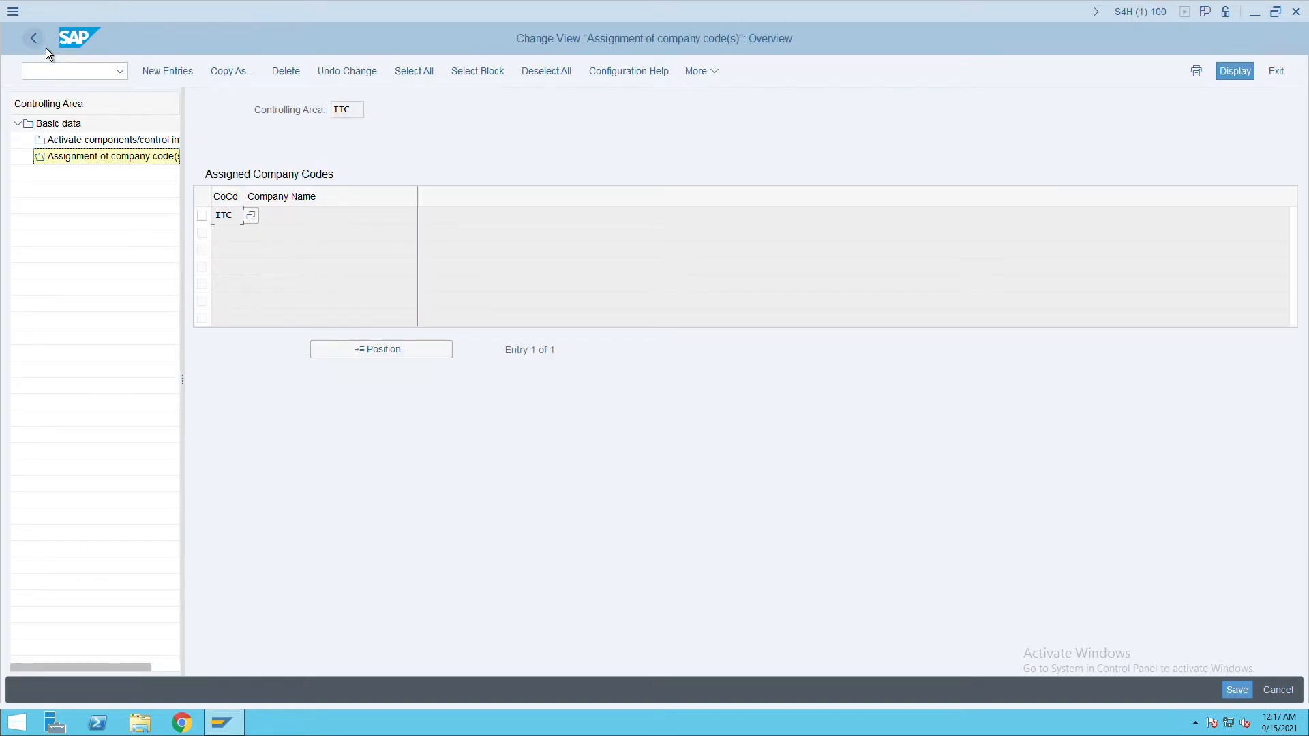
pyautogui.click(47, 48)
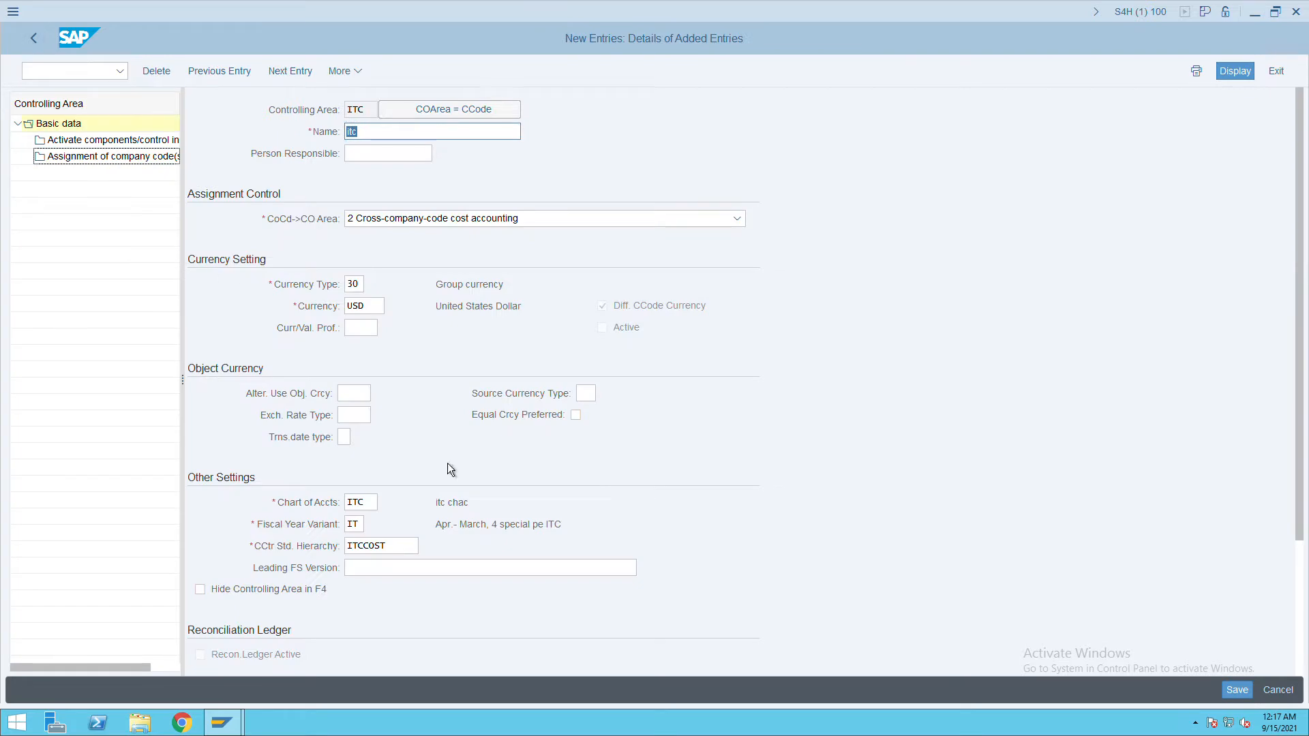
pyautogui.click(1238, 690)
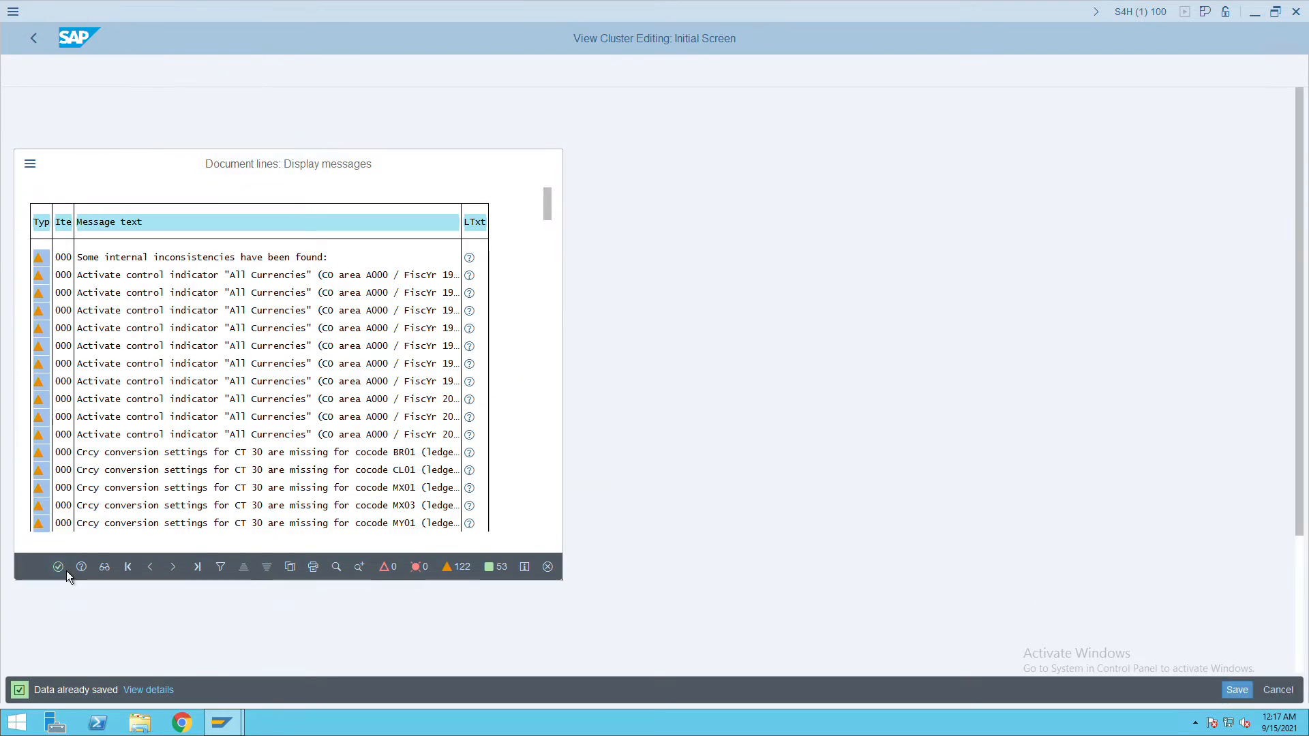
pyautogui.click(67, 571)
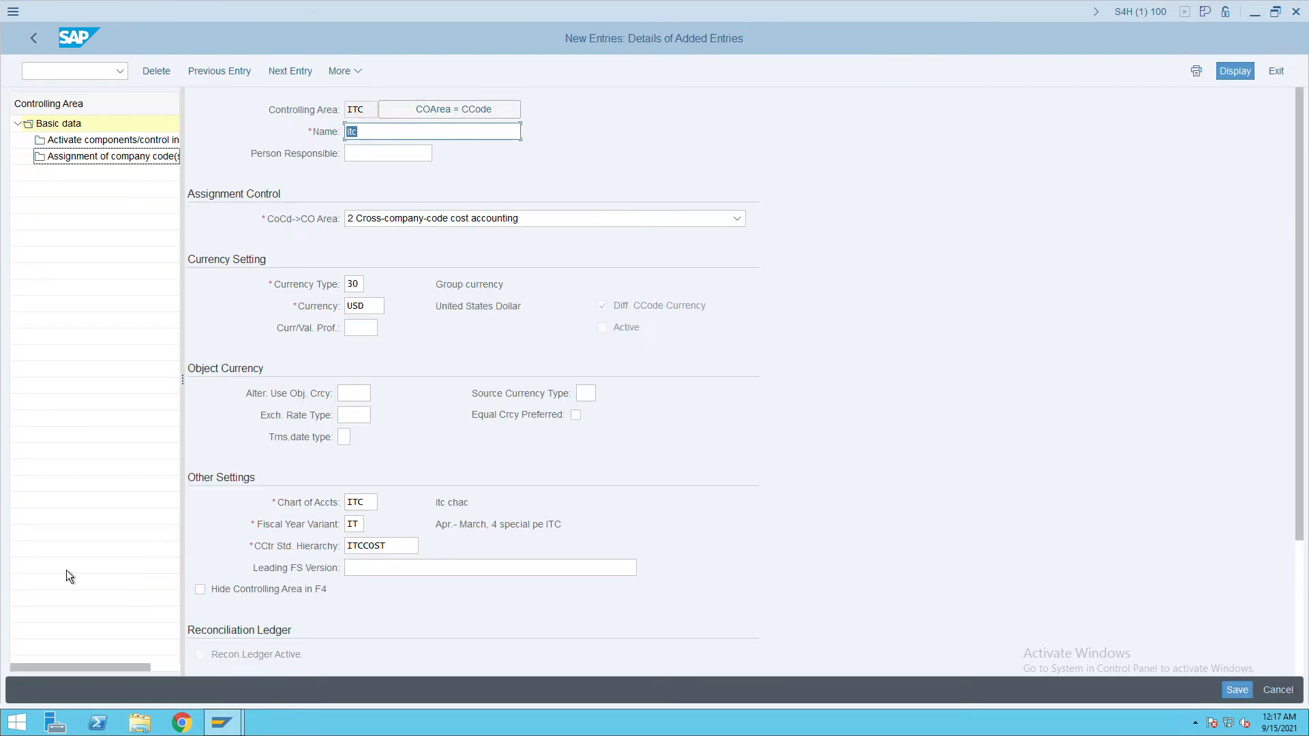
pyautogui.click(39, 53)
pyautogui.click(40, 53)
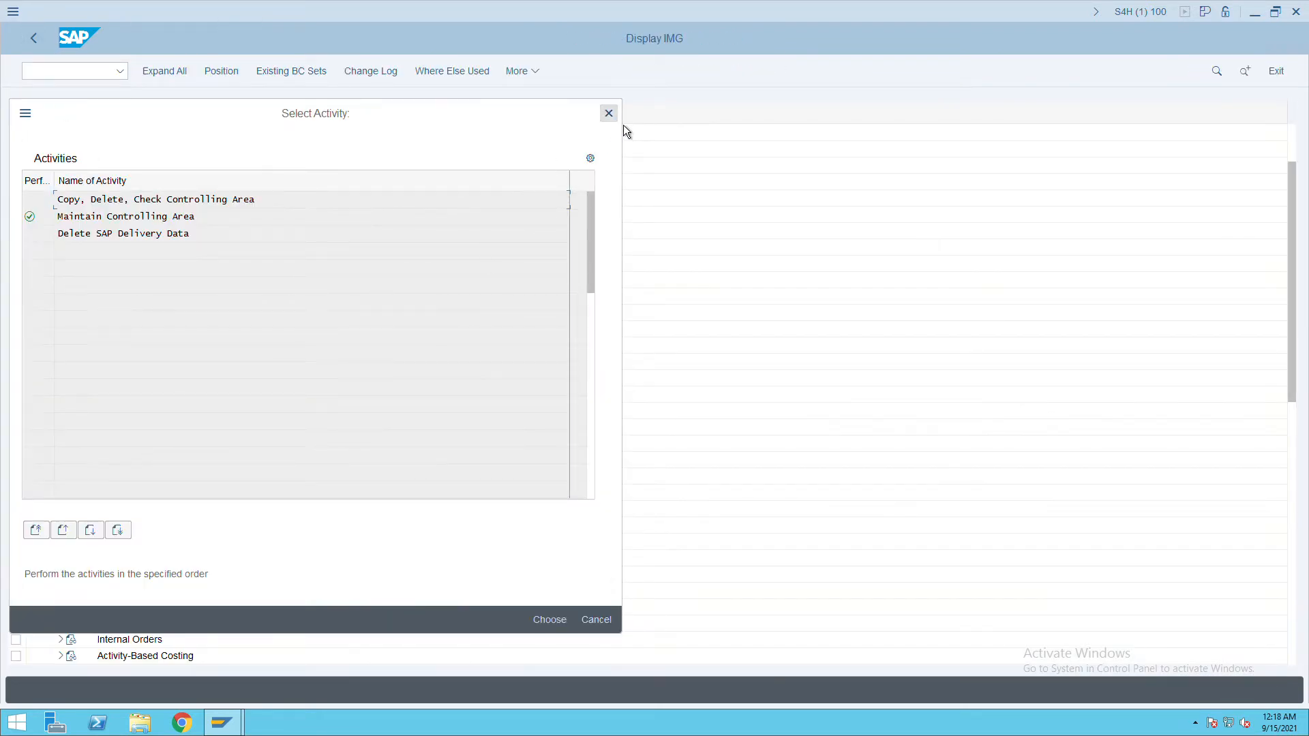
# Copy the controlling document number ranges from controlling area 0001 to ITC.
pyautogui.click(609, 113)
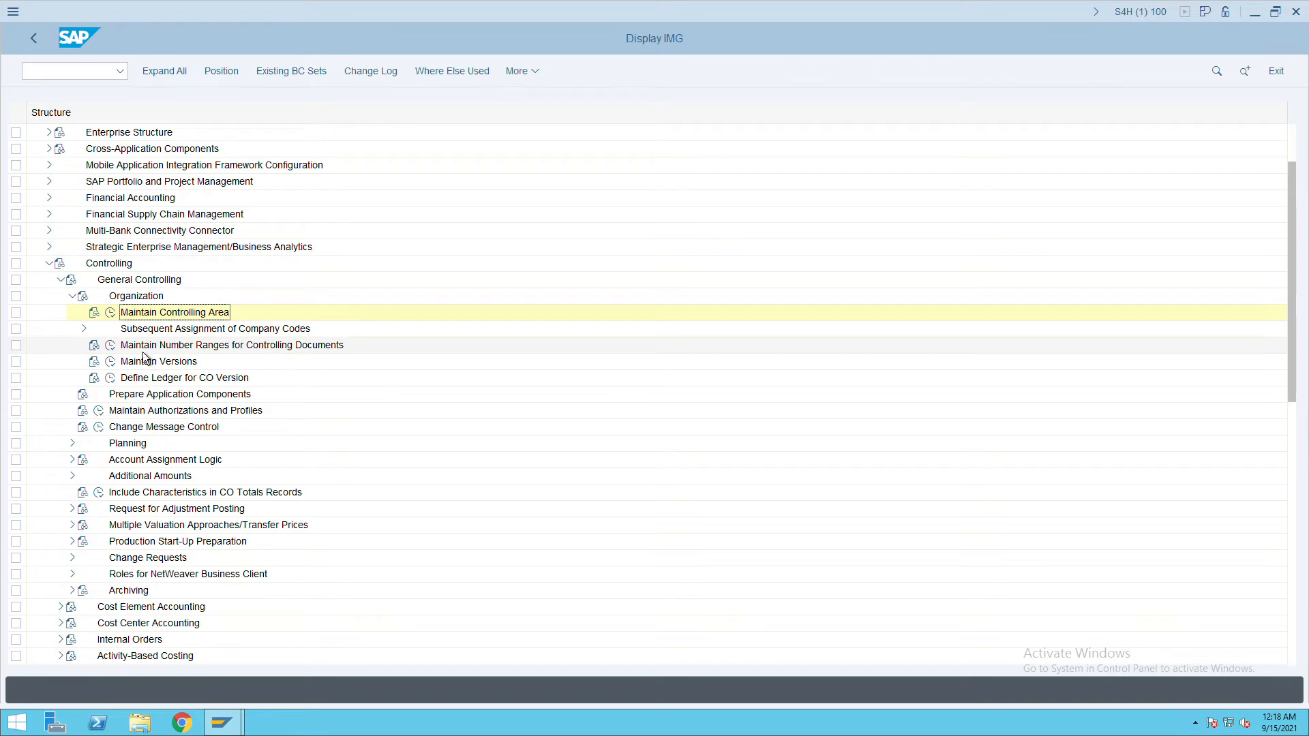
pyautogui.click(109, 346)
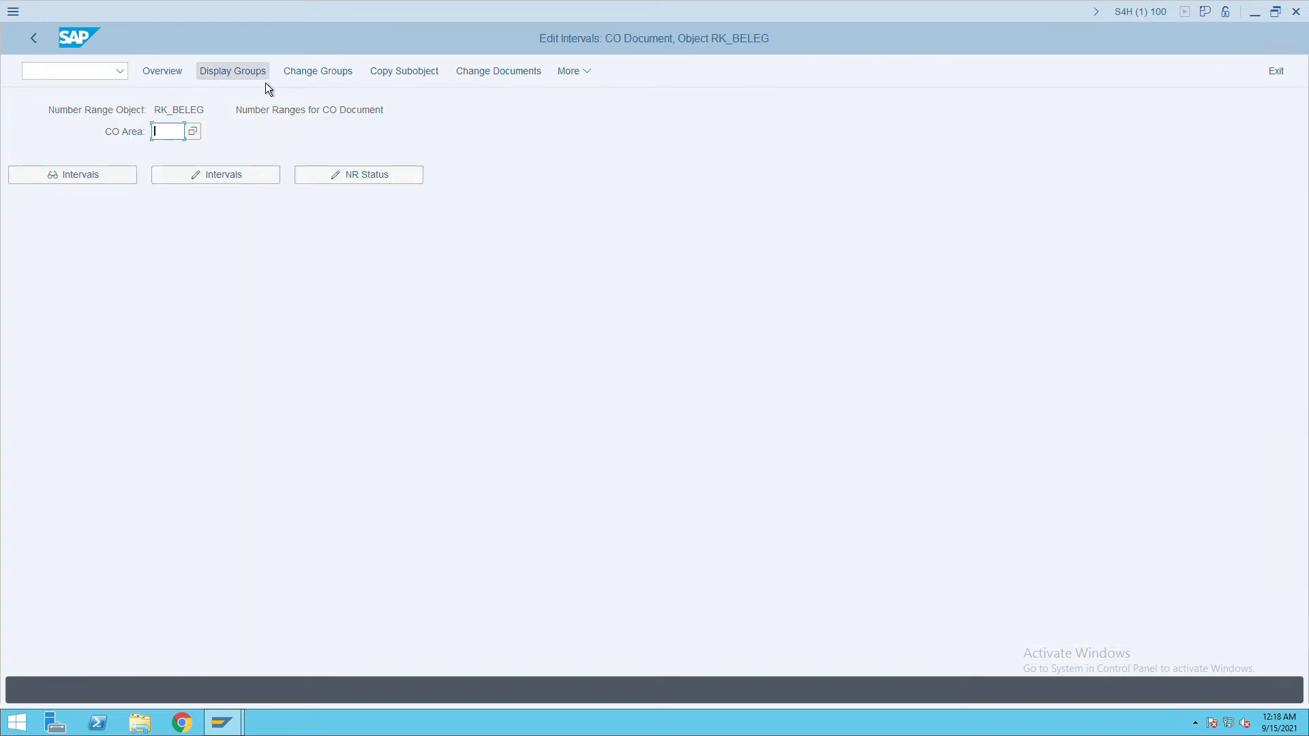
pyautogui.click(394, 78)
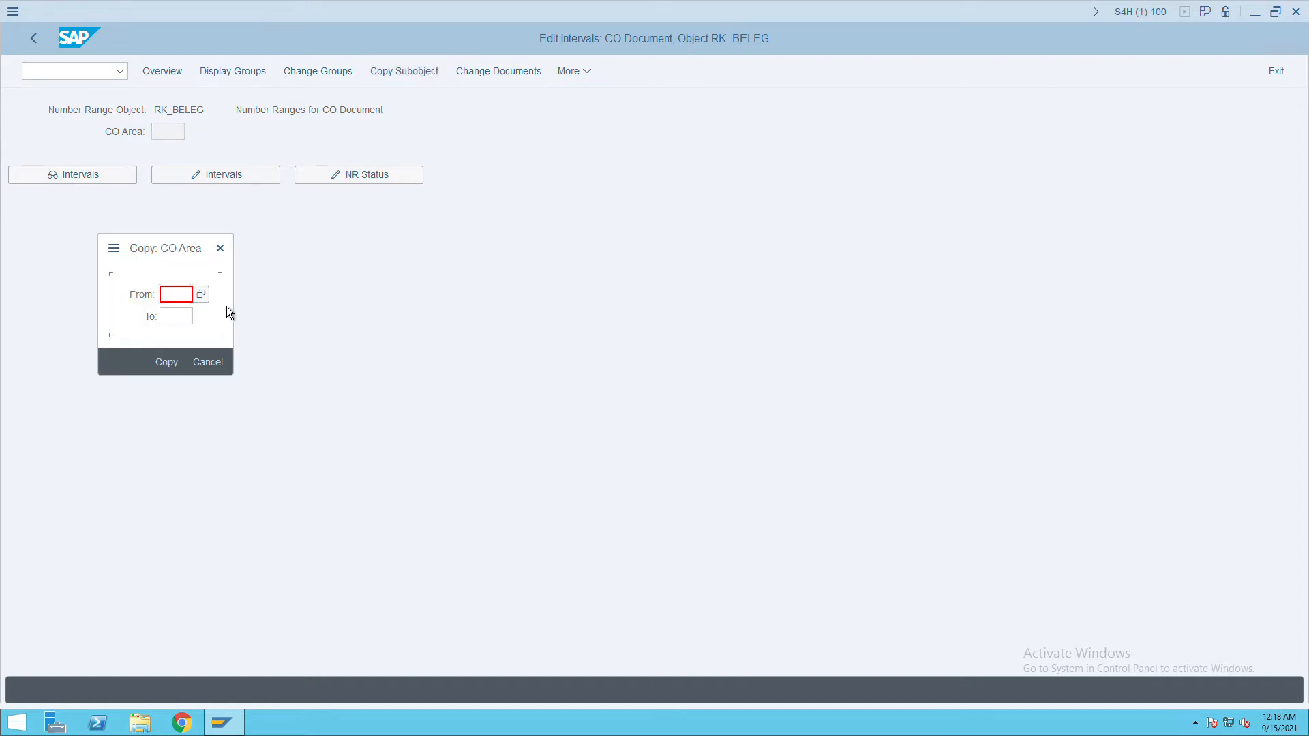
pyautogui.click(203, 296)
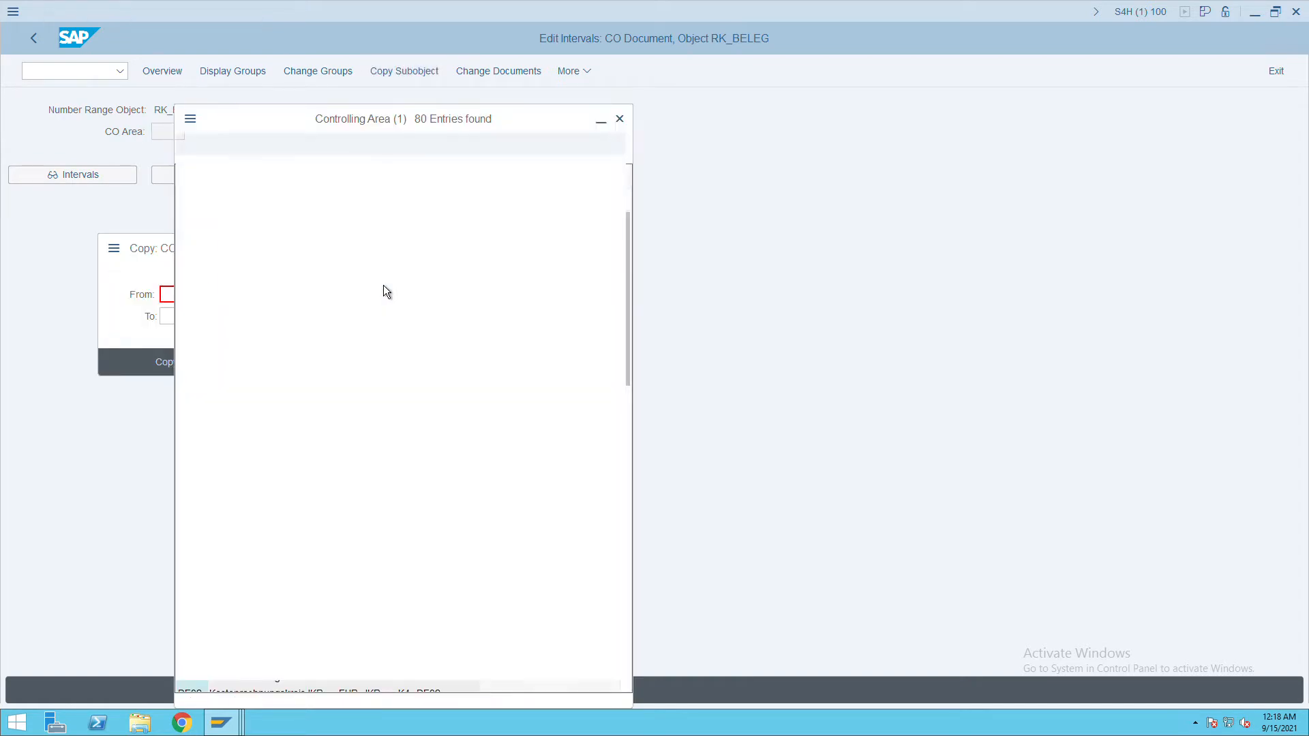
pyautogui.doubleClick(231, 224)
pyautogui.click(178, 322)
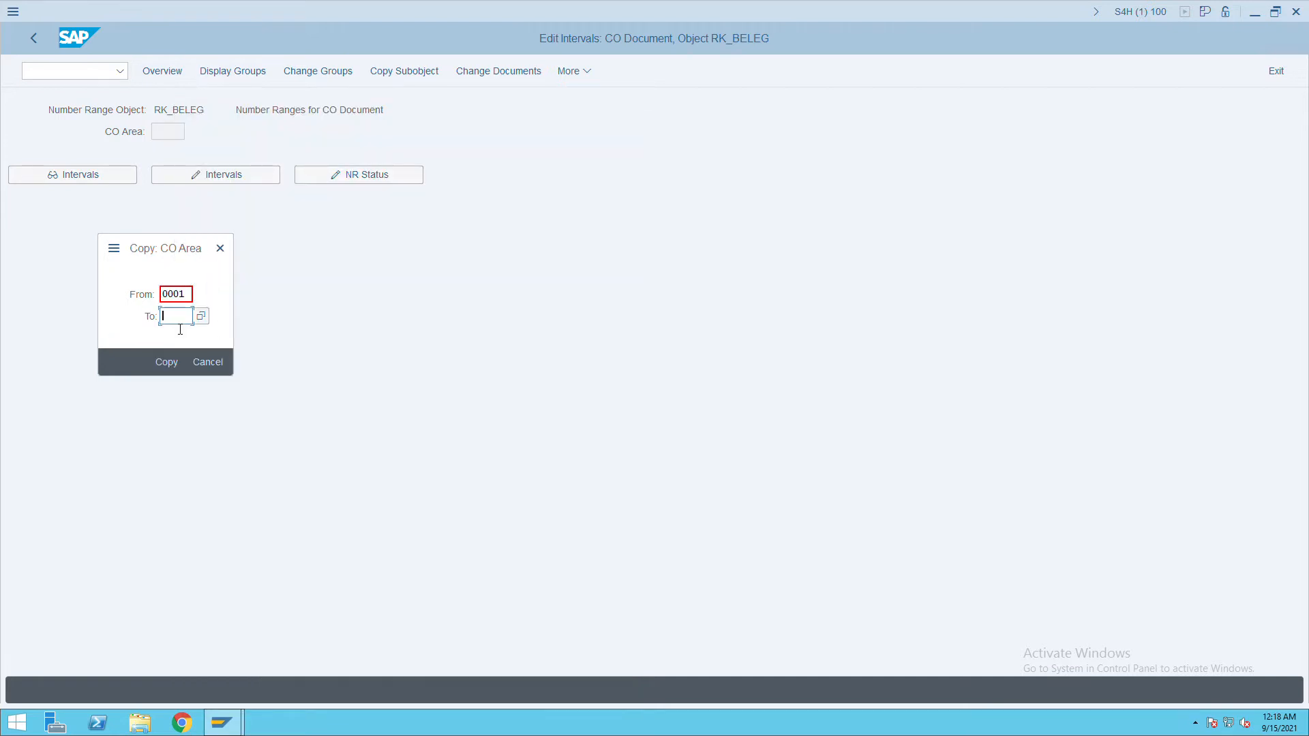
pyautogui.write('i')
pyautogui.click(180, 339)
pyautogui.click(175, 372)
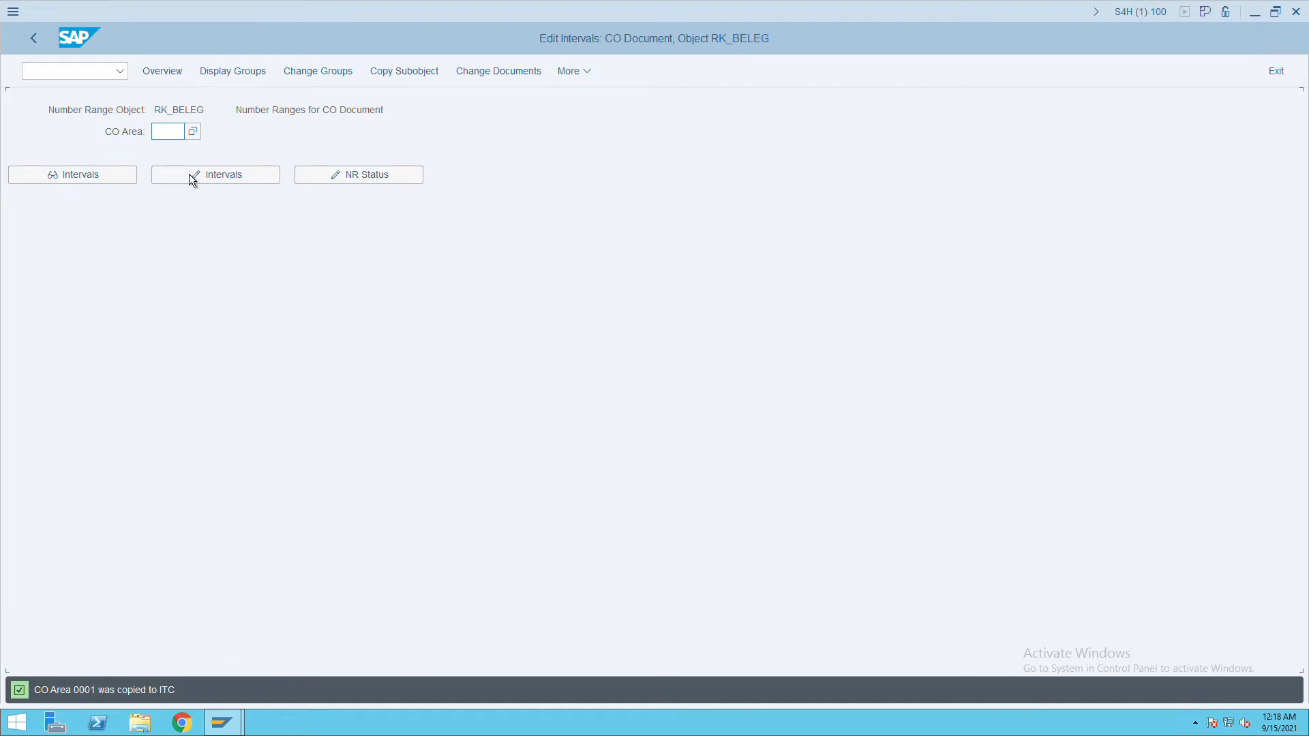
# Display the four number range intervals for ITC, then return to the IMG tree.
pyautogui.write('ITC')
pyautogui.press('Return')
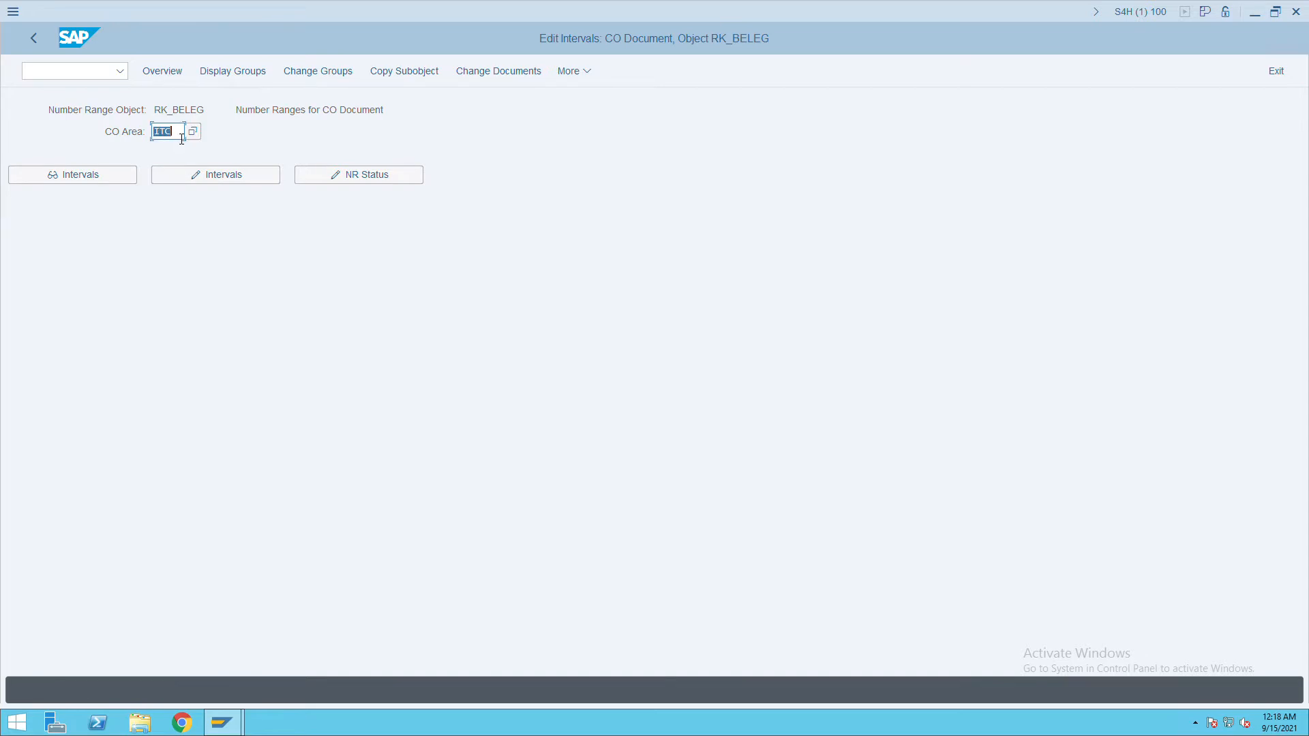
pyautogui.click(125, 179)
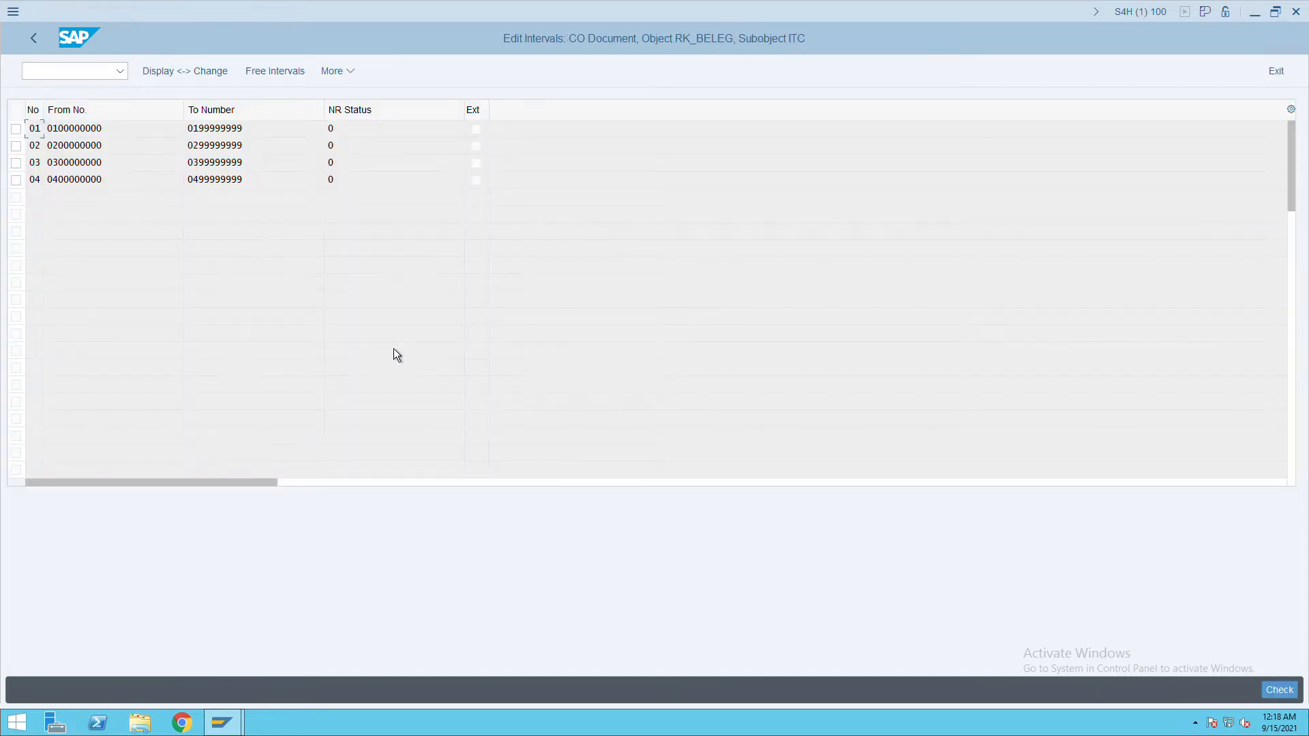
pyautogui.click(40, 47)
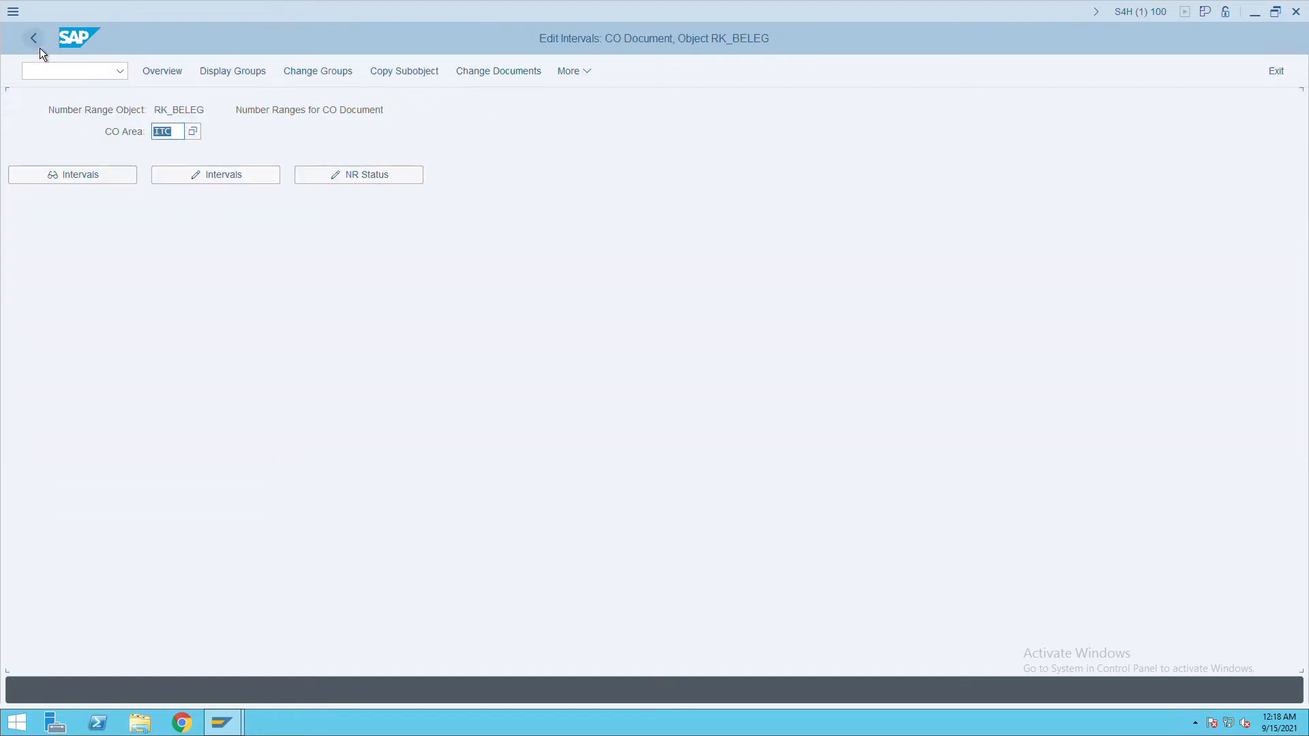
pyautogui.click(40, 48)
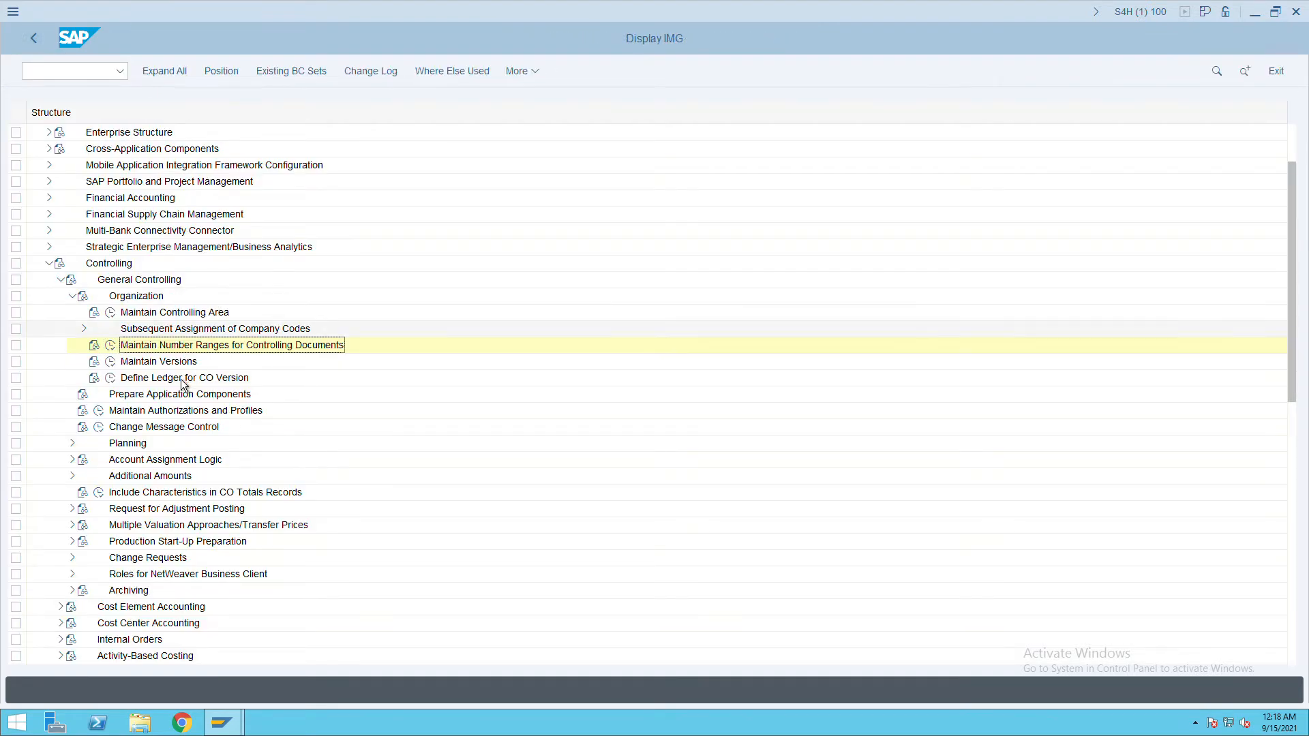
# Save version 0 fiscal-year settings for controlling area ITC (2021–2025, copying allowed).
pyautogui.click(110, 362)
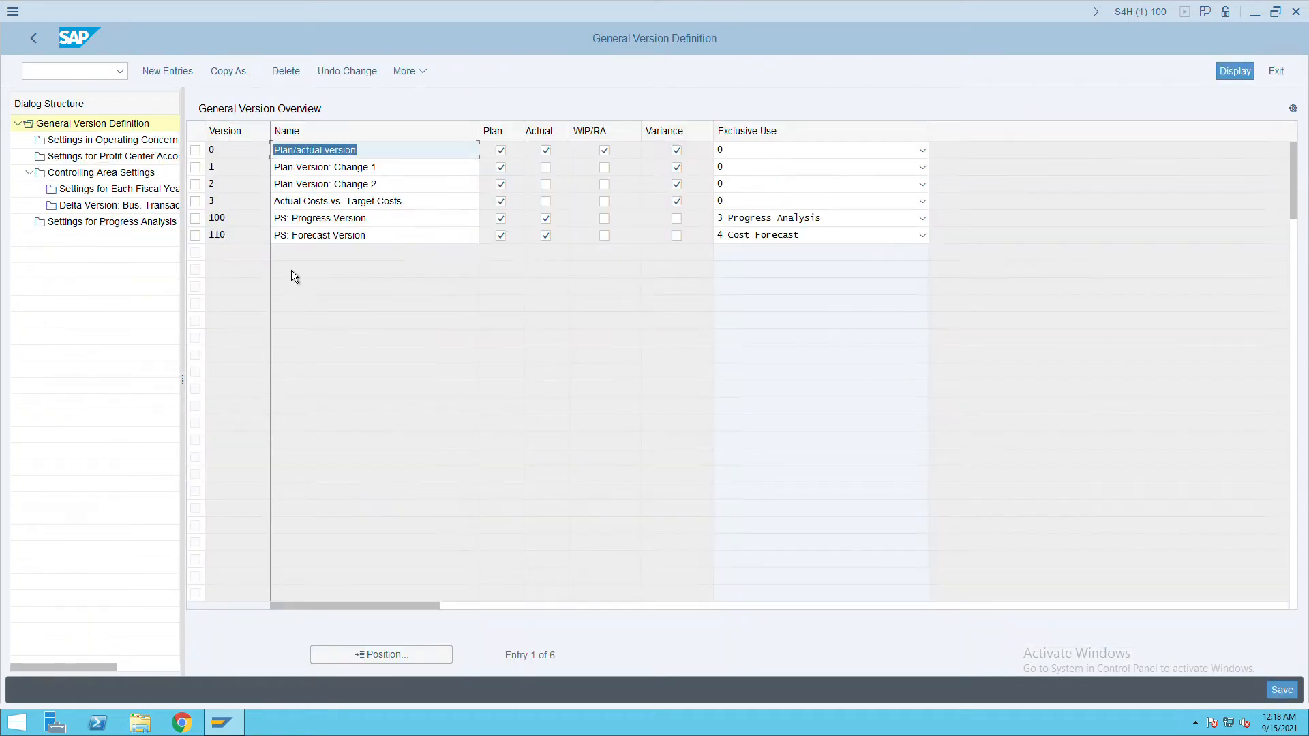
pyautogui.doubleClick(136, 172)
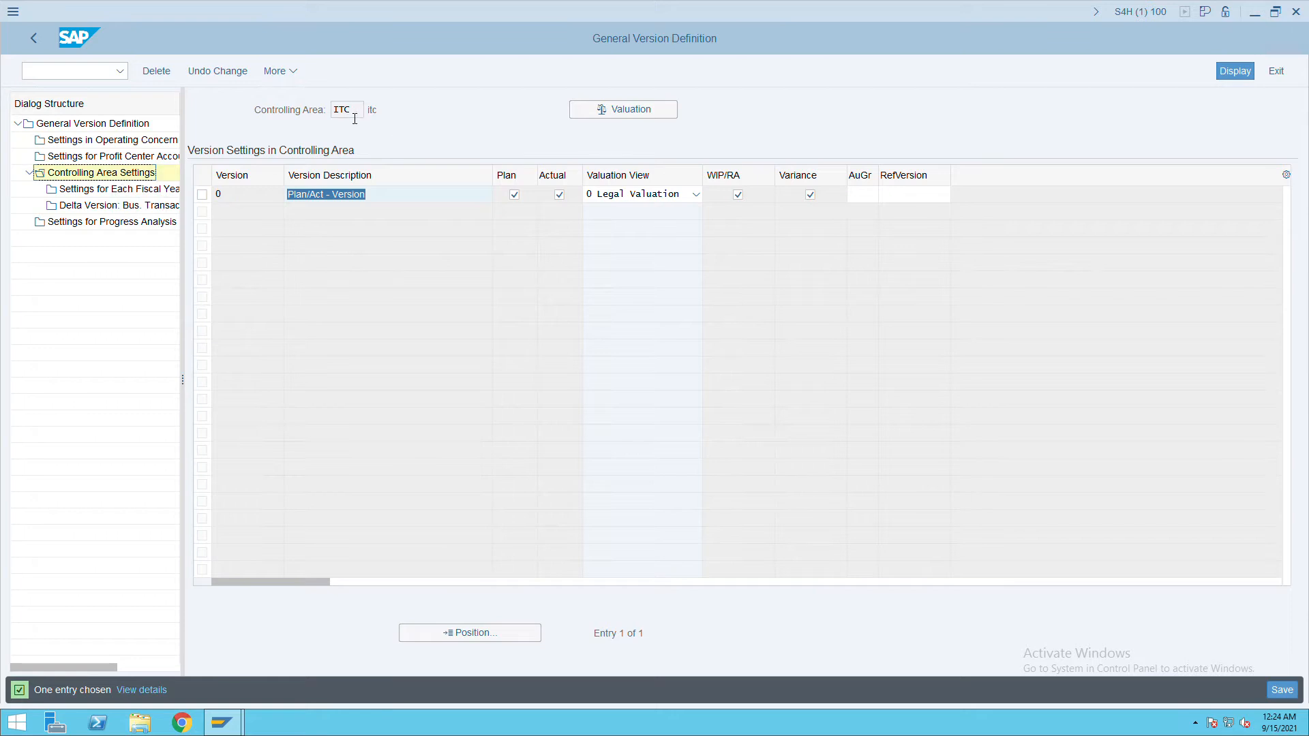
pyautogui.moveTo(359, 114); pyautogui.dragTo(333, 114)
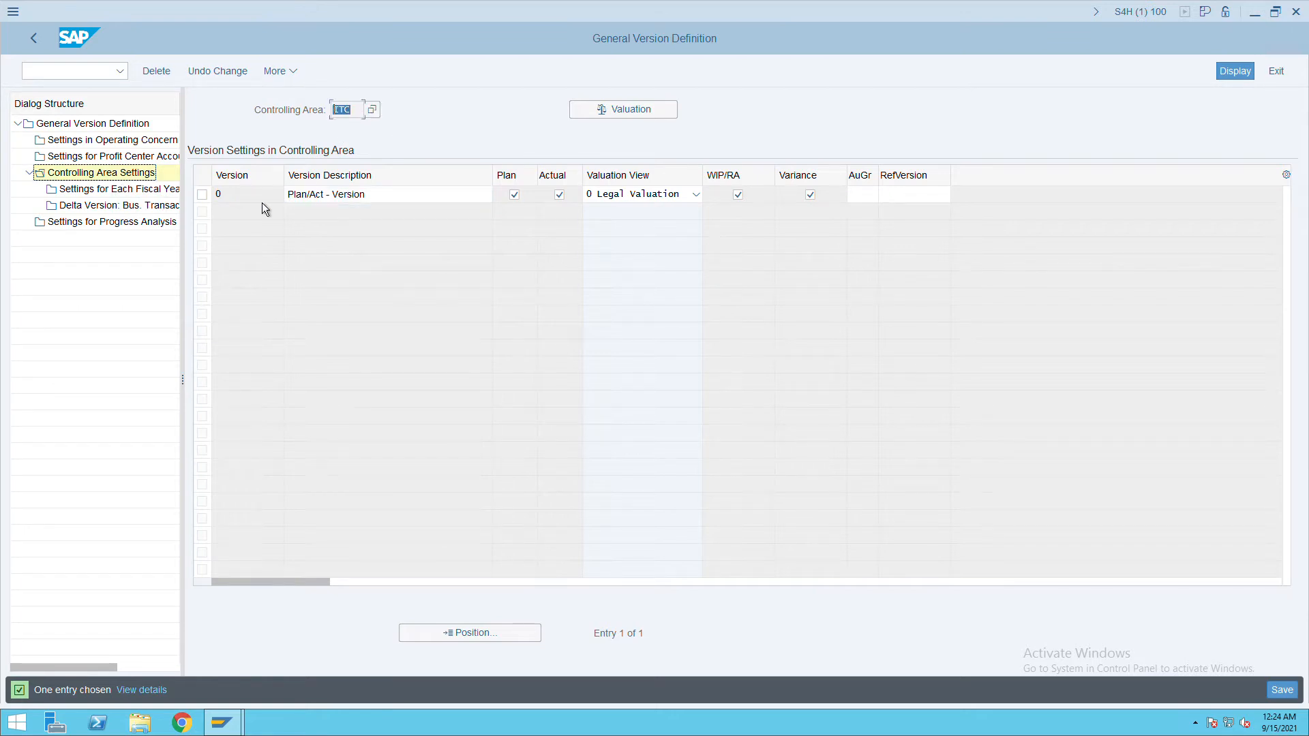
pyautogui.click(211, 200)
pyautogui.doubleClick(142, 198)
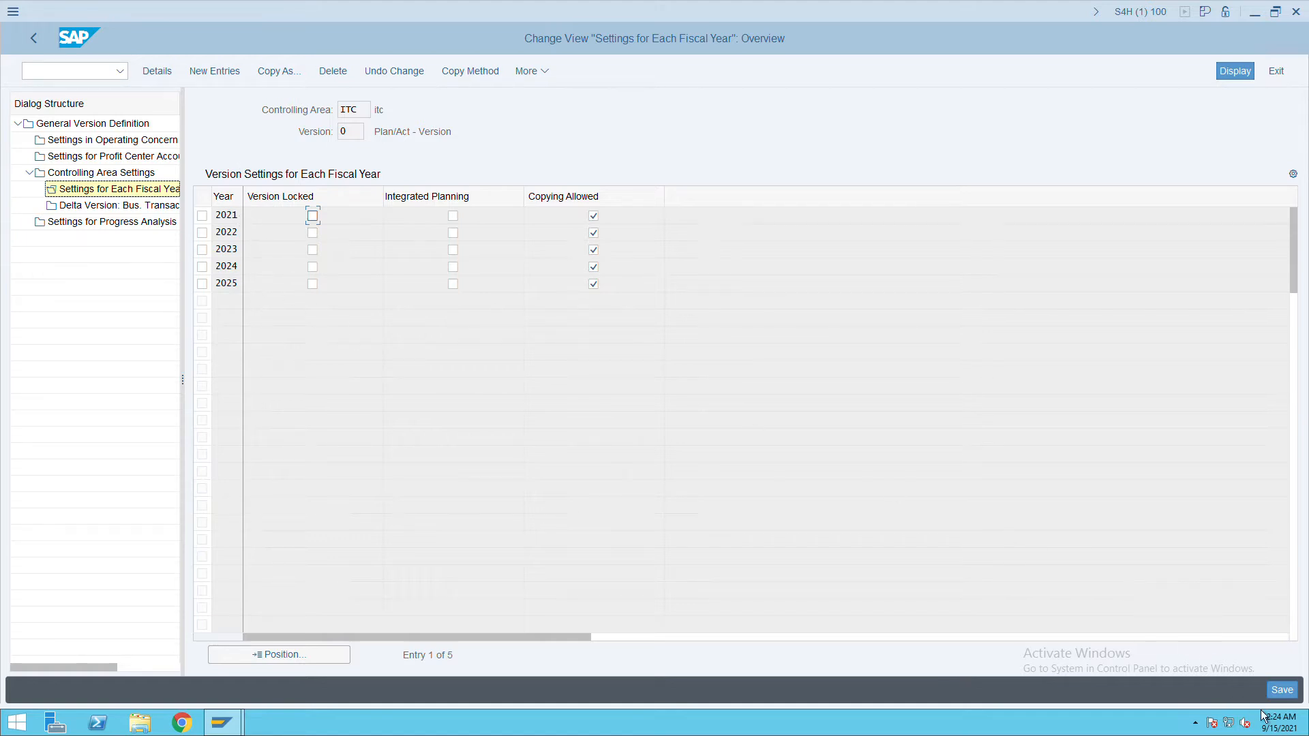
pyautogui.click(1282, 690)
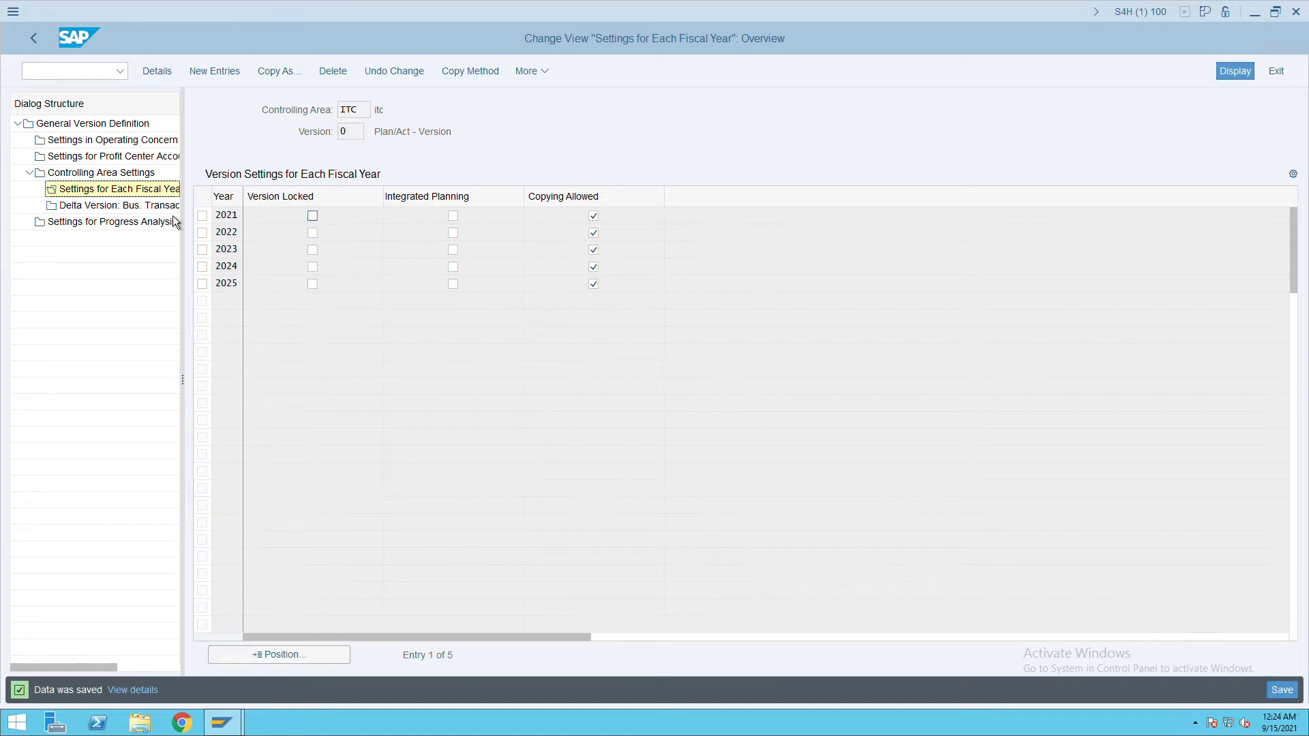
pyautogui.click(43, 44)
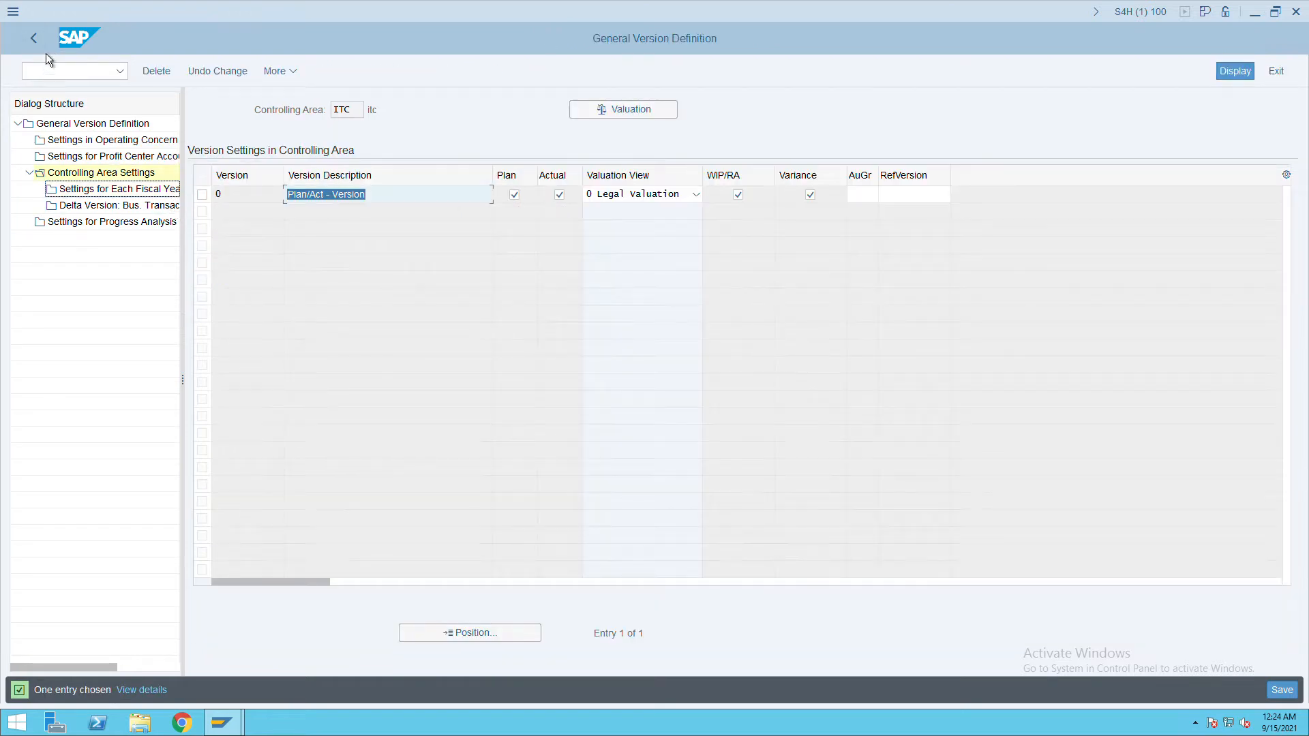
pyautogui.click(46, 53)
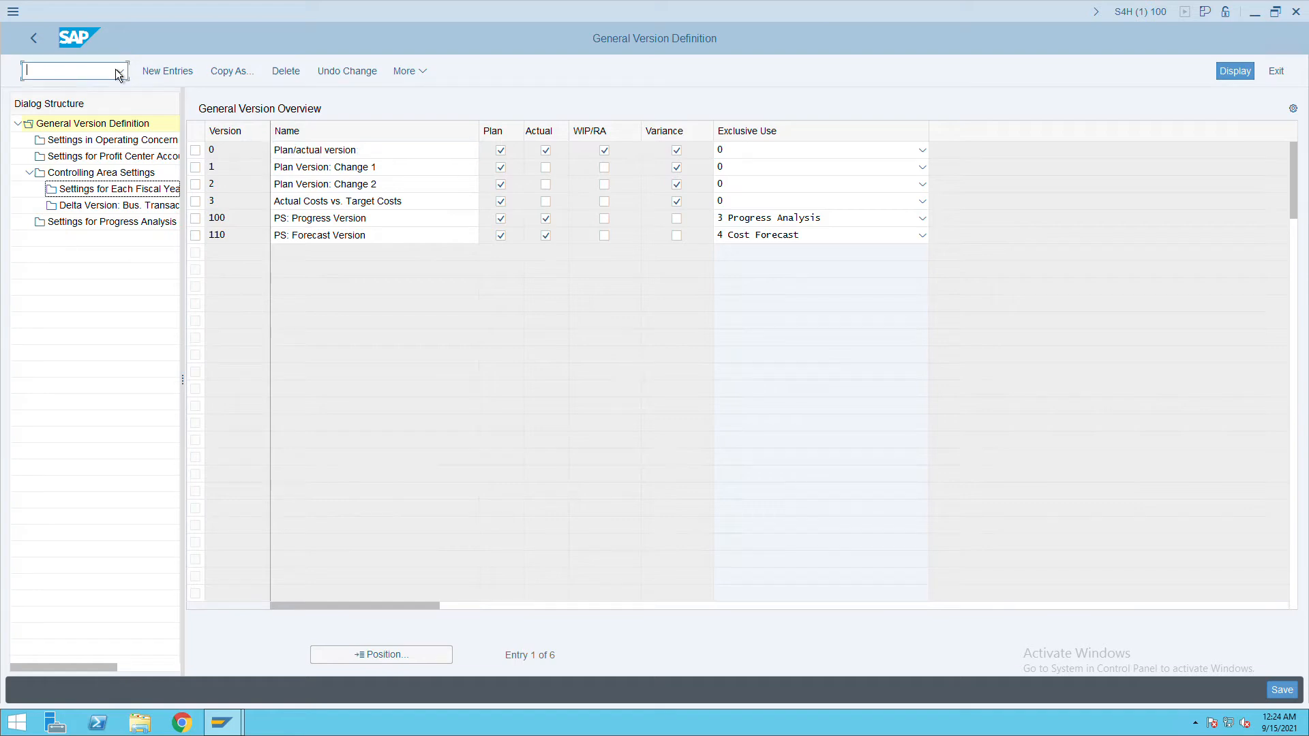
pyautogui.click(37, 46)
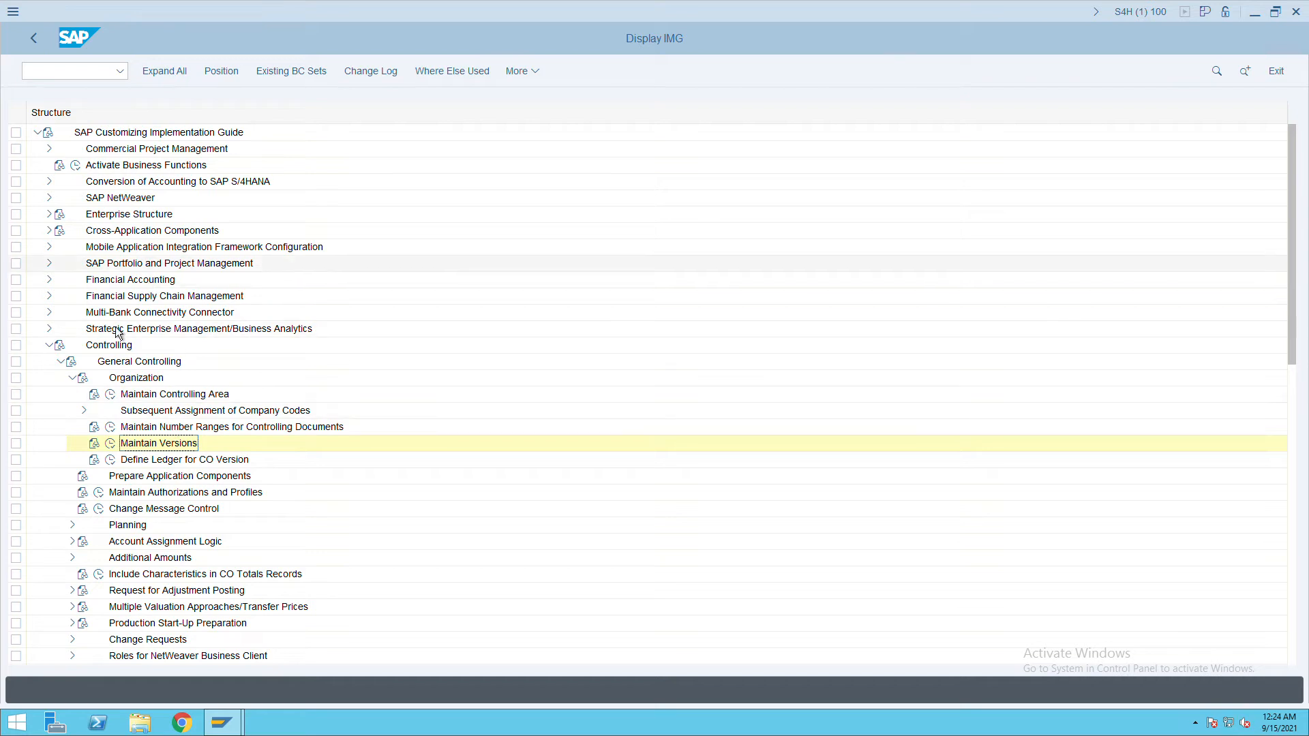
# Expand Financial Accounting > Global Settings > Ledgers > Integration of Controlling with Financial Accounting.
pyautogui.click(55, 293)
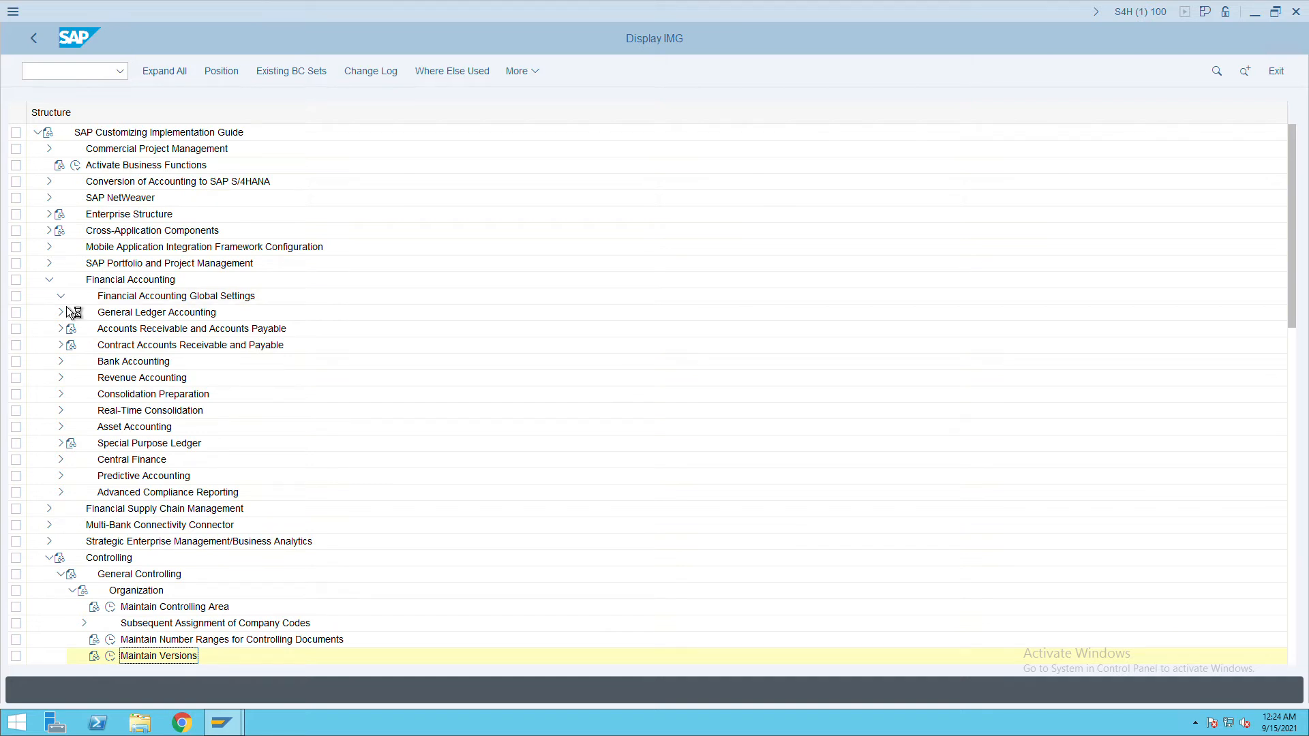
pyautogui.click(61, 296)
pyautogui.click(81, 334)
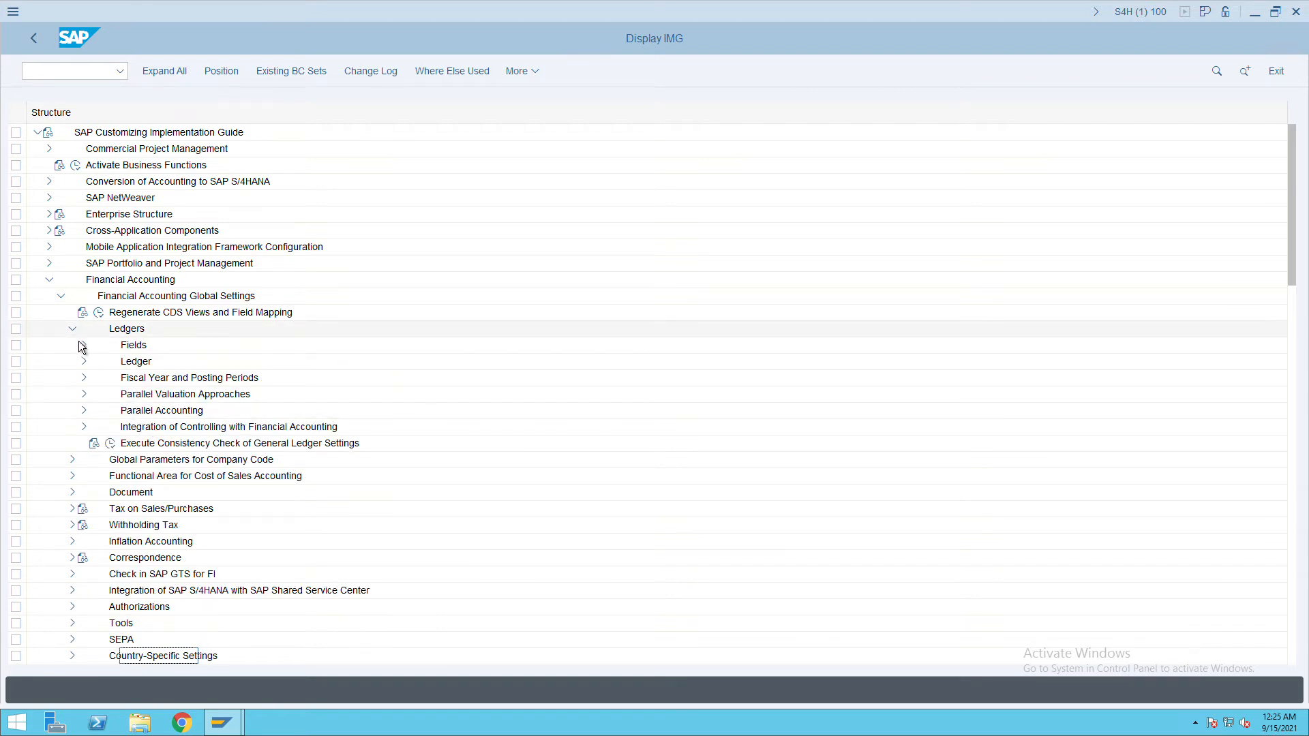
pyautogui.click(204, 435)
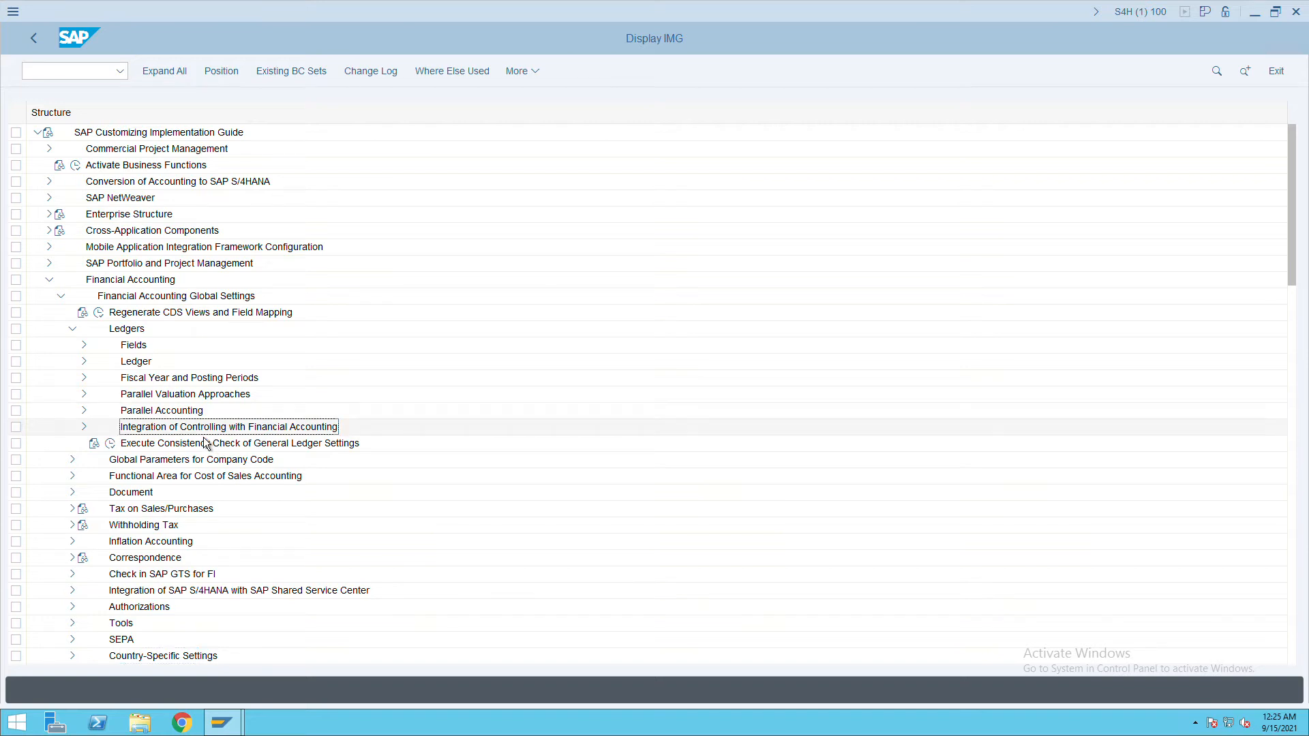
pyautogui.click(89, 434)
pyautogui.scroll(-1, 560, 447)
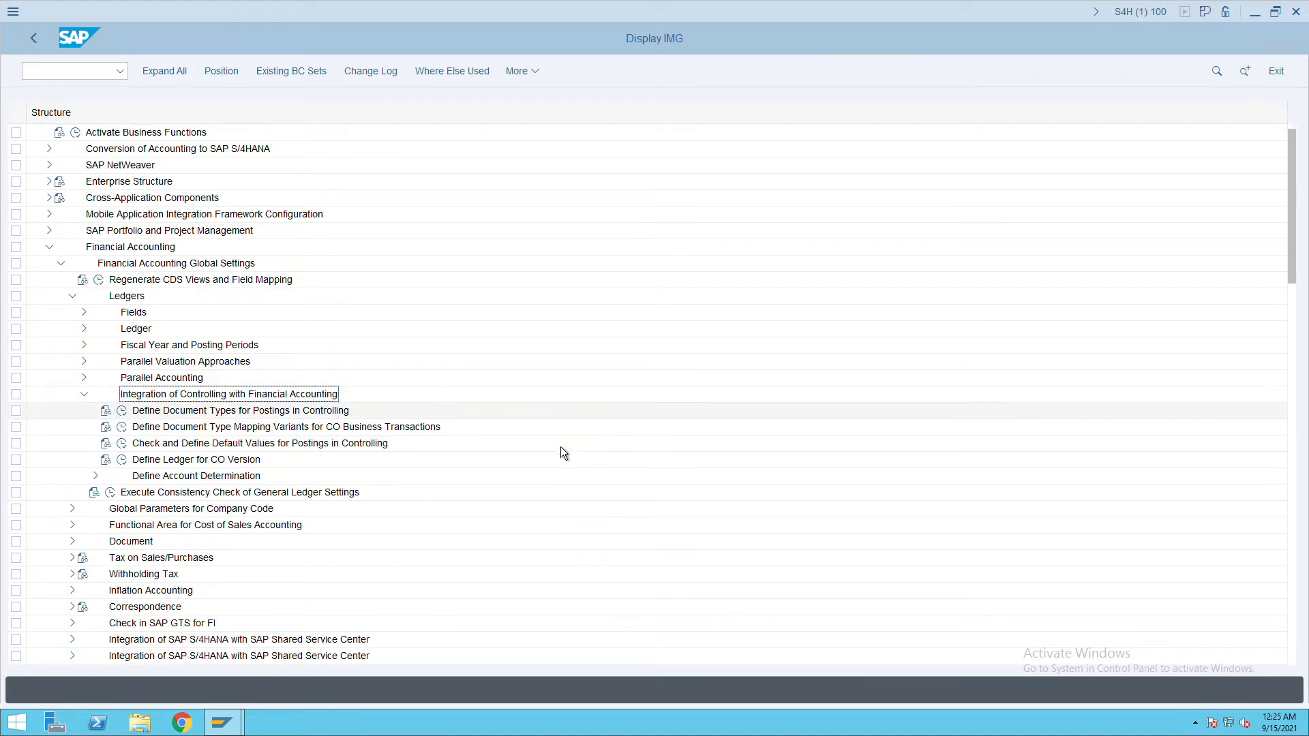
pyautogui.scroll(-3, 485, 427)
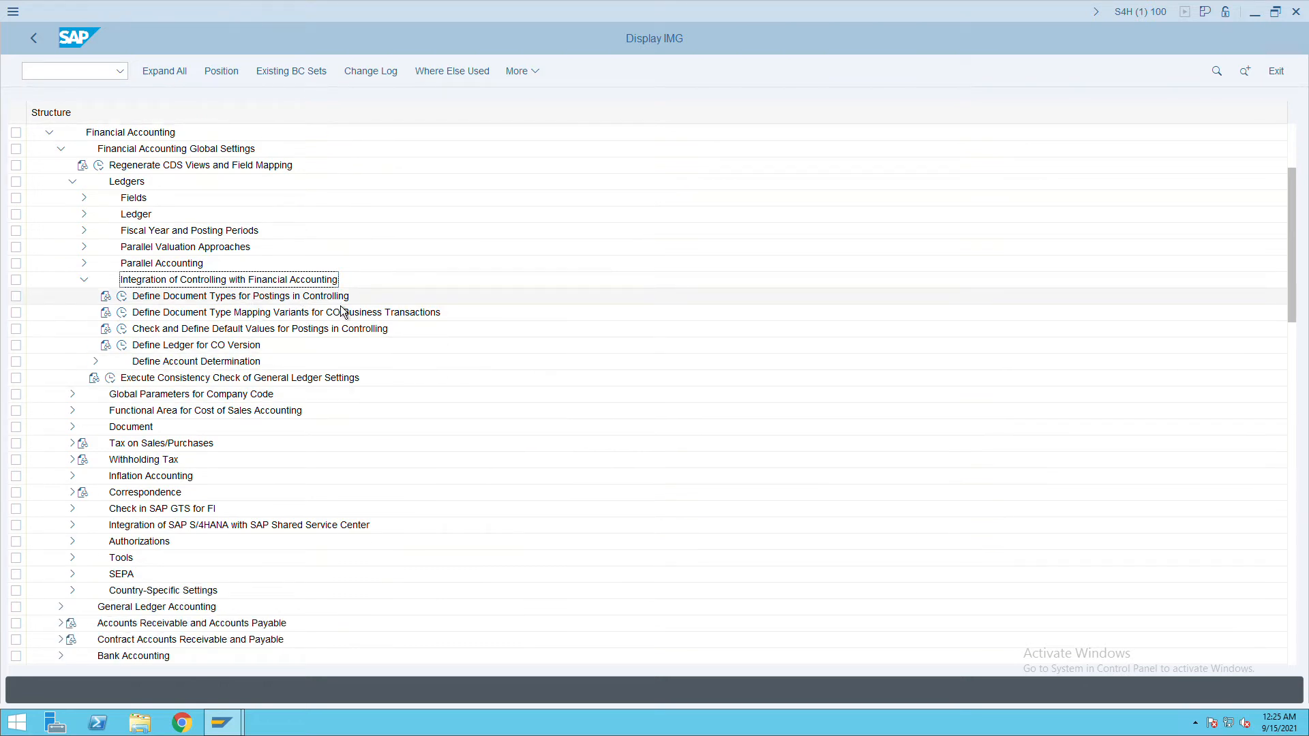
# Check the CO Secondary Cost and CC controlling document types, then go back.
pyautogui.click(125, 298)
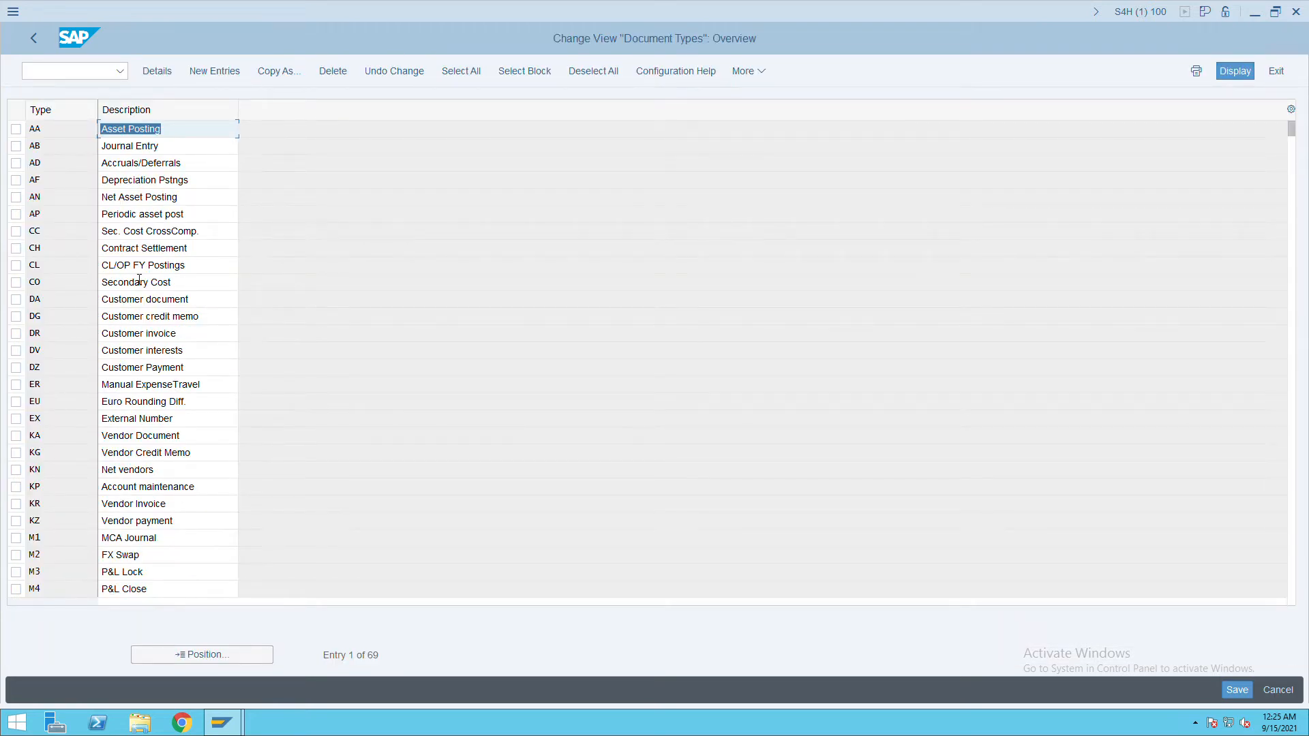
pyautogui.click(21, 283)
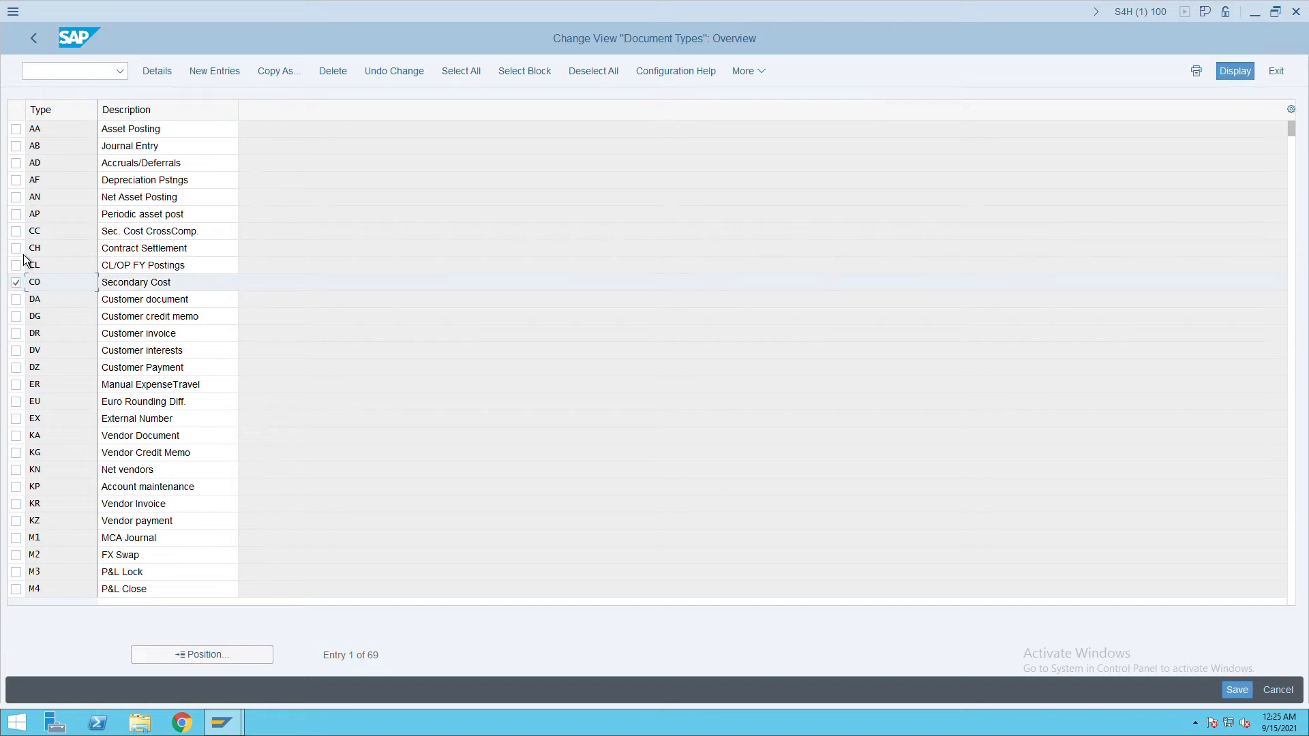
pyautogui.click(19, 234)
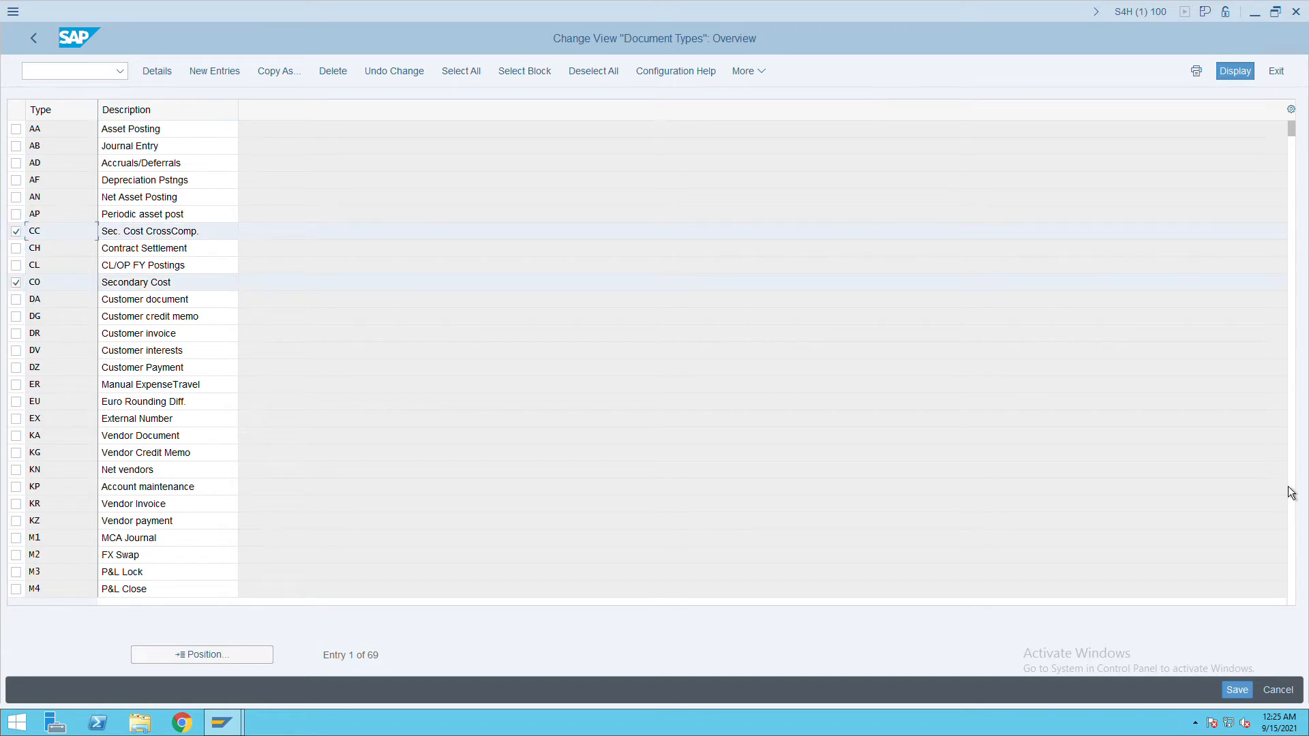
pyautogui.click(42, 51)
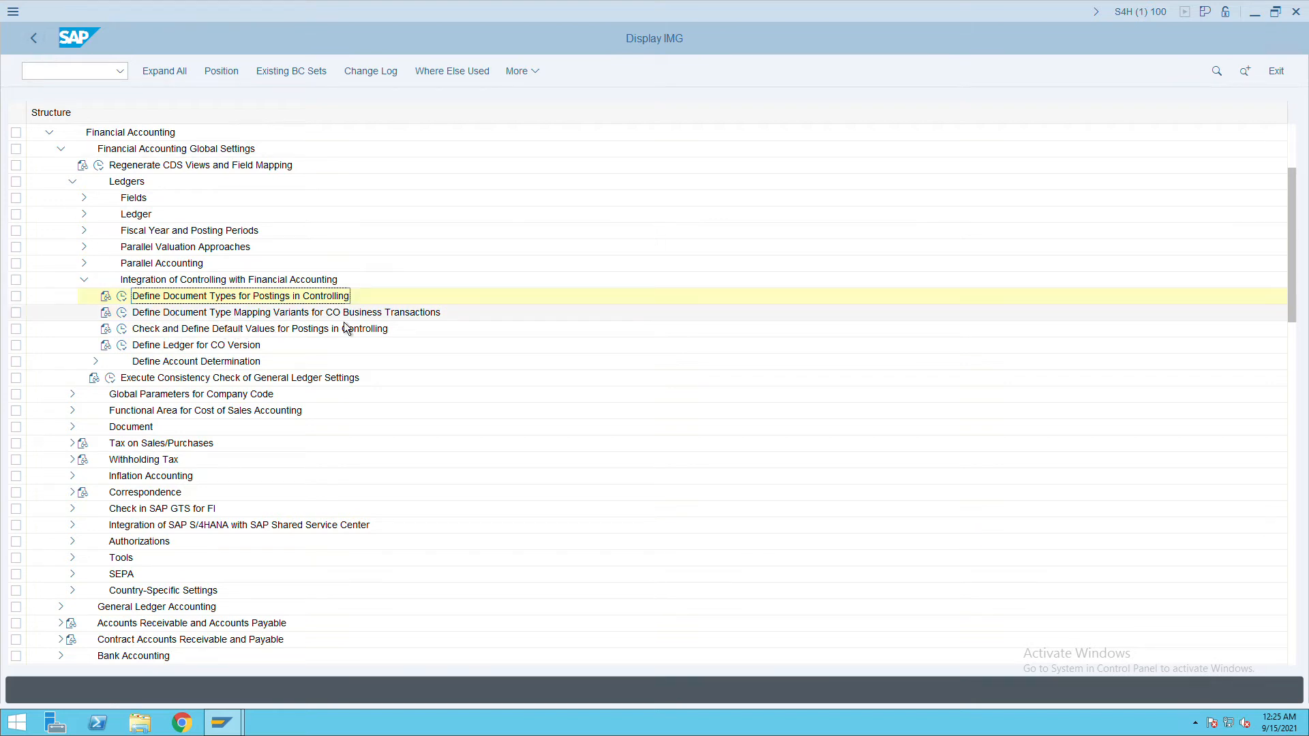
pyautogui.click(122, 312)
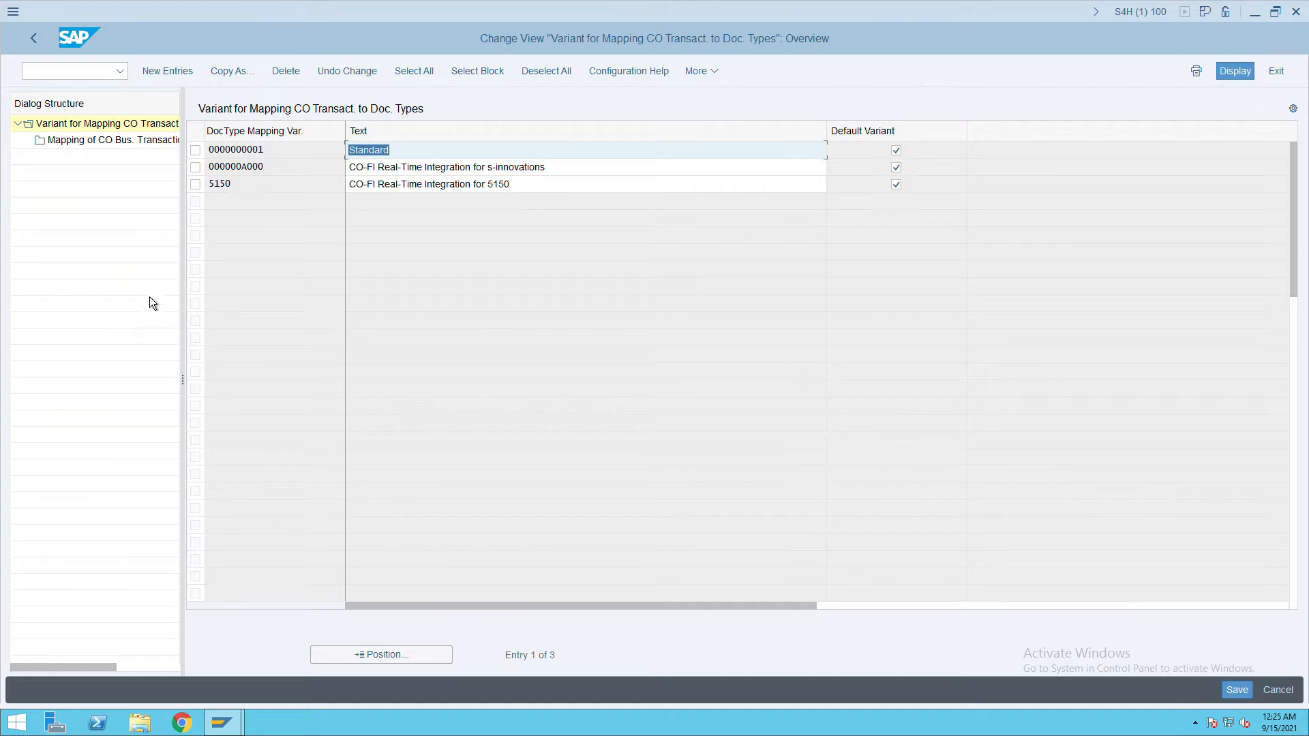
pyautogui.click(203, 154)
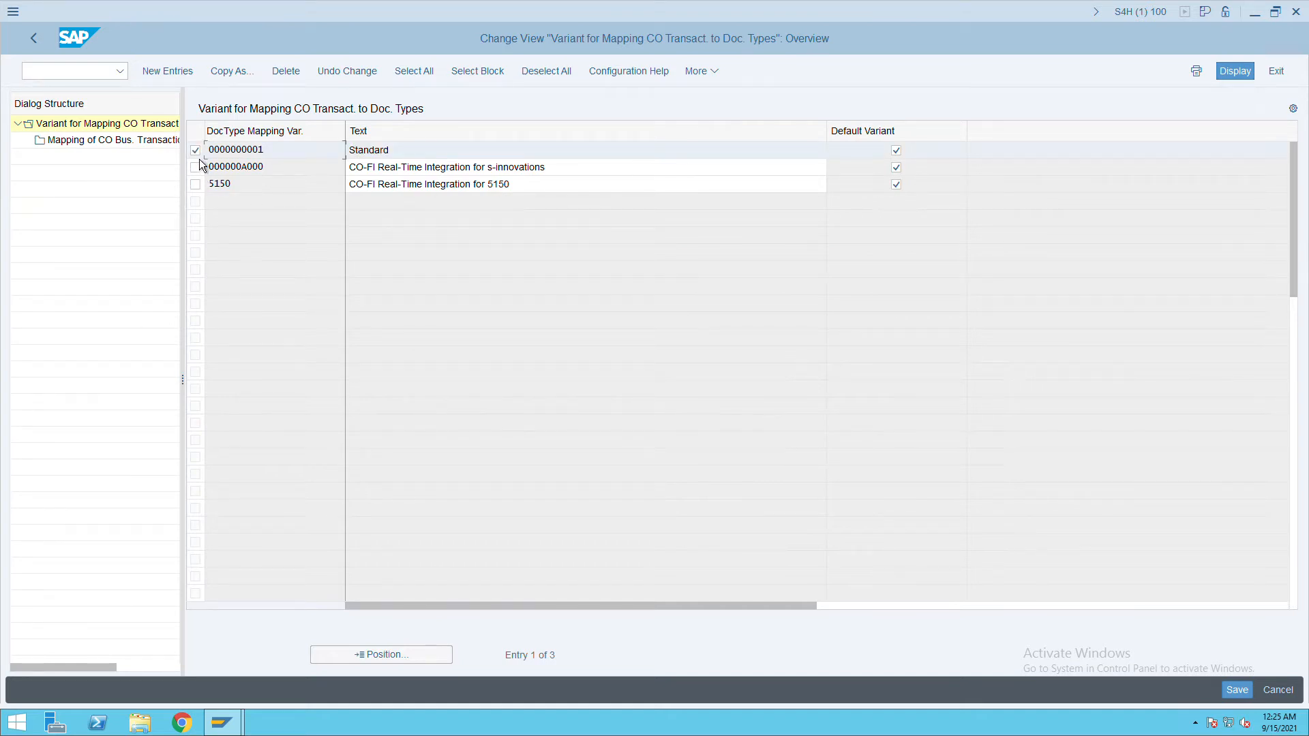
pyautogui.doubleClick(120, 151)
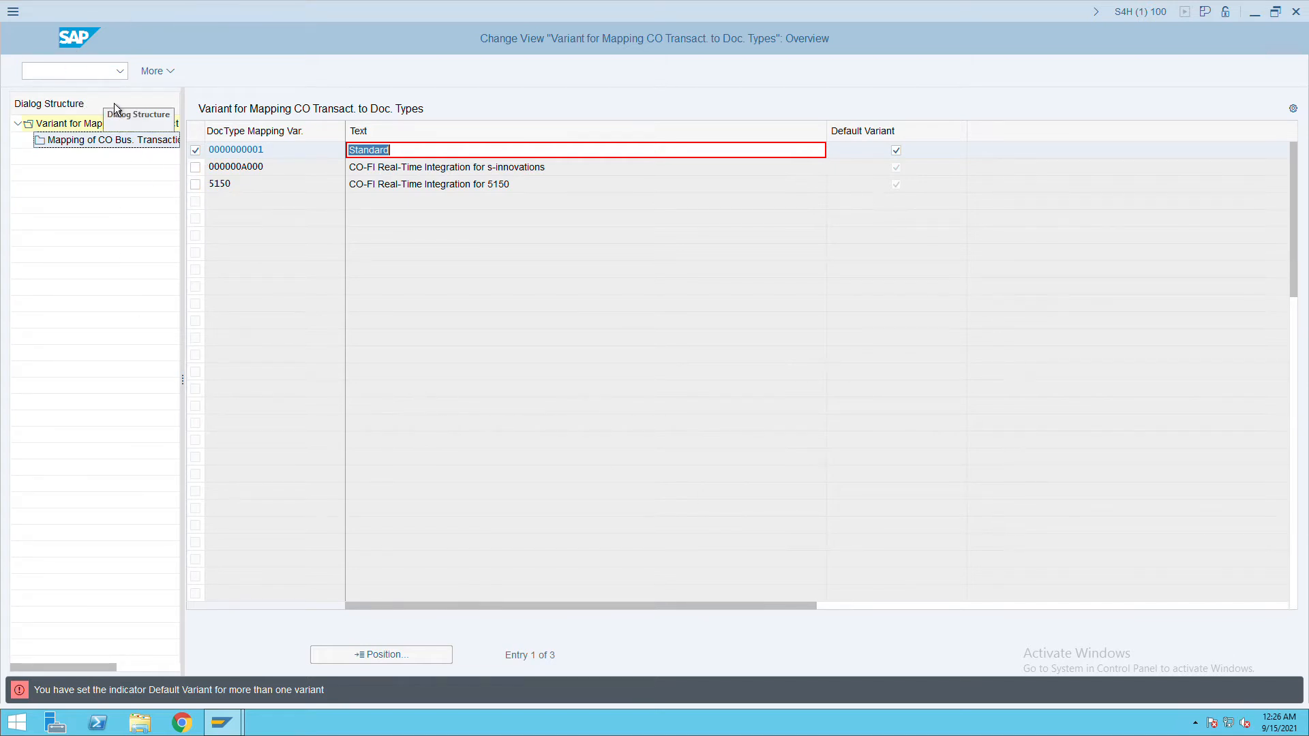
pyautogui.press('F12')
pyautogui.press('Return')
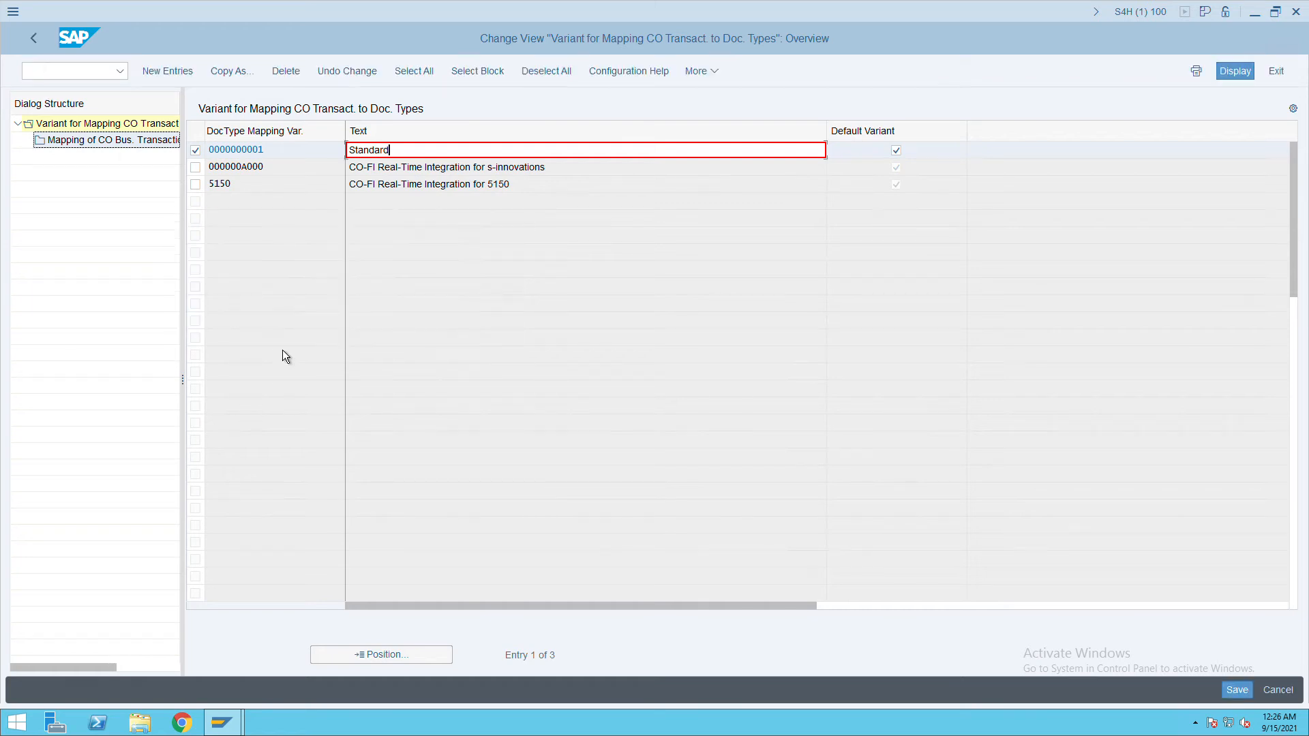
pyautogui.click(209, 169)
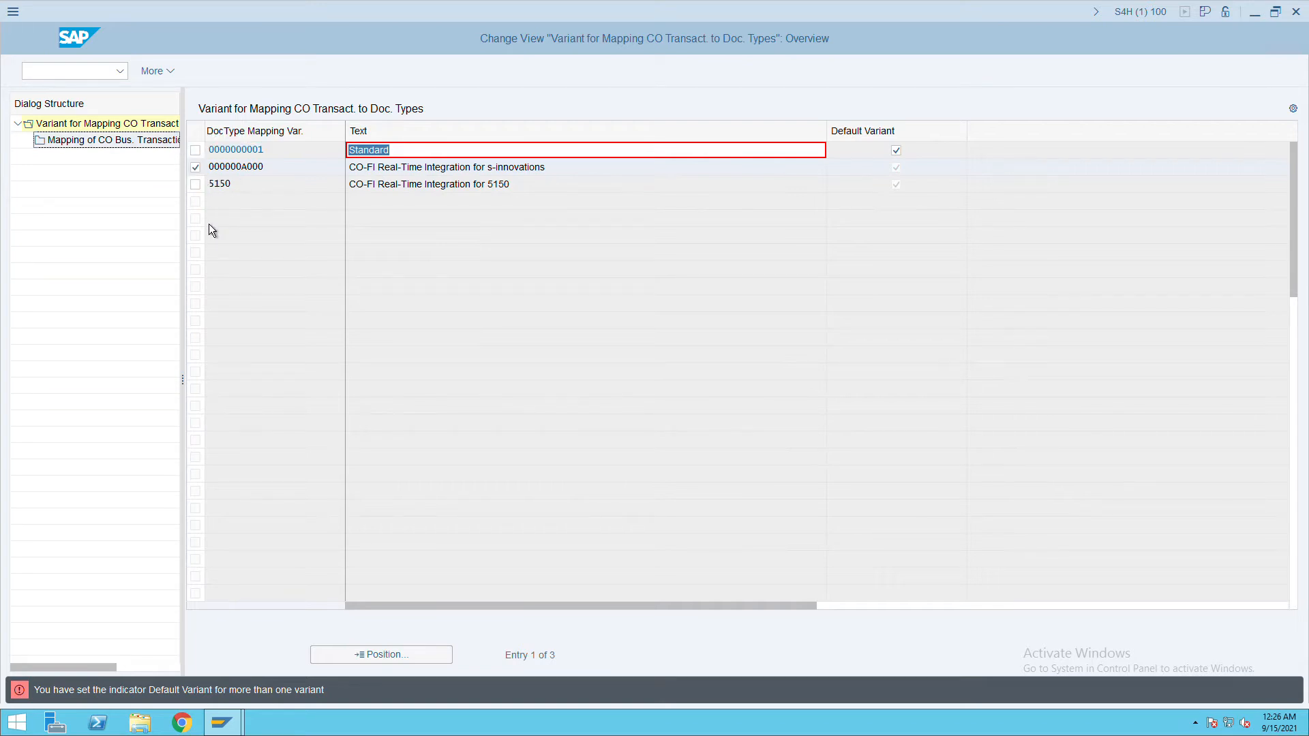
pyautogui.doubleClick(102, 141)
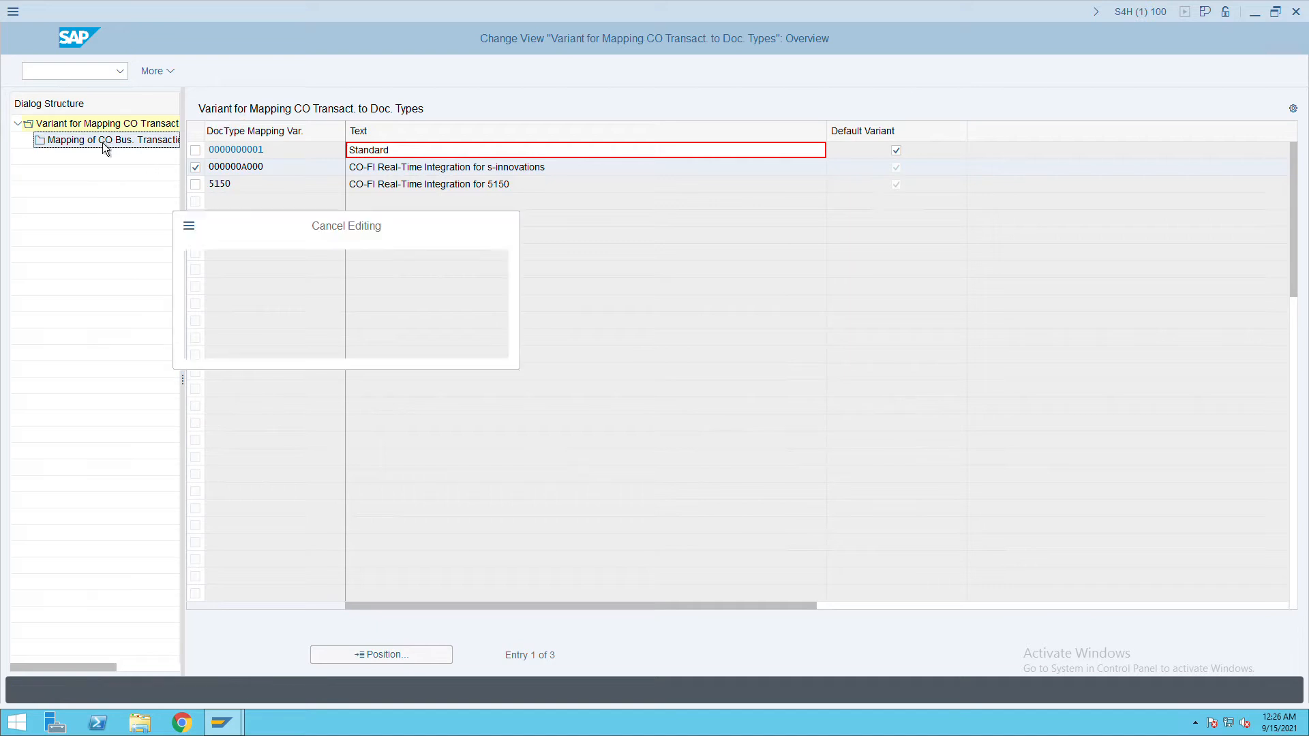
pyautogui.click(268, 345)
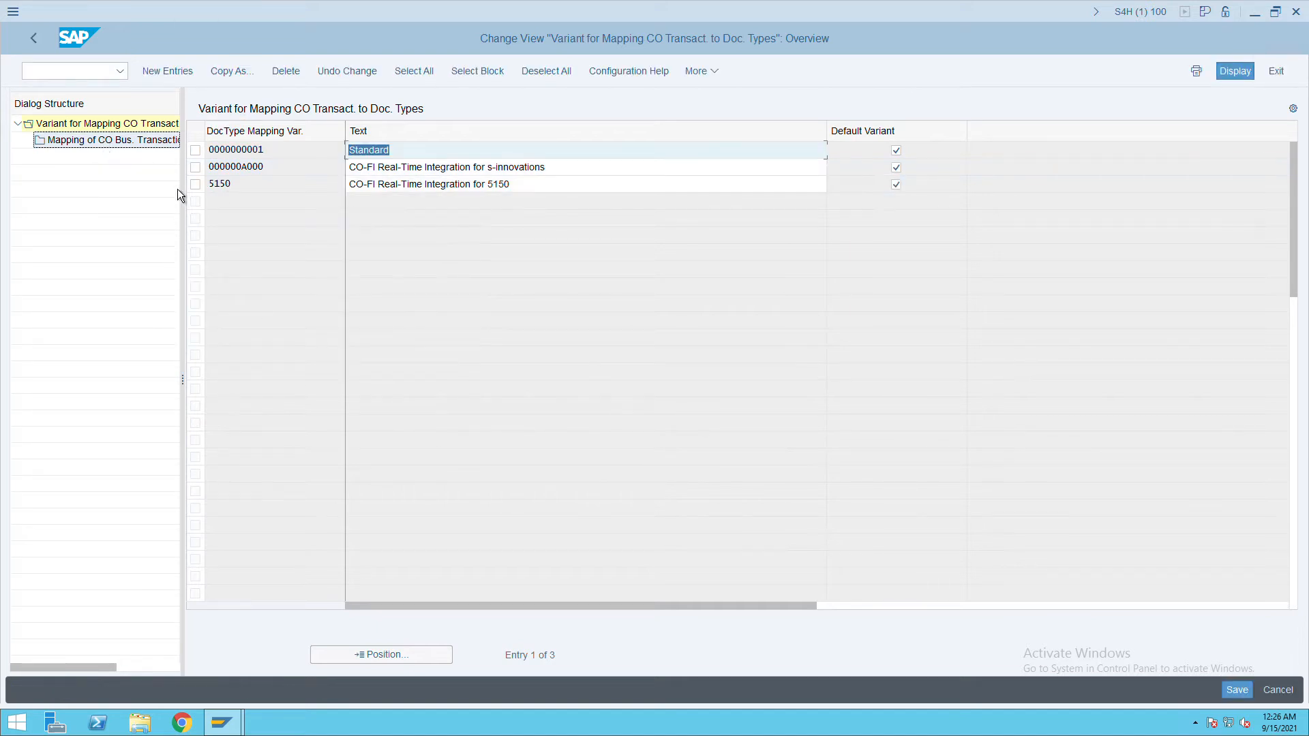
pyautogui.click(198, 188)
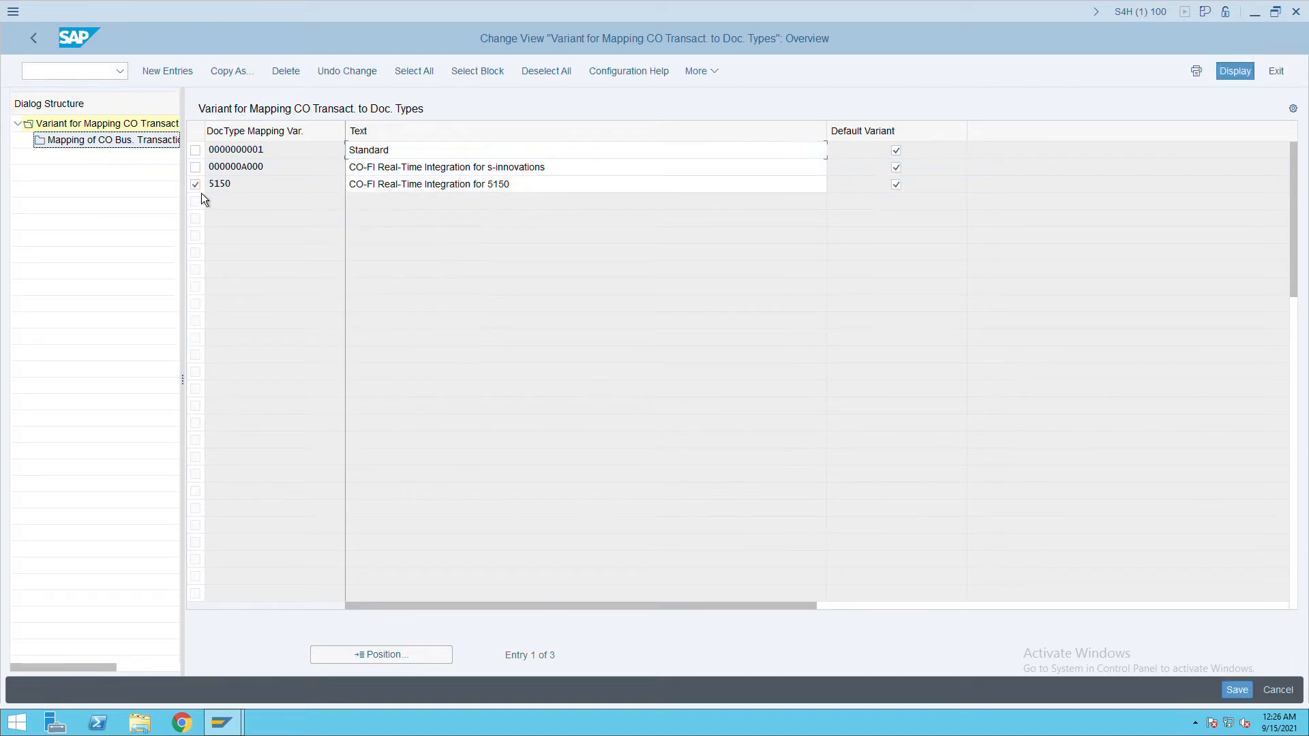
pyautogui.doubleClick(123, 151)
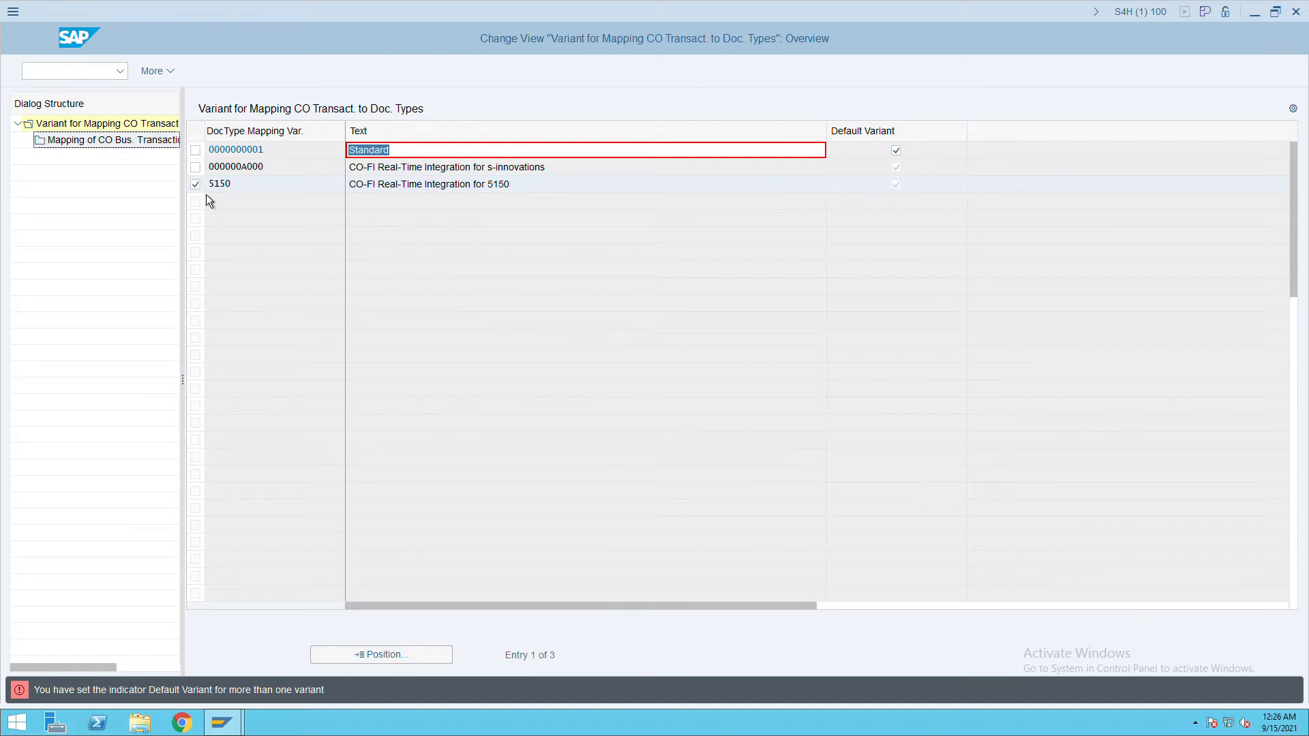
pyautogui.press('Escape')
pyautogui.click(275, 340)
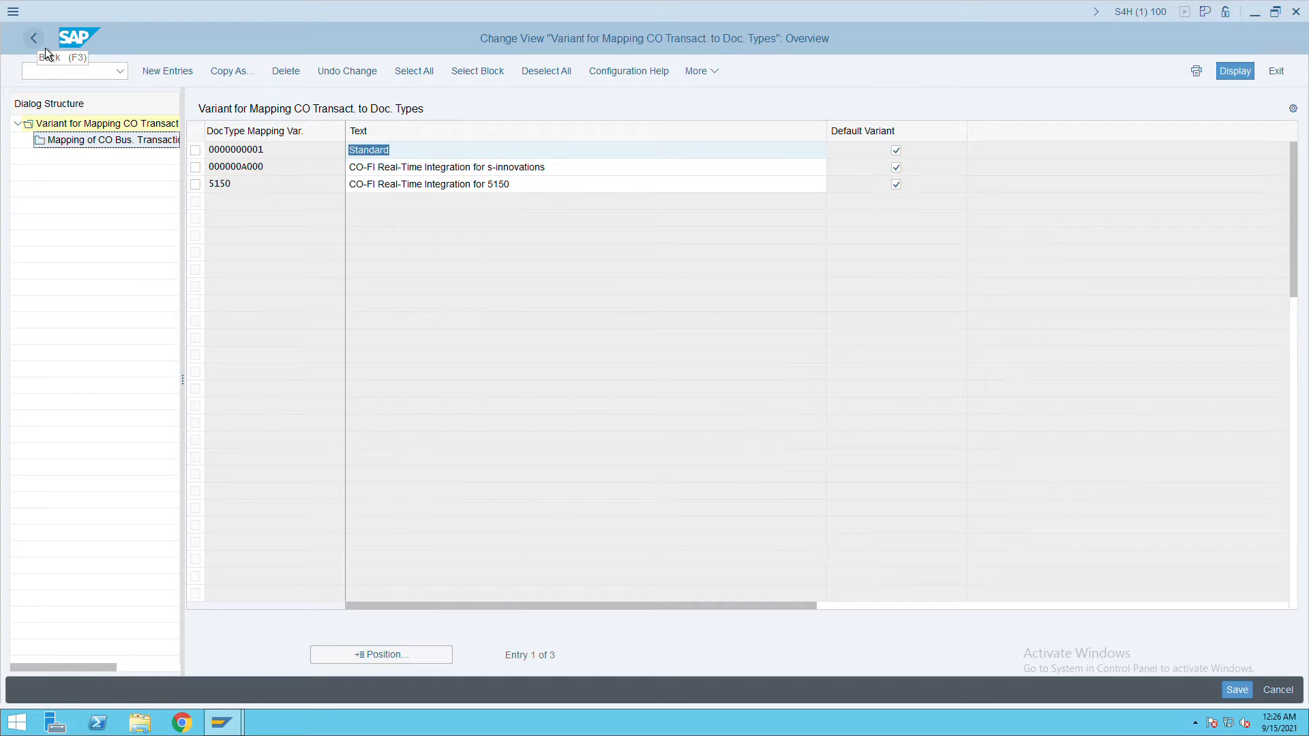
pyautogui.click(42, 48)
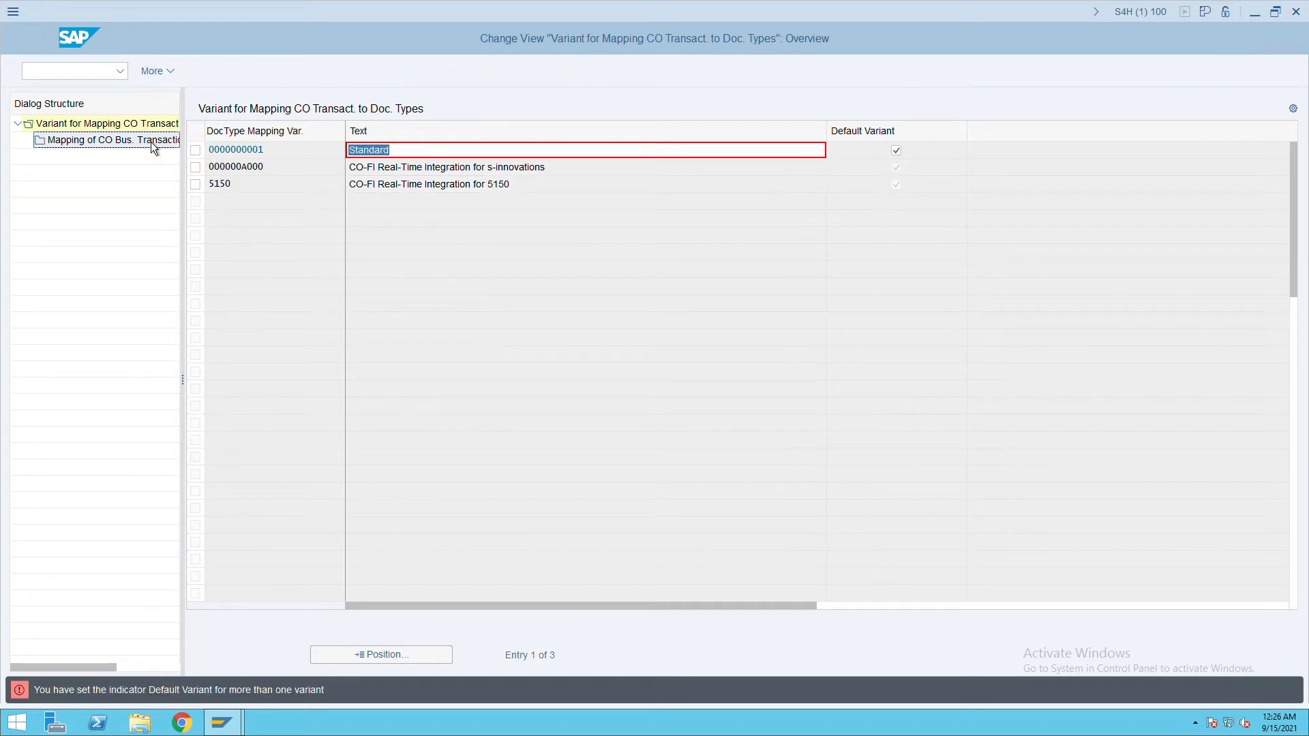
pyautogui.press('F12')
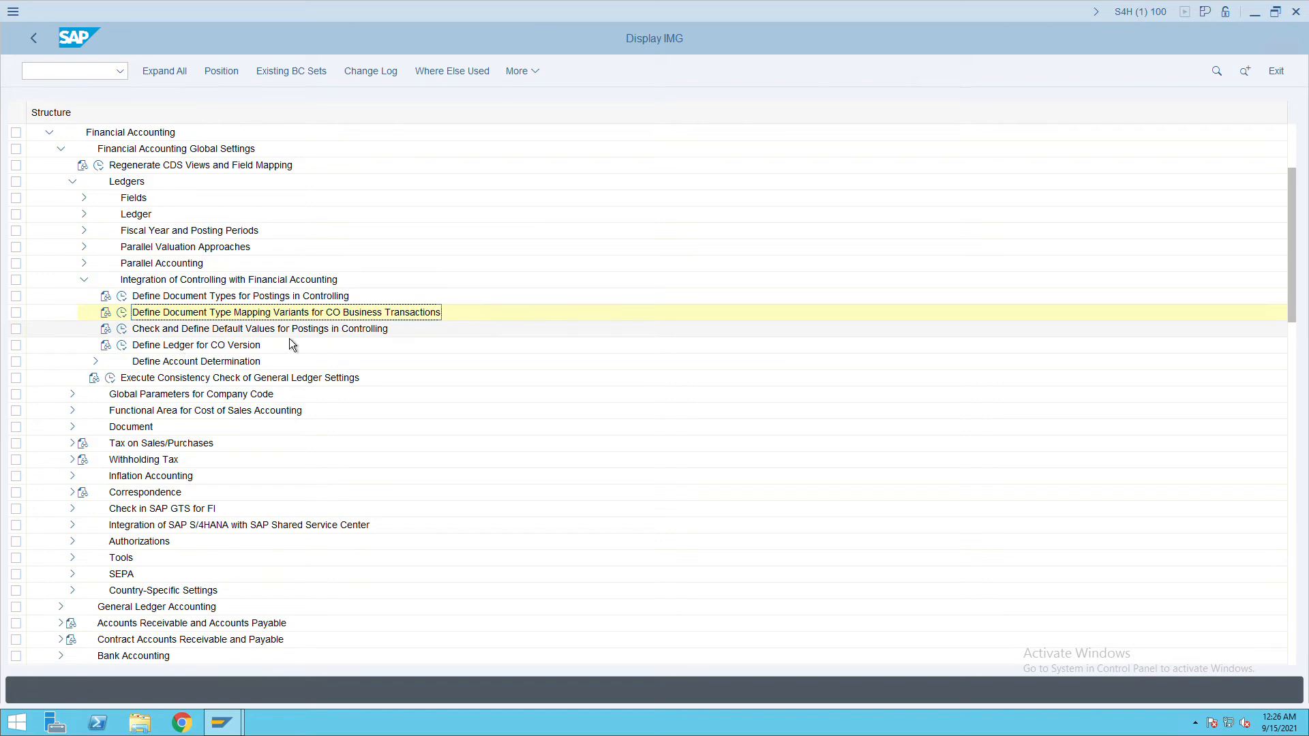
# In the Controlling posting default values, locate company code JP01 and copy its entry.
pyautogui.click(124, 333)
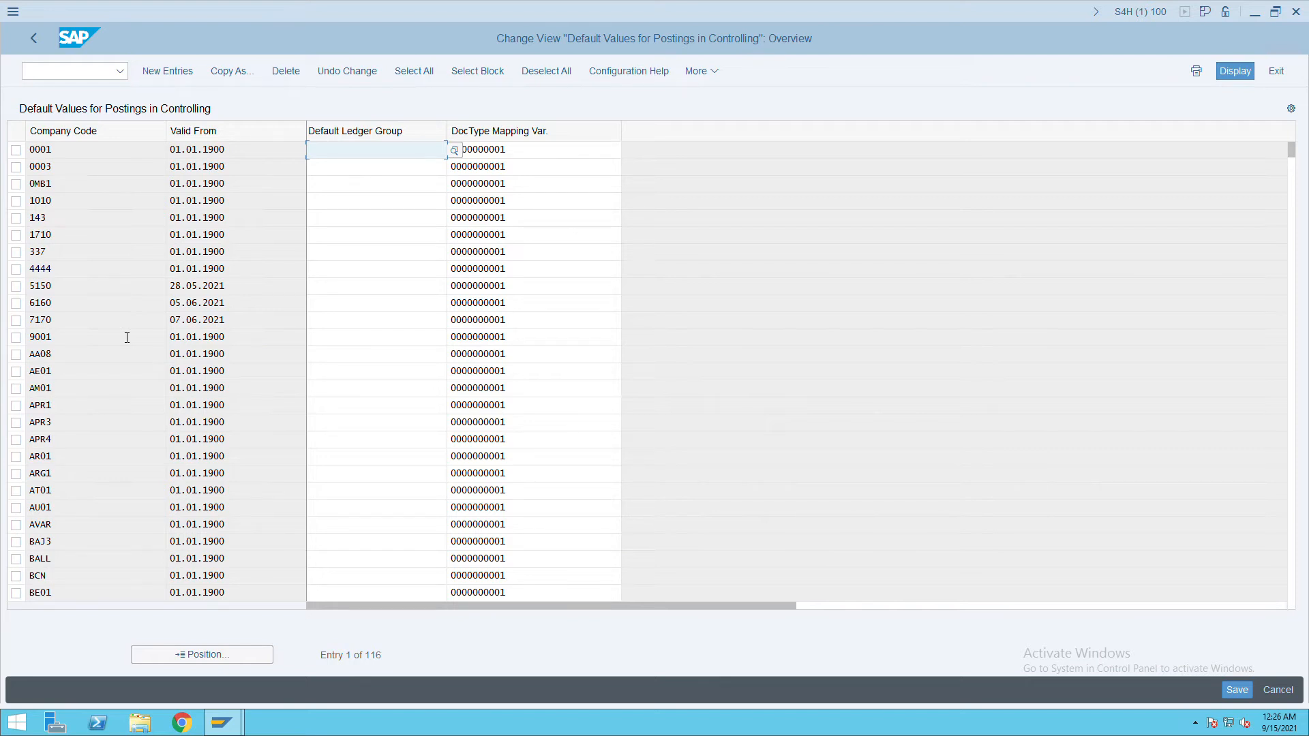
pyautogui.click(207, 655)
pyautogui.write('JP01')
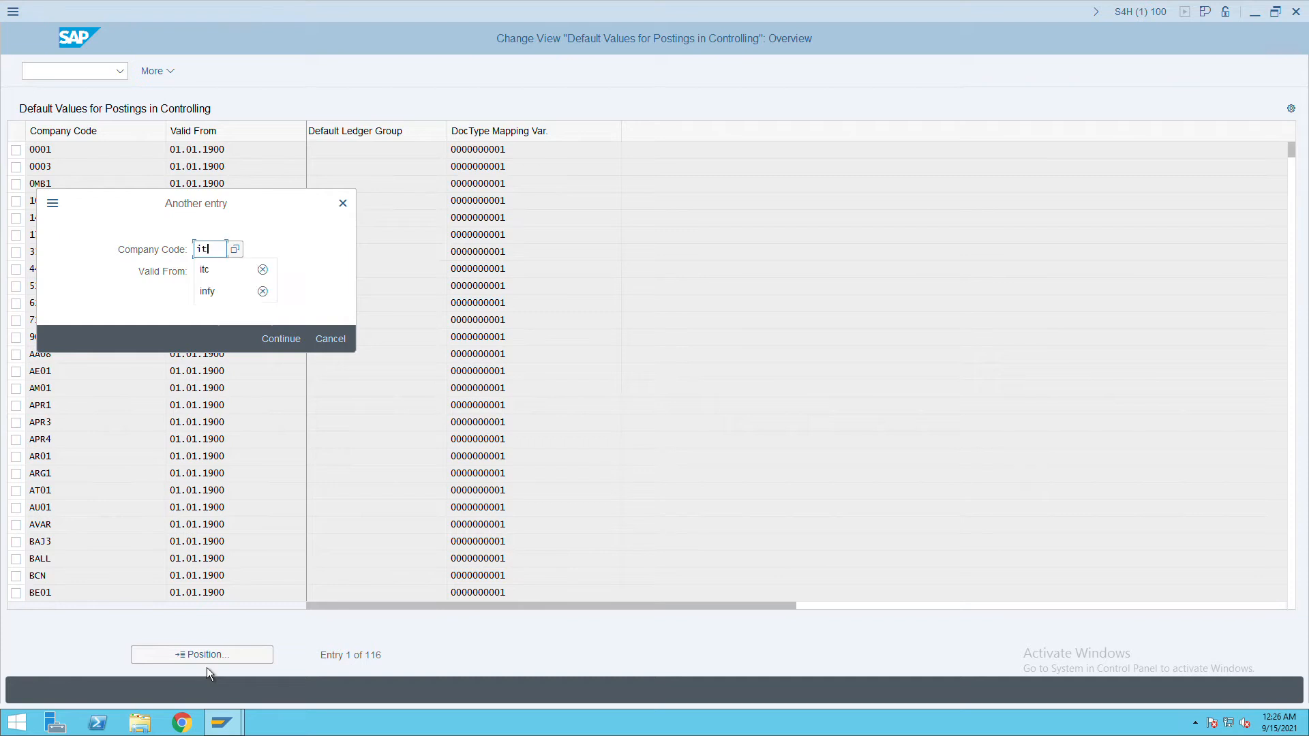
pyautogui.press('Return')
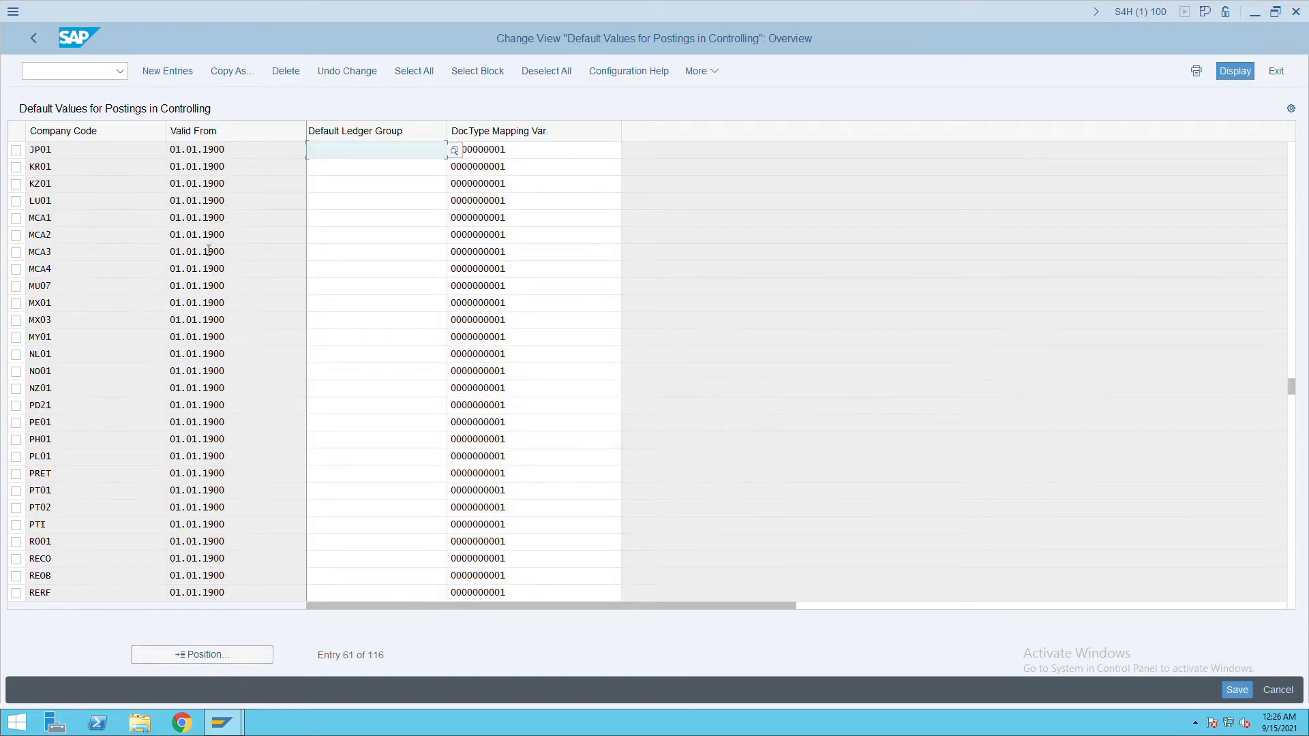
pyautogui.click(19, 152)
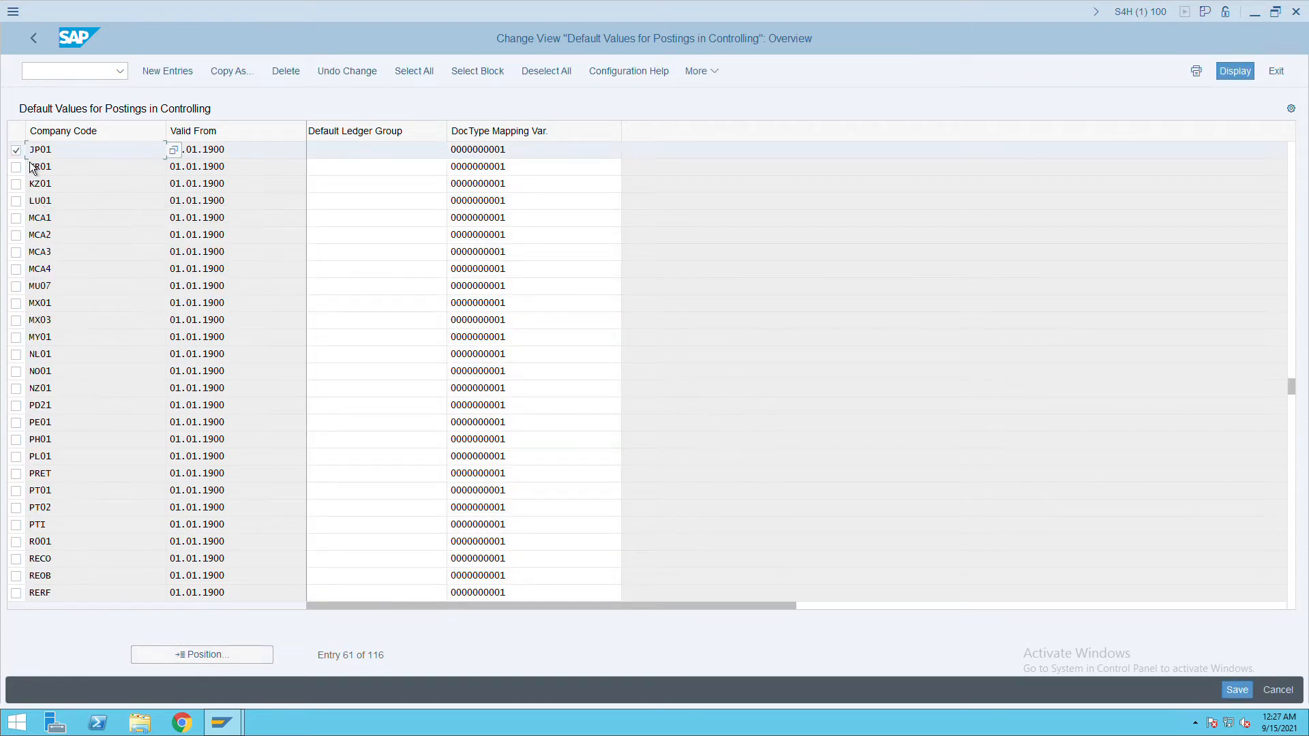
pyautogui.click(227, 79)
pyautogui.click(92, 158)
pyautogui.press('BackSpace')
pyautogui.press('BackSpace')
pyautogui.press('BackSpace')
pyautogui.press('BackSpace')
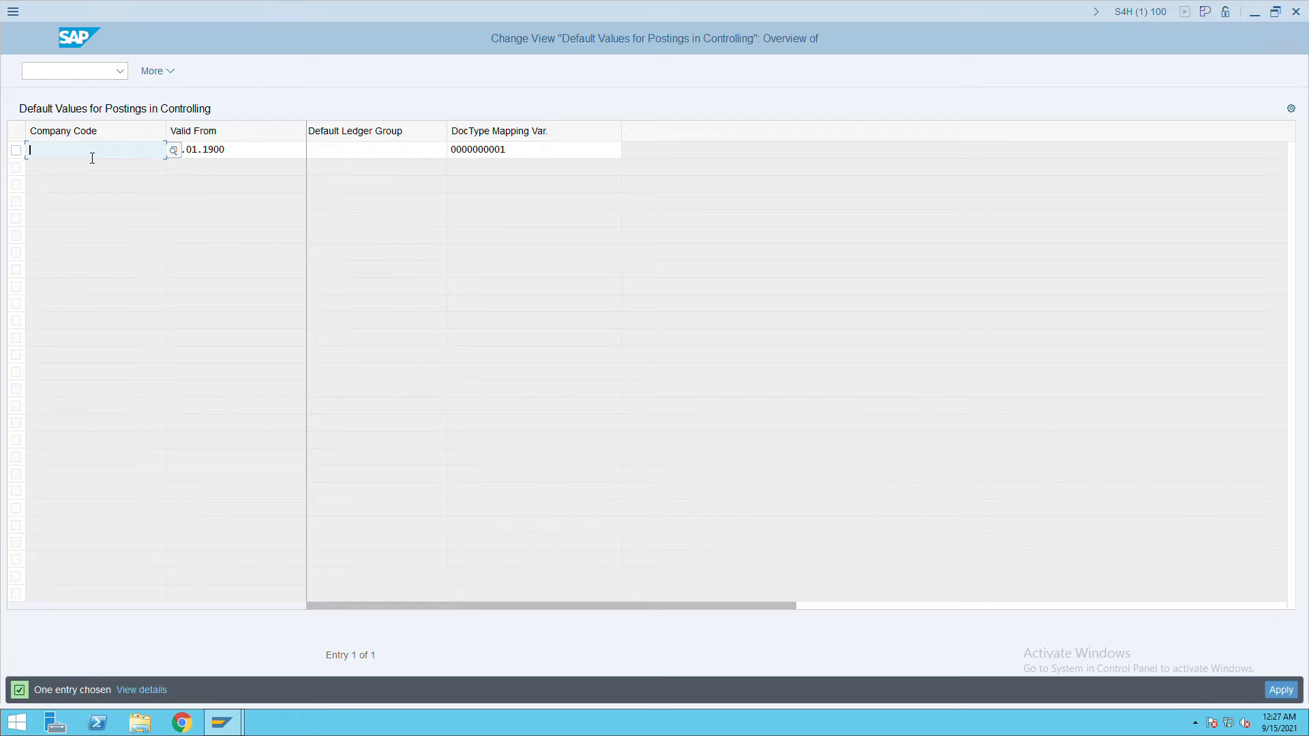
pyautogui.write('ITC')
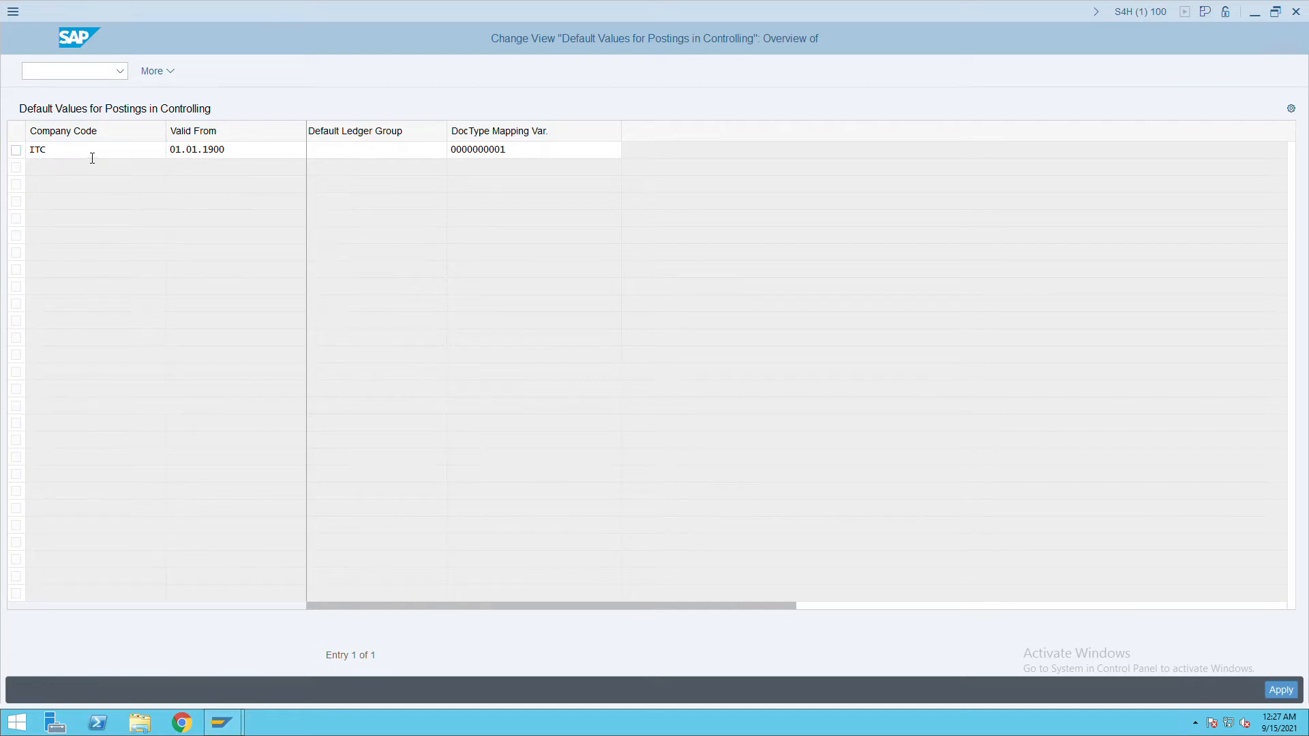
pyautogui.press('Return')
pyautogui.moveTo(525, 150); pyautogui.dragTo(441, 158)
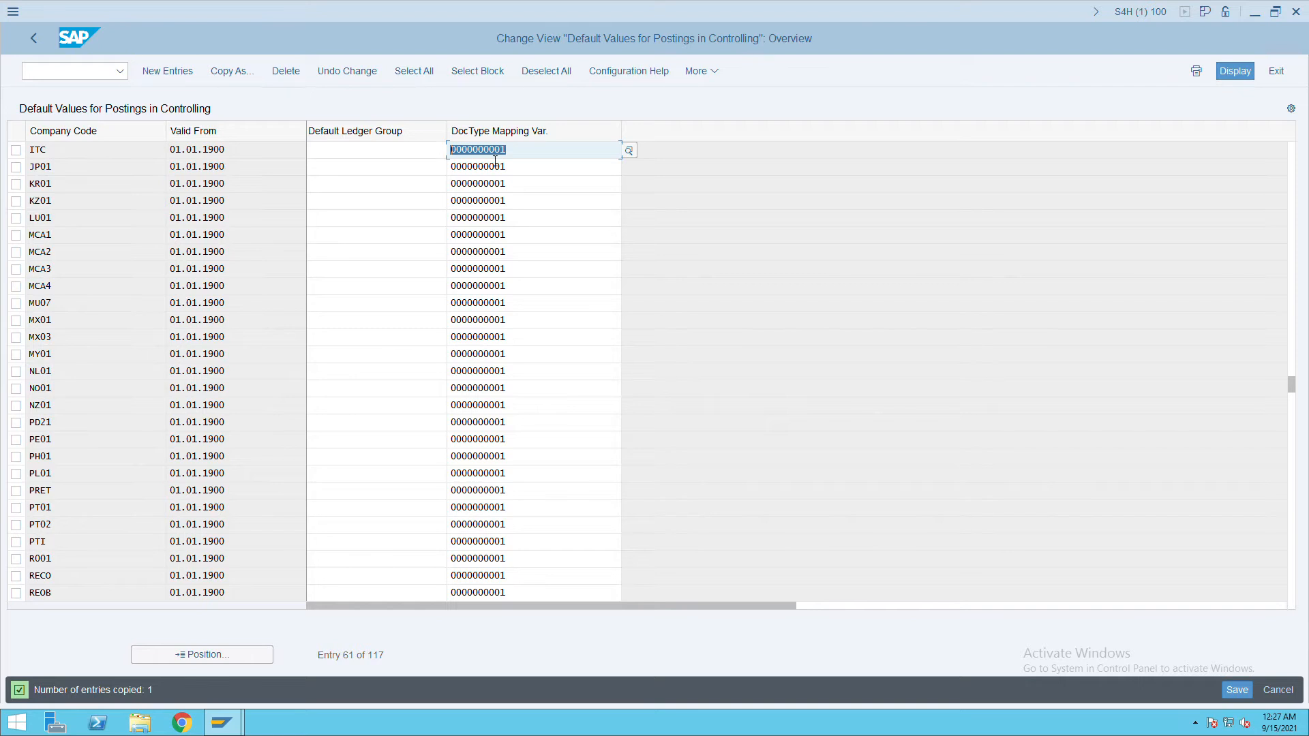
pyautogui.moveTo(523, 157); pyautogui.dragTo(448, 152)
pyautogui.click(1237, 690)
pyautogui.click(44, 49)
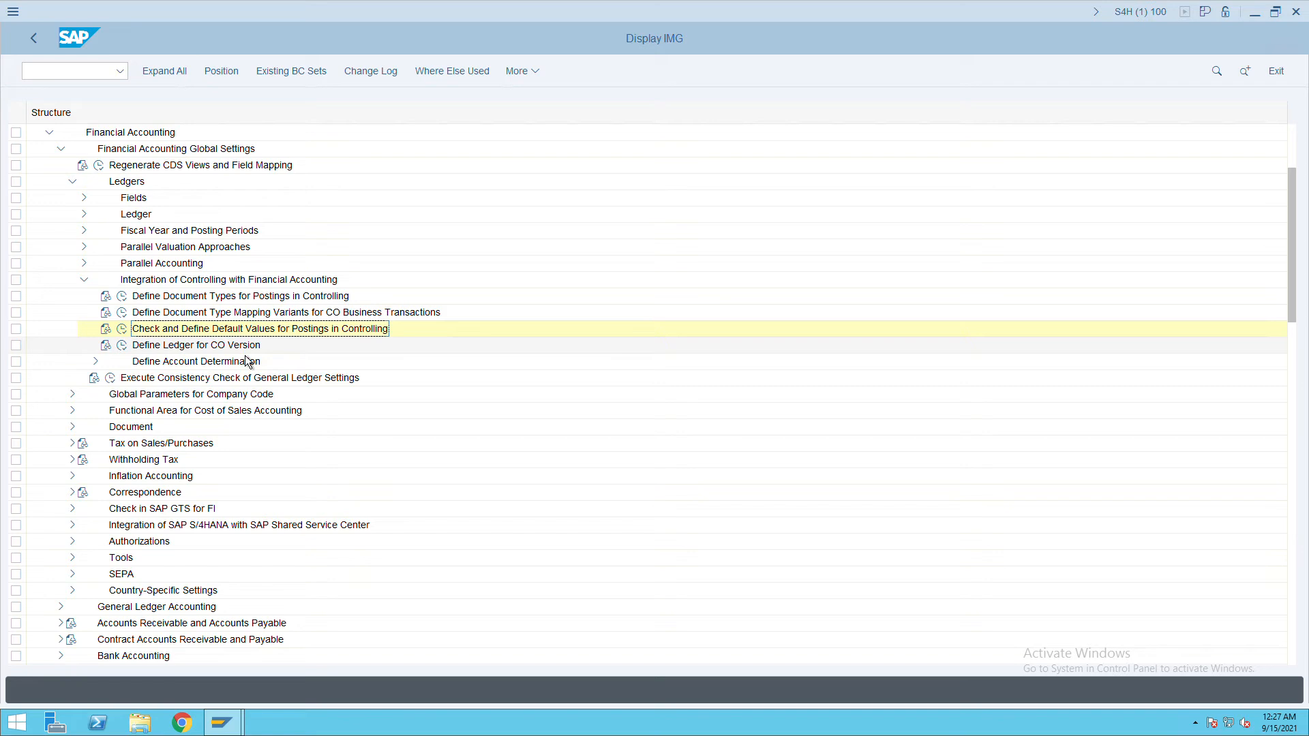
# Copy the 0001 CO version ledger entry to controlling area ITC (version 0, ledger 0L) and save.
pyautogui.click(122, 345)
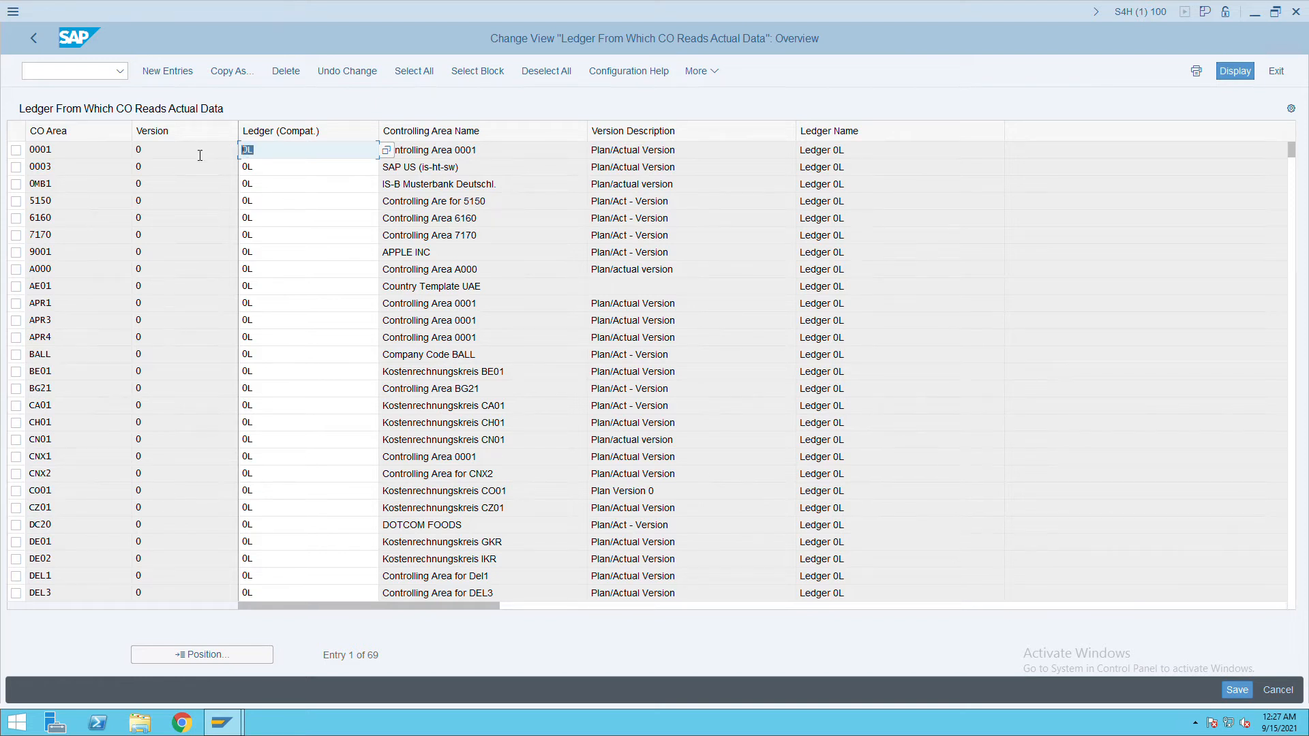
pyautogui.click(133, 158)
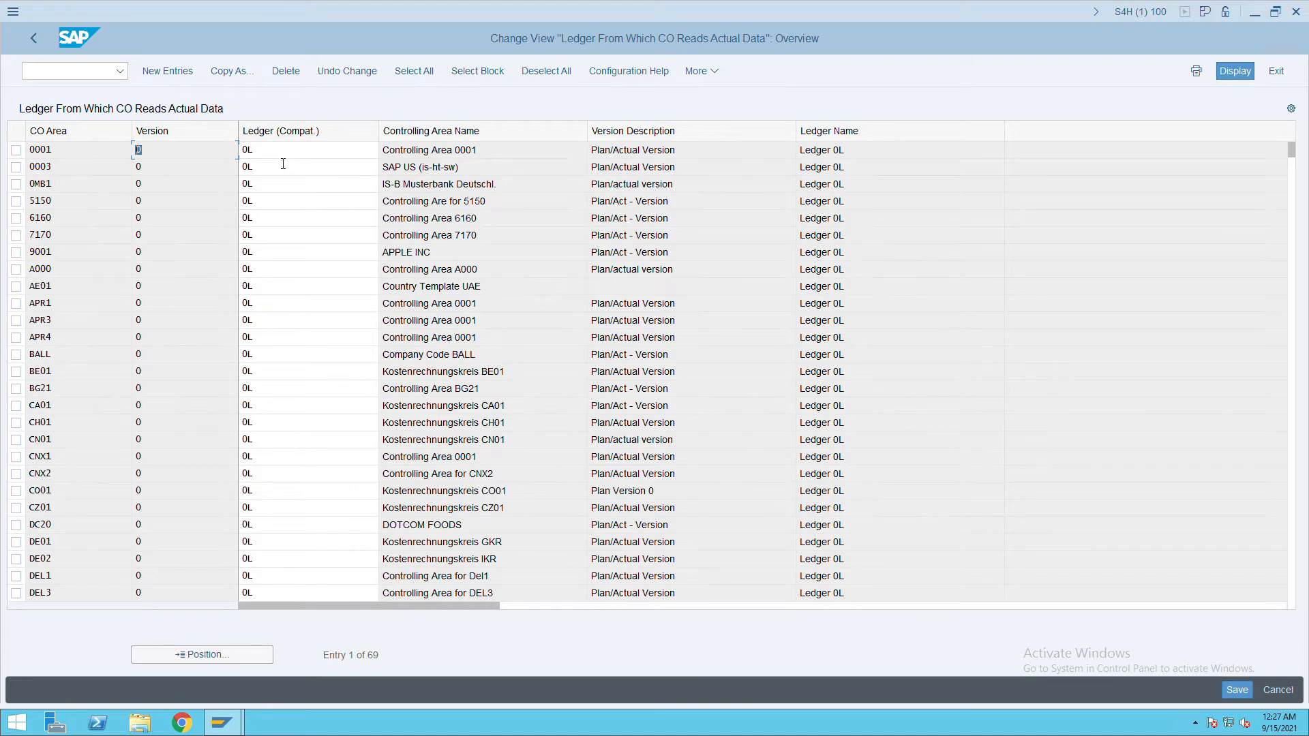
pyautogui.press('Tab')
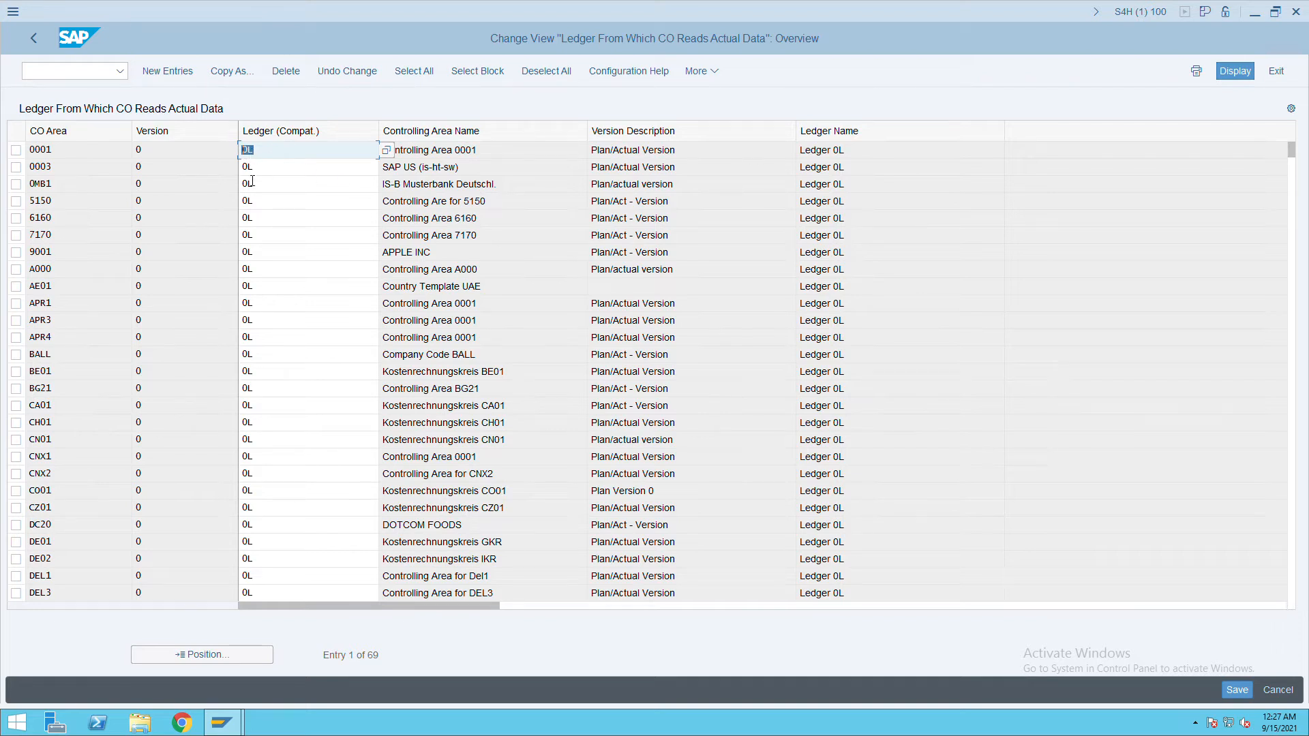
pyautogui.click(30, 154)
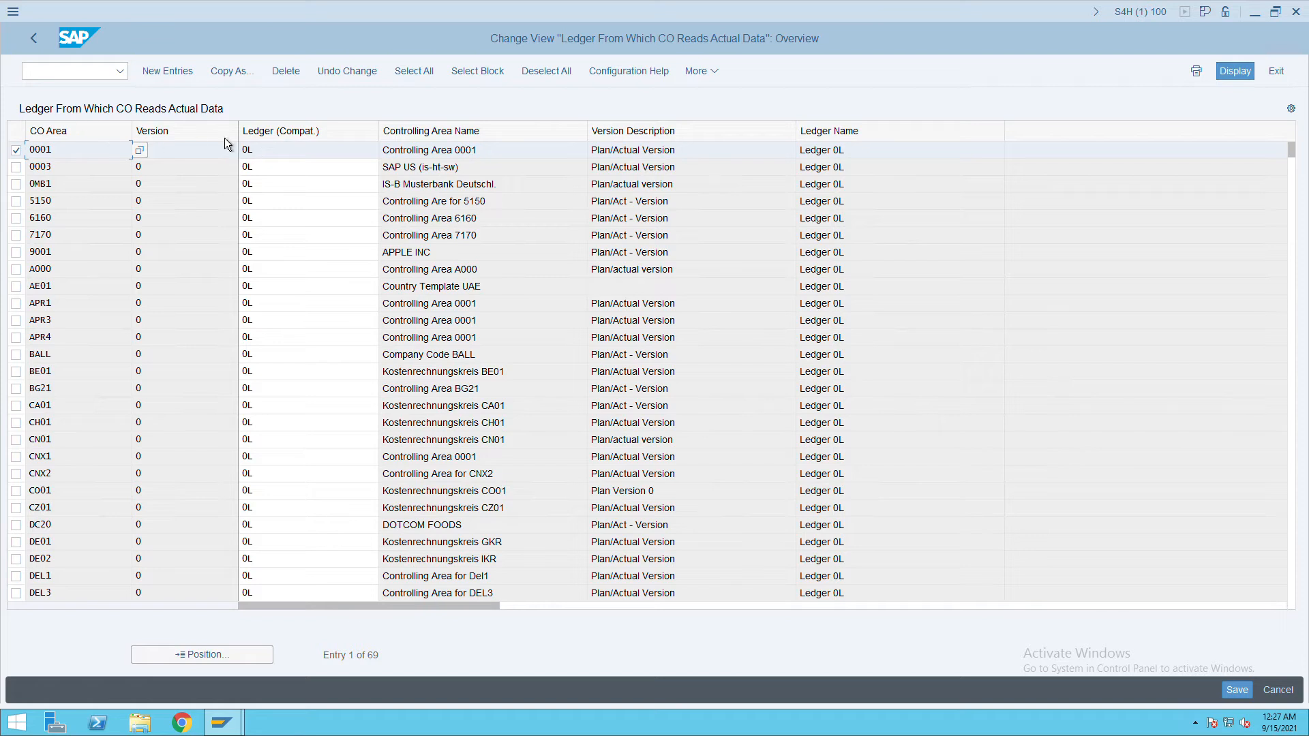
pyautogui.click(232, 71)
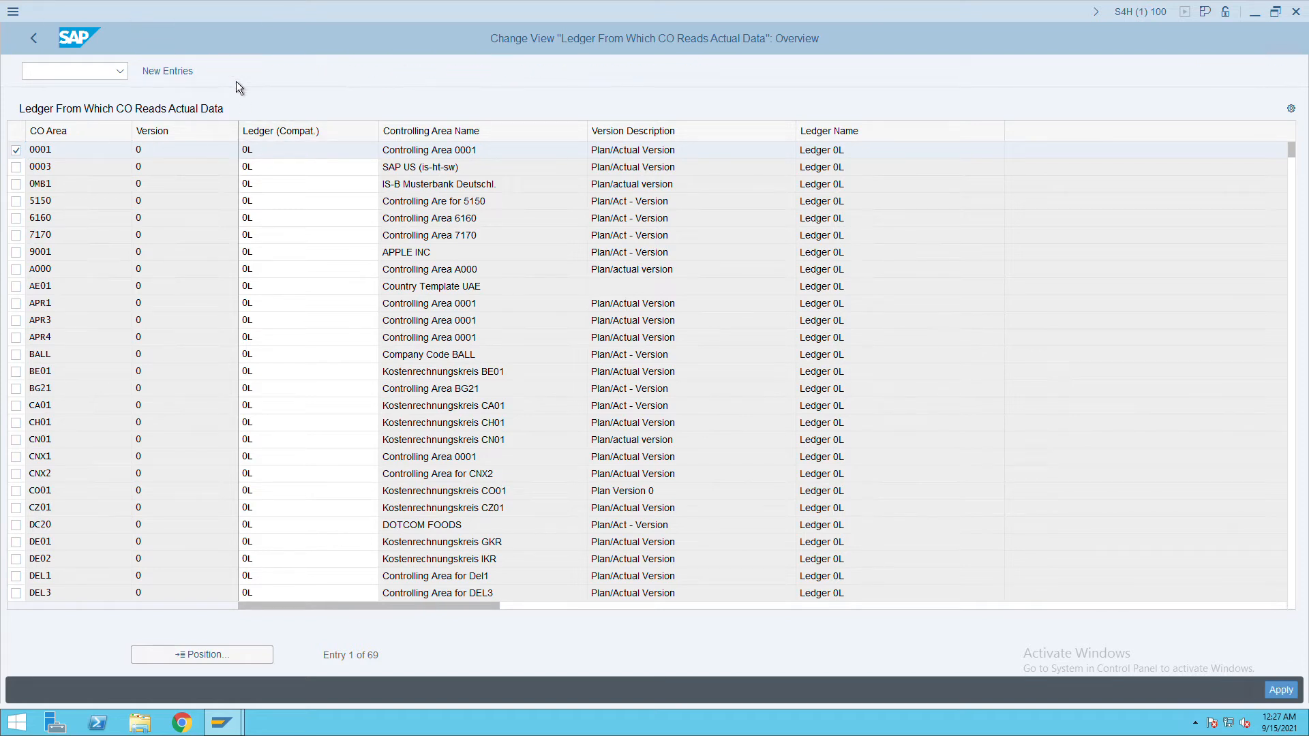
pyautogui.press('BackSpace')
pyautogui.write('IT')
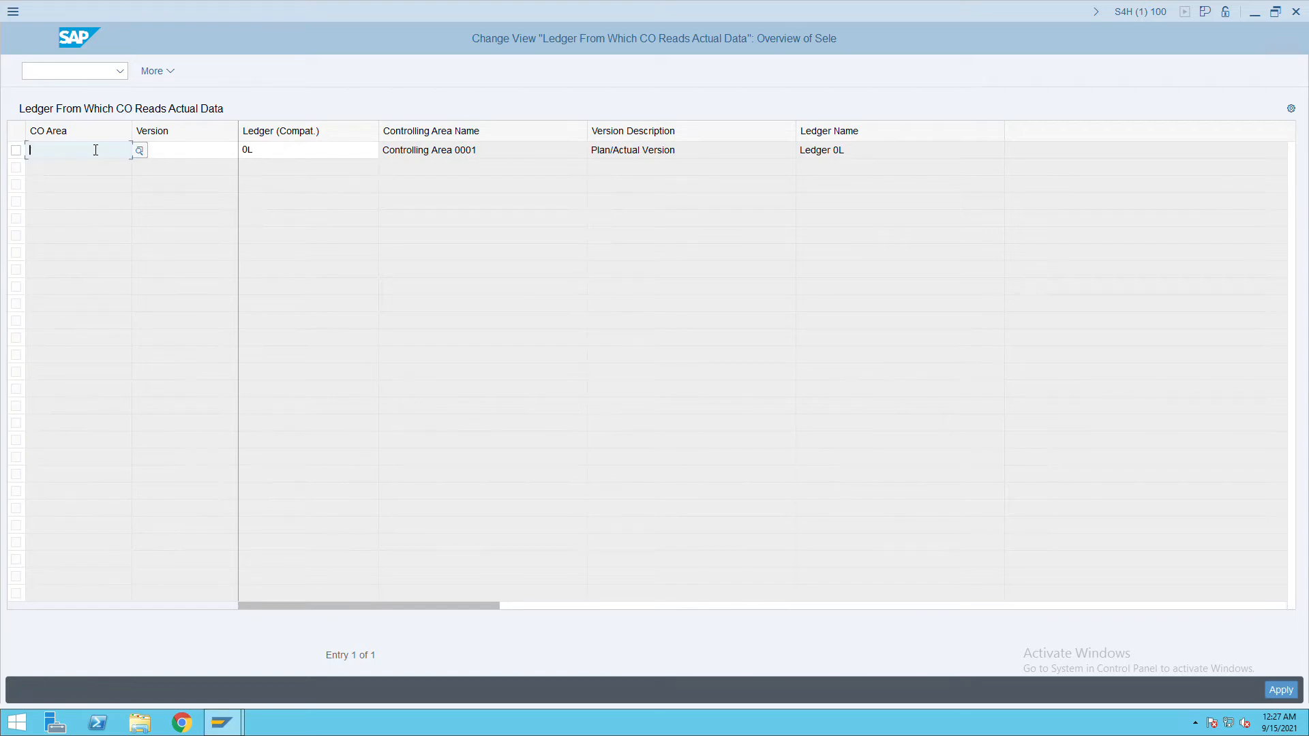
pyautogui.write('c')
pyautogui.press('Return')
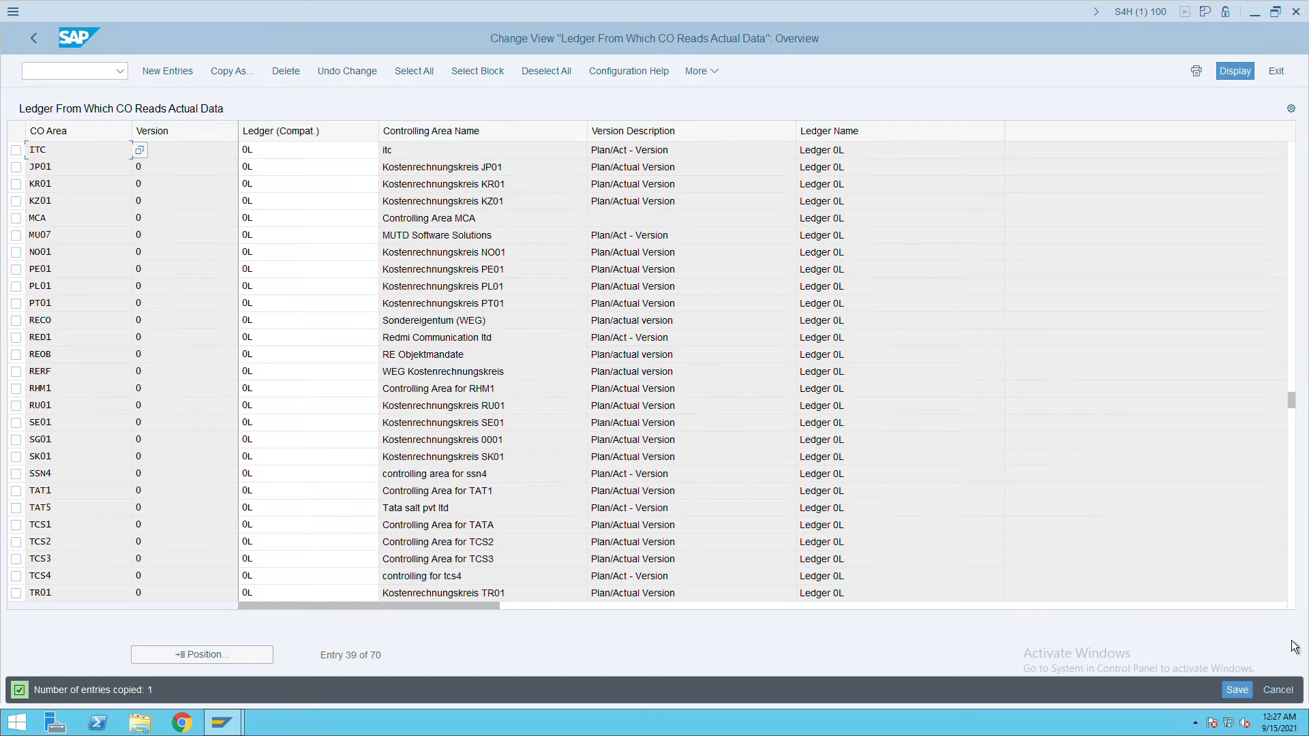
pyautogui.click(1227, 685)
pyautogui.click(34, 47)
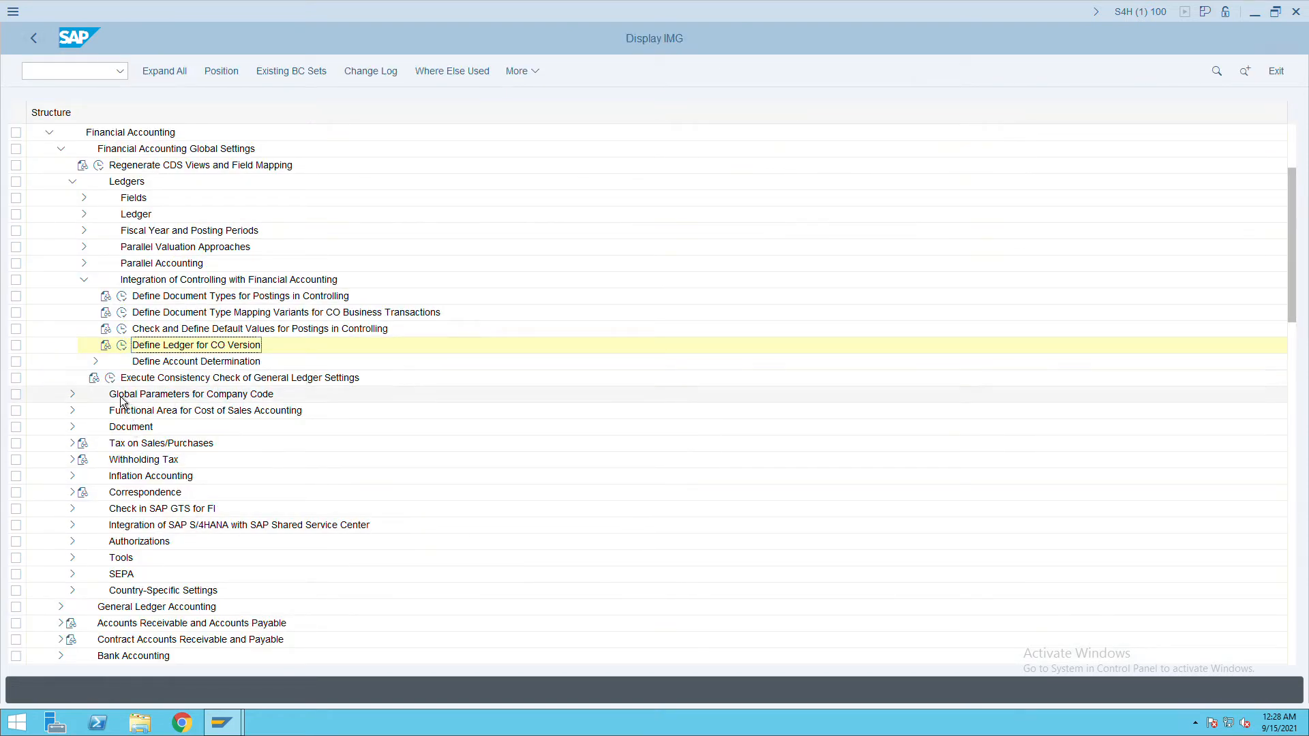
# Run the general ledger consistency check and review its ITC messages (64 errors, 12 warnings).
pyautogui.click(110, 377)
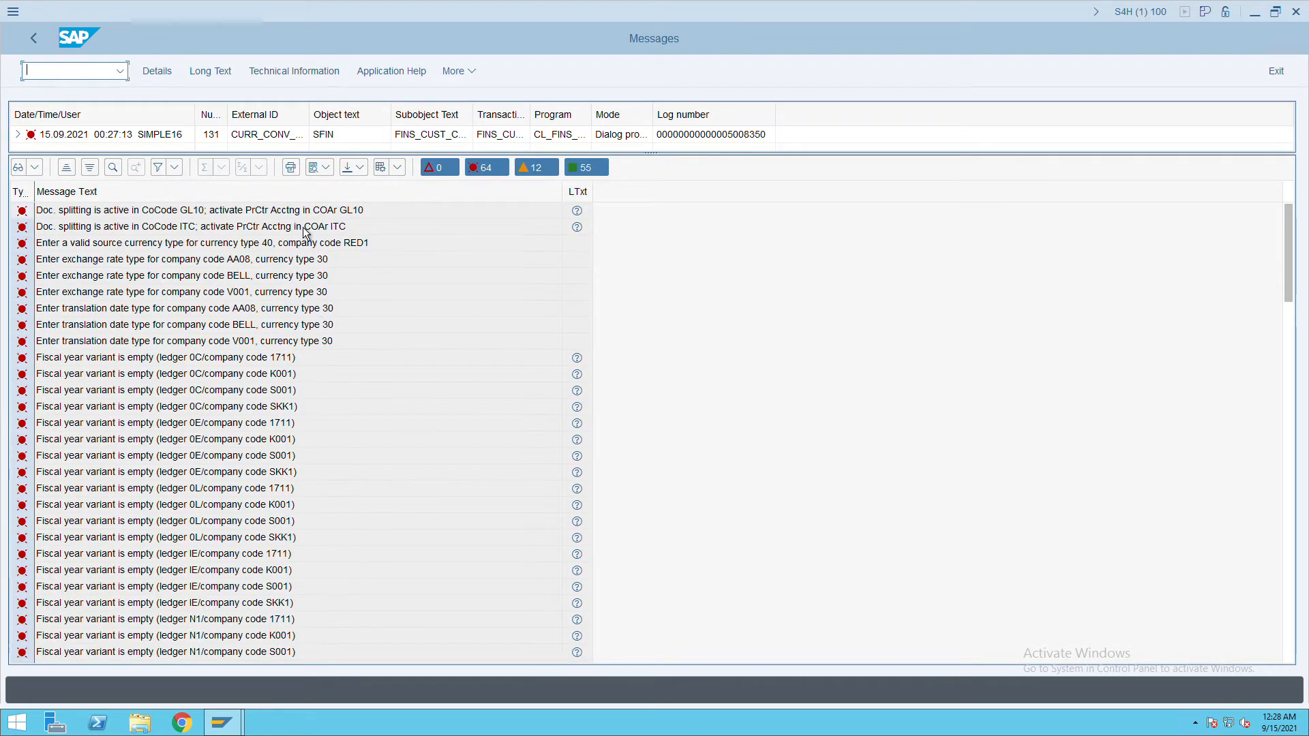
pyautogui.click(239, 233)
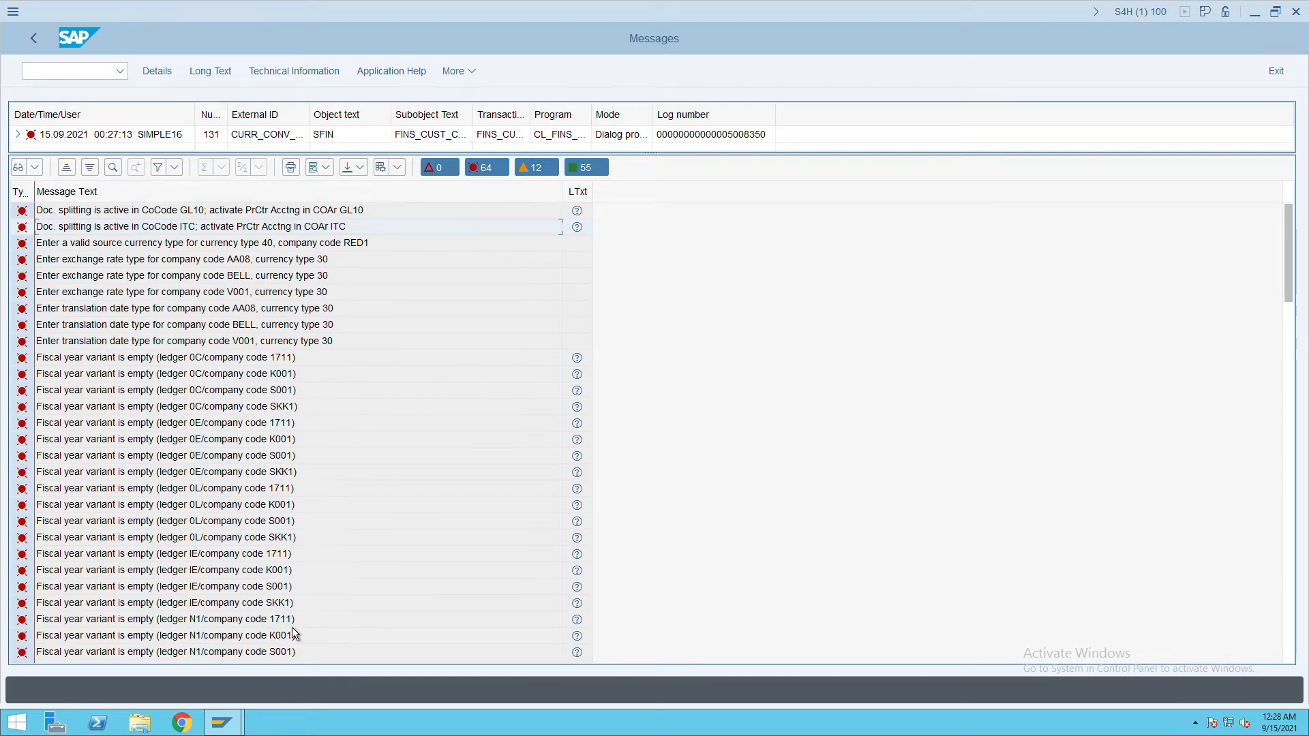
pyautogui.click(1294, 504)
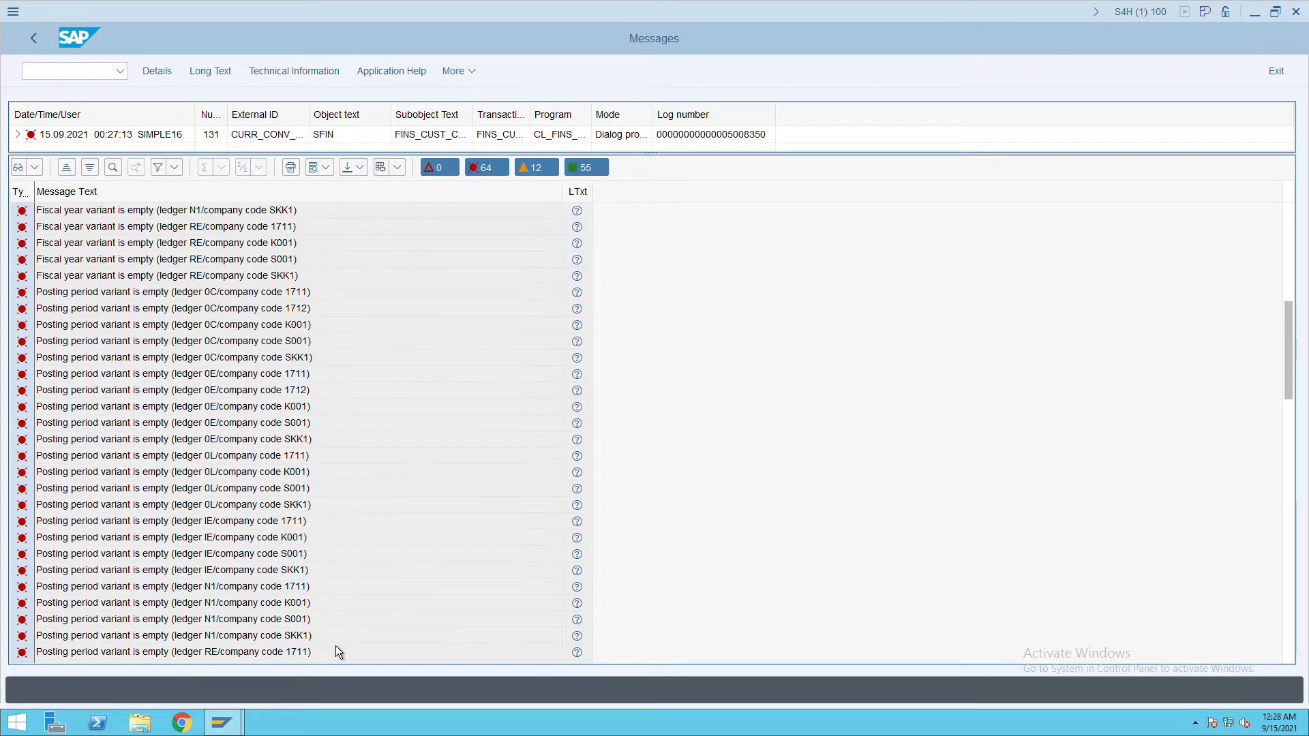
pyautogui.click(1293, 553)
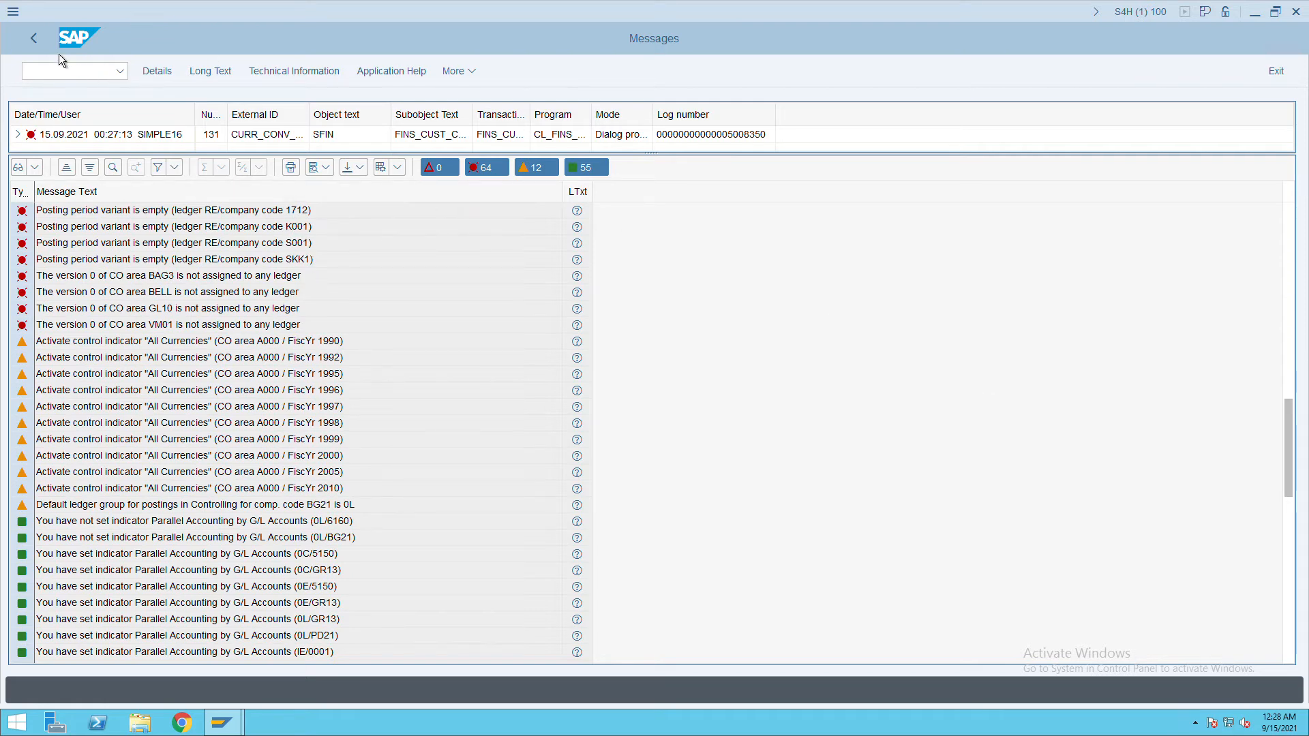
pyautogui.click(36, 48)
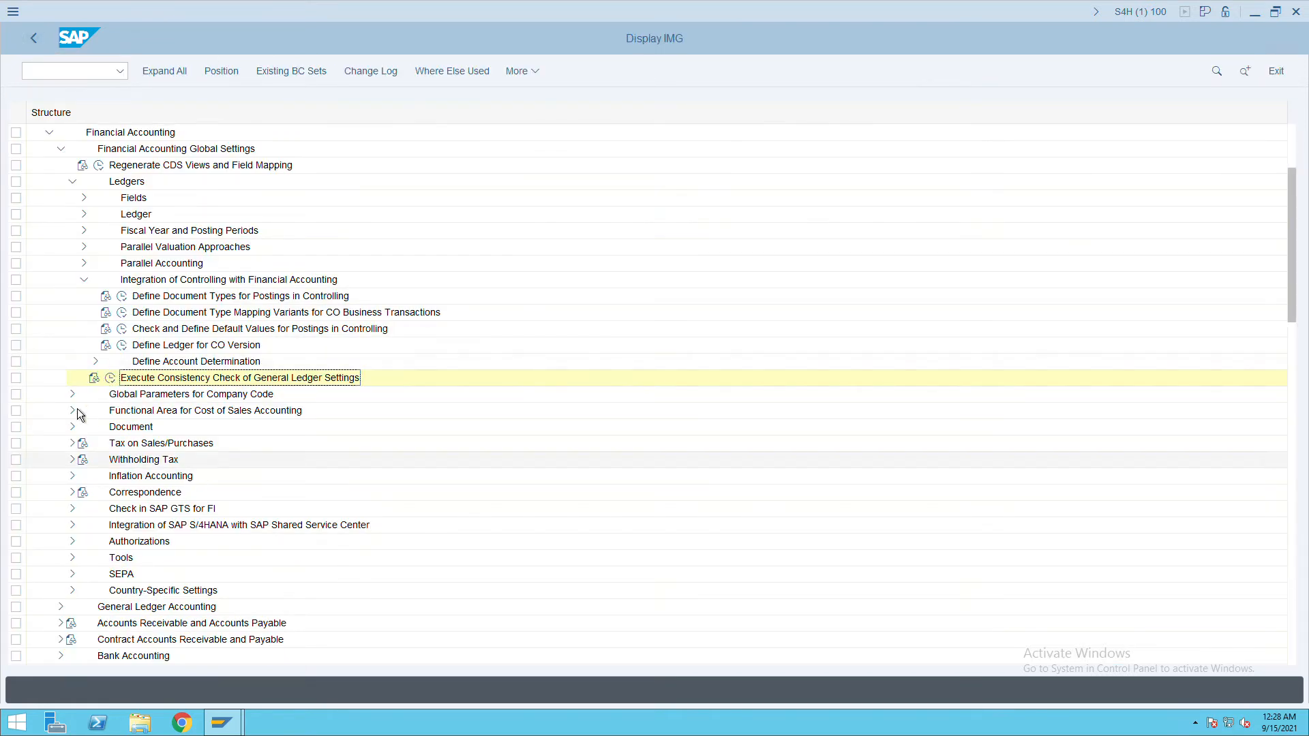
# Collapse Ledgers and open Activate Profit Center Accounting under General Ledger Accounting > Master Data > Profit Center.
pyautogui.click(81, 189)
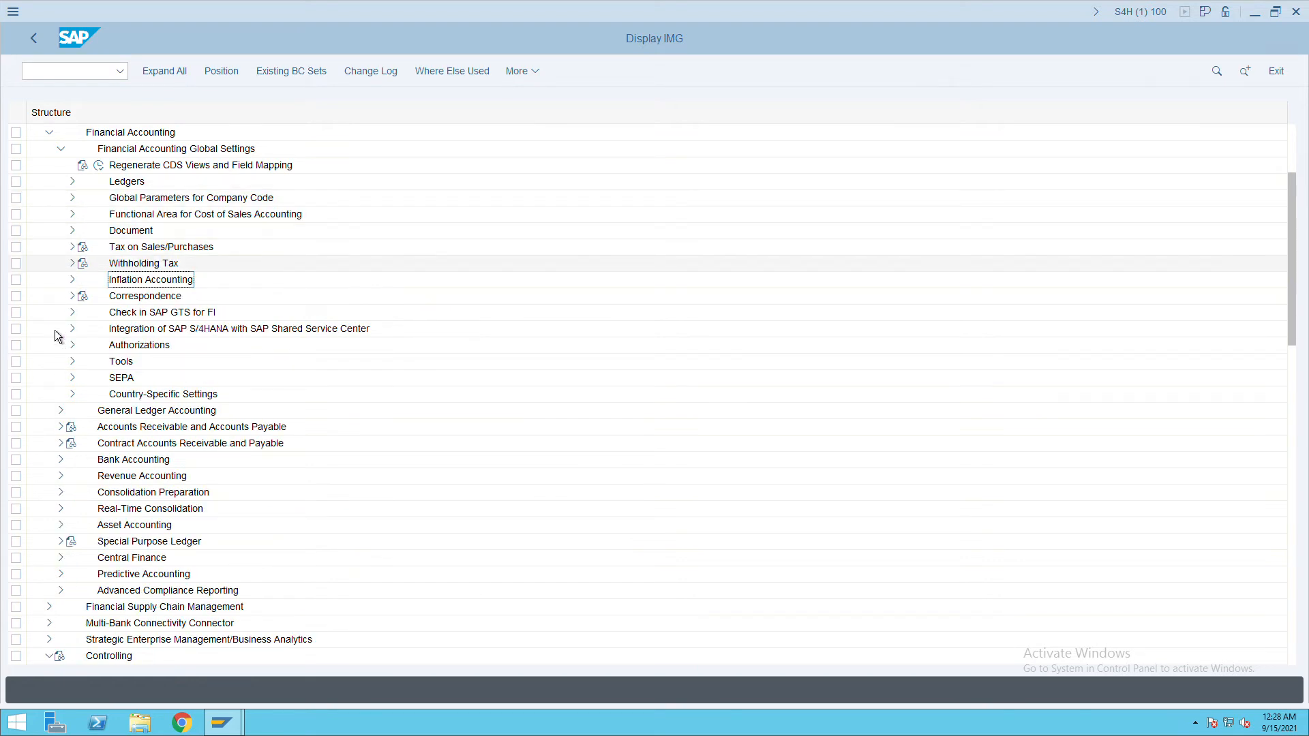
pyautogui.click(163, 419)
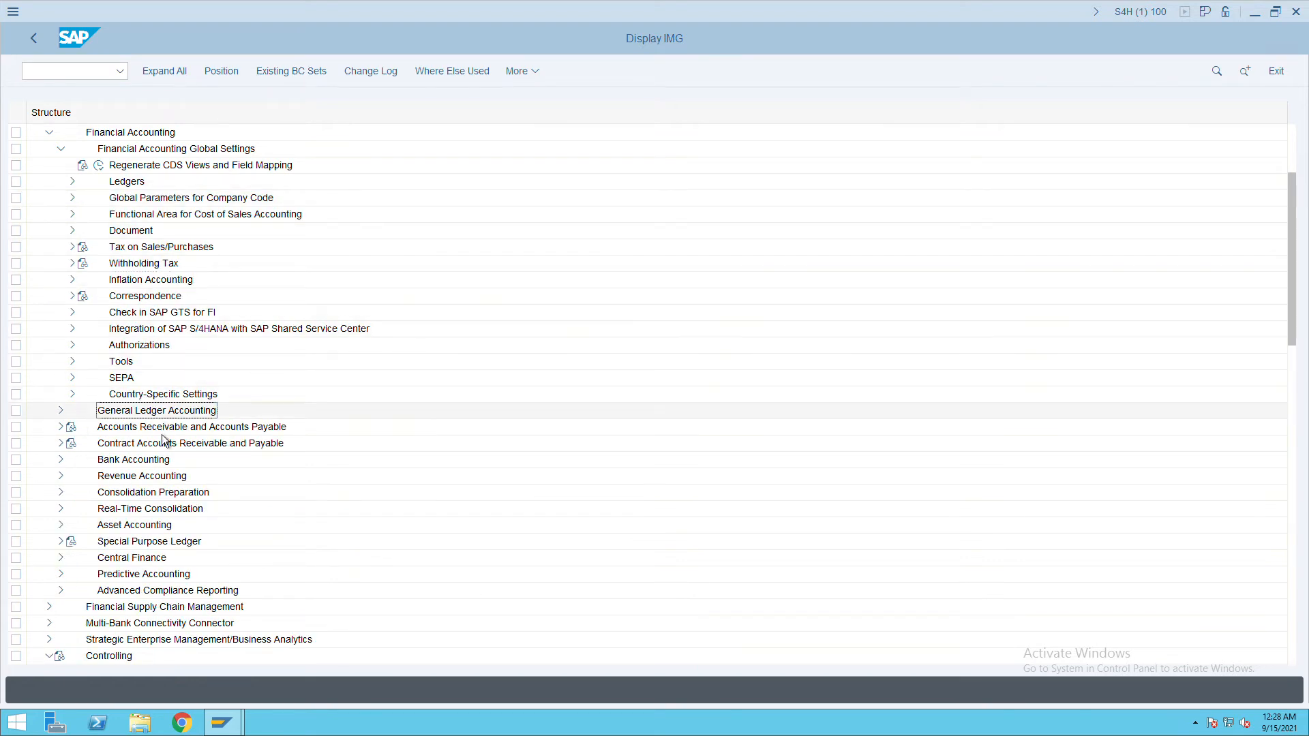
pyautogui.click(63, 414)
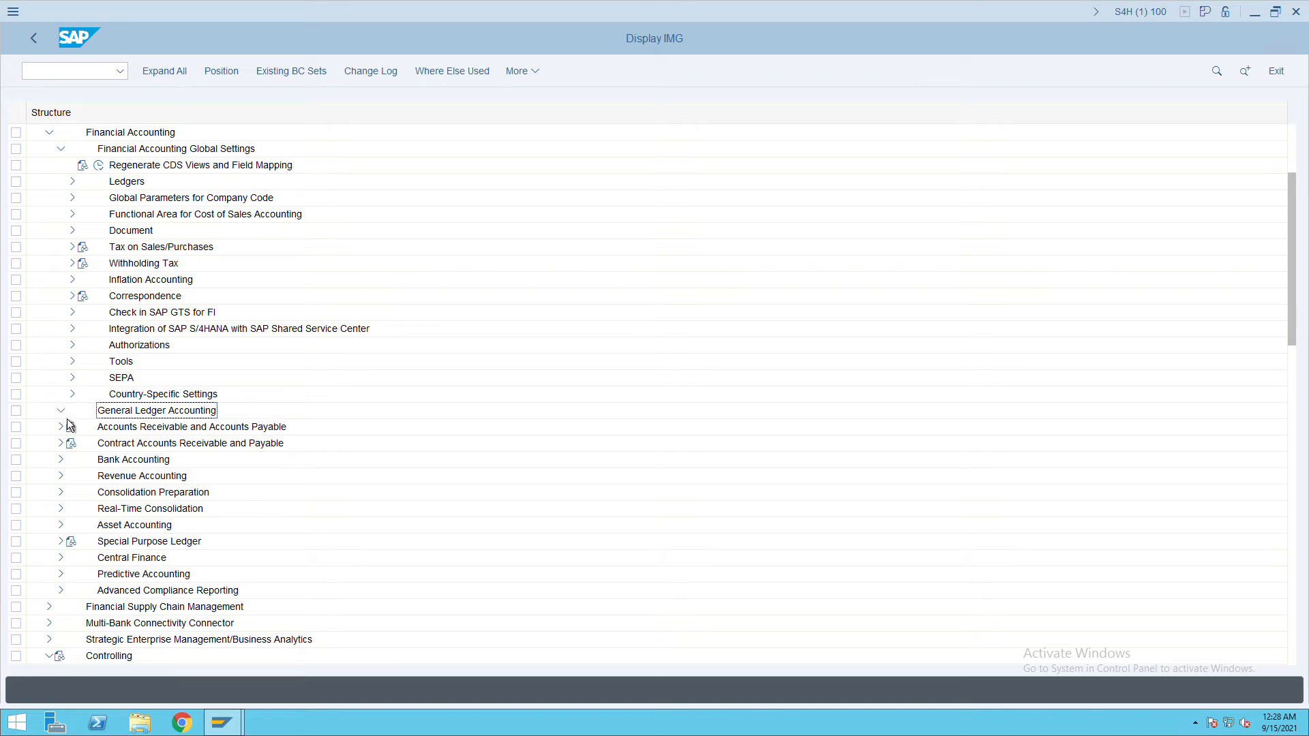
pyautogui.click(73, 427)
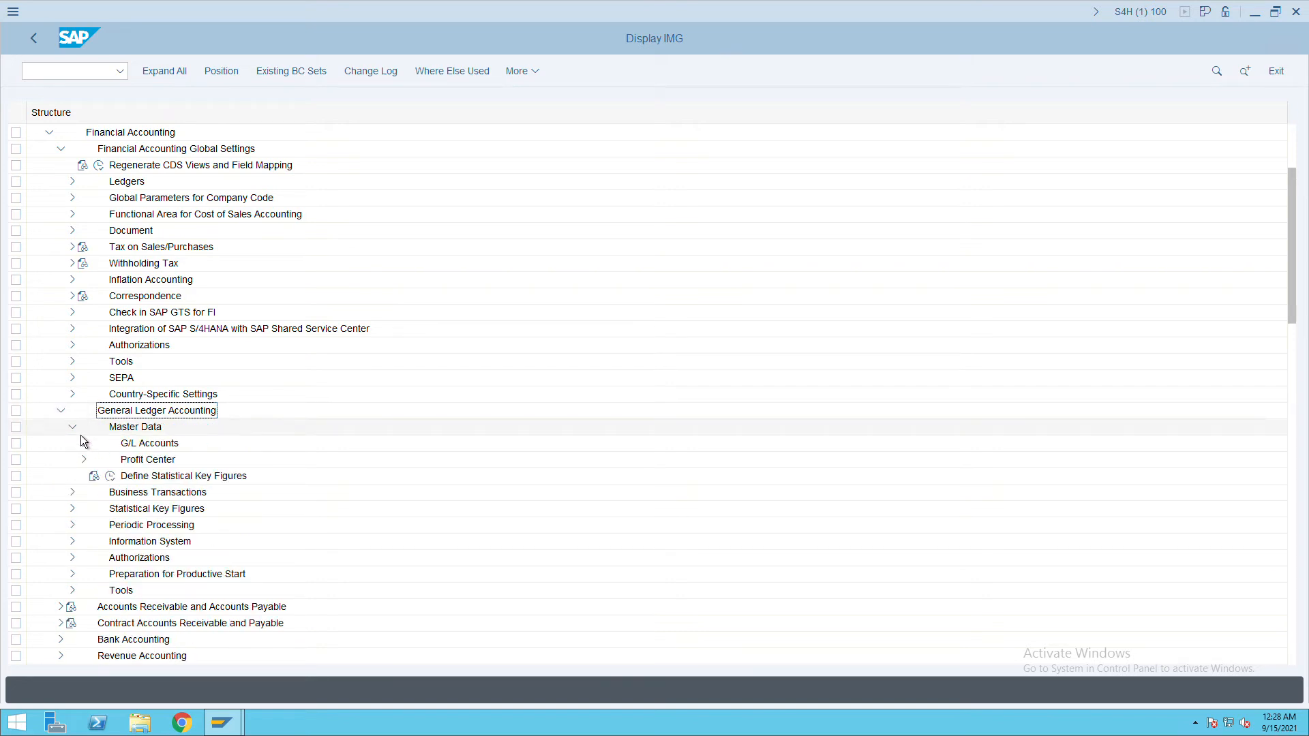
pyautogui.click(85, 461)
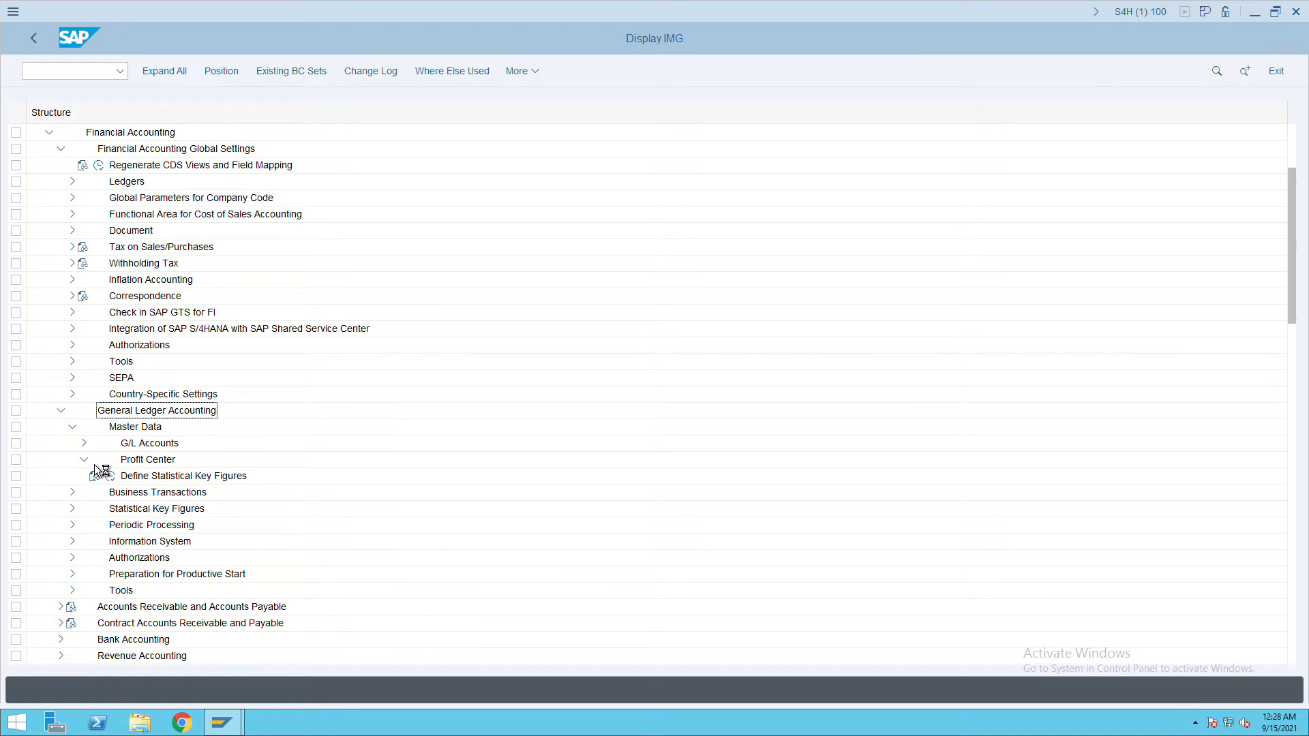
pyautogui.scroll(-4, 418, 408)
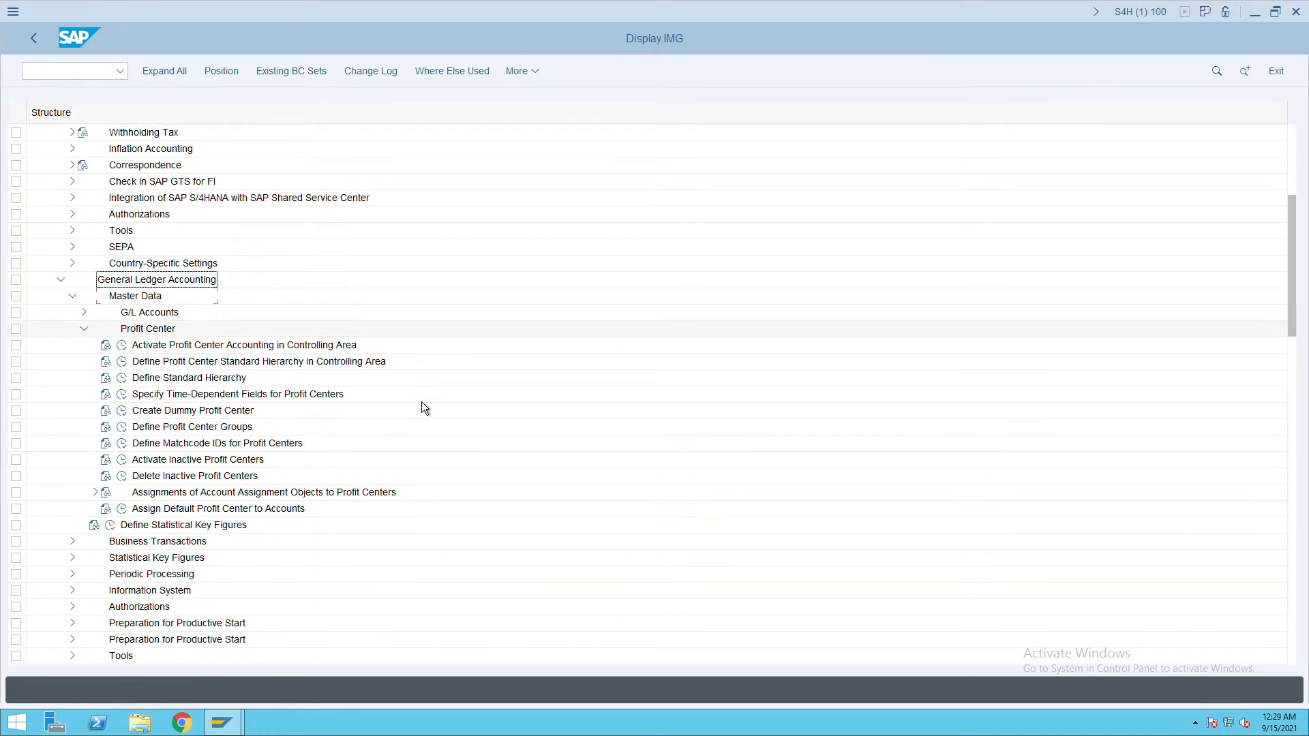
pyautogui.scroll(-1, 208, 383)
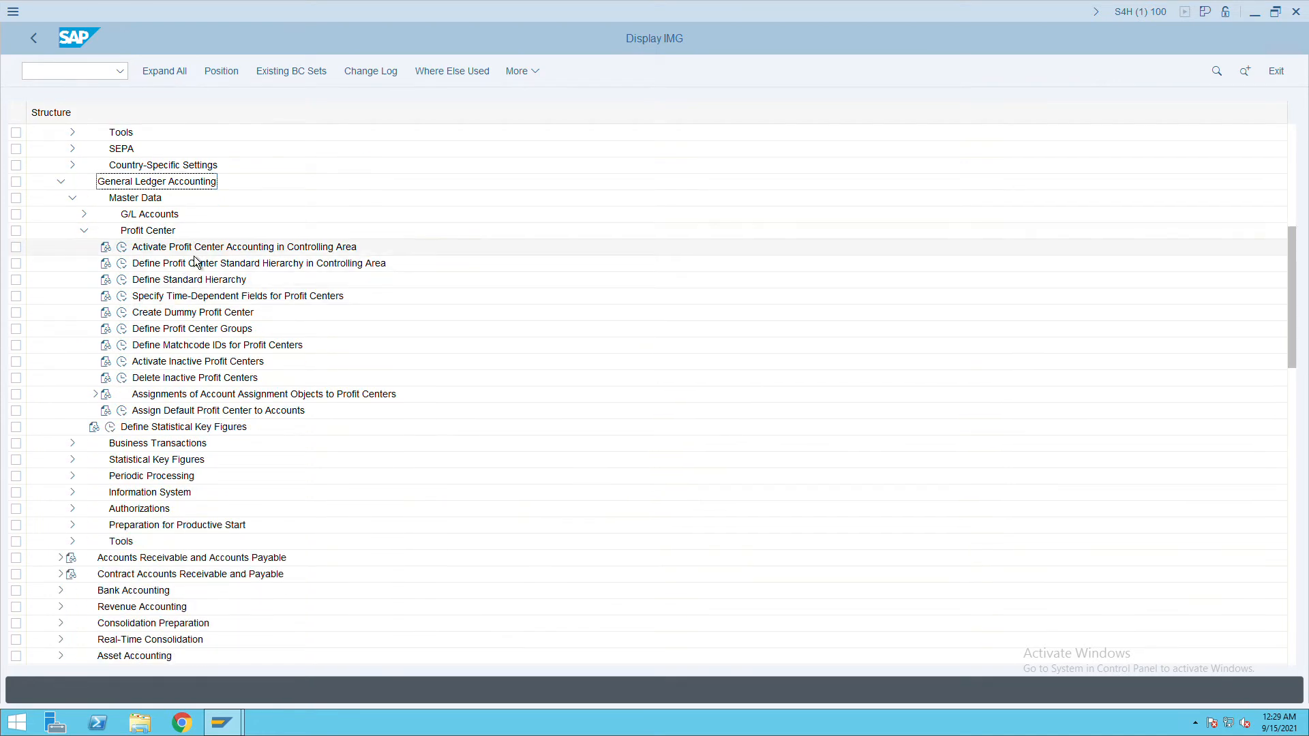
pyautogui.click(123, 248)
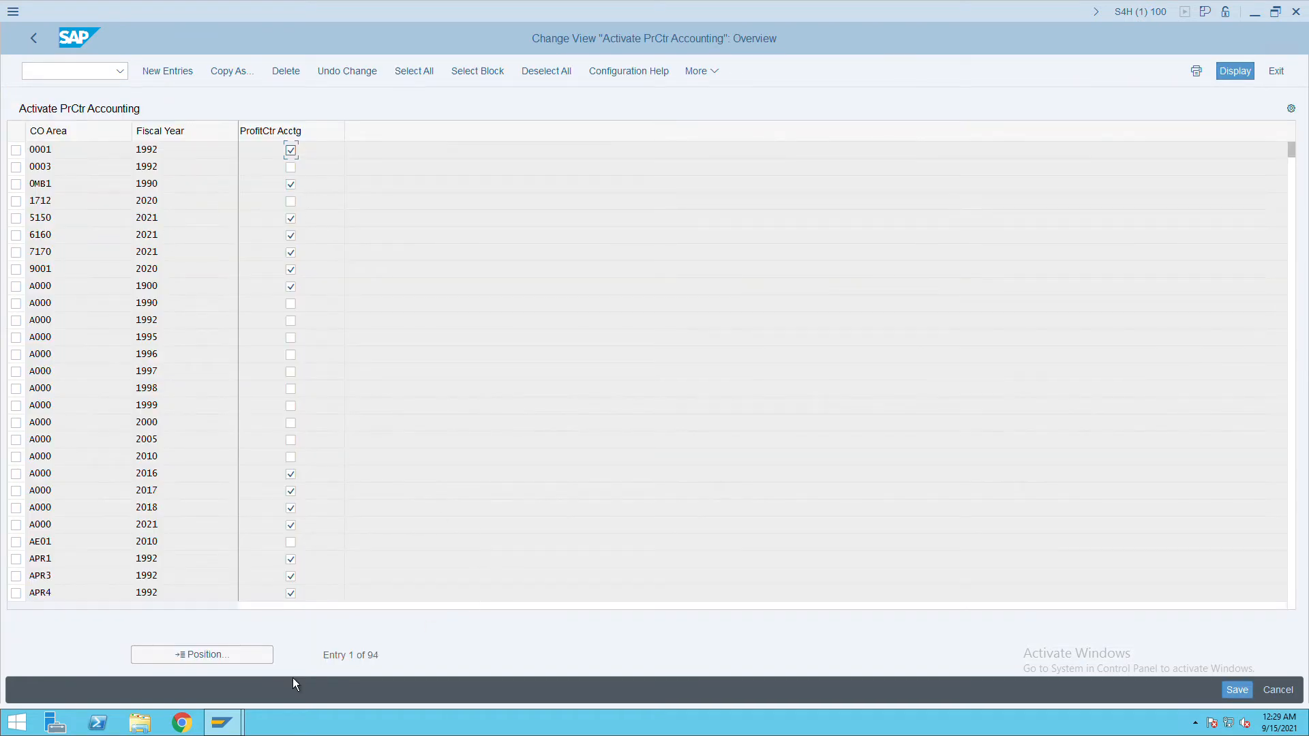
# Position the list to controlling area ITC and save its profit center accounting activation.
pyautogui.click(197, 658)
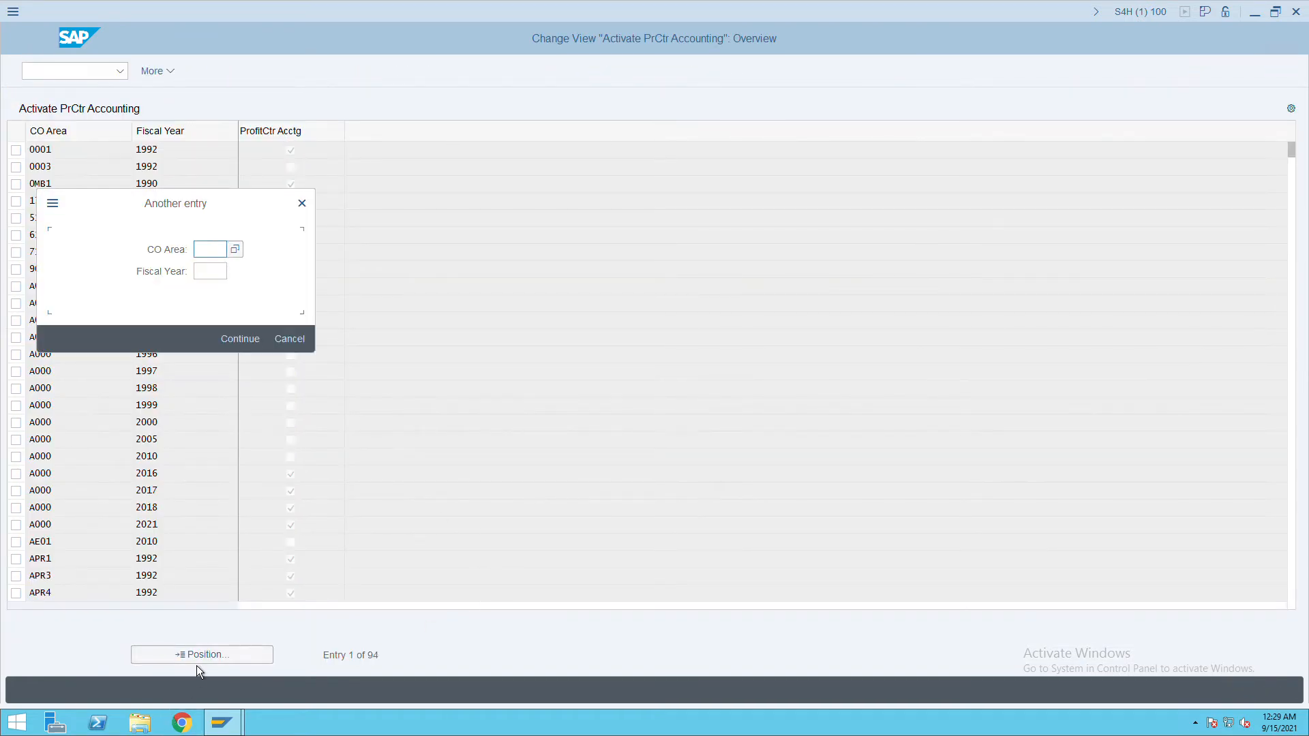
pyautogui.write('itc')
pyautogui.press('Return')
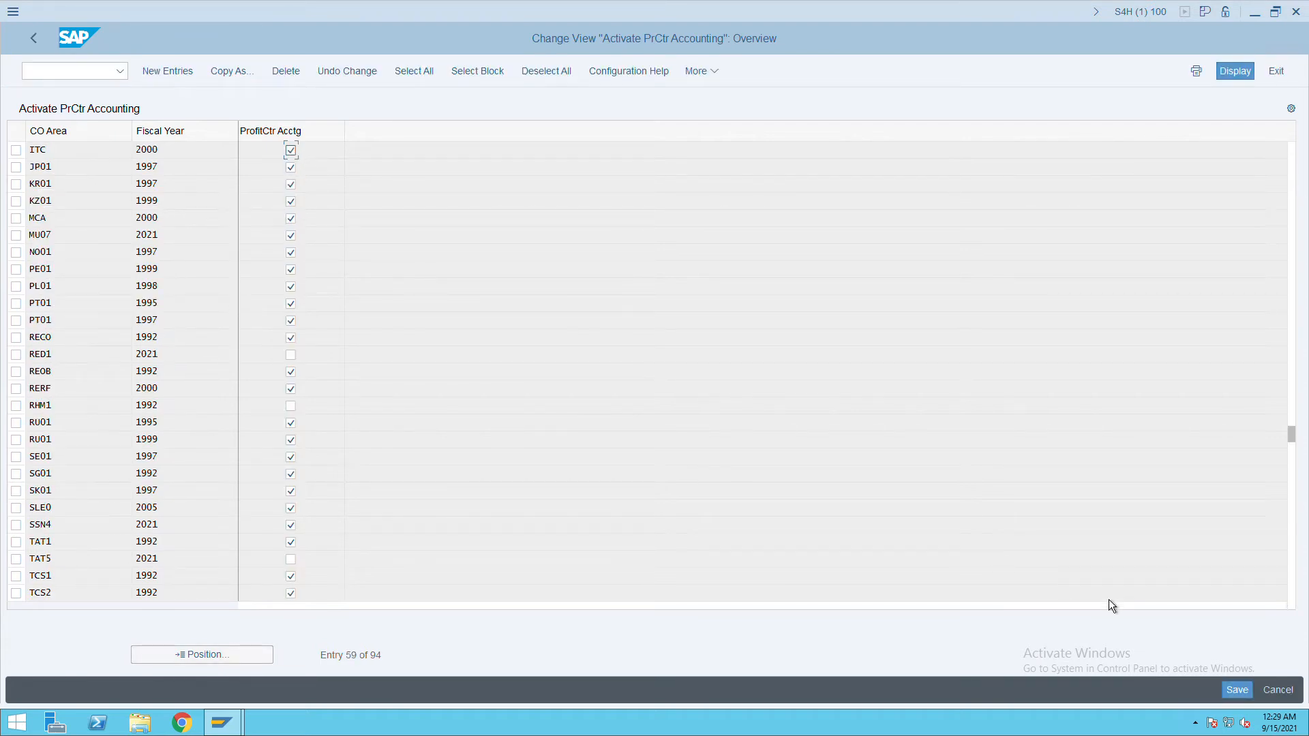
pyautogui.click(1235, 694)
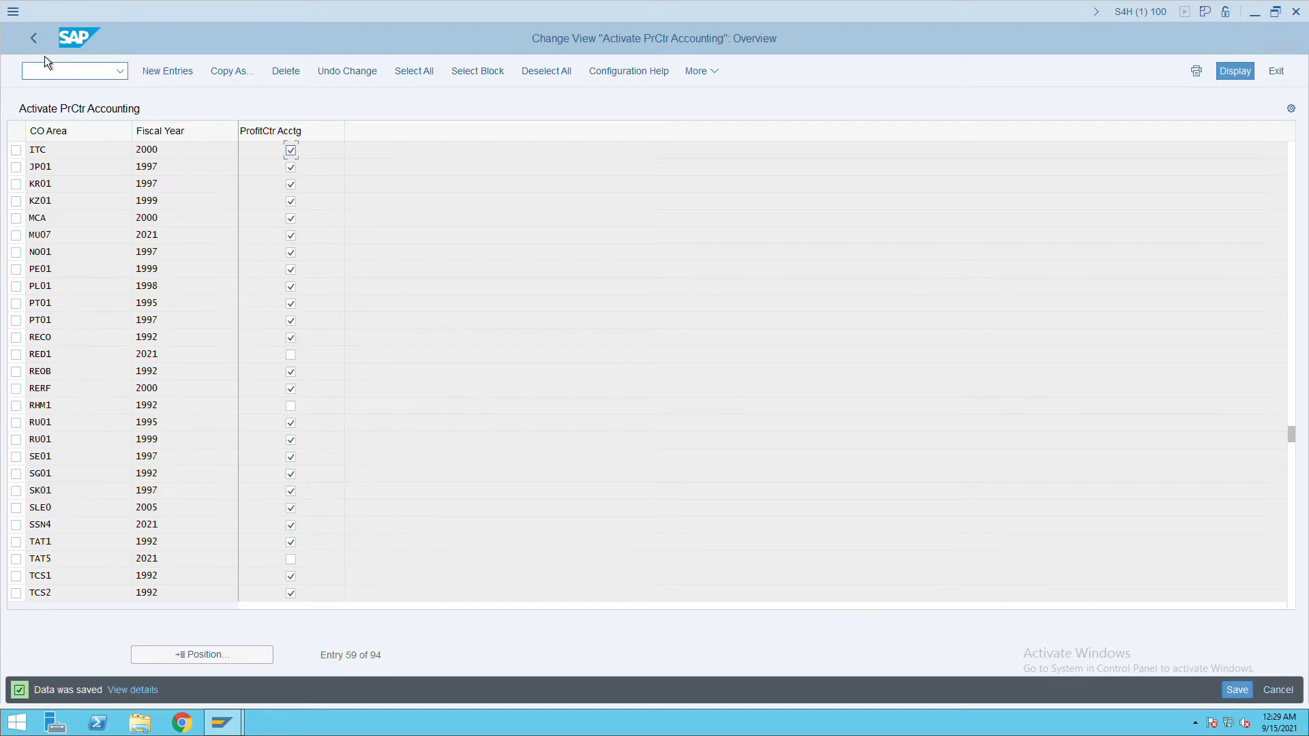
pyautogui.click(34, 39)
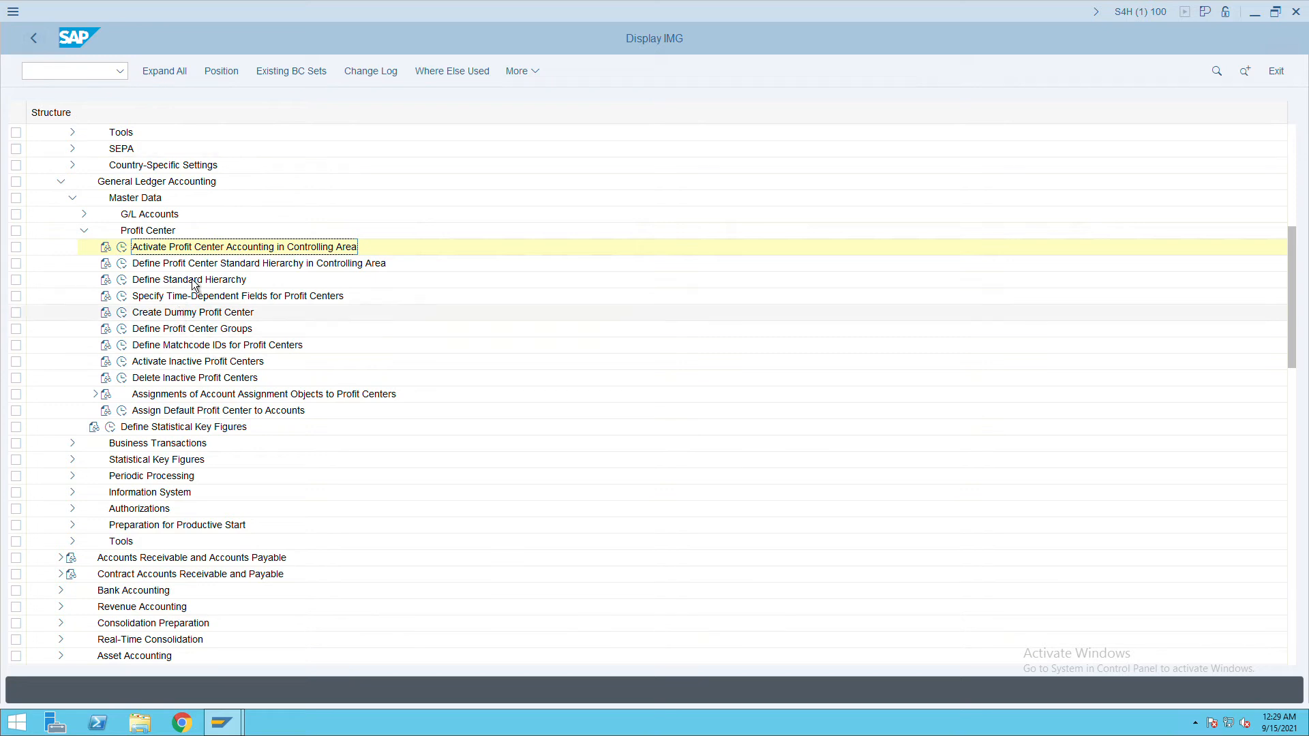
# Assign hierarchy area ITCPROFIT to controlling area ITC and save the assignment.
pyautogui.click(122, 263)
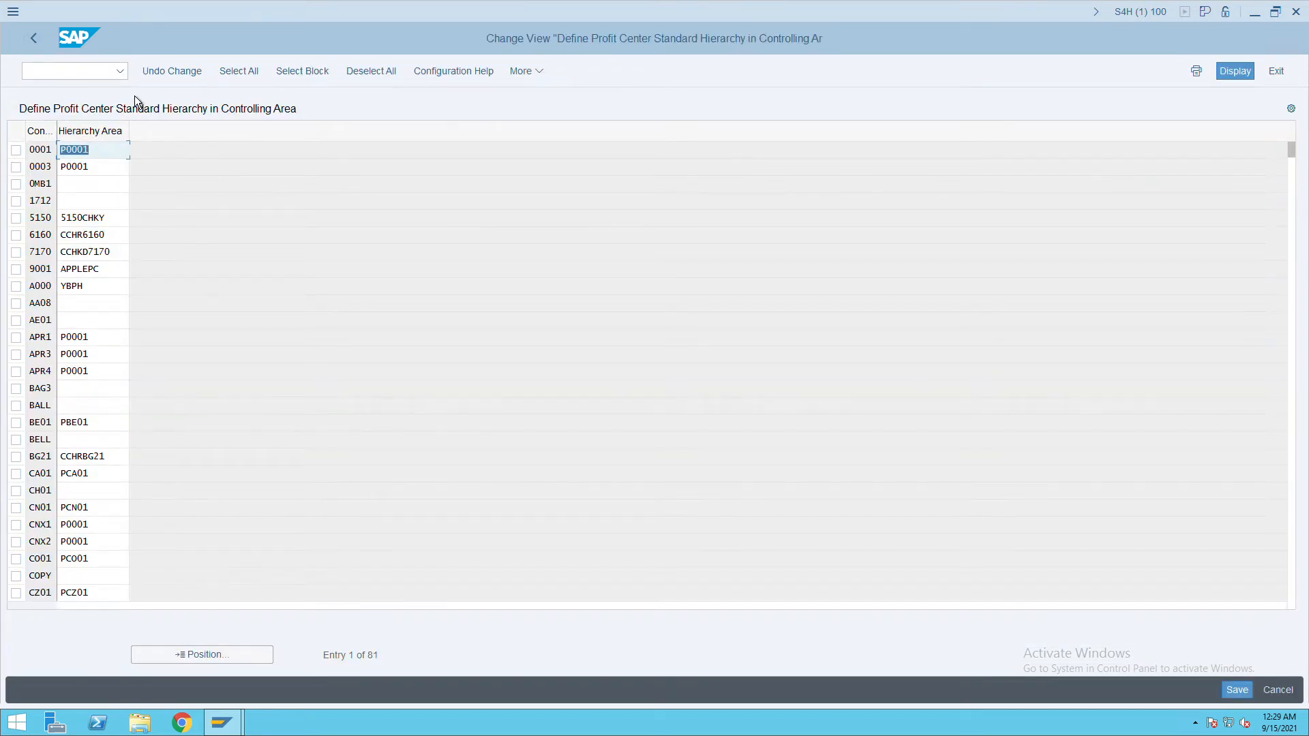
pyautogui.click(219, 660)
pyautogui.write('ITC')
pyautogui.press('Return')
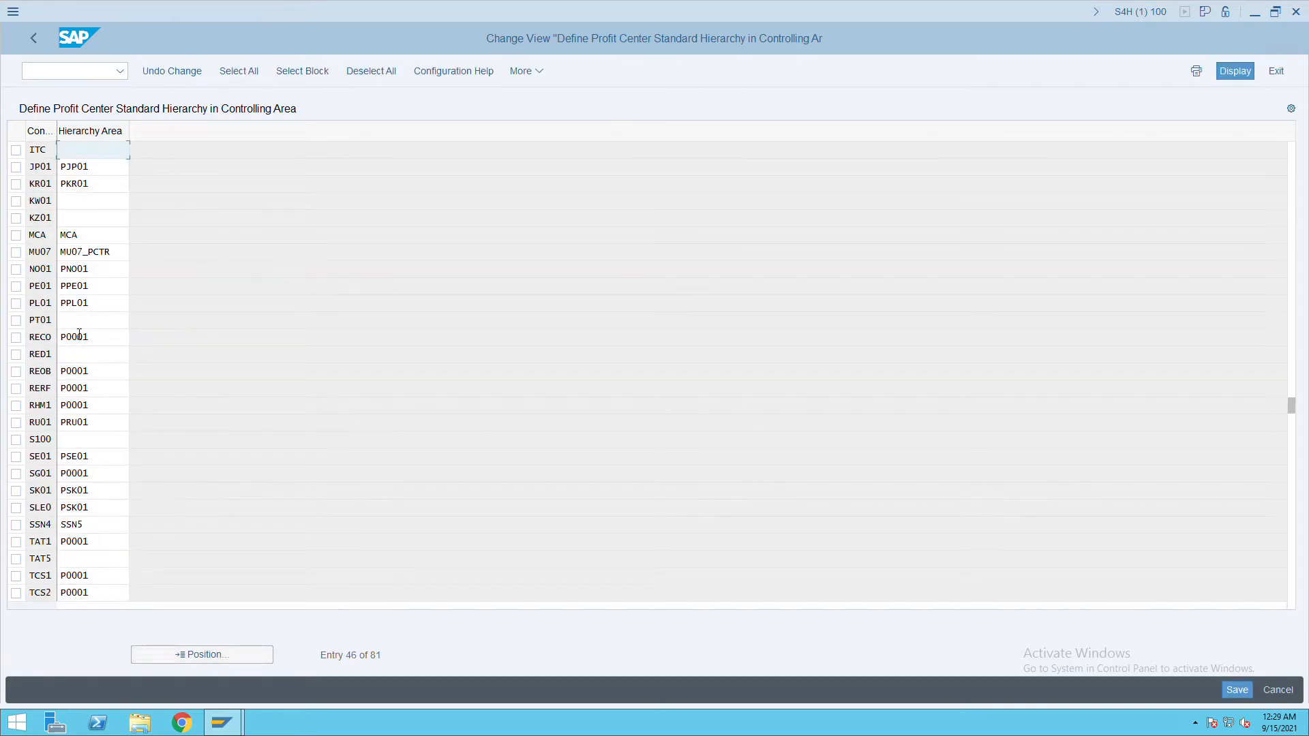
pyautogui.write('profit')
pyautogui.press('BackSpace')
pyautogui.press('BackSpace')
pyautogui.press('BackSpace')
pyautogui.press('BackSpace')
pyautogui.press('BackSpace')
pyautogui.press('BackSpace')
pyautogui.press('BackSpace')
pyautogui.write('itcprofit')
pyautogui.click(1252, 693)
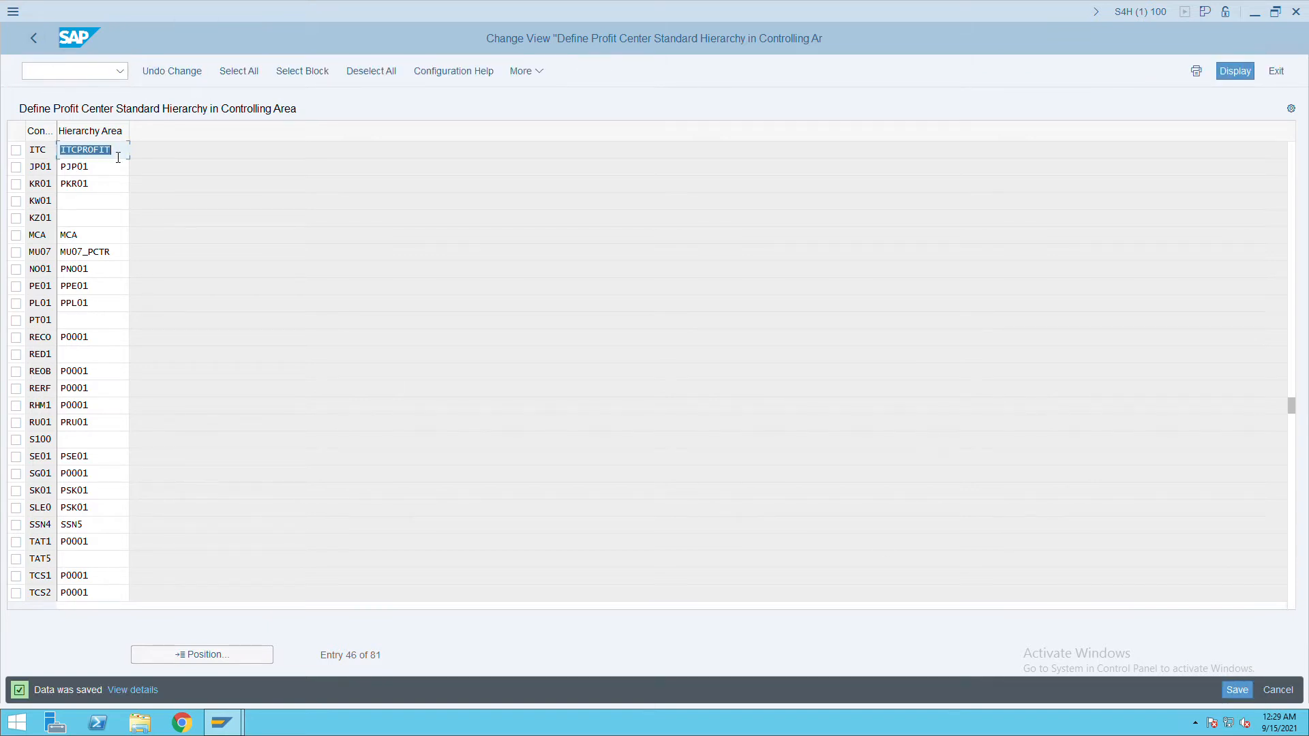
pyautogui.click(44, 45)
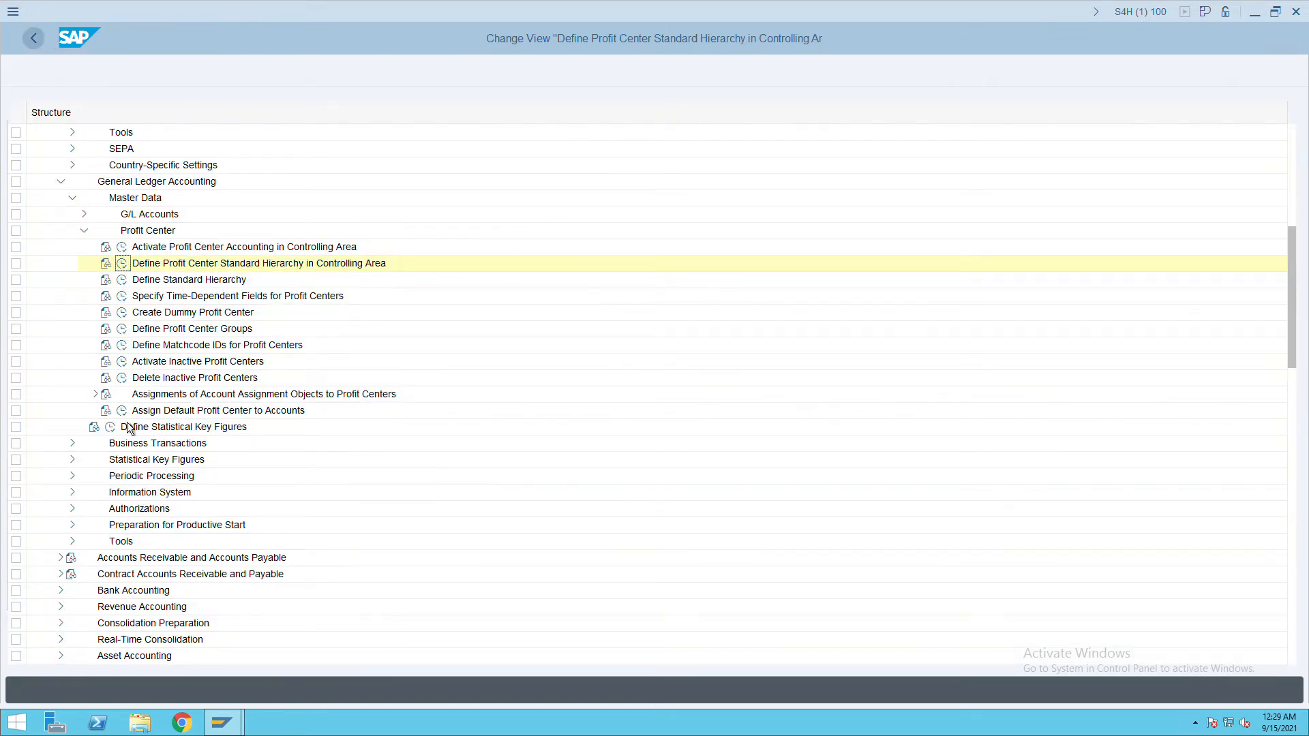
# Give hierarchy ITCPROFIT the description 'itc standard hierarchy' and save it.
pyautogui.doubleClick(135, 285)
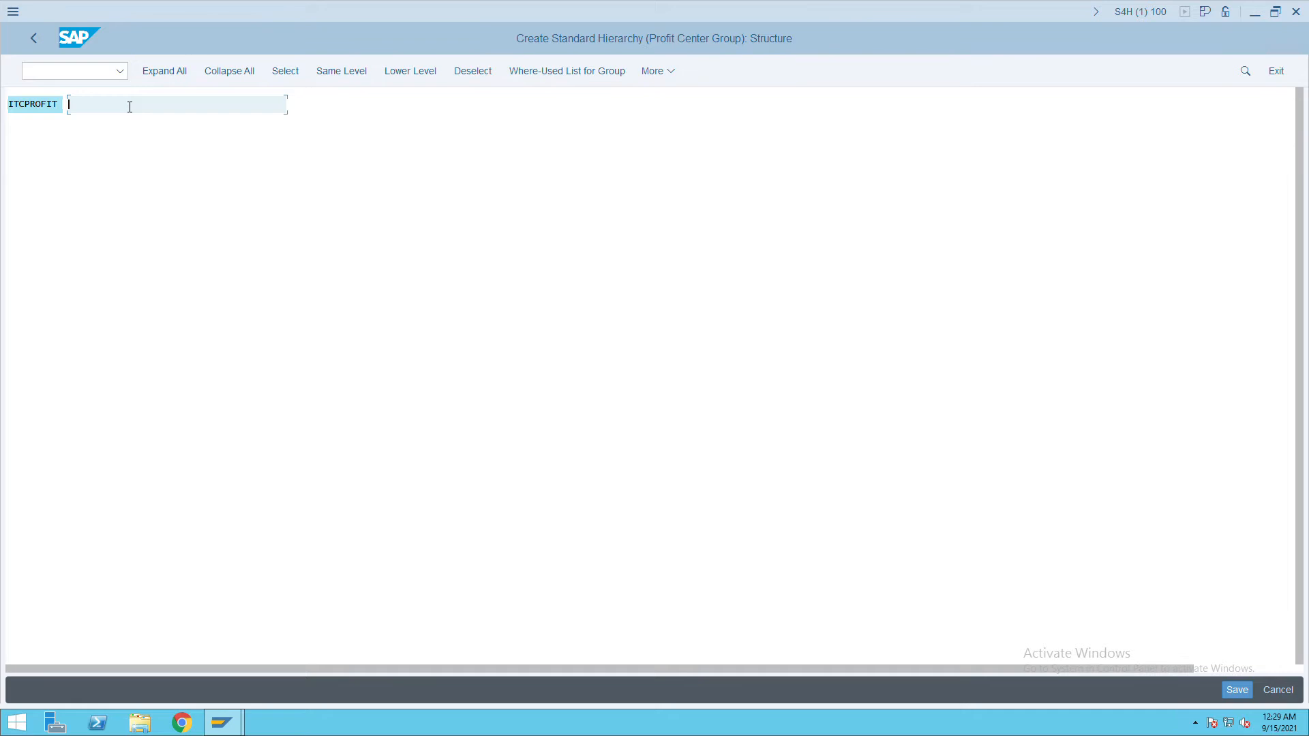
pyautogui.write('itc standard hierarchy')
pyautogui.click(1238, 690)
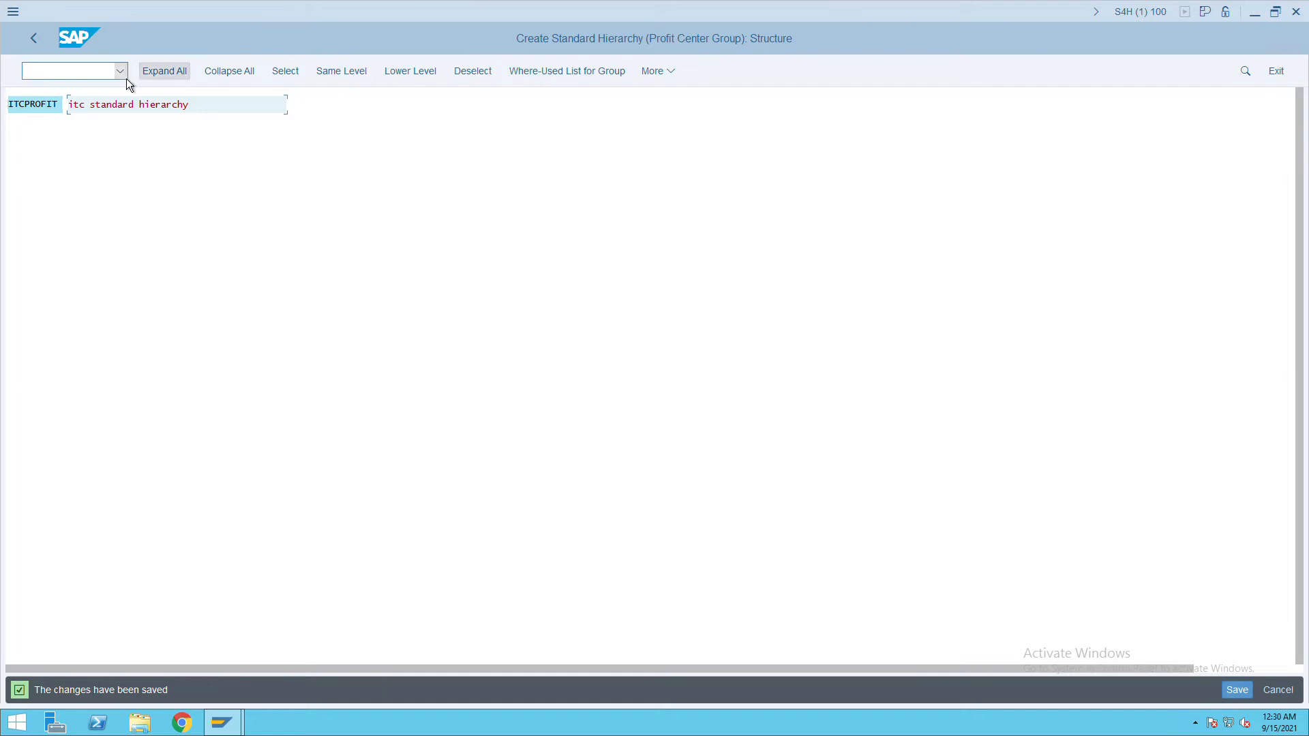
pyautogui.click(36, 39)
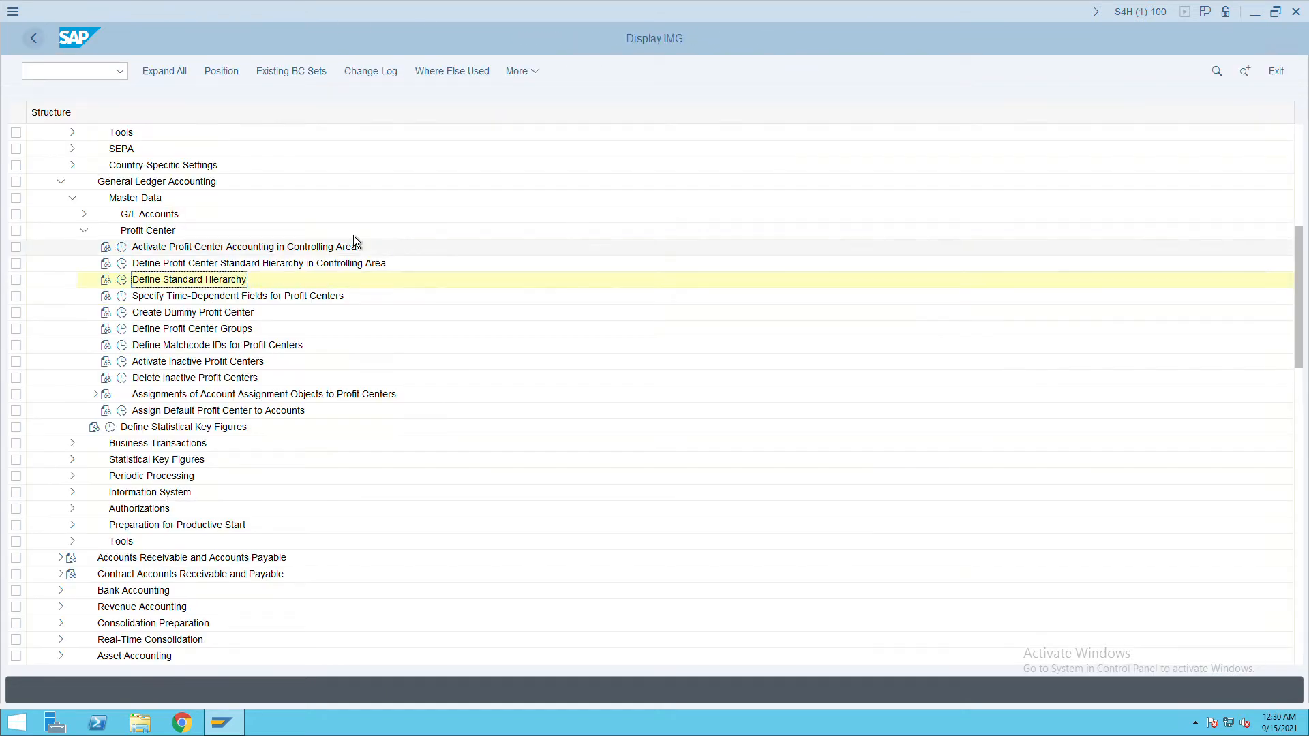
# Open the SAP Reference IMG and expand Financial Accounting Global Settings down to Ledgers.
pyautogui.click(35, 40)
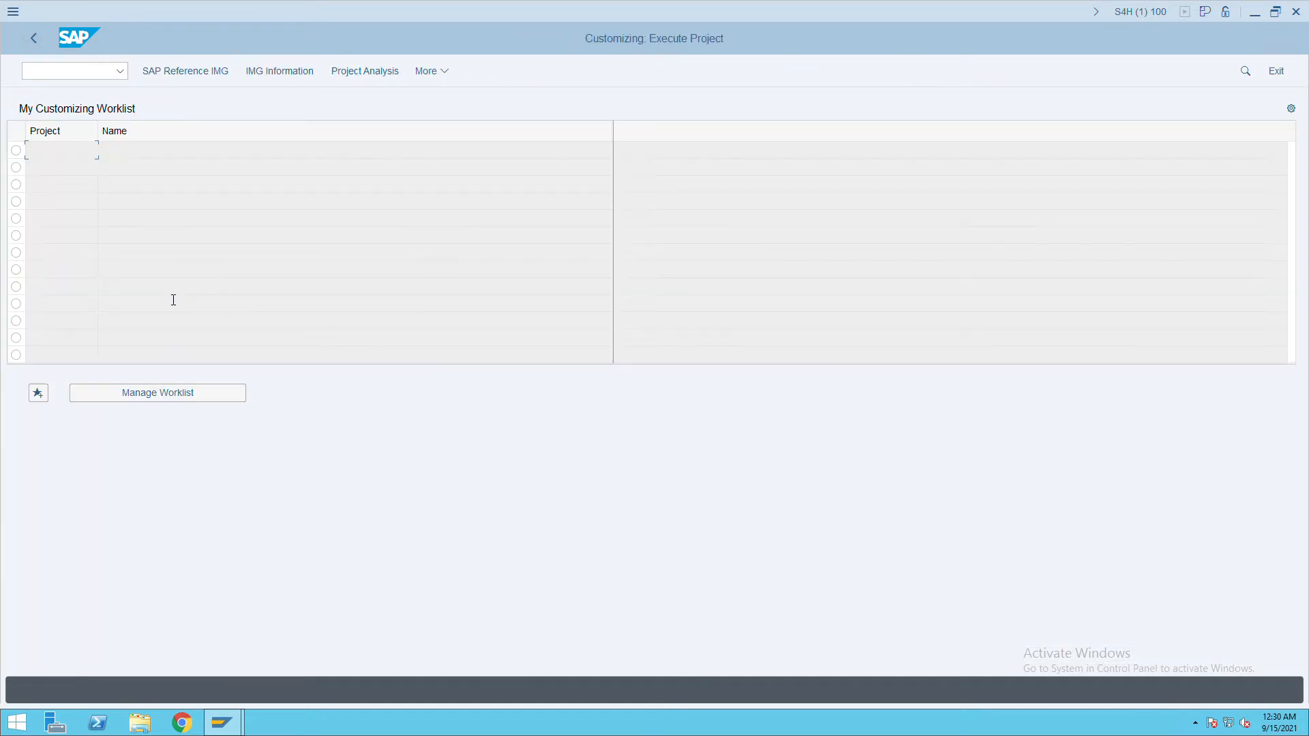
pyautogui.click(184, 77)
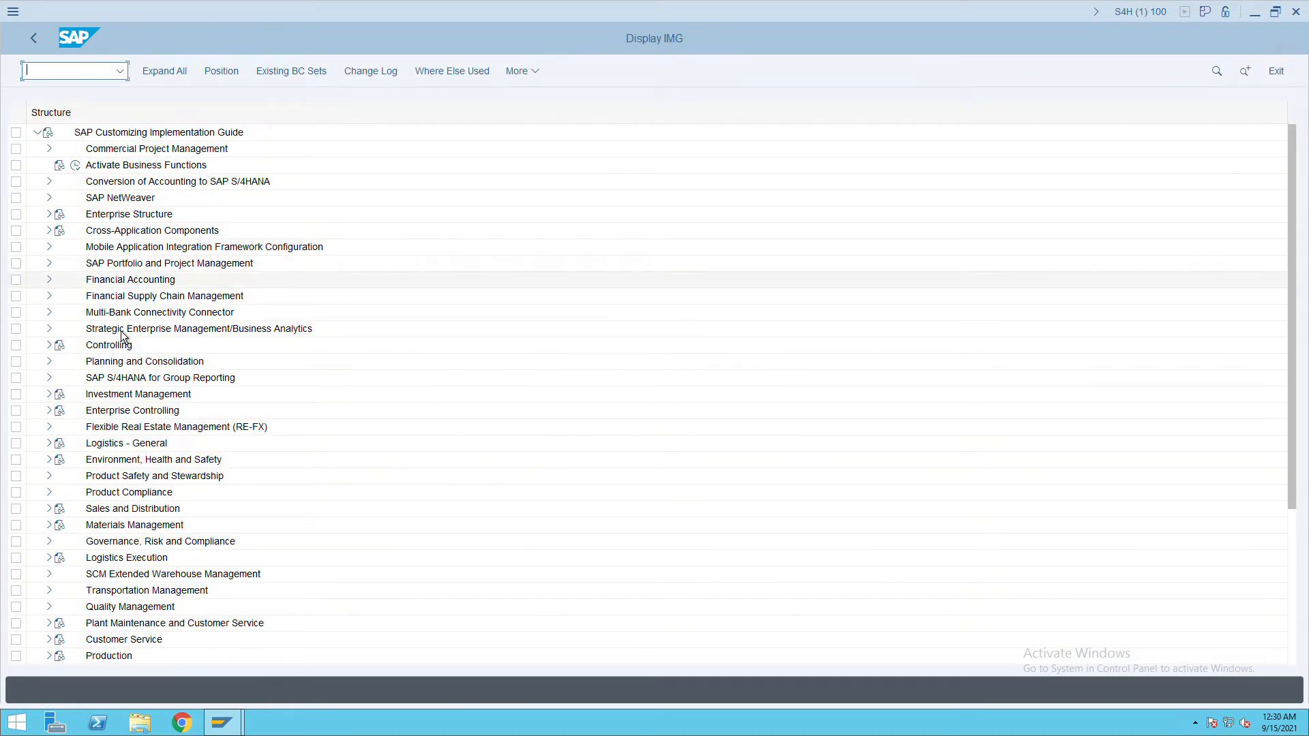
pyautogui.click(49, 280)
pyautogui.click(225, 303)
pyautogui.click(63, 299)
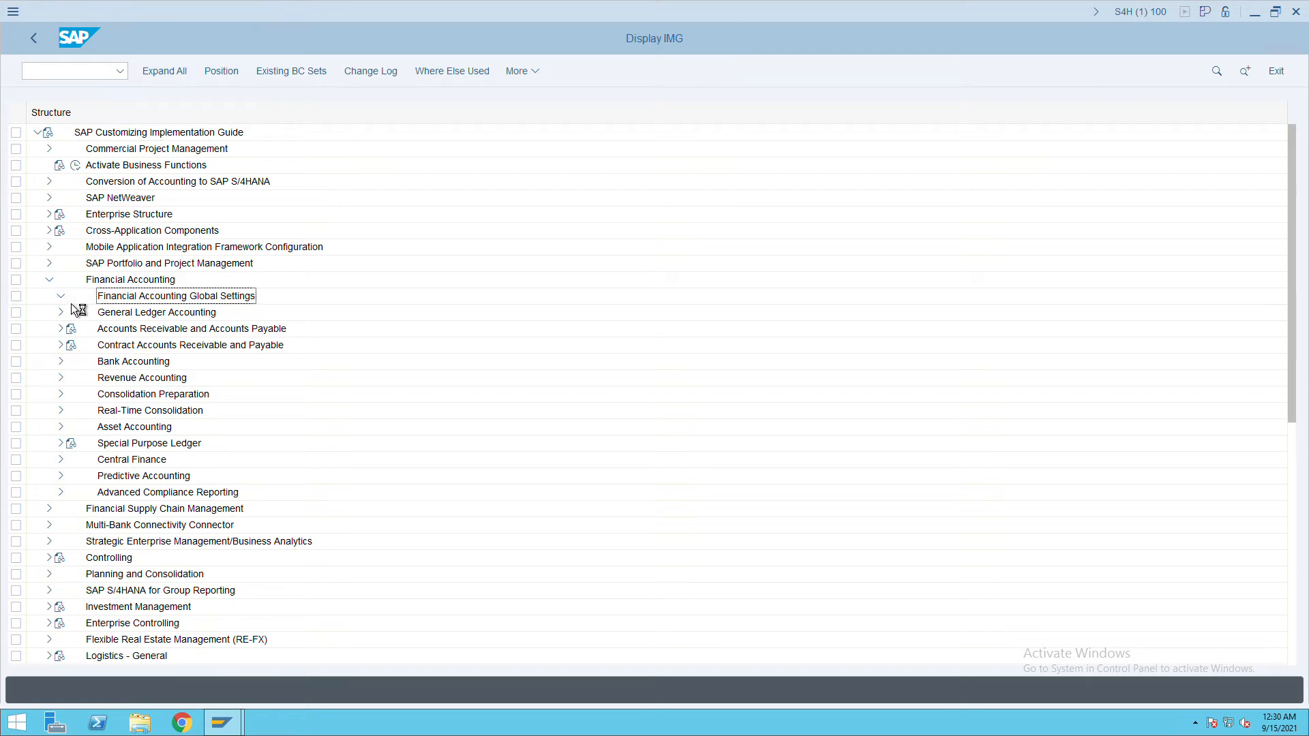
pyautogui.click(73, 329)
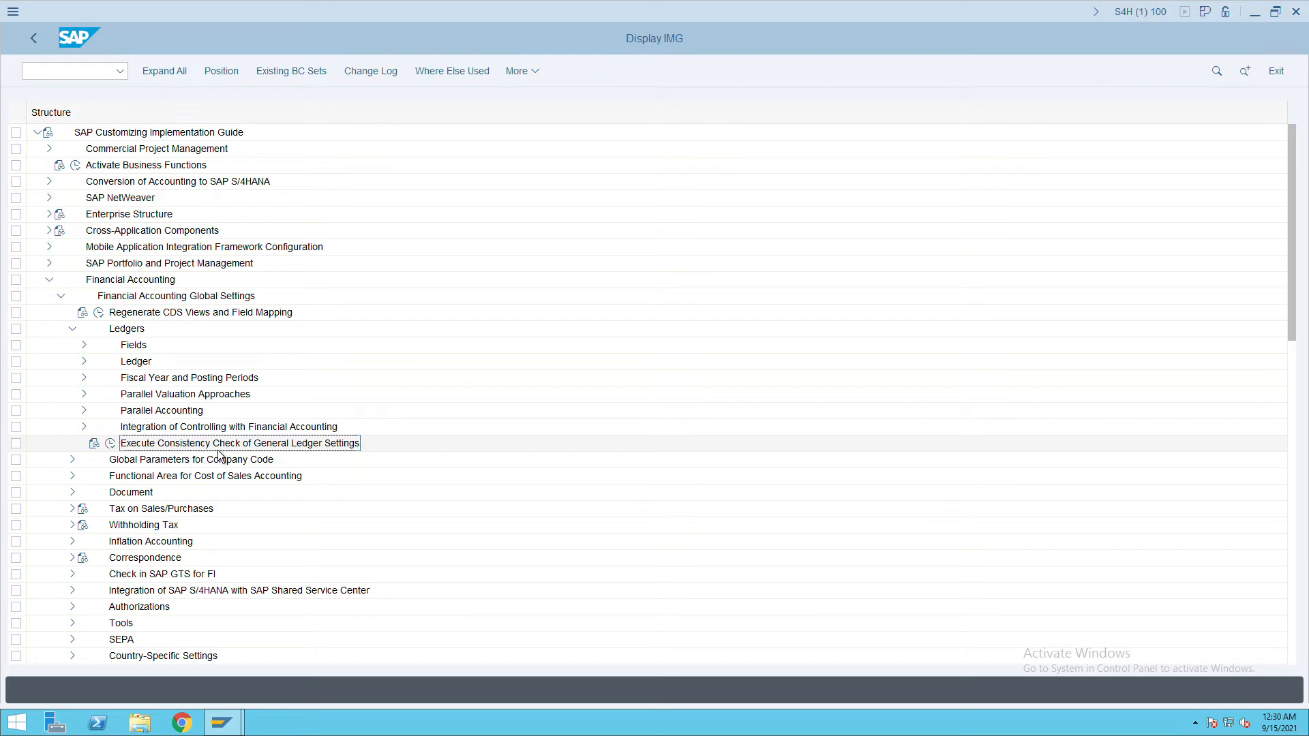
# Run the general ledger settings consistency check and review its message log.
pyautogui.click(113, 442)
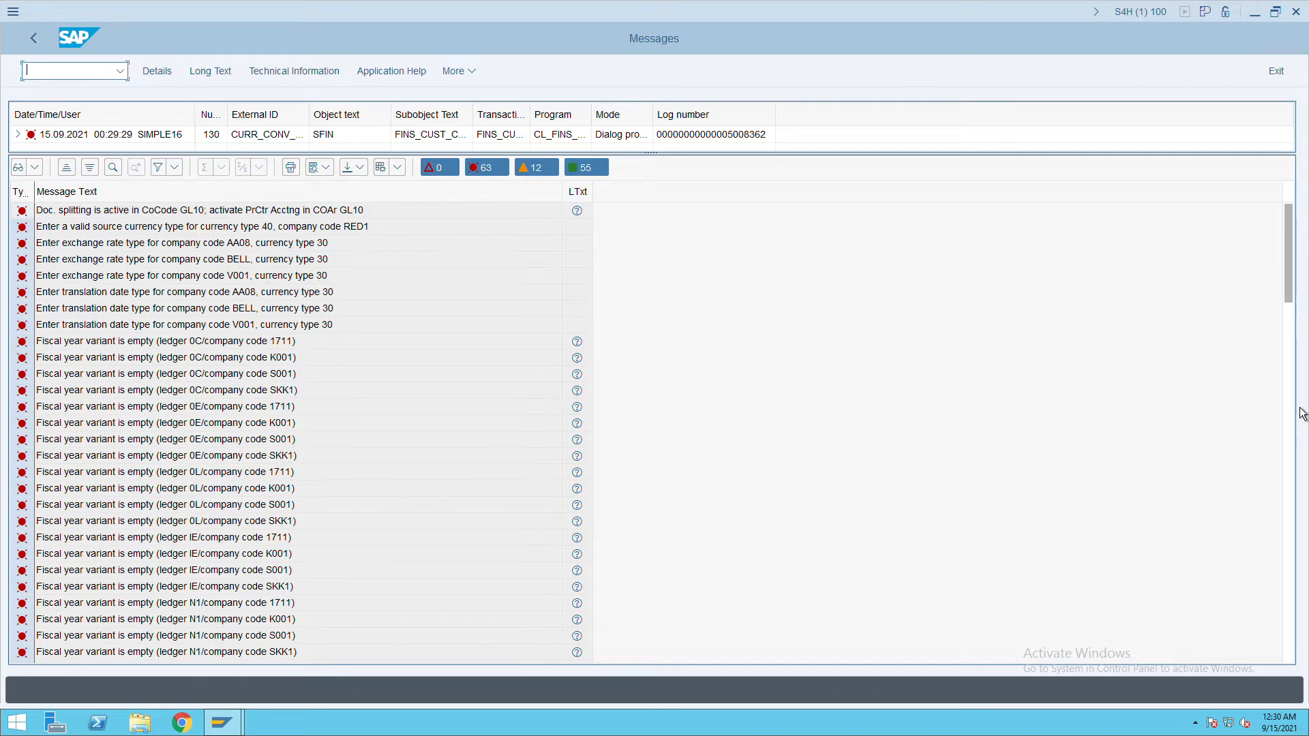
pyautogui.scroll(-9, 821, 345)
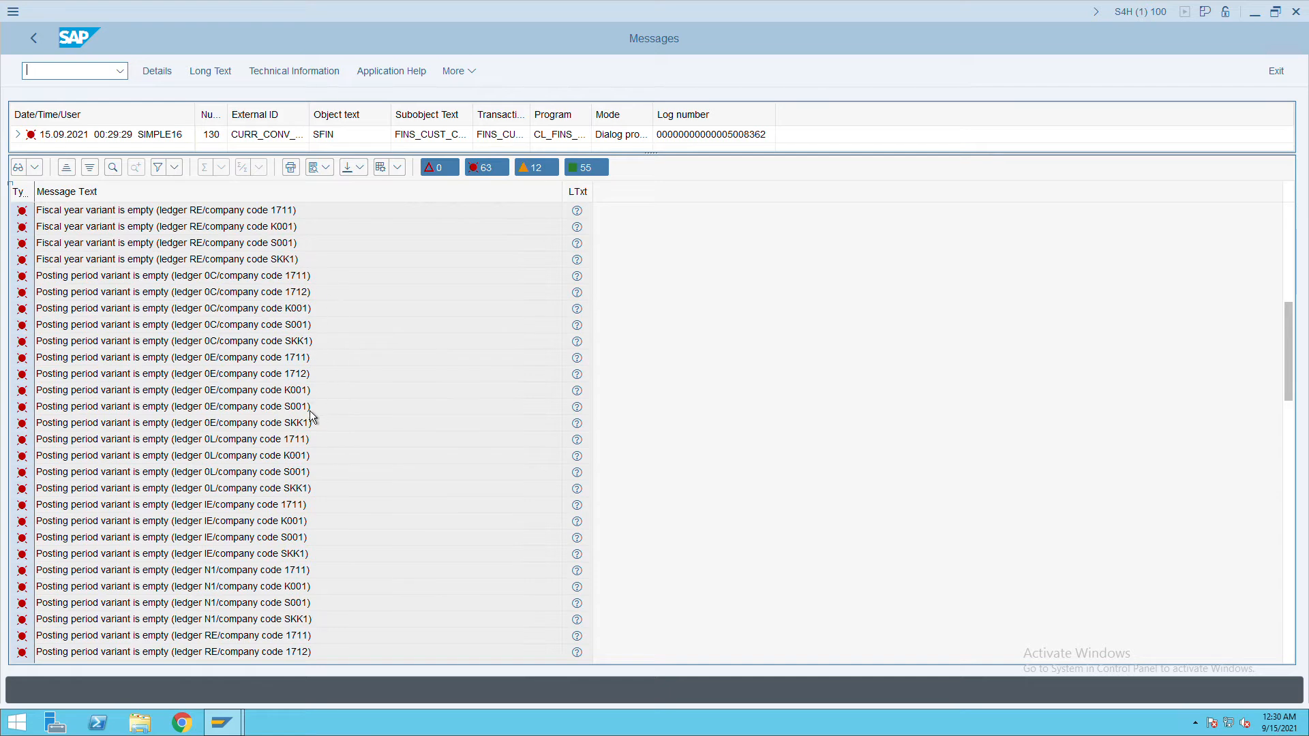
pyautogui.click(1288, 459)
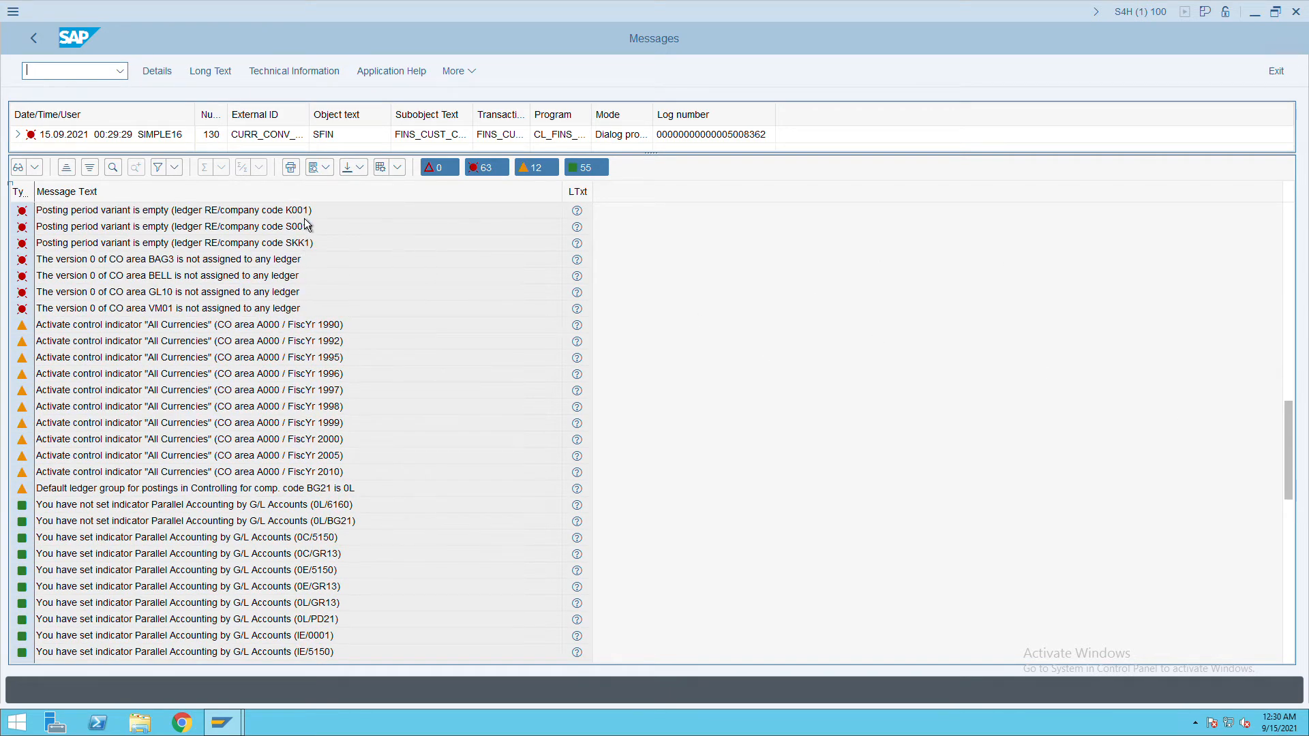
# Go to central G/L account maintenance with /nfs00, after first trying /fb03.
pyautogui.click(89, 79)
pyautogui.write('/fb03')
pyautogui.press('Return')
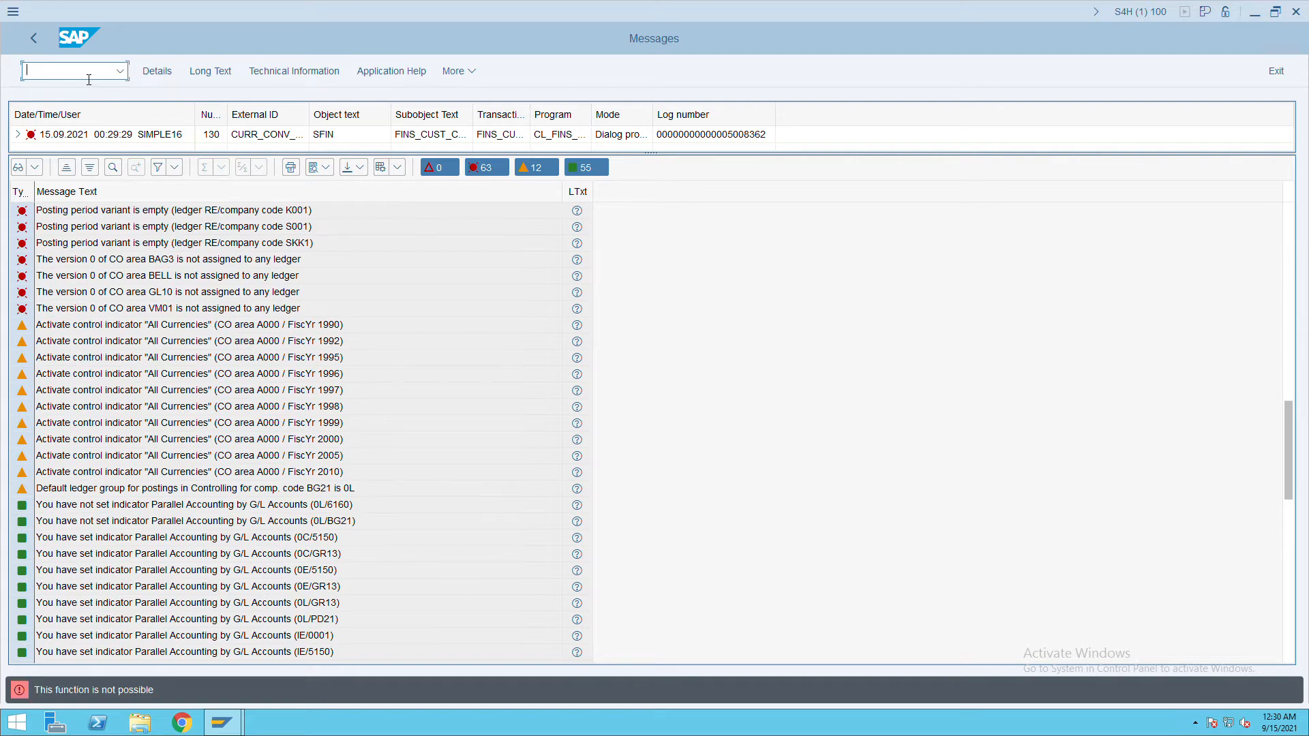
pyautogui.write('/nfs00')
pyautogui.press('Return')
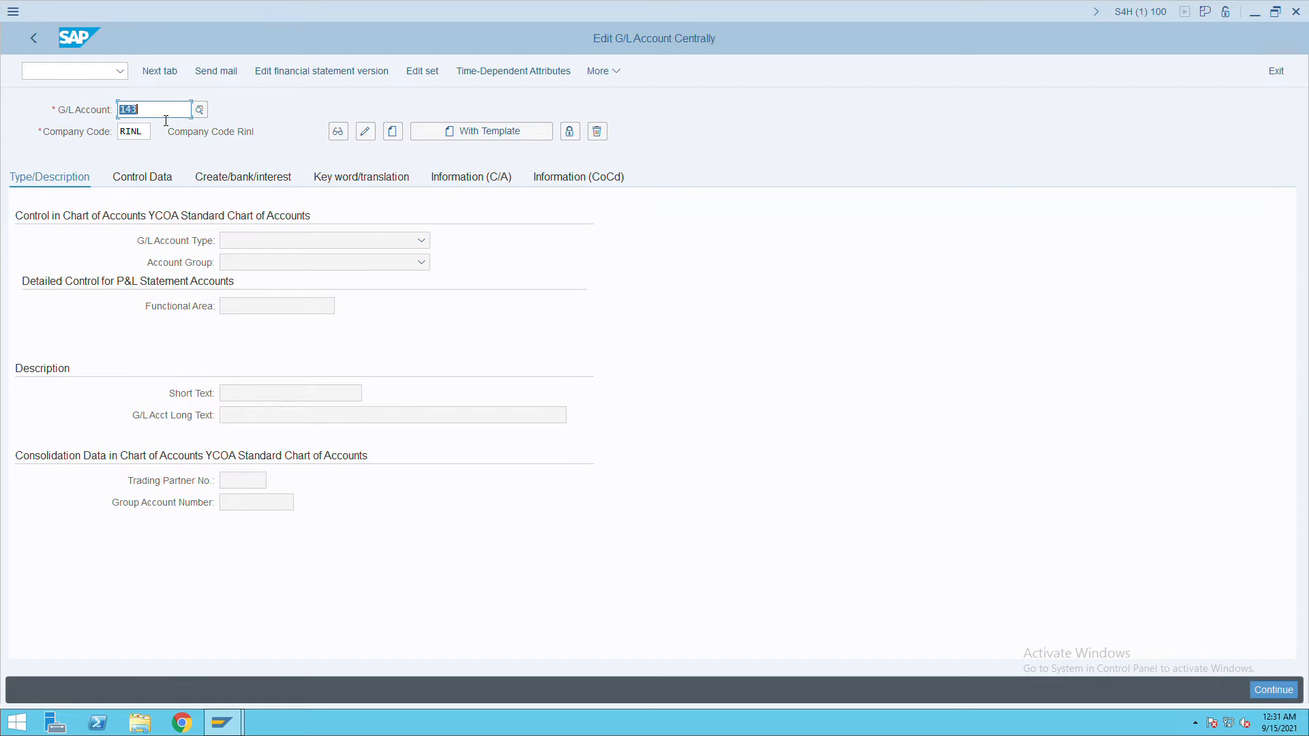
pyautogui.press('BackSpace')
pyautogui.write('2')
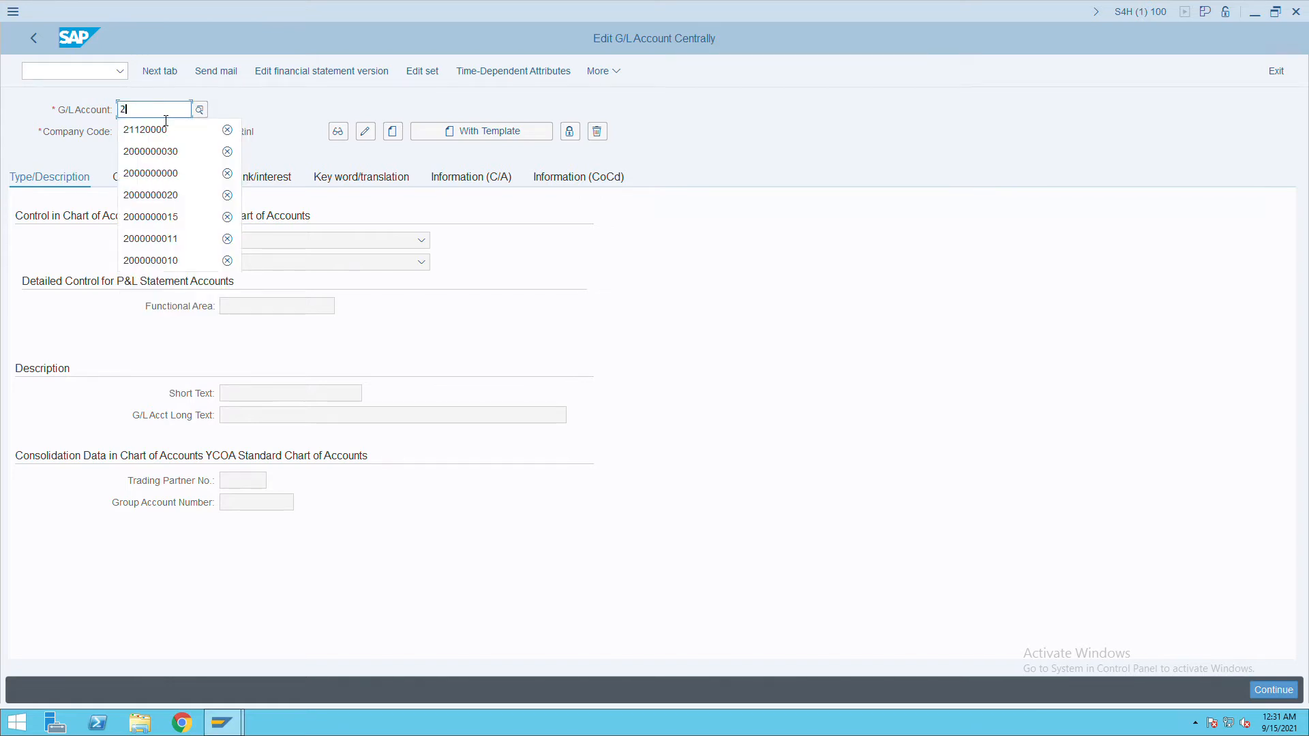
pyautogui.write('00000000')
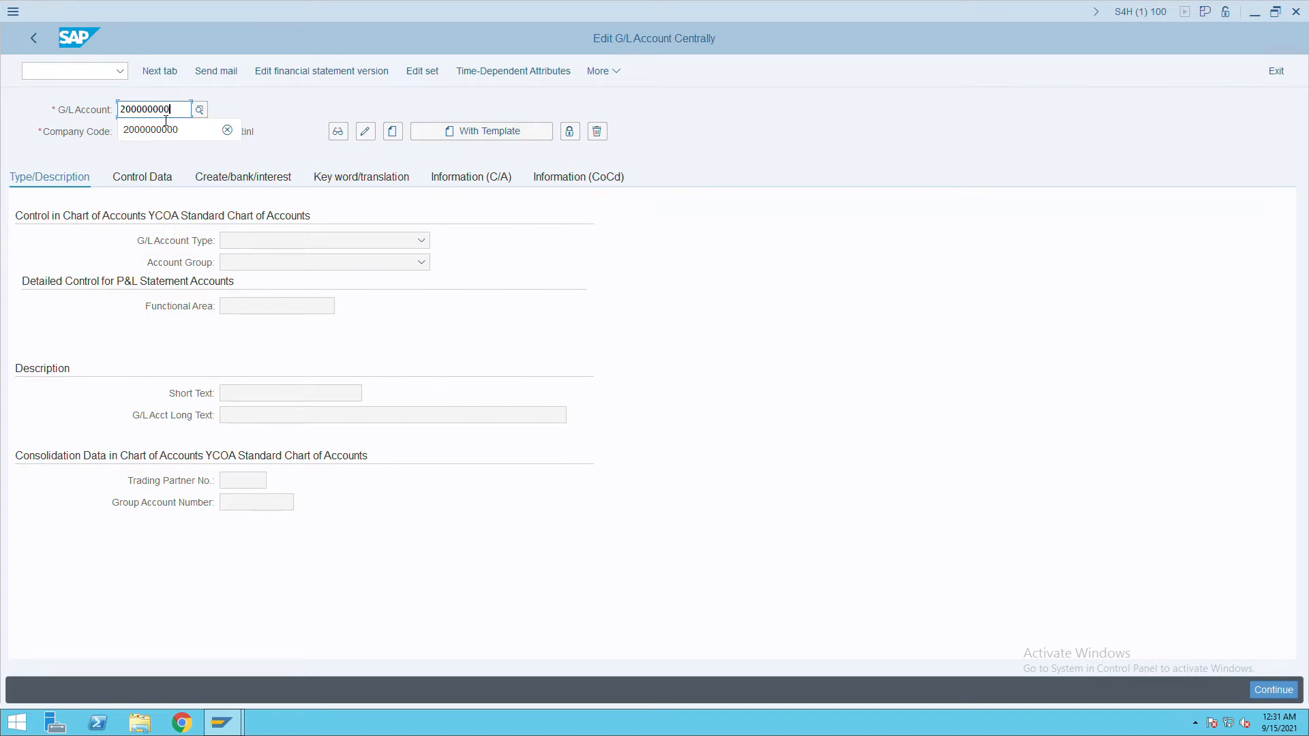
pyautogui.click(168, 133)
pyautogui.click(150, 134)
pyautogui.press('BackSpace')
pyautogui.press('BackSpace')
pyautogui.press('BackSpace')
pyautogui.press('BackSpace')
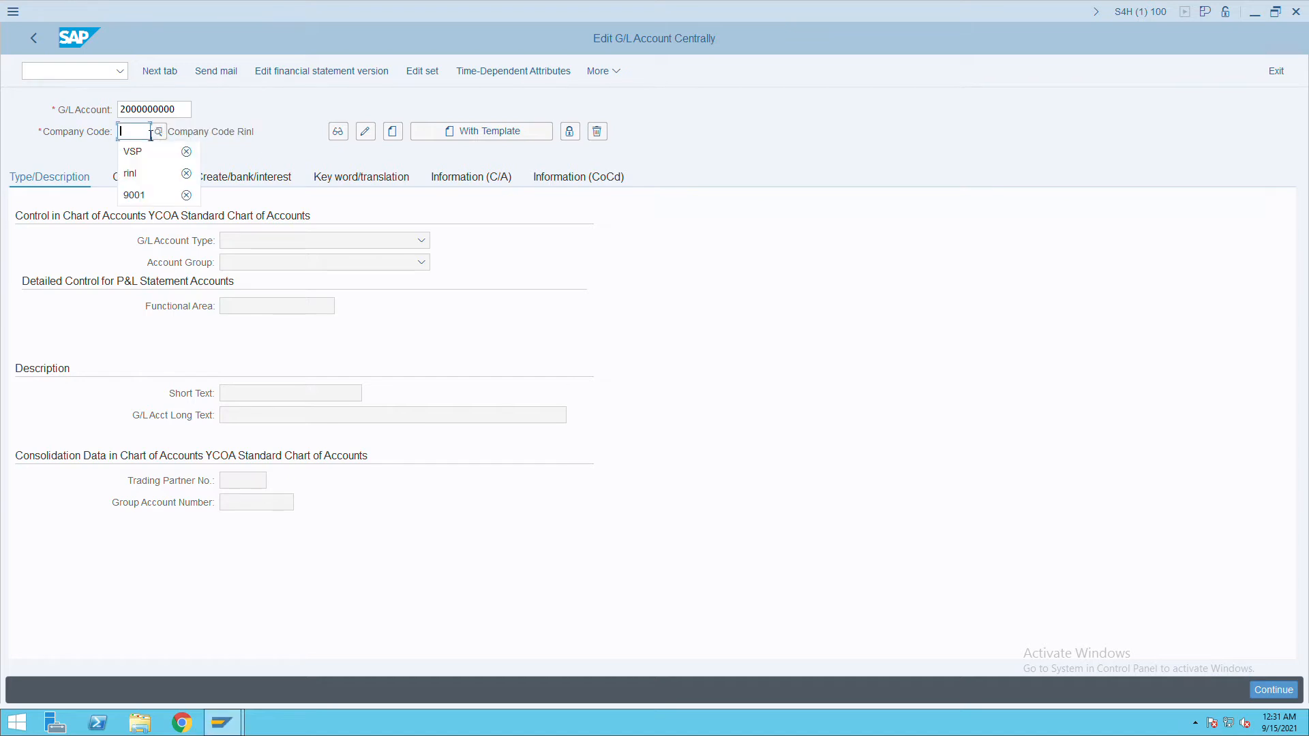
pyautogui.write('itc')
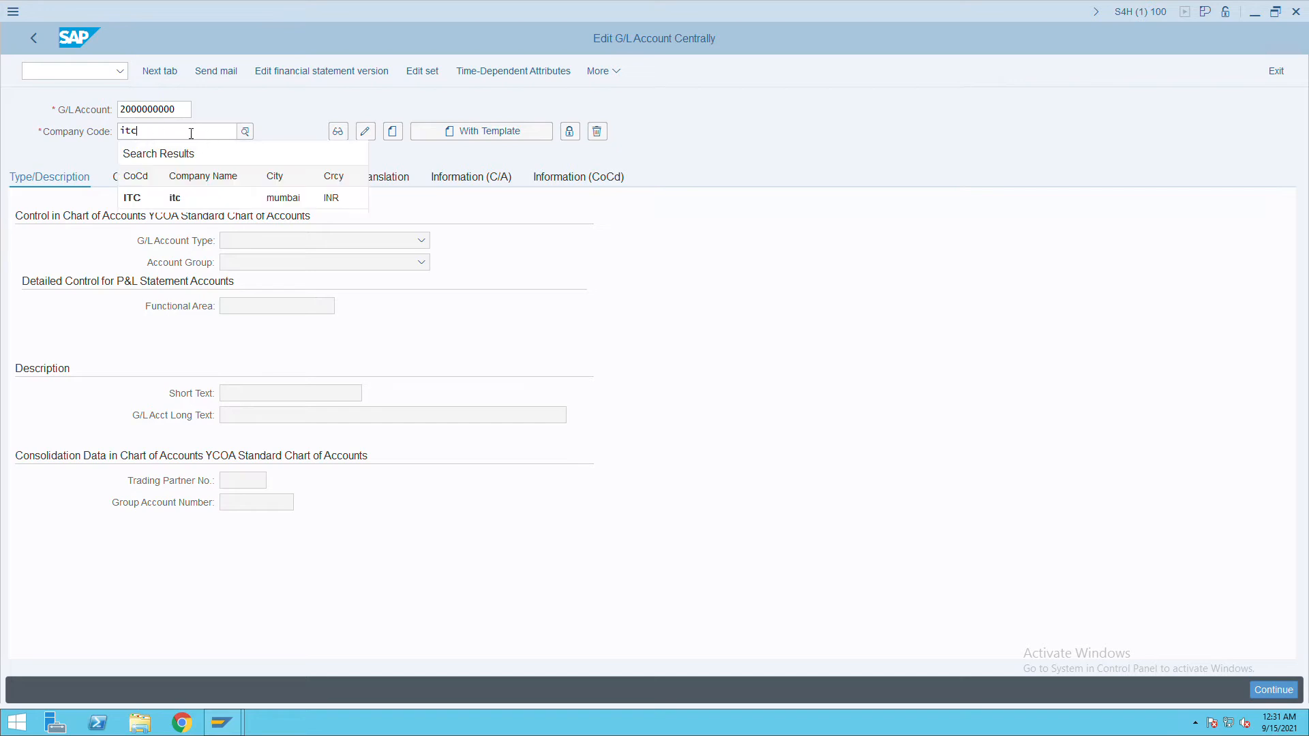
pyautogui.press('Return')
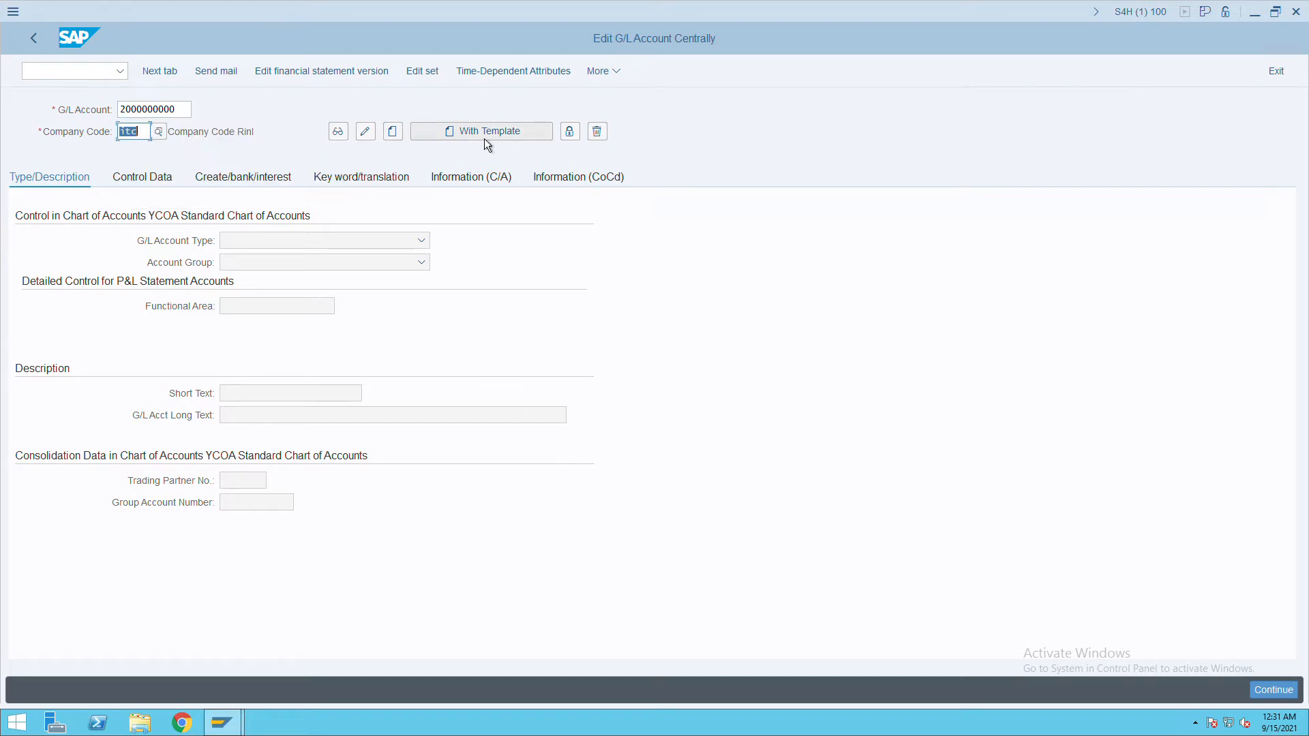
pyautogui.click(402, 139)
# Set the account type to Balance Sheet Account and the account group to LIAB.
pyautogui.click(345, 240)
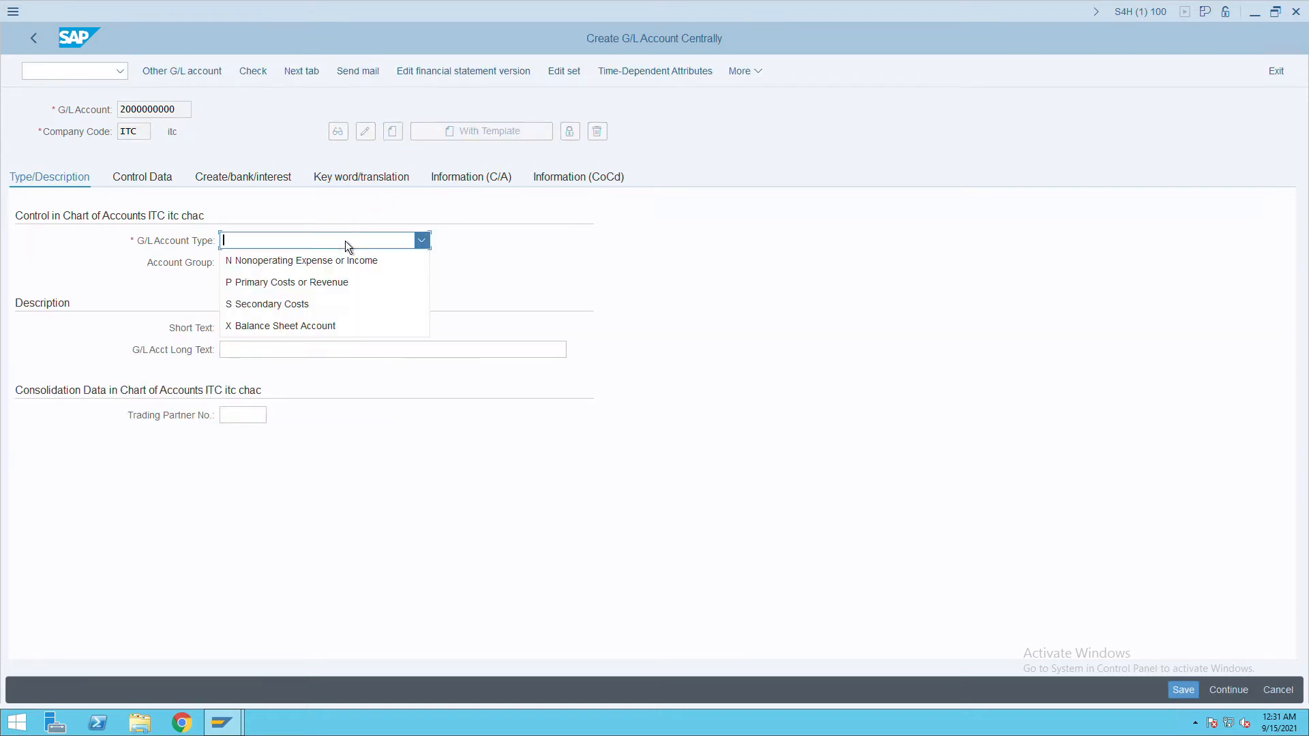
pyautogui.click(296, 334)
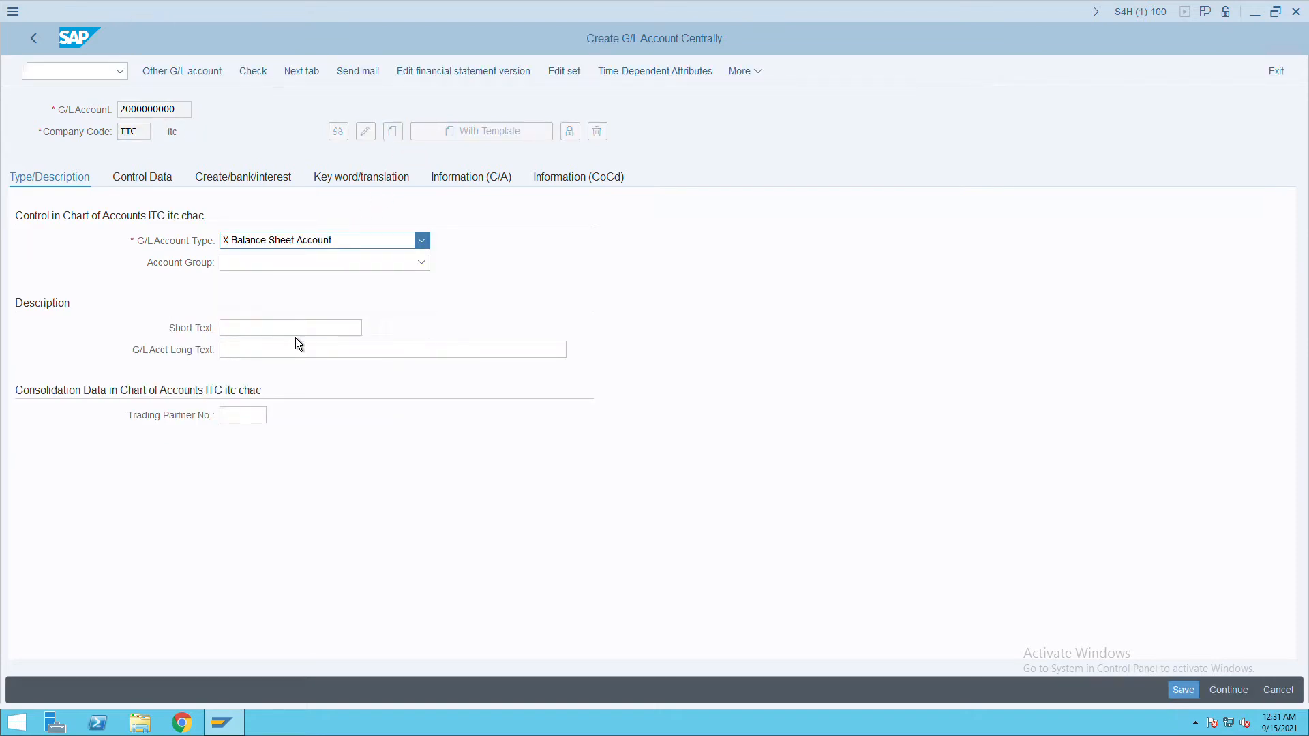
pyautogui.click(291, 266)
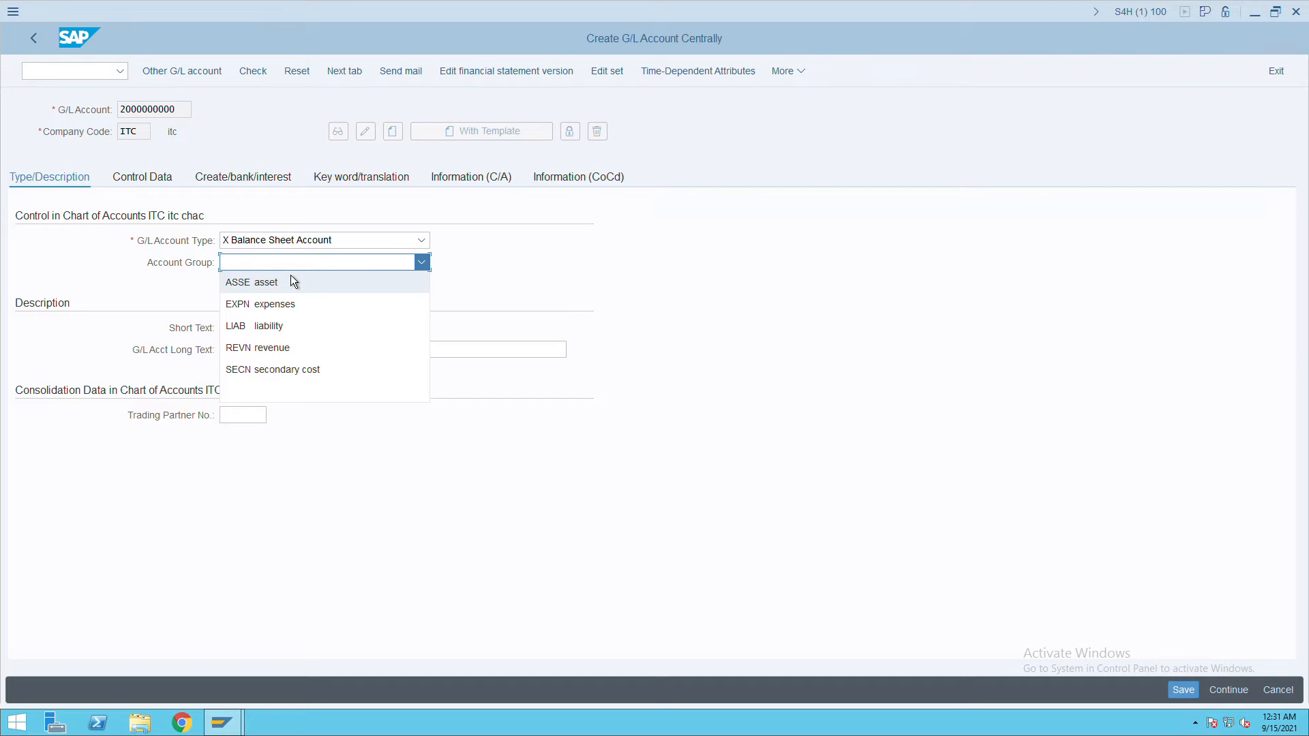
pyautogui.click(272, 333)
# Enter 'retain earning ac' as both the short text and long text.
pyautogui.click(261, 331)
pyautogui.write('retain earning')
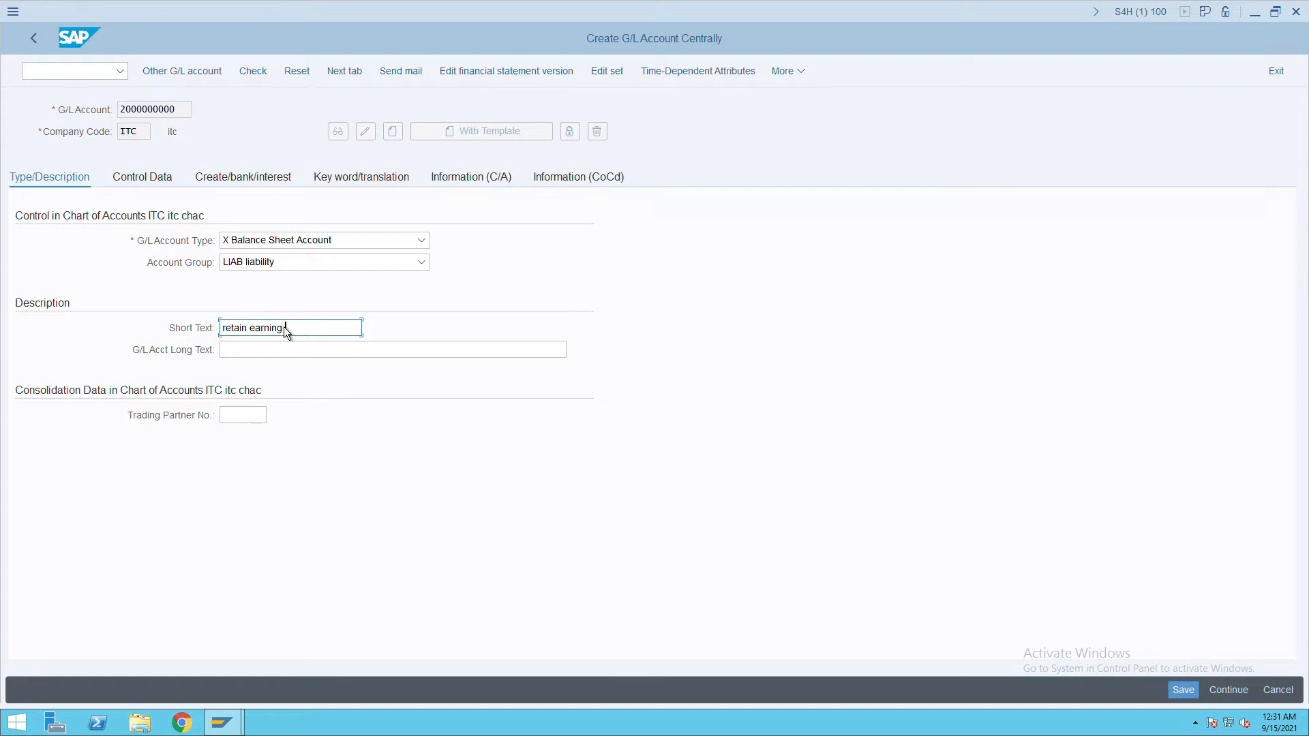
pyautogui.moveTo(286, 330); pyautogui.dragTo(222, 328)
pyautogui.click(330, 335)
pyautogui.write('c')
pyautogui.press('BackSpace')
pyautogui.write('ac')
pyautogui.hotkey('ctrl', 'a')
pyautogui.hotkey('ctrl', 'c')
pyautogui.click(252, 351)
pyautogui.hotkey('ctrl', 'v')
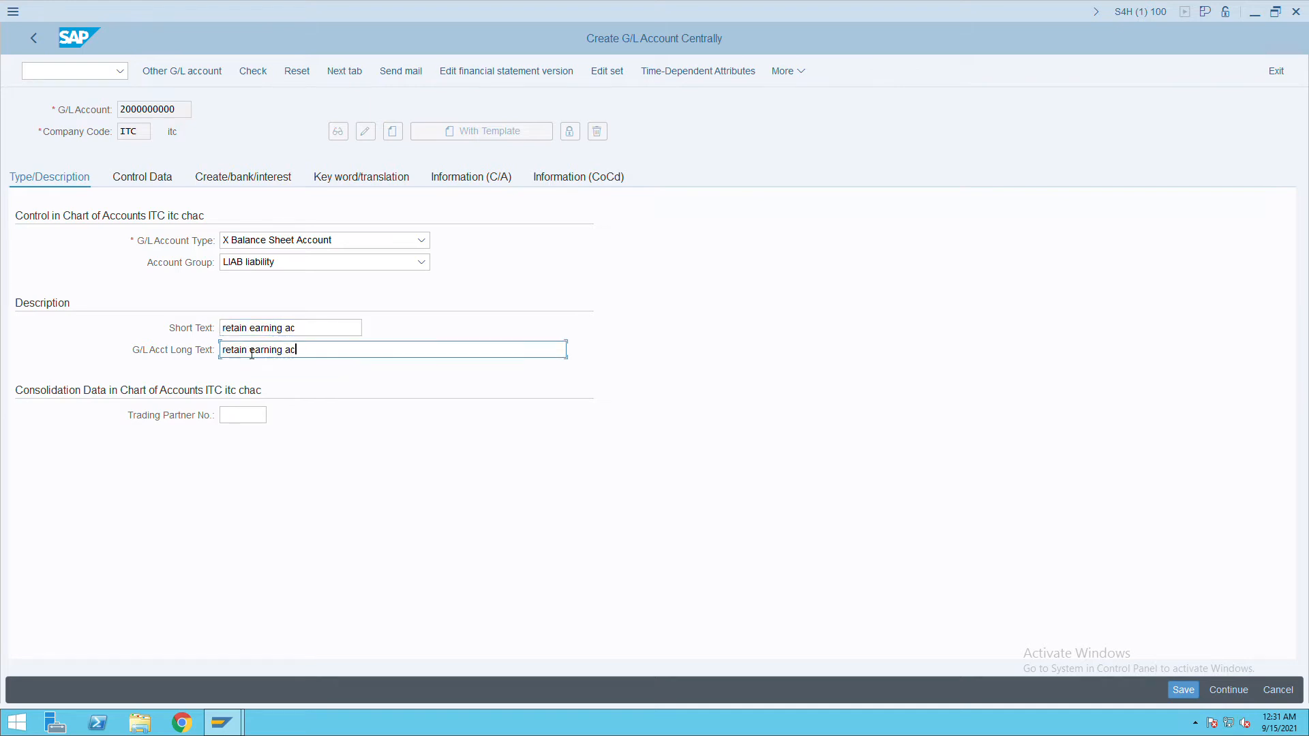
pyautogui.click(181, 181)
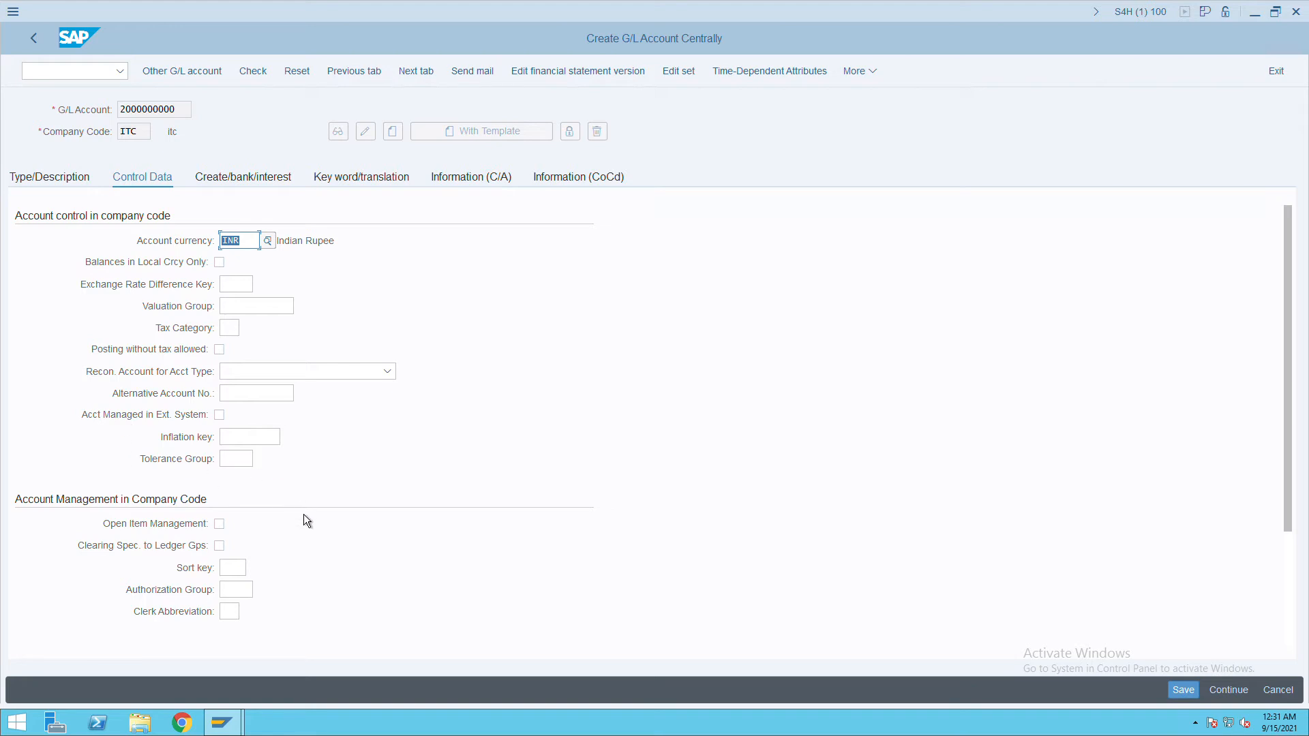
# Set the account's sort key to 001 (posting date).
pyautogui.click(249, 575)
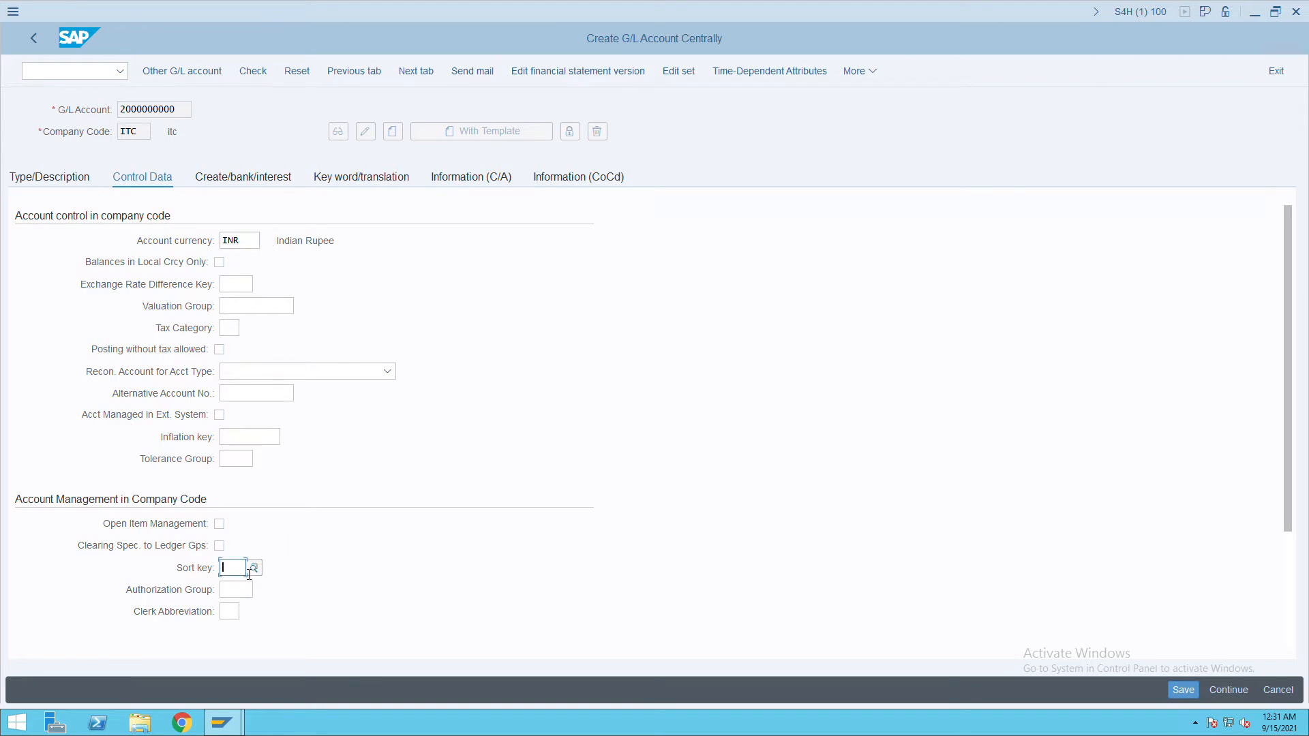
pyautogui.write('001')
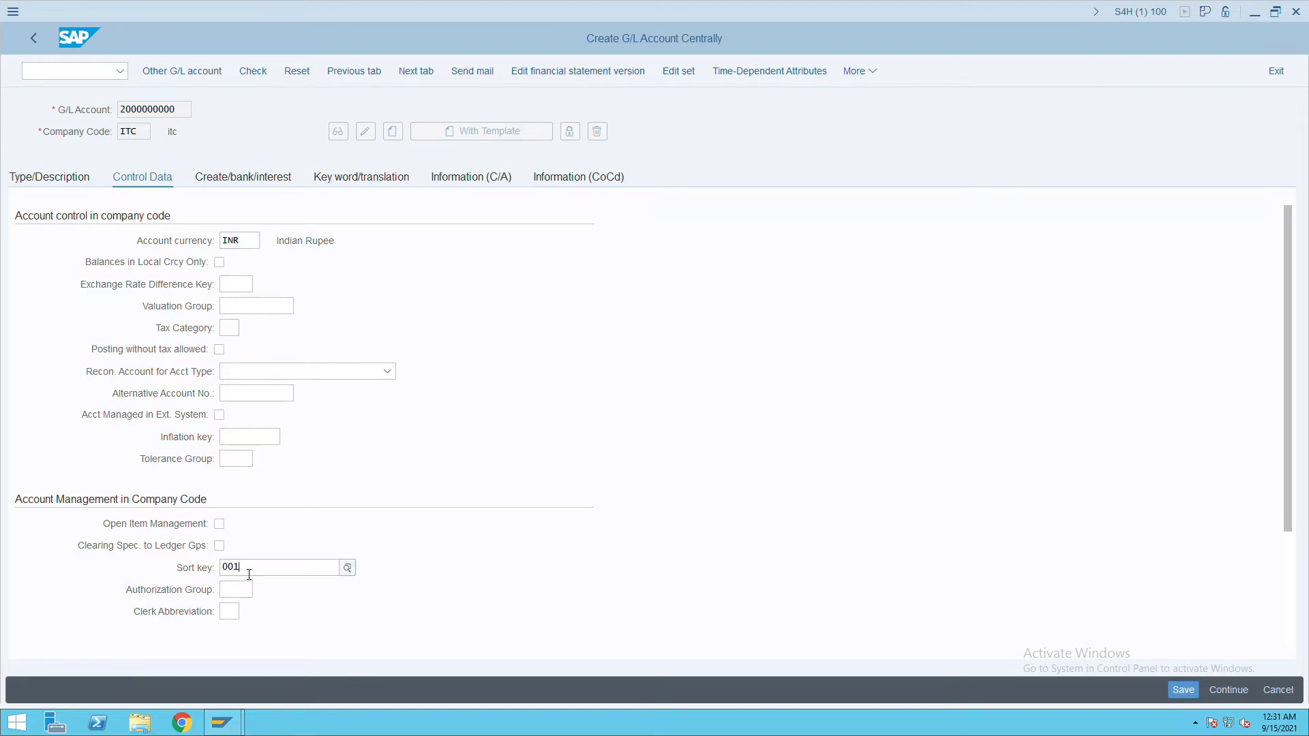
pyautogui.click(314, 661)
# Enter field status group G001 on the document creation and bank settings.
pyautogui.click(369, 193)
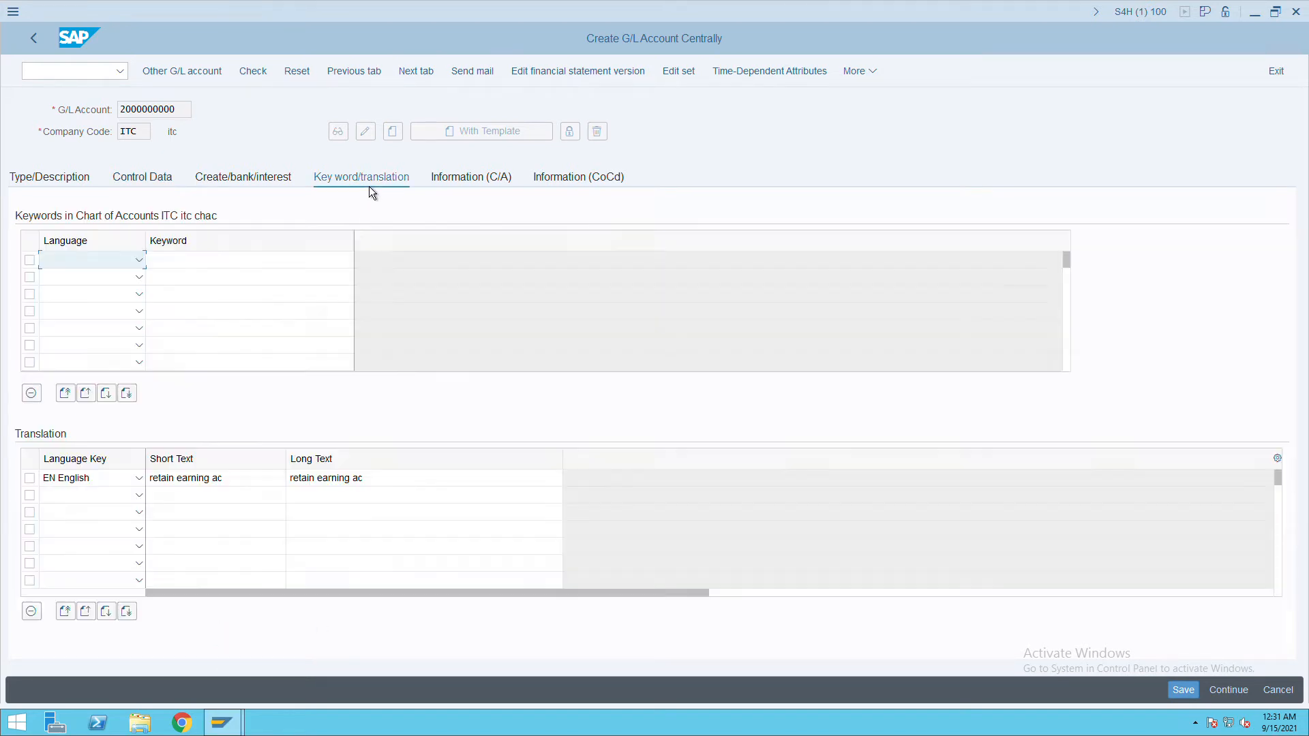
pyautogui.click(260, 193)
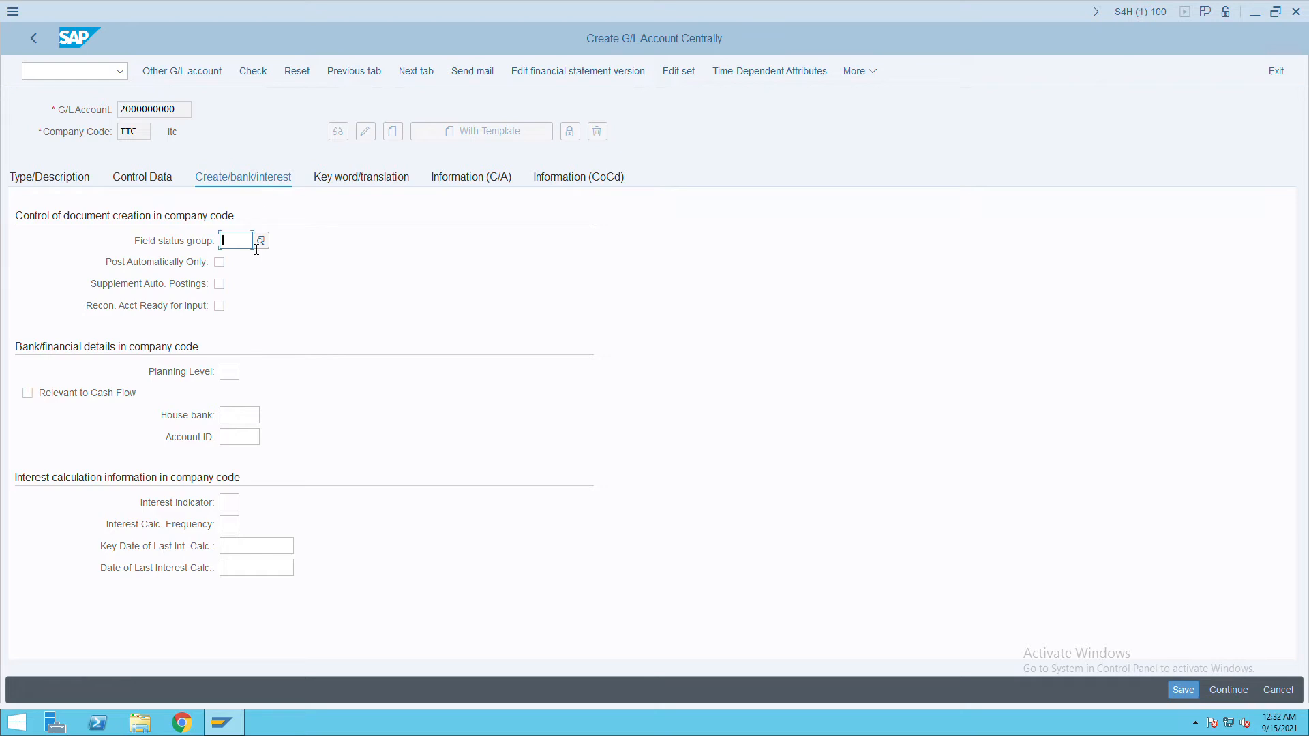
pyautogui.write('g001')
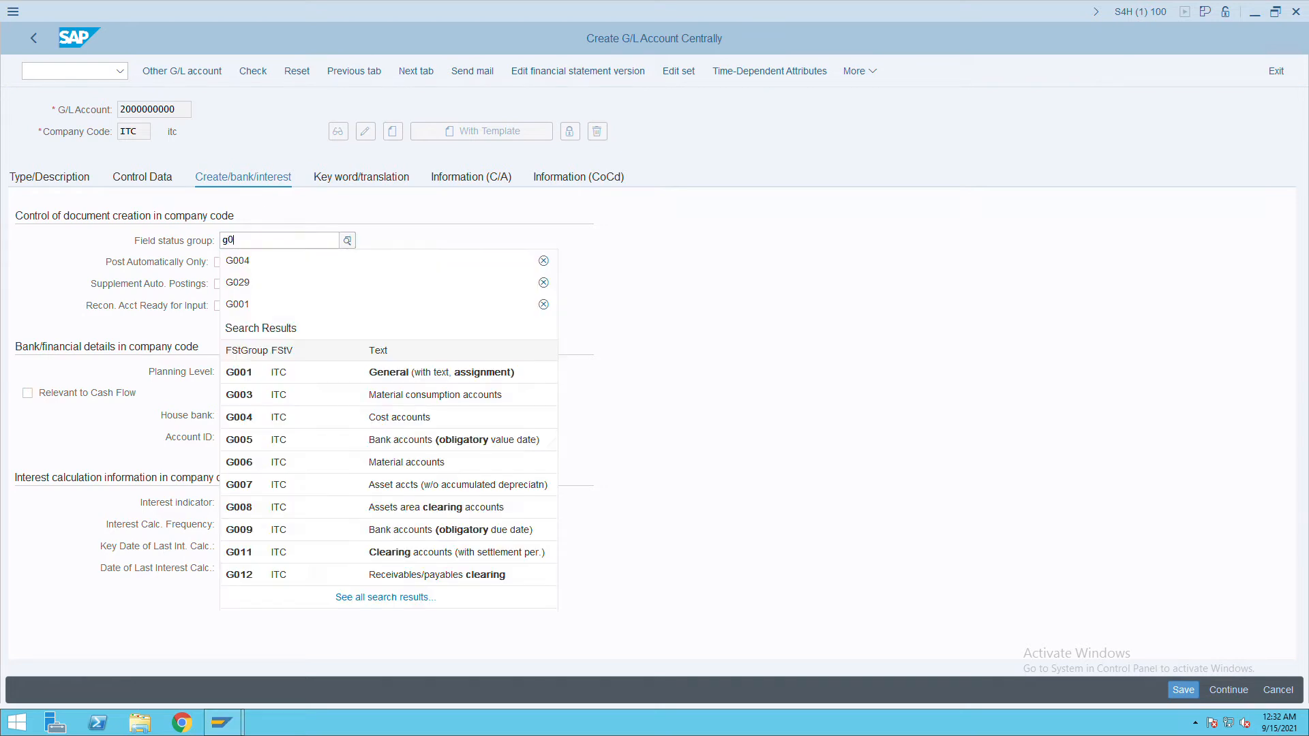
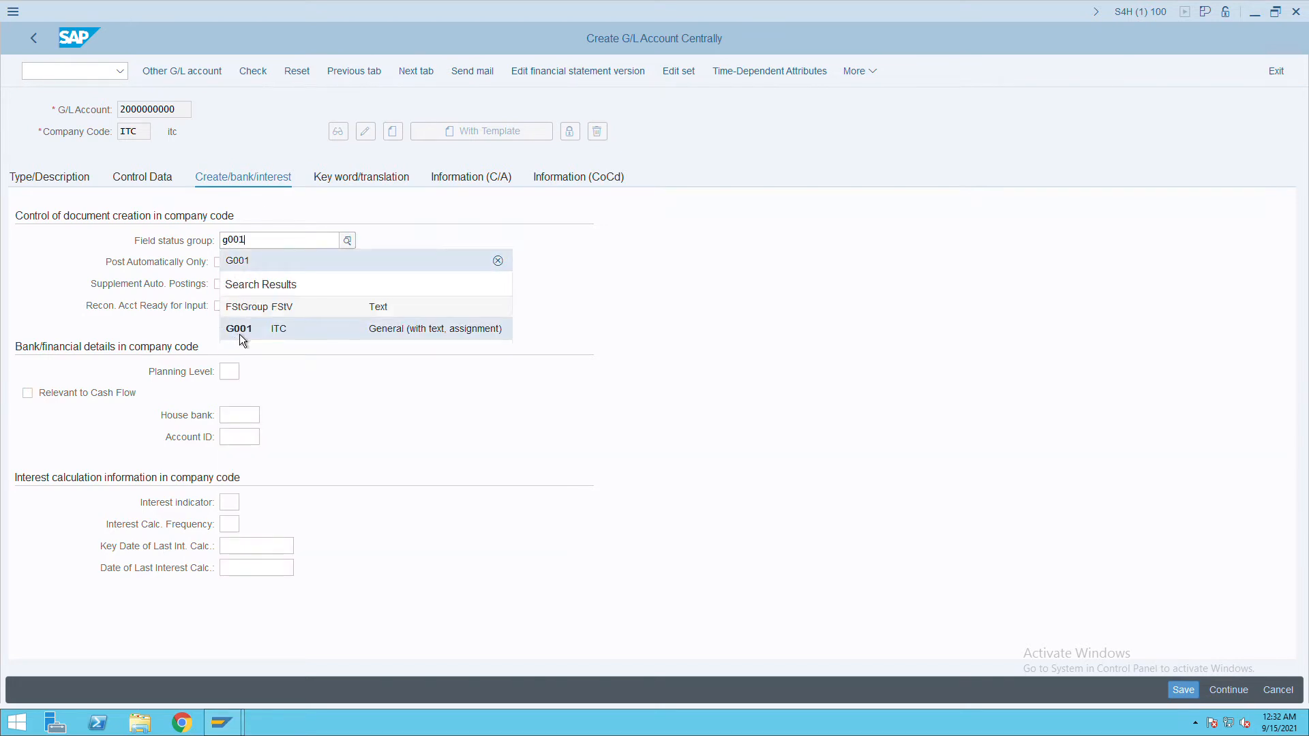
pyautogui.click(245, 330)
pyautogui.click(1185, 691)
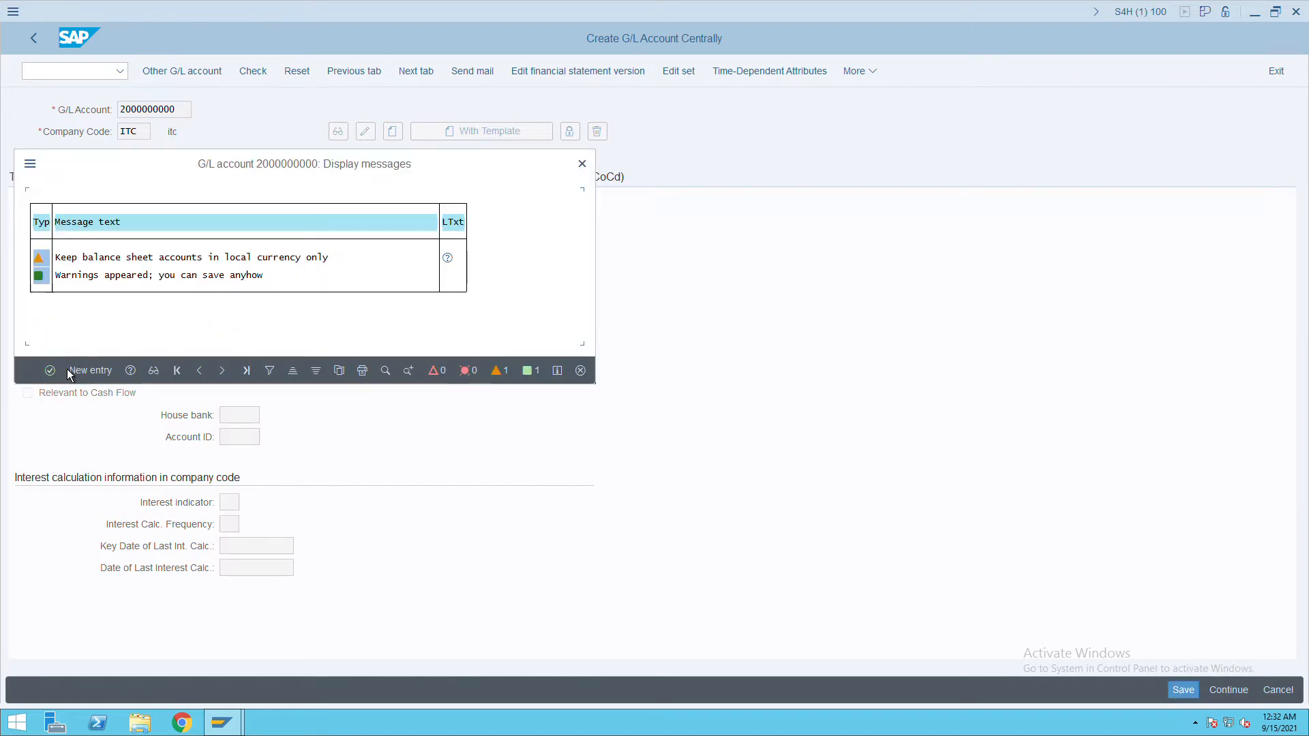
pyautogui.click(53, 374)
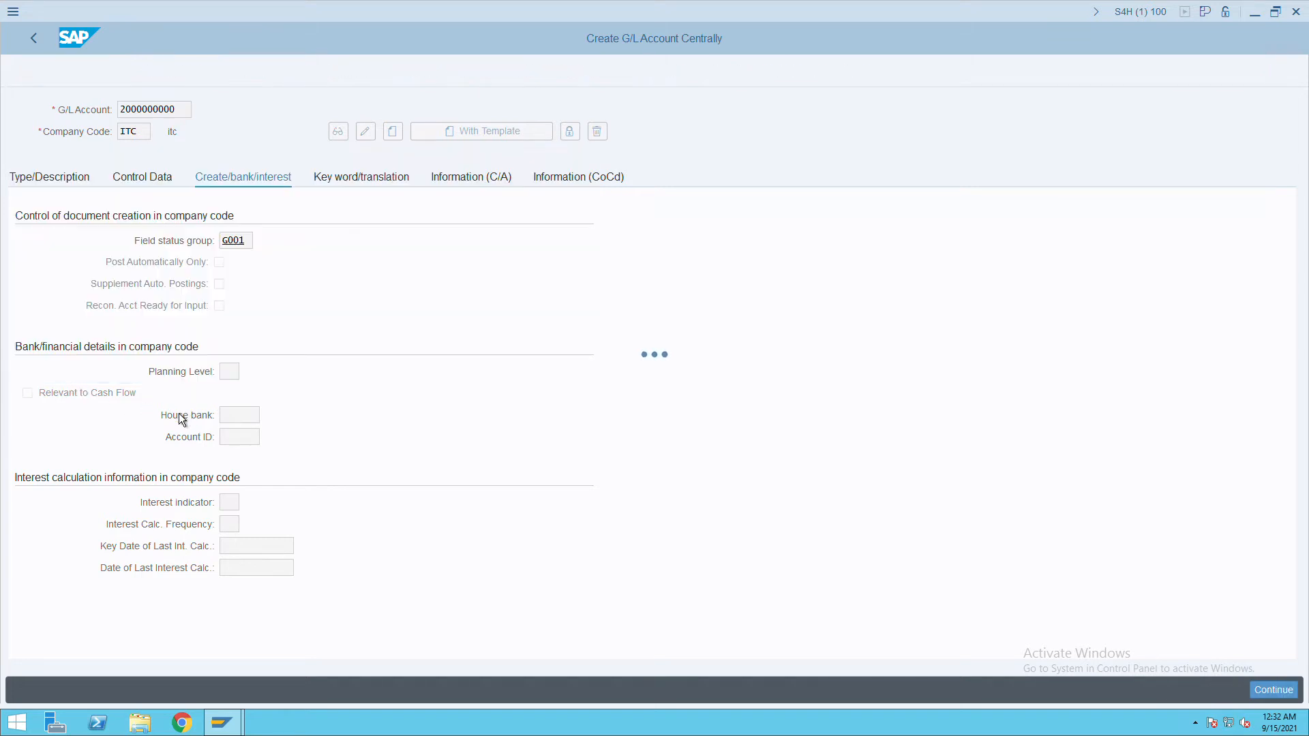
pyautogui.click(185, 117)
pyautogui.press('BackSpace')
pyautogui.write('1')
pyautogui.press('F5')
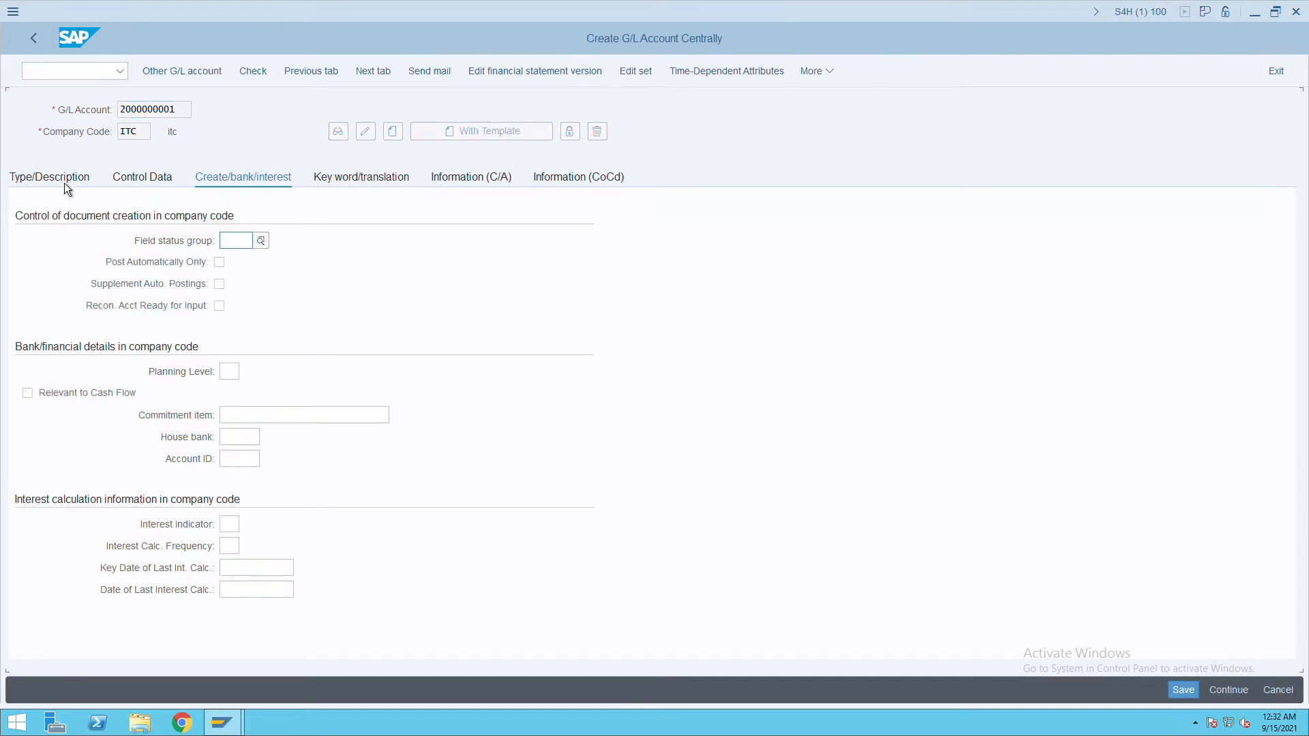
# Make it a balance-sheet liability account (LIAB) with short and long text 'zero balance'.
pyautogui.click(64, 184)
pyautogui.click(287, 245)
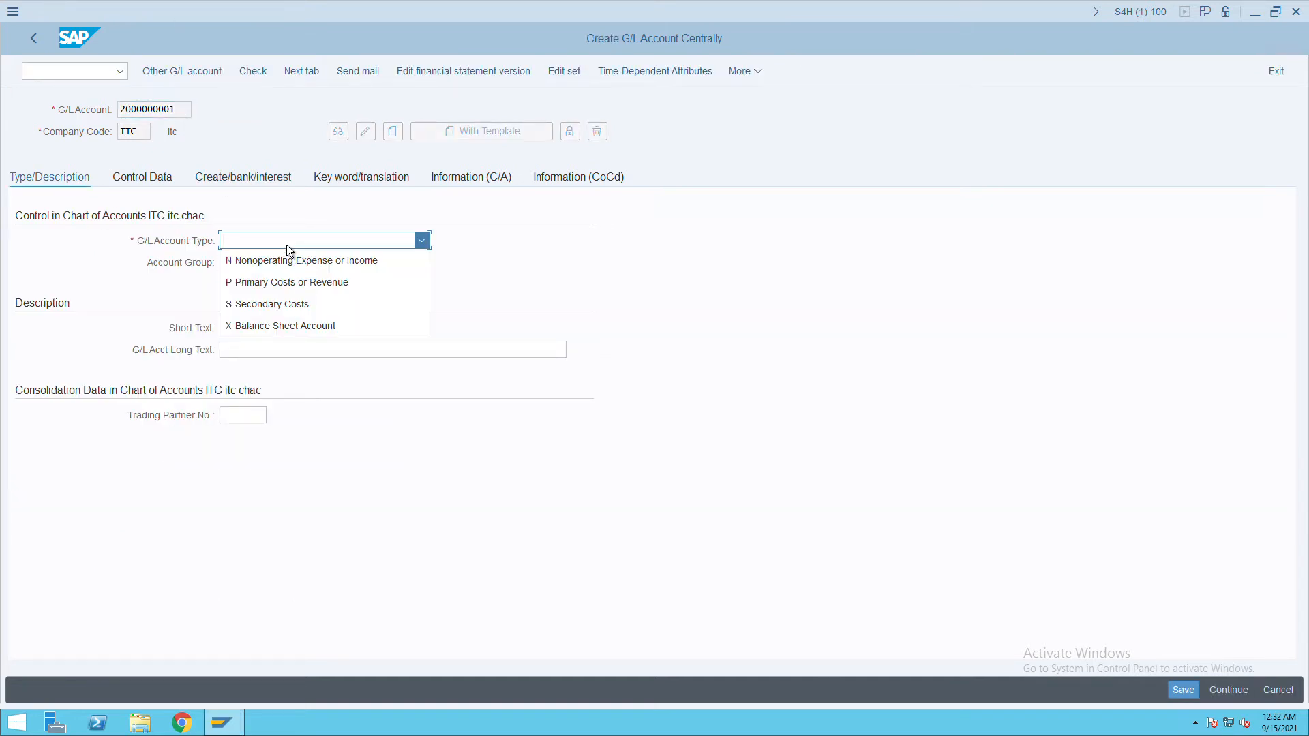
pyautogui.click(281, 327)
pyautogui.click(269, 264)
pyautogui.click(270, 328)
pyautogui.click(263, 331)
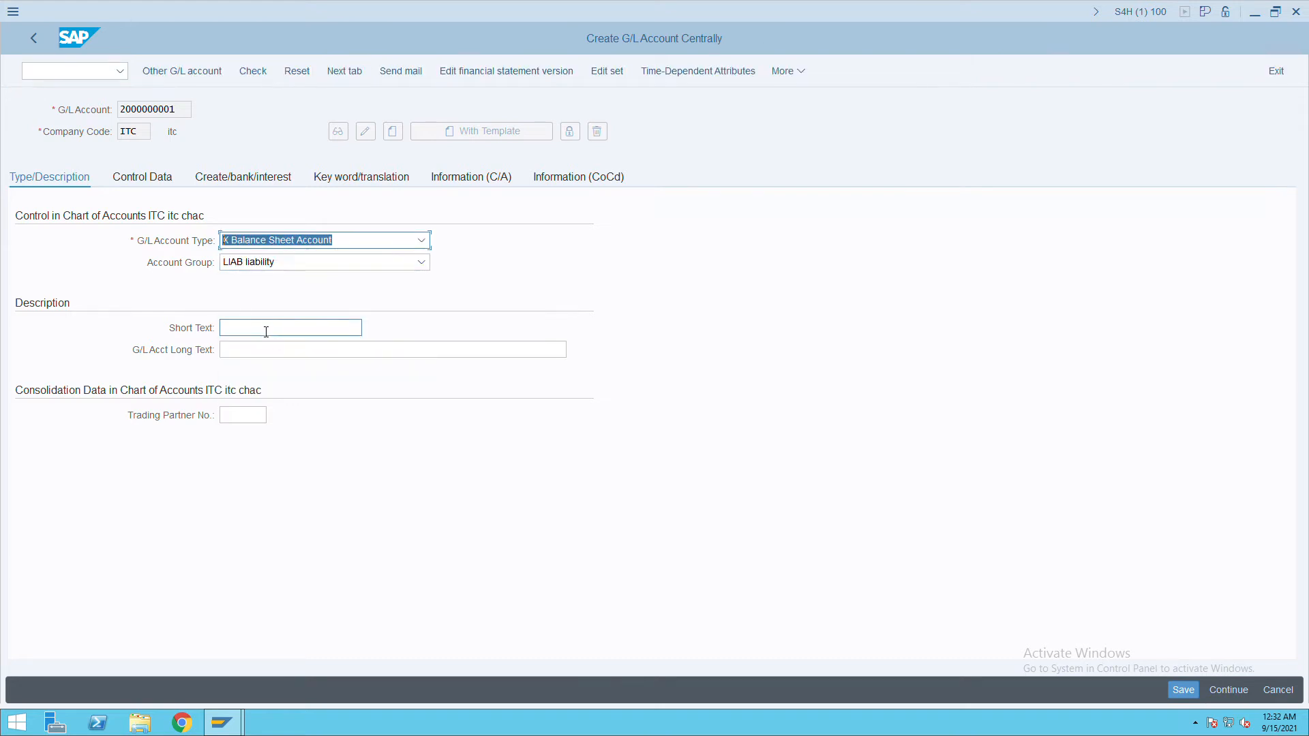
pyautogui.write('zer')
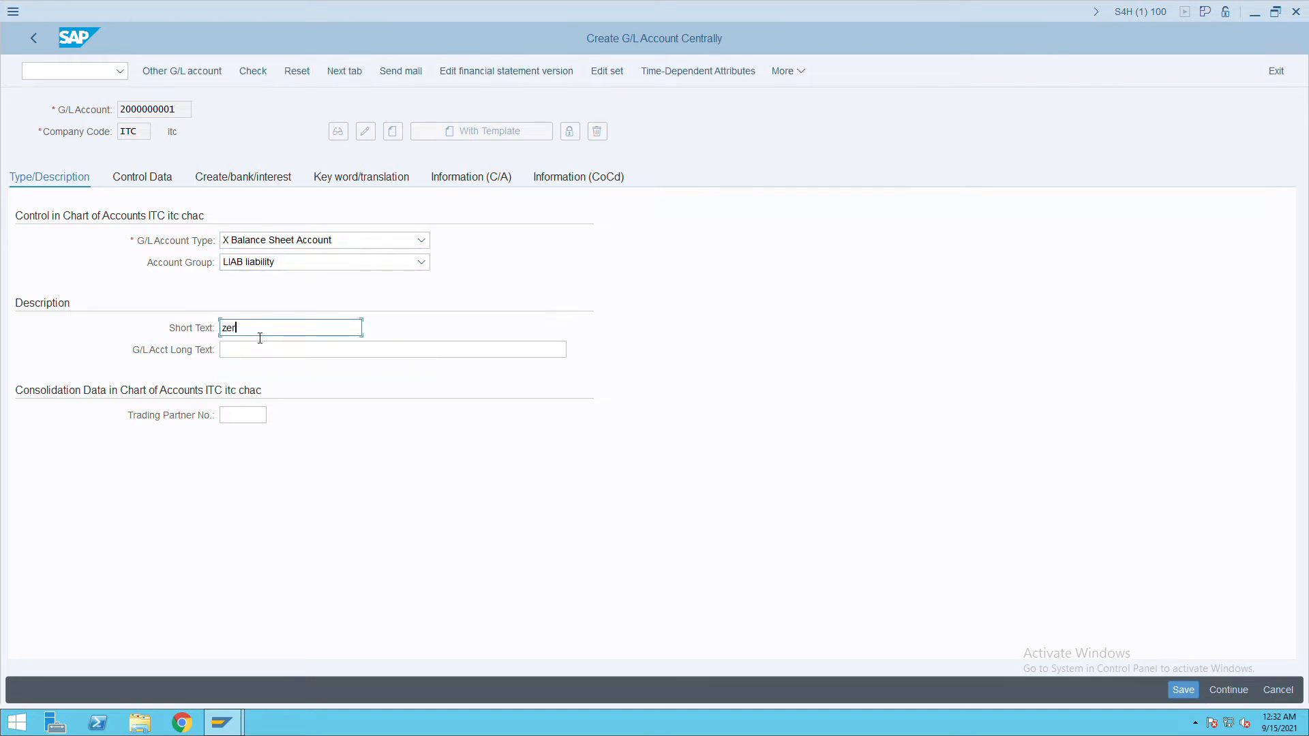
pyautogui.write('o balance')
pyautogui.press('Tab')
pyautogui.write('zero balance')
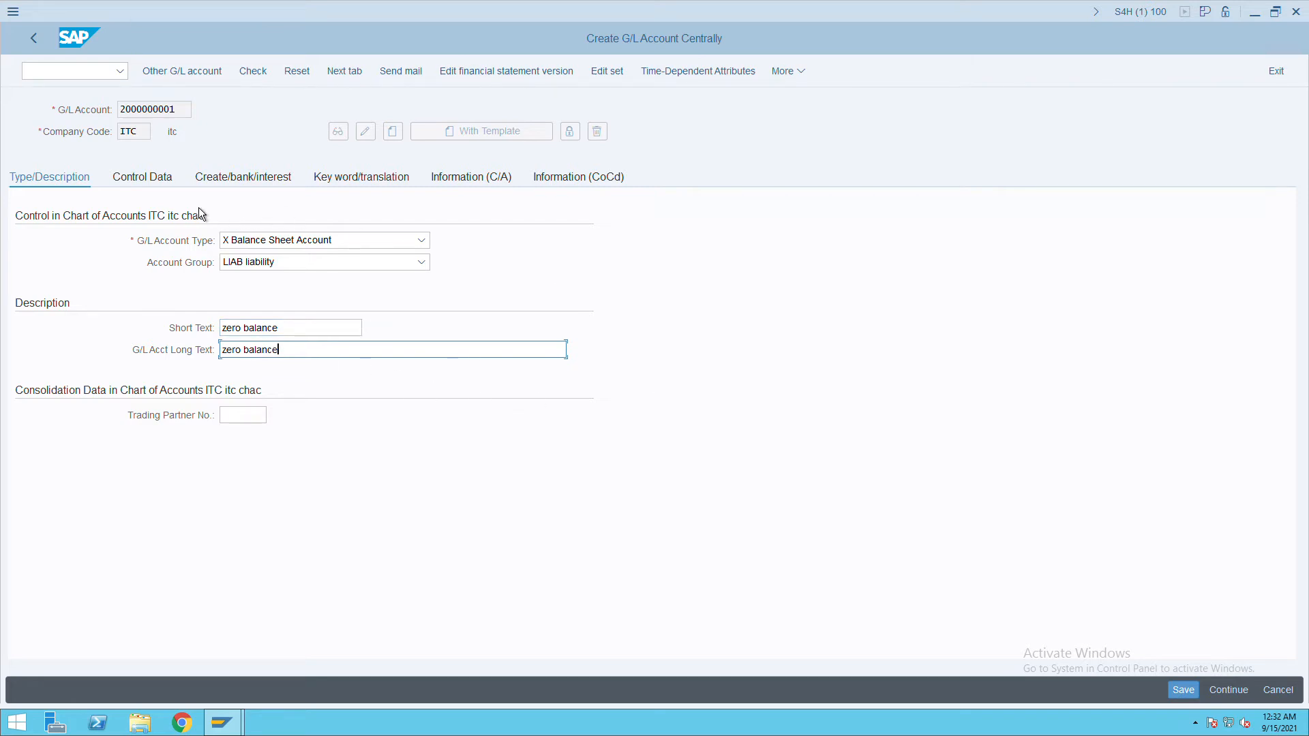
# Set sort key 001 and field status group G001, then save, accepting the warnings.
pyautogui.click(164, 183)
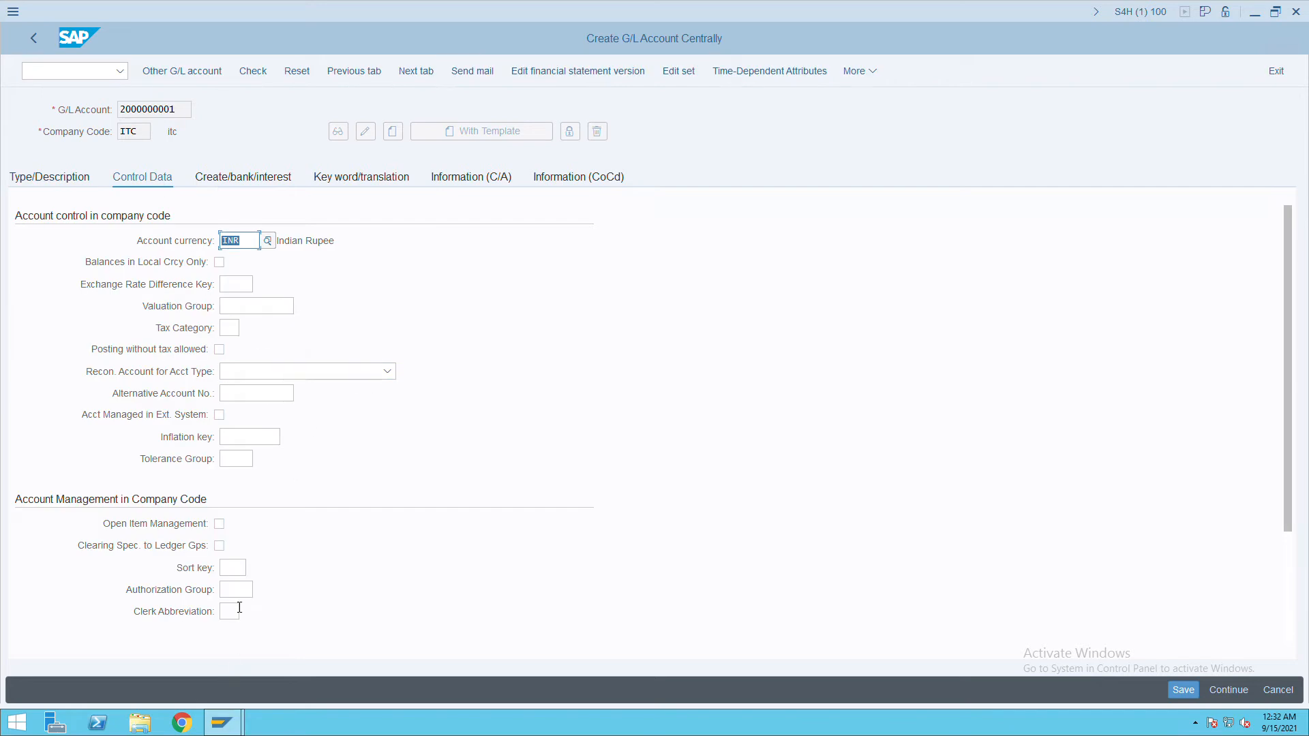
pyautogui.click(234, 572)
pyautogui.write('001')
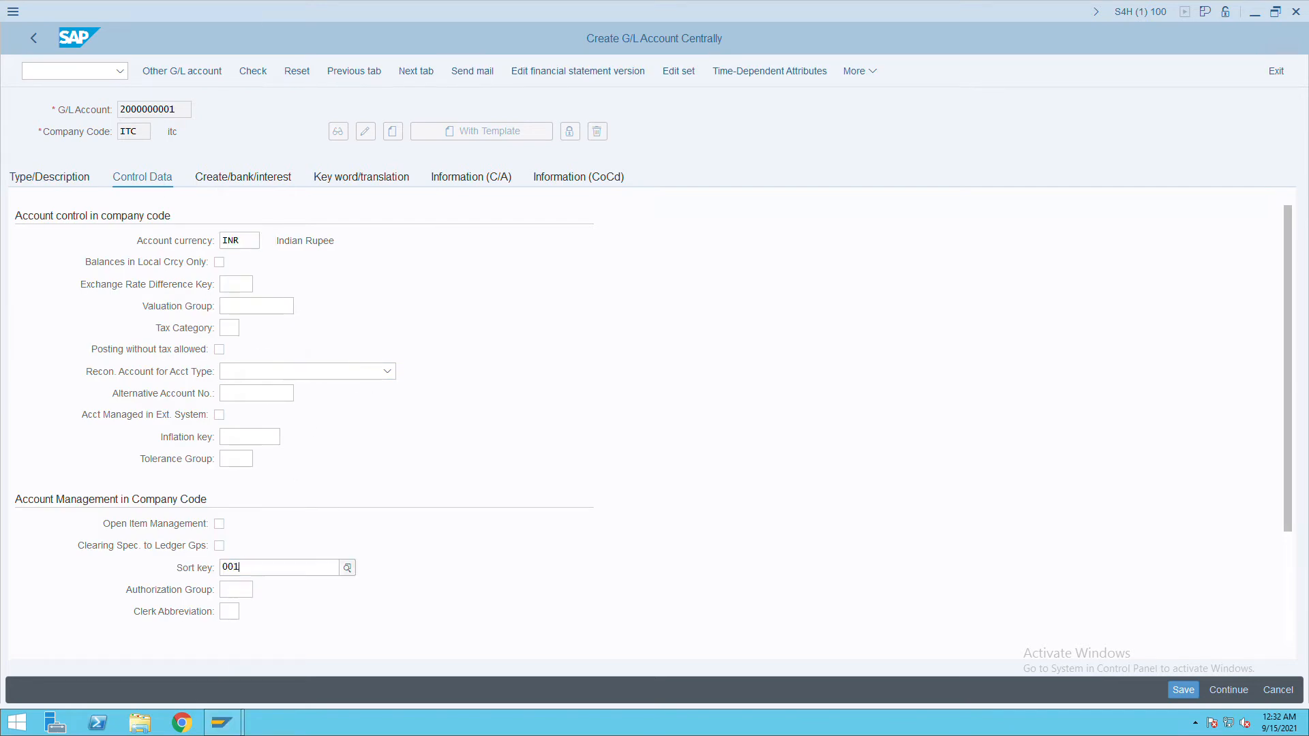
pyautogui.click(247, 185)
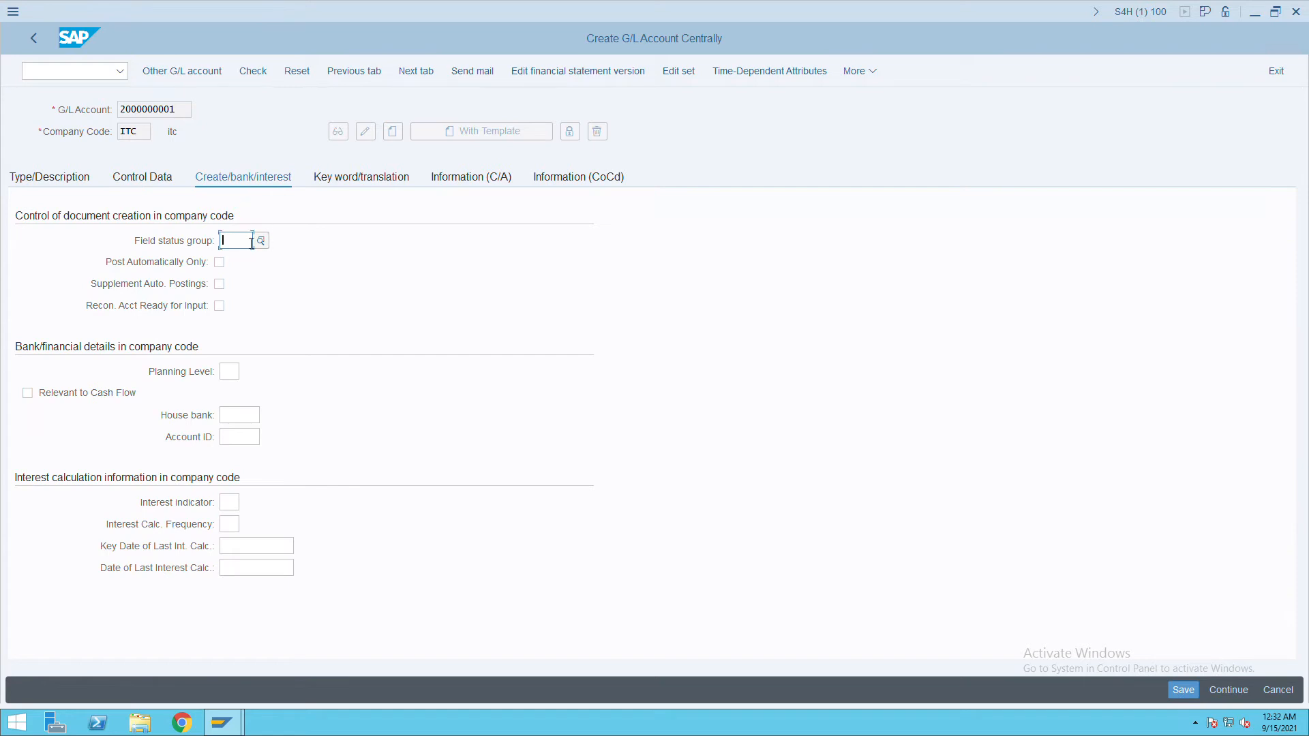
pyautogui.write('g001')
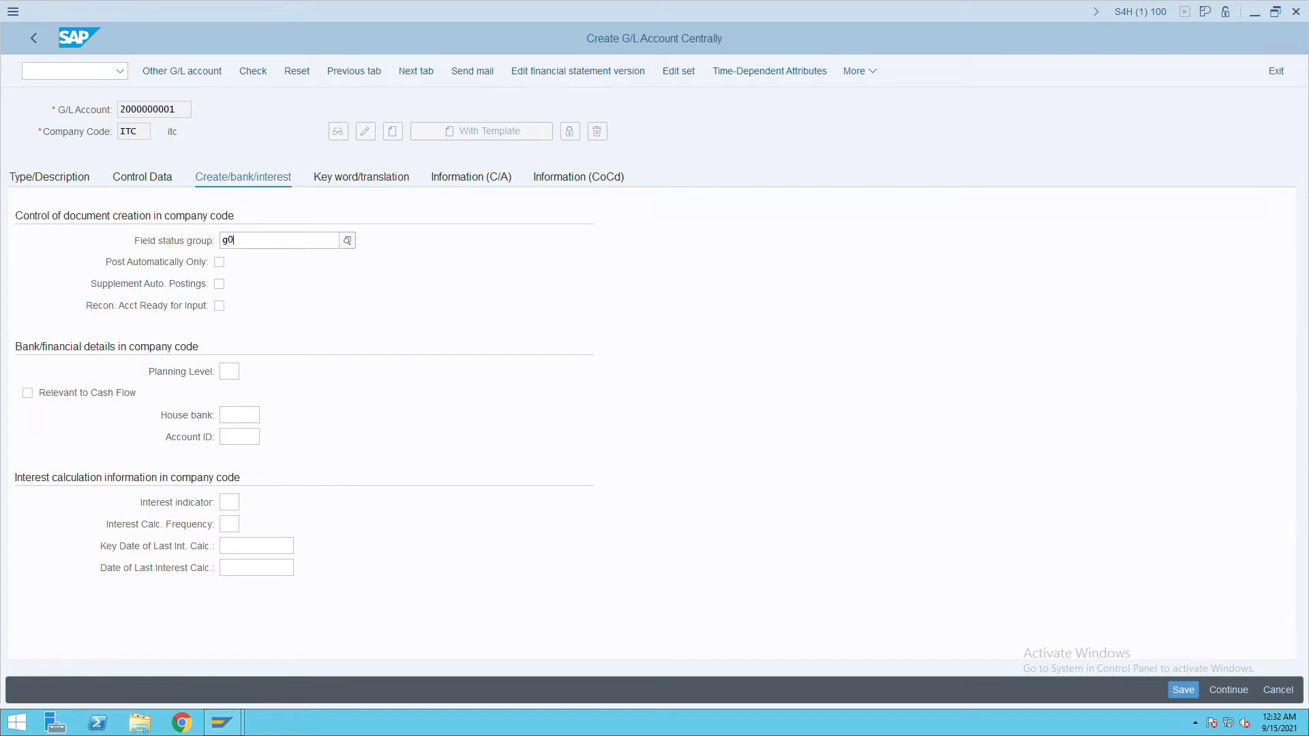
pyautogui.press('Tab')
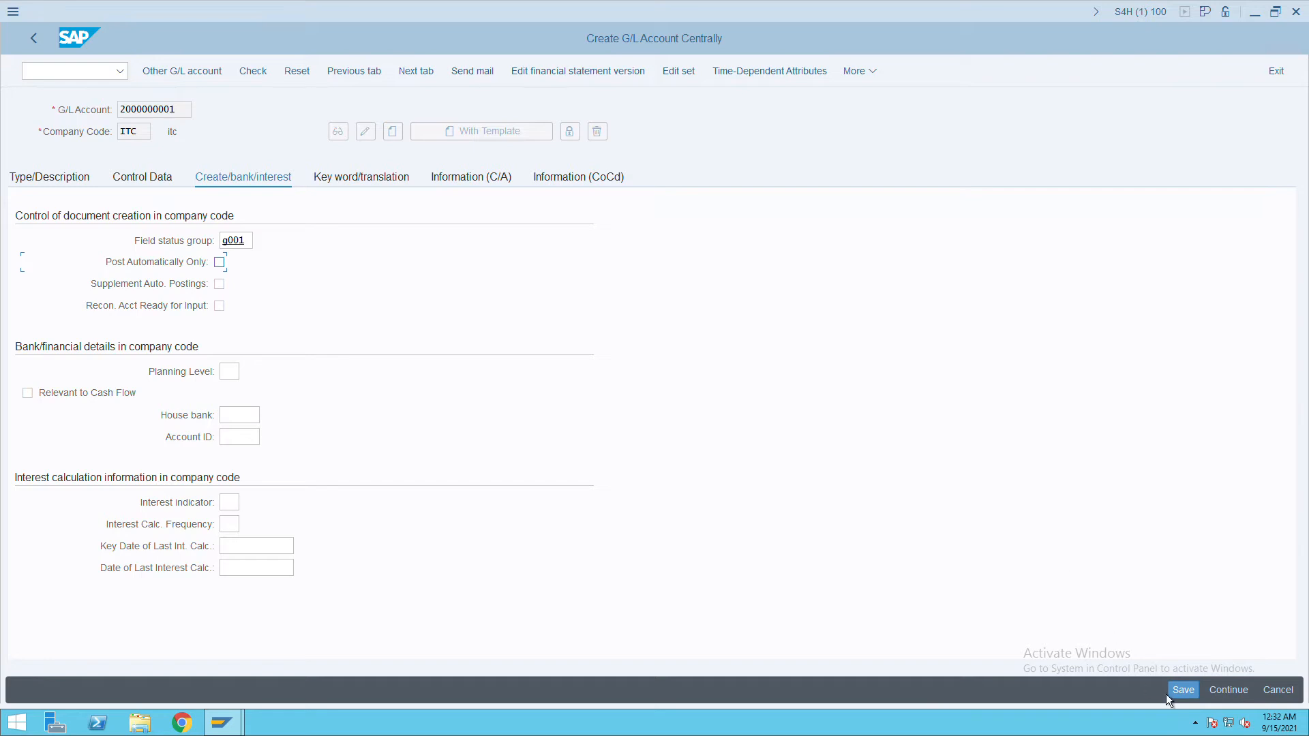
pyautogui.click(1184, 691)
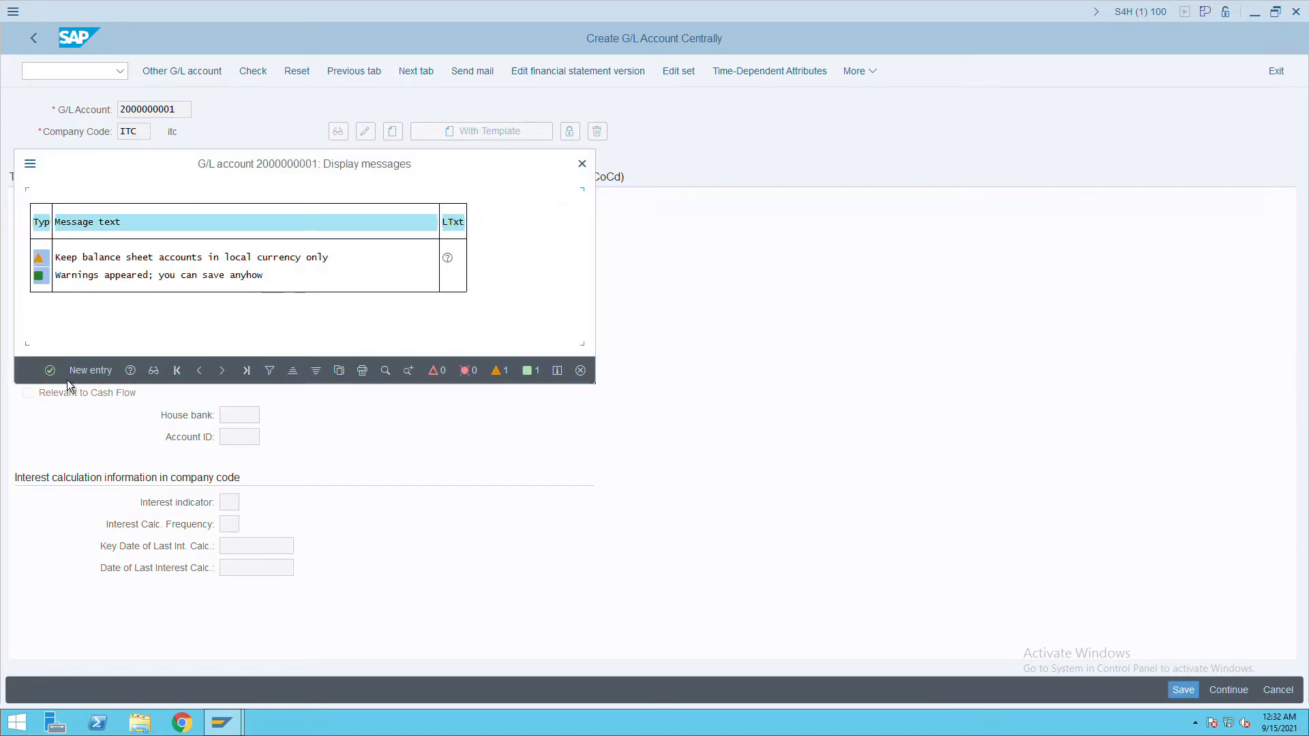
pyautogui.click(54, 374)
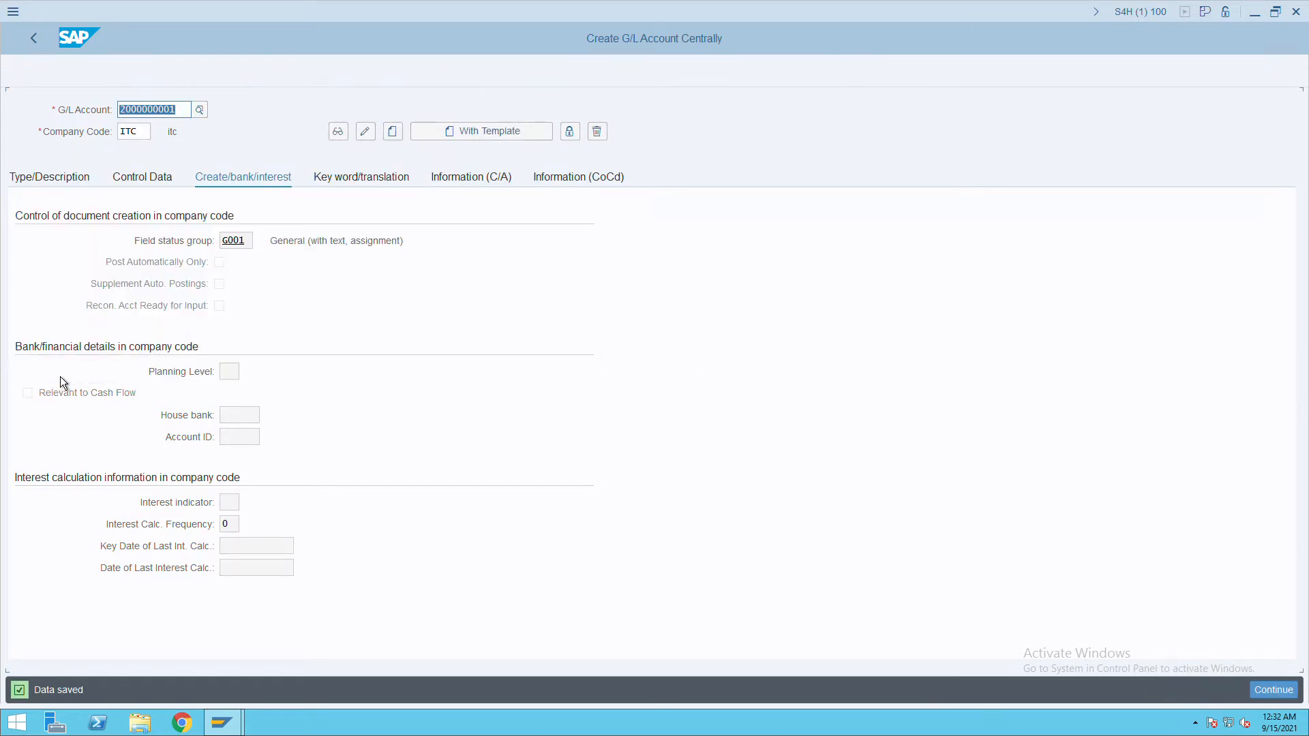
pyautogui.click(192, 114)
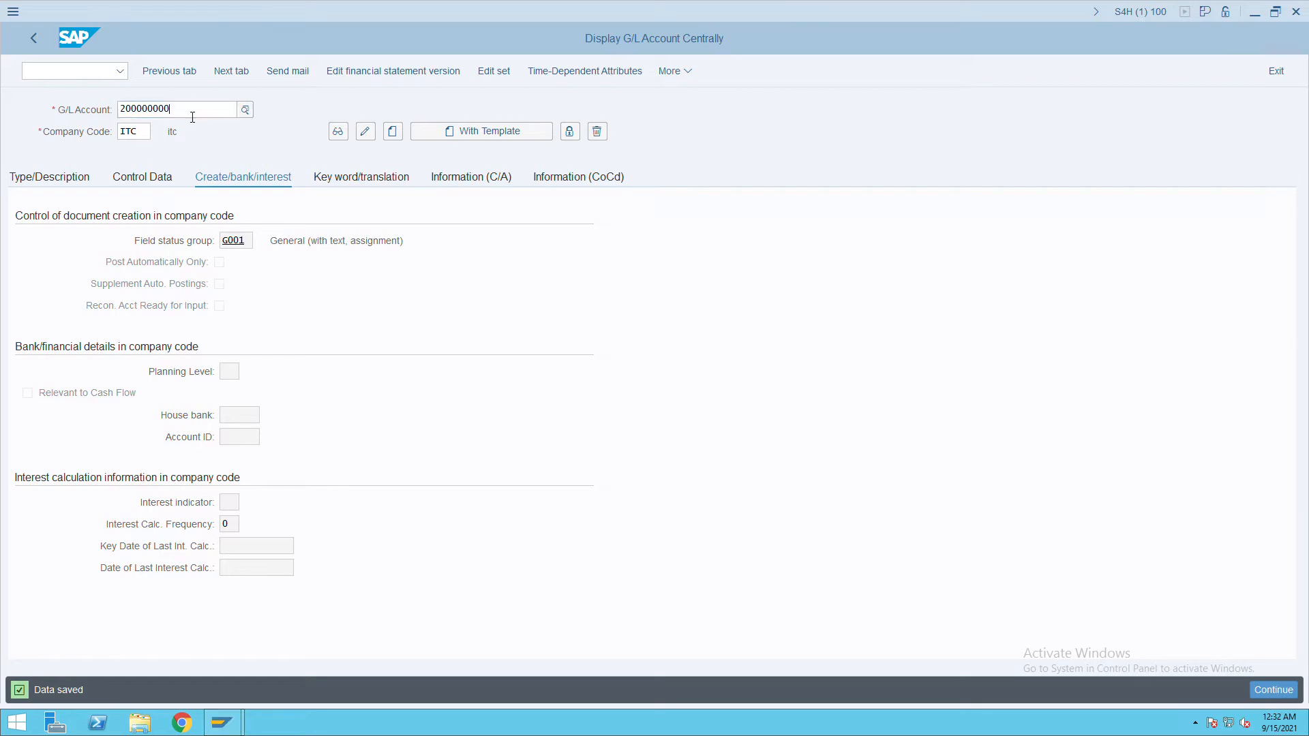
pyautogui.hotkey('ctrl', 'a')
pyautogui.write('100000')
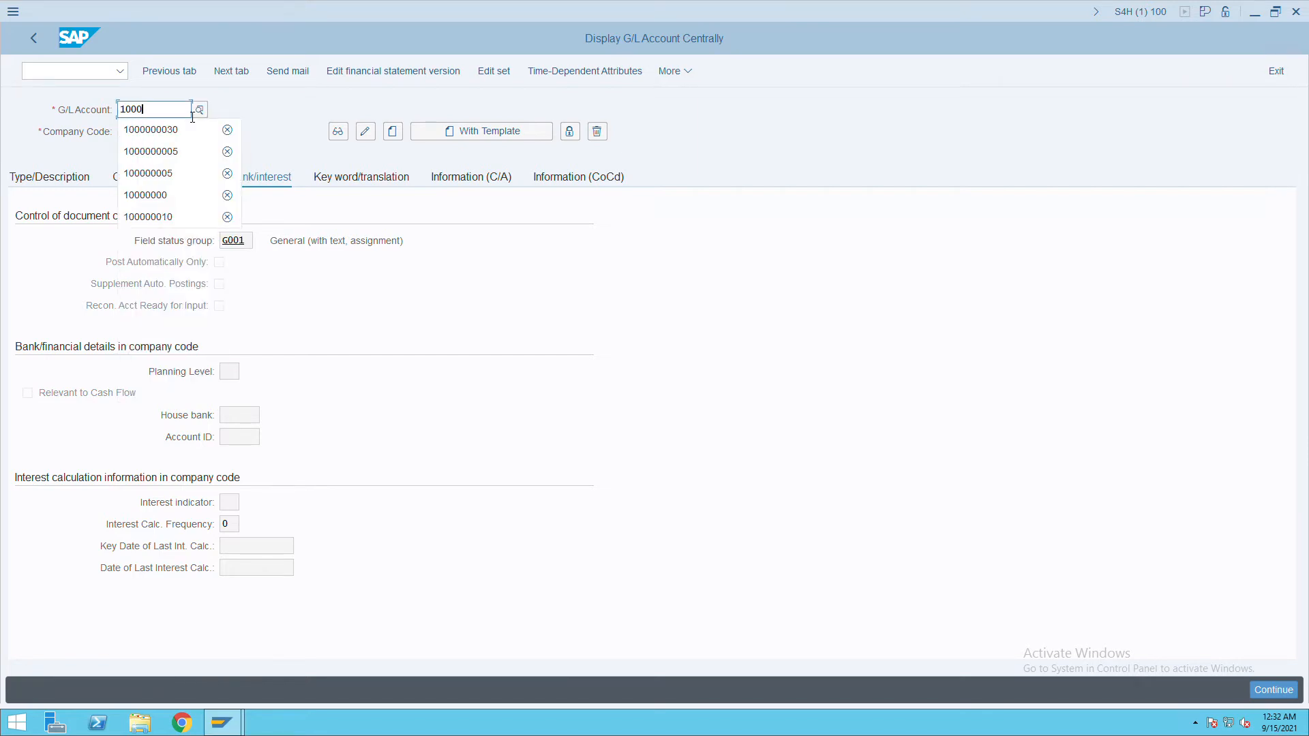
pyautogui.write('003')
pyautogui.press('BackSpace')
pyautogui.write('00')
pyautogui.press('BackSpace')
pyautogui.press('BackSpace')
pyautogui.write('30')
pyautogui.click(338, 131)
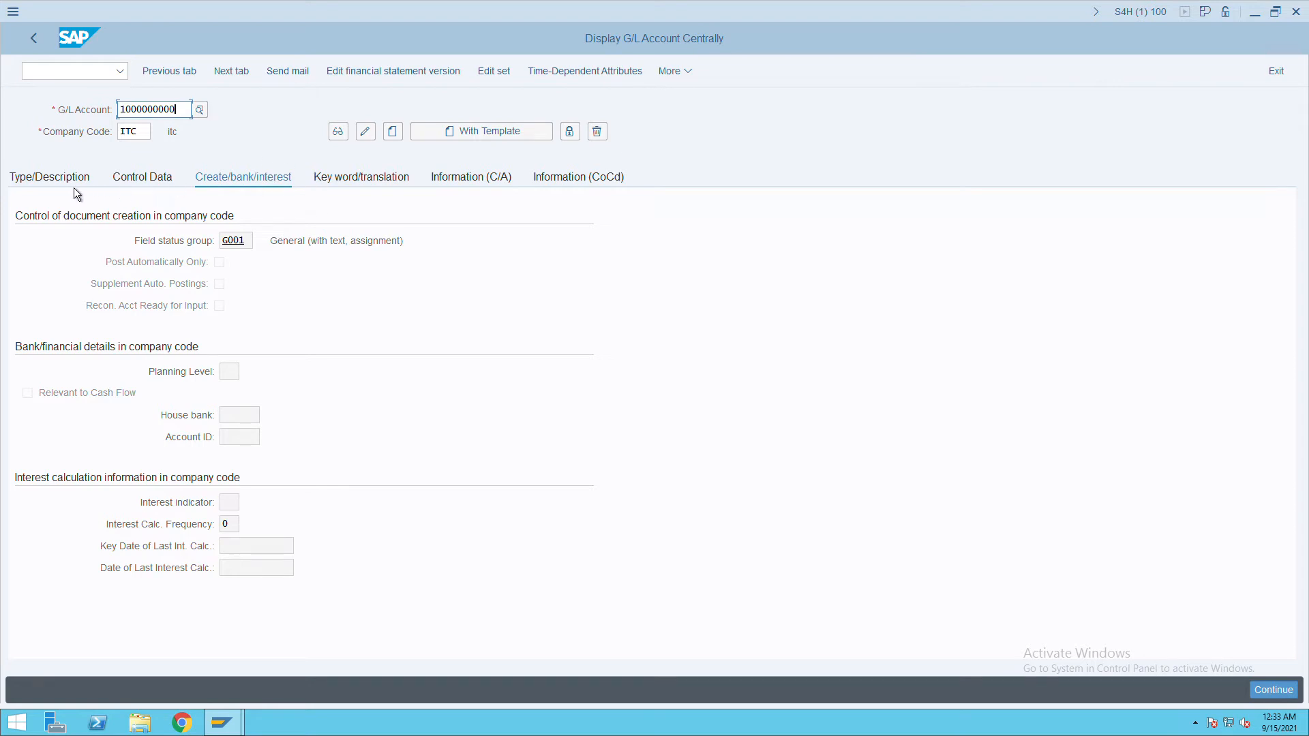
pyautogui.press('Return')
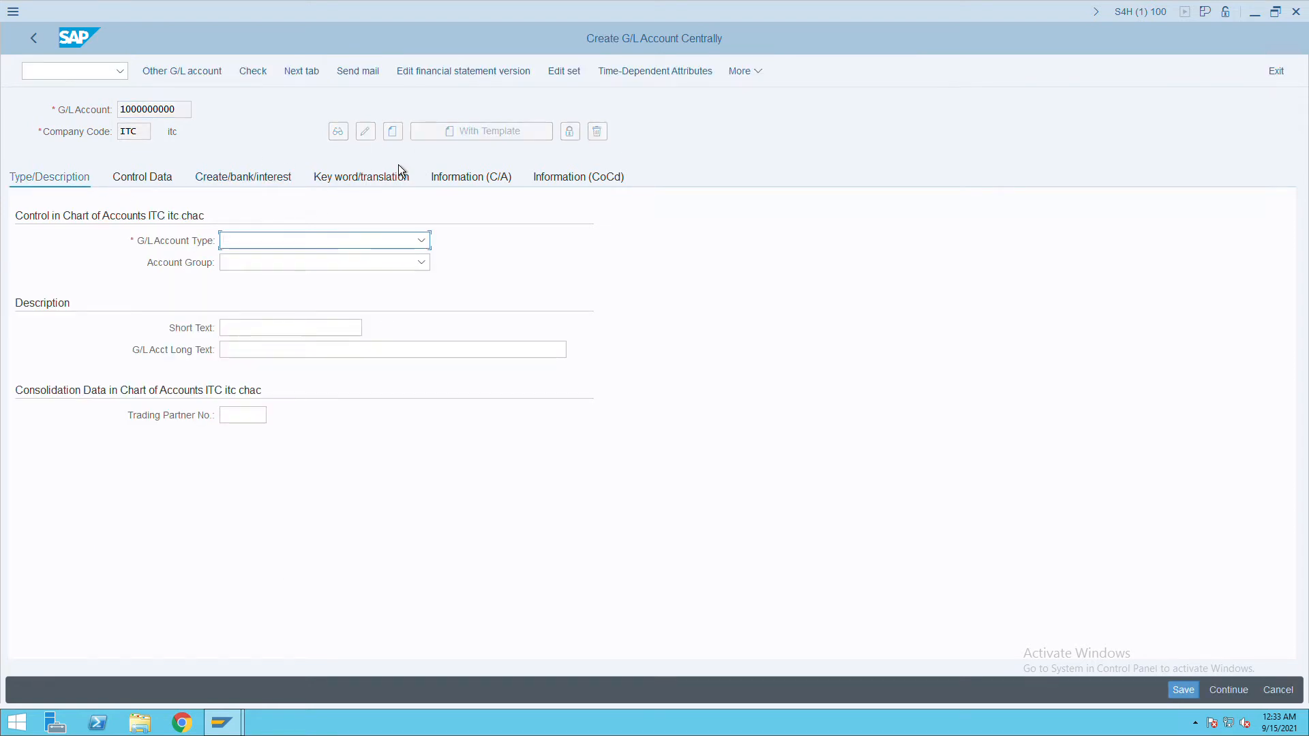
# Make it a balance-sheet asset account with short and long text 'bank'.
pyautogui.click(422, 241)
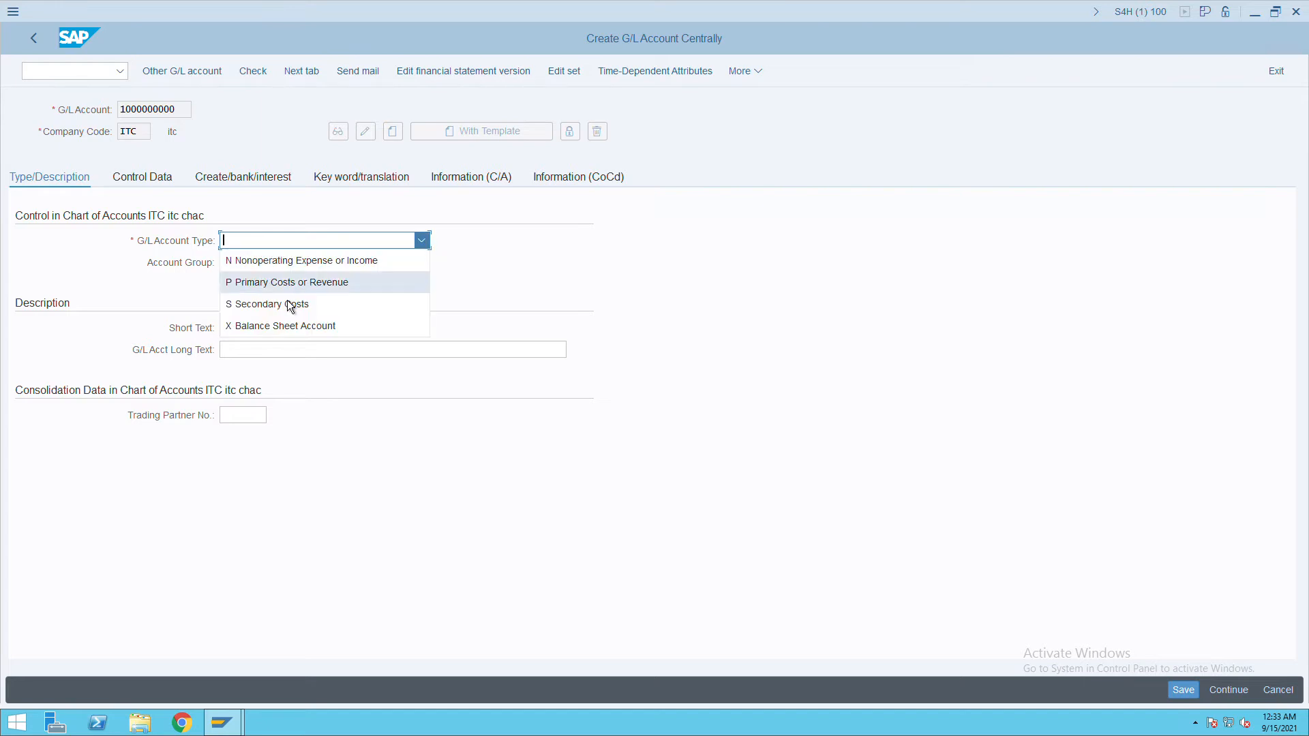
pyautogui.click(283, 327)
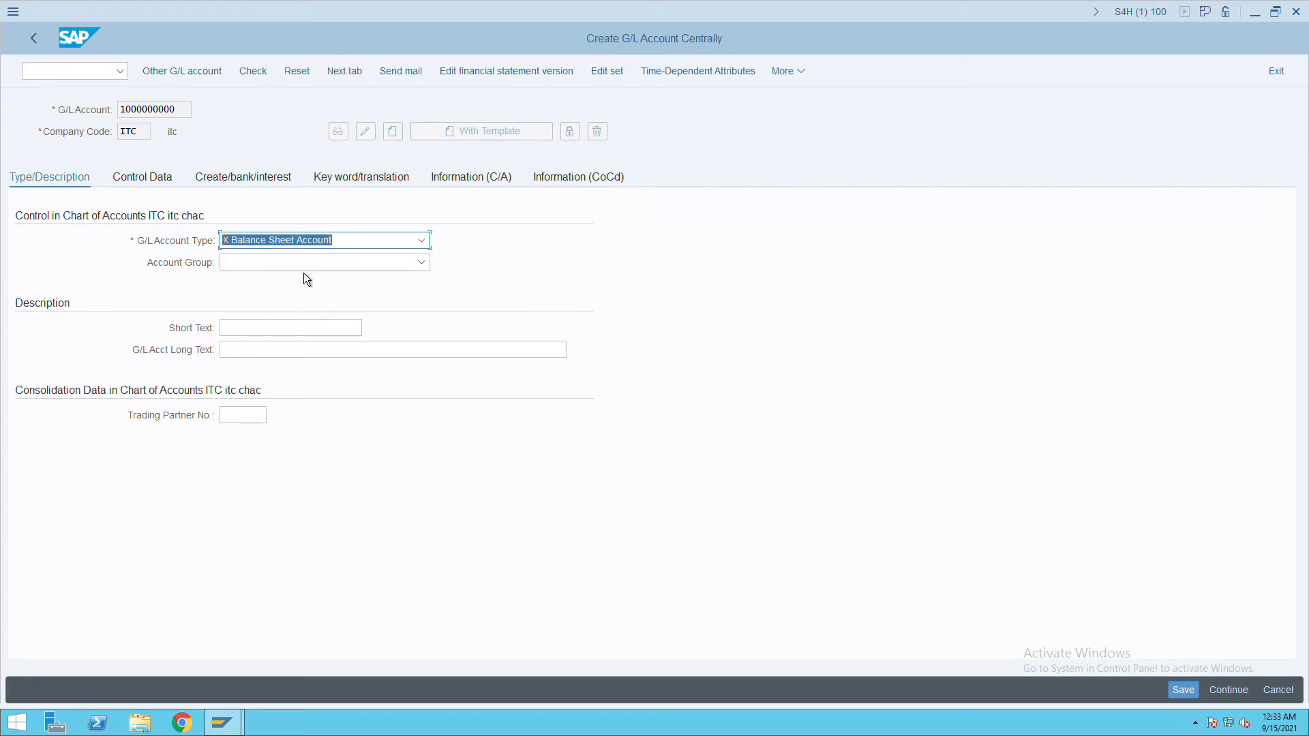
pyautogui.click(304, 267)
pyautogui.click(282, 287)
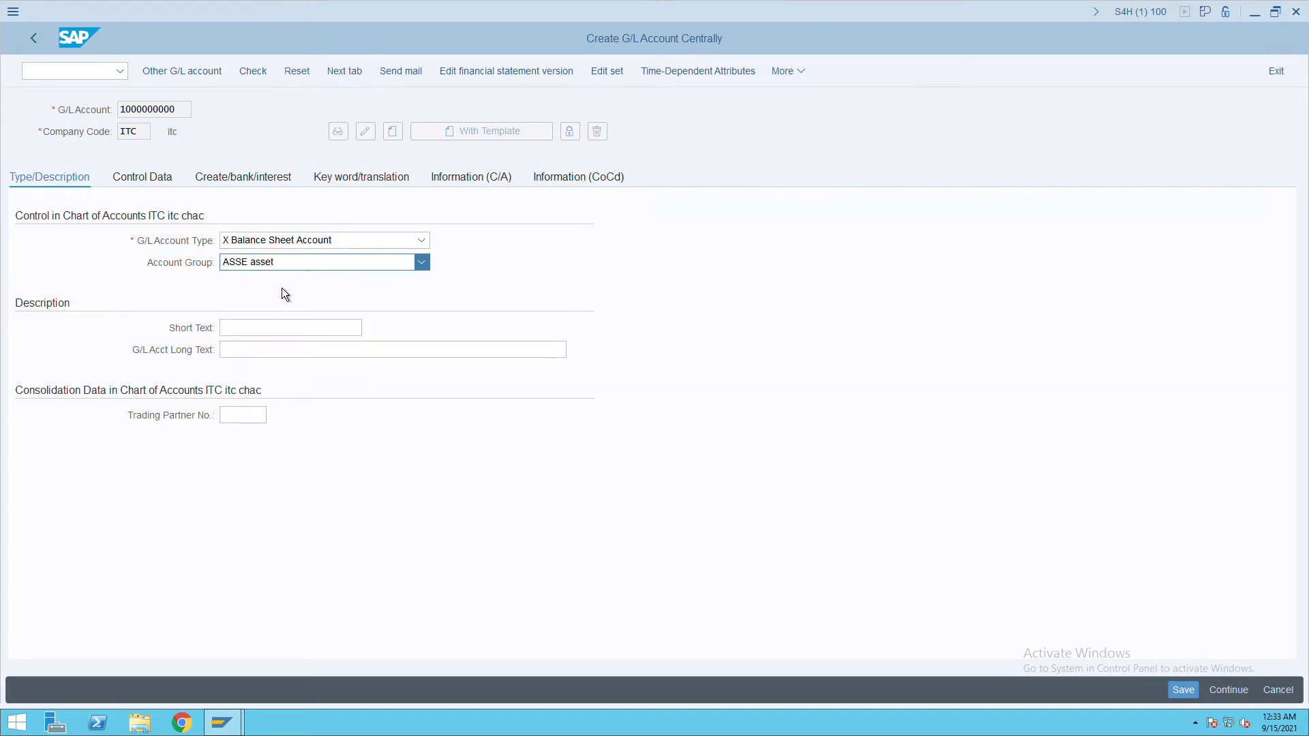
pyautogui.click(260, 328)
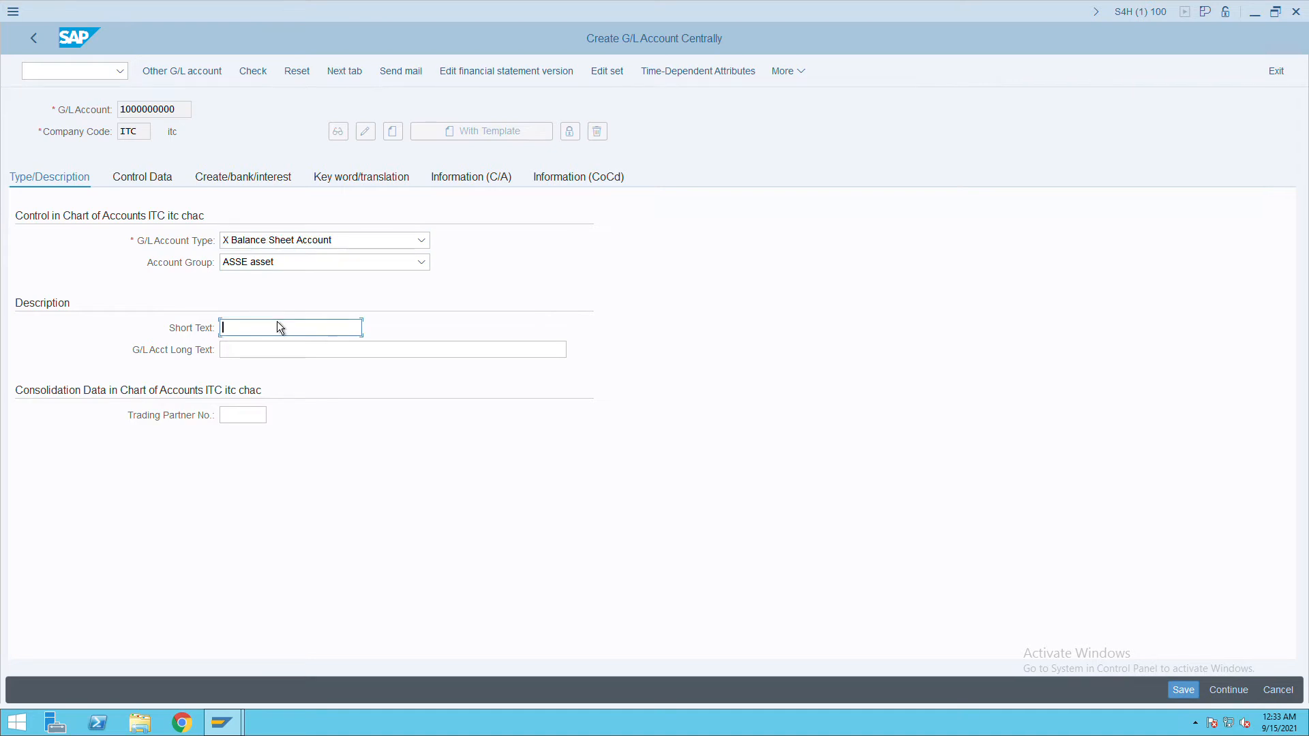
pyautogui.write('bank')
pyautogui.press('Tab')
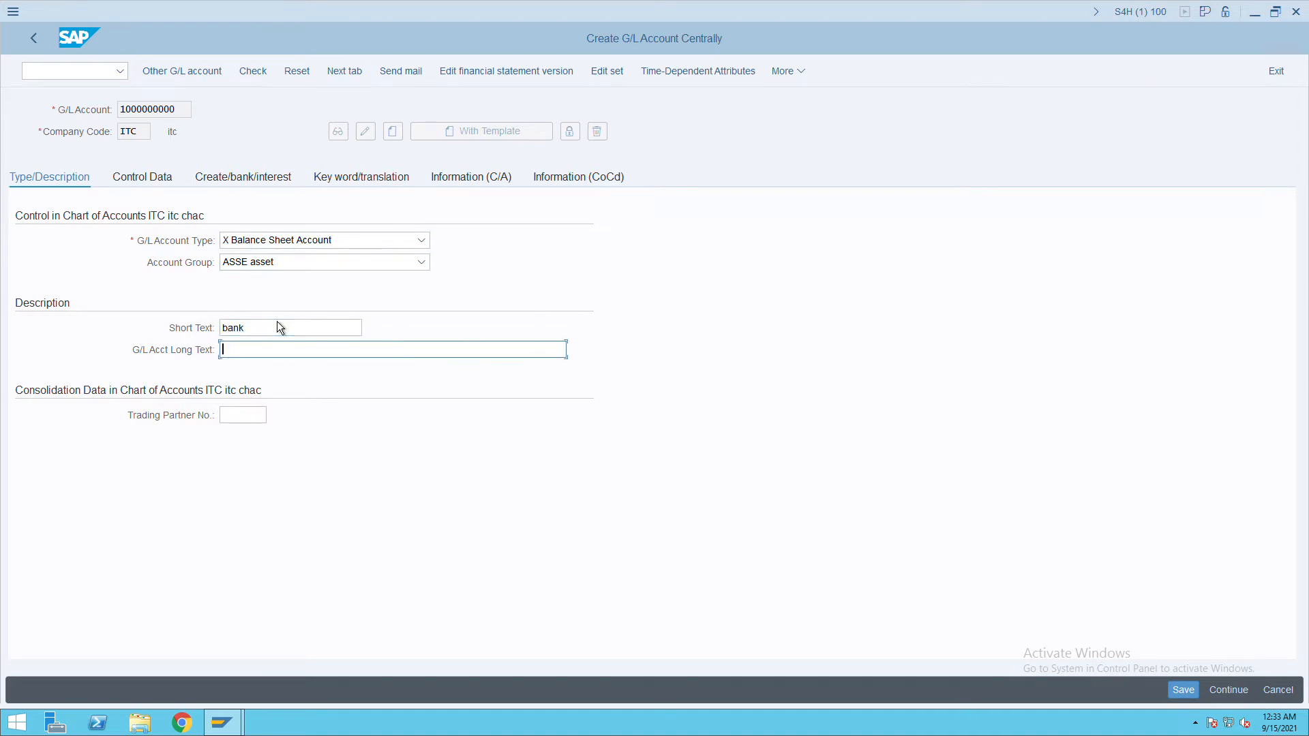
pyautogui.write('bank')
pyautogui.press('Tab')
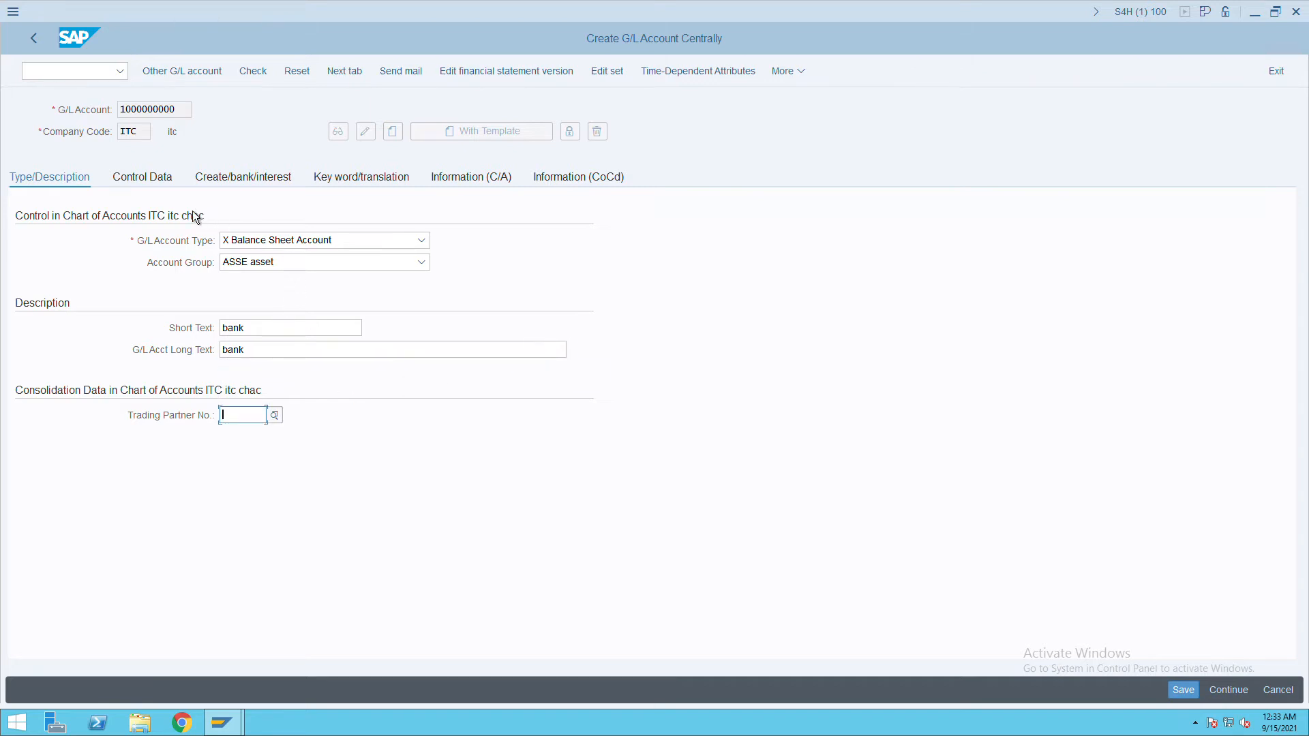
# Enable open item management, set sort key 001 and field status group G001, then save.
pyautogui.click(165, 187)
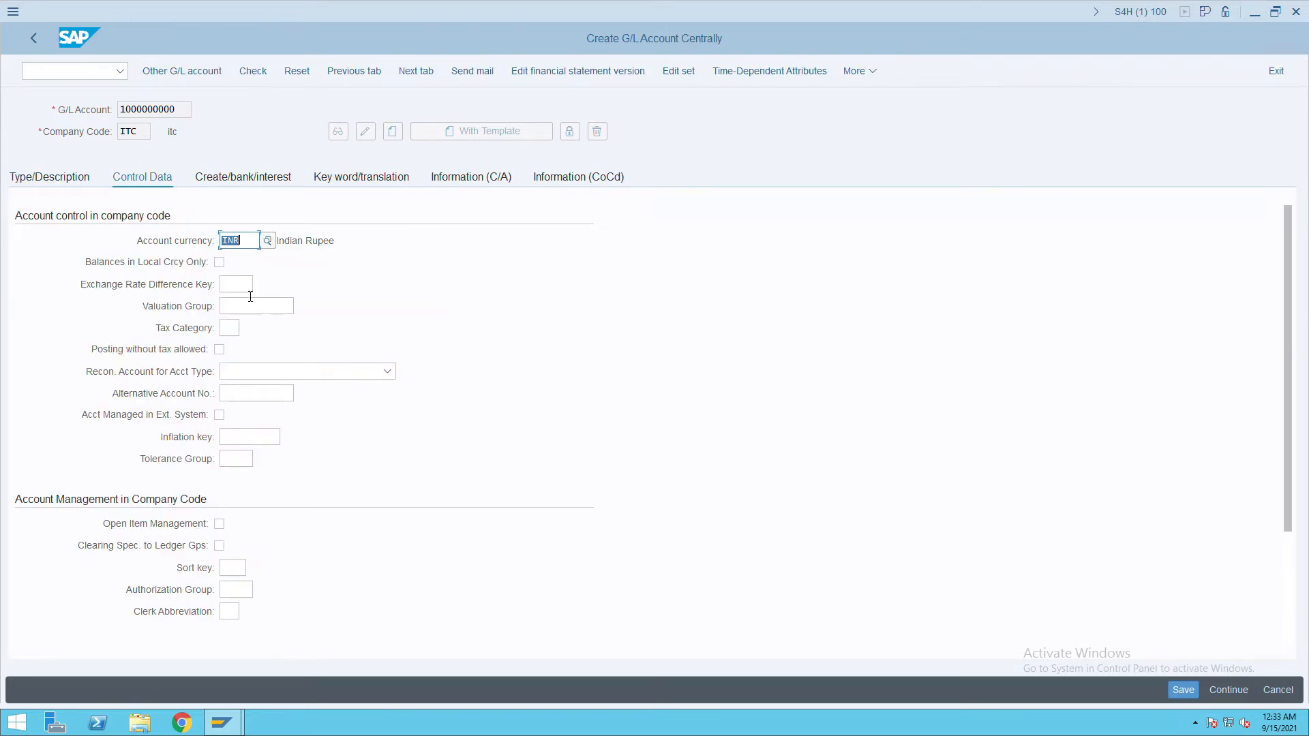
pyautogui.click(220, 525)
pyautogui.click(232, 570)
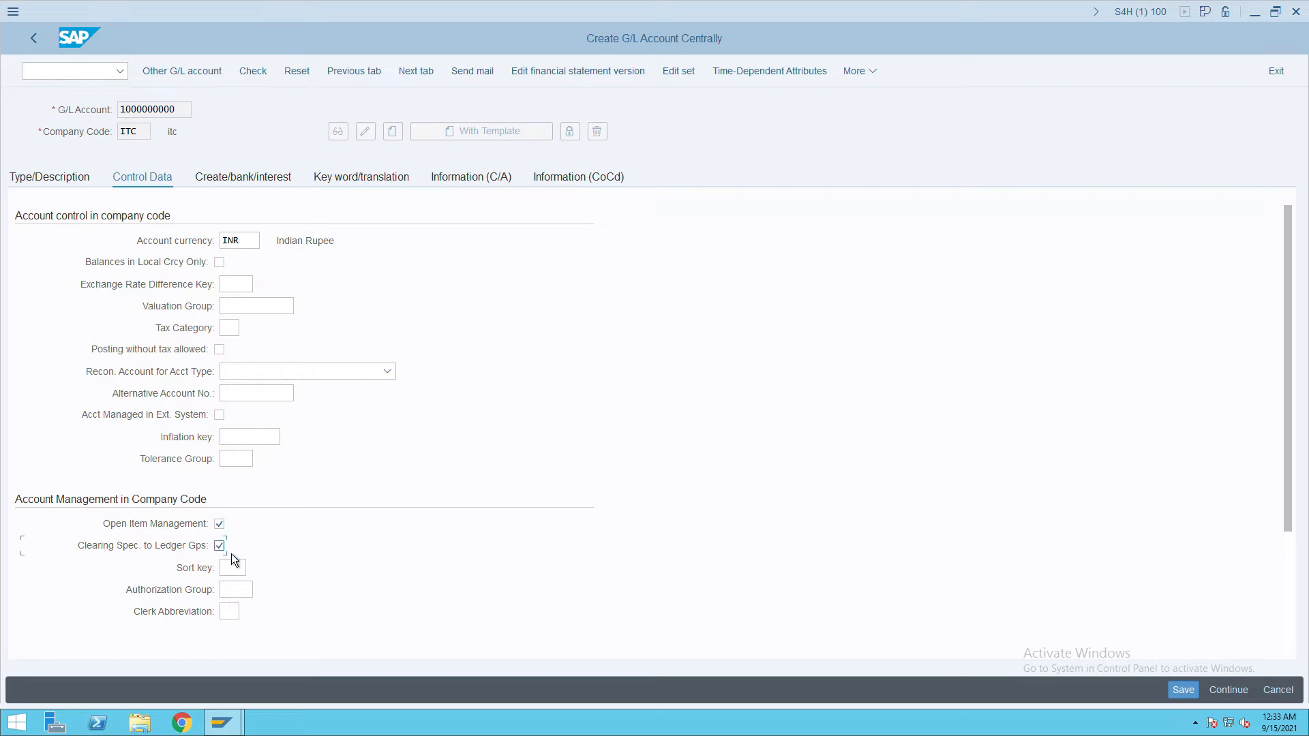
pyautogui.click(233, 568)
pyautogui.write('001')
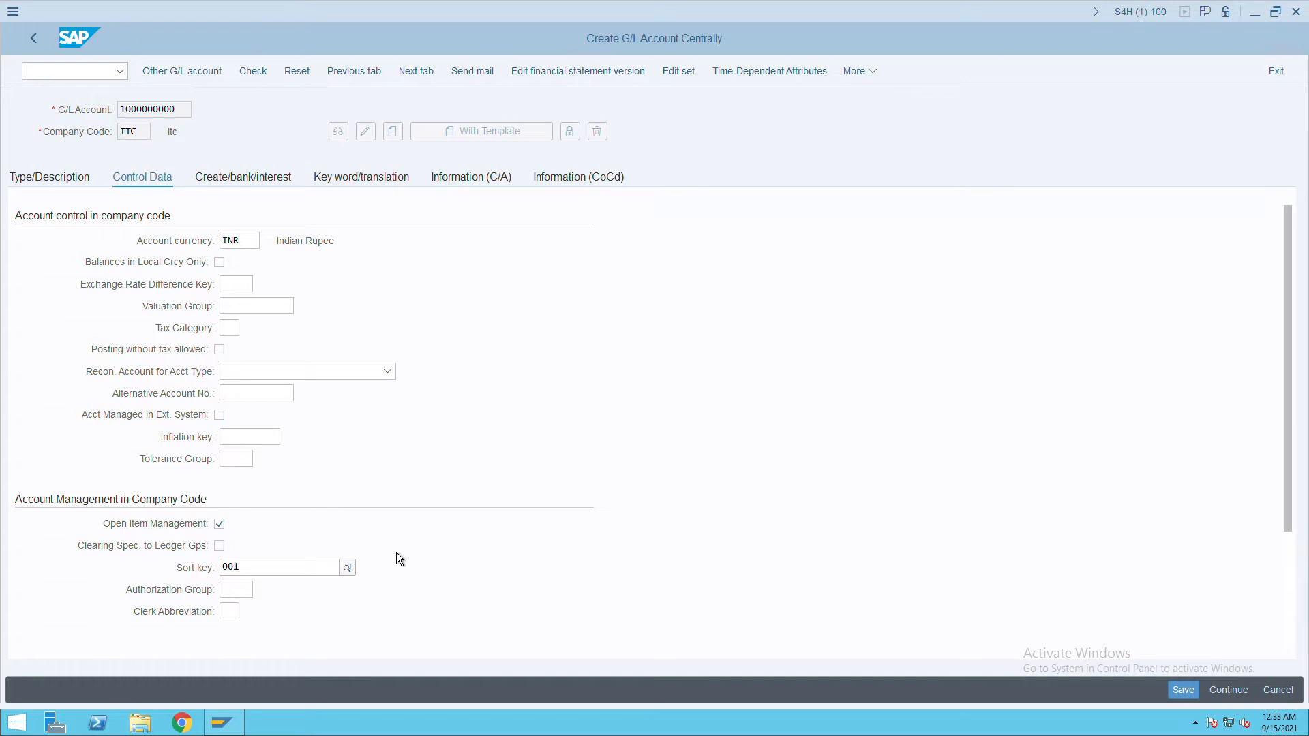
pyautogui.click(251, 186)
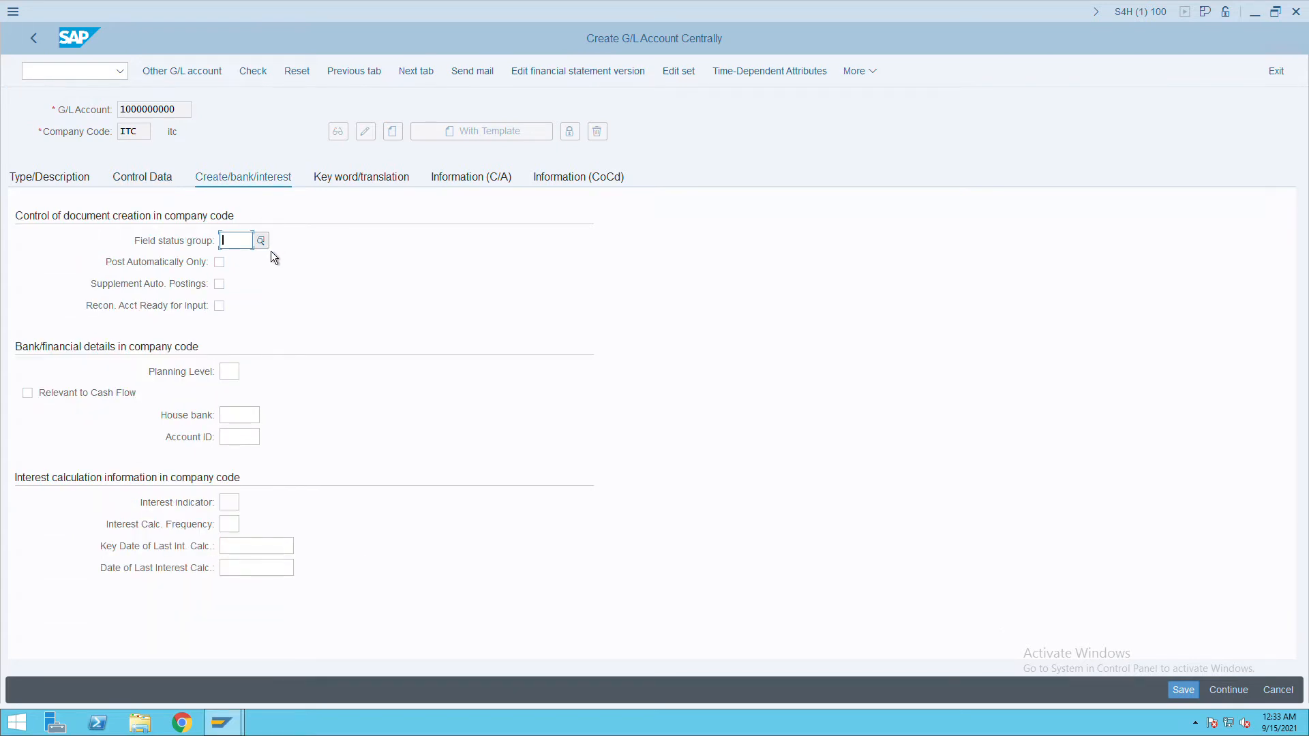
pyautogui.write('g001')
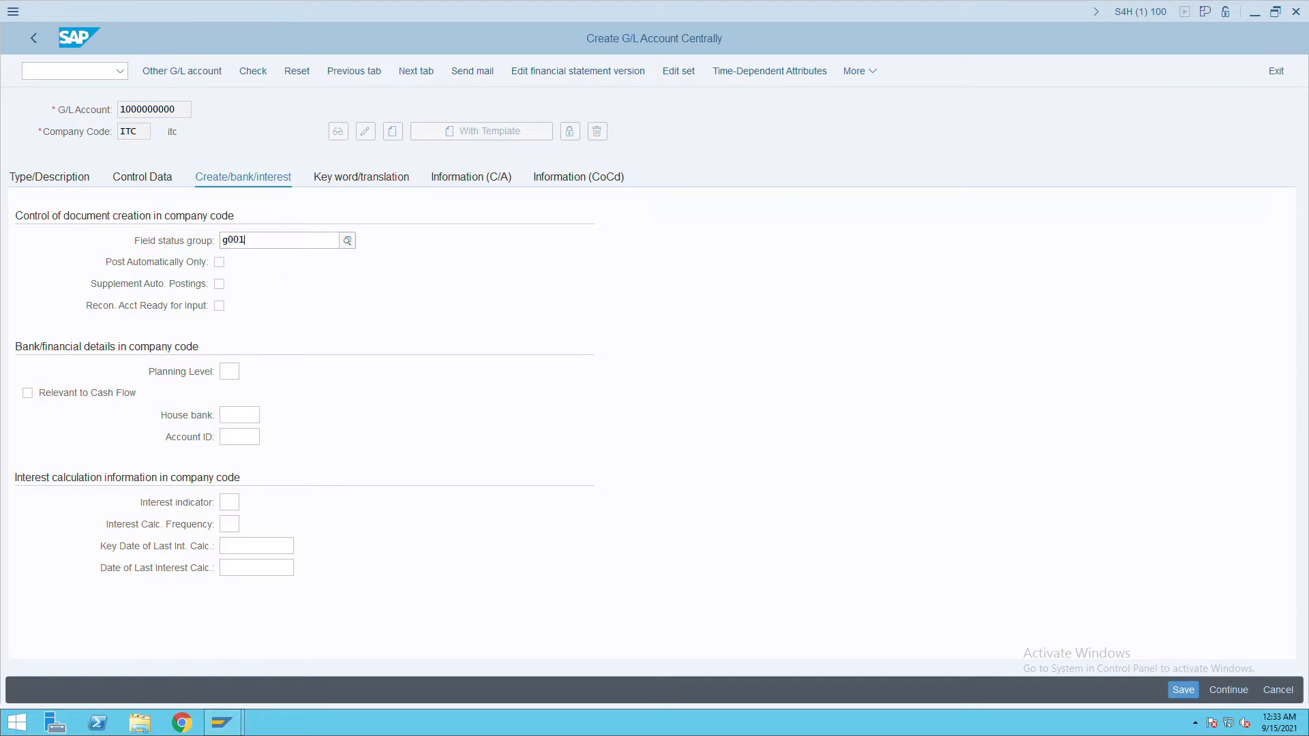
pyautogui.click(271, 248)
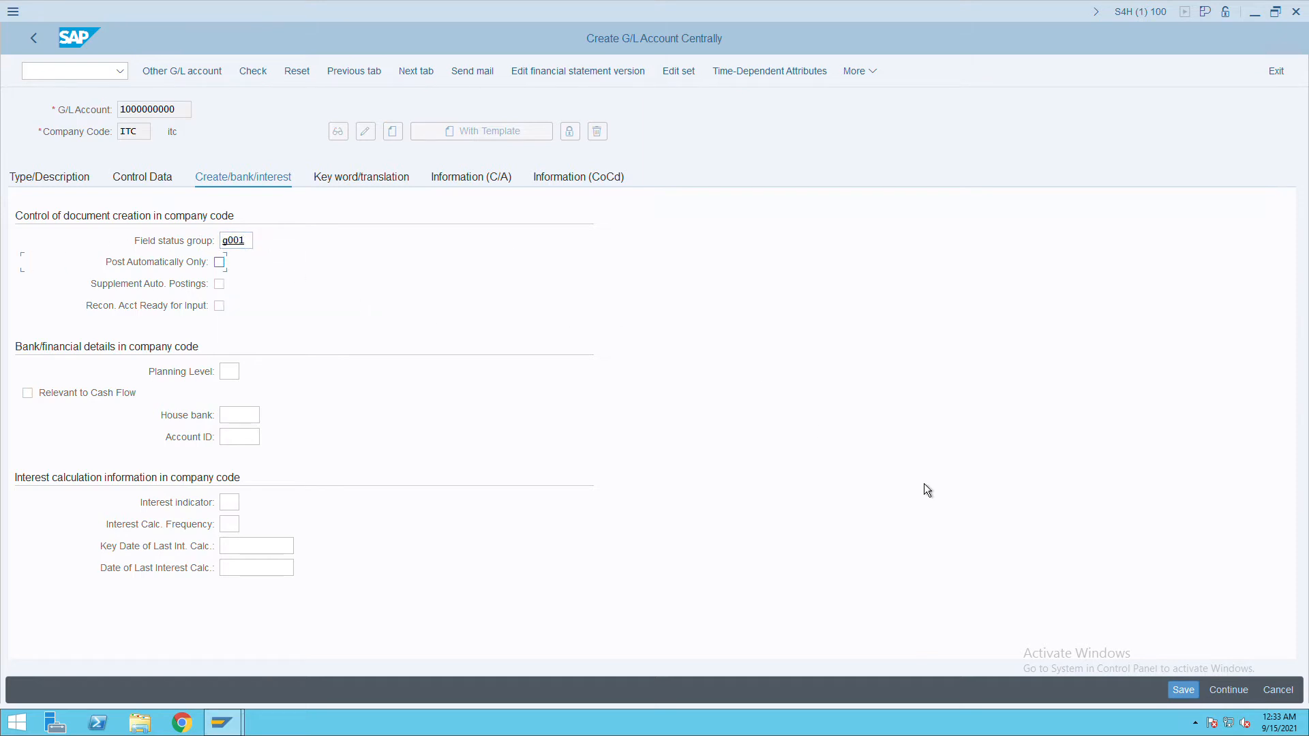
pyautogui.click(1184, 691)
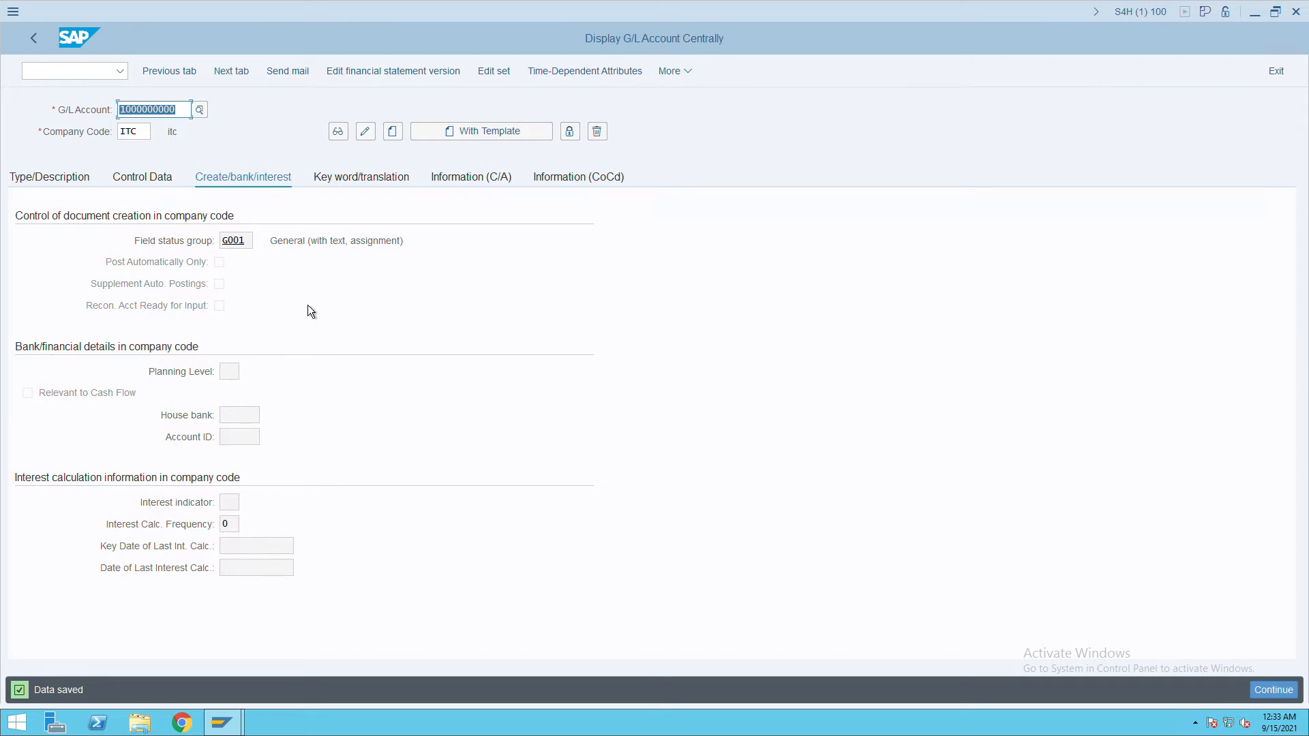
pyautogui.click(189, 113)
pyautogui.press('BackSpace')
pyautogui.write('2')
pyautogui.press('F8')
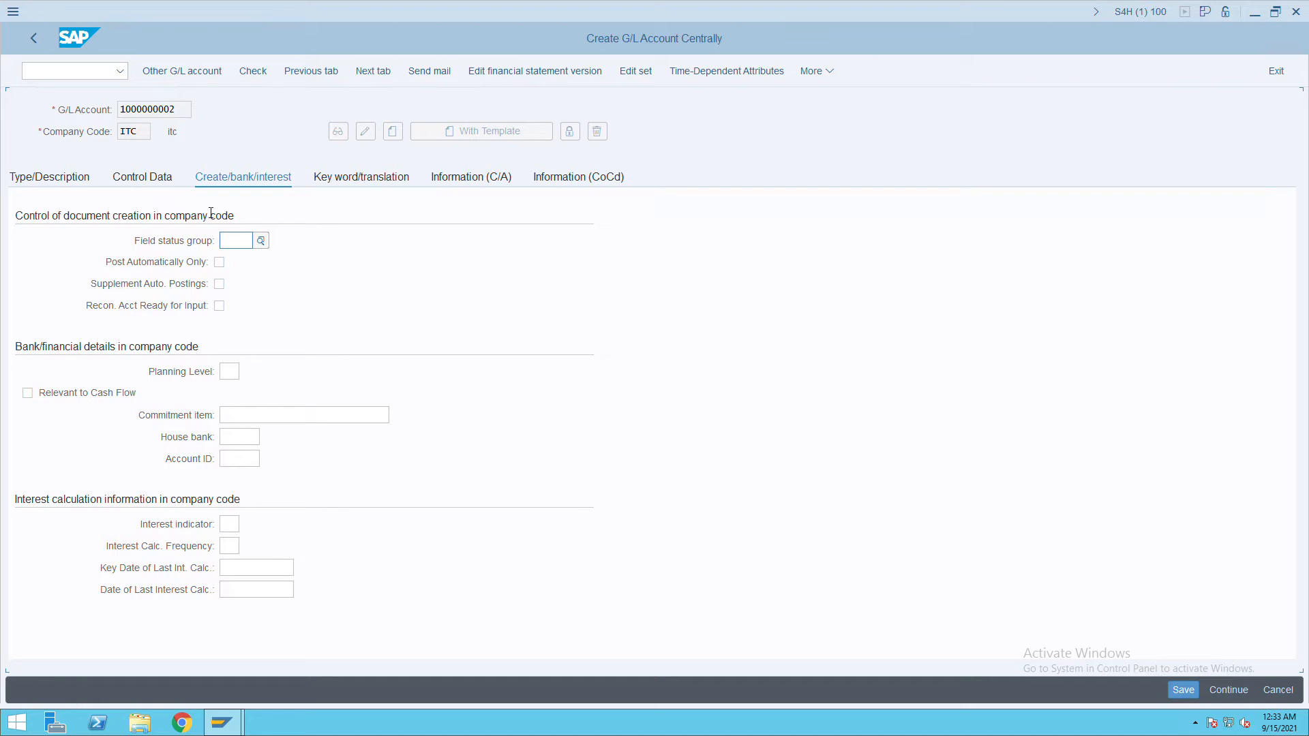
pyautogui.click(75, 186)
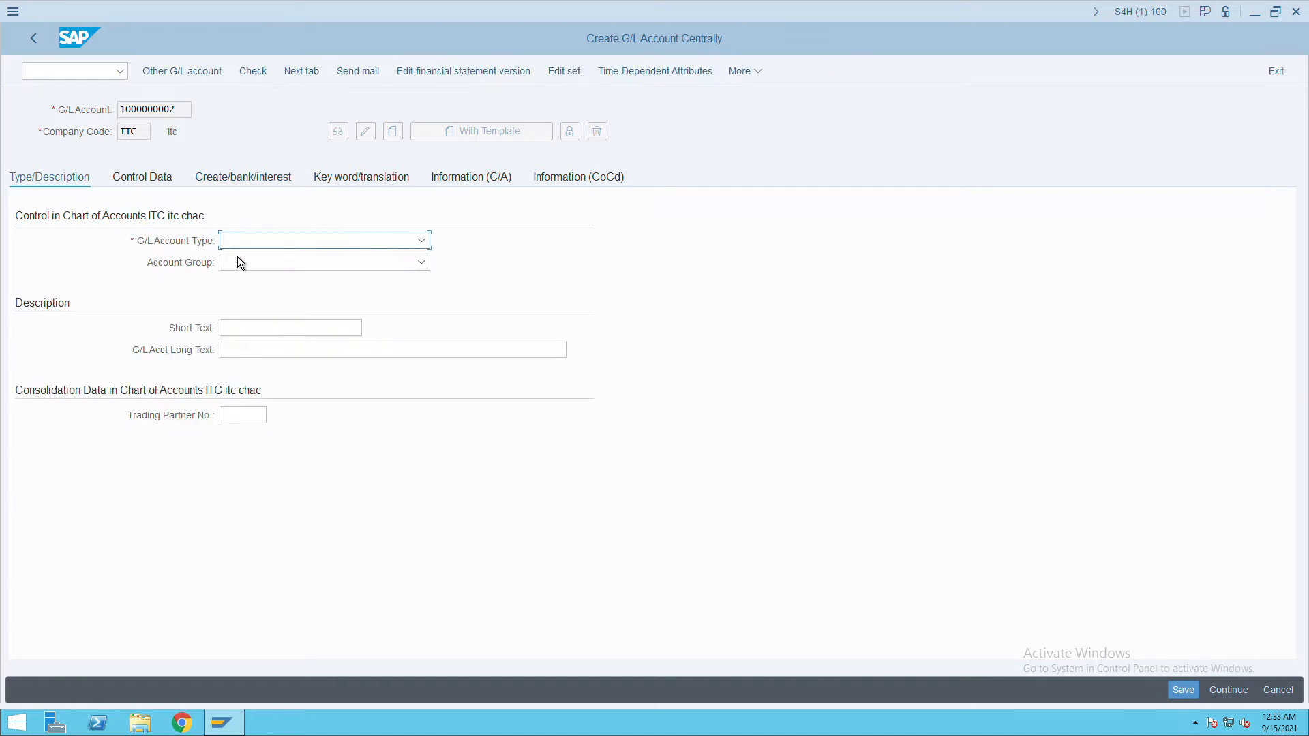
pyautogui.click(321, 245)
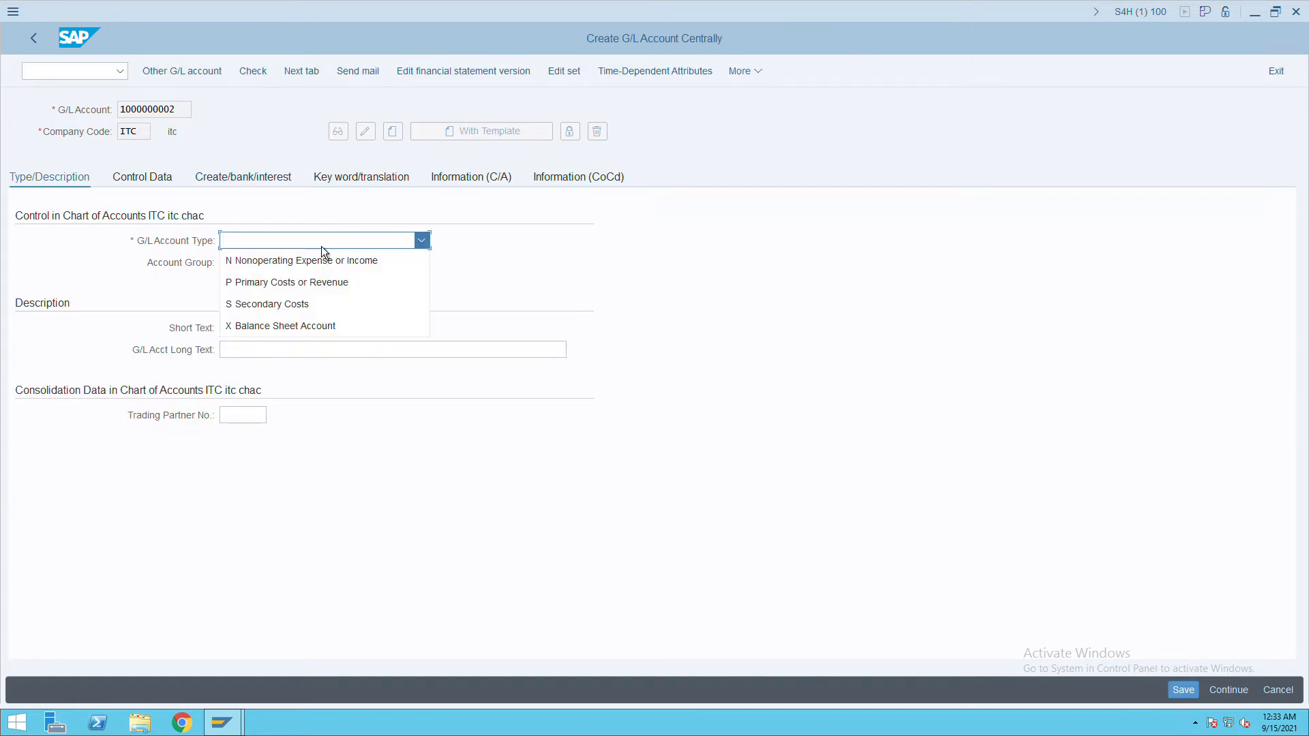
pyautogui.click(280, 329)
pyautogui.click(271, 268)
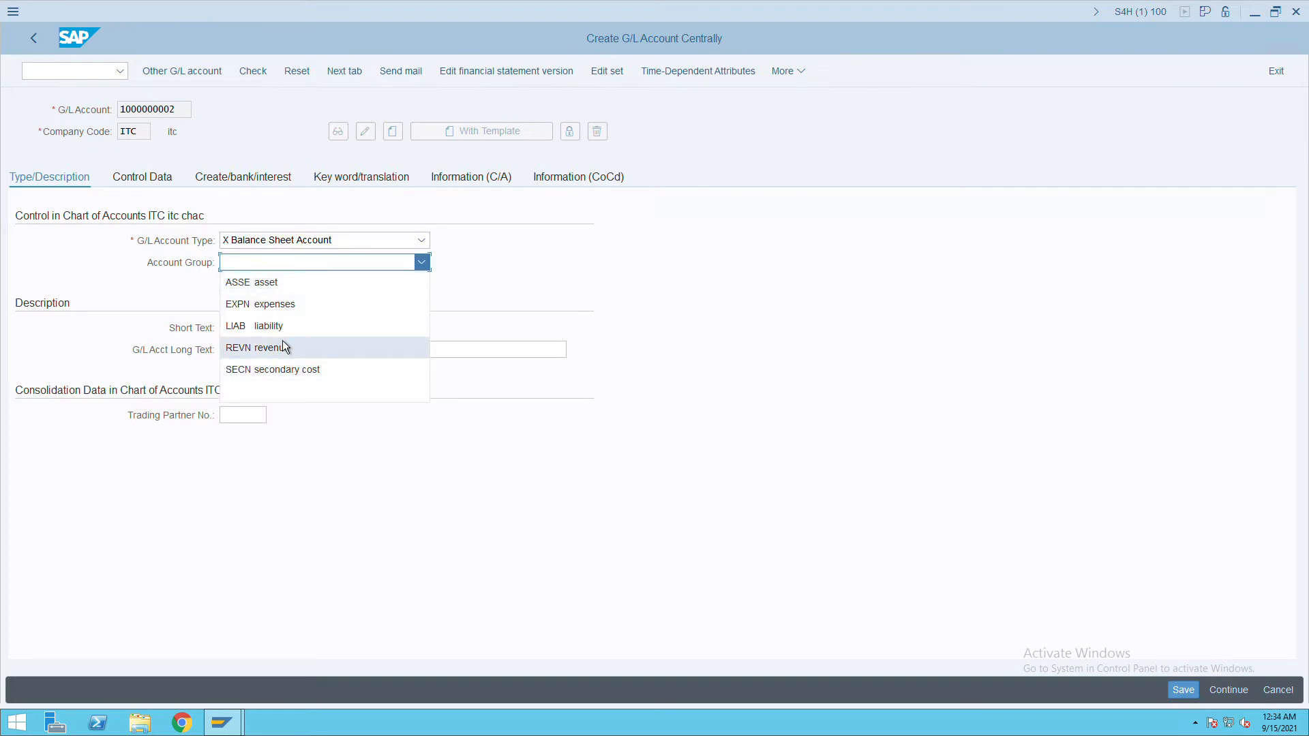
pyautogui.click(289, 293)
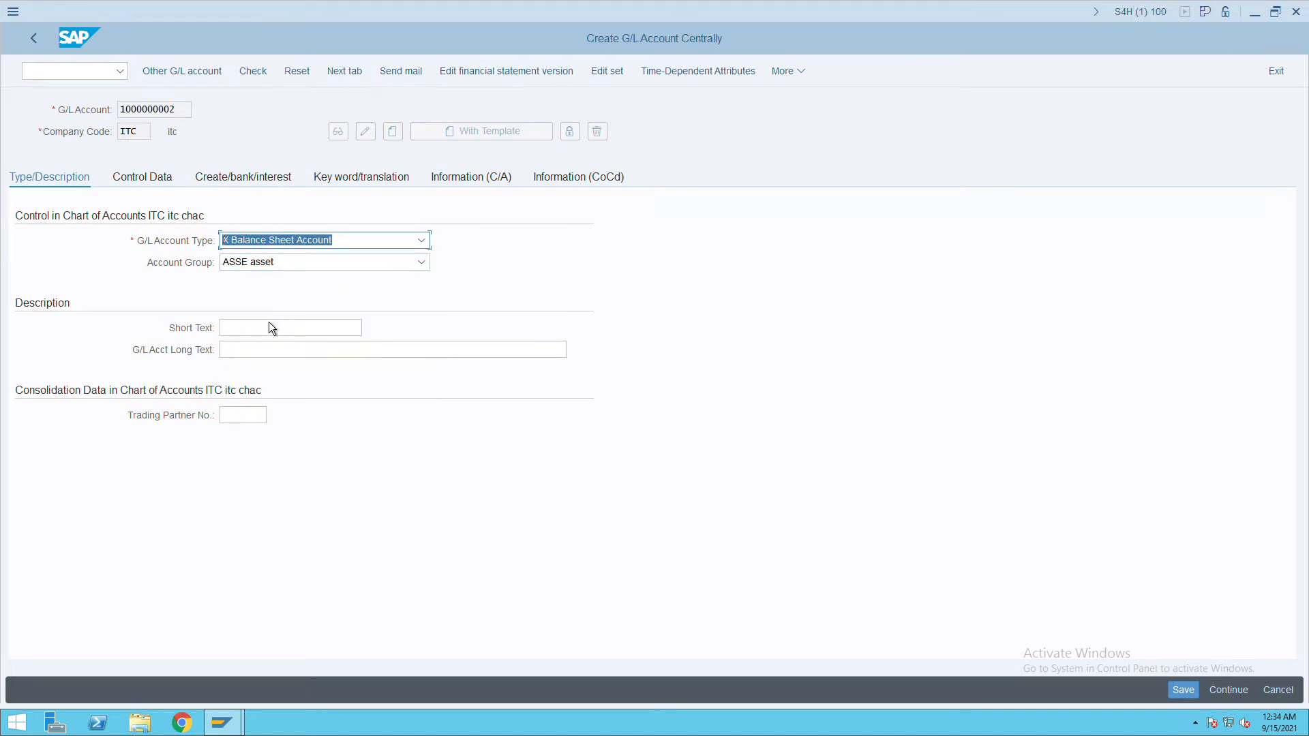
pyautogui.click(405, 268)
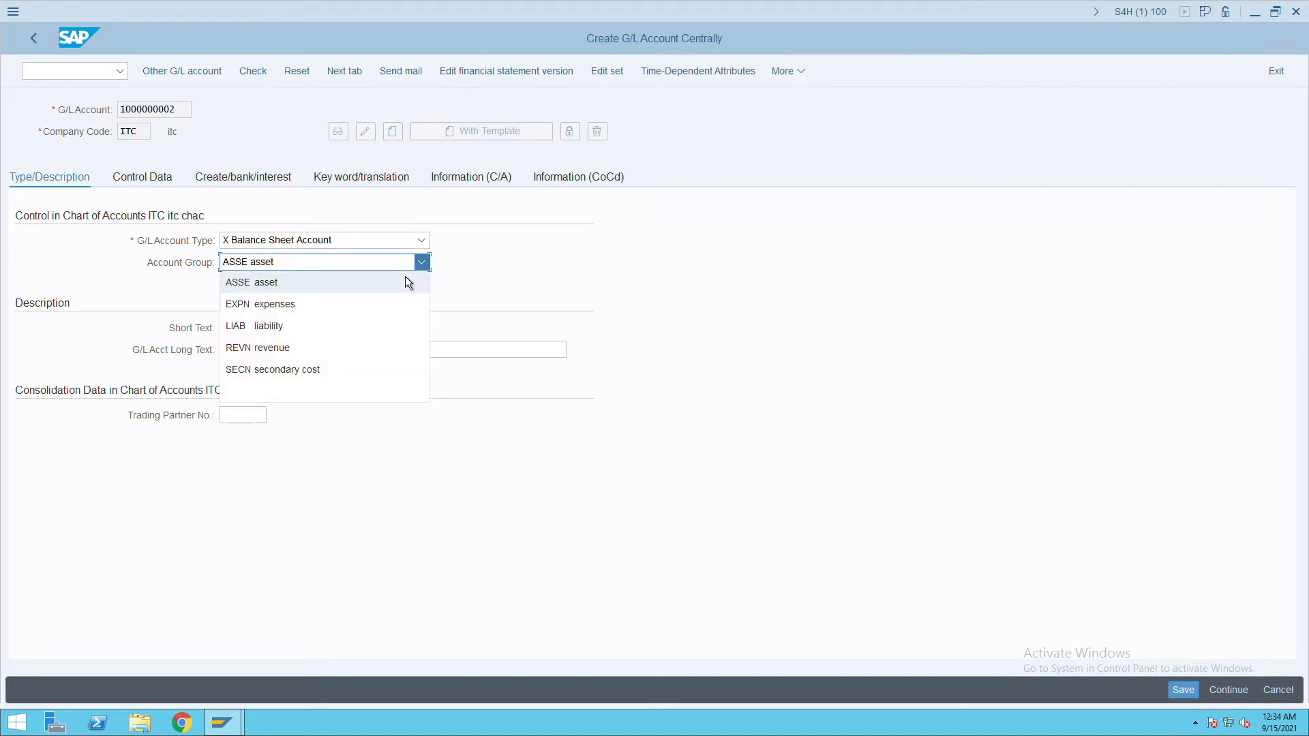
pyautogui.click(249, 333)
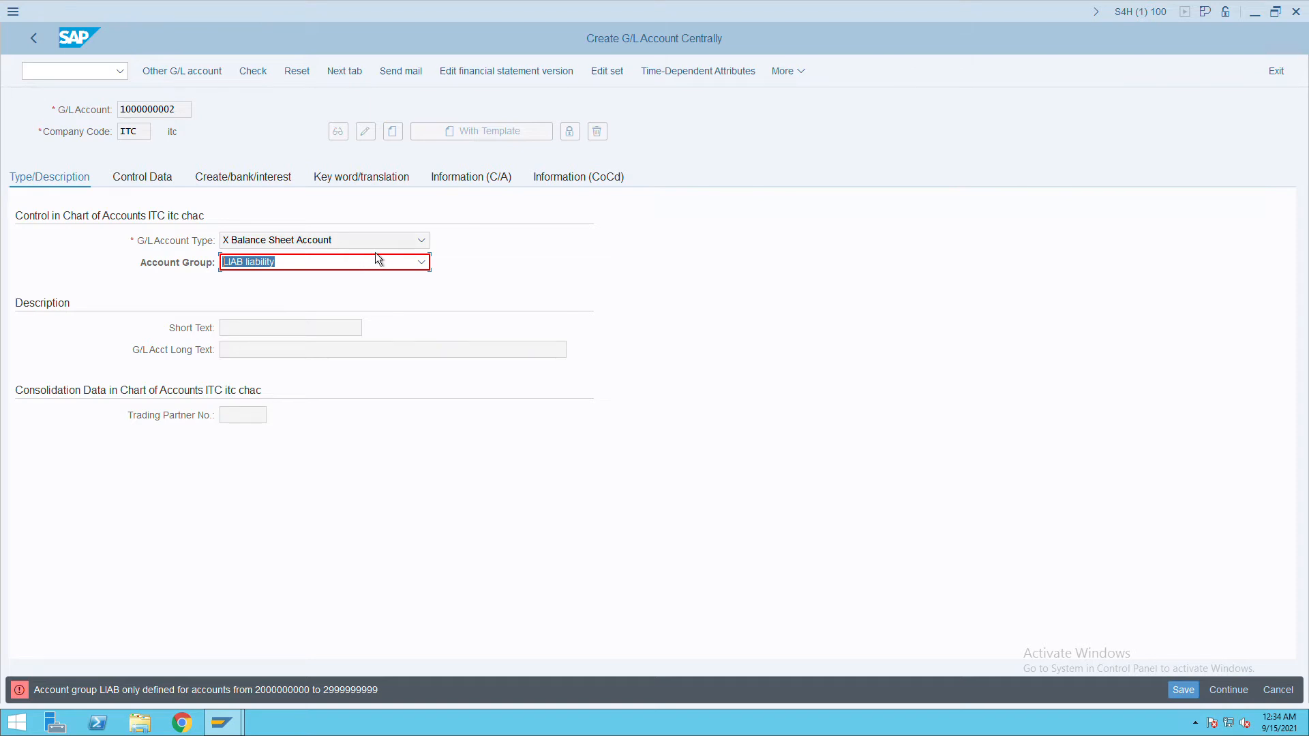
# Restart G/L account maintenance with the /nfs00 command.
pyautogui.click(89, 76)
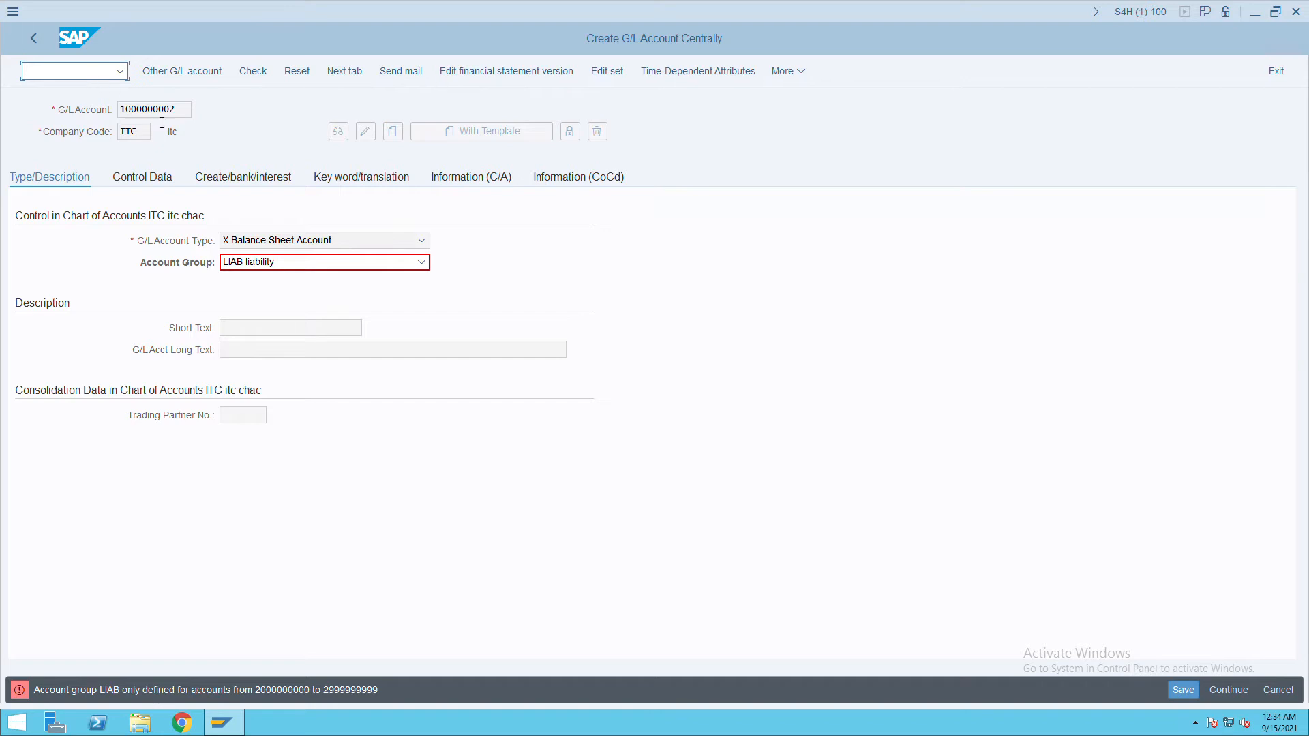
pyautogui.doubleClick(178, 111)
pyautogui.click(60, 75)
pyautogui.write('/nfss')
pyautogui.press('BackSpace')
pyautogui.write('00')
pyautogui.press('Return')
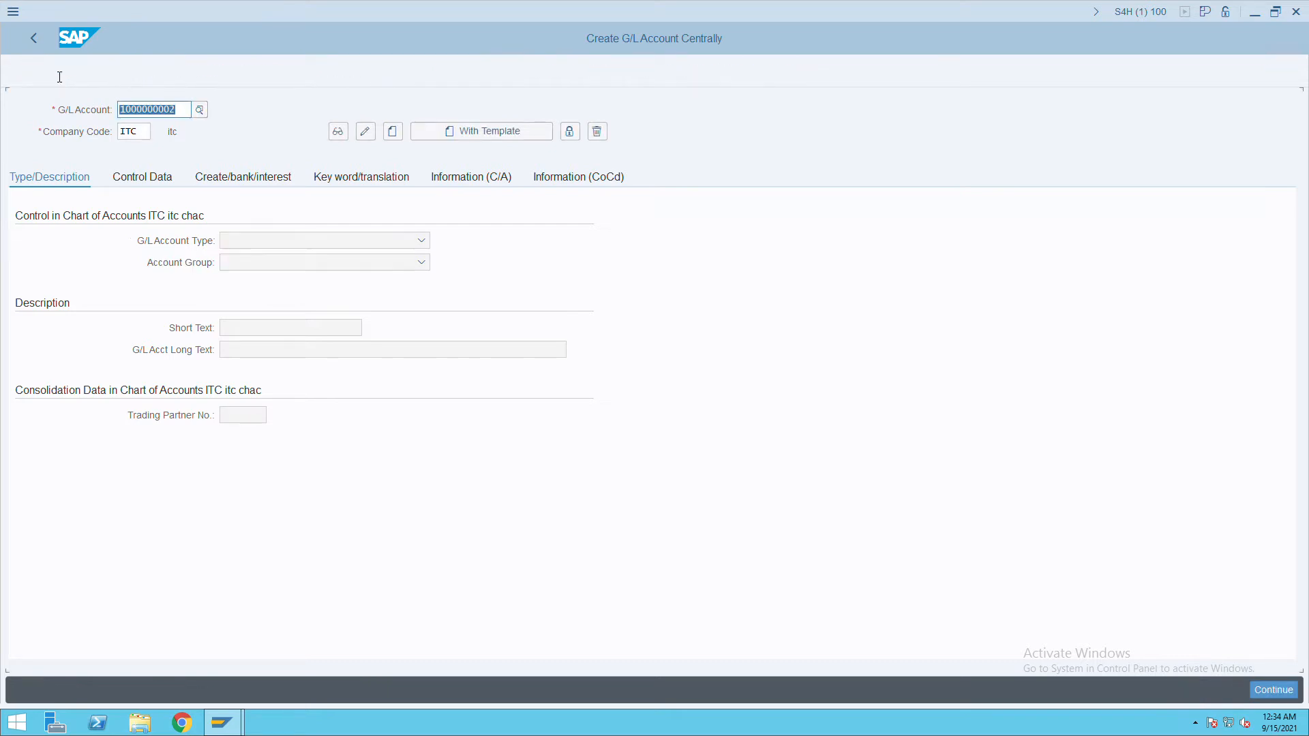
pyautogui.write('20000')
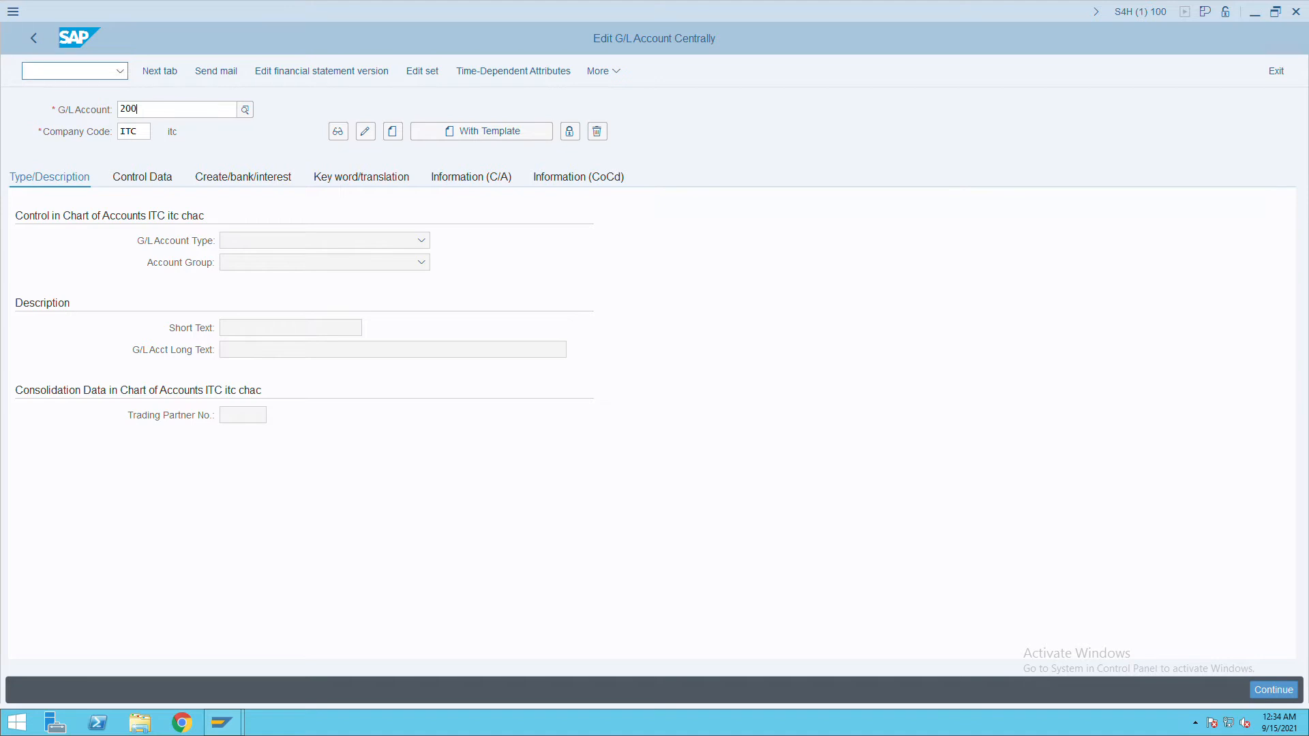
pyautogui.press('Down')
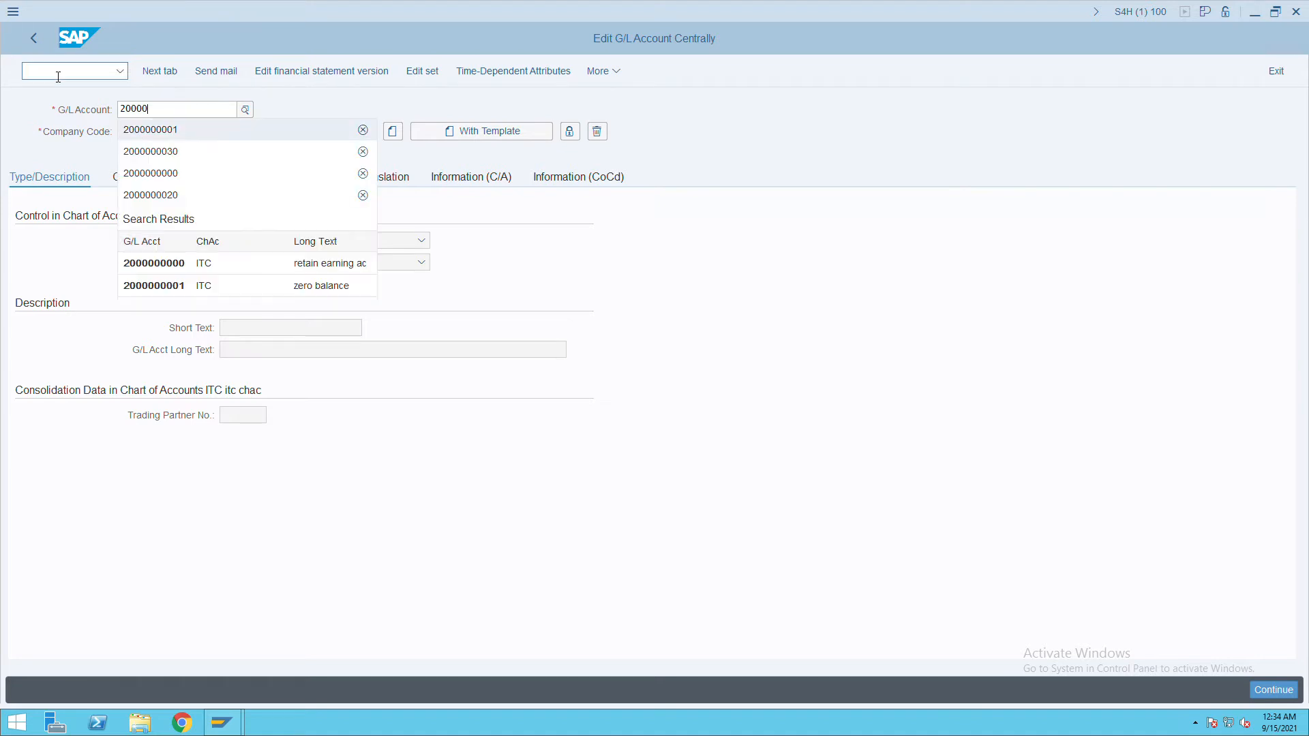
pyautogui.press('Return')
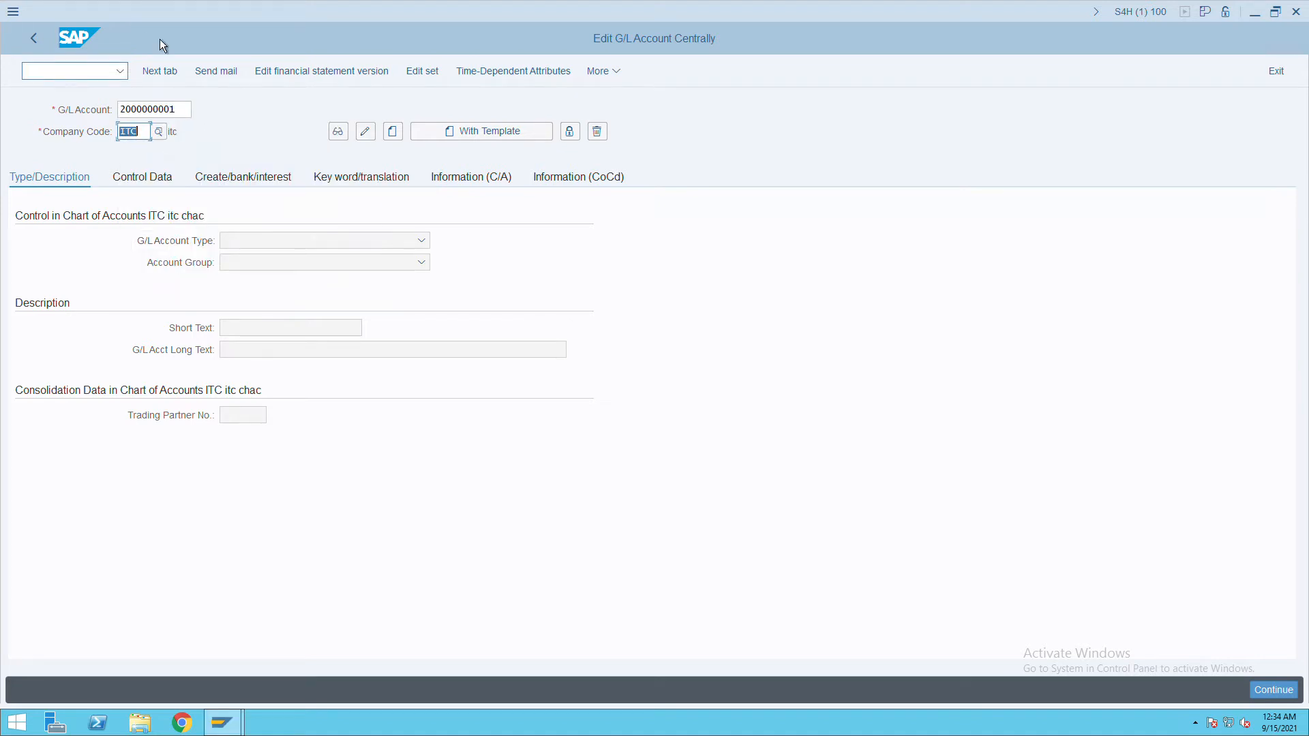
pyautogui.click(190, 109)
pyautogui.press('BackSpace')
pyautogui.write('2')
pyautogui.press('Return')
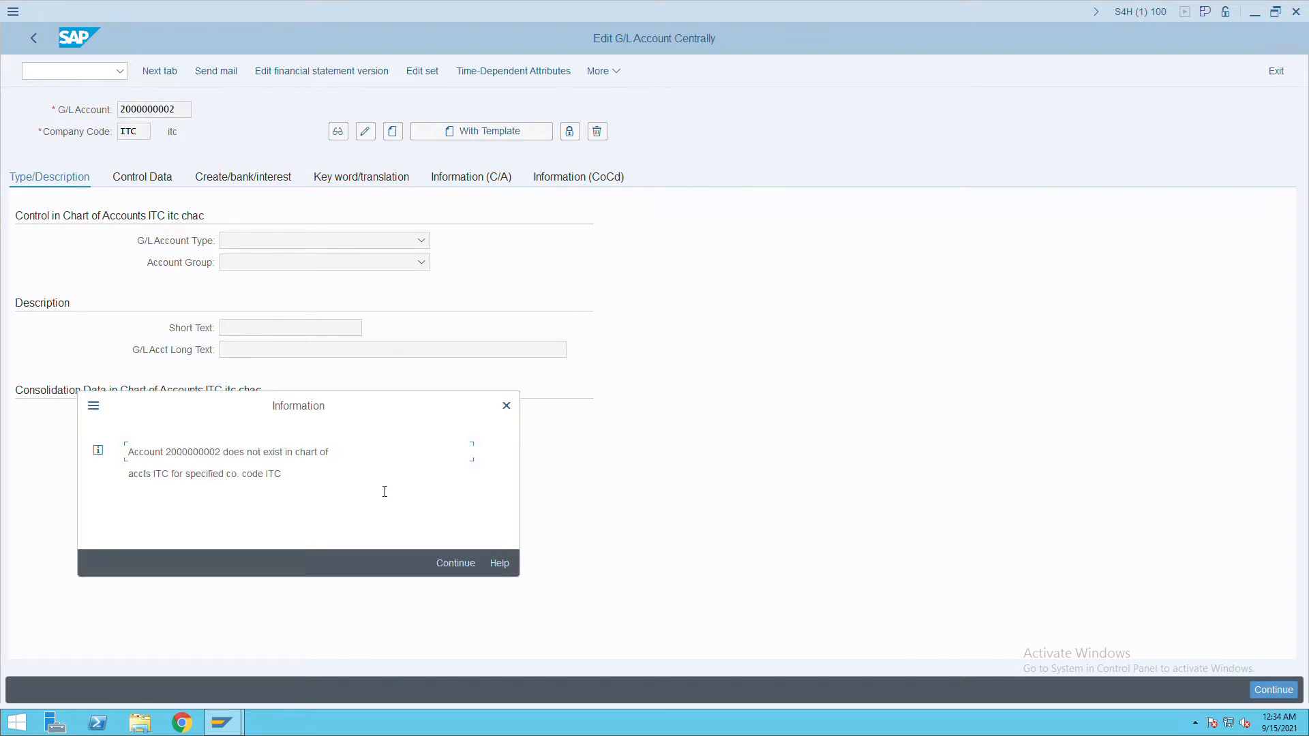
pyautogui.click(451, 575)
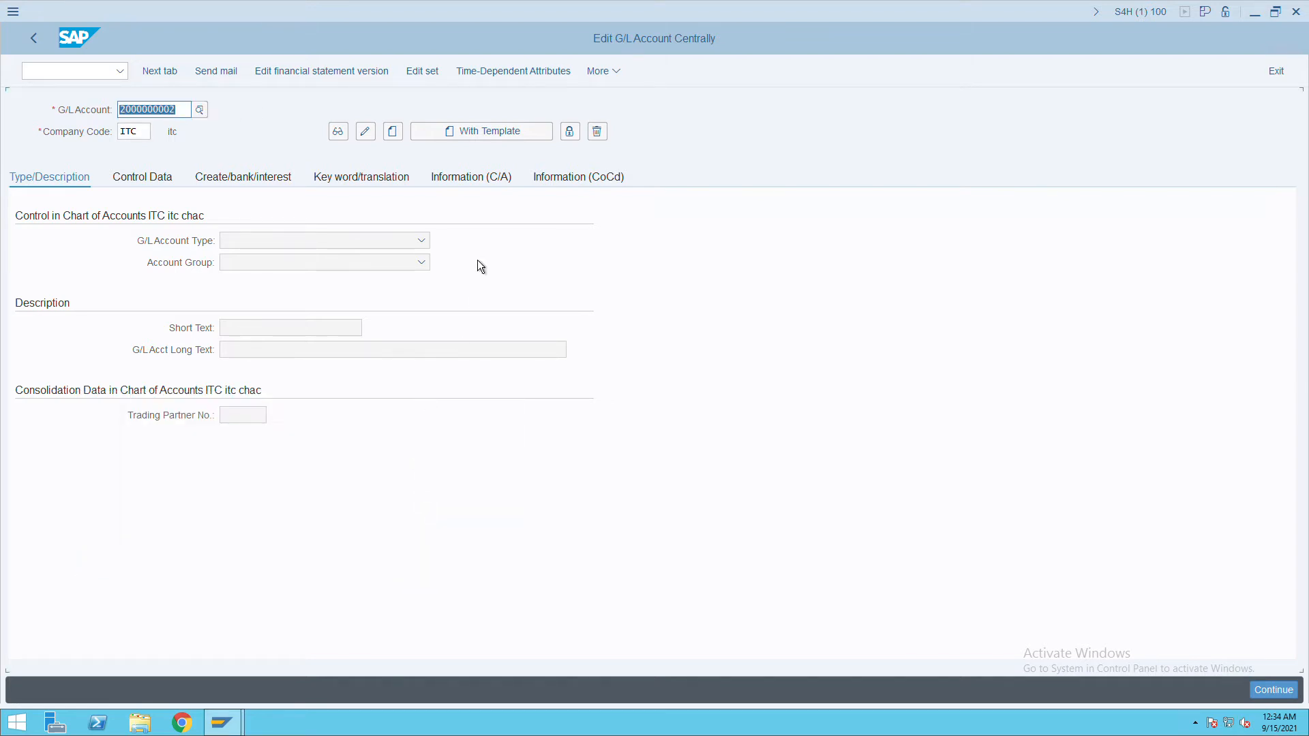
pyautogui.click(393, 130)
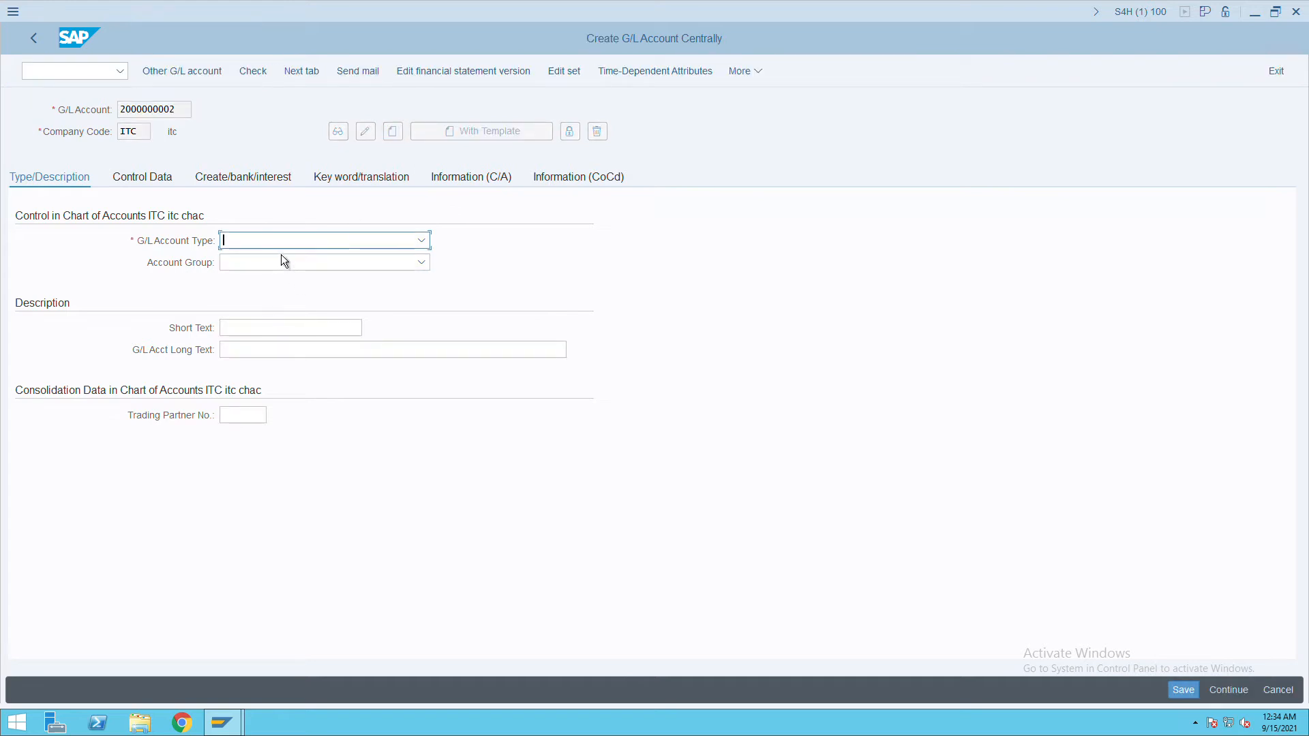
# Choose account type X and group LIAB, and enter 'share capital' as short and long text.
pyautogui.click(284, 247)
pyautogui.click(289, 332)
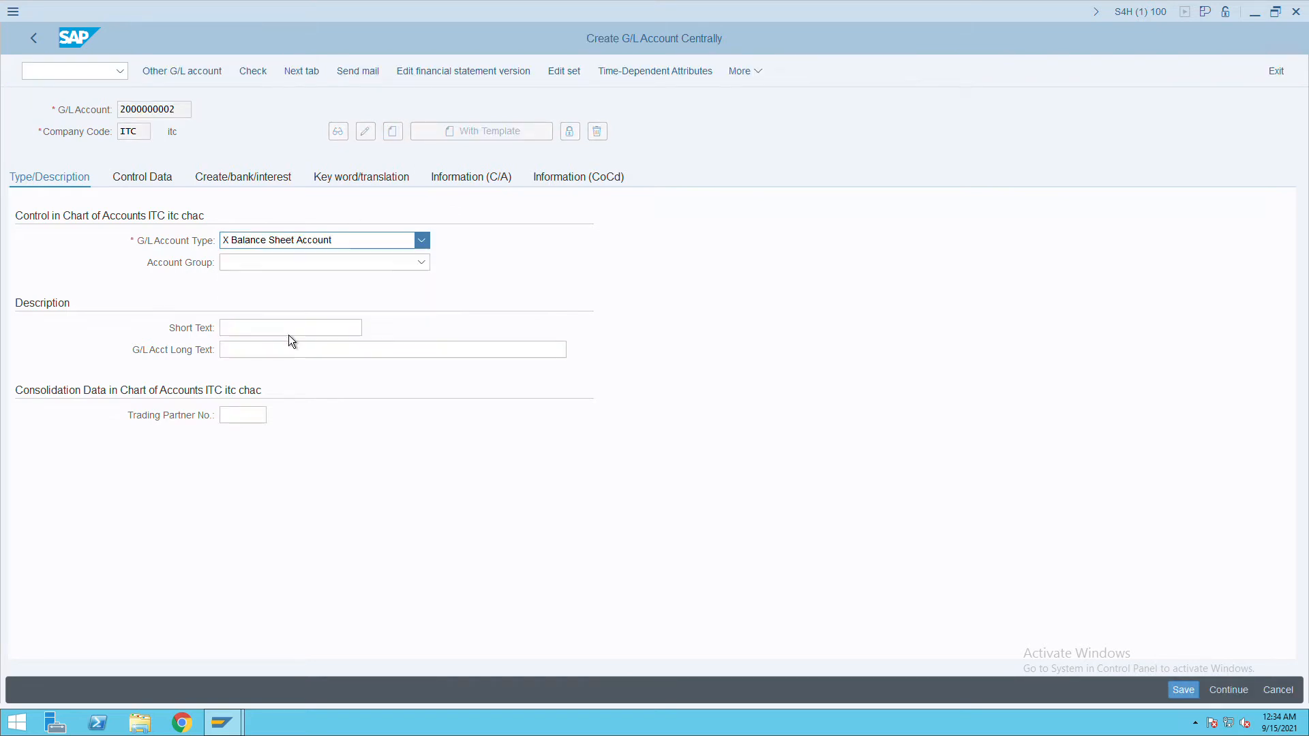
pyautogui.click(285, 266)
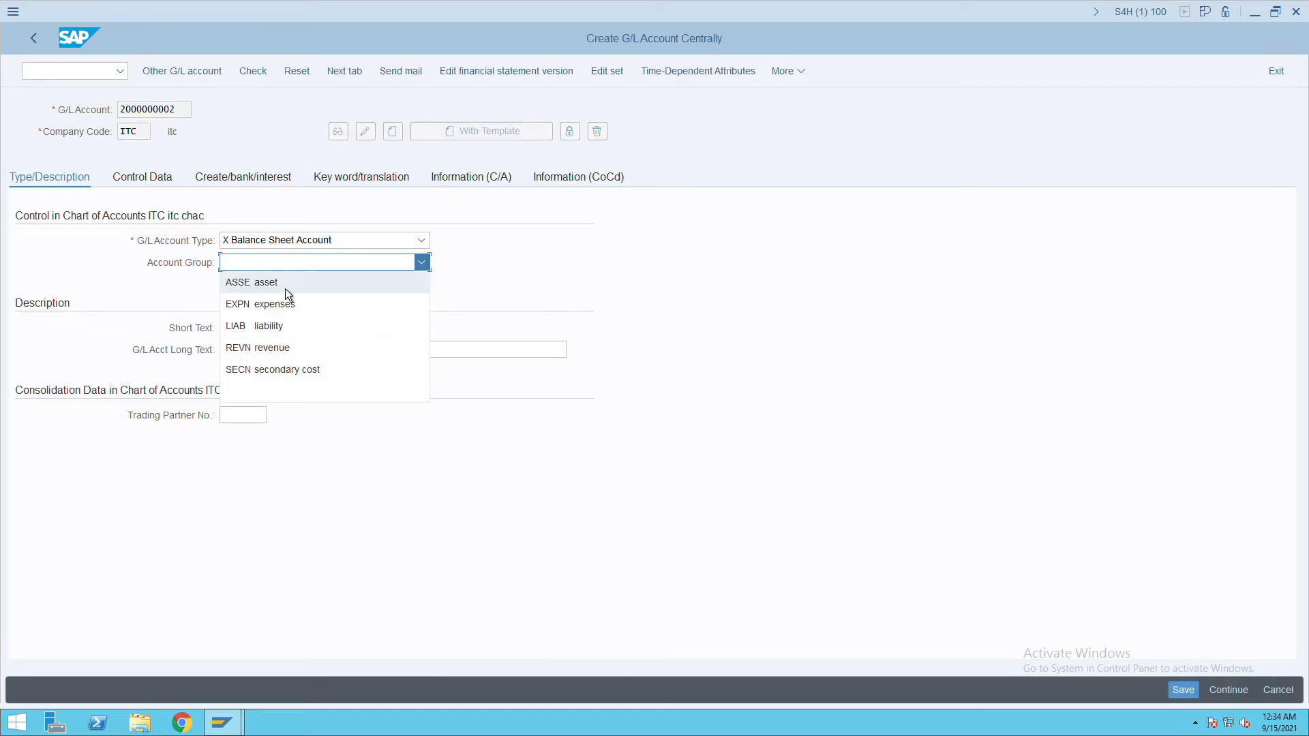
pyautogui.click(281, 329)
pyautogui.click(263, 332)
pyautogui.write('share capital')
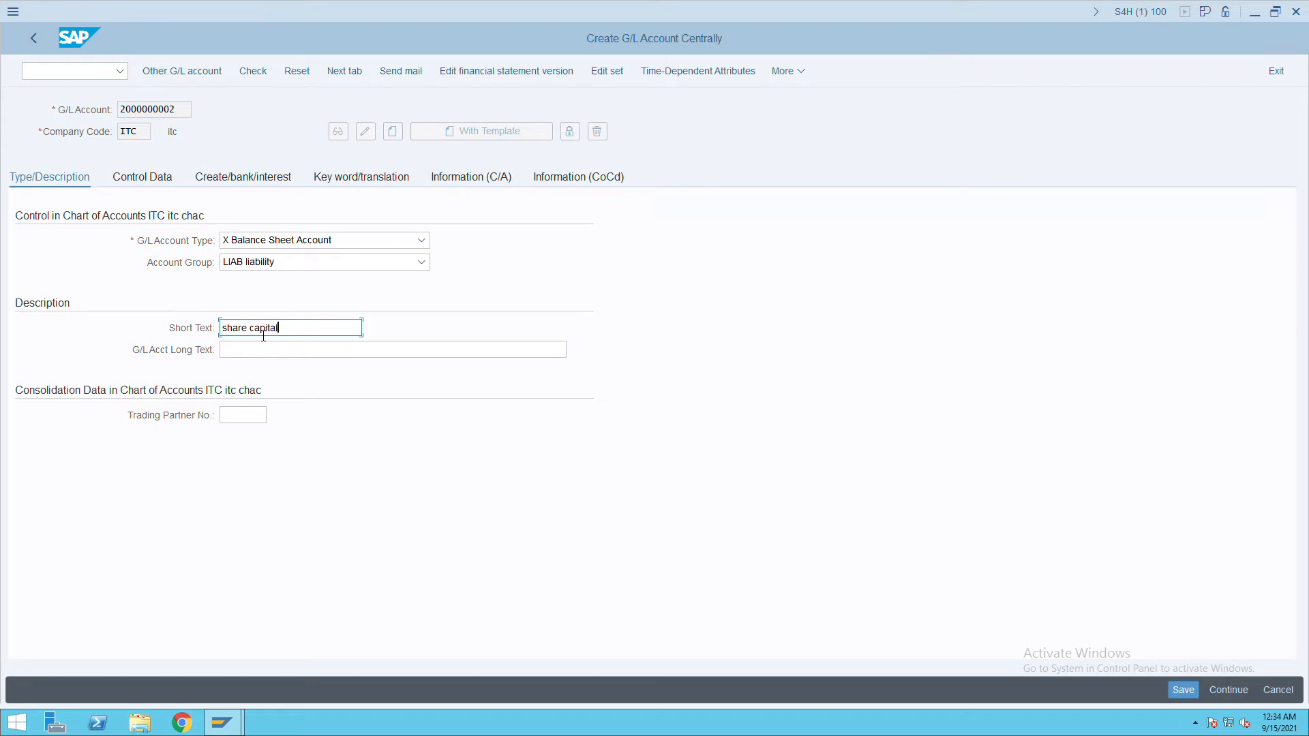
pyautogui.press('Tab')
pyautogui.write('shar')
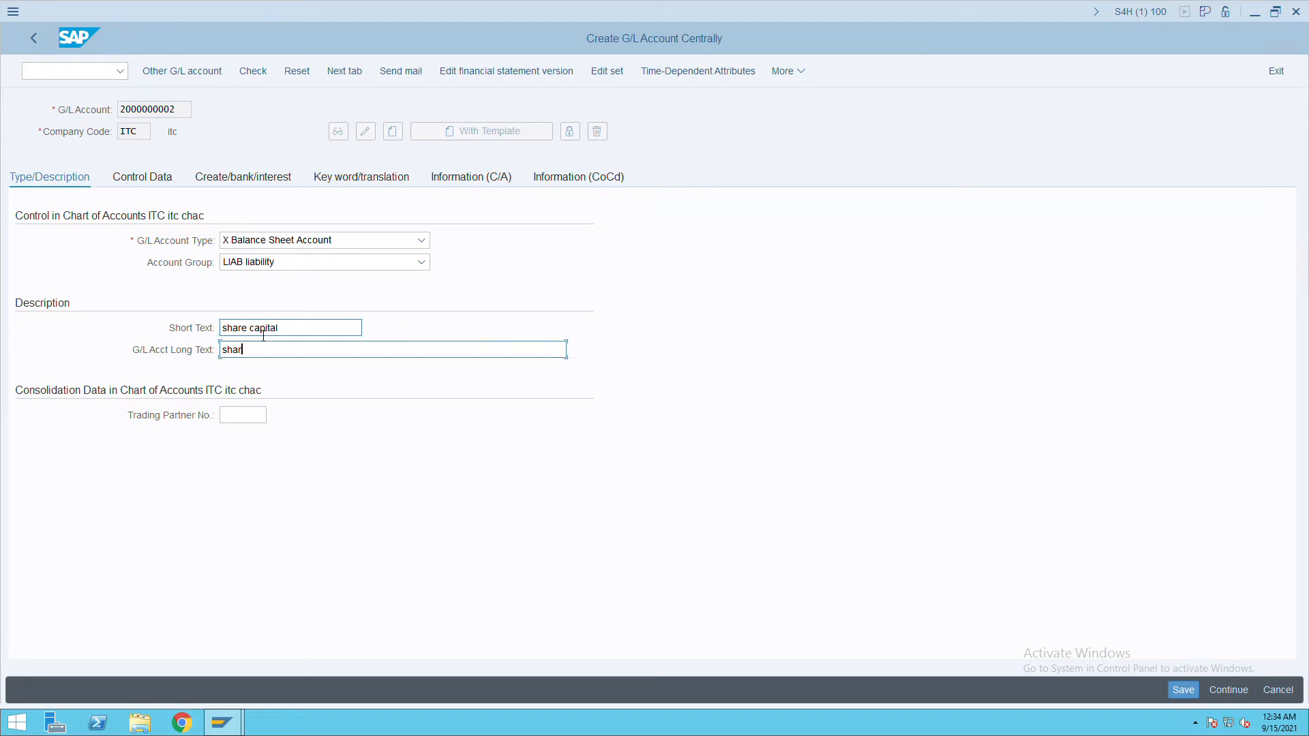
pyautogui.write('e capitla')
pyautogui.press('BackSpace')
pyautogui.write('al')
# Enable open item management, set sort key 001 and field status group G001, then save.
pyautogui.click(161, 180)
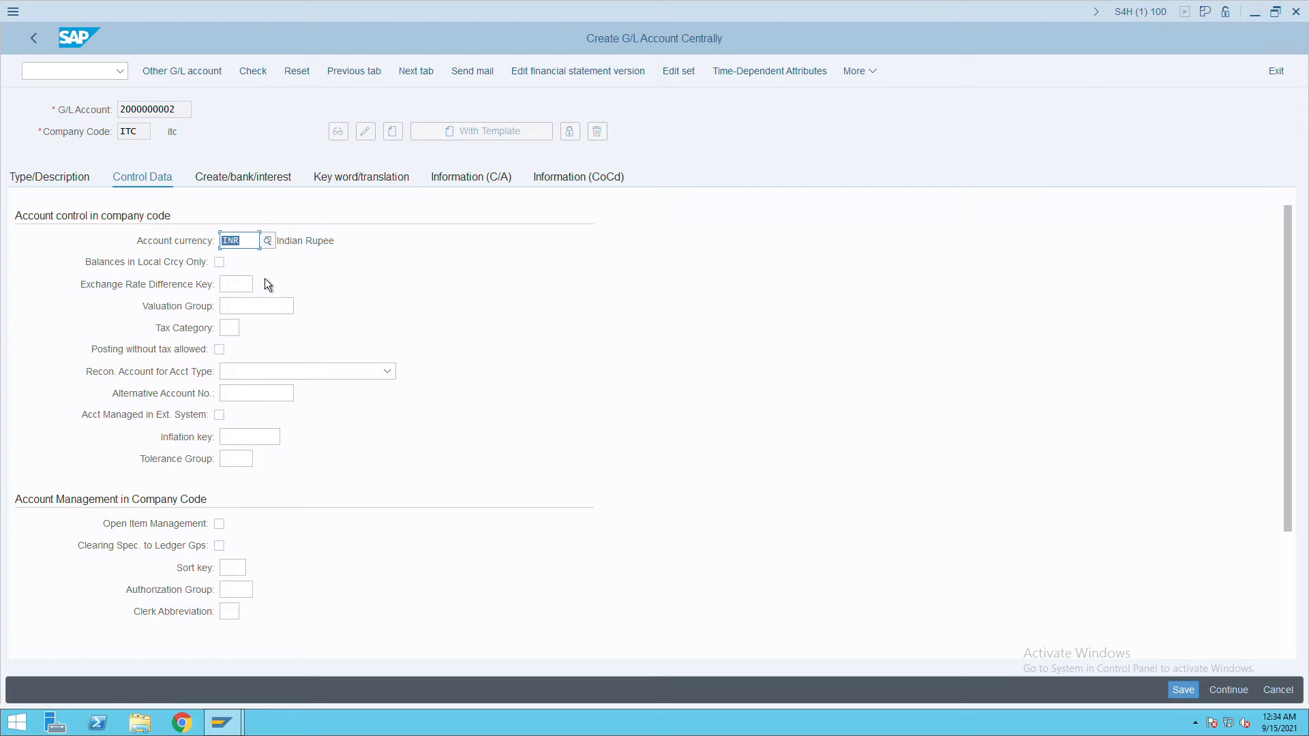
pyautogui.click(220, 524)
pyautogui.click(239, 568)
pyautogui.click(255, 589)
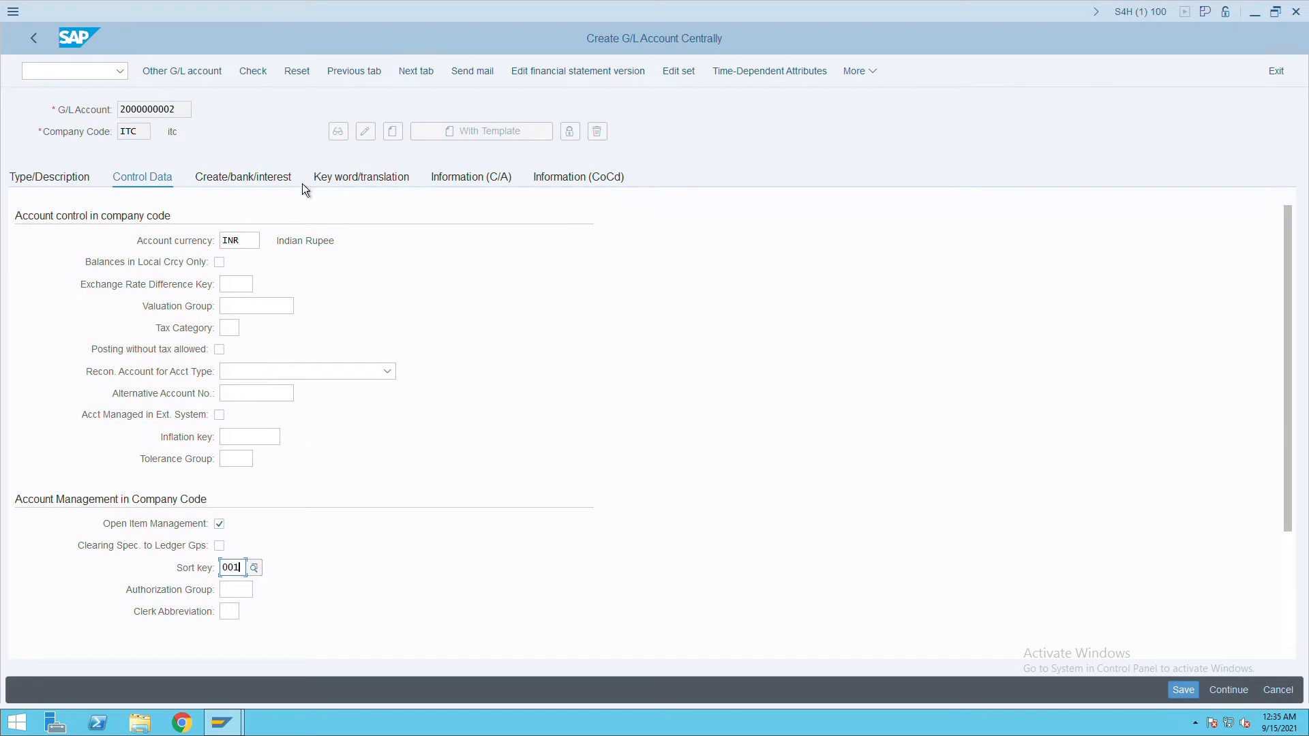
pyautogui.click(295, 181)
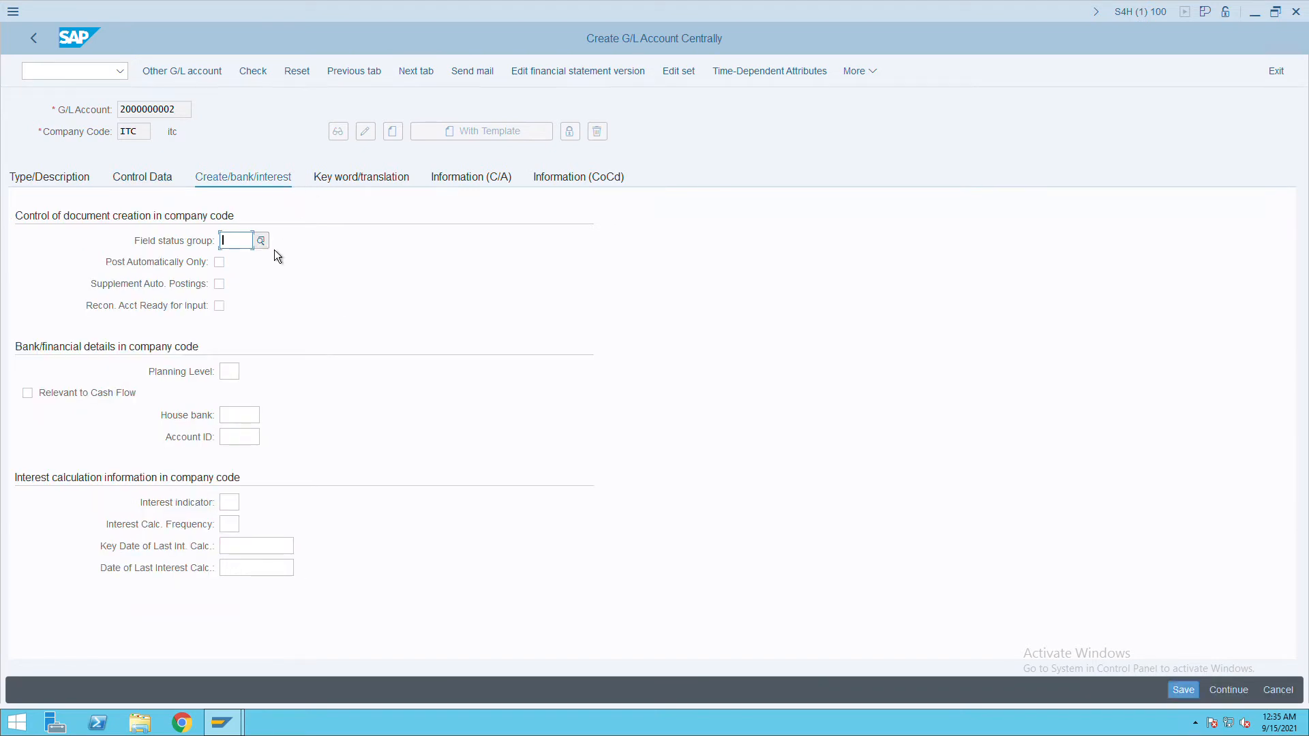
pyautogui.write('g001')
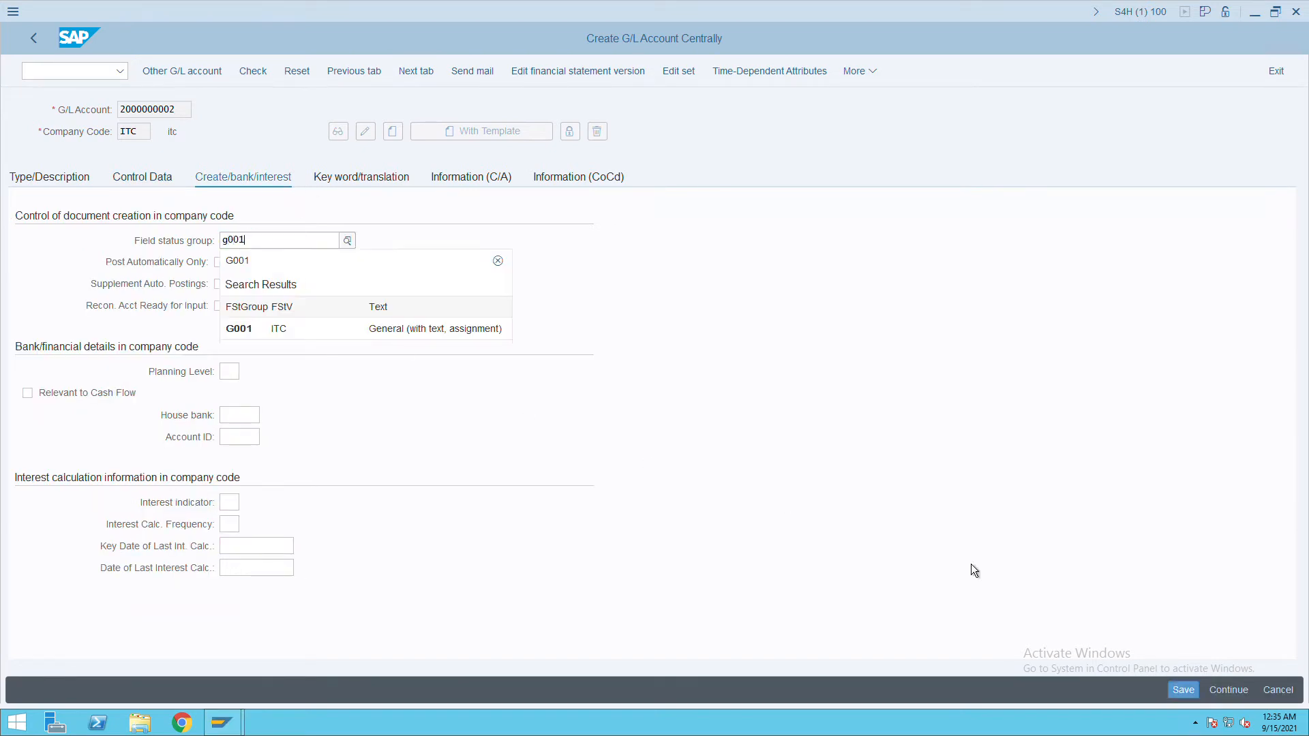
pyautogui.click(1184, 690)
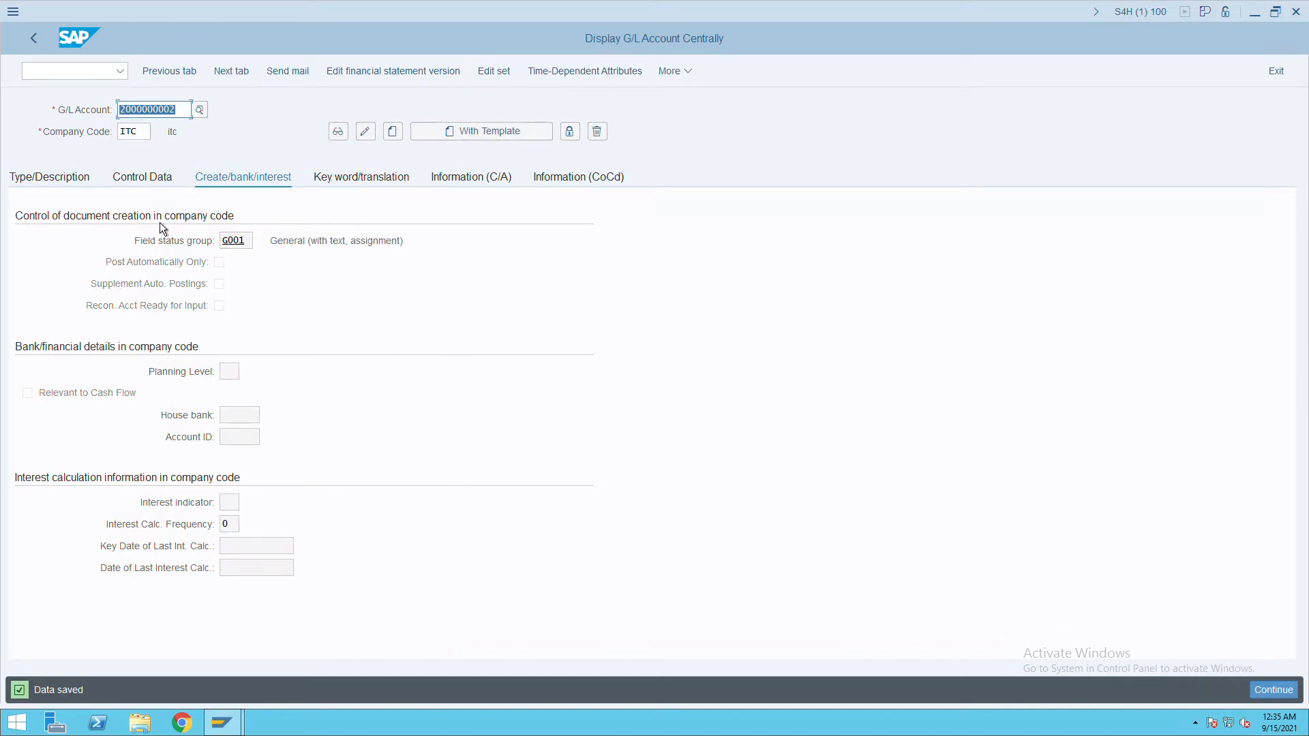
pyautogui.click(69, 184)
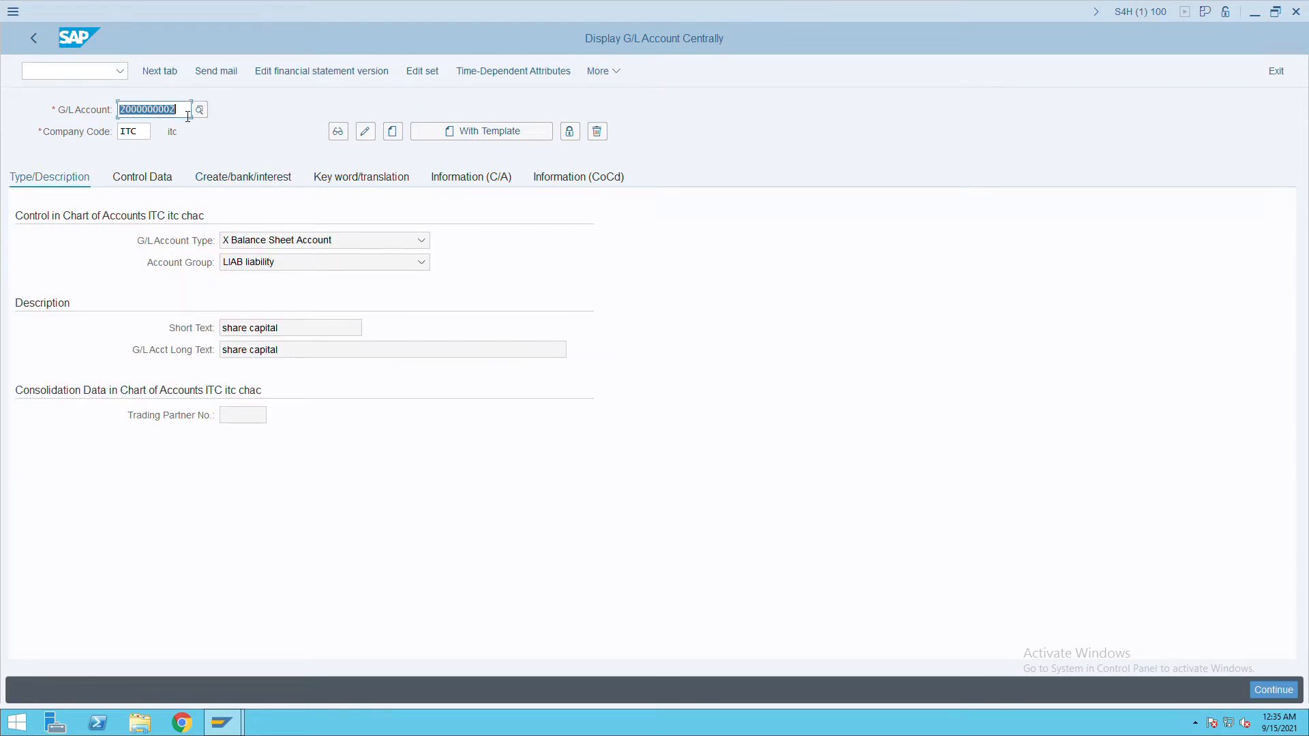
pyautogui.write('3000000')
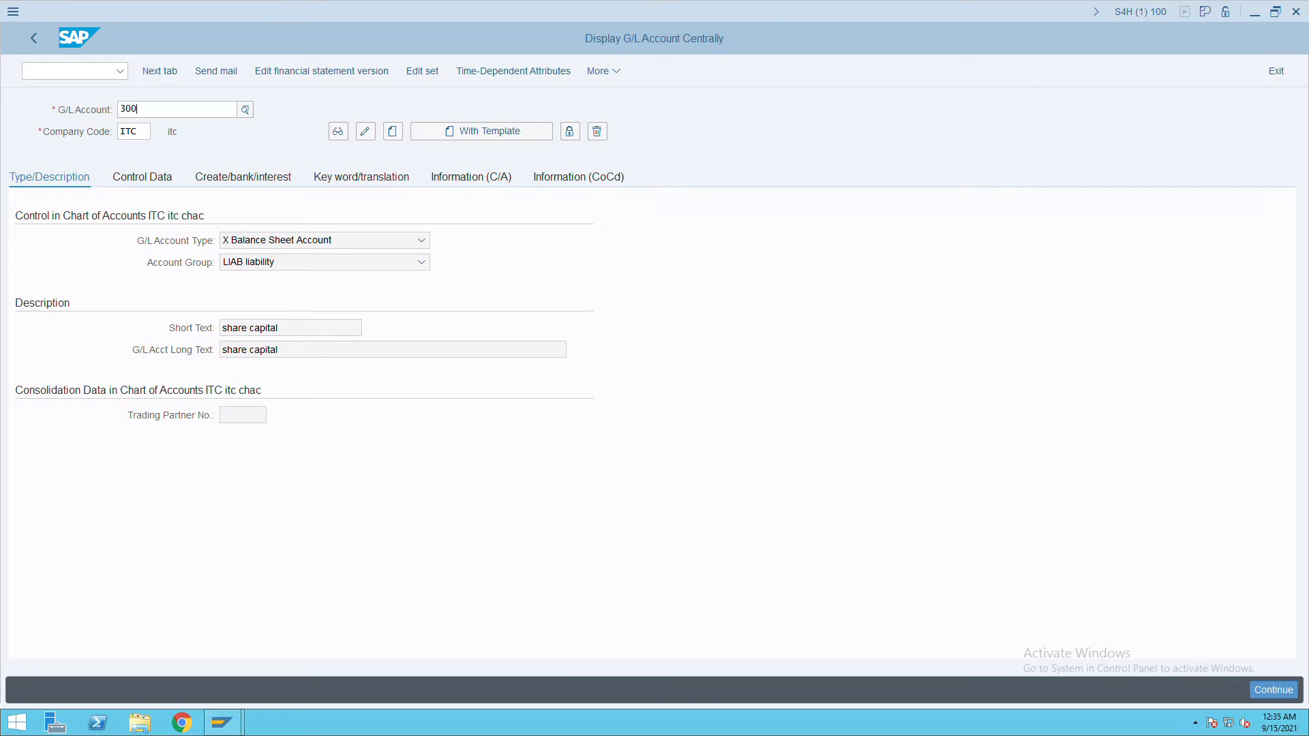
pyautogui.press('BackSpace')
pyautogui.press('BackSpace')
pyautogui.press('BackSpace')
pyautogui.press('BackSpace')
pyautogui.press('BackSpace')
pyautogui.press('BackSpace')
pyautogui.press('BackSpace')
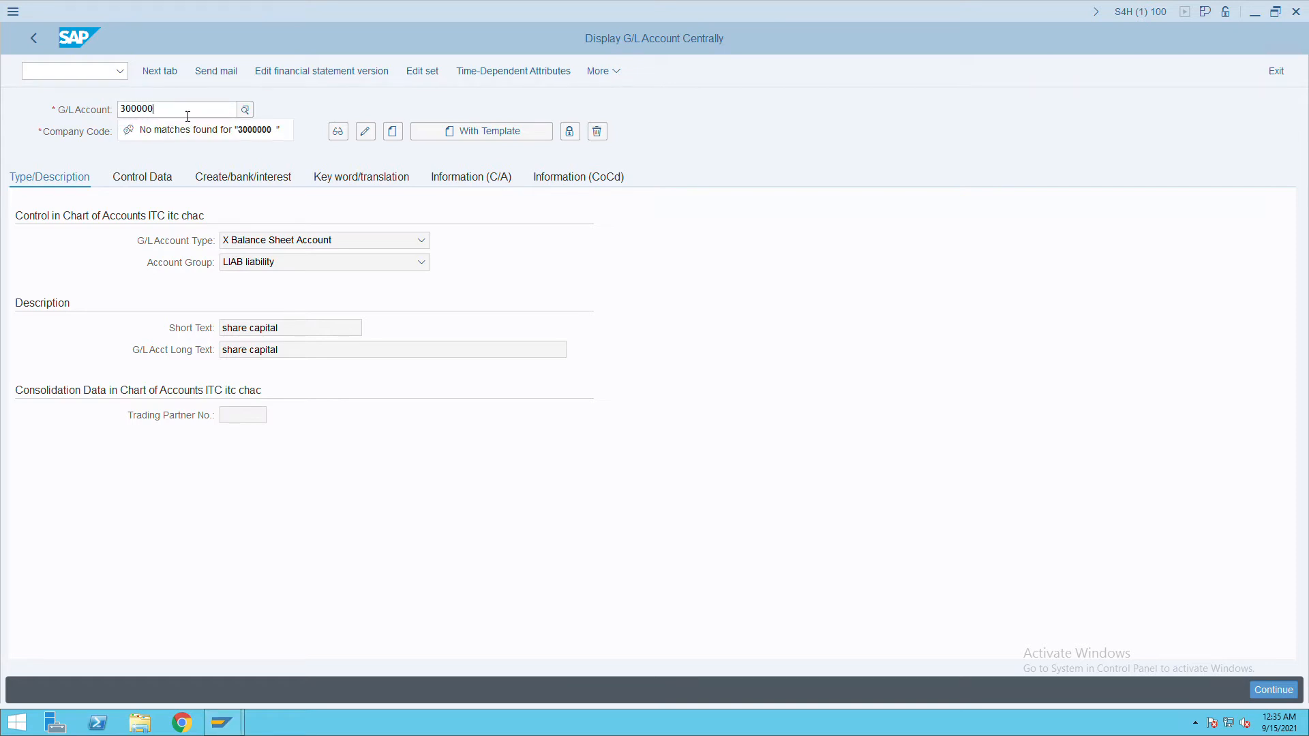
pyautogui.write('40')
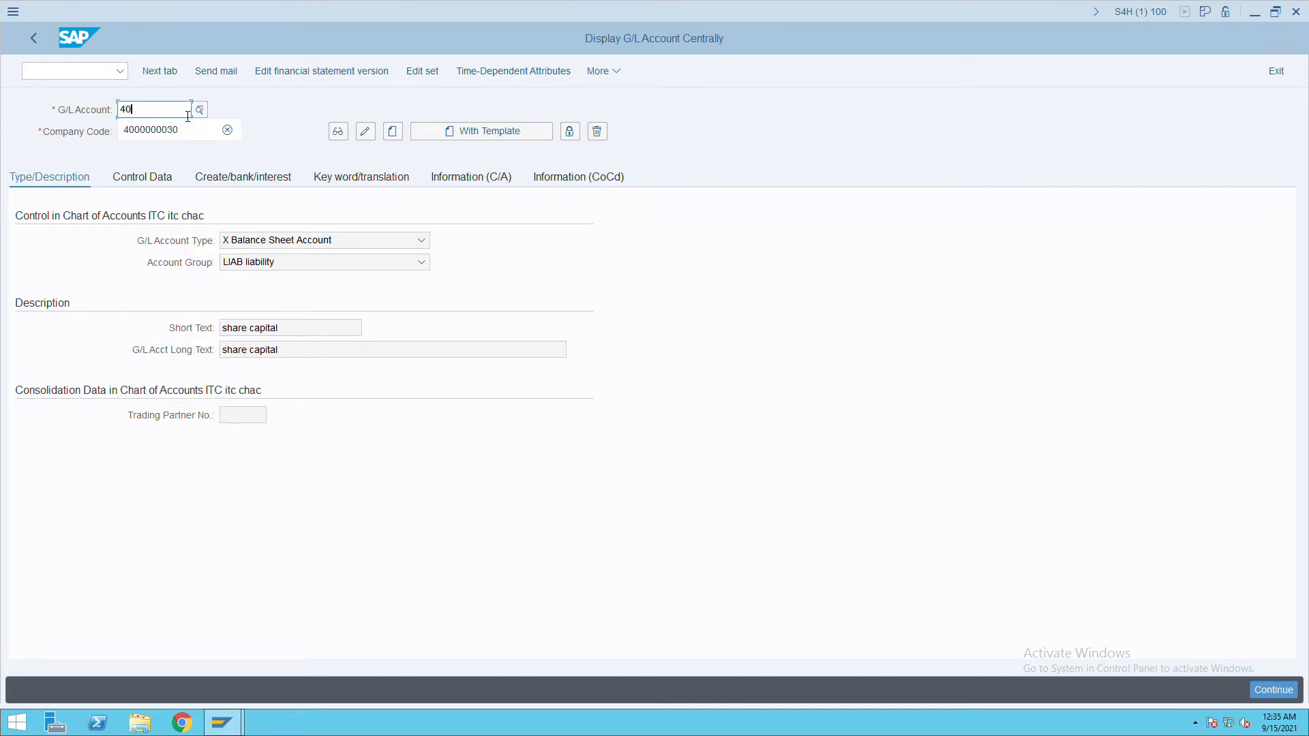
pyautogui.click(175, 132)
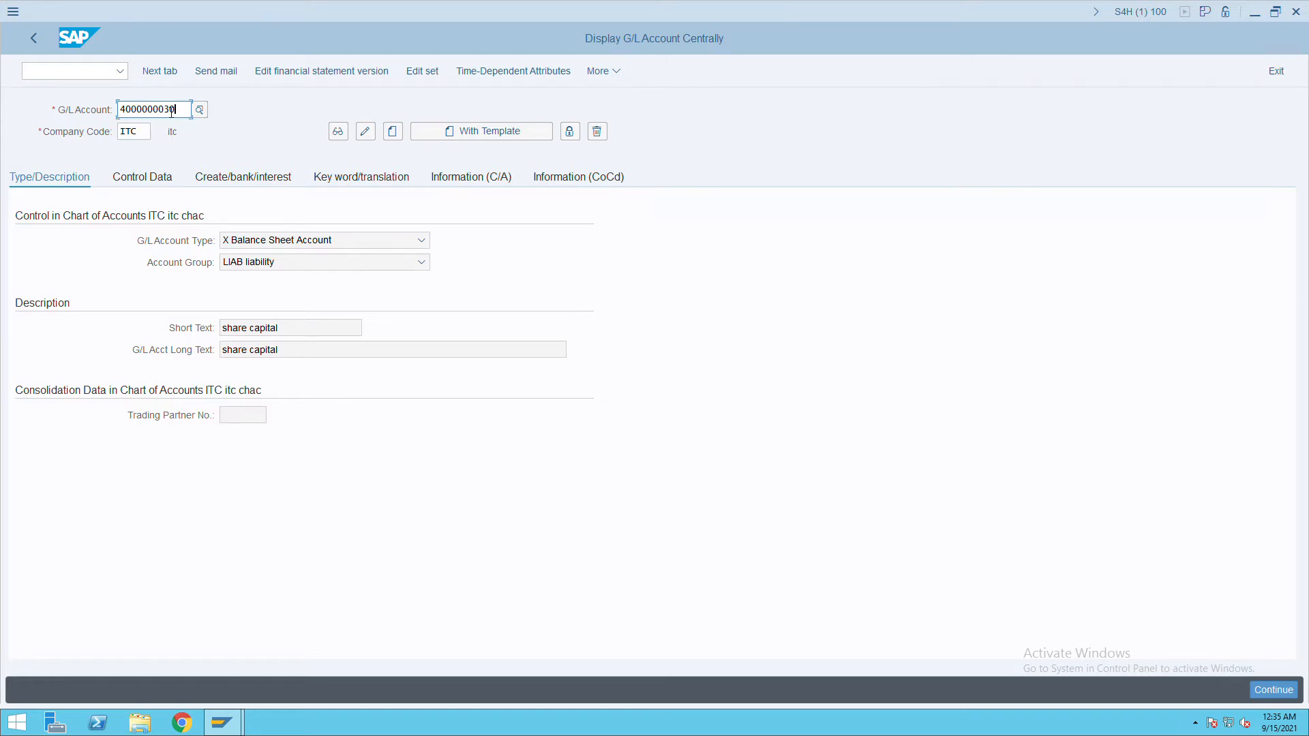
pyautogui.press('BackSpace')
pyautogui.press('BackSpace')
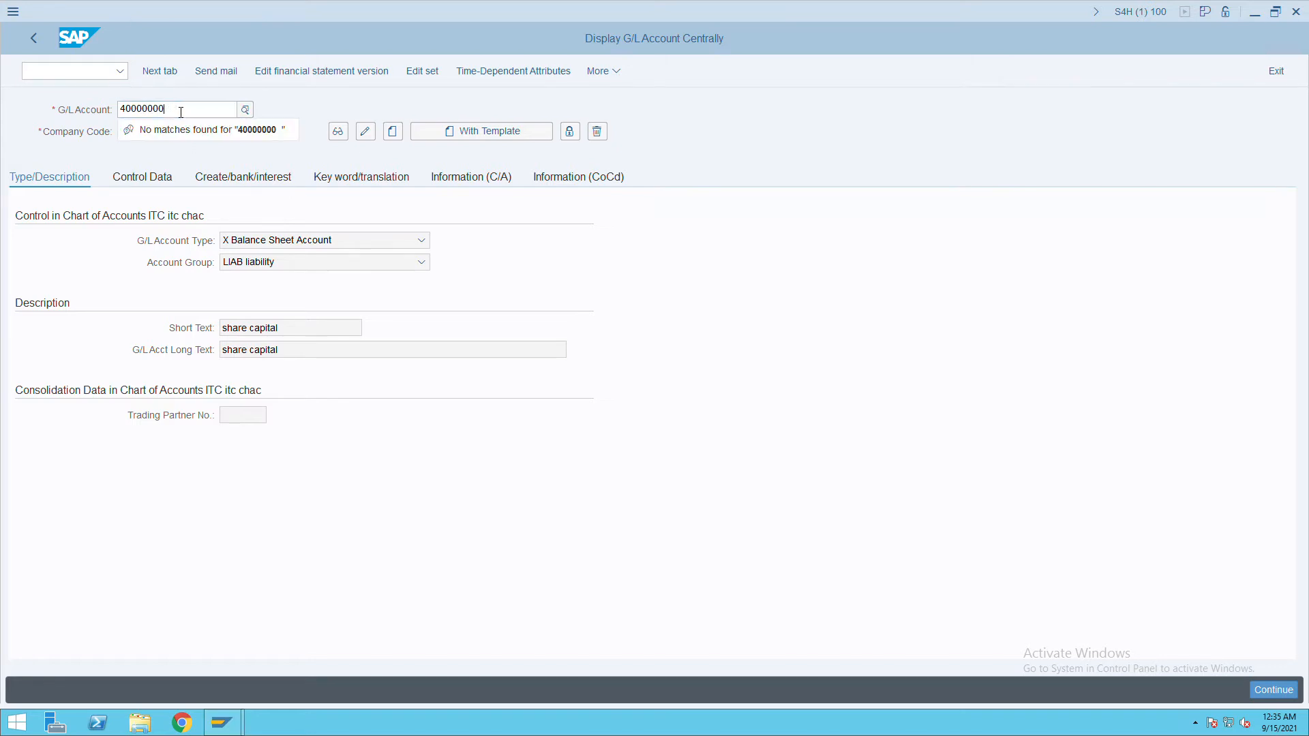
pyautogui.write('00')
pyautogui.press('Tab')
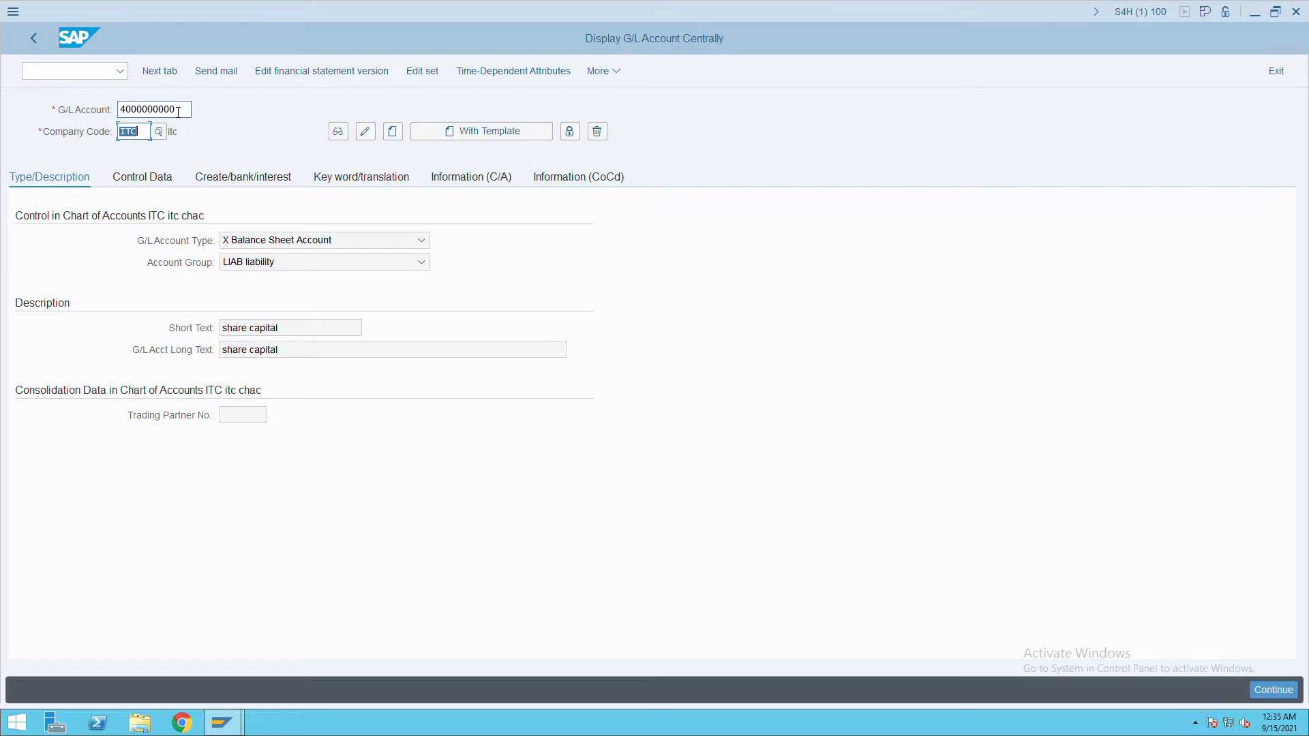
pyautogui.click(400, 137)
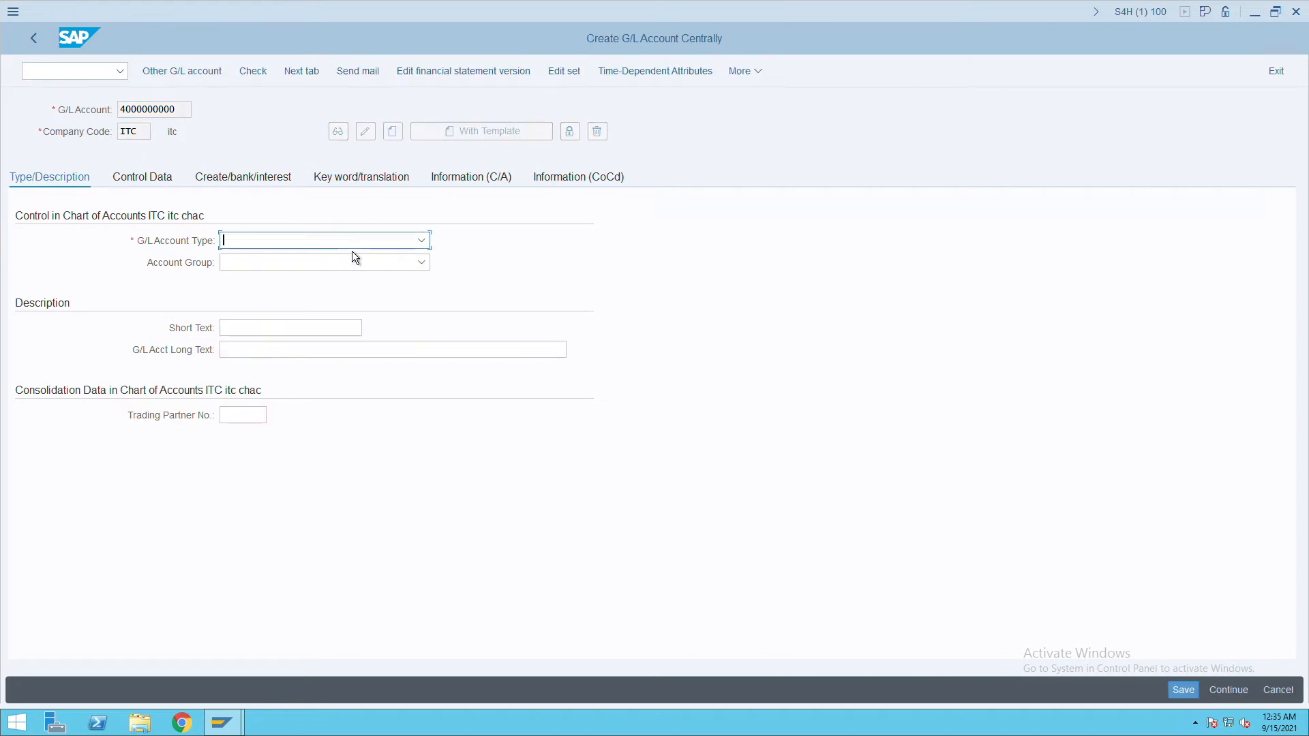
# Choose account type N and group EXPN, and enter 'water exp' as short and long text.
pyautogui.click(320, 248)
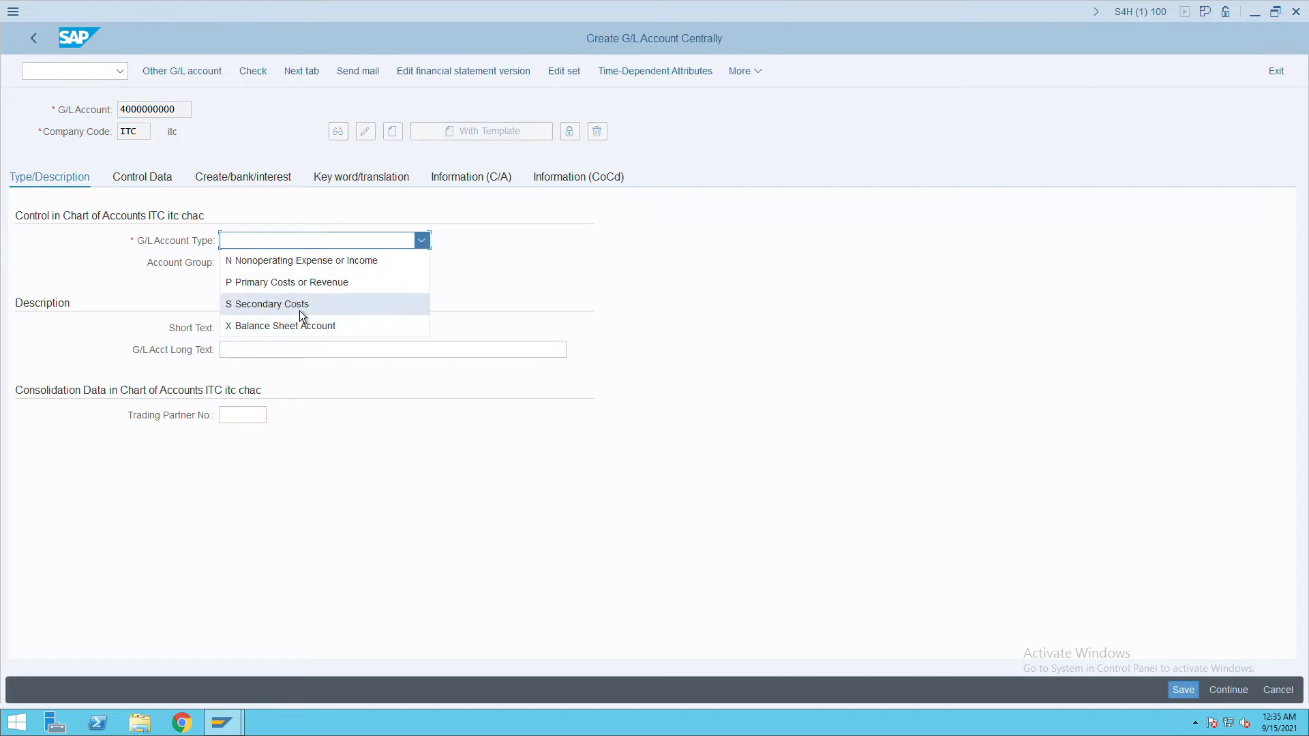
pyautogui.click(302, 271)
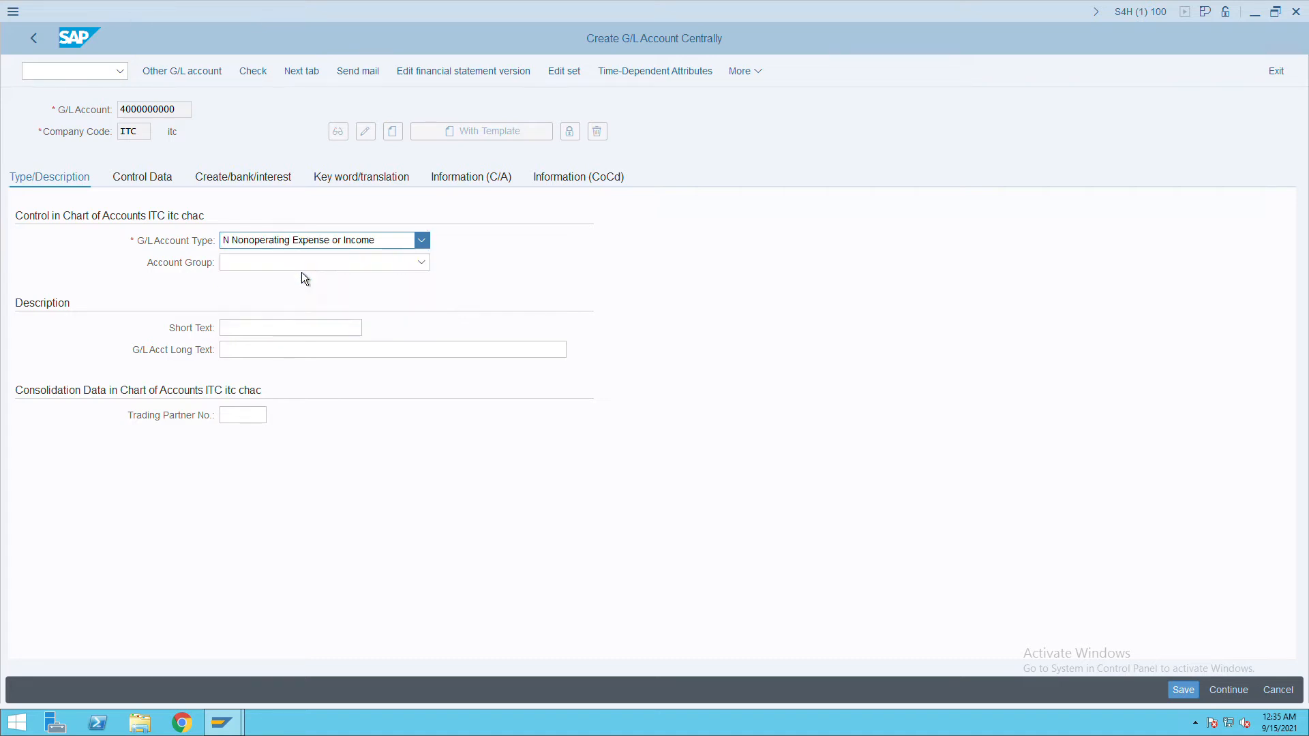
pyautogui.click(302, 271)
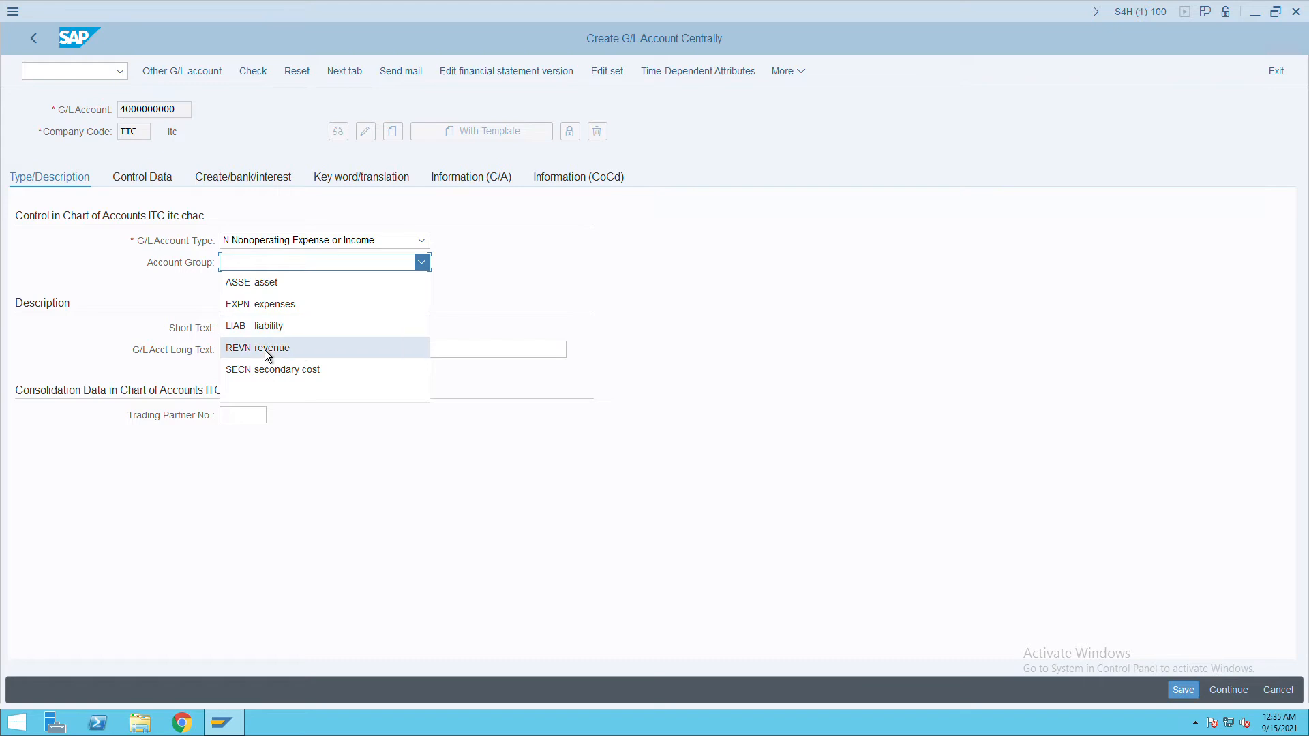
pyautogui.click(284, 311)
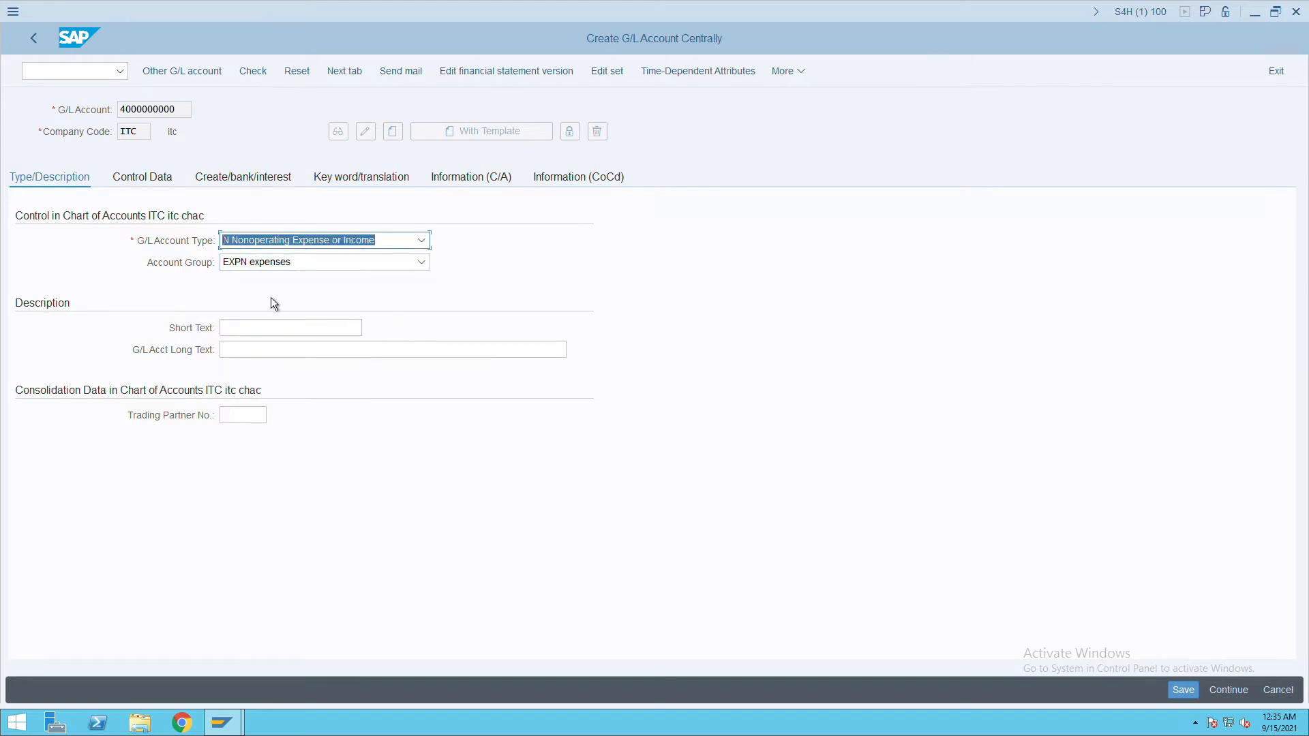
pyautogui.click(280, 328)
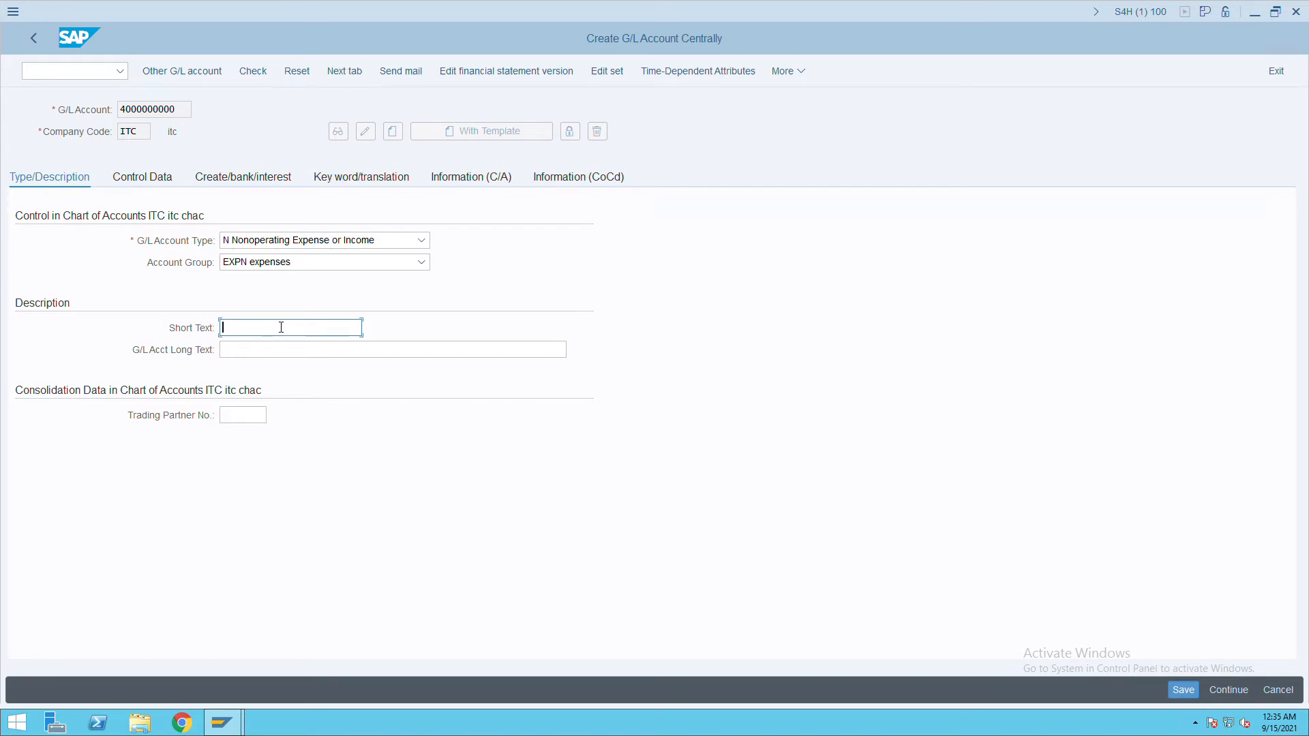
pyautogui.write('water exp')
pyautogui.press('Tab')
pyautogui.write('watr ex')
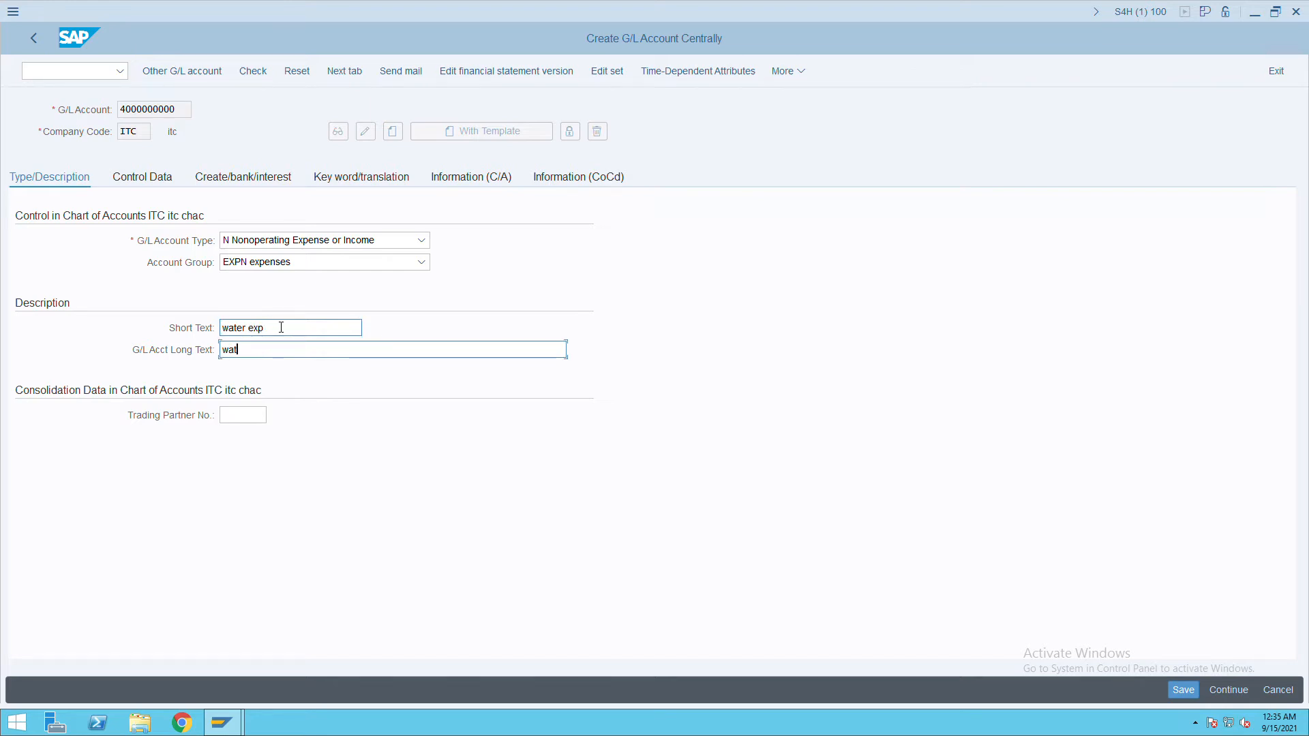
pyautogui.press('BackSpace')
pyautogui.press('BackSpace')
pyautogui.press('BackSpace')
pyautogui.press('BackSpace')
pyautogui.write('er exp')
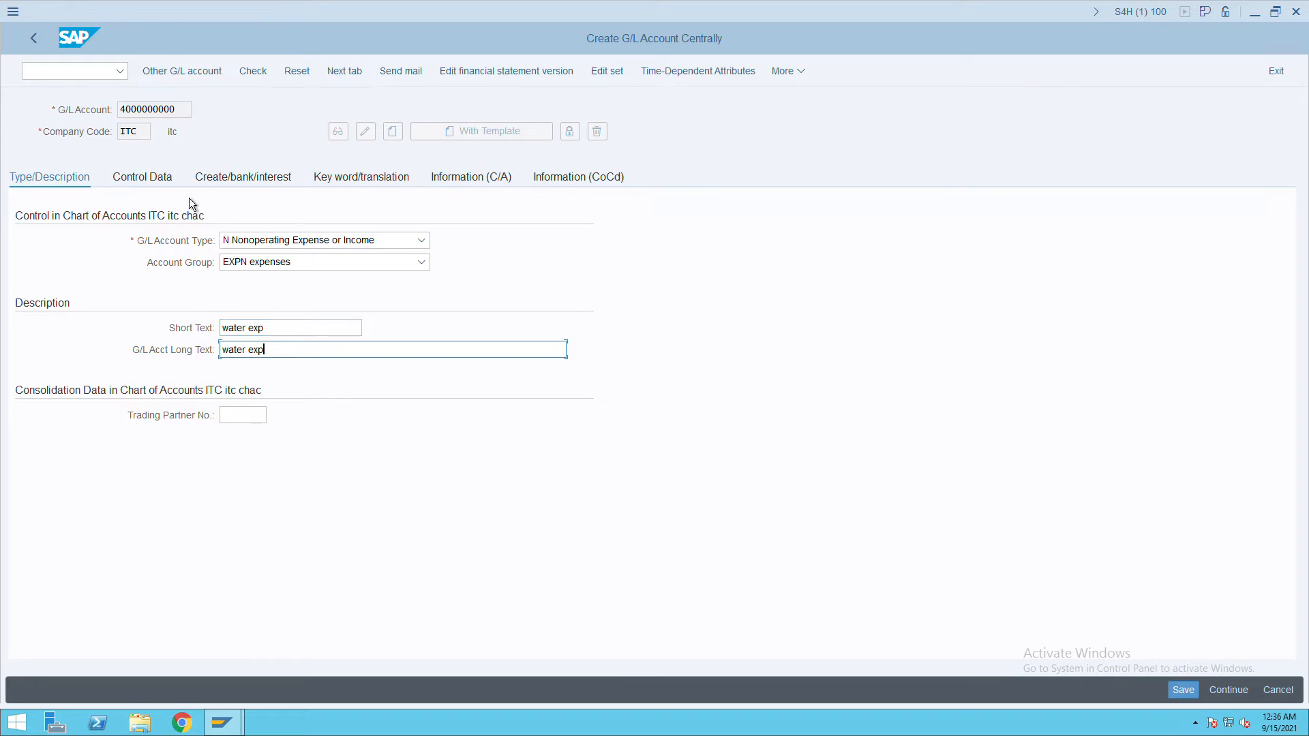
pyautogui.click(165, 183)
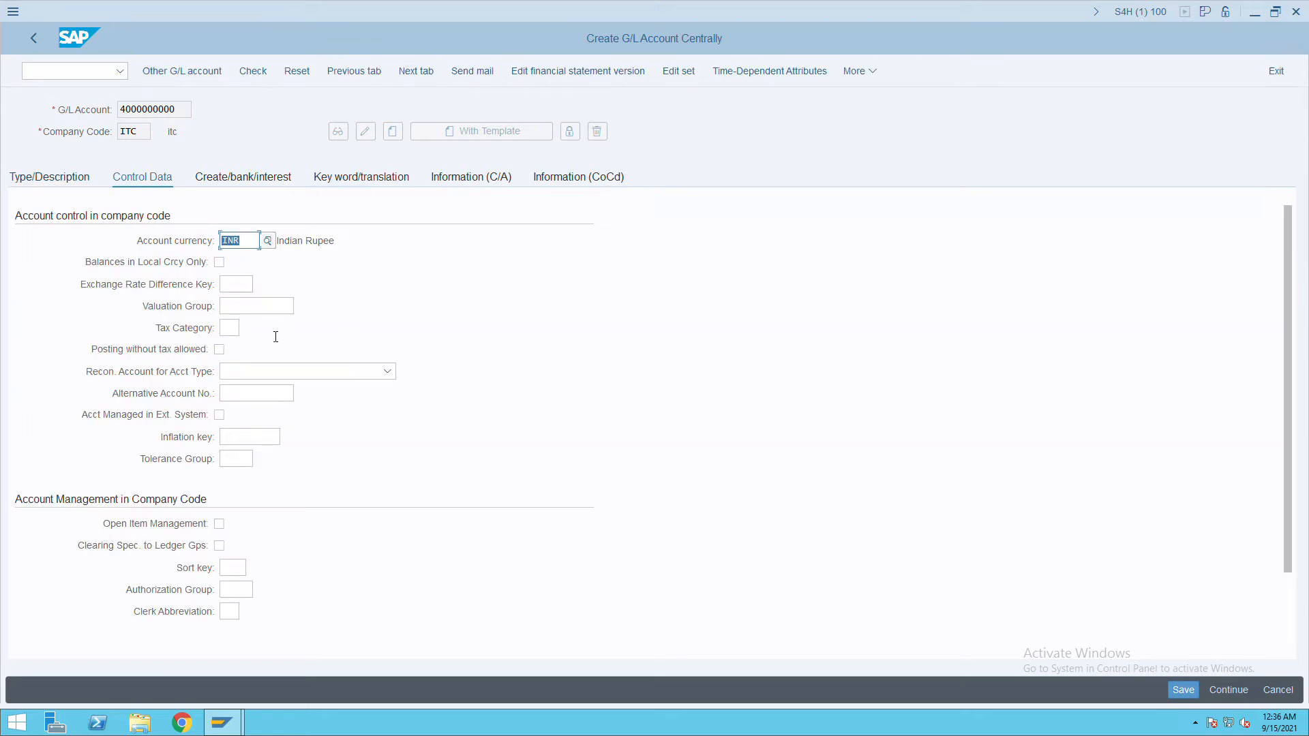
pyautogui.click(242, 571)
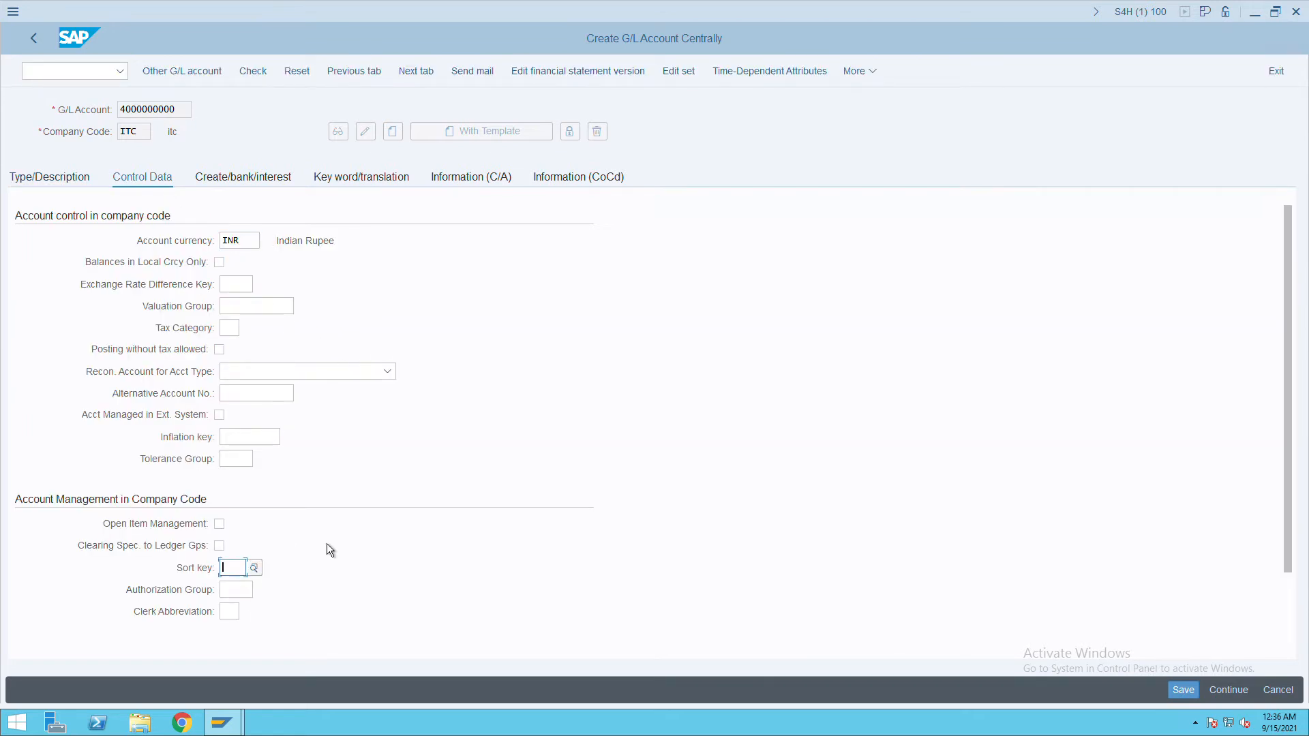
pyautogui.write('001')
pyautogui.press('Tab')
pyautogui.click(259, 183)
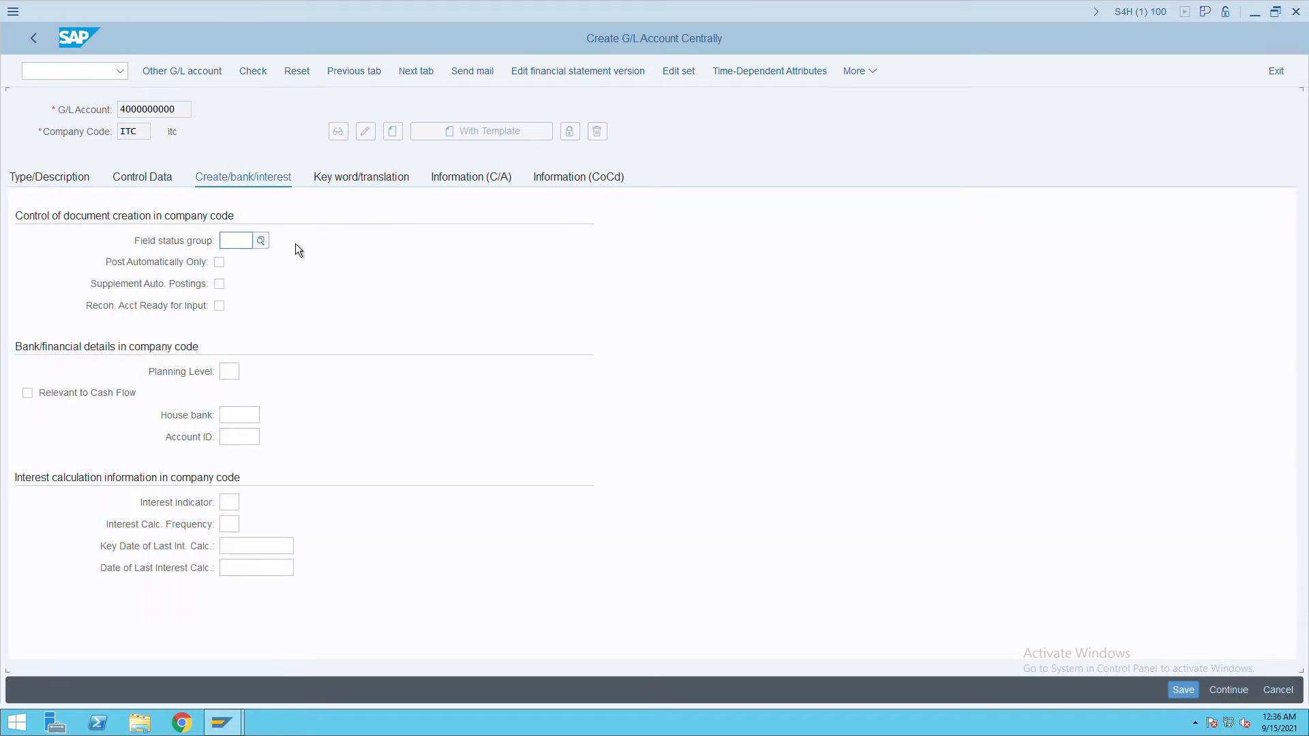
pyautogui.click(263, 245)
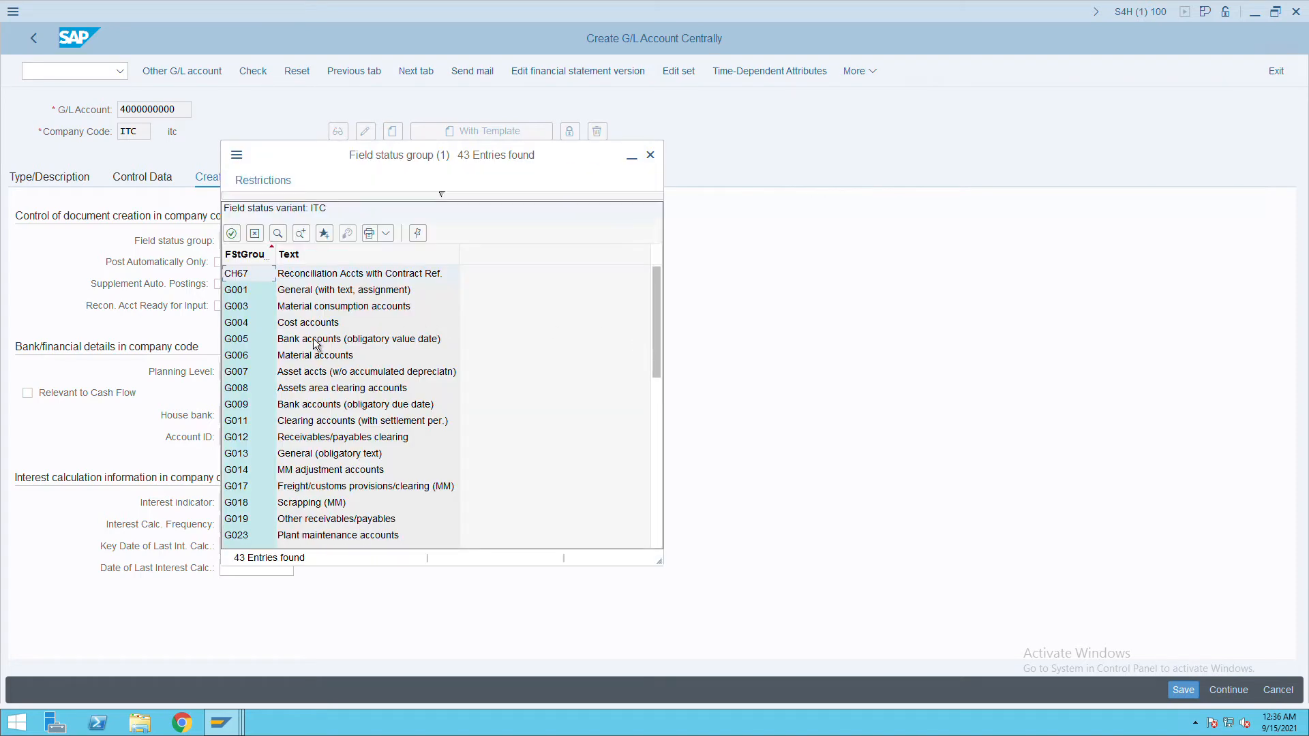
pyautogui.doubleClick(313, 323)
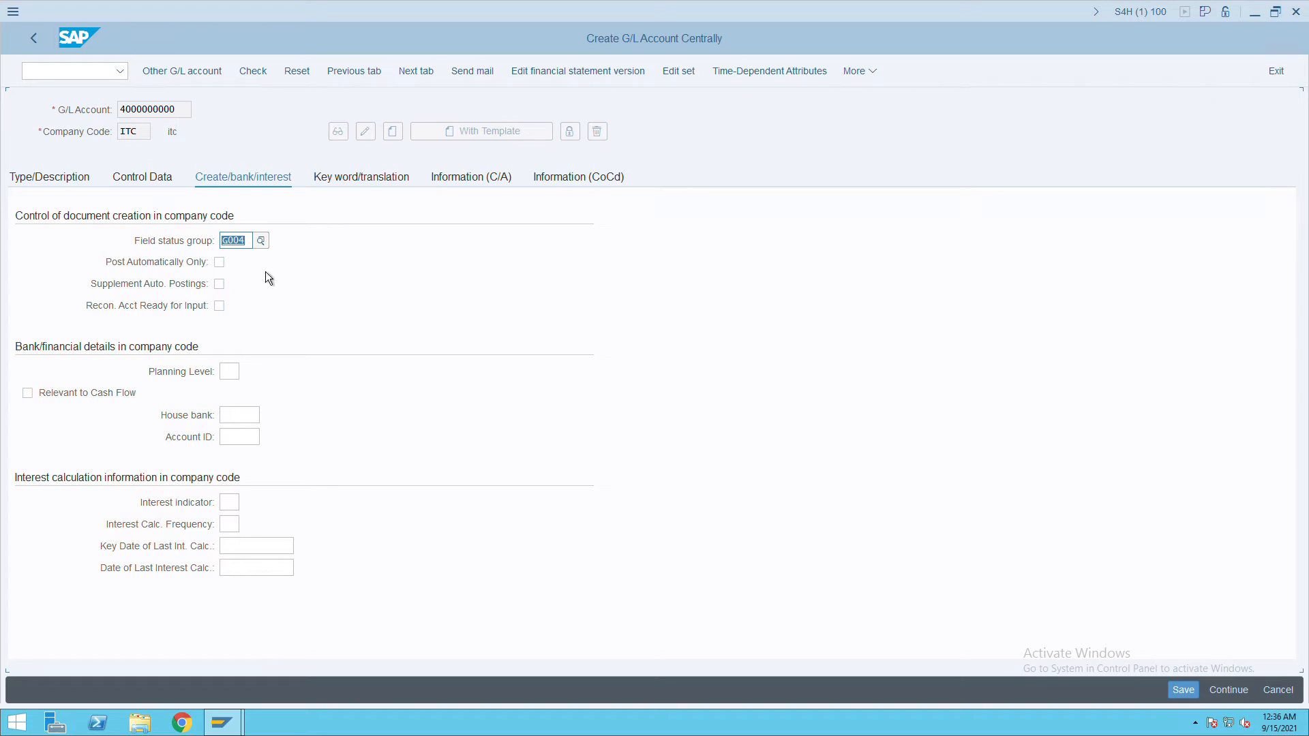
pyautogui.click(1184, 690)
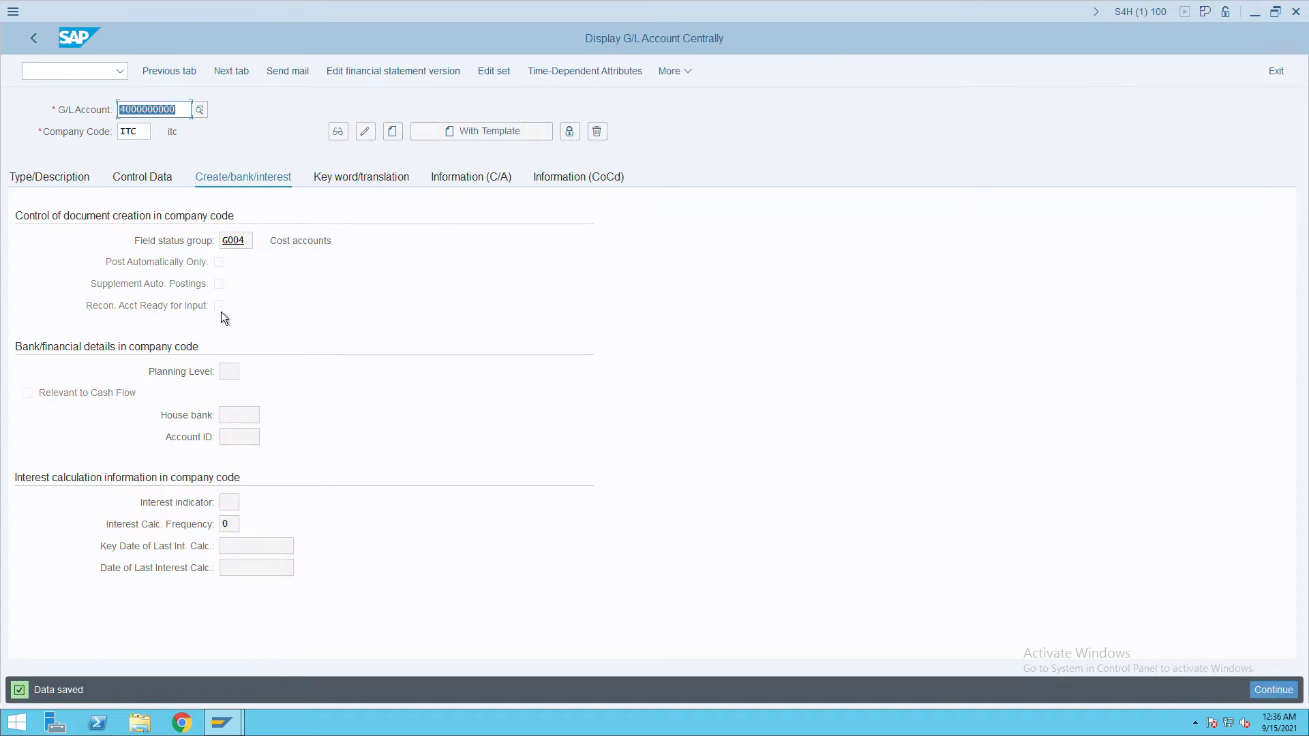
pyautogui.click(192, 115)
pyautogui.press('BackSpace')
pyautogui.write('1')
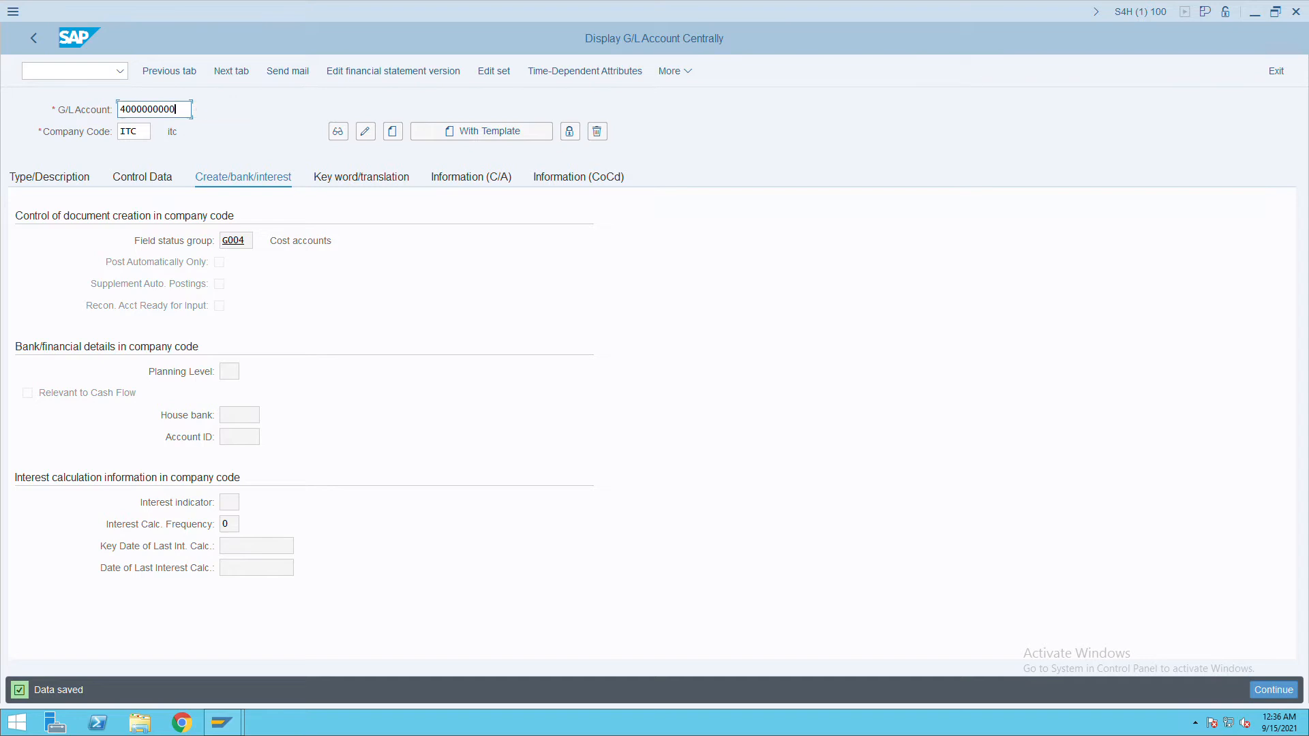
pyautogui.press('Return')
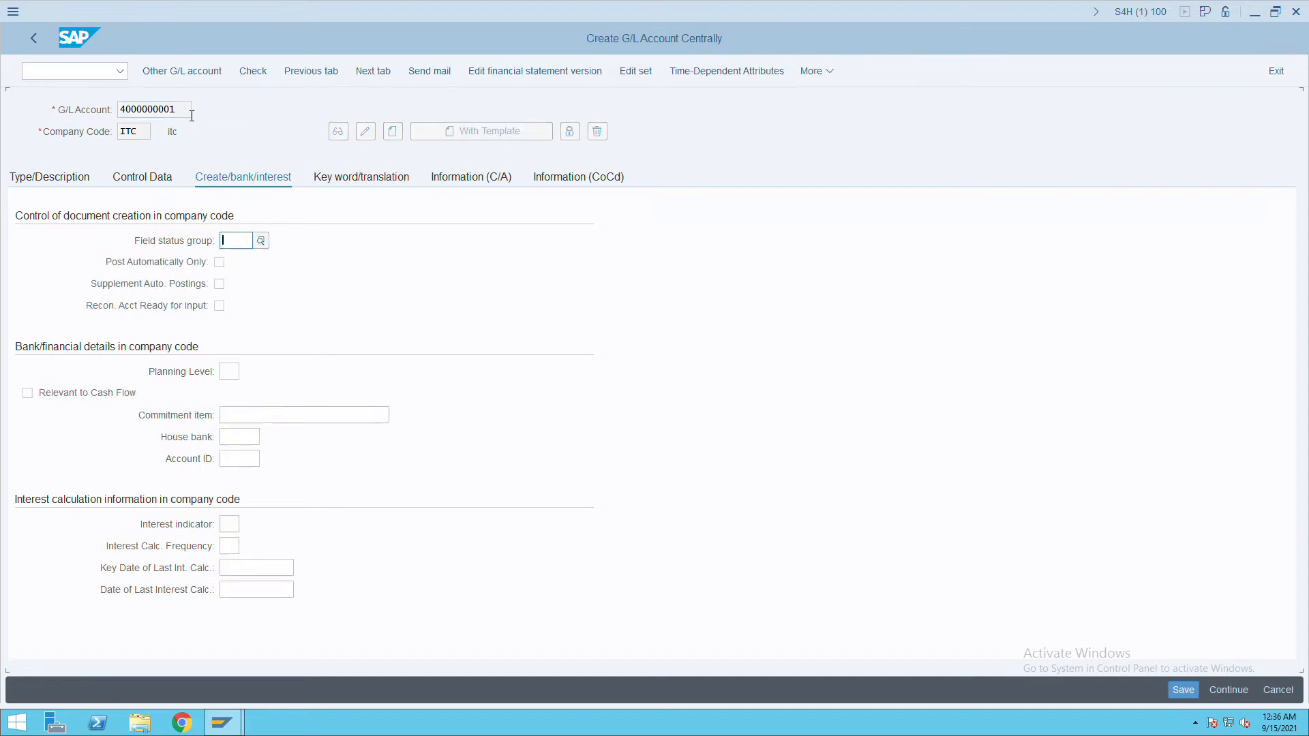
pyautogui.click(92, 182)
pyautogui.click(330, 247)
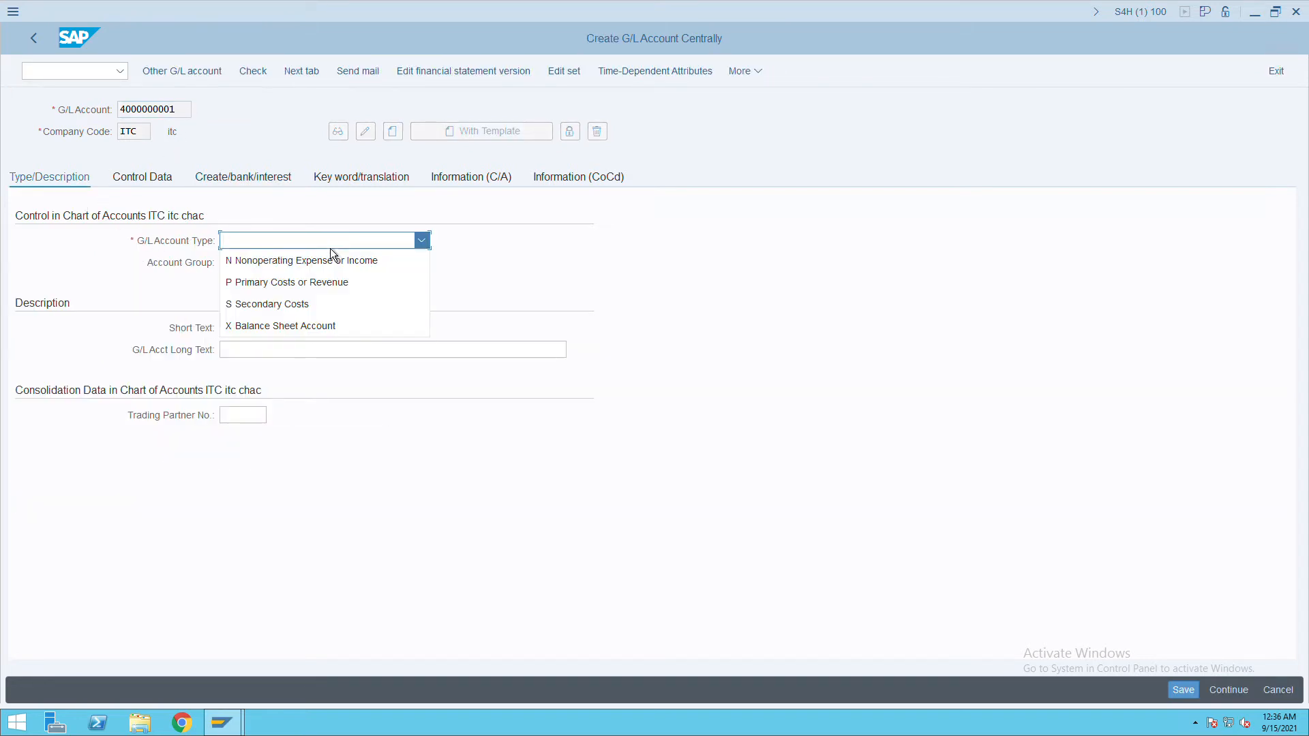
pyautogui.click(309, 291)
pyautogui.click(271, 265)
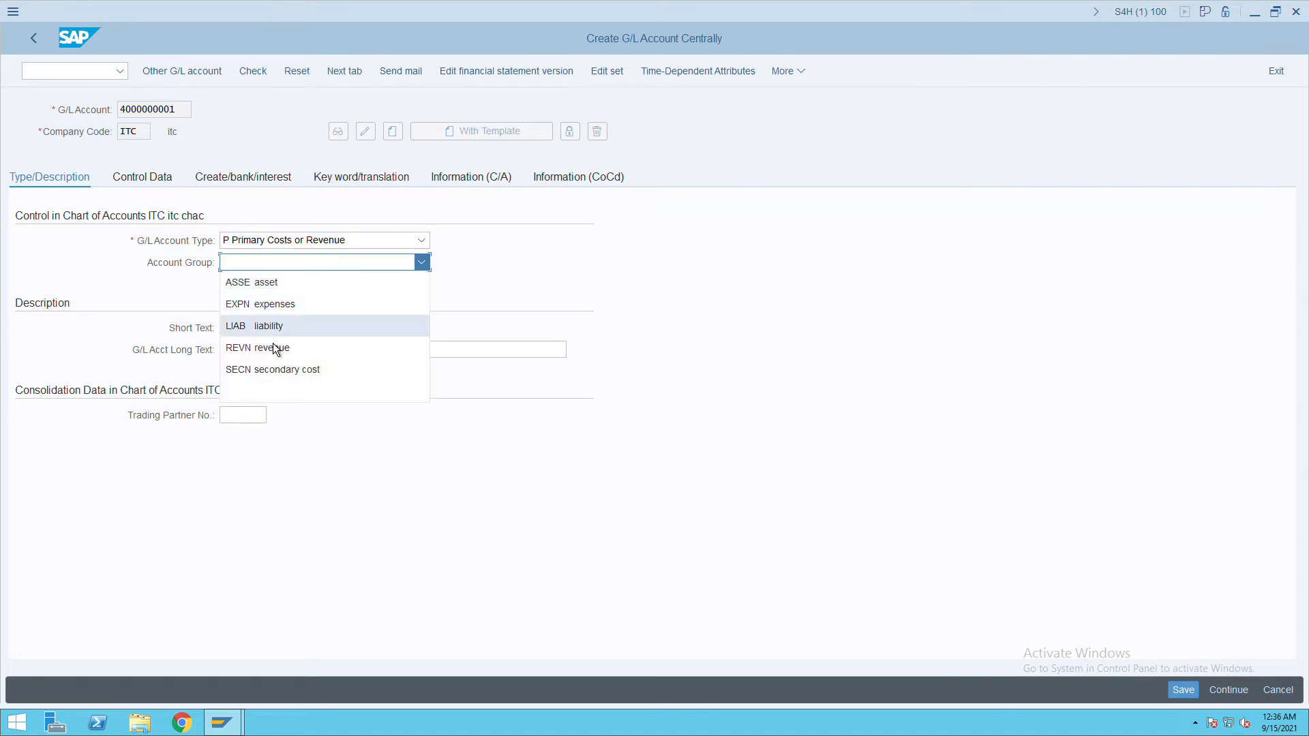
pyautogui.click(293, 306)
# Enter 'purchases' as both the short text and the long text.
pyautogui.click(252, 332)
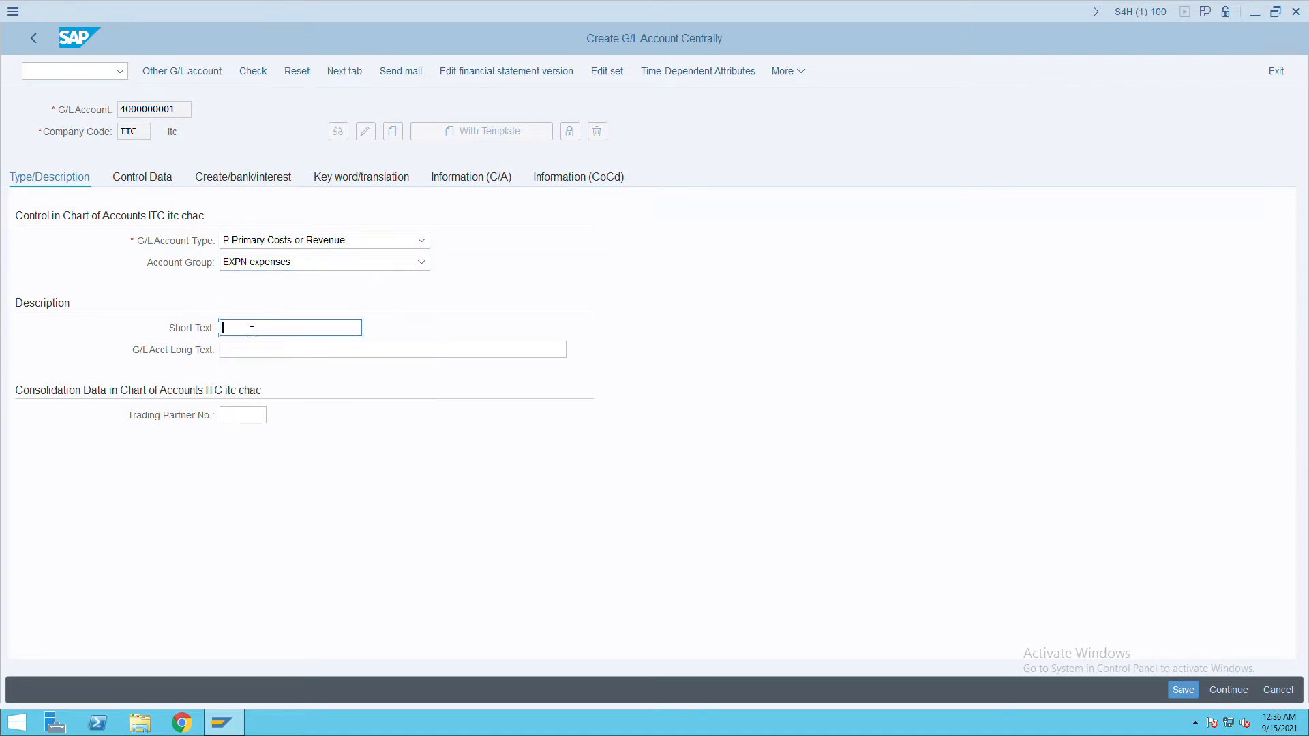
pyautogui.write('purchases')
pyautogui.press('Tab')
pyautogui.write('purchase')
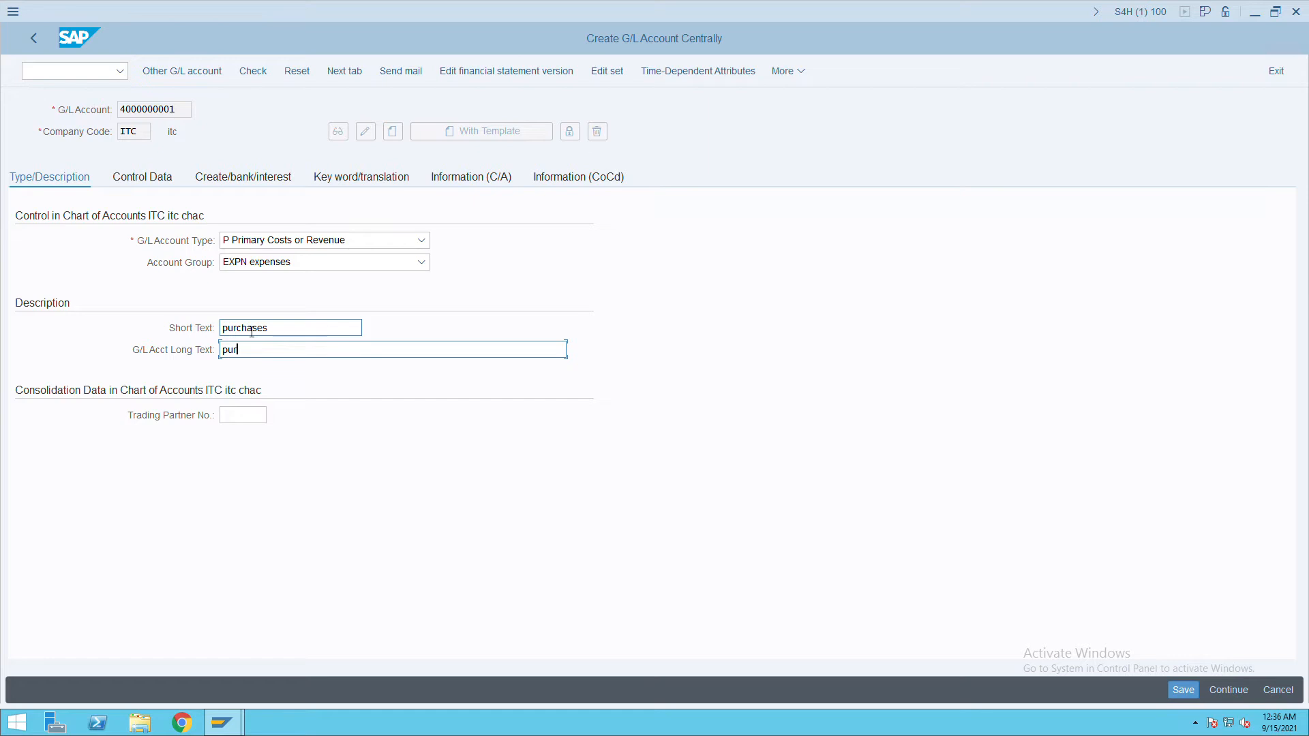
pyautogui.write('s')
pyautogui.press('BackSpace')
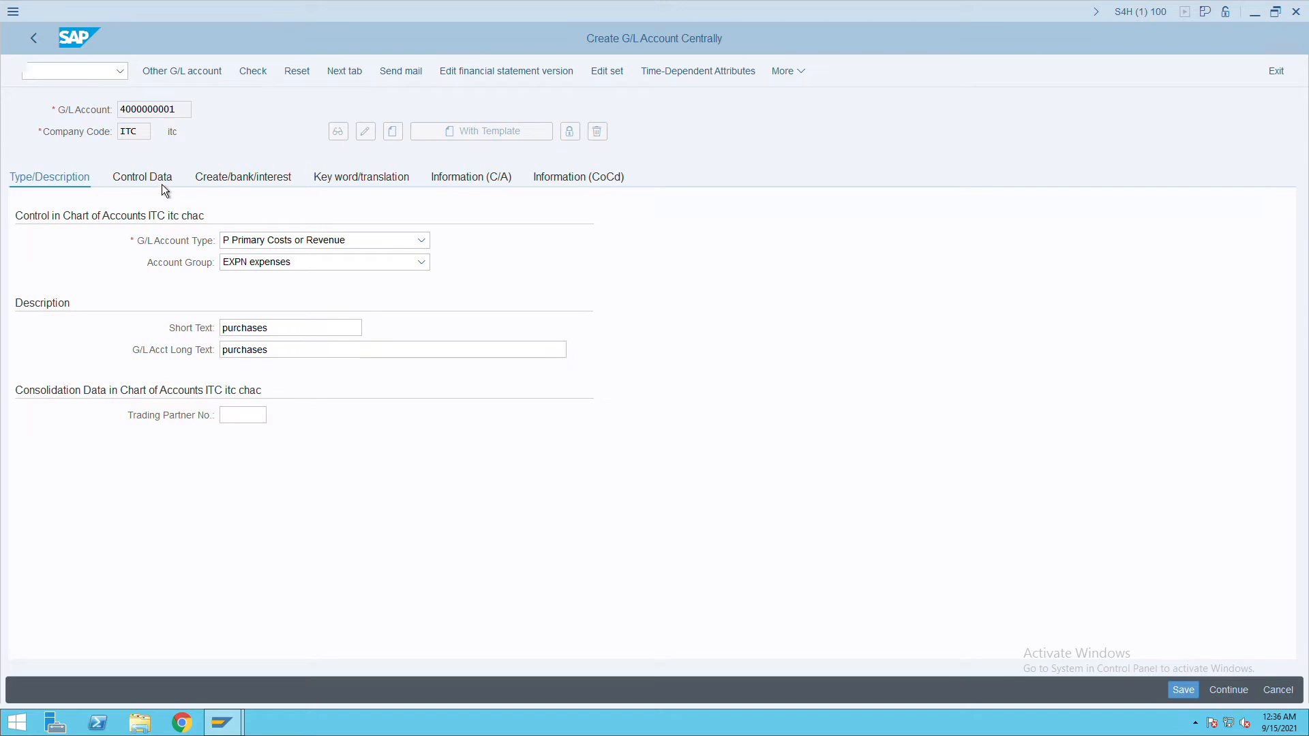
# Give the account sort key 001 and cost element category 01 (primary costs).
pyautogui.click(162, 182)
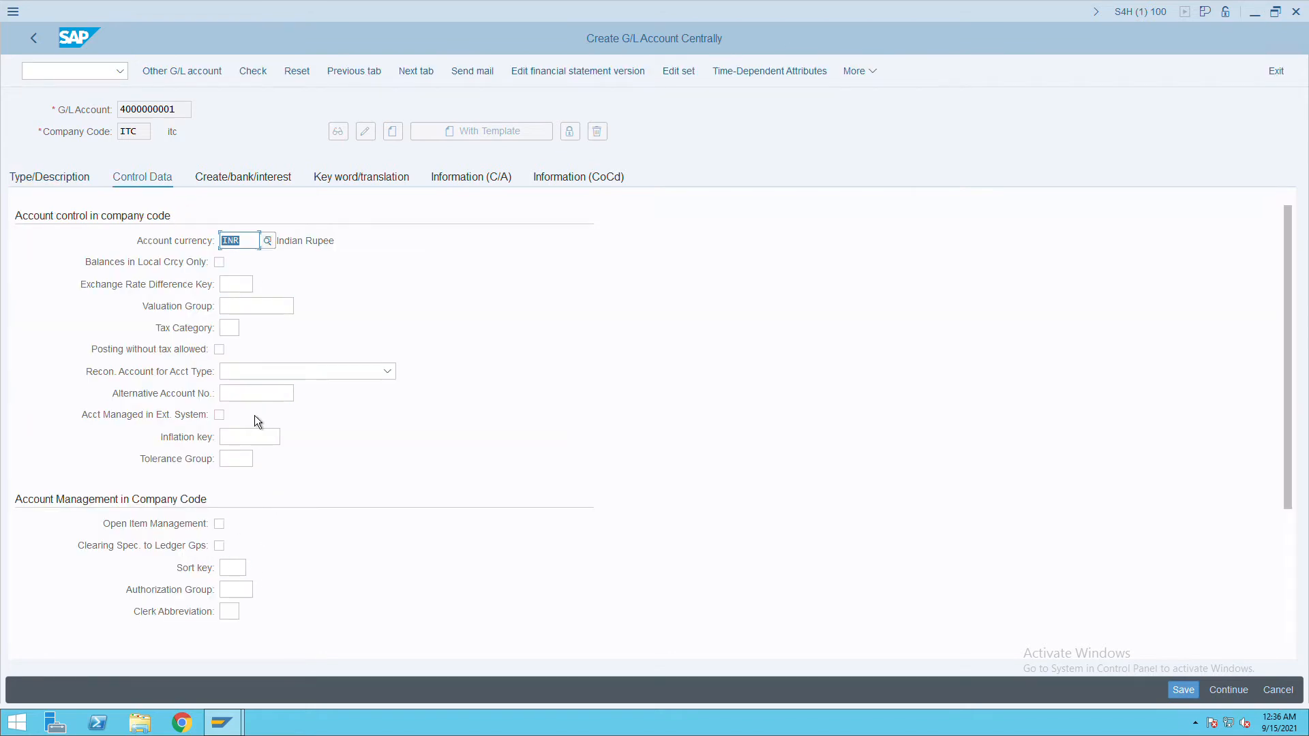
pyautogui.scroll(-3, 267, 533)
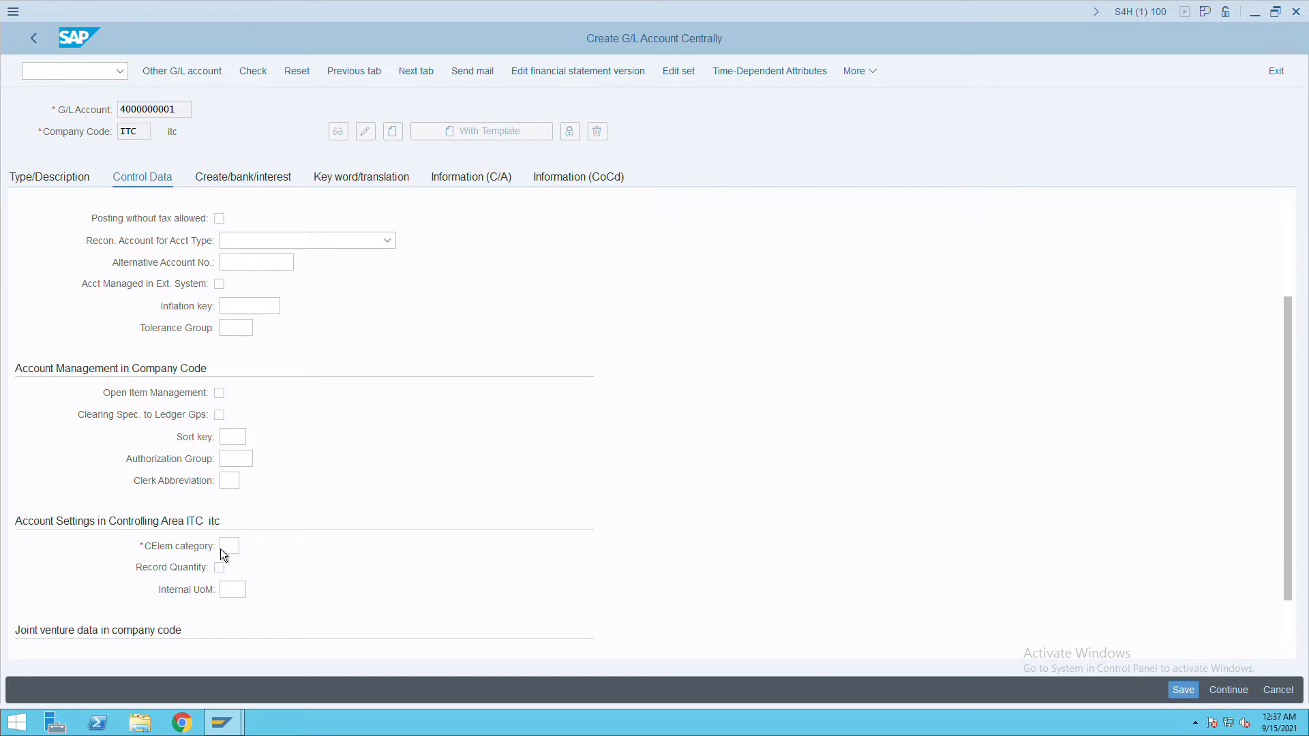
pyautogui.click(242, 440)
pyautogui.write('001')
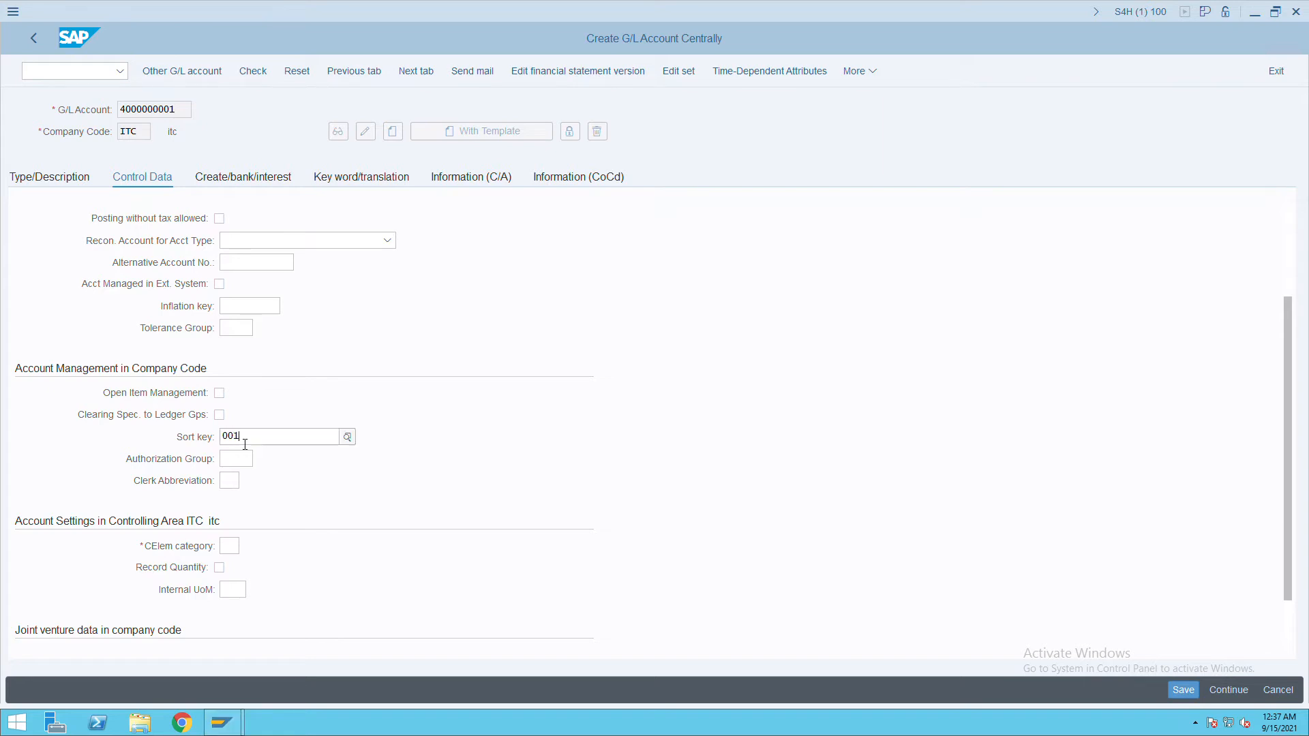
pyautogui.click(232, 550)
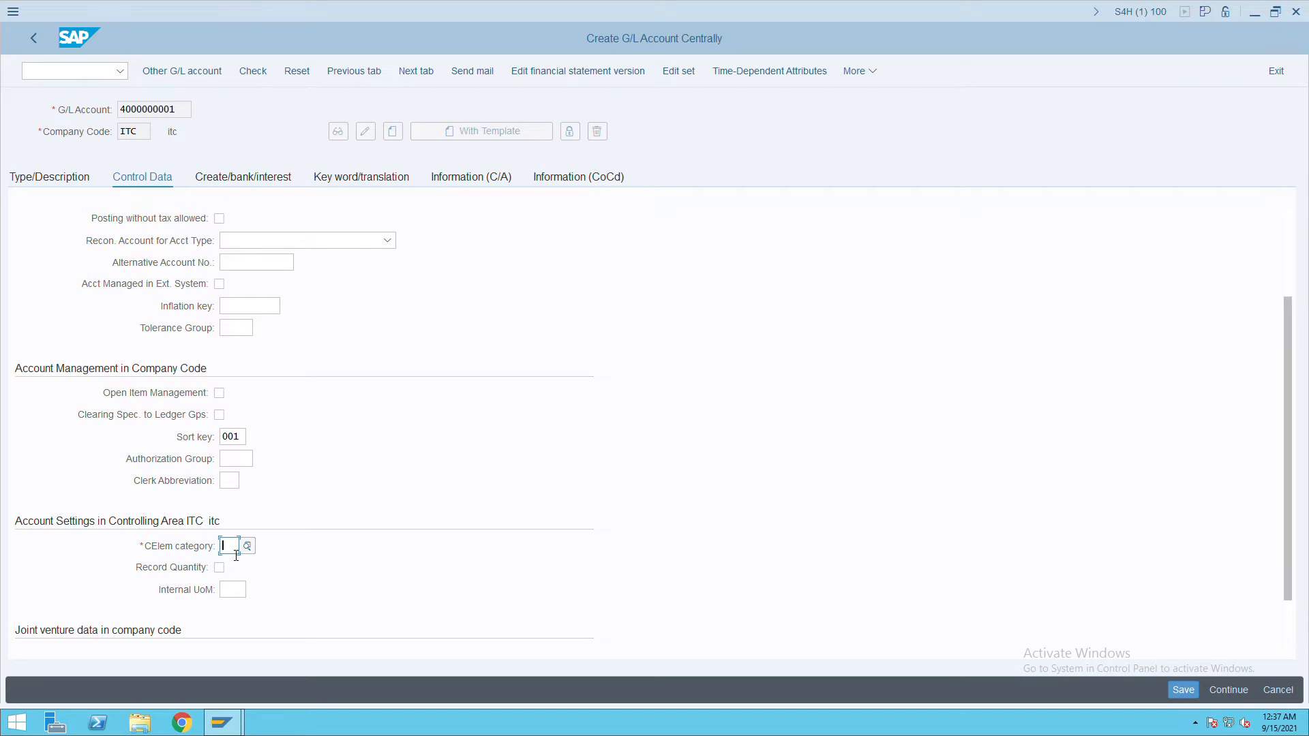
pyautogui.write('01')
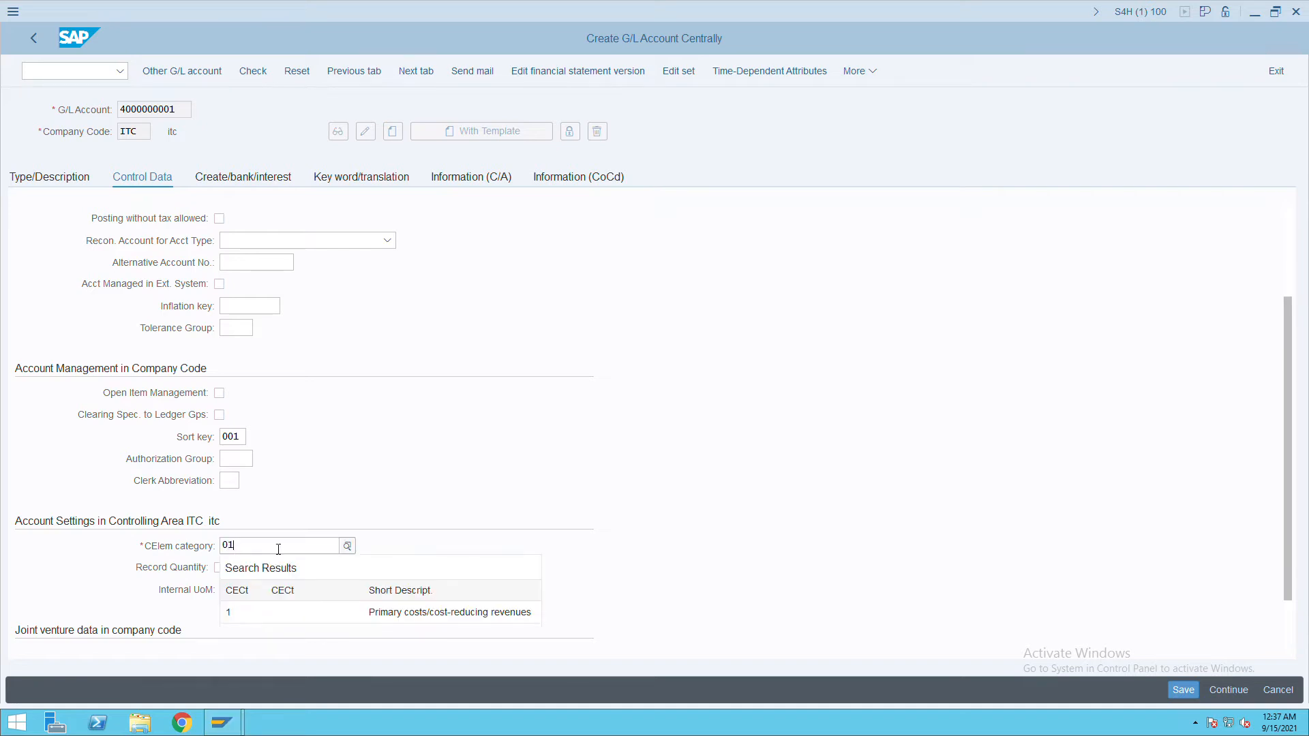
pyautogui.click(421, 618)
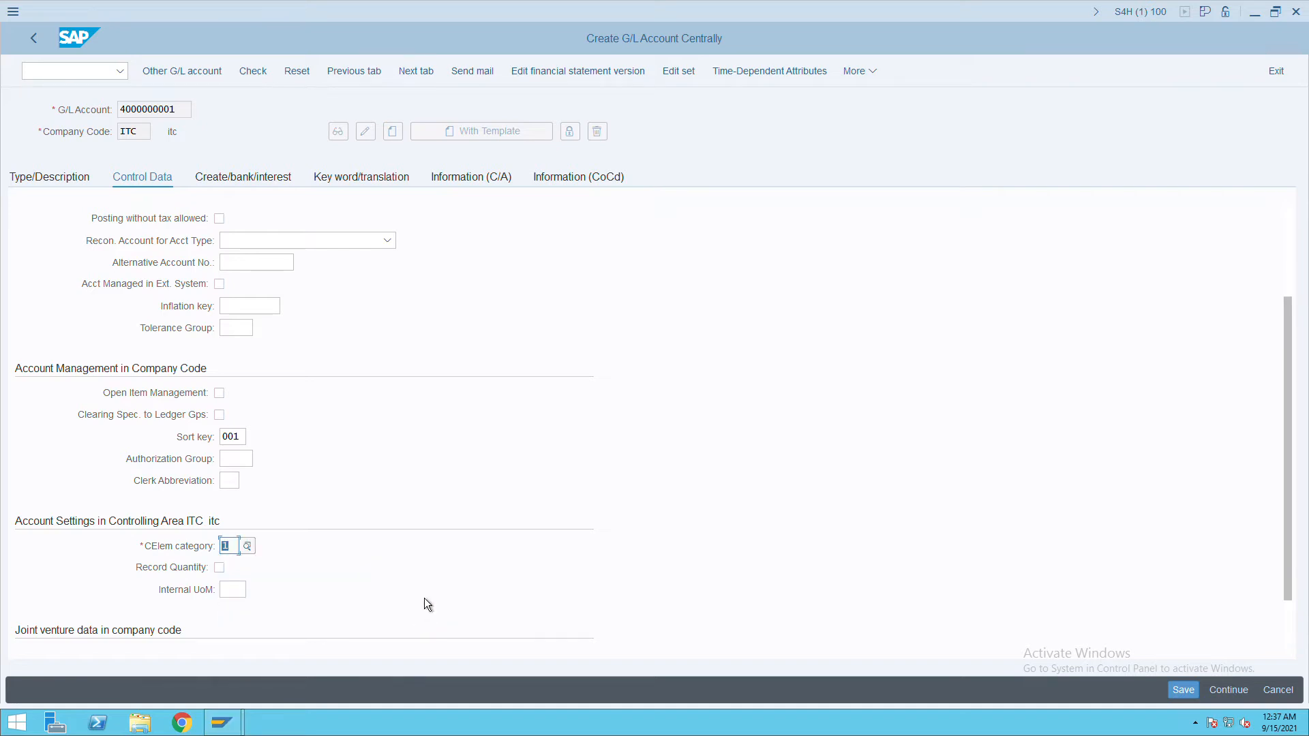
pyautogui.click(269, 184)
pyautogui.write('G')
pyautogui.click(259, 267)
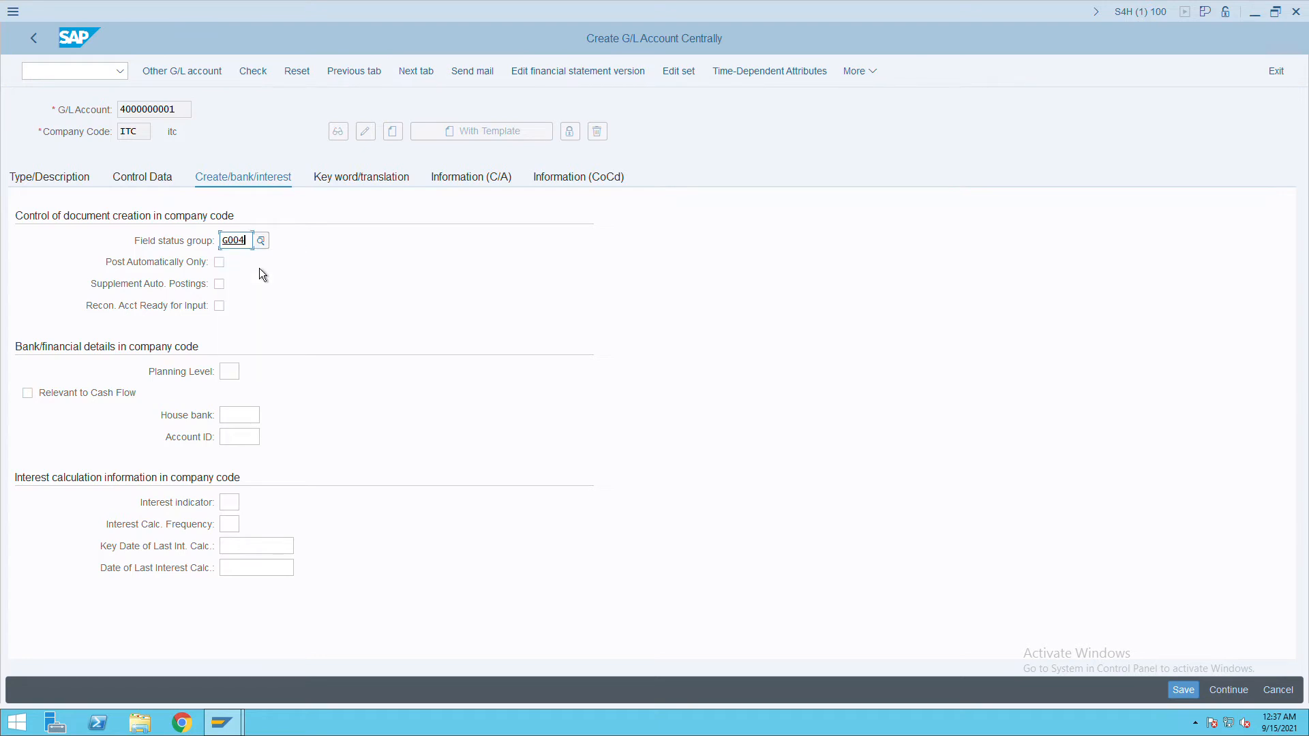
pyautogui.click(1182, 690)
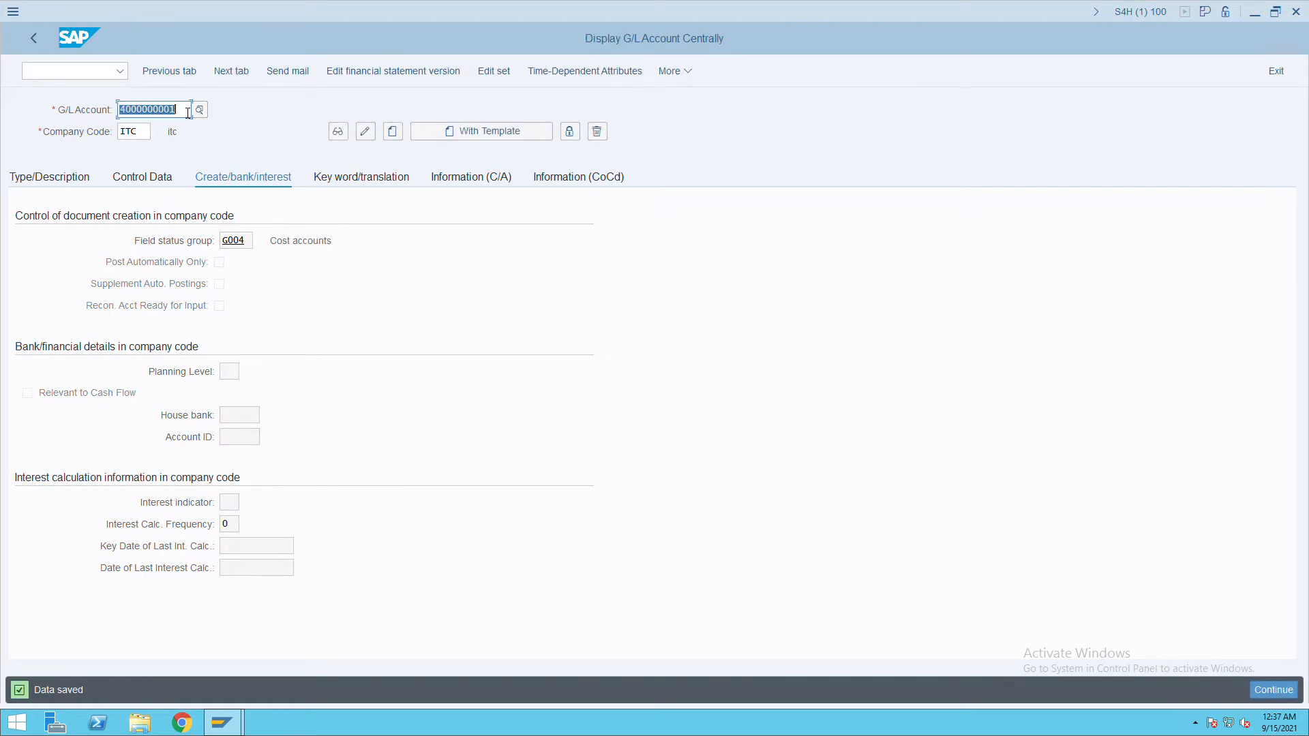
pyautogui.write('30000')
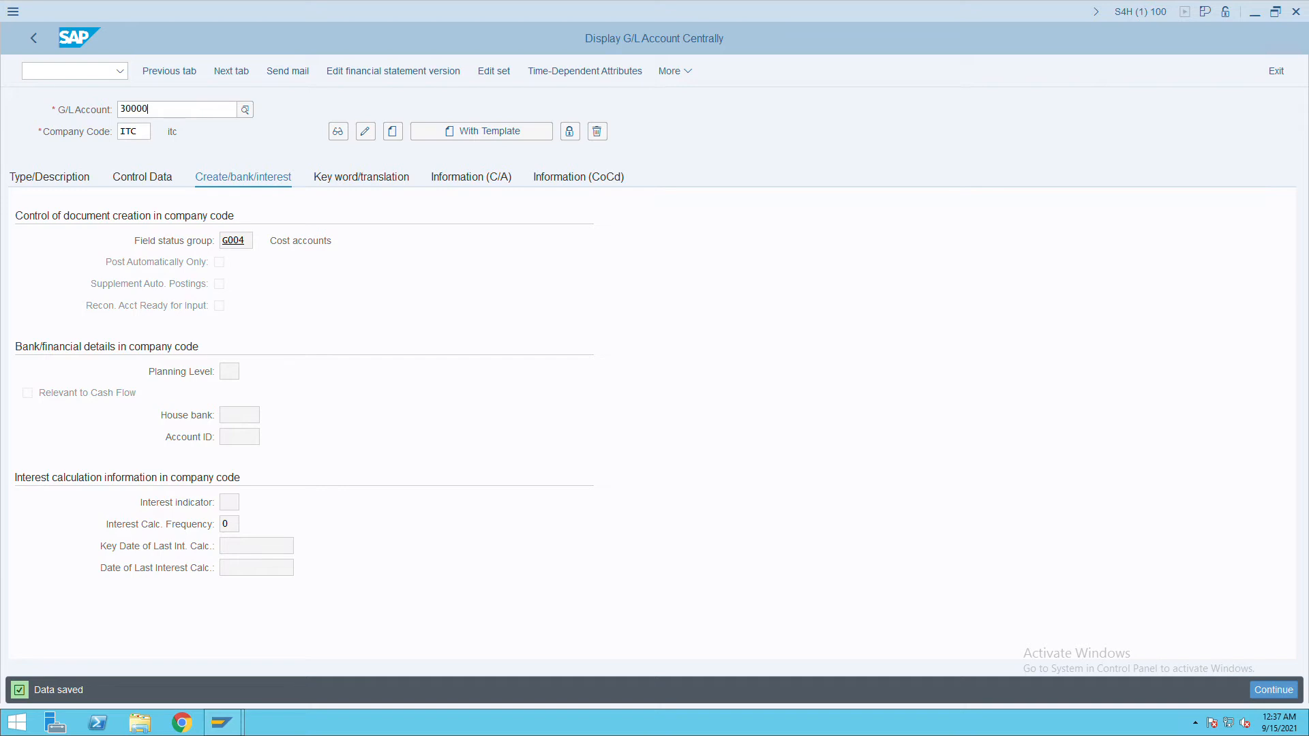
pyautogui.write('00000')
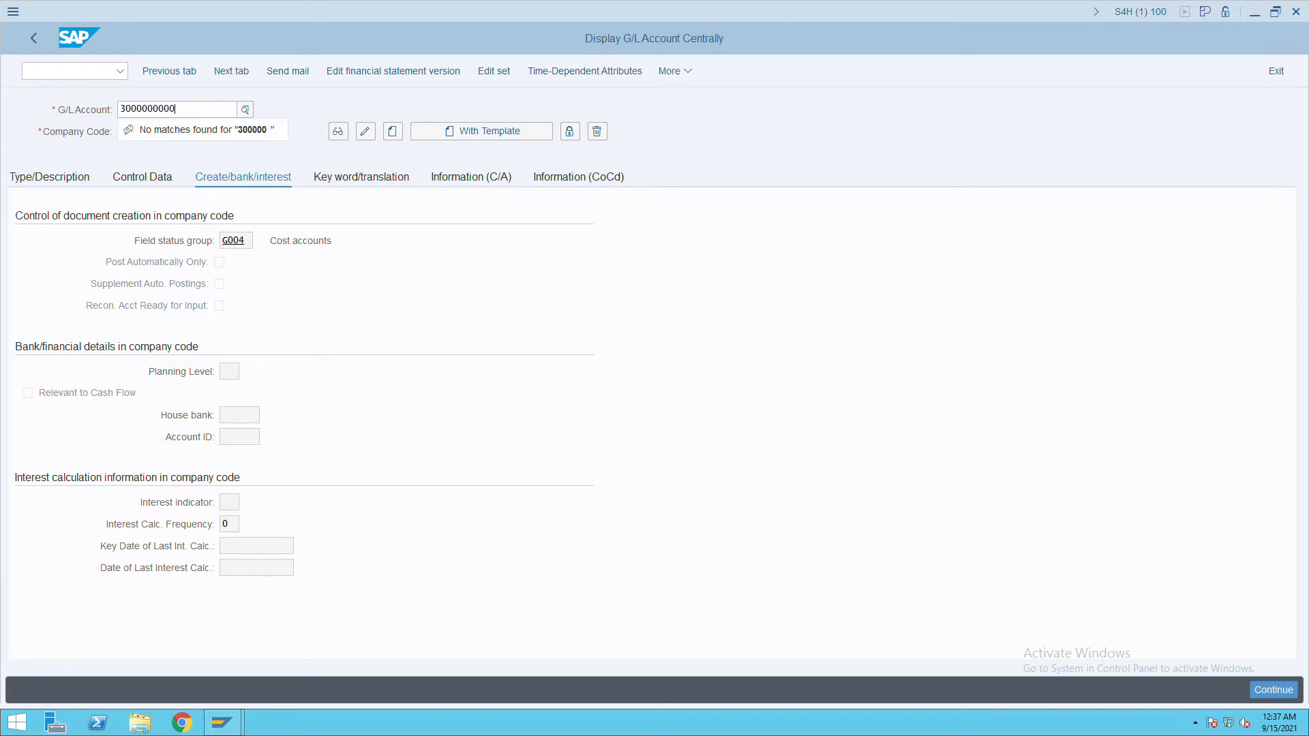
pyautogui.press('Tab')
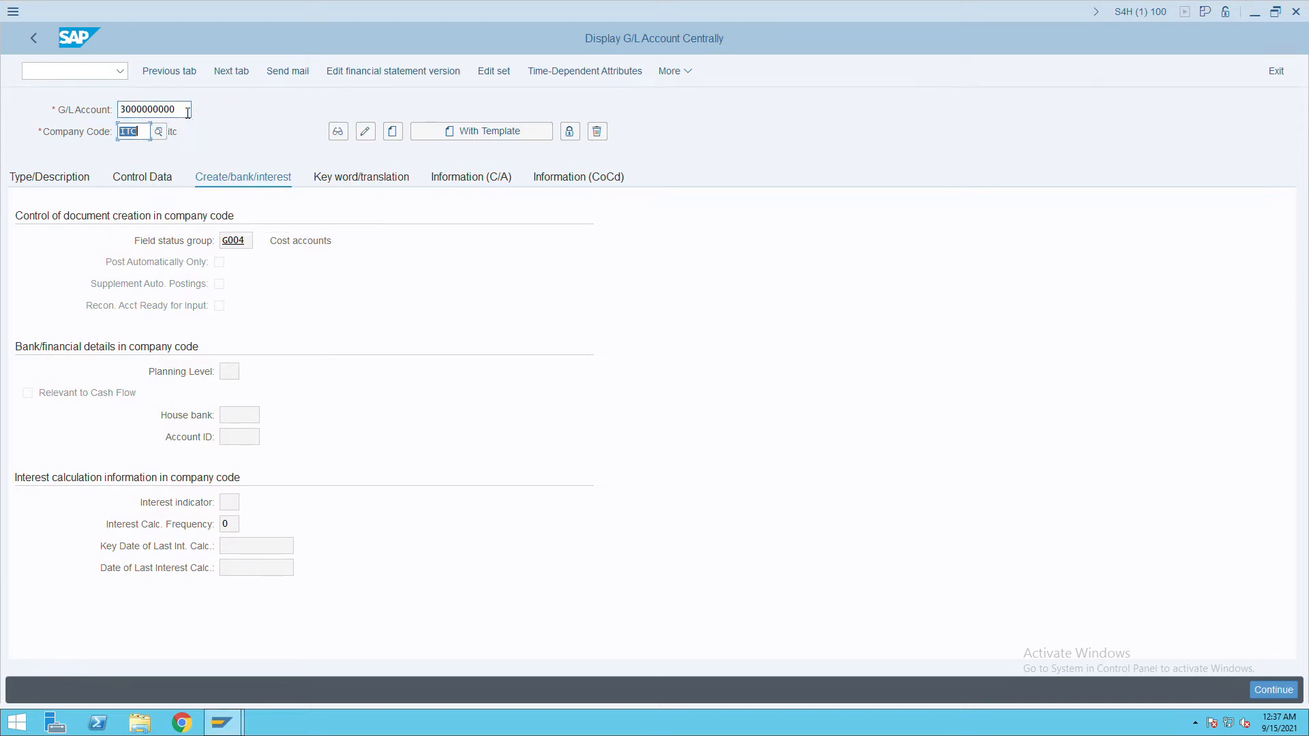
pyautogui.click(401, 139)
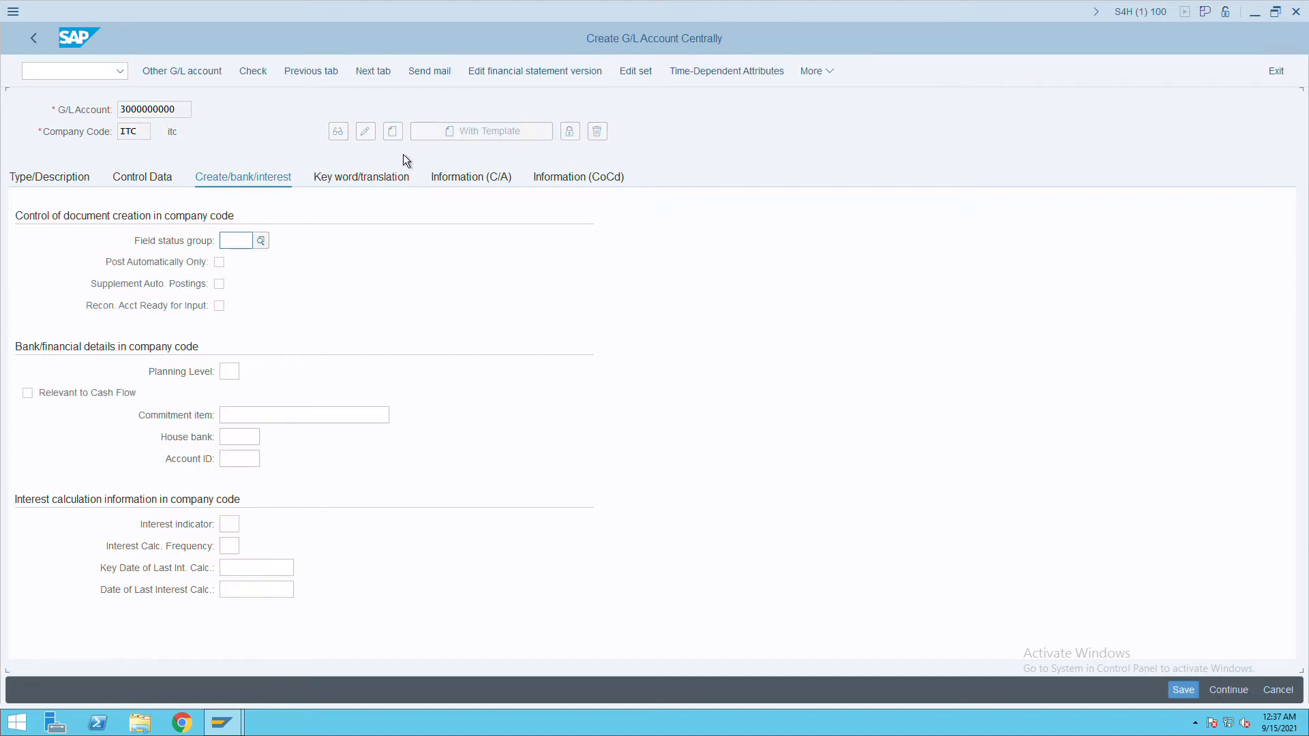
pyautogui.click(75, 184)
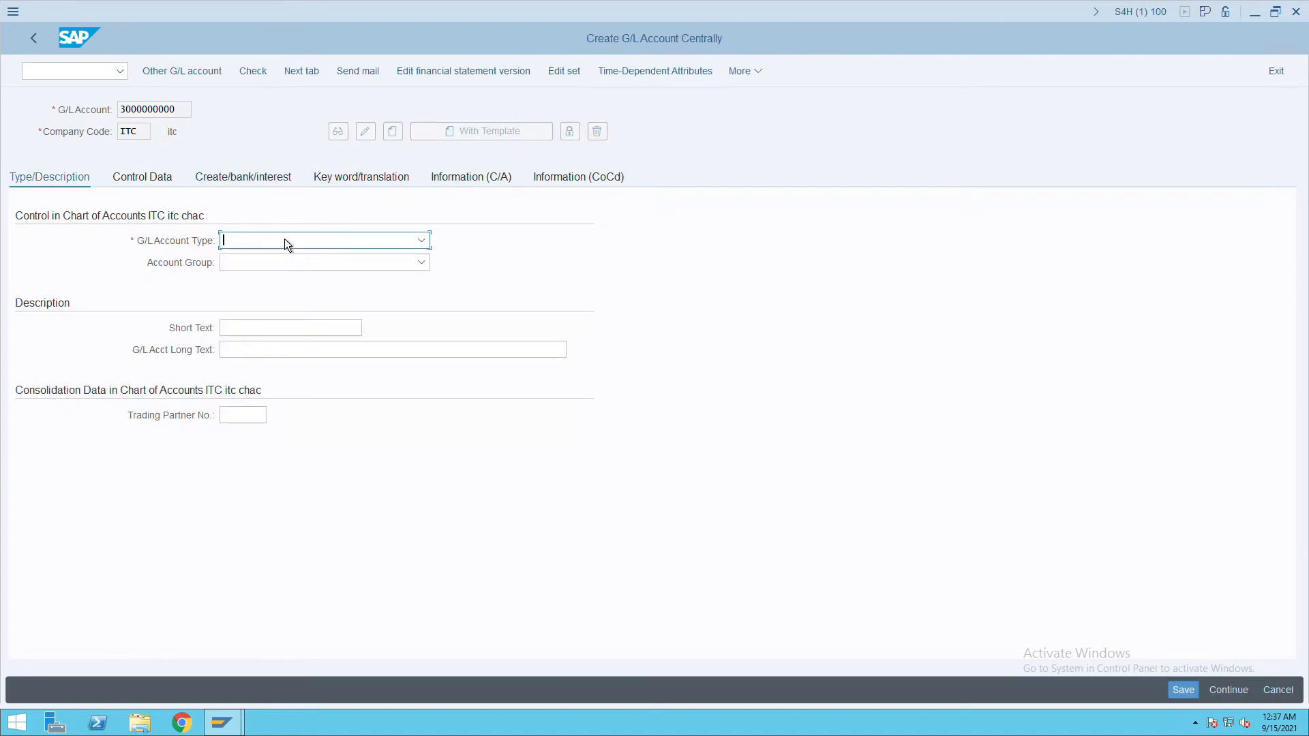
pyautogui.click(292, 246)
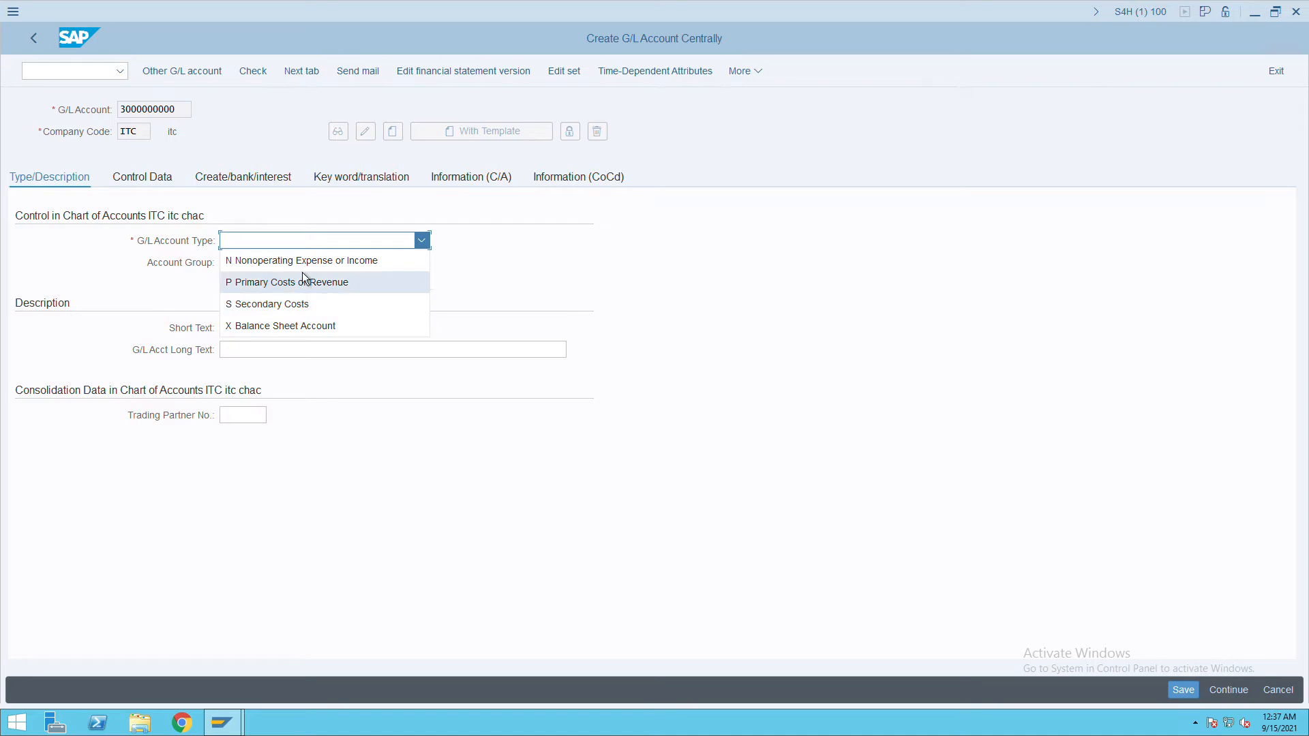
pyautogui.click(305, 269)
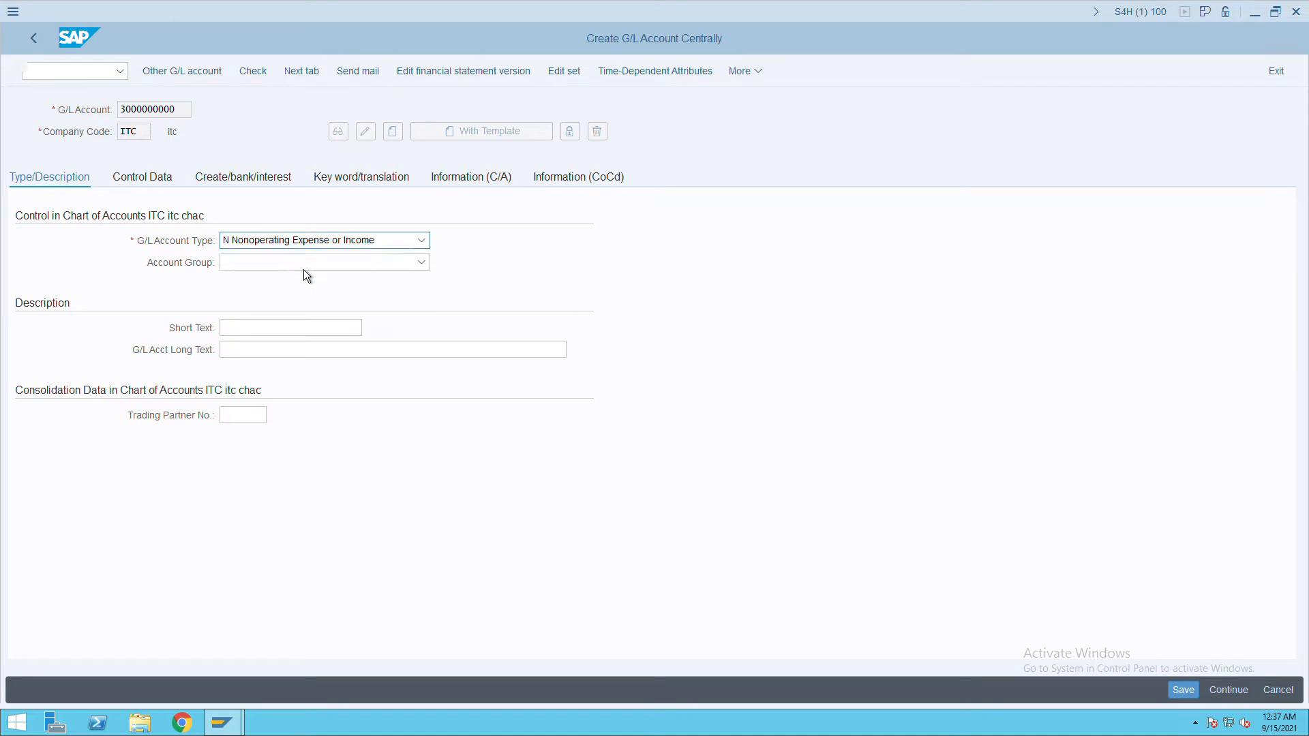
pyautogui.click(297, 264)
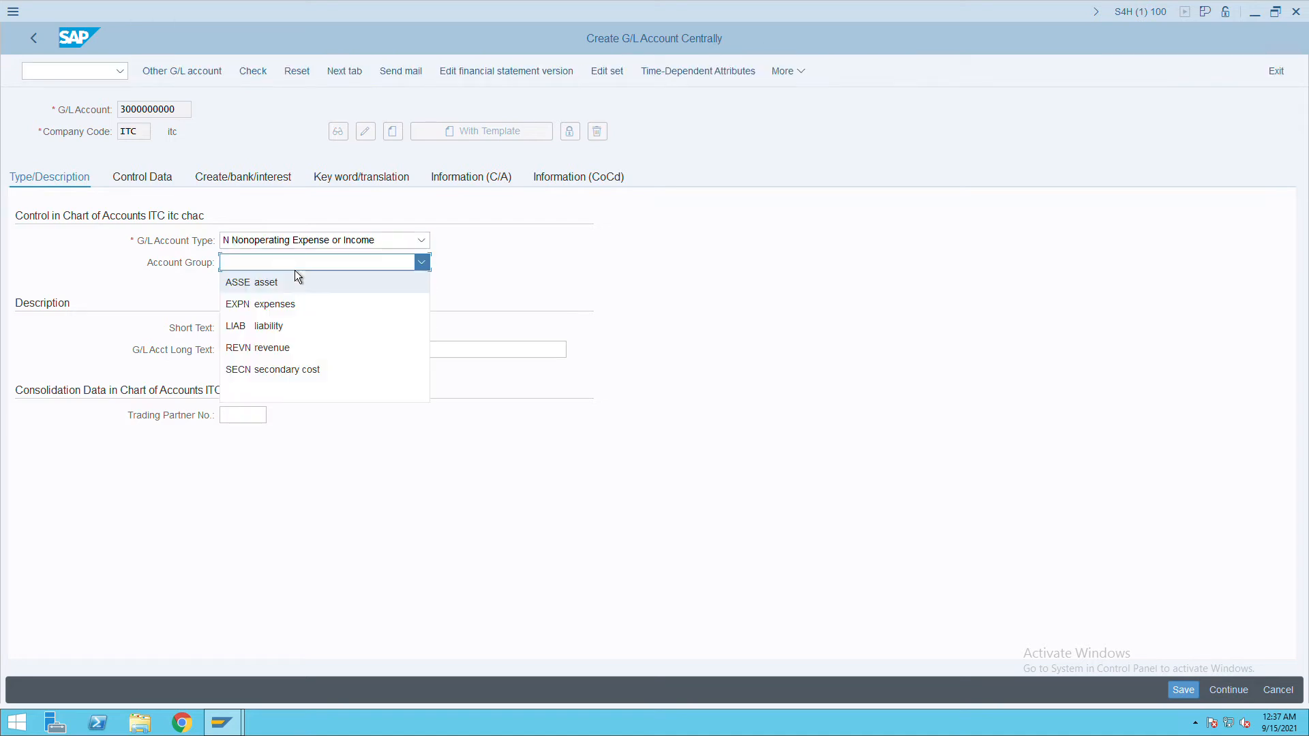
pyautogui.click(264, 349)
# Enter 'FD interest' as both the short and long description.
pyautogui.click(275, 332)
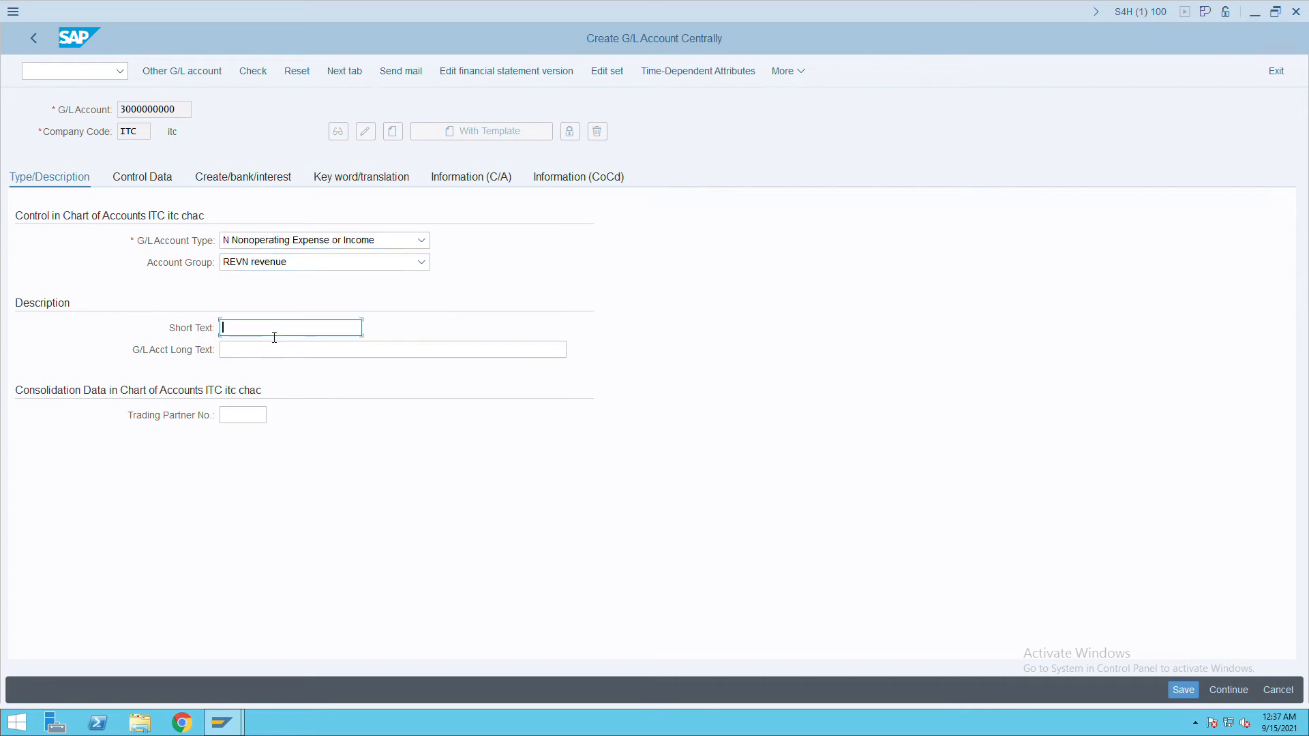
pyautogui.write('FD interest')
pyautogui.moveTo(280, 333); pyautogui.dragTo(198, 330)
pyautogui.hotkey('ctrl', 'c')
pyautogui.click(251, 352)
pyautogui.hotkey('ctrl', 'v')
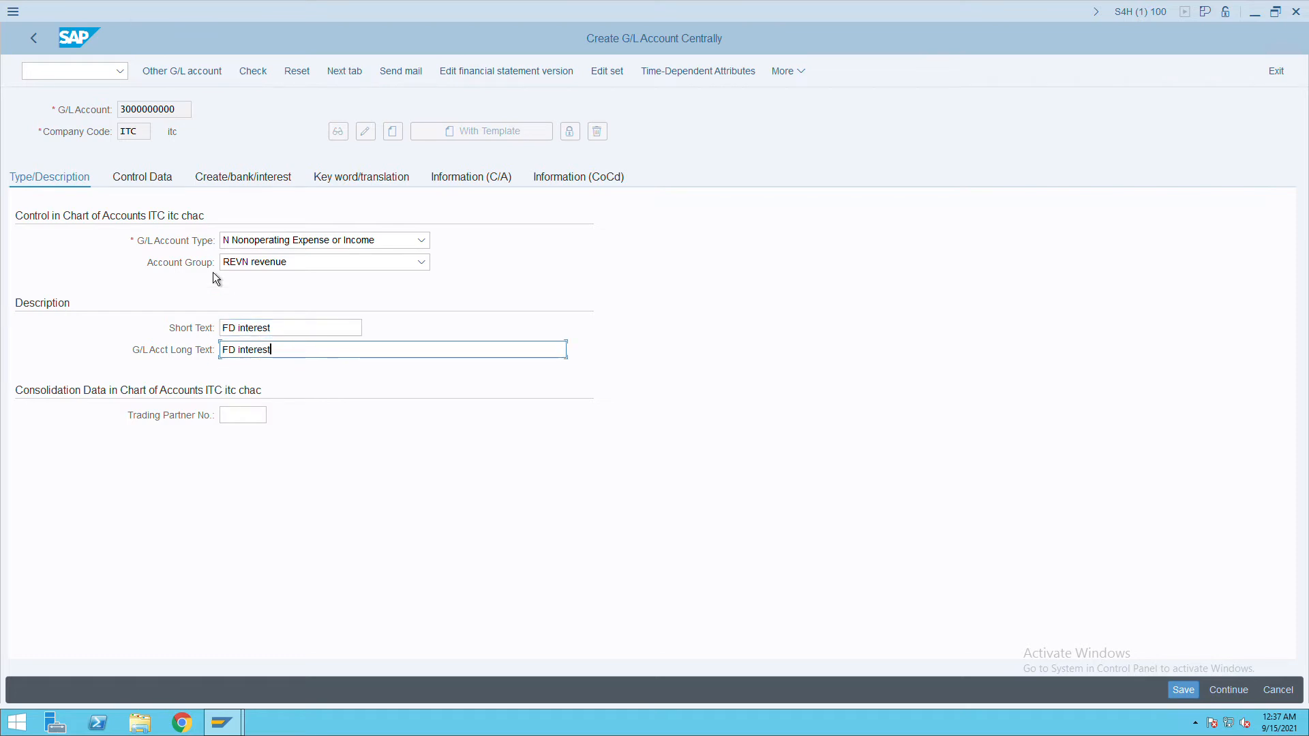
pyautogui.click(170, 182)
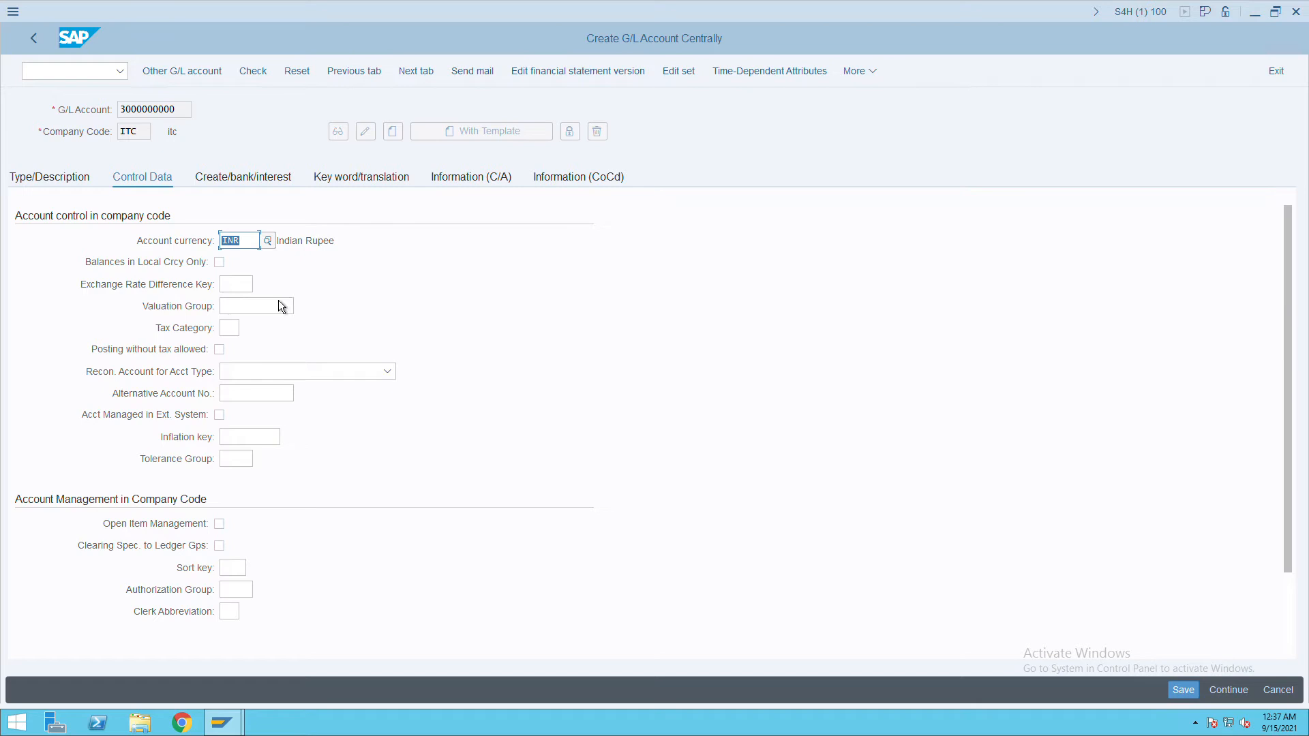
pyautogui.write('001')
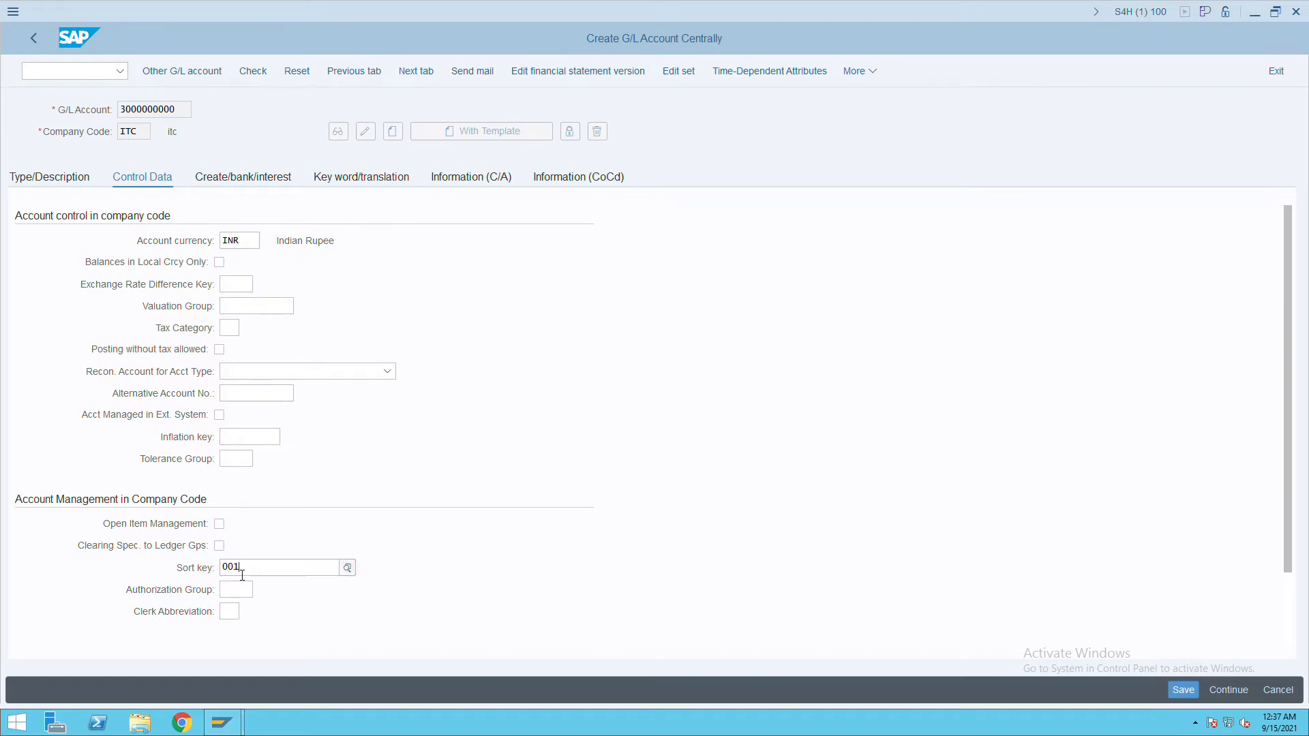
pyautogui.press('Tab')
pyautogui.click(248, 183)
pyautogui.press('F4')
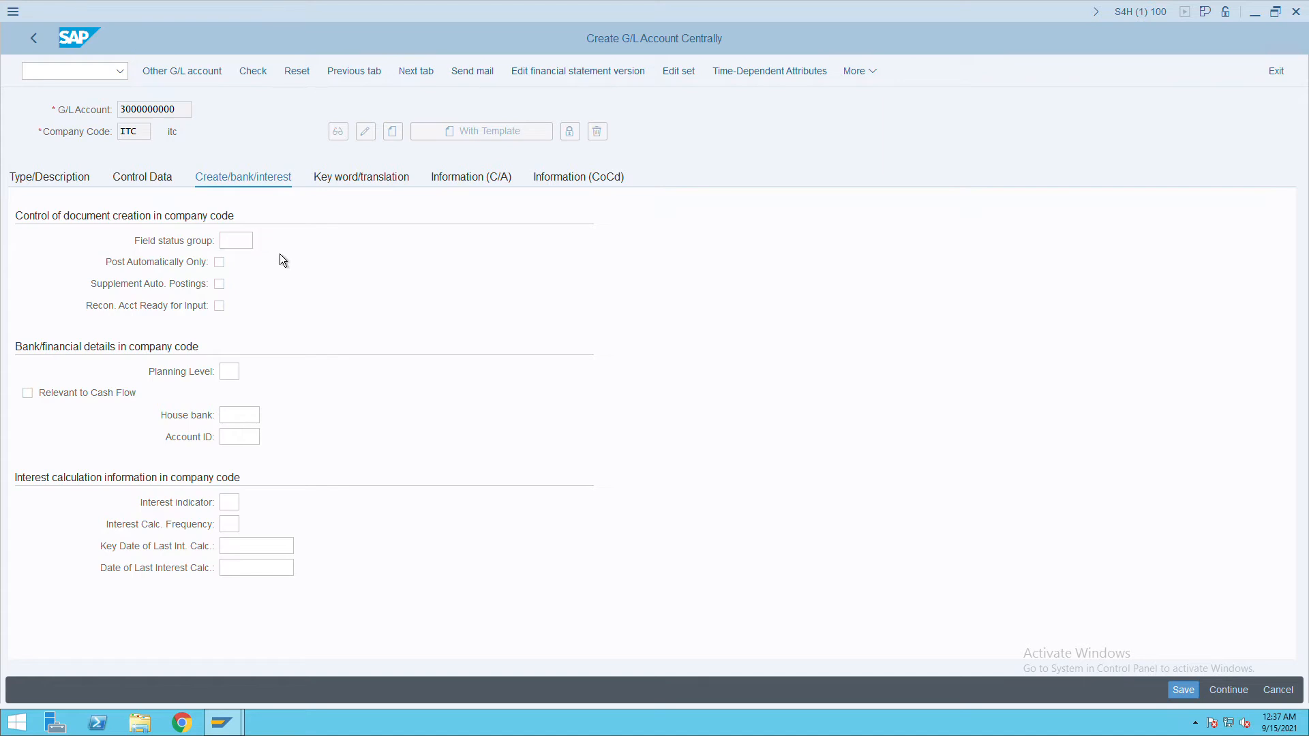
pyautogui.scroll(-3, 471, 387)
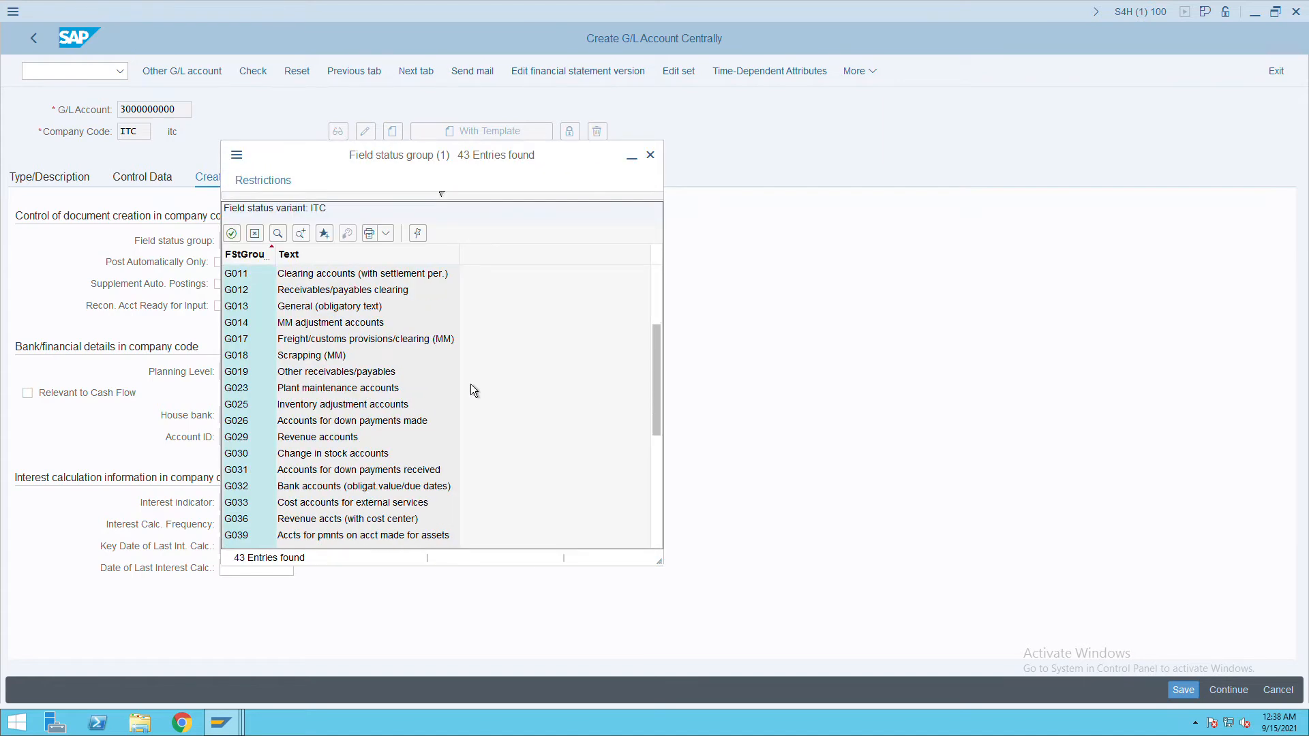
pyautogui.doubleClick(297, 451)
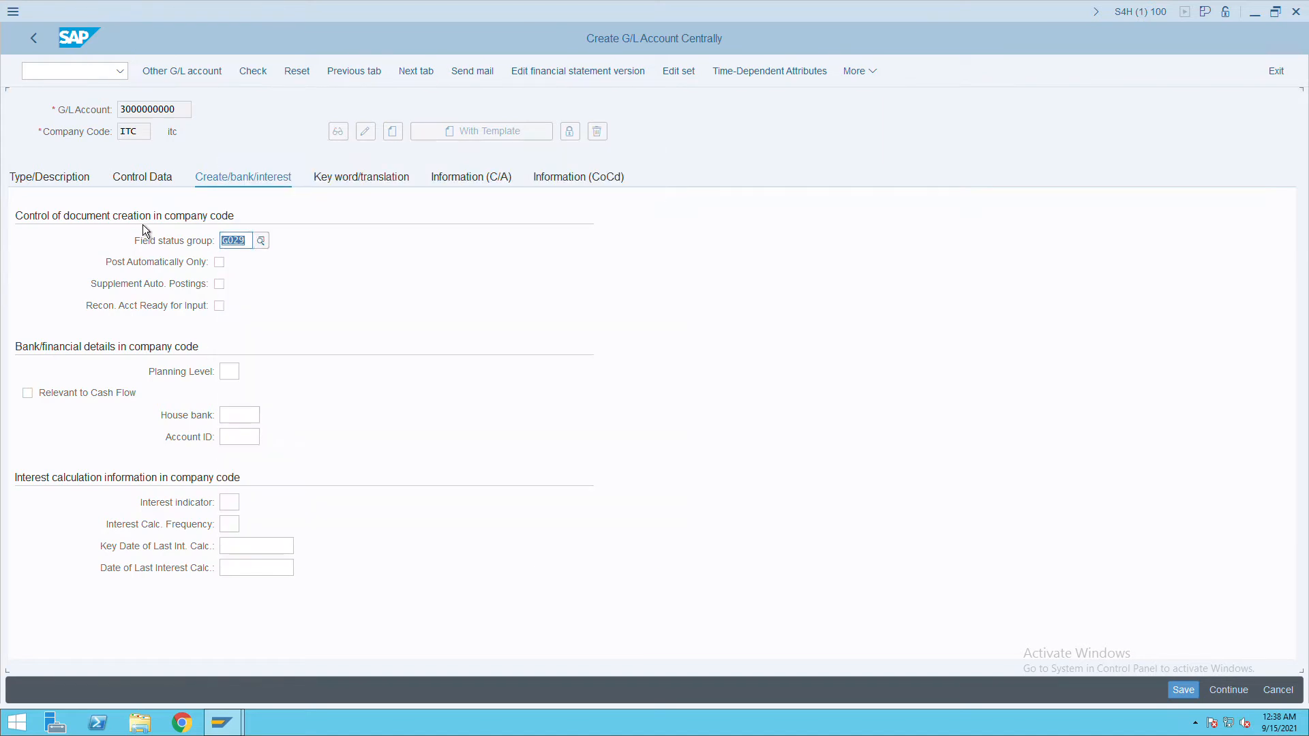
pyautogui.click(1194, 694)
pyautogui.click(166, 189)
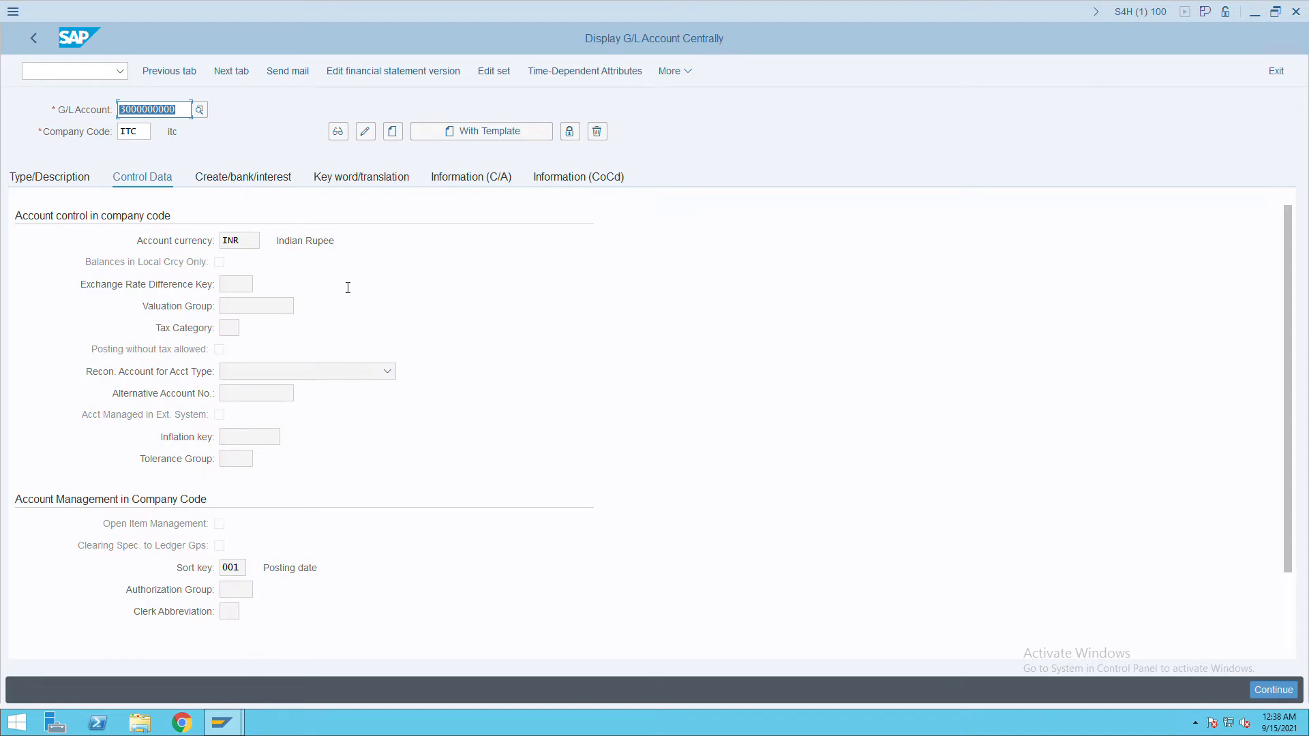
pyautogui.click(71, 186)
pyautogui.click(186, 115)
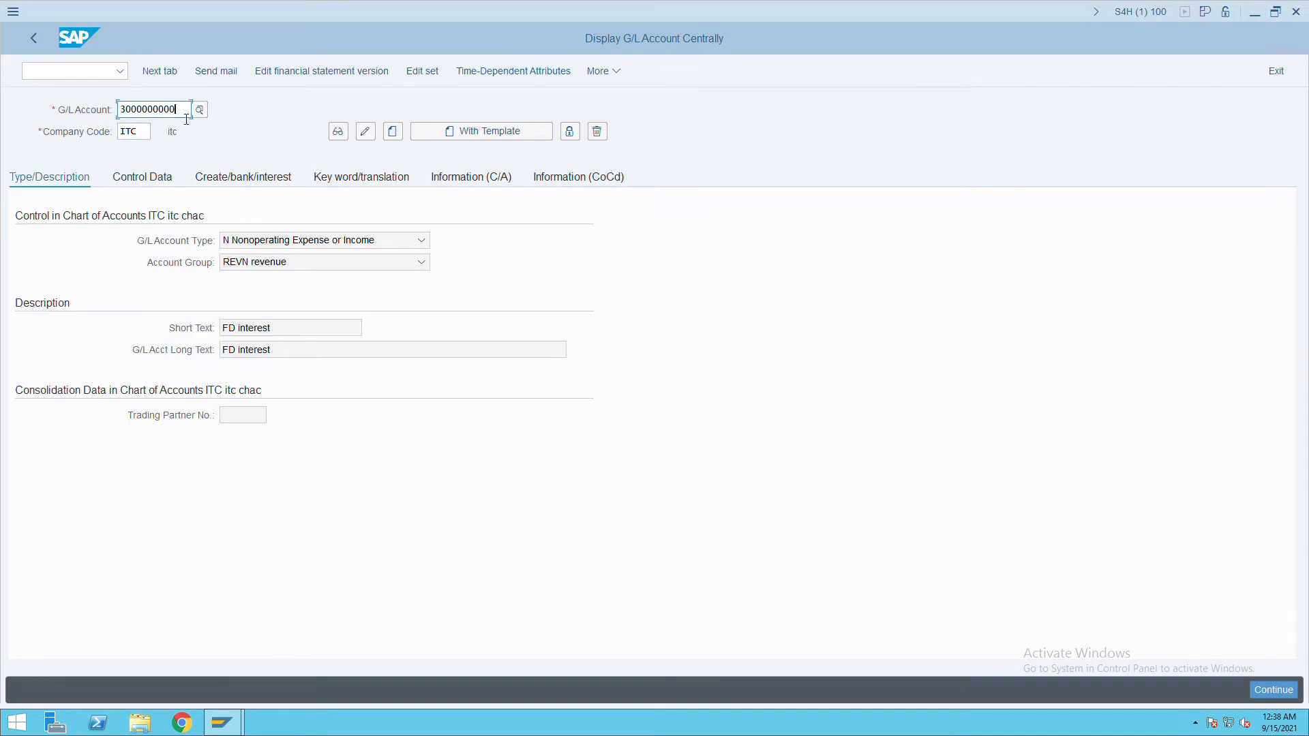
pyautogui.press('BackSpace')
pyautogui.write('1')
pyautogui.press('Return')
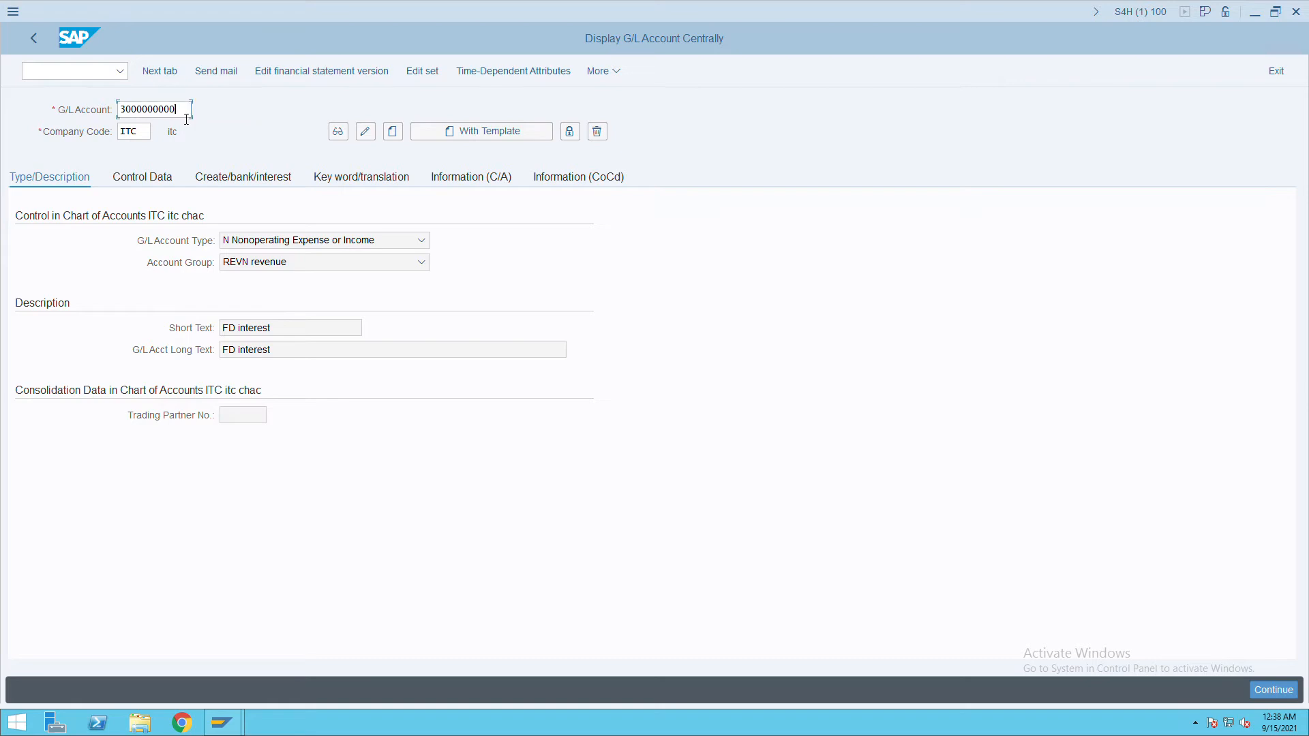
pyautogui.click(397, 248)
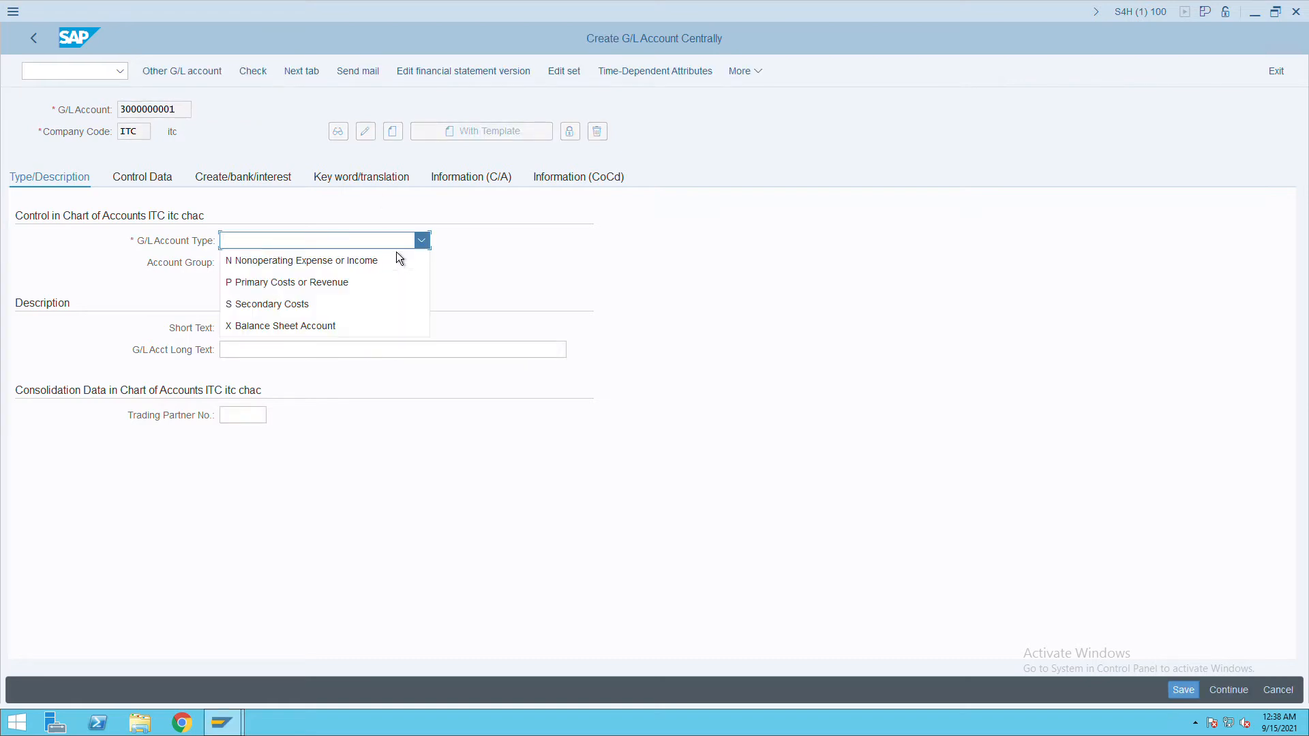
pyautogui.click(293, 282)
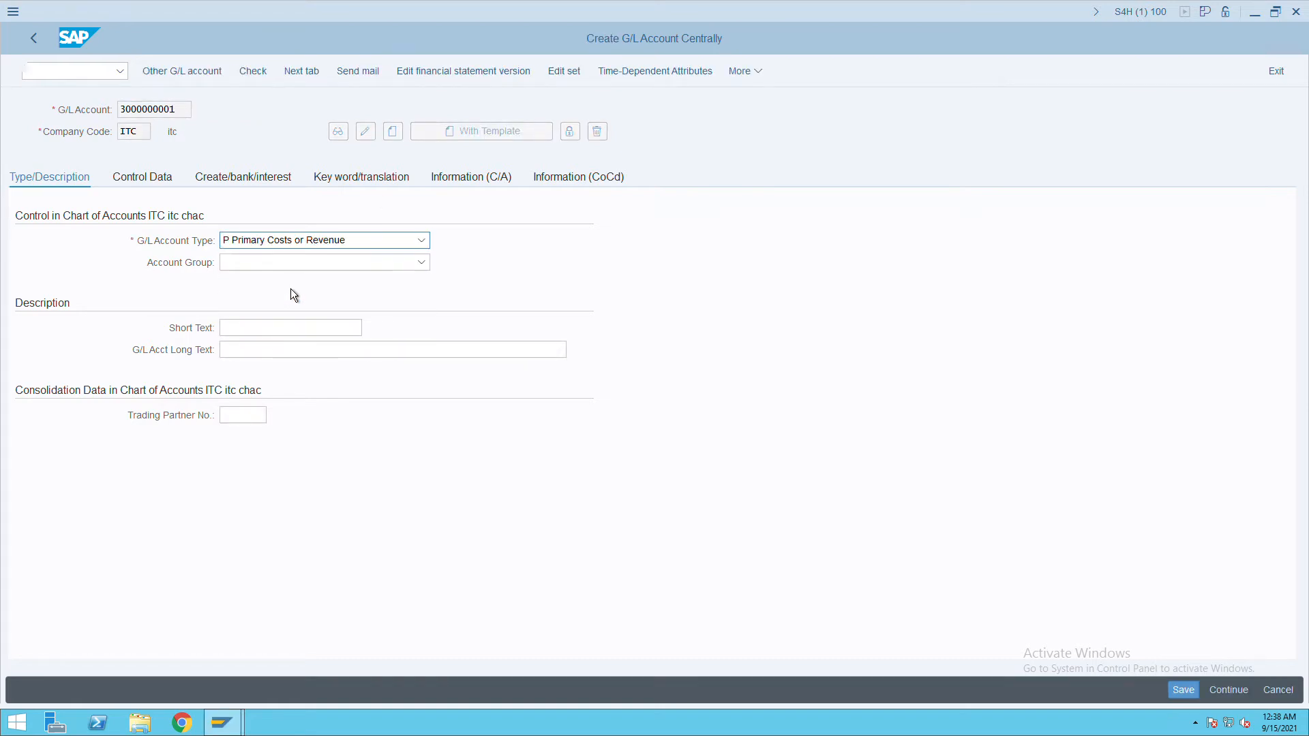
pyautogui.click(286, 263)
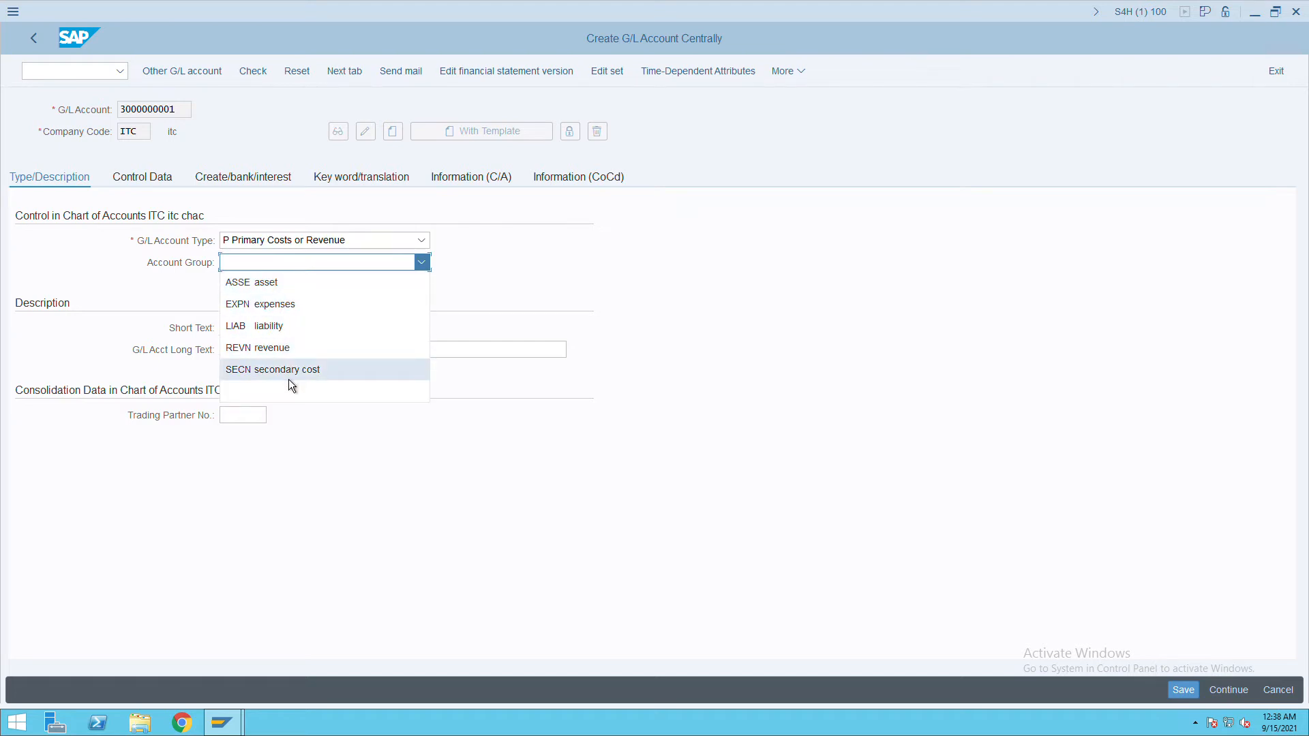
pyautogui.click(281, 349)
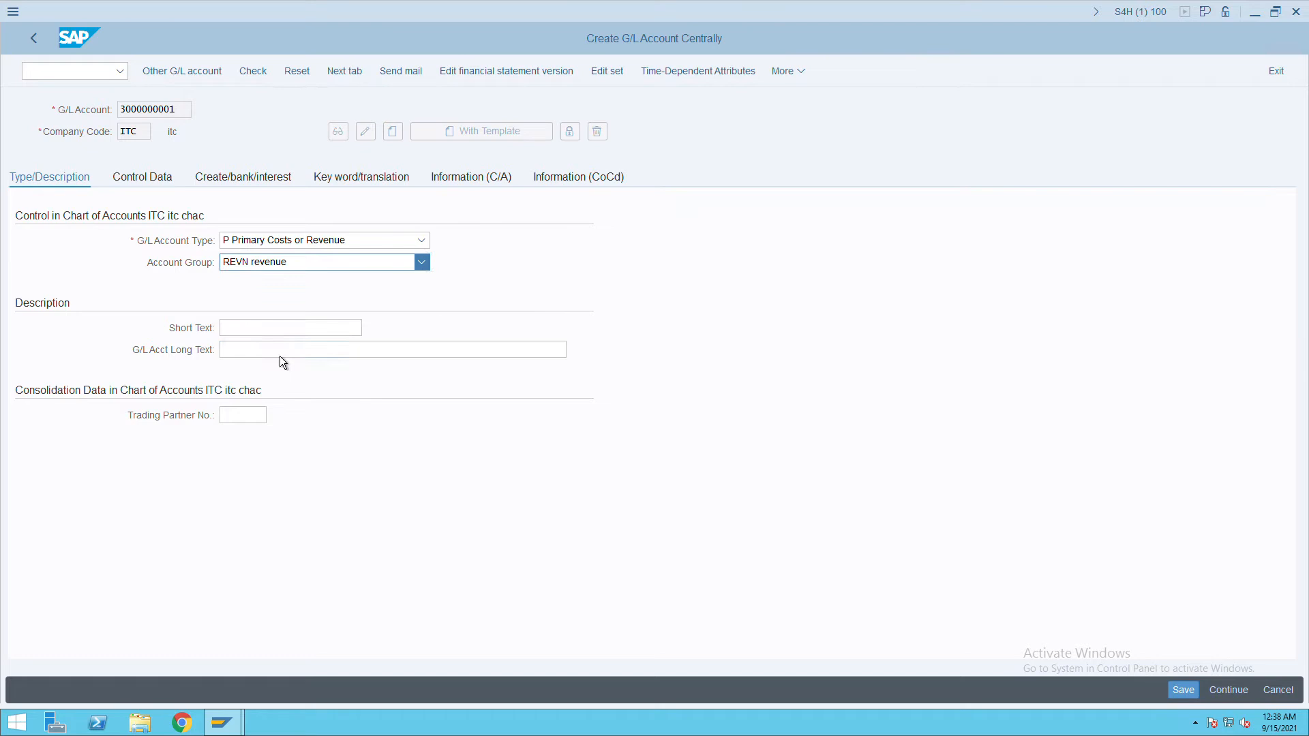
# Enter 'sales' as the account's short and long description.
pyautogui.click(277, 330)
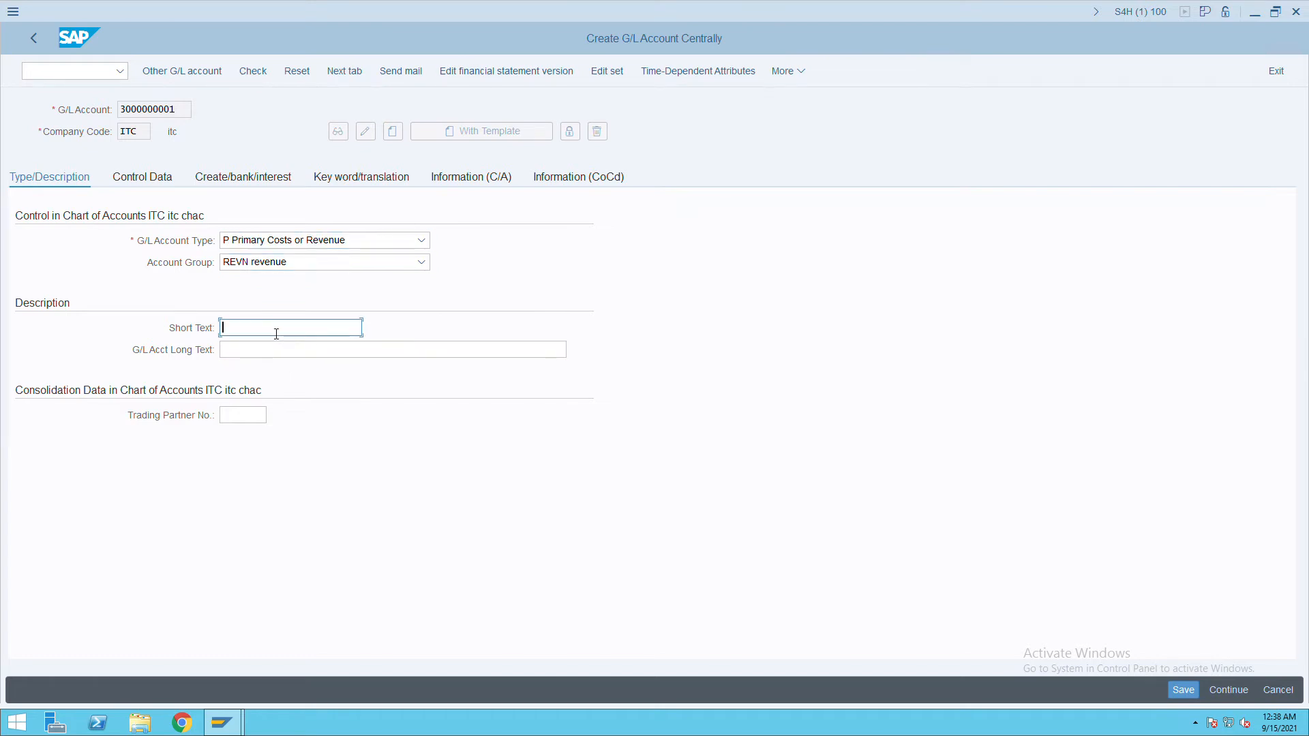
pyautogui.click(276, 333)
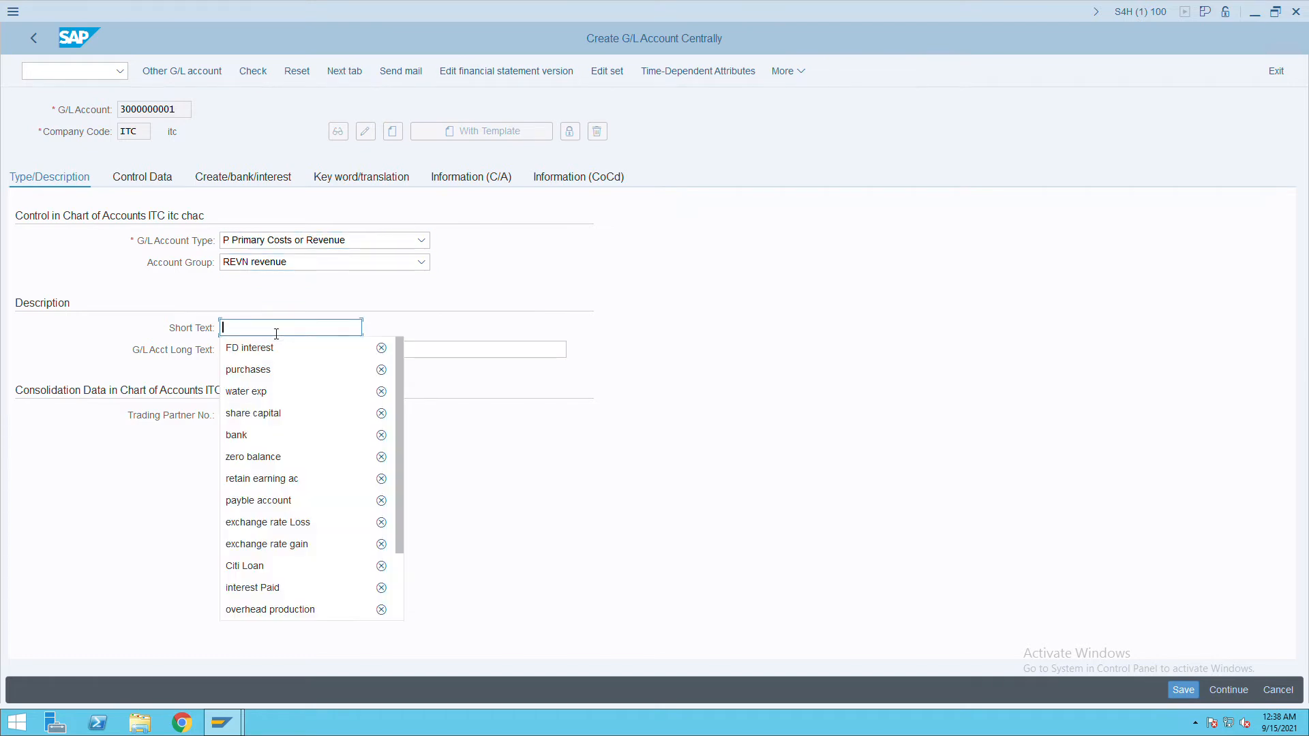
pyautogui.press('Down')
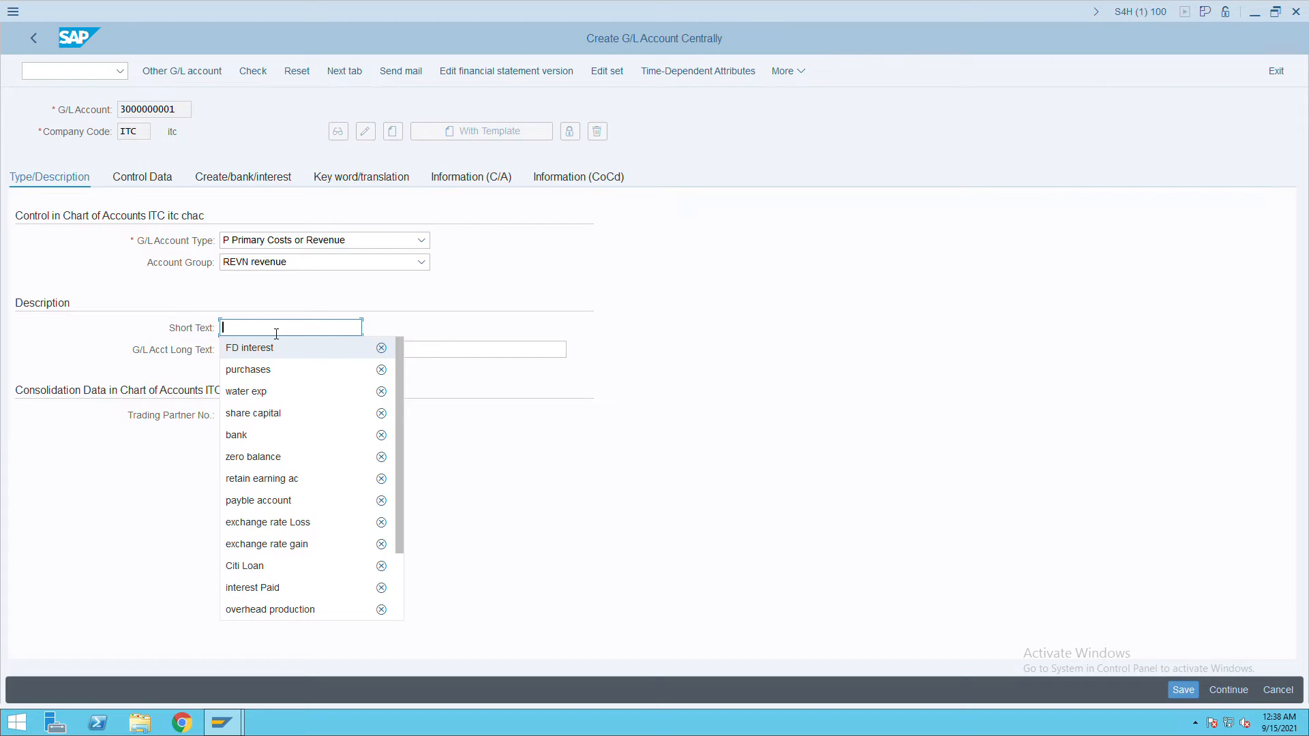
pyautogui.write('sal')
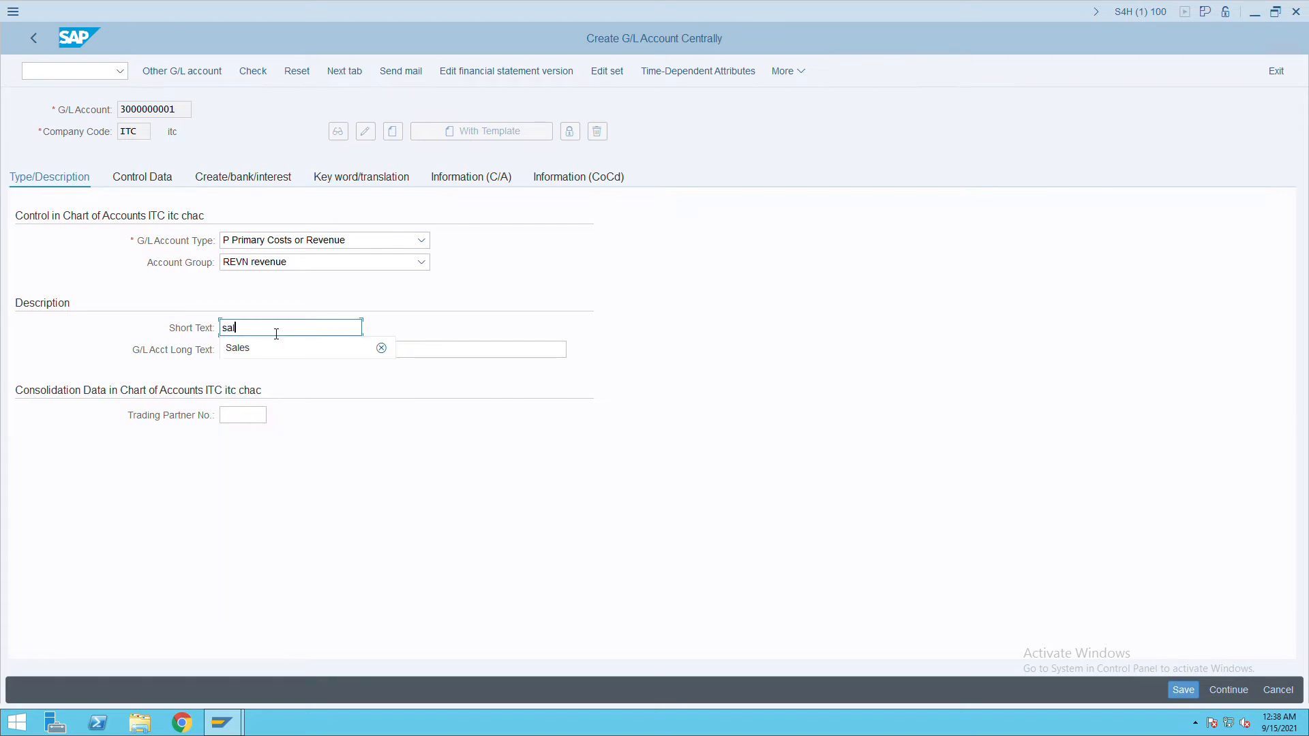
pyautogui.write('es')
pyautogui.press('Tab')
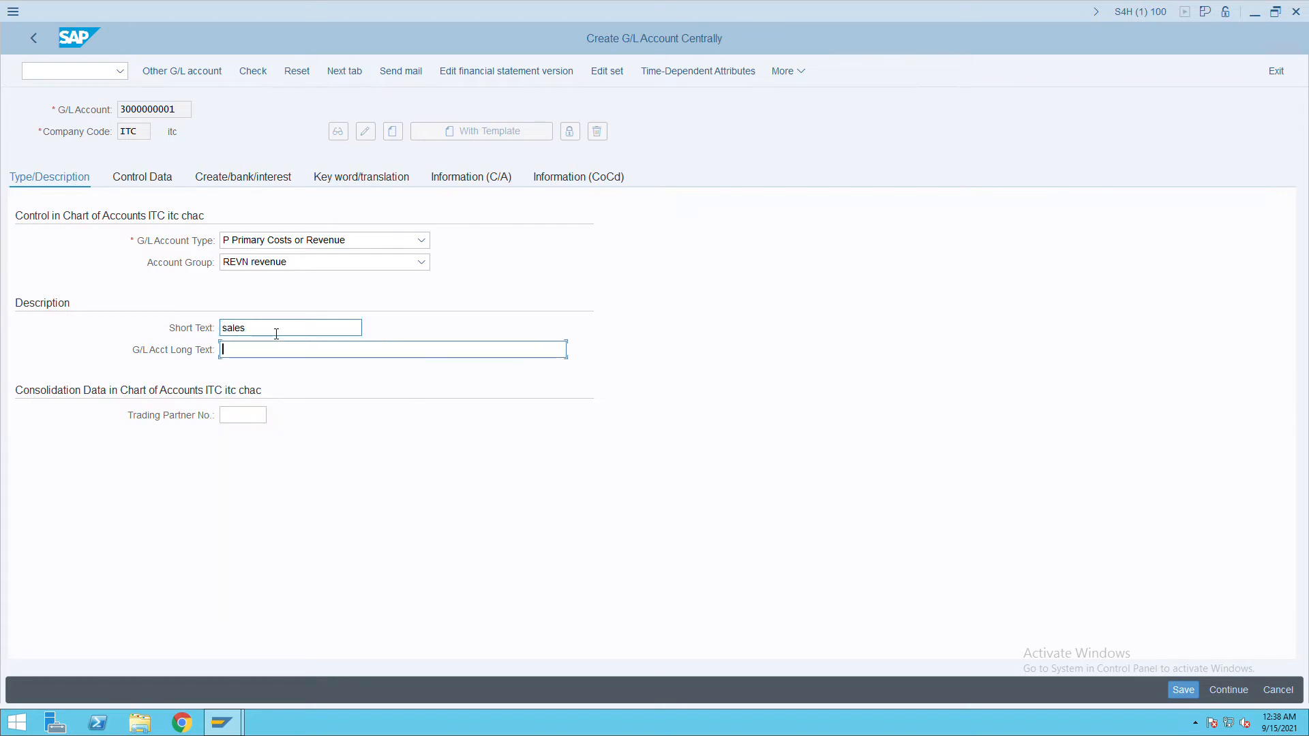
pyautogui.write('sales')
pyautogui.press('Tab')
pyautogui.click(159, 182)
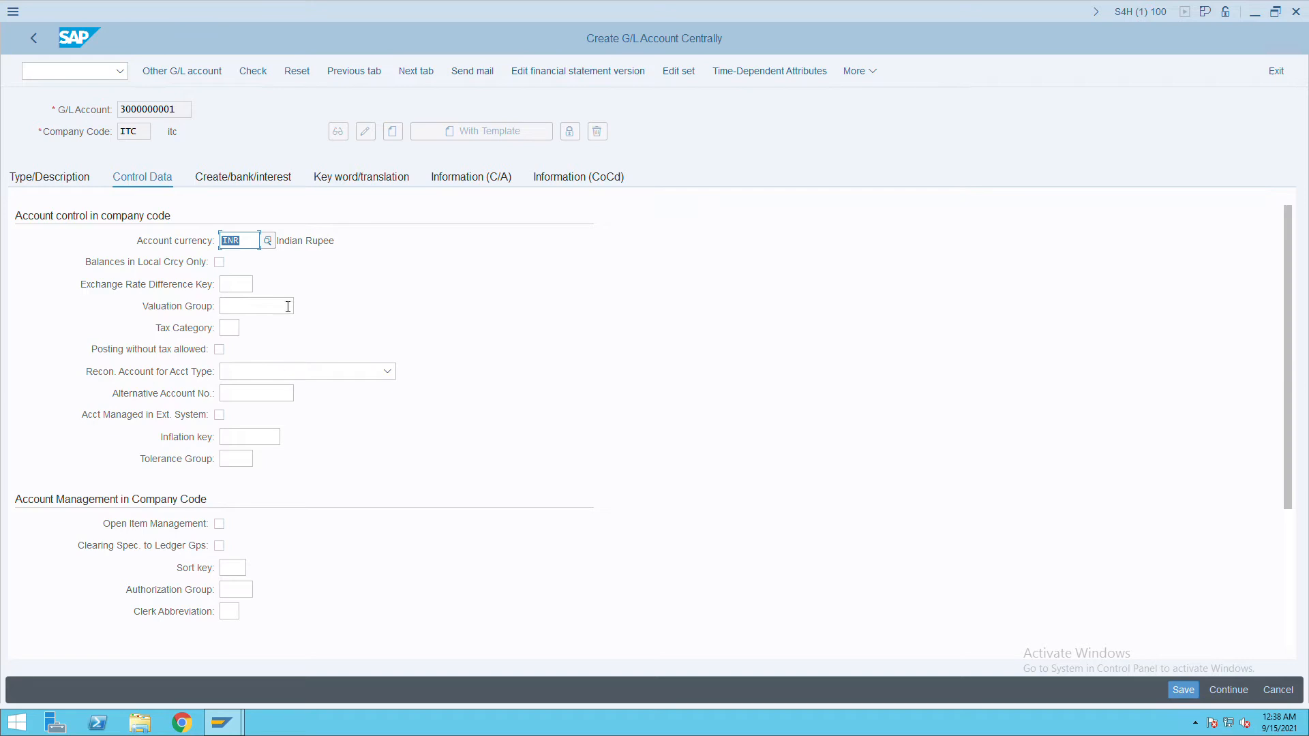
pyautogui.click(245, 593)
pyautogui.click(244, 569)
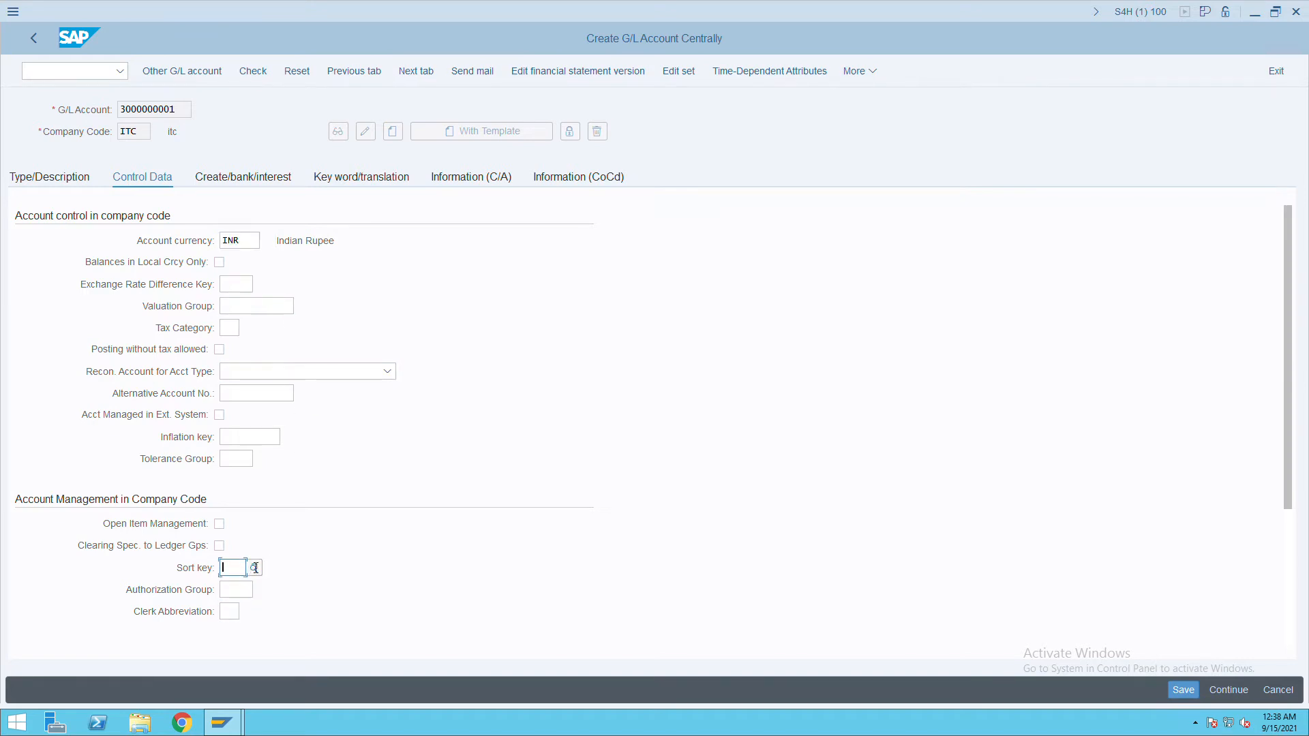
pyautogui.write('001')
pyautogui.press('Tab')
pyautogui.scroll(-3, 502, 530)
pyautogui.click(235, 485)
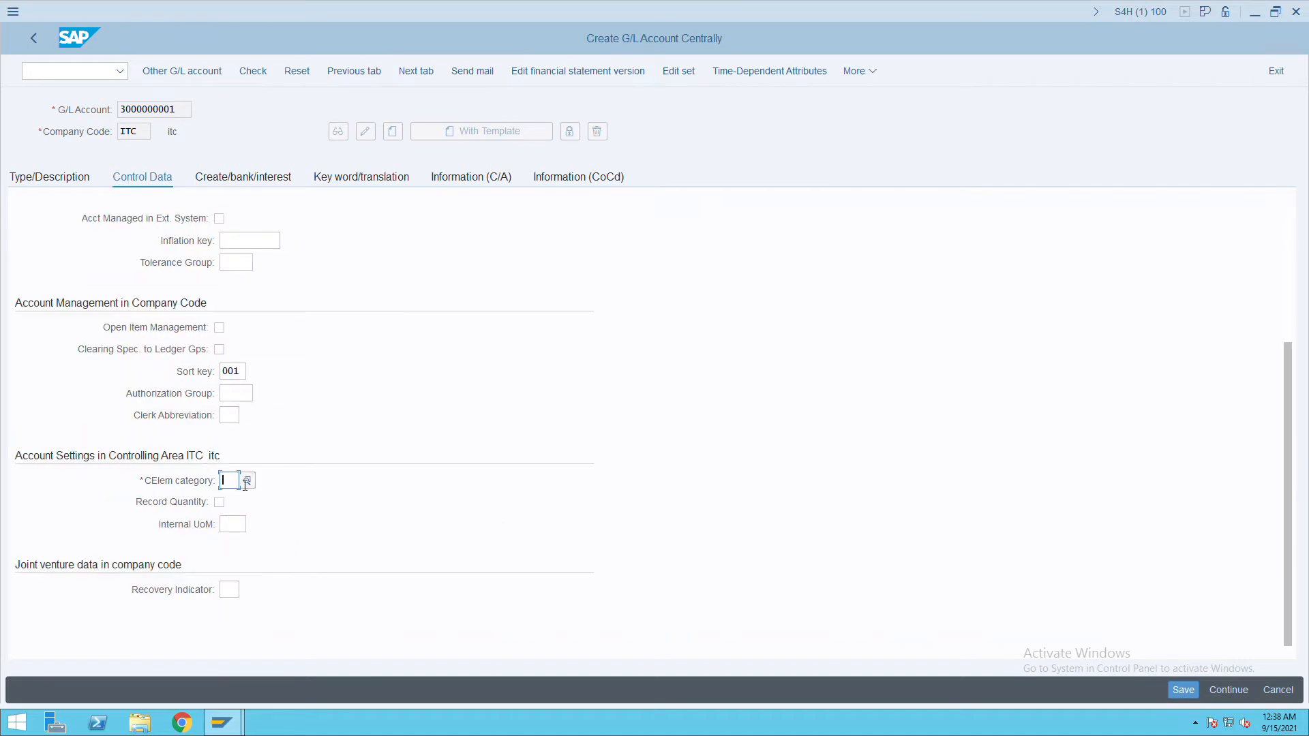
pyautogui.write('11')
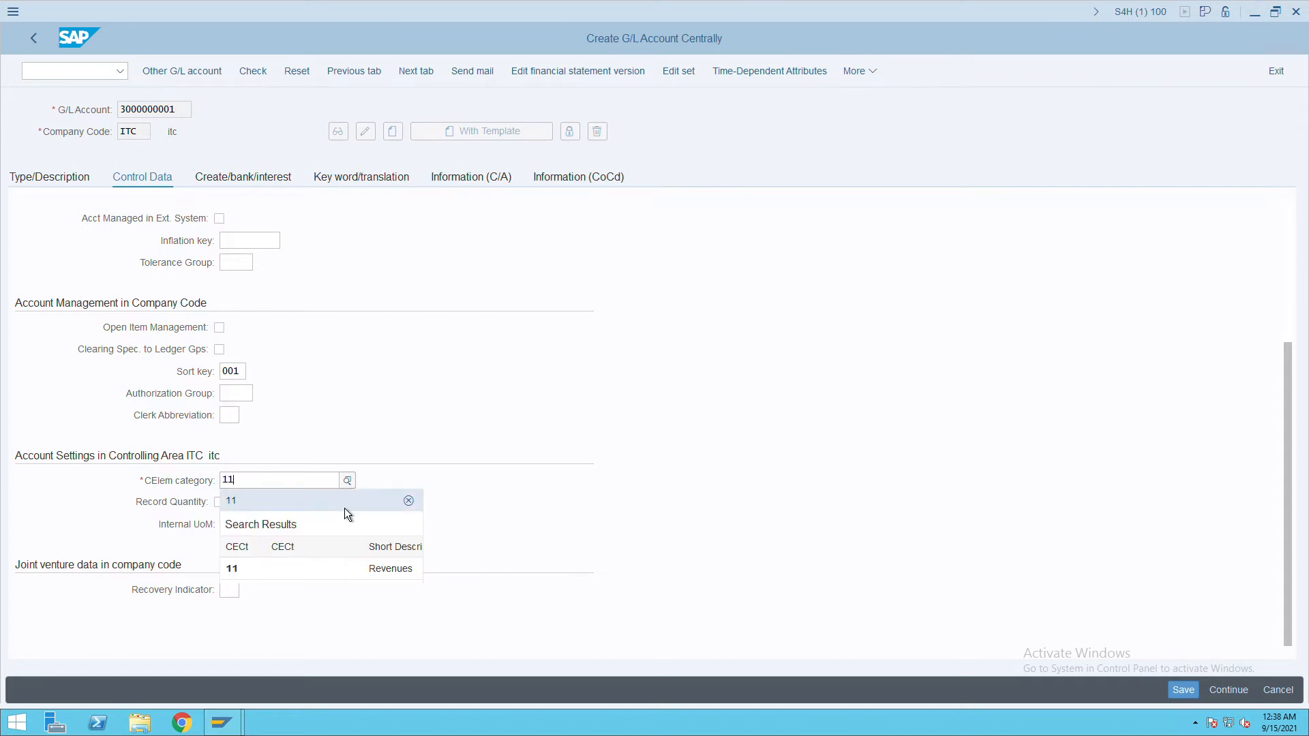
pyautogui.click(329, 571)
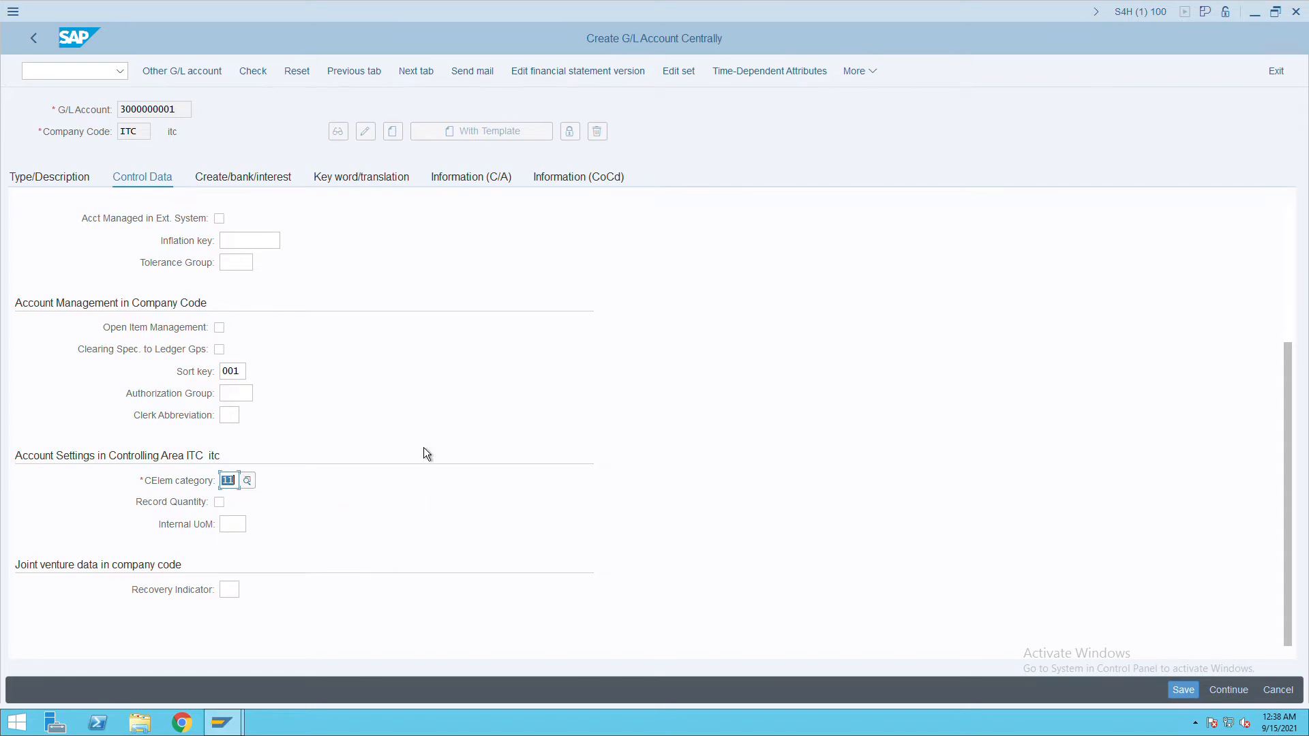
# Set field status group G029 Revenue accounts and save the sales account.
pyautogui.click(256, 181)
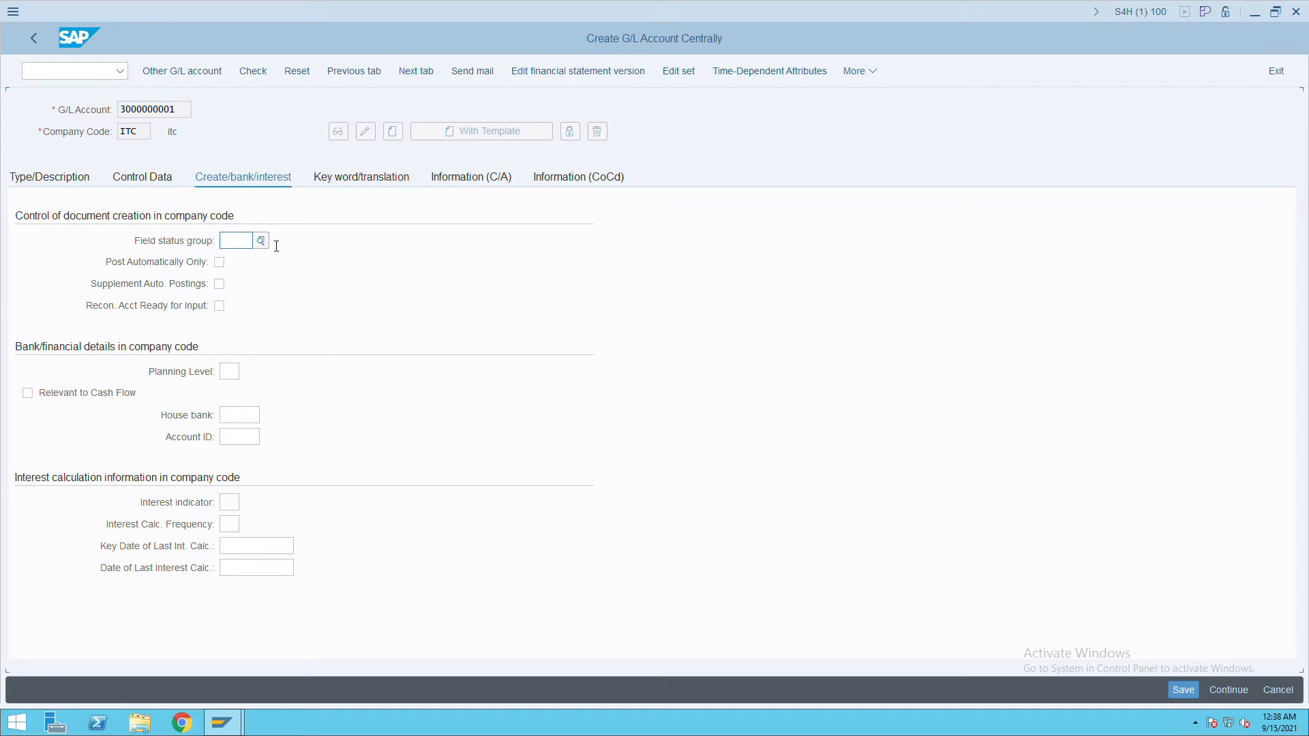
pyautogui.write('g029')
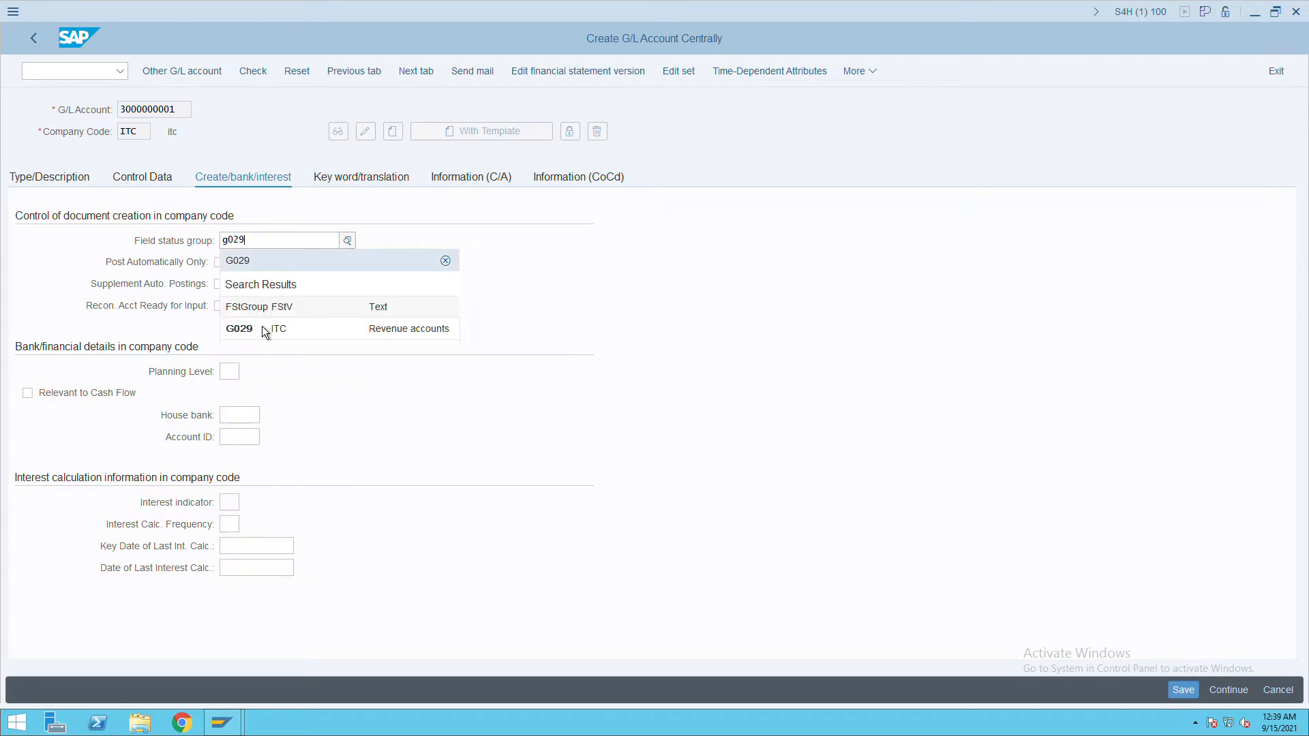
pyautogui.click(317, 334)
pyautogui.click(1181, 691)
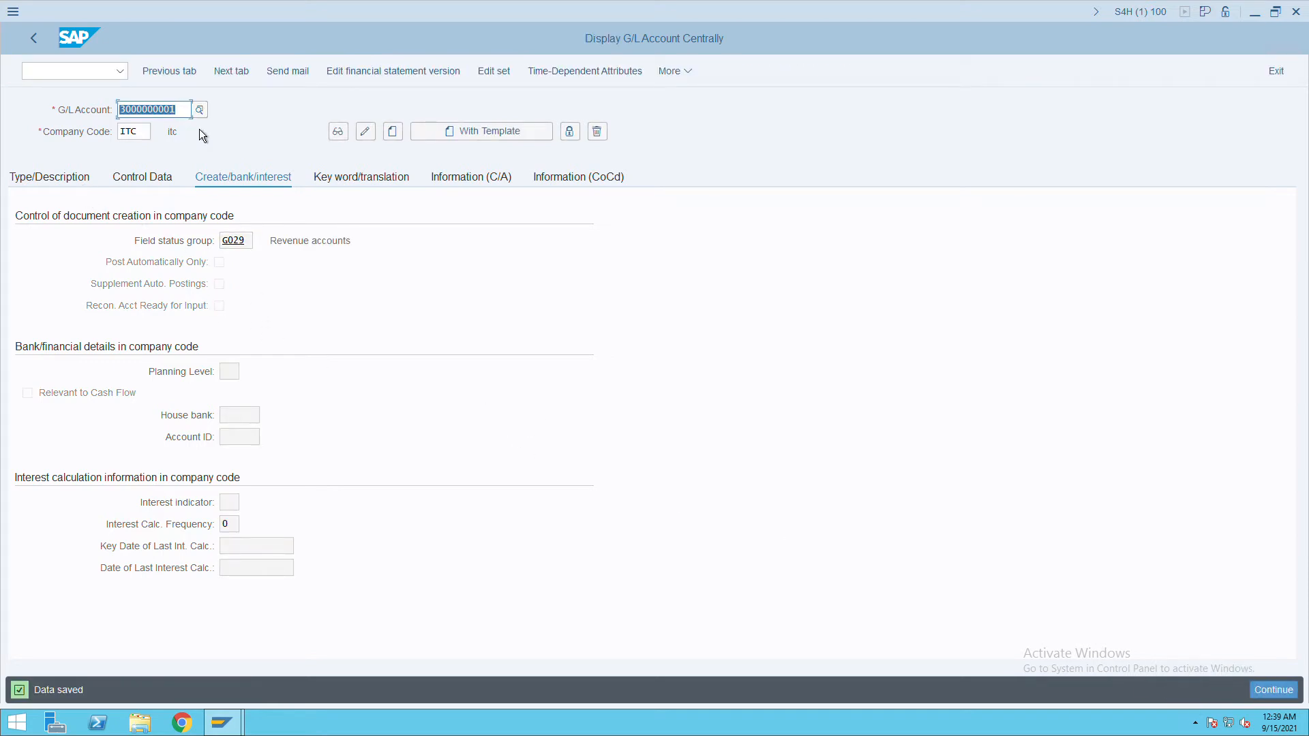
pyautogui.click(191, 111)
pyautogui.press('BackSpace')
pyautogui.write('0')
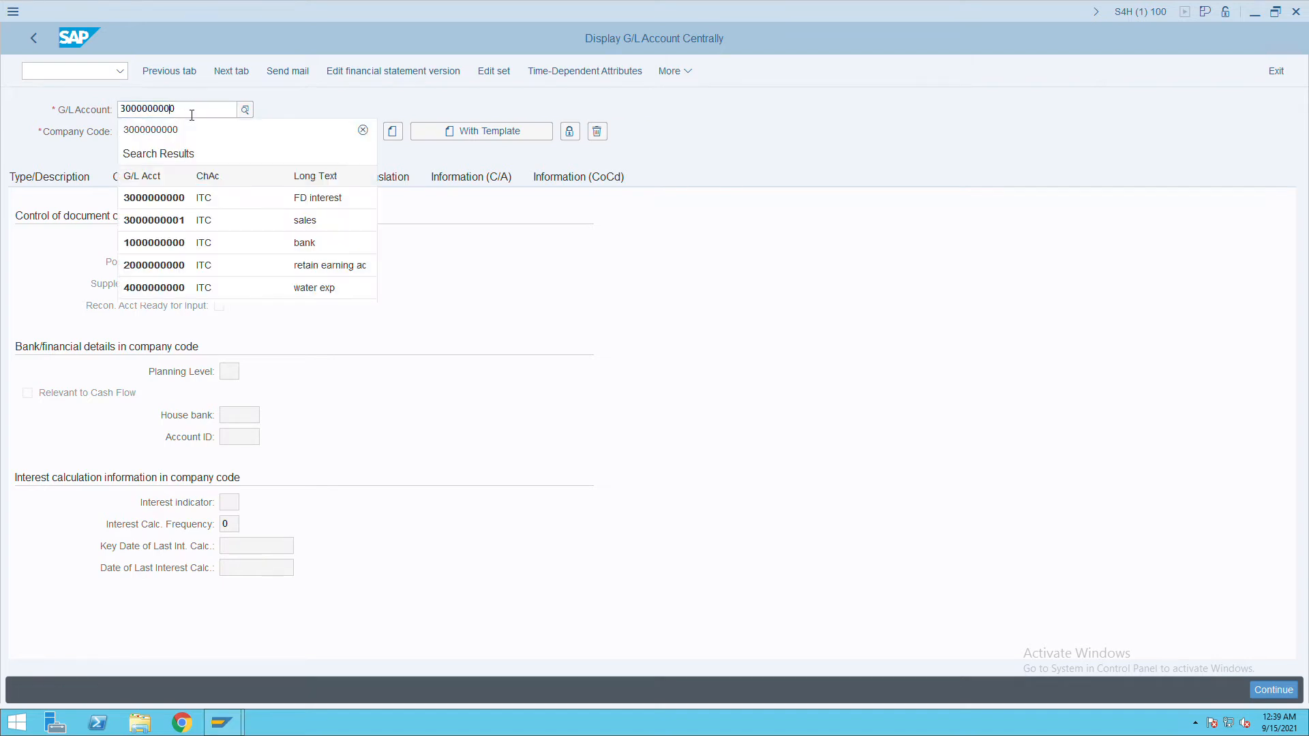
pyautogui.press('BackSpace')
pyautogui.write('9')
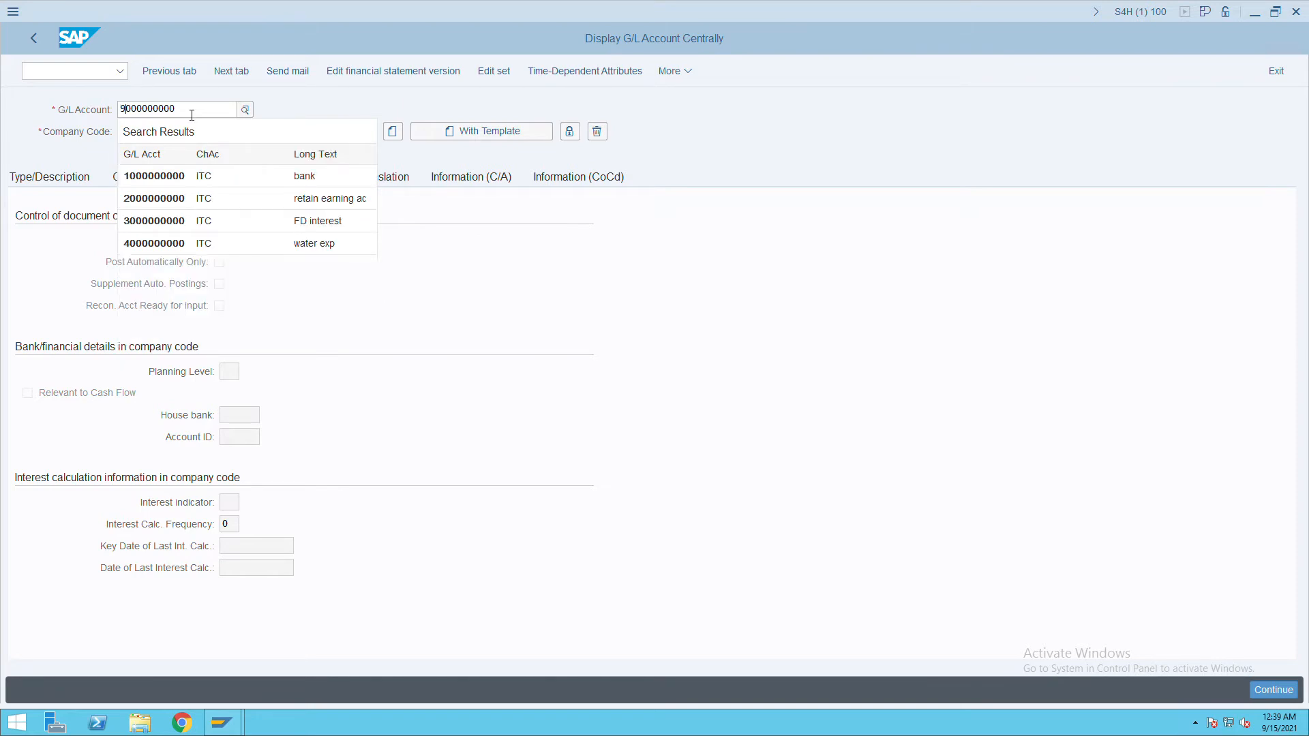
pyautogui.press('Return')
pyautogui.press('Return')
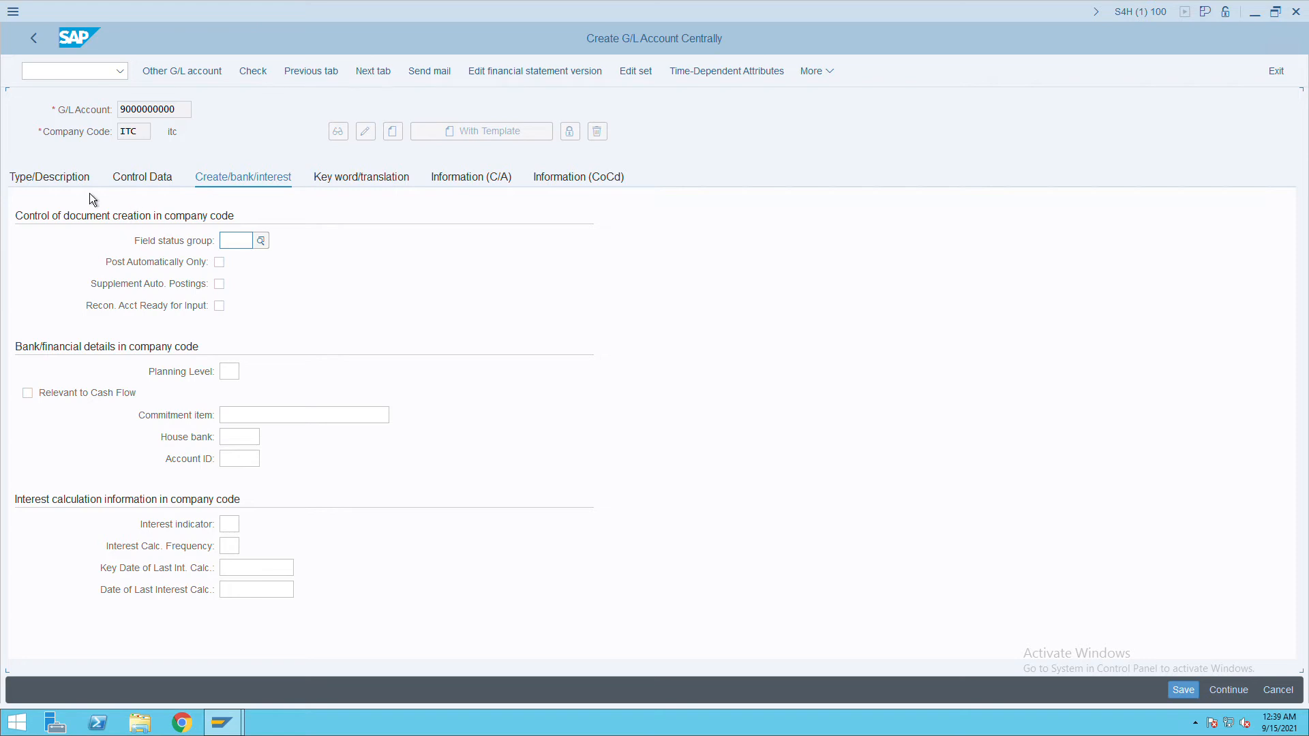
pyautogui.click(67, 187)
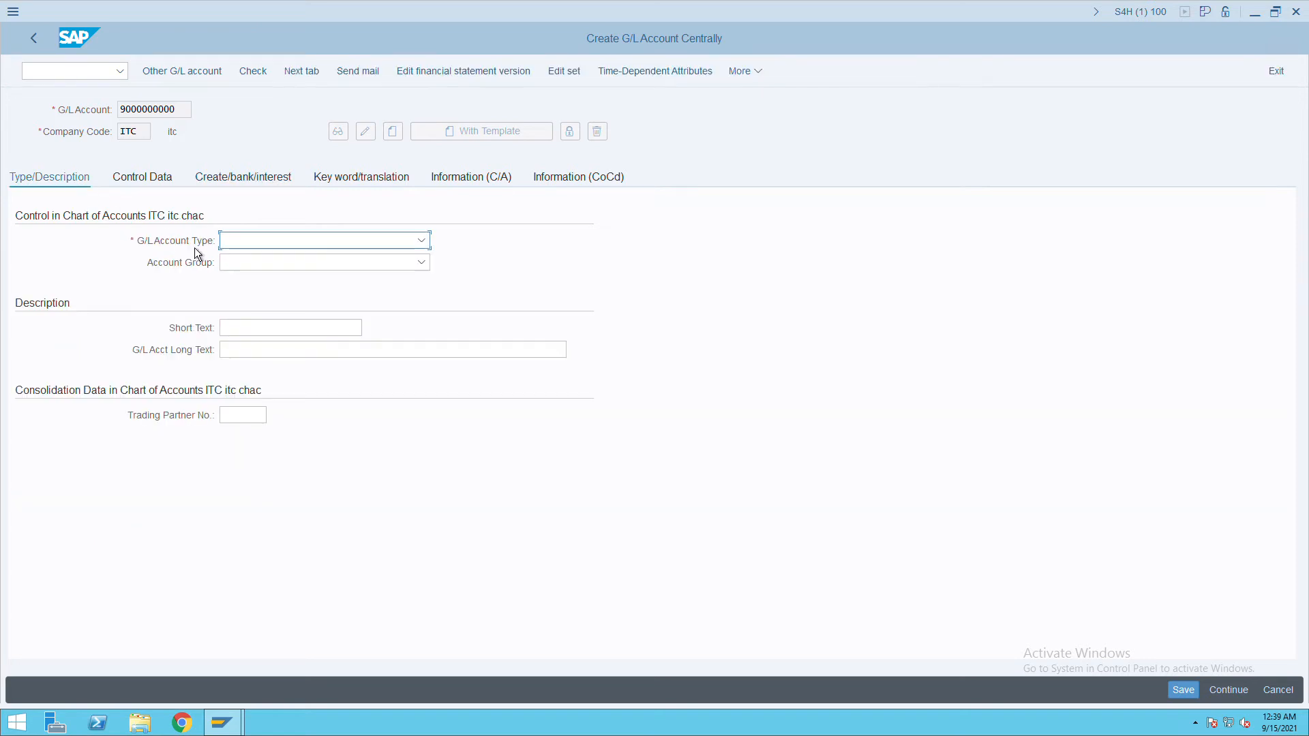
pyautogui.click(314, 250)
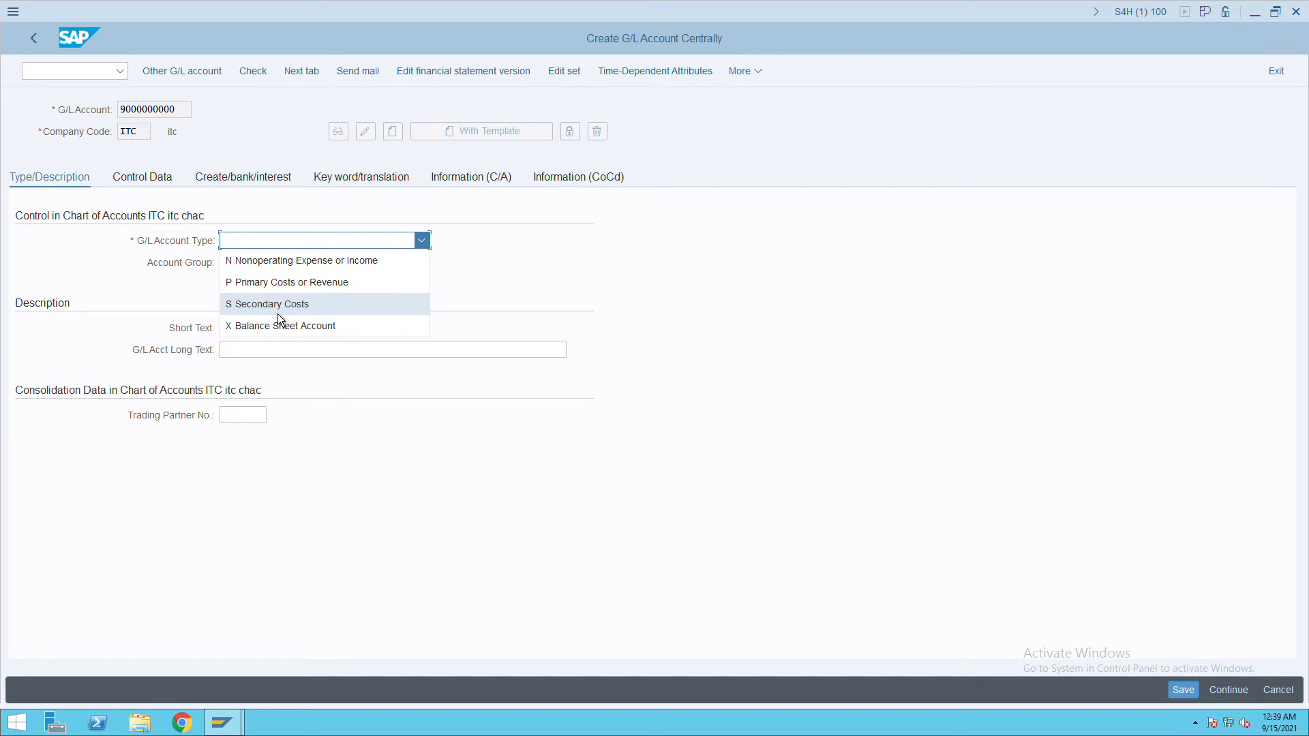
pyautogui.click(277, 312)
pyautogui.click(284, 270)
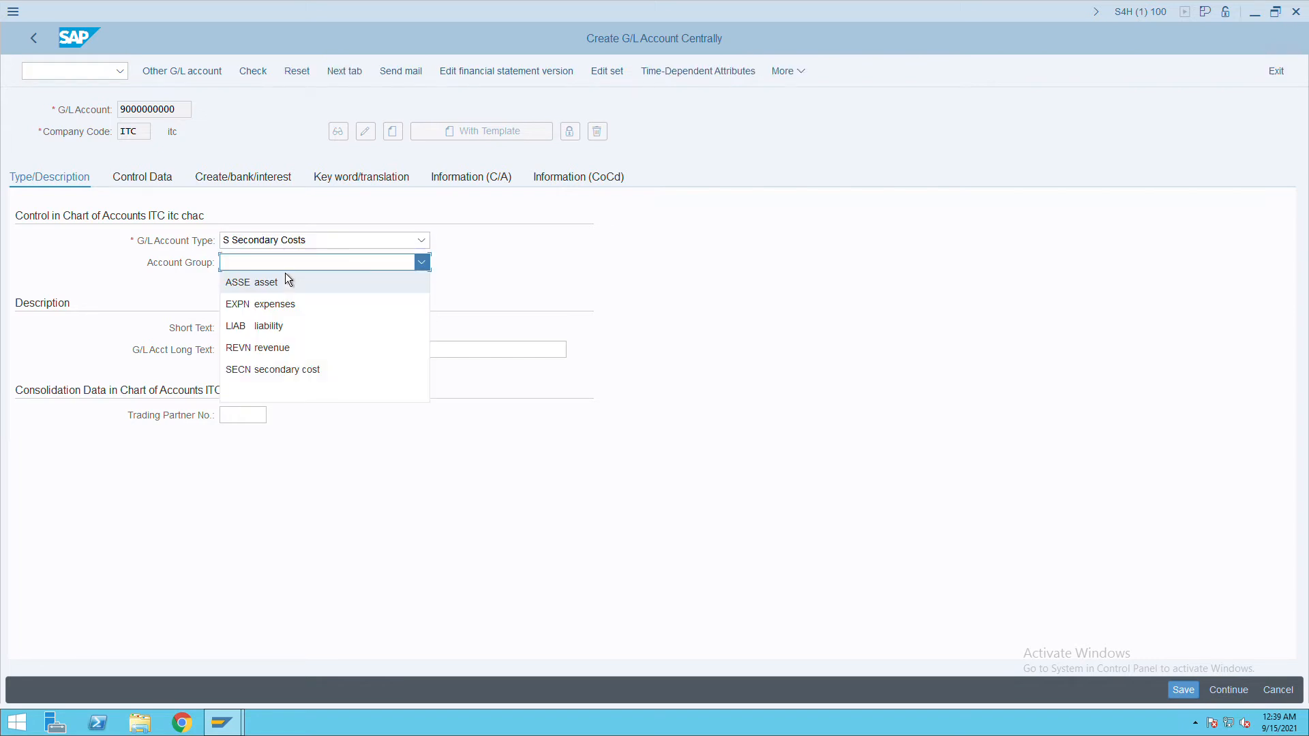
pyautogui.click(277, 379)
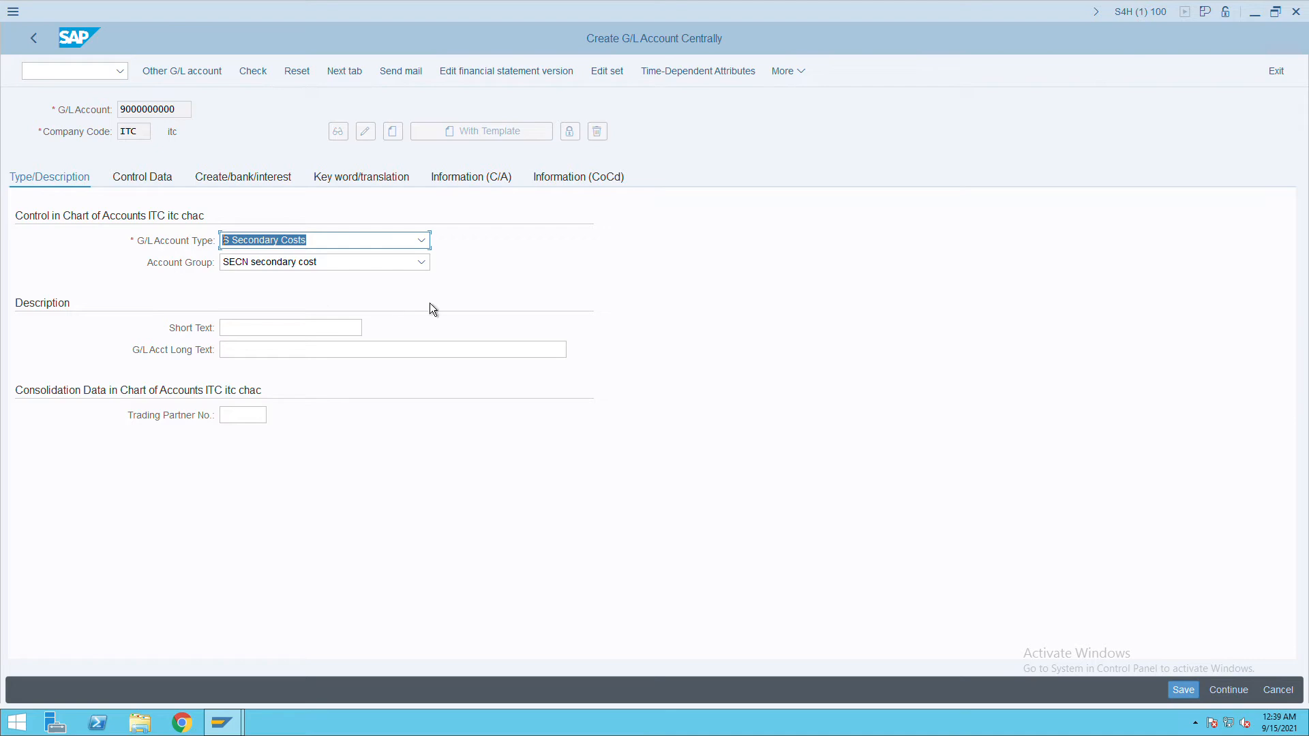
# Enter 'labour activity' as both the short and long description.
pyautogui.click(311, 334)
pyautogui.write('labour acti')
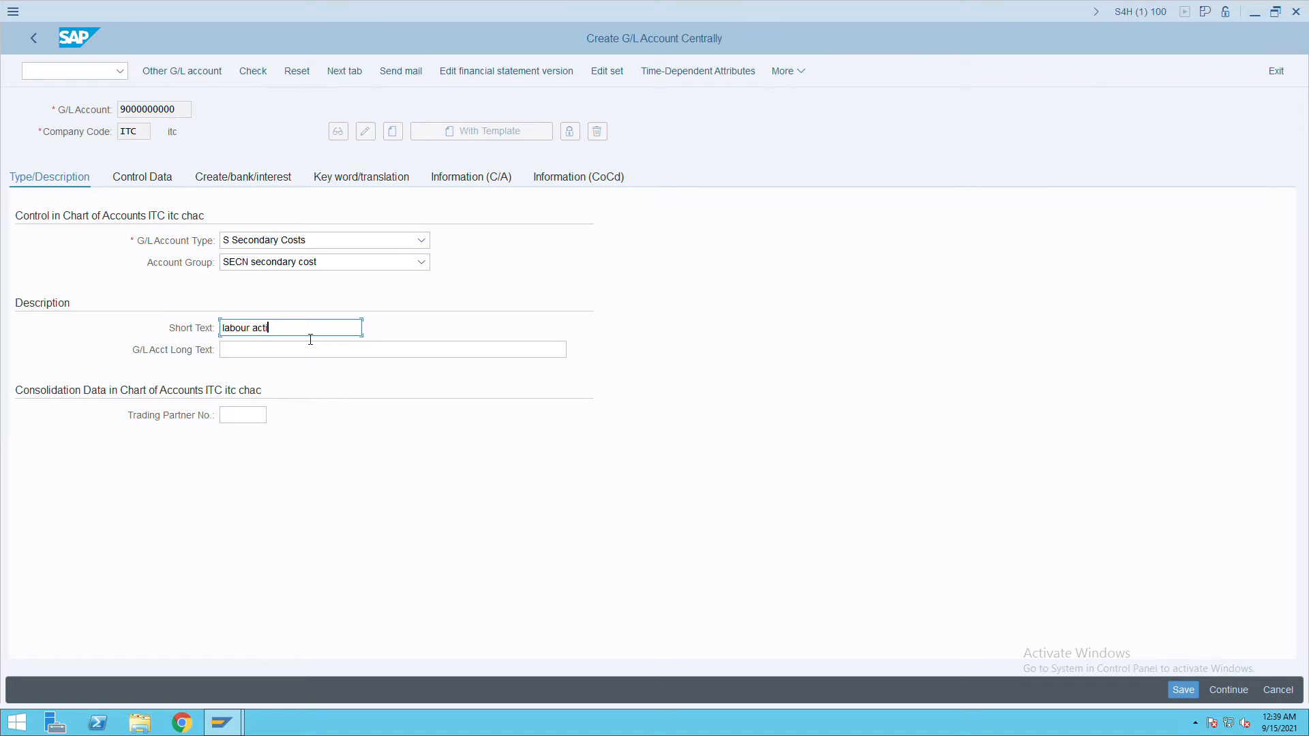
pyautogui.write('viyt')
pyautogui.press('BackSpace')
pyautogui.press('BackSpace')
pyautogui.press('BackSpace')
pyautogui.write('ty')
pyautogui.moveTo(308, 333); pyautogui.dragTo(181, 328)
pyautogui.hotkey('ctrl', 'c')
pyautogui.click(263, 350)
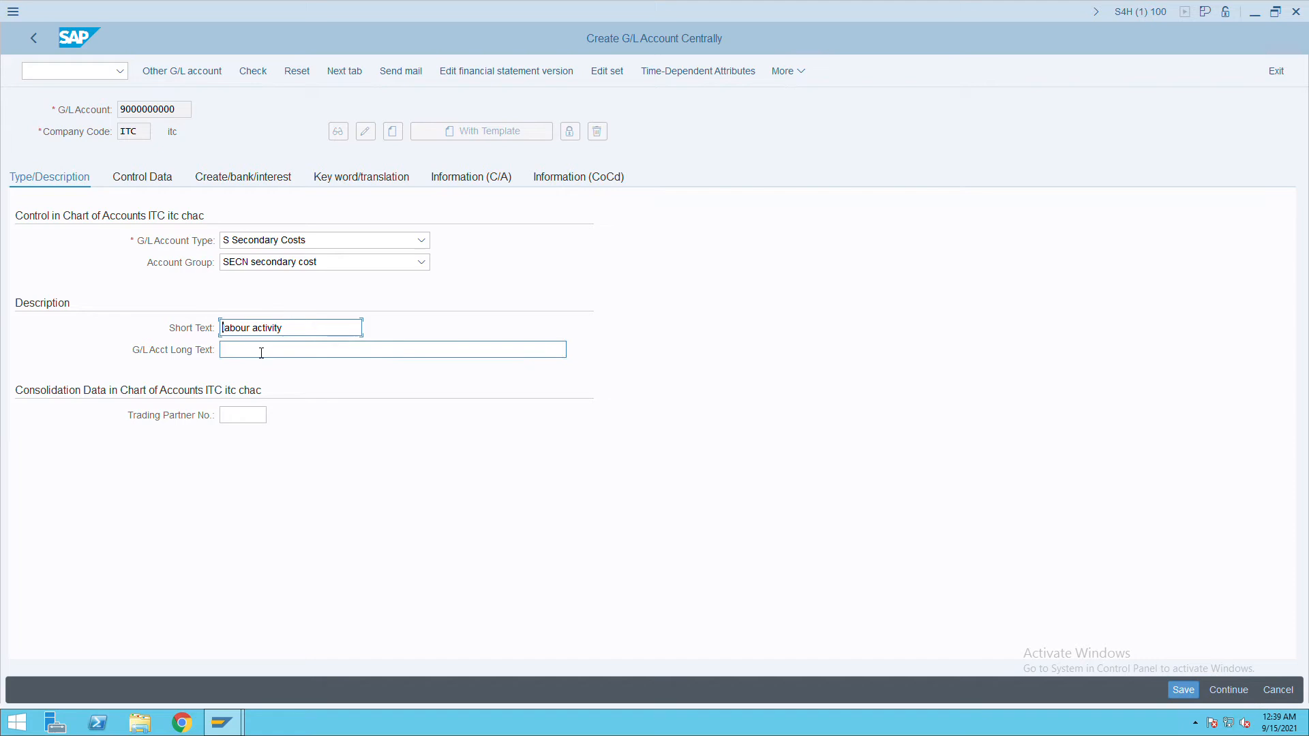
pyautogui.hotkey('ctrl', 'v')
pyautogui.click(161, 187)
pyautogui.click(234, 504)
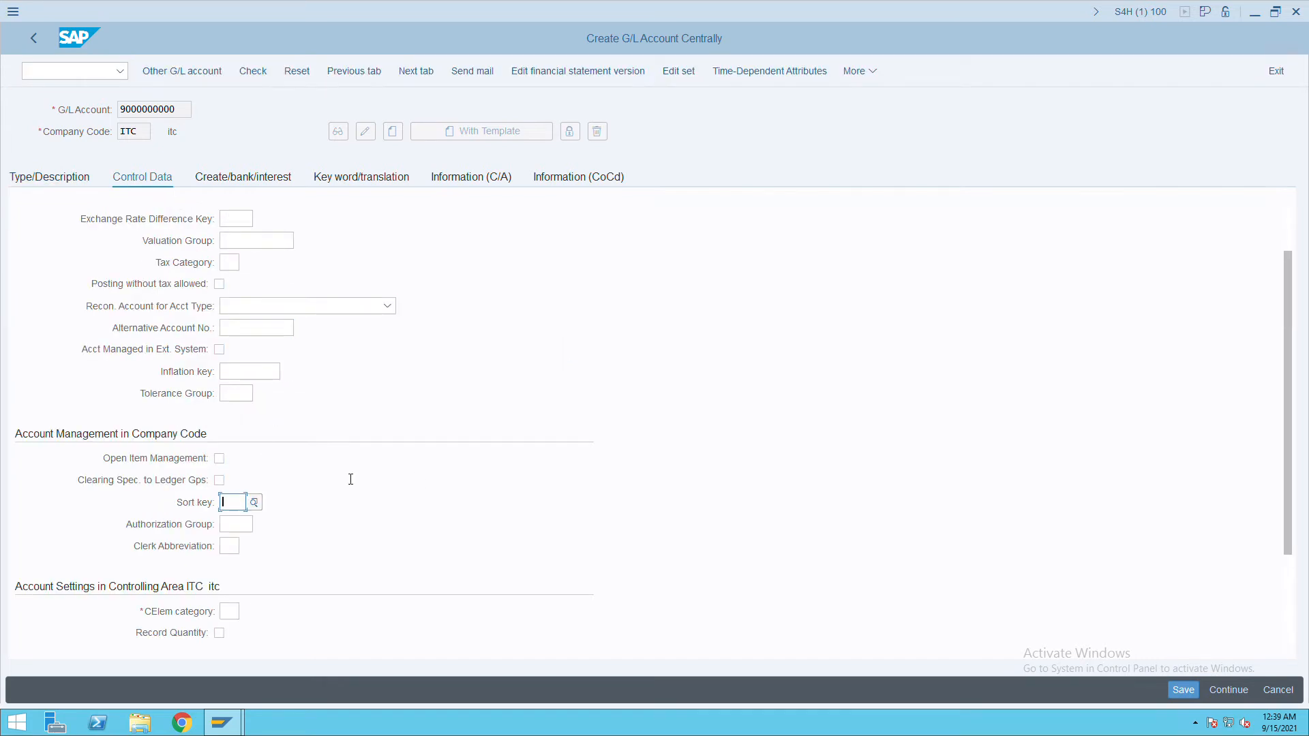
pyautogui.write('001')
pyautogui.press('Tab')
pyautogui.click(229, 612)
pyautogui.press('F4')
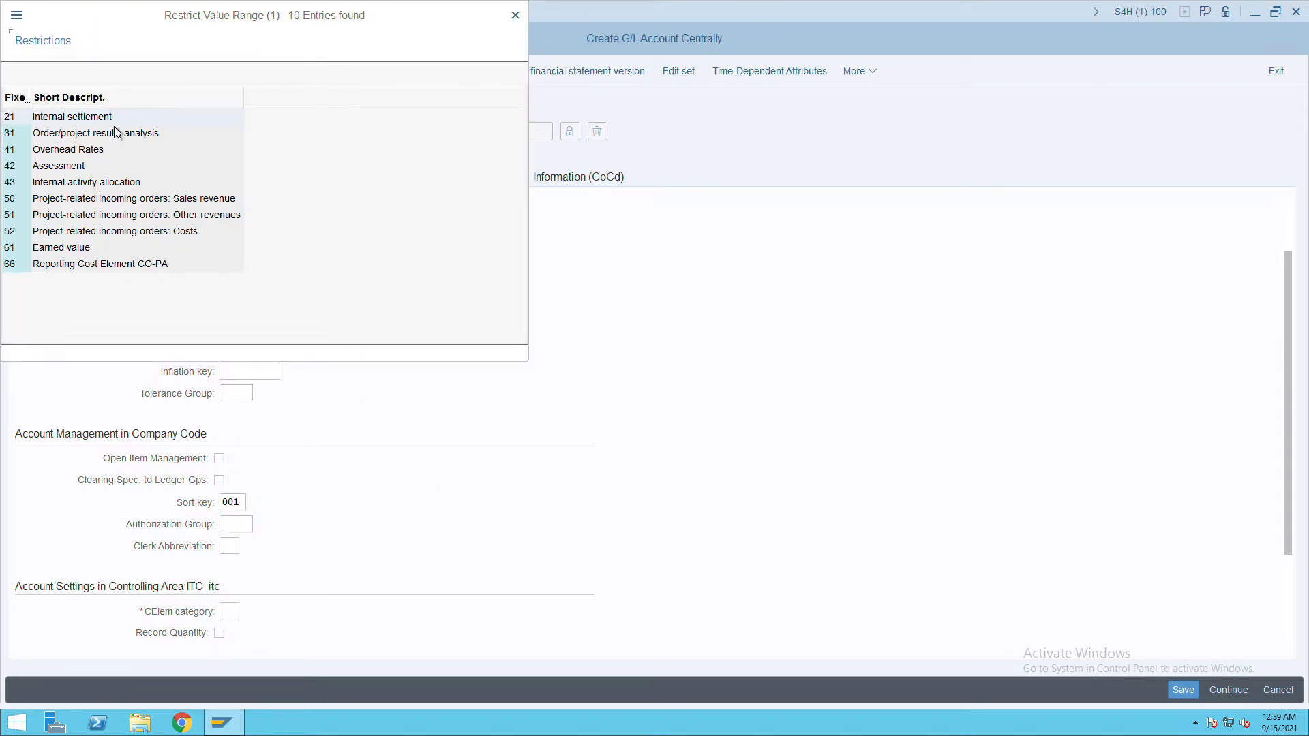
pyautogui.doubleClick(86, 184)
# Set field status group SECC and save the labour activity account.
pyautogui.click(266, 181)
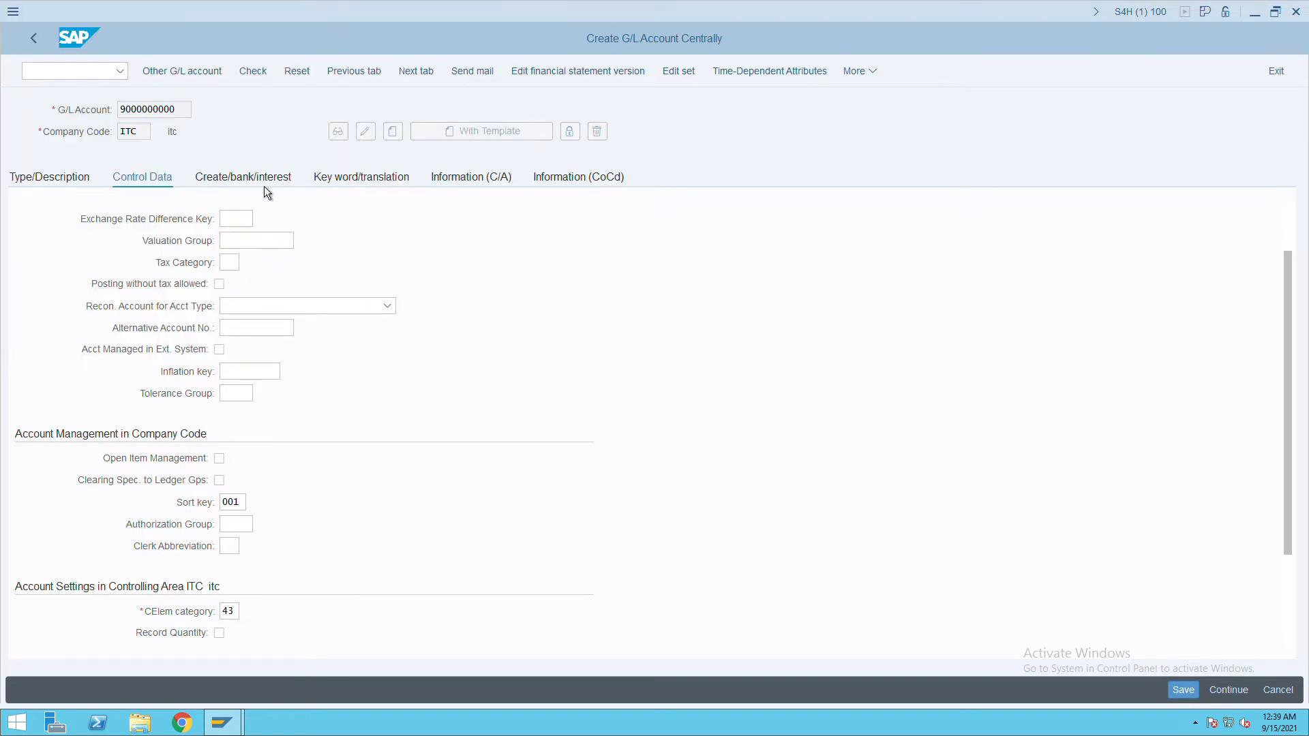
pyautogui.press('F4')
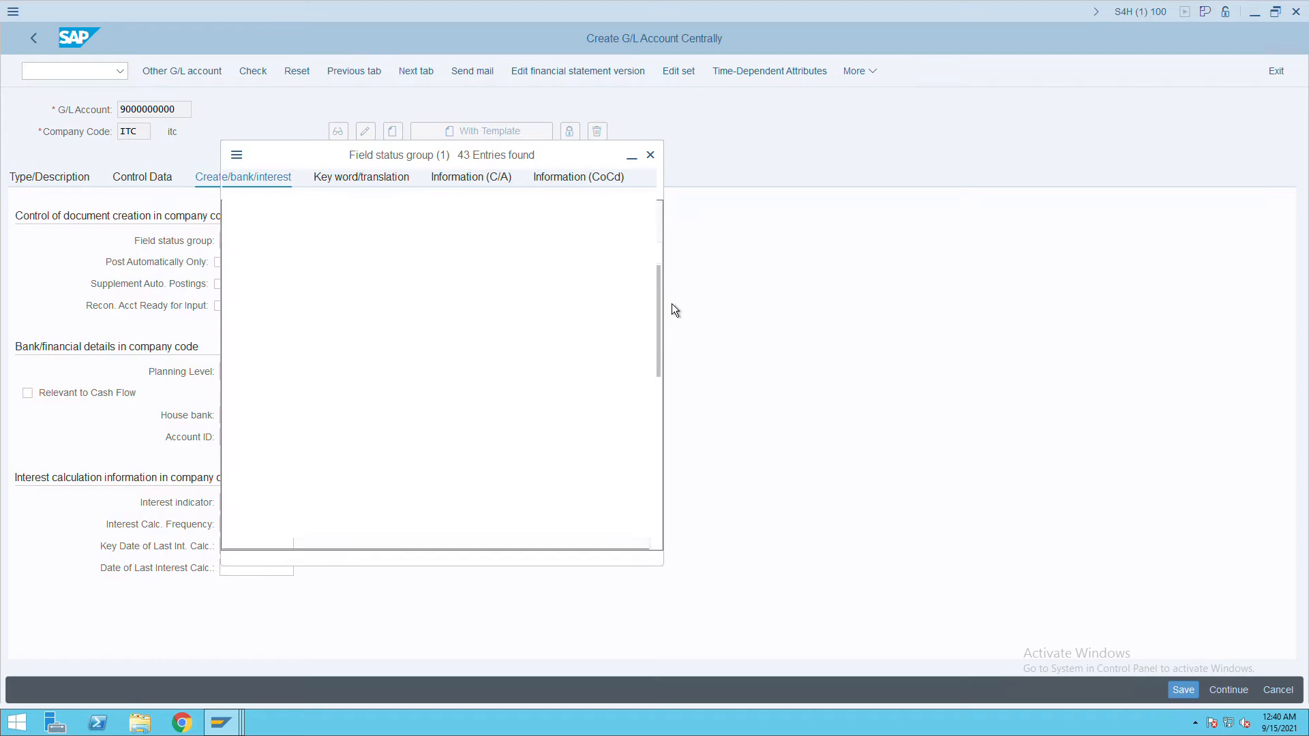
pyautogui.moveTo(657, 319); pyautogui.dragTo(632, 530)
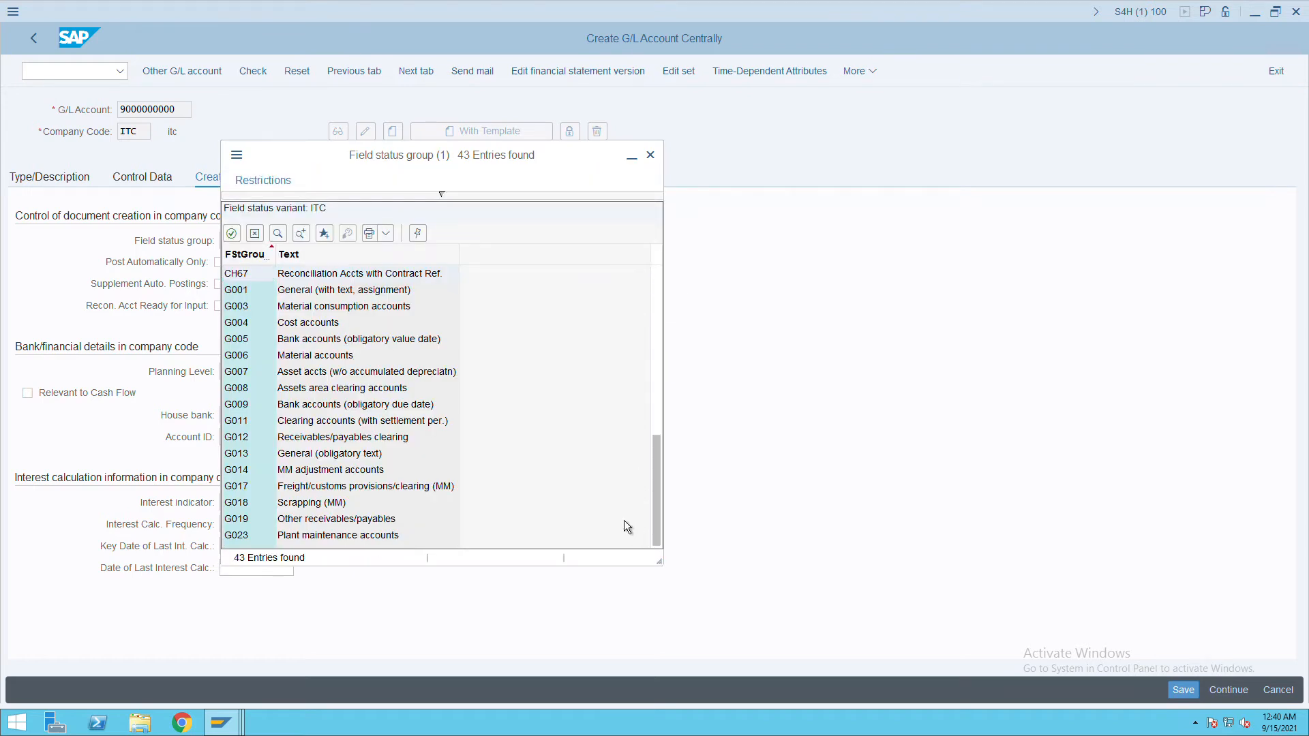
pyautogui.doubleClick(246, 535)
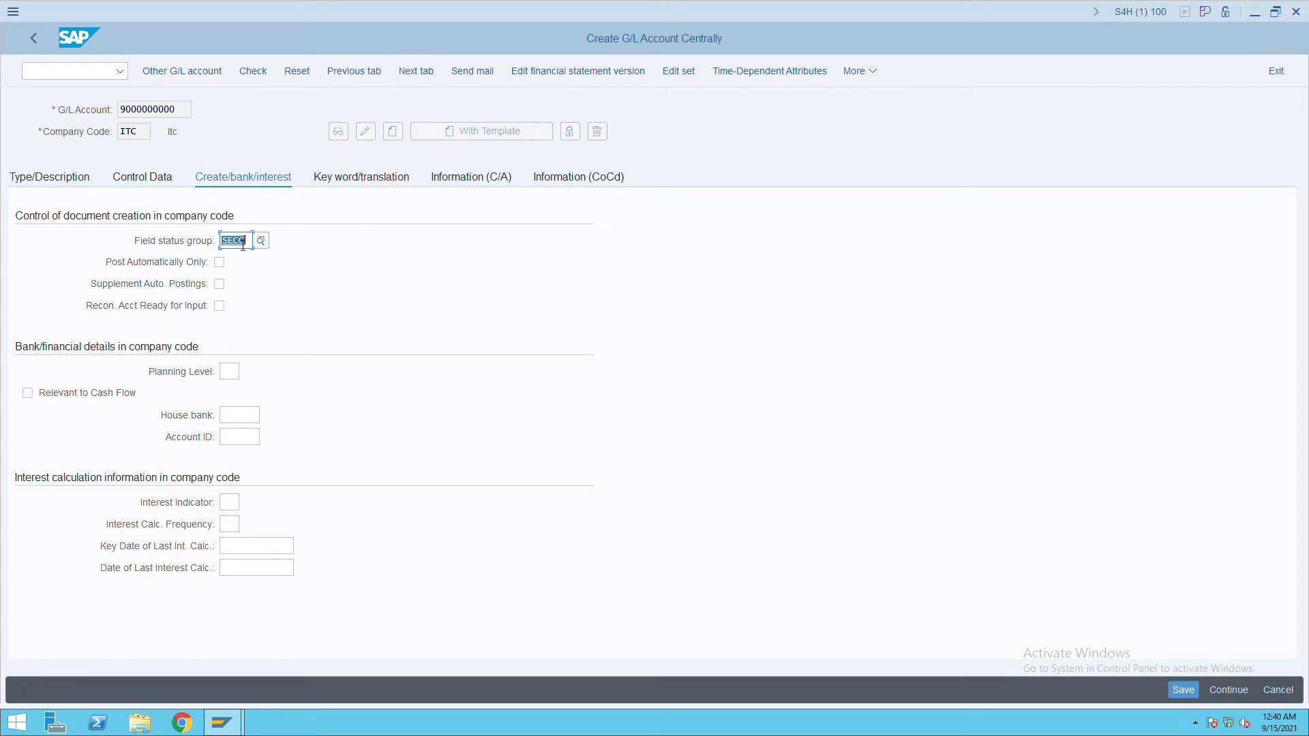
pyautogui.click(1183, 690)
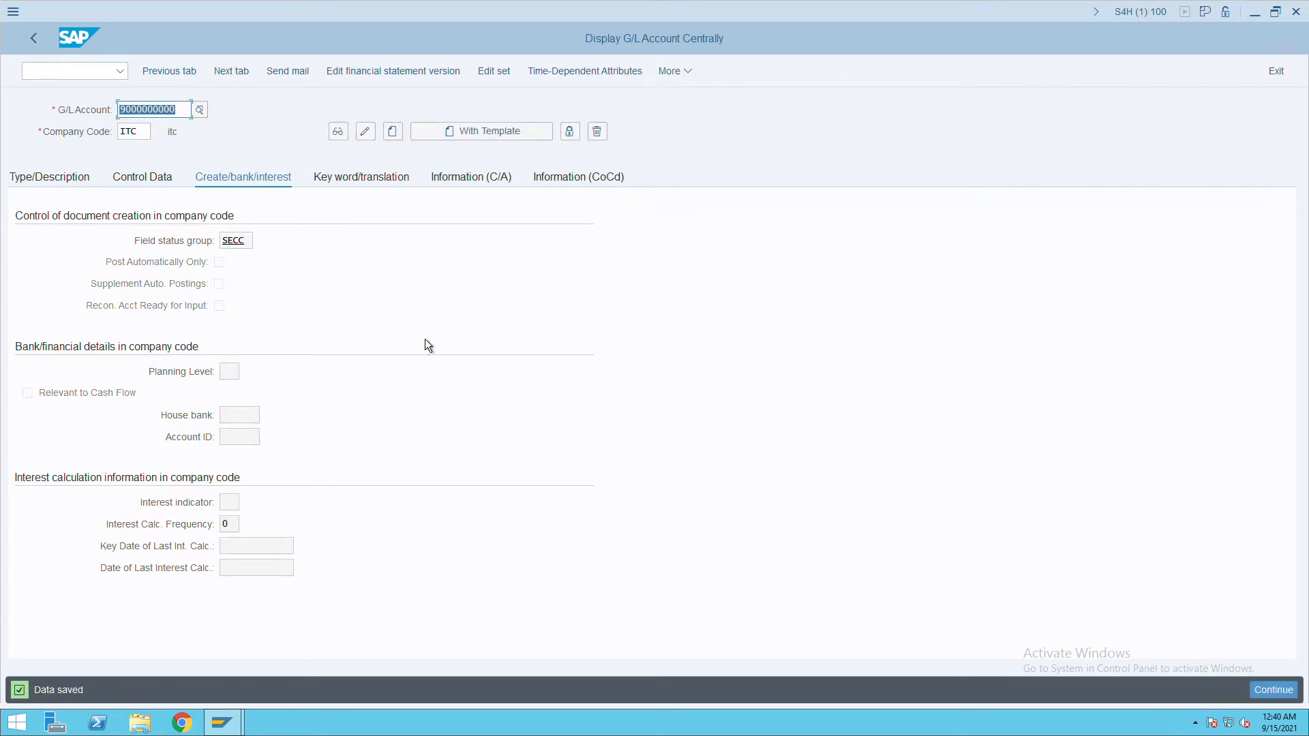
# Review the saved account, then launch G/L document entry with /nFB50.
pyautogui.click(75, 185)
pyautogui.click(133, 187)
pyautogui.click(67, 180)
pyautogui.write('/nfb50')
pyautogui.press('Return')
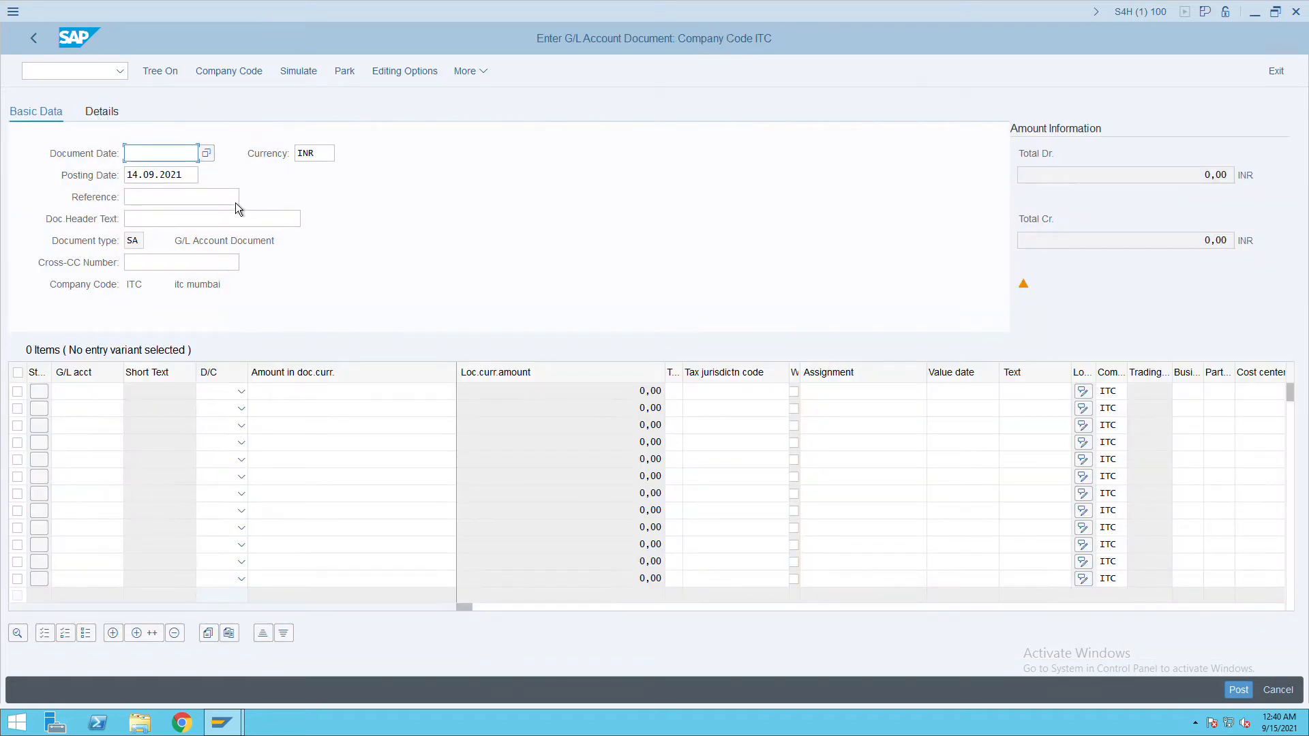
# Copy the posting date 14.09.2021 into the document date.
pyautogui.click(195, 178)
pyautogui.moveTo(195, 179); pyautogui.dragTo(126, 180)
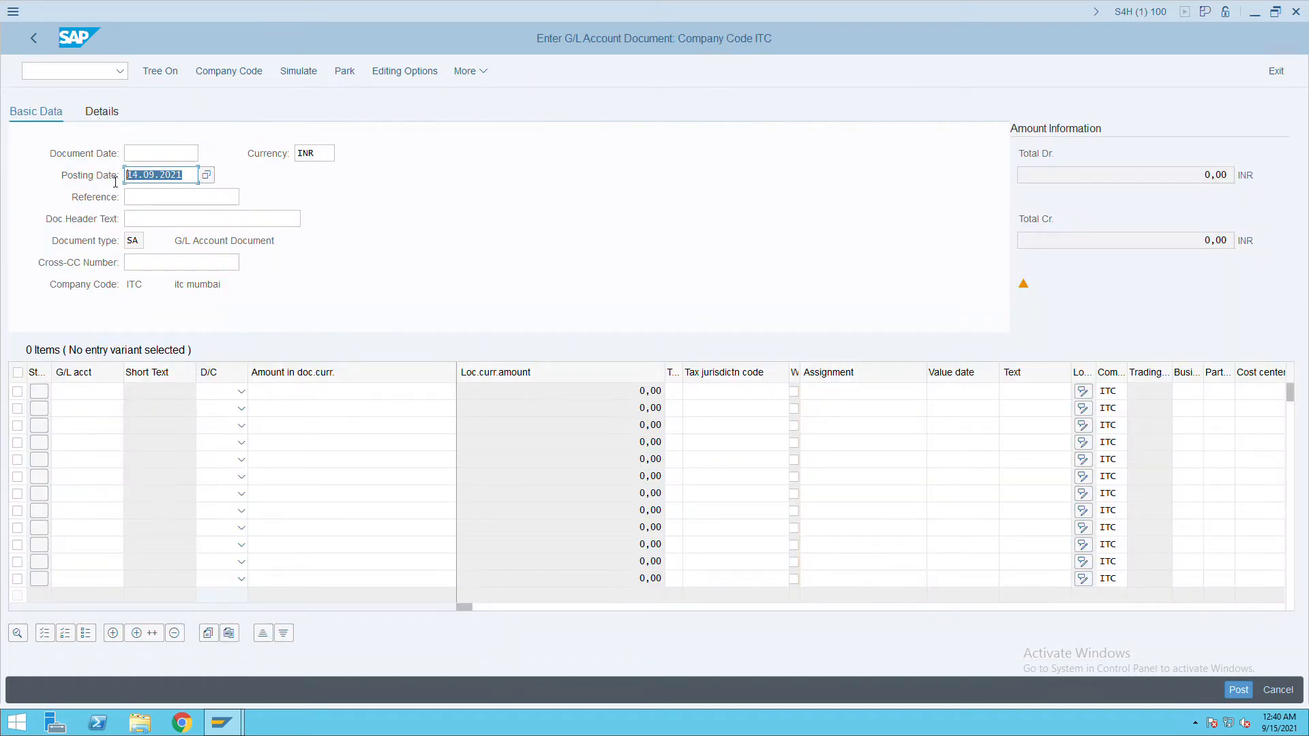
pyautogui.click(127, 182)
pyautogui.click(149, 155)
pyautogui.hotkey('ctrl', 'v')
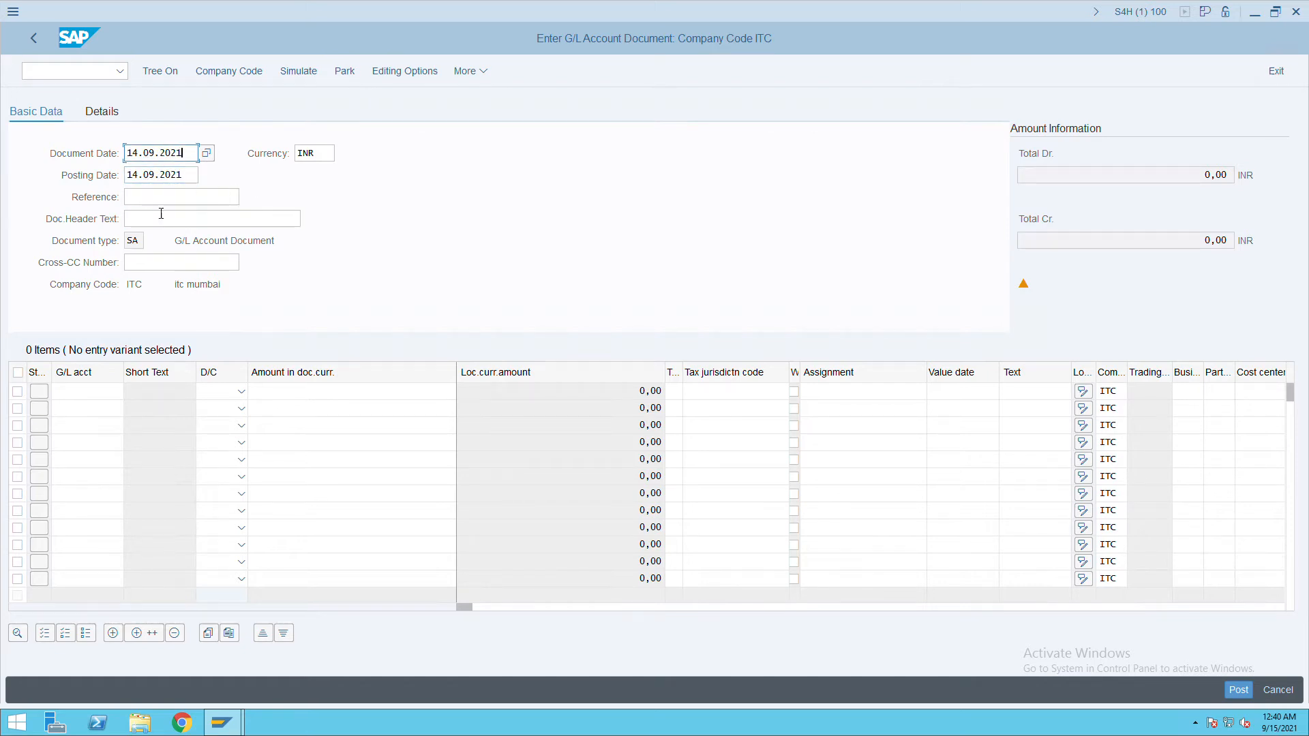
# Enter 'testing of entry' as both the reference and the document header text.
pyautogui.click(218, 197)
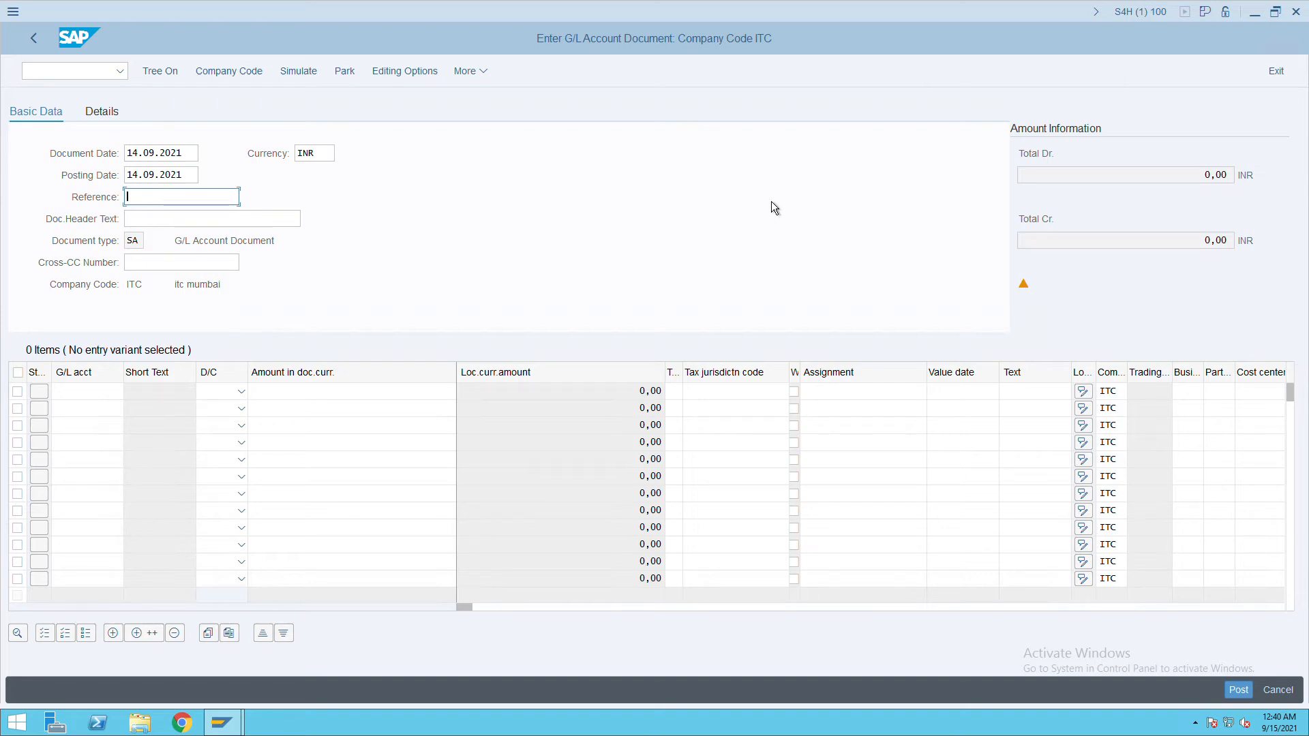
pyautogui.write('testing of entry')
pyautogui.press('Tab')
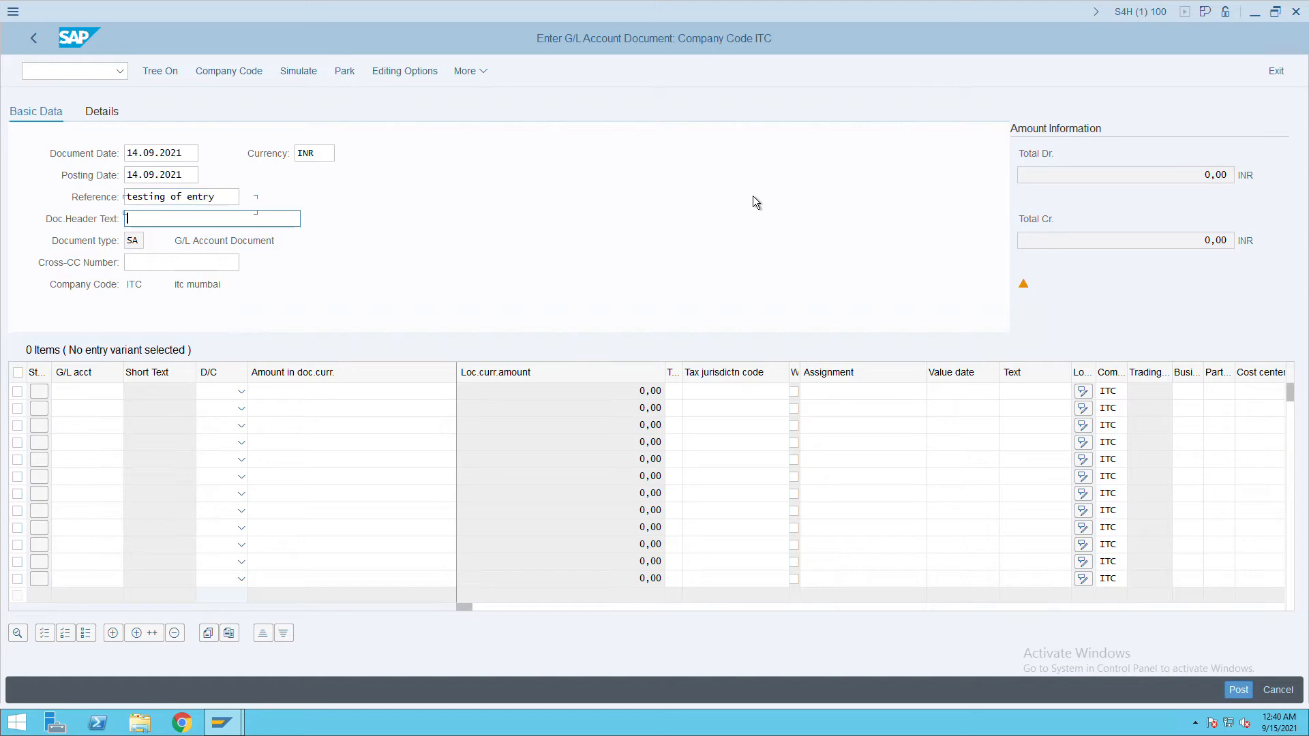
pyautogui.moveTo(217, 197); pyautogui.dragTo(130, 206)
pyautogui.hotkey('ctrl', 'c')
pyautogui.click(243, 219)
pyautogui.hotkey('ctrl', 'v')
pyautogui.click(99, 394)
pyautogui.press('F4')
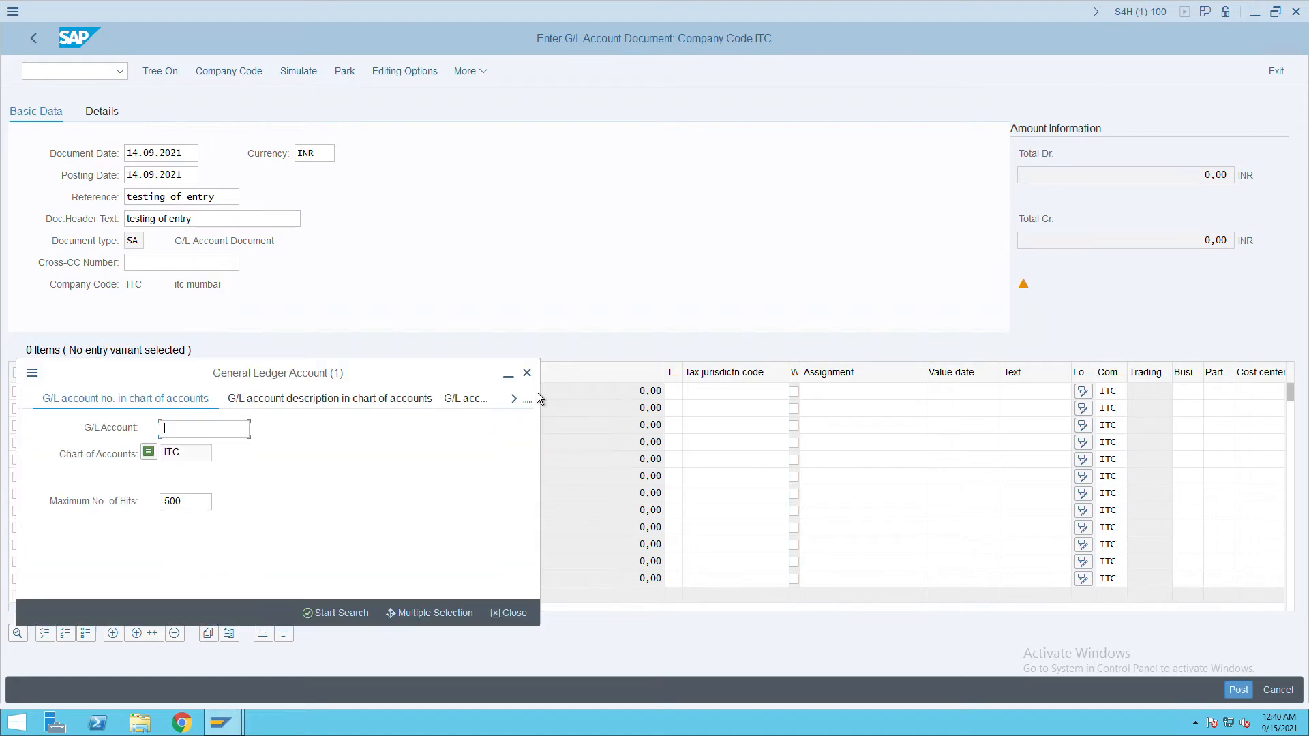
pyautogui.click(527, 373)
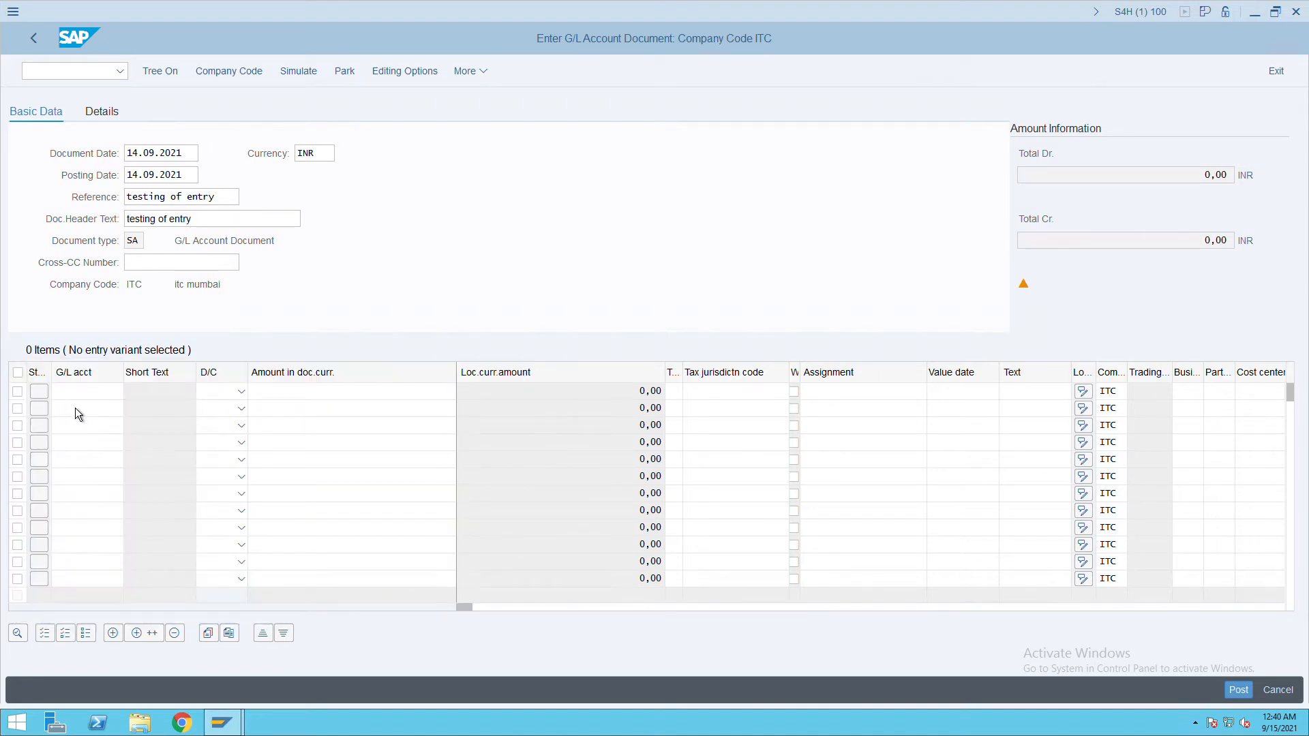
pyautogui.write('100000')
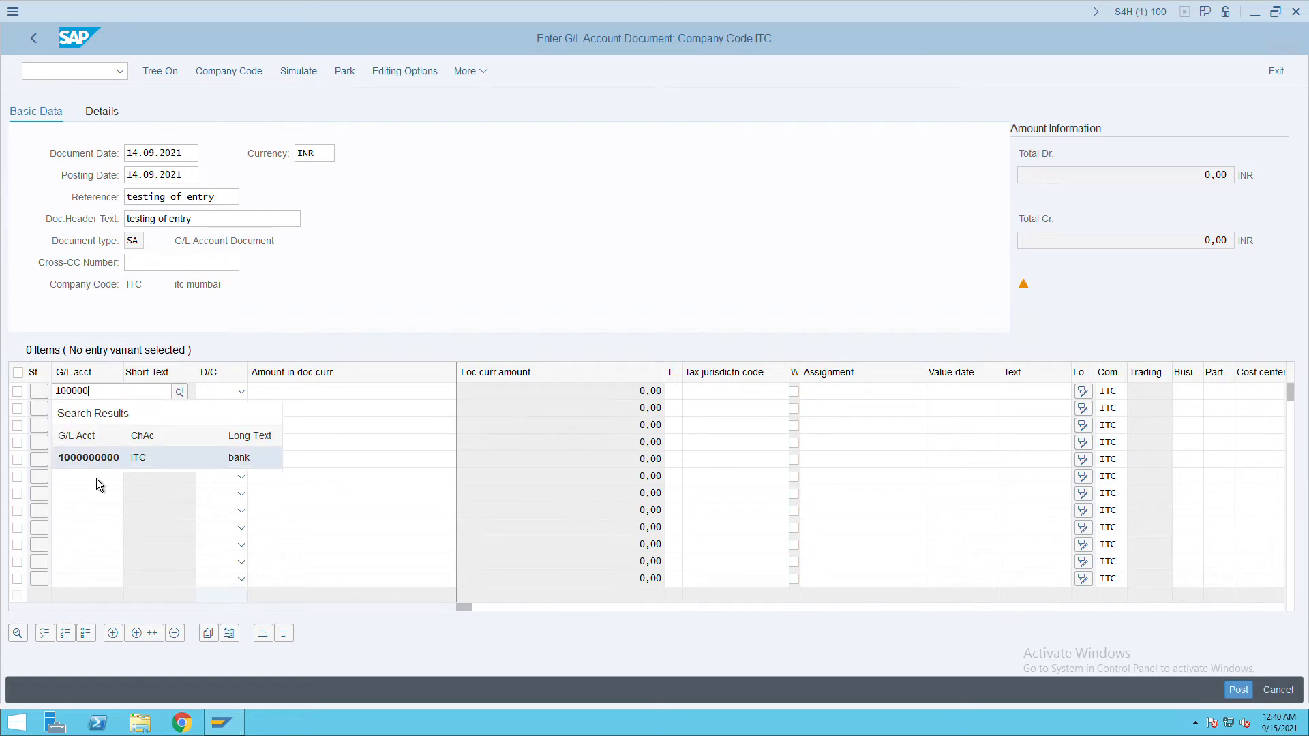
pyautogui.click(111, 467)
pyautogui.click(83, 409)
pyautogui.write('20')
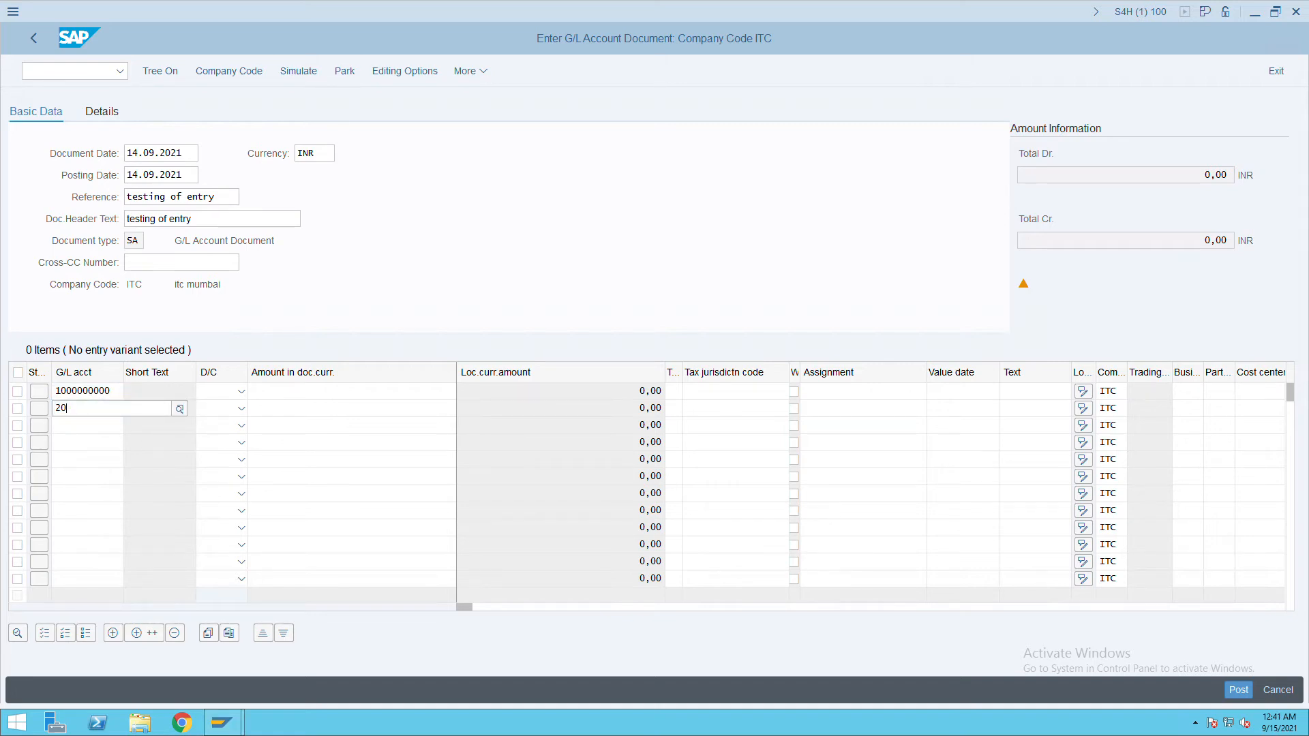
pyautogui.write('00')
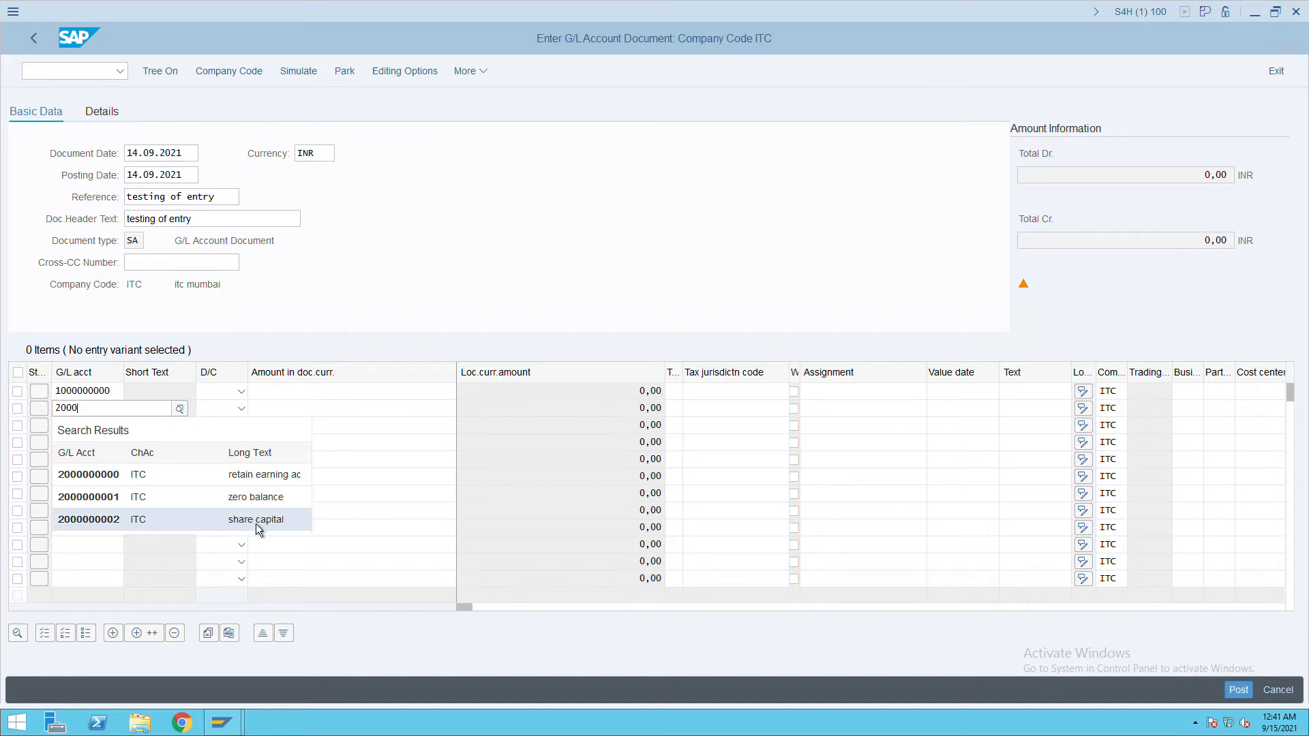
pyautogui.click(258, 529)
pyautogui.click(242, 392)
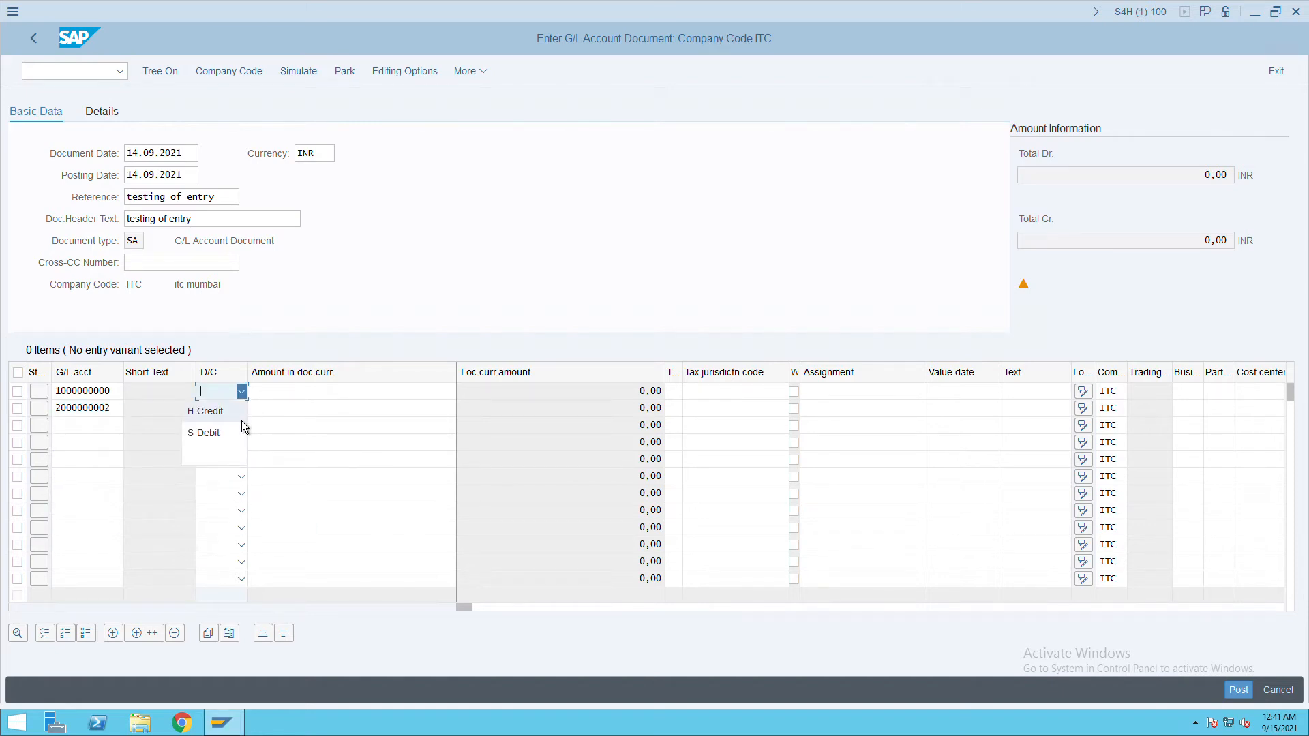
pyautogui.click(241, 420)
pyautogui.click(243, 394)
pyautogui.click(225, 420)
pyautogui.click(242, 409)
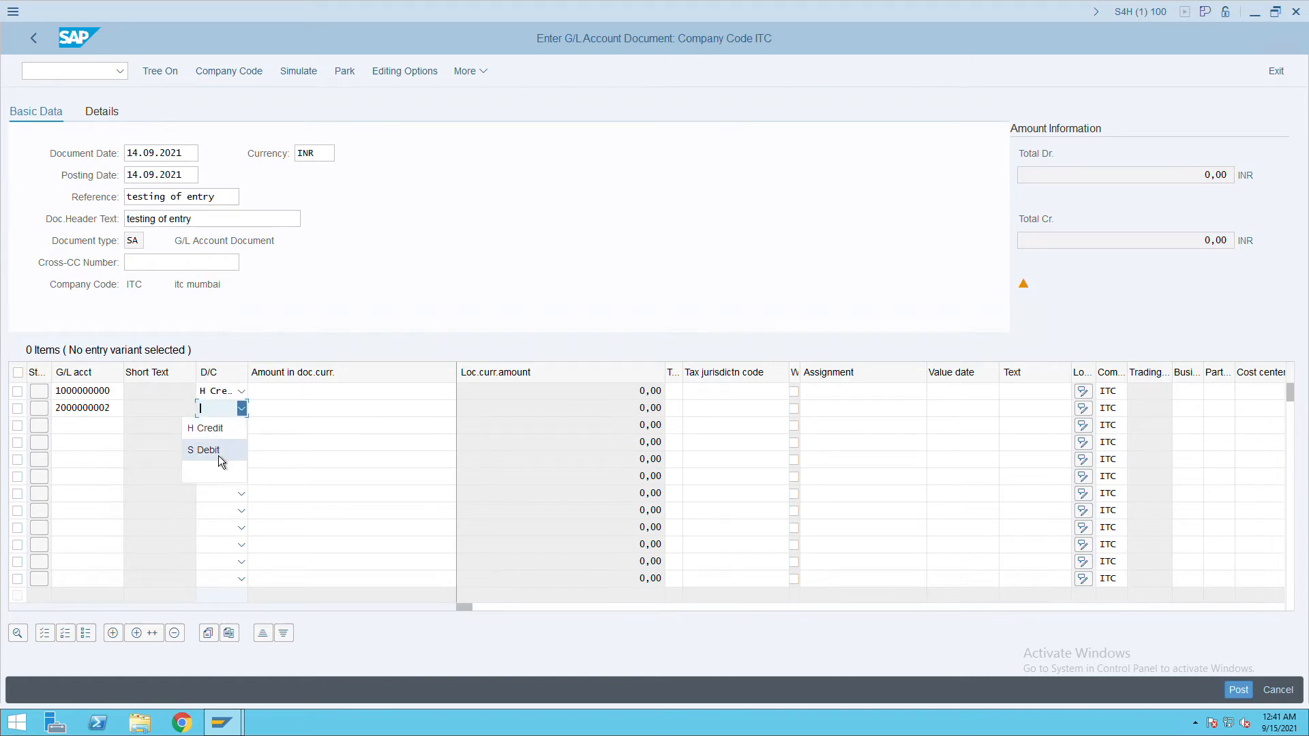
pyautogui.click(218, 452)
# Enter 10000 as the amount on both lines and confirm the balanced totals.
pyautogui.click(337, 397)
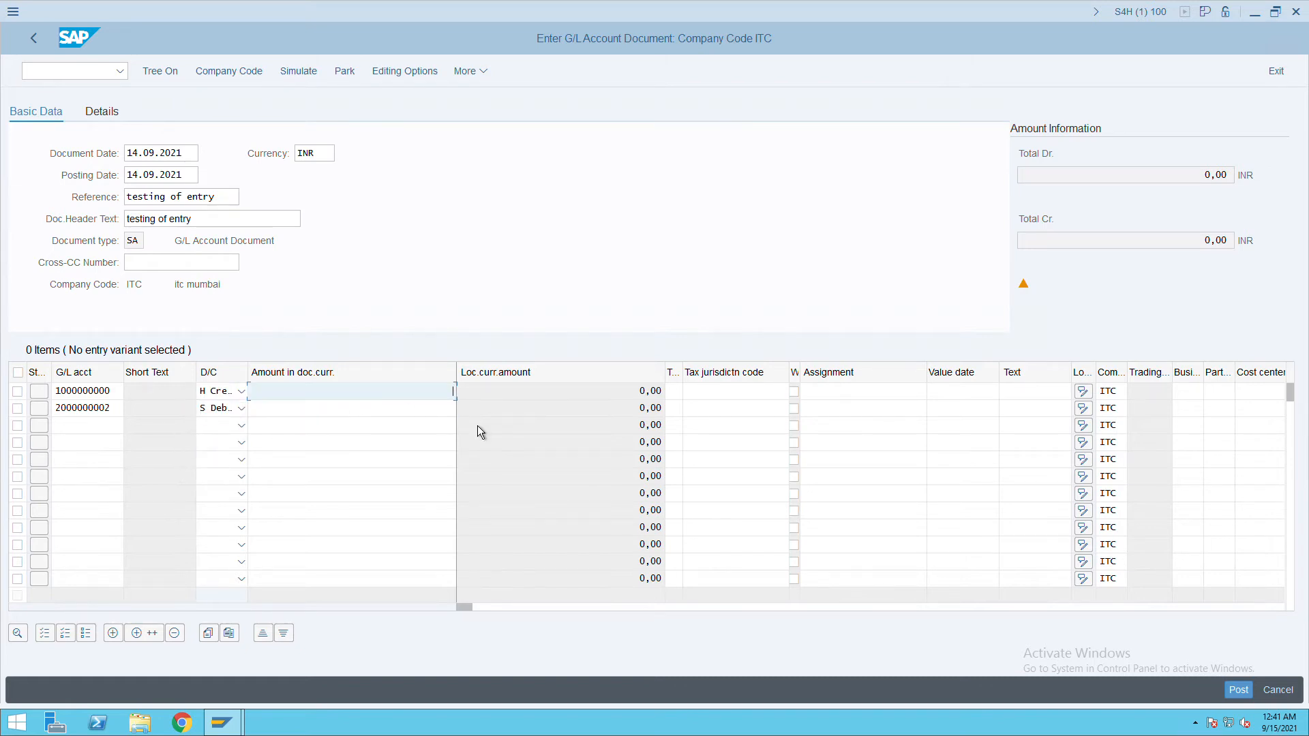
pyautogui.write('10000')
pyautogui.click(443, 413)
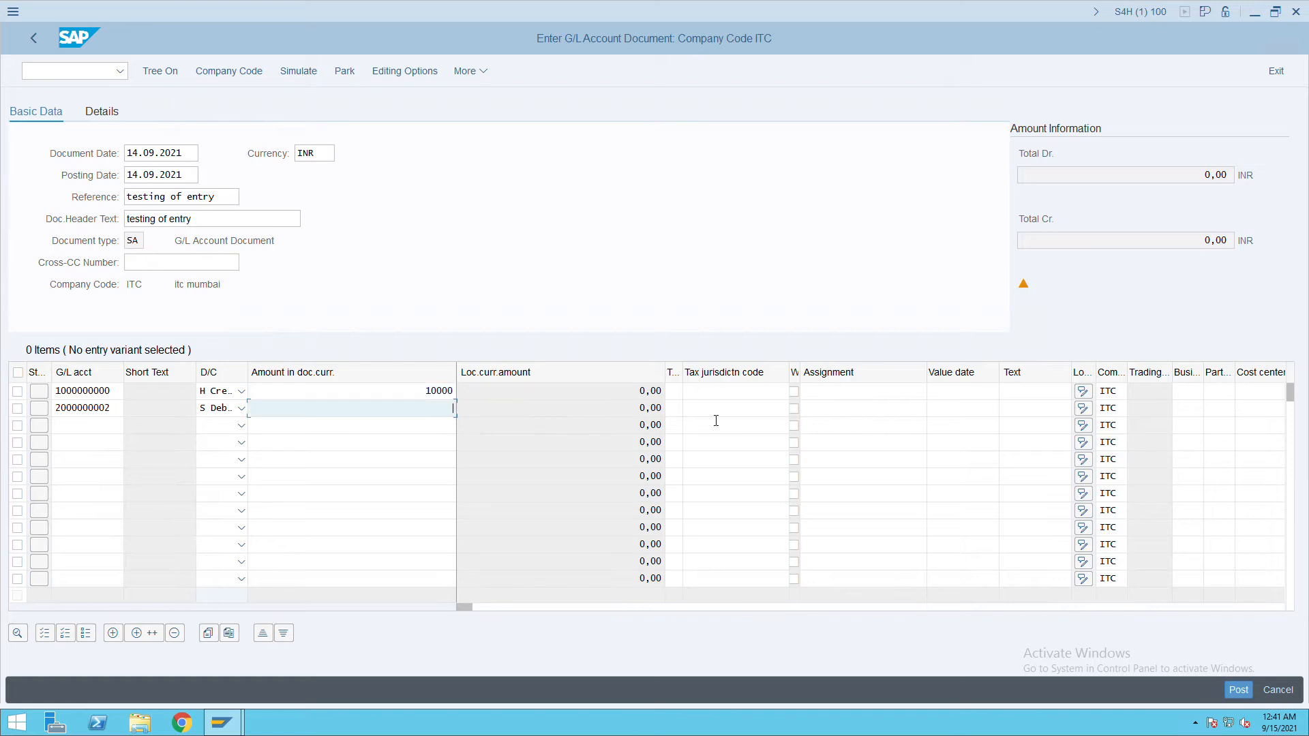
pyautogui.write('10000')
pyautogui.press('Return')
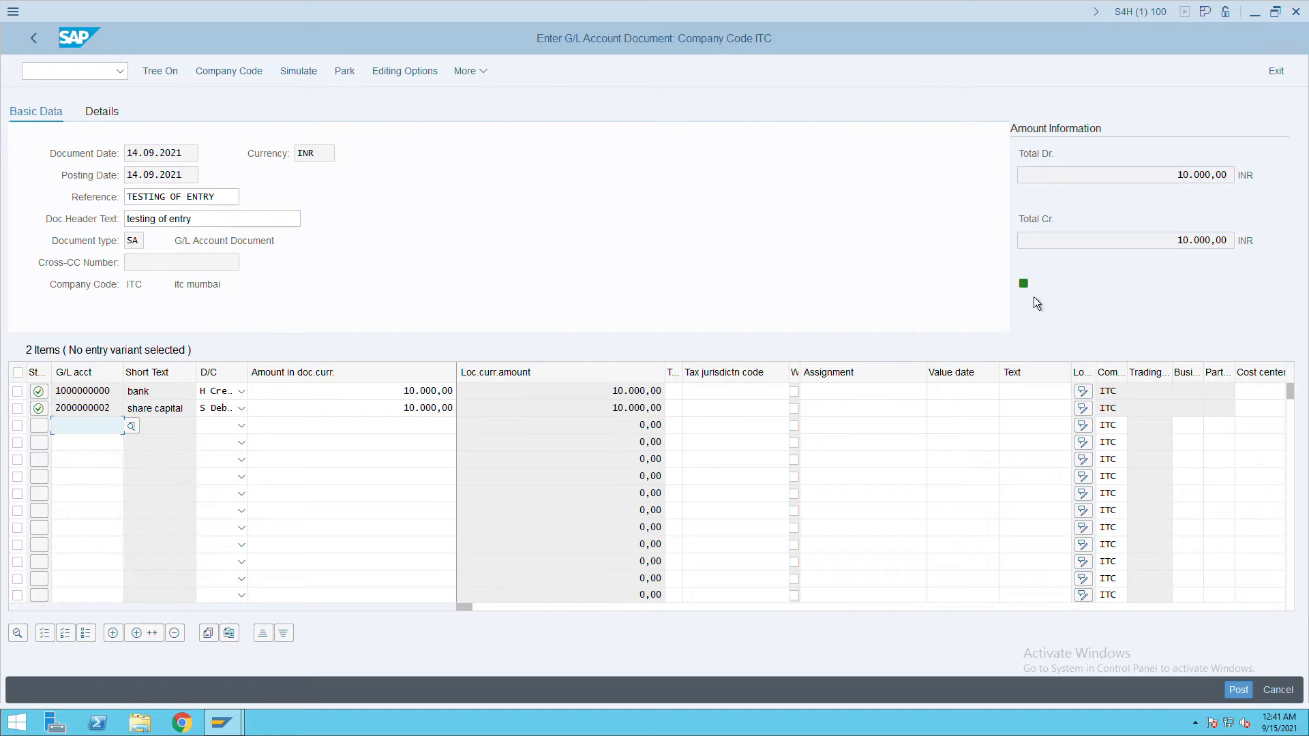
# Simulate the 10,000 INR bank and share capital entry, then post it as document 100000000.
pyautogui.click(300, 75)
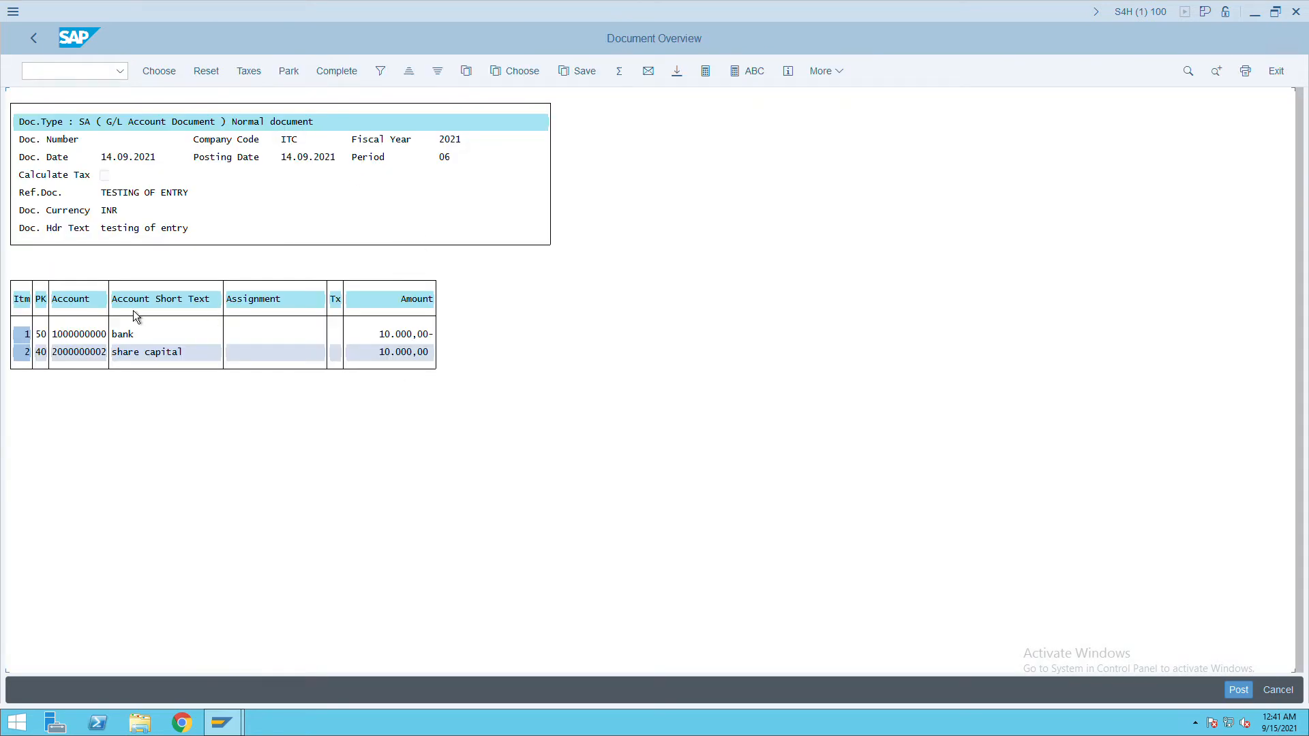
pyautogui.click(1248, 694)
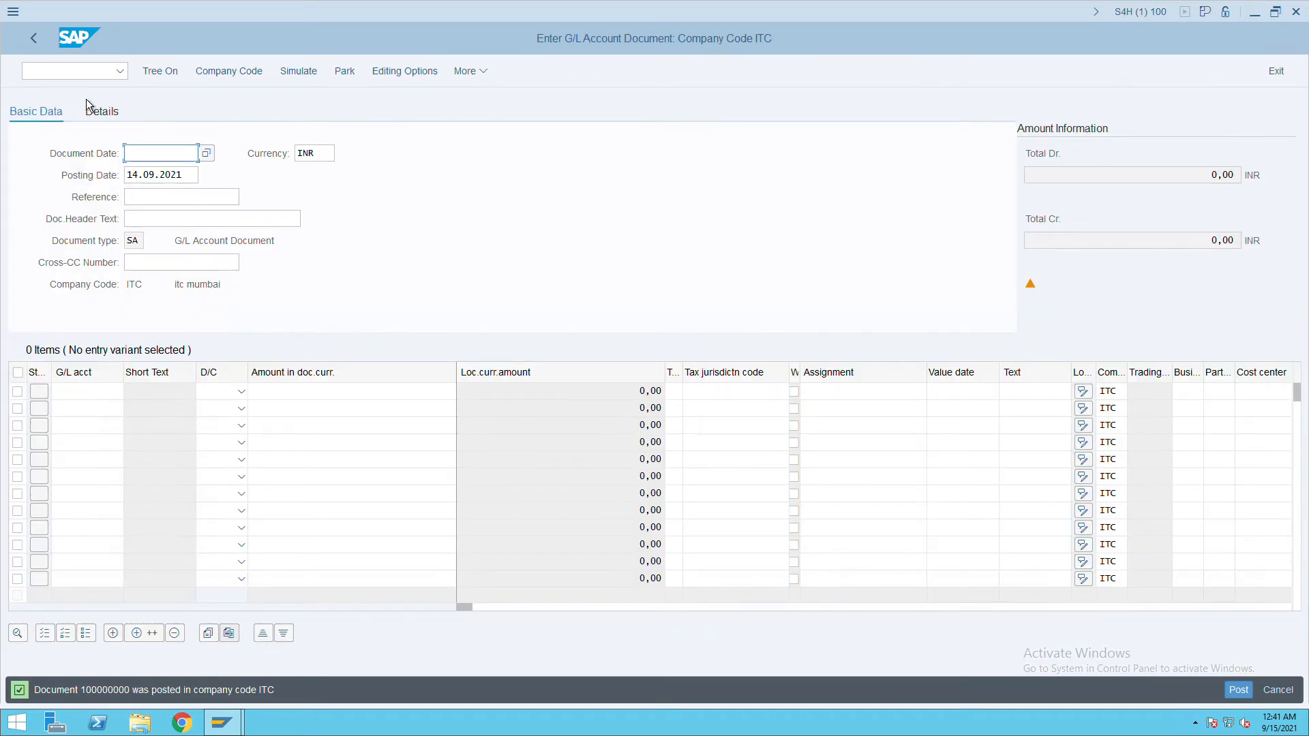
# Display document 100000000 in FB03 and review its 10,000.00 INR bank credit and share capital debit.
pyautogui.click(166, 76)
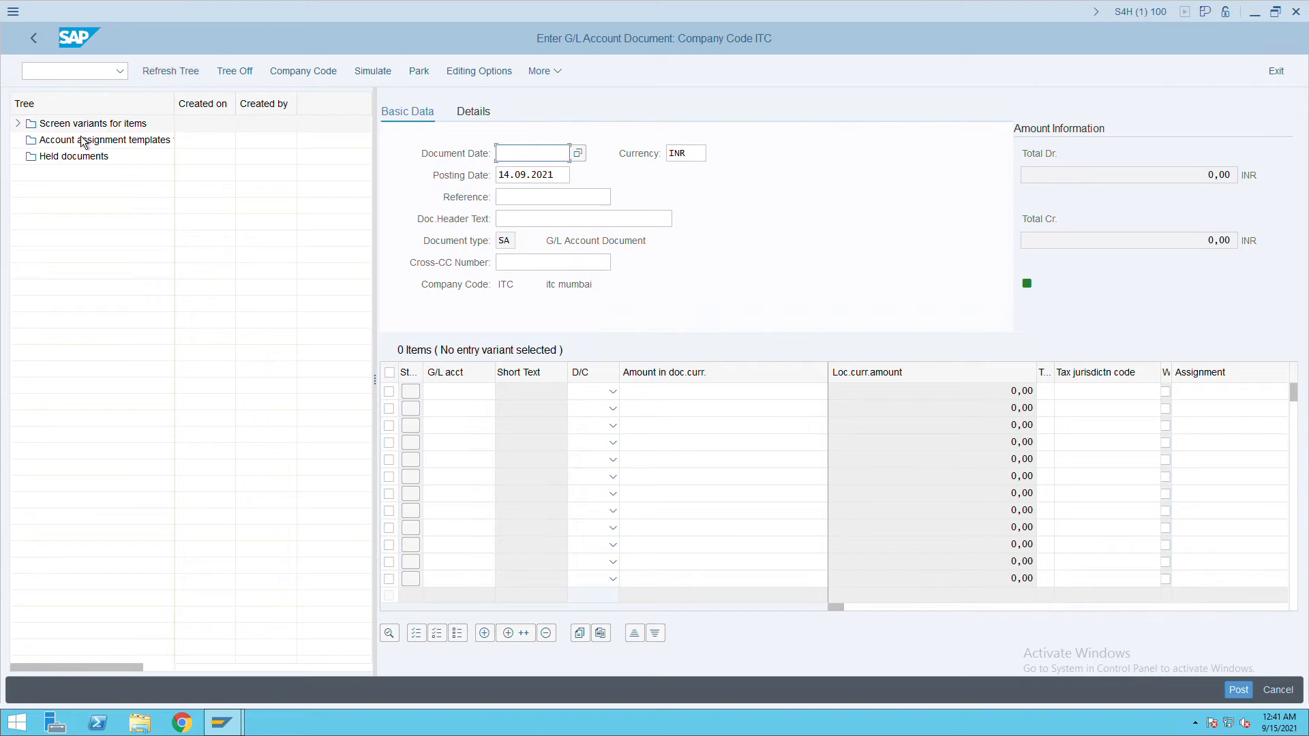
pyautogui.click(78, 71)
pyautogui.write('/nfb03')
pyautogui.press('Return')
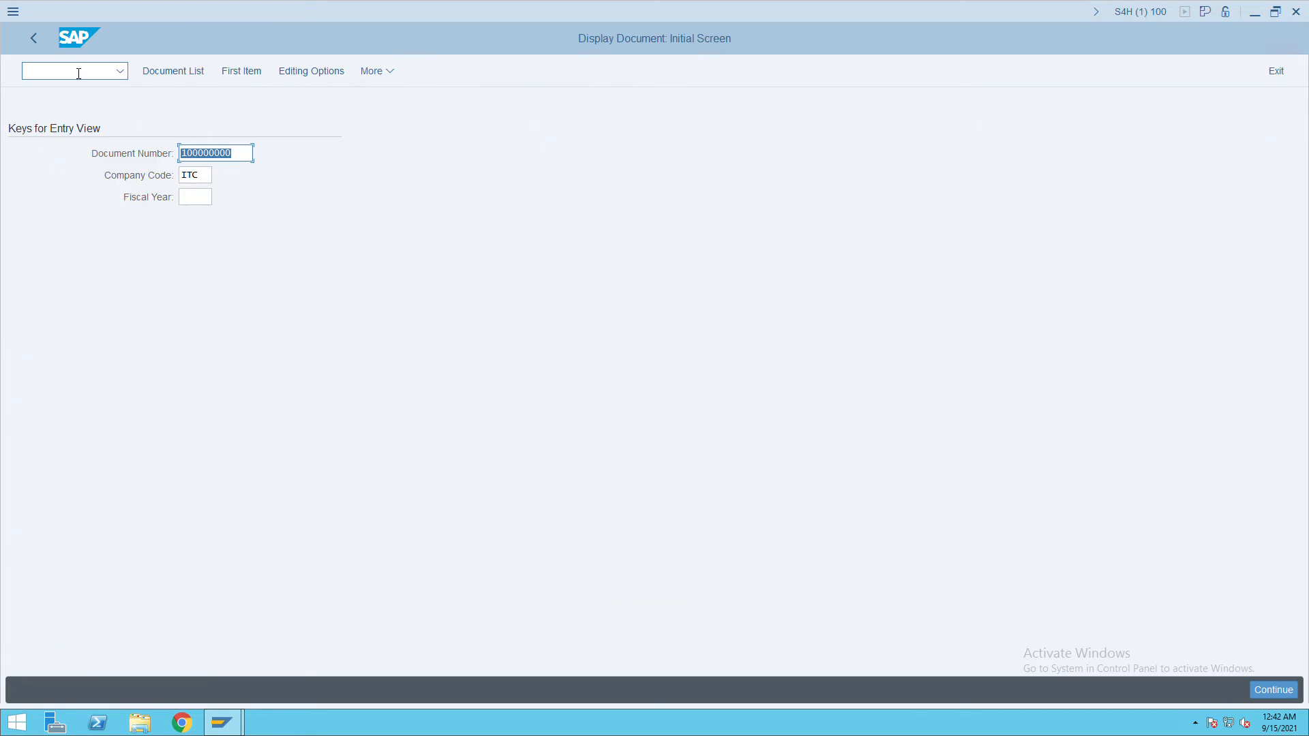
pyautogui.click(197, 200)
pyautogui.press('Return')
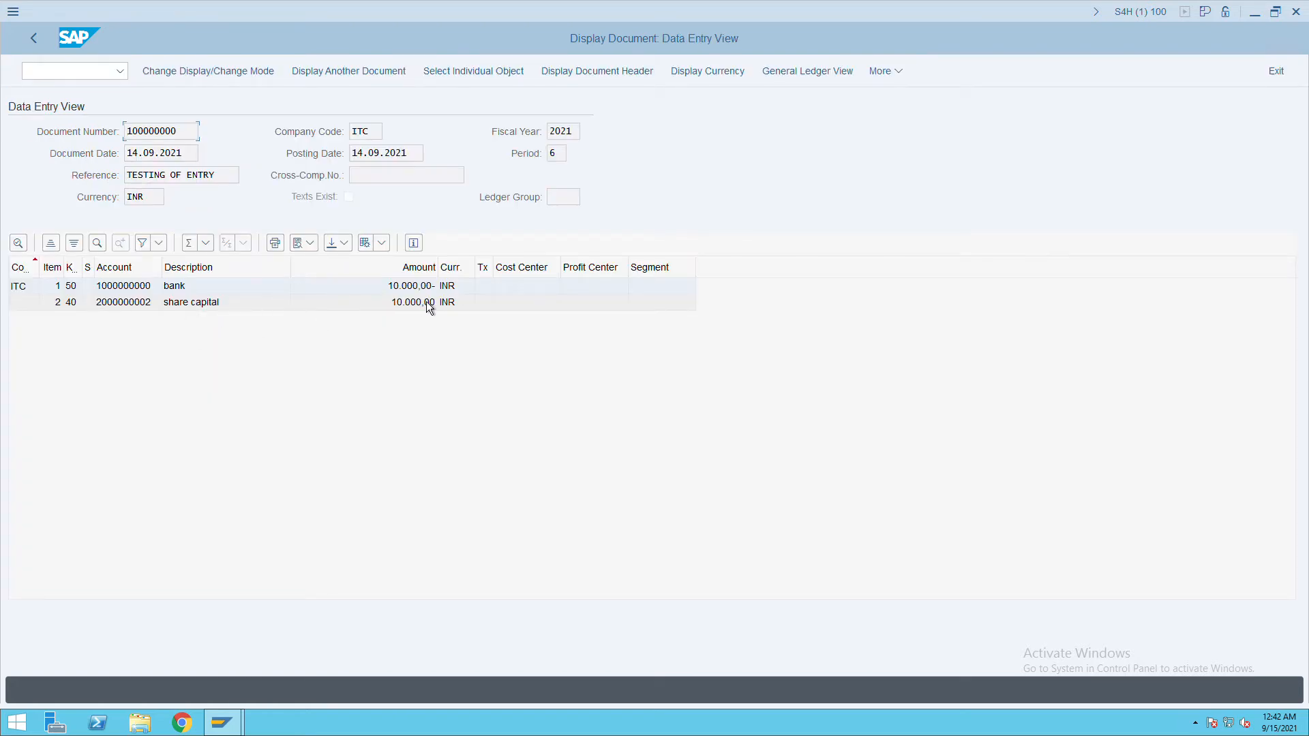
pyautogui.moveTo(233, 178); pyautogui.dragTo(115, 199)
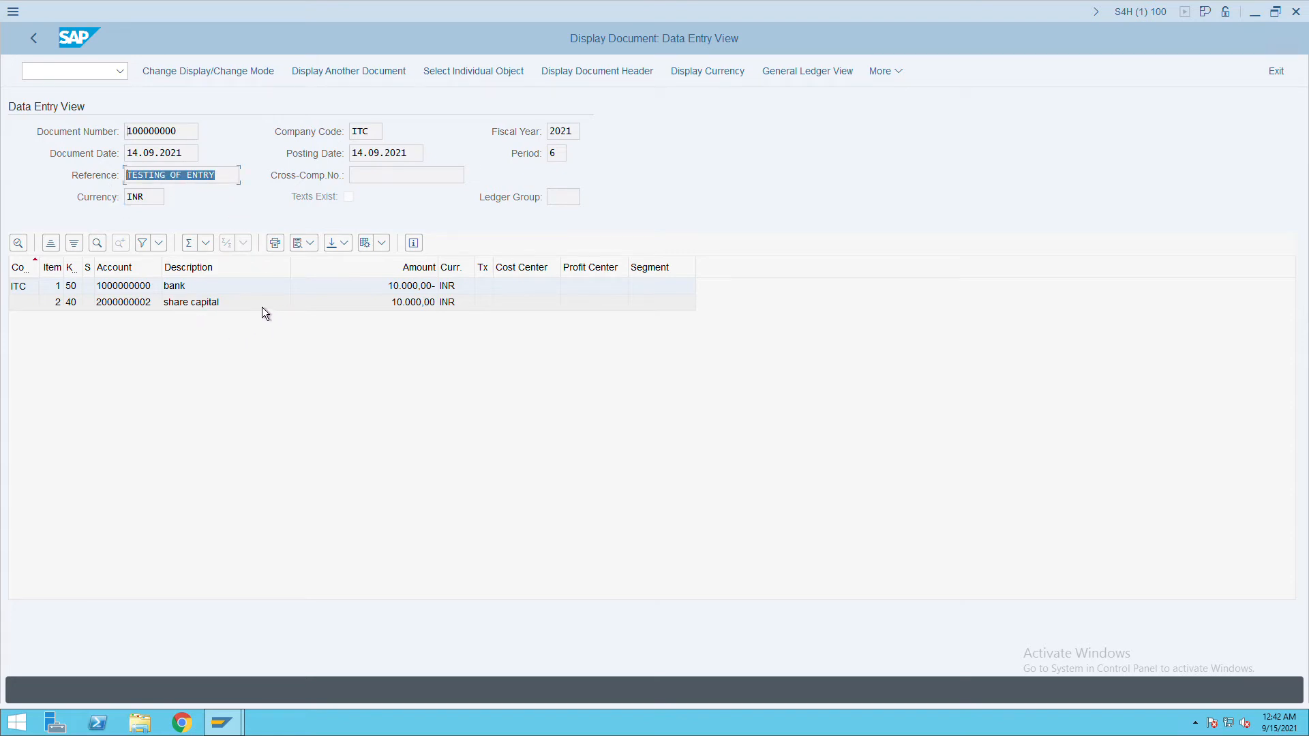
pyautogui.click(84, 76)
pyautogui.write('/n')
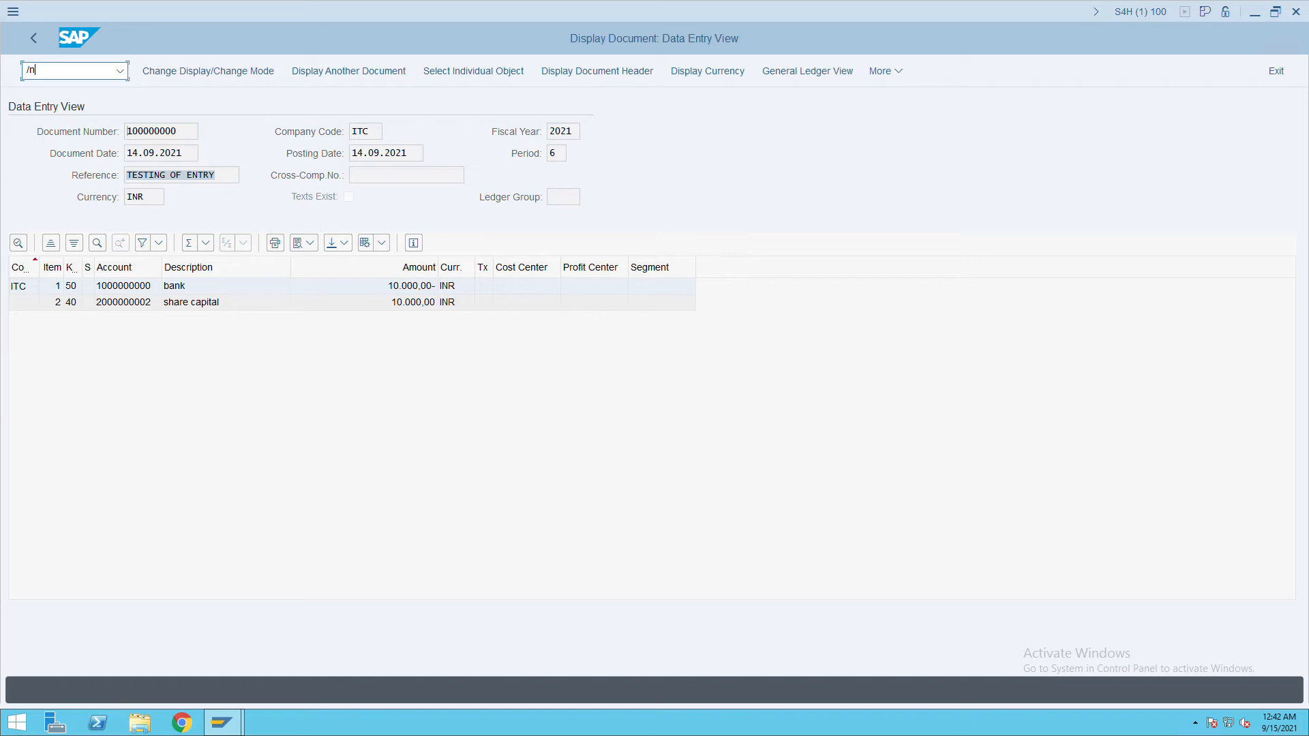
# Launch KE51 in controlling area ITC and enter HOTELS as the new profit center.
pyautogui.write('ke51')
pyautogui.press('Return')
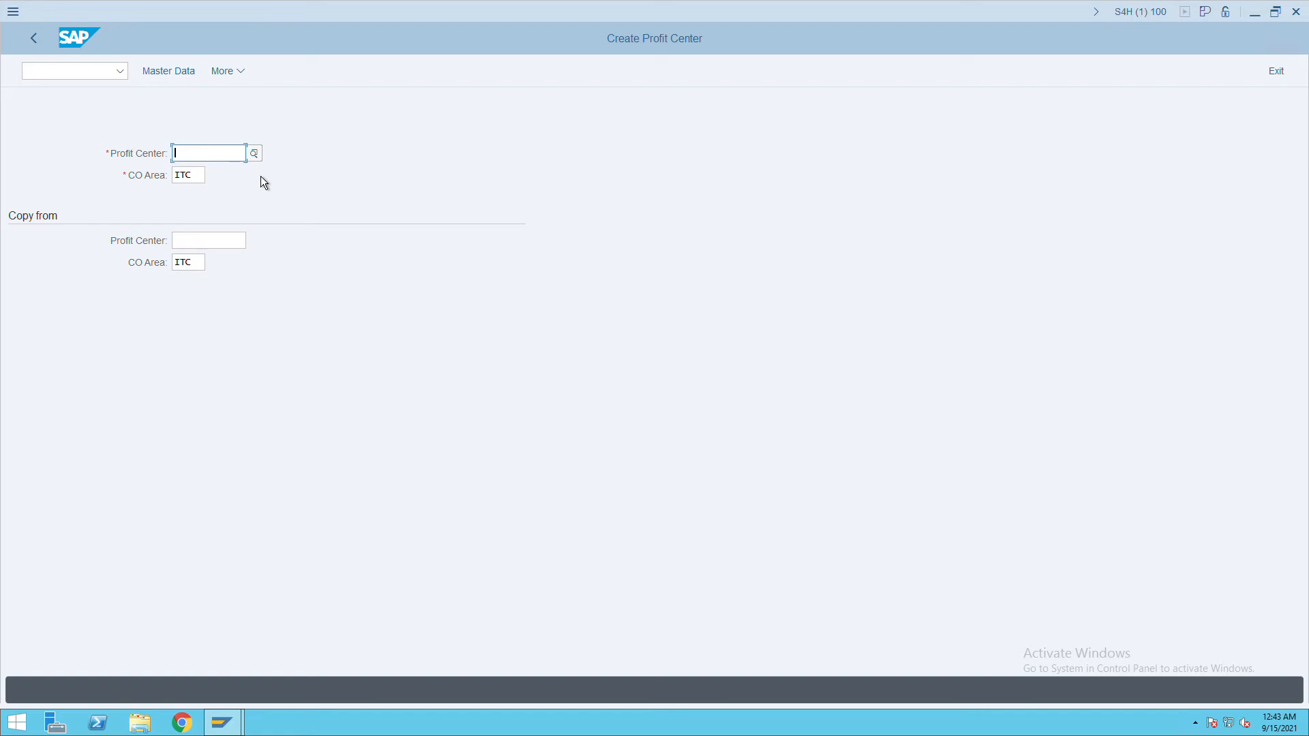
pyautogui.write('hotels')
# Start profit center HOTELS from 01.01.2000, with name and long text 'ITC hotels'.
pyautogui.write('hotels')
pyautogui.press('Return')
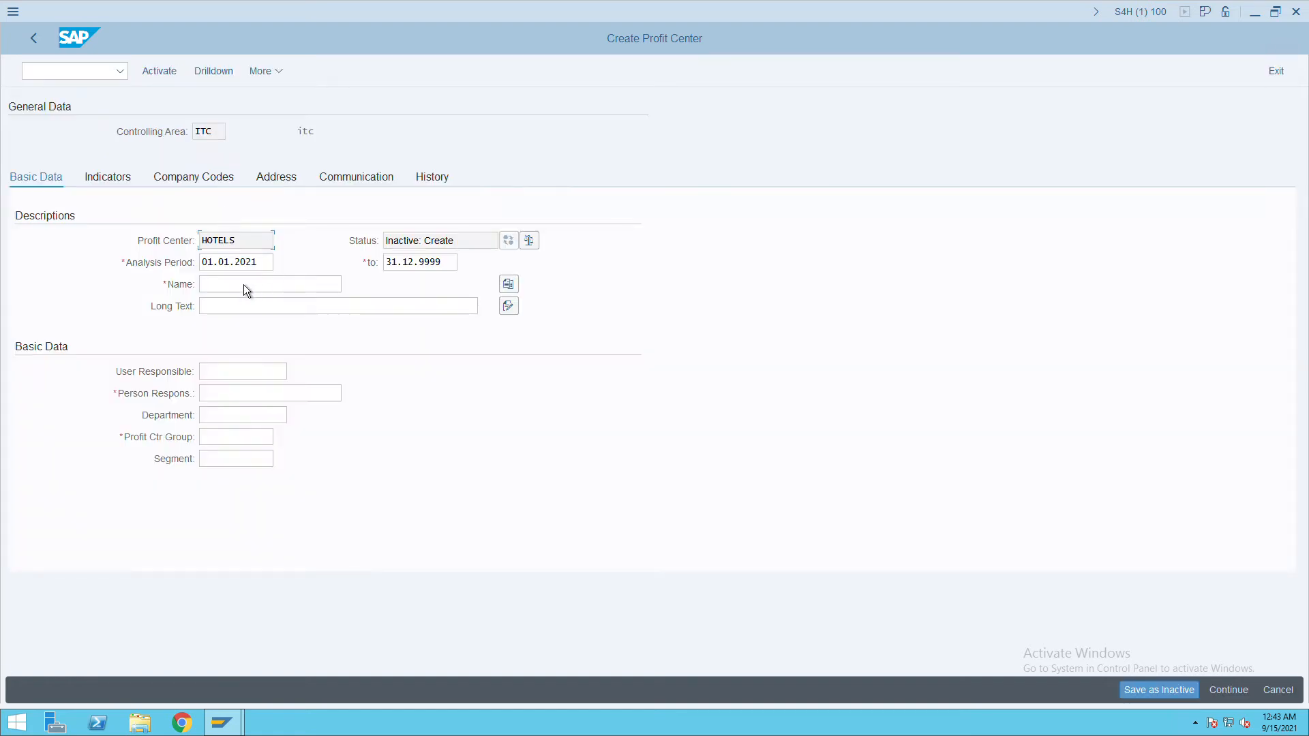
pyautogui.click(269, 264)
pyautogui.press('BackSpace')
pyautogui.press('BackSpace')
pyautogui.write('000')
pyautogui.click(256, 288)
pyautogui.write('ITC hotels')
pyautogui.moveTo(263, 288); pyautogui.dragTo(182, 295)
pyautogui.hotkey('ctrl', 'c')
pyautogui.click(238, 307)
pyautogui.hotkey('ctrl', 'v')
# Enter the person responsible, keep group ITCPROFIT, choose segment RETAIL, and activate HOTELS.
pyautogui.click(251, 398)
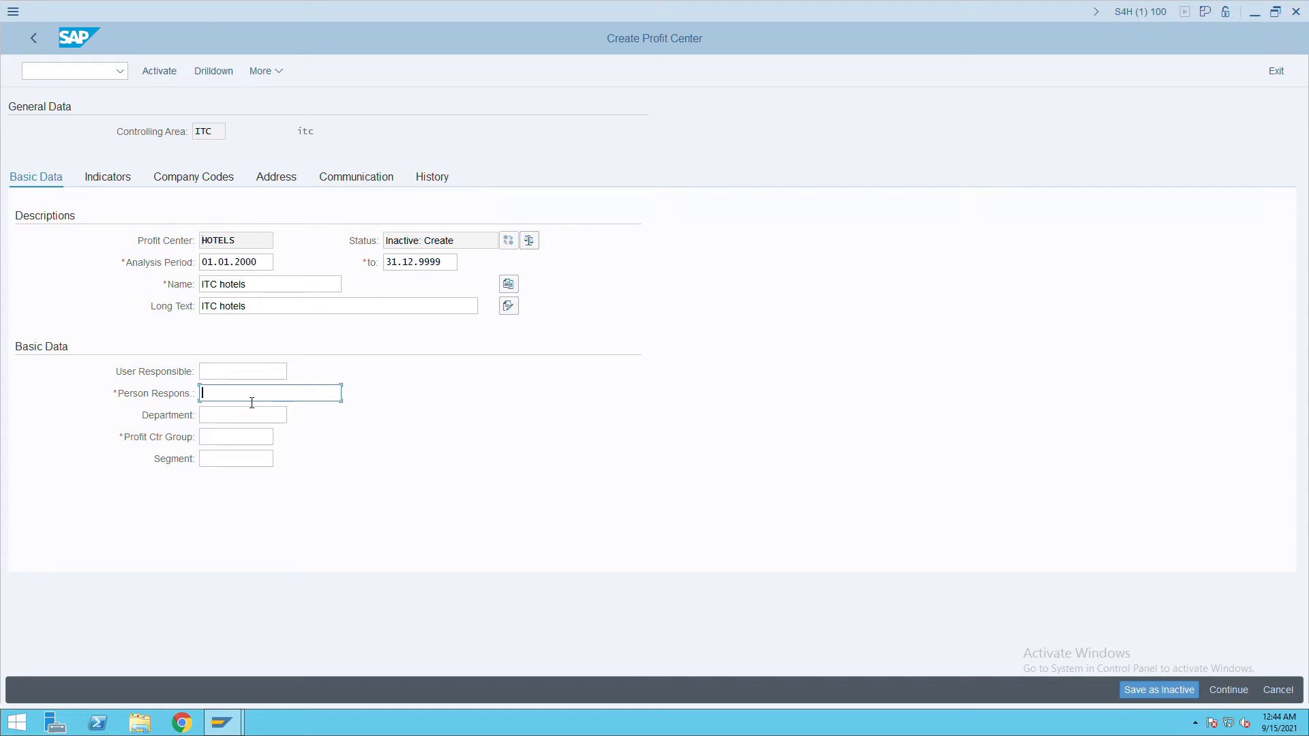
pyautogui.write('jack')
pyautogui.press('Tab')
pyautogui.press('Tab')
pyautogui.click(257, 468)
pyautogui.click(286, 466)
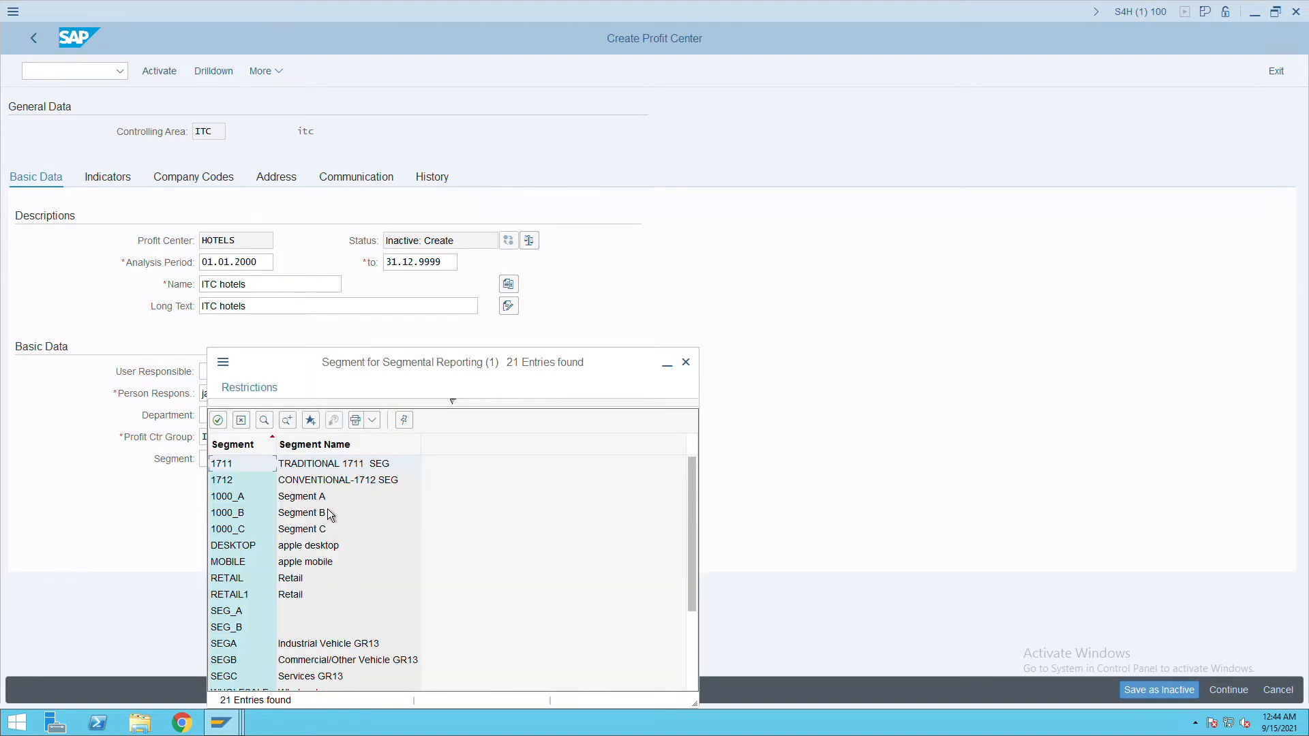
pyautogui.doubleClick(302, 585)
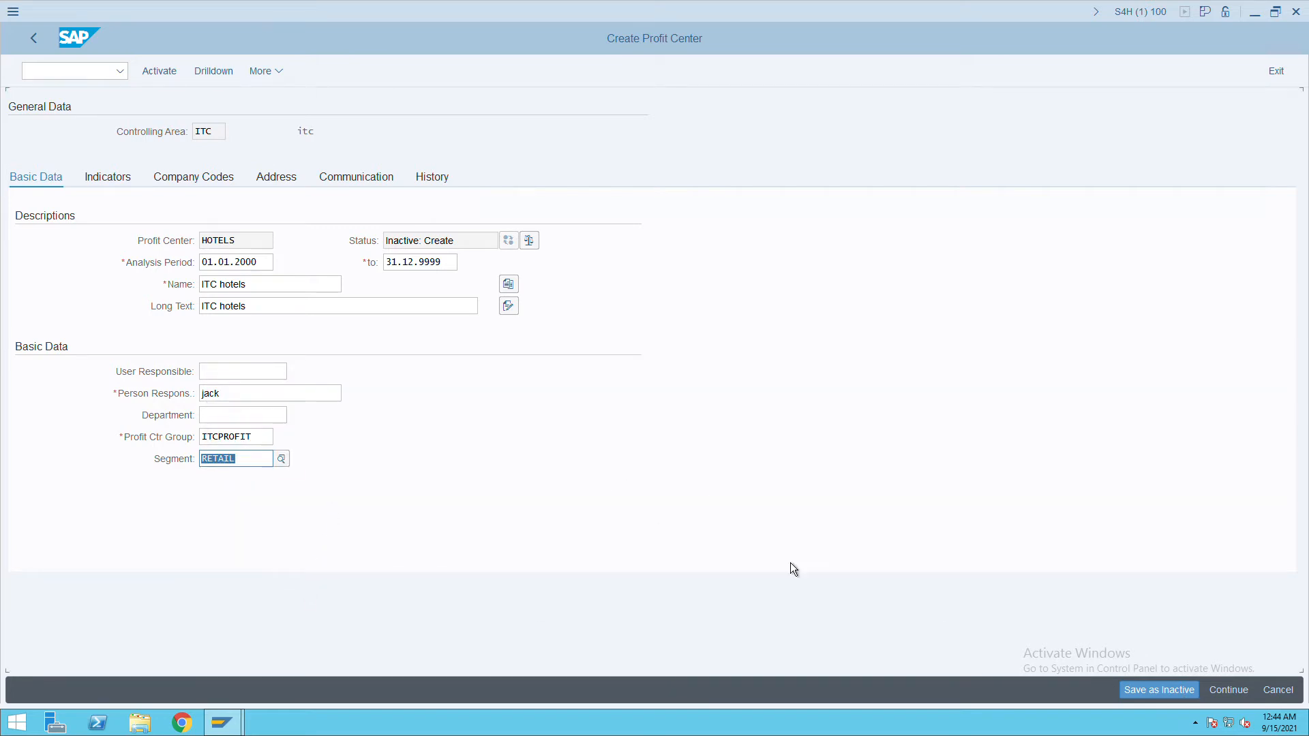
pyautogui.click(177, 83)
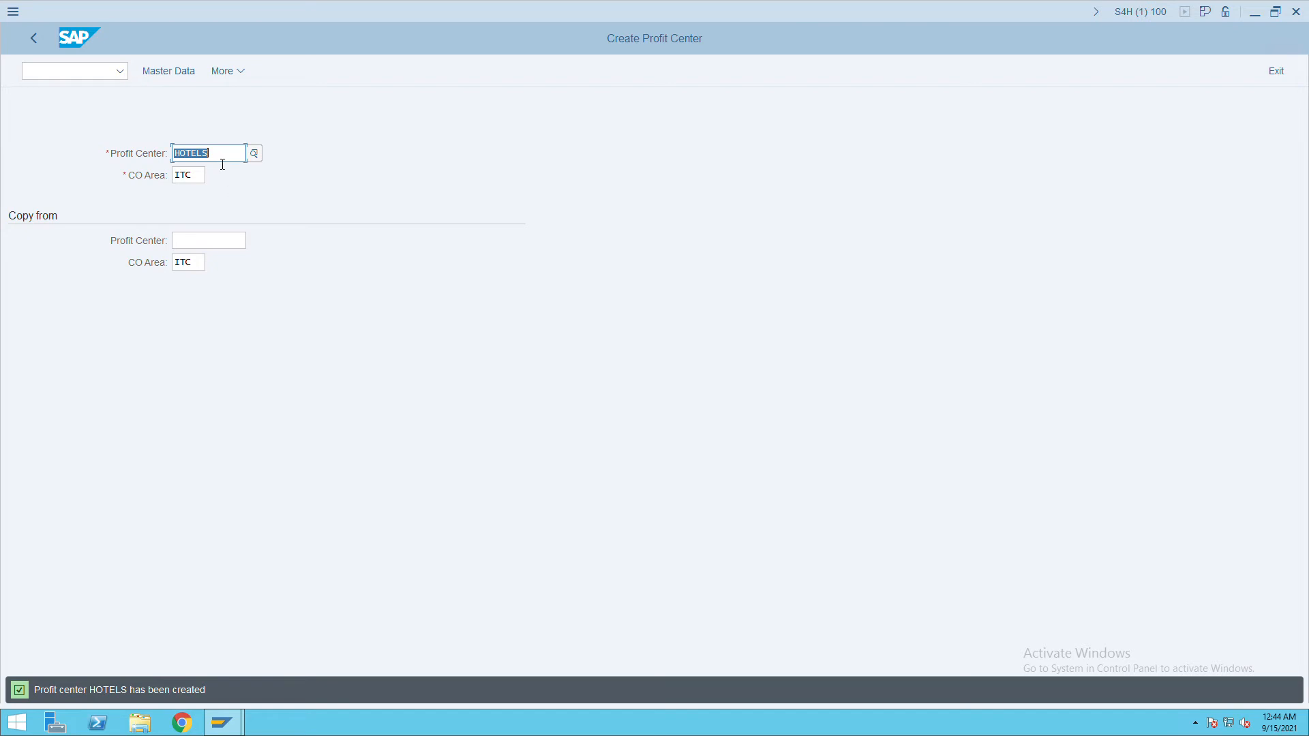
# Leave KE51 and switch to the KS01 Create Cost Center transaction for ITC.
pyautogui.click(96, 74)
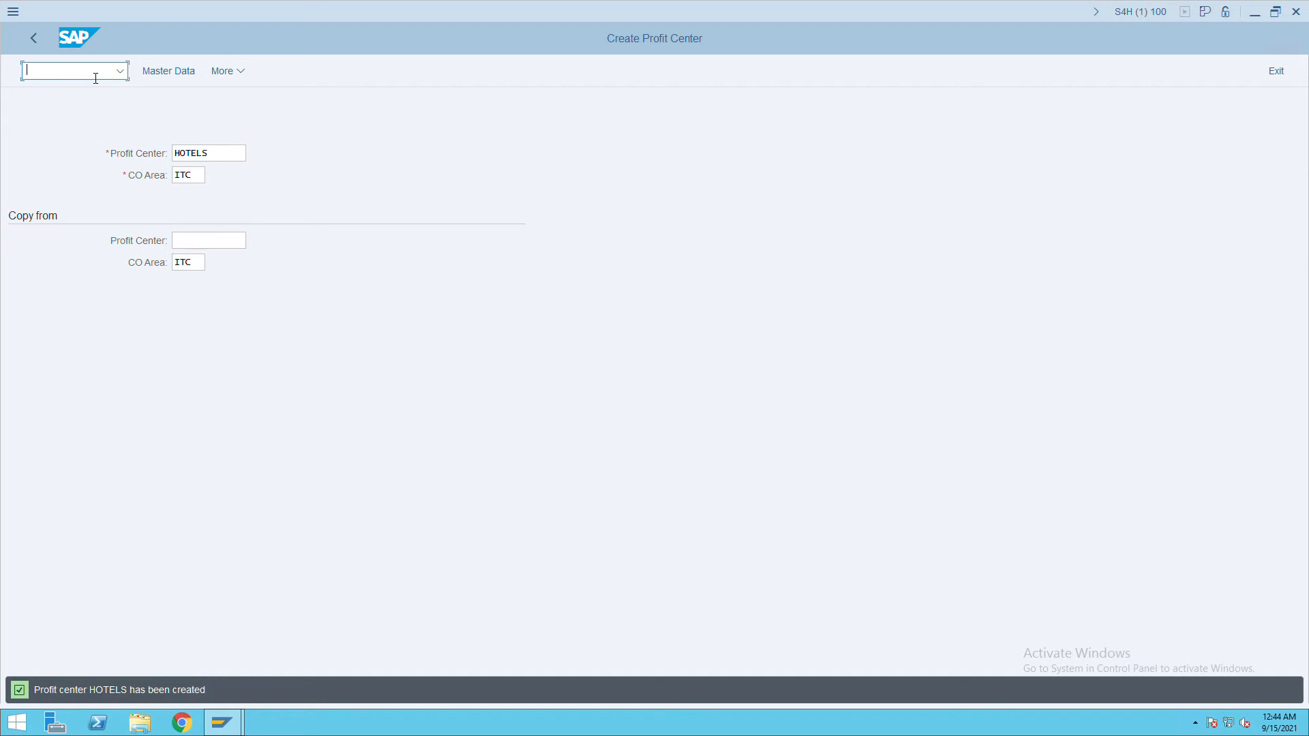
pyautogui.write('KE51')
pyautogui.press('Return')
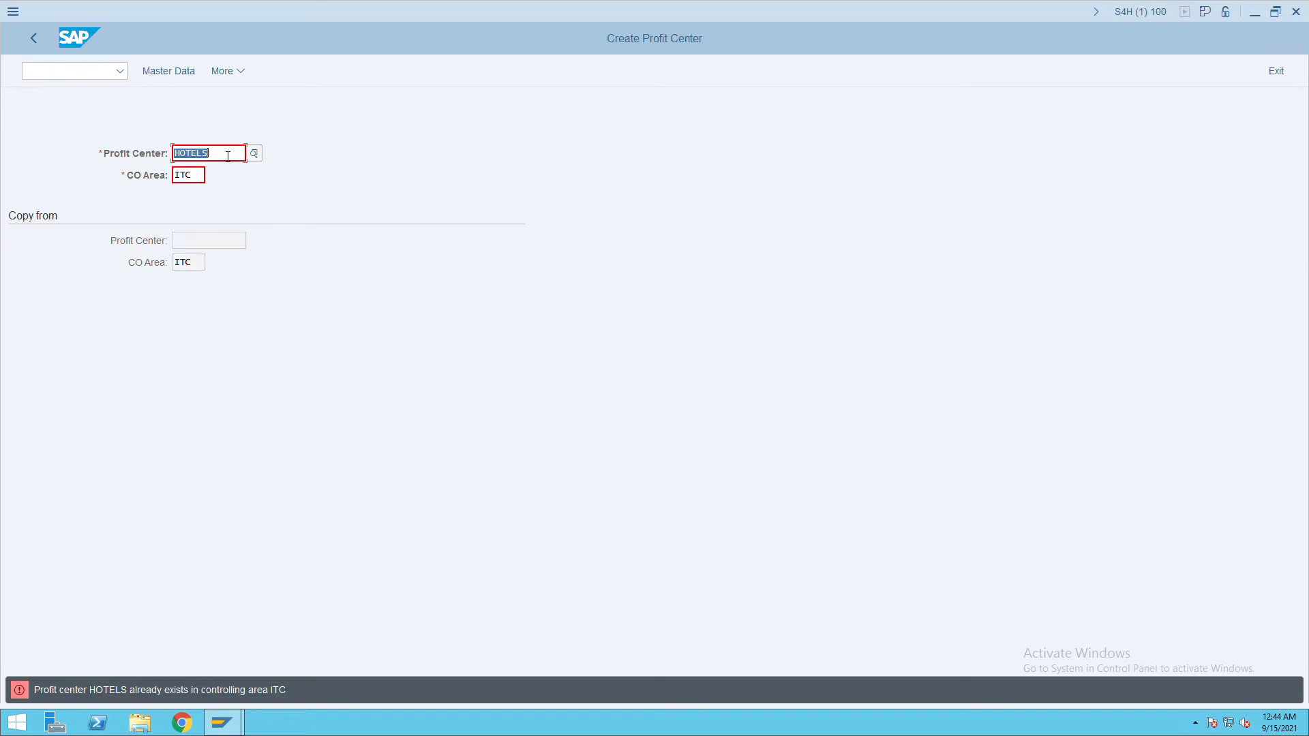
pyautogui.click(50, 77)
pyautogui.write('/nks01')
pyautogui.press('Return')
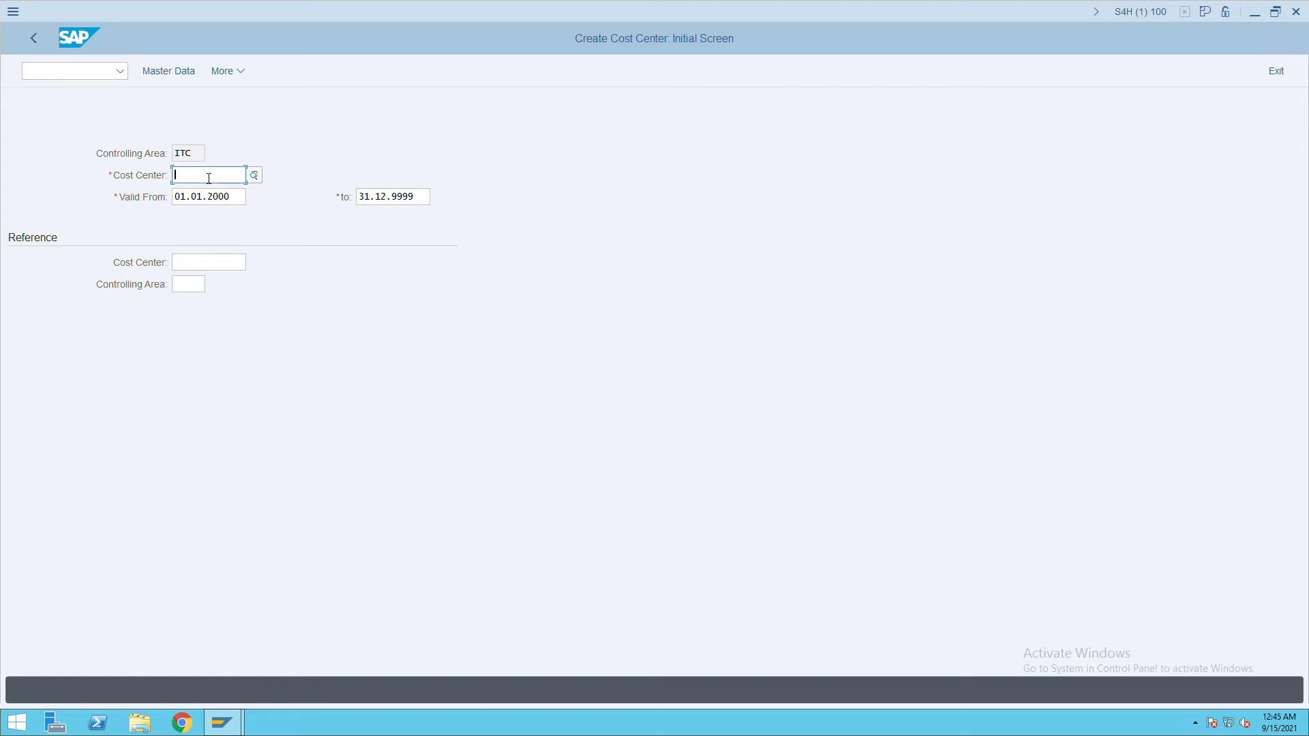
# Start cost center ADMIN with name and description 'itc admin' and a person responsible.
pyautogui.write('admin')
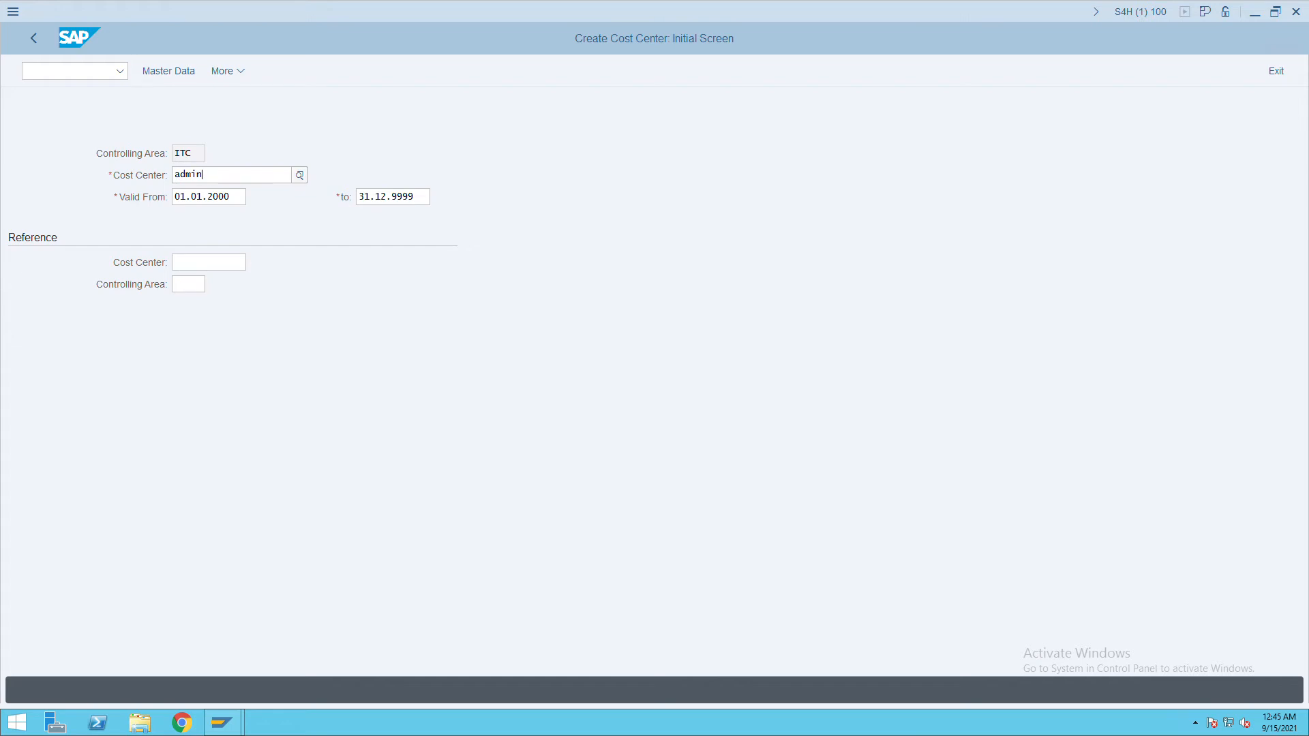
pyautogui.press('Return')
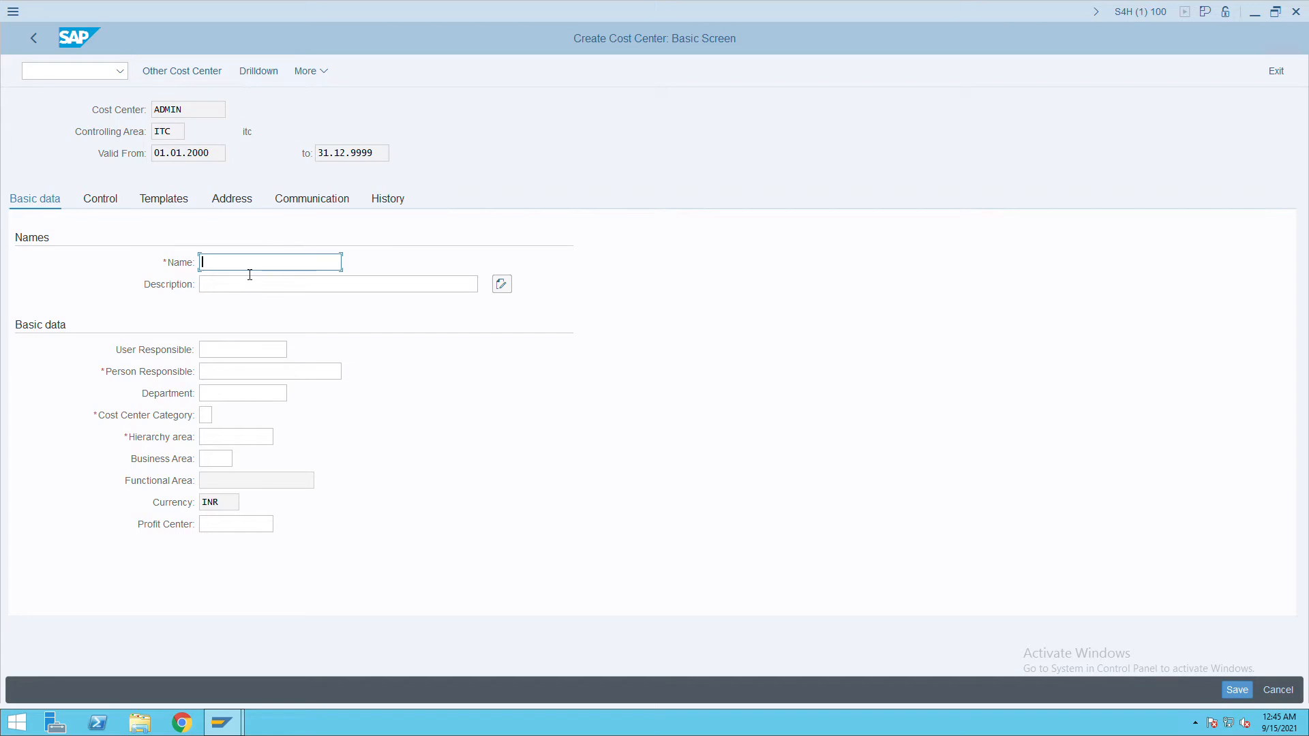
pyautogui.write('itc admin')
pyautogui.moveTo(250, 272); pyautogui.dragTo(202, 273)
pyautogui.hotkey('ctrl', 'c')
pyautogui.click(234, 291)
pyautogui.hotkey('ctrl', 'v')
pyautogui.click(225, 372)
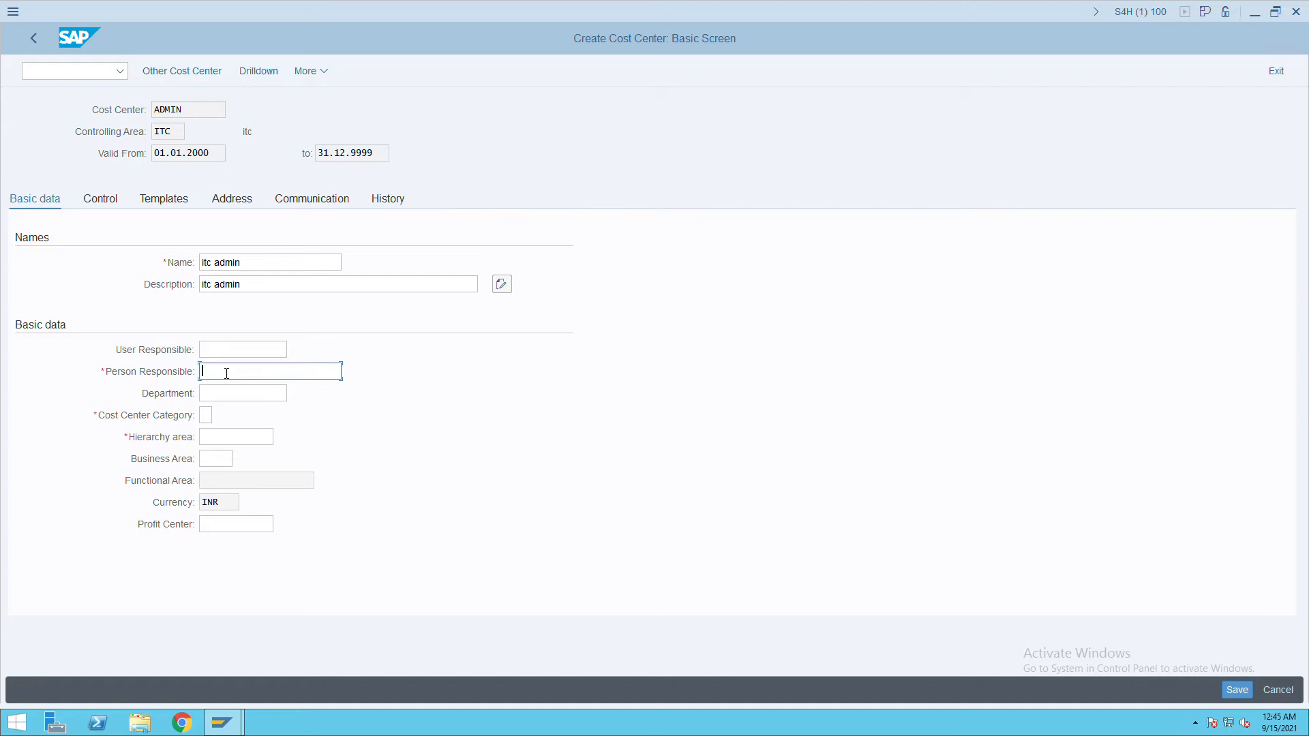
pyautogui.write('ram')
# Set category W (Administration), hierarchy area ITCCOST and profit center hotels, then save ADMIN.
pyautogui.click(208, 416)
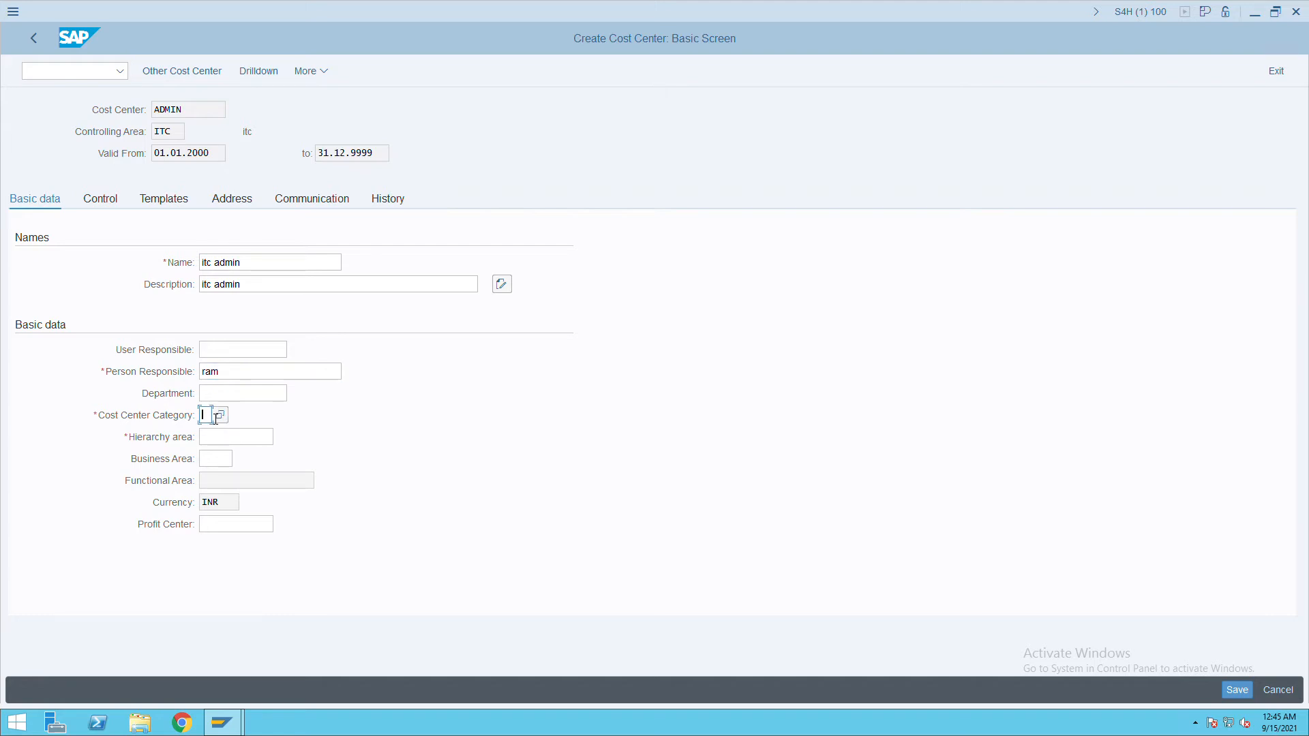
pyautogui.press('Tab')
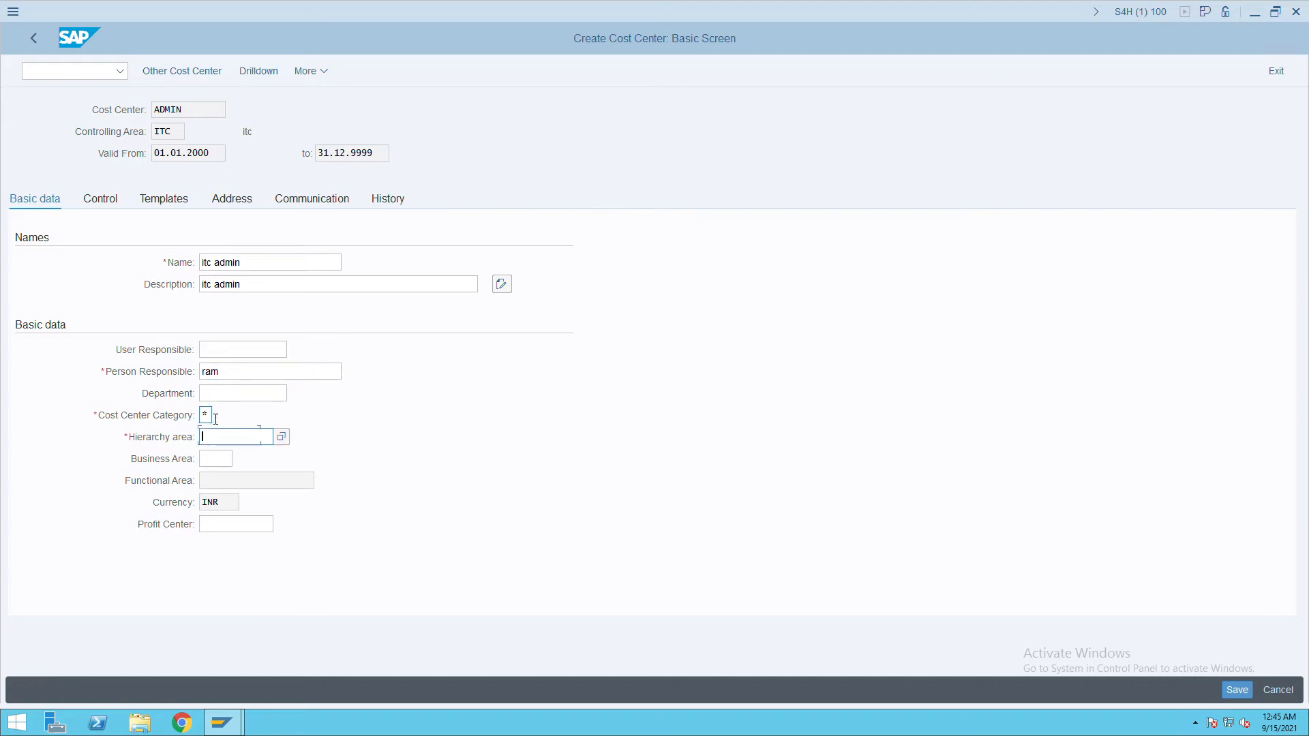
pyautogui.click(285, 444)
pyautogui.click(231, 528)
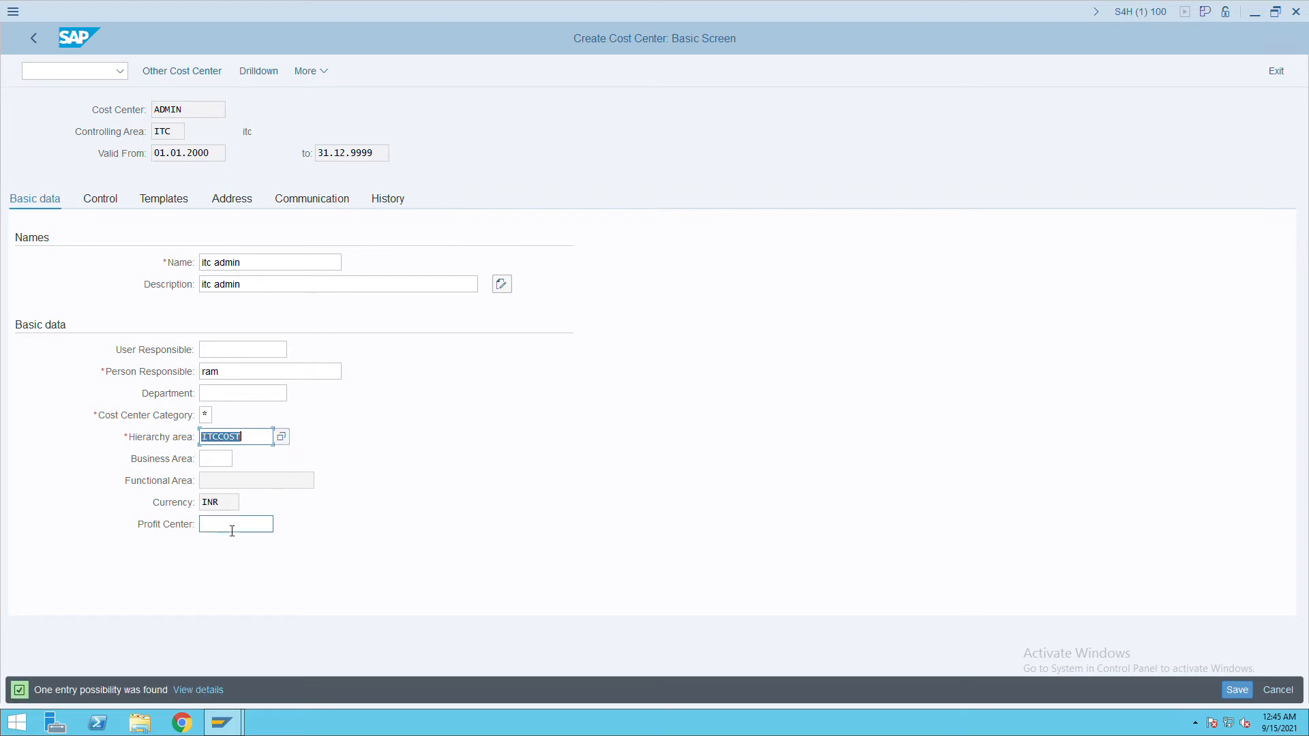
pyautogui.write('hotels')
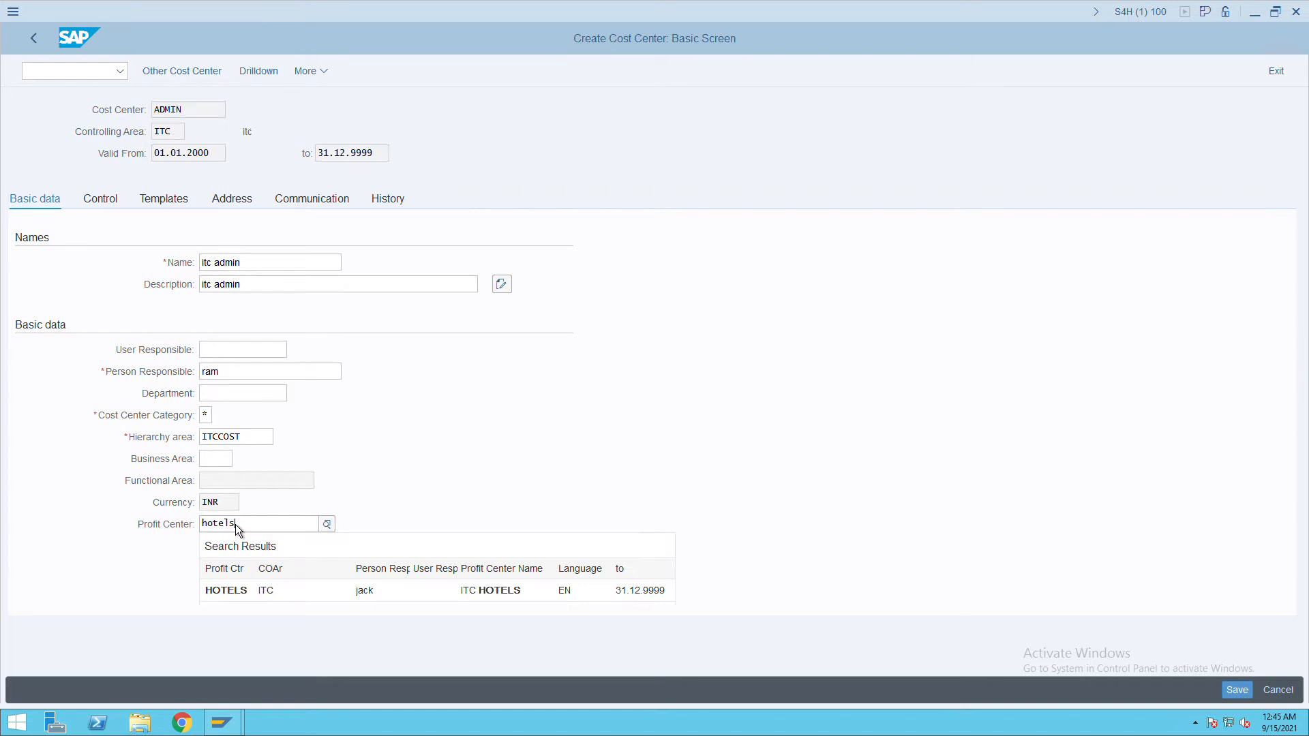
pyautogui.press('Return')
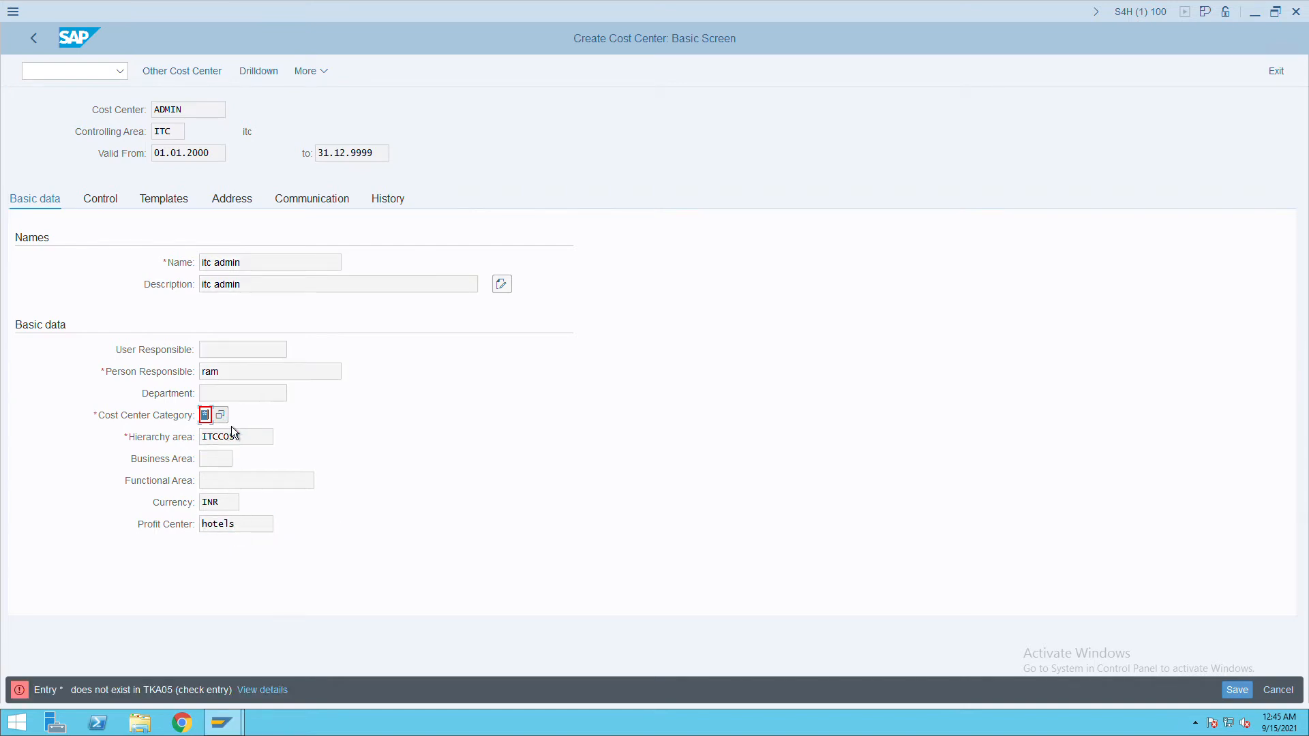
pyautogui.press('F4')
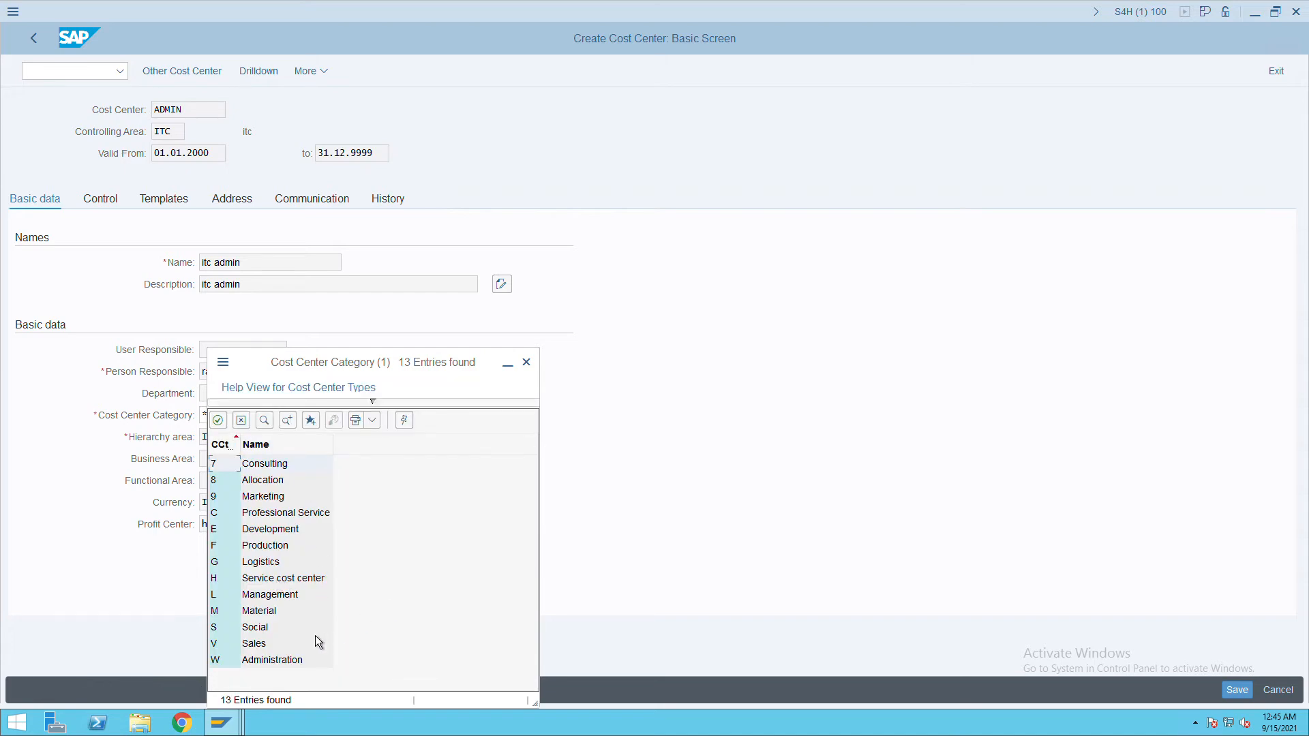
pyautogui.click(285, 659)
pyautogui.doubleClick(281, 660)
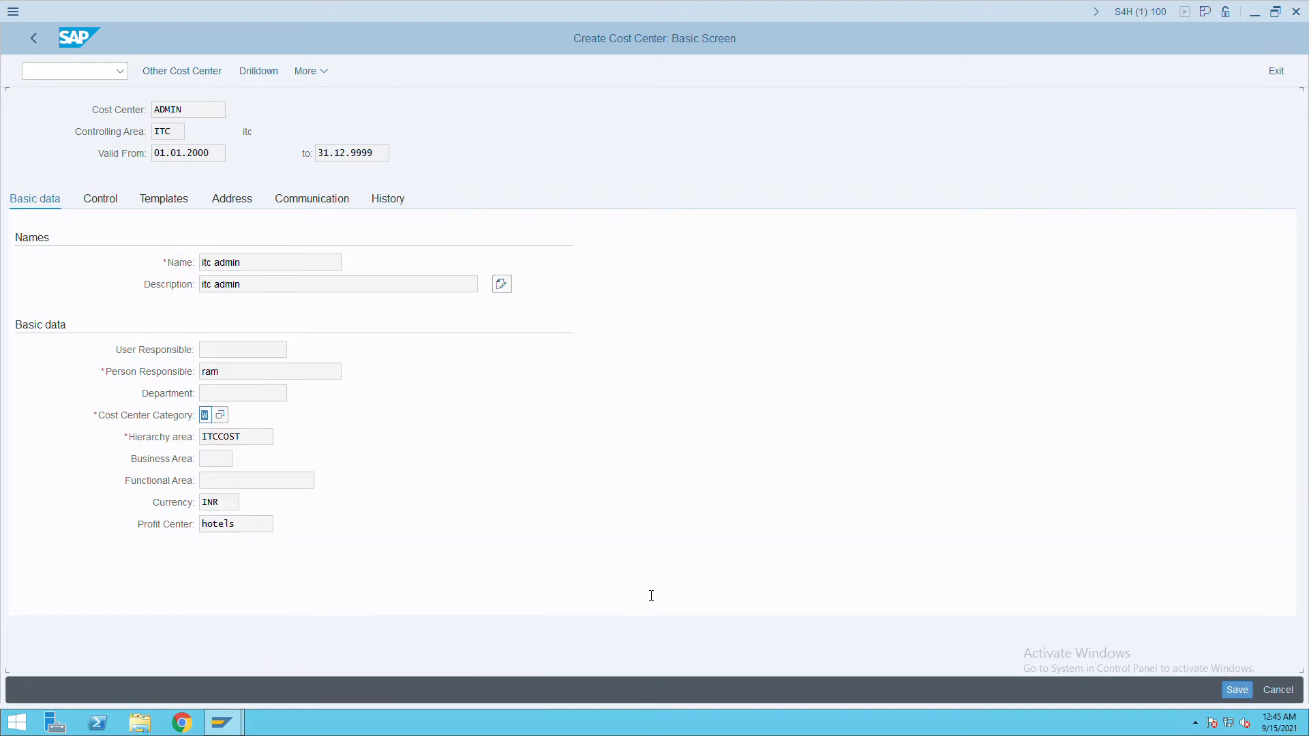
pyautogui.click(1238, 691)
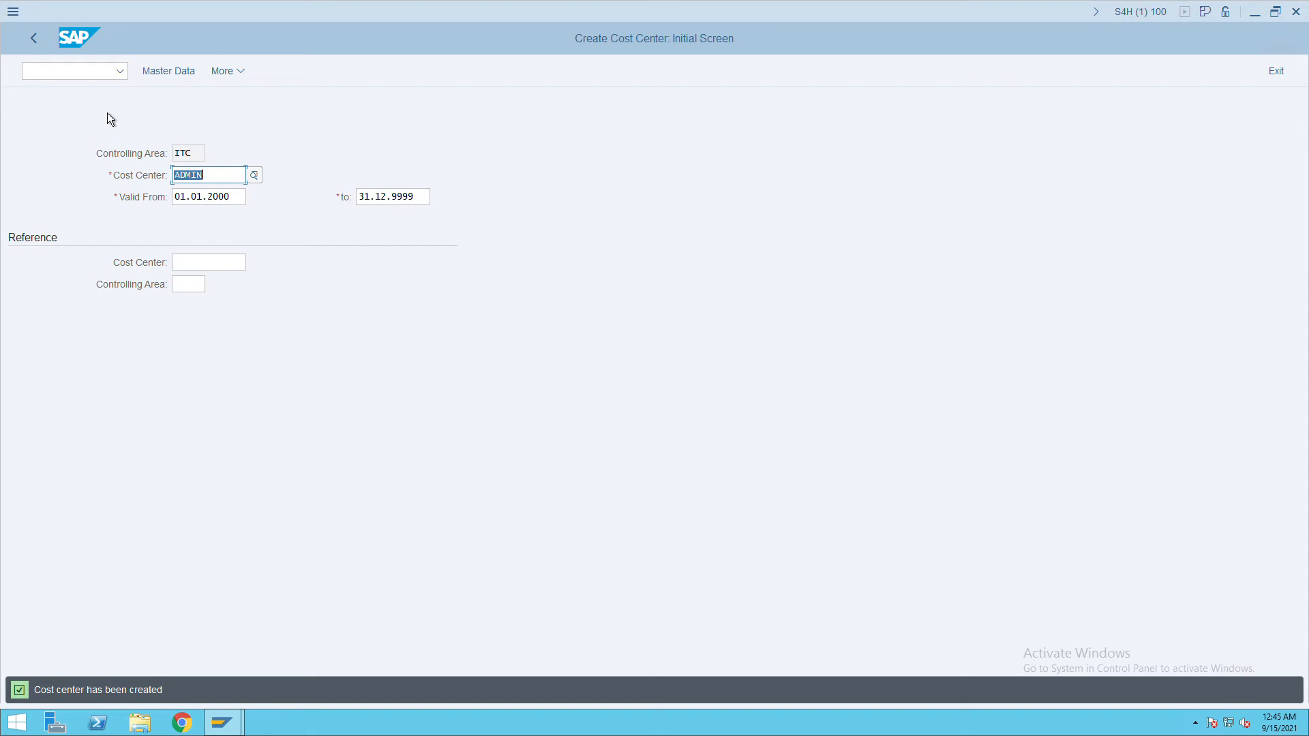
pyautogui.click(68, 77)
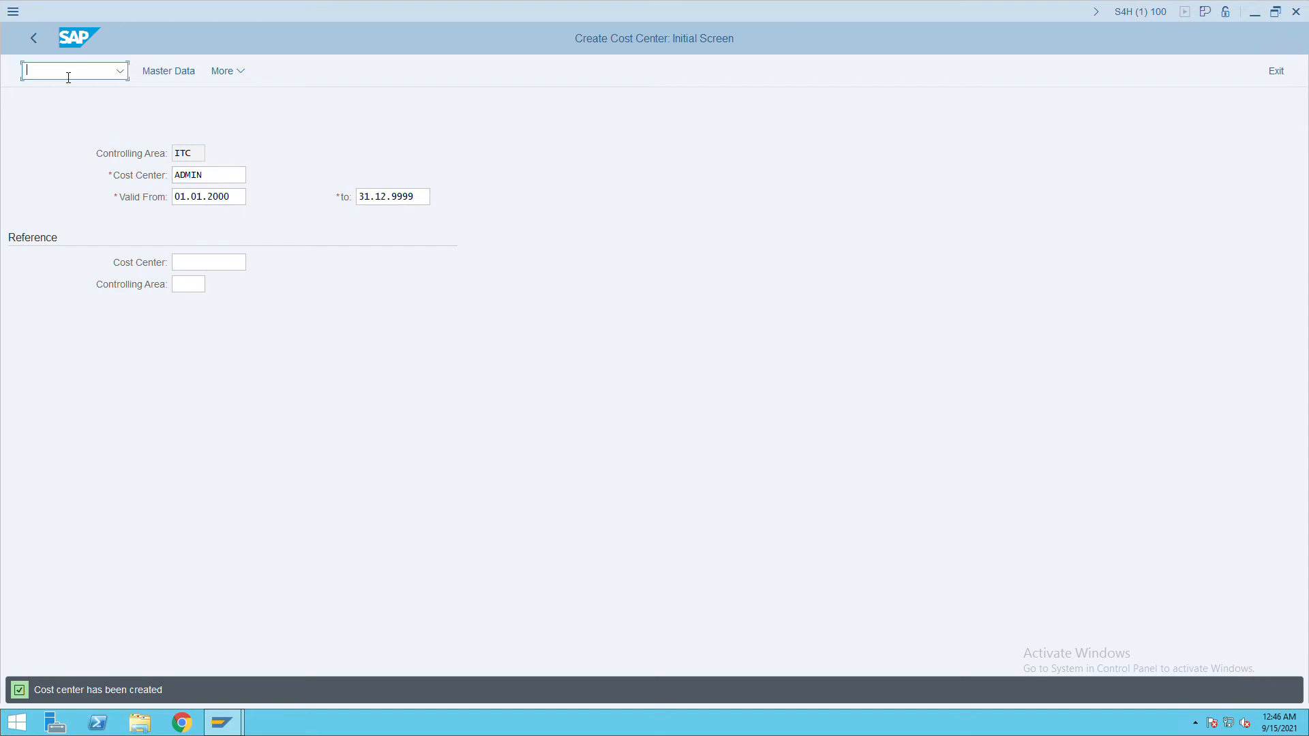
pyautogui.write('/nfb50')
# In FB50, set document date 14.09.2021 and reference and header text 'cost center test'.
pyautogui.press('Return')
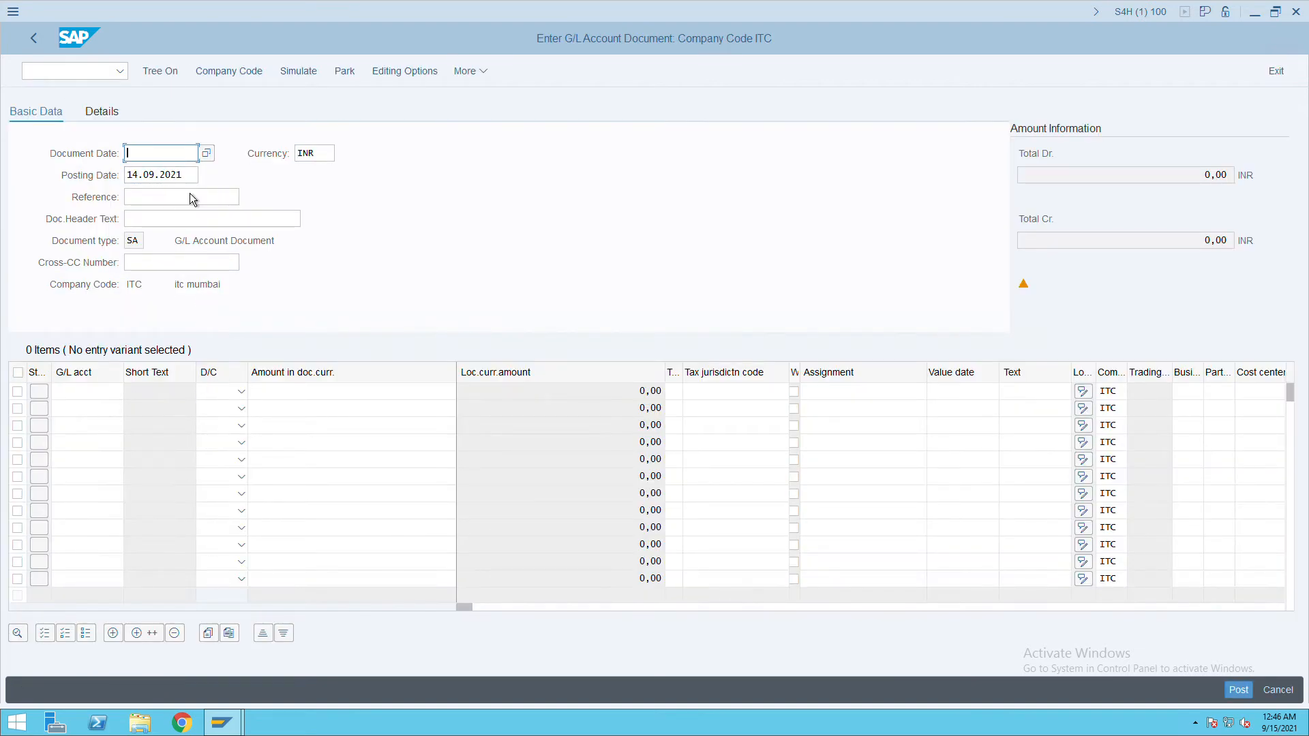
pyautogui.moveTo(191, 181); pyautogui.dragTo(132, 178)
pyautogui.hotkey('ctrl', 'c')
pyautogui.click(130, 176)
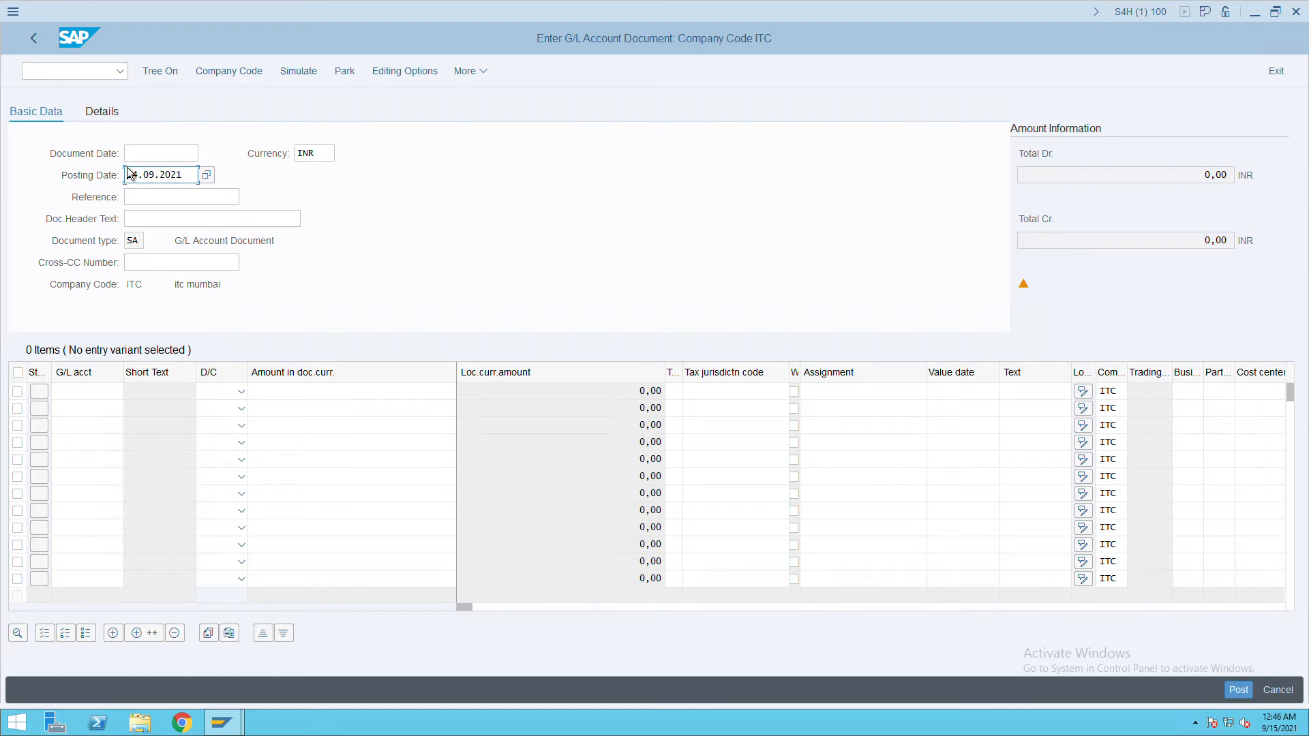
pyautogui.click(139, 158)
pyautogui.hotkey('ctrl', 'v')
pyautogui.click(179, 200)
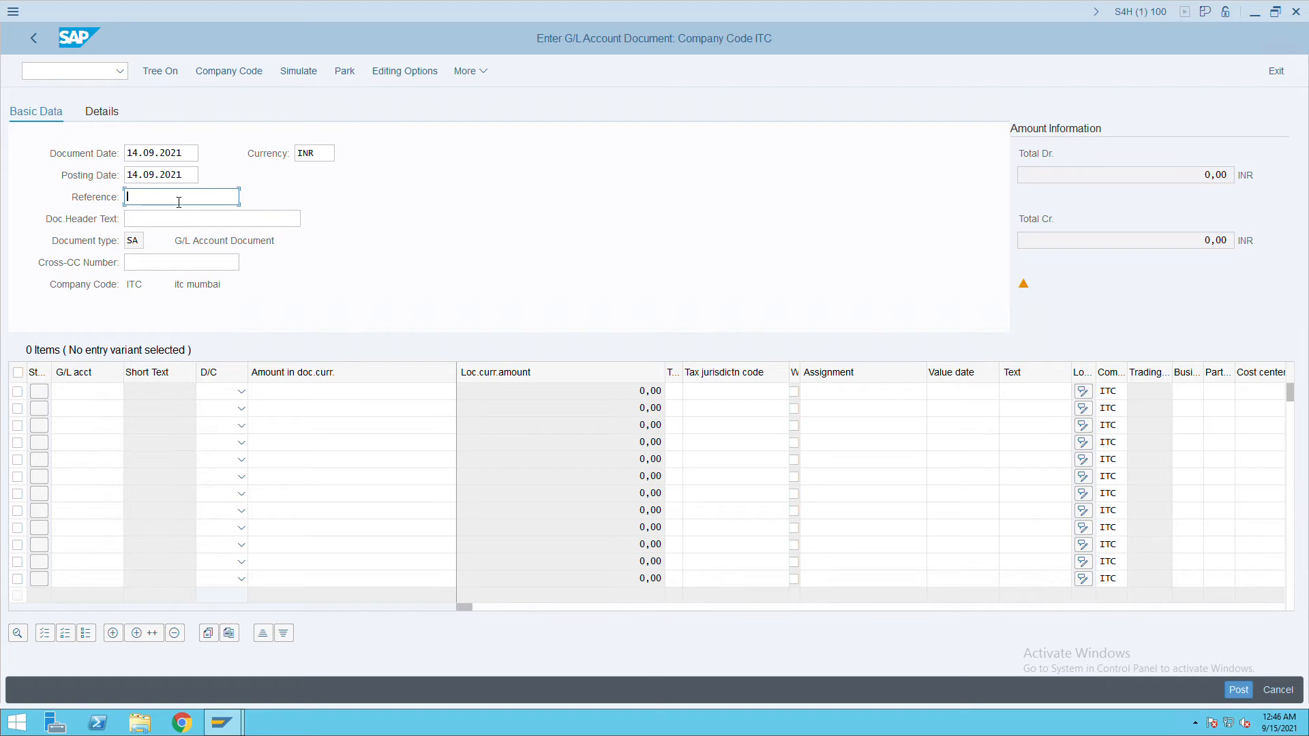
pyautogui.write('cost center test')
pyautogui.moveTo(236, 197); pyautogui.dragTo(111, 199)
pyautogui.hotkey('ctrl', 'c')
pyautogui.click(139, 219)
pyautogui.hotkey('ctrl', 'v')
pyautogui.click(75, 391)
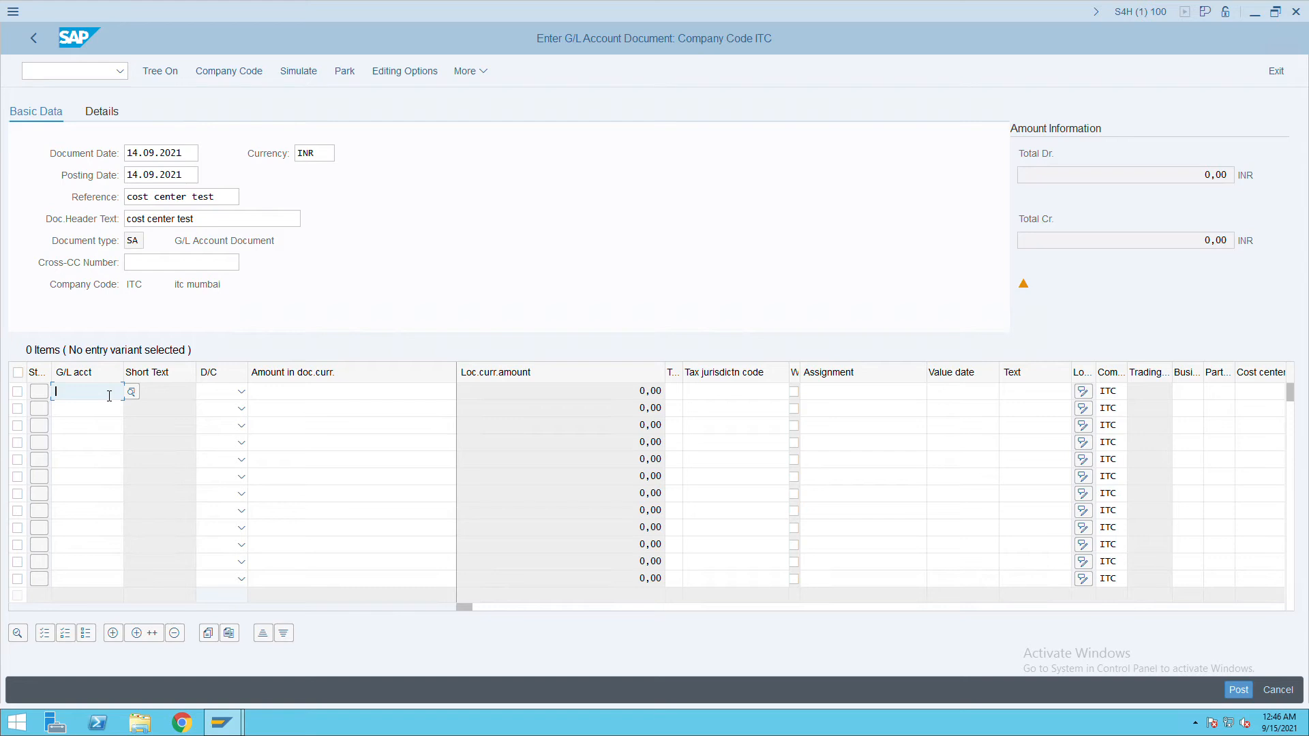
pyautogui.write('1000')
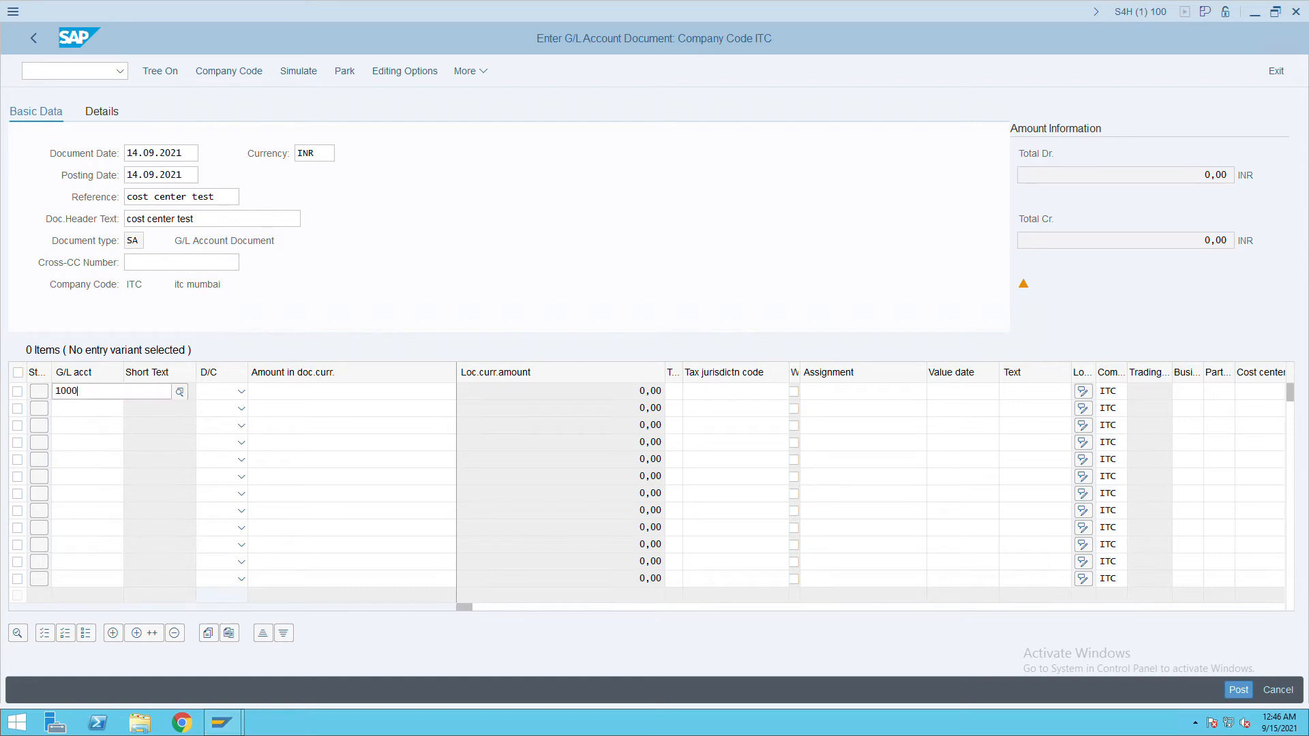
pyautogui.write('000000')
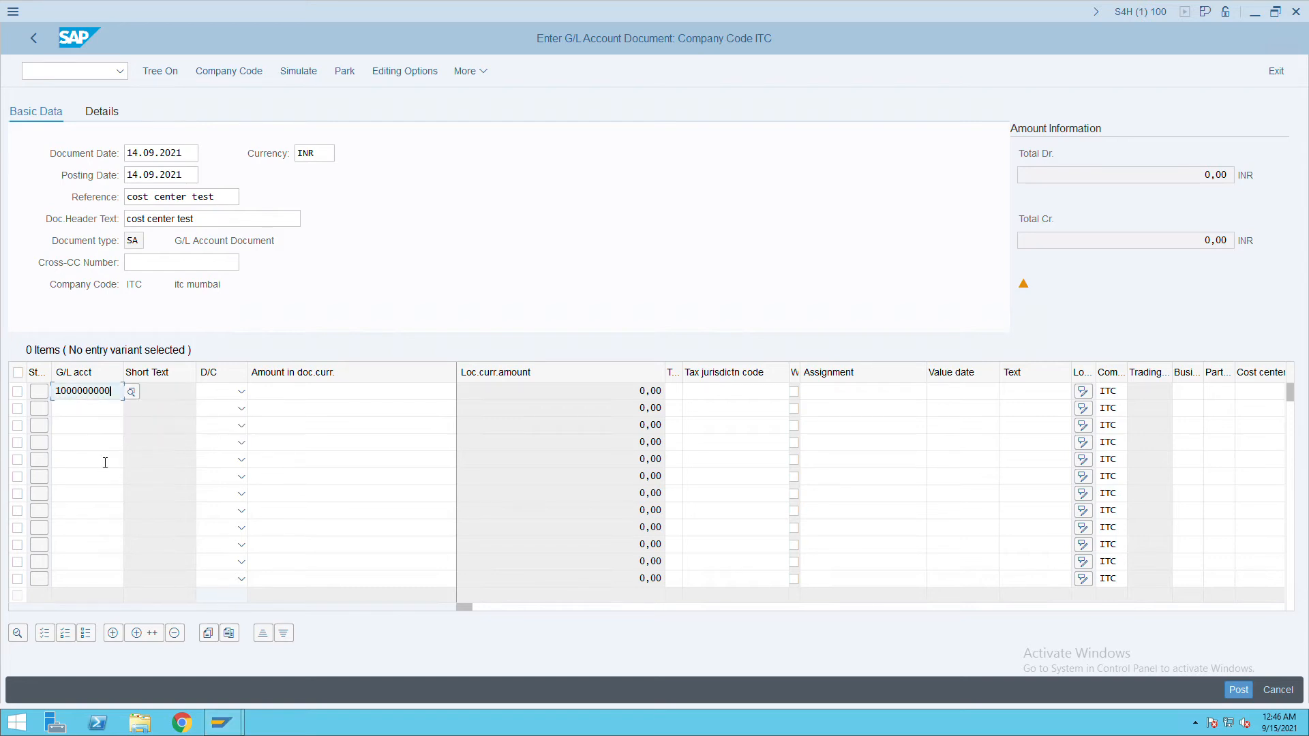
pyautogui.click(243, 392)
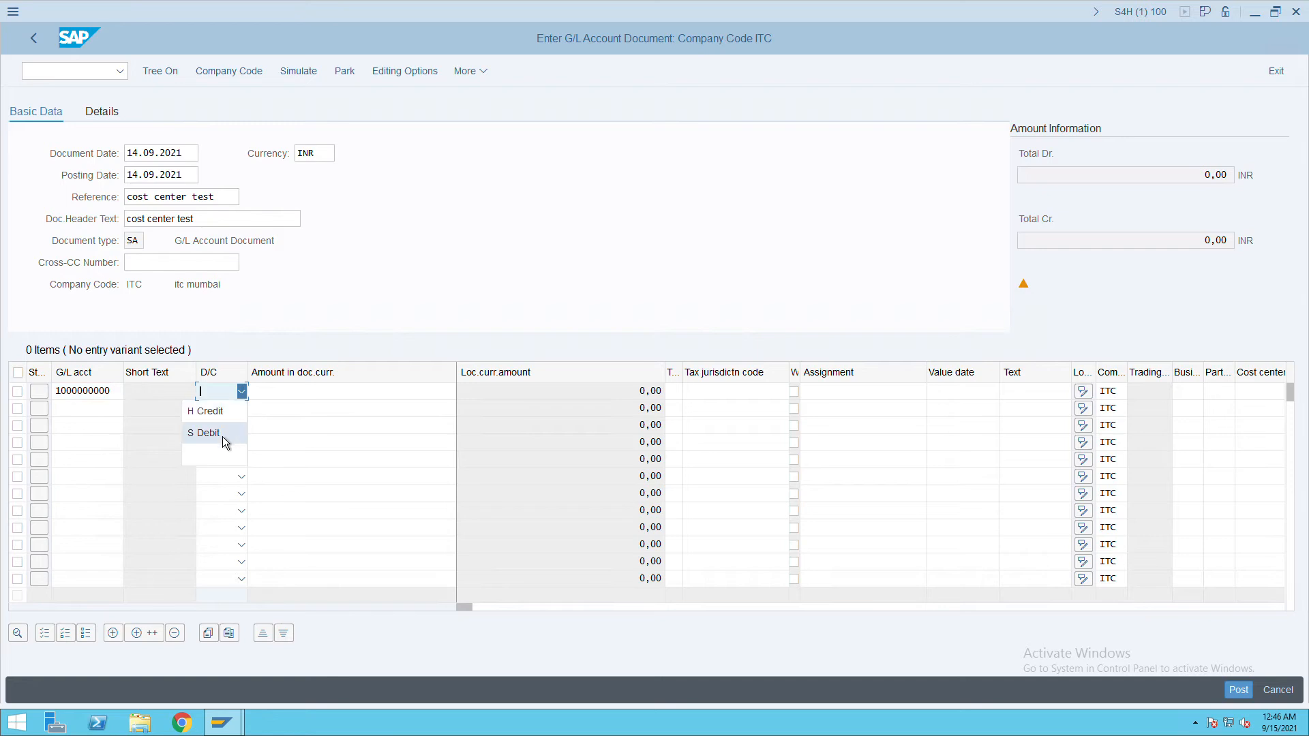
pyautogui.click(228, 420)
pyautogui.click(96, 410)
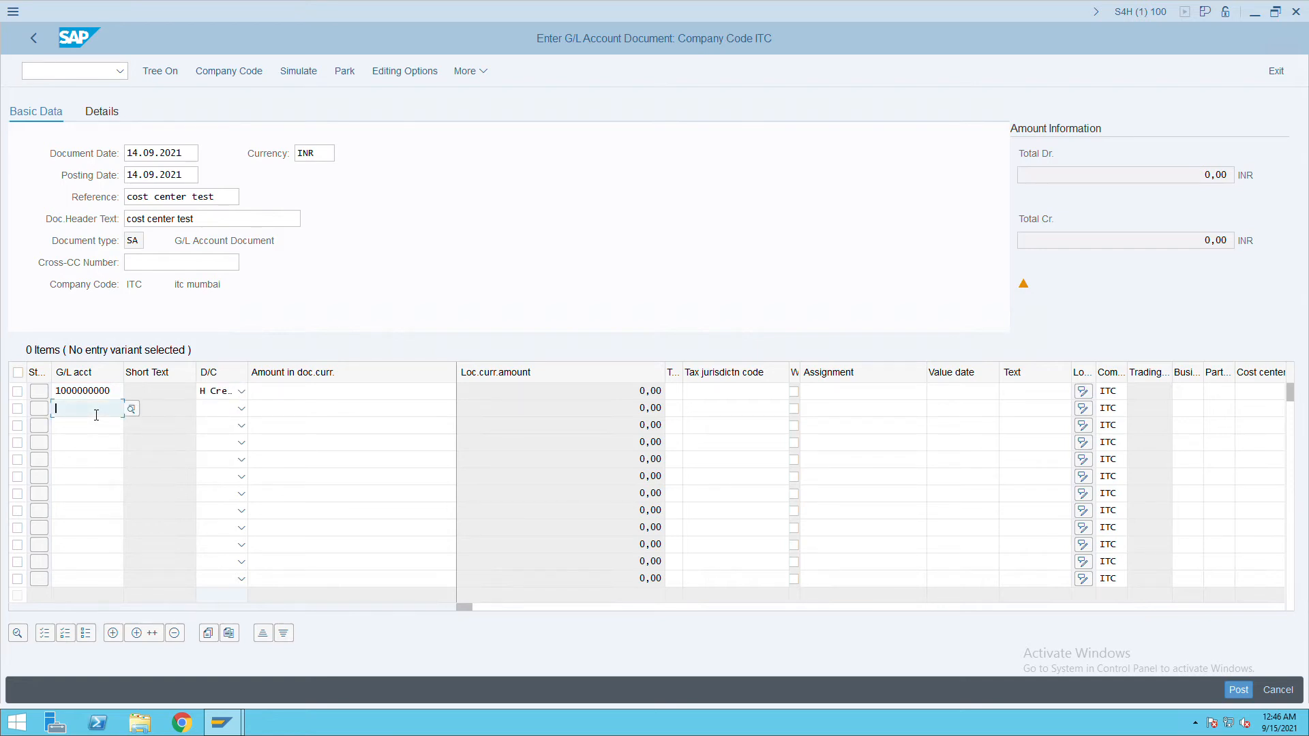
pyautogui.write('4')
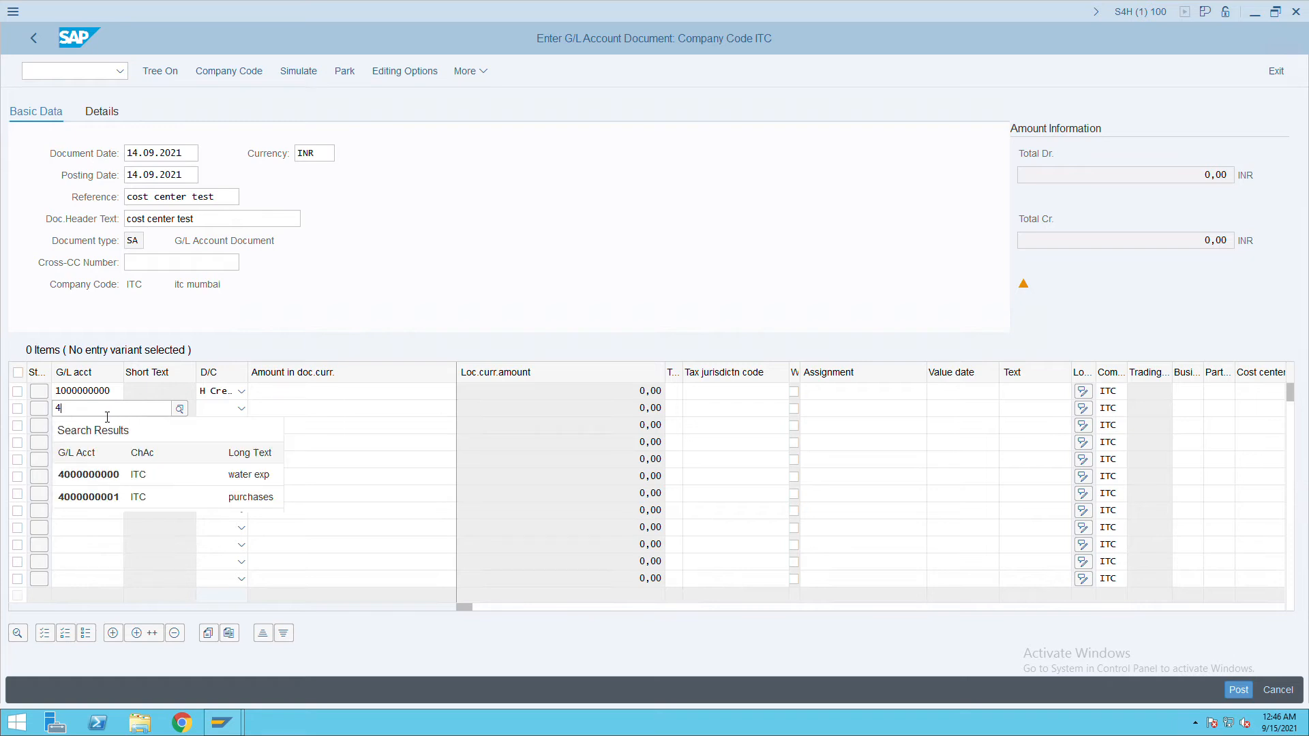
pyautogui.click(136, 477)
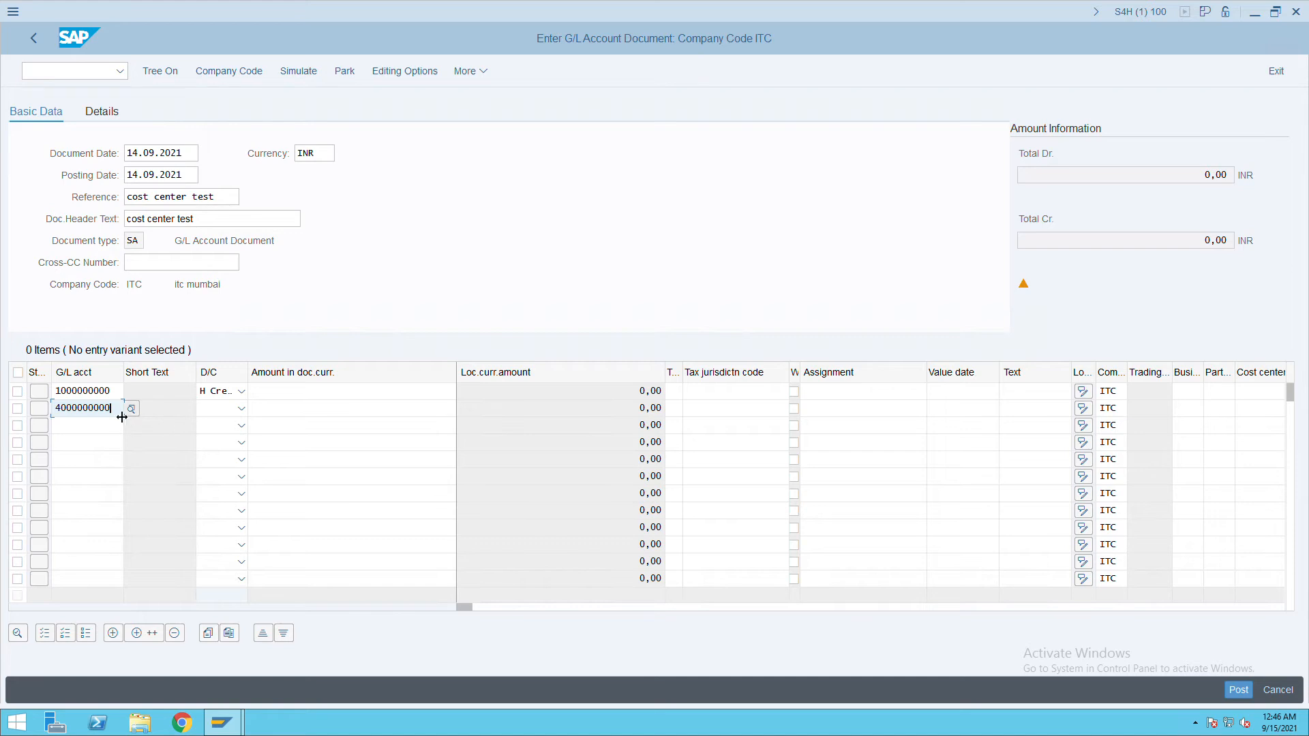
pyautogui.press('BackSpace')
pyautogui.write('1')
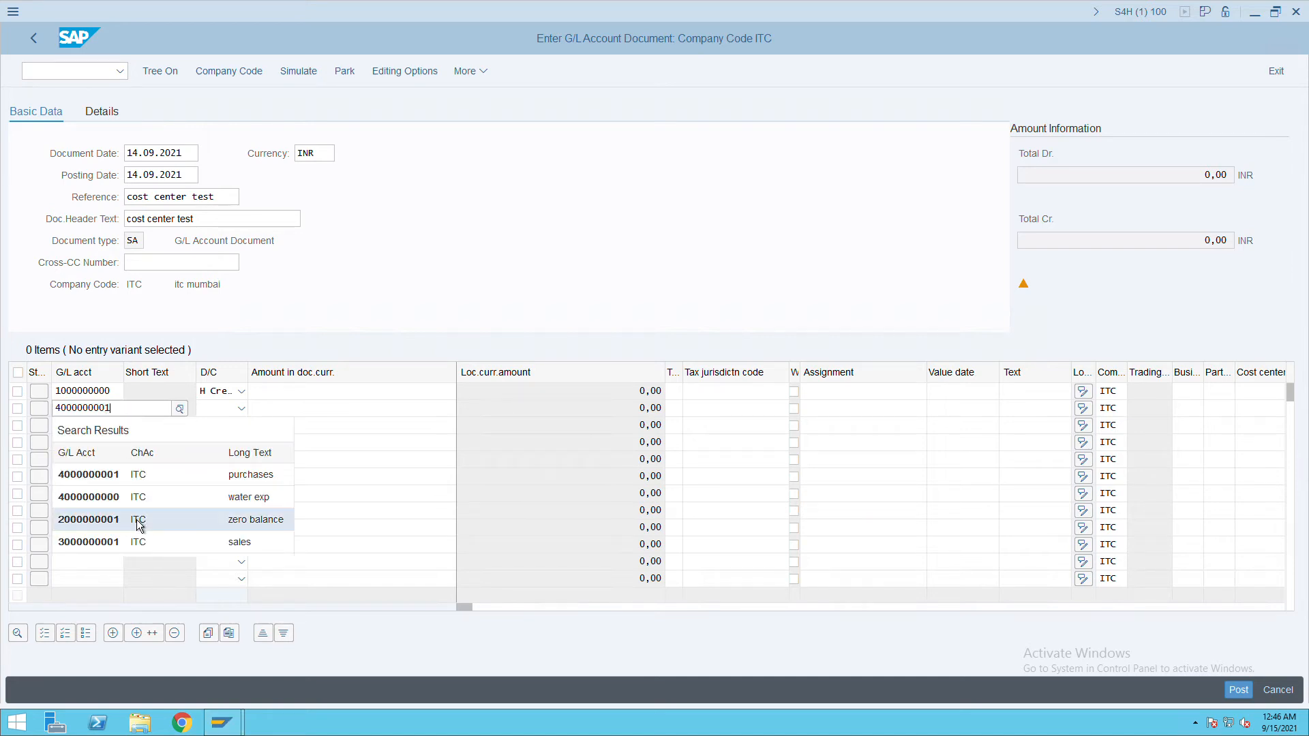
pyautogui.click(150, 485)
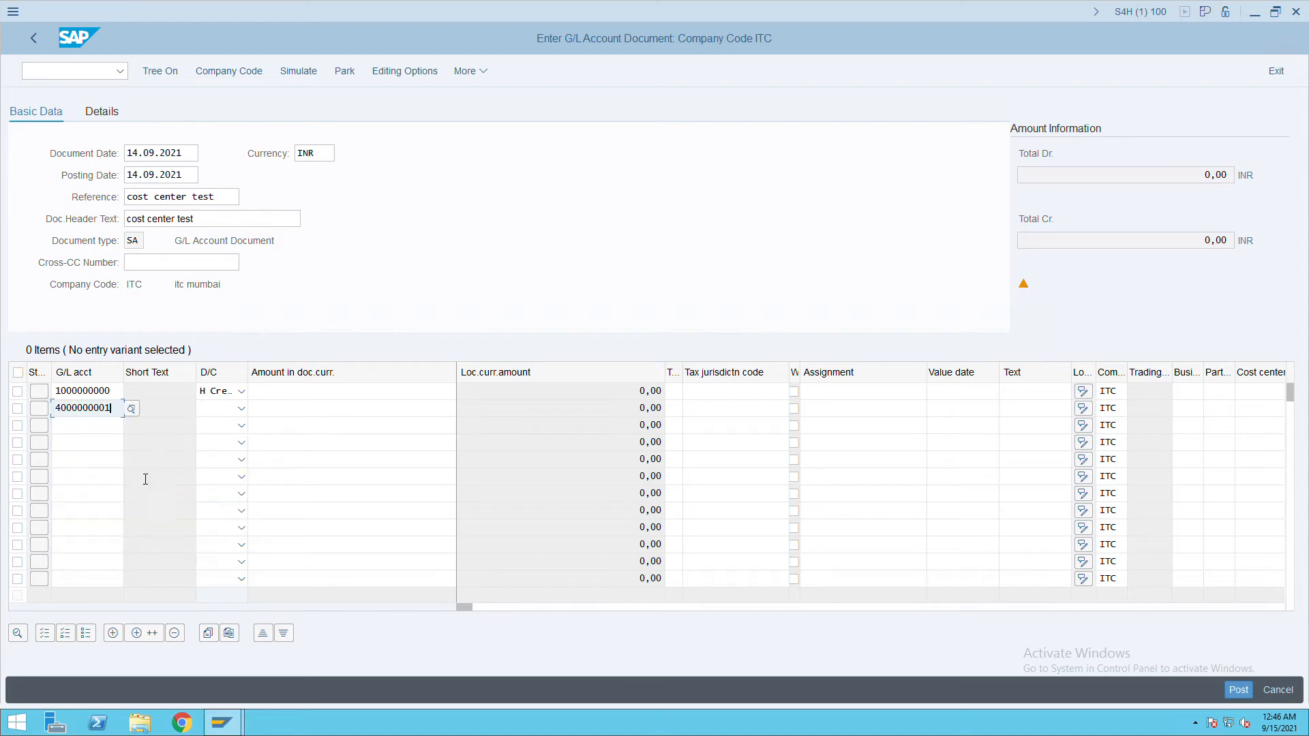
pyautogui.click(241, 409)
pyautogui.click(227, 449)
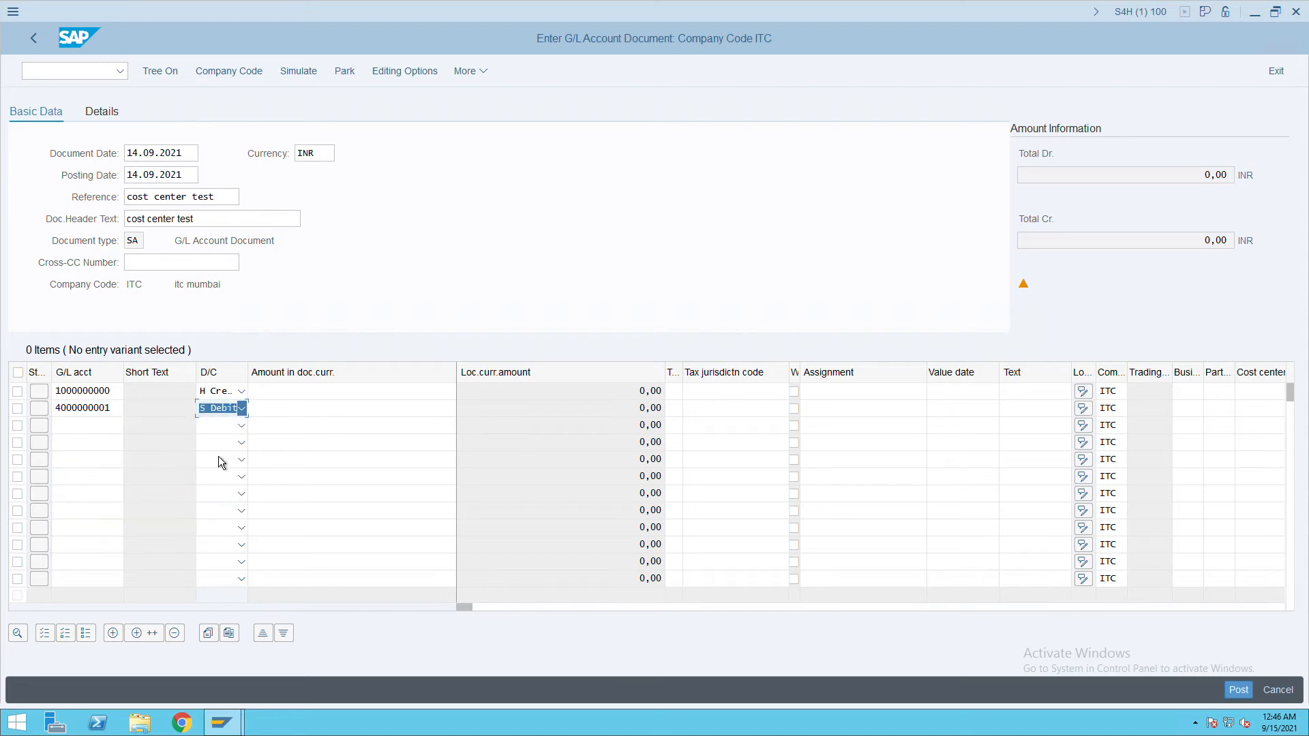
# Enter 100 on both lines, assign cost center ADMIN to the debit line, and post.
pyautogui.click(355, 400)
pyautogui.write('100')
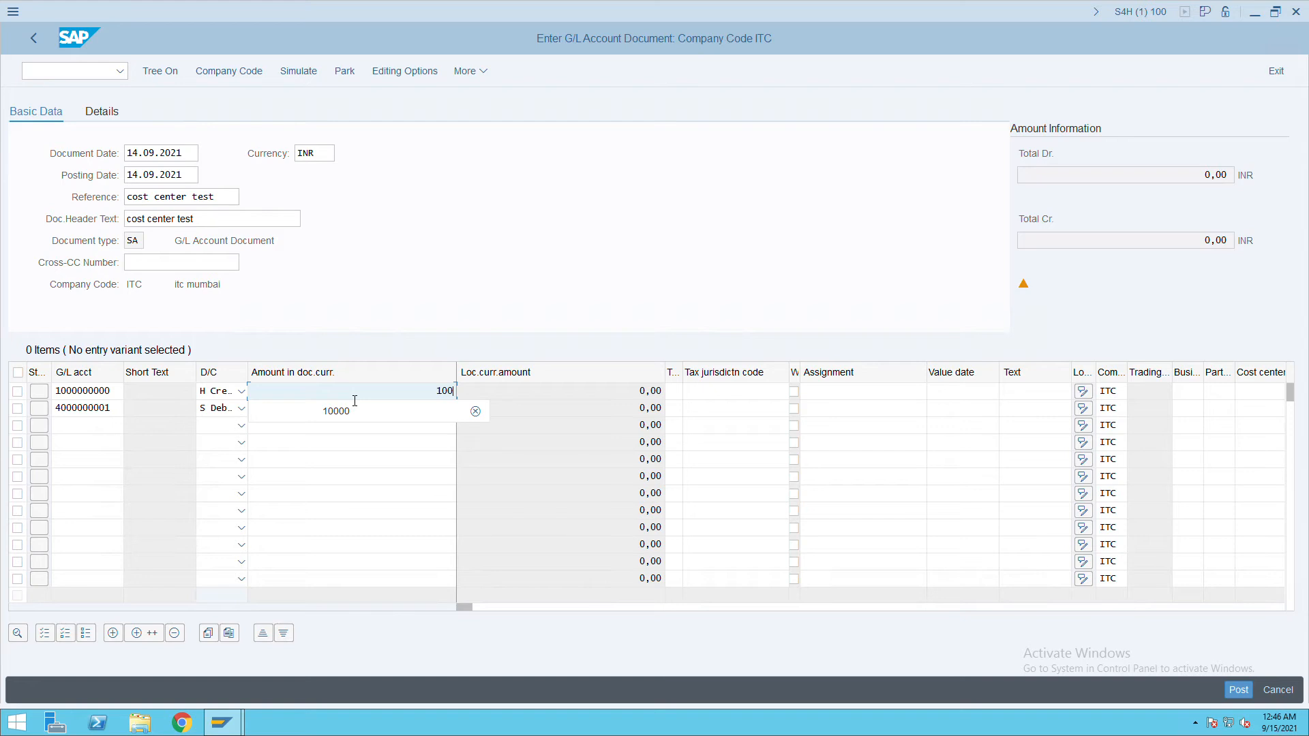
pyautogui.press('Tab')
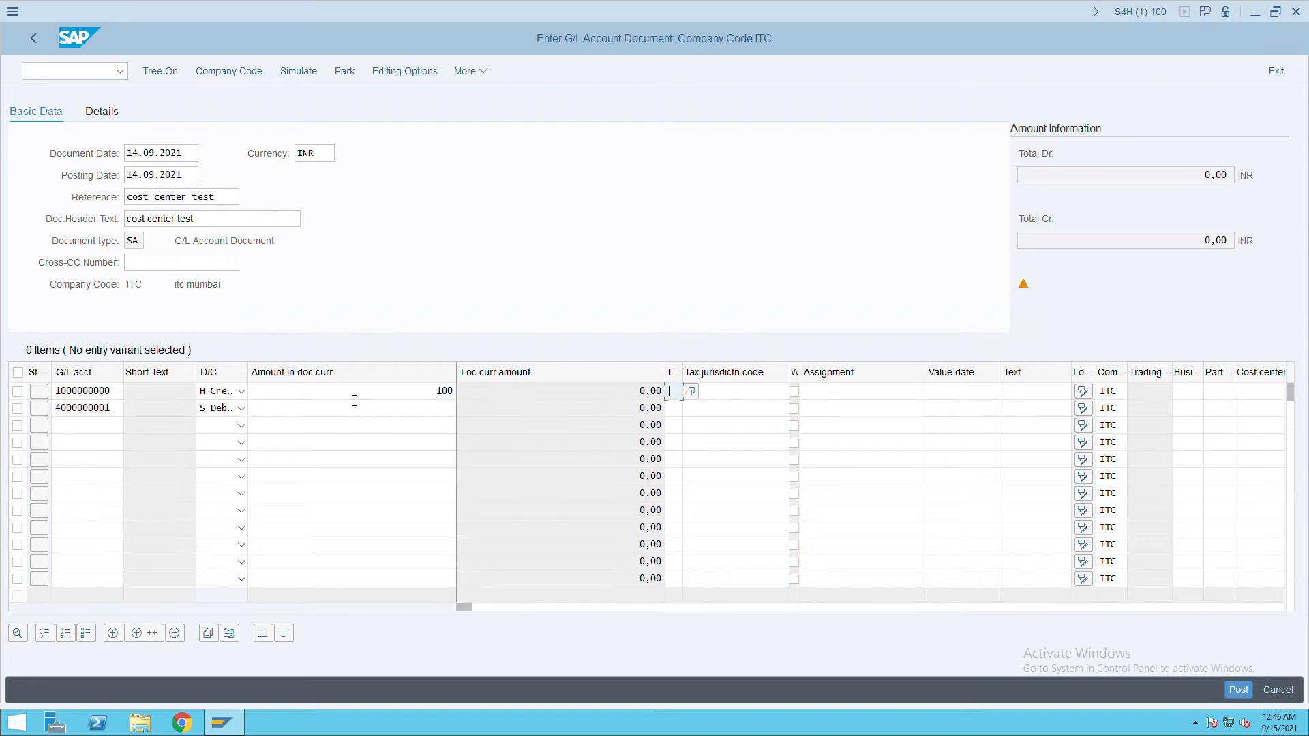
pyautogui.click(435, 412)
pyautogui.write('100')
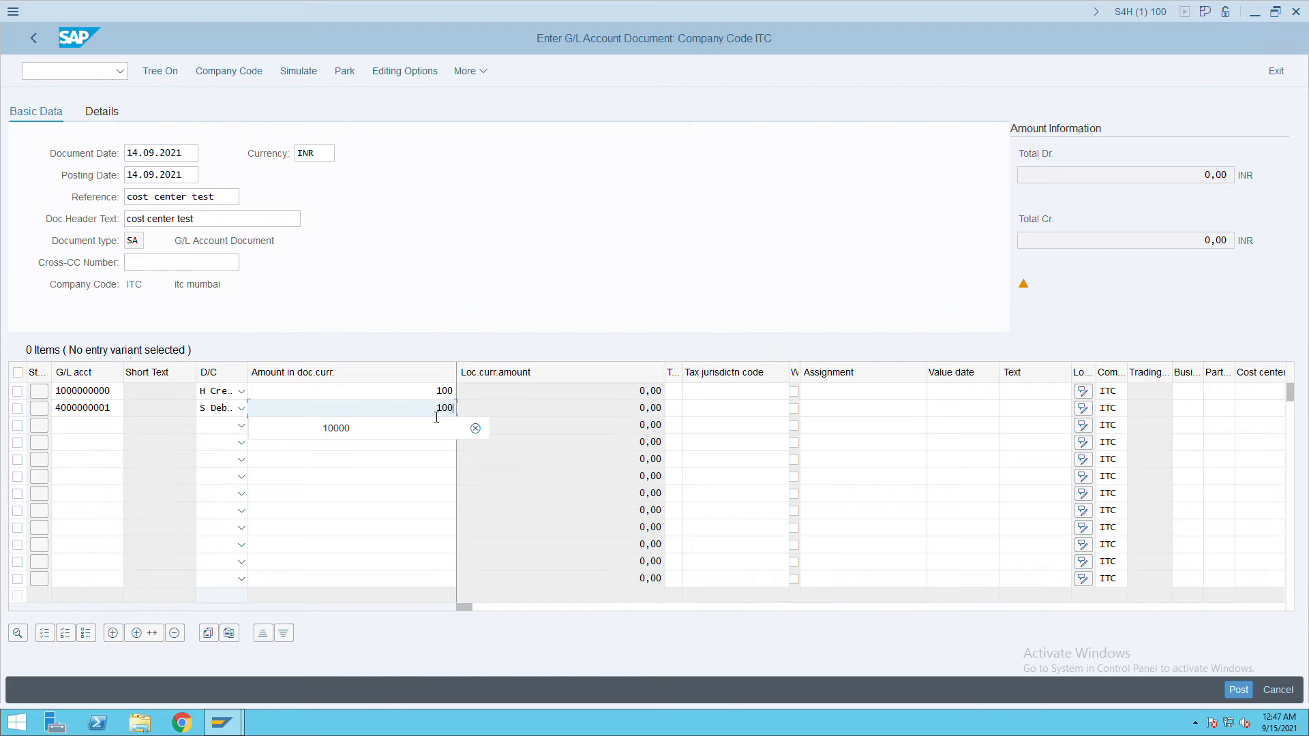
pyautogui.press('Tab')
pyautogui.press('Tab')
pyautogui.press('Tab')
pyautogui.press('Tab')
pyautogui.press('Tab')
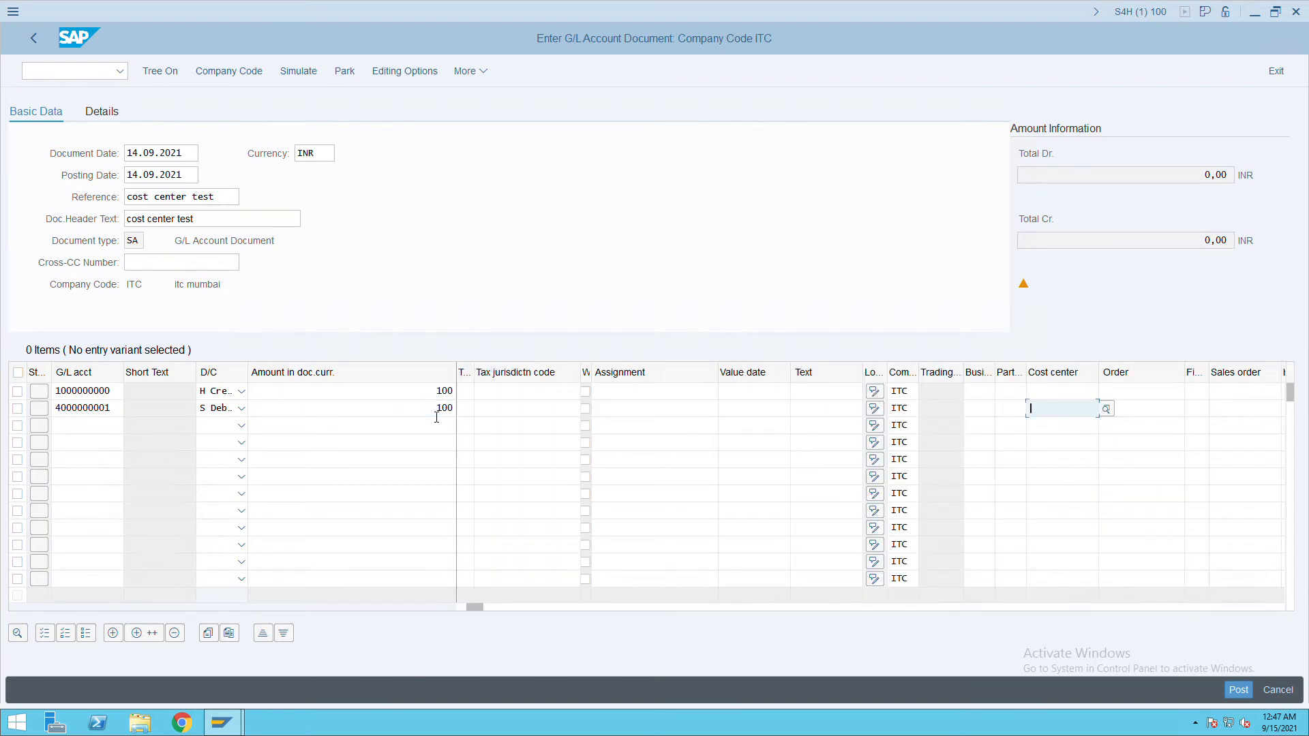
pyautogui.write('a')
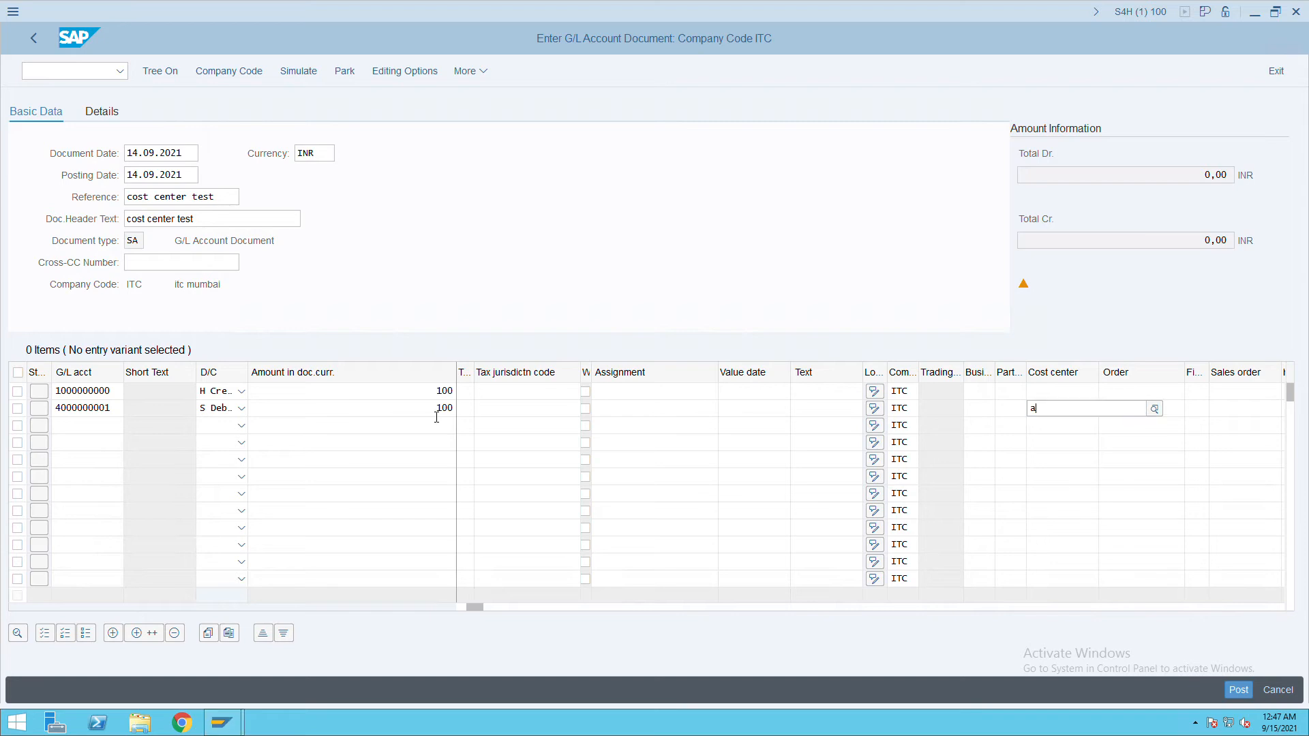
pyautogui.write('dmin')
pyautogui.press('Return')
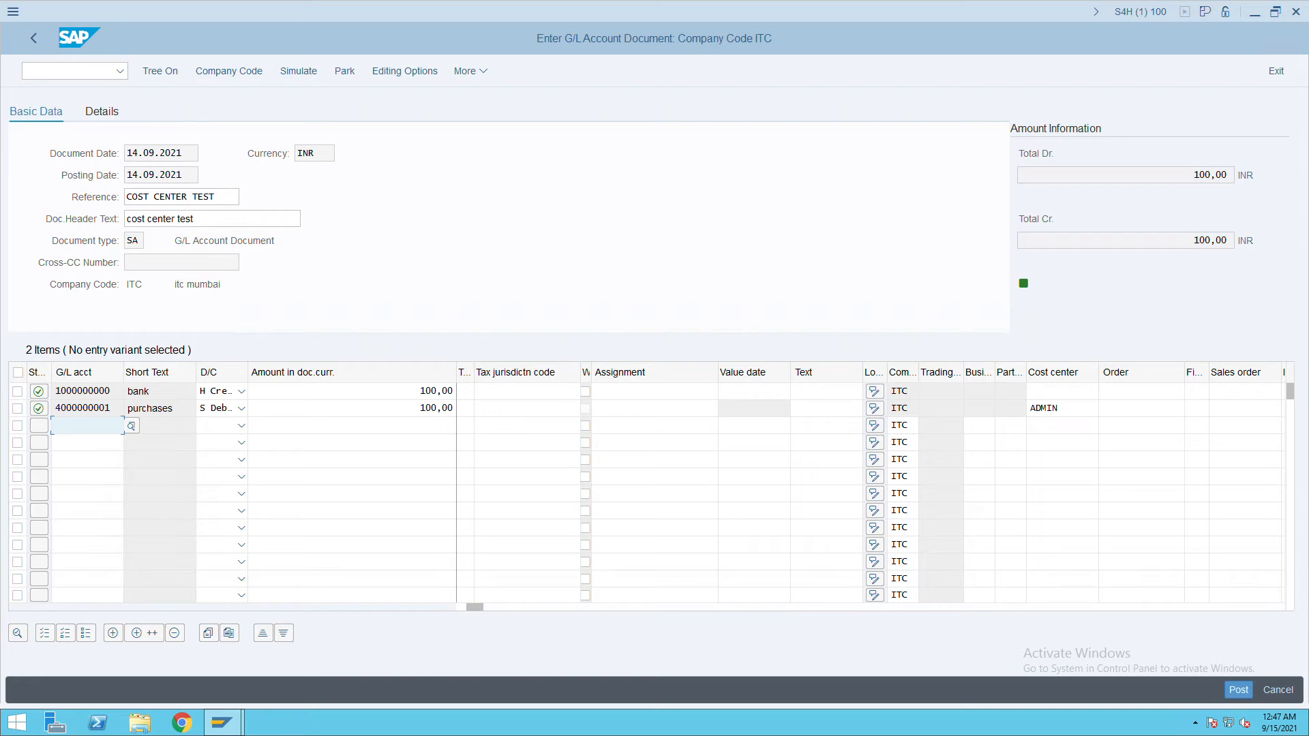
pyautogui.click(1245, 690)
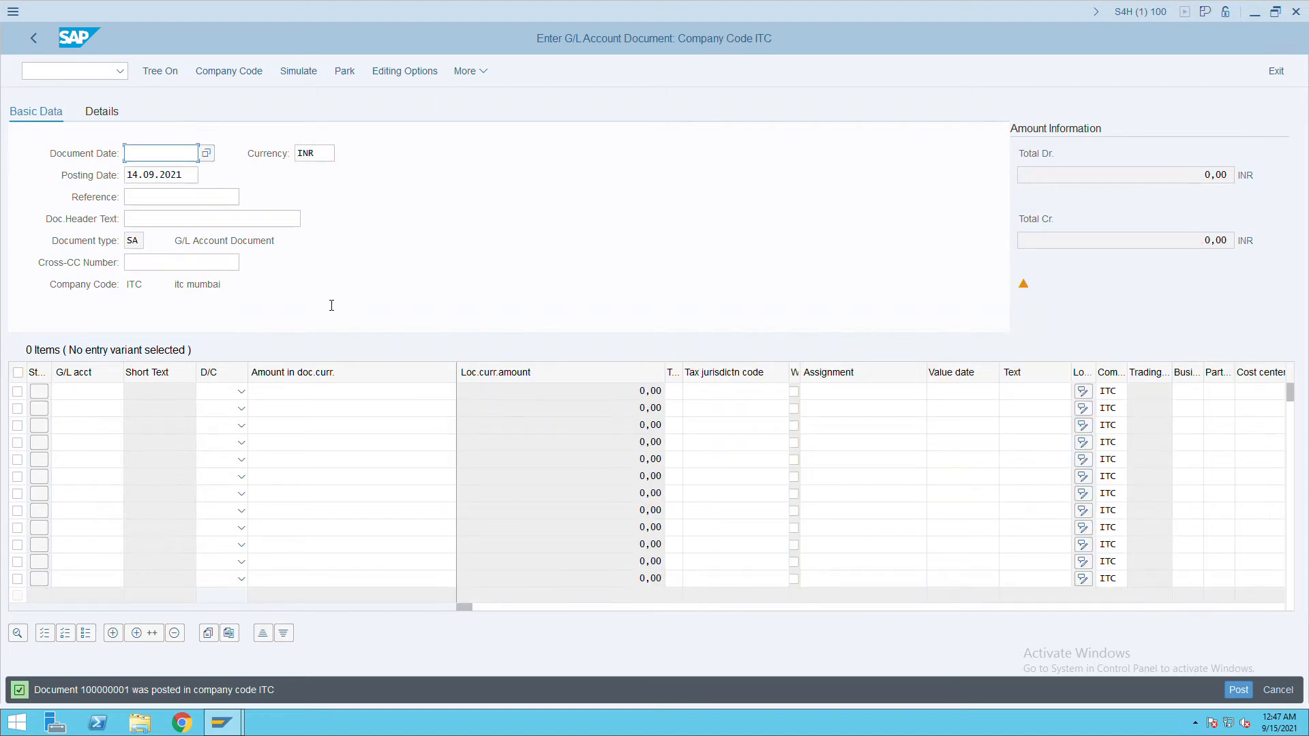
# Display document 100000001, inspect the purchases line showing ADMIN, HOTELS and RETAIL, then go back.
pyautogui.click(482, 73)
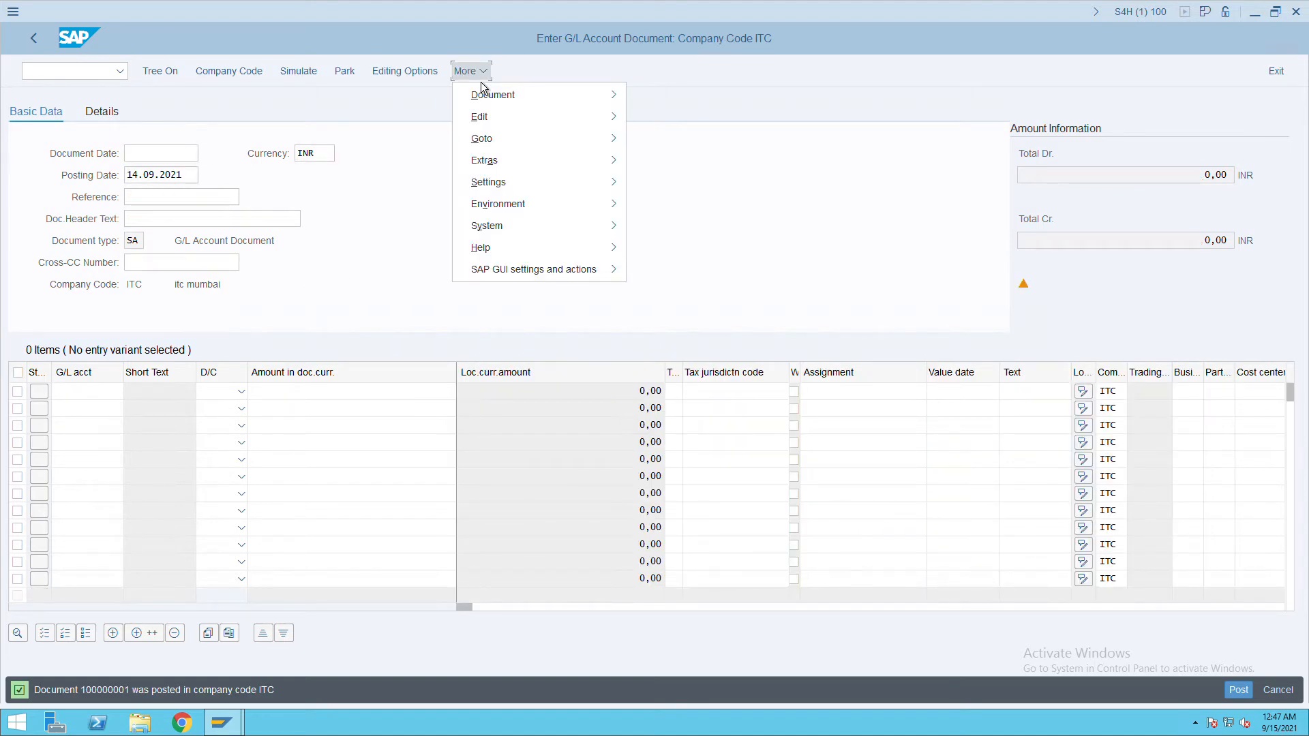
pyautogui.moveTo(488, 101)
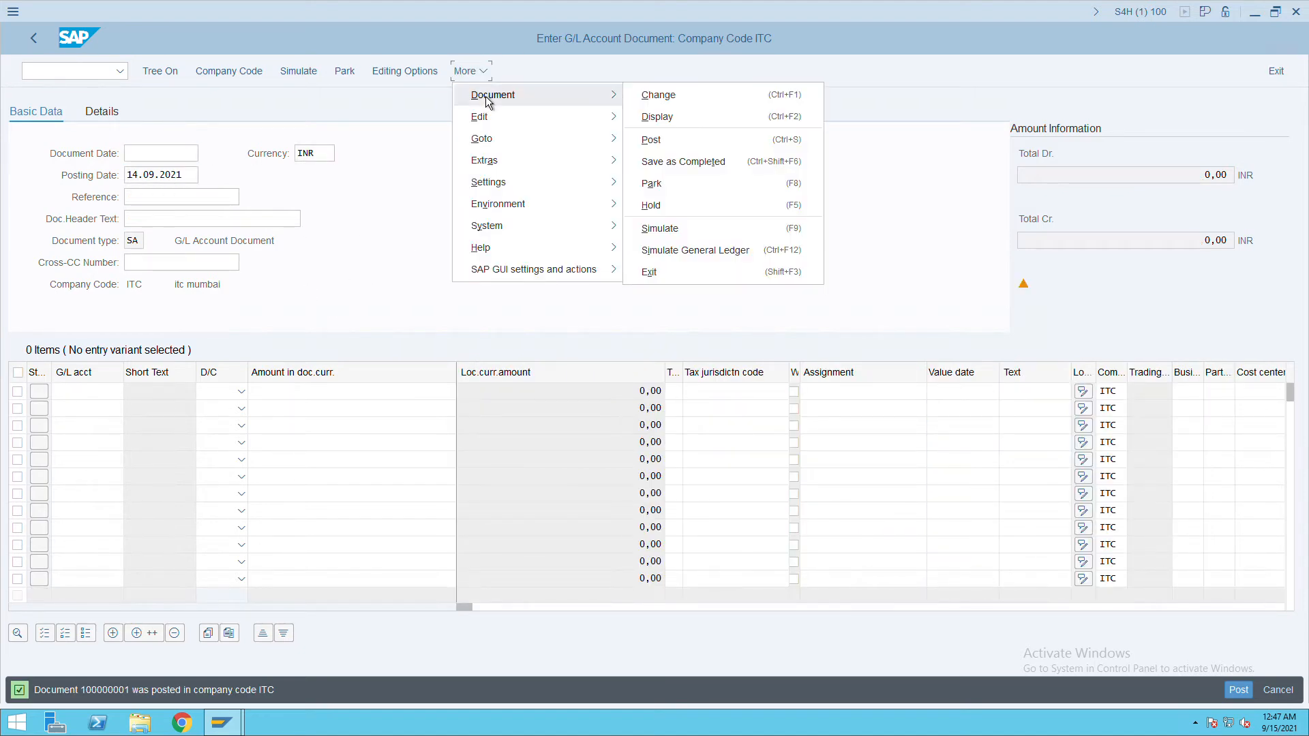
pyautogui.click(678, 124)
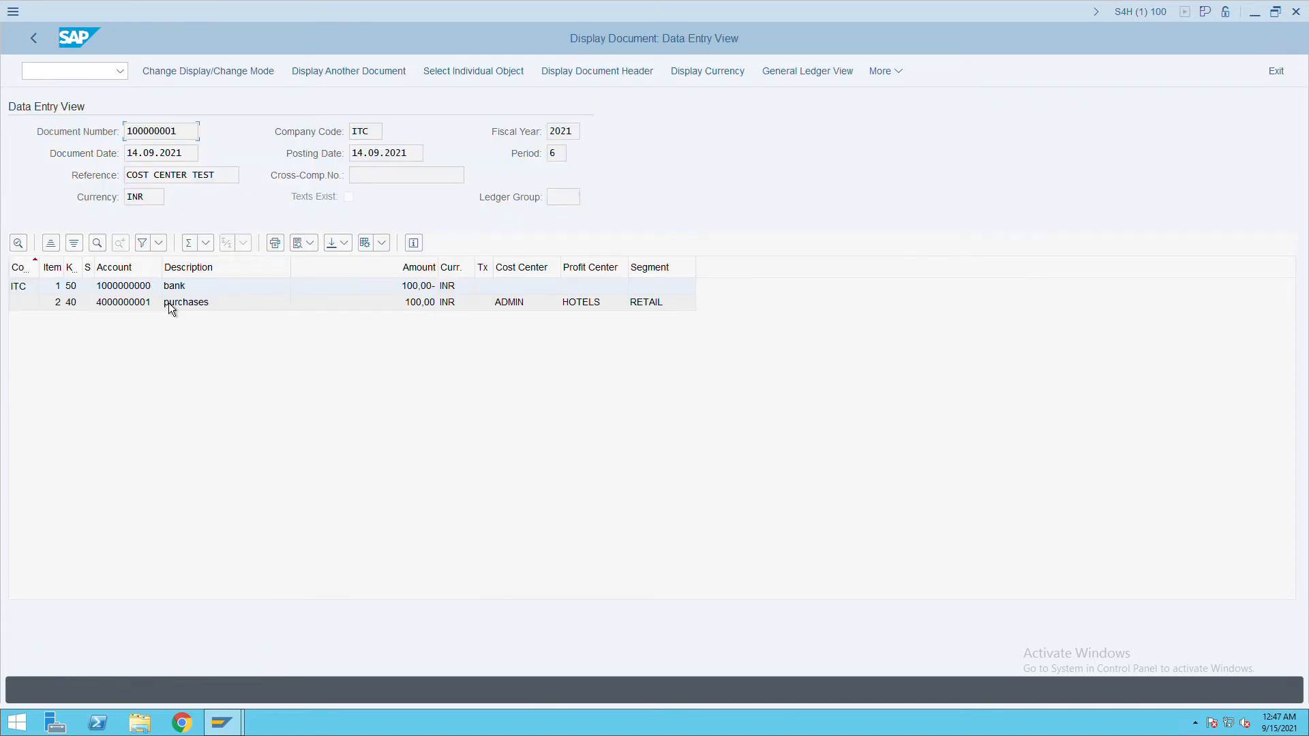
pyautogui.doubleClick(529, 308)
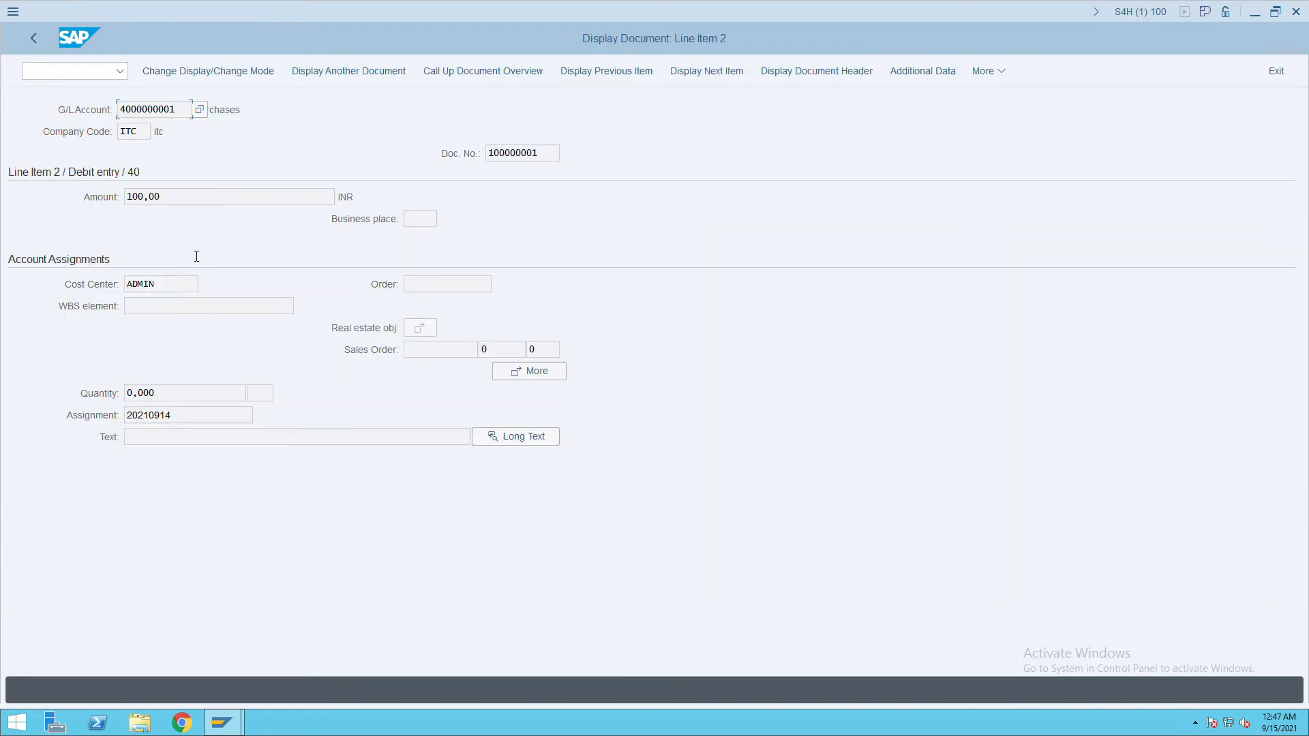
pyautogui.click(44, 51)
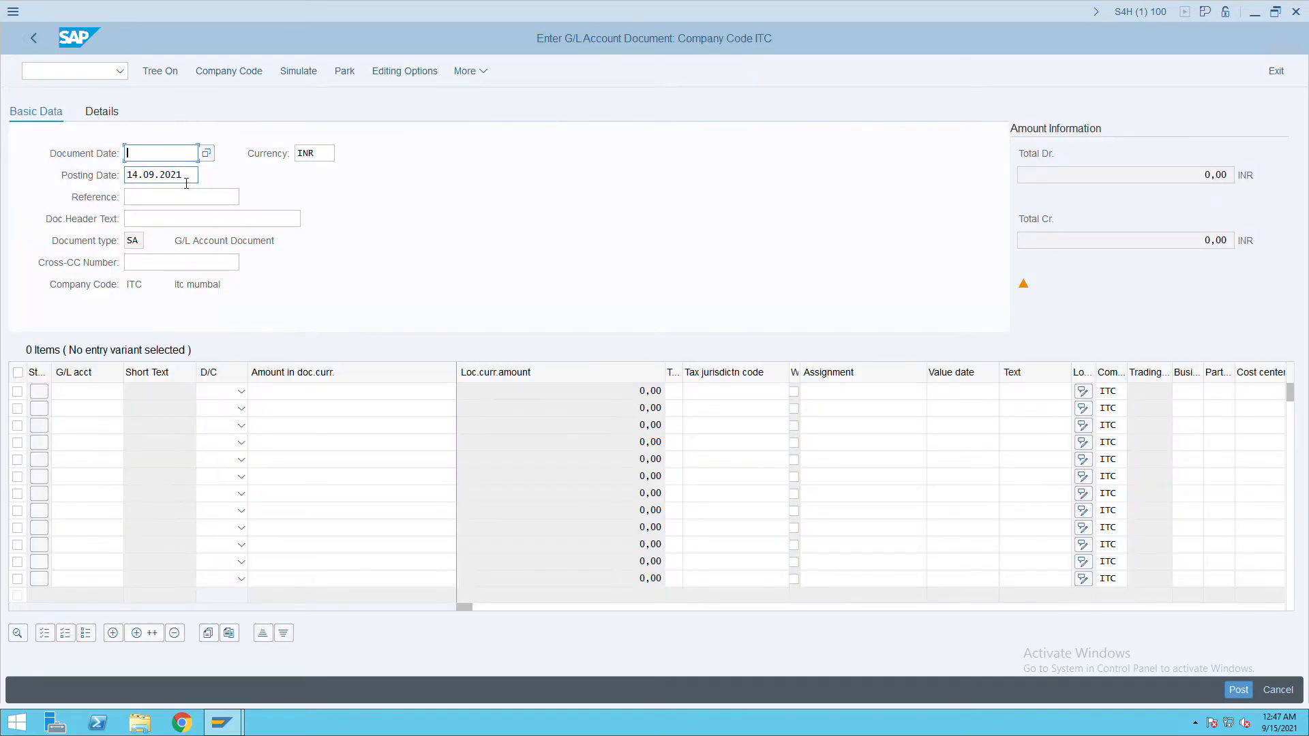
# Copy the posting date to the document date and use 'profit center' as reference and header text.
pyautogui.moveTo(194, 175); pyautogui.dragTo(103, 186)
pyautogui.hotkey('ctrl', 'c')
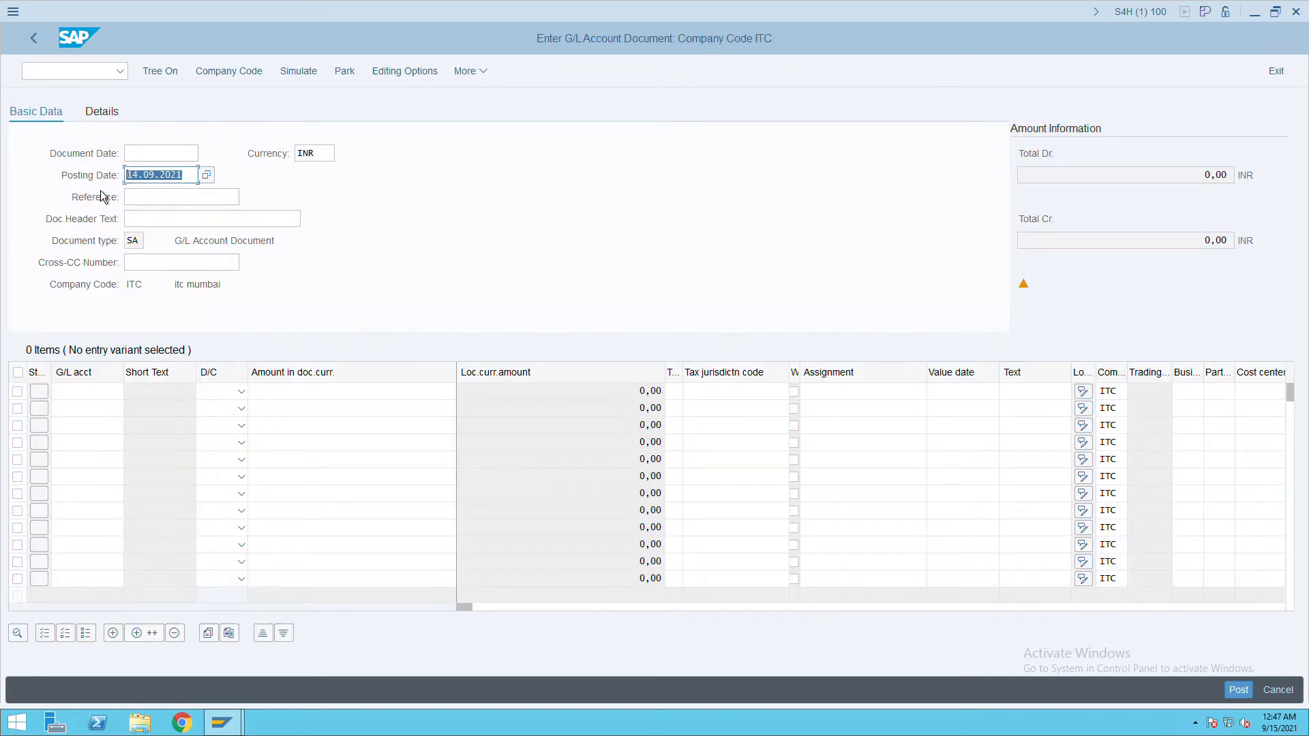
pyautogui.click(153, 155)
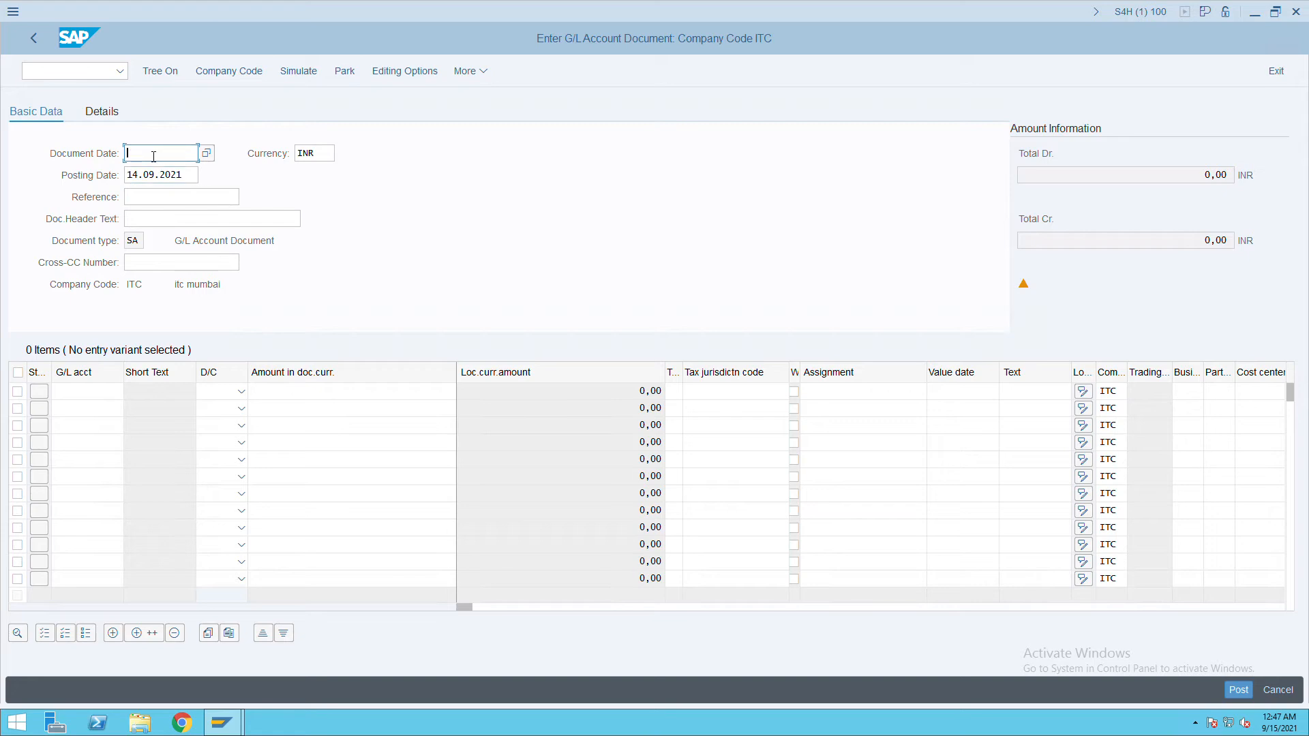
pyautogui.hotkey('ctrl', 'v')
pyautogui.click(148, 203)
pyautogui.write('profit center')
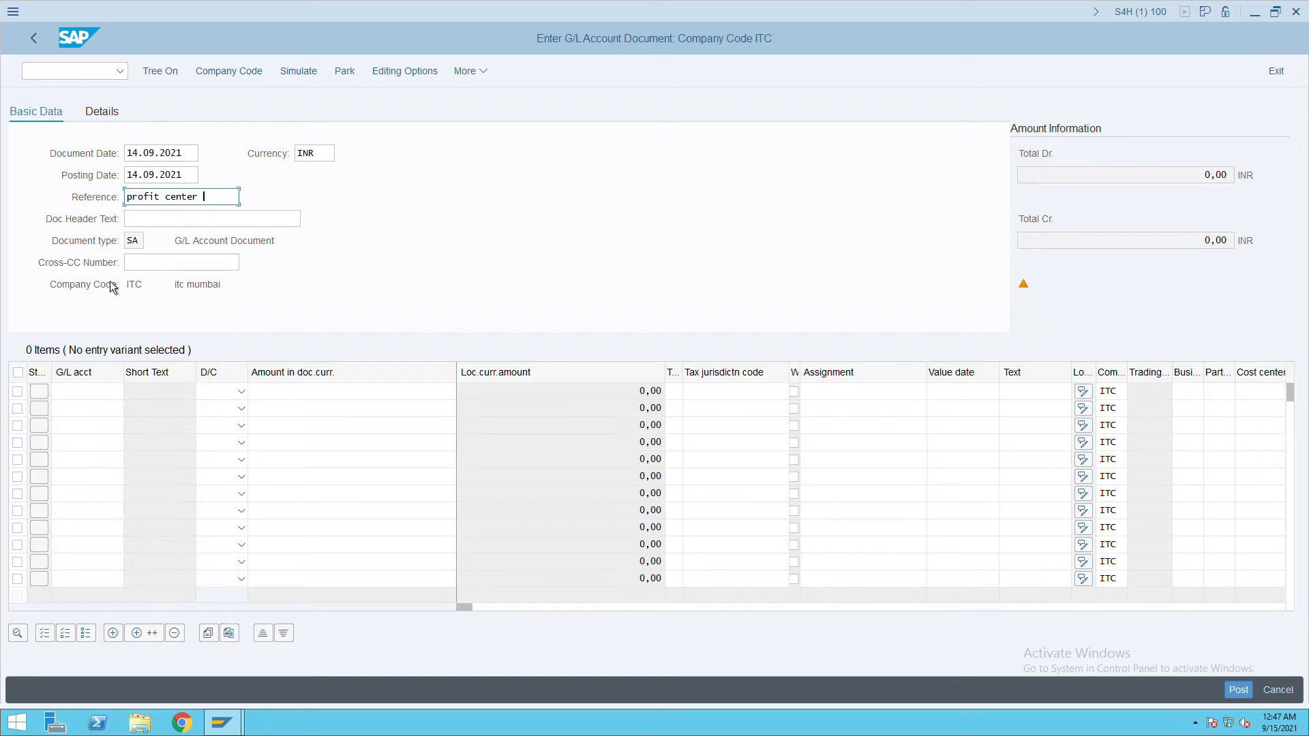
pyautogui.moveTo(199, 198); pyautogui.dragTo(96, 202)
pyautogui.hotkey('ctrl', 'c')
pyautogui.click(127, 220)
pyautogui.hotkey('ctrl', 'v')
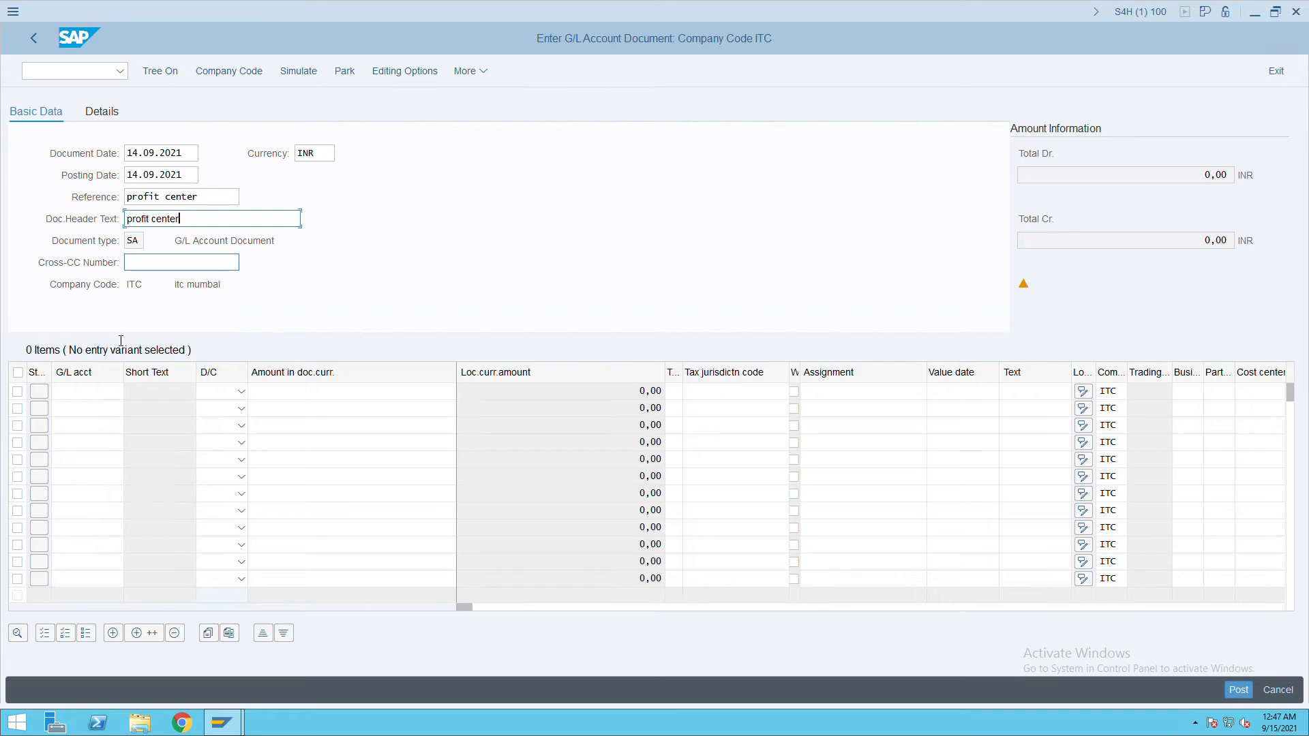
pyautogui.click(111, 397)
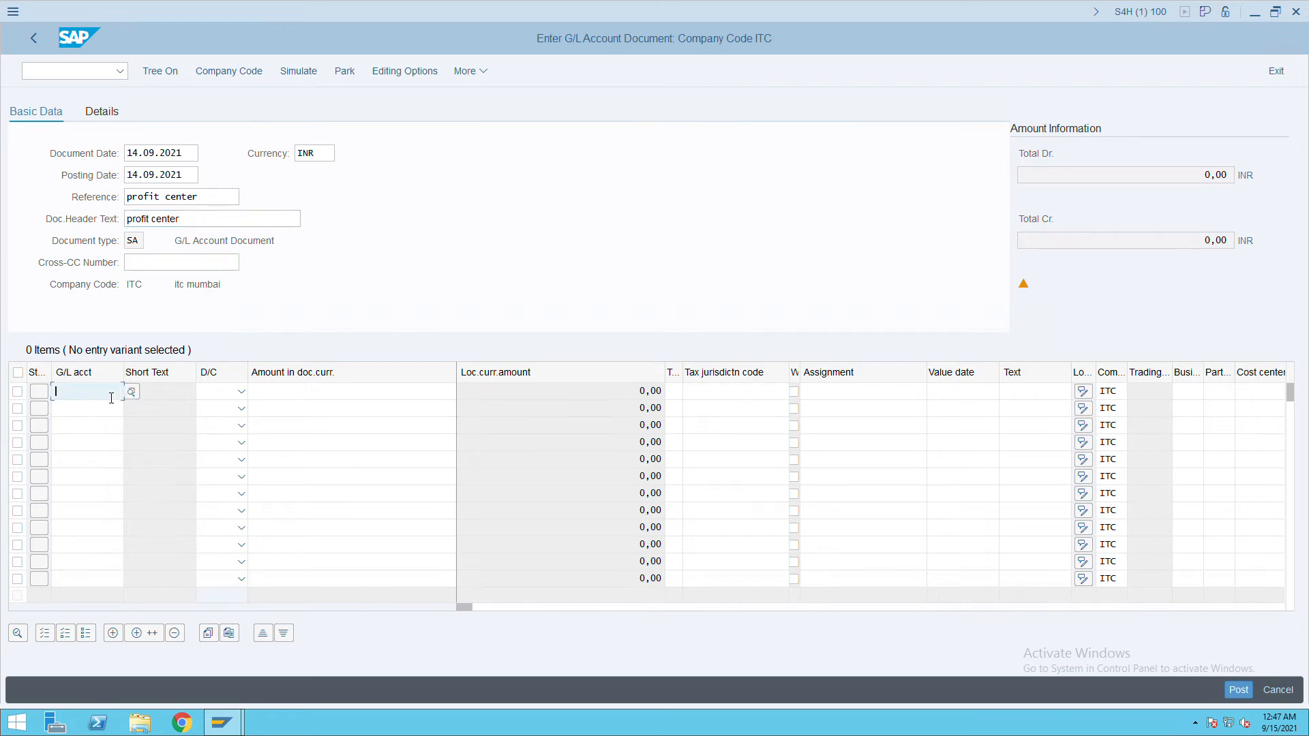
pyautogui.write('100')
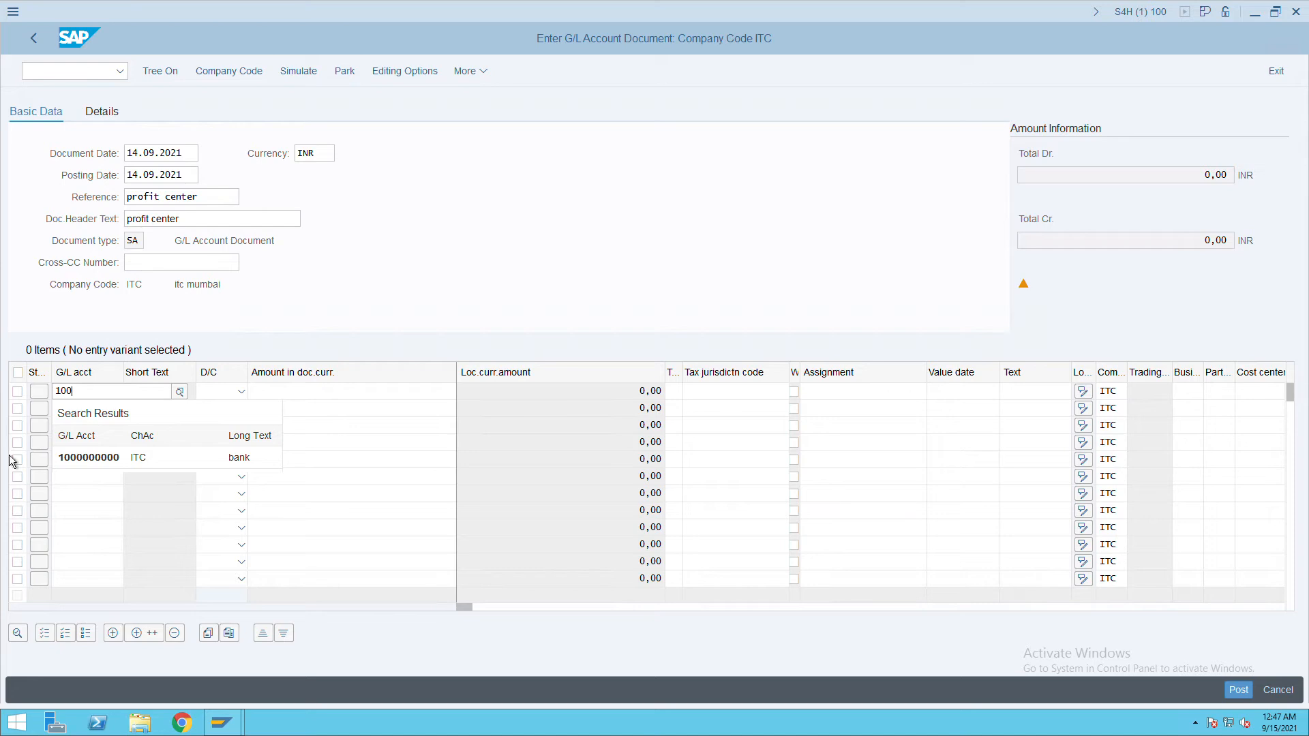
pyautogui.click(113, 463)
pyautogui.press('Down')
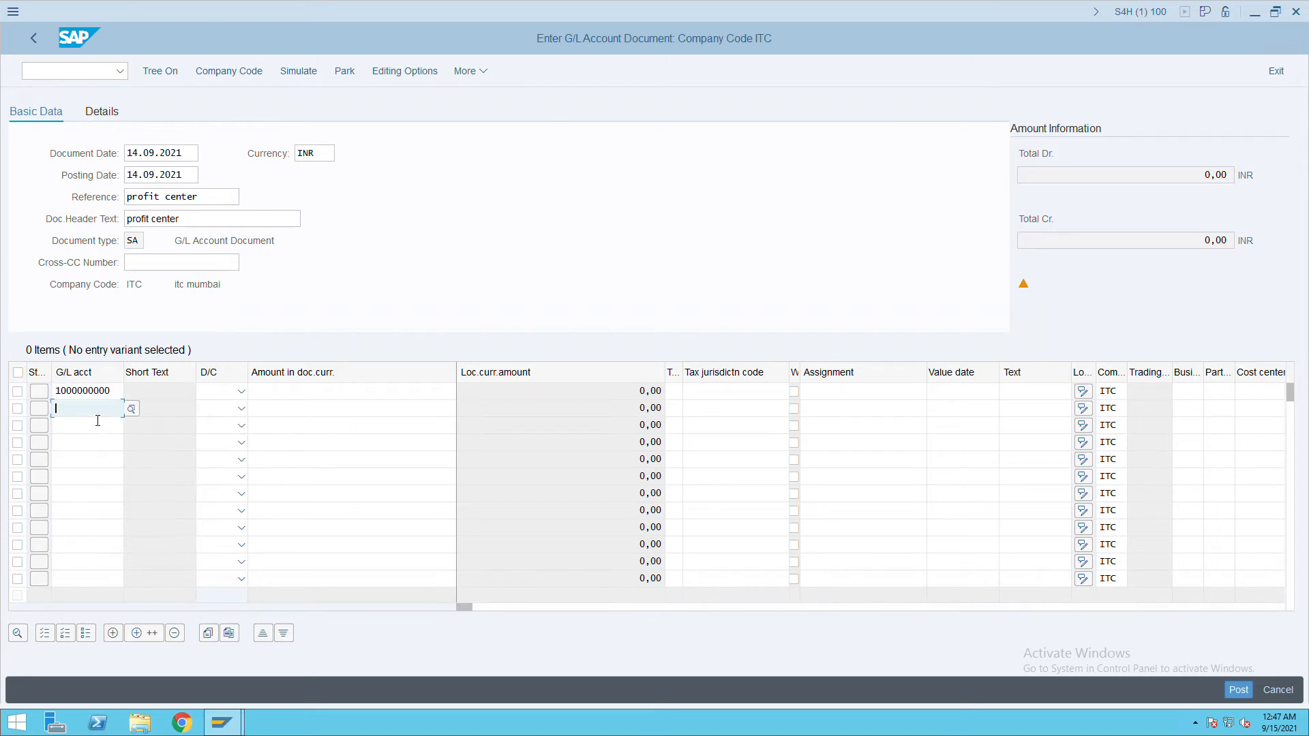
pyautogui.write('30000')
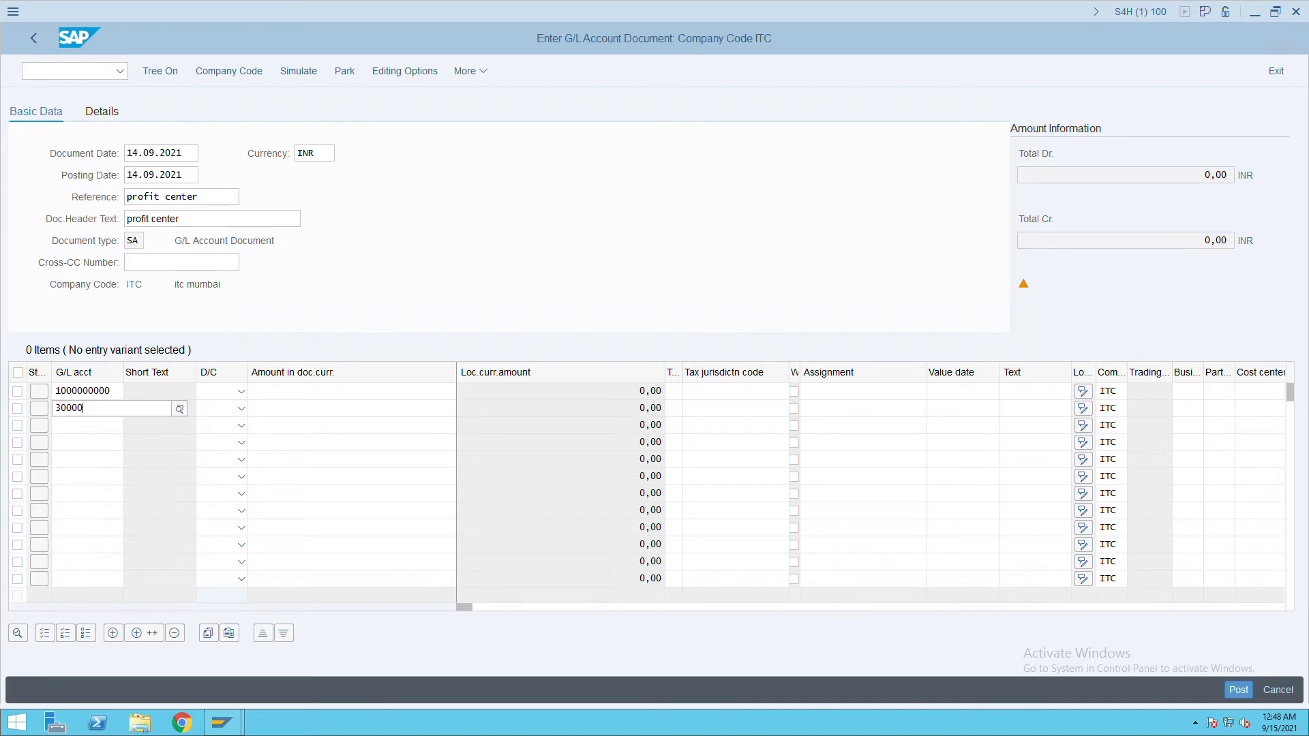
pyautogui.click(237, 506)
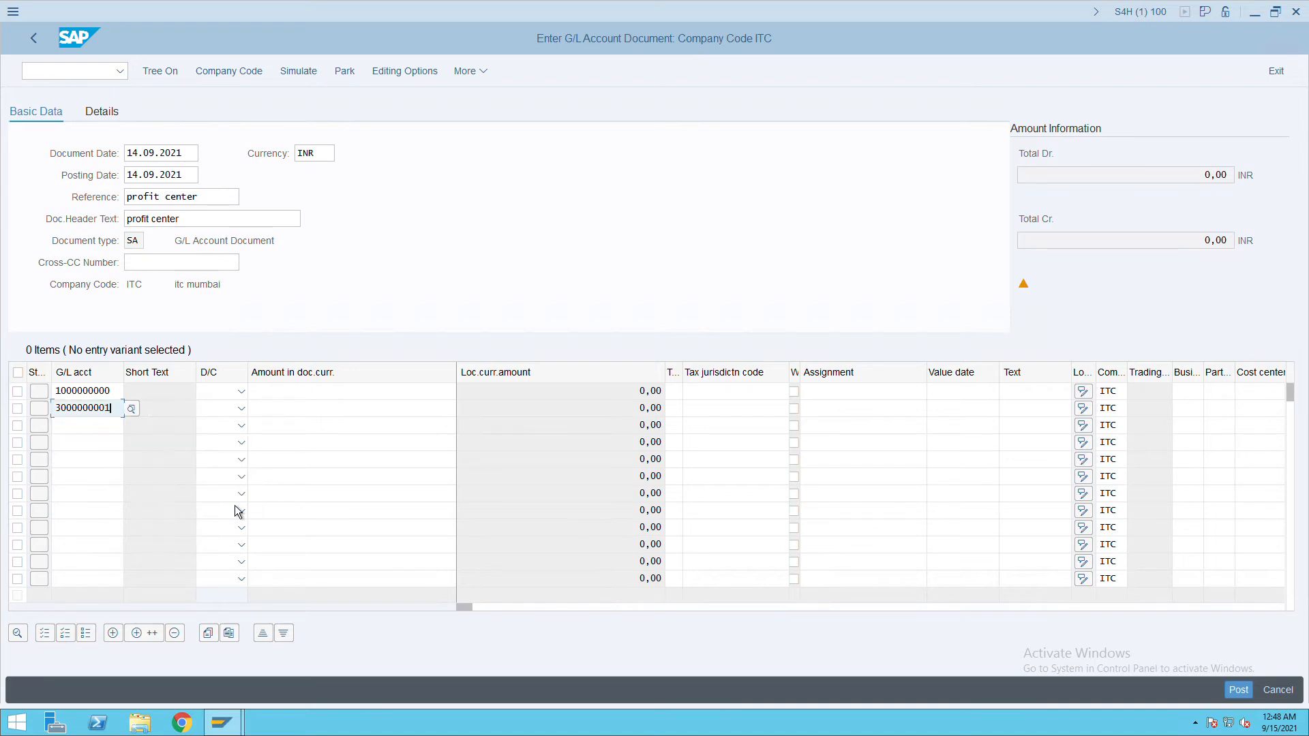
pyautogui.click(242, 408)
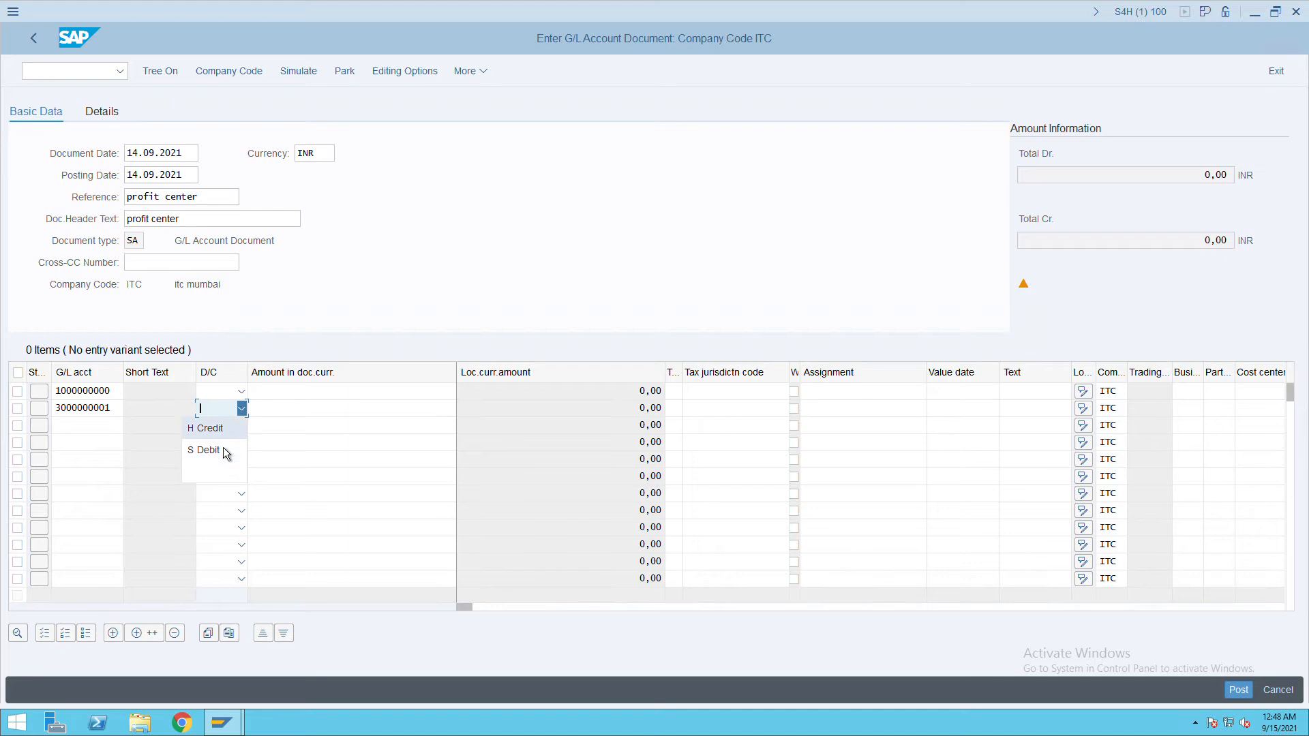
pyautogui.click(219, 451)
pyautogui.click(228, 391)
pyautogui.click(227, 412)
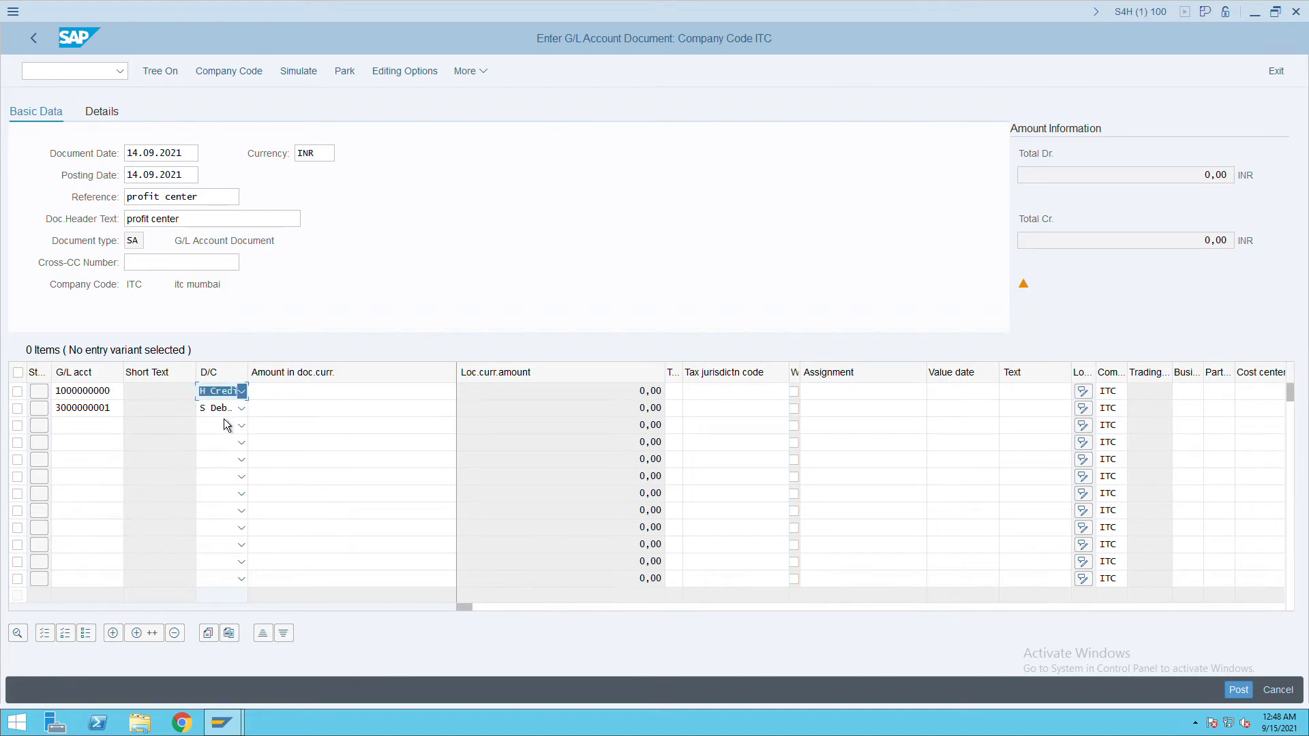
# Enter 100 on both lines and assign profit center HOTELS to line 2.
pyautogui.click(290, 398)
pyautogui.write('100')
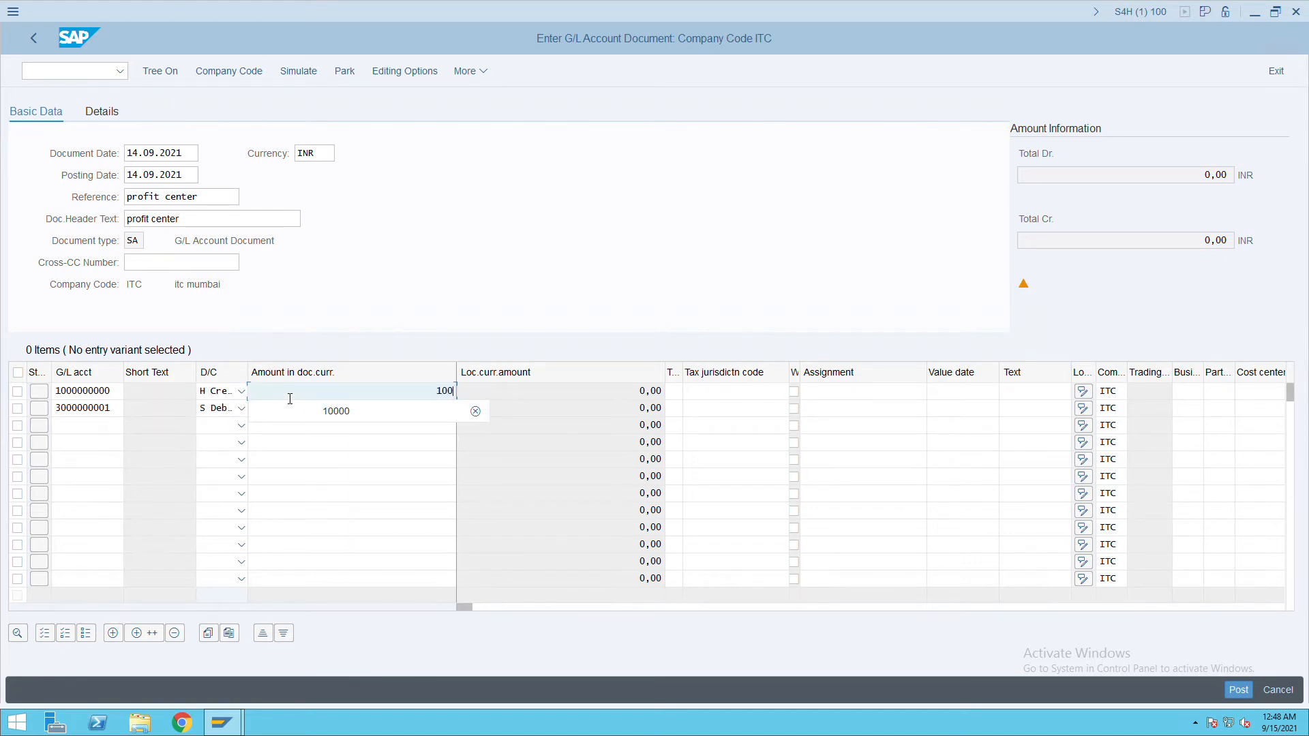
pyautogui.press('Tab')
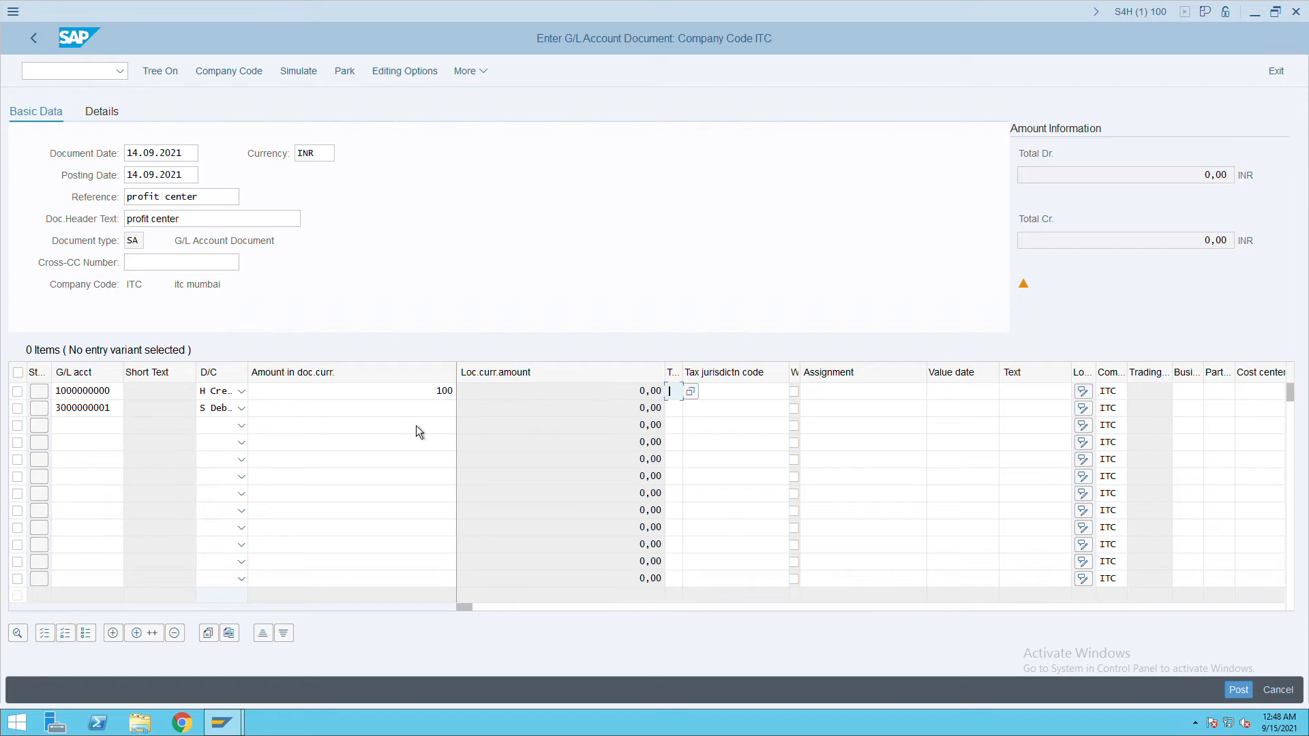
pyautogui.click(451, 409)
pyautogui.write('100')
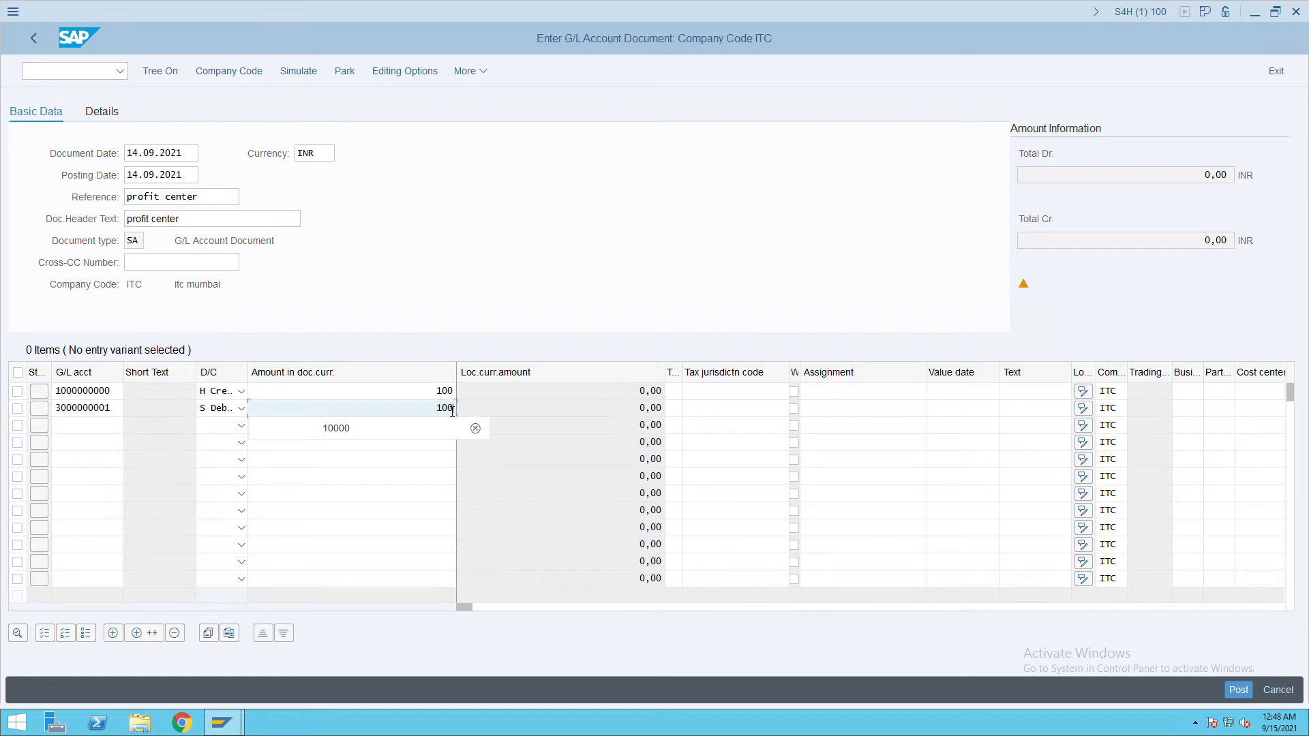
pyautogui.press('Tab')
pyautogui.press('Tab')
pyautogui.press('Tab')
pyautogui.press('Tab')
pyautogui.press('Tab')
pyautogui.press('Tab')
pyautogui.press('Tab')
pyautogui.press('Tab')
pyautogui.press('Tab')
pyautogui.press('Tab')
pyautogui.press('Tab')
pyautogui.press('Tab')
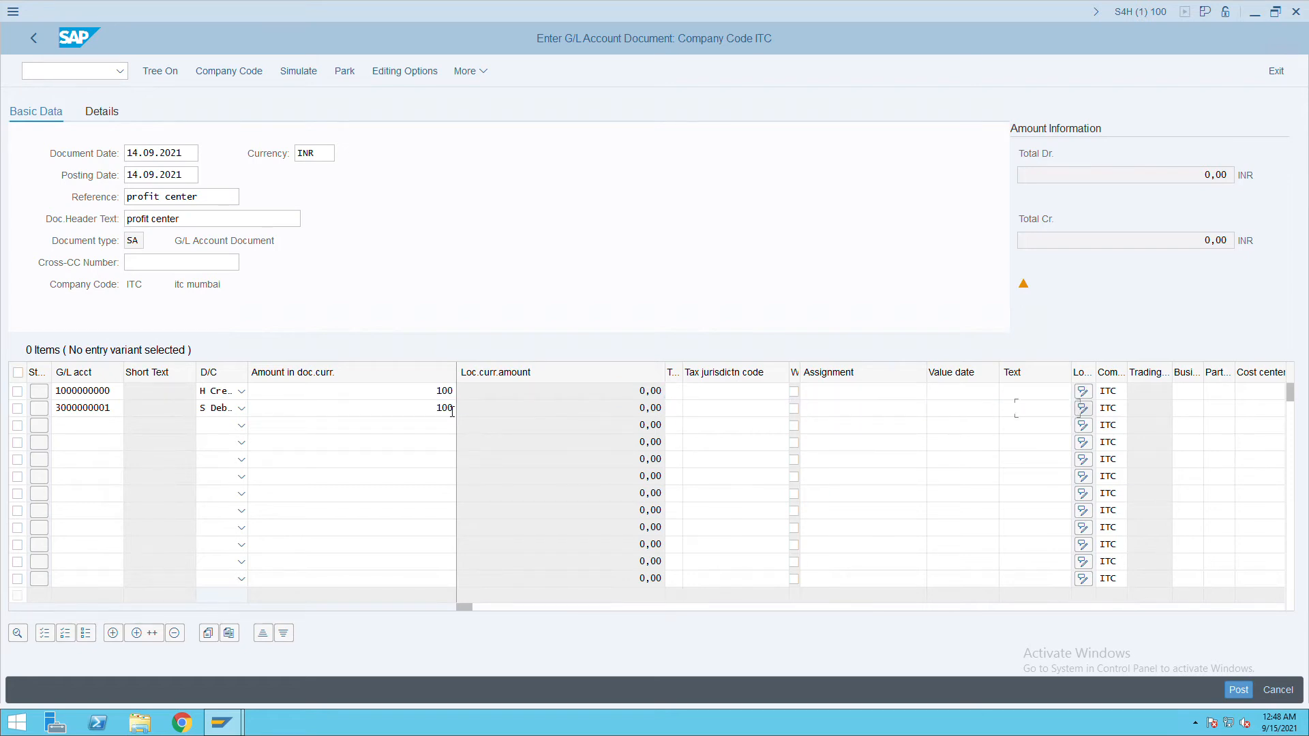
pyautogui.press('Tab')
pyautogui.press('Tab')
pyautogui.press('Tab')
pyautogui.press('Tab')
pyautogui.press('Tab')
pyautogui.press('Tab')
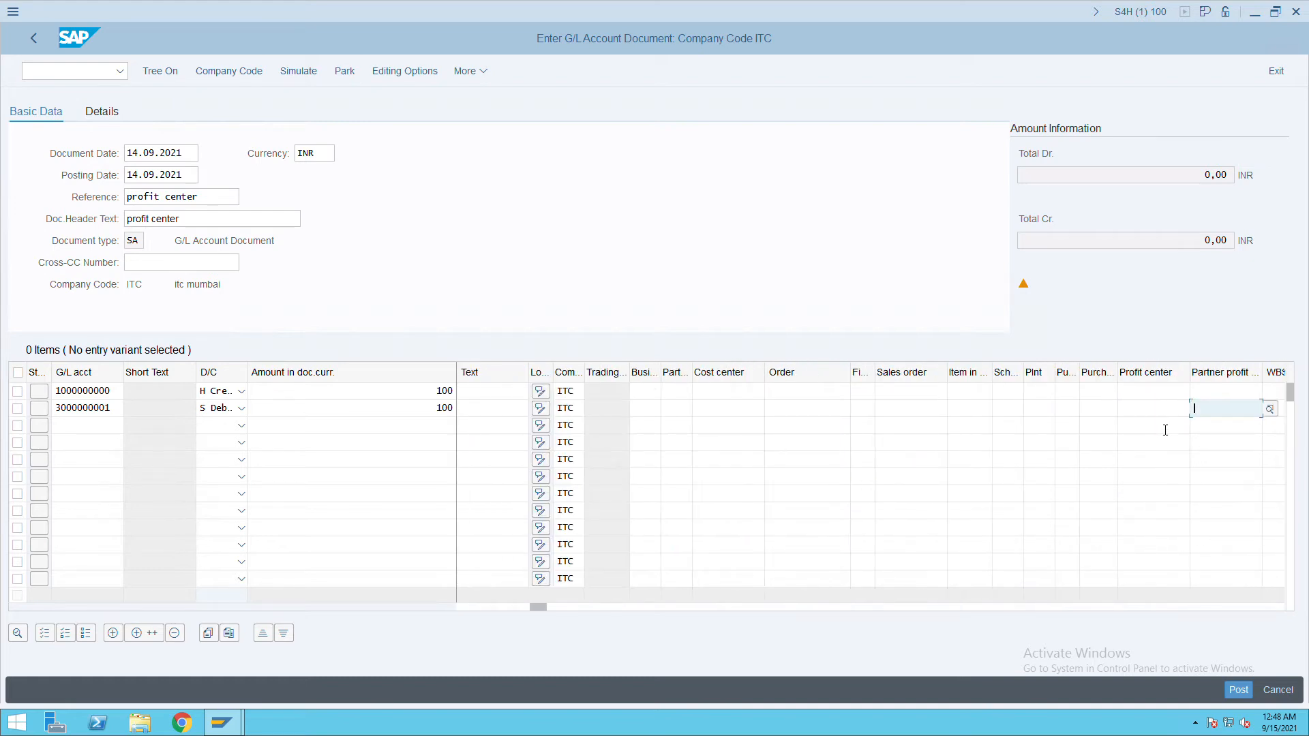
pyautogui.click(1163, 415)
pyautogui.write('hotels')
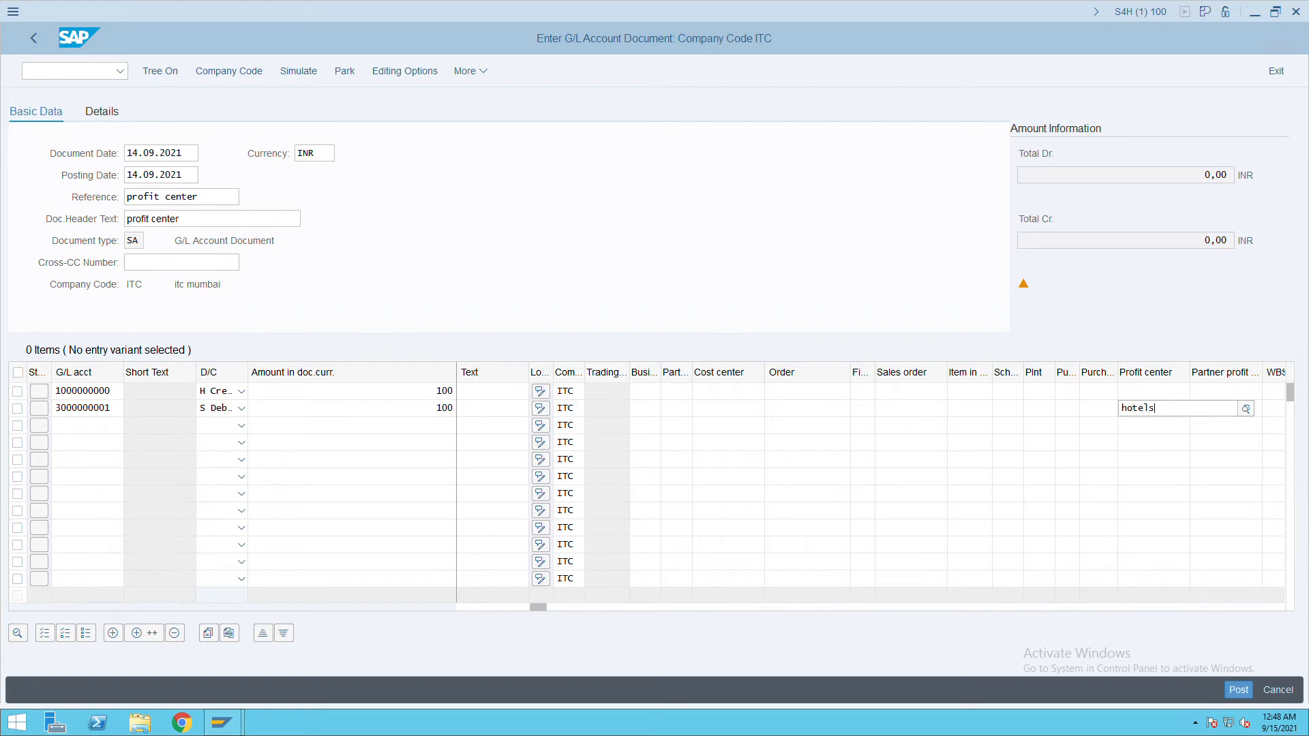
pyautogui.press('Return')
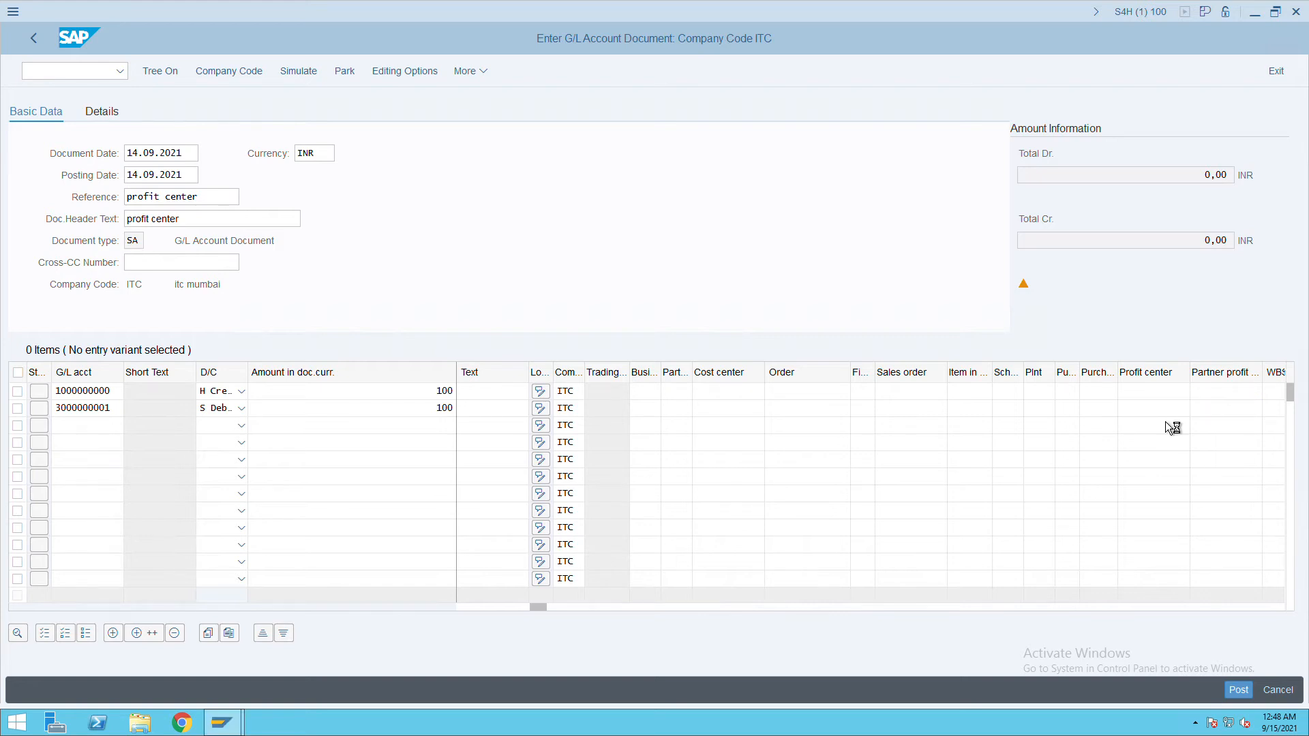
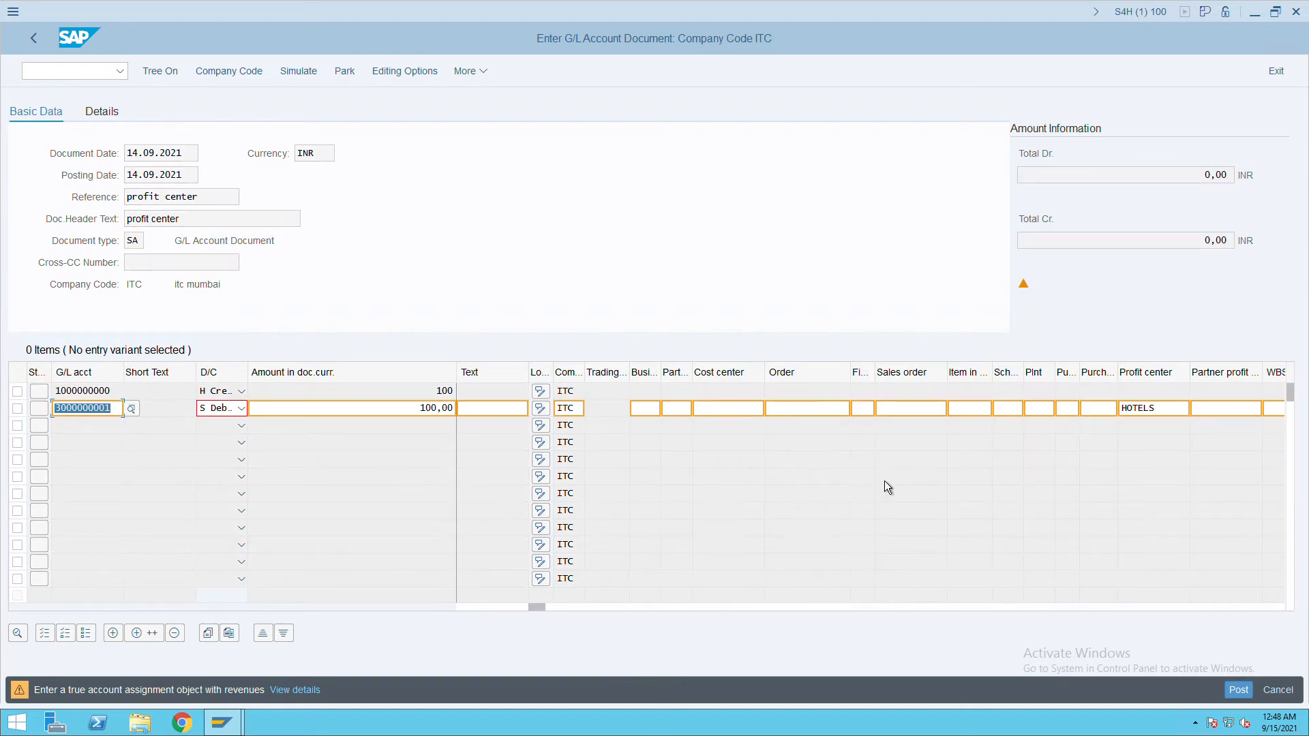
# Post G/L document 100000002 for 100 INR, accepting the account assignment warning.
pyautogui.press('Return')
pyautogui.click(1249, 696)
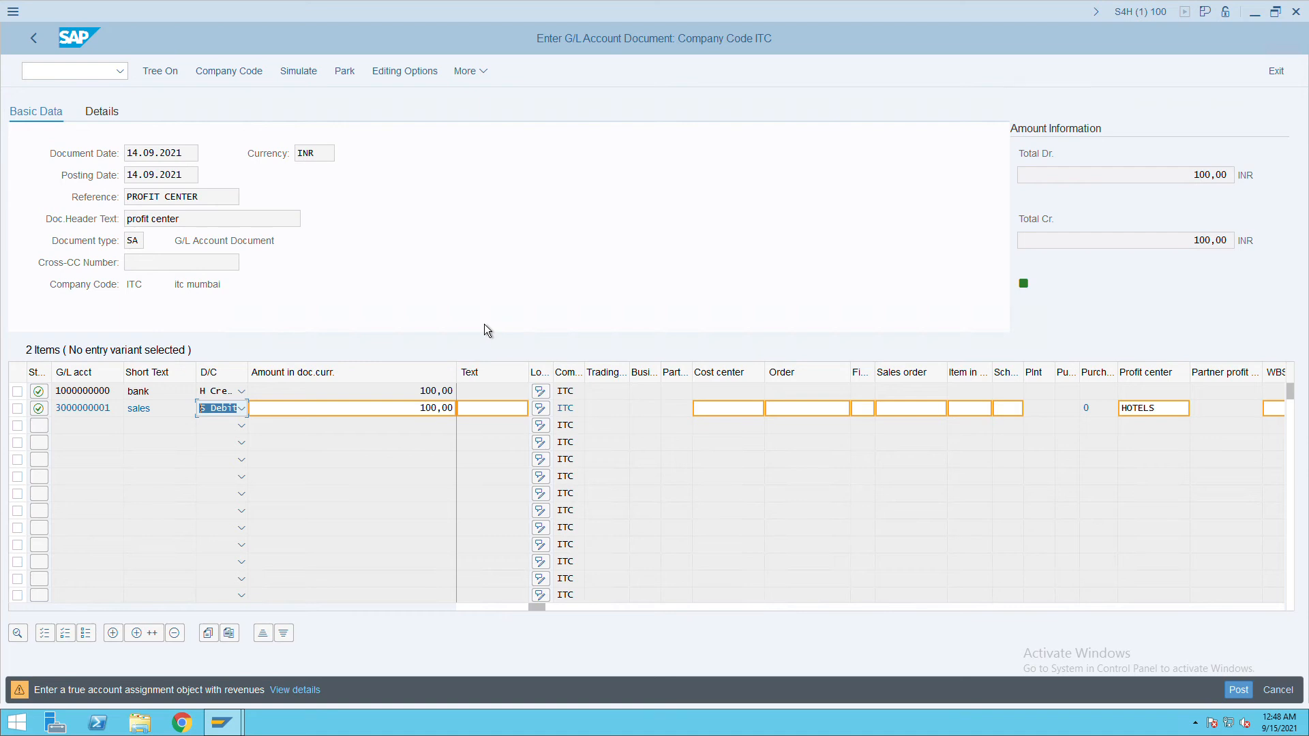
pyautogui.press('Return')
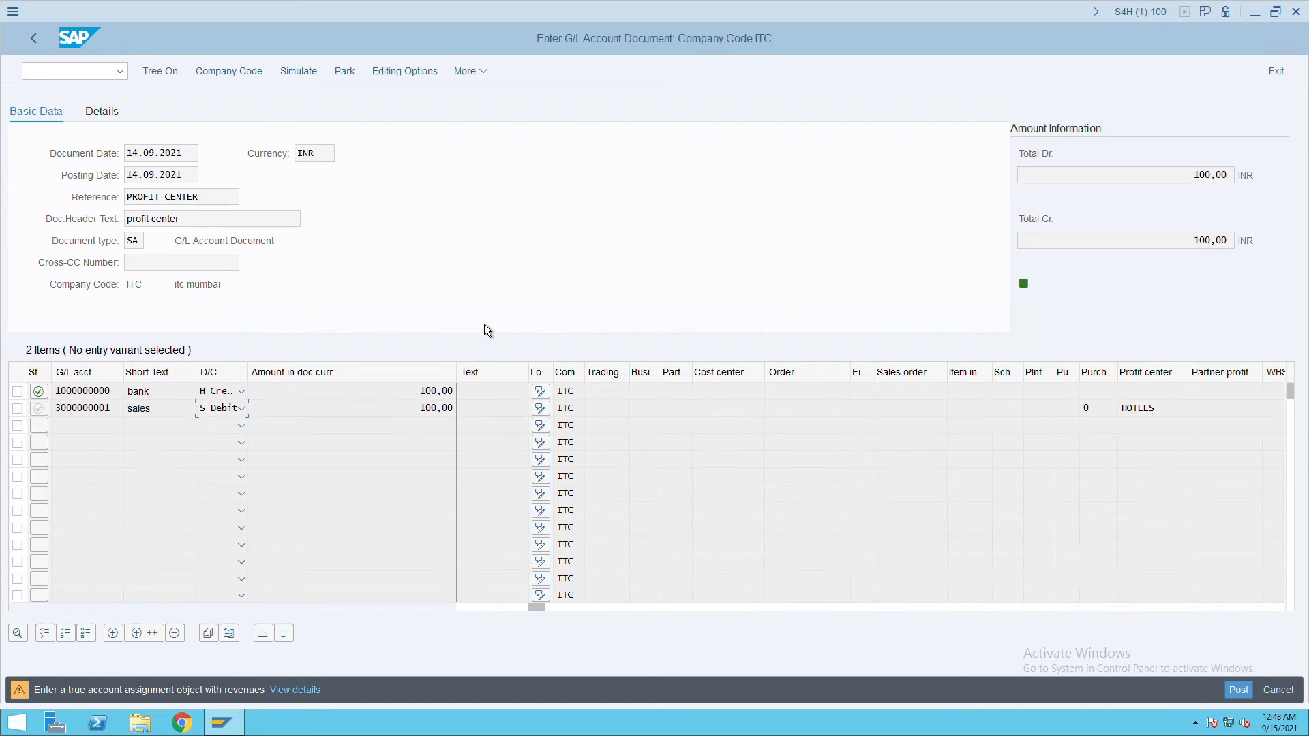
pyautogui.press('Return')
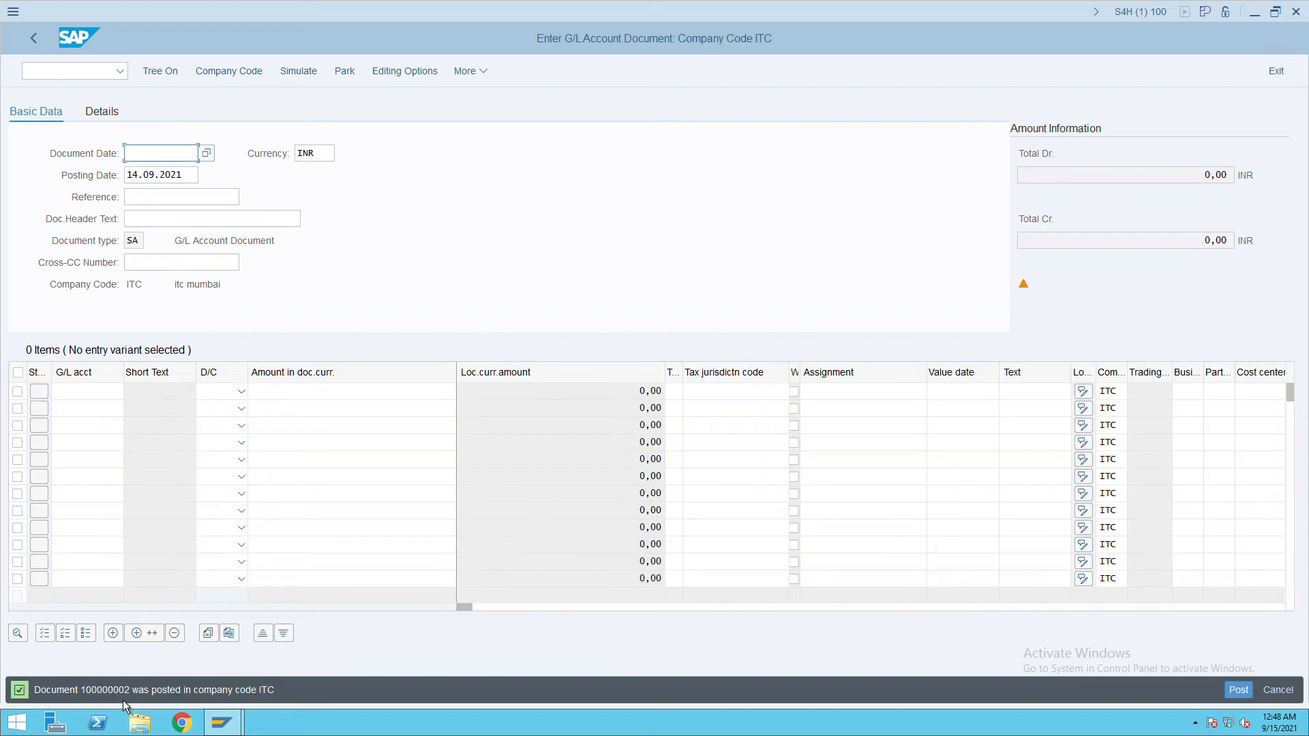
# Display posted document 100000002, check the sales line's RETAIL segment, then enter /n.
pyautogui.click(487, 77)
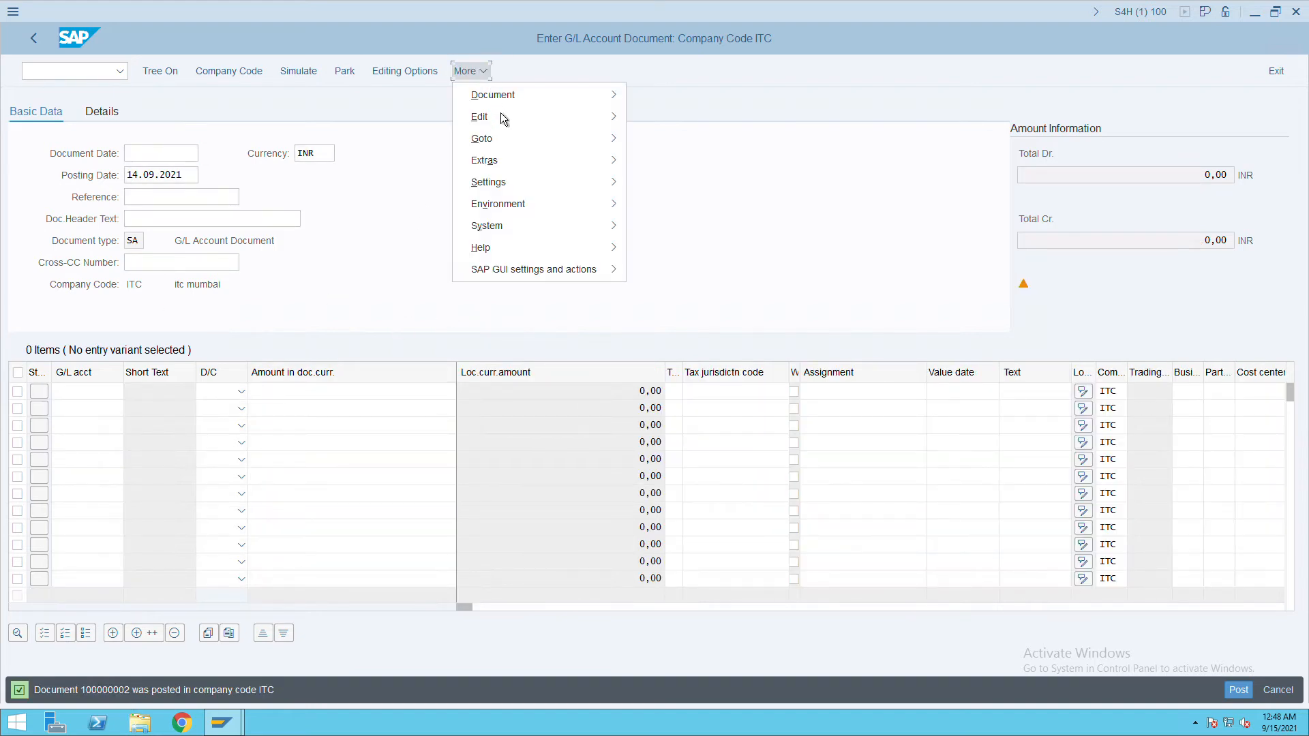
pyautogui.moveTo(521, 103)
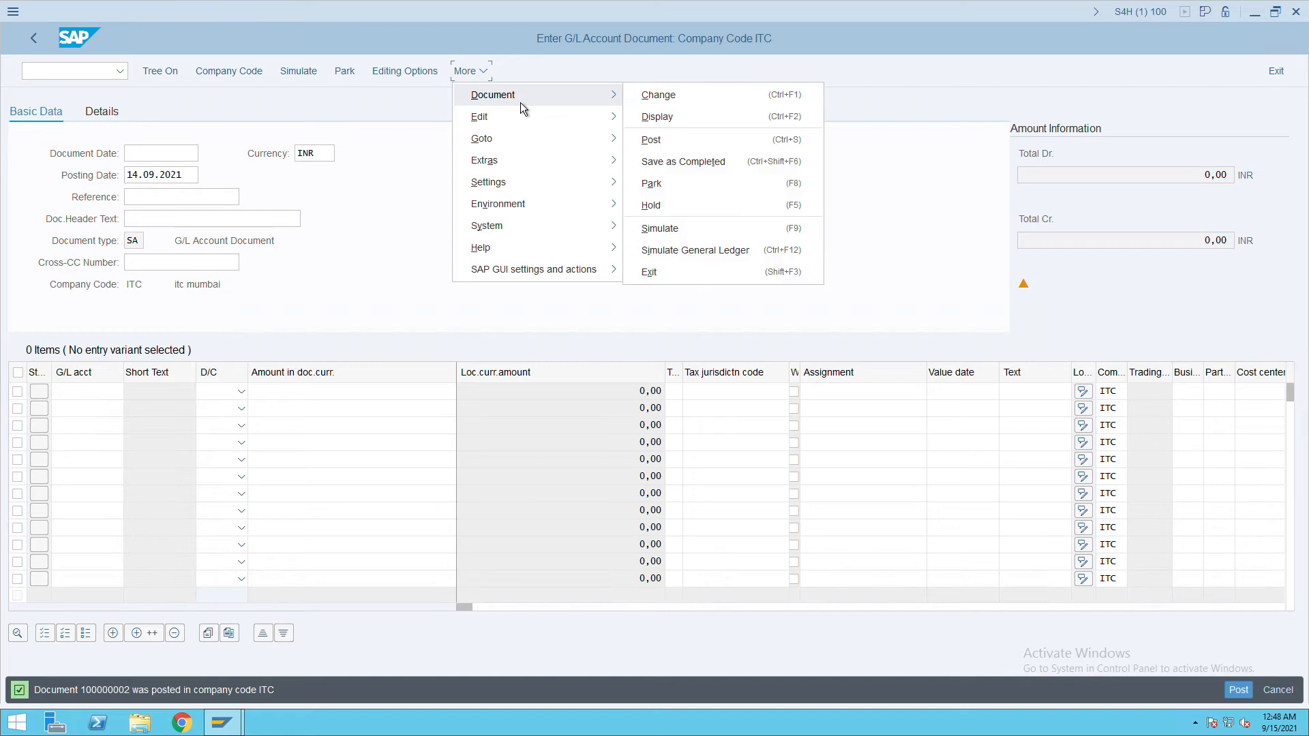
pyautogui.click(686, 128)
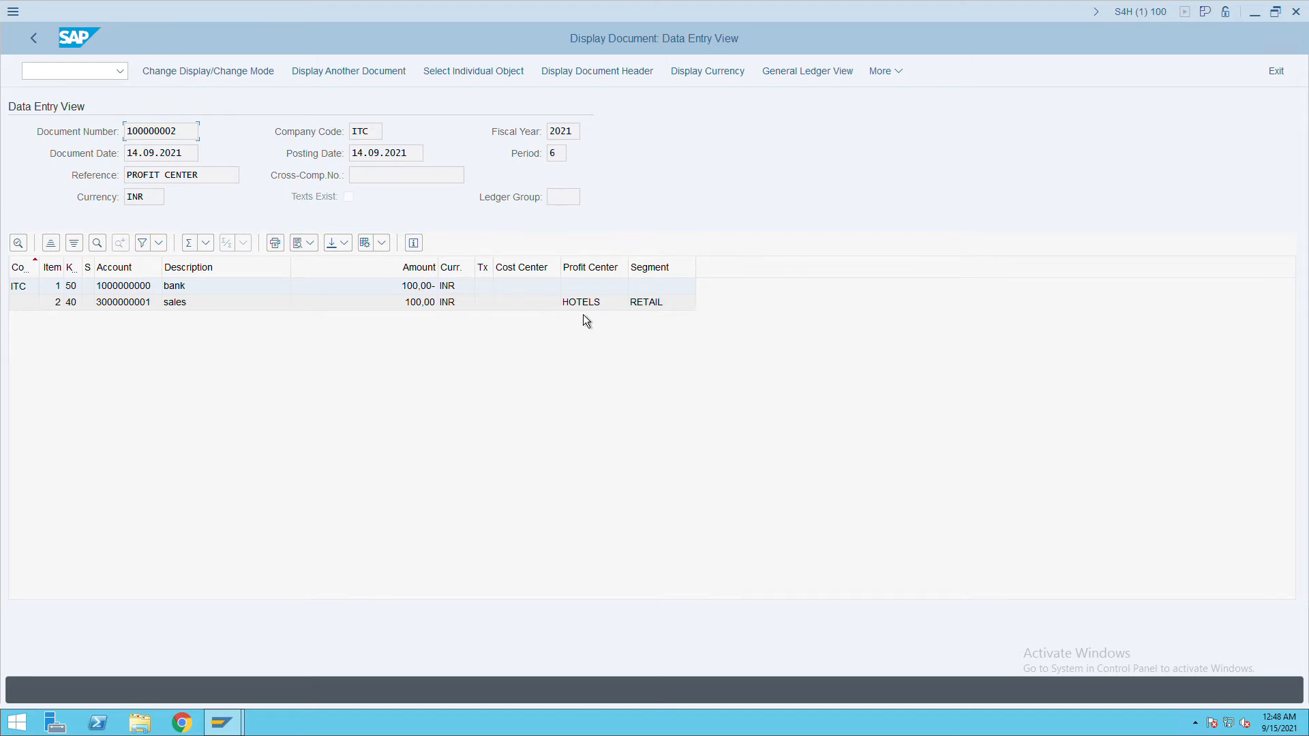
pyautogui.click(45, 72)
pyautogui.write('/n')
# Return to the start screen and open the SAP Reference IMG through SPRO.
pyautogui.press('Return')
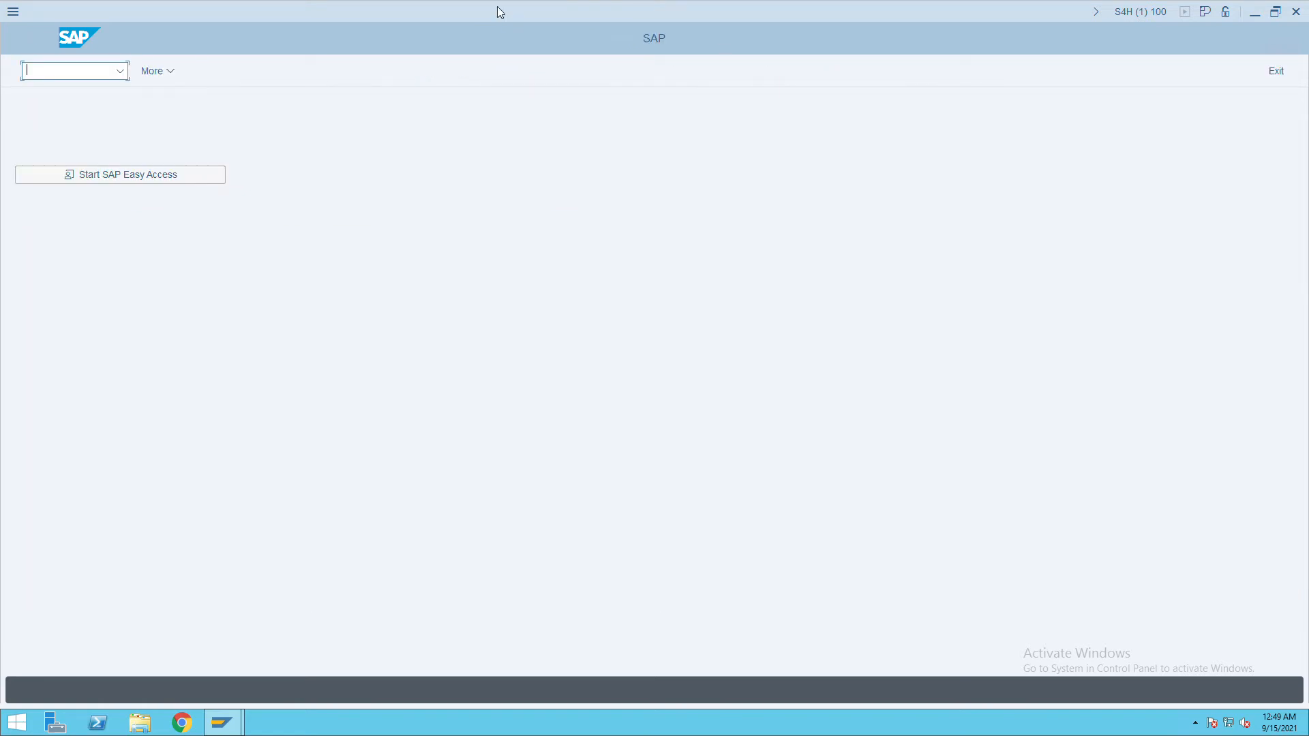
pyautogui.write('spro')
pyautogui.press('Return')
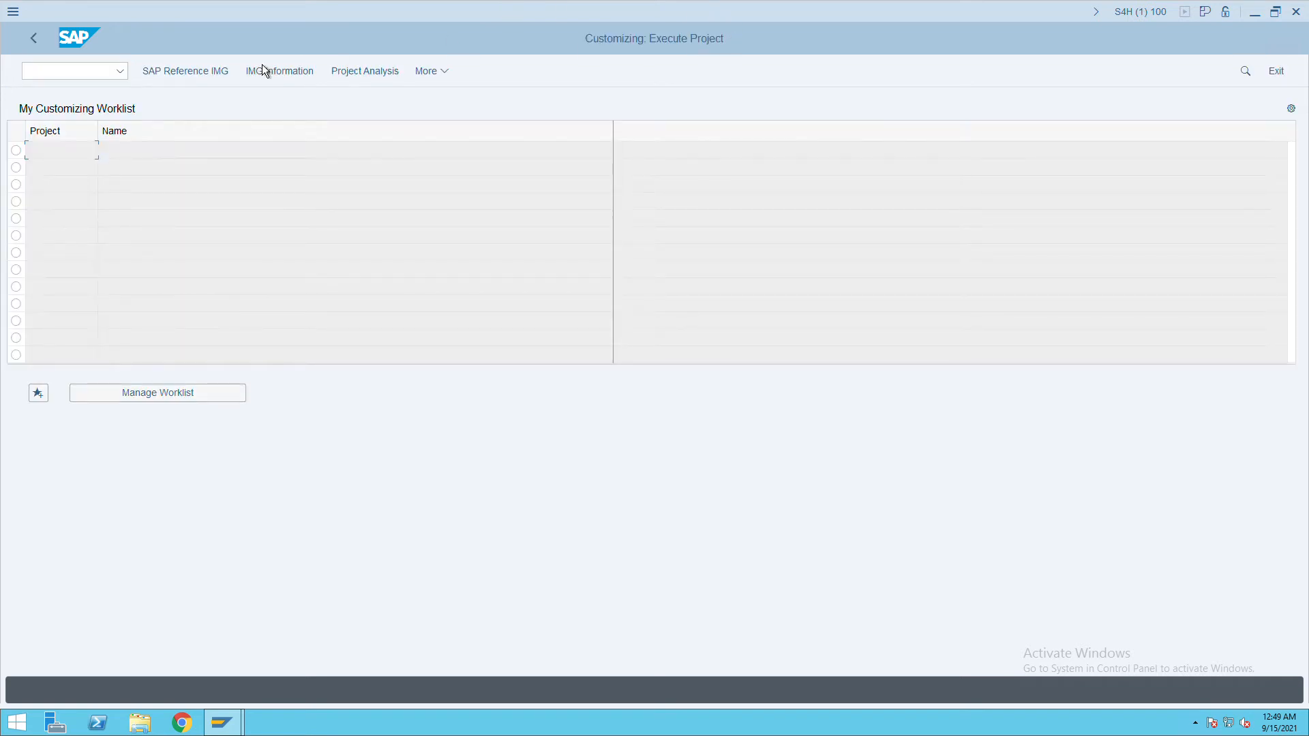
pyautogui.click(186, 77)
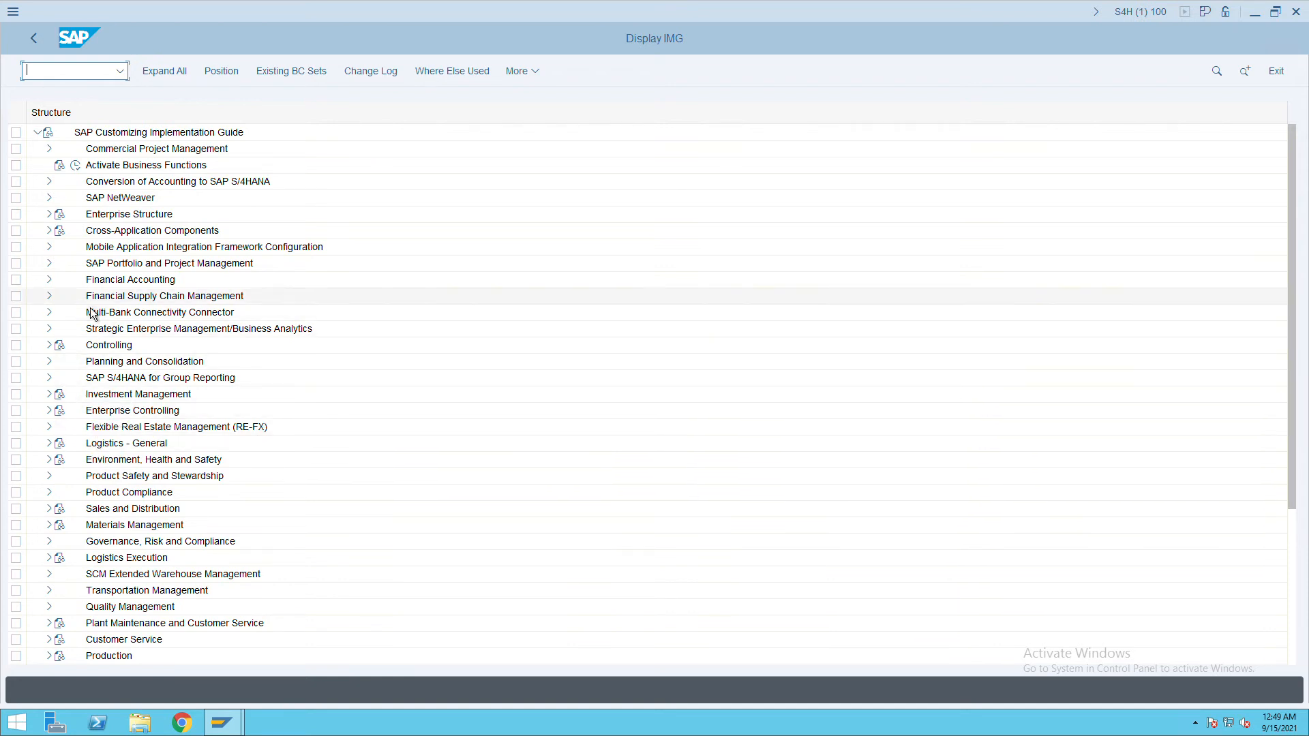
# Expand Financial Accounting > AR/AP > Vendor Accounts and open the vendor account groups definition.
pyautogui.click(49, 280)
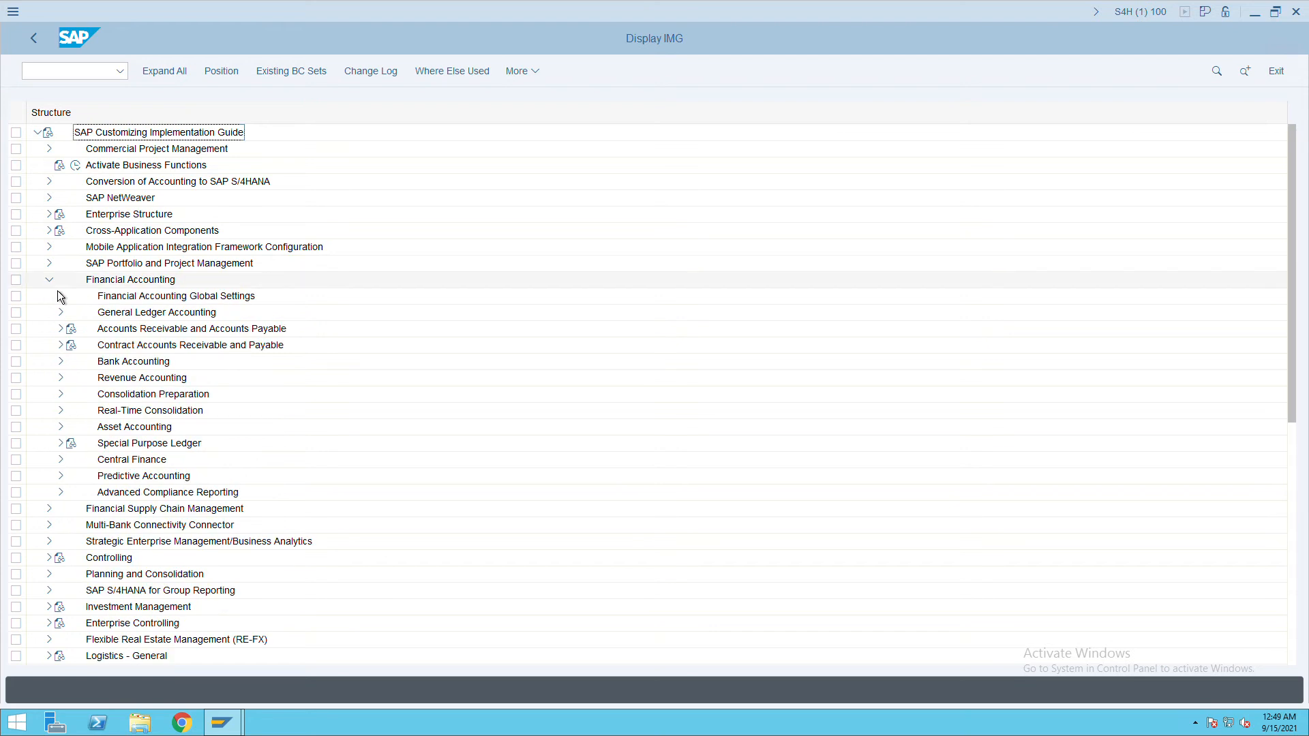
pyautogui.click(61, 329)
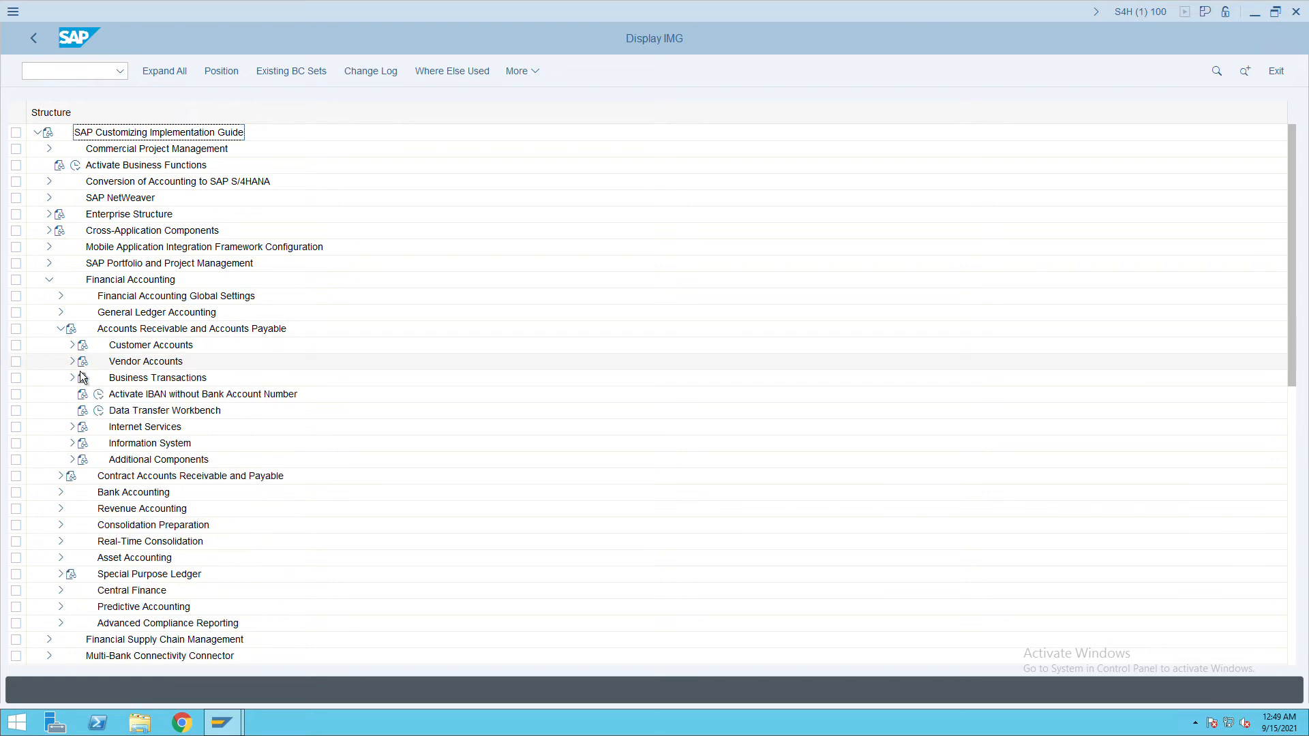
pyautogui.click(72, 362)
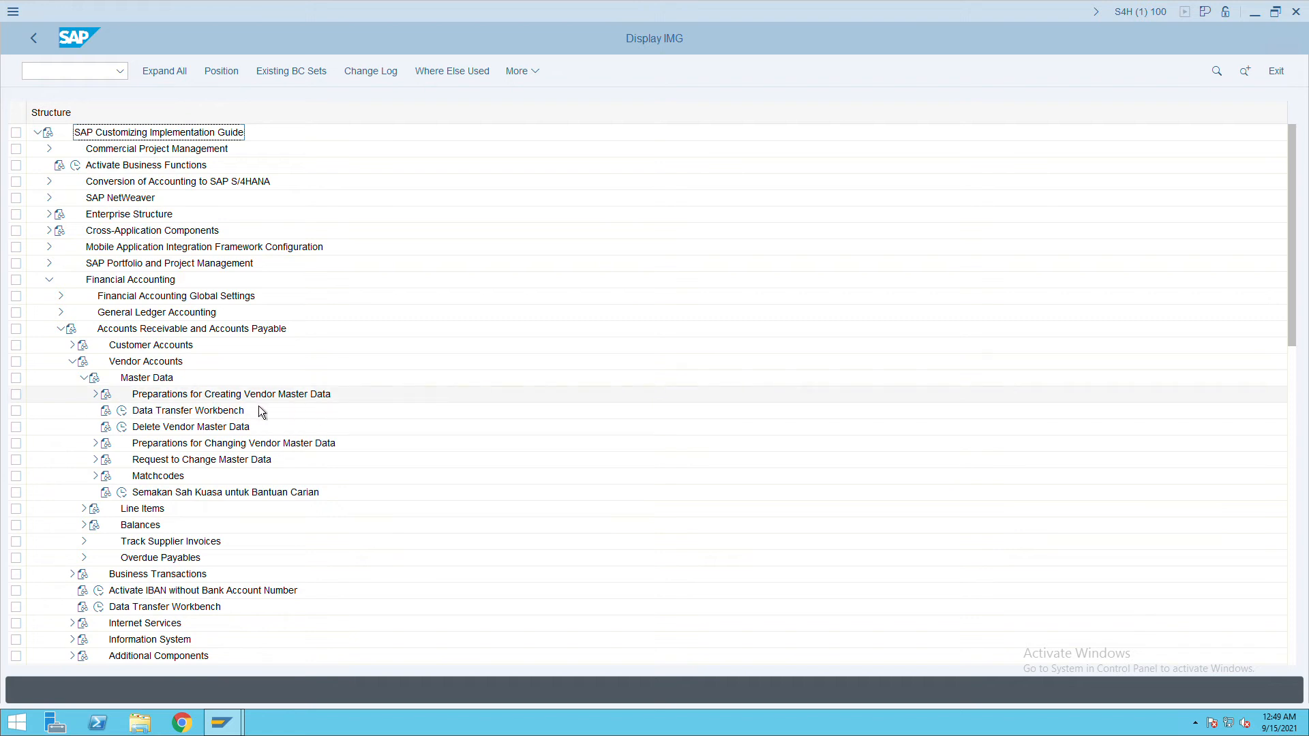
pyautogui.click(96, 394)
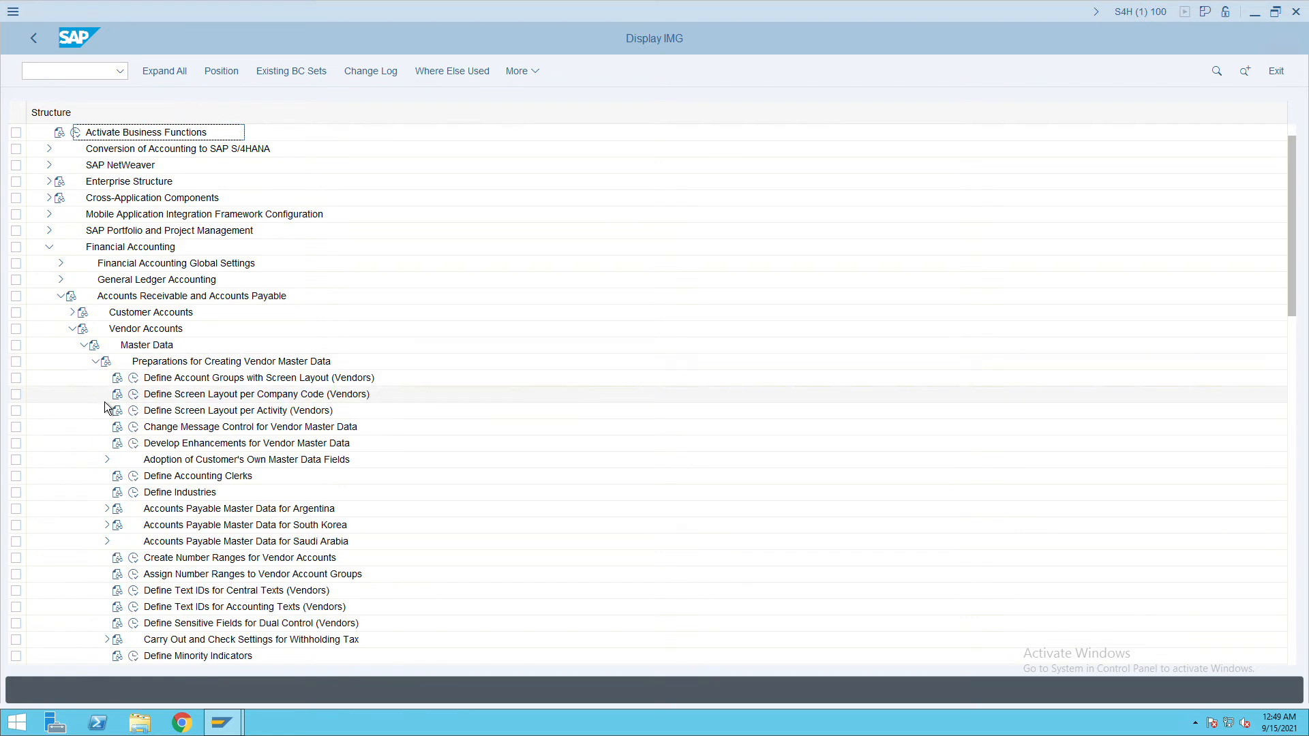
pyautogui.click(198, 378)
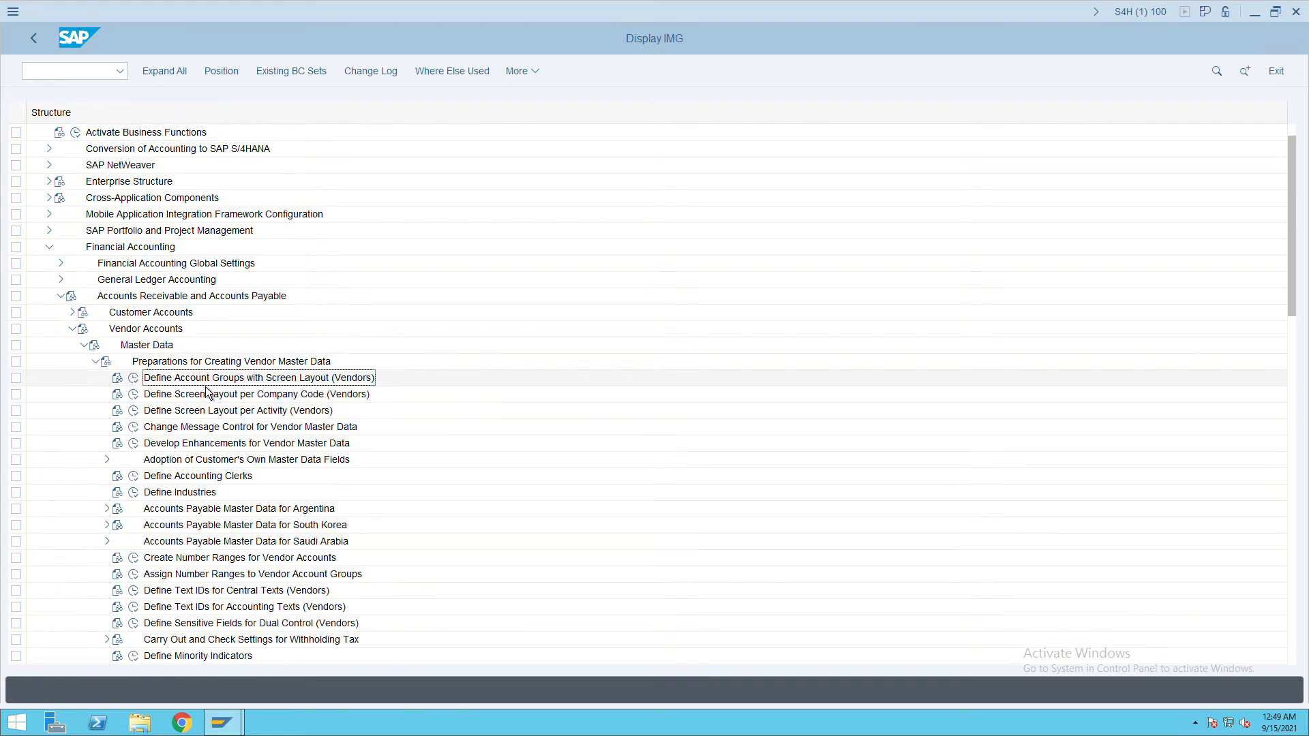
pyautogui.click(138, 379)
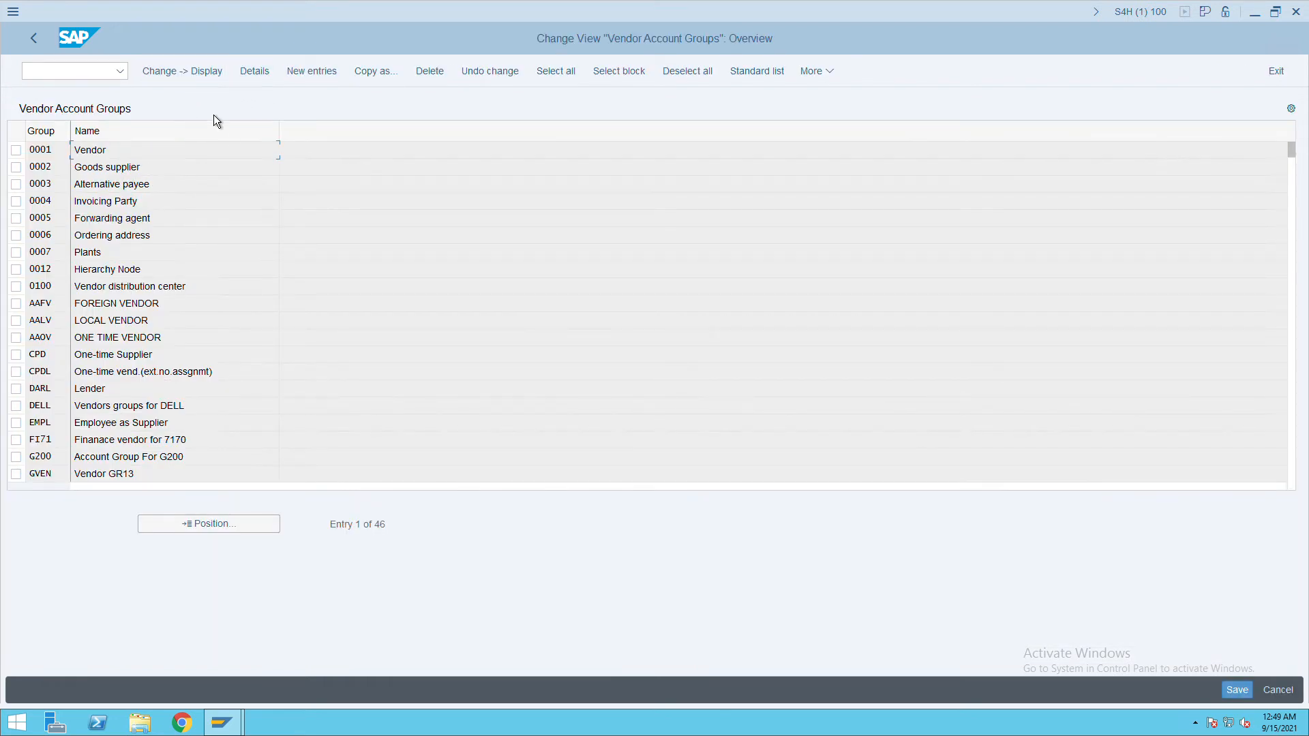
# Add vendor account group ITCV named 'ITC Vendor', save it, and go back to the IMG tree.
pyautogui.click(309, 81)
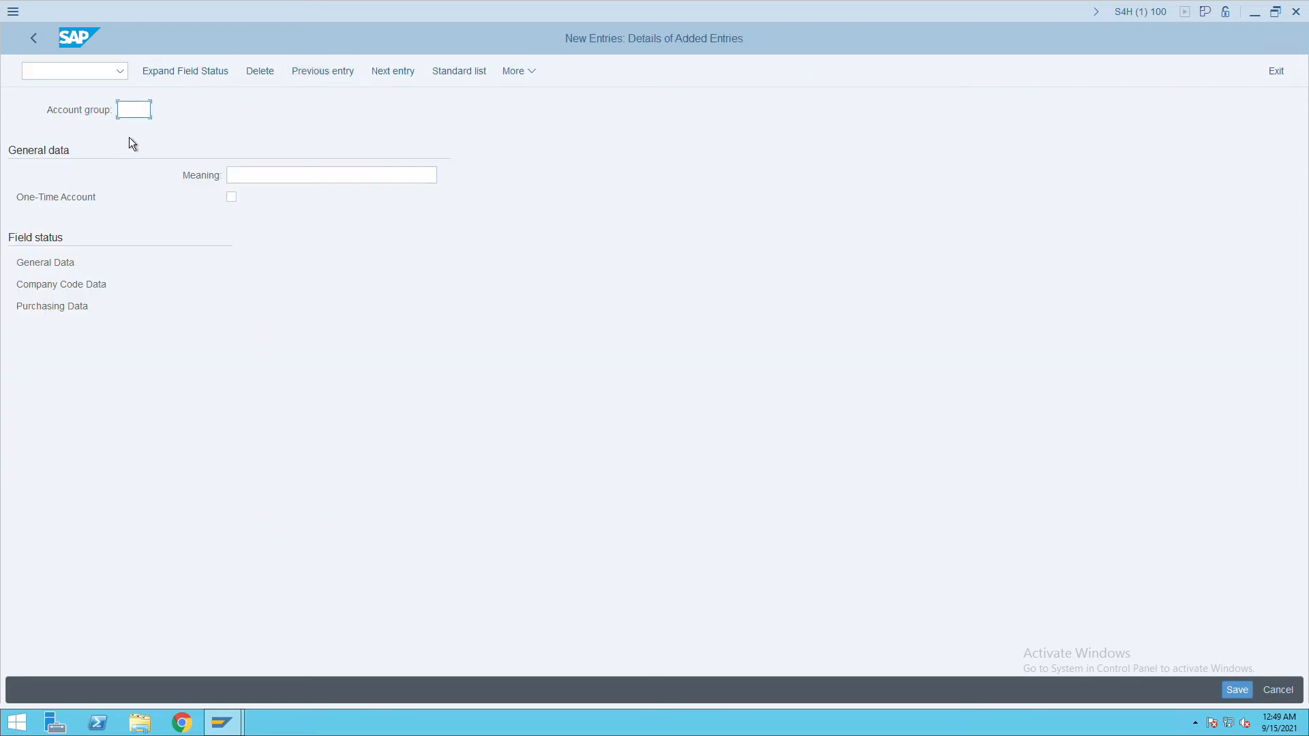
pyautogui.write('ITCV')
pyautogui.press('Tab')
pyautogui.write('ITC Vendor')
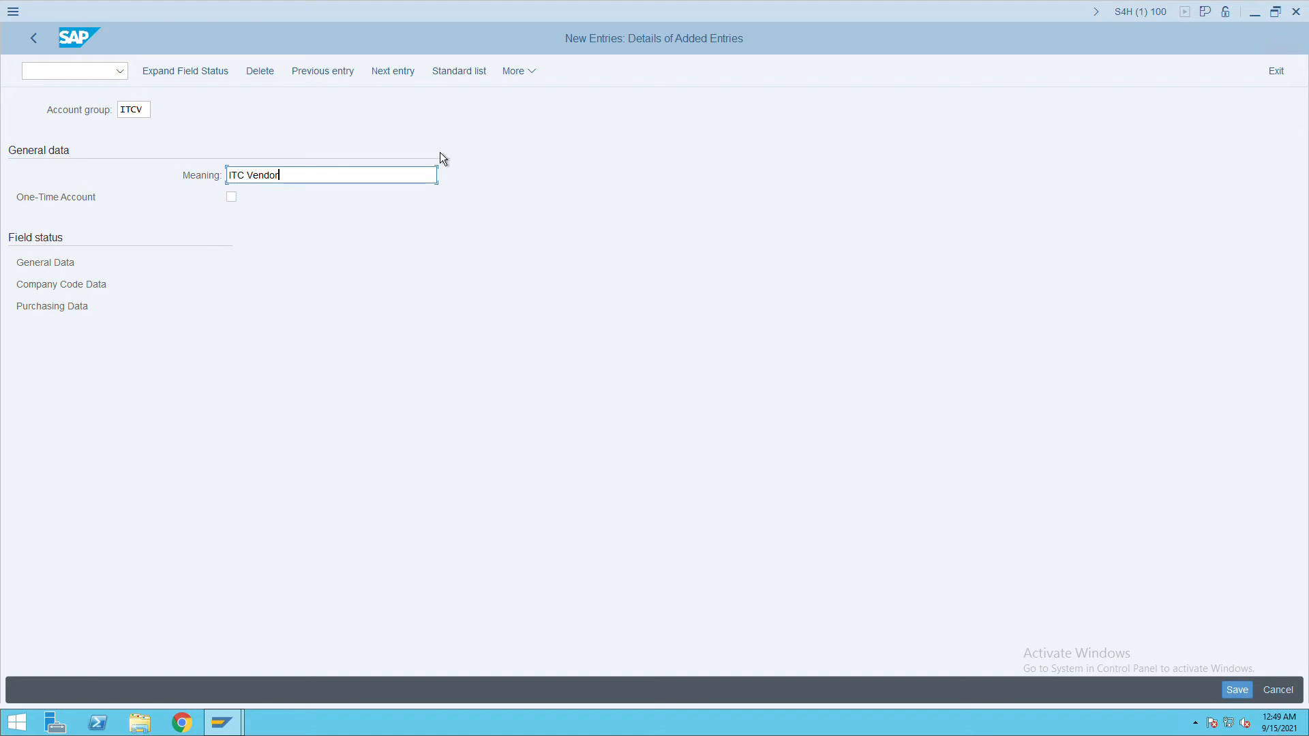
pyautogui.click(1238, 690)
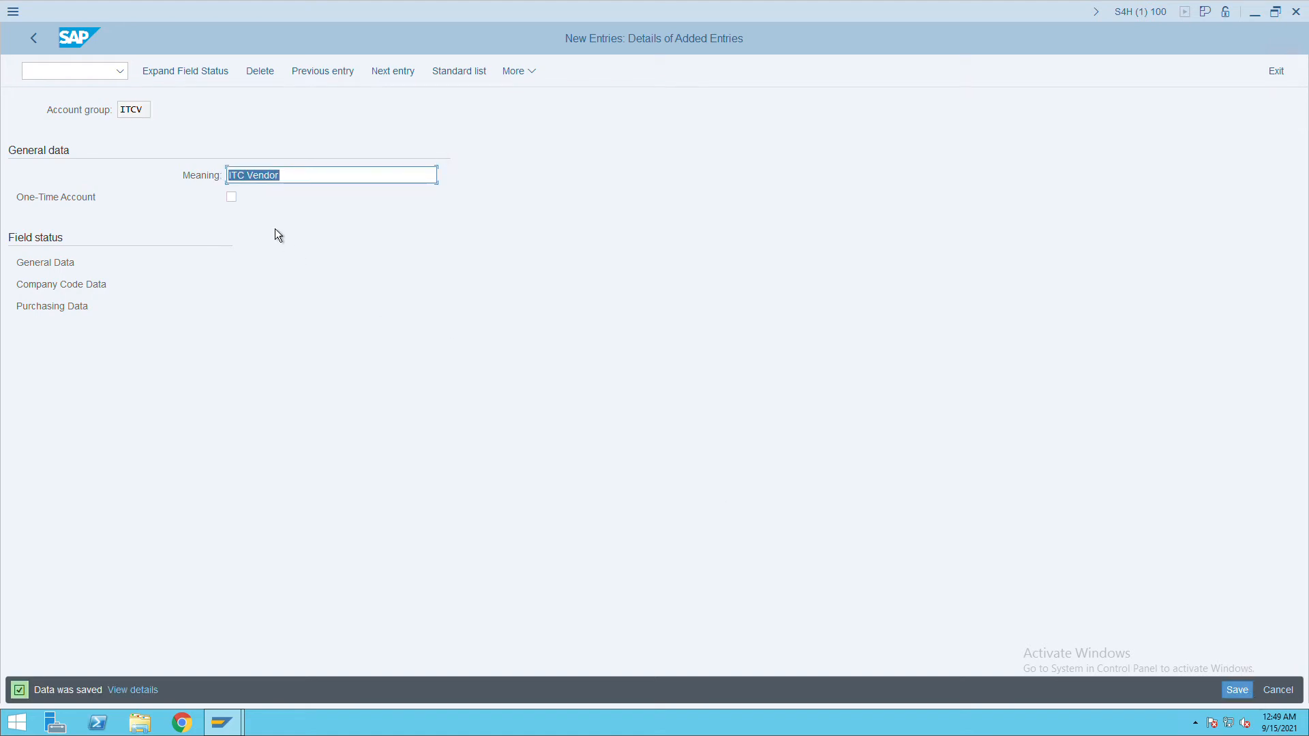
pyautogui.click(39, 43)
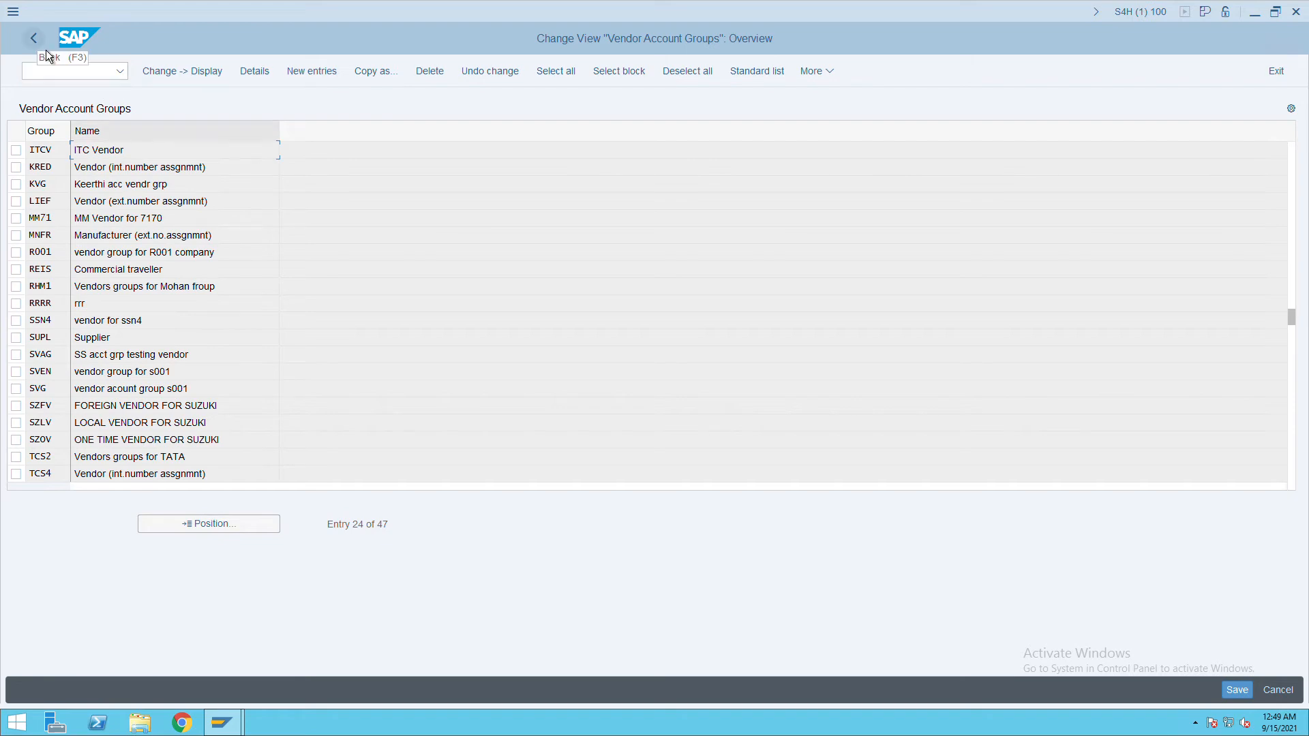
pyautogui.click(46, 50)
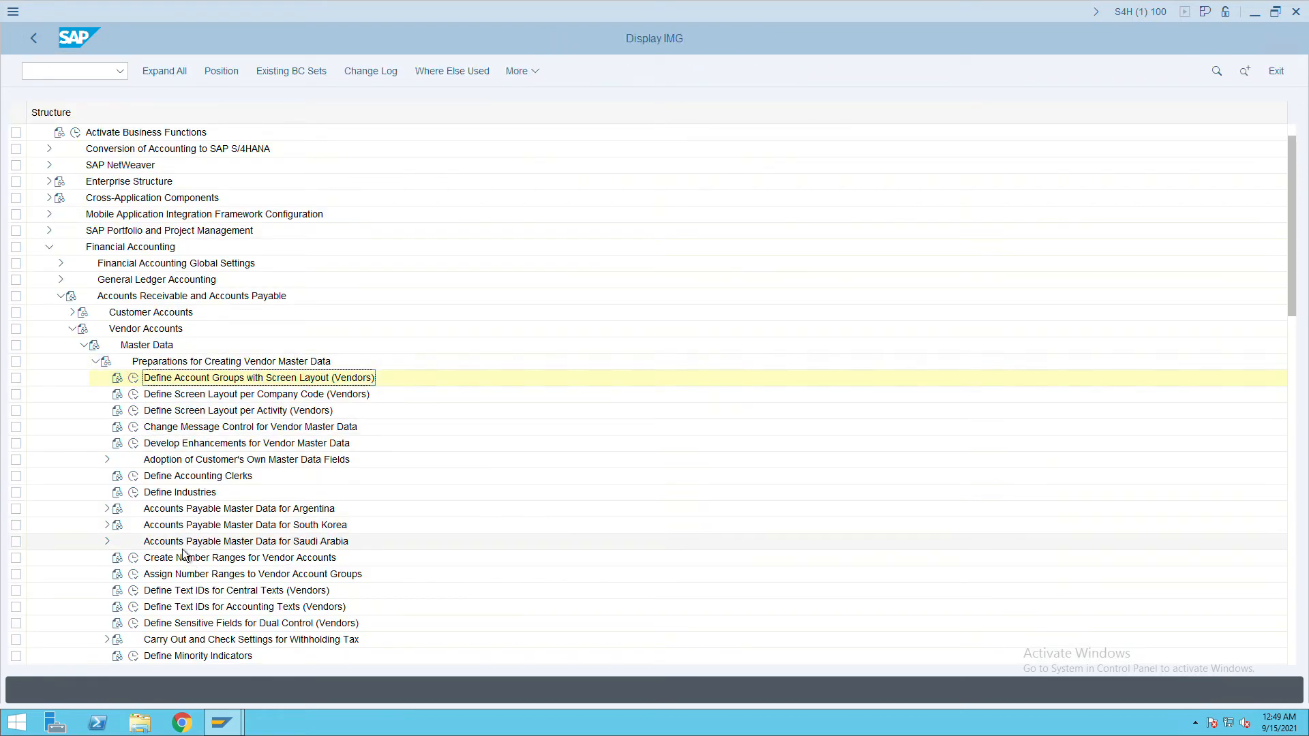
# Run Create Number Ranges for Vendor Accounts and open the KREDITOR intervals in change mode.
pyautogui.click(205, 566)
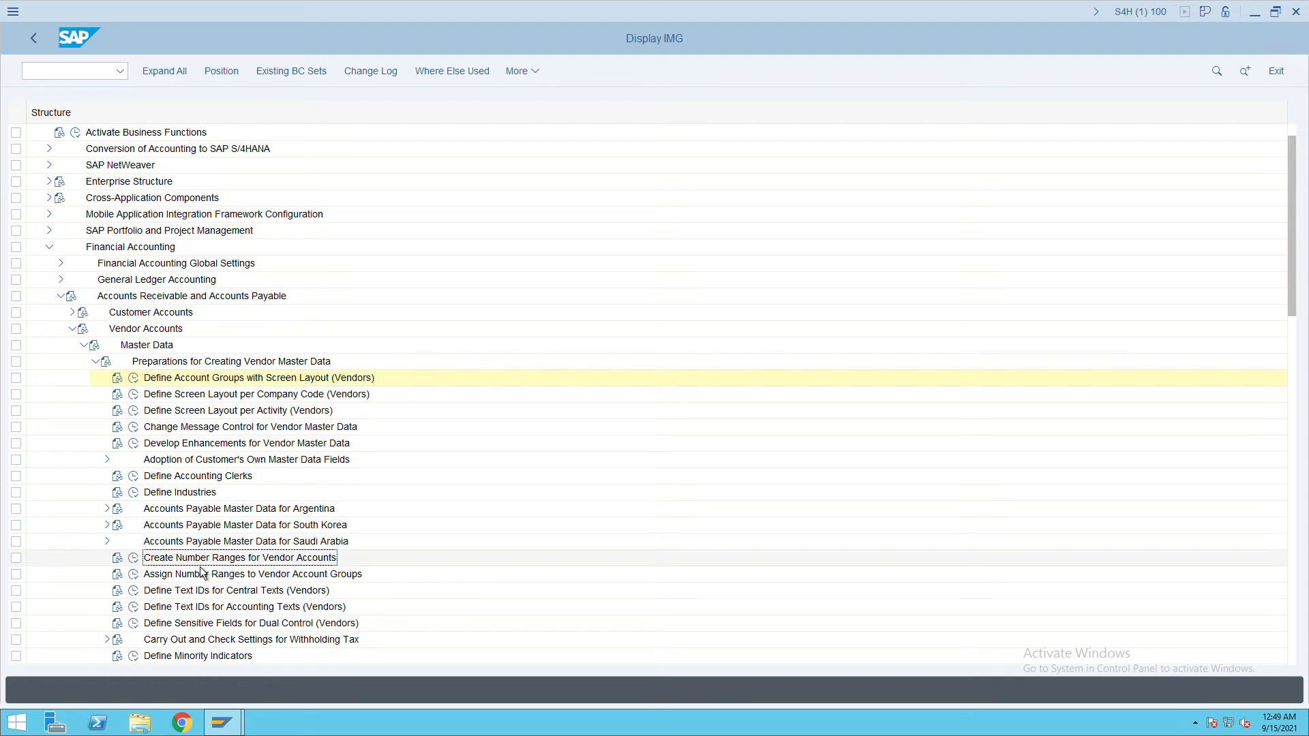
pyautogui.click(133, 559)
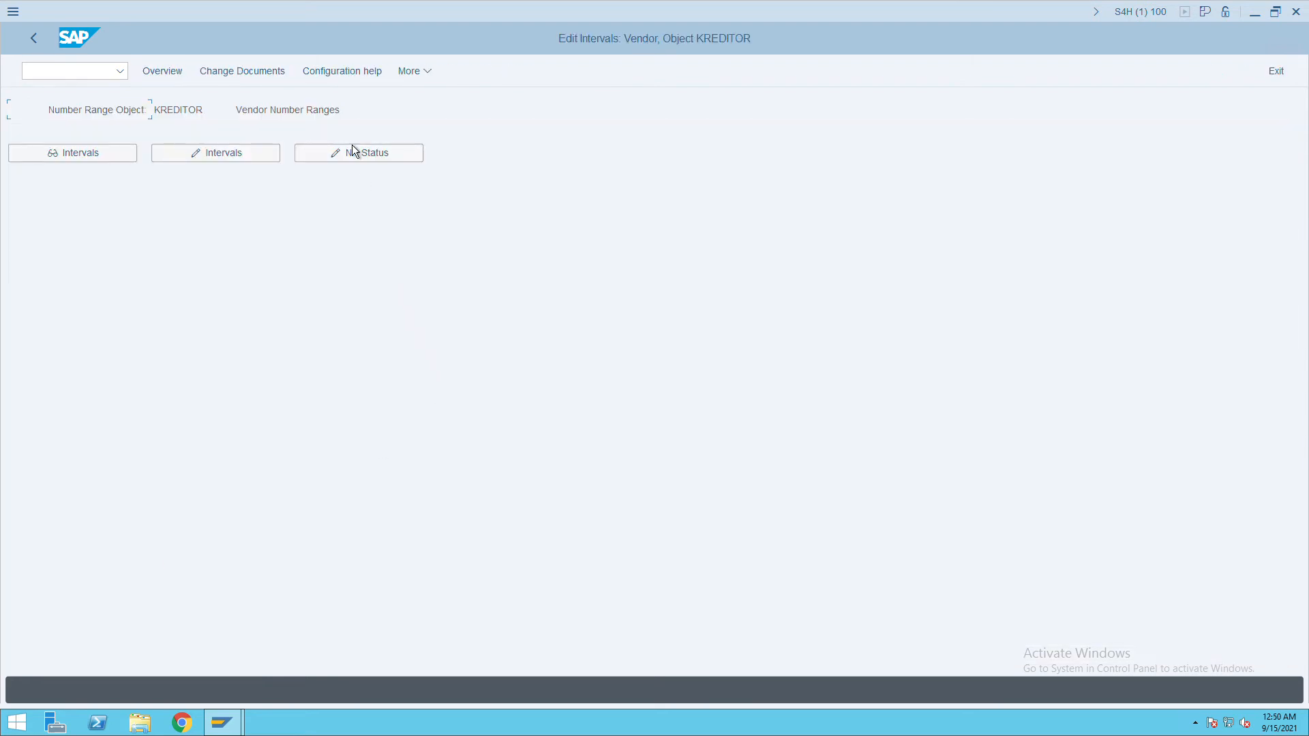
pyautogui.click(198, 159)
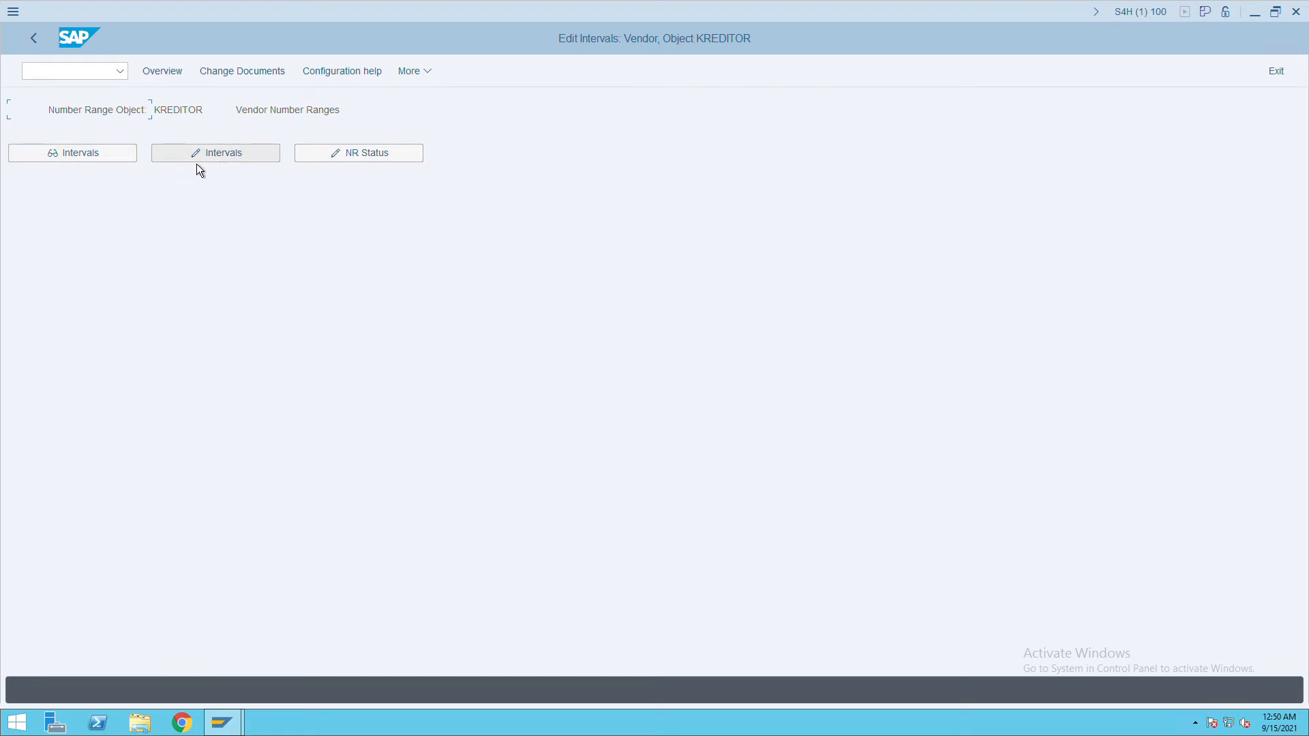
pyautogui.click(210, 165)
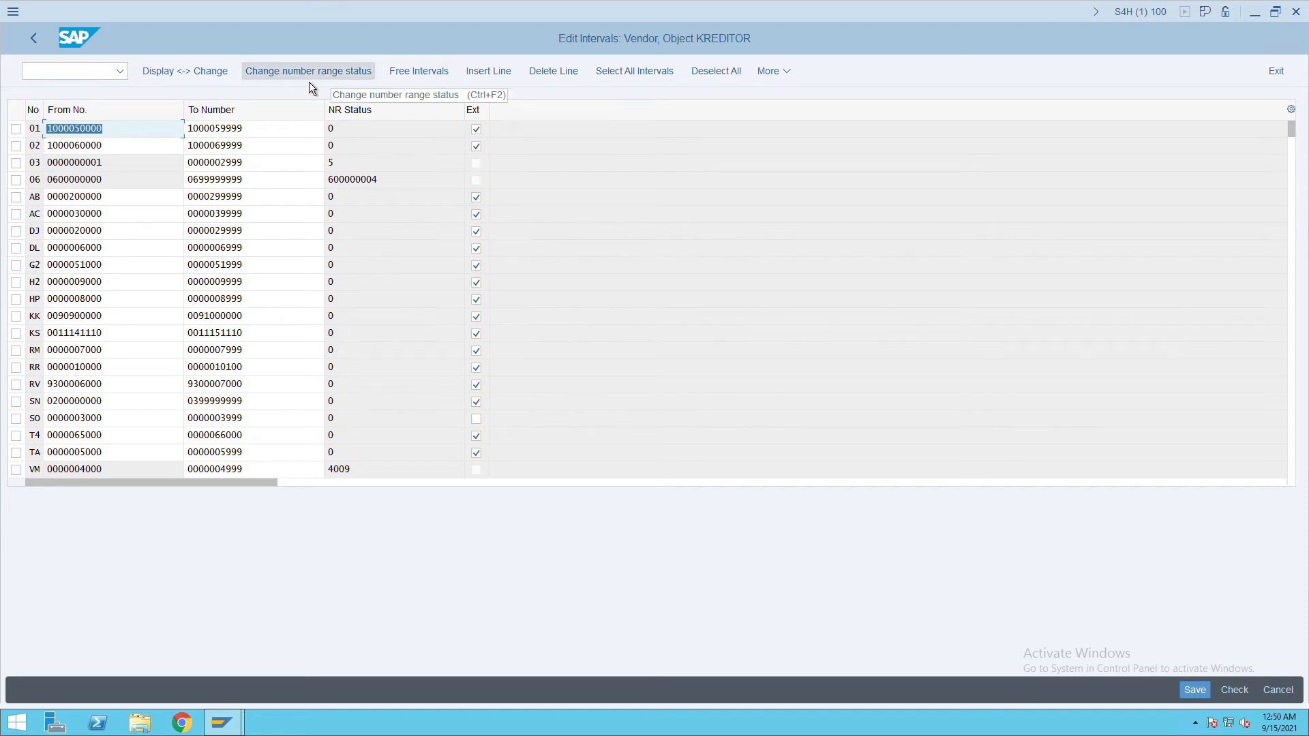
pyautogui.click(490, 74)
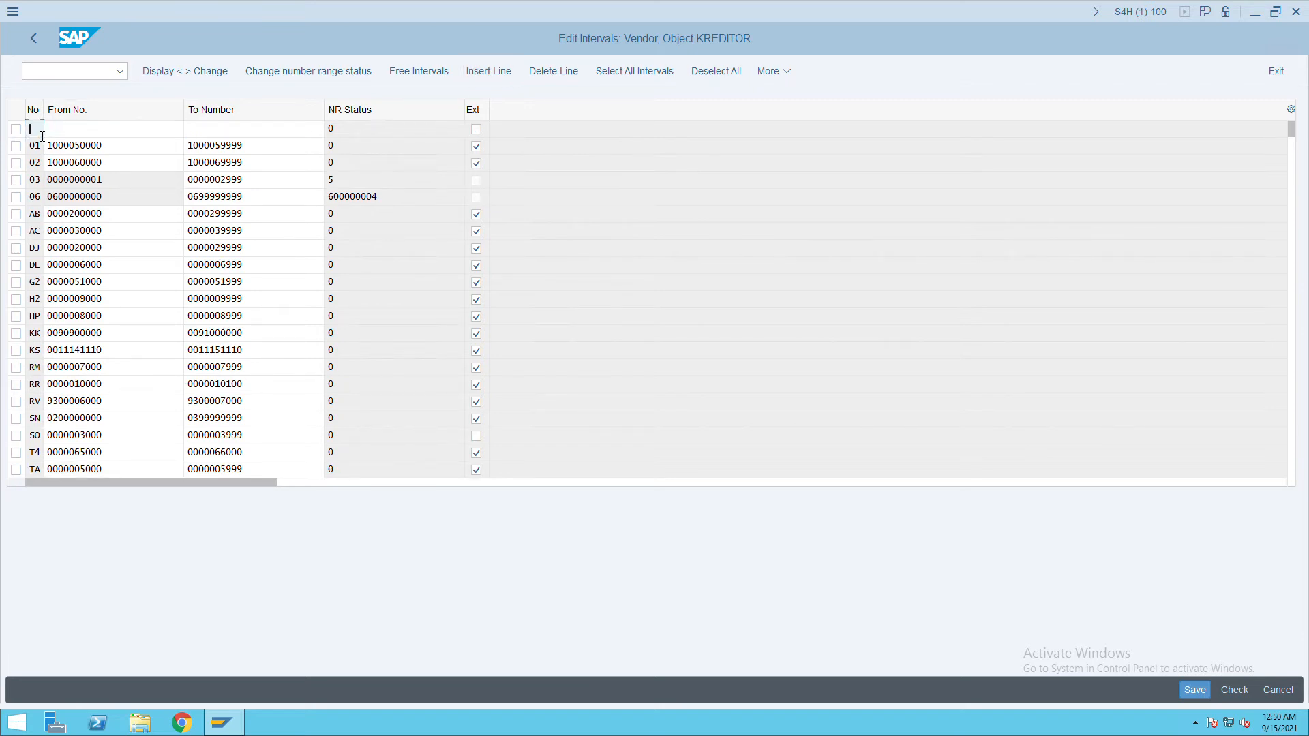
pyautogui.write('I')
pyautogui.press('Tab')
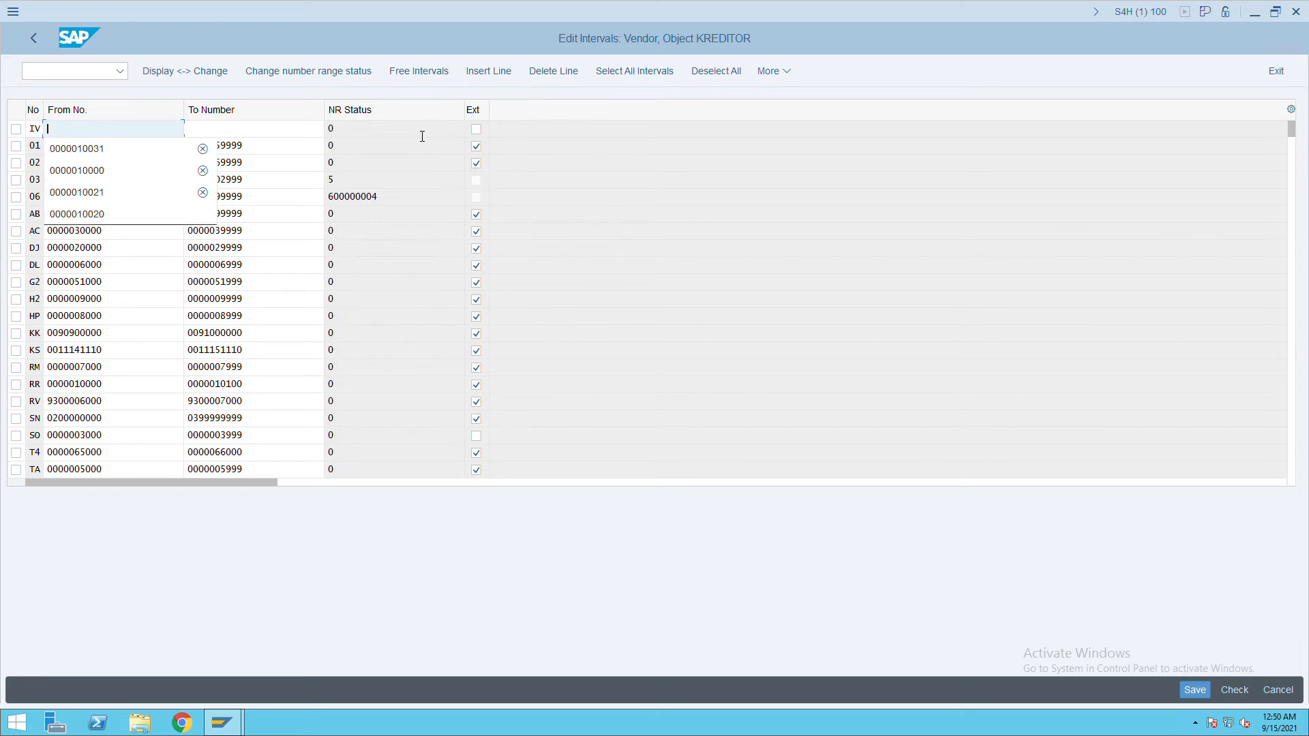
pyautogui.press('Down')
pyautogui.press('Tab')
pyautogui.hotkey('shift', 'Tab')
pyautogui.press('Left')
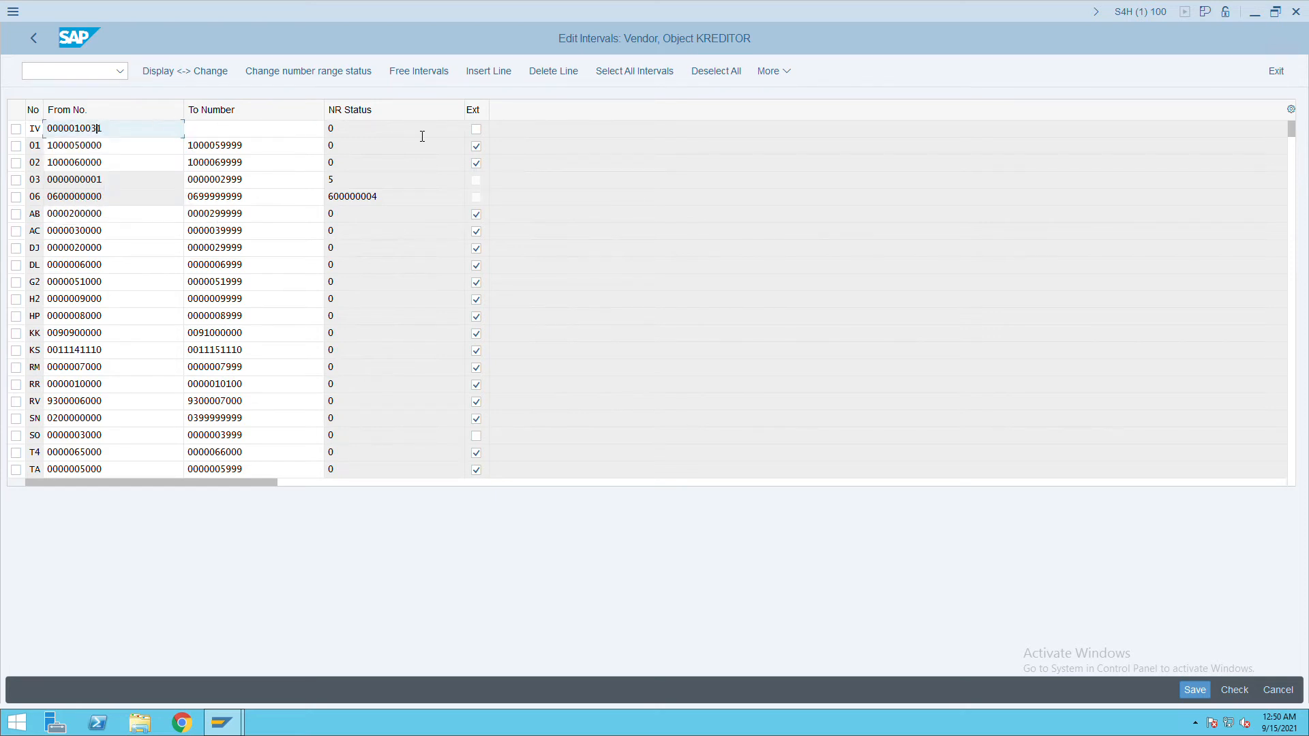
pyautogui.press('BackSpace')
pyautogui.press('BackSpace')
pyautogui.press('BackSpace')
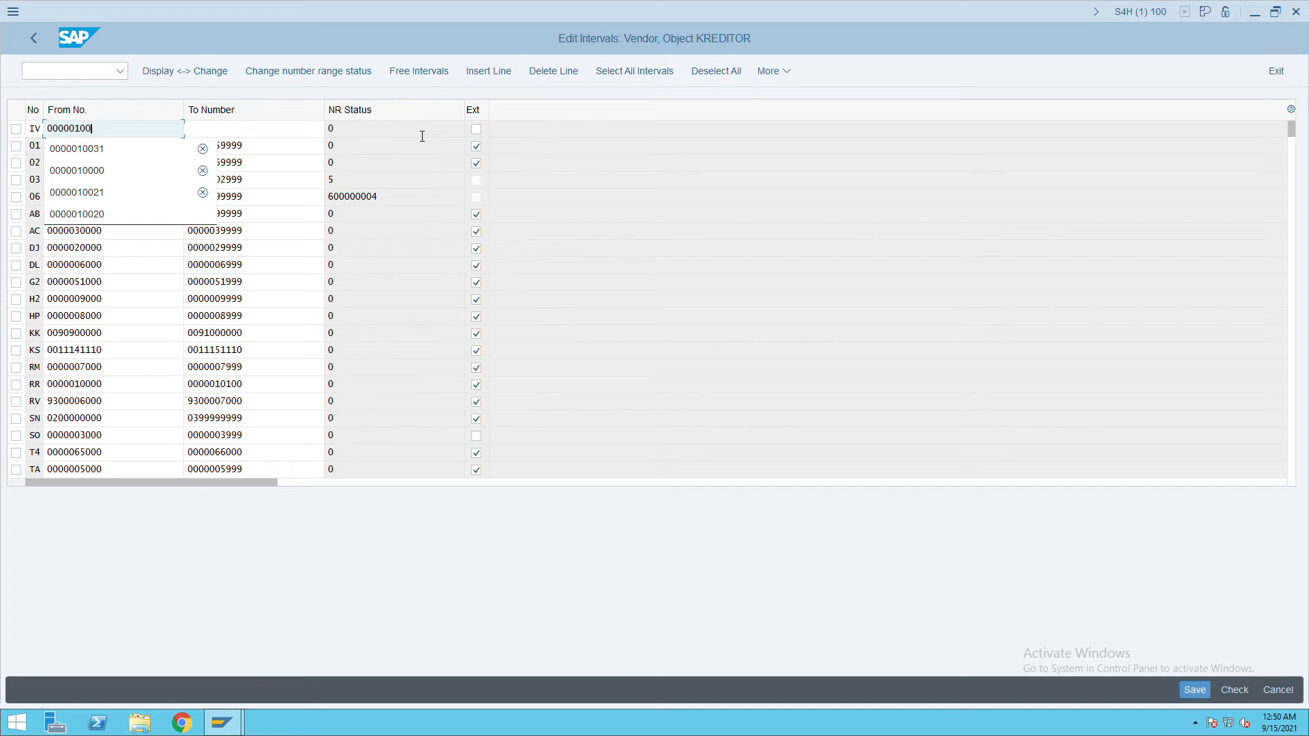
pyautogui.write('101')
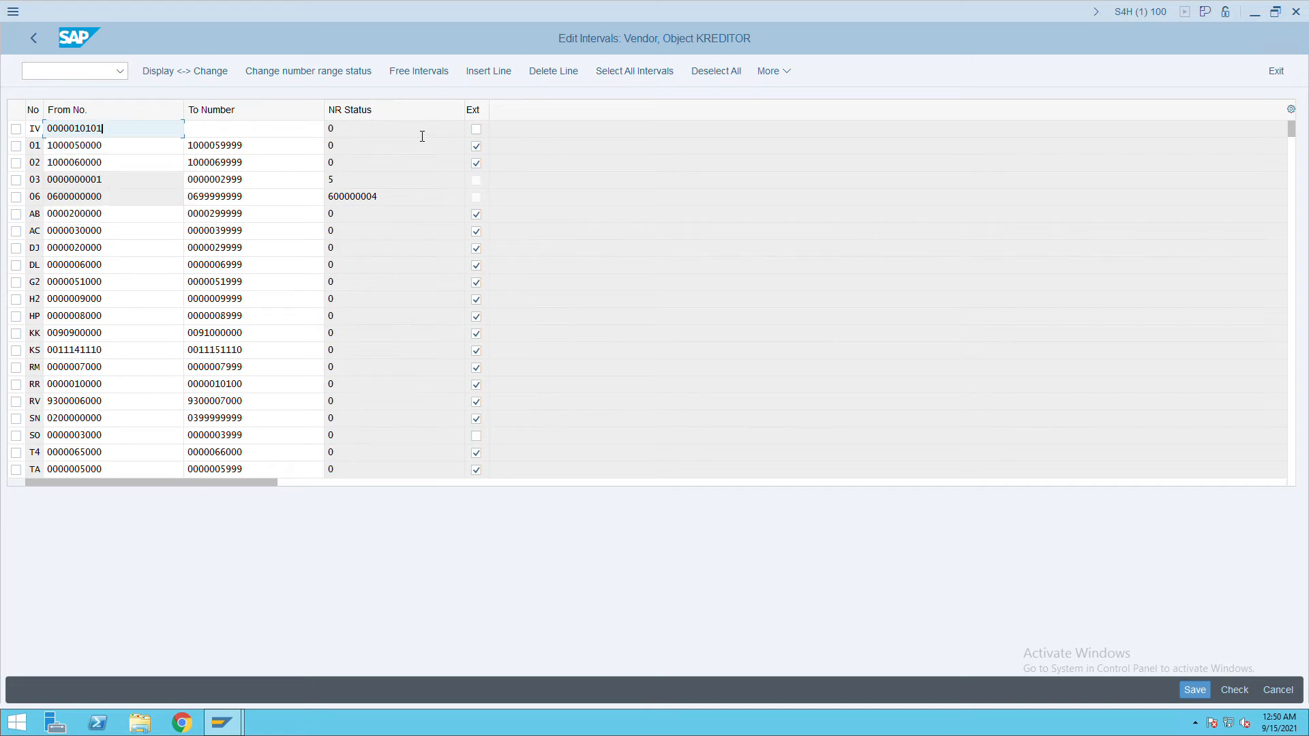
pyautogui.moveTo(120, 135); pyautogui.dragTo(44, 132)
pyautogui.hotkey('ctrl', 'c')
pyautogui.press('Tab')
pyautogui.hotkey('ctrl', 'v')
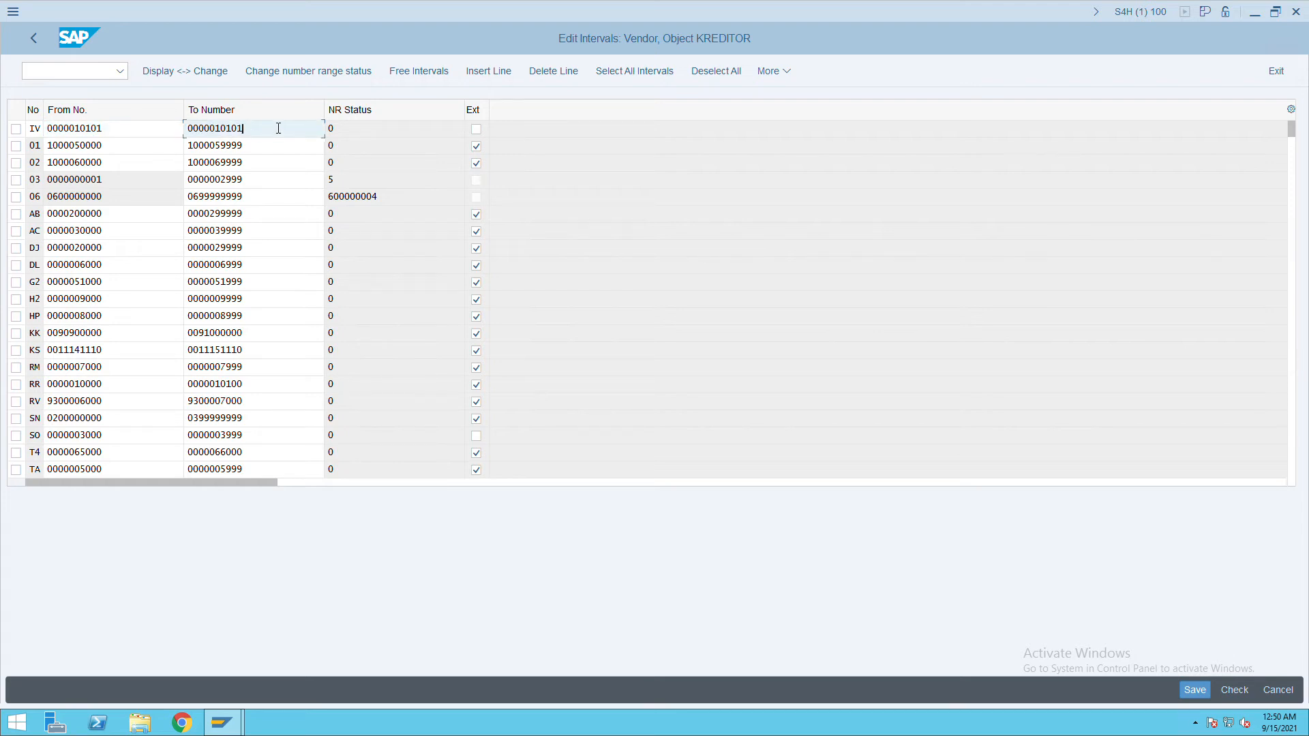
pyautogui.press('BackSpace')
pyautogui.press('BackSpace')
pyautogui.write('50')
# Mark interval IV as external, save it, and return to the customizing tree.
pyautogui.click(476, 129)
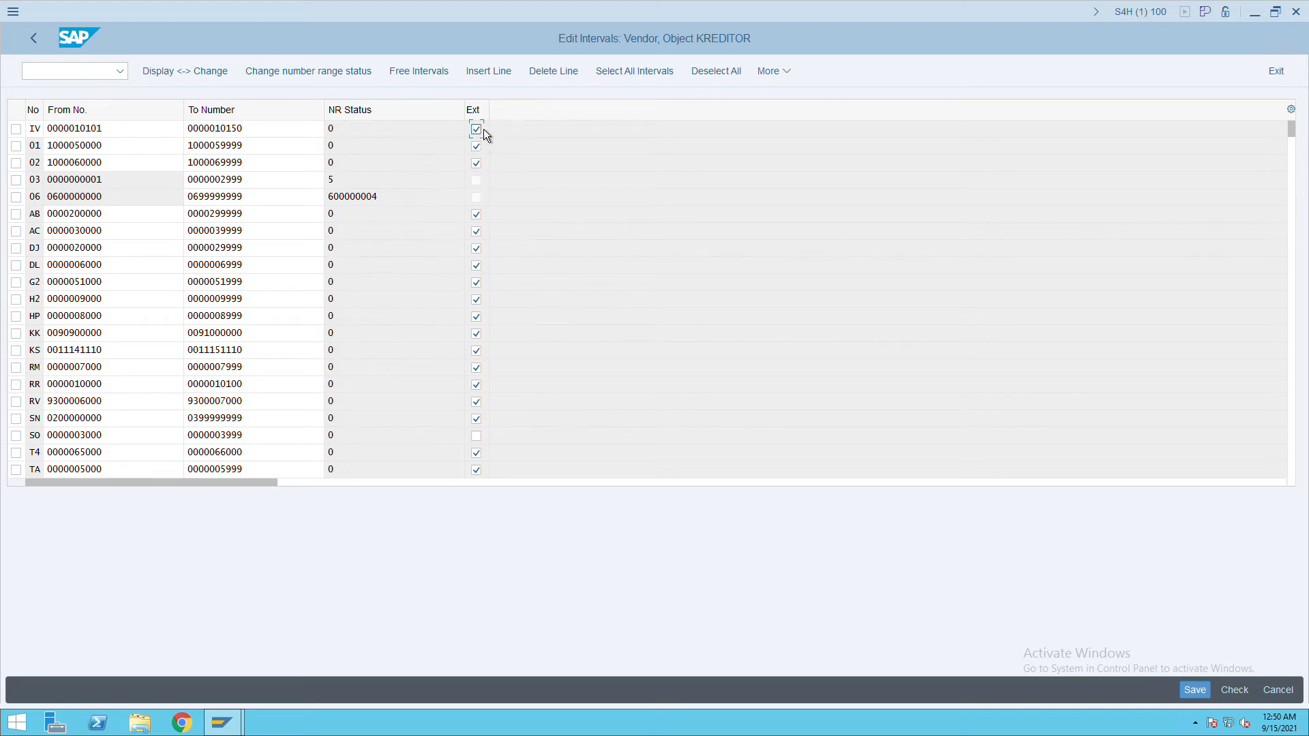
pyautogui.click(1195, 692)
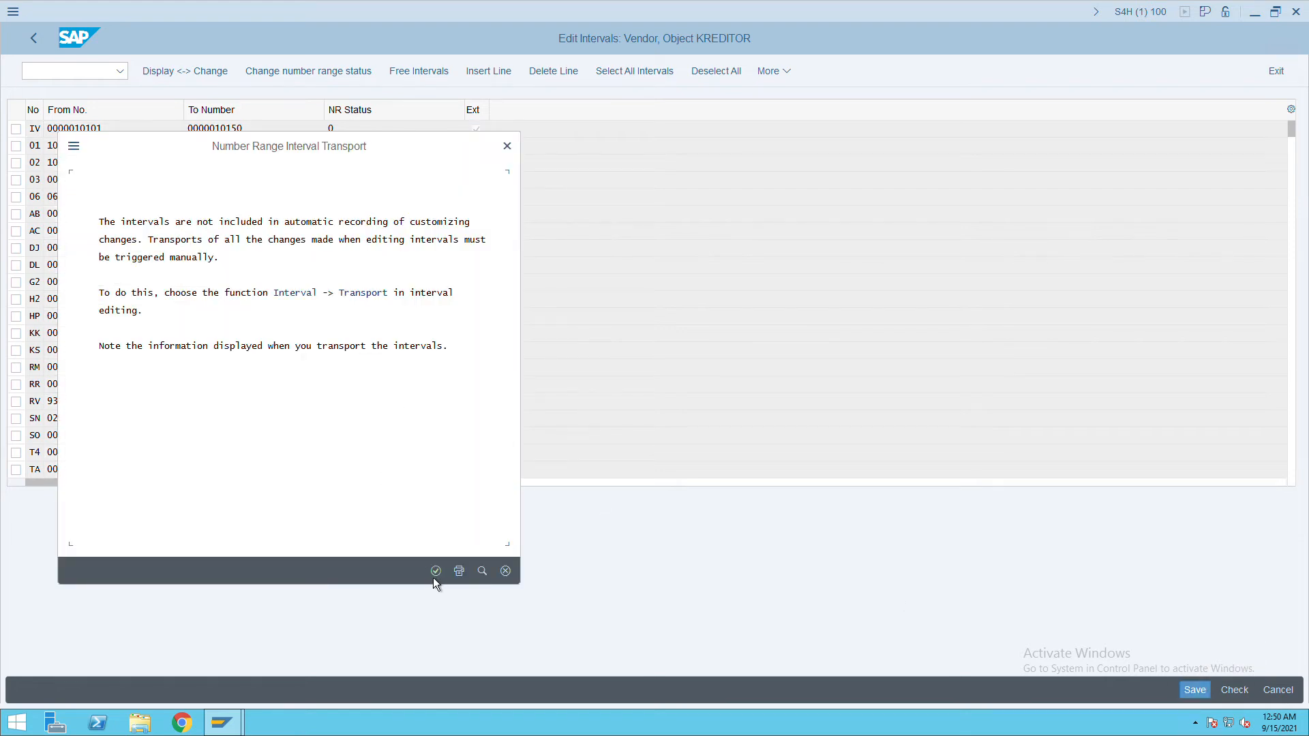
pyautogui.click(436, 572)
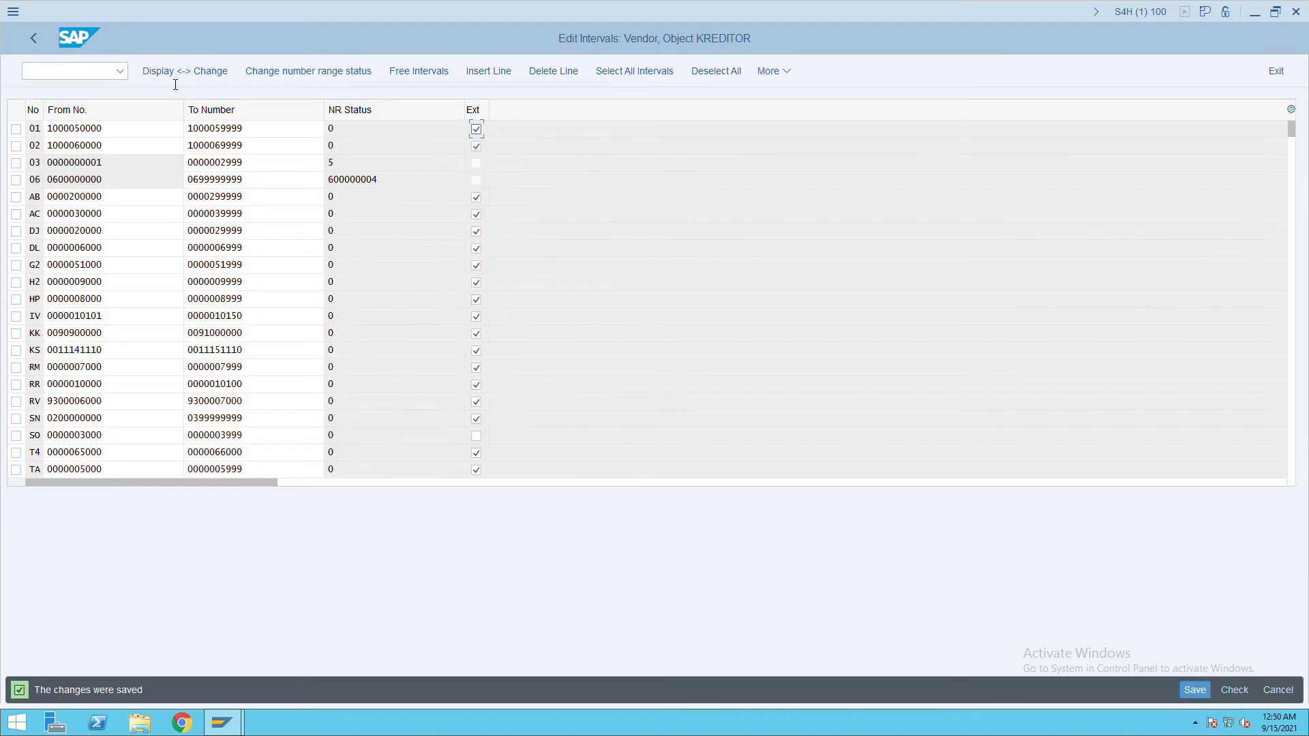
pyautogui.click(41, 45)
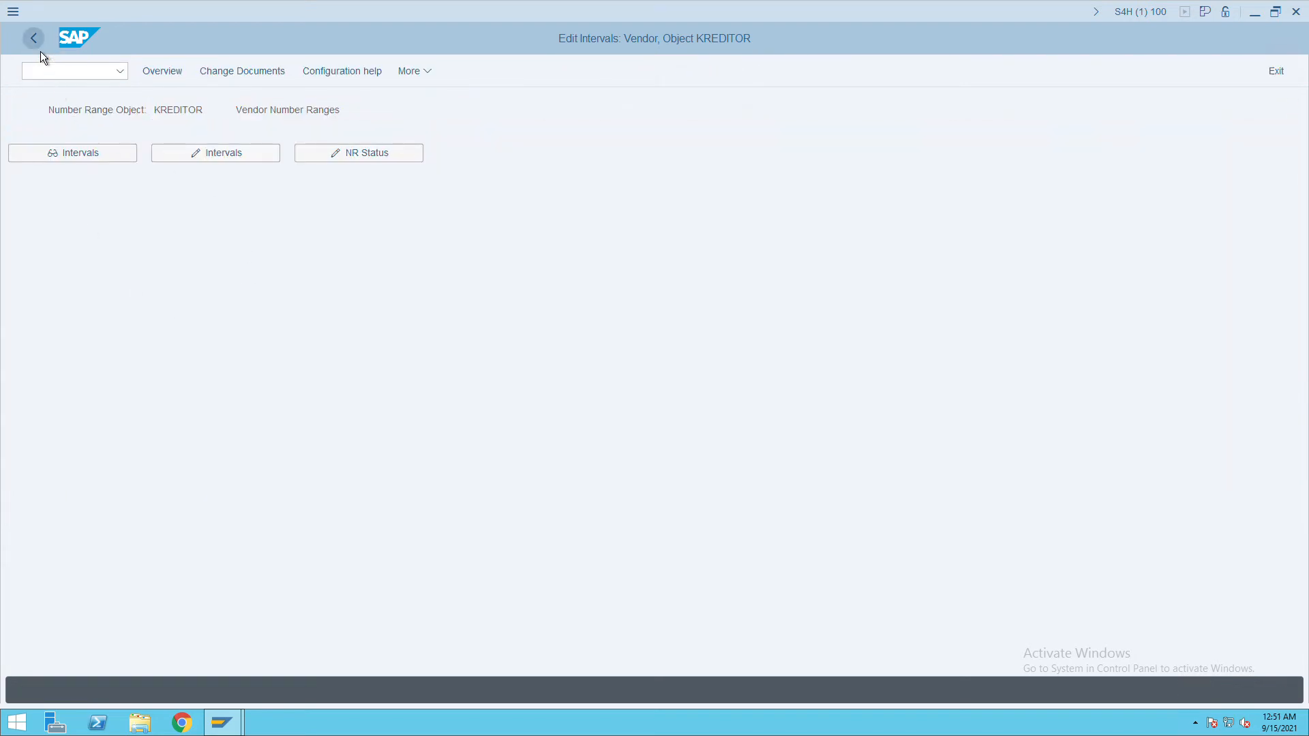
pyautogui.click(39, 45)
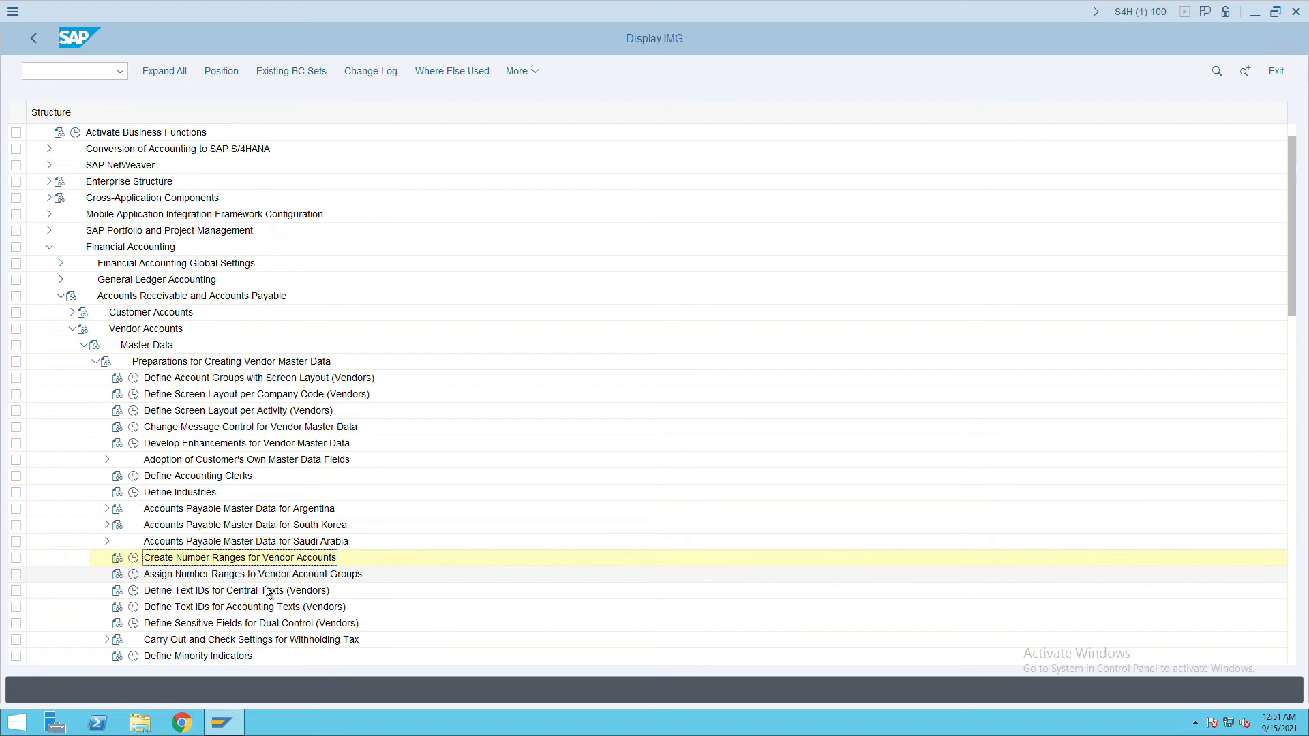
# Assign number range IV to vendor account group ITCV and save.
pyautogui.click(132, 578)
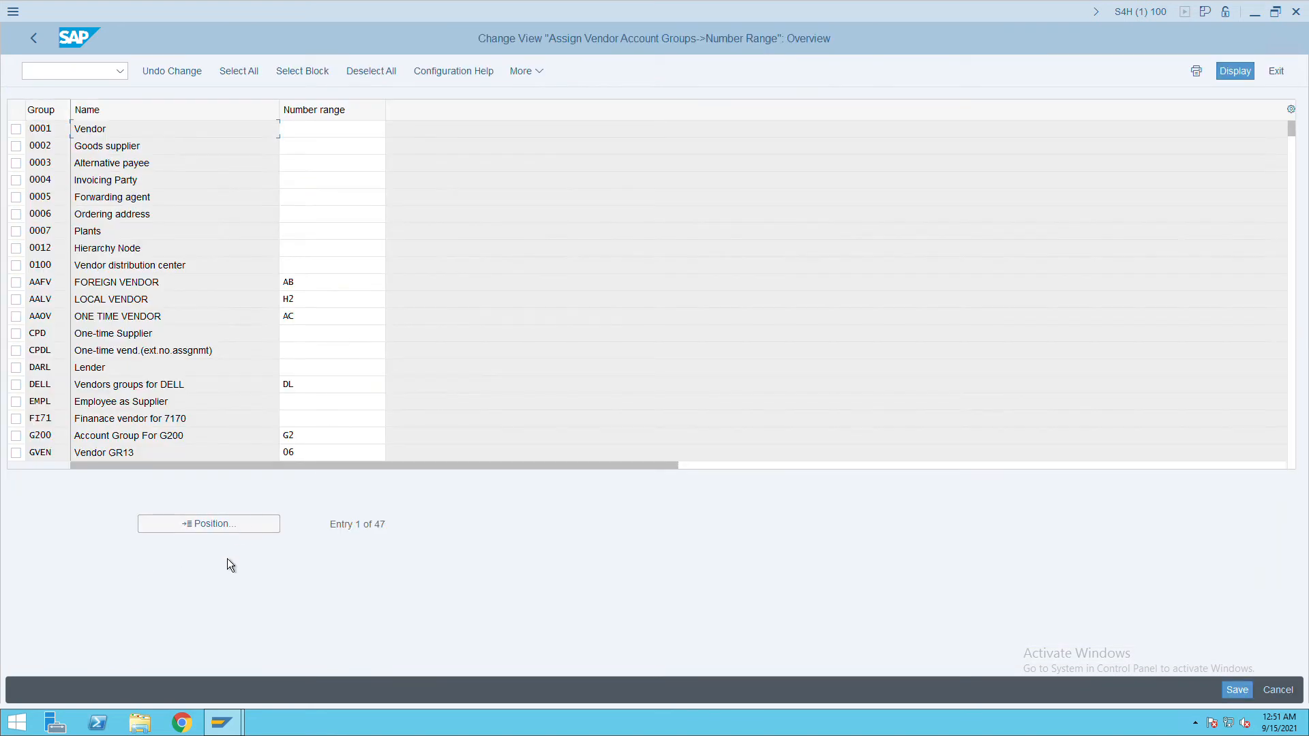
pyautogui.click(195, 533)
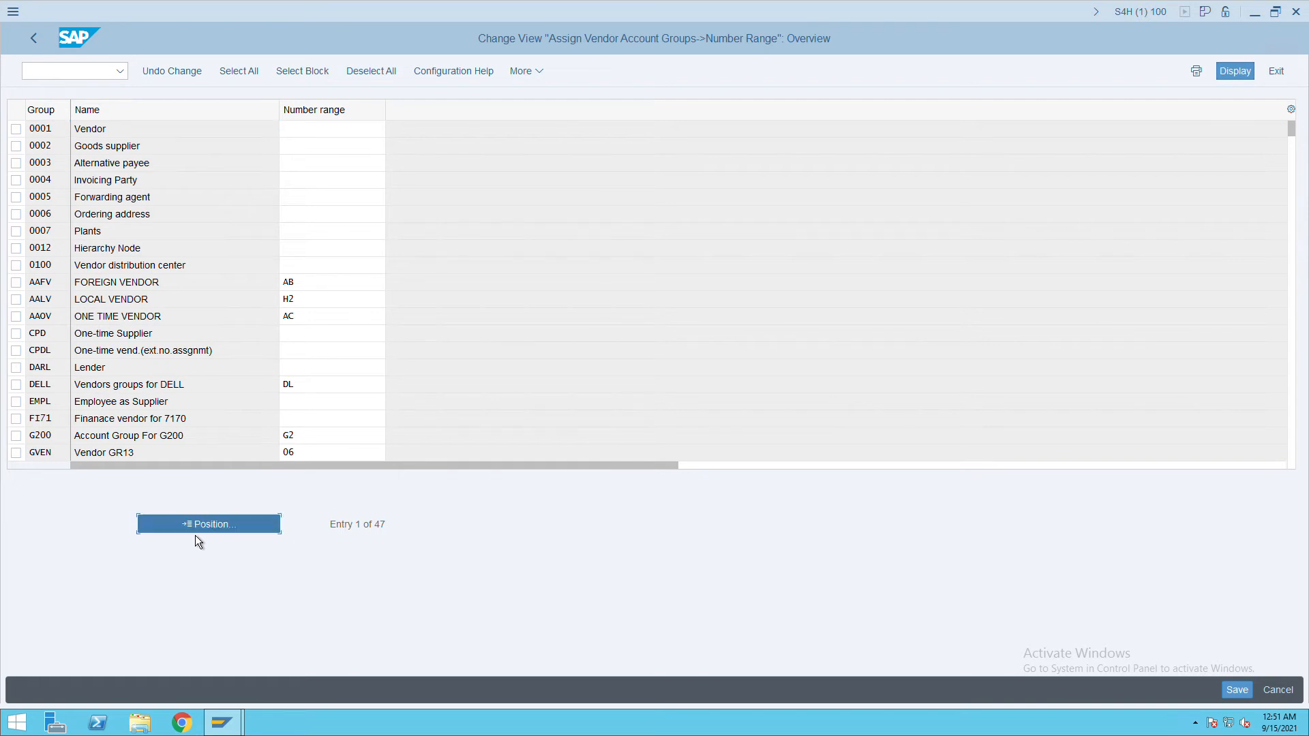
pyautogui.write('it')
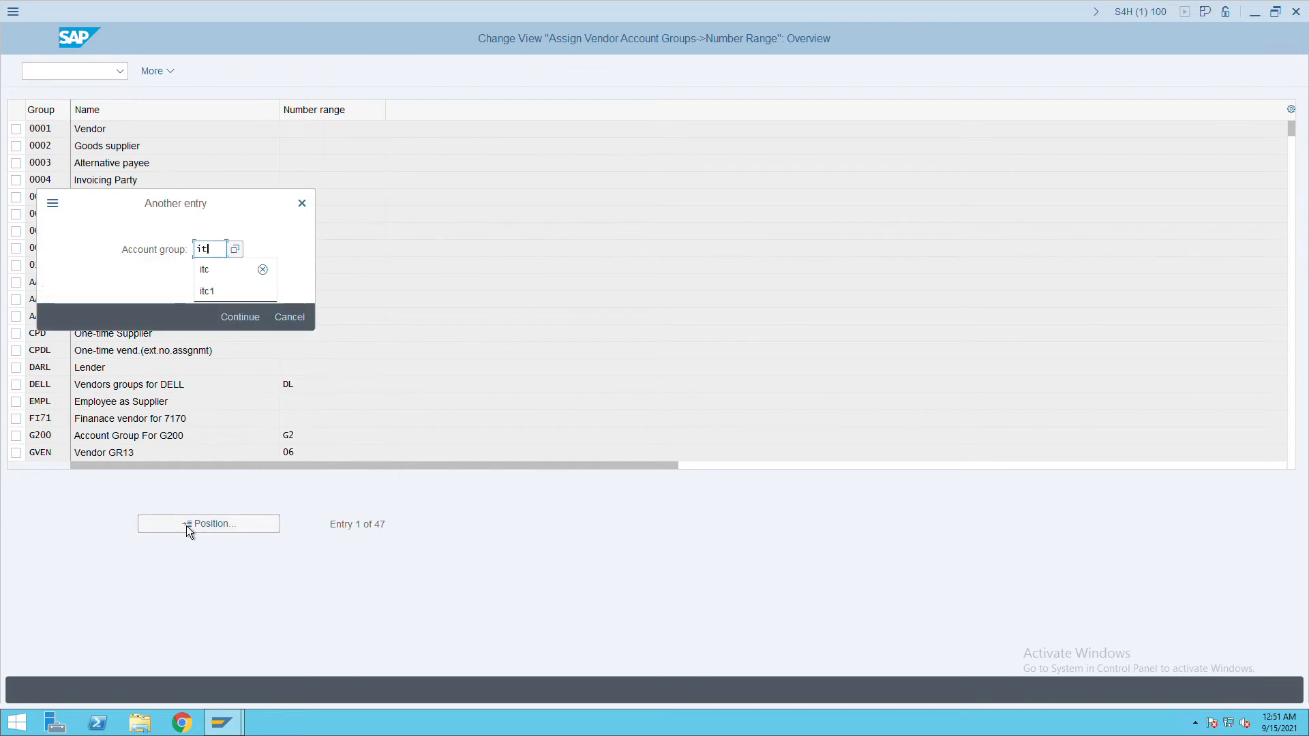
pyautogui.write('cv')
pyautogui.press('Return')
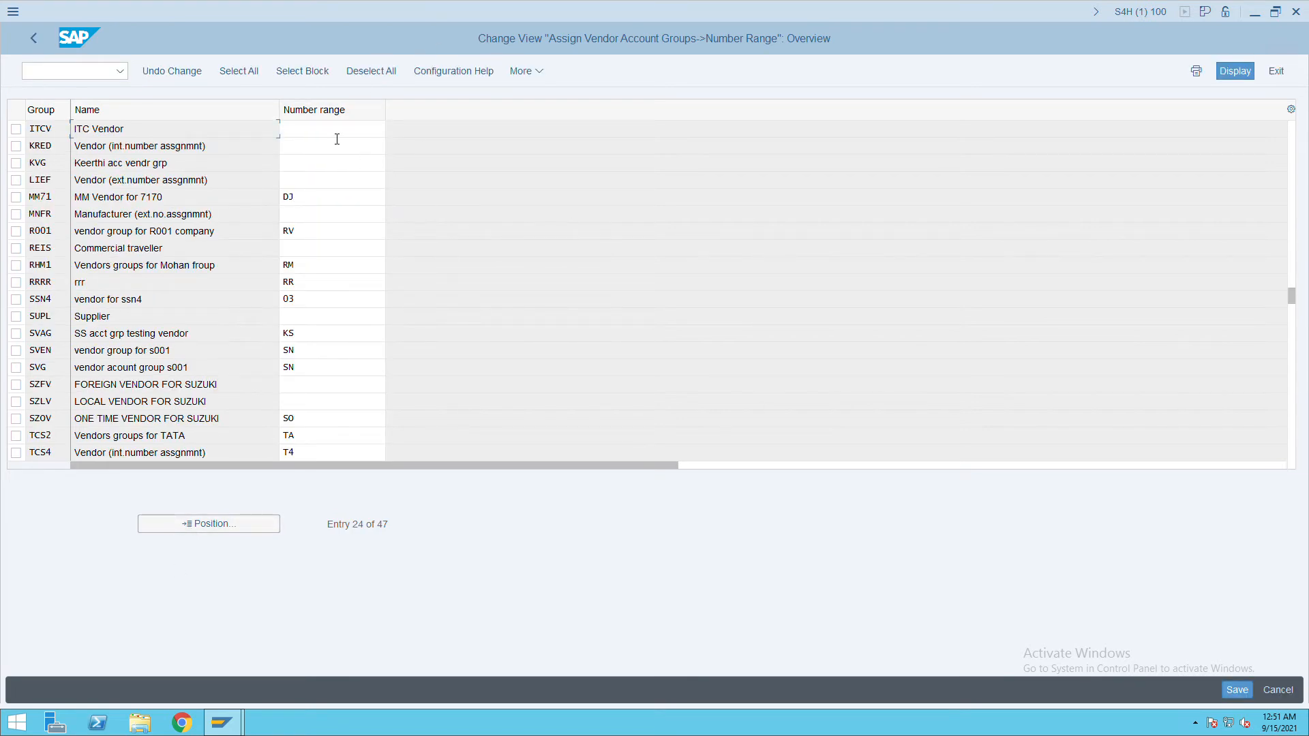
pyautogui.press('Tab')
pyautogui.write('iv')
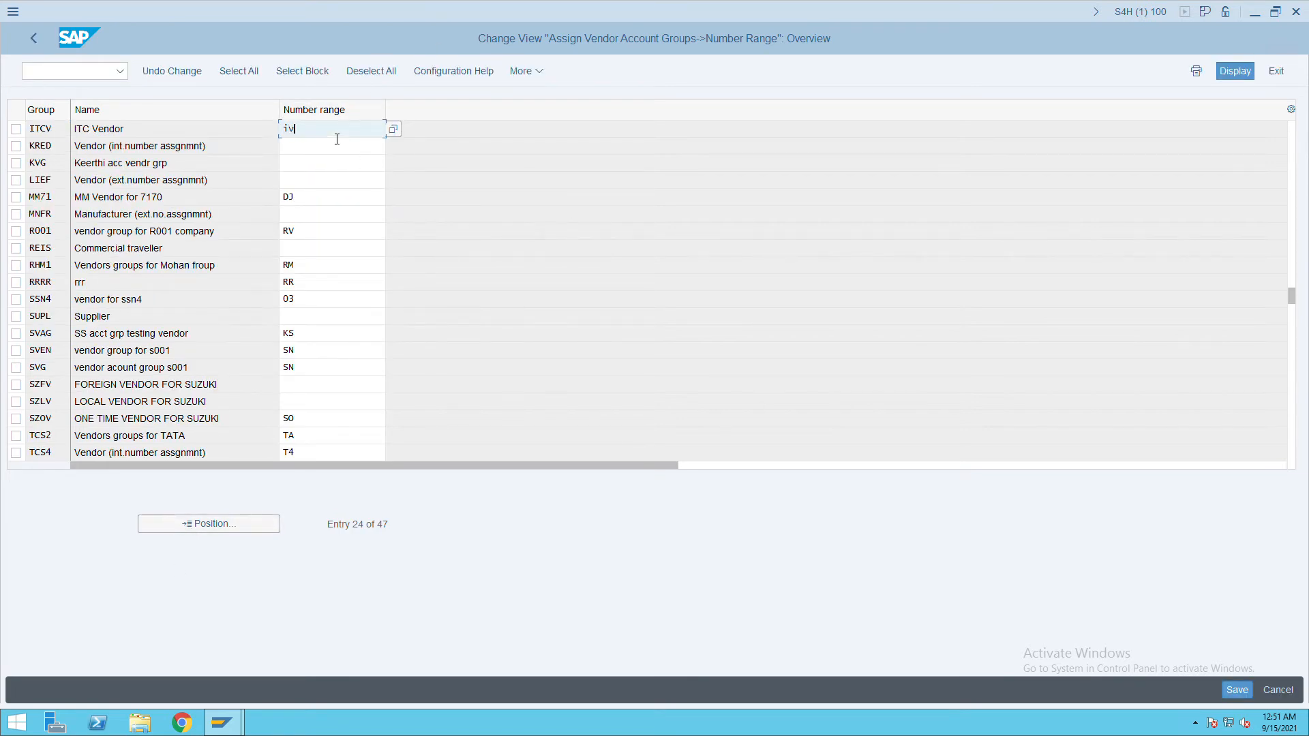
pyautogui.click(1237, 690)
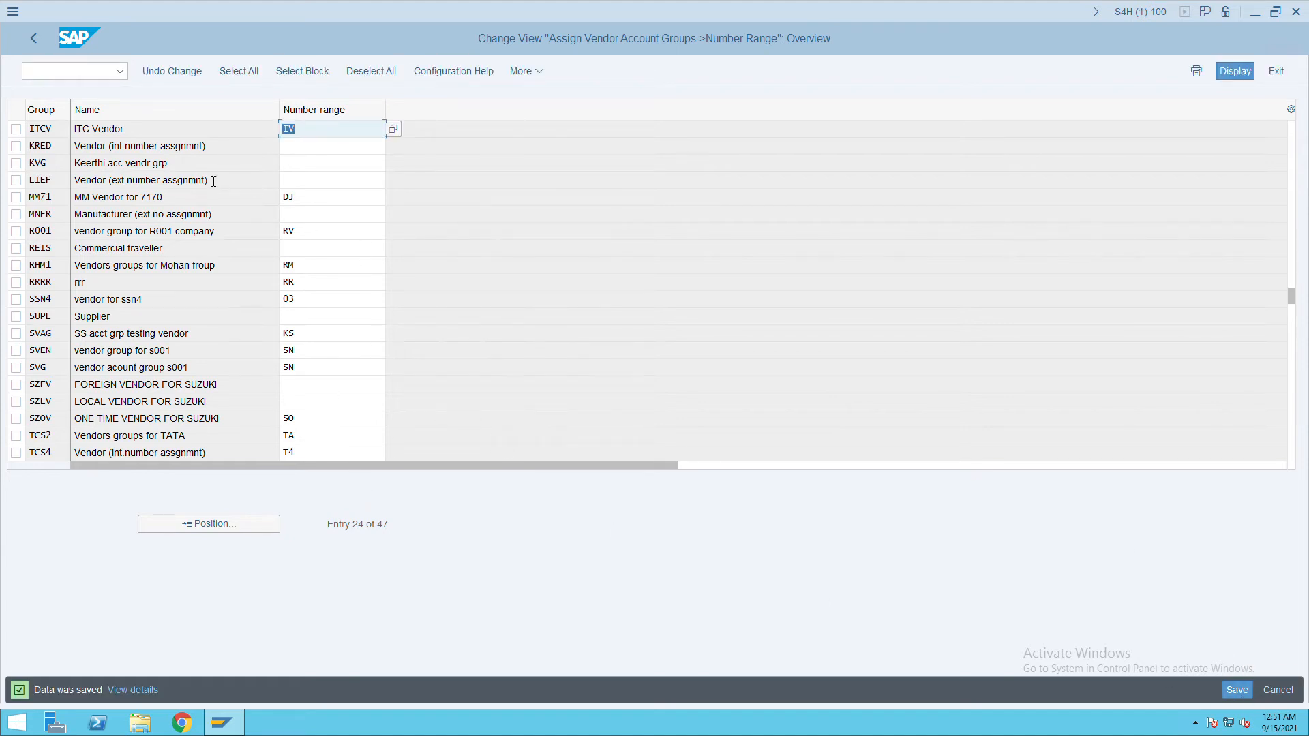
# Open the customizing project screen with /nspro.
pyautogui.click(47, 73)
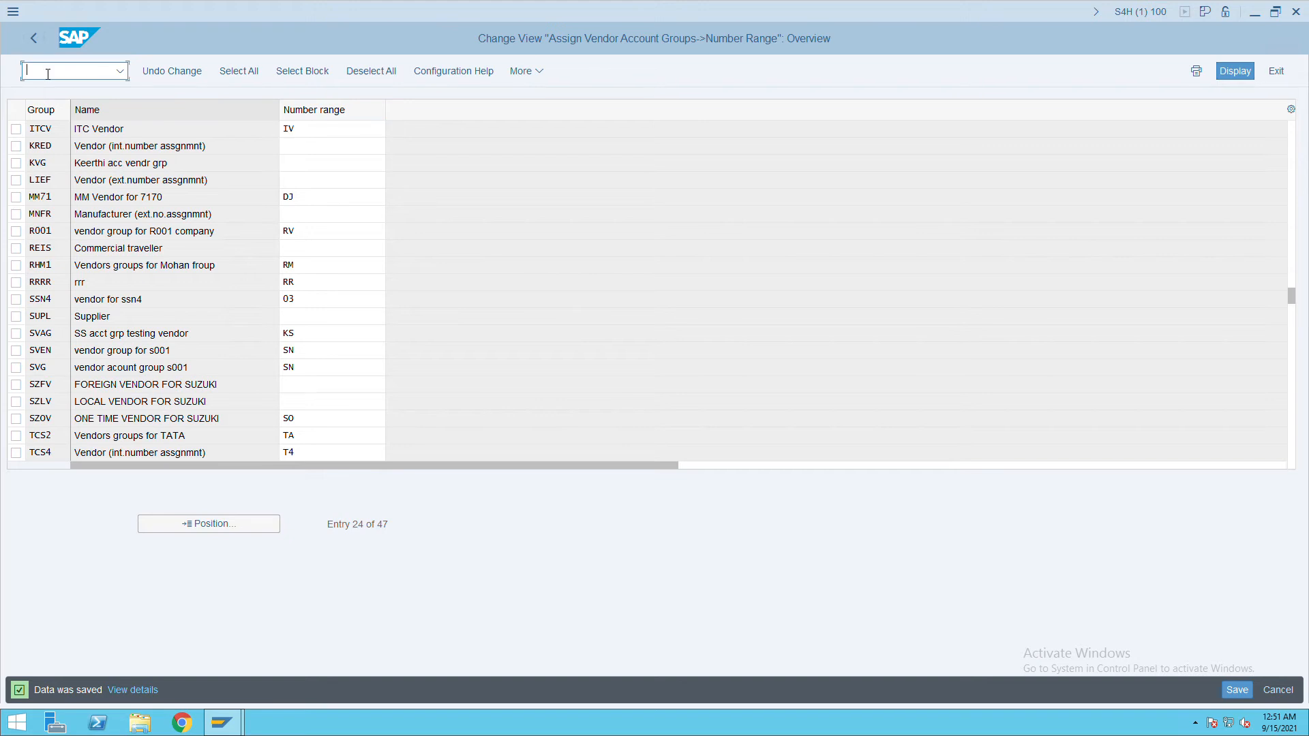
pyautogui.write('/nspro')
pyautogui.press('Return')
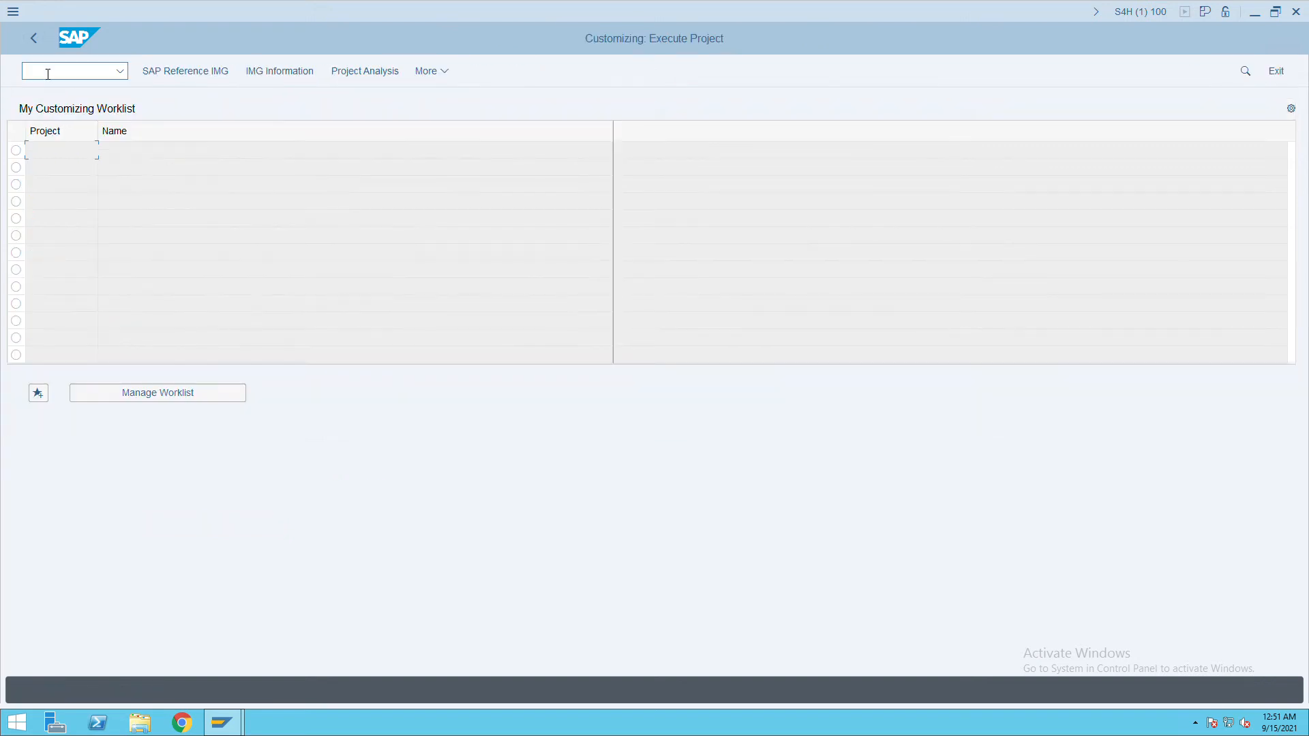
# Open the Reference IMG and expand Cross-Application Components down to SAP Business Partner.
pyautogui.click(183, 78)
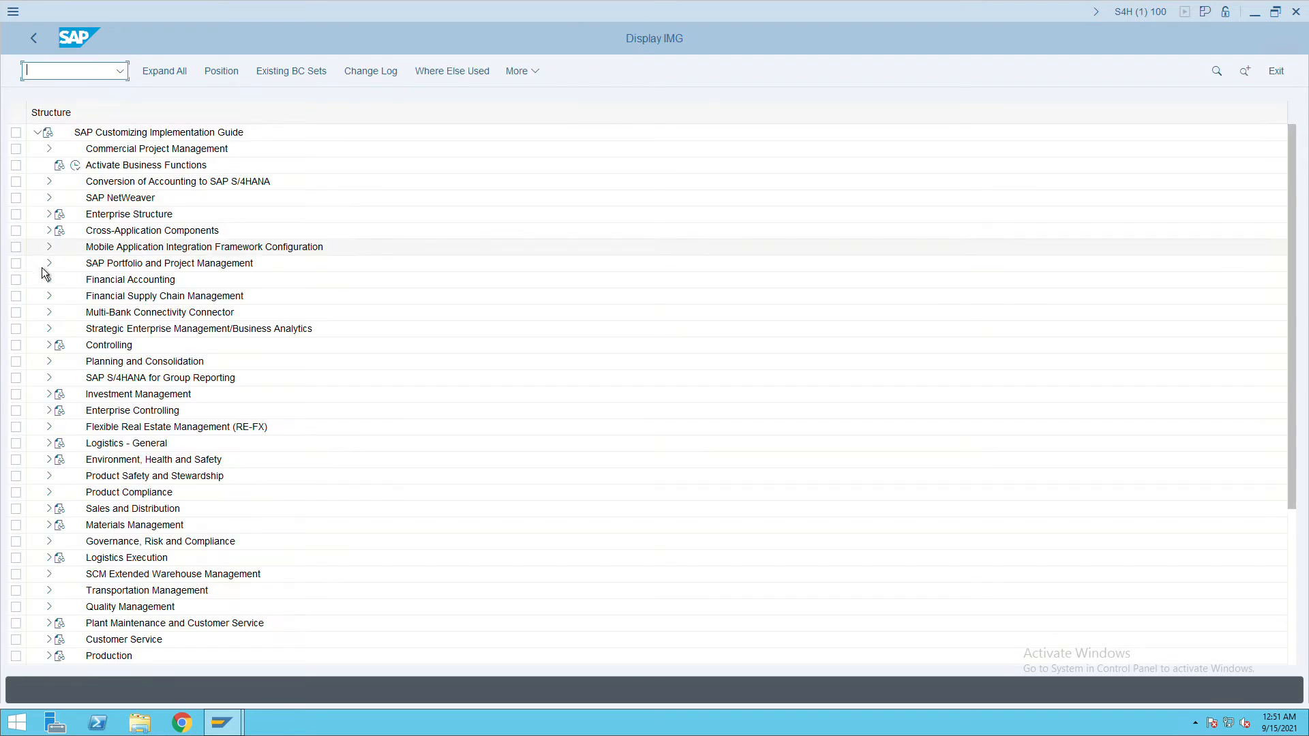
pyautogui.click(153, 235)
pyautogui.click(50, 232)
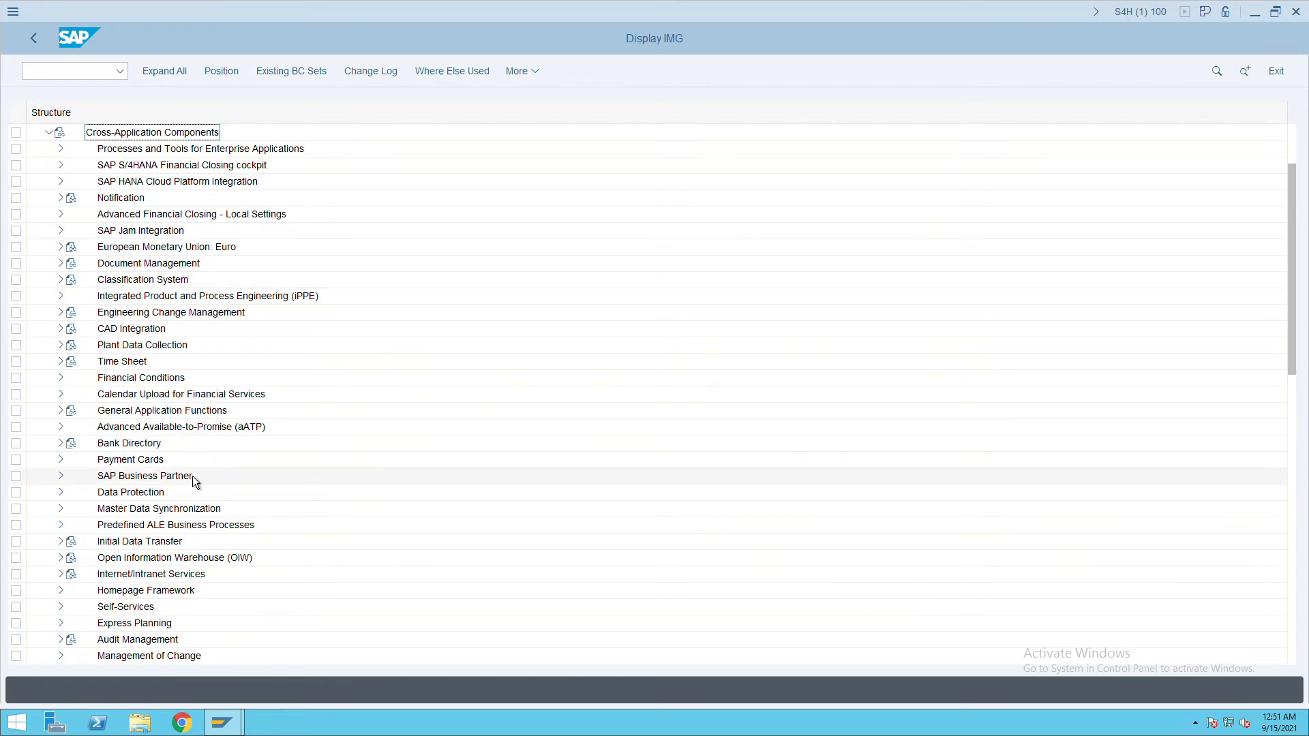
pyautogui.click(141, 485)
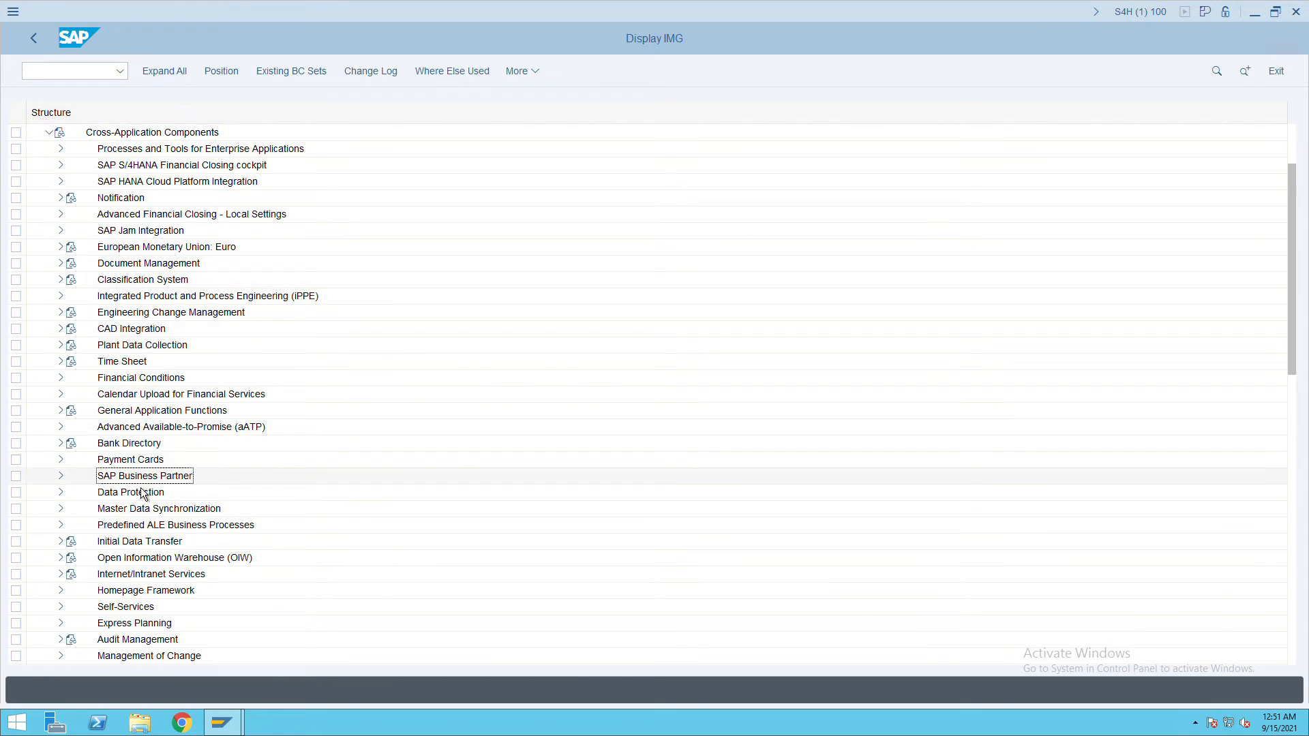
pyautogui.click(66, 479)
pyautogui.scroll(-2, 82, 487)
# Expand Business Partner > Basic Settings > Number Ranges and Groupings and run Define Number Ranges.
pyautogui.click(164, 419)
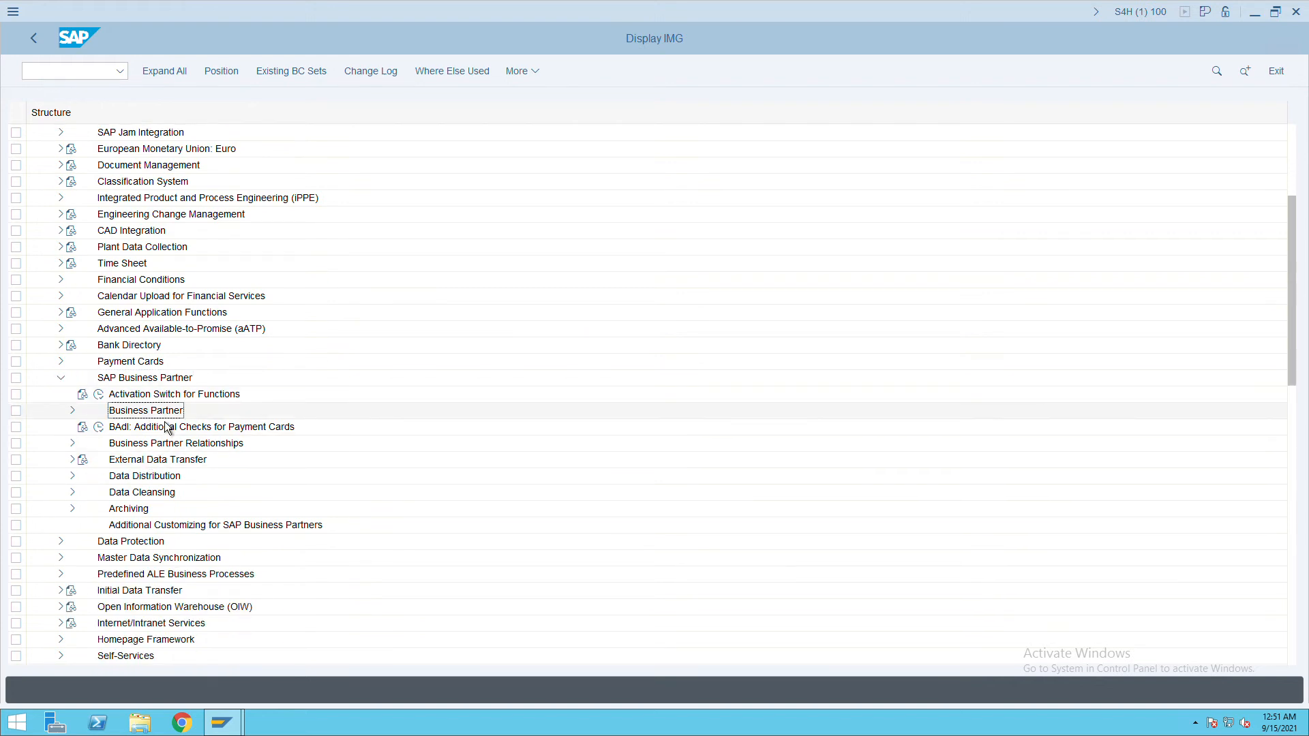
pyautogui.click(76, 414)
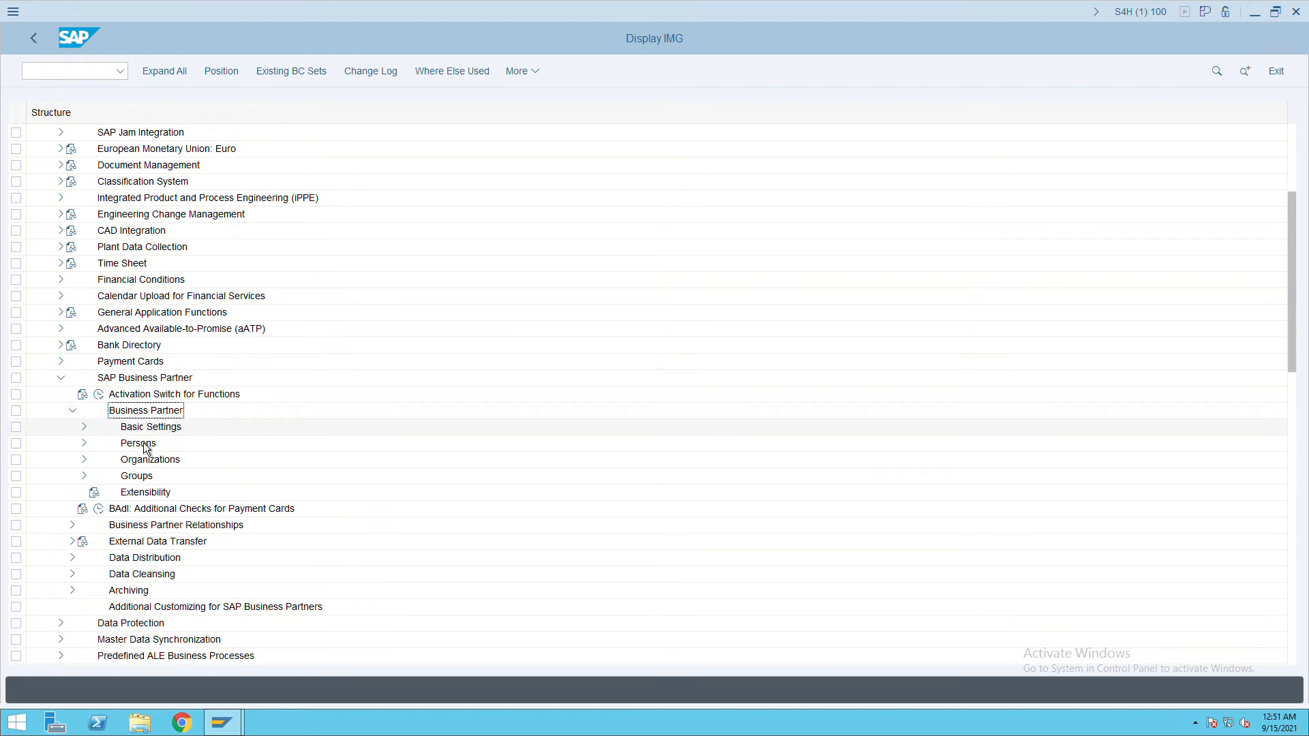
pyautogui.press('Down')
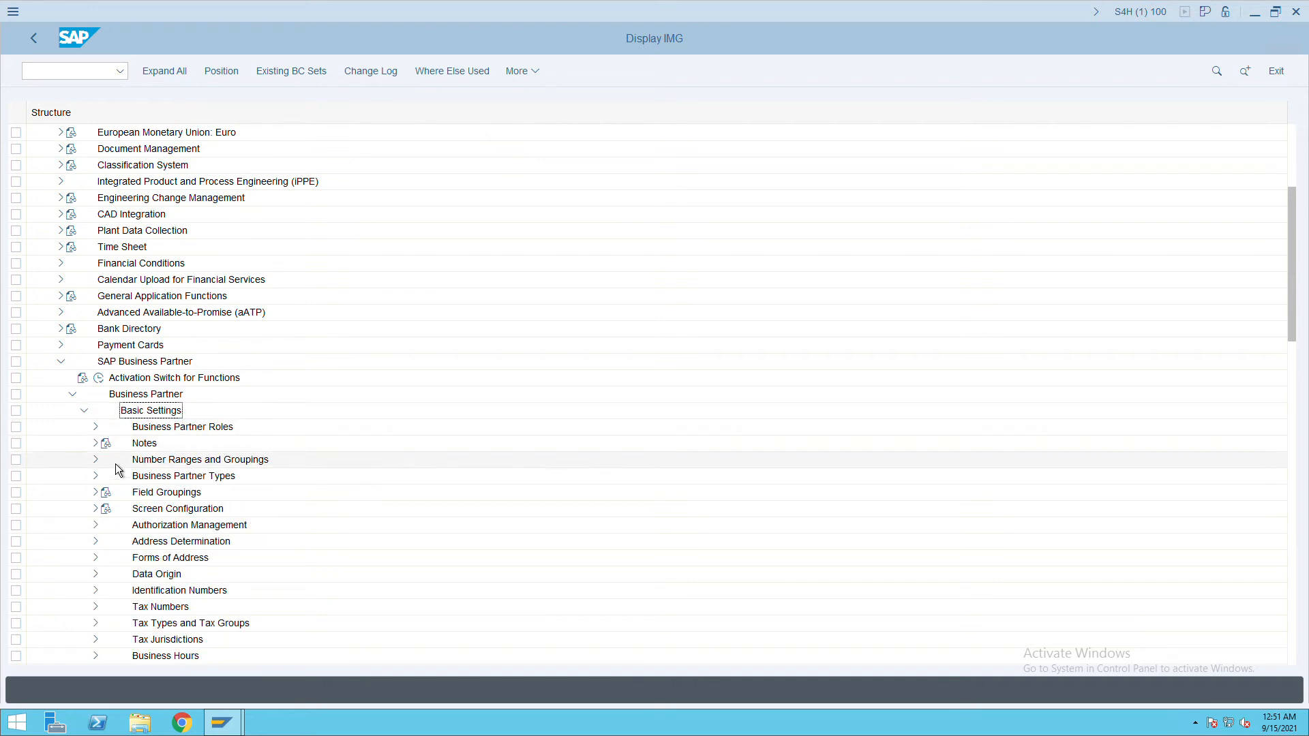
pyautogui.click(167, 463)
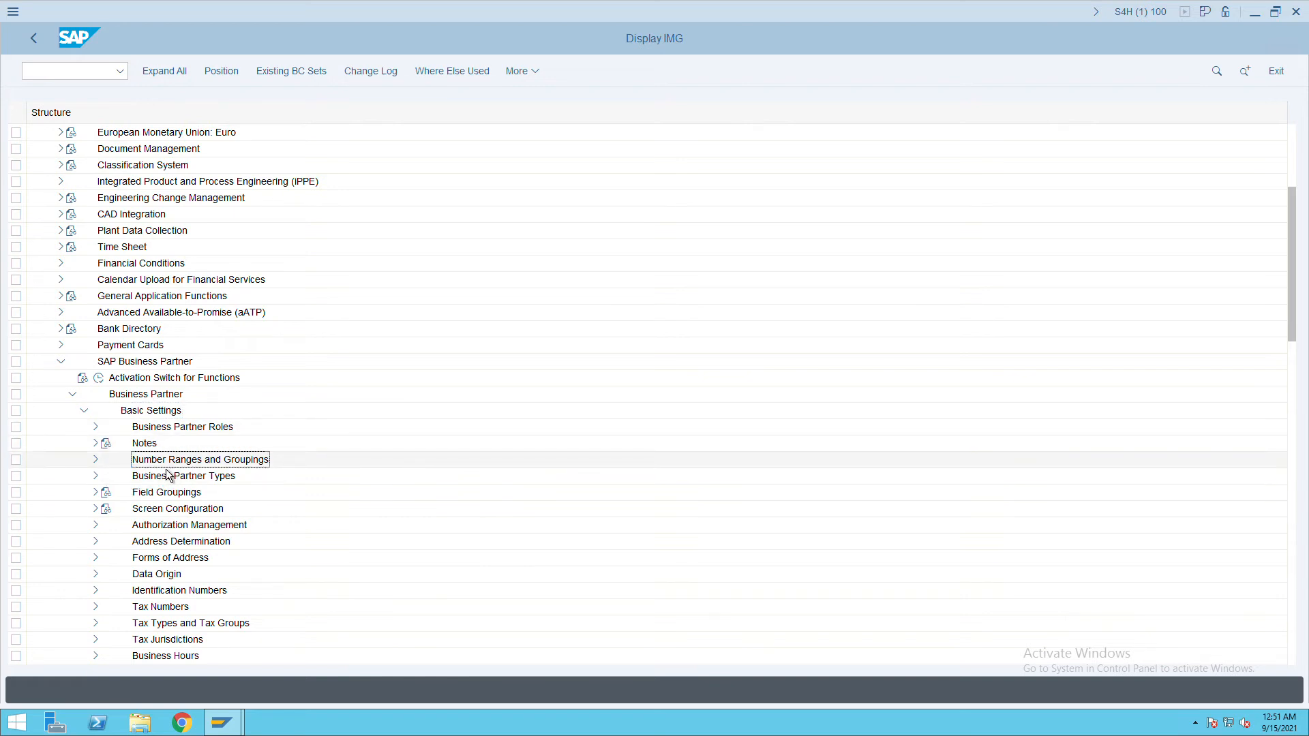
pyautogui.click(103, 463)
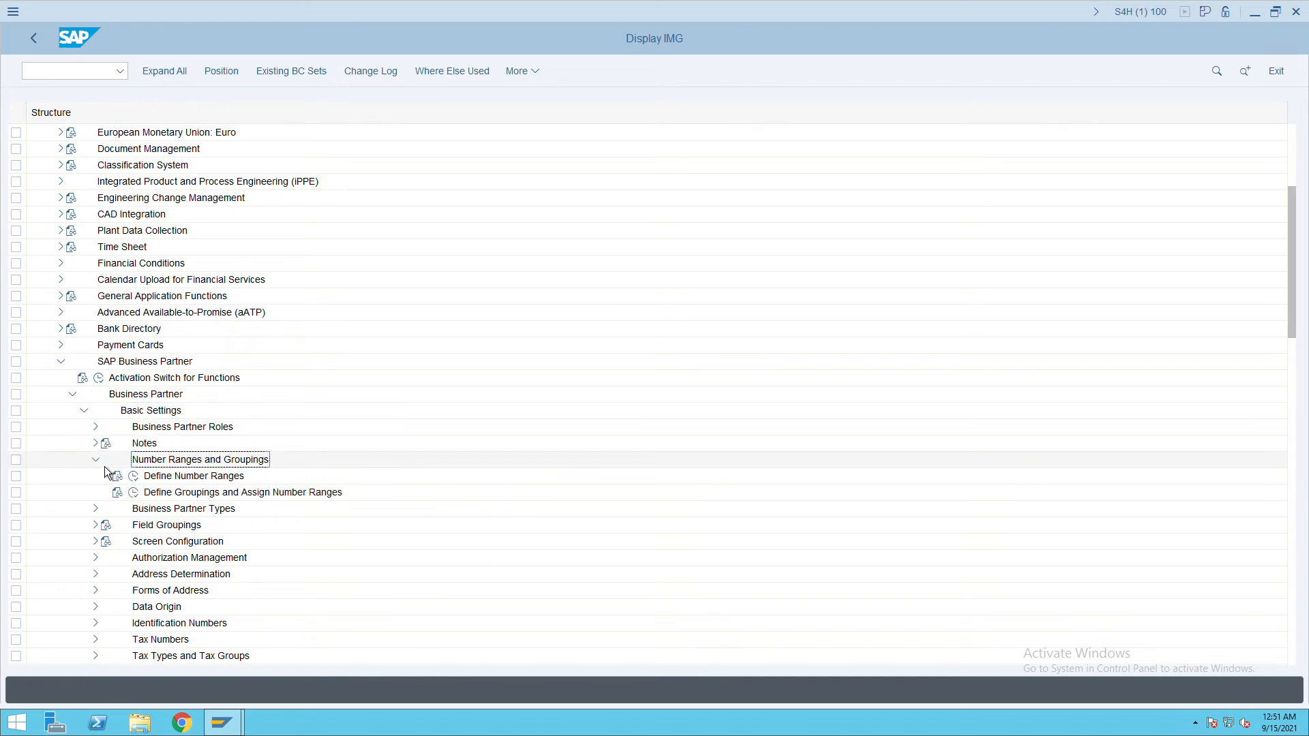
pyautogui.click(142, 482)
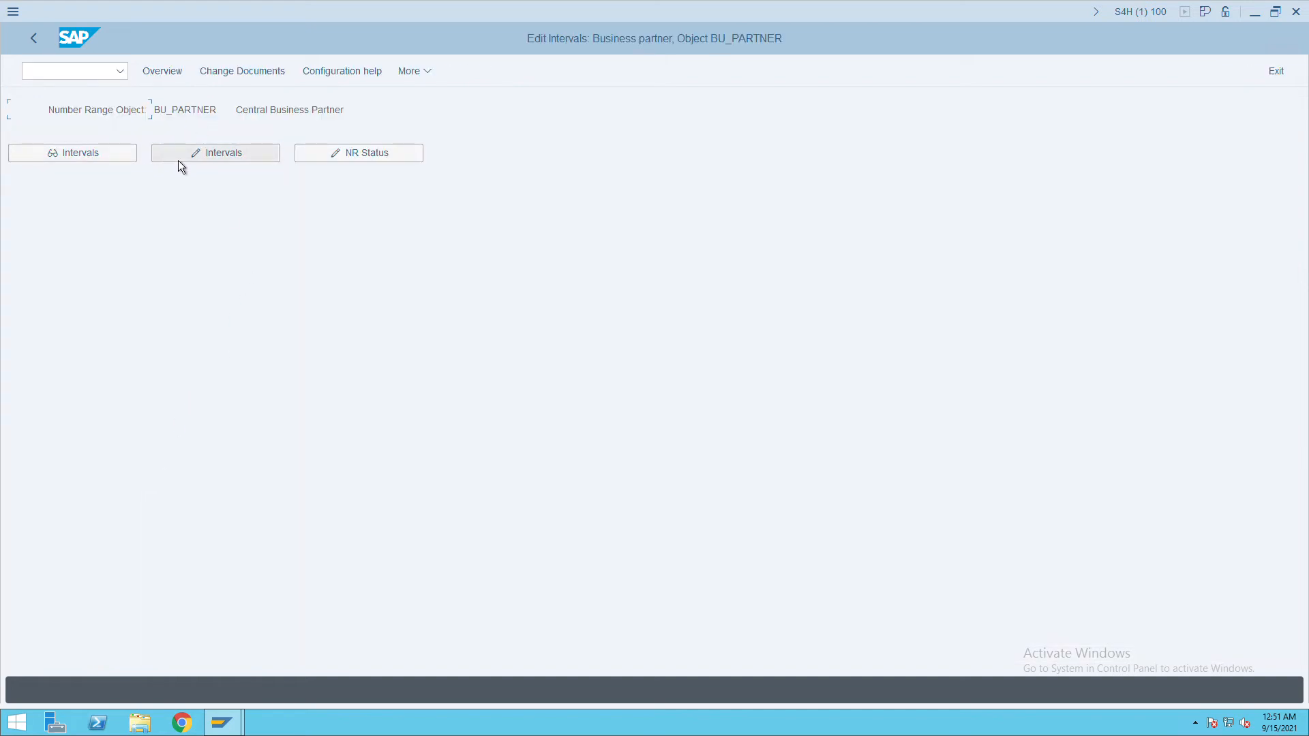
pyautogui.click(178, 161)
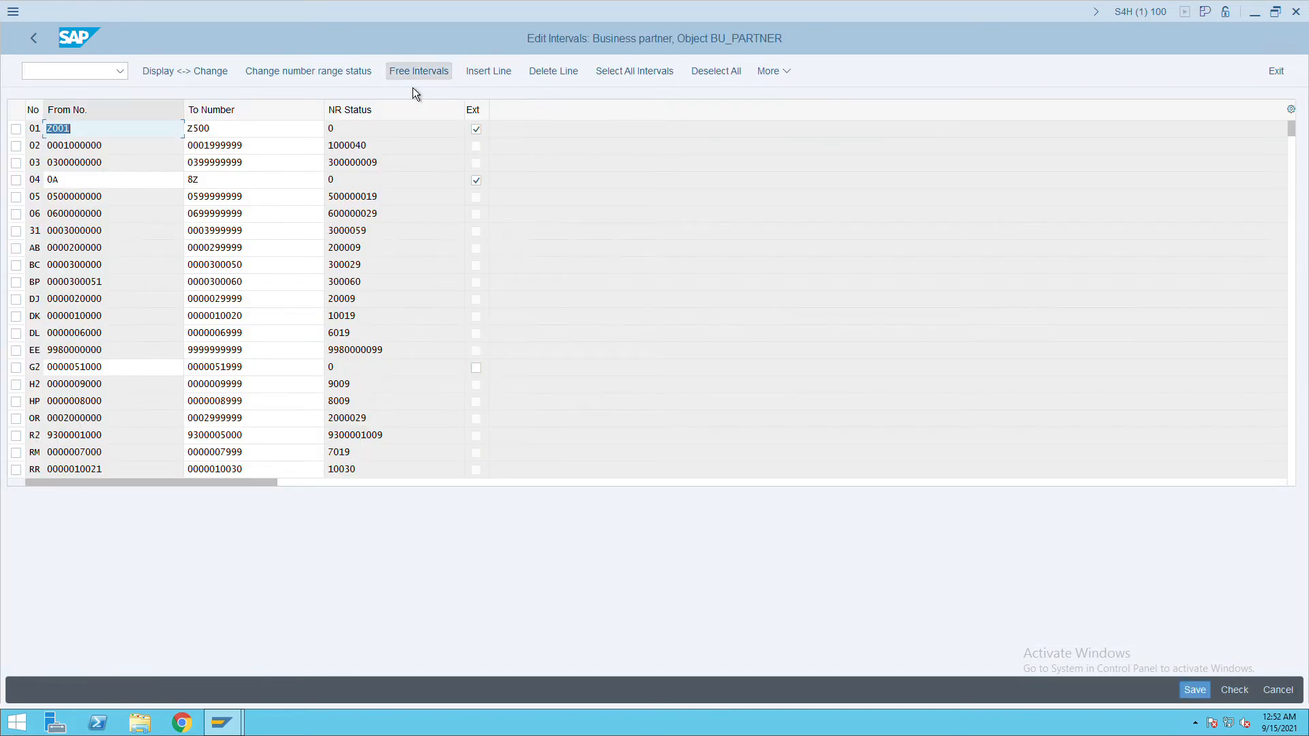
pyautogui.click(487, 72)
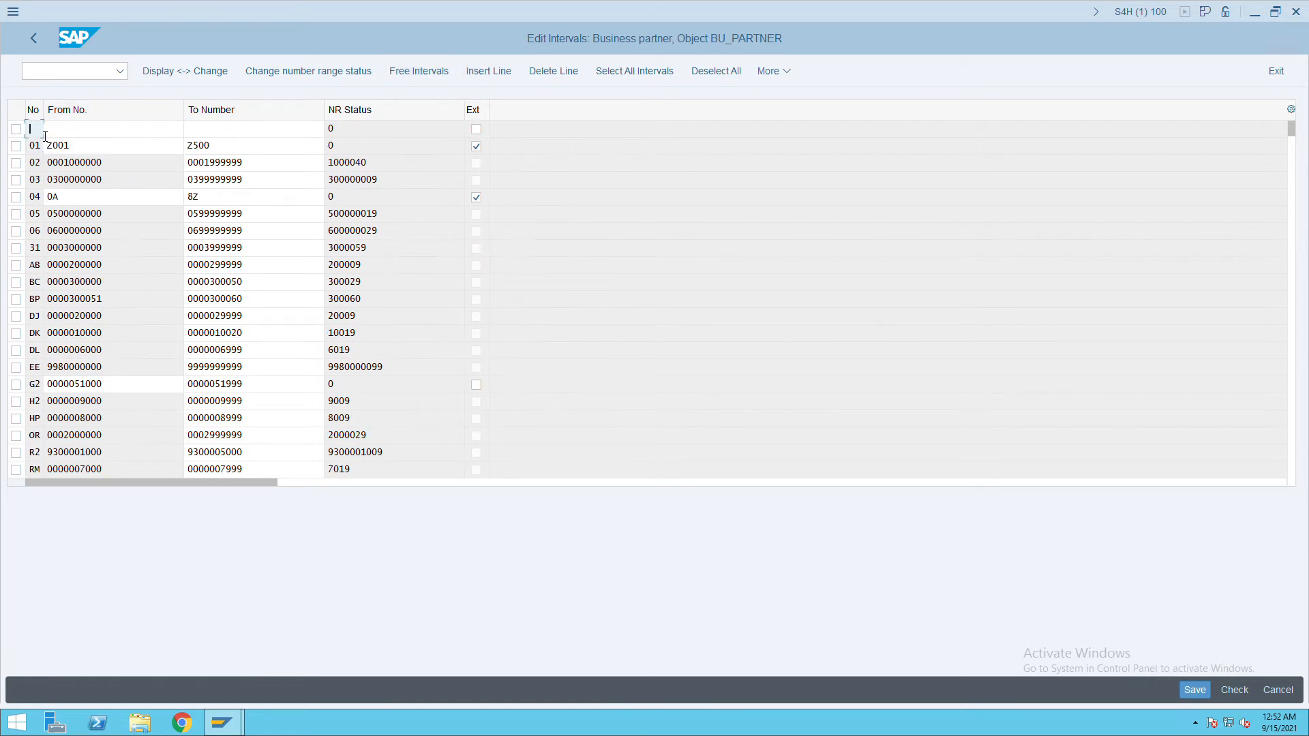
pyautogui.write('IV')
pyautogui.press('Tab')
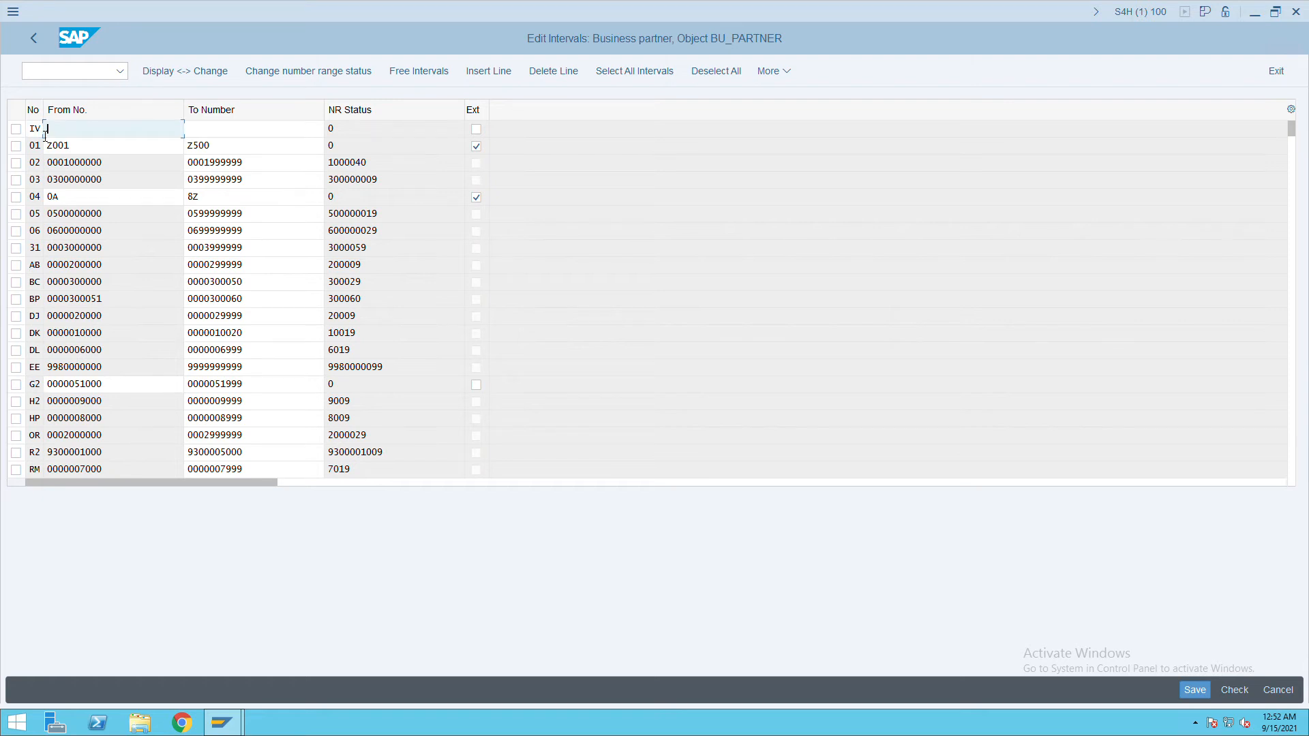
pyautogui.click(44, 136)
pyautogui.press('Tab')
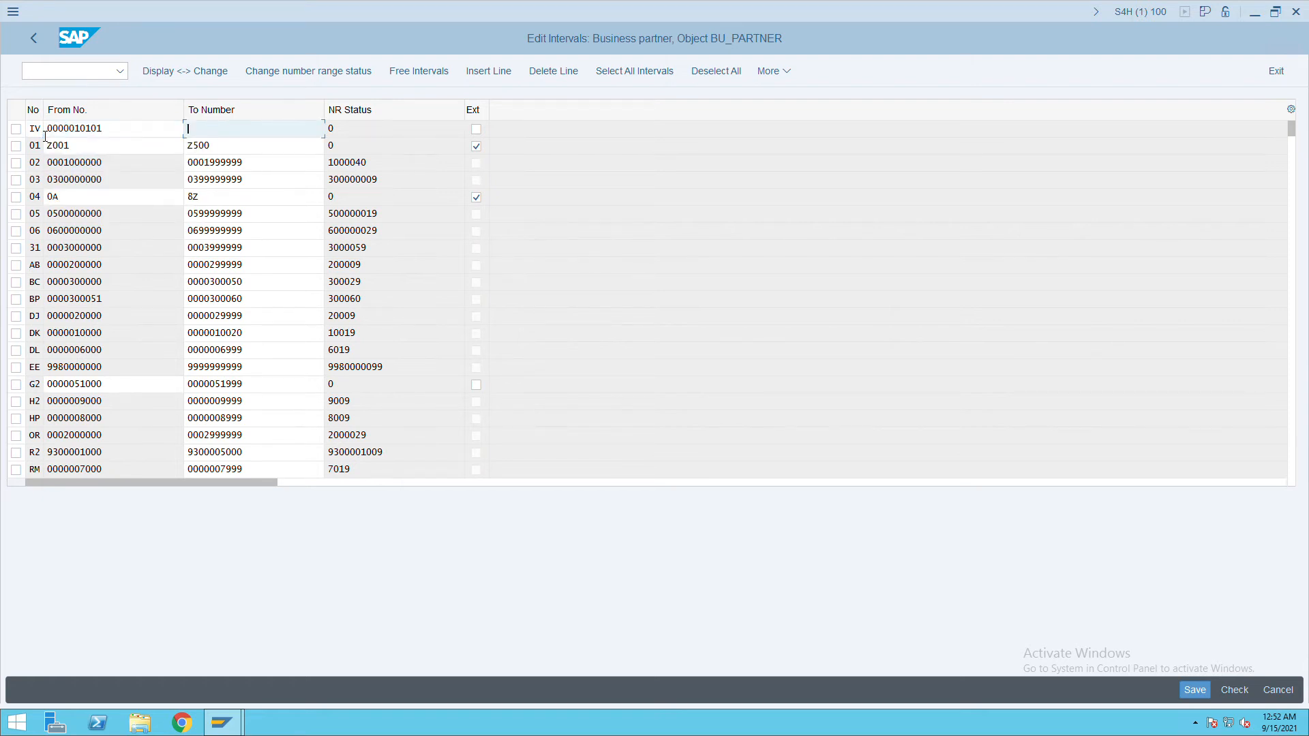
pyautogui.press('BackSpace')
pyautogui.press('Down')
pyautogui.press('Tab')
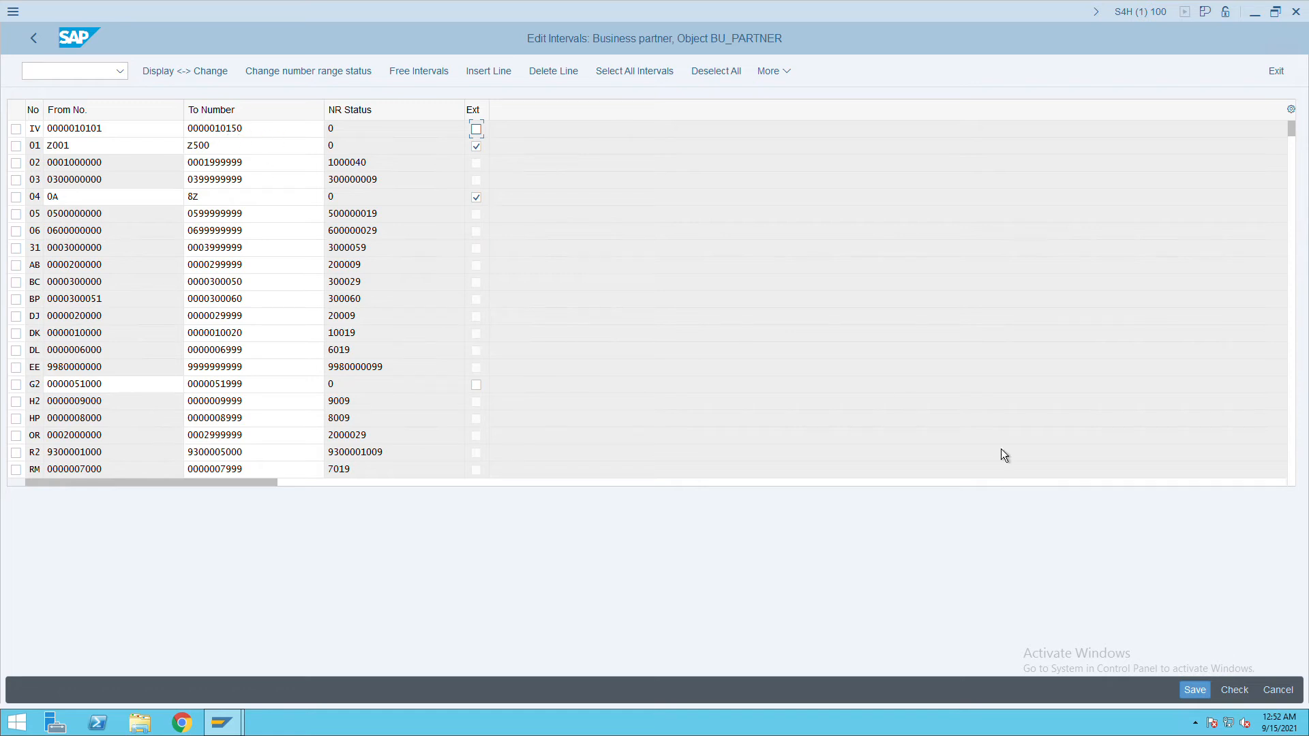
# Save the intervals, confirm the transport prompt, and return to the IMG tree.
pyautogui.click(1195, 690)
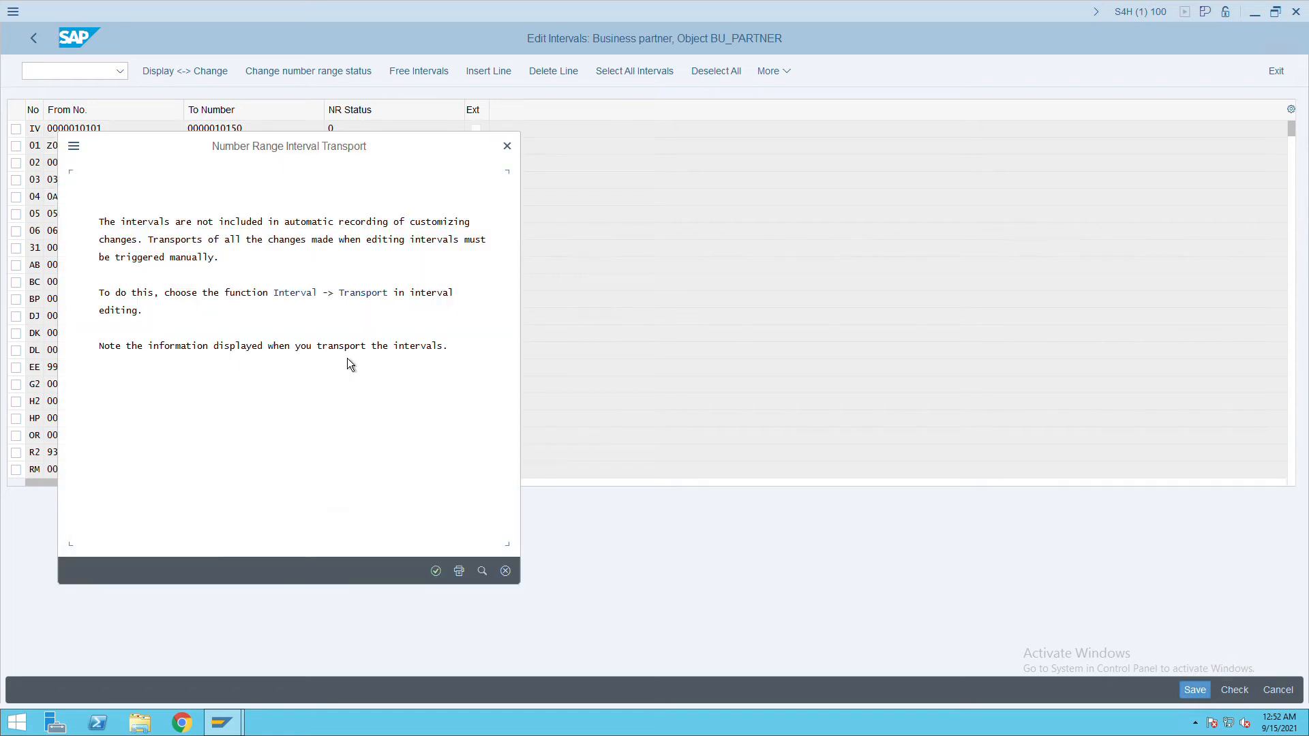
pyautogui.click(442, 577)
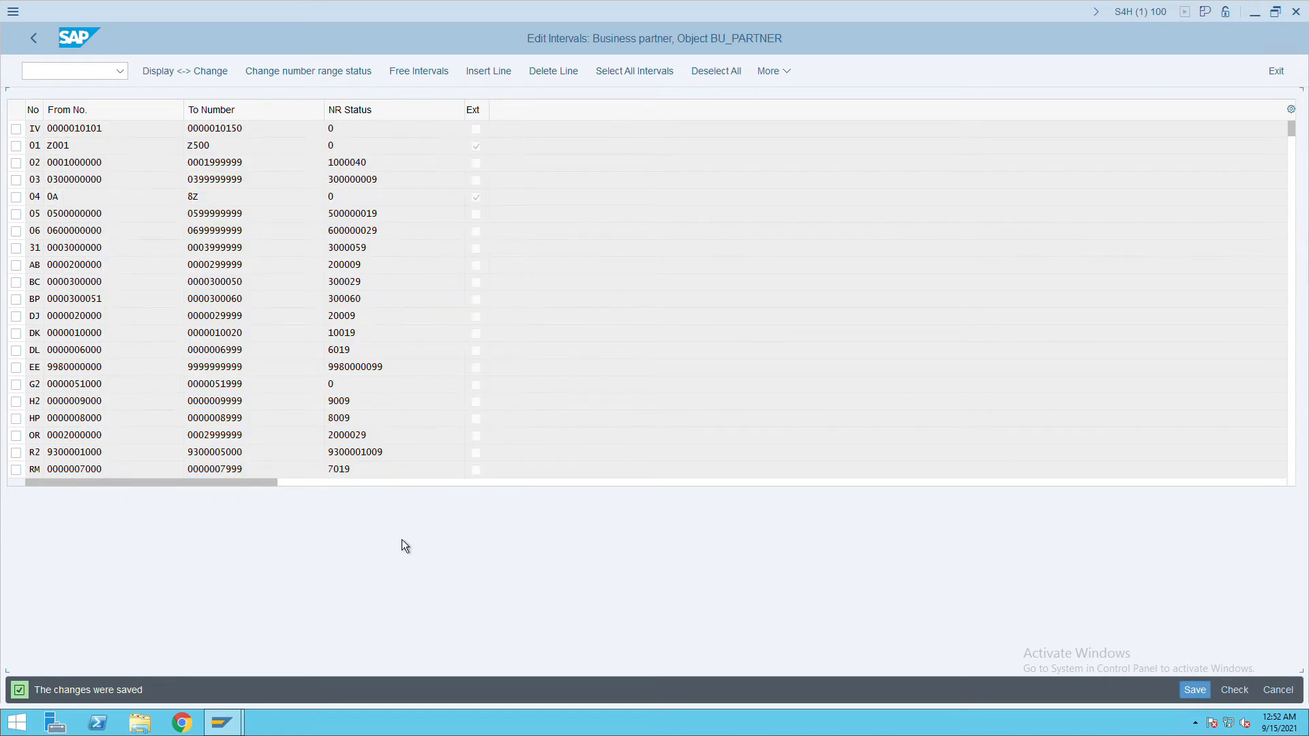
pyautogui.click(35, 41)
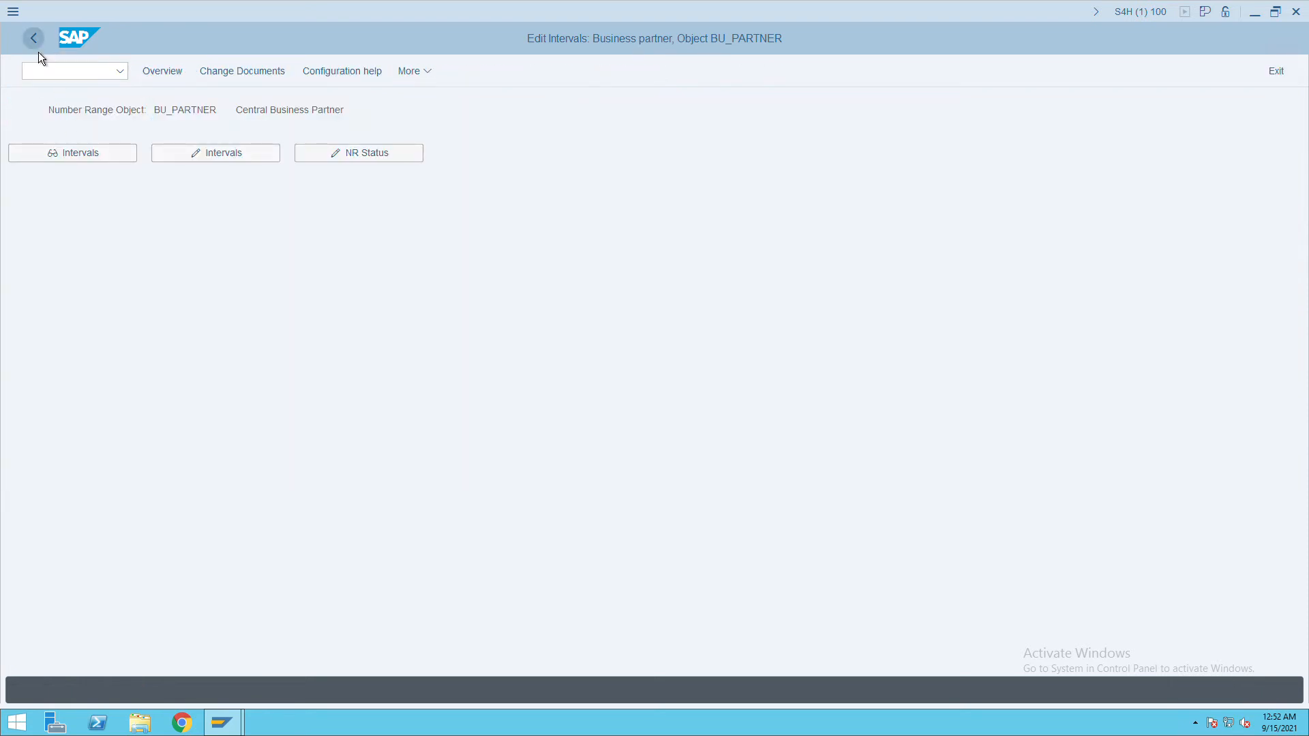
pyautogui.click(37, 51)
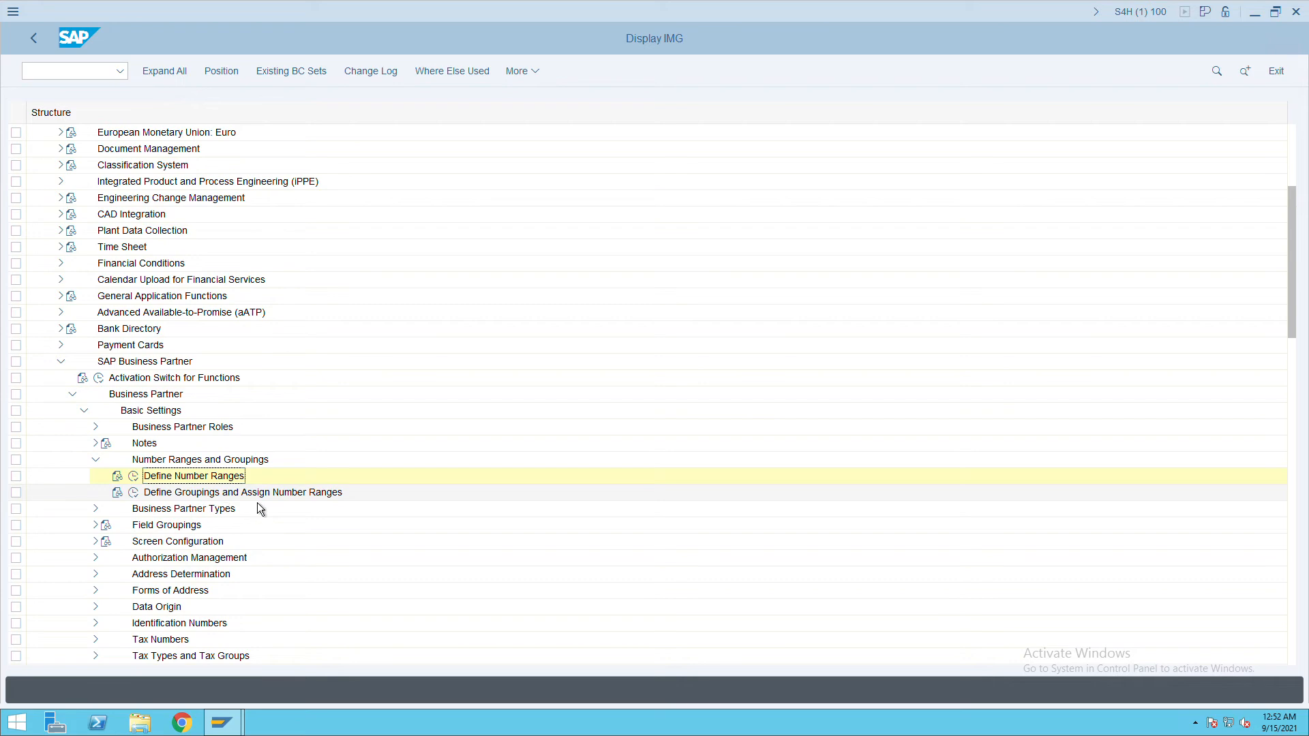
# Add BP grouping ITCV with short name 'itc vendor' and number range IV.
pyautogui.click(139, 499)
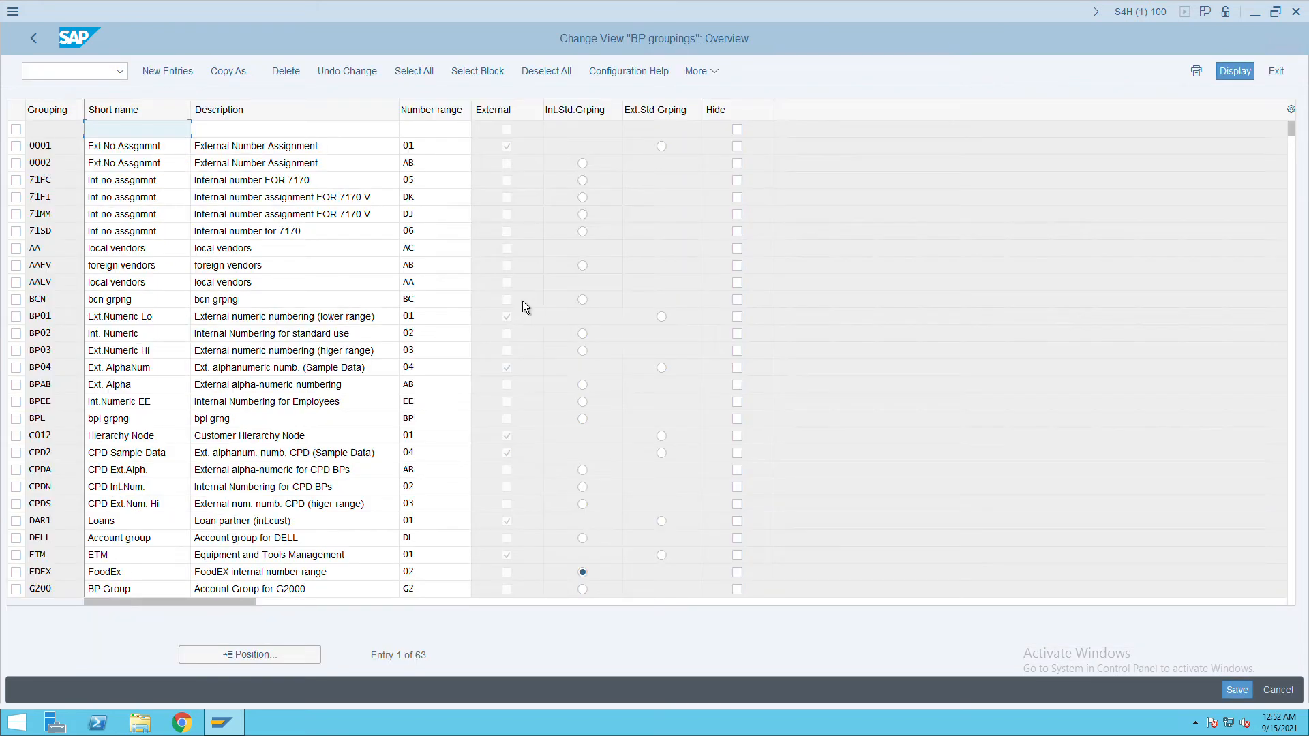
pyautogui.click(168, 71)
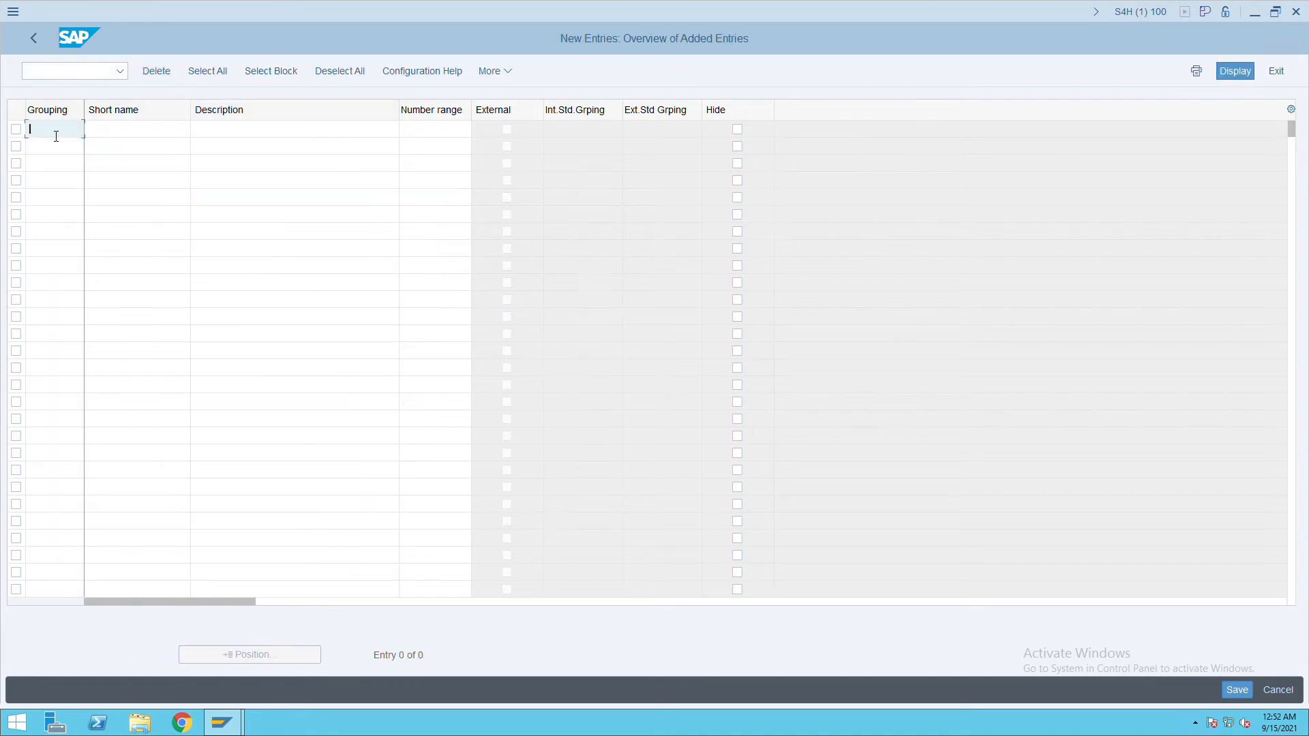
pyautogui.write('itcv')
pyautogui.press('Tab')
pyautogui.write('itc ven')
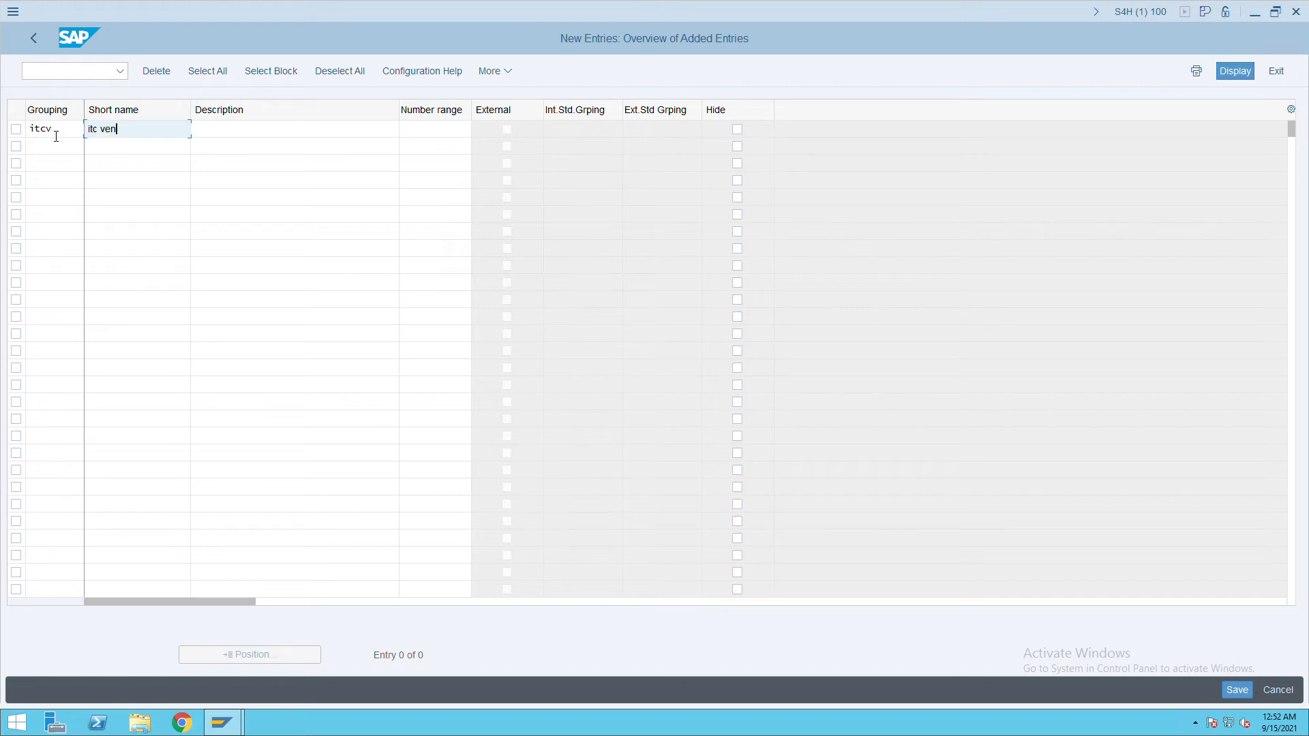
pyautogui.write('dor')
pyautogui.press('Tab')
pyautogui.write('itc vendor')
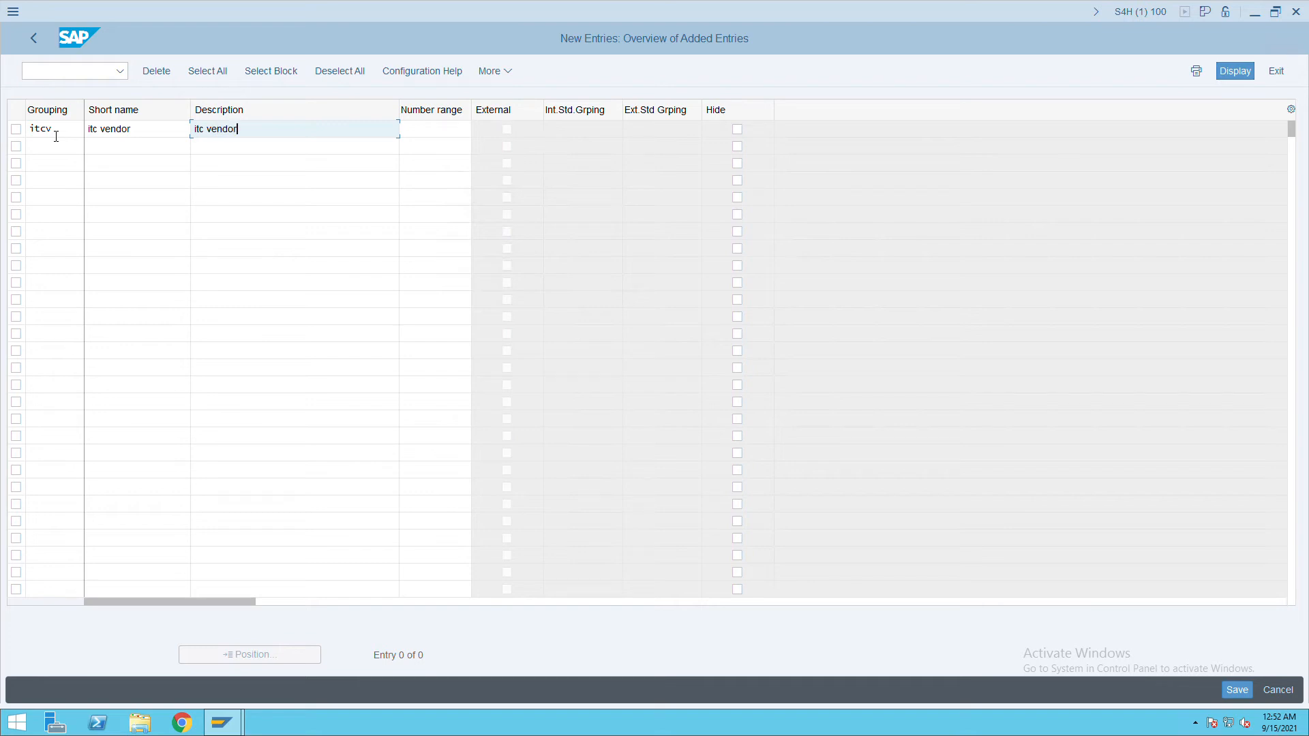
pyautogui.press('Tab')
pyautogui.write('iv')
pyautogui.press('Tab')
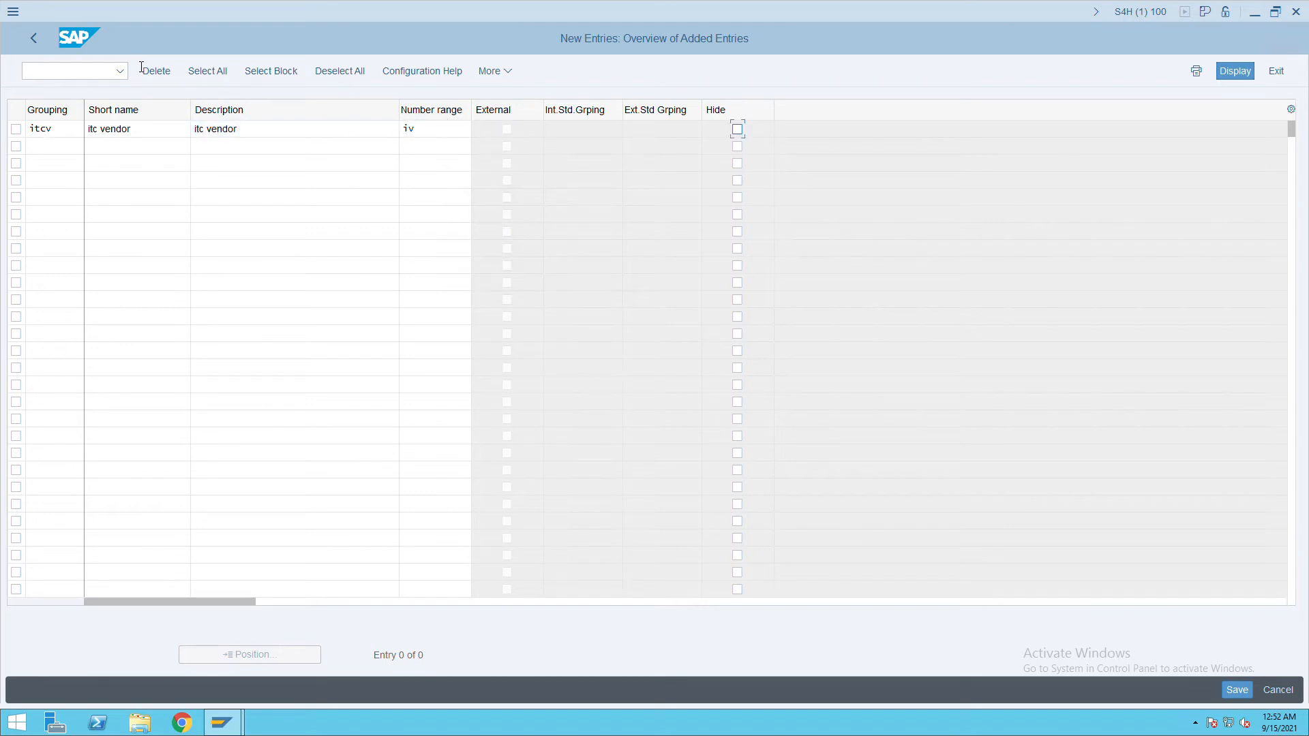
# Save the ITCV grouping and return to the IMG structure tree.
pyautogui.click(1249, 692)
pyautogui.click(42, 51)
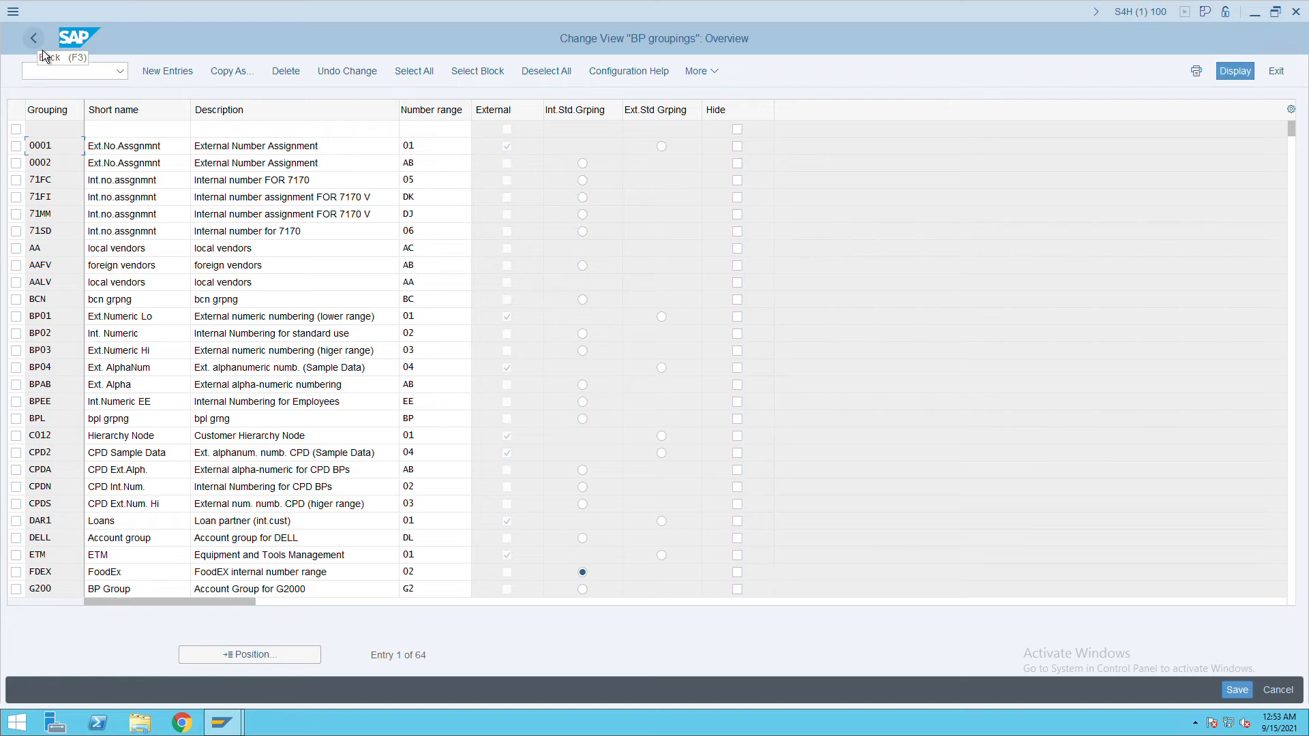
pyautogui.click(42, 52)
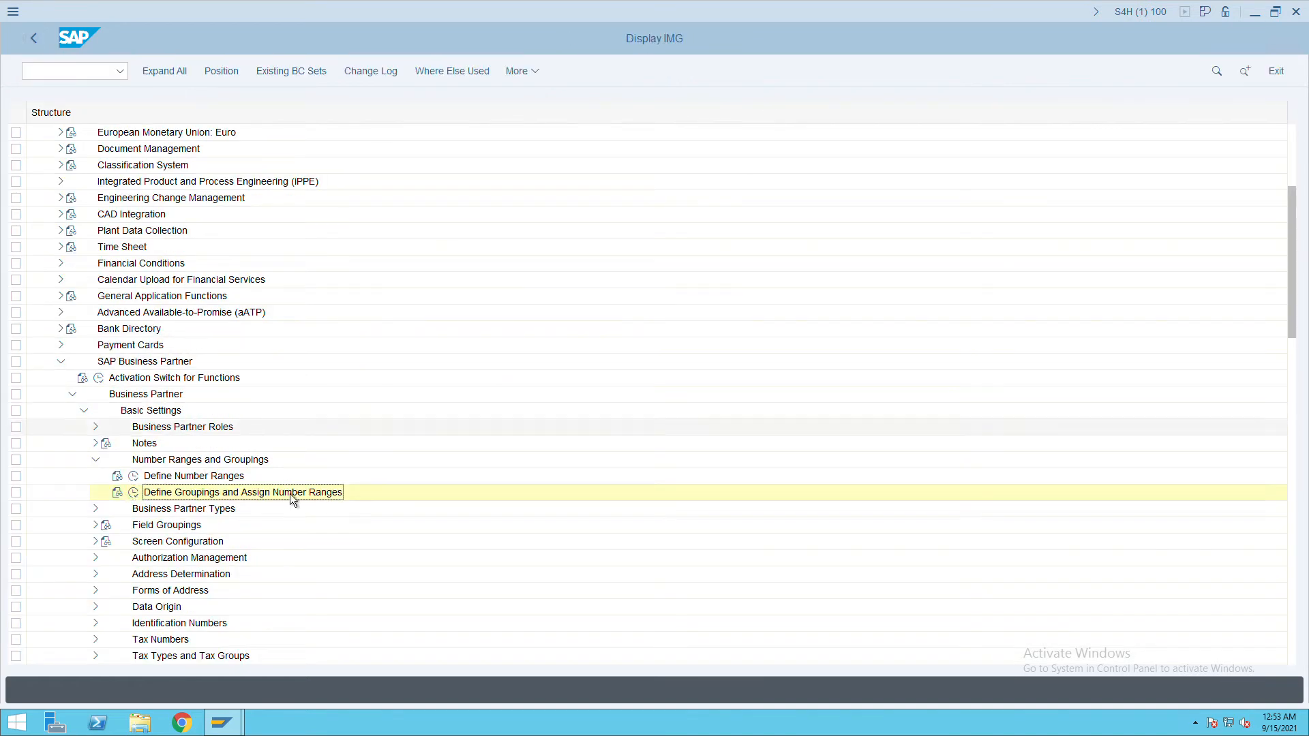
# Expand Master Data Synchronization in the SPRO reference IMG tree.
pyautogui.scroll(-3, 350, 515)
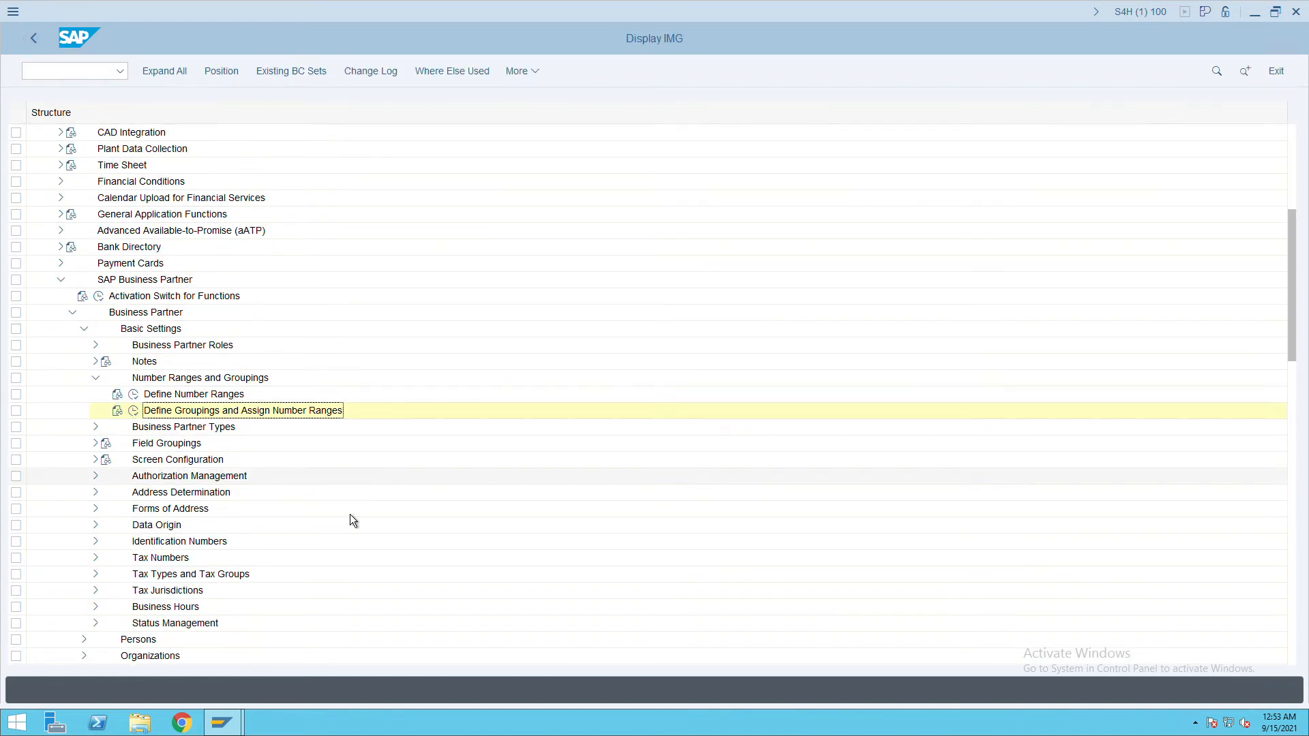
pyautogui.scroll(-2, 122, 446)
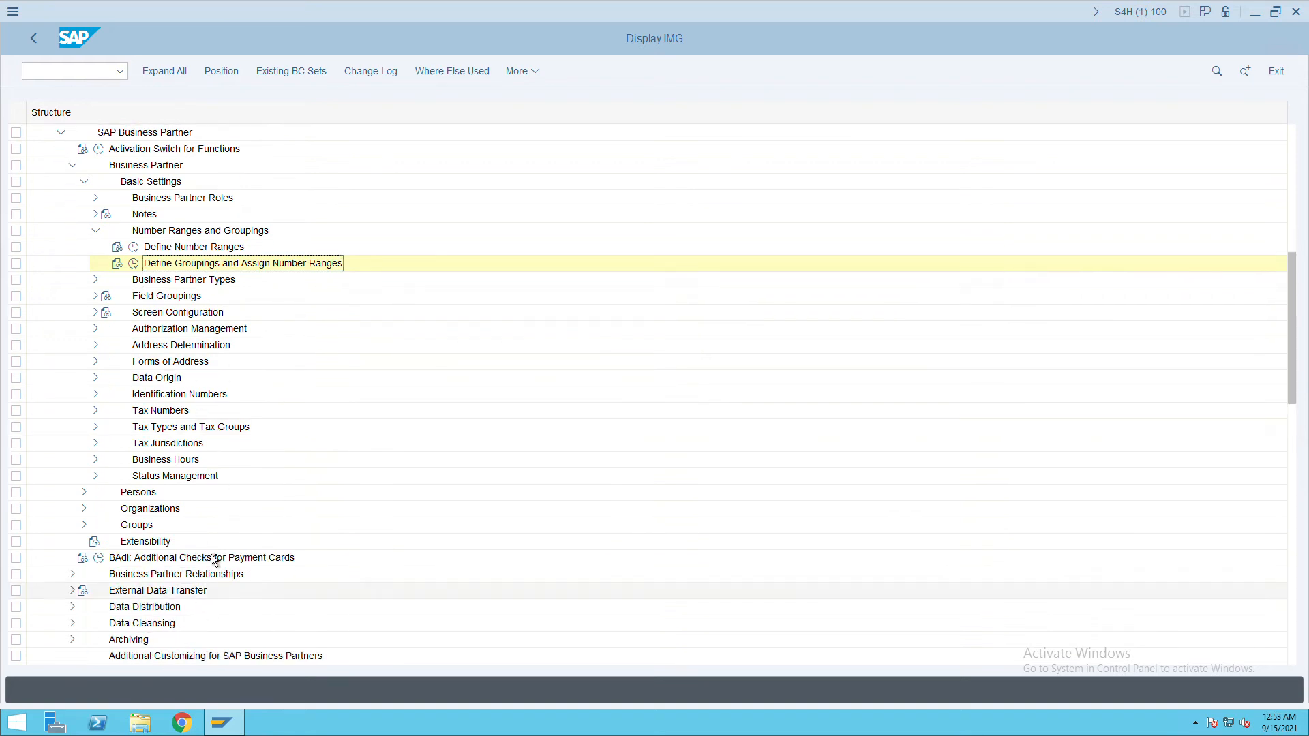
pyautogui.scroll(-2, 222, 504)
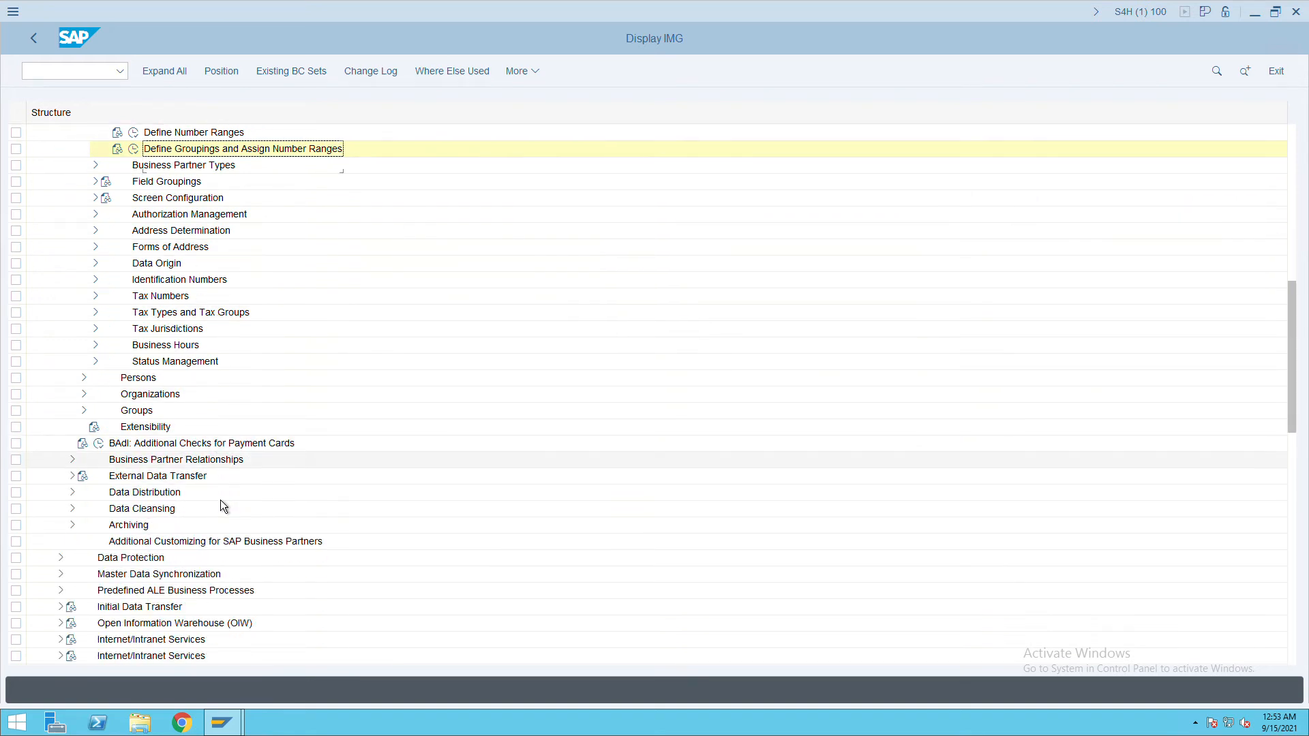
pyautogui.click(126, 578)
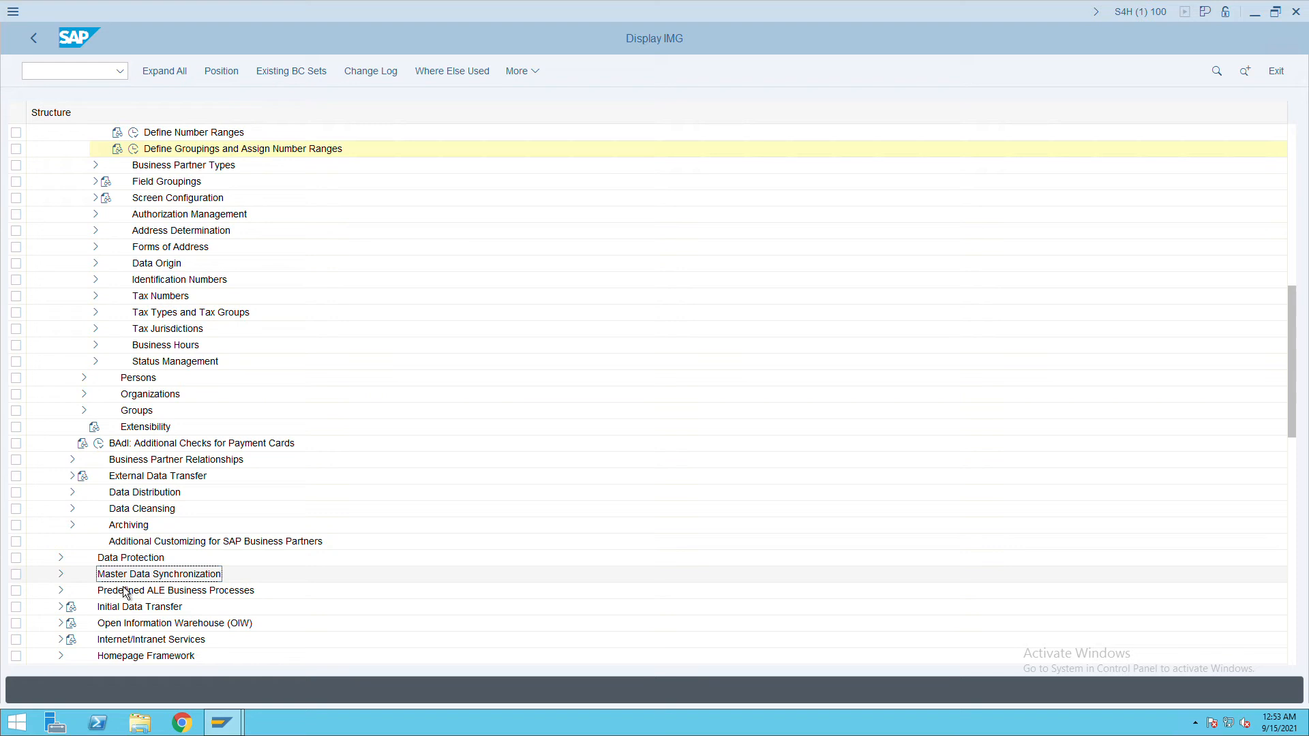
pyautogui.click(63, 577)
pyautogui.scroll(-1, 289, 485)
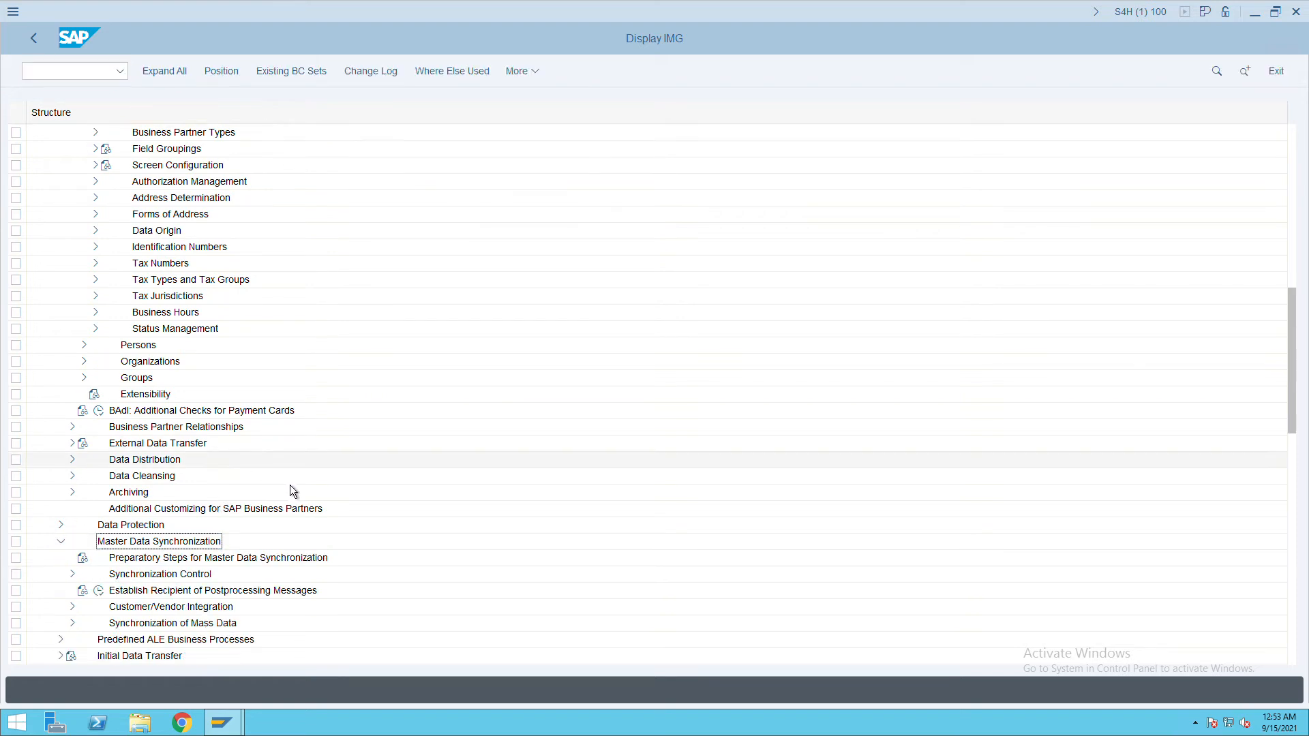
pyautogui.scroll(-4, 290, 484)
pyautogui.scroll(-1, 272, 489)
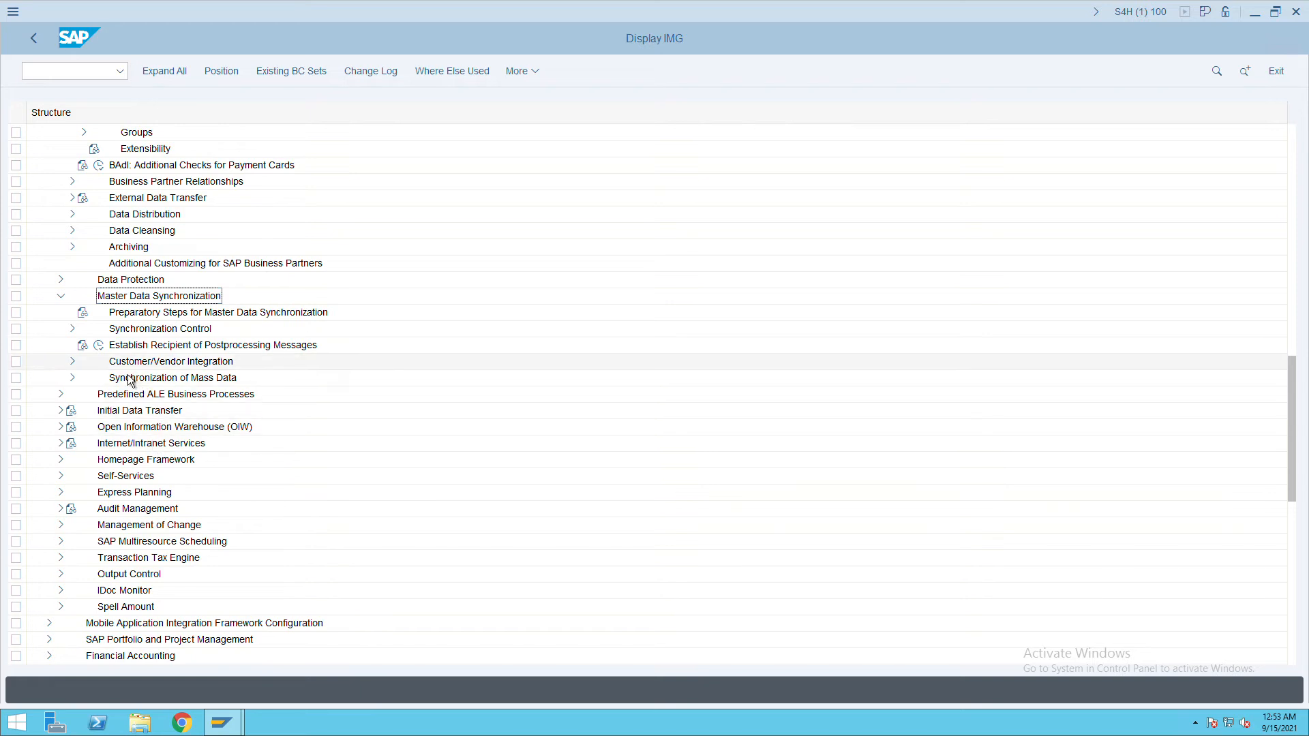
# Execute Define Number Assignment for Direction BP to Vendor under Customer/Vendor Integration > Assign Keys.
pyautogui.click(81, 369)
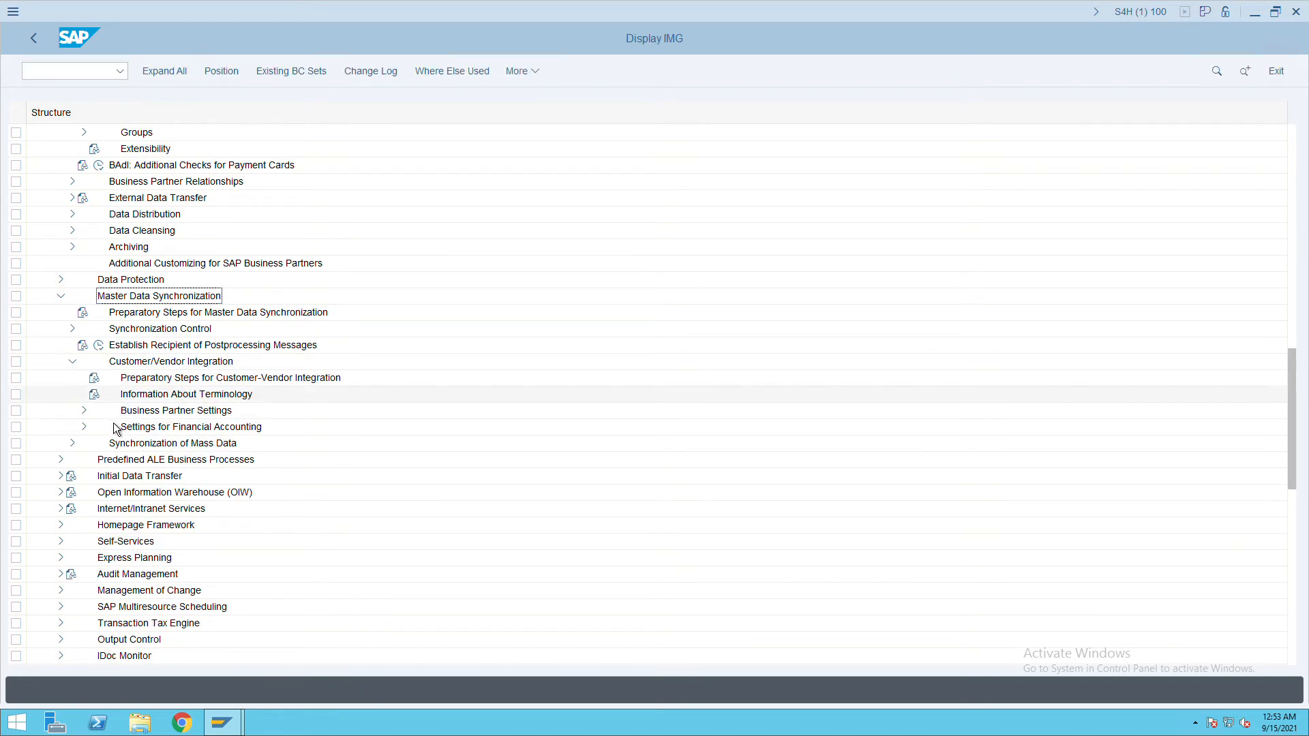
pyautogui.click(86, 412)
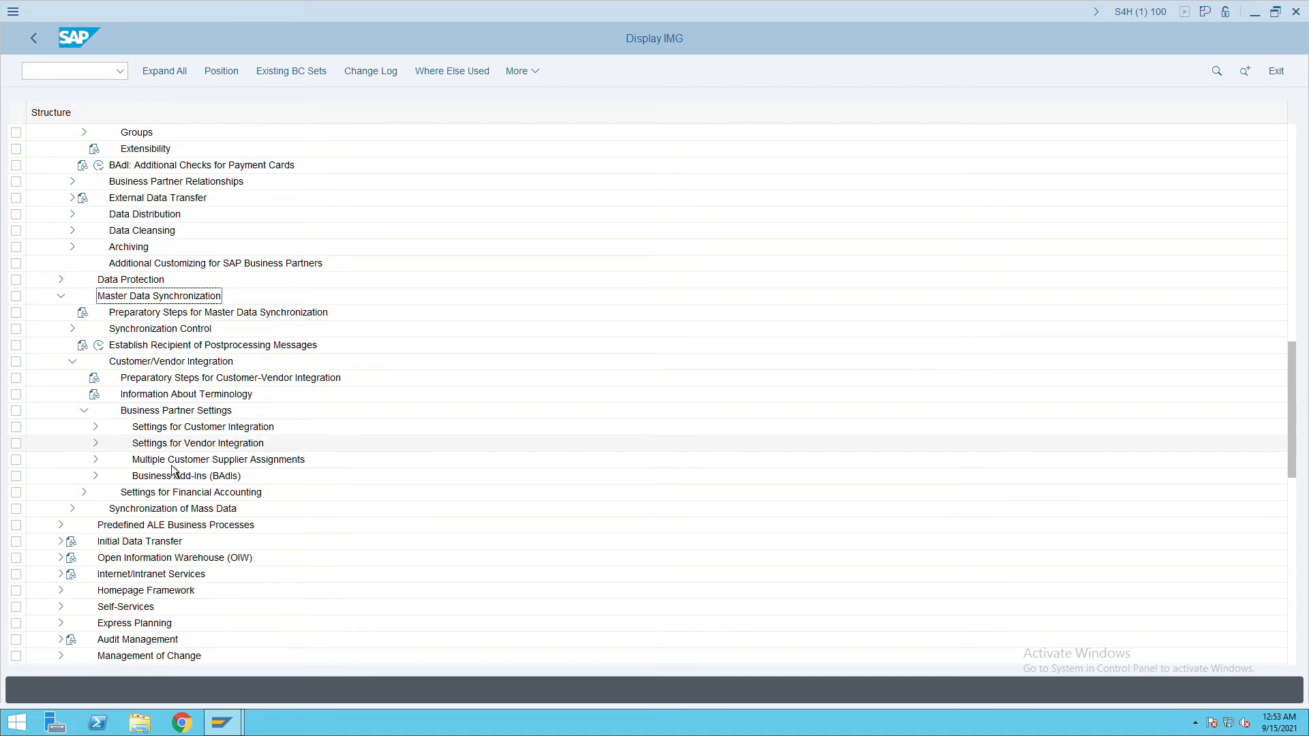
pyautogui.click(174, 444)
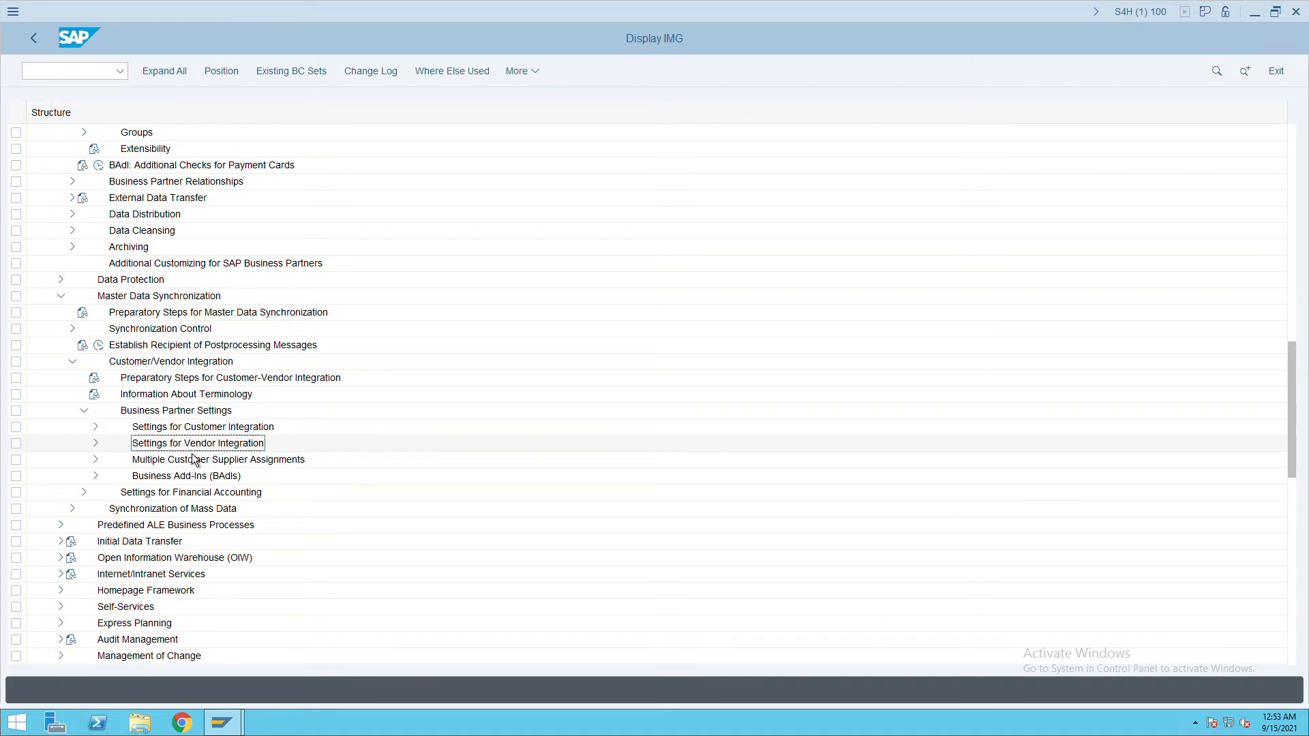
pyautogui.click(97, 445)
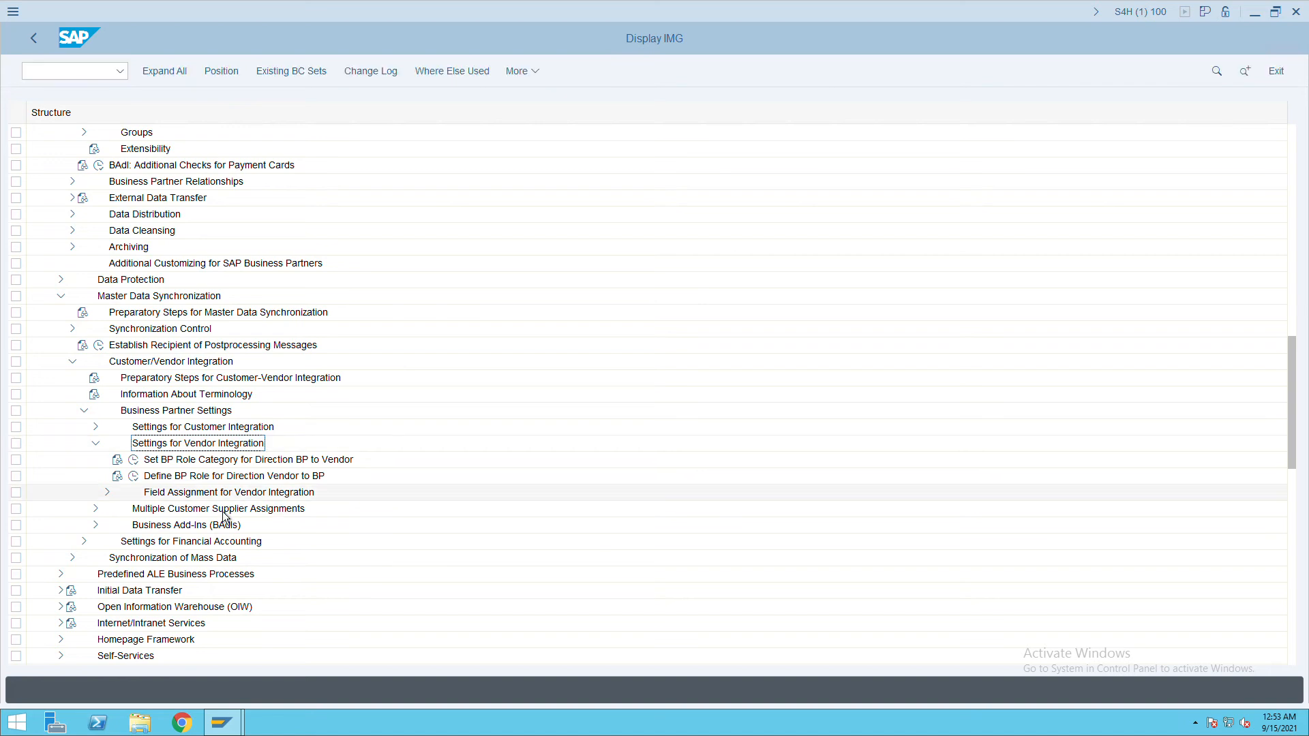
pyautogui.click(116, 500)
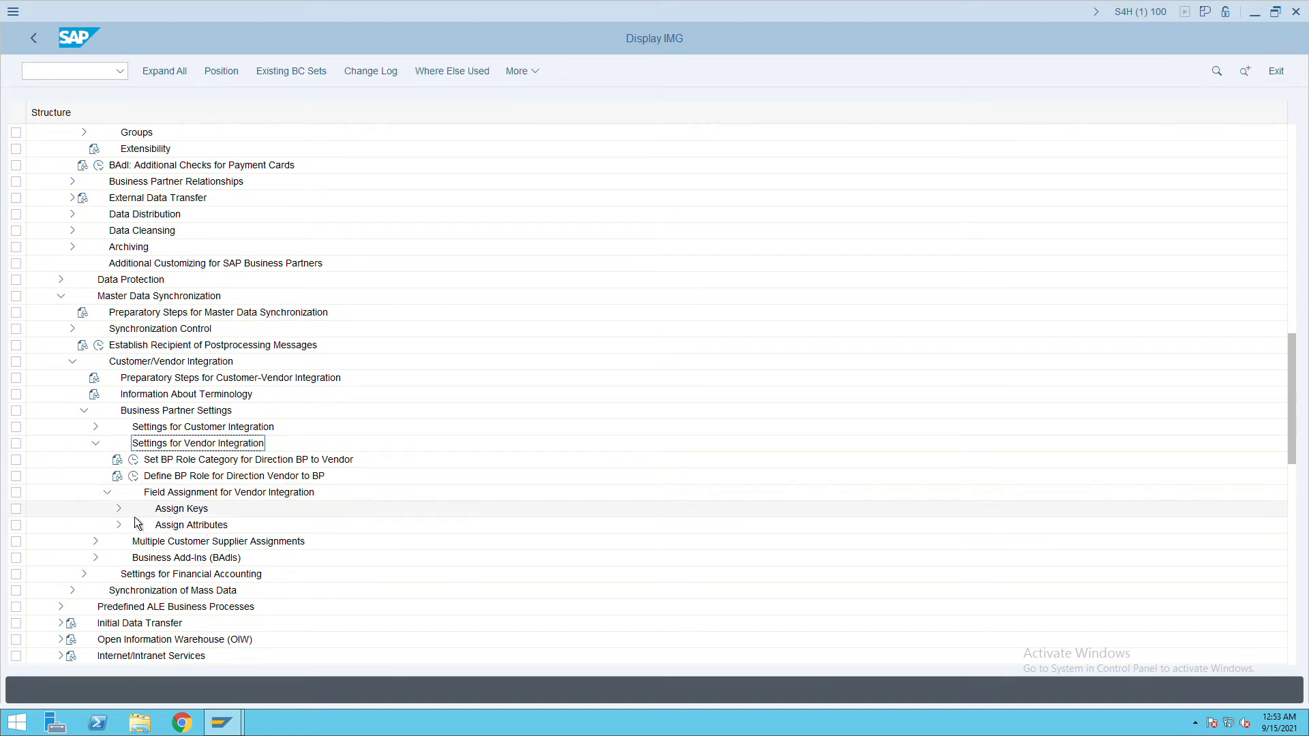
pyautogui.click(119, 509)
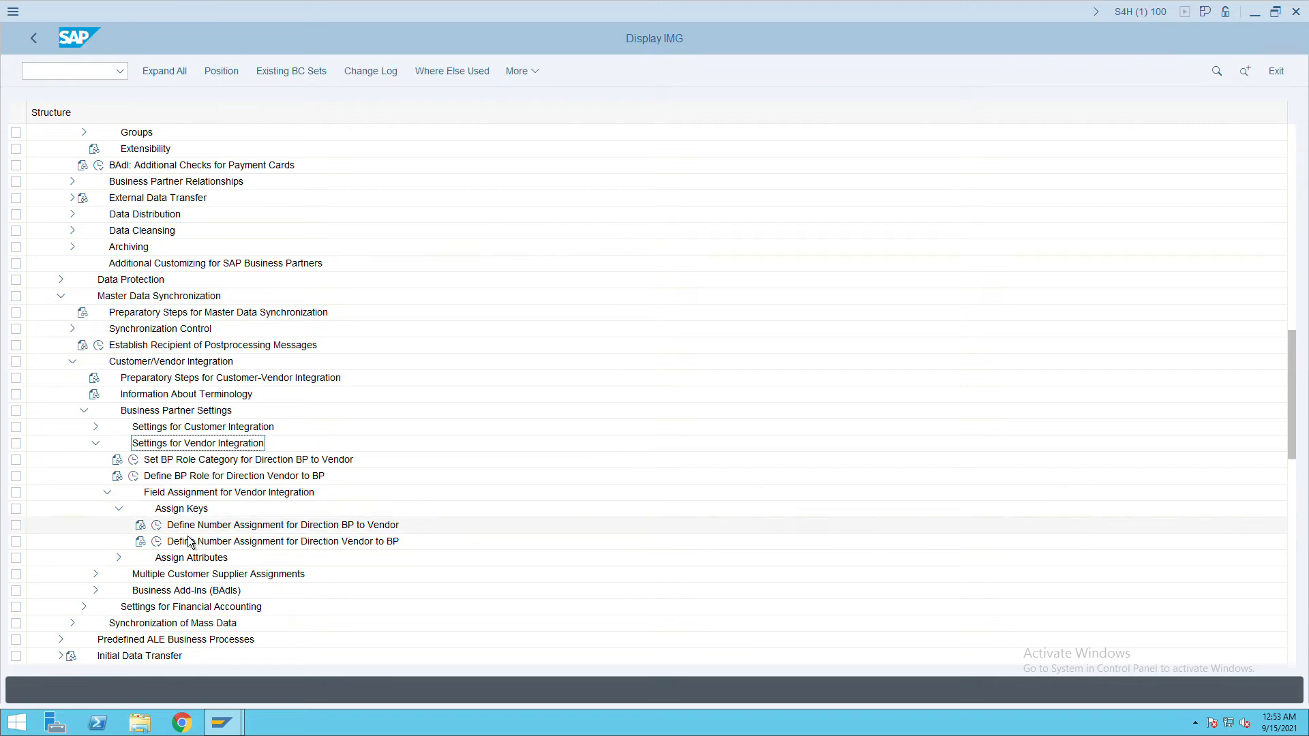
pyautogui.click(157, 526)
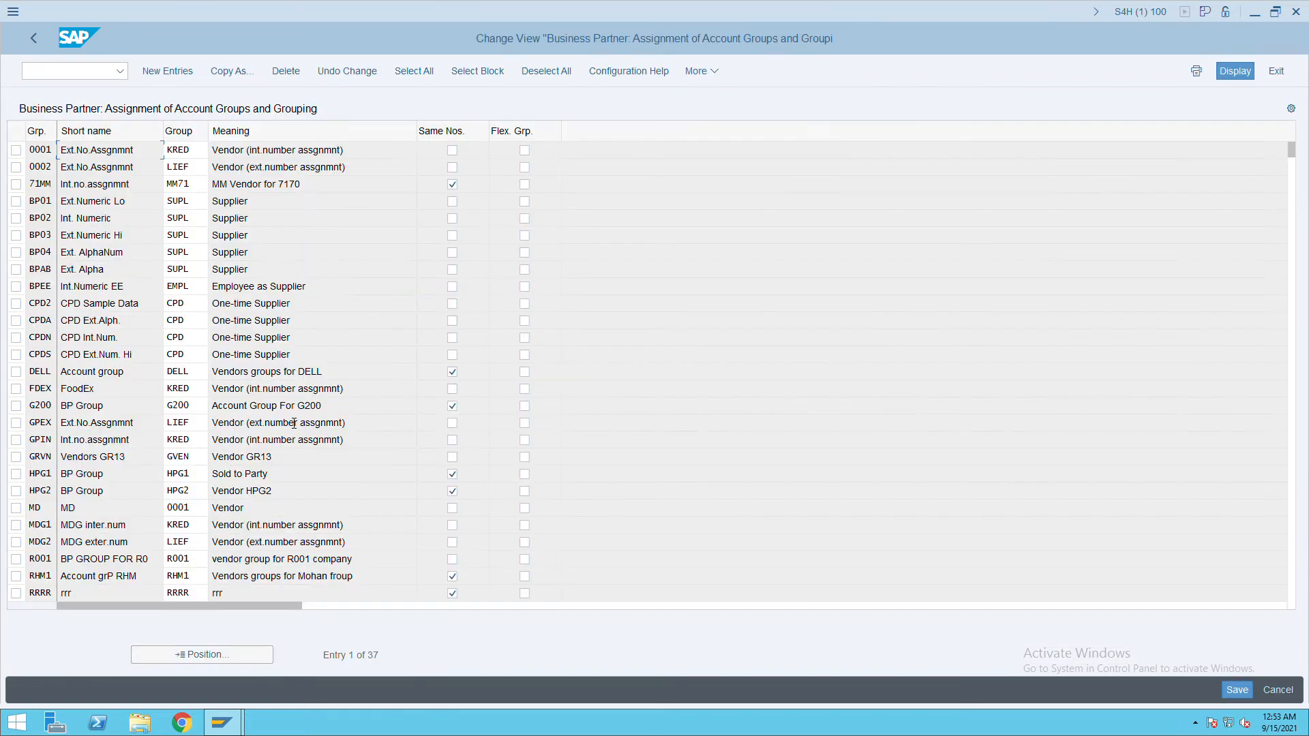
# Add an entry linking BP grouping ITCV to vendor account group ITCV with same numbers, and save.
pyautogui.click(168, 73)
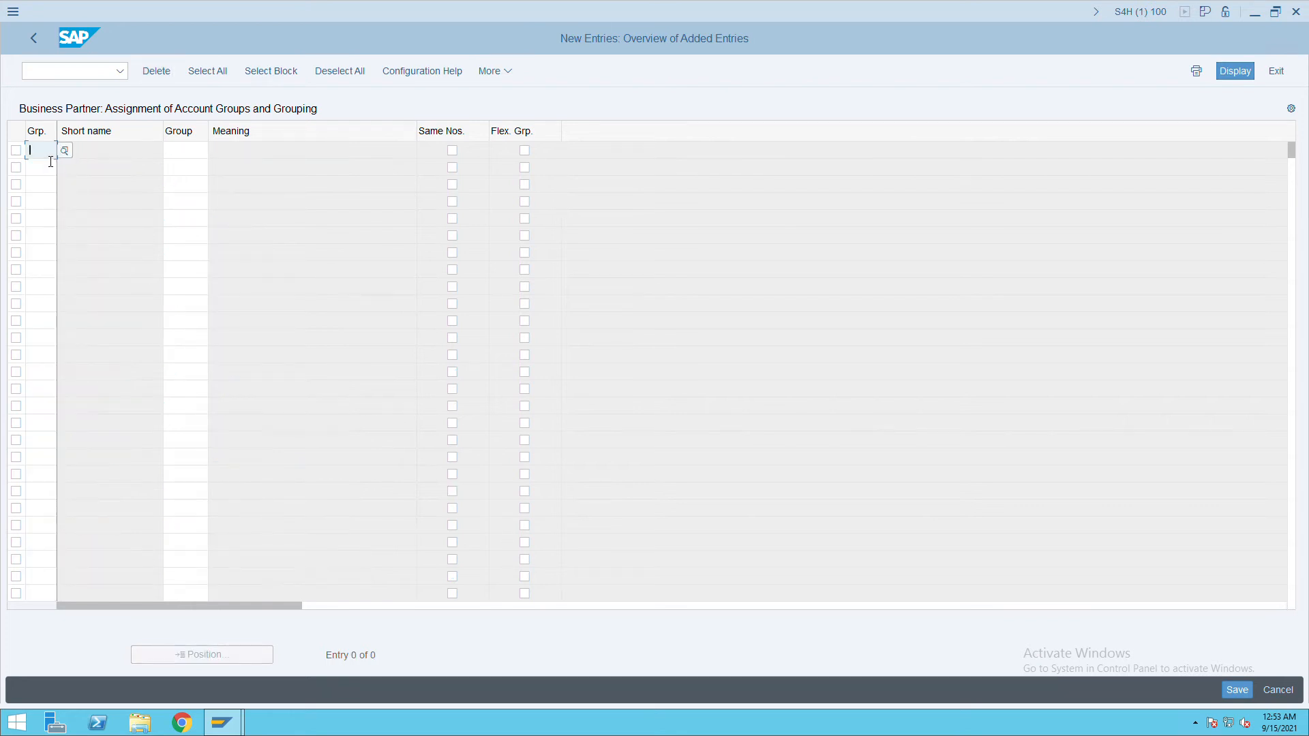
pyautogui.write('itcv')
pyautogui.press('Tab')
pyautogui.write('it')
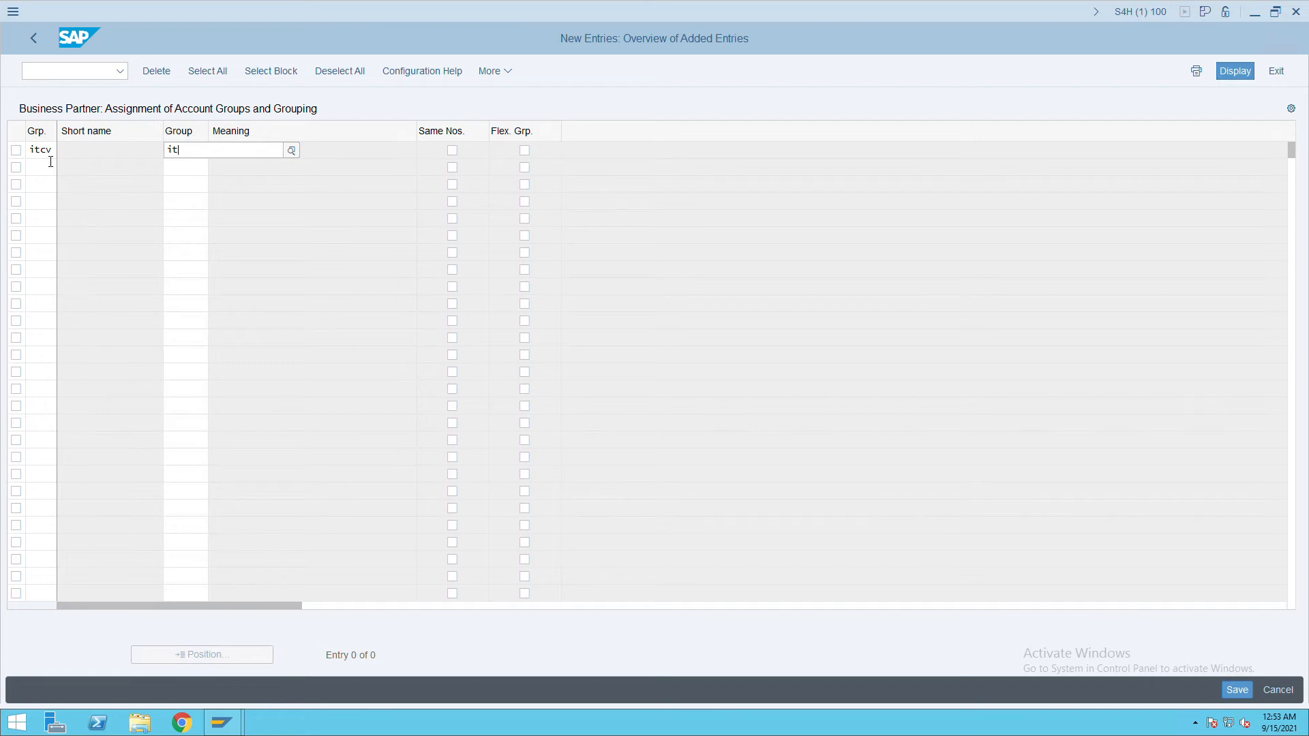
pyautogui.write('cv')
pyautogui.press('Tab')
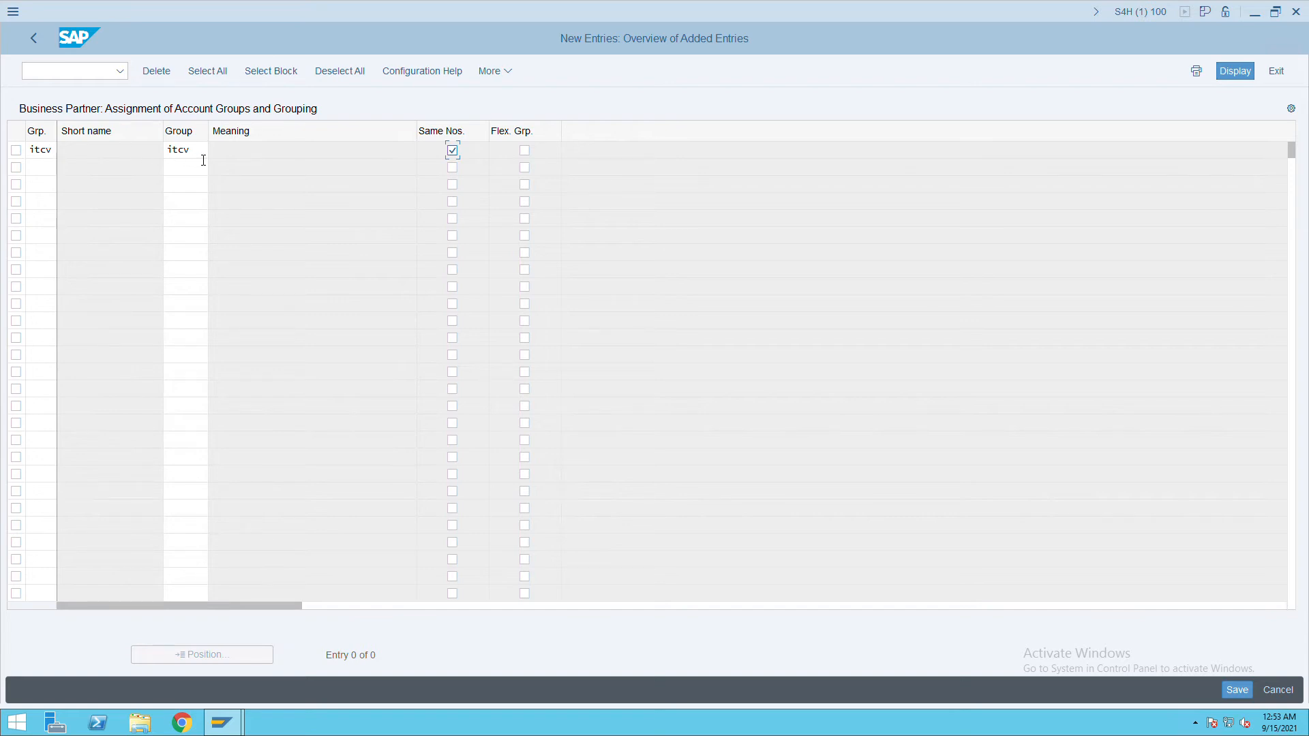
pyautogui.click(1239, 691)
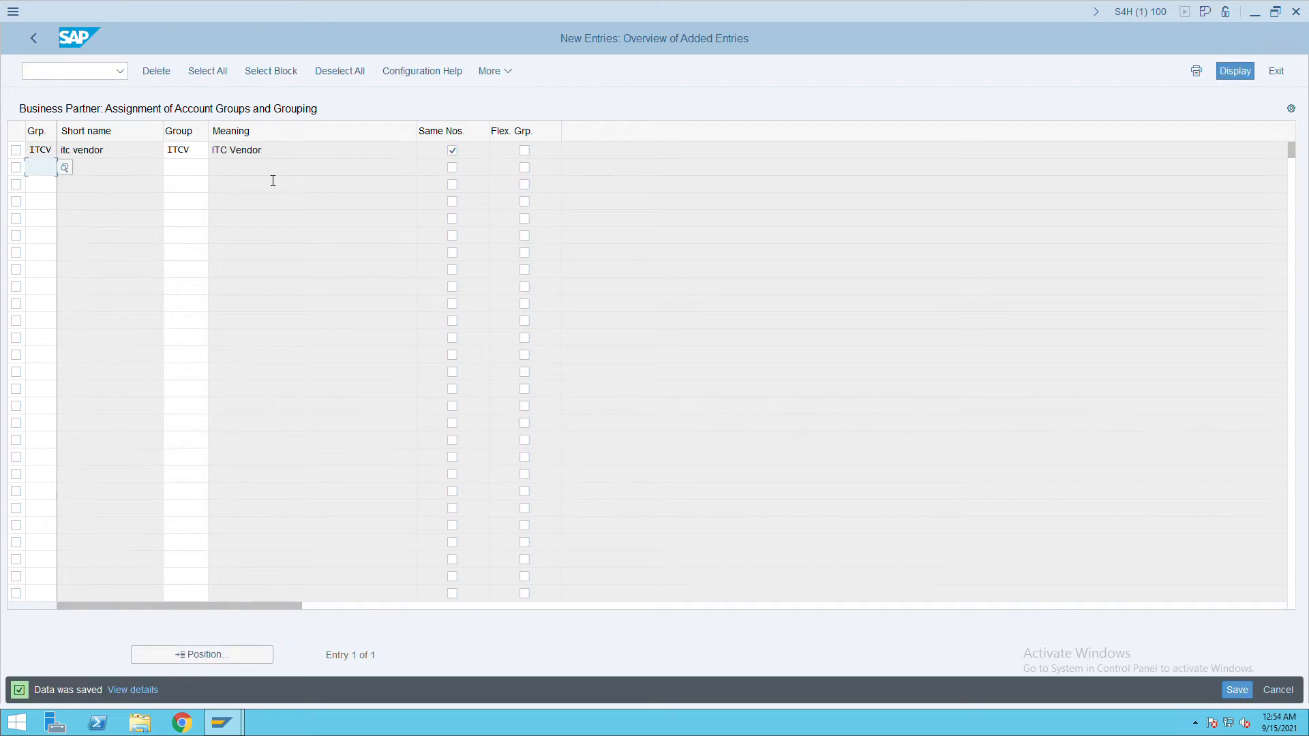
pyautogui.click(80, 72)
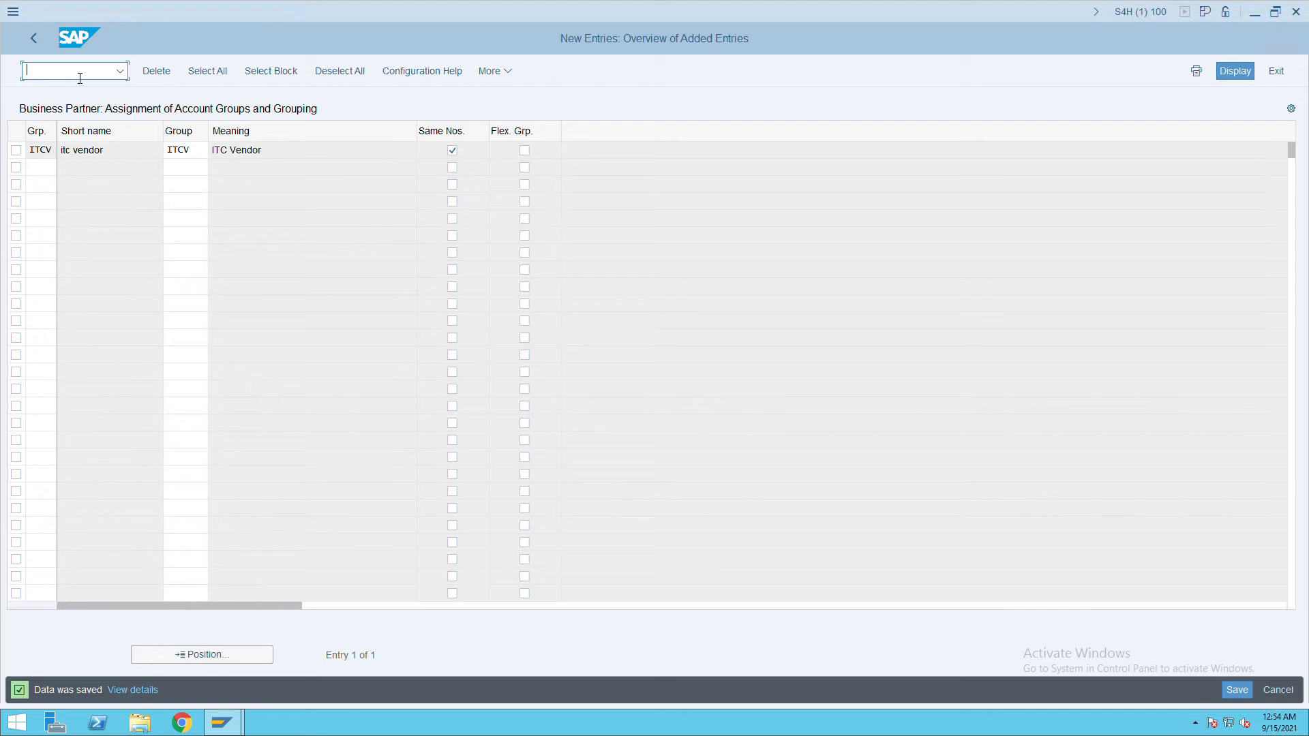
# Start creating an organization business partner with /nBP.
pyautogui.write('/nbp')
pyautogui.press('Return')
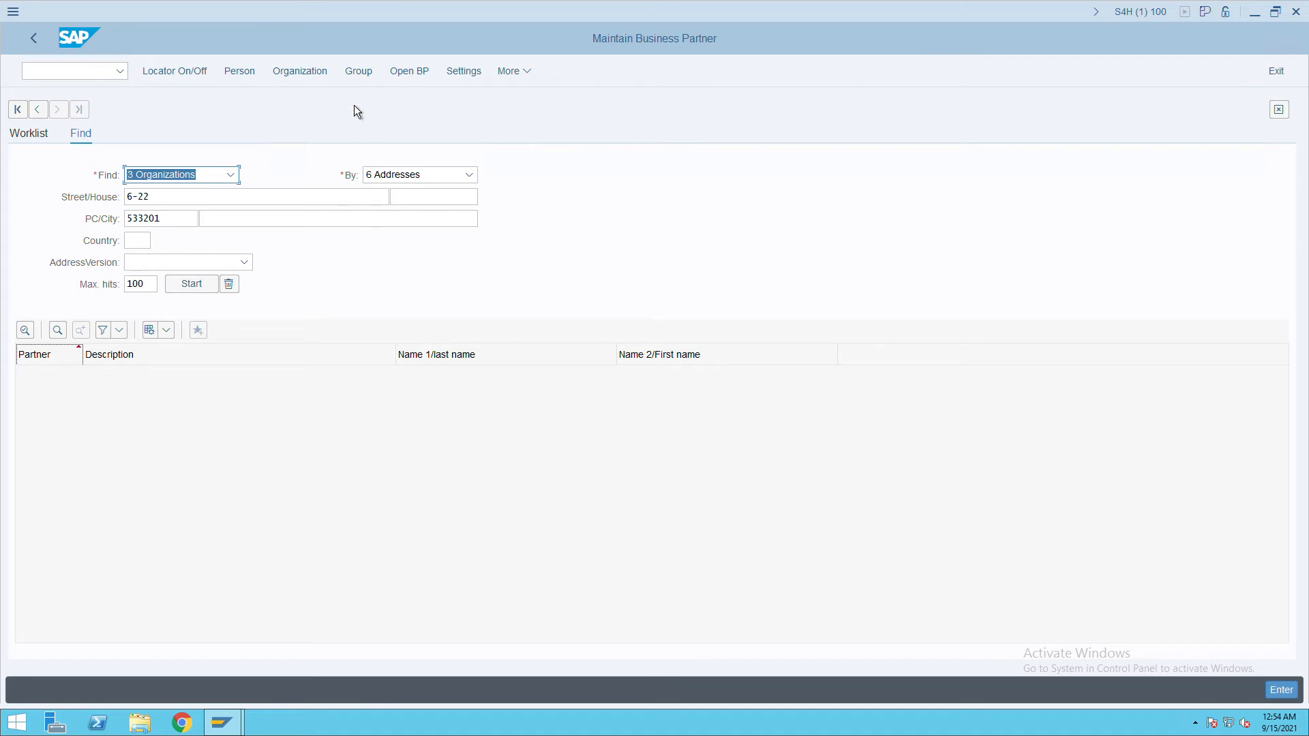
pyautogui.click(306, 81)
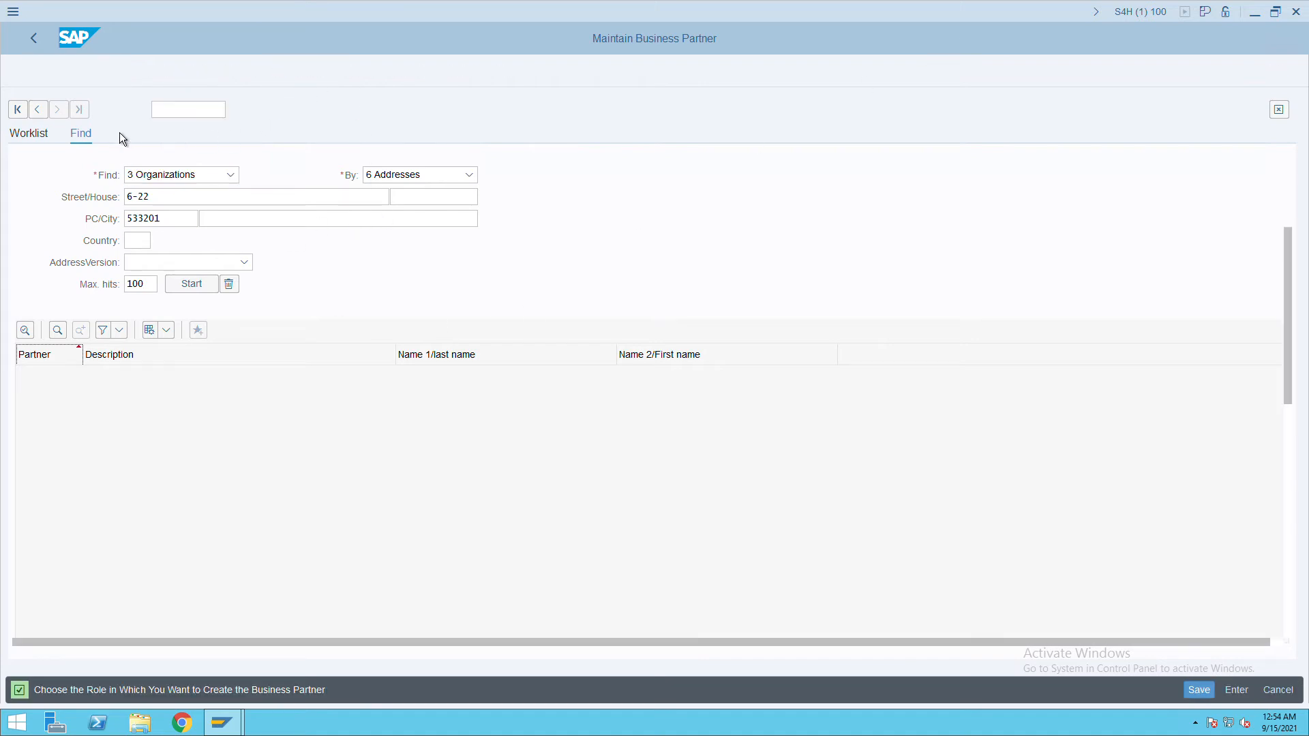
pyautogui.click(69, 71)
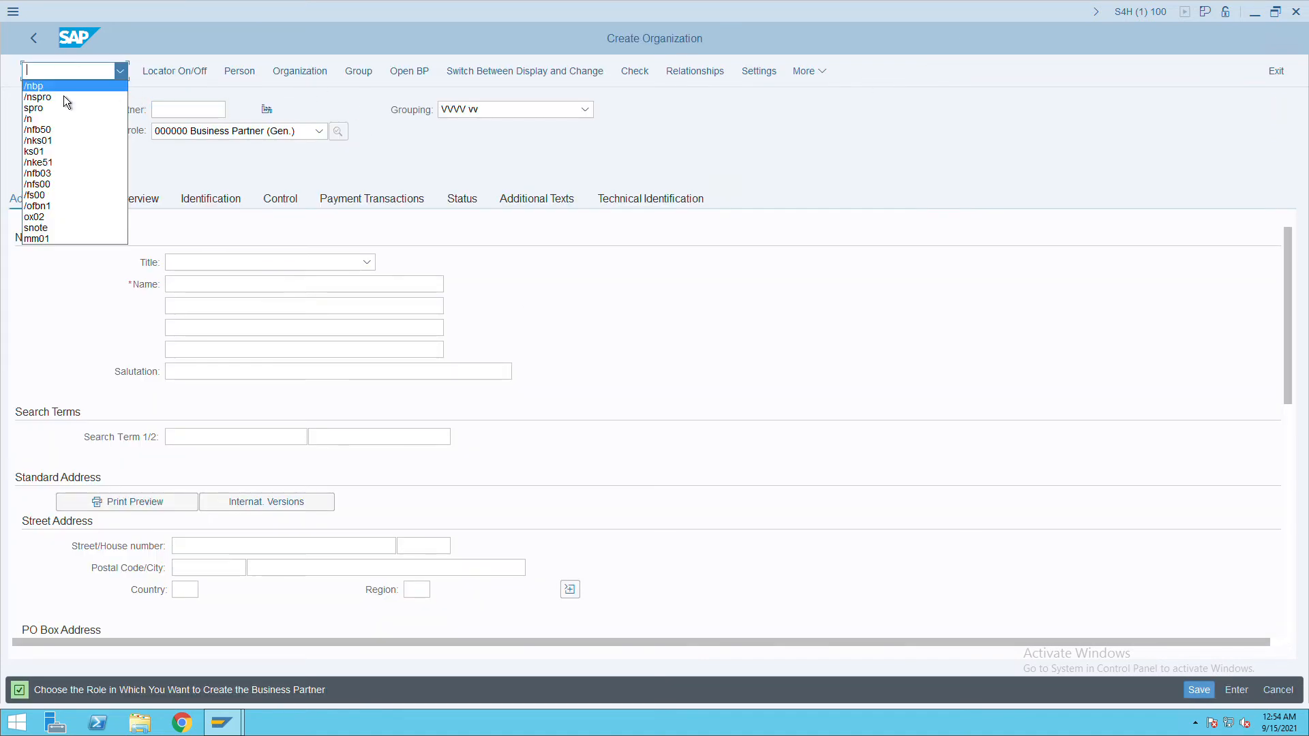
pyautogui.press('Escape')
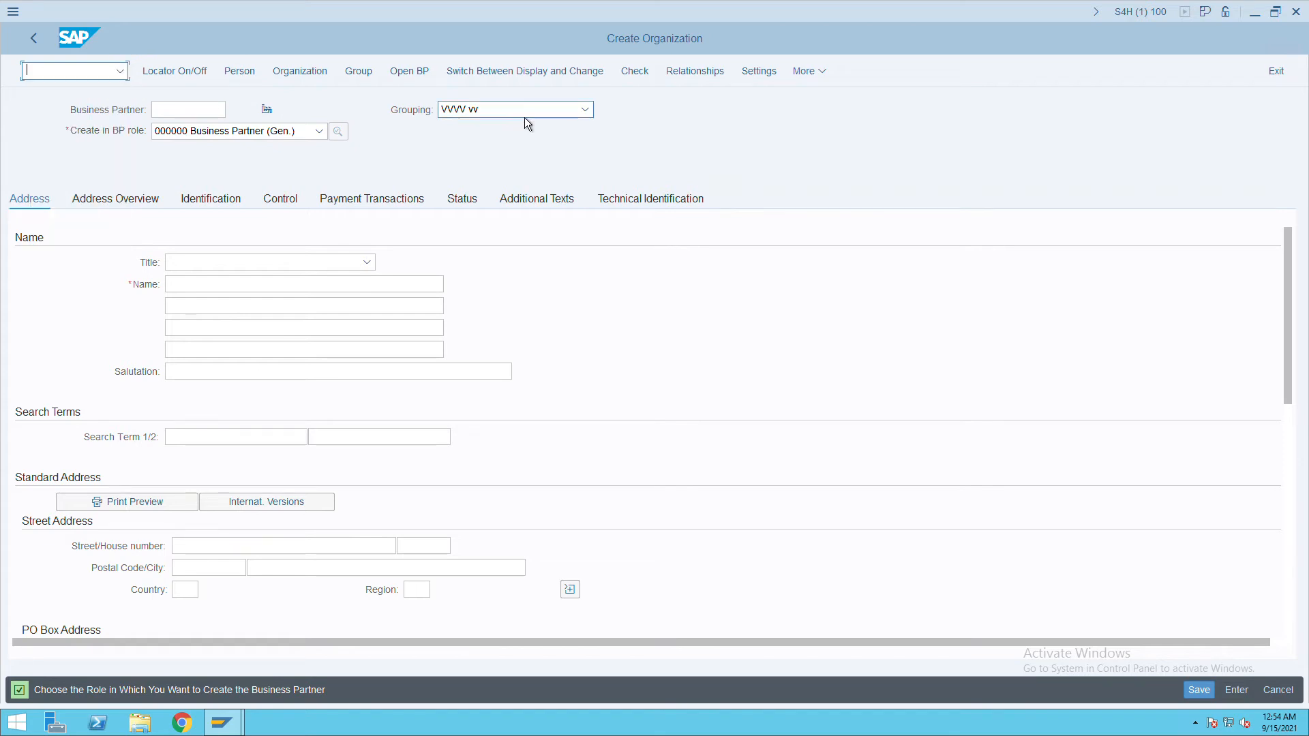
# Set grouping ITCV itc vendor and title 0003 Company, then open a second session.
pyautogui.click(585, 110)
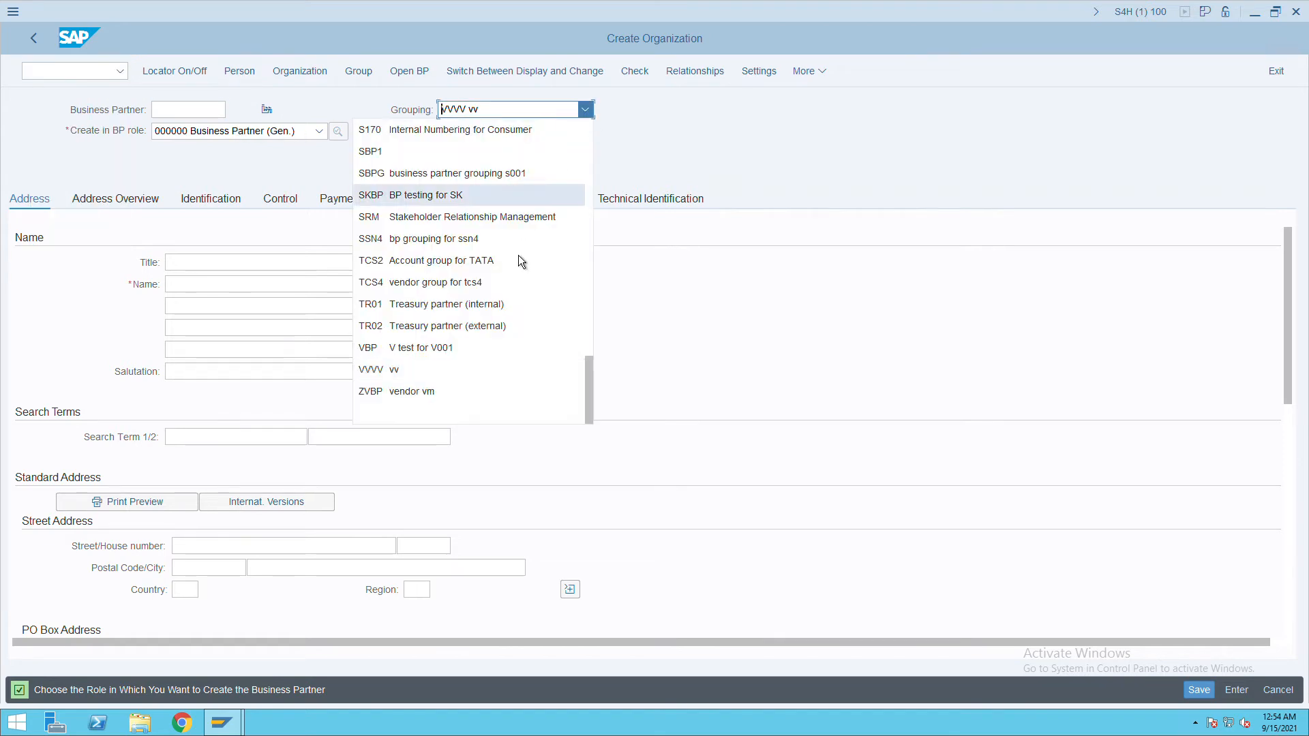
pyautogui.scroll(15, 502, 293)
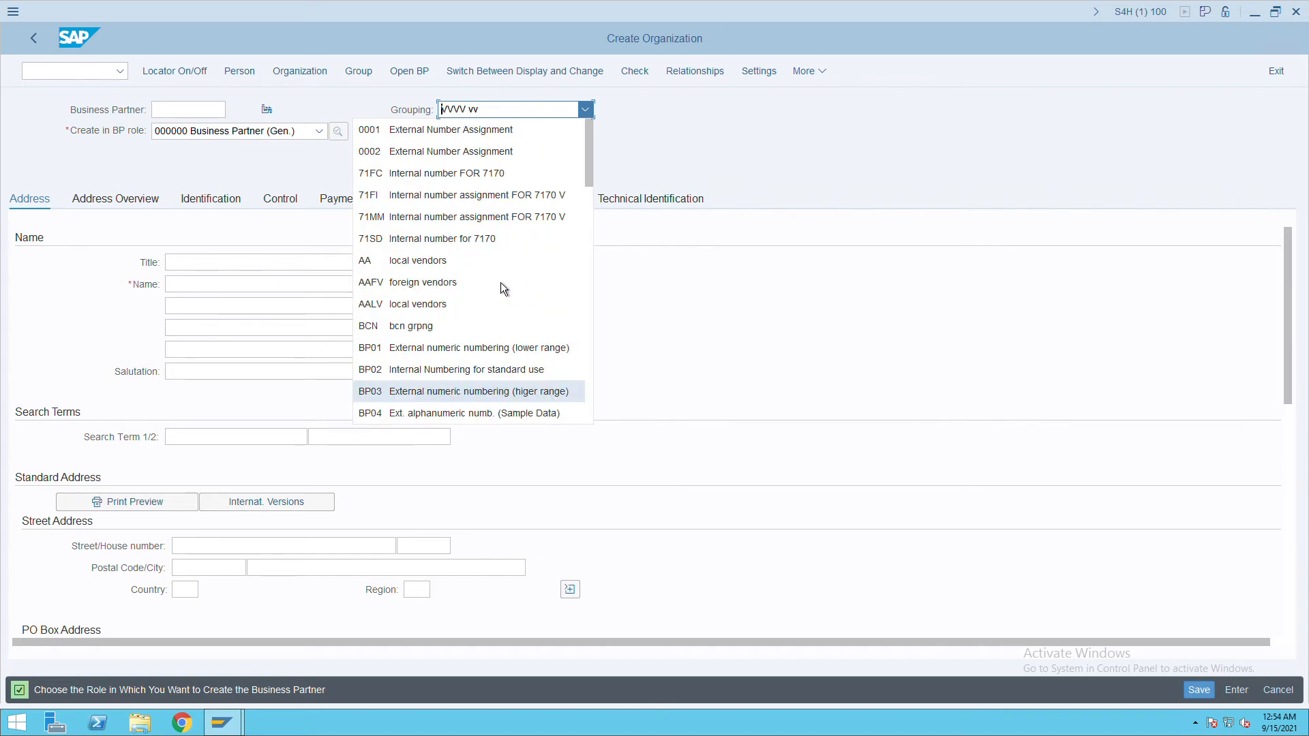
pyautogui.scroll(-8, 480, 356)
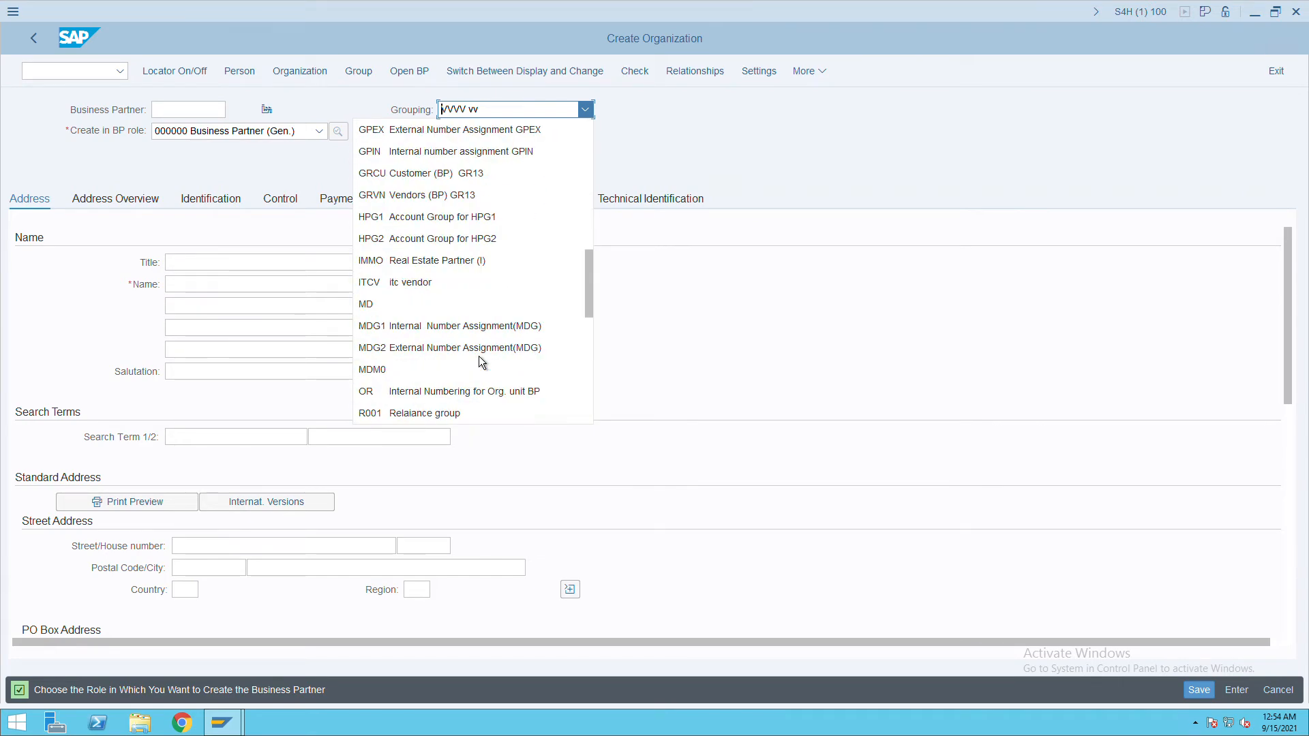
pyautogui.click(443, 282)
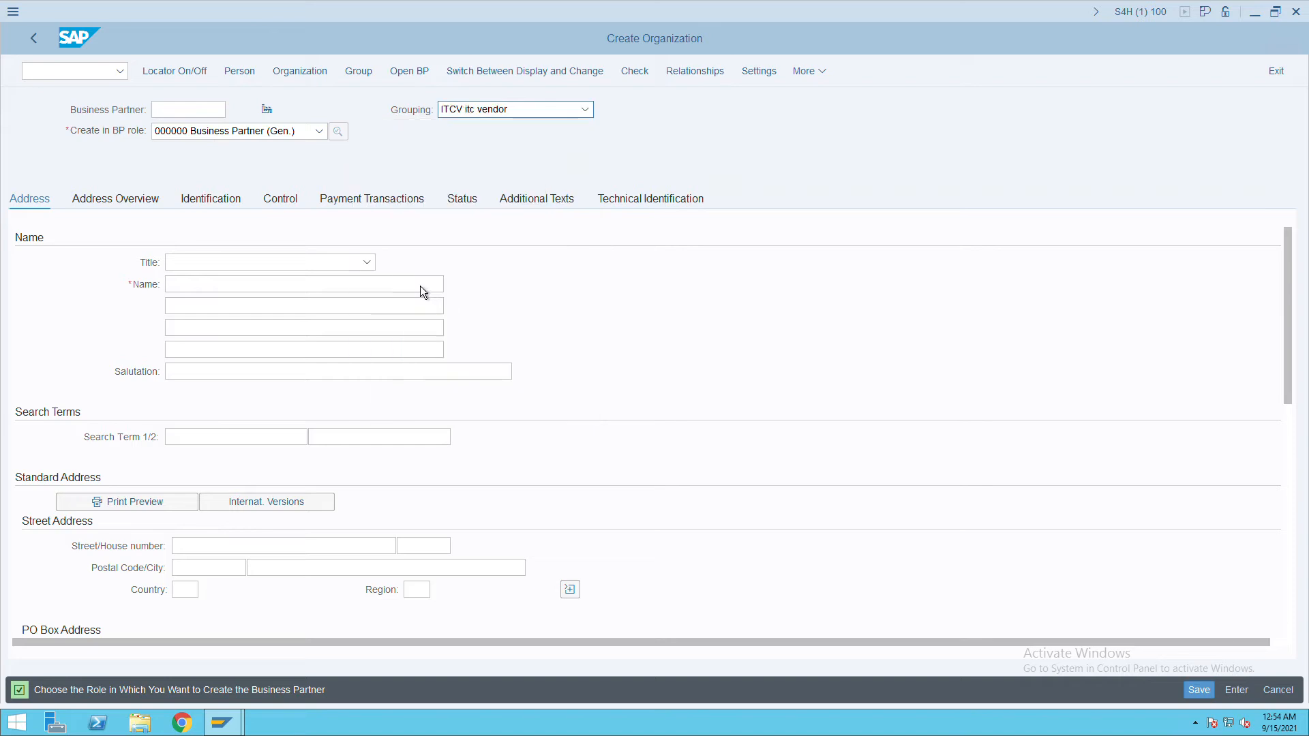
pyautogui.click(367, 263)
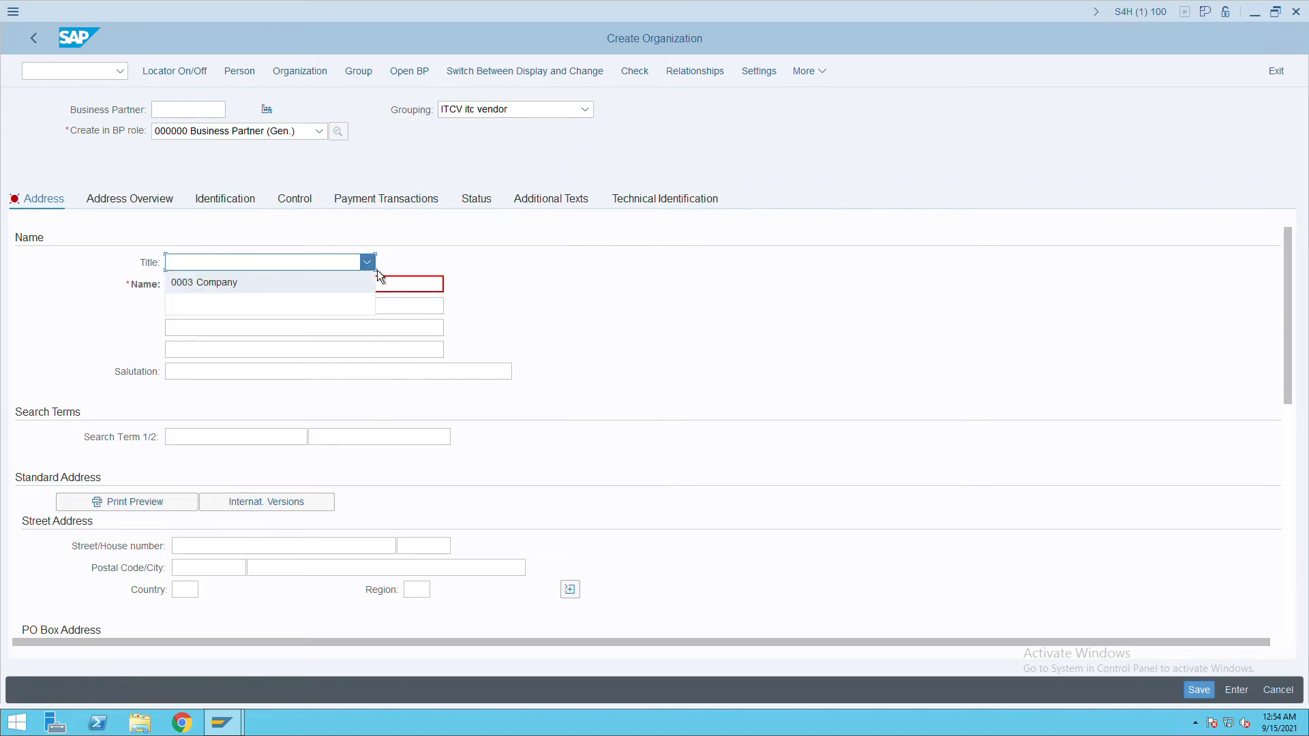
pyautogui.click(248, 289)
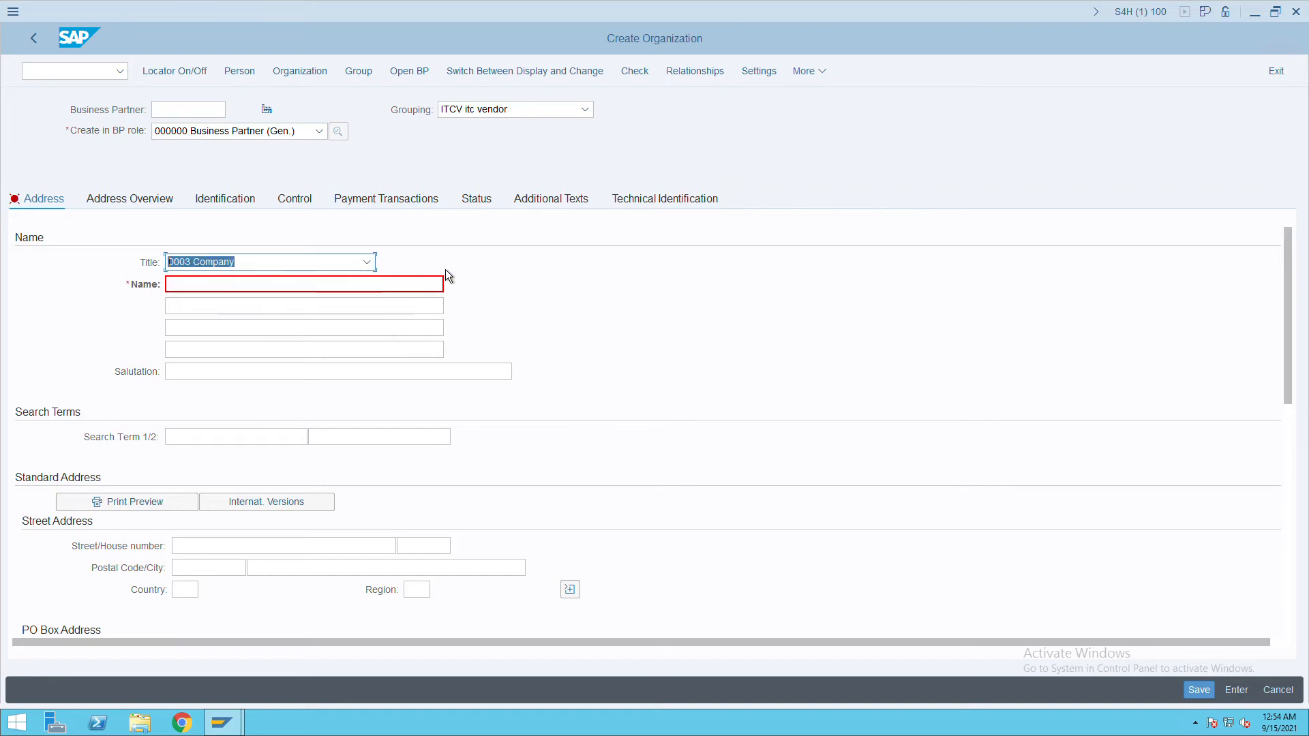
pyautogui.click(720, 135)
pyautogui.hotkey('ctrl', 'n')
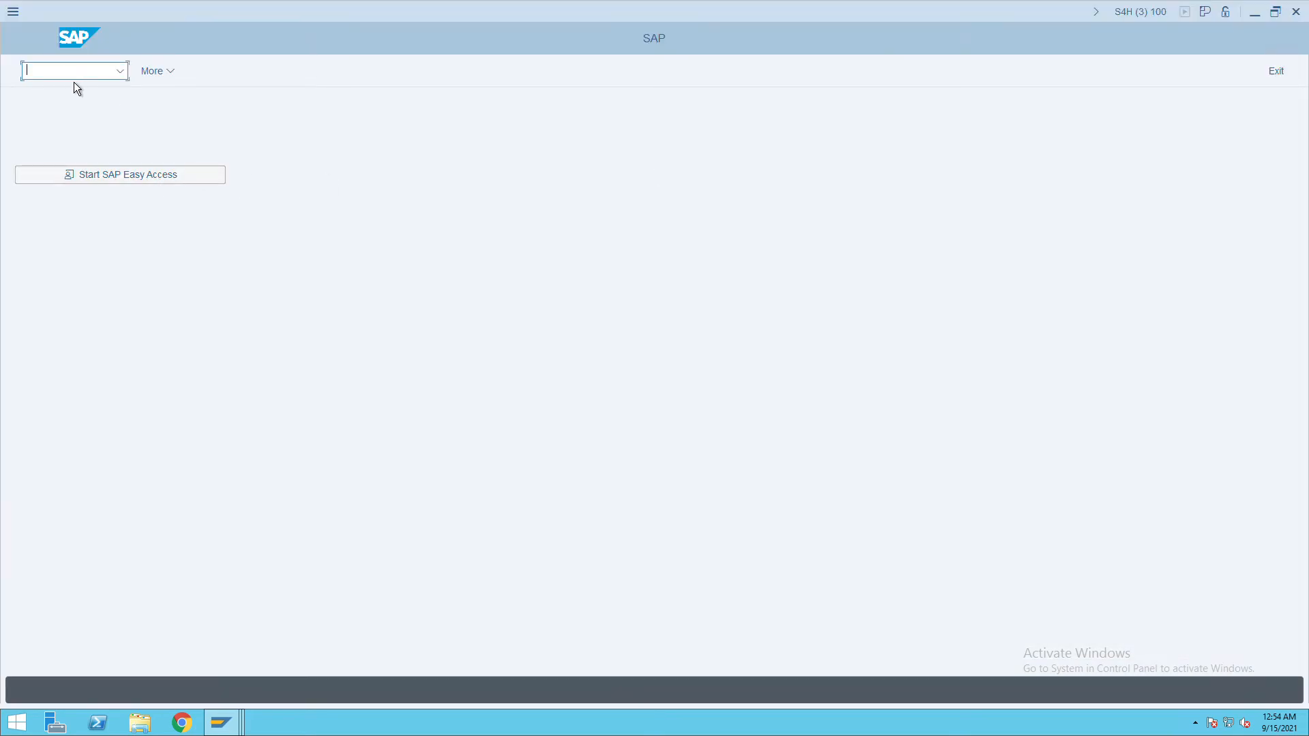
pyautogui.write('fs00')
pyautogui.press('Return')
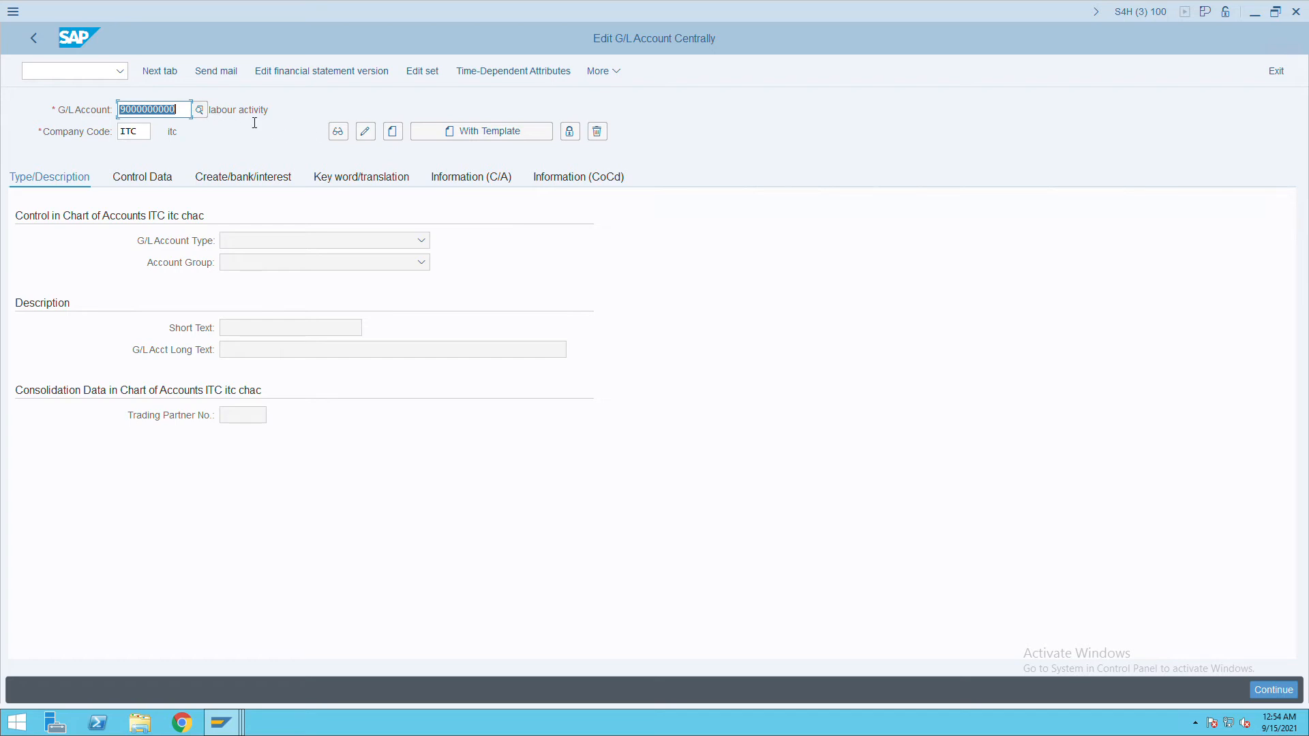
pyautogui.write('2')
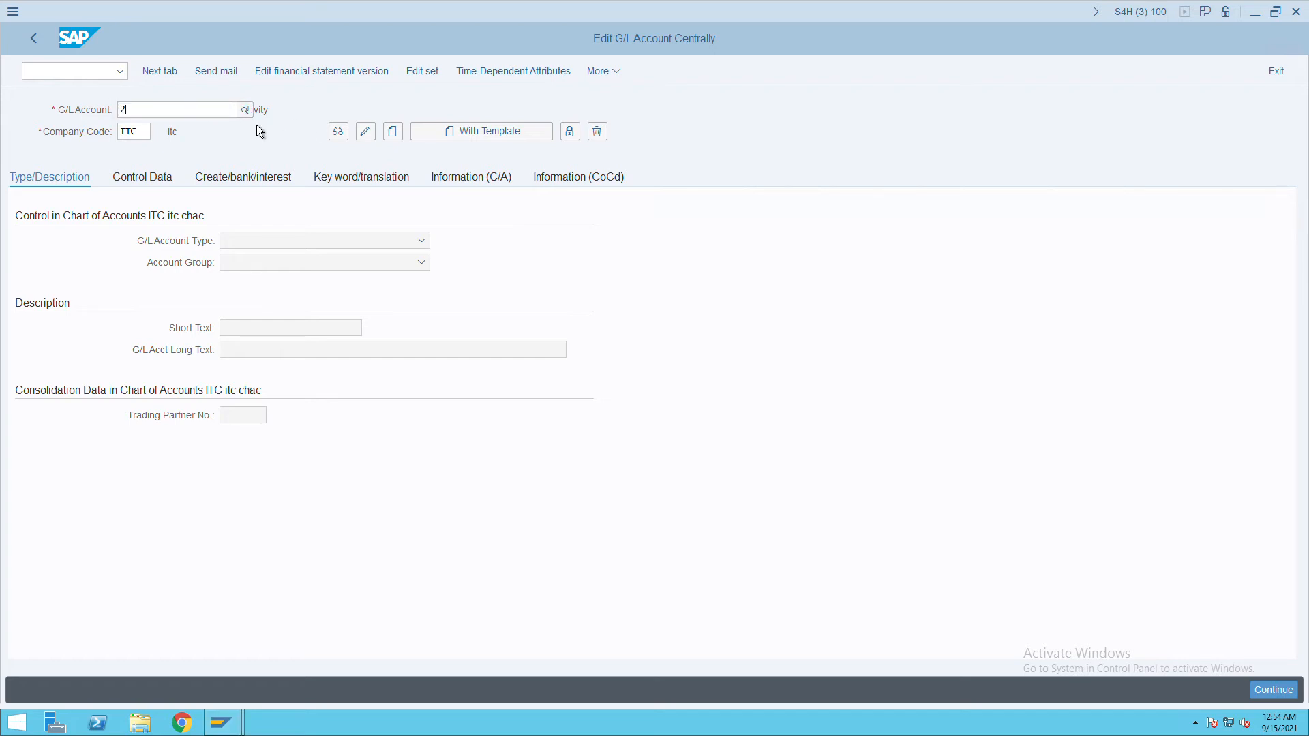
pyautogui.write('0000')
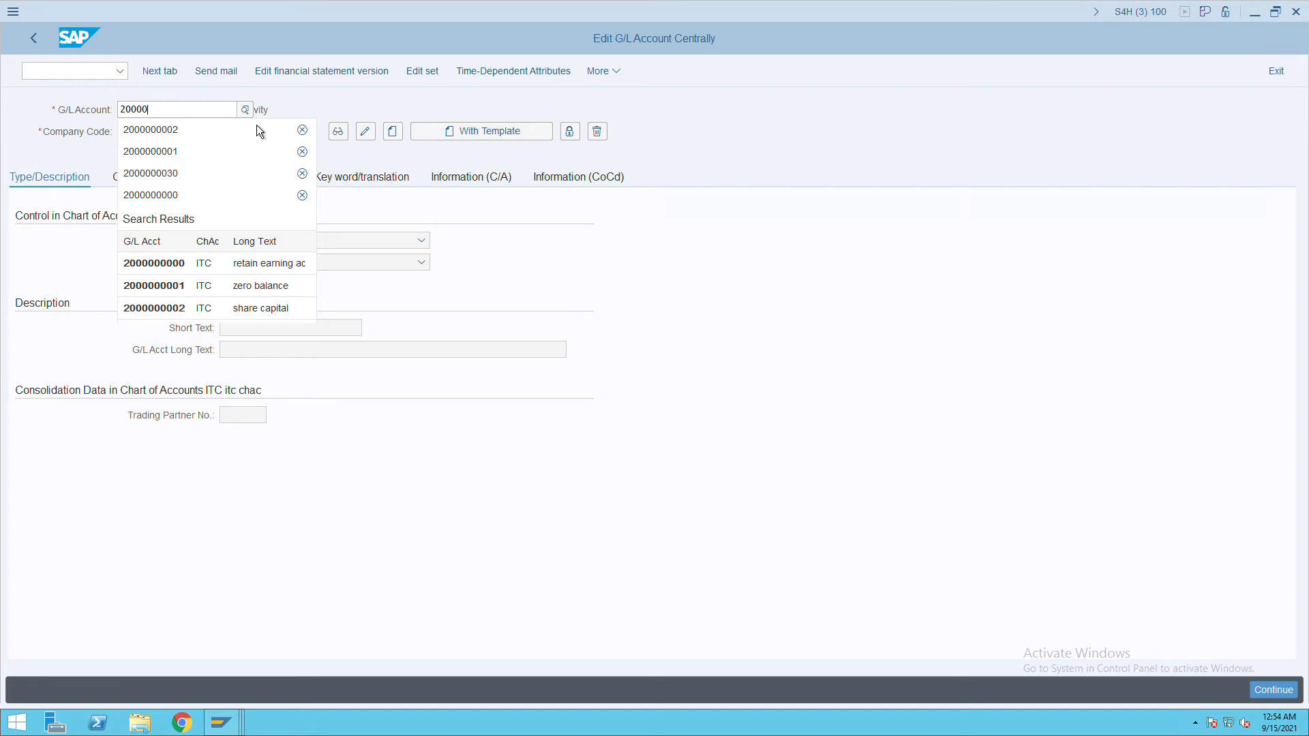
pyautogui.click(185, 139)
pyautogui.click(189, 112)
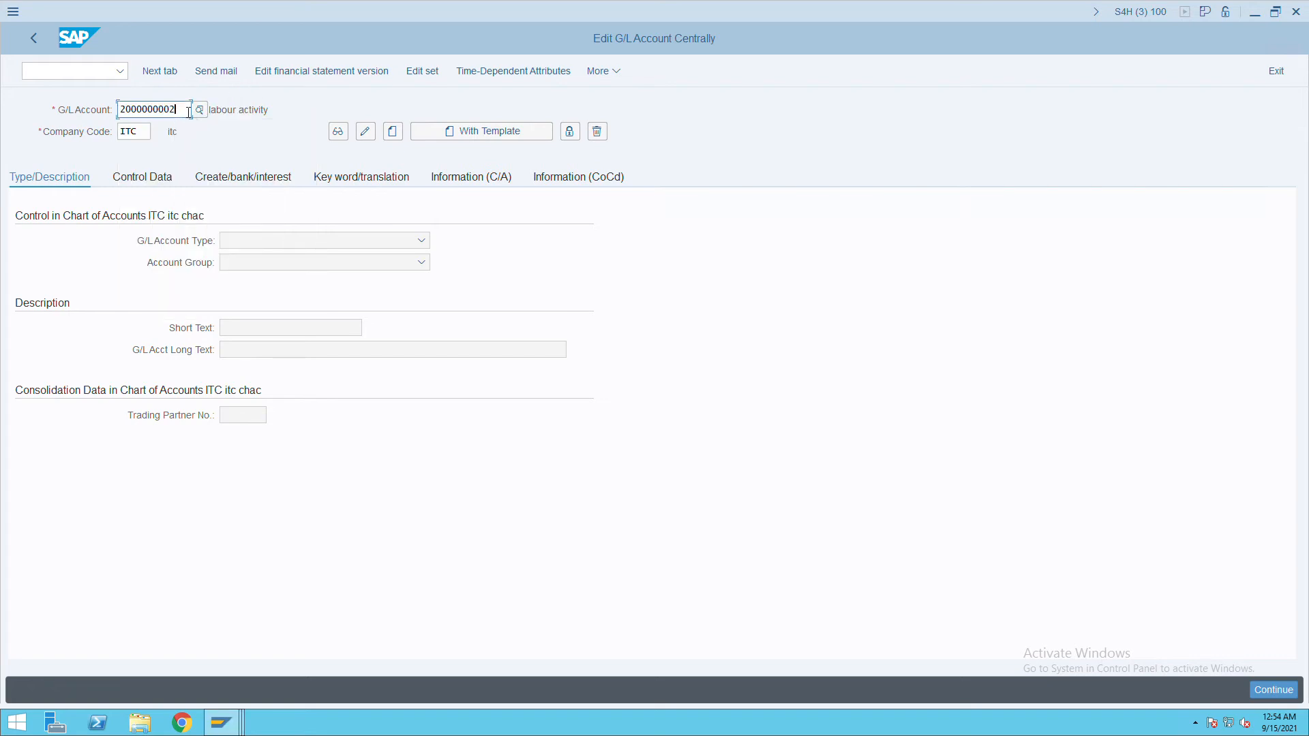
pyautogui.press('BackSpace')
pyautogui.write('3')
pyautogui.press('Return')
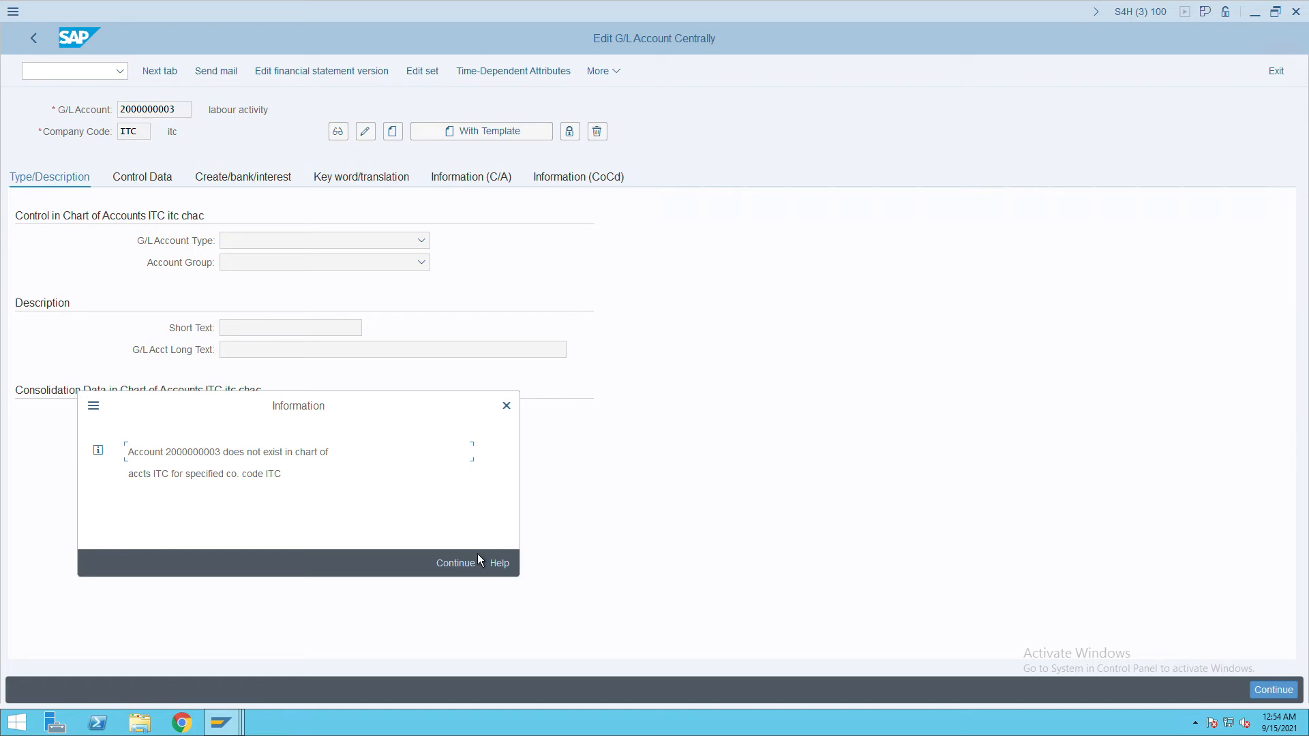
pyautogui.click(466, 570)
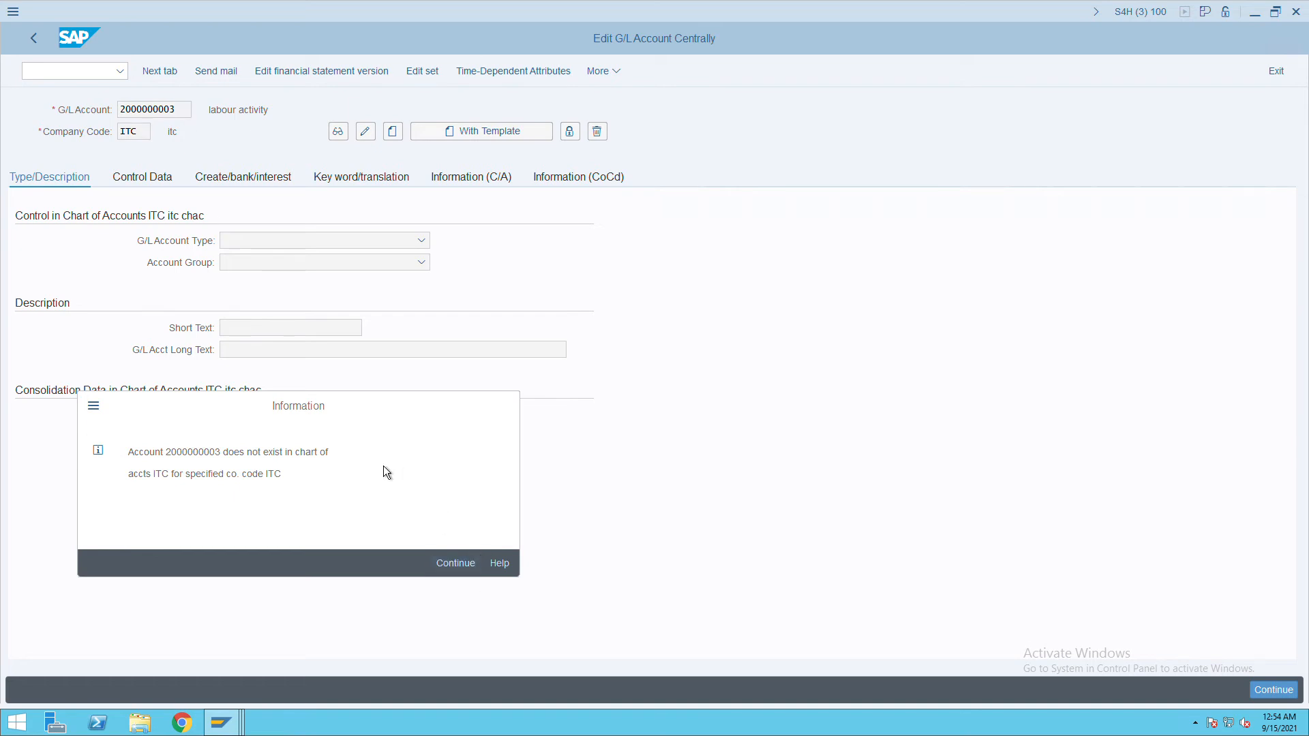
pyautogui.click(399, 133)
# Make it an X Balance Sheet Account in group LIAB with short text 'payables'.
pyautogui.click(423, 242)
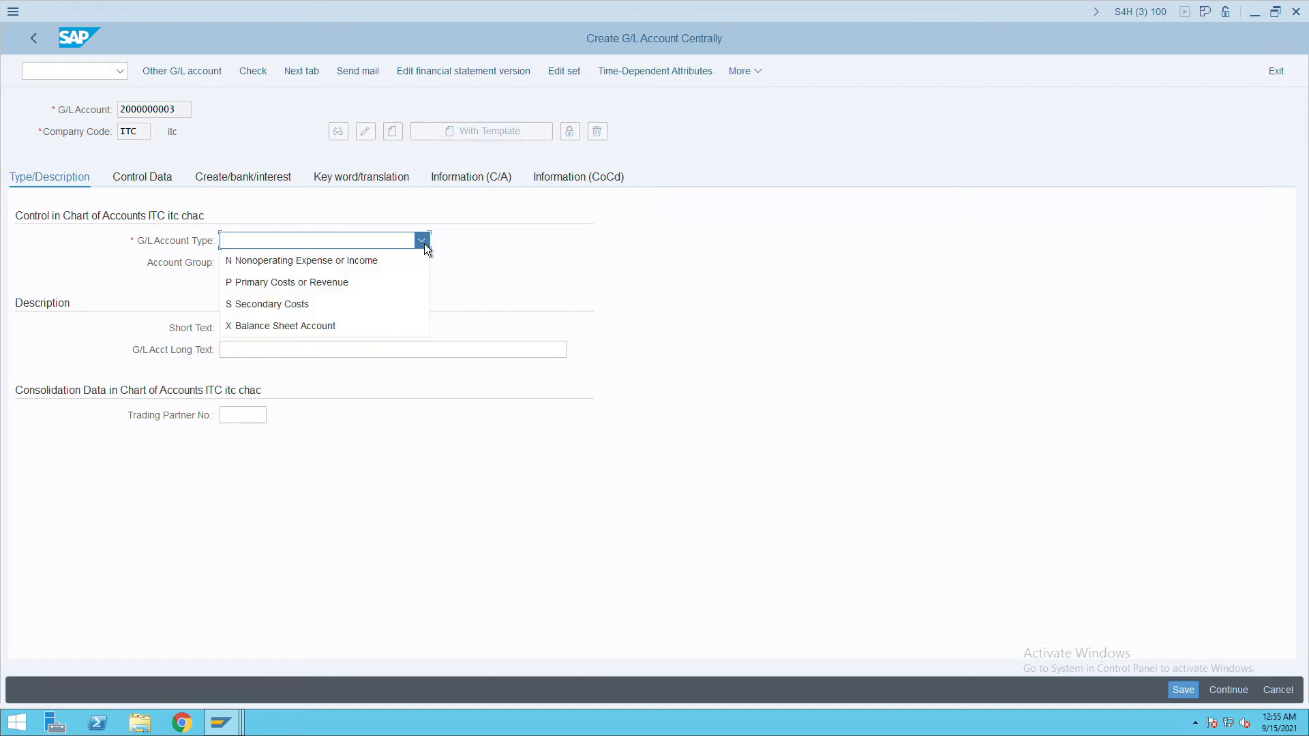
pyautogui.click(296, 334)
pyautogui.click(307, 270)
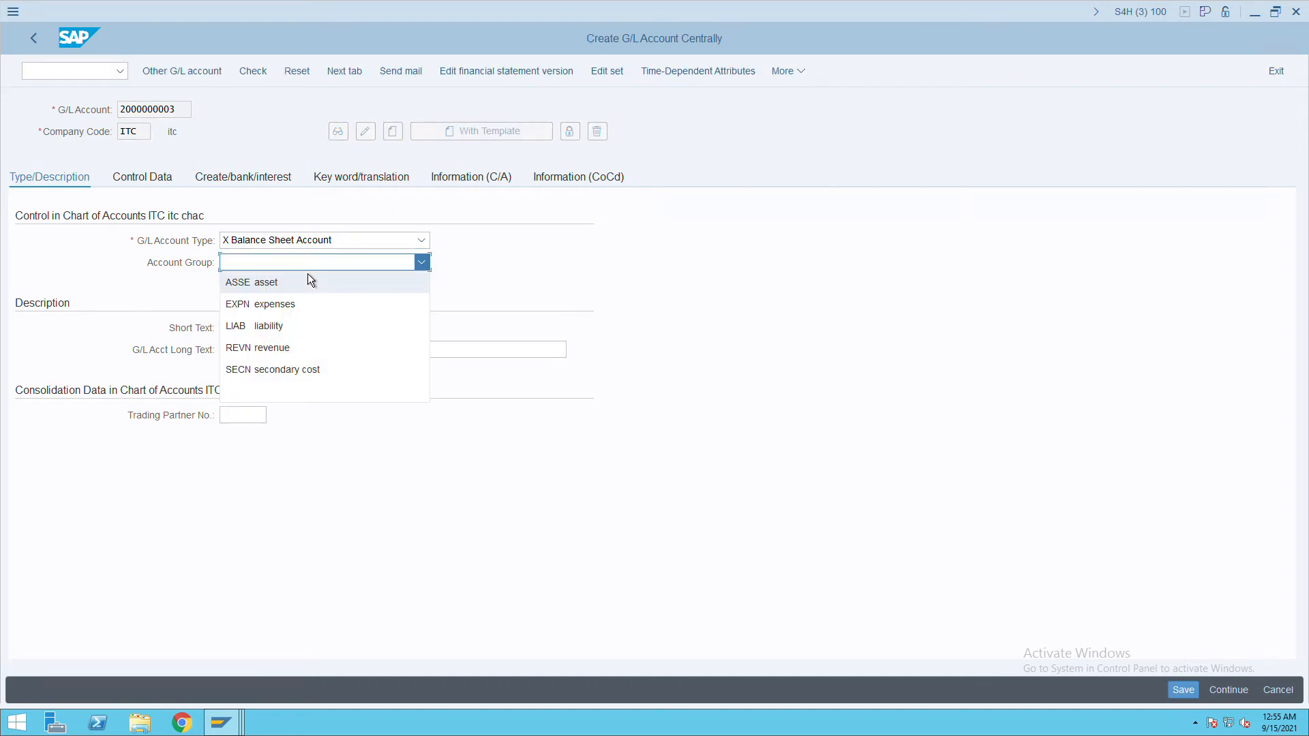
pyautogui.click(277, 331)
pyautogui.click(272, 333)
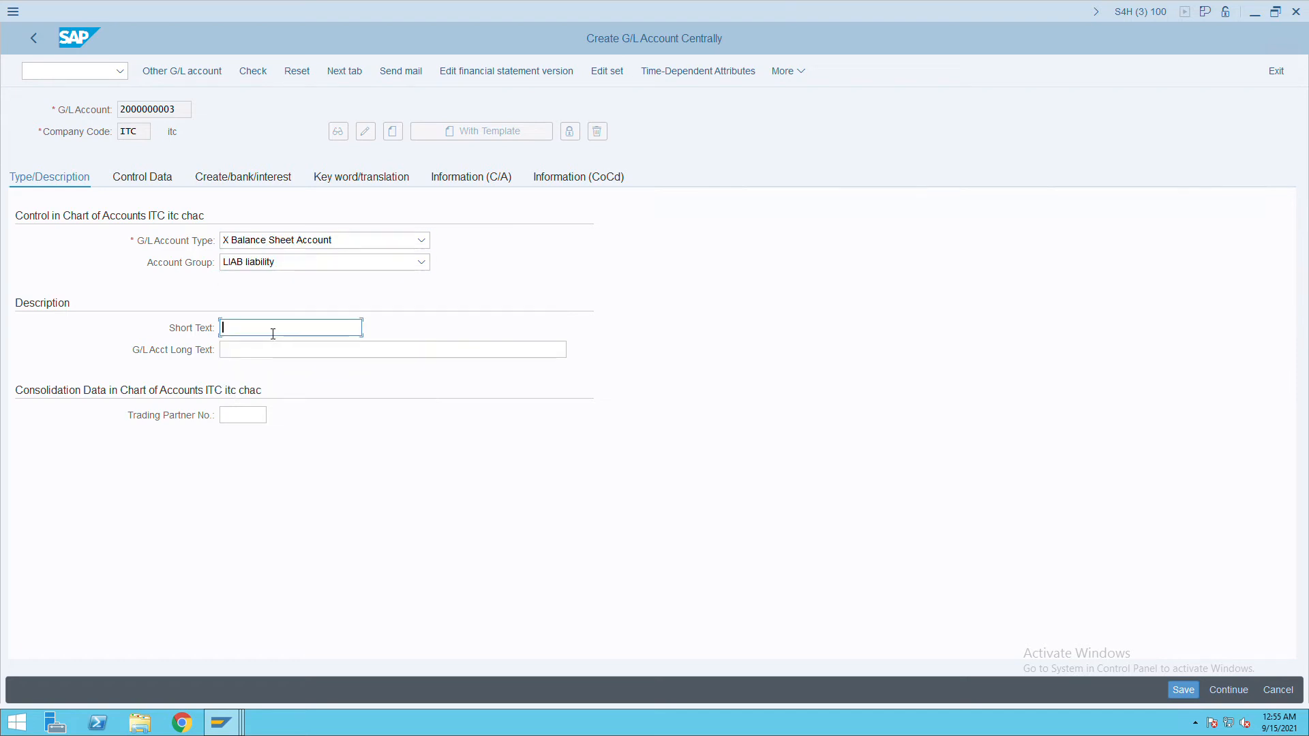
pyautogui.write('payables')
# Copy 'payables' into the long text and set reconciliation account Vendors with sort key 001.
pyautogui.click(257, 358)
pyautogui.write('payables')
pyautogui.click(154, 188)
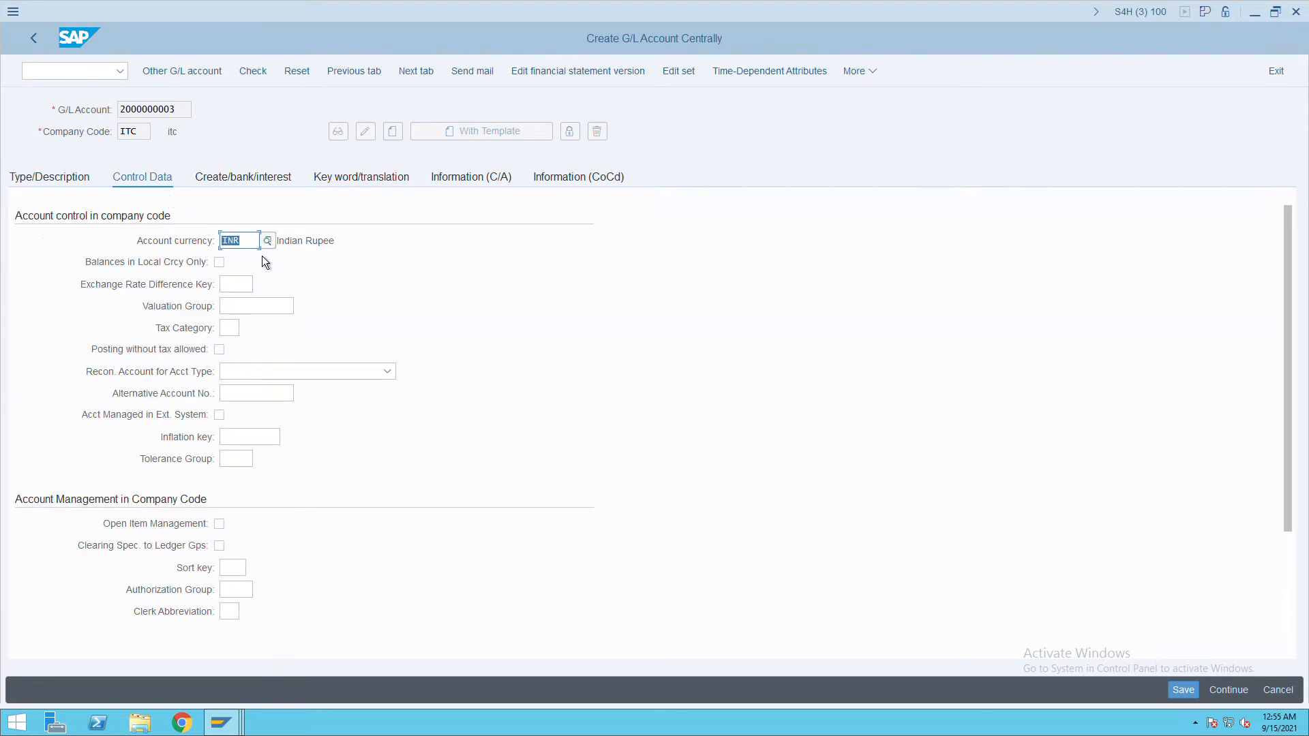
pyautogui.click(340, 379)
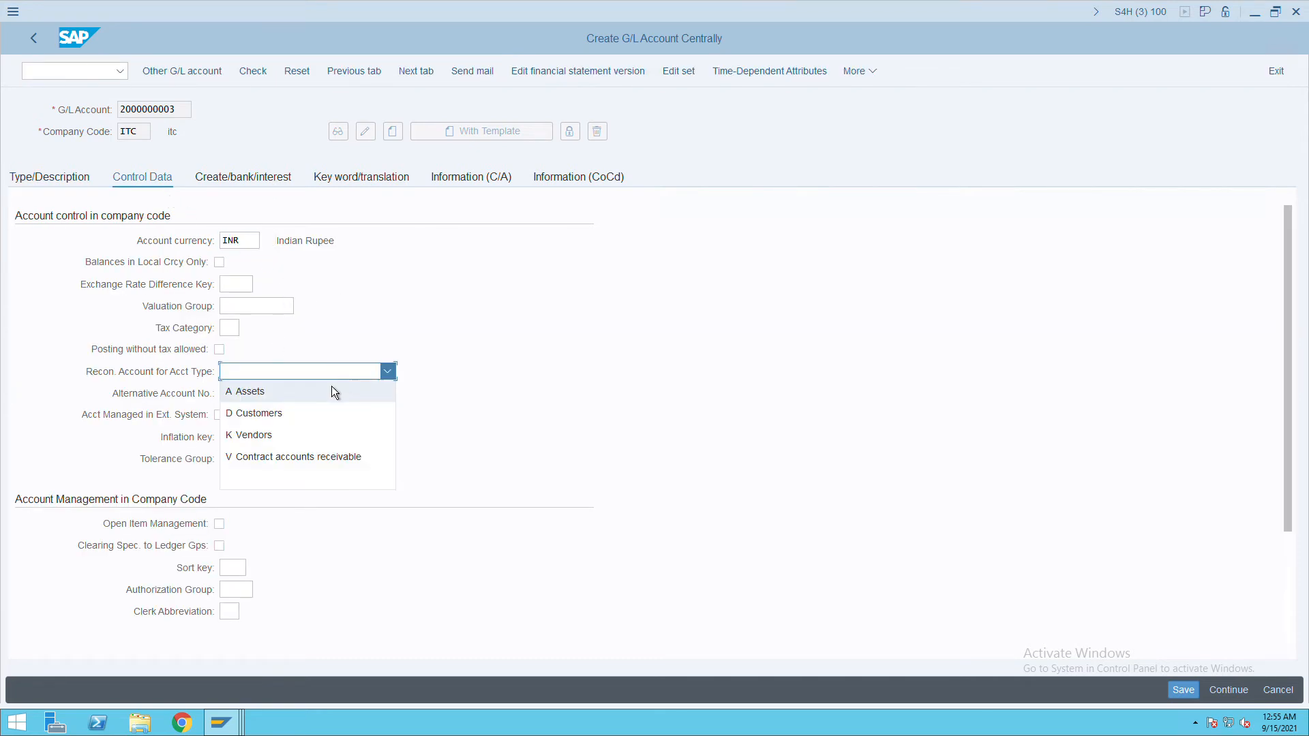
pyautogui.click(259, 437)
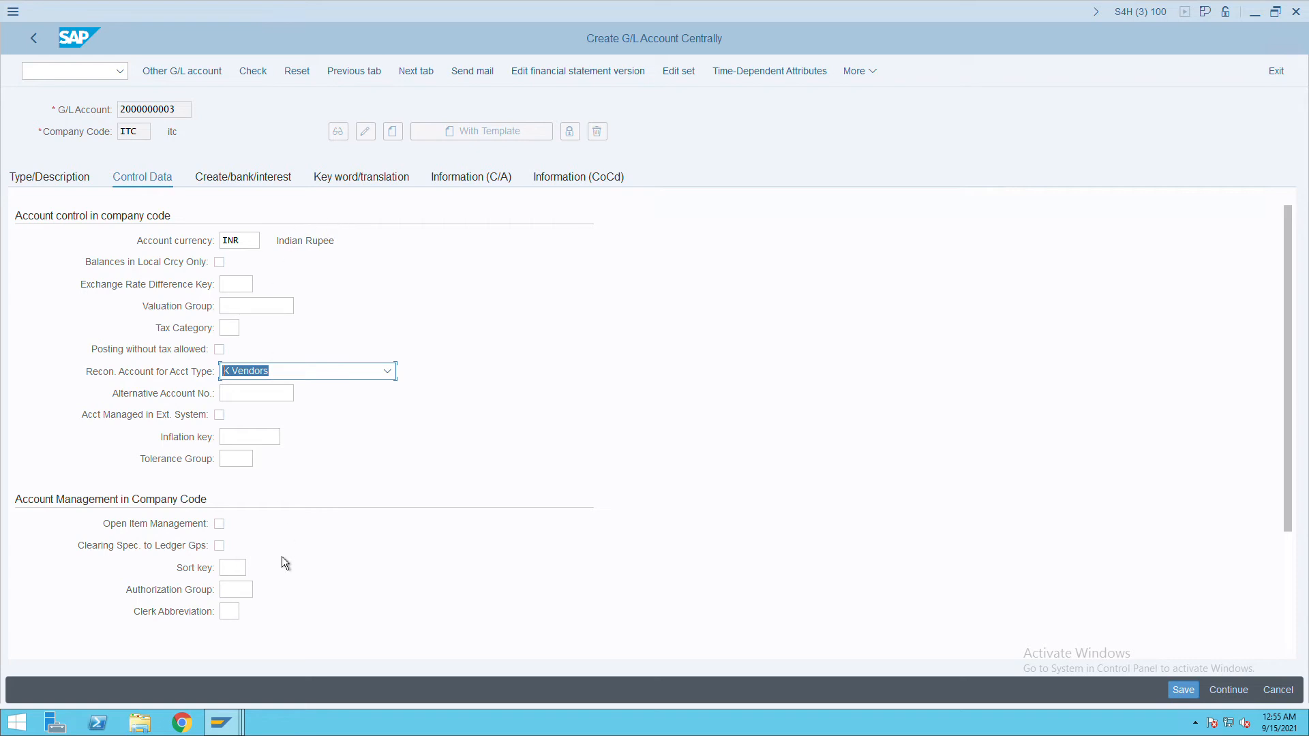
pyautogui.click(245, 573)
pyautogui.write('001')
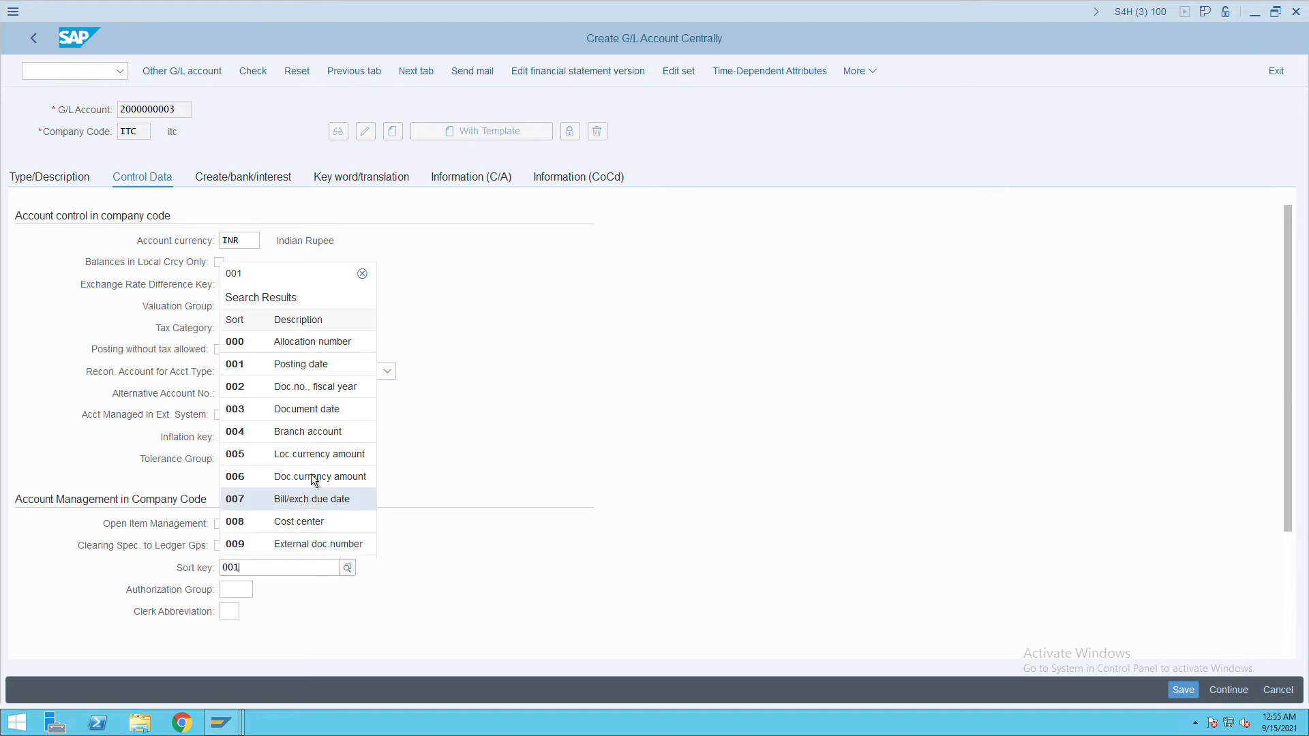
pyautogui.click(257, 660)
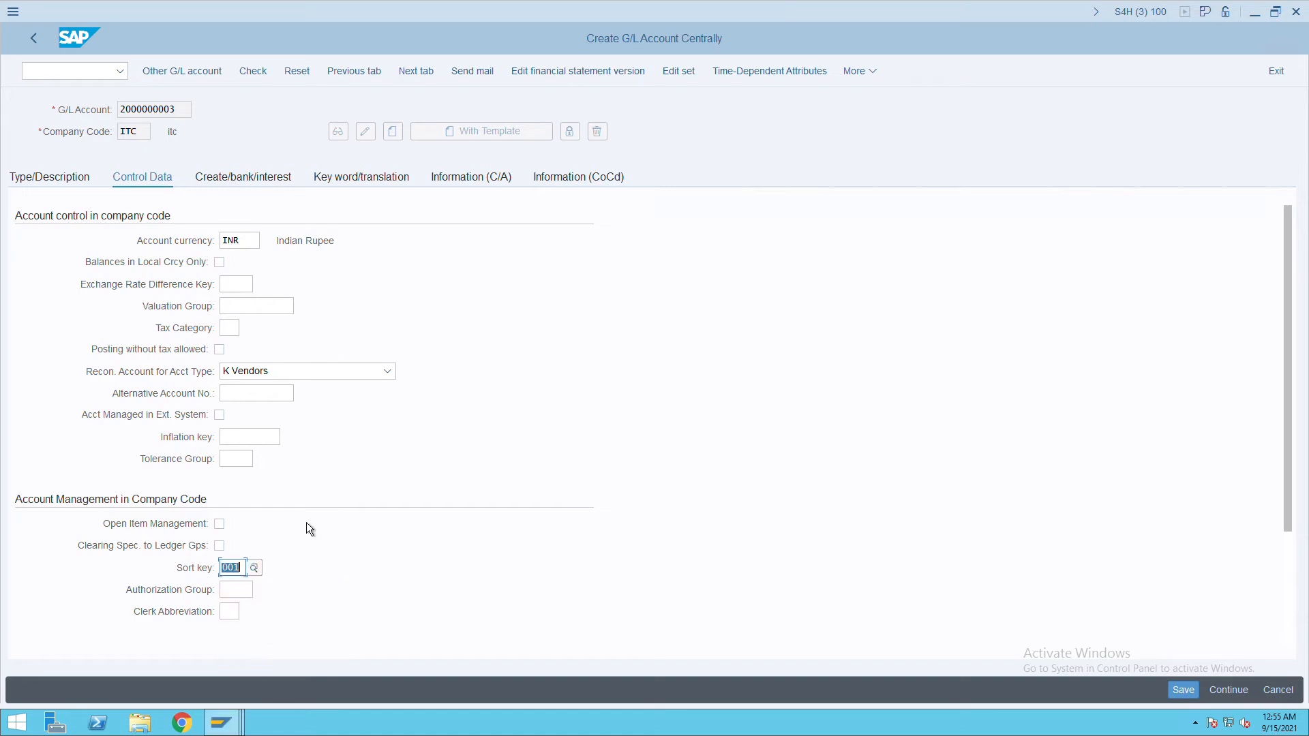
# Choose field status group G067 and save the G/L account.
pyautogui.click(251, 185)
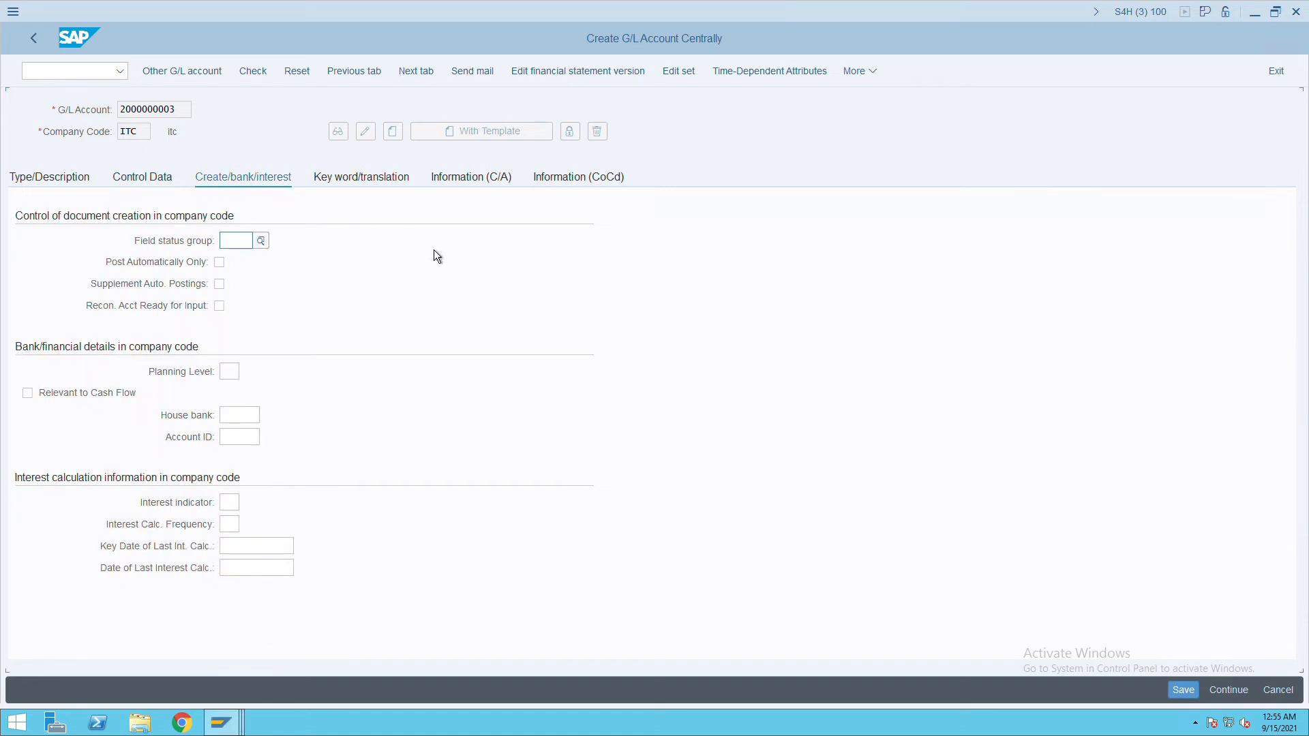
pyautogui.click(261, 240)
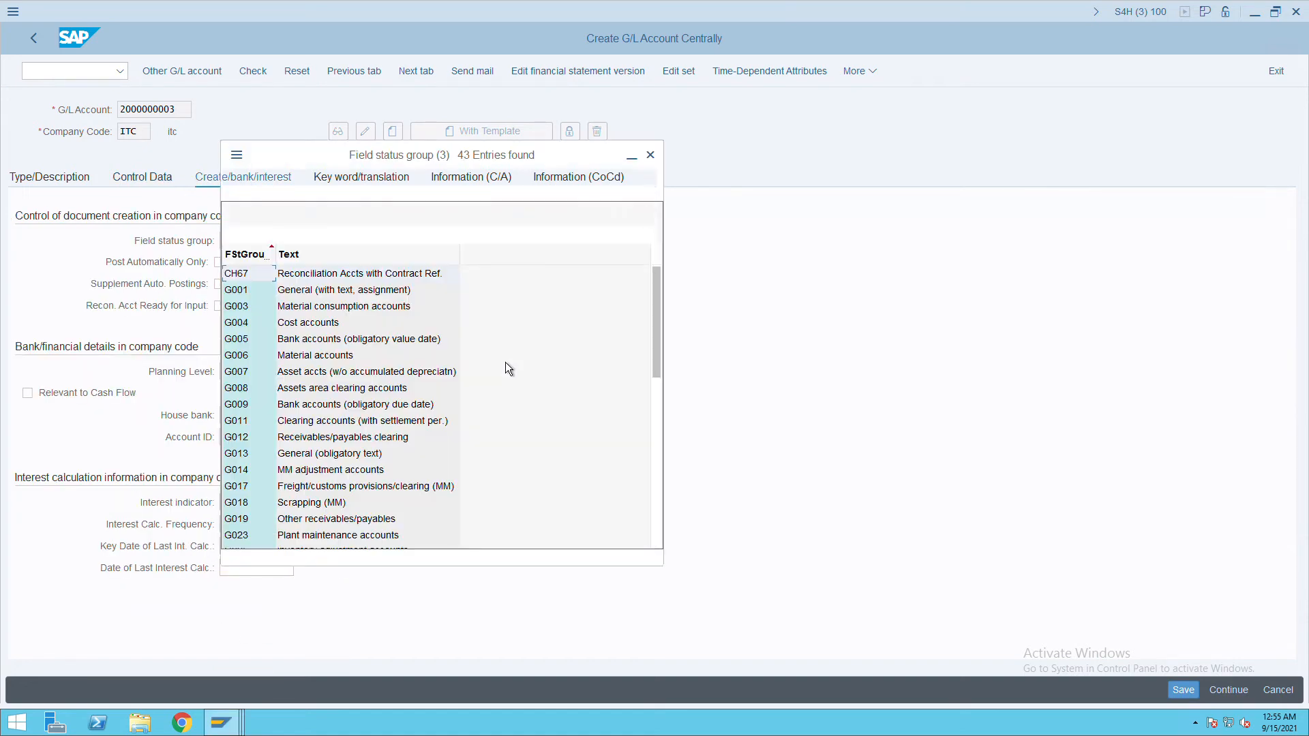
pyautogui.scroll(-9, 517, 386)
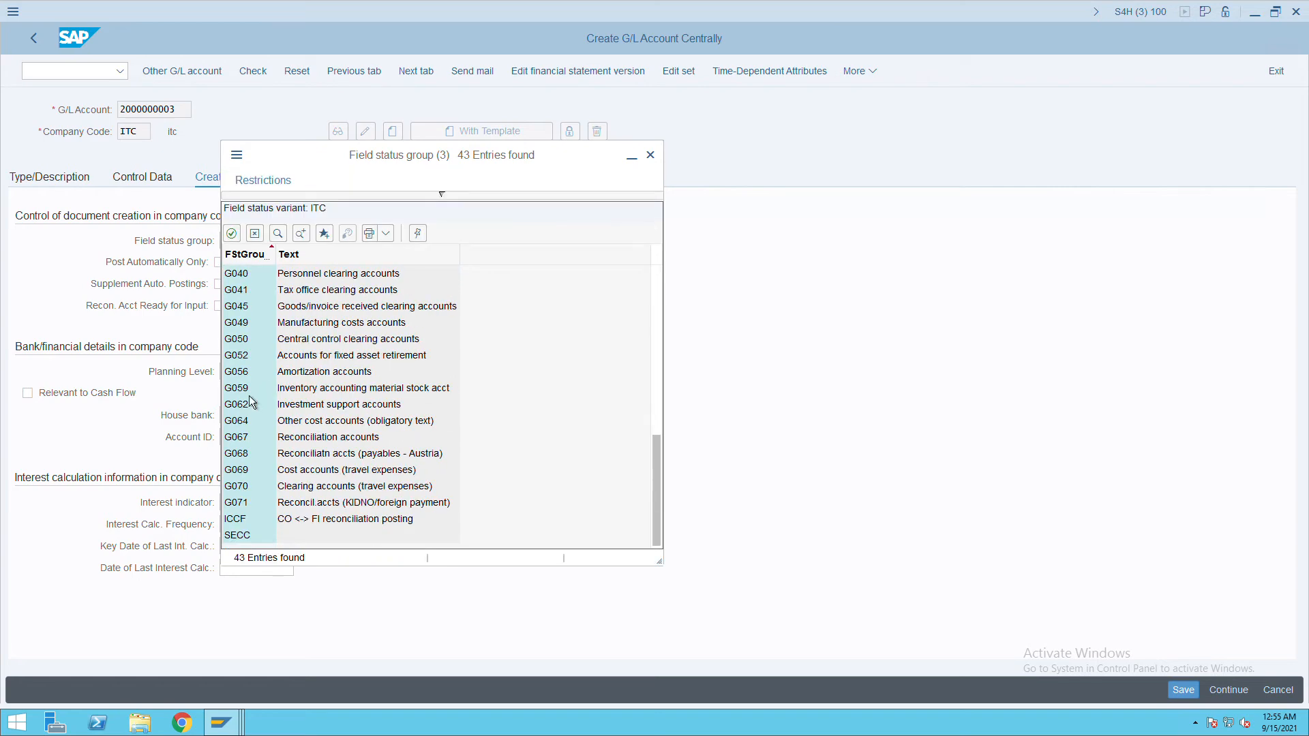
pyautogui.doubleClick(308, 437)
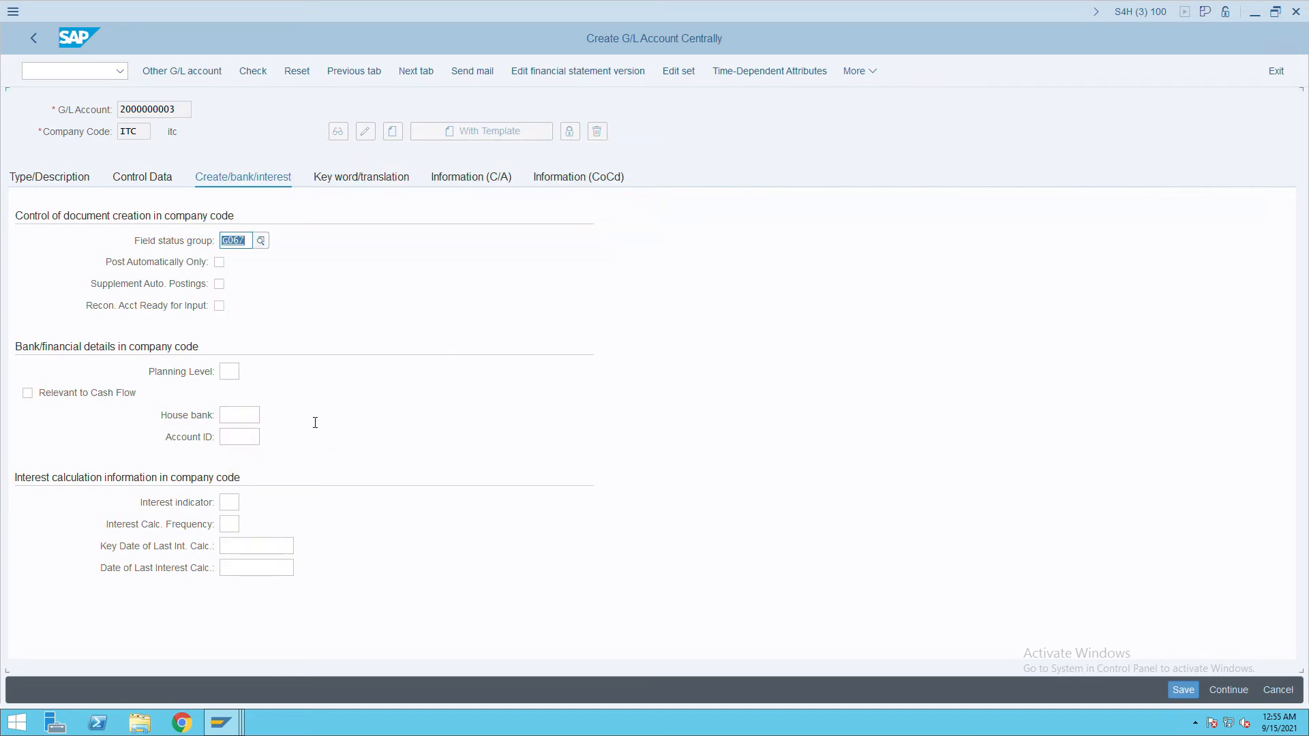
pyautogui.click(1184, 690)
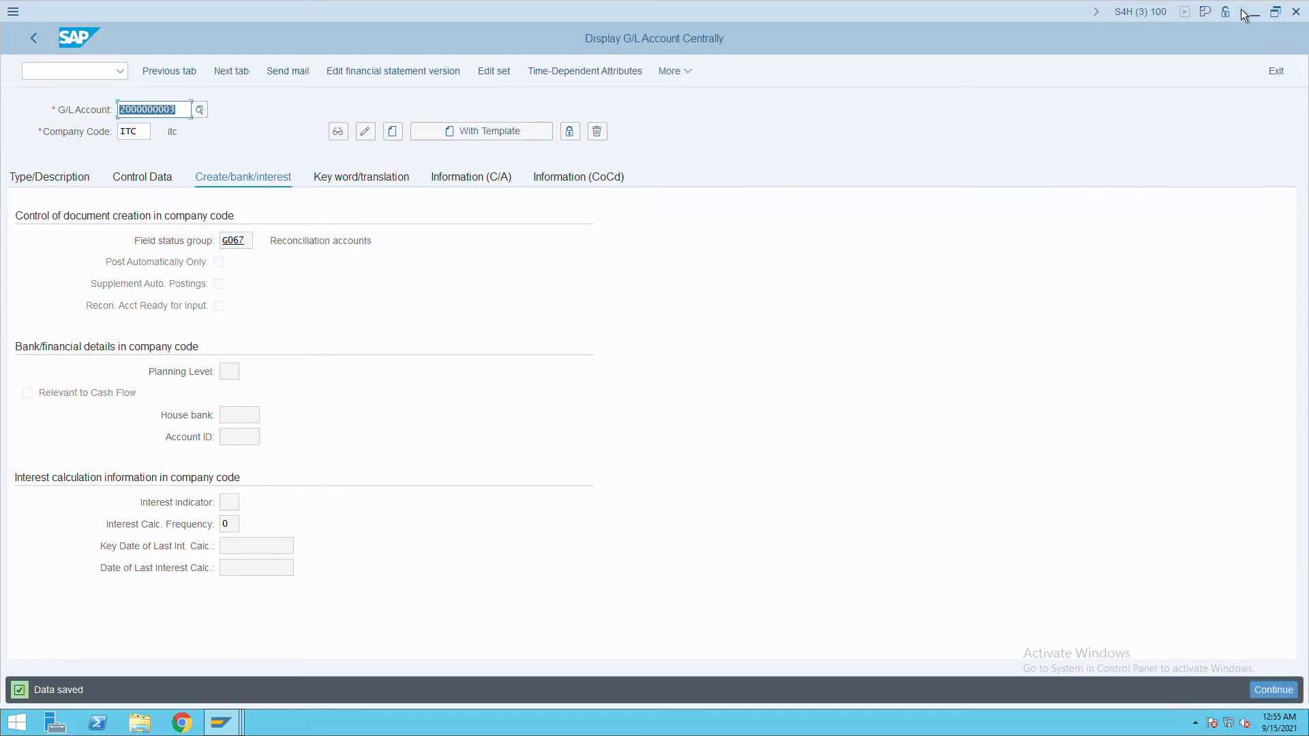
# Back in the organization session, enter 'amazon' as the name and search term.
pyautogui.moveTo(1306, 25)
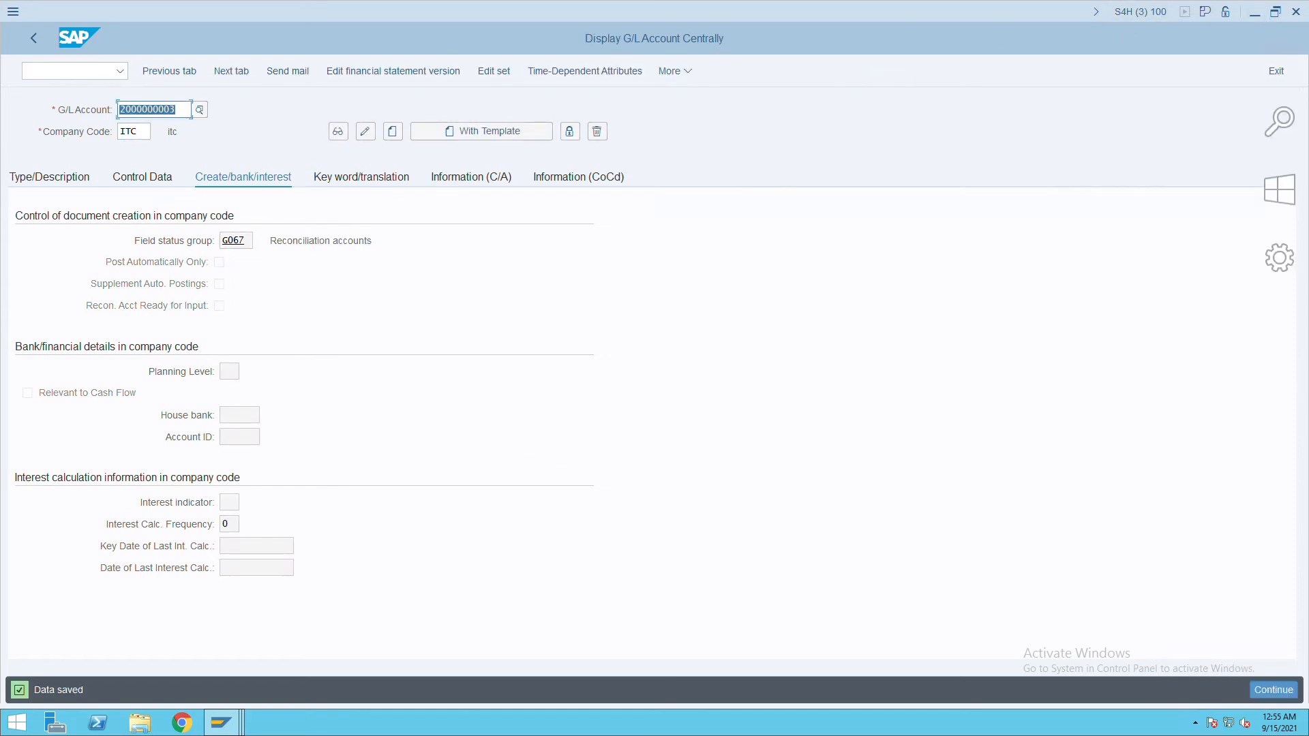
pyautogui.click(1298, 12)
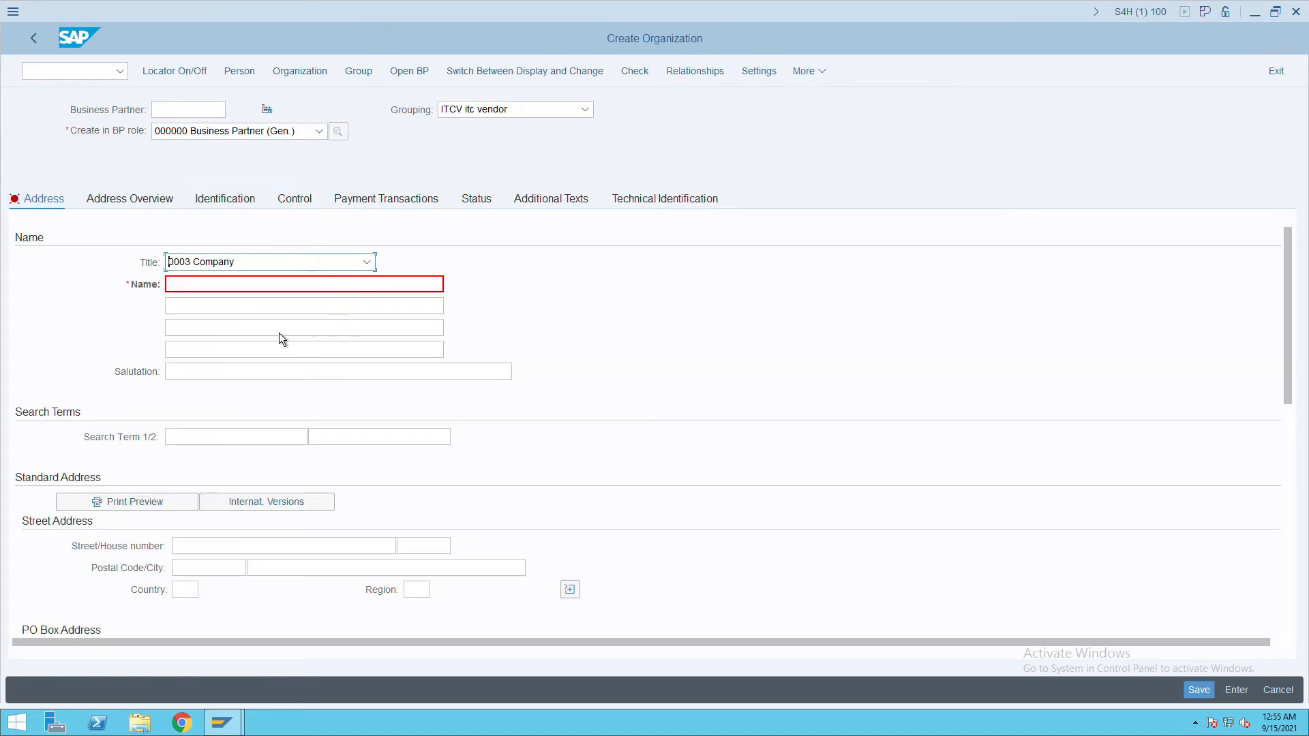
pyautogui.click(224, 289)
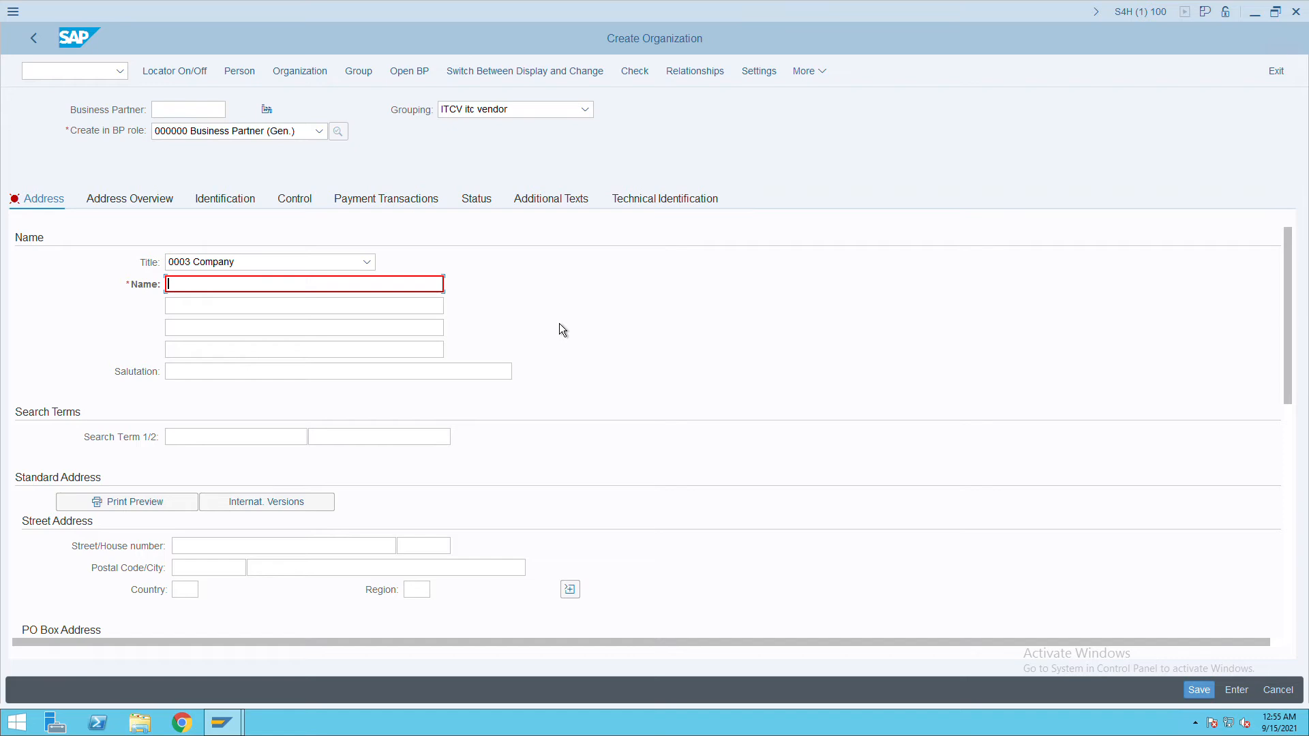
pyautogui.write('amazon')
pyautogui.click(244, 435)
pyautogui.write('amazon')
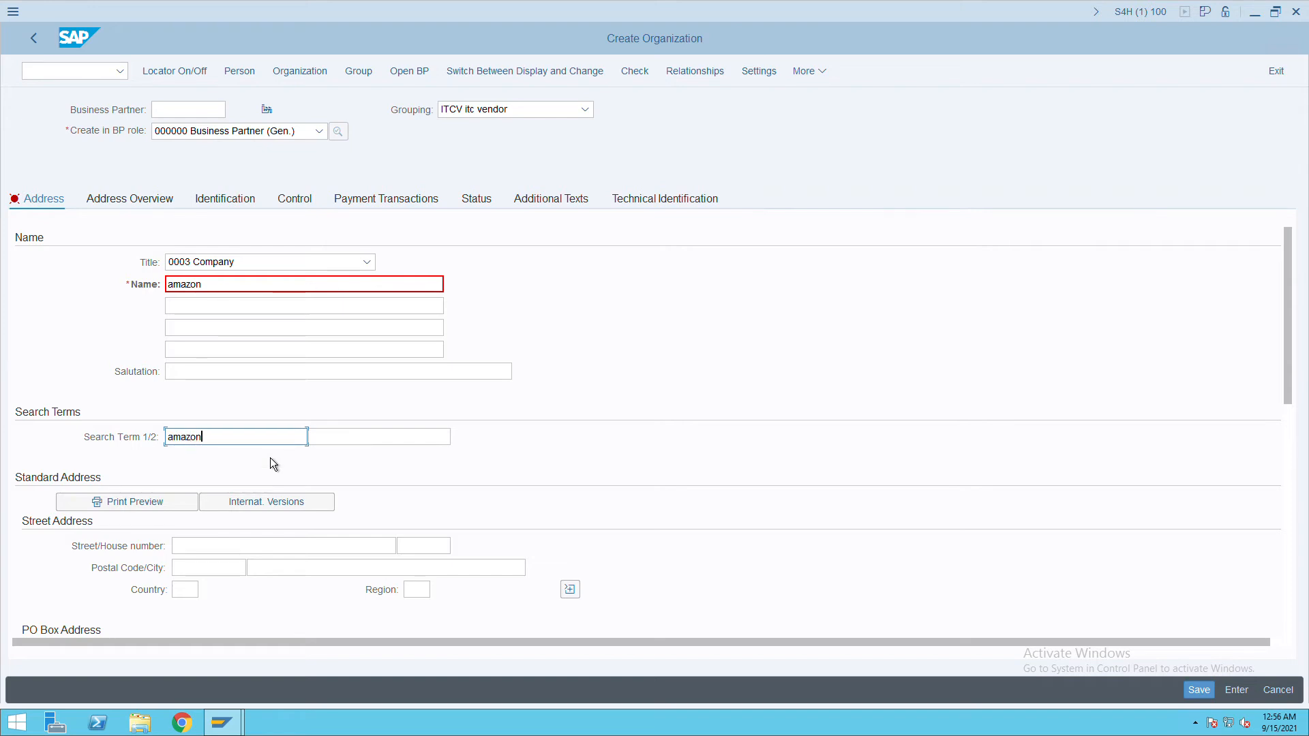
# Enter address street hyd, house 1001, postal code 500000, city hyd, country IN, region Telangana.
pyautogui.click(252, 548)
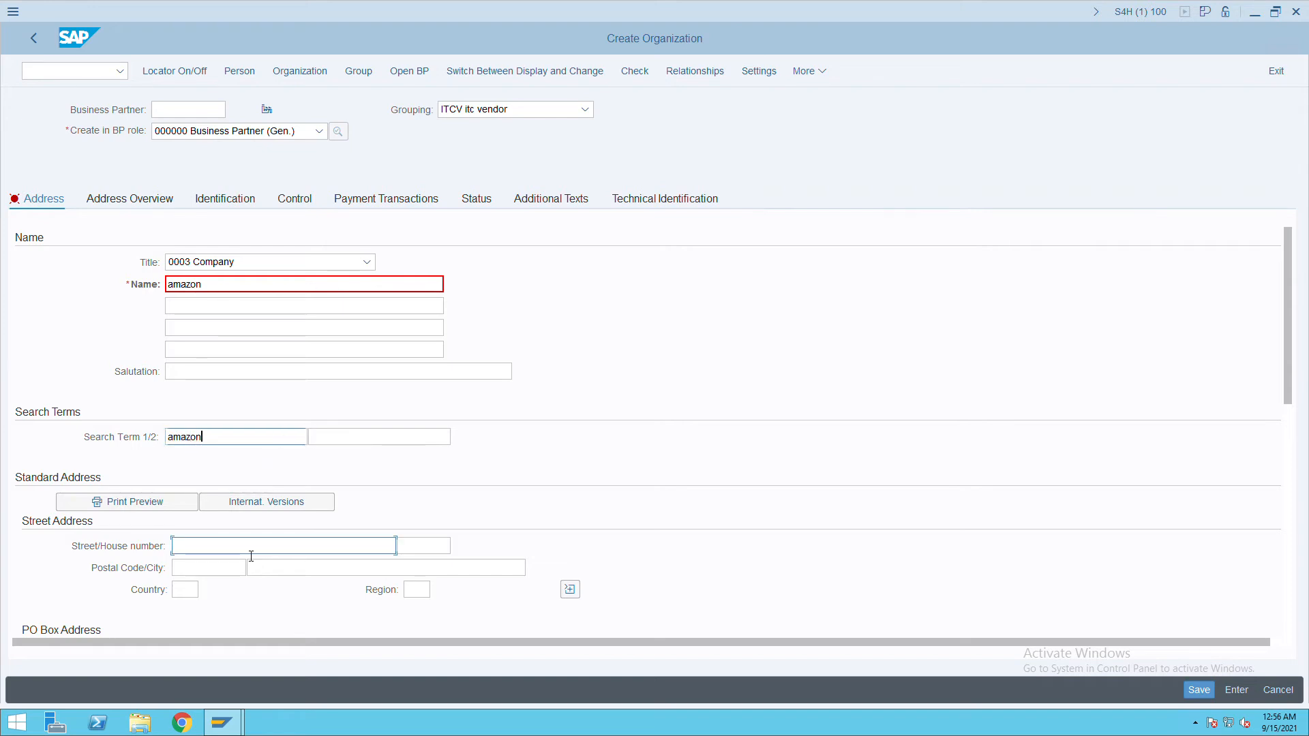
pyautogui.write('hyd')
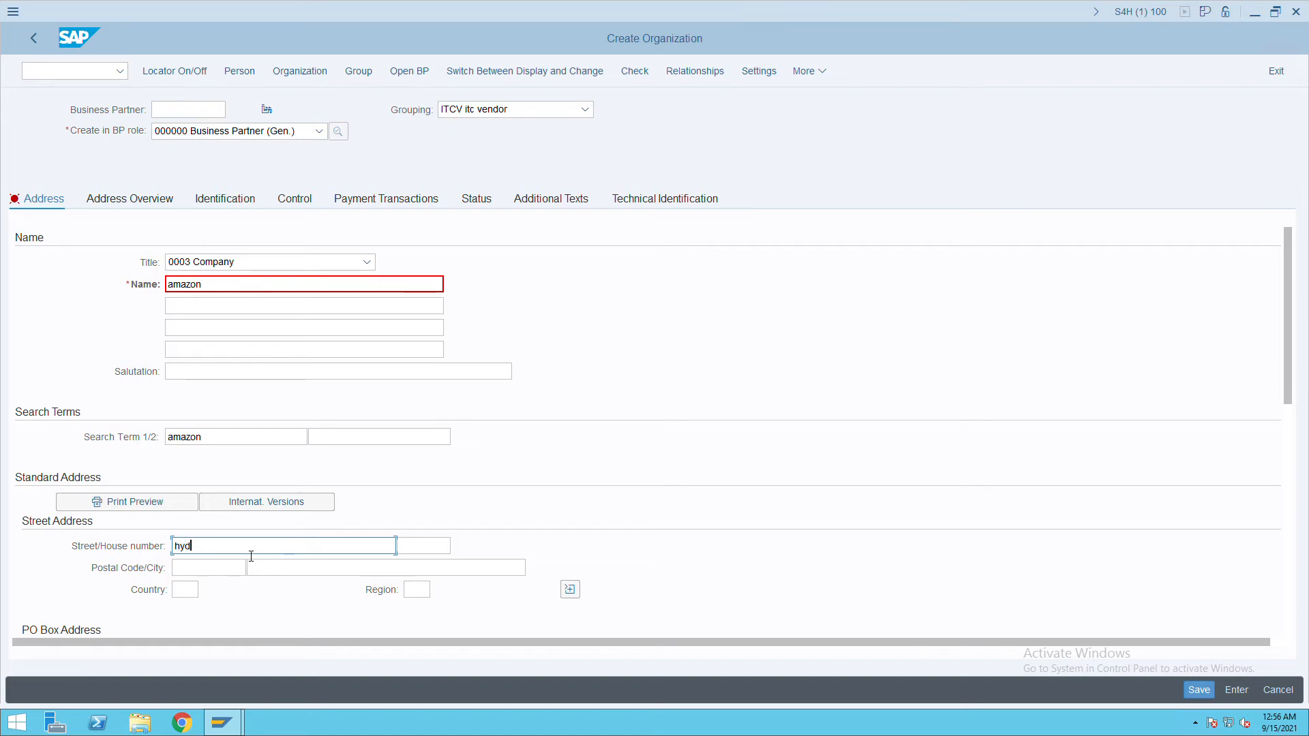
pyautogui.press('Tab')
pyautogui.write('1001')
pyautogui.press('Tab')
pyautogui.write('500000')
pyautogui.press('Tab')
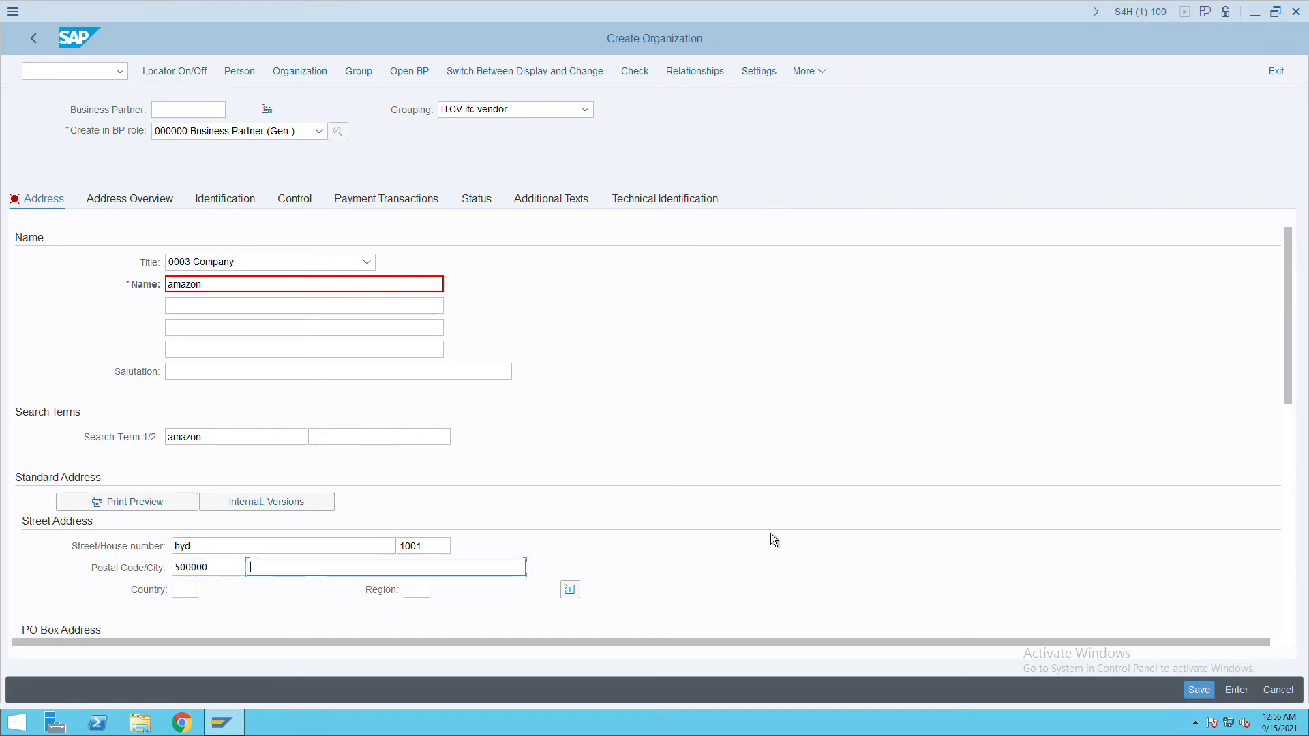
pyautogui.write('hyd')
pyautogui.press('Tab')
pyautogui.write('in')
pyautogui.press('Tab')
pyautogui.write('t')
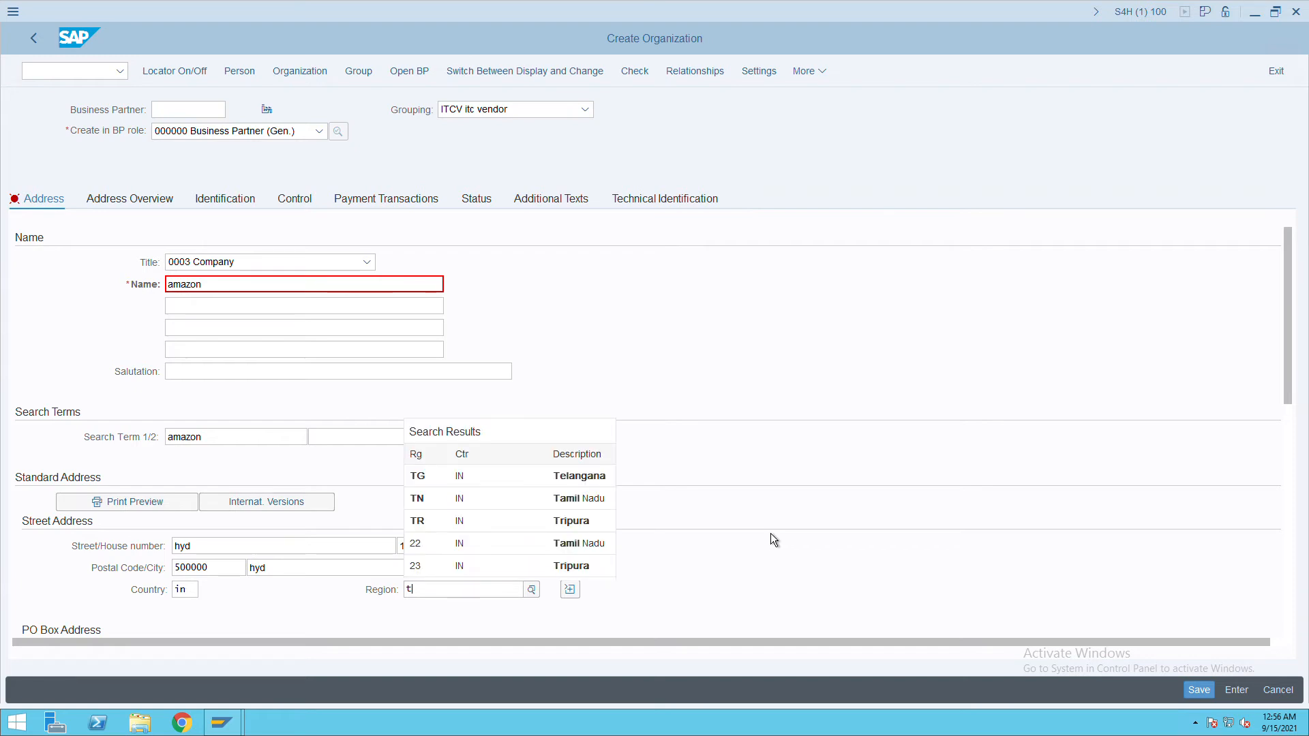
pyautogui.click(584, 476)
pyautogui.moveTo(1289, 325); pyautogui.dragTo(1287, 434)
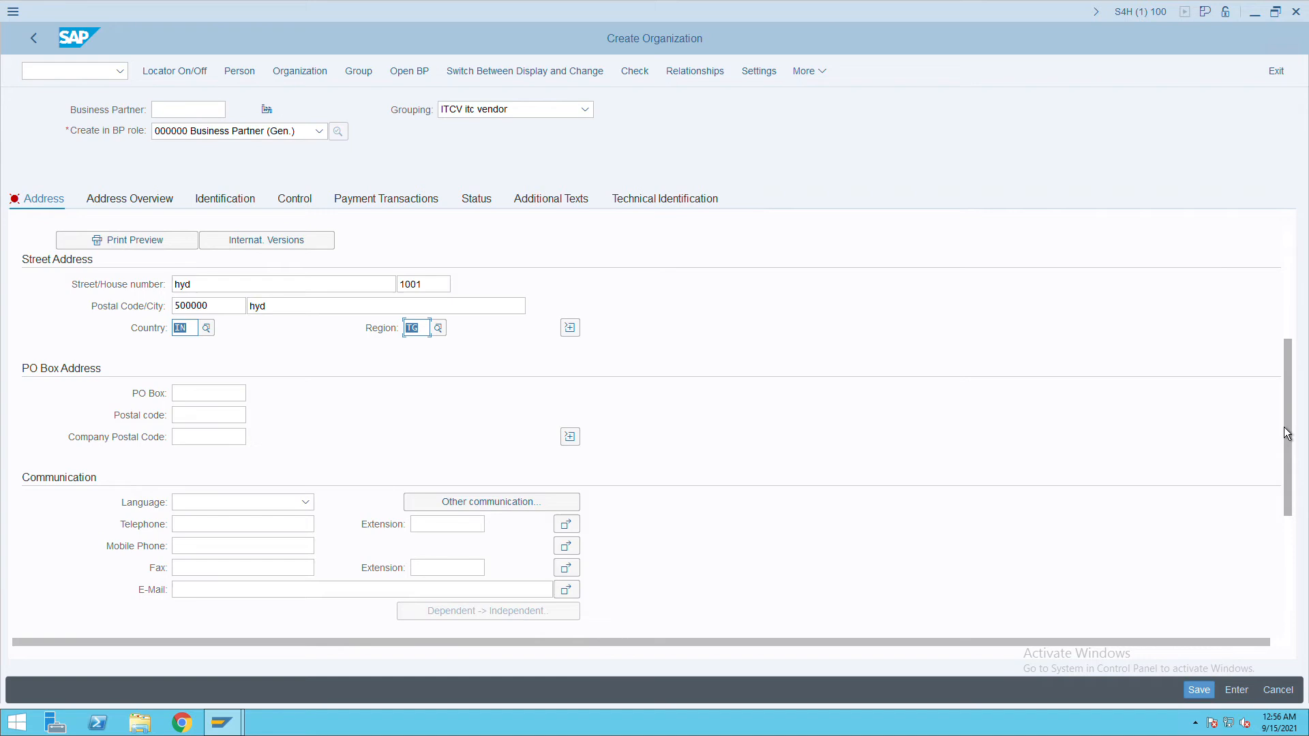
# Set English as the language and save business partner 10101.
pyautogui.click(233, 509)
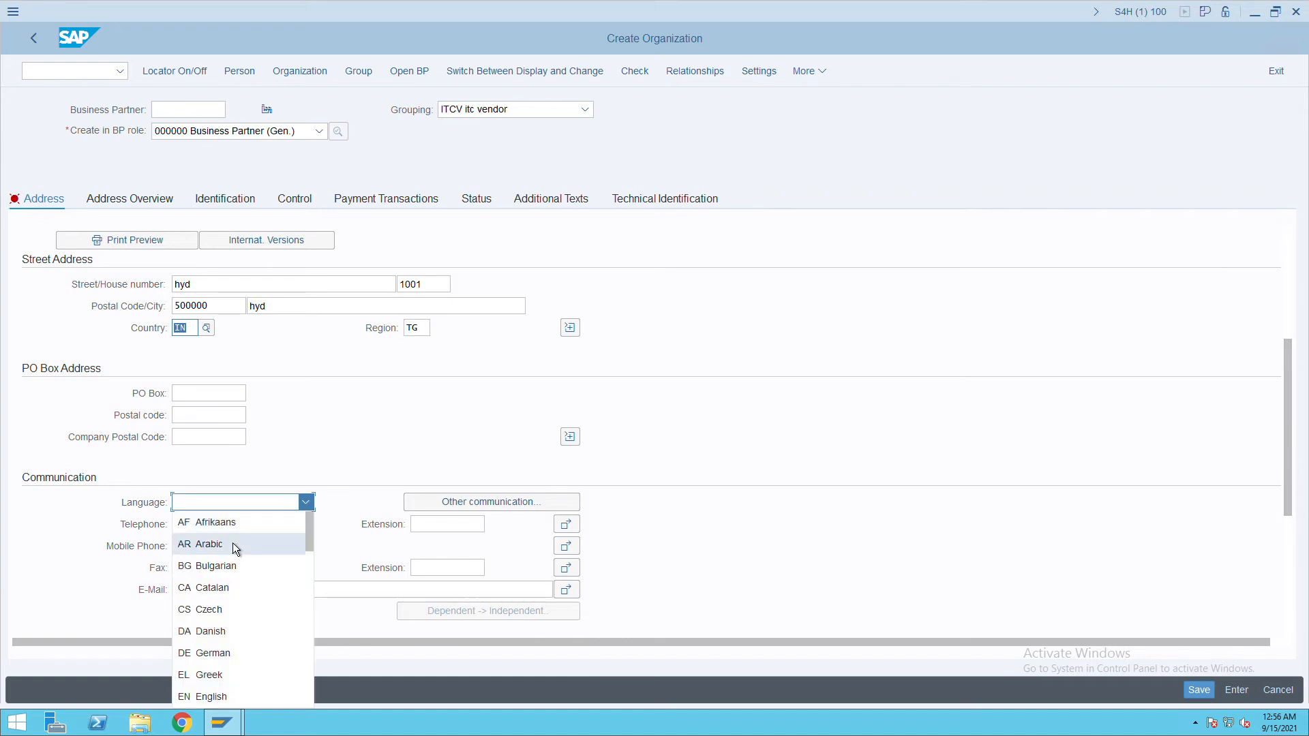
pyautogui.write('en')
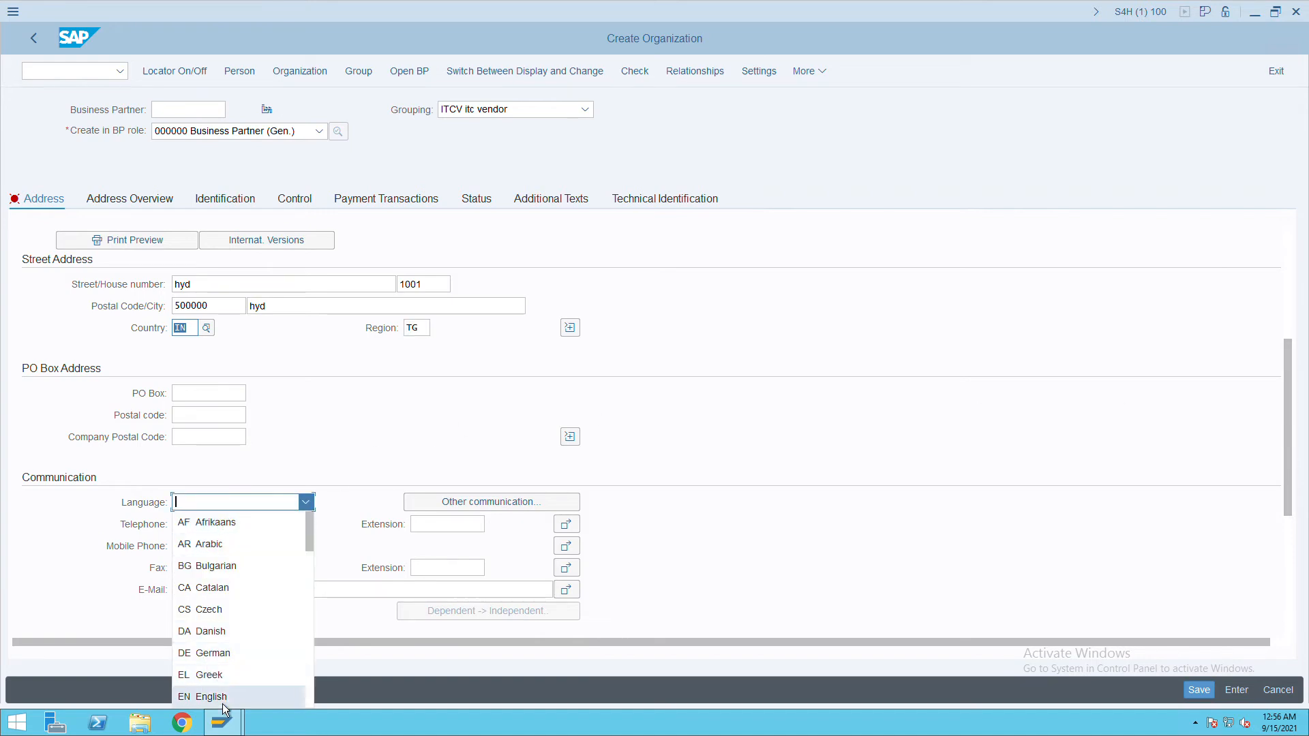
pyautogui.click(222, 697)
pyautogui.click(1205, 696)
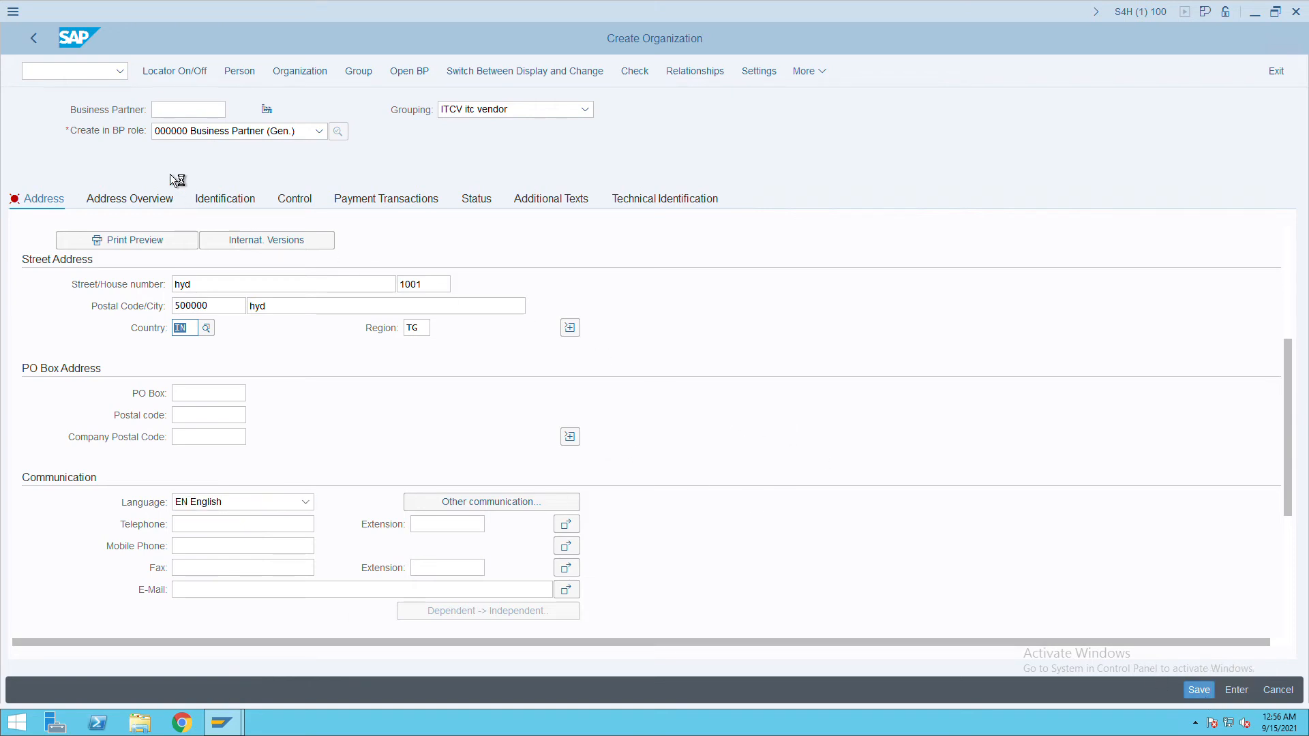
pyautogui.moveTo(184, 110); pyautogui.dragTo(135, 113)
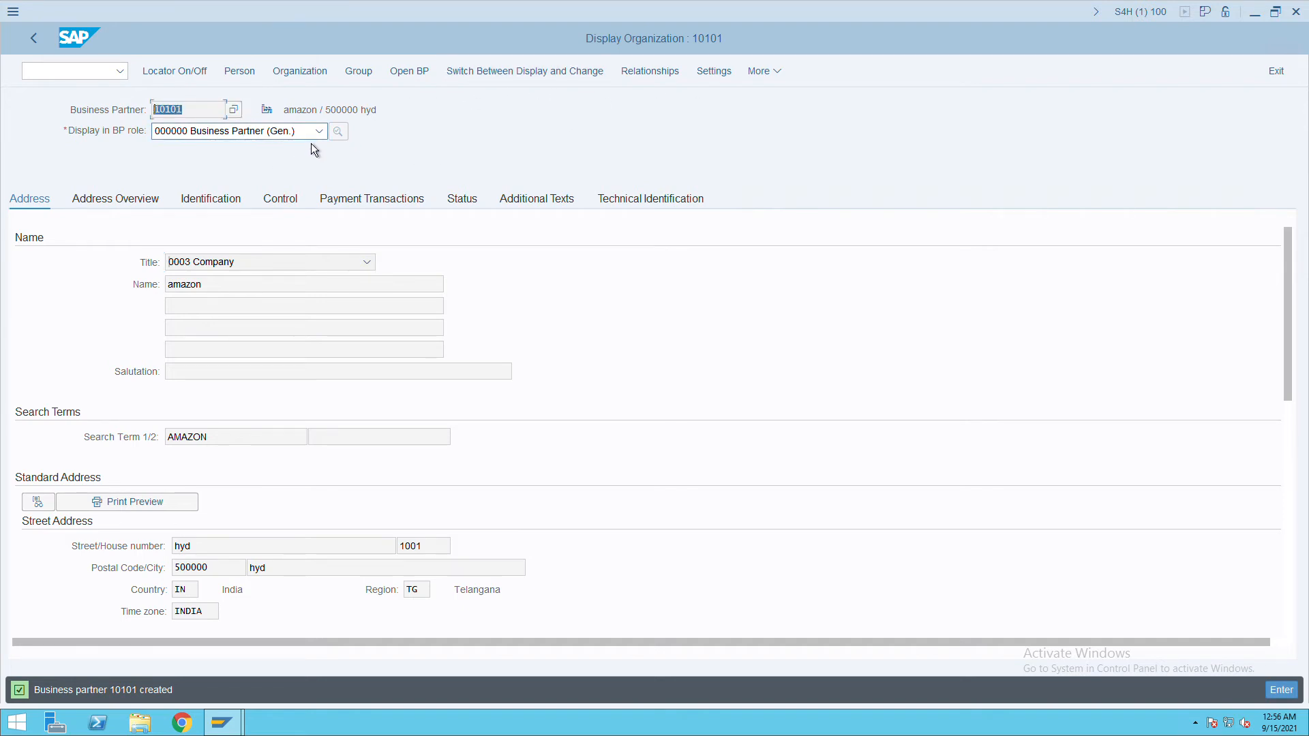
# Switch partner 10101 to change mode and select role FLVN00 Supplier (Fin.Accounting).
pyautogui.click(532, 80)
pyautogui.click(319, 132)
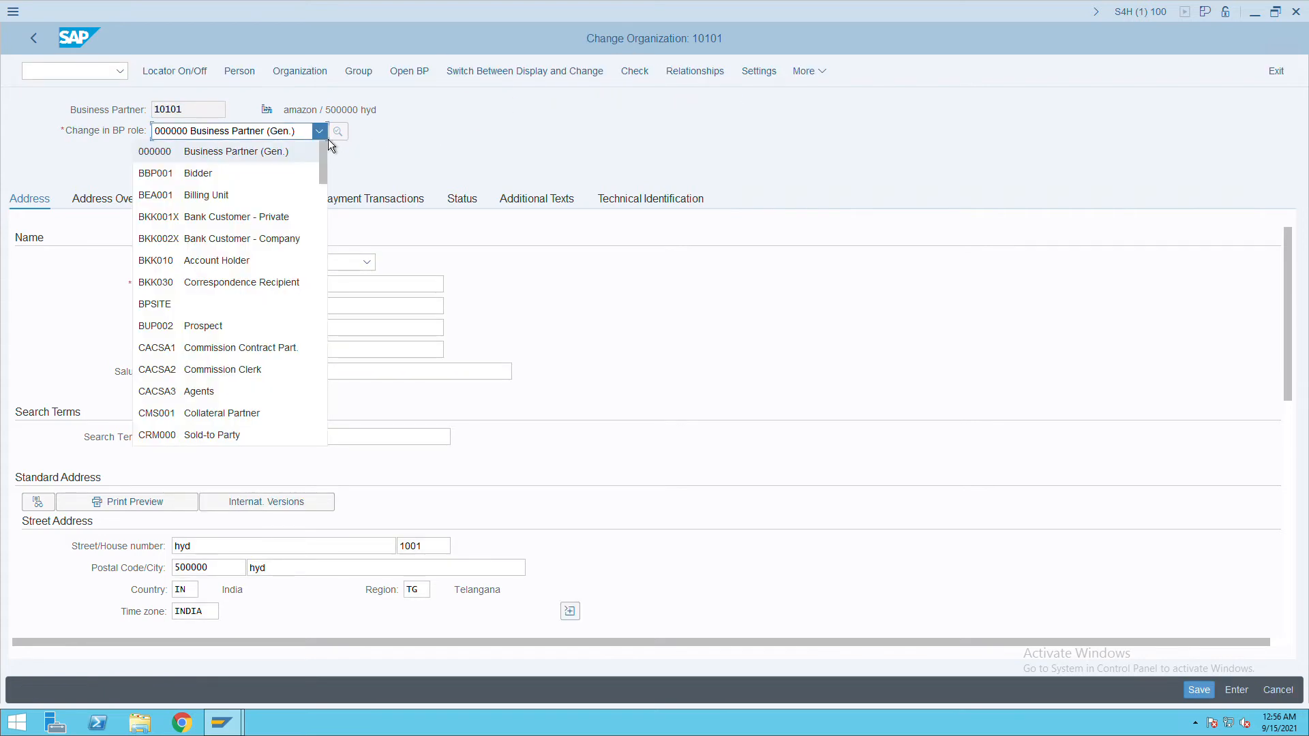
pyautogui.scroll(-3, 232, 281)
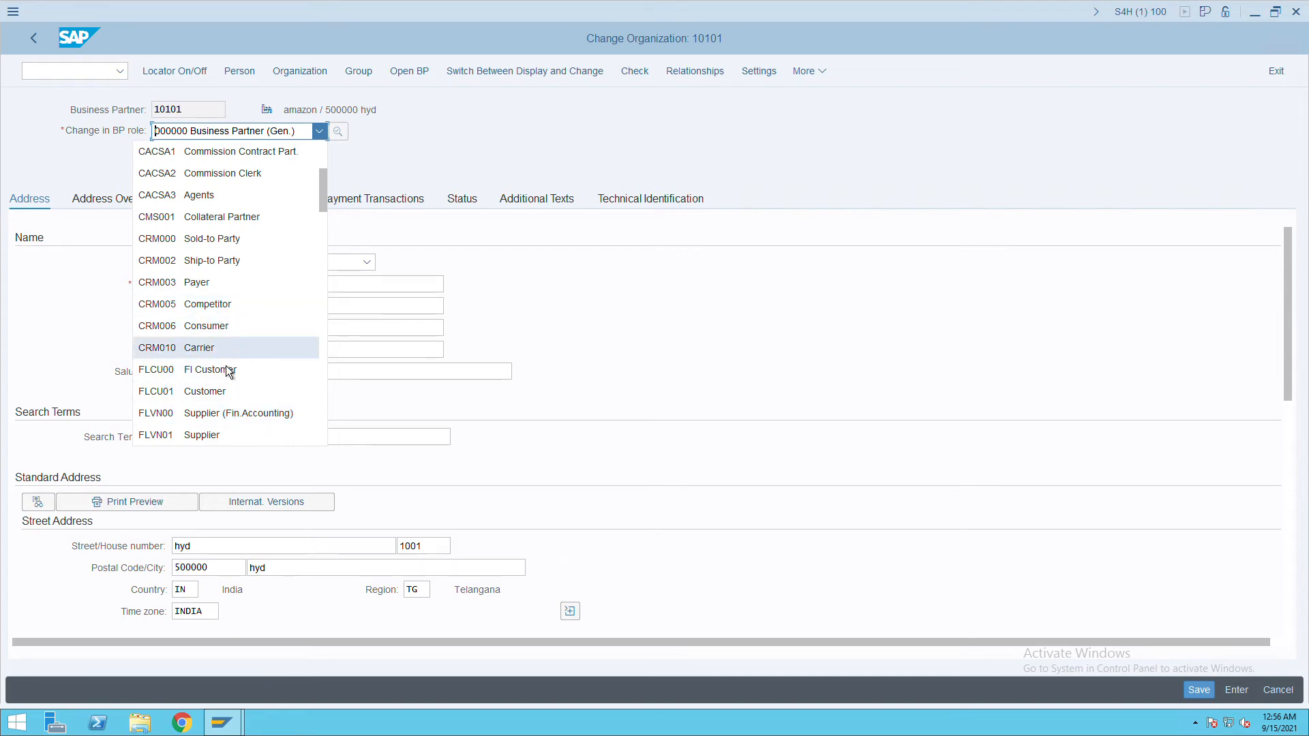
pyautogui.scroll(-3, 229, 371)
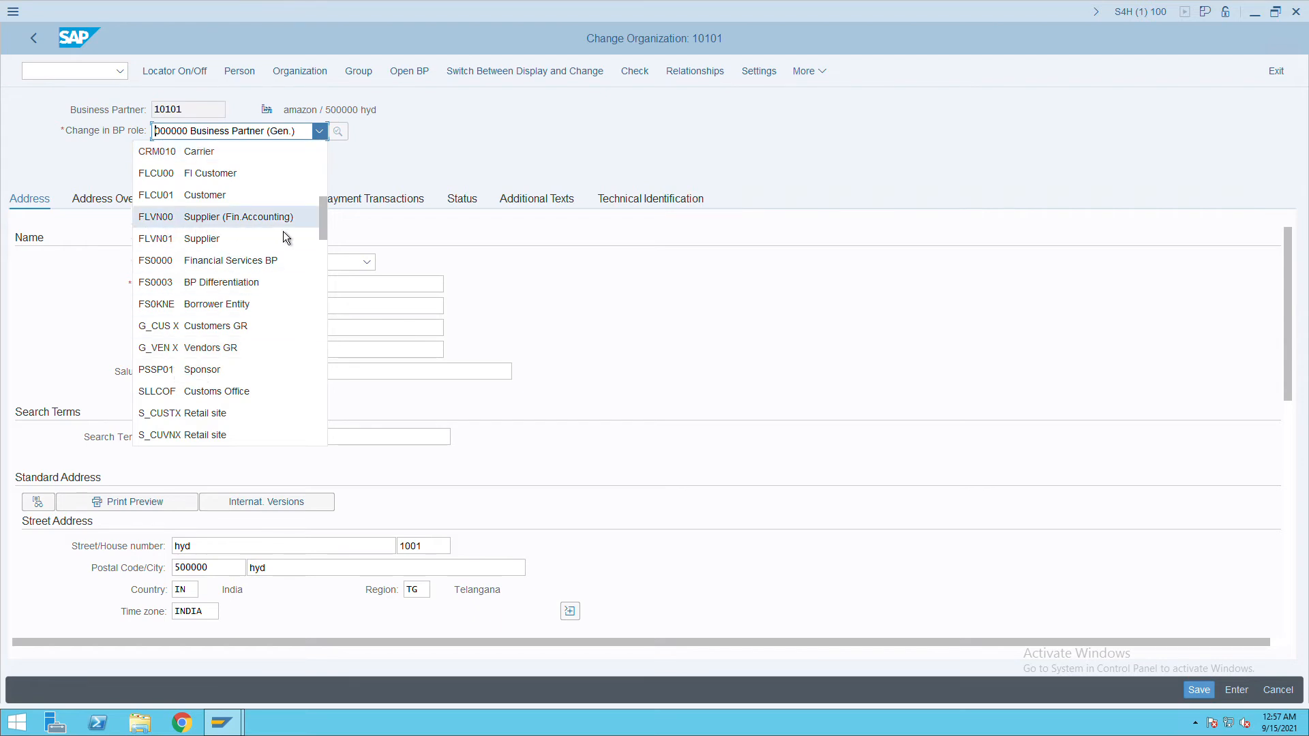
pyautogui.click(258, 219)
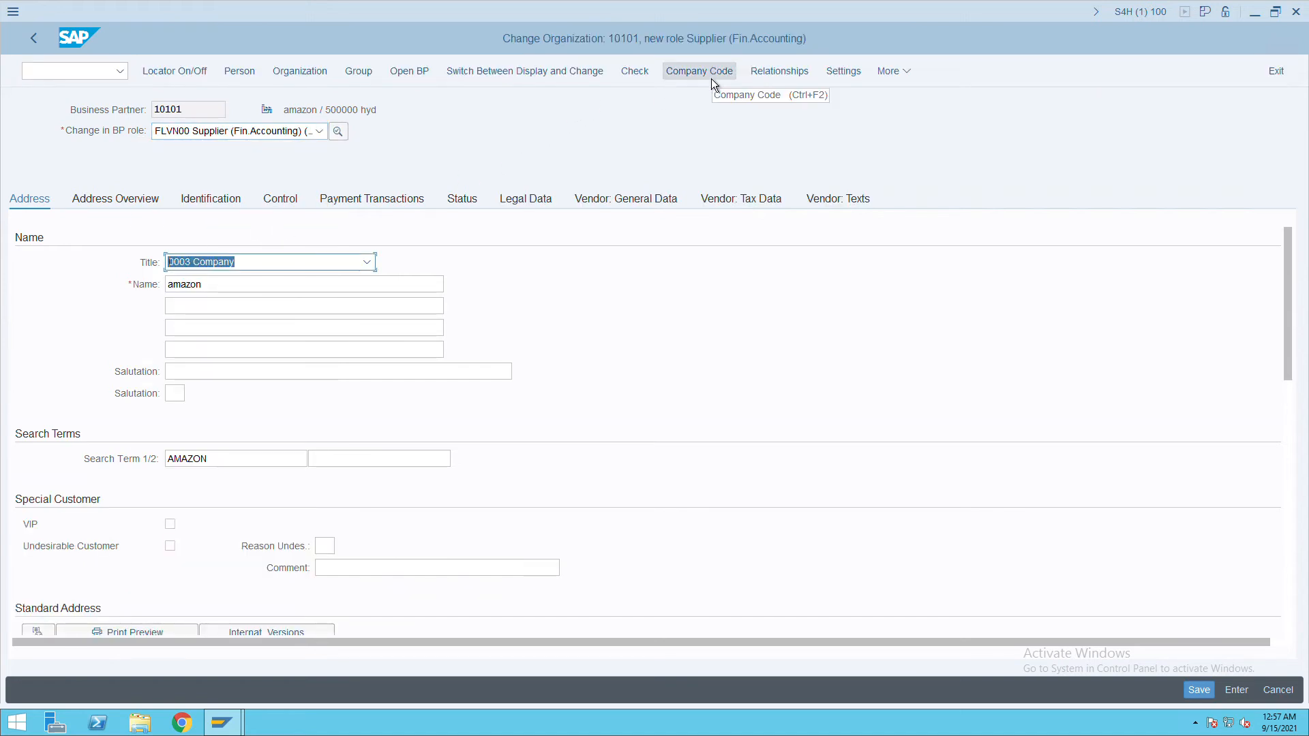
# Add company code ITC to the supplier's company code list and adopt it.
pyautogui.click(711, 79)
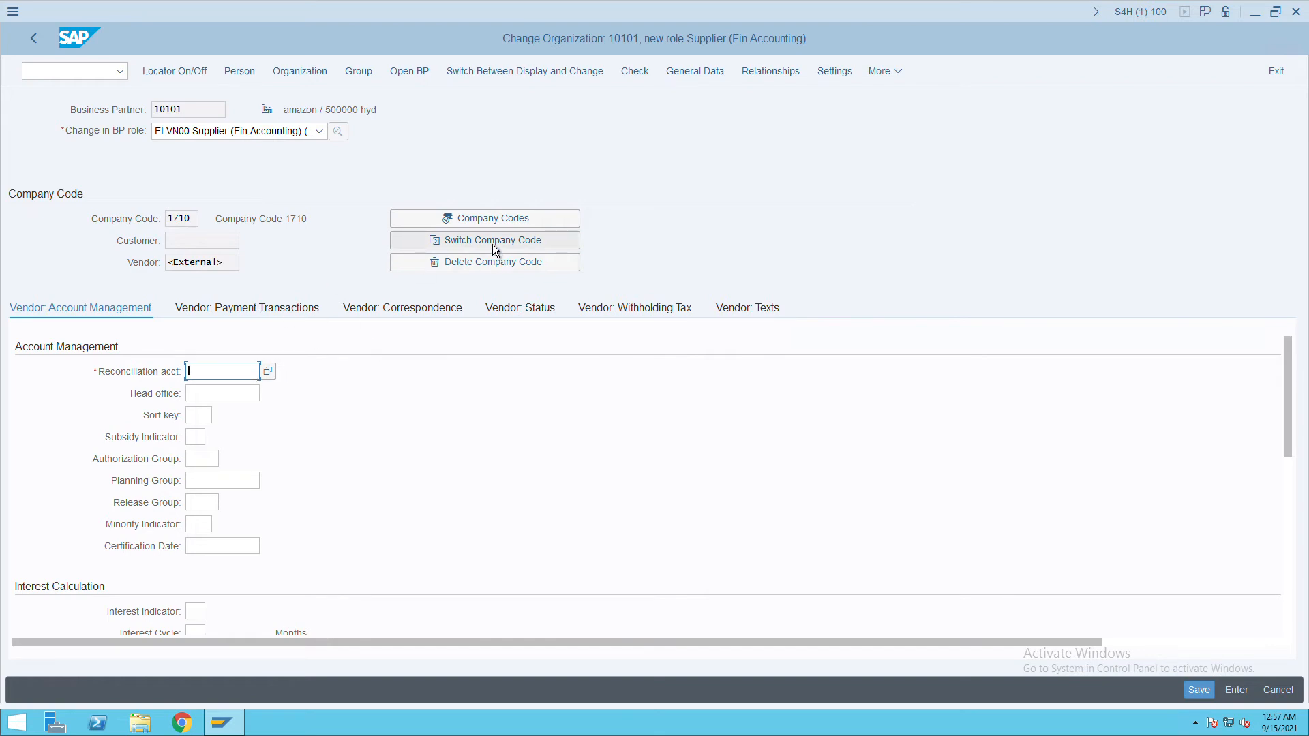
pyautogui.click(500, 227)
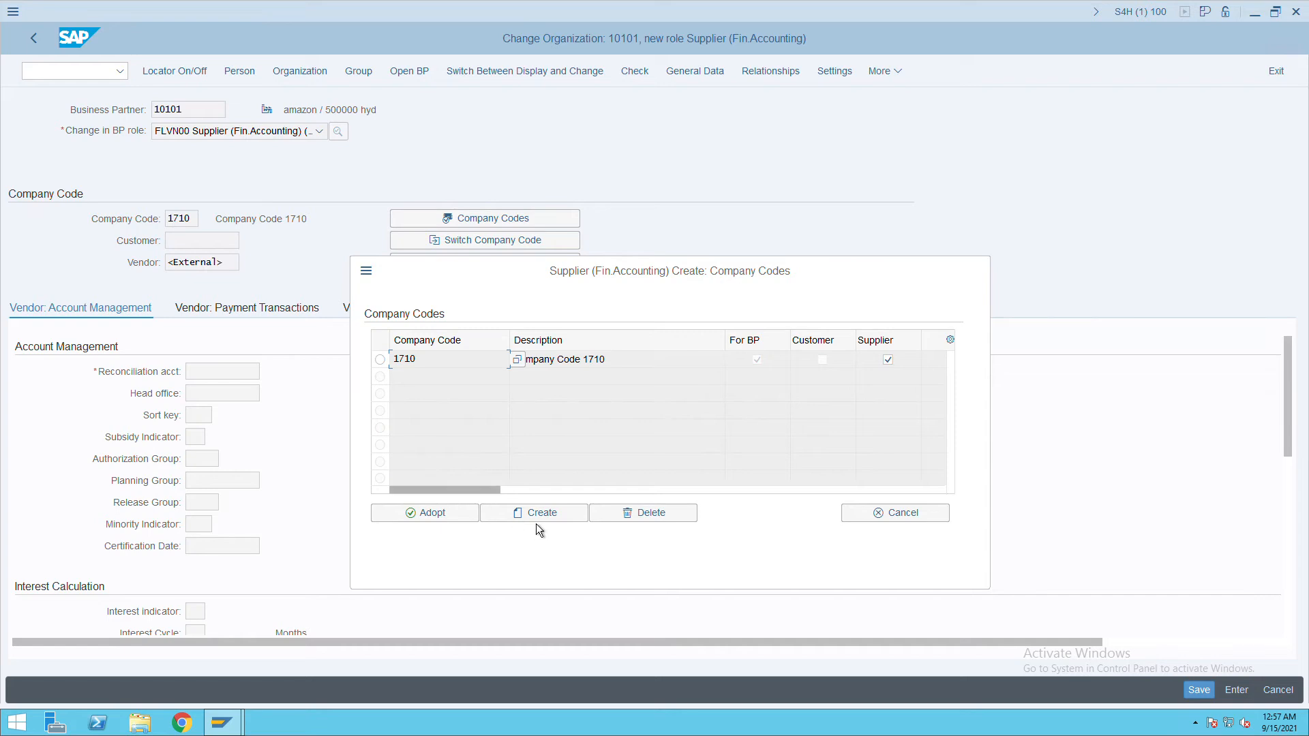
pyautogui.click(536, 515)
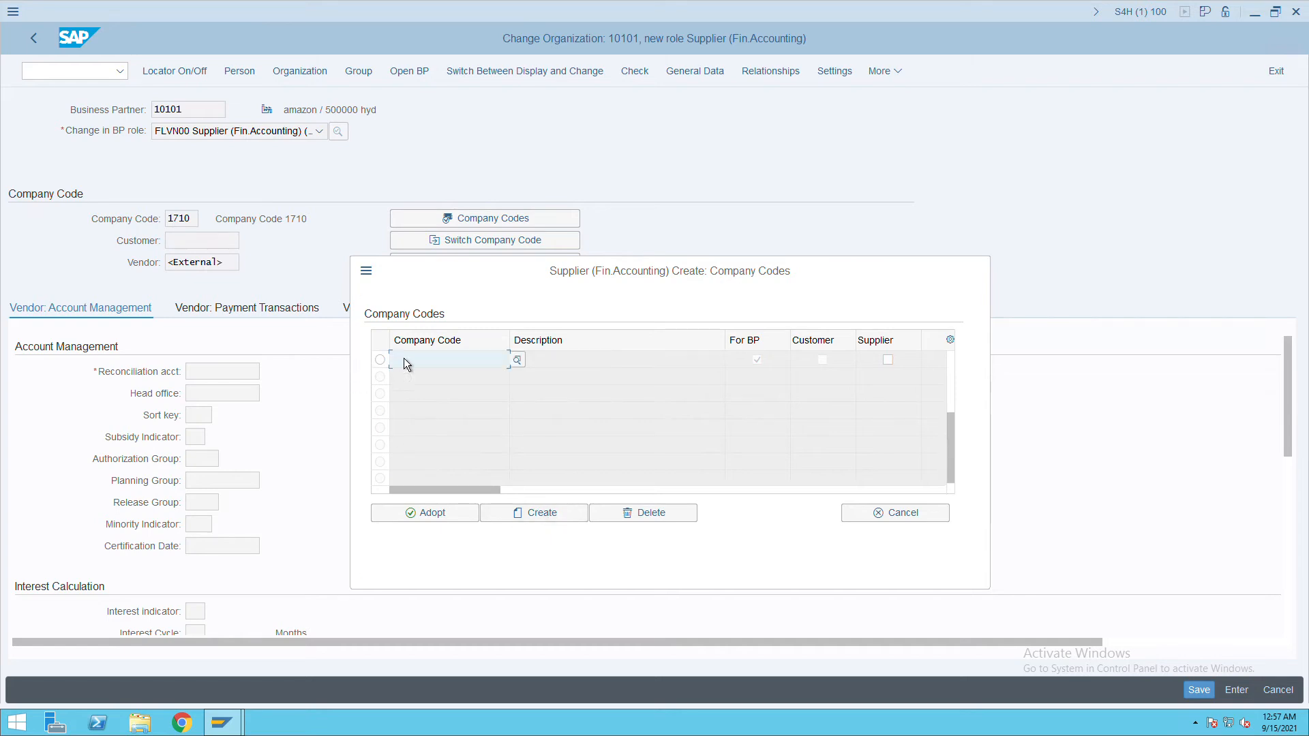
pyautogui.write('itc')
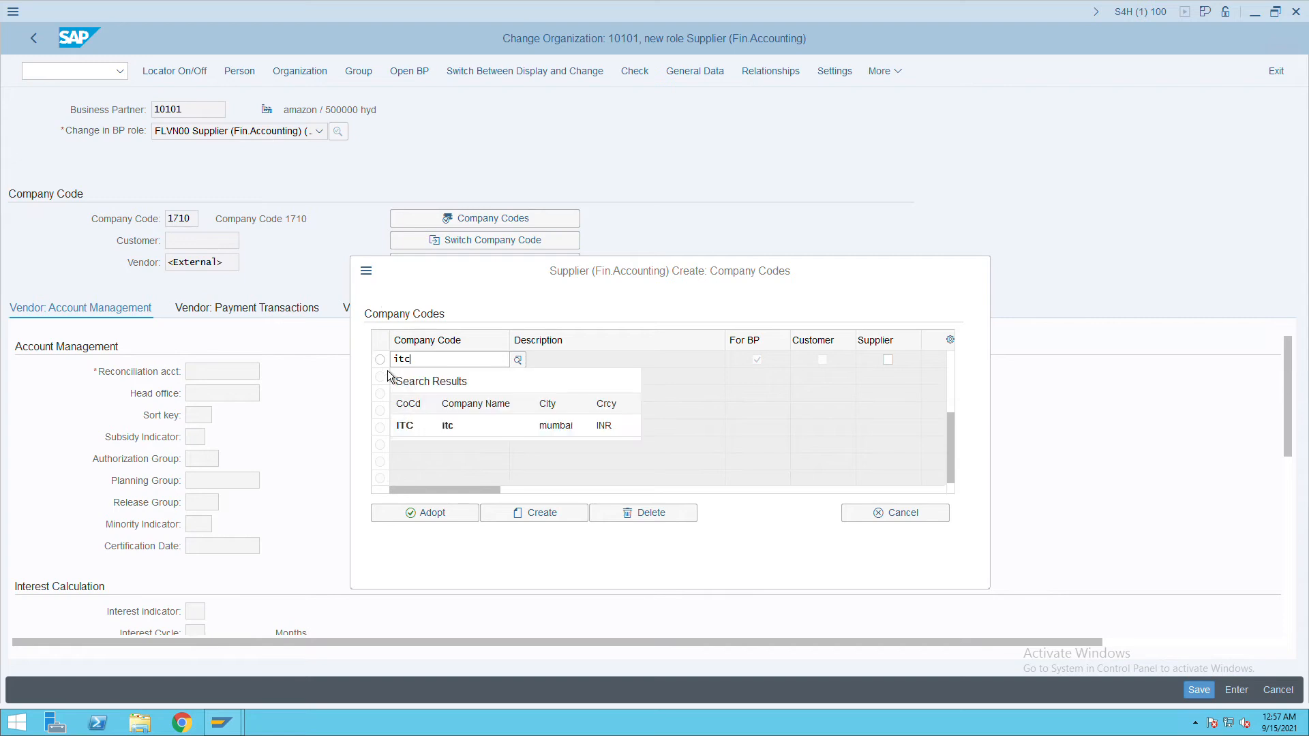
pyautogui.press('Return')
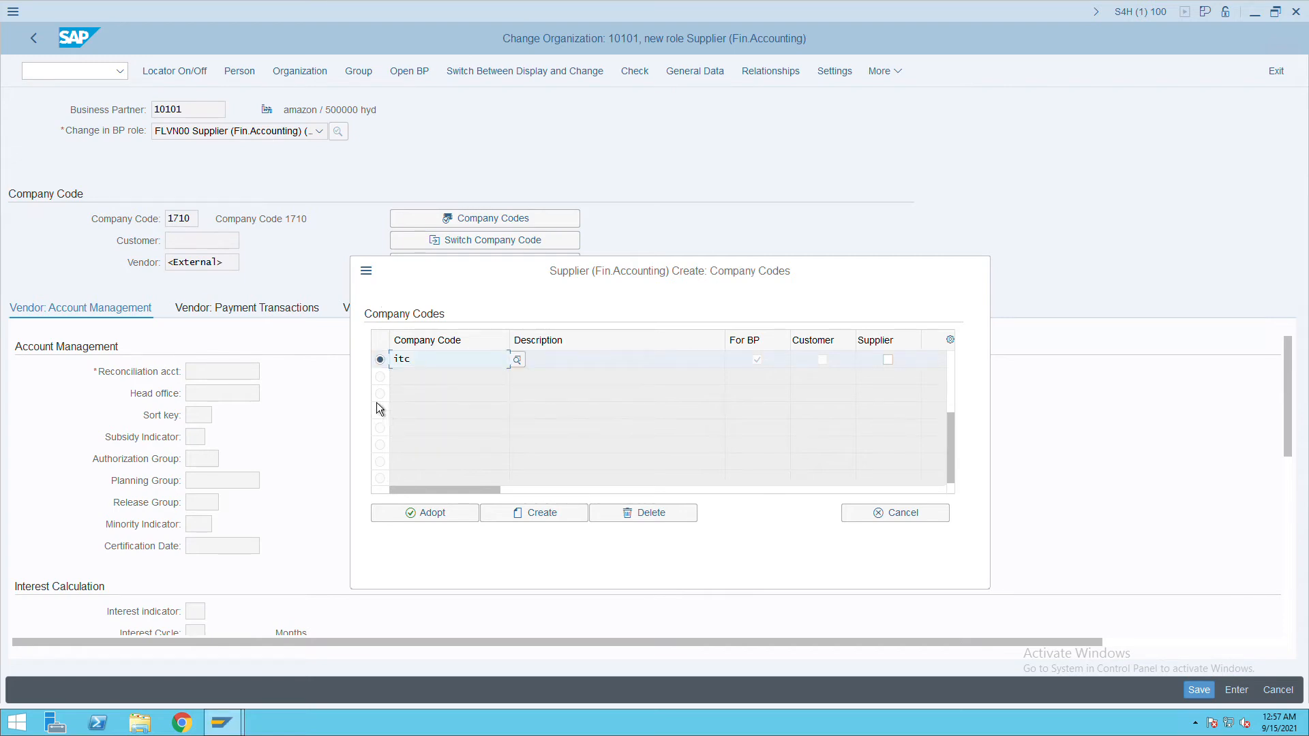
pyautogui.click(444, 521)
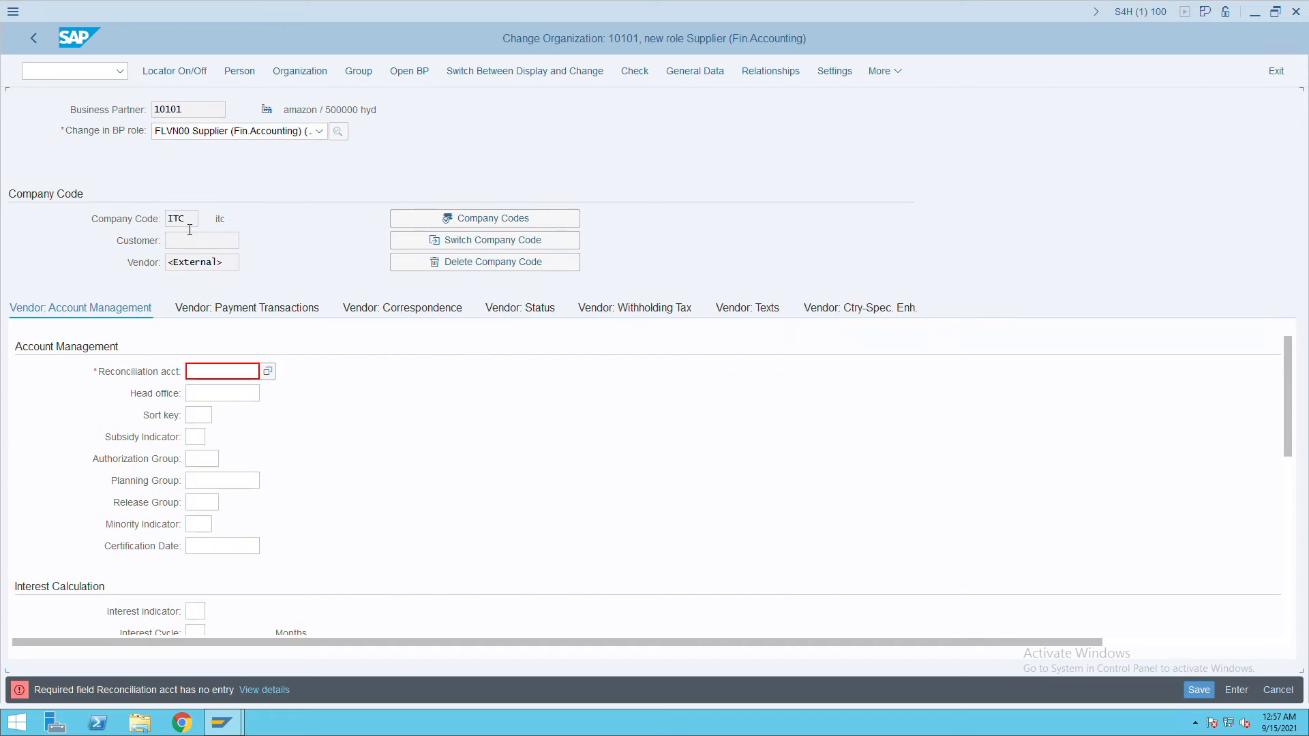
pyautogui.click(215, 378)
pyautogui.press('F4')
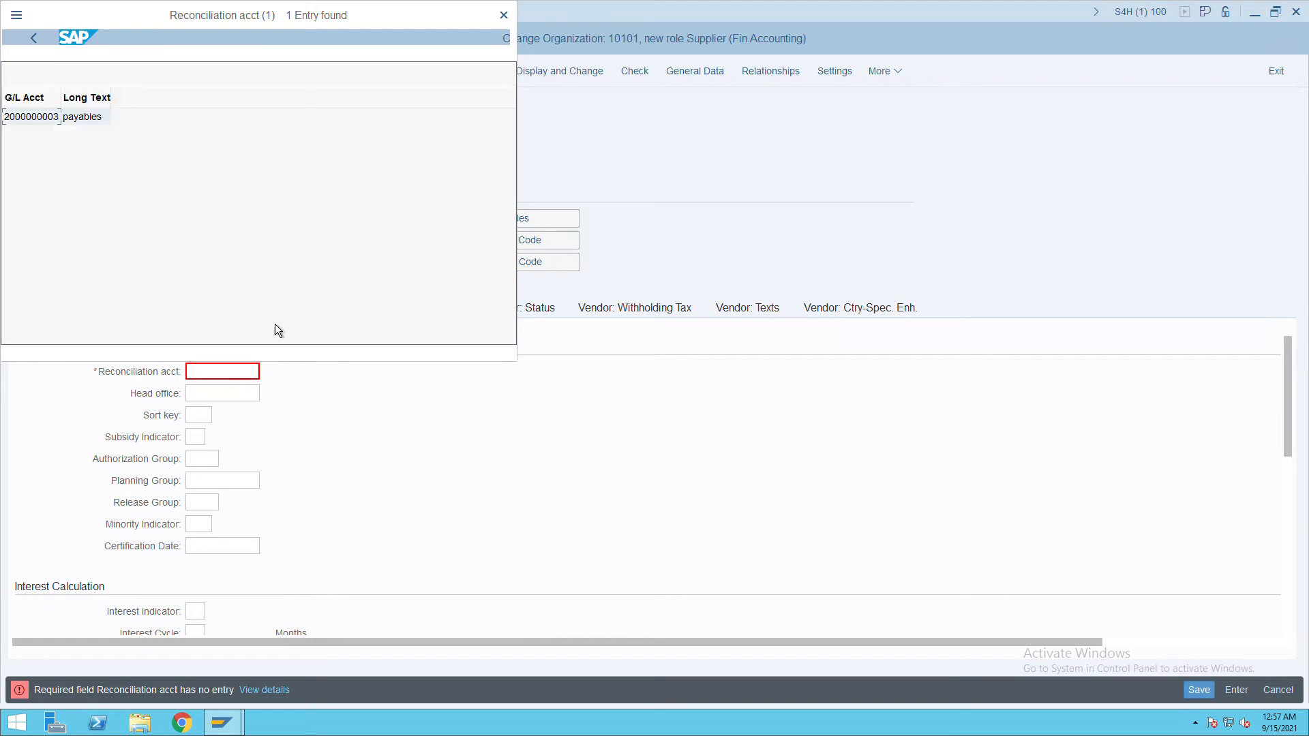
pyautogui.doubleClick(61, 120)
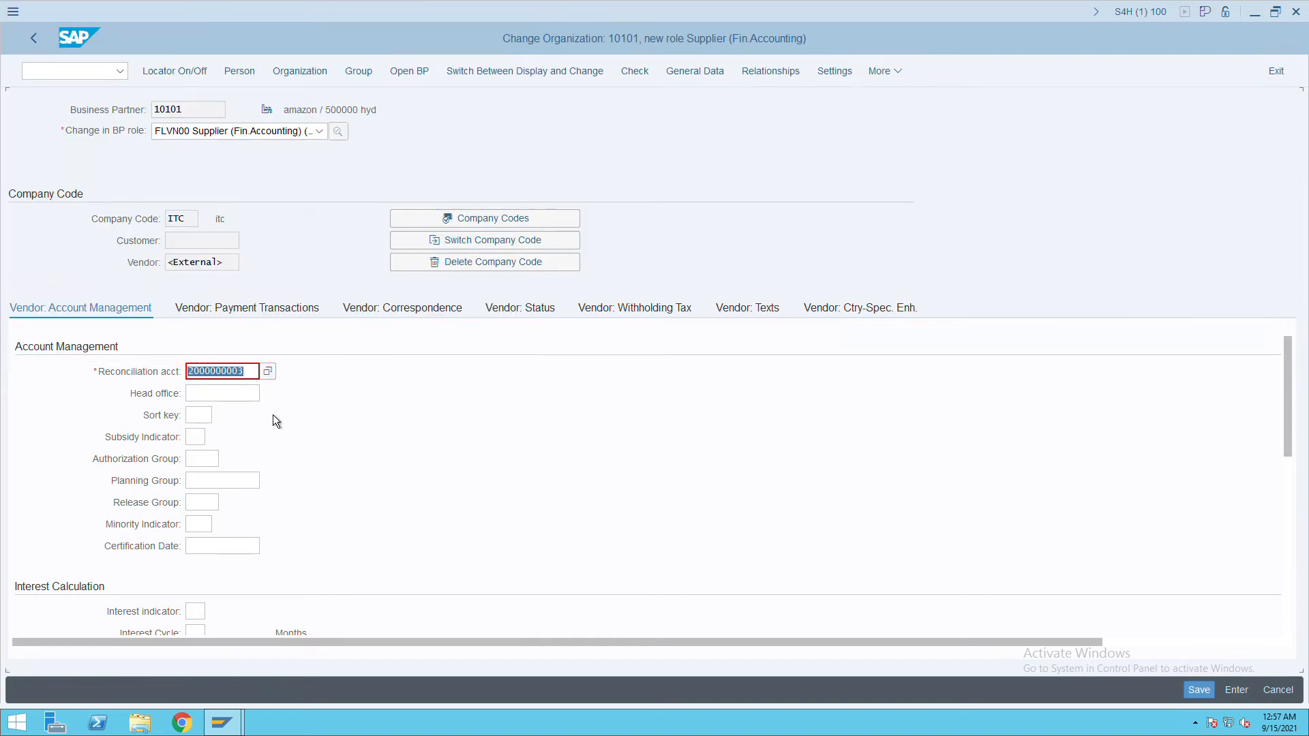
pyautogui.click(1208, 703)
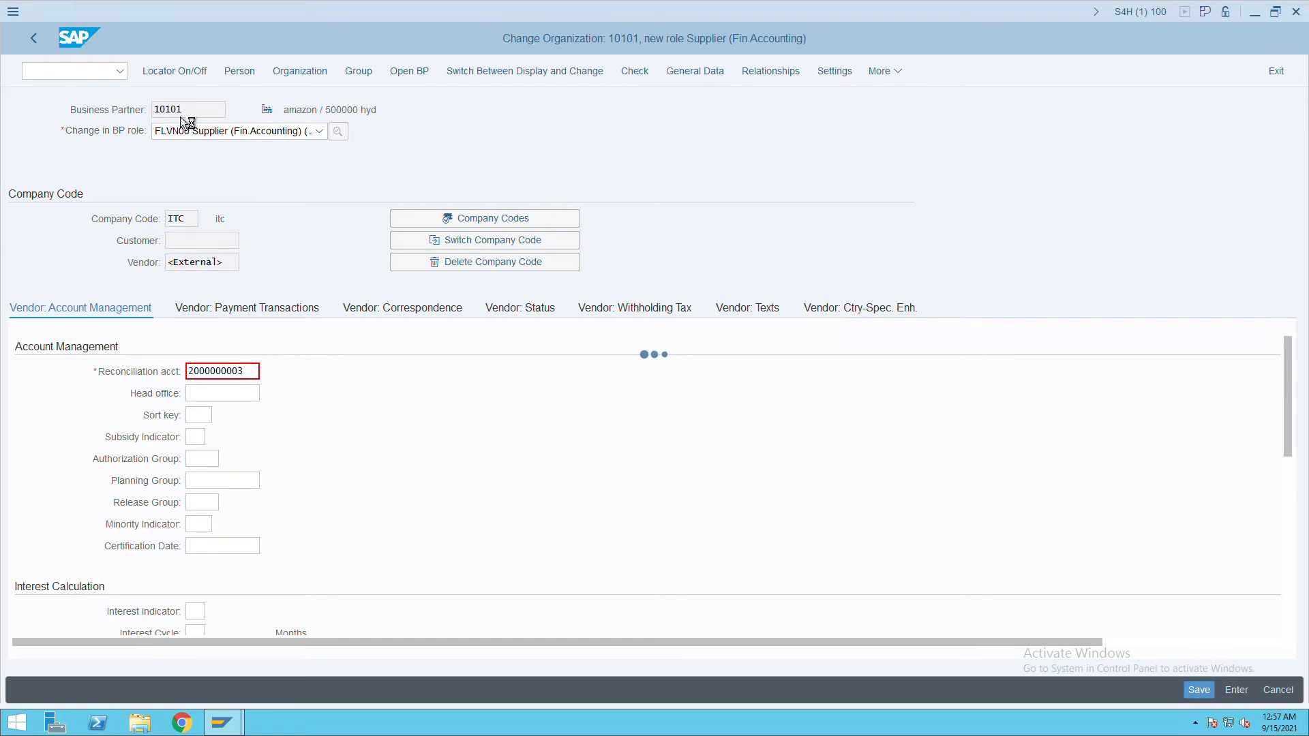
pyautogui.doubleClick(211, 268)
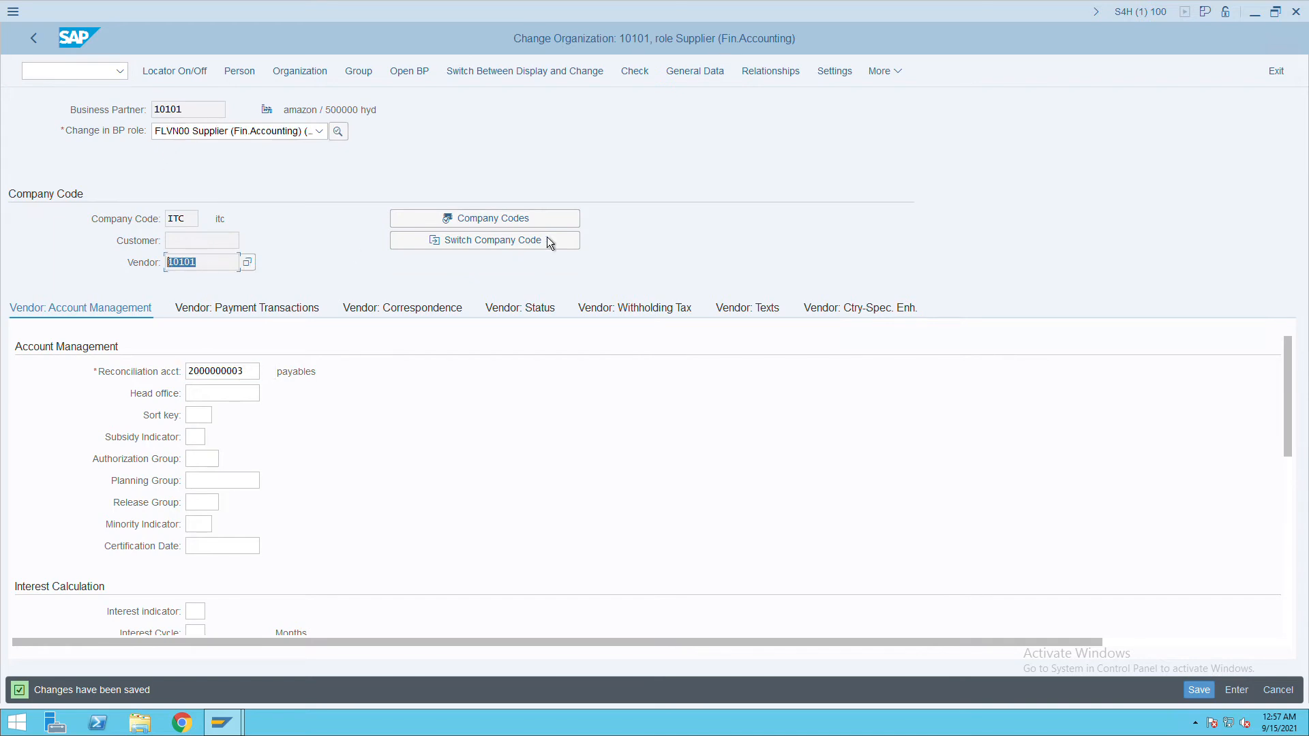
pyautogui.click(77, 73)
# In /nSPRO, execute Define Tolerances (Vendors) under Outgoing Payments > Manual Outgoing Payments.
pyautogui.write('/nspro')
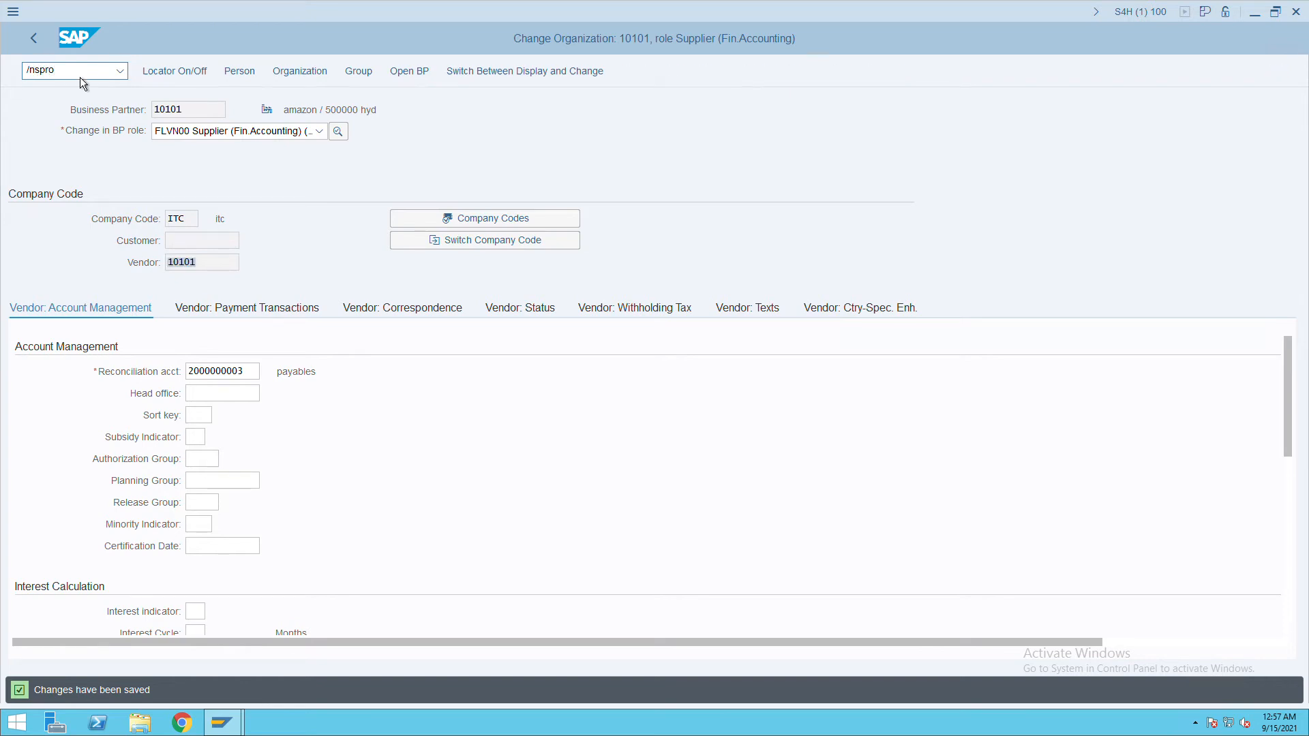
pyautogui.press('Return')
pyautogui.click(202, 76)
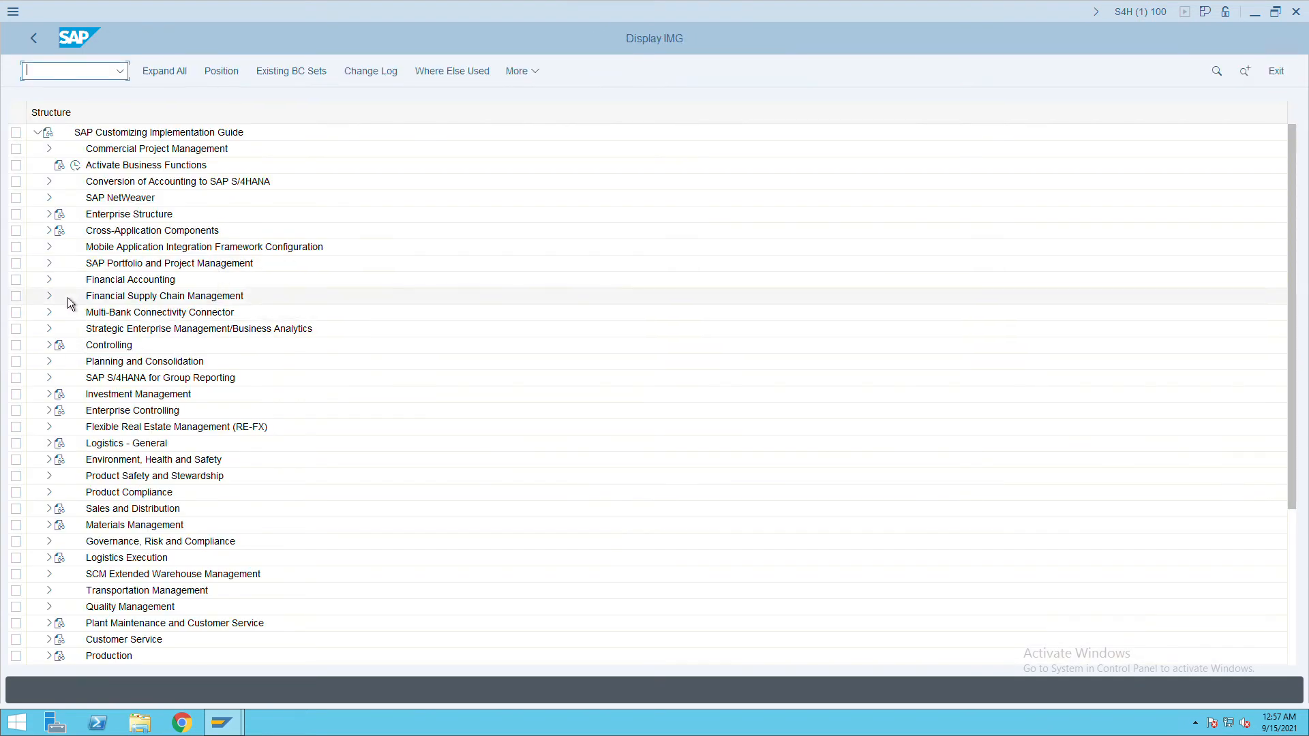
pyautogui.click(49, 280)
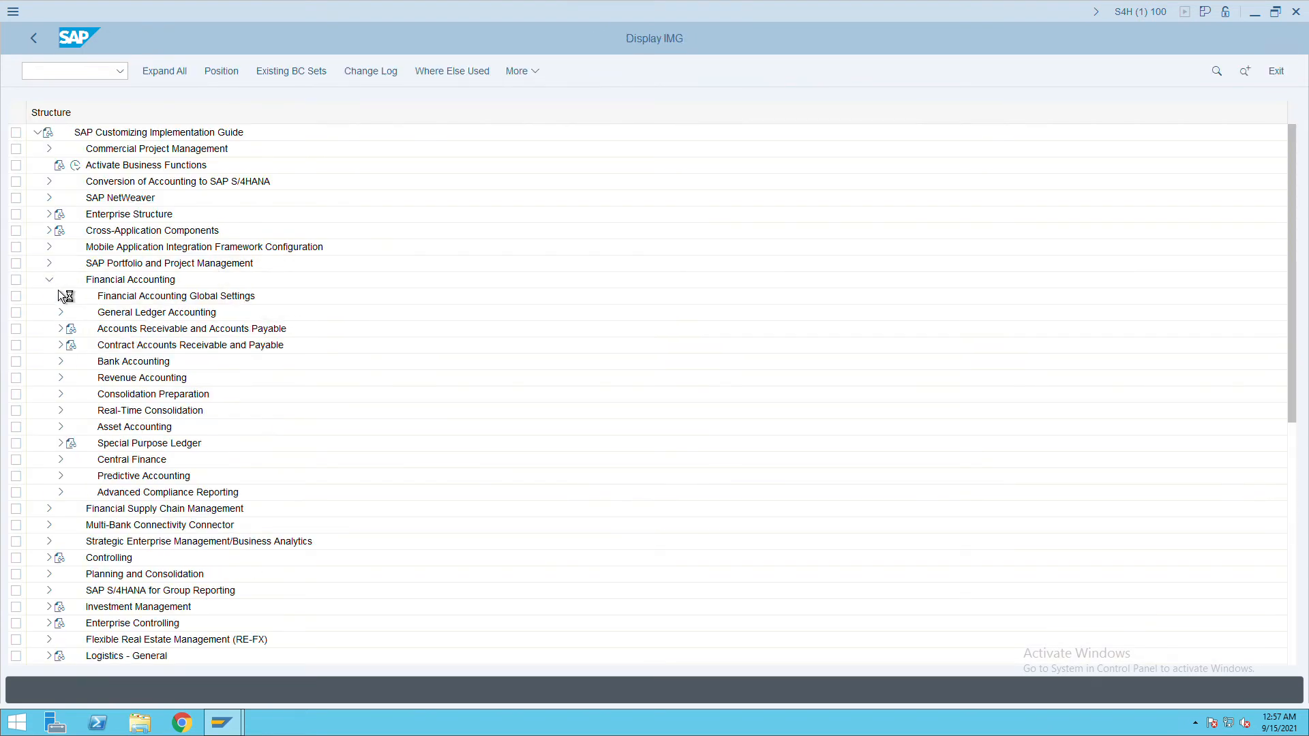
pyautogui.click(61, 329)
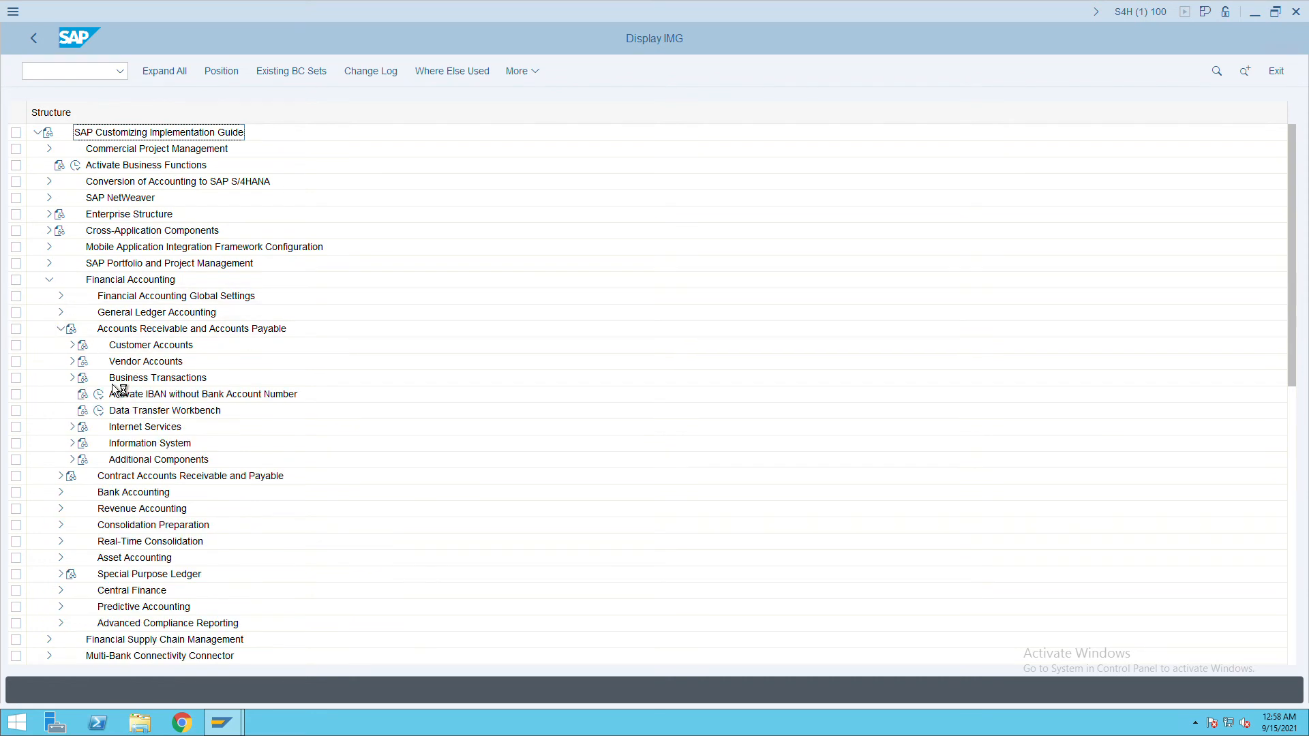
pyautogui.click(73, 379)
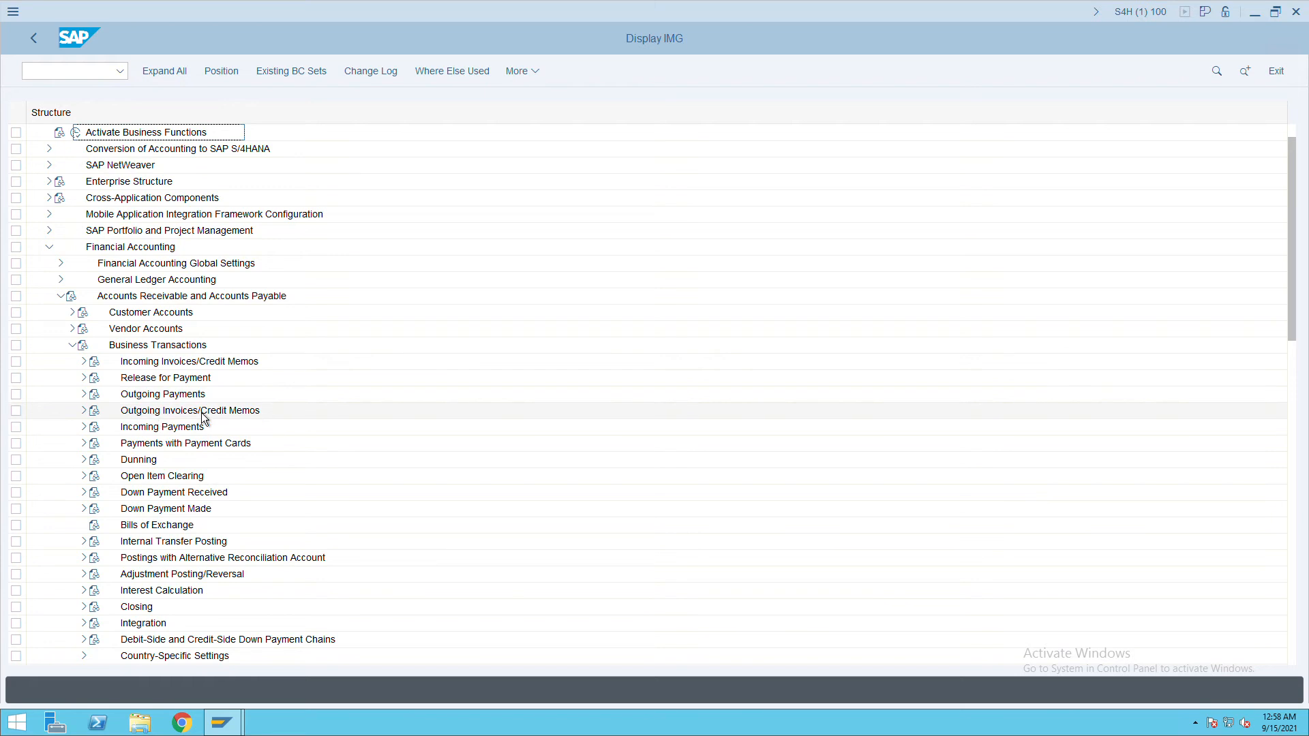
pyautogui.click(84, 394)
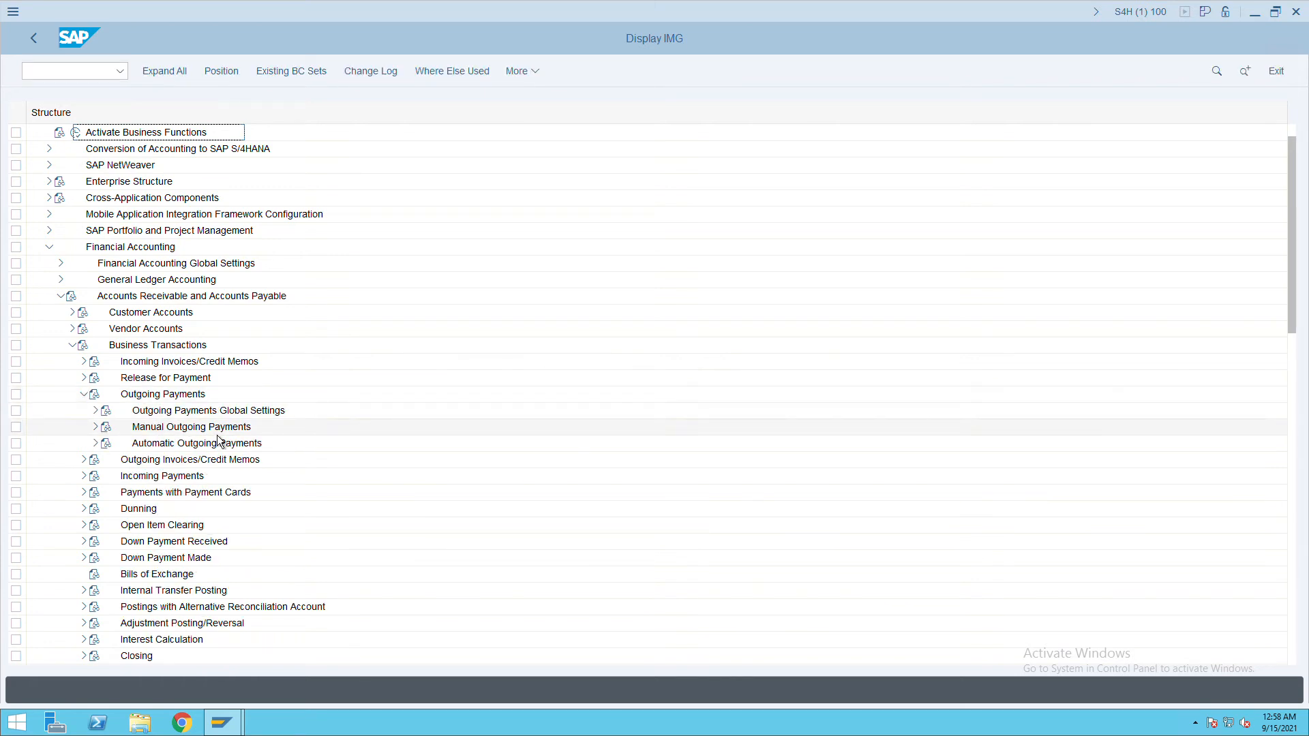
pyautogui.click(95, 427)
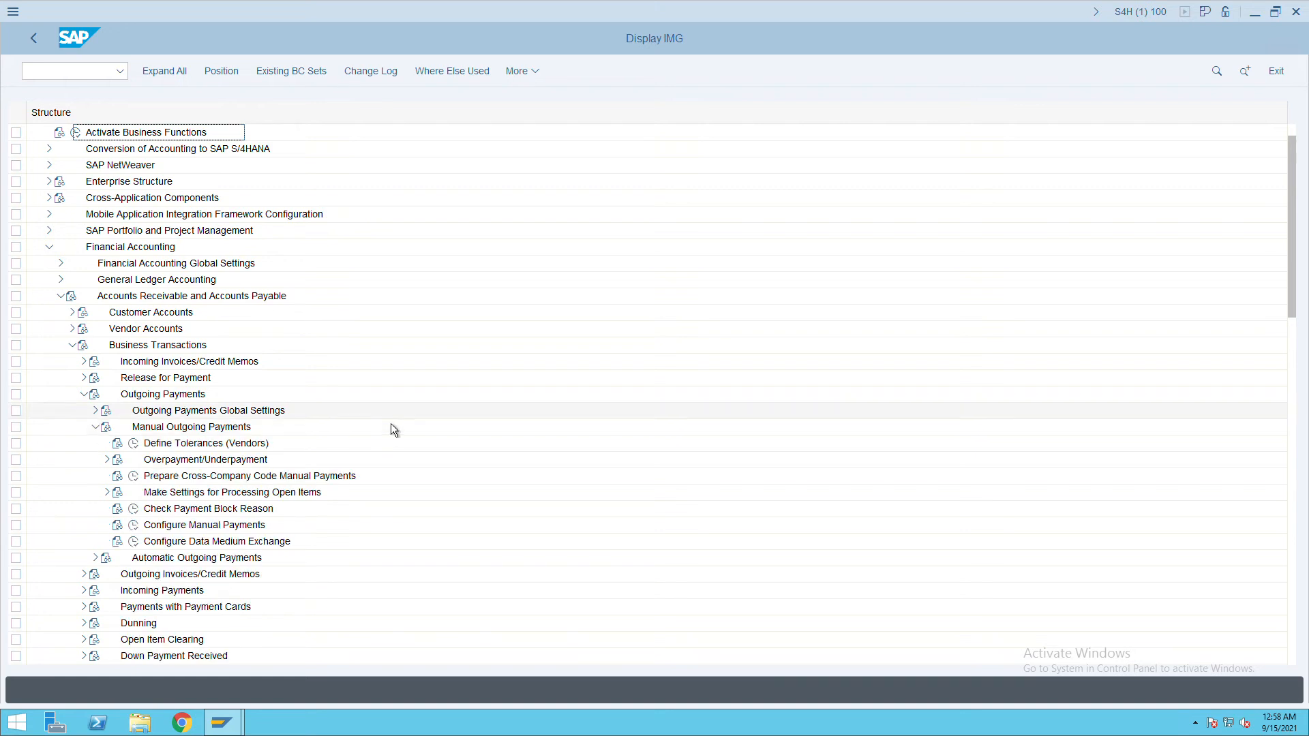
pyautogui.scroll(-2, 393, 423)
pyautogui.click(135, 411)
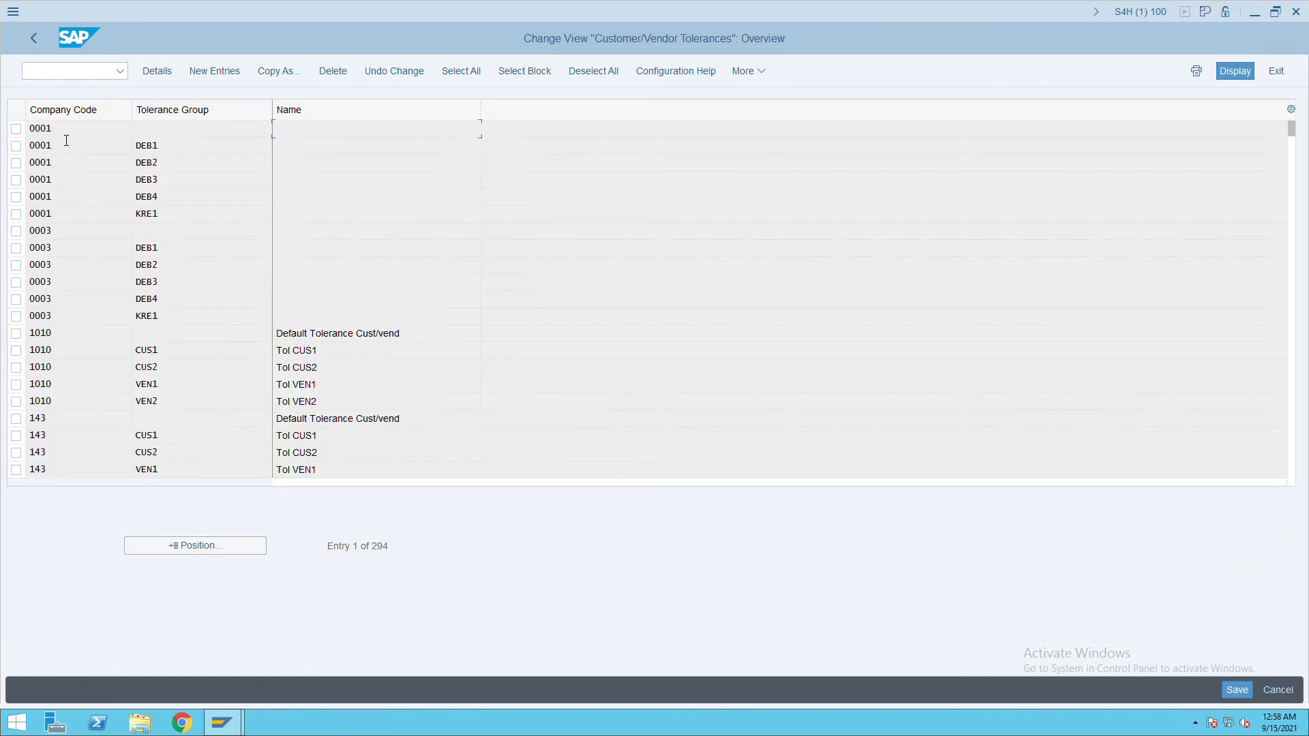
# Copy company code 0001's default tolerance entry to a new entry for company code ITC.
pyautogui.click(21, 136)
pyautogui.click(291, 73)
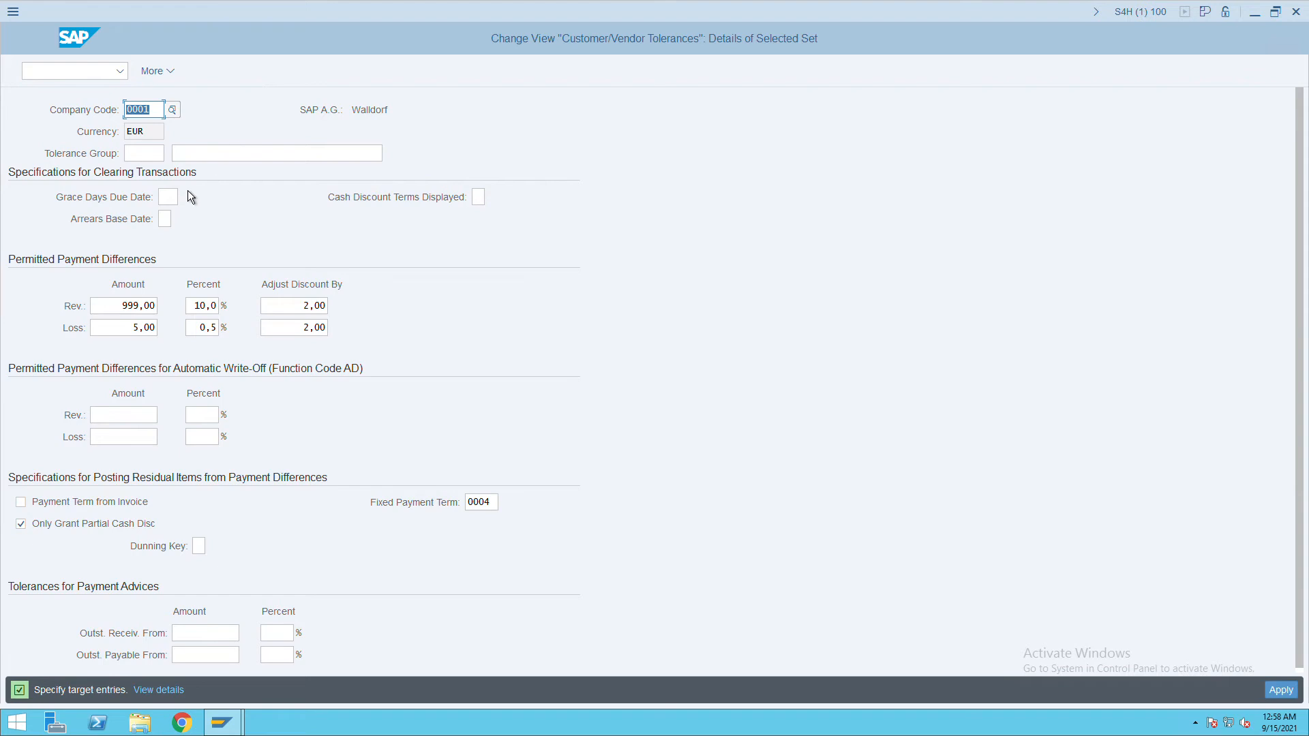
pyautogui.write('itc')
pyautogui.press('Return')
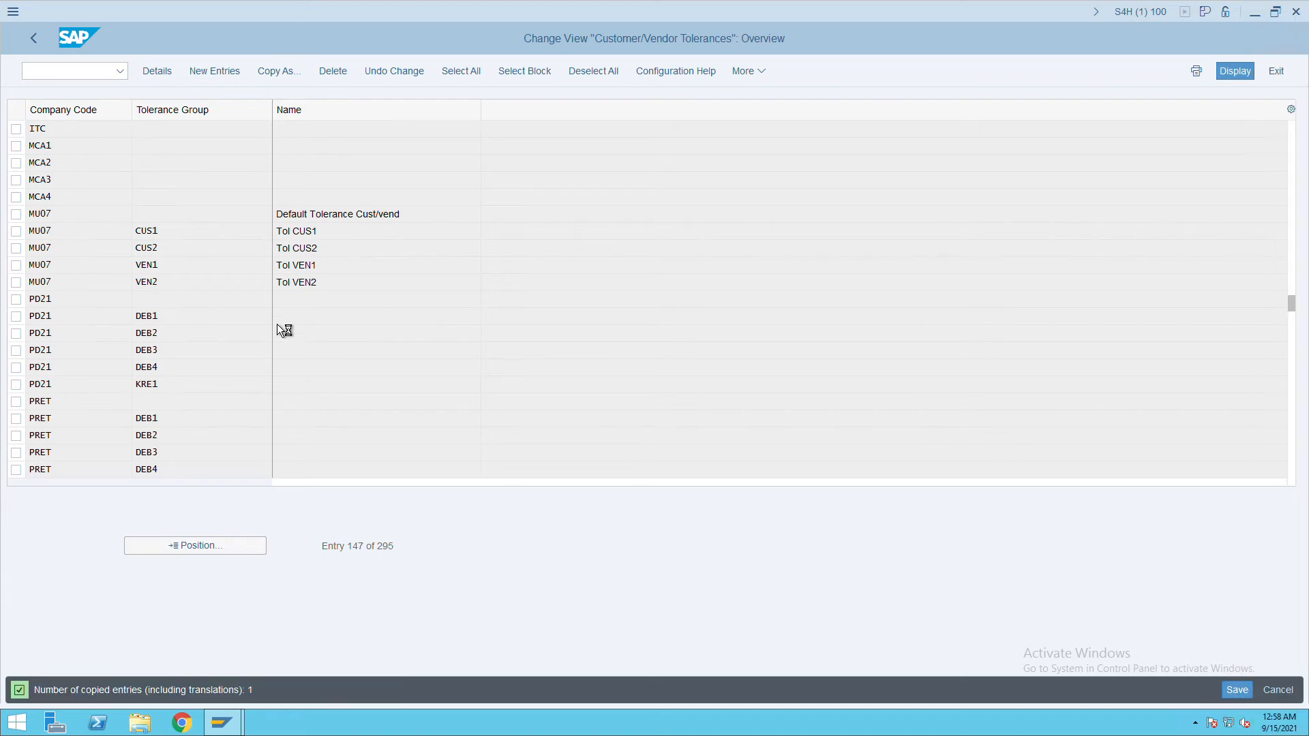
# Launch vendor invoice entry with the /nFB60 transaction.
pyautogui.click(59, 79)
pyautogui.write('/n')
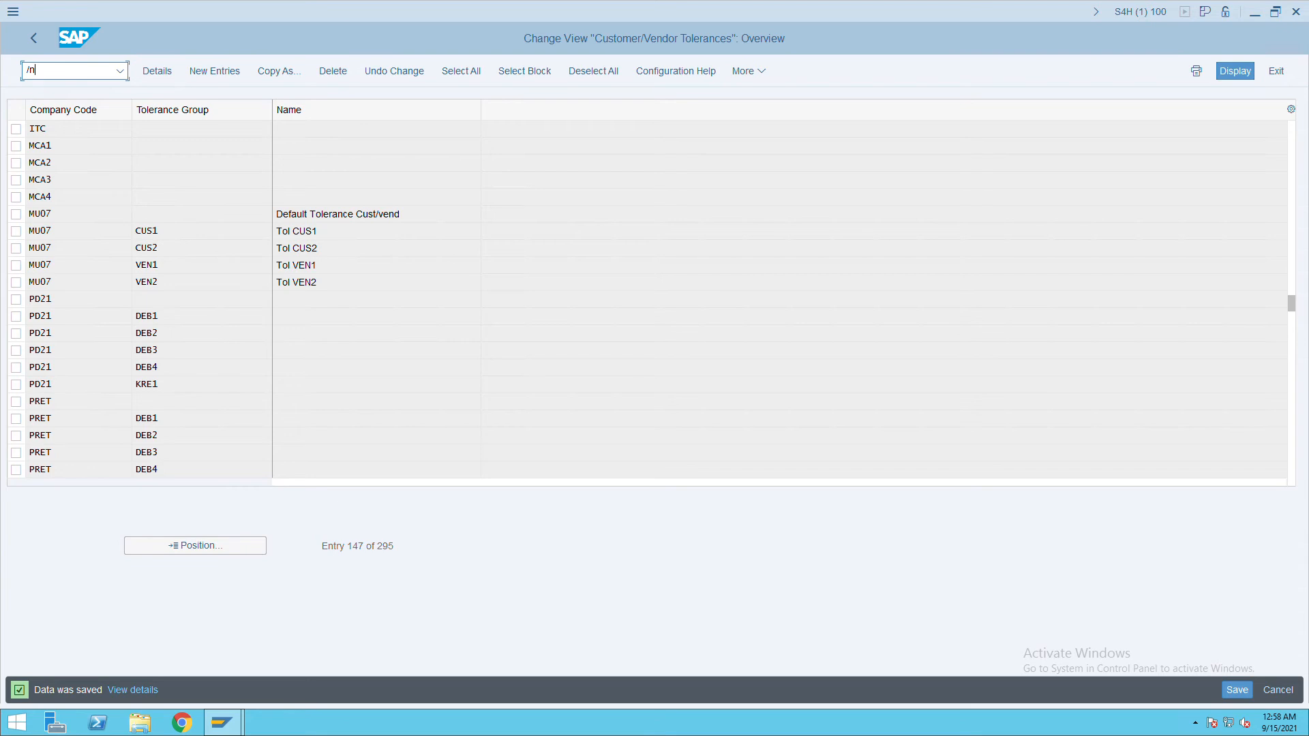
pyautogui.write('fb60')
pyautogui.press('Return')
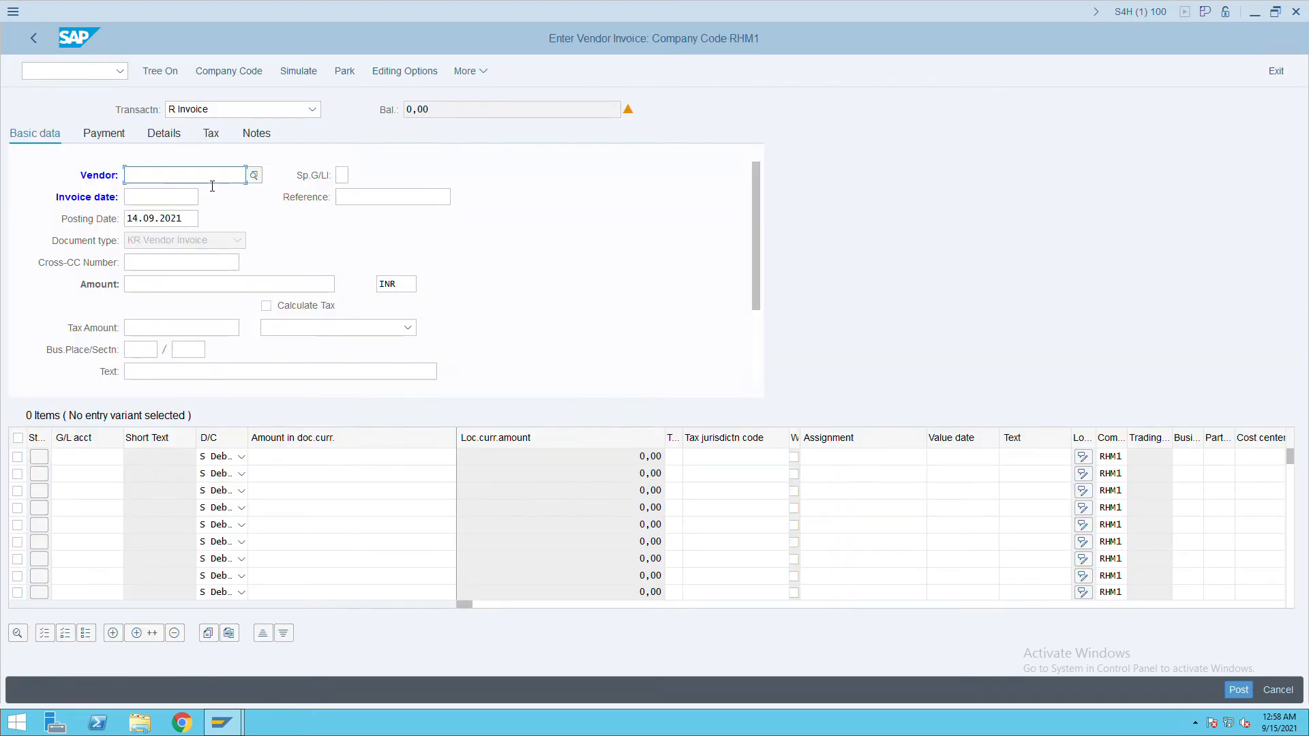
# Switch the Enter Vendor Invoice screen from company code RHM1 to ITC.
pyautogui.write('10')
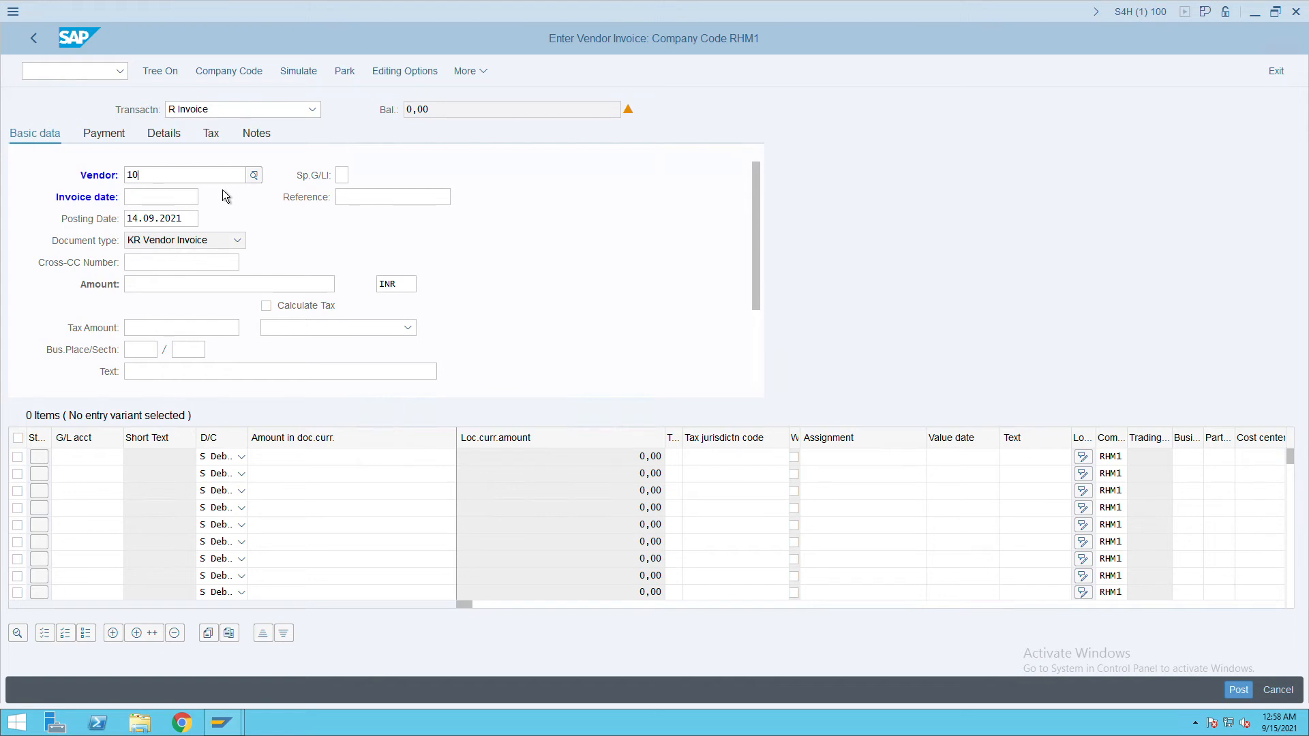
pyautogui.click(248, 79)
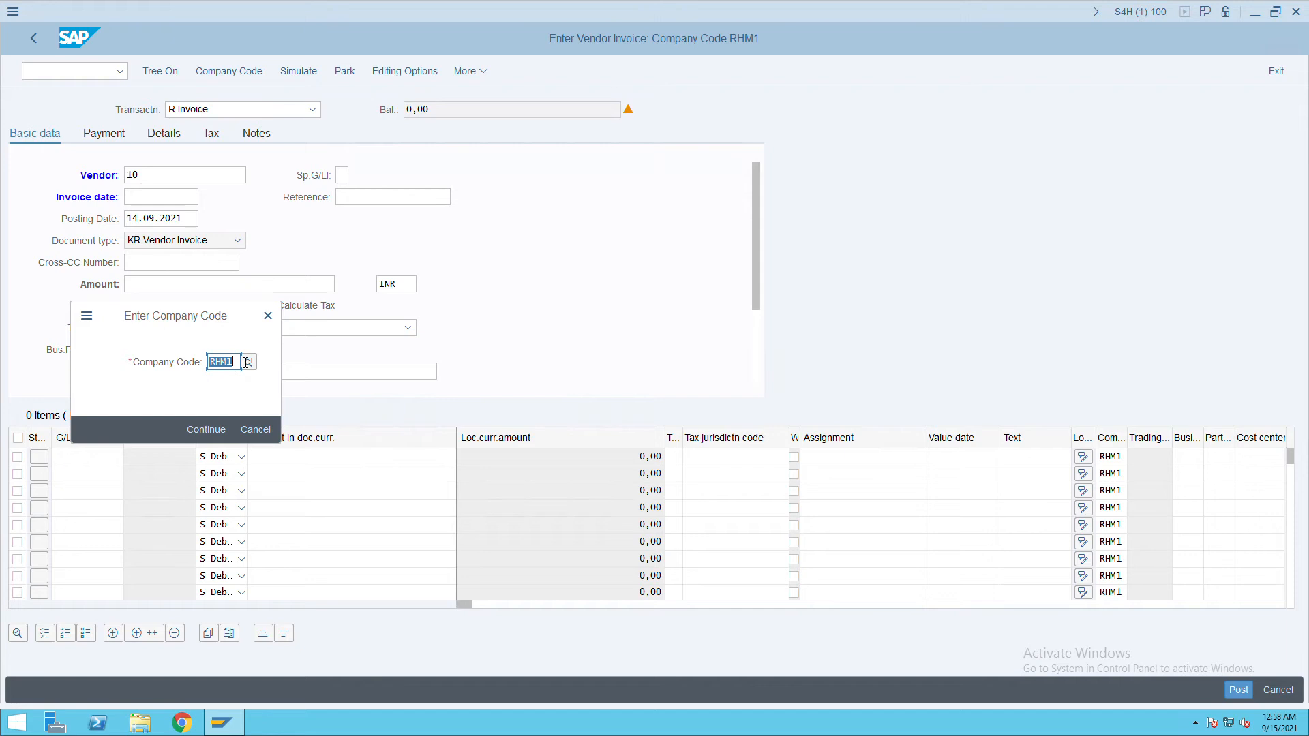
pyautogui.write('itc')
pyautogui.click(253, 79)
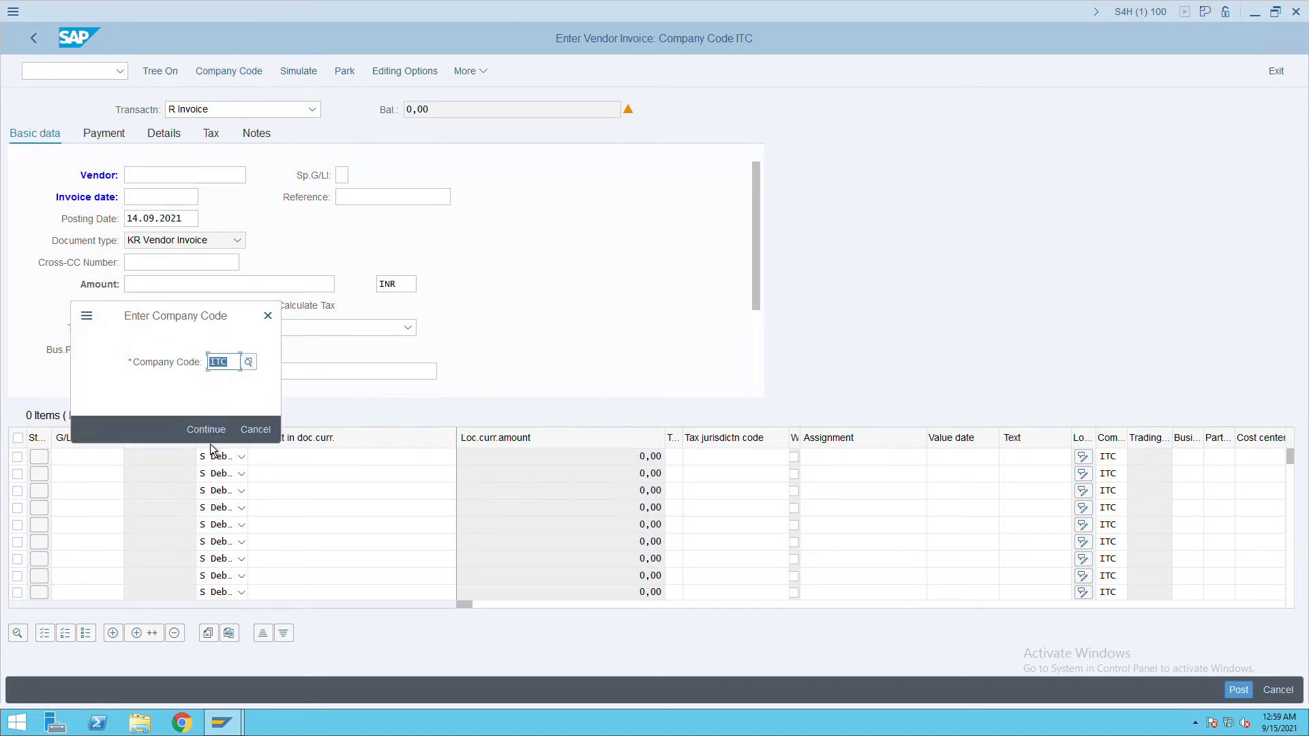
pyautogui.click(217, 429)
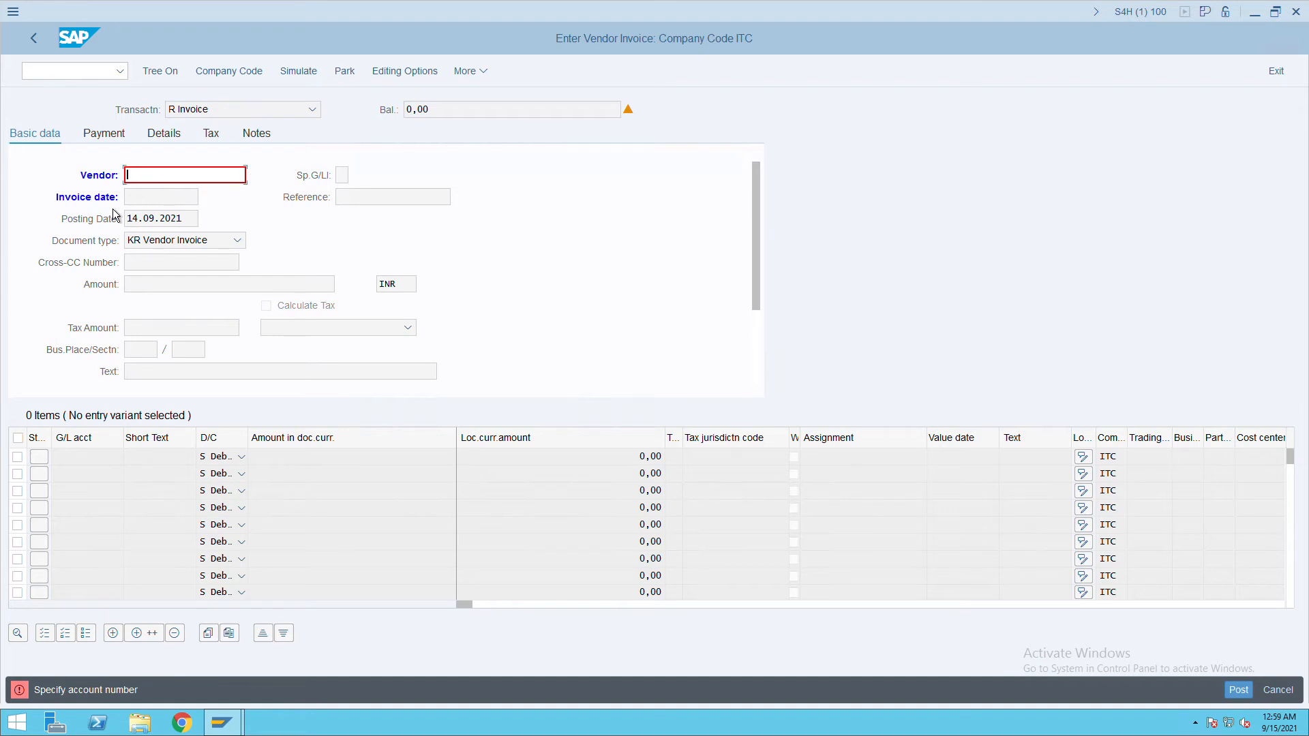
# Enter vendor 10101 AMAZON and invoice date 14.09.2021, copied from the posting date.
pyautogui.write('1010')
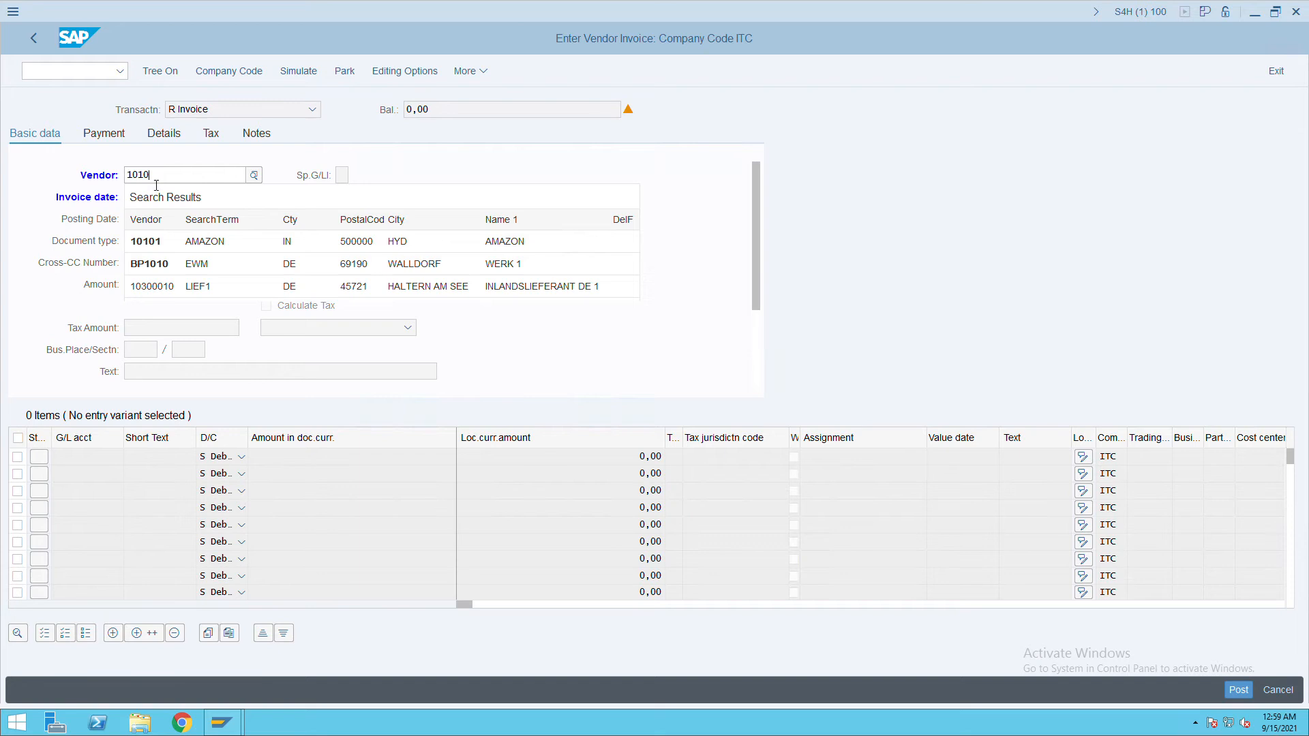
pyautogui.click(200, 250)
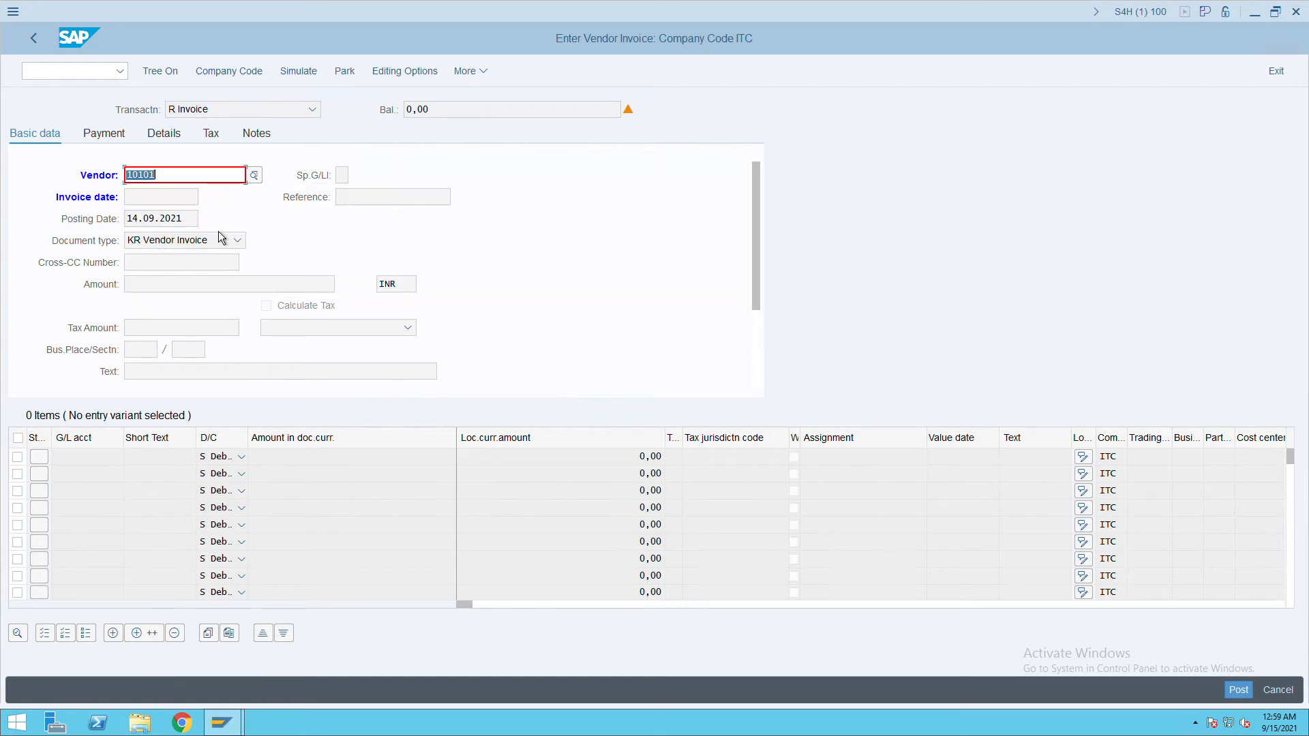
pyautogui.press('Return')
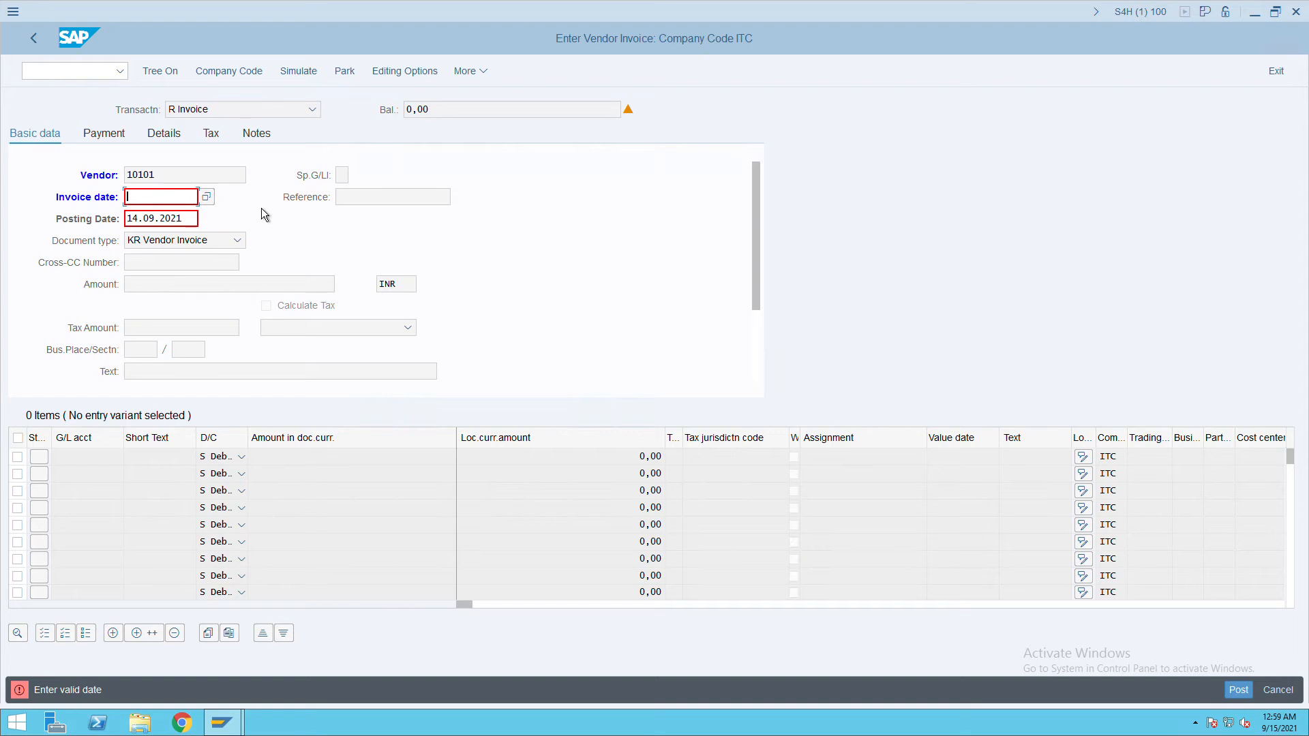
pyautogui.moveTo(187, 220); pyautogui.dragTo(101, 230)
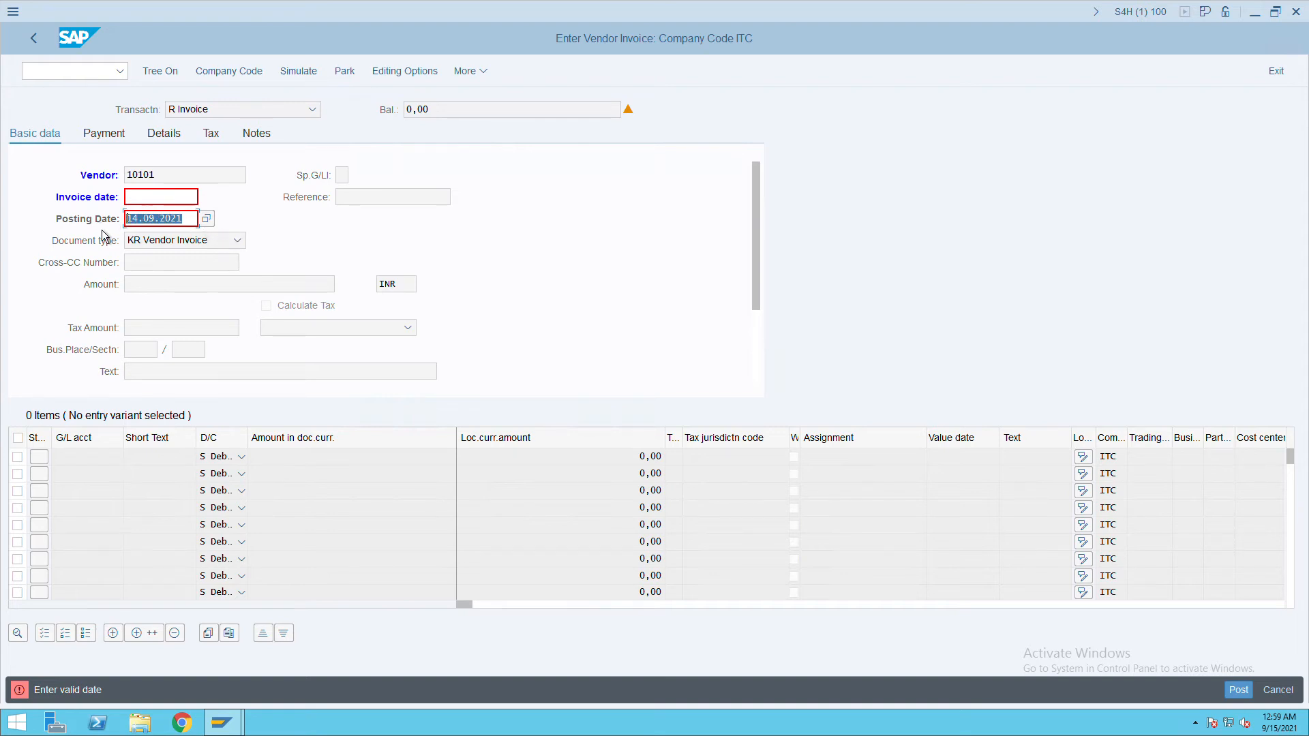
pyautogui.hotkey('ctrl', 'c')
pyautogui.click(174, 196)
pyautogui.hotkey('ctrl', 'v')
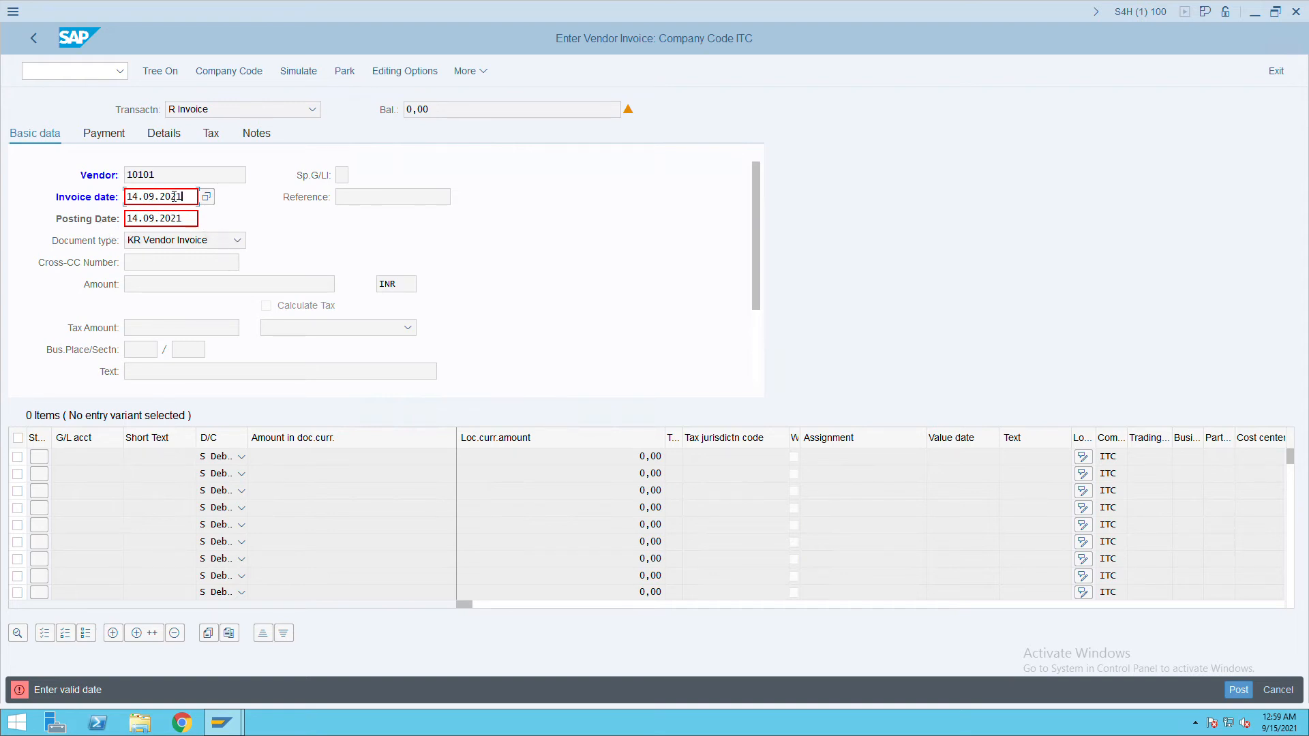
pyautogui.press('Return')
# Enter invoice reference AB1001 and amount 100000.
pyautogui.click(372, 202)
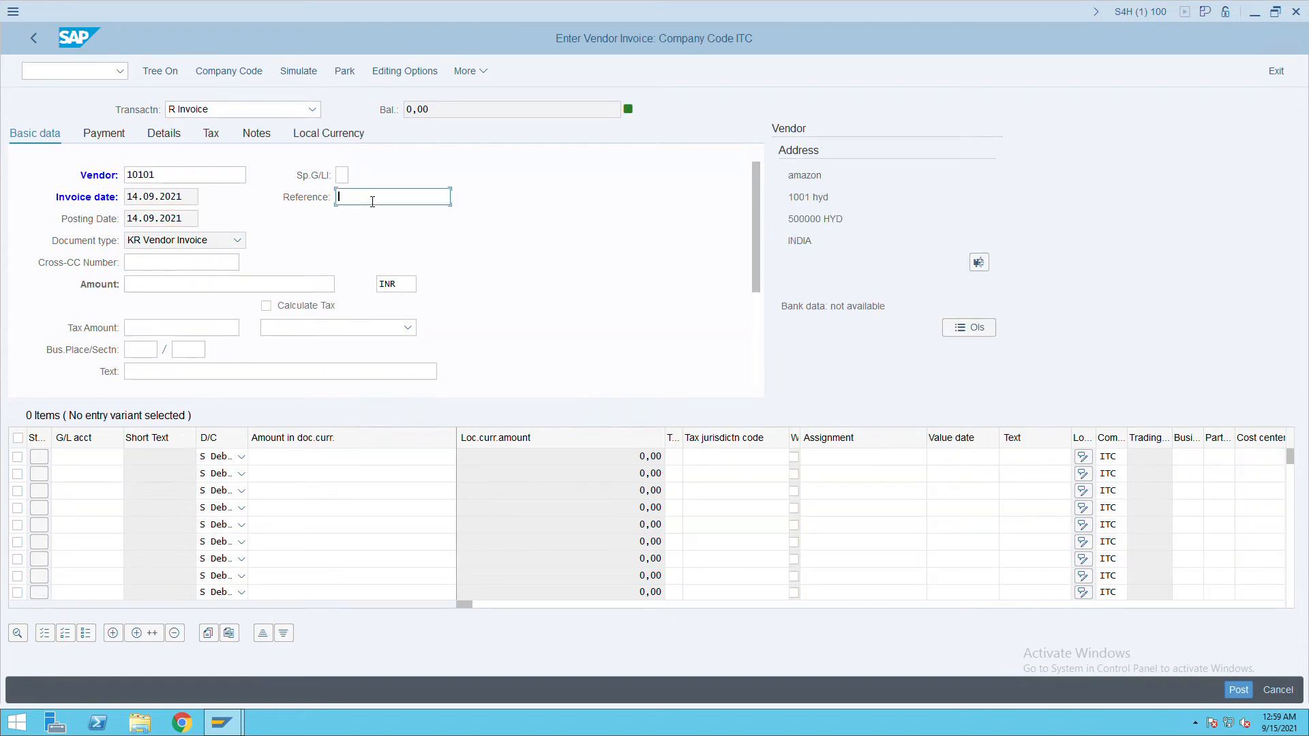
pyautogui.write('AB1001')
pyautogui.click(185, 289)
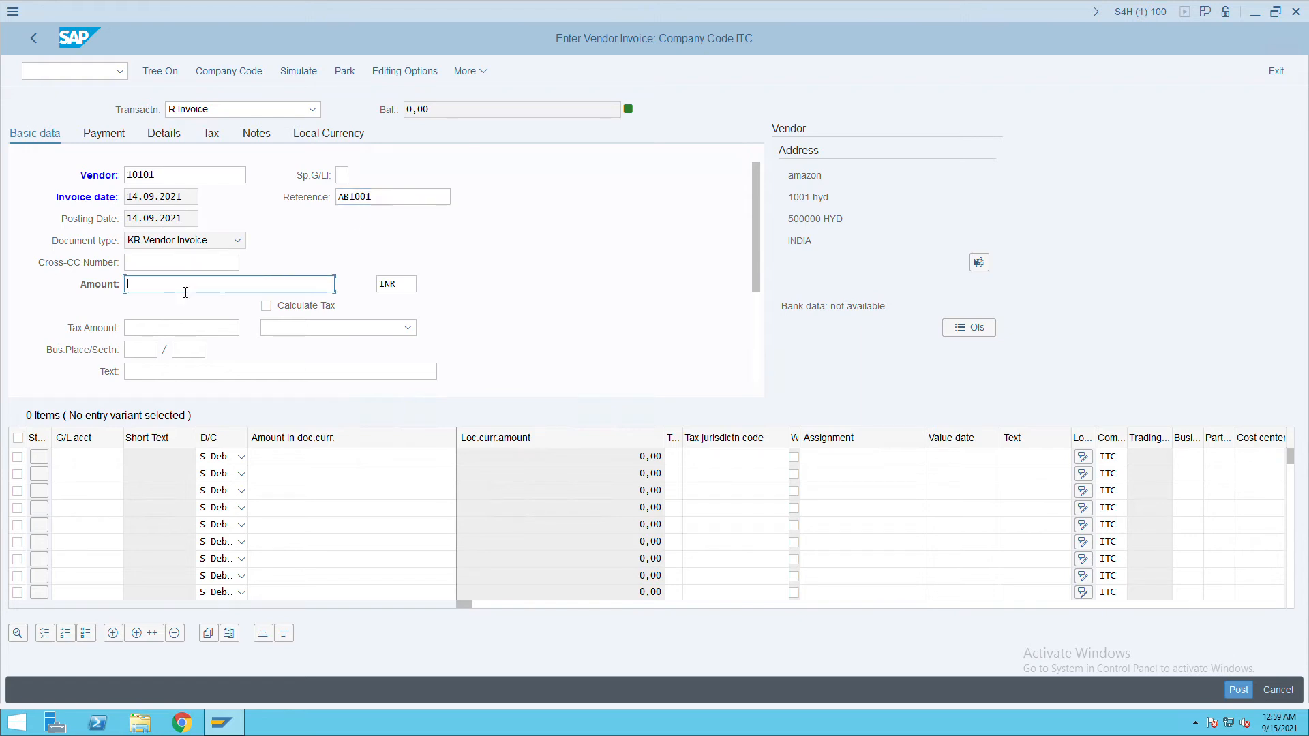
pyautogui.write('100000')
pyautogui.click(87, 464)
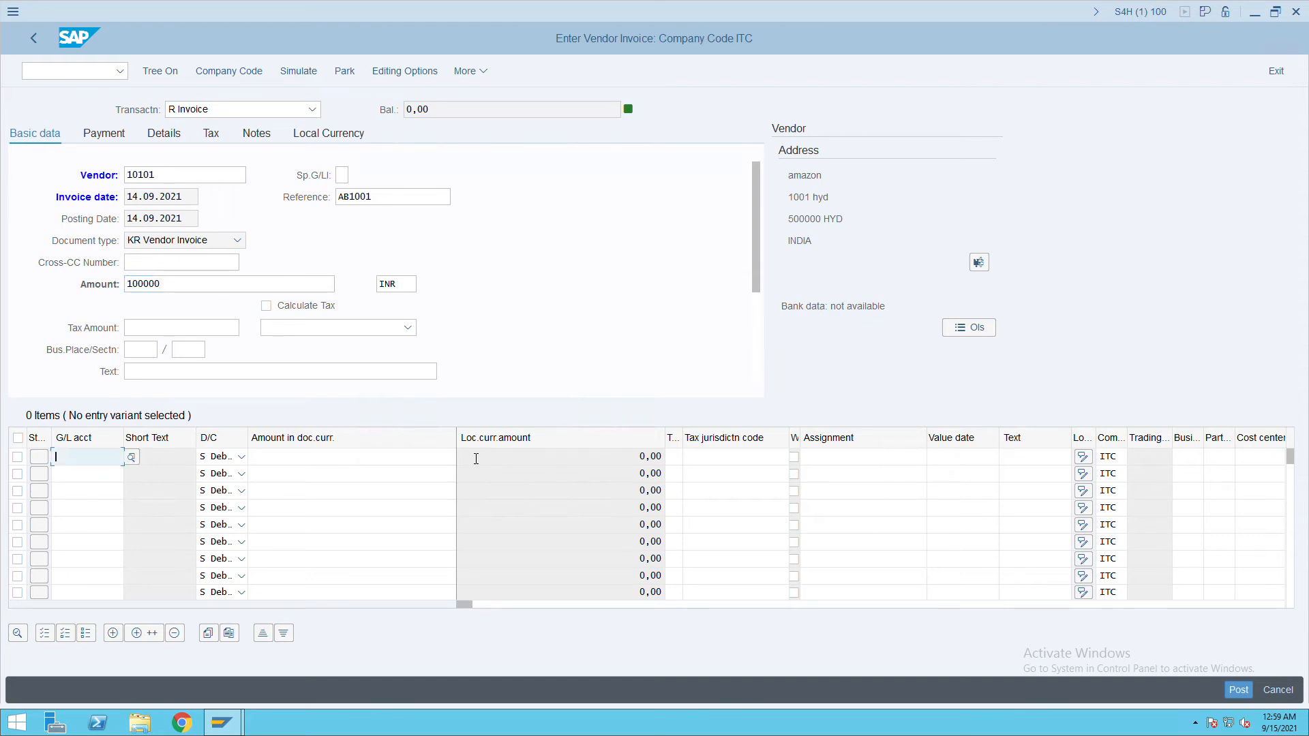
pyautogui.write('40000')
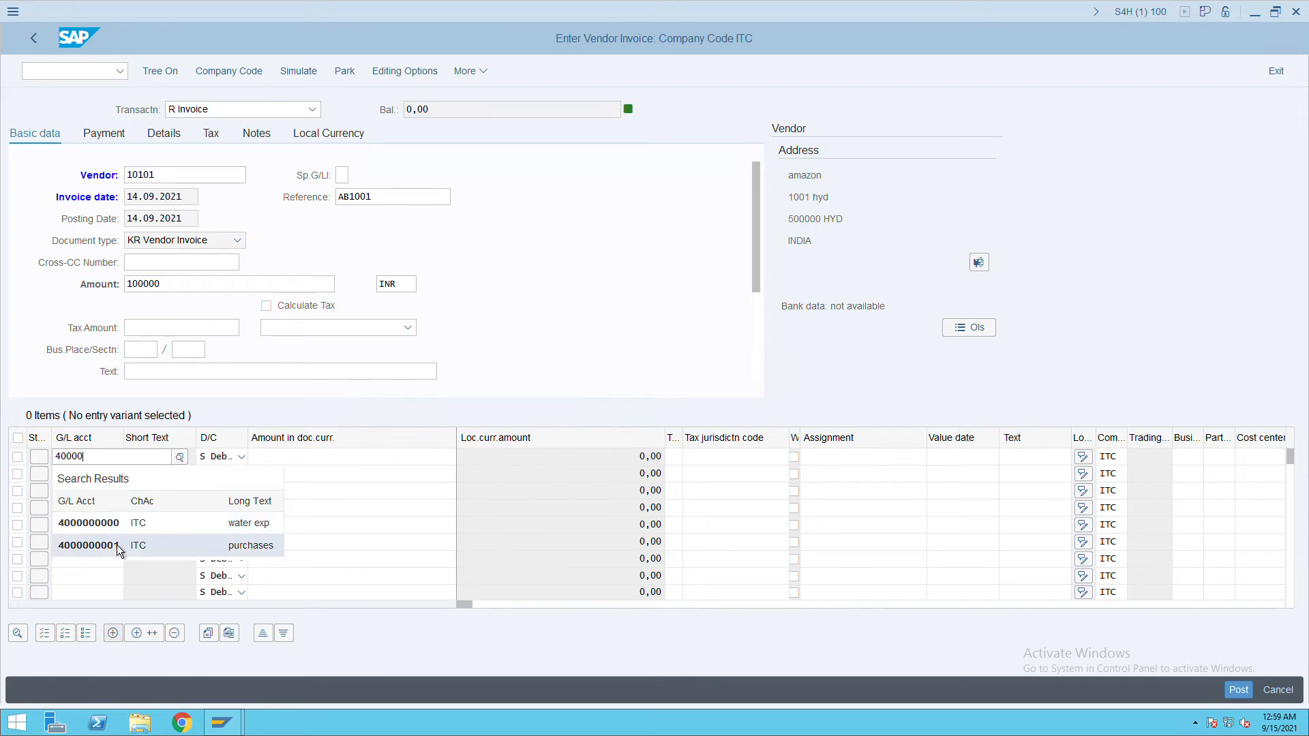
pyautogui.click(116, 547)
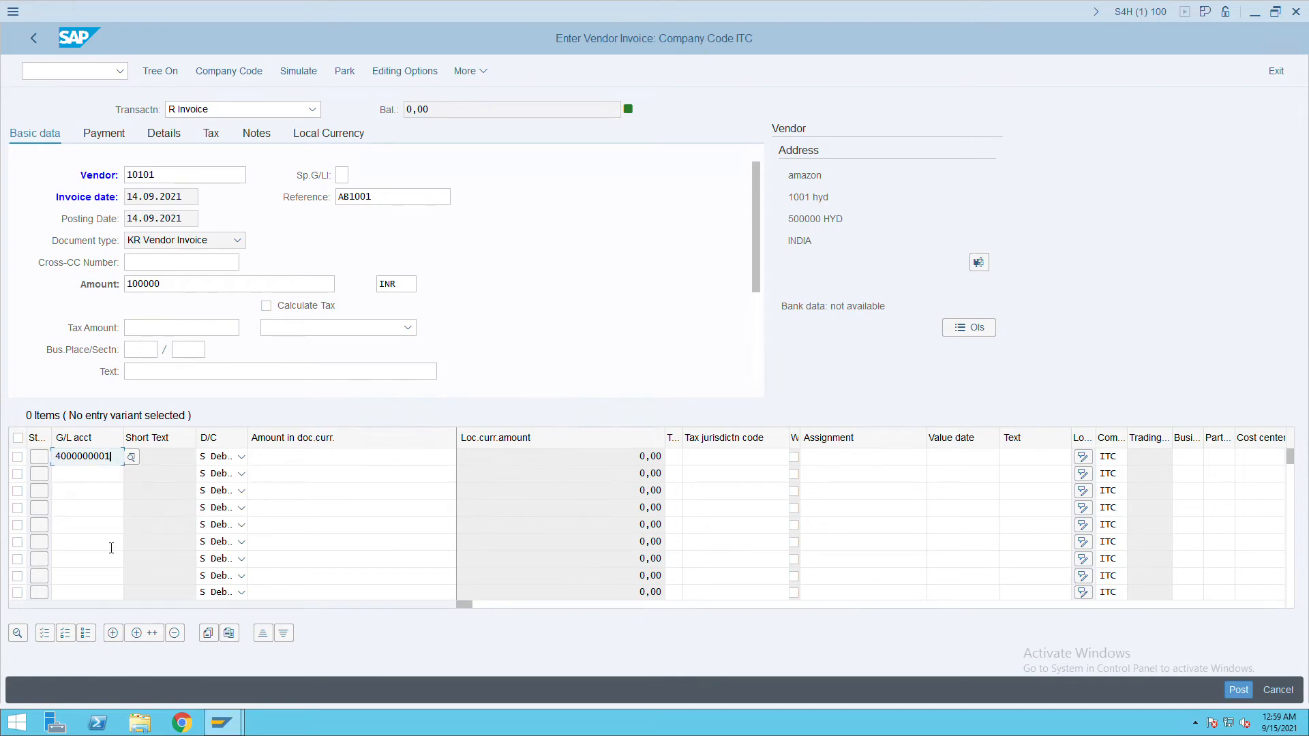
pyautogui.click(344, 459)
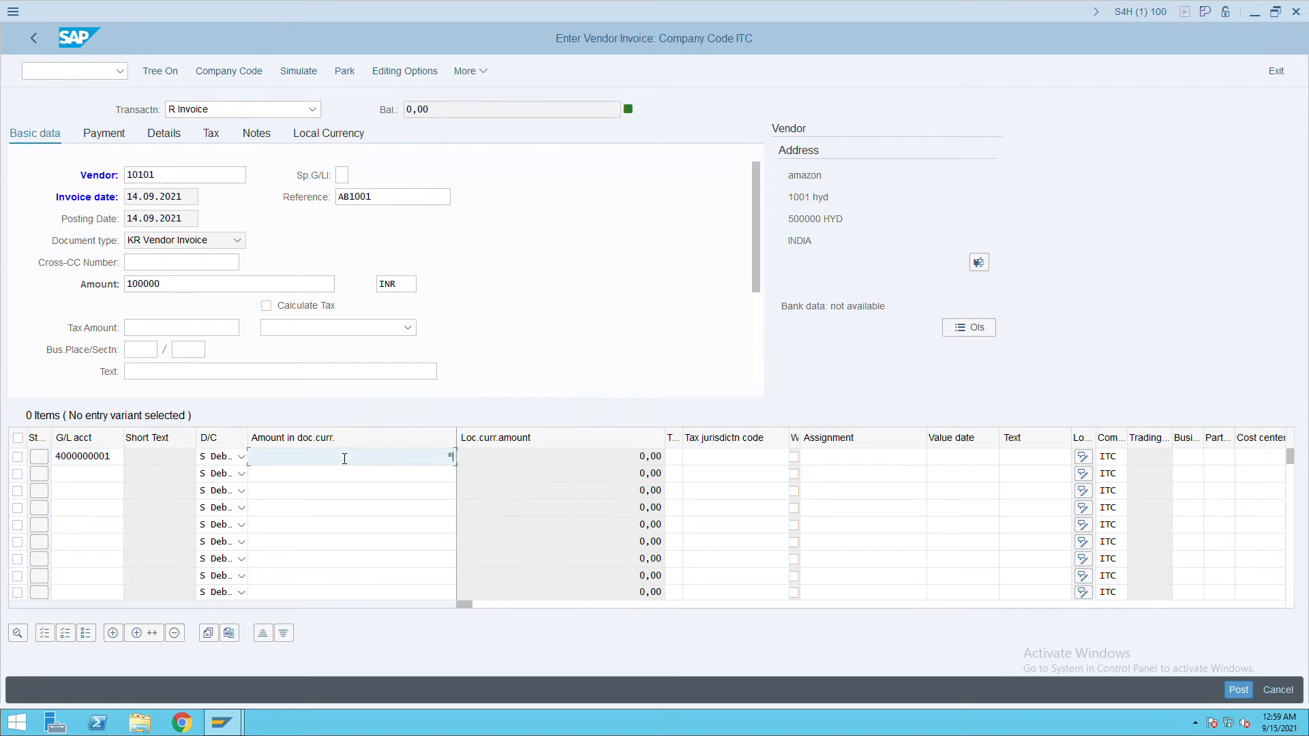
pyautogui.press('Tab')
pyautogui.press('Tab')
pyautogui.press('Tab')
pyautogui.press('Tab')
pyautogui.press('Tab')
pyautogui.press('Tab')
pyautogui.press('Tab')
pyautogui.press('Tab')
pyautogui.press('Tab')
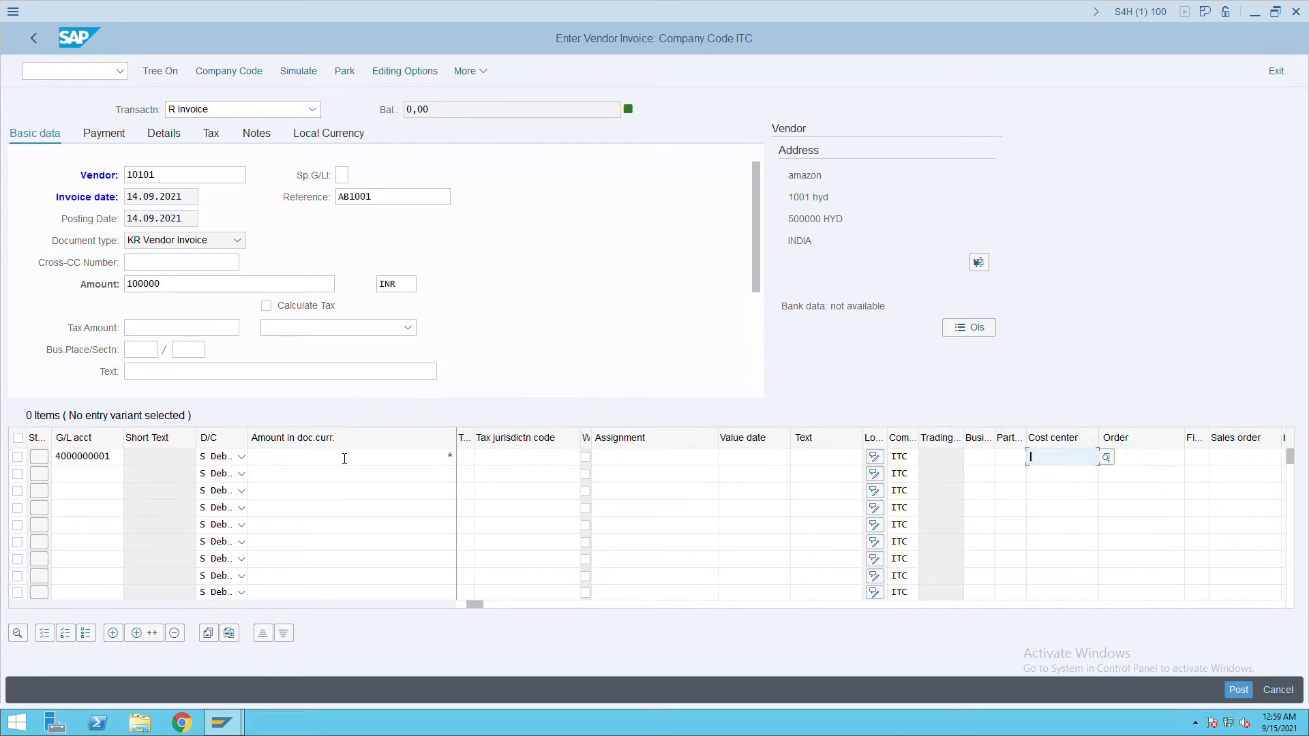
pyautogui.write('admin')
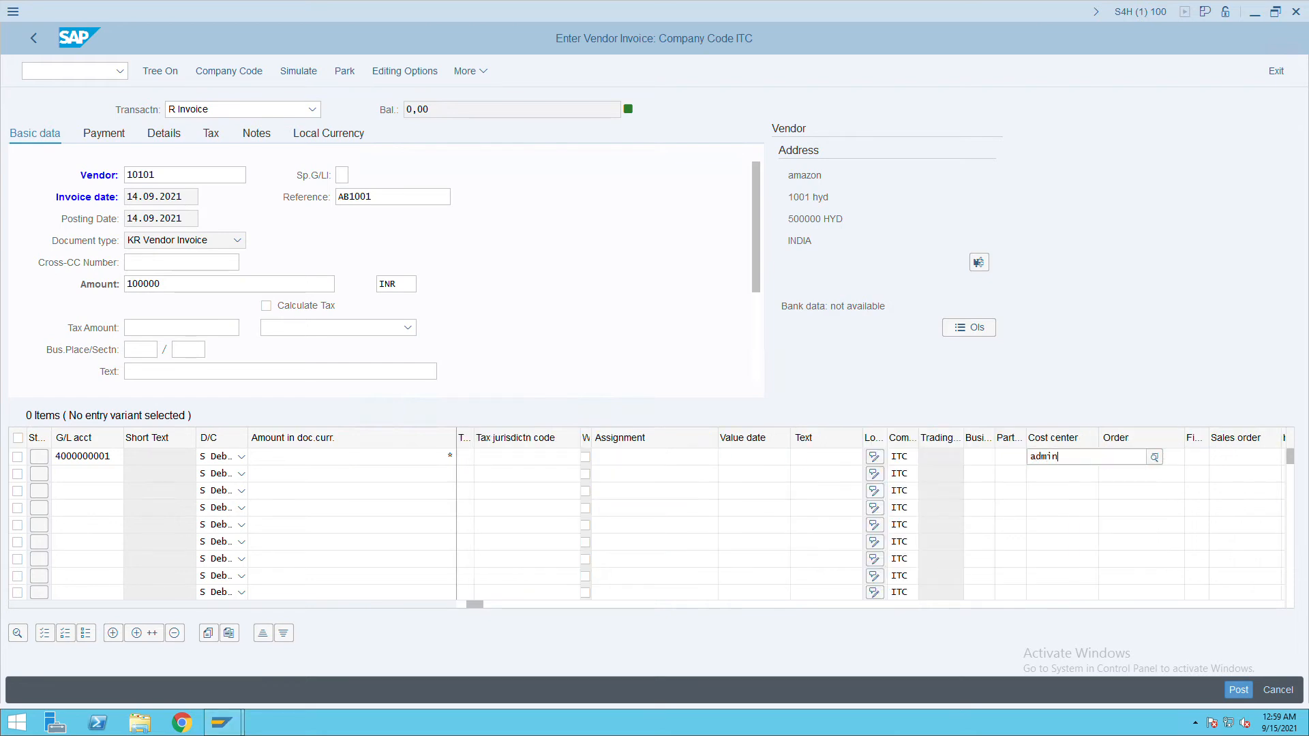
pyautogui.press('Return')
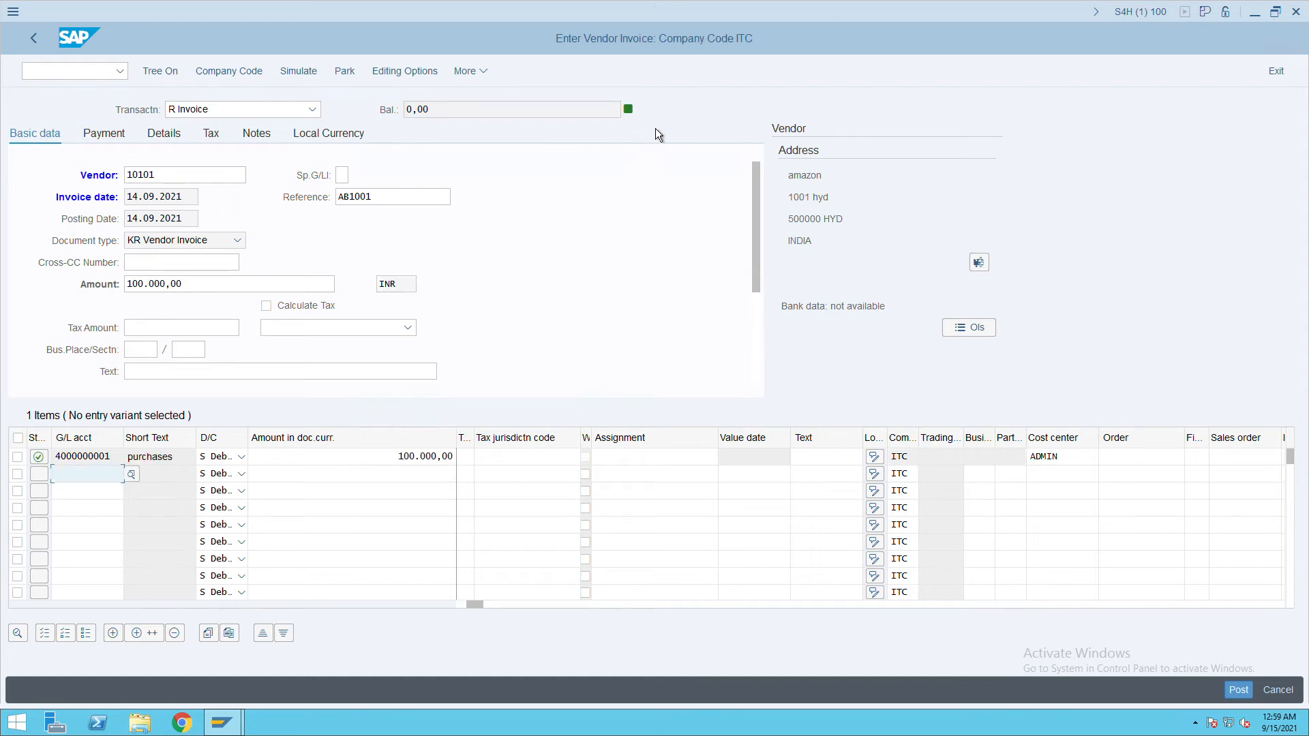
pyautogui.click(305, 75)
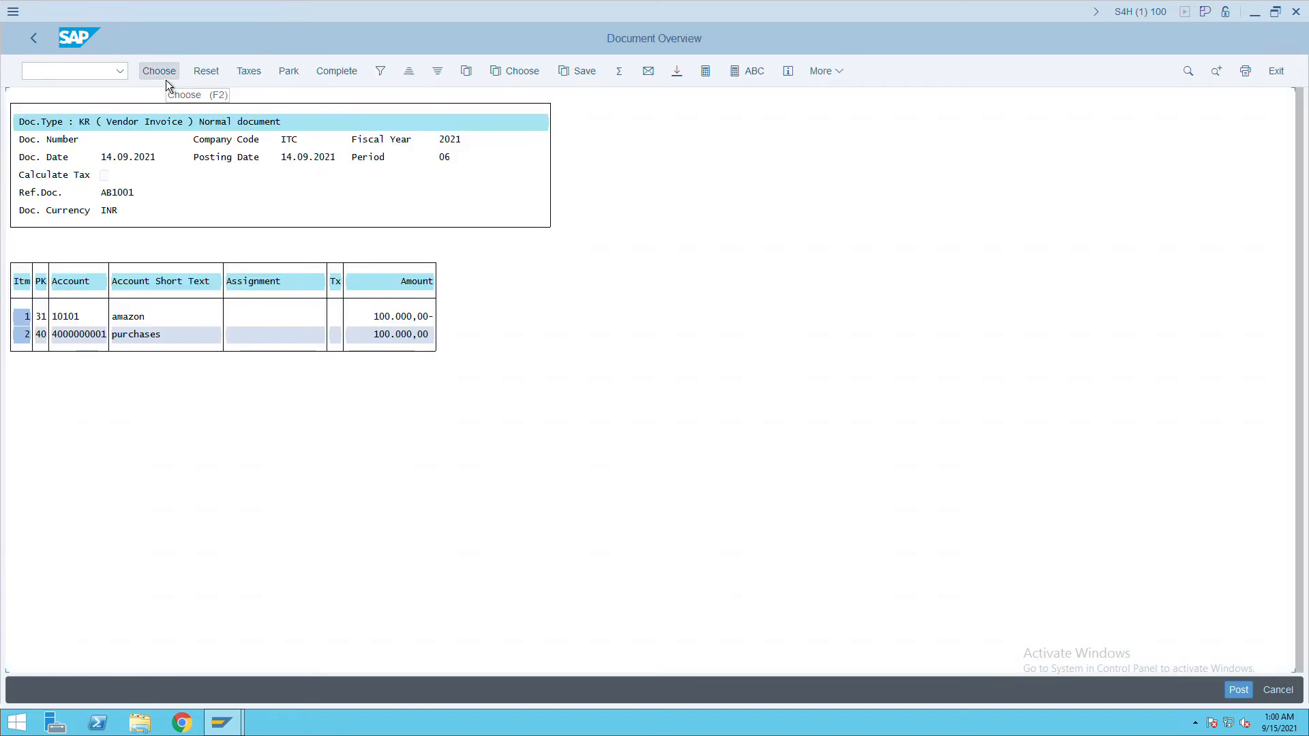
pyautogui.click(1233, 690)
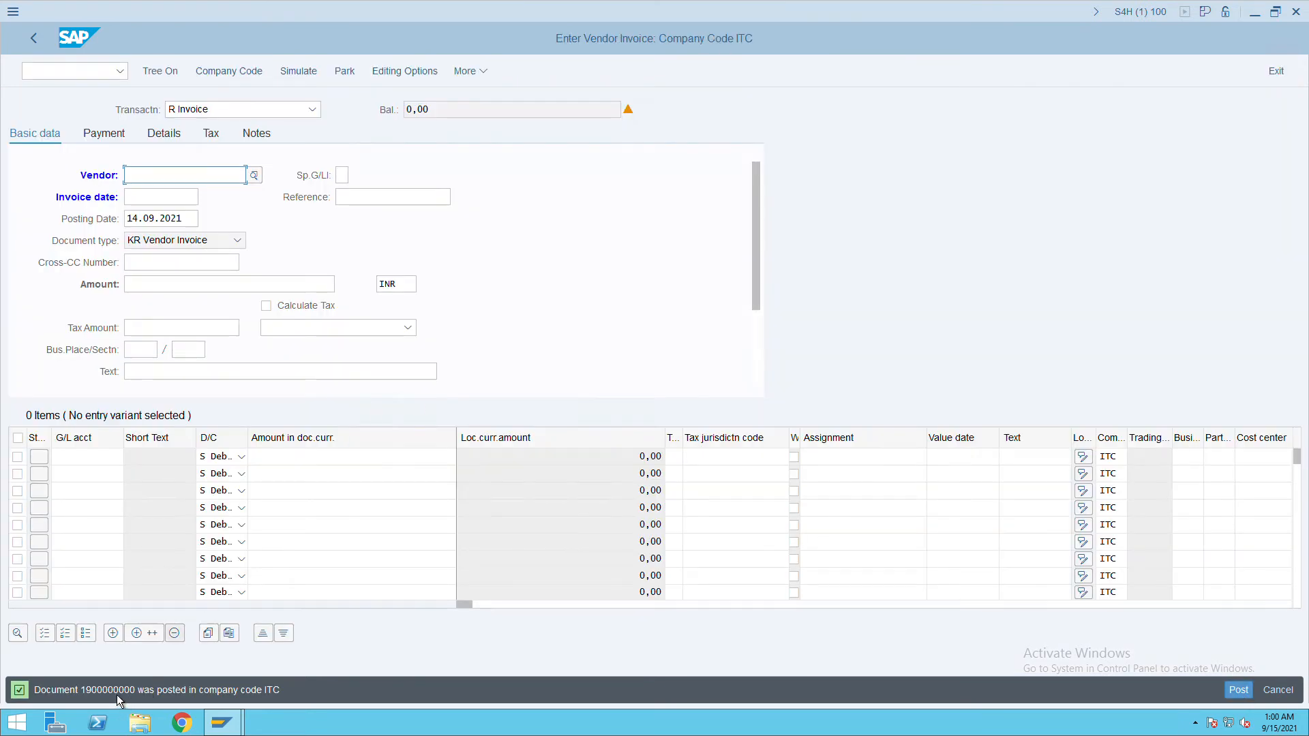
pyautogui.click(480, 72)
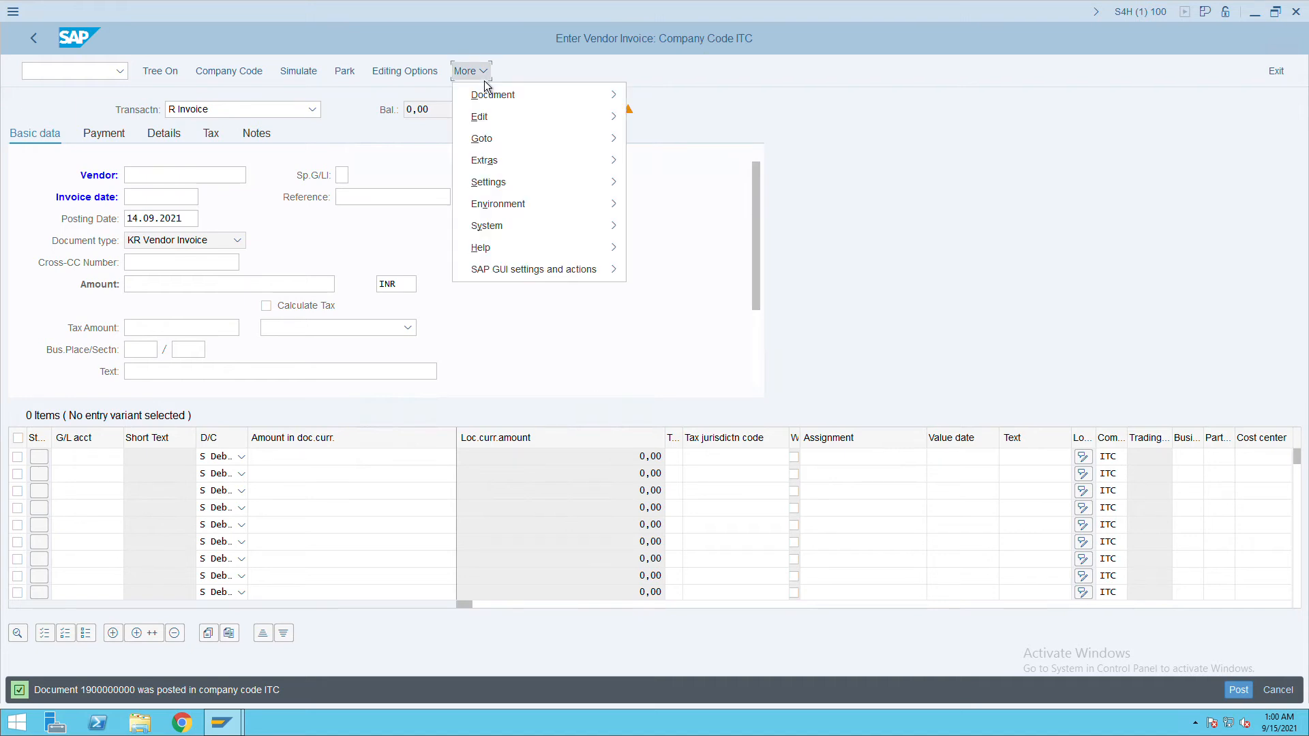
pyautogui.moveTo(492, 107)
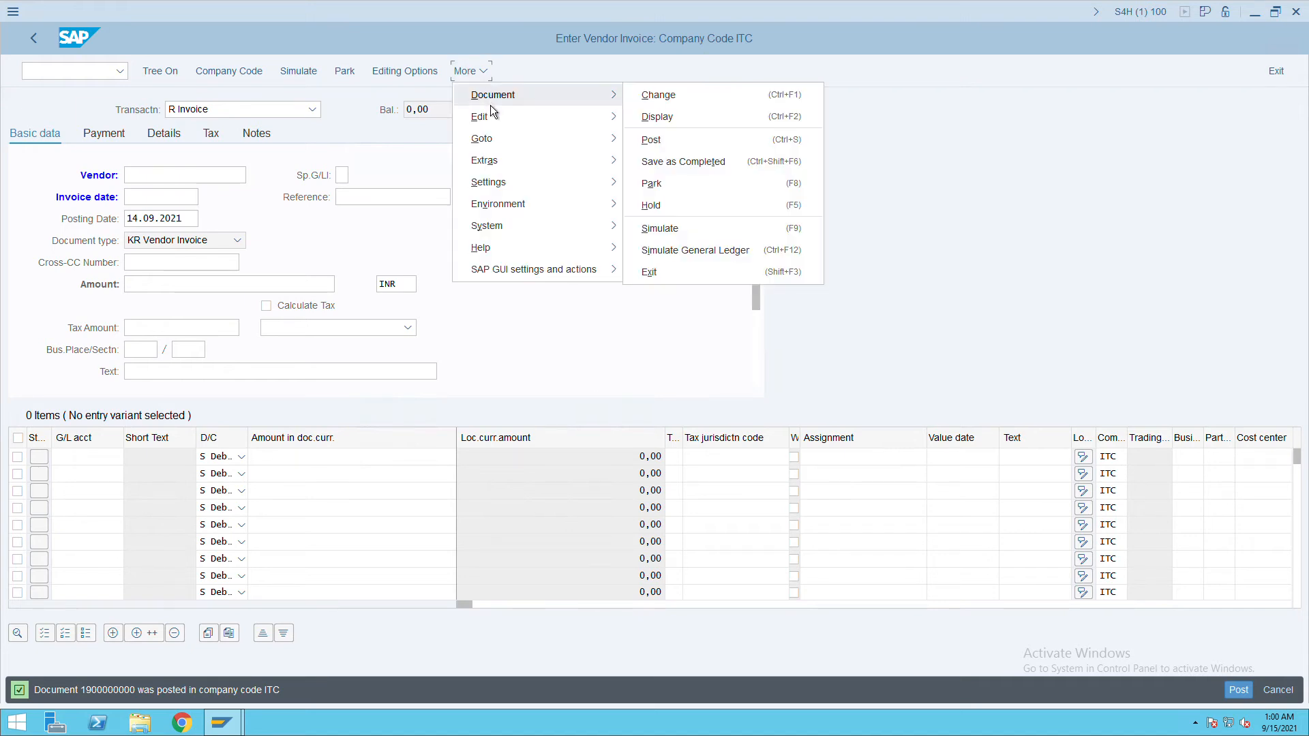
pyautogui.click(678, 126)
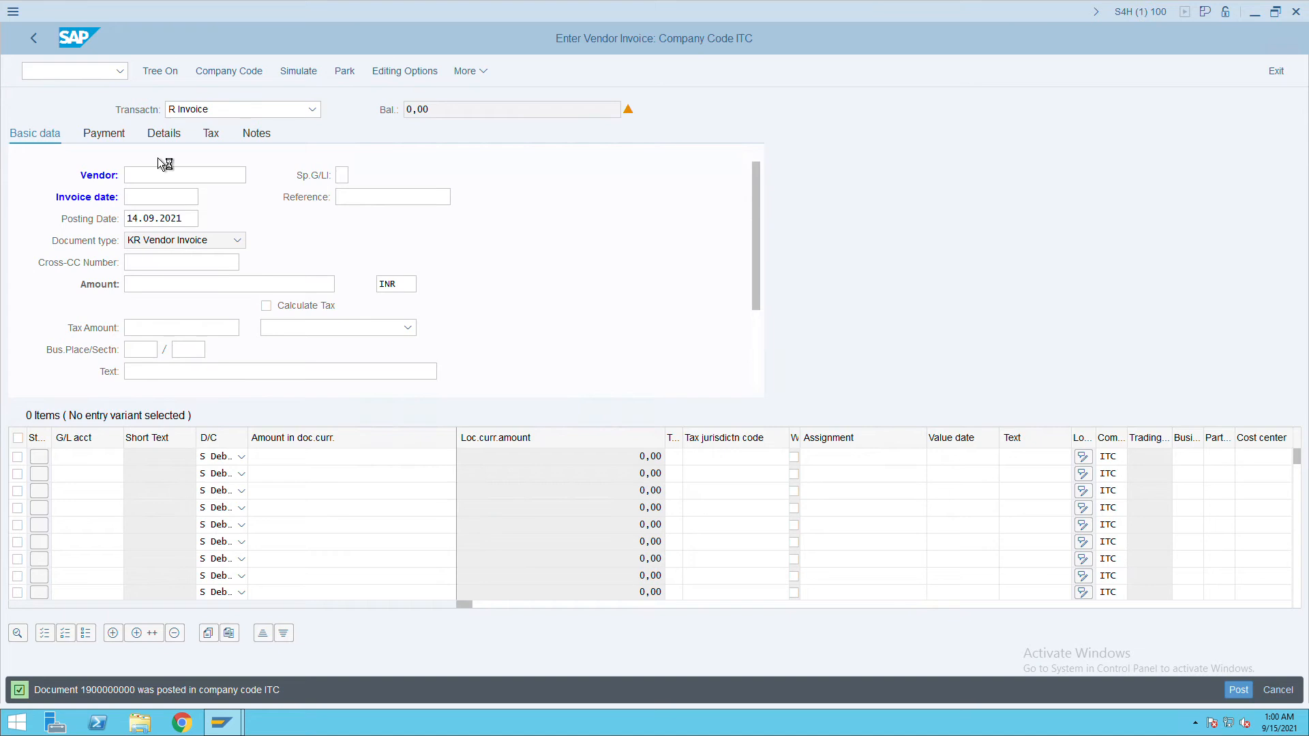
pyautogui.moveTo(184, 178); pyautogui.dragTo(113, 183)
pyautogui.click(85, 76)
pyautogui.write('/n')
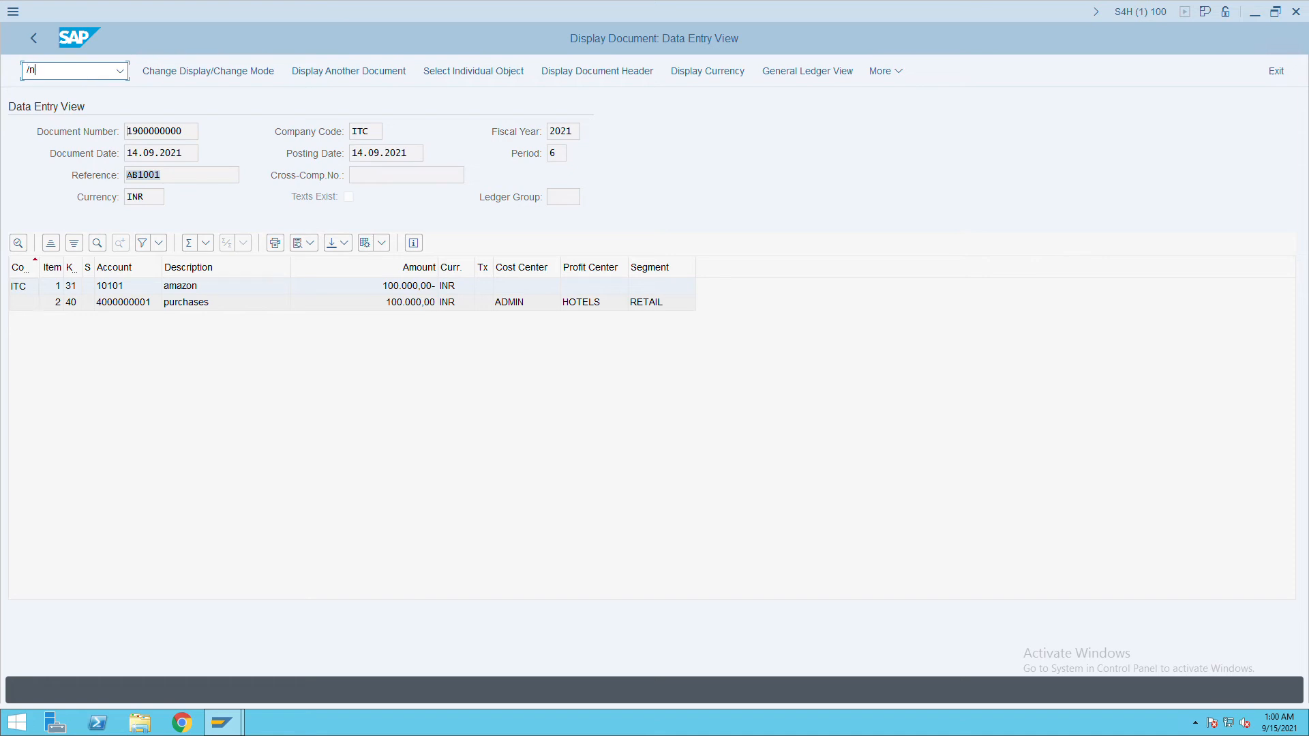
pyautogui.write('spro')
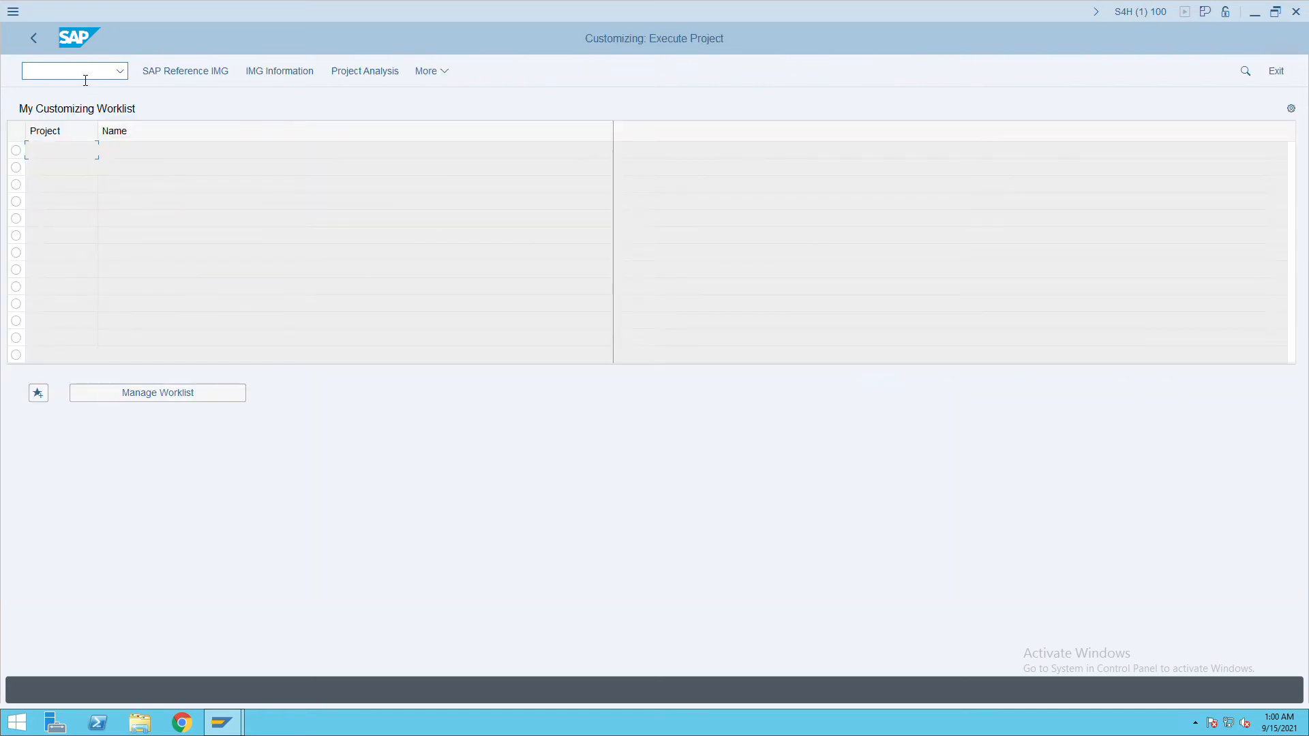
# In the Reference IMG, run Define Account Groups with Screen Layout (Customers) under Financial Accounting.
pyautogui.click(223, 79)
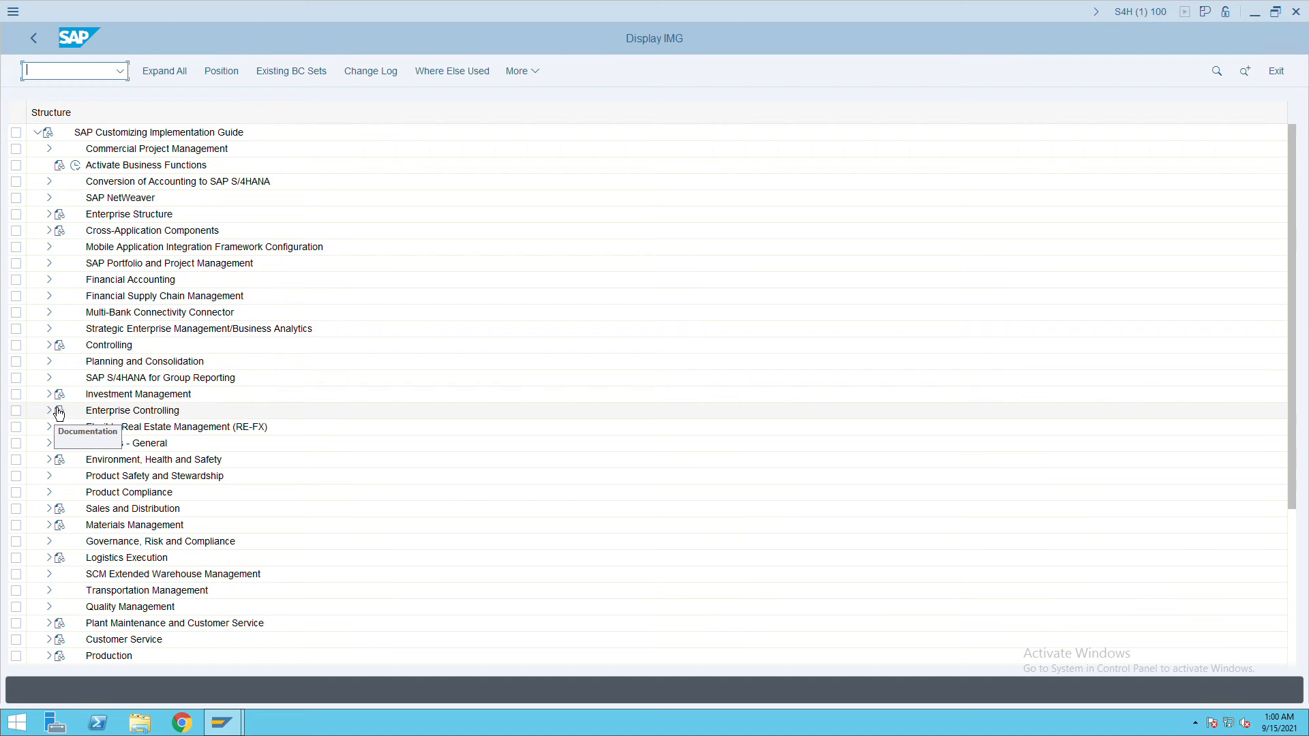
pyautogui.click(49, 279)
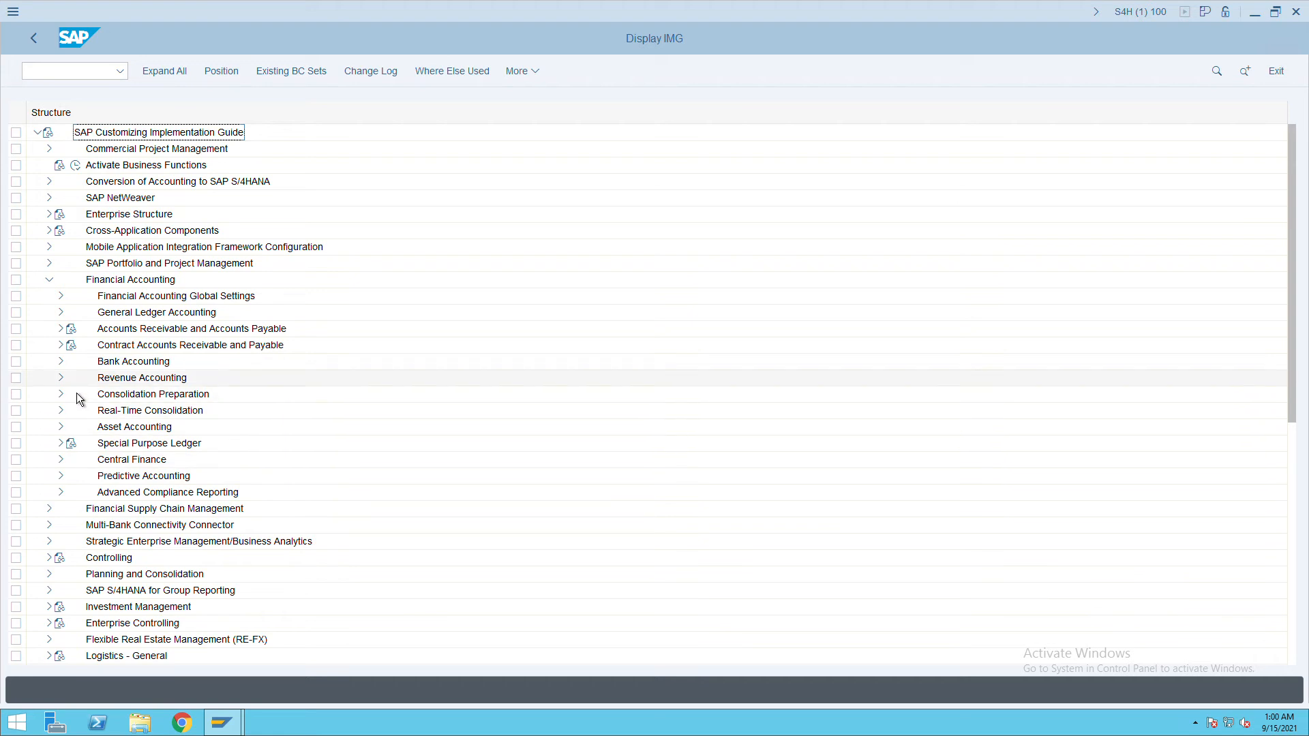
pyautogui.click(62, 330)
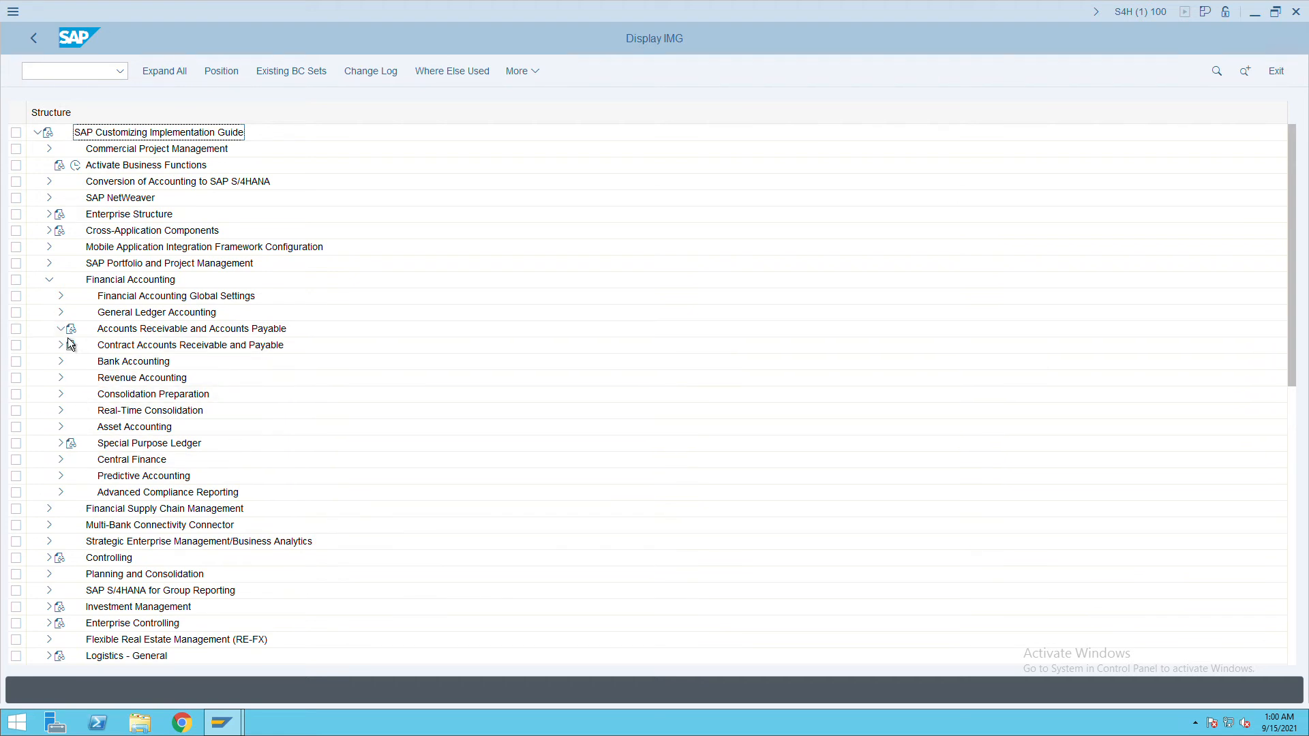
pyautogui.click(73, 346)
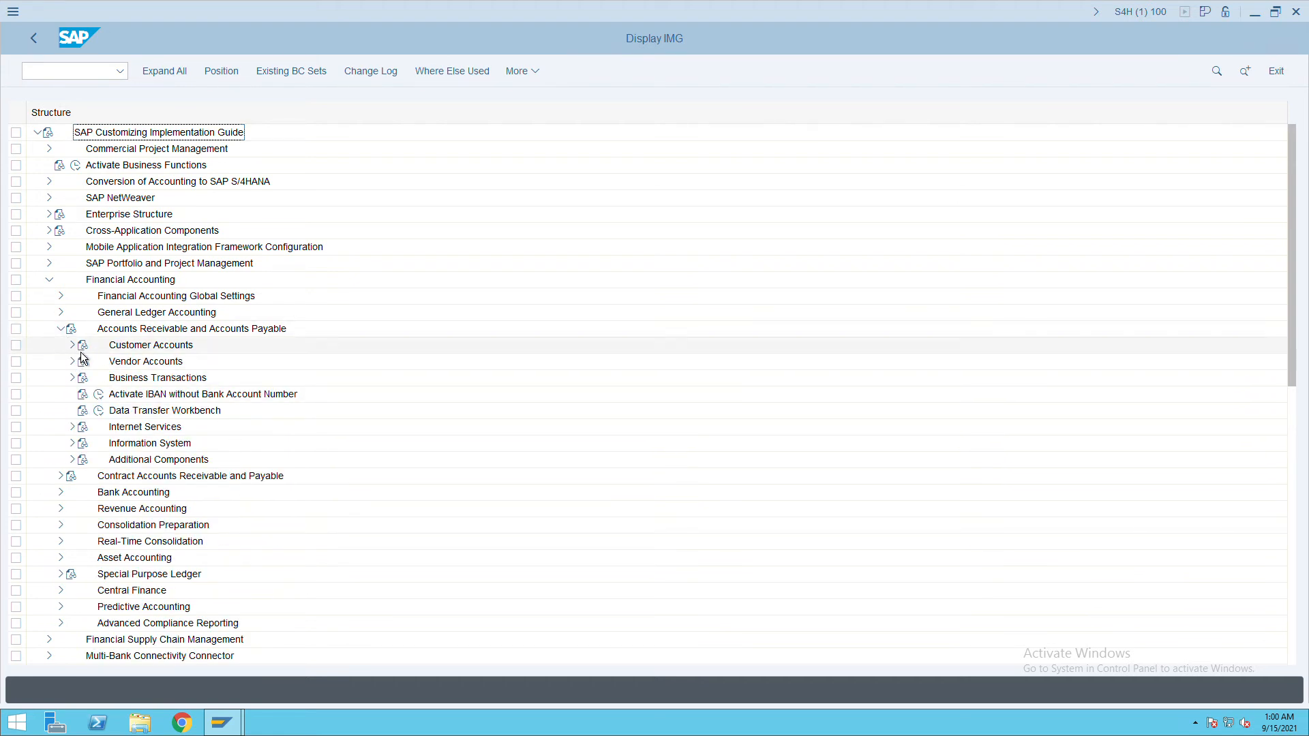
pyautogui.click(84, 361)
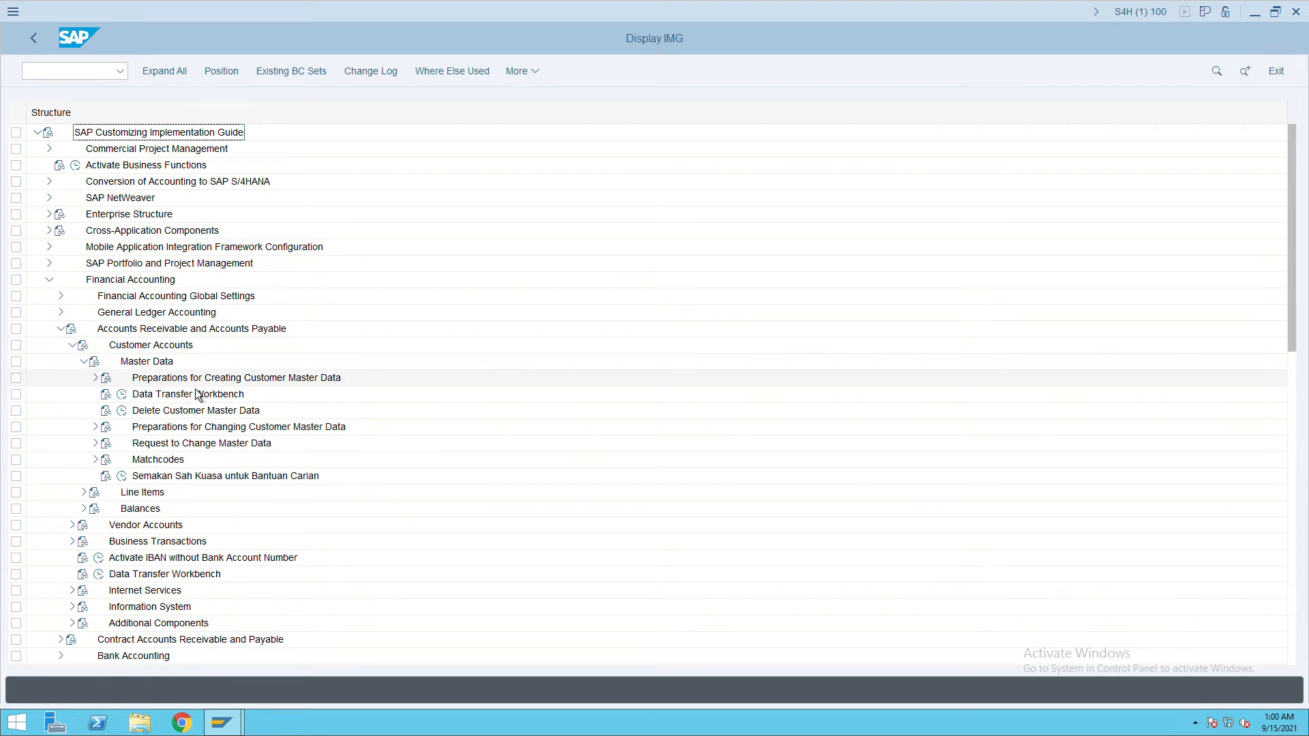
pyautogui.click(95, 378)
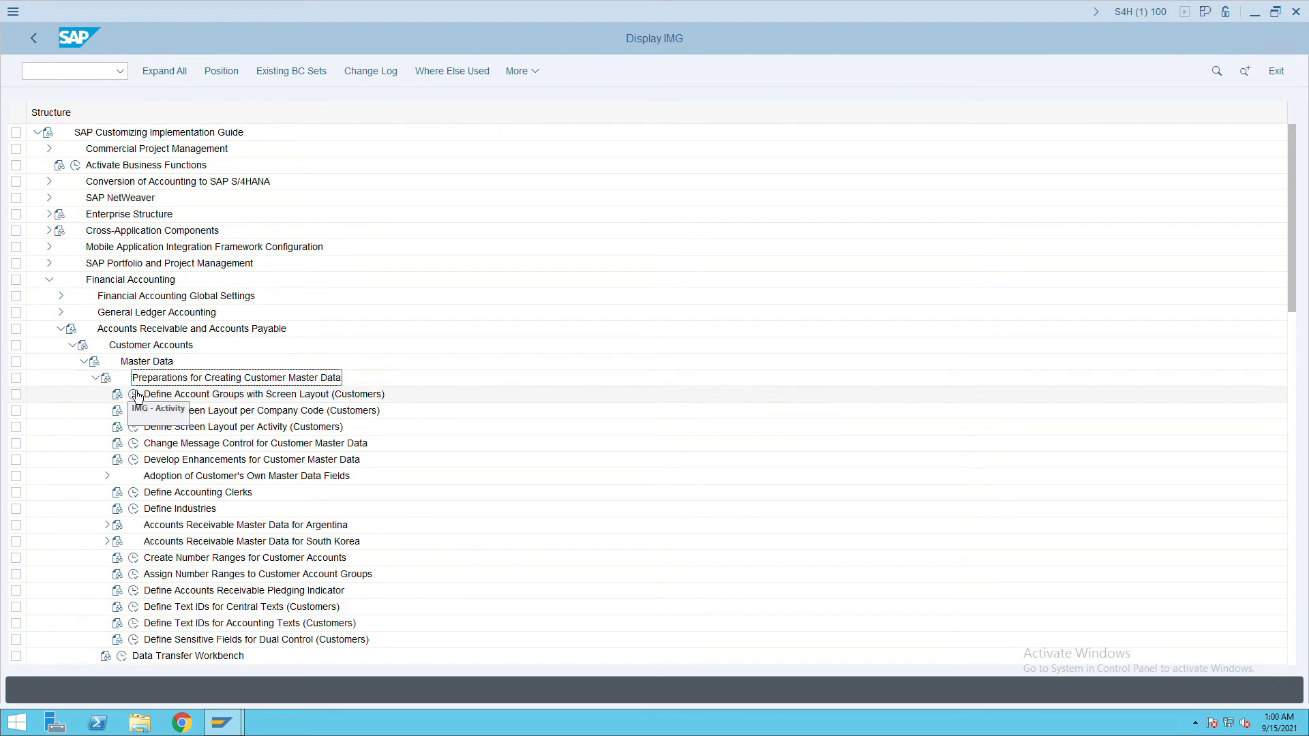
pyautogui.click(136, 395)
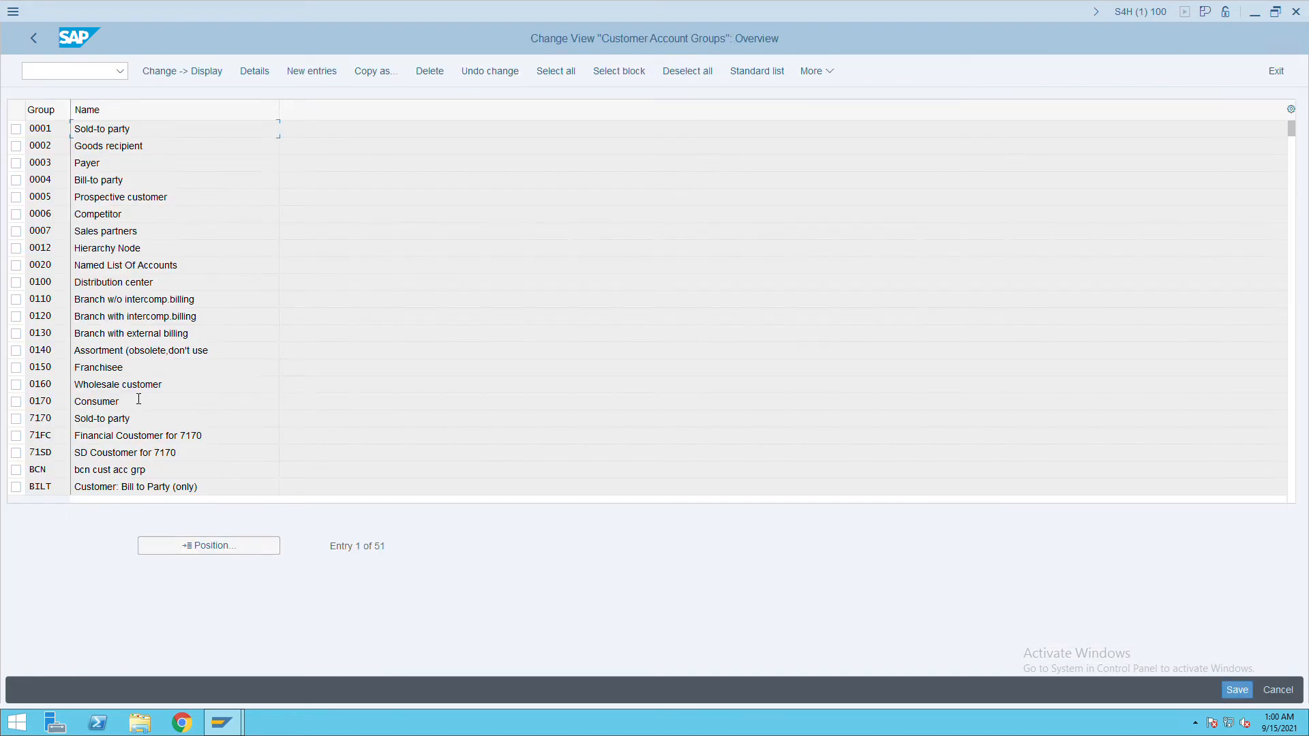
# Add and save account group ITCC with meaning 'itc customer', then go back to the IMG tree.
pyautogui.click(318, 77)
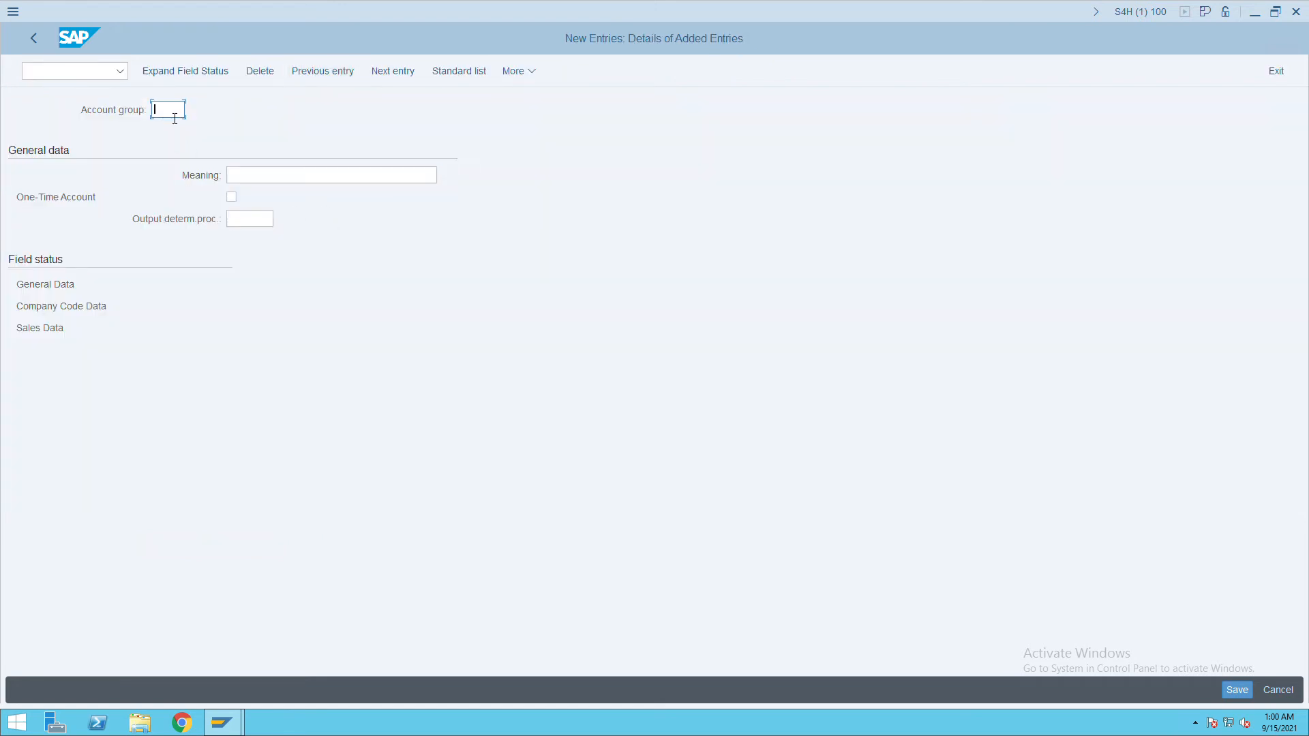
pyautogui.write('itcc')
pyautogui.press('Tab')
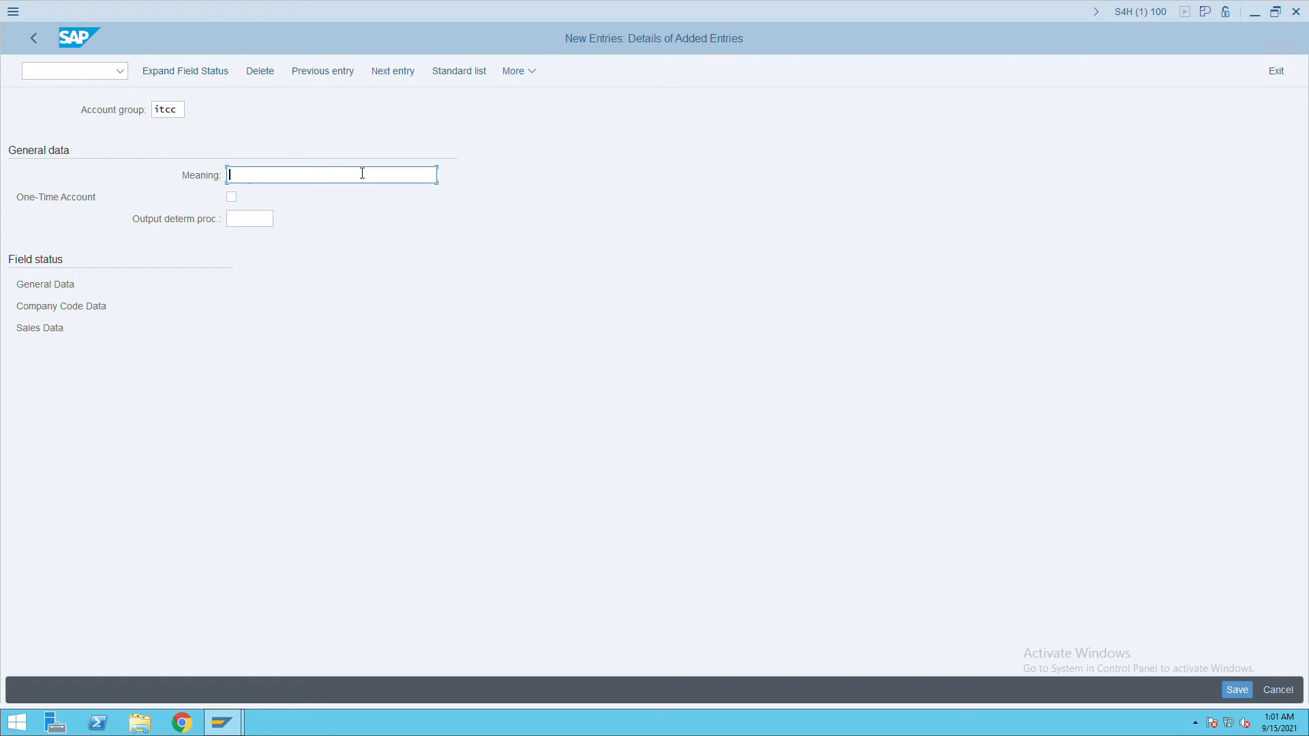
pyautogui.write('c customer')
pyautogui.click(1237, 690)
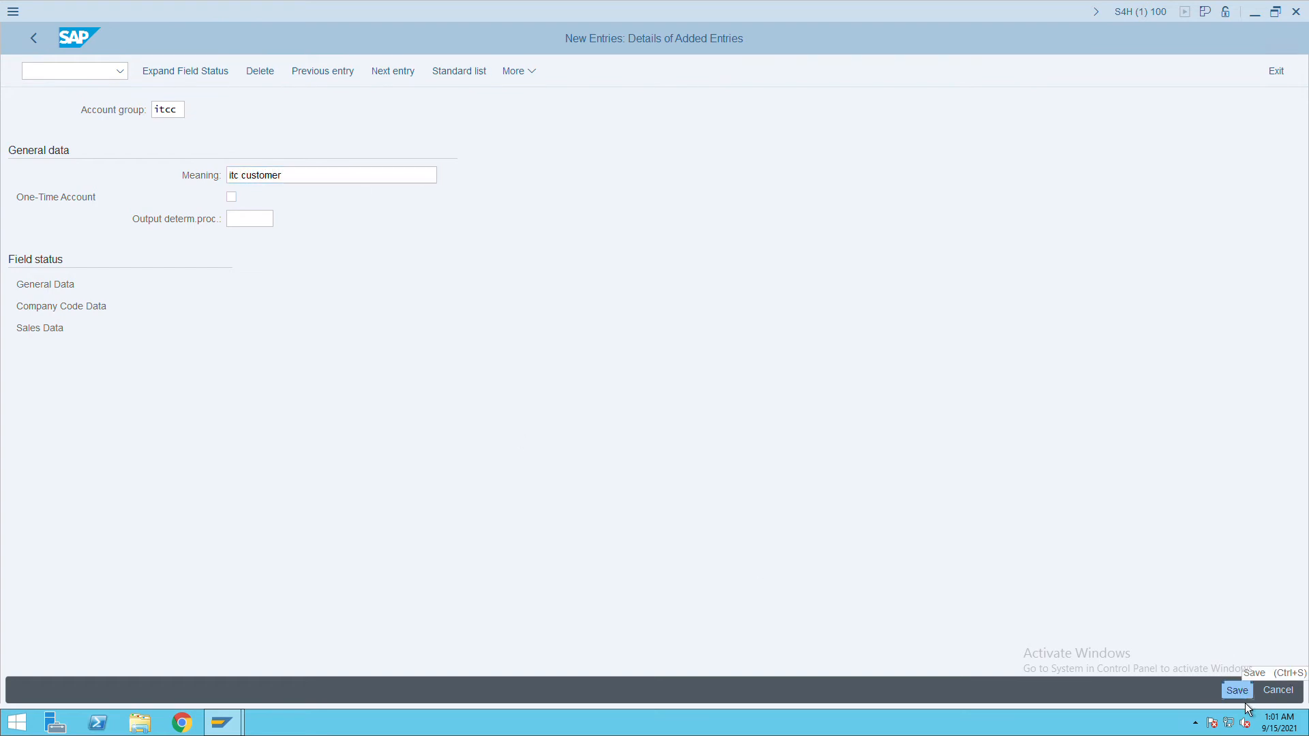
pyautogui.click(34, 41)
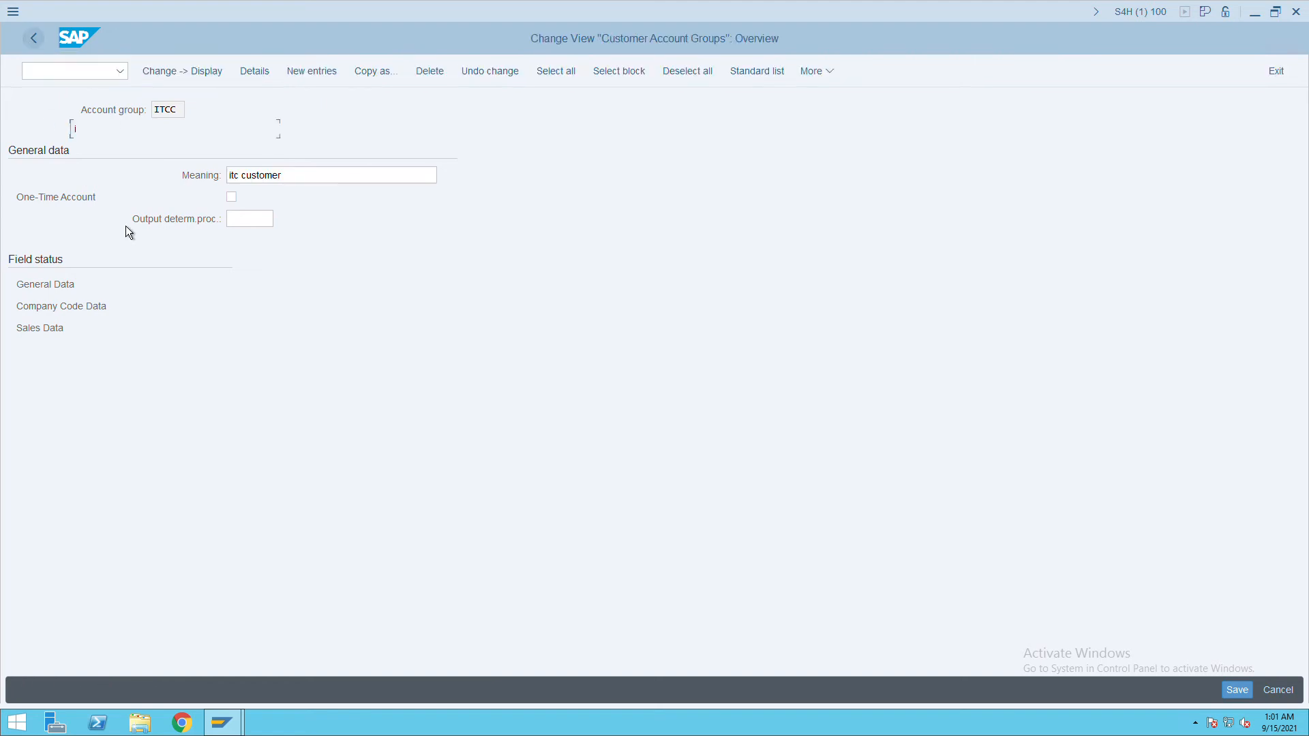
pyautogui.click(37, 48)
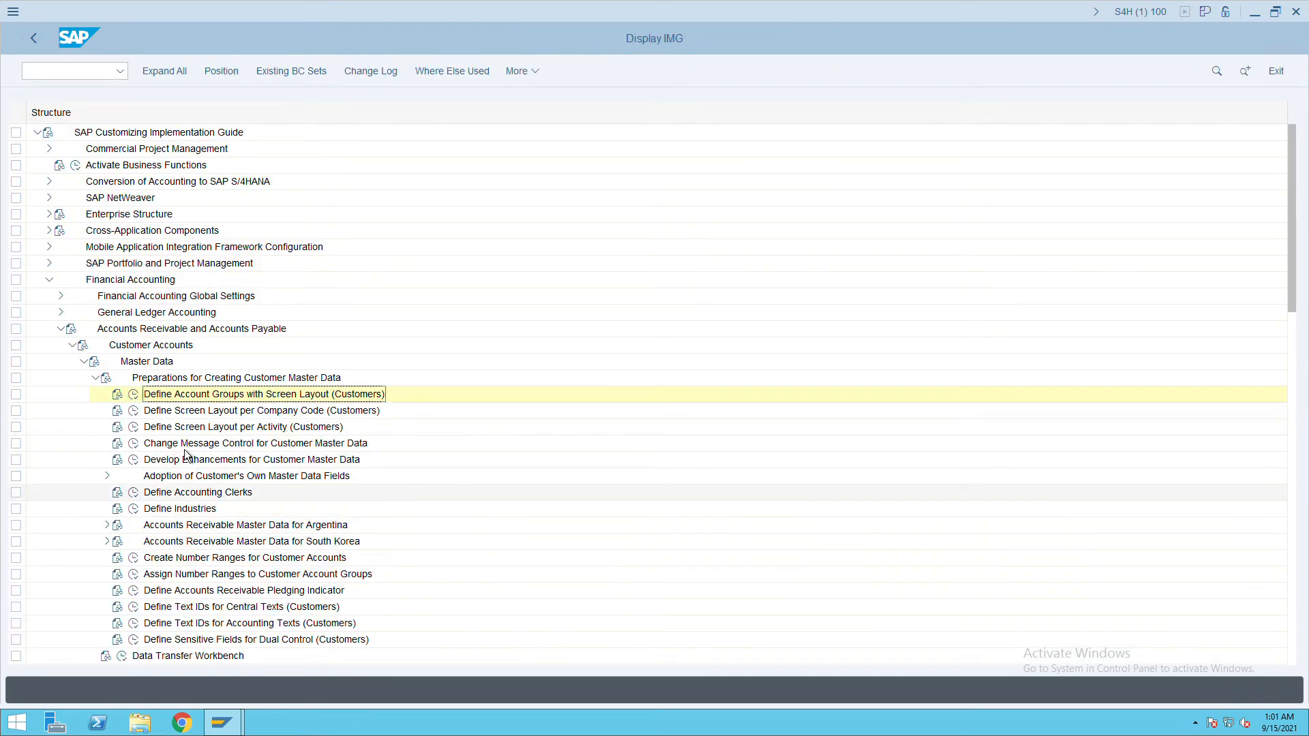
# Open the DEBITOR customer number range intervals and add a new interval IC.
pyautogui.click(133, 558)
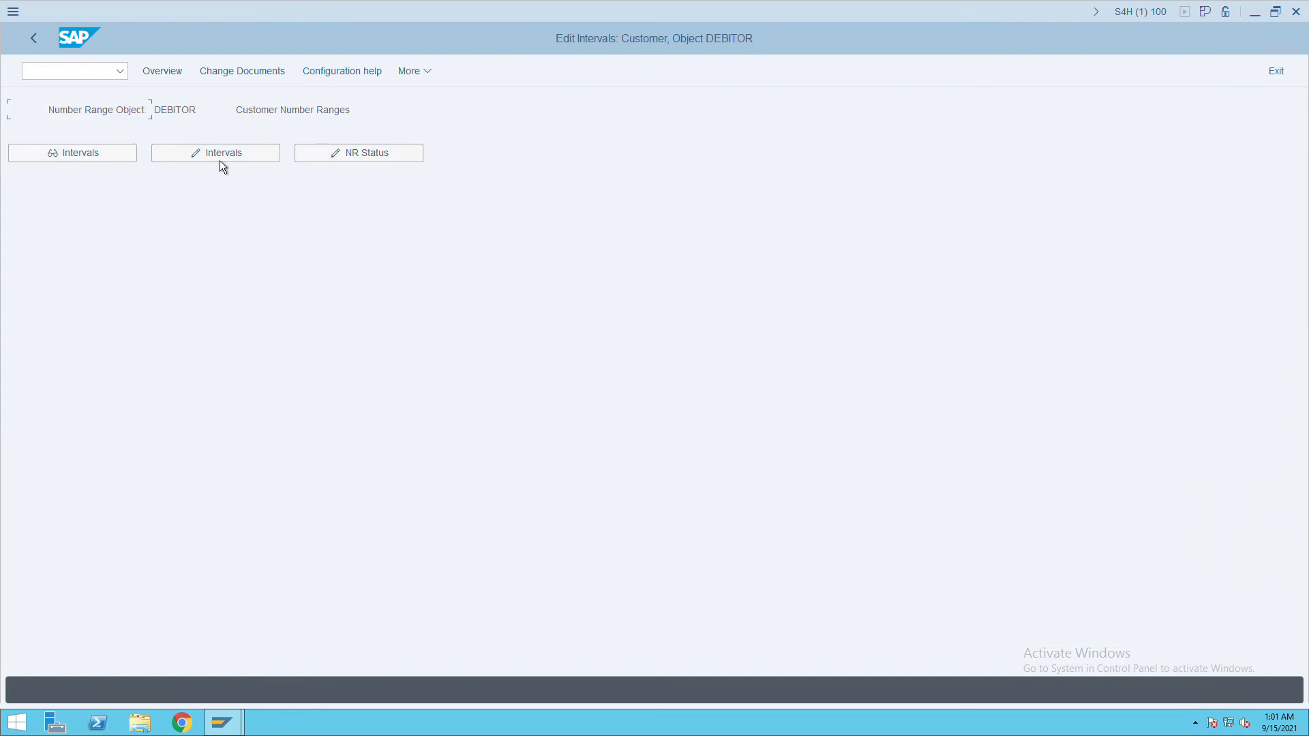
pyautogui.click(222, 161)
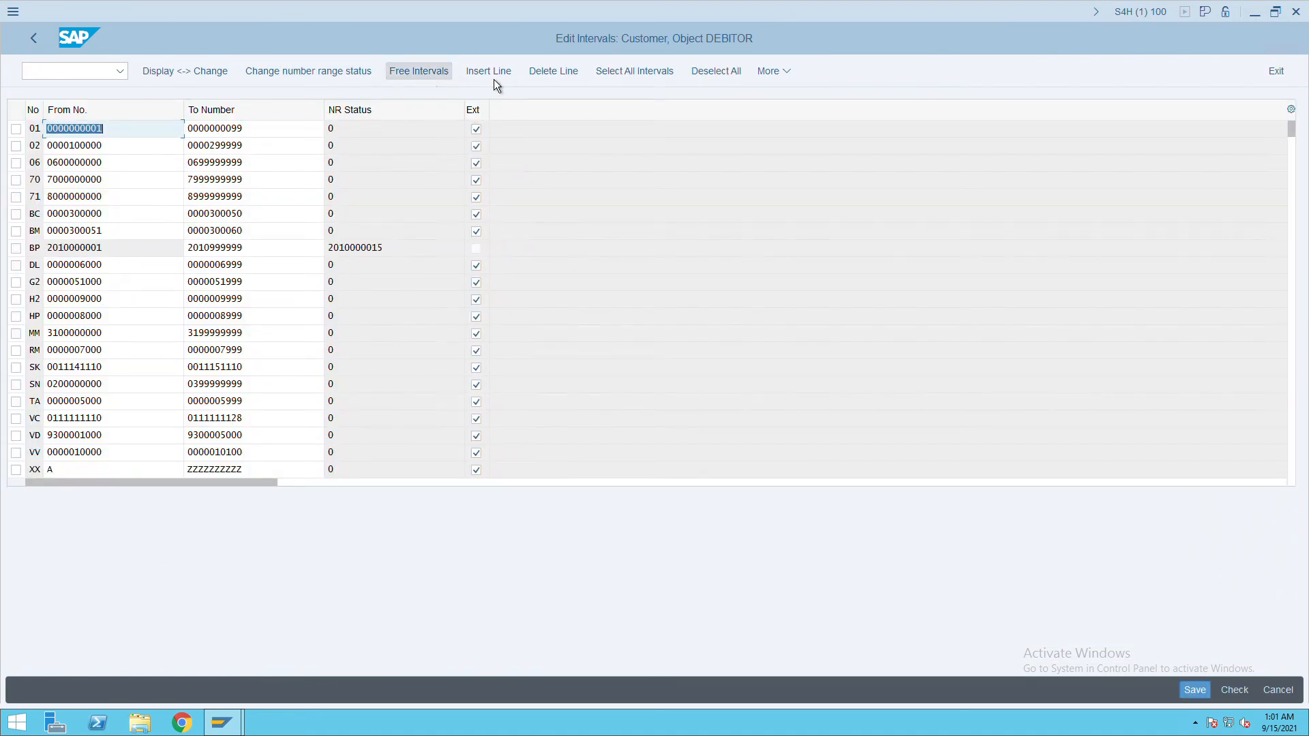
pyautogui.click(502, 75)
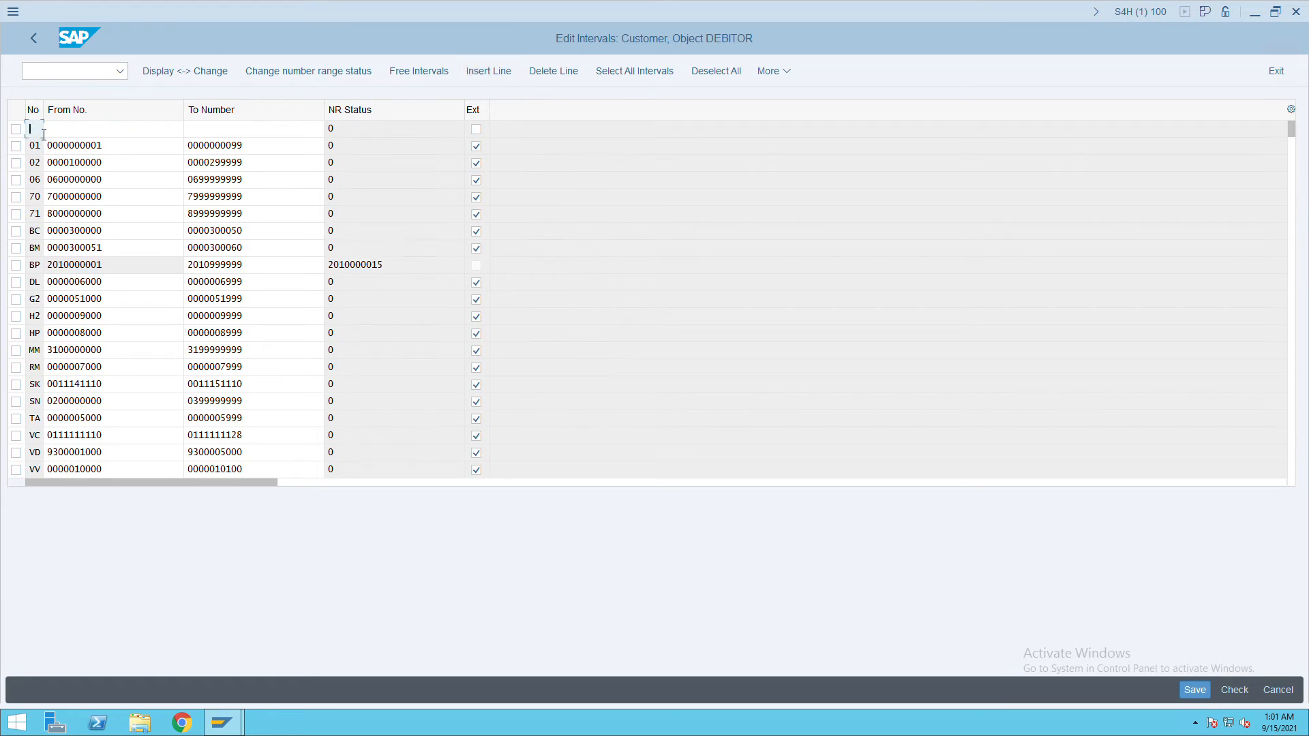
pyautogui.write('C')
pyautogui.press('Tab')
pyautogui.write('0000010101')
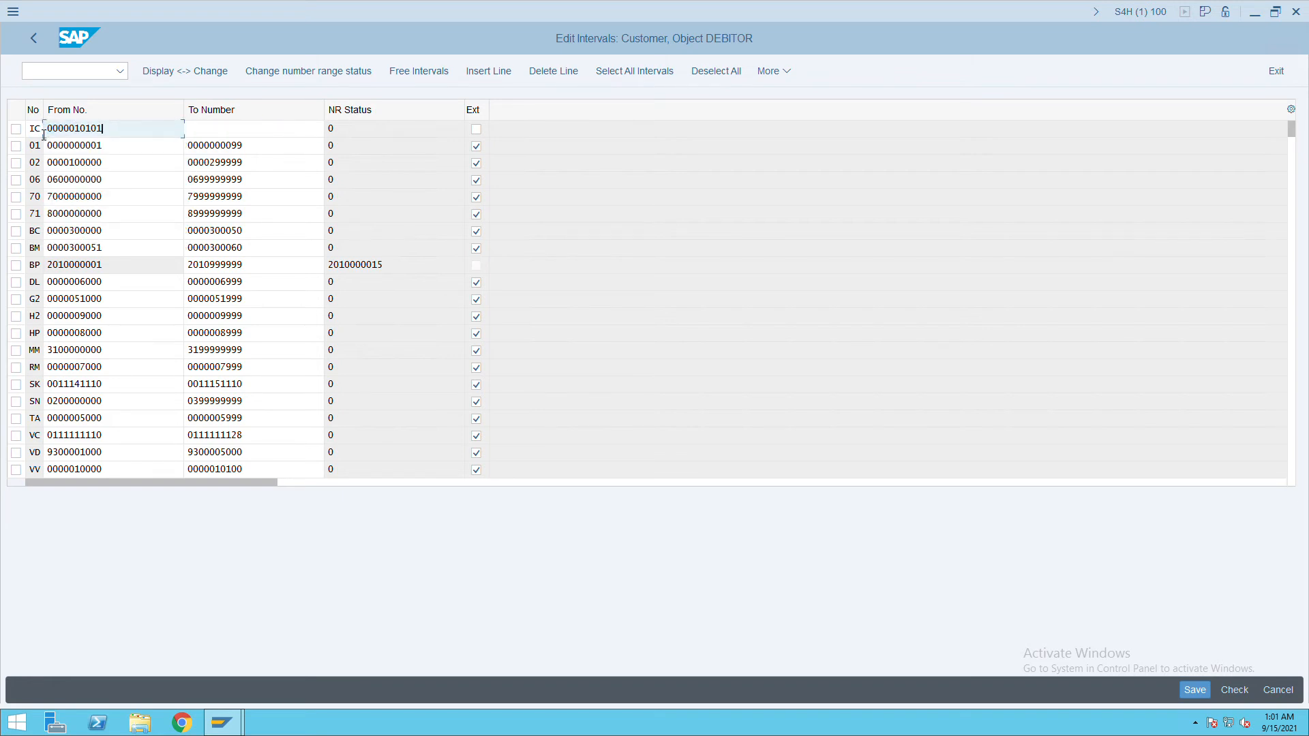
pyautogui.press('BackSpace')
pyautogui.press('BackSpace')
pyautogui.press('BackSpace')
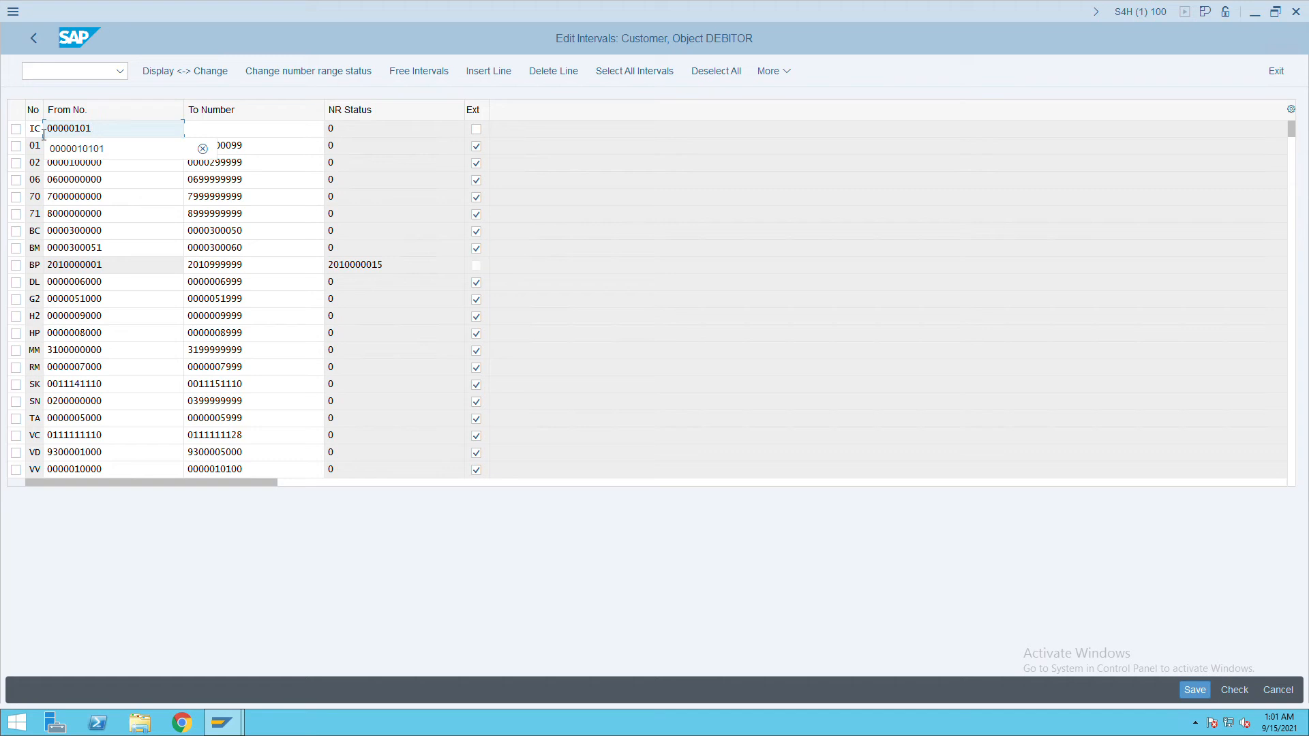
pyautogui.write('201')
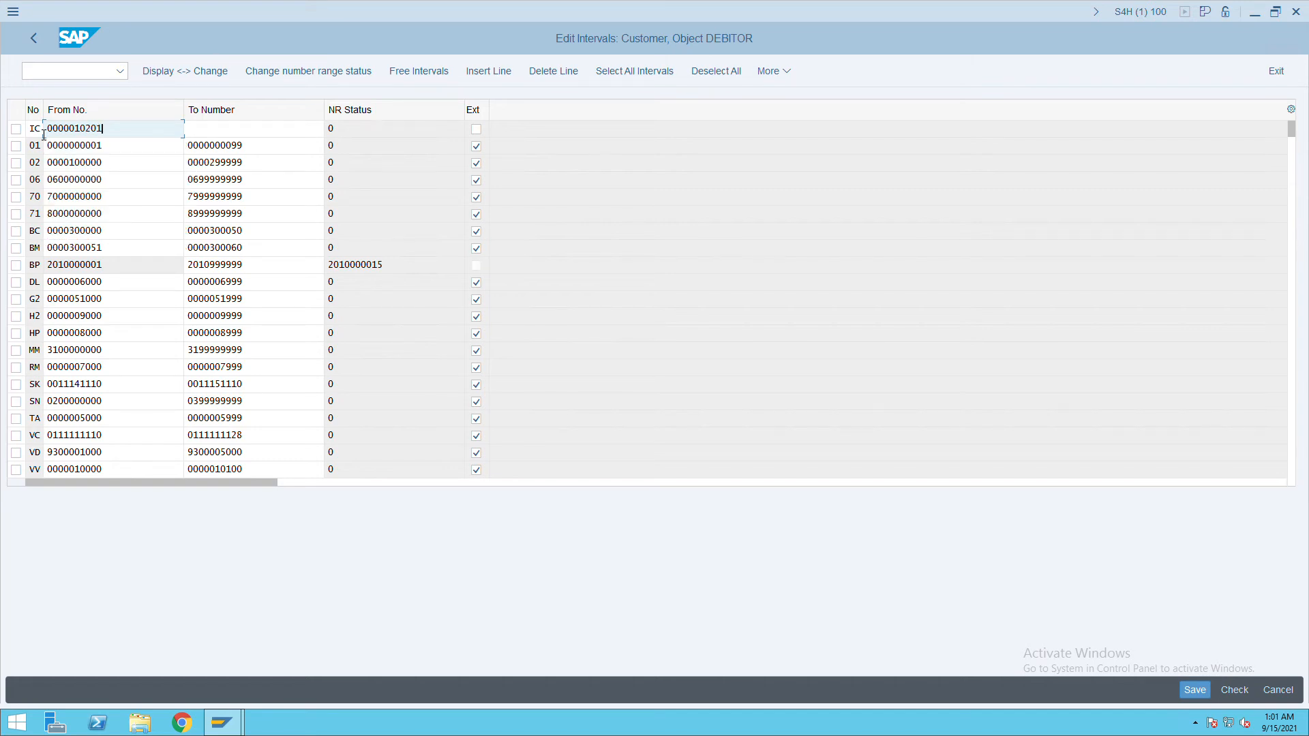
pyautogui.press('Tab')
pyautogui.write('0000010150')
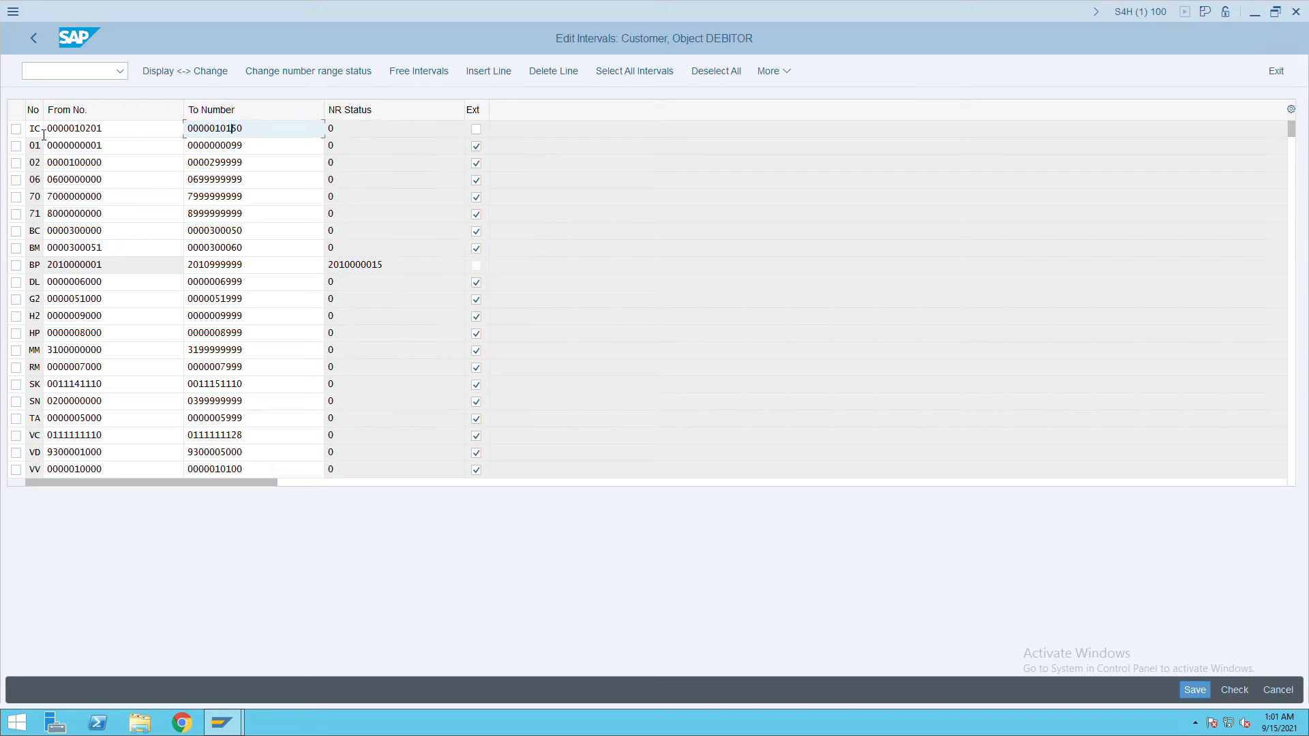
pyautogui.press('BackSpace')
pyautogui.write('2')
pyautogui.click(477, 130)
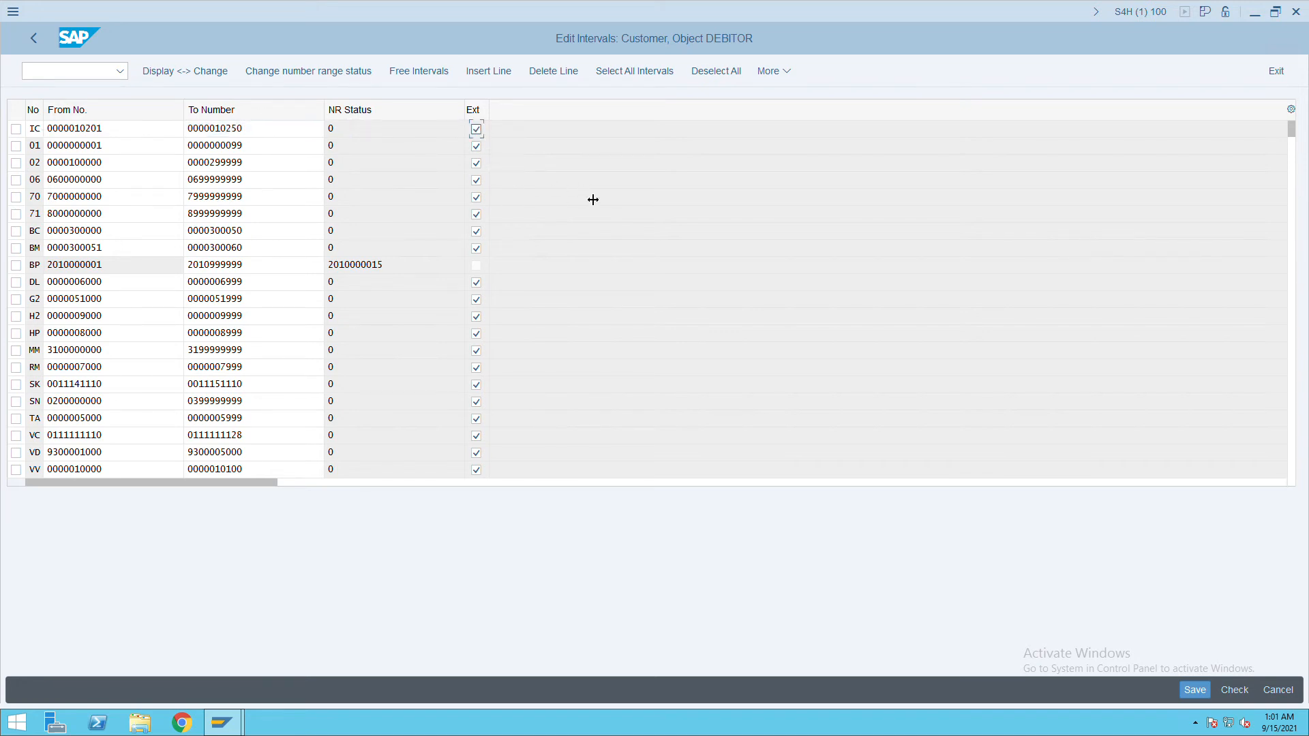
pyautogui.click(1205, 696)
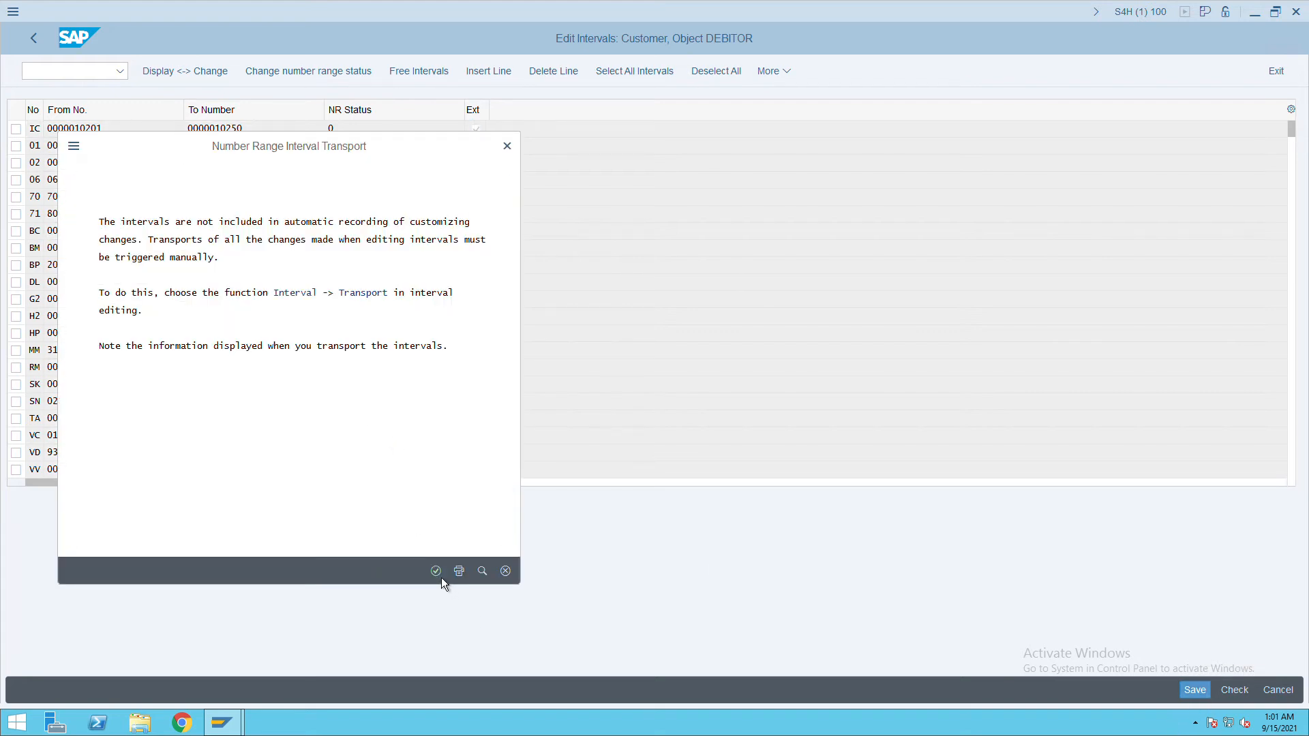
pyautogui.click(439, 575)
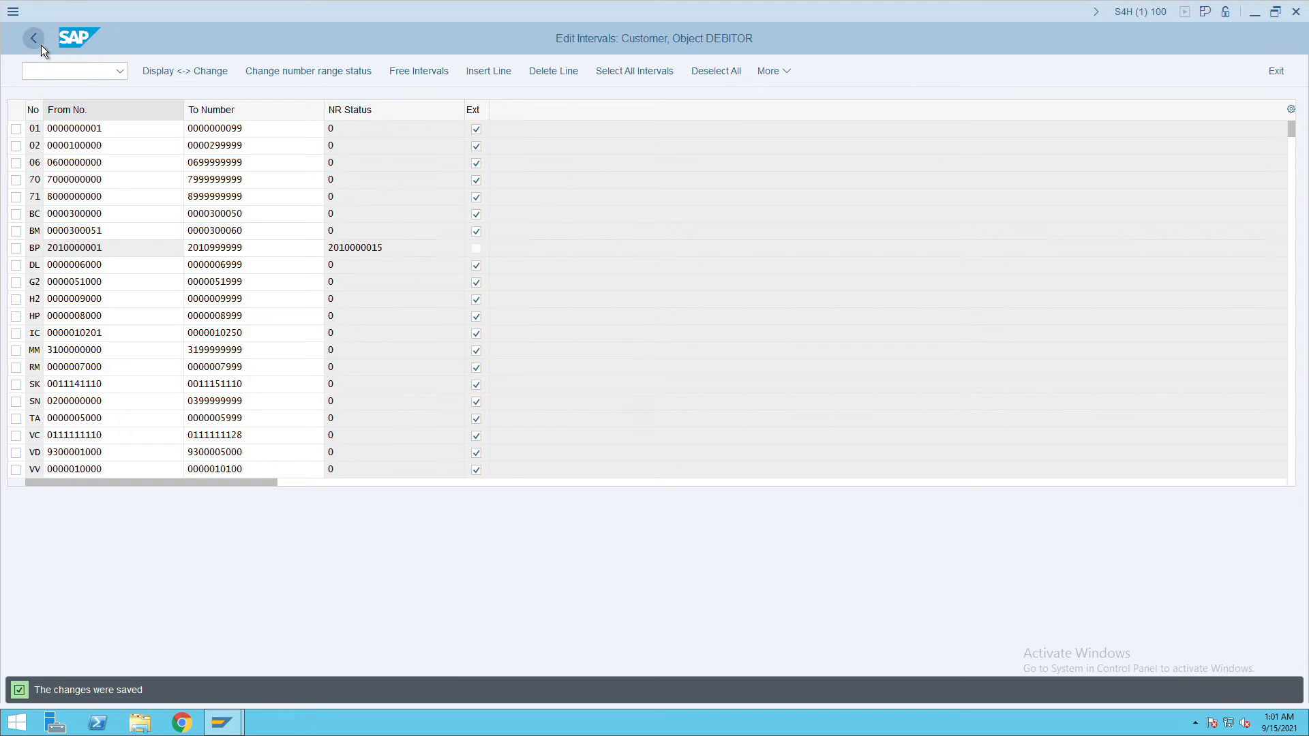
# Return to the IMG tree and open the account group number range assignments.
pyautogui.click(33, 38)
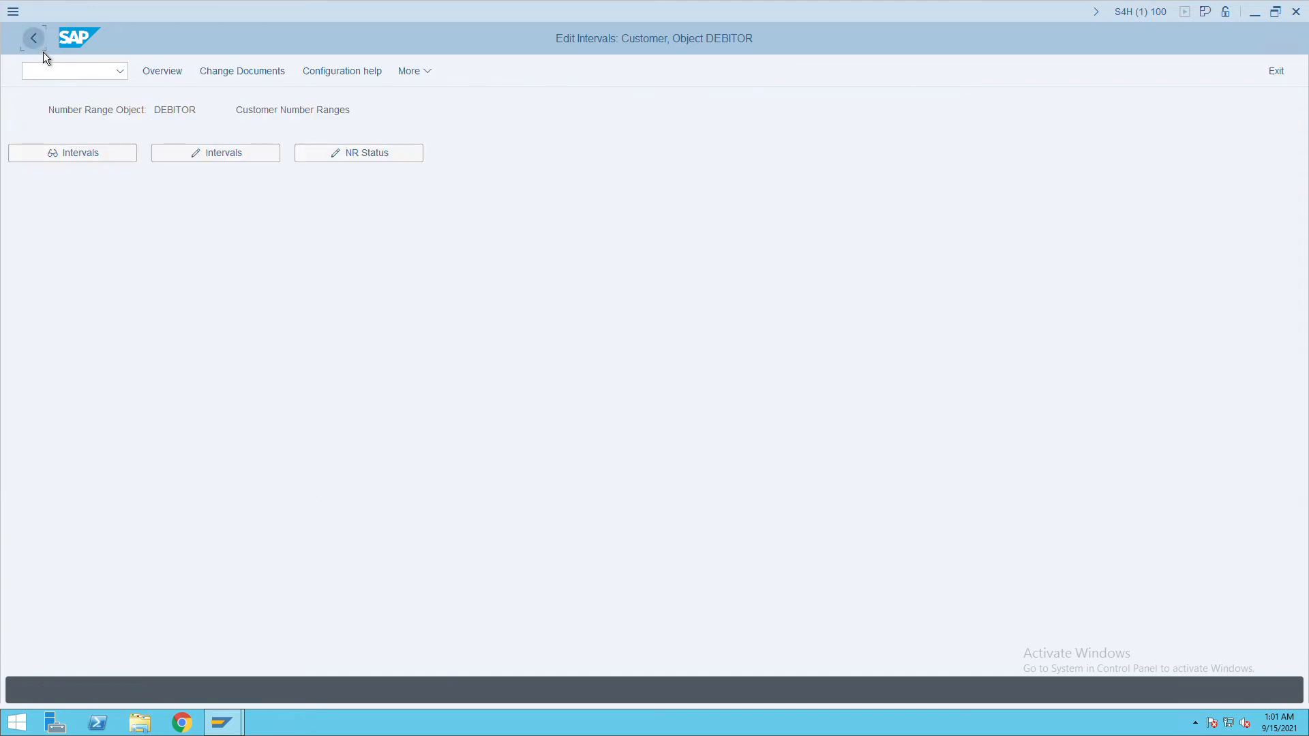
pyautogui.click(35, 40)
pyautogui.click(139, 577)
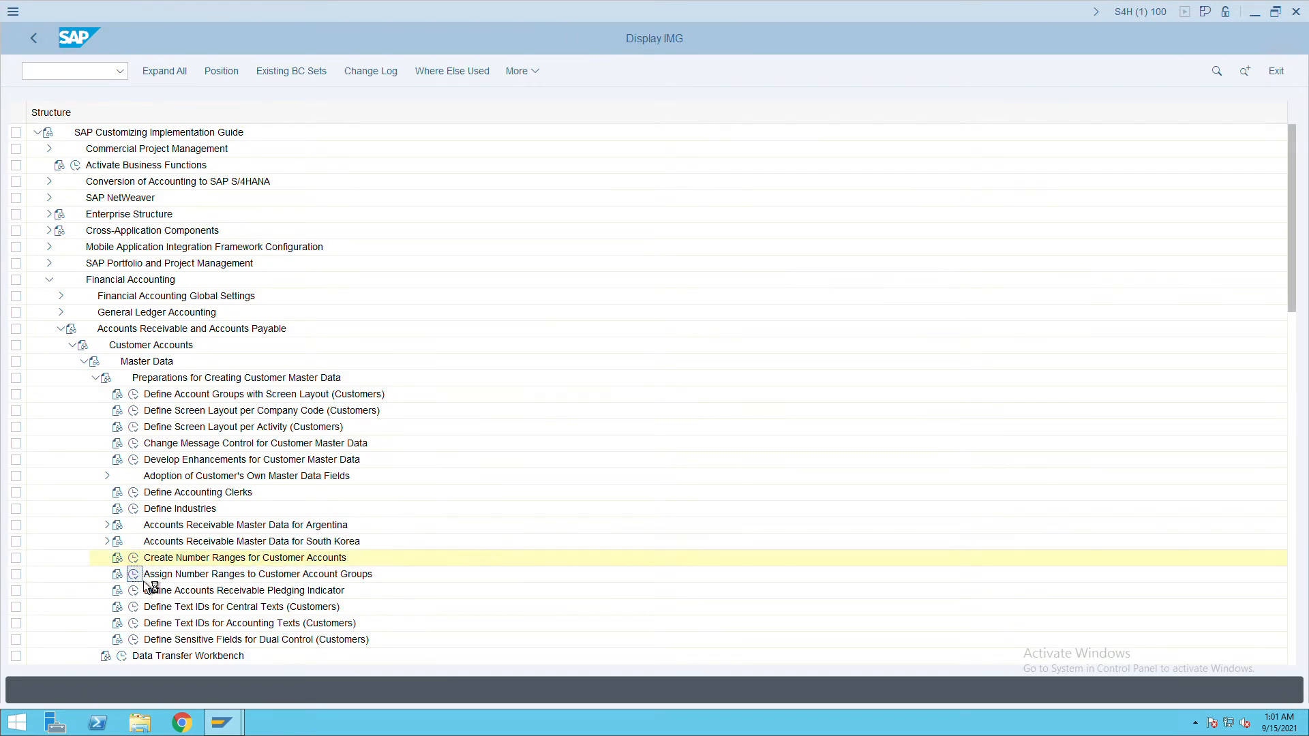
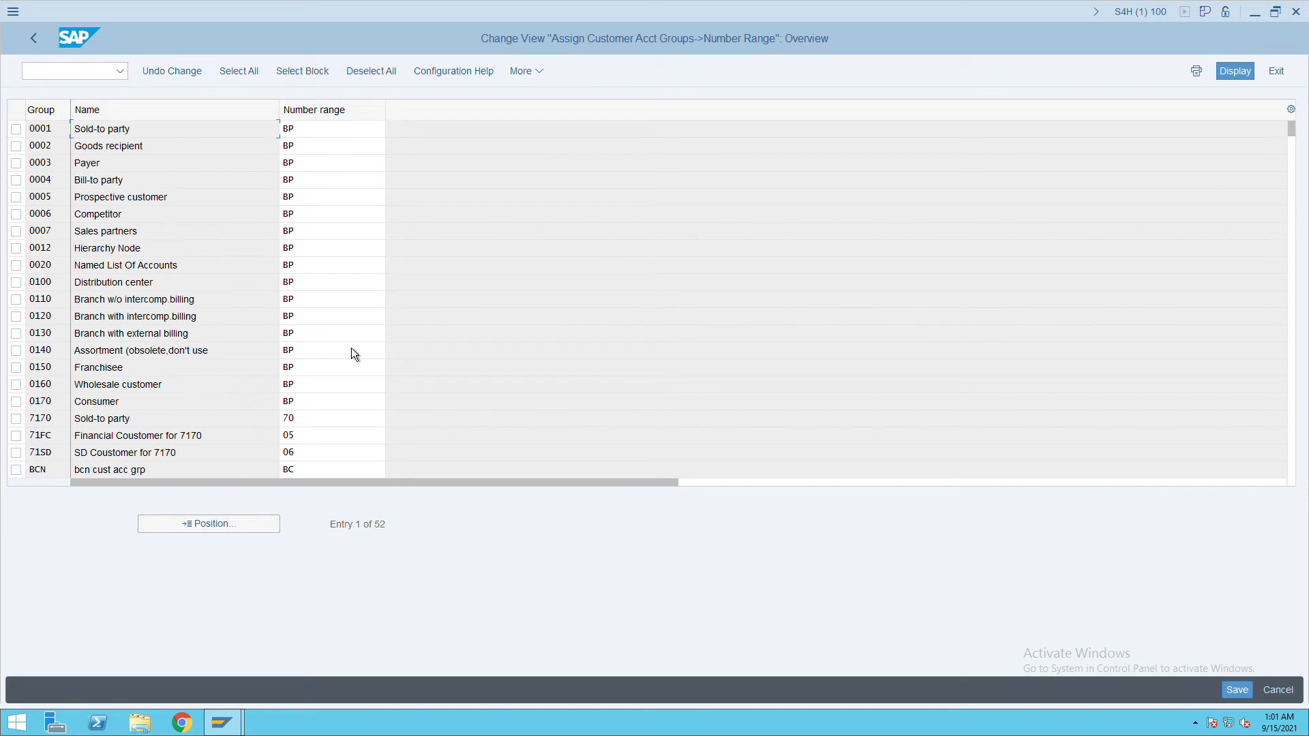
# Find account group ITCC, give it number range IC, save, and go back to the IMG tree.
pyautogui.click(211, 531)
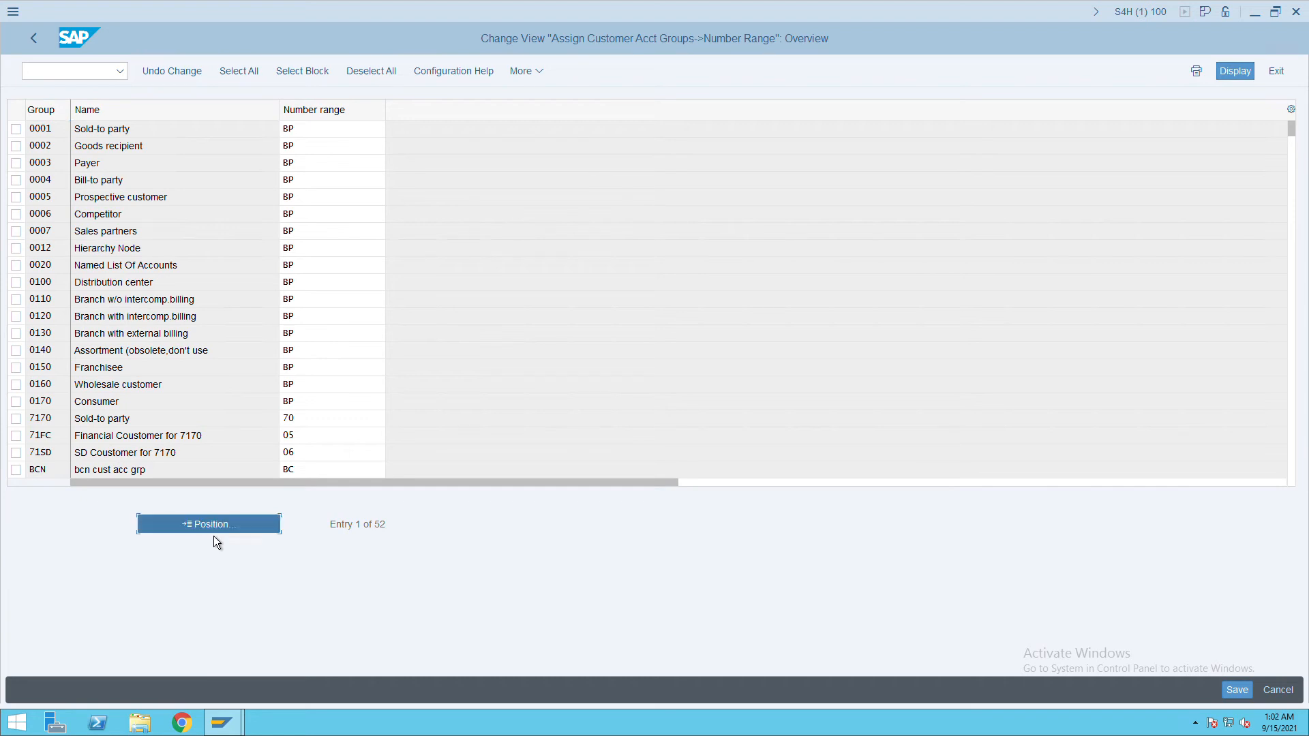
pyautogui.write('itc c')
pyautogui.press('Return')
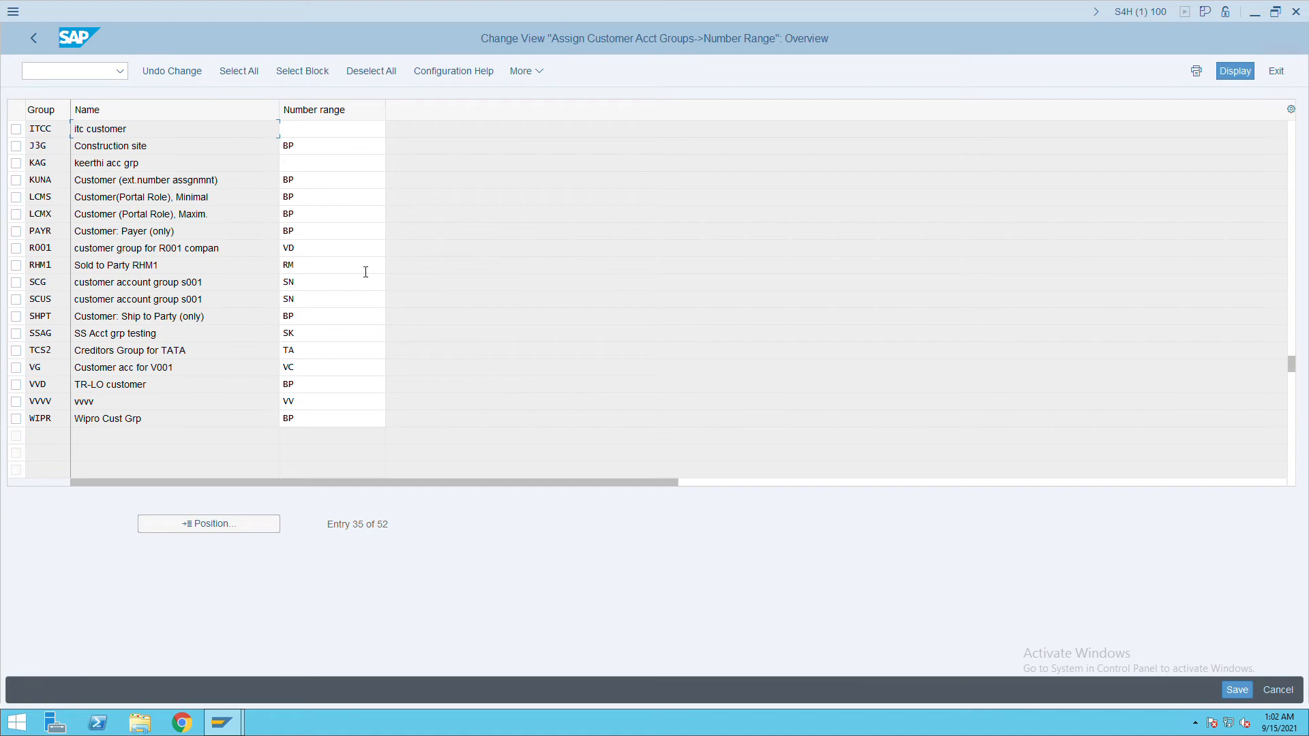
pyautogui.click(311, 130)
pyautogui.write('IT')
pyautogui.press('Return')
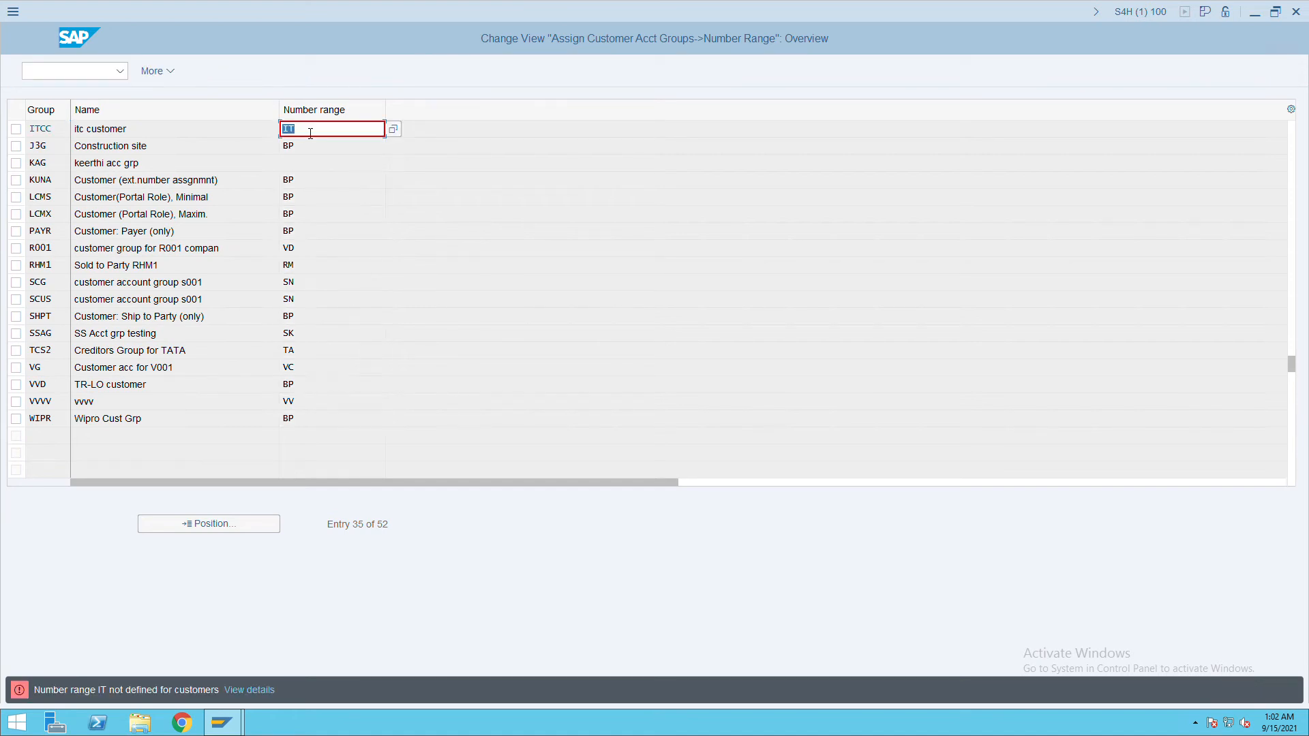
pyautogui.write('IT')
pyautogui.press('Return')
pyautogui.write('IC')
pyautogui.press('Return')
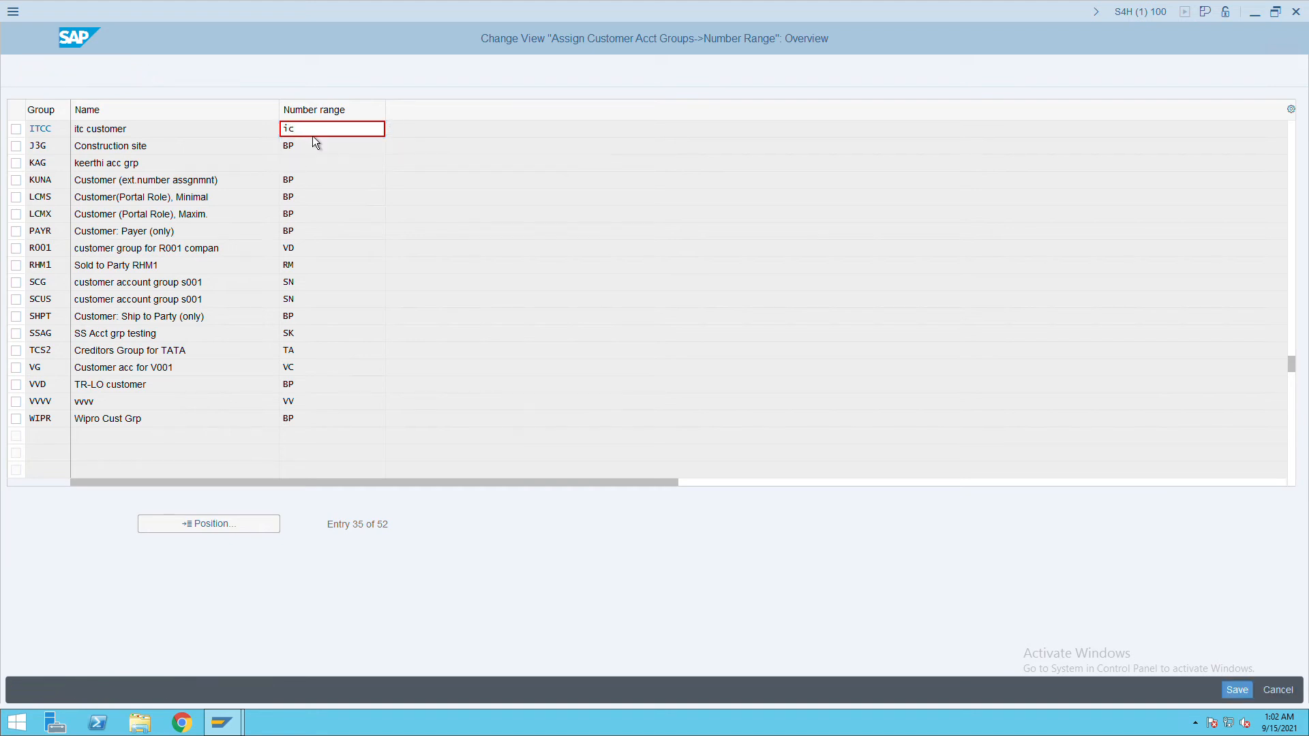
pyautogui.click(1242, 695)
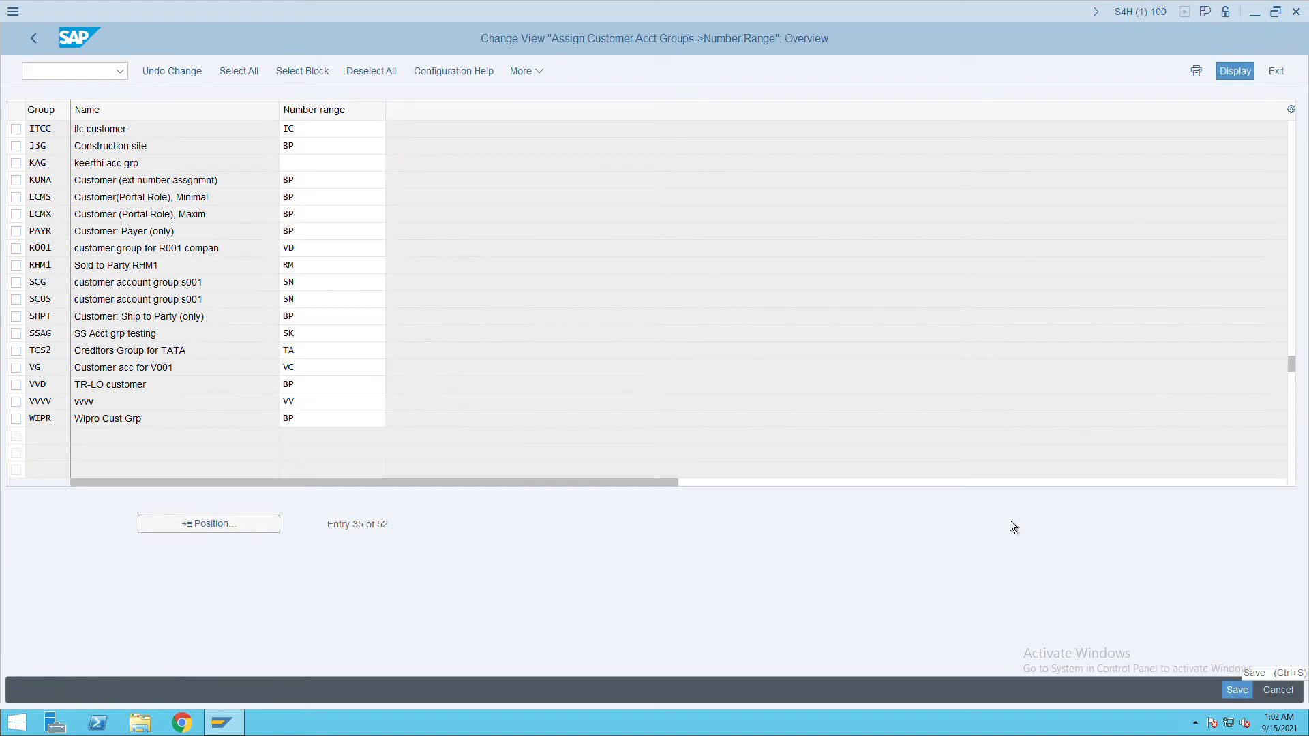
pyautogui.click(44, 51)
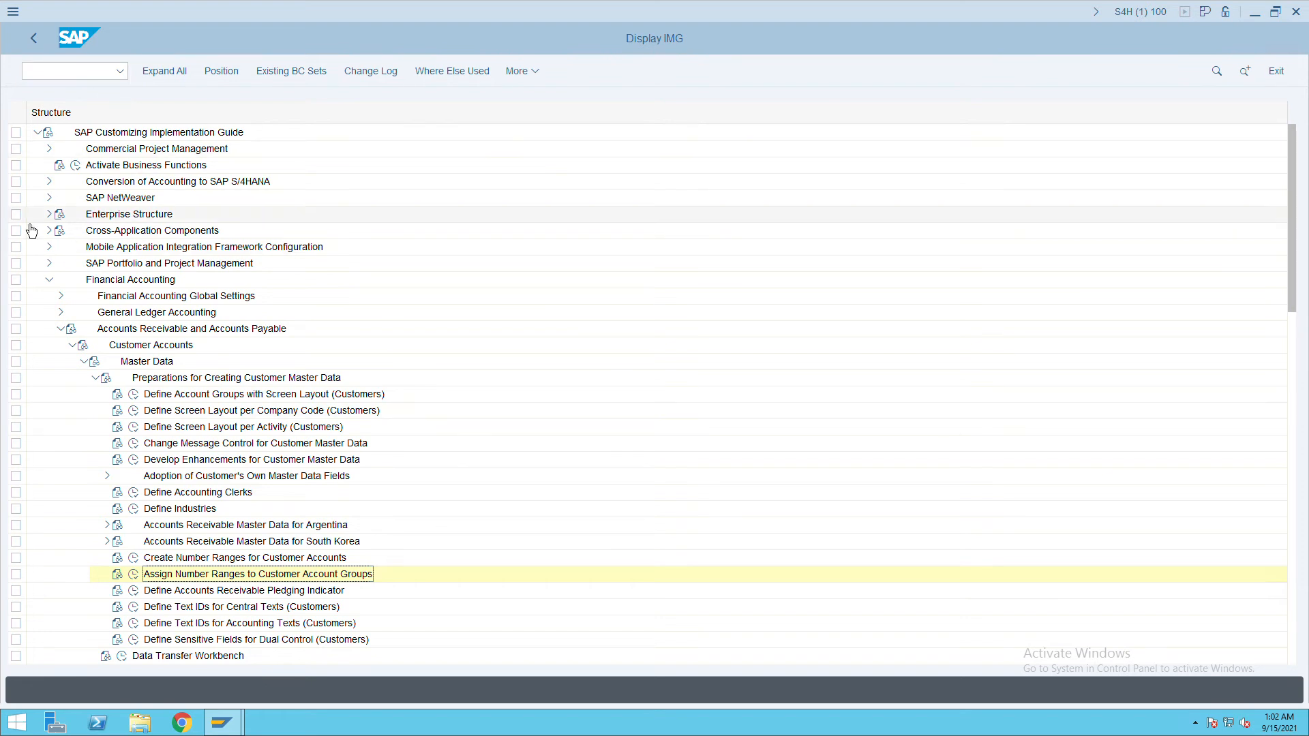
# Collapse Financial Accounting and expand Cross-Application Components down to SAP Business Partner.
pyautogui.click(60, 329)
pyautogui.click(49, 279)
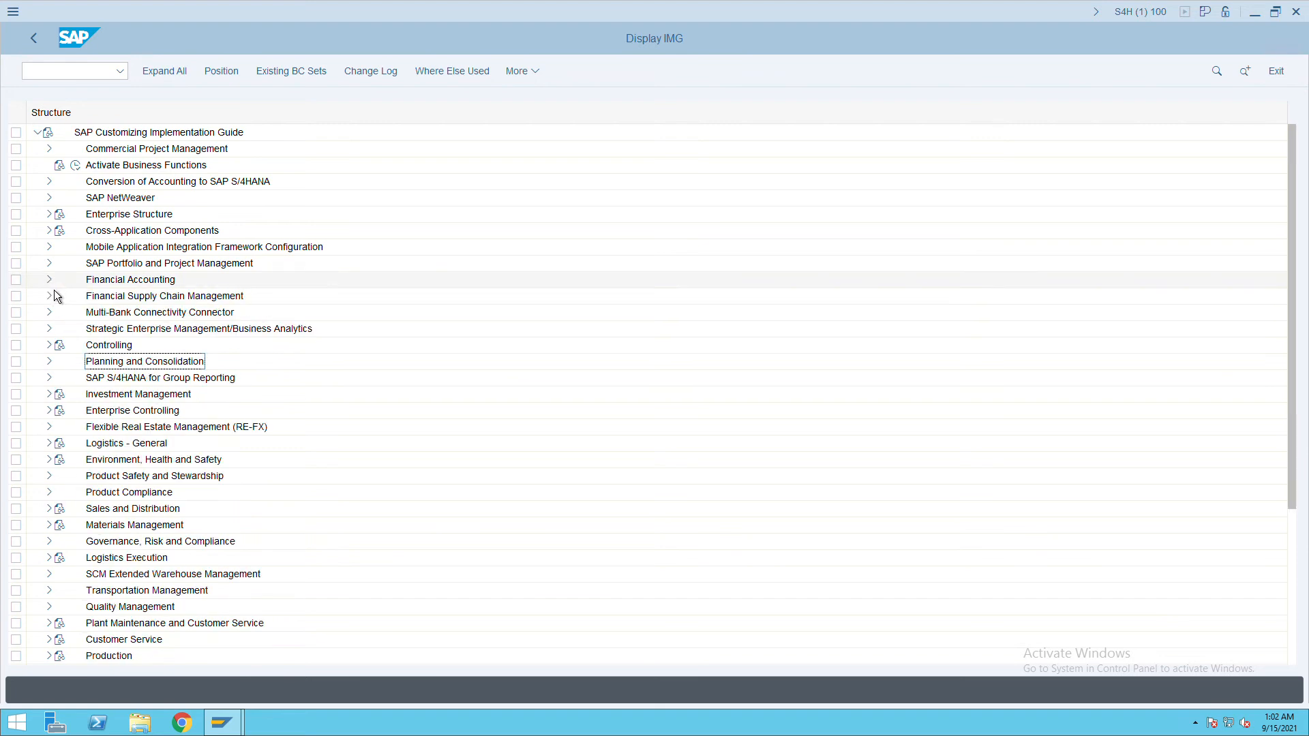
pyautogui.click(137, 235)
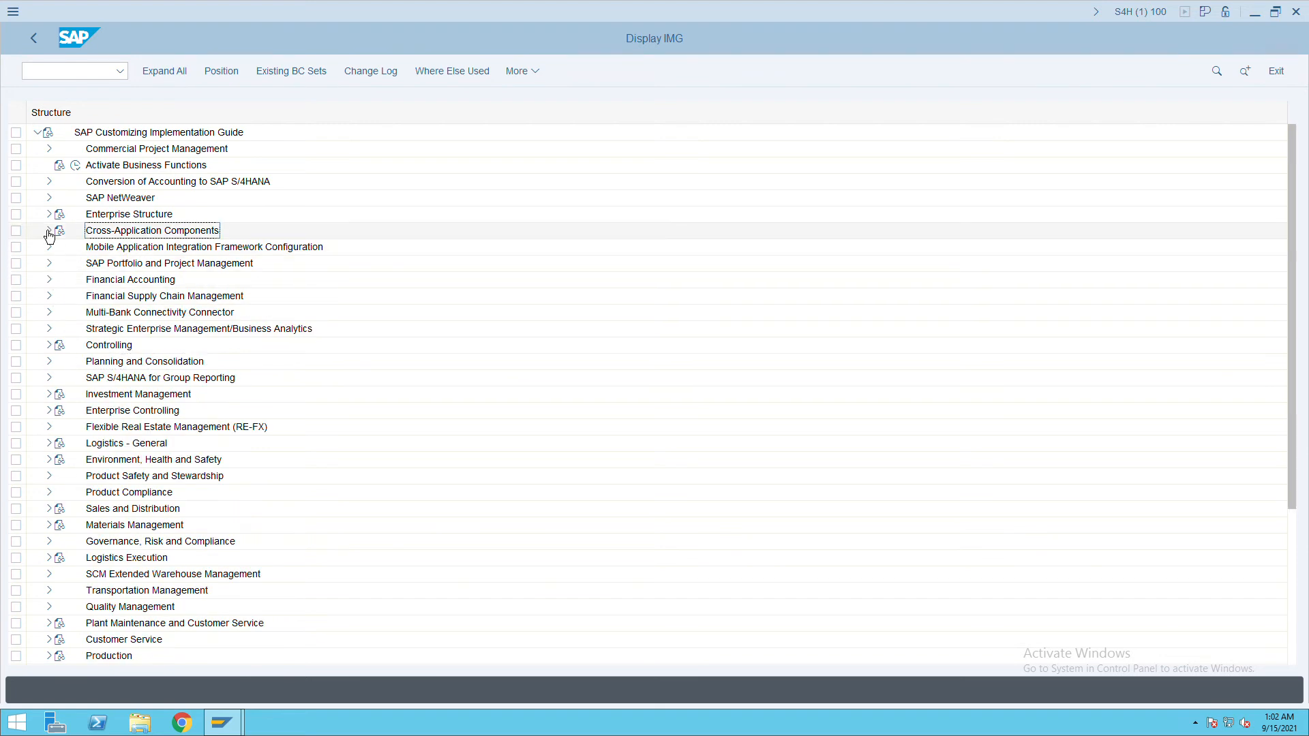
pyautogui.click(49, 230)
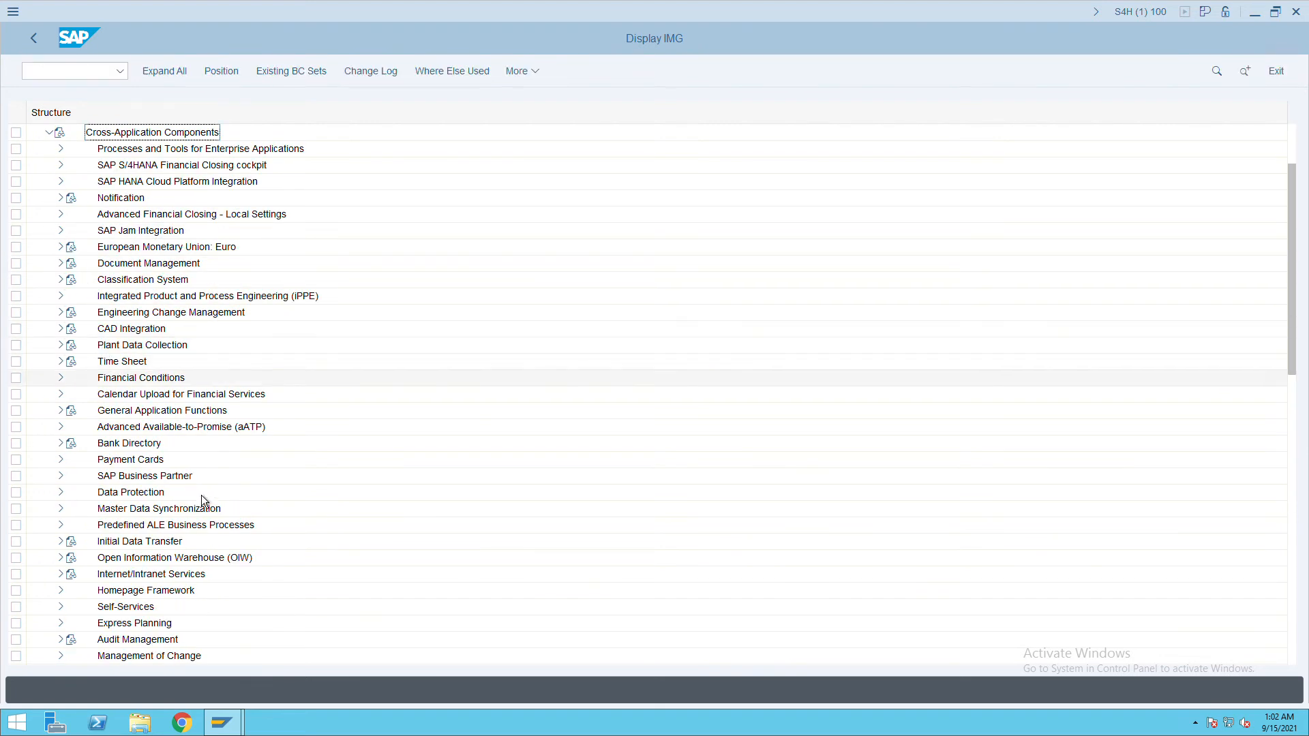
pyautogui.scroll(-4, 183, 493)
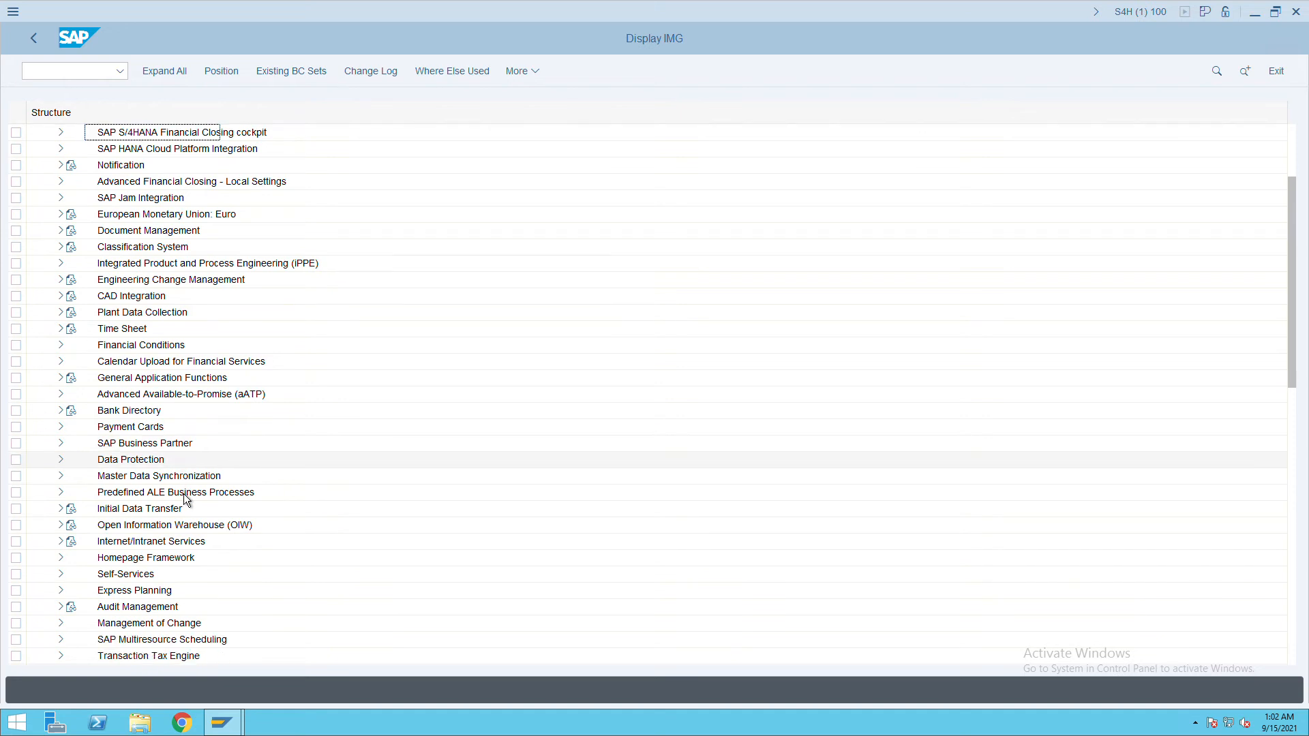
pyautogui.click(154, 417)
pyautogui.click(70, 416)
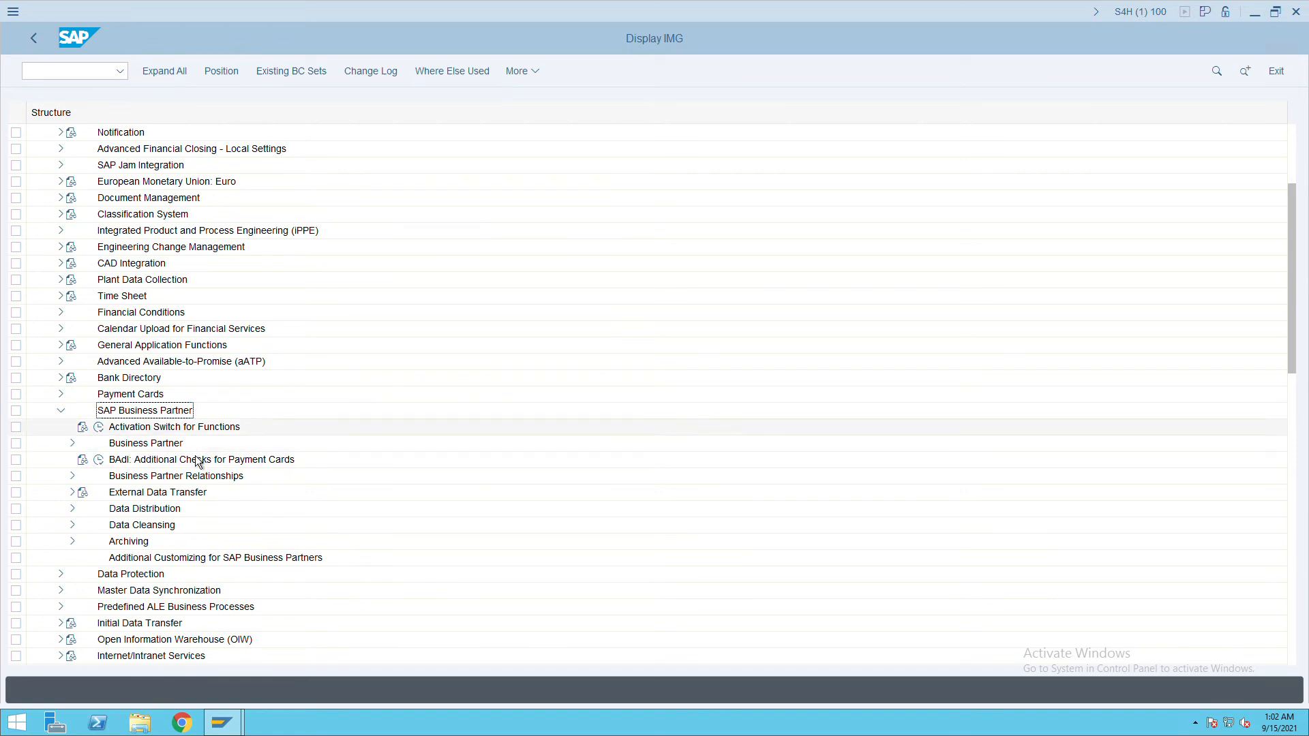
# Expand Business Partner > Basic Settings > Number Ranges and Groupings and run Define Number Ranges.
pyautogui.scroll(-1, 198, 493)
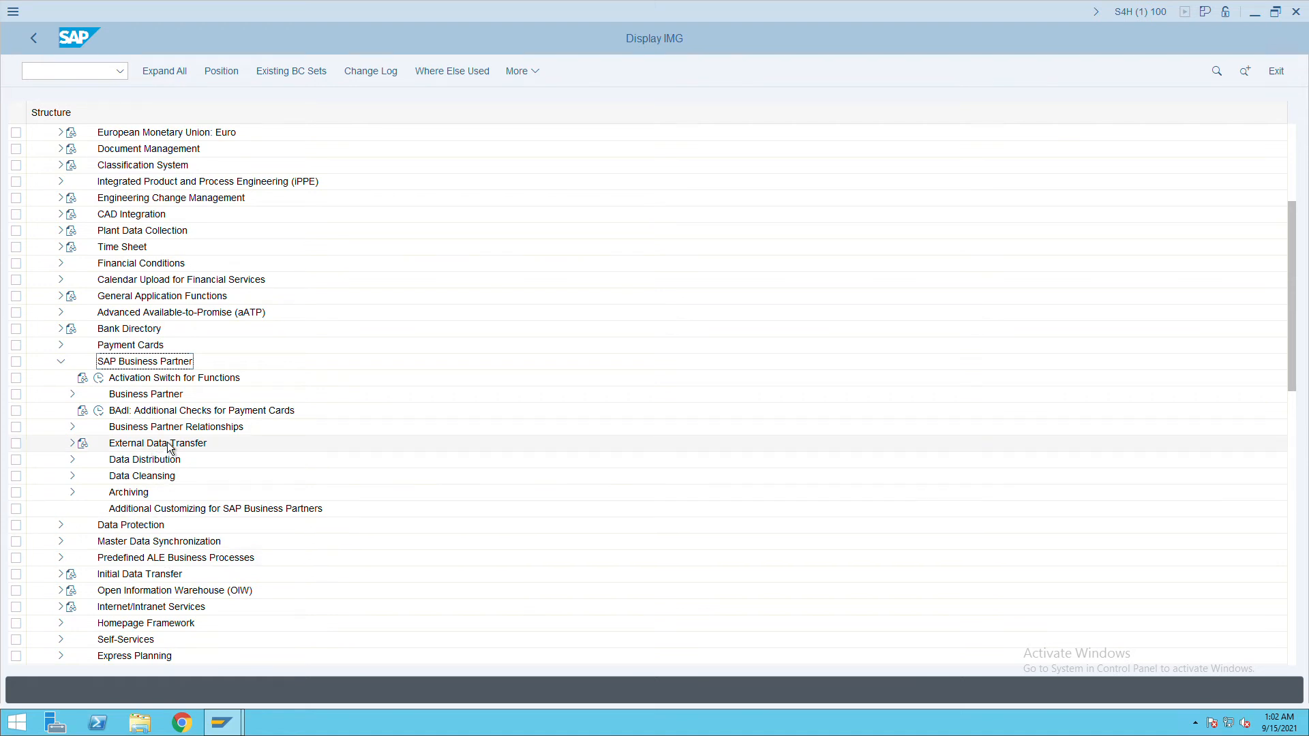
pyautogui.click(146, 395)
pyautogui.click(73, 395)
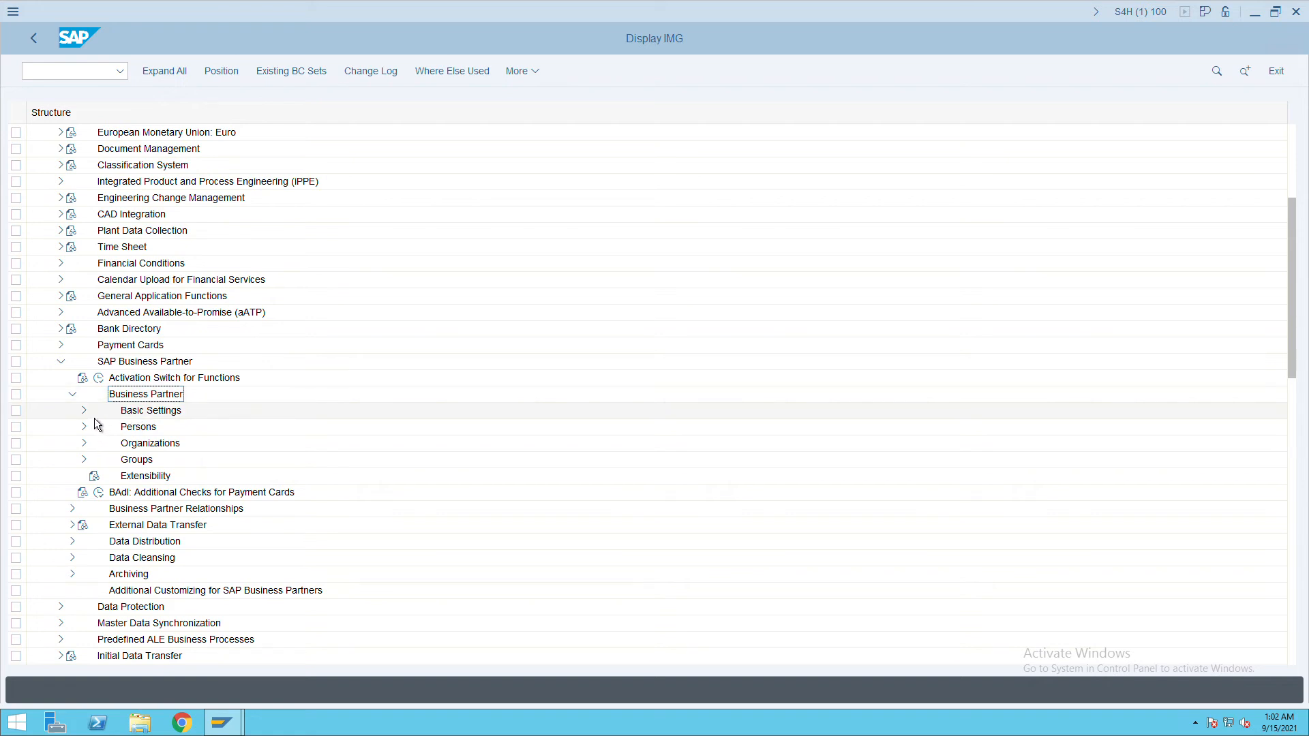
pyautogui.click(88, 413)
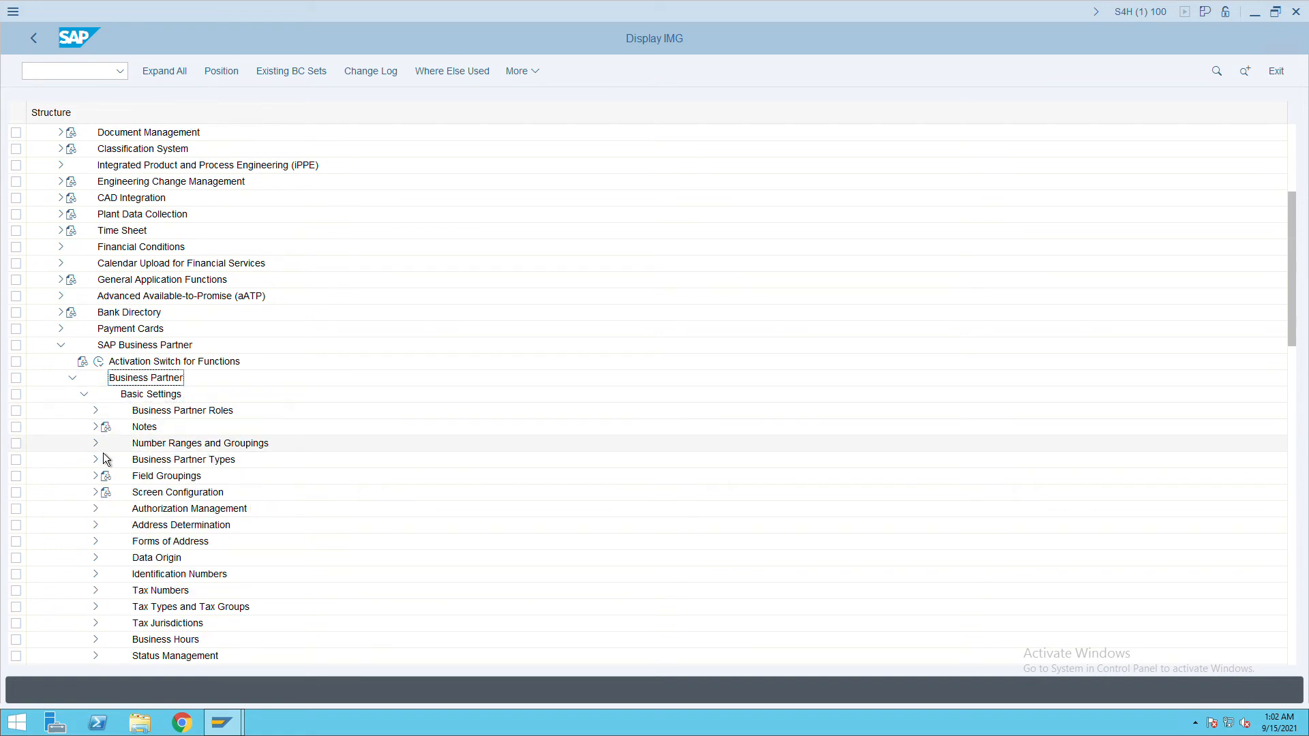
pyautogui.click(96, 444)
pyautogui.click(135, 460)
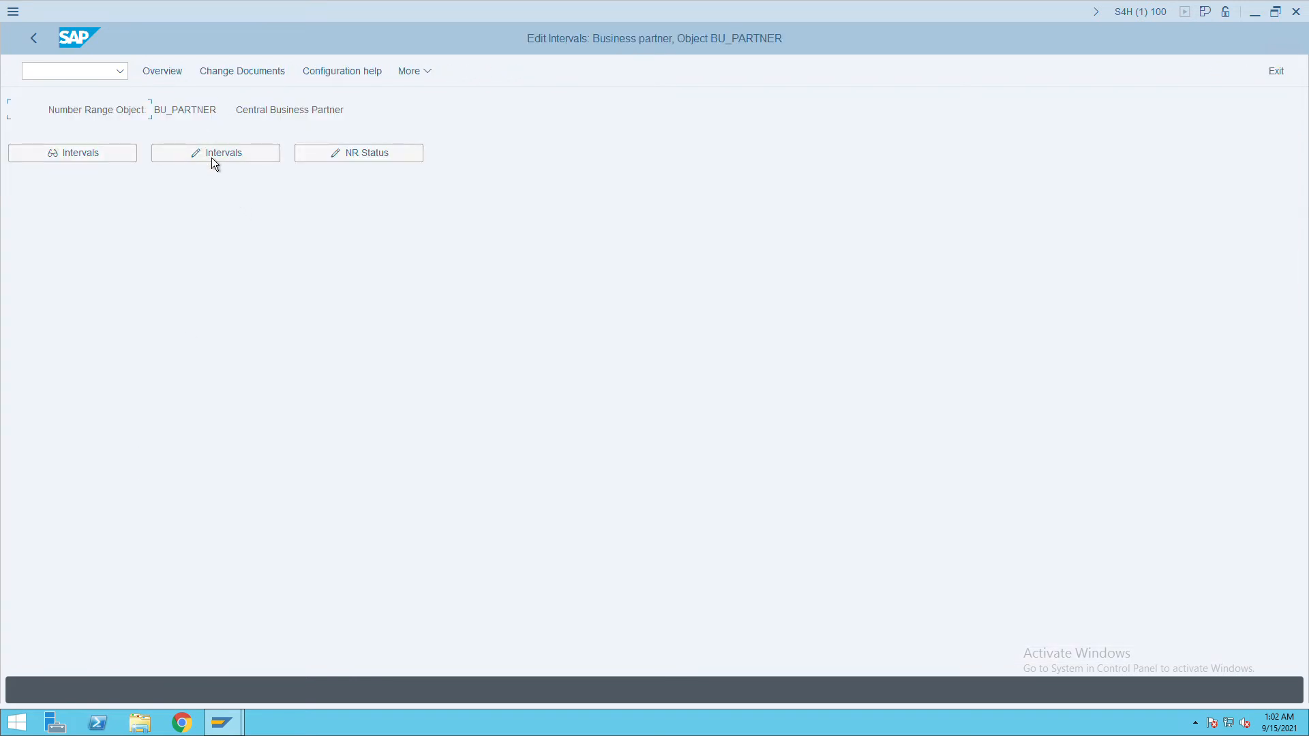
pyautogui.click(212, 158)
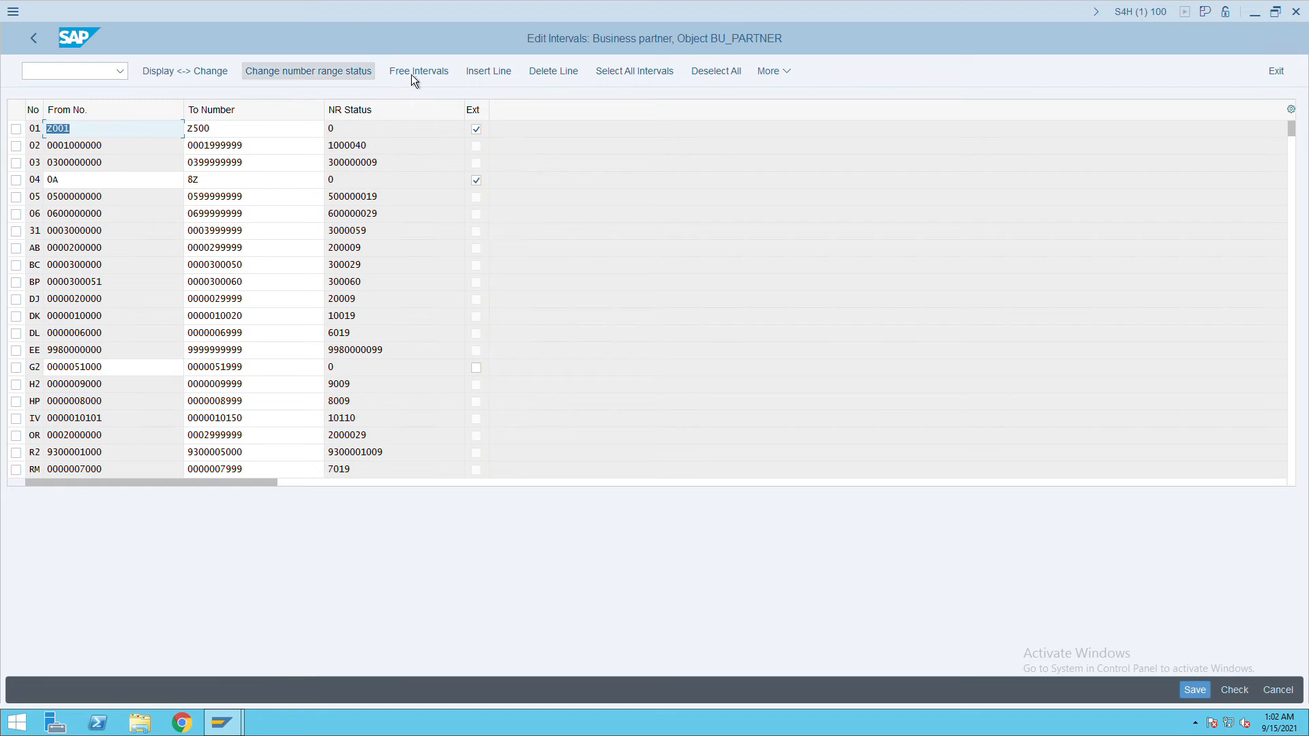
pyautogui.click(510, 76)
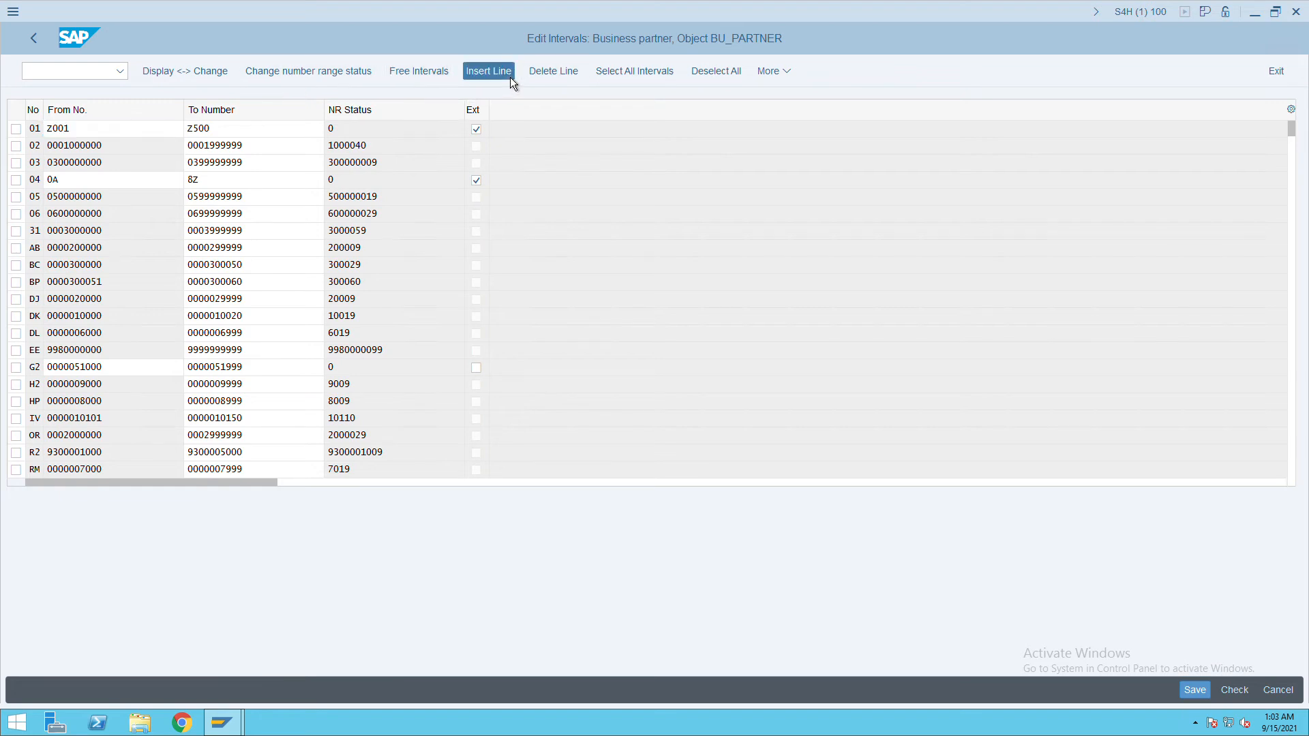
pyautogui.write('IC')
pyautogui.press('Tab')
pyautogui.write('0000010201')
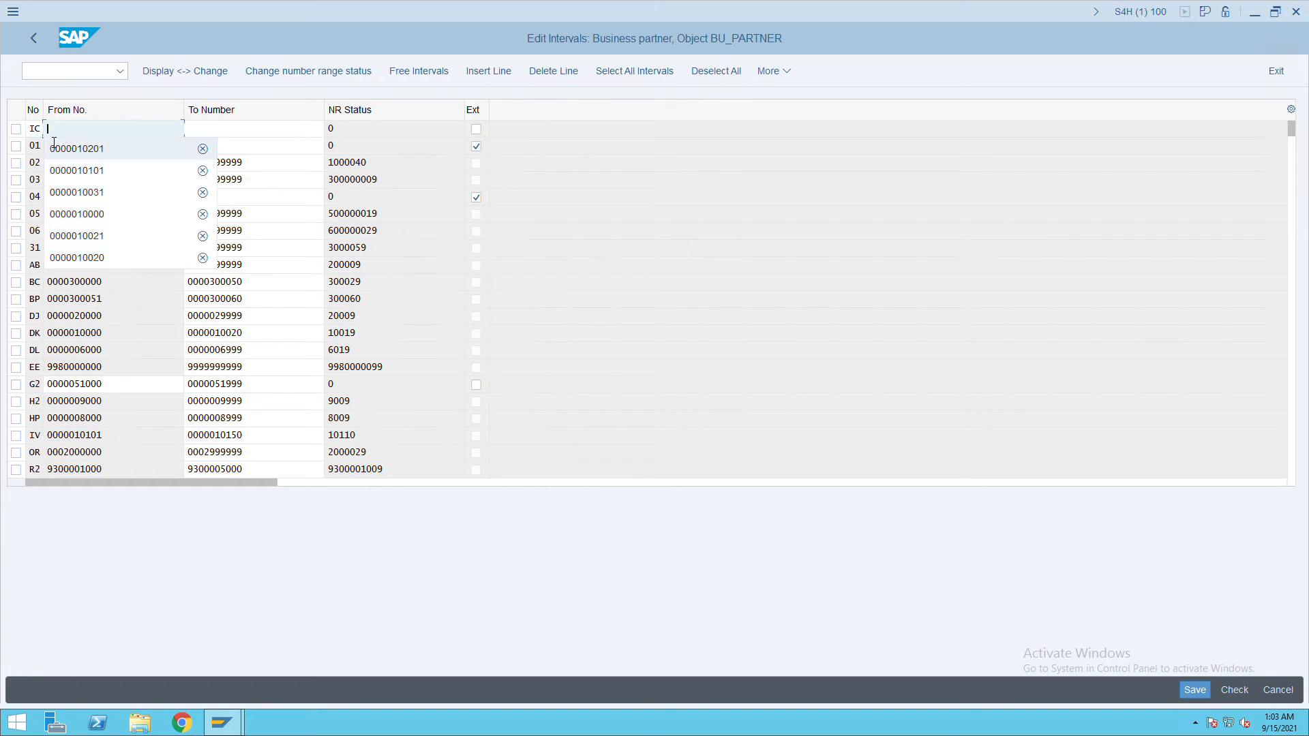
pyautogui.press('Tab')
pyautogui.write('0000010250')
pyautogui.press('Tab')
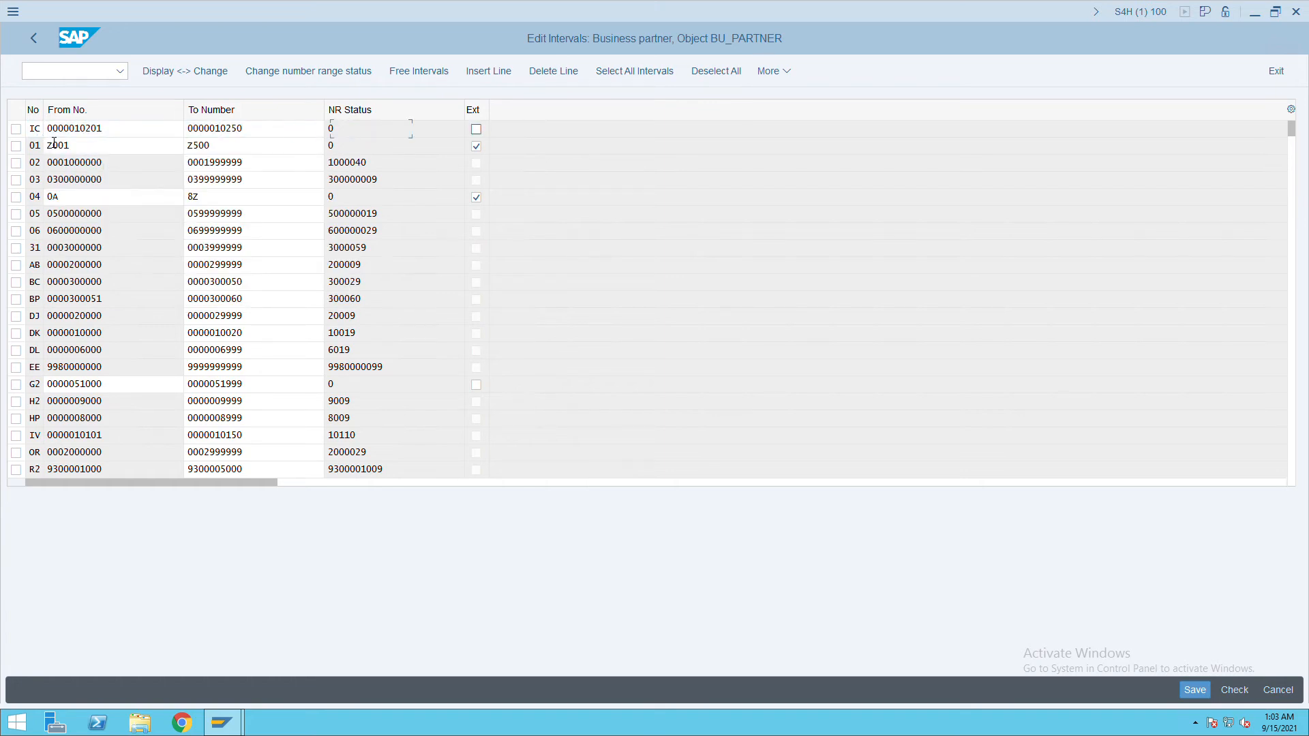
pyautogui.click(1200, 692)
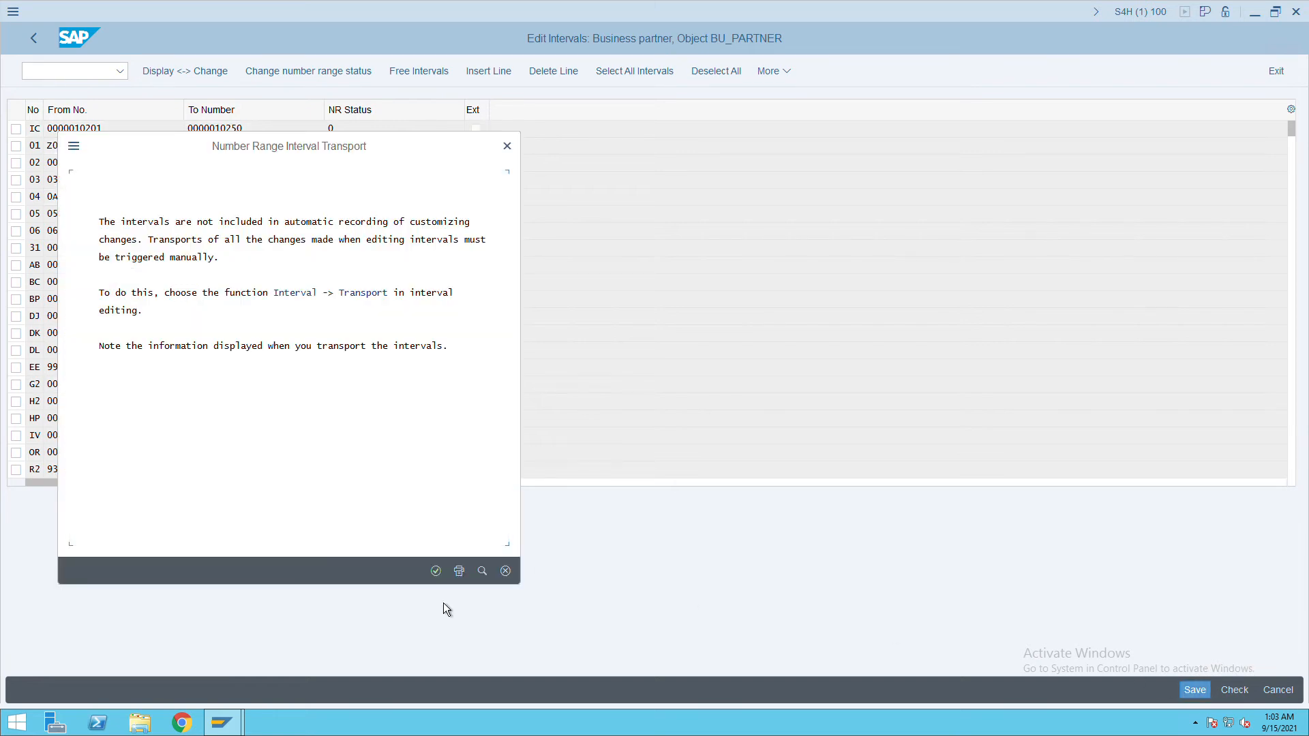
pyautogui.click(436, 570)
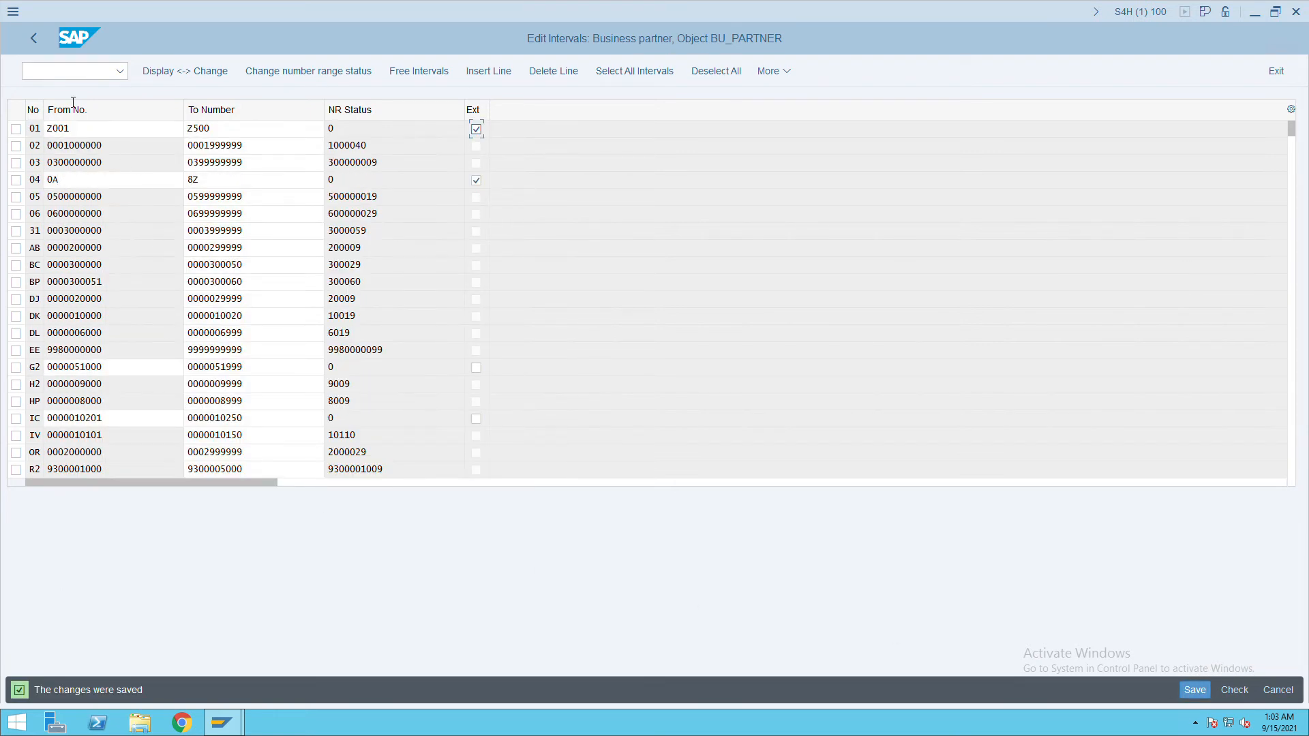
pyautogui.click(39, 42)
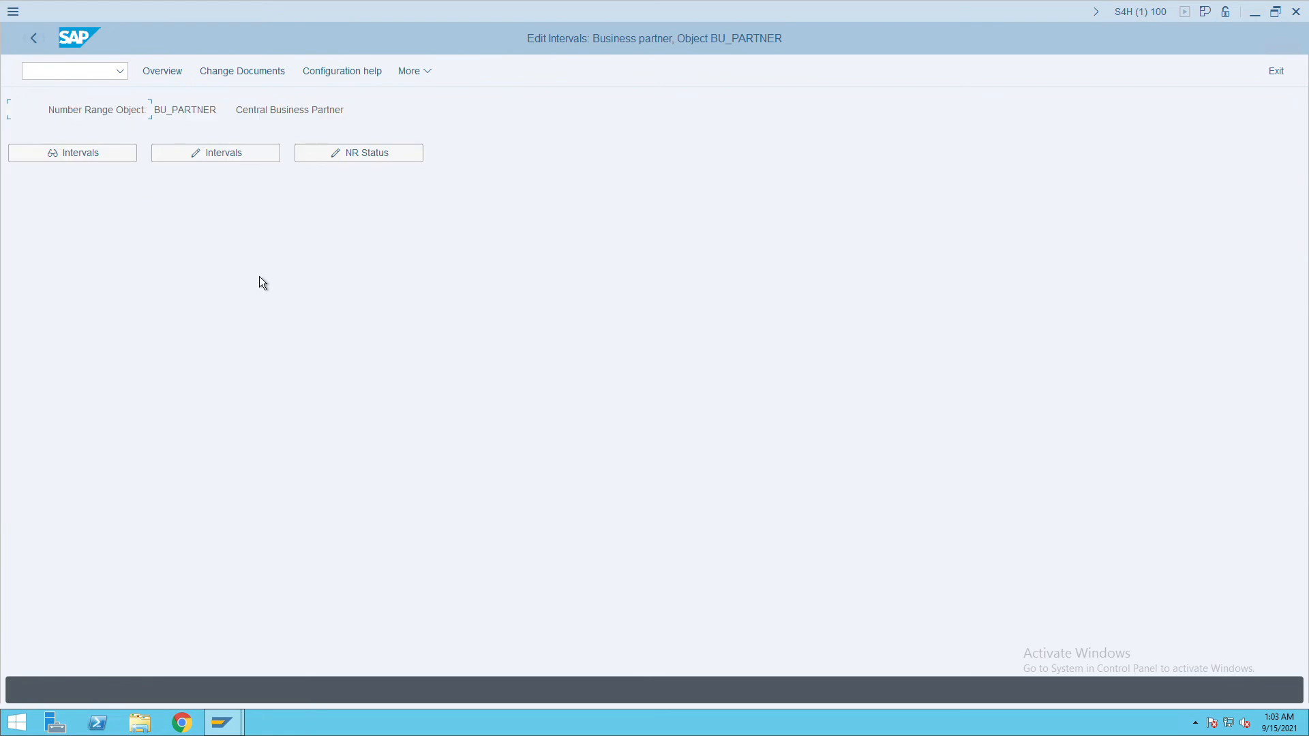
pyautogui.click(35, 39)
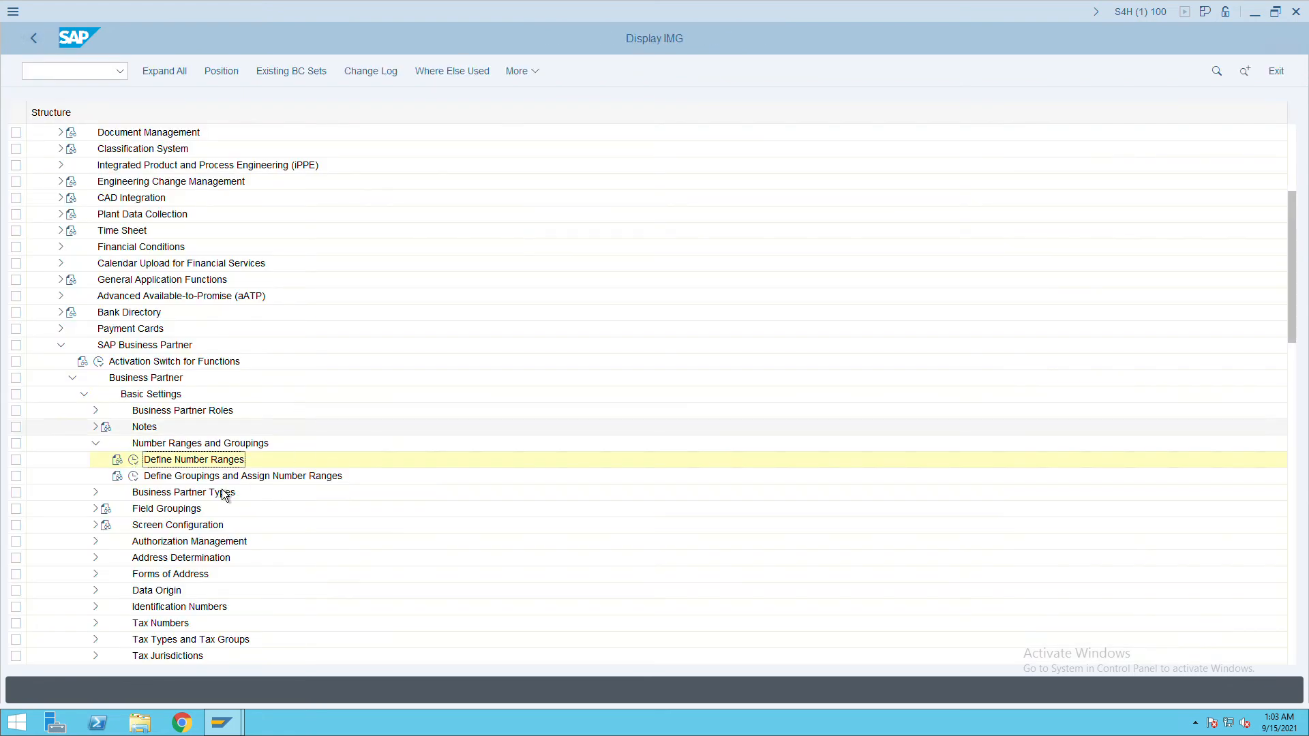
# Add a new BP grouping ITCC with short name and description 'itc cutomer'.
pyautogui.click(133, 476)
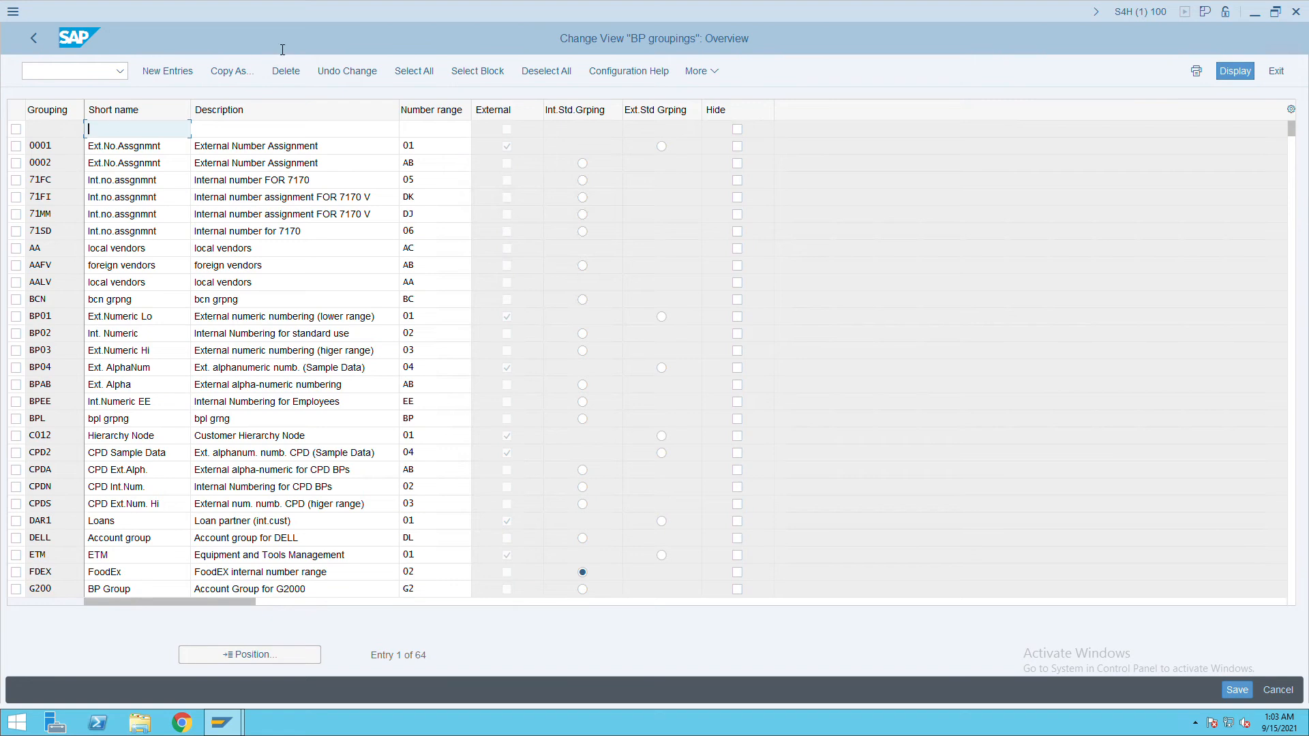
pyautogui.click(169, 72)
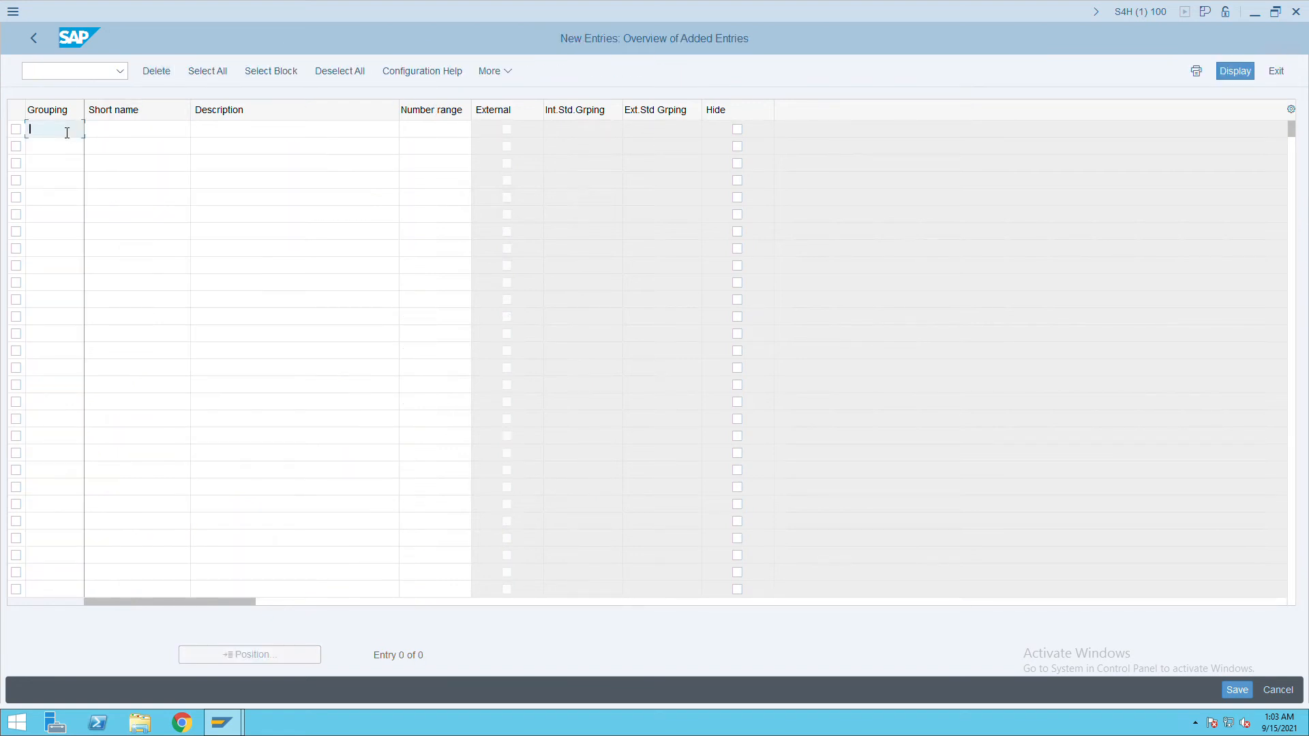
pyautogui.write('ITCC')
pyautogui.press('Tab')
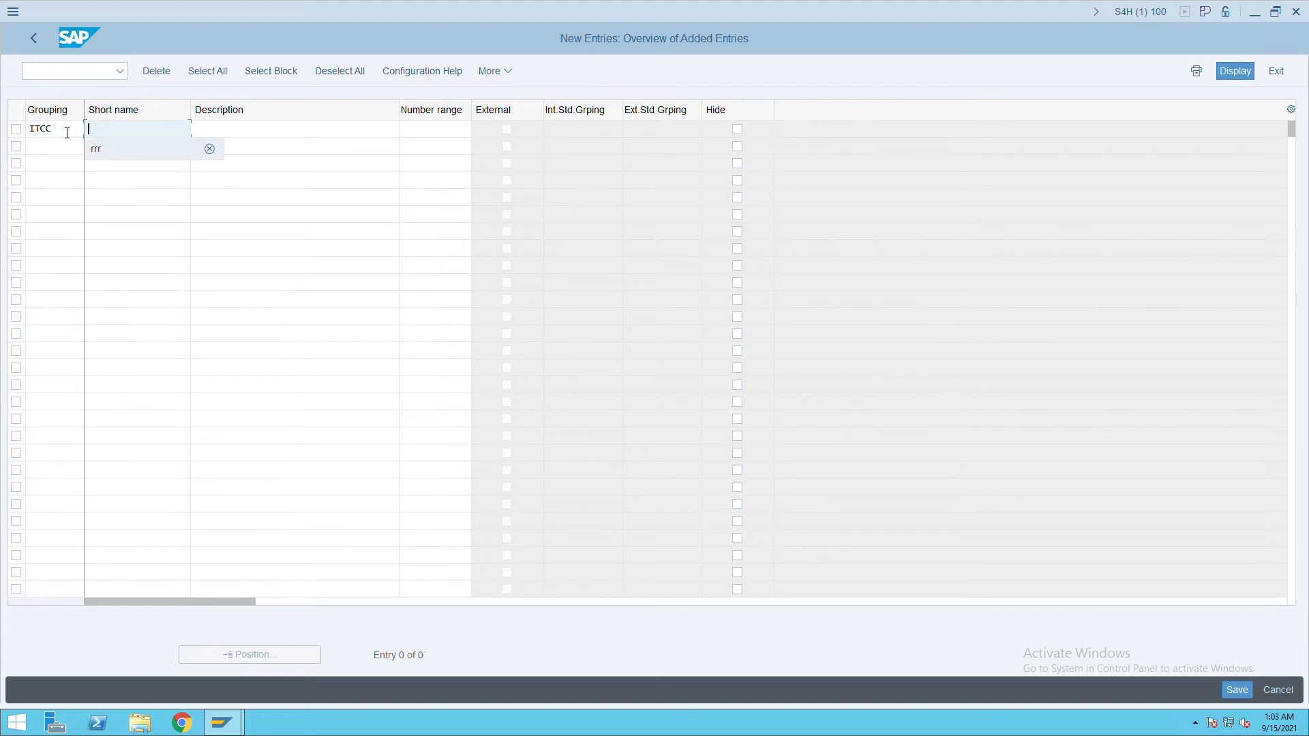
pyautogui.write('itc c')
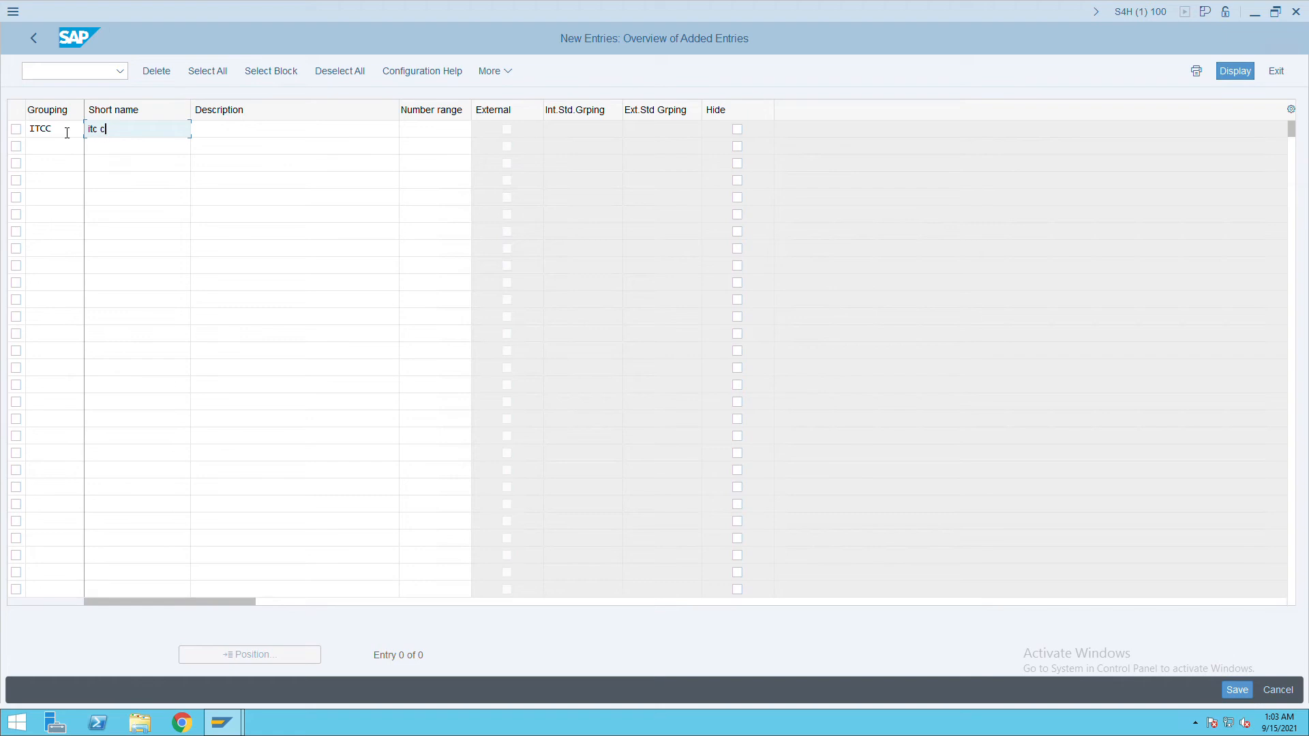
pyautogui.write('utome')
pyautogui.hotkey('shift', 'Left')
pyautogui.hotkey('shift', 'Left')
pyautogui.hotkey('shift', 'Left')
pyautogui.hotkey('shift', 'Left')
pyautogui.hotkey('shift', 'Left')
pyautogui.hotkey('shift', 'Left')
pyautogui.hotkey('shift', 'Left')
pyautogui.hotkey('shift', 'Left')
pyautogui.hotkey('shift', 'Left')
pyautogui.hotkey('shift', 'Left')
pyautogui.hotkey('ctrl', 'c')
pyautogui.press('Tab')
pyautogui.hotkey('ctrl', 'v')
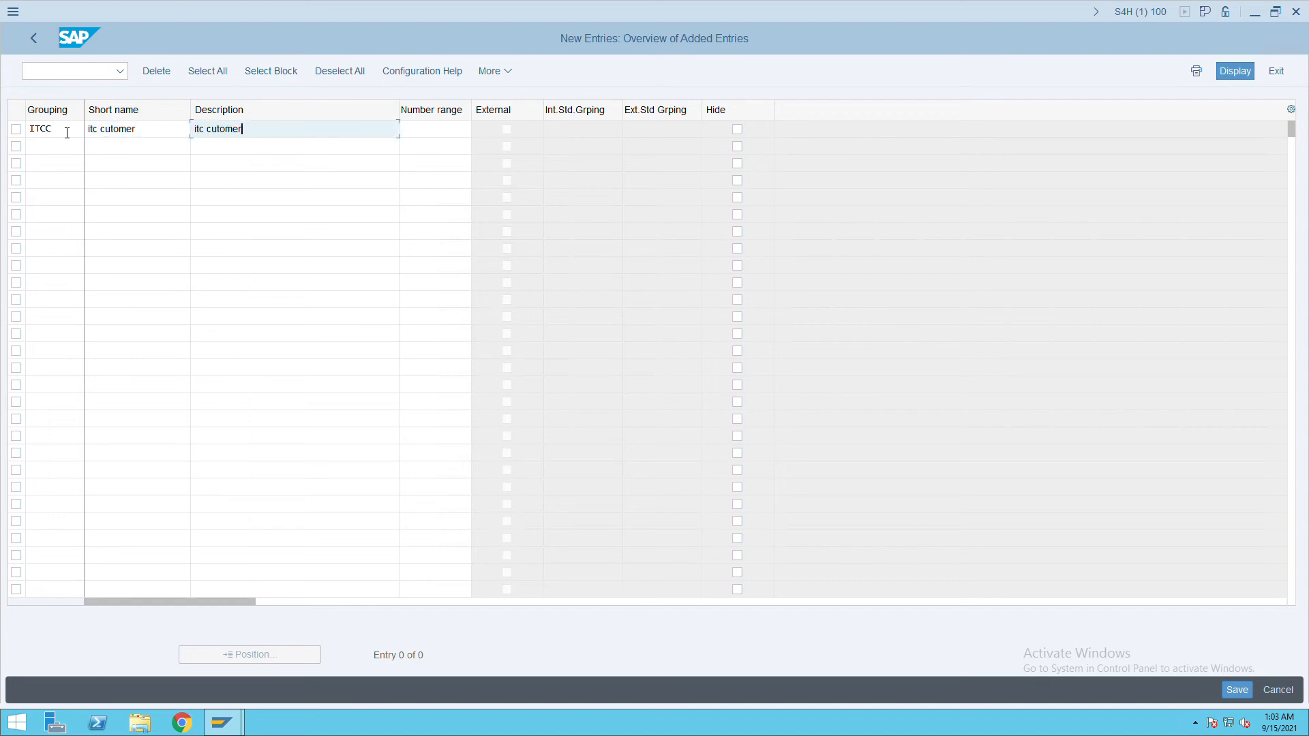
# Give grouping ITCC number range IC, save, and return to the groupings overview.
pyautogui.press('Tab')
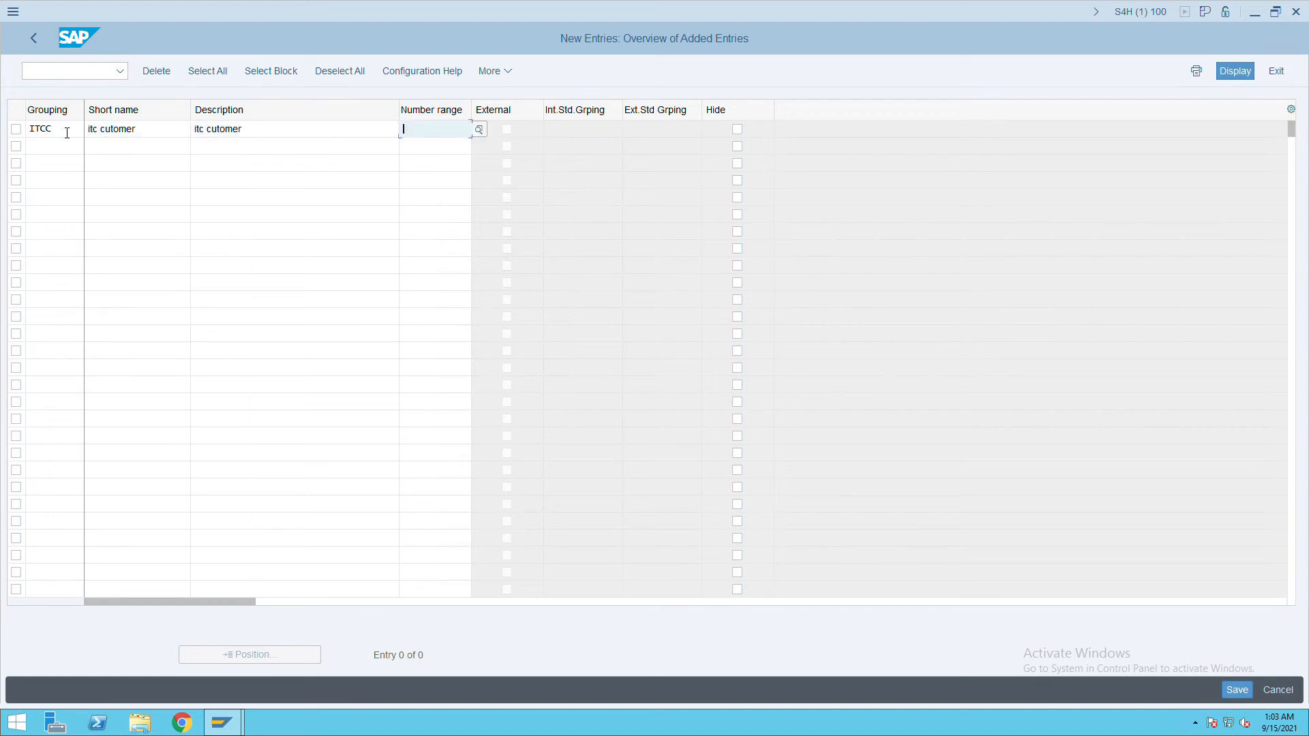
pyautogui.write('IC')
pyautogui.press('Tab')
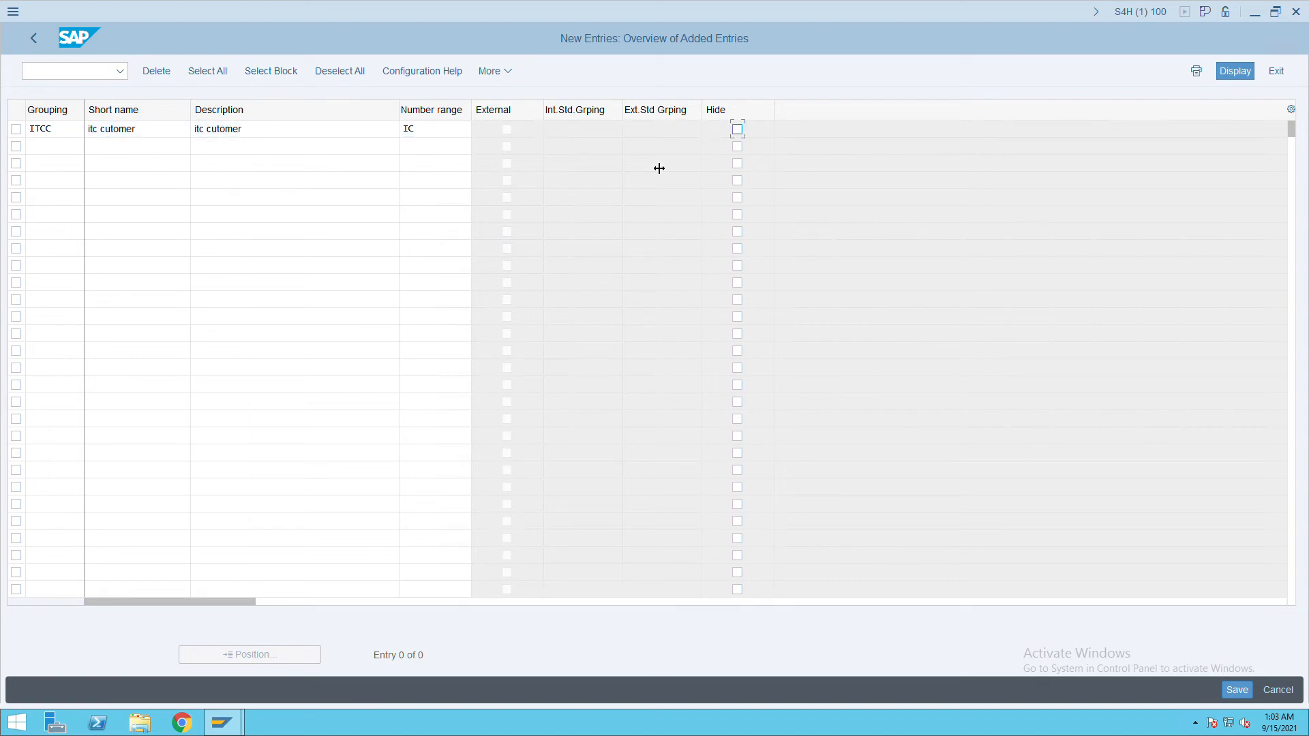
pyautogui.click(1237, 690)
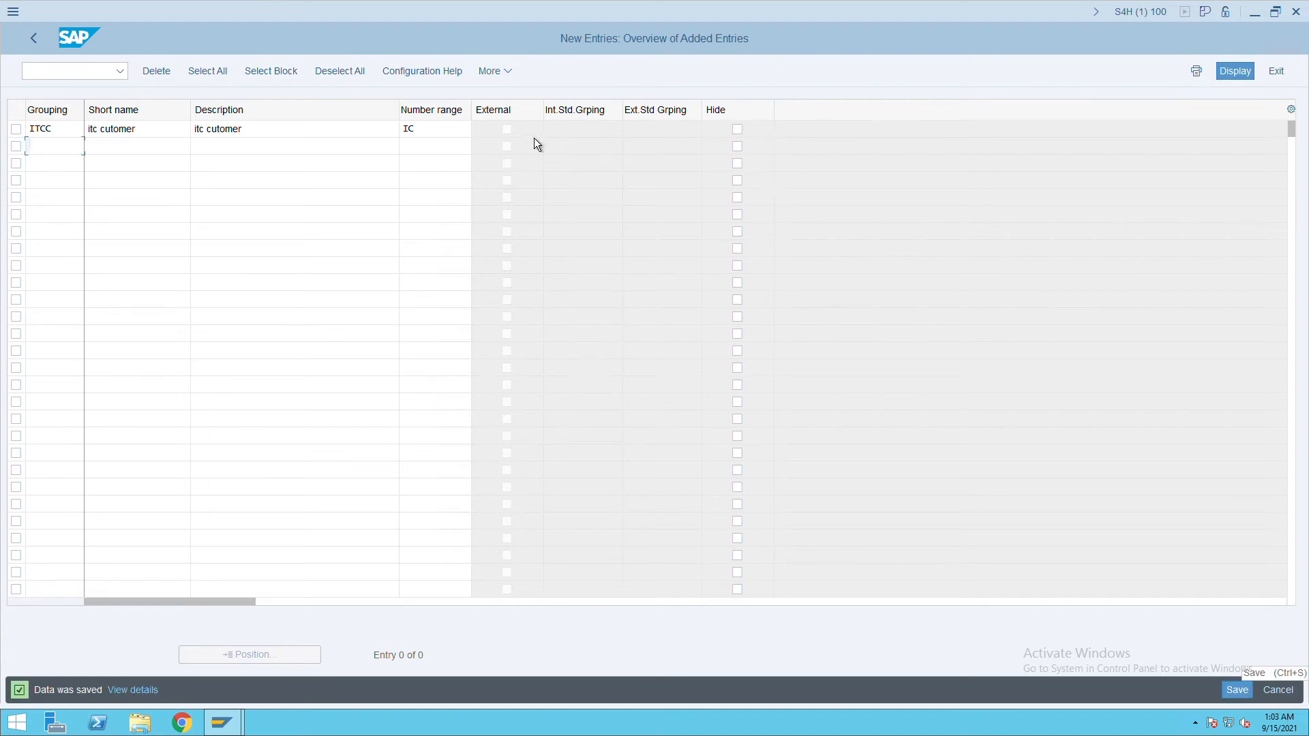
pyautogui.click(43, 42)
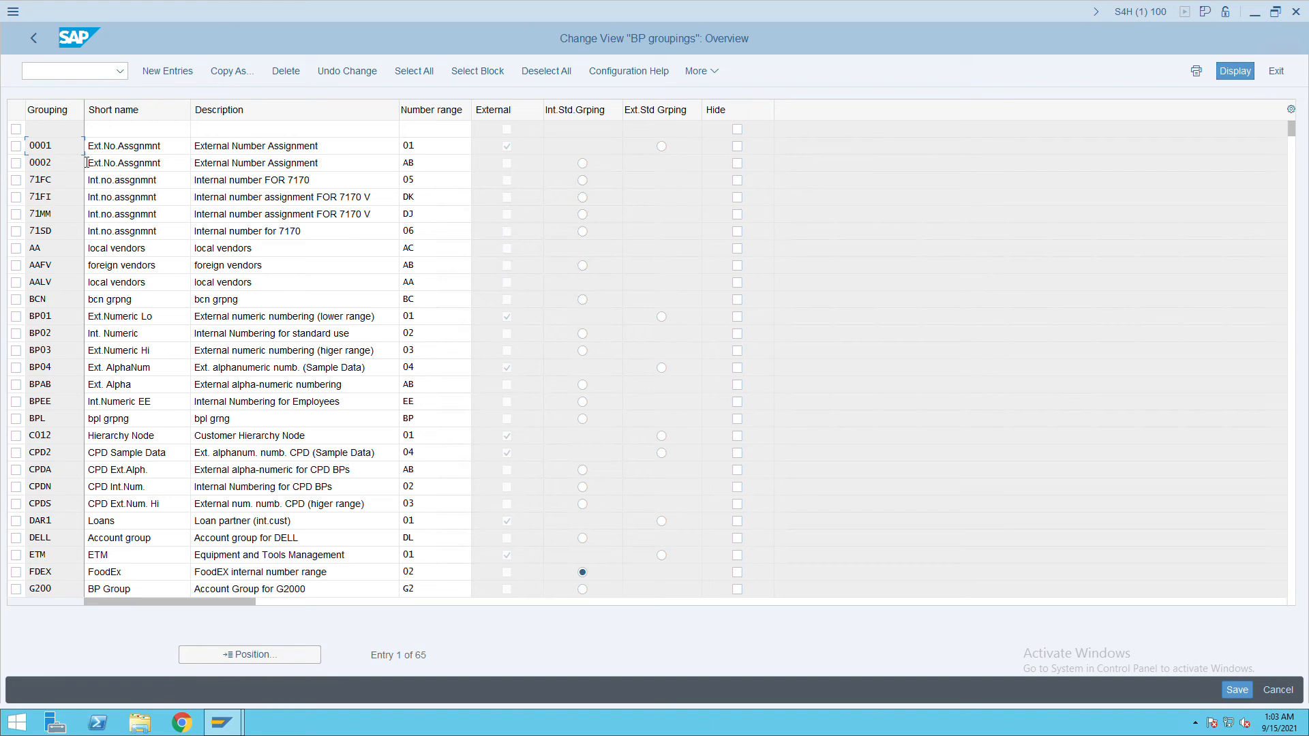
# Navigate the IMG to Customer Integration field assignment and run Define Number Assignment BP to Customer.
pyautogui.click(33, 38)
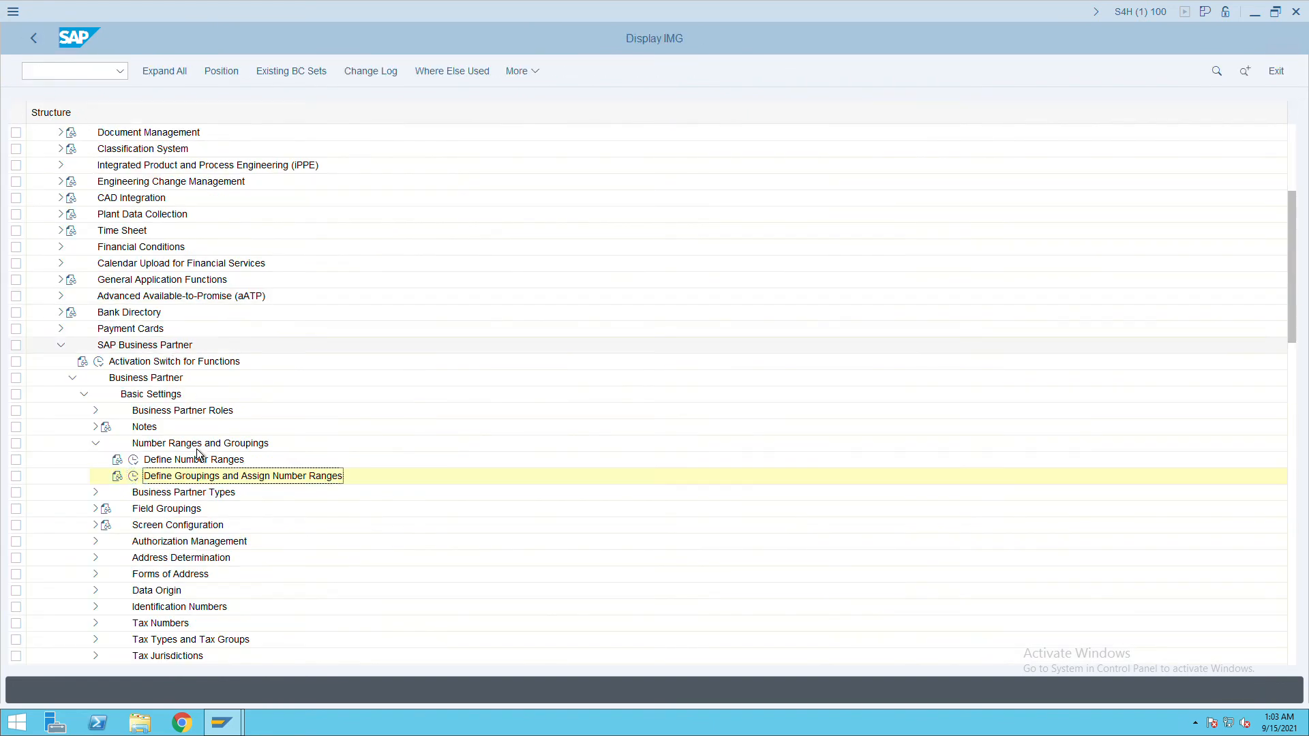
pyautogui.scroll(-4, 221, 476)
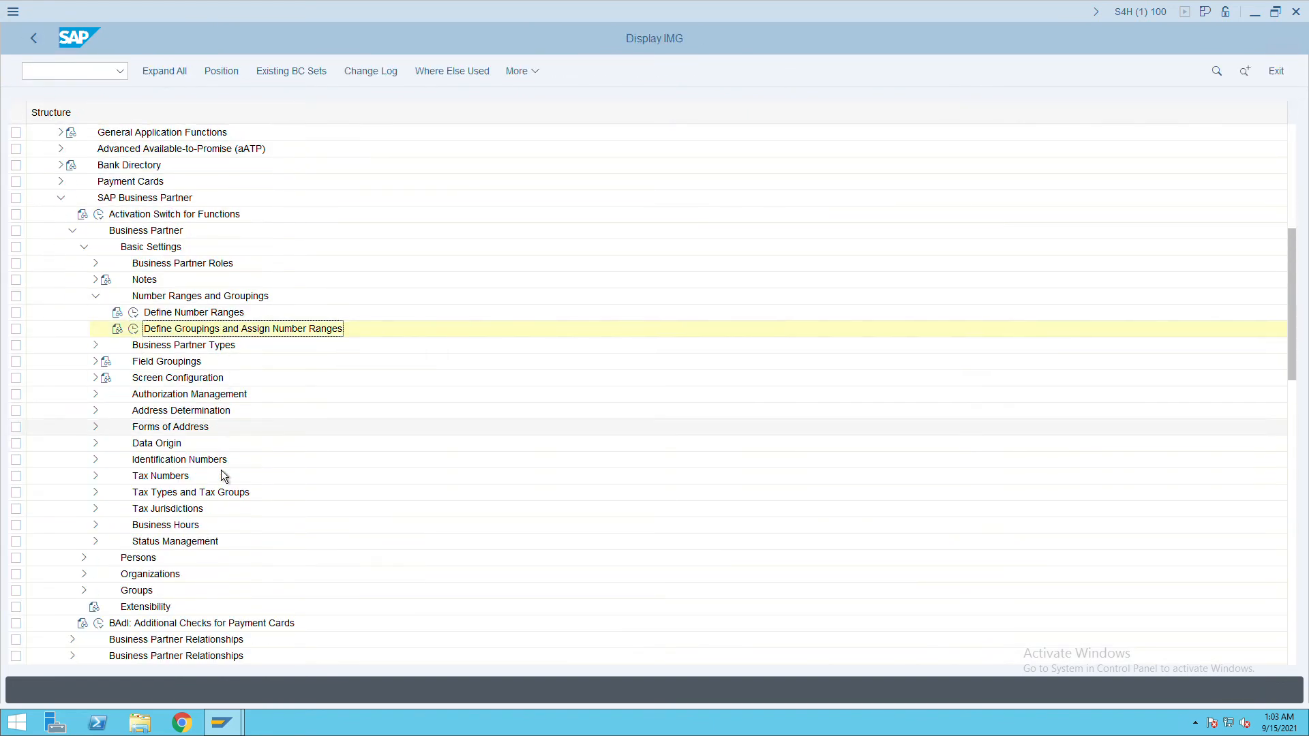
pyautogui.scroll(-4, 221, 472)
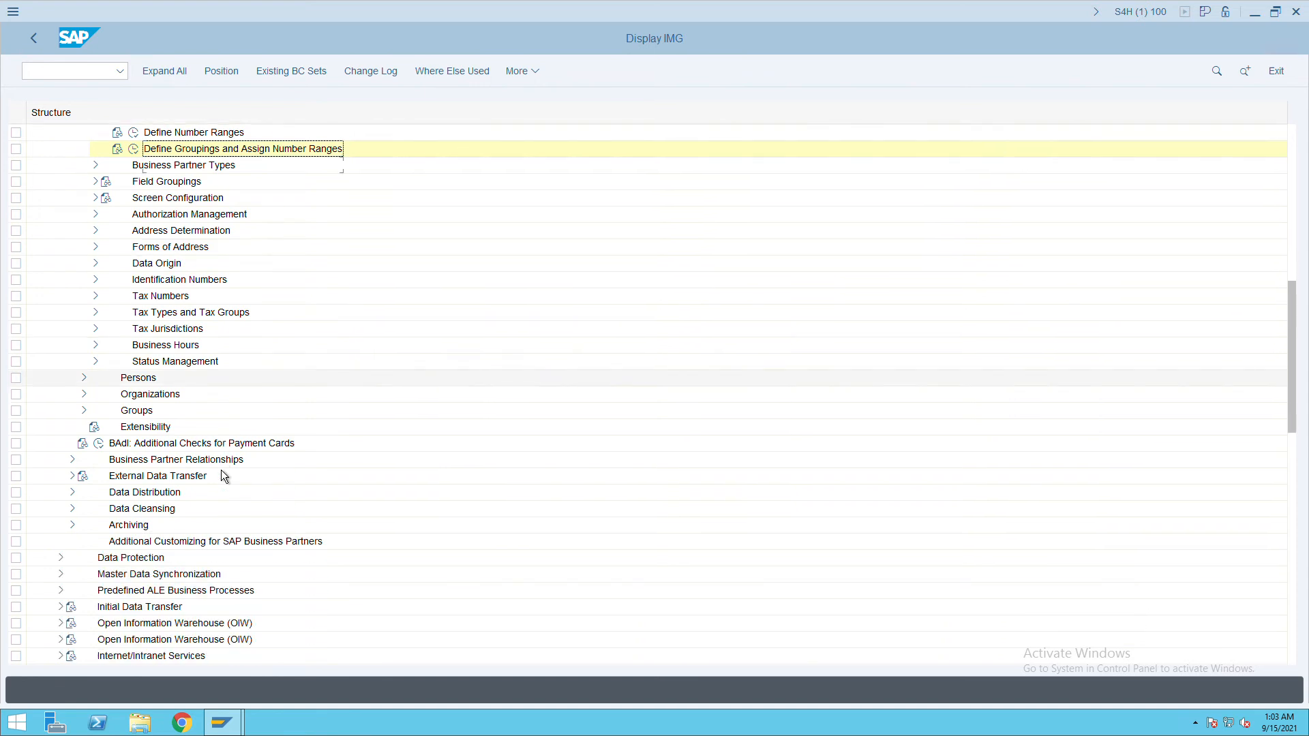
pyautogui.scroll(-3, 195, 546)
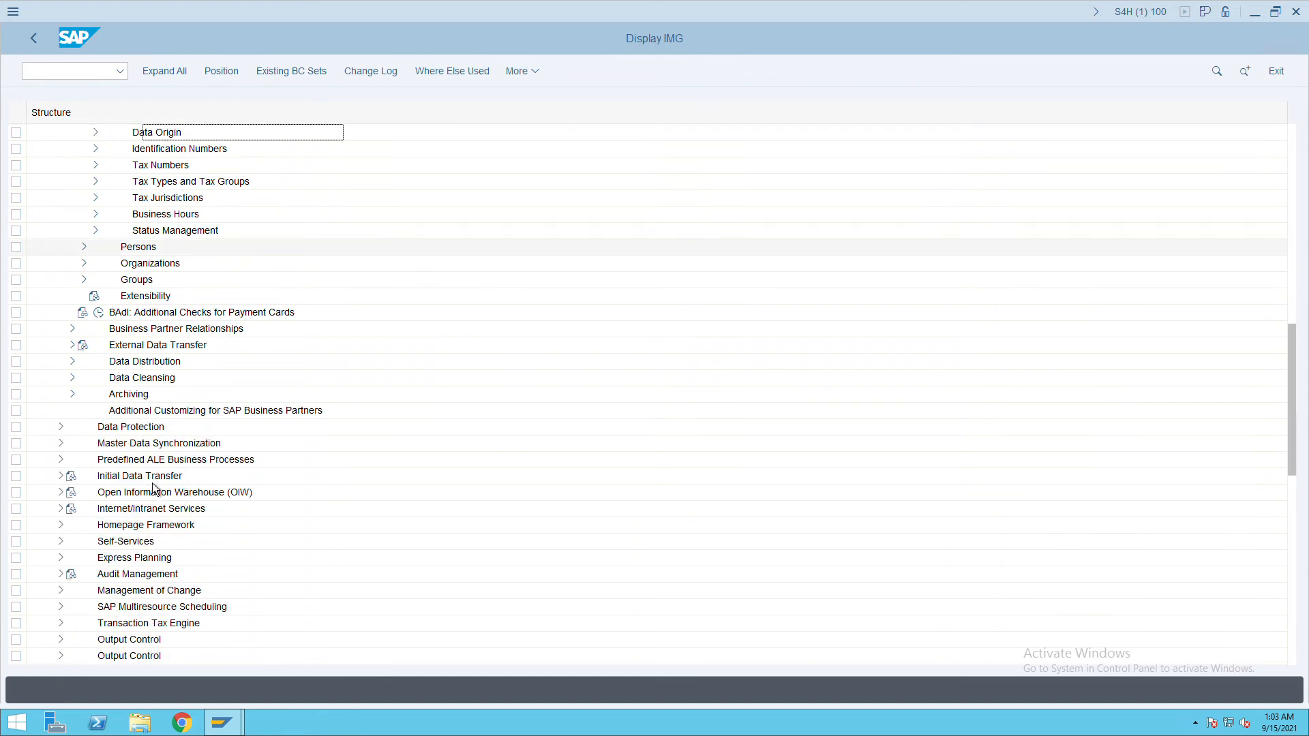
pyautogui.scroll(-3, 152, 490)
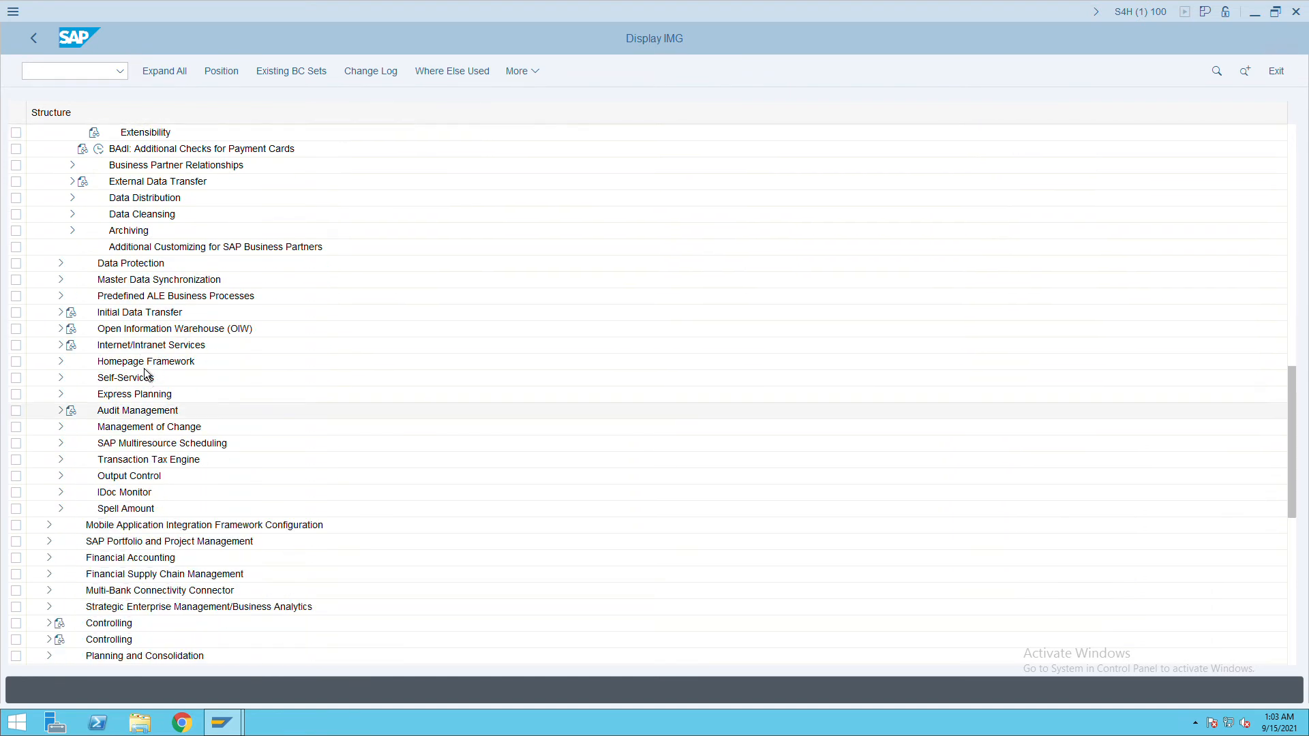
pyautogui.scroll(-3, 145, 373)
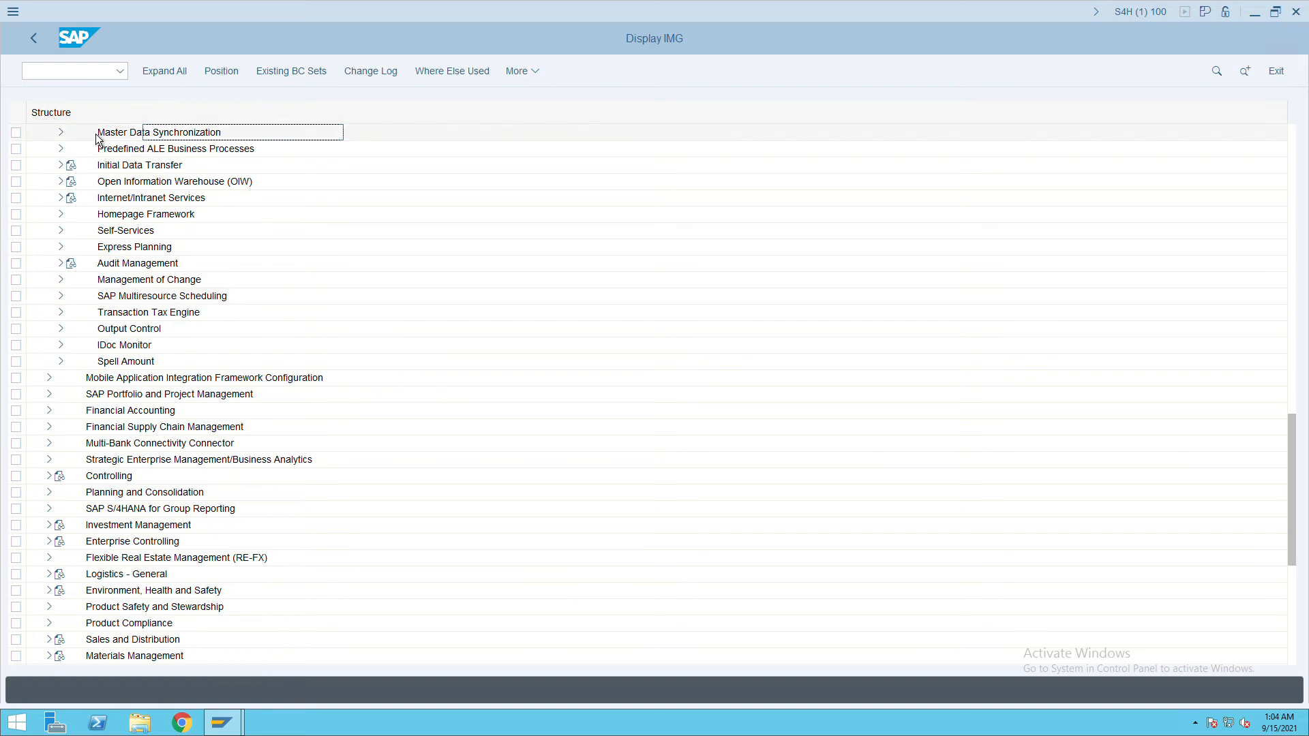
pyautogui.click(71, 138)
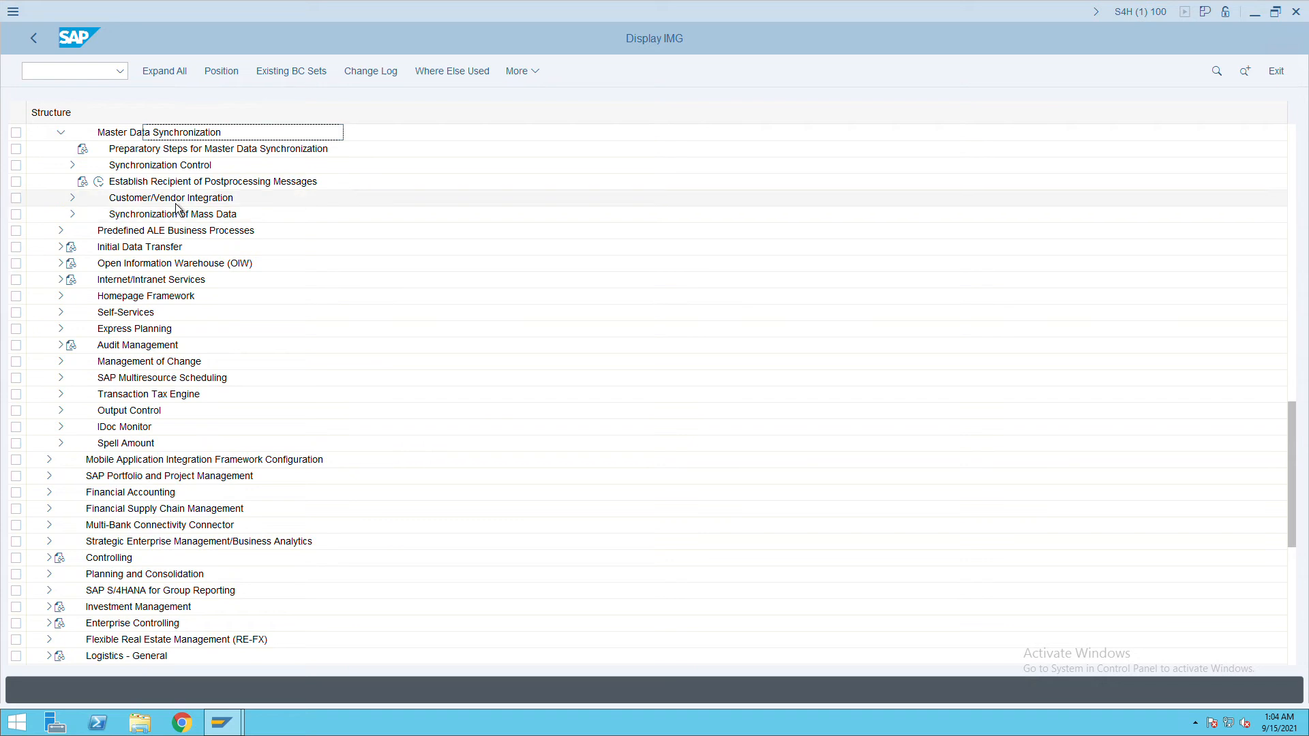
pyautogui.click(76, 203)
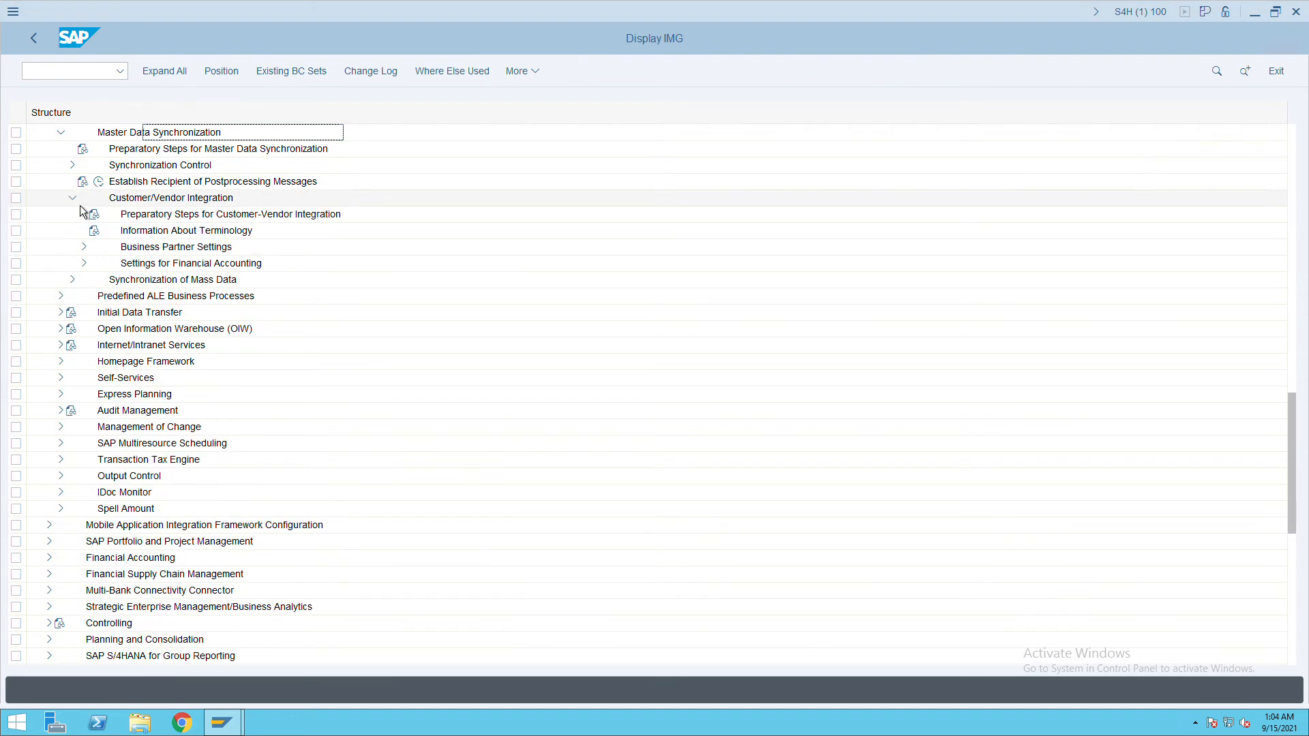
pyautogui.click(83, 247)
pyautogui.click(221, 268)
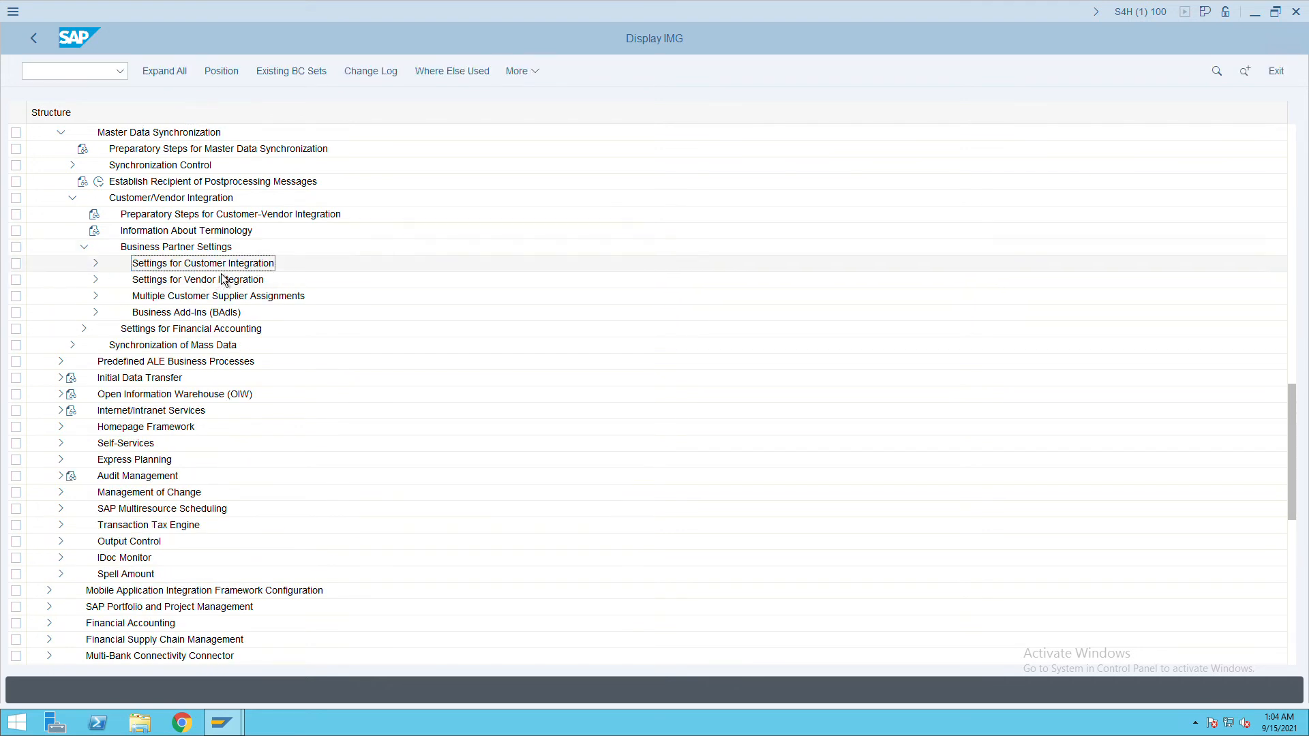
pyautogui.click(96, 264)
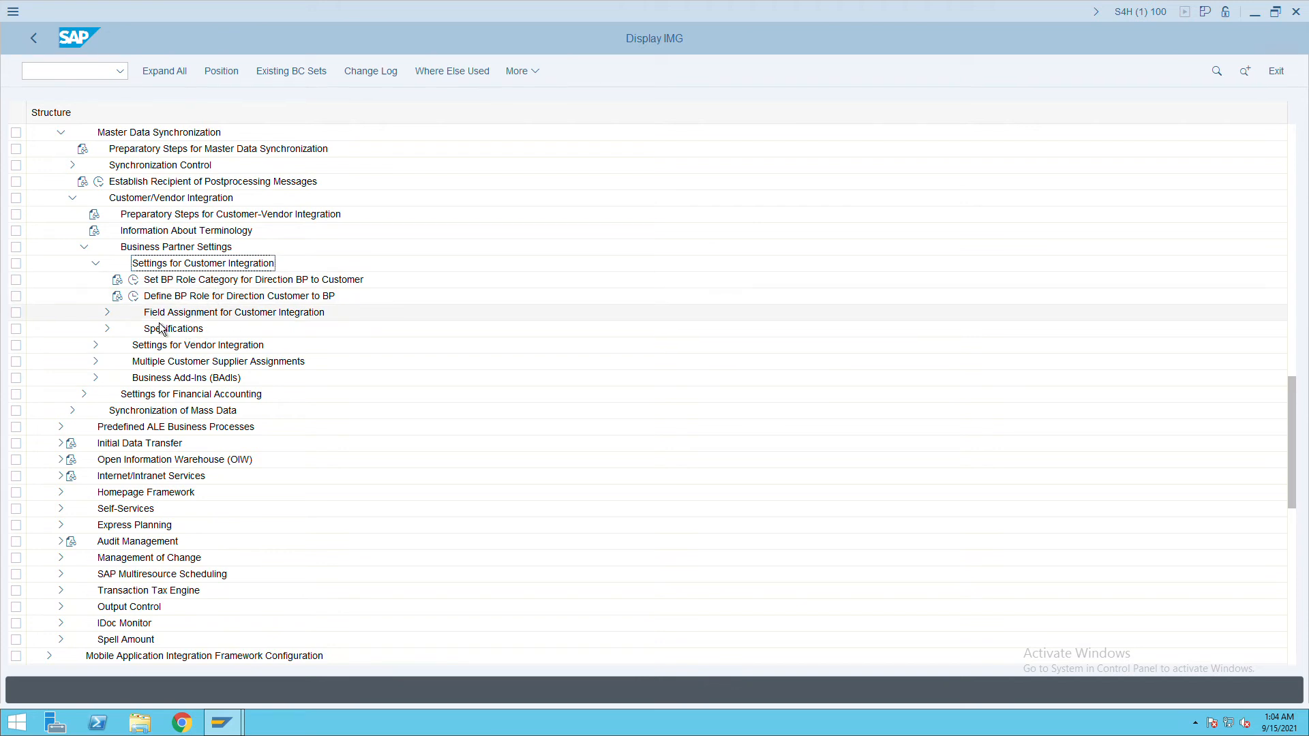
pyautogui.click(108, 313)
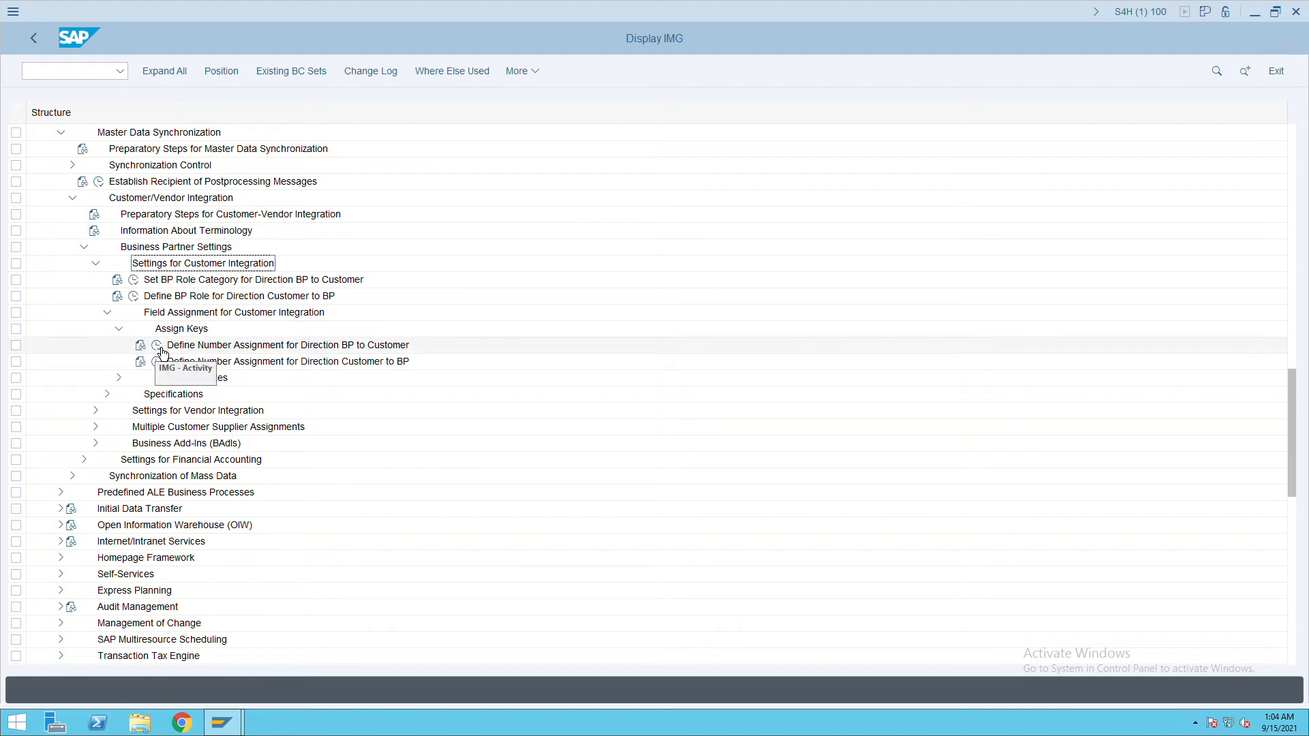
pyautogui.click(161, 349)
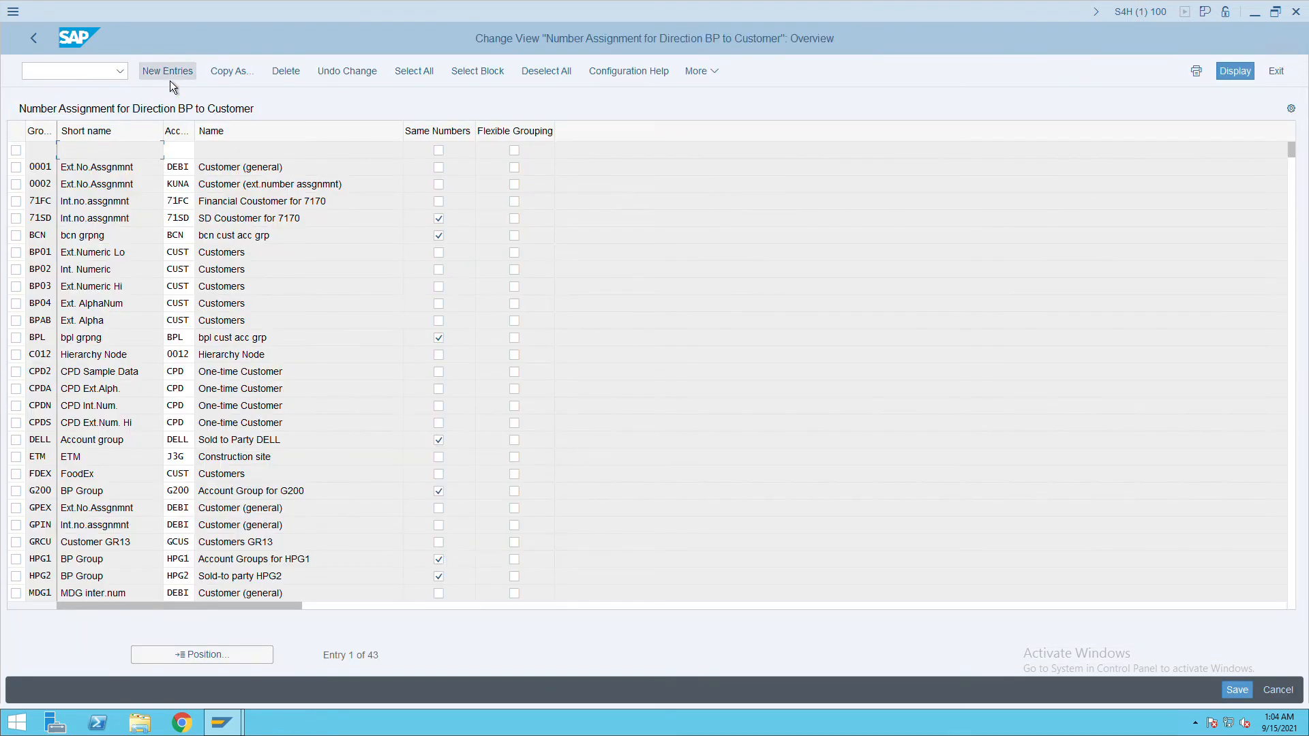
# Add a row mapping BP grouping ITCC to account group ITCC with same numbers, and save.
pyautogui.click(169, 75)
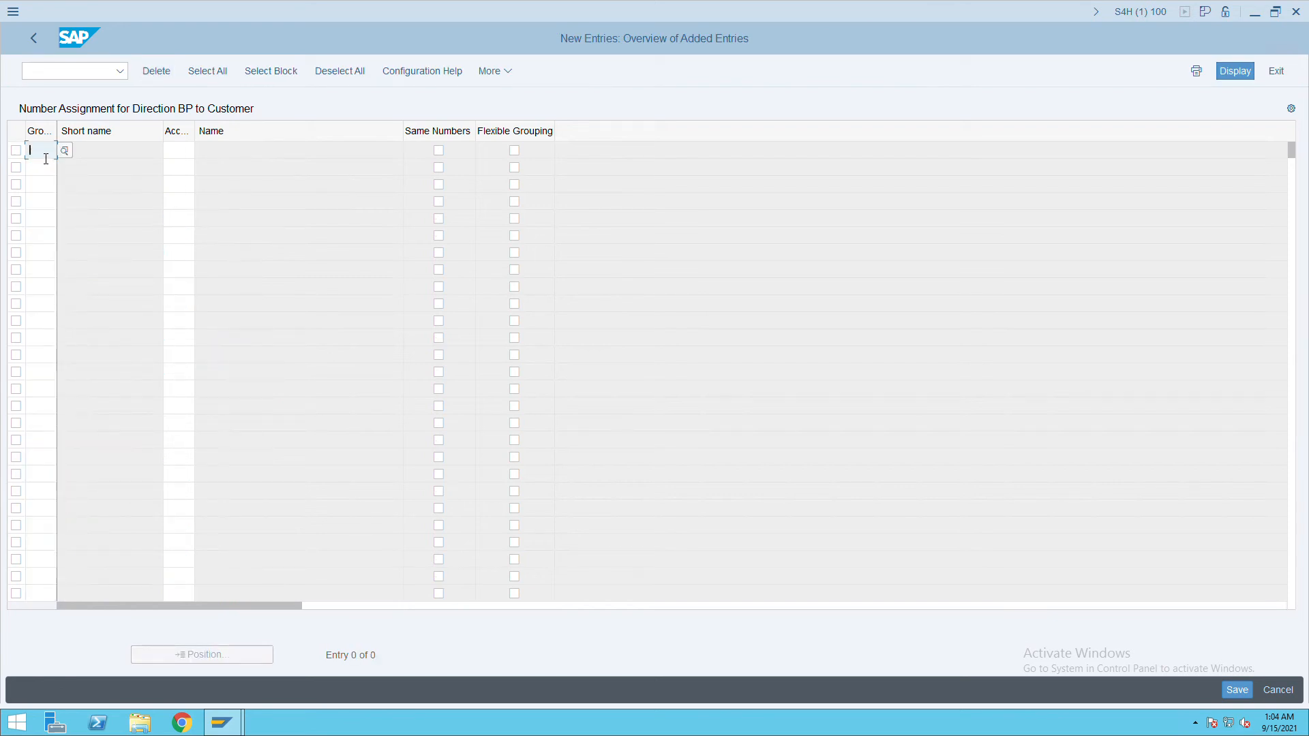
pyautogui.write('it')
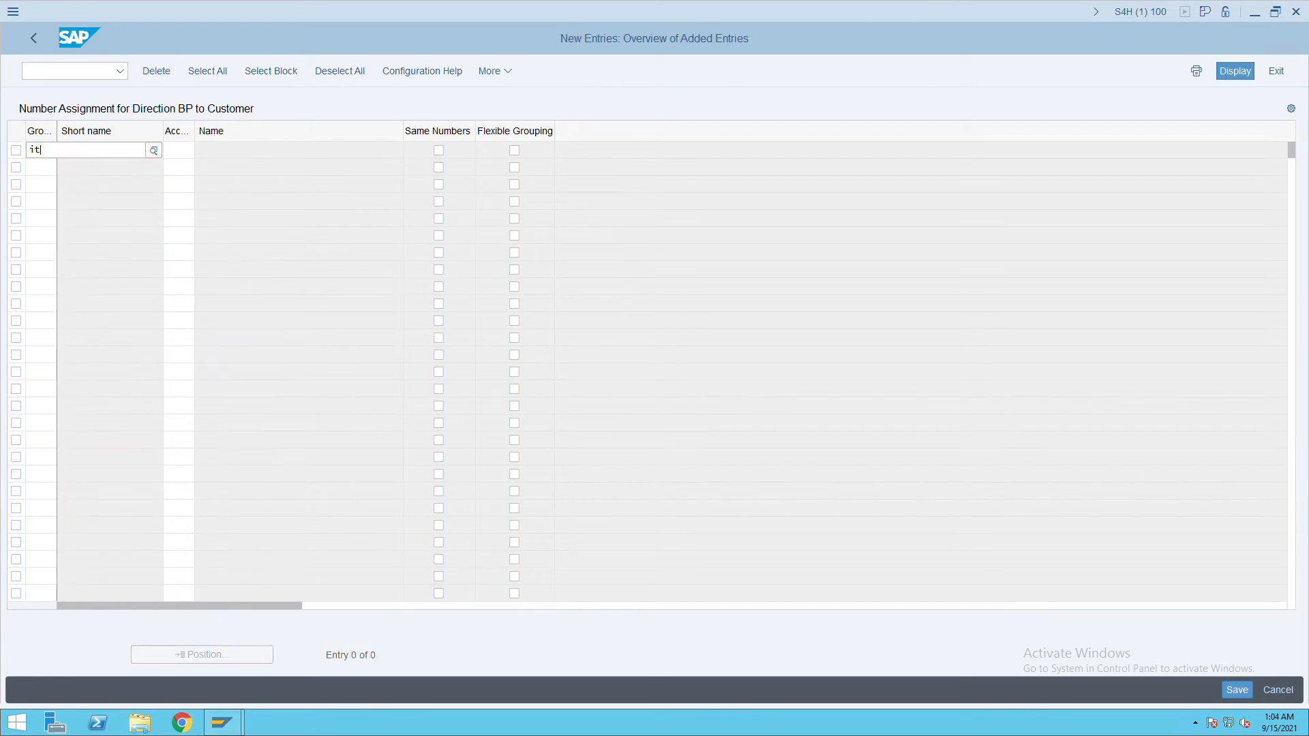
pyautogui.write('cc')
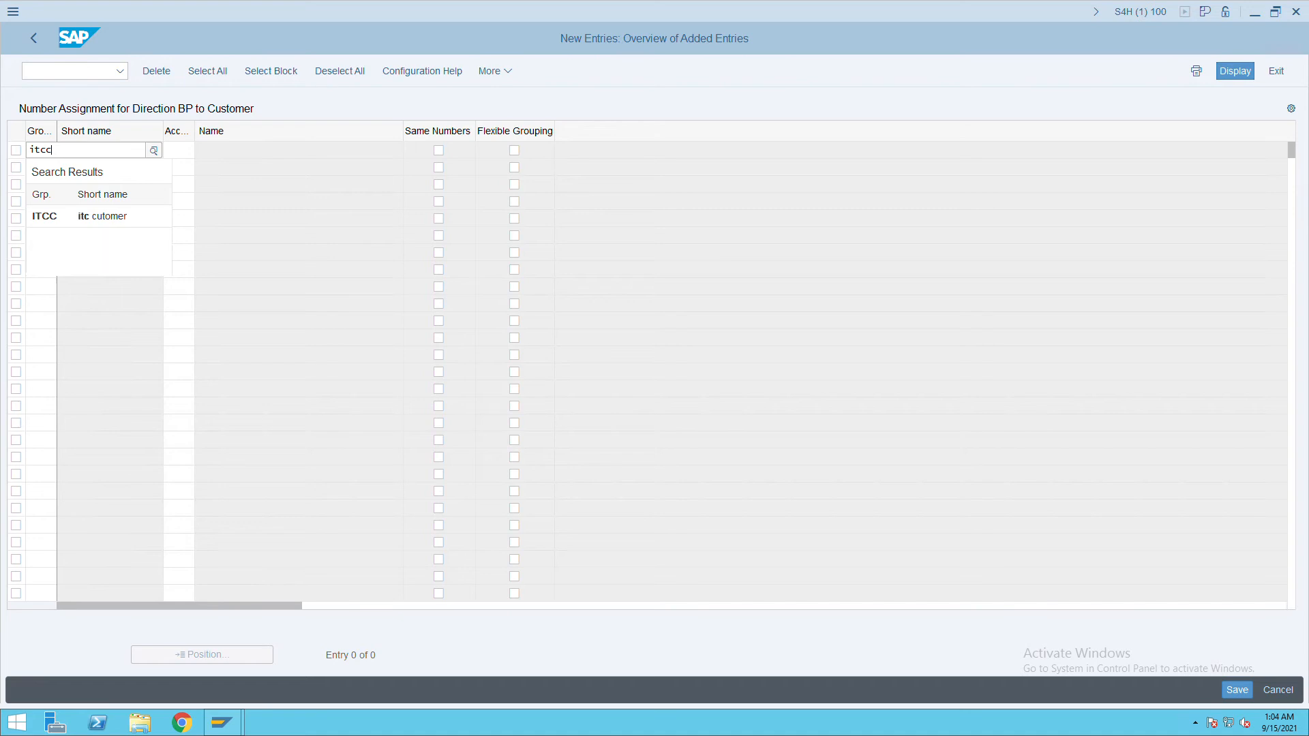
pyautogui.press('Tab')
pyautogui.write('itcc')
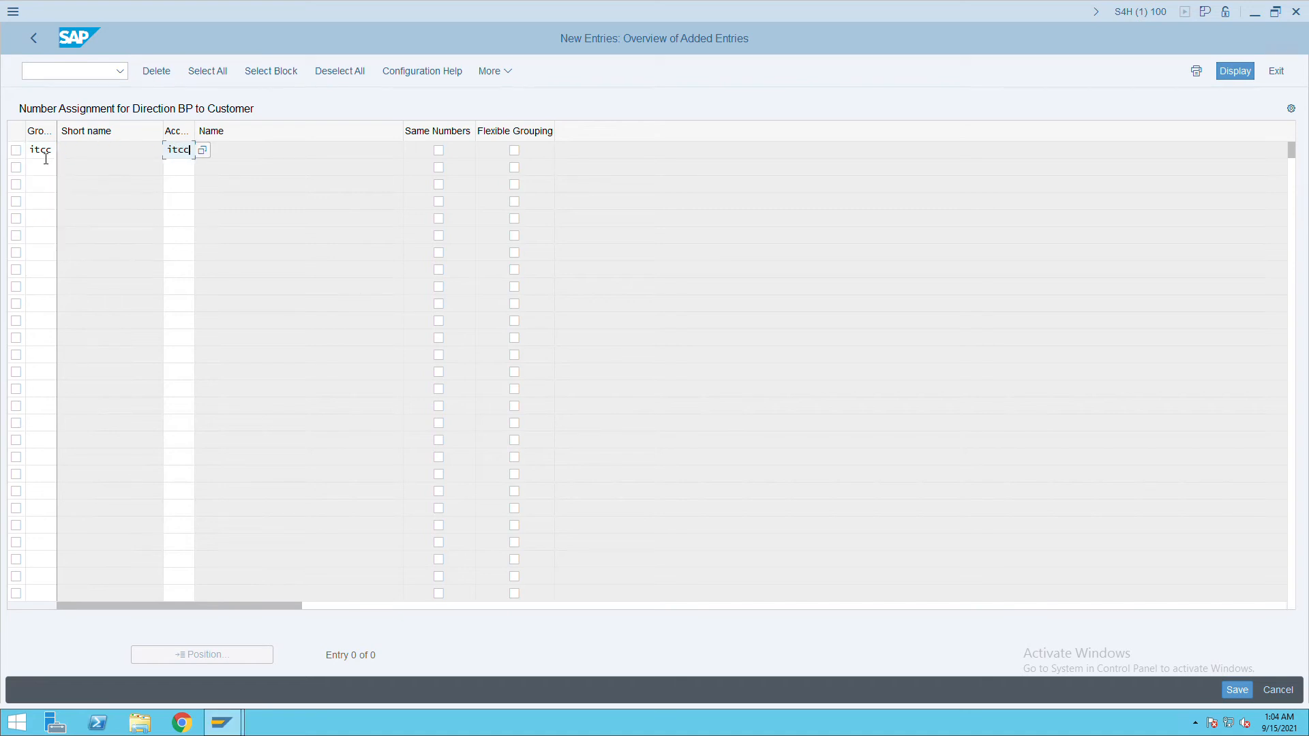
pyautogui.press('Tab')
pyautogui.click(1246, 698)
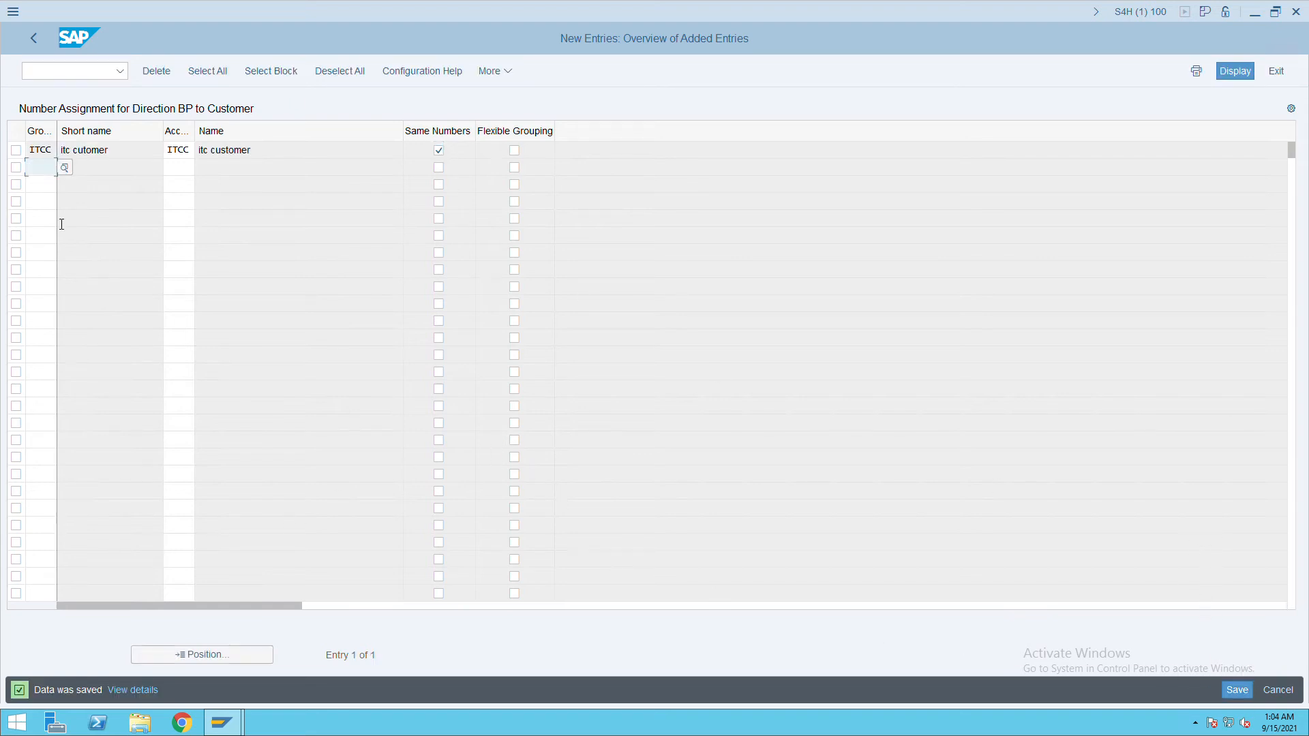
pyautogui.click(68, 71)
pyautogui.write('/nbp')
# Open central G/L account maintenance with transaction FS00.
pyautogui.press('BackSpace')
pyautogui.press('BackSpace')
pyautogui.press('BackSpace')
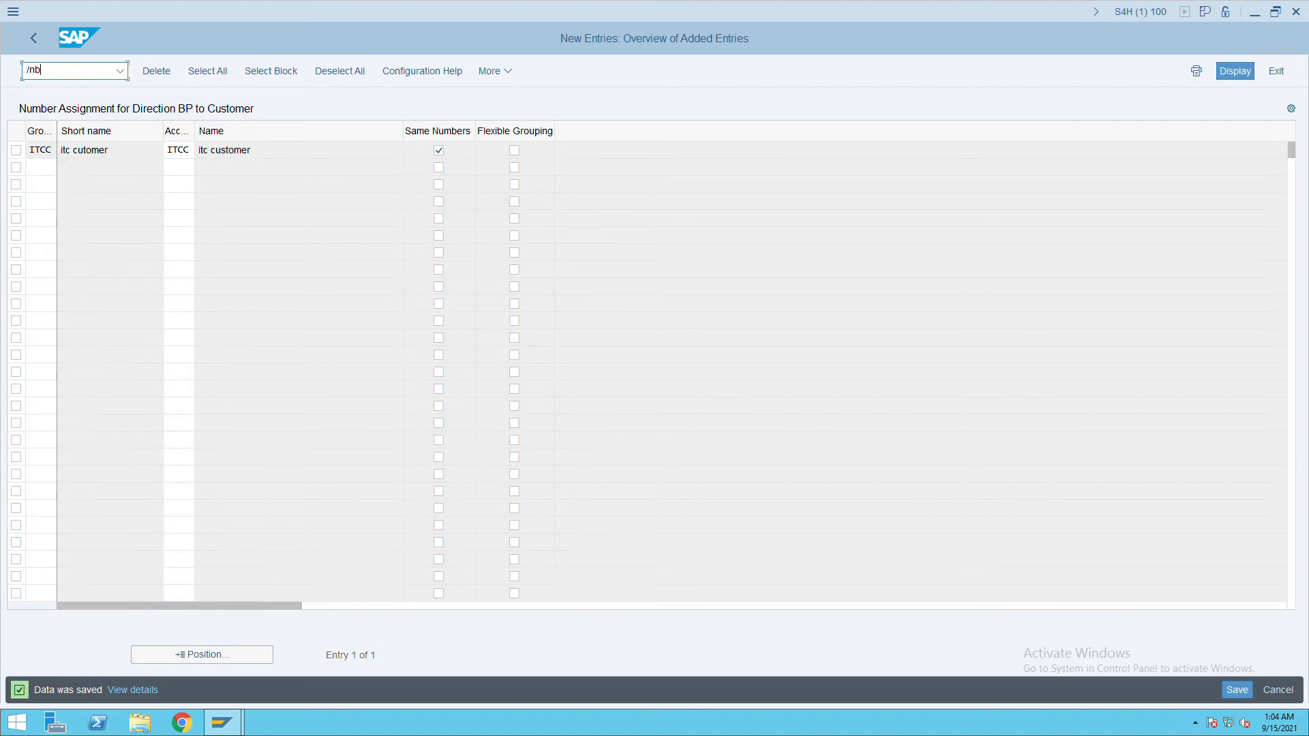
pyautogui.write('nfss0')
pyautogui.press('BackSpace')
pyautogui.press('BackSpace')
pyautogui.write('00')
pyautogui.press('Return')
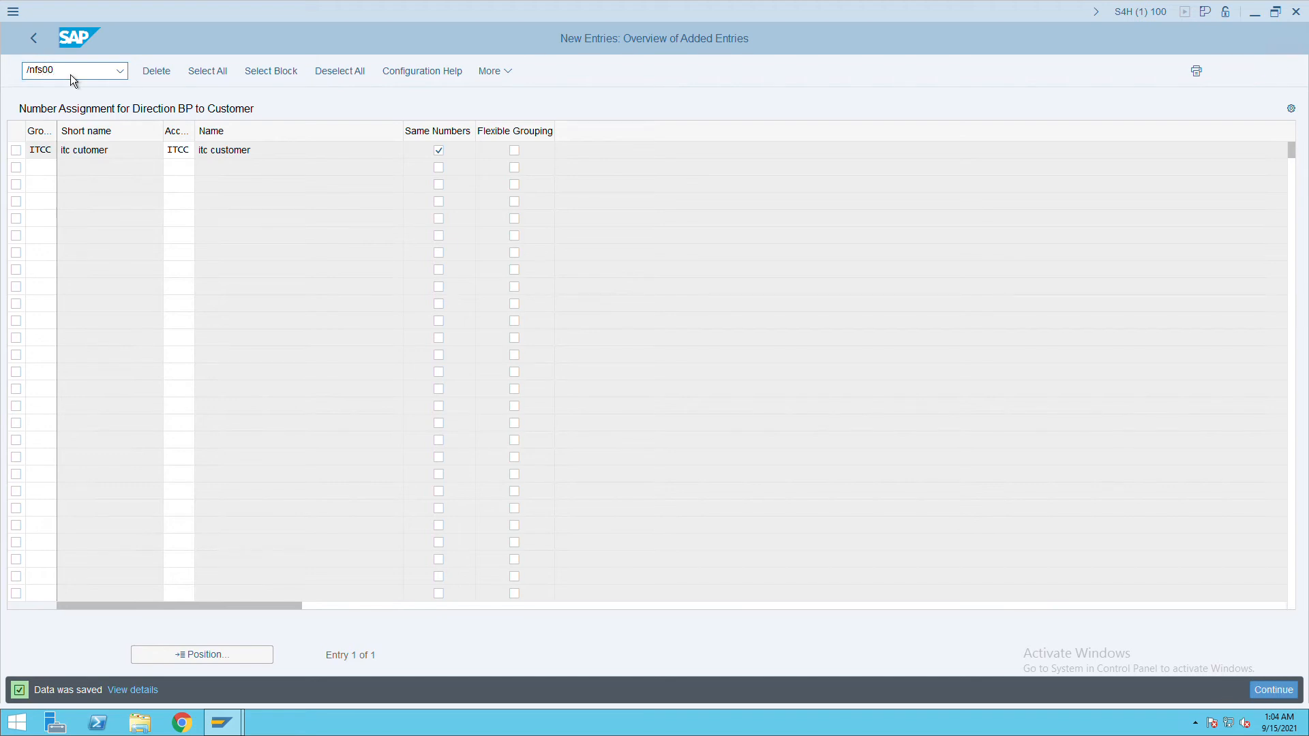
pyautogui.click(189, 114)
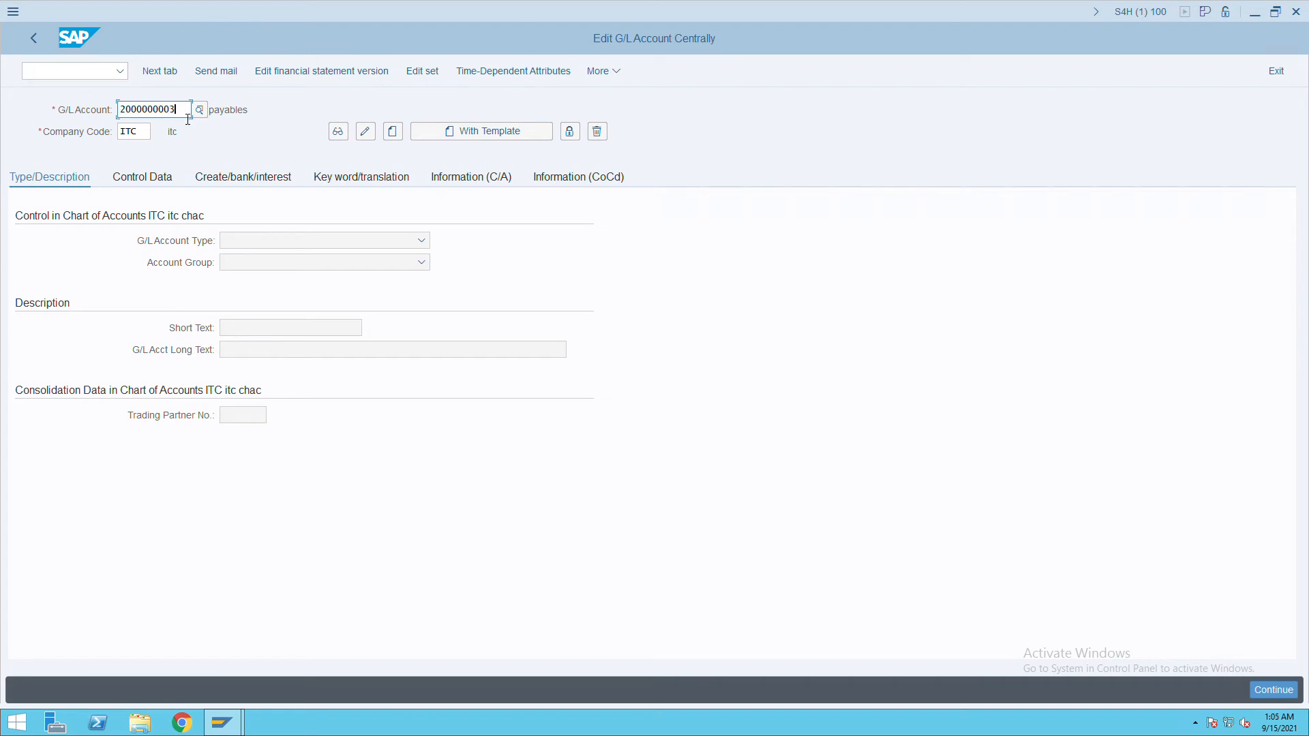
pyautogui.press('BackSpace')
pyautogui.press('BackSpace')
pyautogui.press('BackSpace')
pyautogui.press('BackSpace')
pyautogui.press('BackSpace')
pyautogui.press('BackSpace')
pyautogui.press('BackSpace')
pyautogui.press('BackSpace')
pyautogui.press('BackSpace')
pyautogui.press('BackSpace')
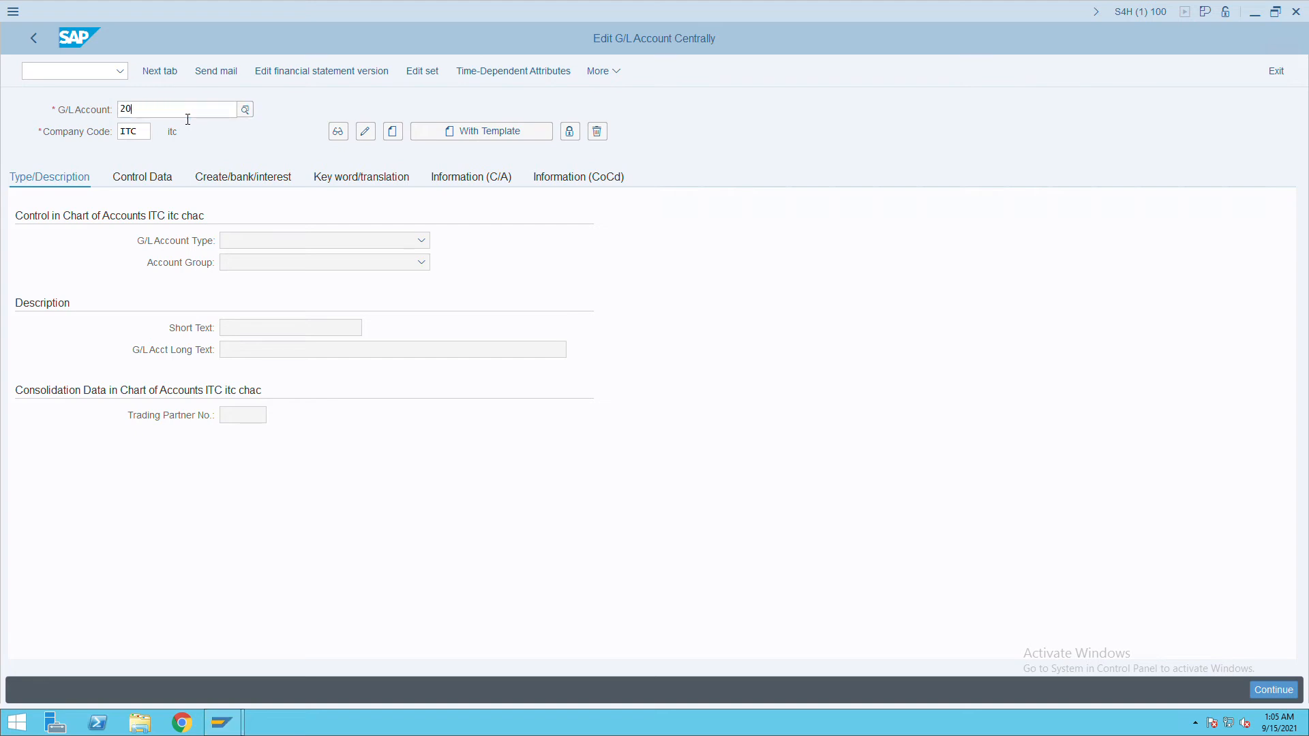
pyautogui.write('1000')
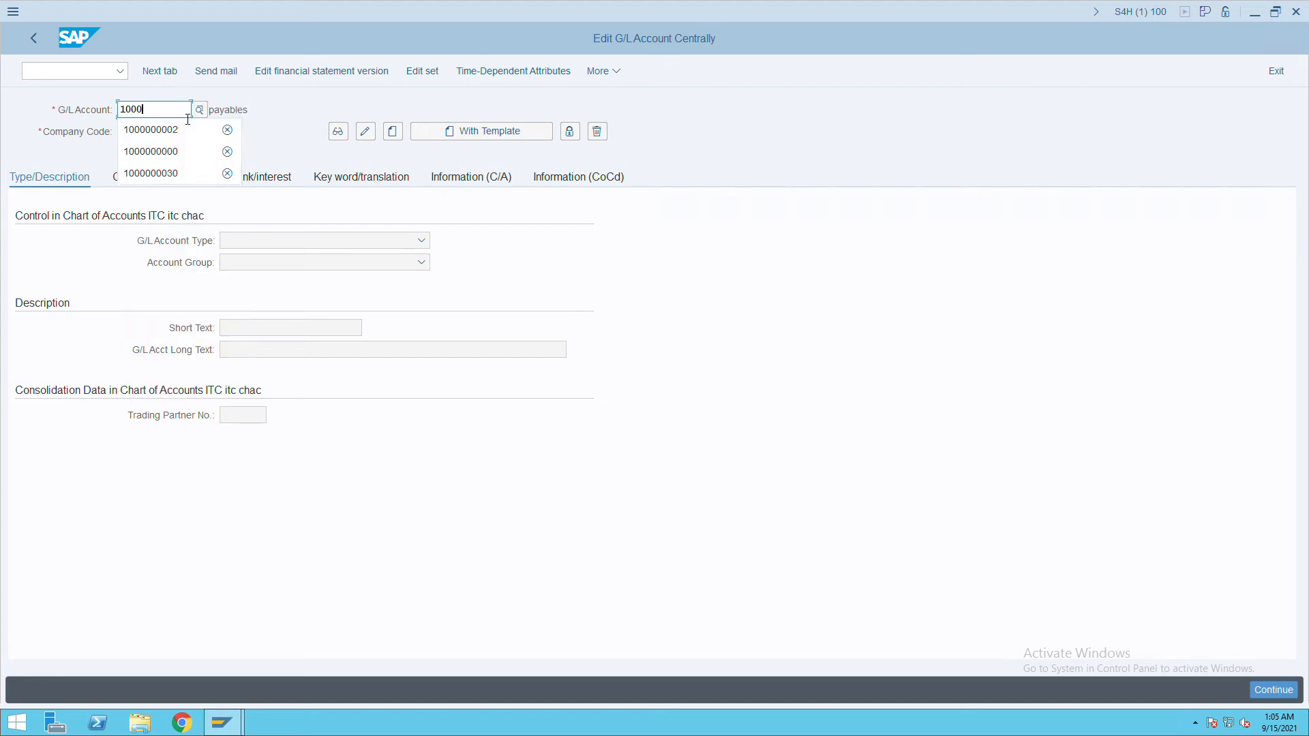
pyautogui.click(177, 136)
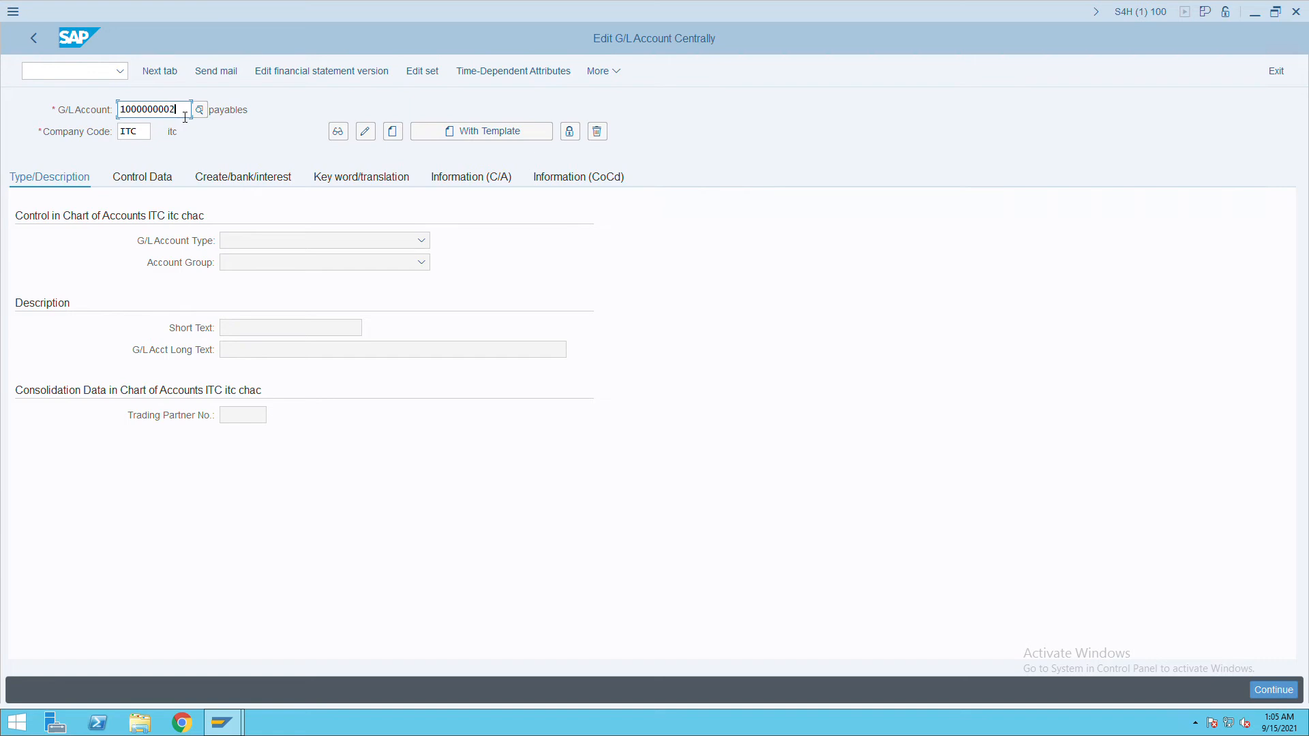
pyautogui.press('BackSpace')
pyautogui.write('3')
pyautogui.press('Return')
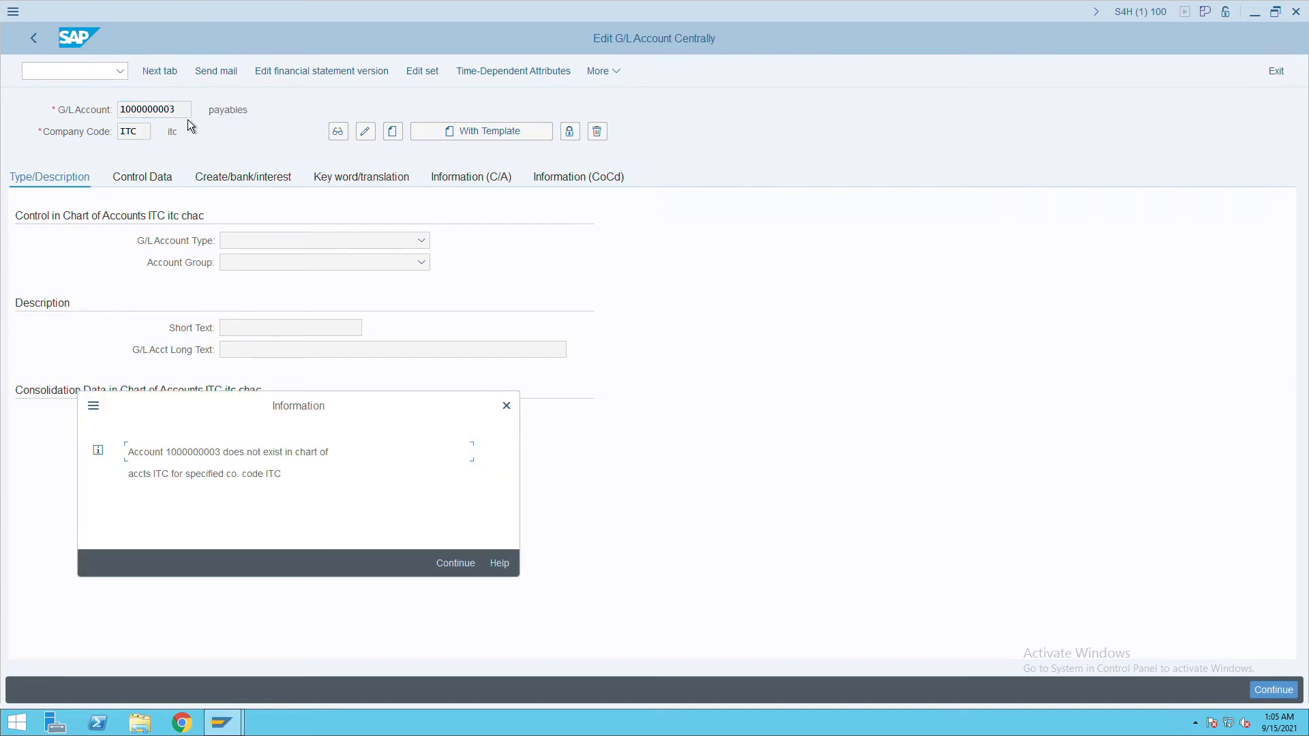
pyautogui.click(465, 576)
pyautogui.click(402, 140)
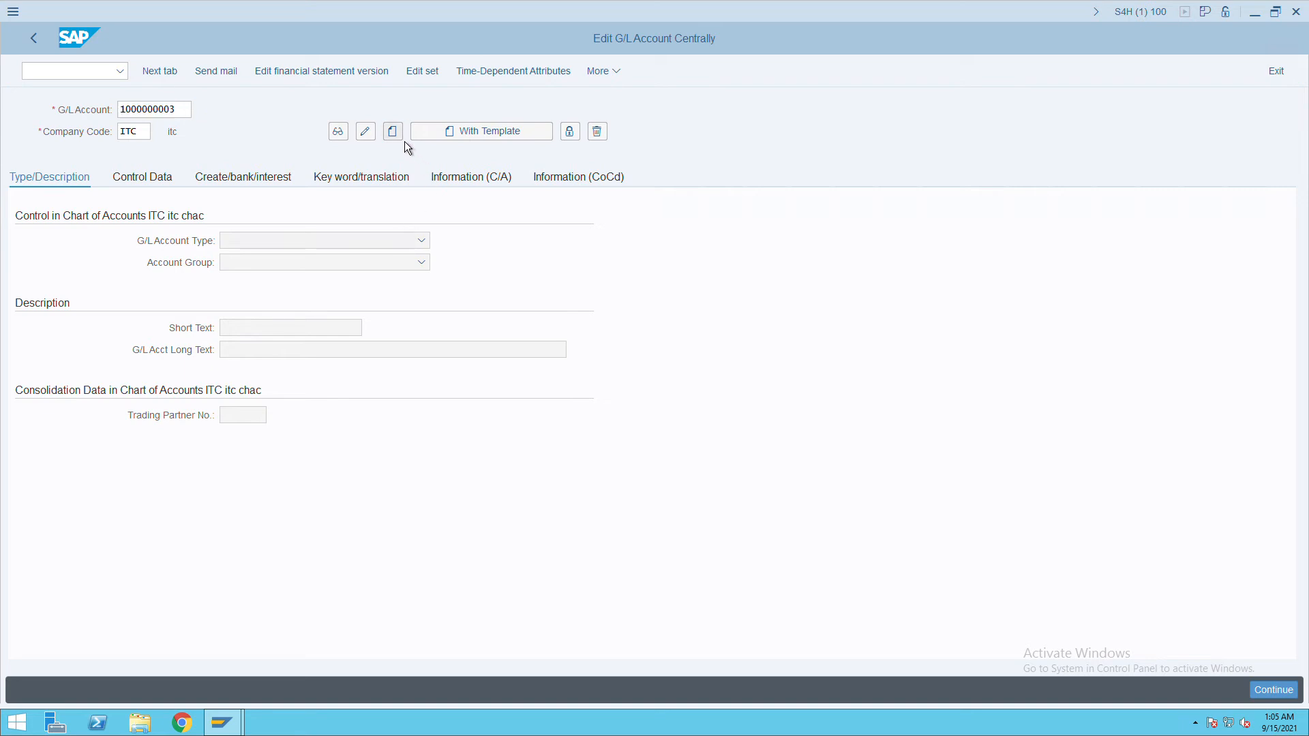
pyautogui.click(354, 245)
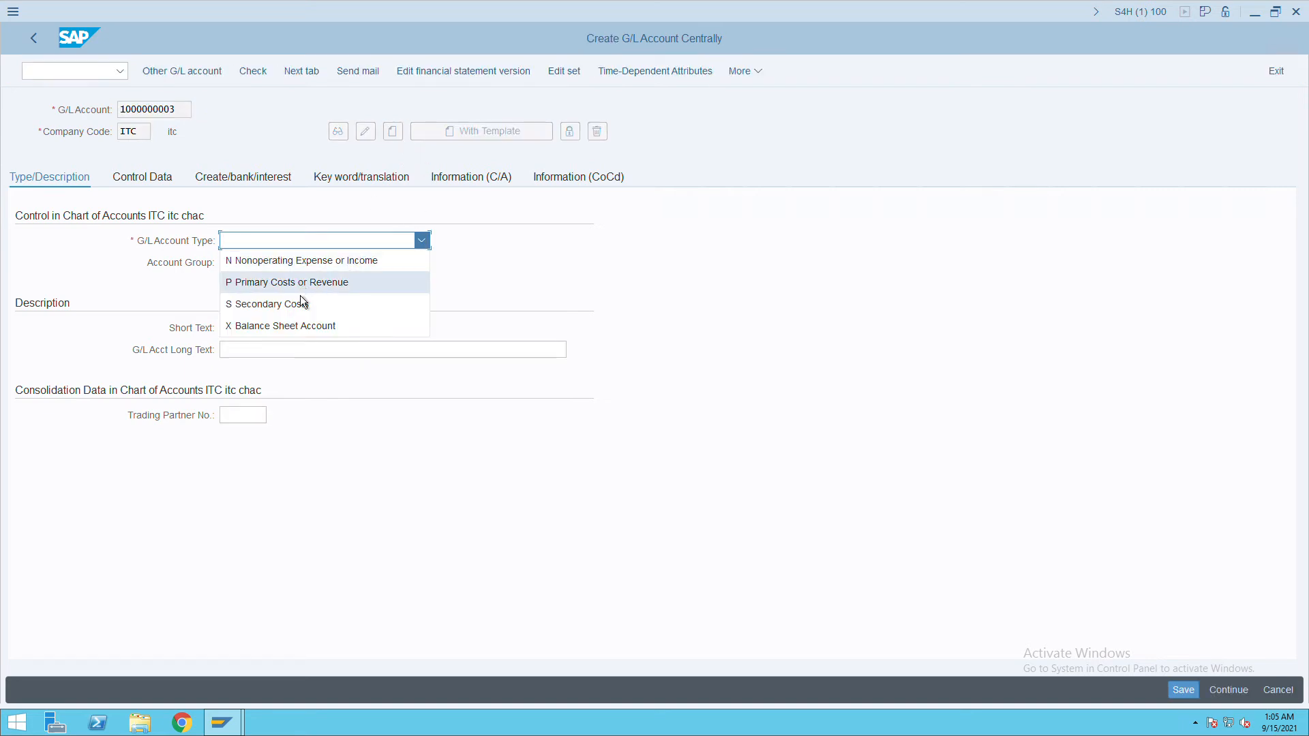
# Make it a balance sheet account in group ASSE with short and long text 'receivbale'.
pyautogui.click(291, 328)
pyautogui.click(296, 269)
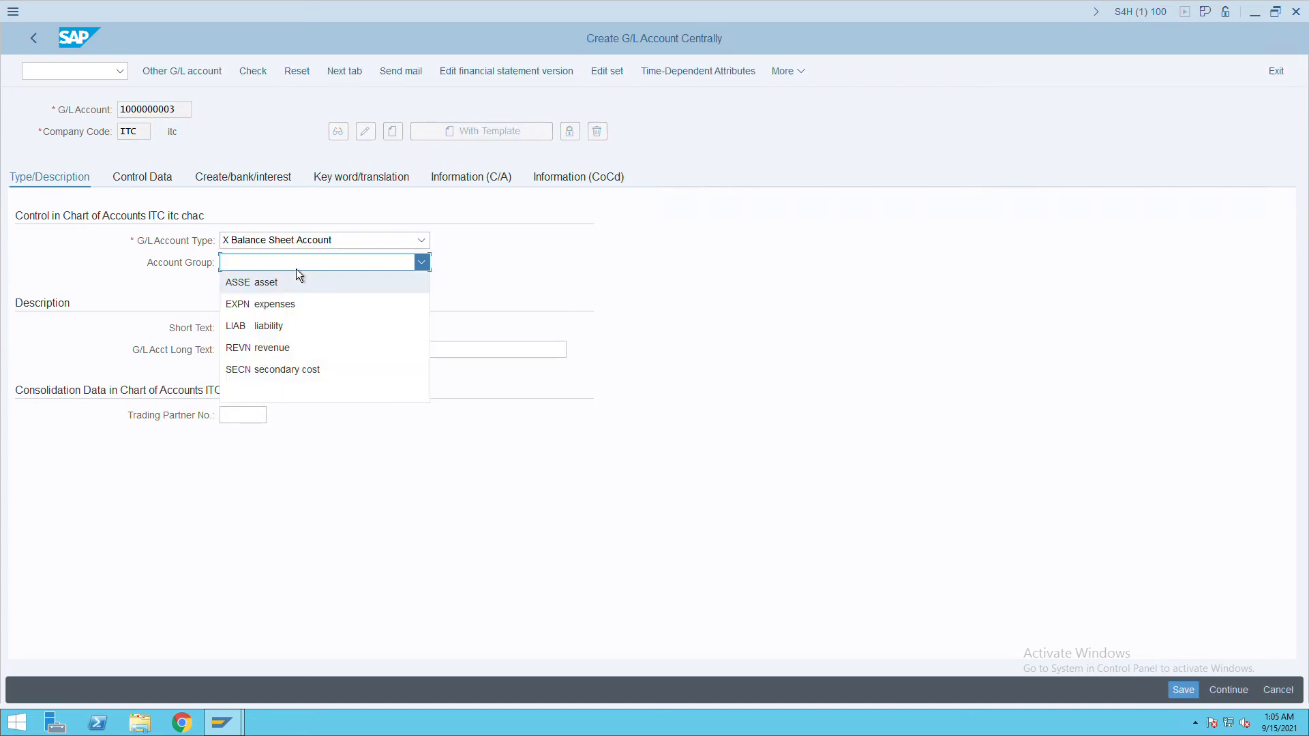
pyautogui.click(281, 282)
pyautogui.click(250, 330)
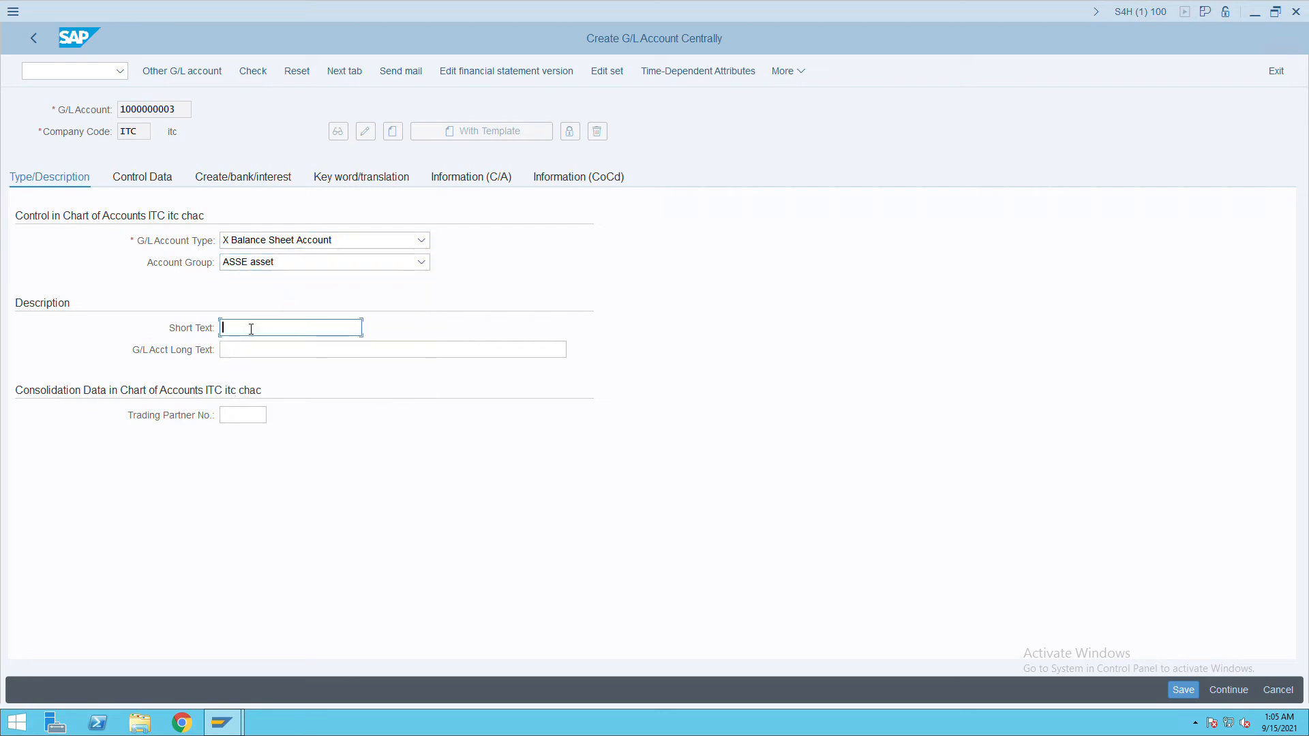
pyautogui.write('receivbale')
pyautogui.moveTo(269, 328); pyautogui.dragTo(216, 335)
pyautogui.hotkey('ctrl', 'c')
pyautogui.click(264, 352)
pyautogui.hotkey('ctrl', 'v')
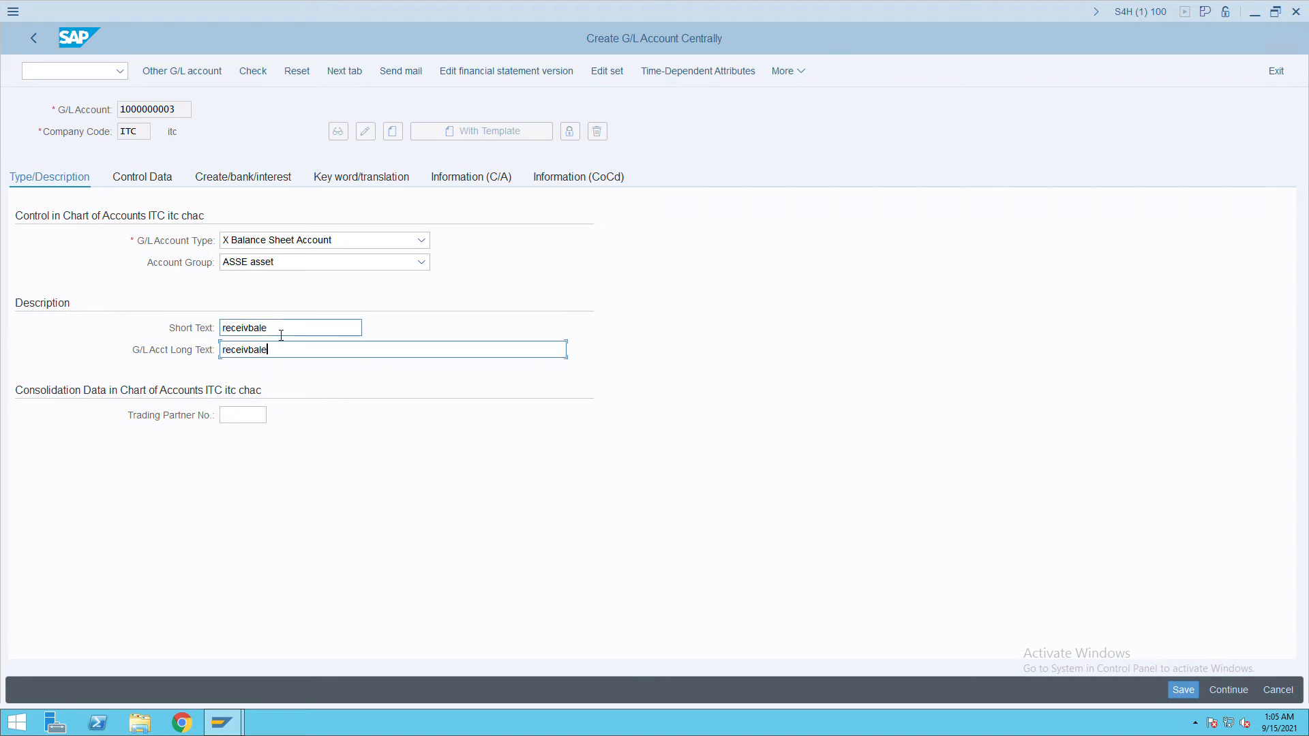
# Set reconciliation account type Customers and field status group G067.
pyautogui.click(149, 187)
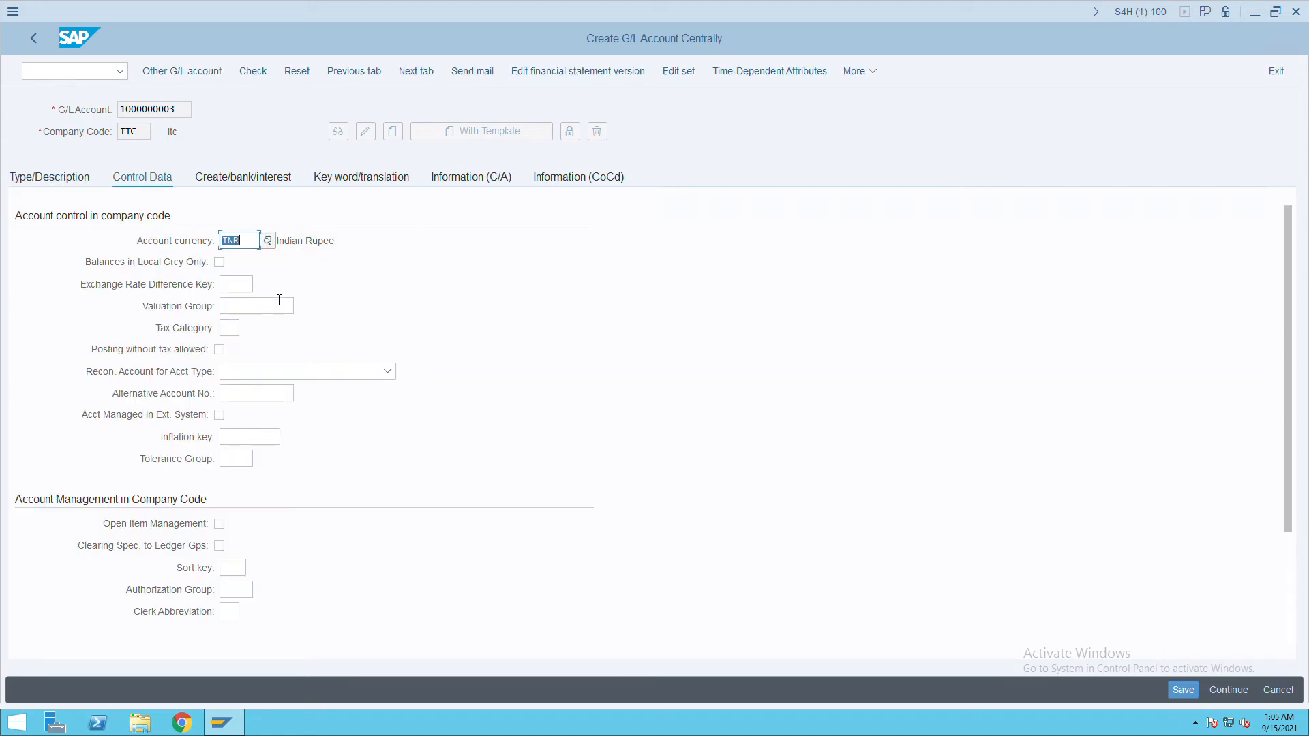
pyautogui.click(293, 375)
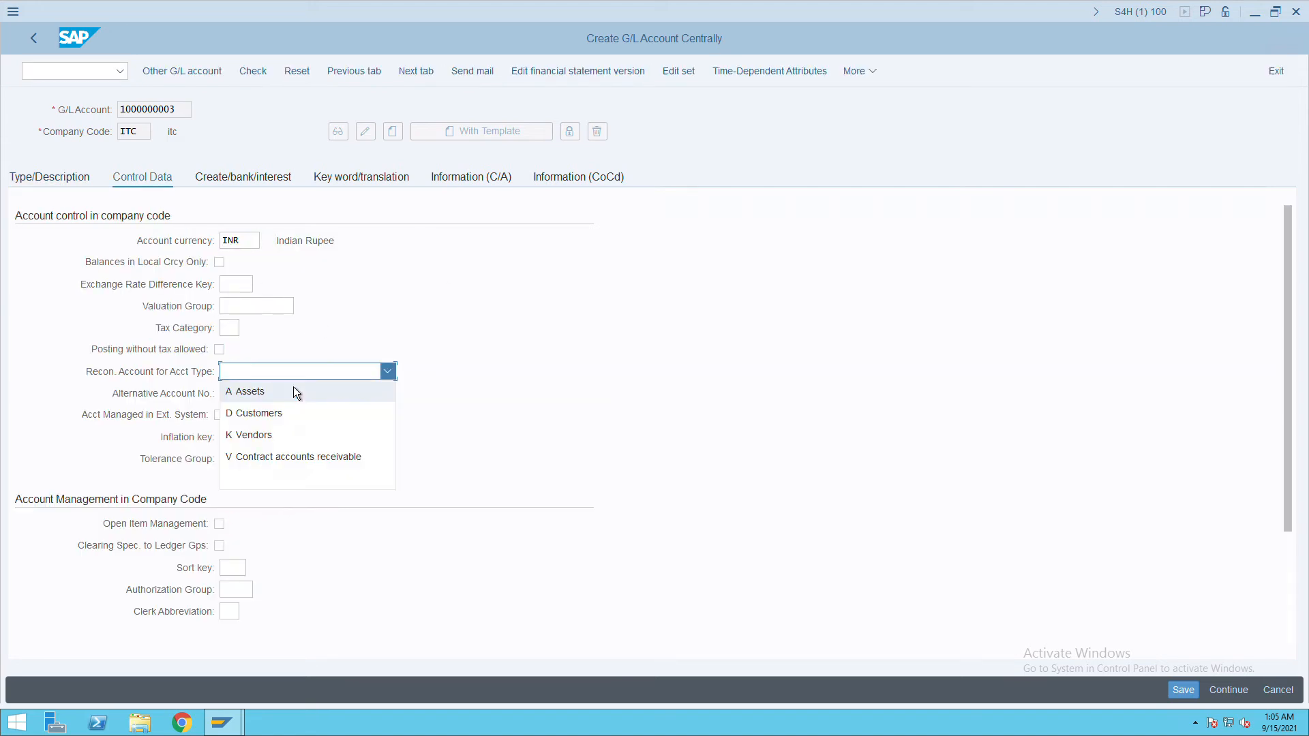
pyautogui.click(268, 407)
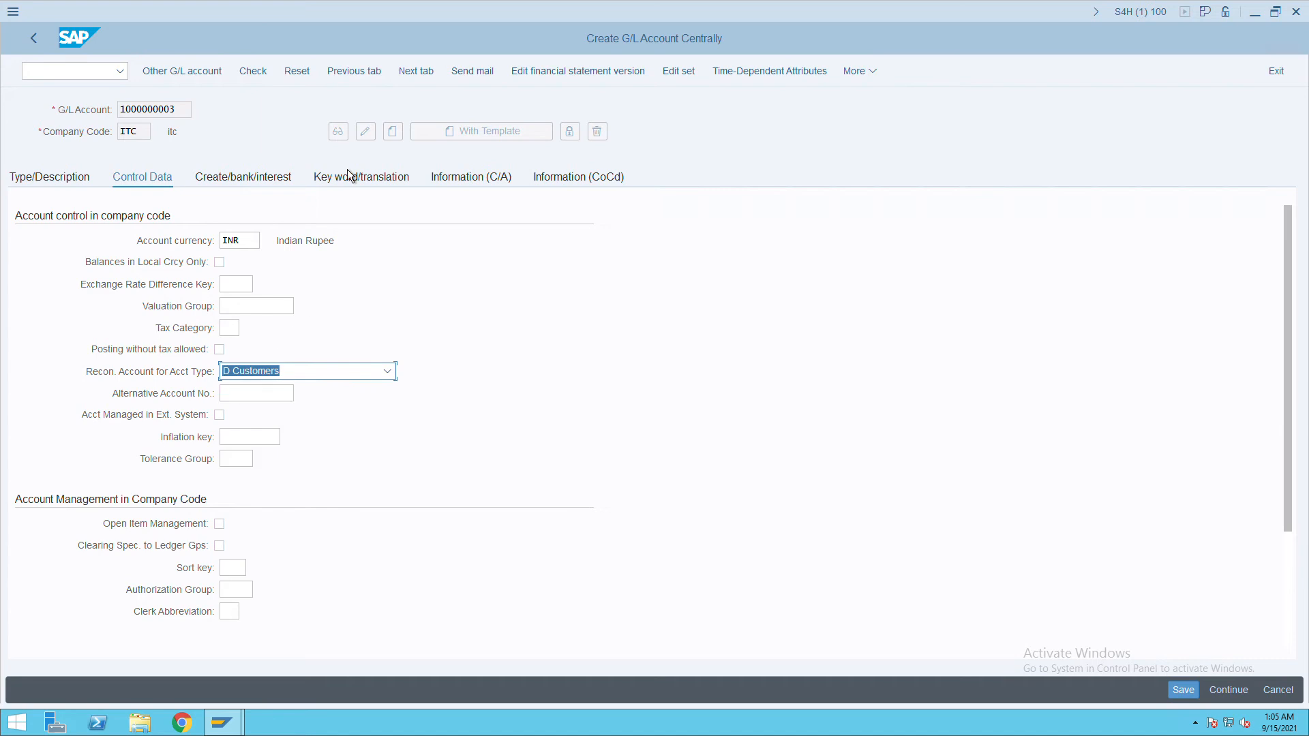
pyautogui.click(272, 180)
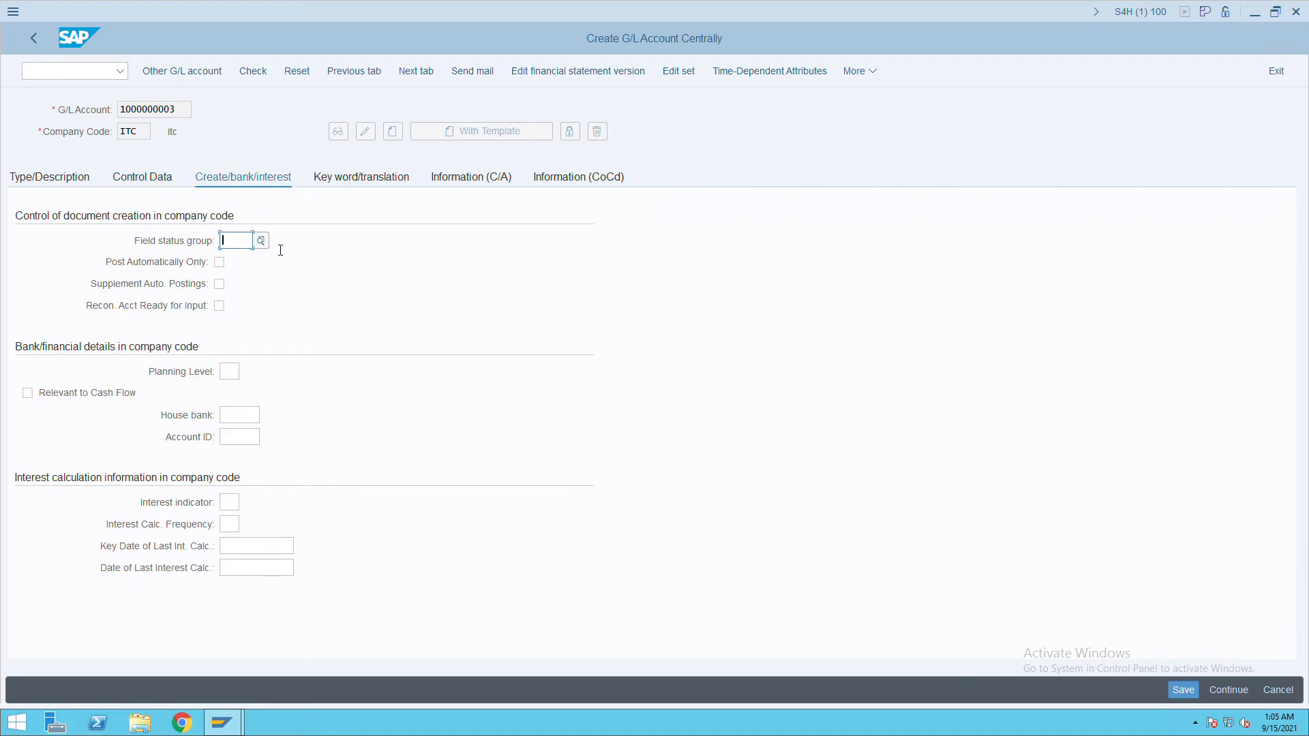
pyautogui.press('Tab')
pyautogui.click(245, 243)
pyautogui.click(244, 244)
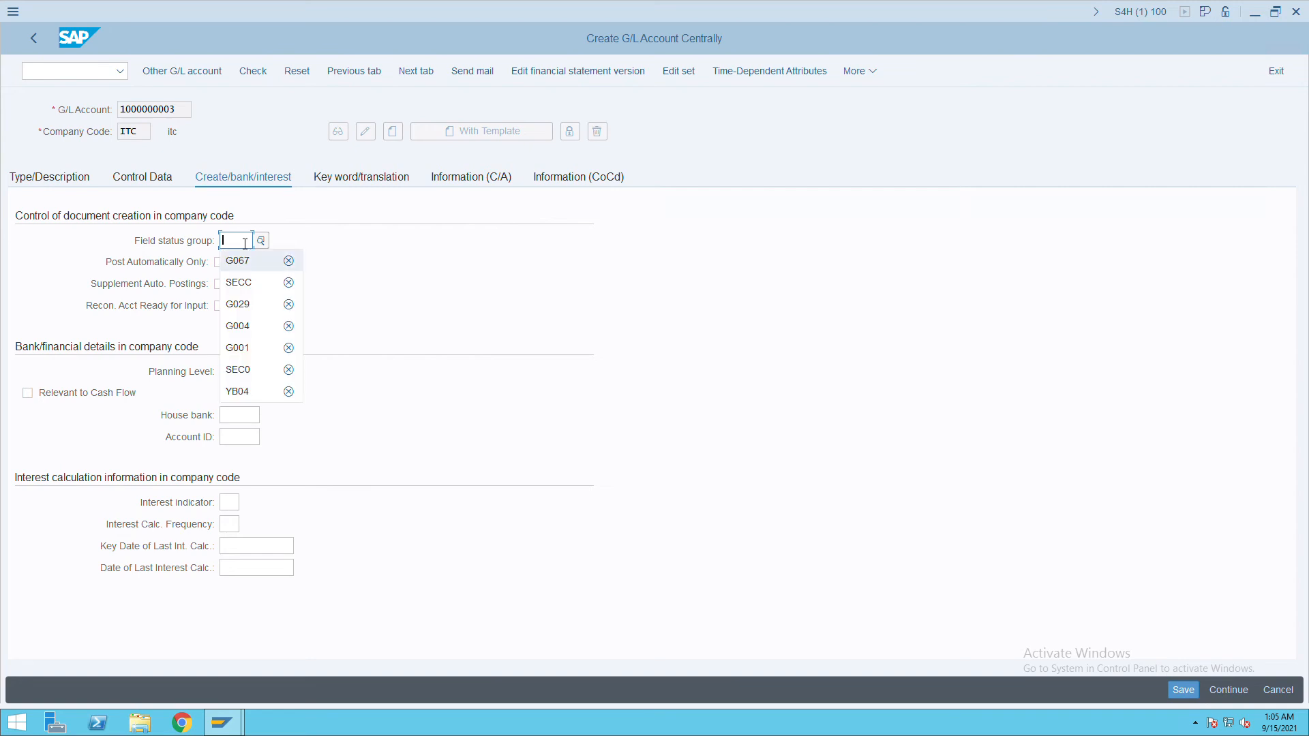
pyautogui.click(242, 261)
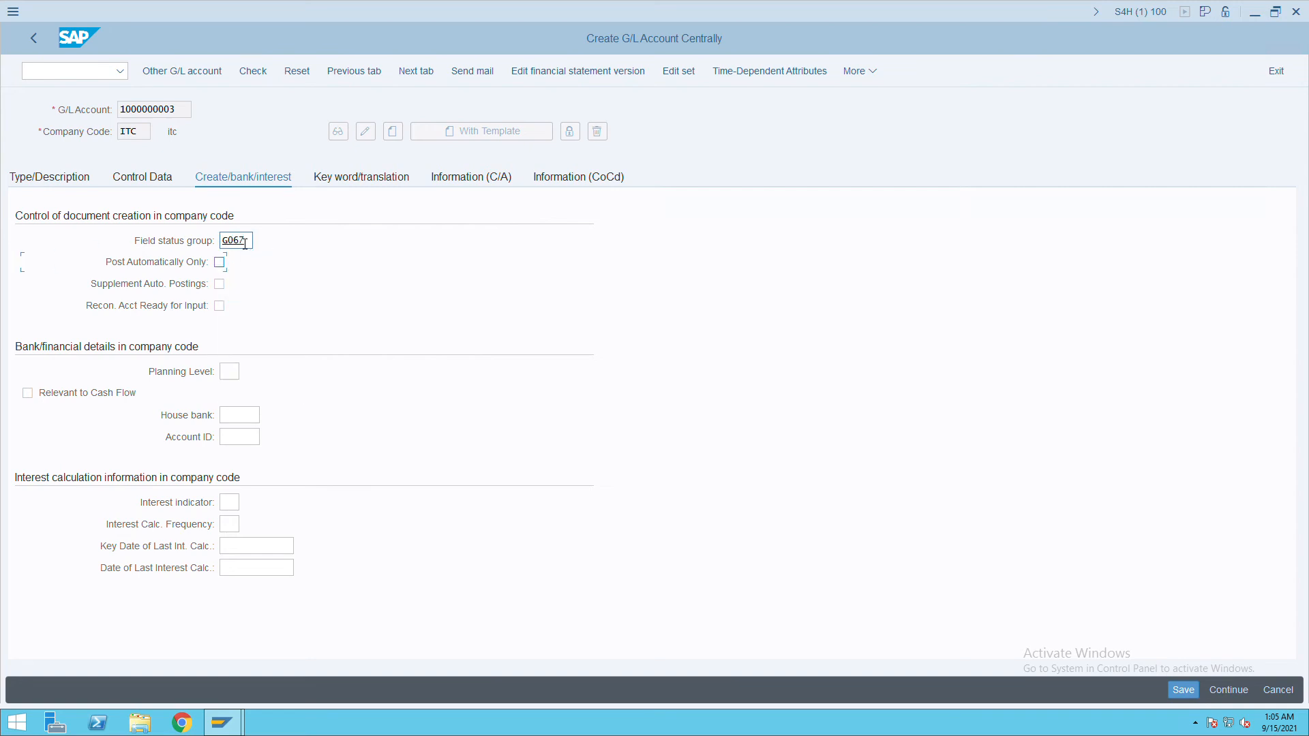
pyautogui.click(1187, 693)
pyautogui.click(72, 75)
pyautogui.write('/nbp')
pyautogui.press('Return')
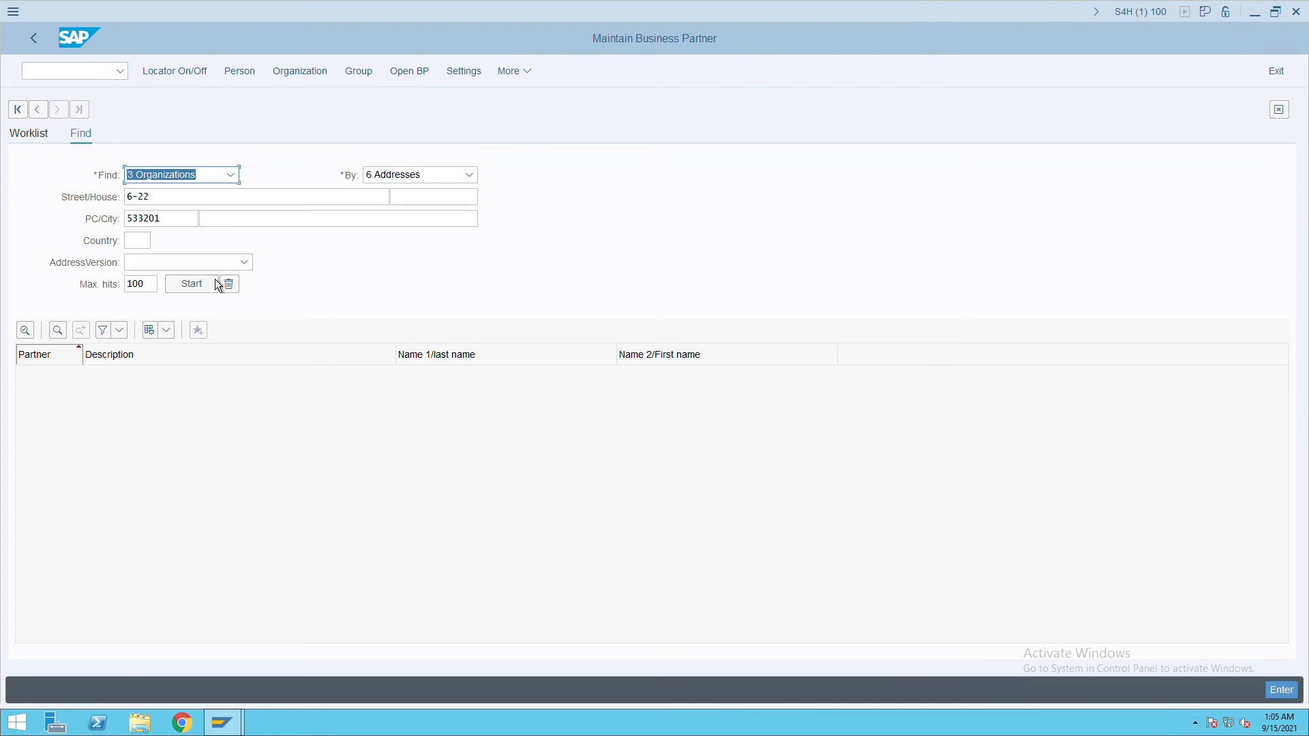
# Start a new organization business partner with title 0003 Company.
pyautogui.click(310, 79)
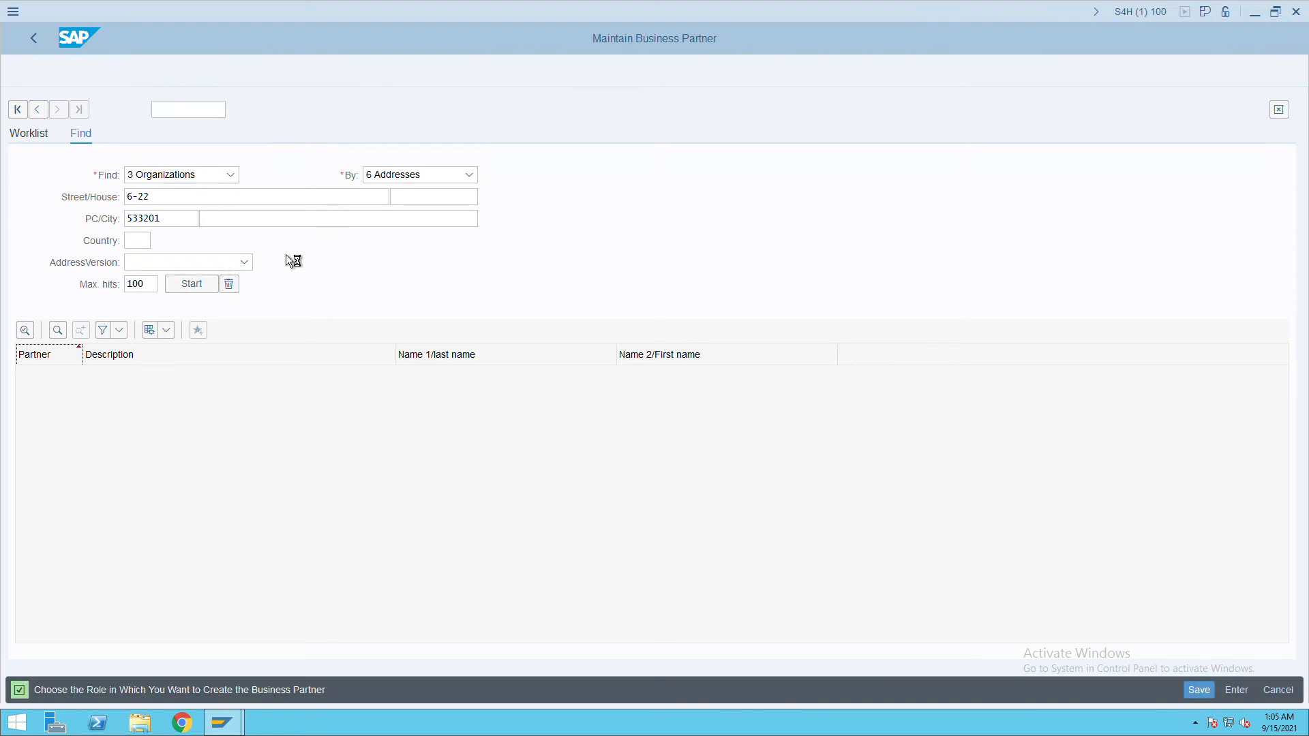
pyautogui.click(368, 263)
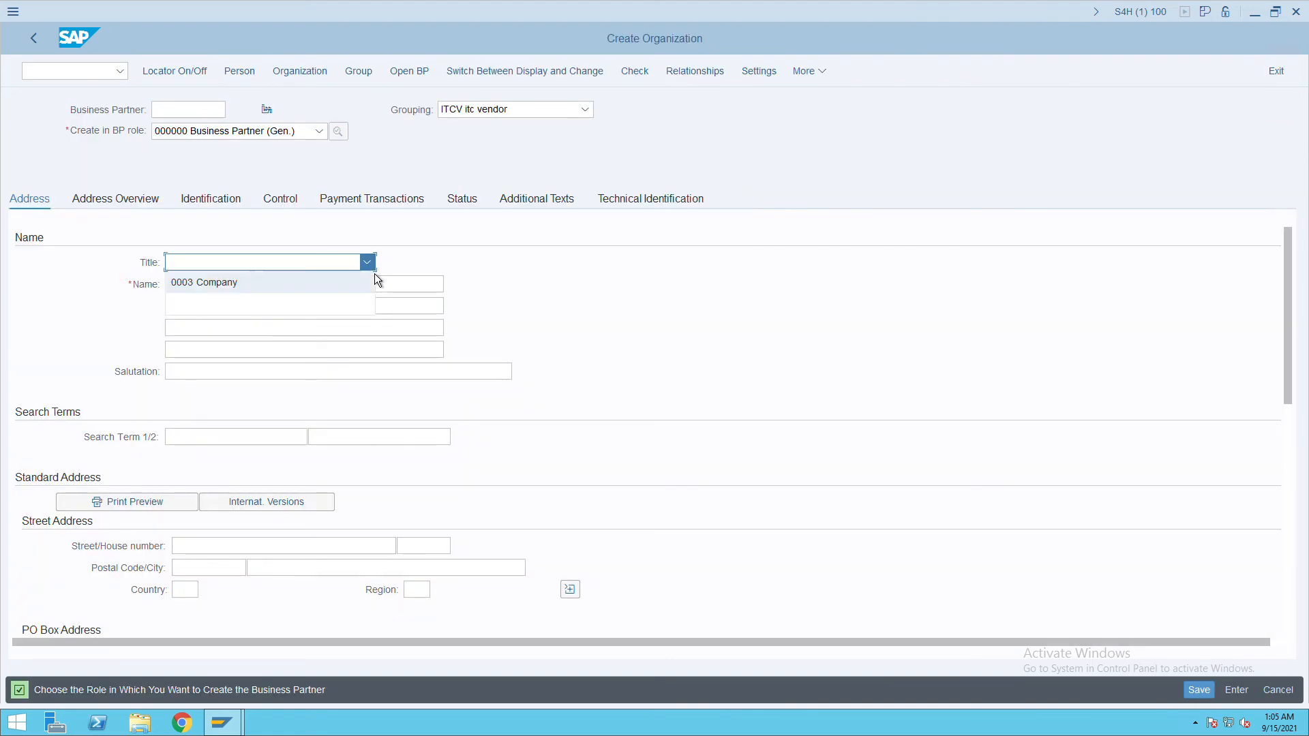
pyautogui.click(249, 286)
# Enter organization name 'indian railway' and search term 'rail'.
pyautogui.click(251, 281)
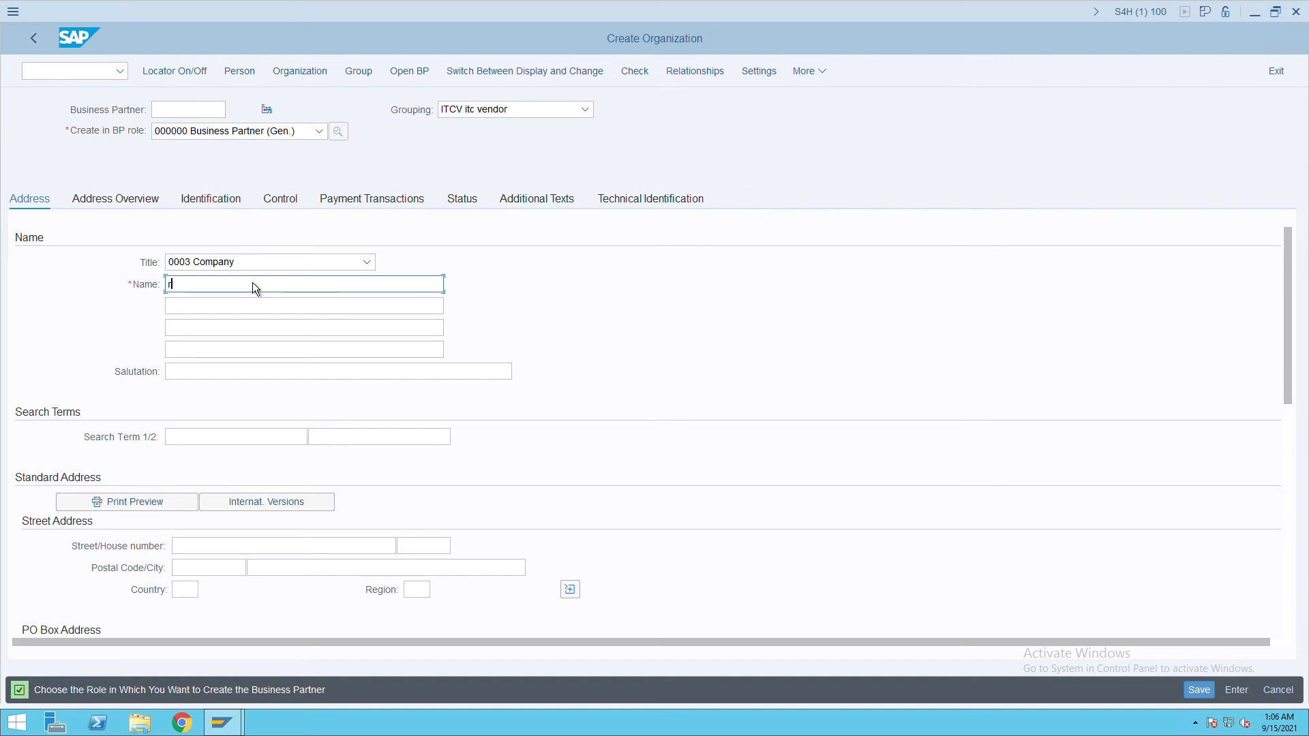
pyautogui.click(252, 283)
pyautogui.write('indian railway')
pyautogui.click(211, 442)
pyautogui.write('rial')
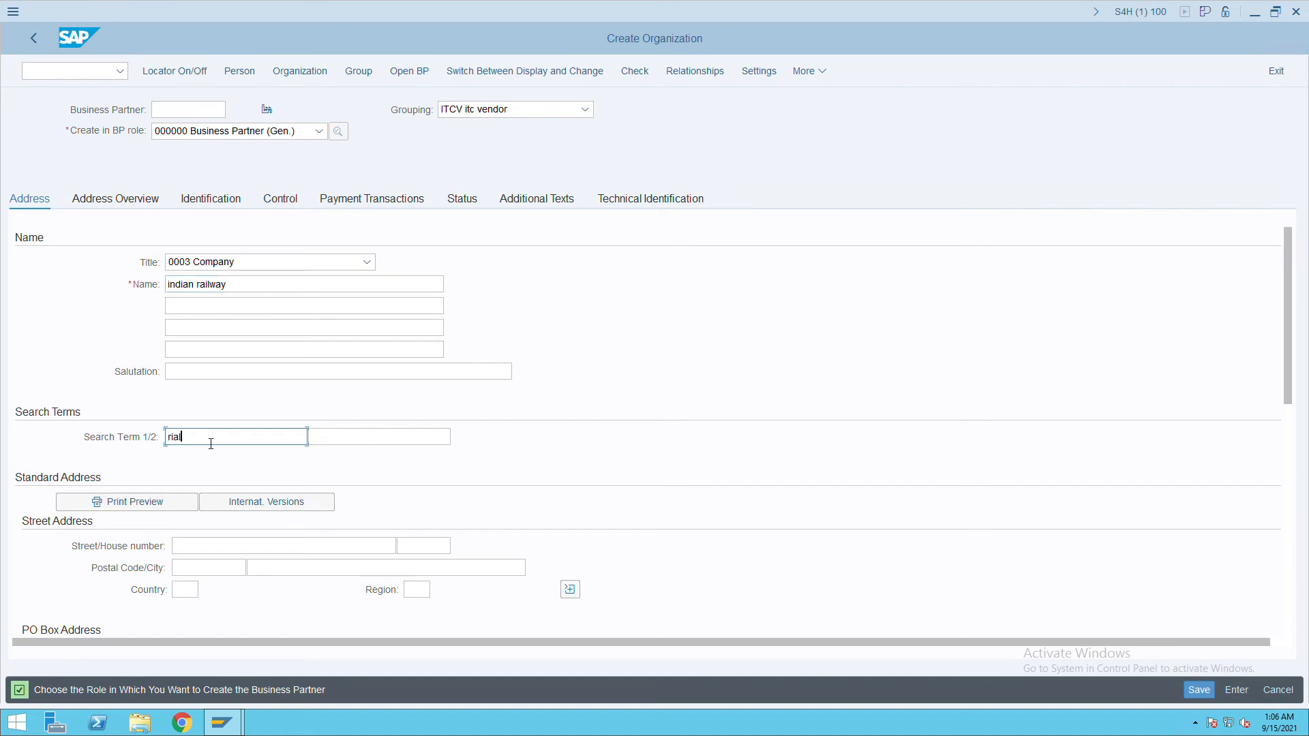
pyautogui.press('BackSpace')
pyautogui.press('BackSpace')
pyautogui.press('BackSpace')
pyautogui.write('ra')
pyautogui.press('Tab')
pyautogui.press('Tab')
pyautogui.press('Tab')
# Enter street 'gar', house number 2001, postal code 600000 and city panjim.
pyautogui.click(261, 549)
pyautogui.write('g')
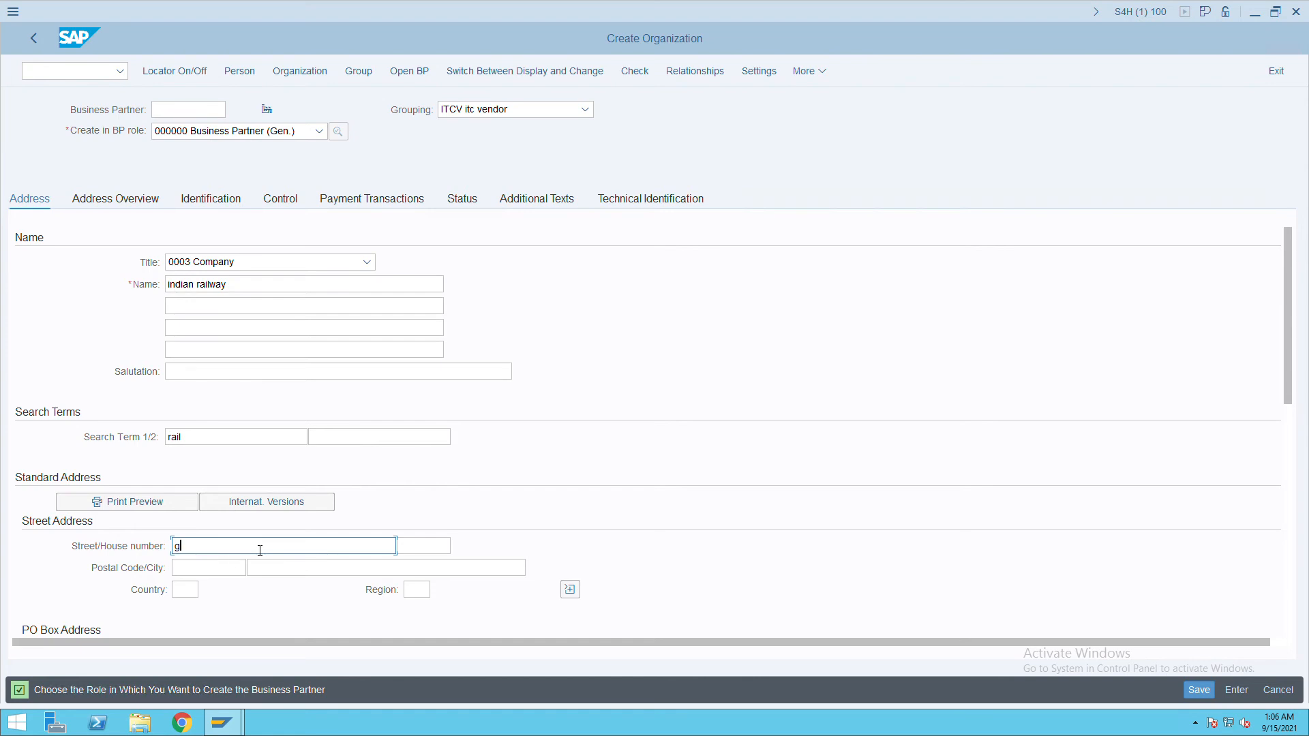
pyautogui.write('ar')
pyautogui.press('Tab')
pyautogui.write('2001')
pyautogui.press('Tab')
pyautogui.write('600000')
pyautogui.press('Tab')
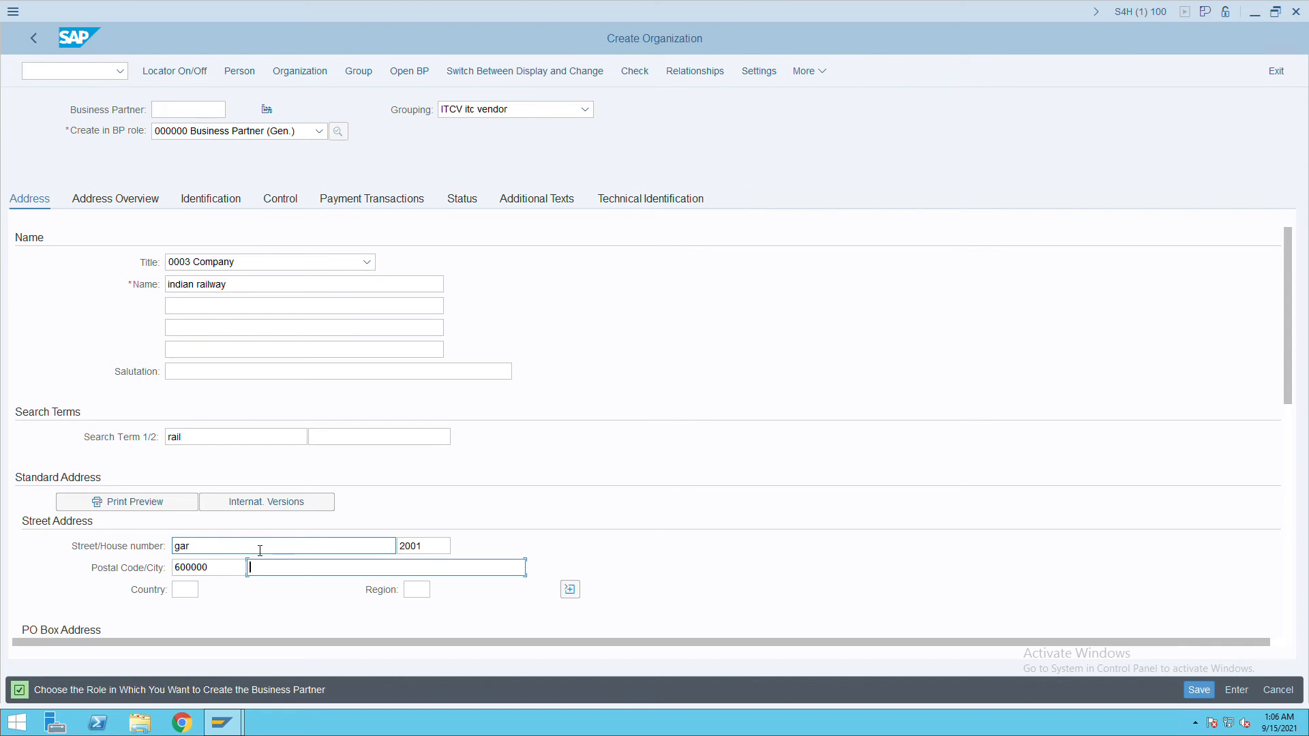
pyautogui.write('g')
pyautogui.press('BackSpace')
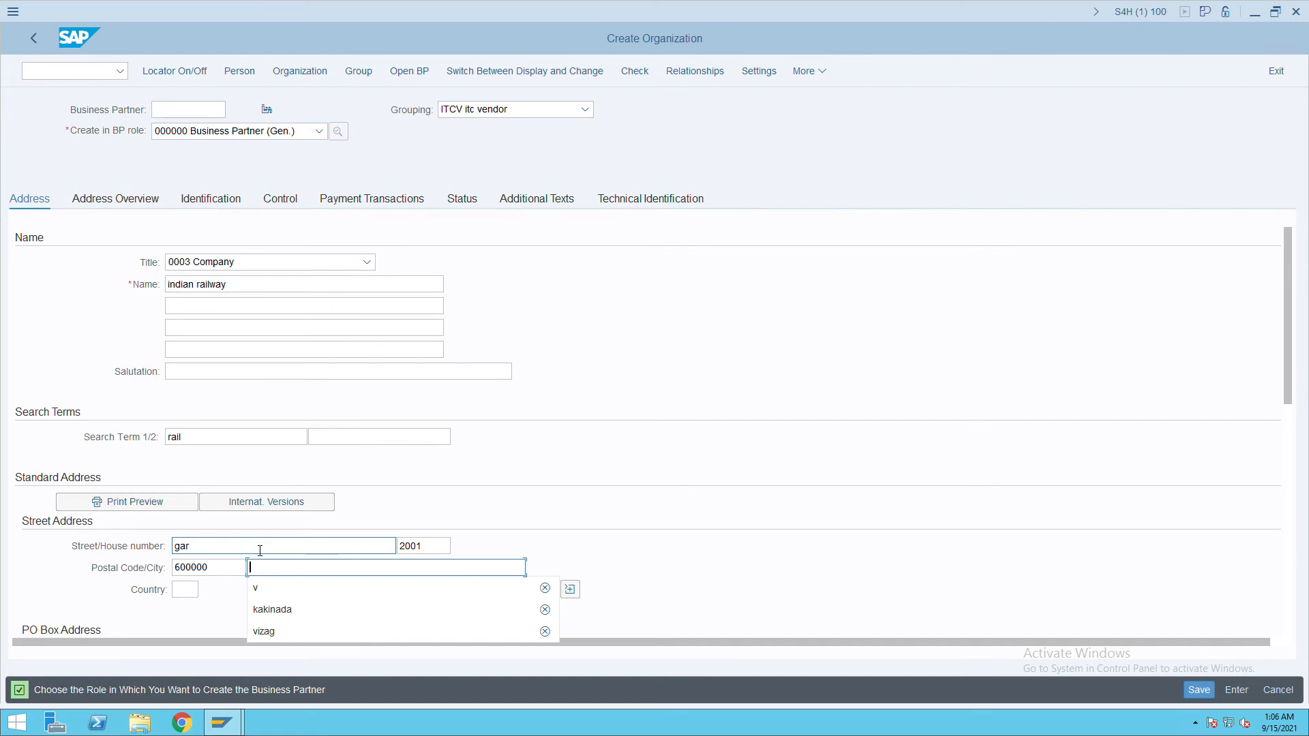
pyautogui.write('pa')
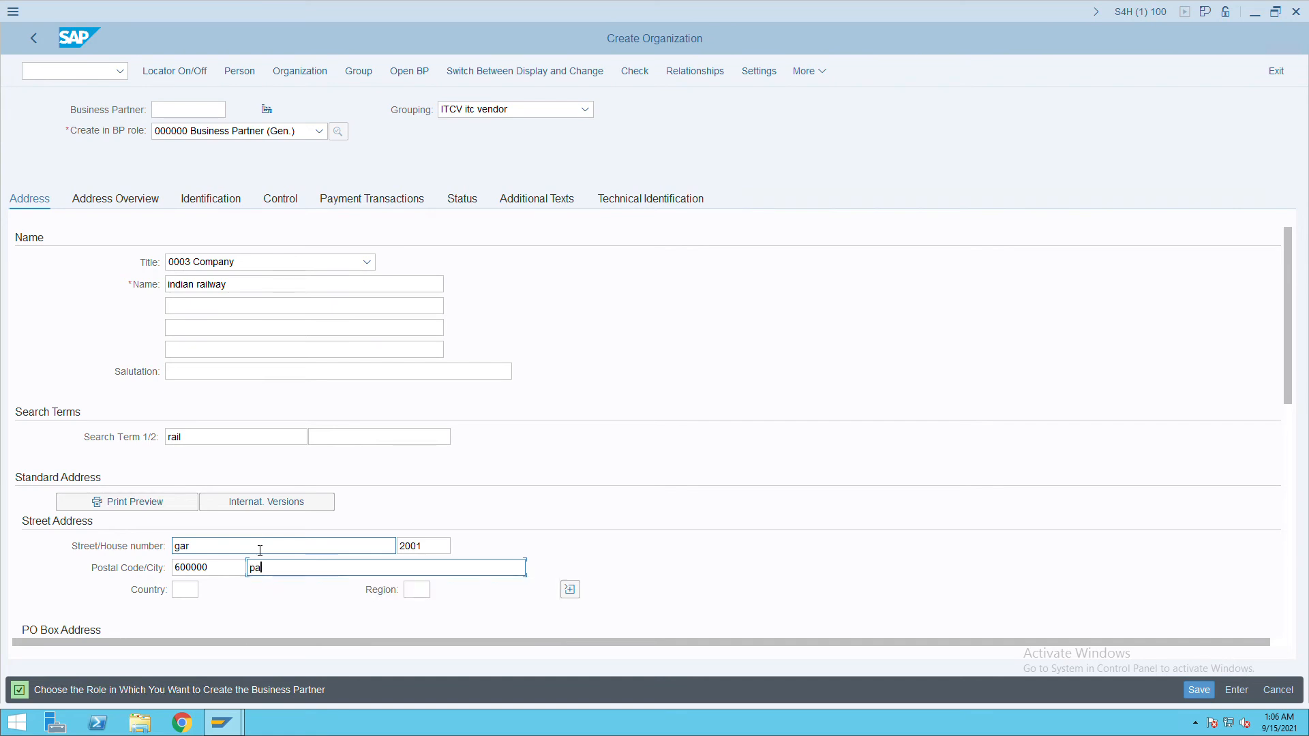
pyautogui.write('njim')
# Set the country to IN and the region to Goa (GA).
pyautogui.press('Tab')
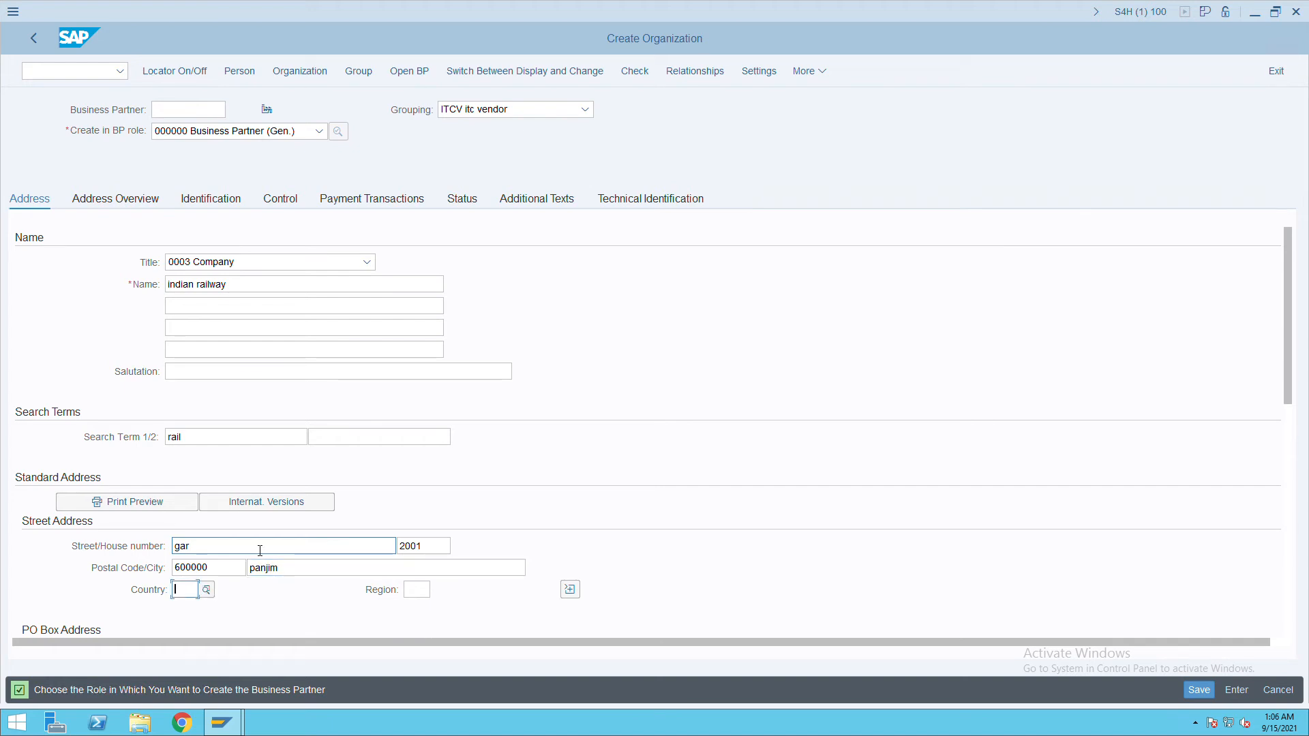
pyautogui.write('u')
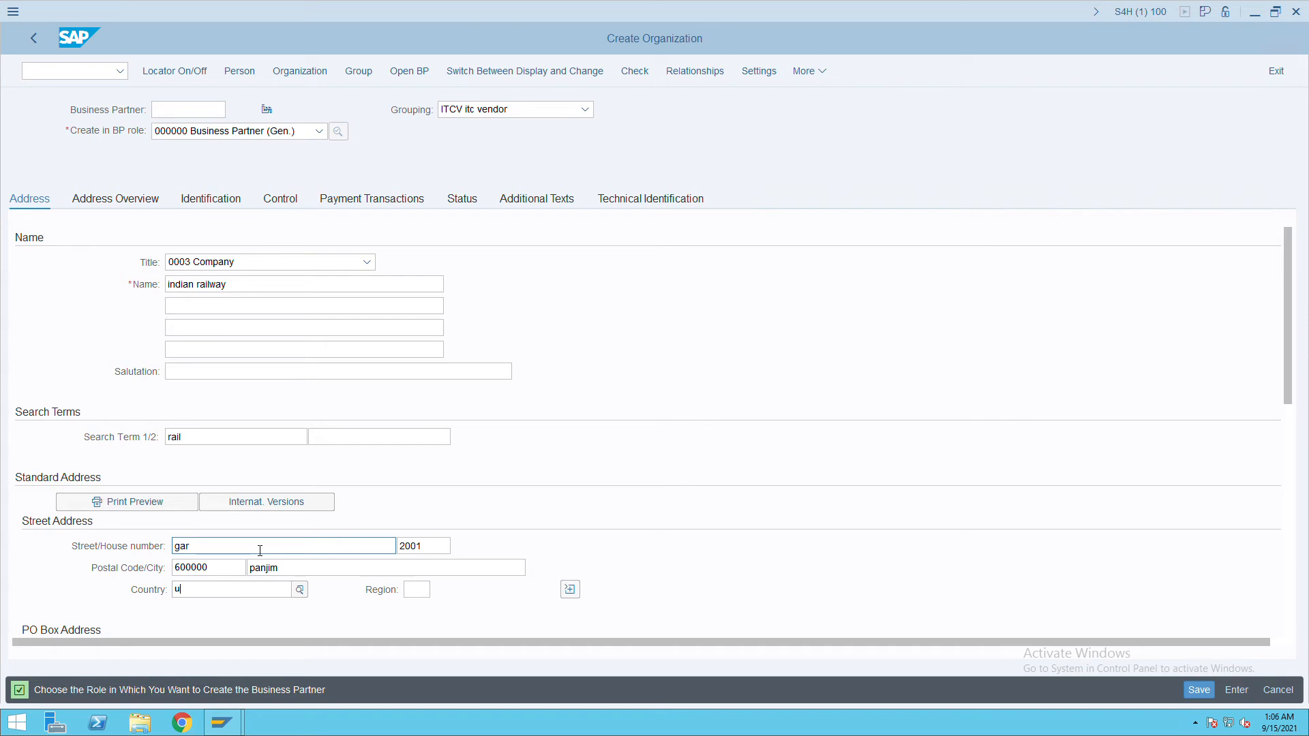
pyautogui.press('BackSpace')
pyautogui.write('in')
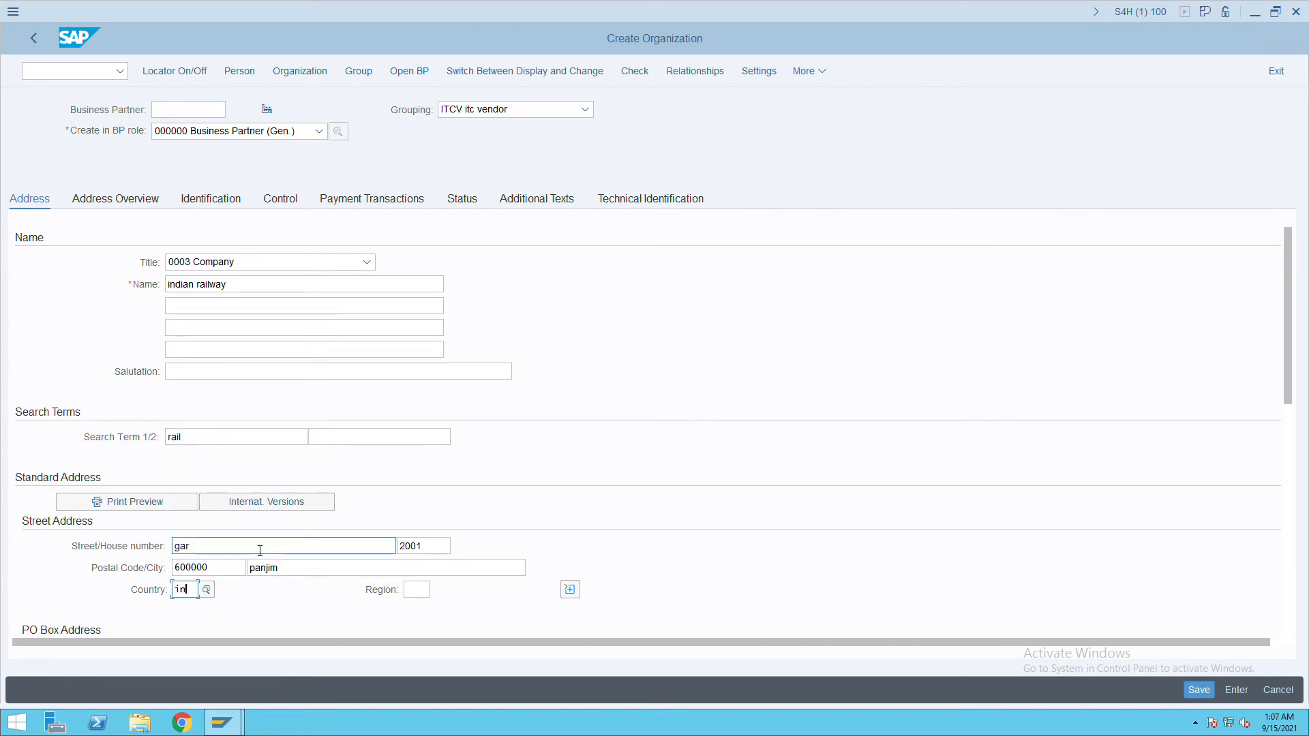
pyautogui.press('Tab')
pyautogui.write('g')
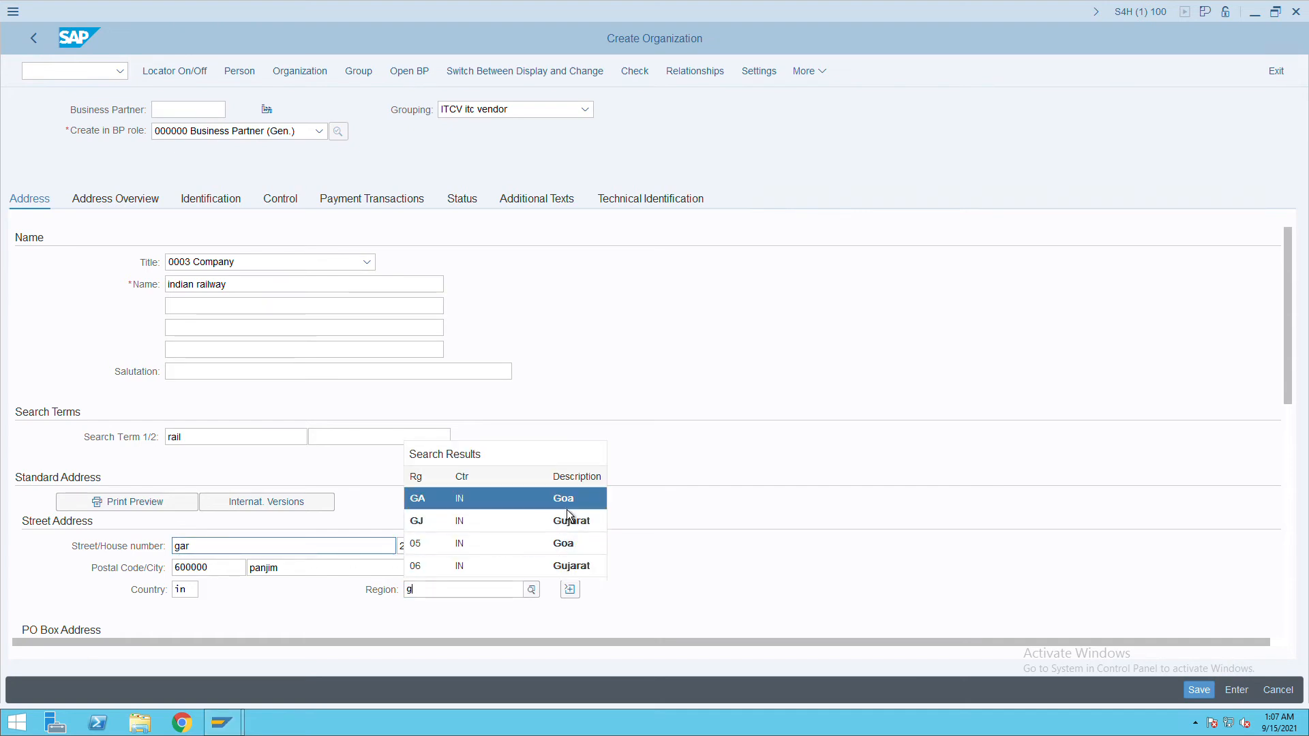
pyautogui.click(565, 505)
# Set the language to English and save the new business partner.
pyautogui.scroll(-3, 888, 528)
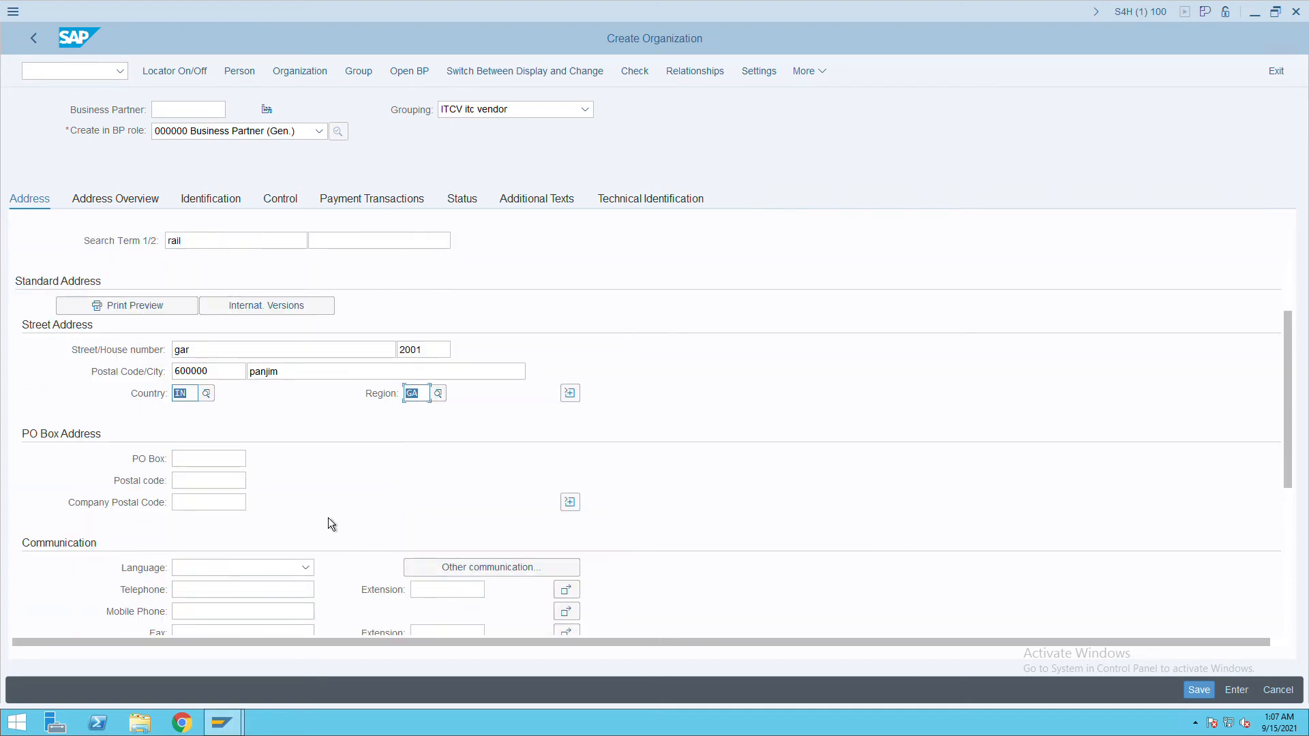
pyautogui.click(217, 569)
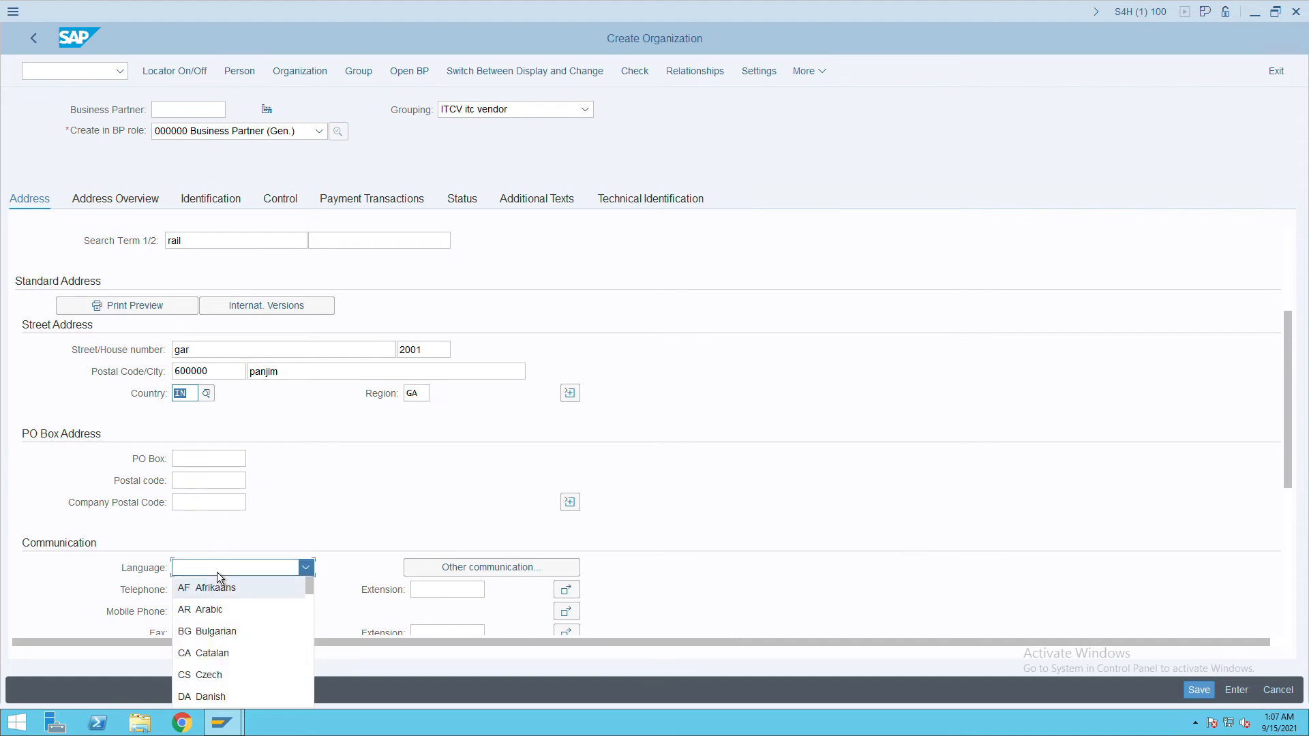
pyautogui.press('Down')
pyautogui.press('Down')
pyautogui.press('Down')
pyautogui.press('Down')
pyautogui.press('Down')
pyautogui.press('Down')
pyautogui.press('Down')
pyautogui.press('Down')
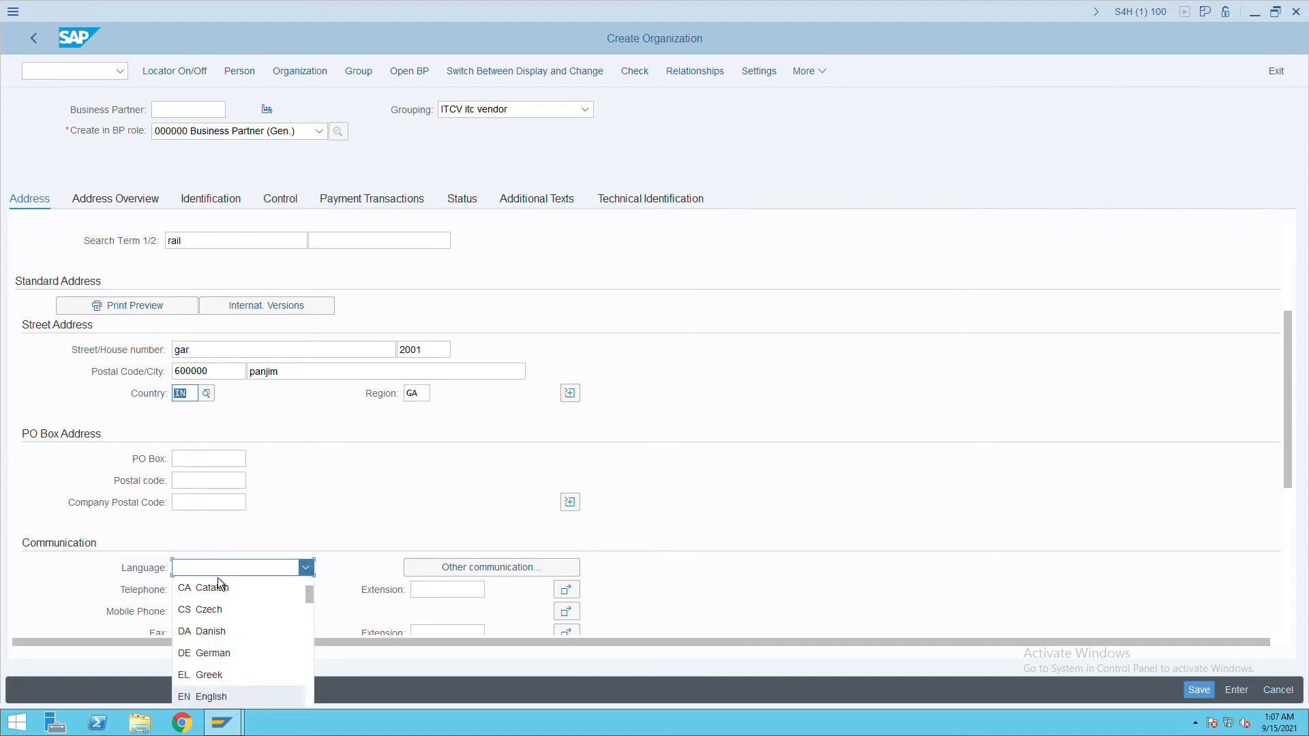
pyautogui.click(224, 702)
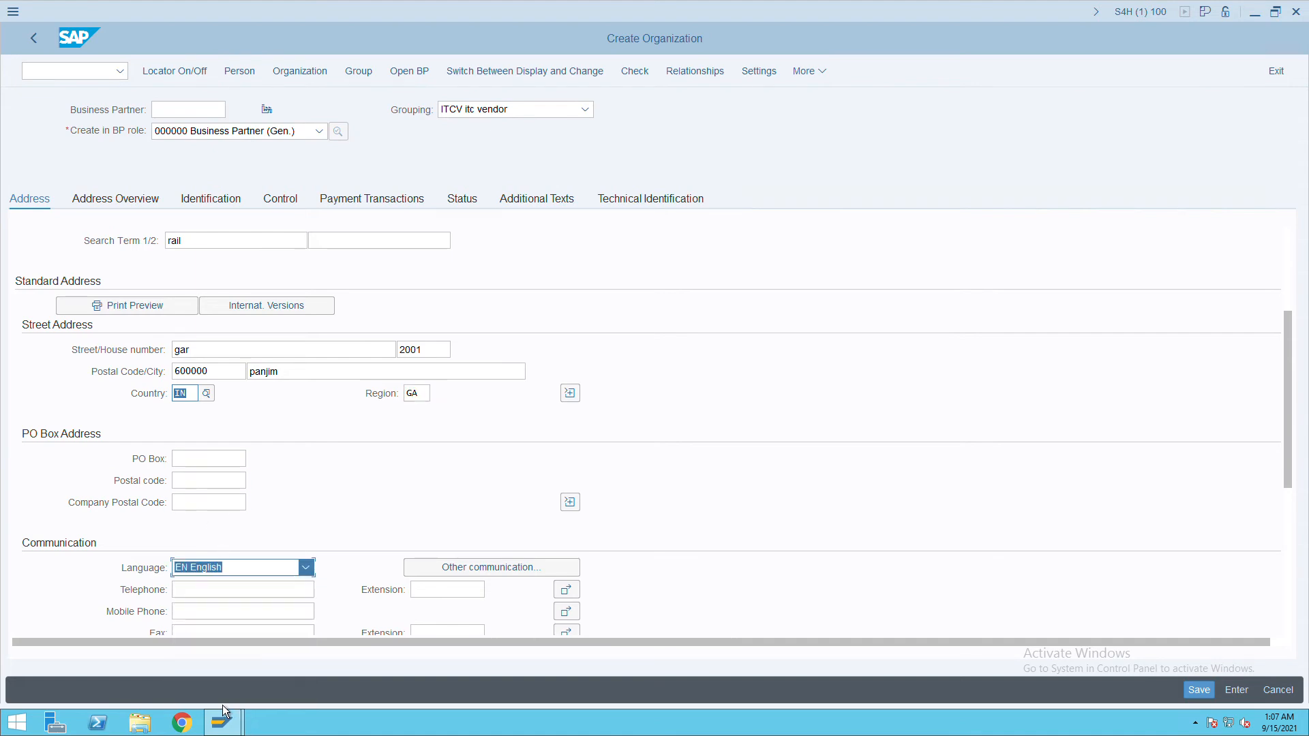
pyautogui.click(1209, 690)
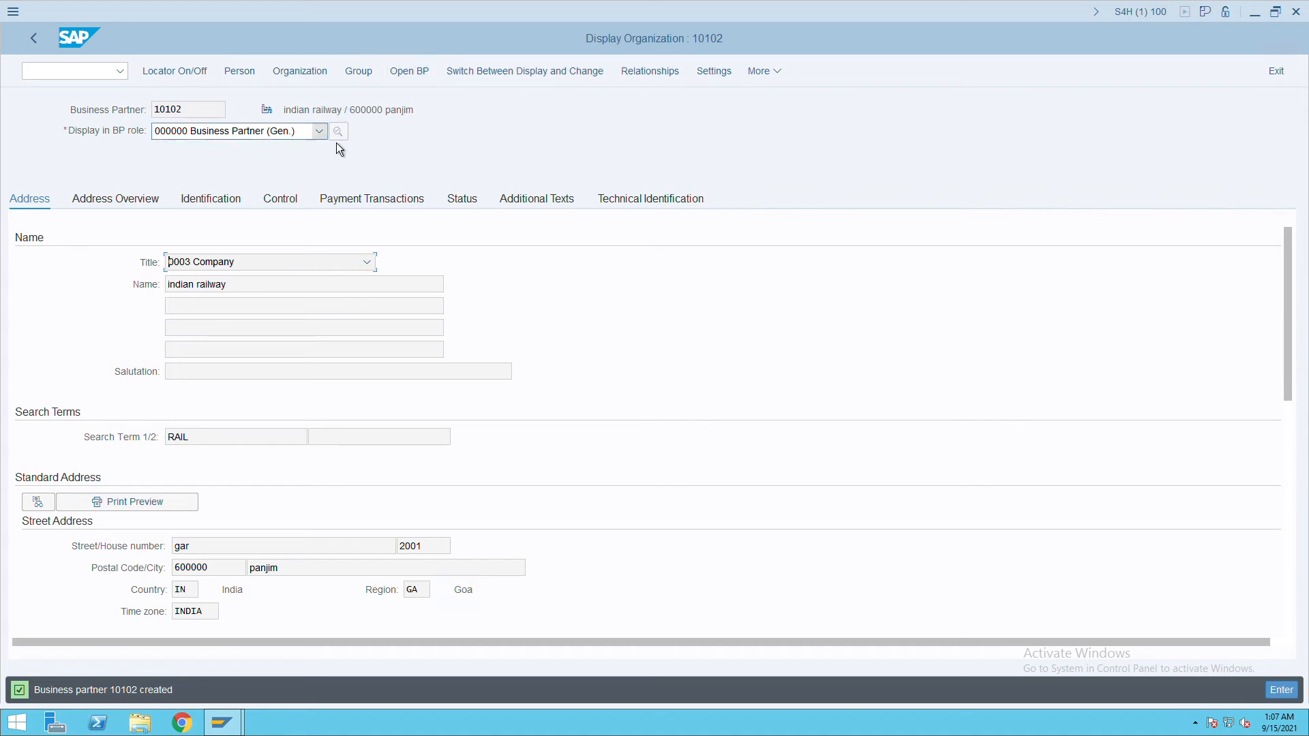
# Switch partner 10102 to change mode, add role FLCU00 FI Customer, and show its Company Codes.
pyautogui.click(497, 76)
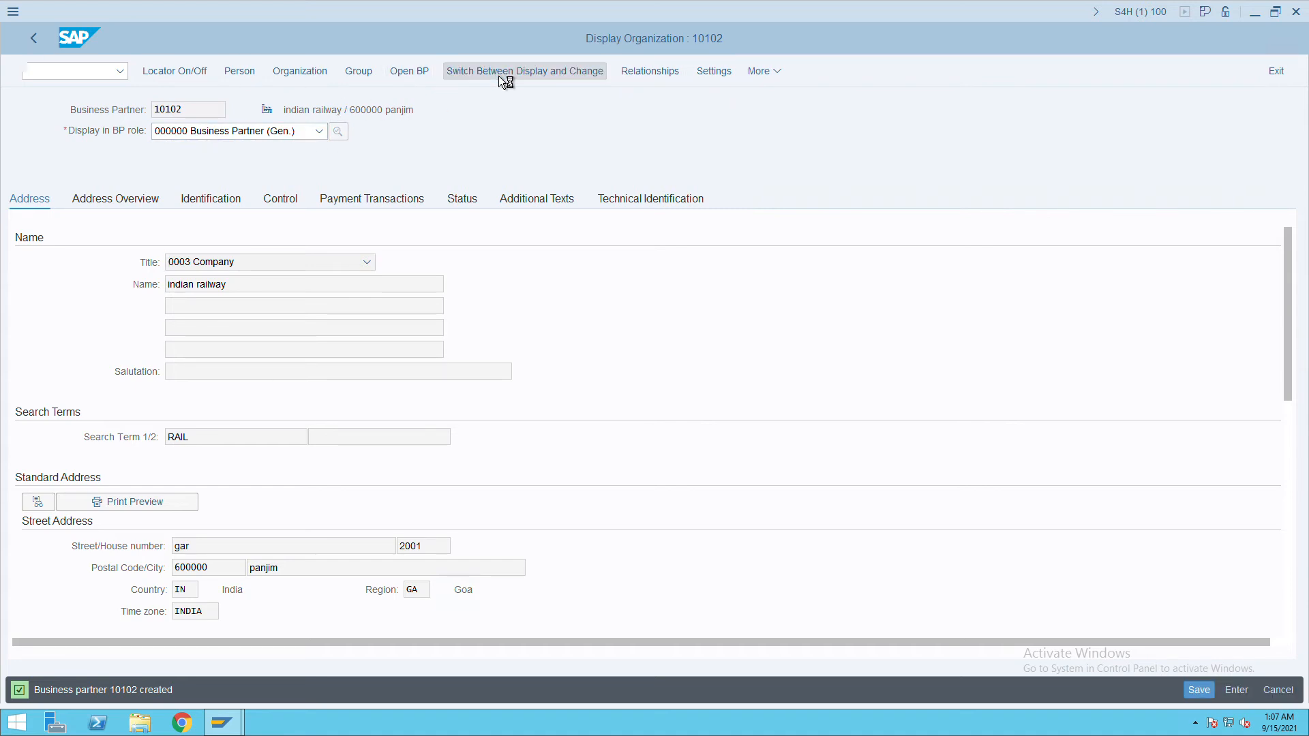
pyautogui.click(319, 131)
pyautogui.scroll(-3, 260, 330)
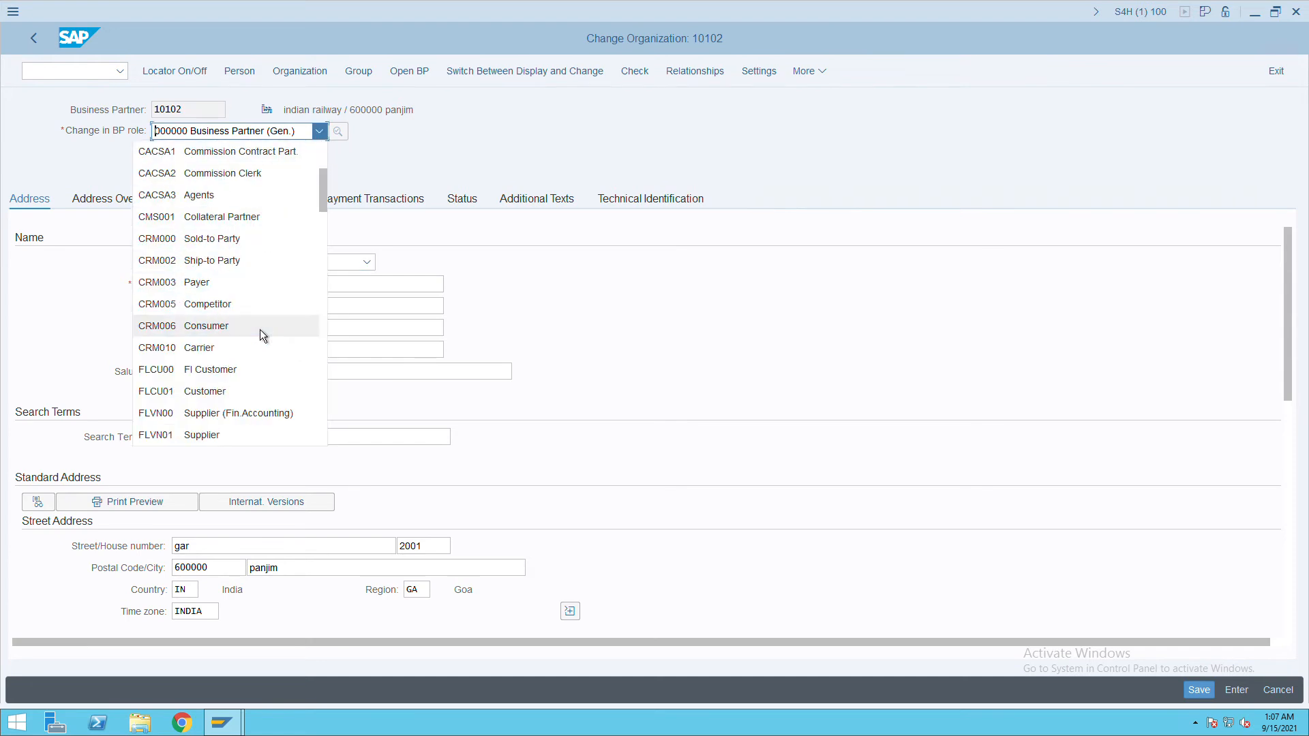
pyautogui.click(223, 378)
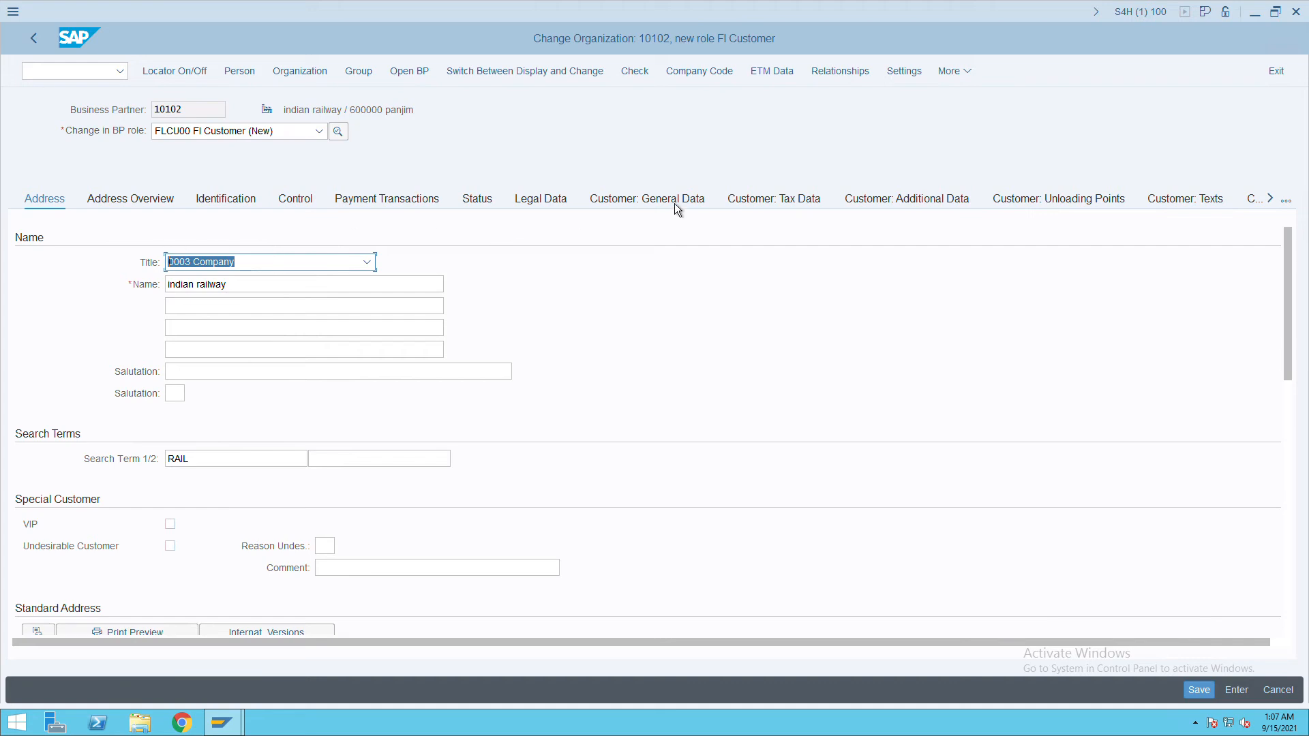
pyautogui.click(731, 79)
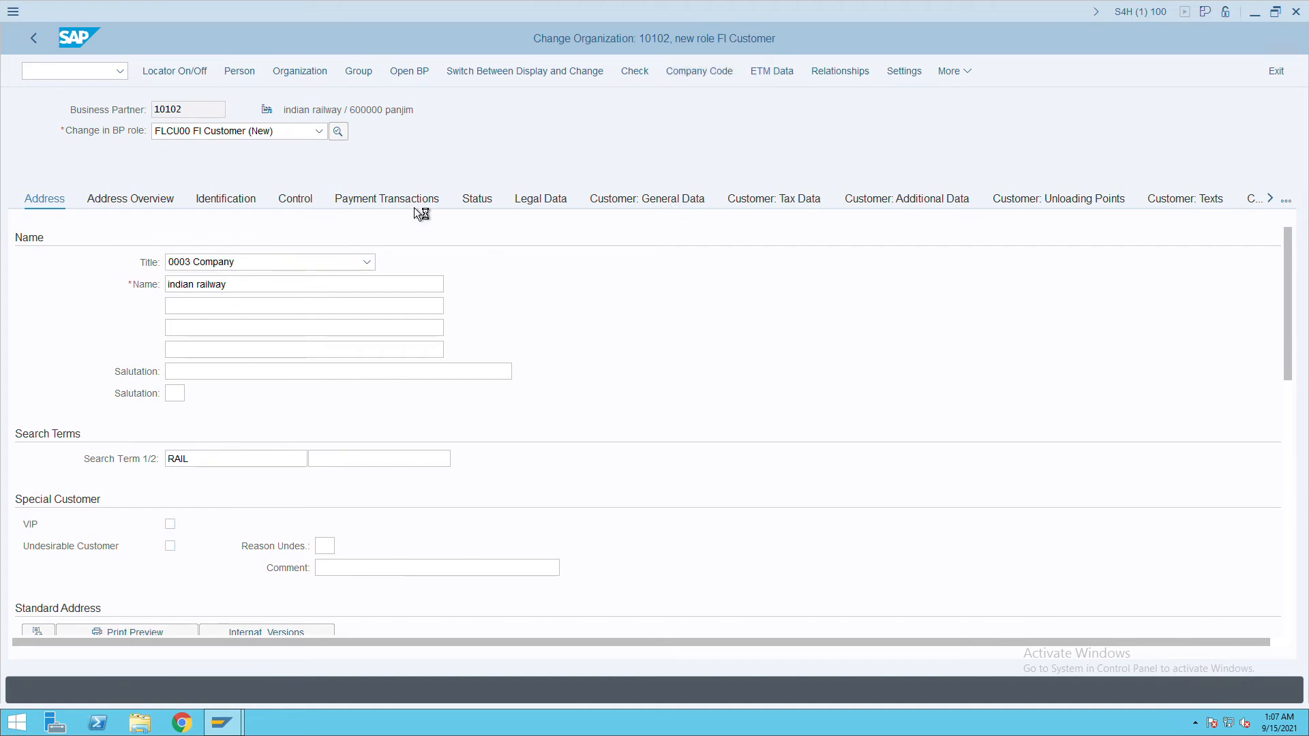
pyautogui.click(476, 222)
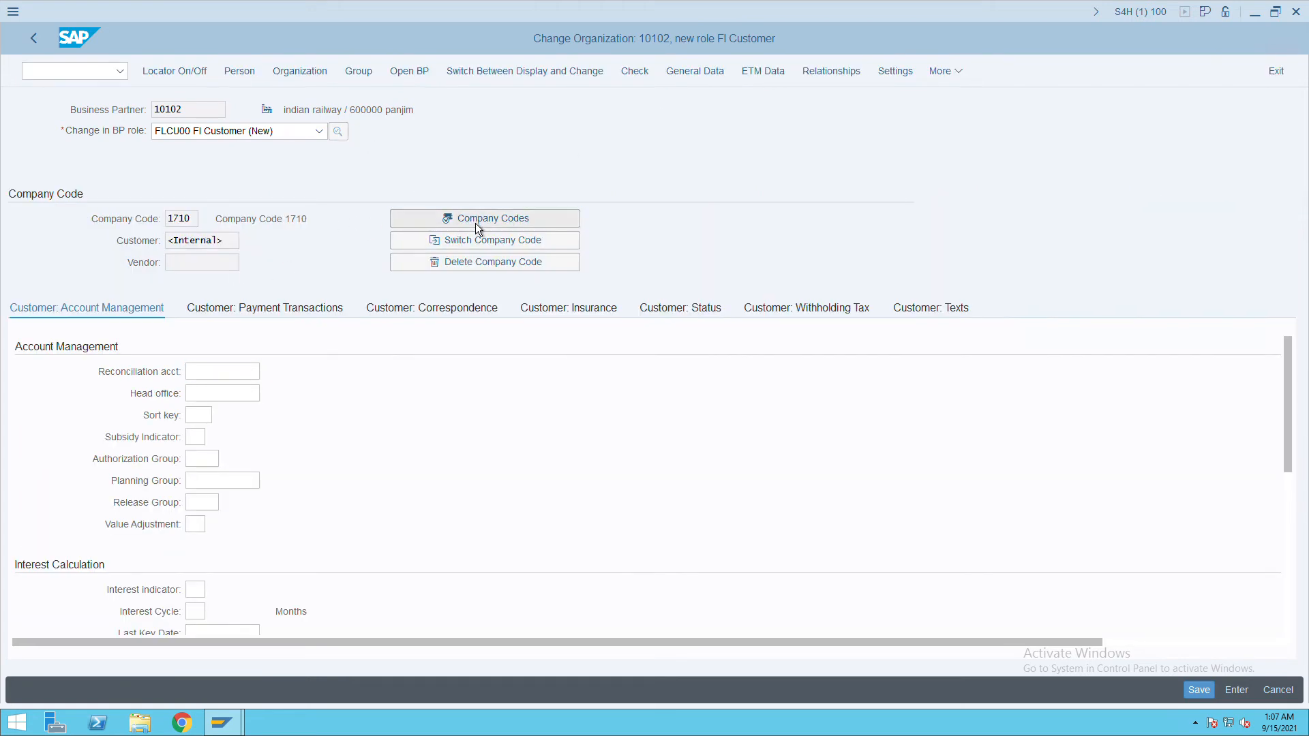
pyautogui.click(556, 521)
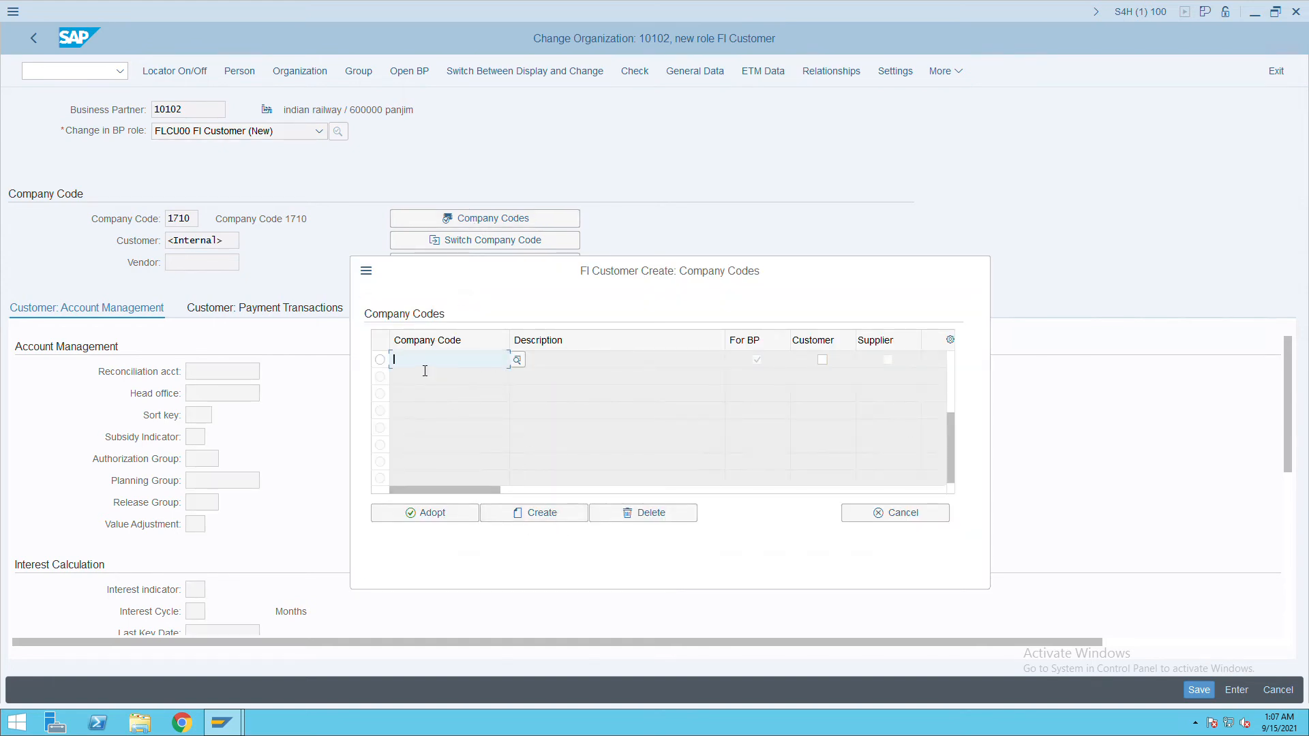
pyautogui.write('itc')
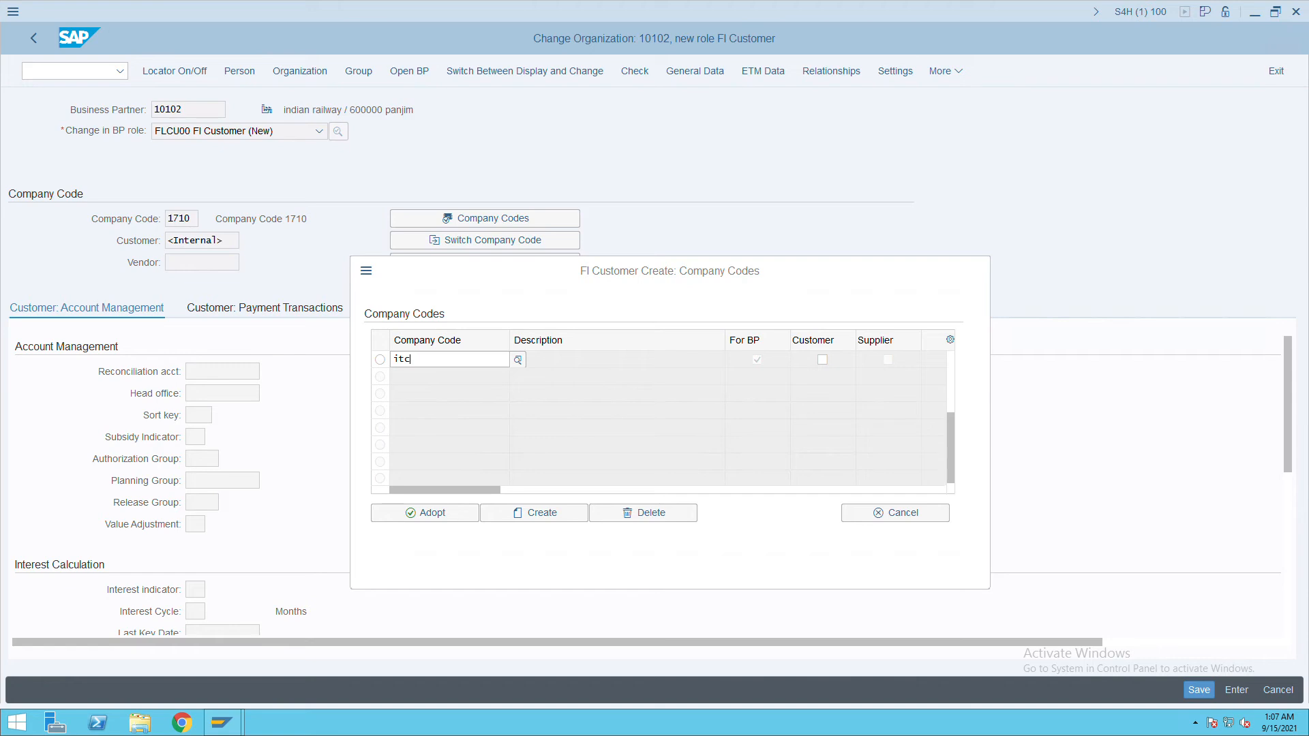
pyautogui.click(382, 365)
pyautogui.click(435, 518)
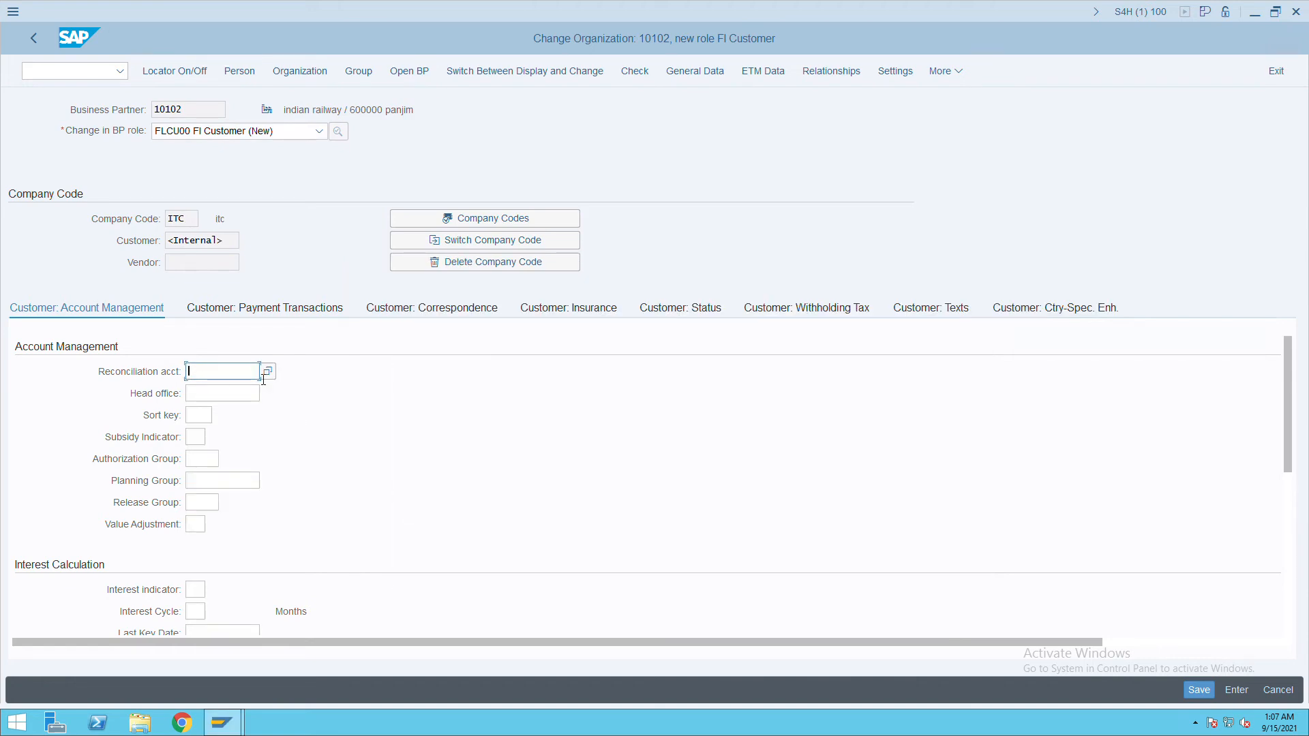
pyautogui.press('F4')
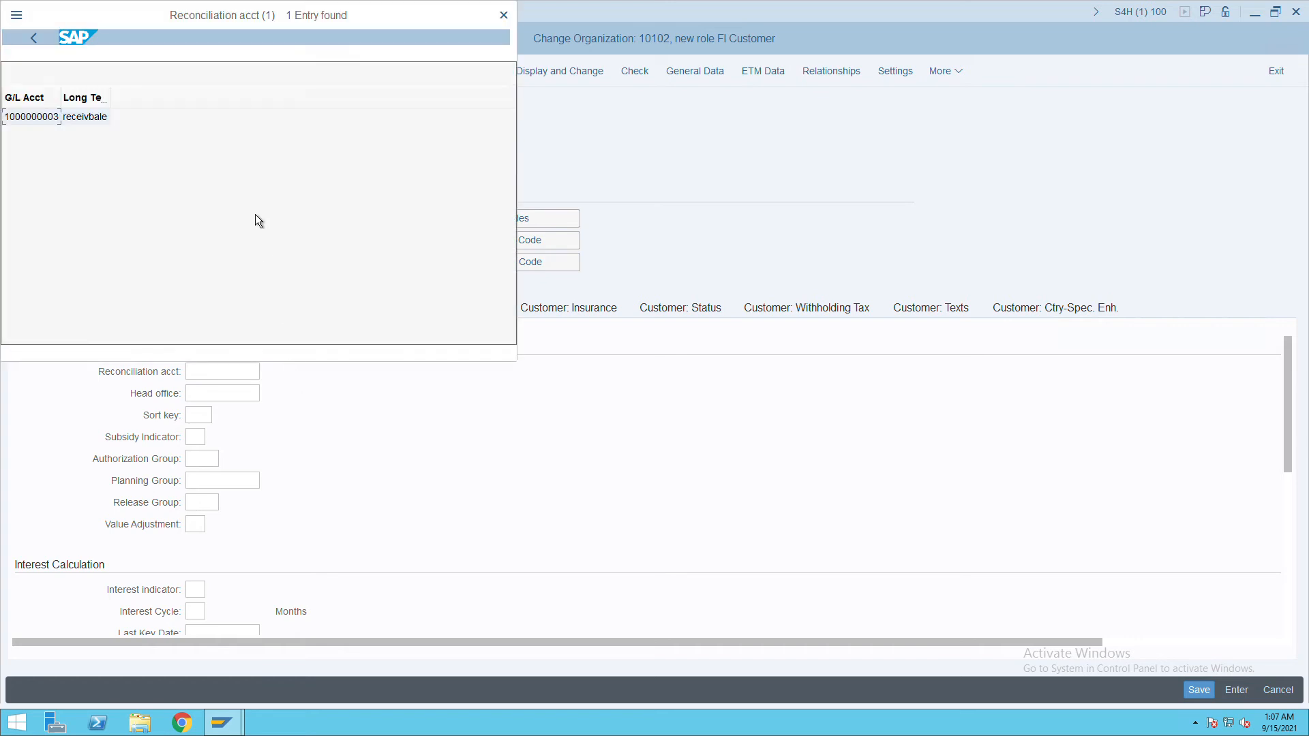
pyautogui.click(91, 127)
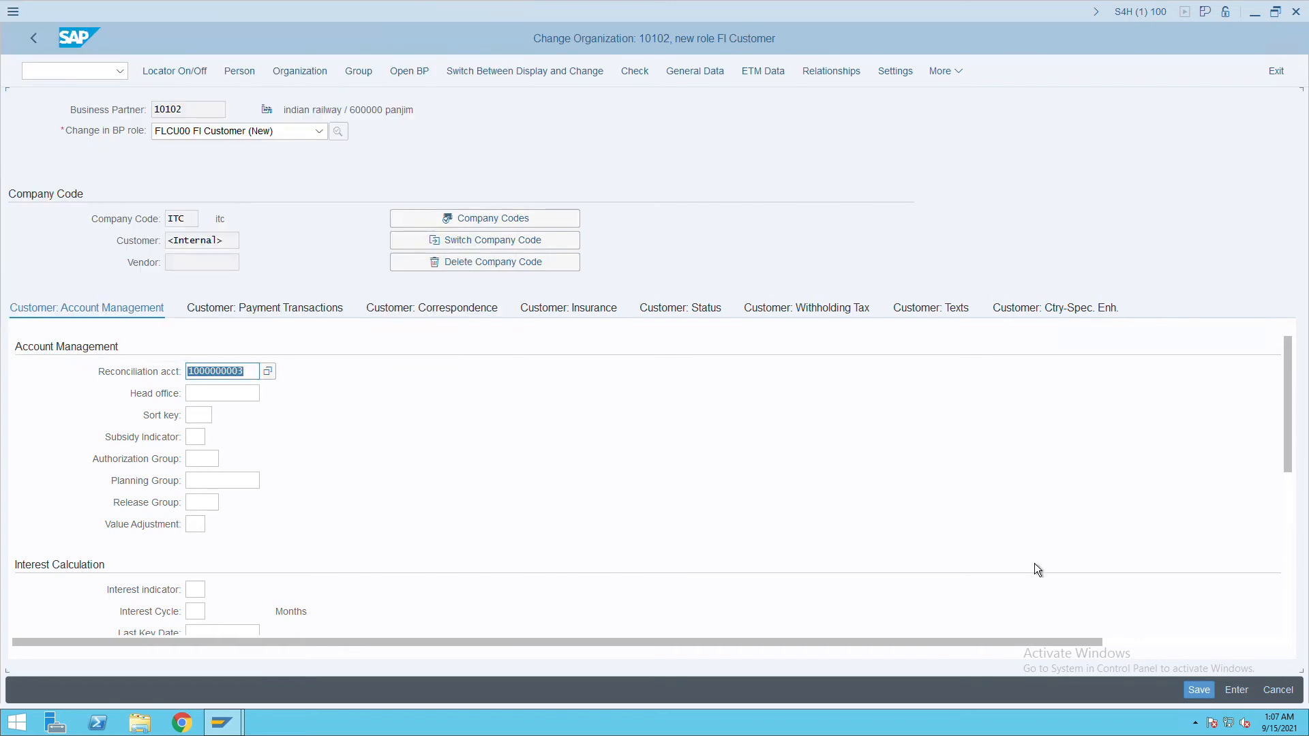
pyautogui.click(1200, 690)
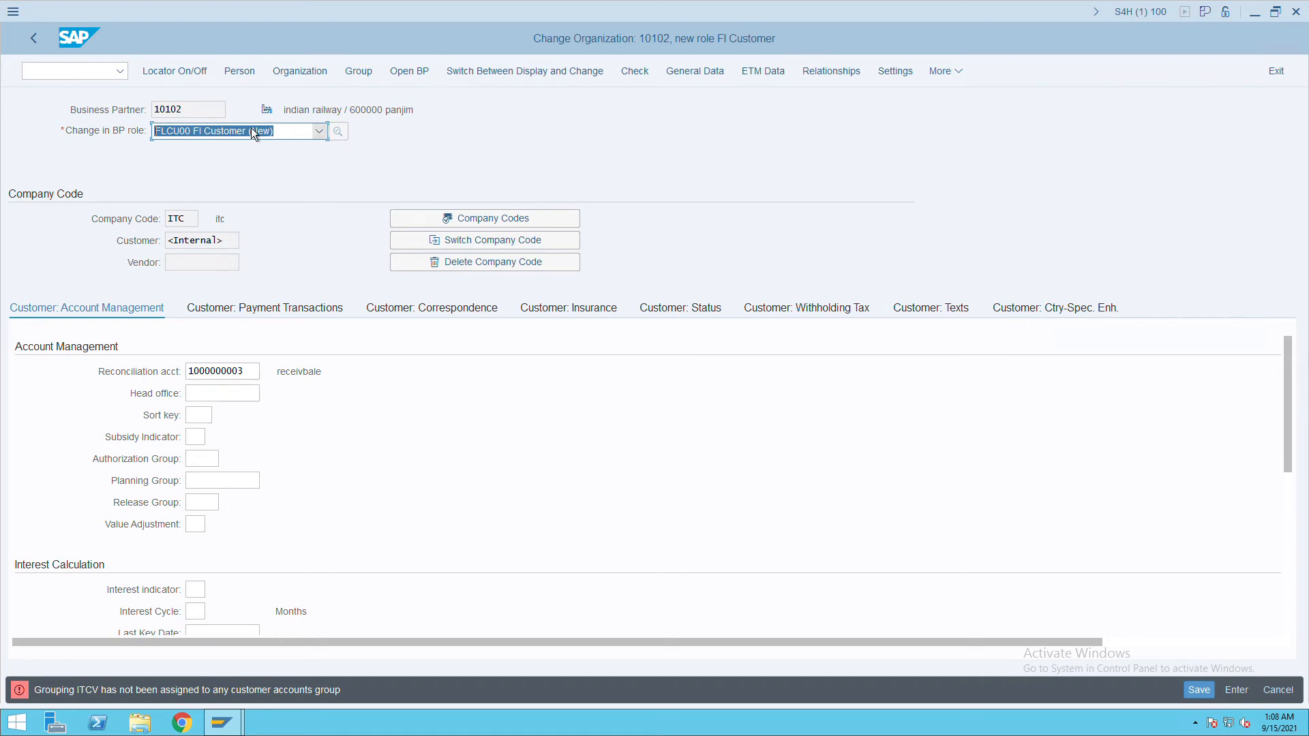
# Exit with /n and start transaction BP.
pyautogui.click(50, 78)
pyautogui.write('/n')
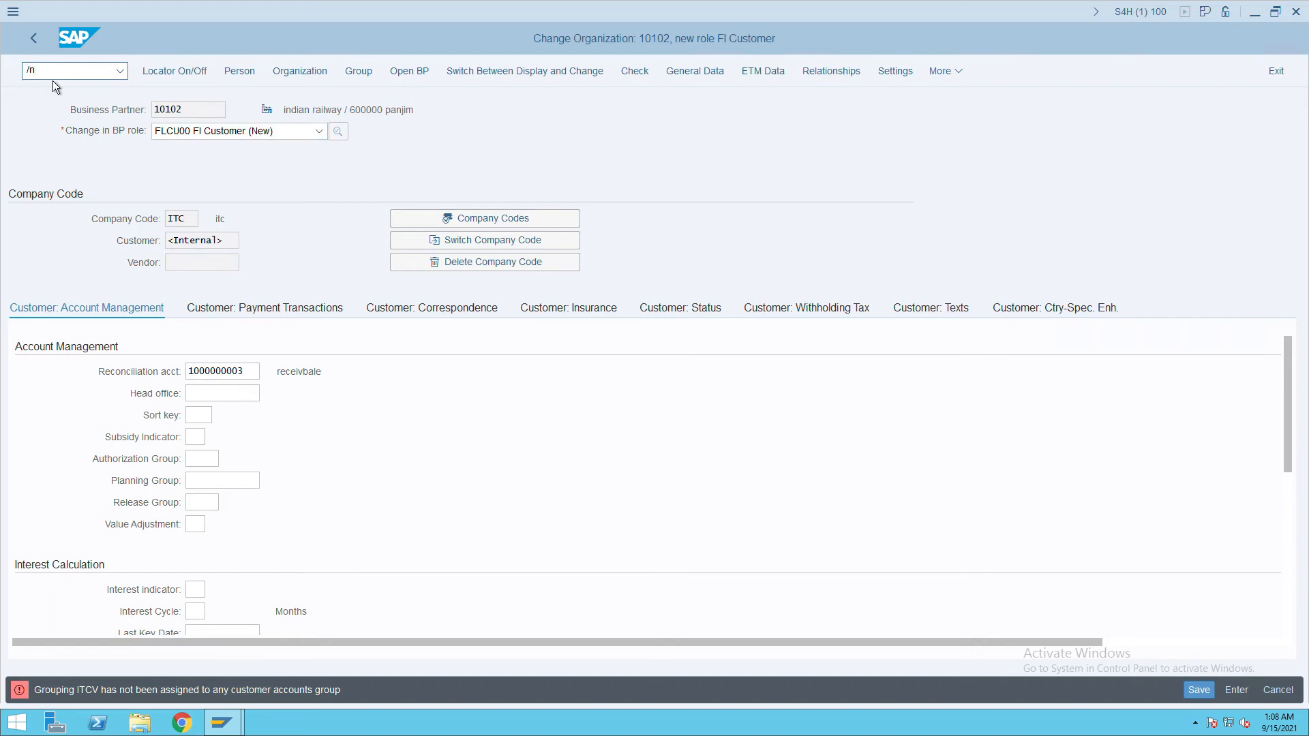
pyautogui.press('Return')
pyautogui.write('bp')
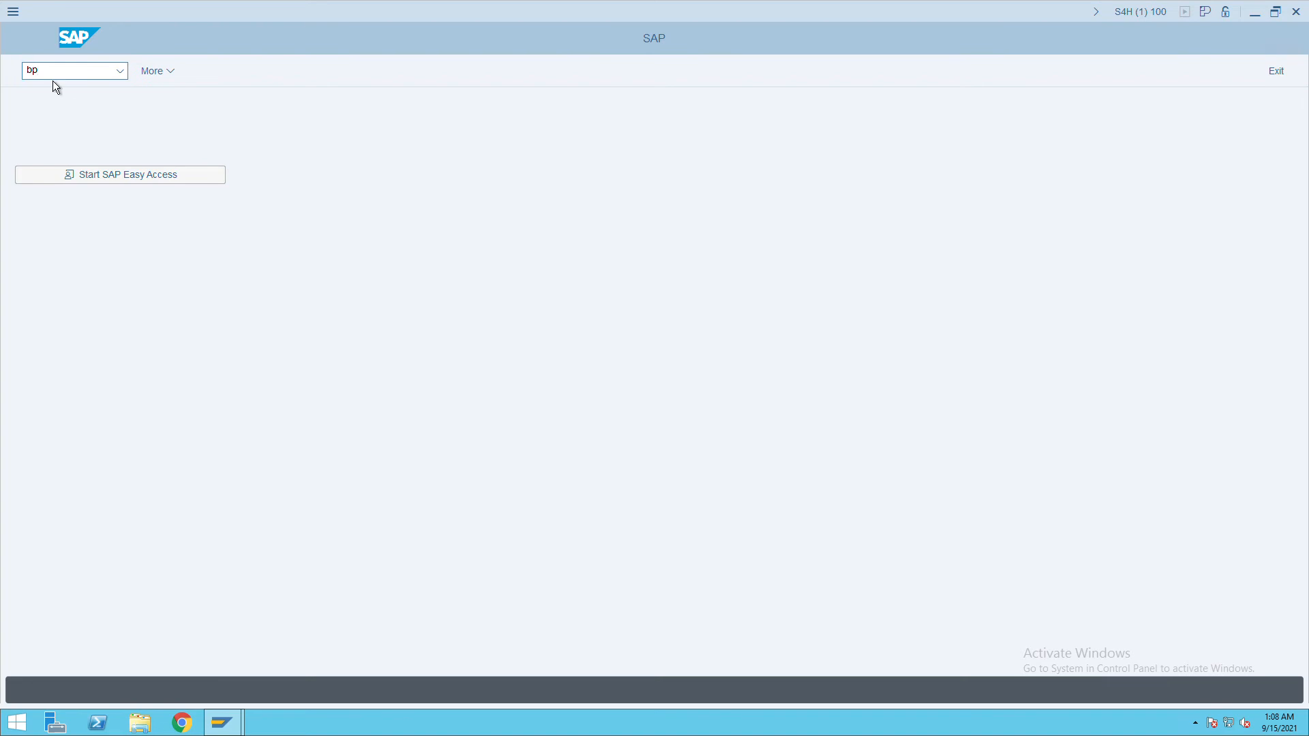
pyautogui.press('Return')
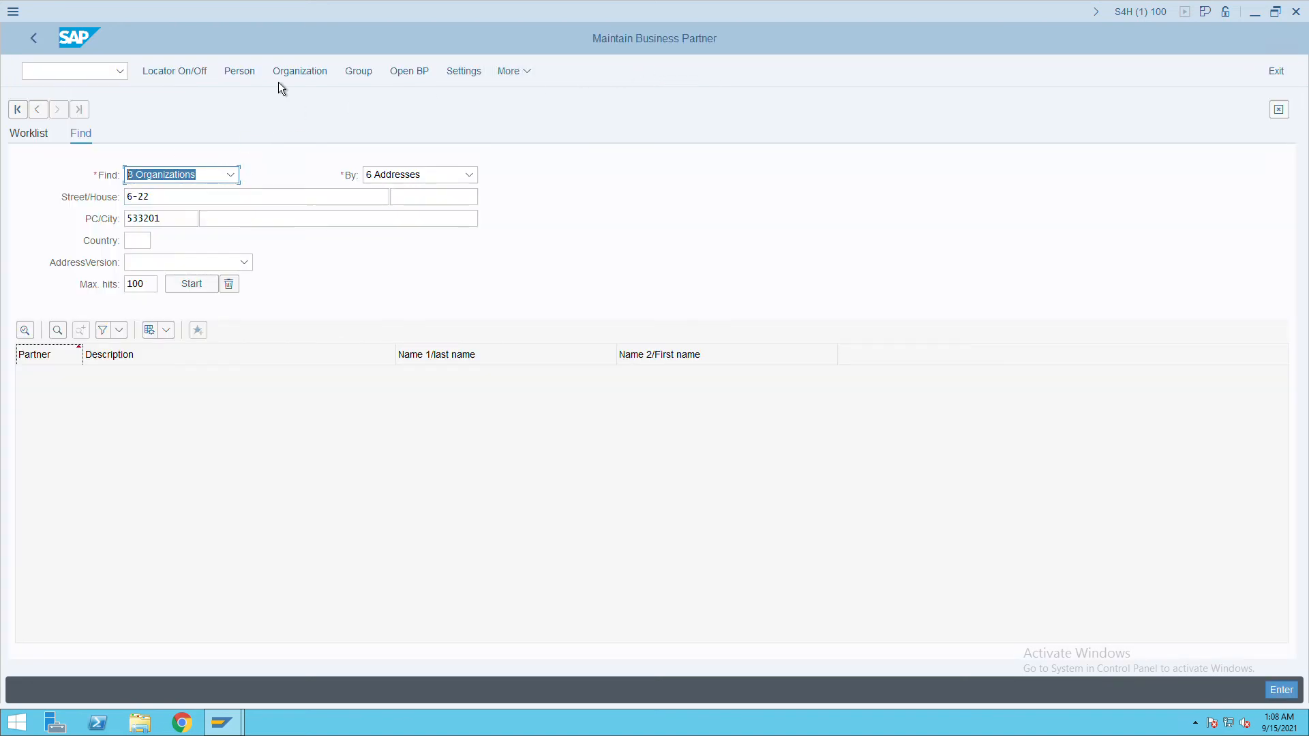
# Create a new organization with grouping ITCC itc cutomer and title 0003 Company.
pyautogui.click(303, 77)
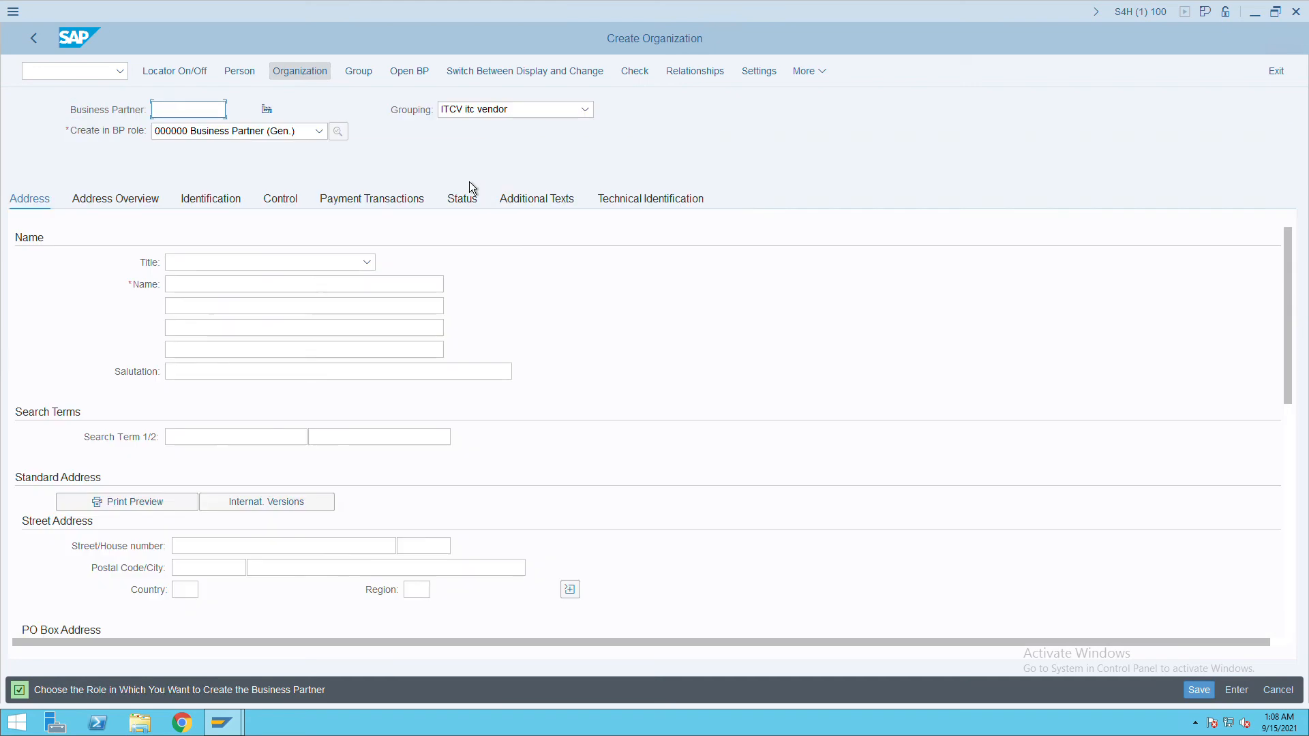
pyautogui.click(590, 119)
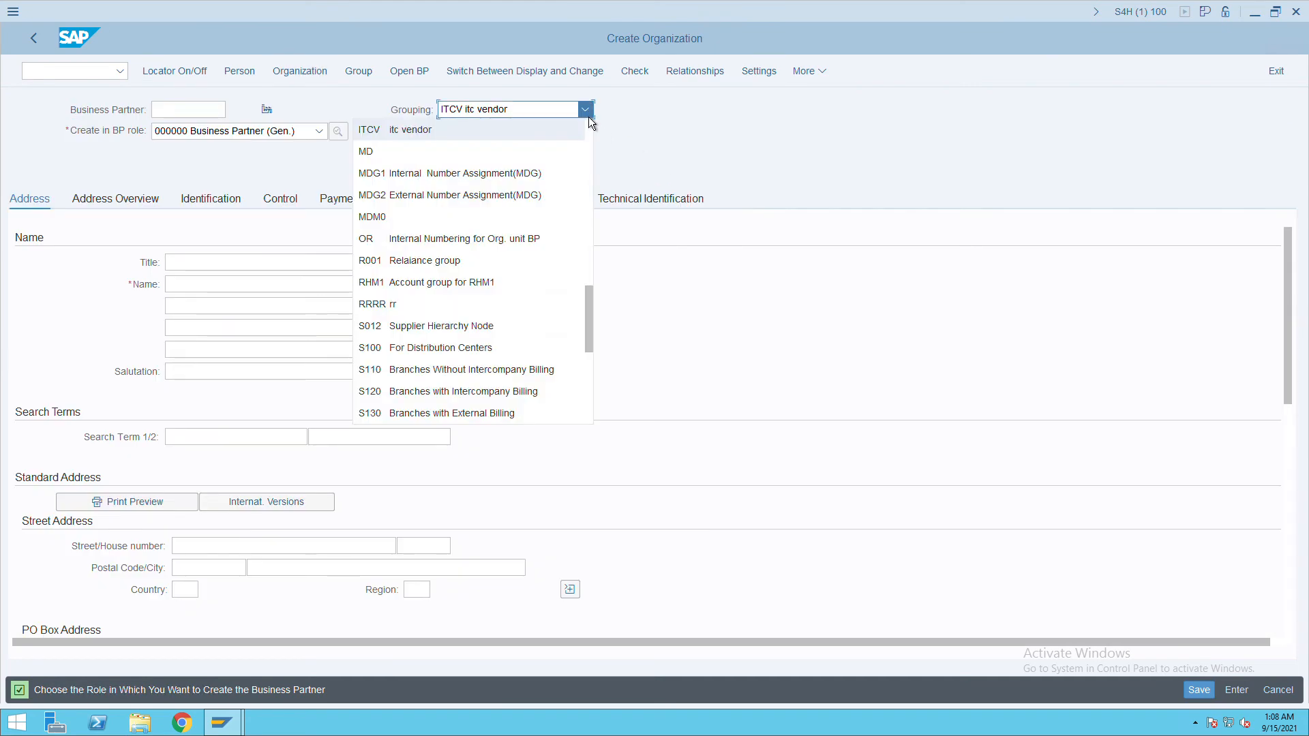
pyautogui.scroll(-5, 478, 310)
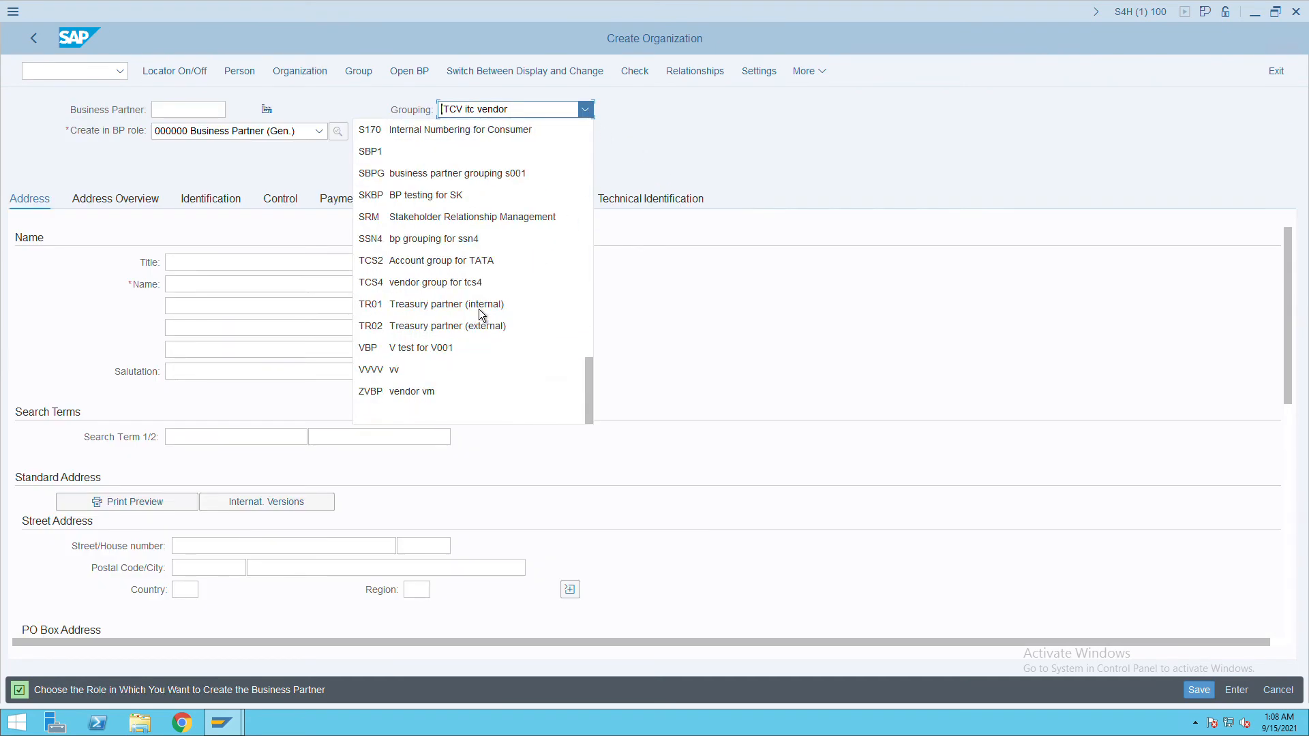
pyautogui.scroll(1, 479, 313)
pyautogui.scroll(2, 479, 313)
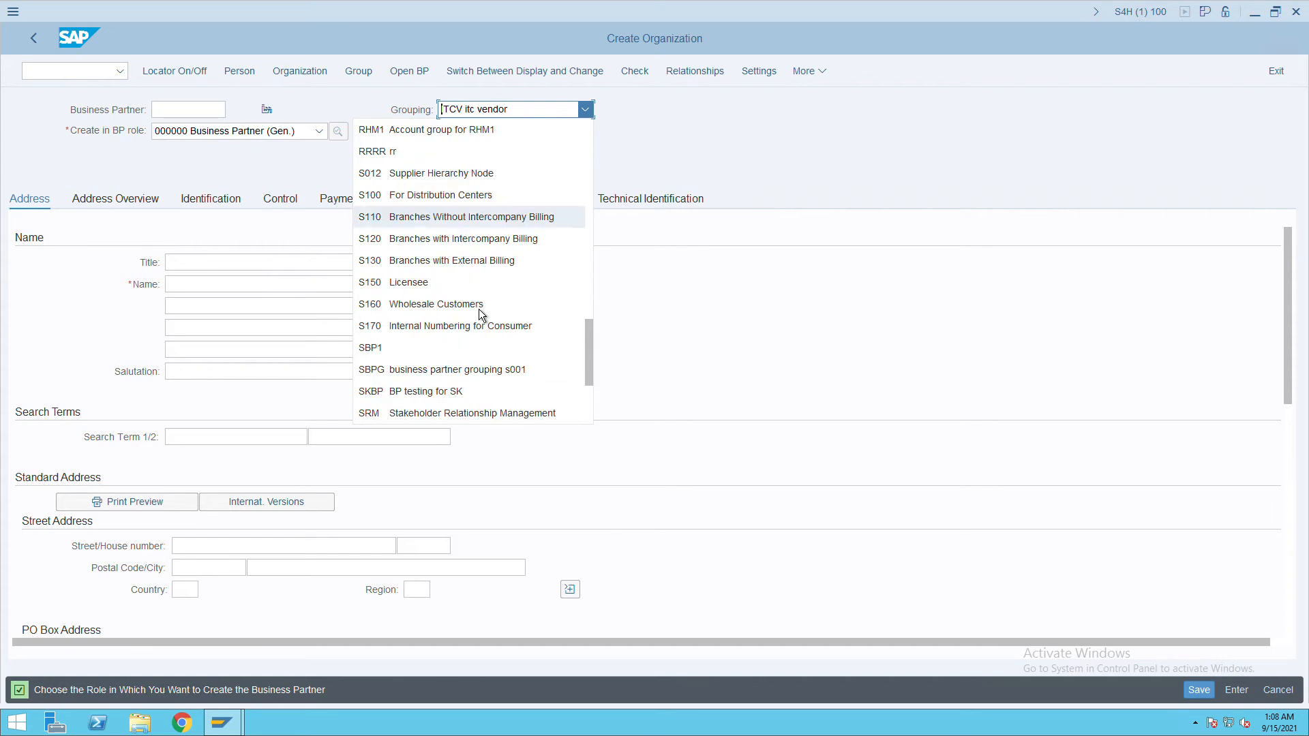
pyautogui.scroll(10, 482, 315)
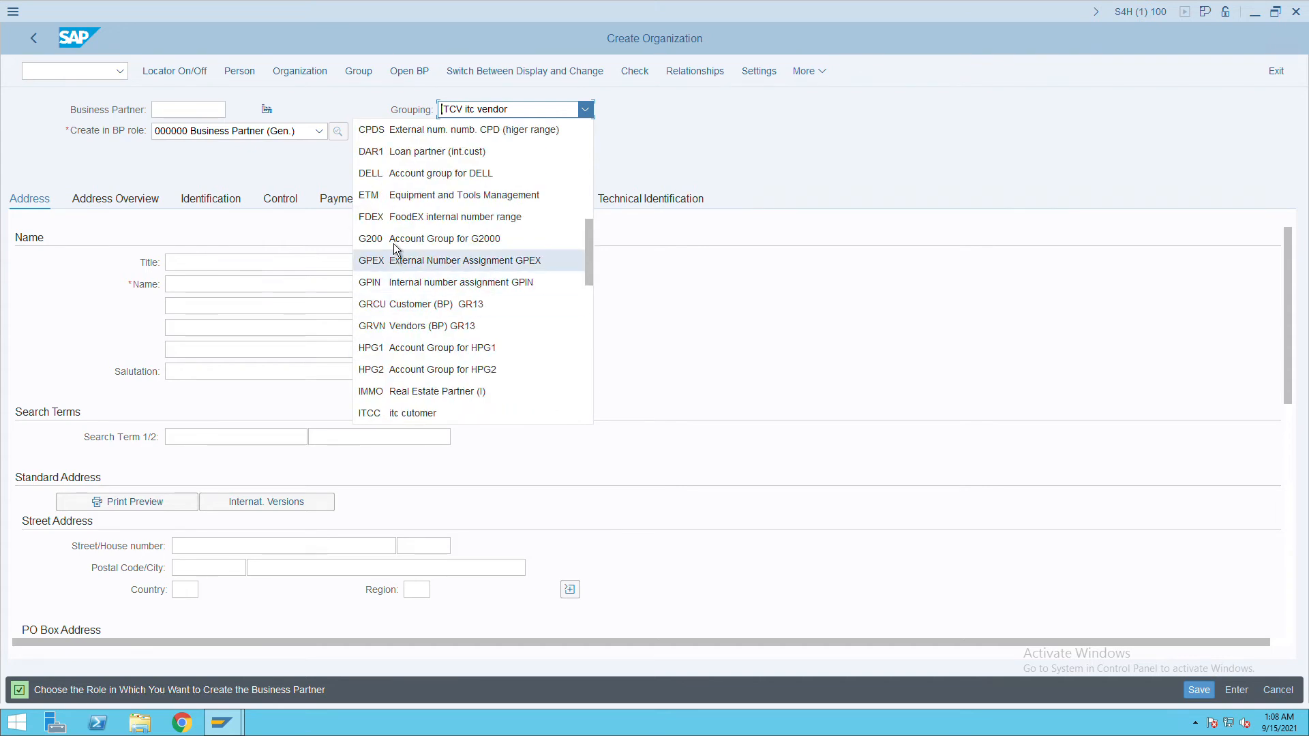
pyautogui.click(421, 417)
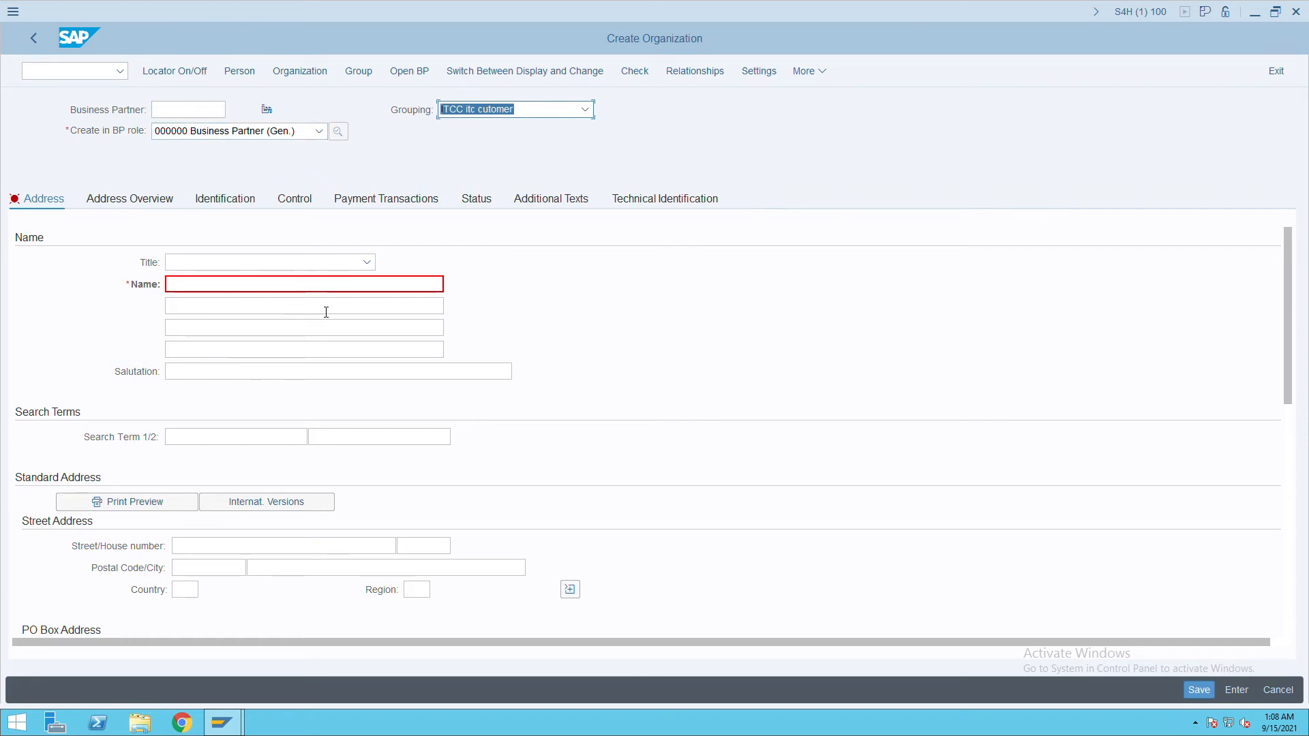
pyautogui.click(369, 265)
pyautogui.click(277, 294)
# Name the organization 'indian railway'.
pyautogui.click(260, 290)
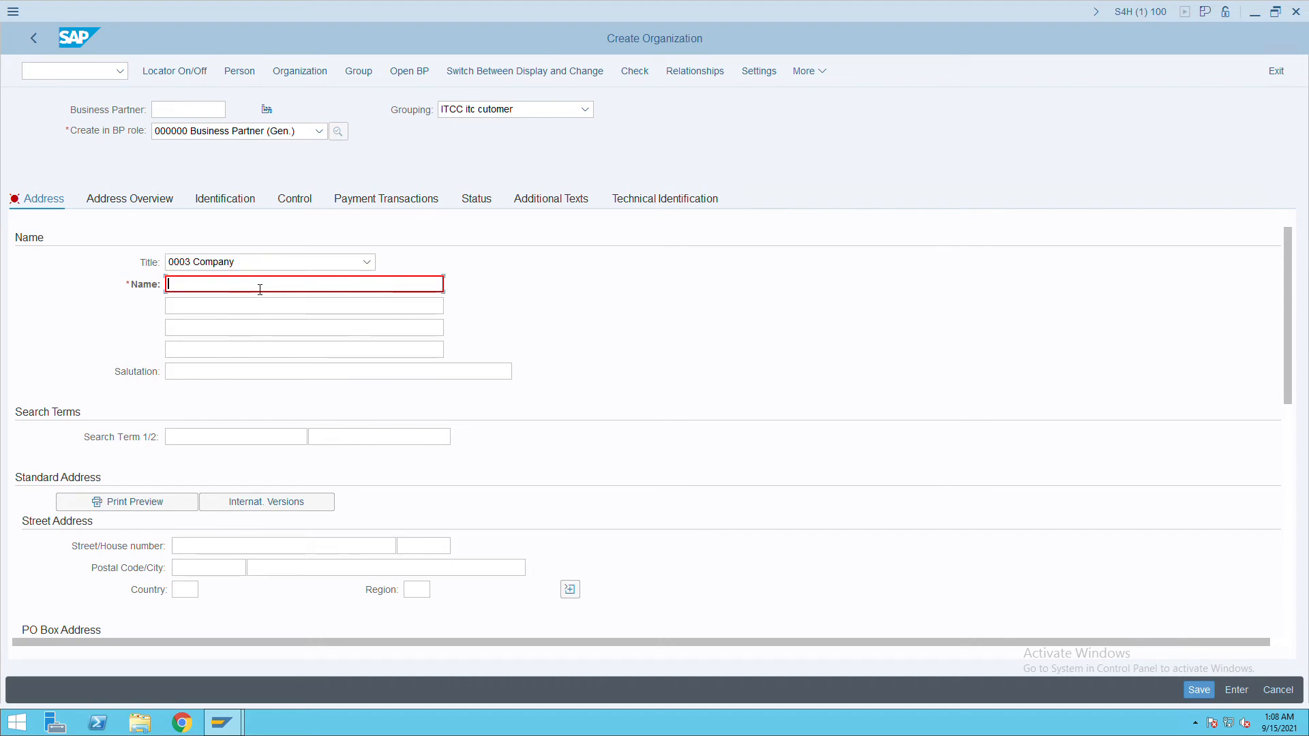
pyautogui.write('i')
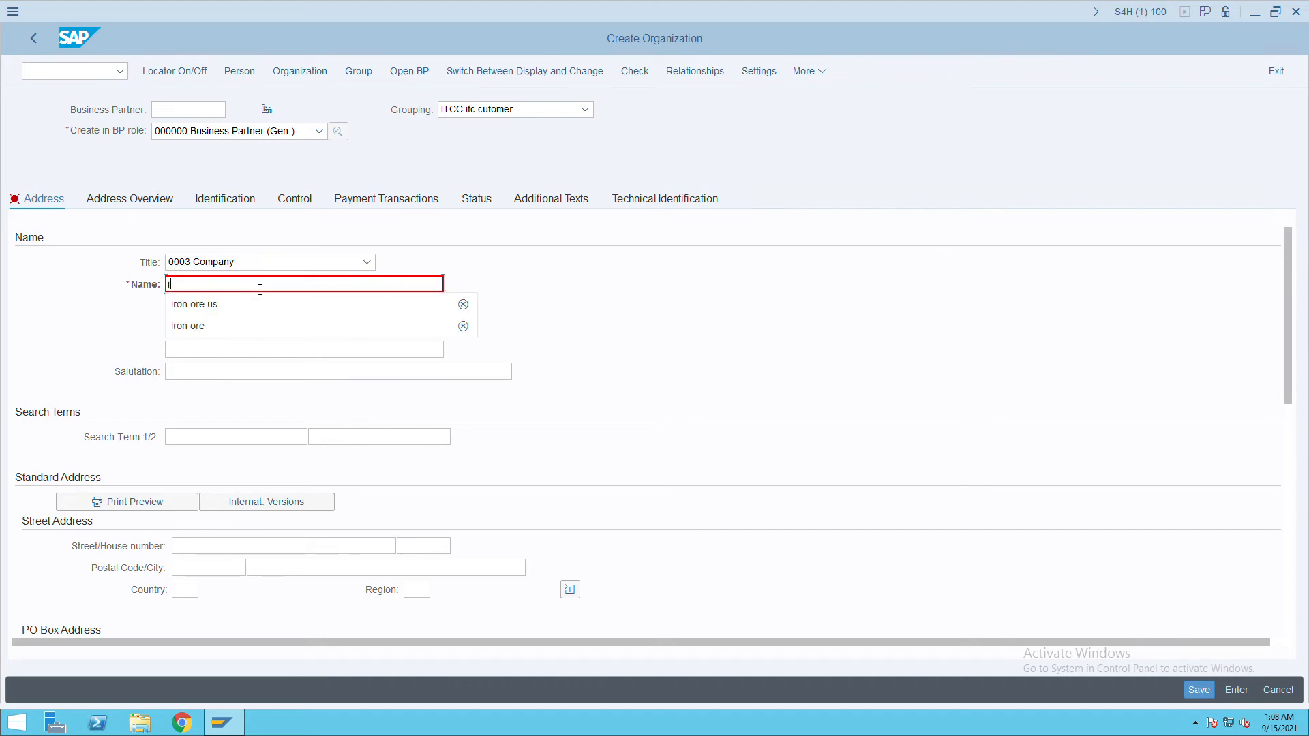
pyautogui.write('ndian ria')
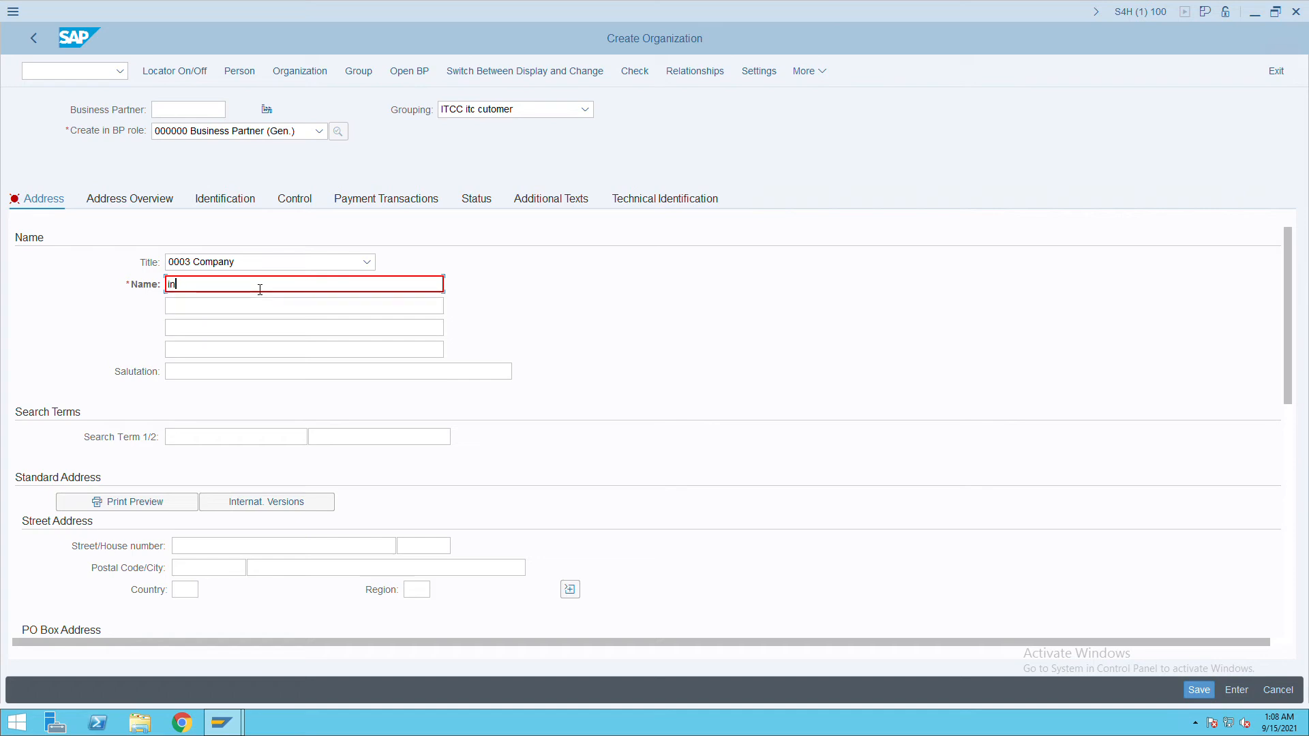
pyautogui.press('BackSpace')
pyautogui.press('BackSpace')
pyautogui.write('ailway')
pyautogui.click(210, 441)
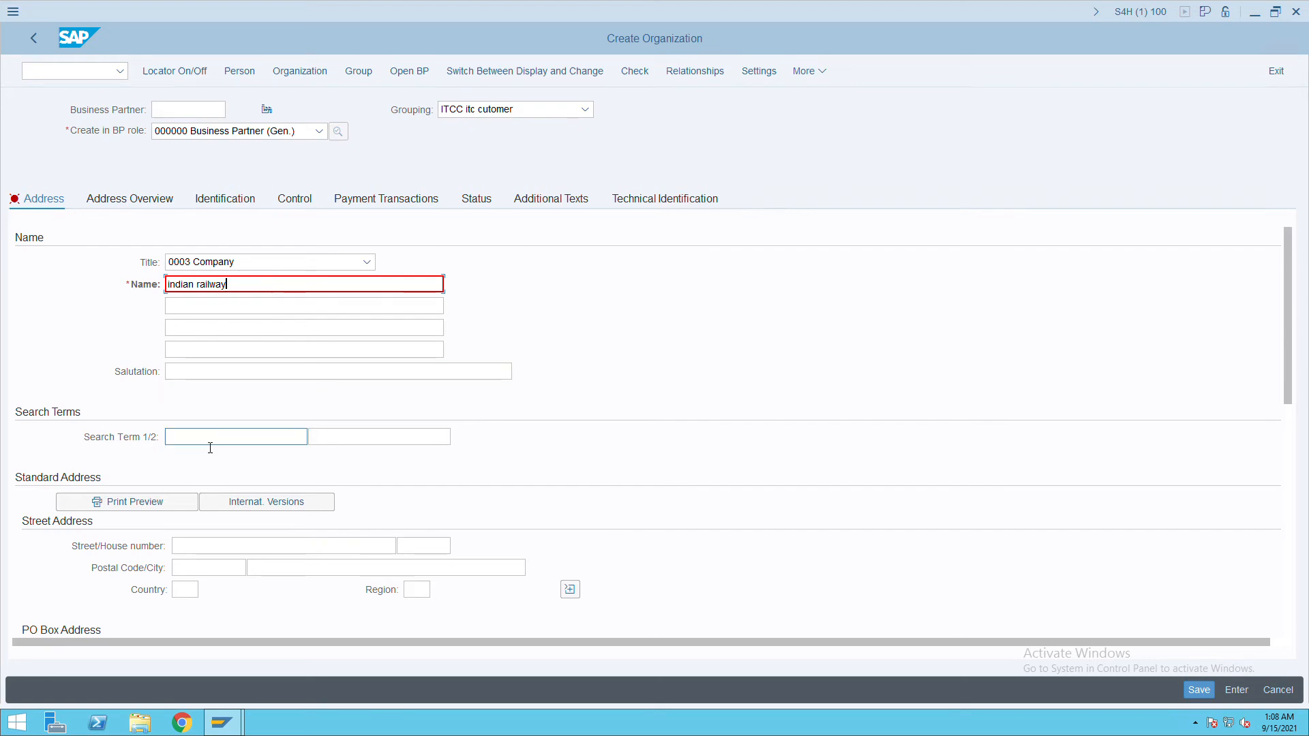
# Enter search term 'rail', street 'rail', house number 3001, postal code 600000, city panjim.
pyautogui.write('rail')
pyautogui.click(213, 550)
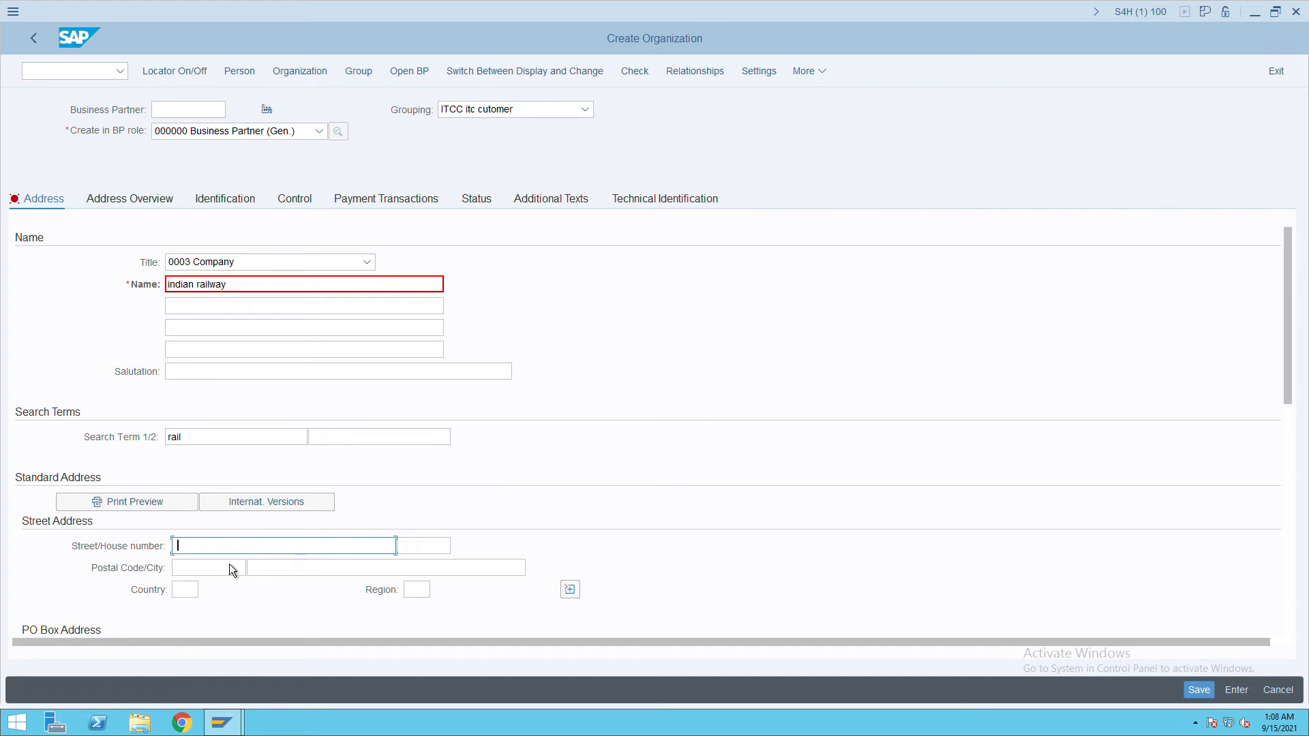
pyautogui.write('ra')
pyautogui.press('BackSpace')
pyautogui.write('il')
pyautogui.press('Tab')
pyautogui.write('3001')
pyautogui.press('Tab')
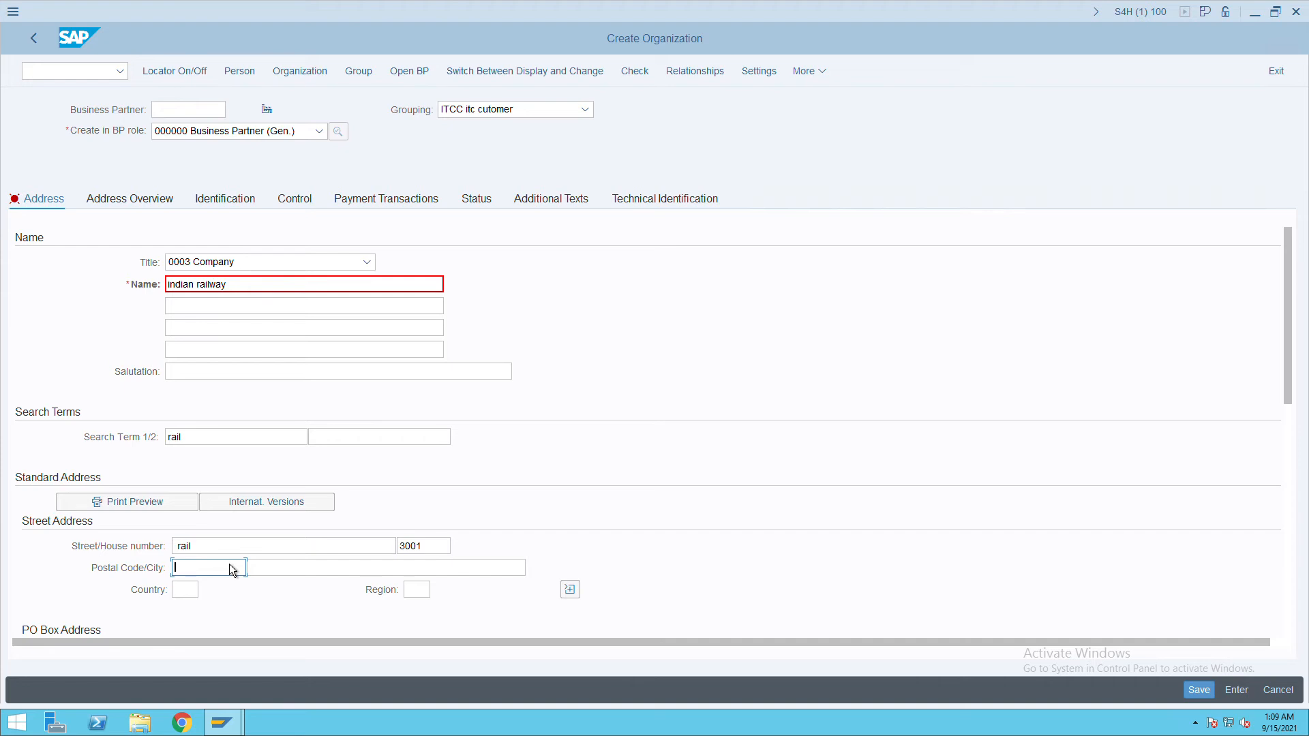
pyautogui.write('600000')
pyautogui.press('Tab')
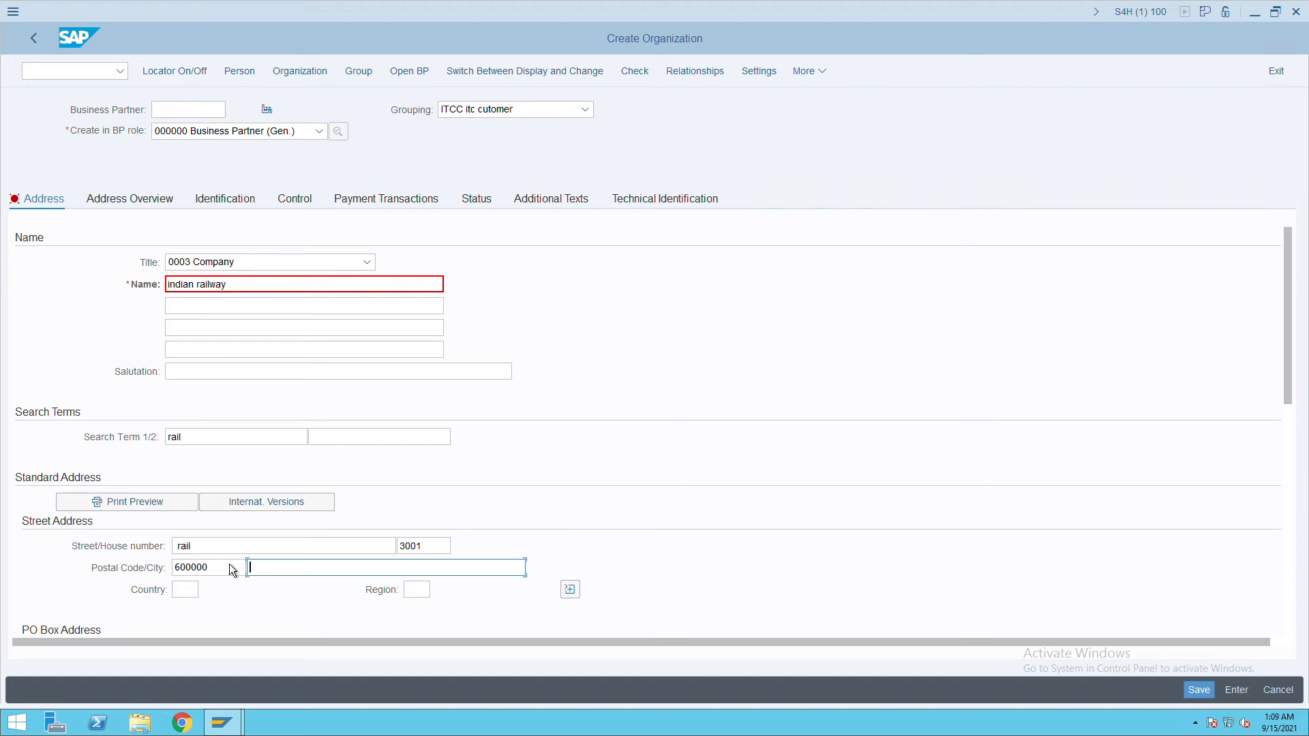
pyautogui.write('panjim')
# Set the country to IN and the region to Goa.
pyautogui.press('Tab')
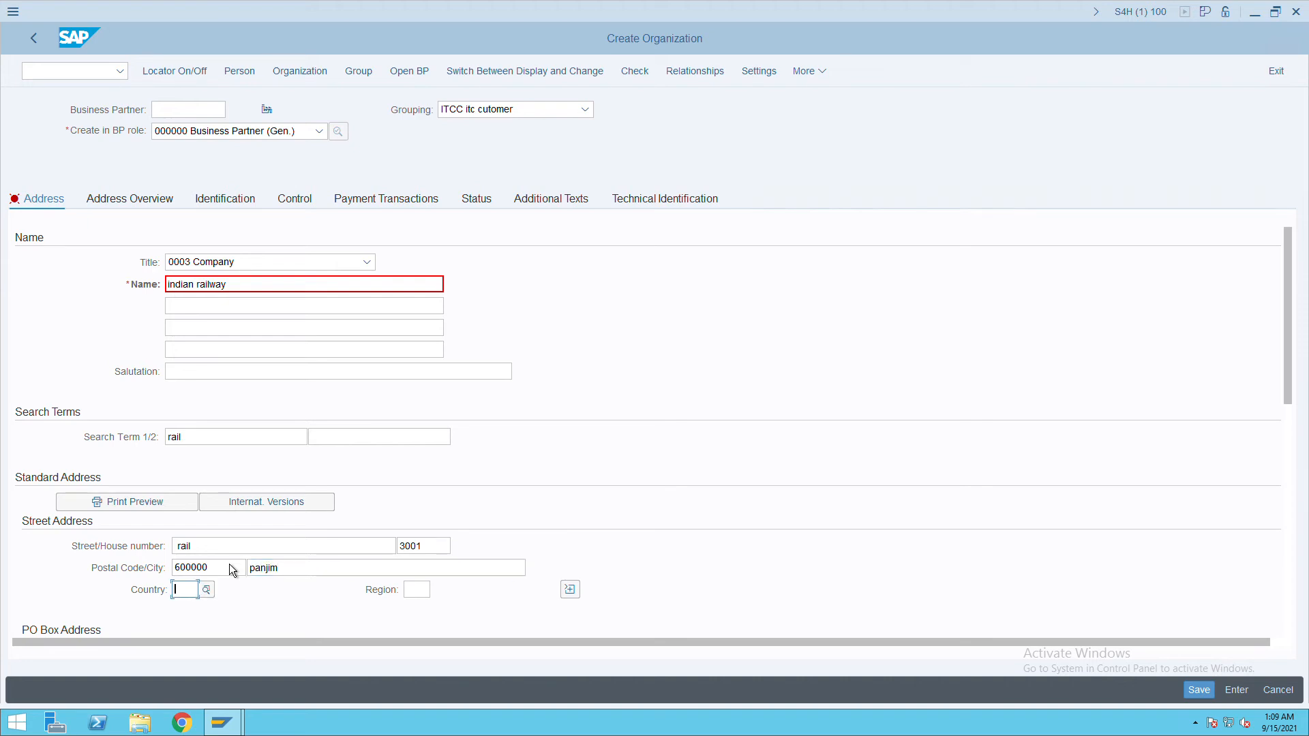
pyautogui.write('in')
pyautogui.press('Tab')
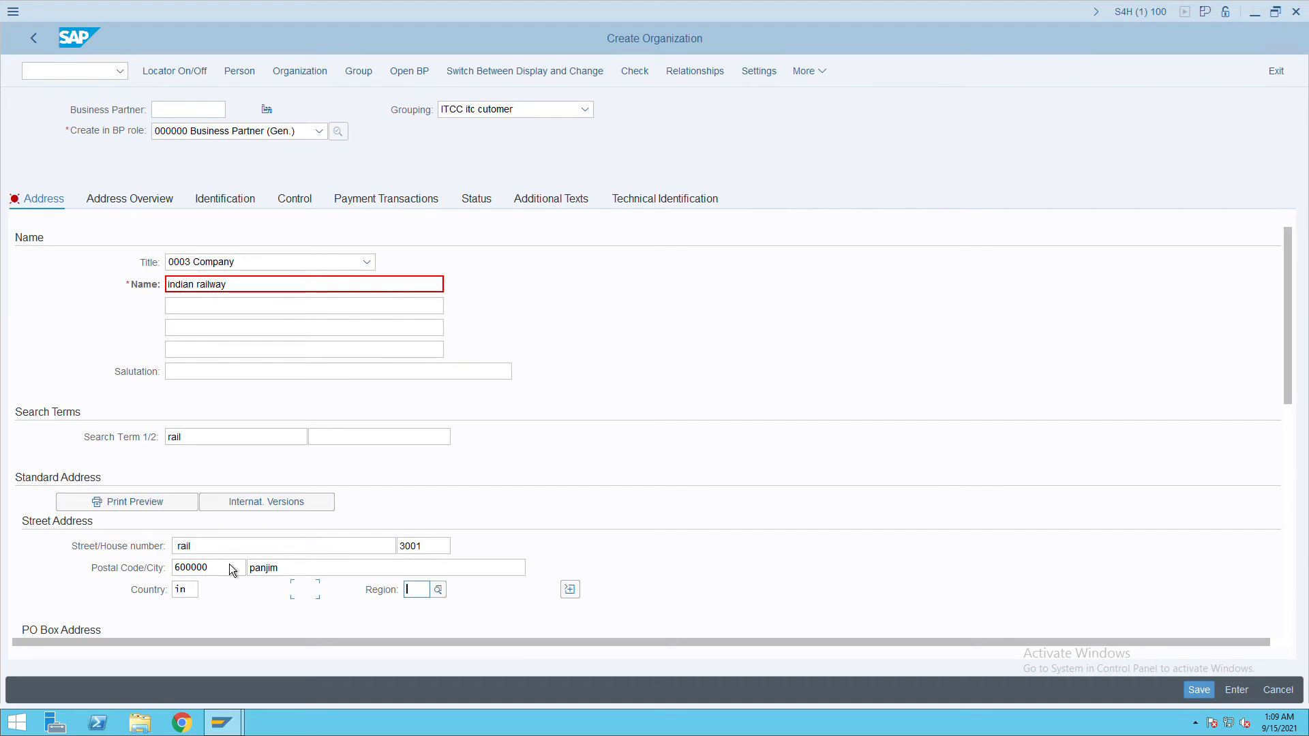
pyautogui.write('ga')
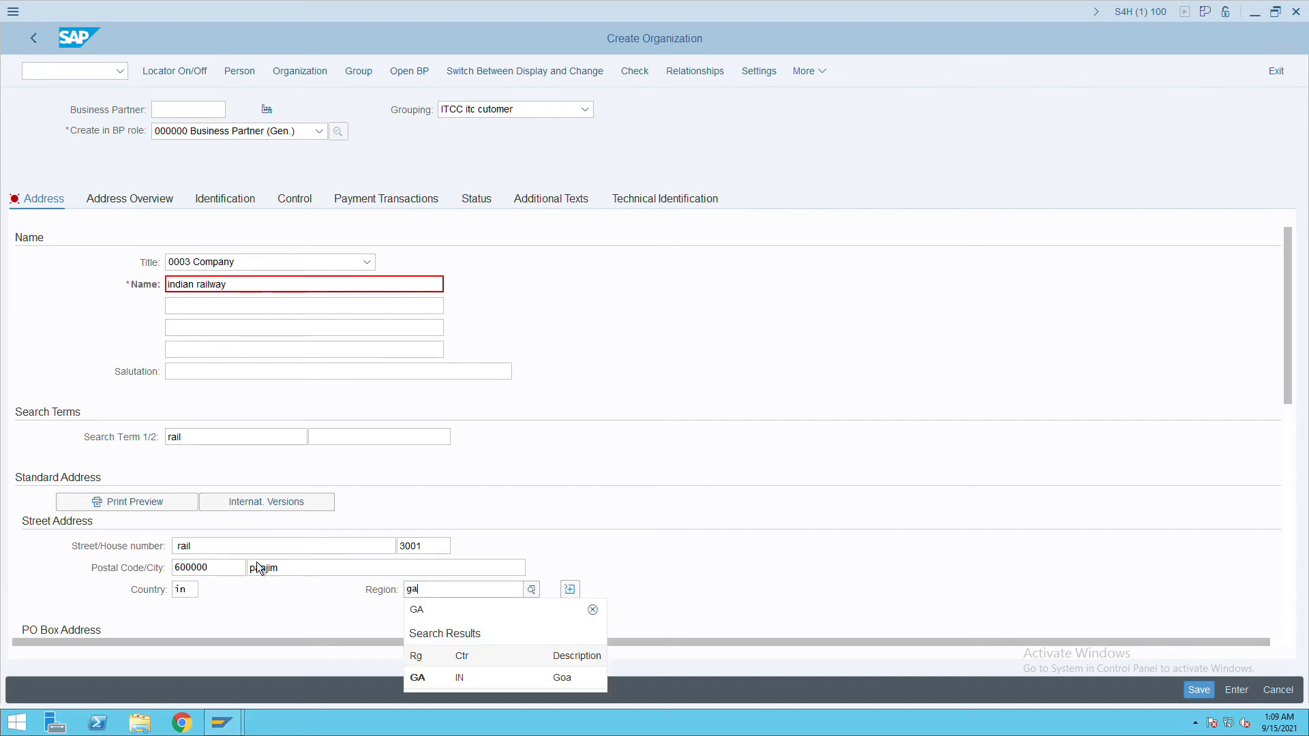
pyautogui.click(441, 684)
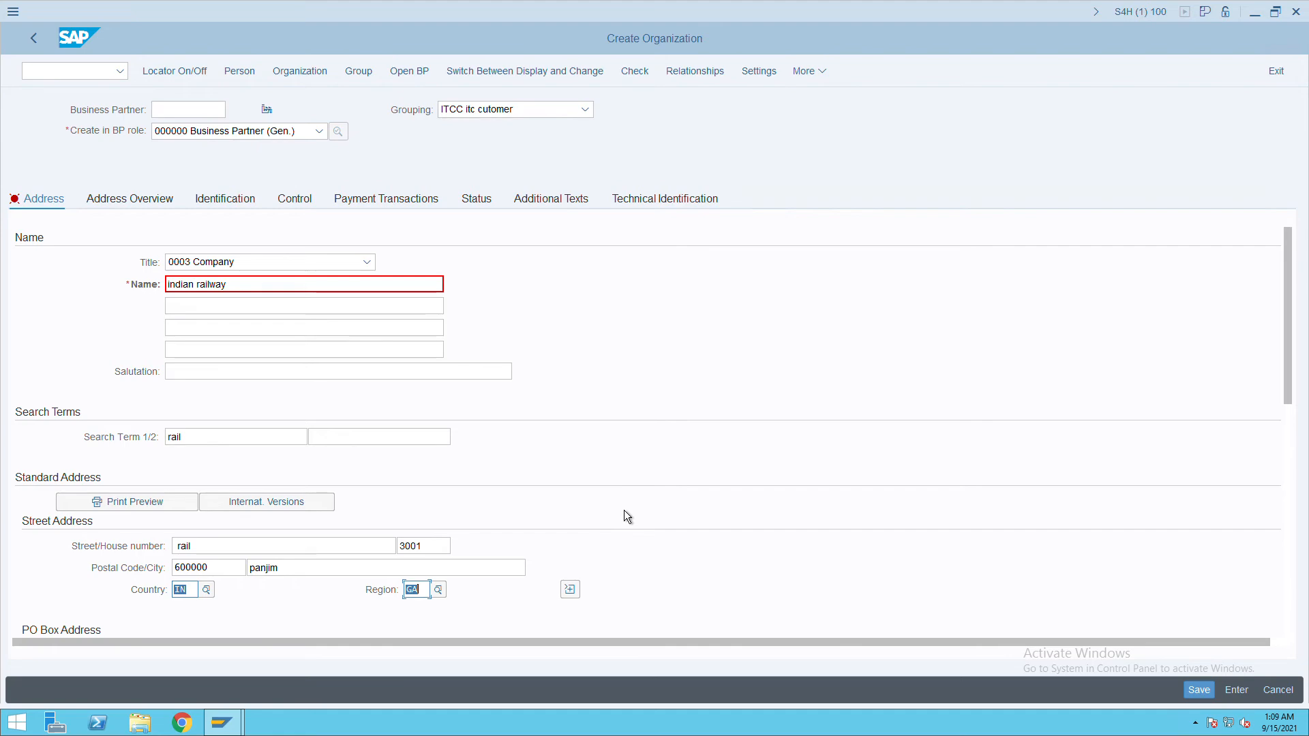
# Choose EN English as the language and save the organization.
pyautogui.scroll(-5, 624, 510)
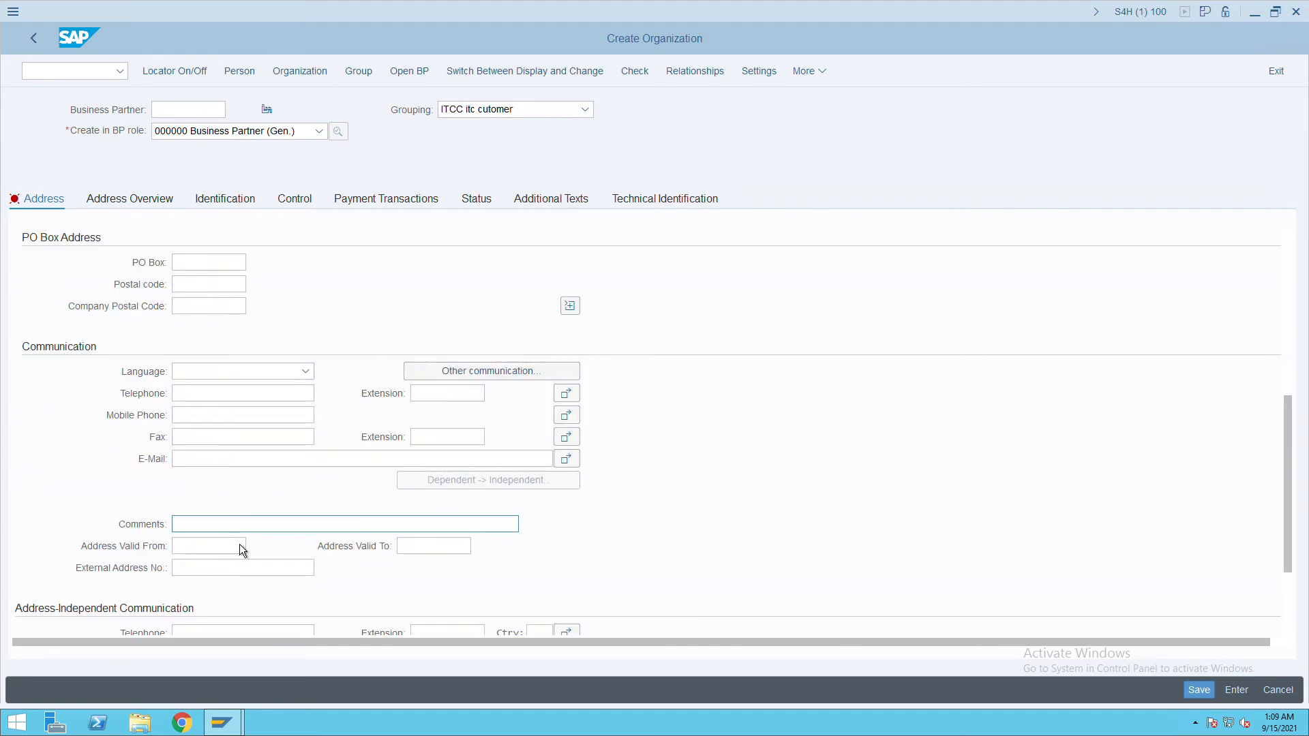
pyautogui.scroll(-2, 239, 544)
pyautogui.scroll(4, 244, 460)
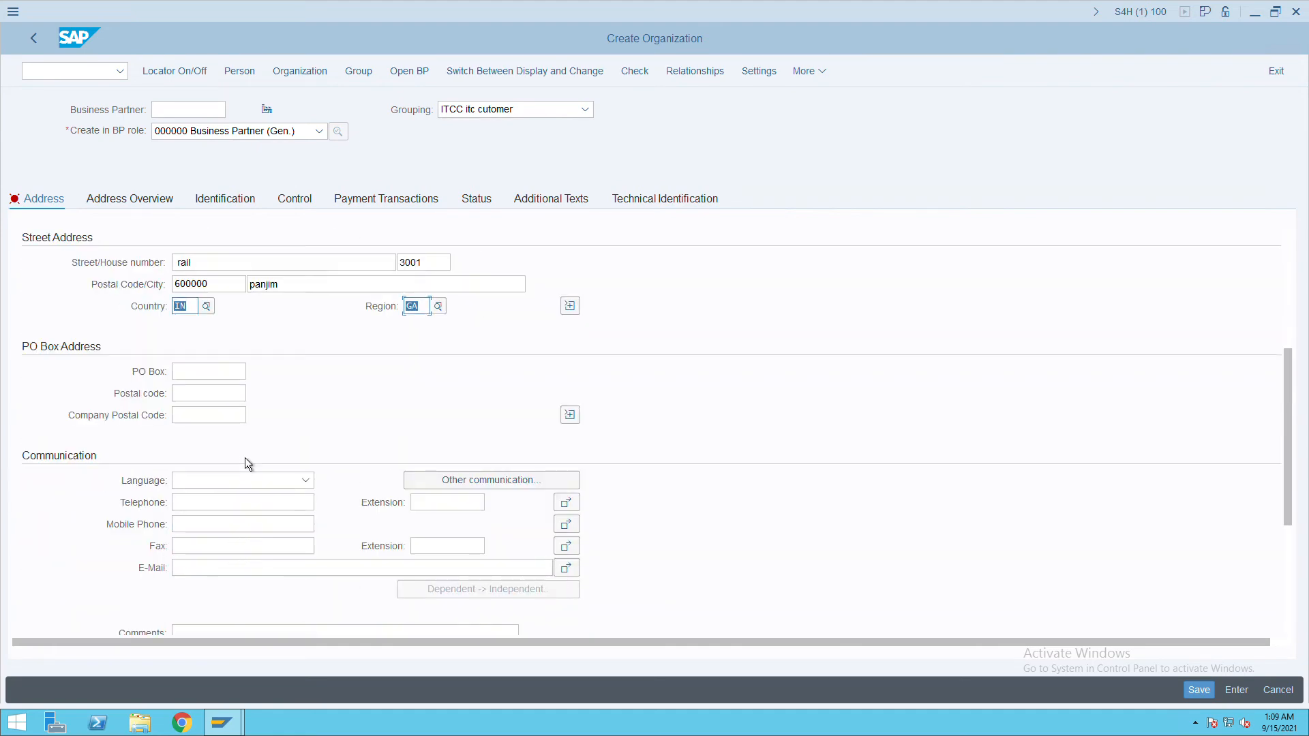
pyautogui.scroll(2, 244, 463)
pyautogui.click(305, 614)
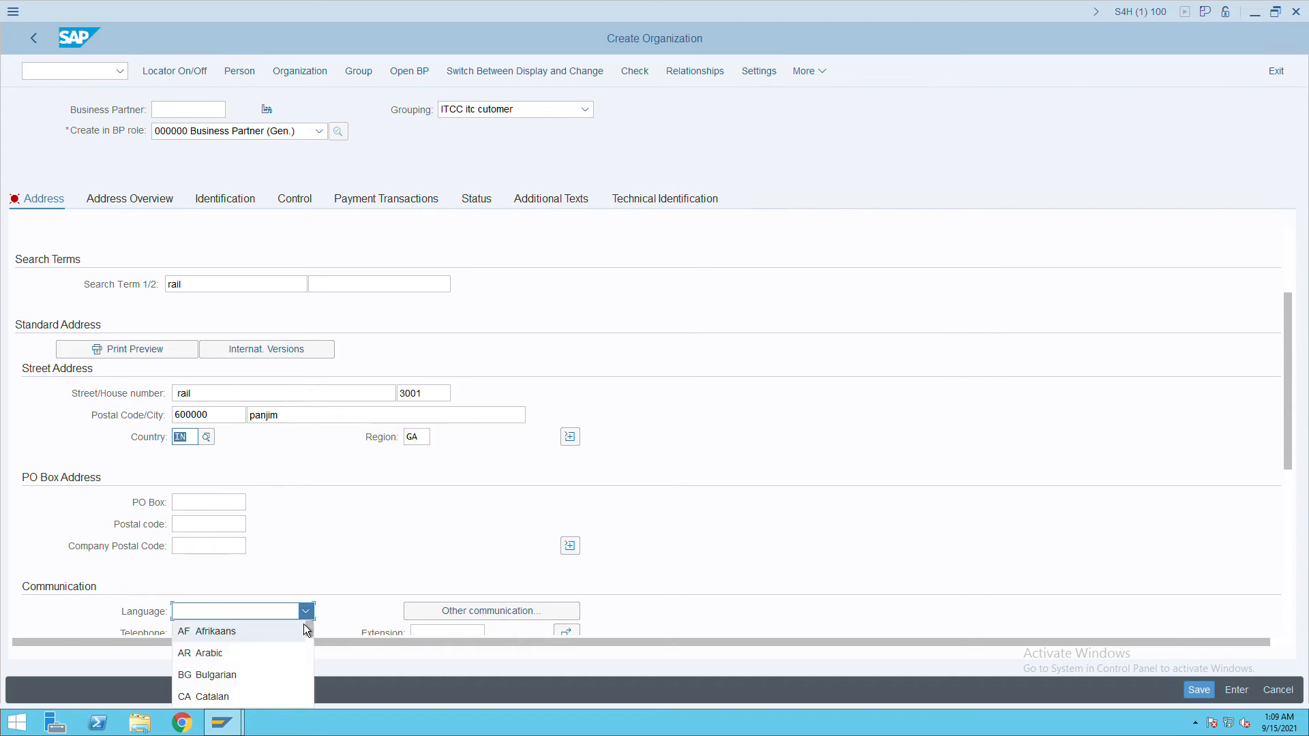
pyautogui.write('en')
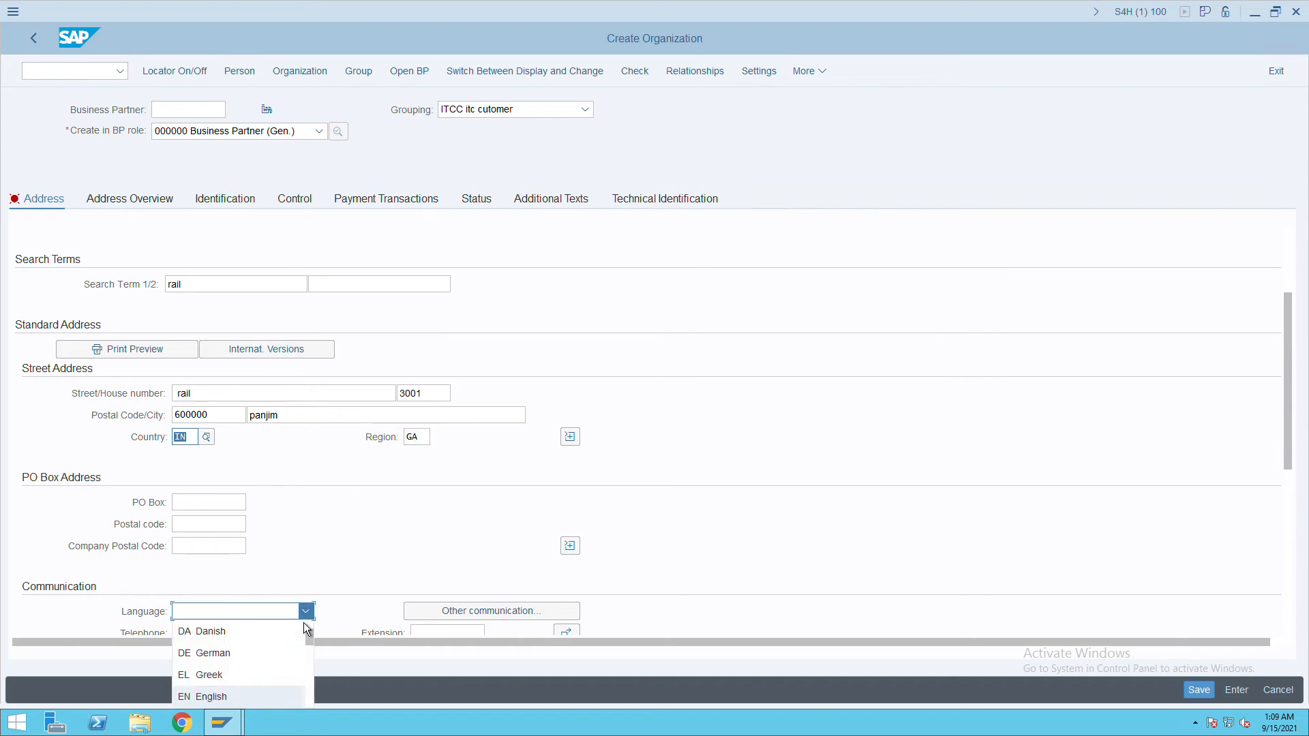
pyautogui.click(247, 703)
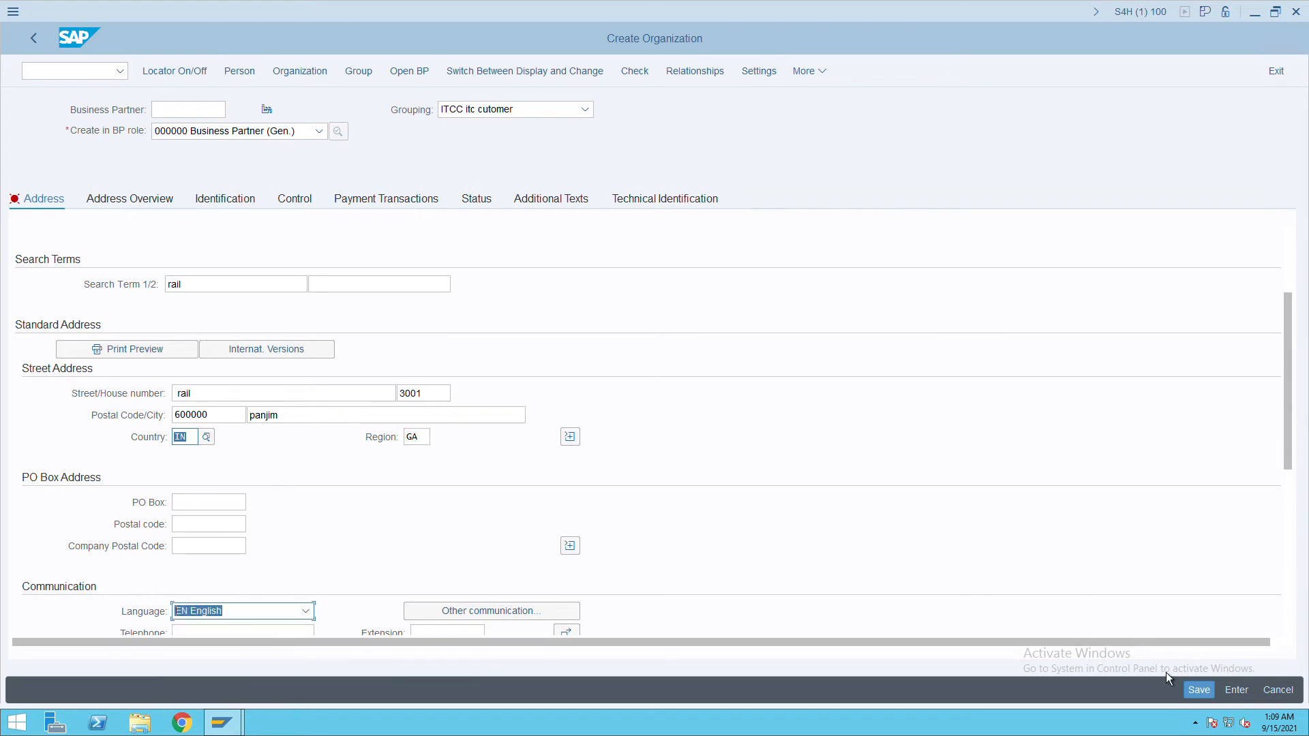
pyautogui.click(1200, 693)
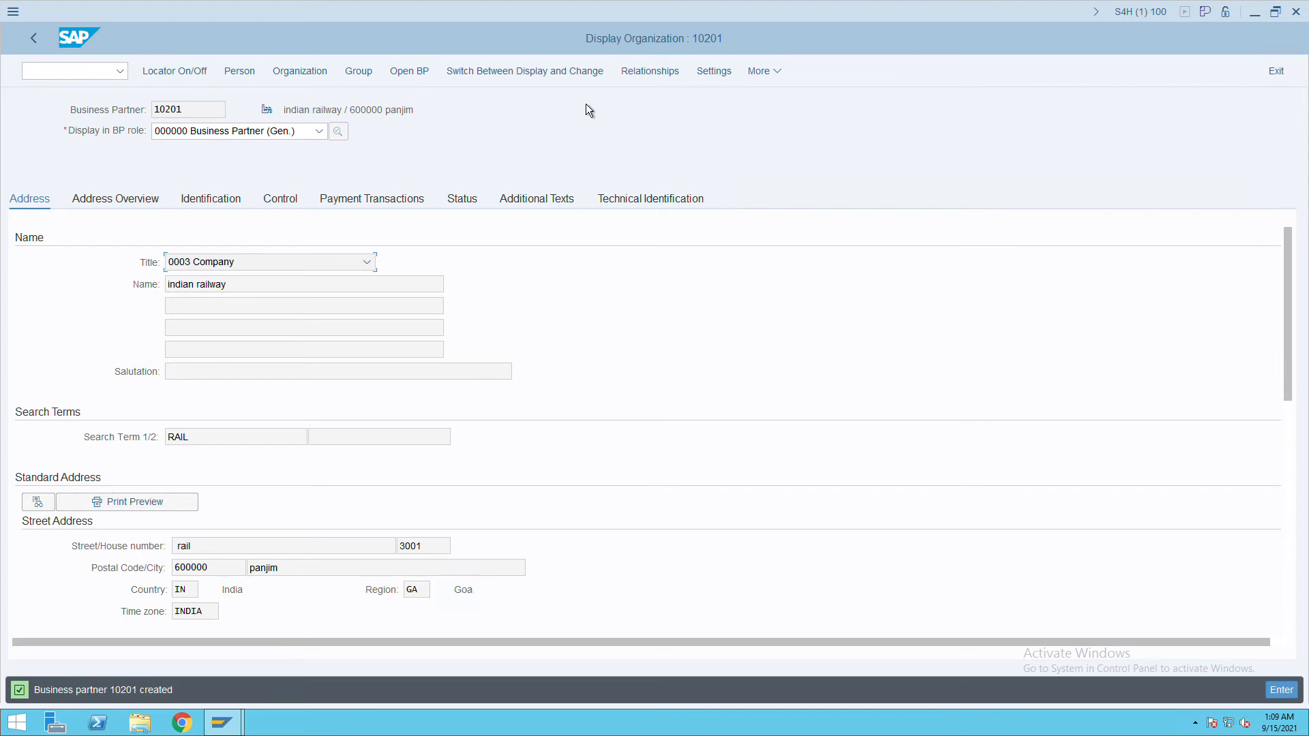
# Switch partner 10201 to change mode, add role FLCU00 FI Customer, and open Company Code data.
pyautogui.click(520, 79)
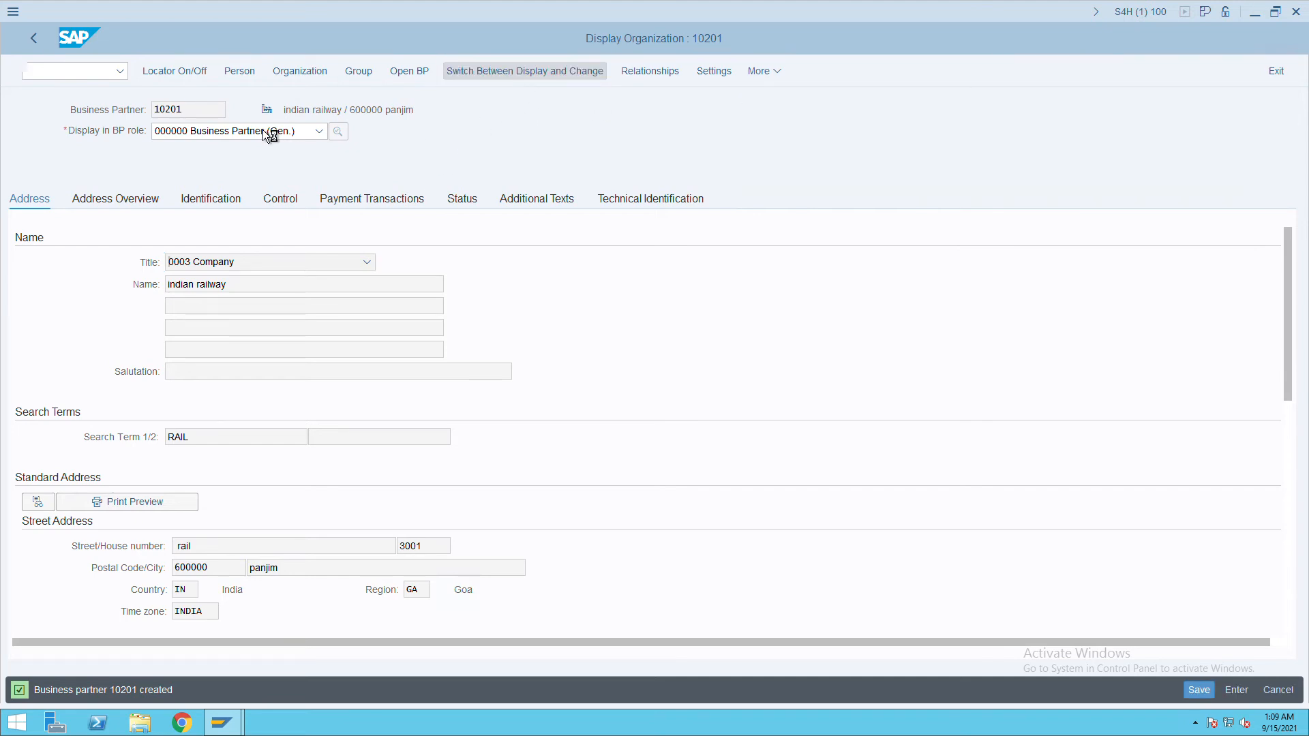
pyautogui.click(322, 137)
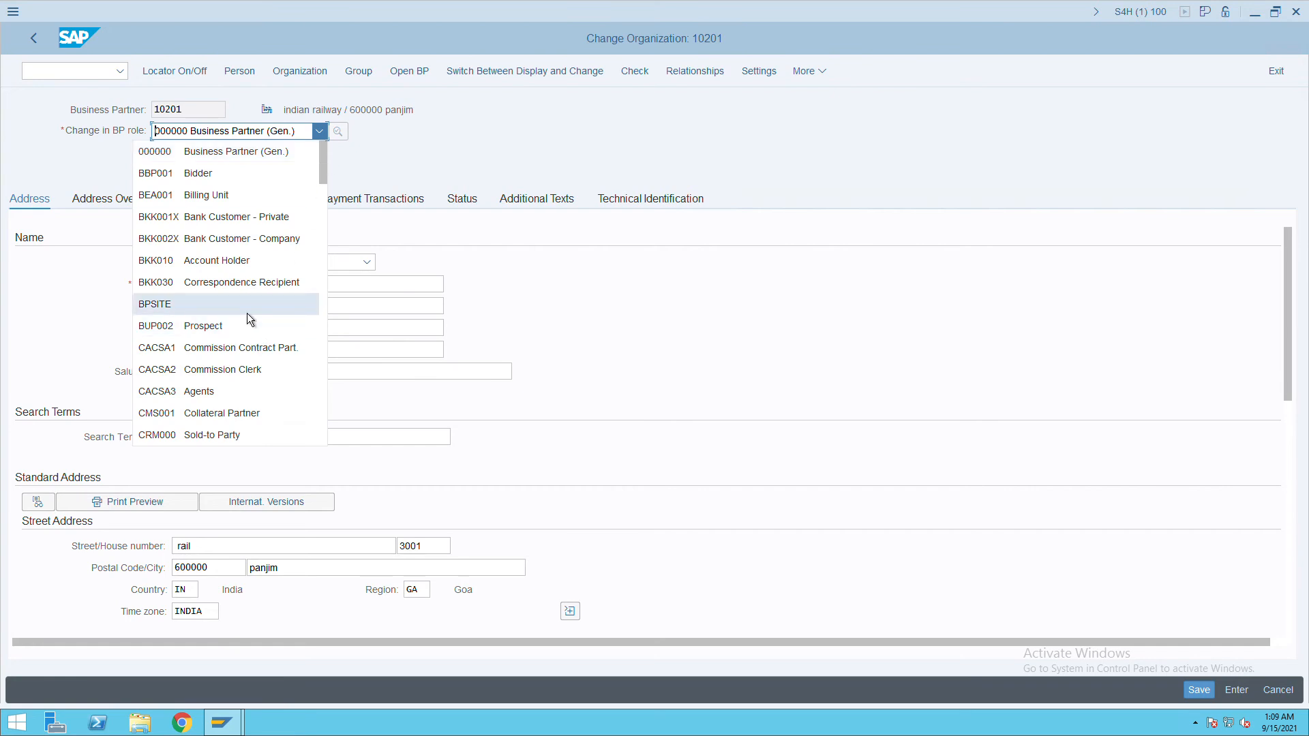
pyautogui.scroll(-5, 248, 313)
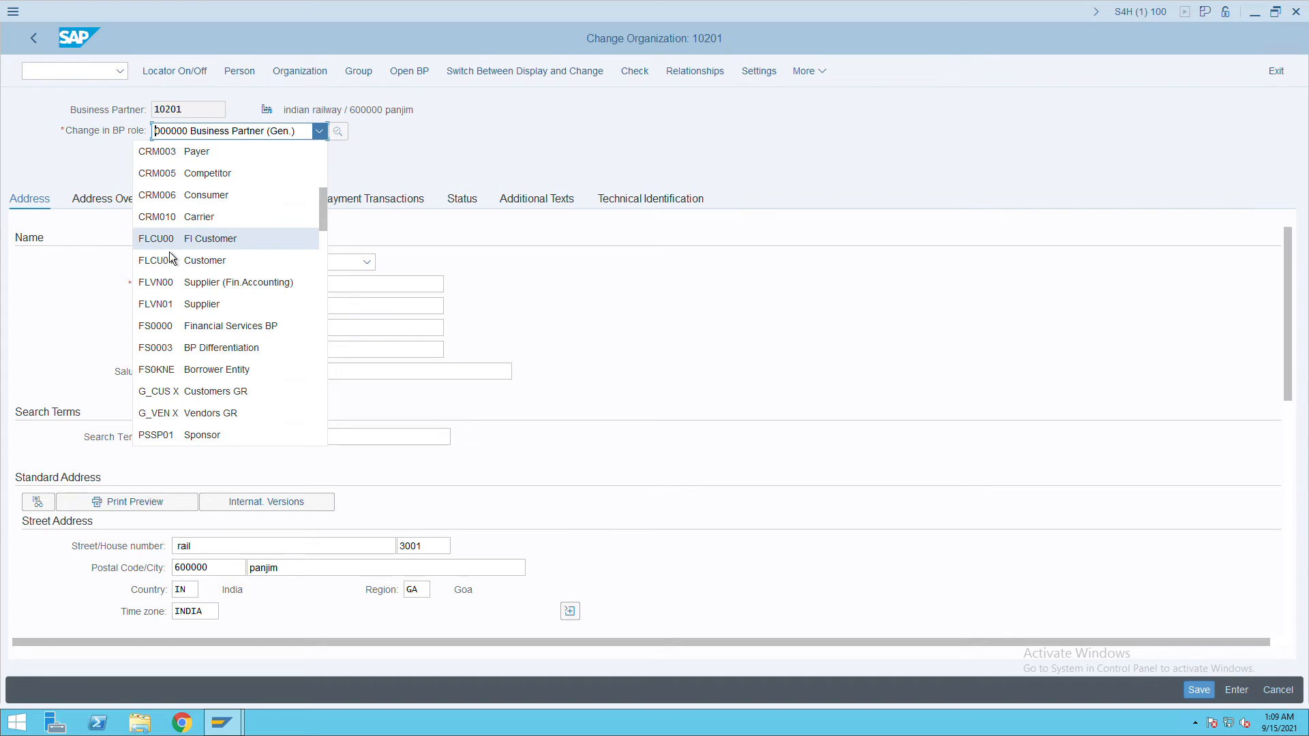
pyautogui.click(199, 247)
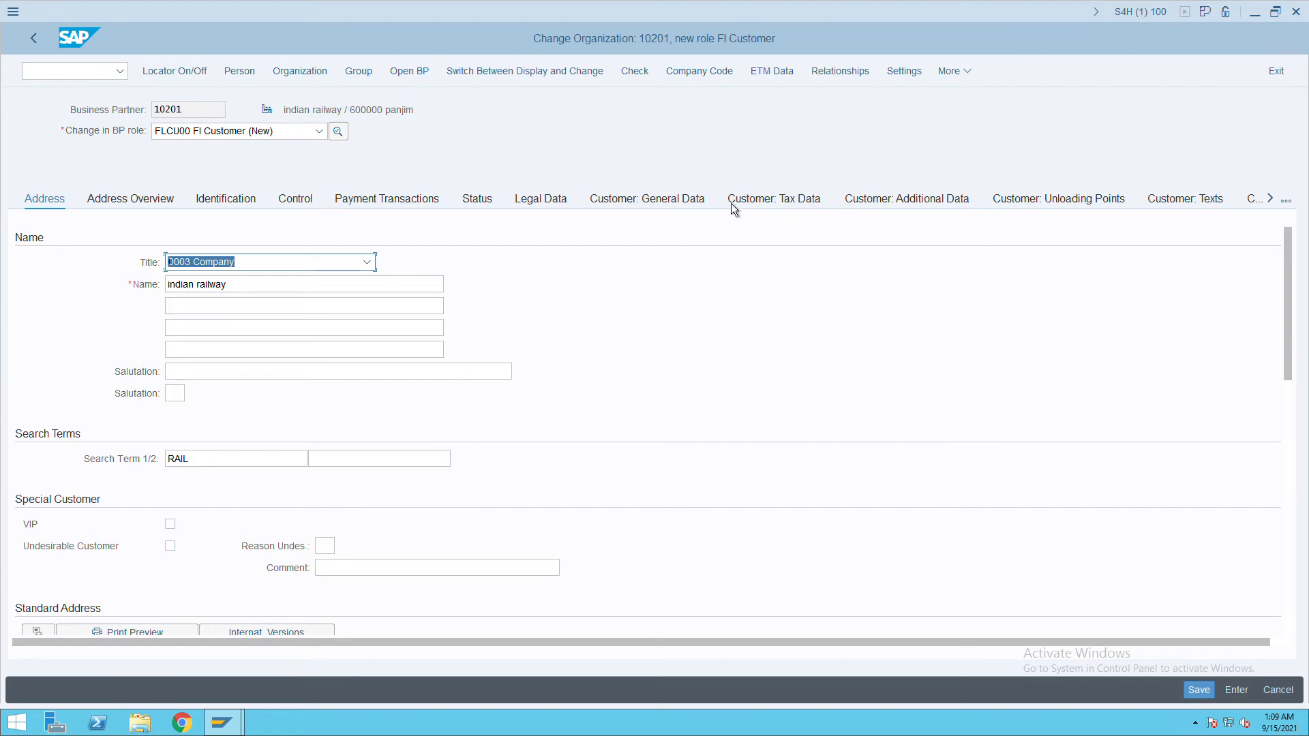
pyautogui.click(704, 78)
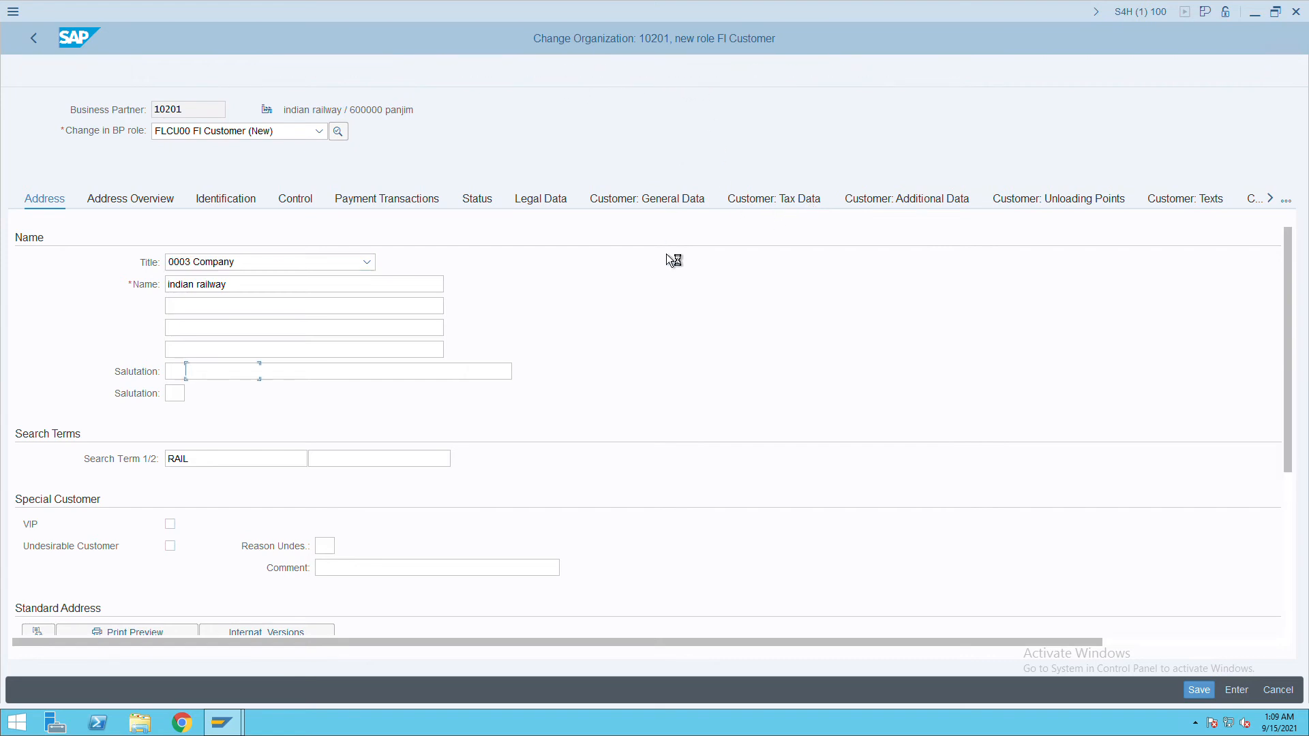
pyautogui.click(508, 220)
pyautogui.click(538, 518)
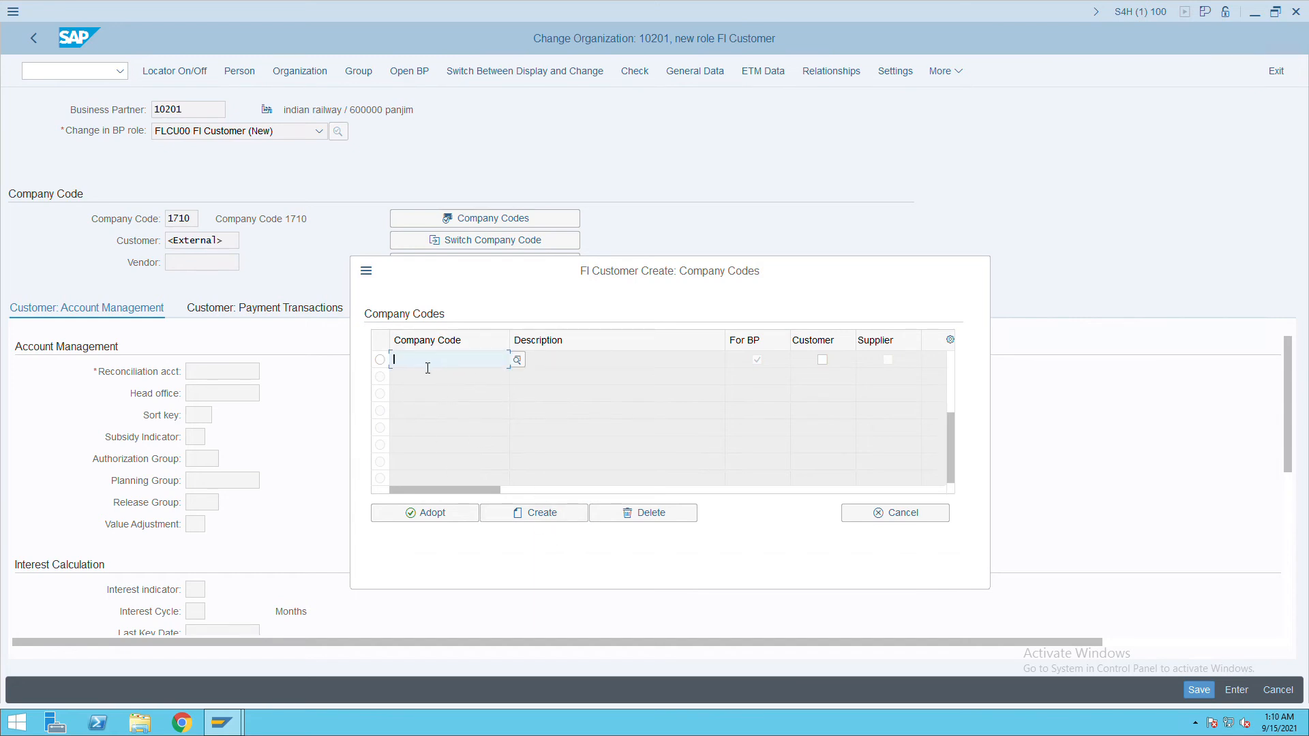
pyautogui.write('g')
pyautogui.press('BackSpace')
pyautogui.write('itc')
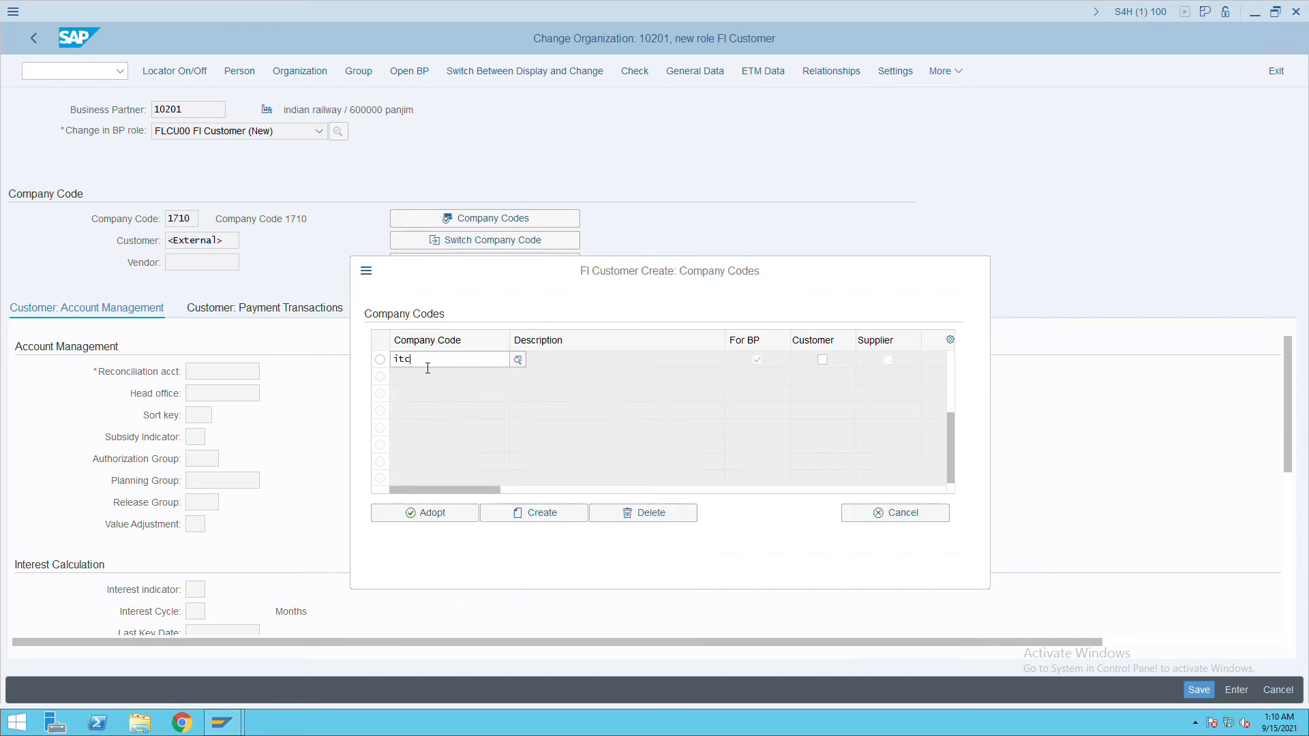
pyautogui.click(437, 448)
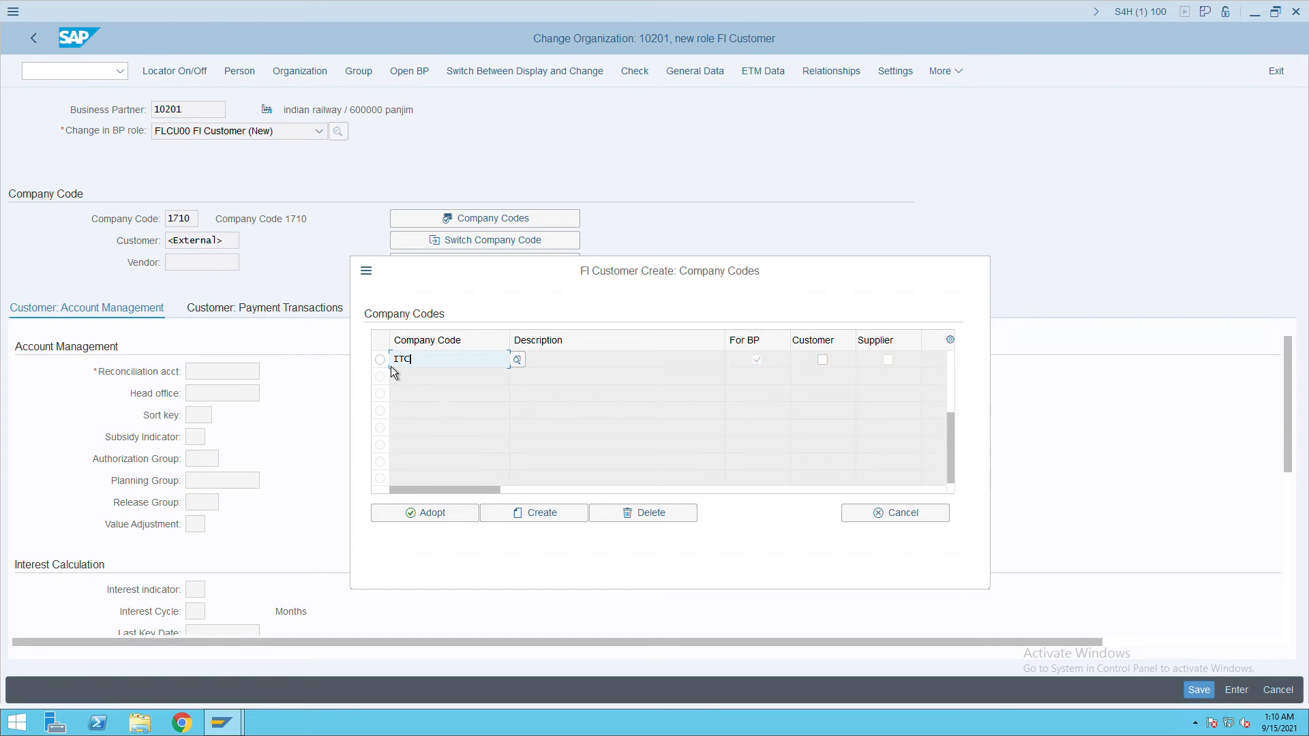
pyautogui.click(453, 518)
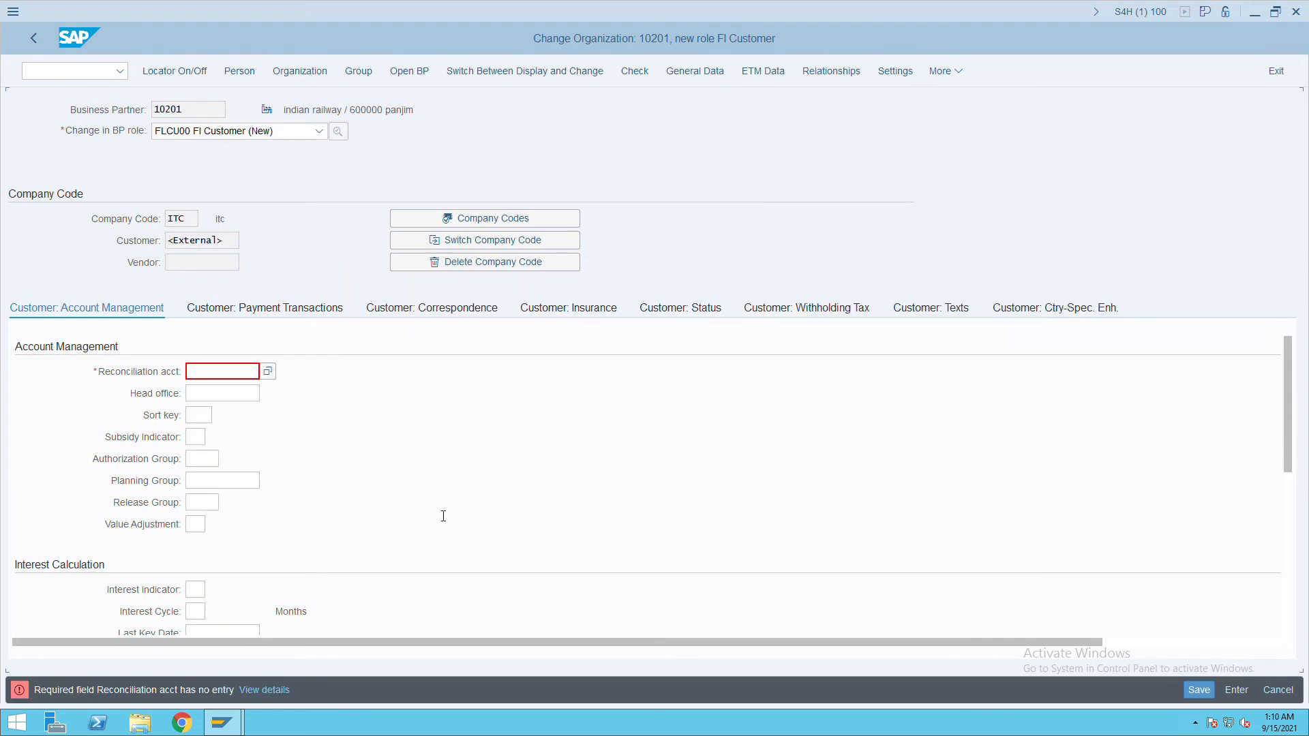
pyautogui.click(273, 375)
pyautogui.doubleClick(100, 126)
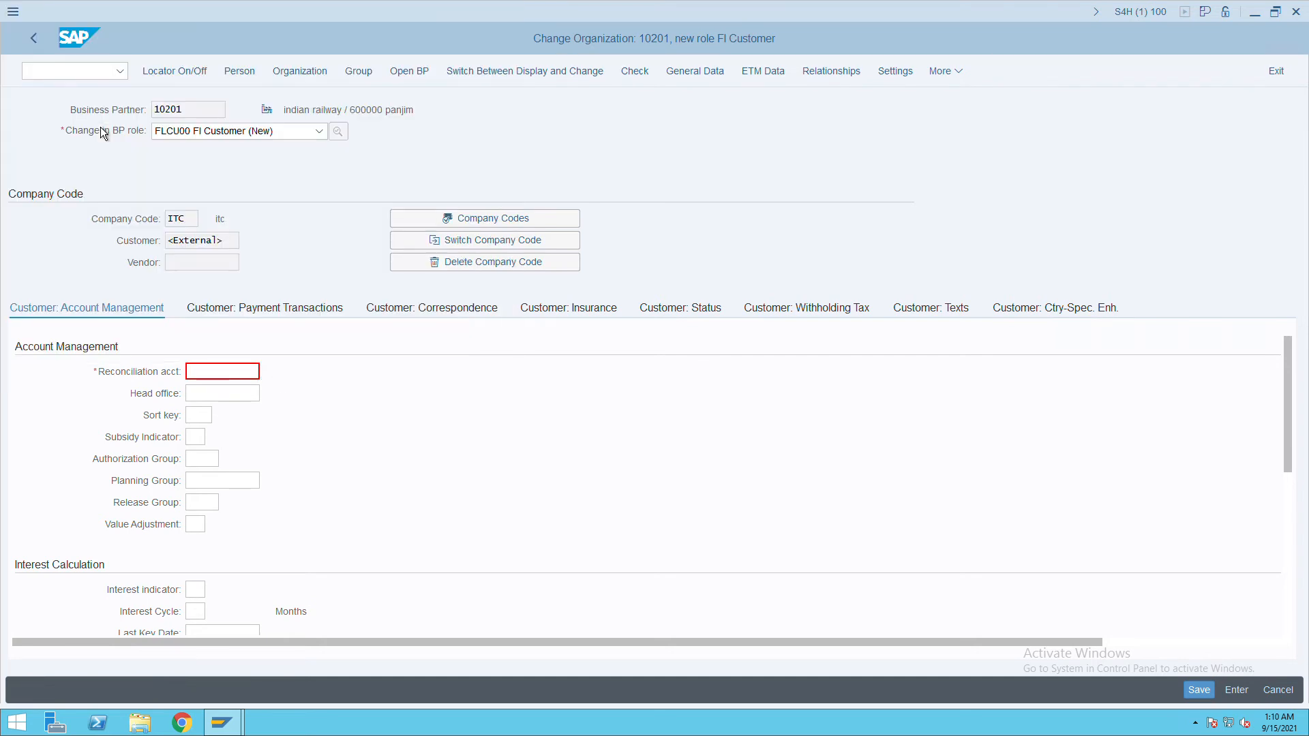
# Save the customer, acknowledge the notice, and select the new customer number 10201.
pyautogui.click(1236, 689)
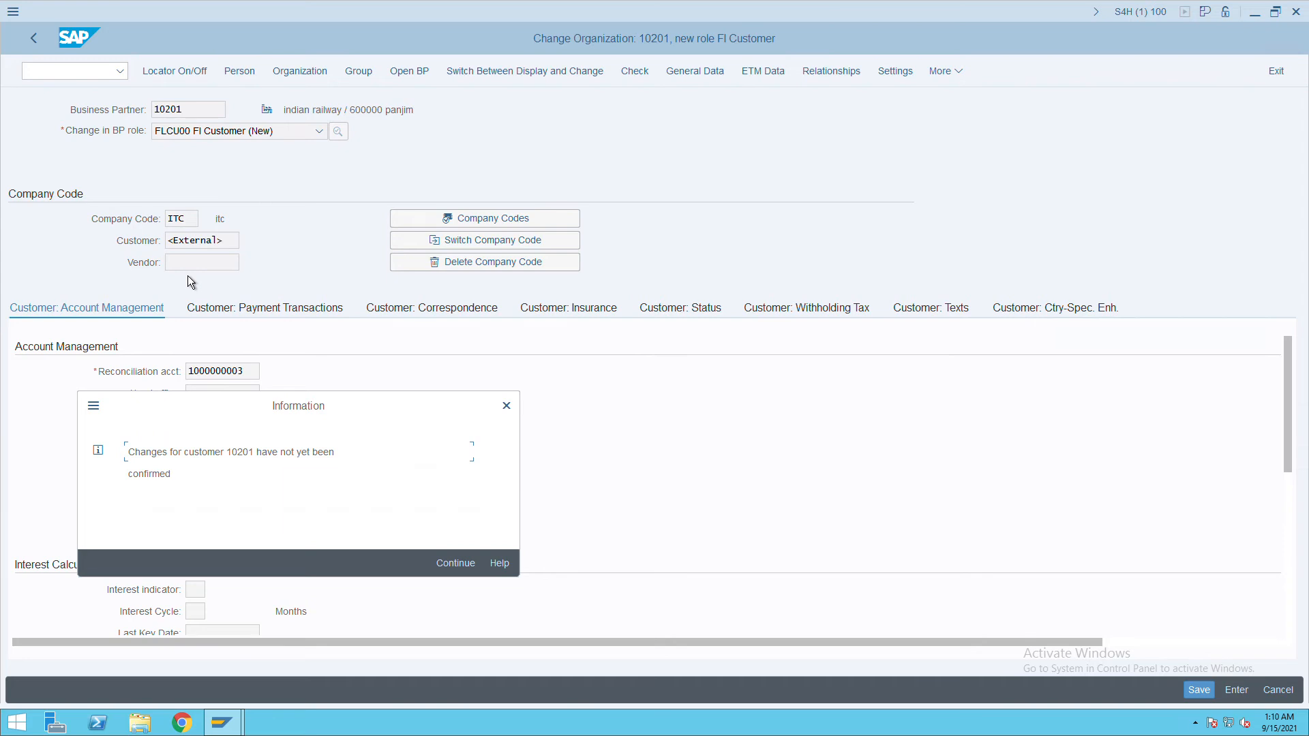
pyautogui.click(461, 572)
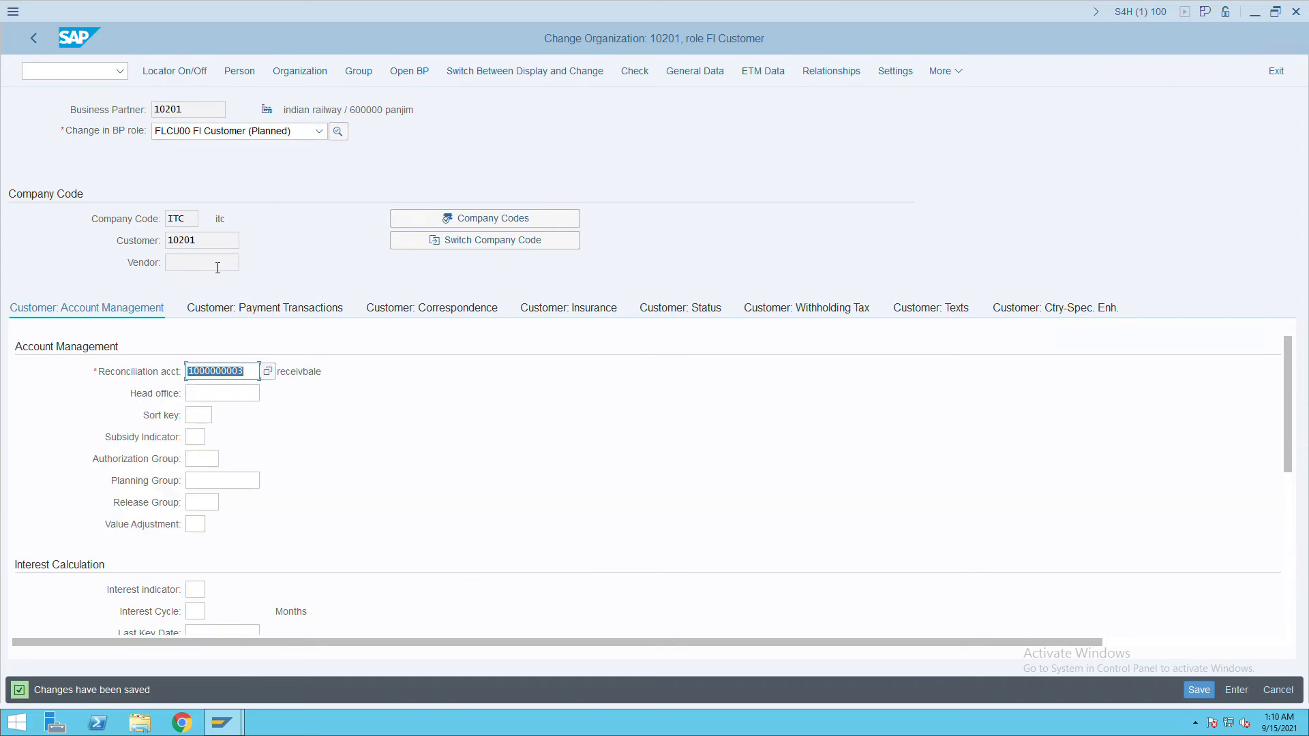
pyautogui.click(203, 241)
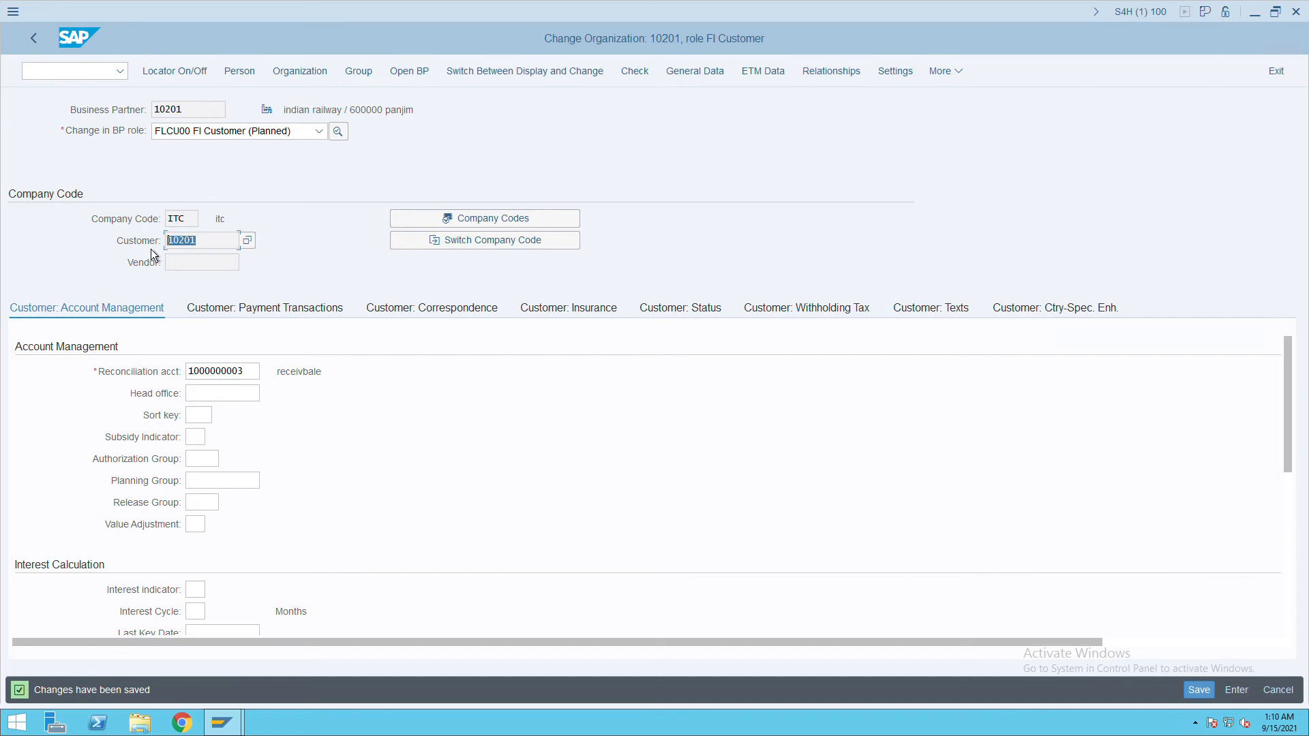
pyautogui.click(87, 71)
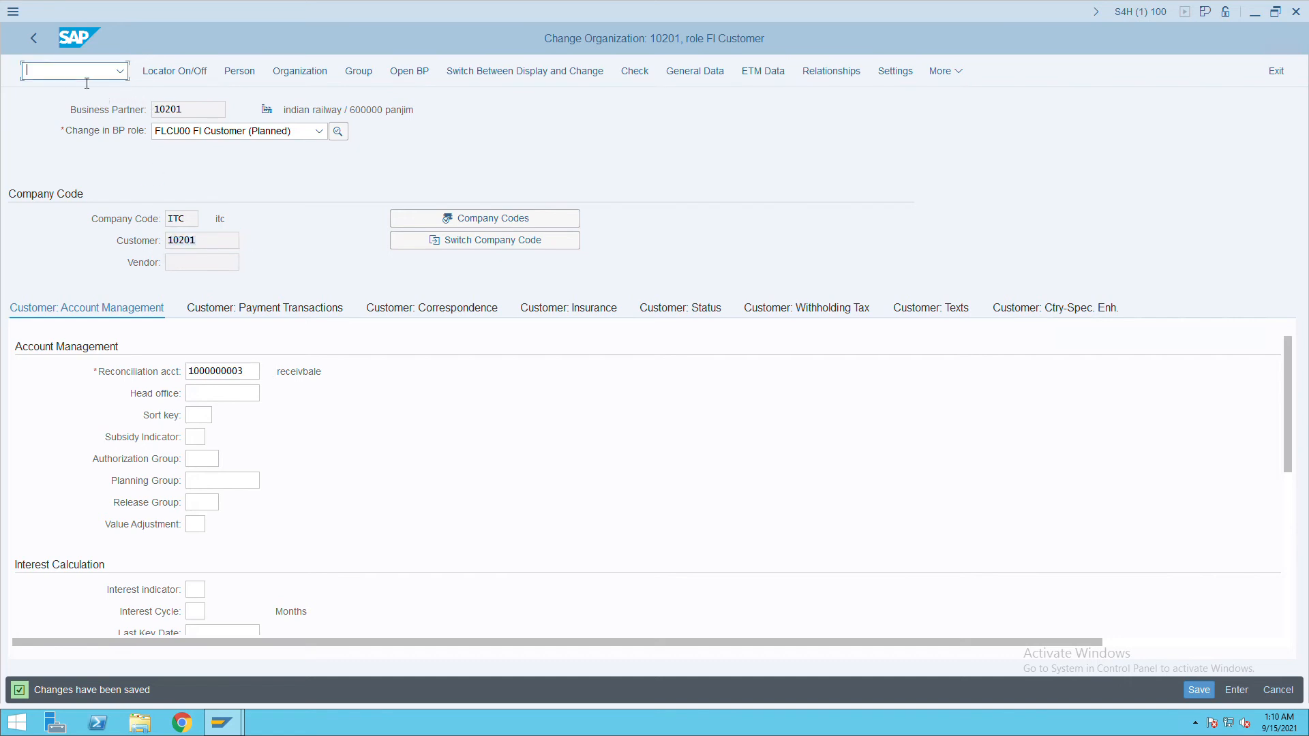
# Start FB70 for customer 10201 with invoice date 14.09.2021, copied from the posting date.
pyautogui.write('/nfb70')
pyautogui.press('Return')
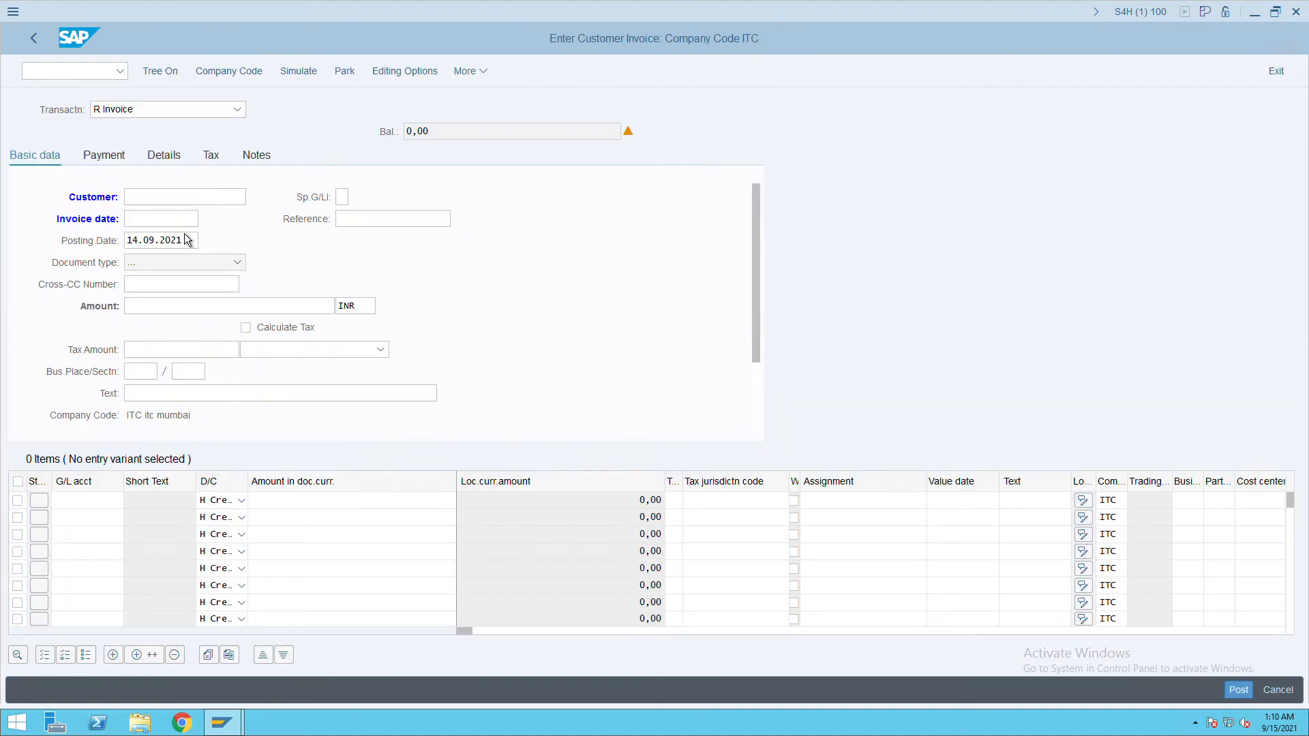
pyautogui.write('10201')
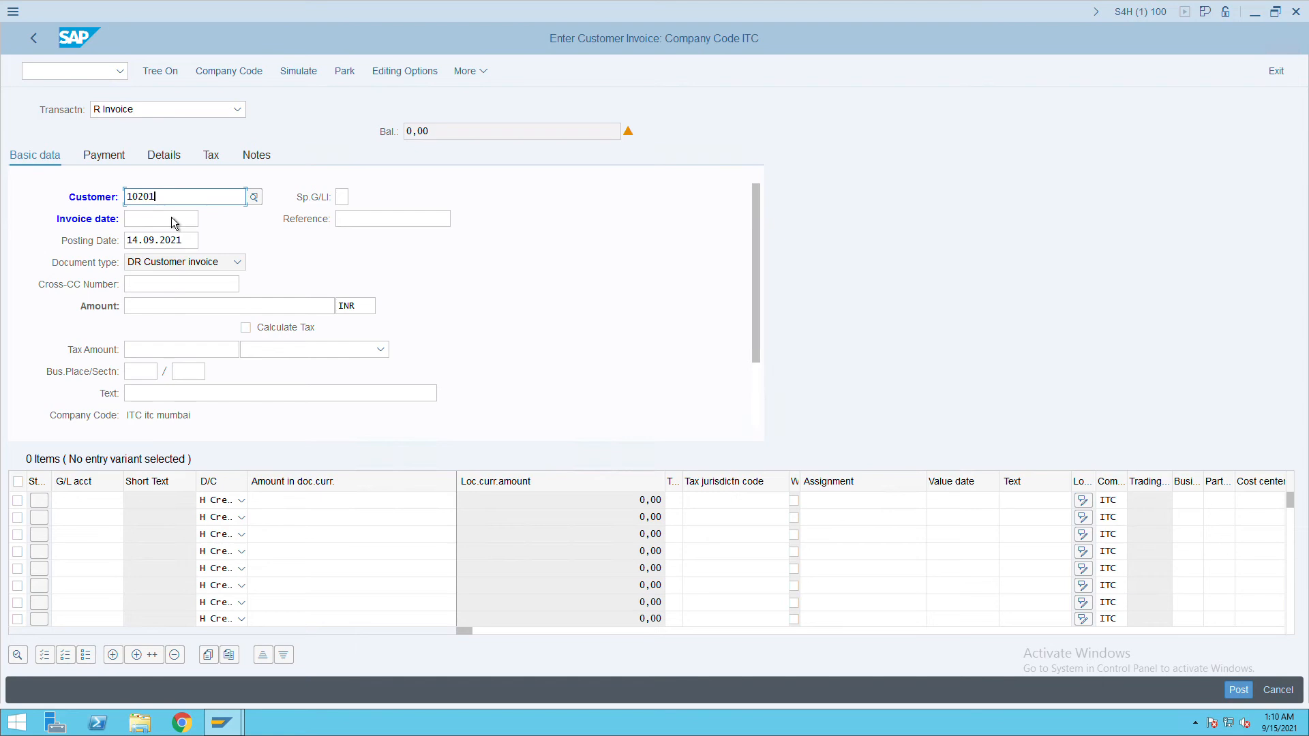
pyautogui.click(172, 222)
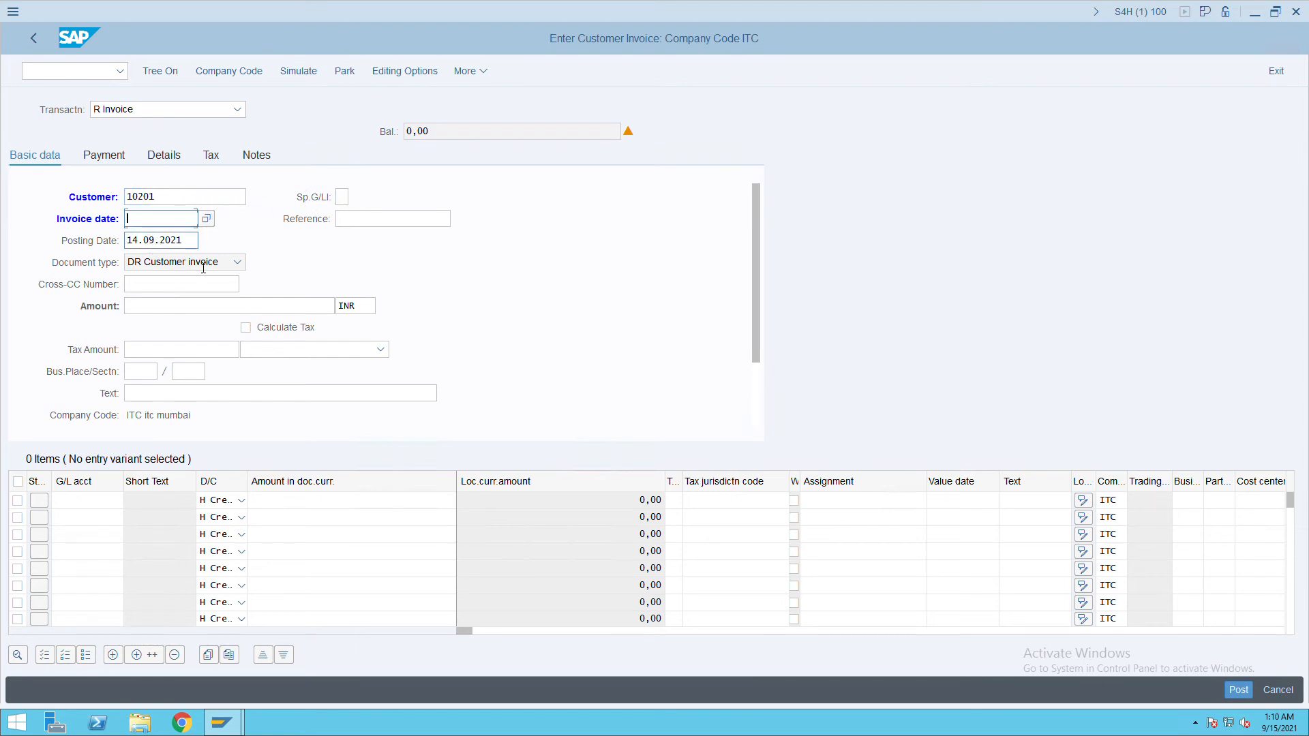
pyautogui.moveTo(183, 241); pyautogui.dragTo(126, 243)
pyautogui.hotkey('ctrl', 'c')
pyautogui.click(146, 222)
pyautogui.hotkey('ctrl', 'v')
# Enter 'customer invoice' as the reference.
pyautogui.press('Tab')
pyautogui.write('cusotmer')
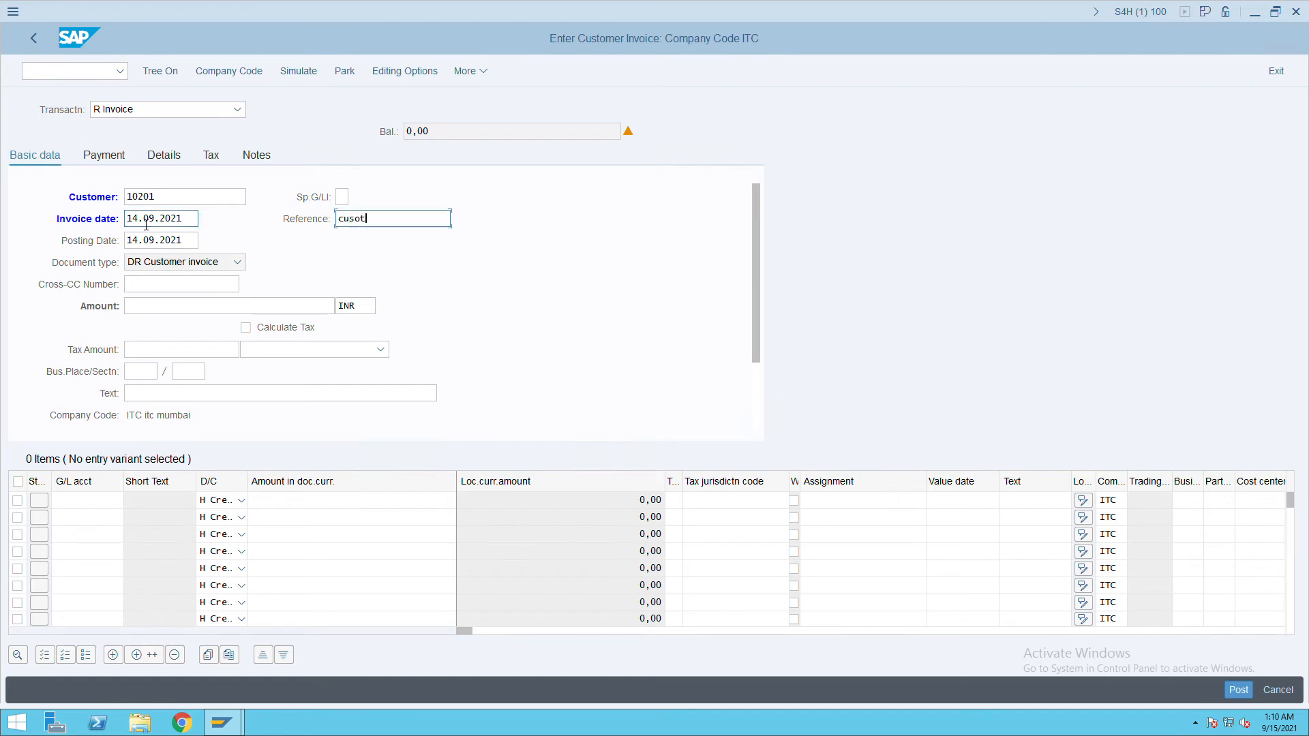
pyautogui.press('BackSpace')
pyautogui.press('BackSpace')
pyautogui.press('BackSpace')
pyautogui.press('BackSpace')
pyautogui.press('BackSpace')
pyautogui.press('BackSpace')
pyautogui.press('BackSpace')
pyautogui.write('stomer in')
pyautogui.write('v')
pyautogui.write('oicw')
pyautogui.press('BackSpace')
pyautogui.write('e')
# Enter amount 5000 and the text 'customer invoice'.
pyautogui.click(173, 310)
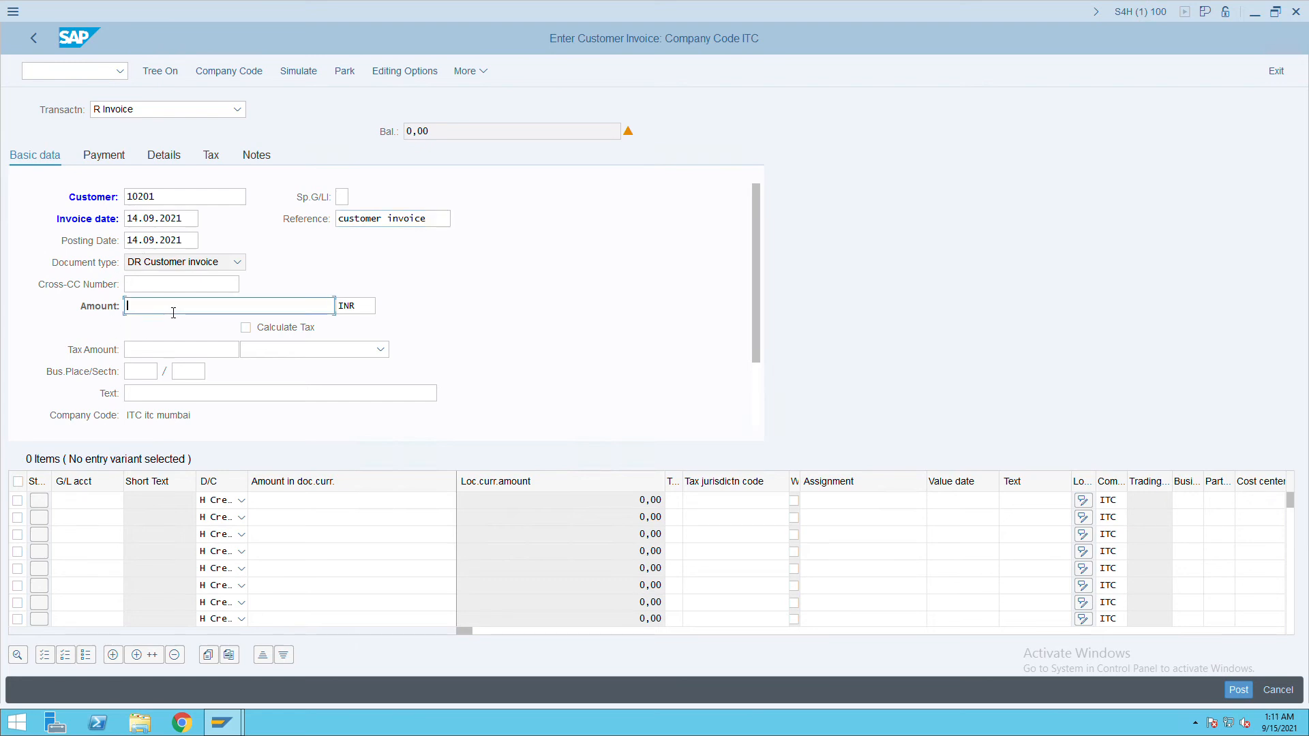
pyautogui.write('5000')
pyautogui.press('Tab')
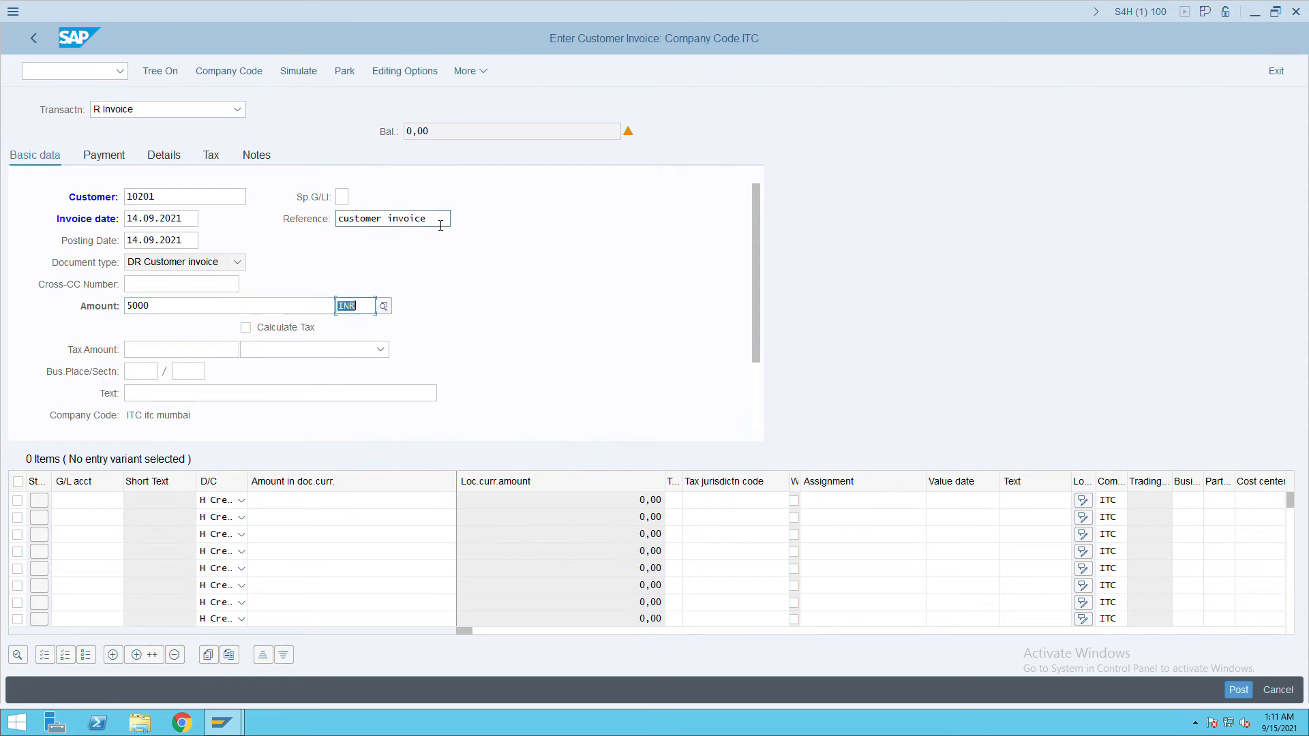
pyautogui.moveTo(444, 219); pyautogui.dragTo(311, 225)
pyautogui.click(172, 400)
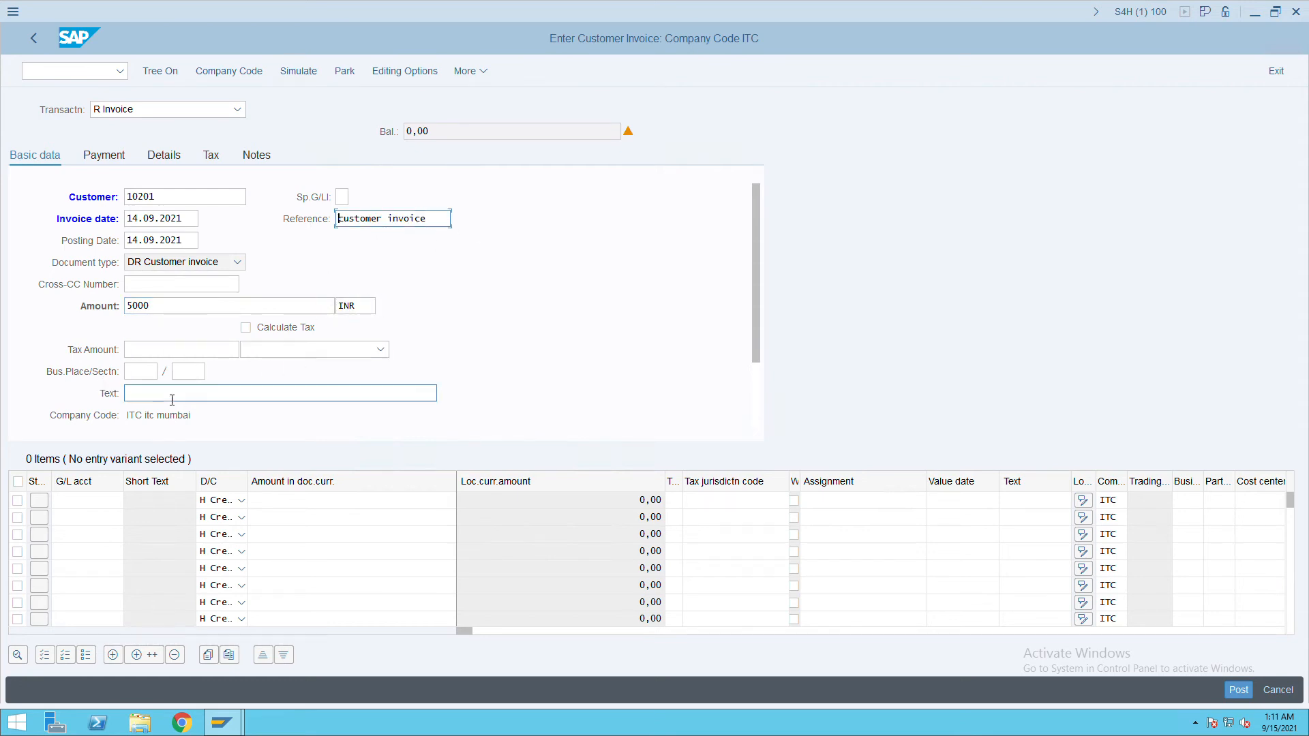
pyautogui.hotkey('ctrl', 'v')
pyautogui.click(106, 500)
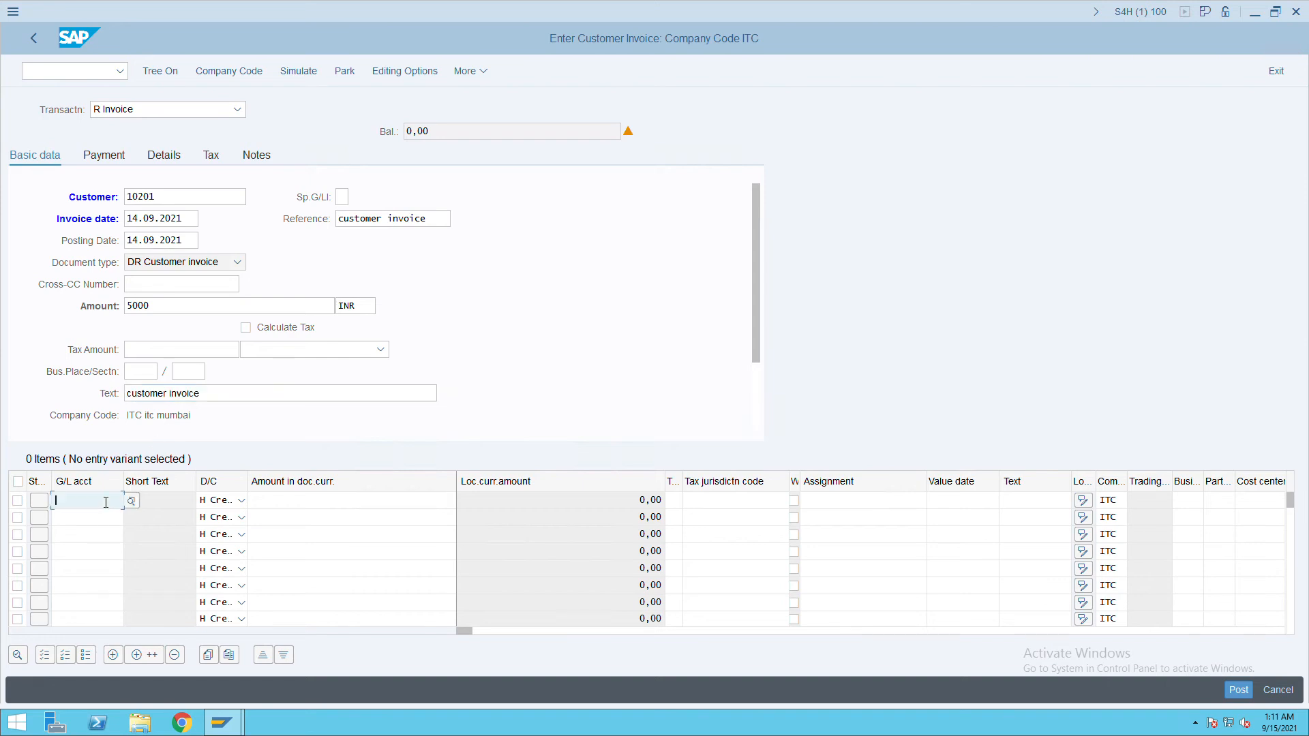
pyautogui.write('30')
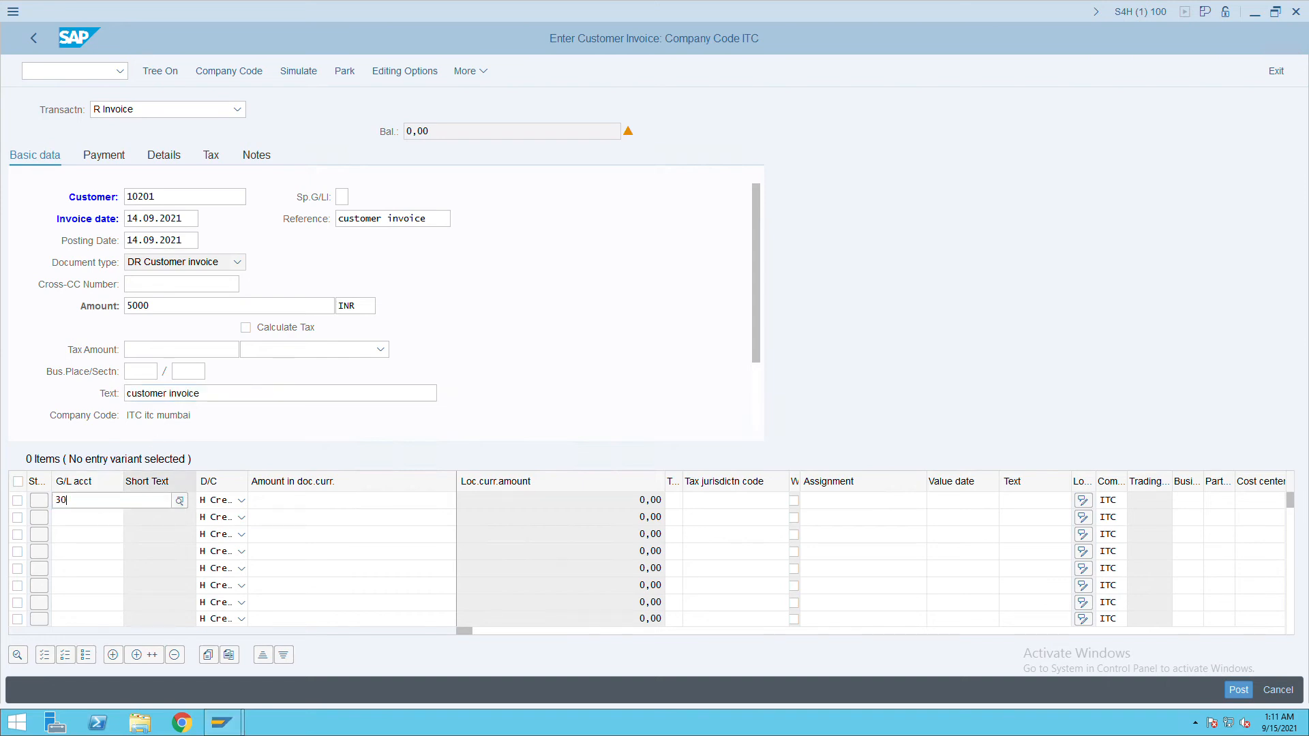
pyautogui.write('00')
pyautogui.click(137, 592)
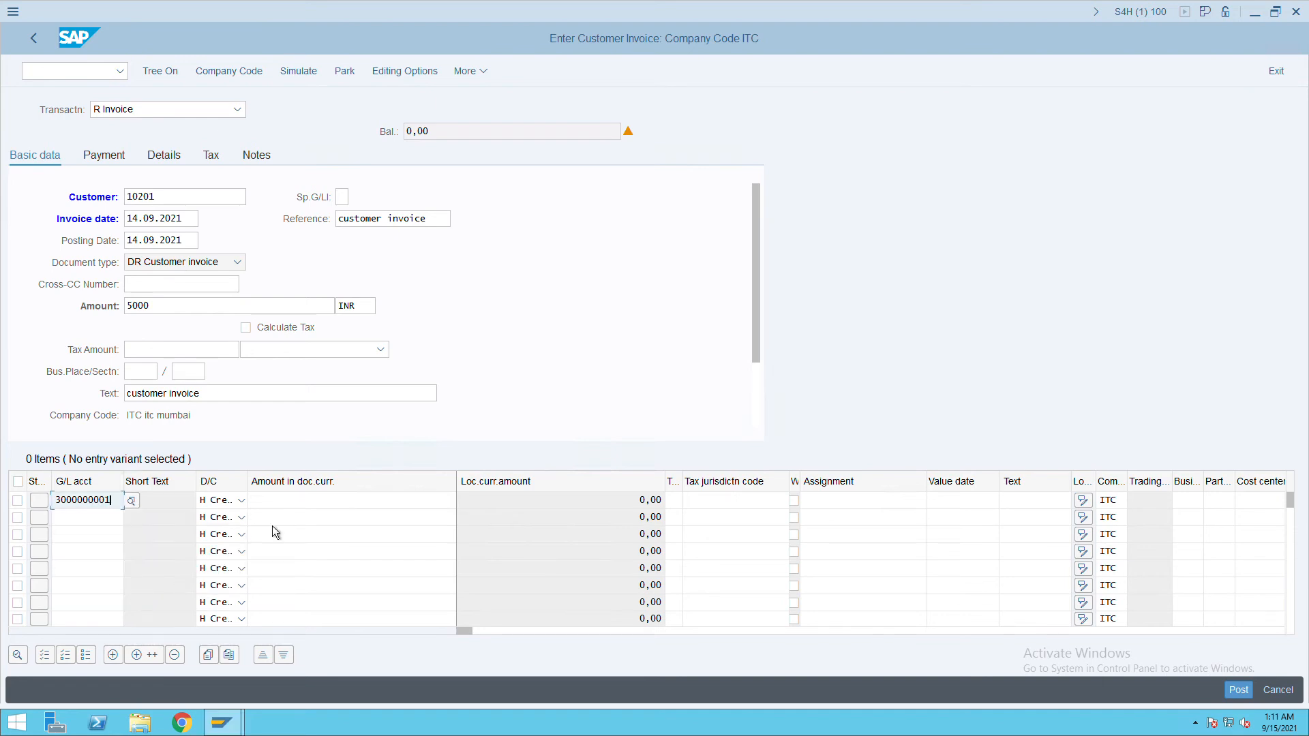
pyautogui.click(302, 510)
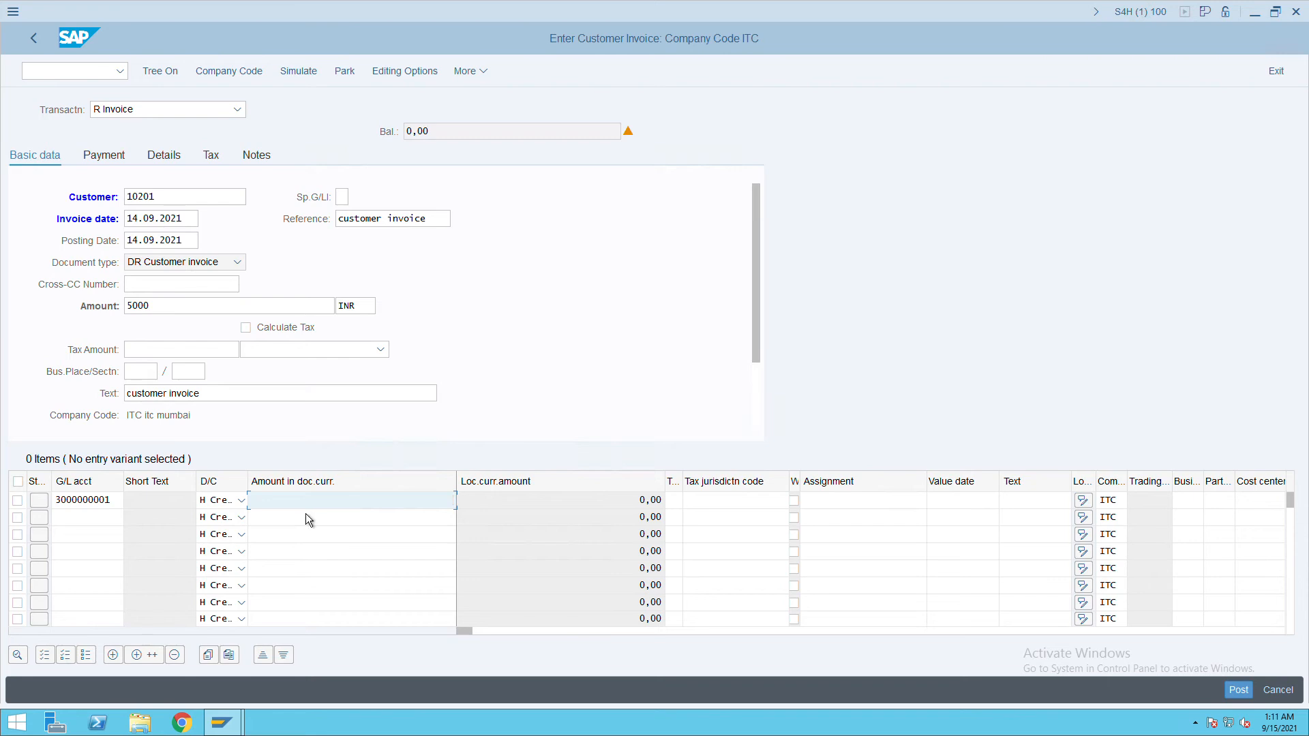
pyautogui.write('*')
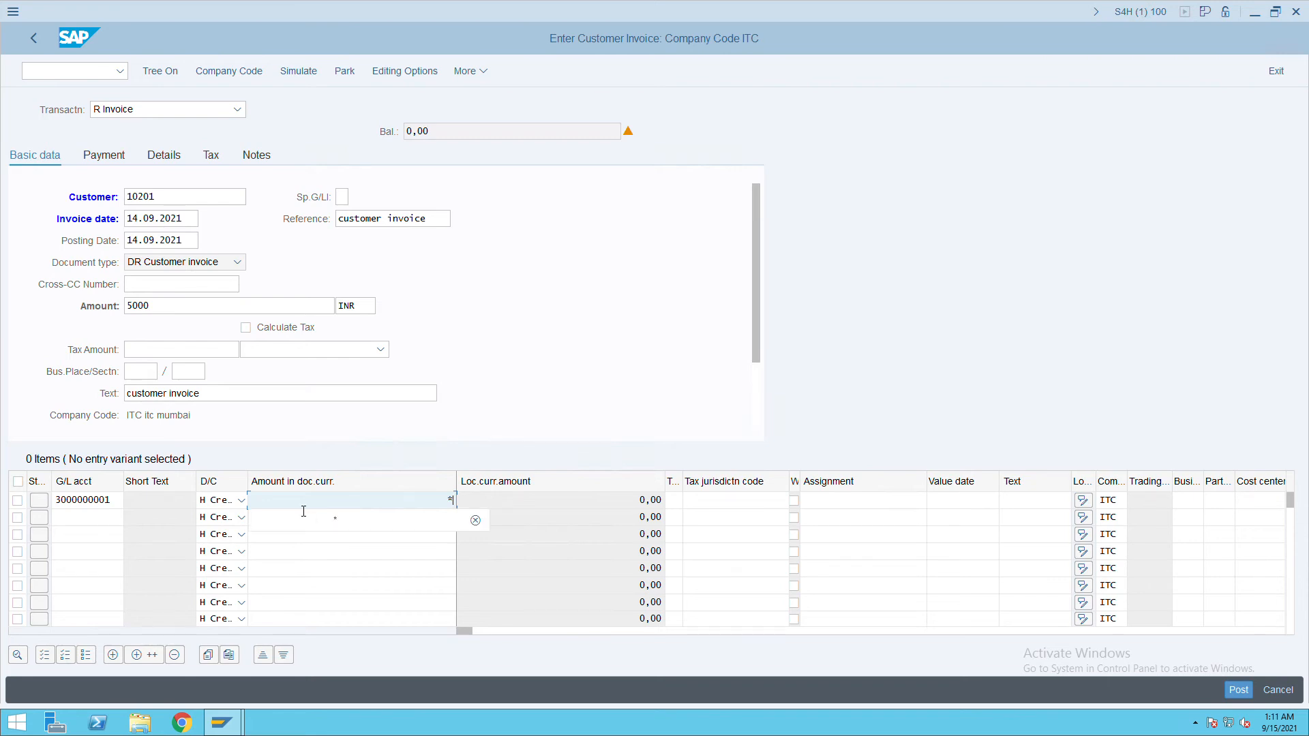
pyautogui.press('Tab')
pyautogui.press('Tab')
pyautogui.press('Tab')
pyautogui.press('Tab')
pyautogui.press('Tab')
pyautogui.press('Tab')
pyautogui.press('Tab')
pyautogui.press('Tab')
pyautogui.press('Tab')
pyautogui.press('Tab')
pyautogui.press('Tab')
pyautogui.press('Tab')
pyautogui.press('Tab')
pyautogui.press('Tab')
pyautogui.press('Tab')
pyautogui.press('Tab')
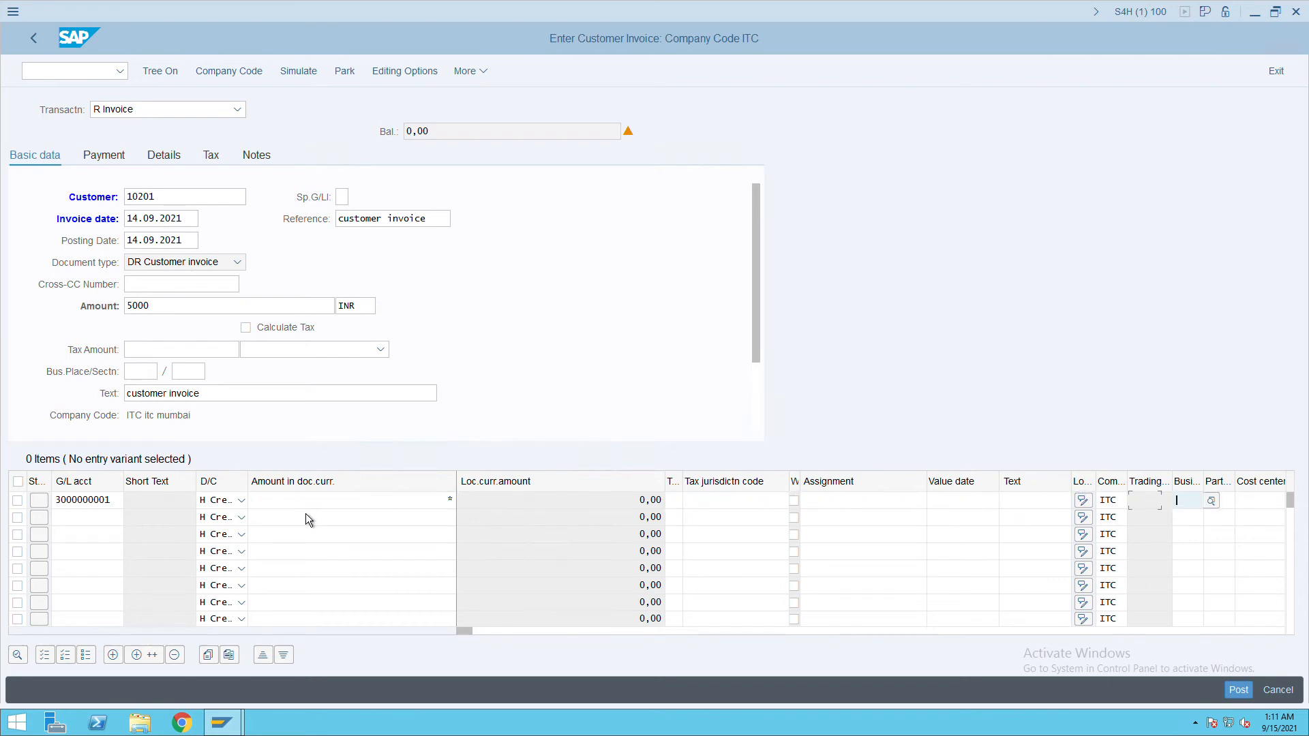
pyautogui.press('Tab')
pyautogui.press('Tab')
pyautogui.press('Tab')
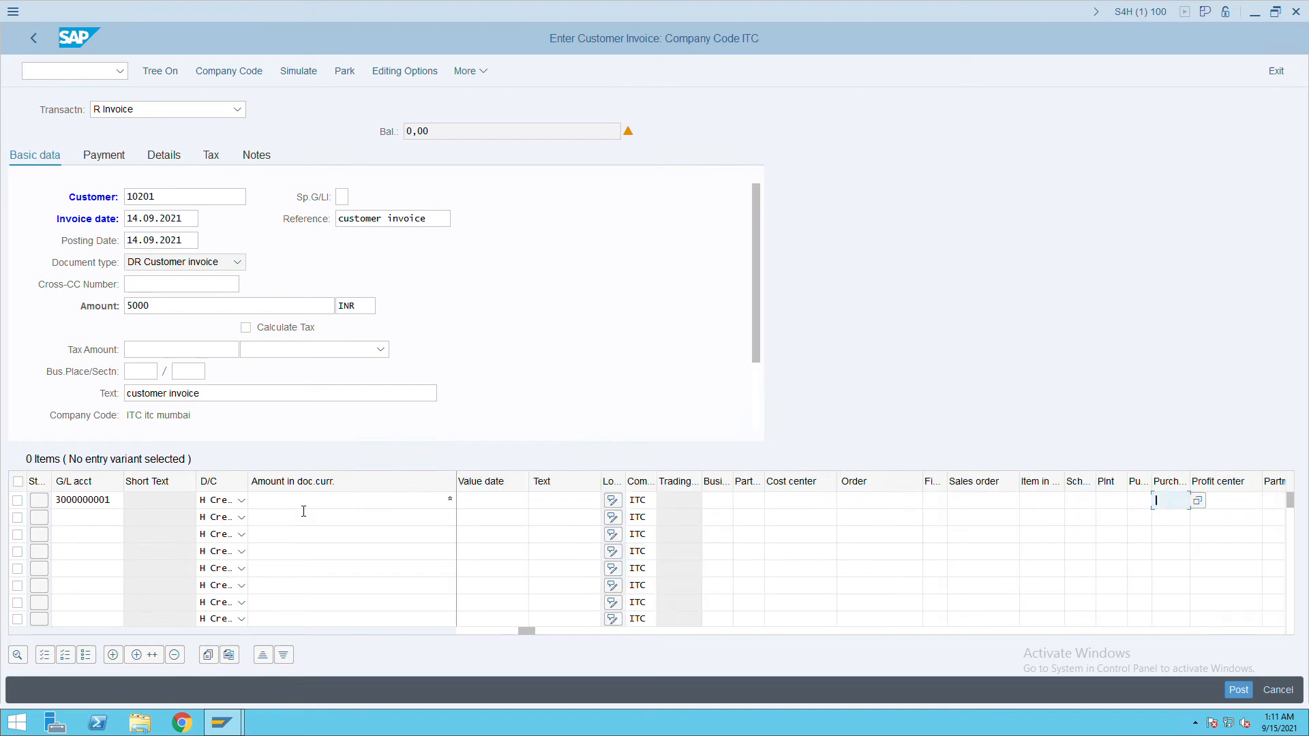
pyautogui.write('ho')
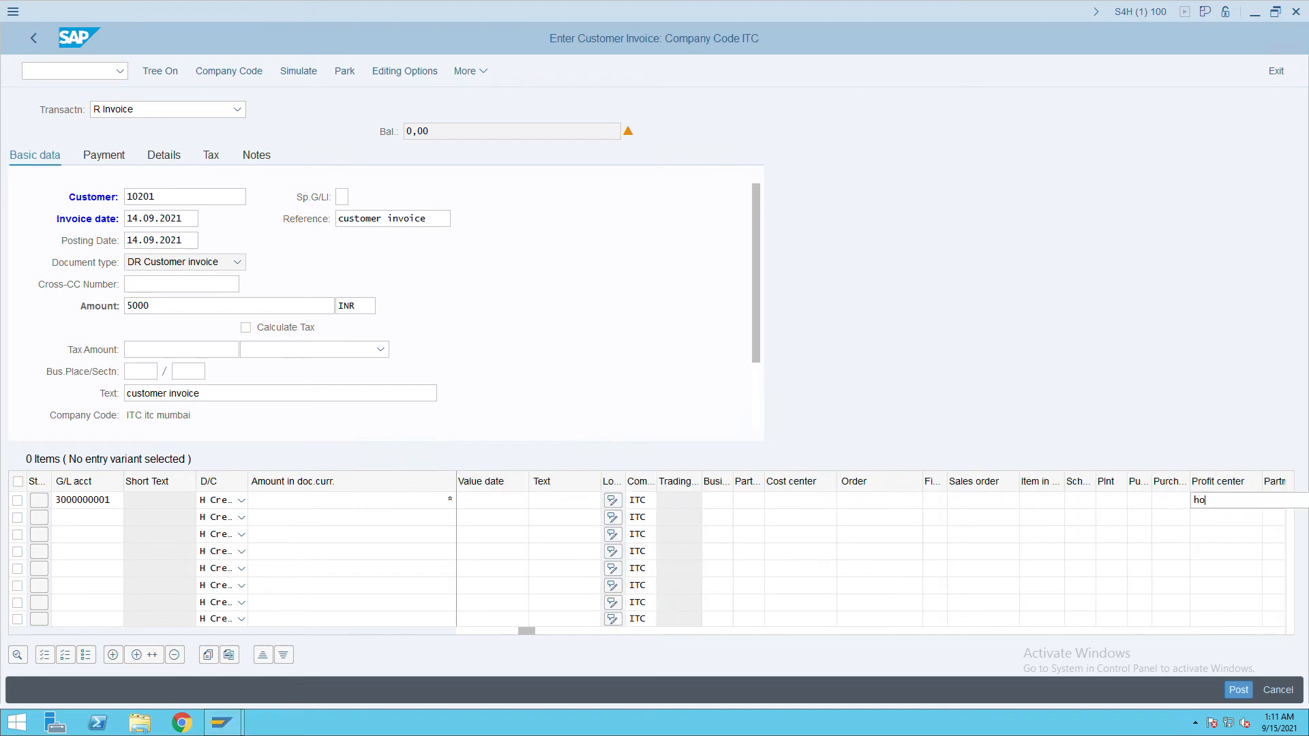
pyautogui.write('tels')
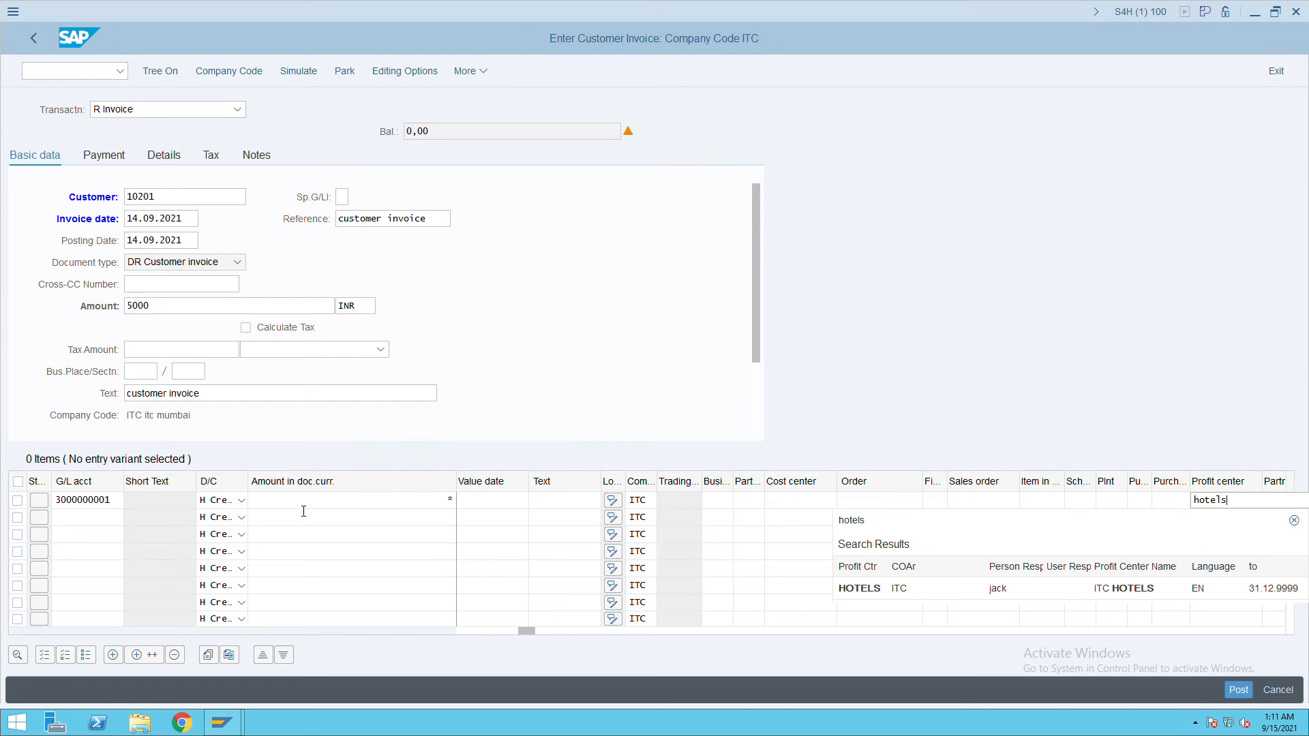
pyautogui.press('Return')
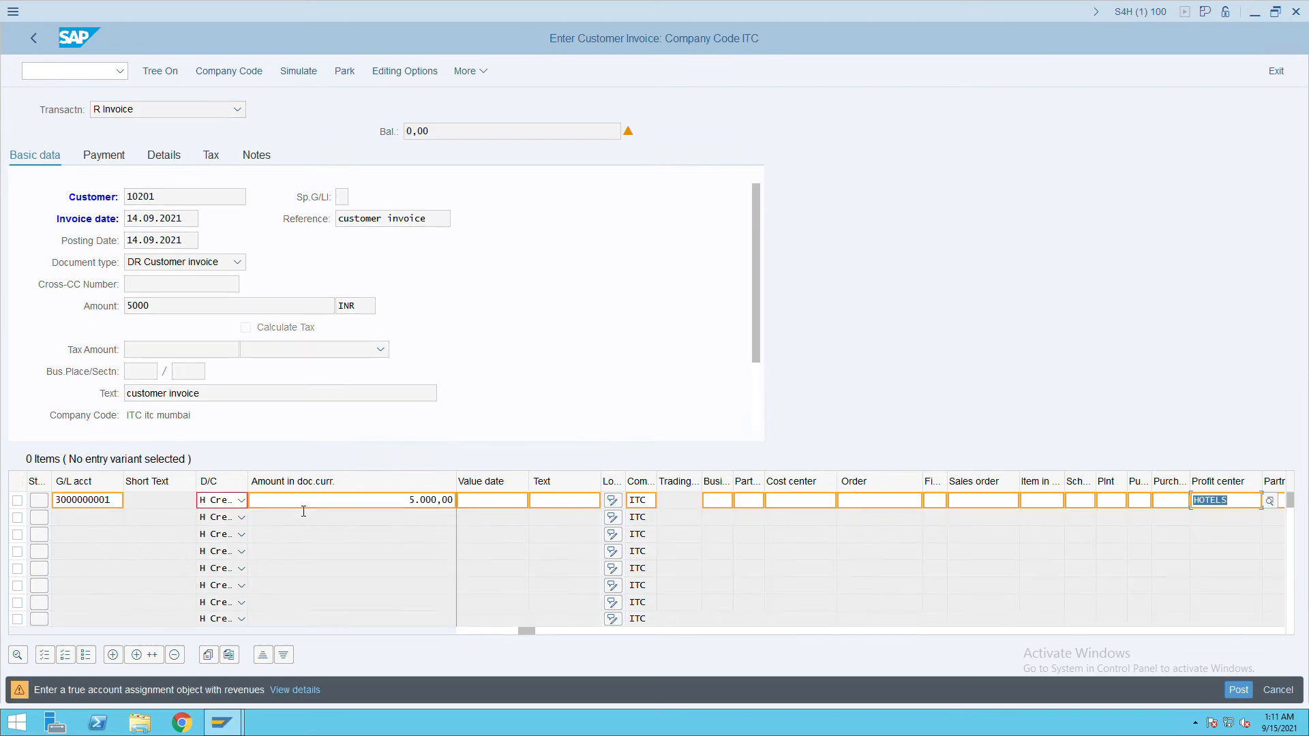
# Simulate the invoice to view the Document Overview postings.
pyautogui.press('Return')
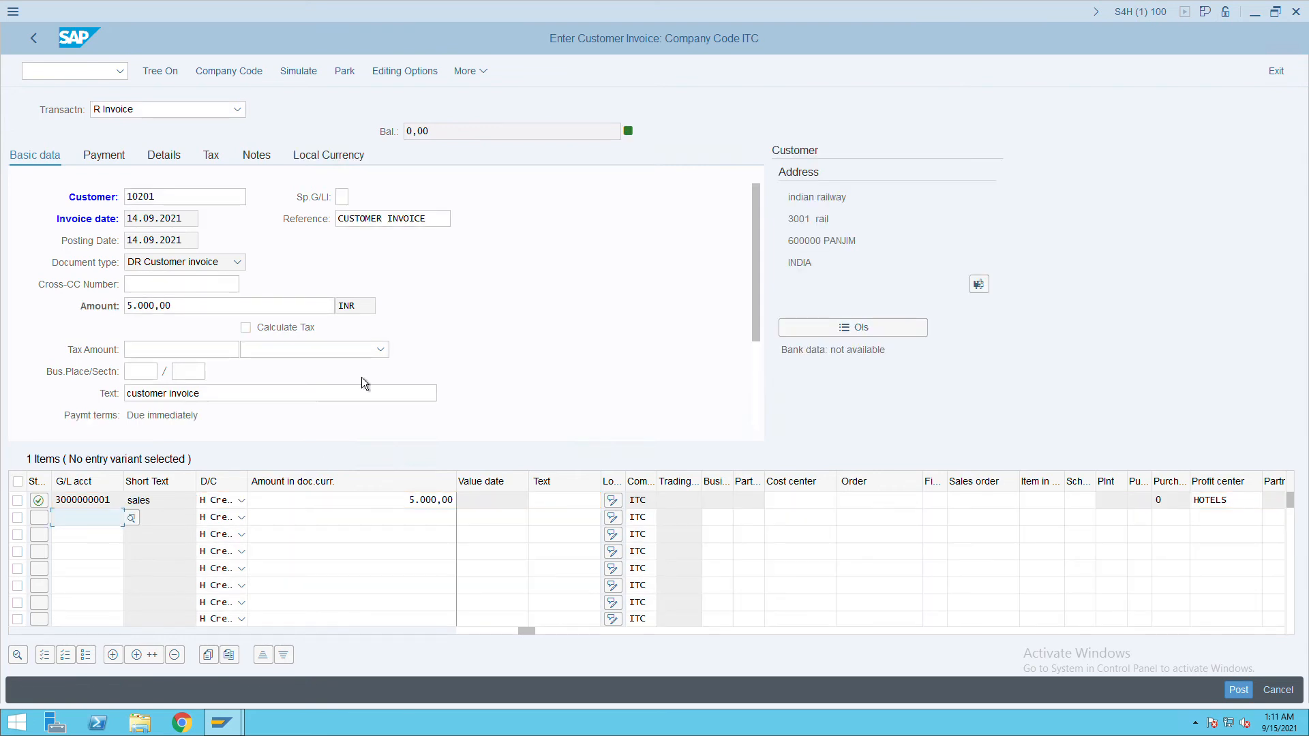
pyautogui.click(295, 76)
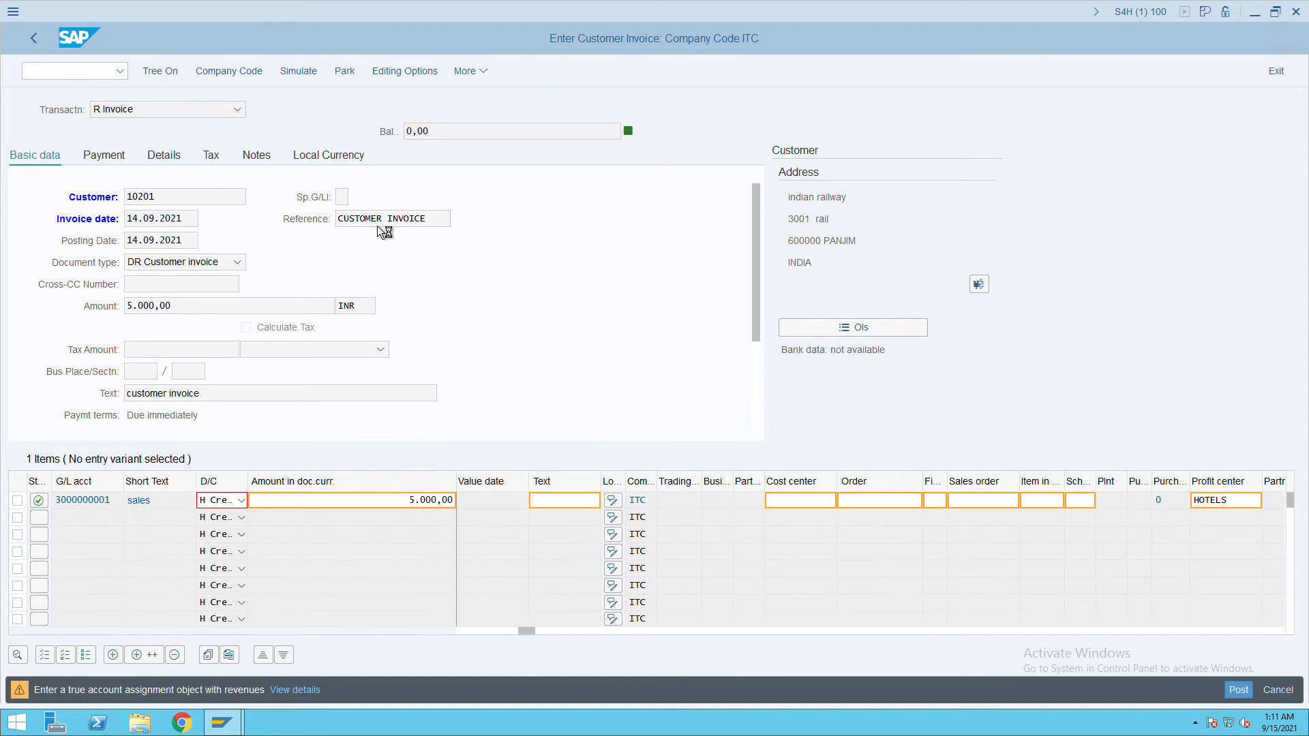
pyautogui.press('Return')
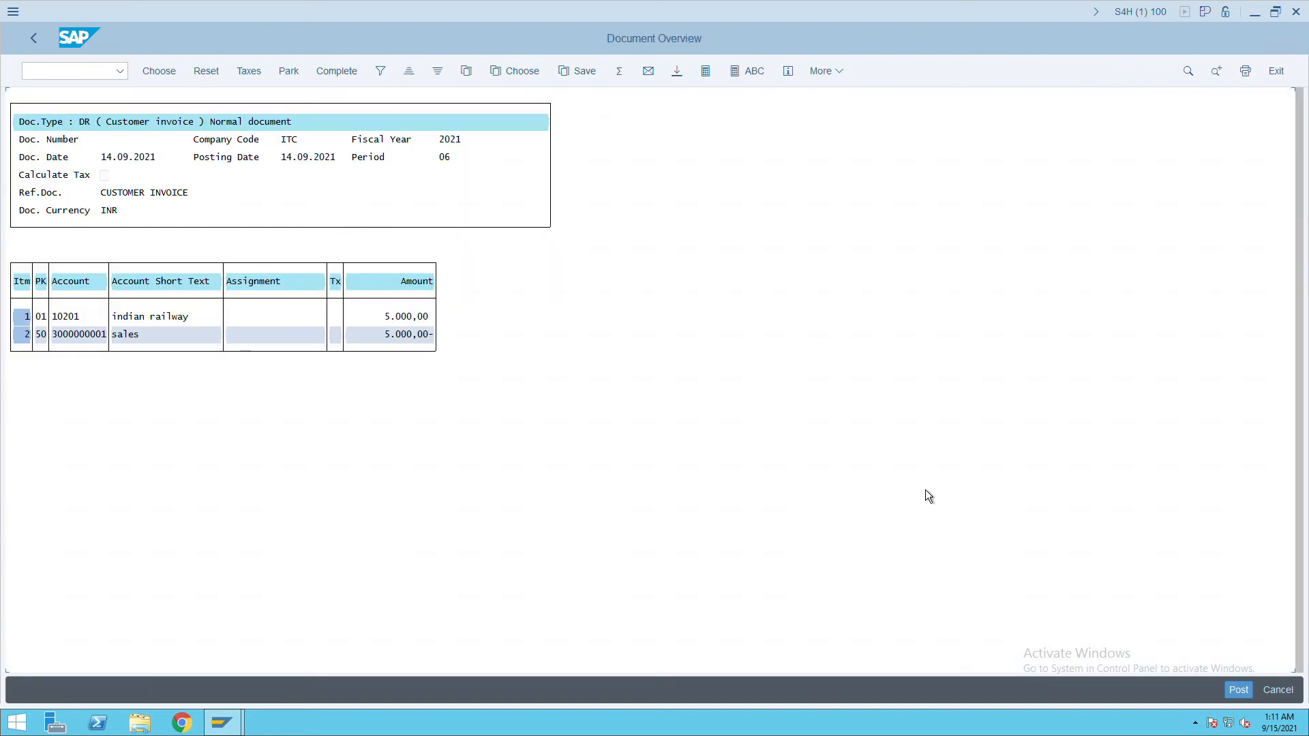
pyautogui.click(1245, 692)
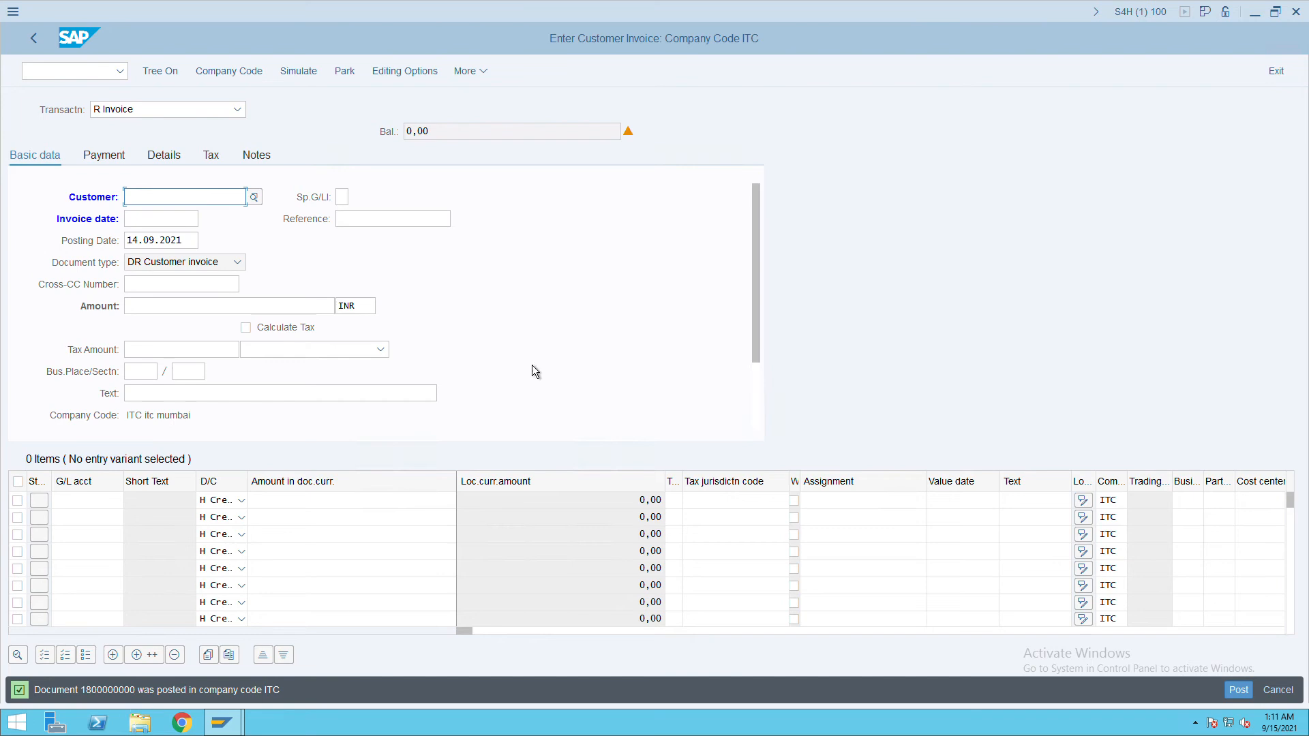
pyautogui.click(474, 71)
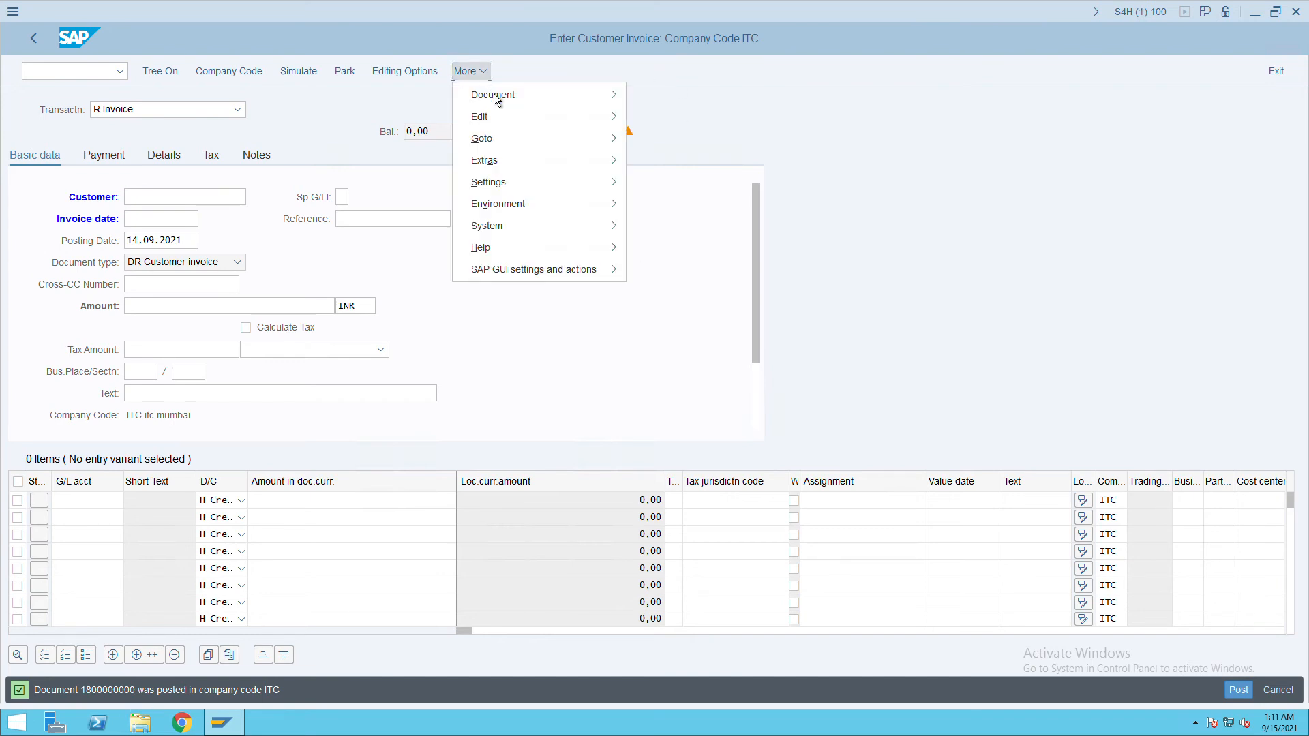
pyautogui.moveTo(496, 99)
pyautogui.click(656, 119)
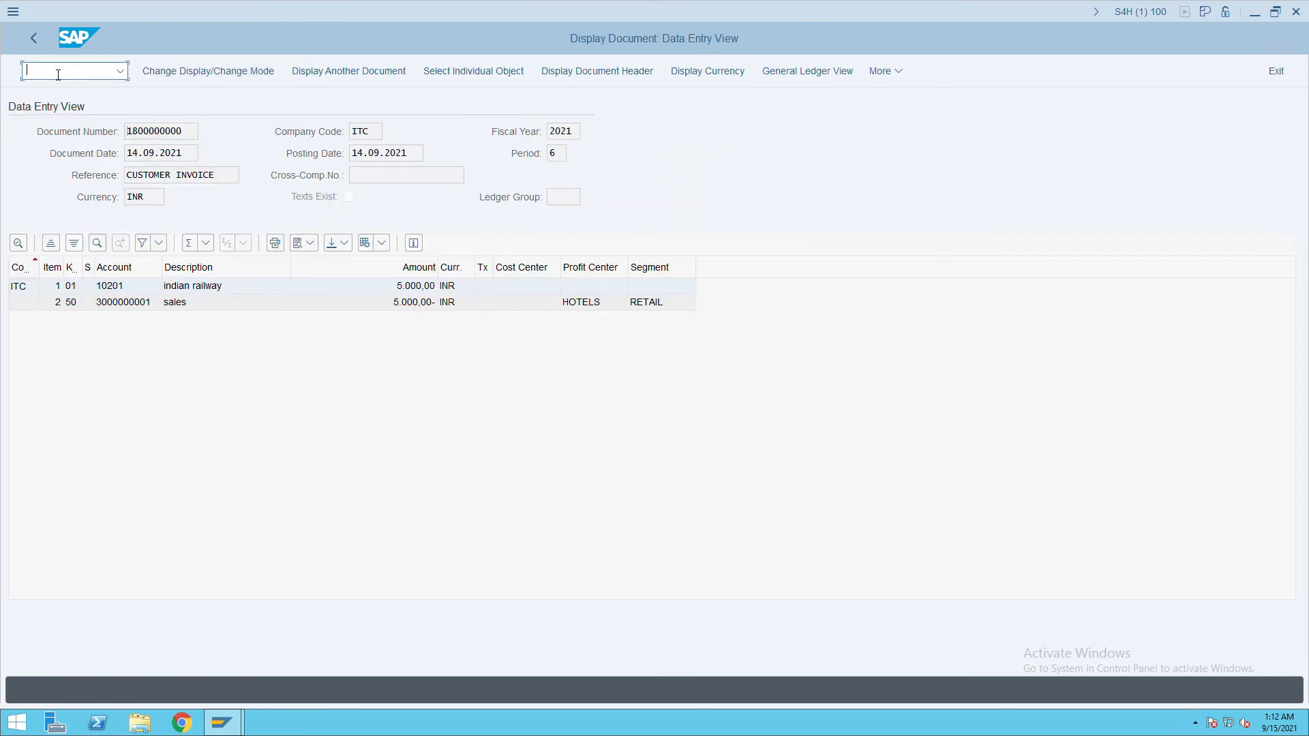
pyautogui.write('/nfbl')
pyautogui.press('Return')
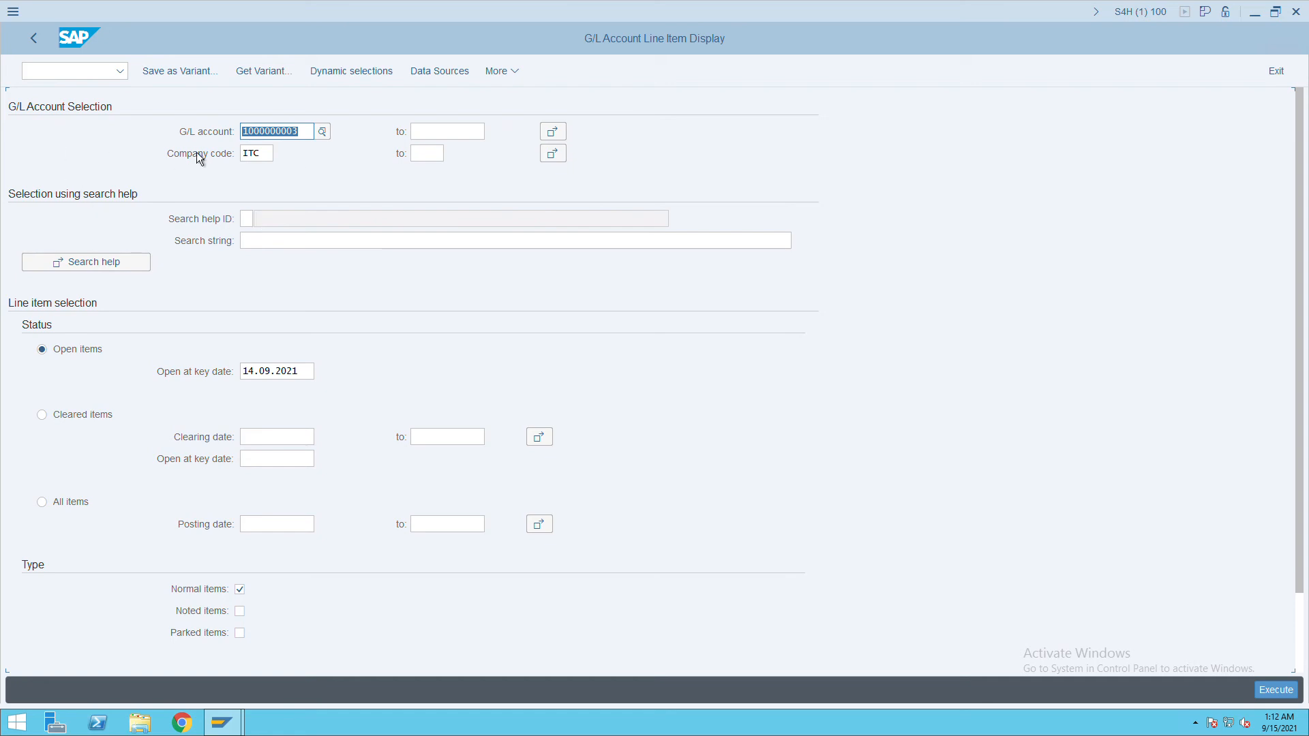
# Remove the G/L account restriction, list open items for all accounts, then enter transaction FB50.
pyautogui.press('Delete')
pyautogui.click(1276, 691)
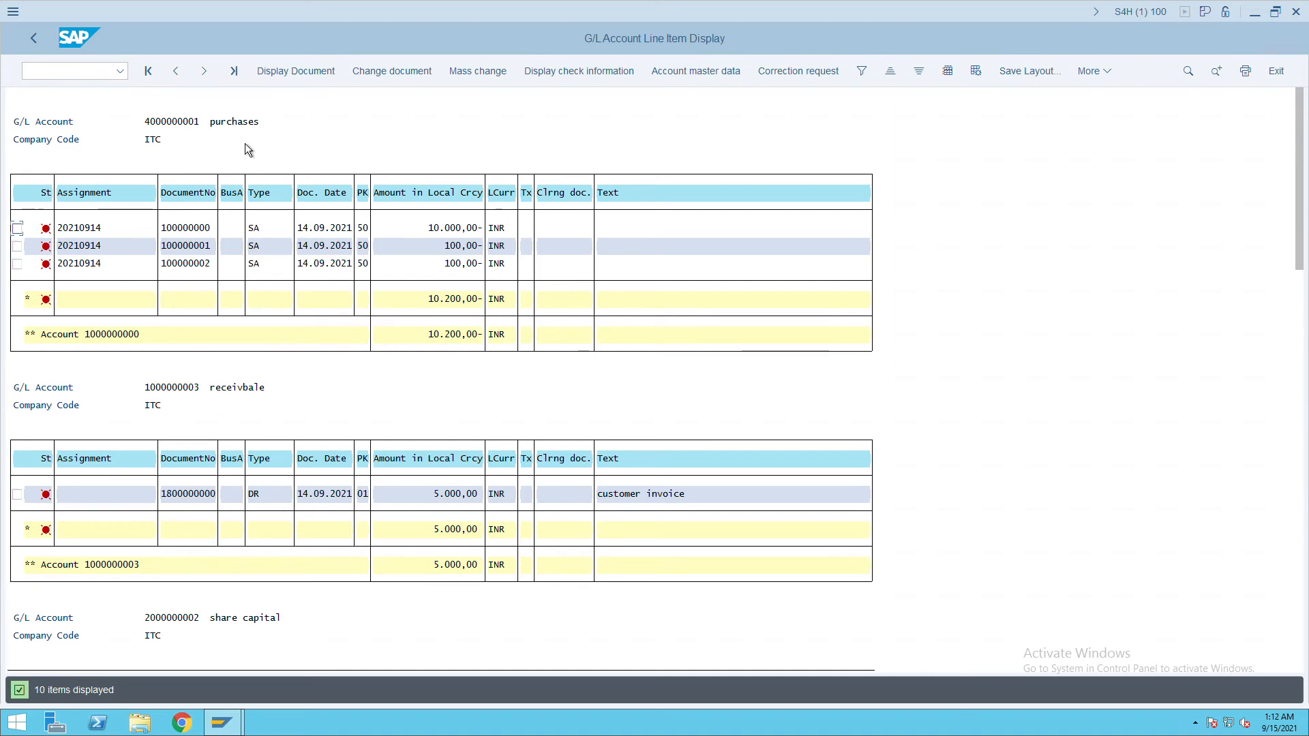
pyautogui.click(81, 70)
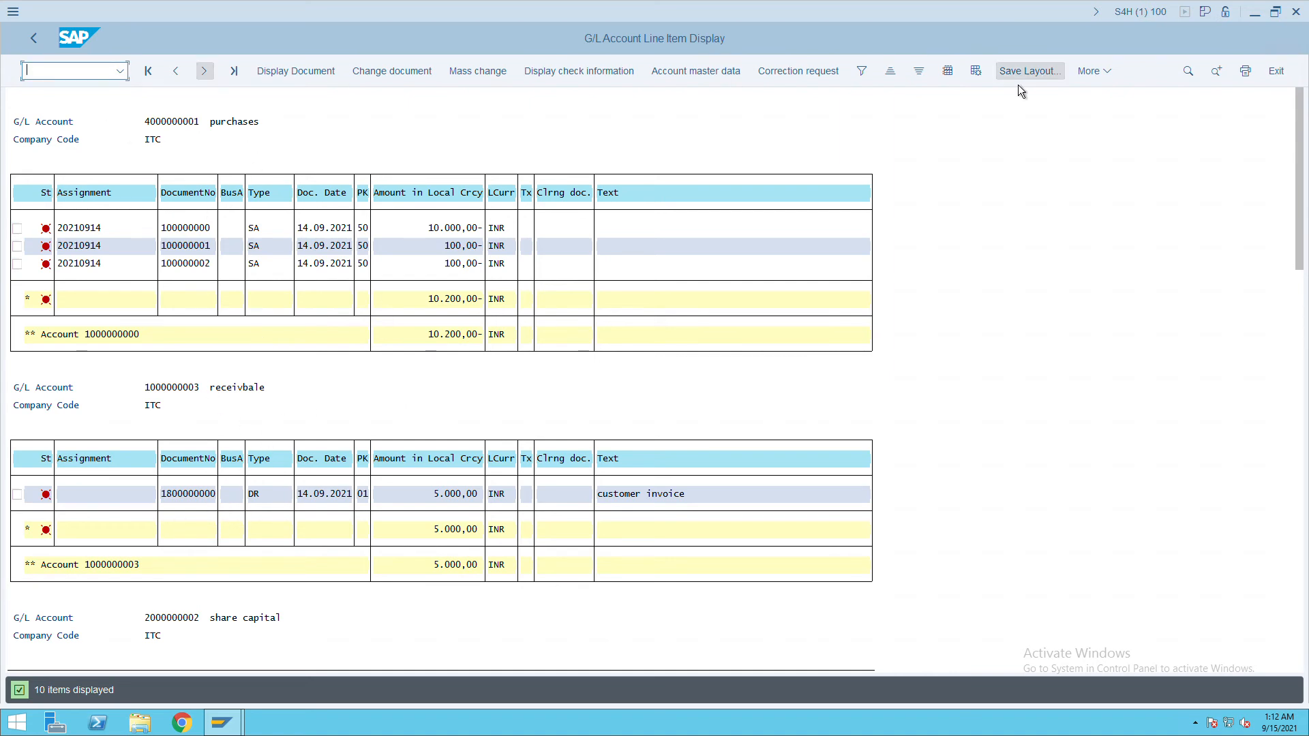
pyautogui.write('/nfb50')
pyautogui.press('Return')
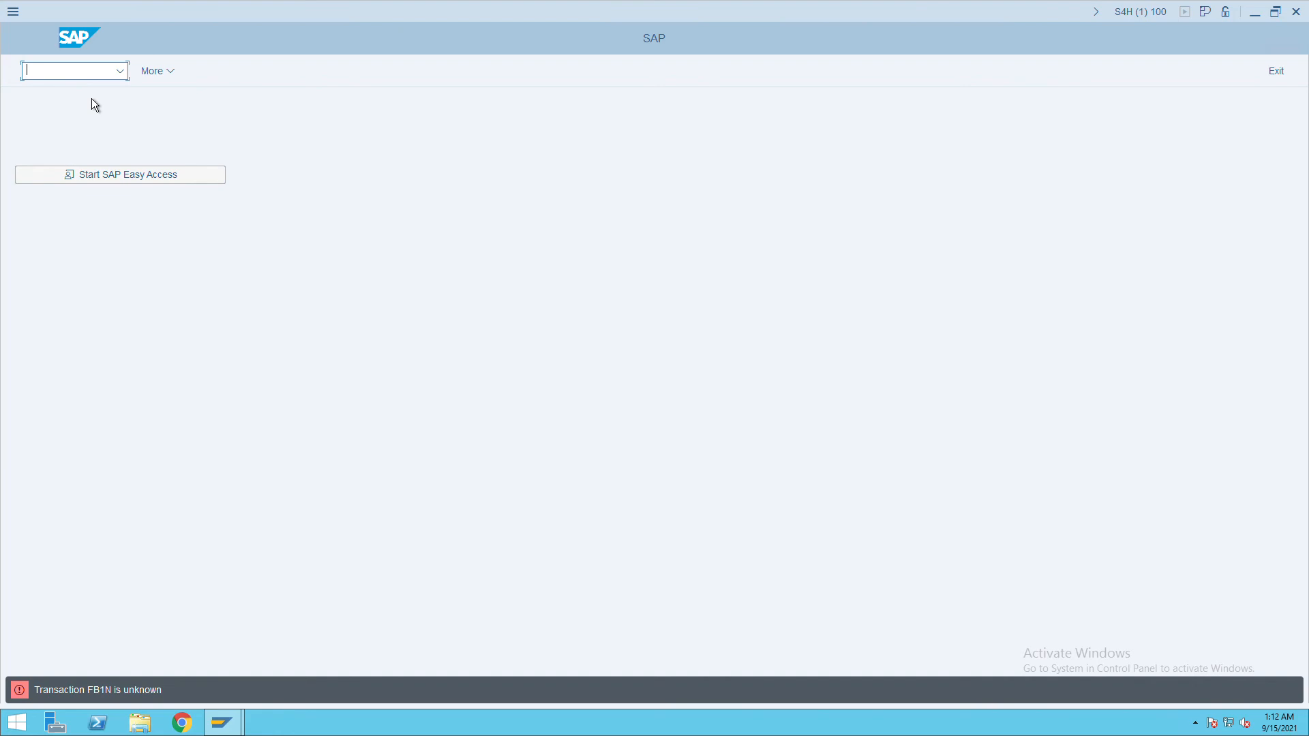
# List vendor open items with FBL1N, showing vendor 10101's 100.000,00 document.
pyautogui.write('/nfbl1n')
pyautogui.press('Return')
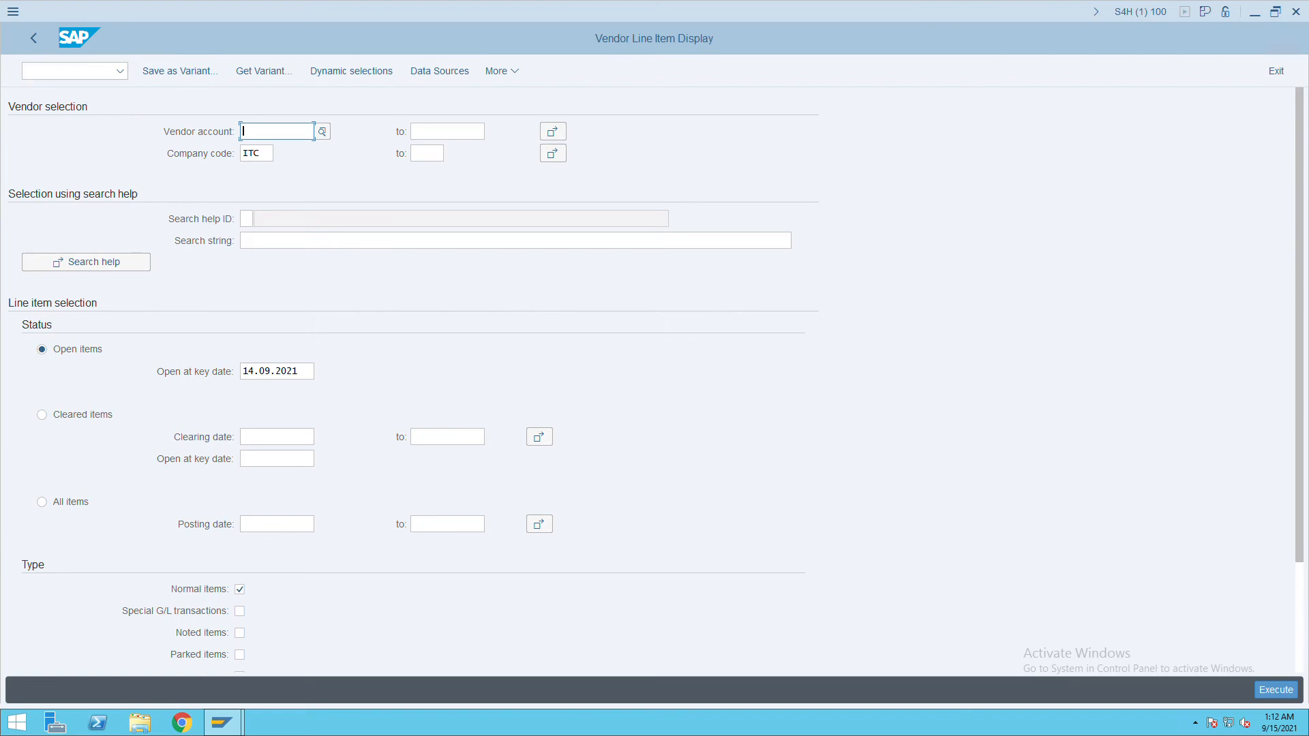
pyautogui.click(1276, 690)
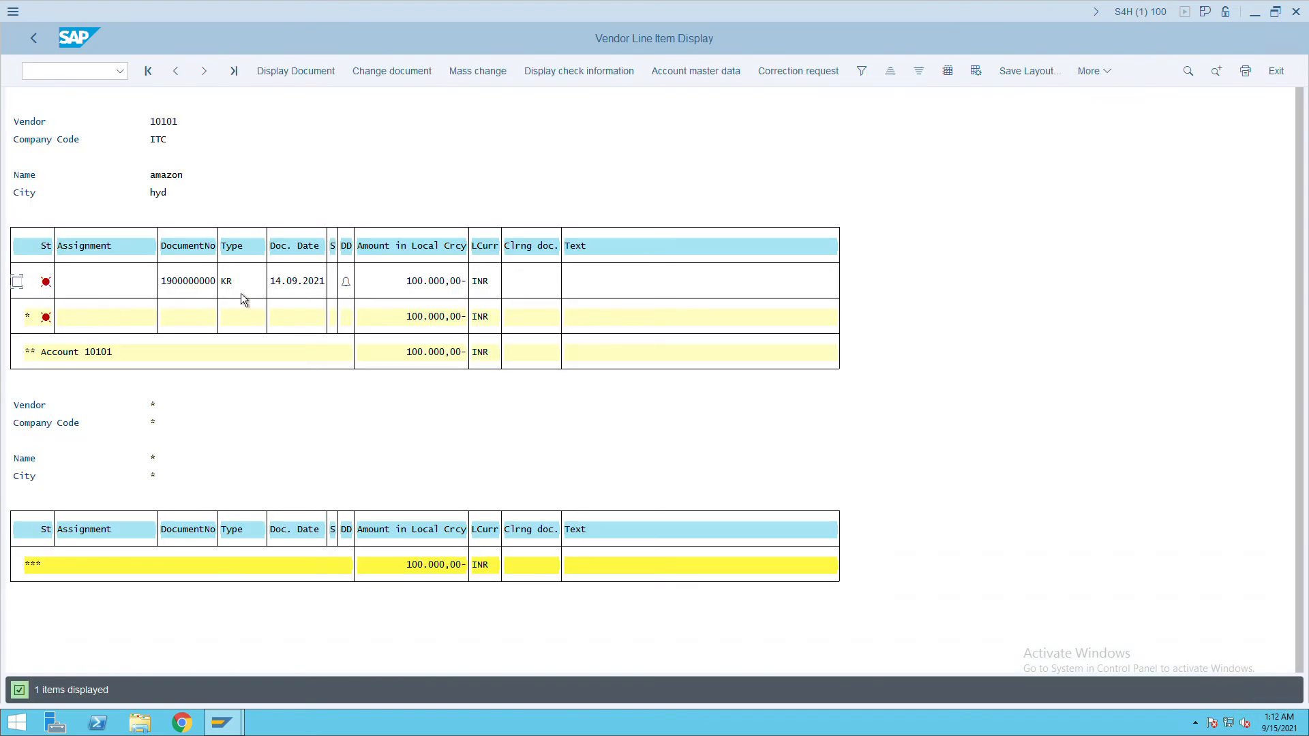
# Enter transaction code /nFB5N in the command field.
pyautogui.click(48, 74)
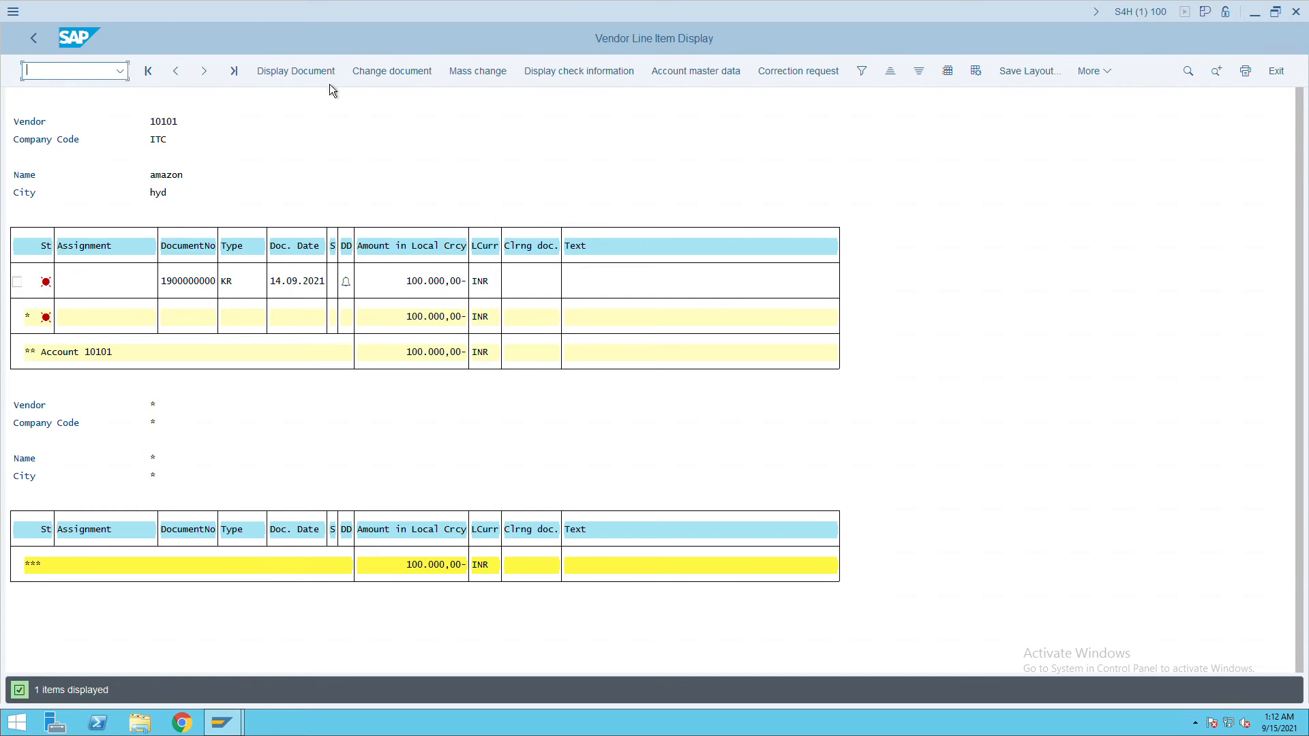
pyautogui.write('/nfb3n')
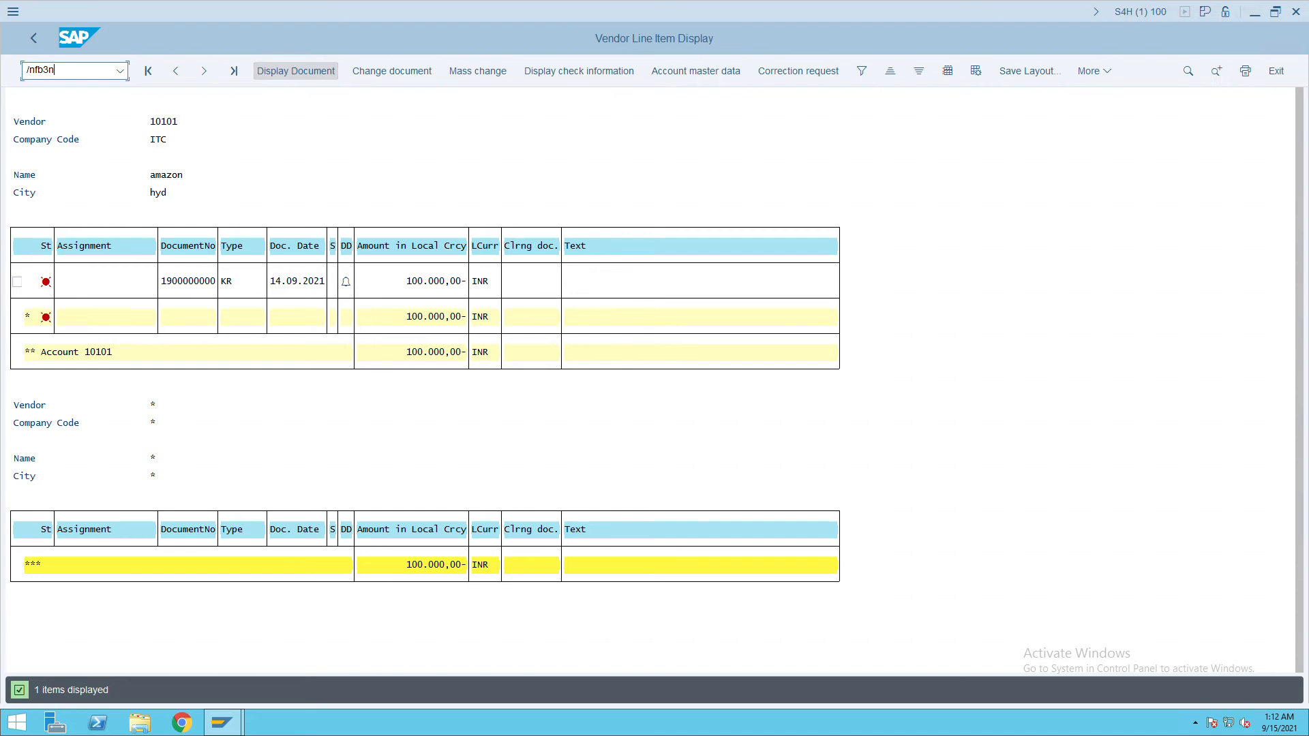
pyautogui.press('BackSpace')
pyautogui.press('BackSpace')
pyautogui.write('5n')
pyautogui.press('Return')
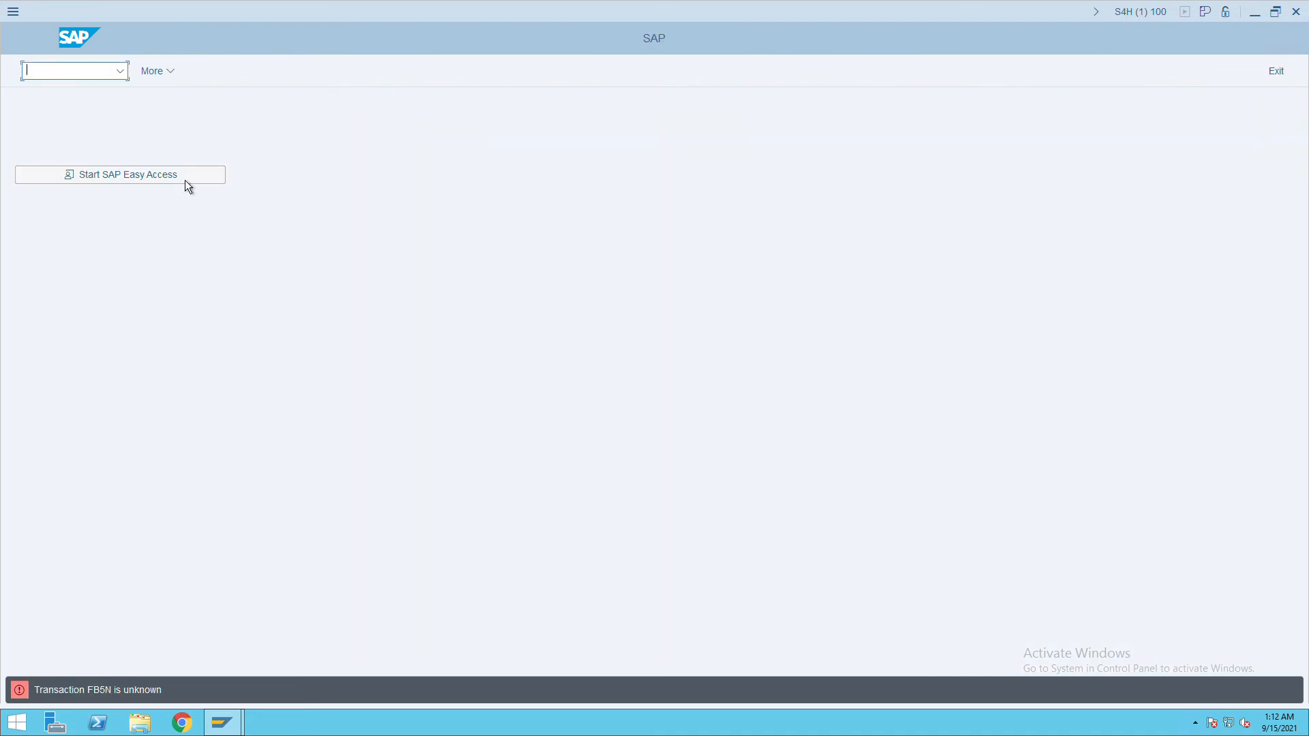
pyautogui.write('fbl5n')
pyautogui.press('Return')
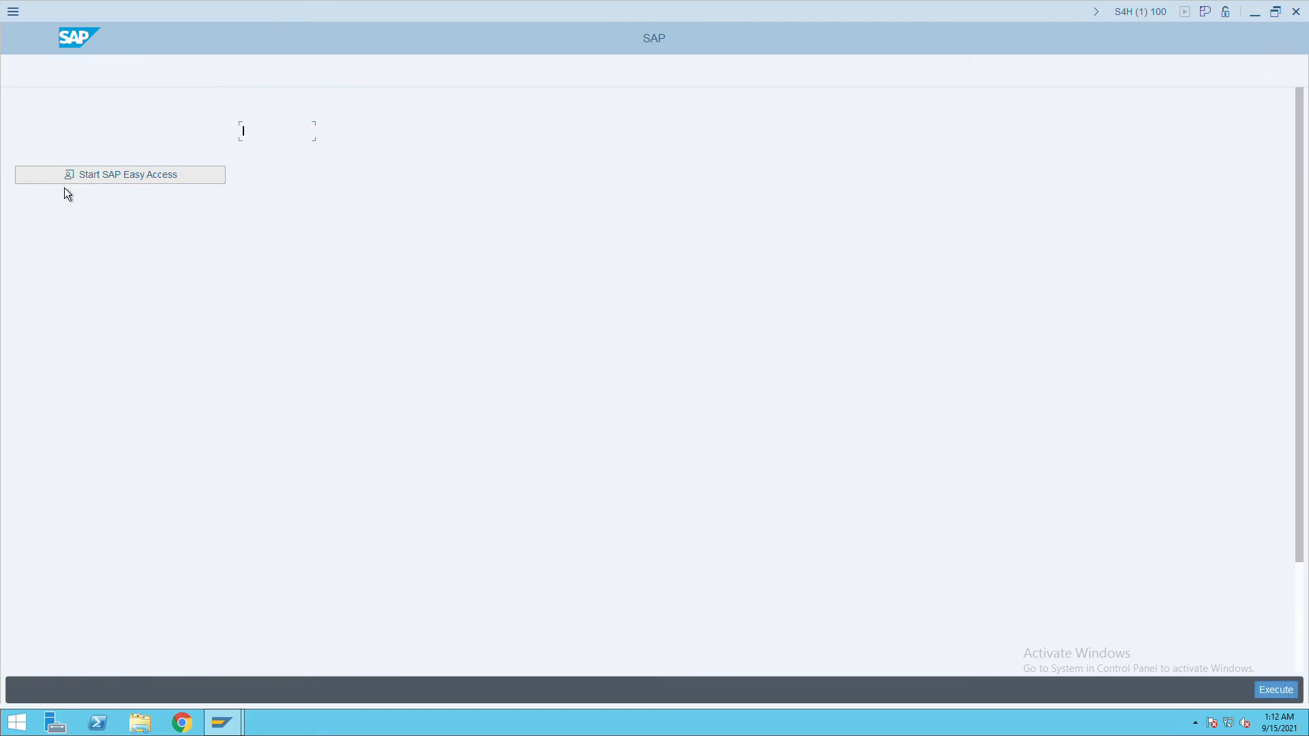
pyautogui.click(1278, 692)
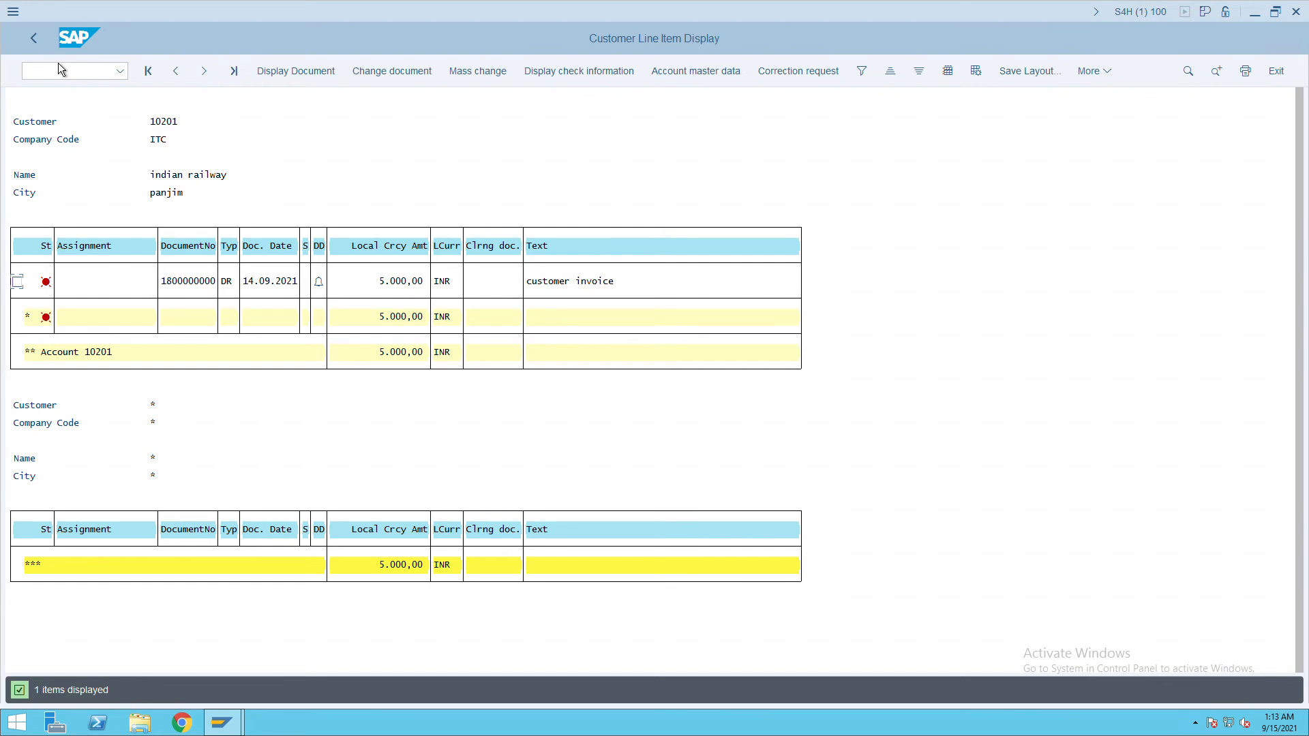
# Return to the SAP start screen with /n.
pyautogui.click(50, 79)
pyautogui.write('/n')
pyautogui.press('Return')
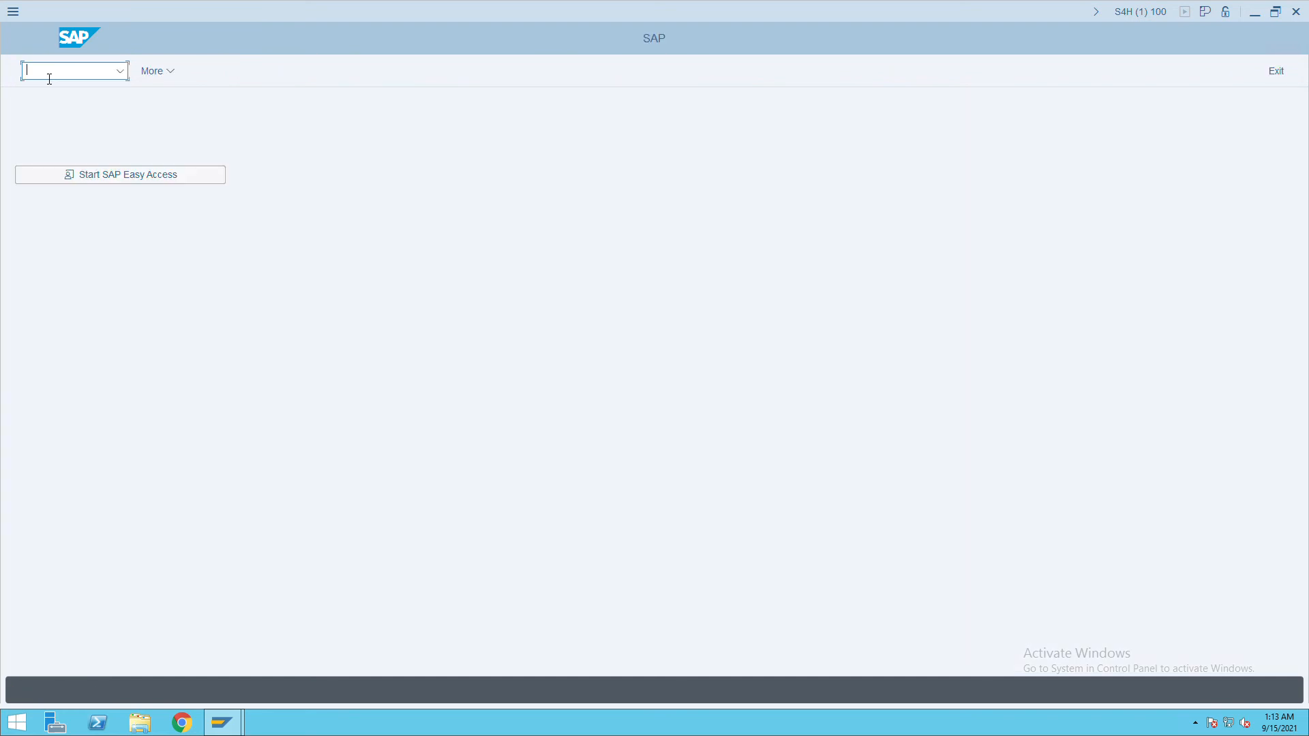
# Start creating bank key ICIC00001 for country IN with transaction FI01.
pyautogui.write('FI01')
pyautogui.press('Return')
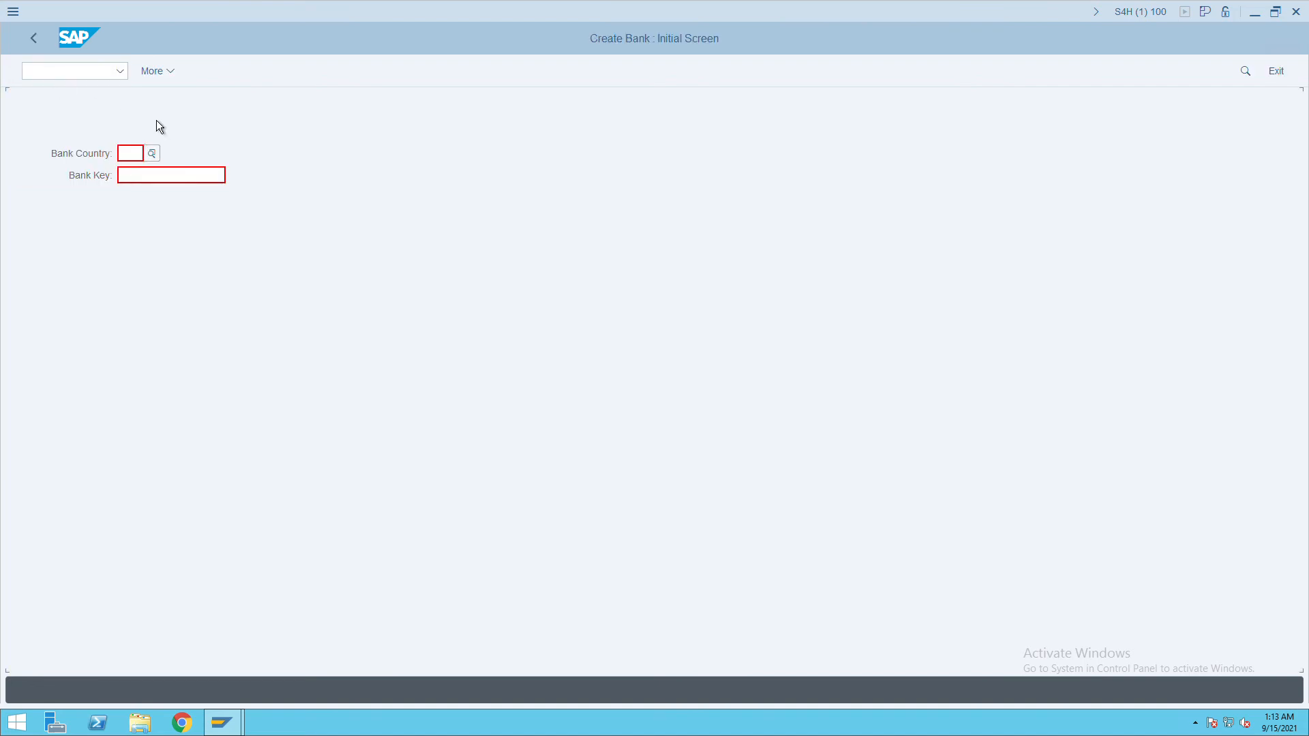
pyautogui.write('in')
pyautogui.press('Tab')
pyautogui.write('ifs')
pyautogui.press('BackSpace')
pyautogui.press('BackSpace')
pyautogui.press('BackSpace')
pyautogui.write('icic00001')
pyautogui.press('Return')
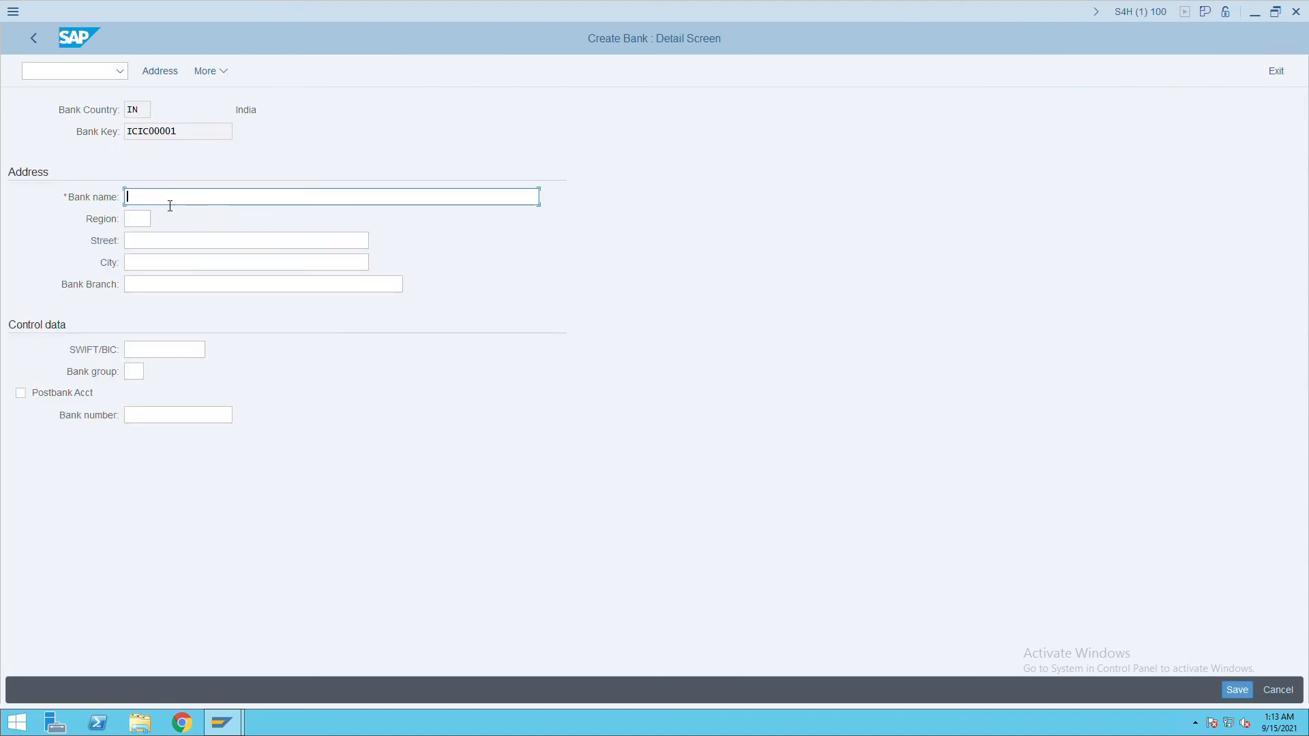
# Enter name icici, region mh, street daar street, city and branch mumbai, and save.
pyautogui.write('icici')
pyautogui.press('Tab')
pyautogui.write('mh')
pyautogui.press('Tab')
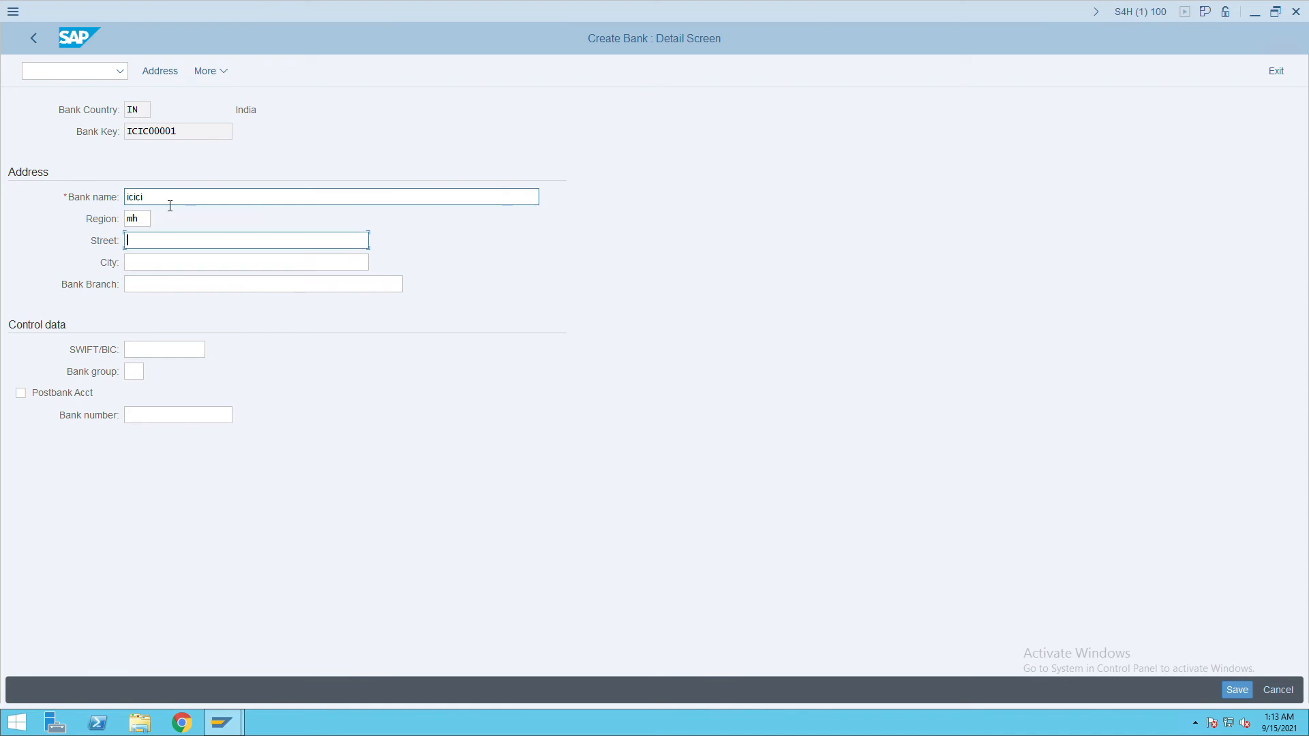
pyautogui.press('BackSpace')
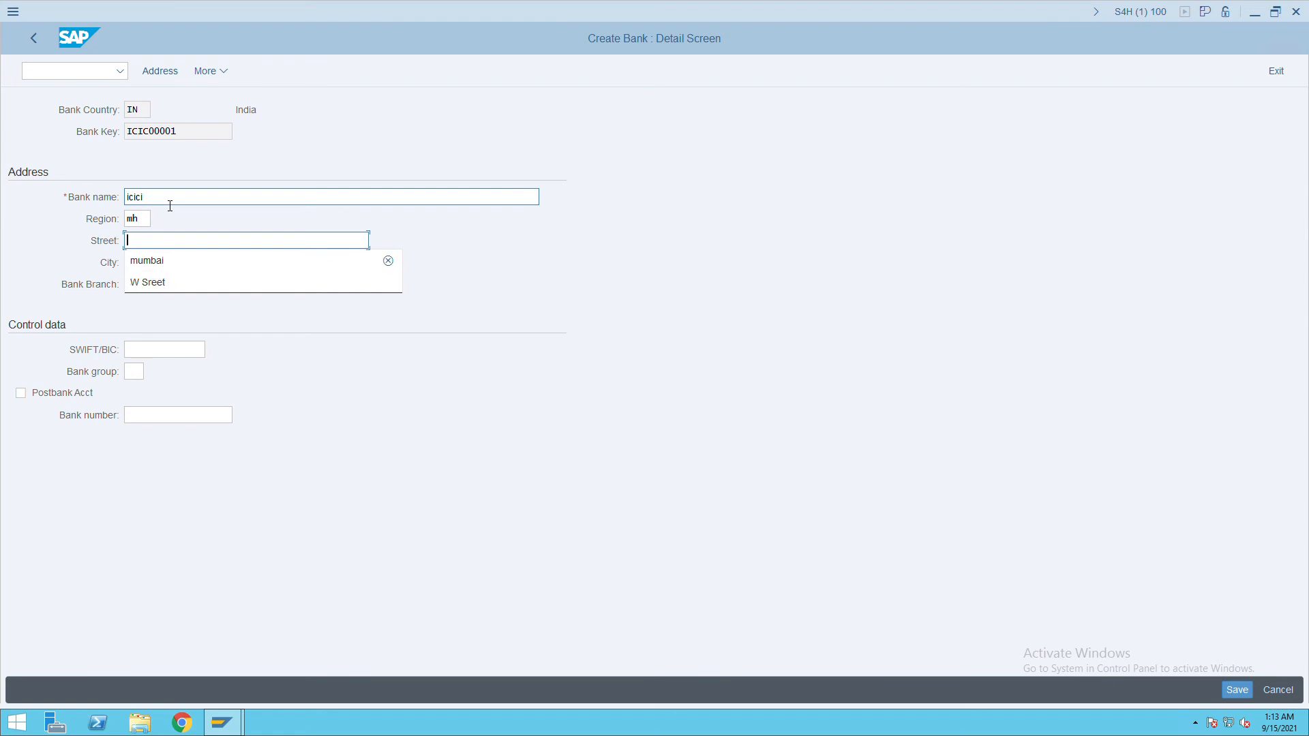
pyautogui.write('daar s')
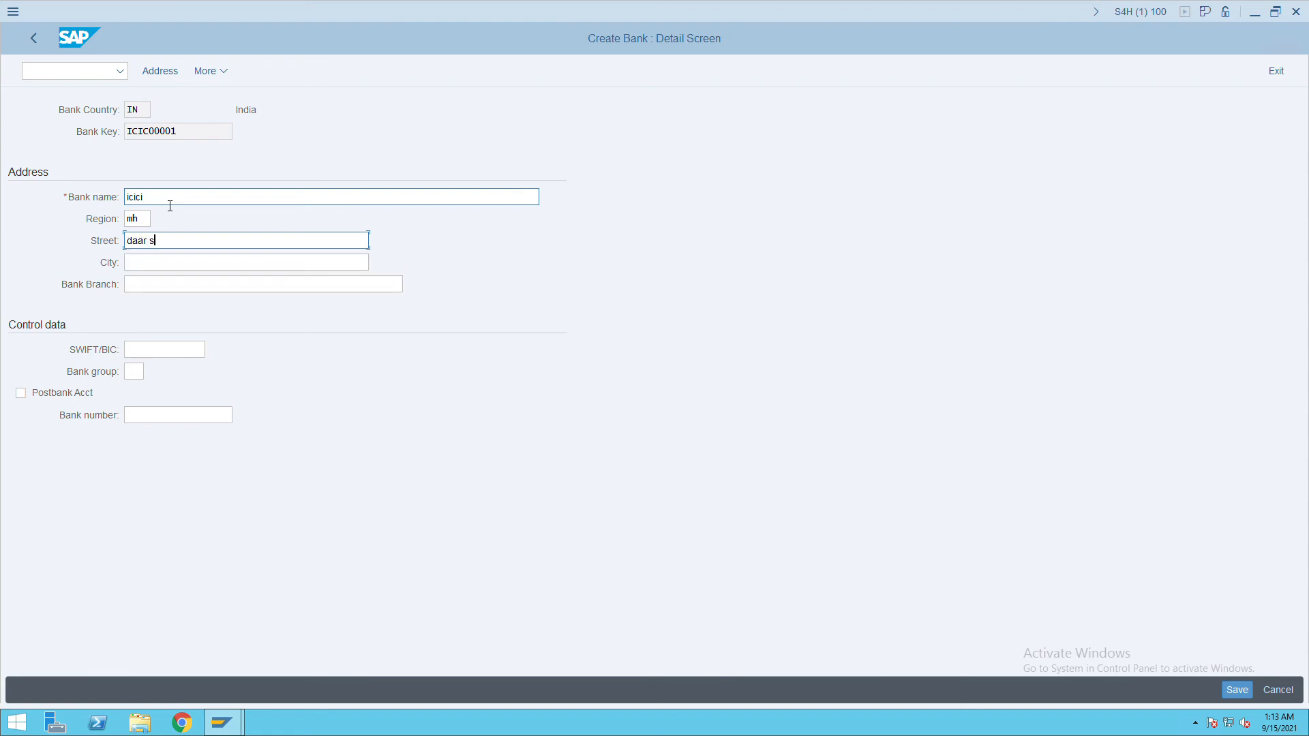
pyautogui.write('tree')
pyautogui.press('BackSpace')
pyautogui.press('BackSpace')
pyautogui.write('eet')
pyautogui.press('Tab')
pyautogui.write('mumbai')
pyautogui.press('Tab')
pyautogui.write('mumbai')
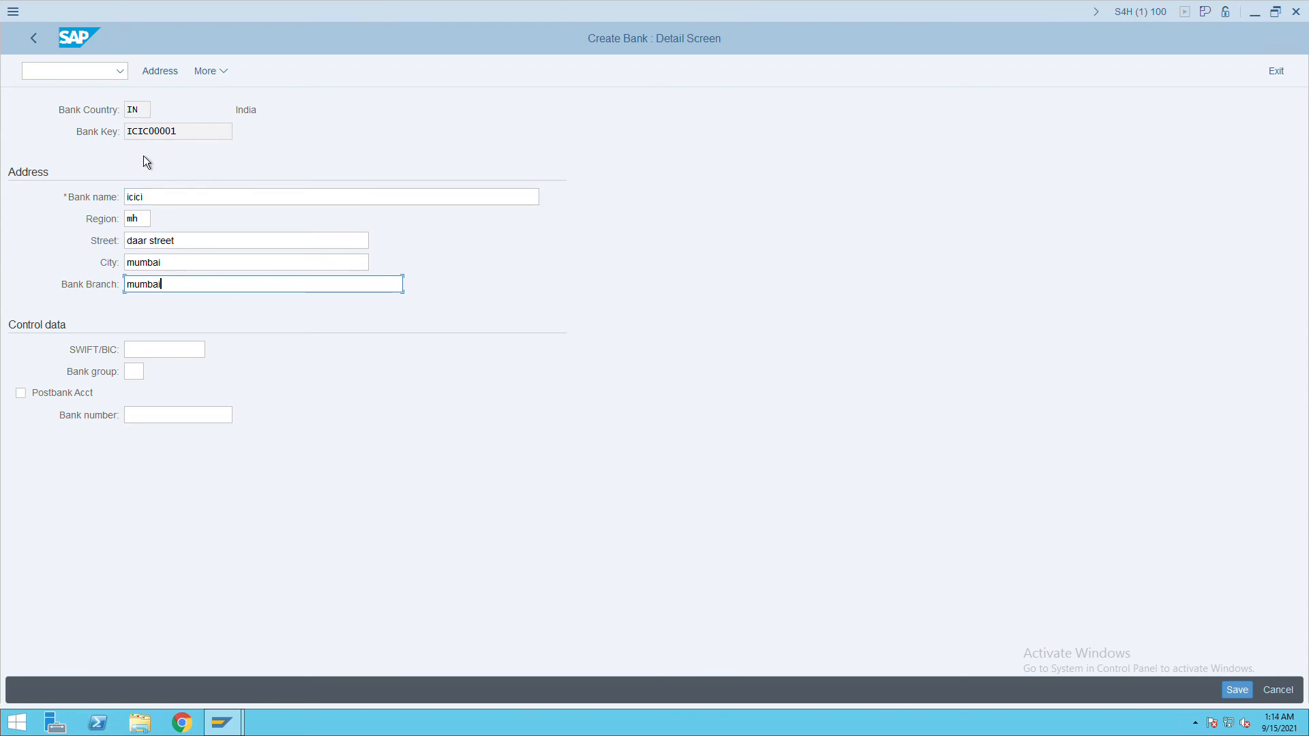
pyautogui.moveTo(183, 138); pyautogui.dragTo(99, 141)
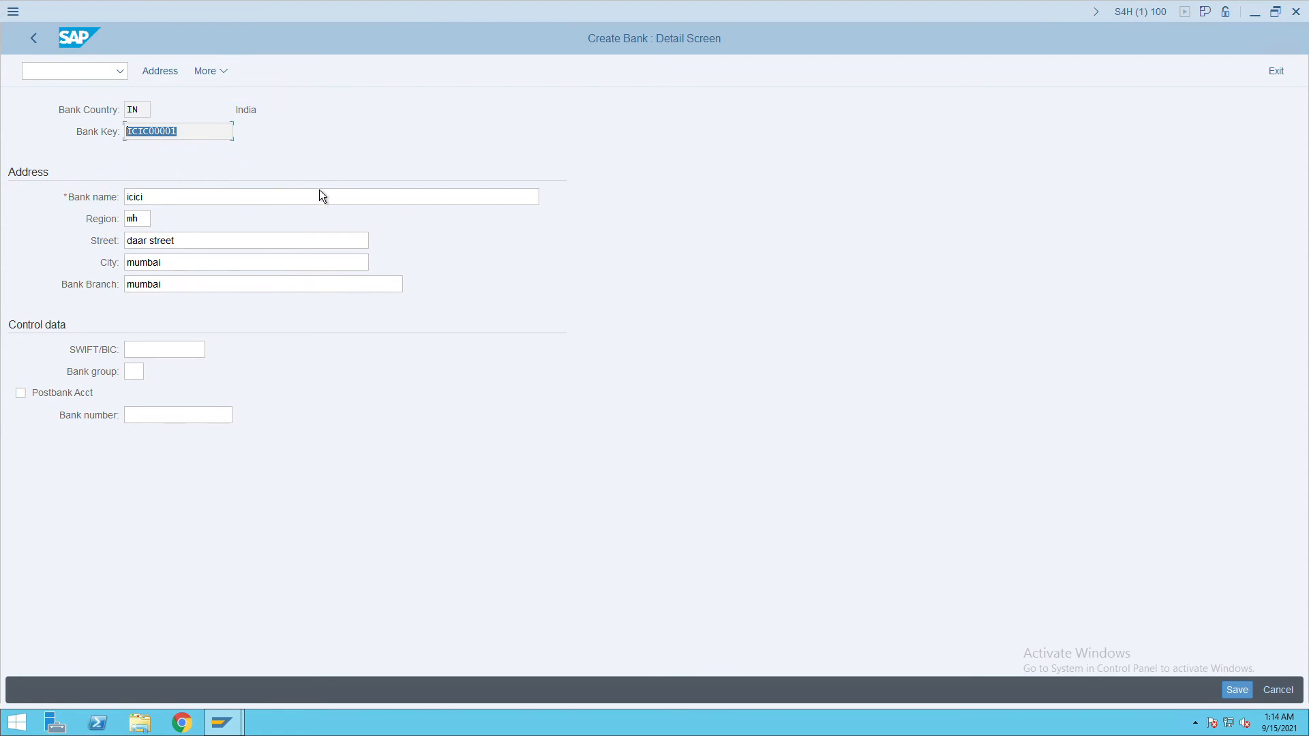
pyautogui.click(1237, 690)
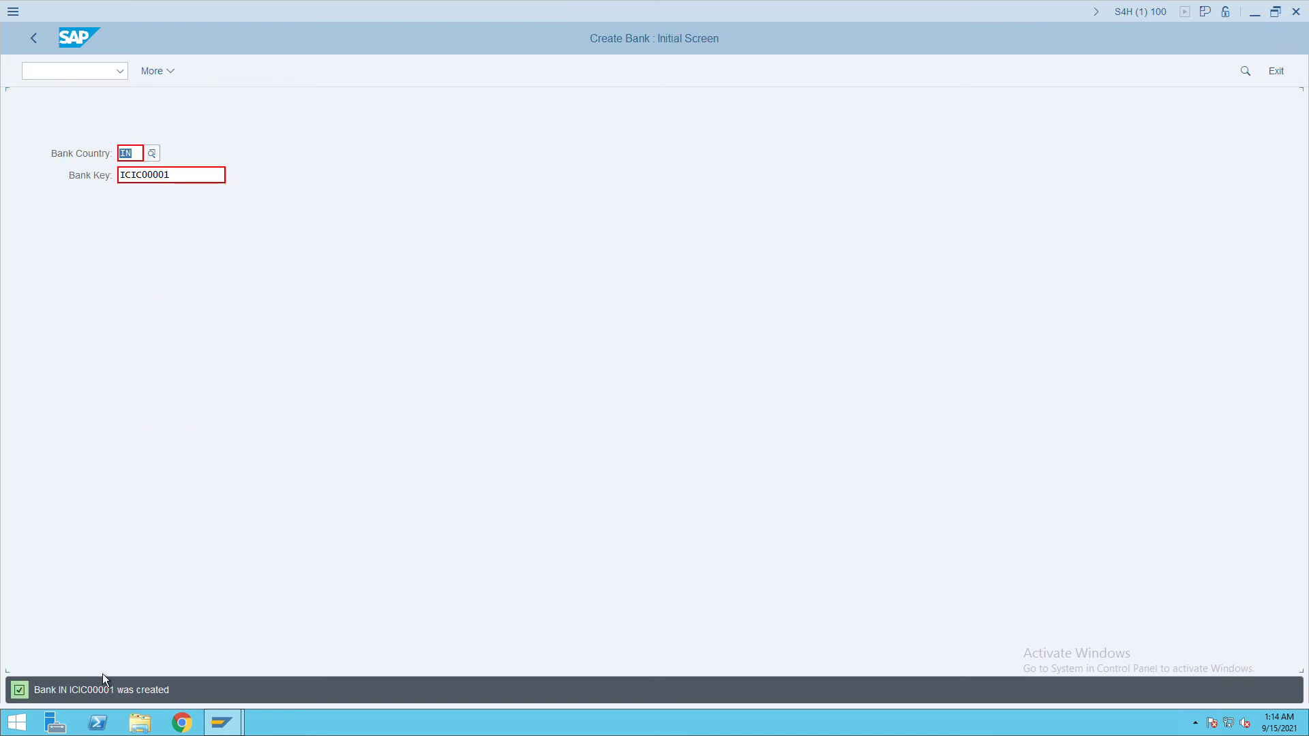
# Leave bank creation for the SAP start screen.
pyautogui.click(66, 77)
pyautogui.write('/n')
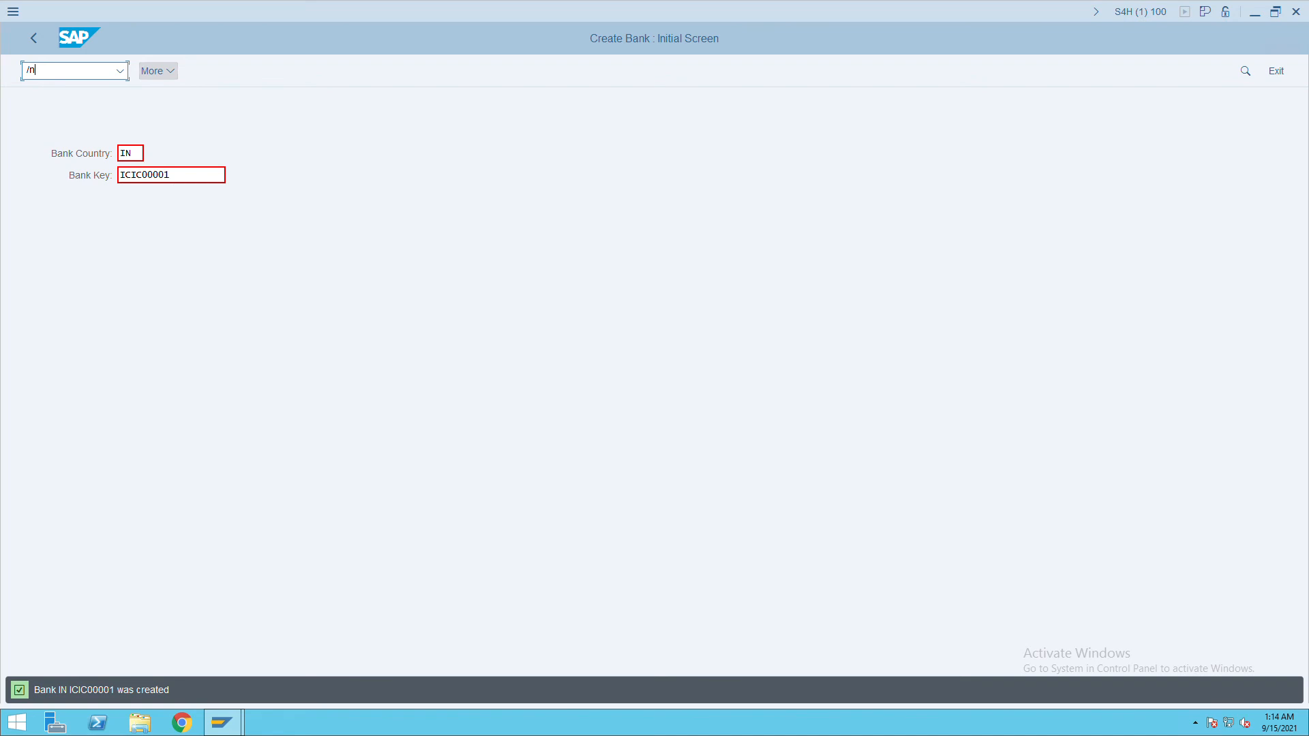
pyautogui.press('Return')
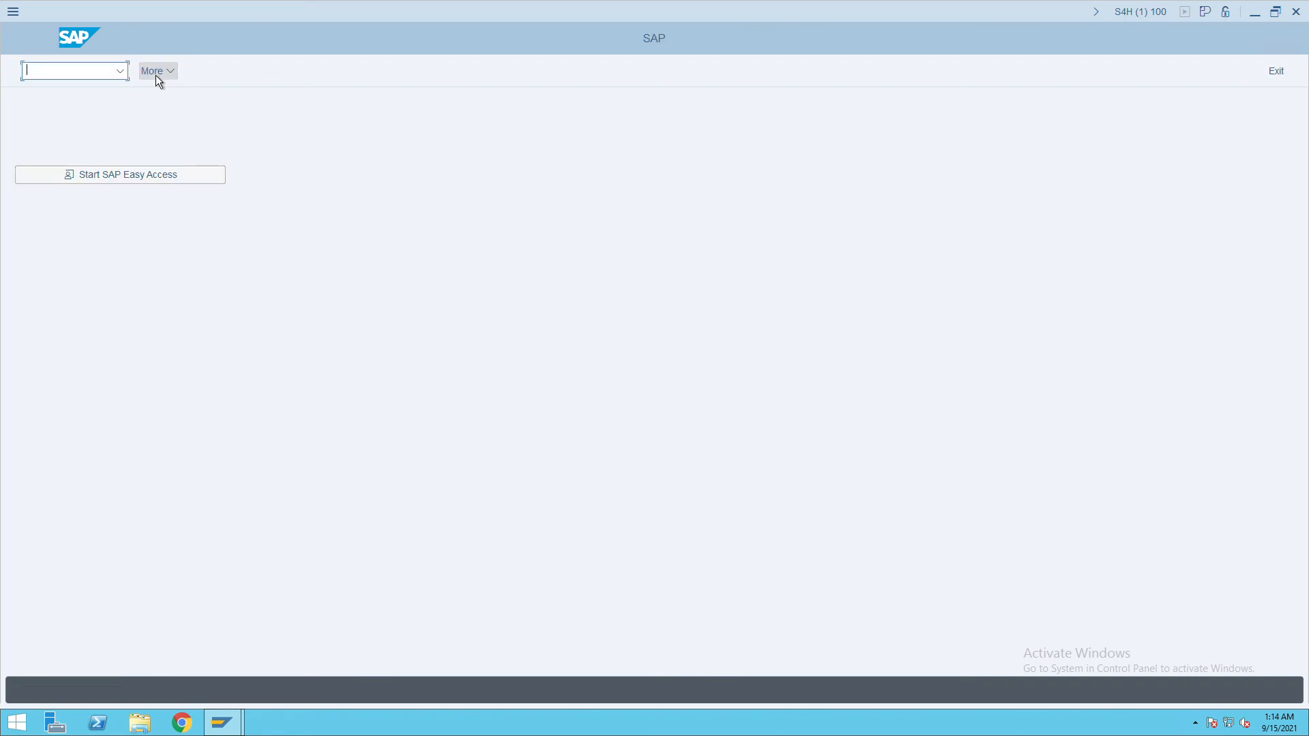
# Open house bank maintenance FI12_HBANK for company code ITC and start a new entry.
pyautogui.write('fi12_hba')
pyautogui.press('BackSpace')
pyautogui.press('BackSpace')
pyautogui.write('a')
pyautogui.press('BackSpace')
pyautogui.write('bank')
pyautogui.press('Return')
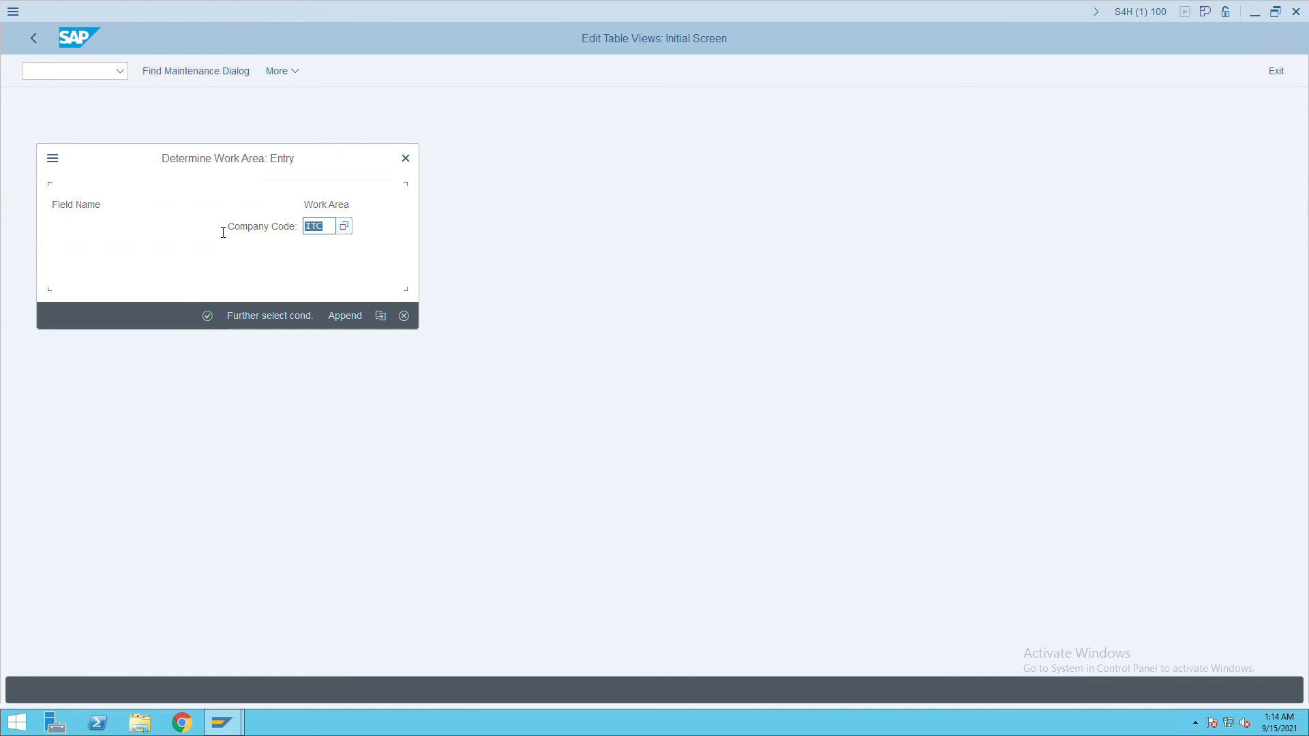
pyautogui.click(210, 318)
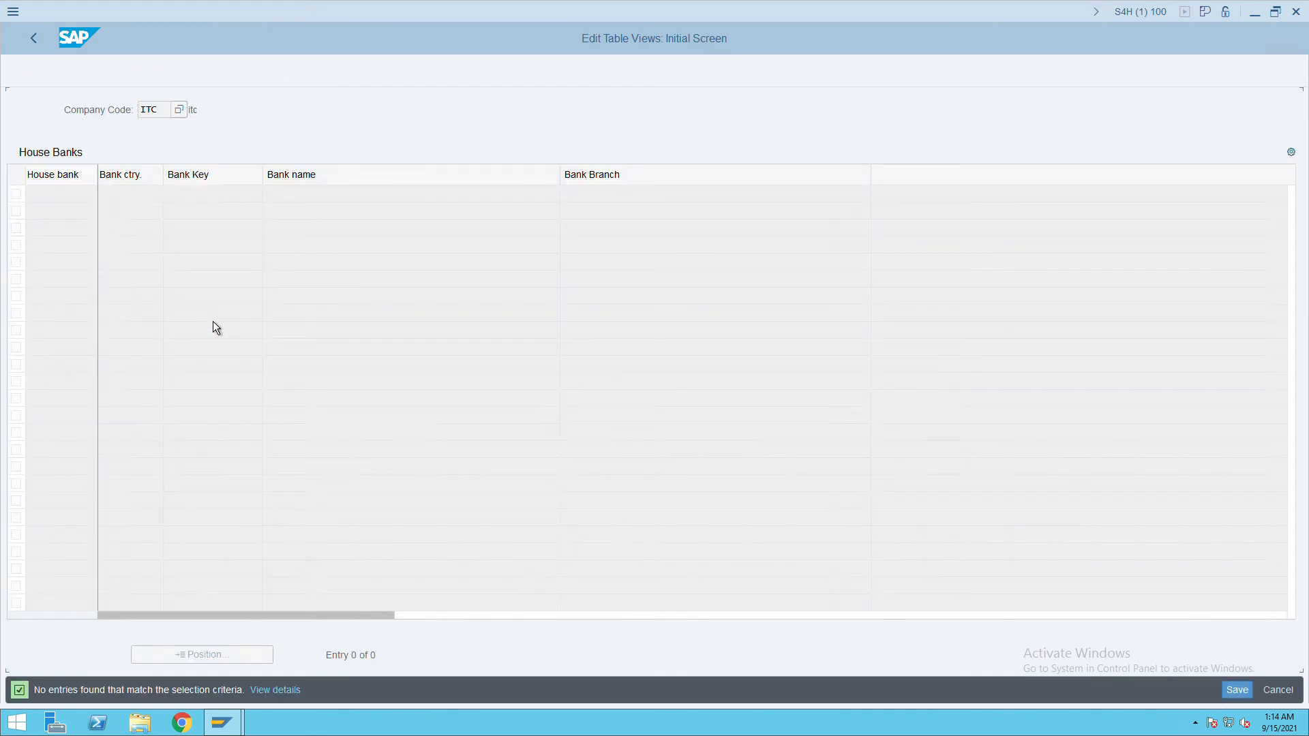
pyautogui.click(221, 81)
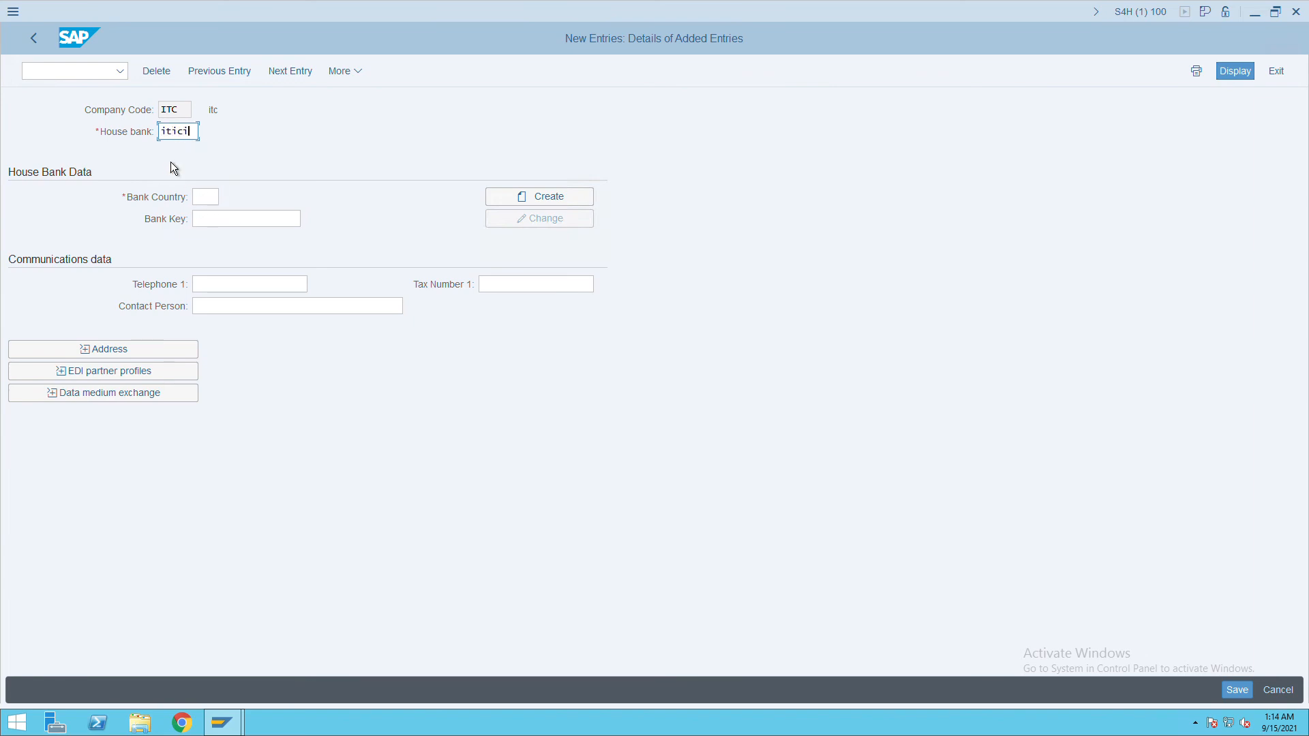
# Correct the house bank ID to ICICI and set bank country IN.
pyautogui.press('BackSpace')
pyautogui.press('BackSpace')
pyautogui.press('BackSpace')
pyautogui.write('i')
pyautogui.press('Tab')
pyautogui.write('i')
pyautogui.click(171, 162)
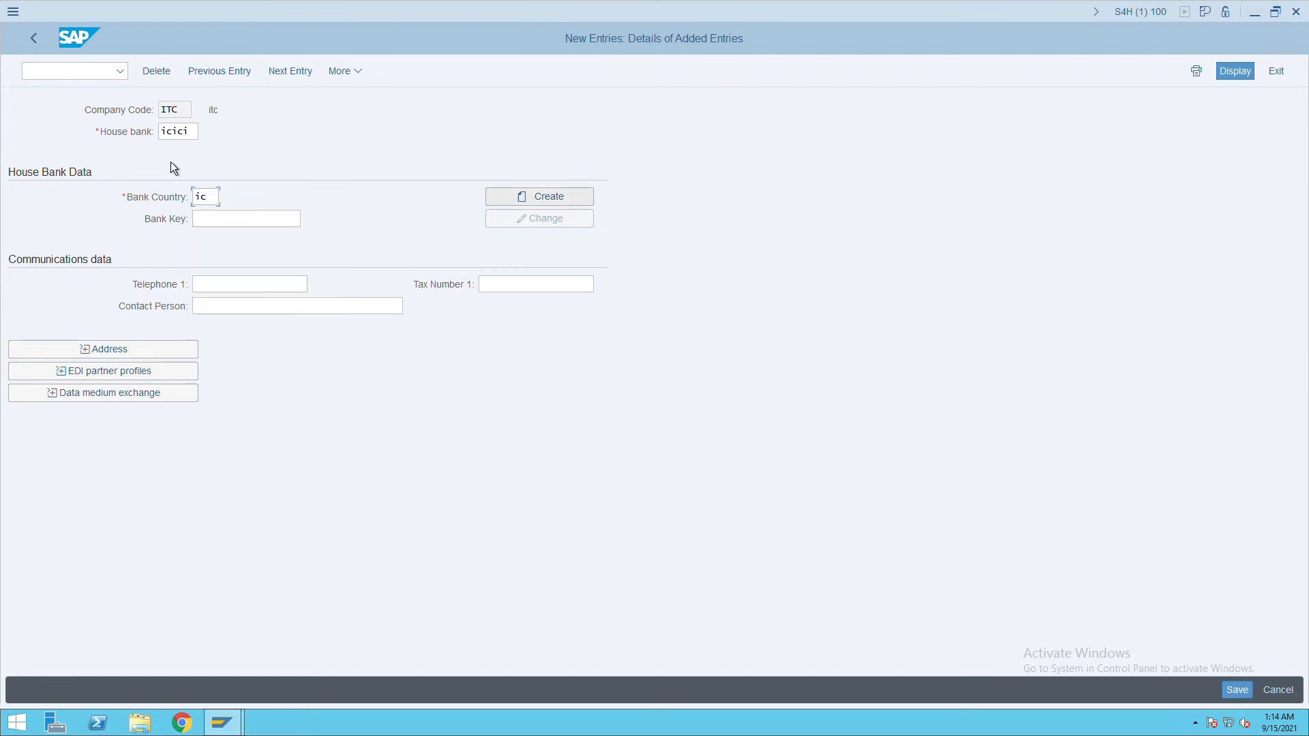
pyautogui.hotkey('shift', 'Tab')
pyautogui.write('in')
pyautogui.press('Tab')
pyautogui.press('Tab')
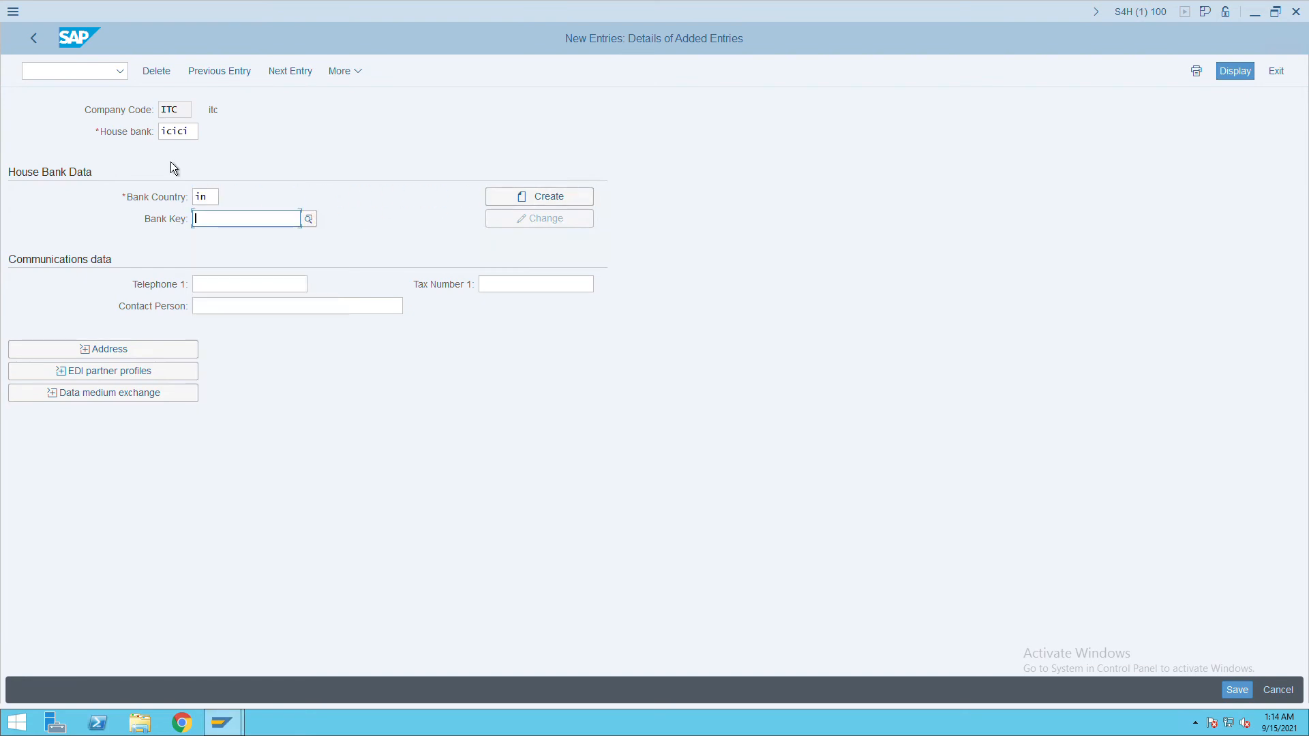
# Link bank key ICIC00001 and save house bank ICICI.
pyautogui.write('icic')
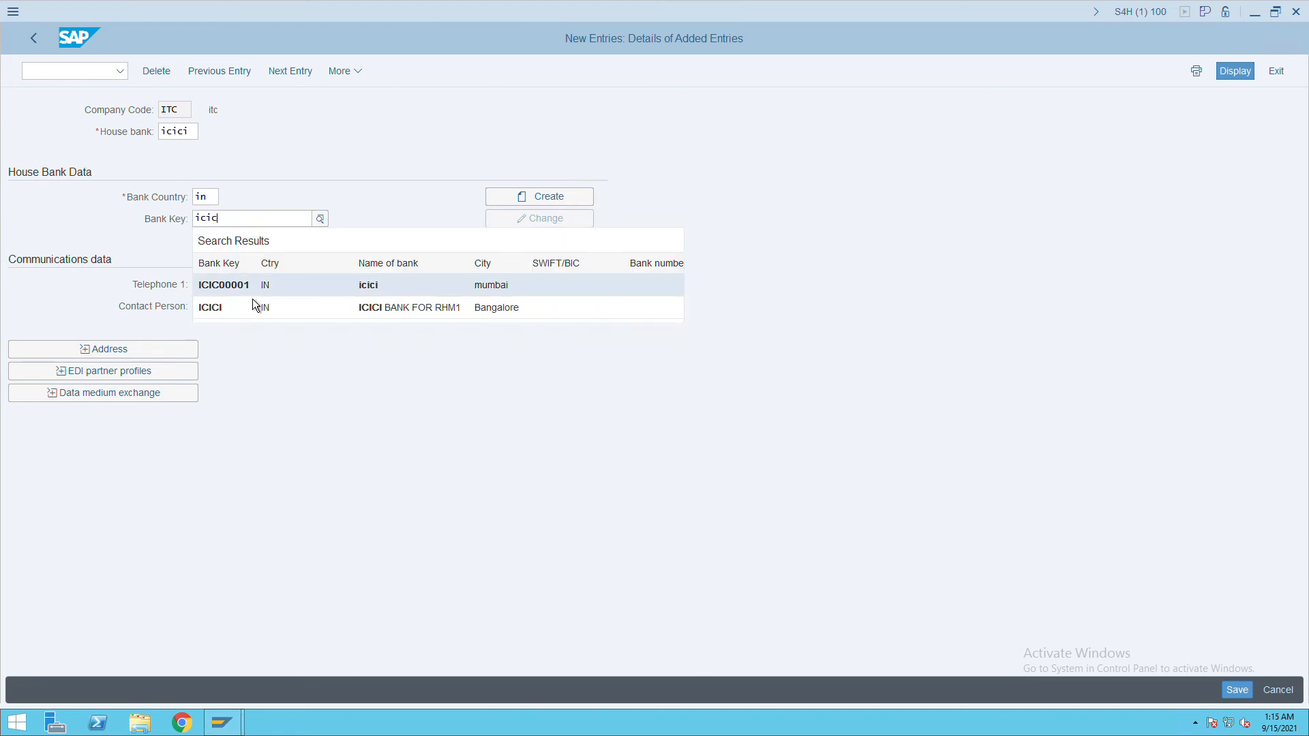
pyautogui.click(250, 290)
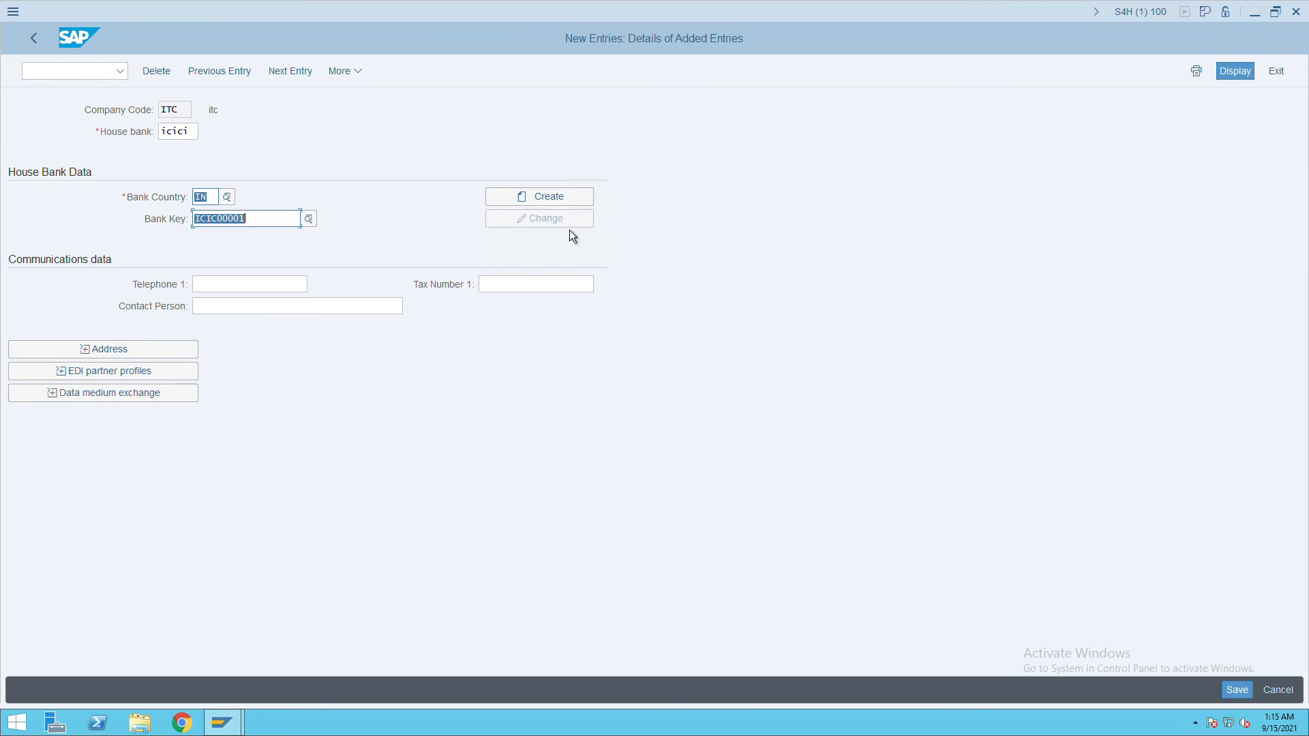
pyautogui.press('Return')
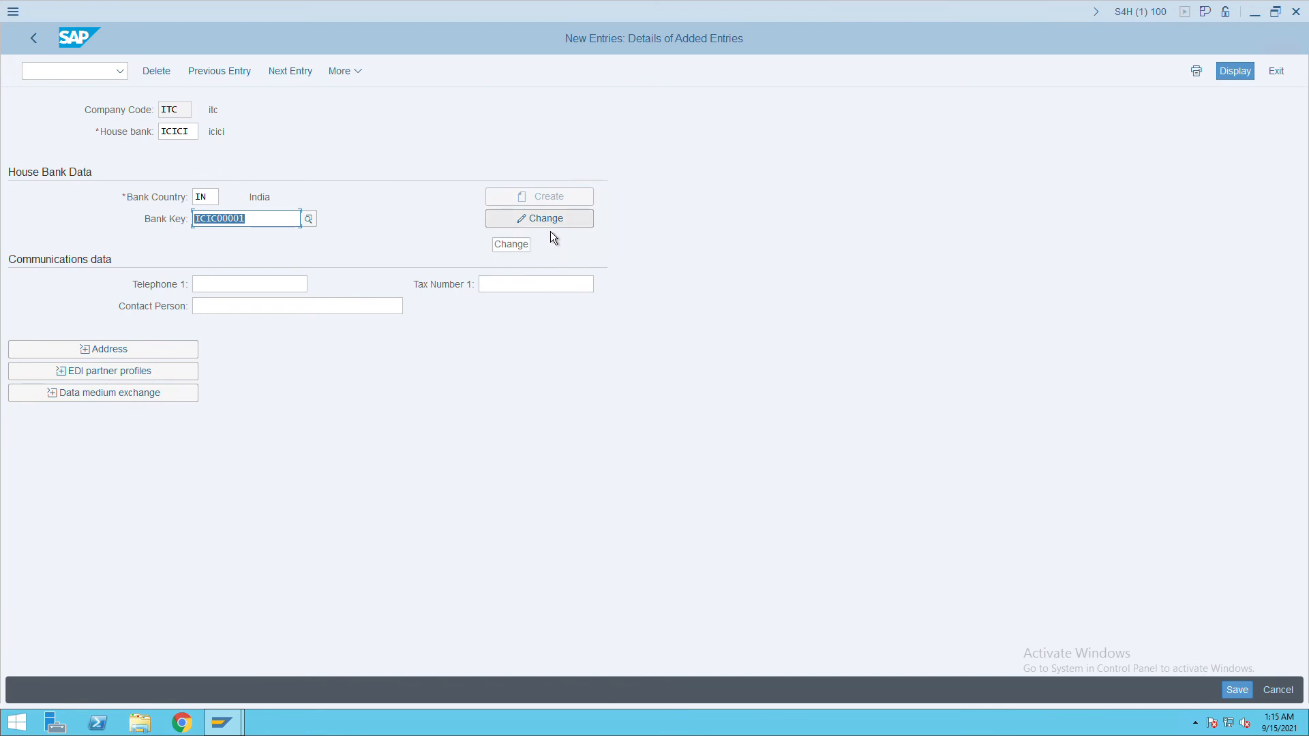
pyautogui.click(1237, 690)
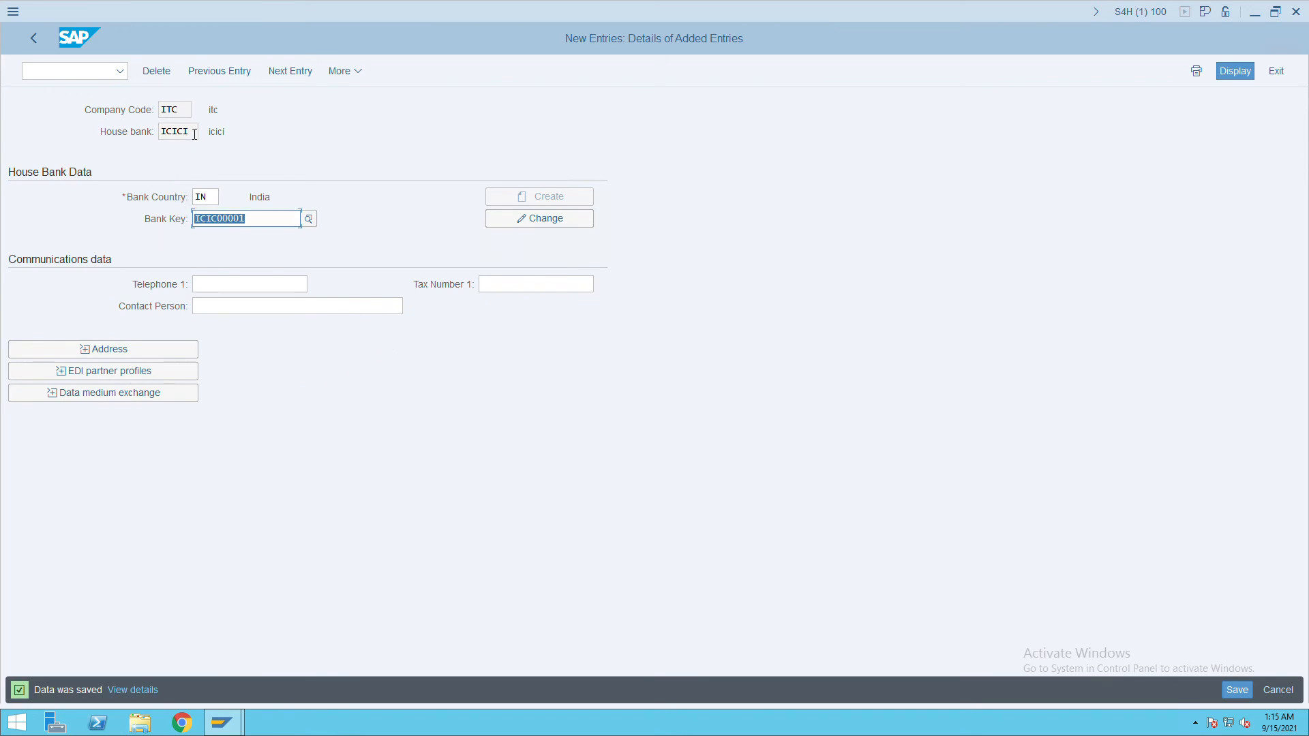
pyautogui.click(88, 74)
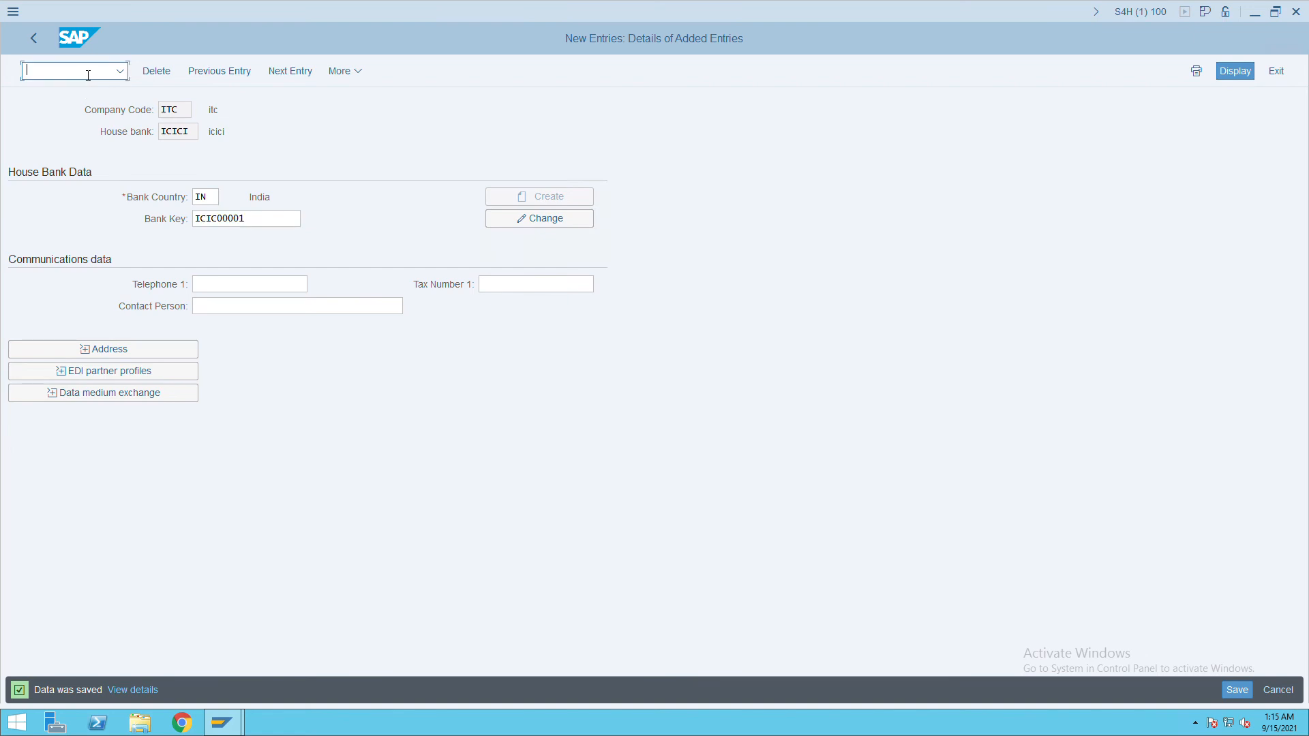
pyautogui.write('/n')
pyautogui.write('s00')
pyautogui.press('Return')
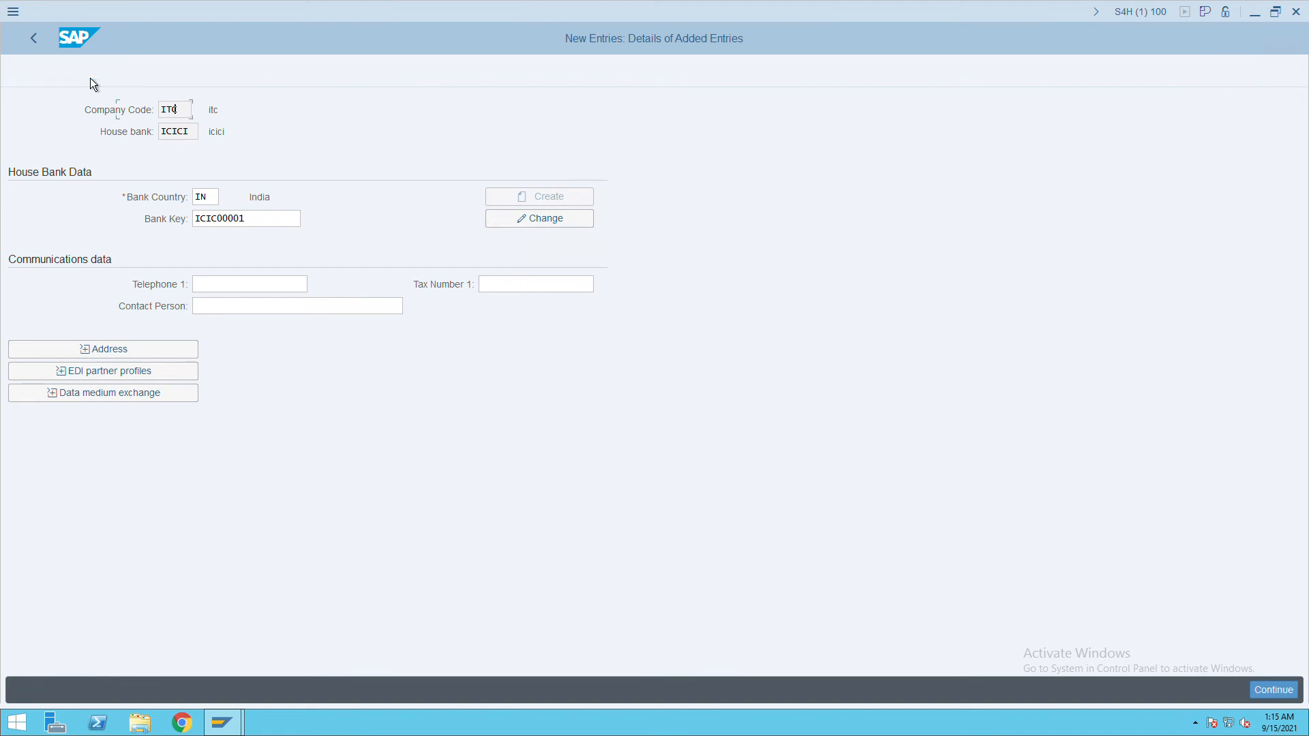
pyautogui.click(182, 116)
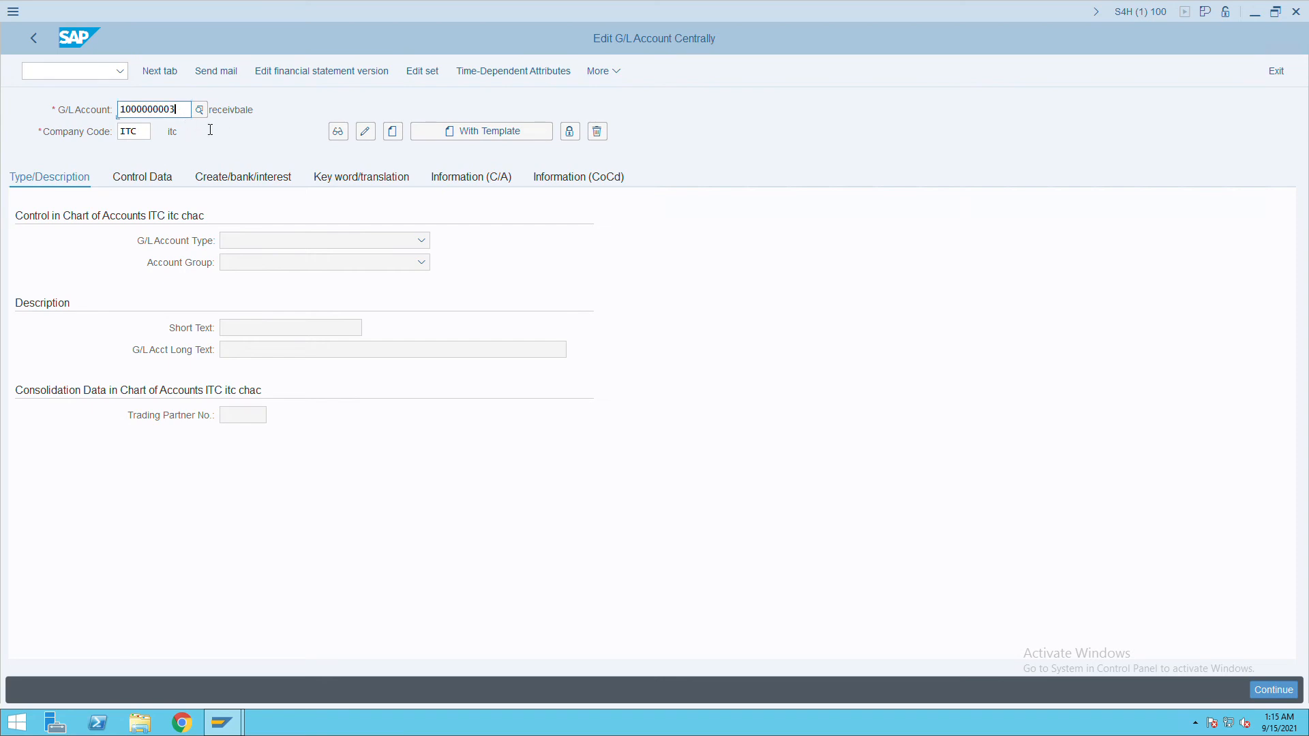
pyautogui.press('BackSpace')
pyautogui.write('4')
pyautogui.press('Return')
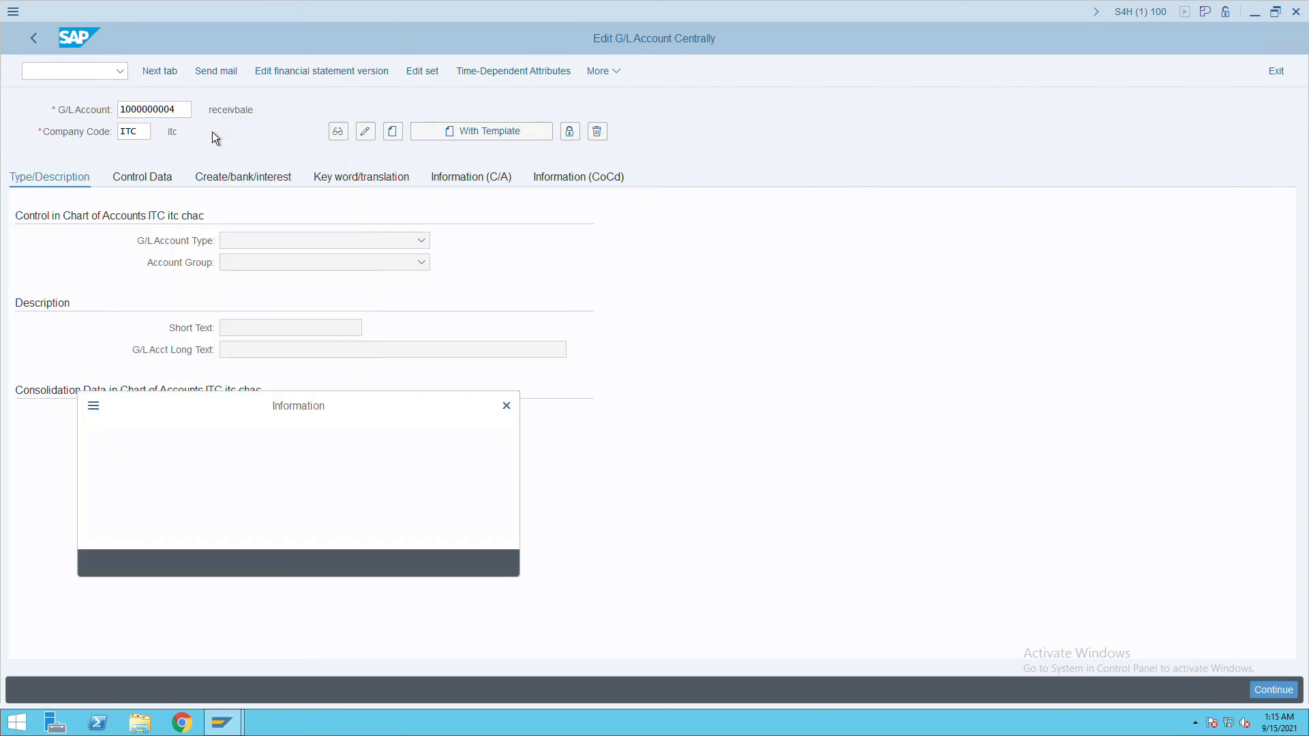
pyautogui.click(471, 566)
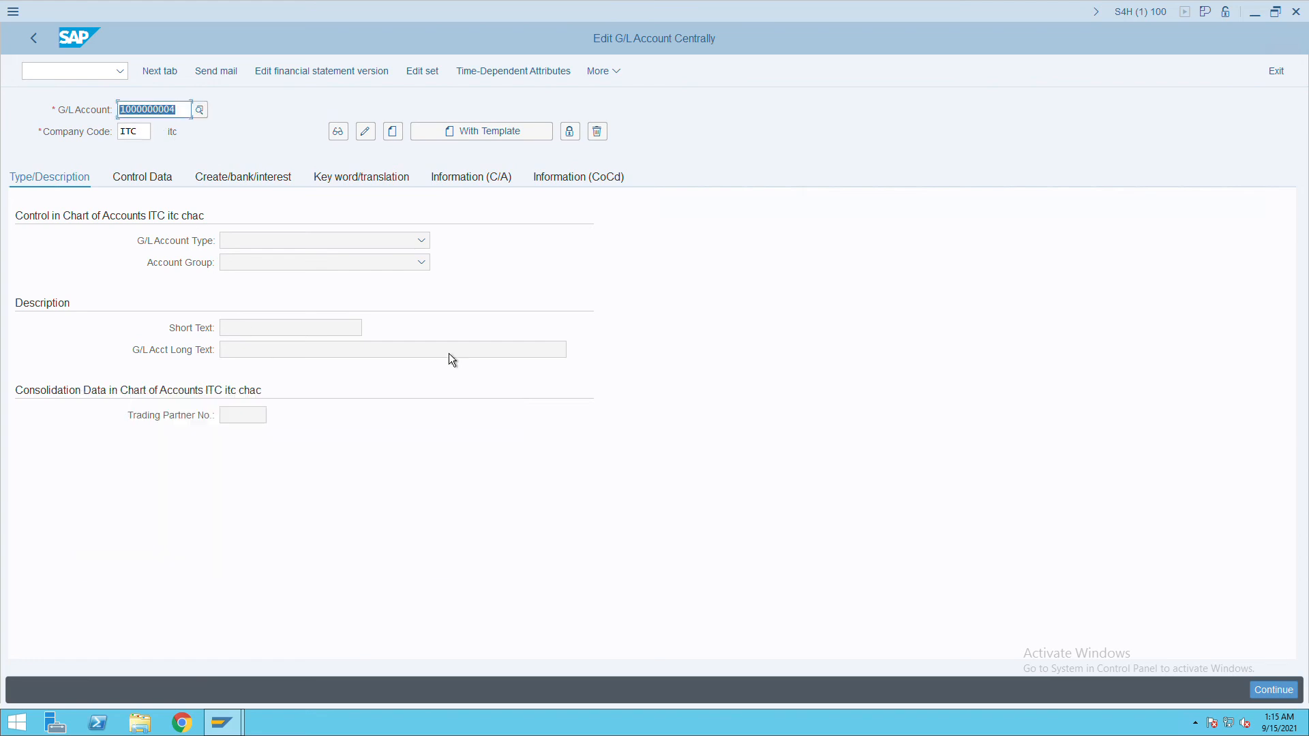
pyautogui.click(403, 141)
pyautogui.click(350, 246)
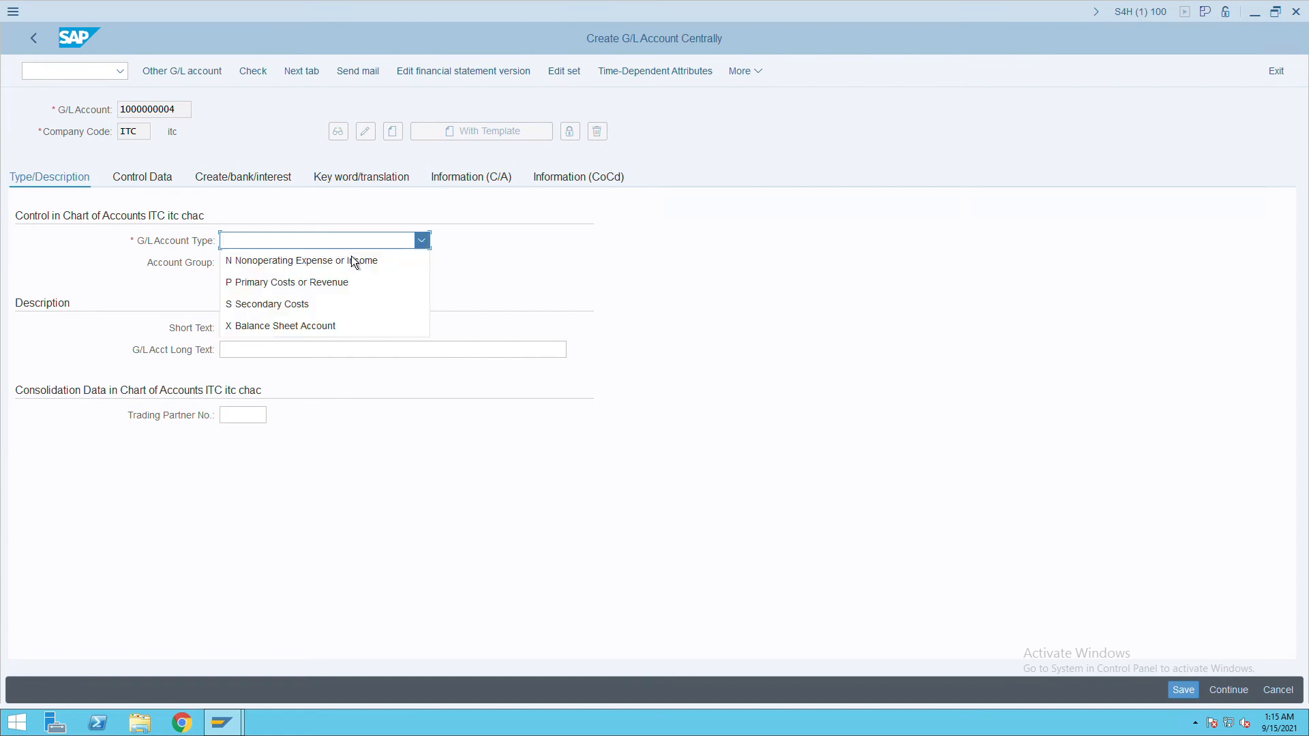
pyautogui.click(284, 325)
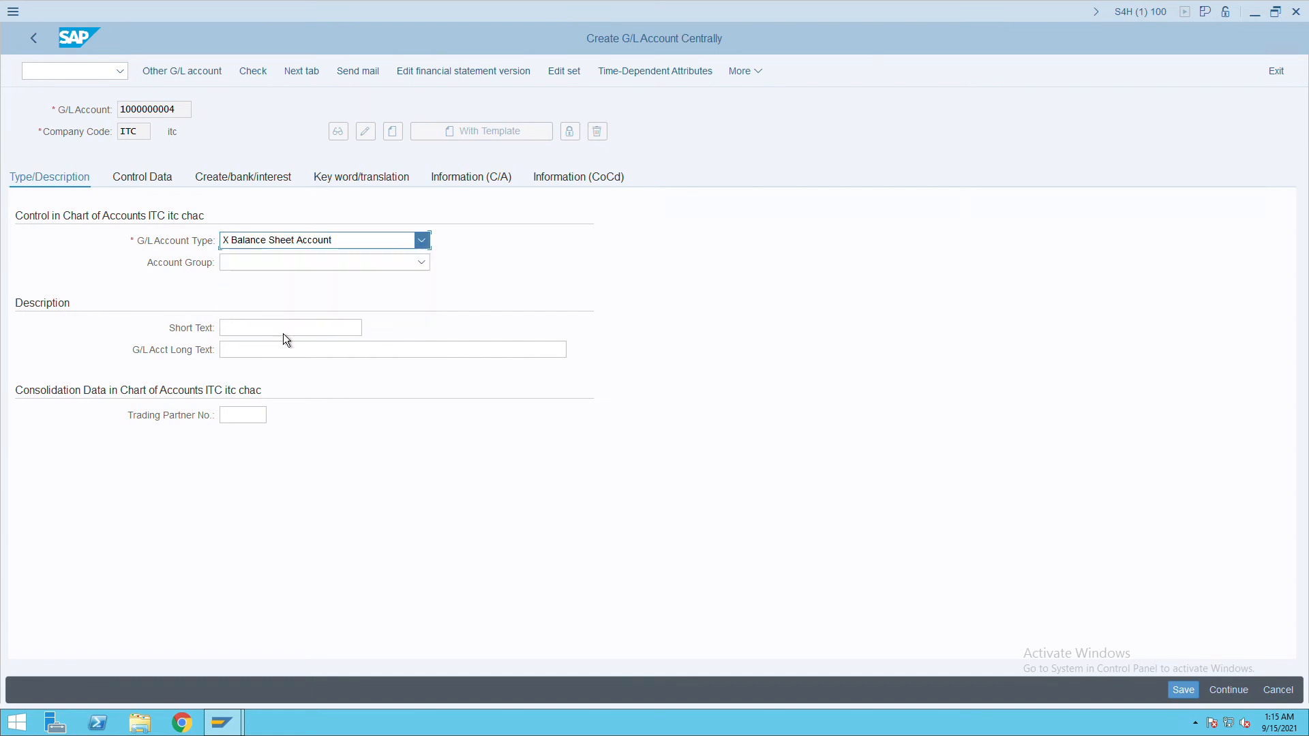
pyautogui.click(257, 266)
pyautogui.click(281, 292)
pyautogui.click(246, 329)
pyautogui.write('ici')
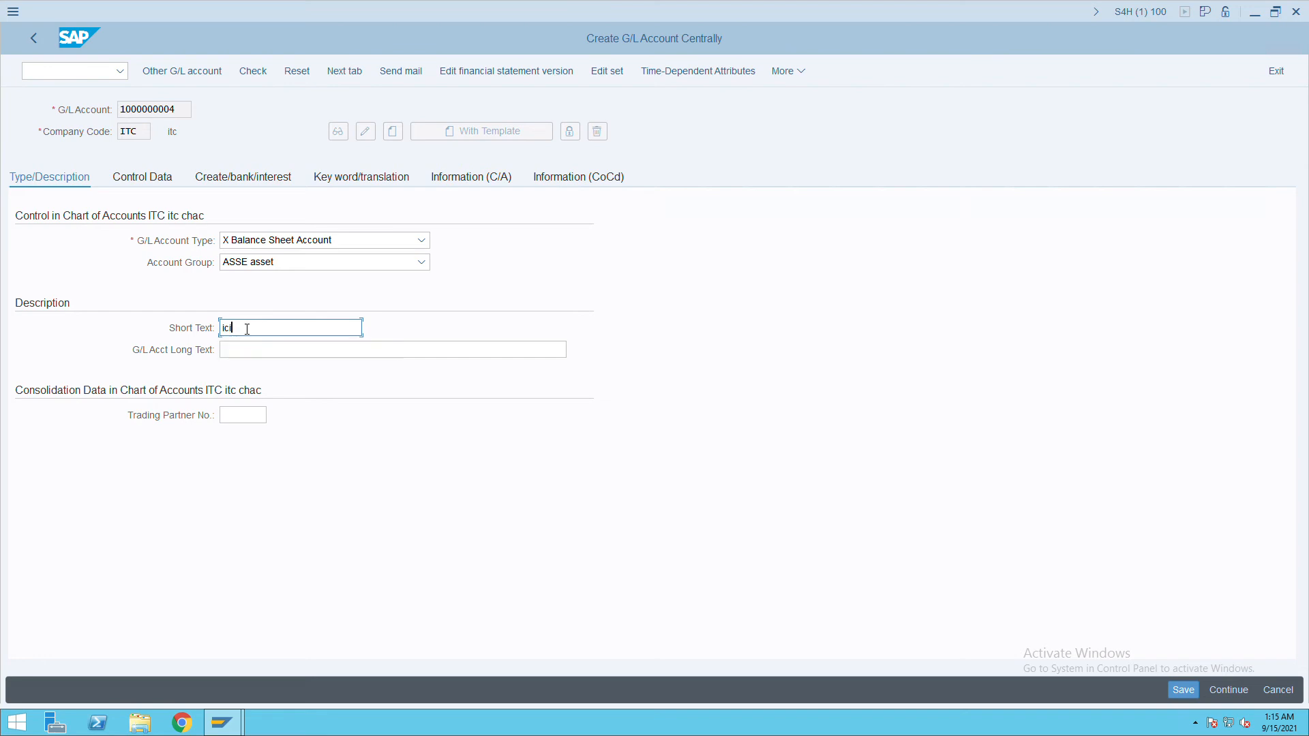
pyautogui.write('ci bank')
pyautogui.press('Tab')
pyautogui.moveTo(281, 328); pyautogui.dragTo(199, 335)
pyautogui.hotkey('ctrl', 'c')
pyautogui.click(233, 350)
pyautogui.hotkey('ctrl', 'v')
# Set sort key 001, field status group G005, cash-flow relevance, and save the account.
pyautogui.click(152, 184)
pyautogui.click(238, 572)
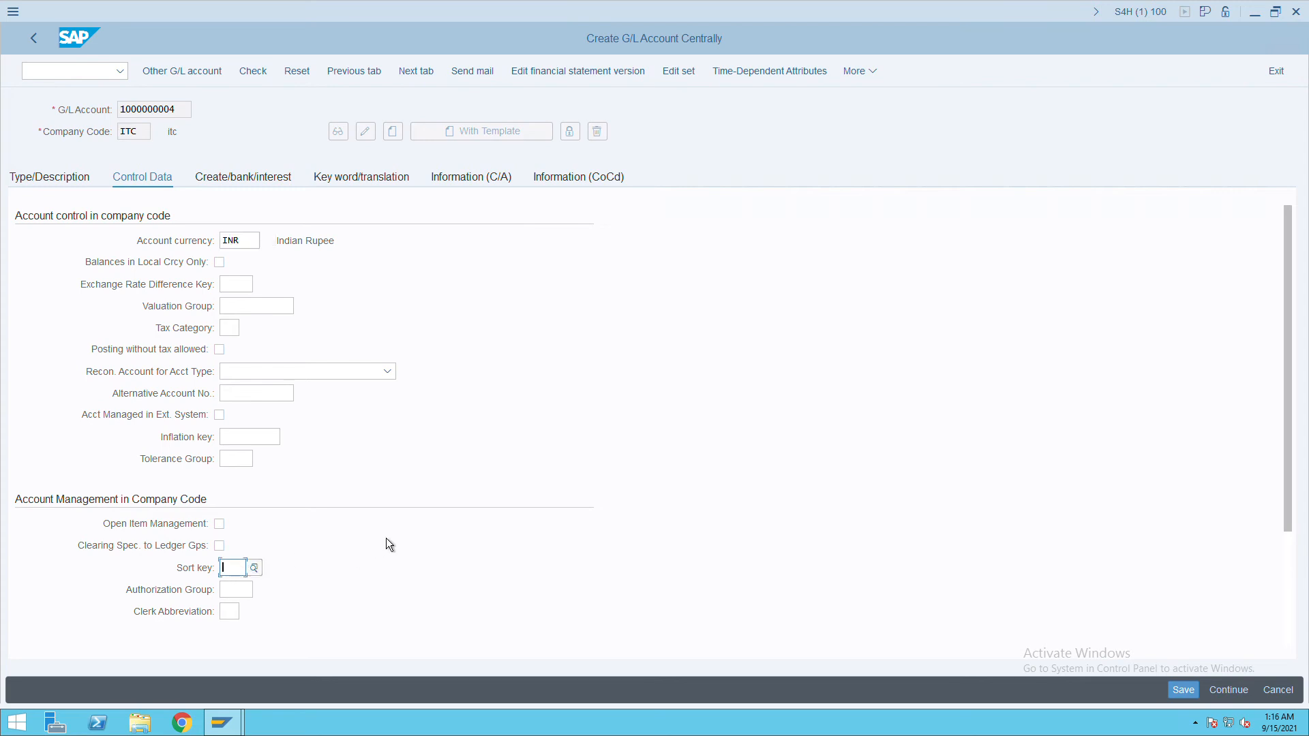
pyautogui.write('001')
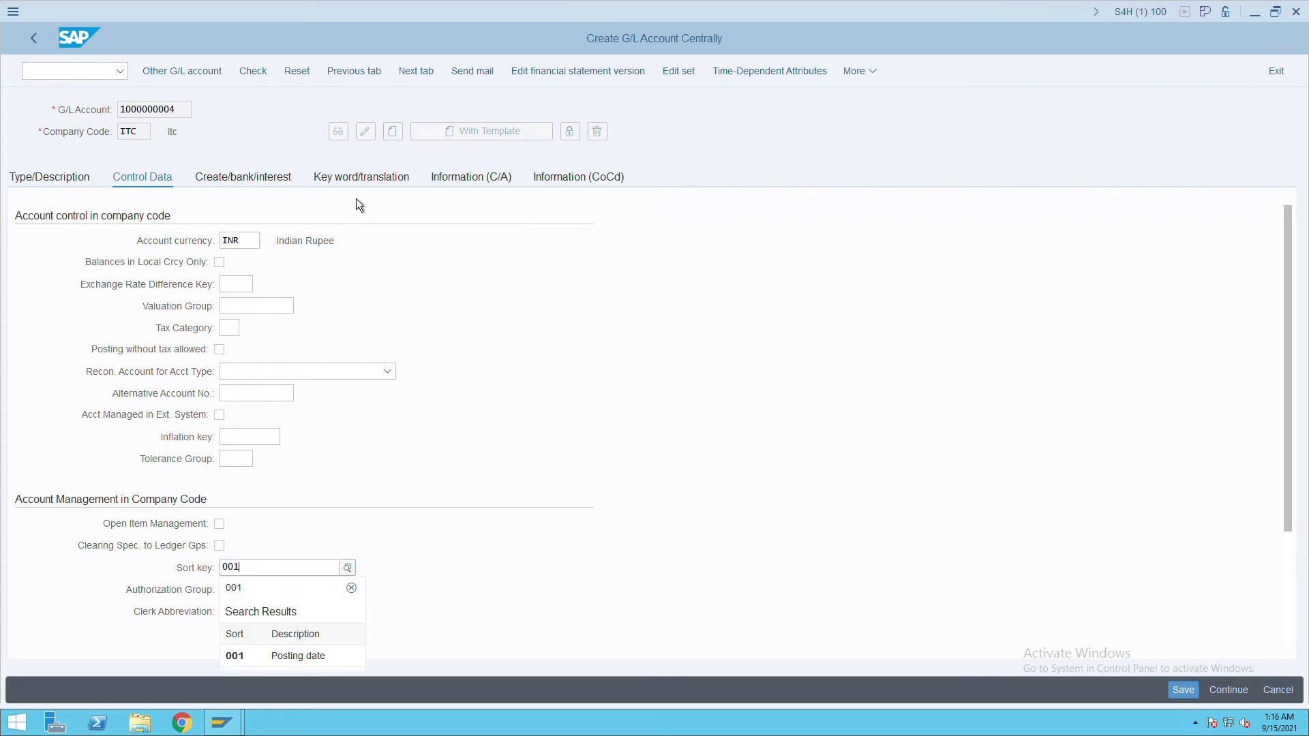
pyautogui.click(252, 186)
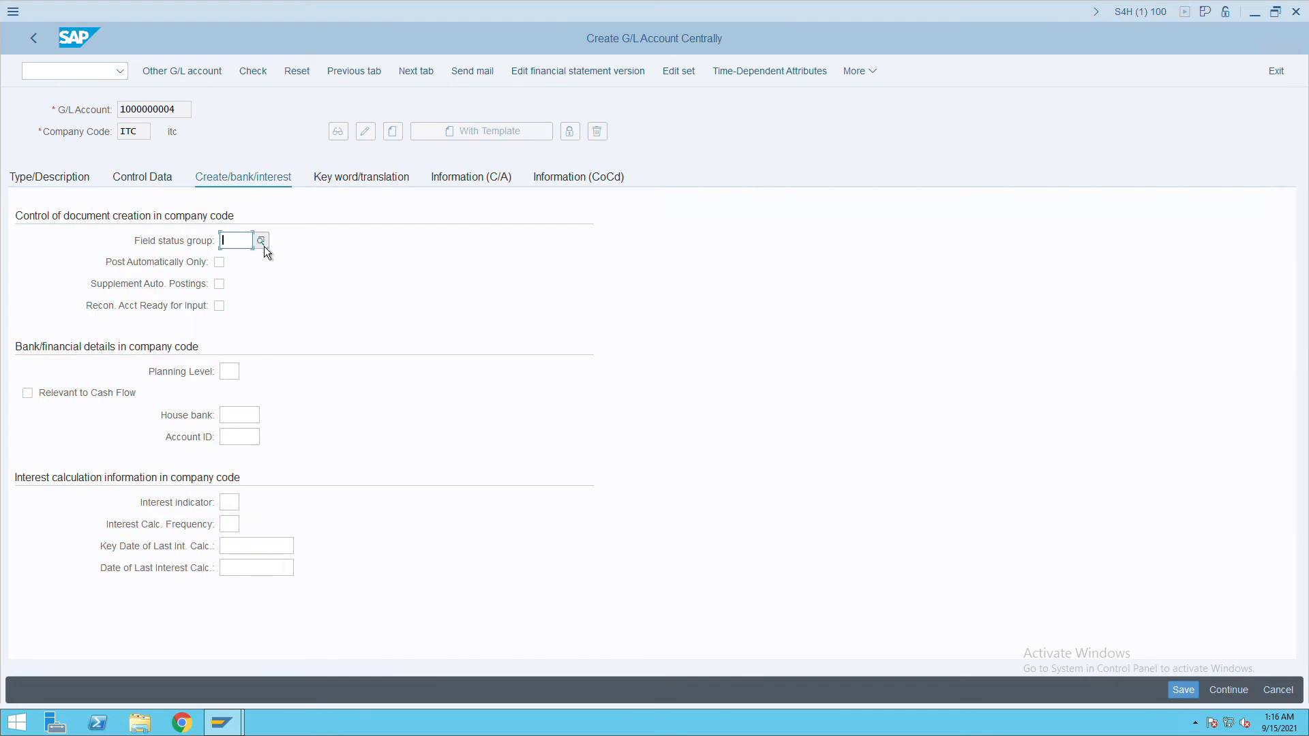
pyautogui.press('F4')
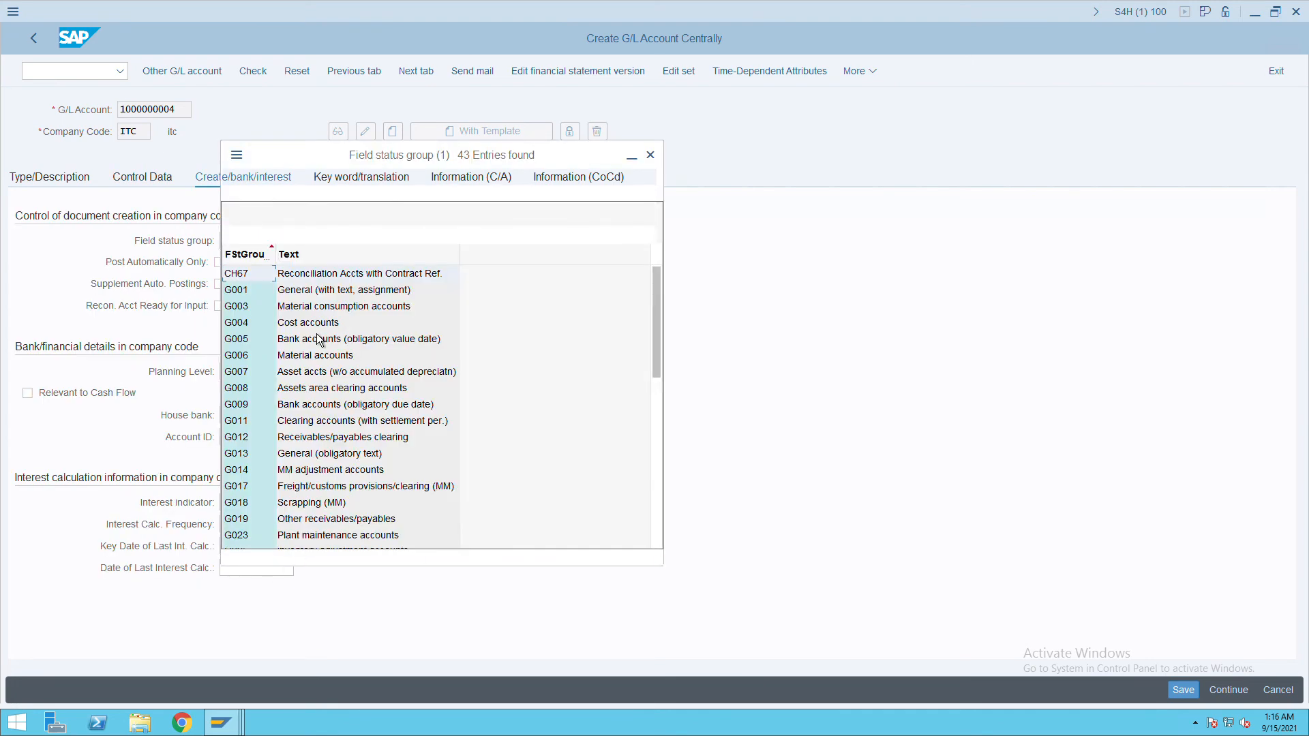
pyautogui.press('Down')
pyautogui.press('Down')
pyautogui.press('Down')
pyautogui.press('Down')
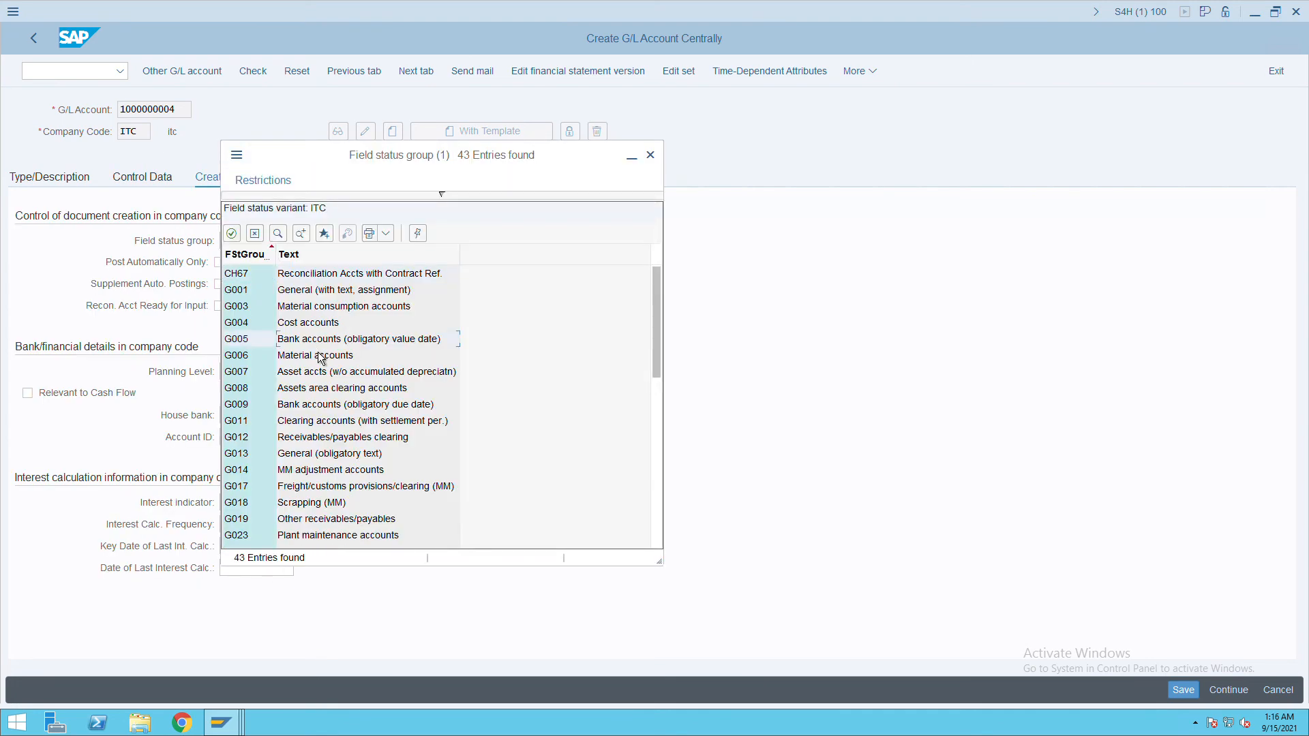
pyautogui.press('Return')
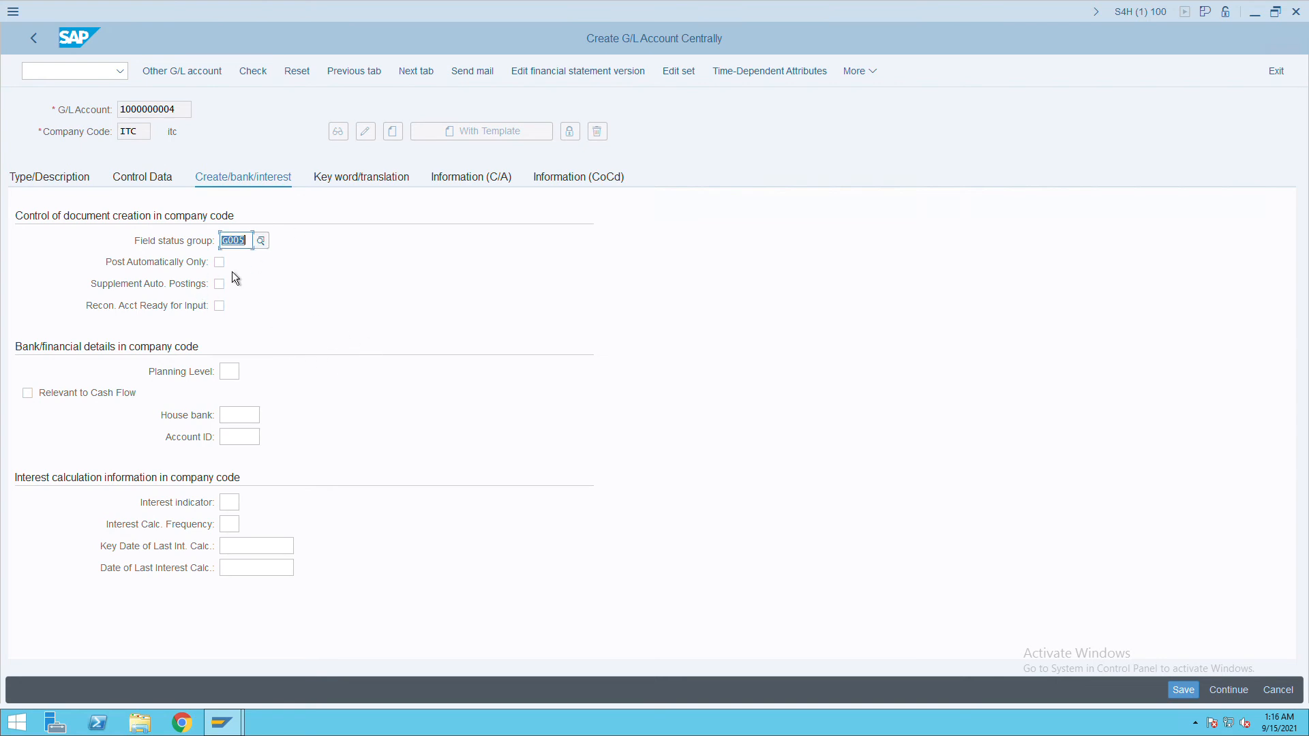
pyautogui.click(59, 403)
pyautogui.click(1183, 690)
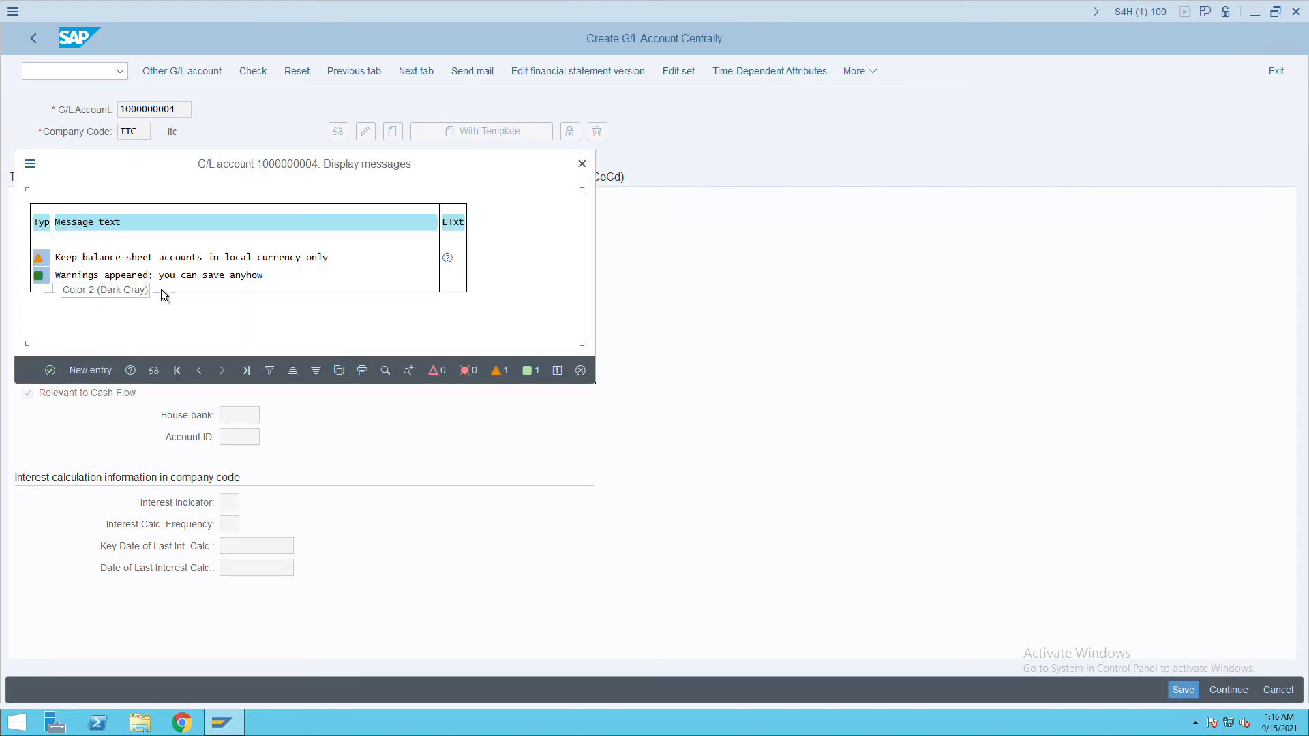
pyautogui.click(53, 373)
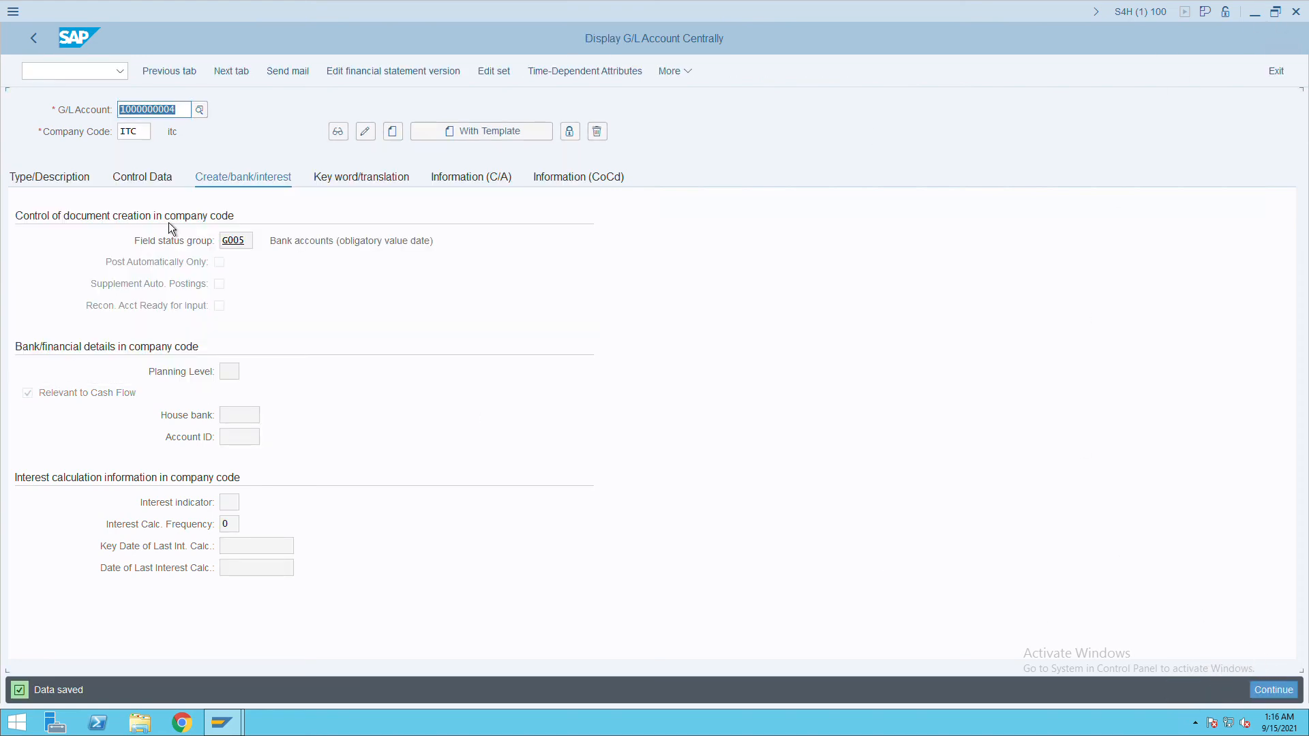
pyautogui.click(73, 76)
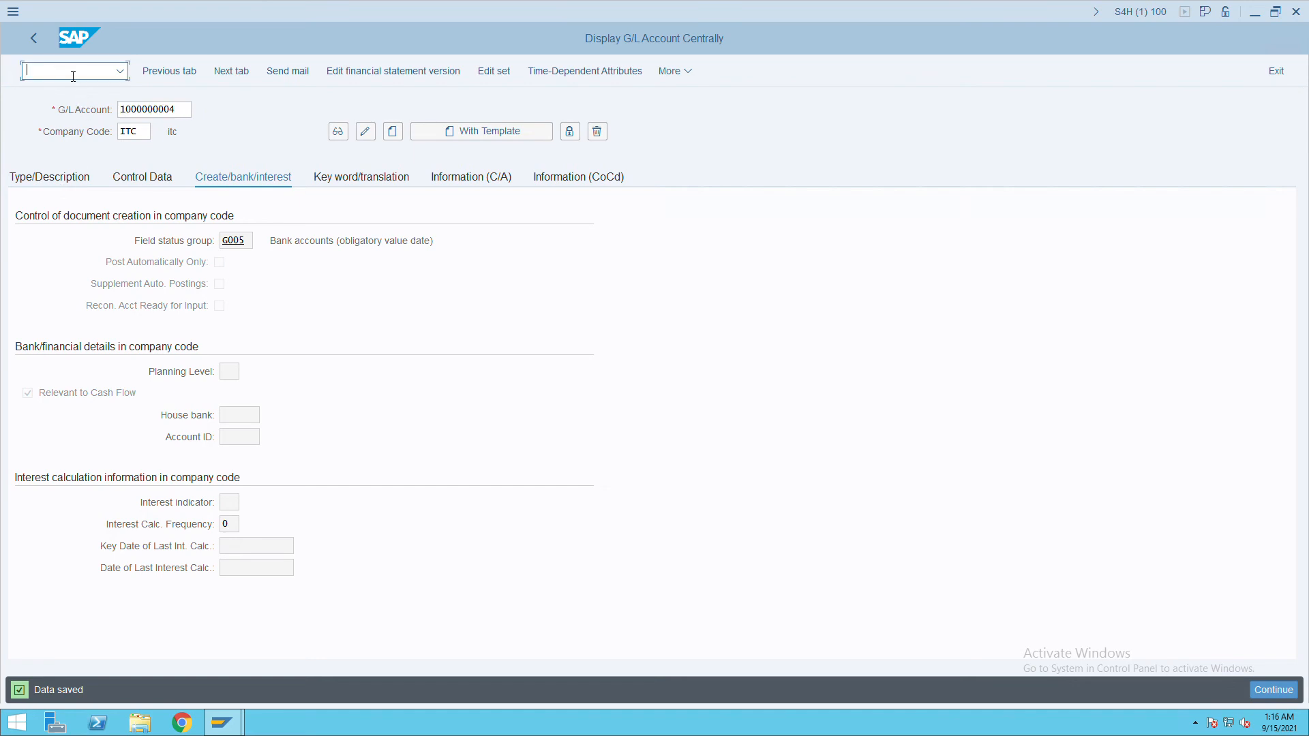
# Launch NetWeaver Business Client via nwbc and scroll the role list to SAP_SFIN_CASH_MANAGER.
pyautogui.write('/n')
pyautogui.press('Return')
pyautogui.write('n')
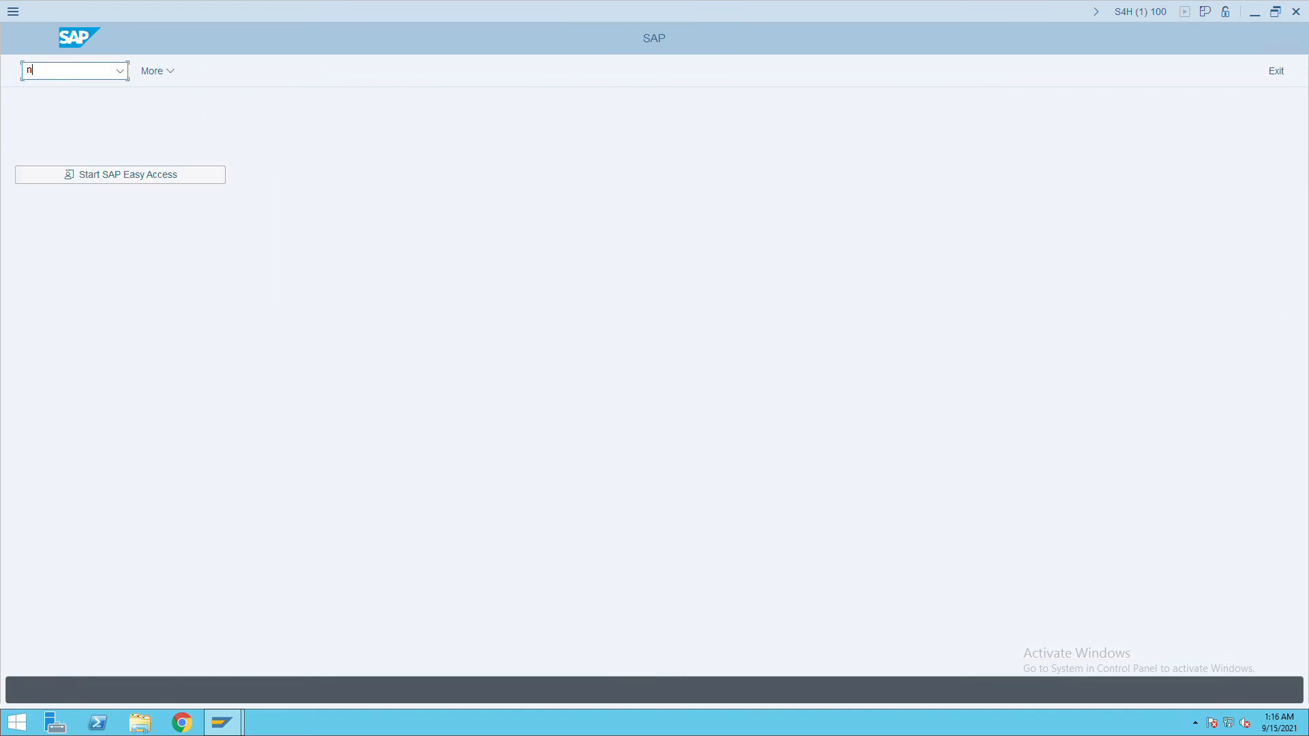
pyautogui.write('wbc')
pyautogui.press('Return')
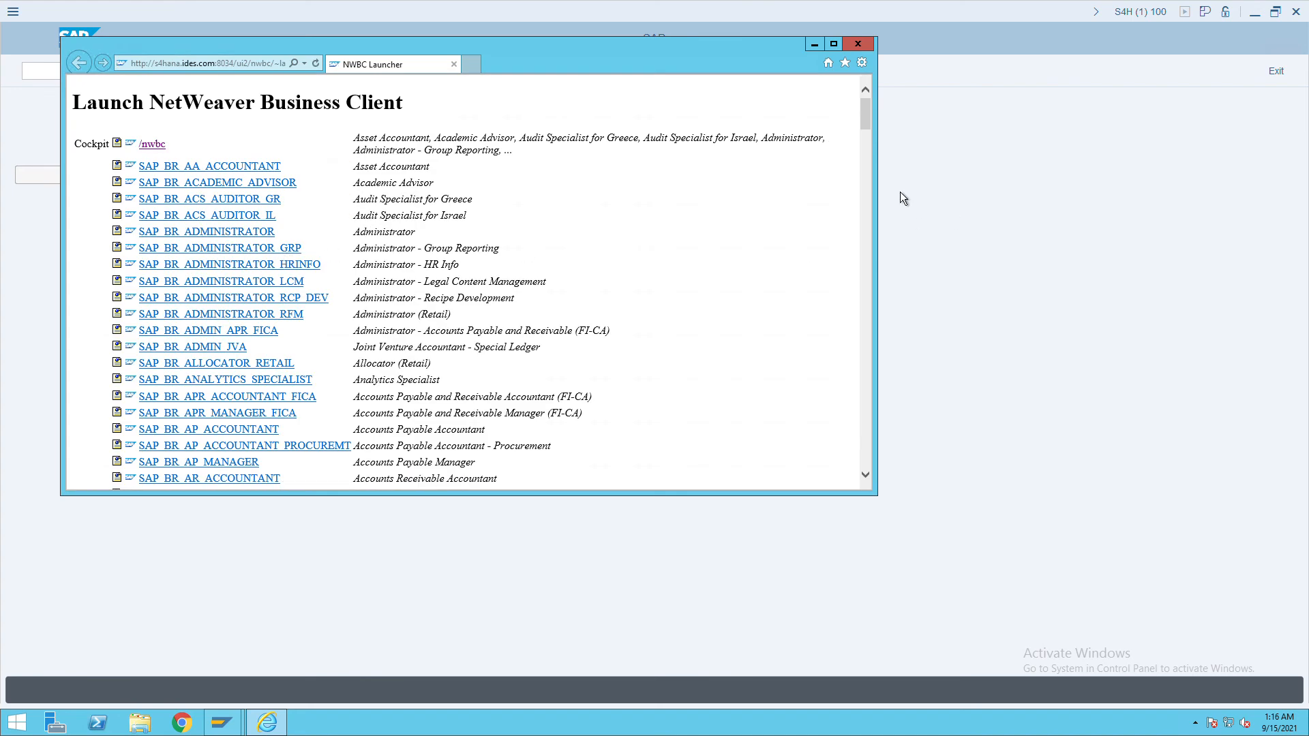
pyautogui.moveTo(874, 124); pyautogui.dragTo(875, 466)
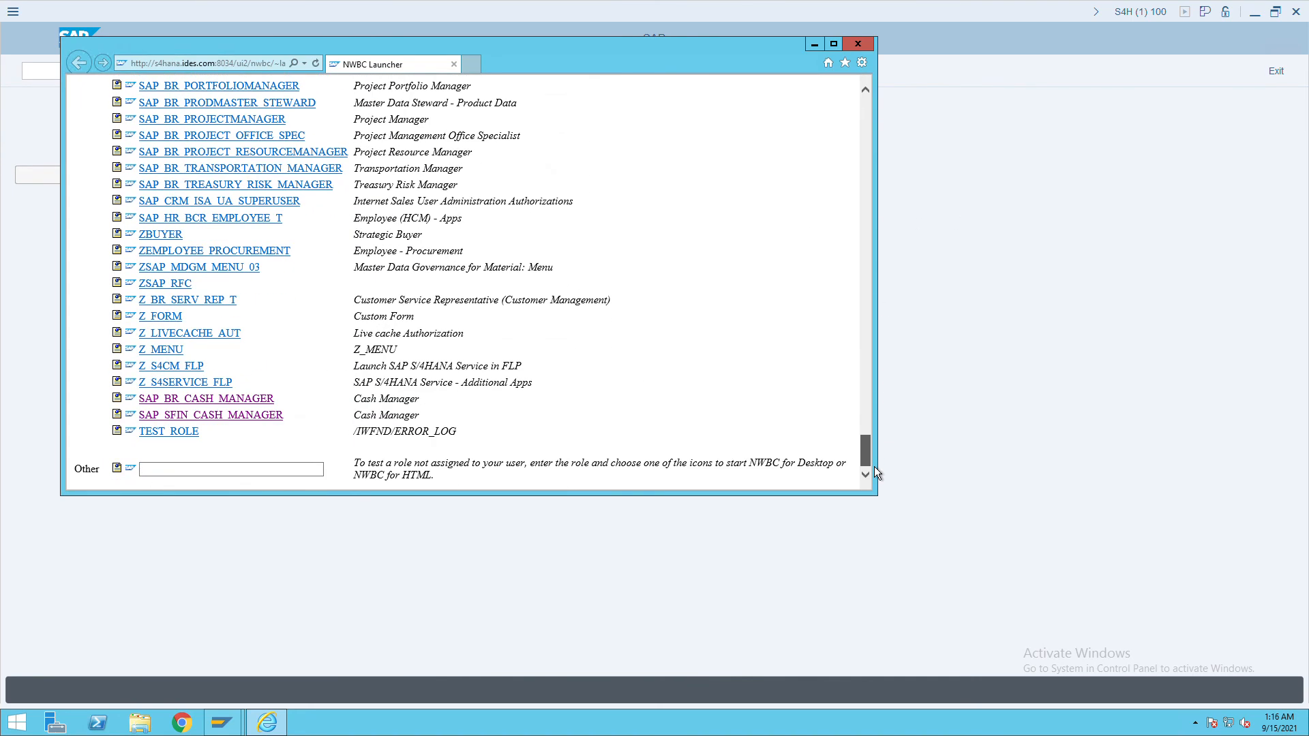
# Launch Manage Bank Accounts from the SAP_SFIN_CASH_MANAGER role, with the client window maximized.
pyautogui.click(242, 427)
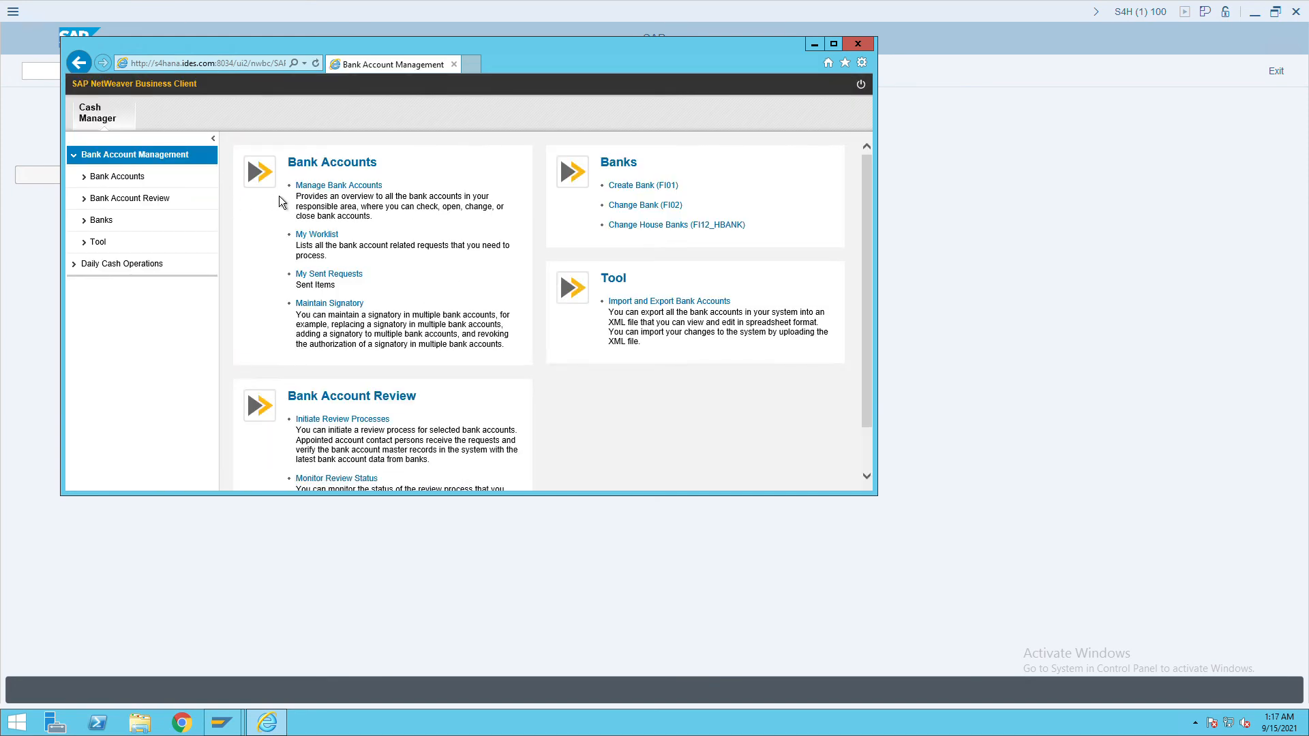
pyautogui.click(327, 197)
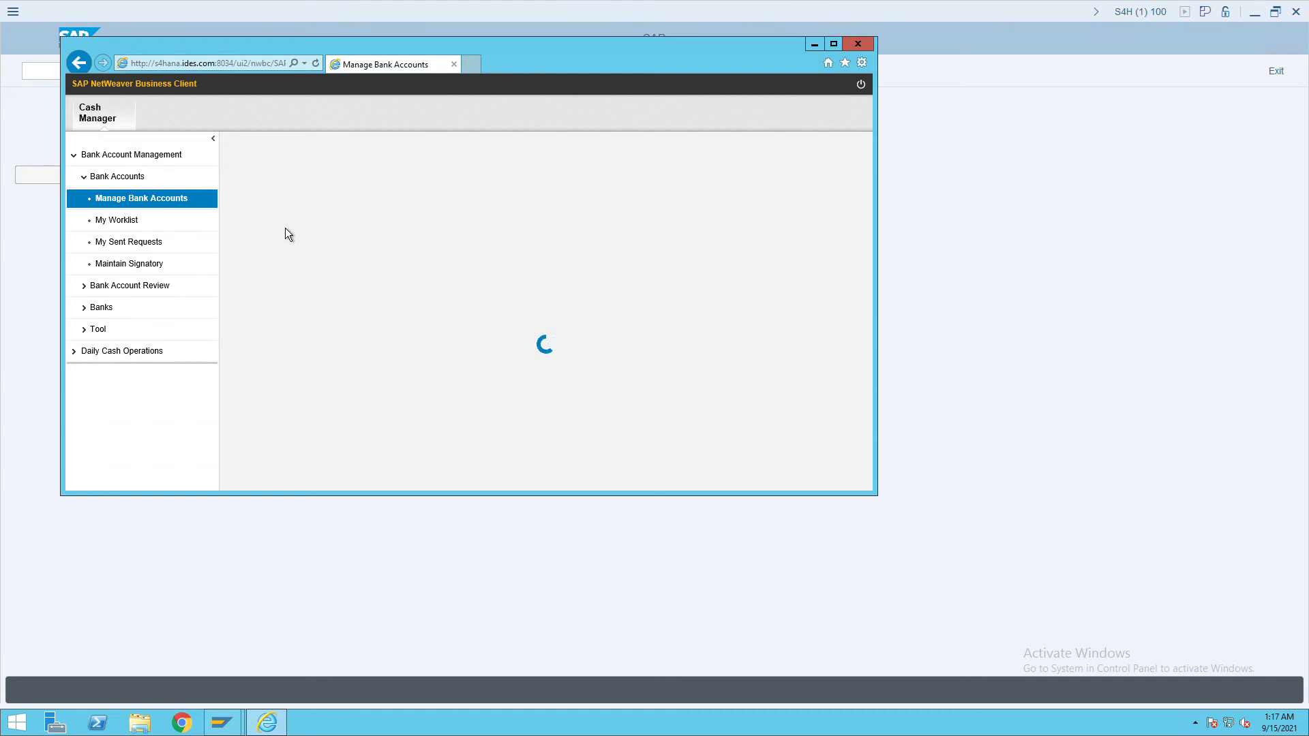
pyautogui.click(834, 43)
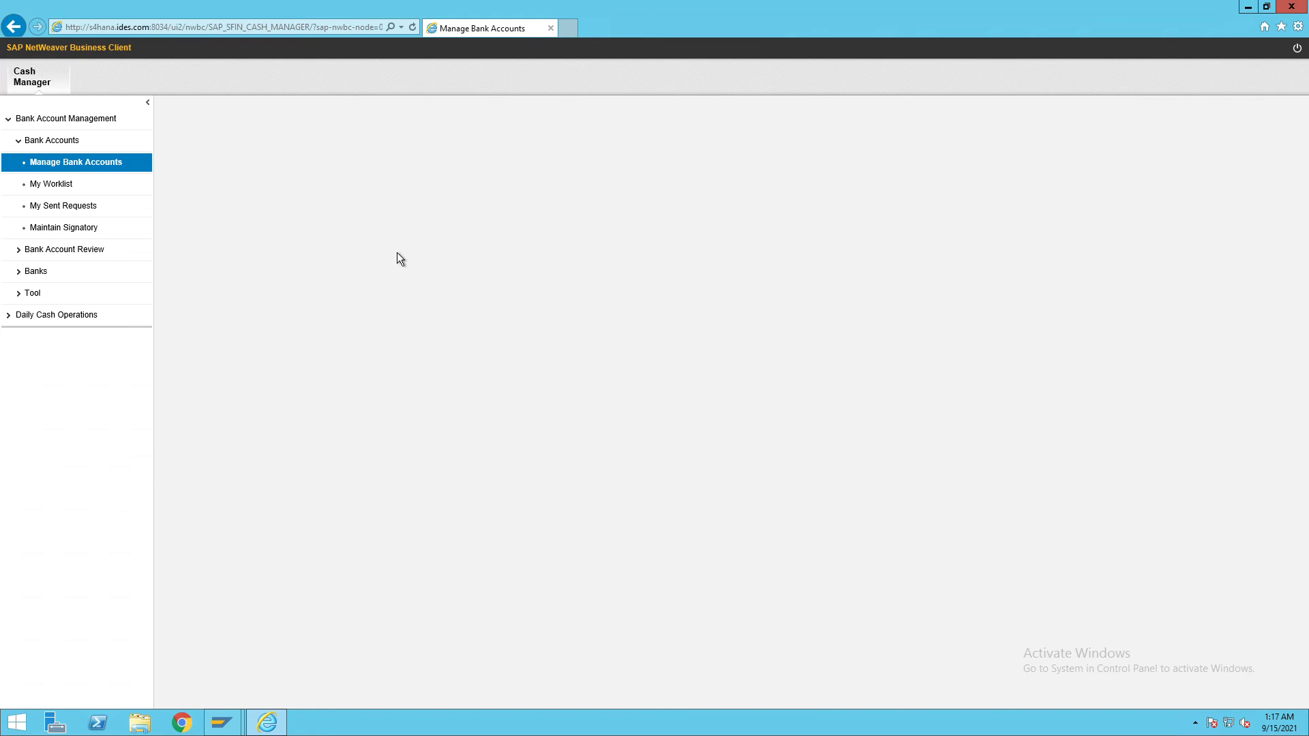
pyautogui.click(106, 171)
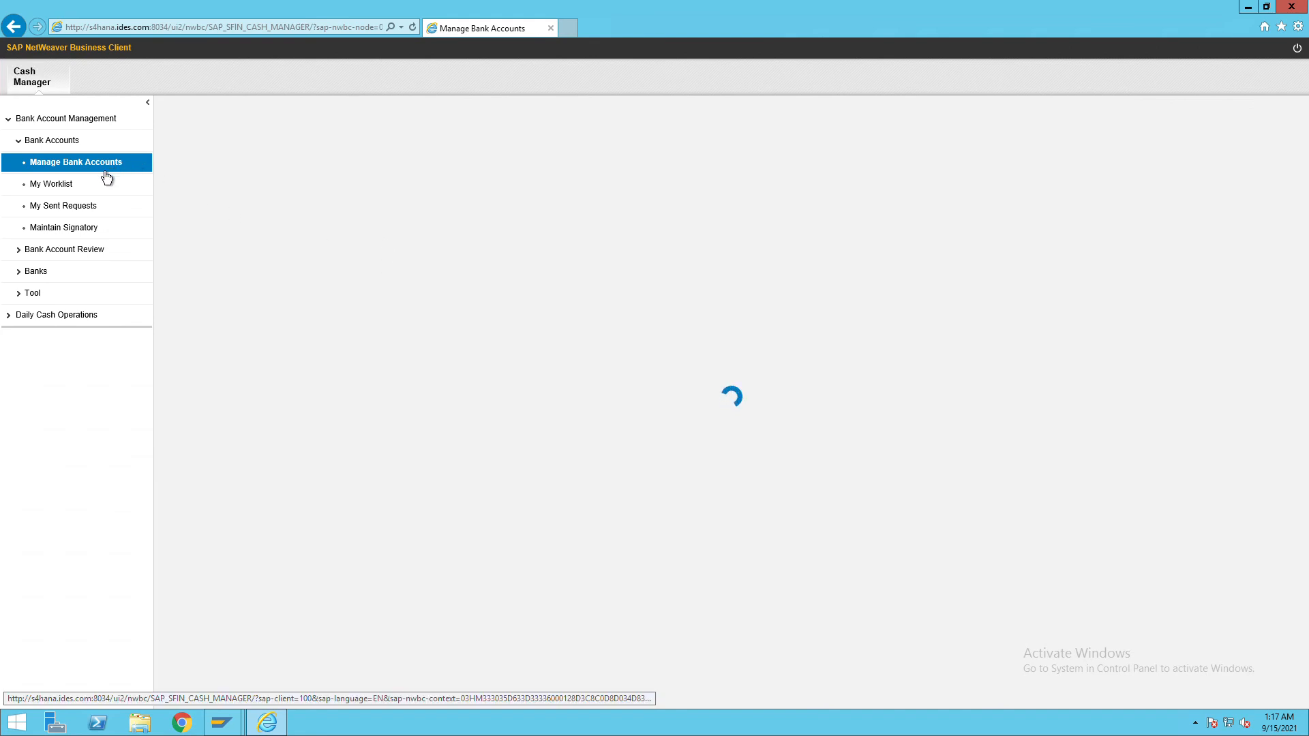
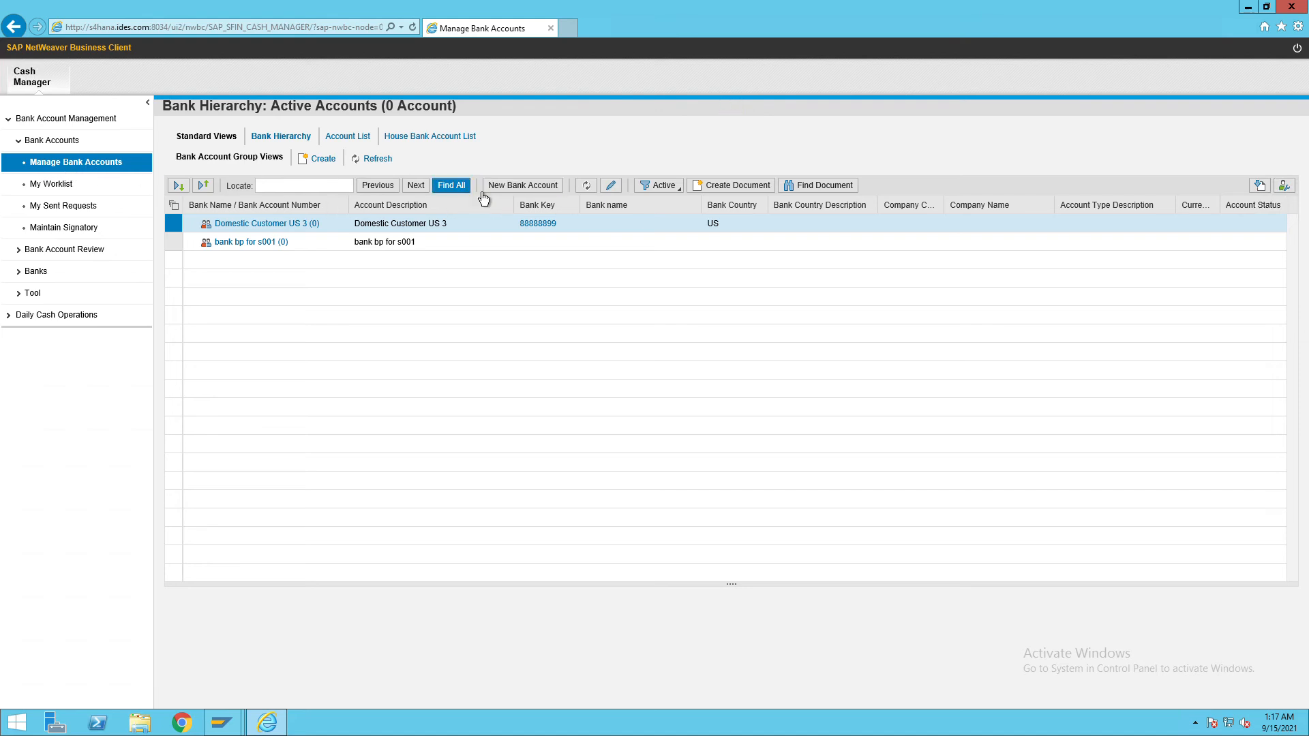
# Start a new bank account from the Manage Bank Accounts list.
pyautogui.click(521, 193)
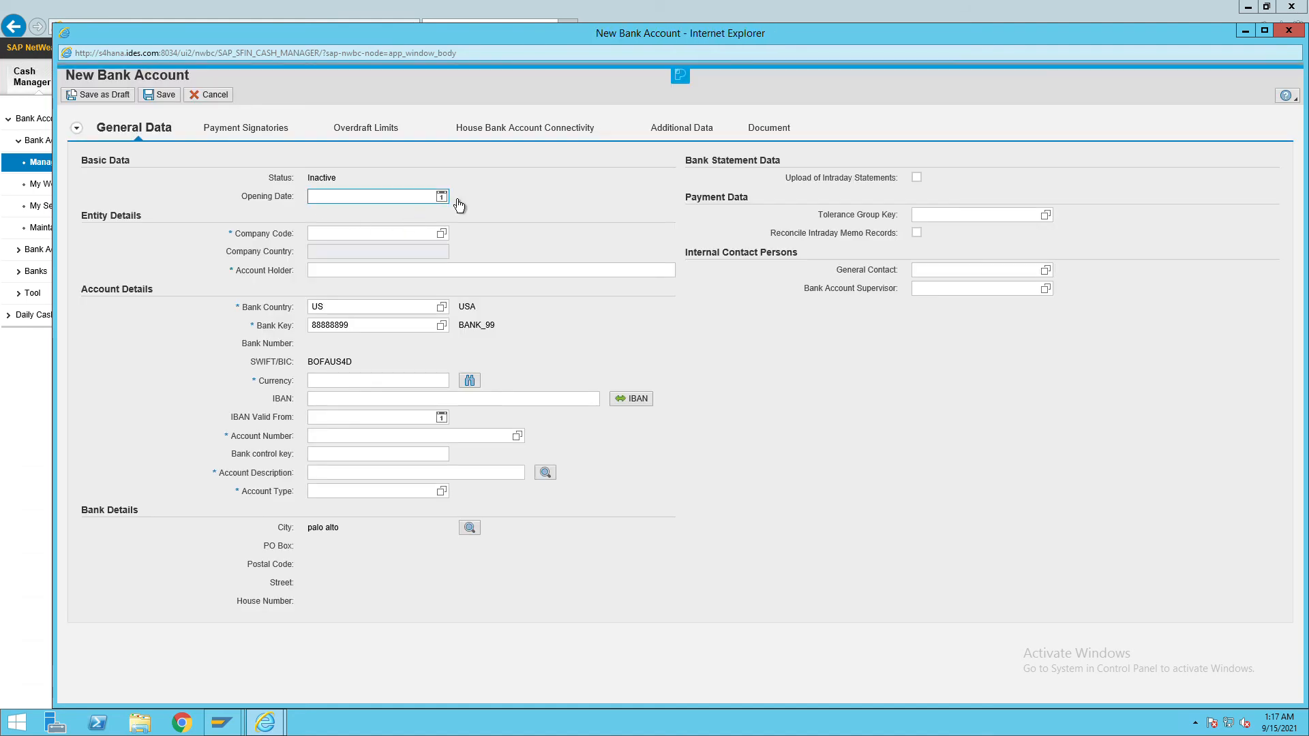
# Set opening date 01.08.2021 and company code ITC, and enter the account holder's name.
pyautogui.click(442, 196)
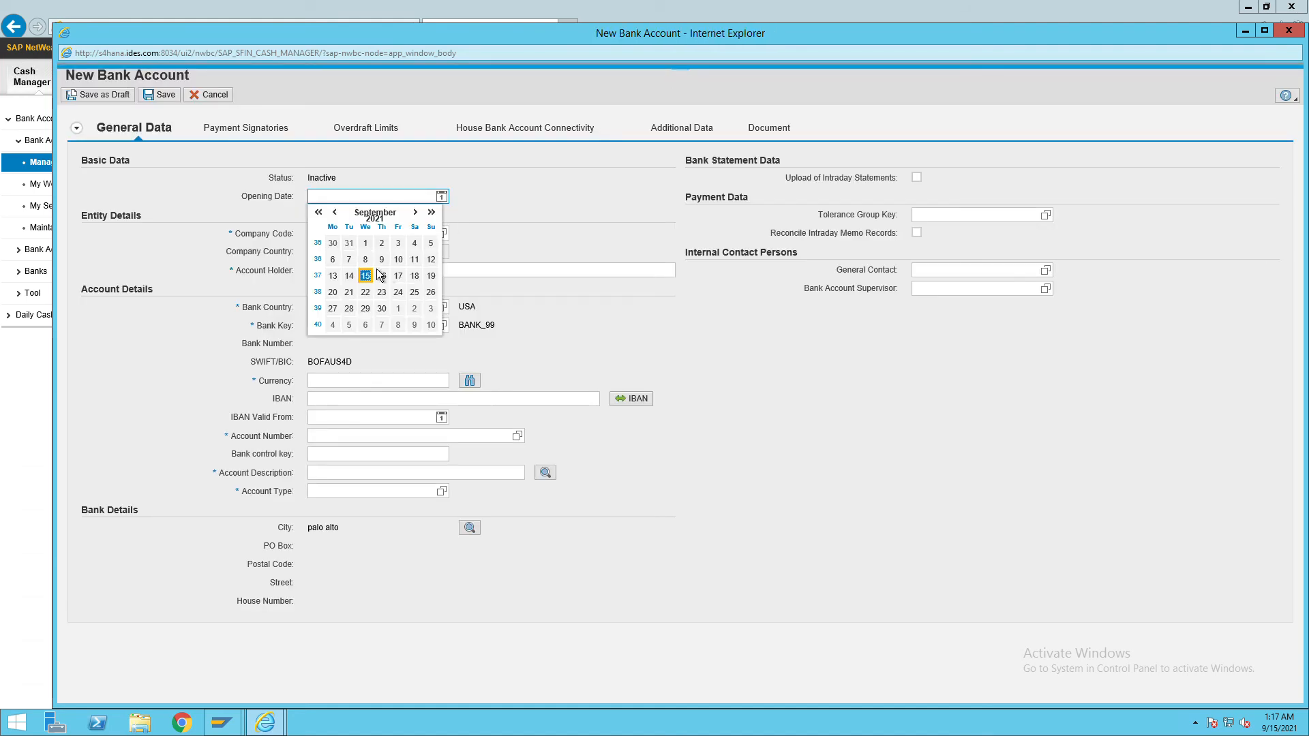
pyautogui.click(337, 214)
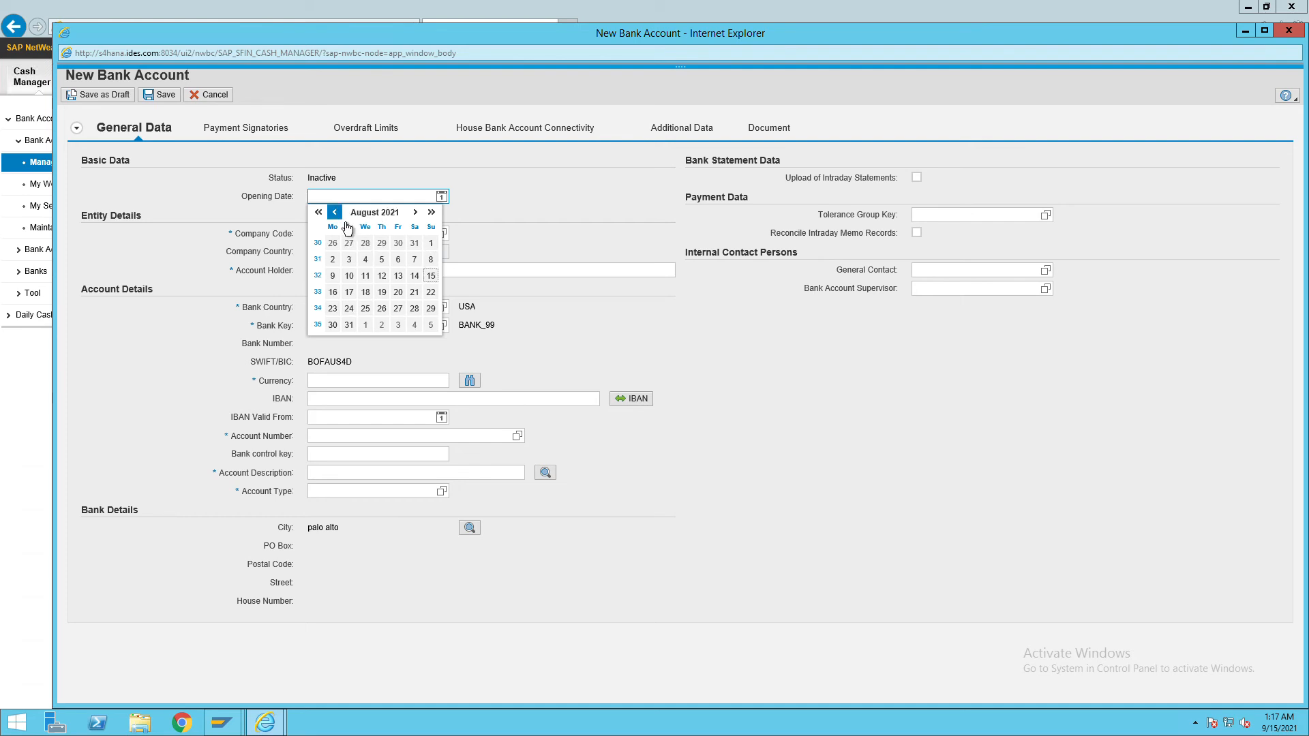
pyautogui.click(434, 246)
pyautogui.click(382, 233)
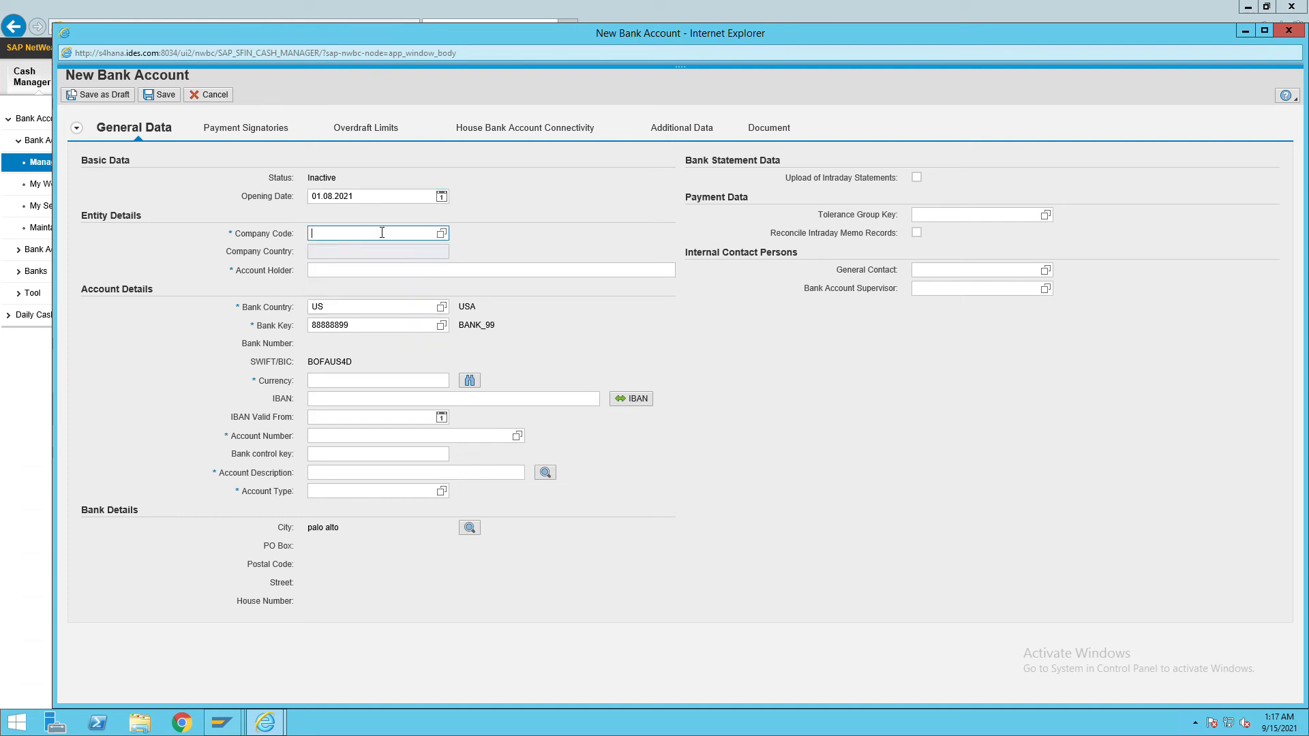
pyautogui.write('itc')
pyautogui.click(413, 268)
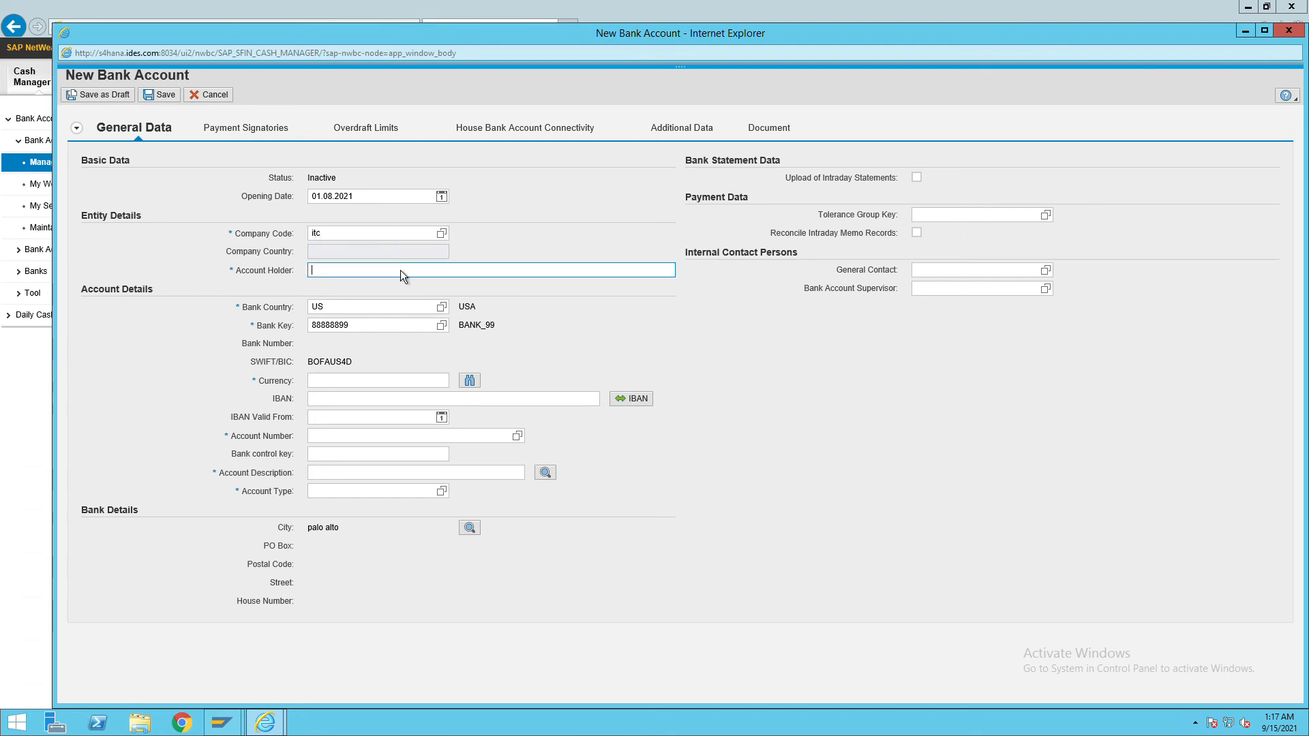
pyautogui.write('ram')
# Set bank country IN and replace bank key 88888899 with ICIC00001 (icici, mumbai).
pyautogui.press('Tab')
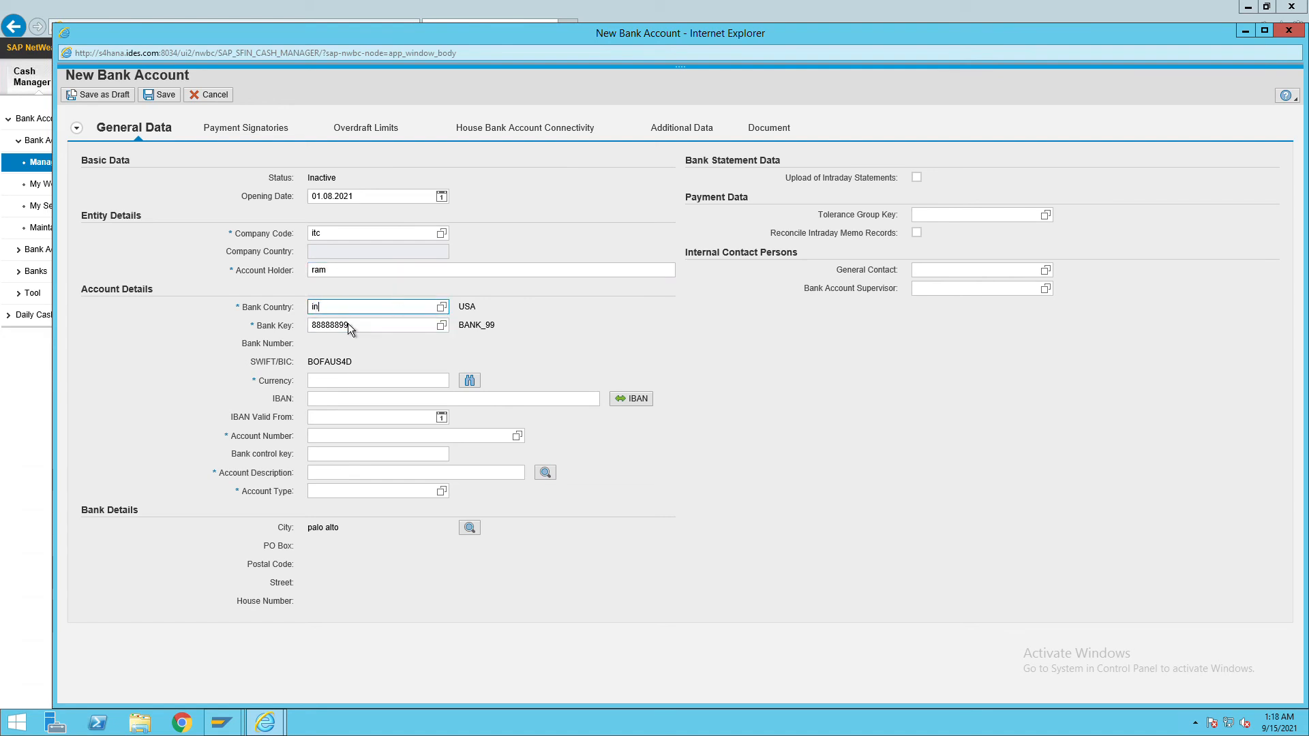
pyautogui.press('Tab')
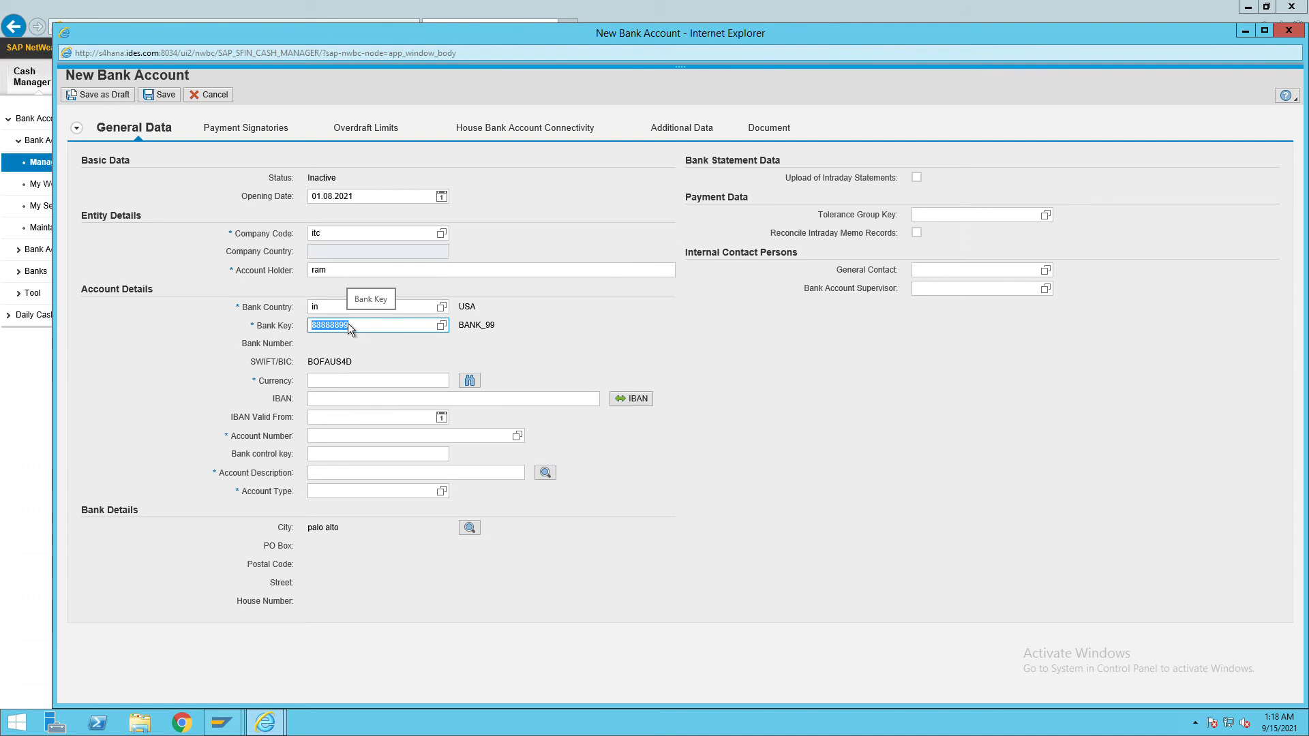
pyautogui.press('BackSpace')
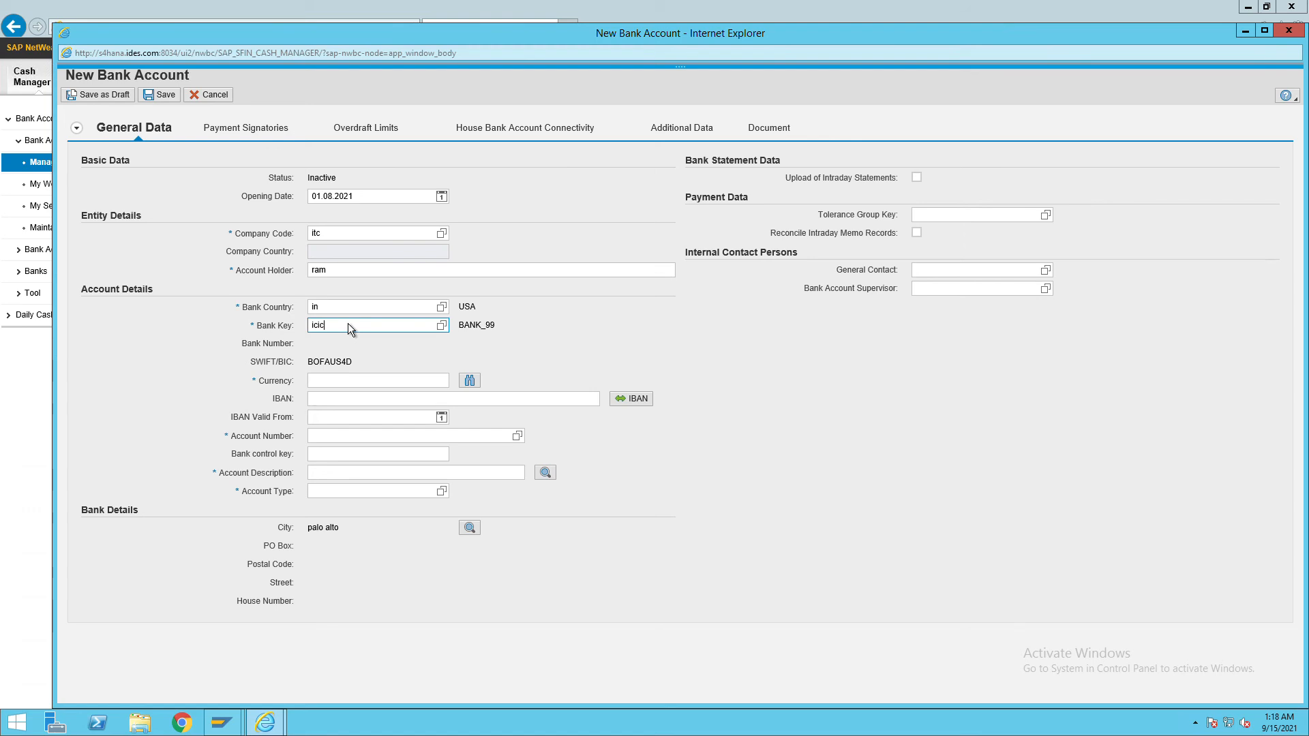
pyautogui.click(448, 339)
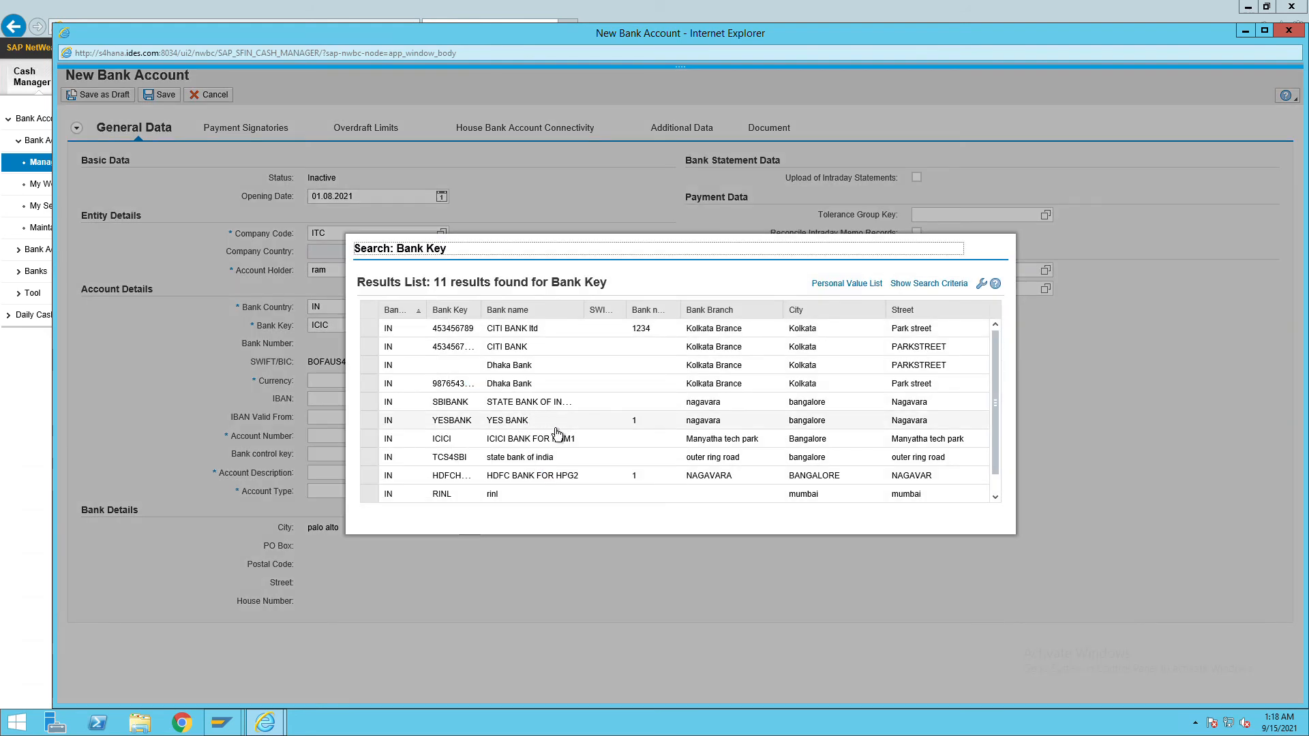
pyautogui.scroll(-1, 478, 501)
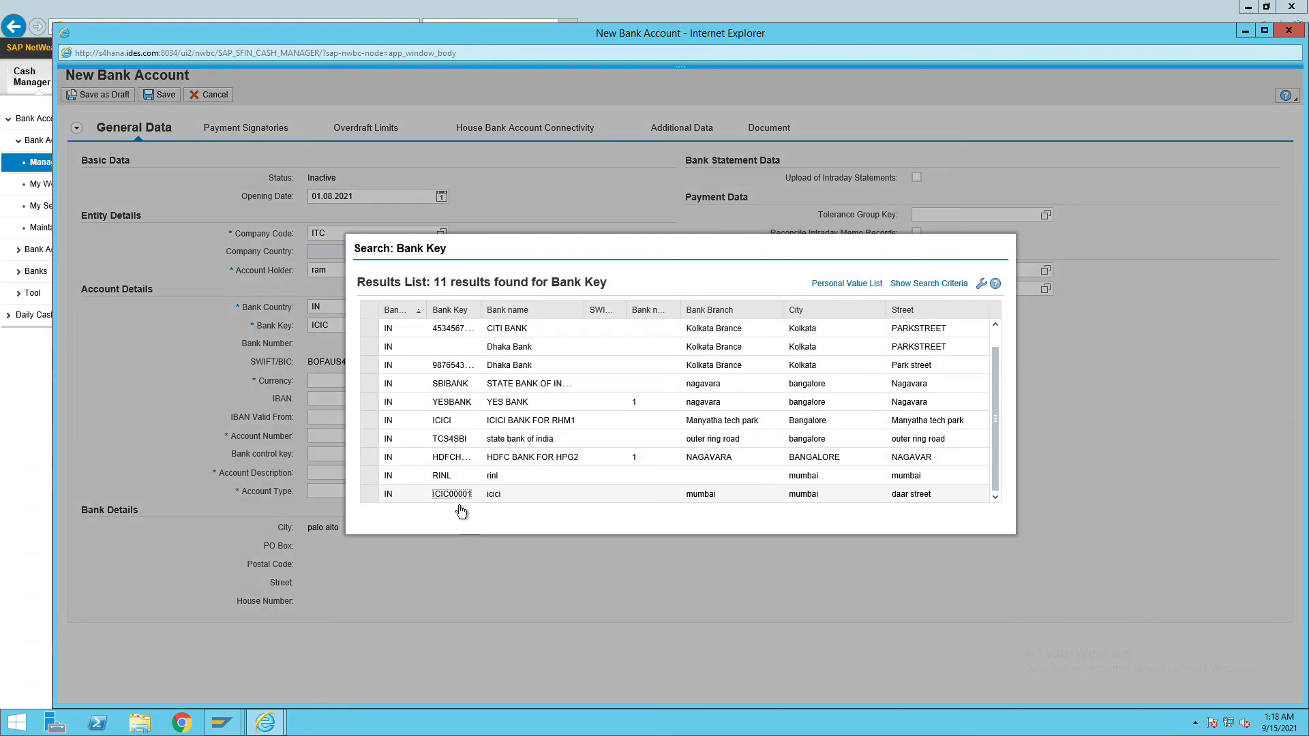
pyautogui.click(447, 494)
# Enter currency INR, the account number, description 'salary payment account' and account type 08 Salary Account.
pyautogui.click(358, 386)
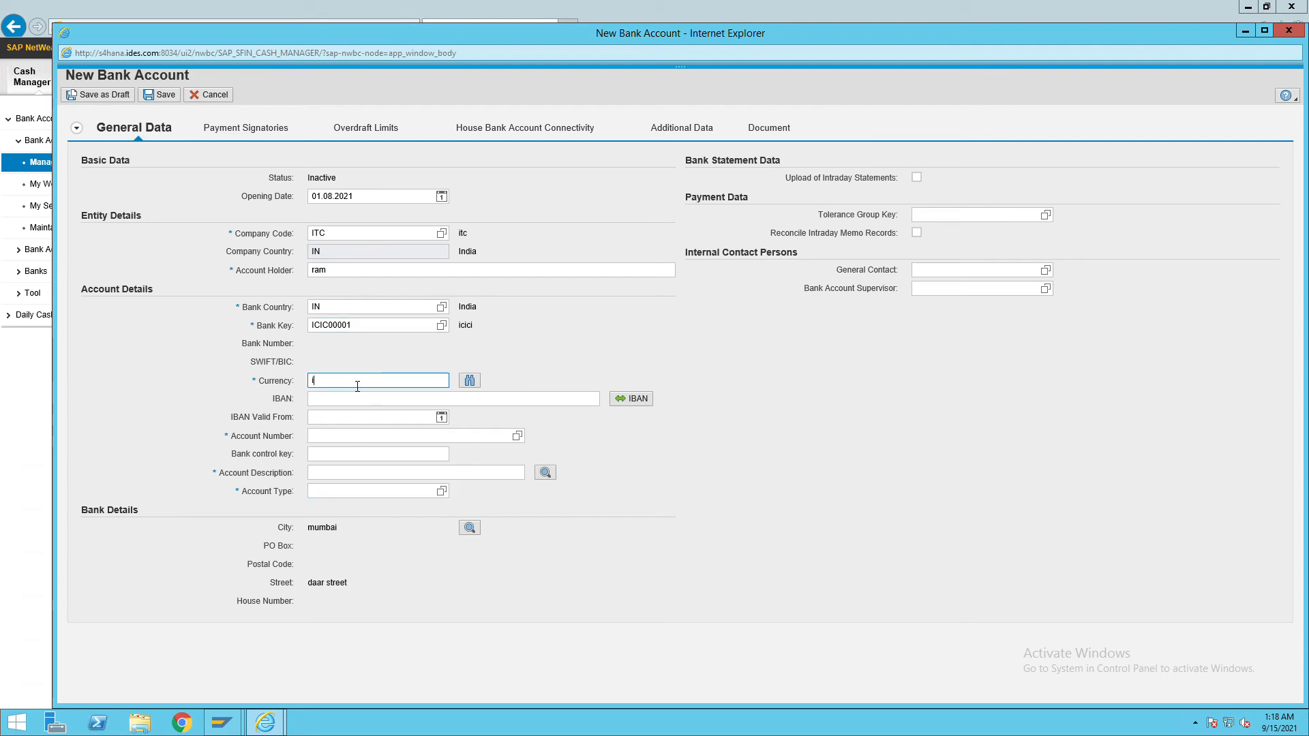
pyautogui.write('inr')
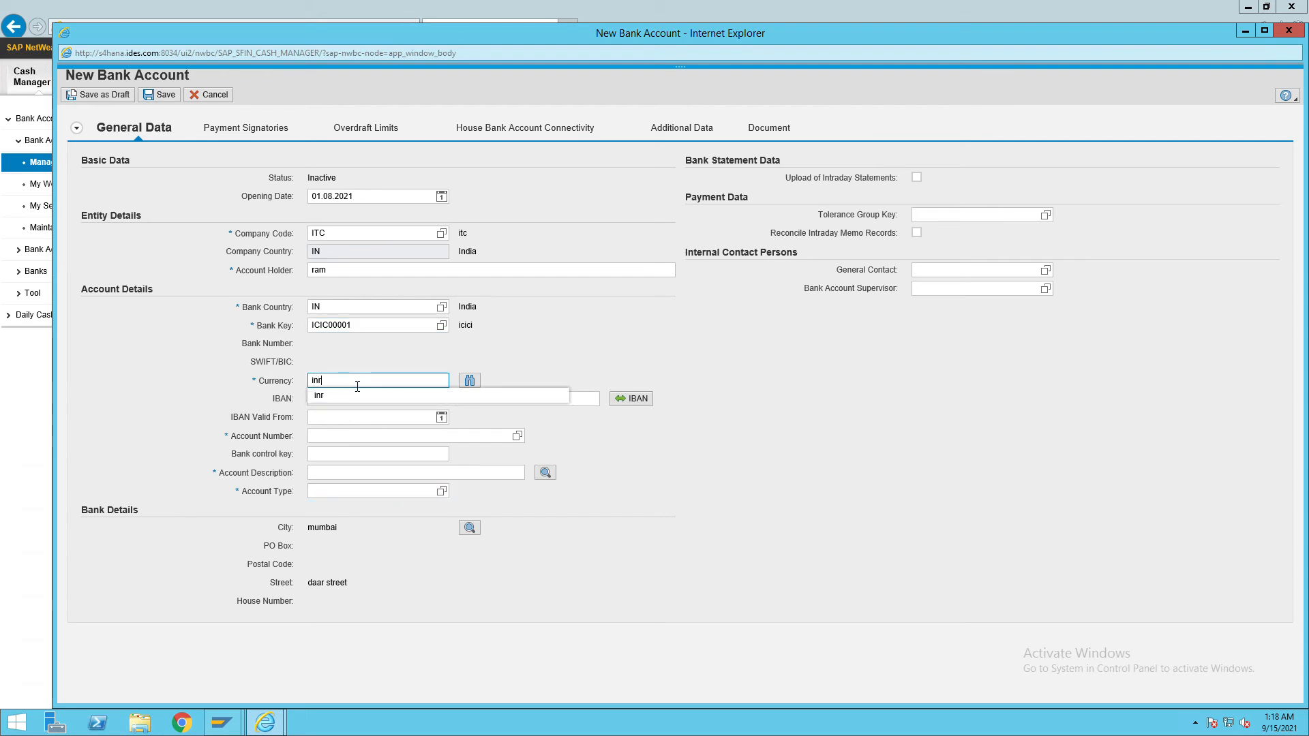
pyautogui.press('Tab')
pyautogui.press('Tab')
pyautogui.press('Tab')
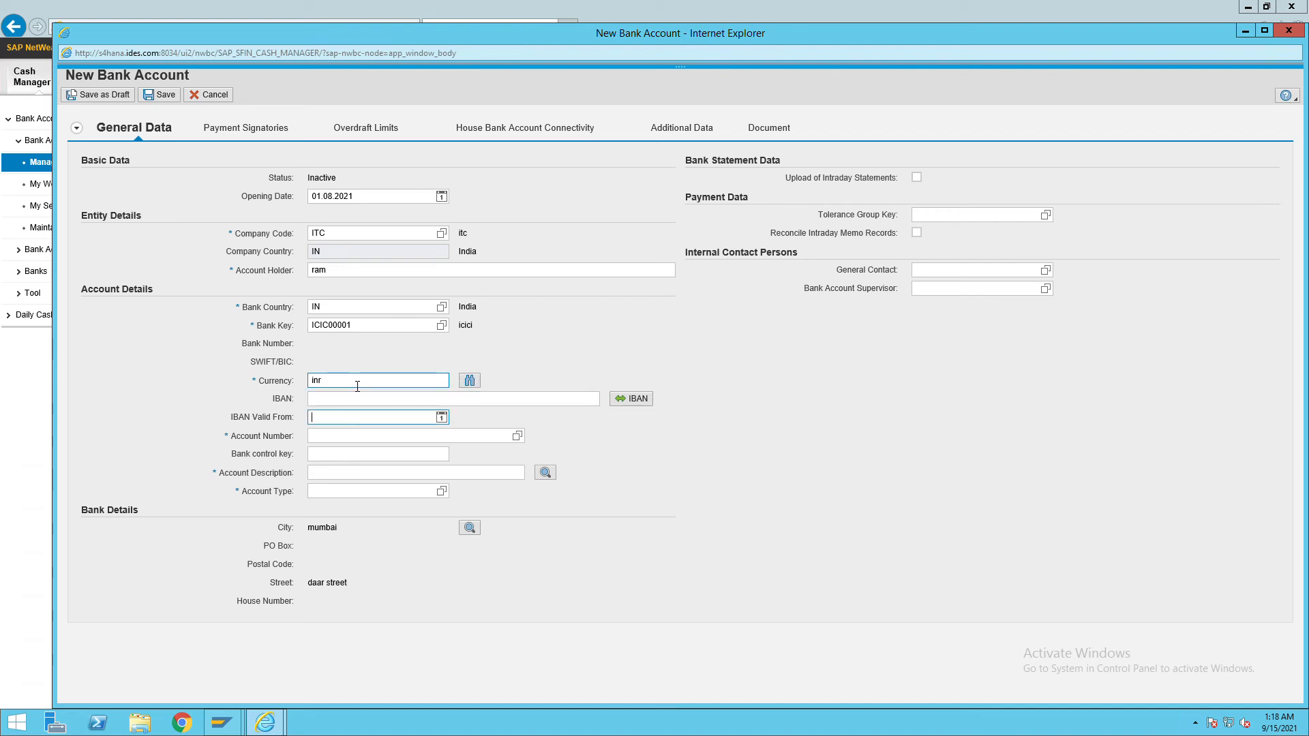
pyautogui.click(360, 436)
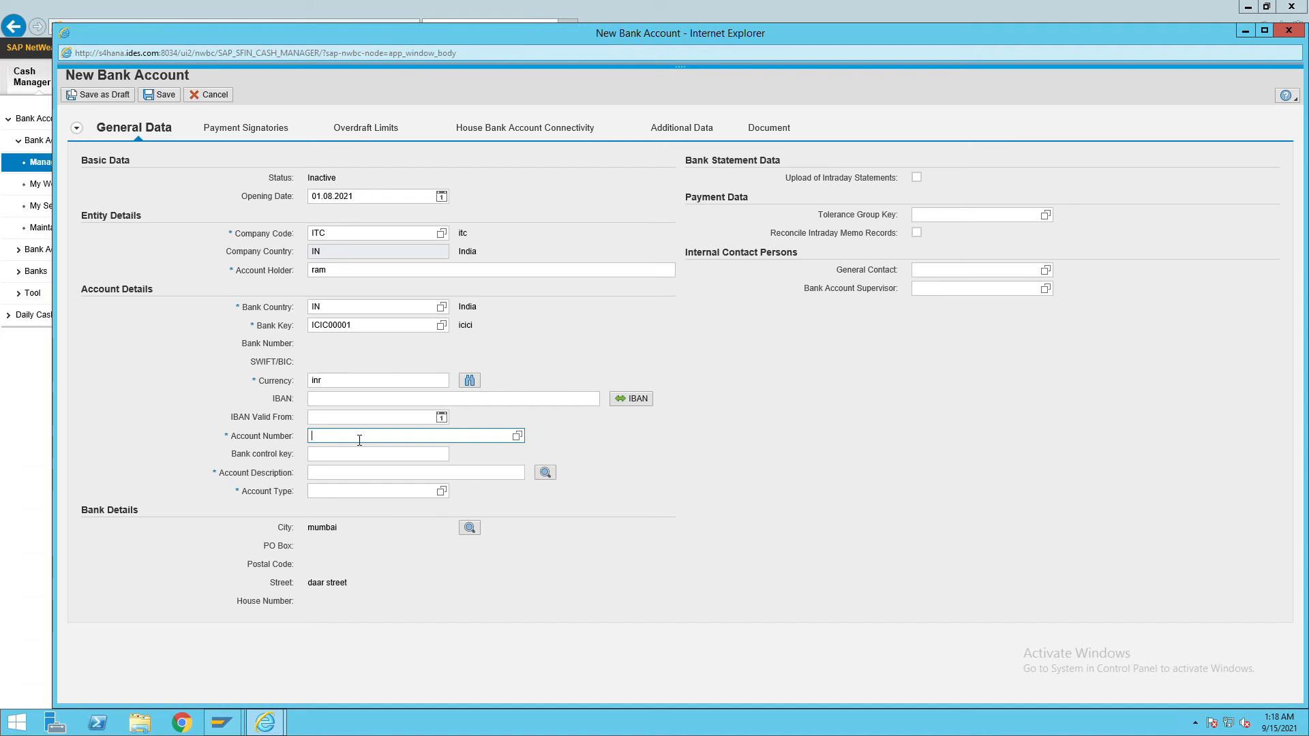
pyautogui.write('123')
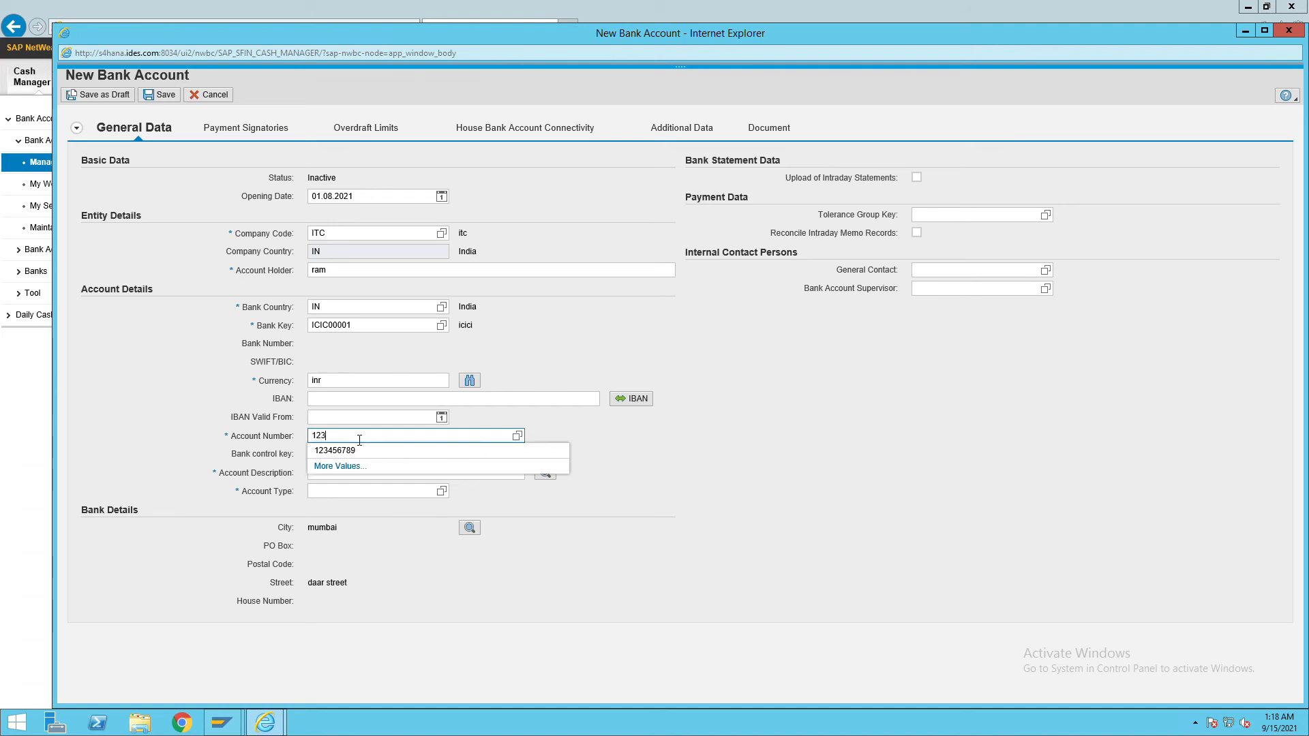
pyautogui.write('4567890')
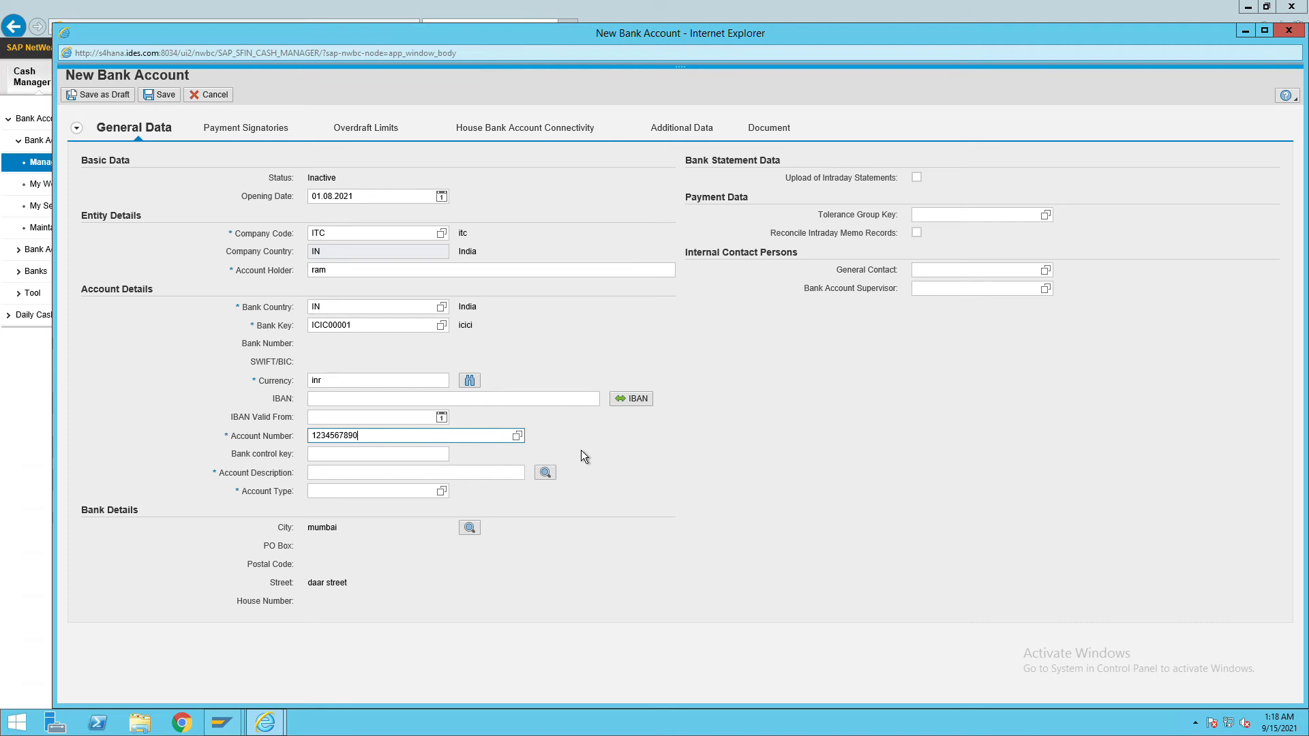
pyautogui.click(353, 473)
pyautogui.write('salary')
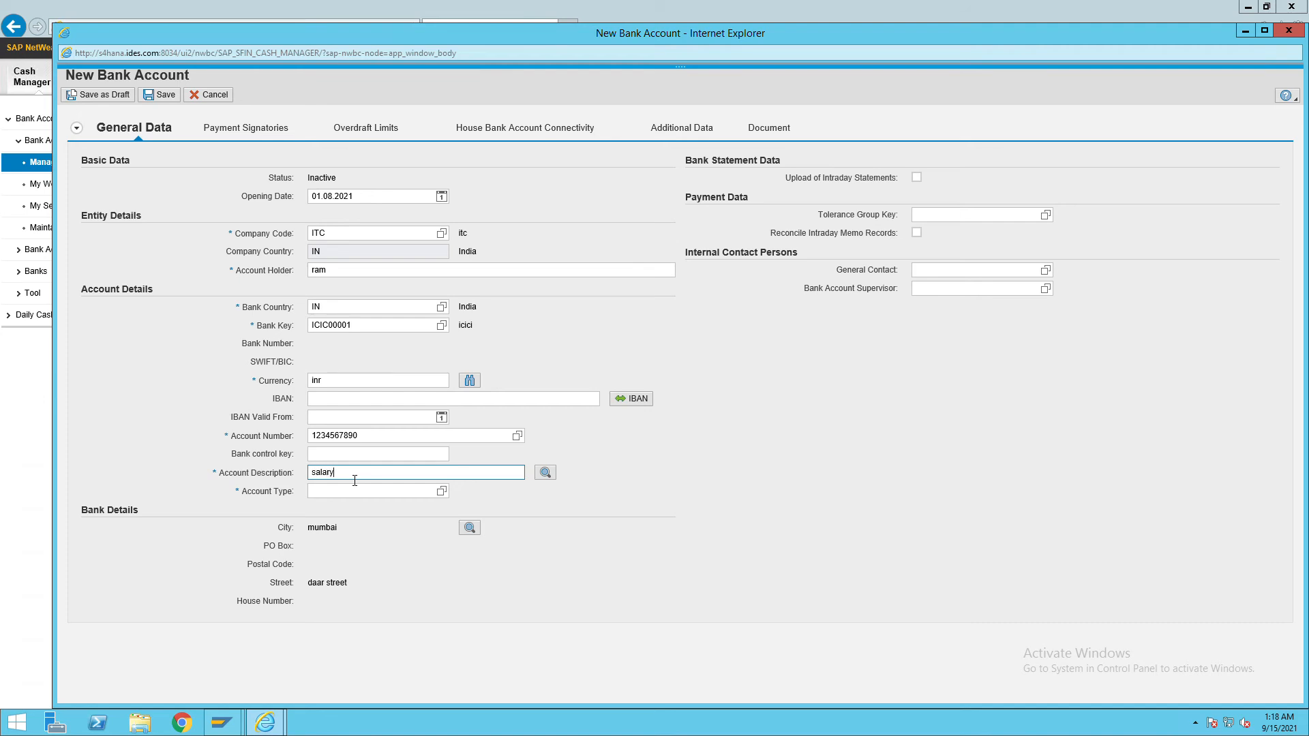
pyautogui.write(' payment account')
pyautogui.click(444, 494)
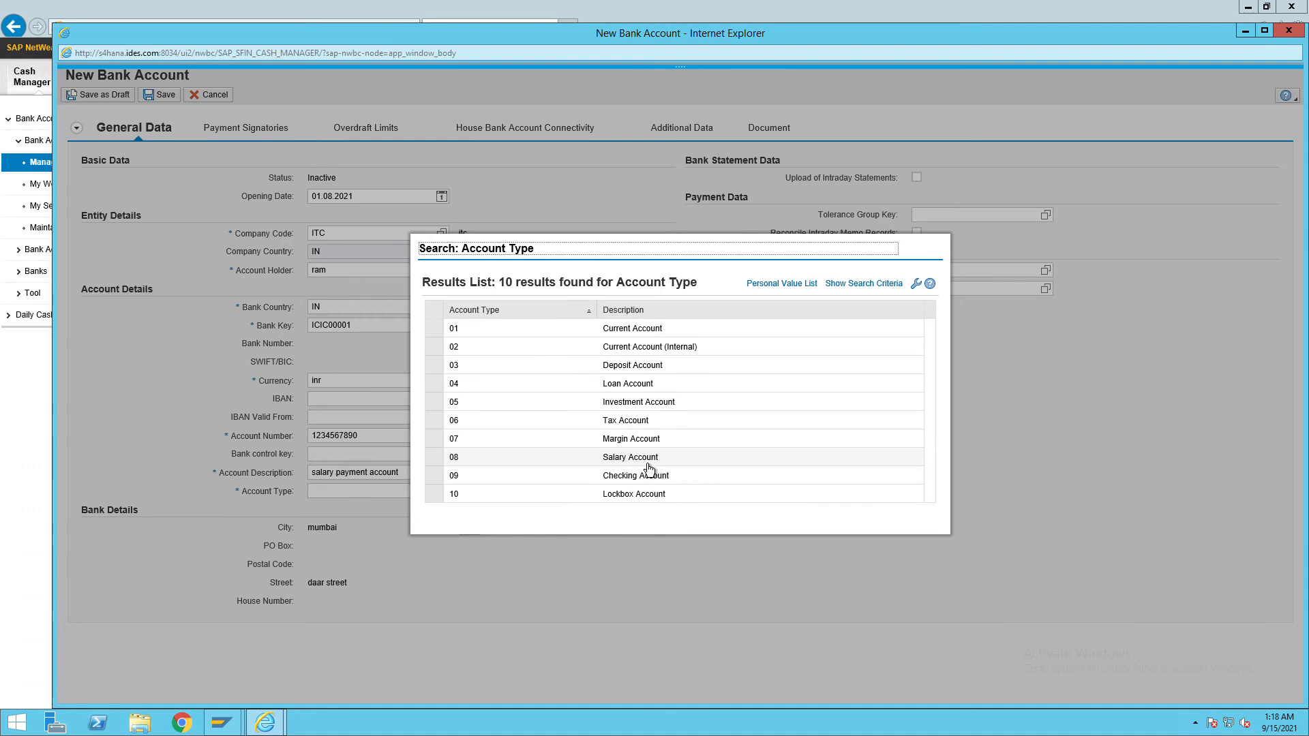
pyautogui.click(585, 469)
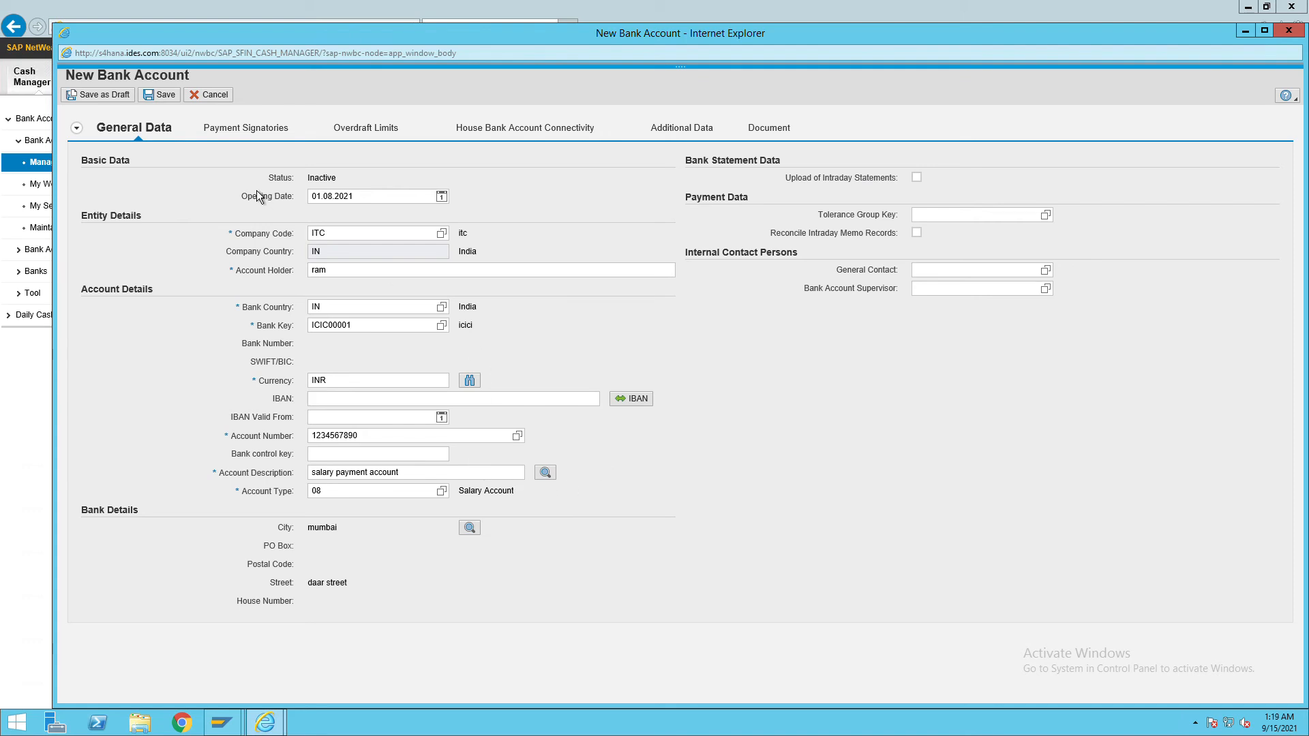
# Add a house bank connection for ITC with house bank account ICICI.
pyautogui.click(523, 130)
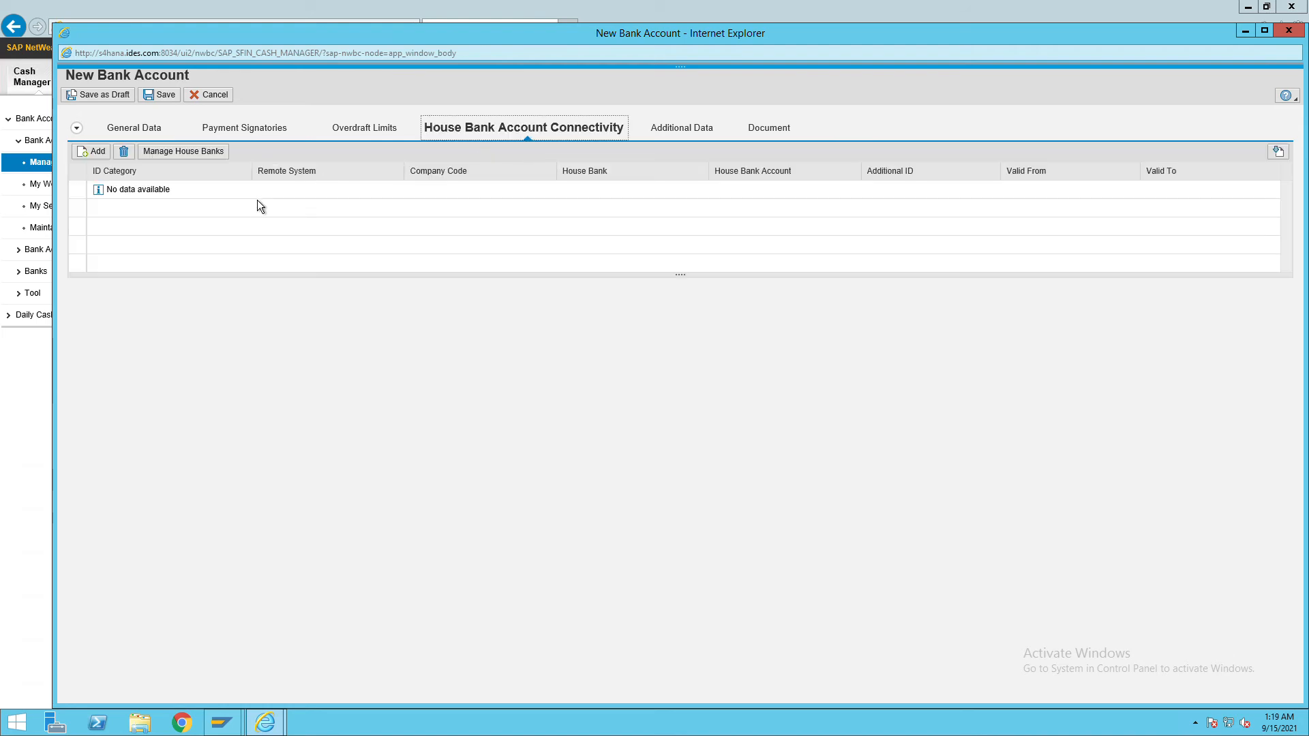
pyautogui.click(107, 162)
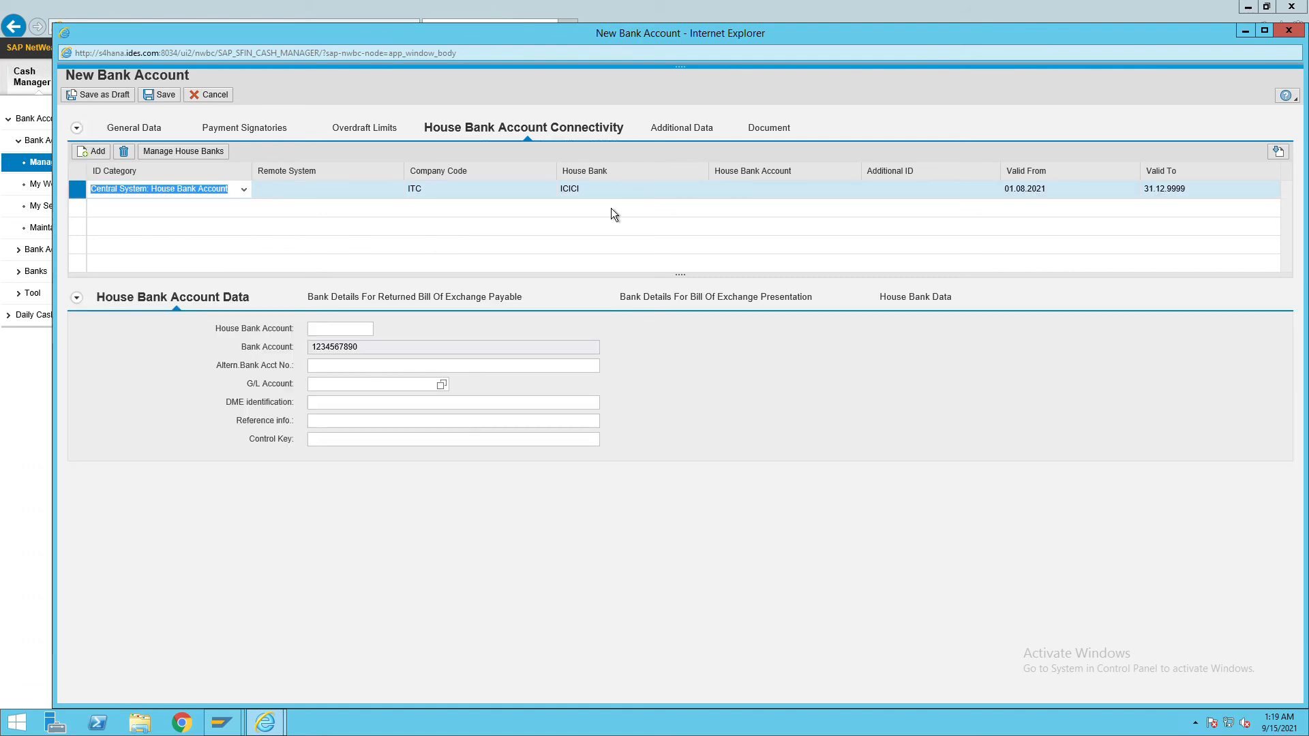
pyautogui.click(740, 198)
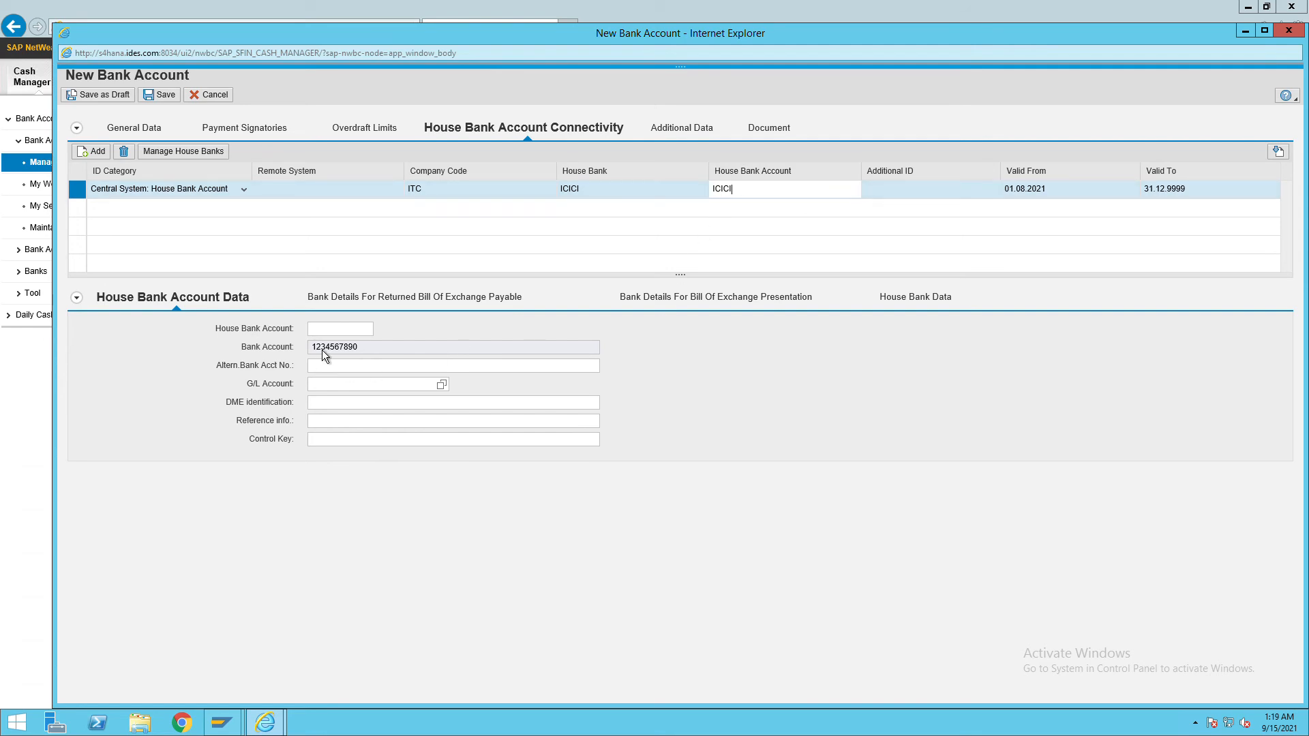
pyautogui.click(337, 330)
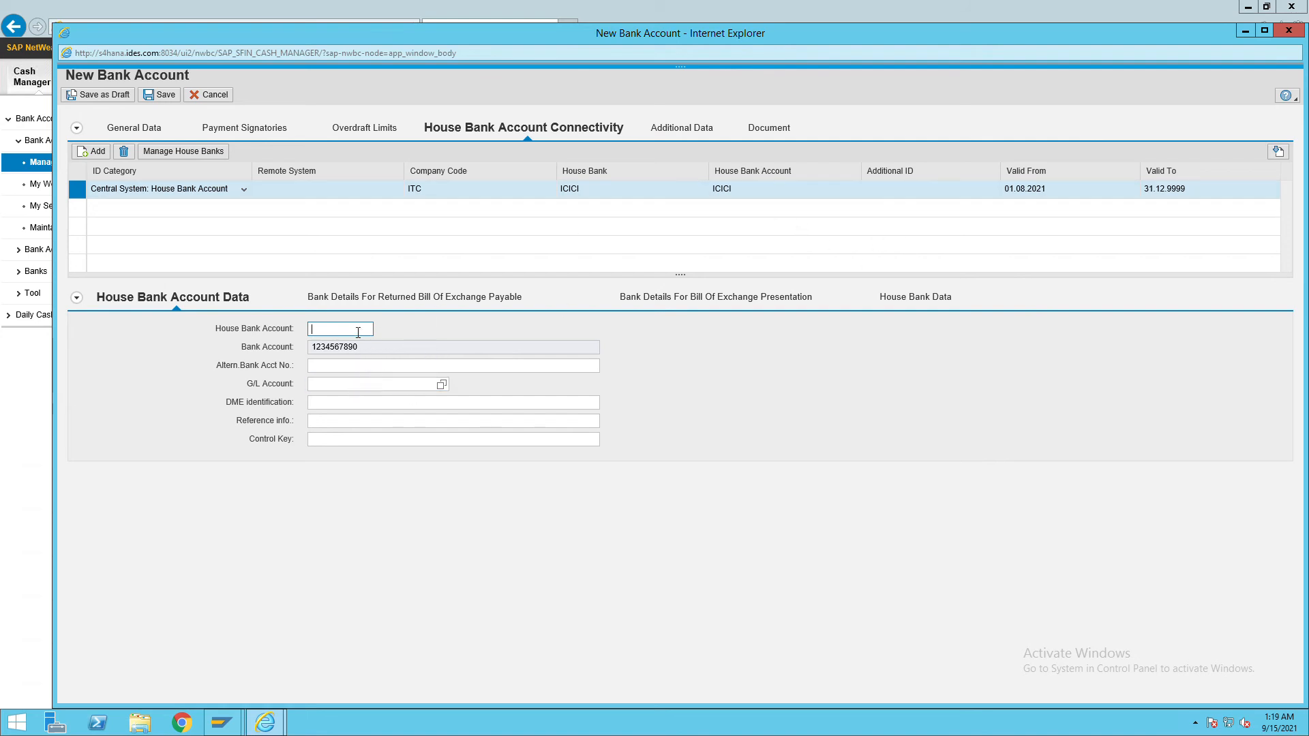
pyautogui.click(745, 193)
pyautogui.moveTo(745, 193); pyautogui.dragTo(689, 198)
pyautogui.hotkey('ctrl', 'c')
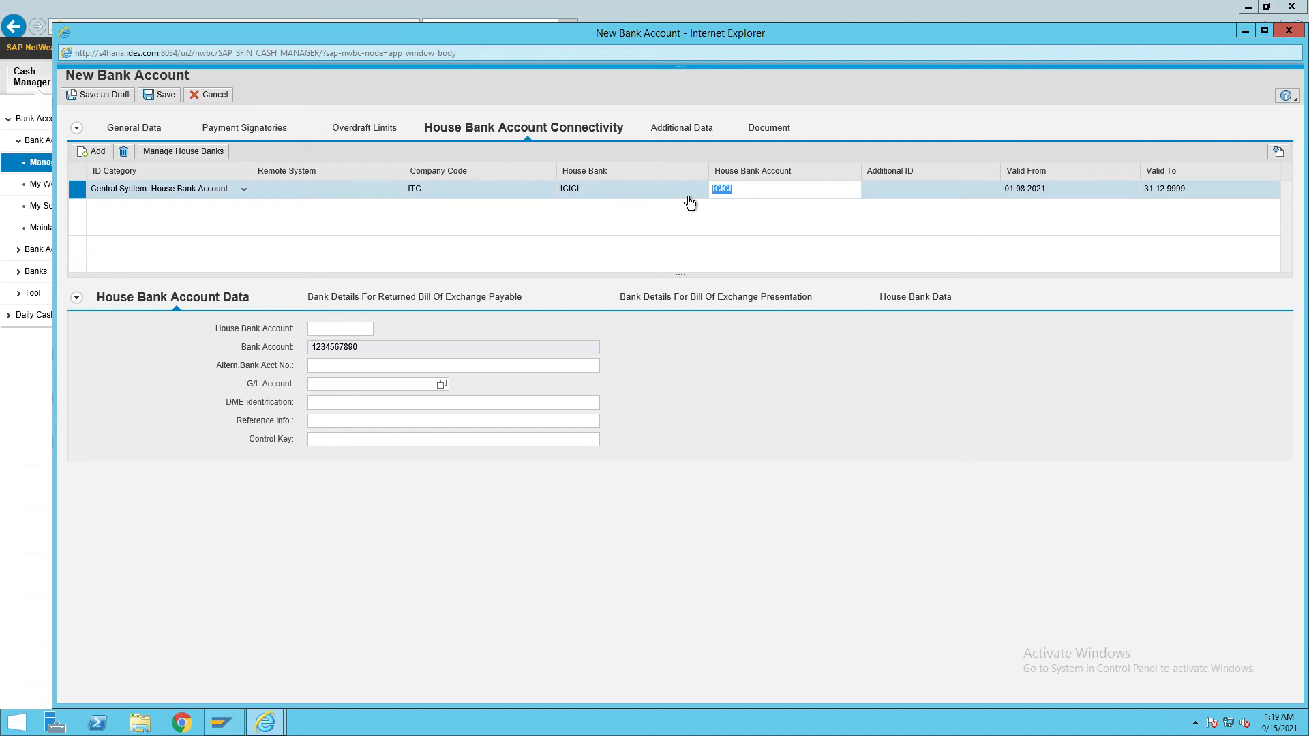
pyautogui.click(321, 330)
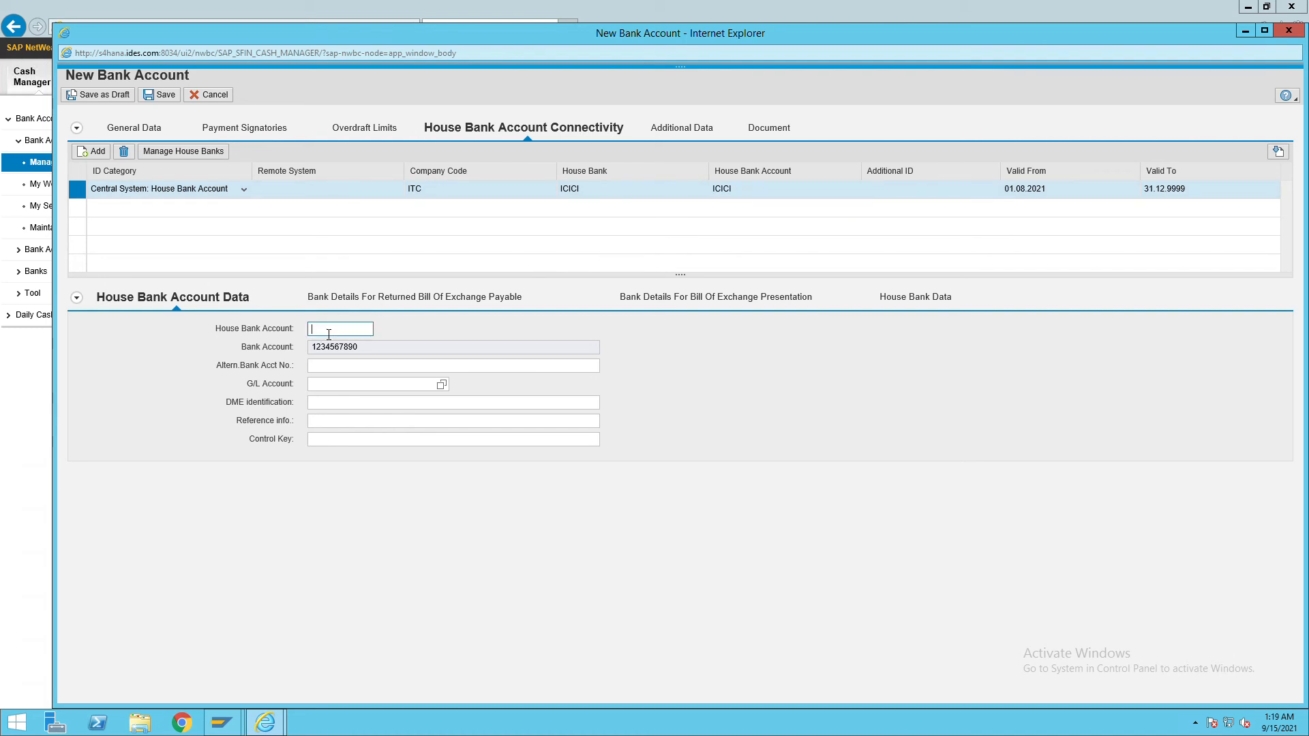
pyautogui.hotkey('ctrl', 'v')
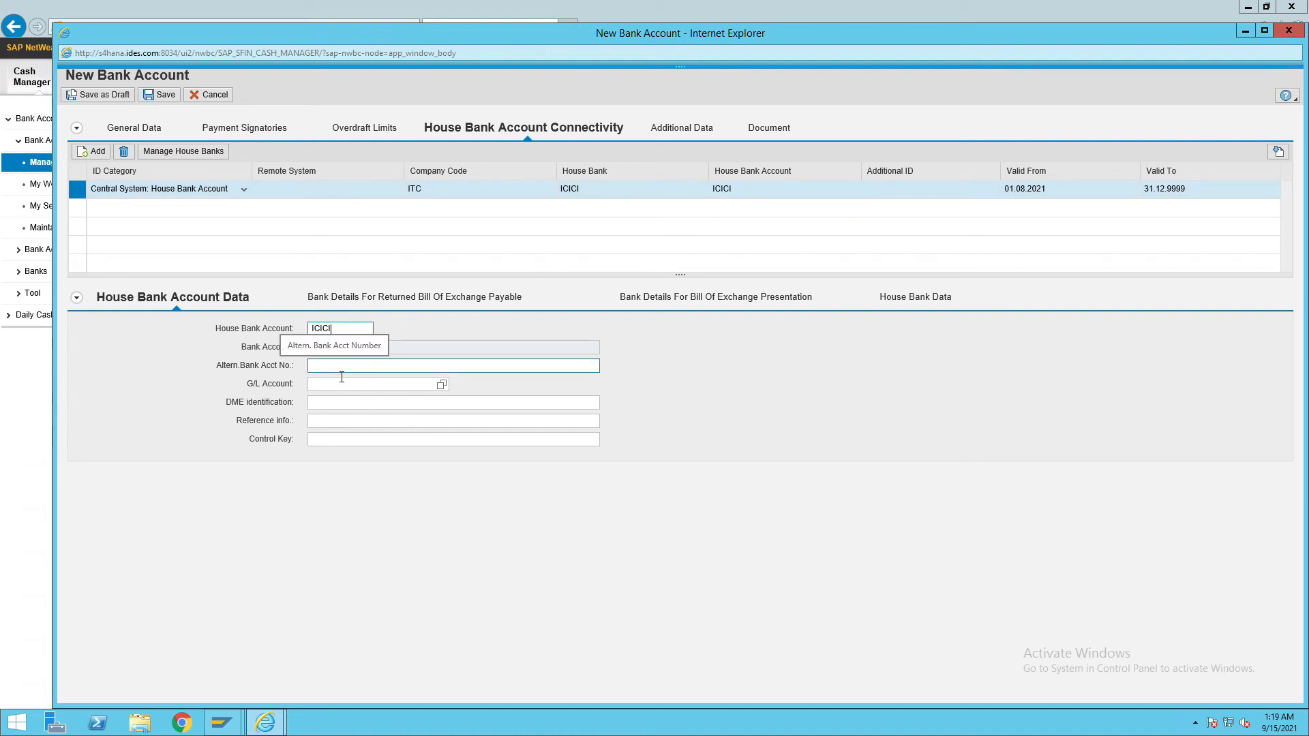
pyautogui.press('Tab')
pyautogui.click(403, 392)
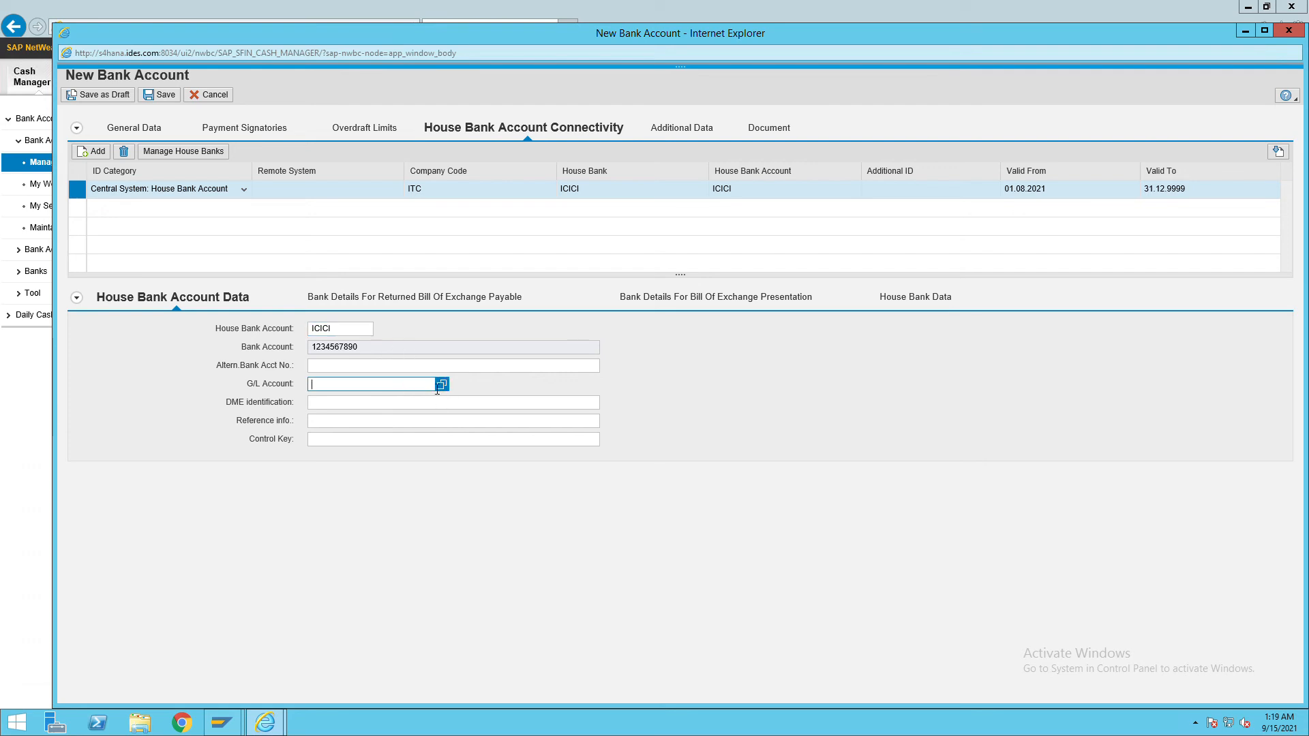
pyautogui.write('10000')
pyautogui.click(453, 397)
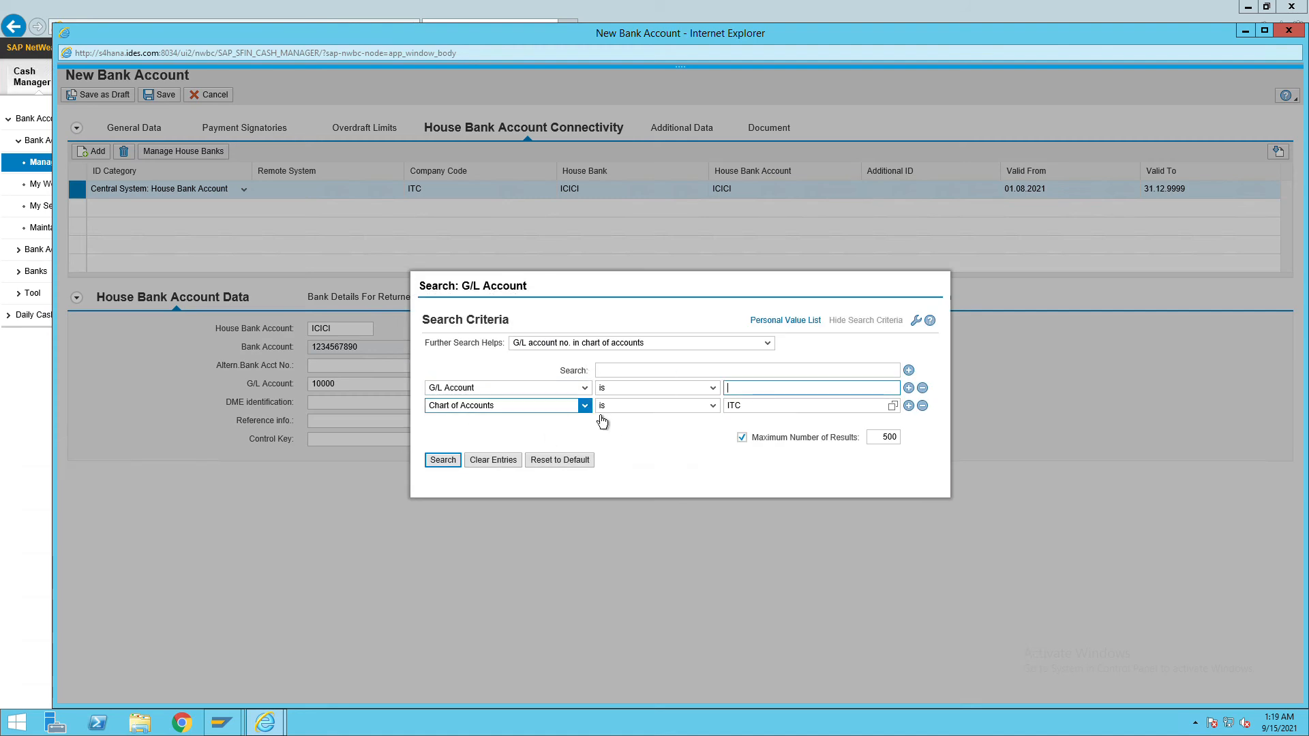
pyautogui.click(447, 466)
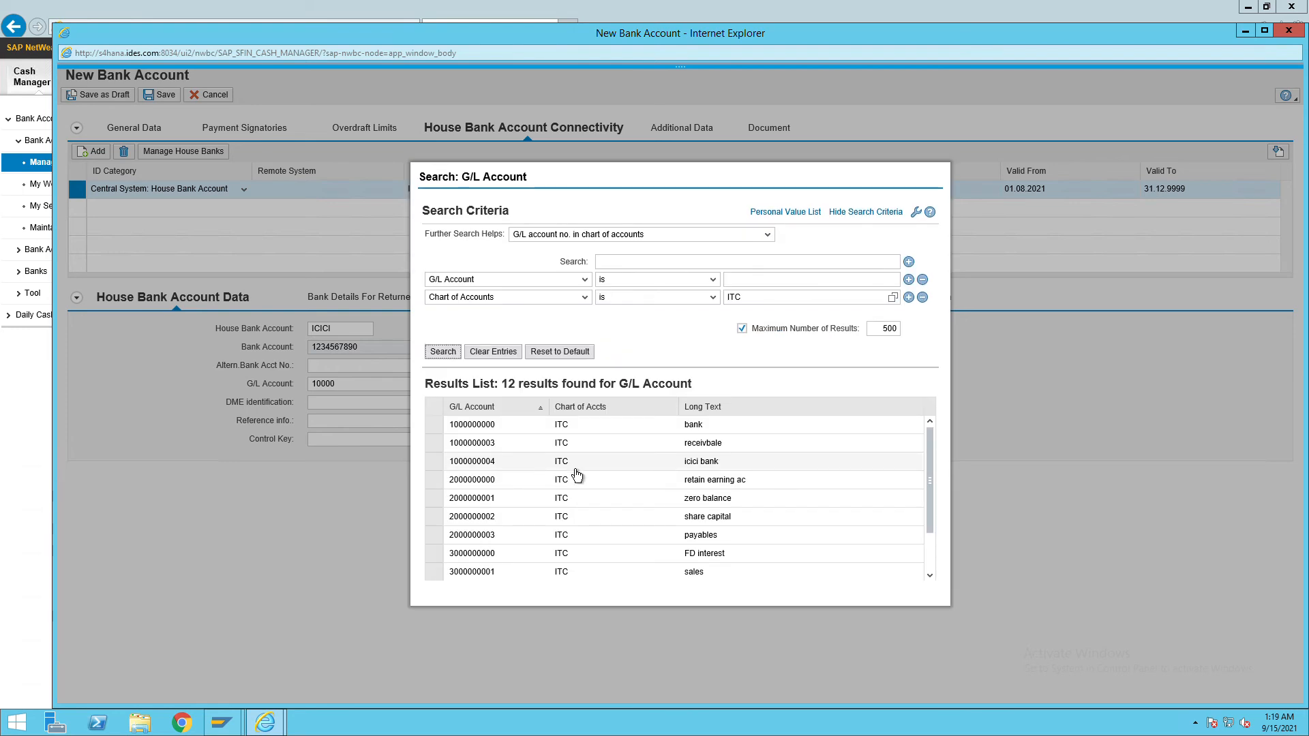
pyautogui.click(693, 466)
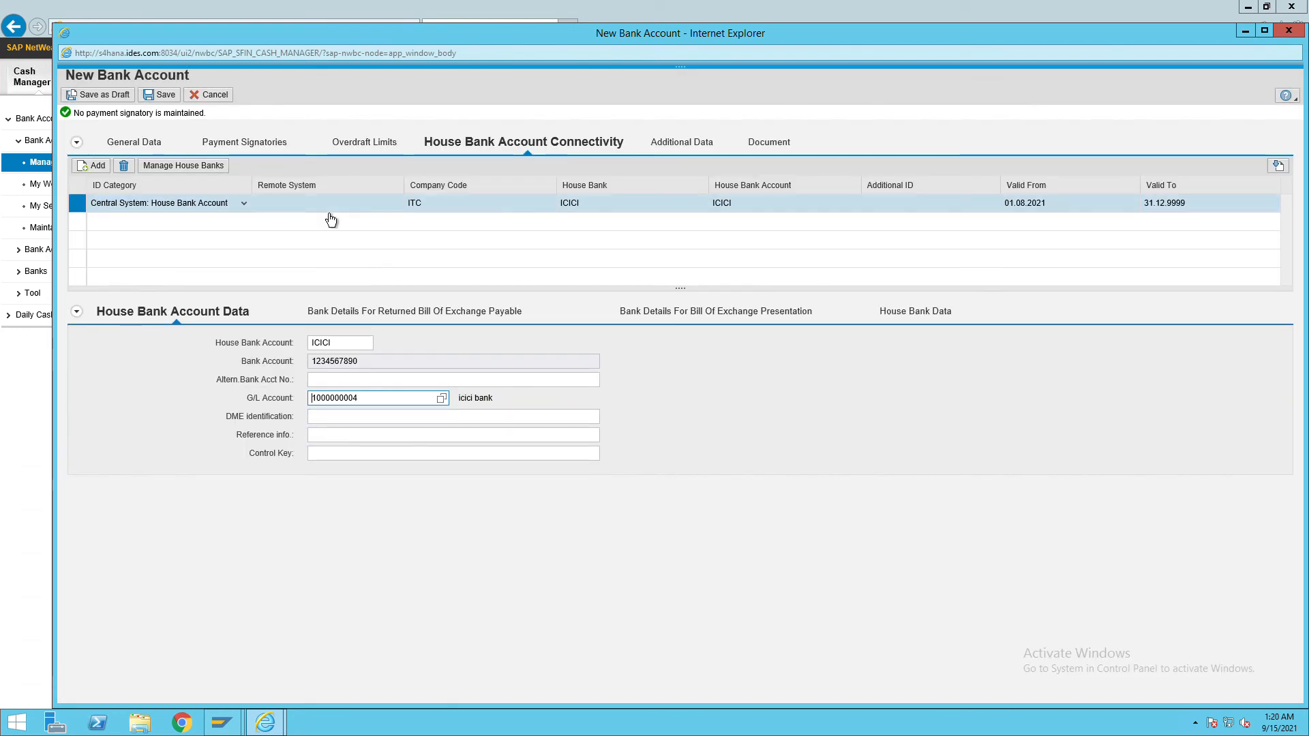
pyautogui.click(146, 145)
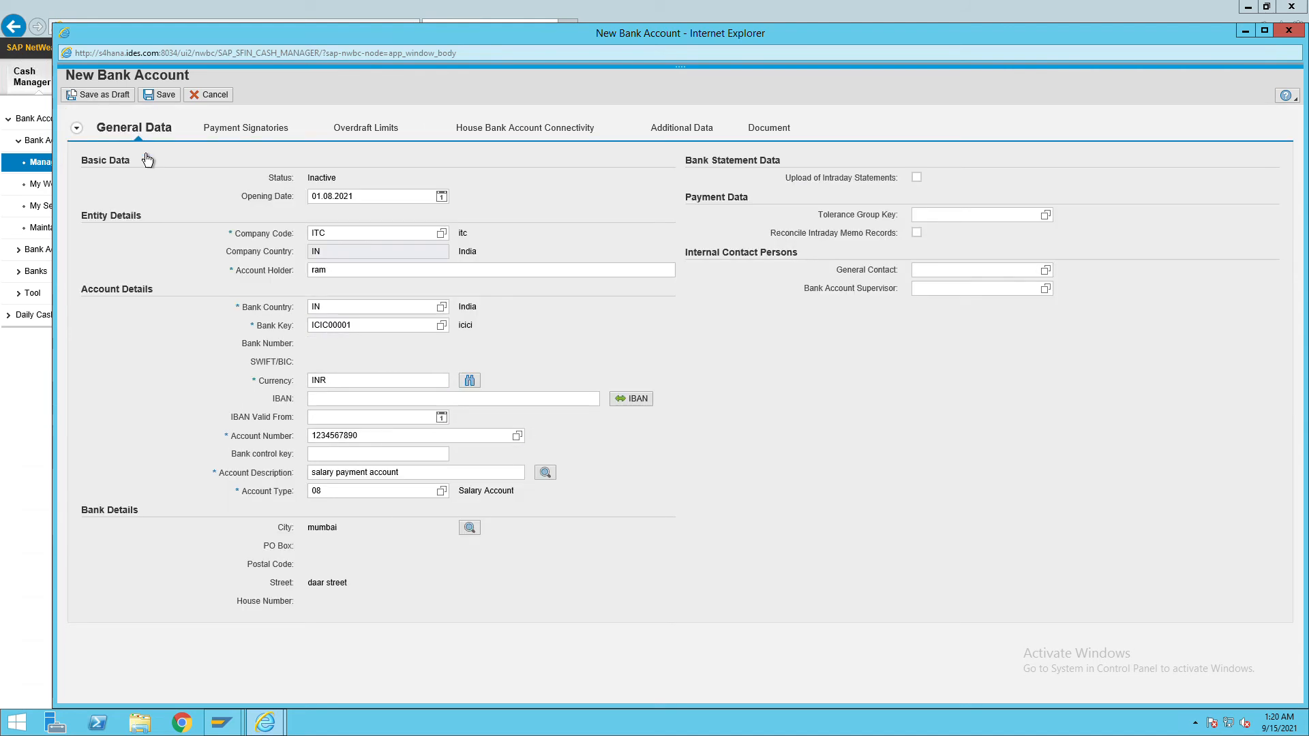
# Save the new salary payment account and close its detail window.
pyautogui.click(168, 109)
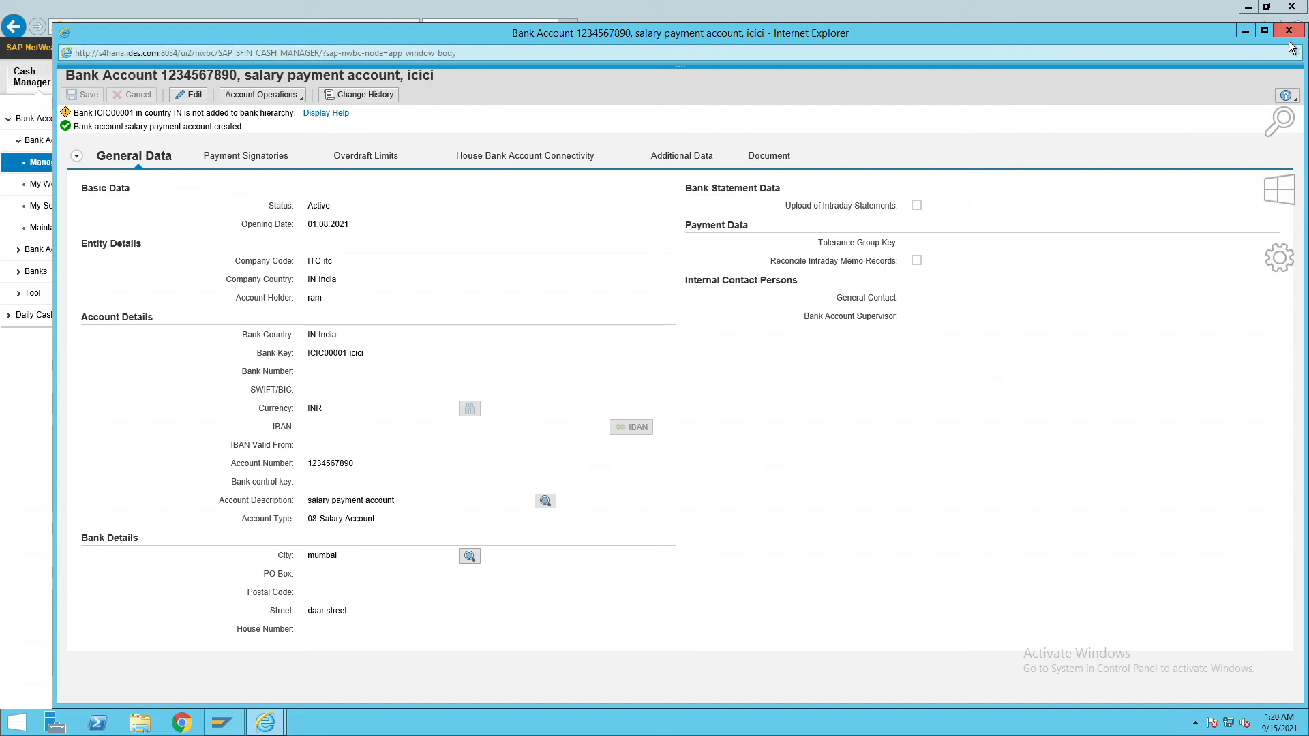
pyautogui.click(1245, 32)
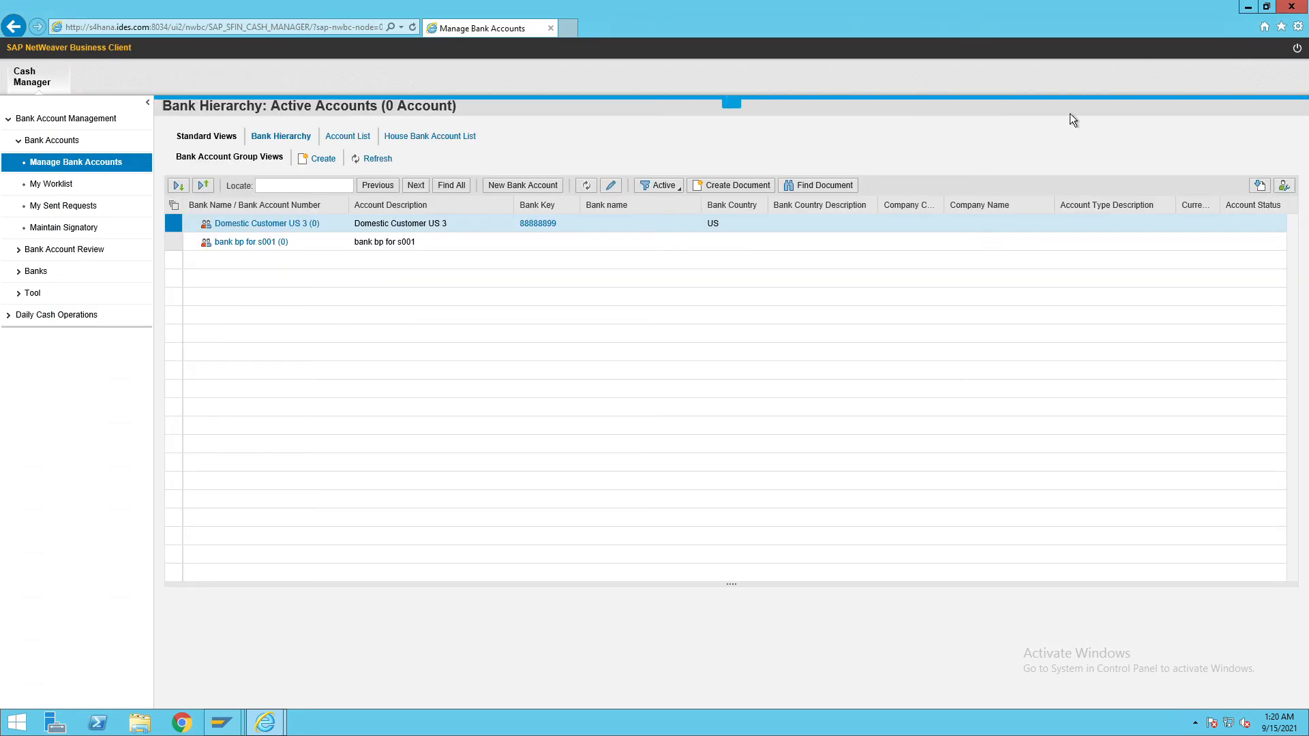
# Open the SPRO reference IMG and expand Cash and Liquidity Management to Bank Account Management Basic Settings.
pyautogui.click(1250, 8)
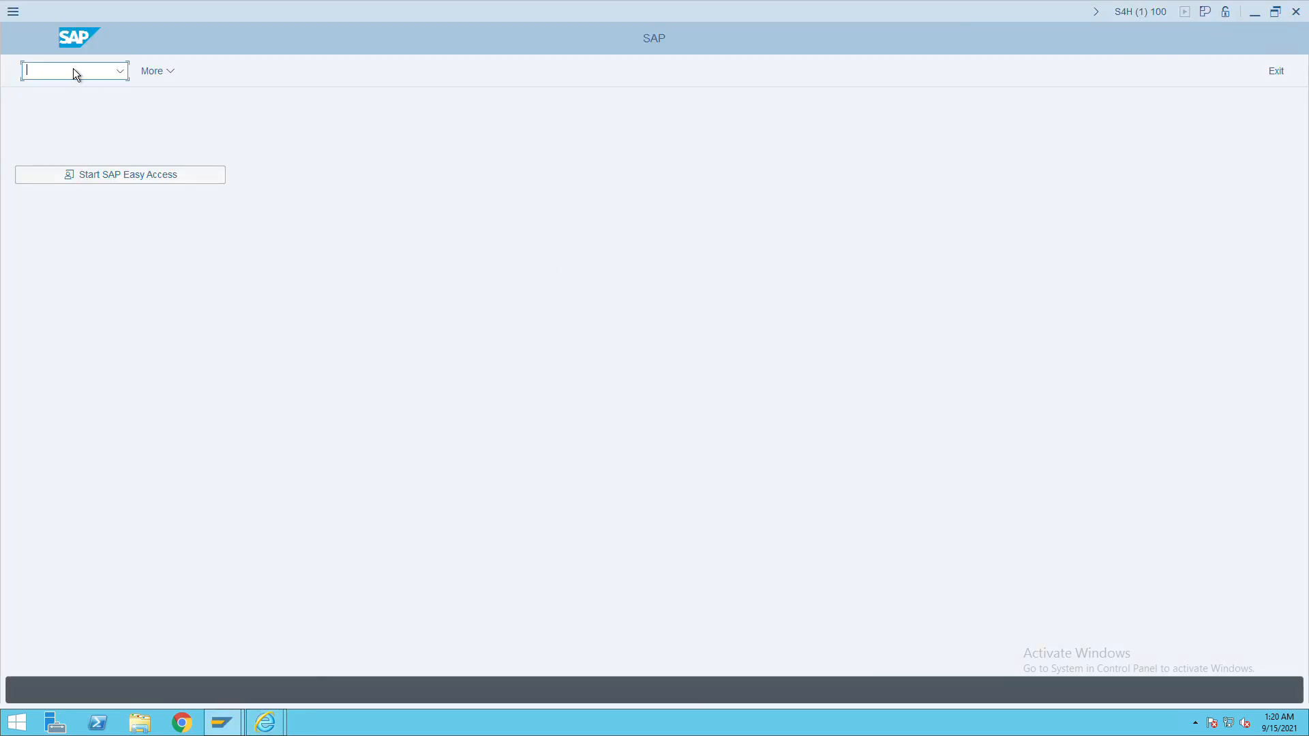
pyautogui.write('/nspro')
pyautogui.press('Return')
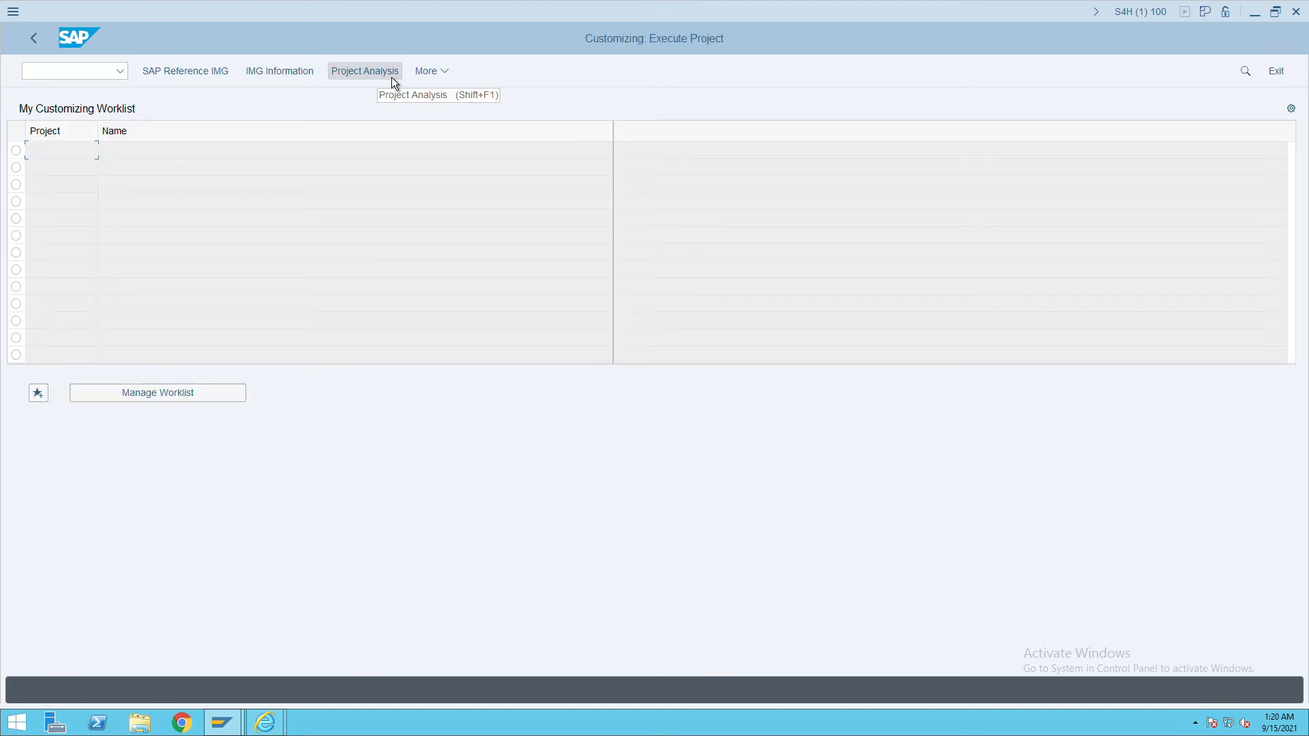
pyautogui.click(187, 77)
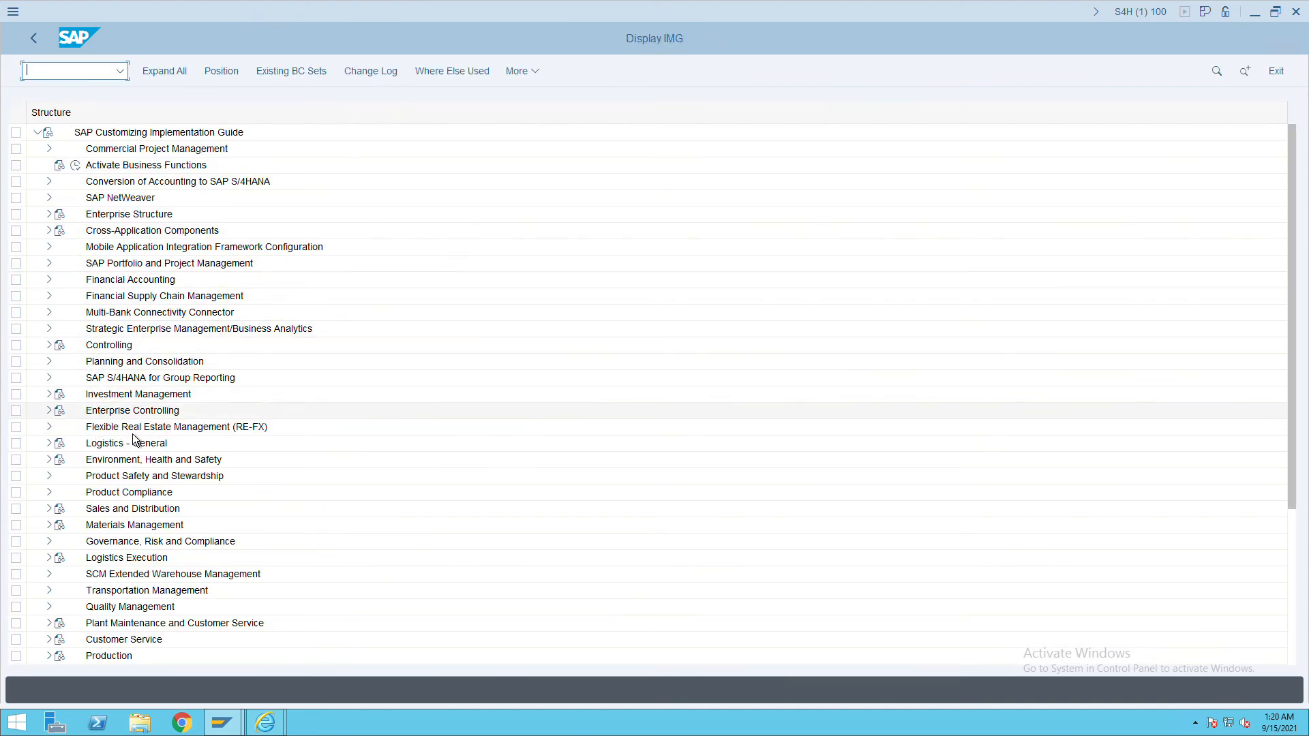
pyautogui.click(55, 296)
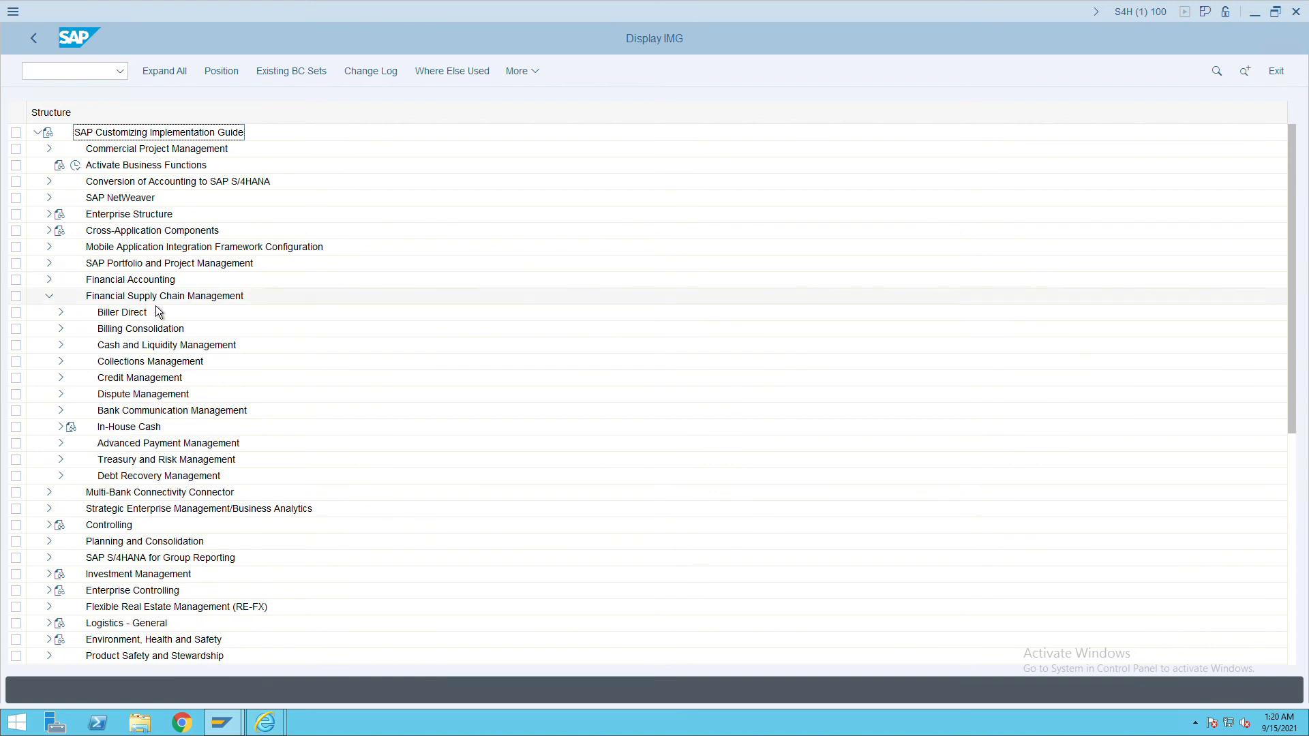
pyautogui.click(67, 349)
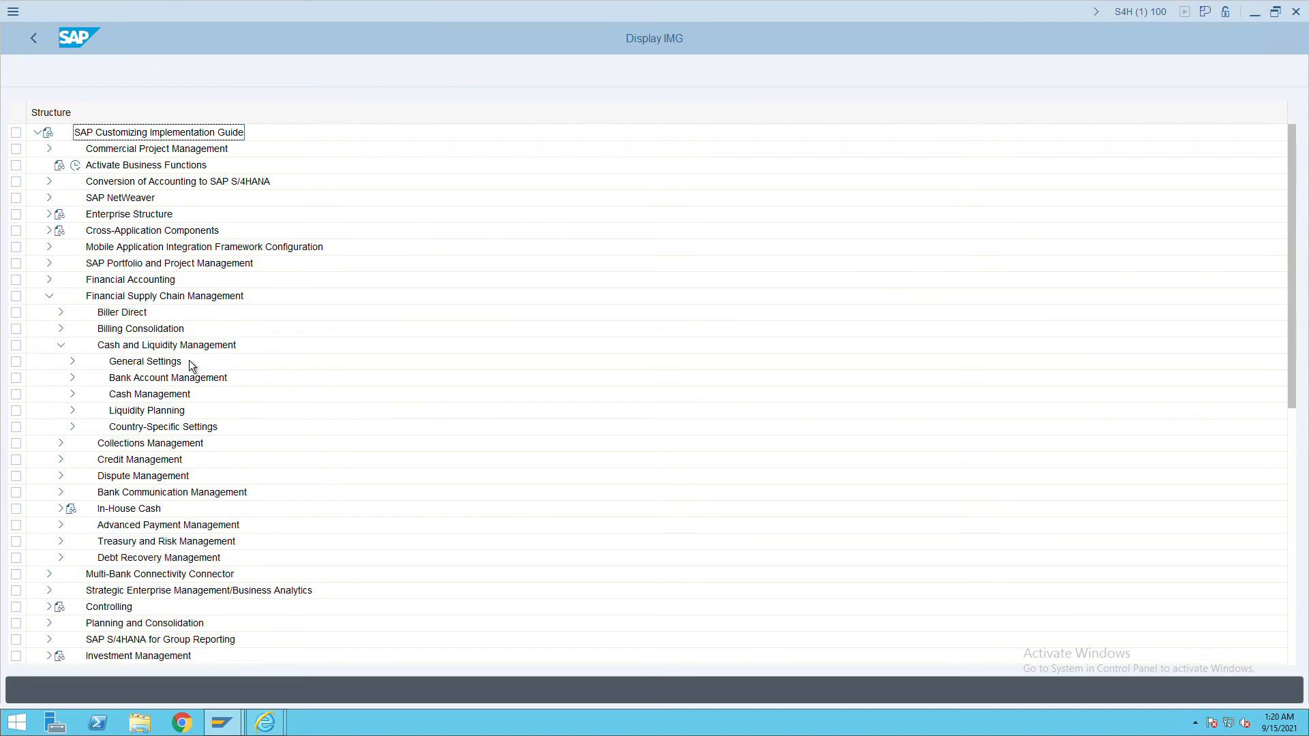
pyautogui.click(80, 387)
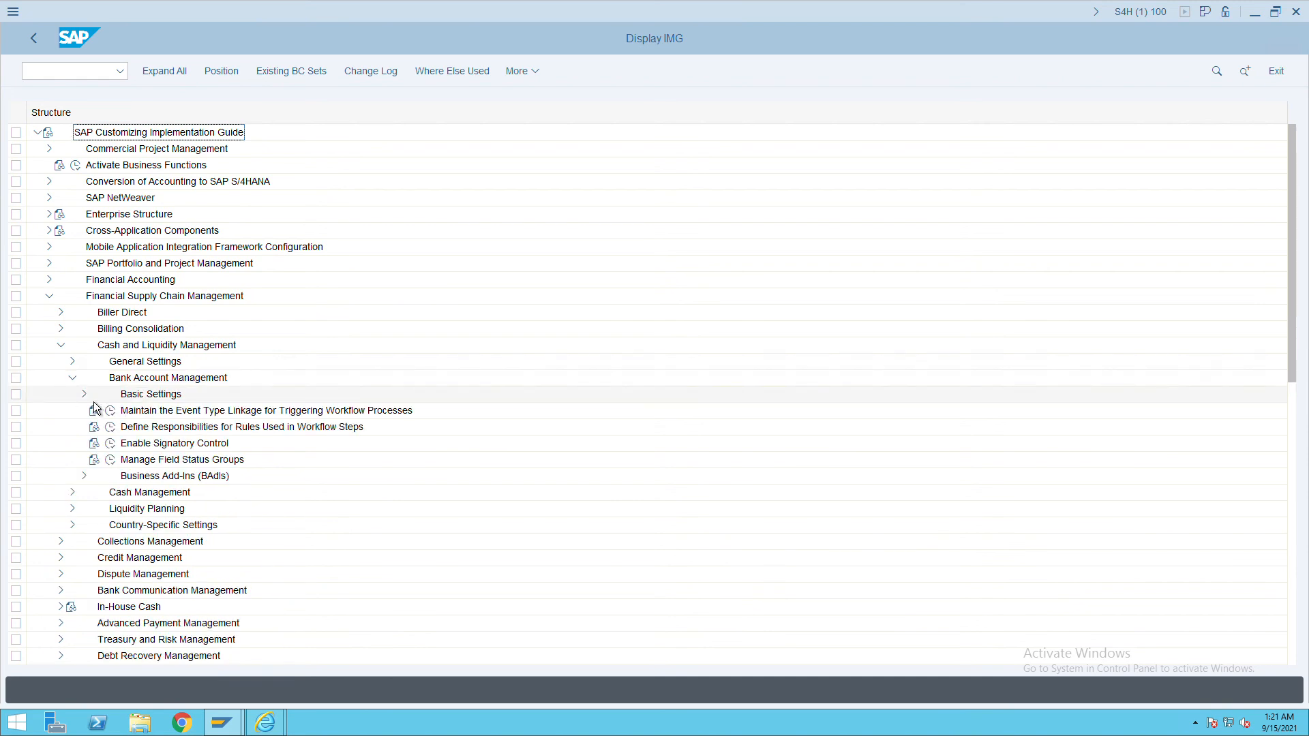
pyautogui.click(89, 399)
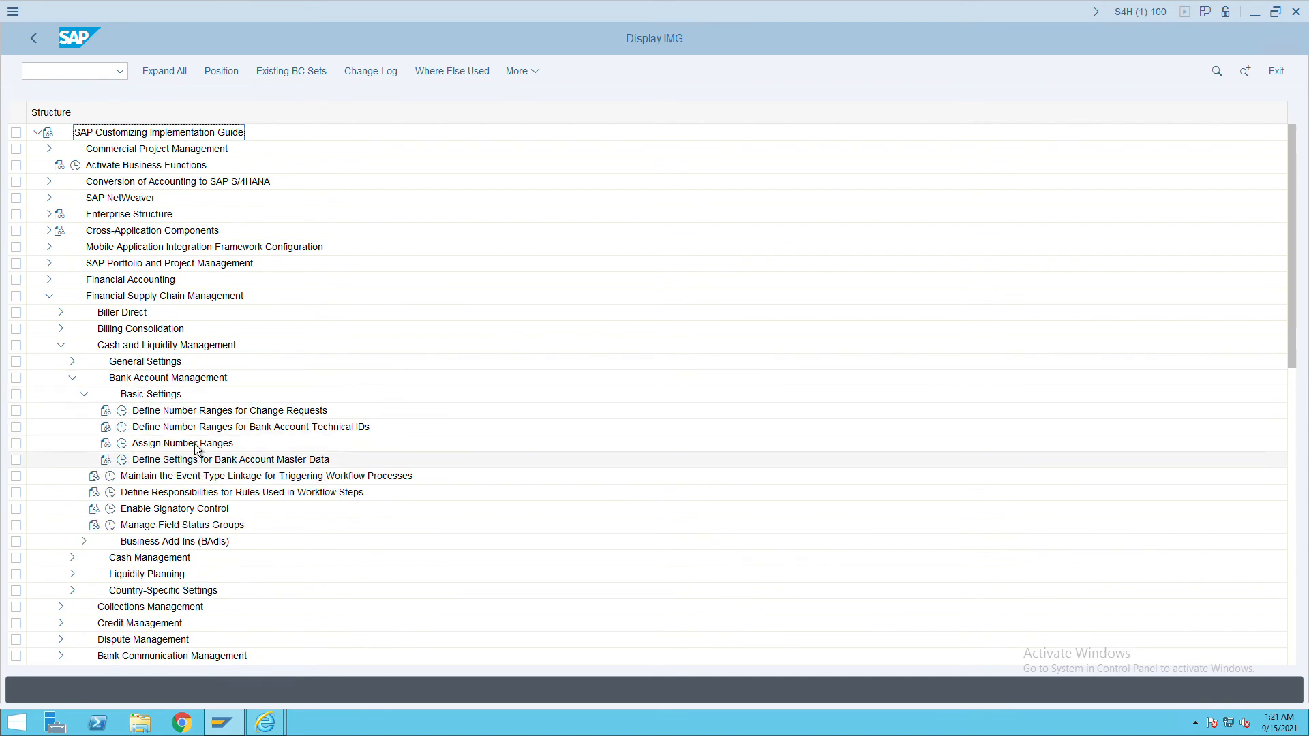
# Inspect interval 01 of the change-request number ranges.
pyautogui.click(123, 412)
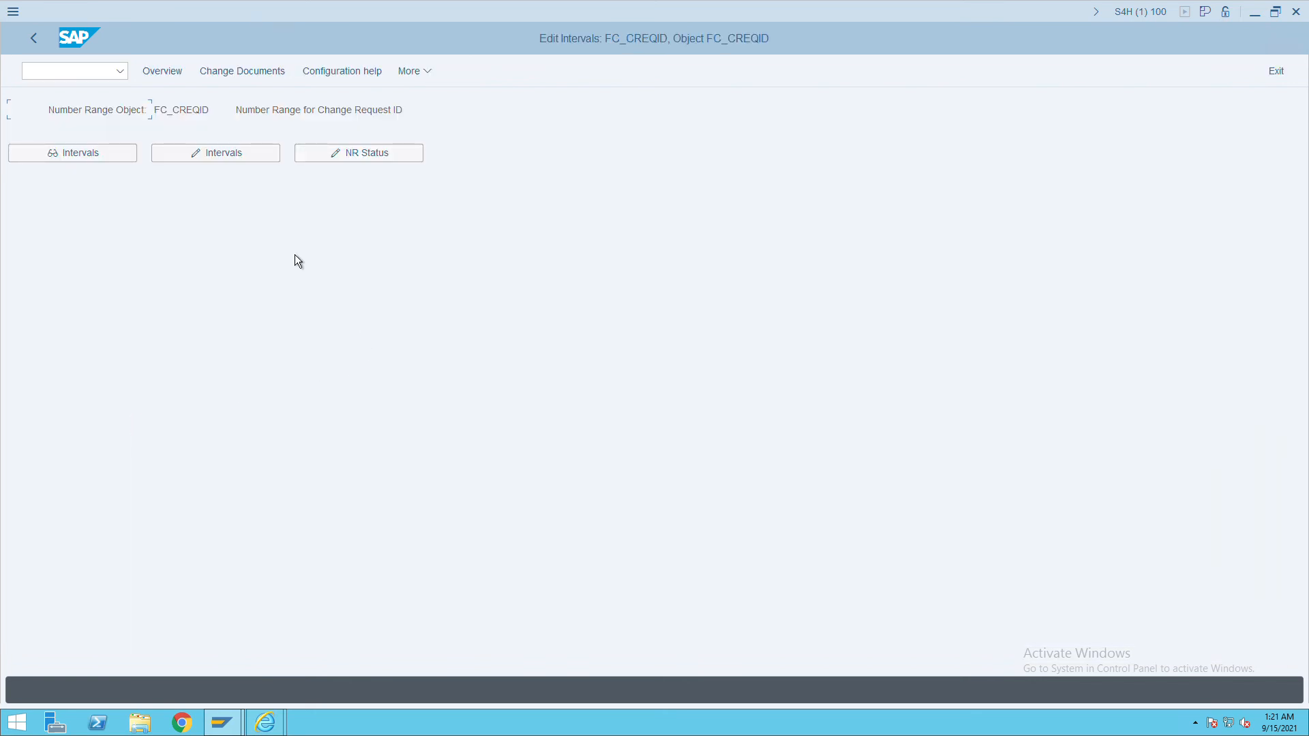
pyautogui.click(93, 160)
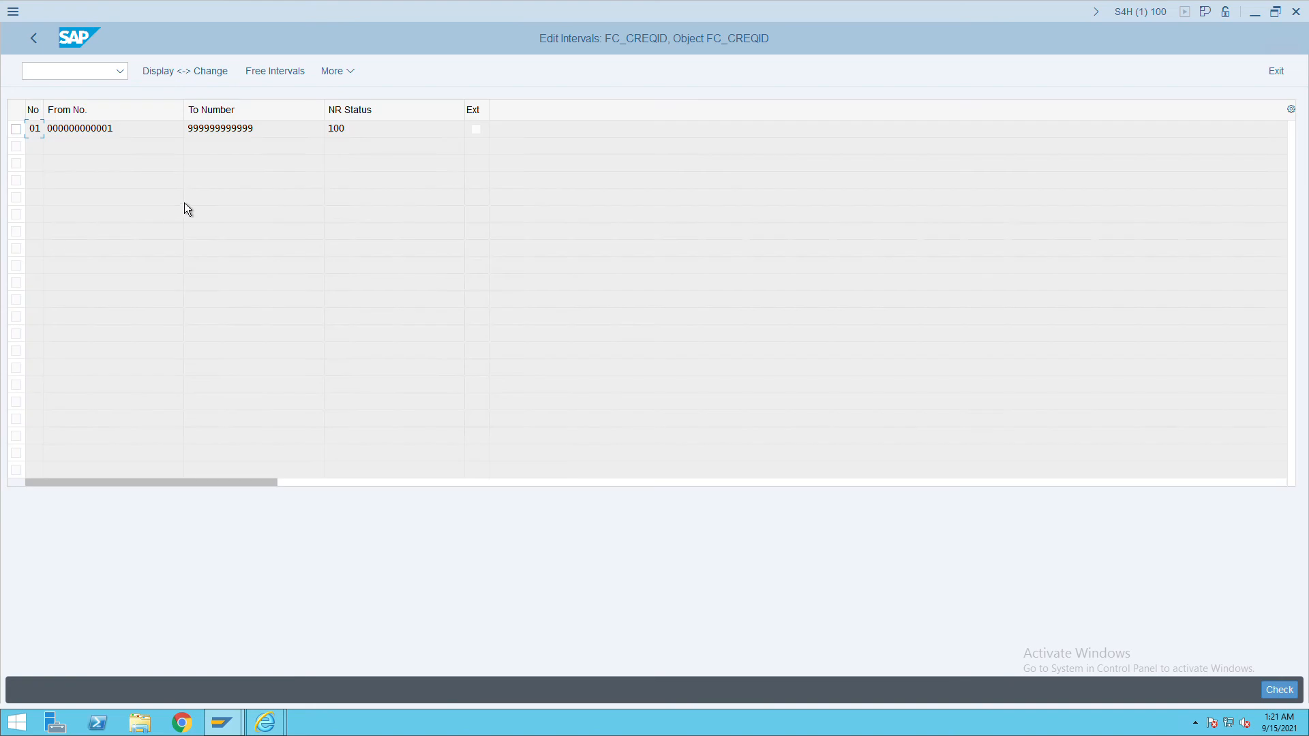
pyautogui.doubleClick(46, 135)
pyautogui.moveTo(255, 133); pyautogui.dragTo(146, 132)
pyautogui.click(45, 42)
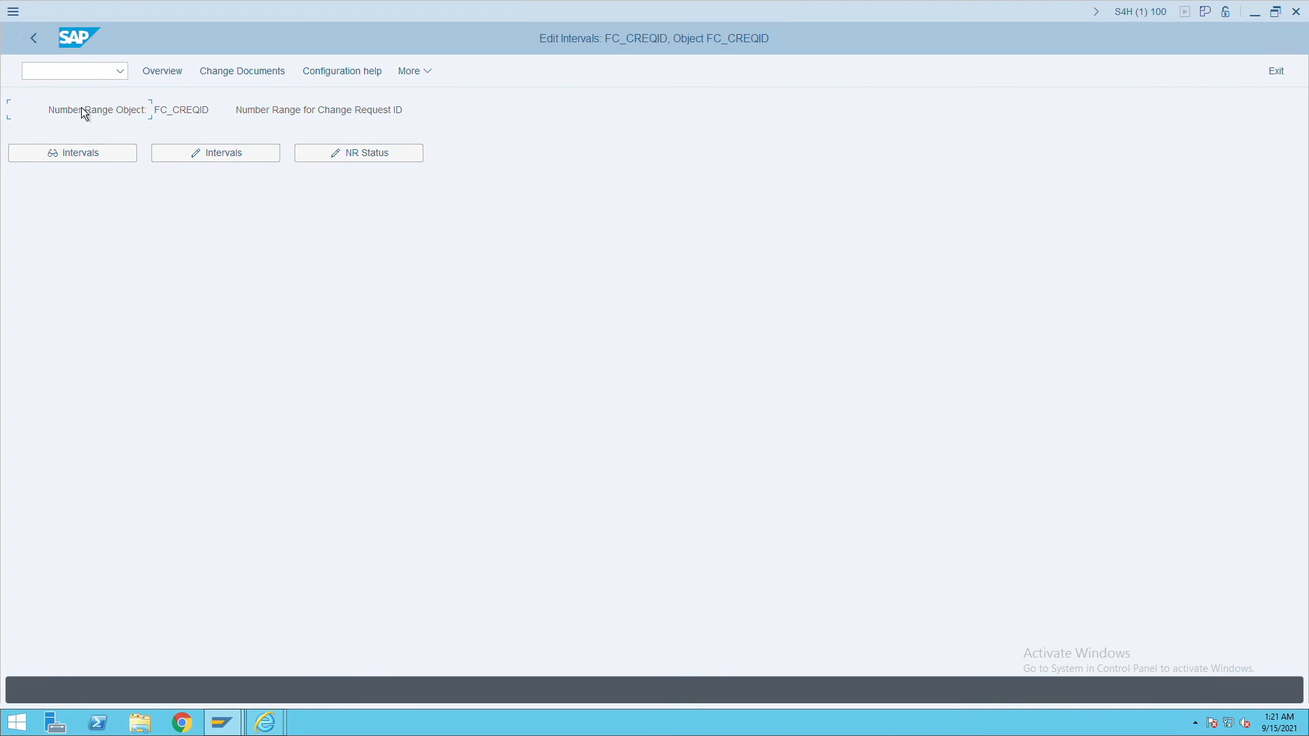
pyautogui.click(34, 38)
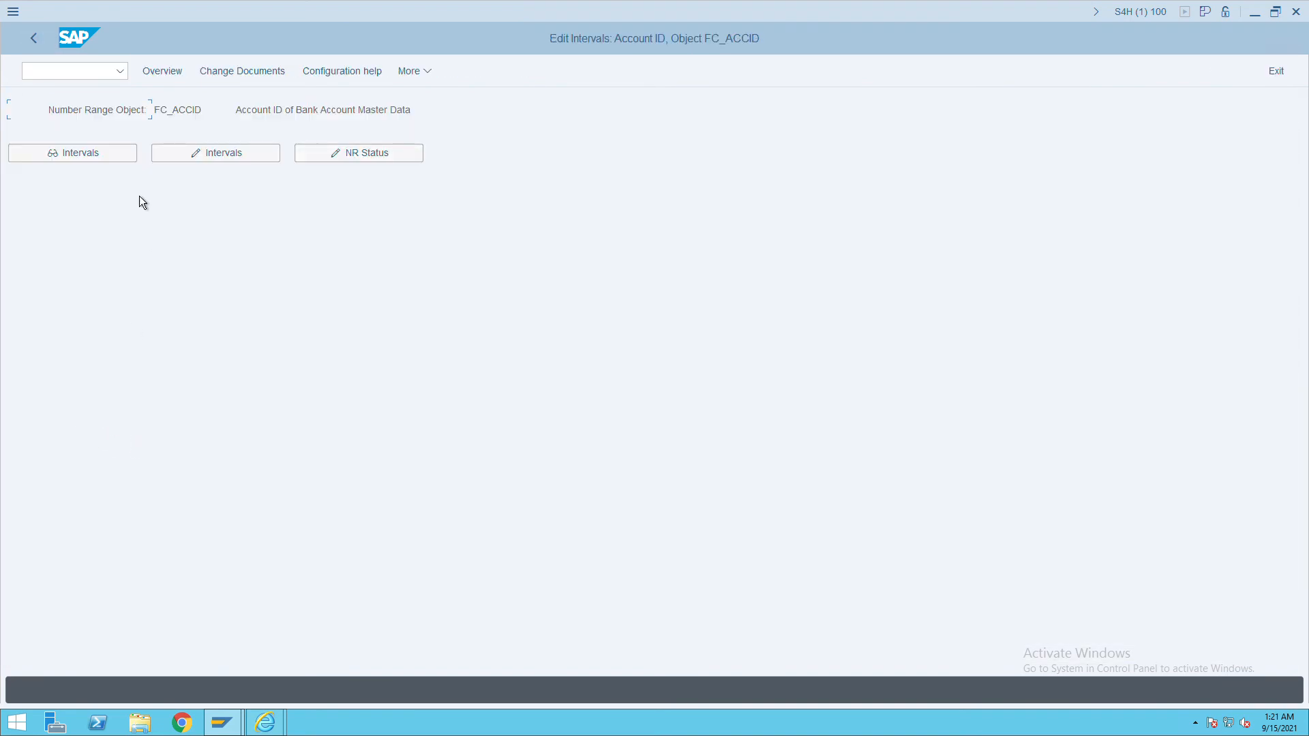
pyautogui.click(85, 161)
pyautogui.moveTo(125, 129); pyautogui.dragTo(84, 143)
pyautogui.doubleClick(260, 134)
pyautogui.click(42, 49)
pyautogui.click(43, 49)
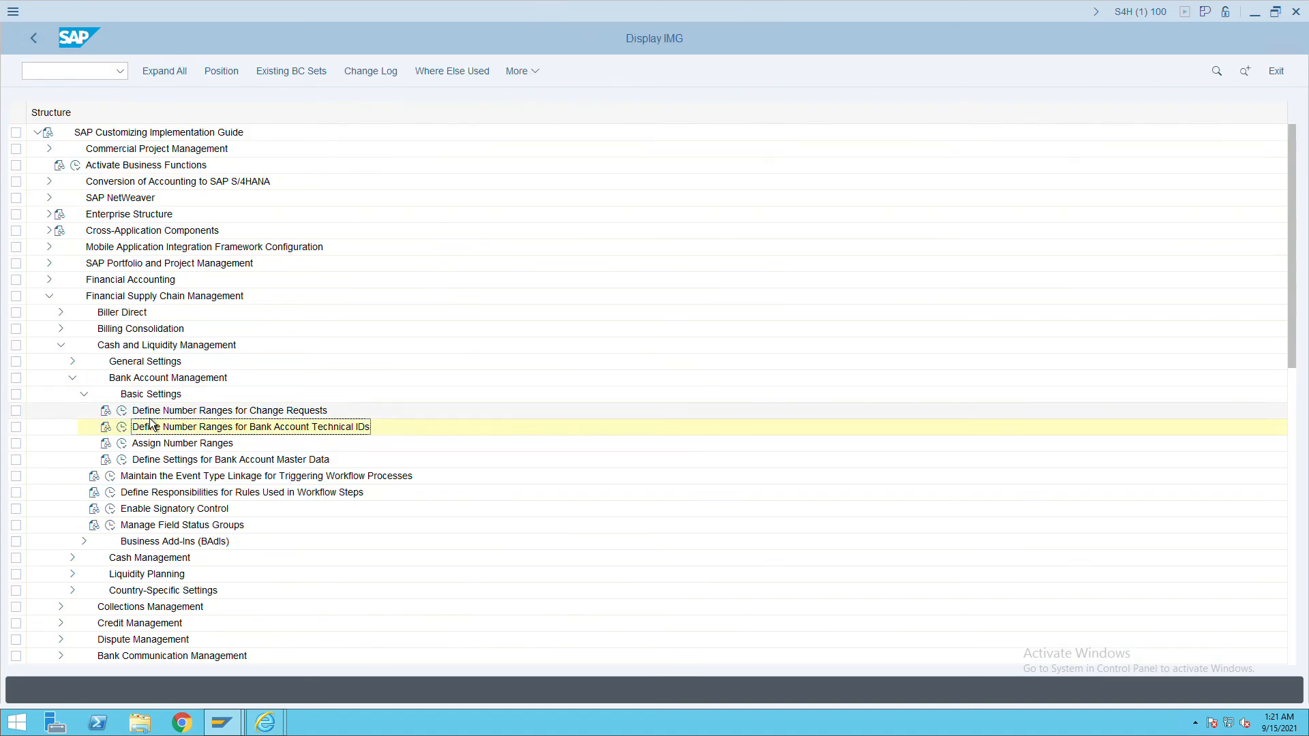
pyautogui.click(121, 443)
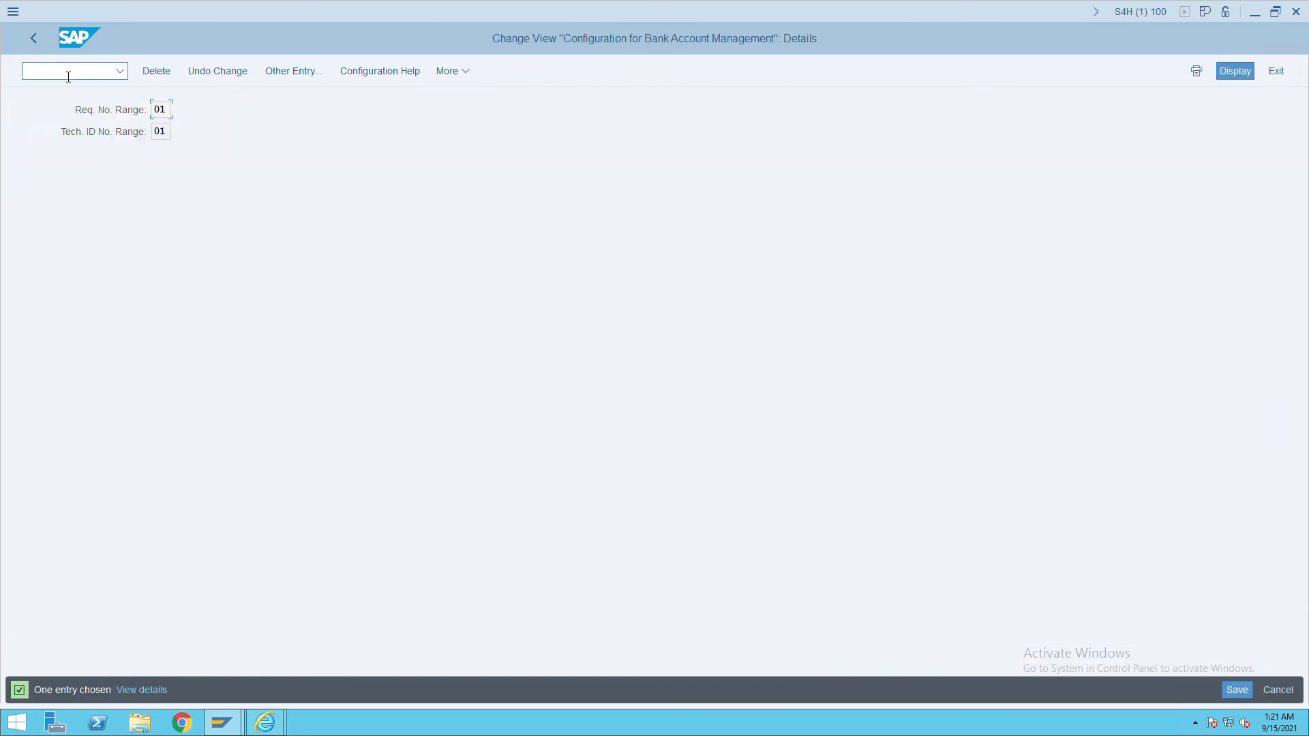
pyautogui.click(34, 38)
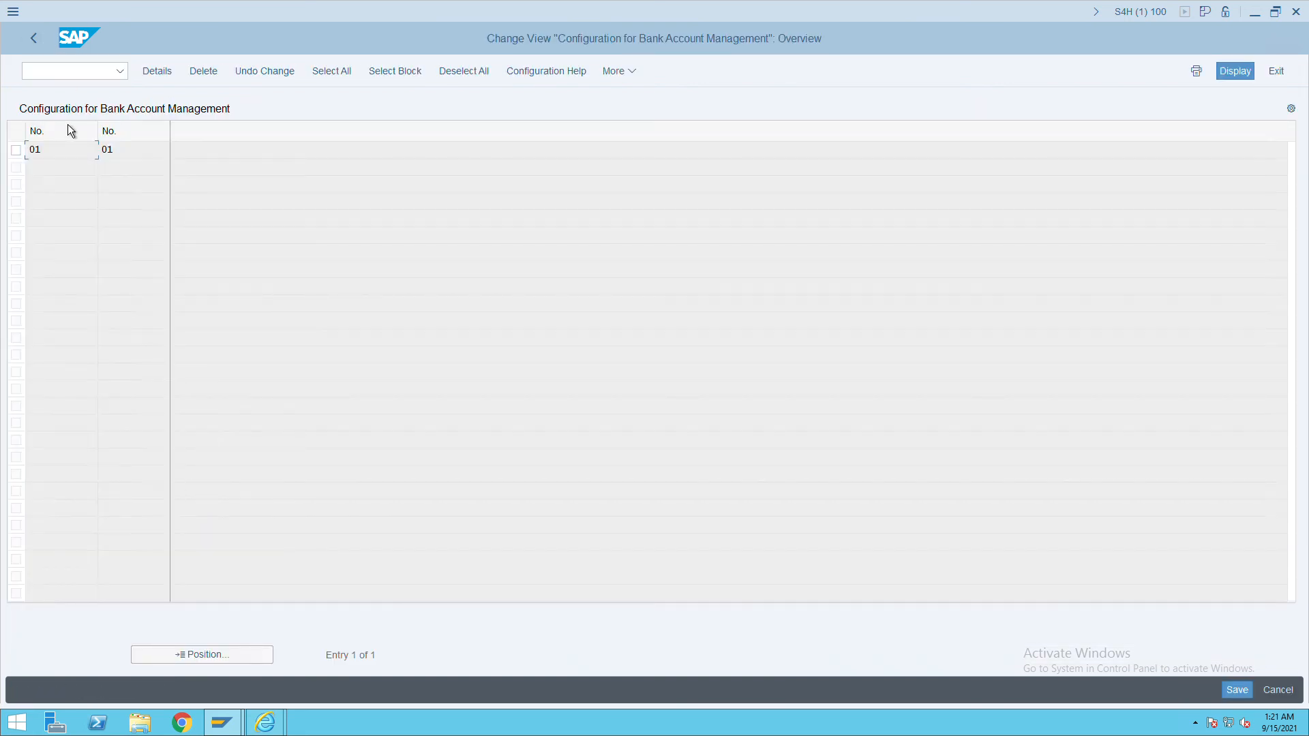
# Review the Current and Deposit account types and the sensitive fields in bank account master data settings.
pyautogui.click(43, 49)
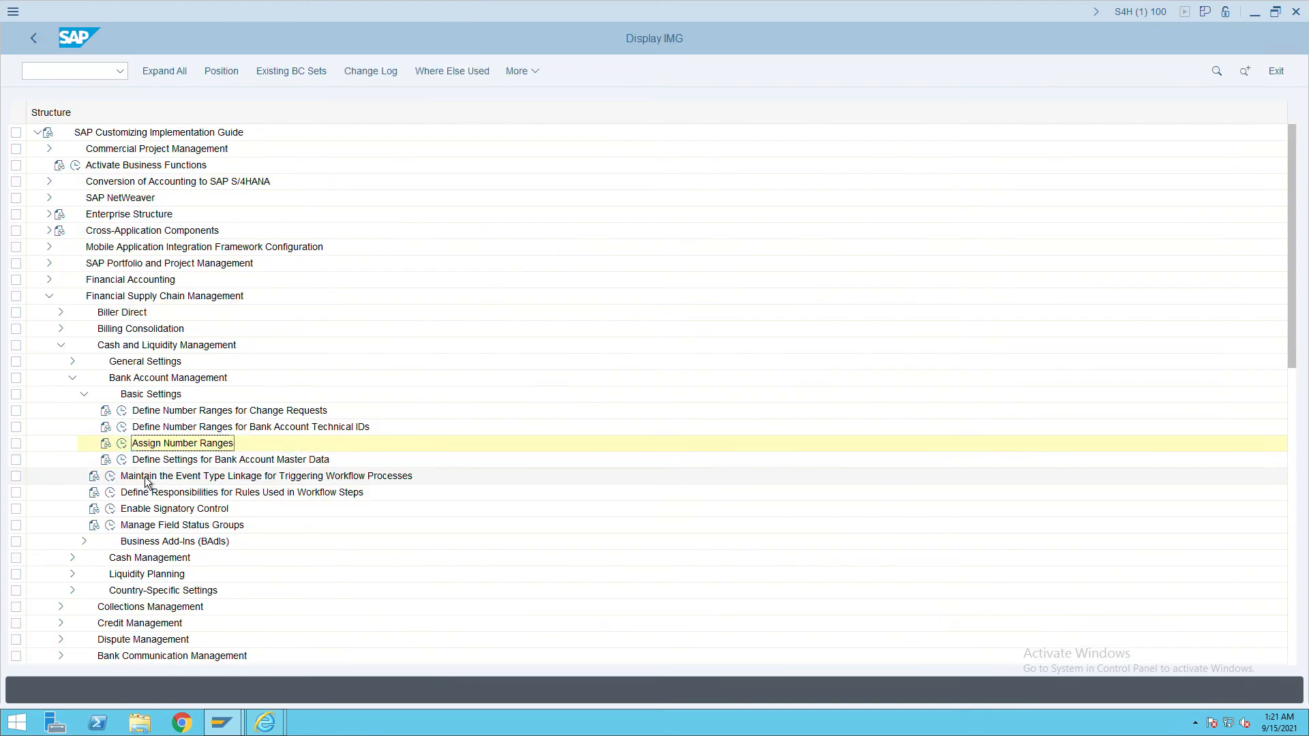
pyautogui.click(121, 459)
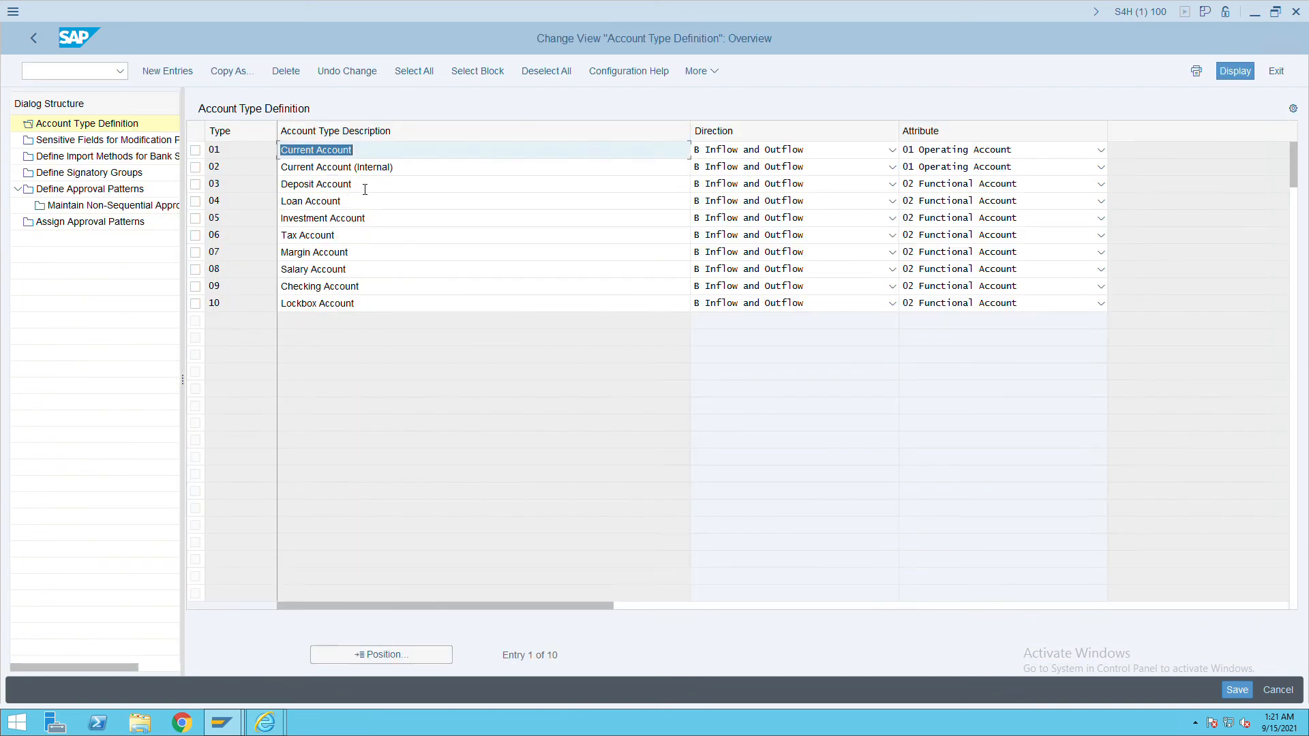
pyautogui.click(364, 190)
pyautogui.click(214, 156)
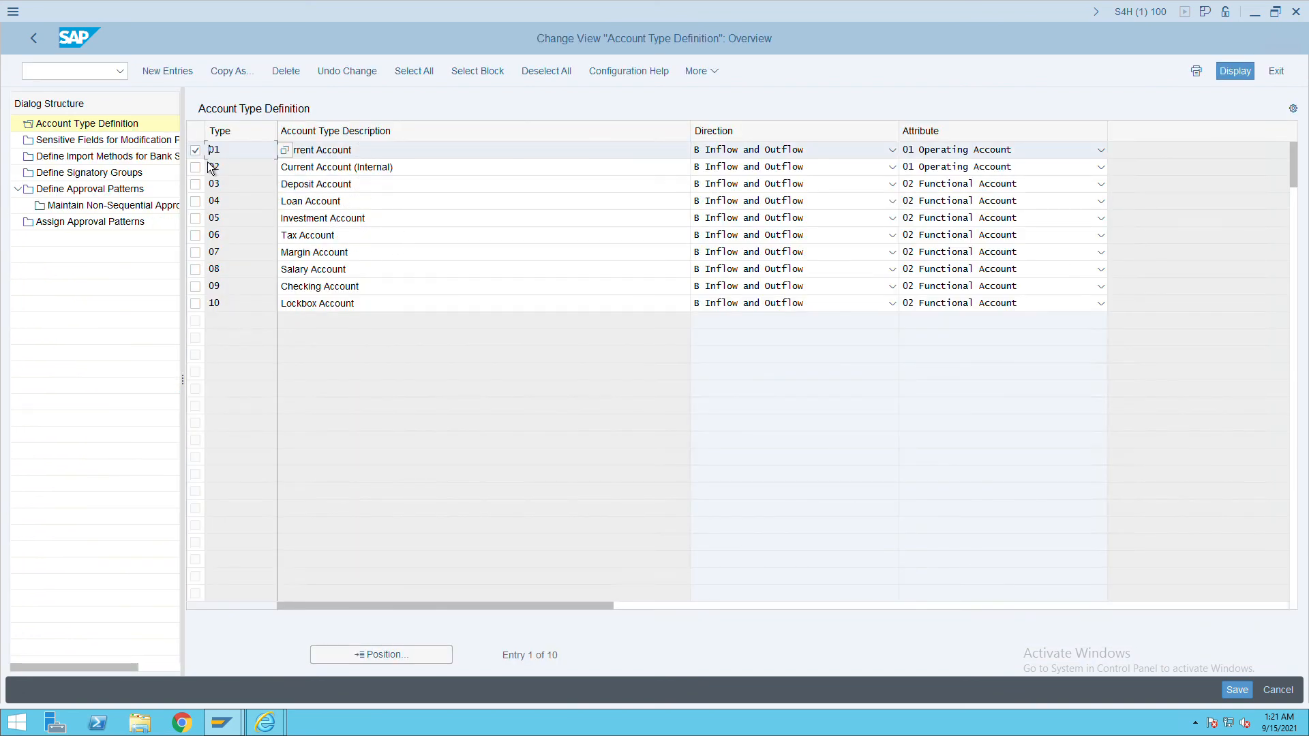
pyautogui.click(102, 146)
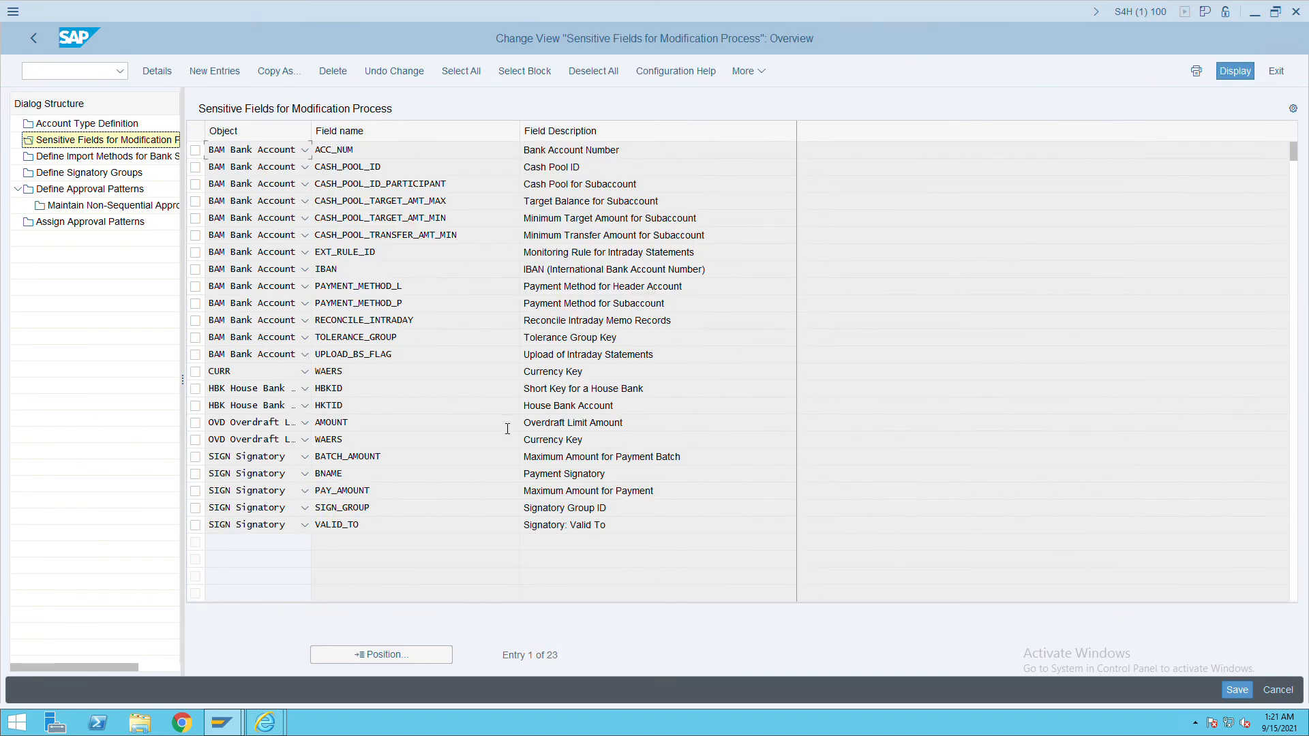
pyautogui.click(38, 46)
pyautogui.click(39, 47)
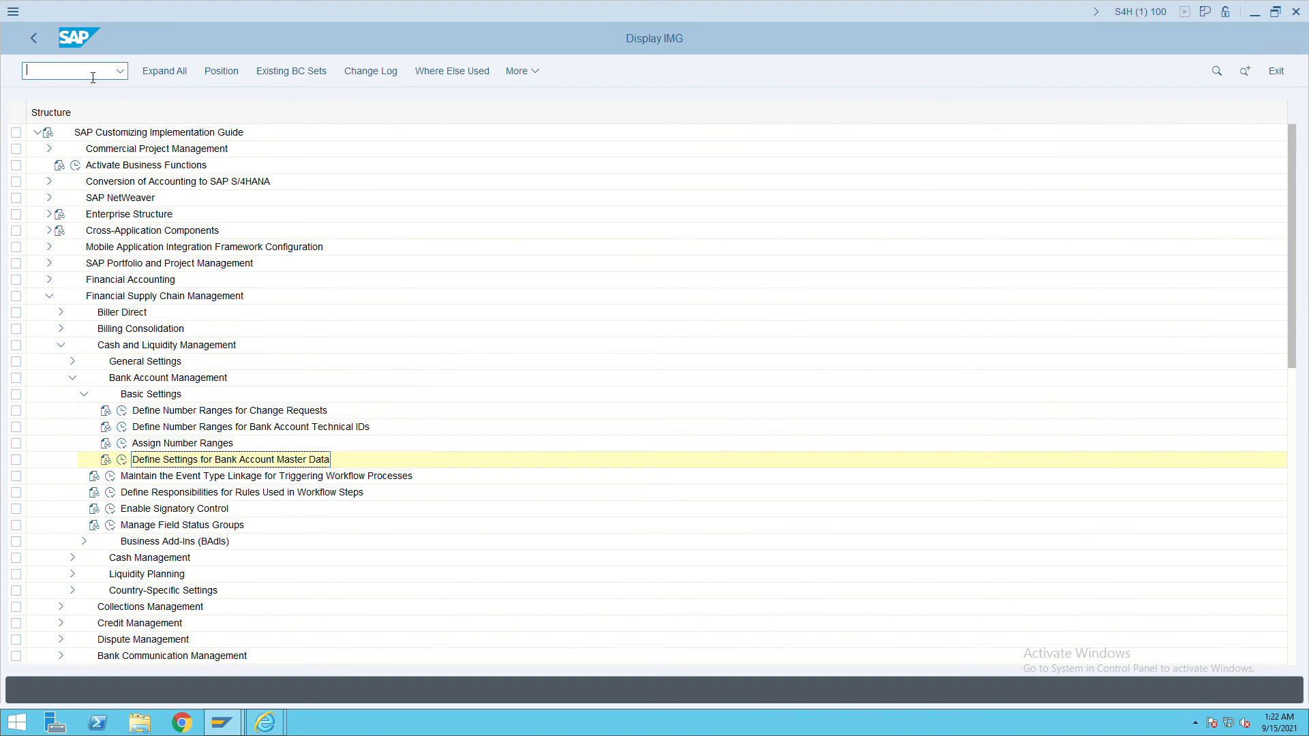
# List ITC's open vendor items in FBL1N.
pyautogui.write(',n')
pyautogui.press('BackSpace')
pyautogui.press('BackSpace')
pyautogui.write('/n')
pyautogui.press('Return')
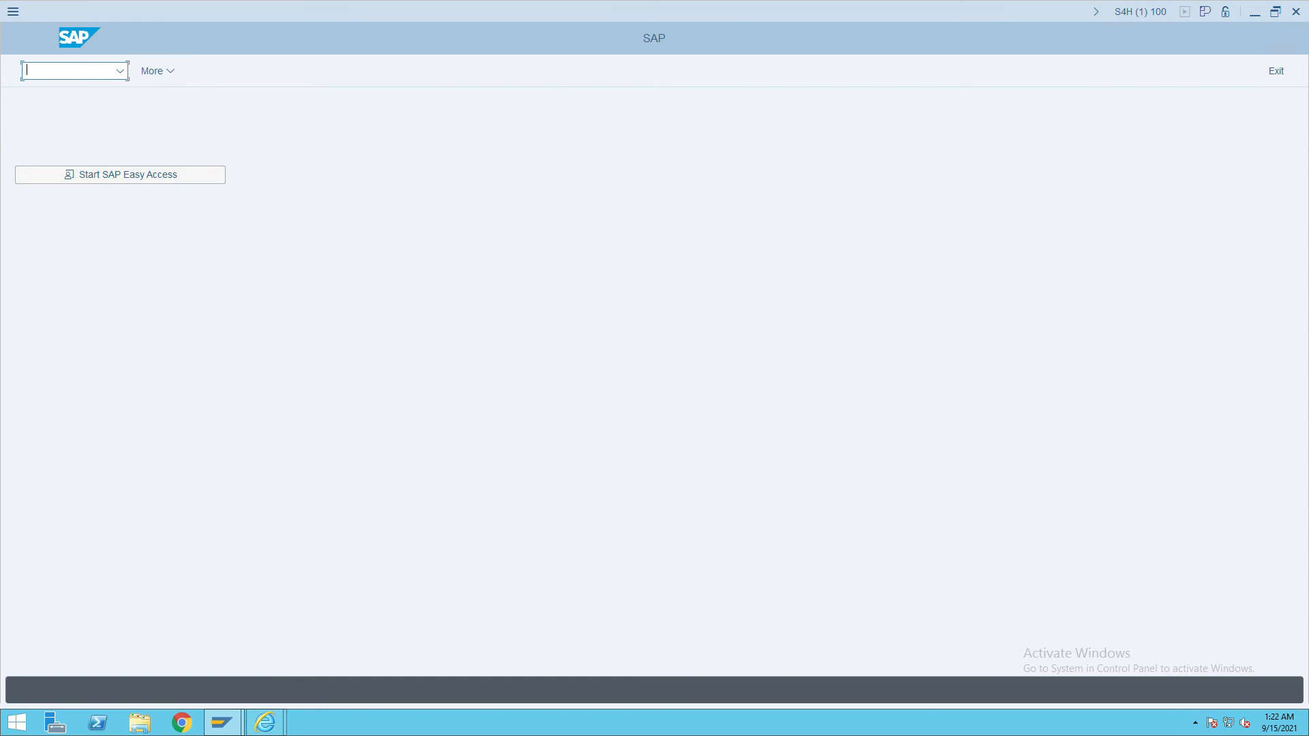
pyautogui.write('fbl1n')
pyautogui.press('Return')
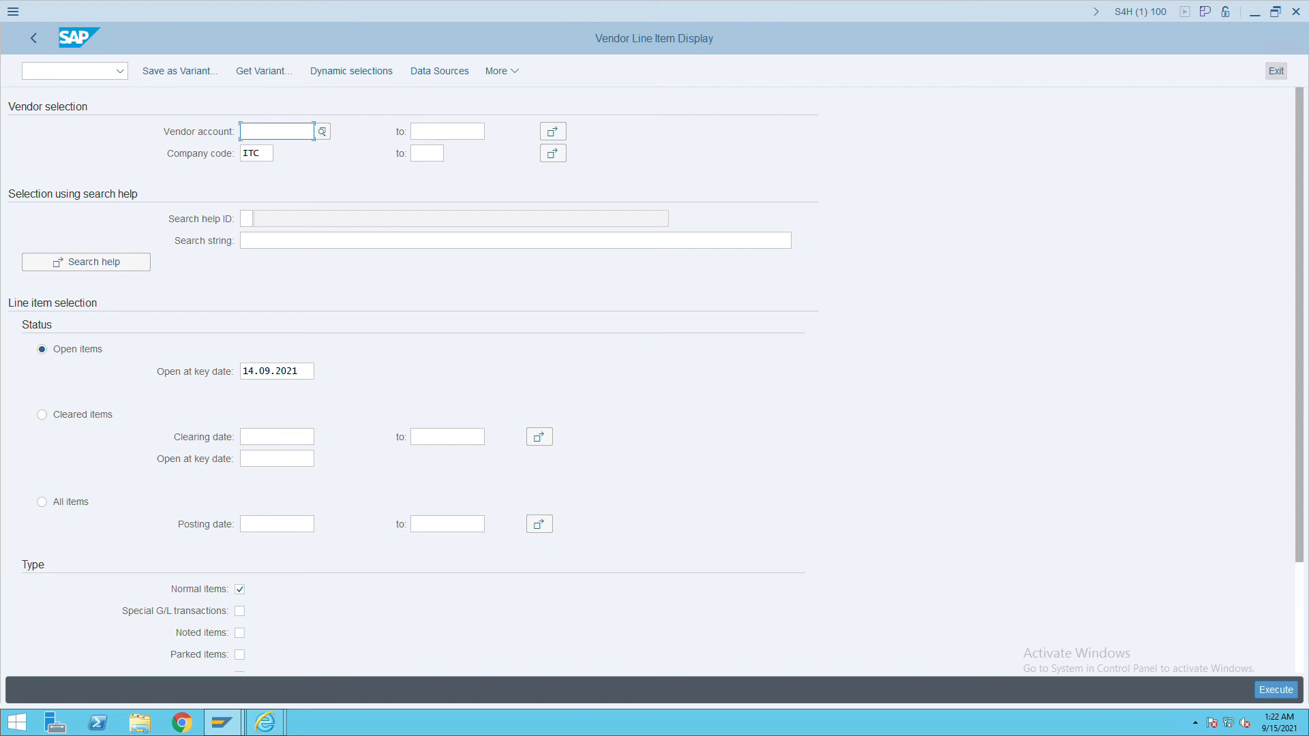
pyautogui.click(1269, 690)
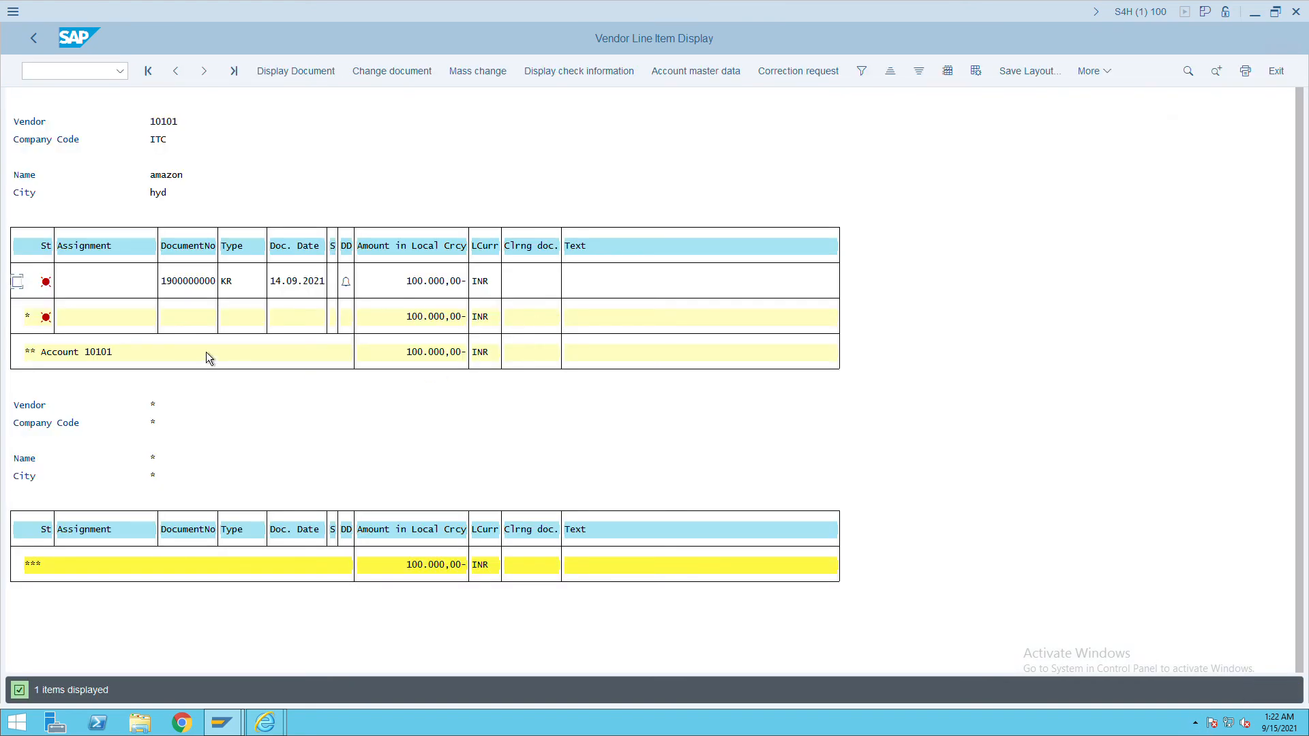
# Copy the 100.000,00 INR item's document number and open a second session.
pyautogui.click(170, 290)
pyautogui.moveTo(163, 280); pyautogui.dragTo(233, 295)
pyautogui.hotkey('ctrl', 'c')
pyautogui.hotkey('ctrl', 'n')
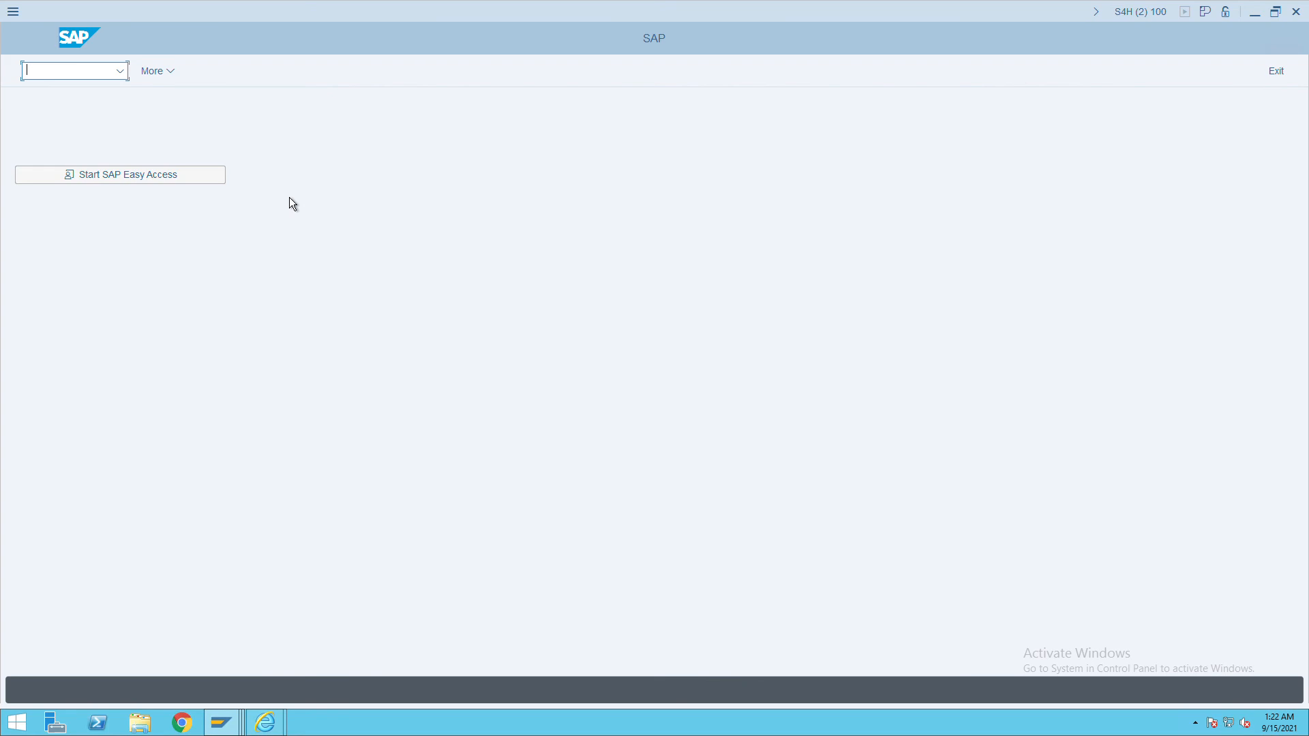
# Open F-53 and use posting date 14.09.2021 as the document date.
pyautogui.write('f-0')
pyautogui.press('BackSpace')
pyautogui.write('53')
pyautogui.press('Return')
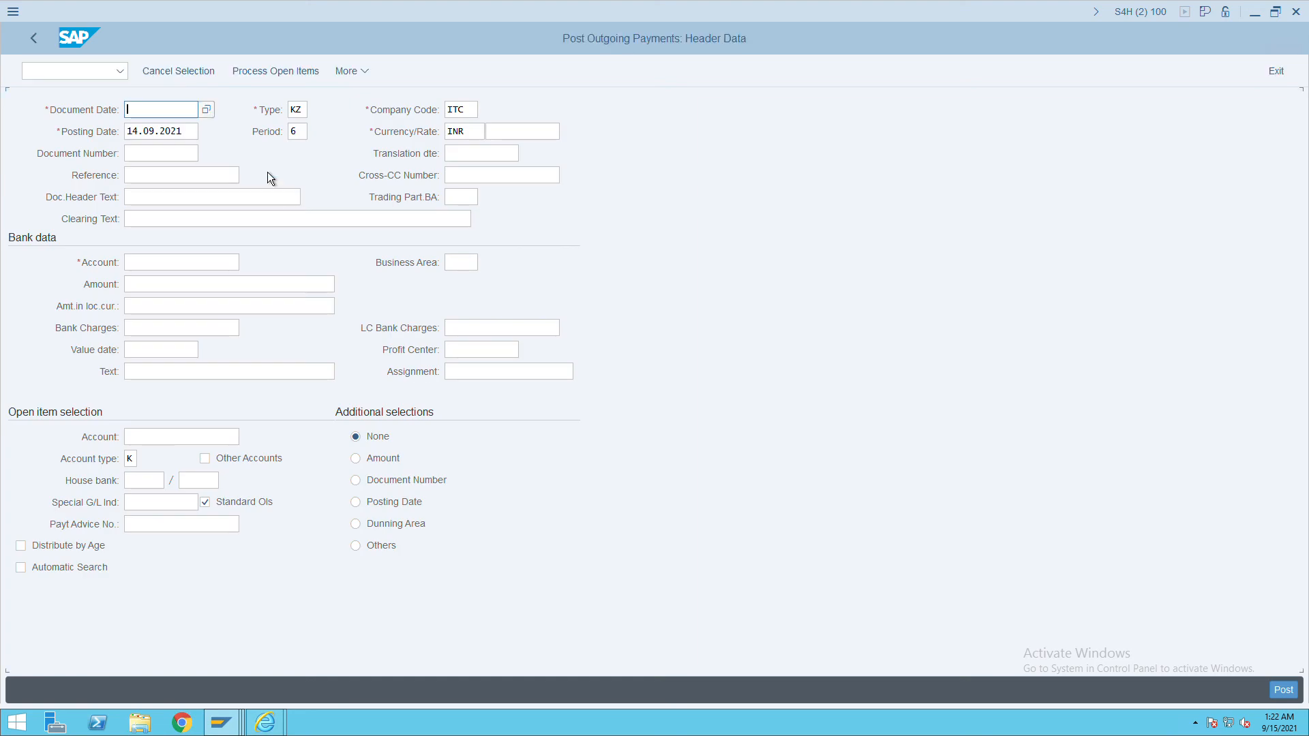
pyautogui.moveTo(193, 134); pyautogui.dragTo(91, 135)
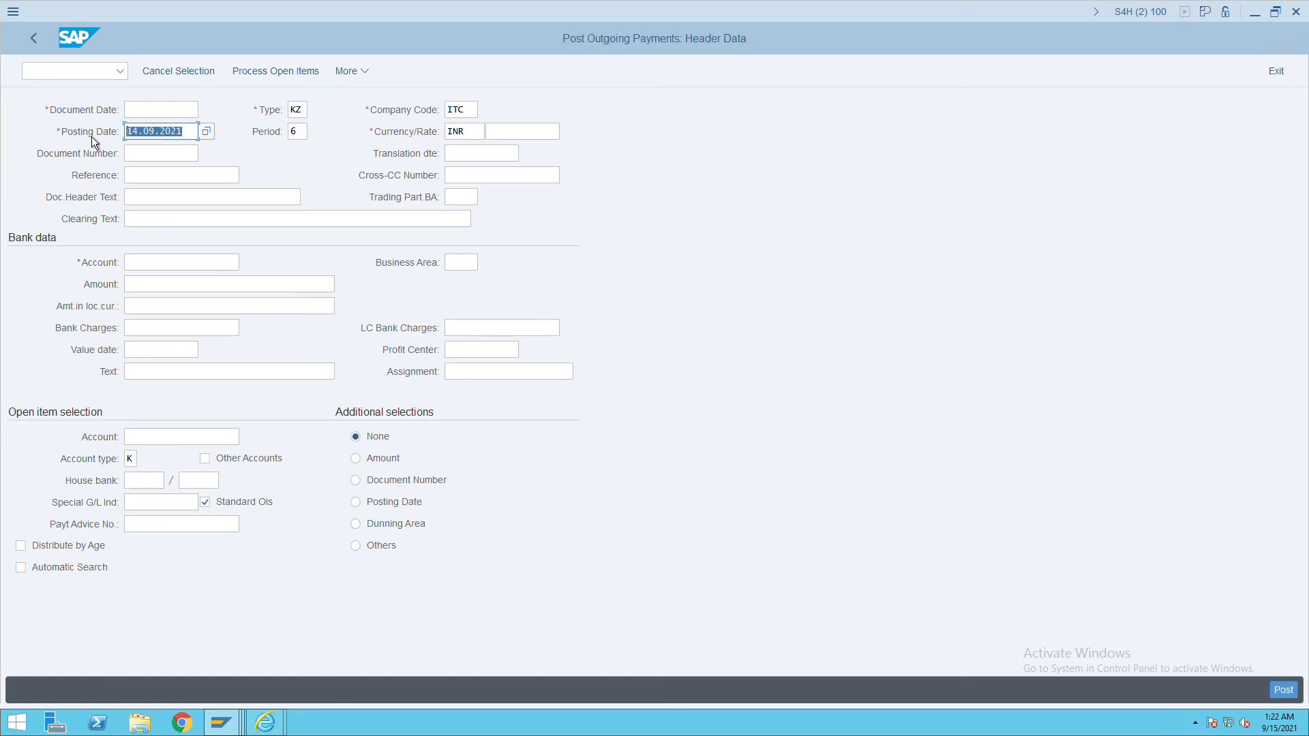
pyautogui.click(142, 114)
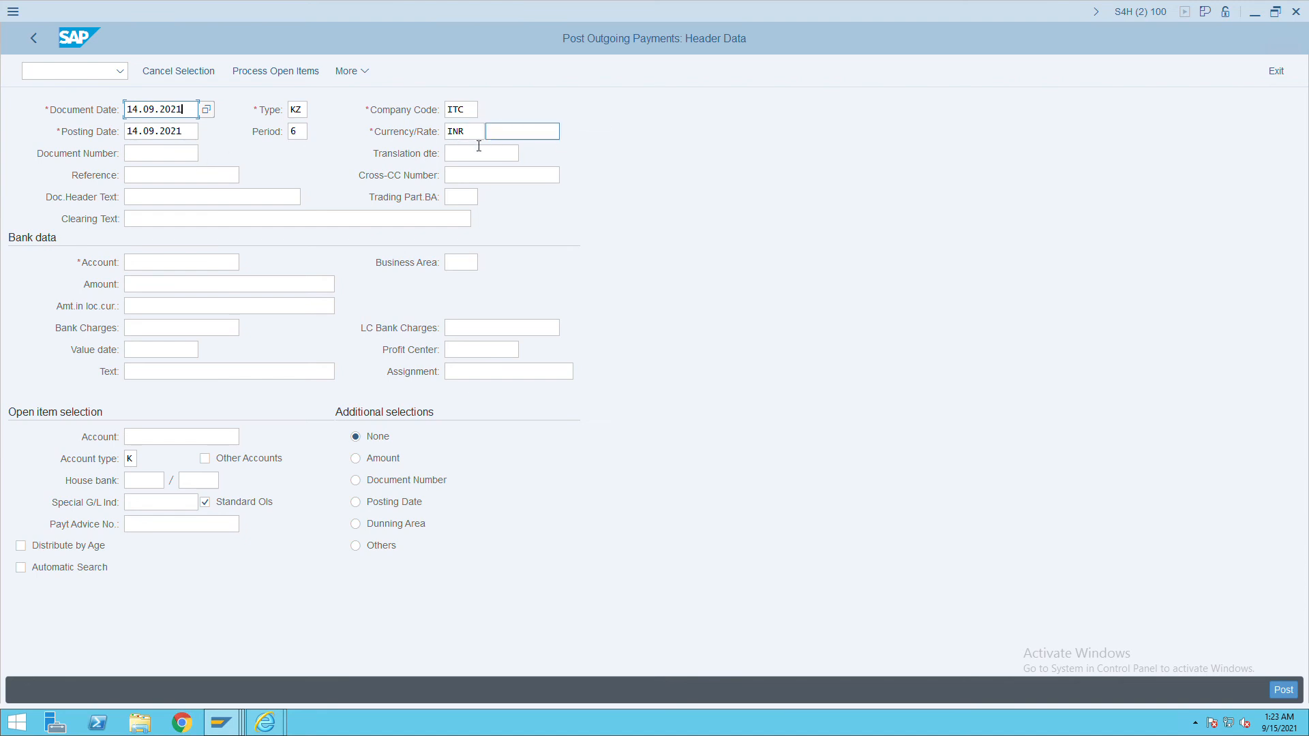
# Enter 'payment done' as reference and header text, and begin the bank account with 1000.
pyautogui.click(172, 180)
pyautogui.write('payment done')
pyautogui.moveTo(205, 178); pyautogui.dragTo(90, 181)
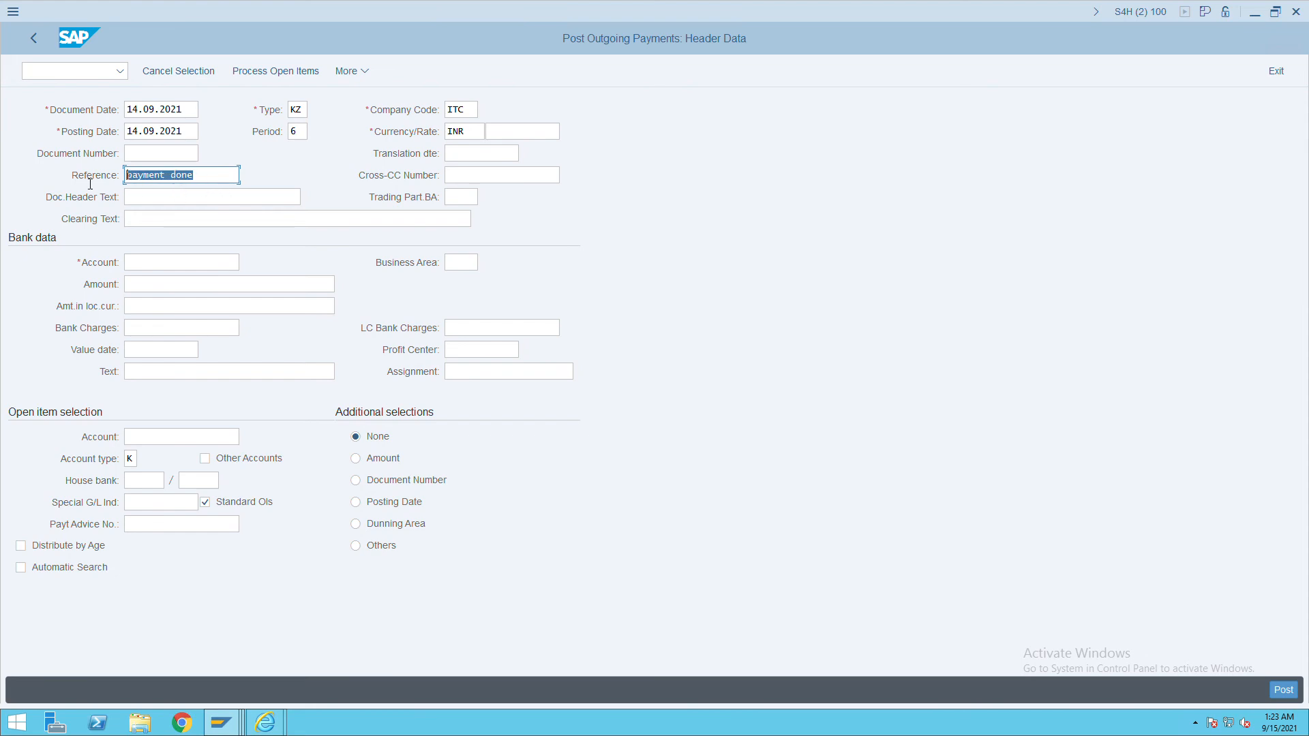
pyautogui.hotkey('ctrl', 'c')
pyautogui.click(138, 199)
pyautogui.hotkey('ctrl', 'v')
pyautogui.click(181, 264)
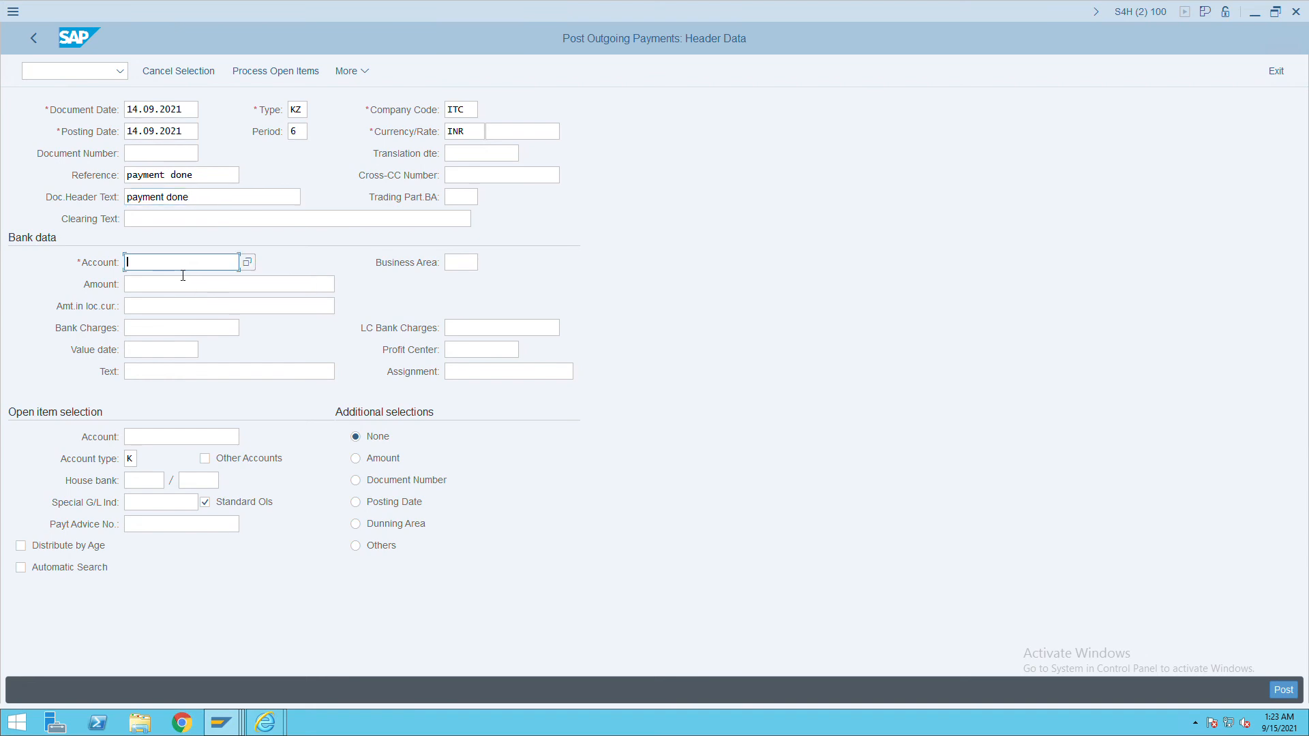
pyautogui.write('1000')
pyautogui.click(255, 266)
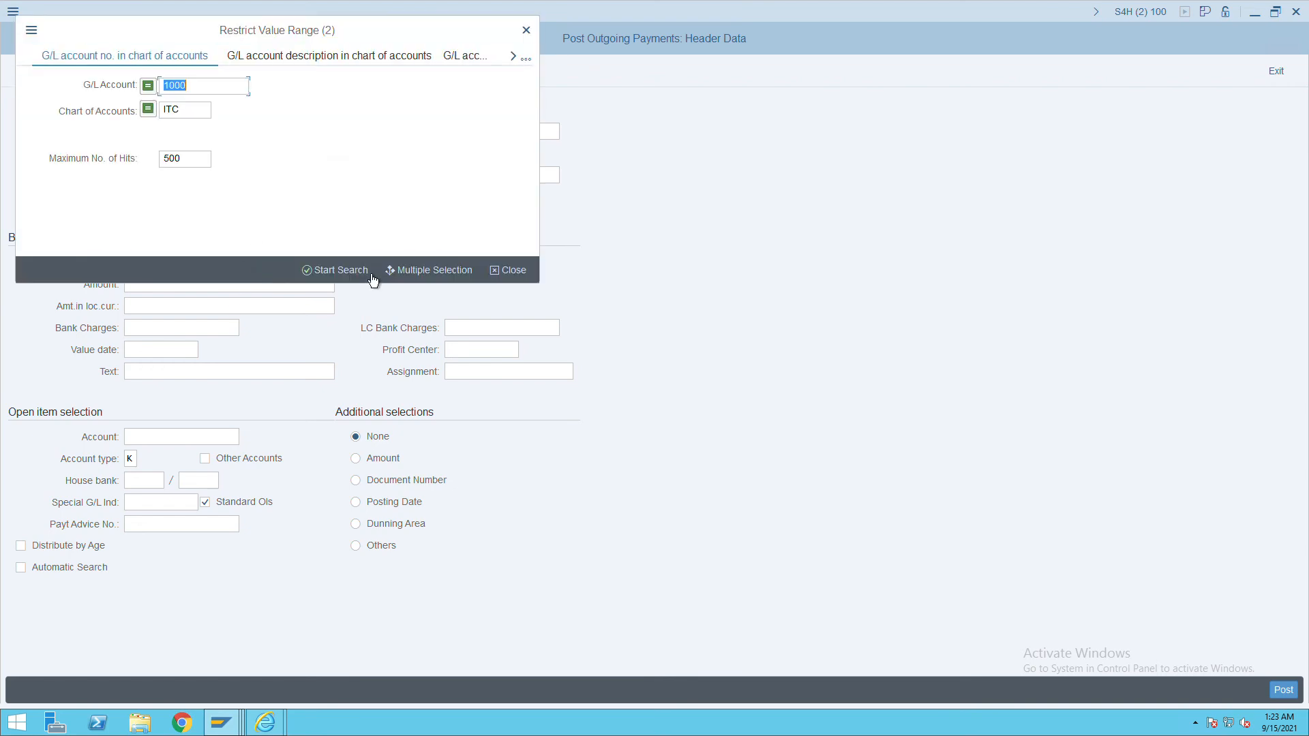
pyautogui.click(320, 276)
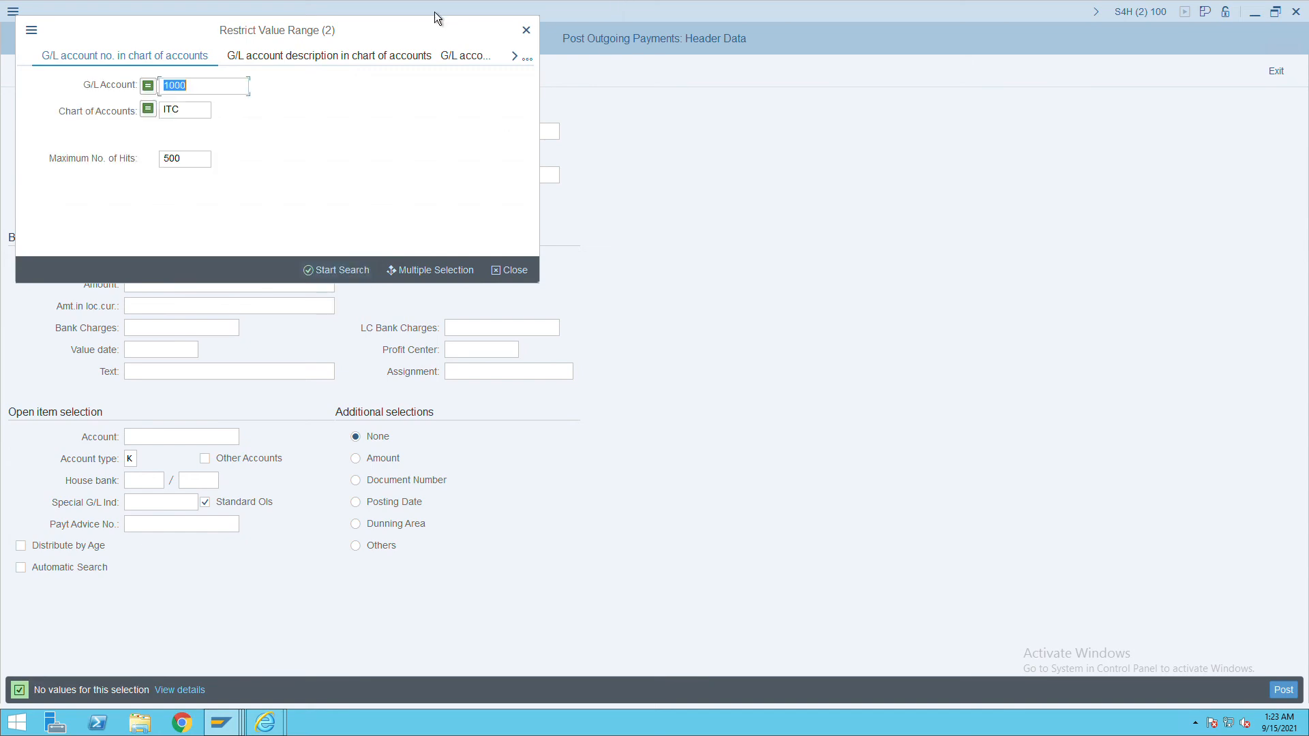
pyautogui.click(218, 95)
pyautogui.write('*')
pyautogui.click(345, 272)
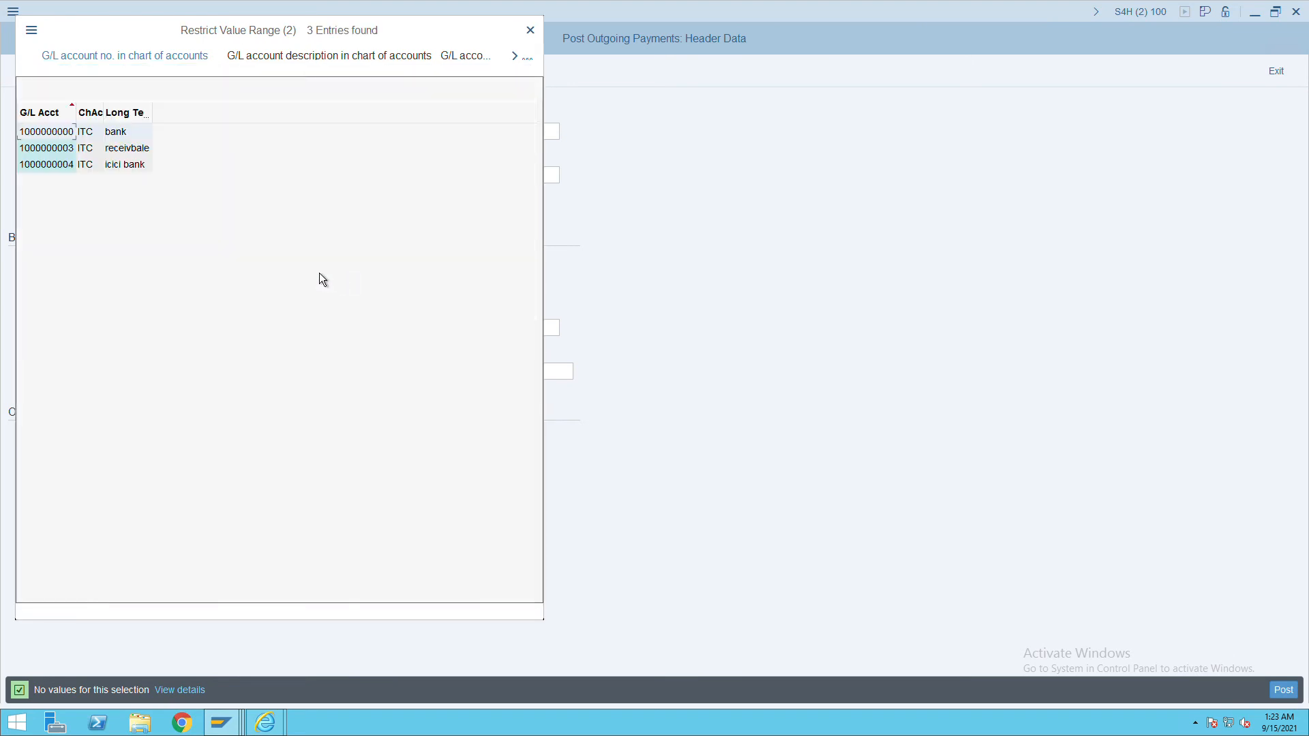
pyautogui.doubleClick(50, 172)
pyautogui.click(166, 327)
pyautogui.click(167, 285)
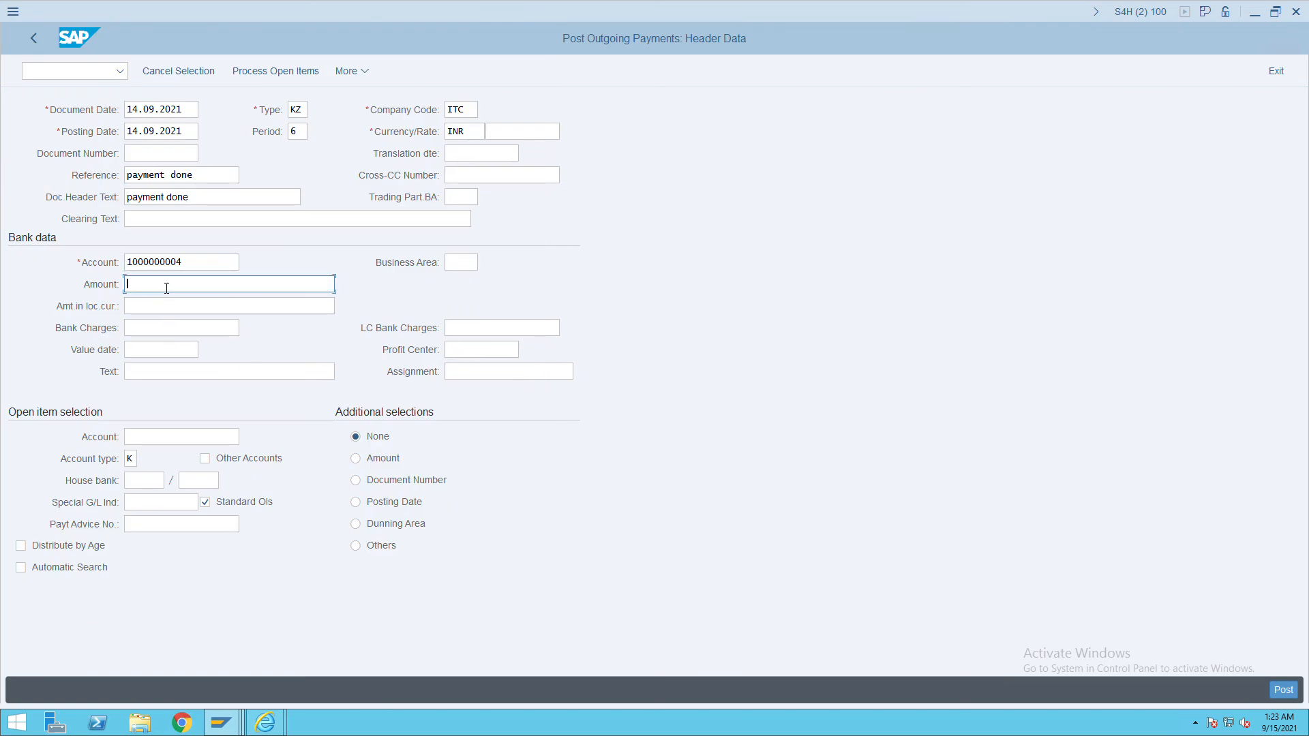
pyautogui.write('1000')
# Browse the supplier search help for the open-item account, close it unchosen, then switch to the FBL1N session.
pyautogui.click(165, 442)
pyautogui.press('F4')
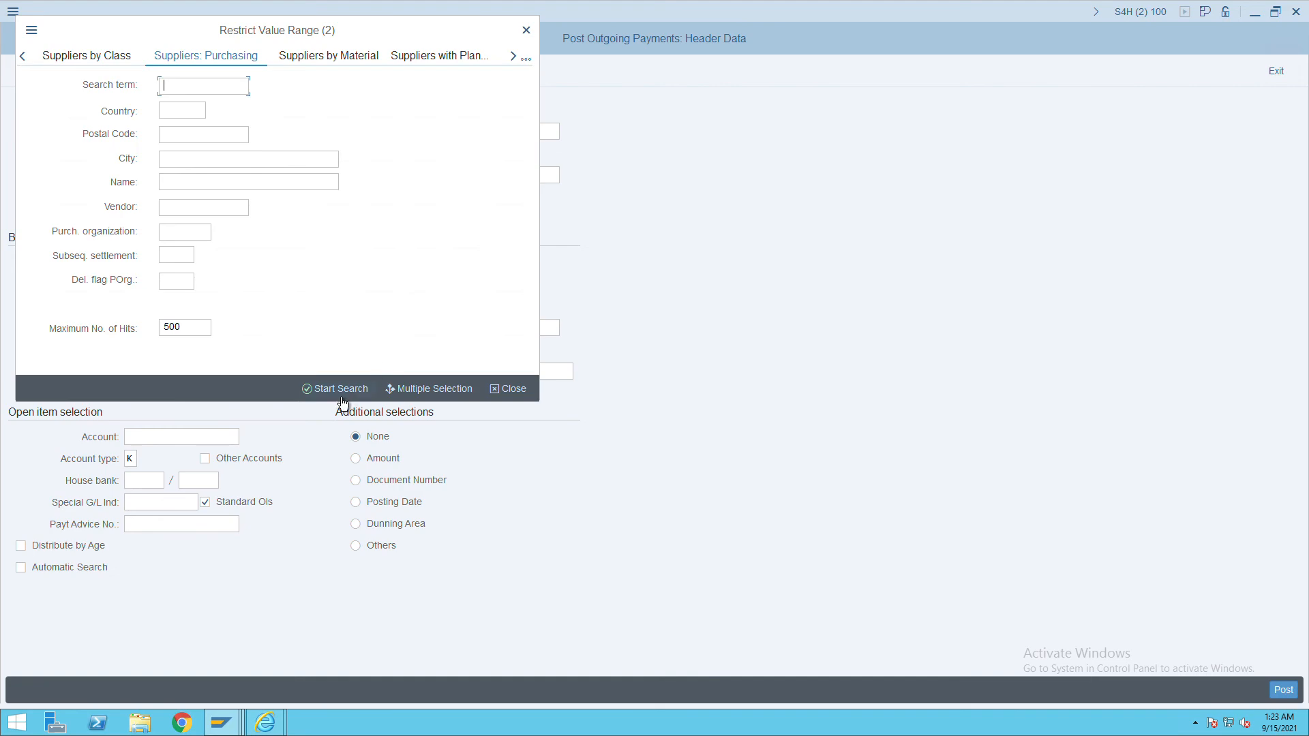
pyautogui.click(341, 399)
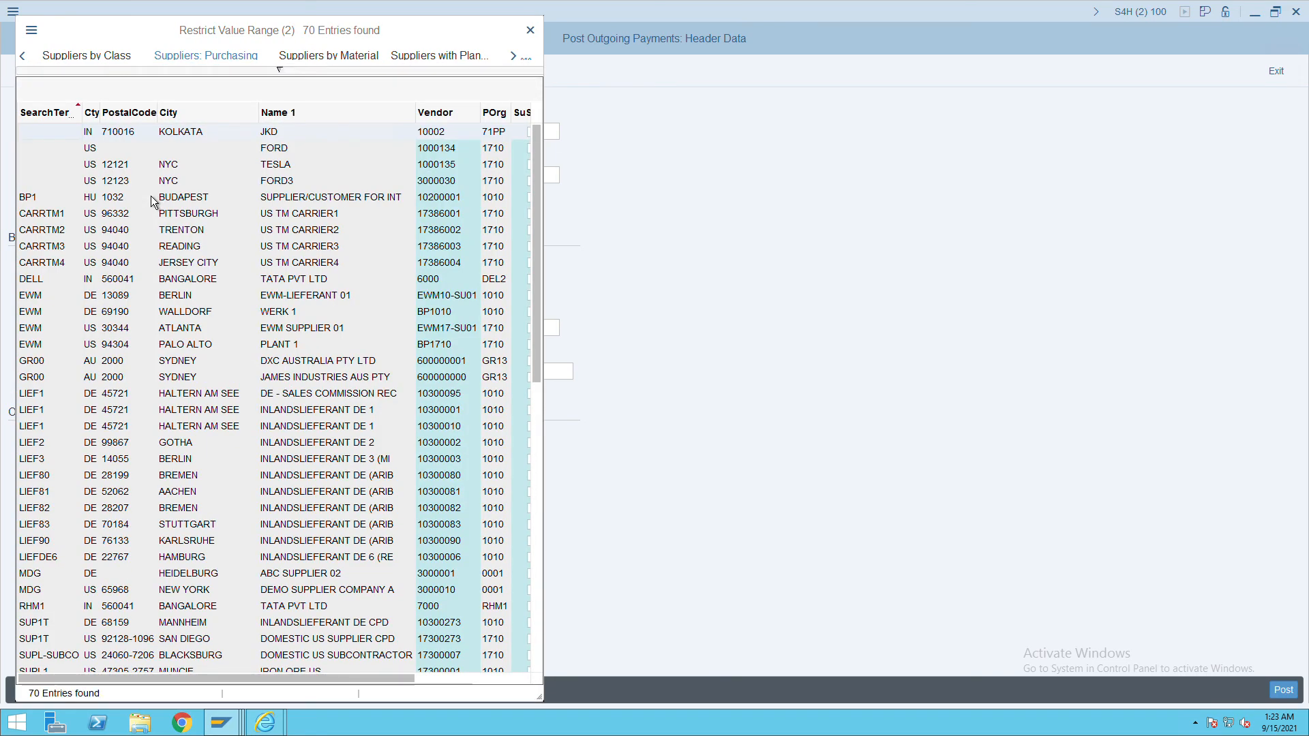
pyautogui.click(24, 58)
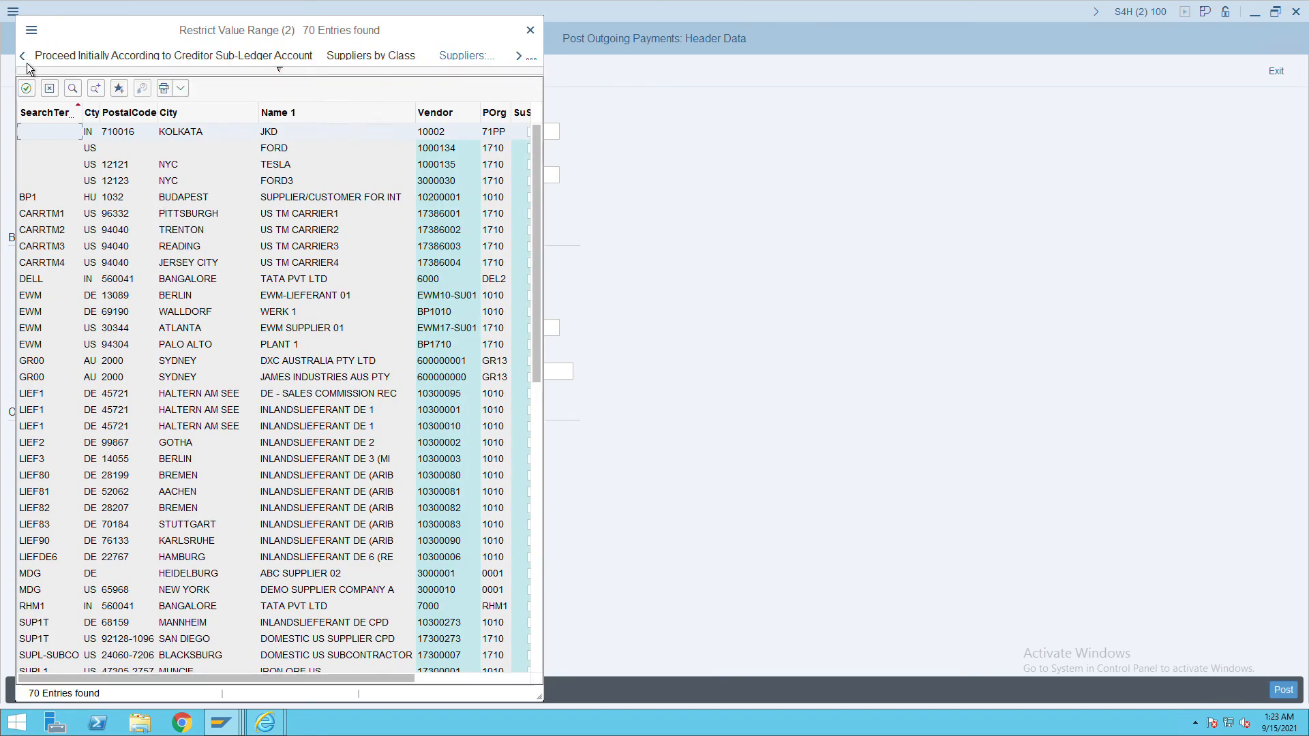
pyautogui.click(24, 58)
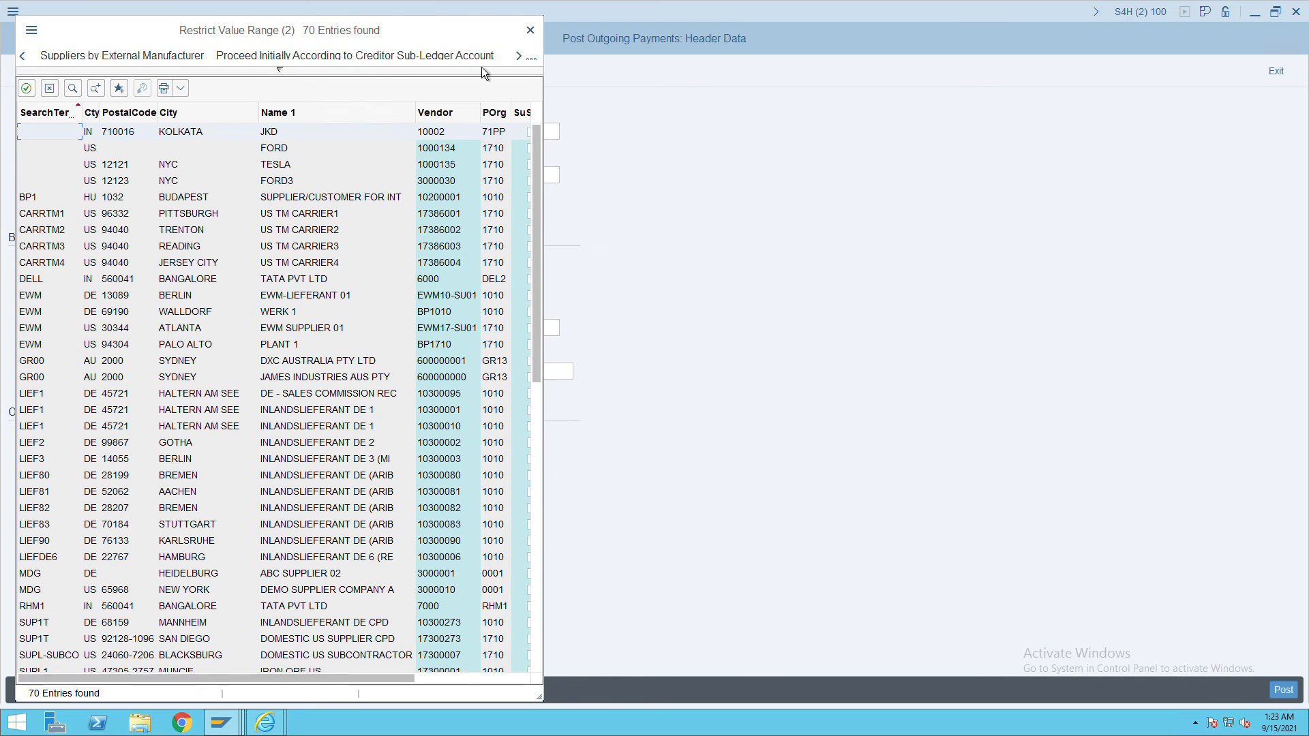
pyautogui.click(519, 56)
pyautogui.click(519, 56)
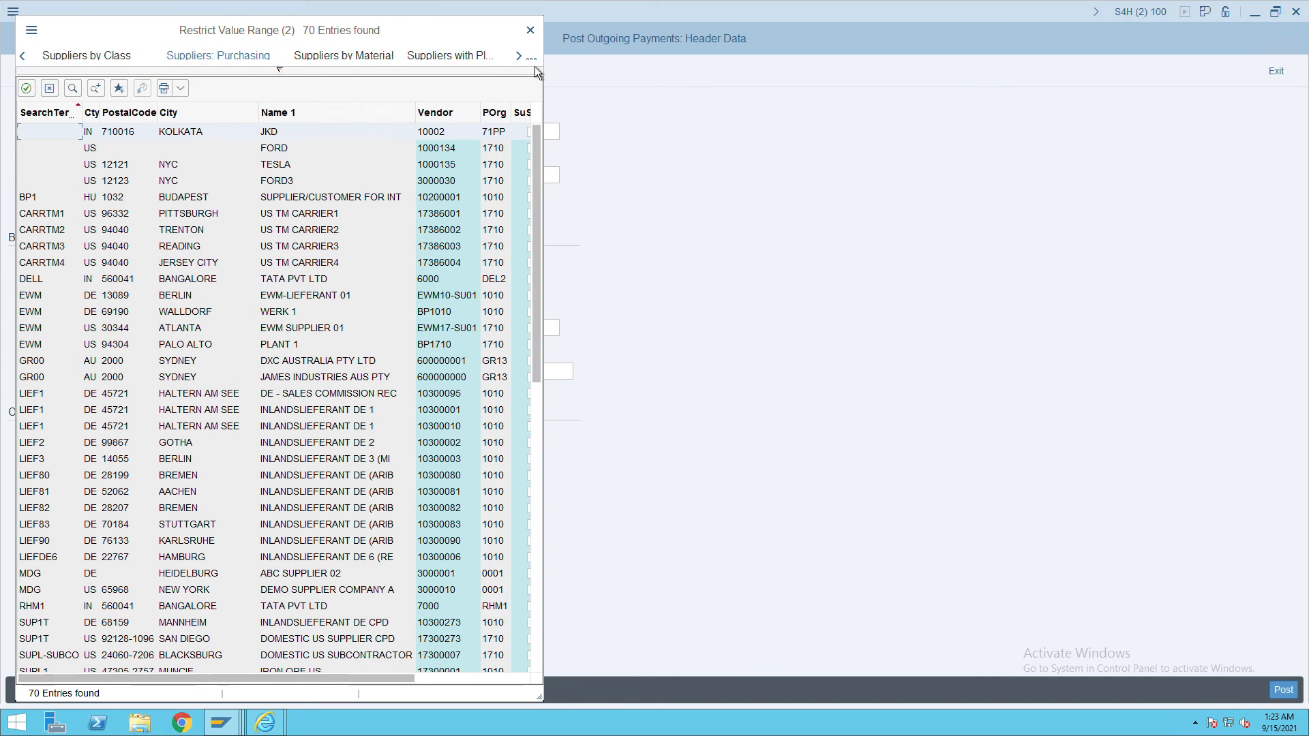
pyautogui.click(530, 30)
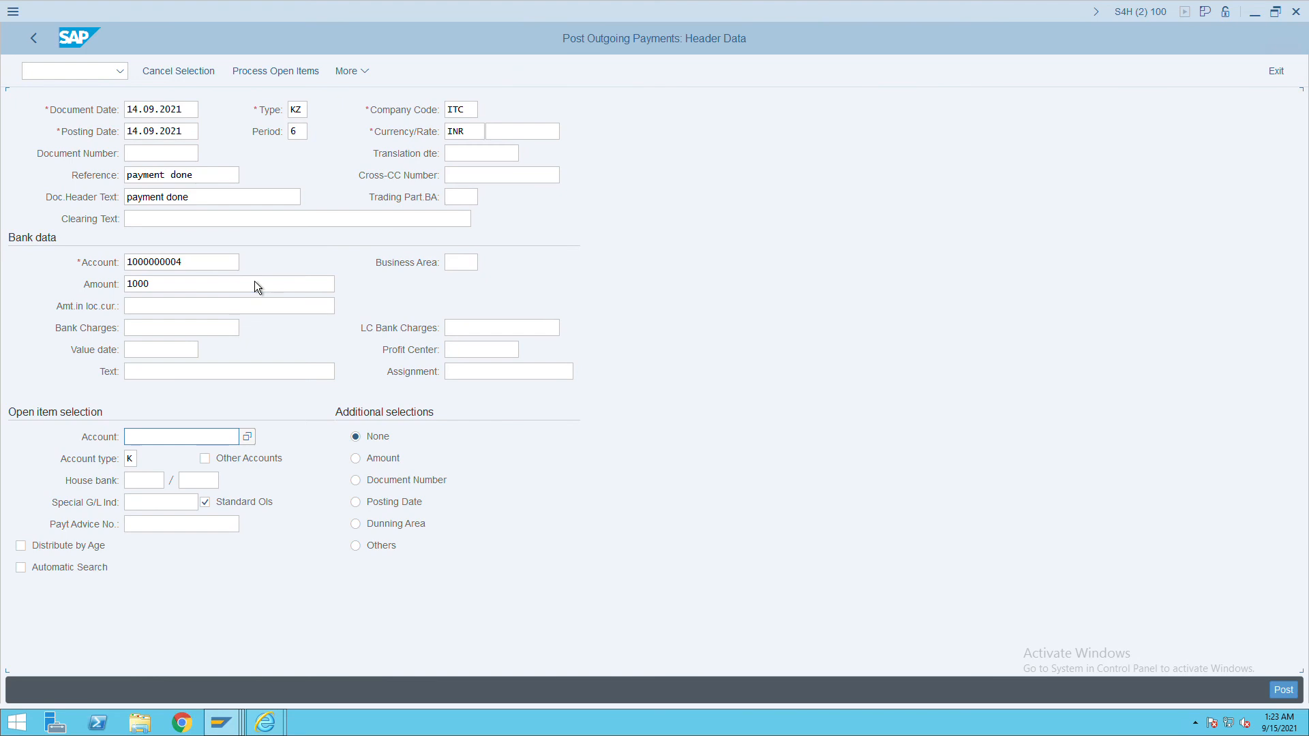
pyautogui.hotkey('alt', 'Tab')
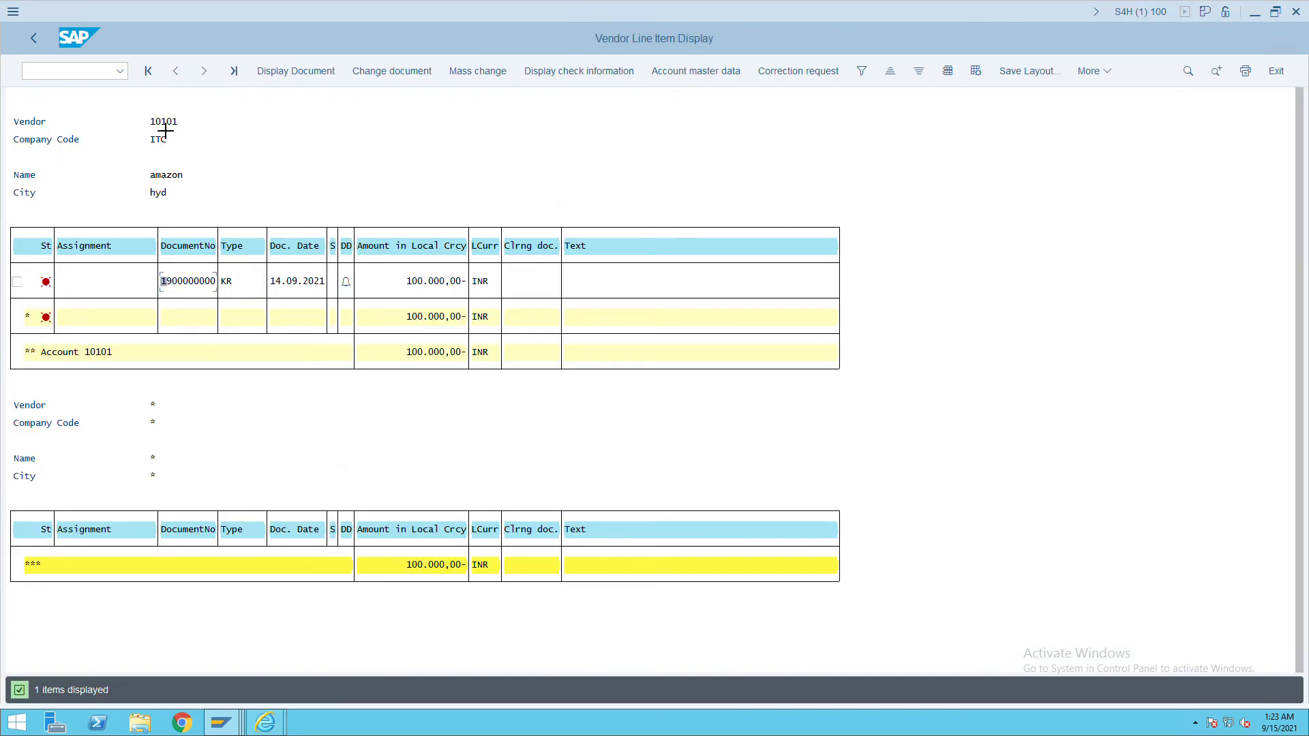
# Copy vendor 10101 from the line item report into the Open item Account field.
pyautogui.moveTo(150, 127); pyautogui.dragTo(190, 131)
pyautogui.hotkey('alt', 'Tab')
pyautogui.click(205, 437)
pyautogui.hotkey('ctrl', 'v')
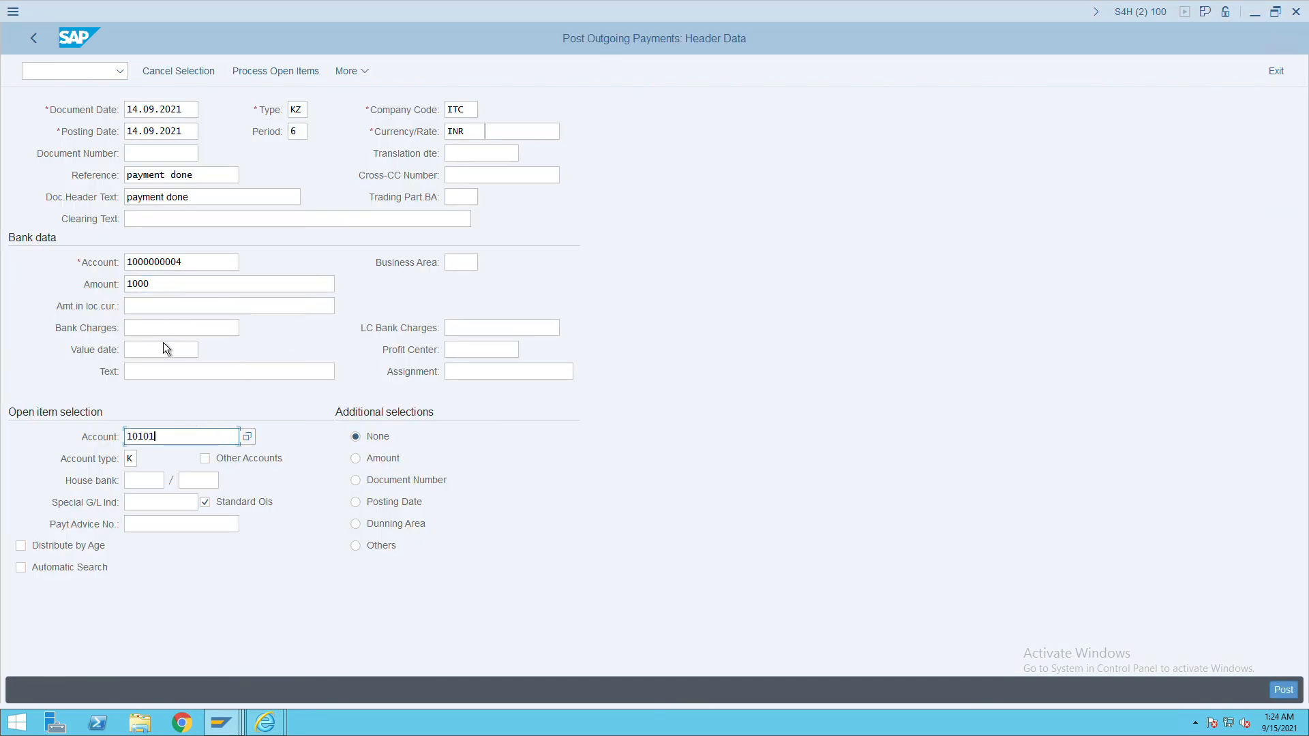
# Set the value date to 14.09.2021, copied from the document date.
pyautogui.click(140, 352)
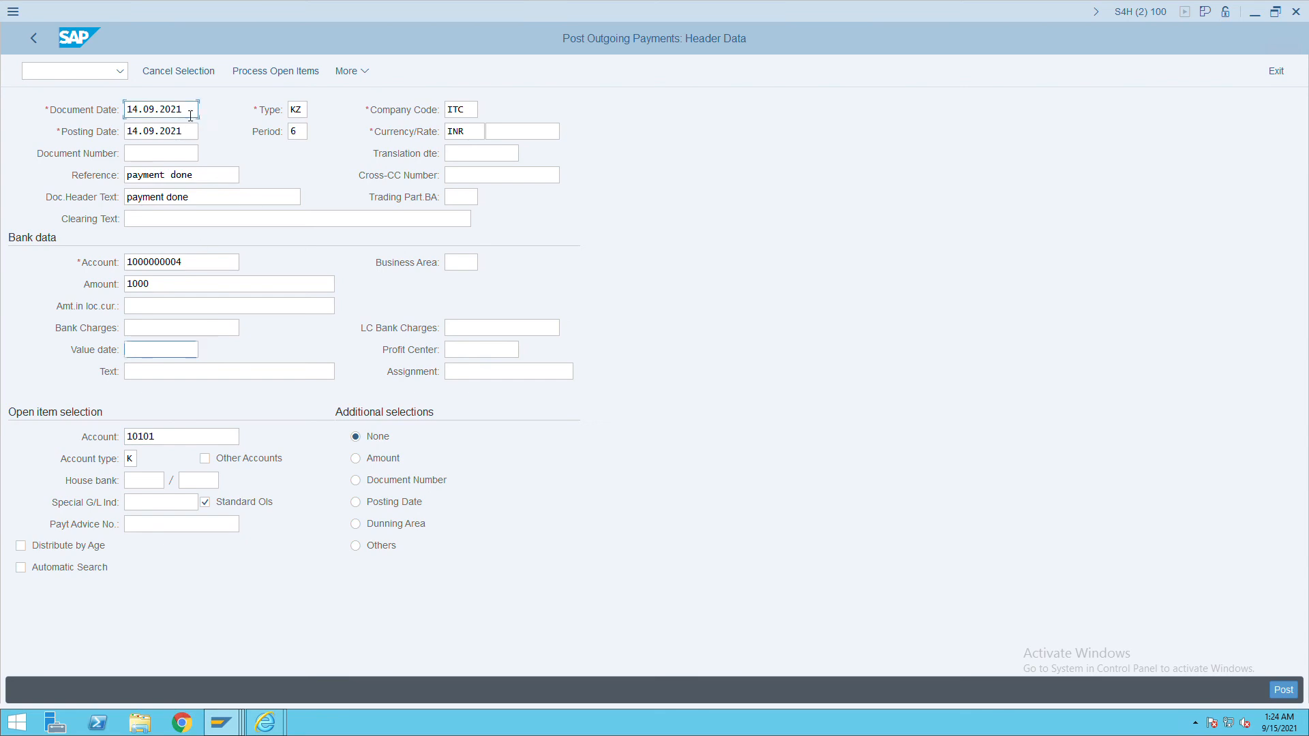
pyautogui.moveTo(190, 110); pyautogui.dragTo(102, 117)
pyautogui.hotkey('ctrl', 'c')
pyautogui.click(162, 352)
pyautogui.hotkey('ctrl', 'v')
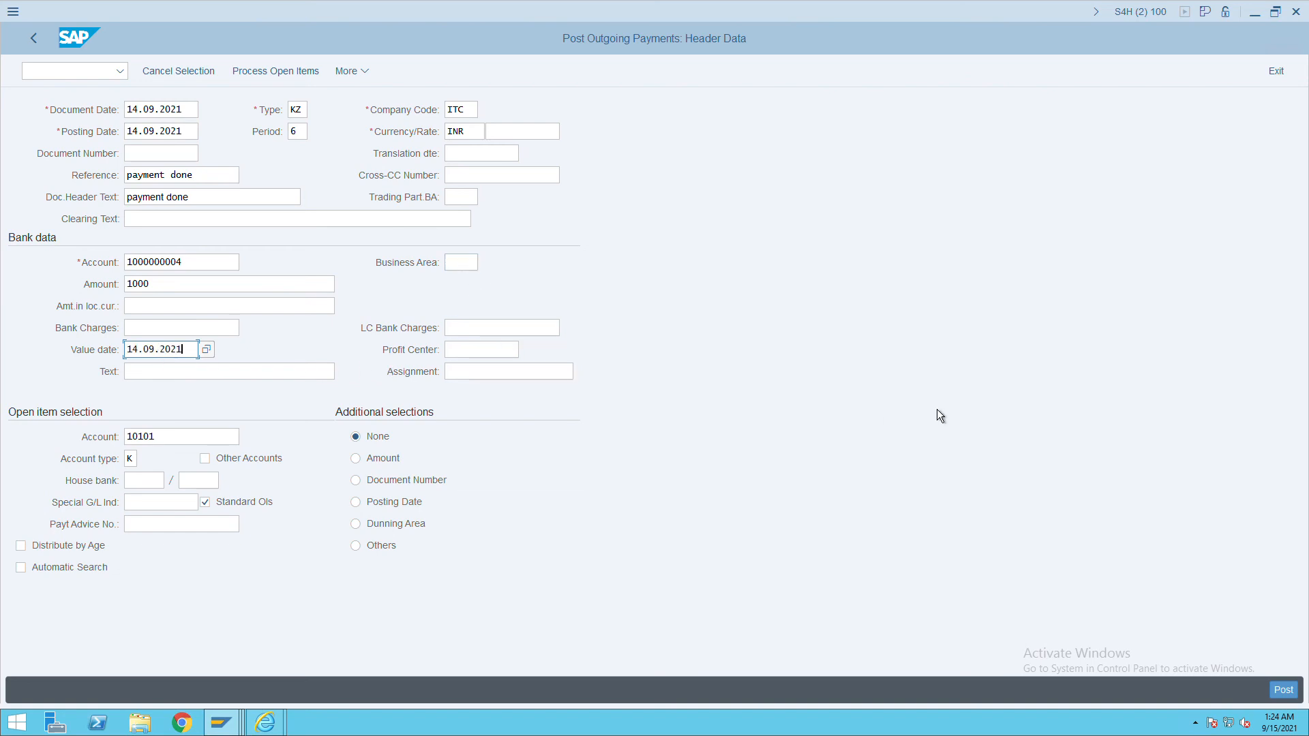
# Copy header text 'payment done' into the line item text and process the open items.
pyautogui.click(197, 374)
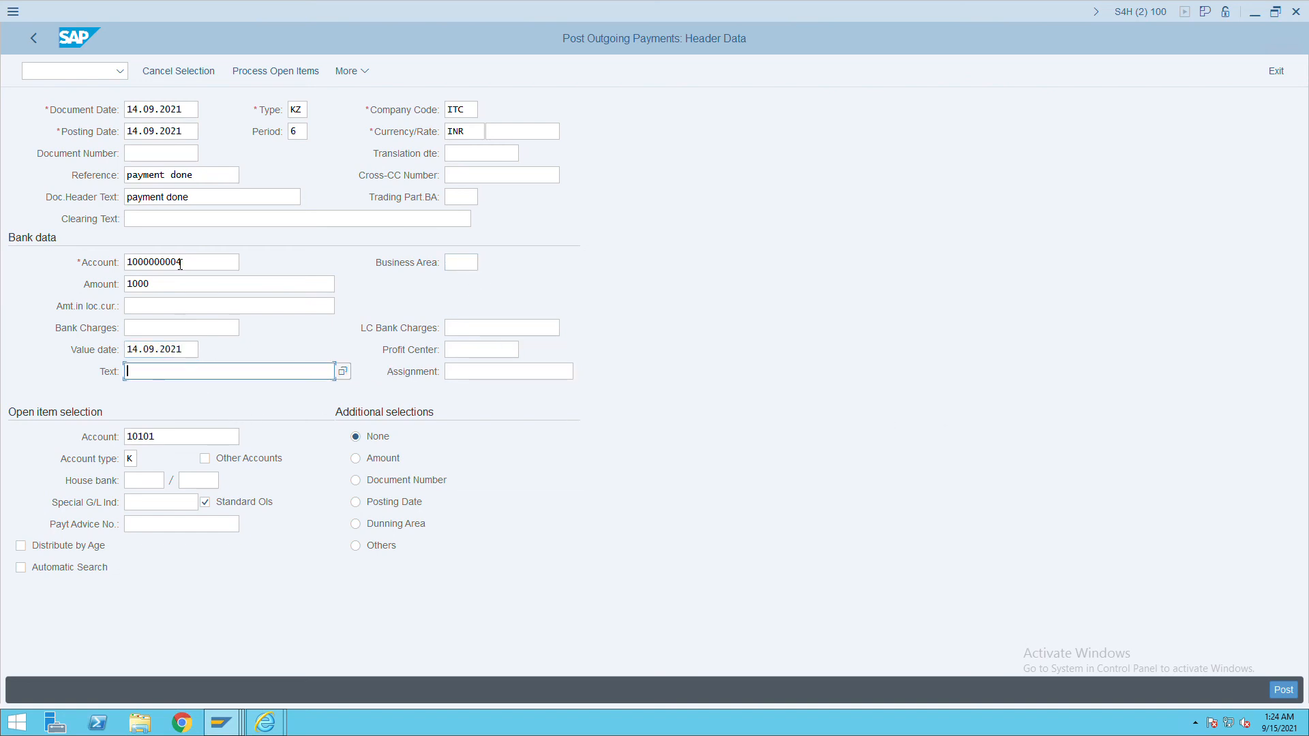
pyautogui.moveTo(209, 197); pyautogui.dragTo(97, 204)
pyautogui.hotkey('ctrl', 'c')
pyautogui.click(172, 374)
pyautogui.hotkey('ctrl', 'v')
pyautogui.click(275, 75)
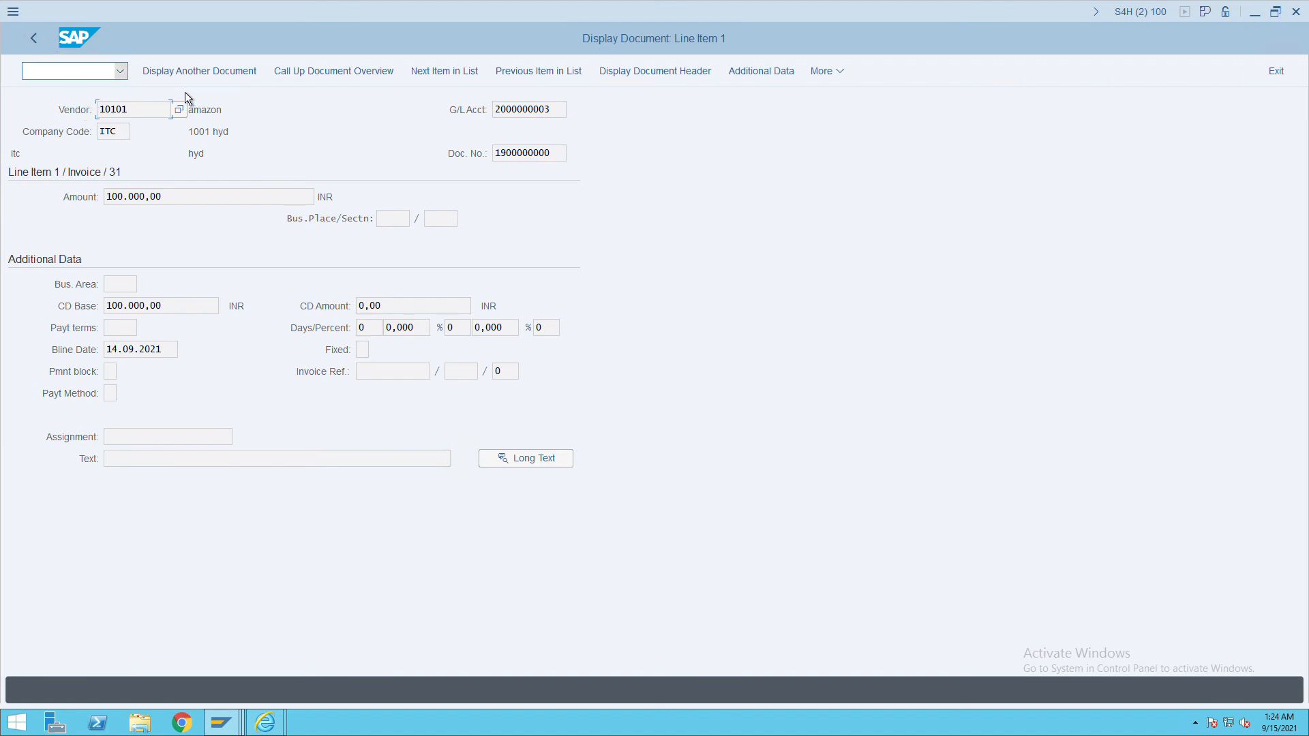
# Enter a 99.000,00 difference posting, attempt to post, and cancel the incorrect automatic postings.
pyautogui.click(38, 47)
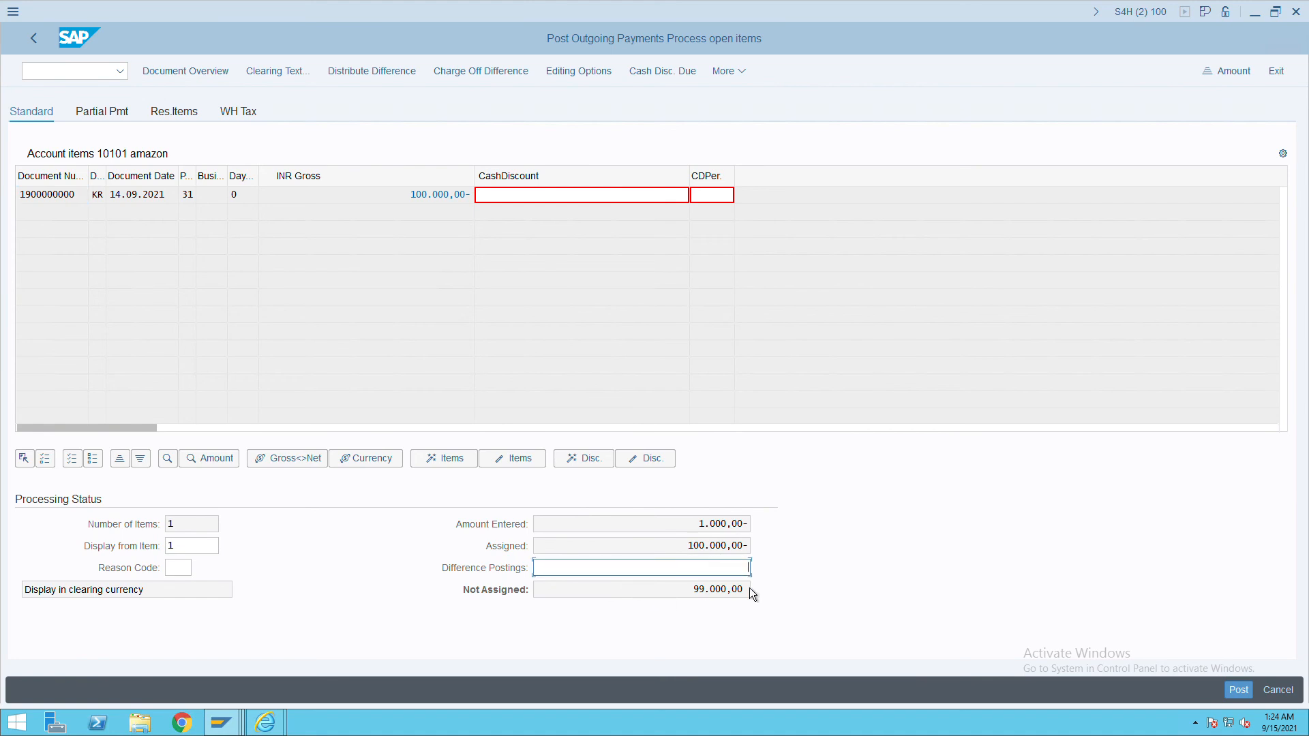
pyautogui.press('BackSpace')
pyautogui.press('BackSpace')
pyautogui.press('BackSpace')
pyautogui.press('Return')
pyautogui.click(1239, 690)
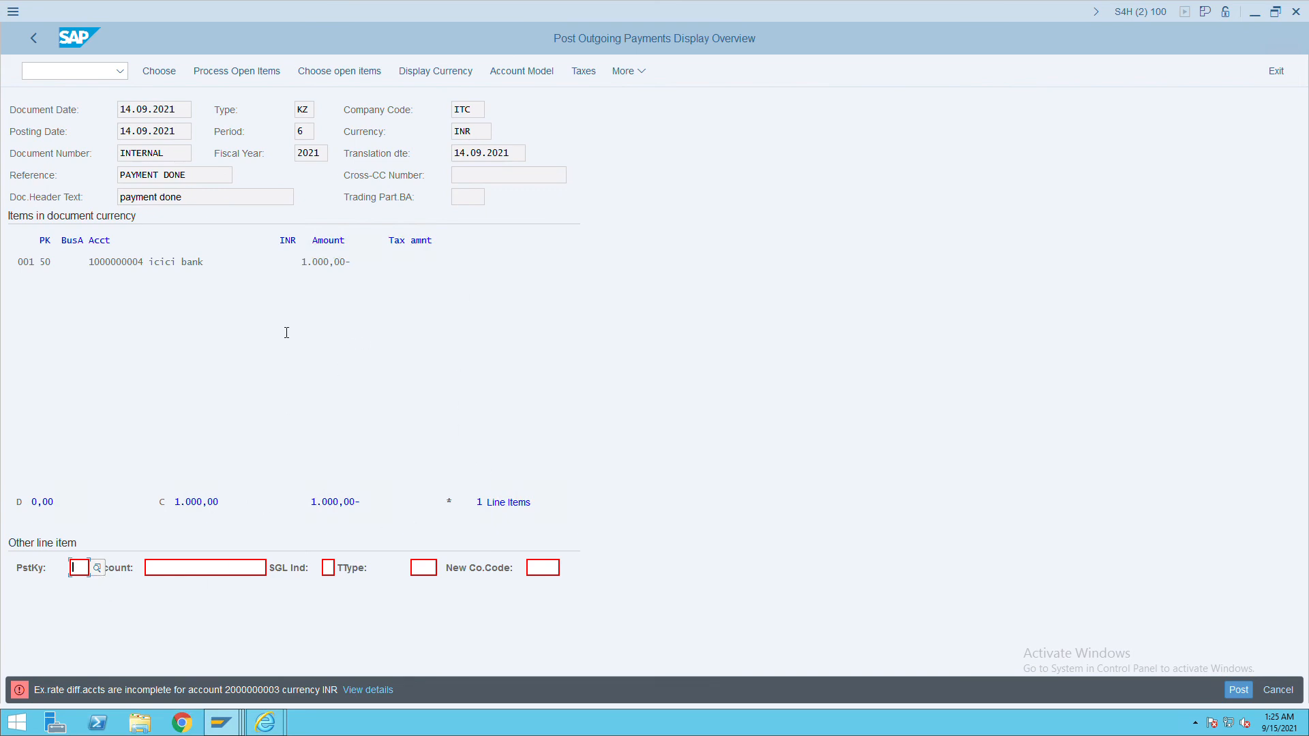
pyautogui.press('Return')
# Correct the bank item amount to 100000, clear the difference posting, and post the payment.
pyautogui.doubleClick(329, 266)
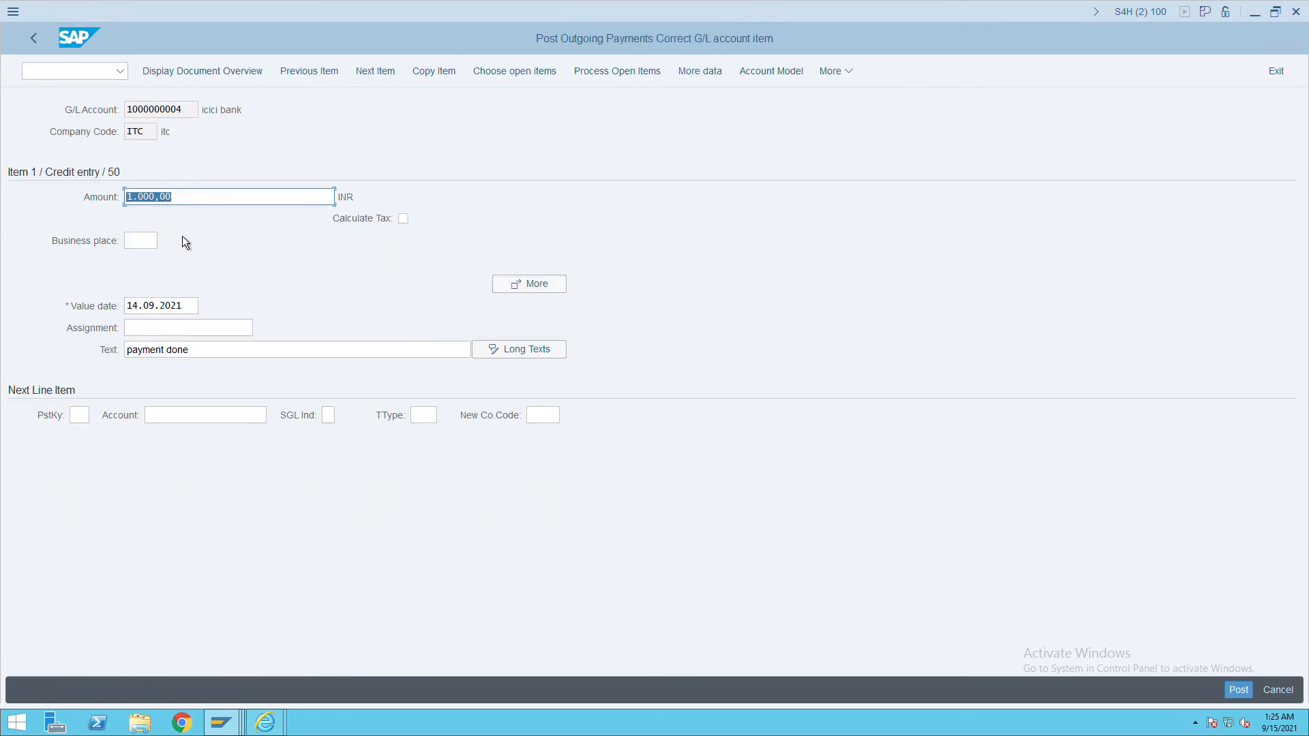
pyautogui.write('100000')
pyautogui.press('Return')
pyautogui.click(1236, 691)
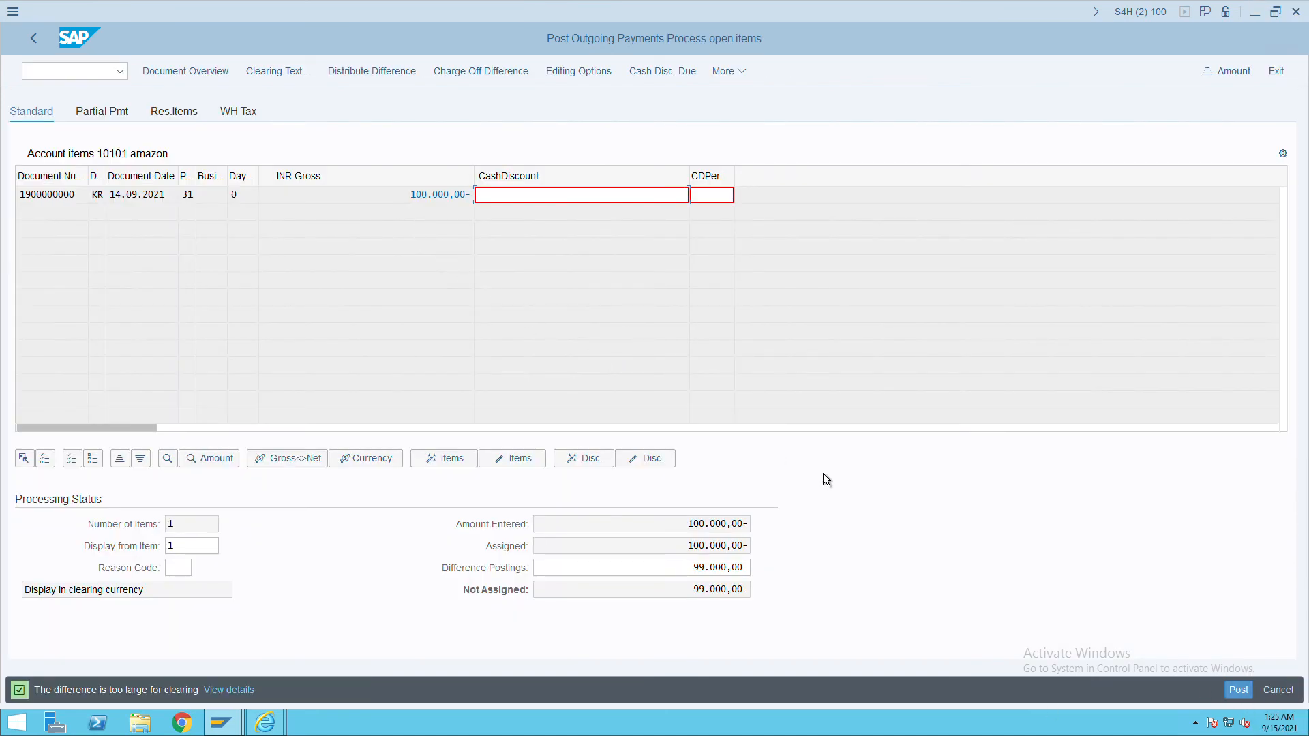
pyautogui.click(697, 571)
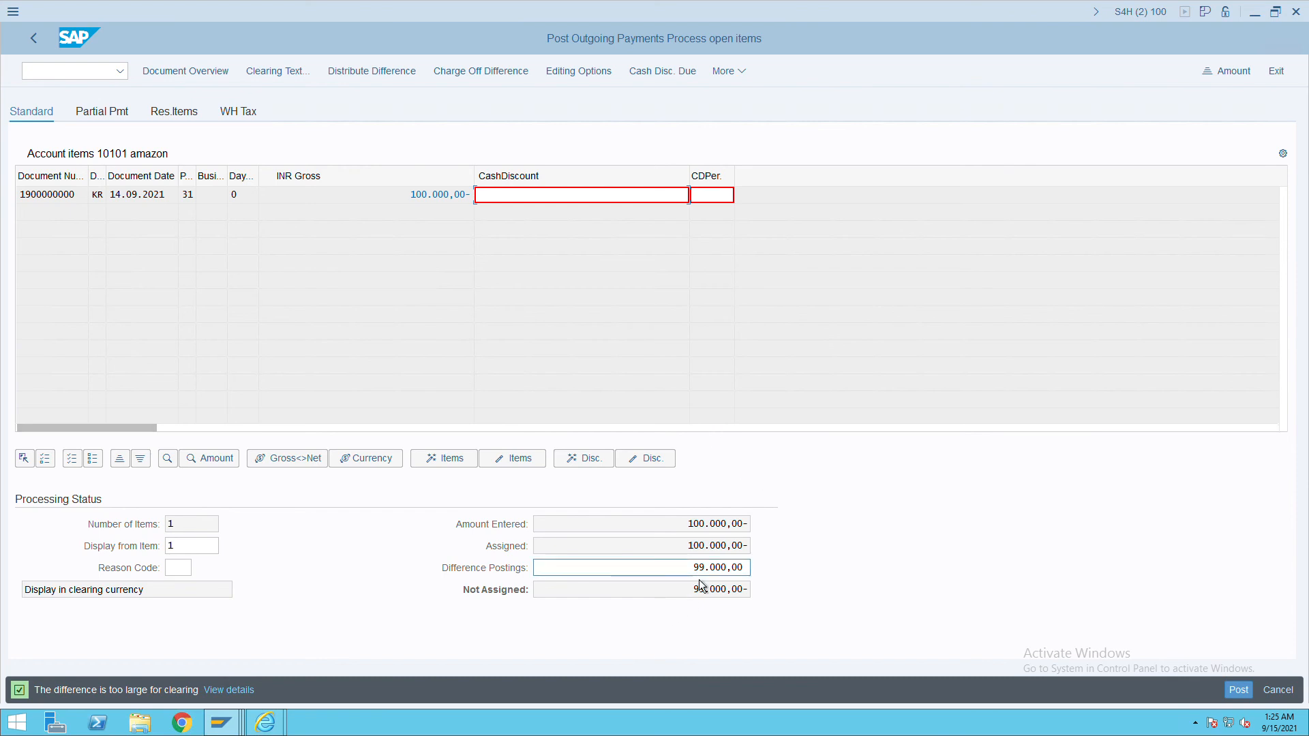
pyautogui.press('Delete')
pyautogui.press('Delete')
pyautogui.press('Delete')
pyautogui.press('Delete')
pyautogui.press('Delete')
pyautogui.press('Delete')
pyautogui.press('Delete')
pyautogui.press('Delete')
pyautogui.press('Delete')
pyautogui.click(1238, 693)
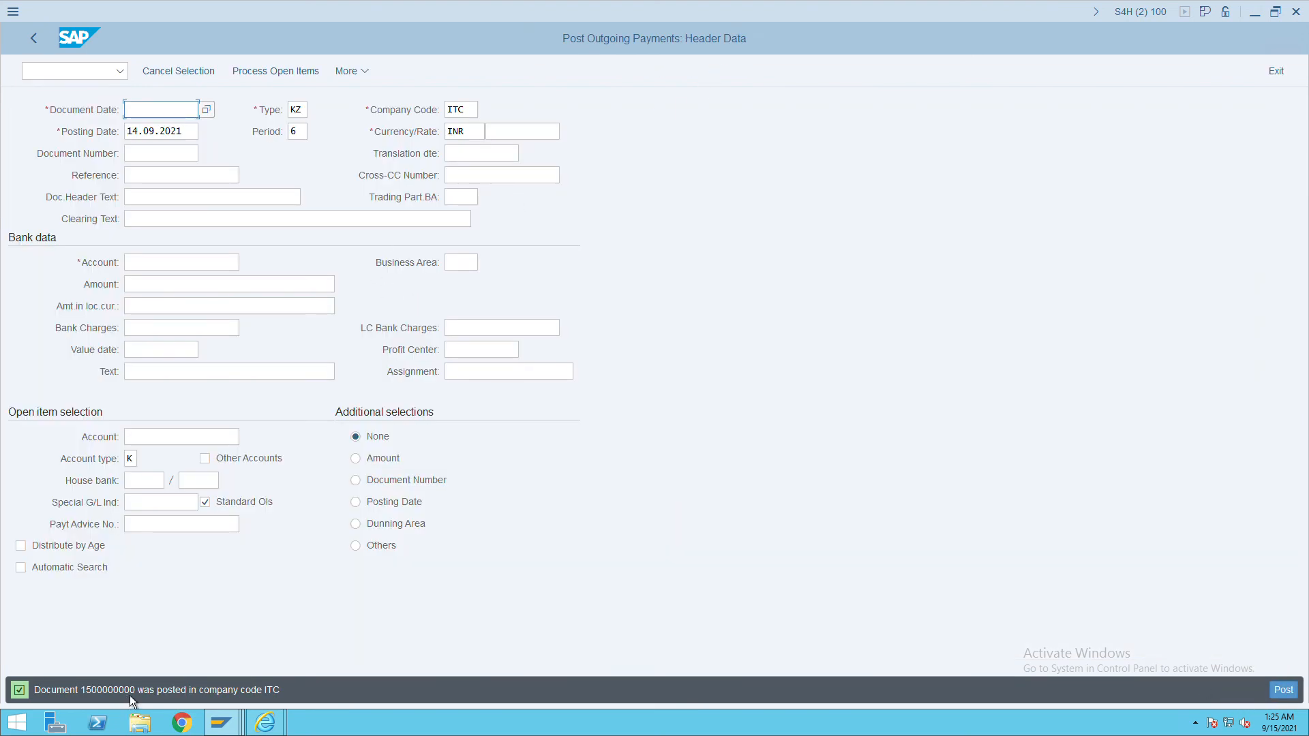
# Run FBL1N for all items to confirm the vendor invoice is cleared.
pyautogui.click(84, 78)
pyautogui.write('/nfbl1n')
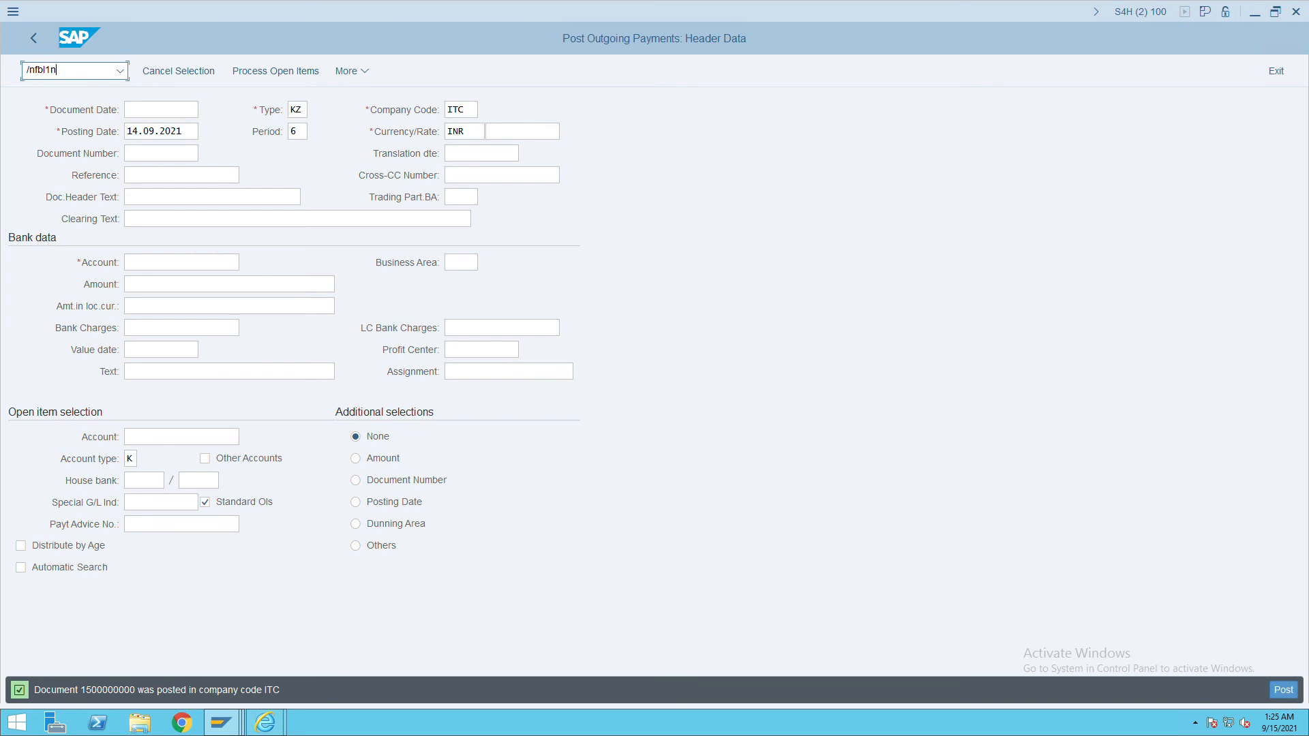
pyautogui.press('Return')
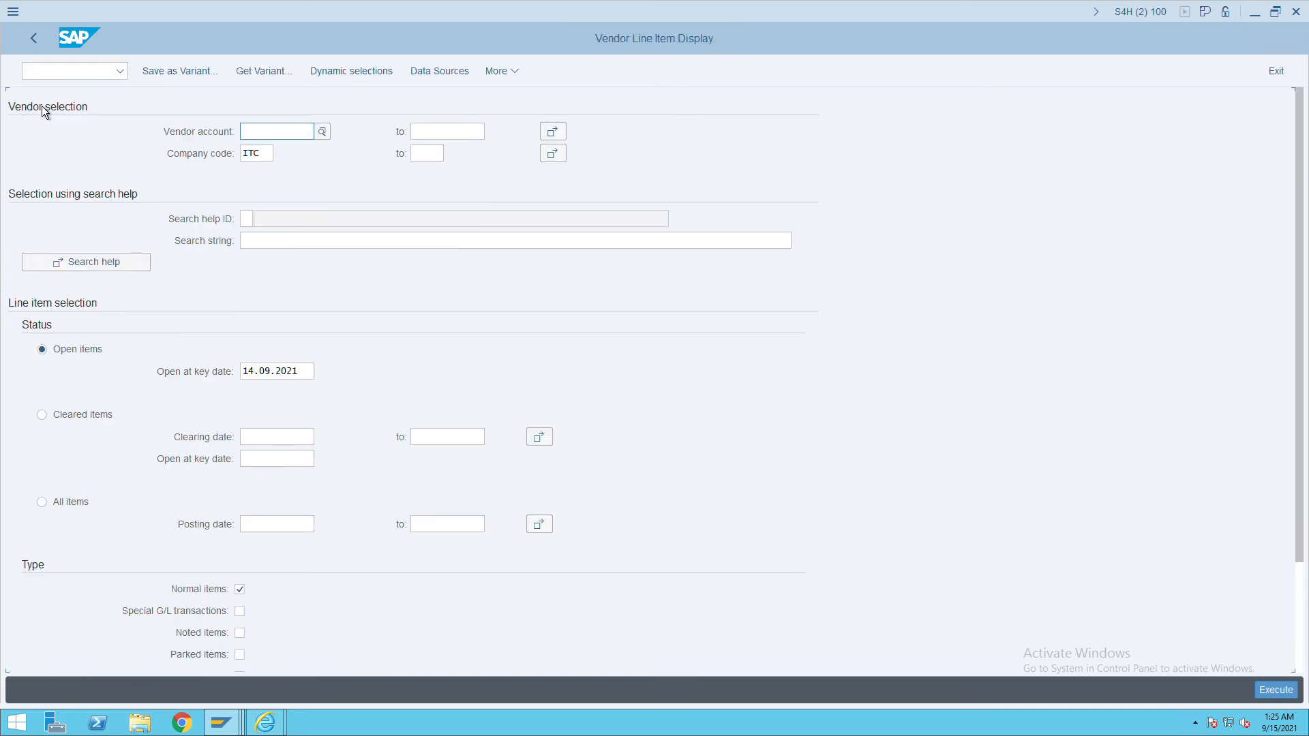
pyautogui.click(1273, 691)
pyautogui.click(52, 511)
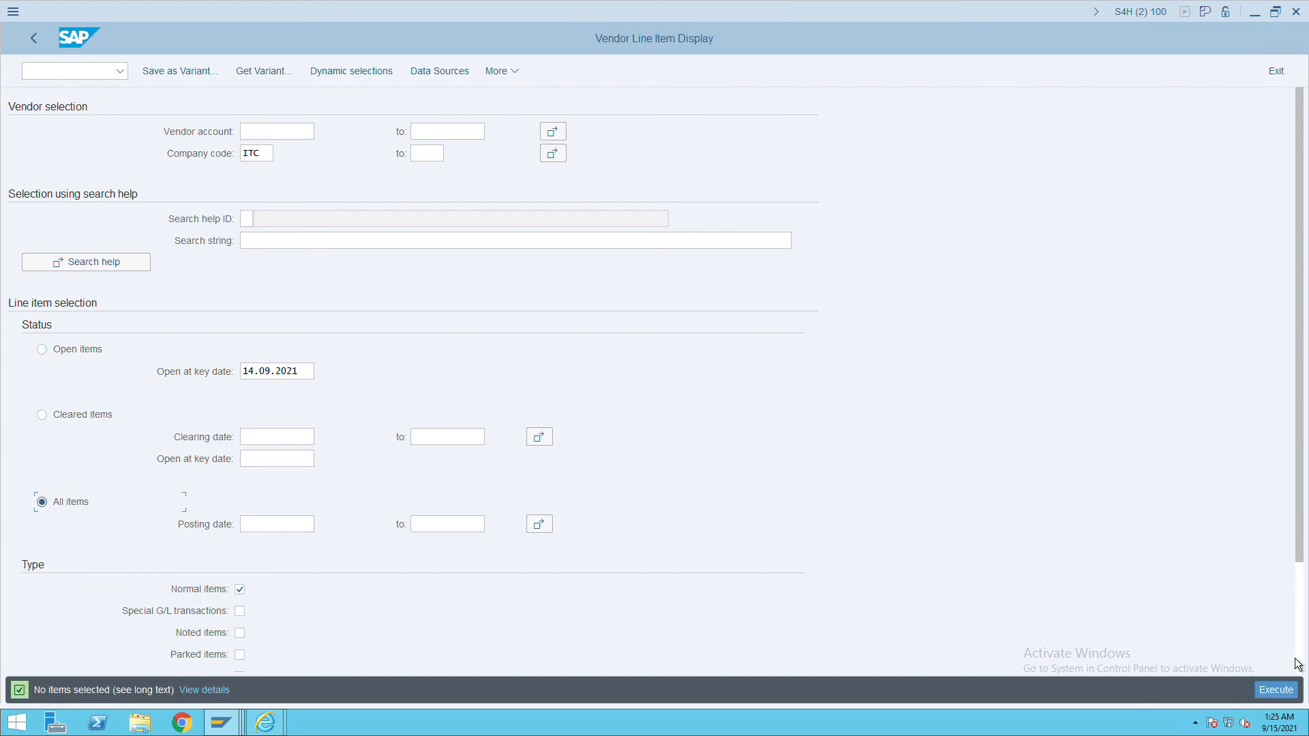
pyautogui.click(1275, 690)
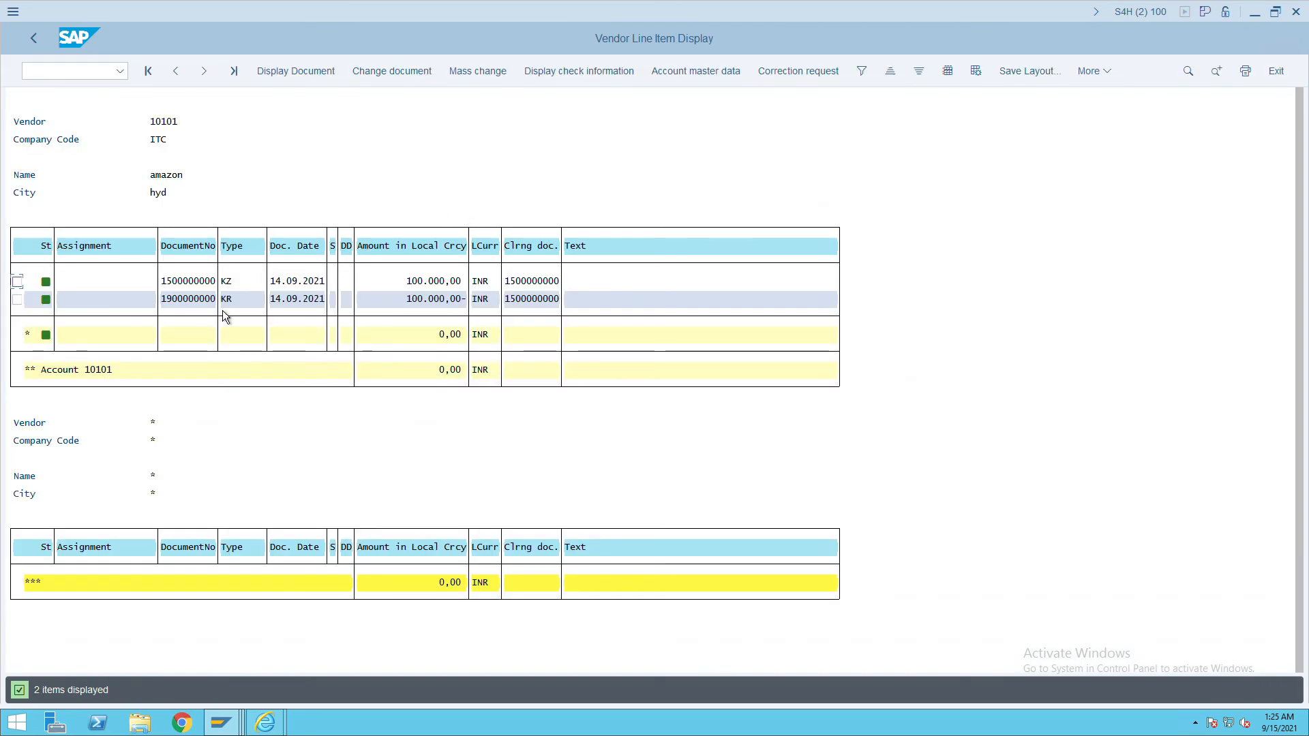
# Start transaction F-28 for posting incoming payments.
pyautogui.click(74, 81)
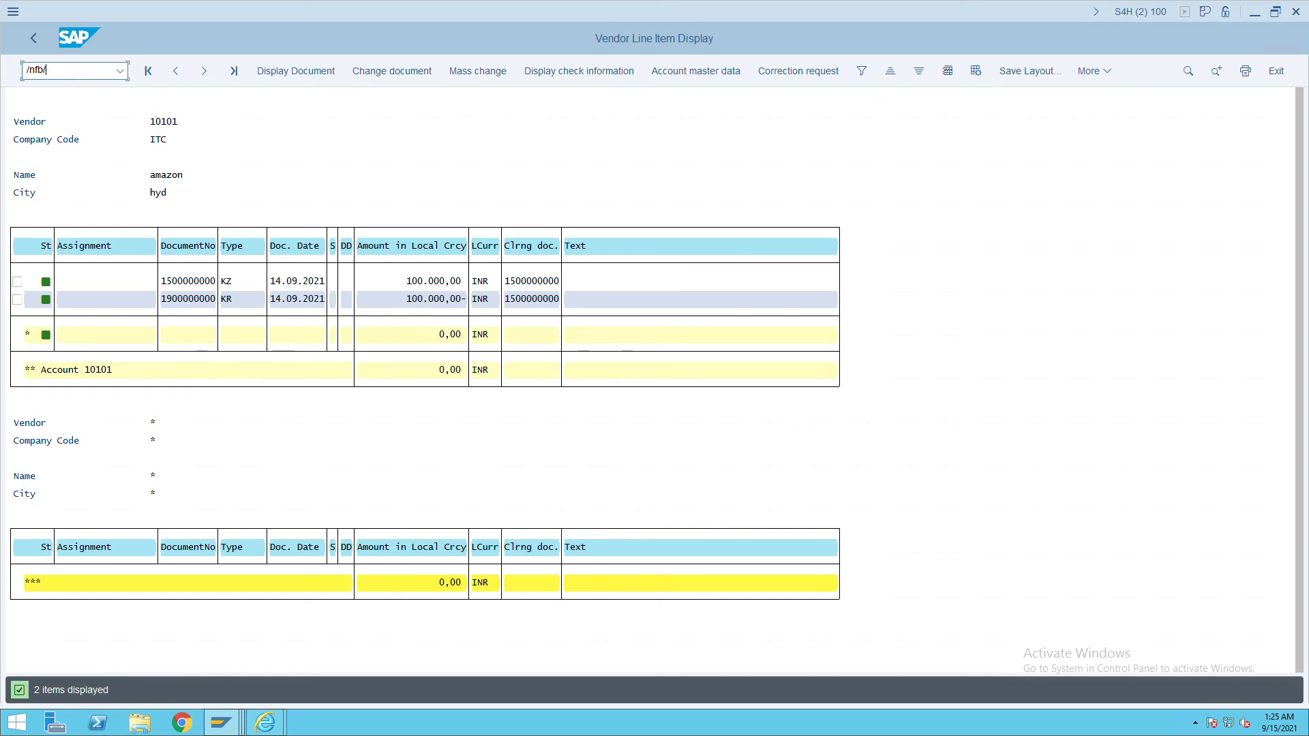
pyautogui.press('BackSpace')
pyautogui.press('BackSpace')
pyautogui.write('f-28')
pyautogui.press('Return')
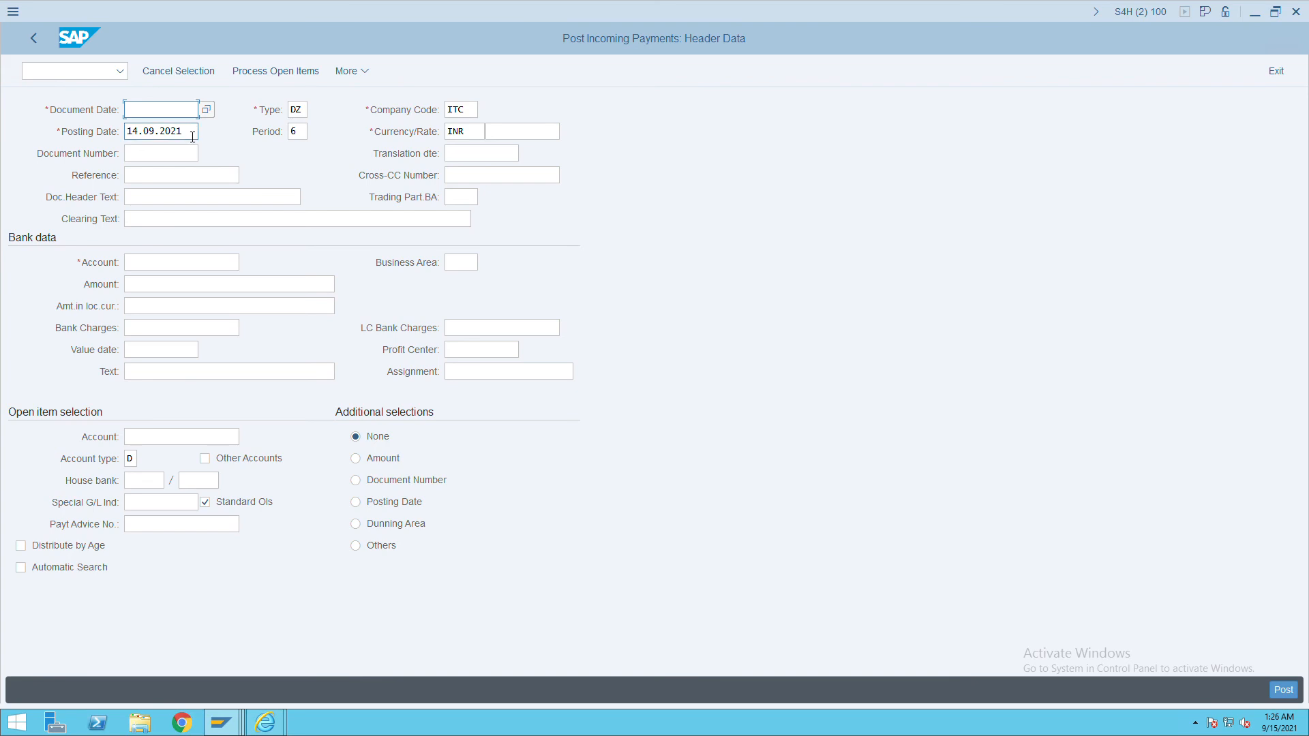
# Run the customer line item report in the other session to show open items.
pyautogui.hotkey('alt', 'Tab')
pyautogui.click(87, 71)
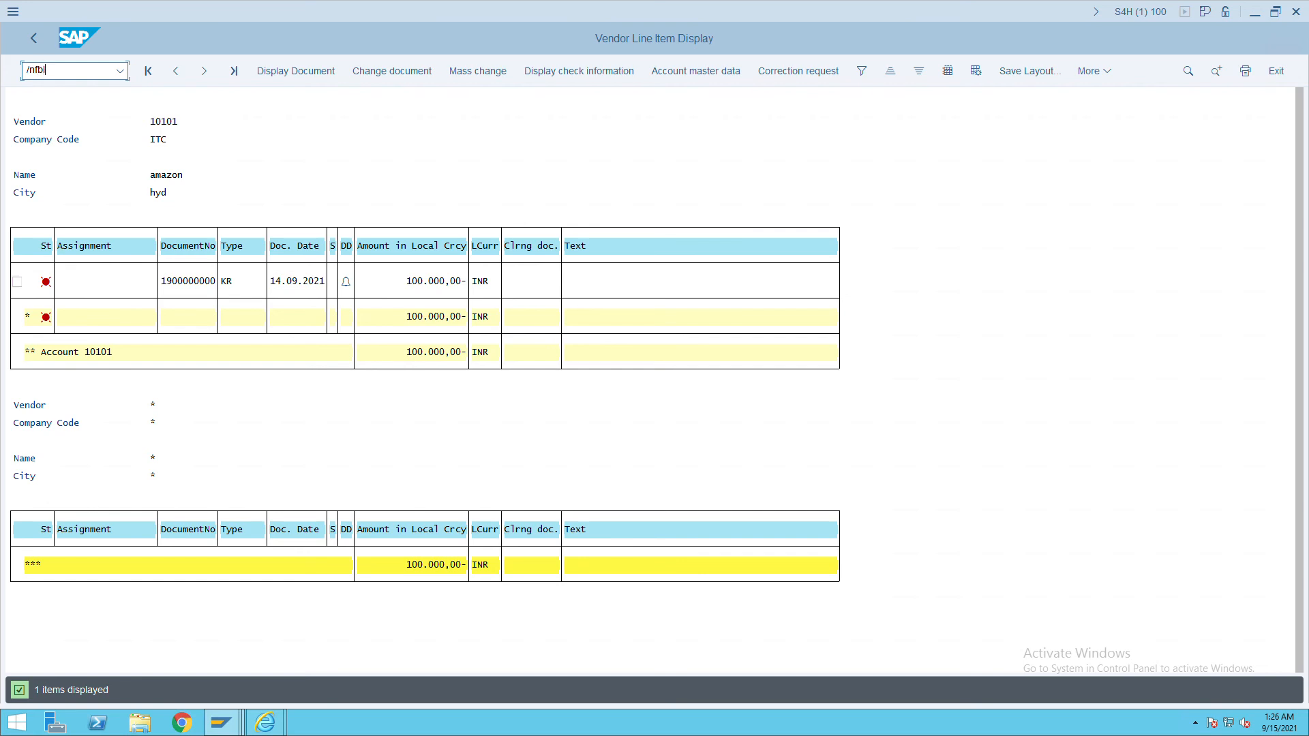
pyautogui.press('Return')
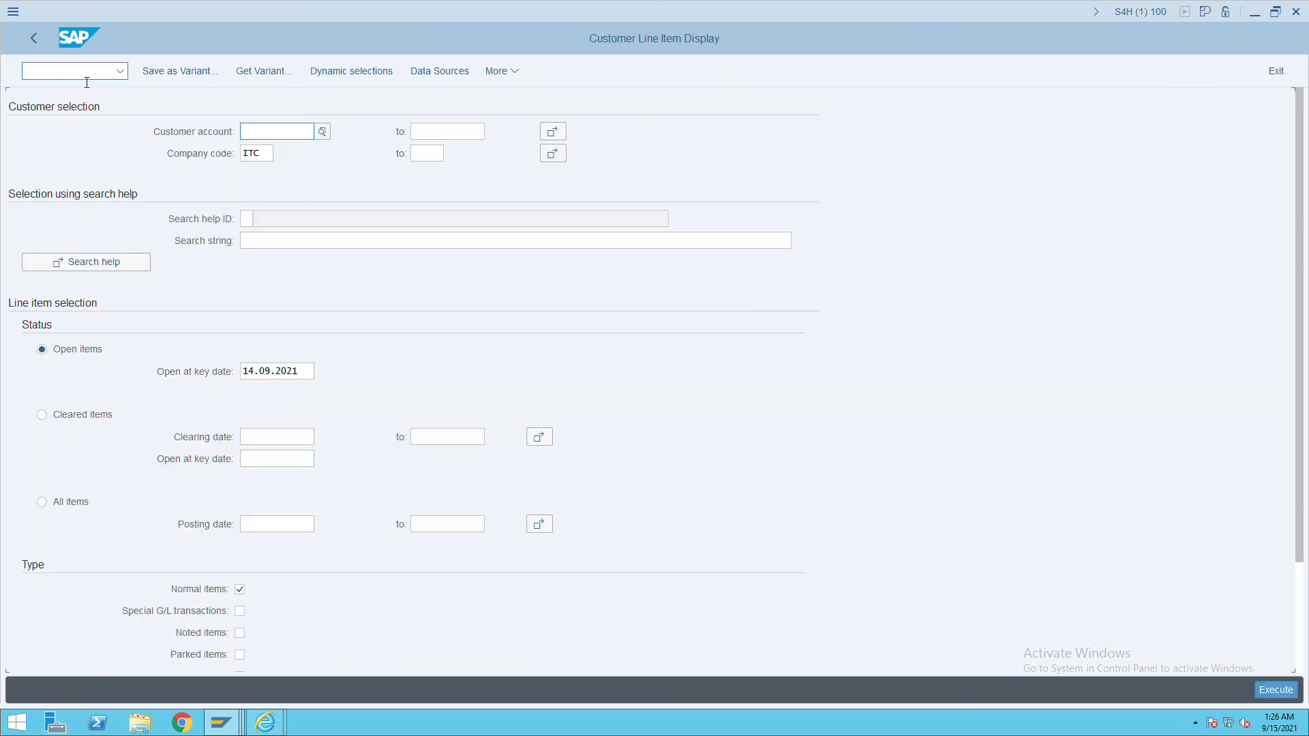
pyautogui.click(1280, 696)
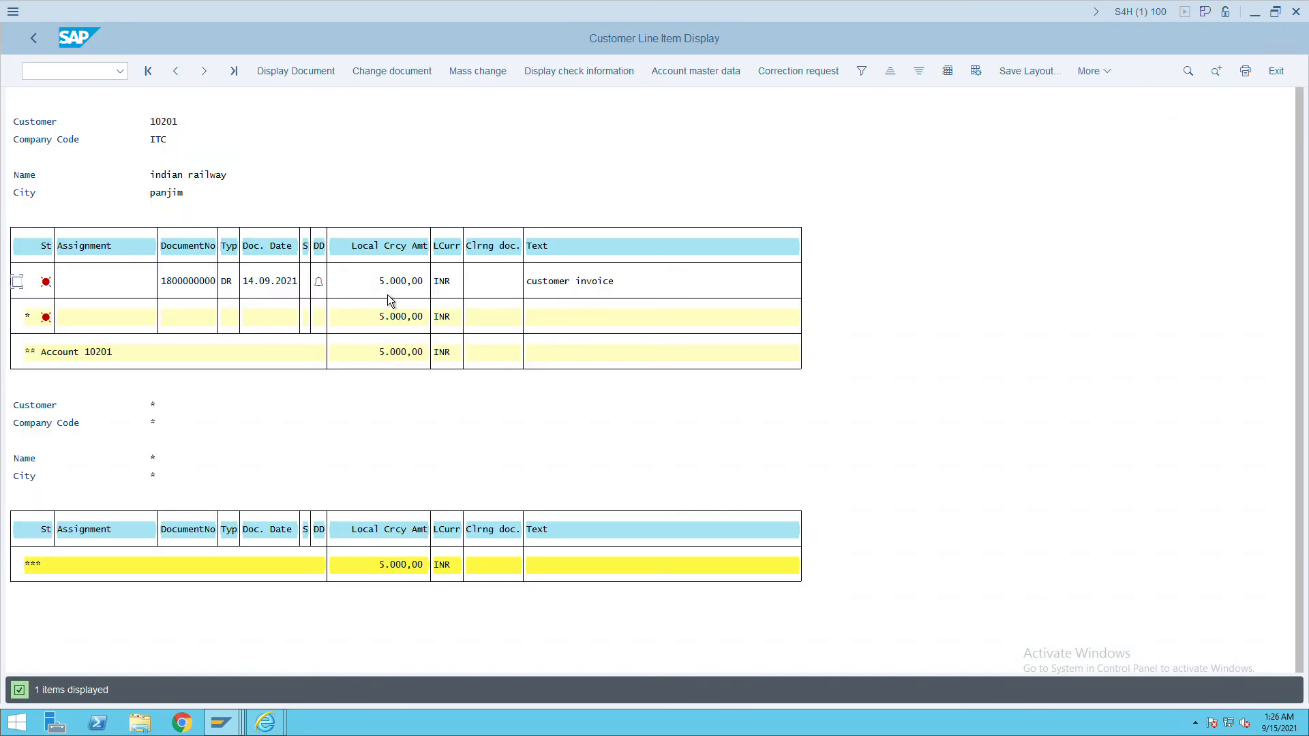
pyautogui.hotkey('alt', 'Tab')
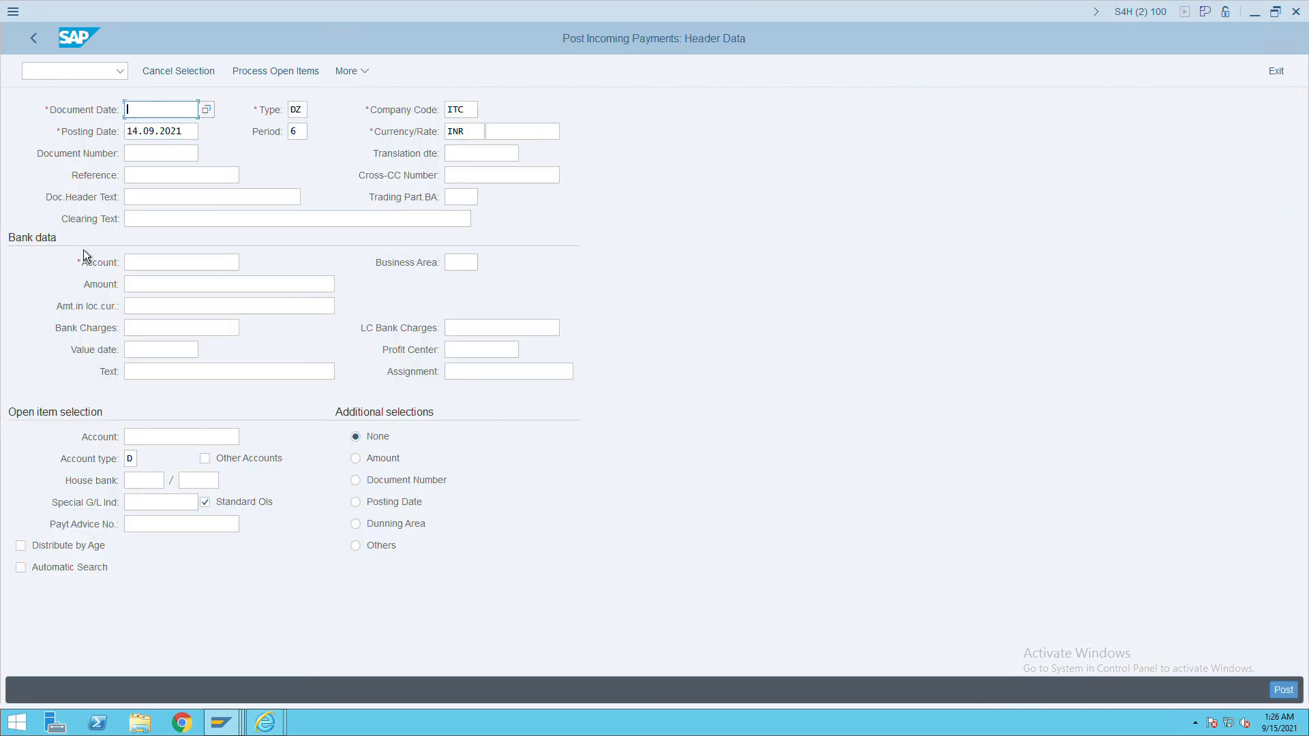
# Set document date 14.09.2021 and use 'payment received' as reference and header text.
pyautogui.moveTo(184, 134); pyautogui.dragTo(104, 144)
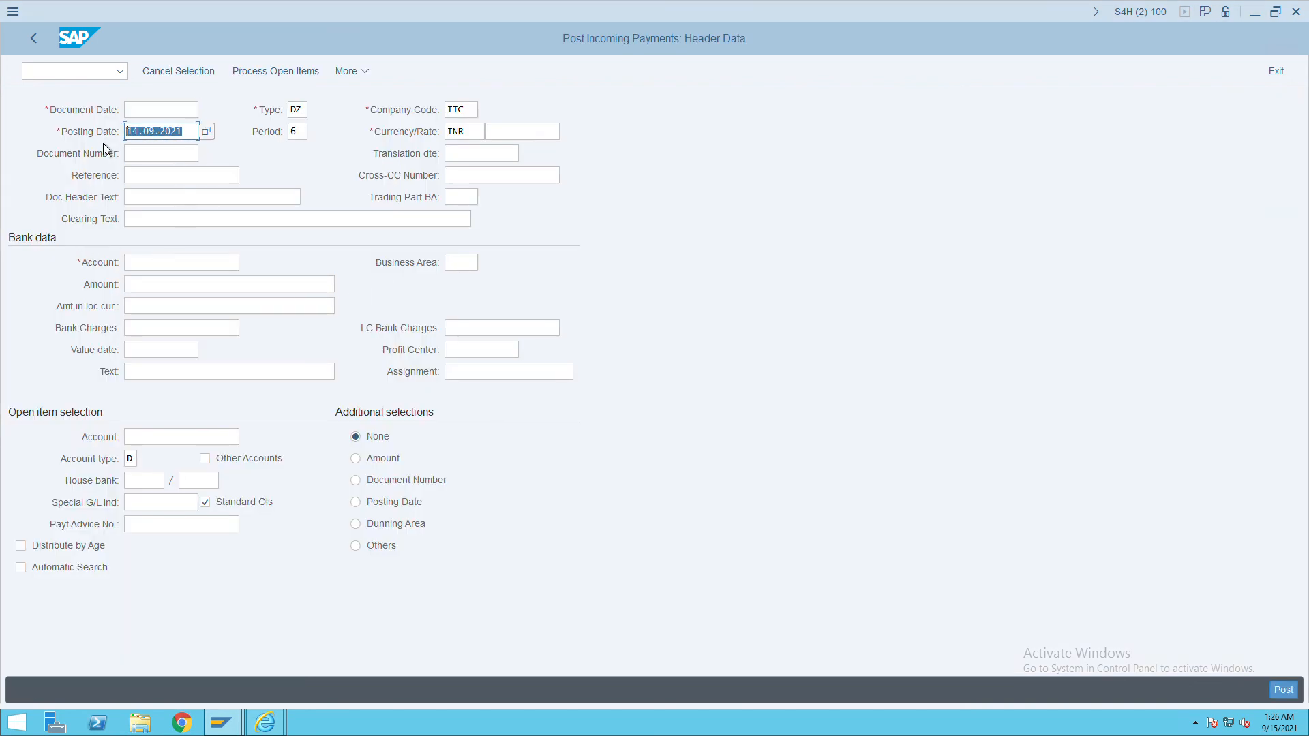
pyautogui.hotkey('ctrl', 'c')
pyautogui.click(175, 111)
pyautogui.hotkey('ctrl', 'v')
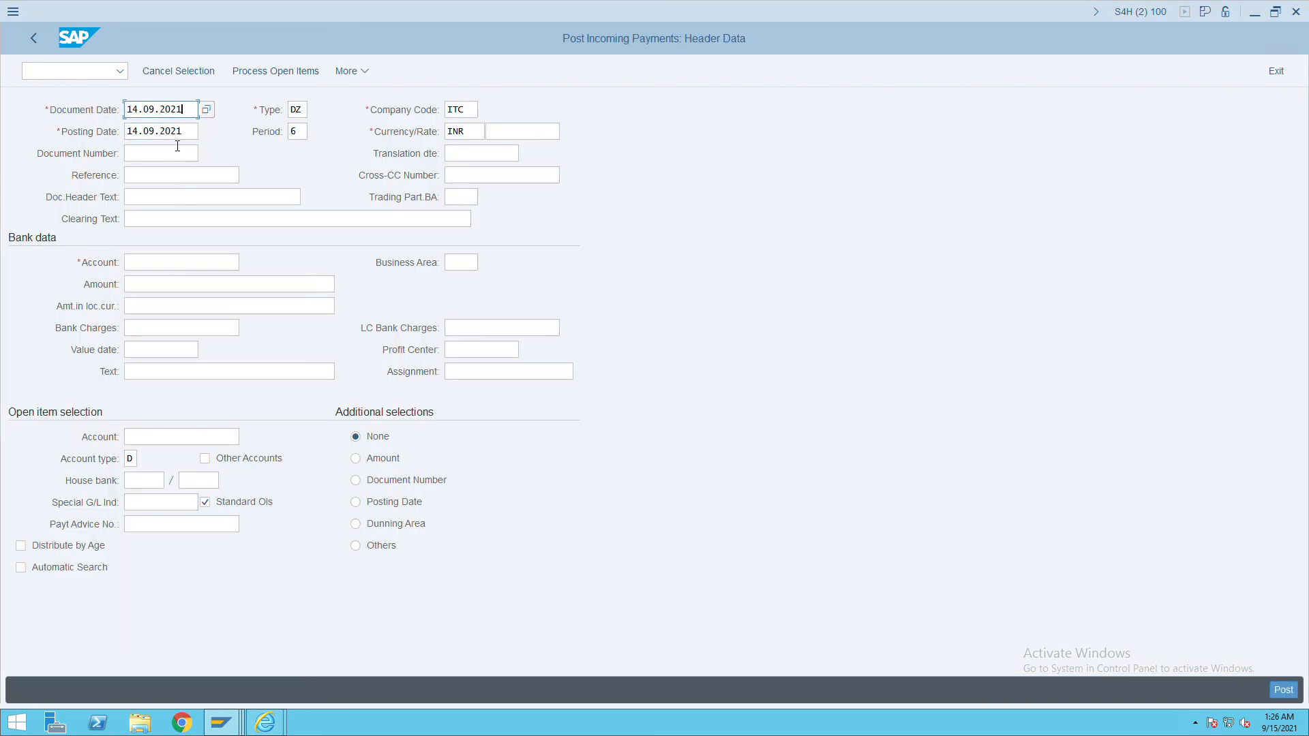
pyautogui.click(162, 177)
pyautogui.write('p')
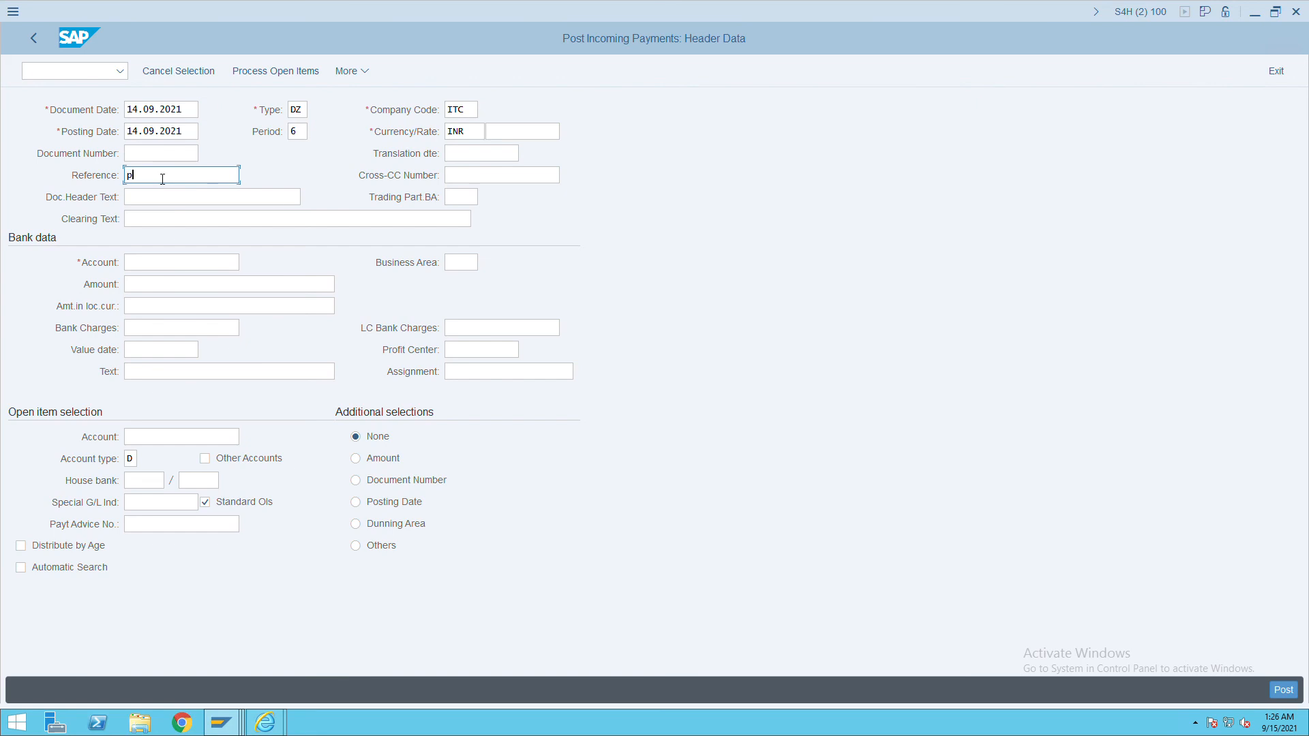
pyautogui.write('ayment received')
pyautogui.moveTo(238, 177); pyautogui.dragTo(109, 181)
pyautogui.click(139, 224)
pyautogui.click(143, 199)
pyautogui.hotkey('ctrl', 'v')
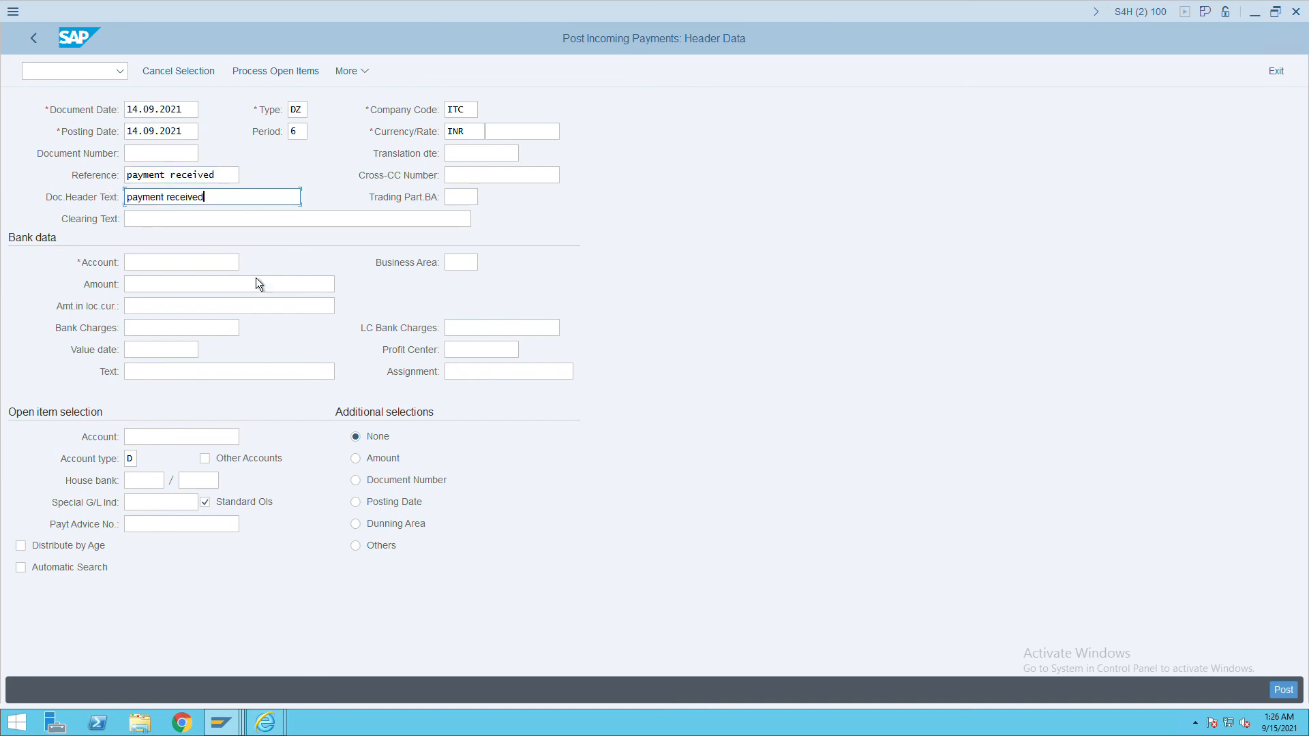
pyautogui.click(149, 264)
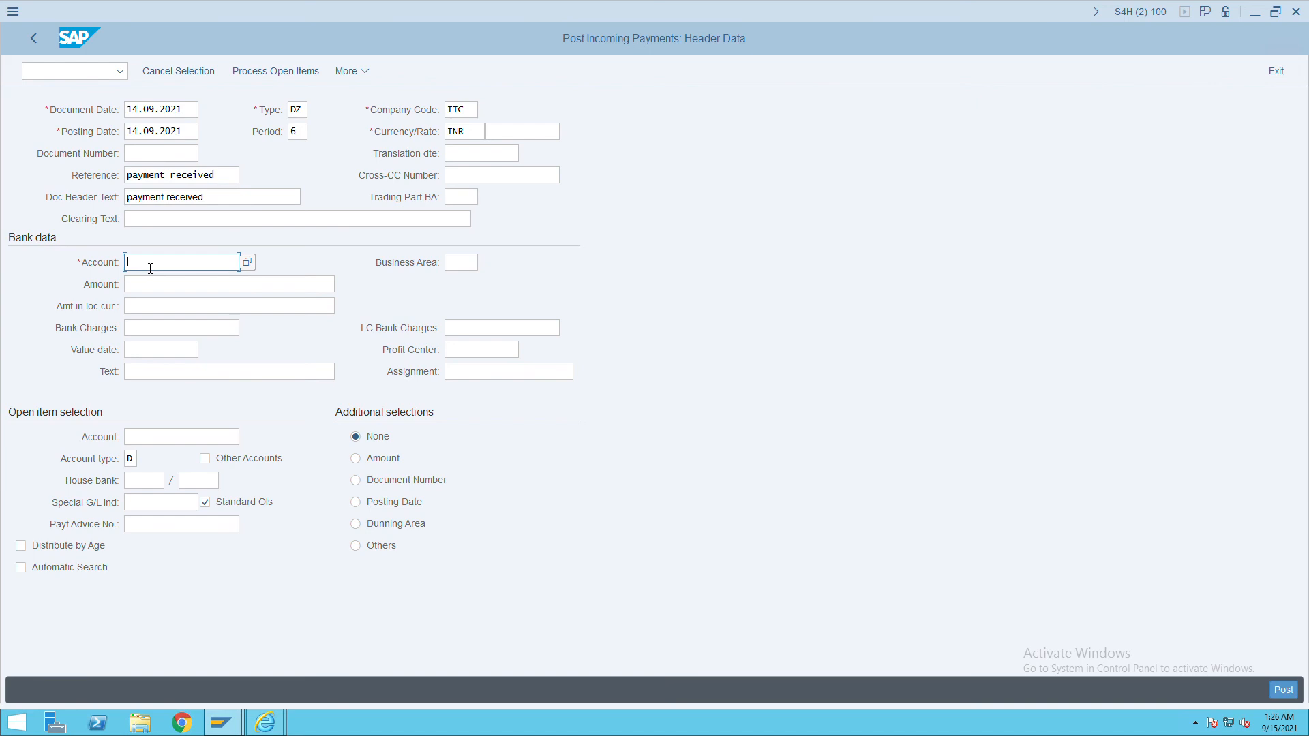
pyautogui.click(167, 284)
pyautogui.click(163, 291)
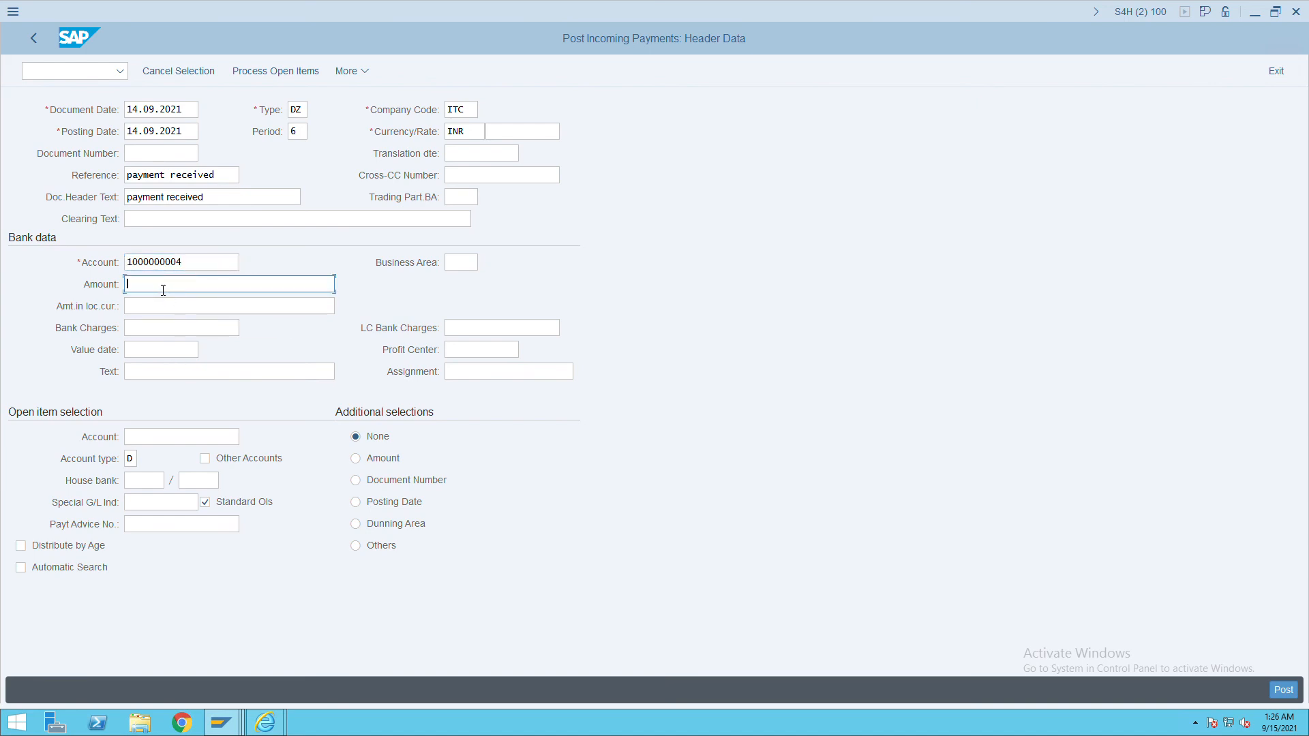
pyautogui.write('5000')
pyautogui.press('Tab')
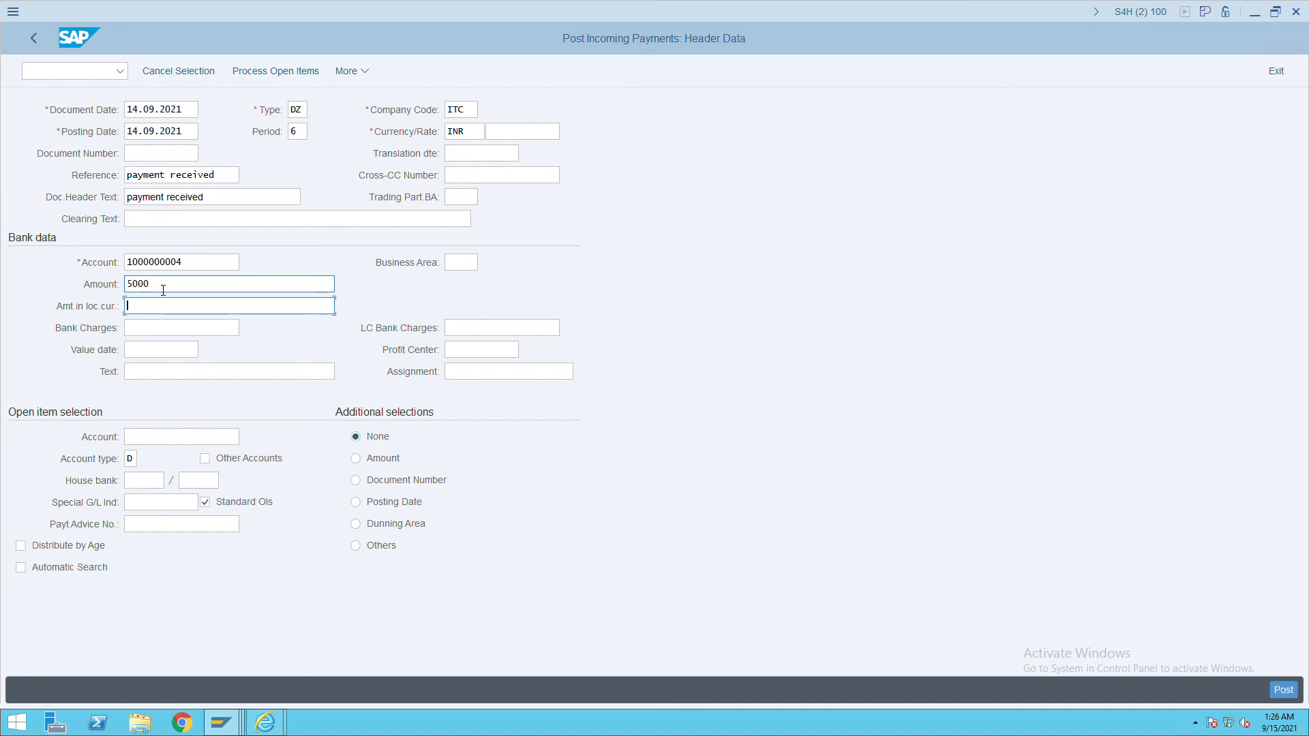
pyautogui.click(153, 350)
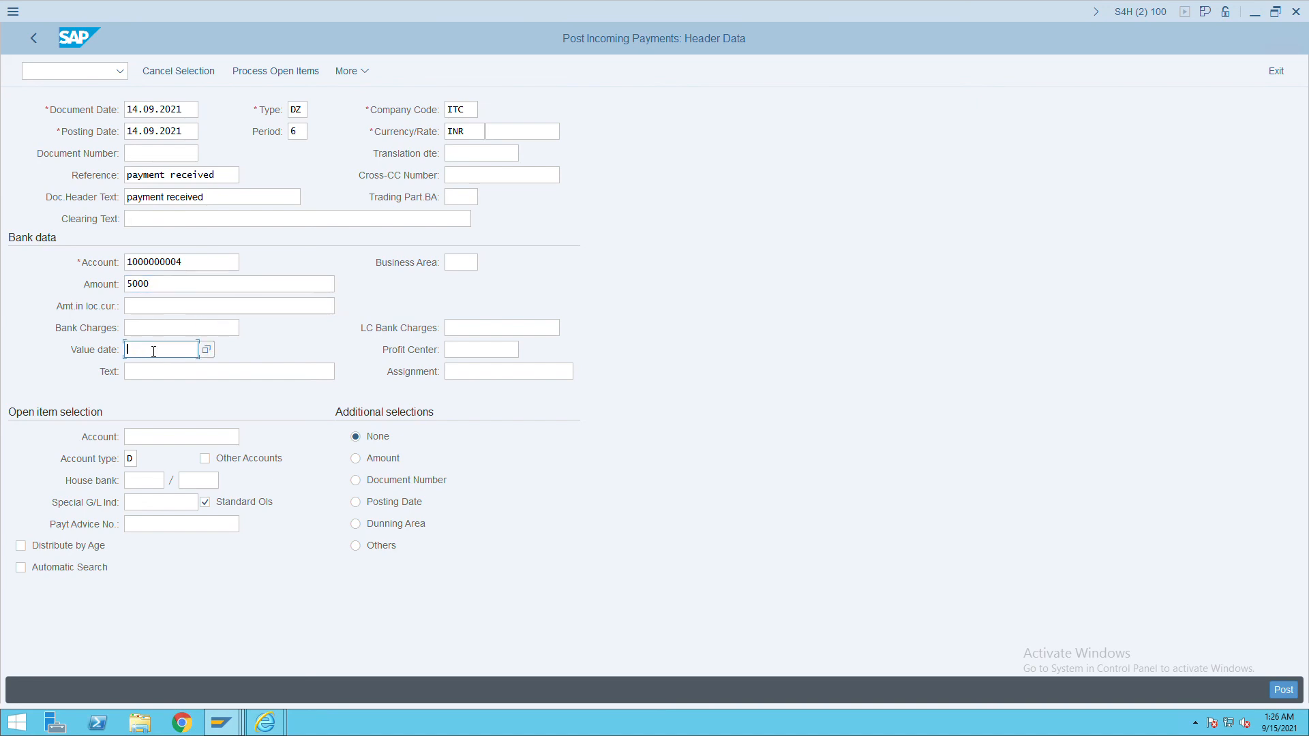
pyautogui.click(169, 378)
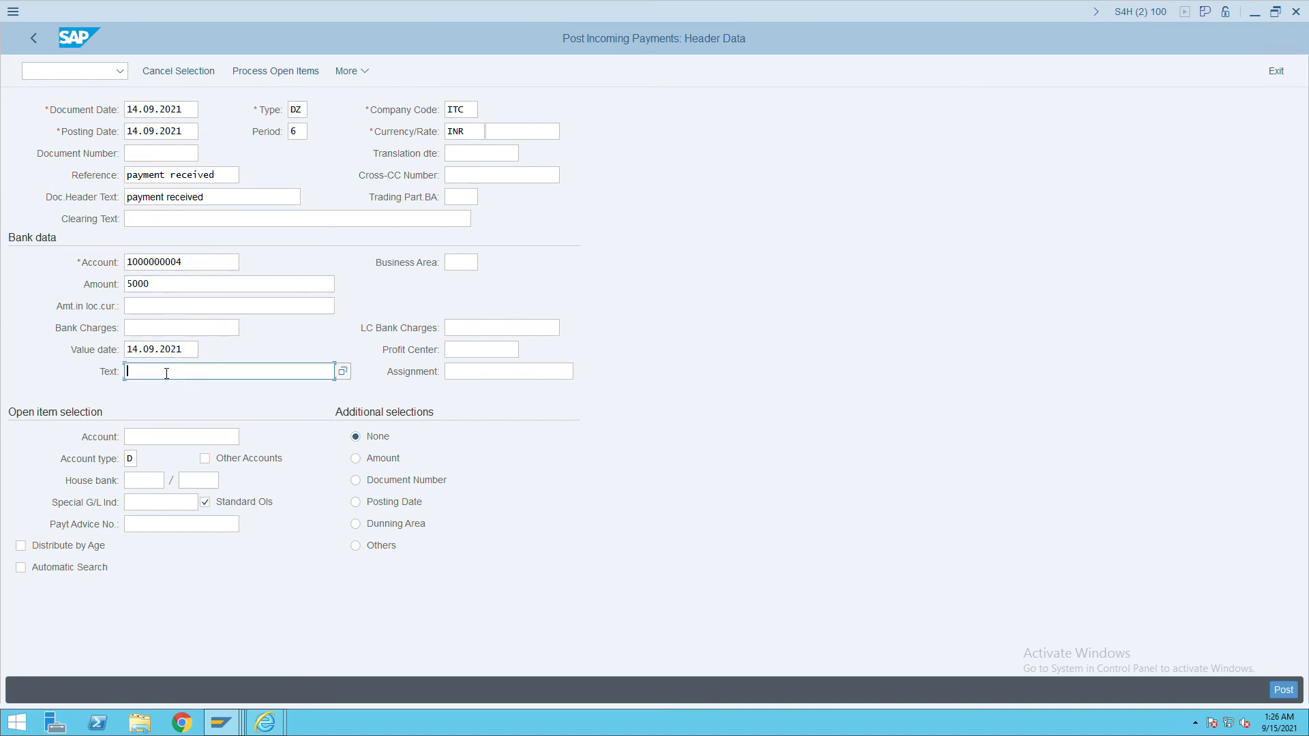
# Copy 'payment received' from the header into the line item text.
pyautogui.moveTo(222, 203); pyautogui.dragTo(75, 208)
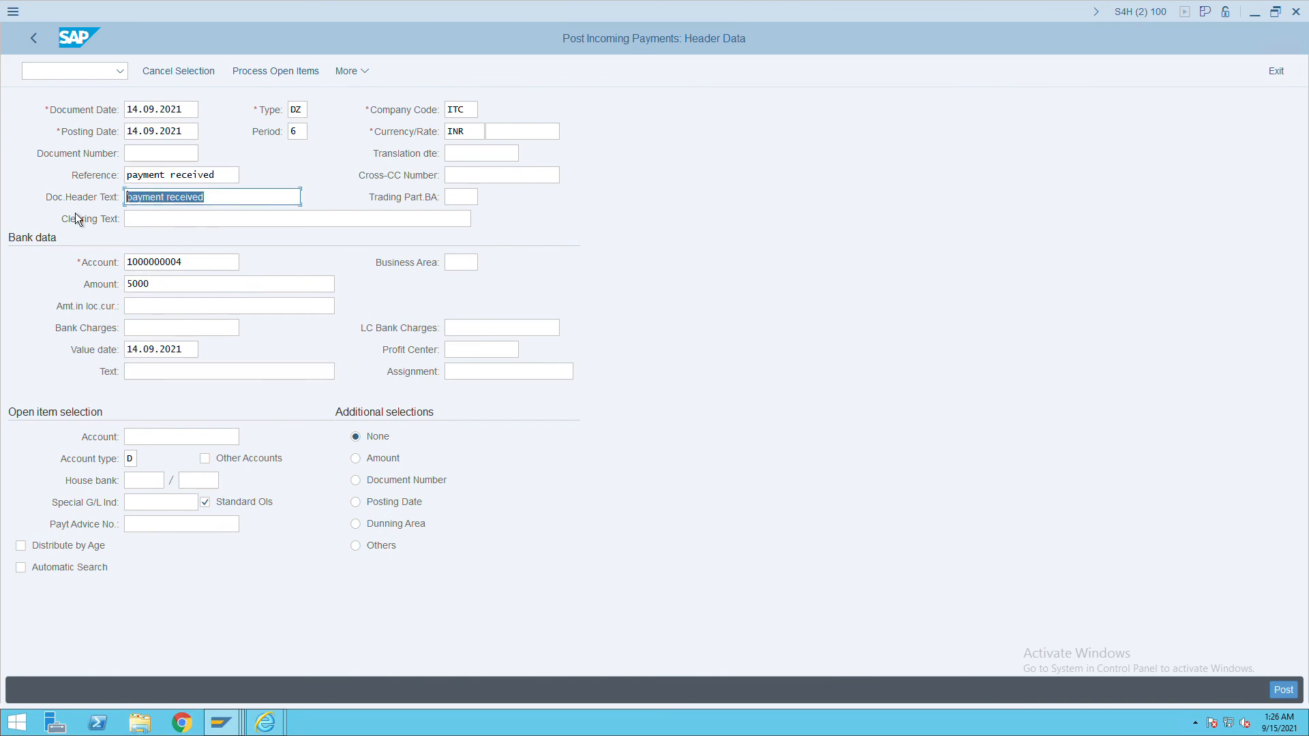
pyautogui.hotkey('ctrl', 'c')
pyautogui.click(149, 372)
pyautogui.hotkey('ctrl', 'v')
# Copy customer 10201 from the line item report into the Open item Account field.
pyautogui.click(182, 440)
pyautogui.hotkey('alt', 'Tab')
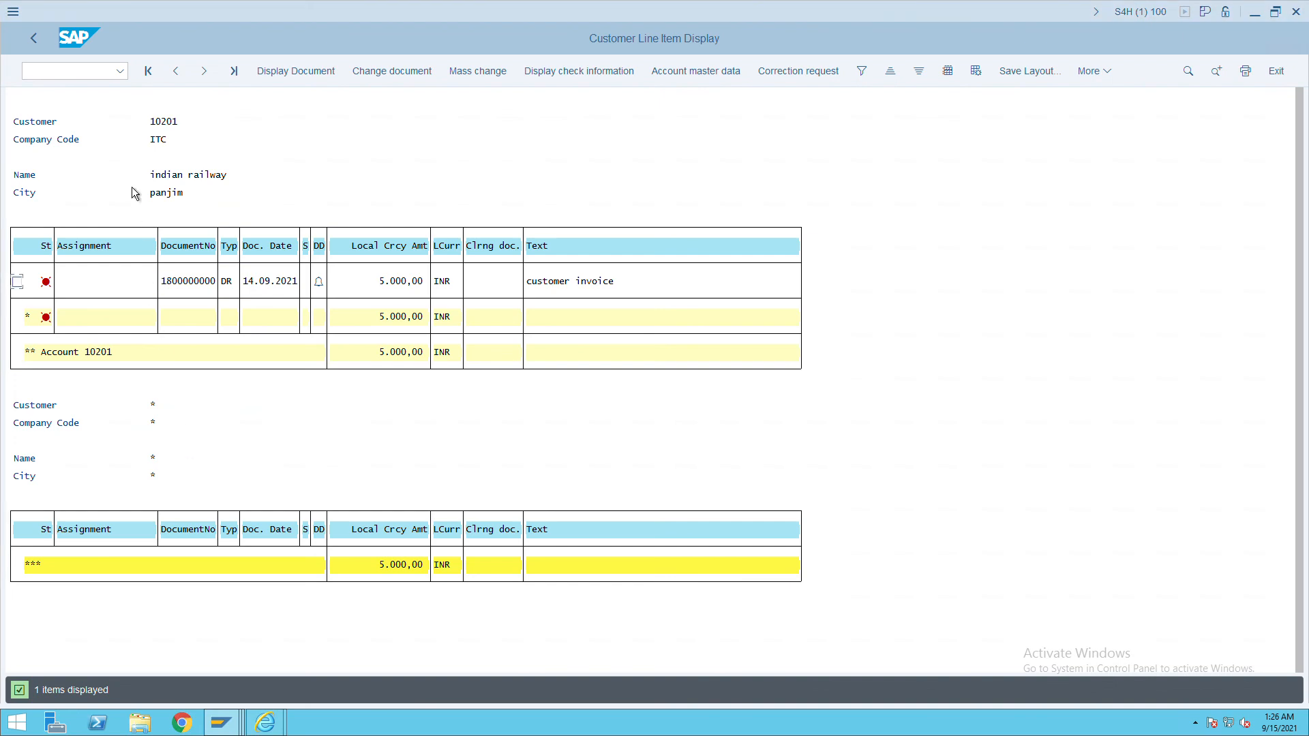
pyautogui.click(188, 127)
pyautogui.doubleClick(162, 128)
pyautogui.hotkey('ctrl', 'c')
pyautogui.hotkey('alt', 'Tab')
pyautogui.hotkey('ctrl', 'v')
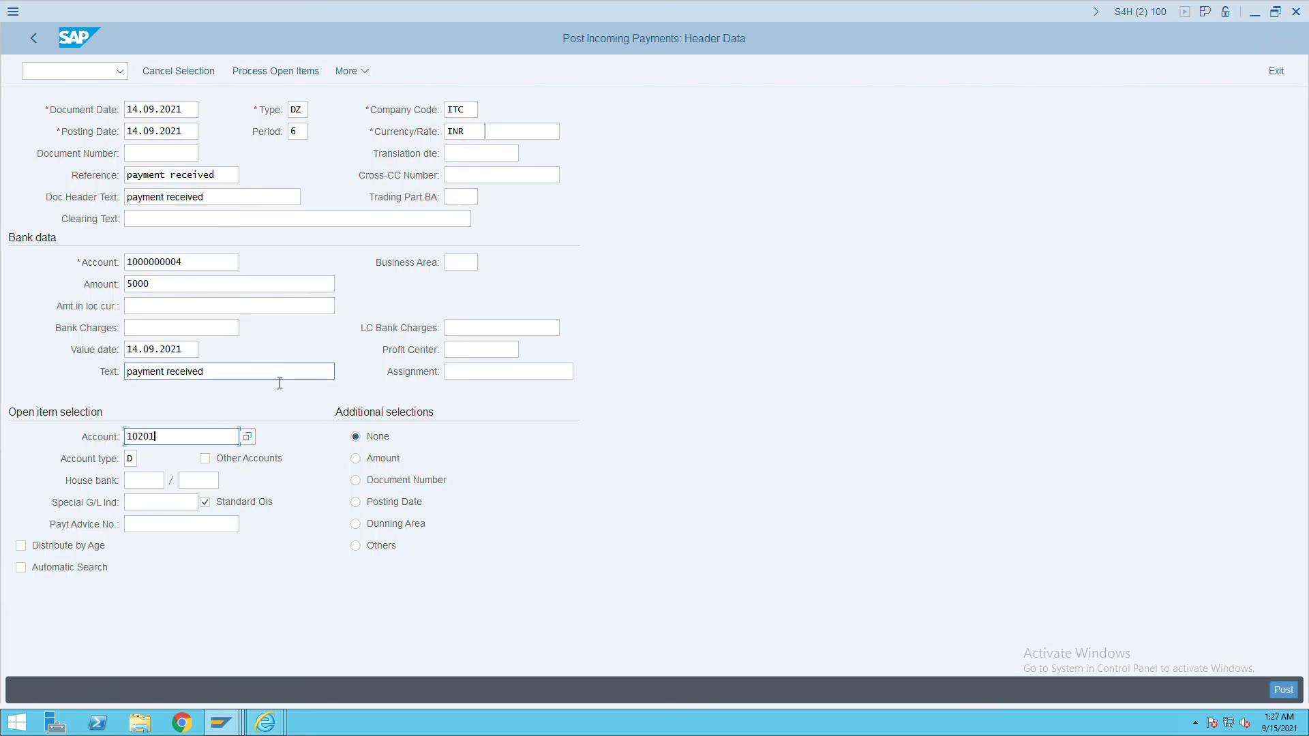
# Post the 5000 incoming payment against the open items and rerun FBL5N for all items.
pyautogui.click(275, 78)
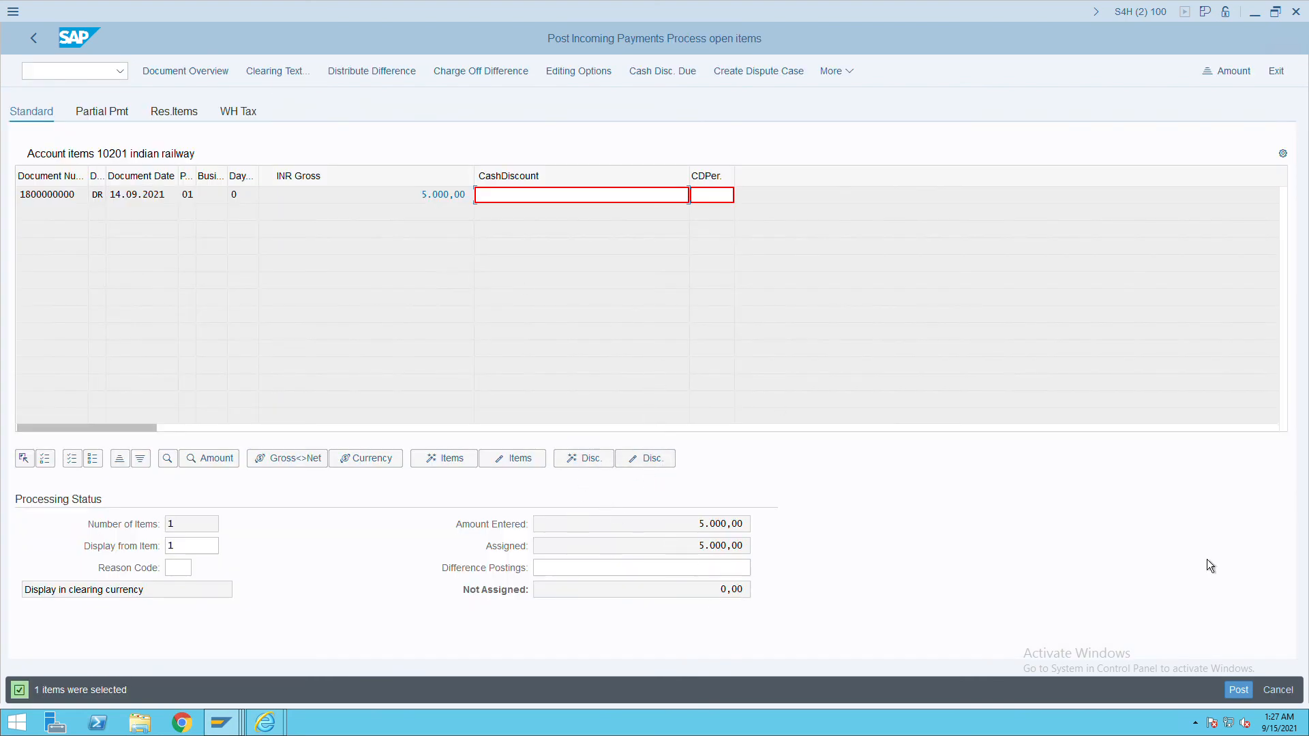
pyautogui.click(1244, 695)
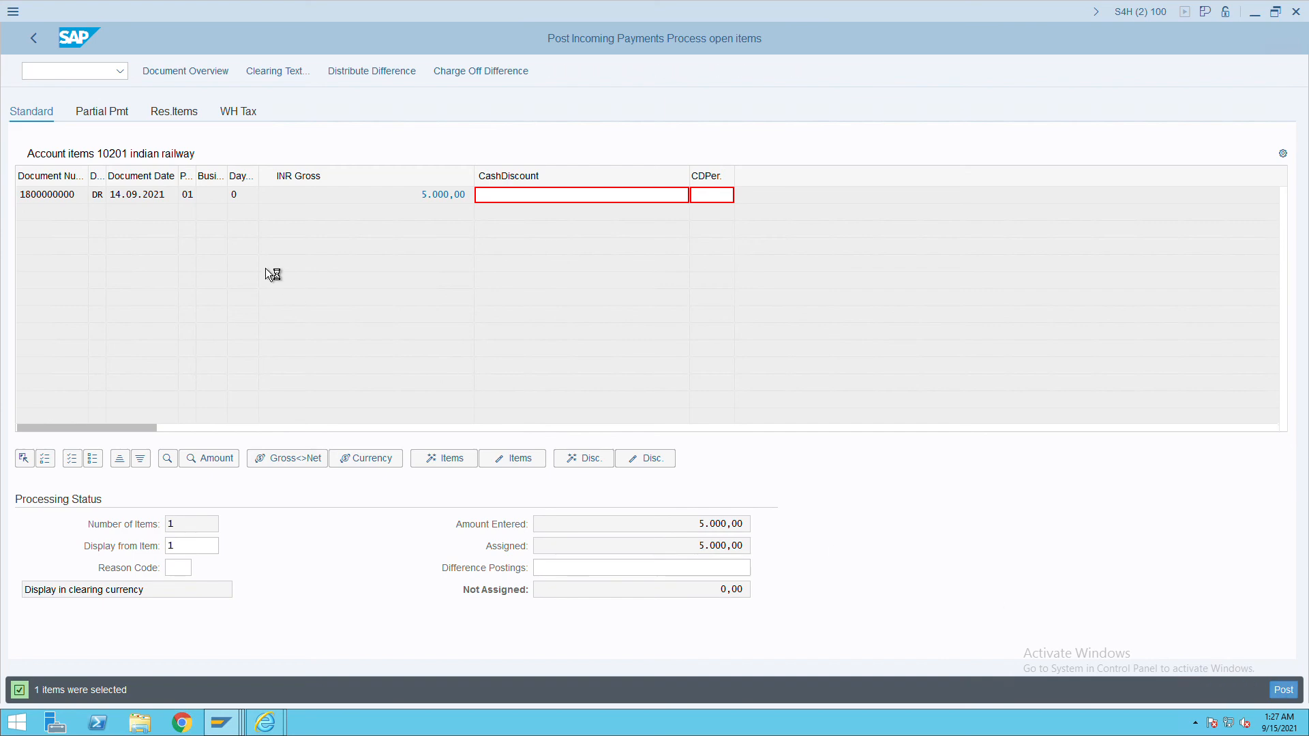
pyautogui.hotkey('alt', 'Tab')
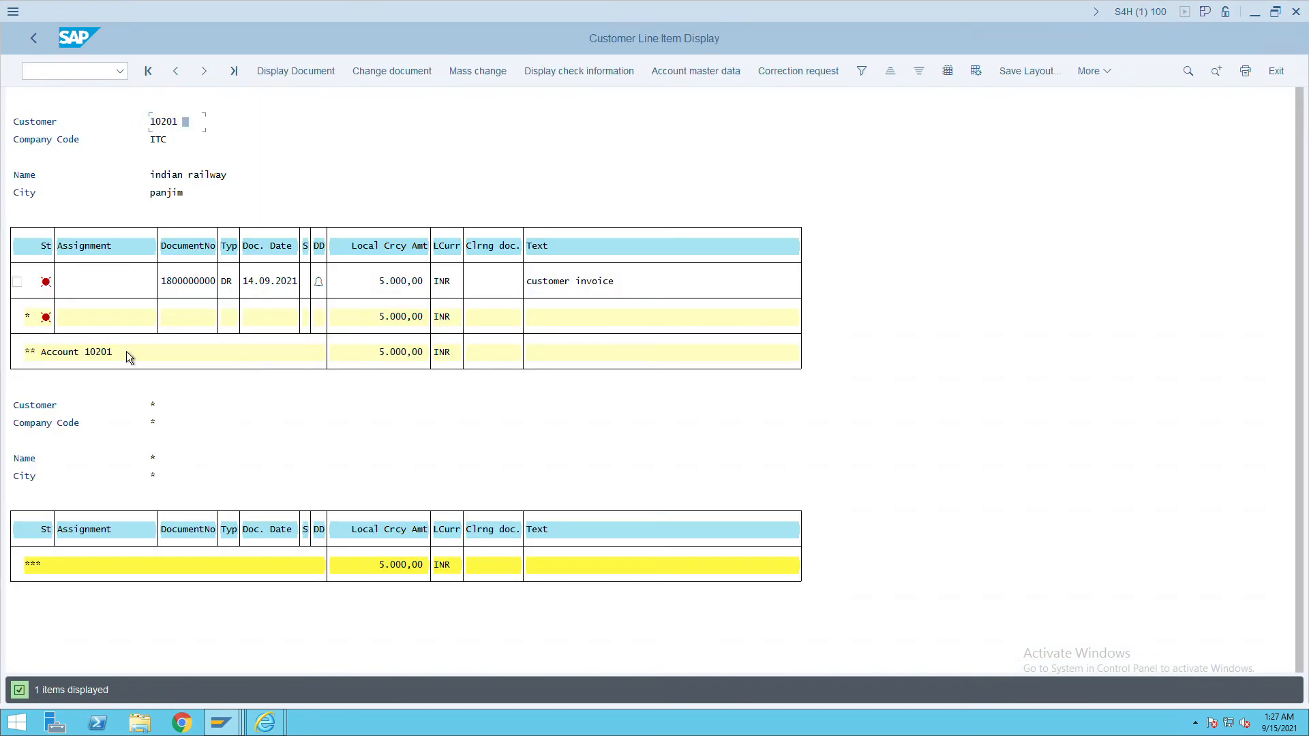
pyautogui.press('F3')
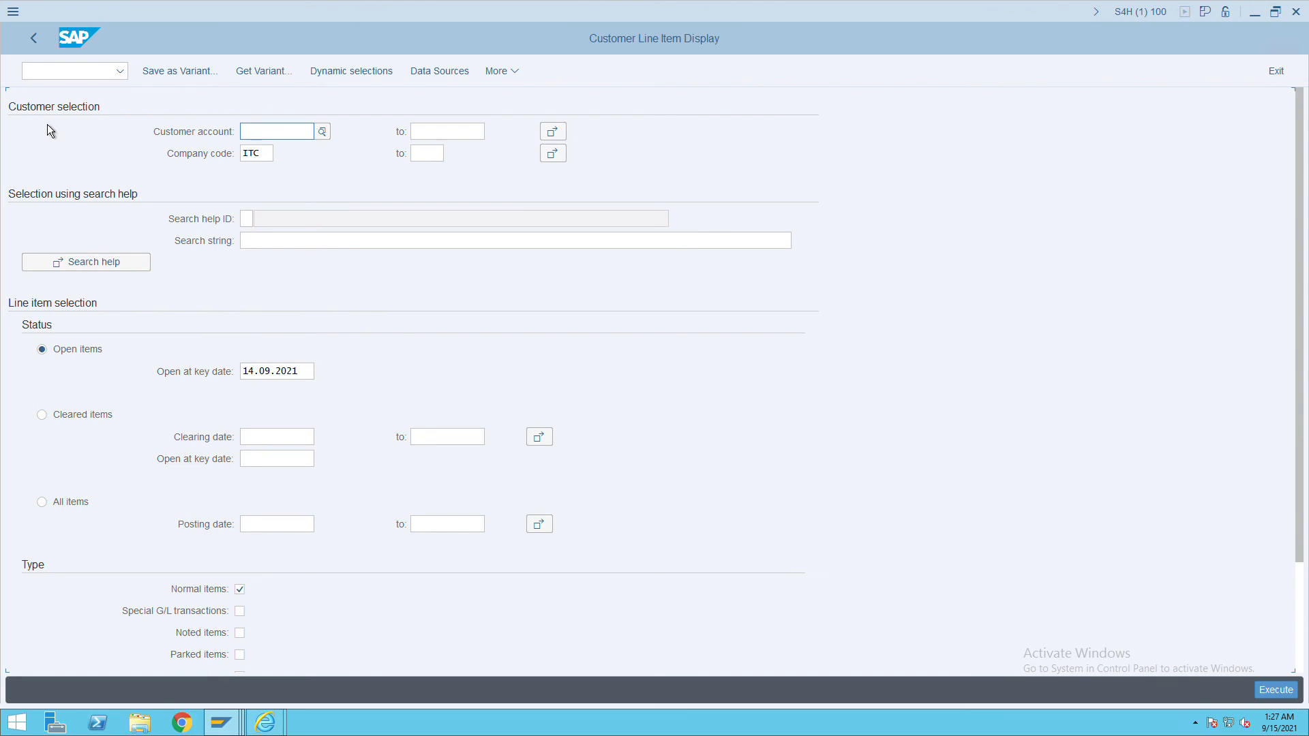
pyautogui.click(1273, 691)
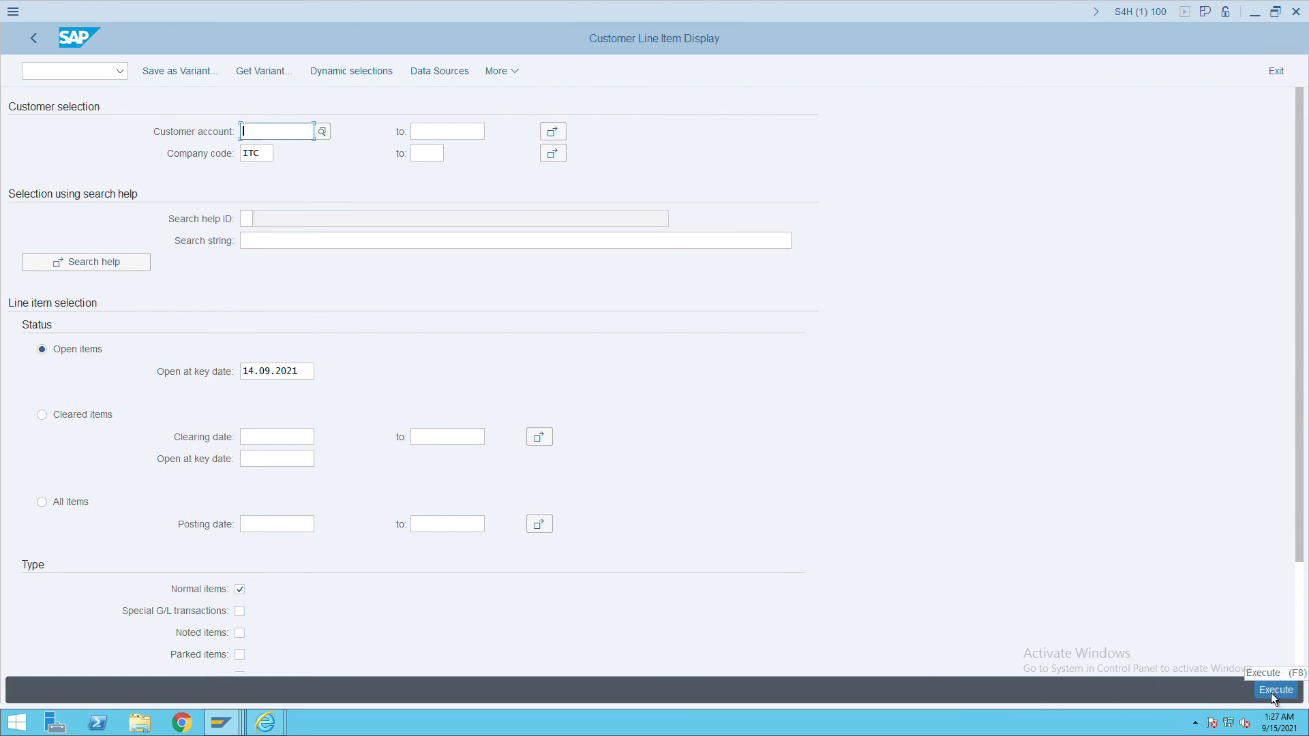
pyautogui.click(52, 511)
pyautogui.click(1275, 691)
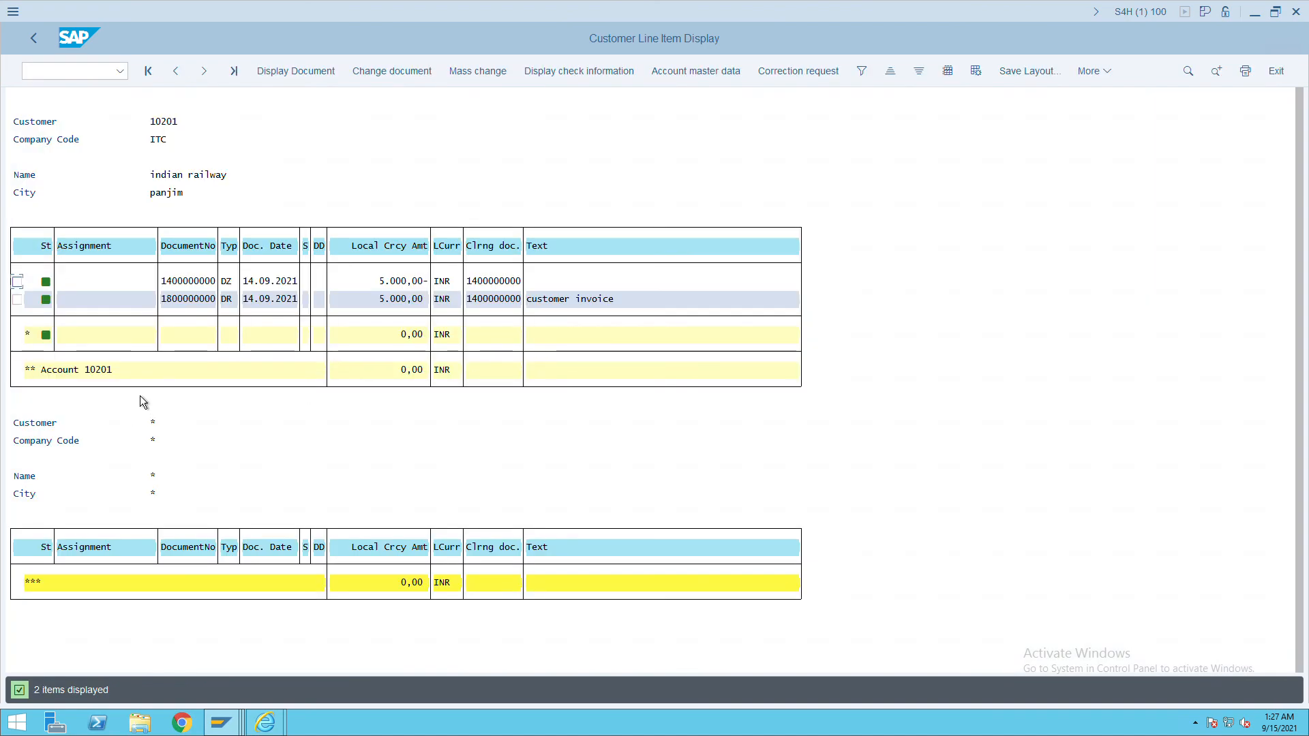
# Open payment program configuration with /nFBZP.
pyautogui.click(72, 73)
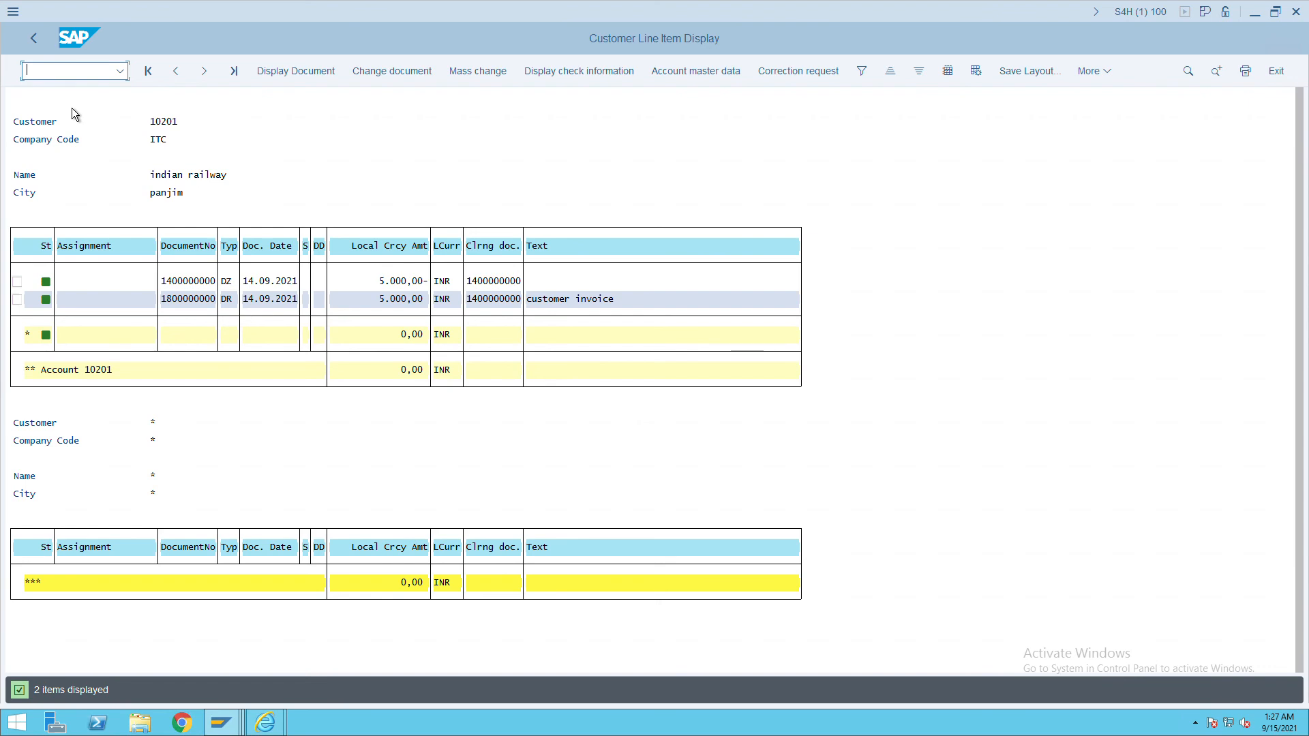
pyautogui.write('/nfbzp')
pyautogui.press('Return')
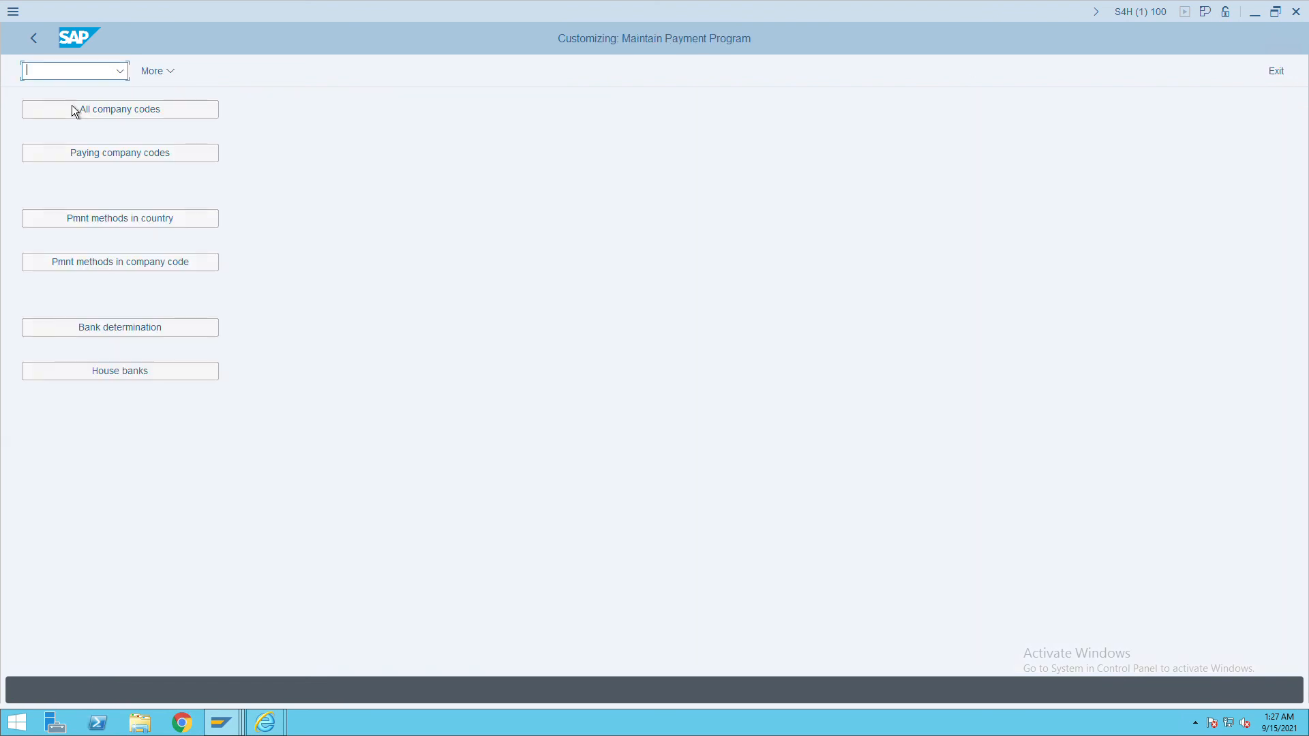
# Add company code ITC under All company codes with ITC as paying company code, and save.
pyautogui.click(106, 116)
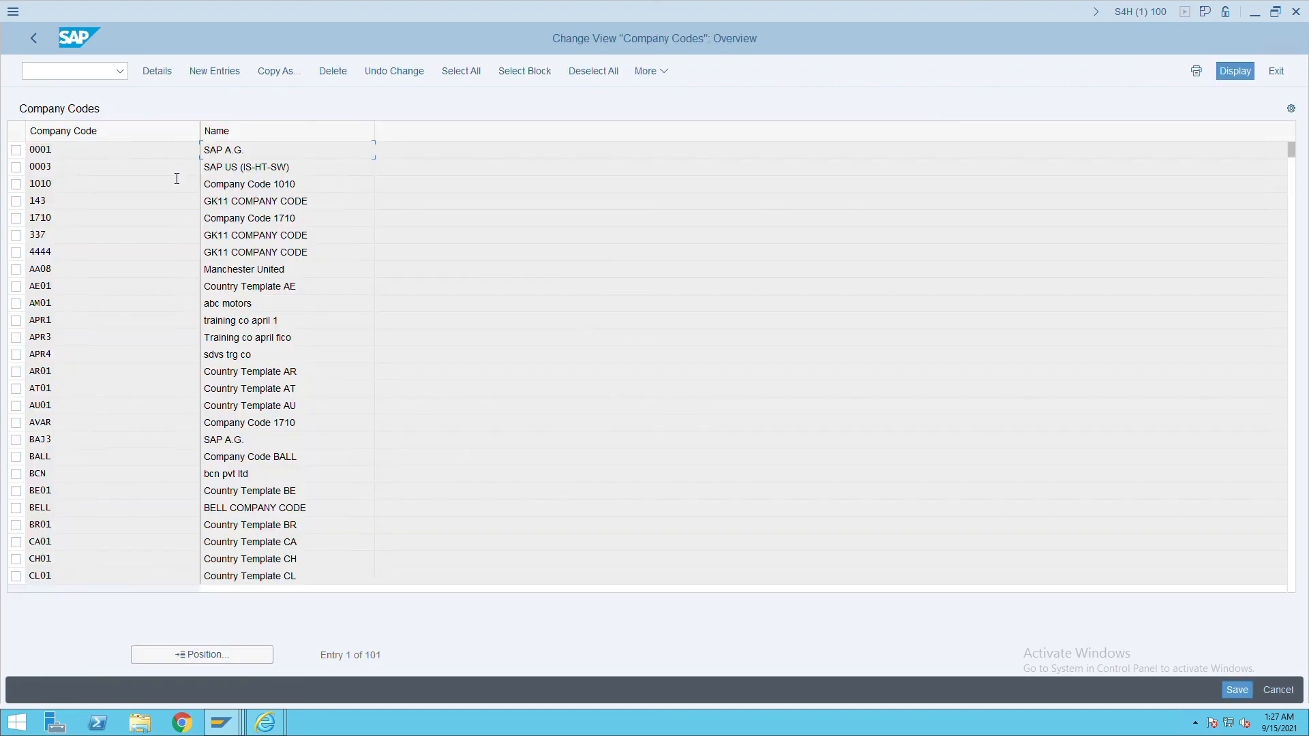
pyautogui.click(225, 79)
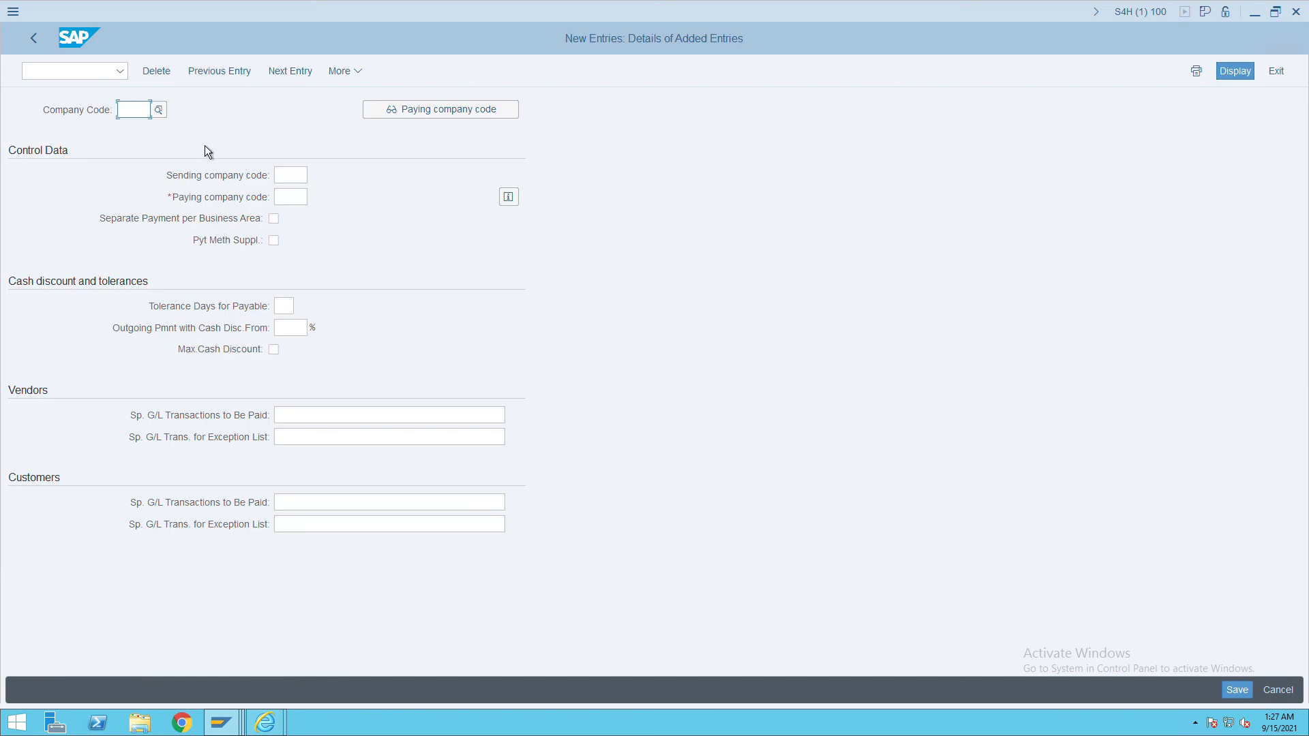
pyautogui.write('itc')
pyautogui.press('Return')
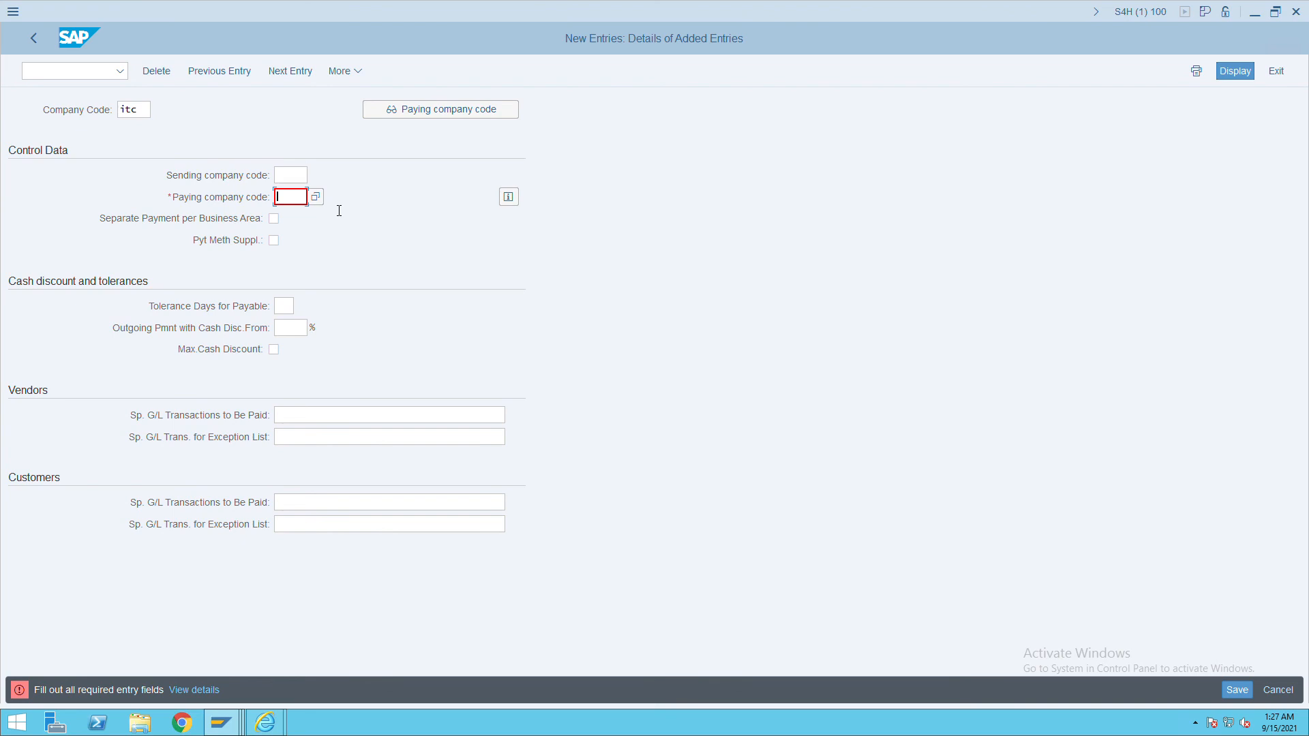
pyautogui.write('itc')
pyautogui.press('Return')
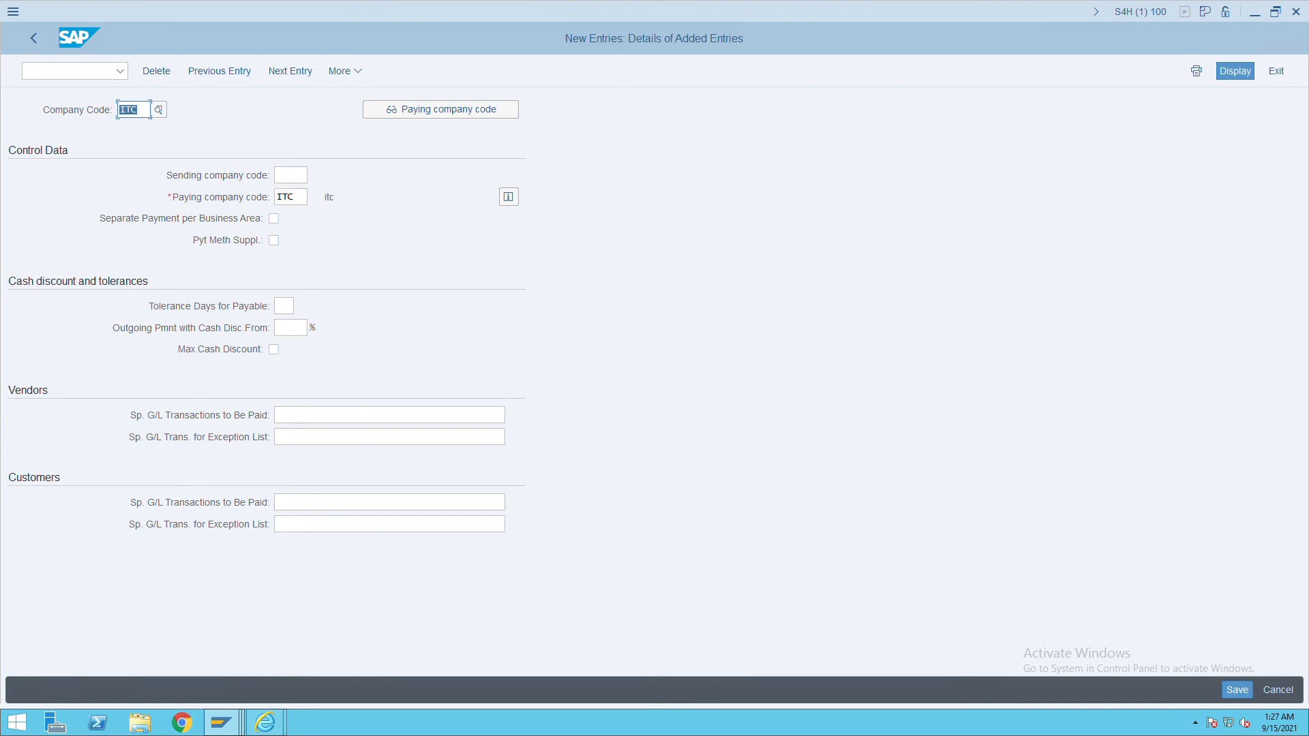
pyautogui.click(1238, 690)
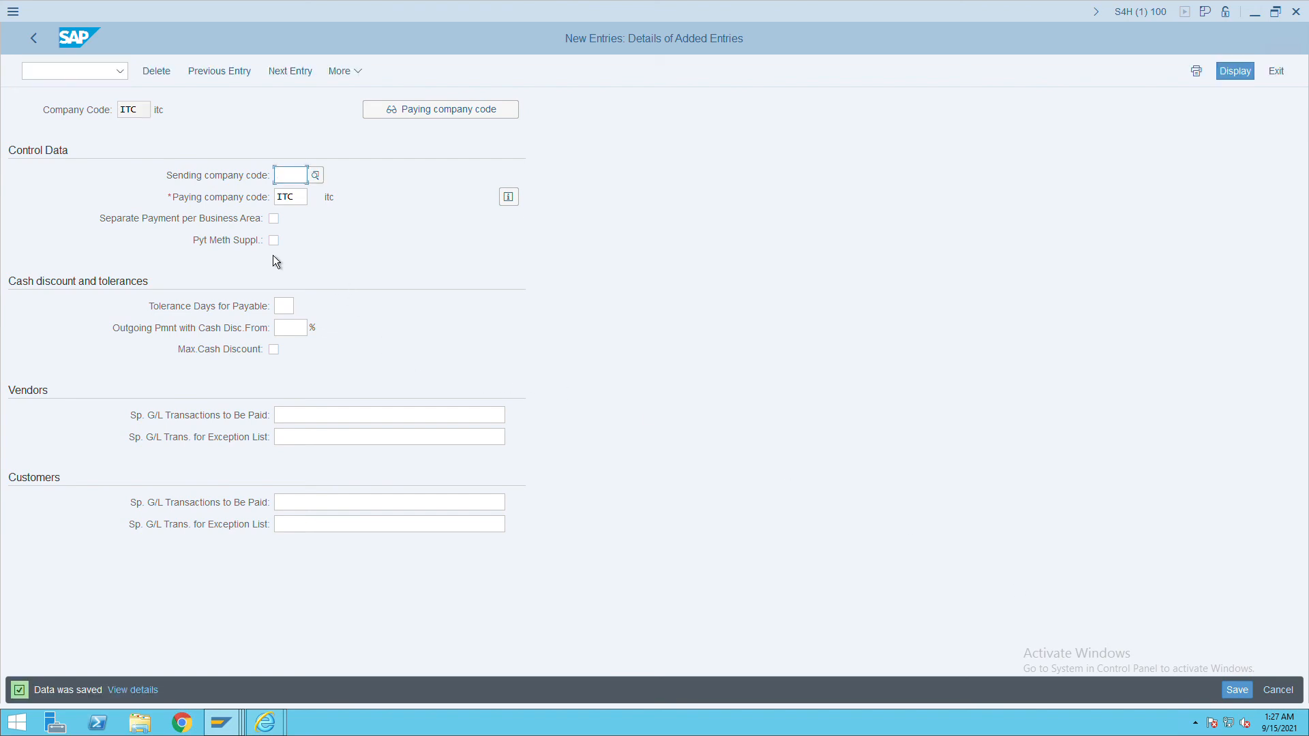
# Return to the payment program menu and open Paying company codes.
pyautogui.click(33, 38)
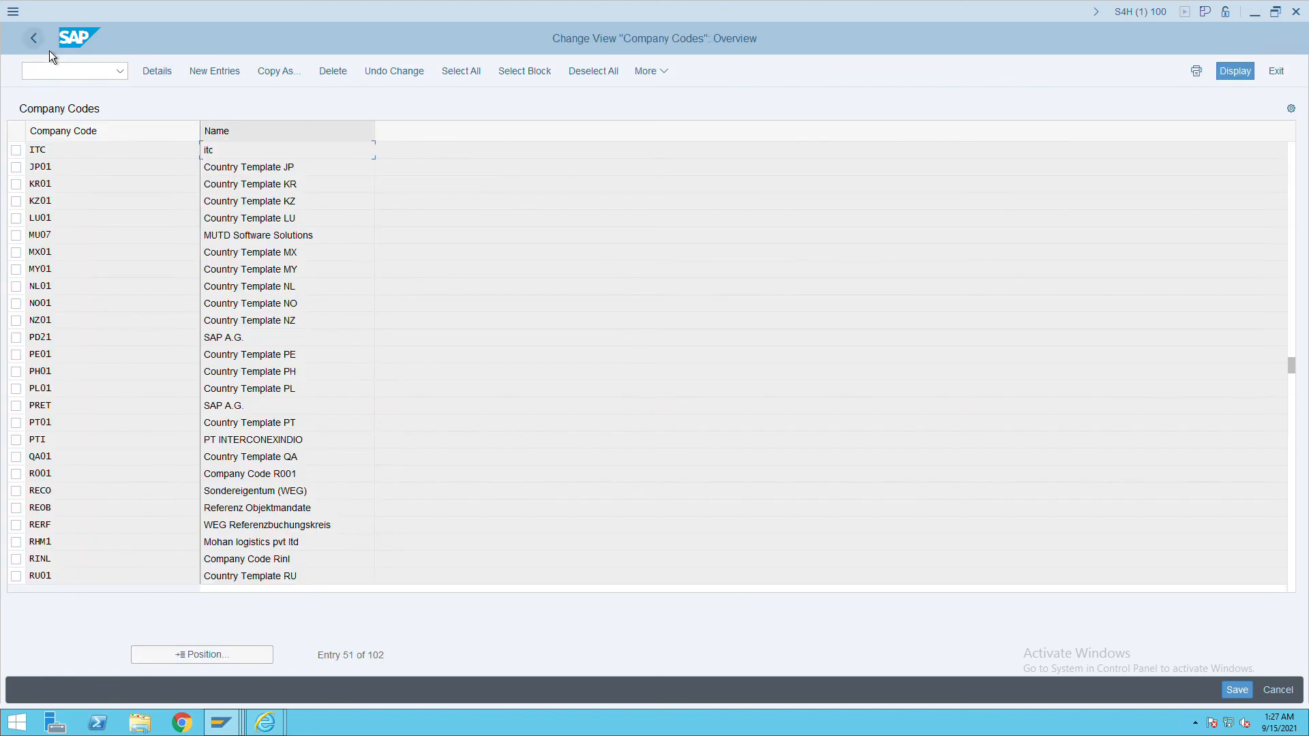
pyautogui.click(34, 37)
pyautogui.click(113, 161)
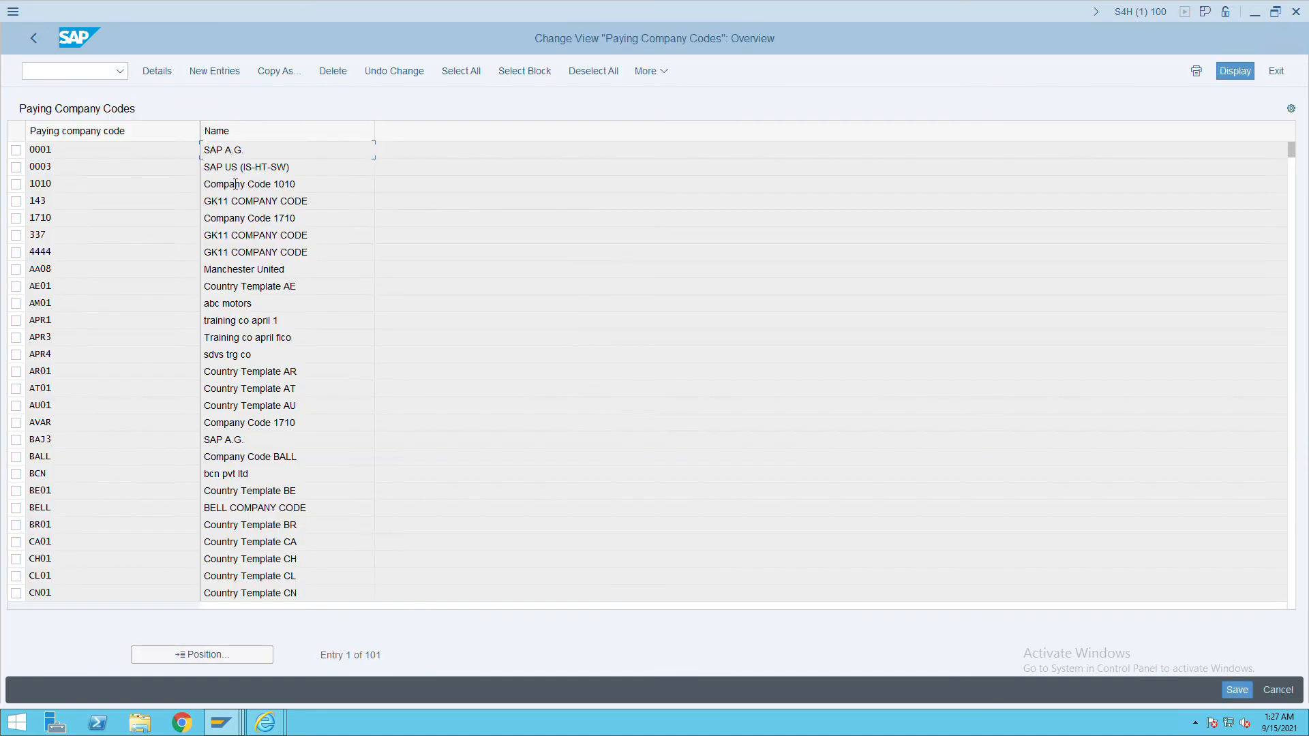
# Create and save a new paying company code entry for ITC.
pyautogui.click(216, 80)
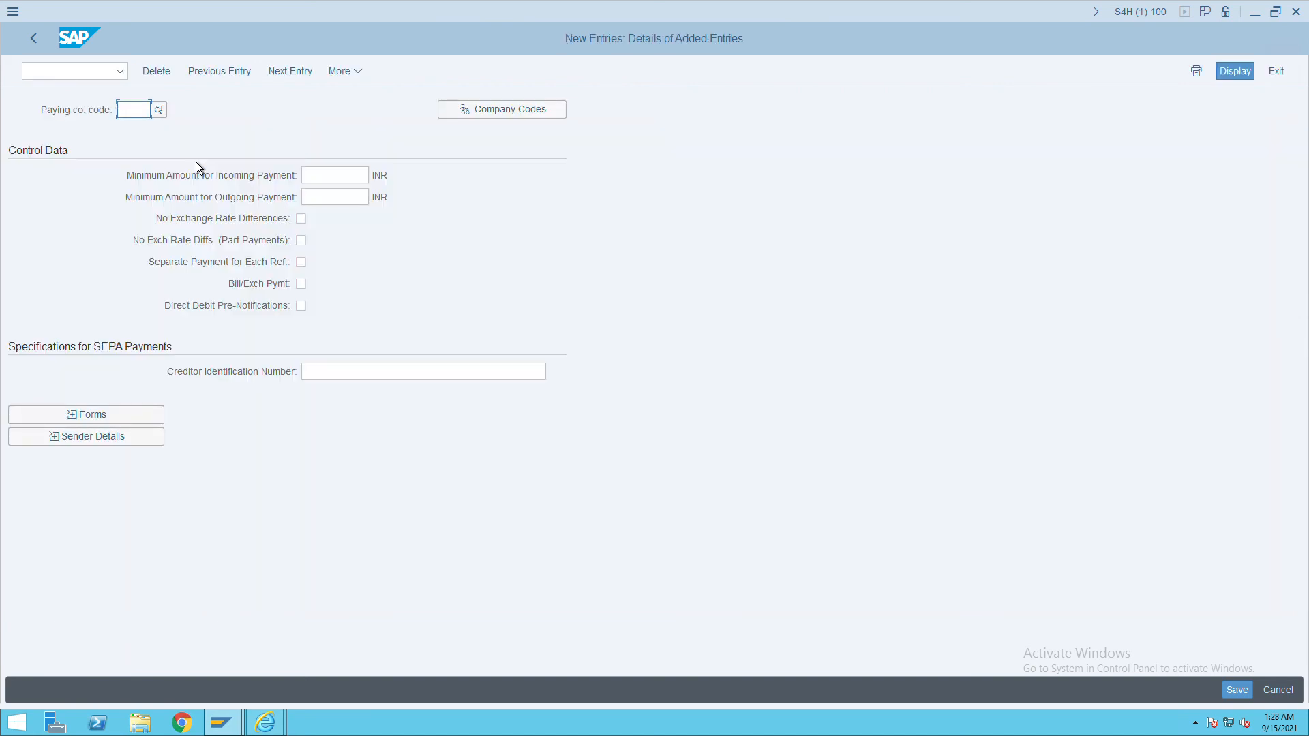
pyautogui.write('itc')
pyautogui.press('Return')
pyautogui.click(1236, 693)
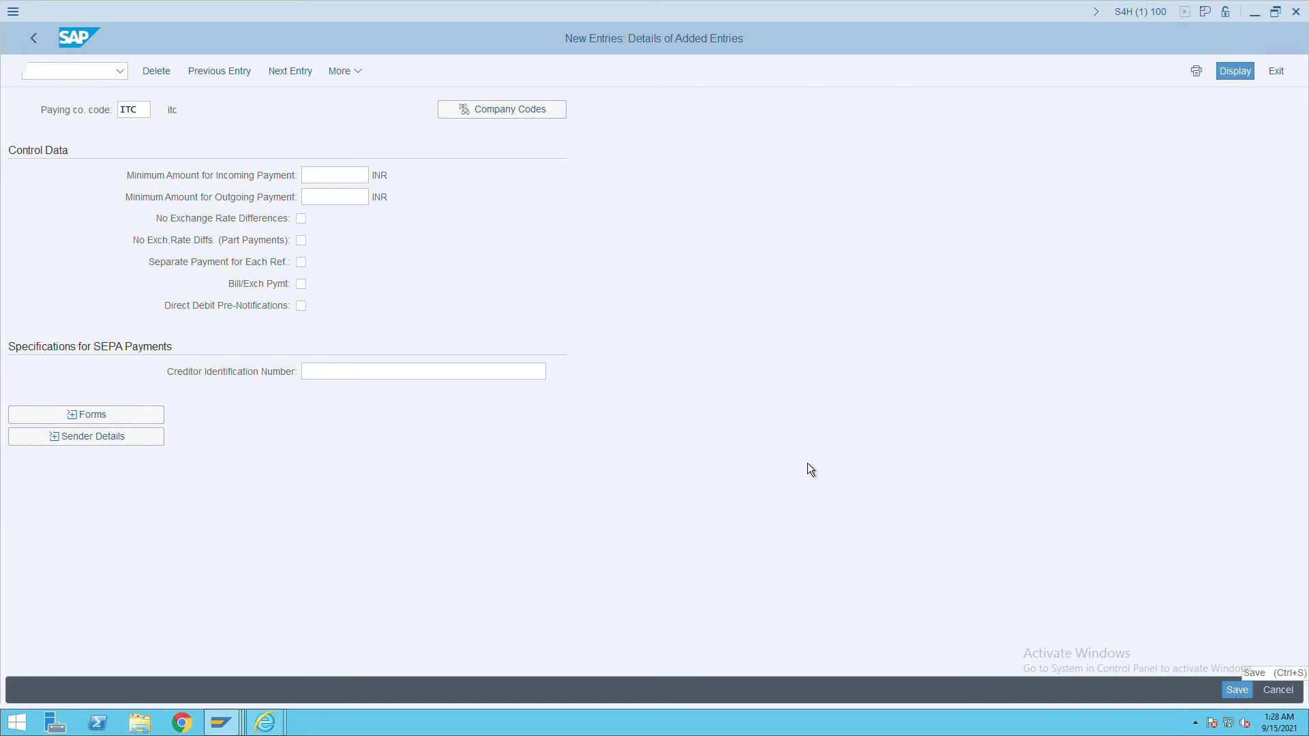
# Review India's Cheque payment method under Pmnt methods in country, then return.
pyautogui.click(35, 43)
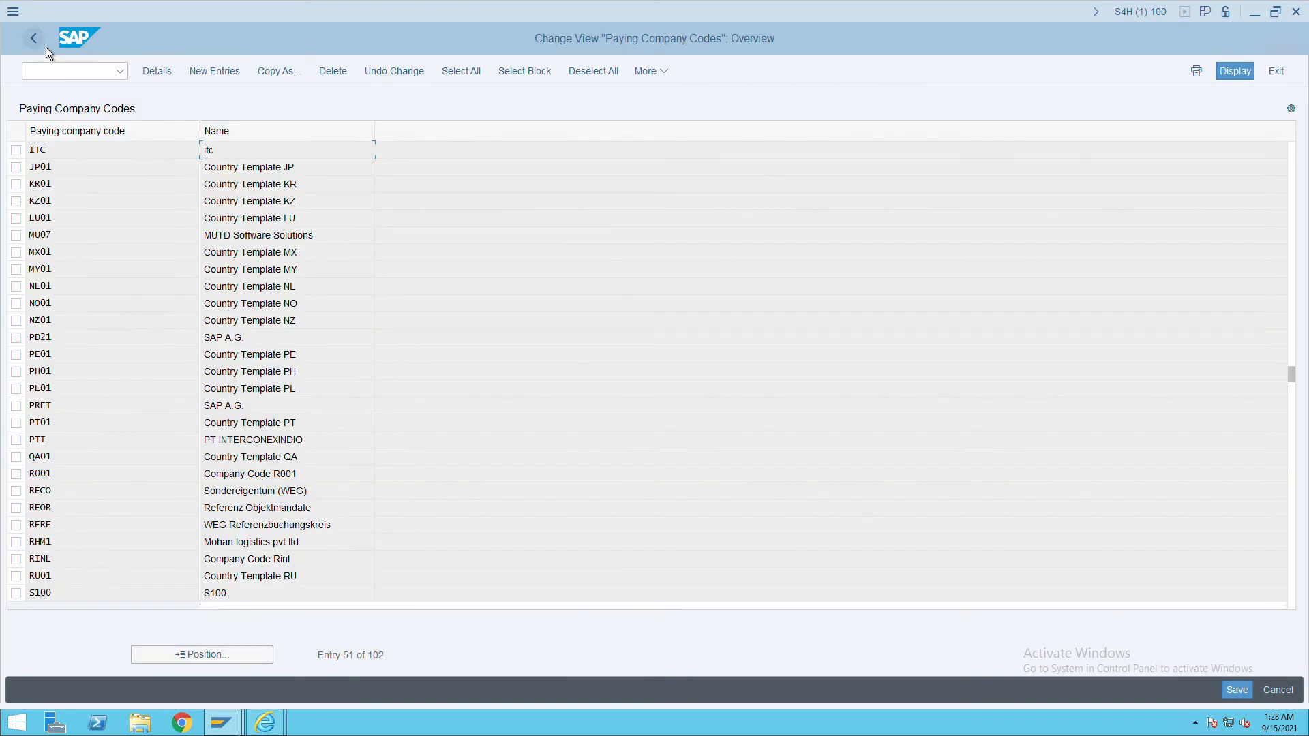
pyautogui.click(36, 41)
pyautogui.click(136, 225)
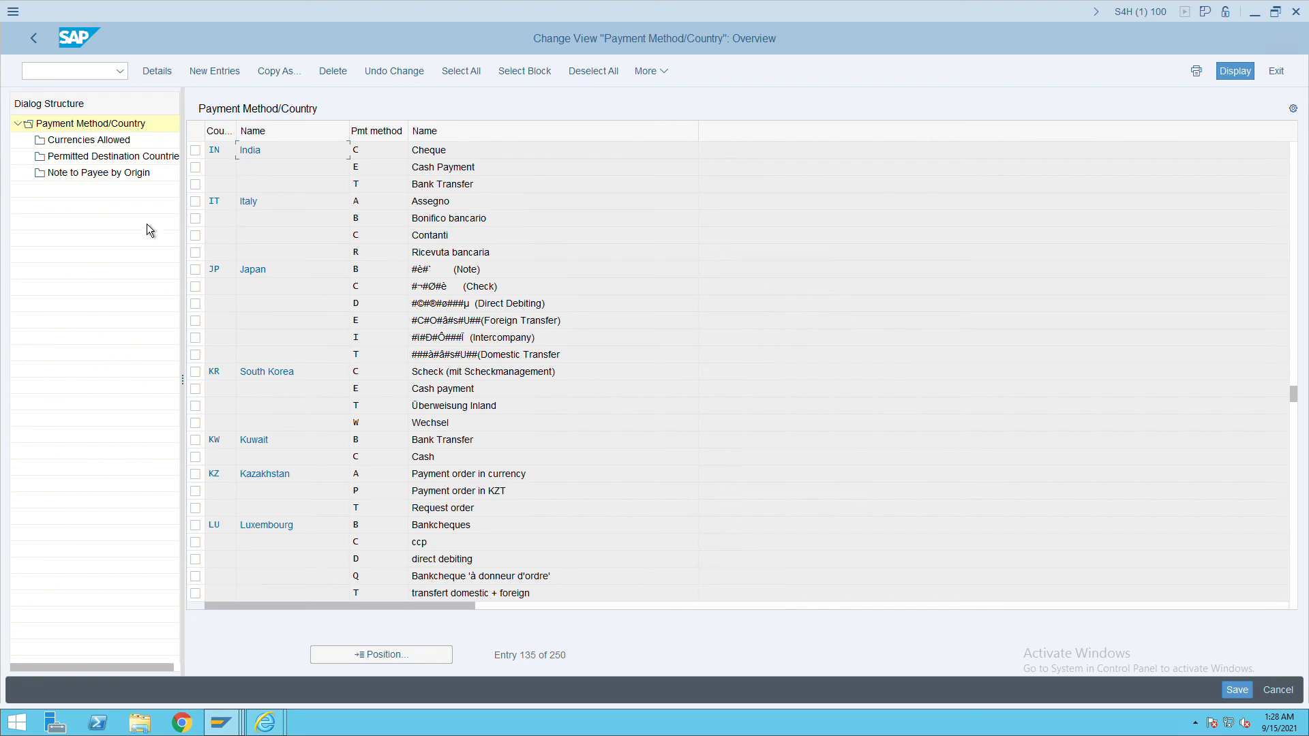
pyautogui.doubleClick(464, 157)
pyautogui.click(39, 48)
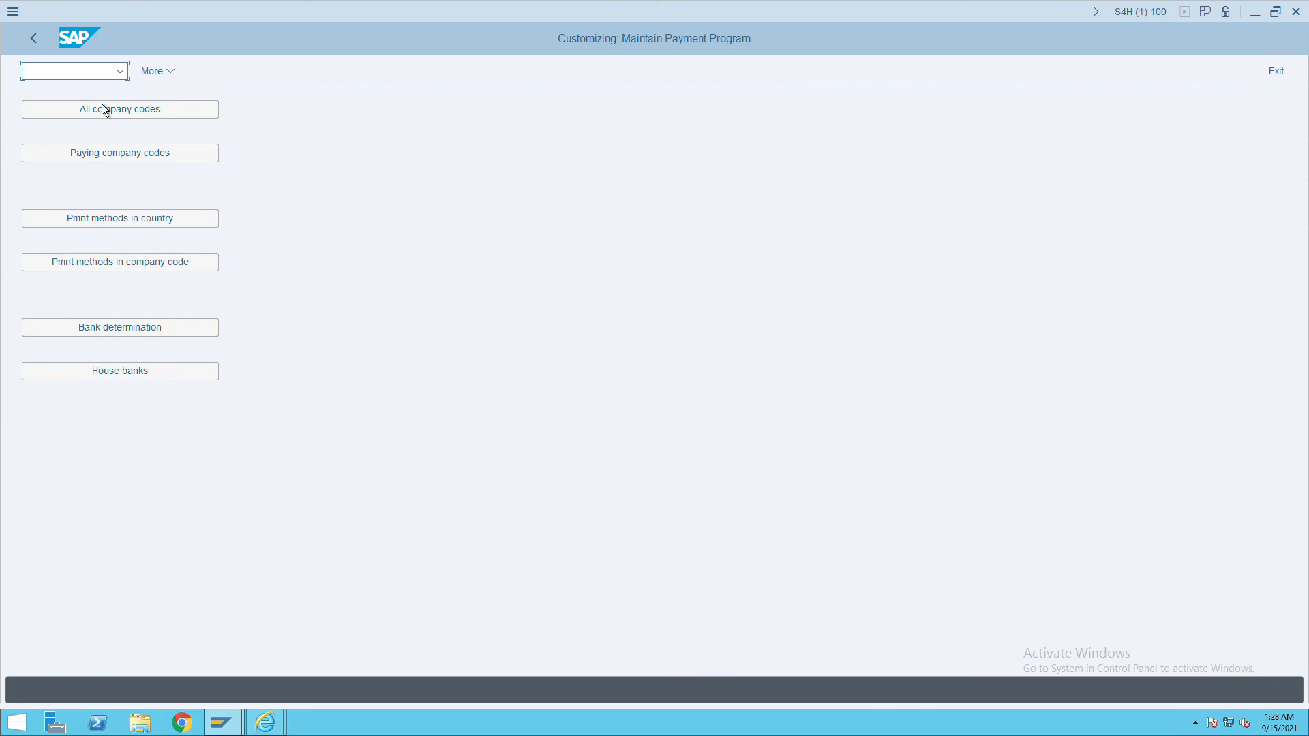
# Add payment method C (Cheque) for ITC with minimum 1 and maximum 999999999, and save.
pyautogui.click(169, 272)
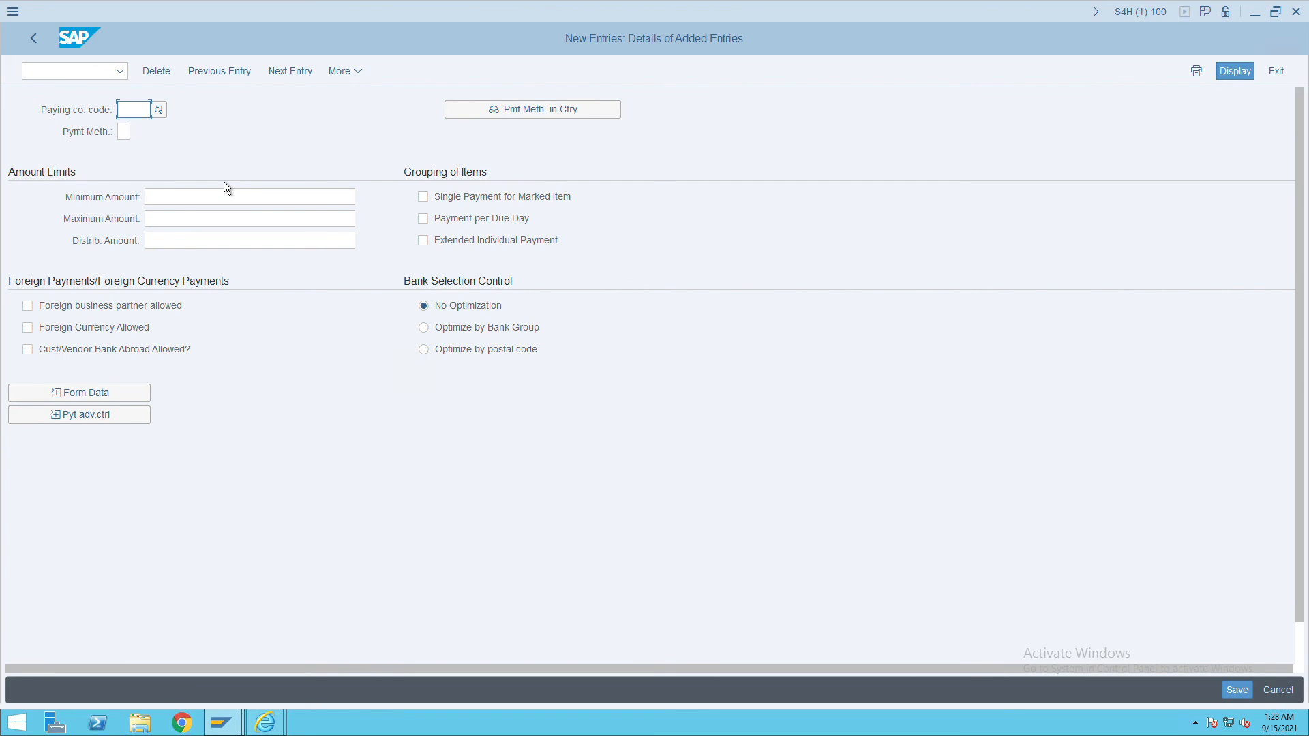
pyautogui.write('itc')
pyautogui.press('Tab')
pyautogui.write('c')
pyautogui.press('Return')
pyautogui.click(193, 198)
pyautogui.write('1')
pyautogui.click(183, 222)
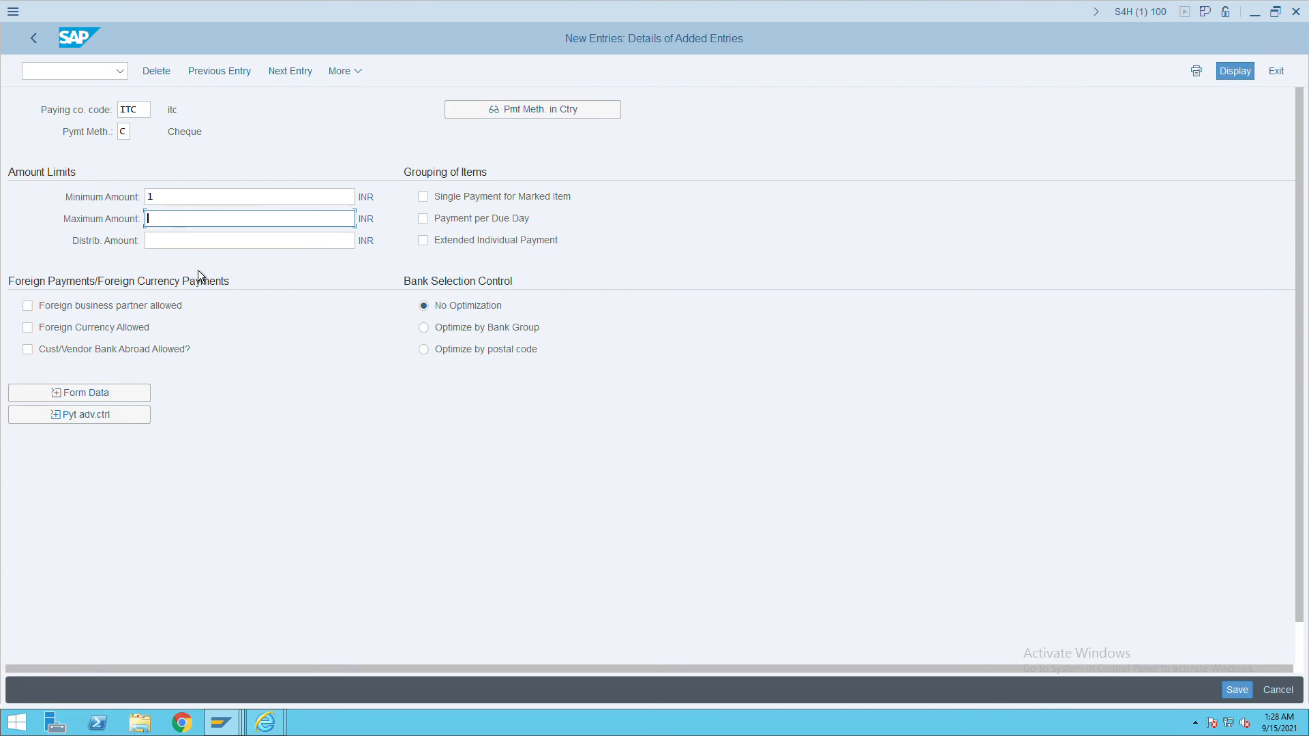
pyautogui.write('999999999')
pyautogui.click(1237, 690)
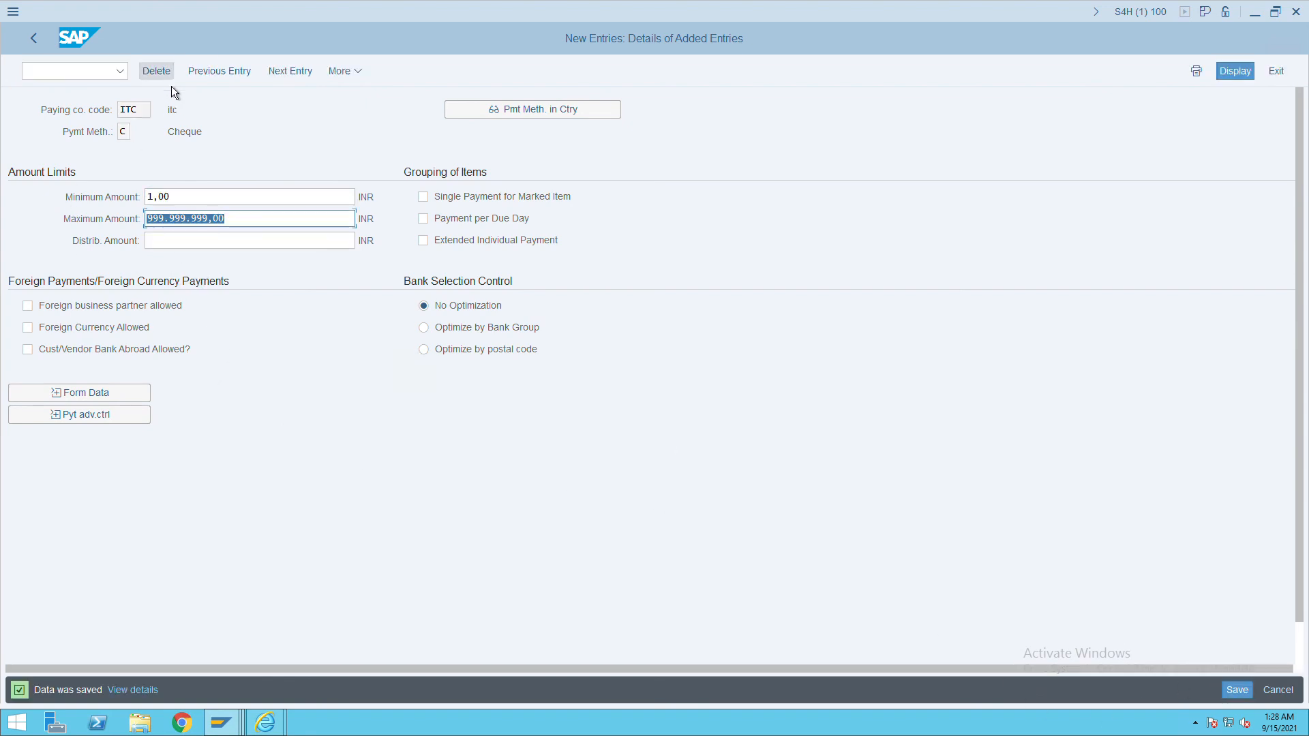
pyautogui.click(42, 47)
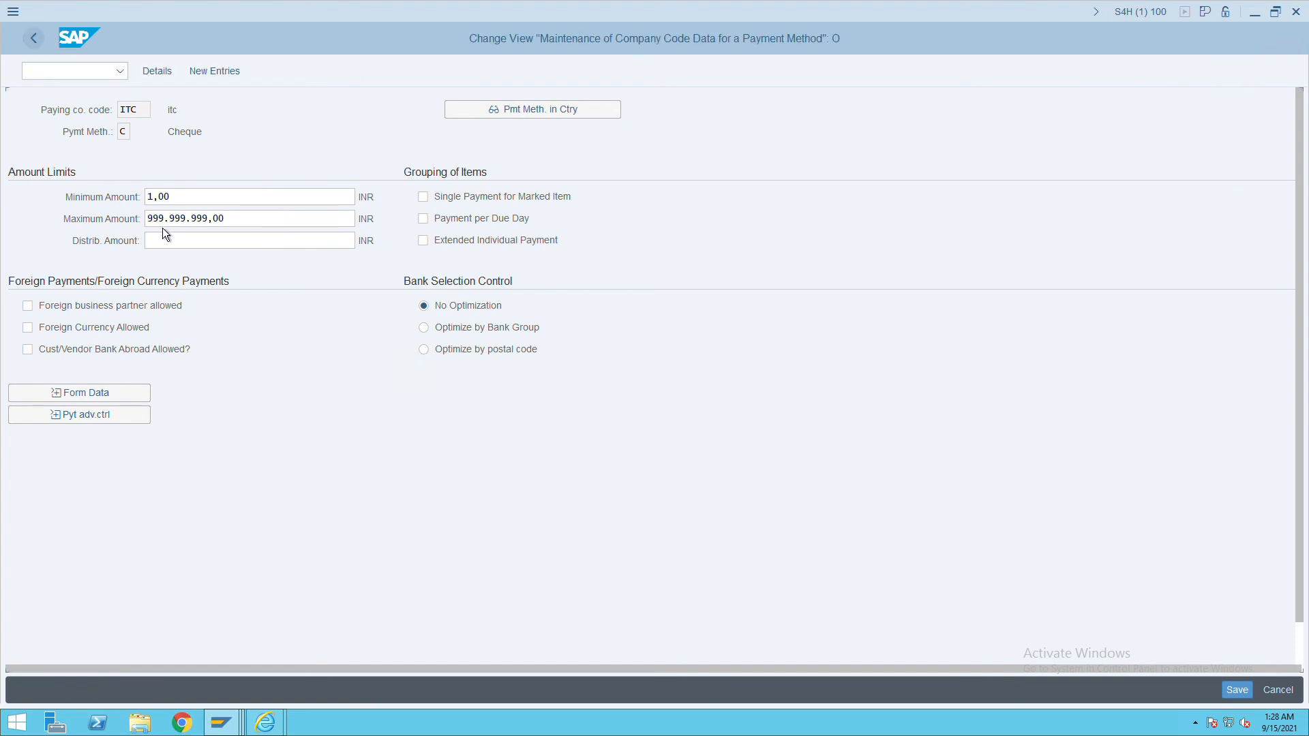
pyautogui.click(41, 46)
# Locate paying company code ITC, set both minimum incoming and outgoing amounts to 1, and save.
pyautogui.click(132, 161)
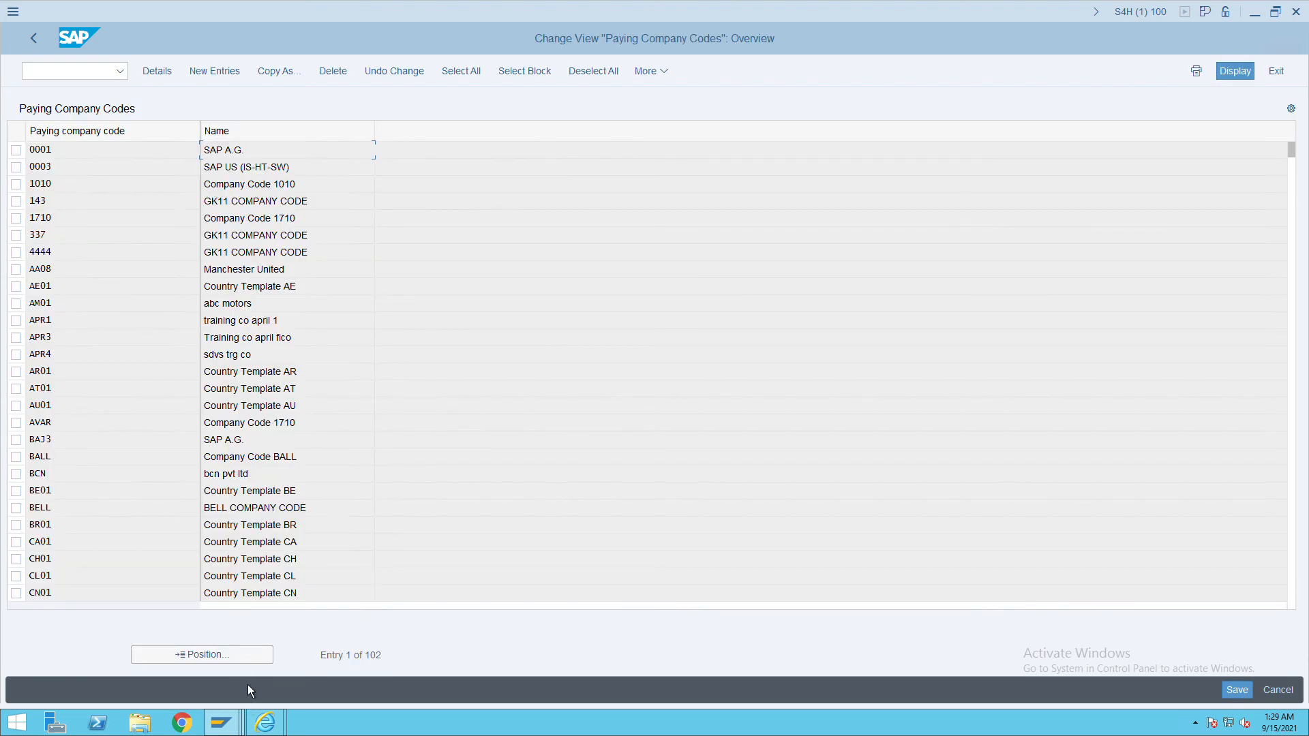
pyautogui.click(240, 656)
pyautogui.write('ITC')
pyautogui.press('Return')
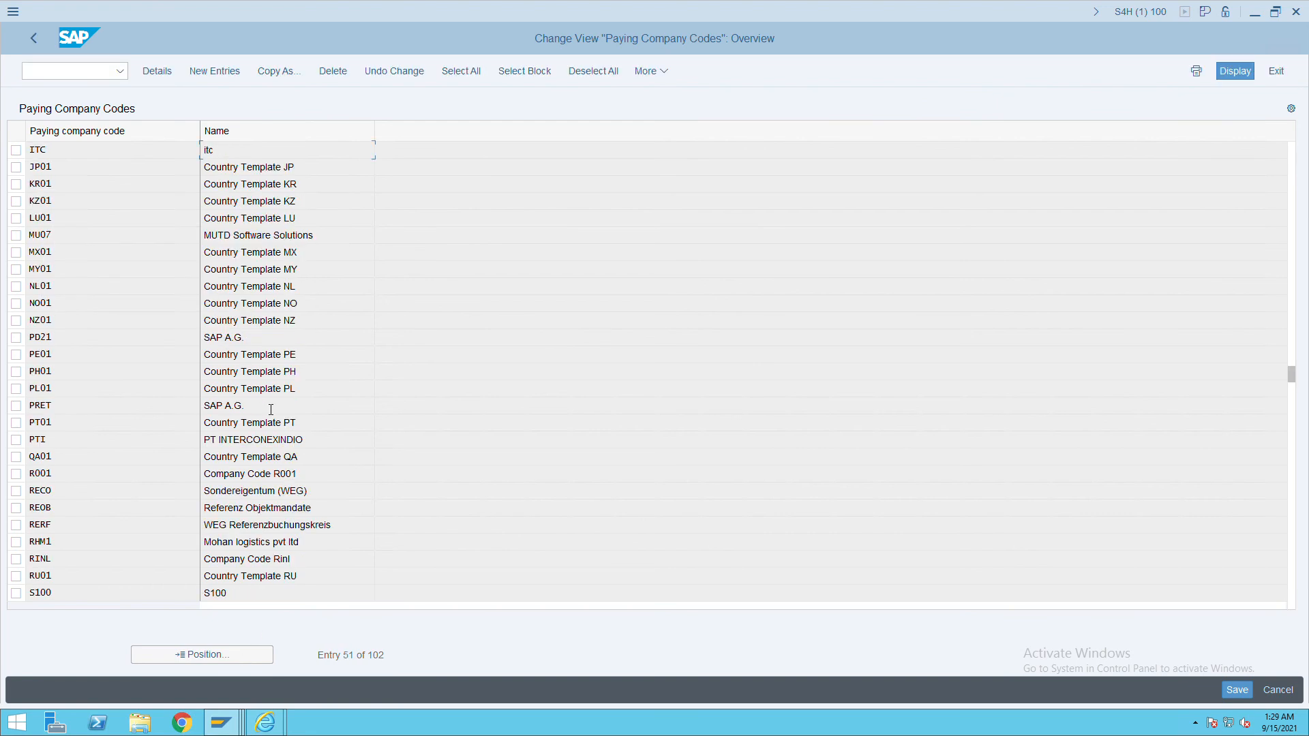
pyautogui.doubleClick(255, 152)
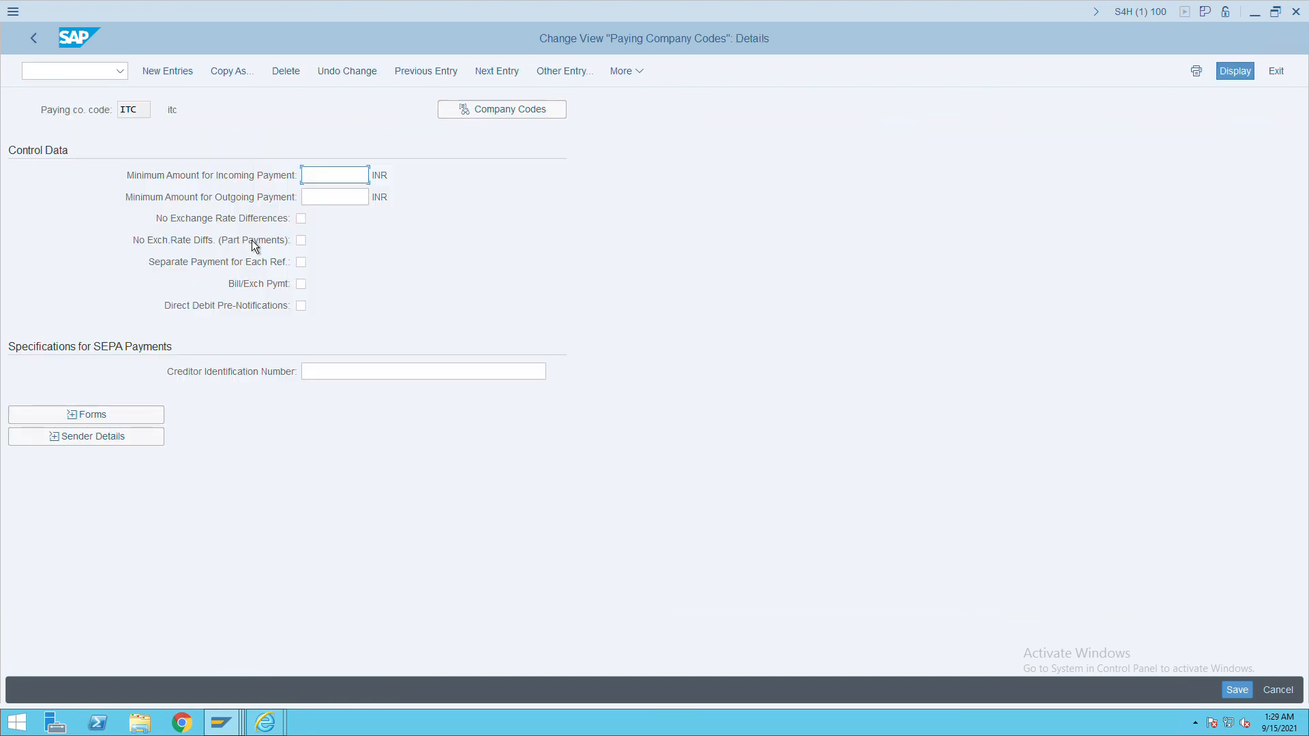
pyautogui.write('1')
pyautogui.click(339, 198)
pyautogui.write('1')
pyautogui.click(1237, 690)
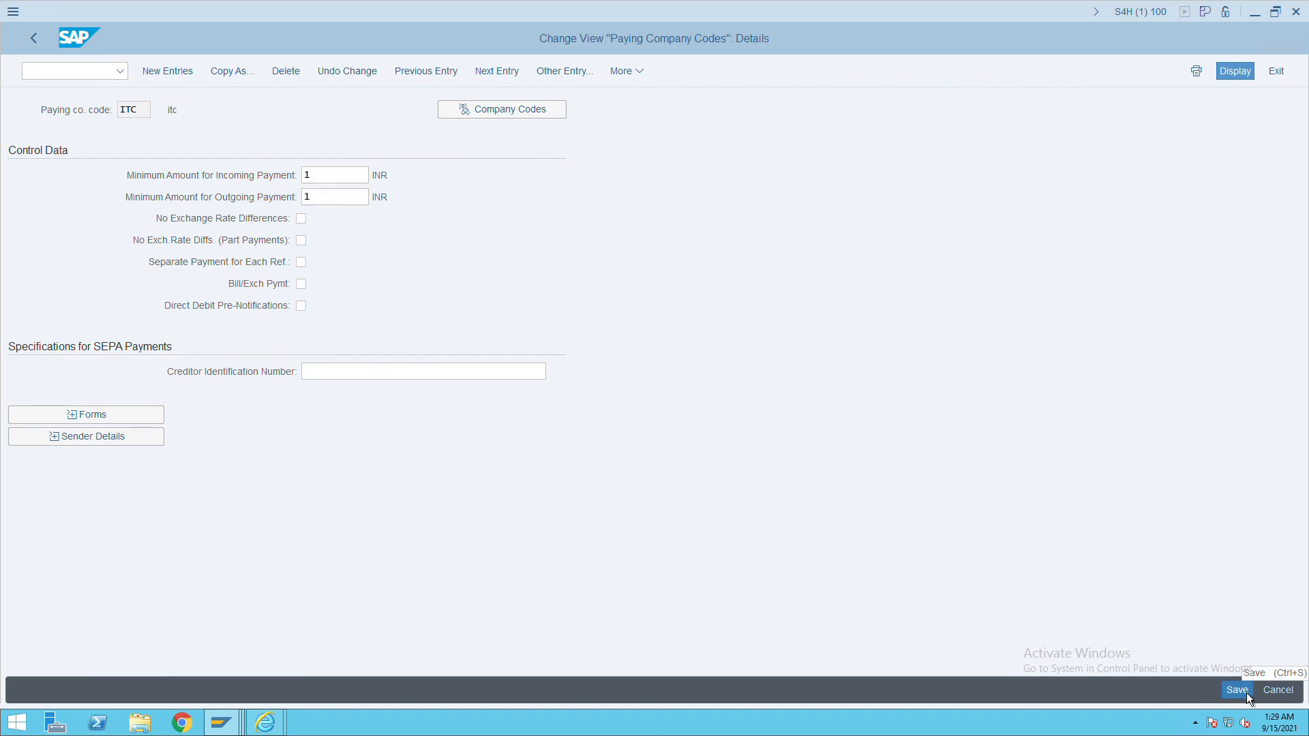
pyautogui.click(42, 48)
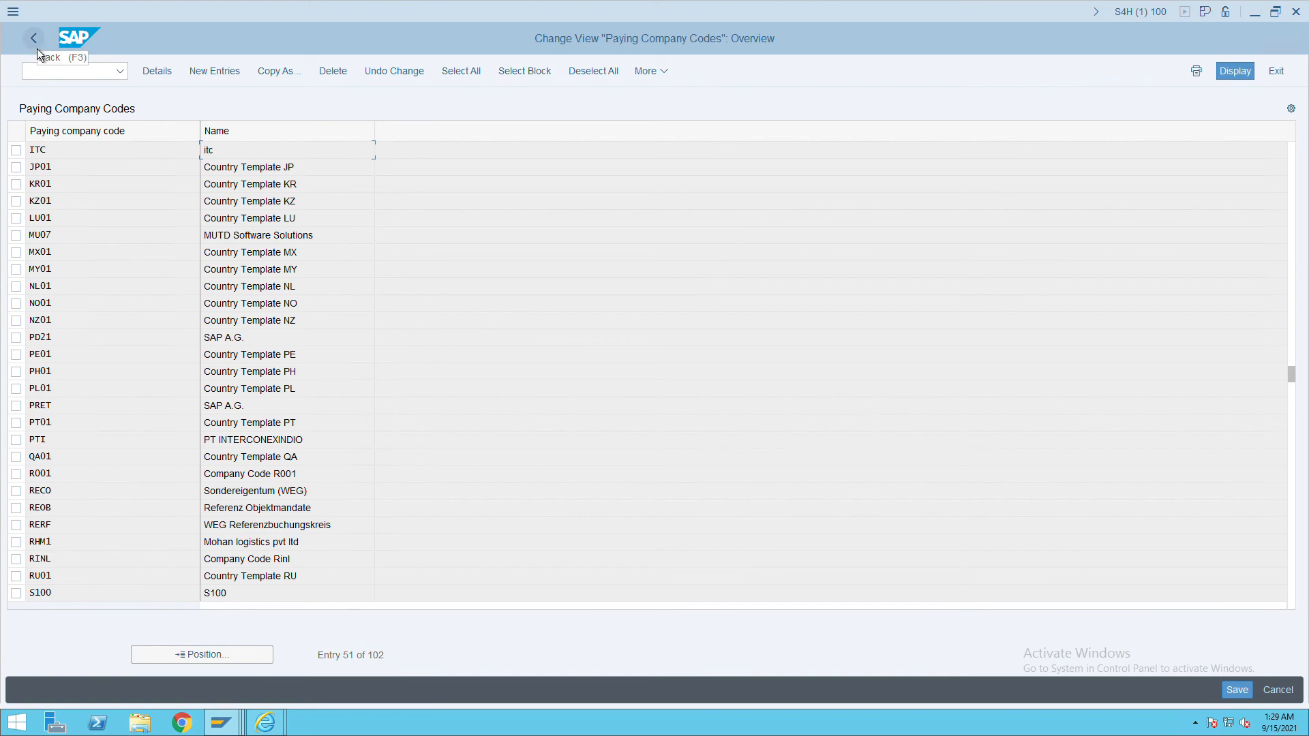
pyautogui.click(38, 50)
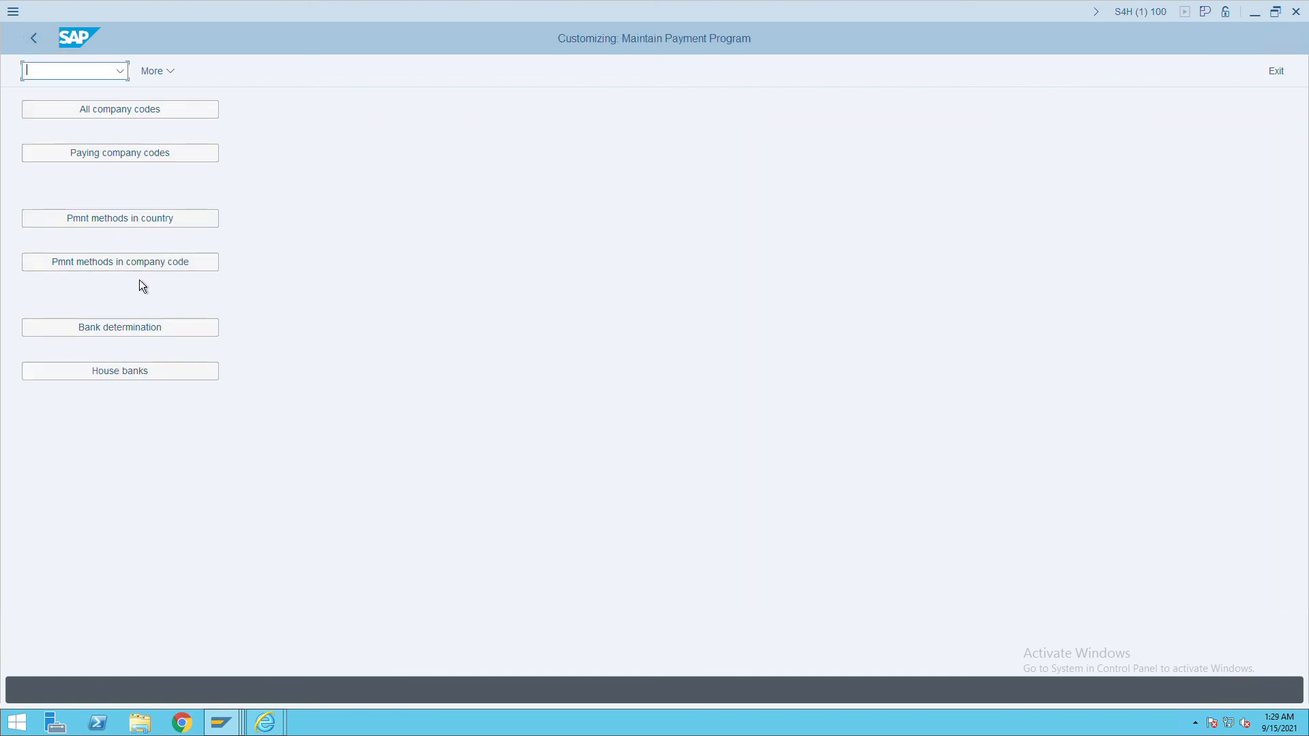
# Open bank determination, jump to company code ITC and open its Ranking Order.
pyautogui.click(137, 333)
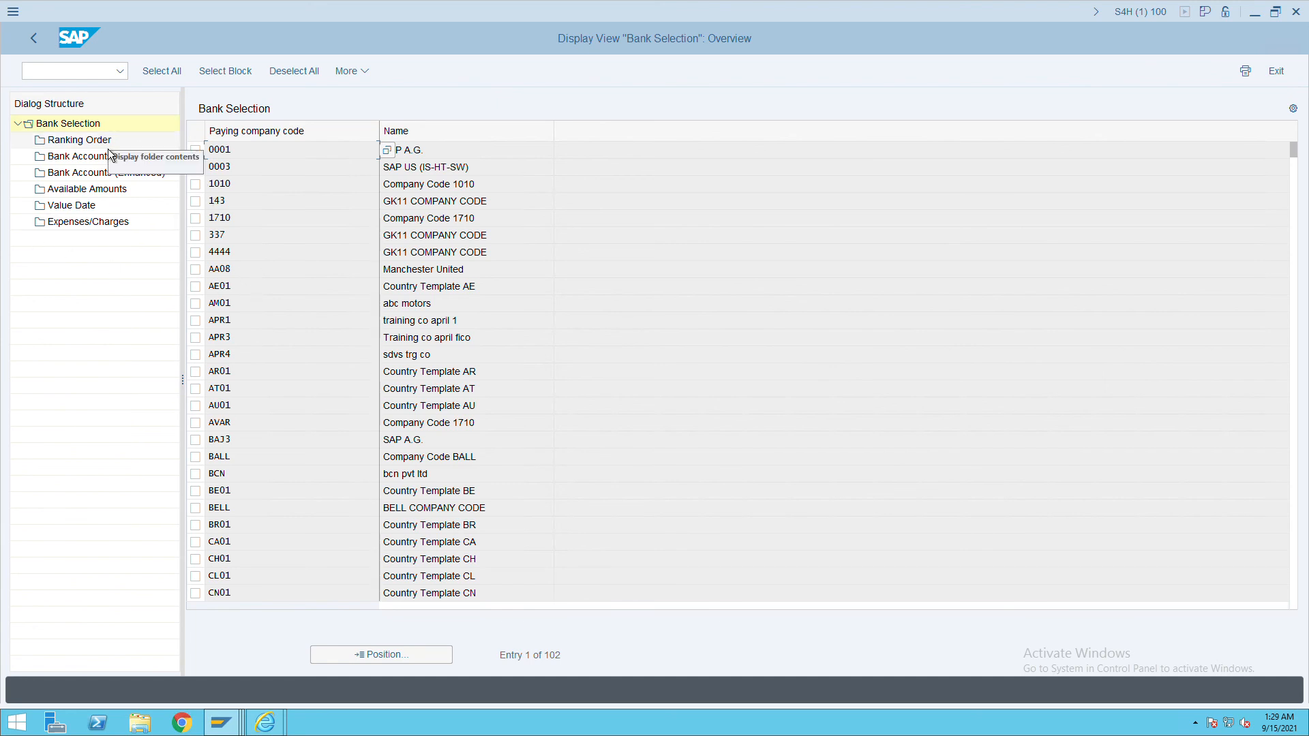
pyautogui.click(419, 656)
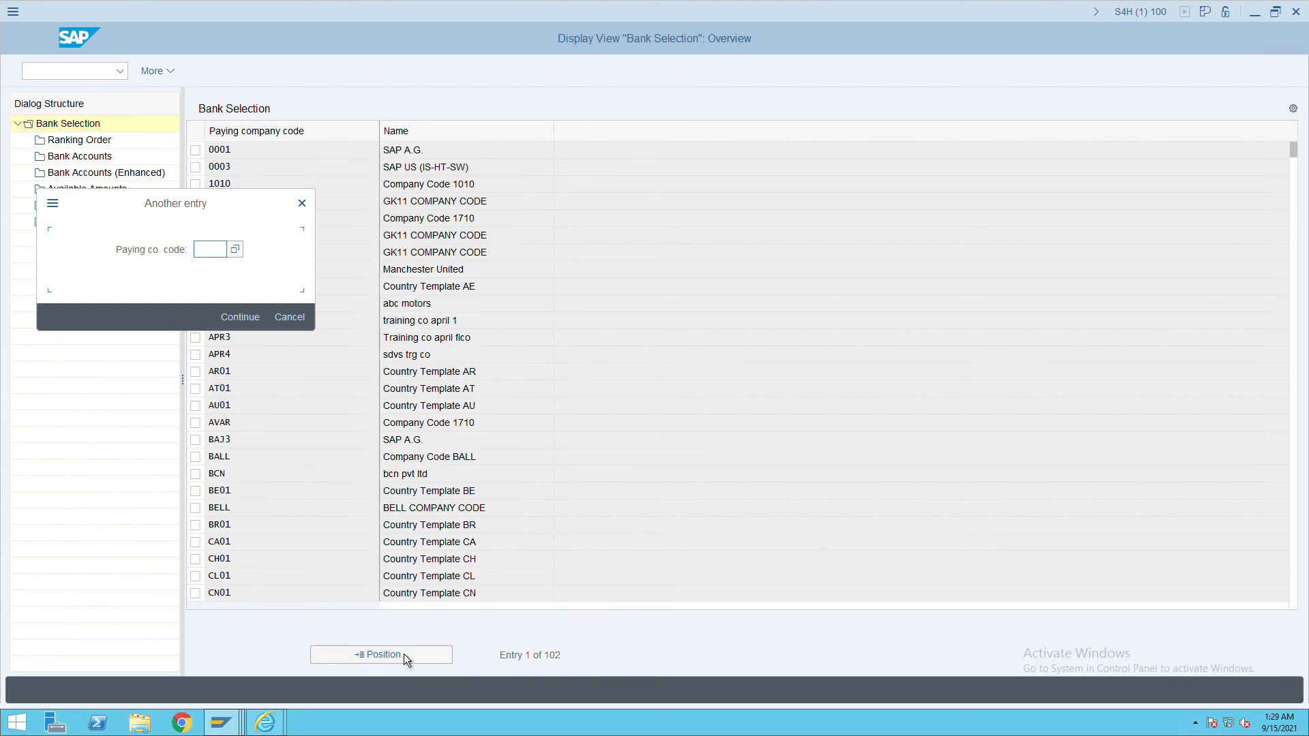
pyautogui.write('ITC')
pyautogui.press('Return')
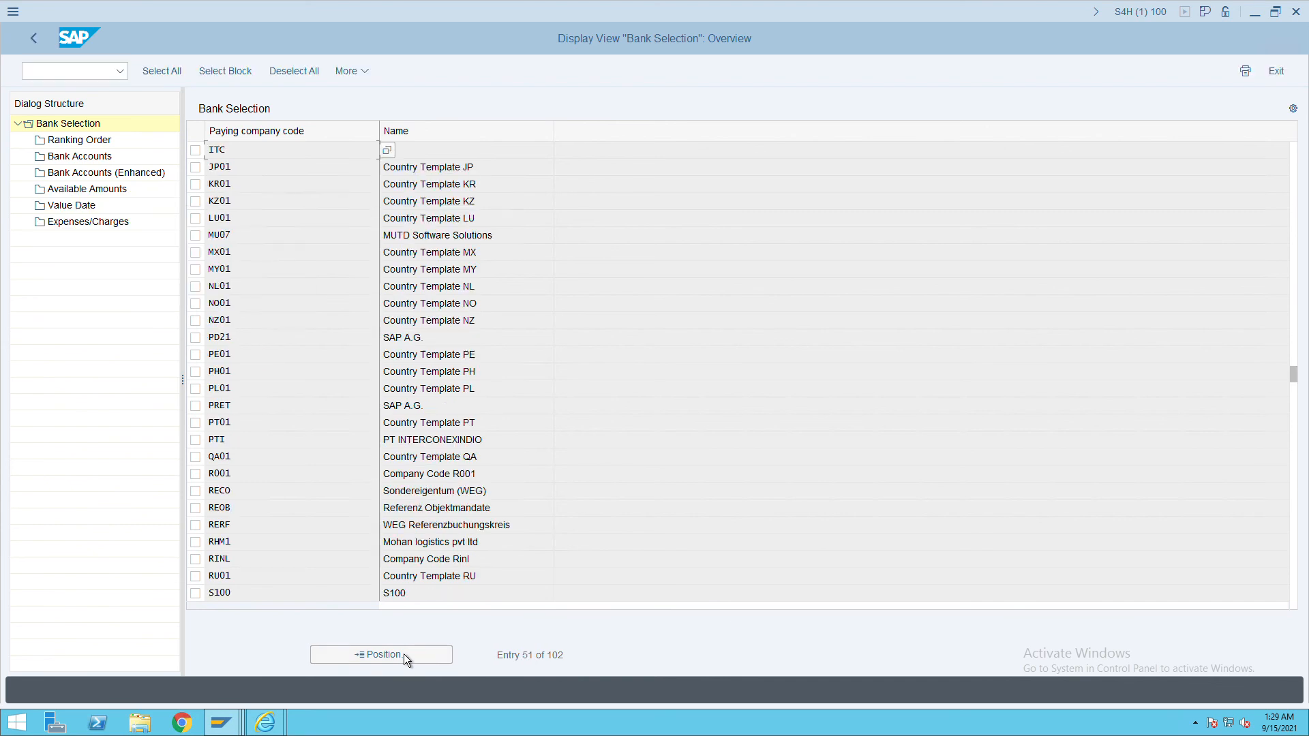
pyautogui.click(195, 150)
pyautogui.doubleClick(81, 141)
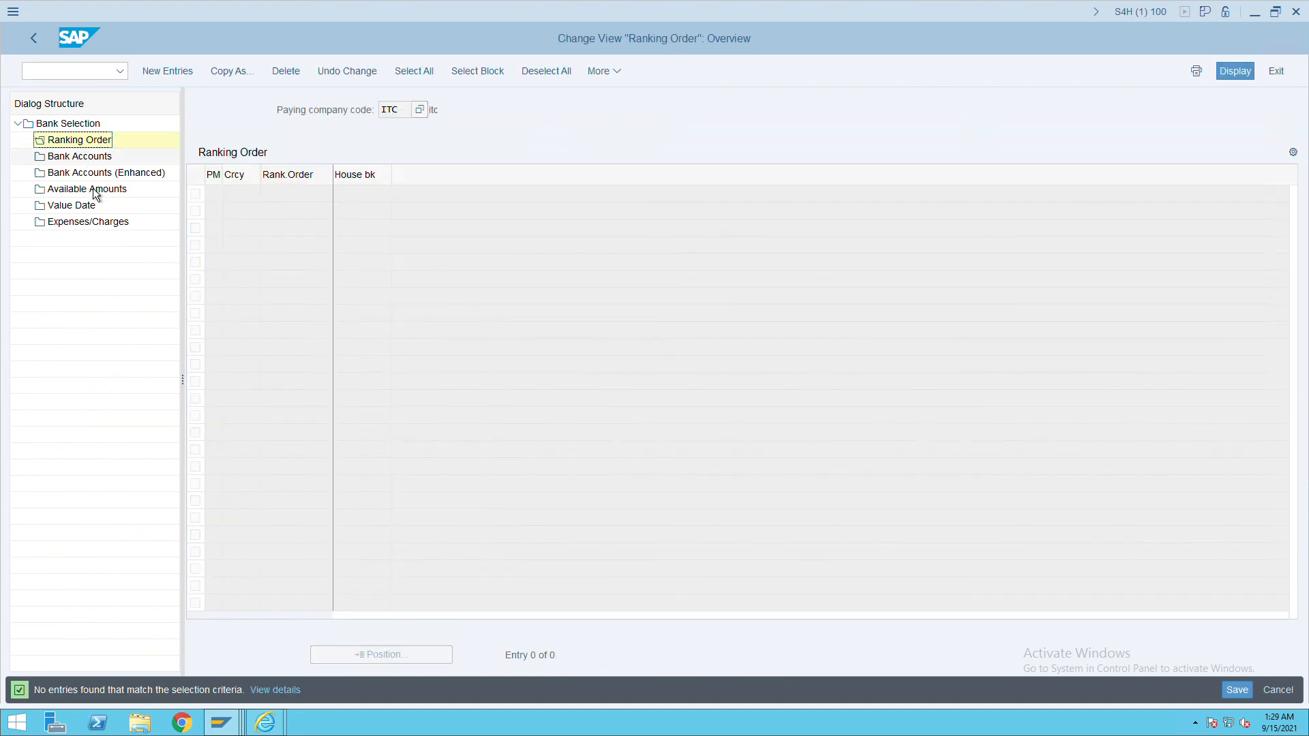
# Add and save a ranking order entry: payment method C, rank 1, house bank ICICI.
pyautogui.click(173, 74)
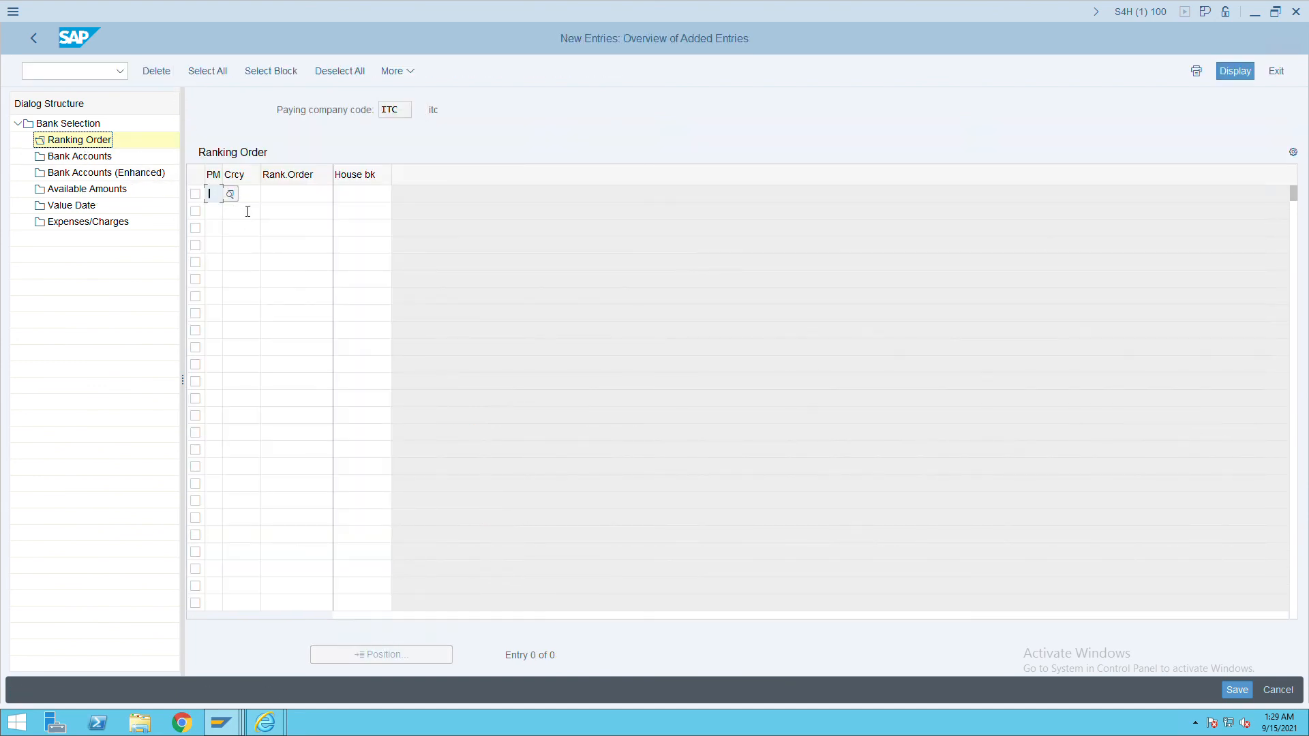
pyautogui.write('C')
pyautogui.press('Tab')
pyautogui.press('Tab')
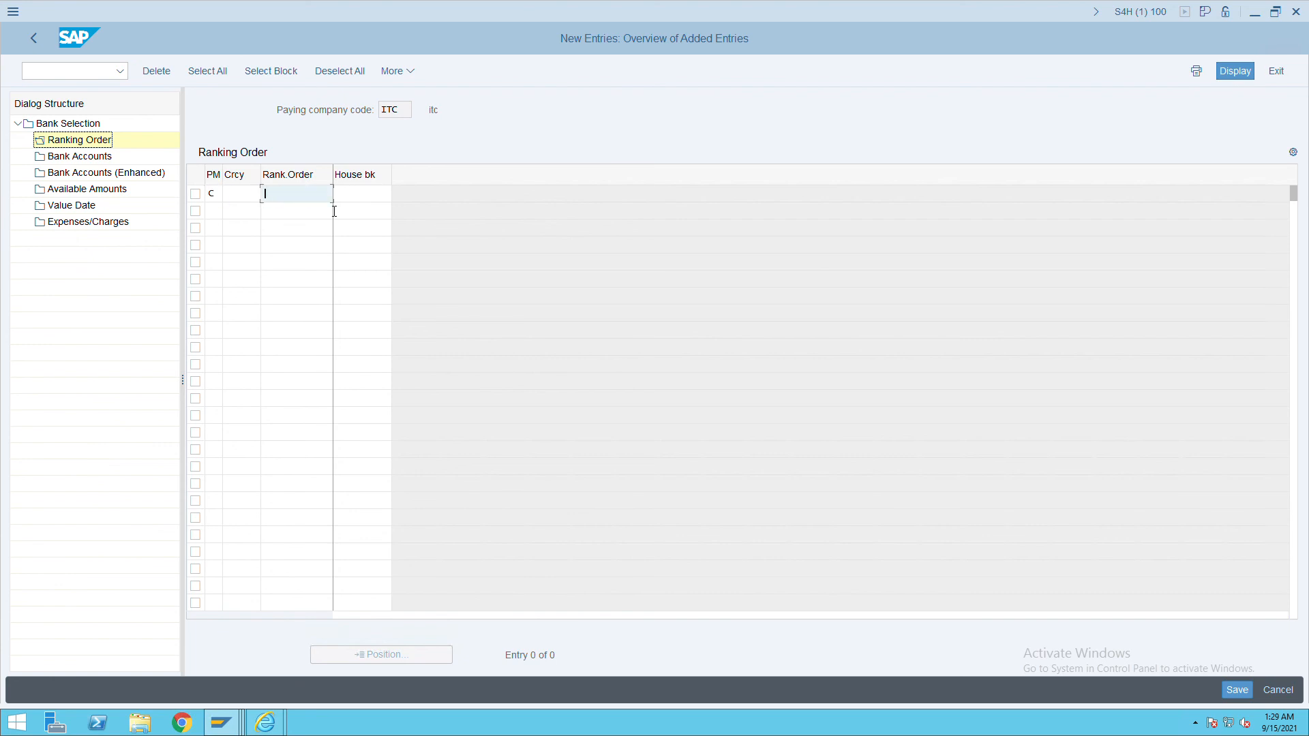
pyautogui.write('1')
pyautogui.press('Tab')
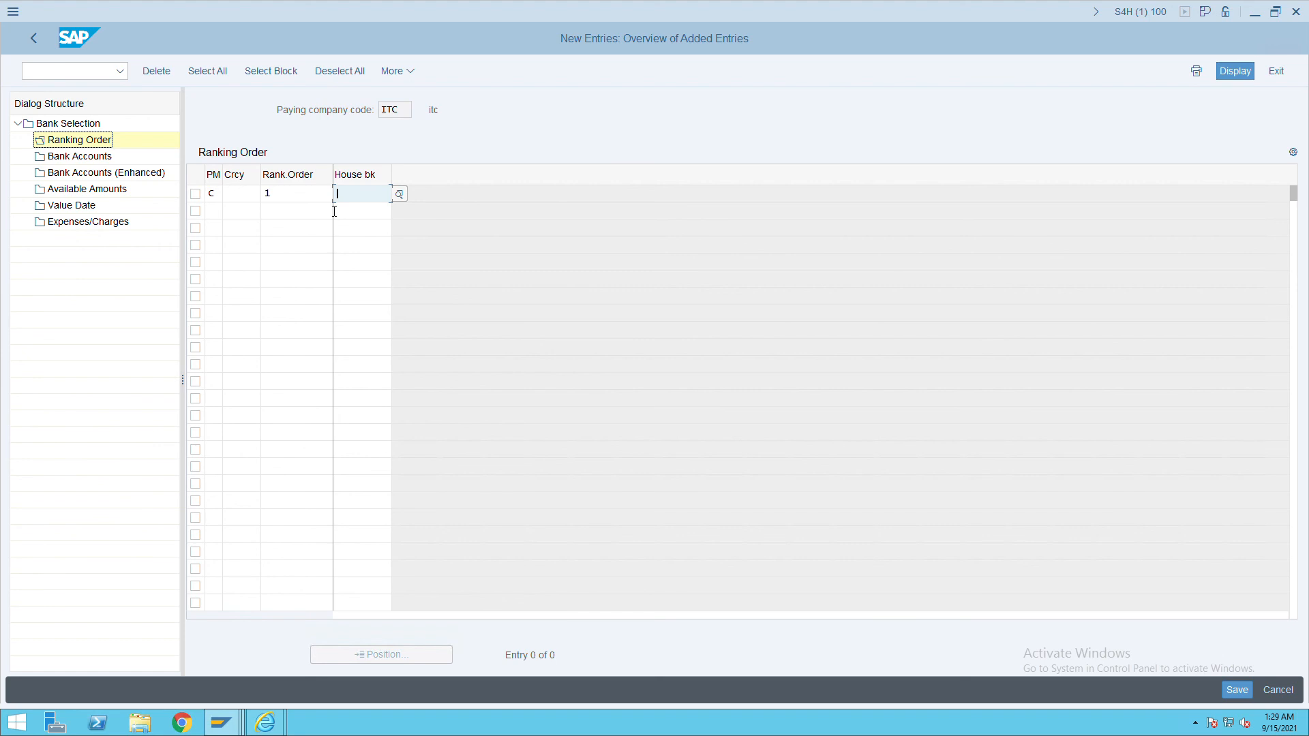
pyautogui.write('ic')
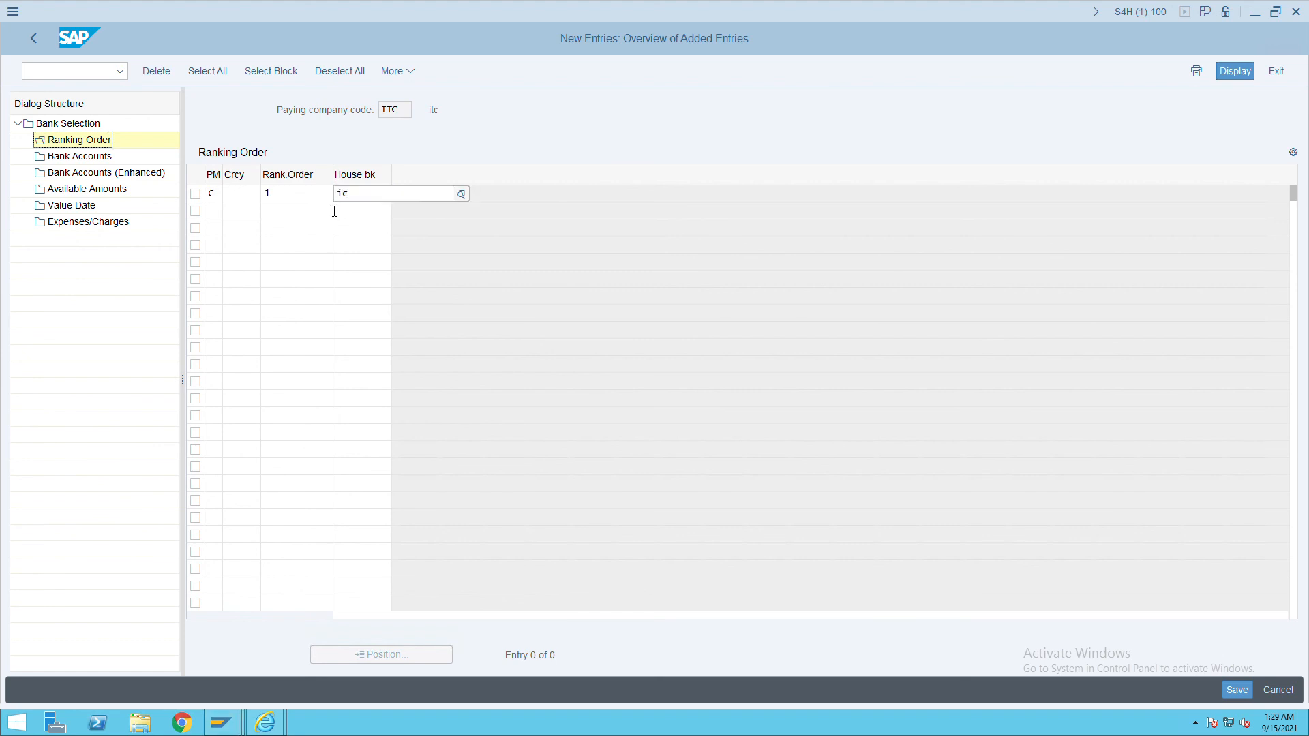
pyautogui.write('i')
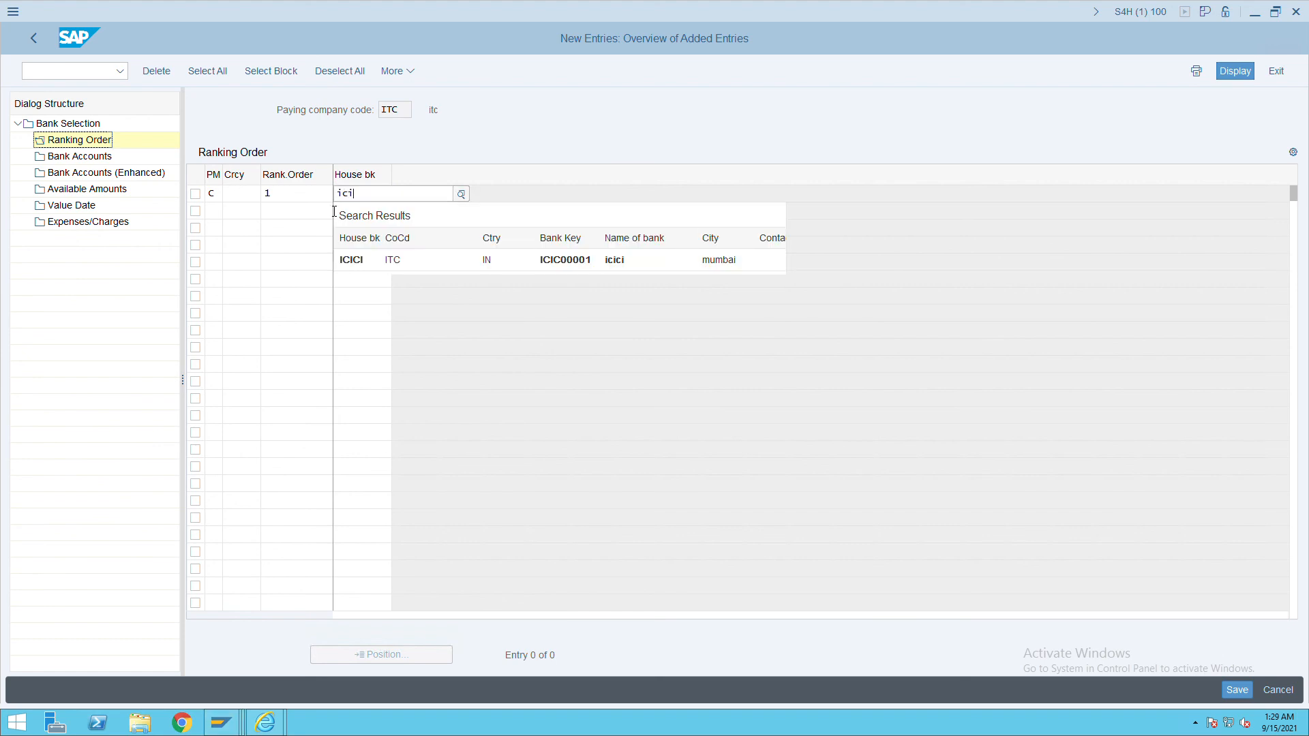
pyautogui.click(388, 264)
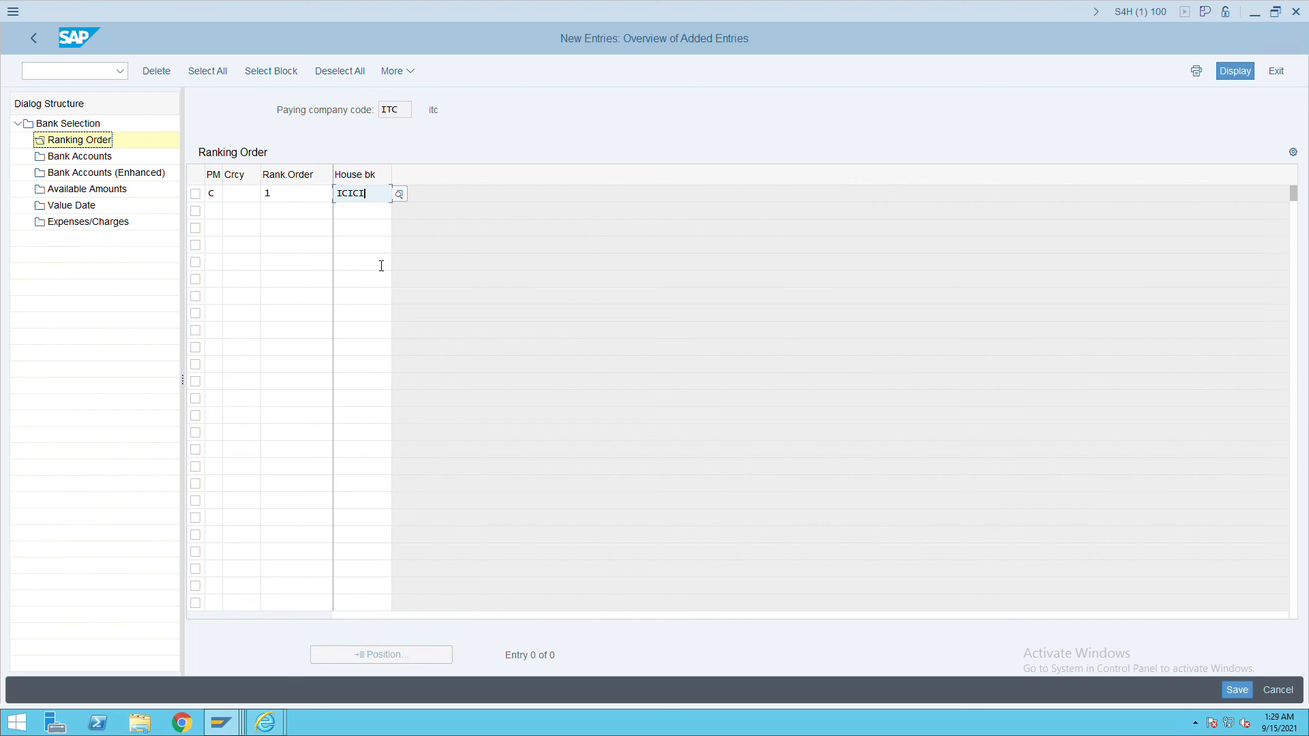
pyautogui.click(1237, 690)
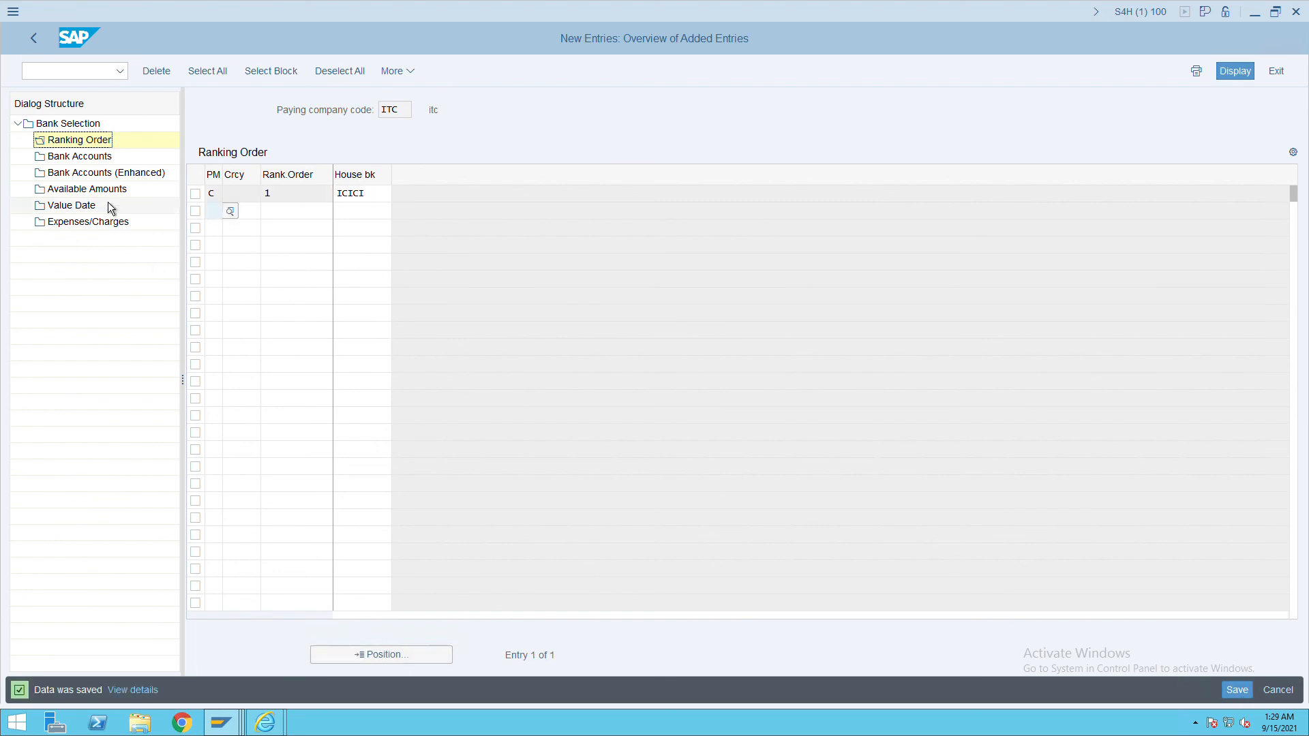
pyautogui.click(80, 156)
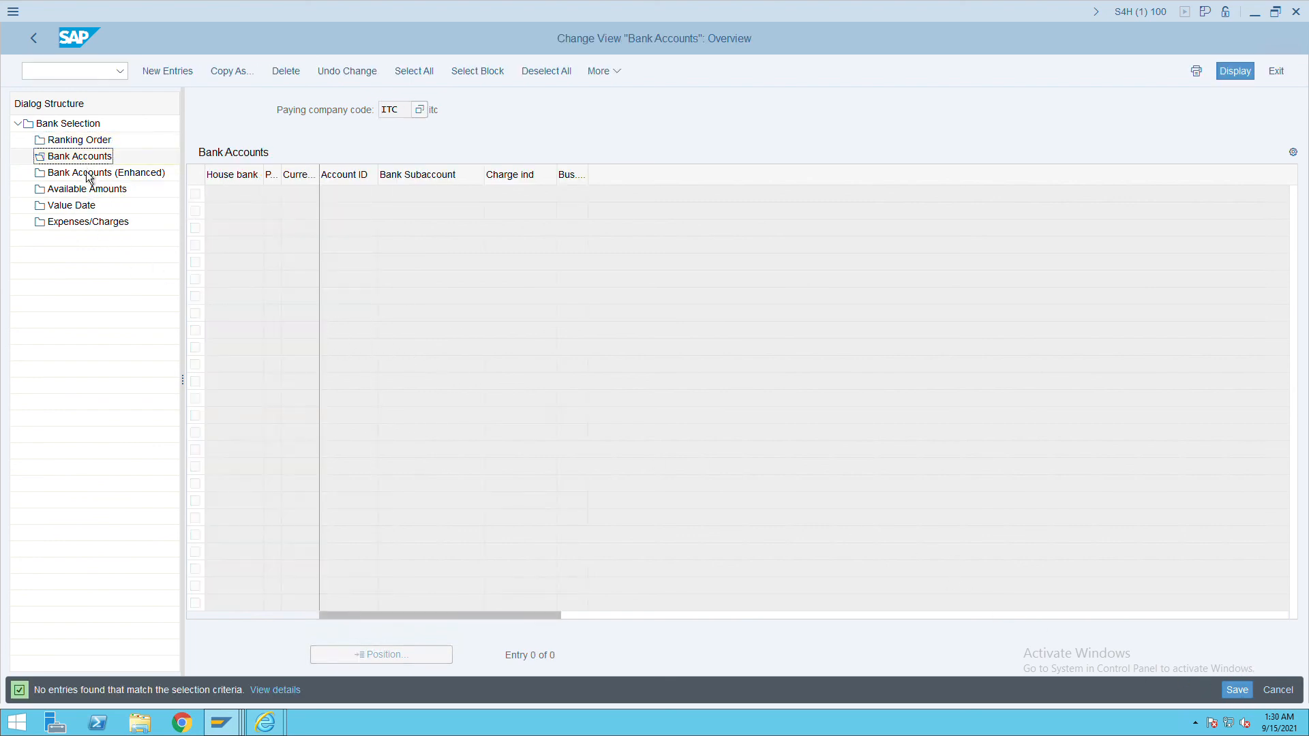
# Start a new Bank Accounts (Enhanced) entry with house bank ICICI.
pyautogui.click(182, 84)
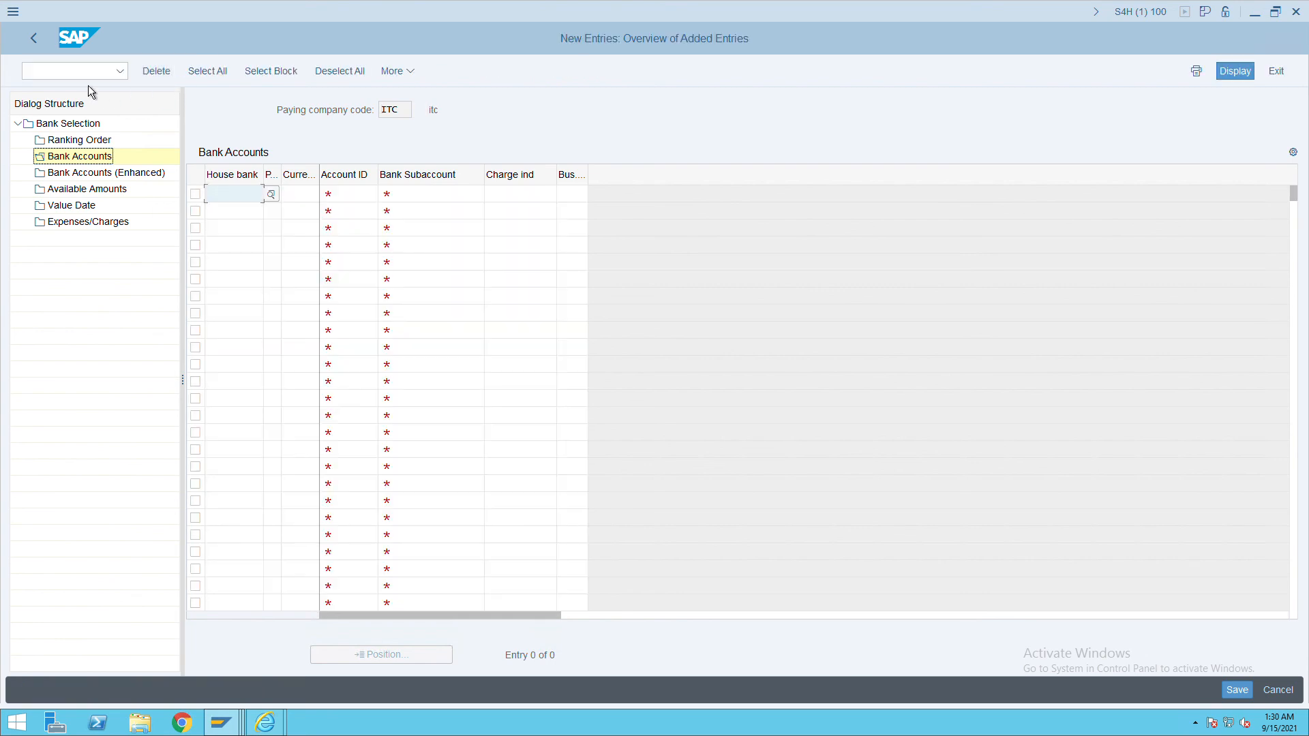
pyautogui.click(34, 38)
pyautogui.click(88, 179)
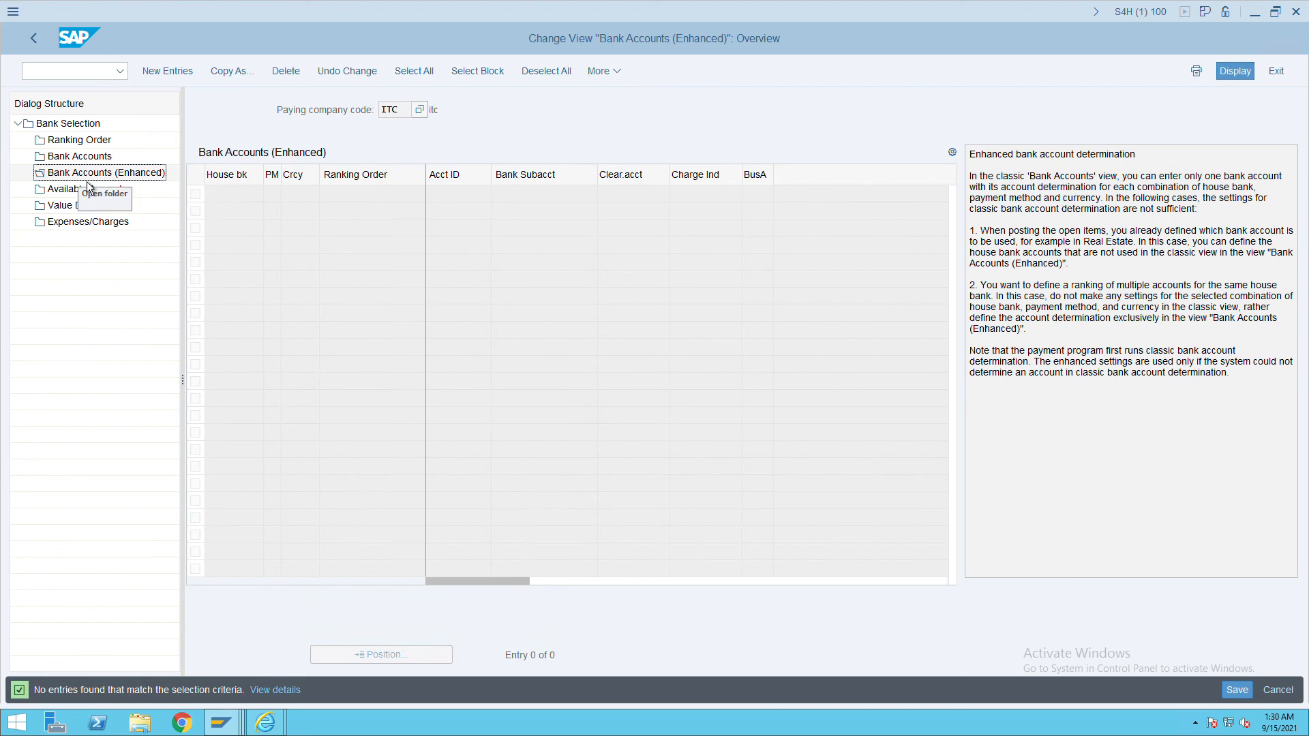
pyautogui.click(193, 76)
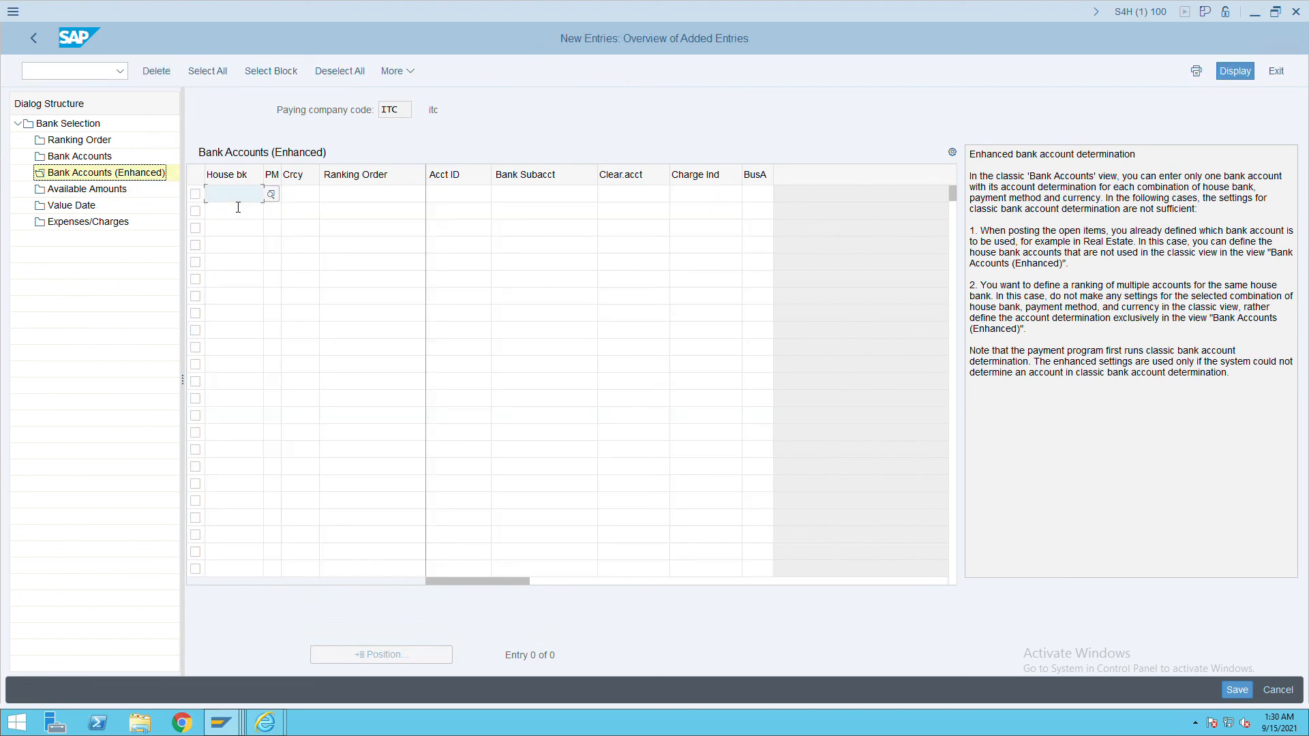
pyautogui.write('iic')
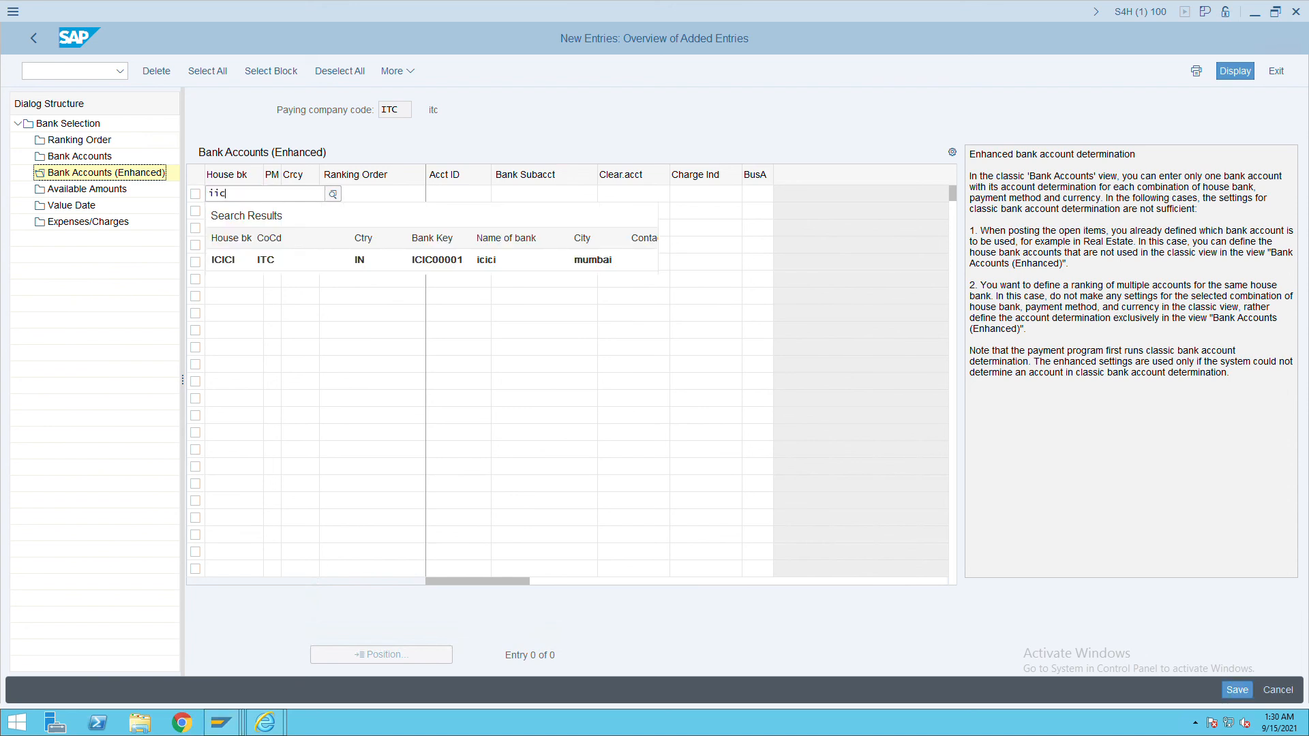
pyautogui.press('BackSpace')
pyautogui.press('BackSpace')
pyautogui.press('BackSpace')
pyautogui.write('icici')
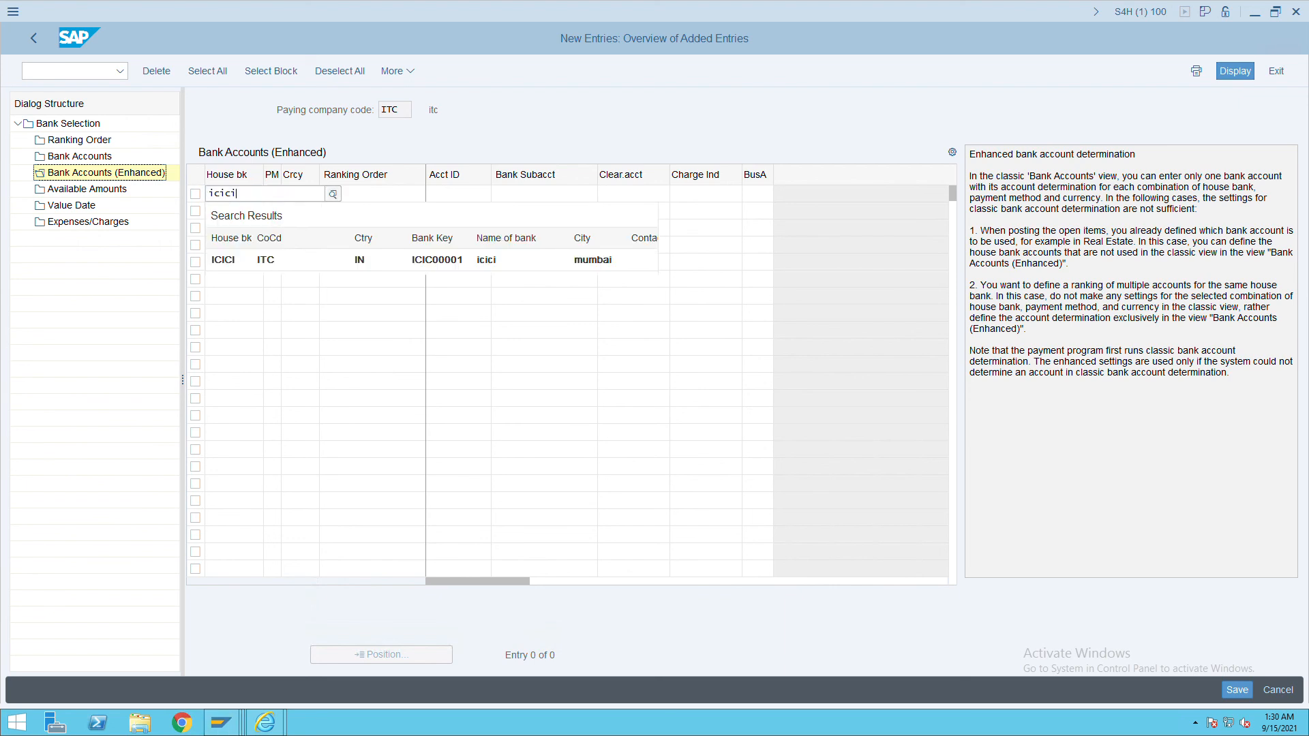
pyautogui.press('Return')
# Fill in payment method C, ranking order 1 and account ID ICICI, then open a new session.
pyautogui.click(275, 196)
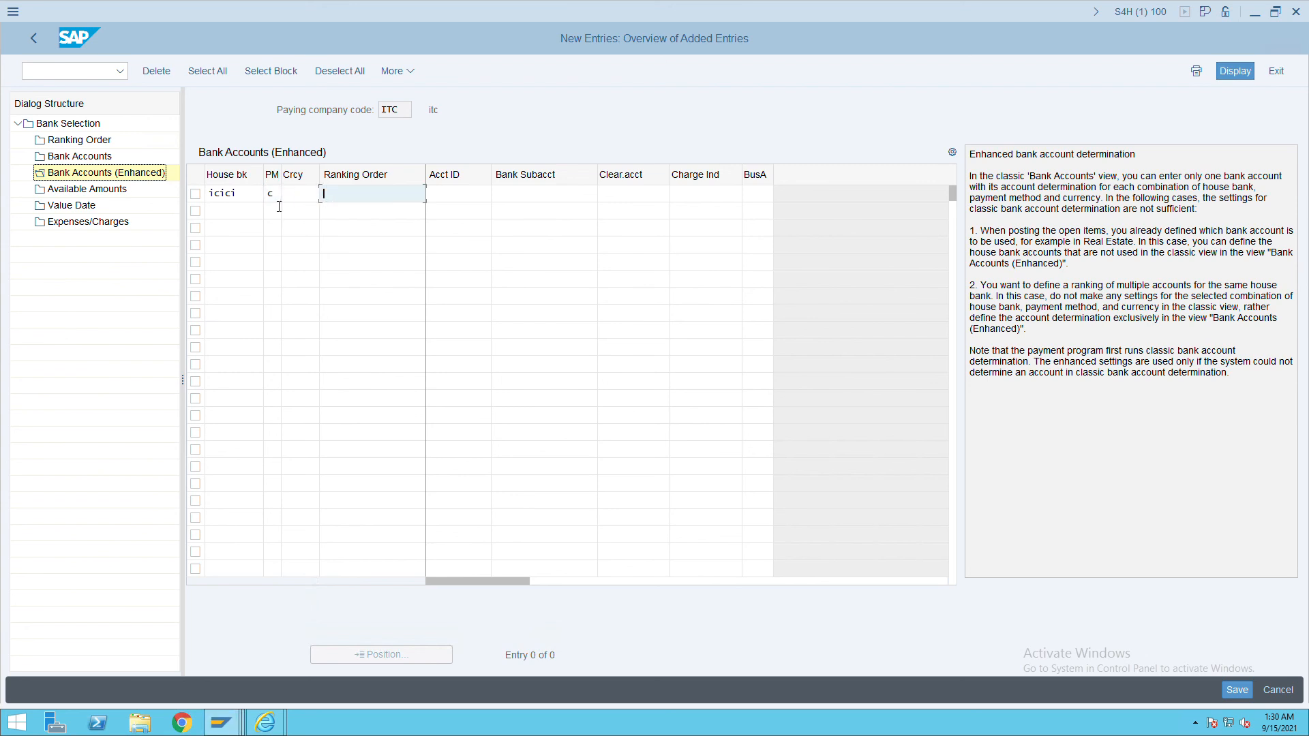
pyautogui.write('1')
pyautogui.press('Tab')
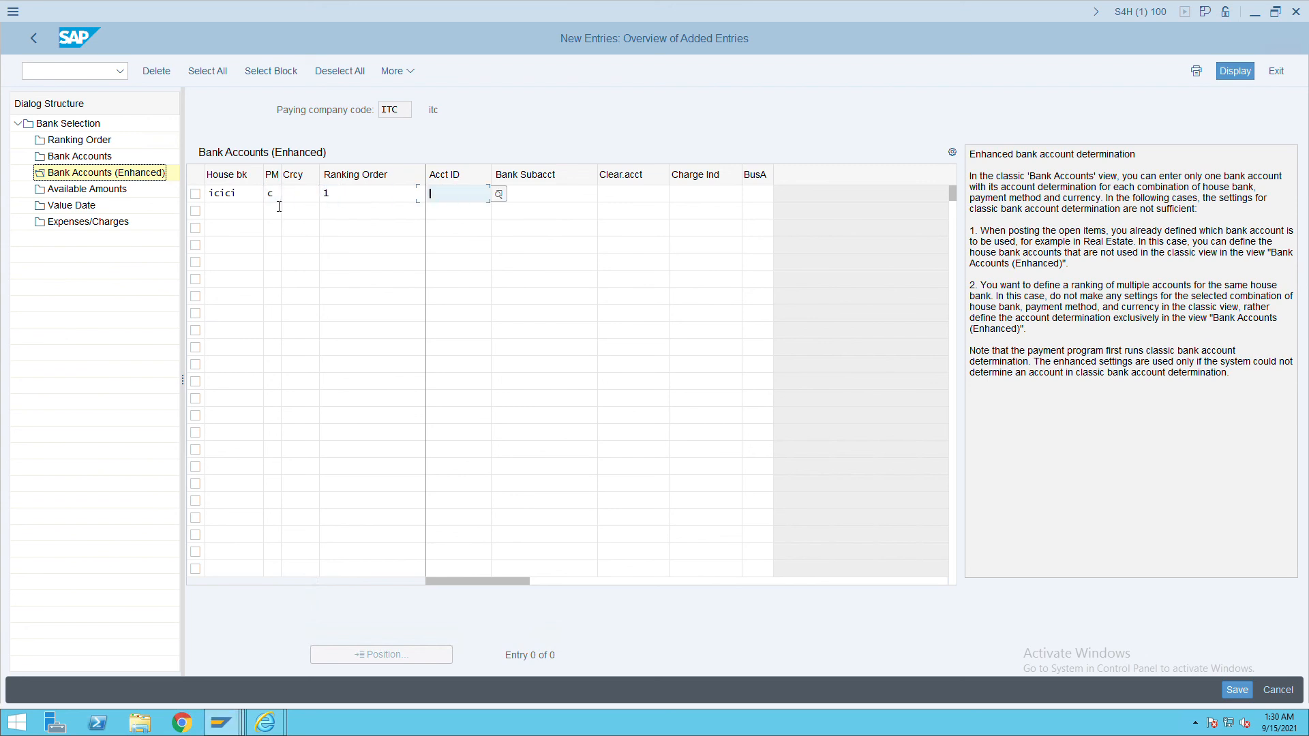
pyautogui.write('icici')
pyautogui.press('Return')
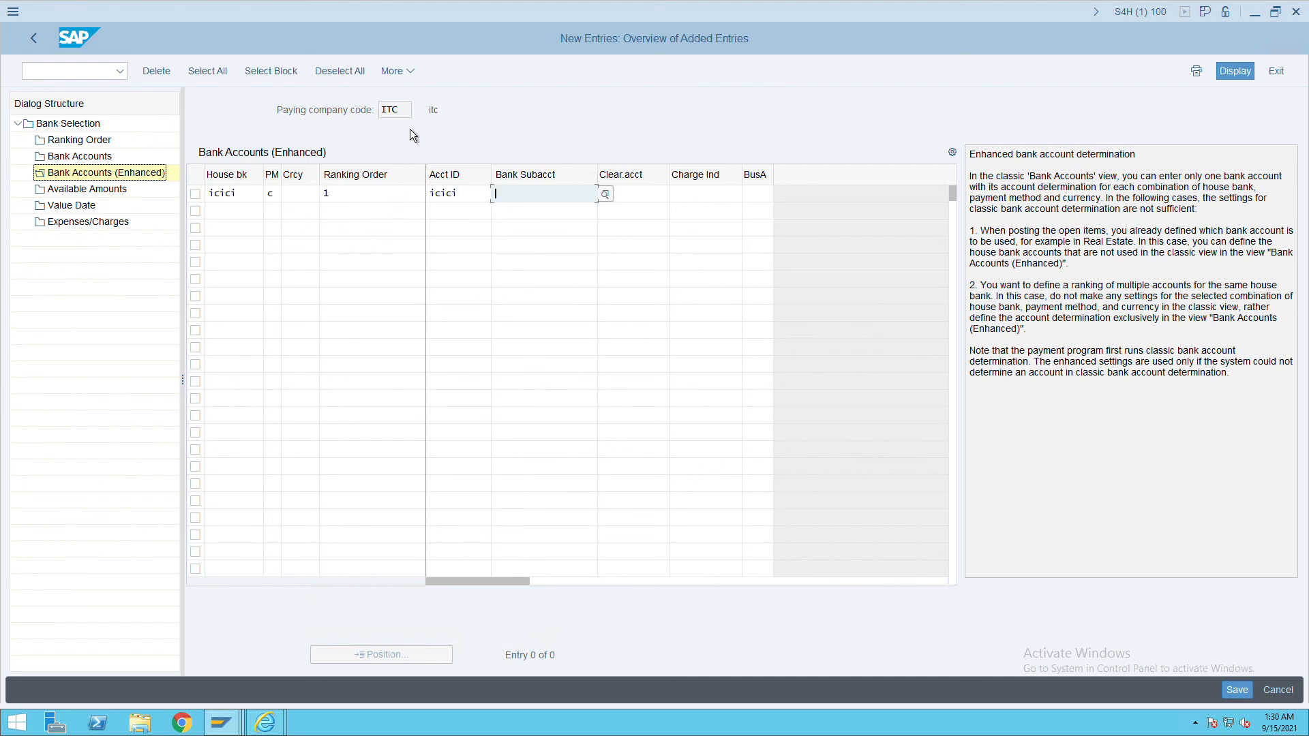
pyautogui.press('Return')
pyautogui.hotkey('ctrl', 'n')
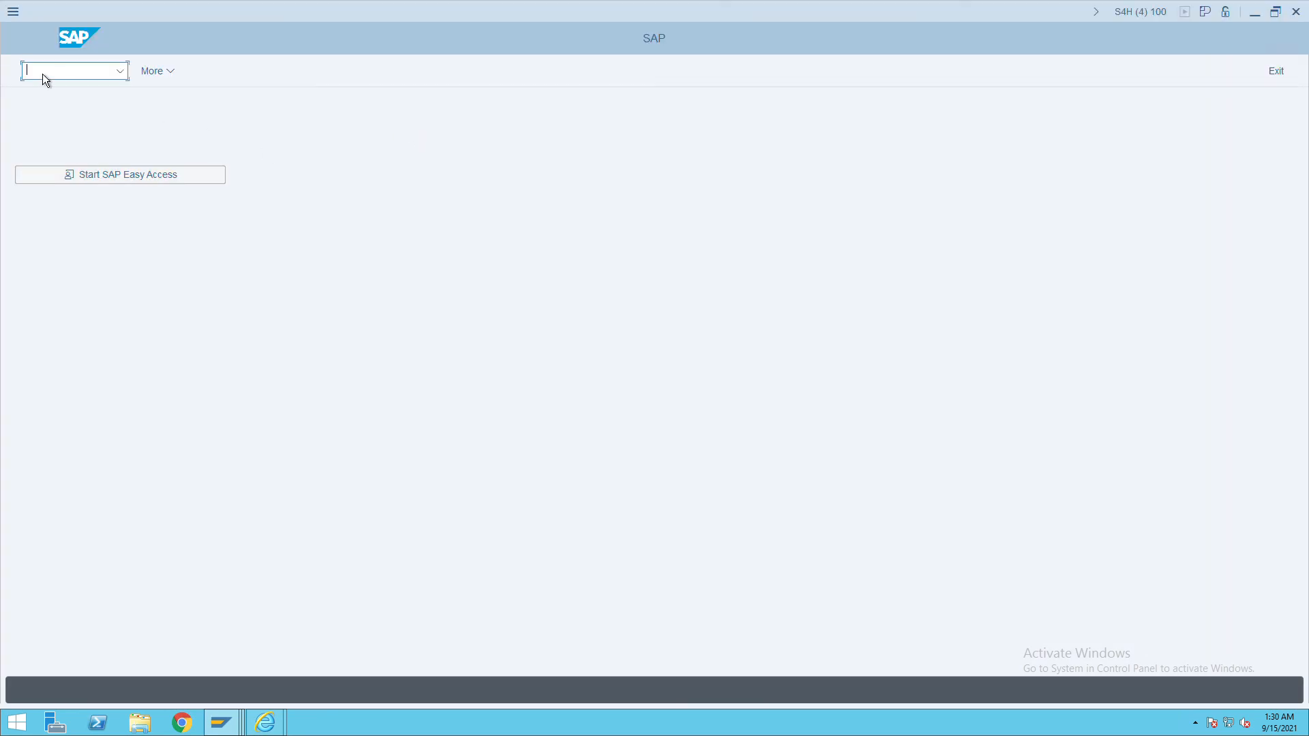
pyautogui.write('fs00')
pyautogui.press('Return')
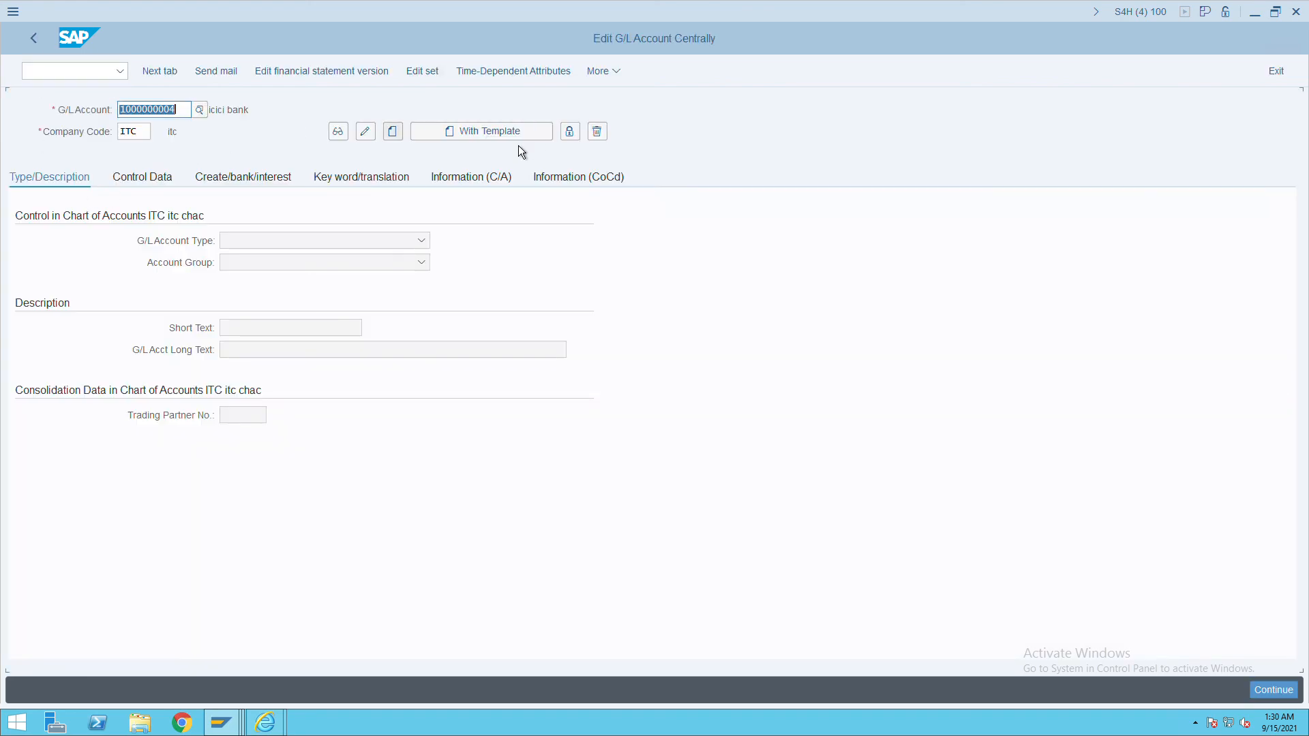
pyautogui.click(468, 138)
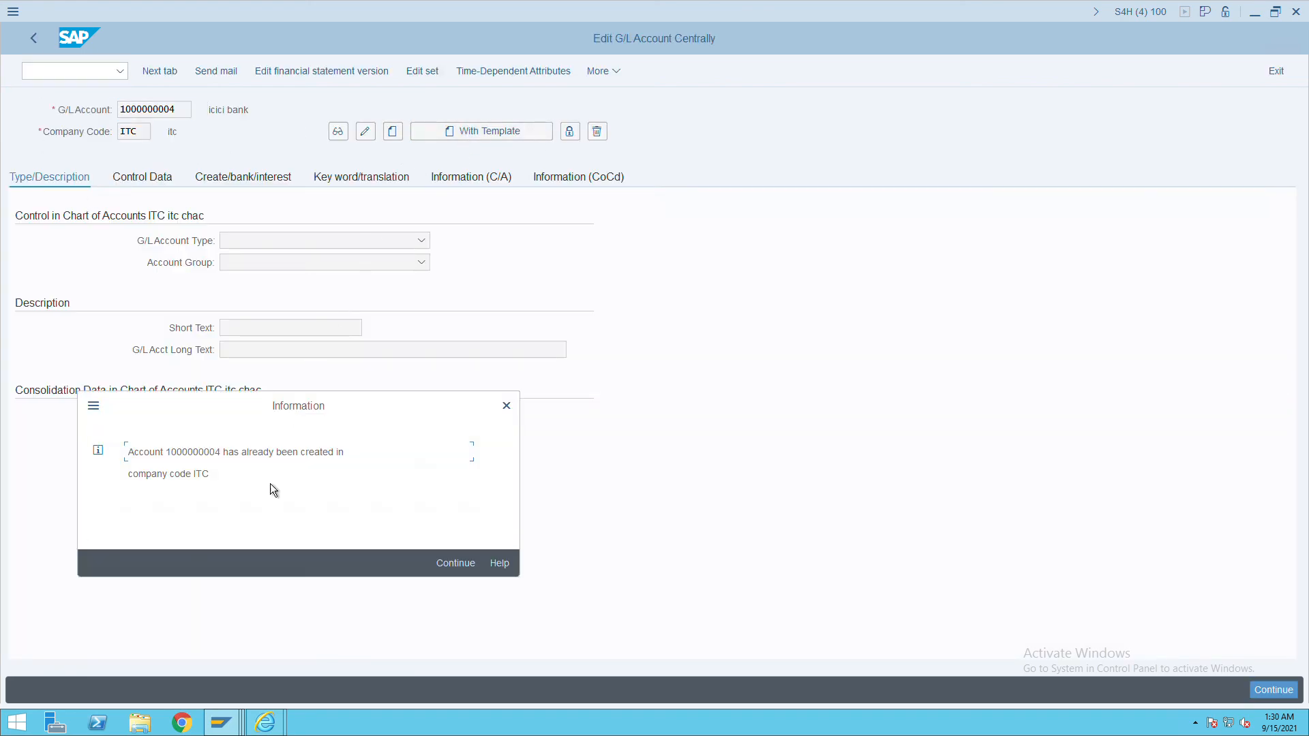
pyautogui.click(455, 566)
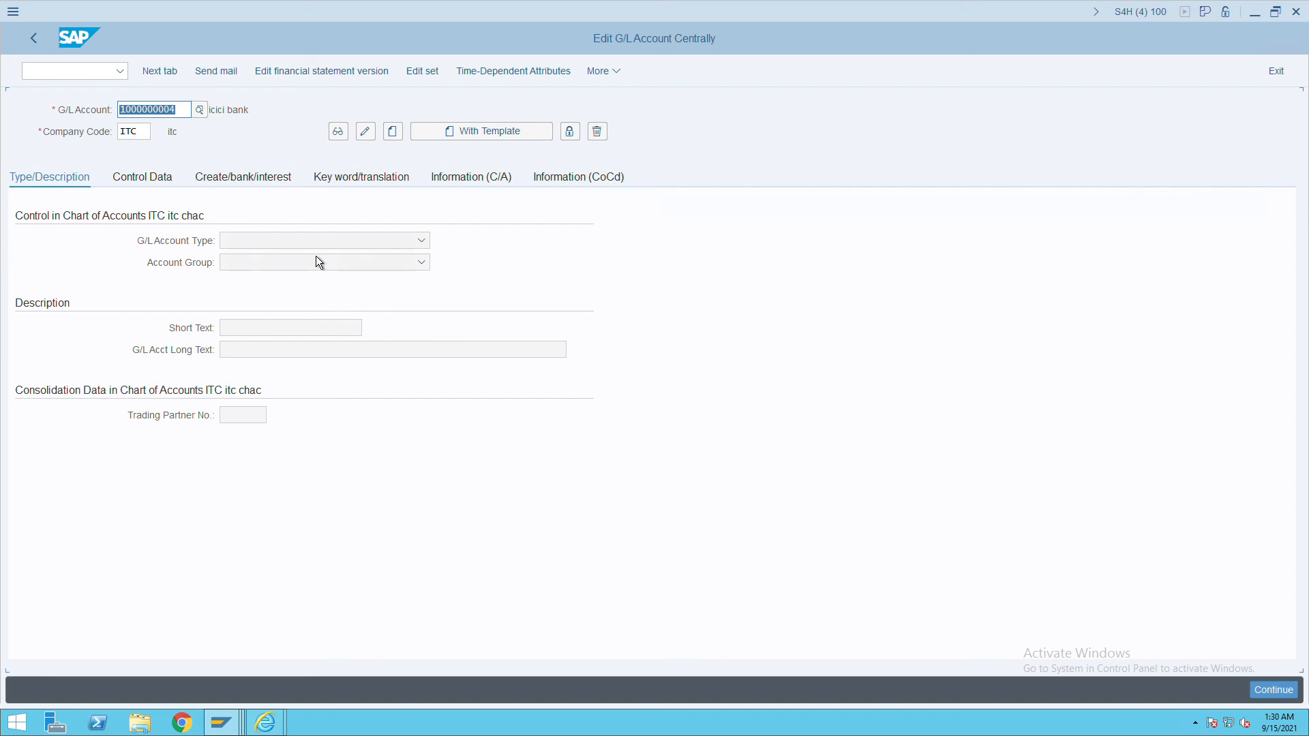
pyautogui.click(401, 137)
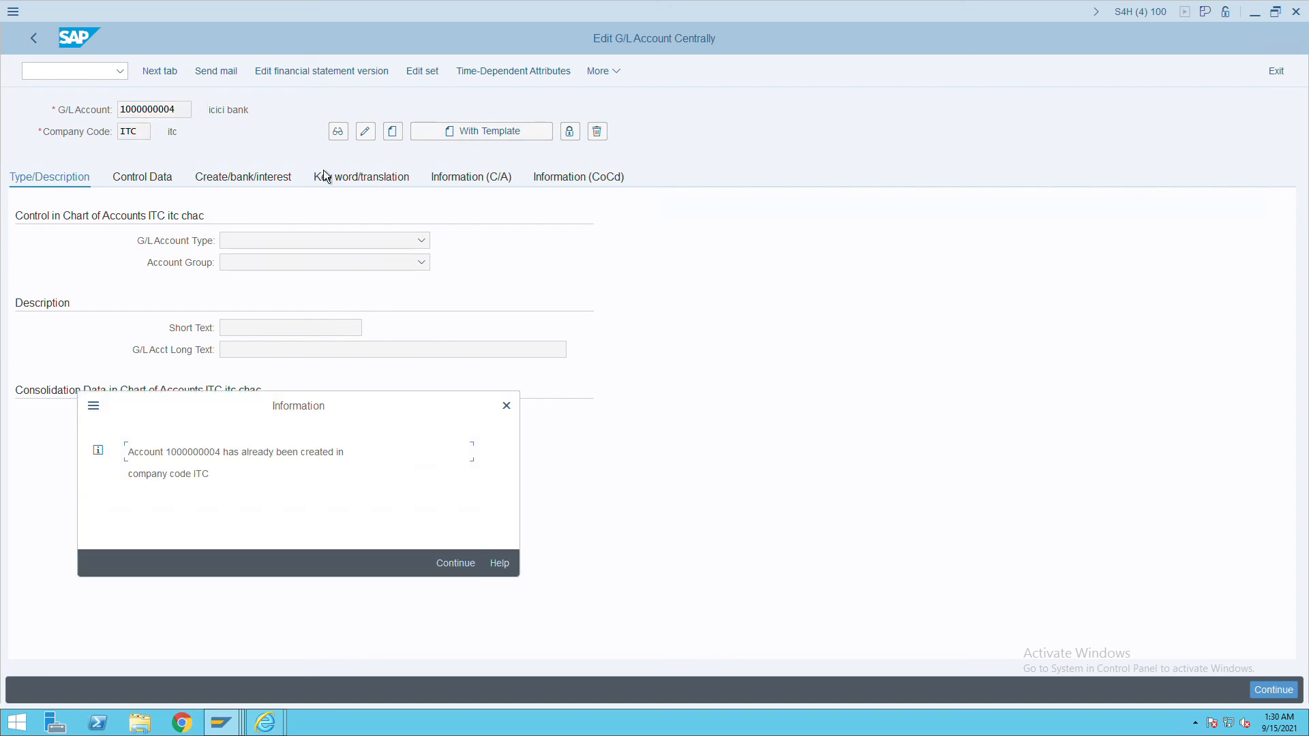
pyautogui.click(507, 407)
pyautogui.click(189, 112)
pyautogui.press('BackSpace')
pyautogui.write('5')
pyautogui.press('Return')
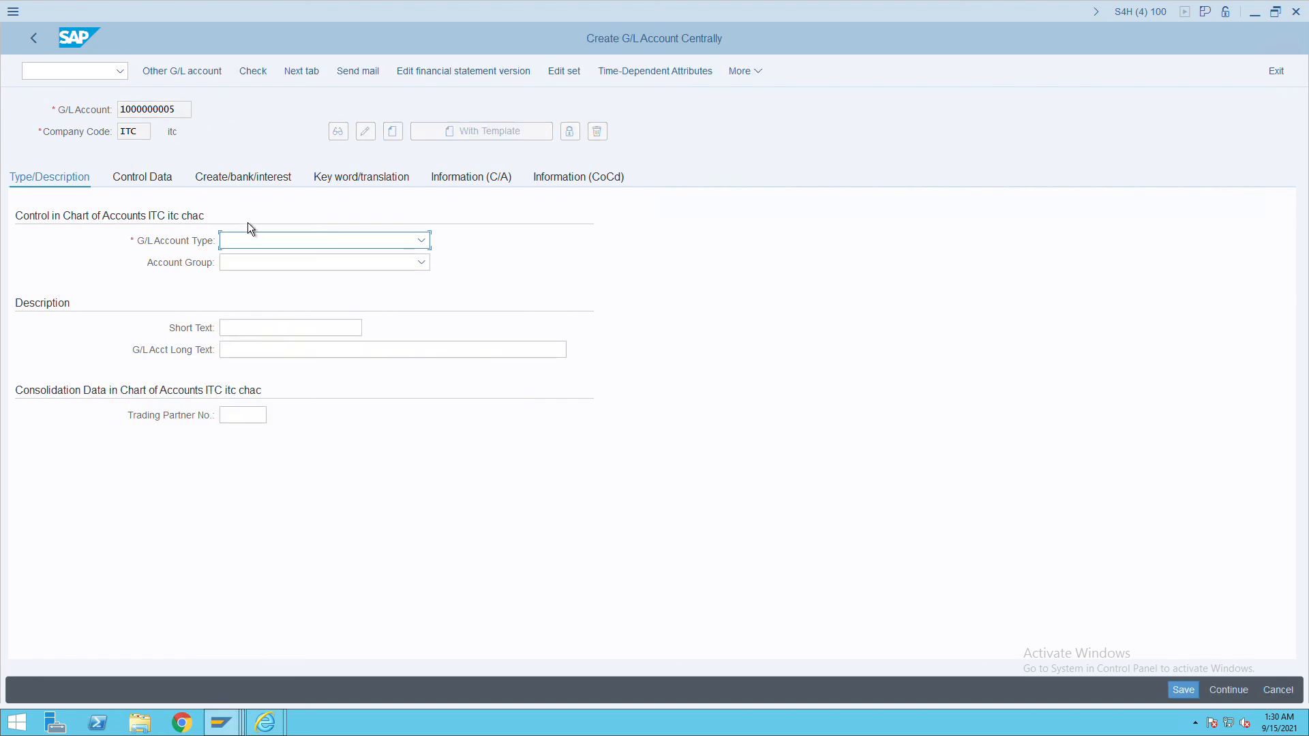
# Make it a Balance Sheet Account in group ASSE with short and long text 'icici out'.
pyautogui.click(325, 242)
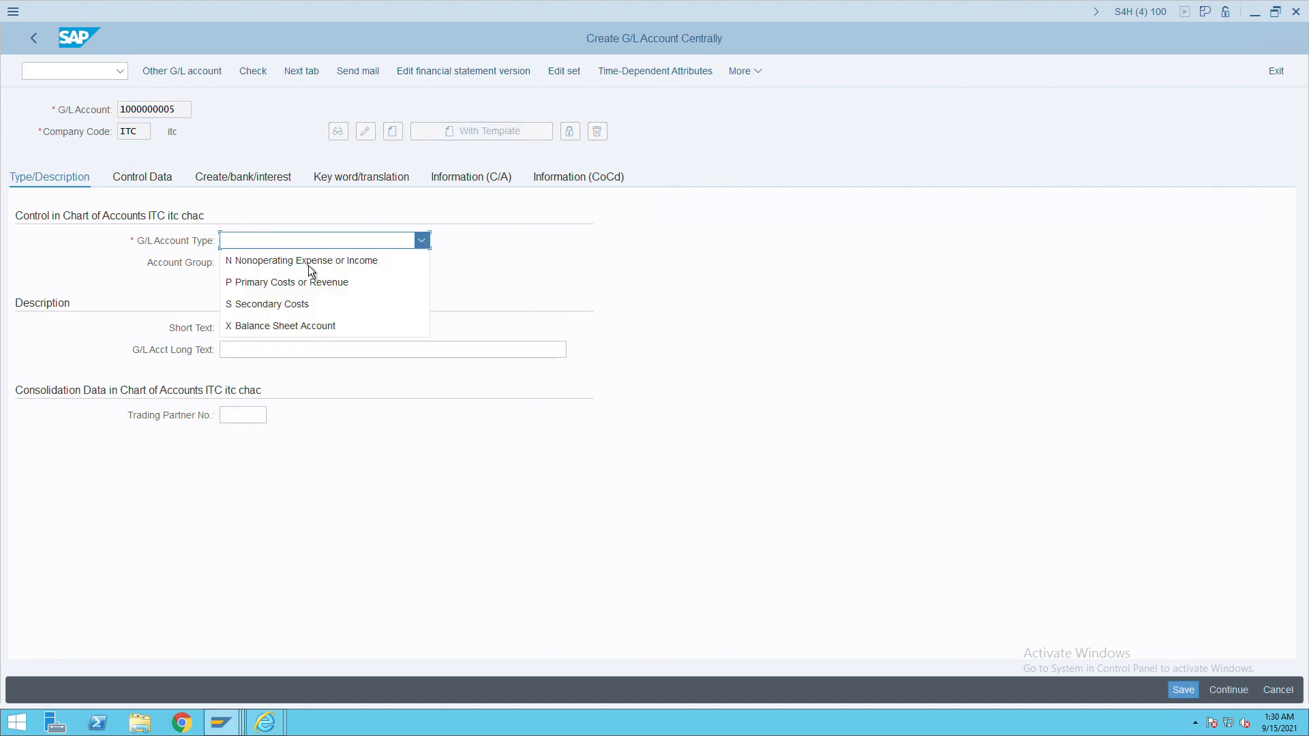
pyautogui.click(290, 326)
pyautogui.click(266, 265)
pyautogui.click(268, 287)
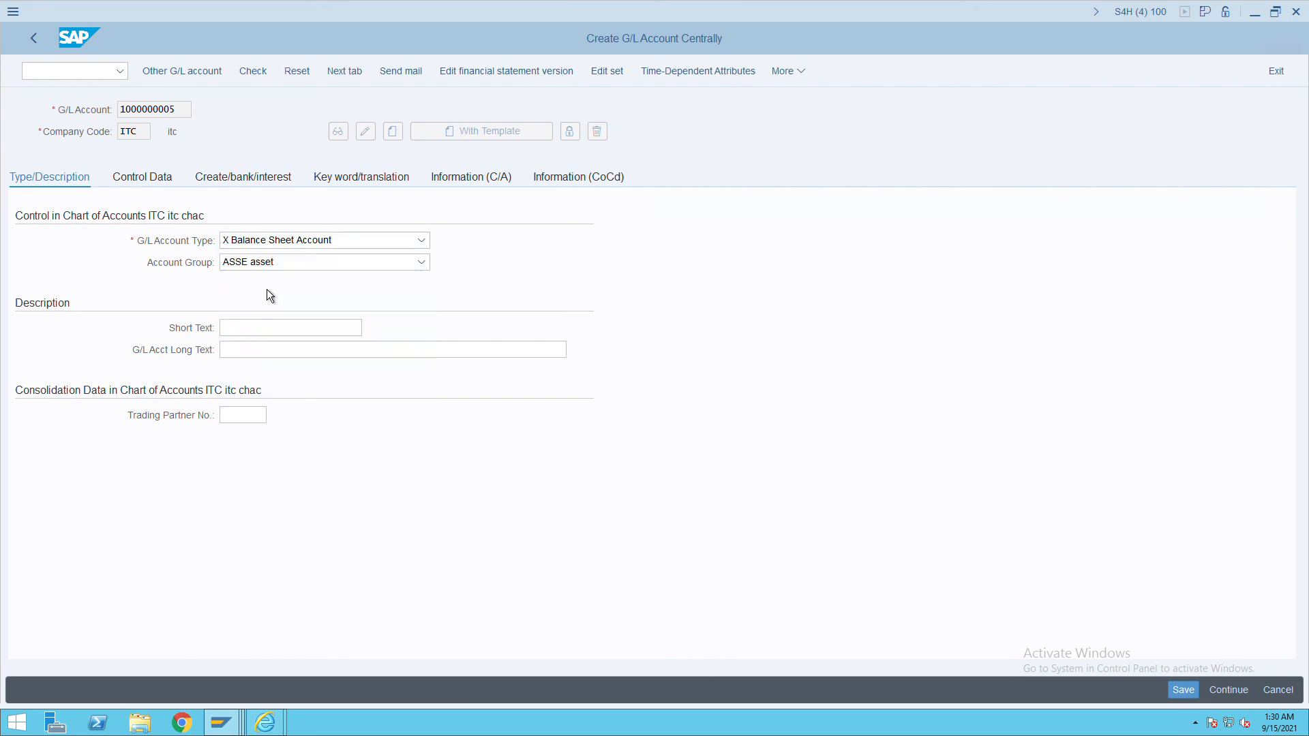
pyautogui.click(260, 329)
pyautogui.write('icici out')
pyautogui.moveTo(274, 332); pyautogui.dragTo(204, 330)
pyautogui.hotkey('ctrl', 'c')
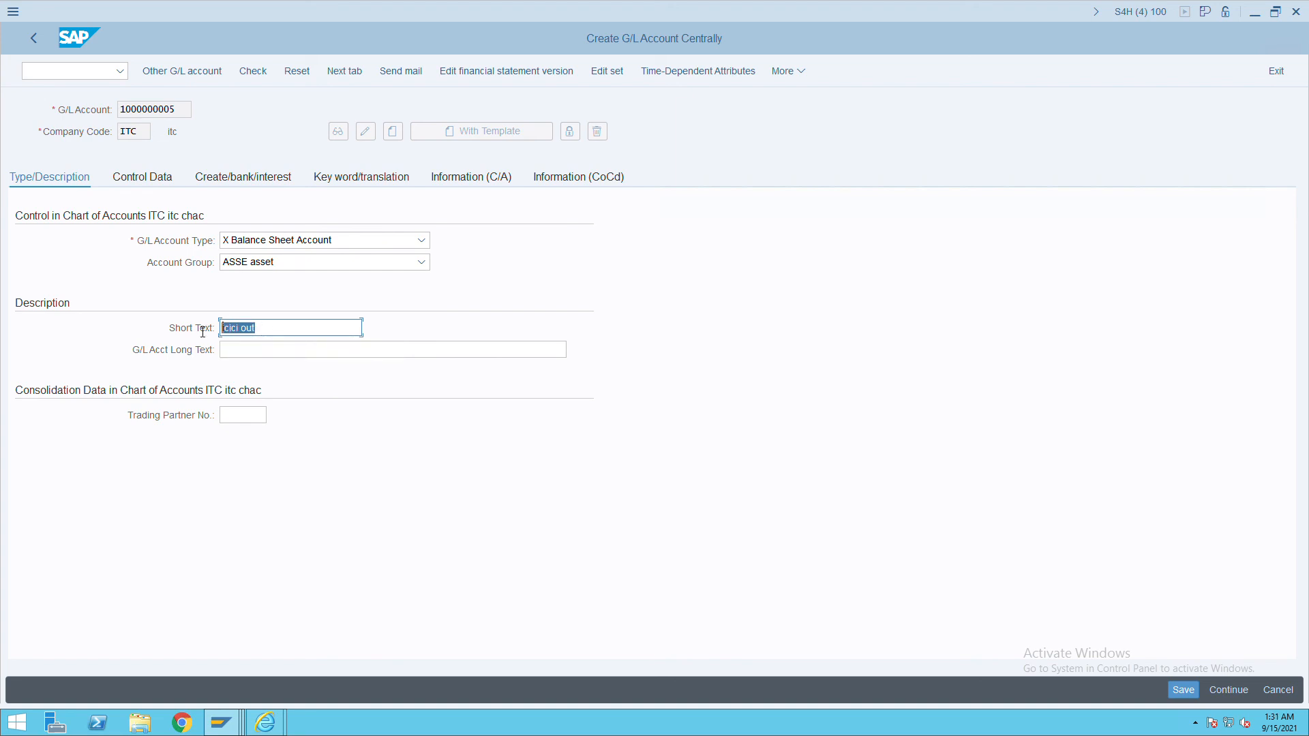
pyautogui.click(249, 356)
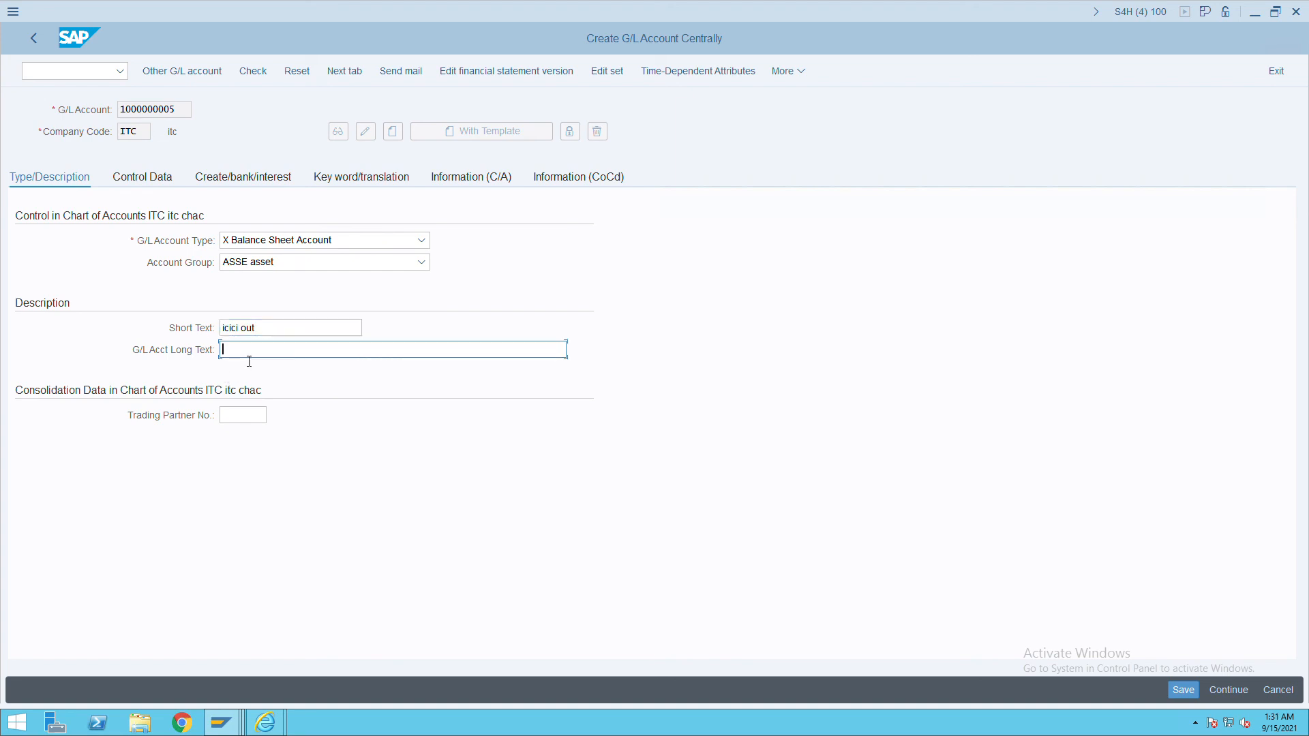
pyautogui.hotkey('ctrl', 'v')
pyautogui.click(156, 183)
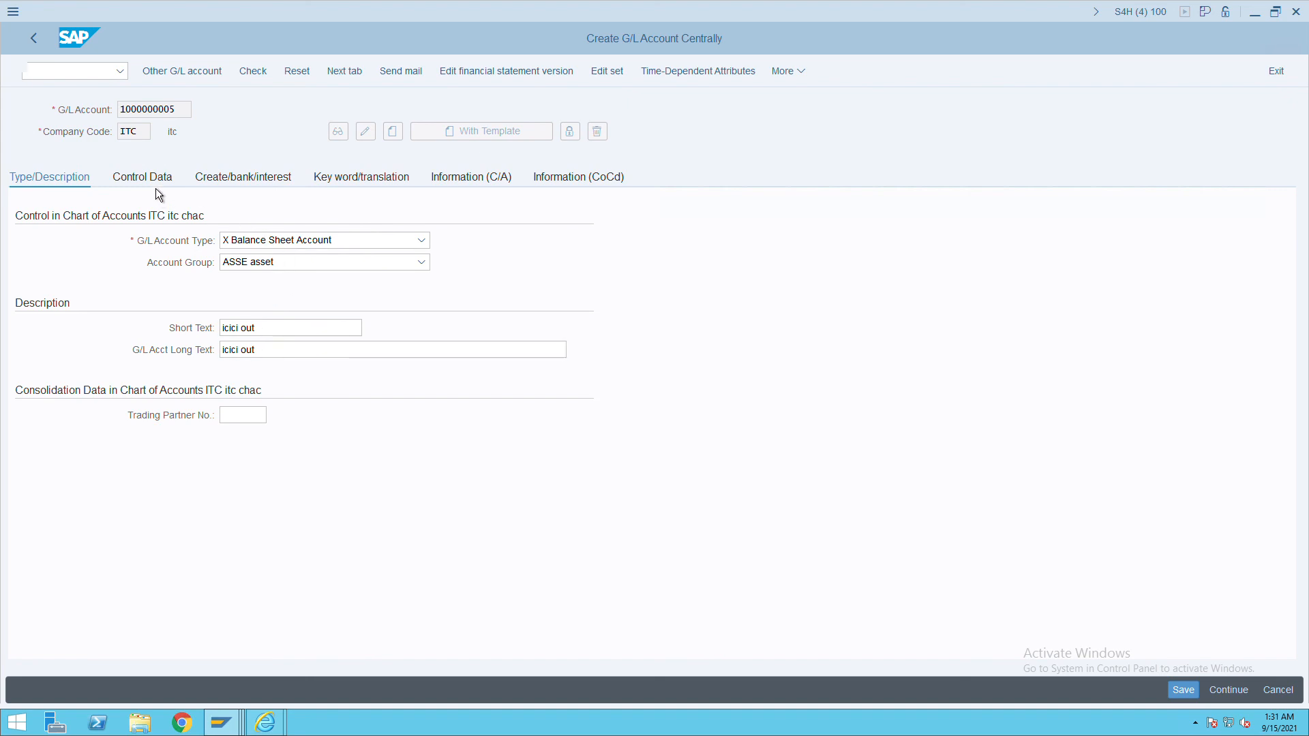
# On Control Data, enable open item management with sort key 001.
pyautogui.click(219, 524)
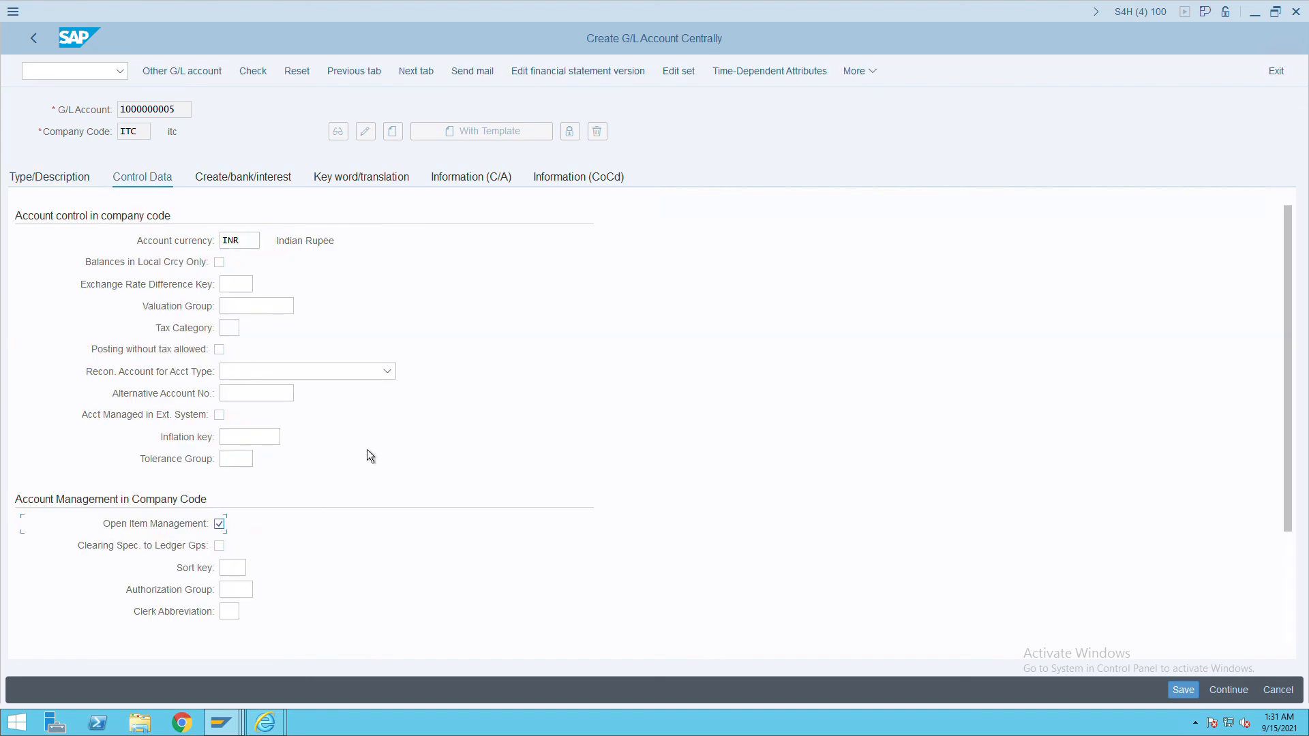
pyautogui.click(233, 570)
pyautogui.write('0001')
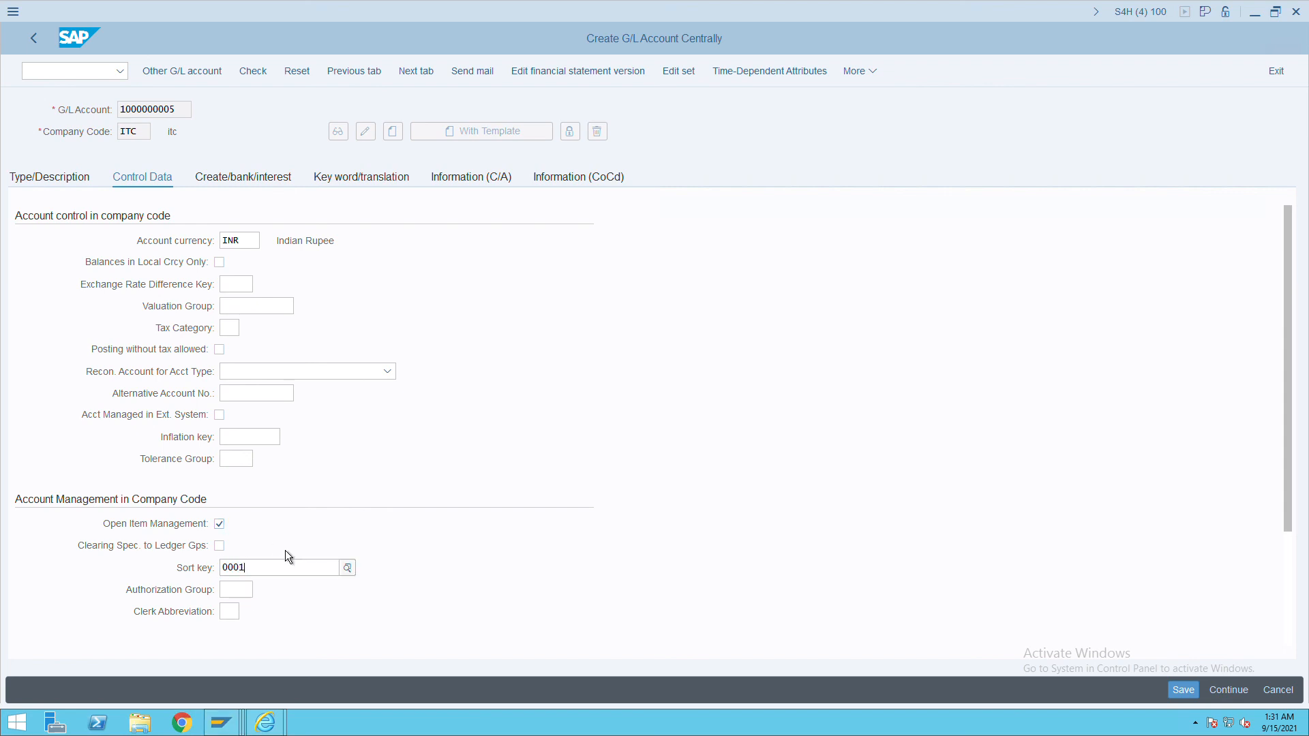
pyautogui.press('Tab')
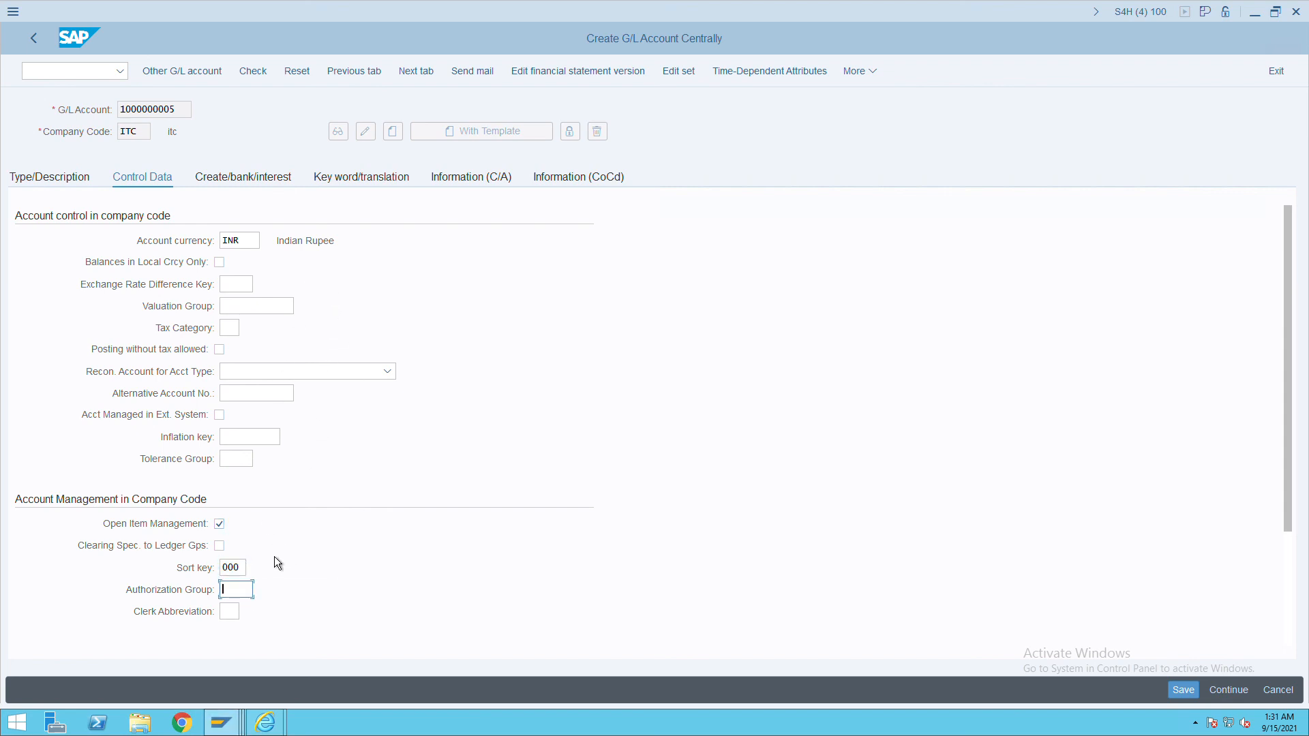
pyautogui.press('BackSpace')
pyautogui.write('1')
# Set field status group G005 and mark the account relevant to cash flow.
pyautogui.click(252, 187)
pyautogui.write('g004')
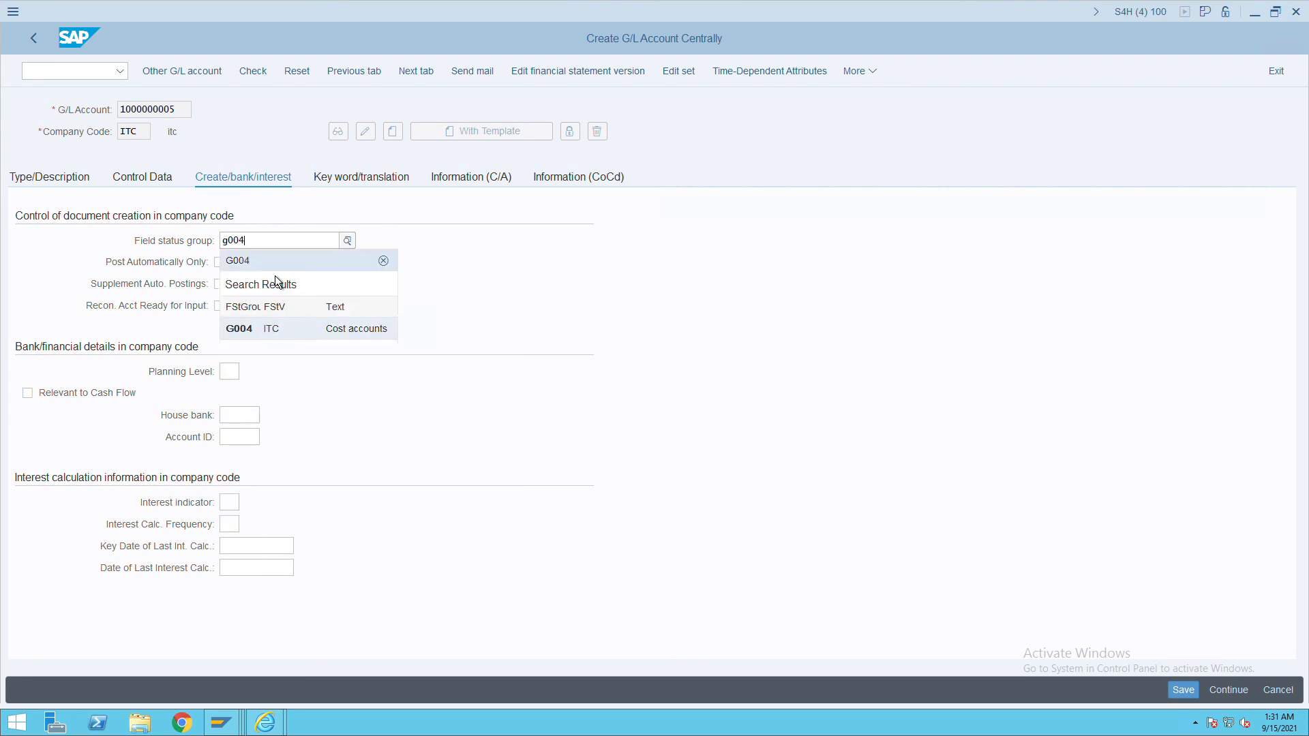
pyautogui.press('BackSpace')
pyautogui.write('5')
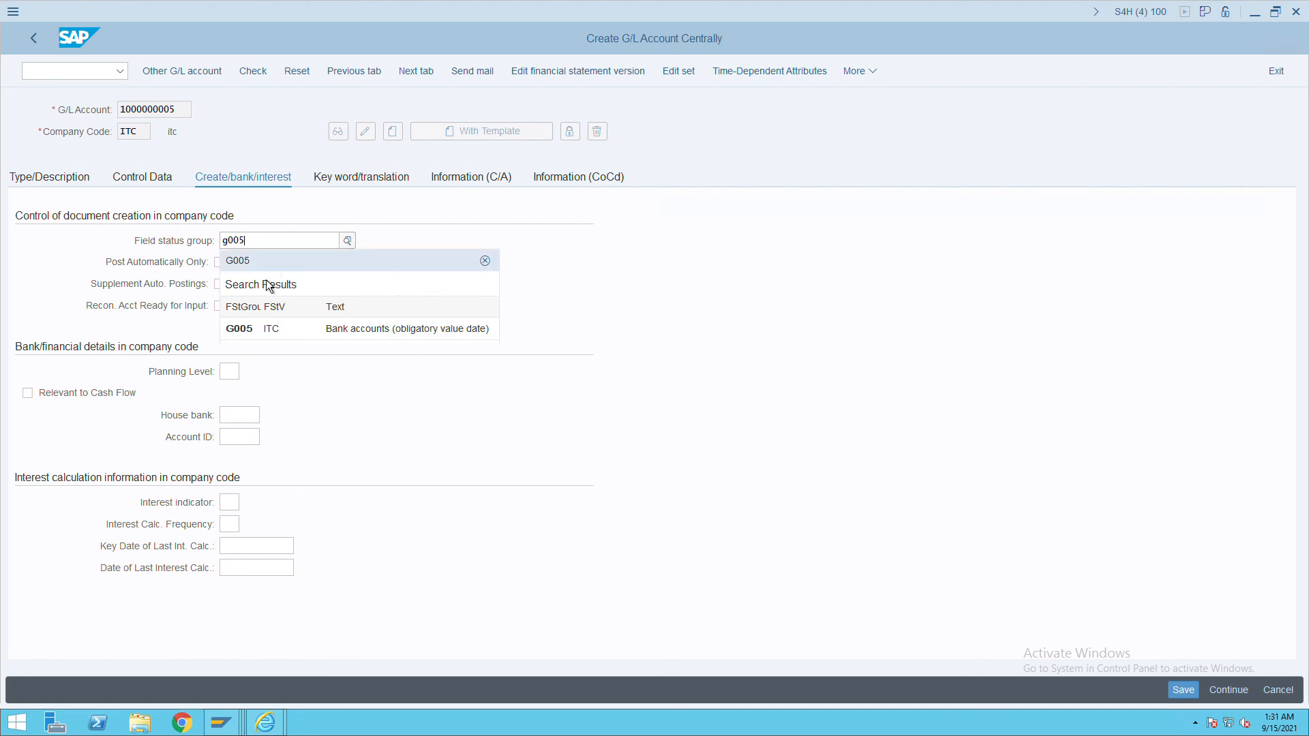
pyautogui.click(260, 332)
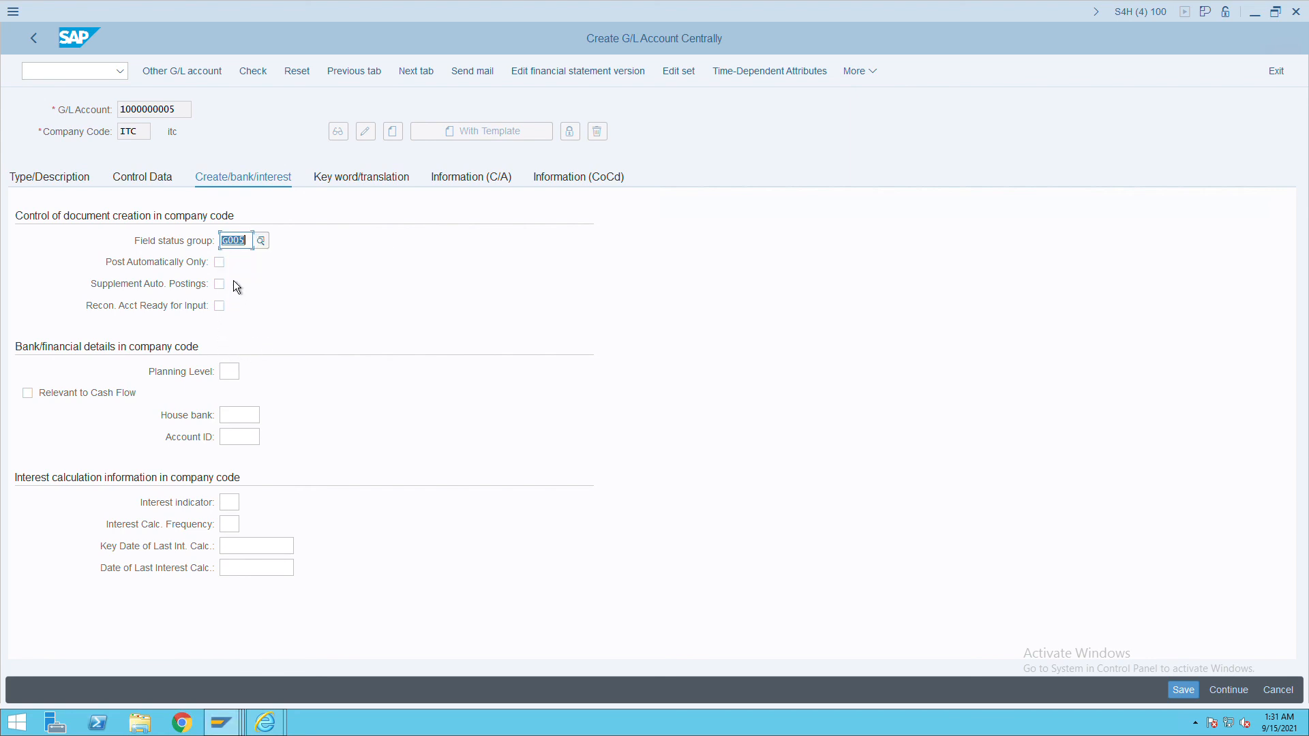
pyautogui.click(83, 398)
pyautogui.click(130, 188)
pyautogui.click(68, 186)
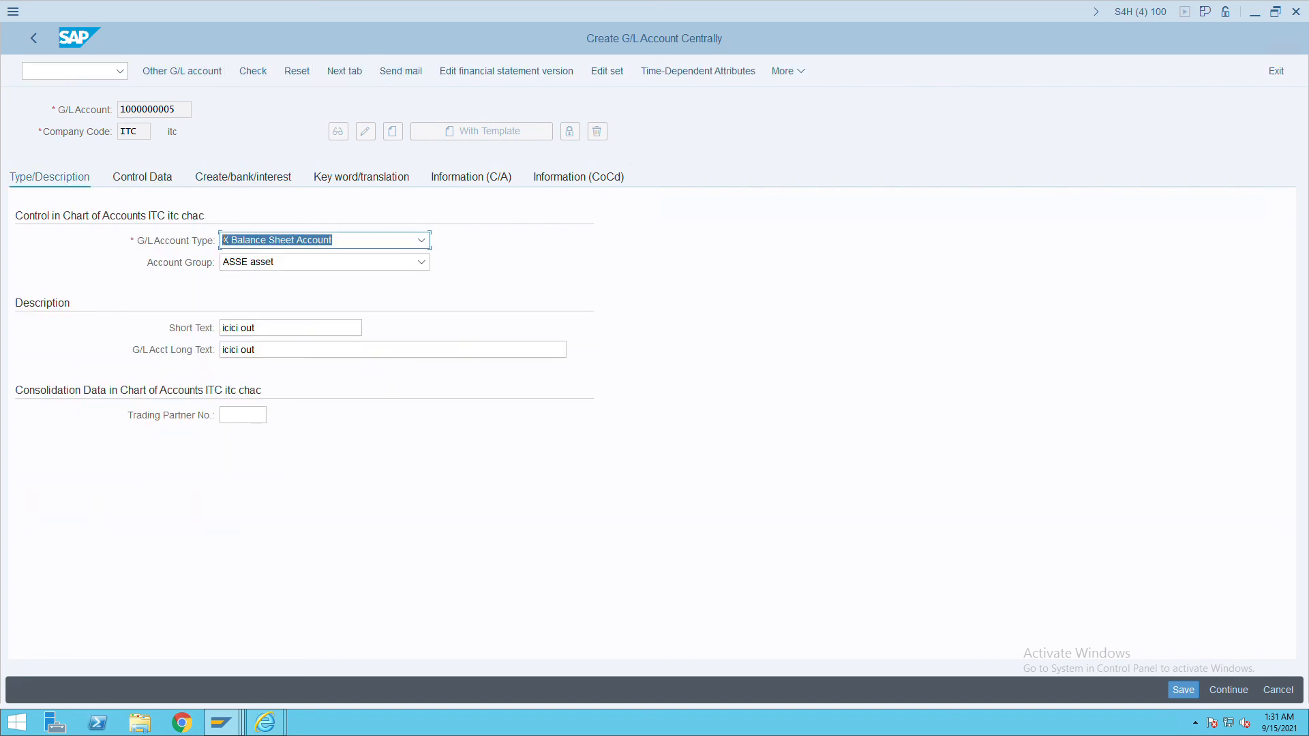
pyautogui.click(1197, 690)
pyautogui.click(191, 111)
pyautogui.moveTo(191, 114); pyautogui.dragTo(113, 114)
pyautogui.hotkey('ctrl', 'c')
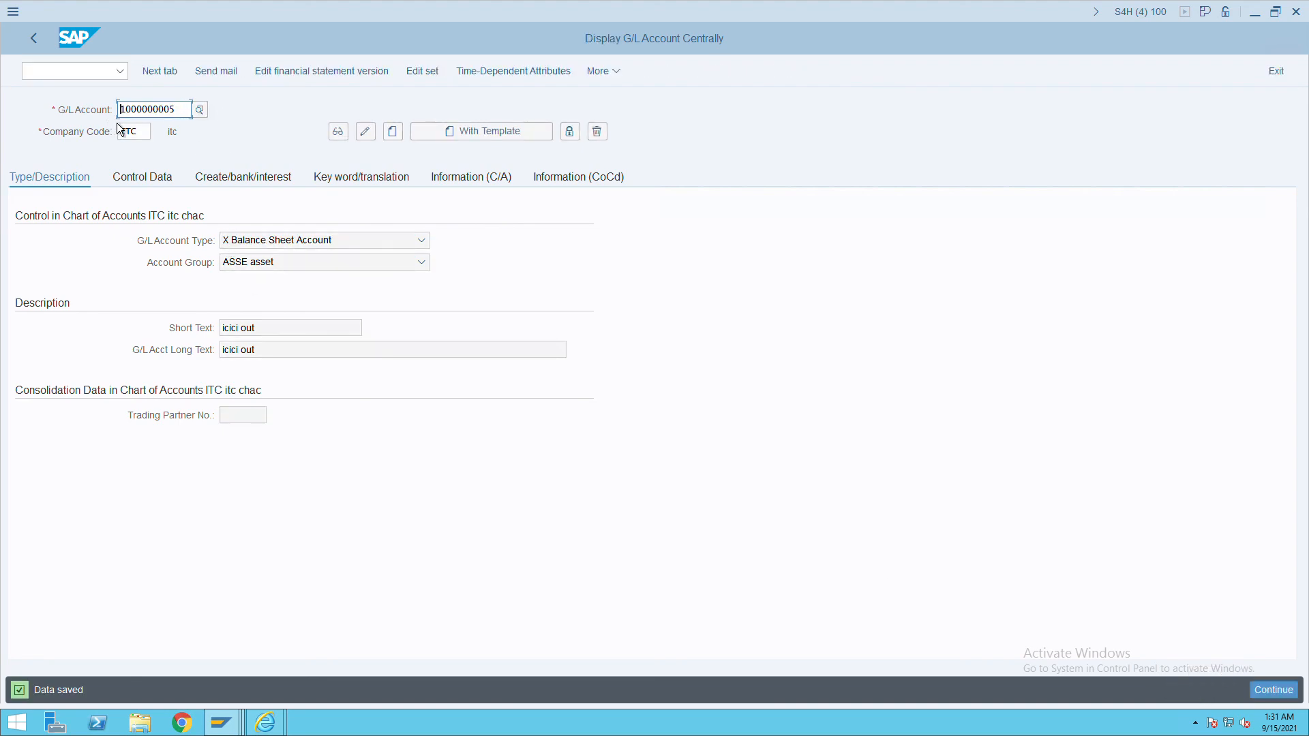
pyautogui.hotkey('alt', 'Tab')
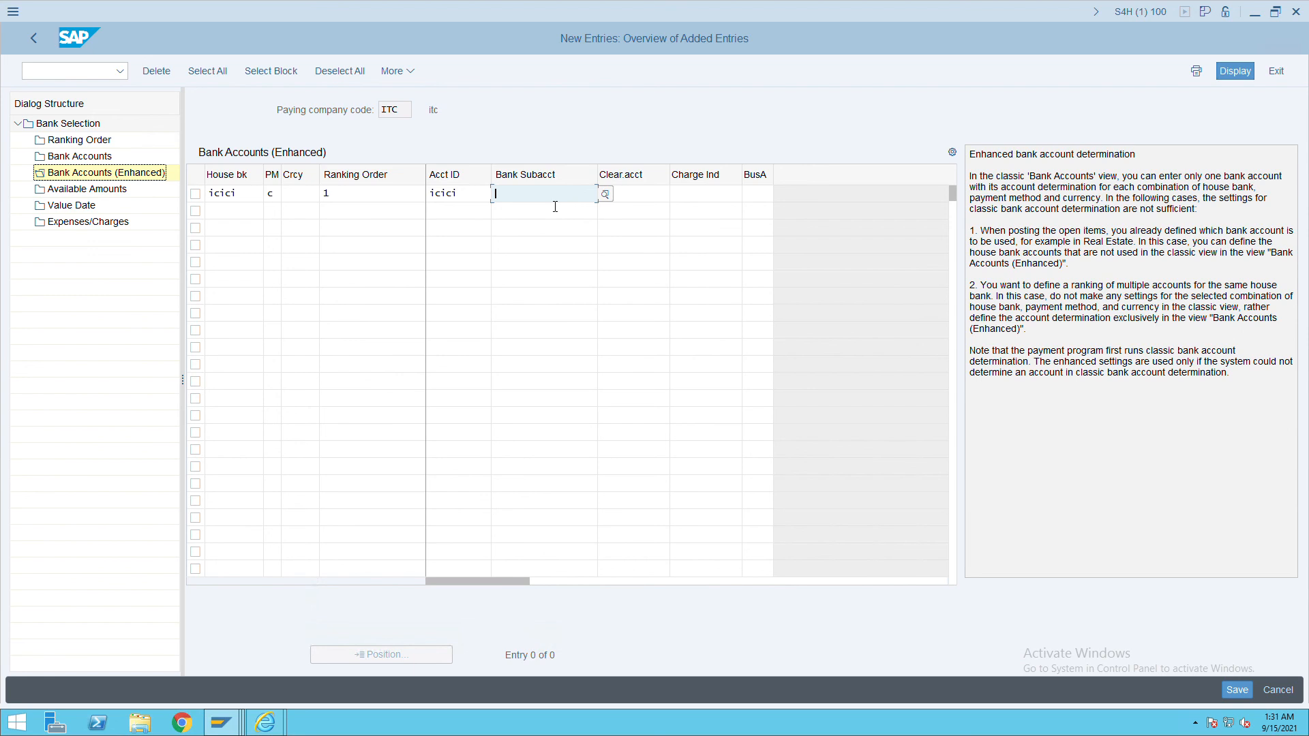
pyautogui.hotkey('ctrl', 'v')
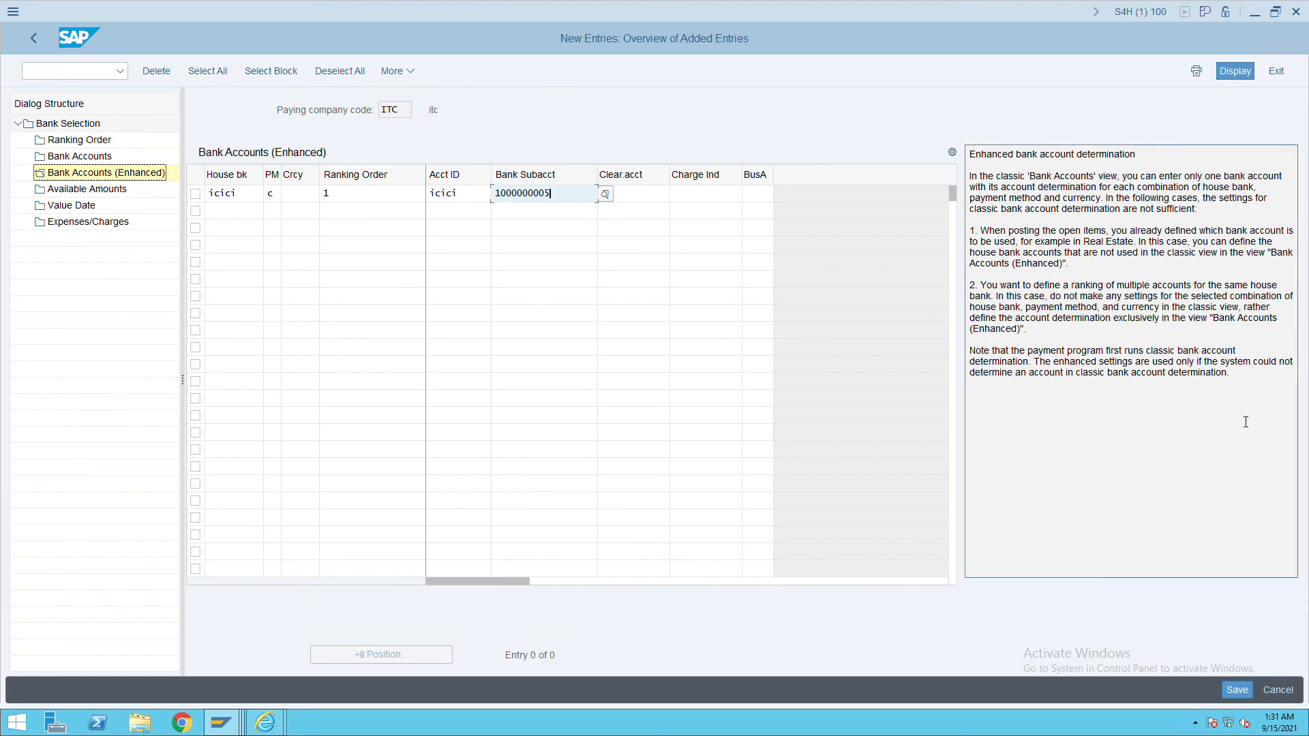
pyautogui.click(1238, 690)
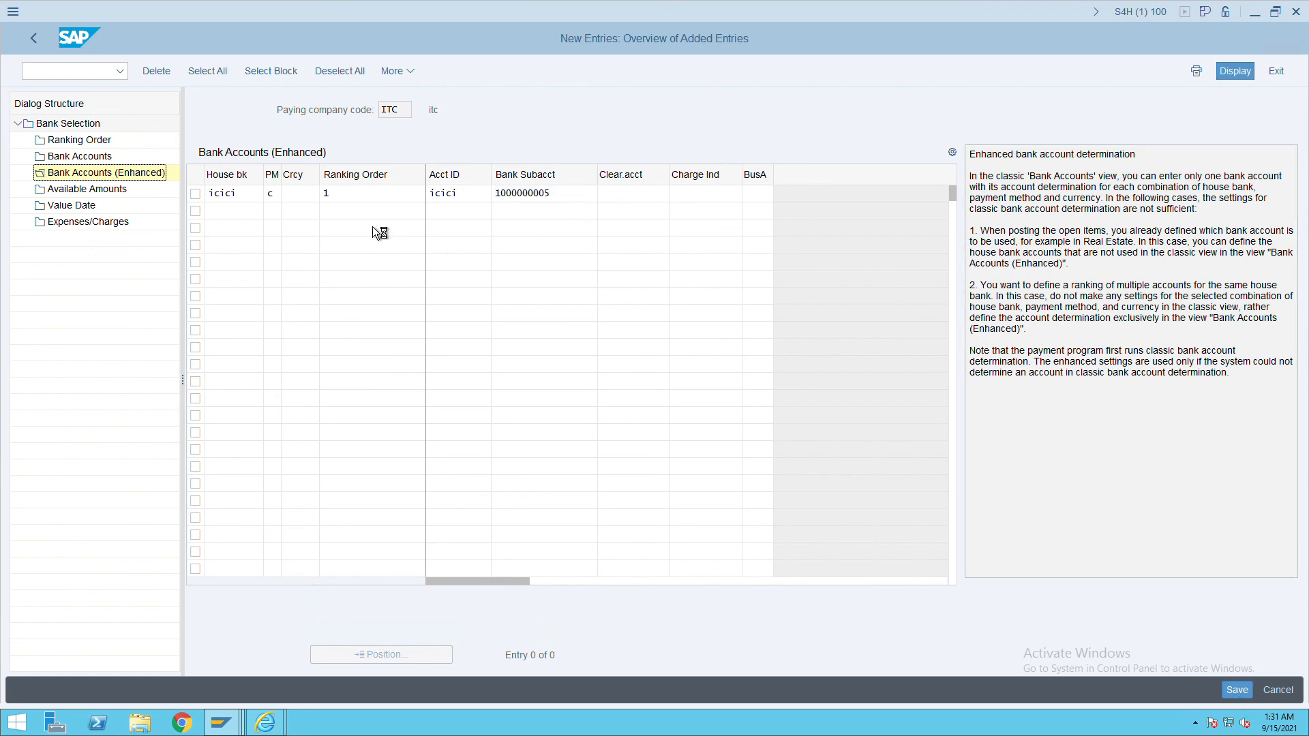
pyautogui.click(107, 192)
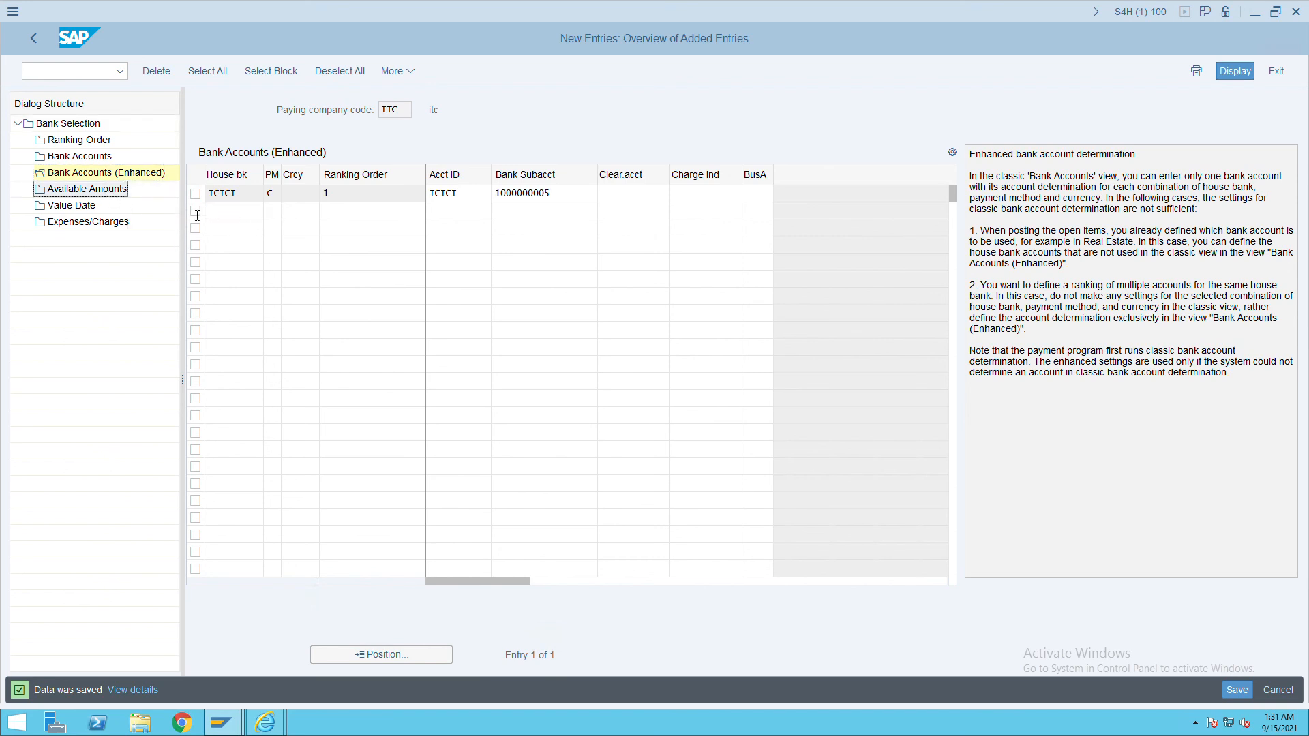
pyautogui.doubleClick(112, 194)
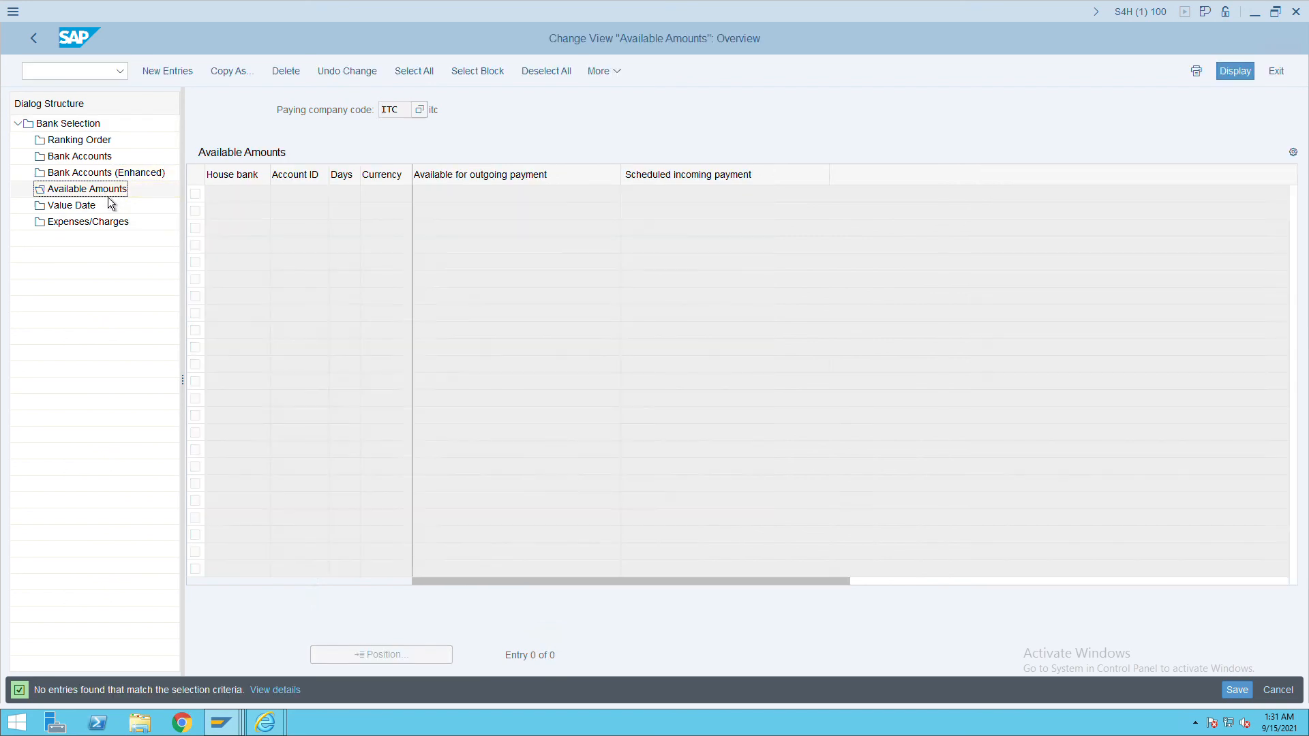
pyautogui.click(168, 71)
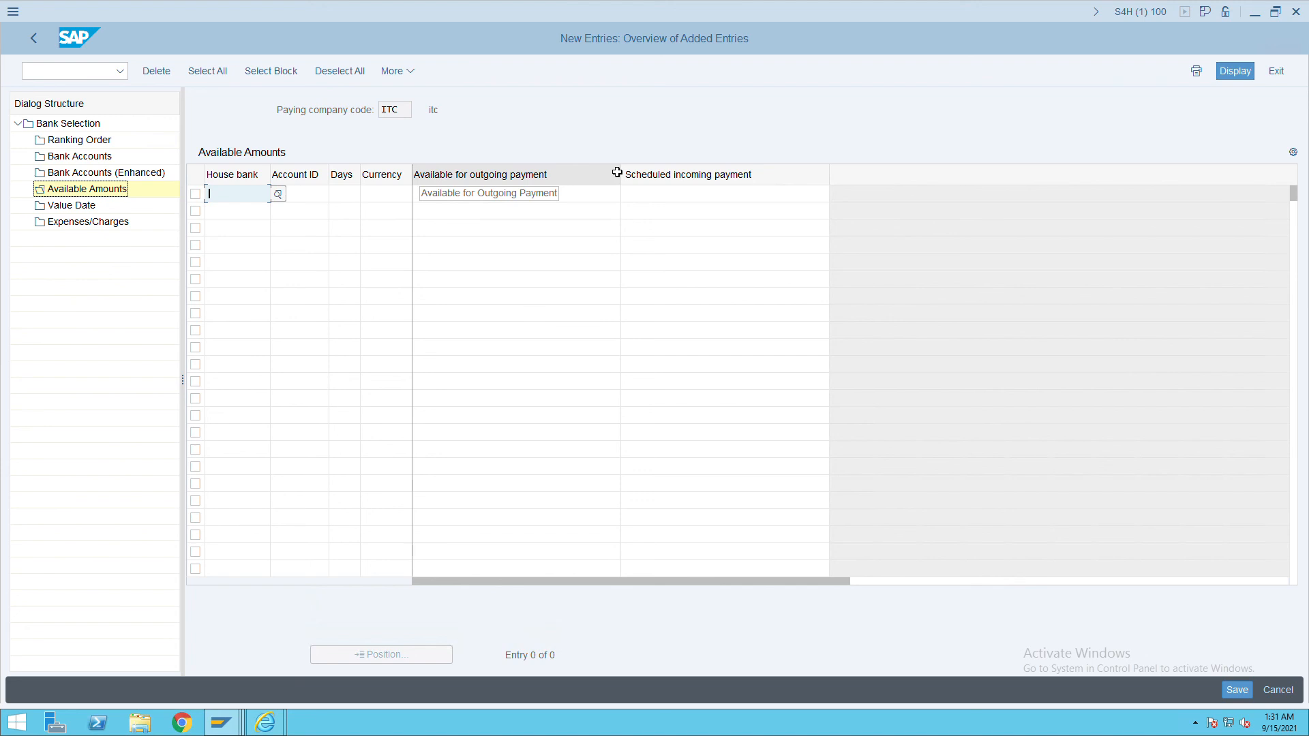
pyautogui.write('icici')
pyautogui.press('Tab')
pyautogui.write('icici')
pyautogui.press('Tab')
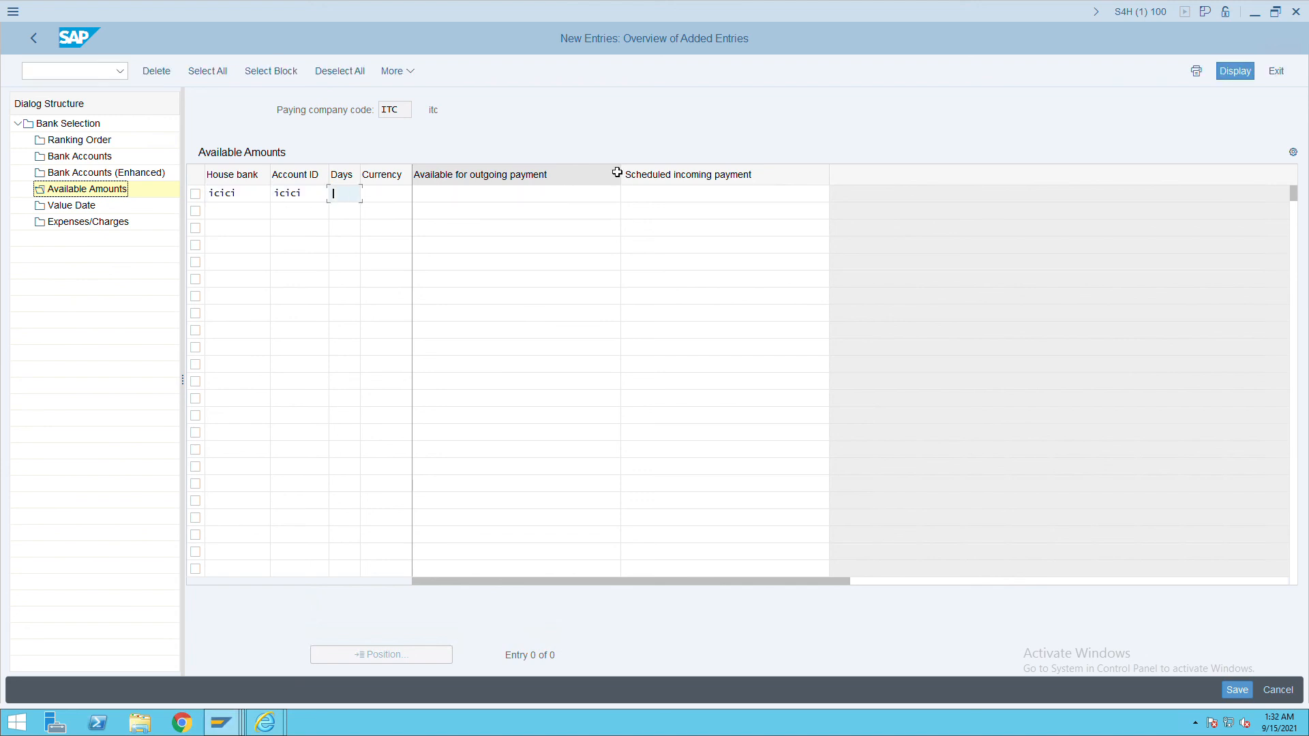
pyautogui.write('999')
pyautogui.press('Tab')
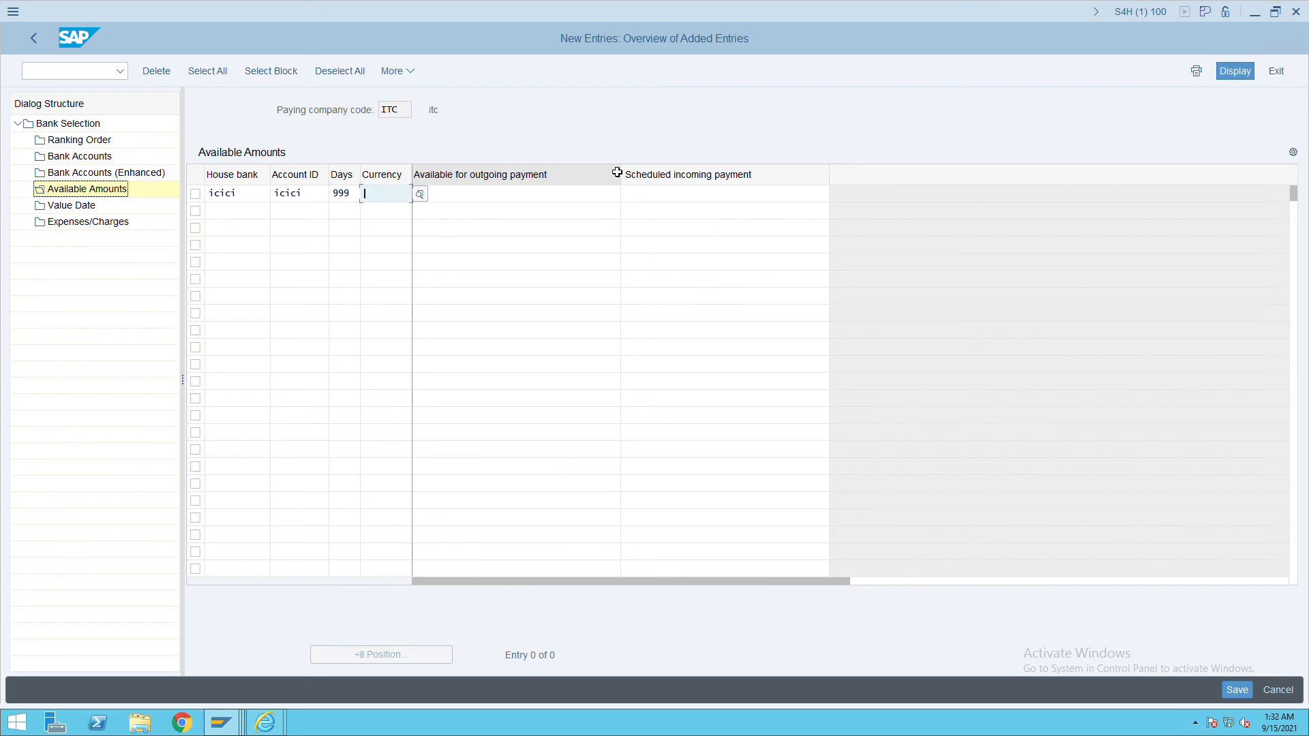
pyautogui.press('Tab')
pyautogui.write('9999999999')
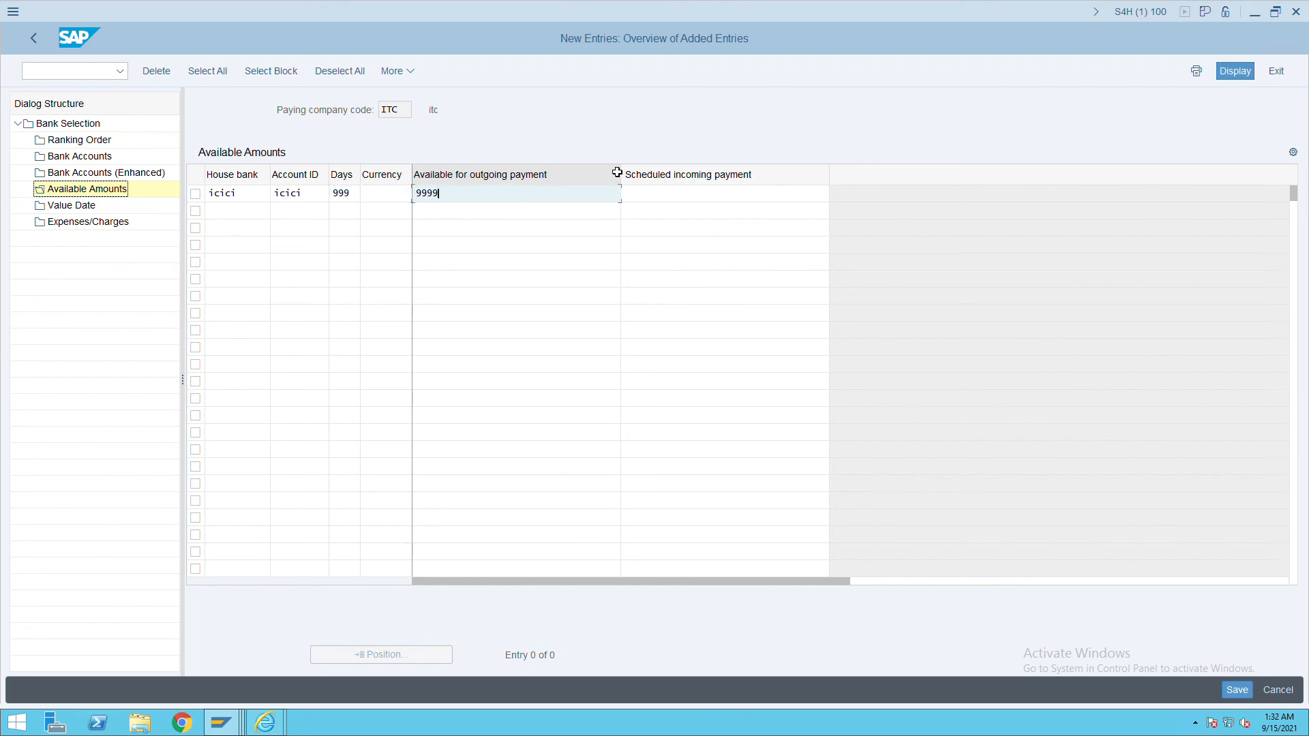
pyautogui.hotkey('shift', 'Left')
pyautogui.hotkey('shift', 'Left')
pyautogui.hotkey('shift', 'Left')
pyautogui.hotkey('shift', 'Left')
pyautogui.hotkey('shift', 'Left')
pyautogui.hotkey('shift', 'Left')
pyautogui.hotkey('shift', 'Left')
pyautogui.hotkey('shift', 'Left')
pyautogui.hotkey('shift', 'Left')
pyautogui.hotkey('shift', 'Left')
pyautogui.press('Tab')
pyautogui.hotkey('ctrl', 'v')
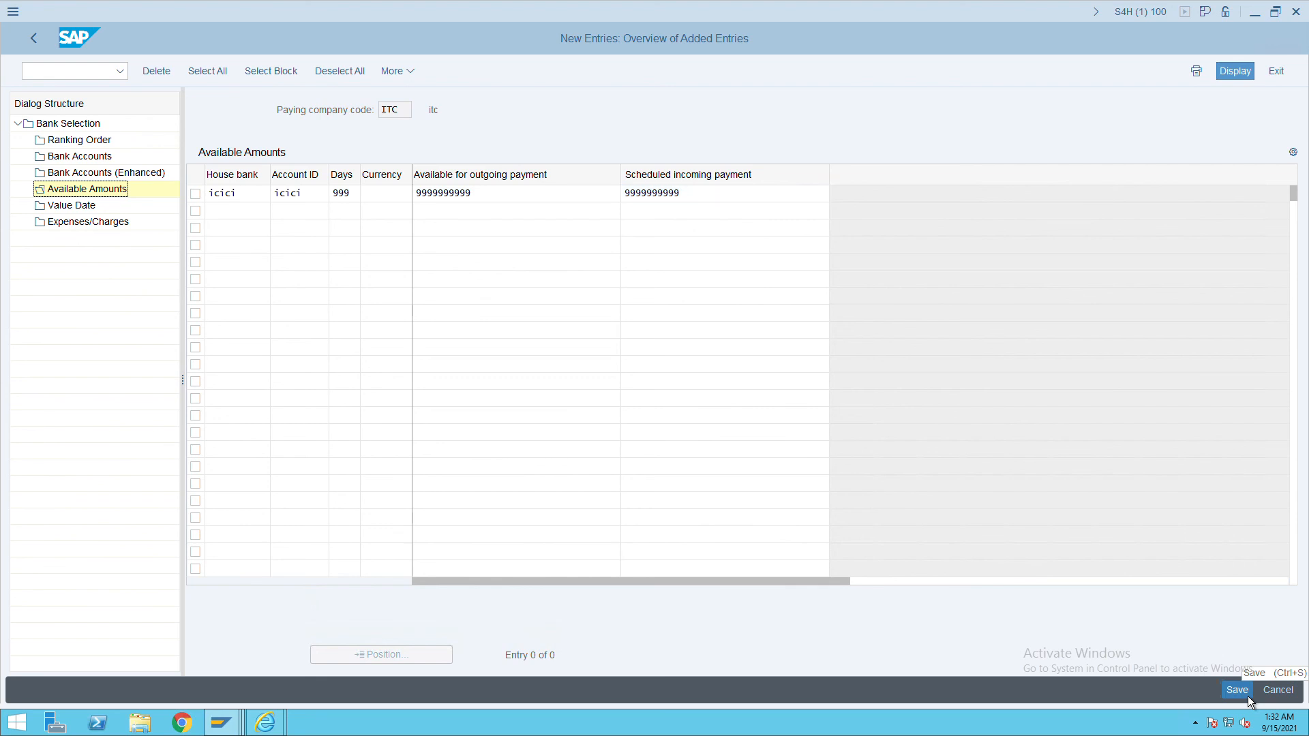
# Add currency INR and save the available amounts entry.
pyautogui.click(1250, 699)
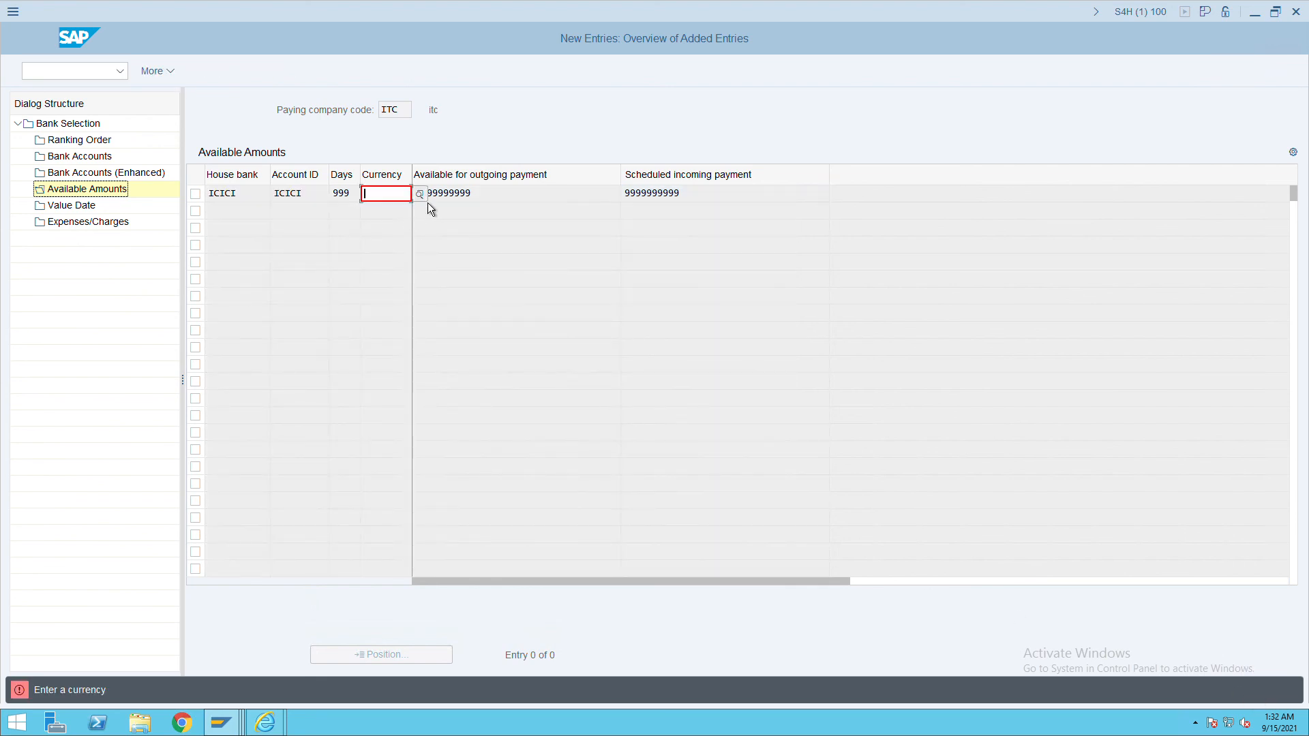
pyautogui.write('inr')
pyautogui.hotkey('ctrl', 's')
pyautogui.hotkey('ctrl', 's')
pyautogui.click(100, 180)
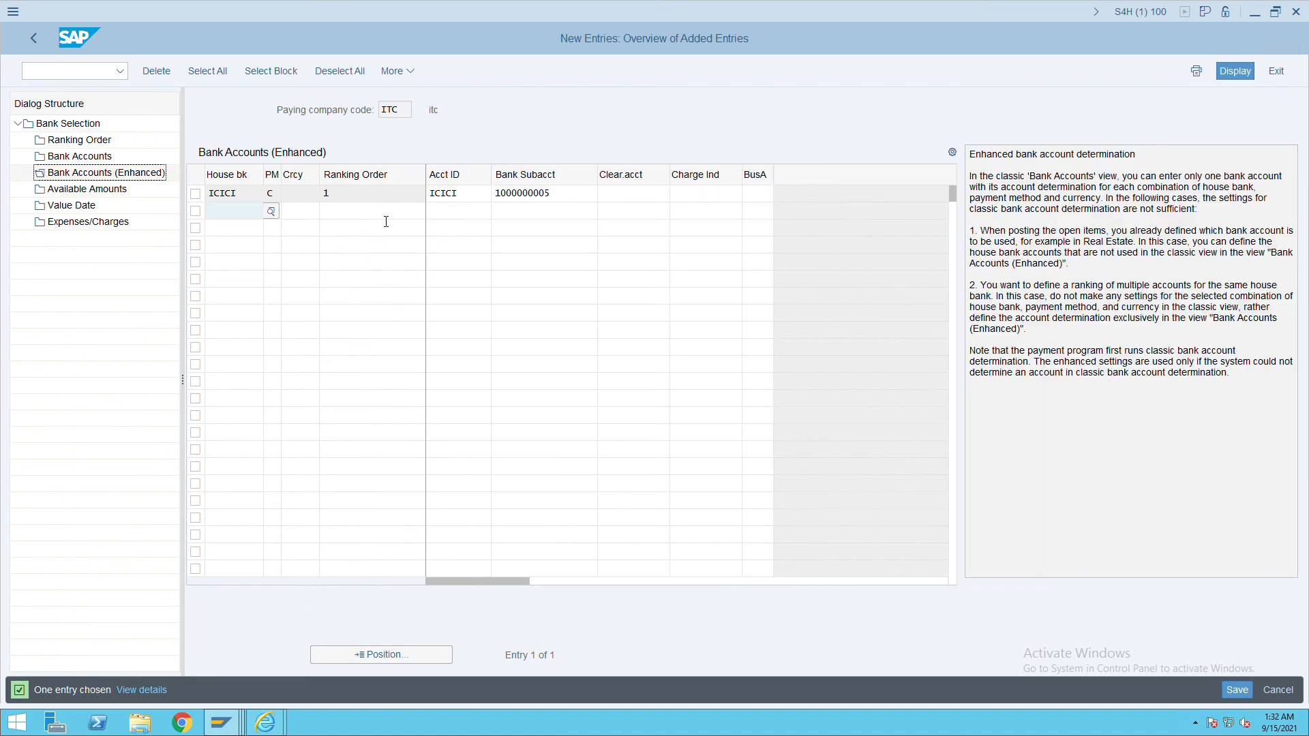
# Save the Bank Accounts (Enhanced) settings again and launch transaction FCHI with /nfchi.
pyautogui.click(158, 172)
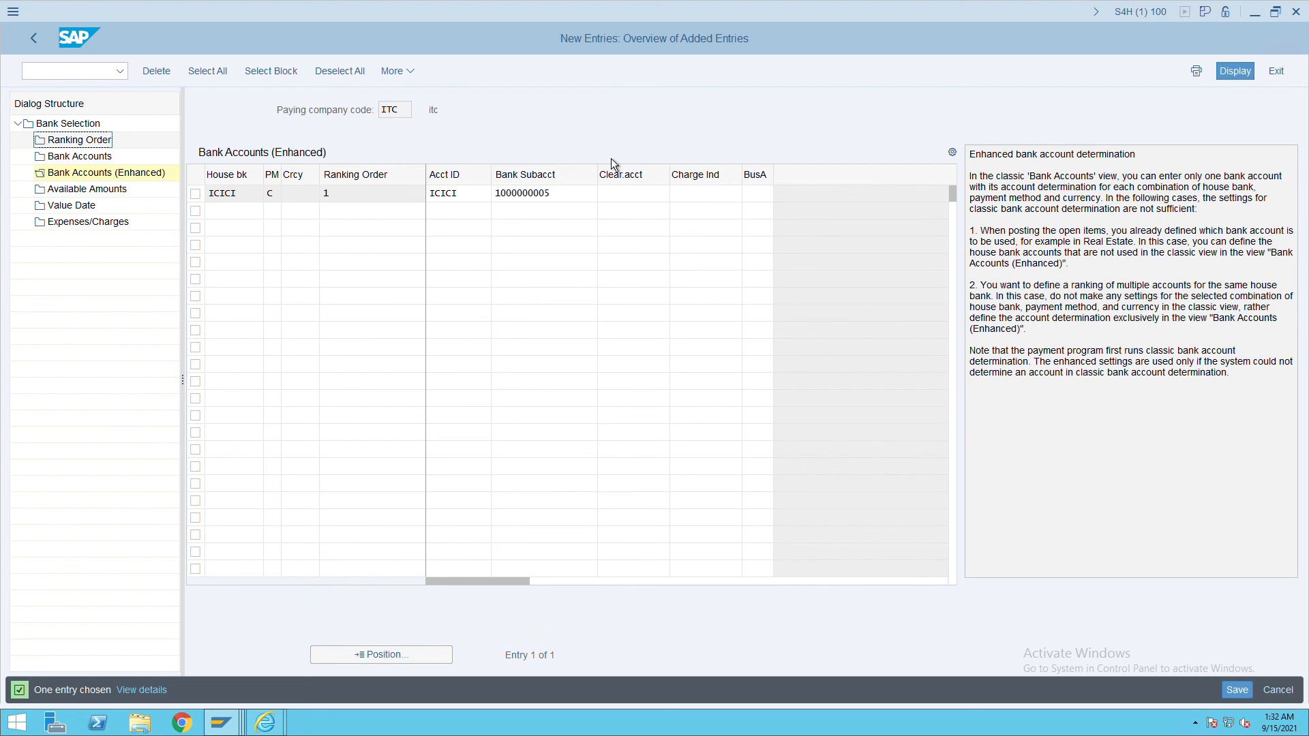
pyautogui.click(1238, 690)
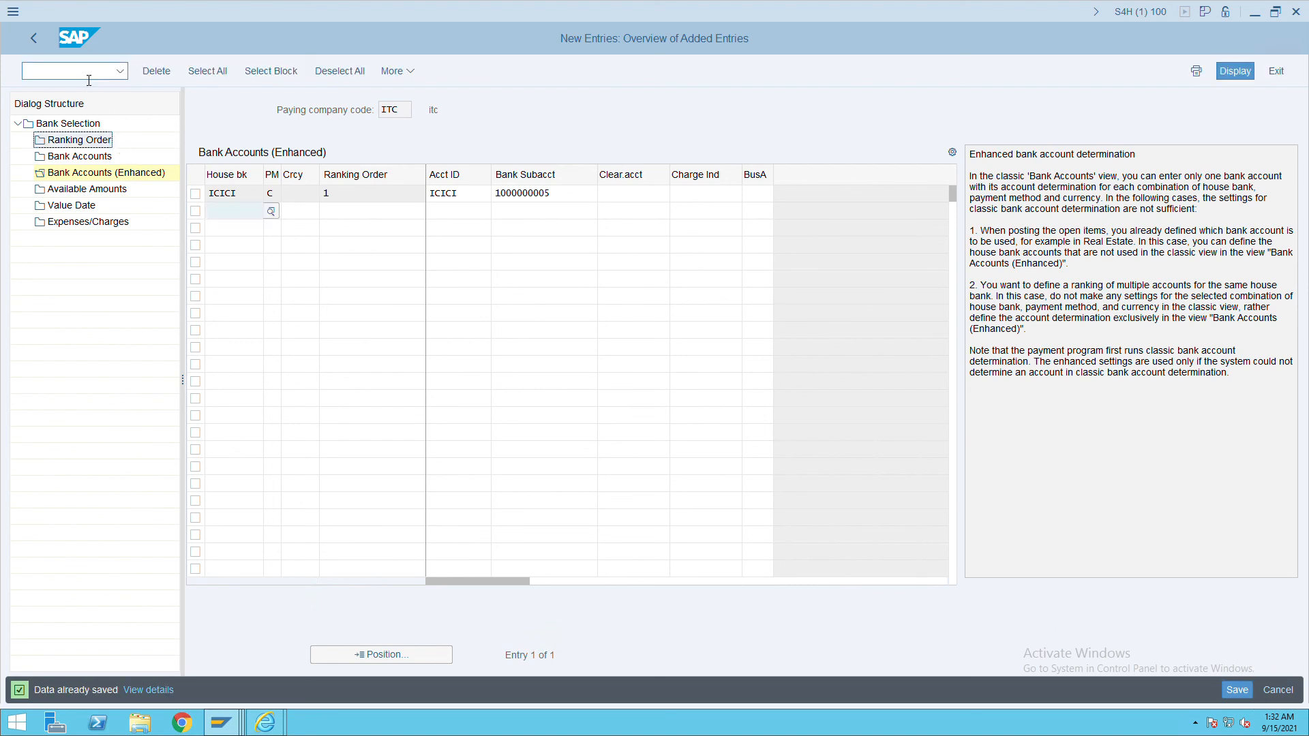
pyautogui.write('/nfchi')
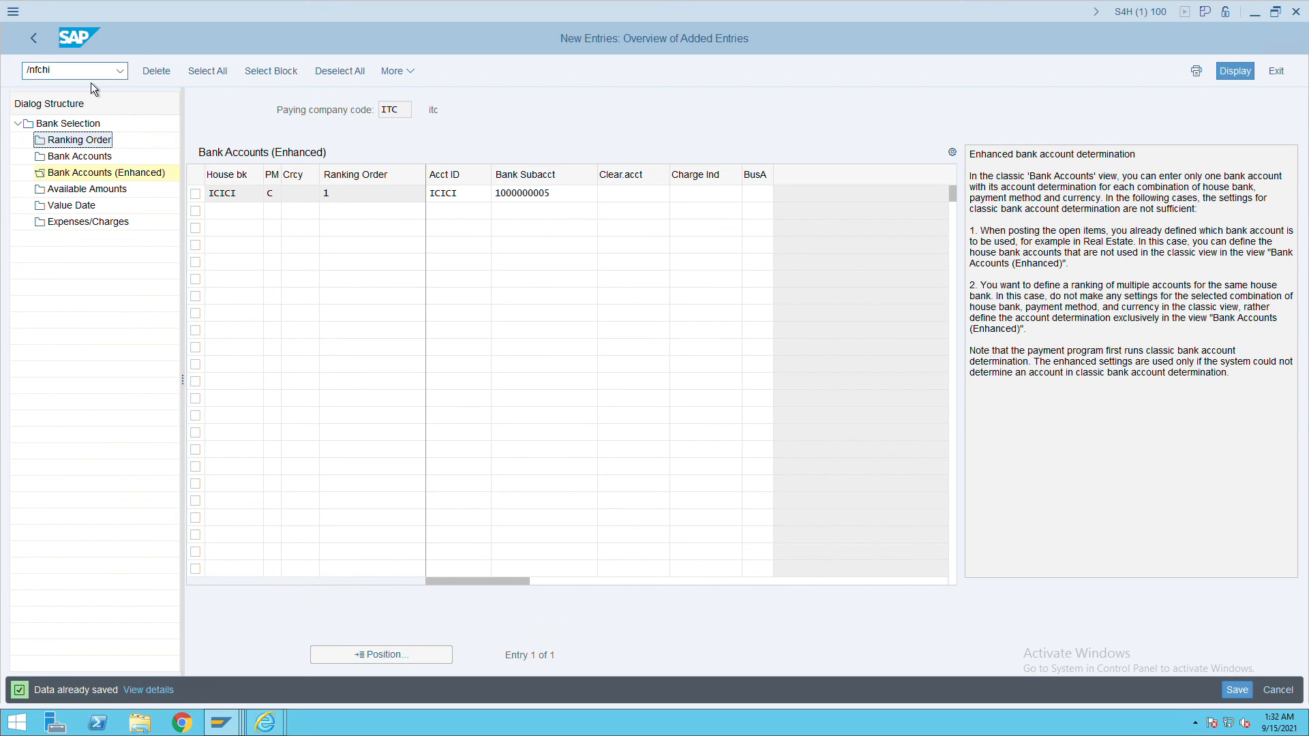
pyautogui.press('Return')
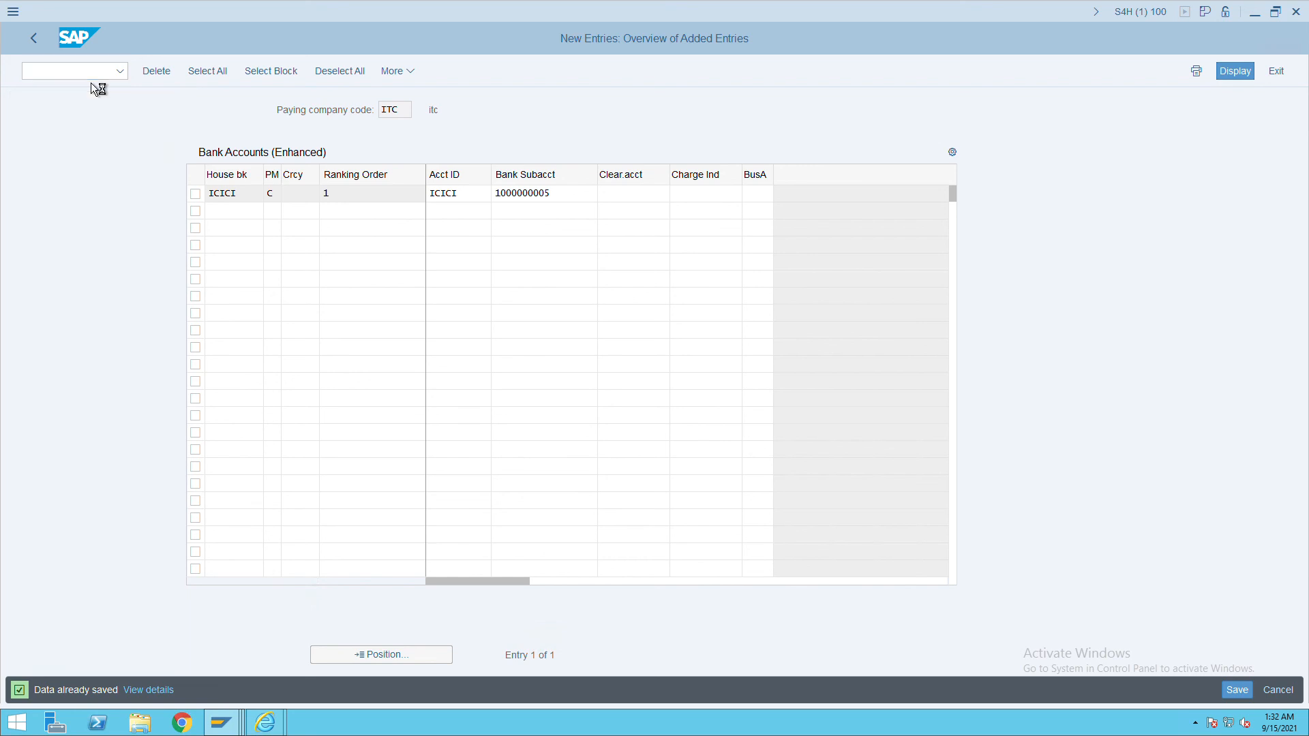
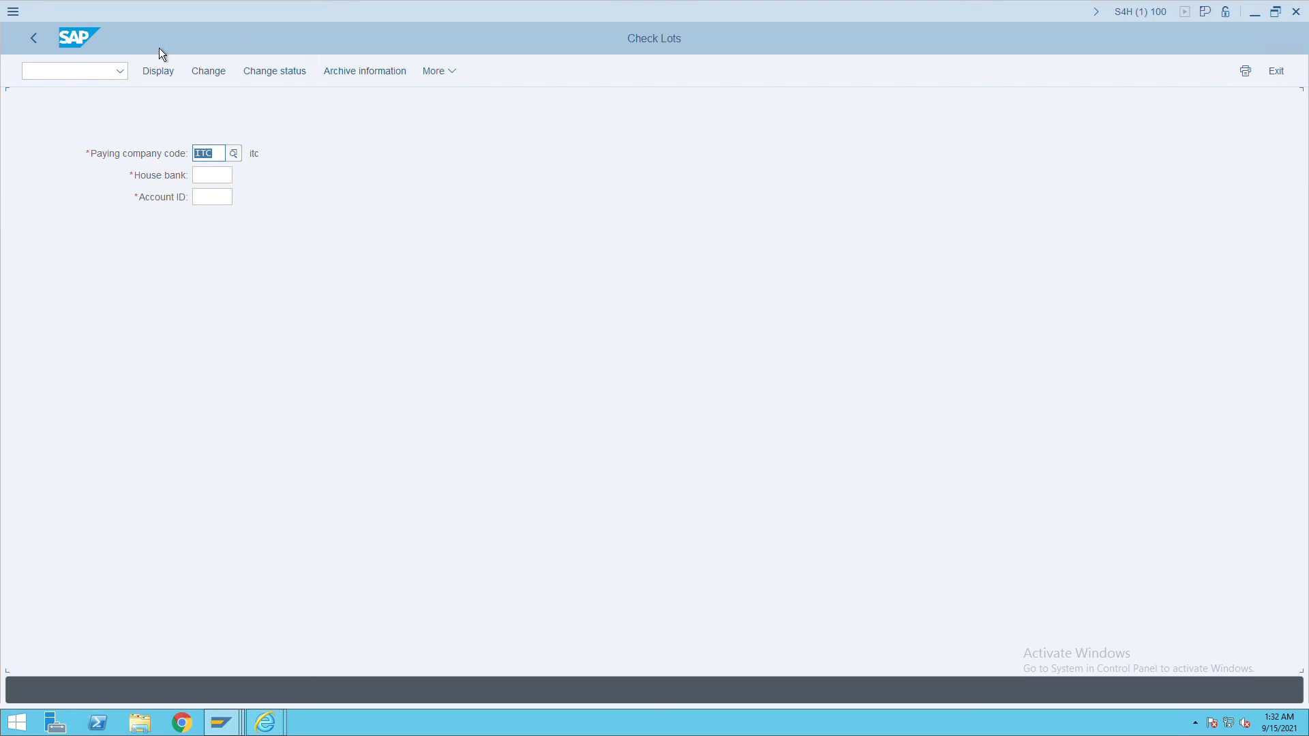
# Open the check lots for house bank ICICI, account ICICI, in change mode.
pyautogui.click(208, 175)
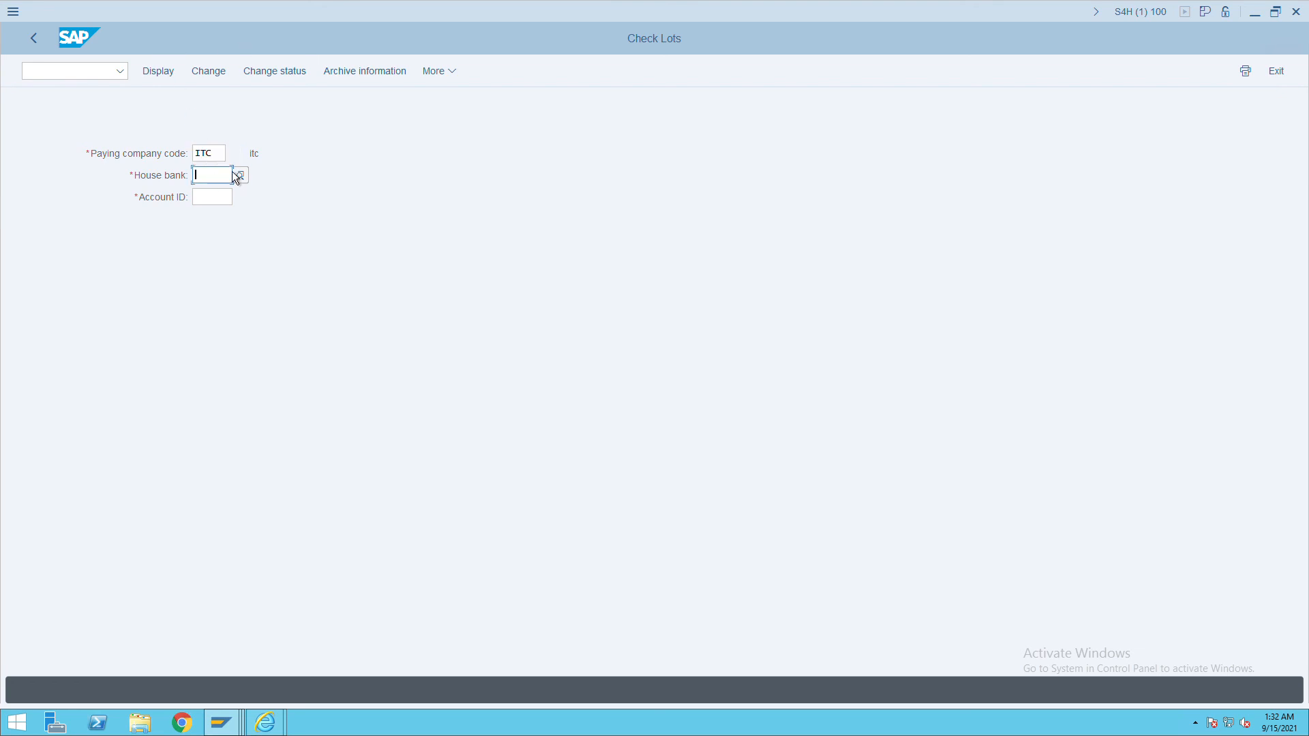
pyautogui.write('icici')
pyautogui.press('Tab')
pyautogui.write('icici')
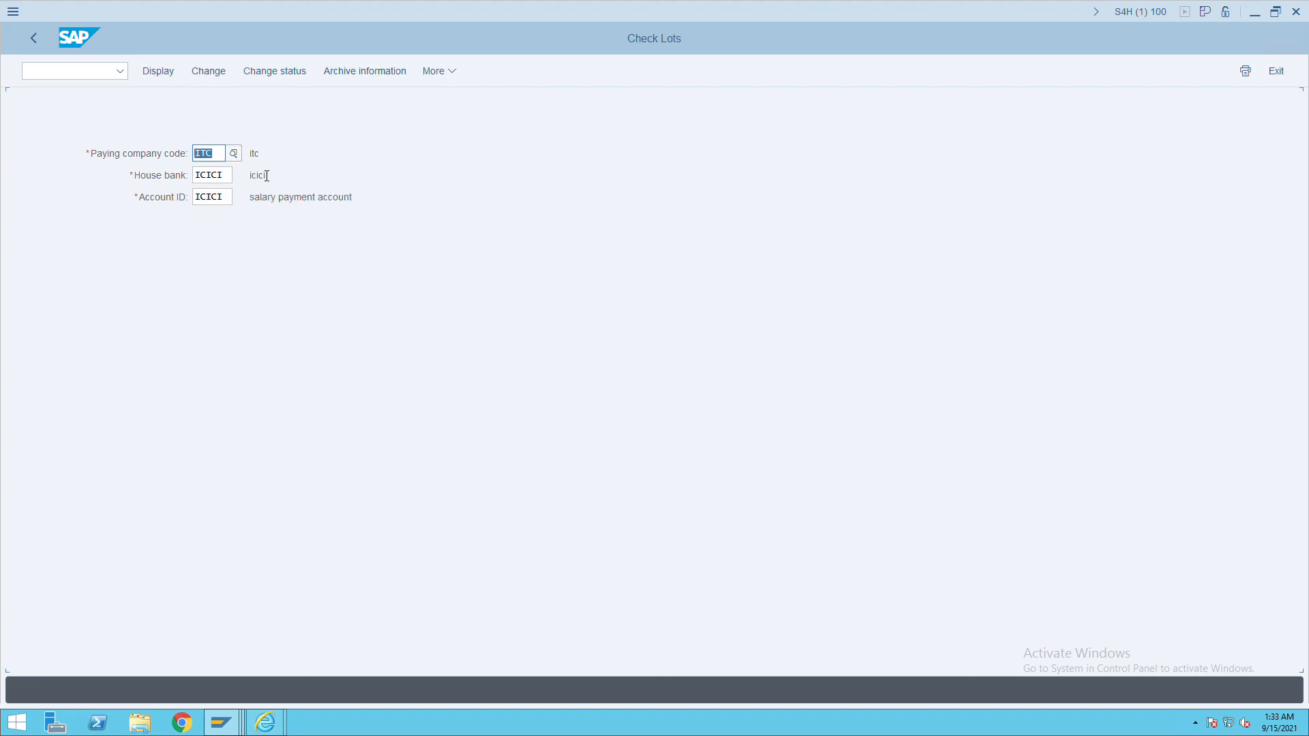
pyautogui.click(210, 79)
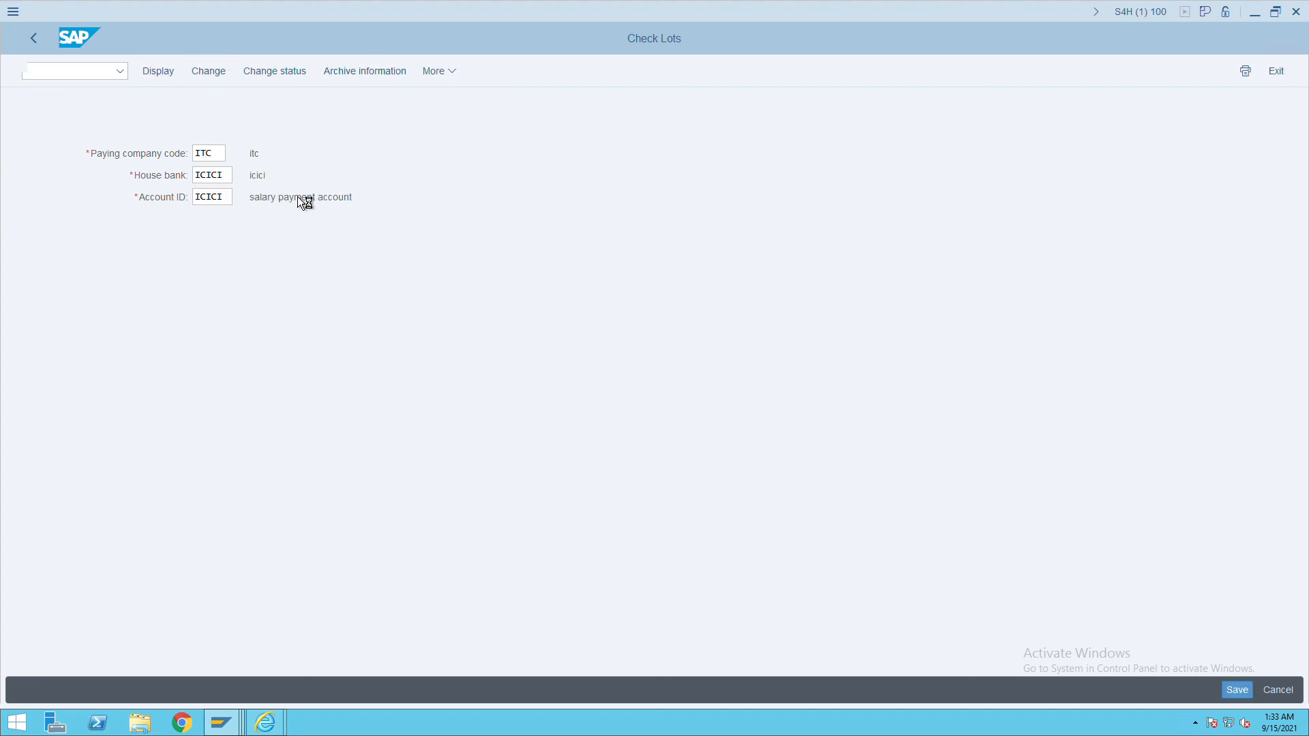
# Create check lot 1 starting at check number 500000.
pyautogui.click(318, 79)
pyautogui.write('1')
pyautogui.press('Tab')
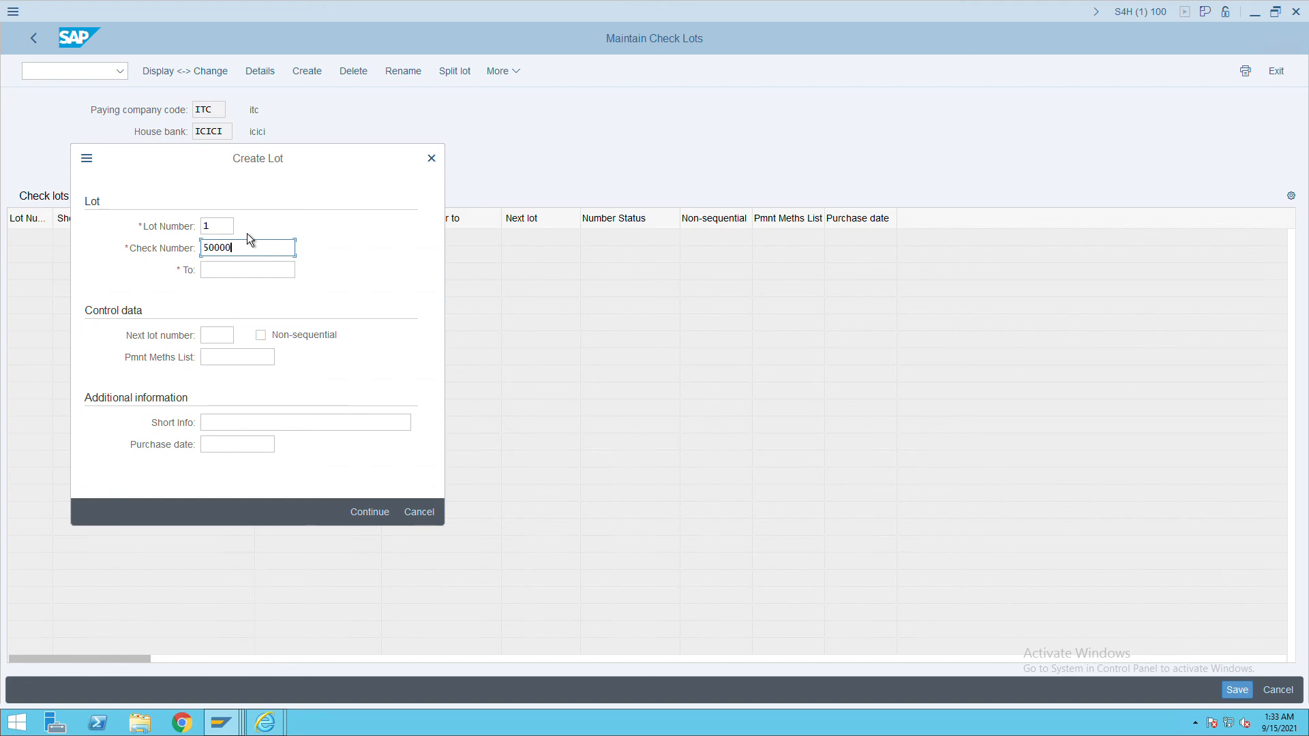
pyautogui.moveTo(207, 252); pyautogui.dragTo(191, 256)
pyautogui.hotkey('ctrl', 'c')
pyautogui.click(215, 273)
pyautogui.hotkey('ctrl', 'v')
pyautogui.press('BackSpace')
pyautogui.write('1')
pyautogui.click(383, 516)
# Set lot 1's ending check number to 500025 and save.
pyautogui.click(431, 244)
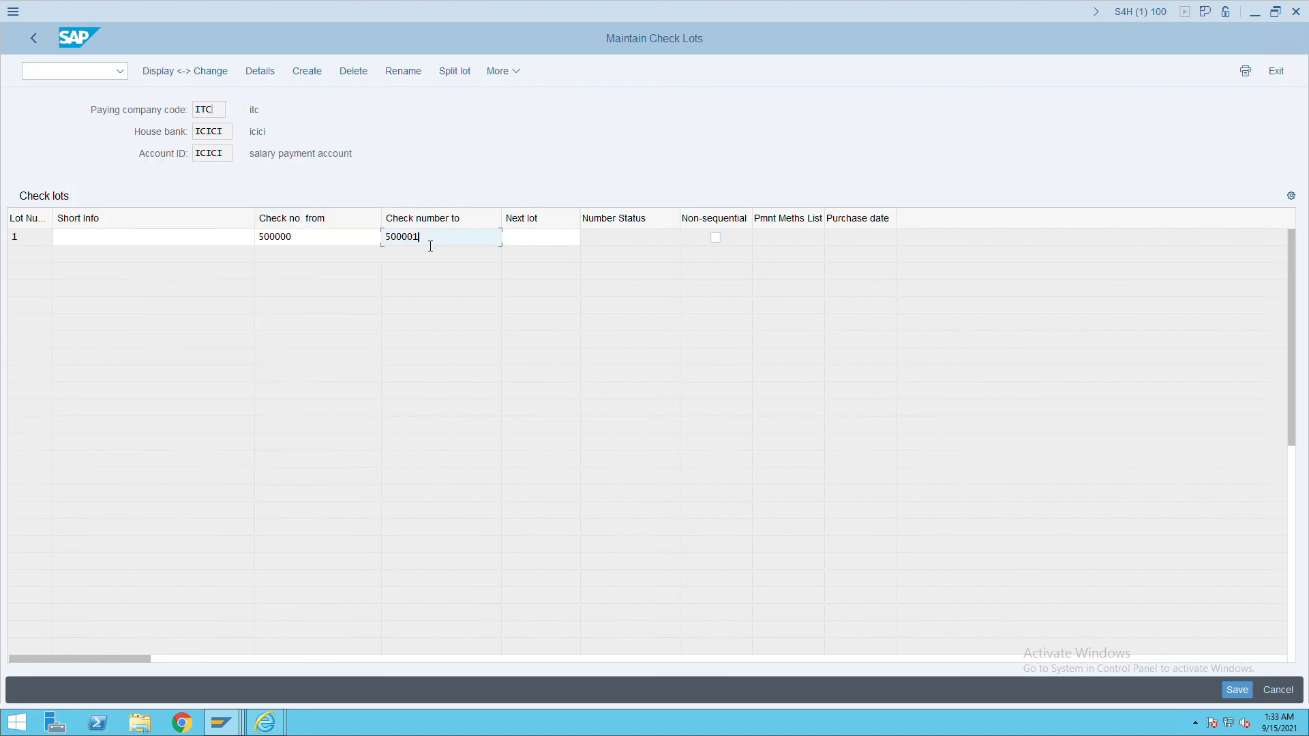
pyautogui.press('BackSpace')
pyautogui.press('BackSpace')
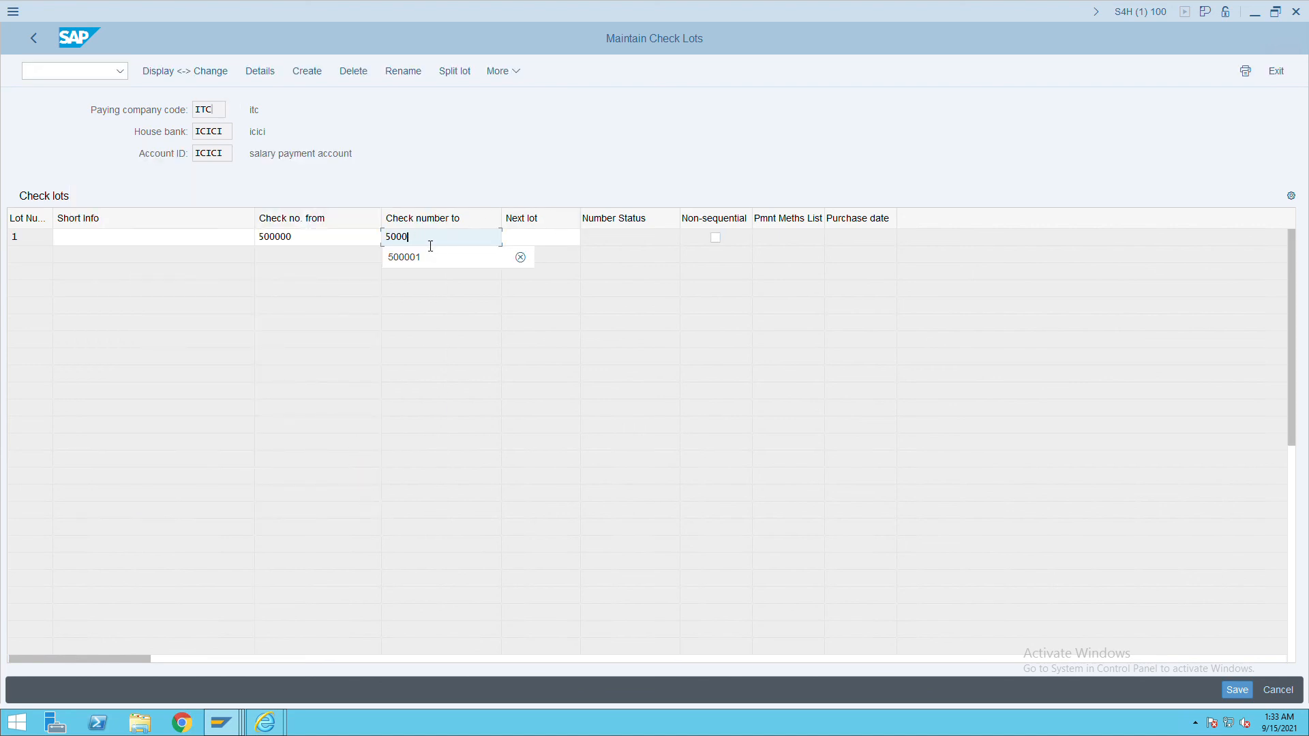
pyautogui.write('25')
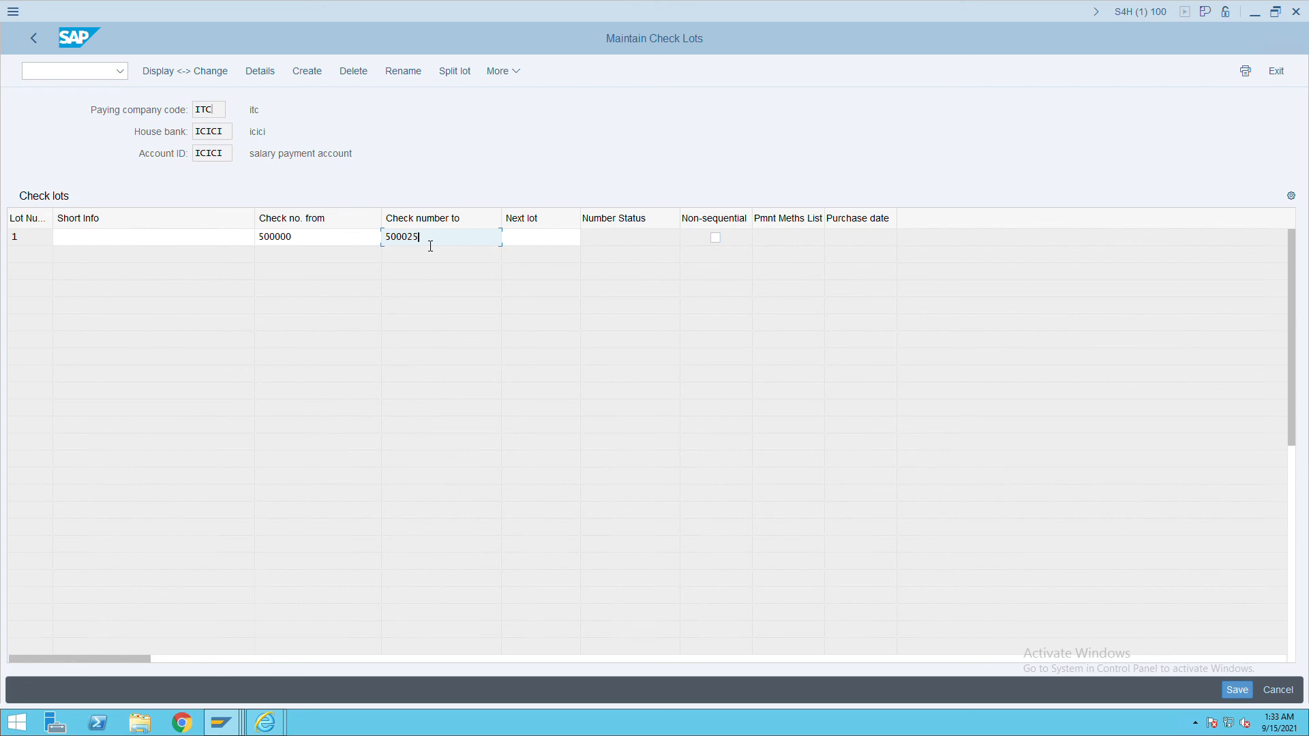
pyautogui.click(1237, 689)
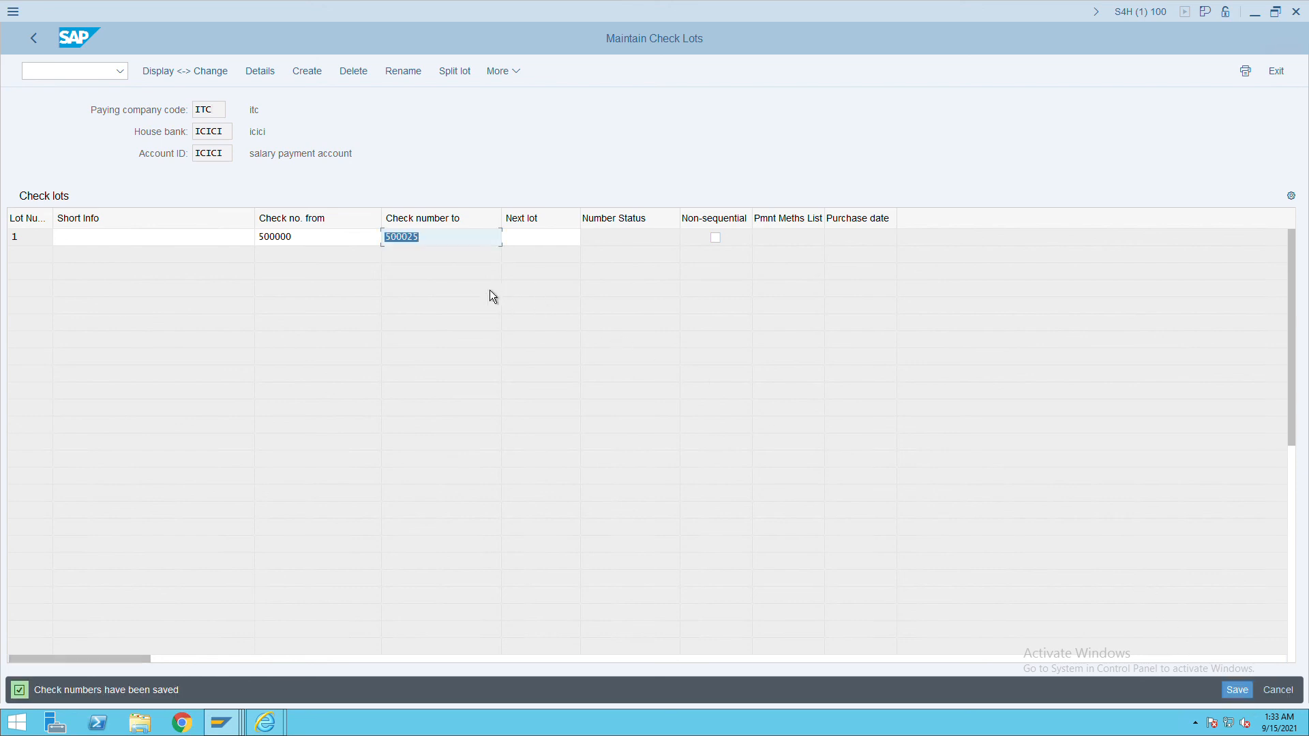
pyautogui.click(78, 72)
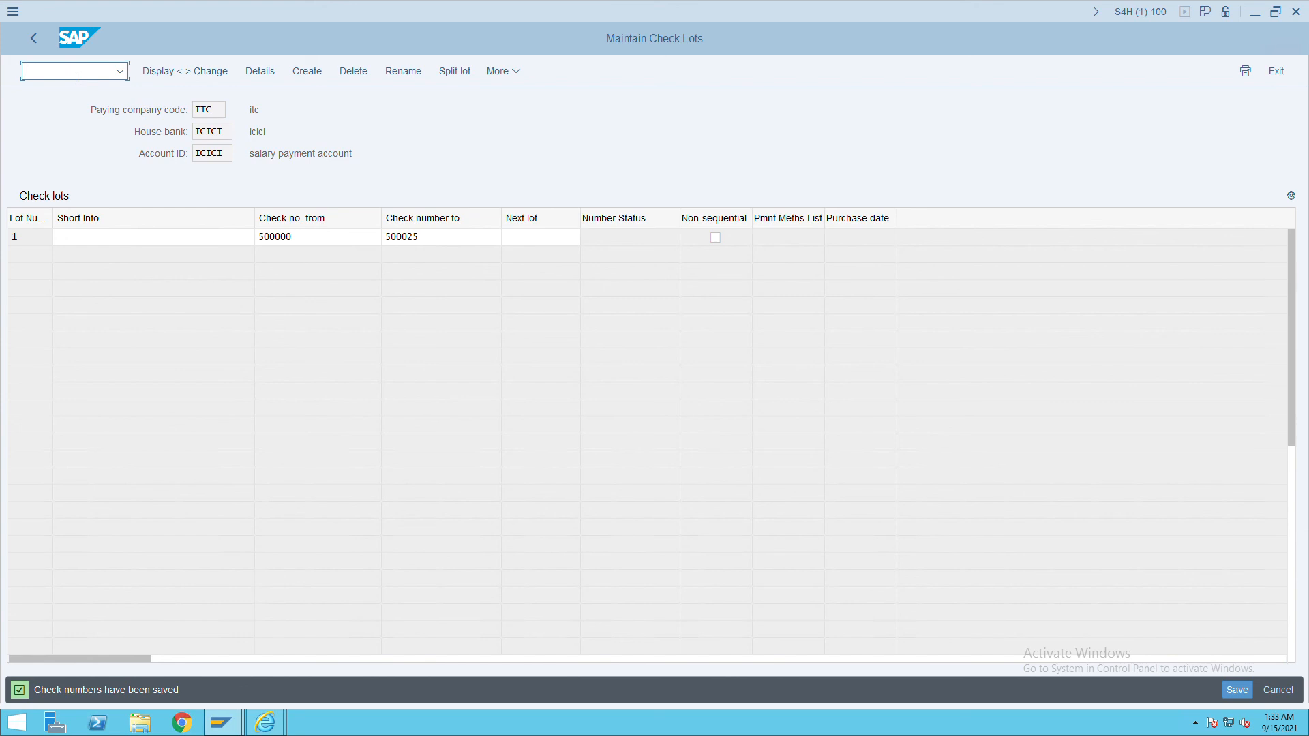
# Start a vendor invoice in FB60 for vendor 10101 dated 14.09.2021.
pyautogui.write('/ngfb')
pyautogui.press('BackSpace')
pyautogui.press('BackSpace')
pyautogui.press('BackSpace')
pyautogui.write('fb60')
pyautogui.press('Return')
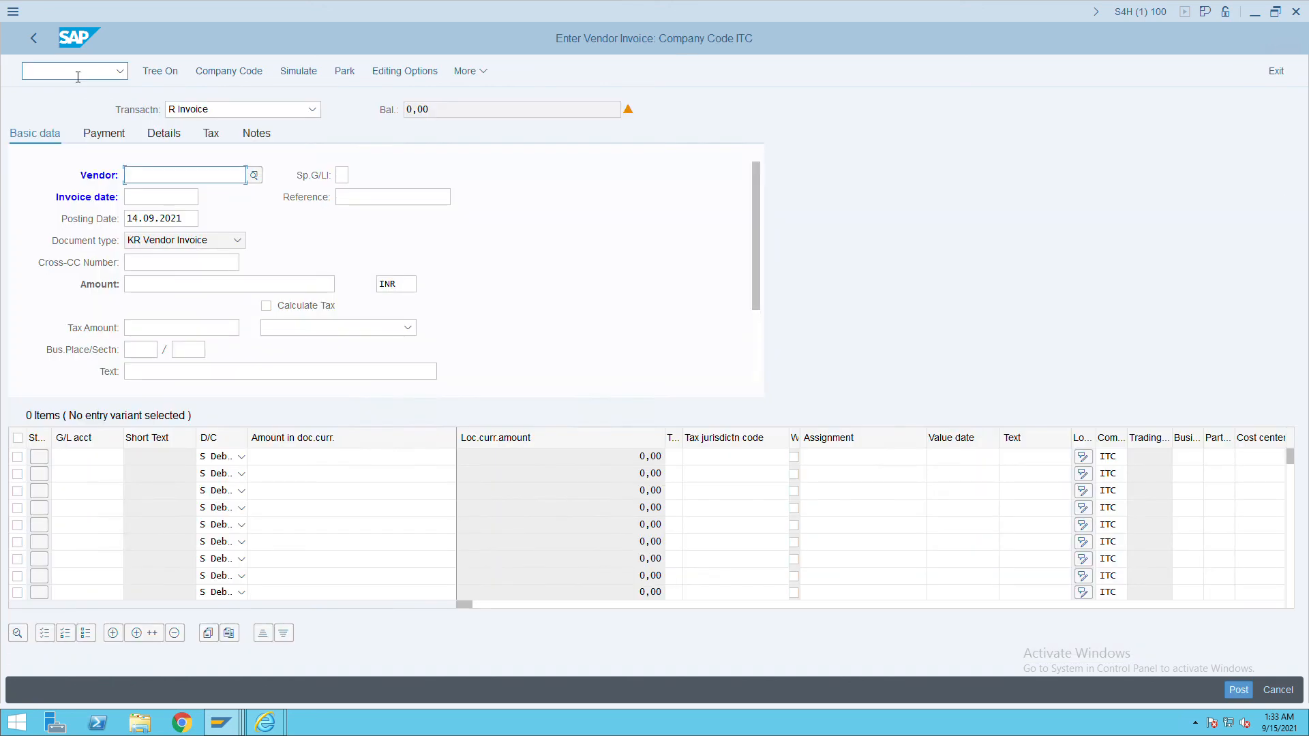
pyautogui.click(186, 182)
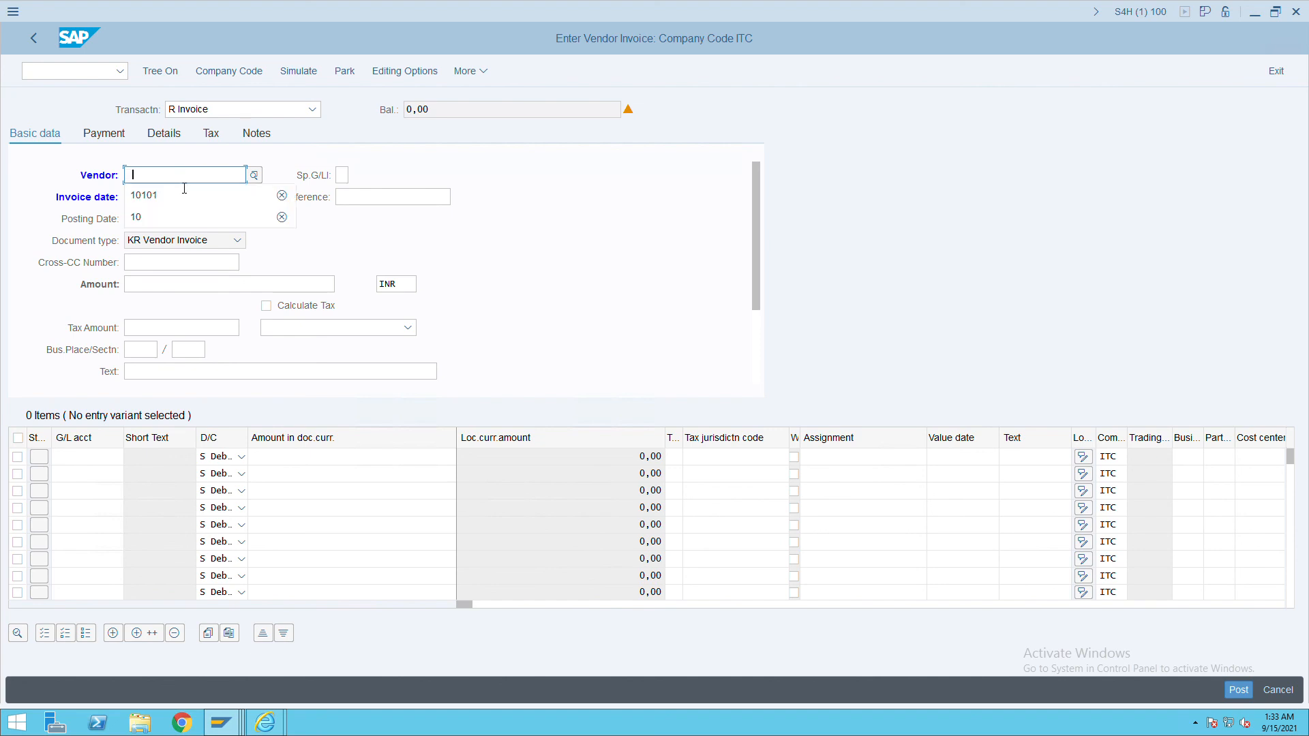
pyautogui.click(174, 199)
pyautogui.click(167, 200)
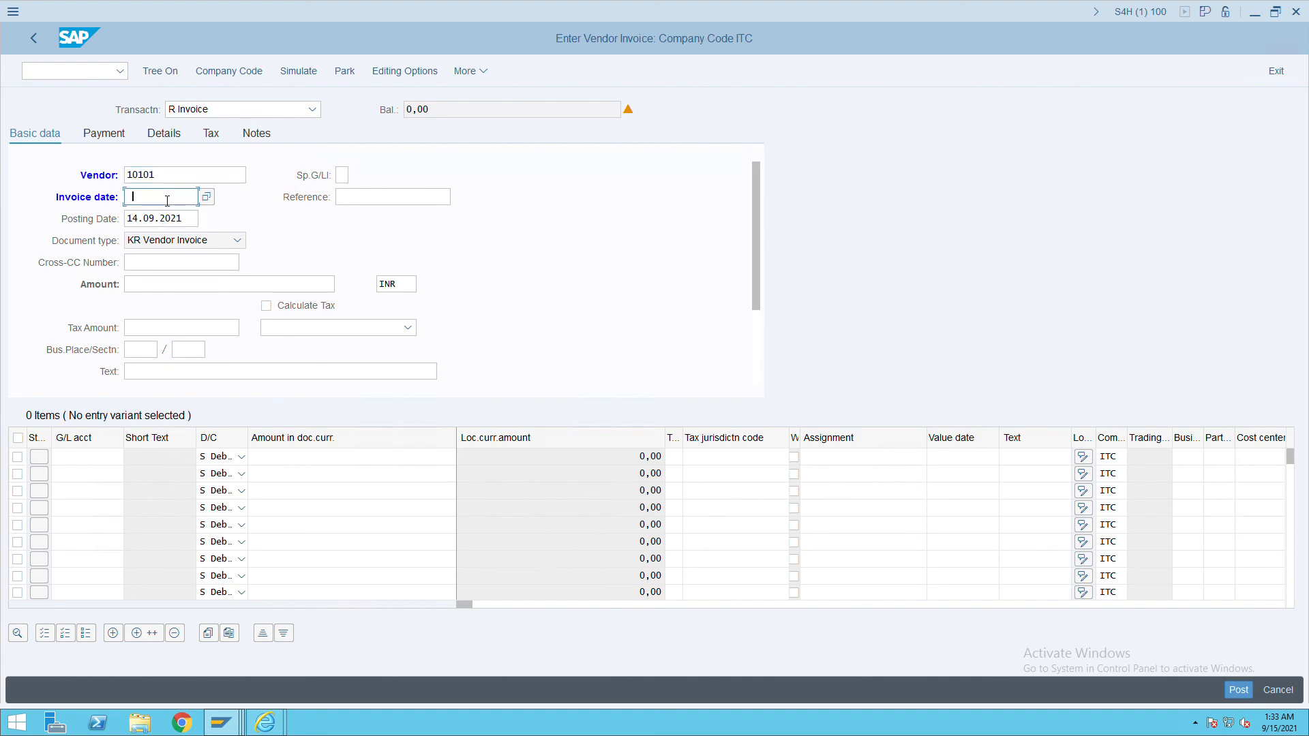
pyautogui.click(167, 217)
pyautogui.click(356, 198)
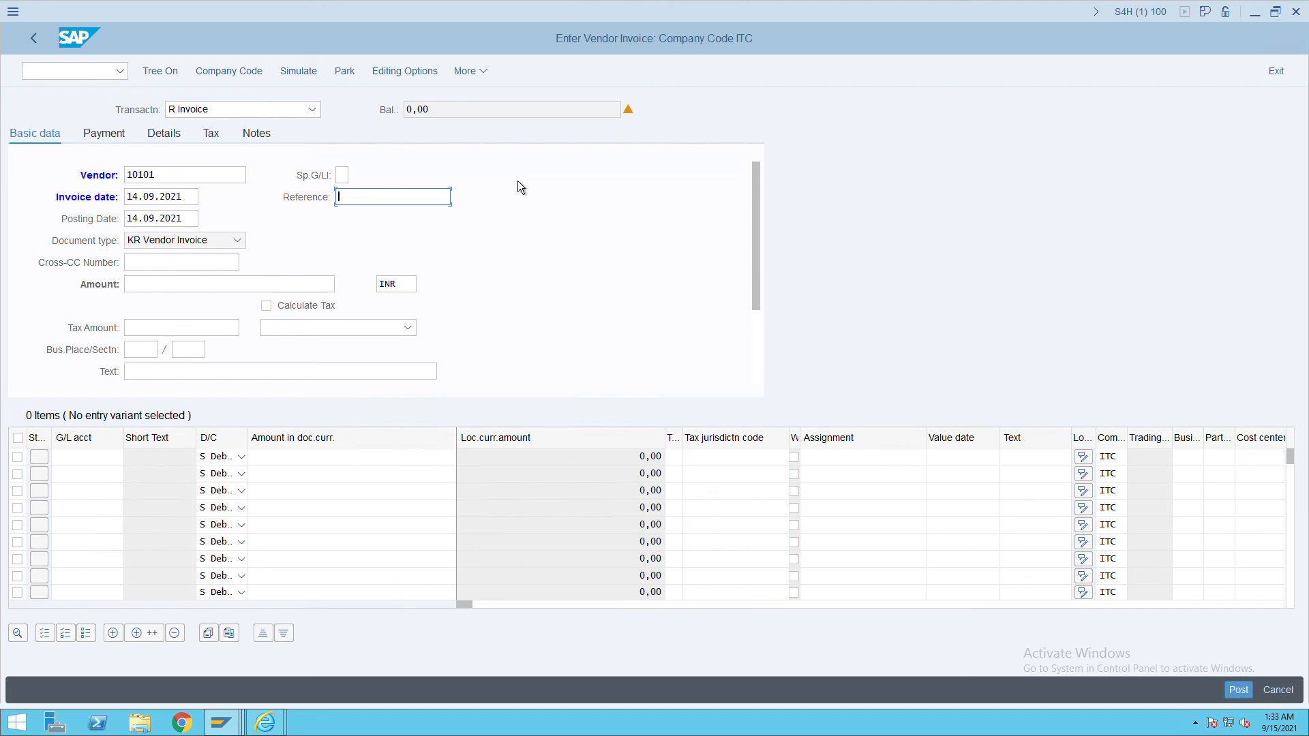
# Enter reference 1234 and invoice amount 1000.
pyautogui.write('1234')
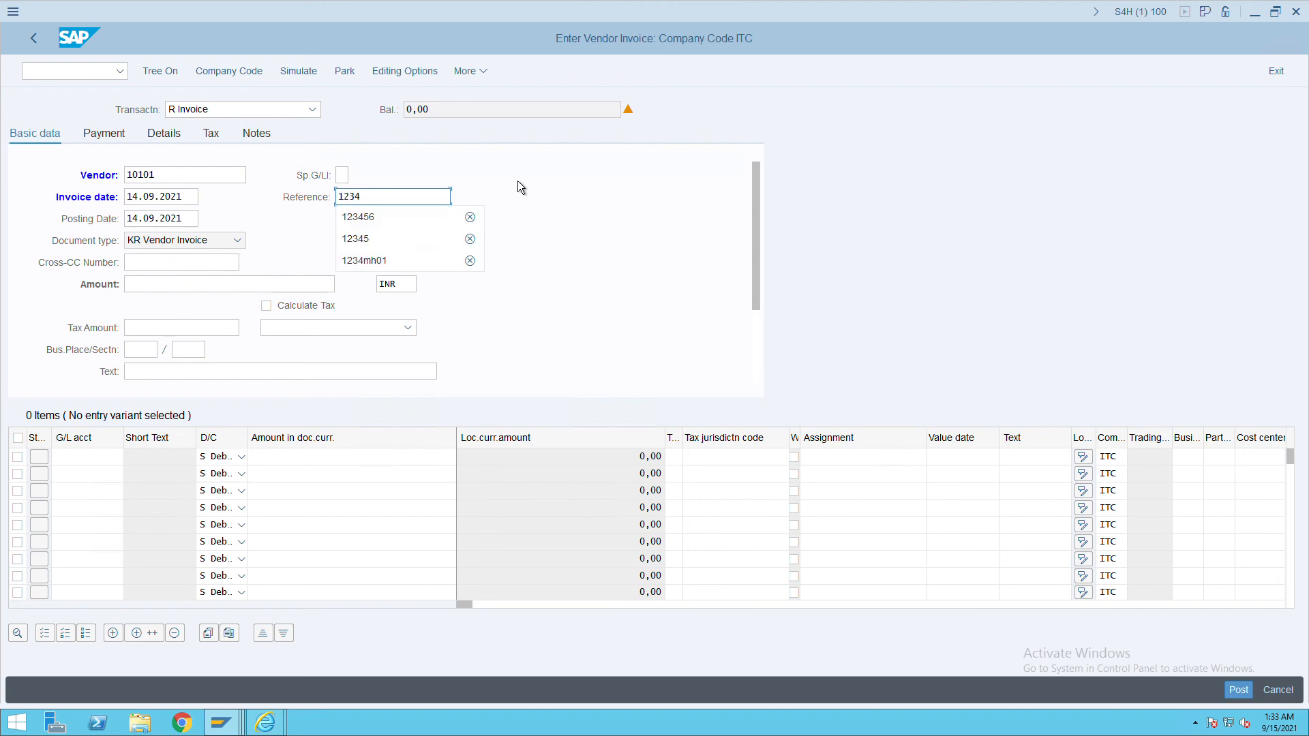
pyautogui.click(166, 283)
pyautogui.write('1000')
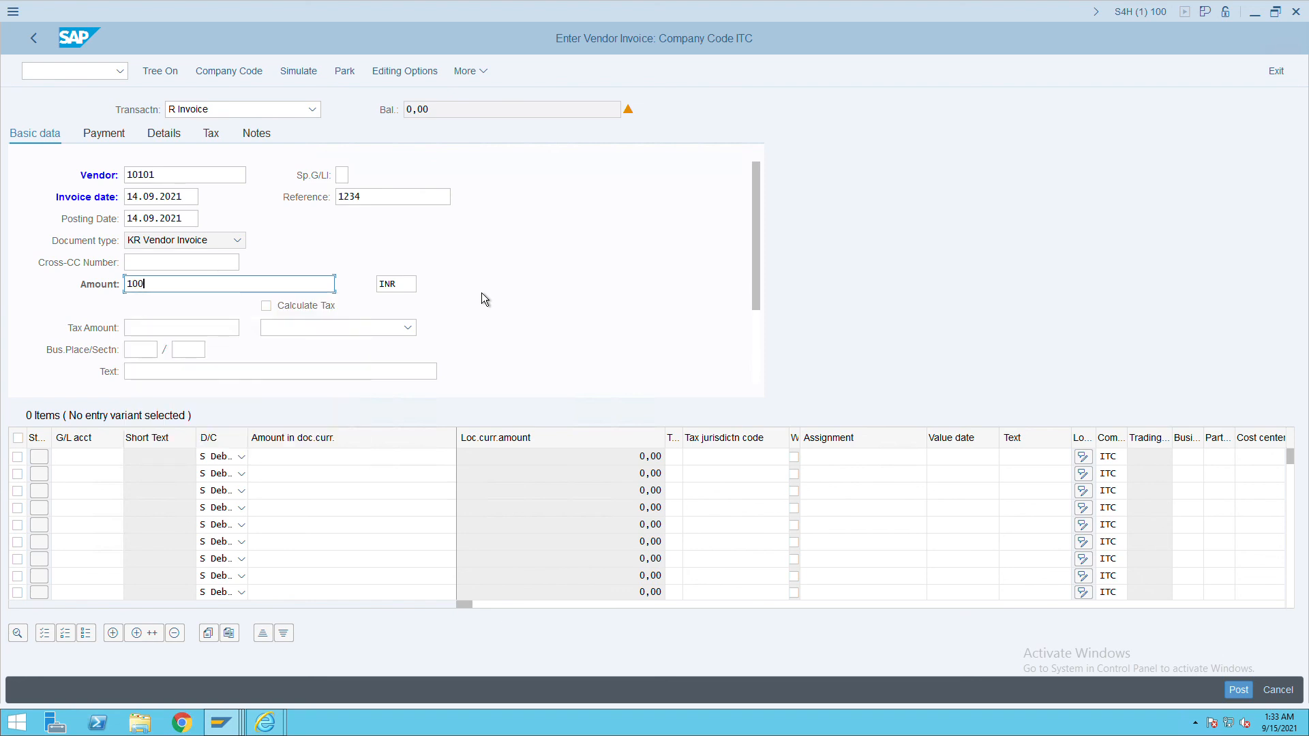
pyautogui.press('Tab')
pyautogui.press('Tab')
pyautogui.press('Tab')
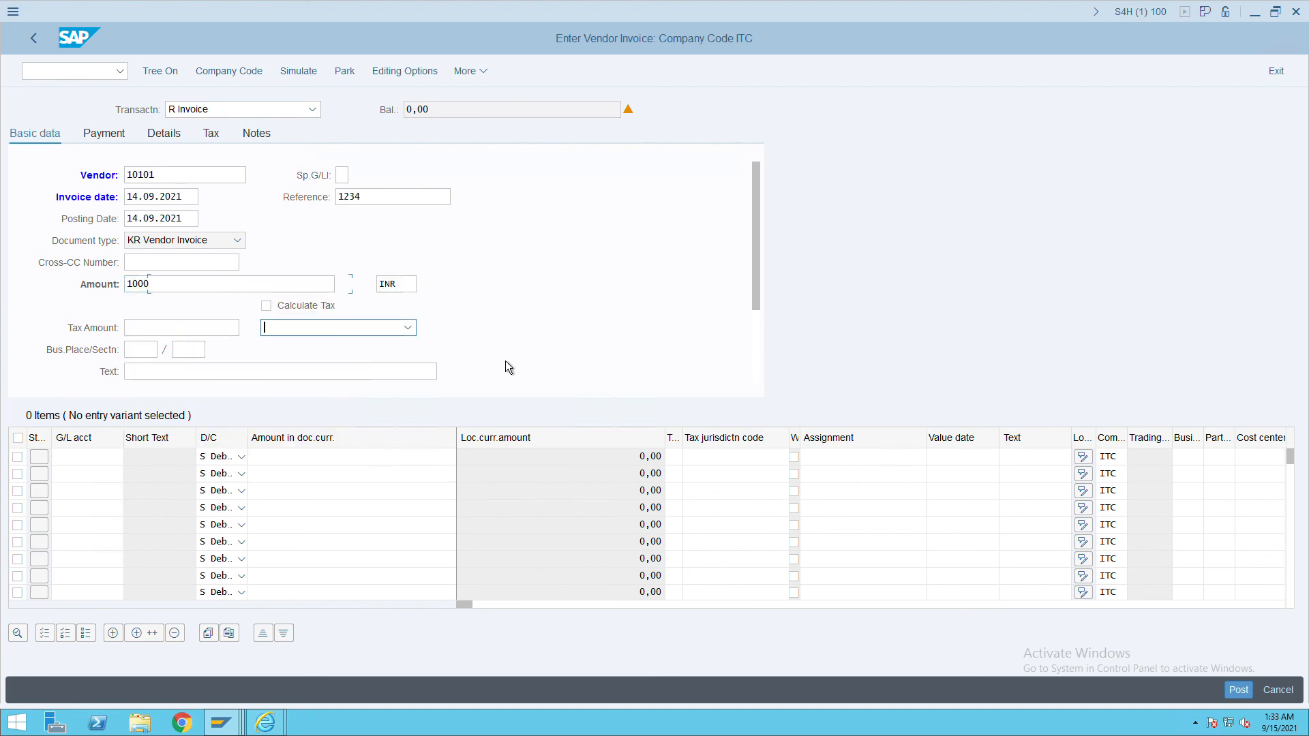
pyautogui.click(117, 460)
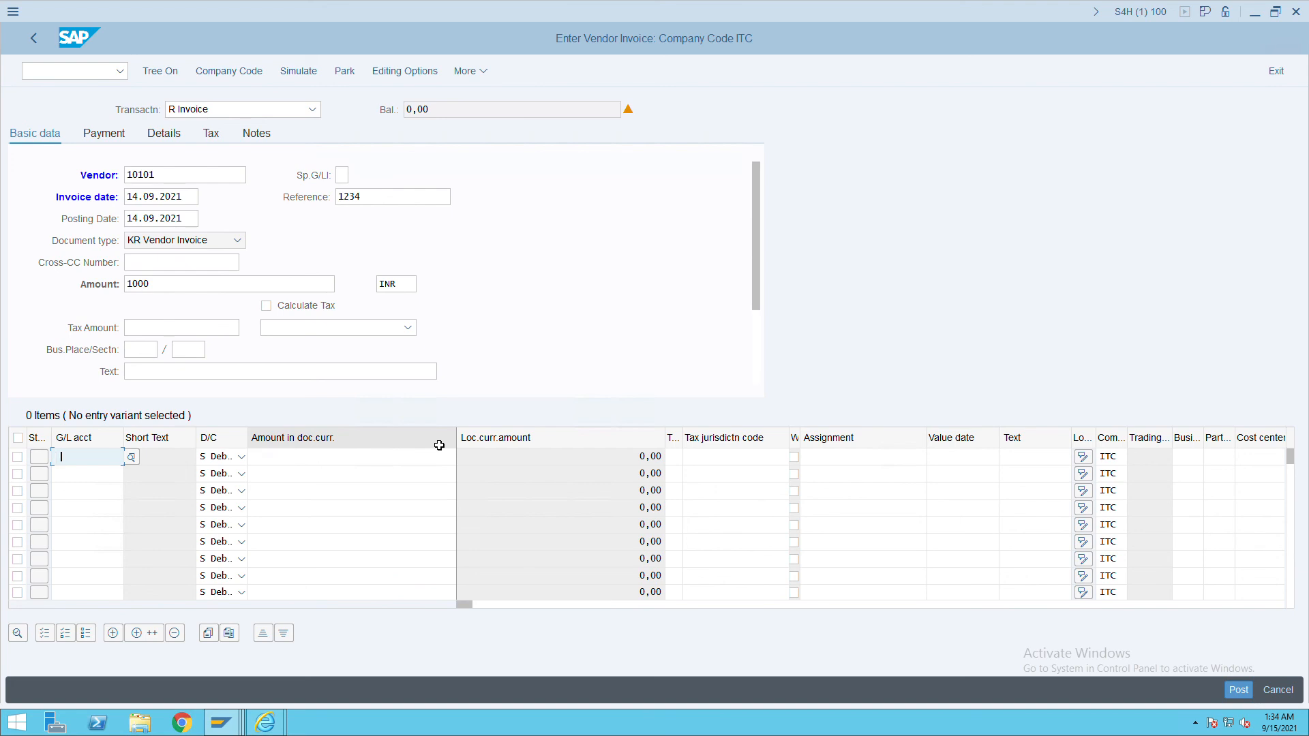
pyautogui.press('Return')
pyautogui.press('Tab')
pyautogui.press('Tab')
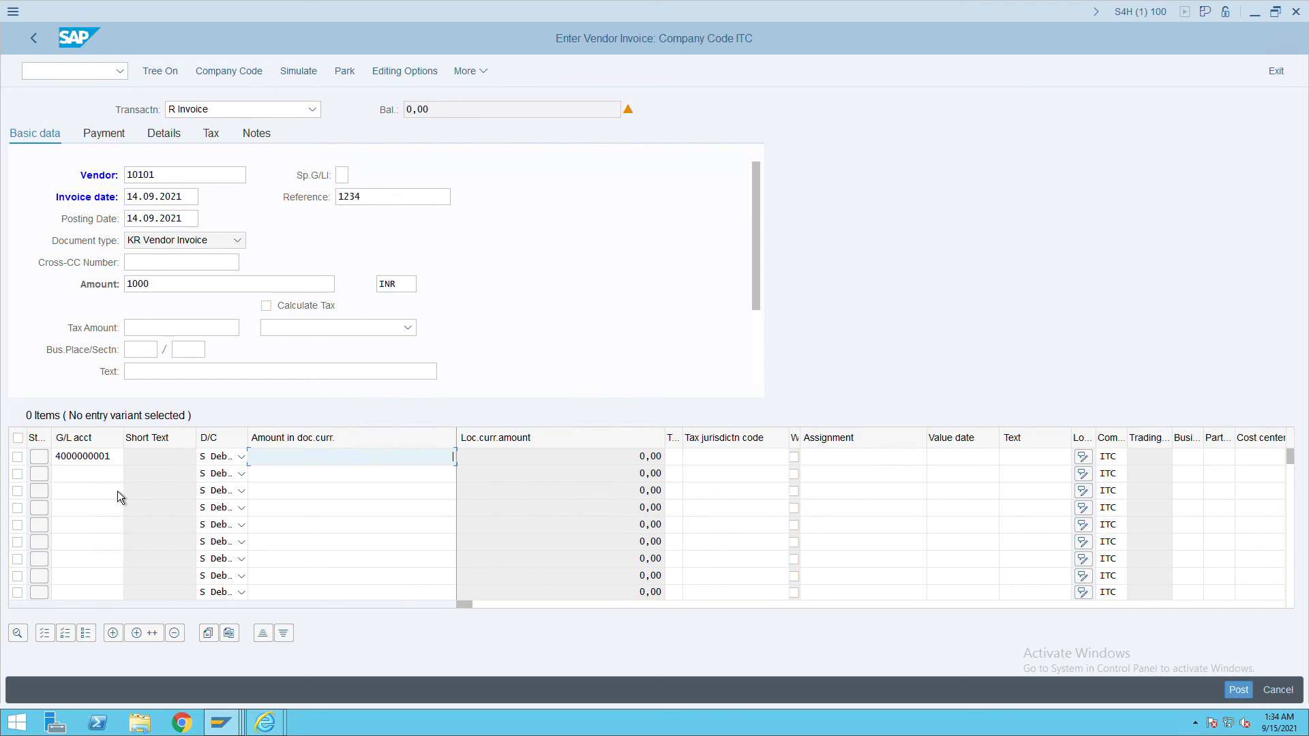
pyautogui.write('*')
pyautogui.press('Tab')
pyautogui.press('Tab')
pyautogui.press('Tab')
pyautogui.press('Tab')
pyautogui.press('Tab')
pyautogui.press('Tab')
pyautogui.press('Tab')
pyautogui.press('Tab')
pyautogui.press('Tab')
pyautogui.press('Tab')
pyautogui.press('Tab')
pyautogui.hotkey('shift', 'Tab')
pyautogui.hotkey('shift', 'Tab')
pyautogui.write('admin')
pyautogui.press('Tab')
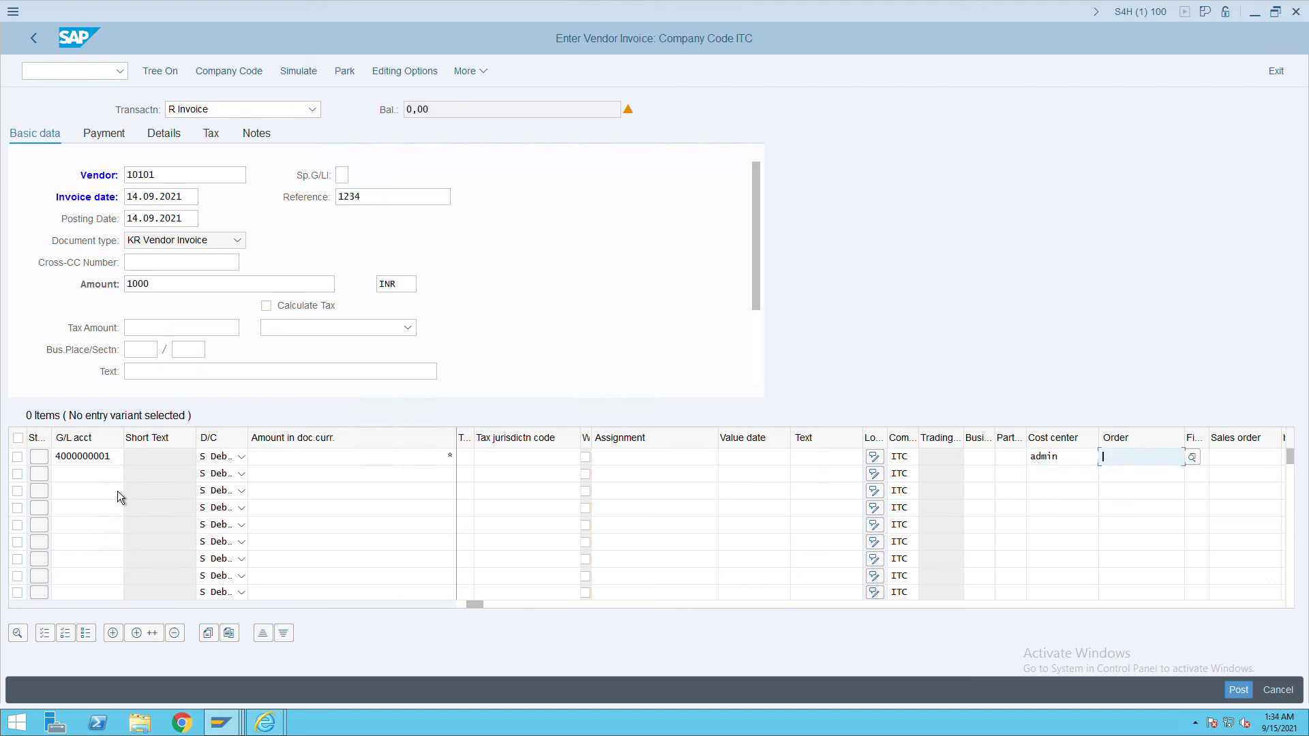
pyautogui.click(1248, 694)
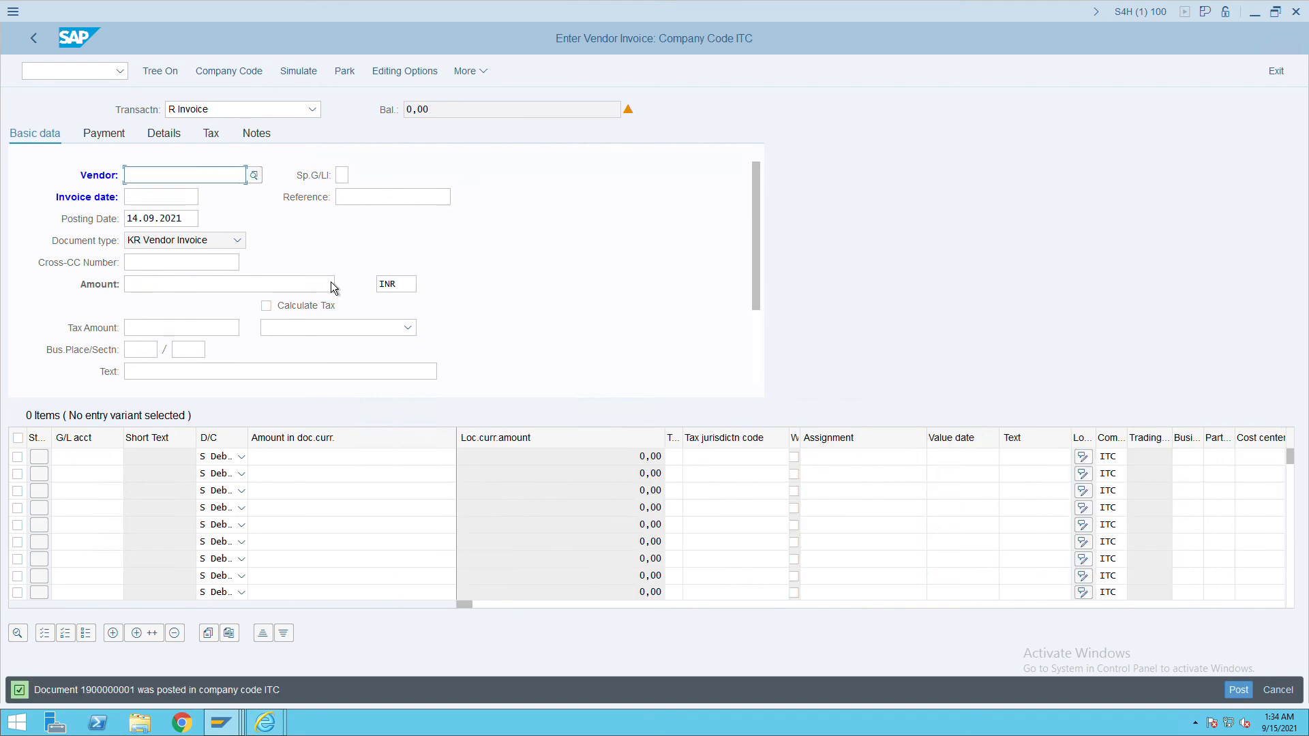
# In Document Change, set vendor line item 1's payment method to C and save.
pyautogui.click(467, 77)
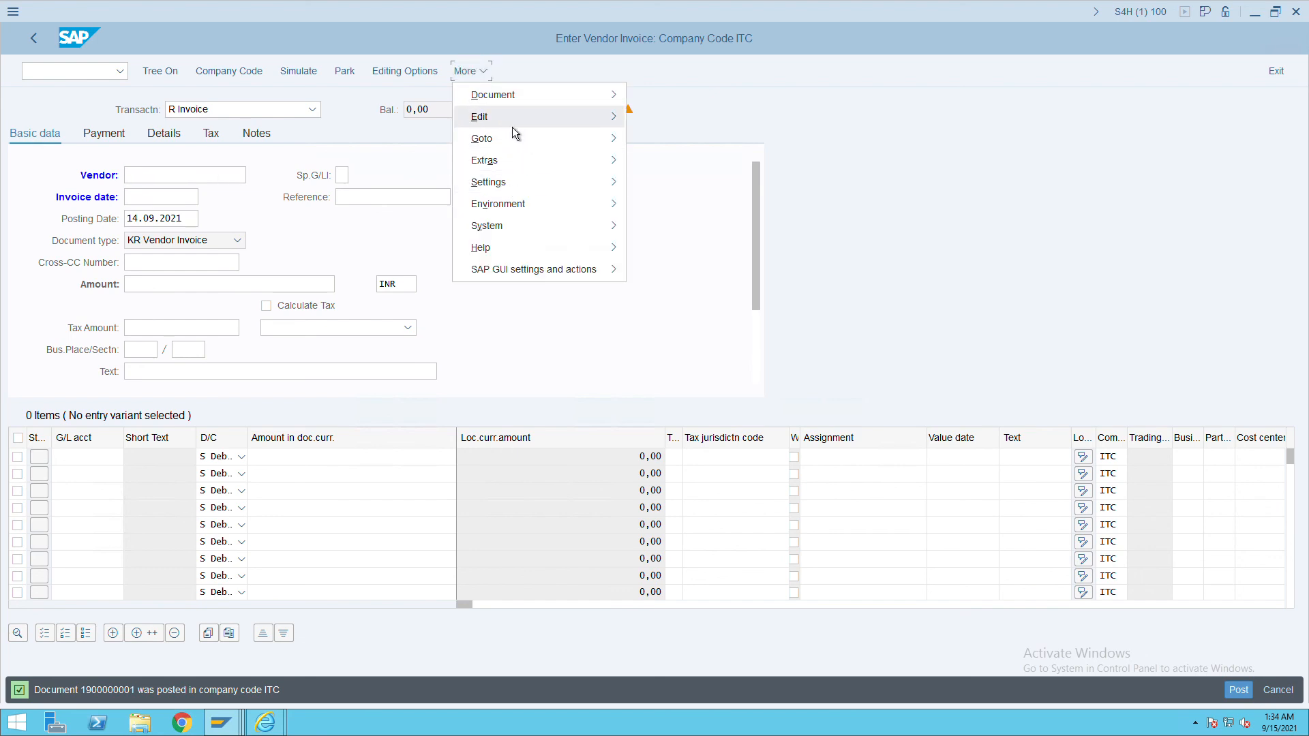
pyautogui.moveTo(512, 125)
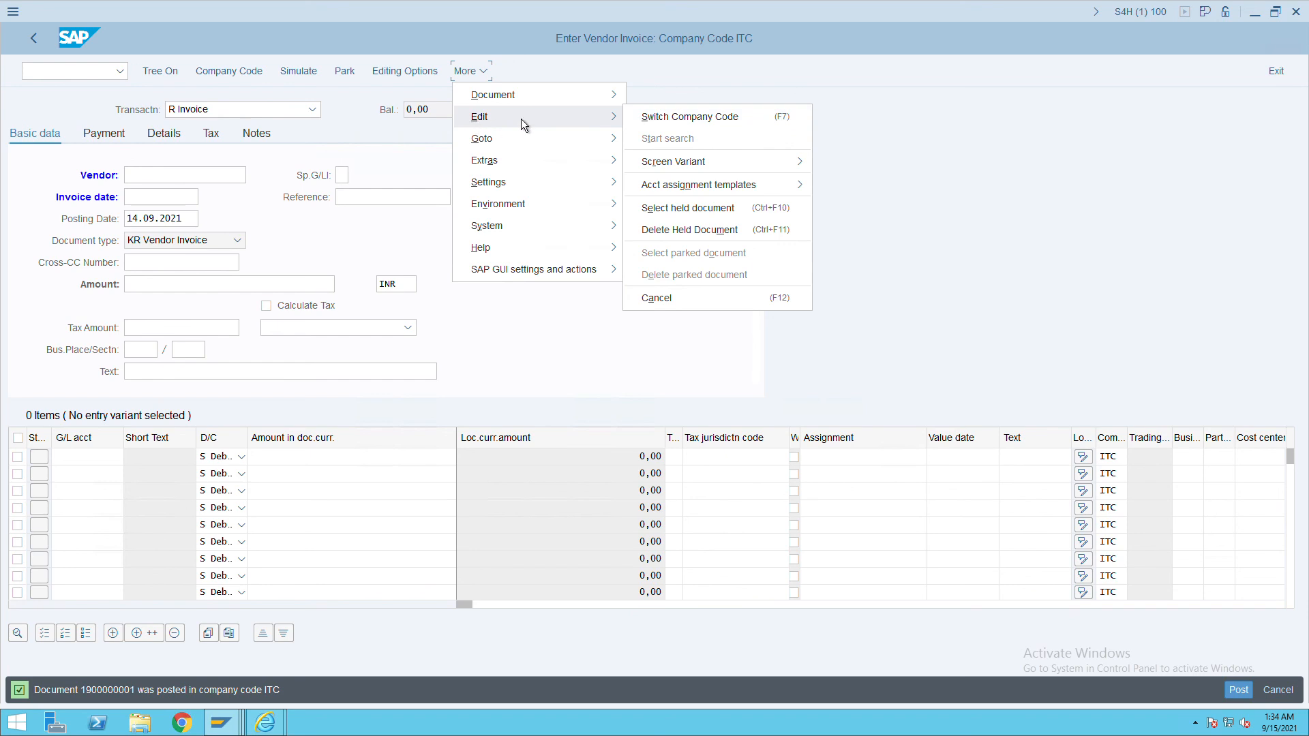
pyautogui.moveTo(555, 101)
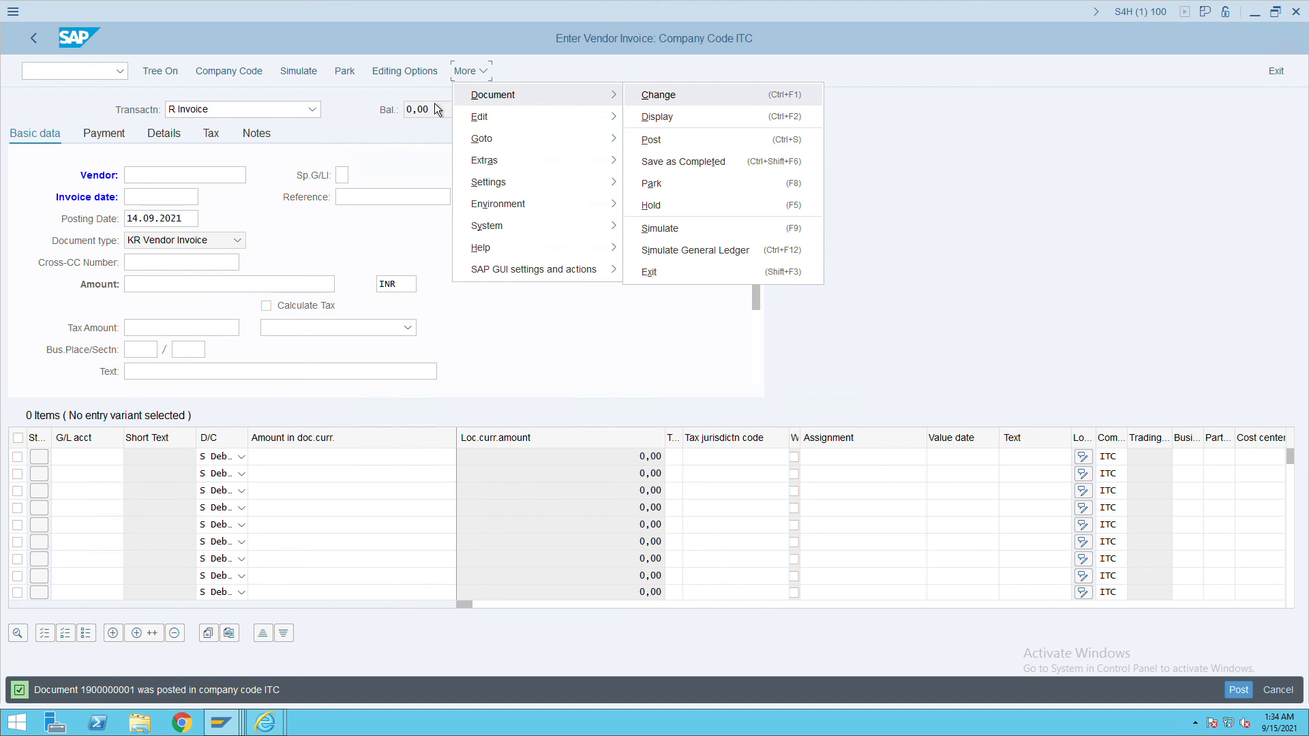
pyautogui.click(494, 100)
pyautogui.click(693, 101)
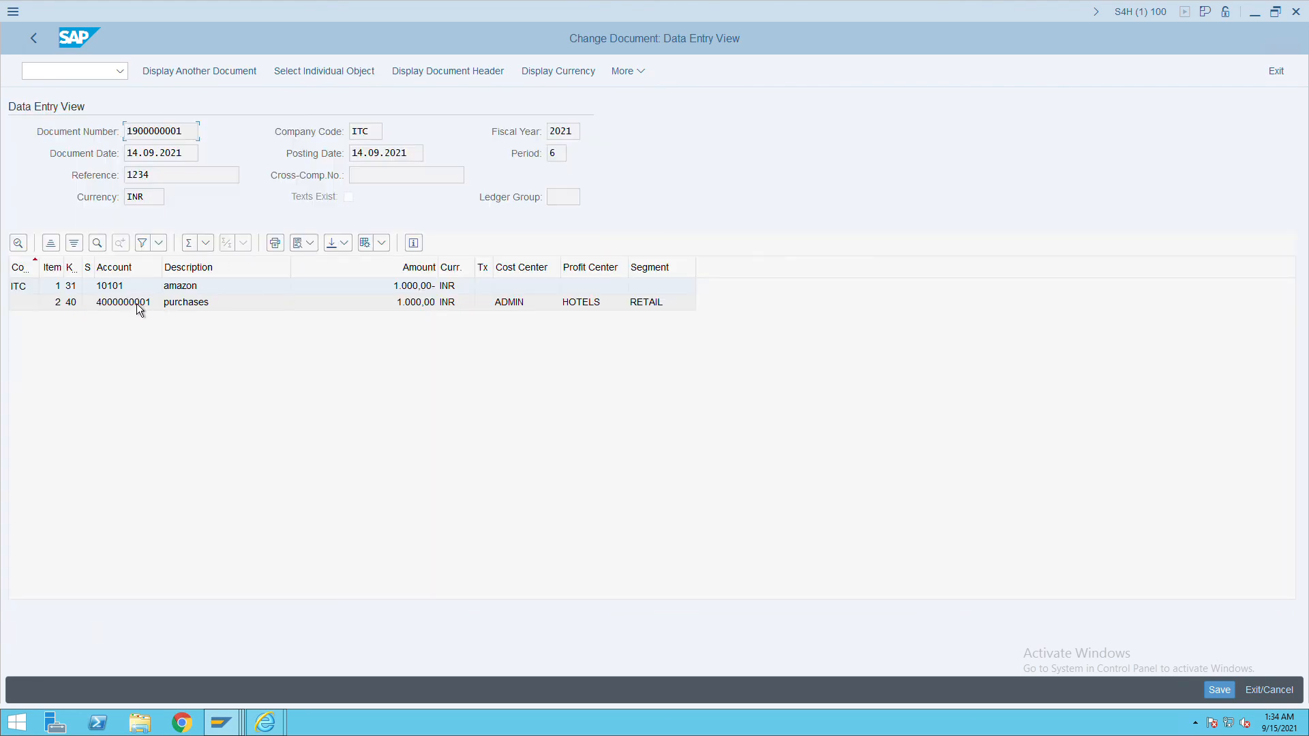
pyautogui.doubleClick(155, 293)
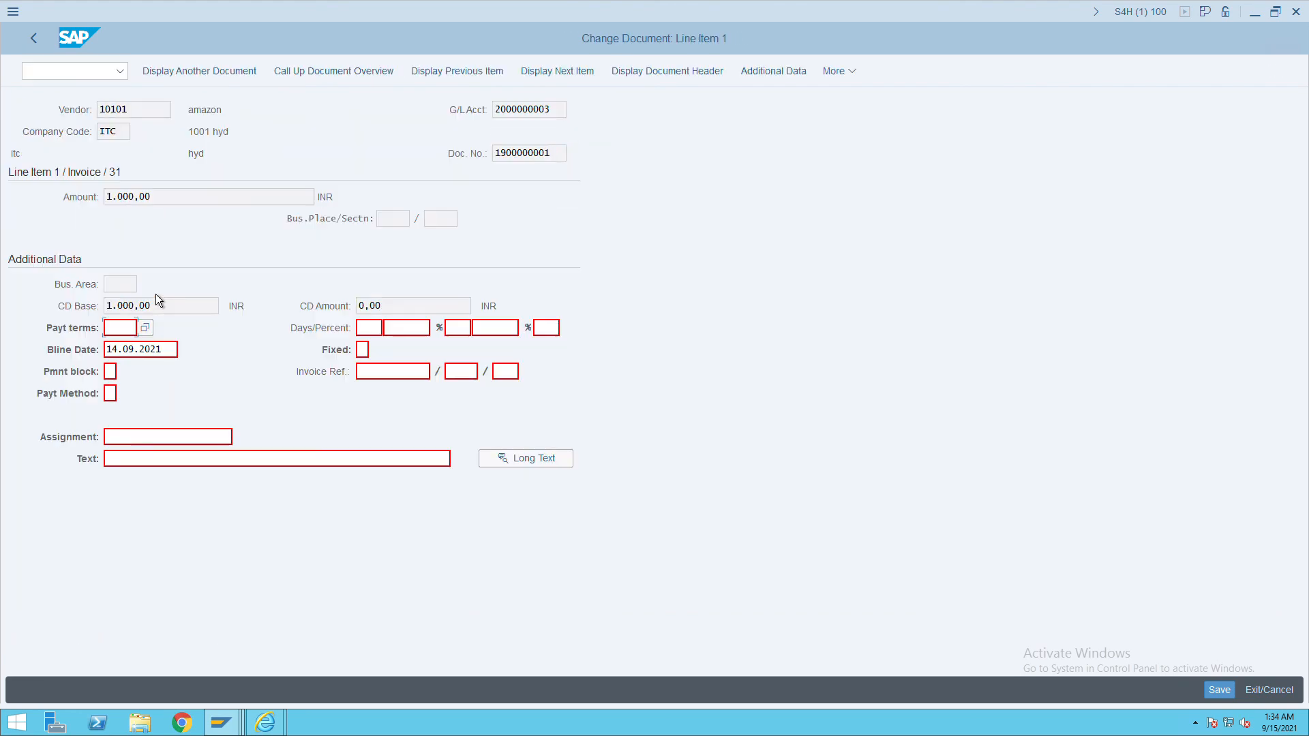
pyautogui.click(114, 397)
pyautogui.write('C')
pyautogui.press('Return')
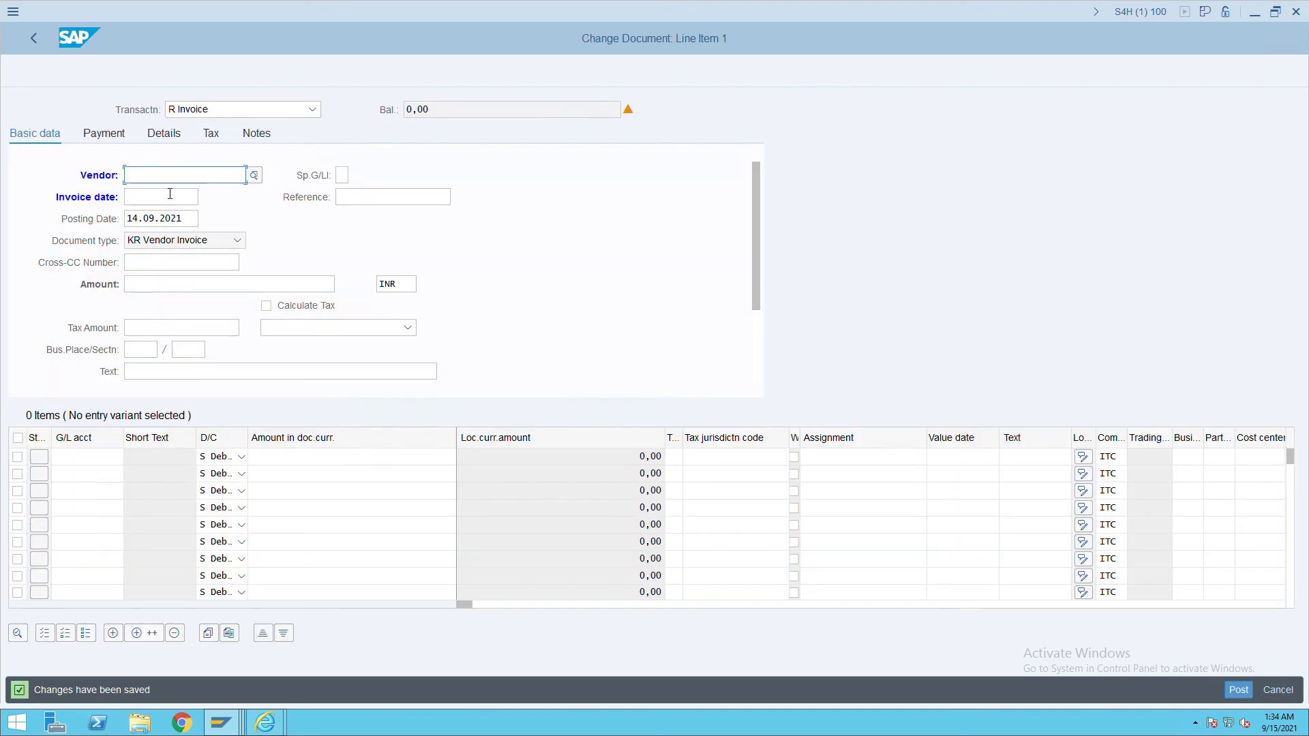
# Search for business partner 10101 in transaction BP and open the amazon record.
pyautogui.click(185, 184)
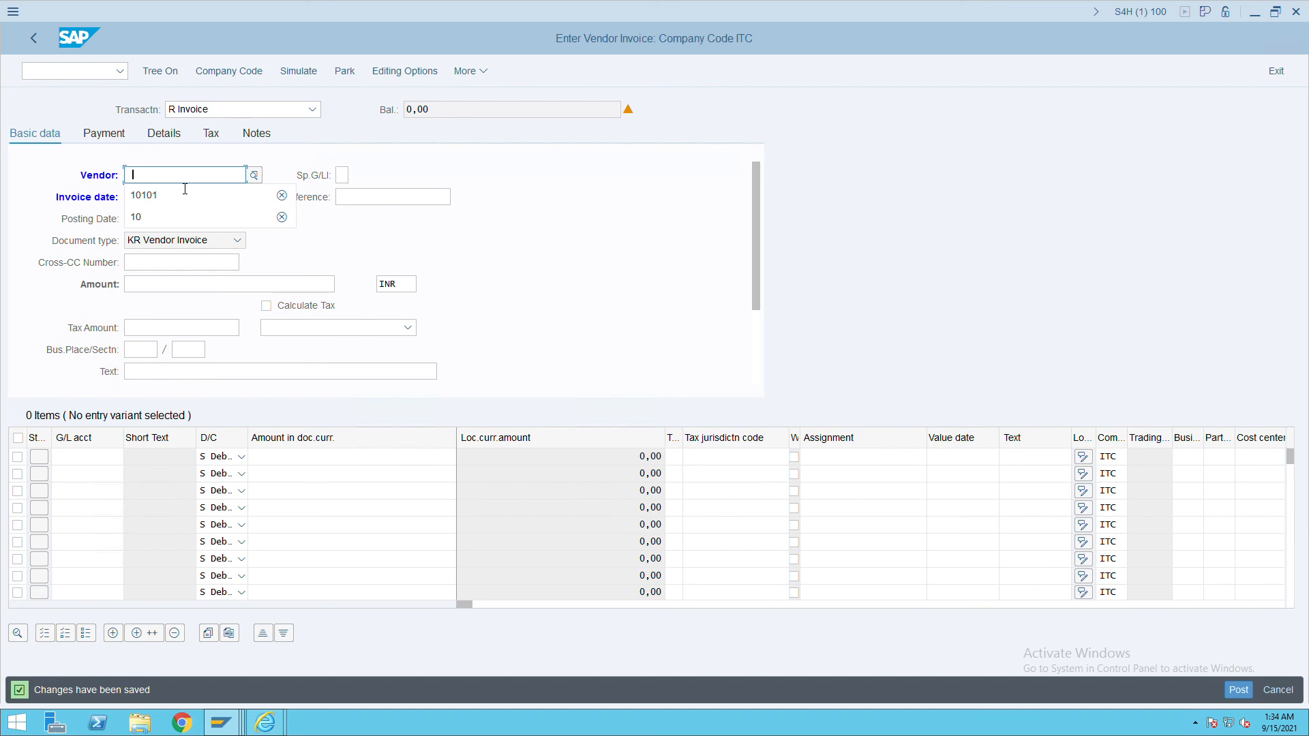
pyautogui.click(177, 202)
pyautogui.moveTo(179, 182); pyautogui.dragTo(79, 189)
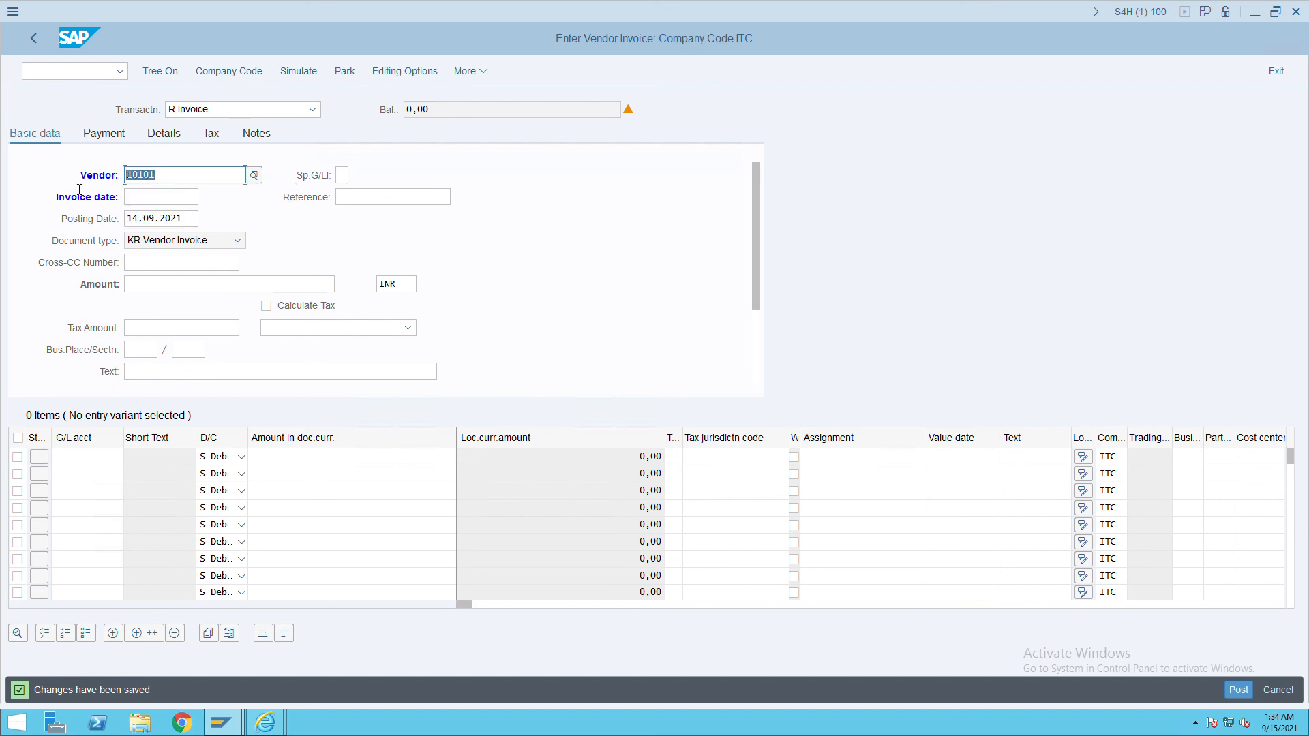
pyautogui.click(84, 74)
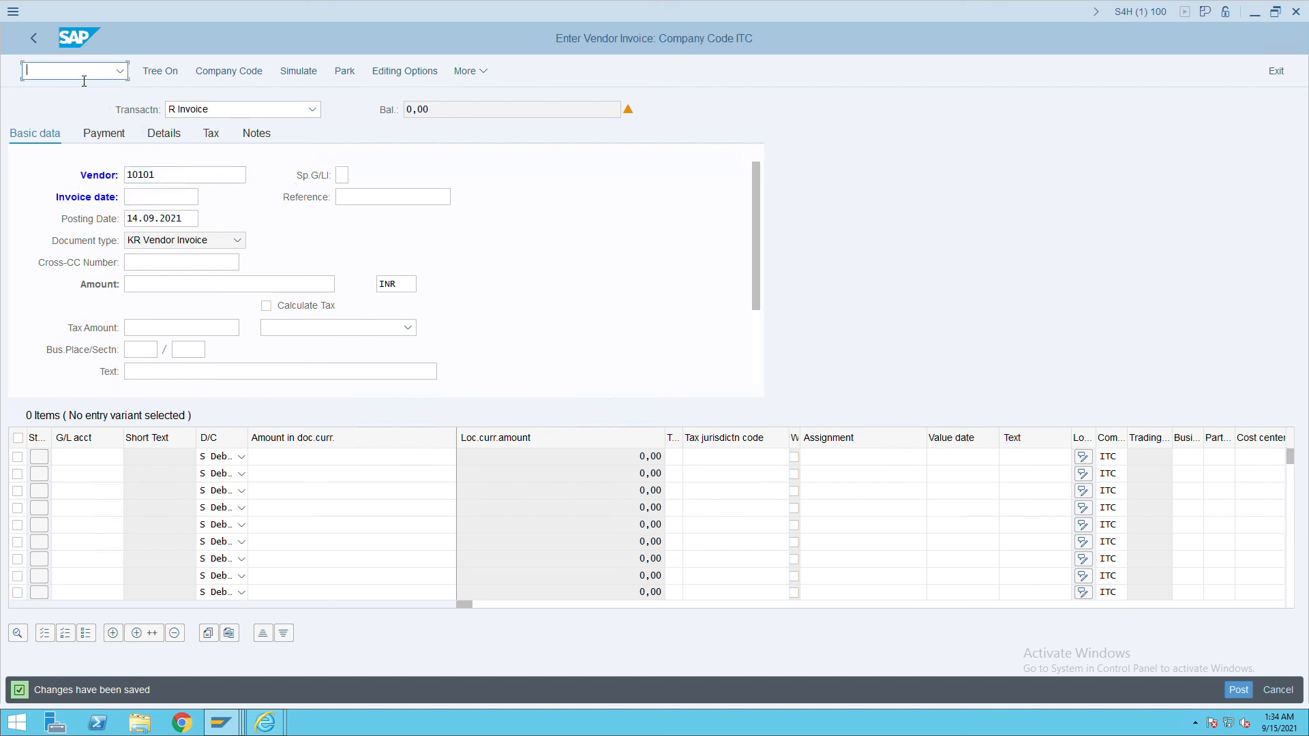
pyautogui.write('/nbp')
pyautogui.press('Return')
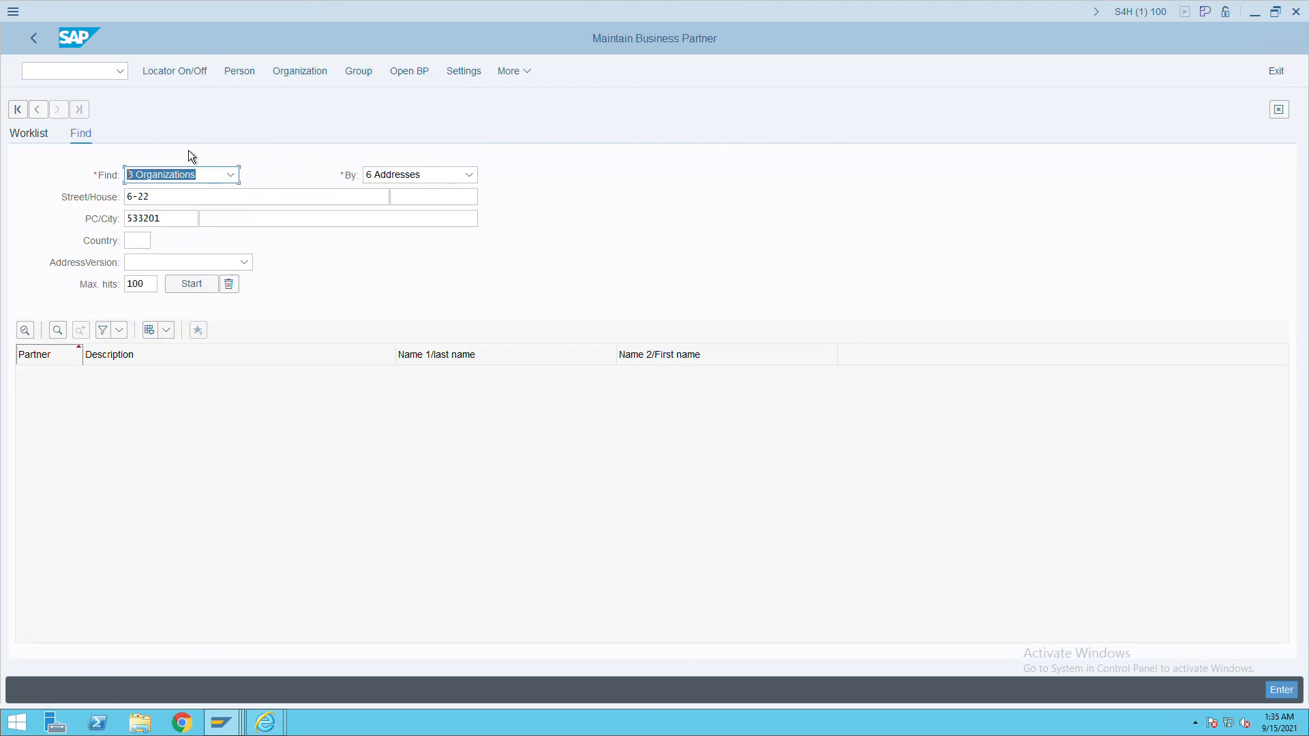
pyautogui.click(425, 176)
pyautogui.click(318, 199)
pyautogui.click(193, 202)
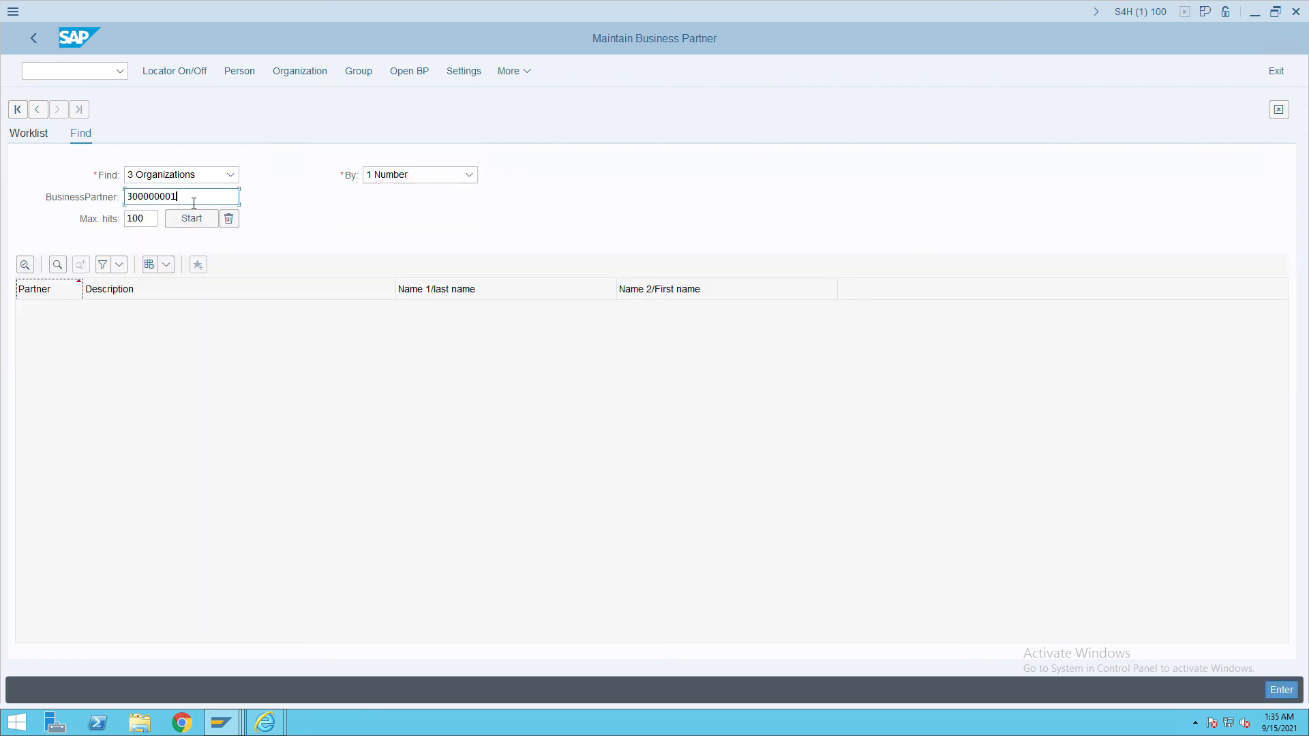
pyautogui.press('BackSpace')
pyautogui.press('BackSpace')
pyautogui.press('BackSpace')
pyautogui.press('BackSpace')
pyautogui.press('BackSpace')
pyautogui.write('10101')
pyautogui.press('Return')
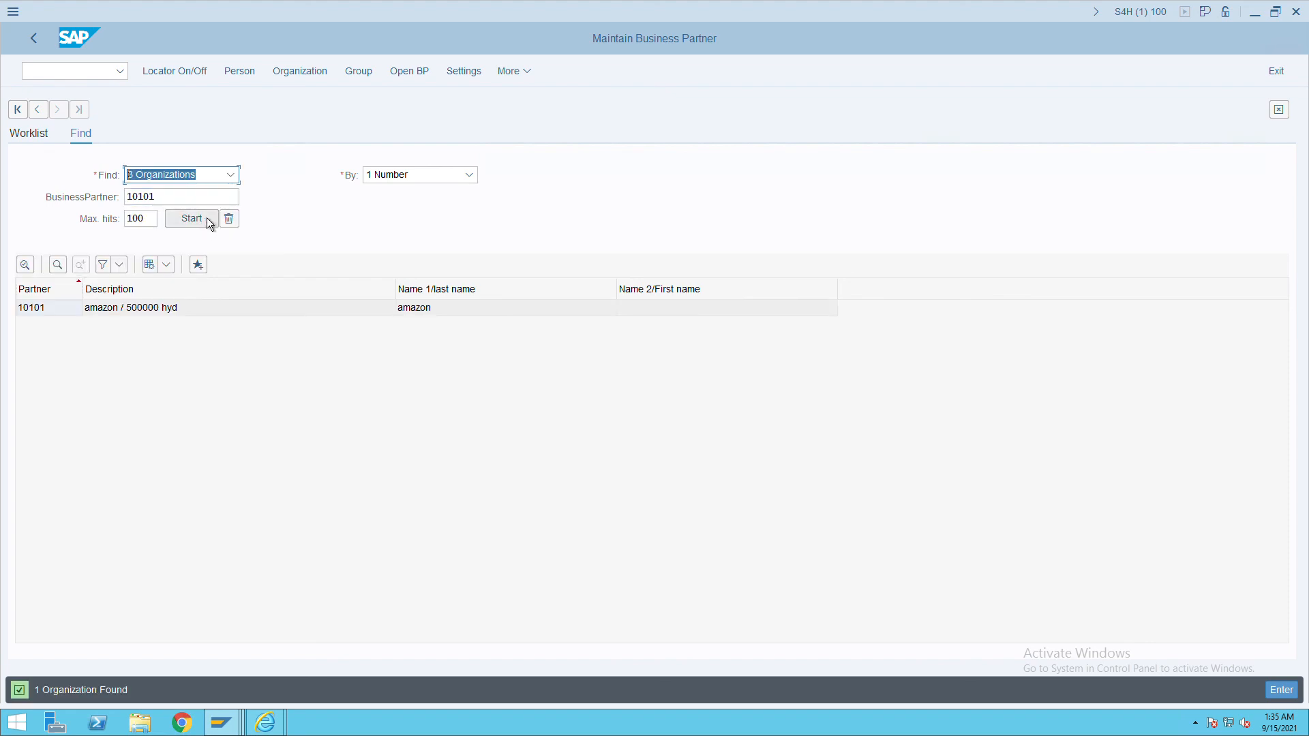
pyautogui.doubleClick(135, 315)
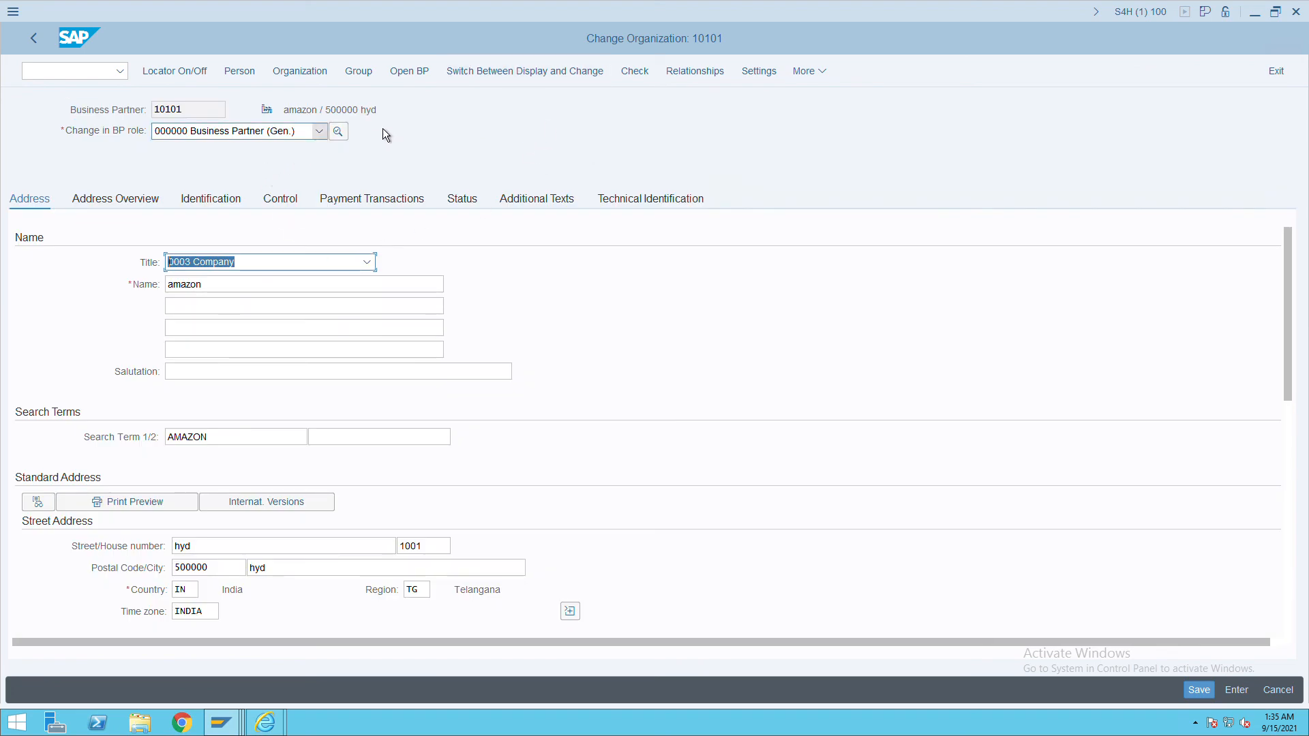
# Switch the partner to the Supplier (Fin.Accounting) role FLVN00.
pyautogui.click(319, 131)
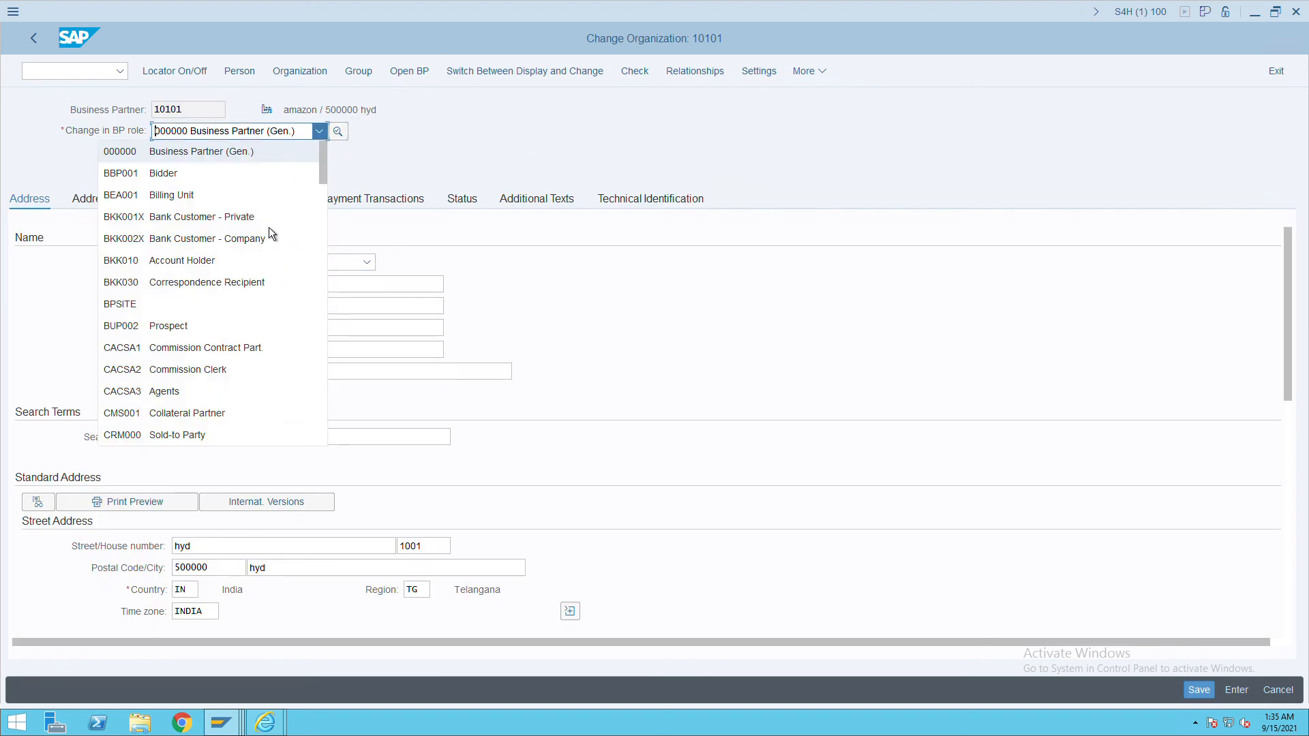
pyautogui.scroll(-5, 233, 360)
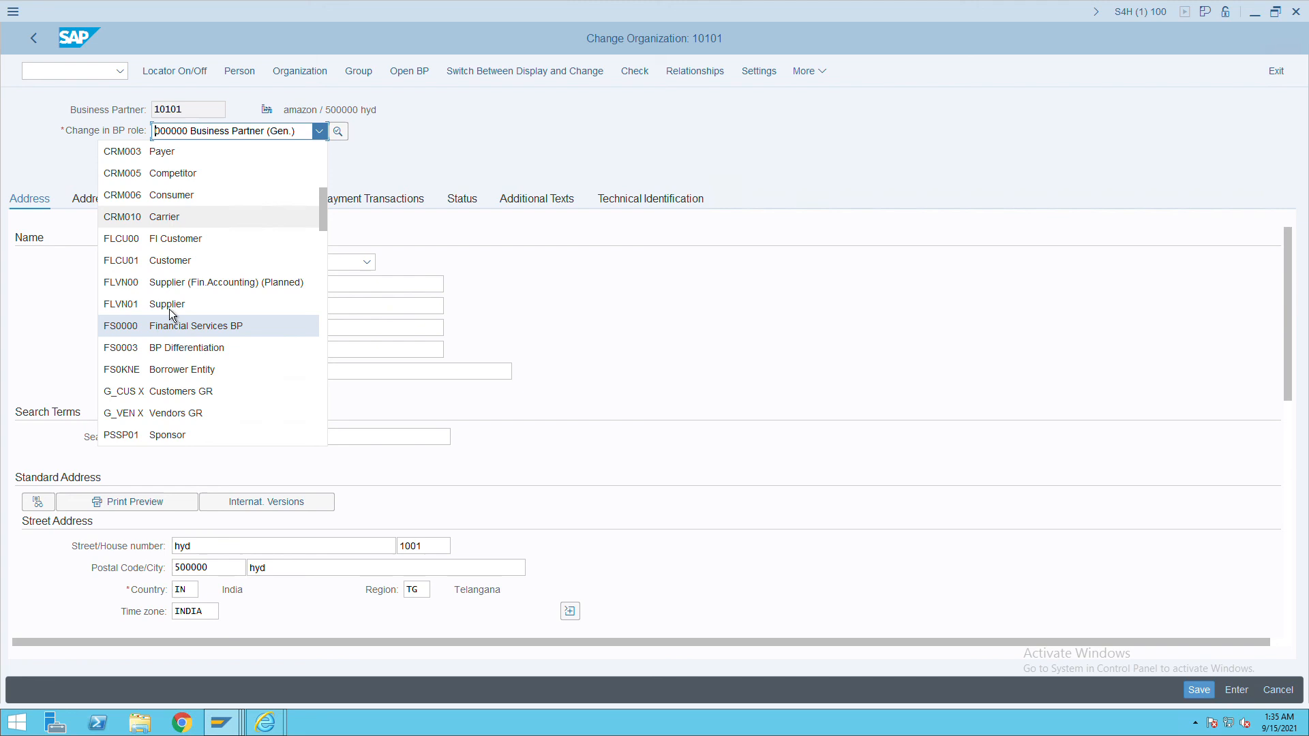
pyautogui.scroll(-4, 219, 375)
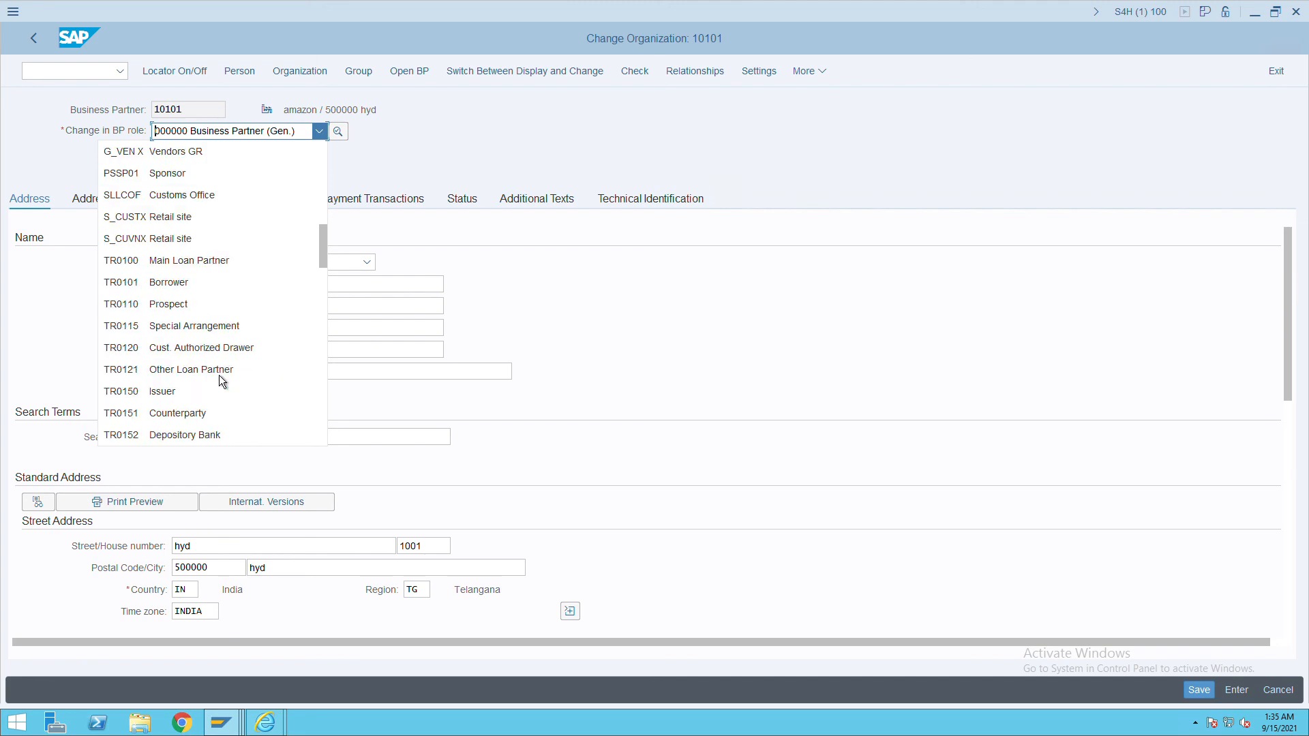
pyautogui.scroll(-3, 219, 375)
pyautogui.scroll(5, 219, 376)
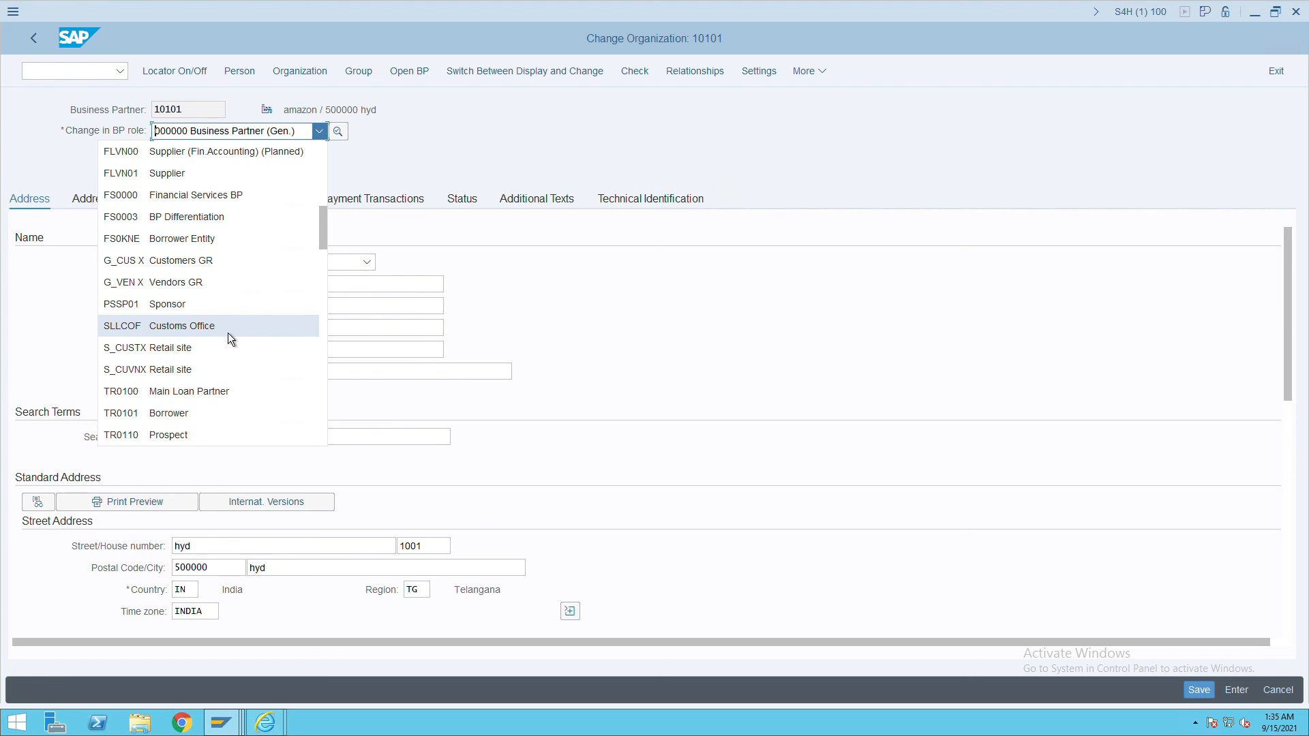
pyautogui.scroll(2, 228, 333)
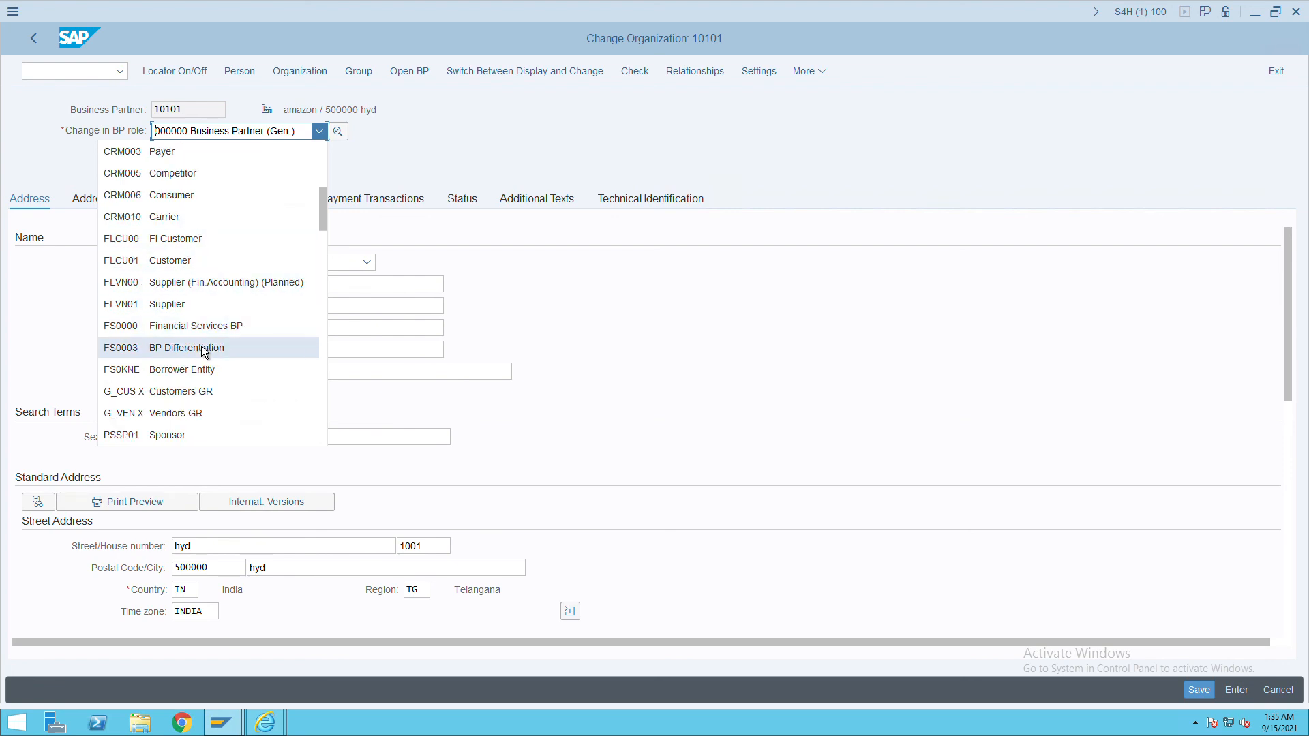
pyautogui.click(224, 298)
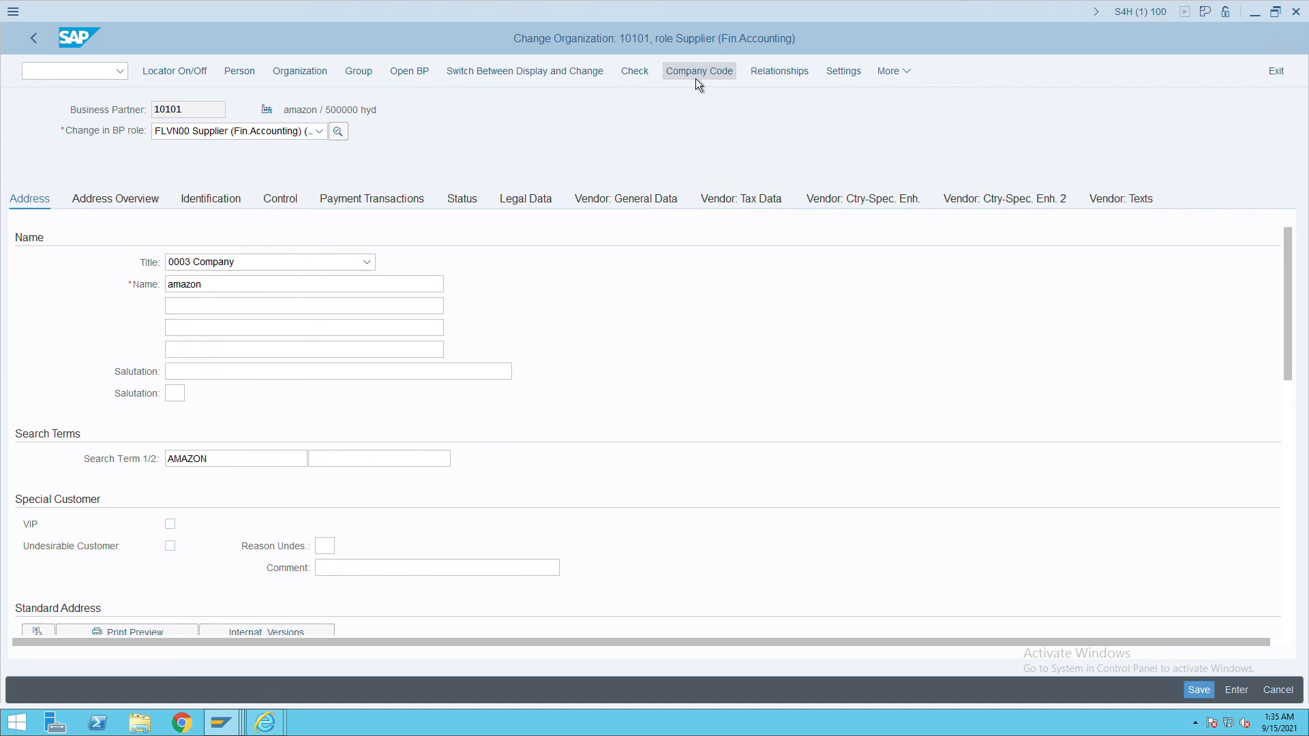
# Enter payment method C in the company-code payment transactions, save, and exit.
pyautogui.click(695, 77)
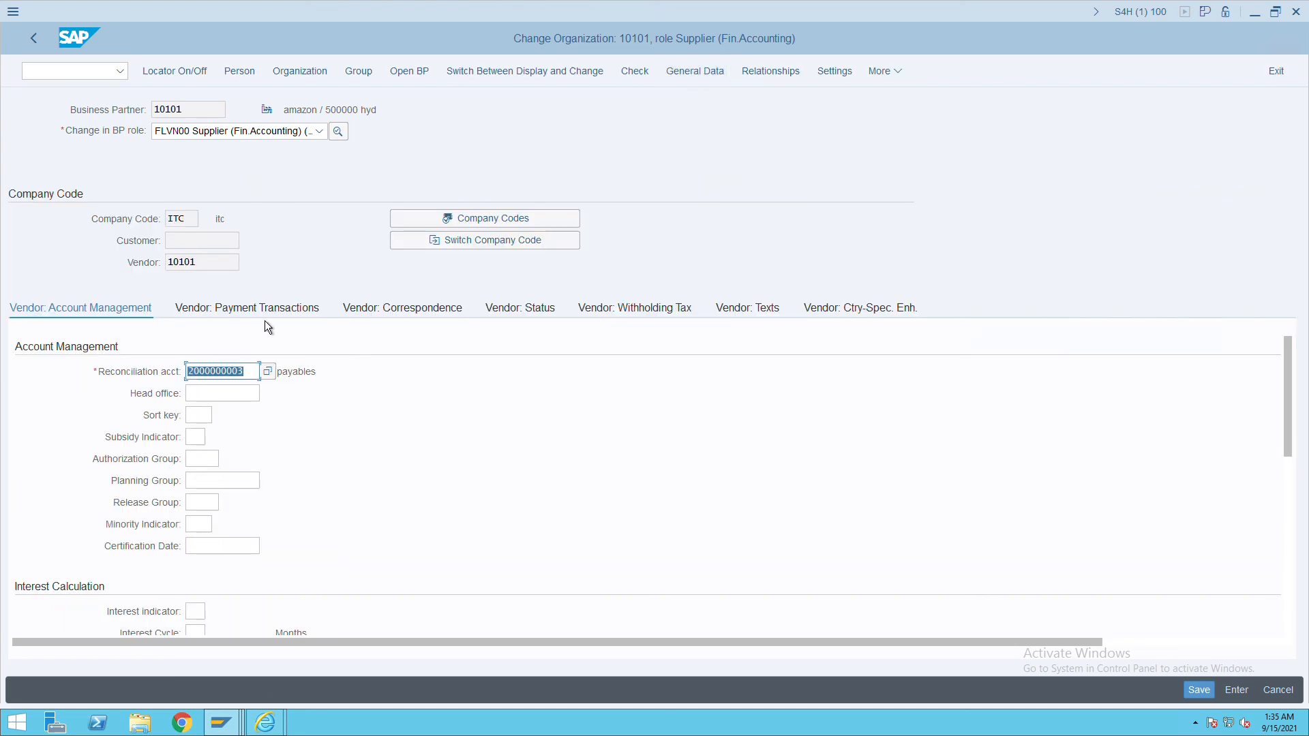
pyautogui.click(264, 317)
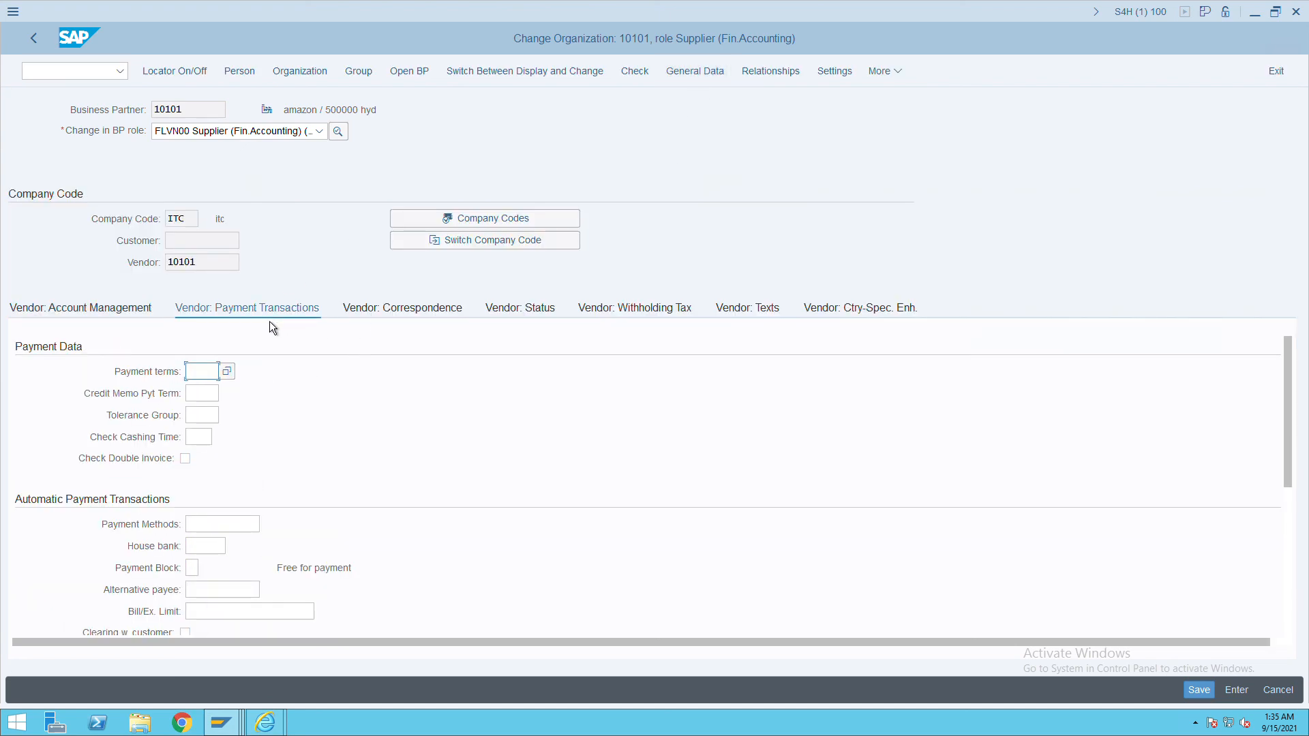
pyautogui.click(235, 524)
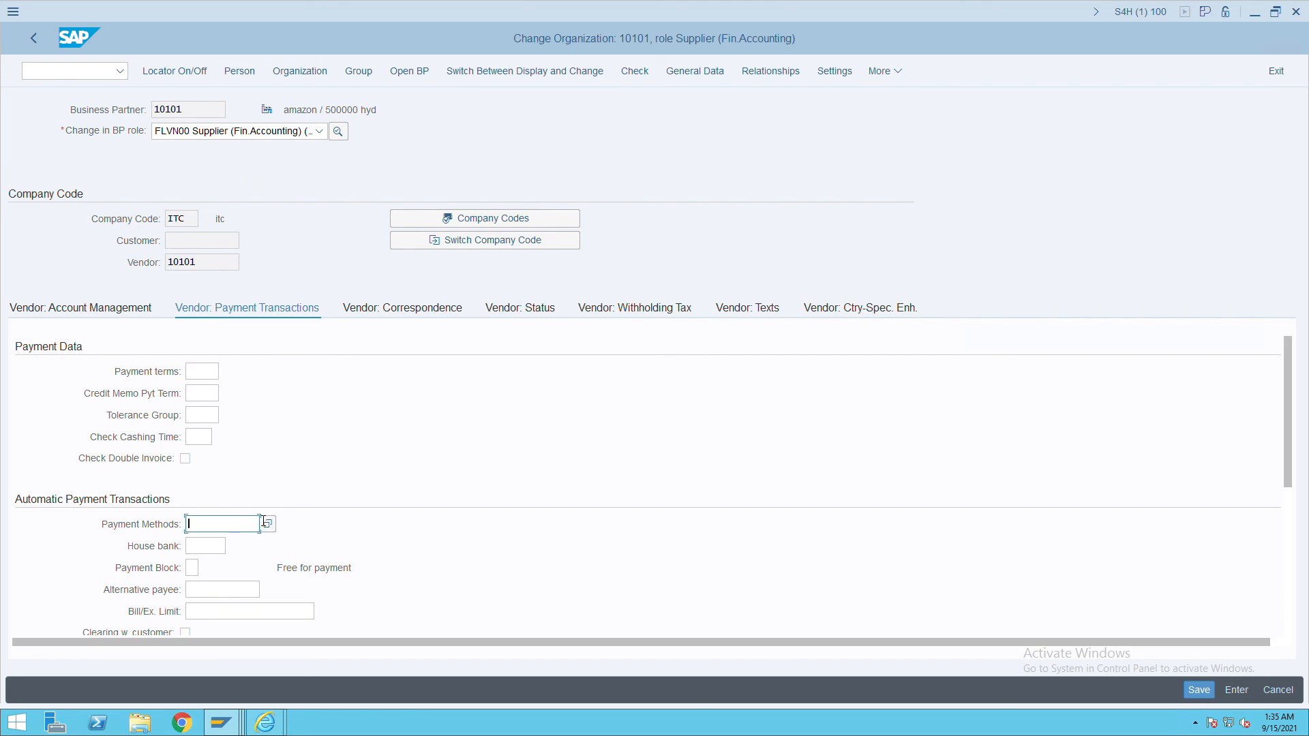
pyautogui.write('C')
pyautogui.click(1188, 696)
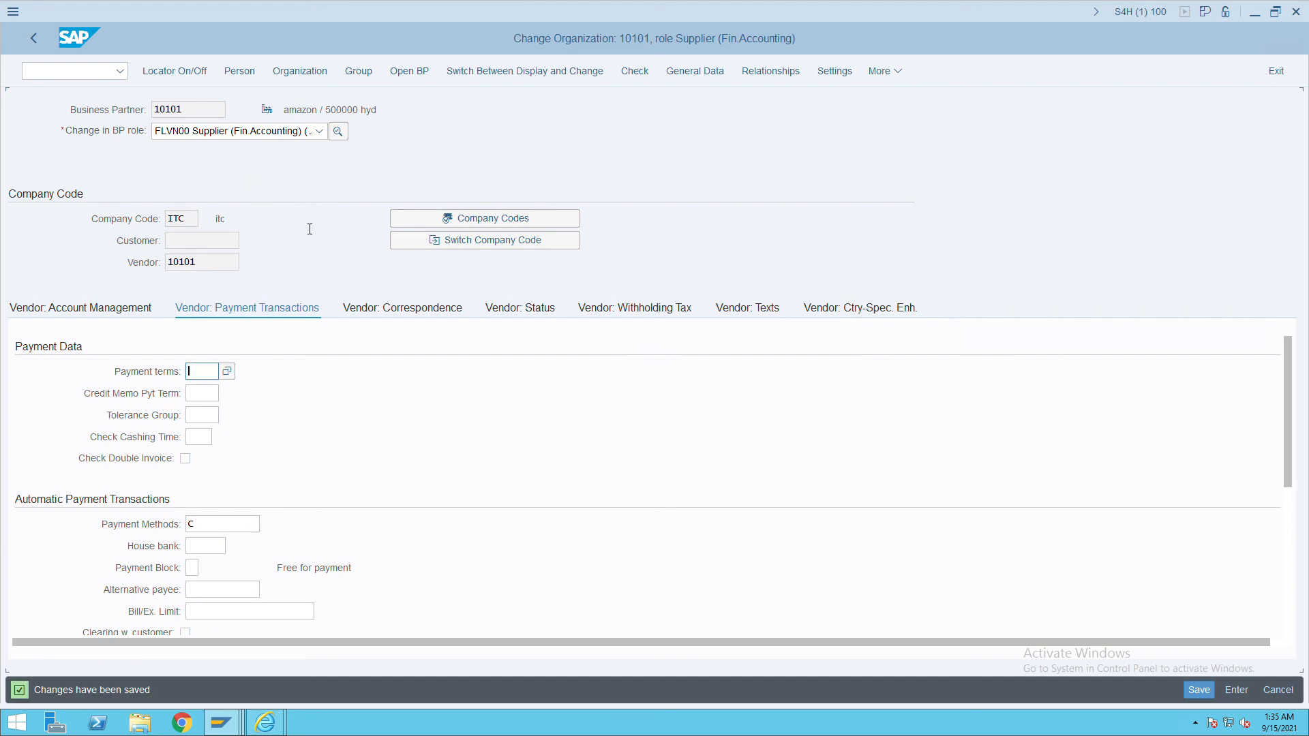
pyautogui.click(71, 74)
pyautogui.write('/n')
pyautogui.press('Return')
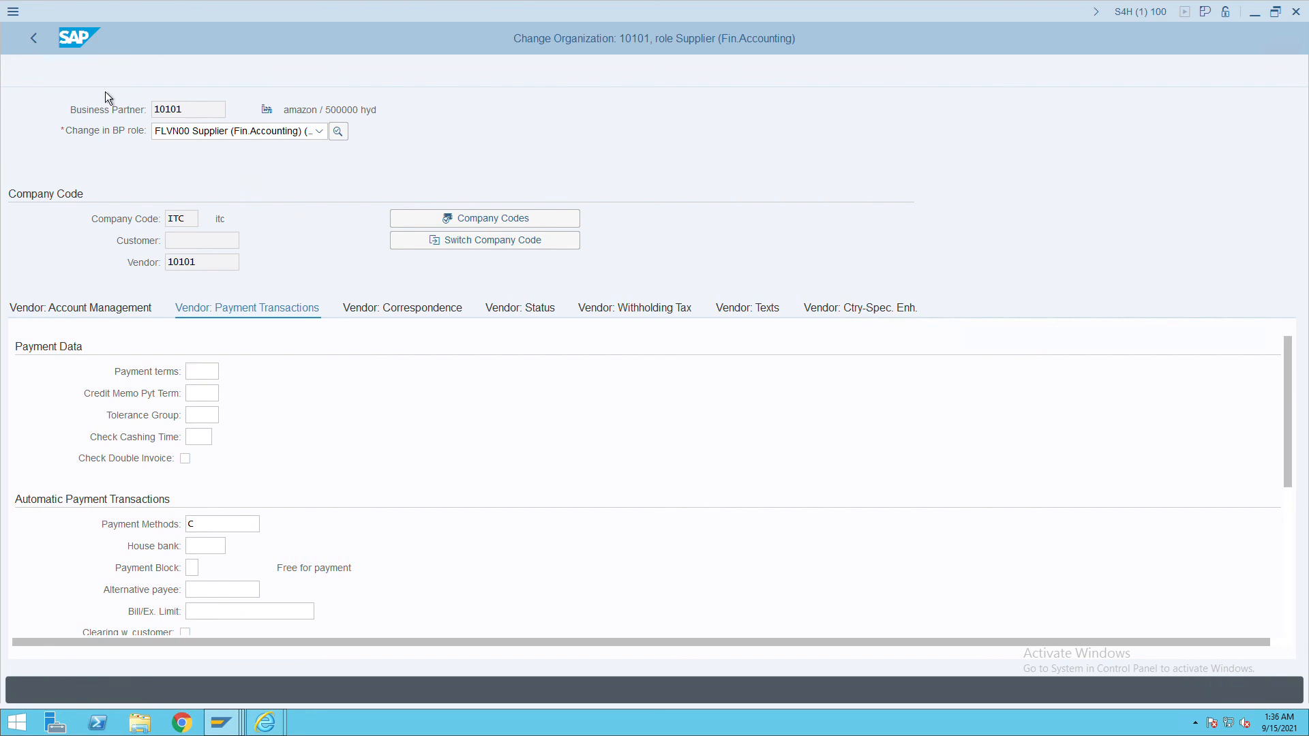
# Set up payment run 15.09.2021 / 00001 in F110 and open its parameters.
pyautogui.write('f110')
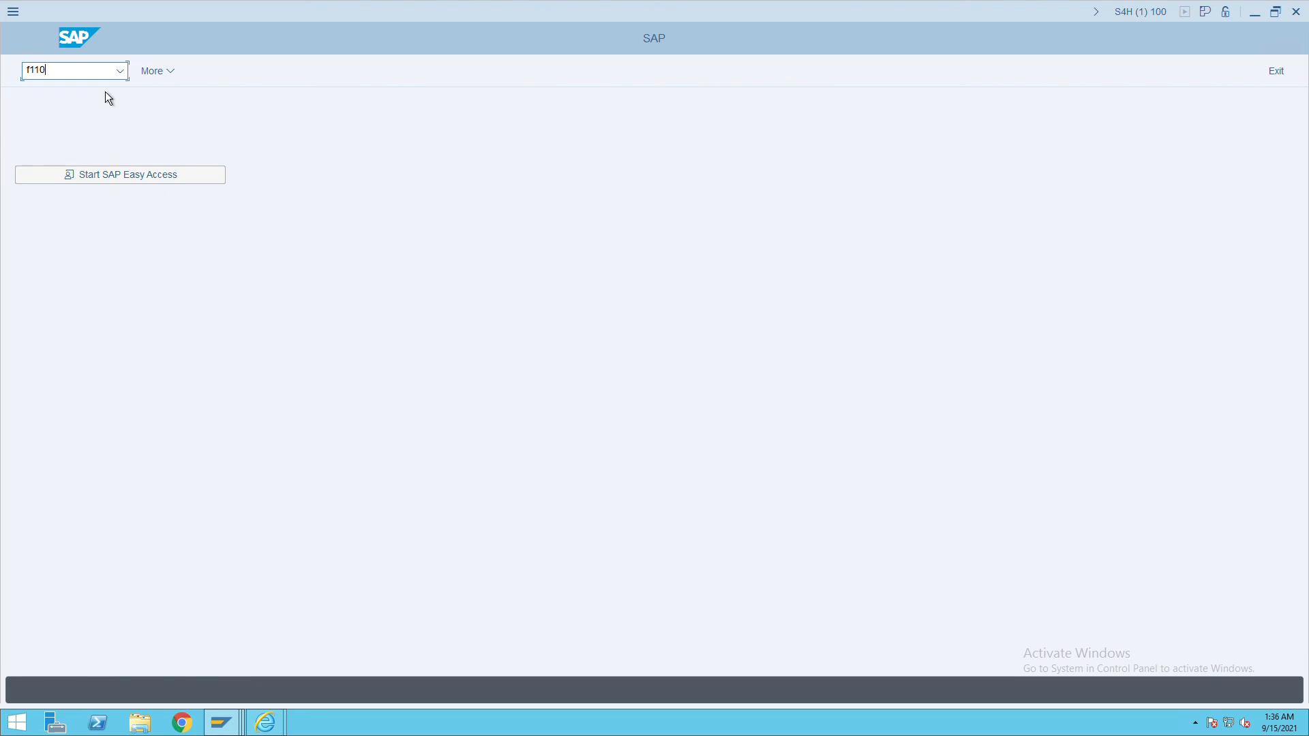
pyautogui.press('Return')
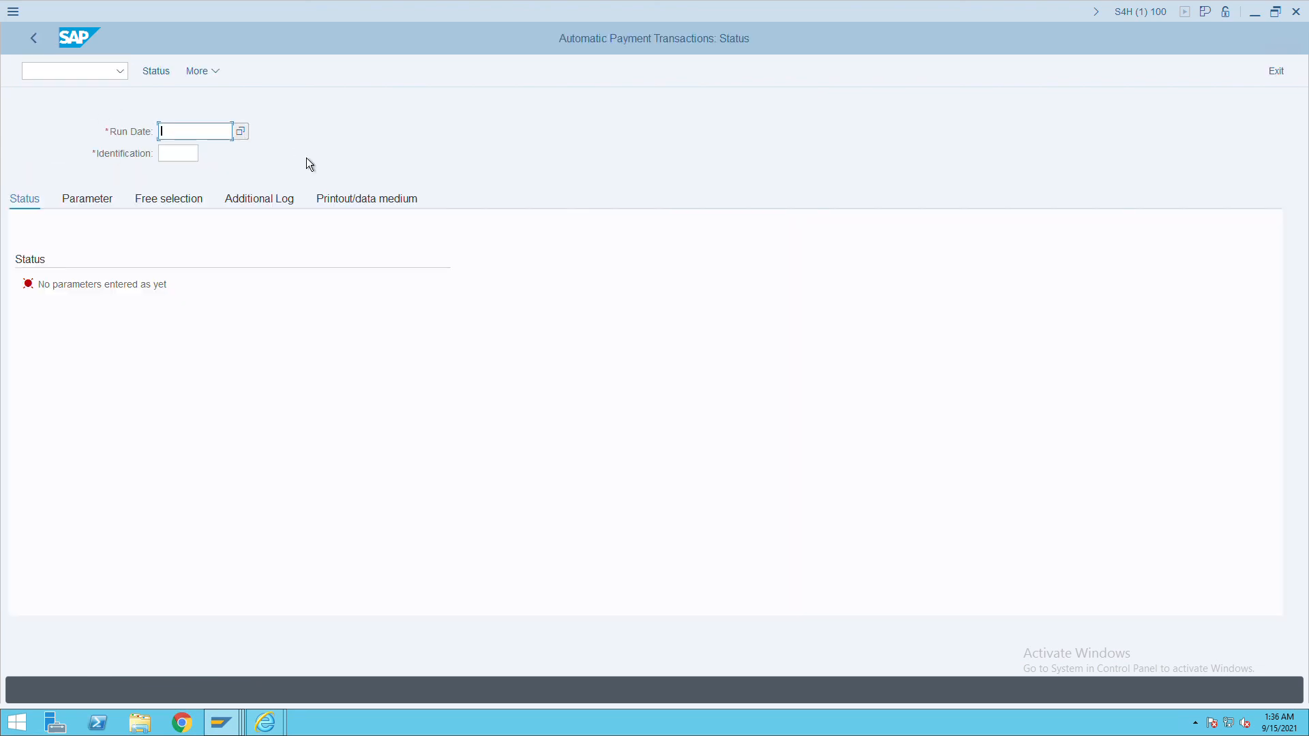
pyautogui.click(252, 140)
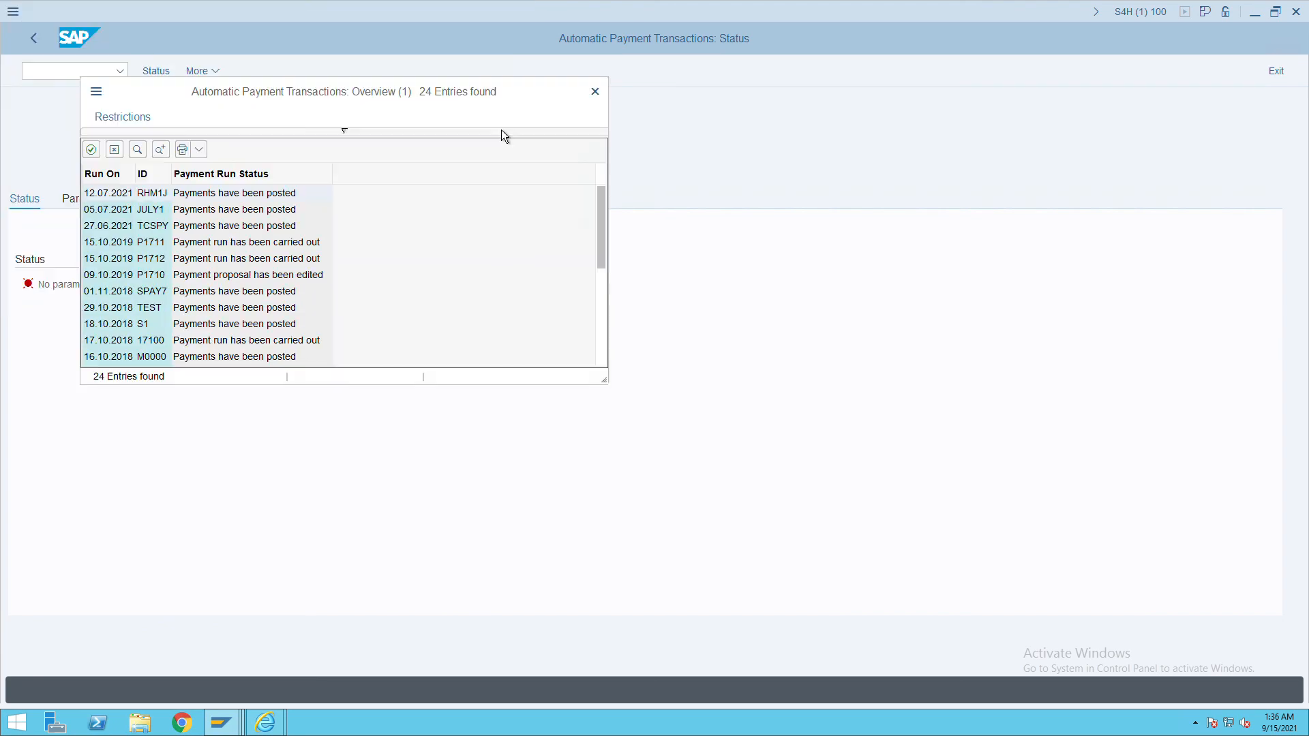
pyautogui.click(645, 130)
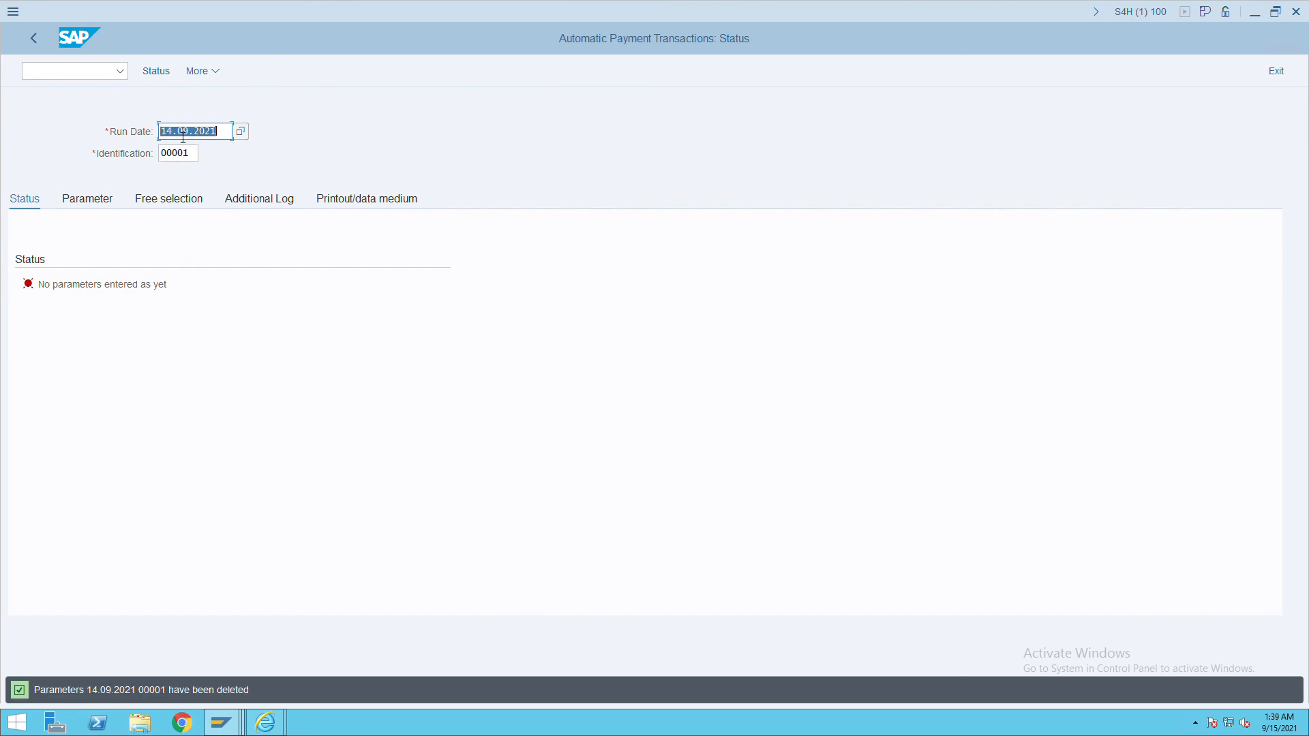
pyautogui.click(173, 131)
pyautogui.press('BackSpace')
pyautogui.write('5')
pyautogui.click(105, 205)
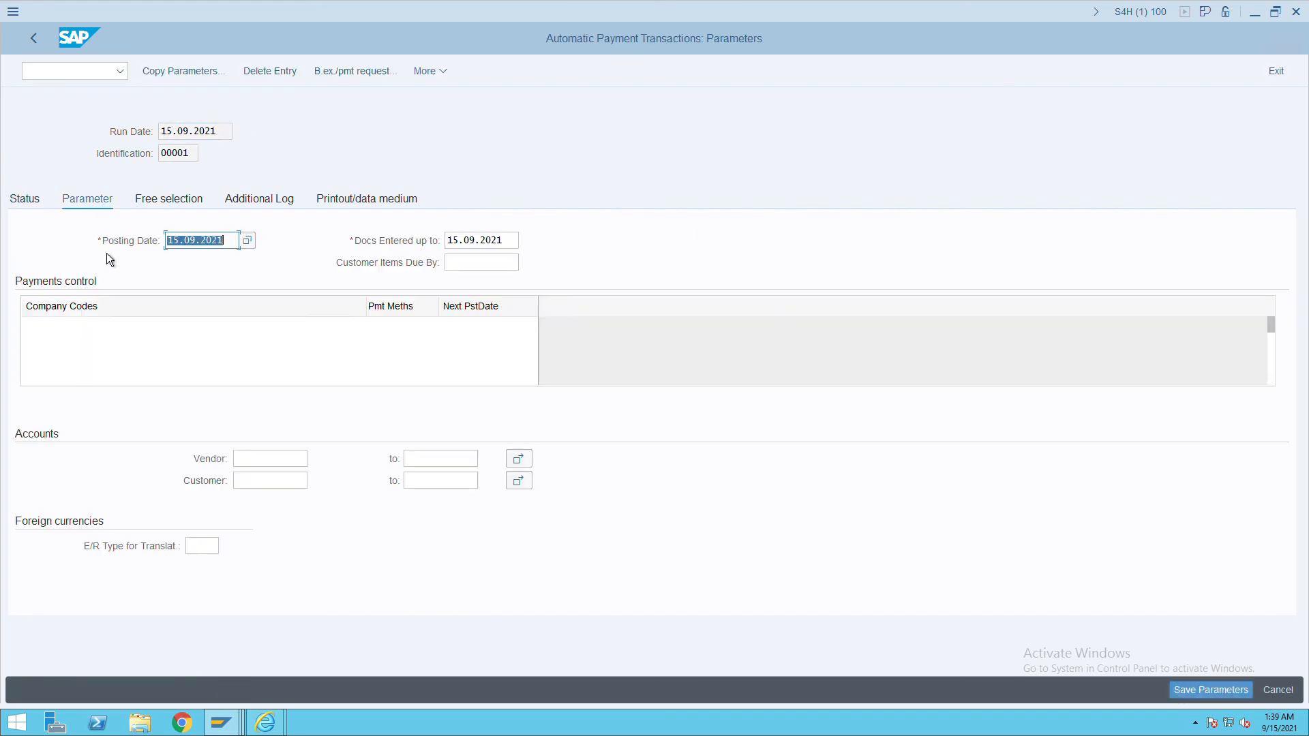
# Enter company code ITC, payment method C and next posting date 31.12.9999.
pyautogui.click(85, 325)
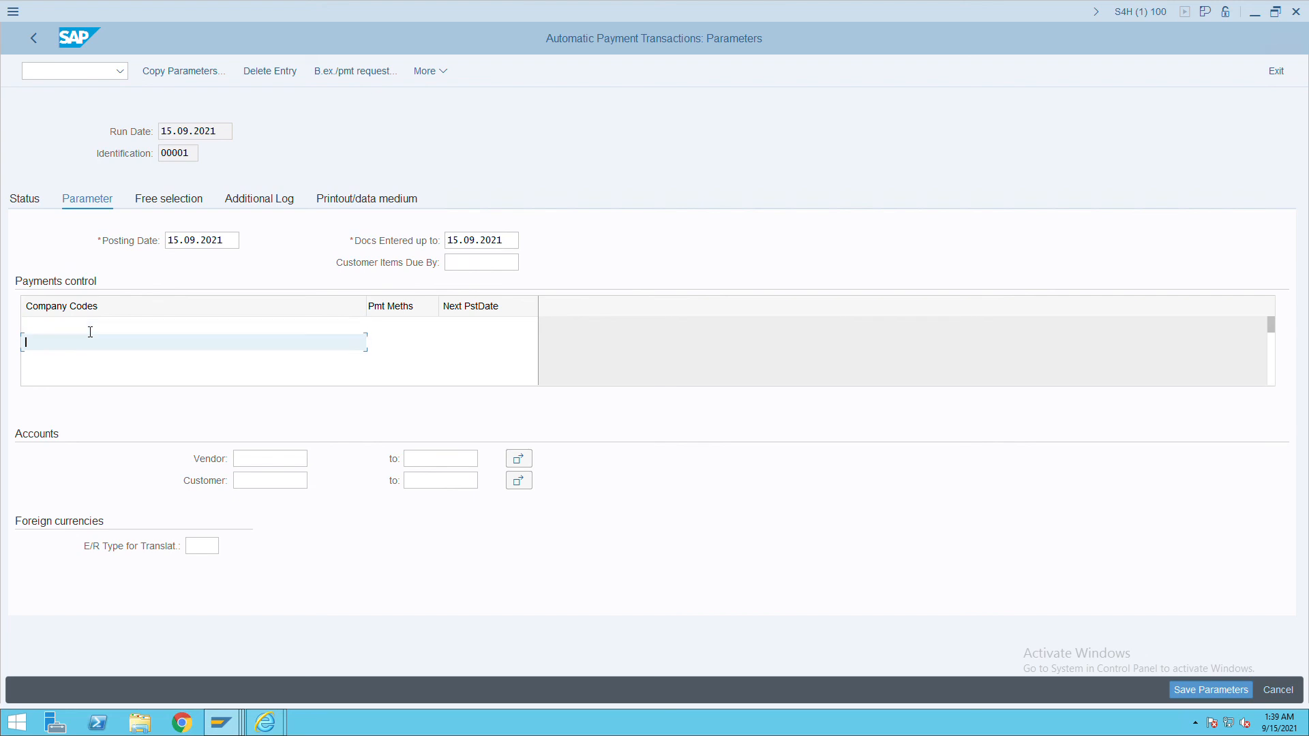
pyautogui.press('Down')
pyautogui.press('Up')
pyautogui.write('itc')
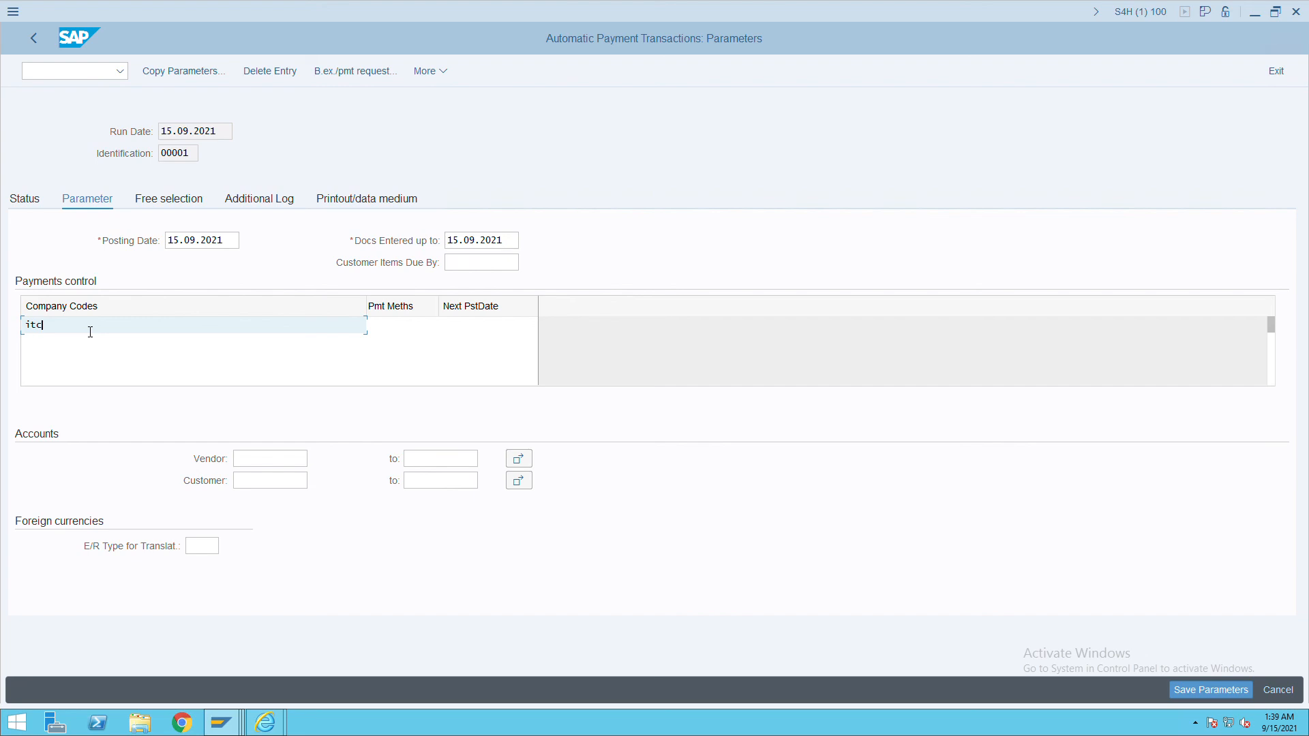
pyautogui.press('Tab')
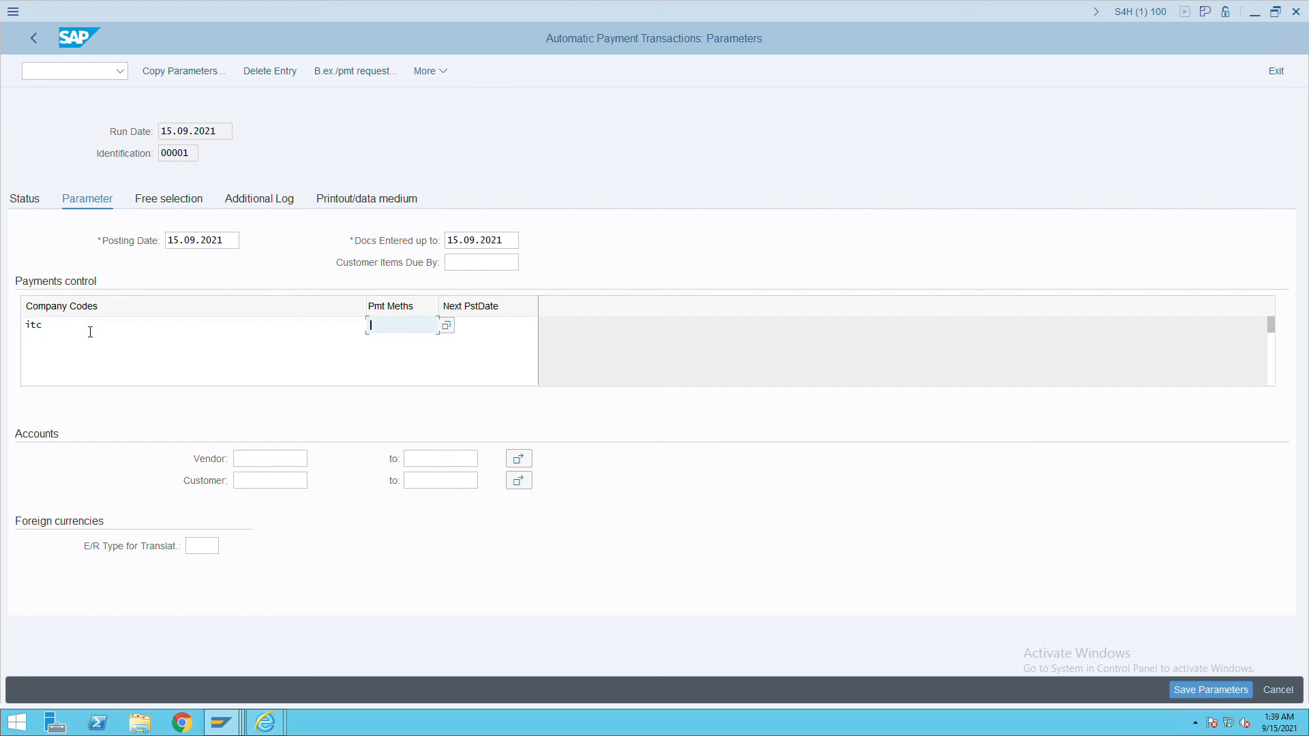
pyautogui.write('C')
pyautogui.press('Tab')
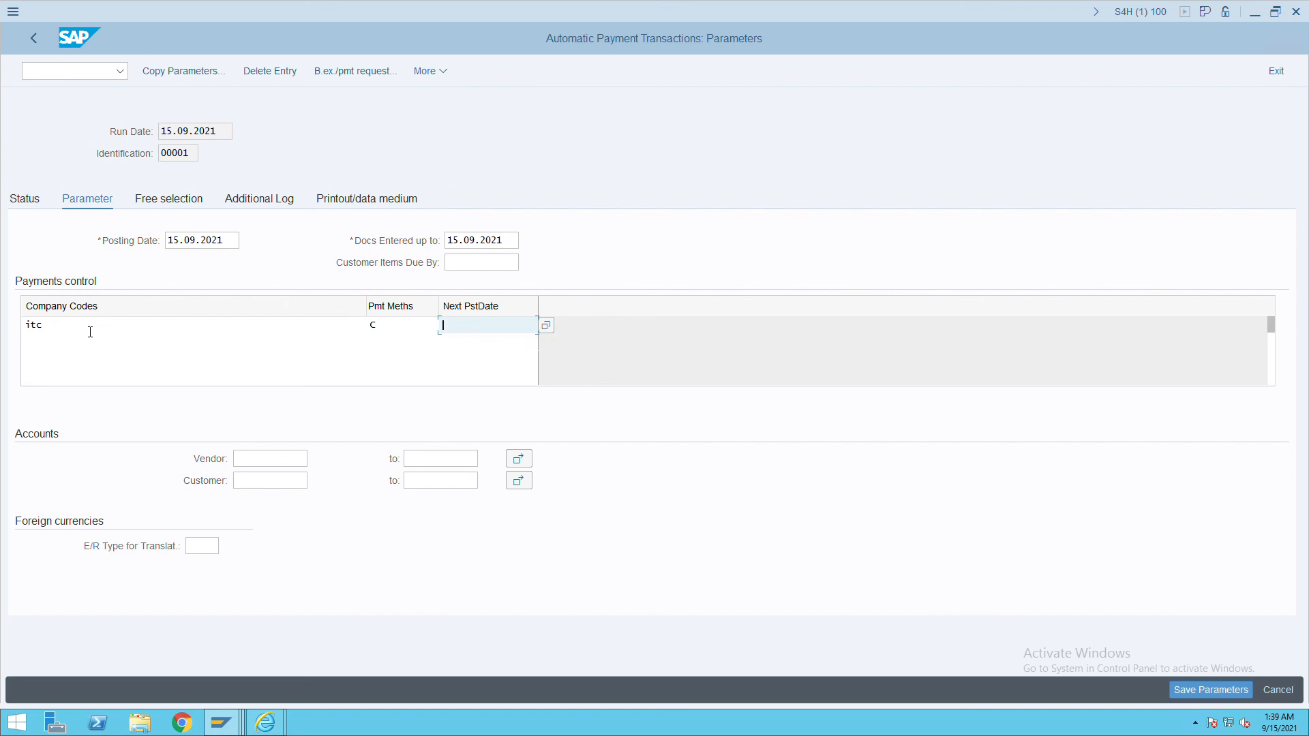
pyautogui.write('31.12.9999')
pyautogui.press('Tab')
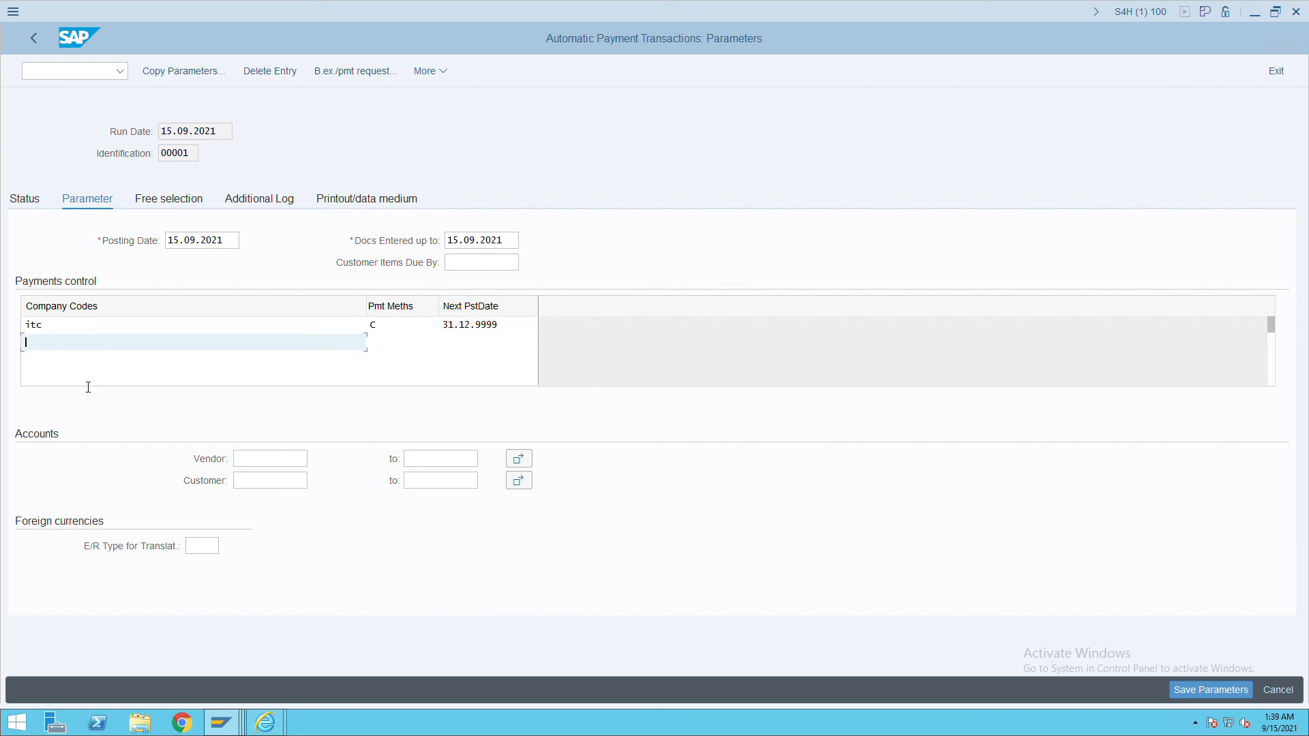
# Restrict the run to vendor 10101, log payment document line items, and save.
pyautogui.click(264, 459)
pyautogui.write('10101')
pyautogui.hotkey('alt', 'Tab')
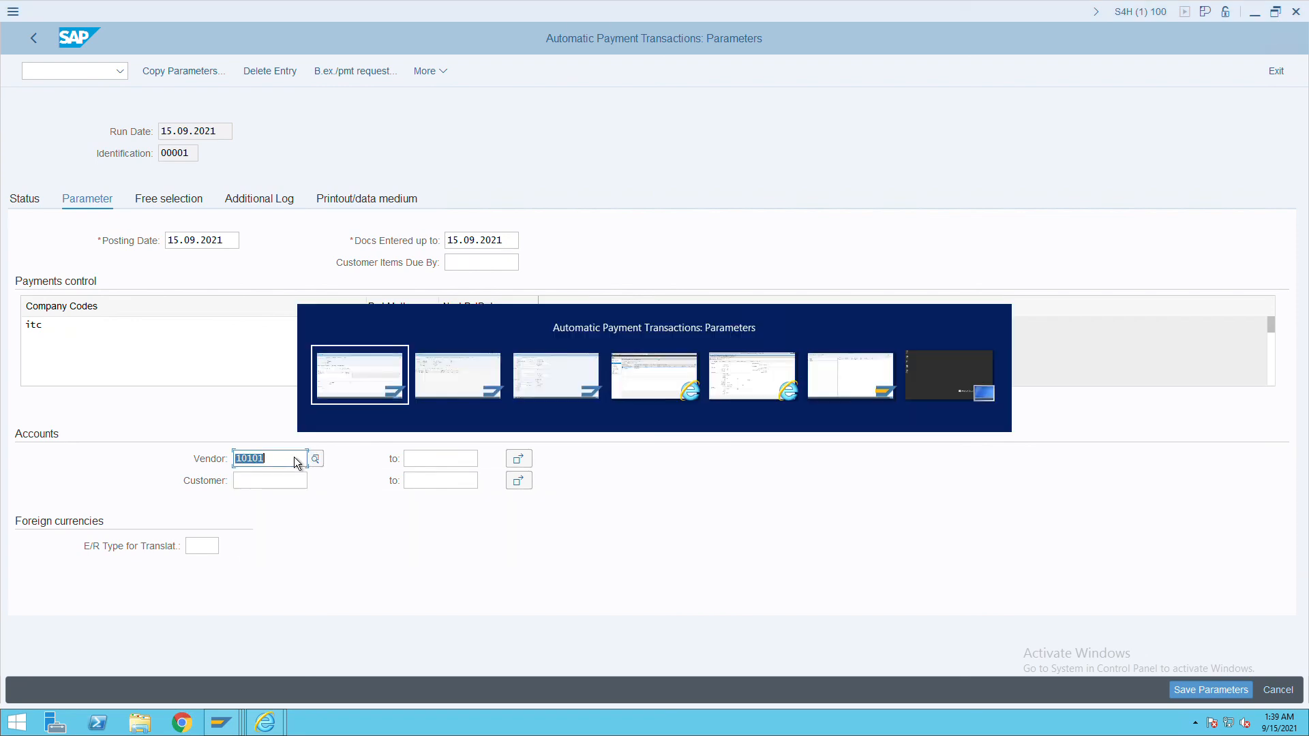
pyautogui.hotkey('alt', 'Tab')
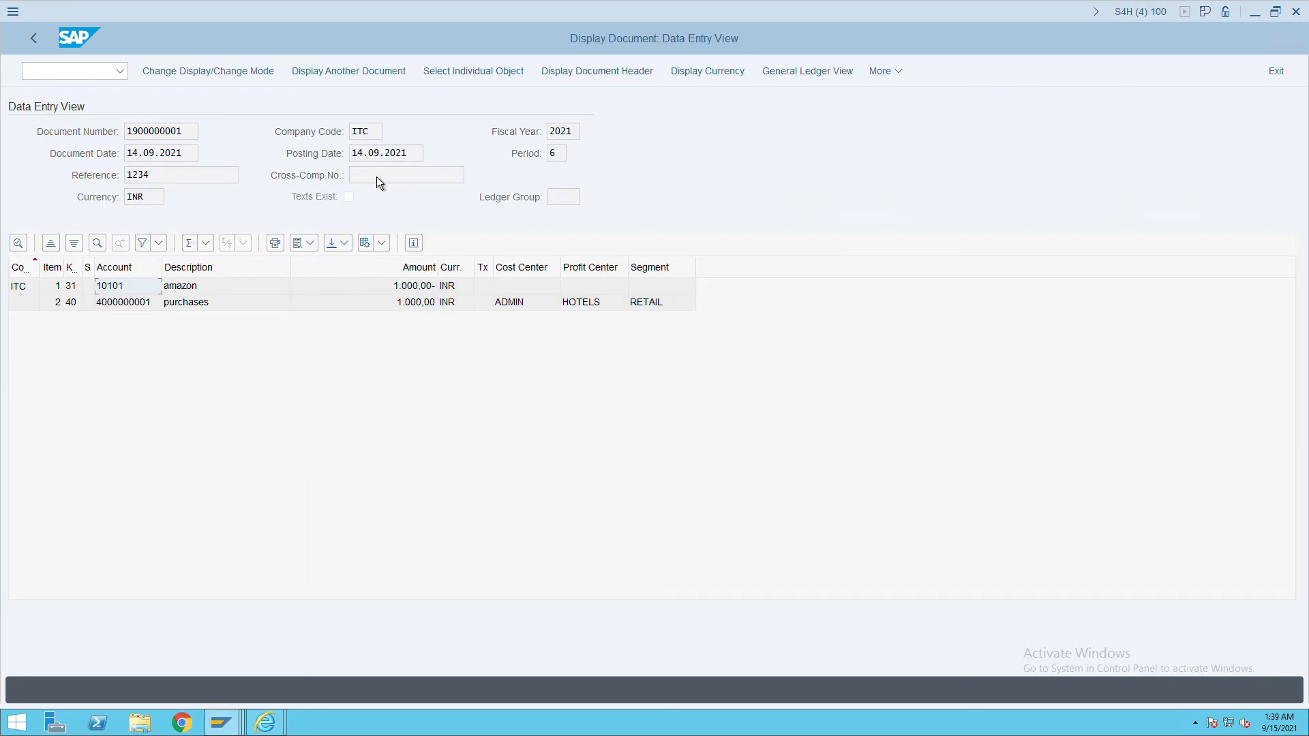
pyautogui.hotkey('alt', 'Tab')
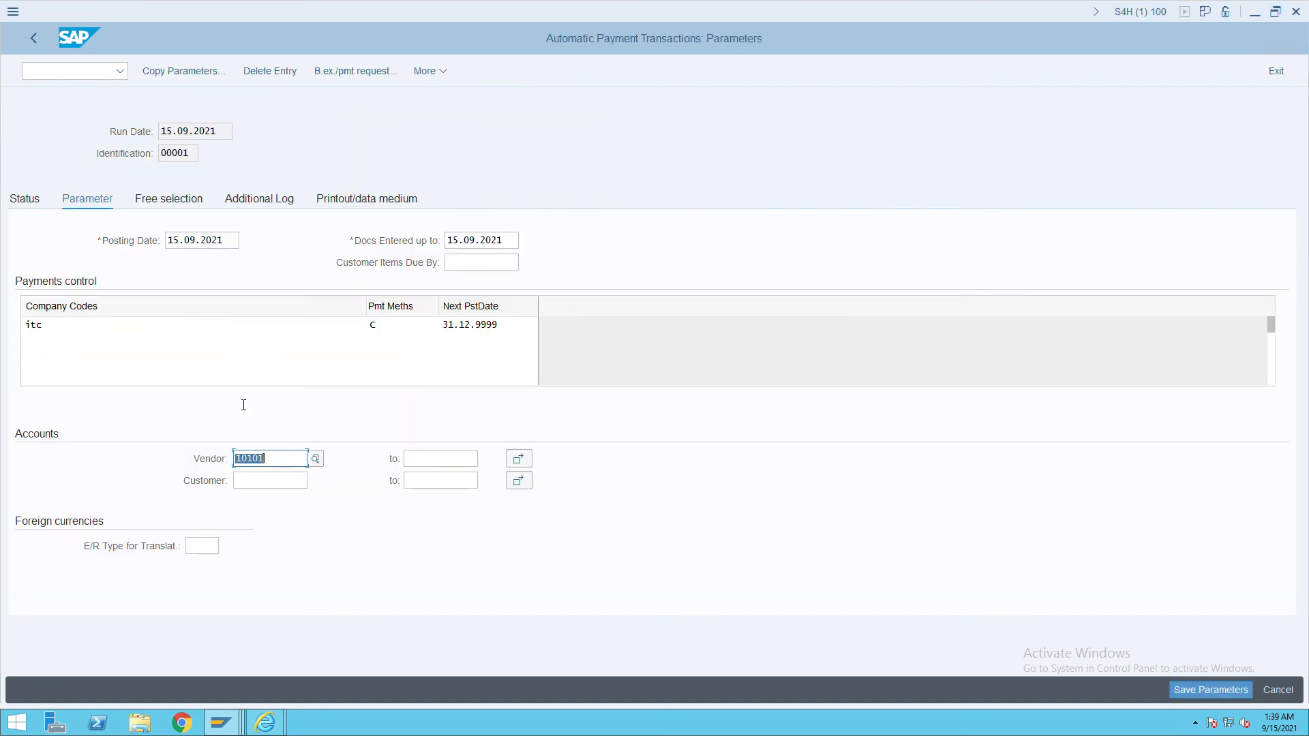
pyautogui.click(251, 208)
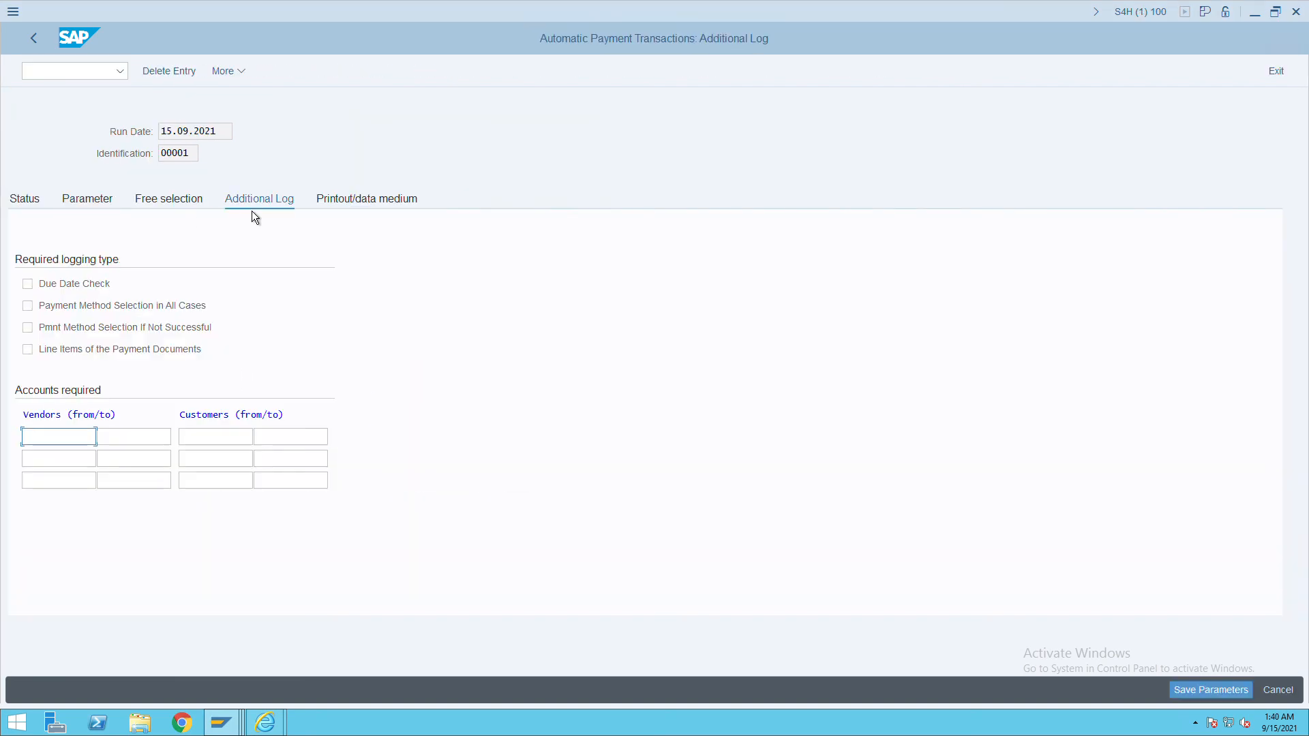
pyautogui.click(57, 357)
pyautogui.click(84, 208)
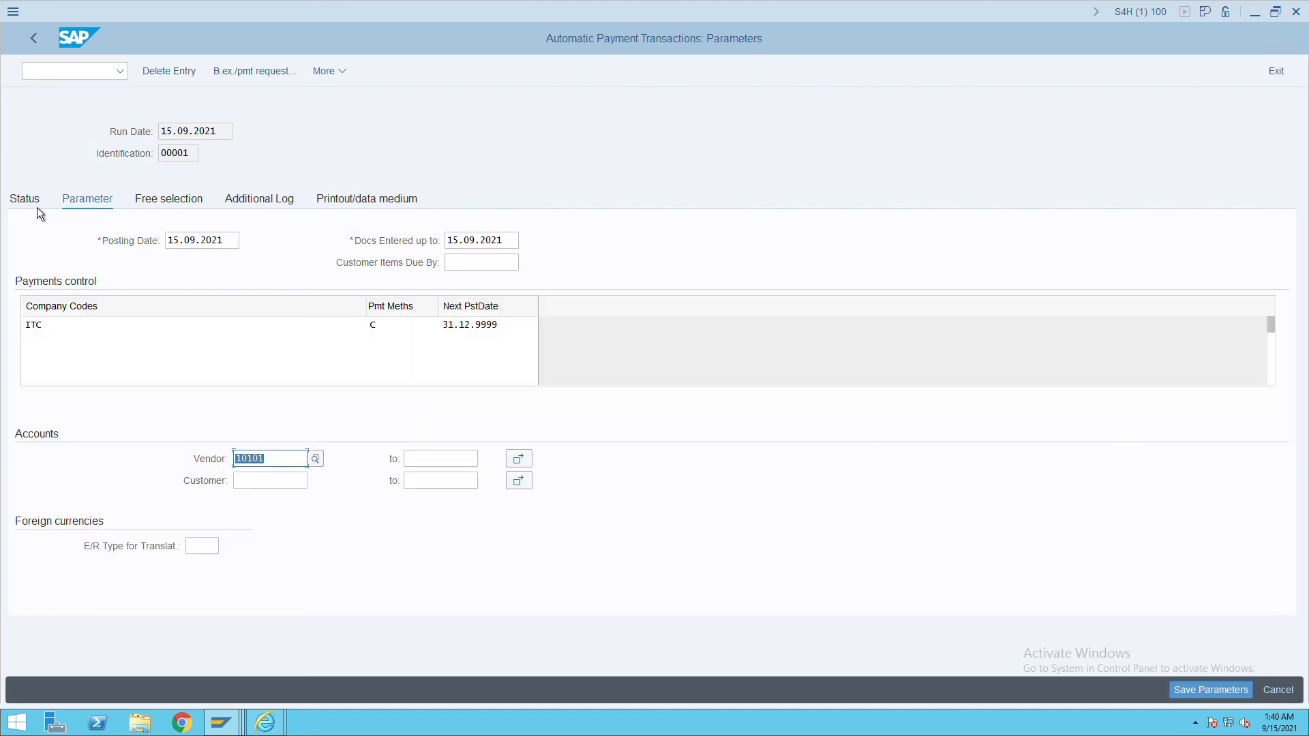
pyautogui.click(37, 207)
pyautogui.click(291, 342)
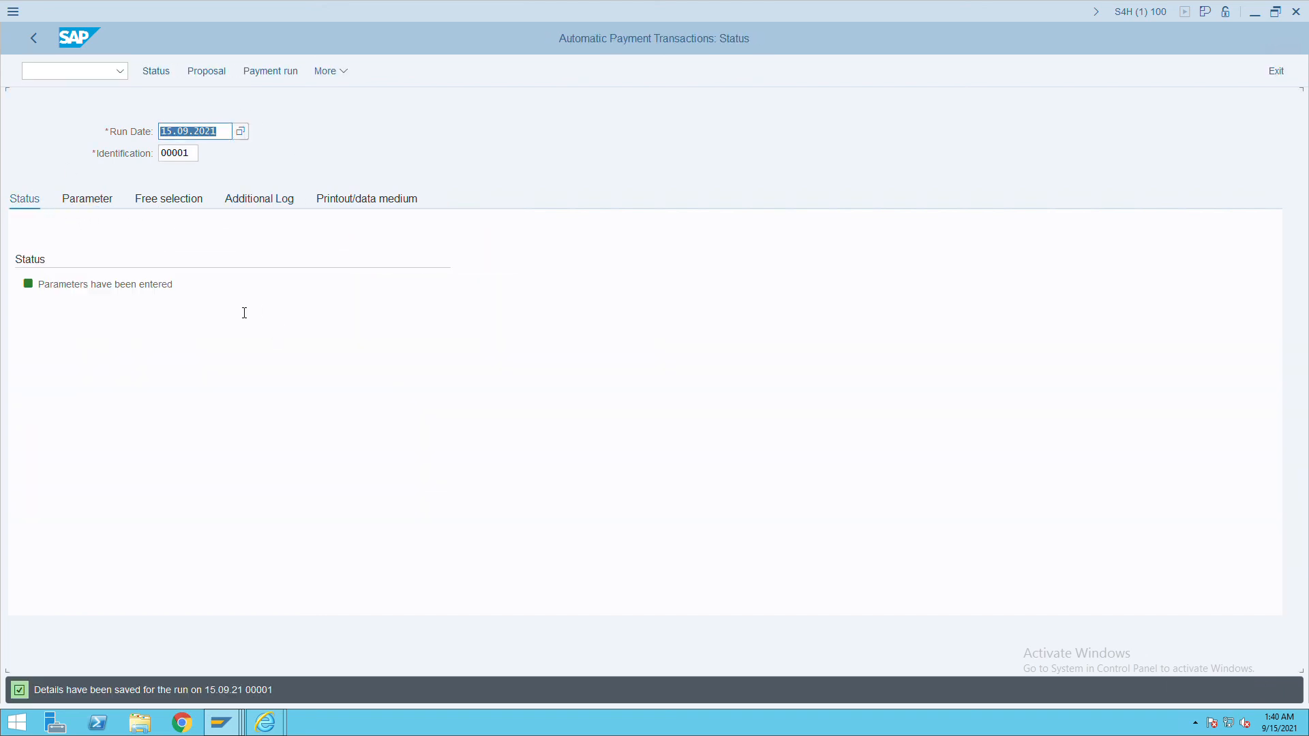
# Schedule the proposal to start immediately and review vendor 10101's 1,000.00 INR payment.
pyautogui.click(214, 82)
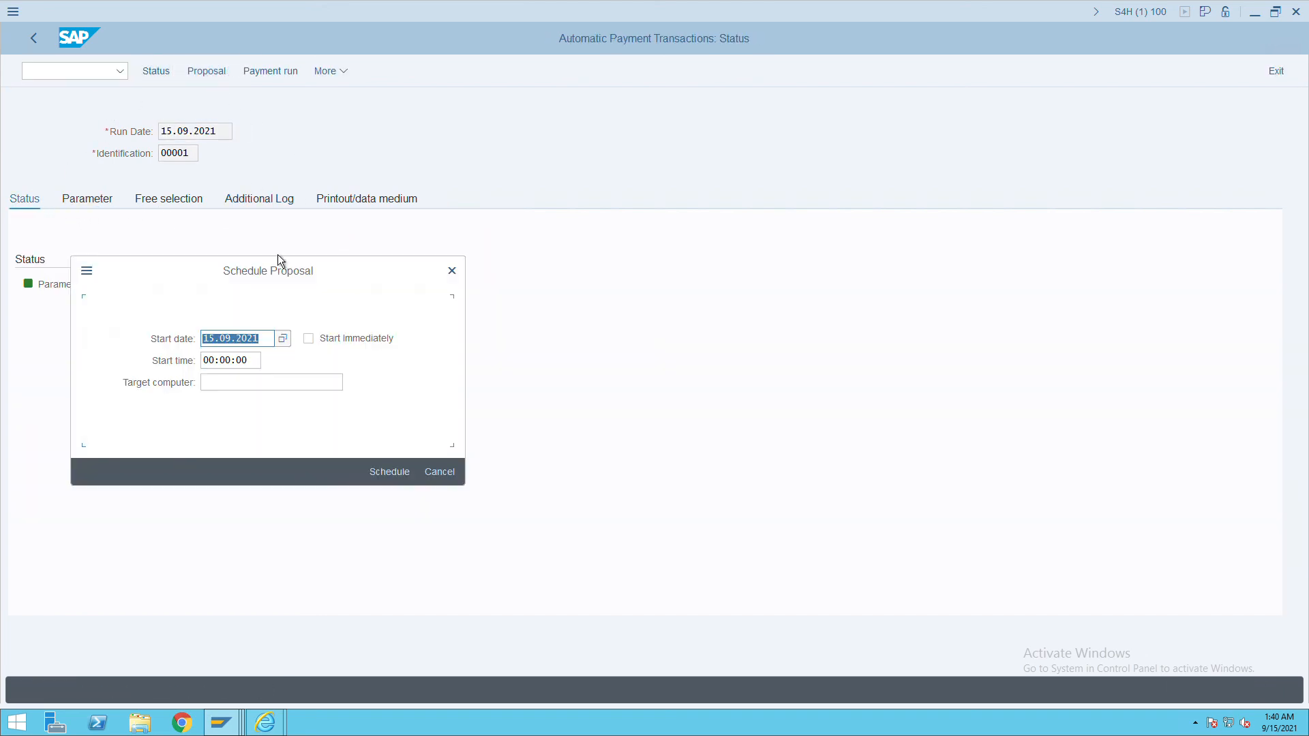
pyautogui.click(322, 346)
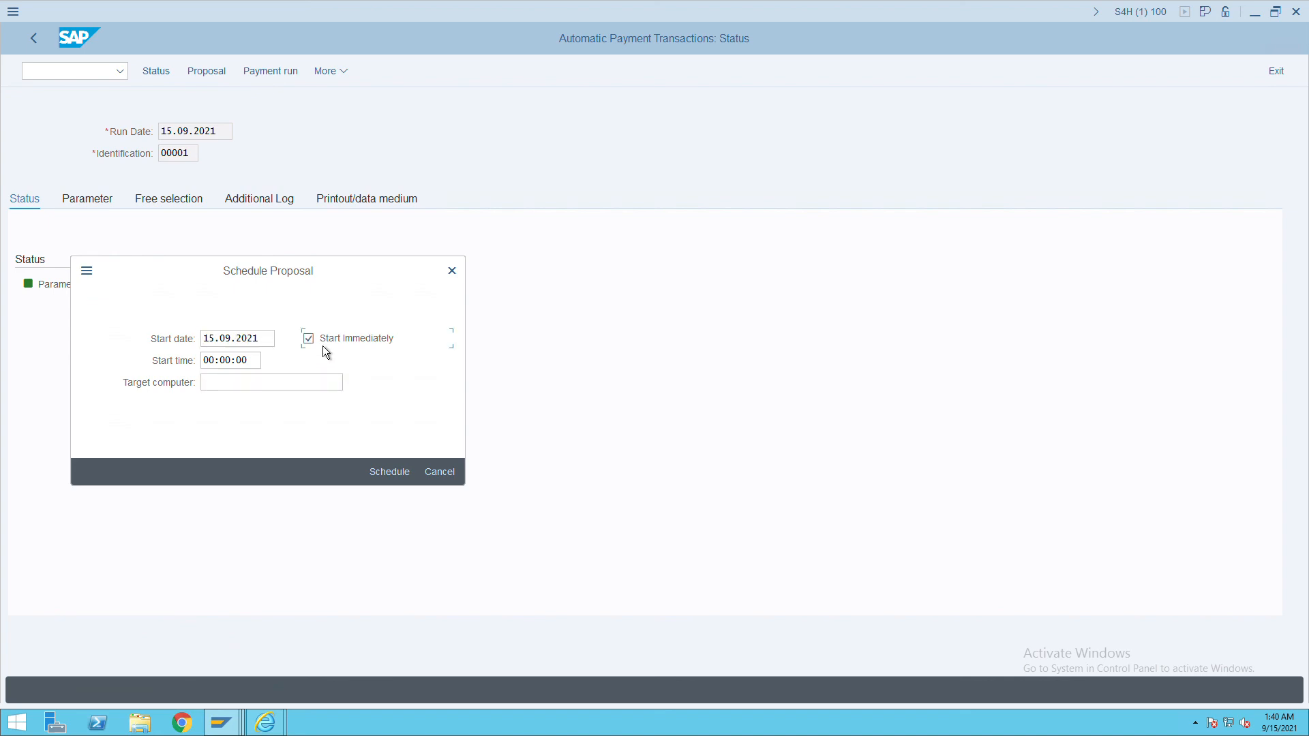
pyautogui.click(383, 475)
pyautogui.click(153, 80)
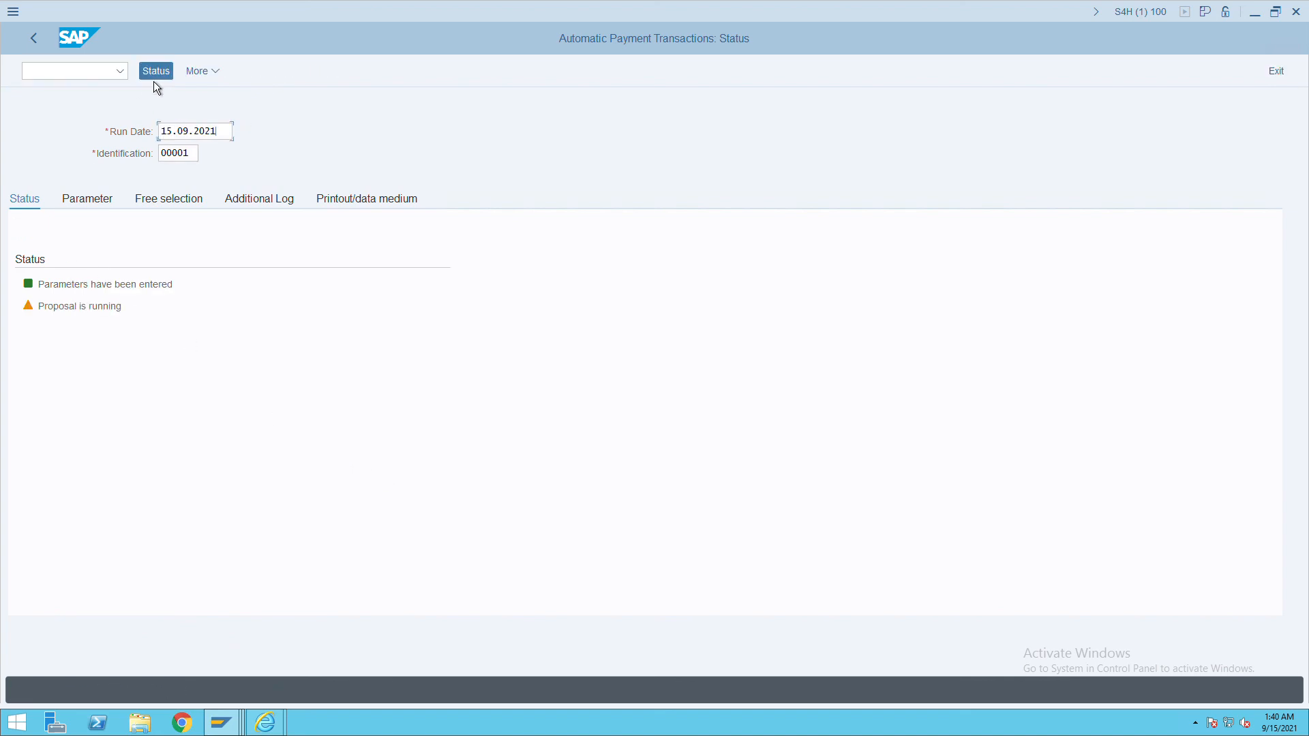
pyautogui.click(154, 80)
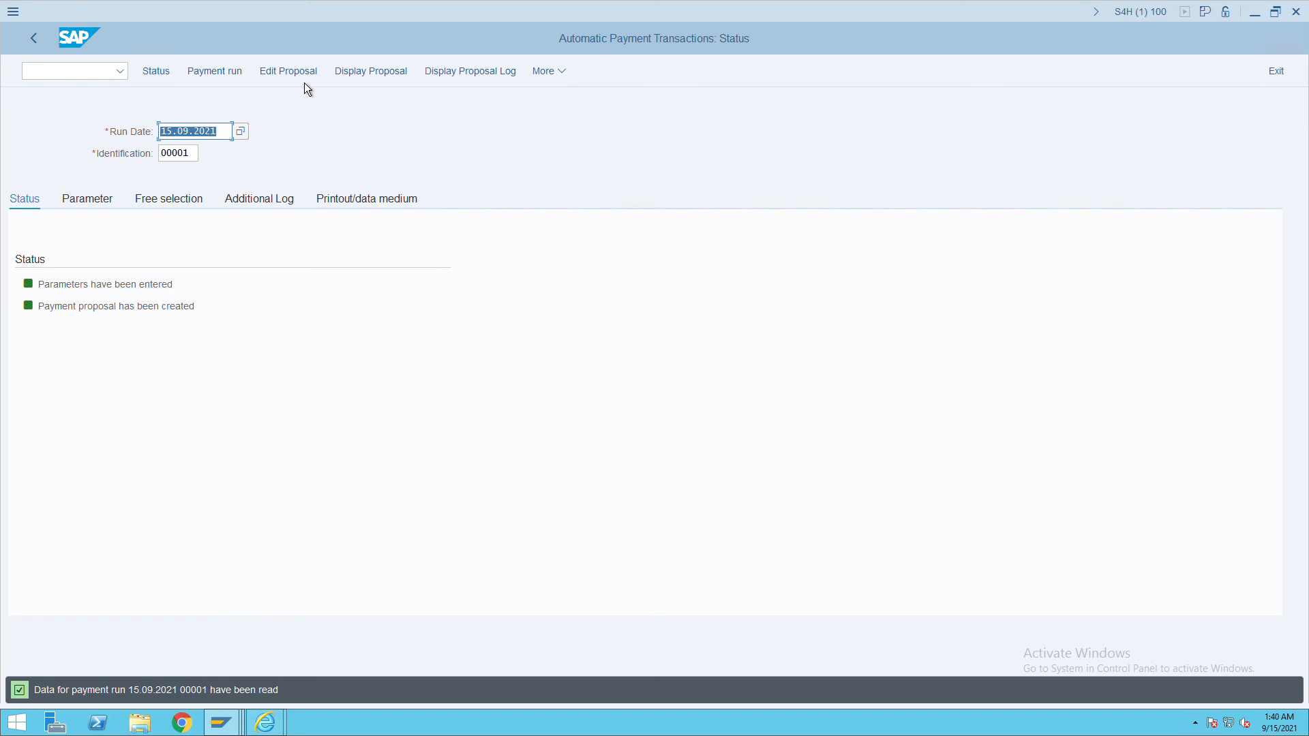
pyautogui.click(311, 82)
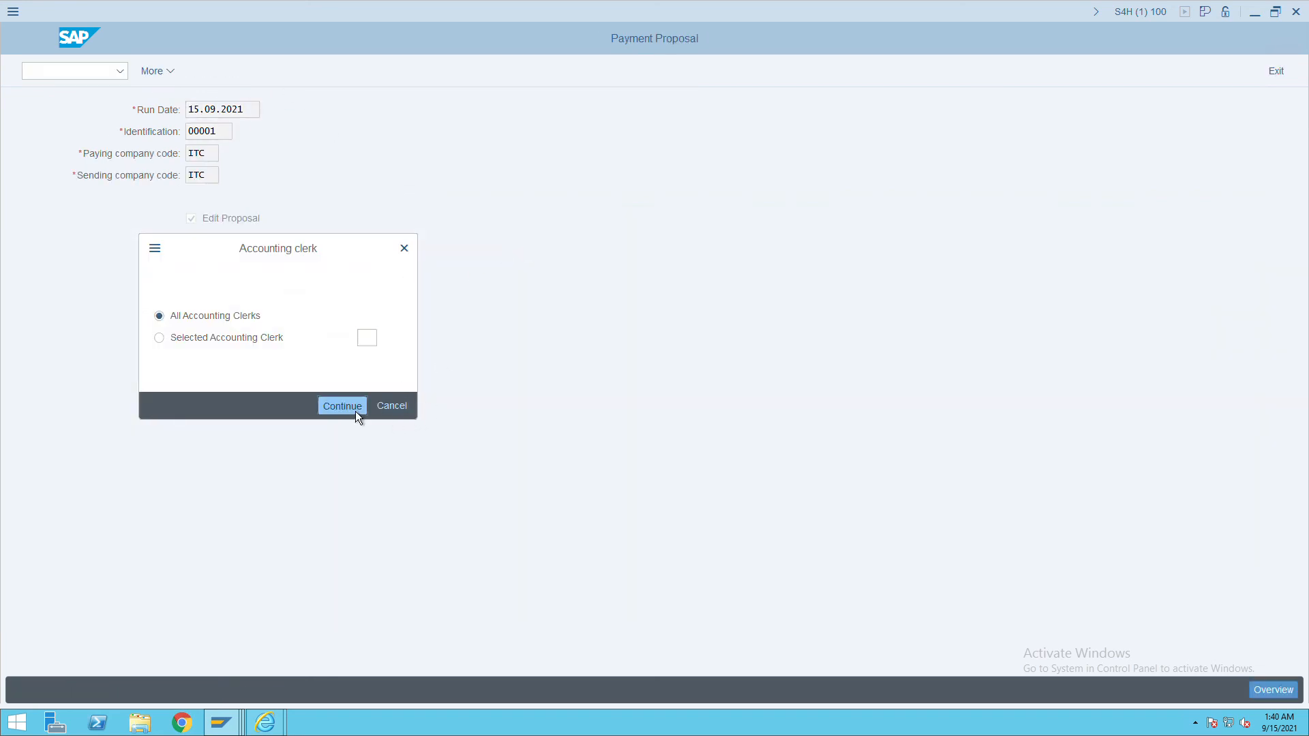
pyautogui.click(342, 407)
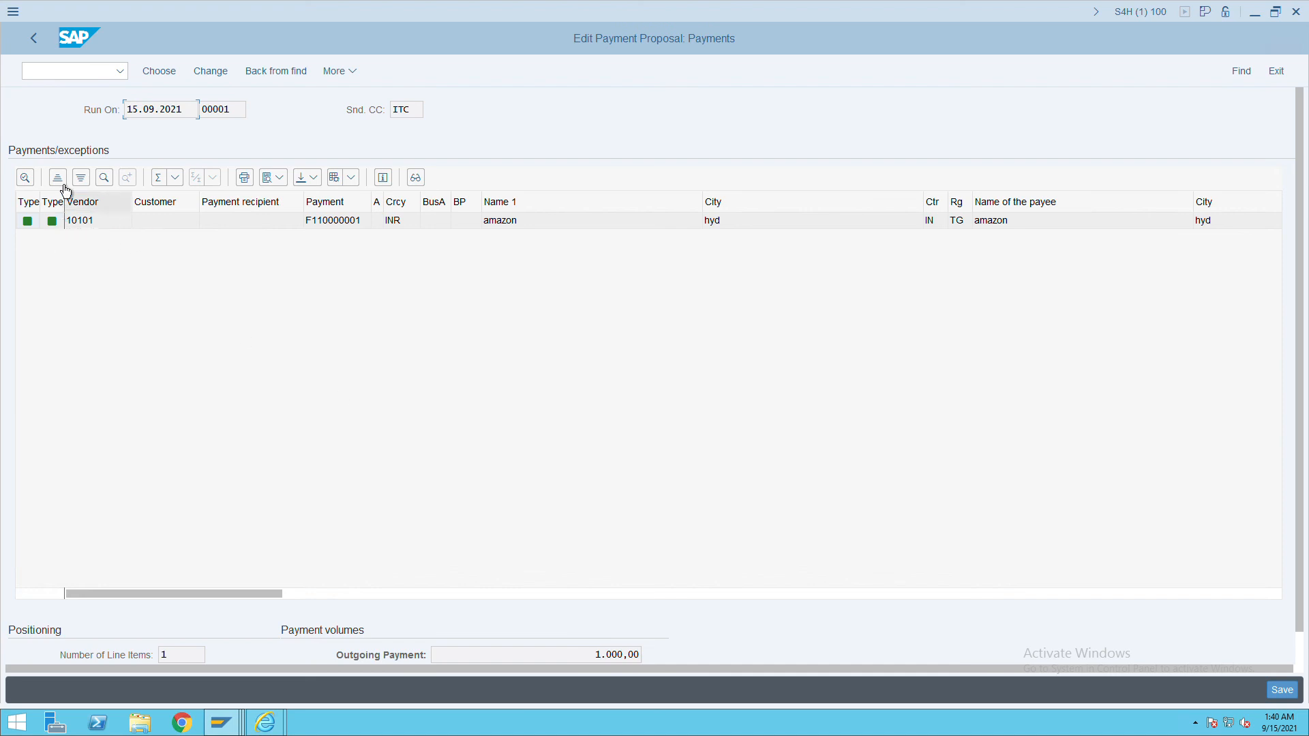
pyautogui.doubleClick(145, 115)
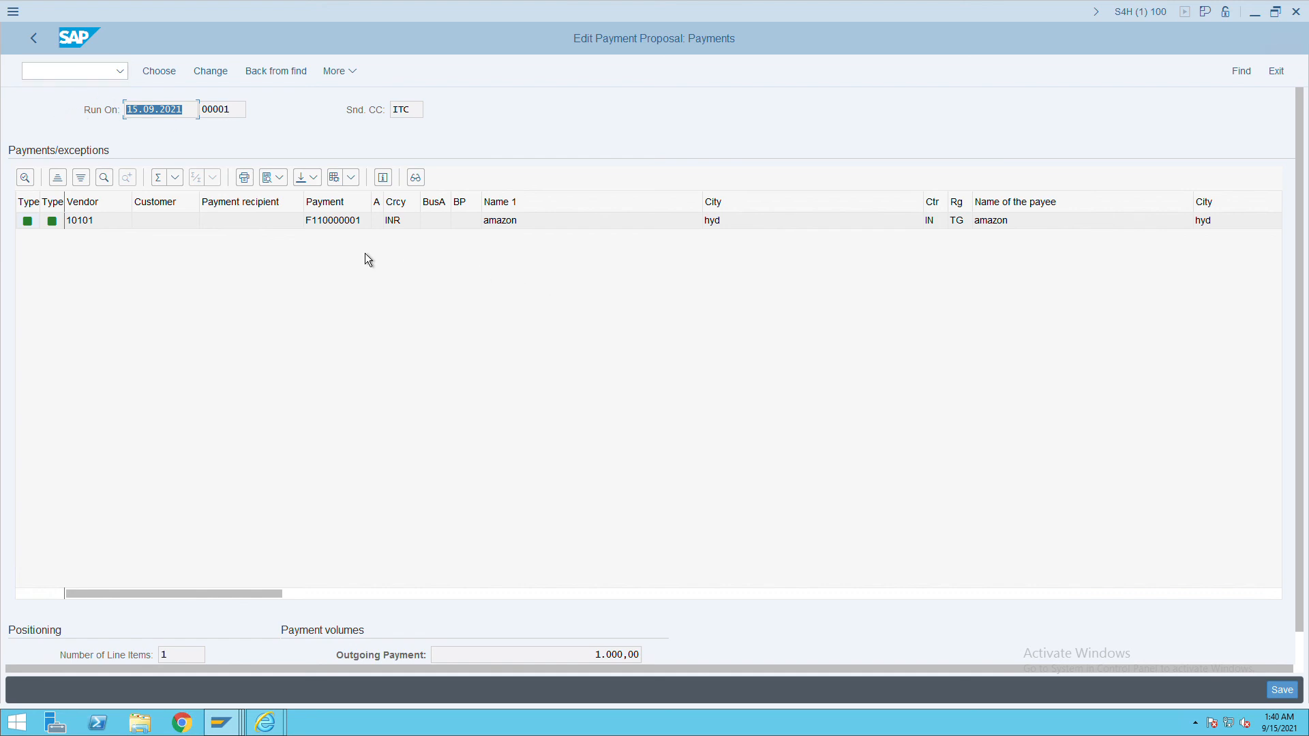
pyautogui.click(36, 39)
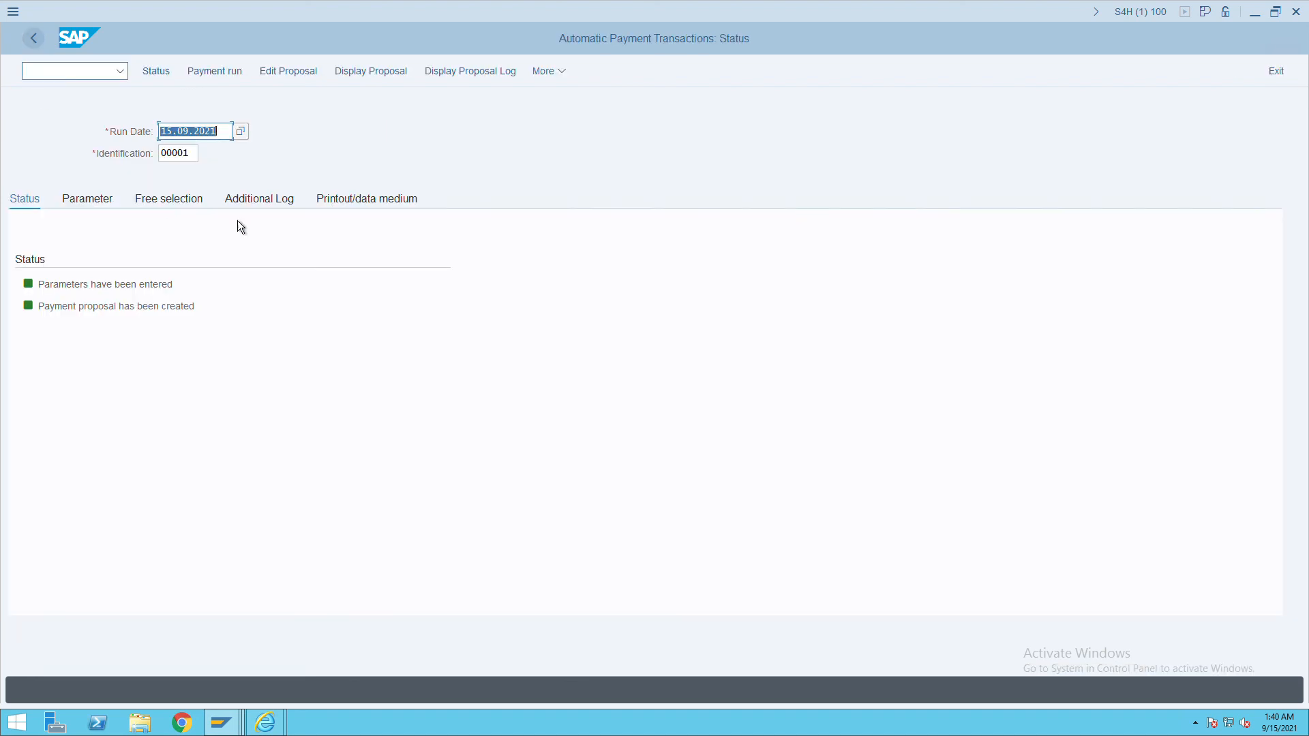
# Check vendor 10101's open line items in FBL1N in a new session.
pyautogui.click(224, 80)
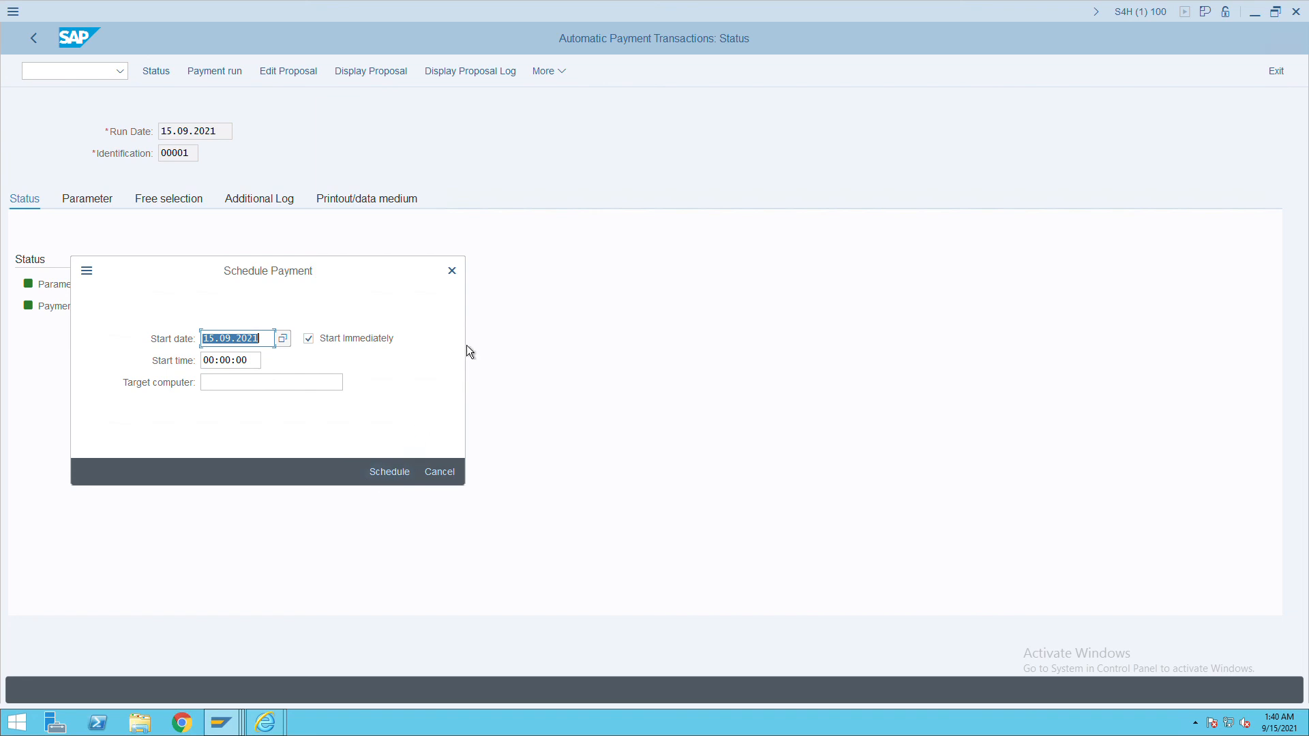
pyautogui.click(454, 274)
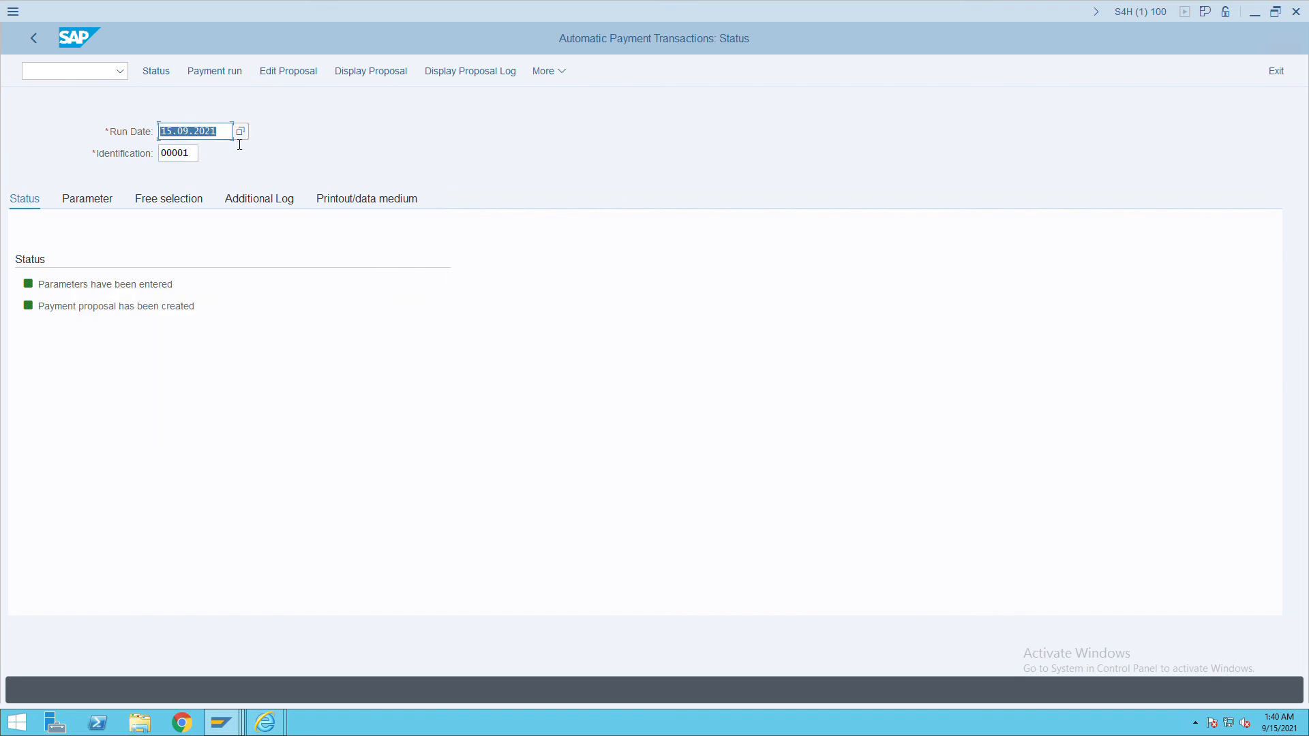
pyautogui.click(243, 135)
pyautogui.hotkey('ctrl', 'n')
pyautogui.write('fbl1n')
pyautogui.press('Return')
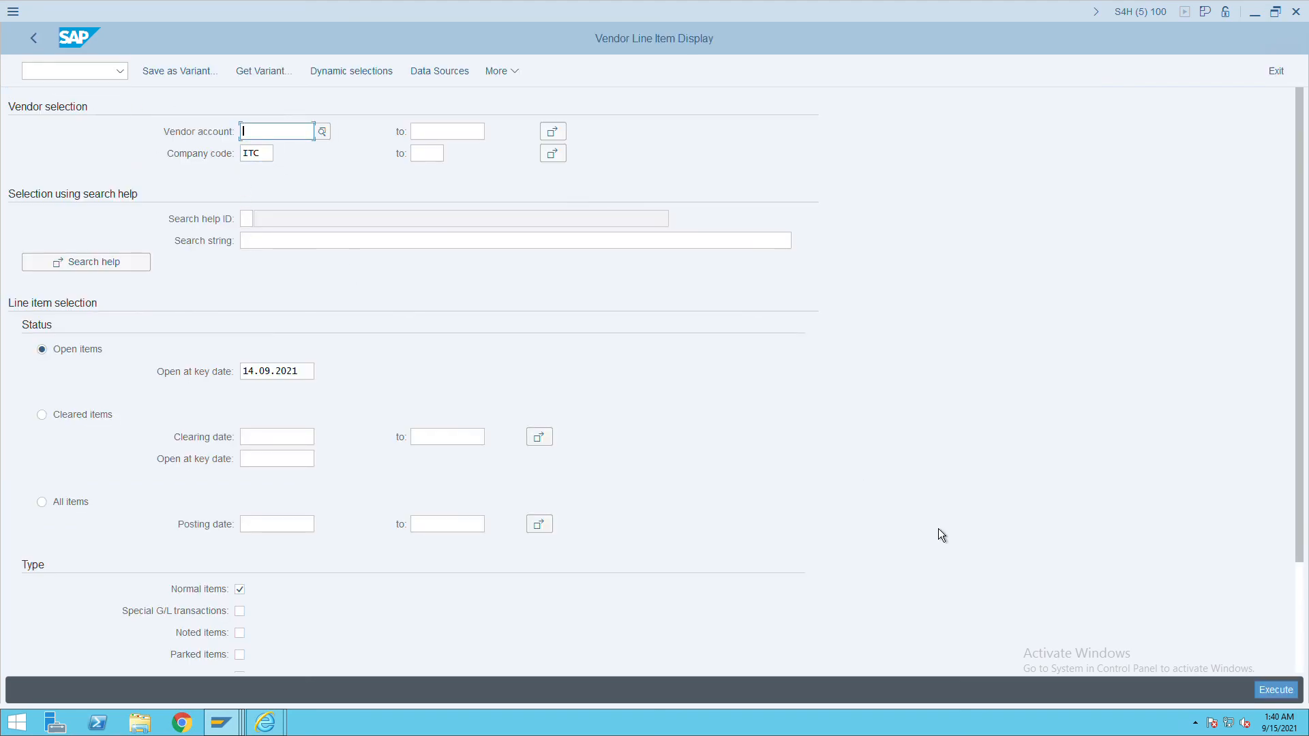
pyautogui.click(1282, 695)
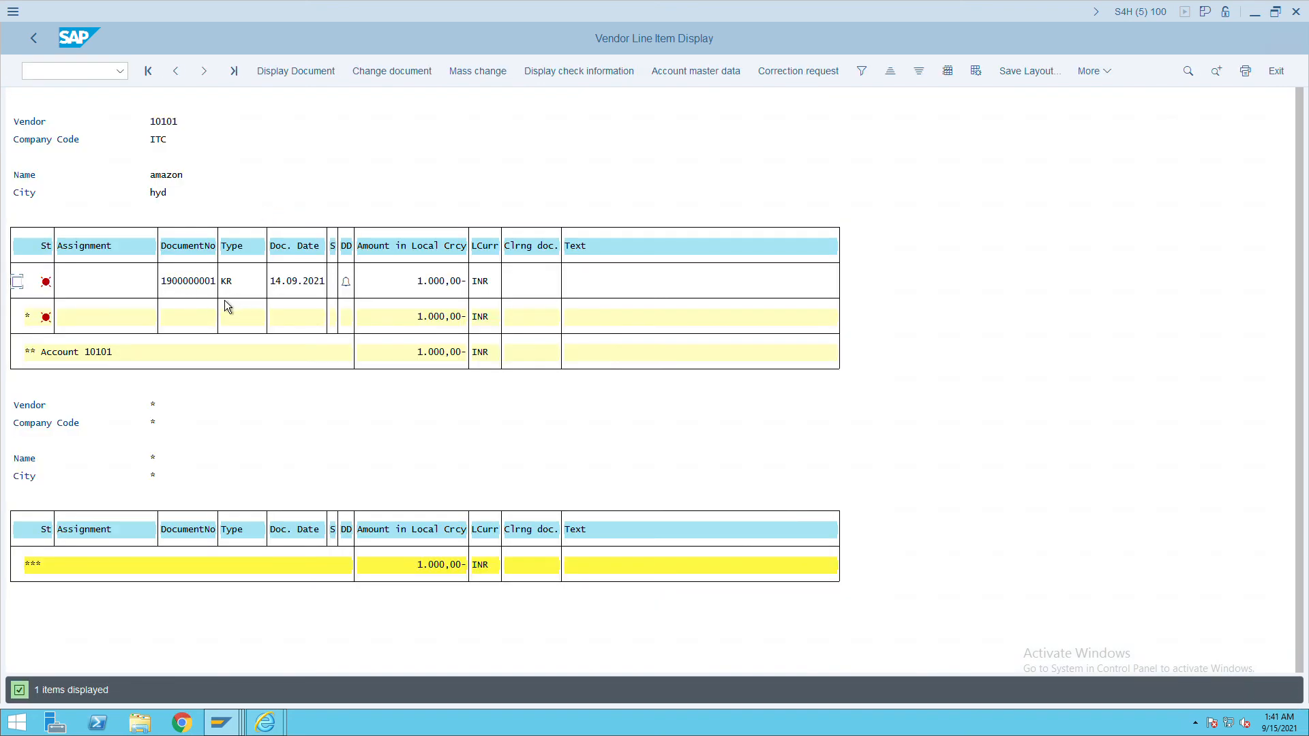
# Review the proposal's paid items for vendor 10101, then schedule the run immediately.
pyautogui.hotkey('alt', 'Tab')
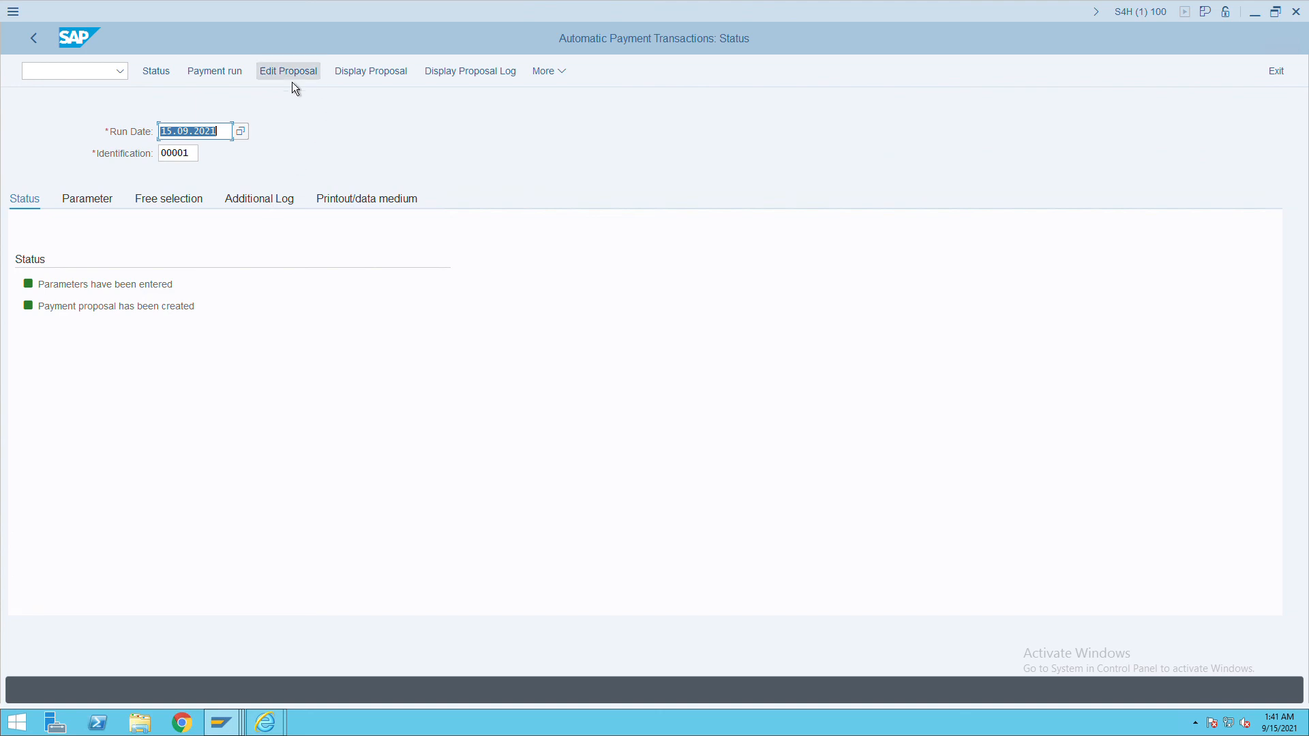
pyautogui.click(289, 72)
pyautogui.click(345, 406)
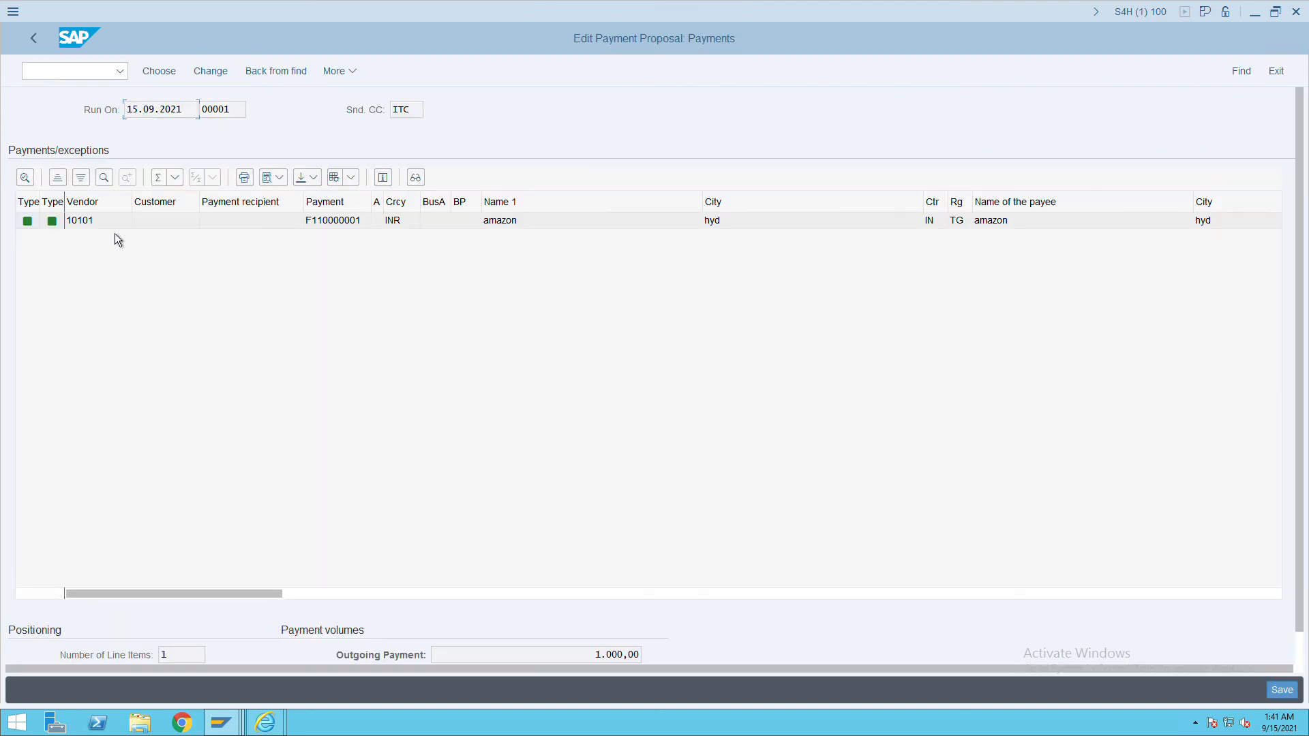
pyautogui.doubleClick(116, 232)
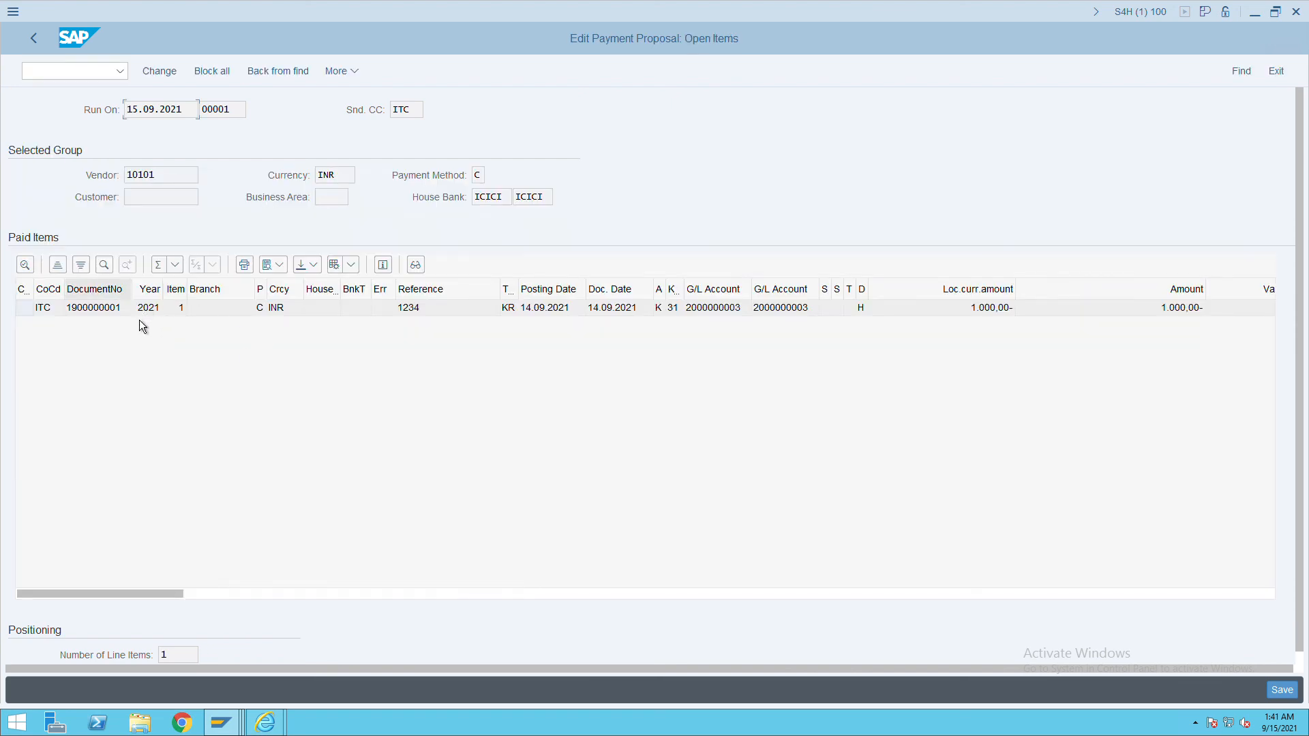
pyautogui.click(71, 72)
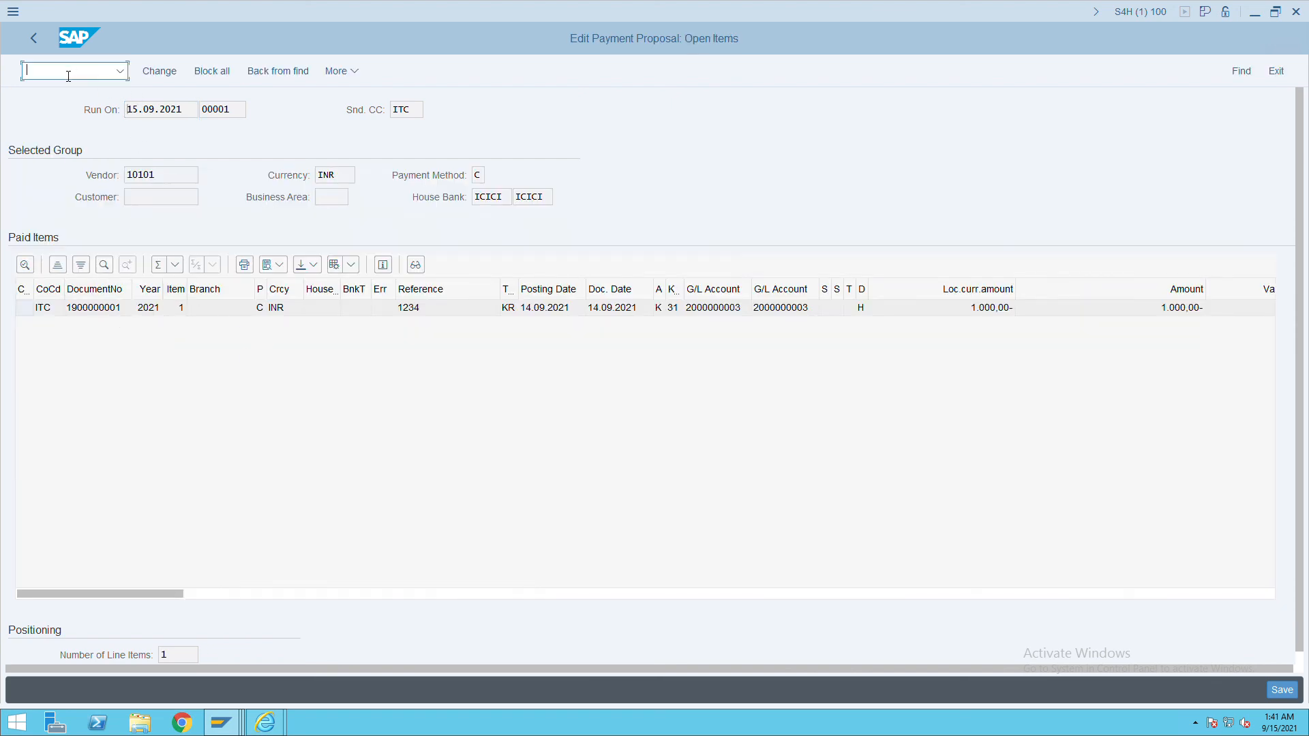
pyautogui.click(45, 47)
pyautogui.click(45, 48)
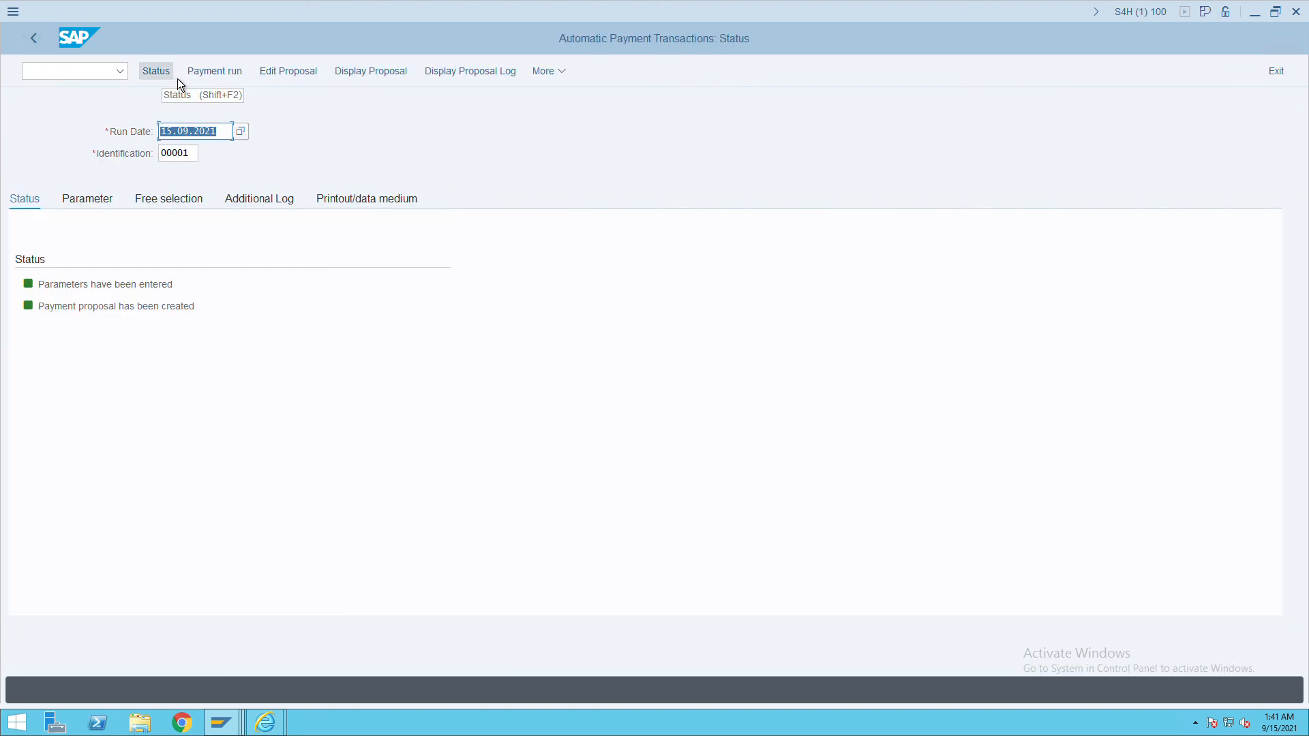
pyautogui.click(207, 79)
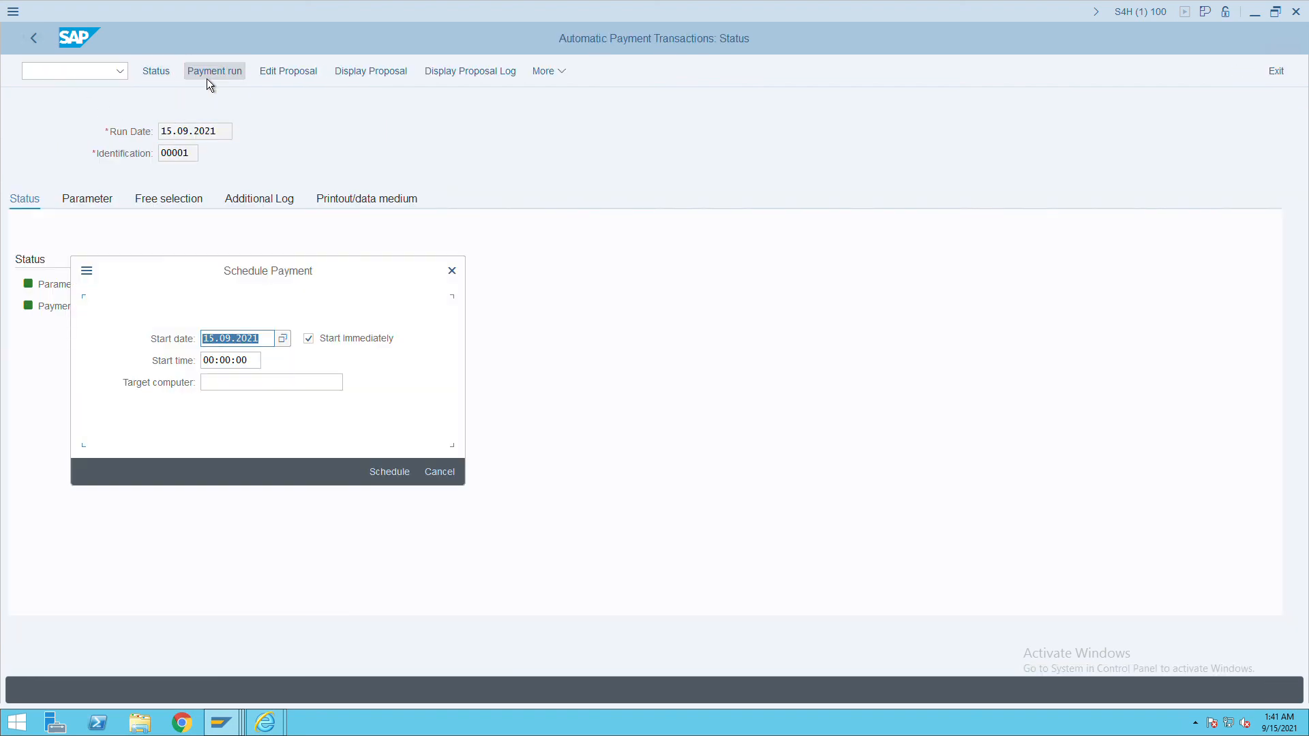
pyautogui.click(387, 475)
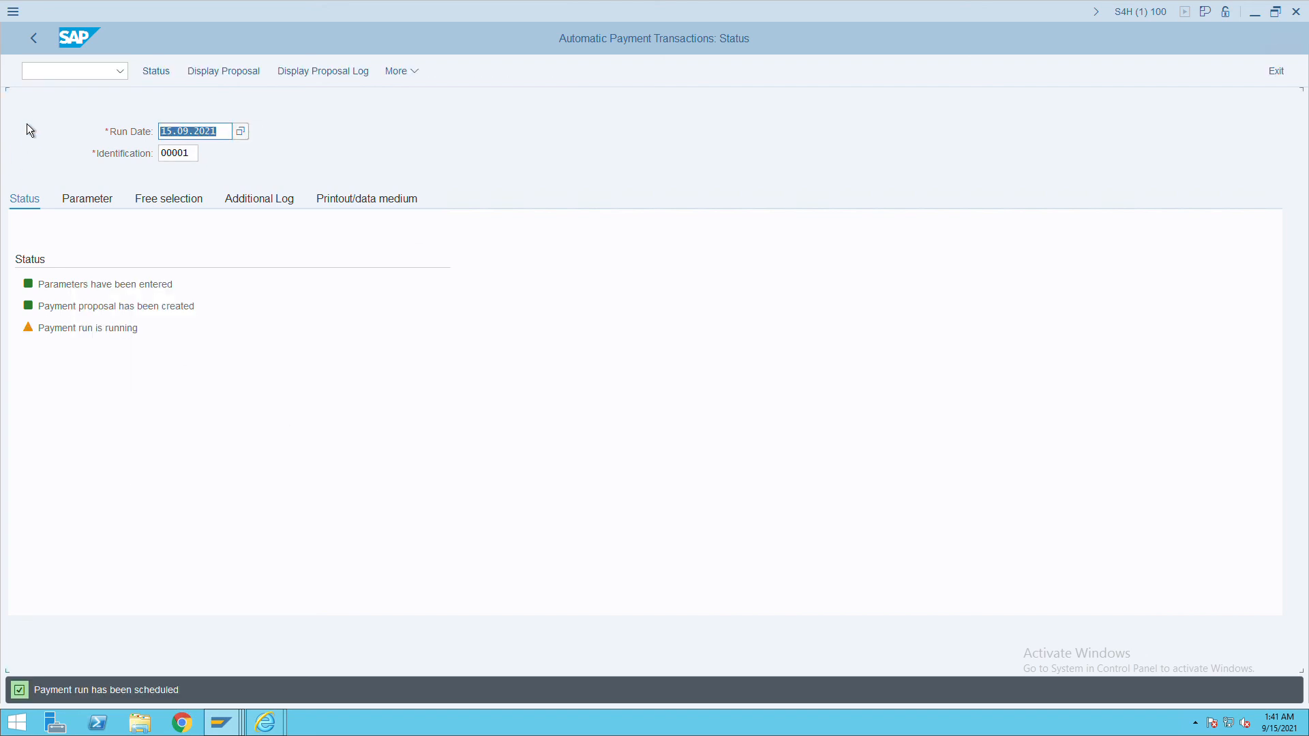